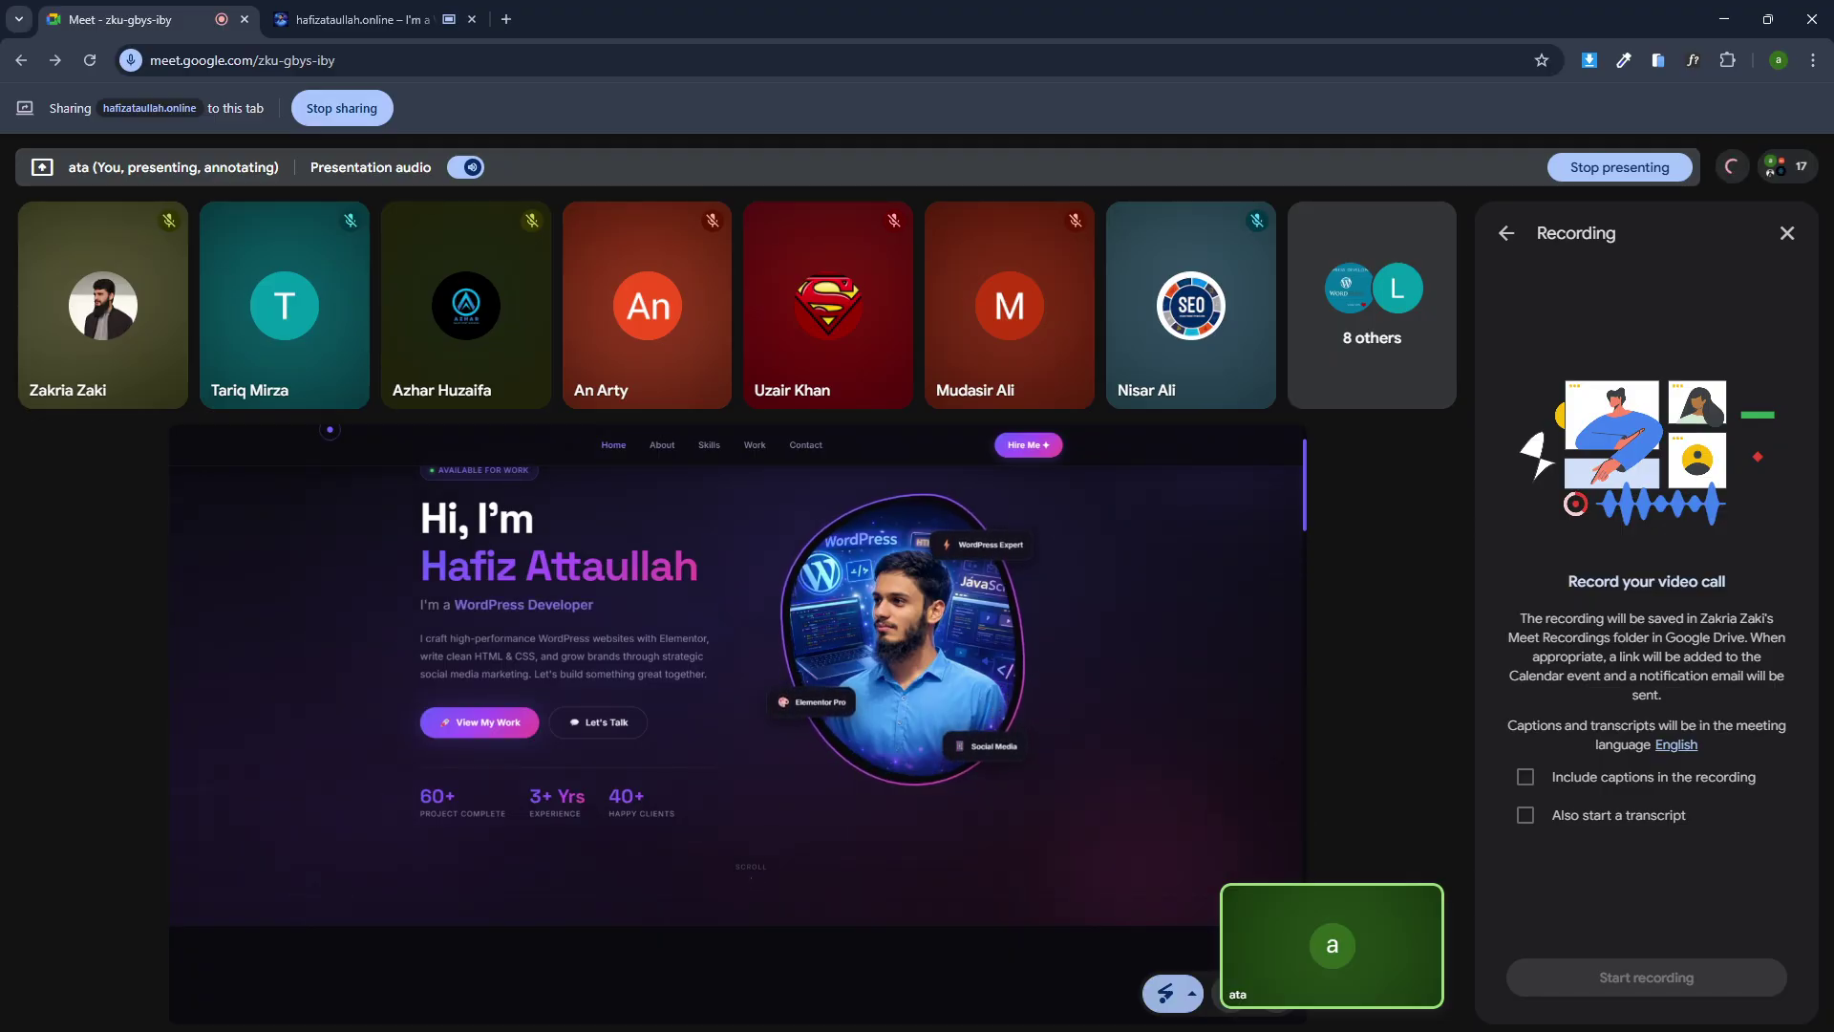
# Cycle through the host's Meet and screen recorder windows, leaving both minimized.
pyautogui.click(1173, 1020)
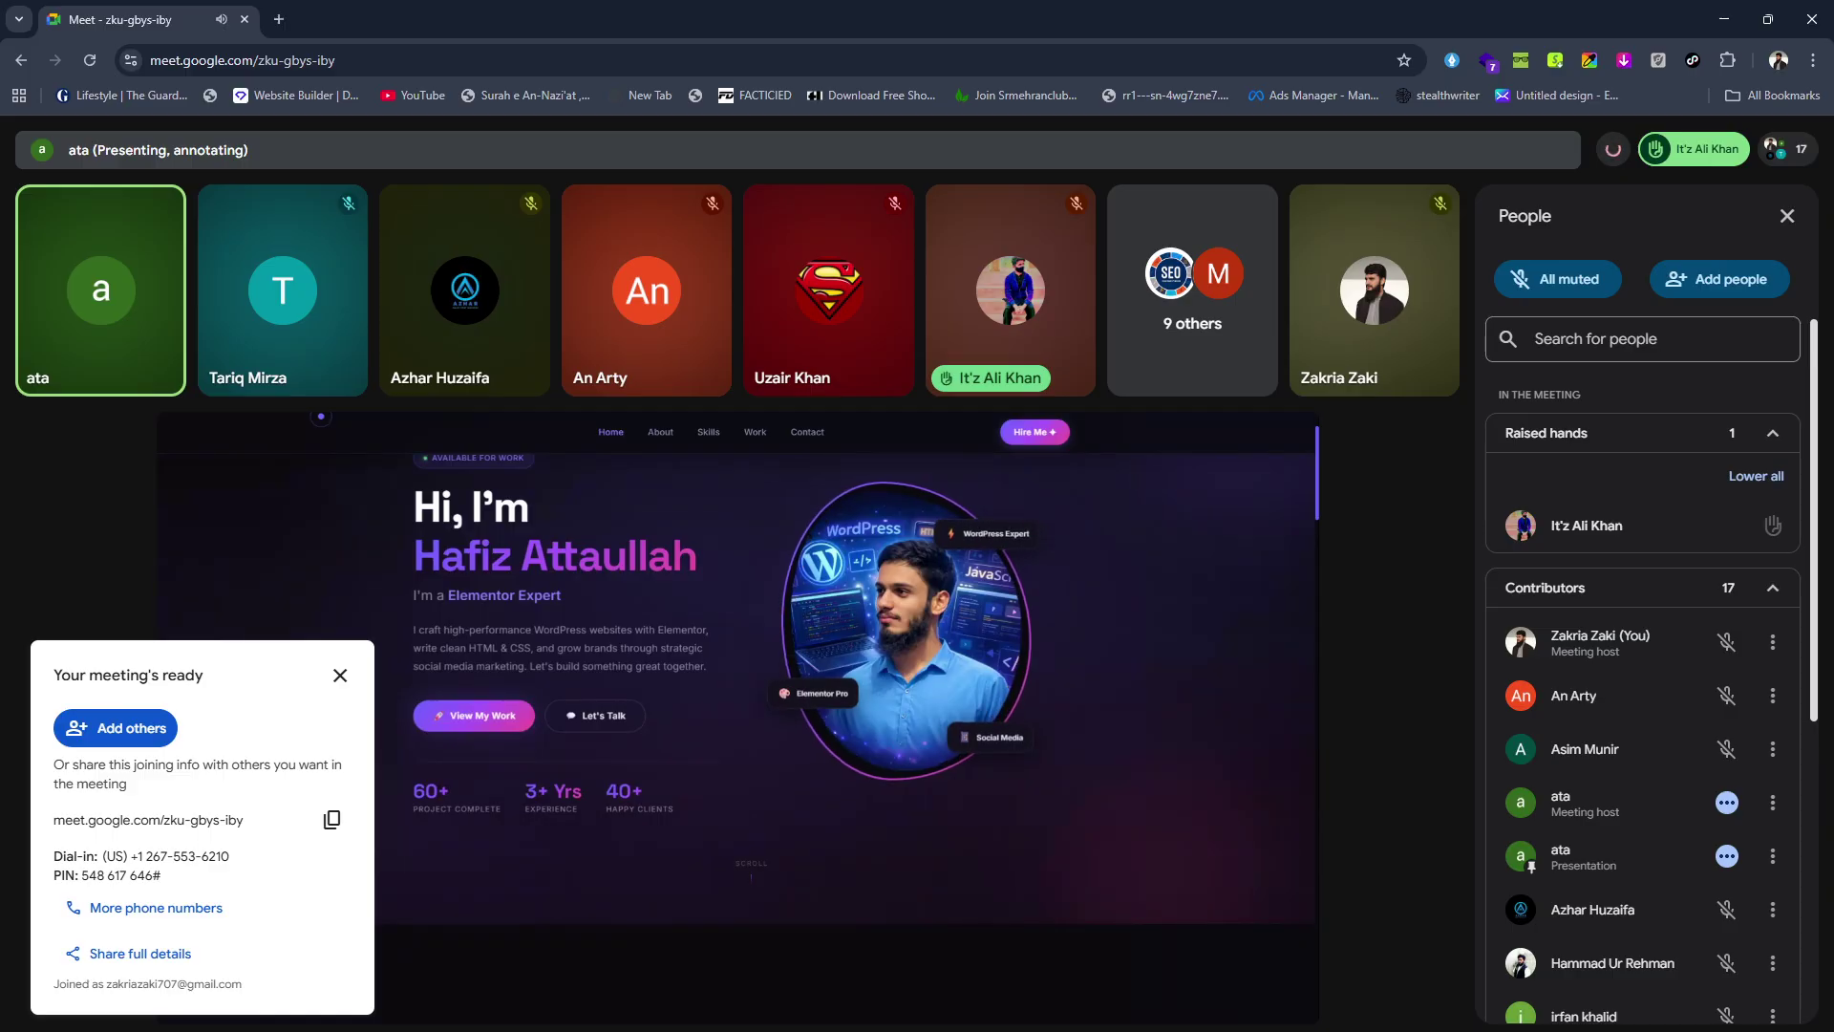
pyautogui.click(1173, 1020)
pyautogui.click(1173, 1020)
pyautogui.click(1173, 1020)
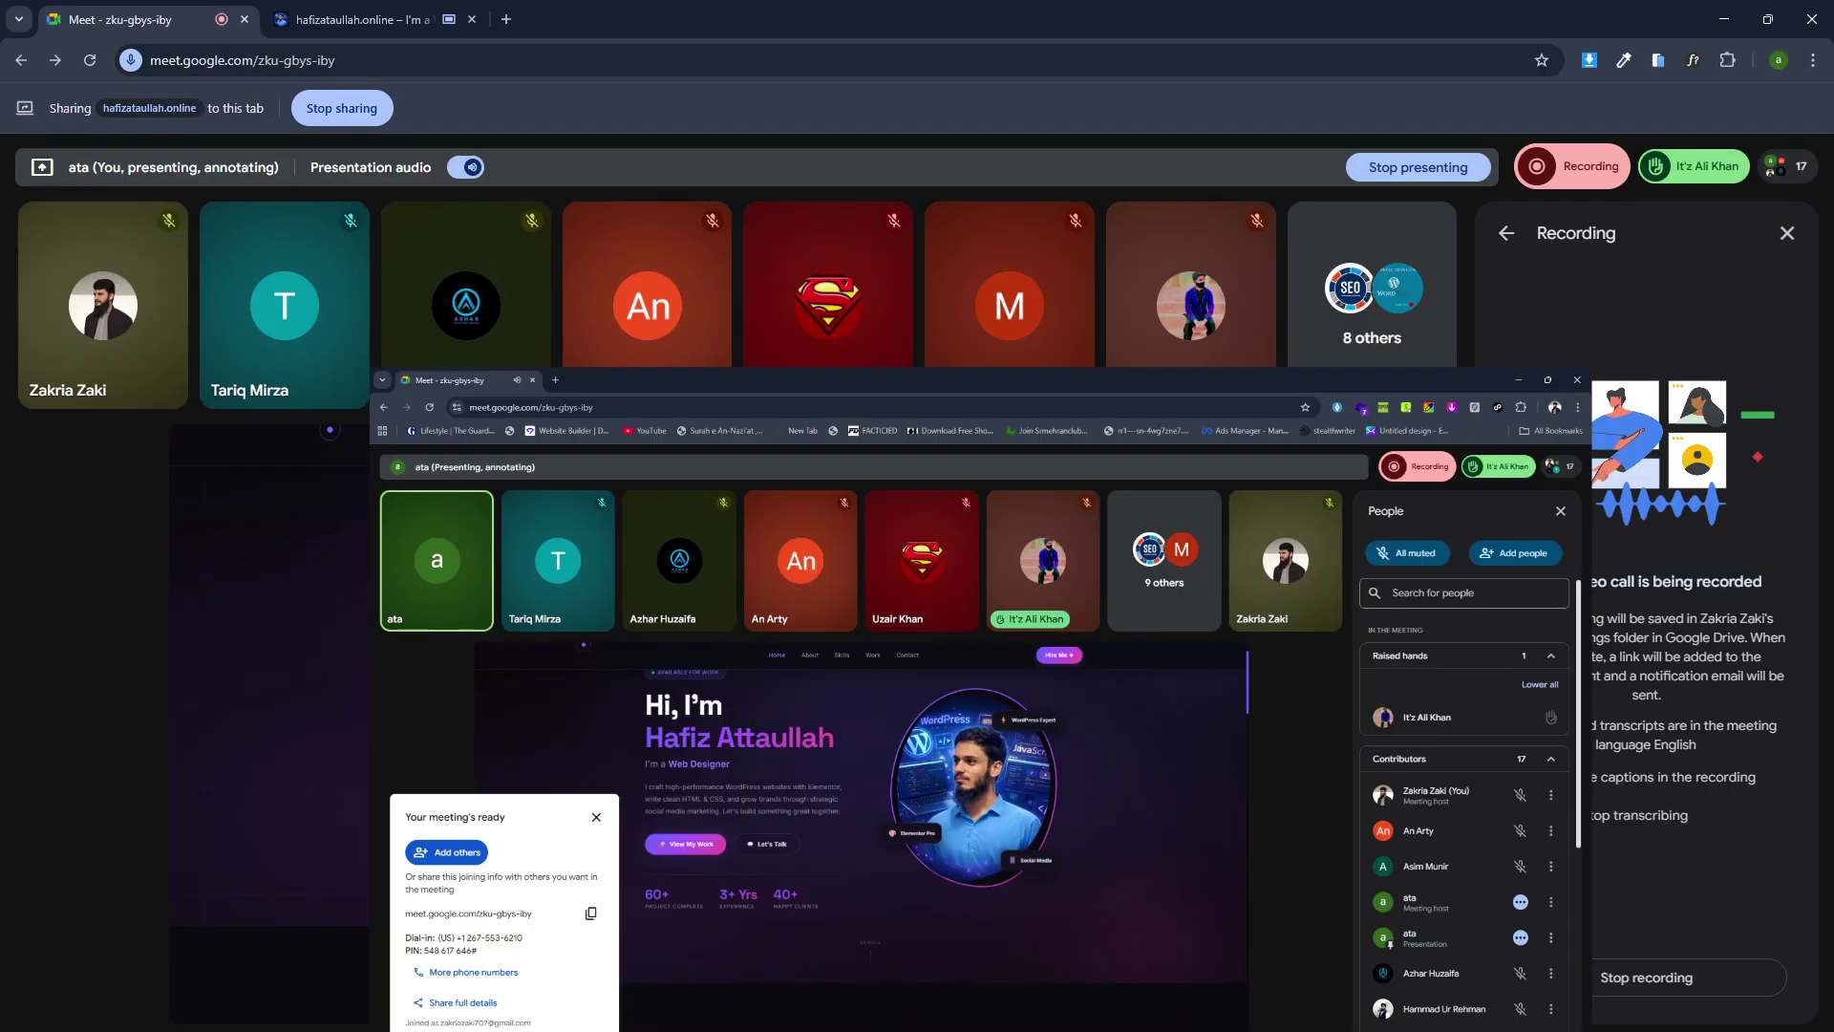
pyautogui.click(1240, 1022)
pyautogui.click(1240, 1022)
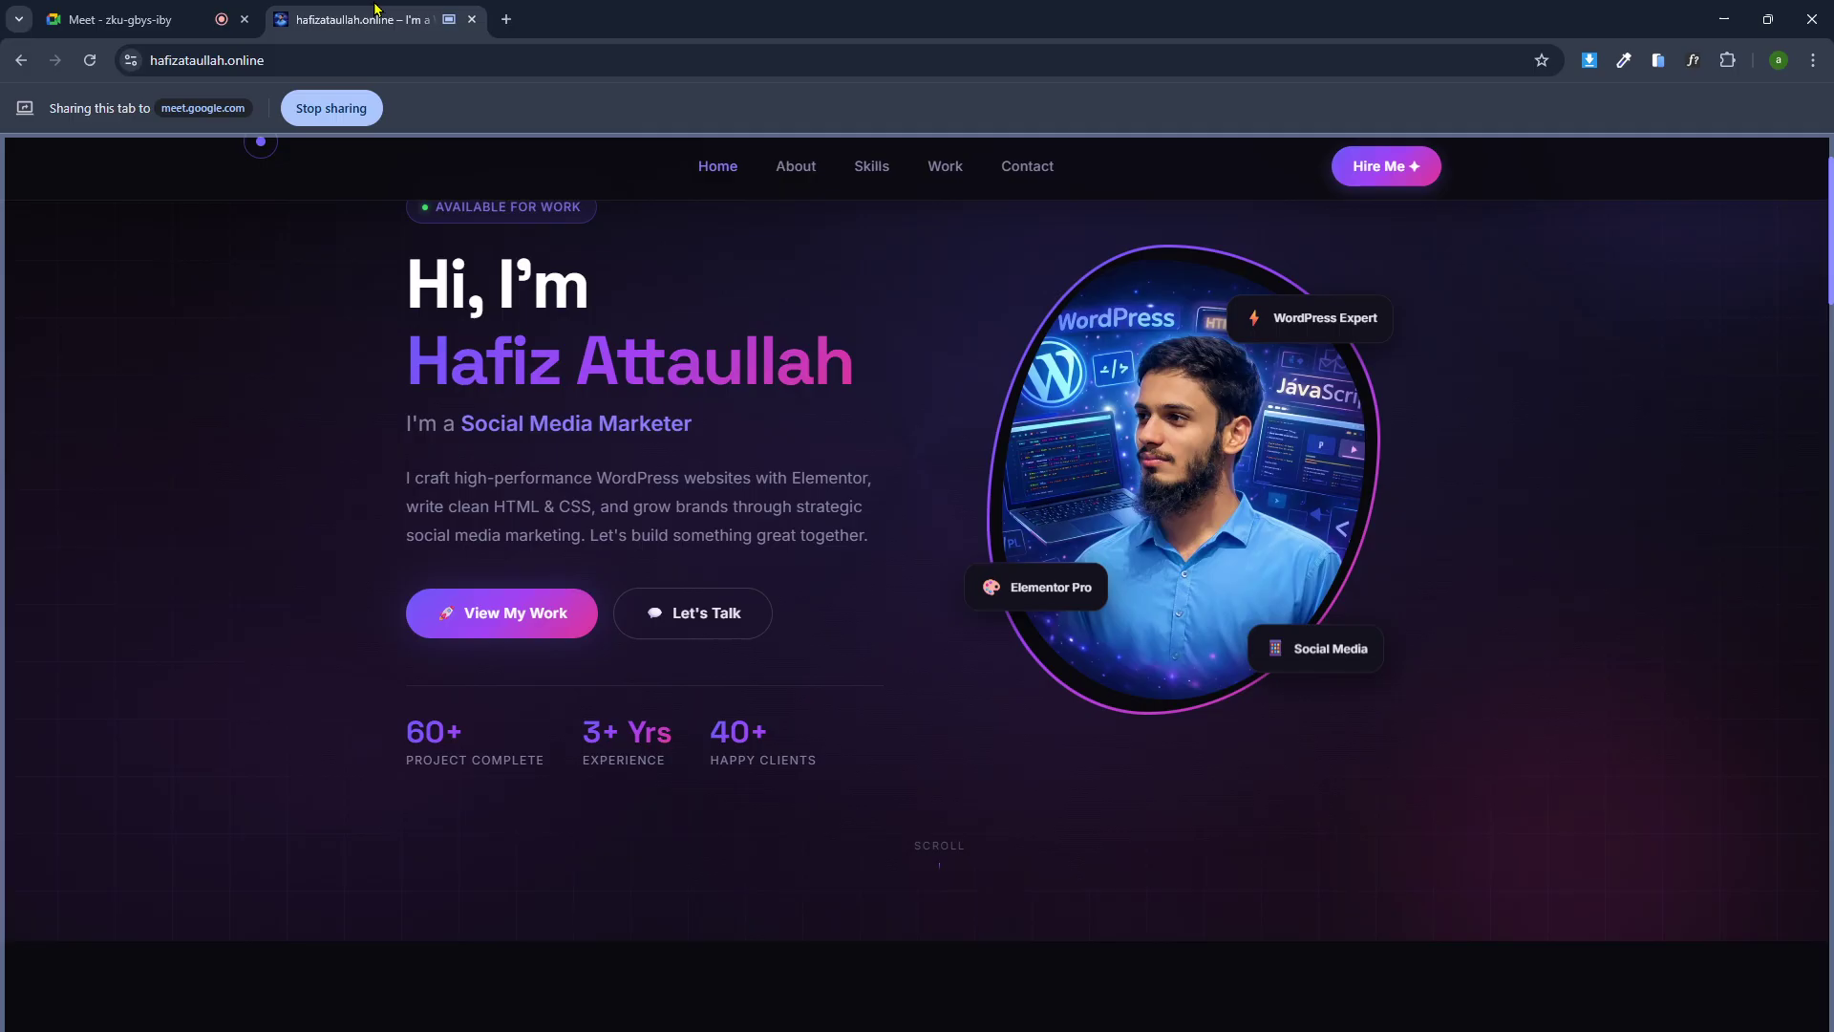
# Check the shared portfolio website tab, then return to the Meet call.
pyautogui.click(375, 11)
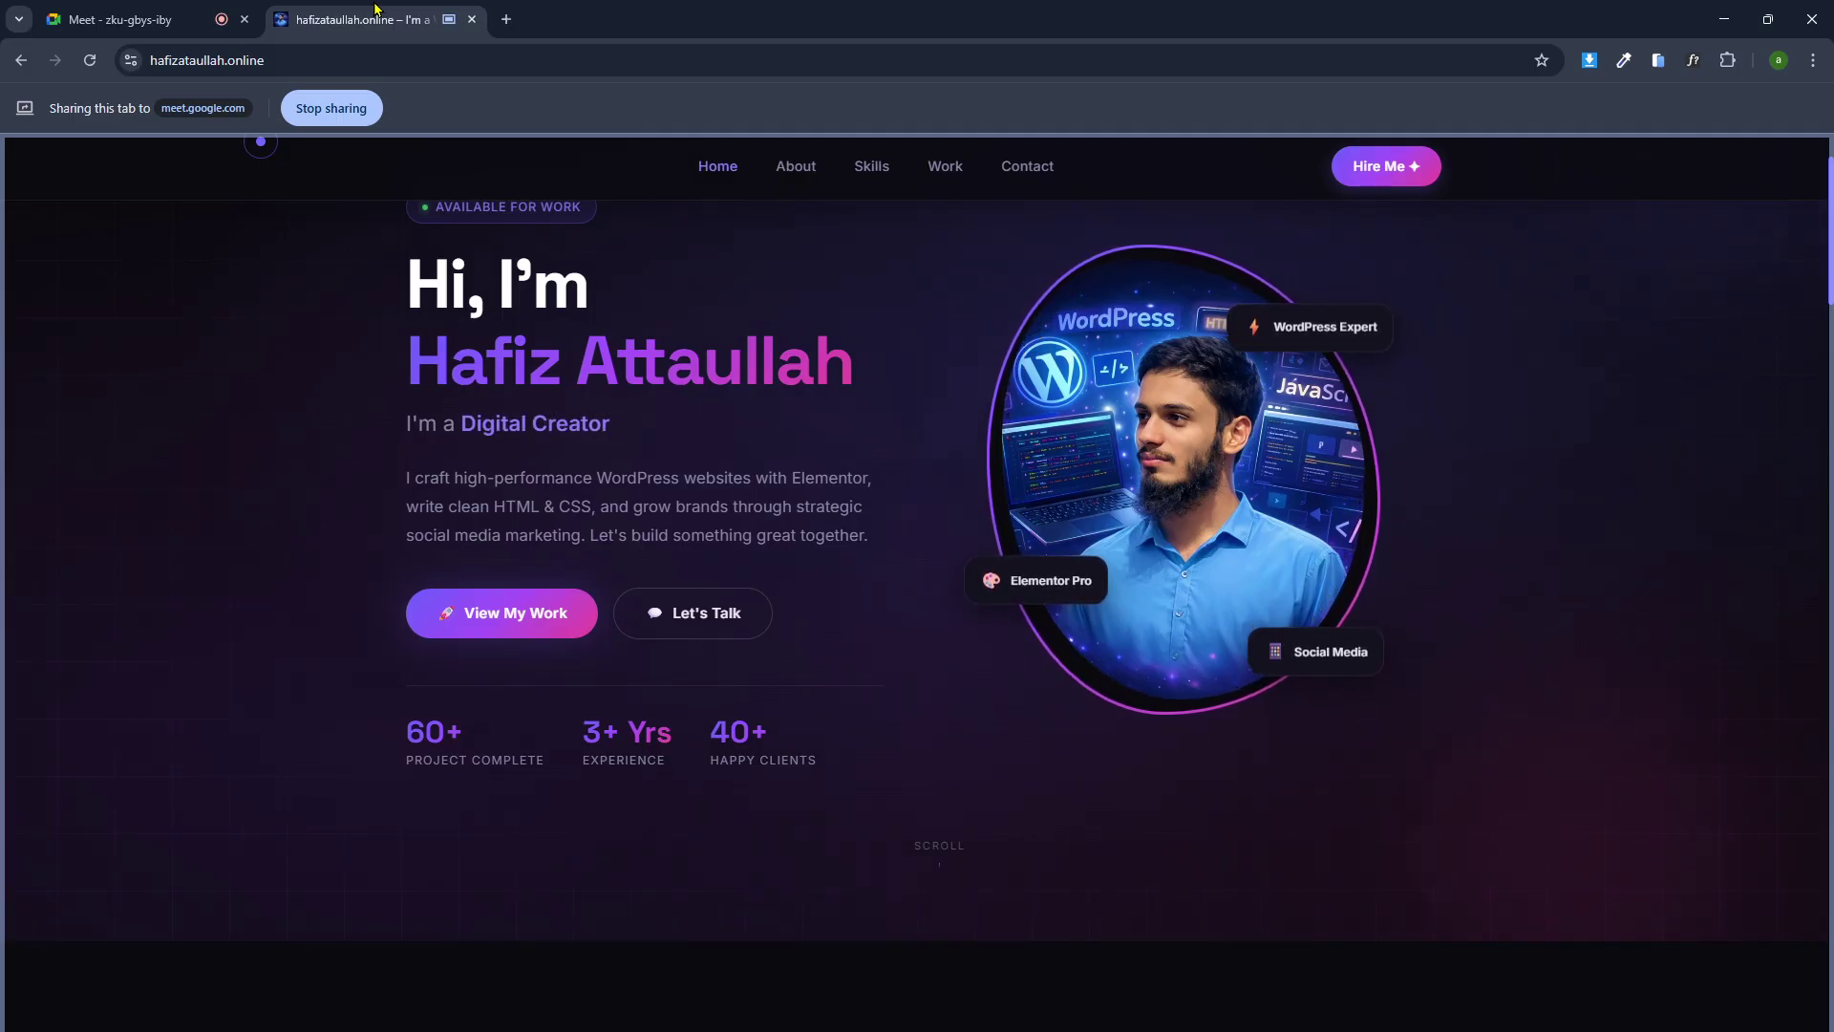
pyautogui.scroll(2, 723, 475)
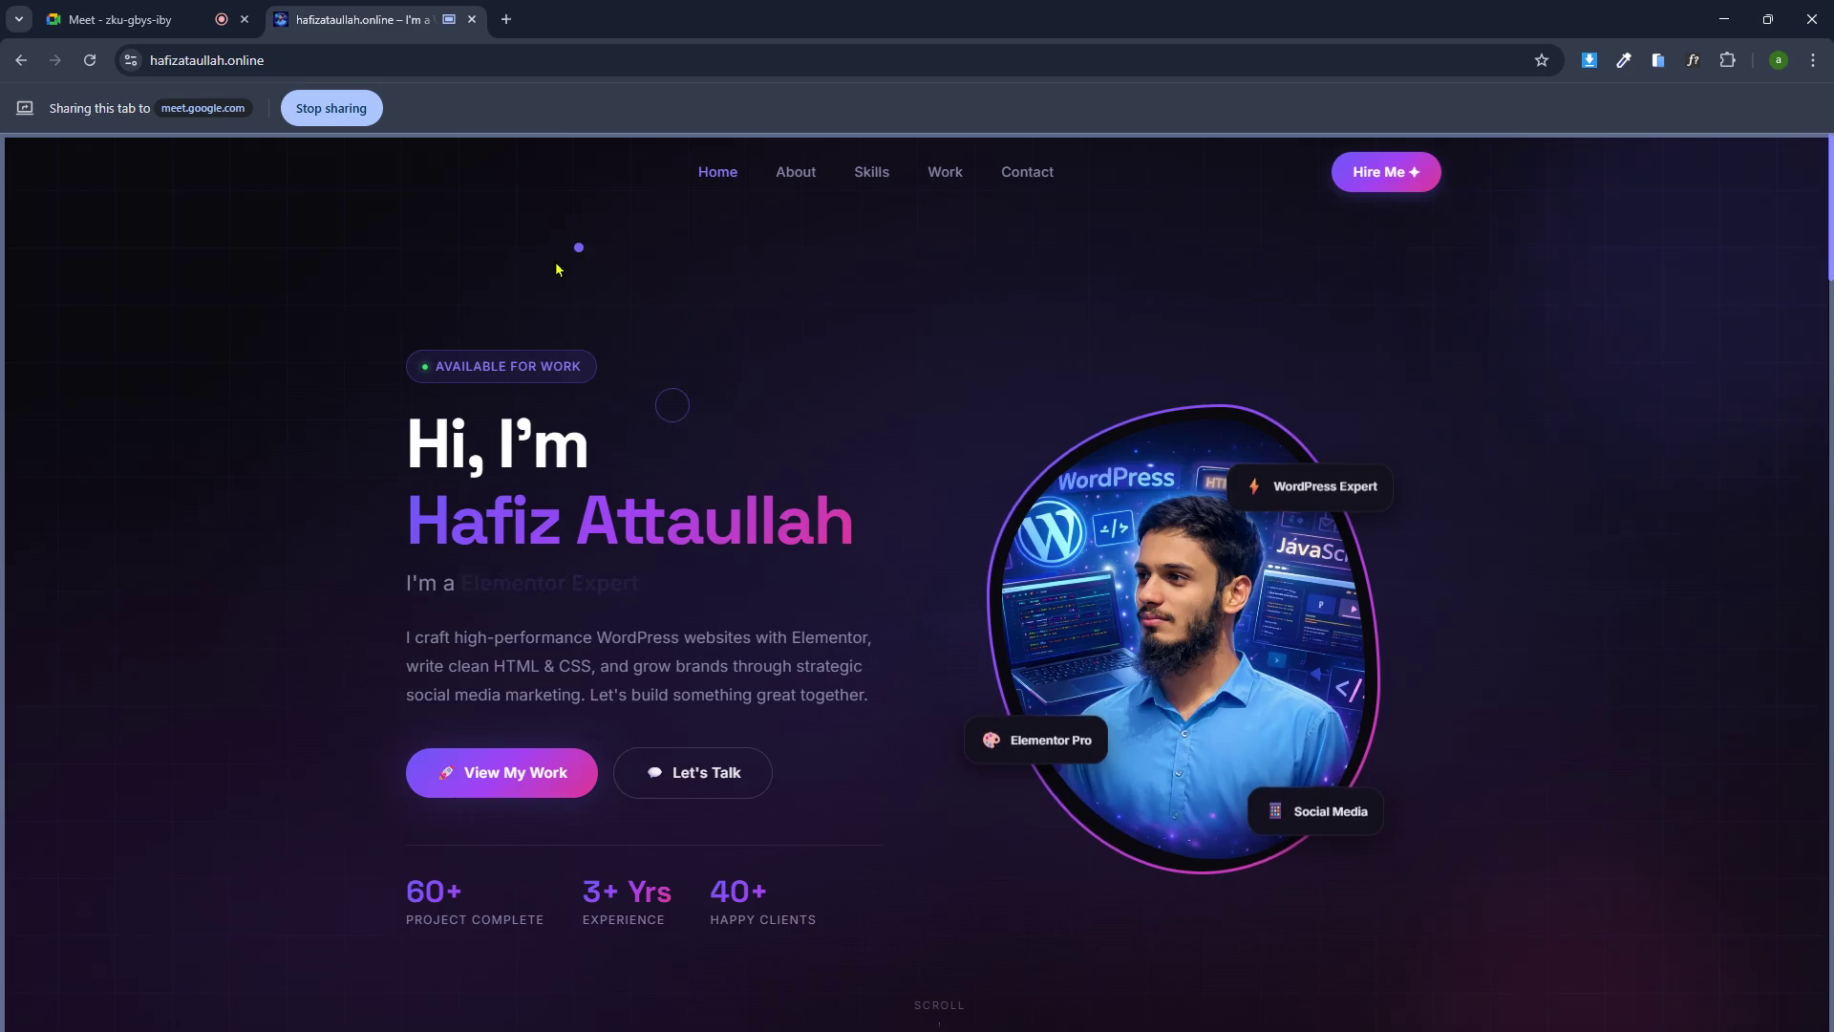
pyautogui.hotkey('ctrl', '1')
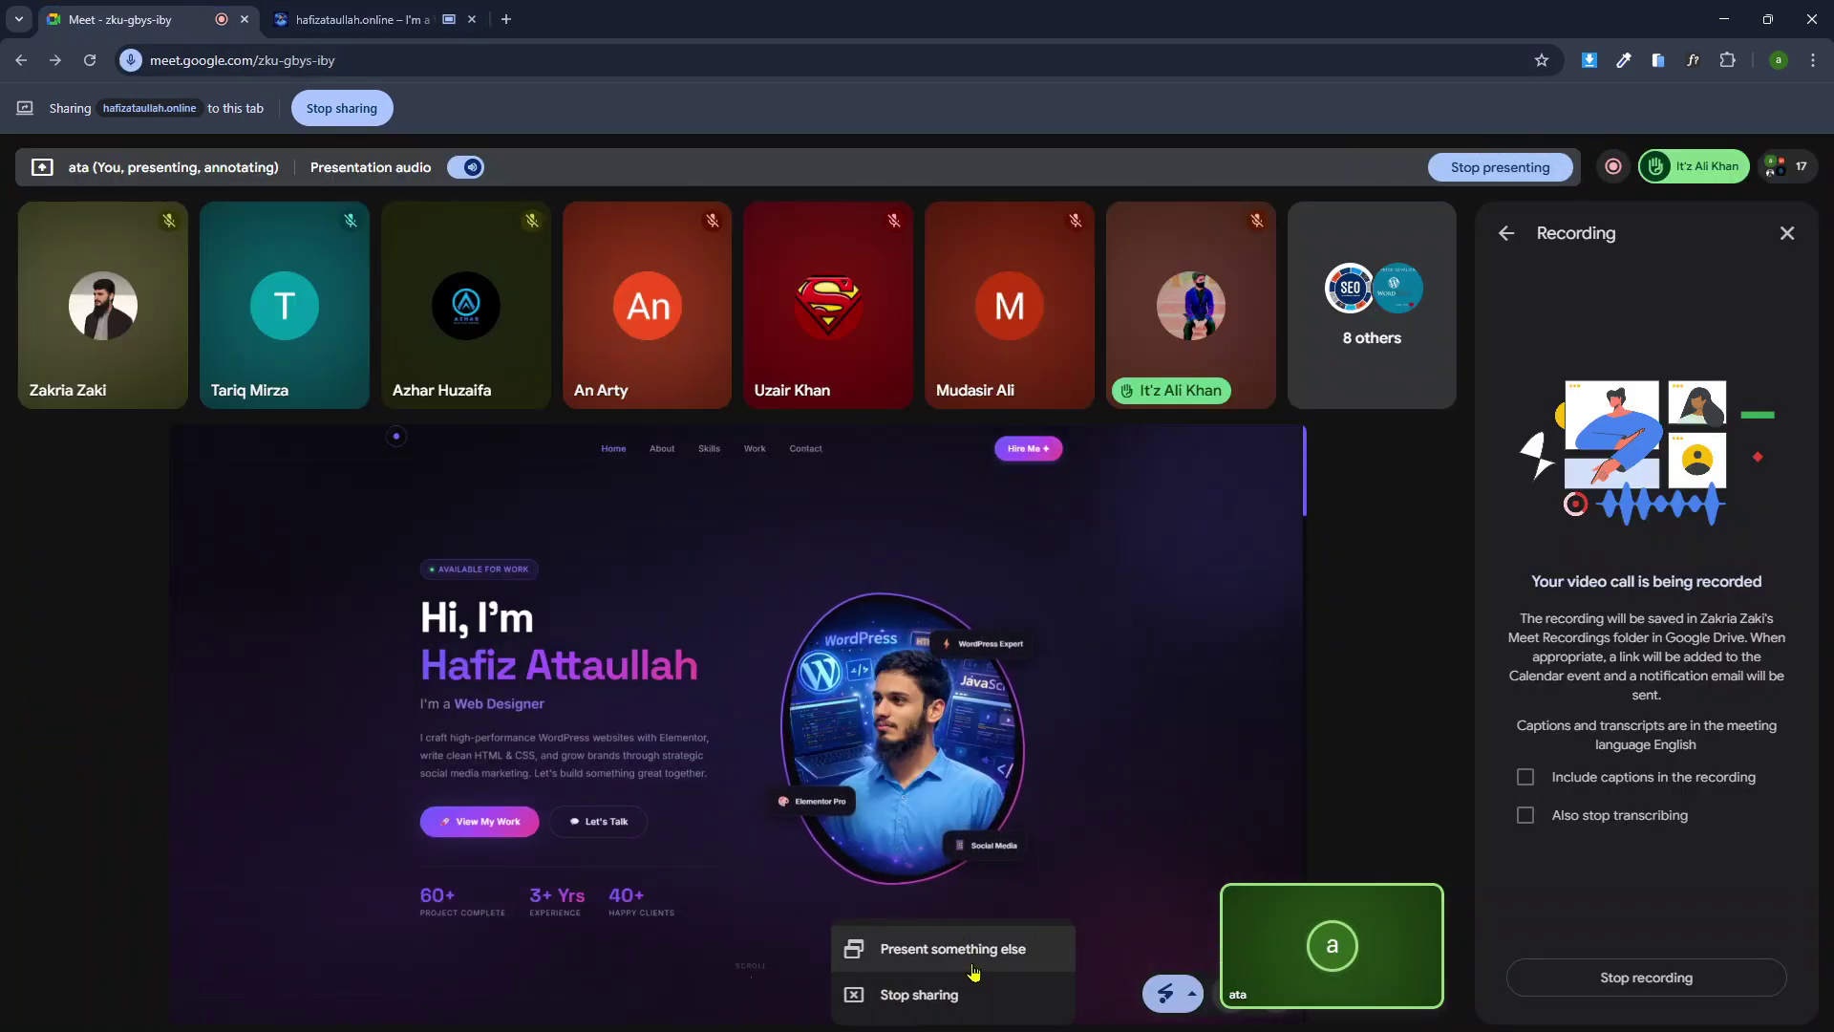
# Share the entire screen with Show my screen anyway and bring the WordPress dashboard forward.
pyautogui.click(974, 949)
pyautogui.click(1092, 170)
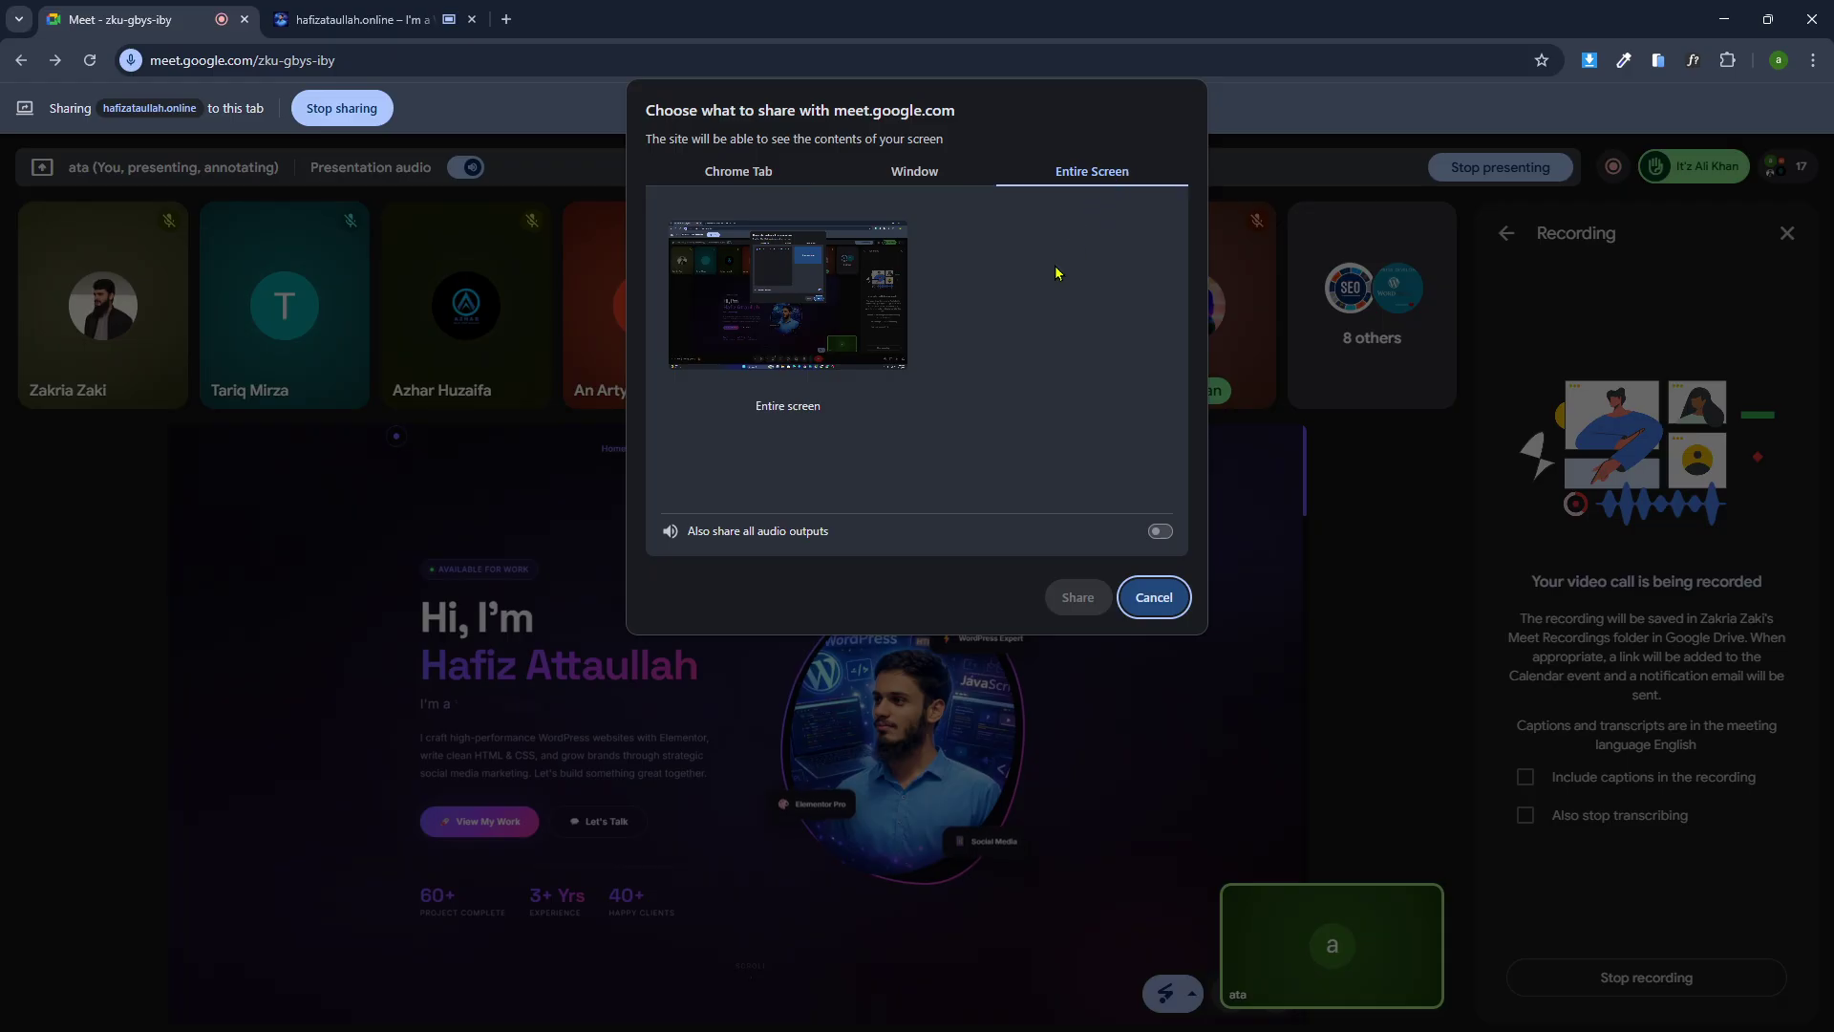
pyautogui.click(788, 296)
pyautogui.click(1077, 597)
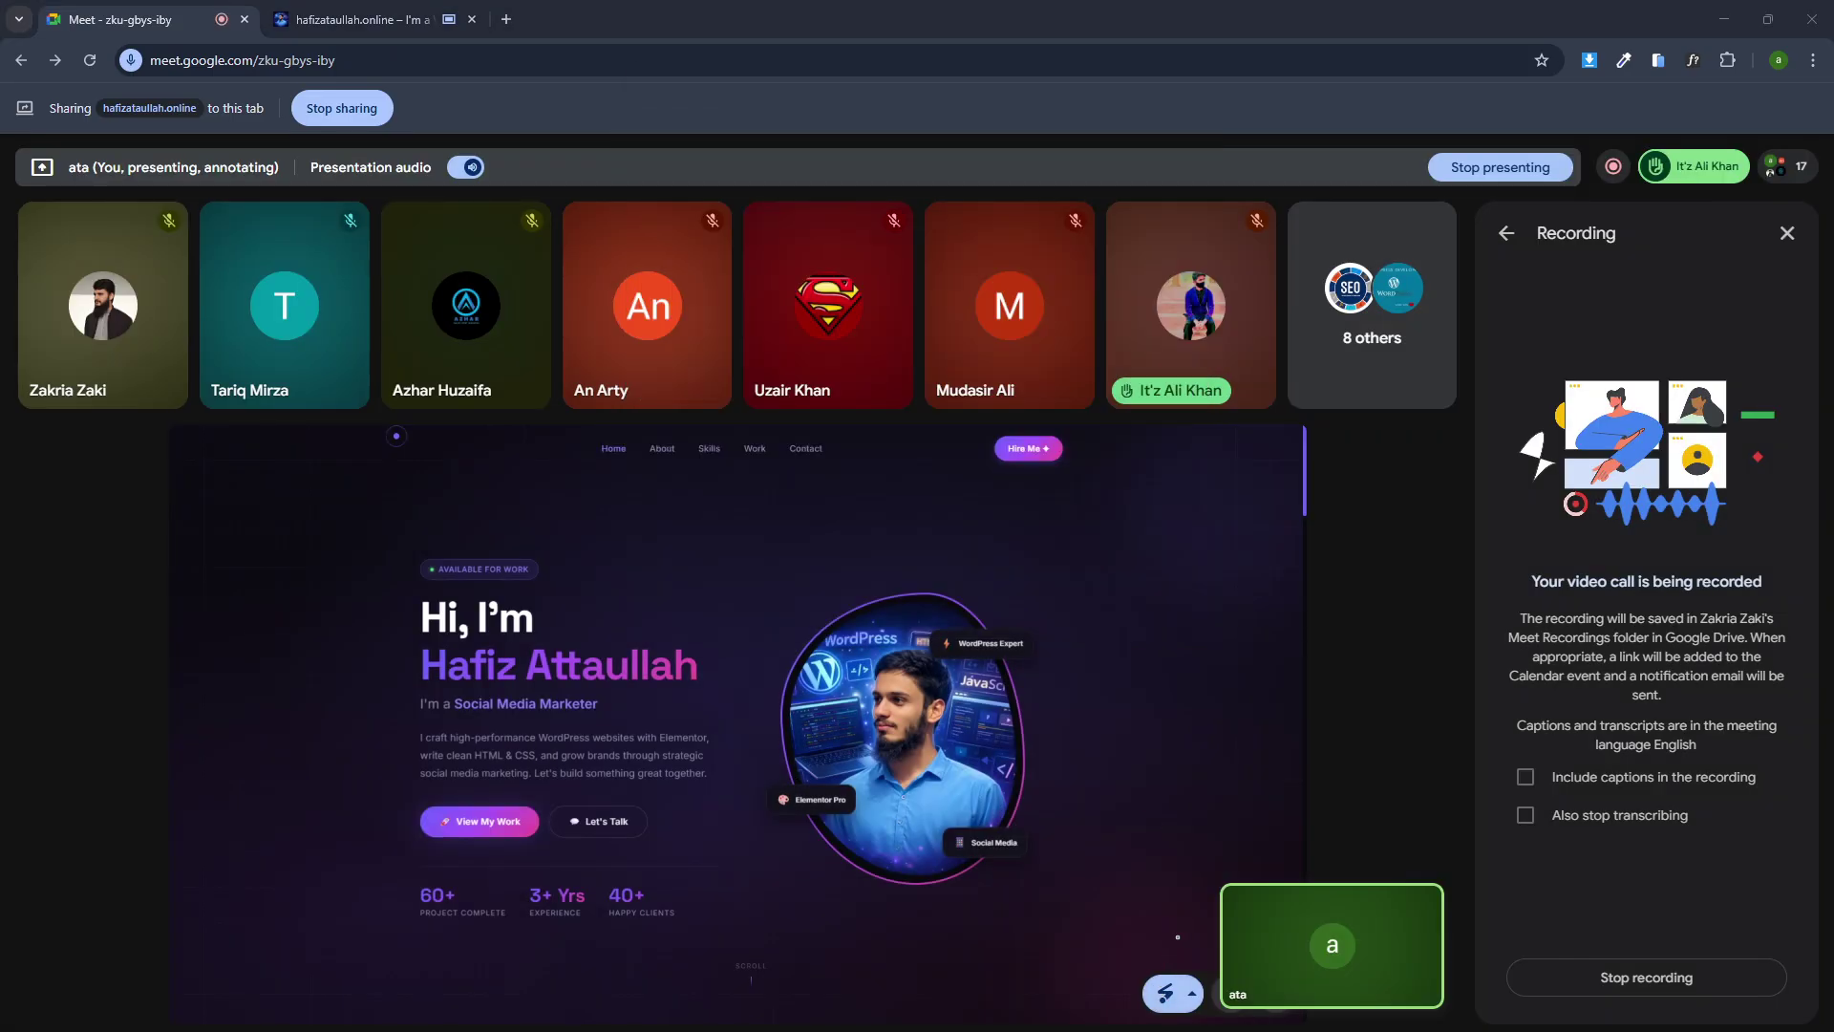
pyautogui.hotkey('alt', 'Tab')
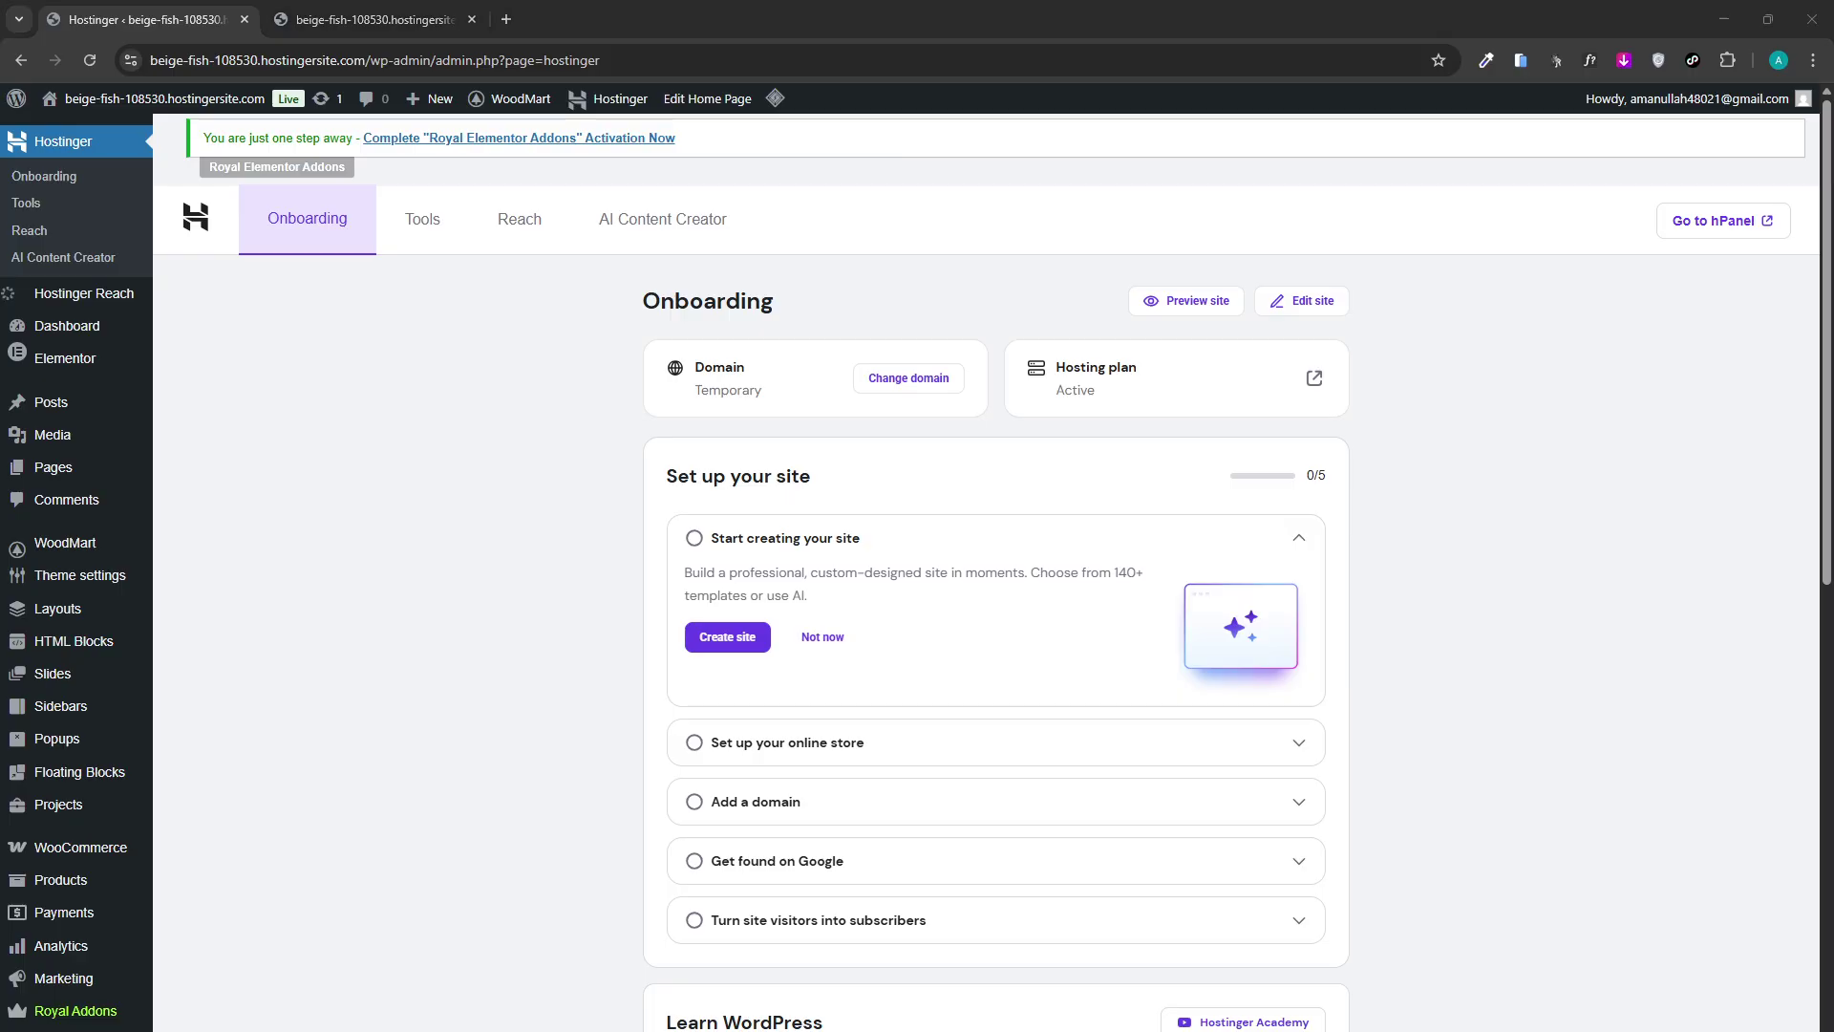
pyautogui.click(1031, 965)
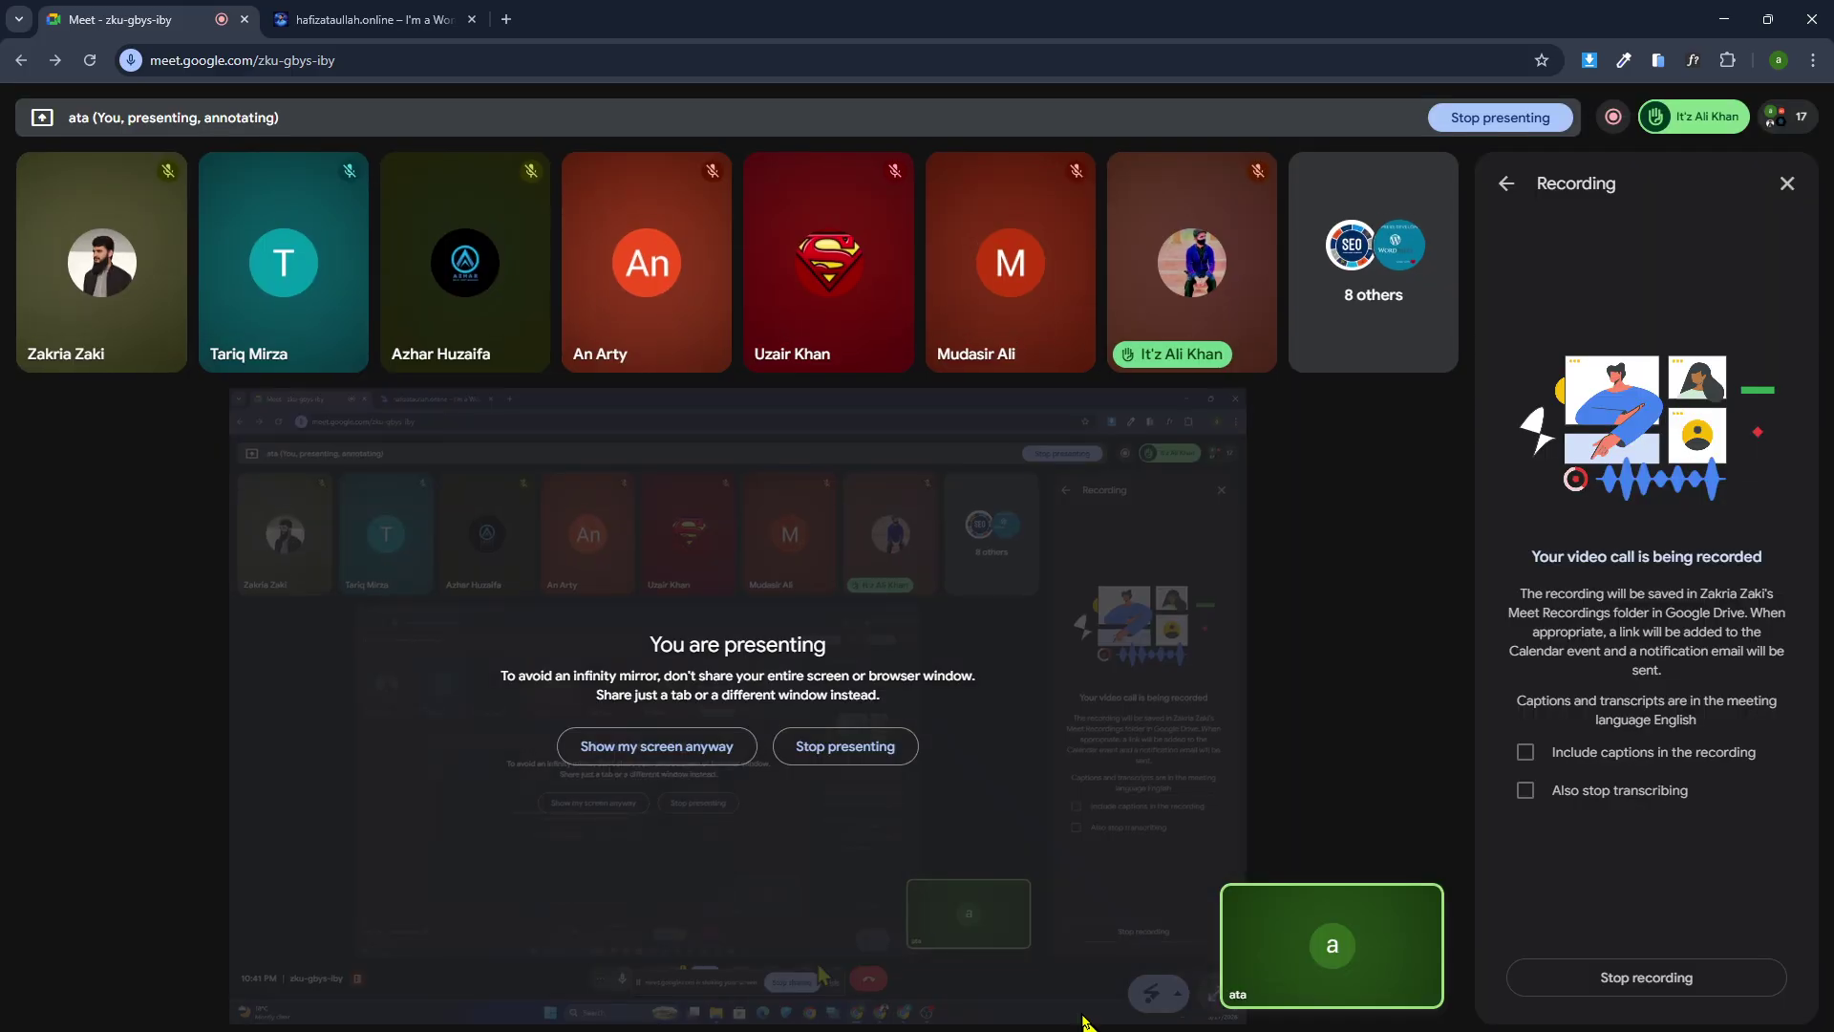
pyautogui.click(638, 745)
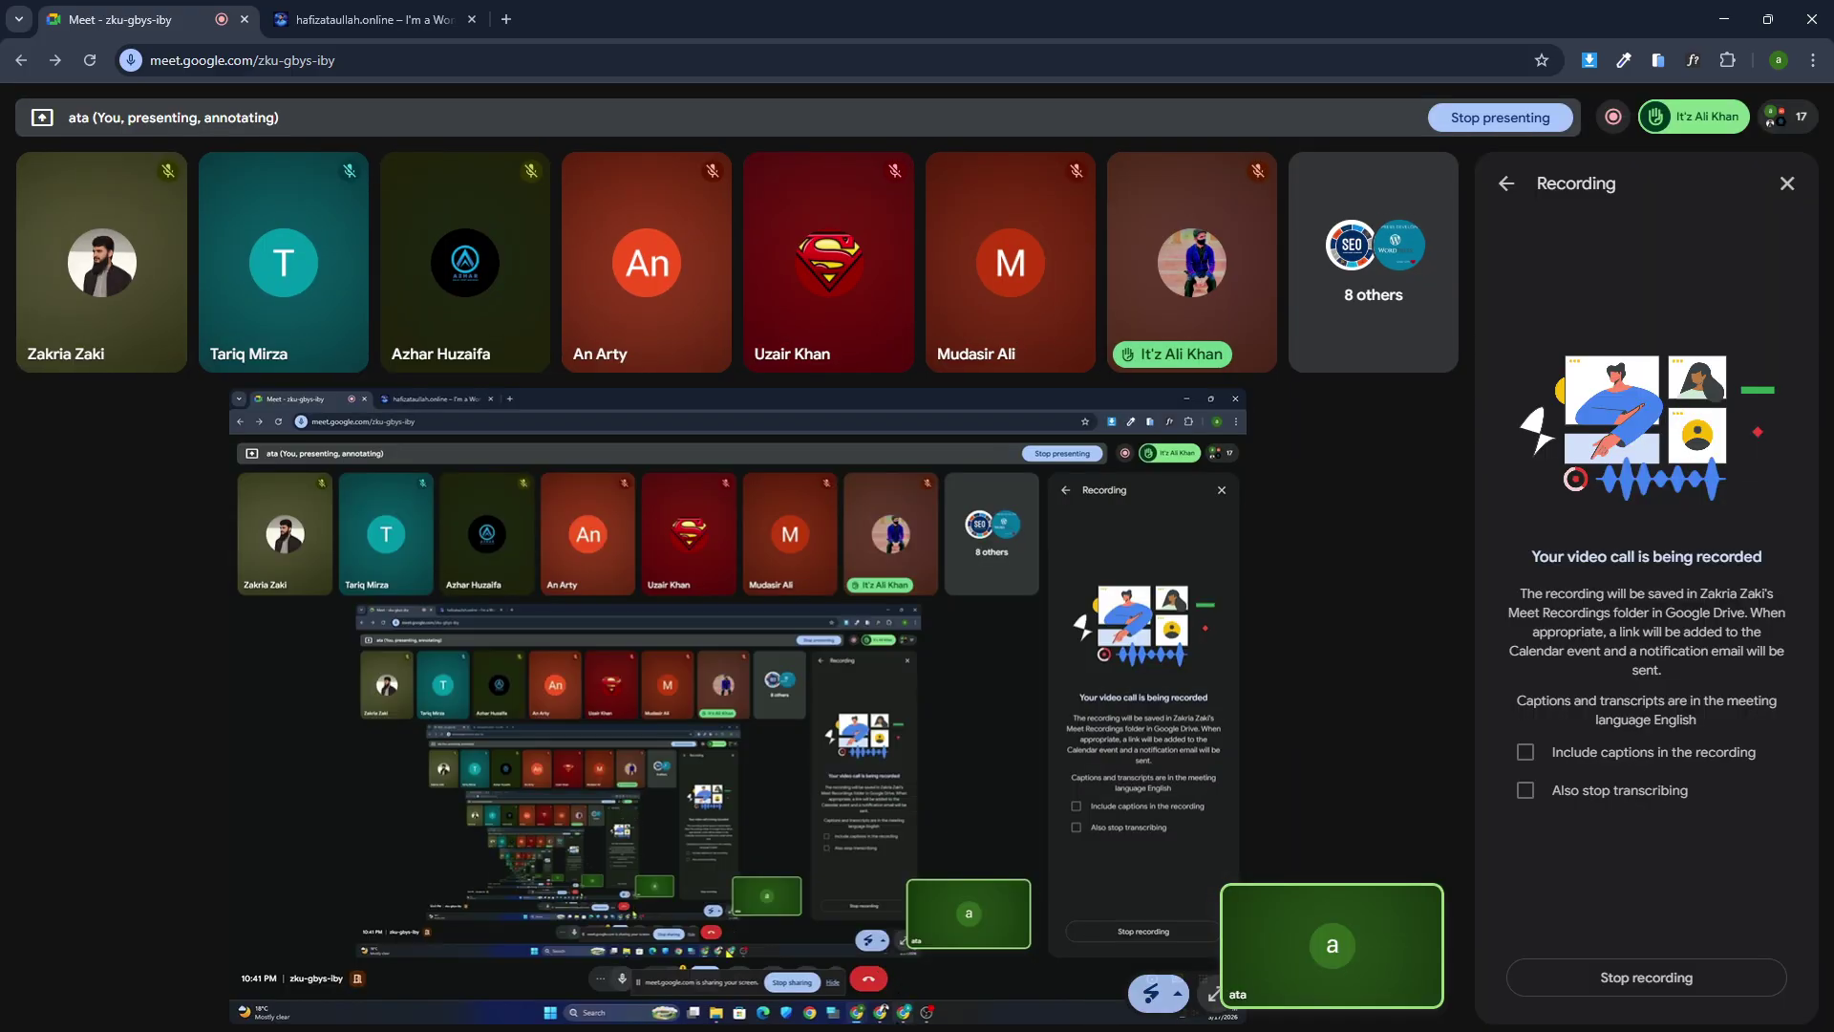
pyautogui.hotkey('alt', 'Tab')
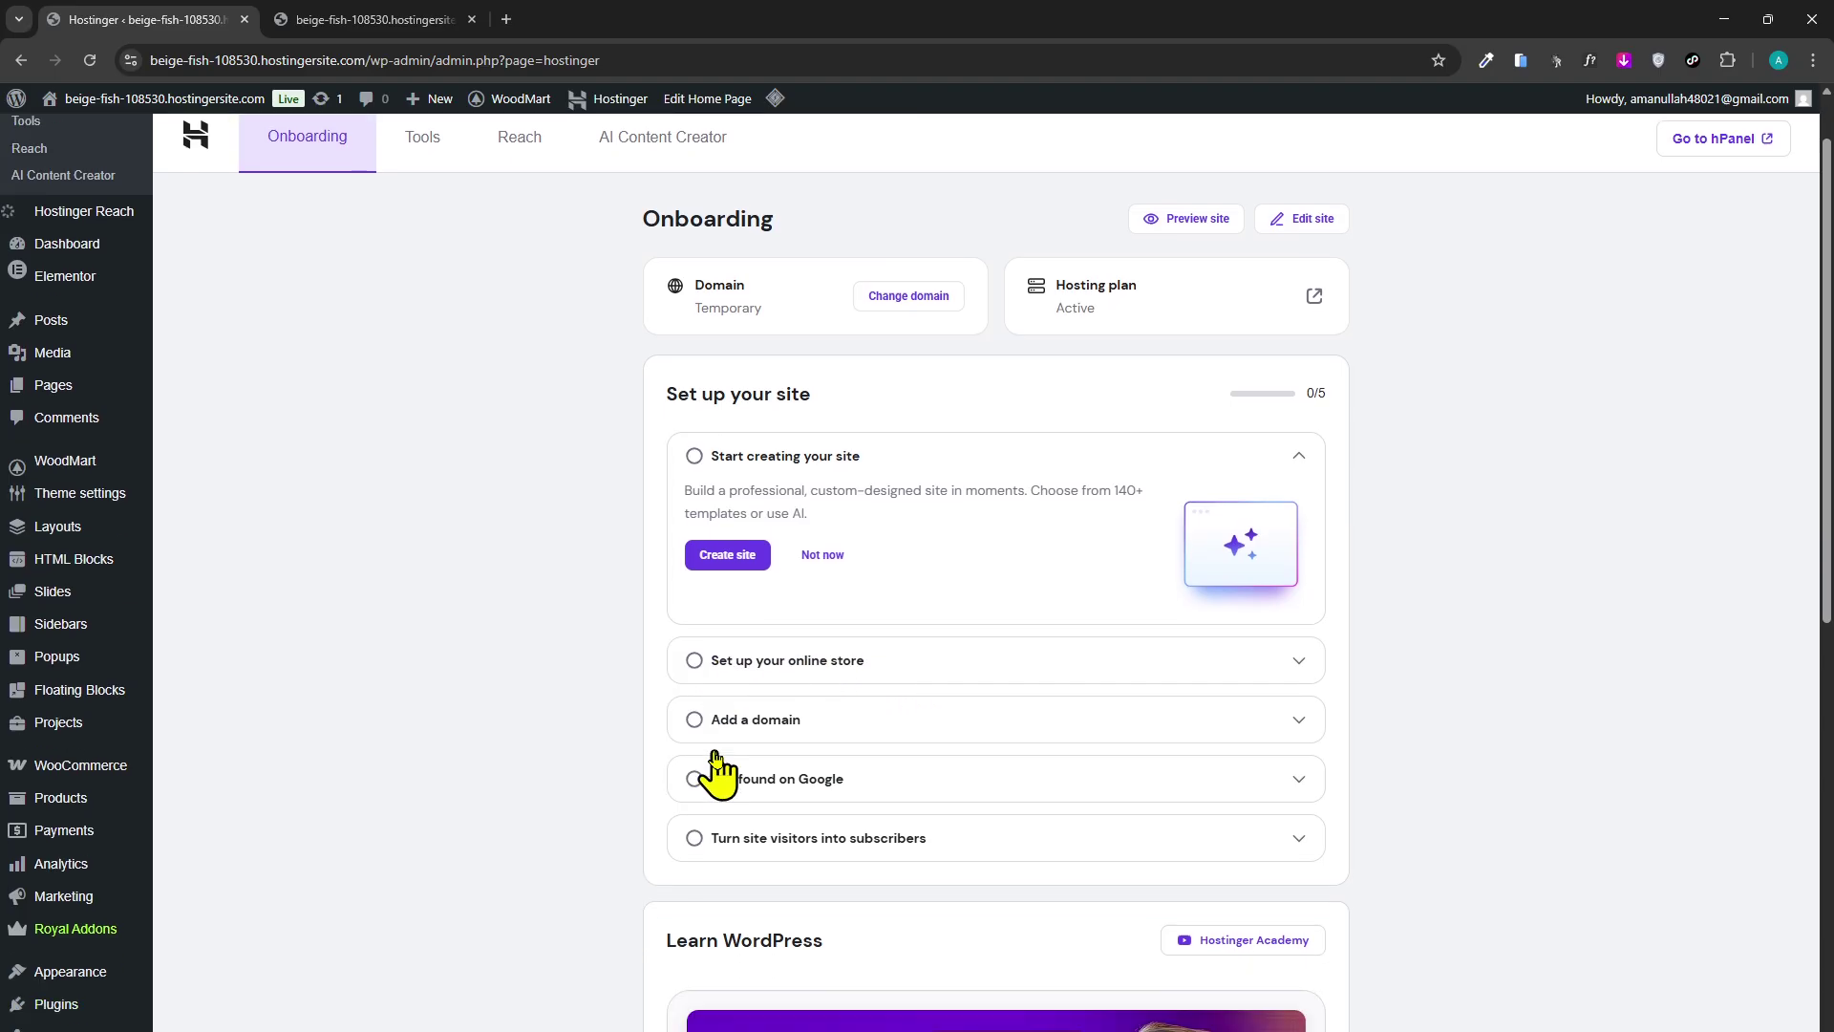
# Open the WoodMart storefront tab and scroll through the home page.
pyautogui.scroll(-1, 726, 773)
pyautogui.scroll(2, 749, 806)
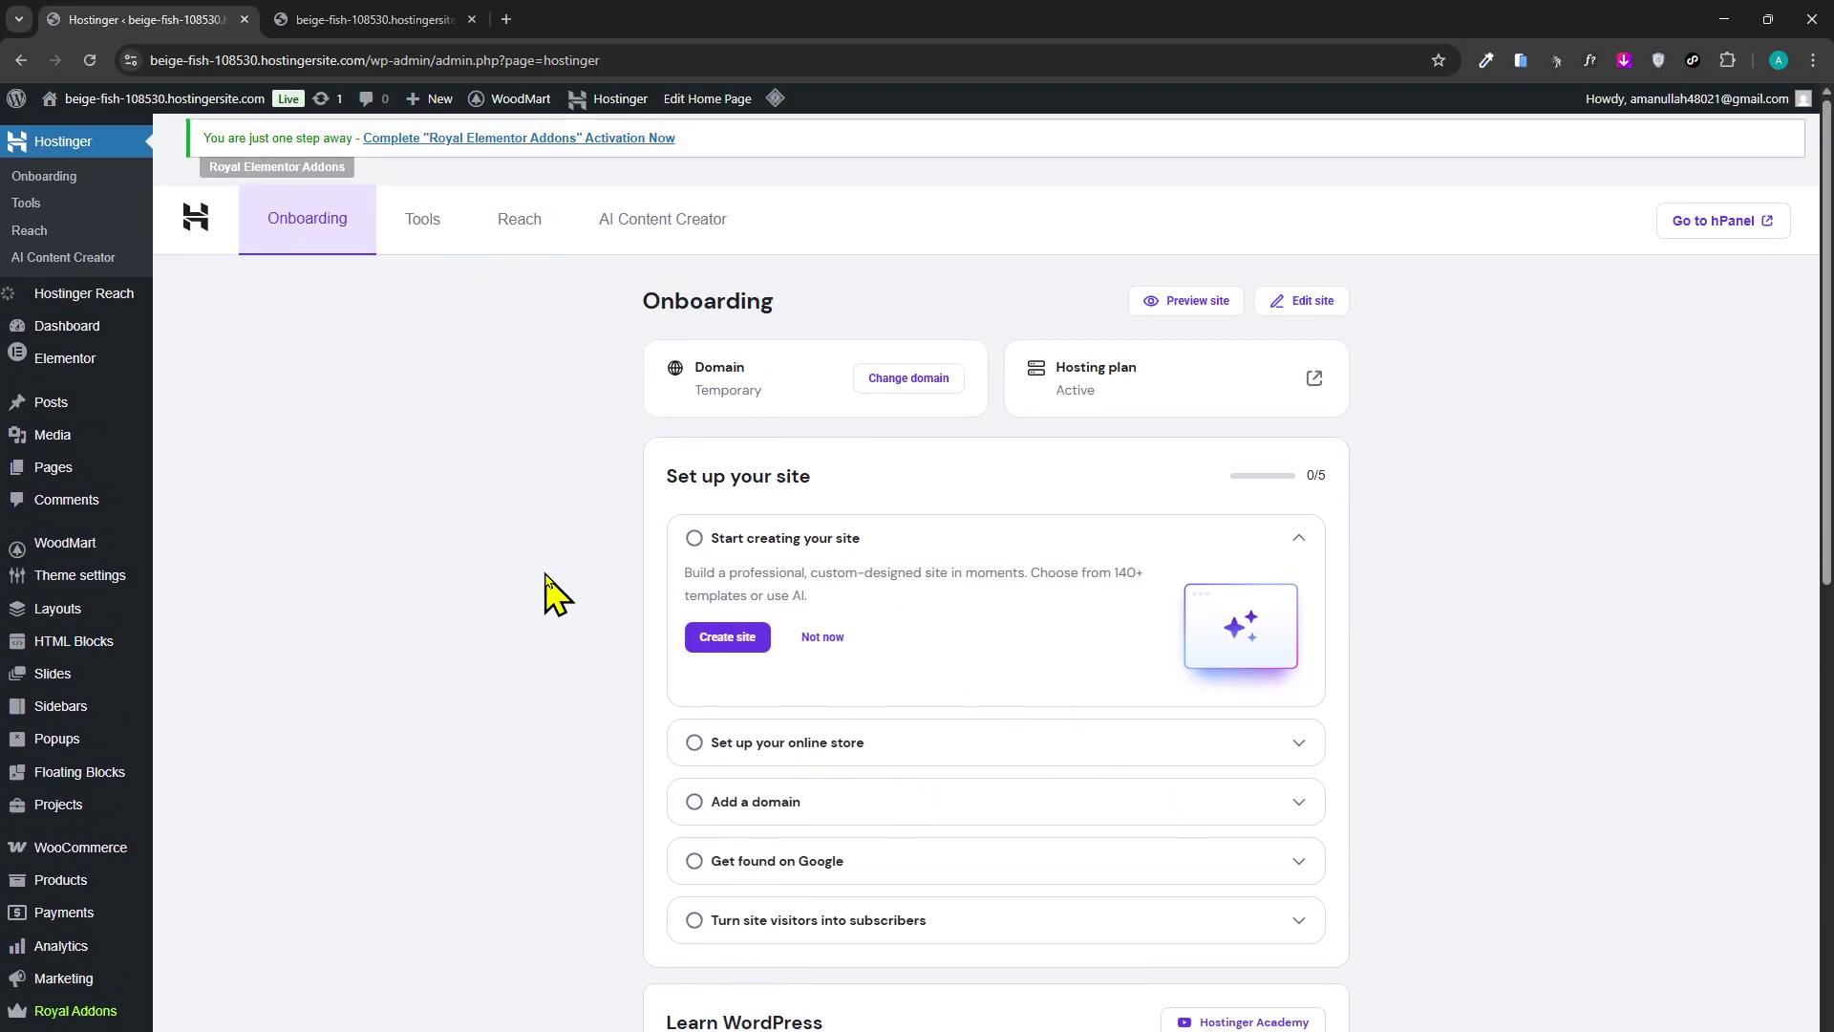
pyautogui.click(329, 19)
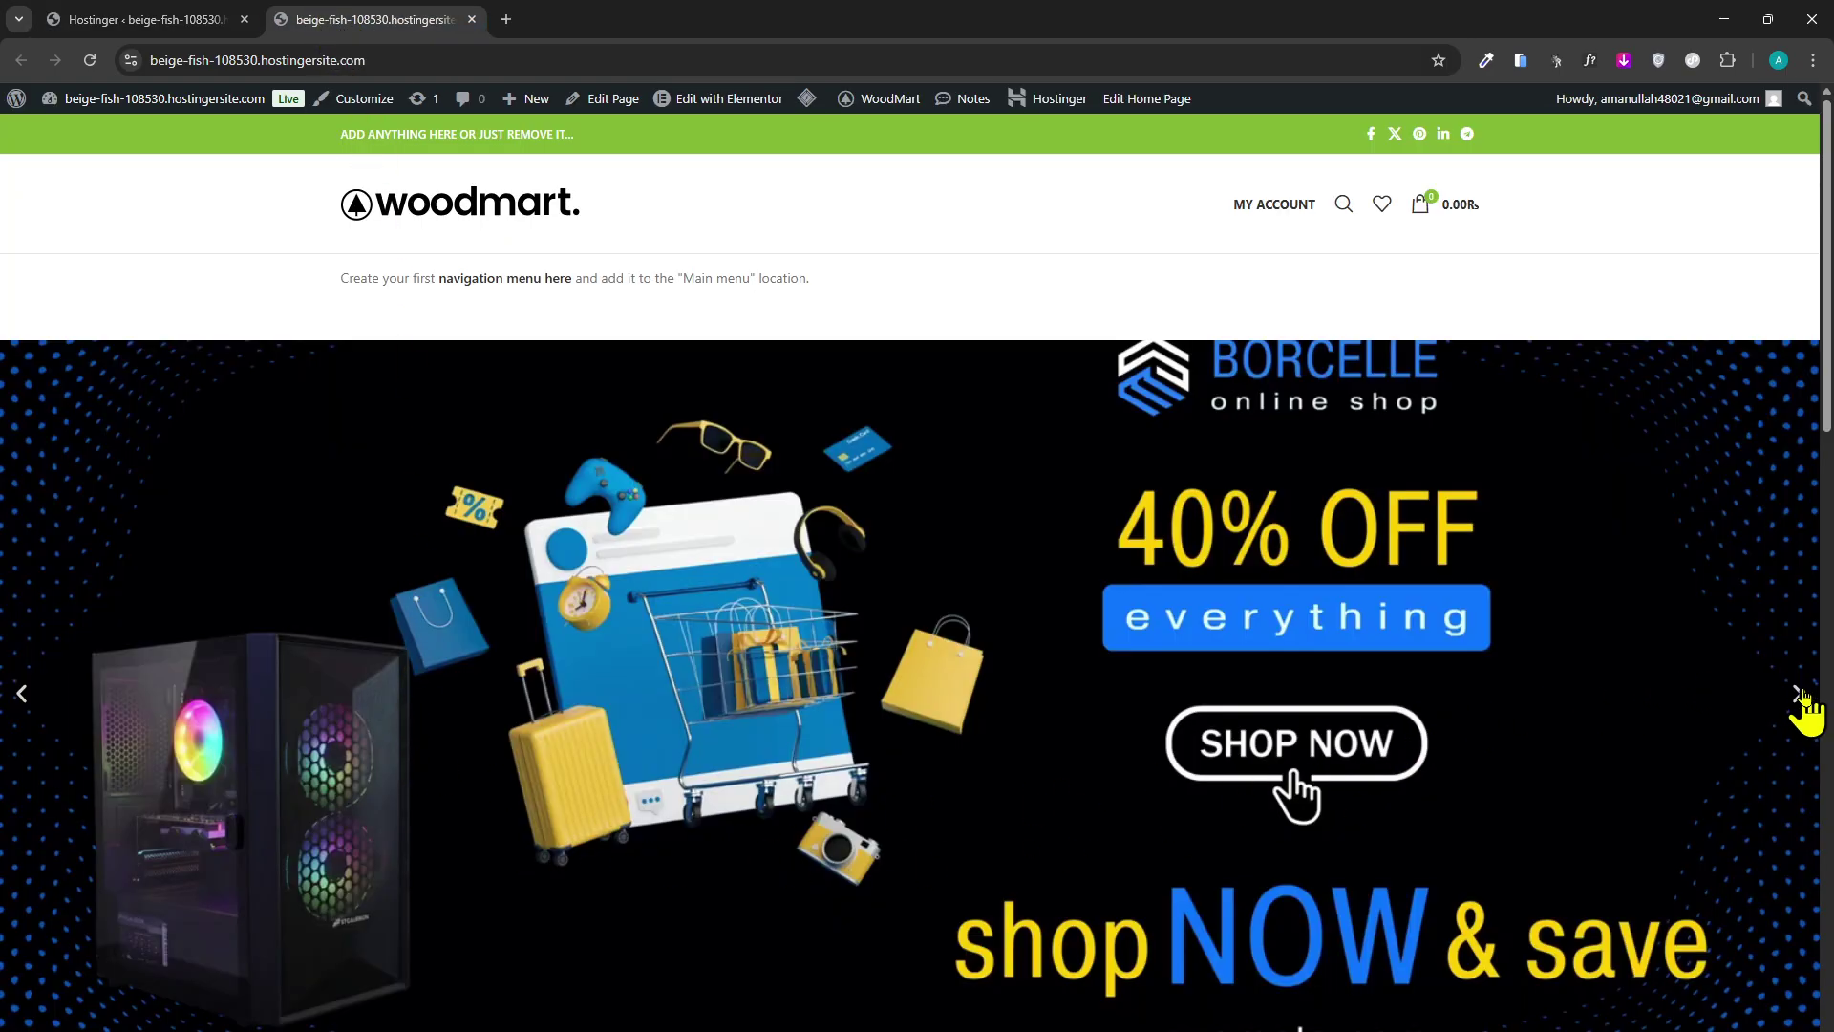
pyautogui.scroll(-4, 586, 819)
pyautogui.scroll(2, 571, 793)
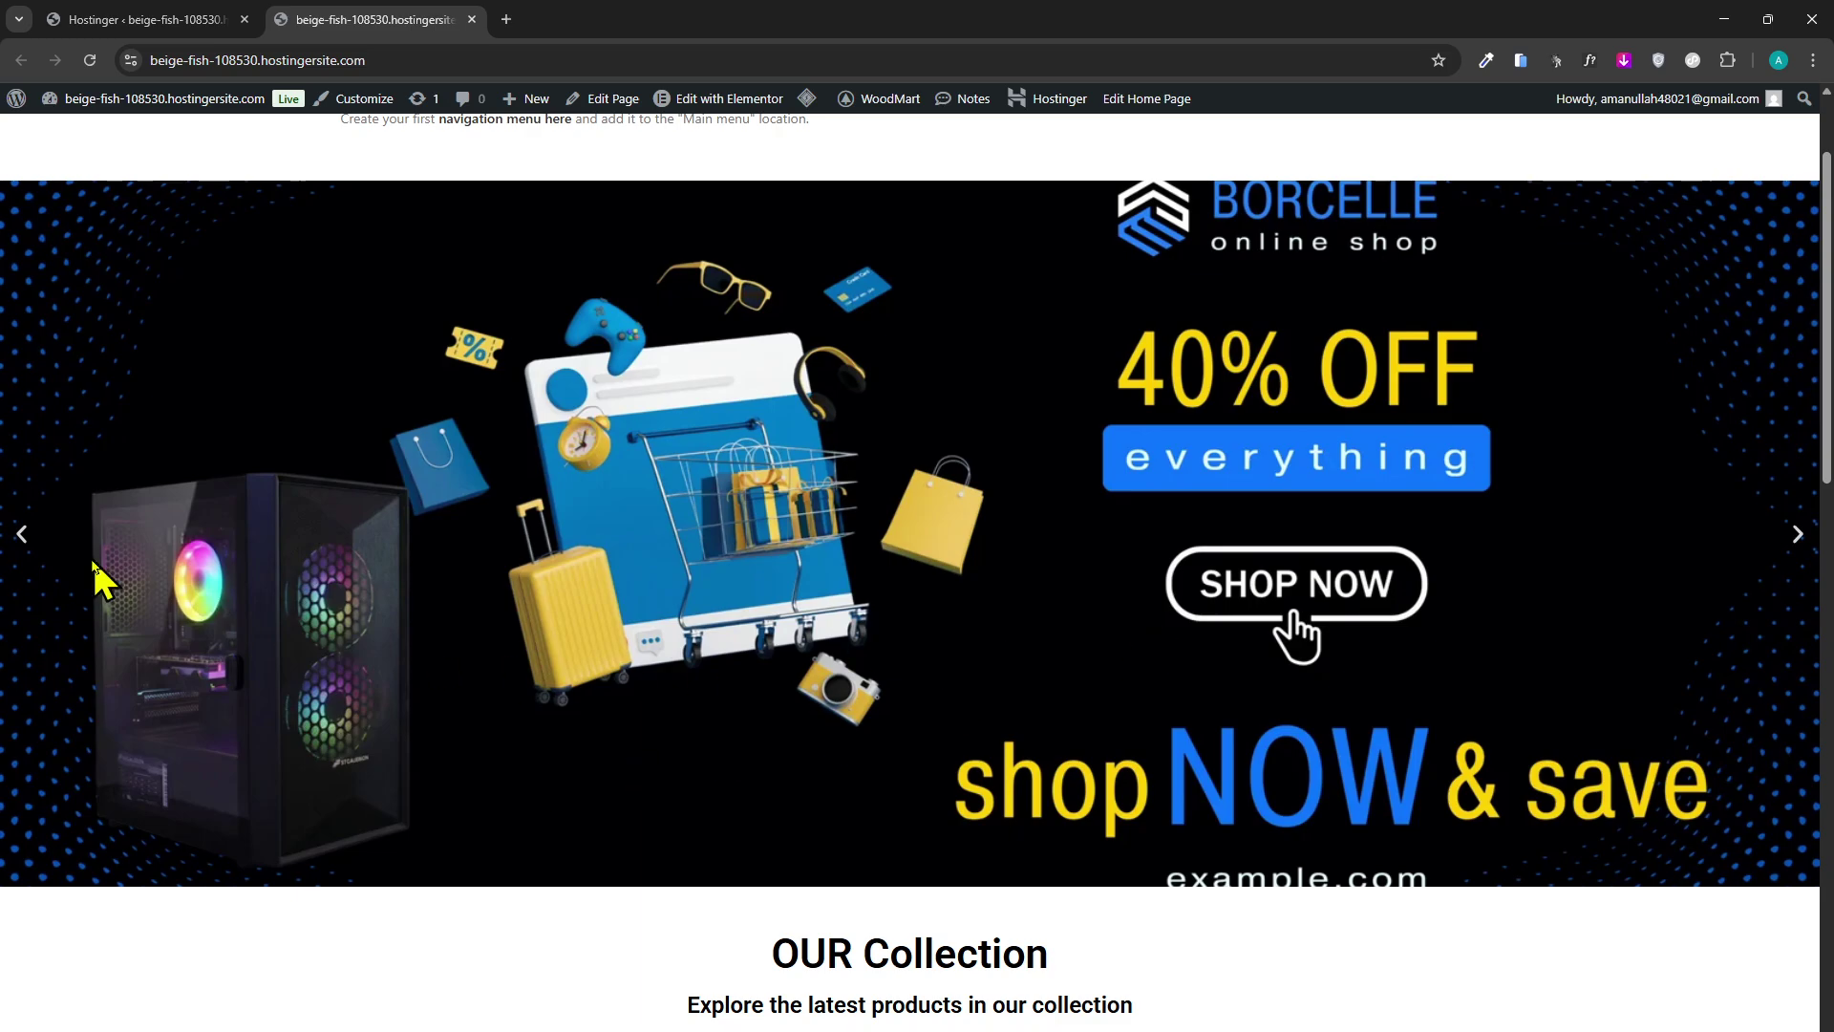
pyautogui.scroll(-6, 82, 667)
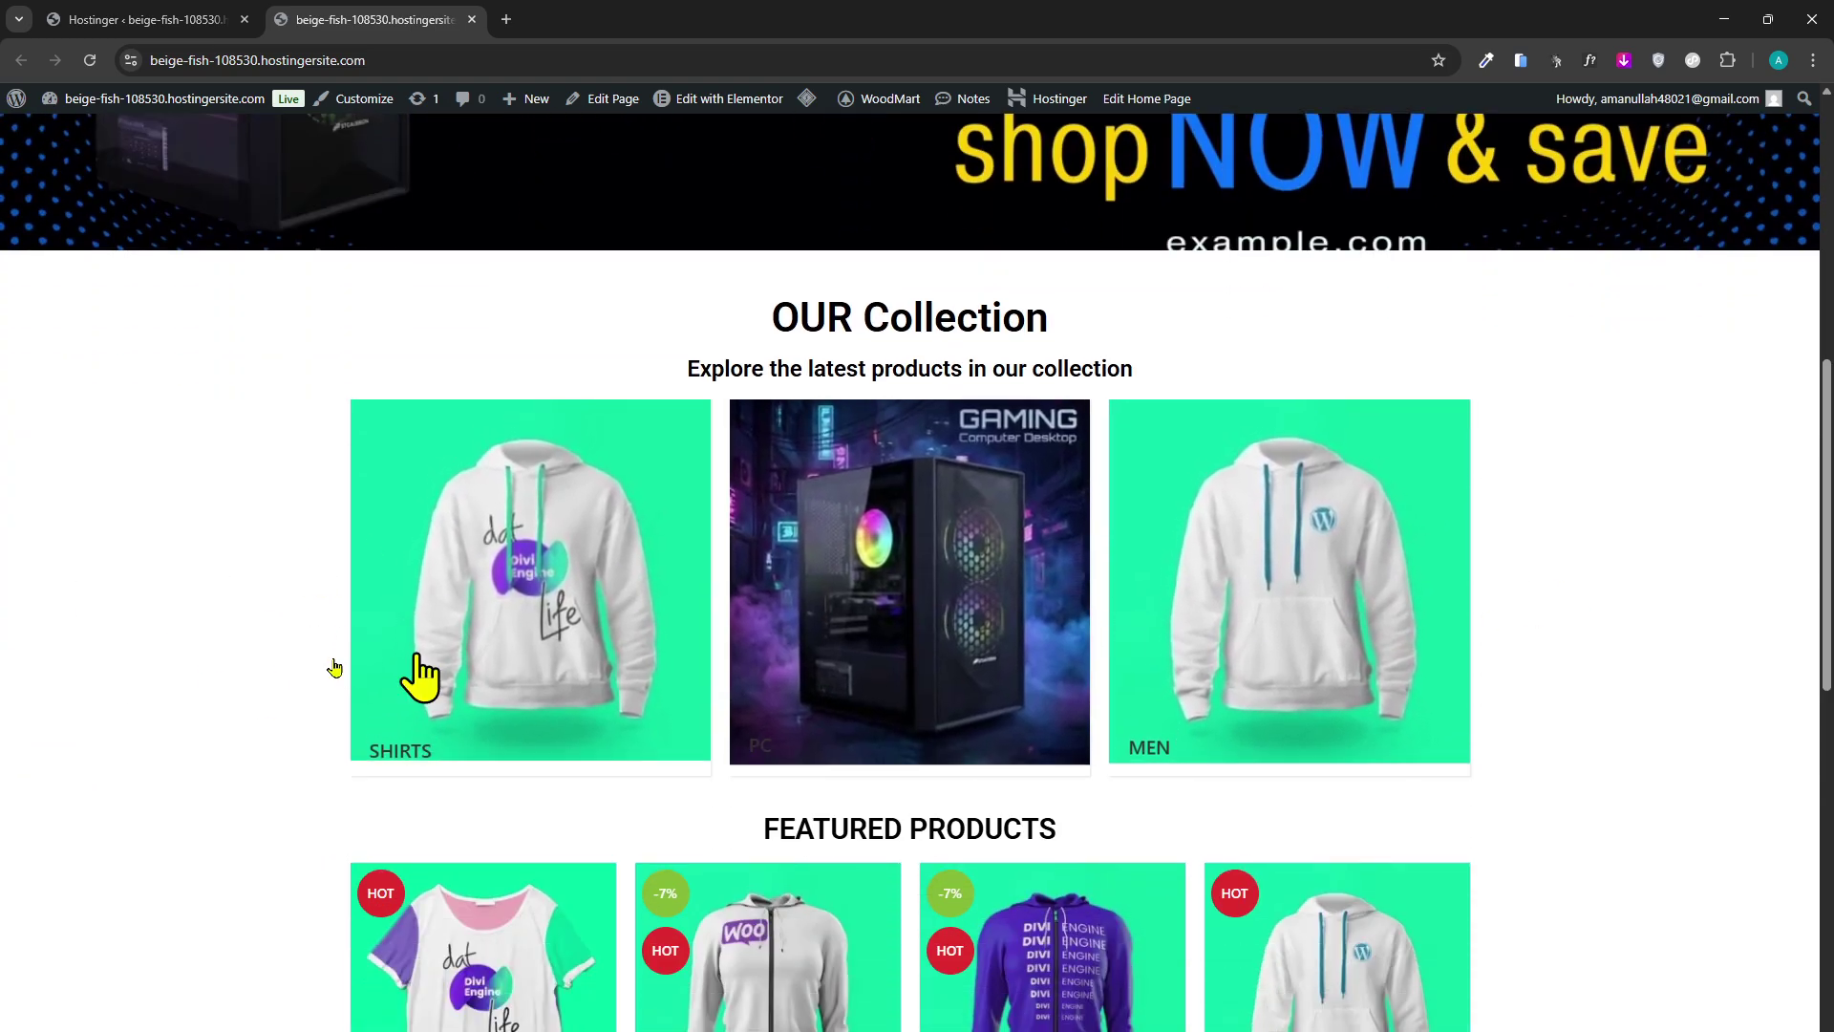
pyautogui.scroll(-10, 16, 696)
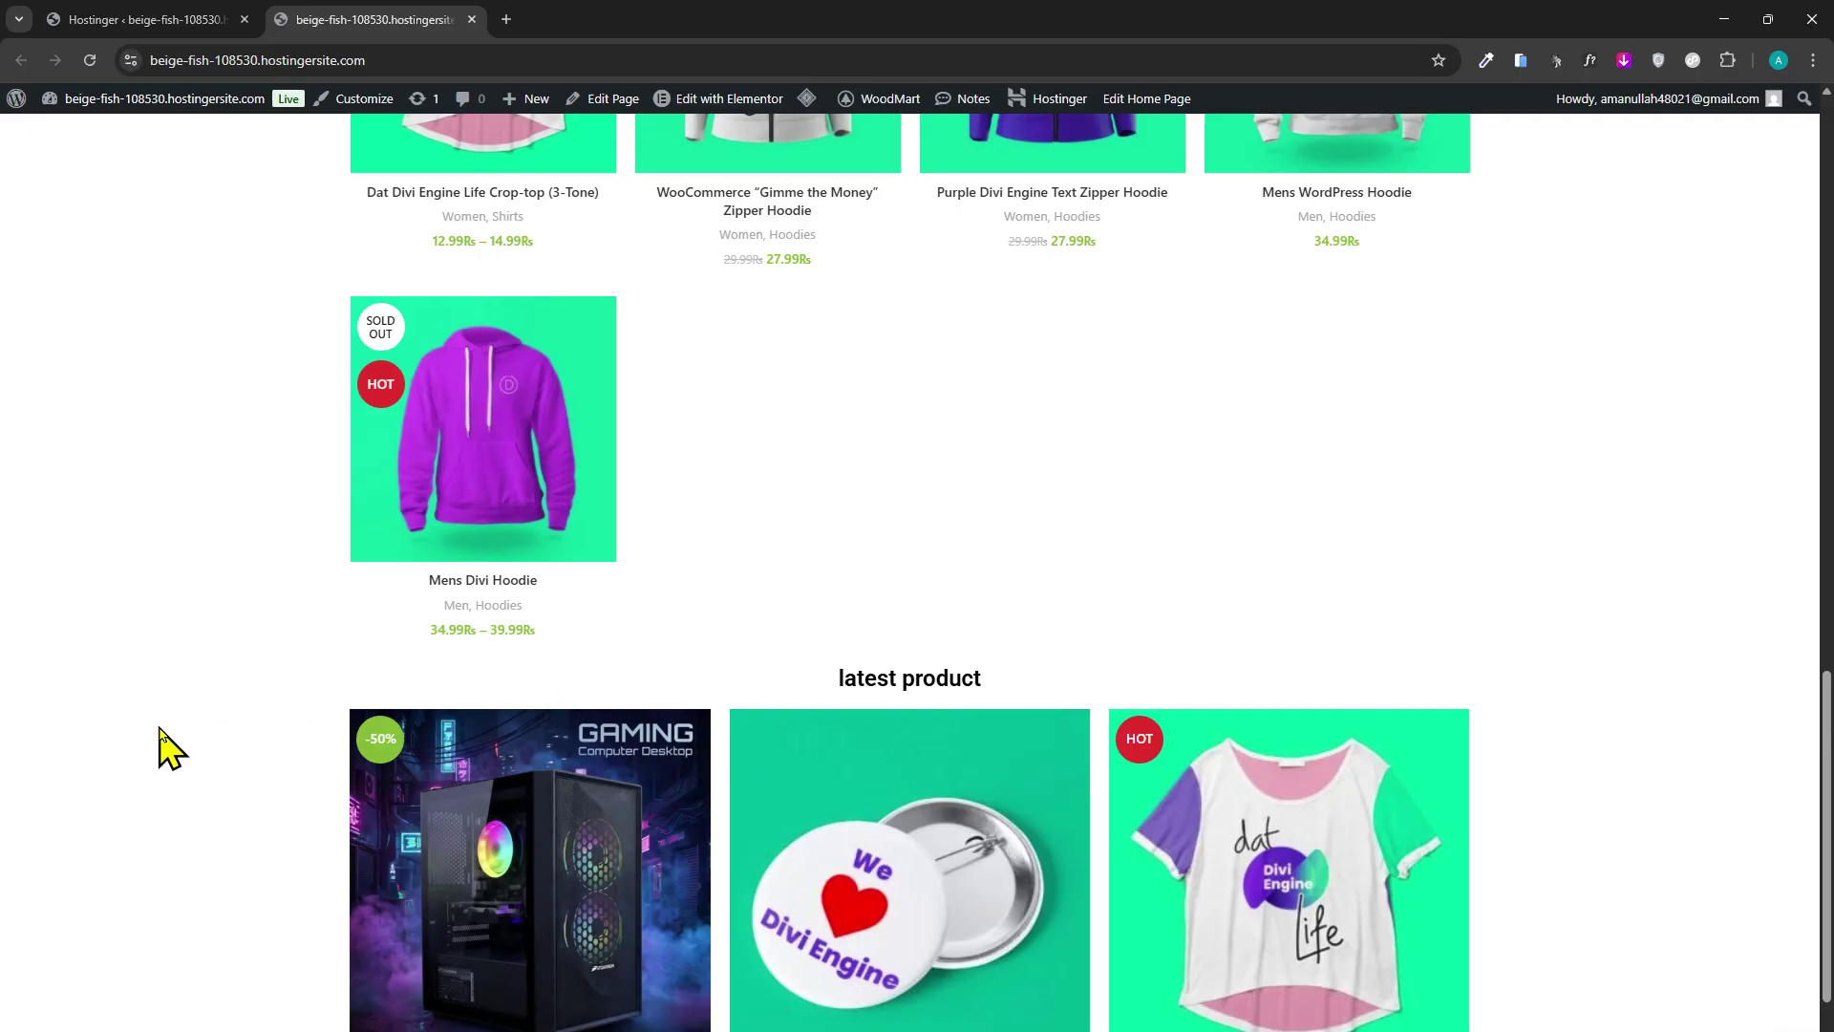
pyautogui.scroll(-3, 160, 729)
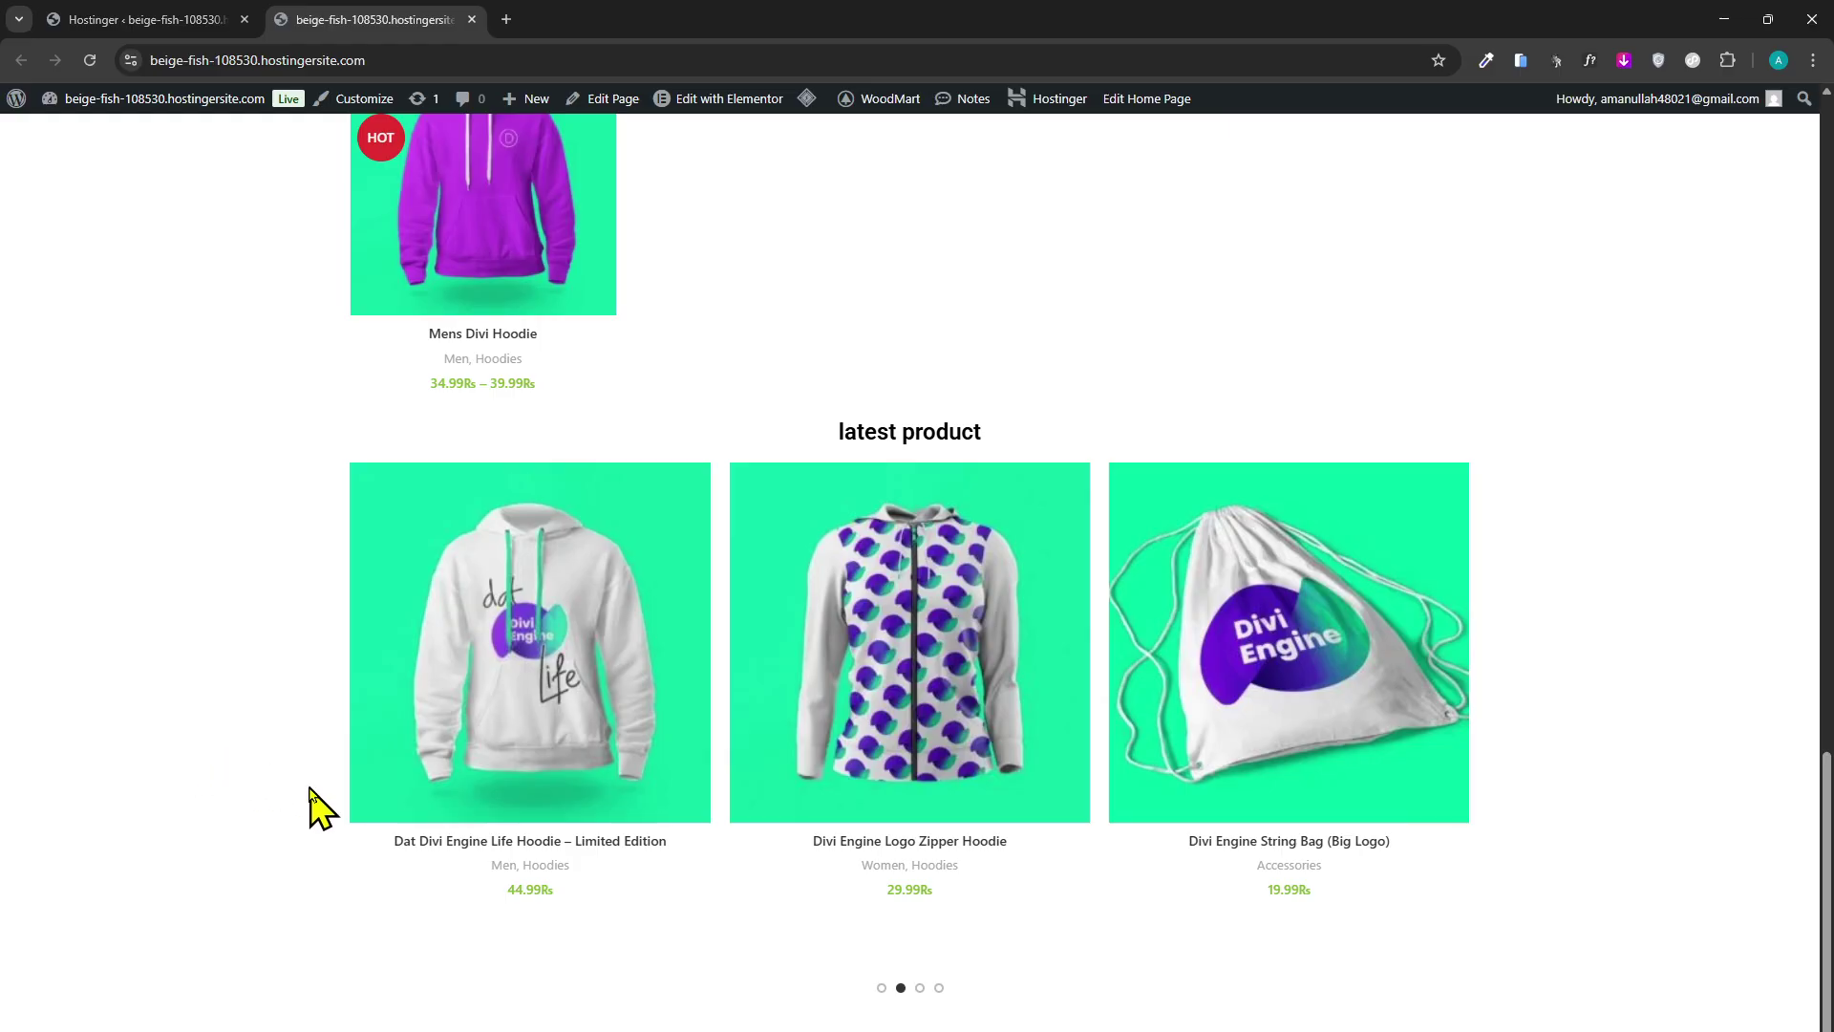
pyautogui.scroll(2, 516, 864)
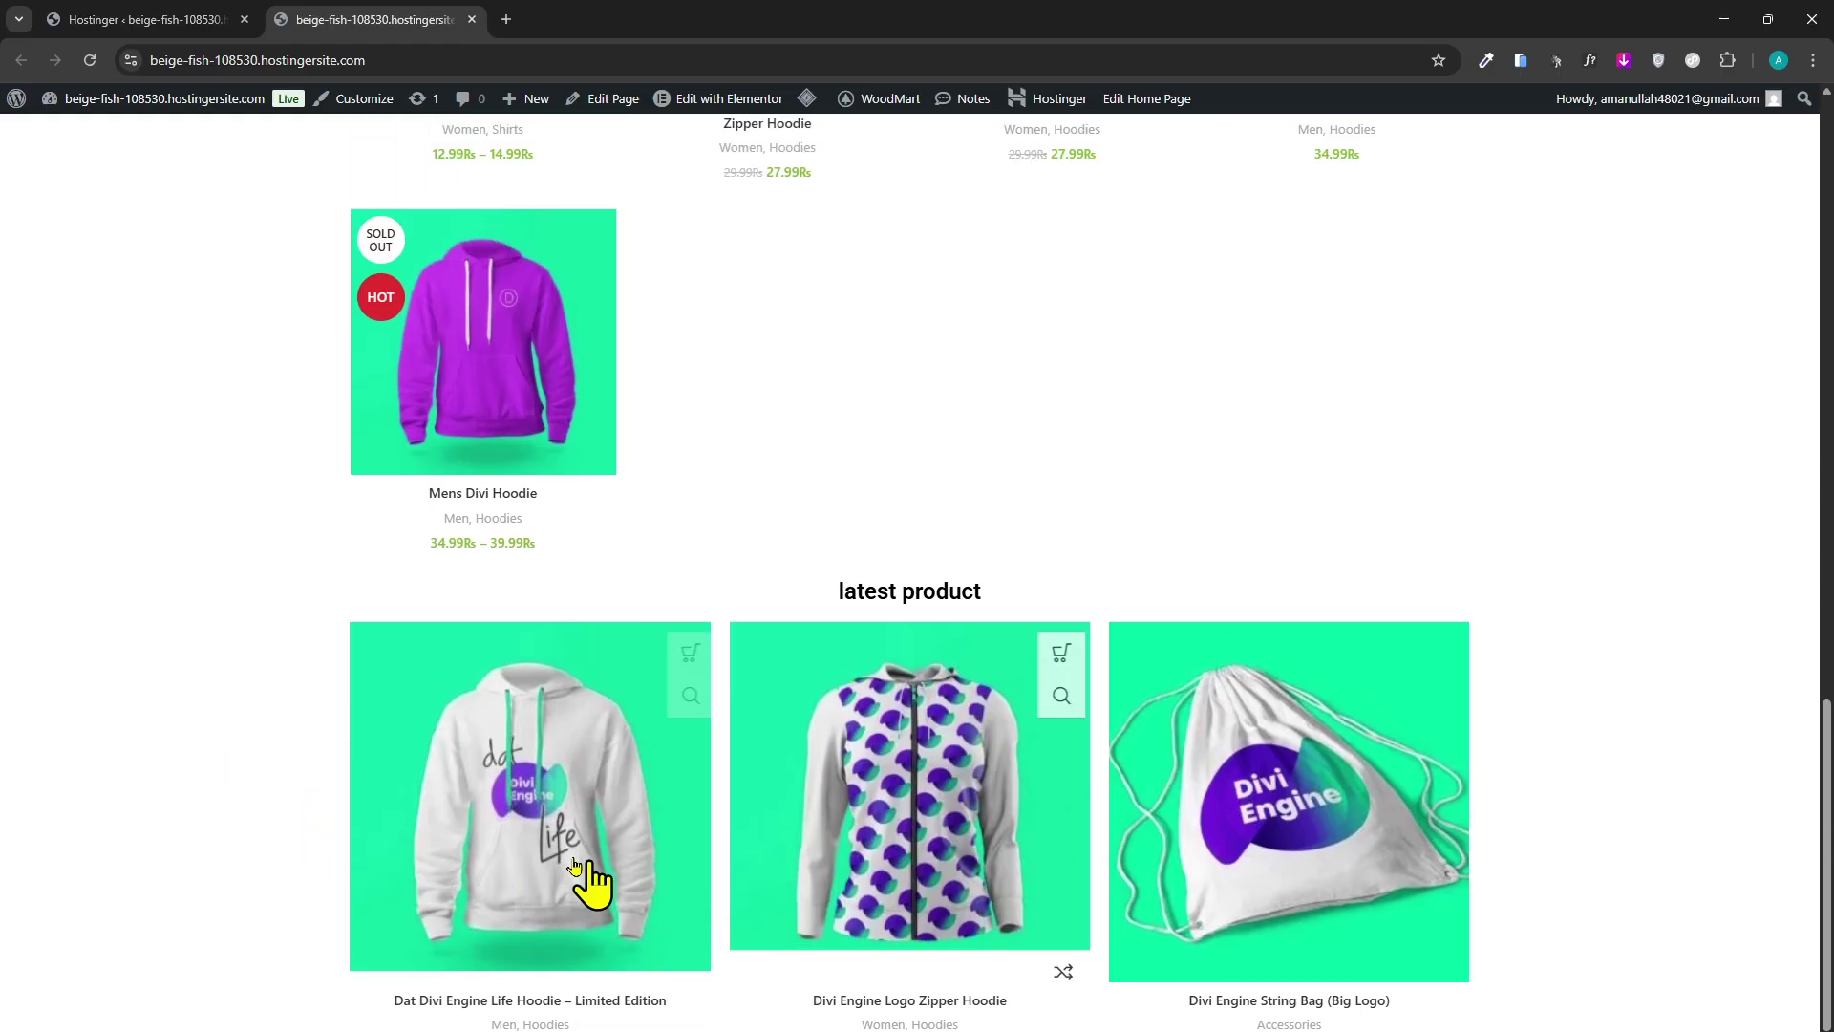
pyautogui.scroll(-2, 611, 874)
pyautogui.scroll(5, 726, 946)
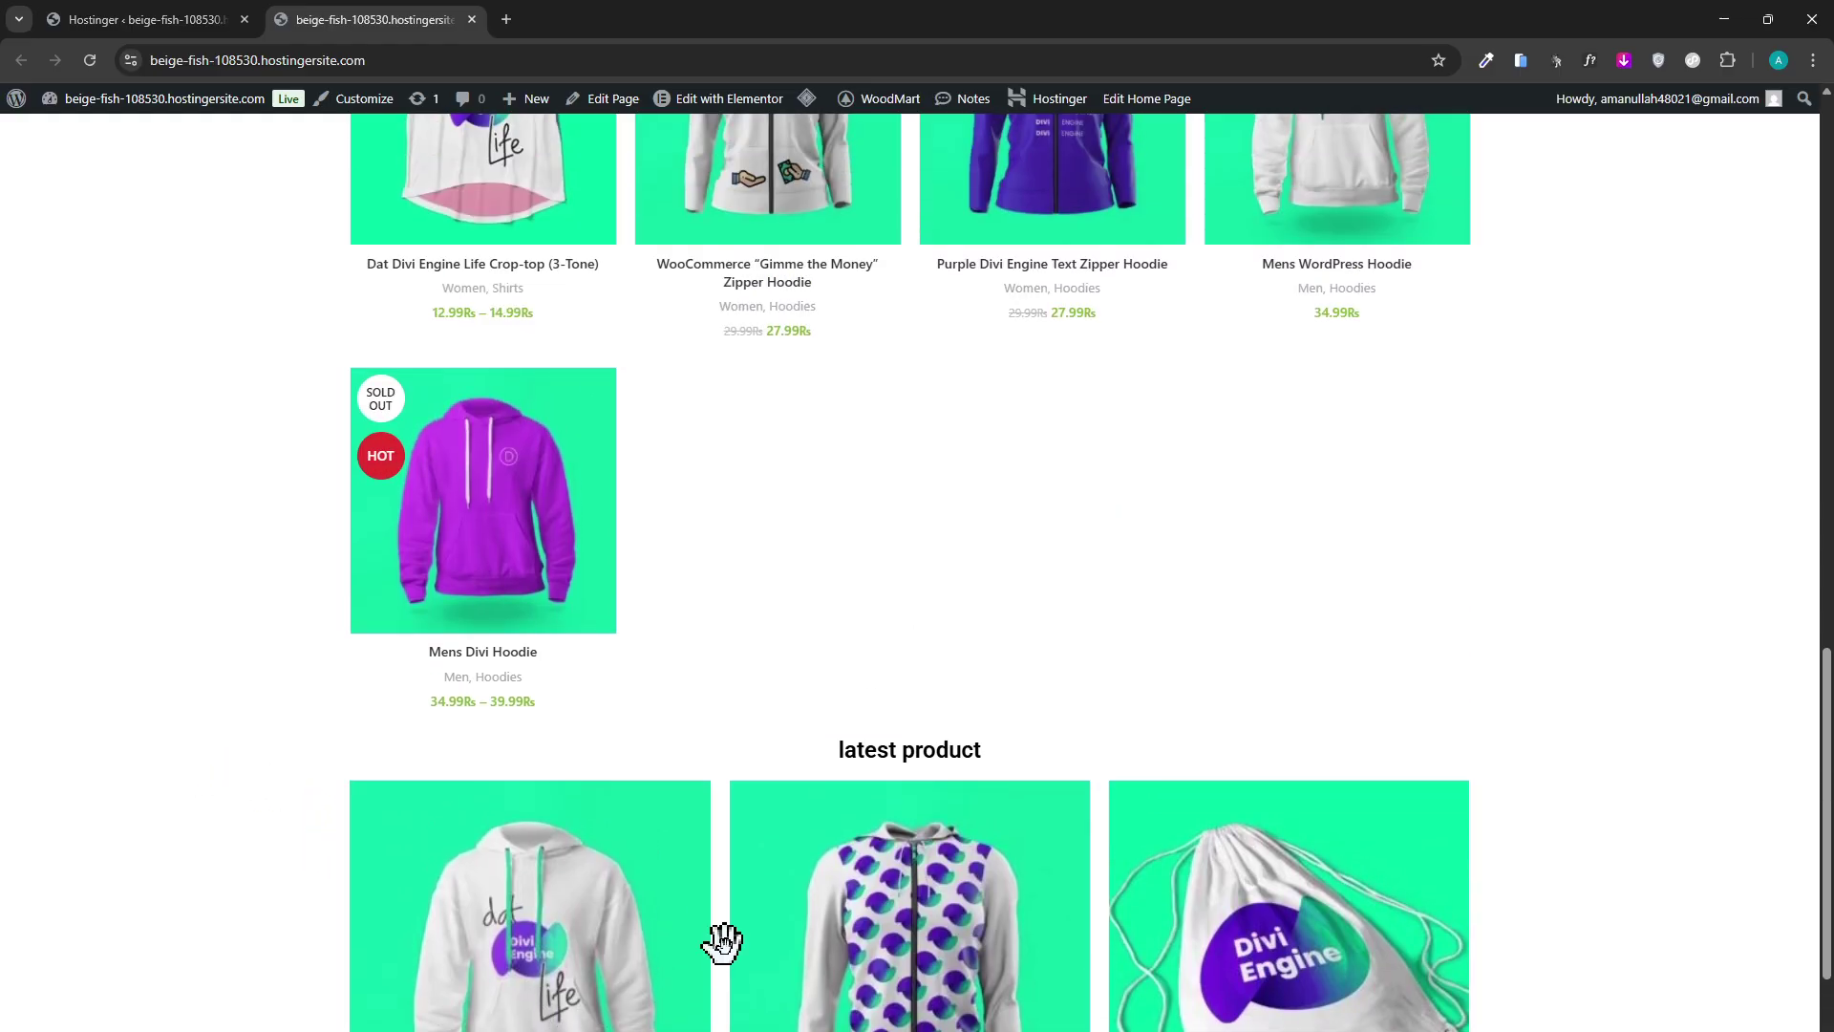
pyautogui.scroll(-5, 1605, 792)
# Swipe the latest-products carousel to page 4 and open the home page's Elementor editor in a new tab.
pyautogui.moveTo(1196, 698); pyautogui.dragTo(922, 705)
pyautogui.moveTo(1200, 745); pyautogui.dragTo(1012, 779)
pyautogui.scroll(15, 1208, 917)
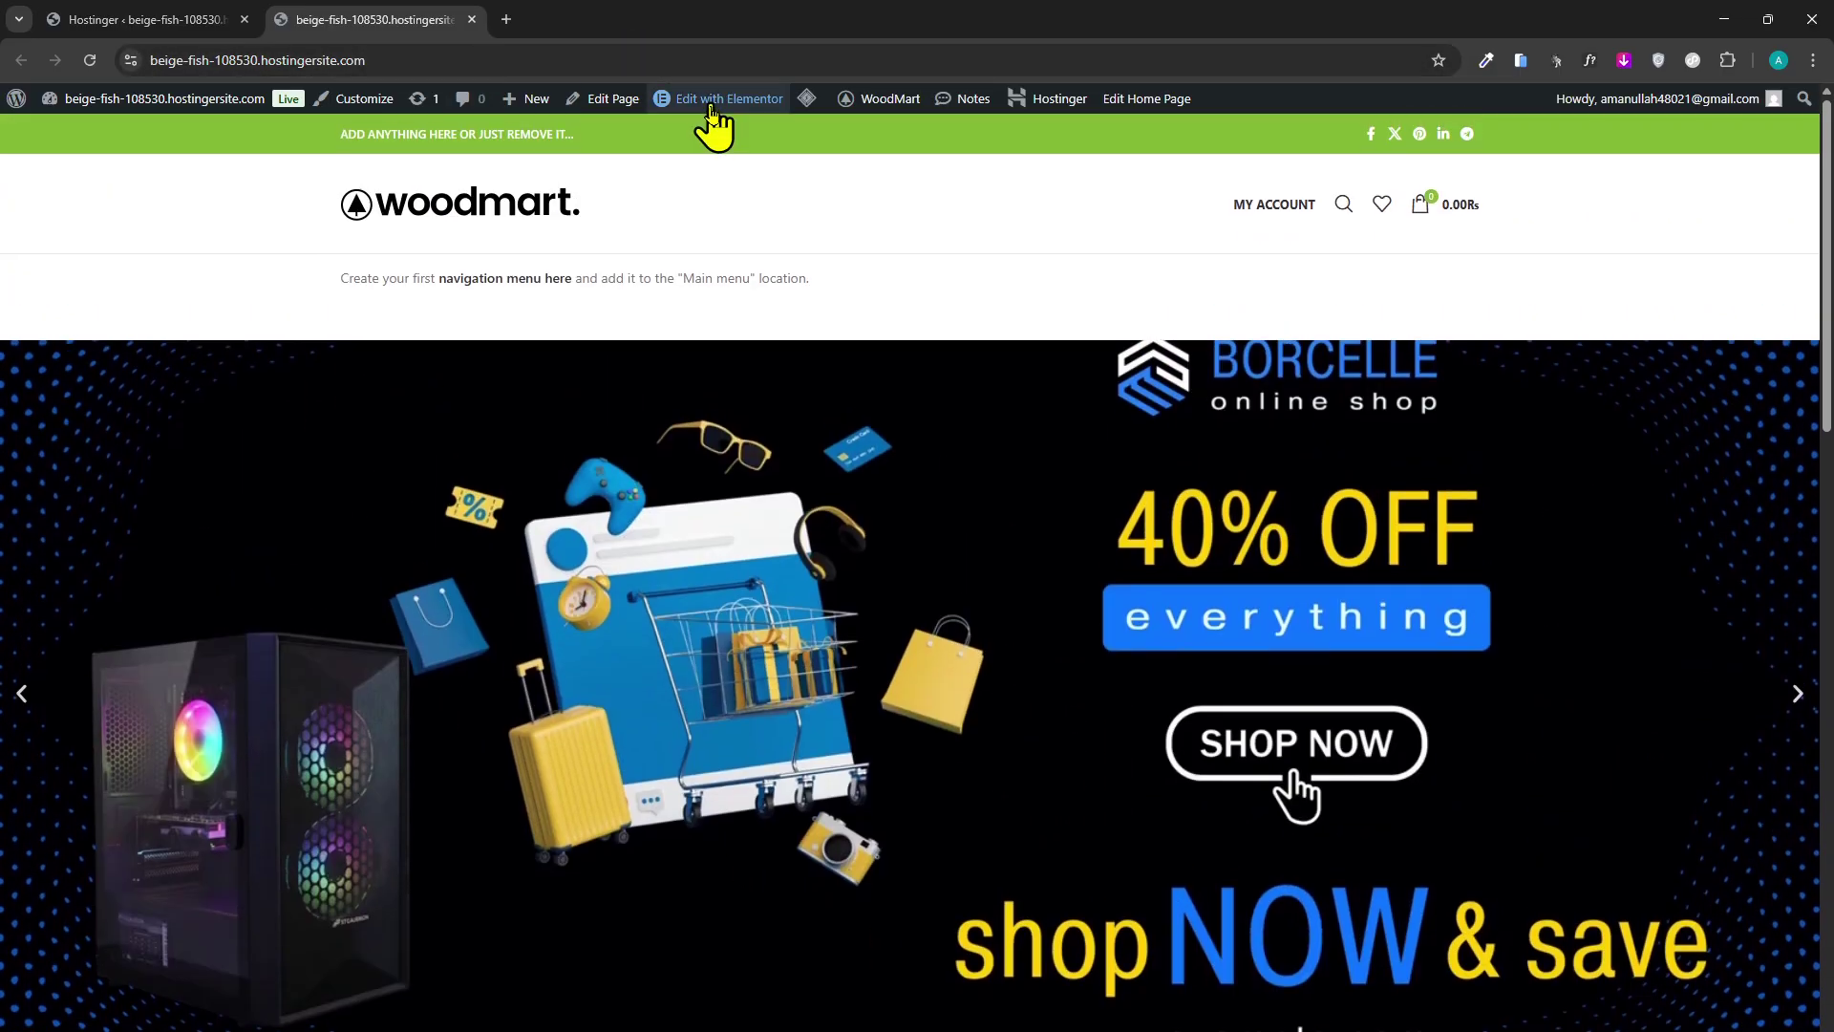
pyautogui.middleClick(710, 105)
pyautogui.click(524, 19)
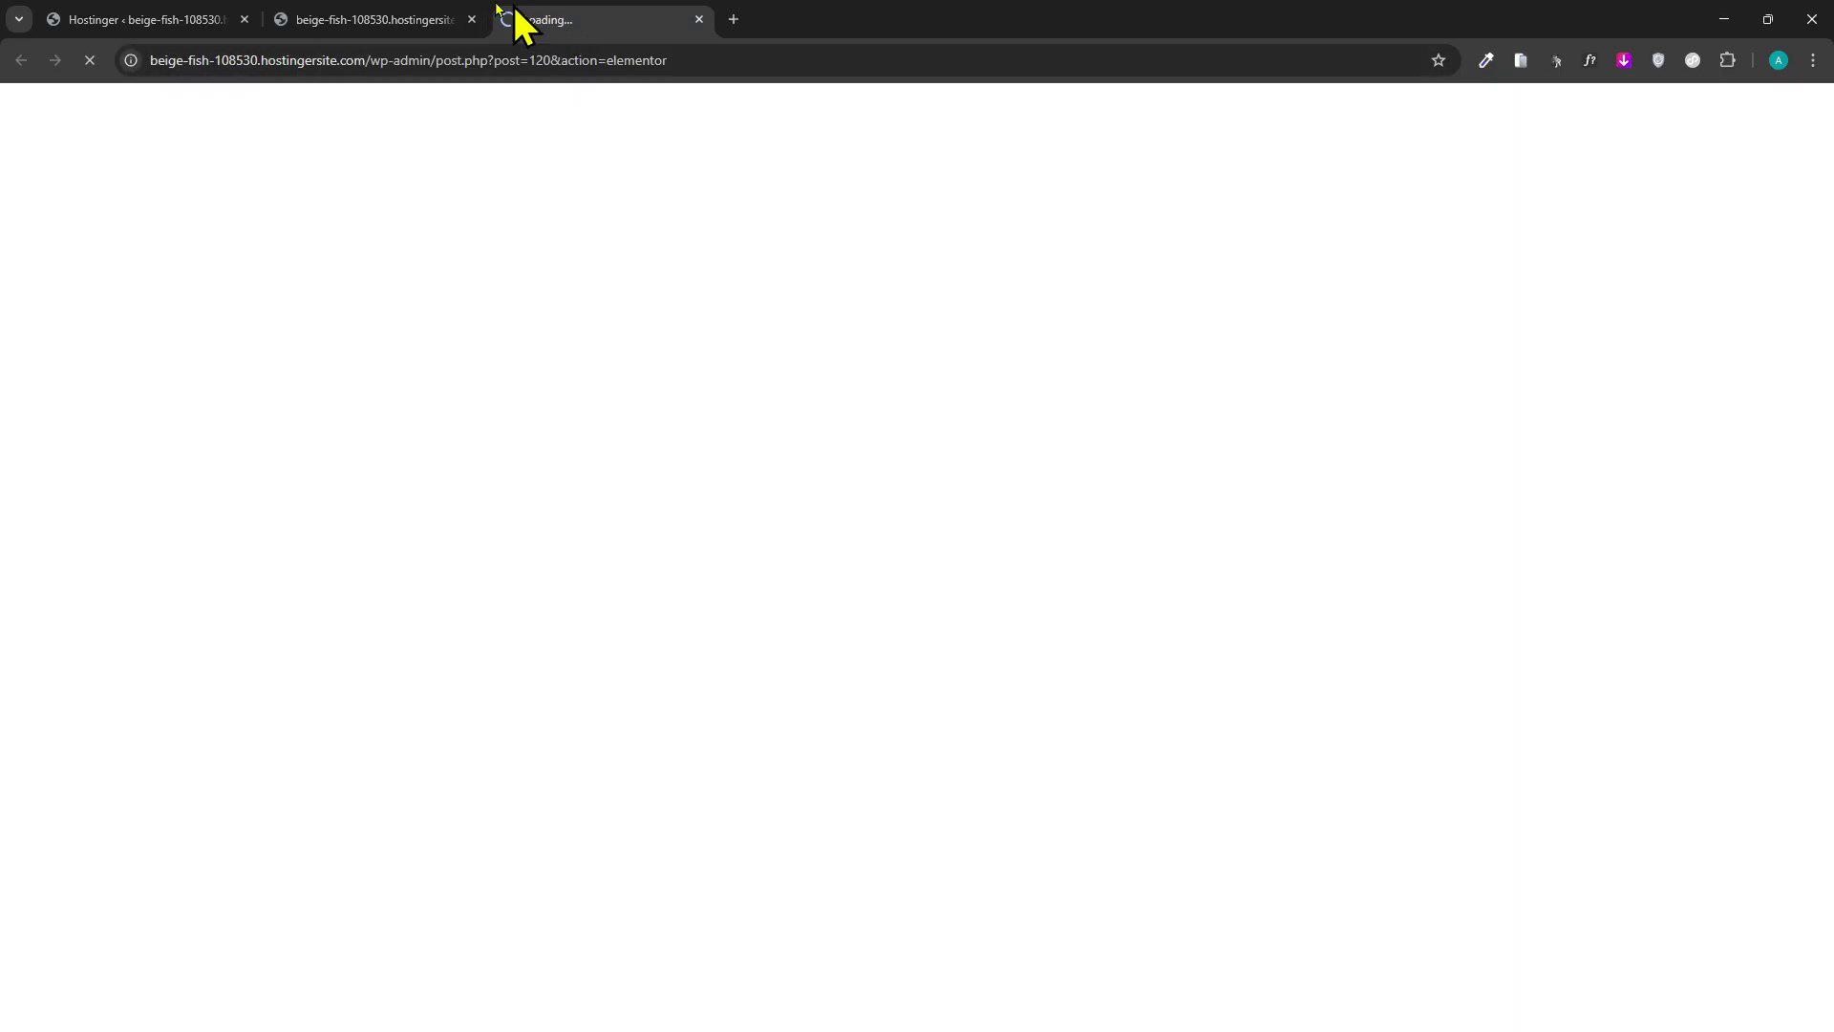
pyautogui.click(442, 21)
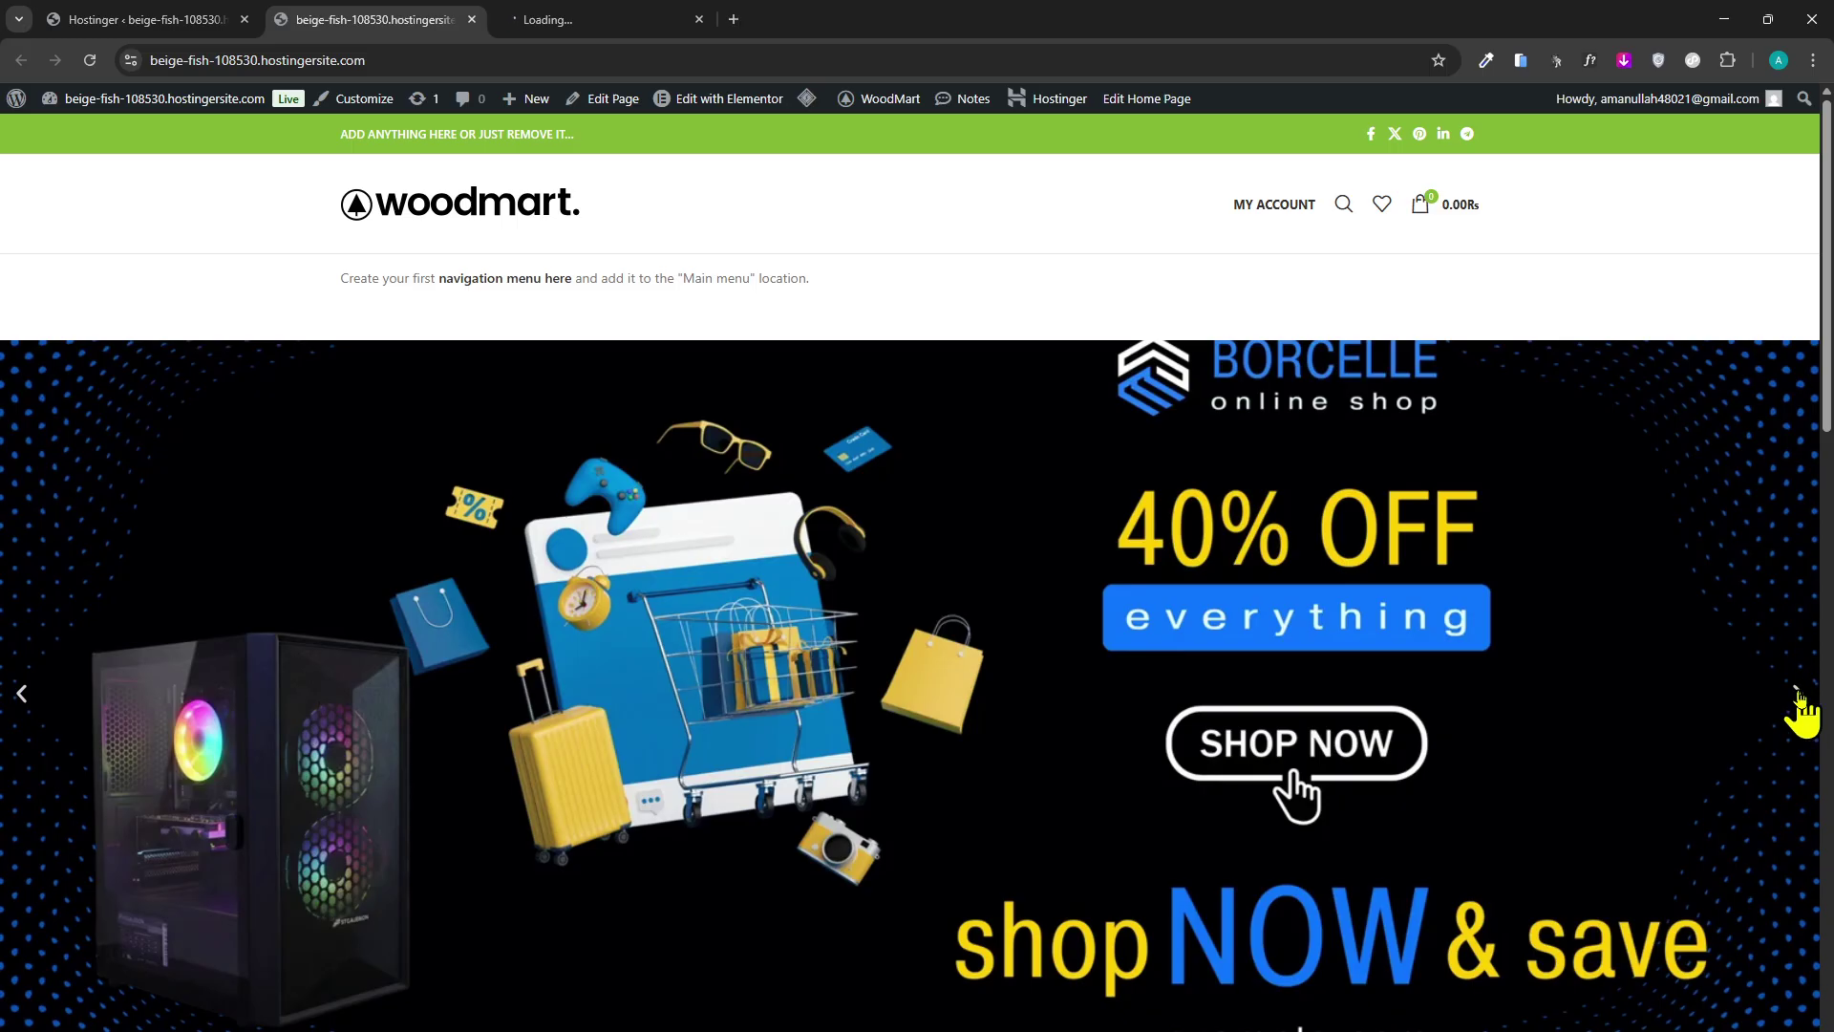
pyautogui.scroll(-3, 626, 642)
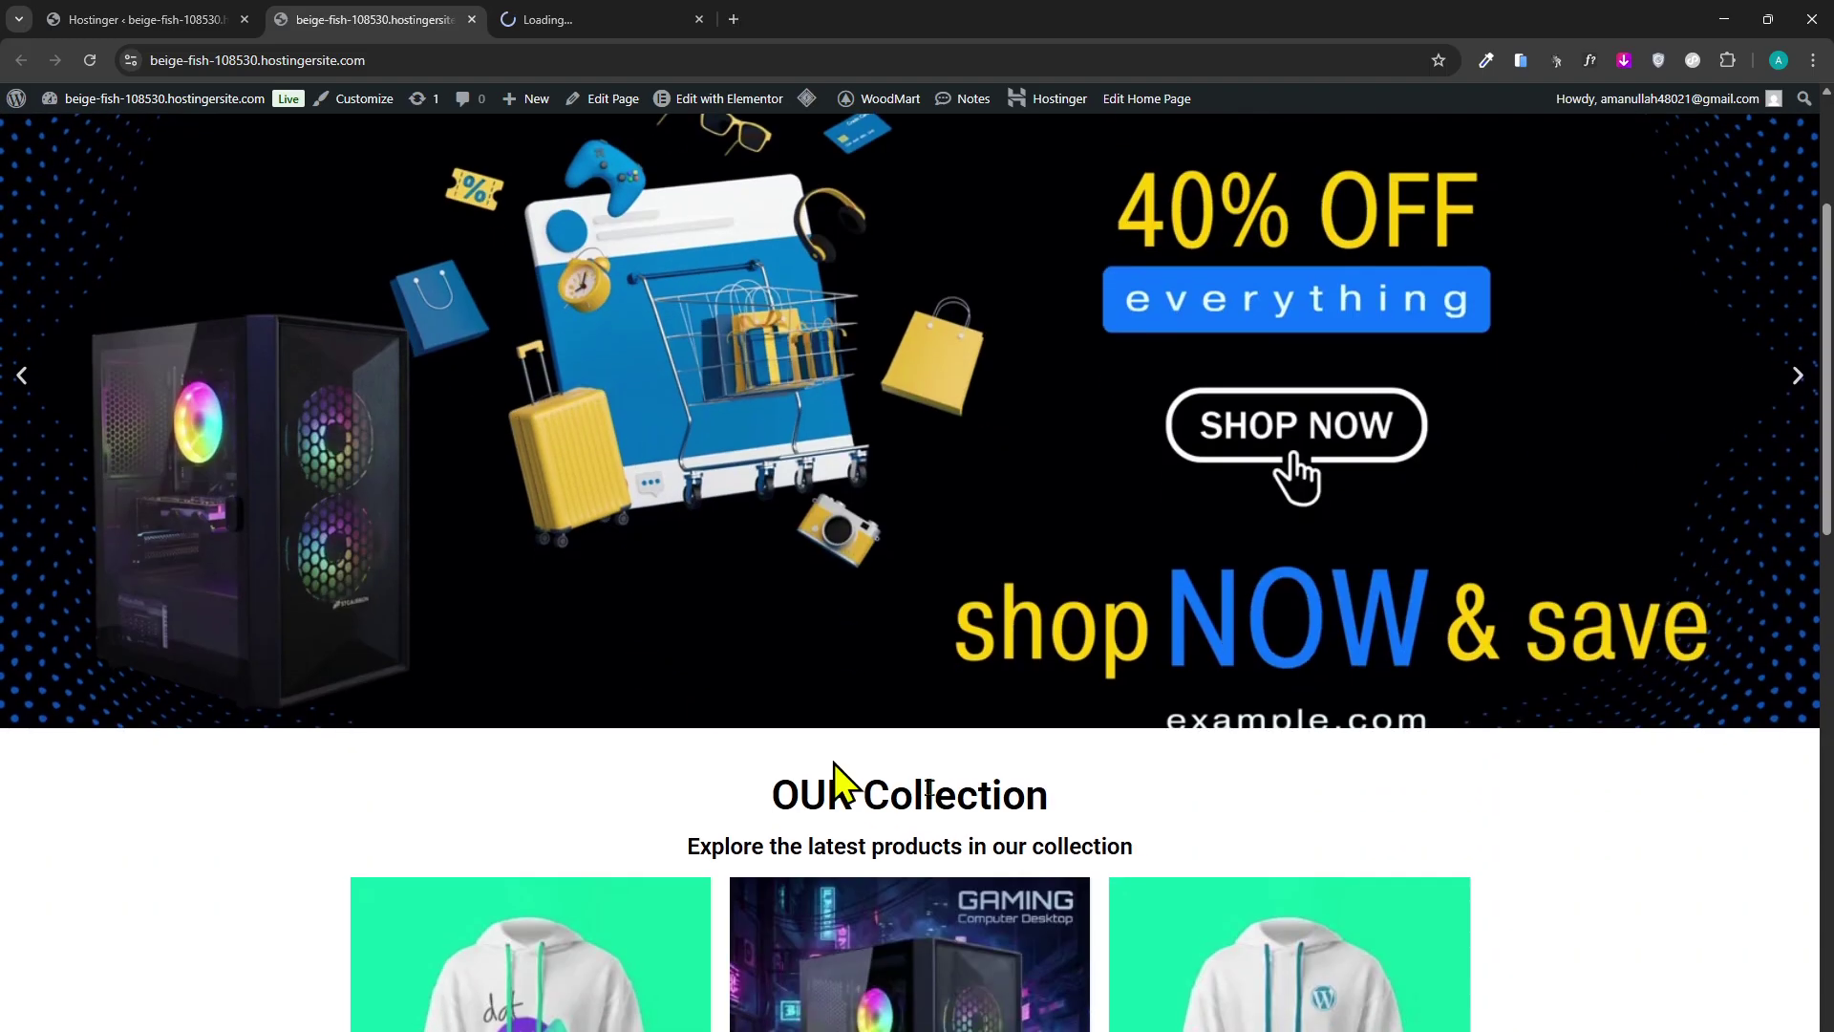
pyautogui.scroll(3, 833, 762)
pyautogui.click(659, 21)
pyautogui.click(315, 17)
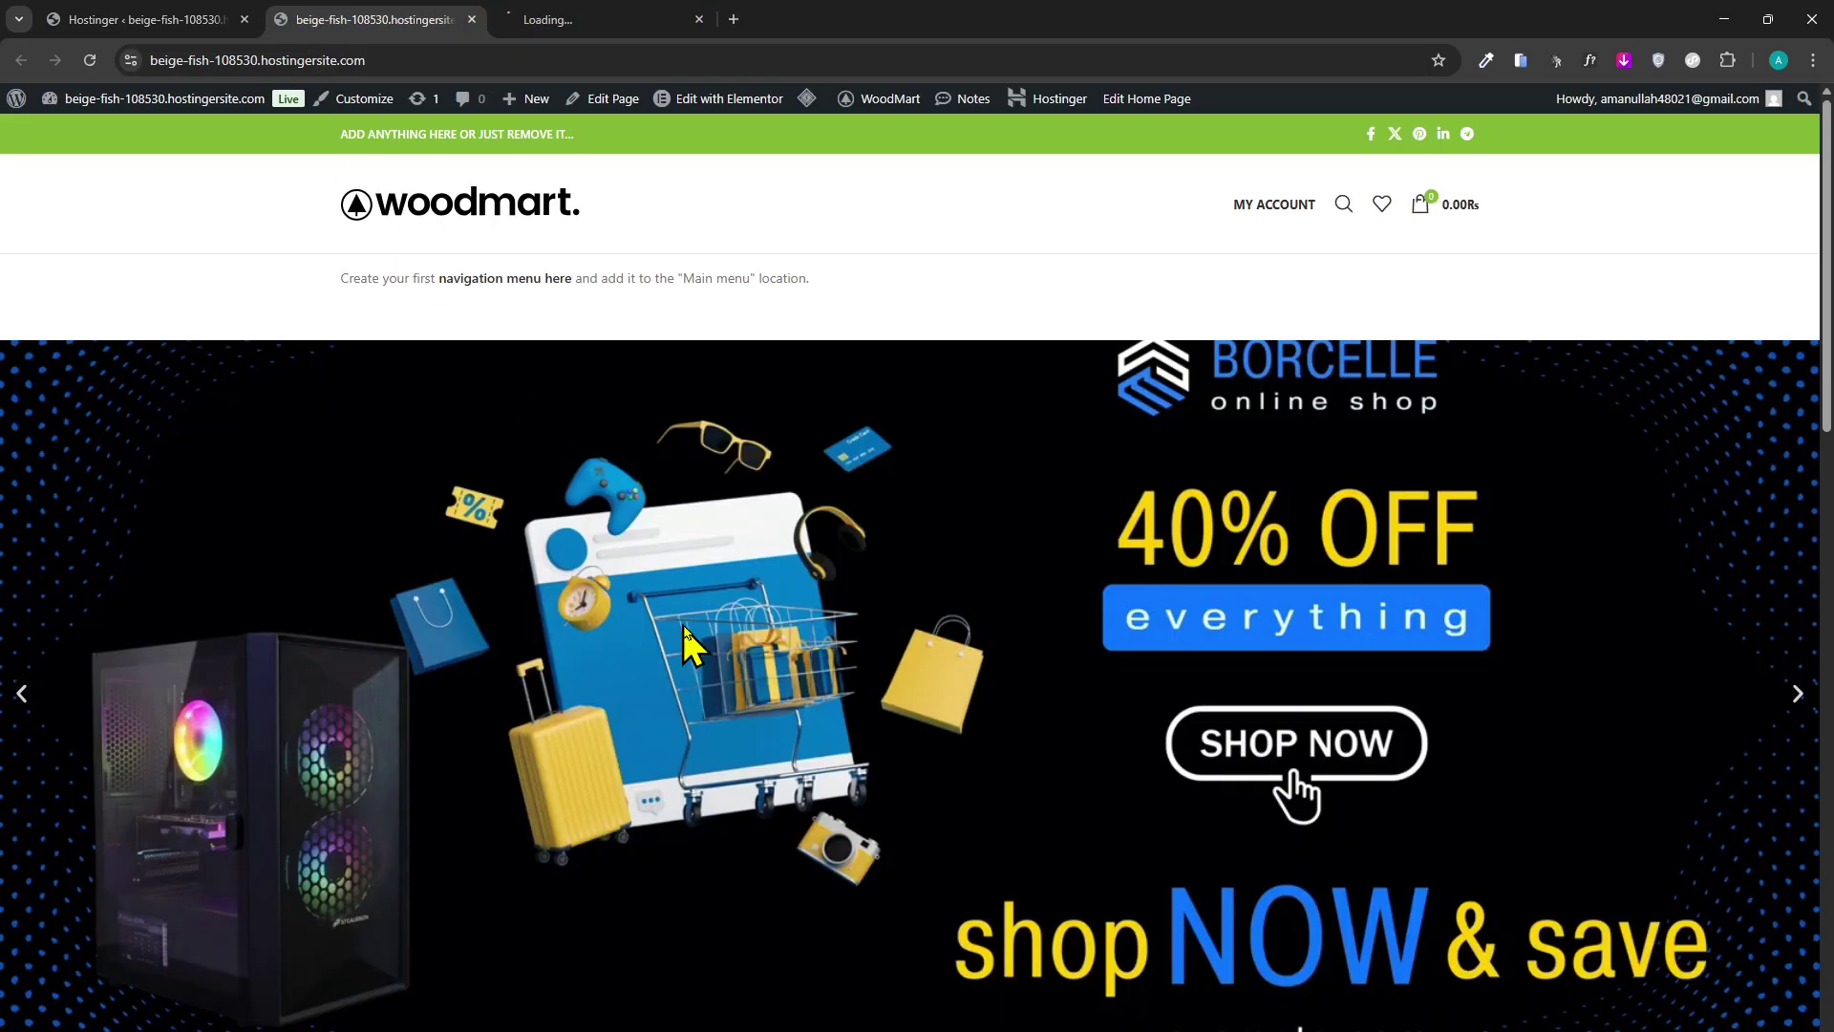
pyautogui.scroll(-15, 684, 642)
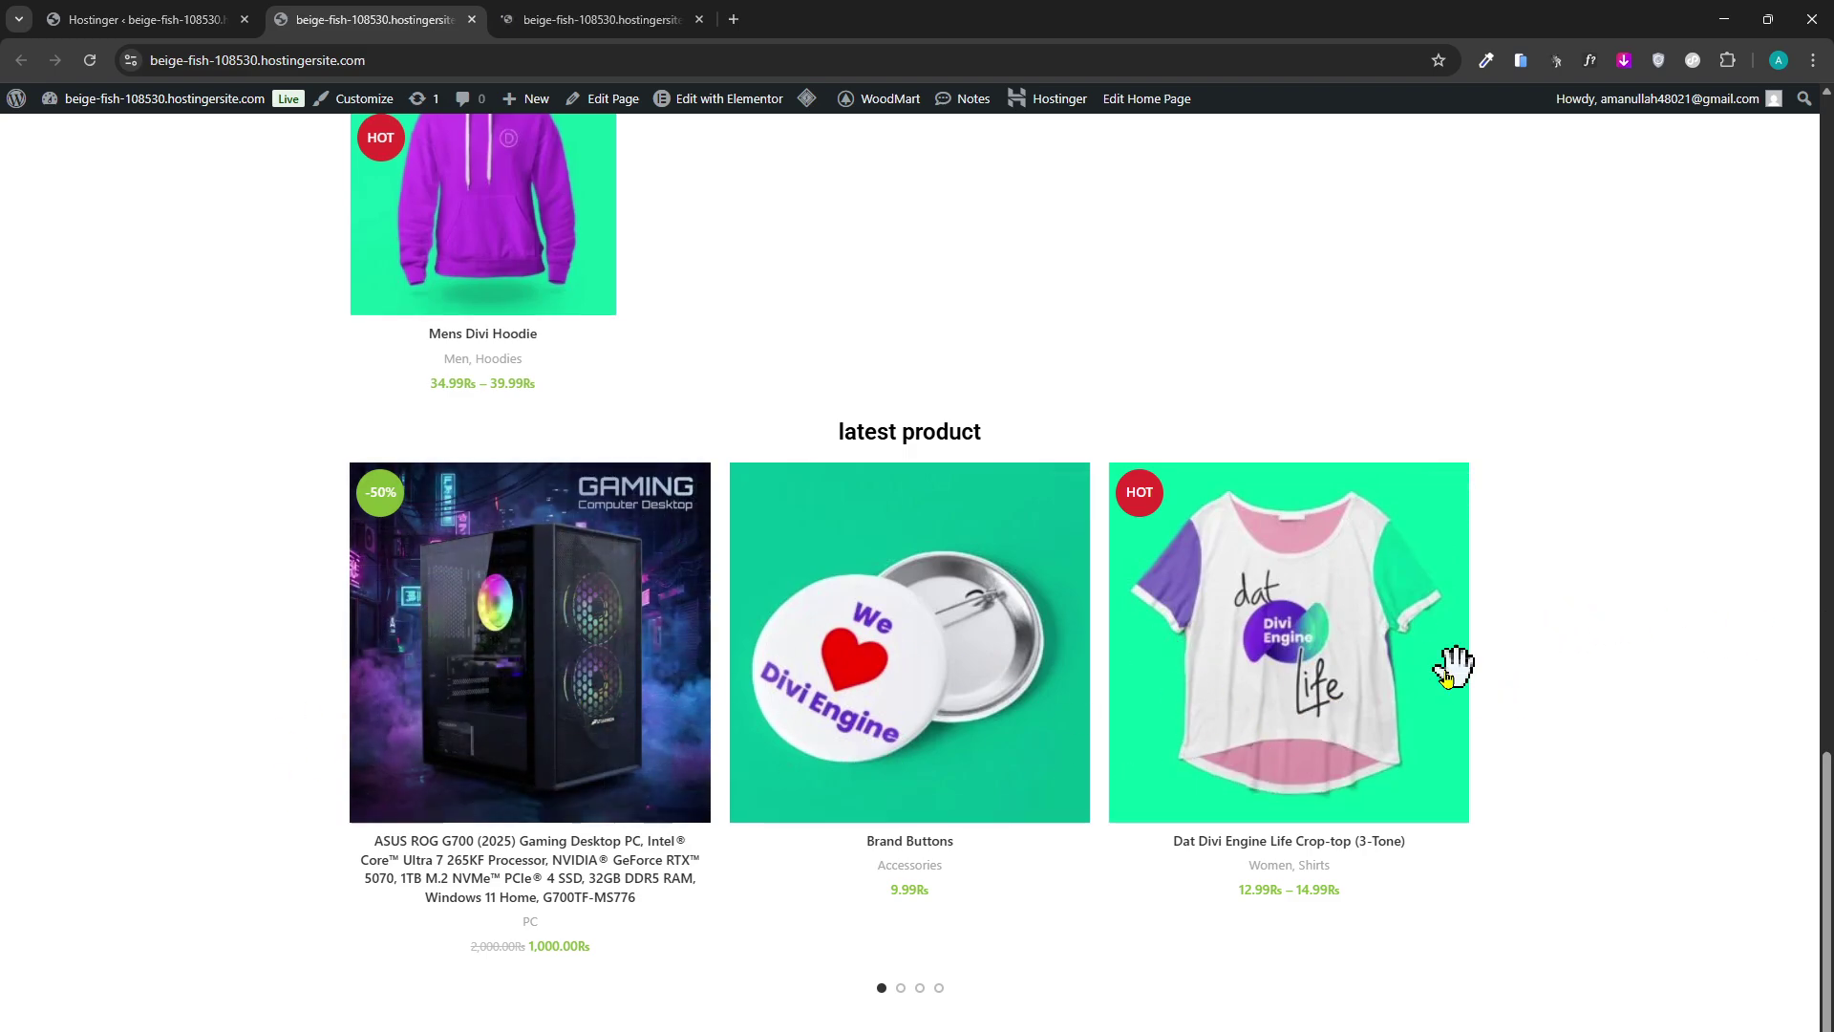
pyautogui.moveTo(1453, 663); pyautogui.dragTo(949, 724)
pyautogui.scroll(3, 1269, 845)
pyautogui.scroll(5, 1266, 841)
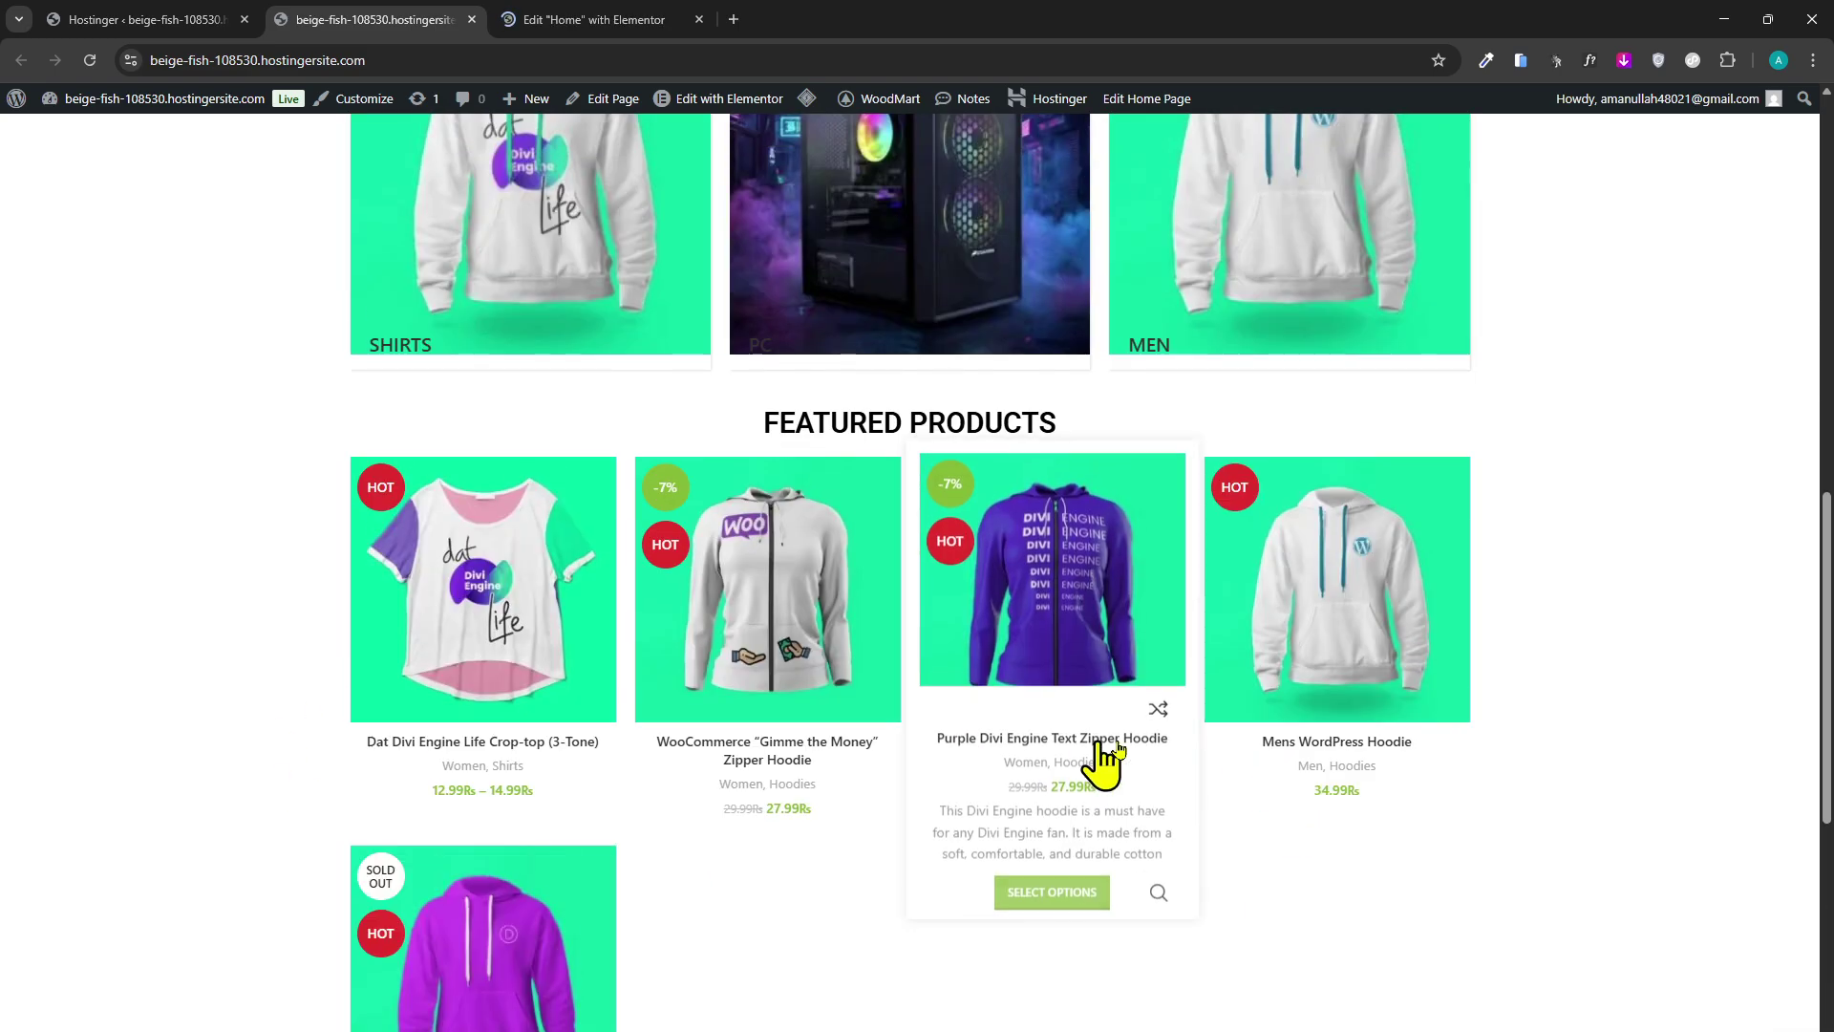
pyautogui.scroll(3, 1309, 614)
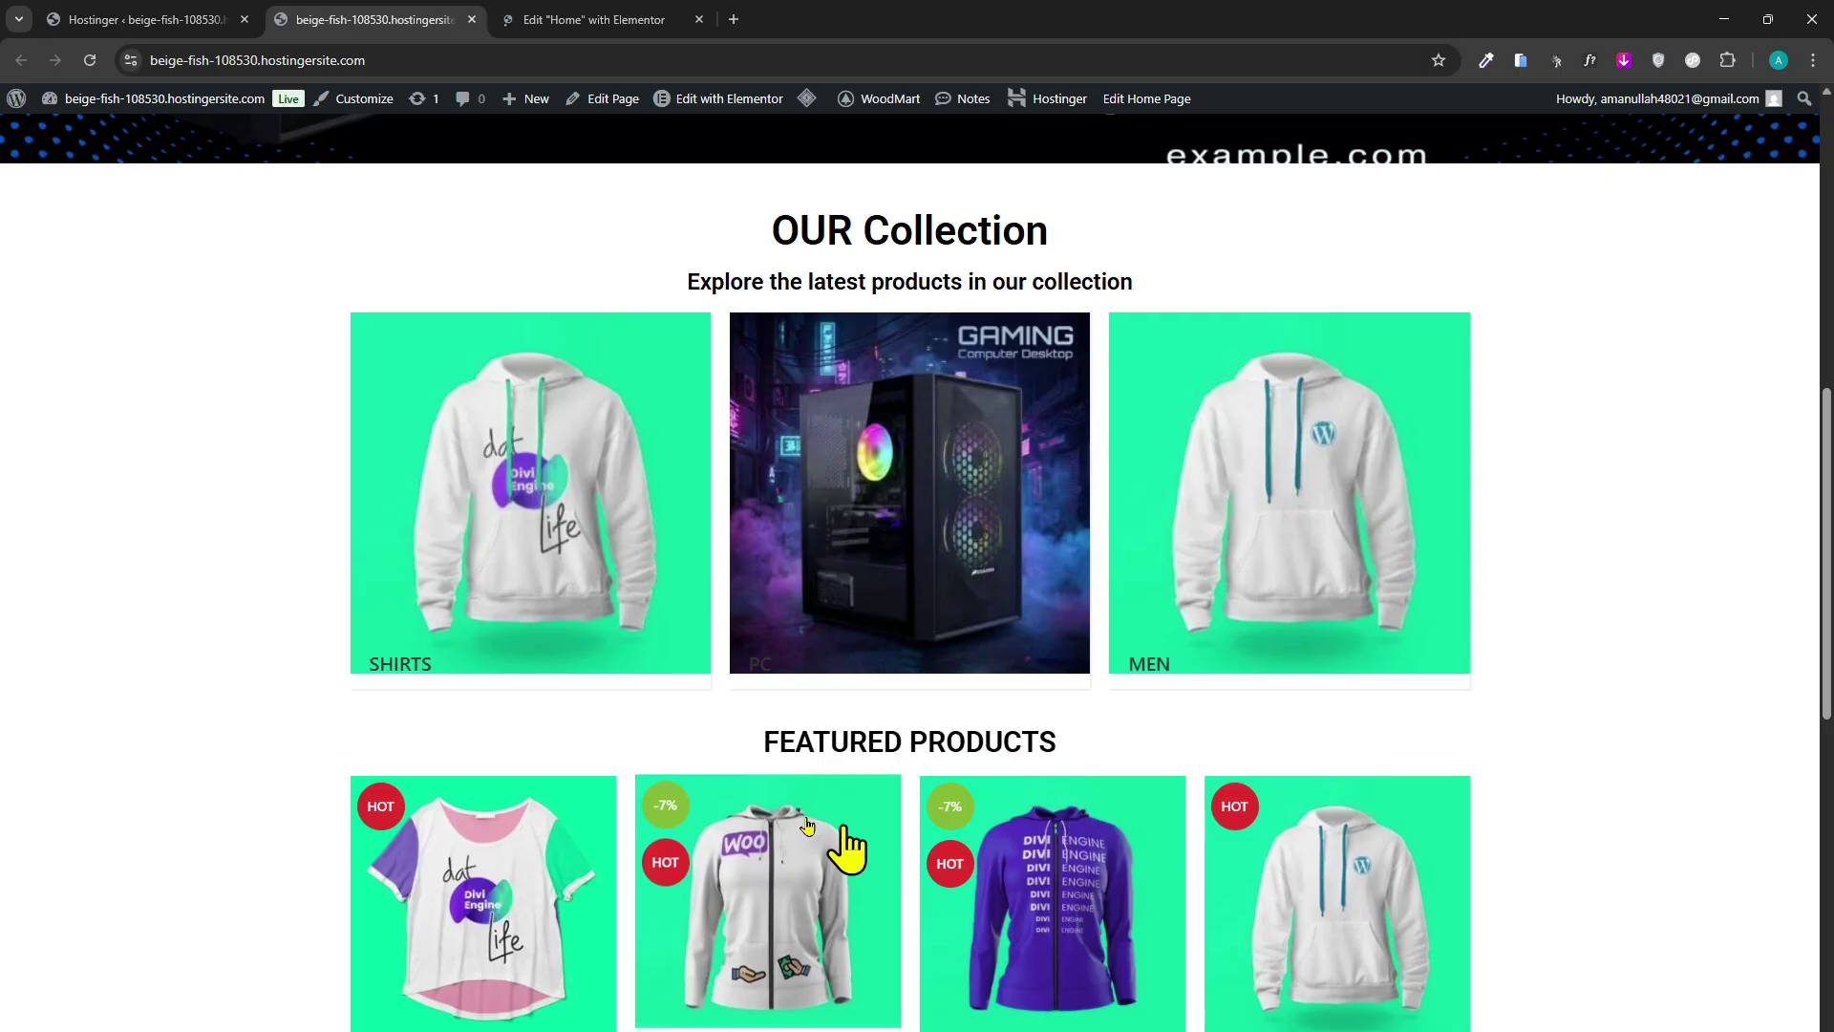
pyautogui.scroll(-3, 903, 778)
pyautogui.scroll(-2, 1003, 726)
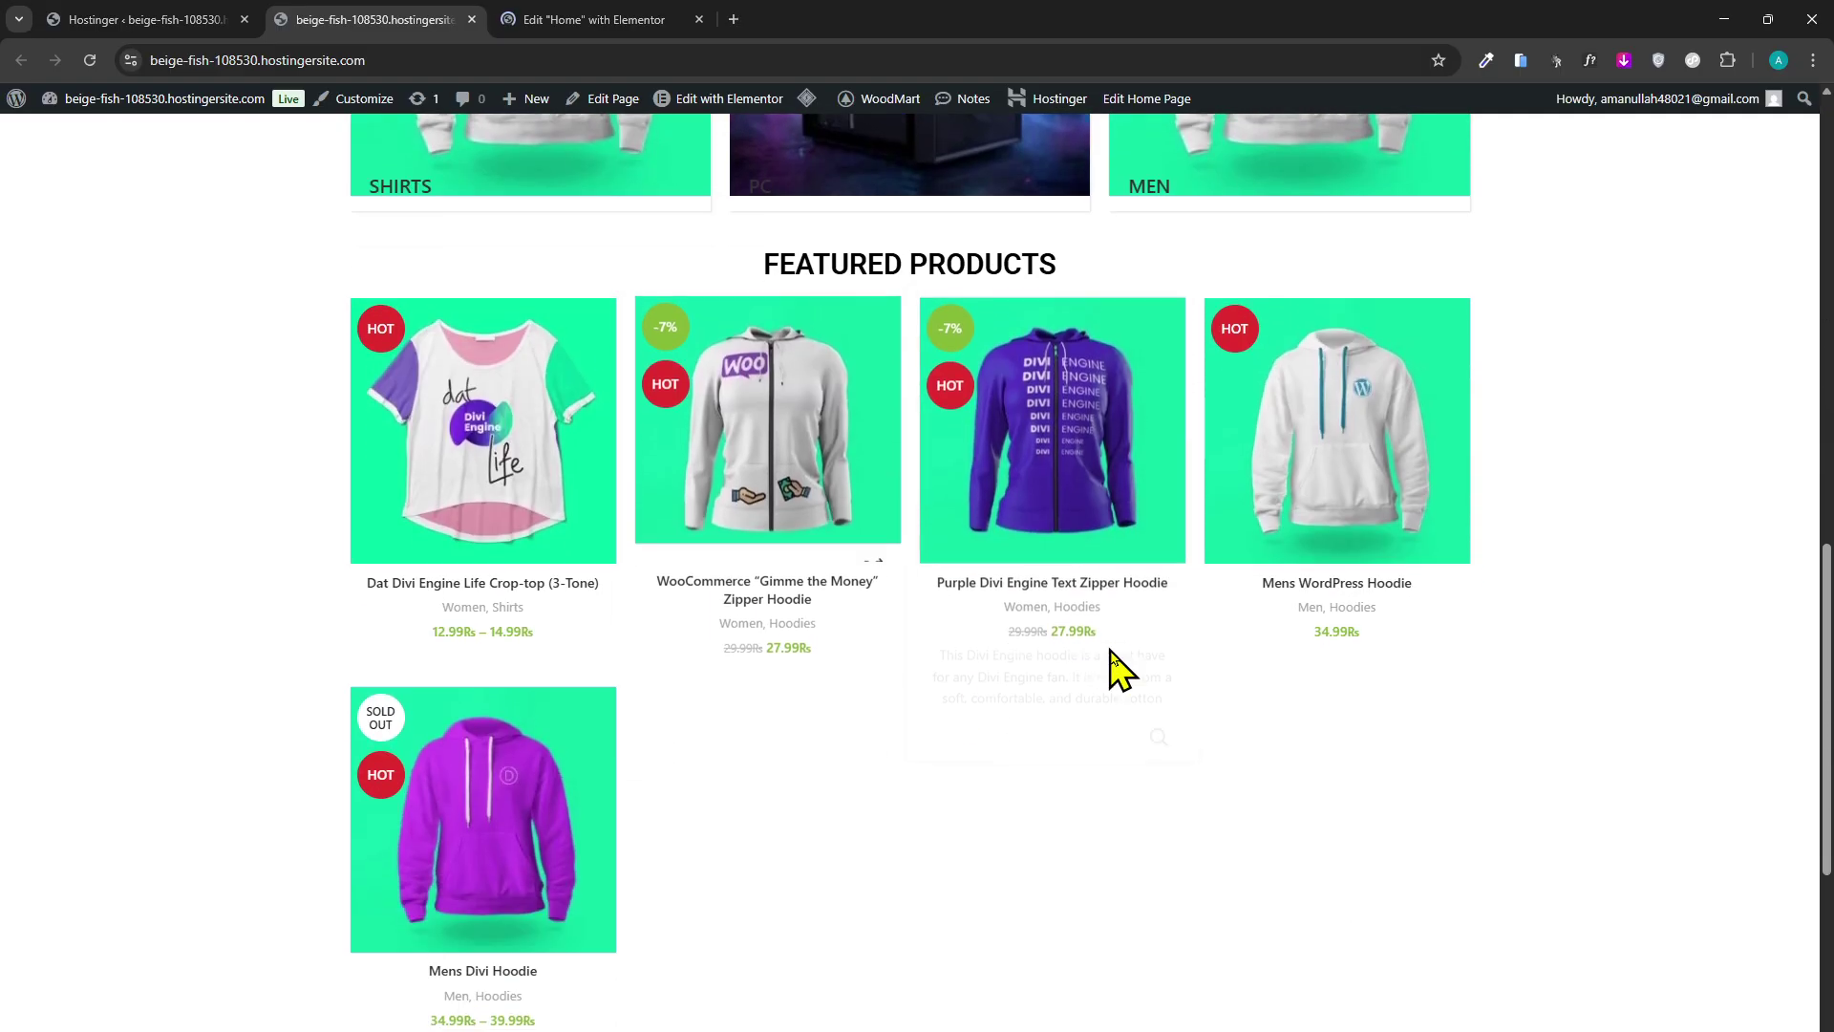
pyautogui.scroll(6, 873, 676)
pyautogui.scroll(-1, 765, 668)
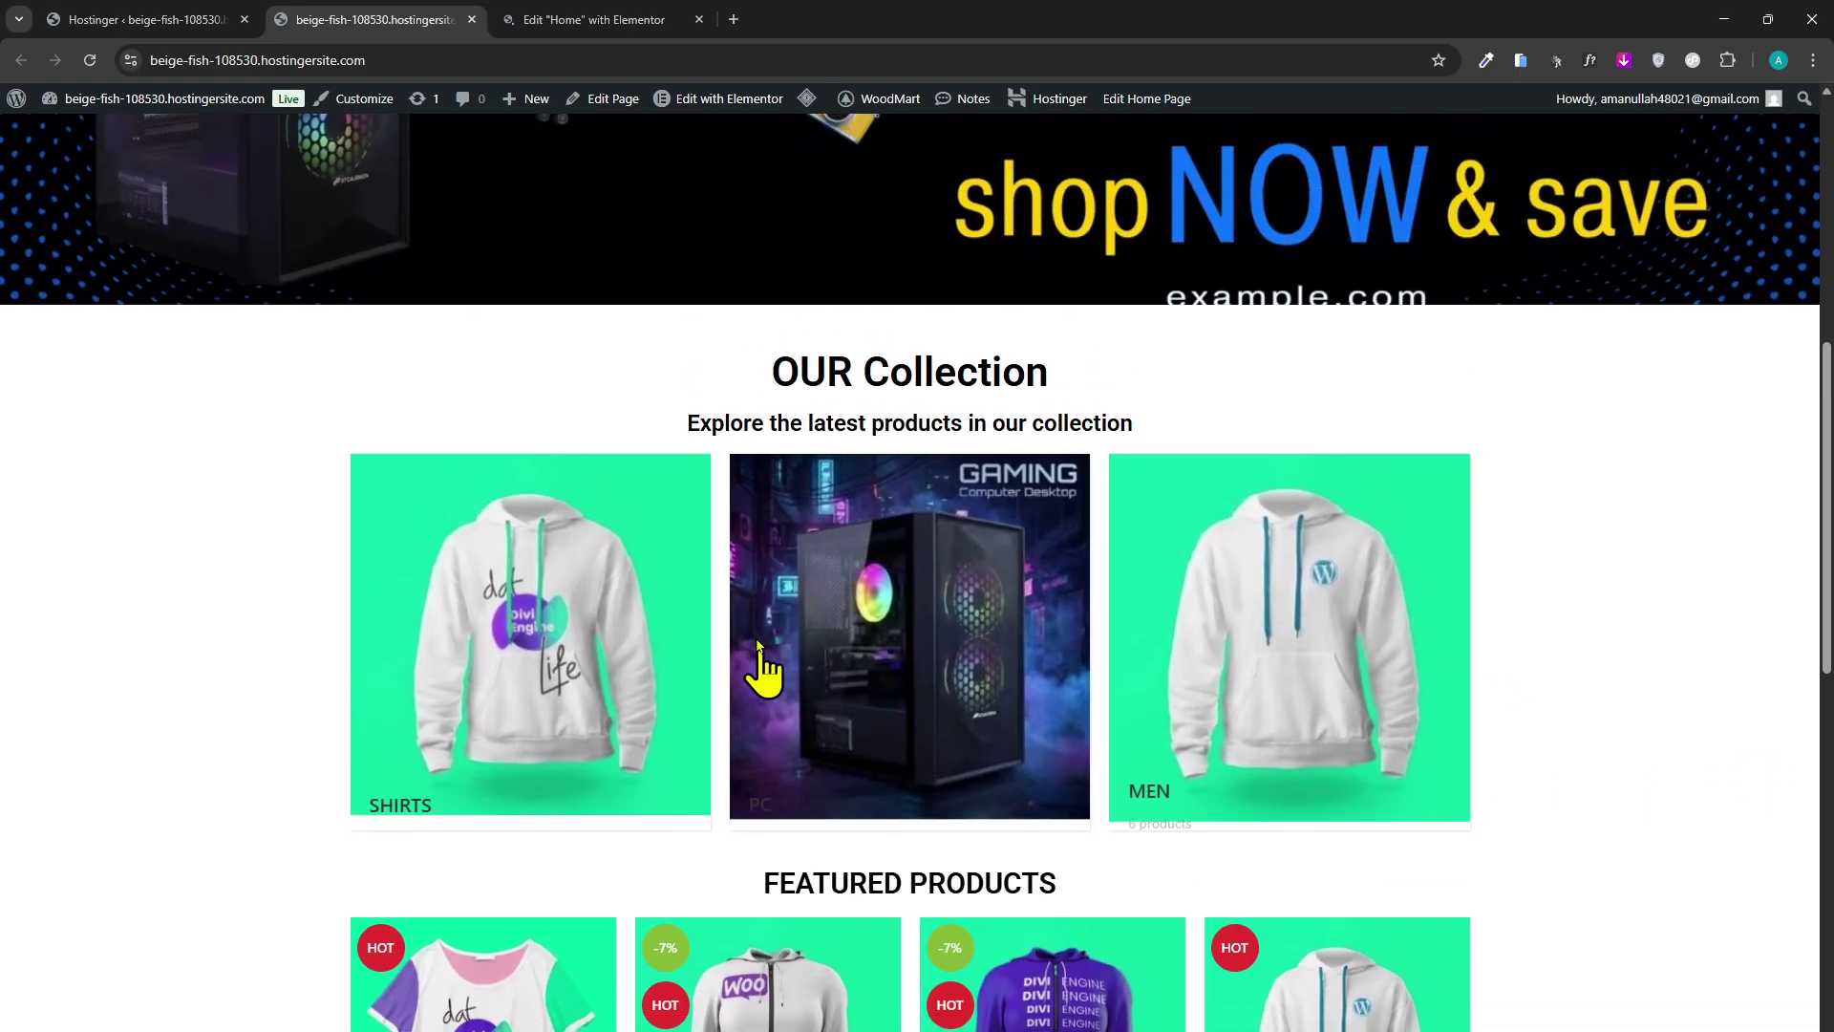
pyautogui.scroll(8, 1290, 704)
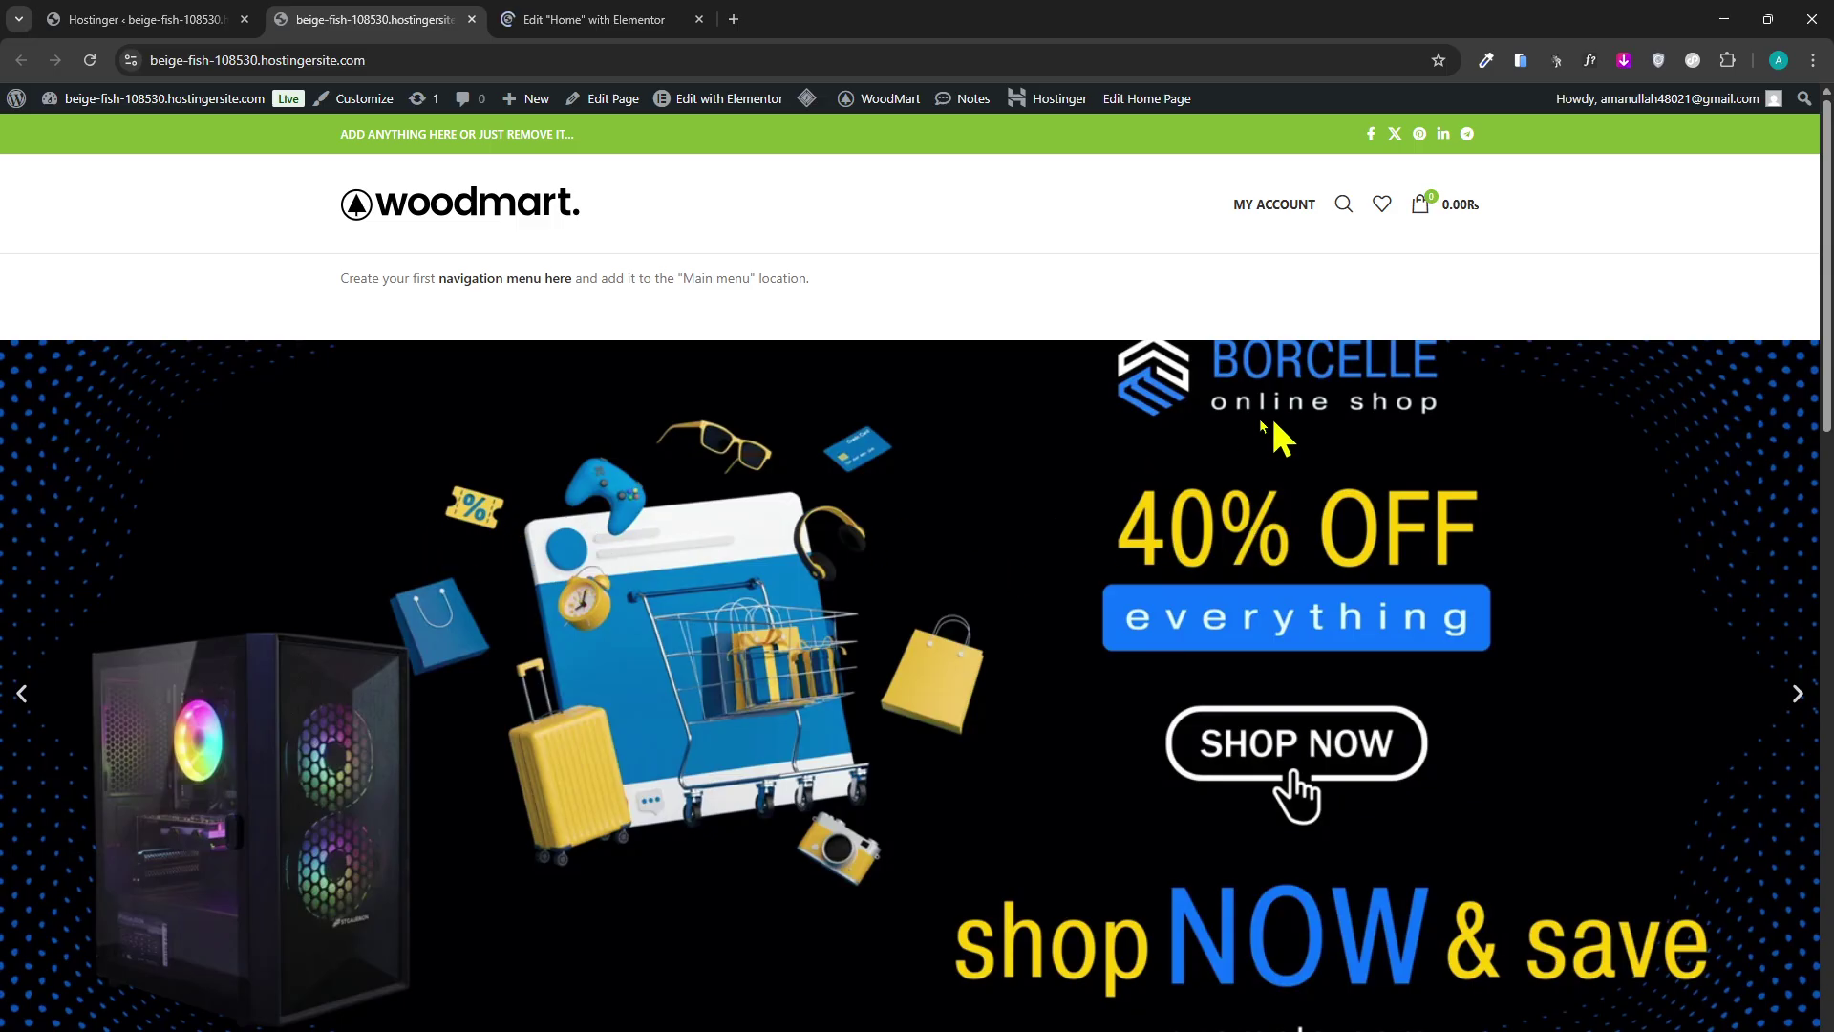
pyautogui.scroll(-3, 745, 369)
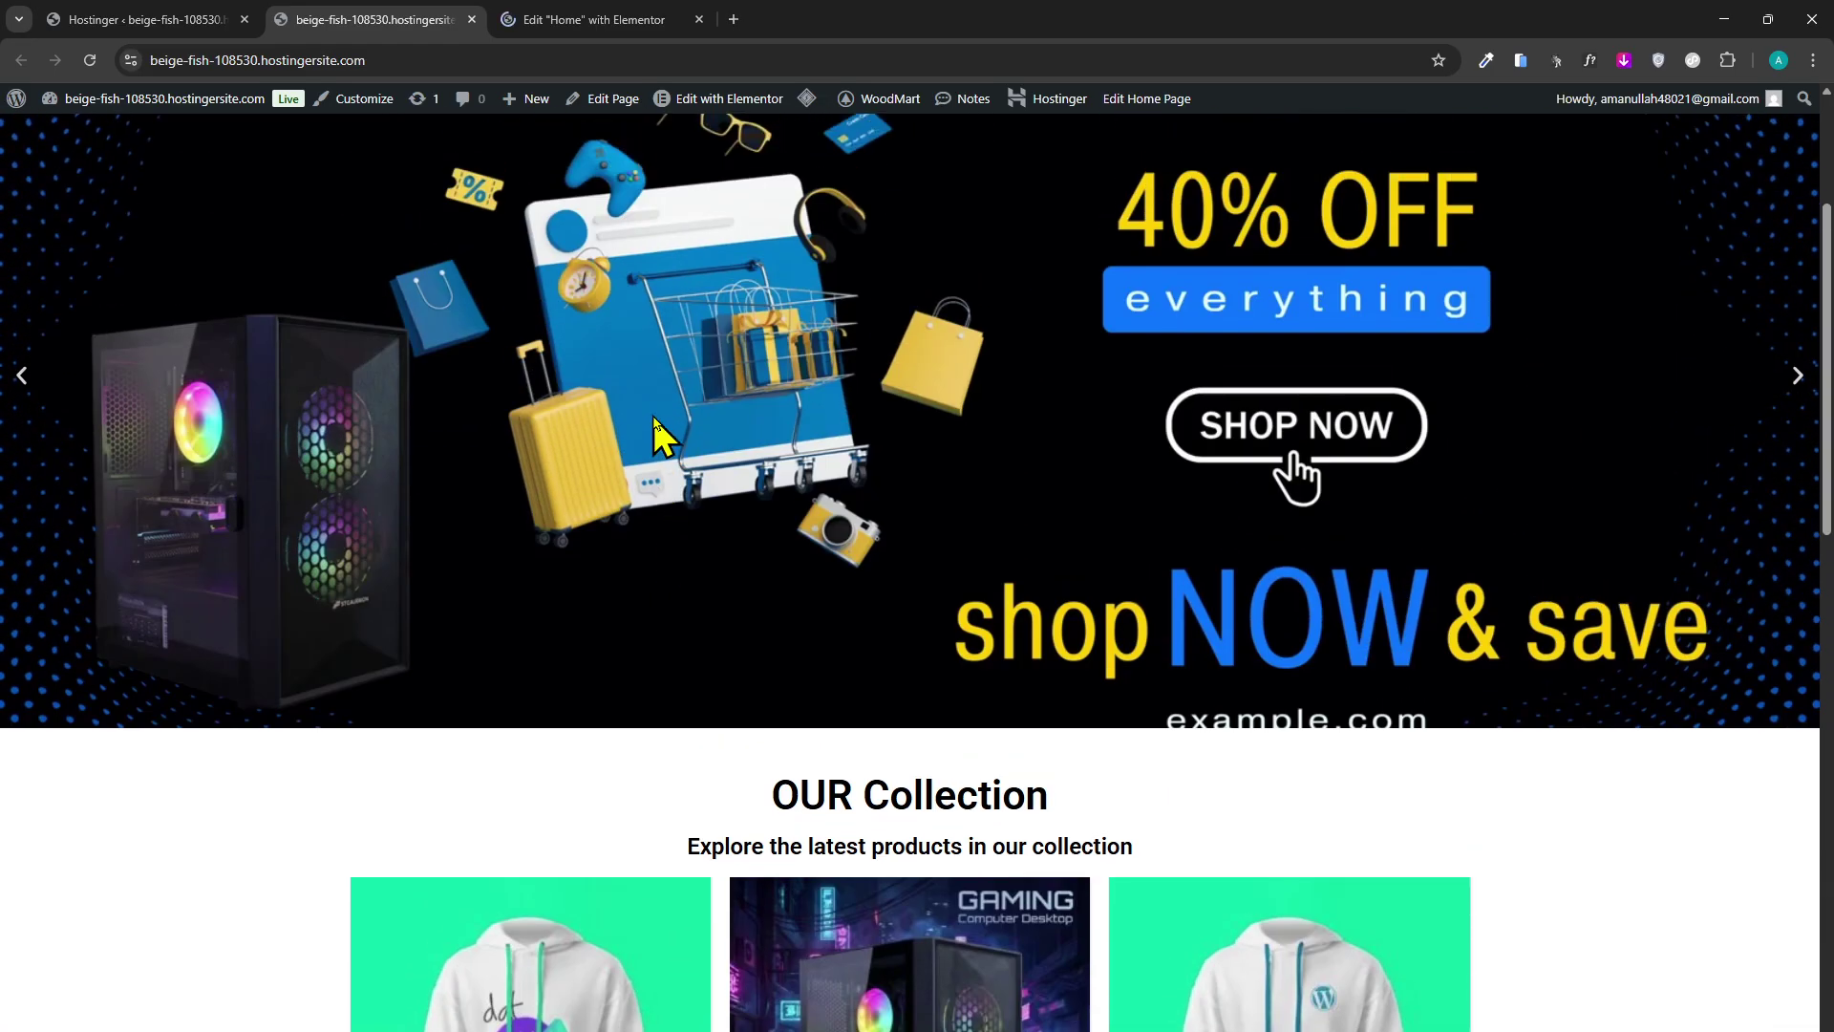
pyautogui.scroll(-15, 654, 425)
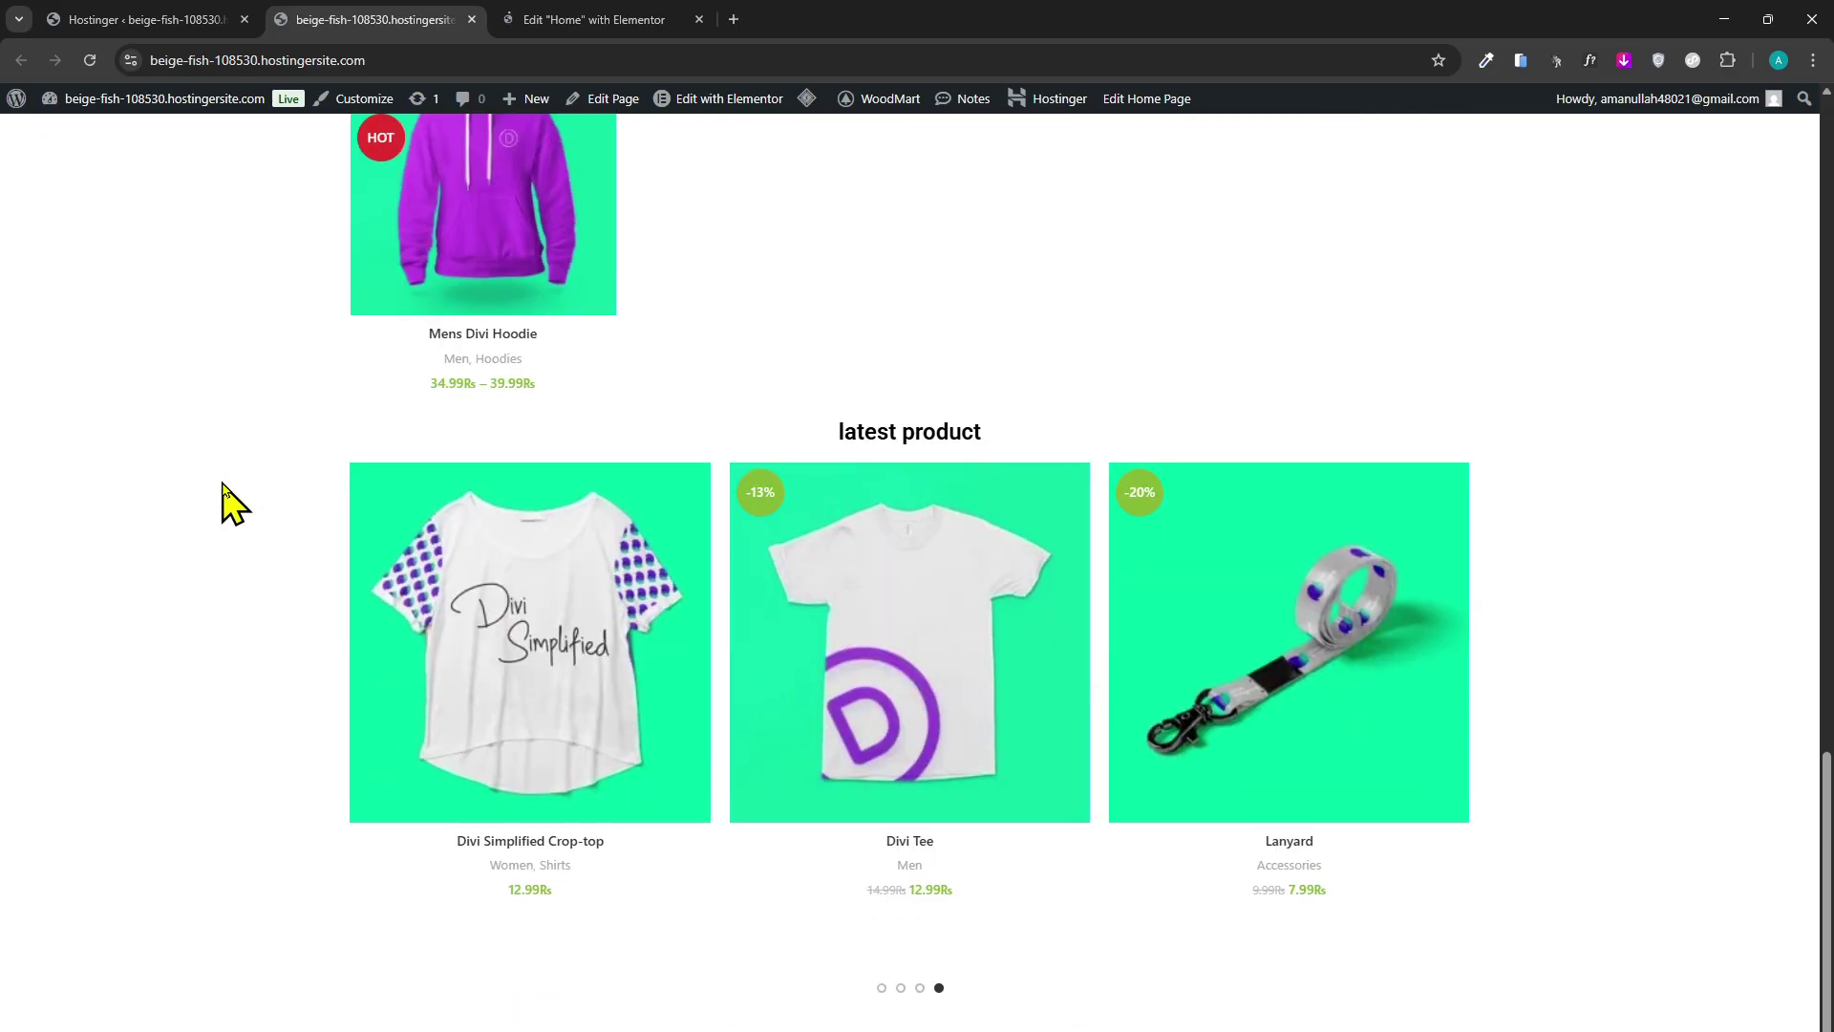
pyautogui.middleClick(216, 536)
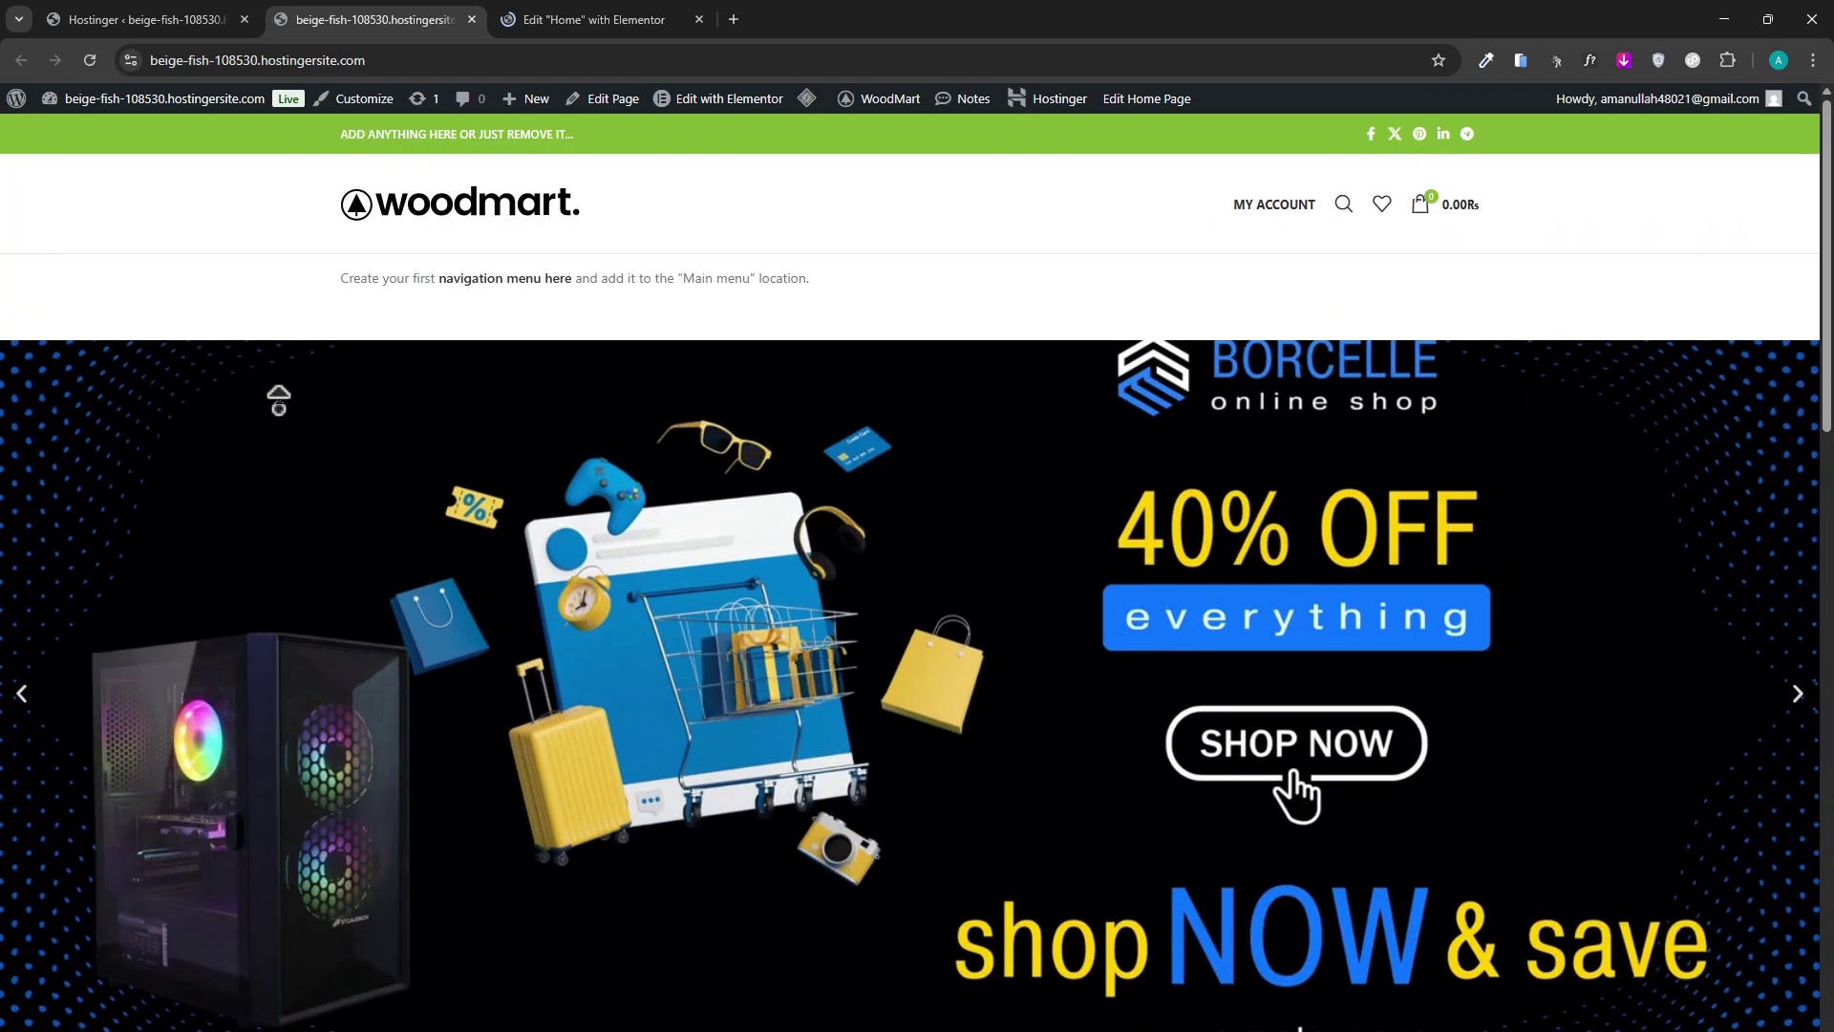
pyautogui.click(1131, 1031)
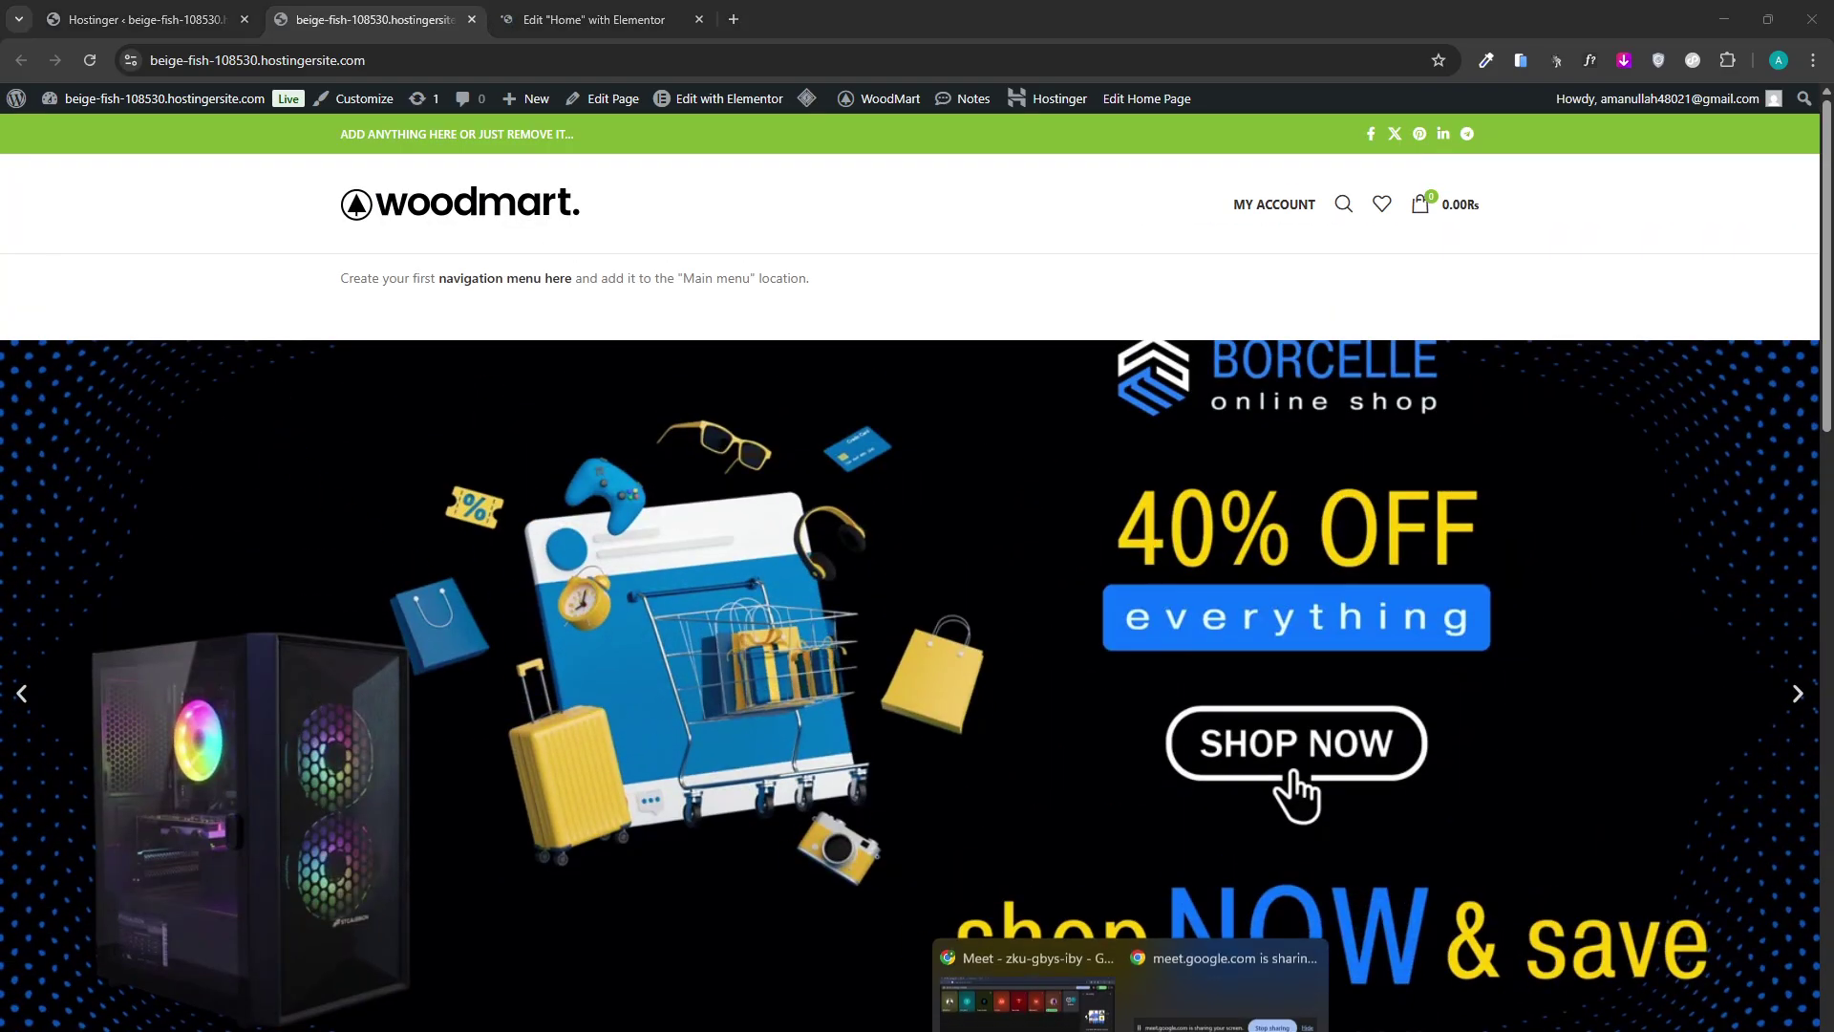
pyautogui.click(1049, 1015)
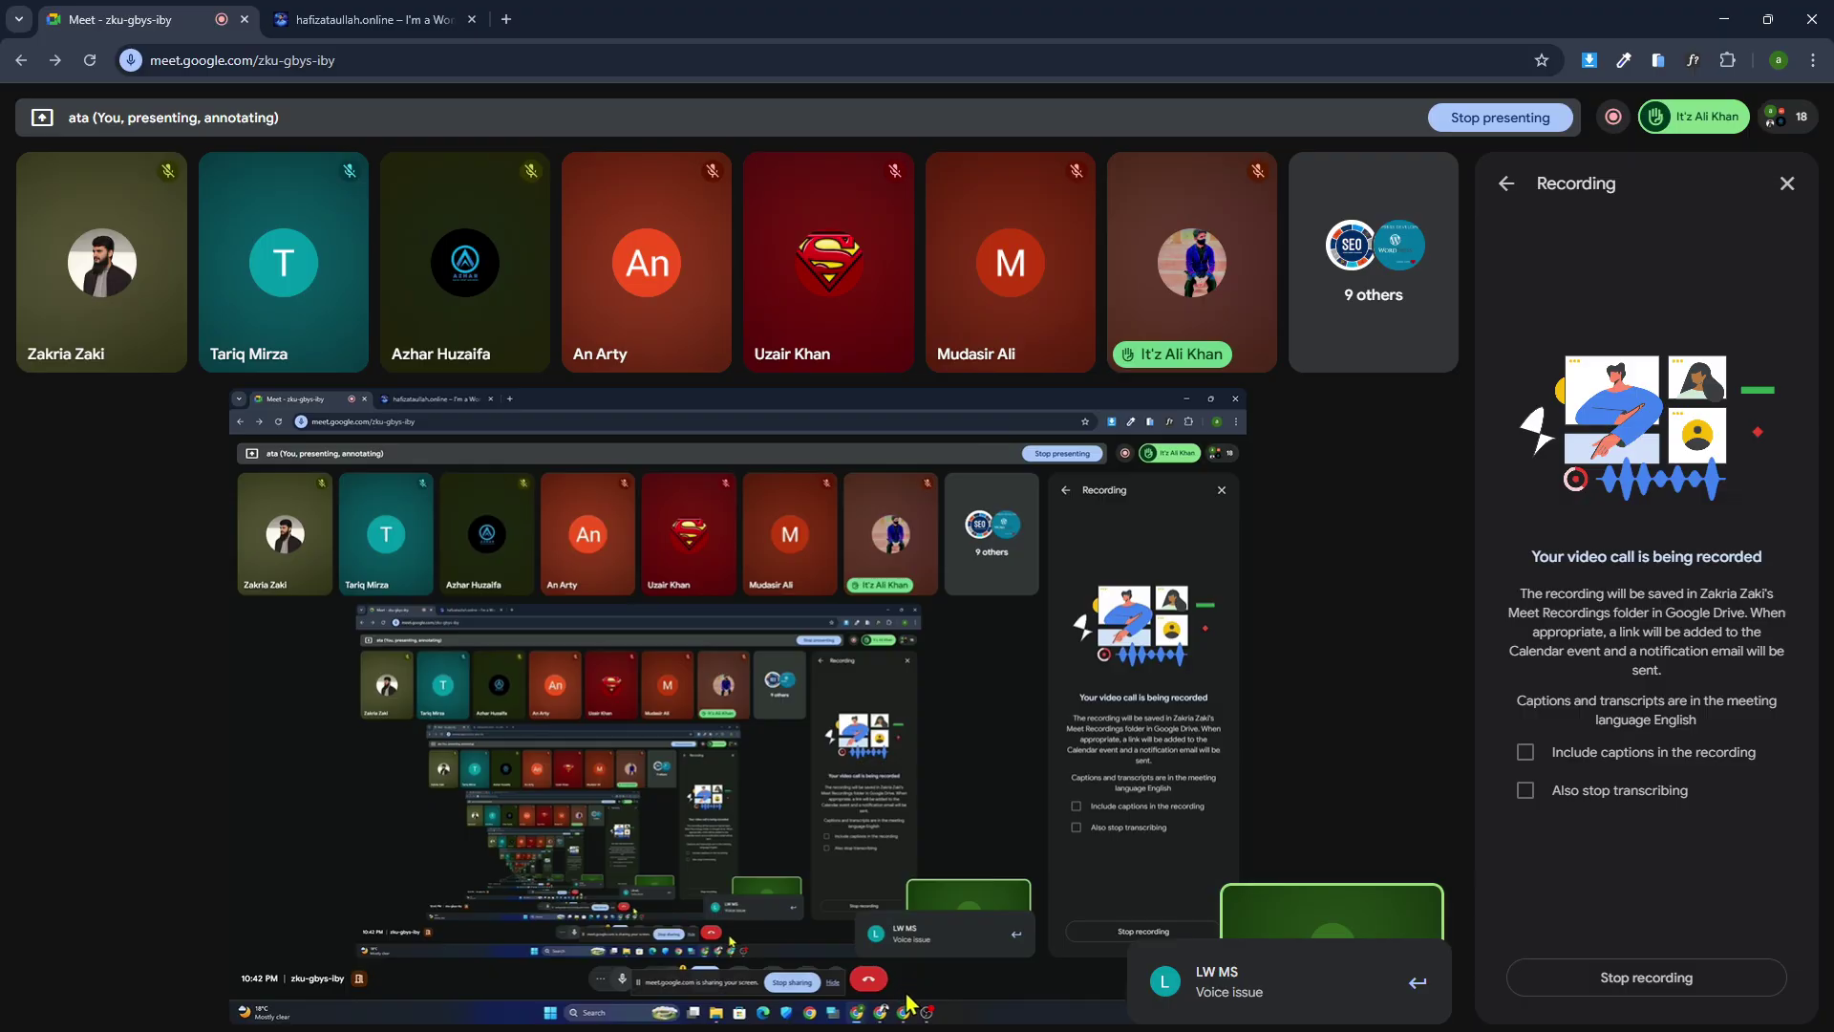
pyautogui.click(1219, 1030)
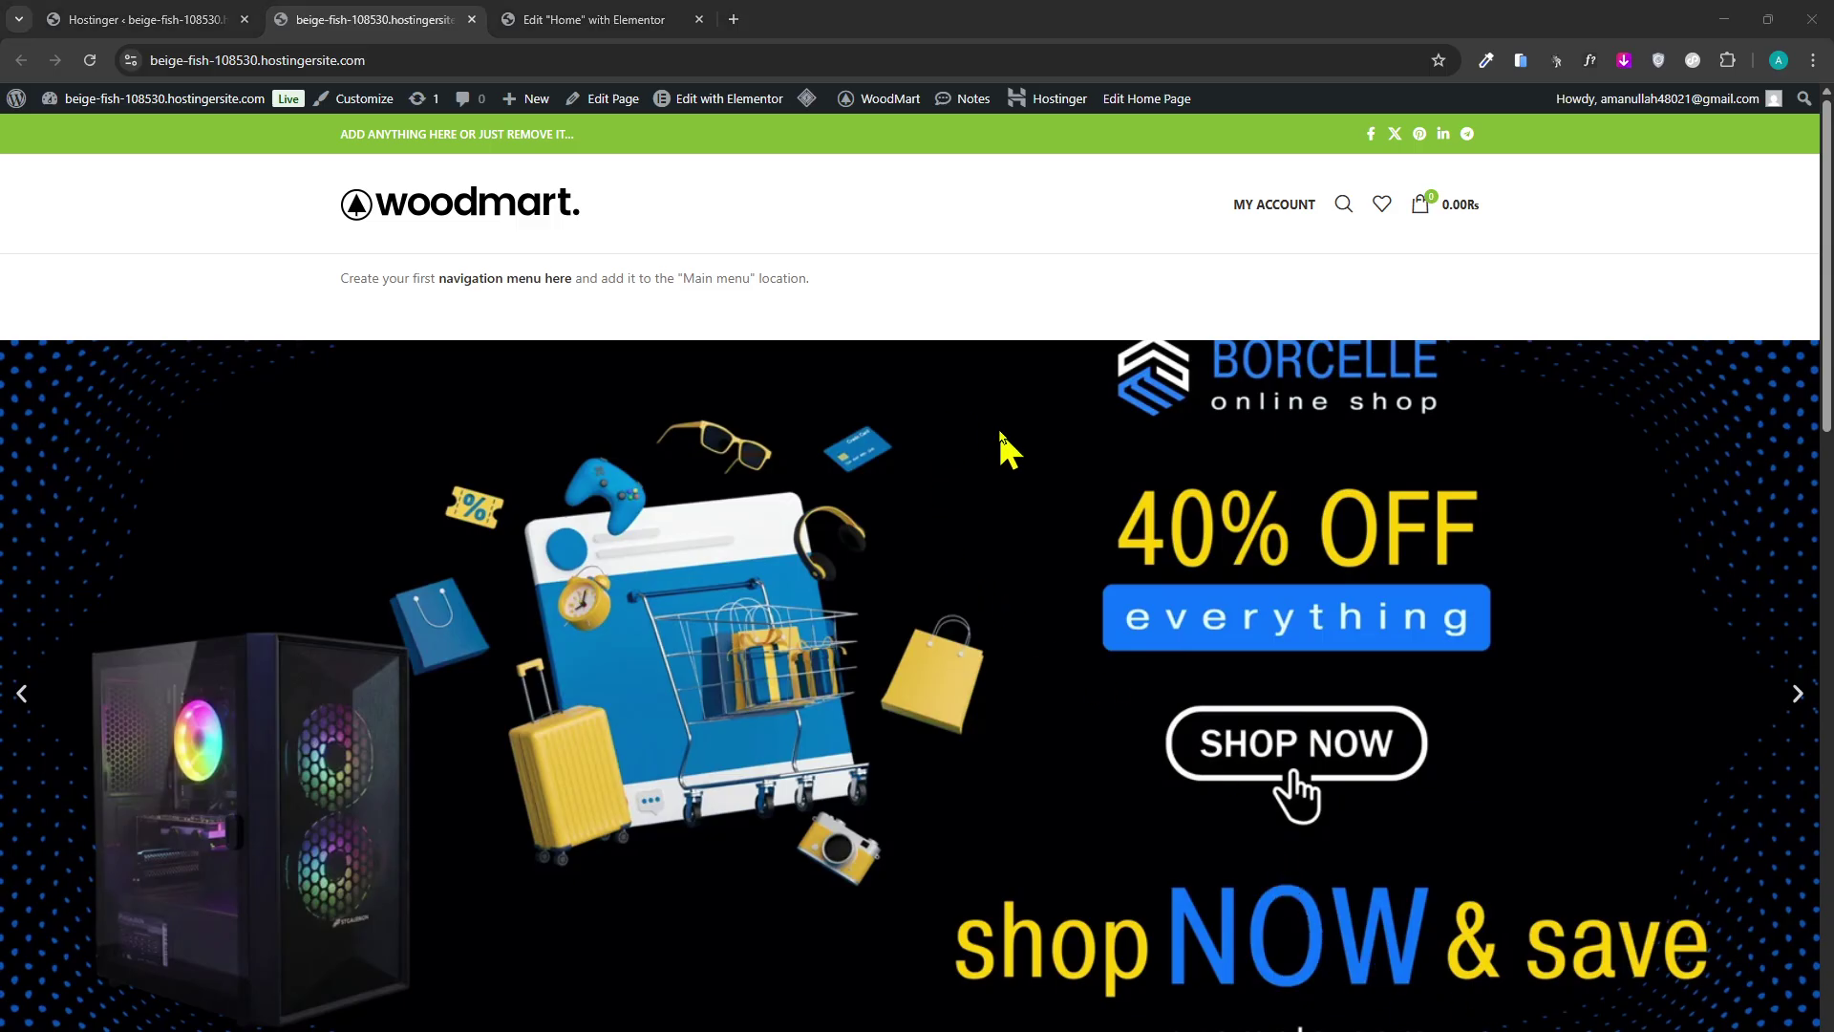
pyautogui.scroll(-10, 1001, 434)
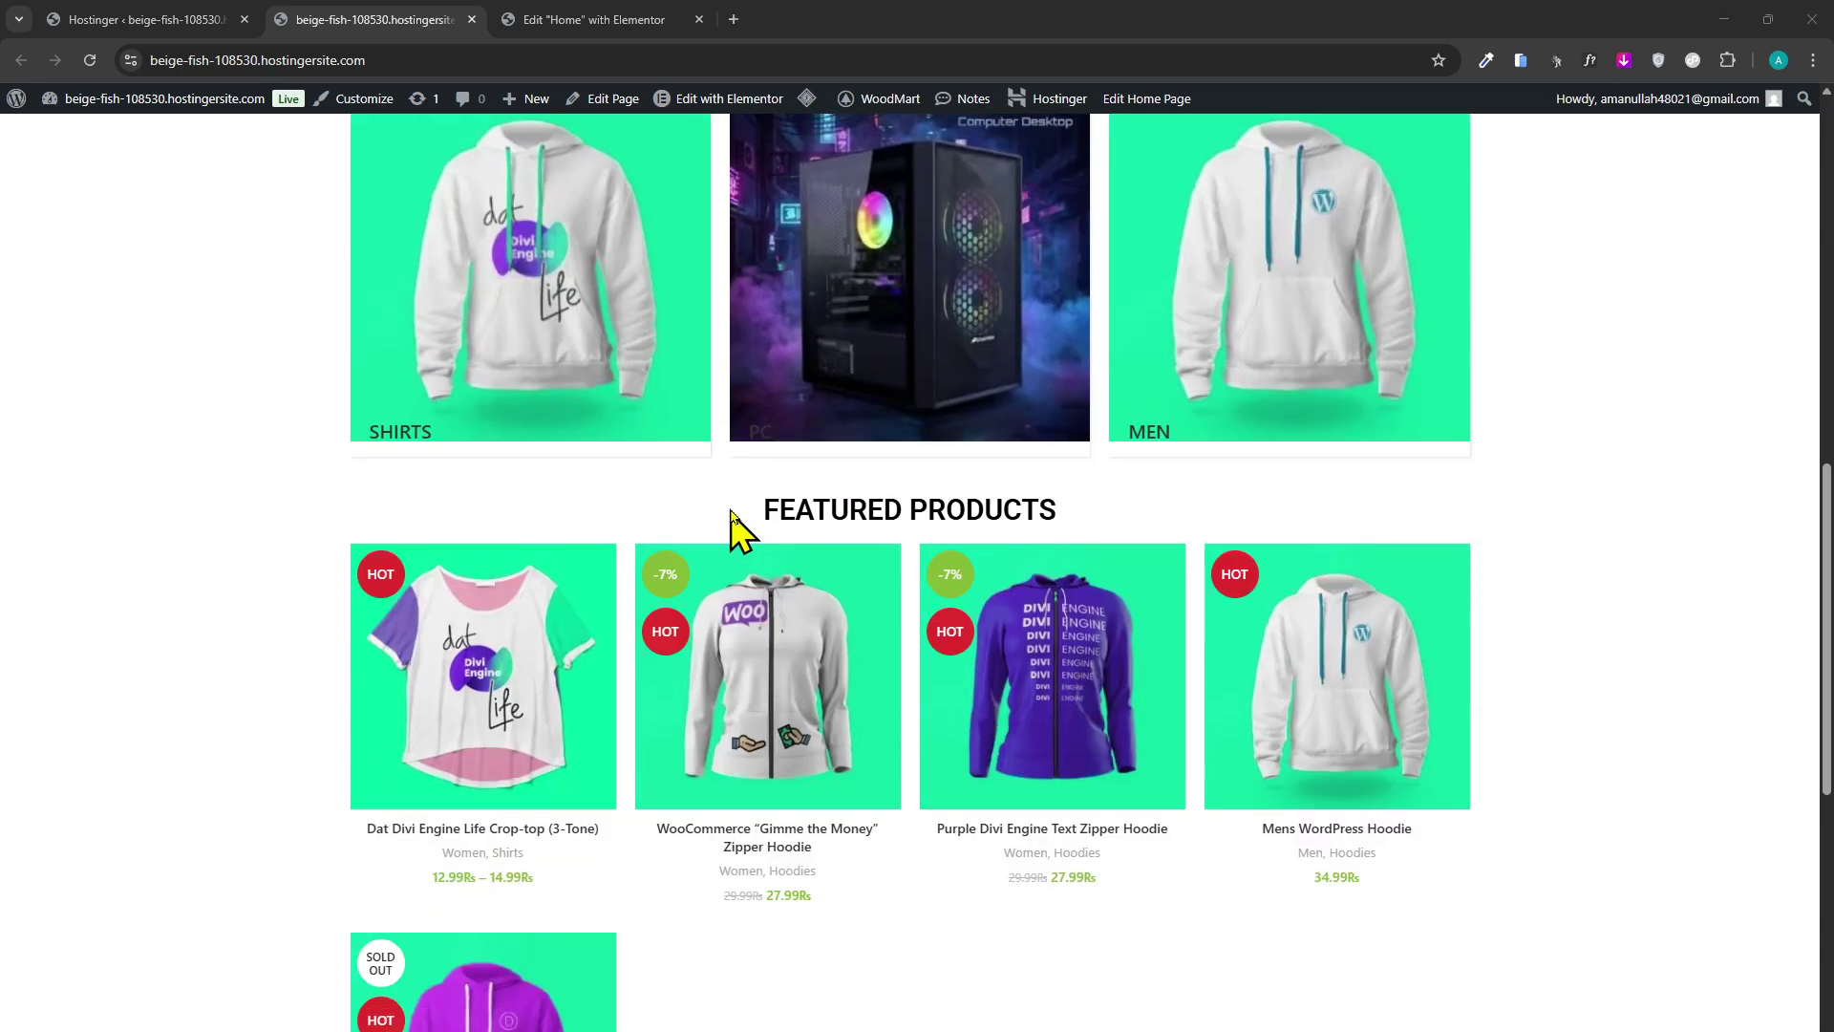
pyautogui.scroll(-8, 991, 829)
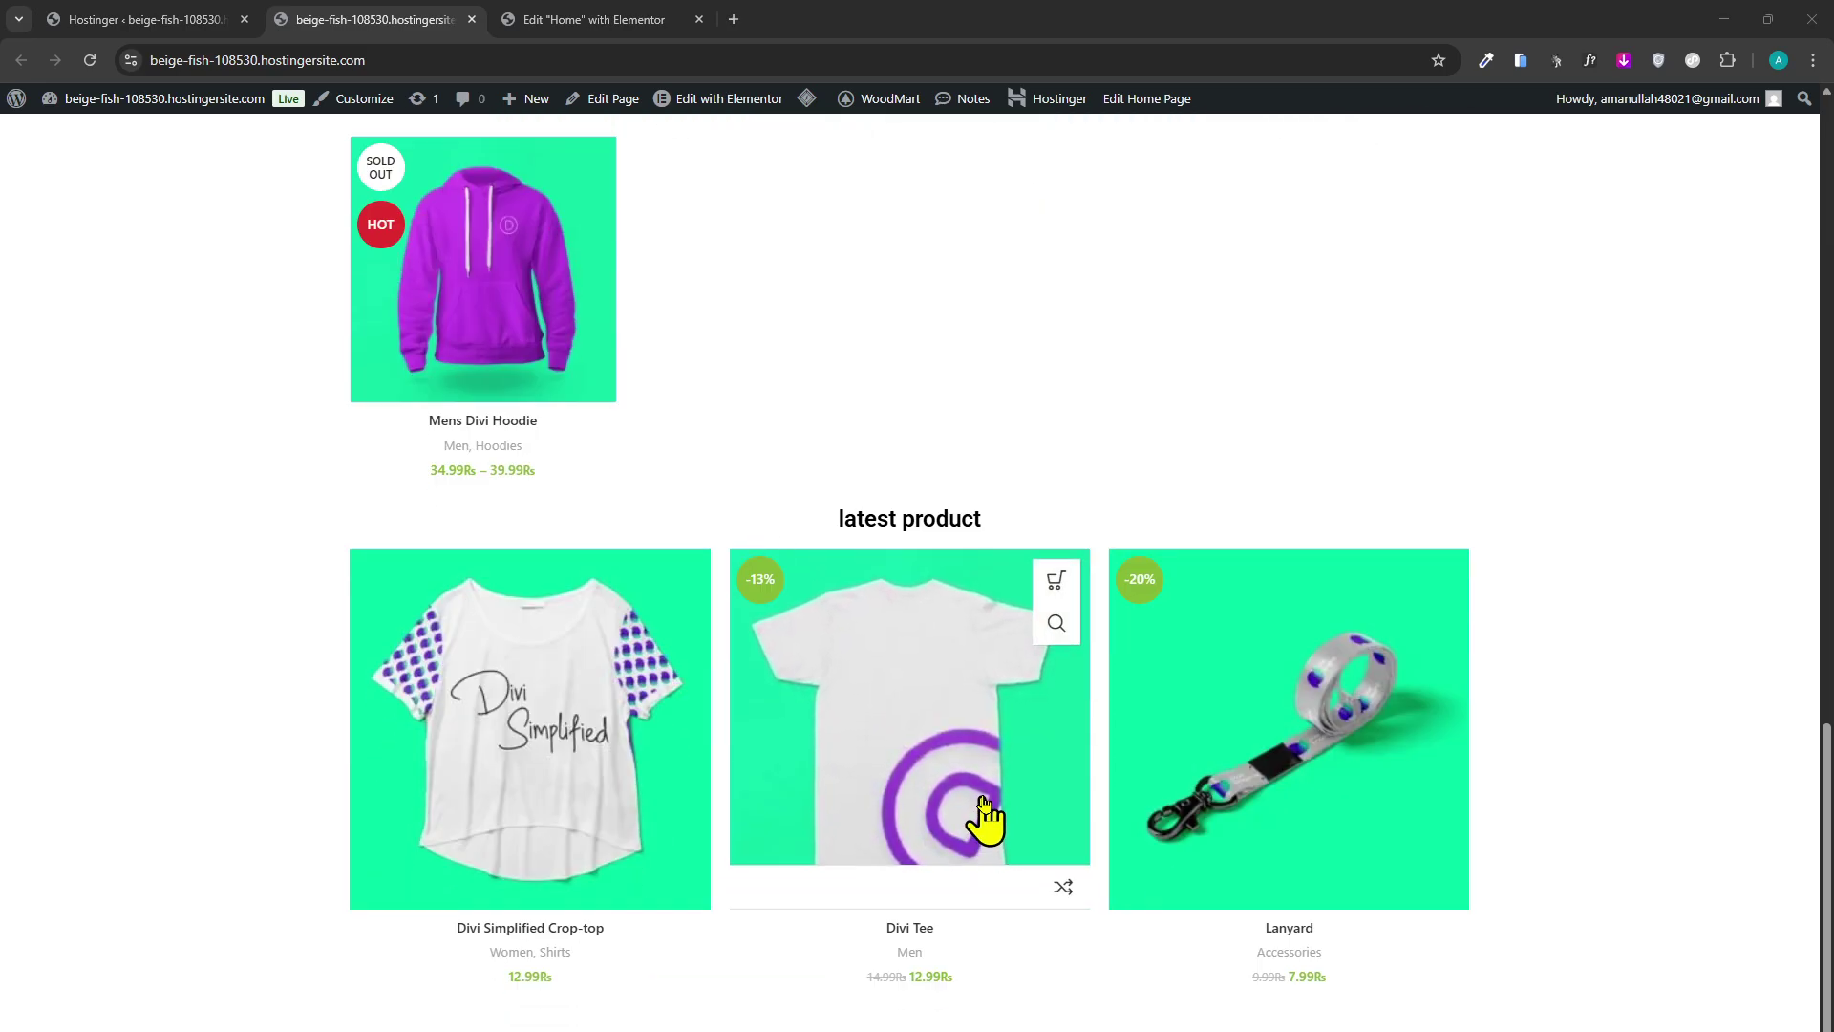
pyautogui.scroll(-1, 984, 812)
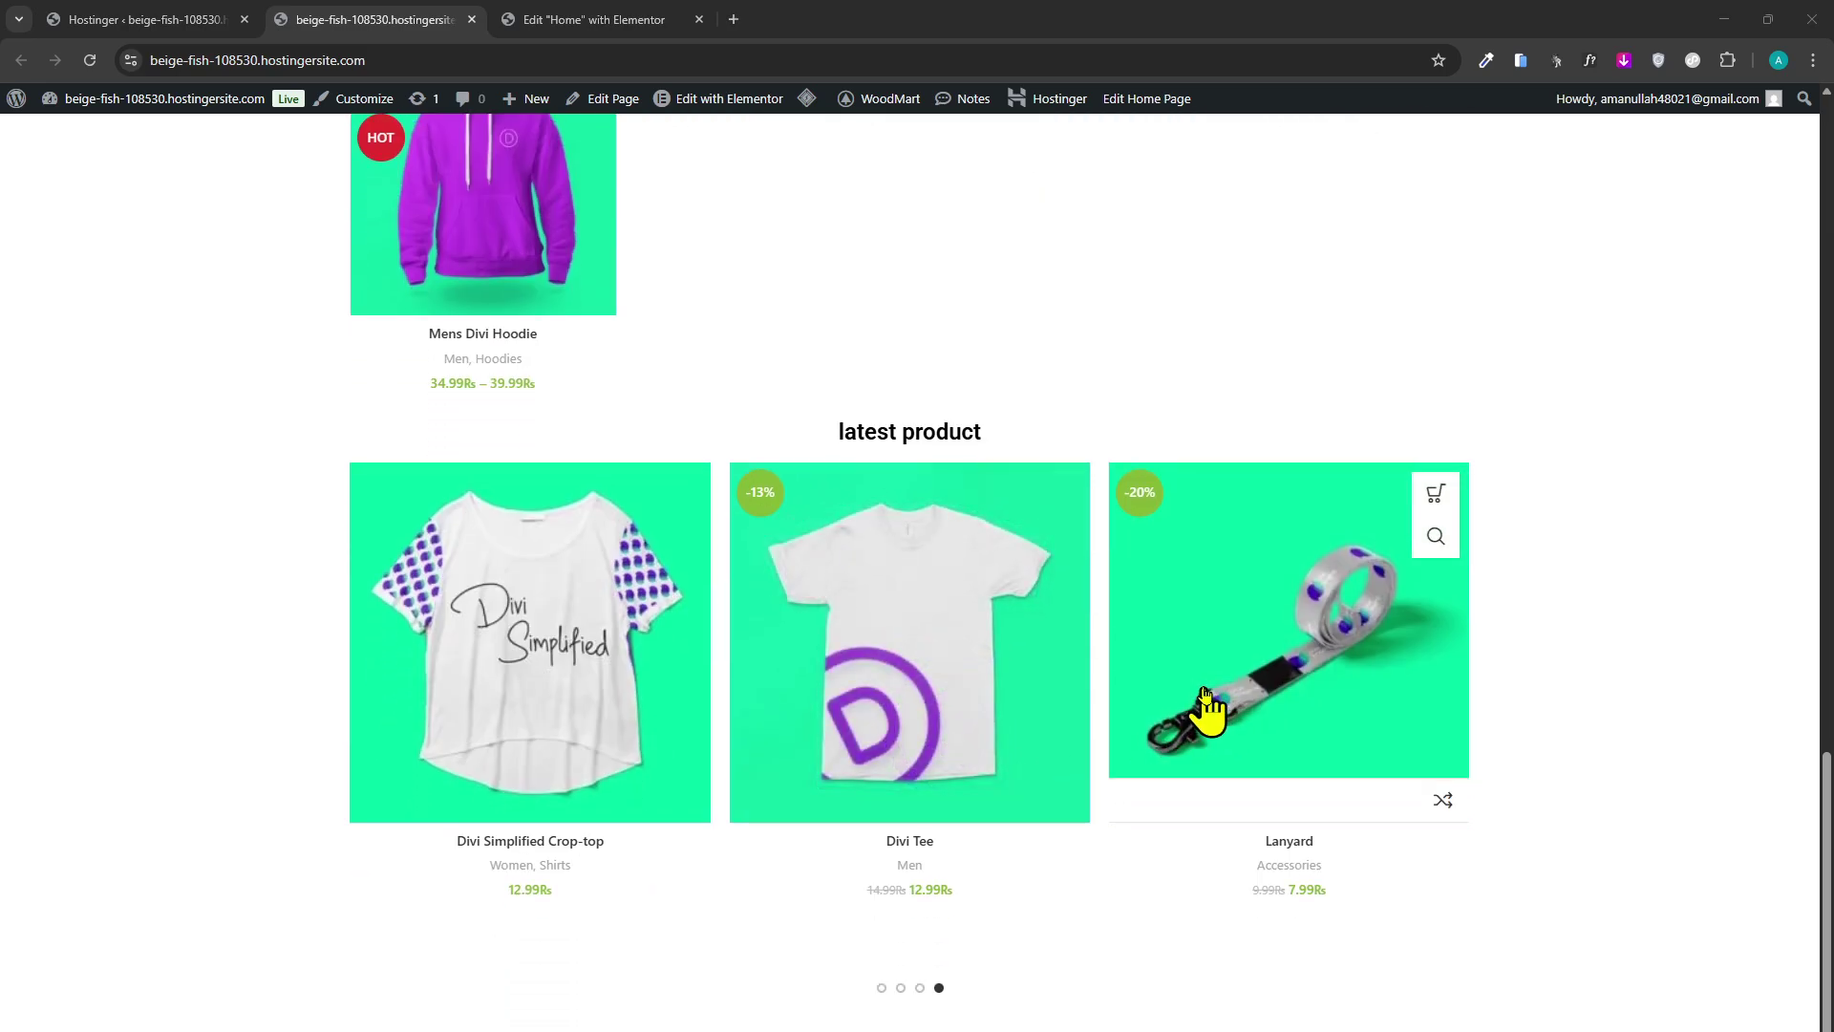
pyautogui.moveTo(1180, 705); pyautogui.dragTo(512, 705)
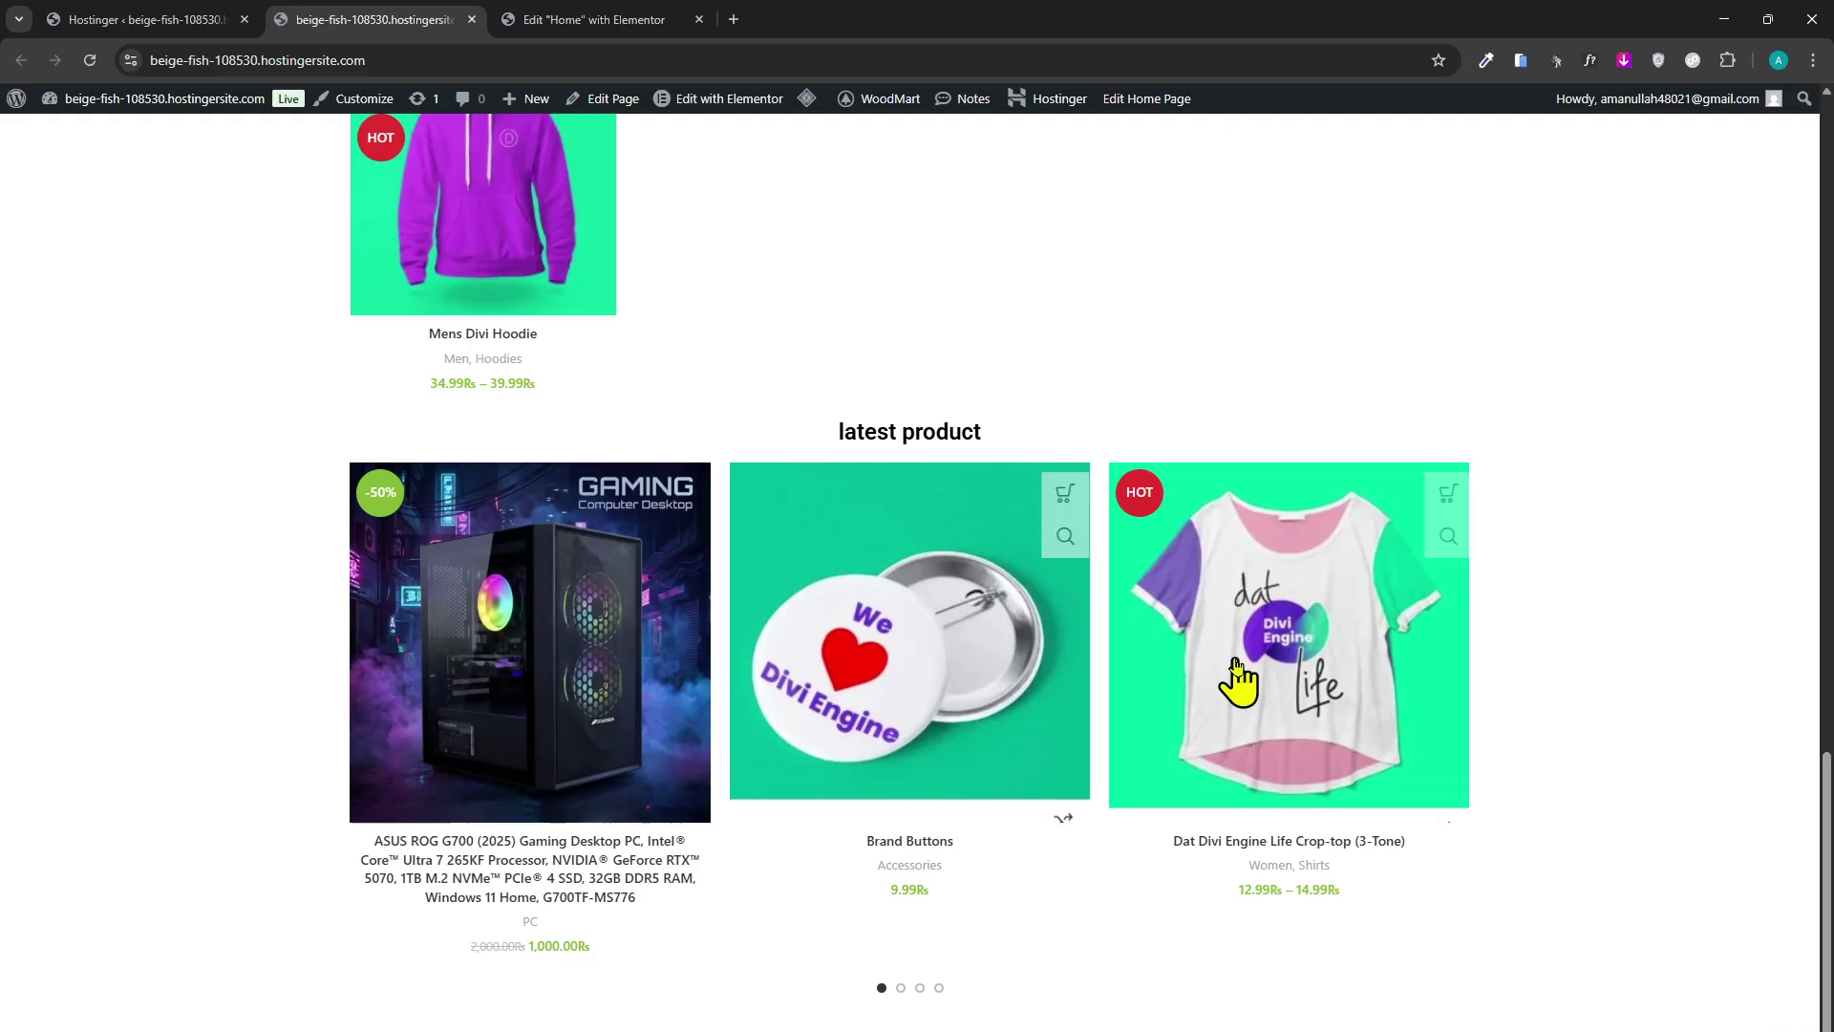
pyautogui.moveTo(1236, 675); pyautogui.dragTo(758, 675)
pyautogui.moveTo(1092, 704); pyautogui.dragTo(251, 657)
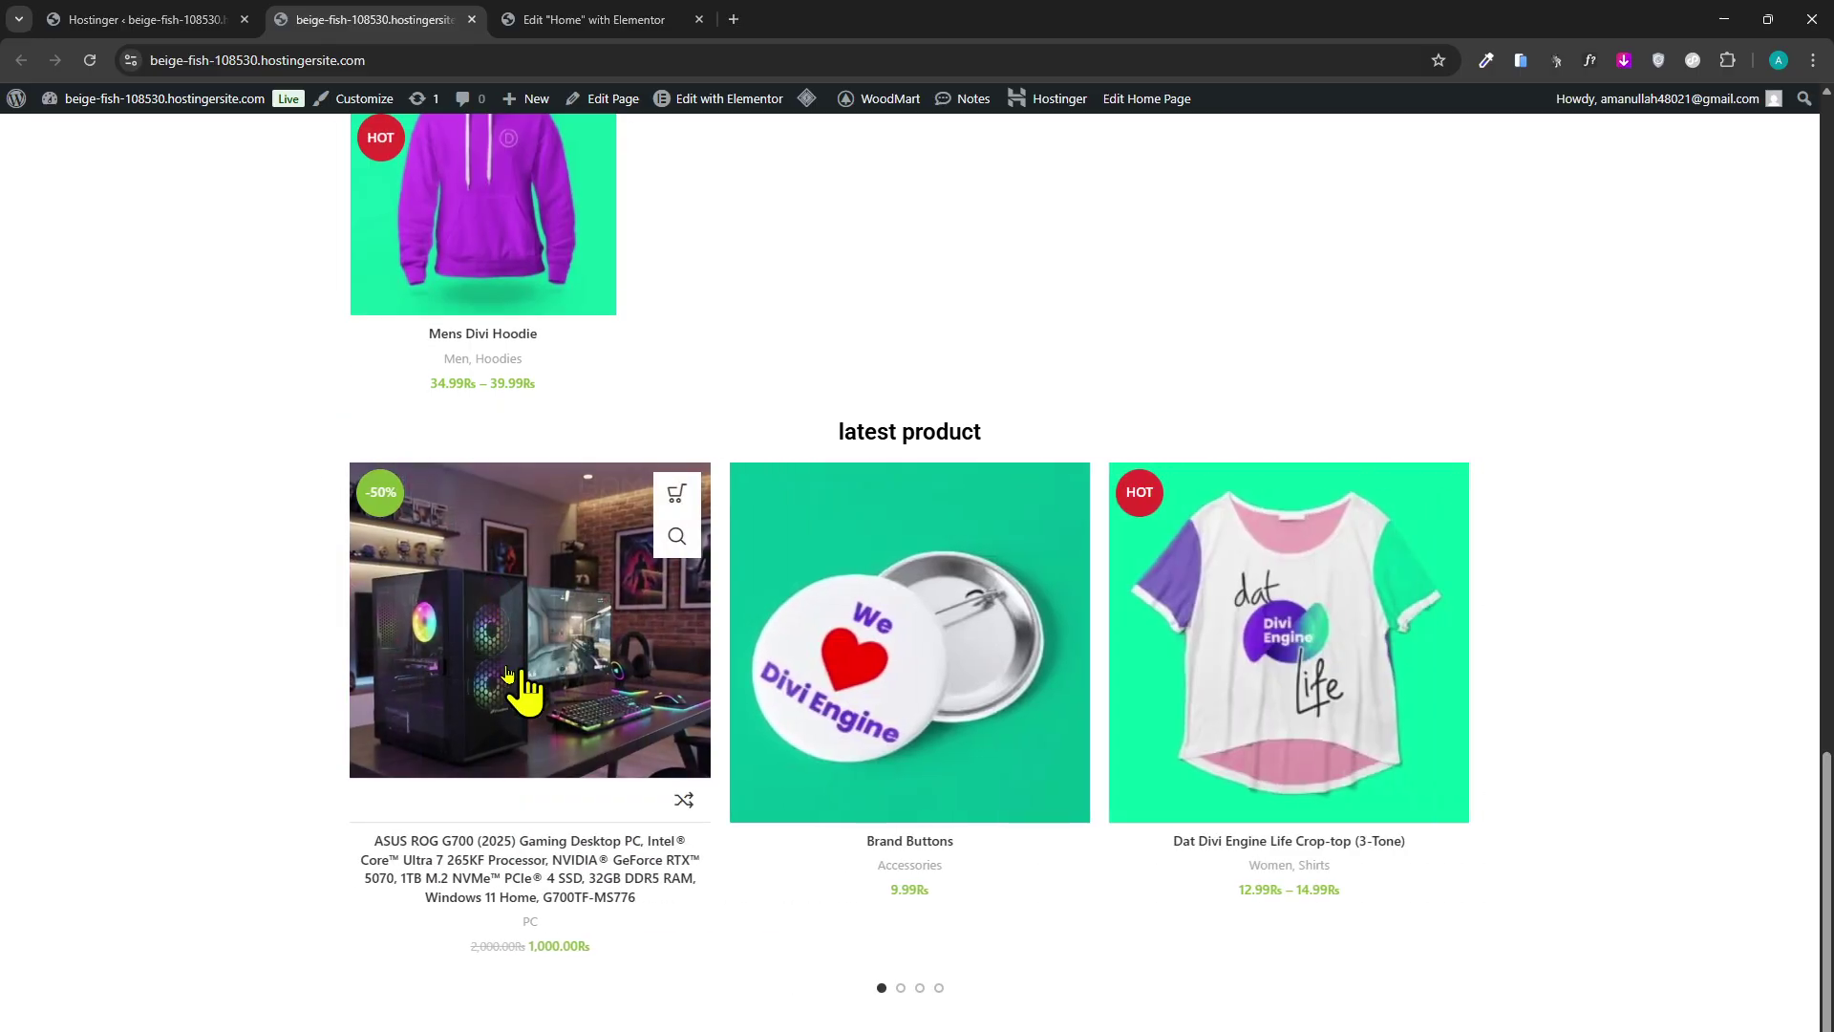
pyautogui.scroll(5, 602, 702)
pyautogui.scroll(12, 601, 707)
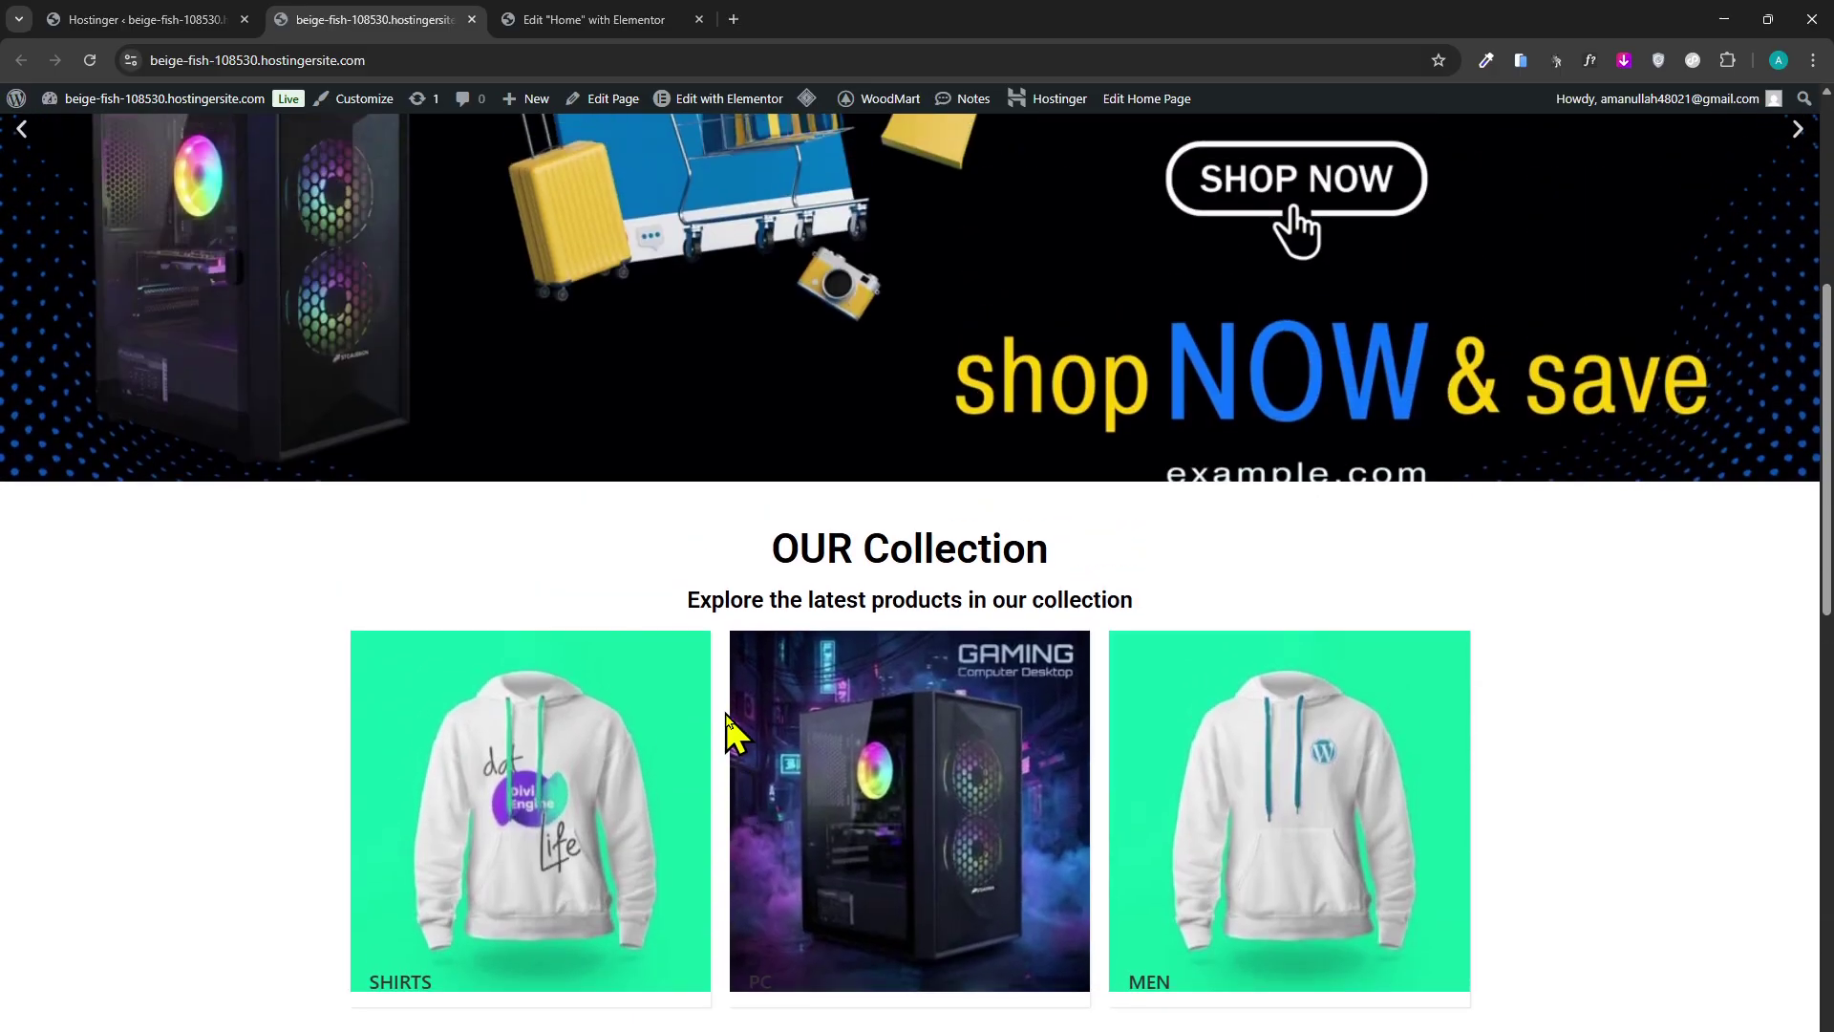
pyautogui.scroll(-7, 764, 588)
pyautogui.scroll(5, 1097, 770)
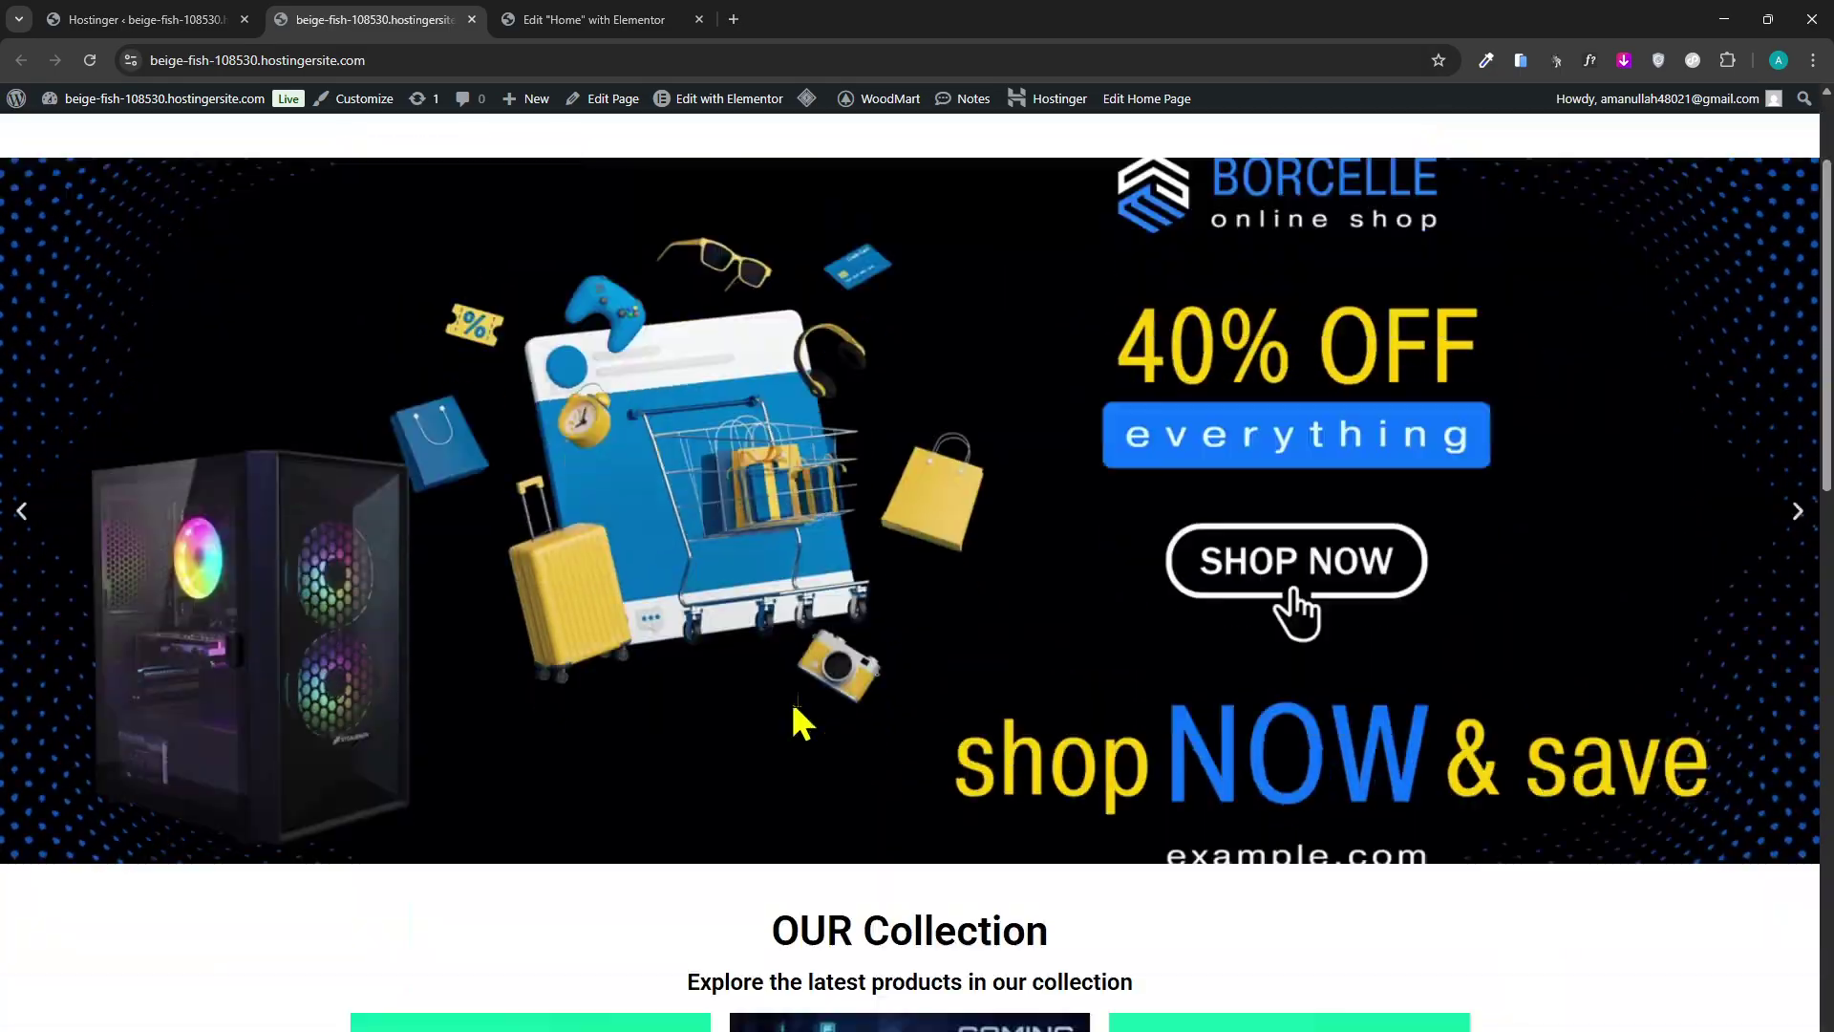
pyautogui.scroll(-19, 790, 716)
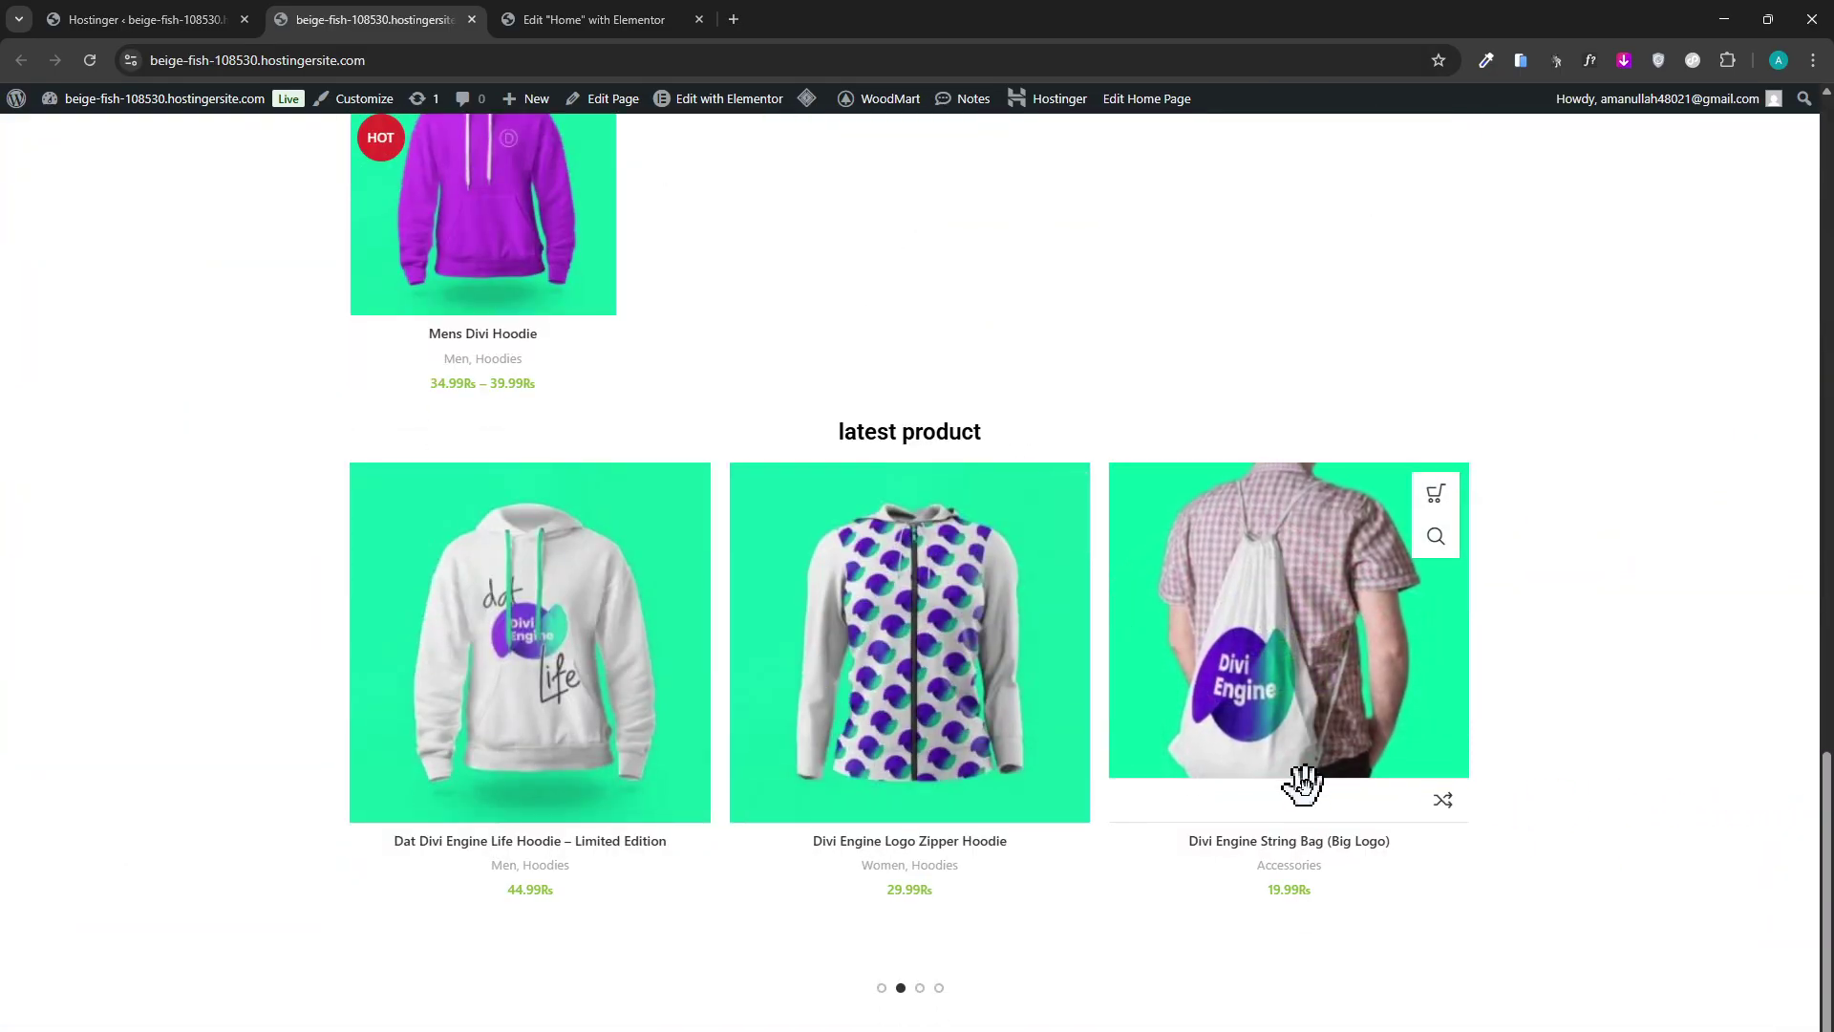
pyautogui.scroll(5, 1257, 831)
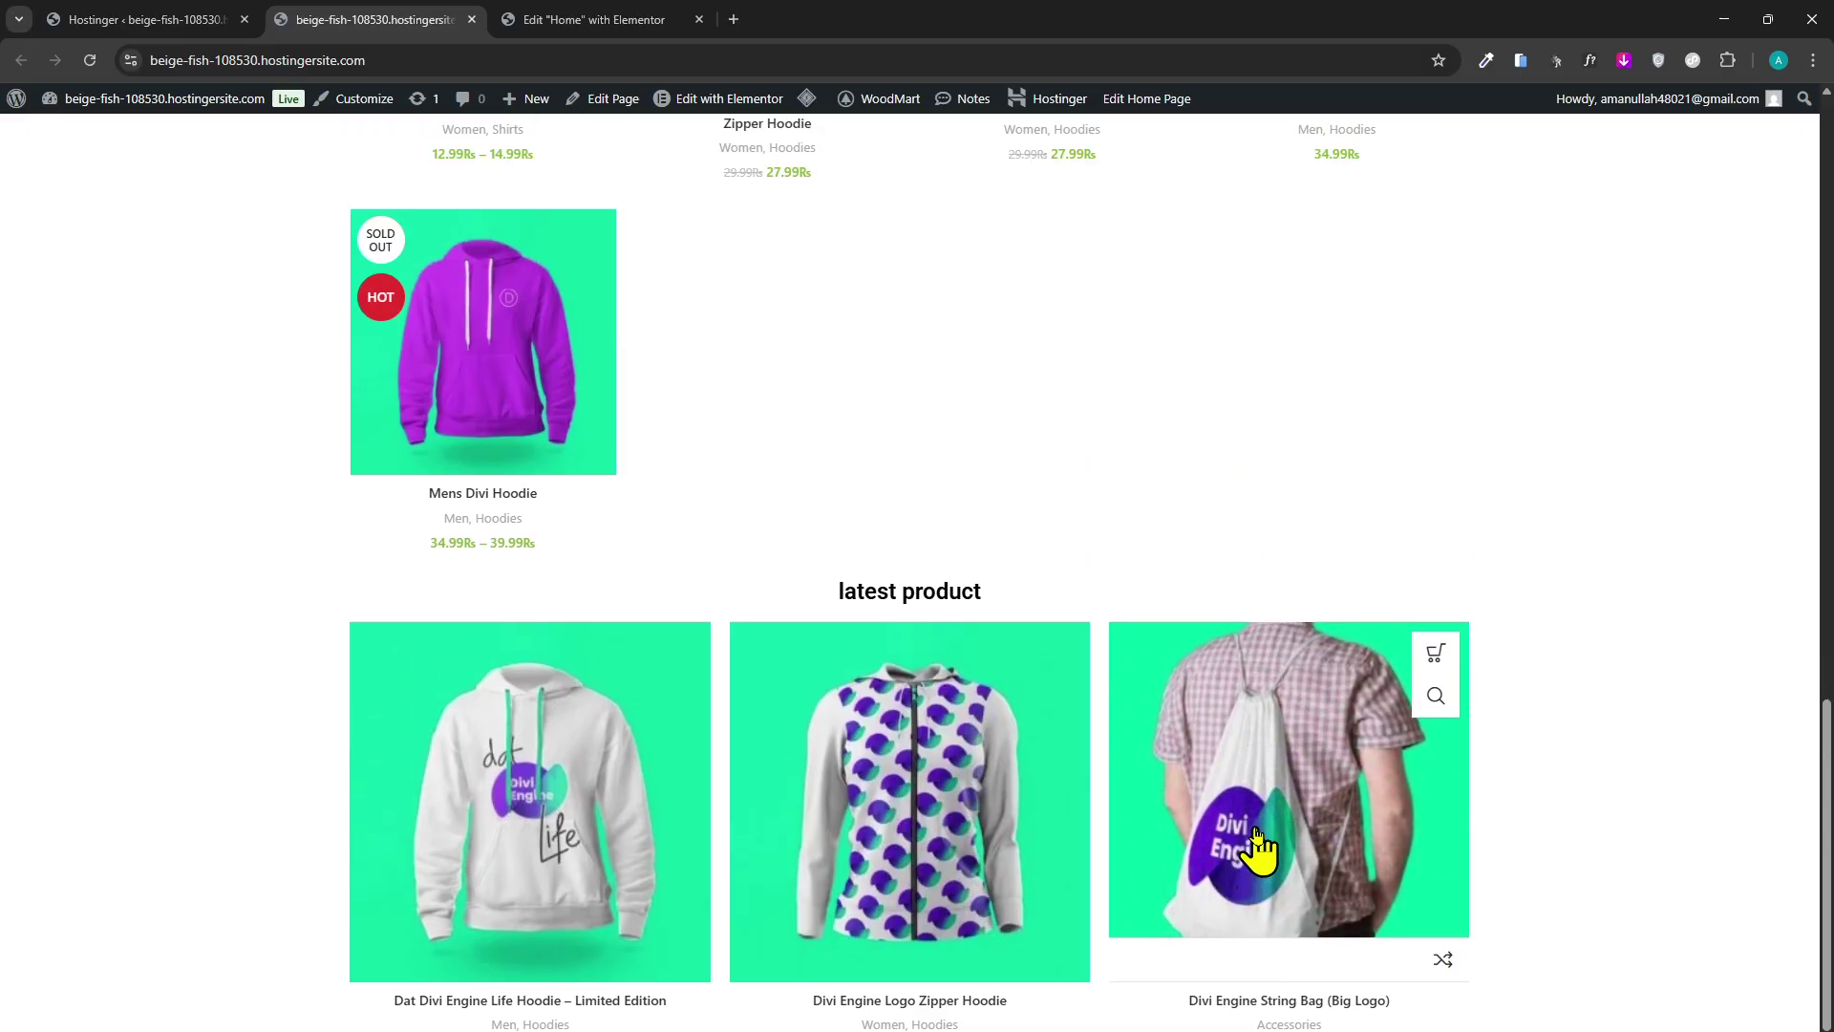
pyautogui.scroll(10, 1257, 836)
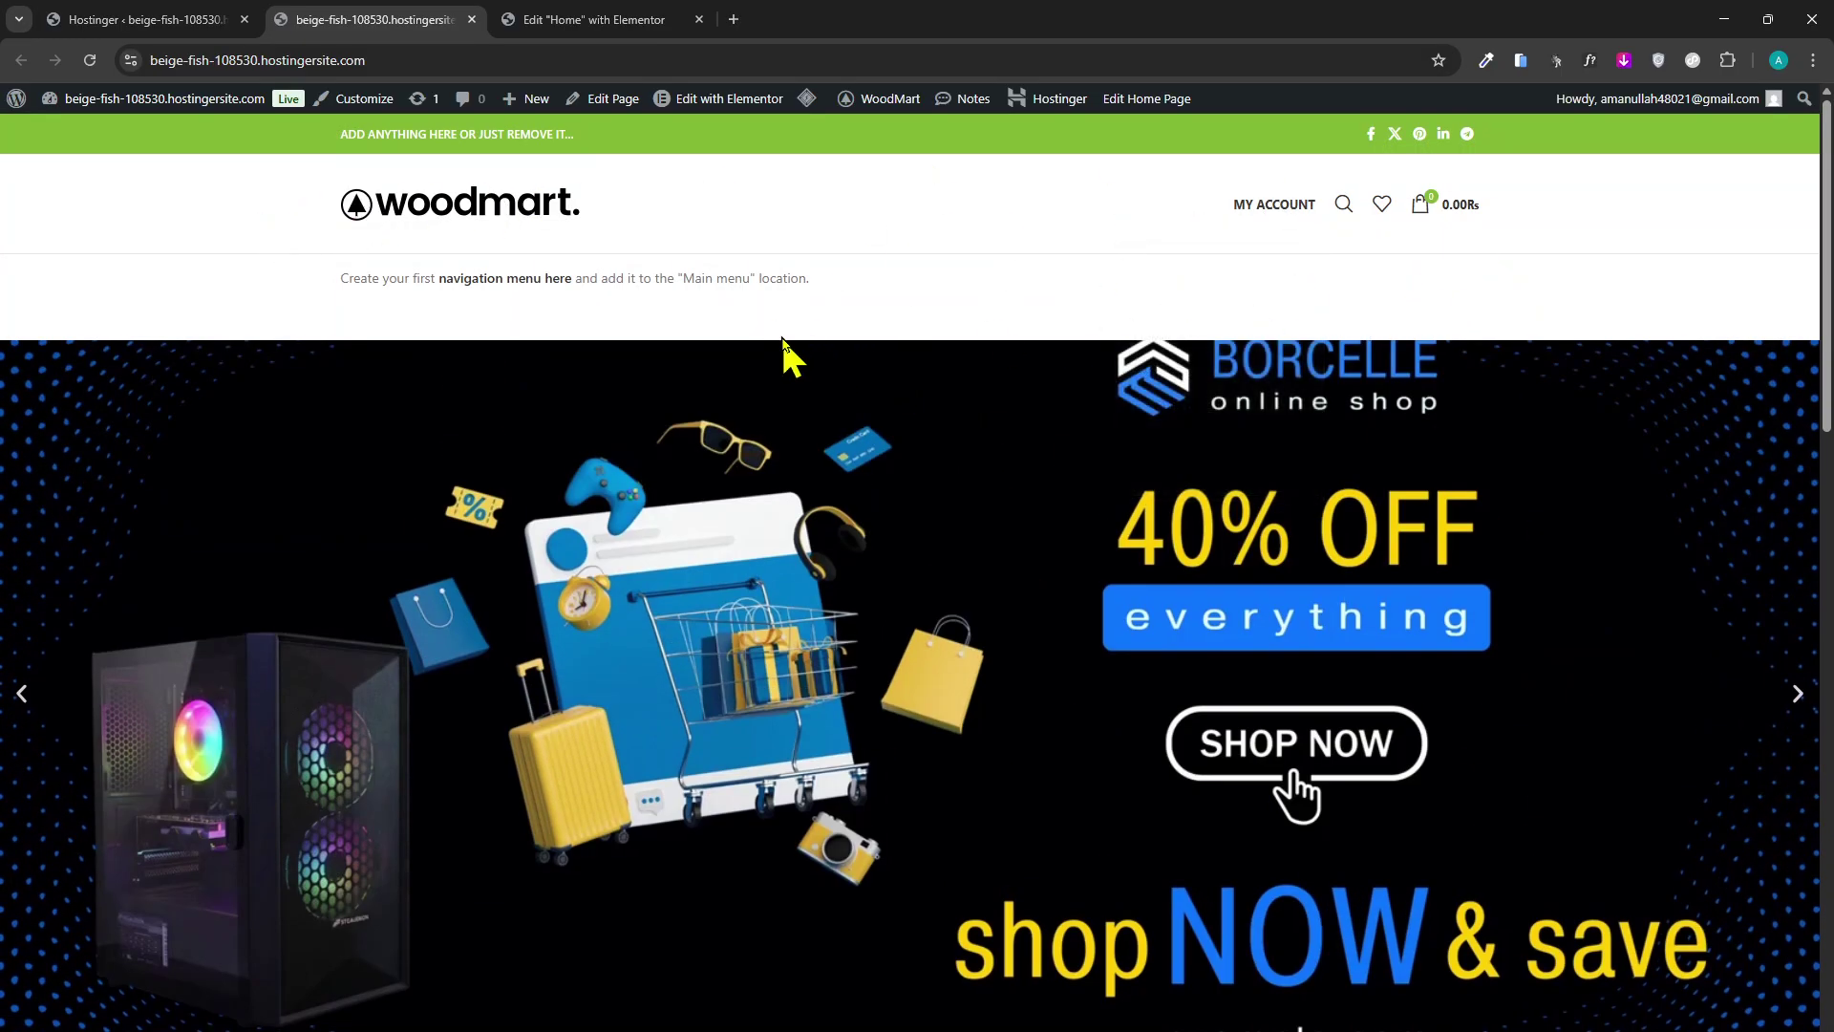
# Return to the Elementor editor and select the banner slider to view its slides.
pyautogui.click(587, 19)
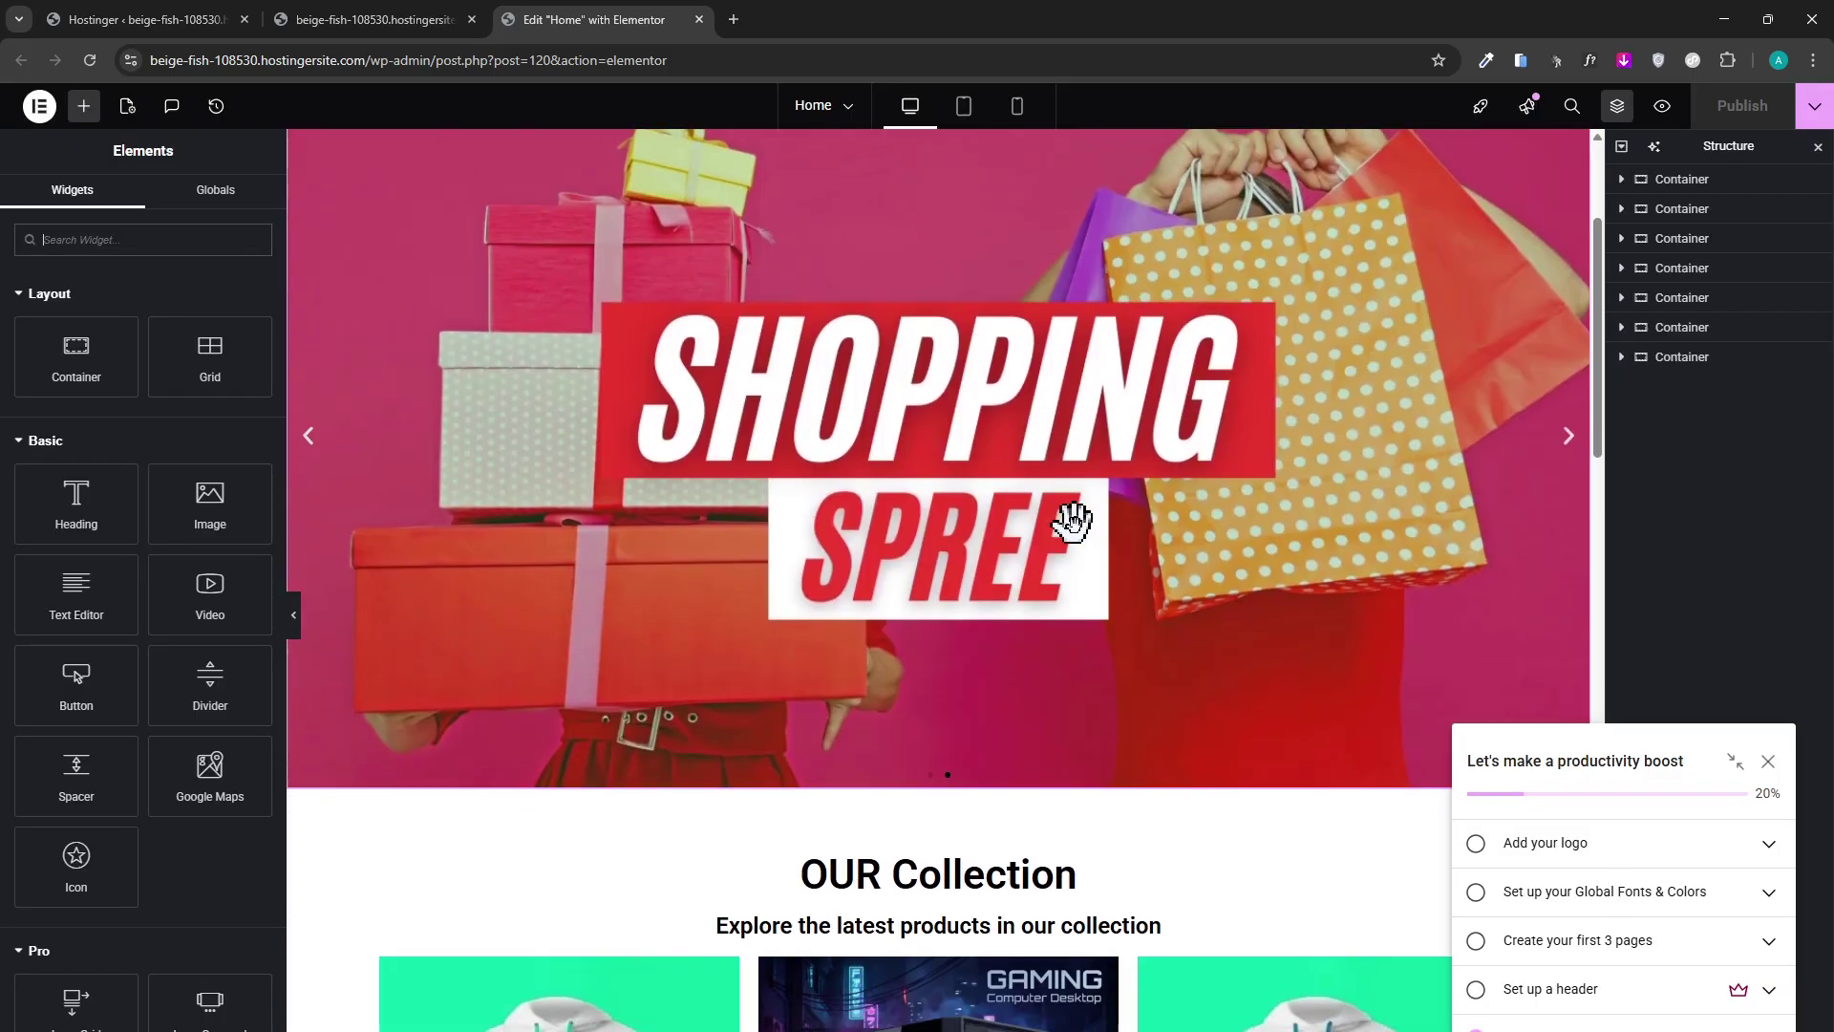
pyautogui.click(1110, 453)
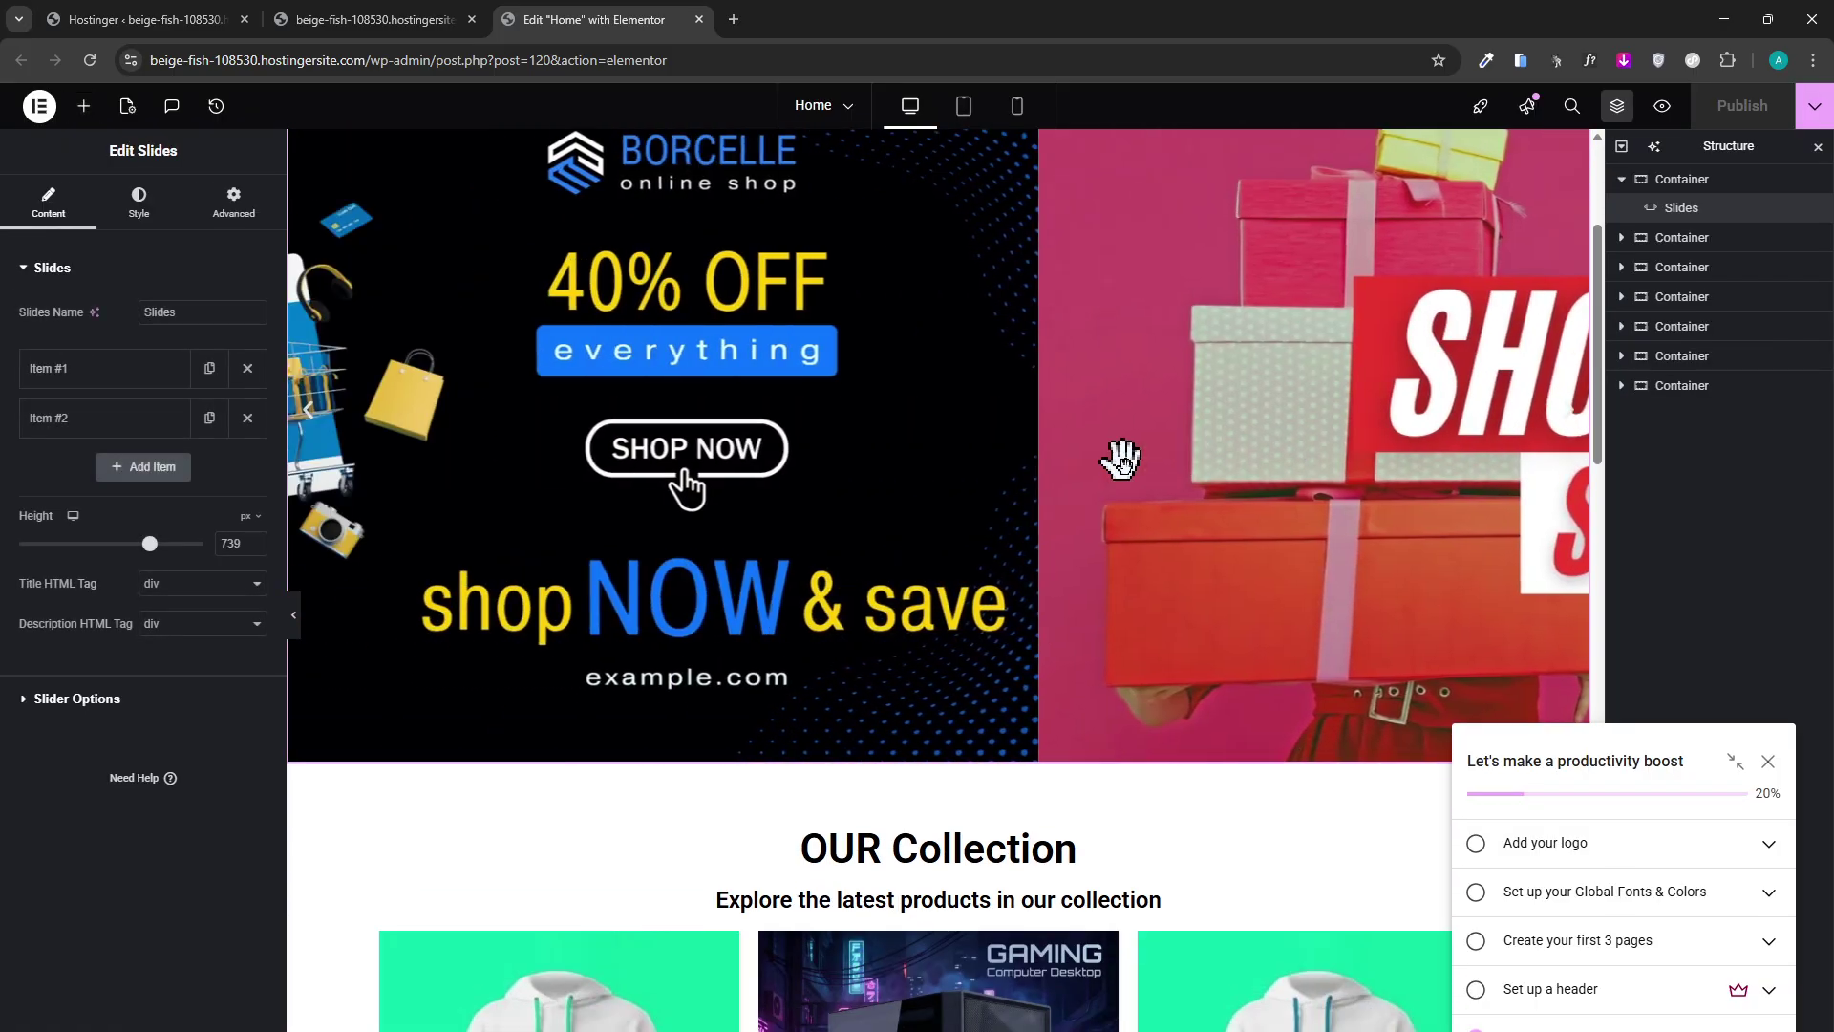
pyautogui.scroll(-1, 1112, 506)
pyautogui.scroll(2, 1079, 497)
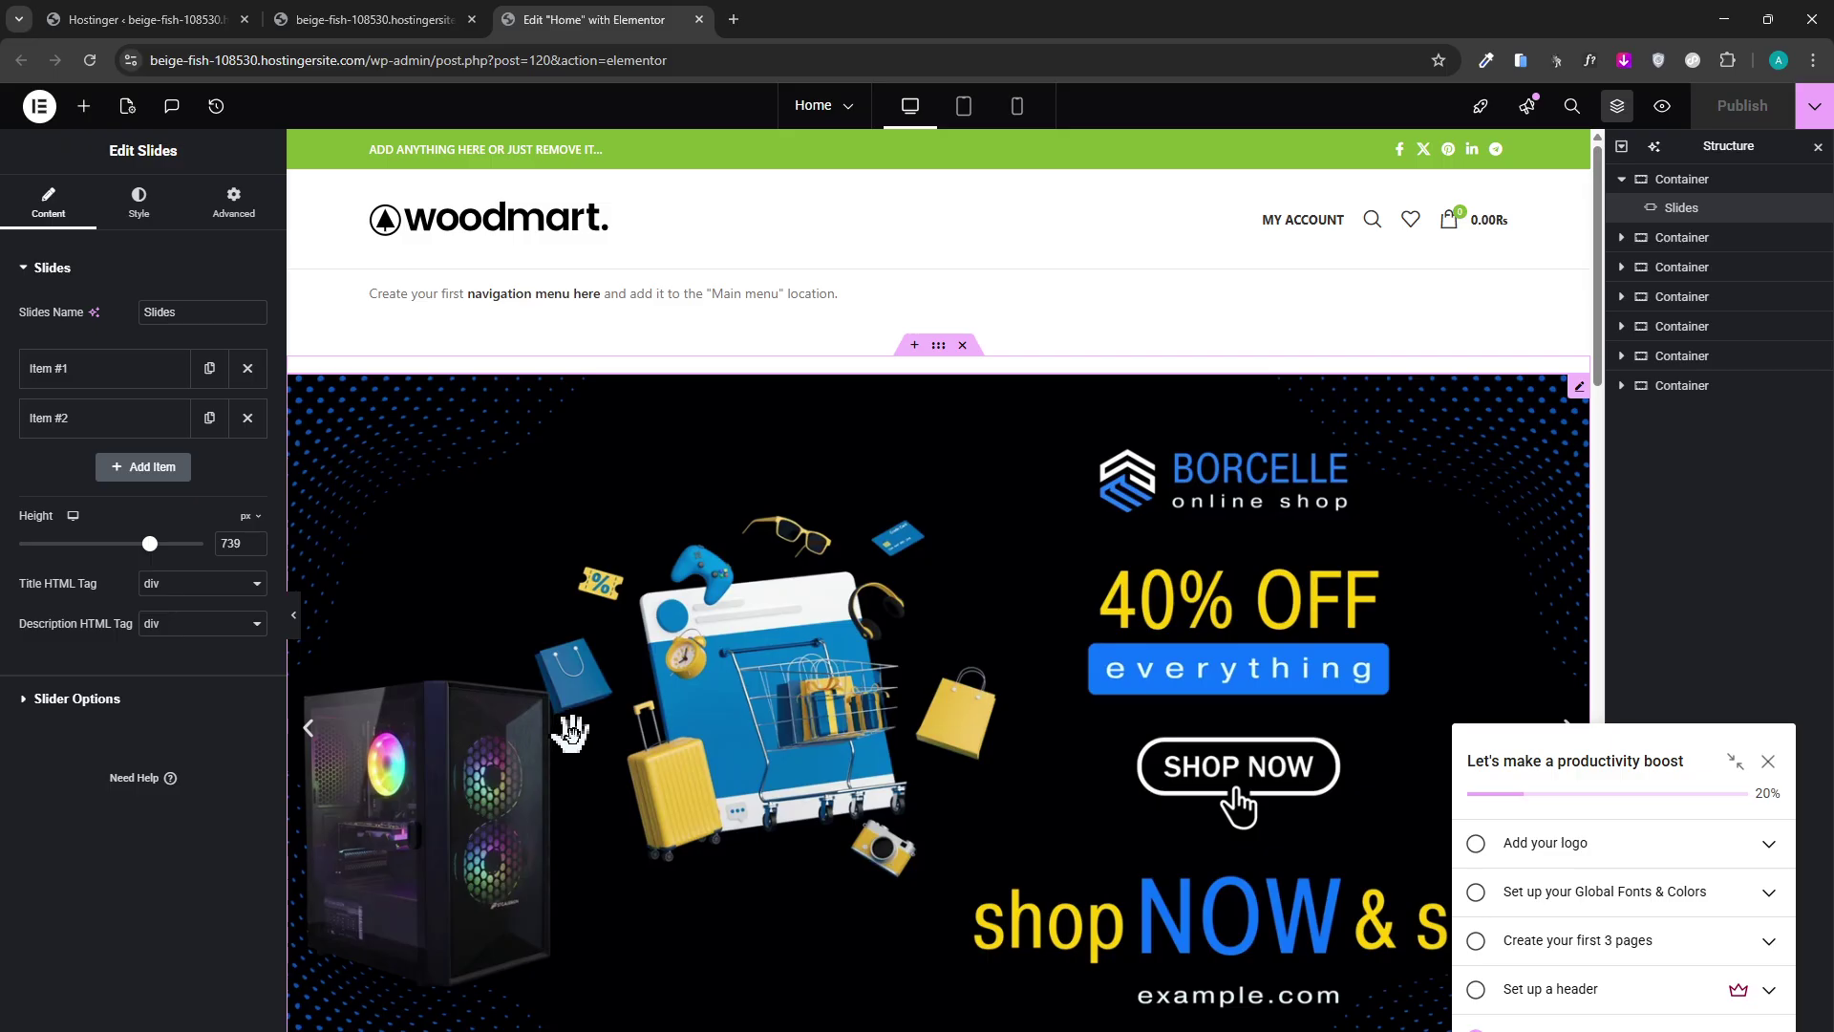
pyautogui.scroll(-2, 793, 873)
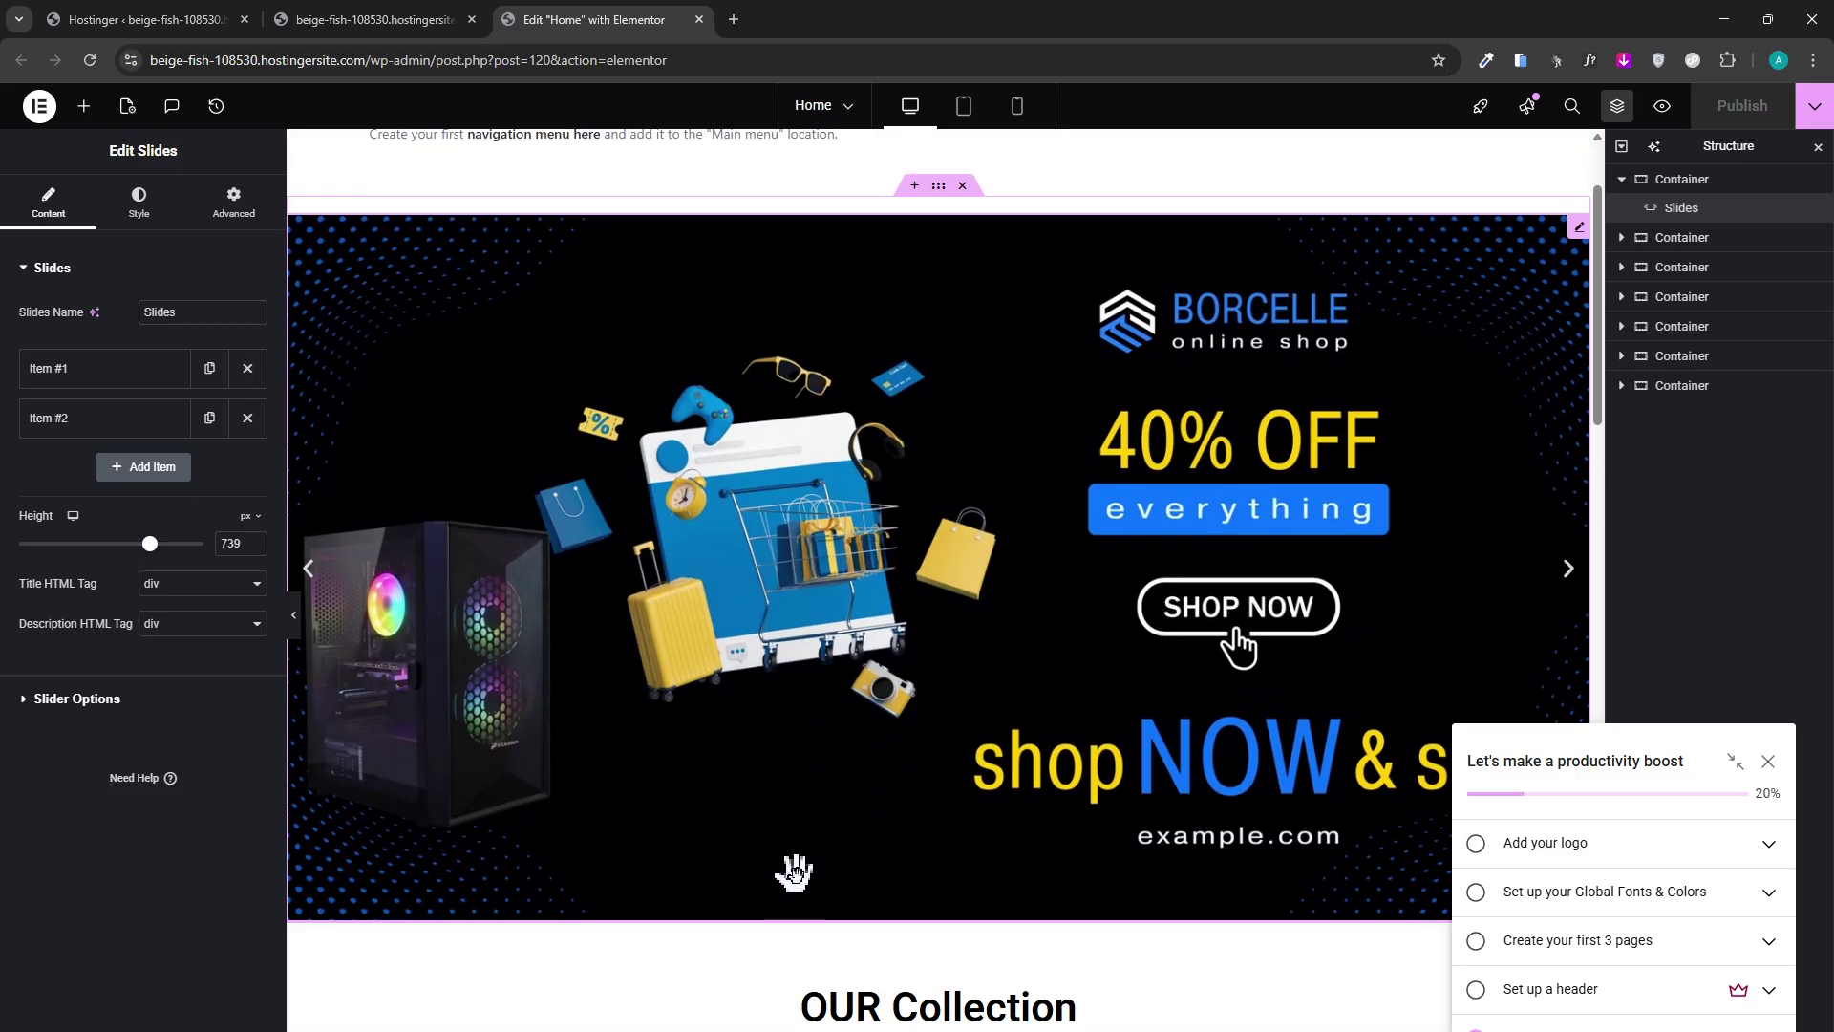
pyautogui.scroll(-2, 793, 872)
pyautogui.scroll(2, 810, 908)
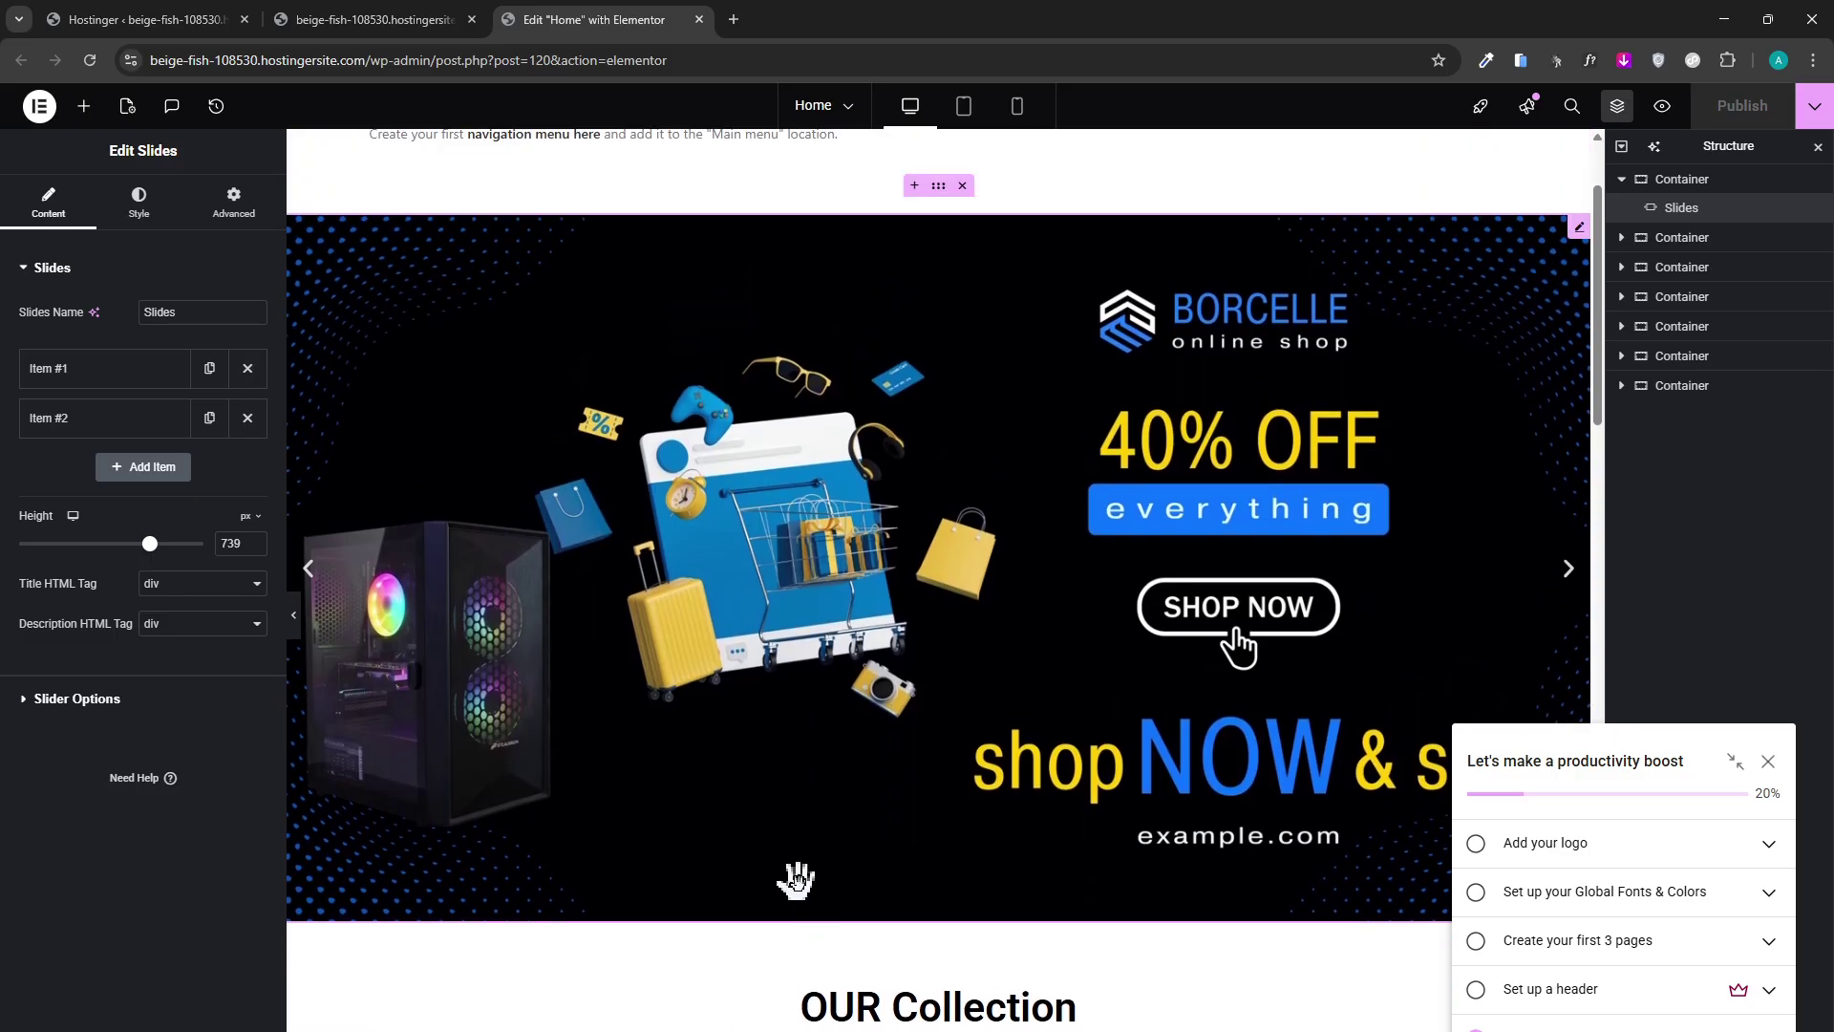
# Review the slider's Slider Options, Slides and Style settings unchanged, then bring the Meet window forward.
pyautogui.click(112, 699)
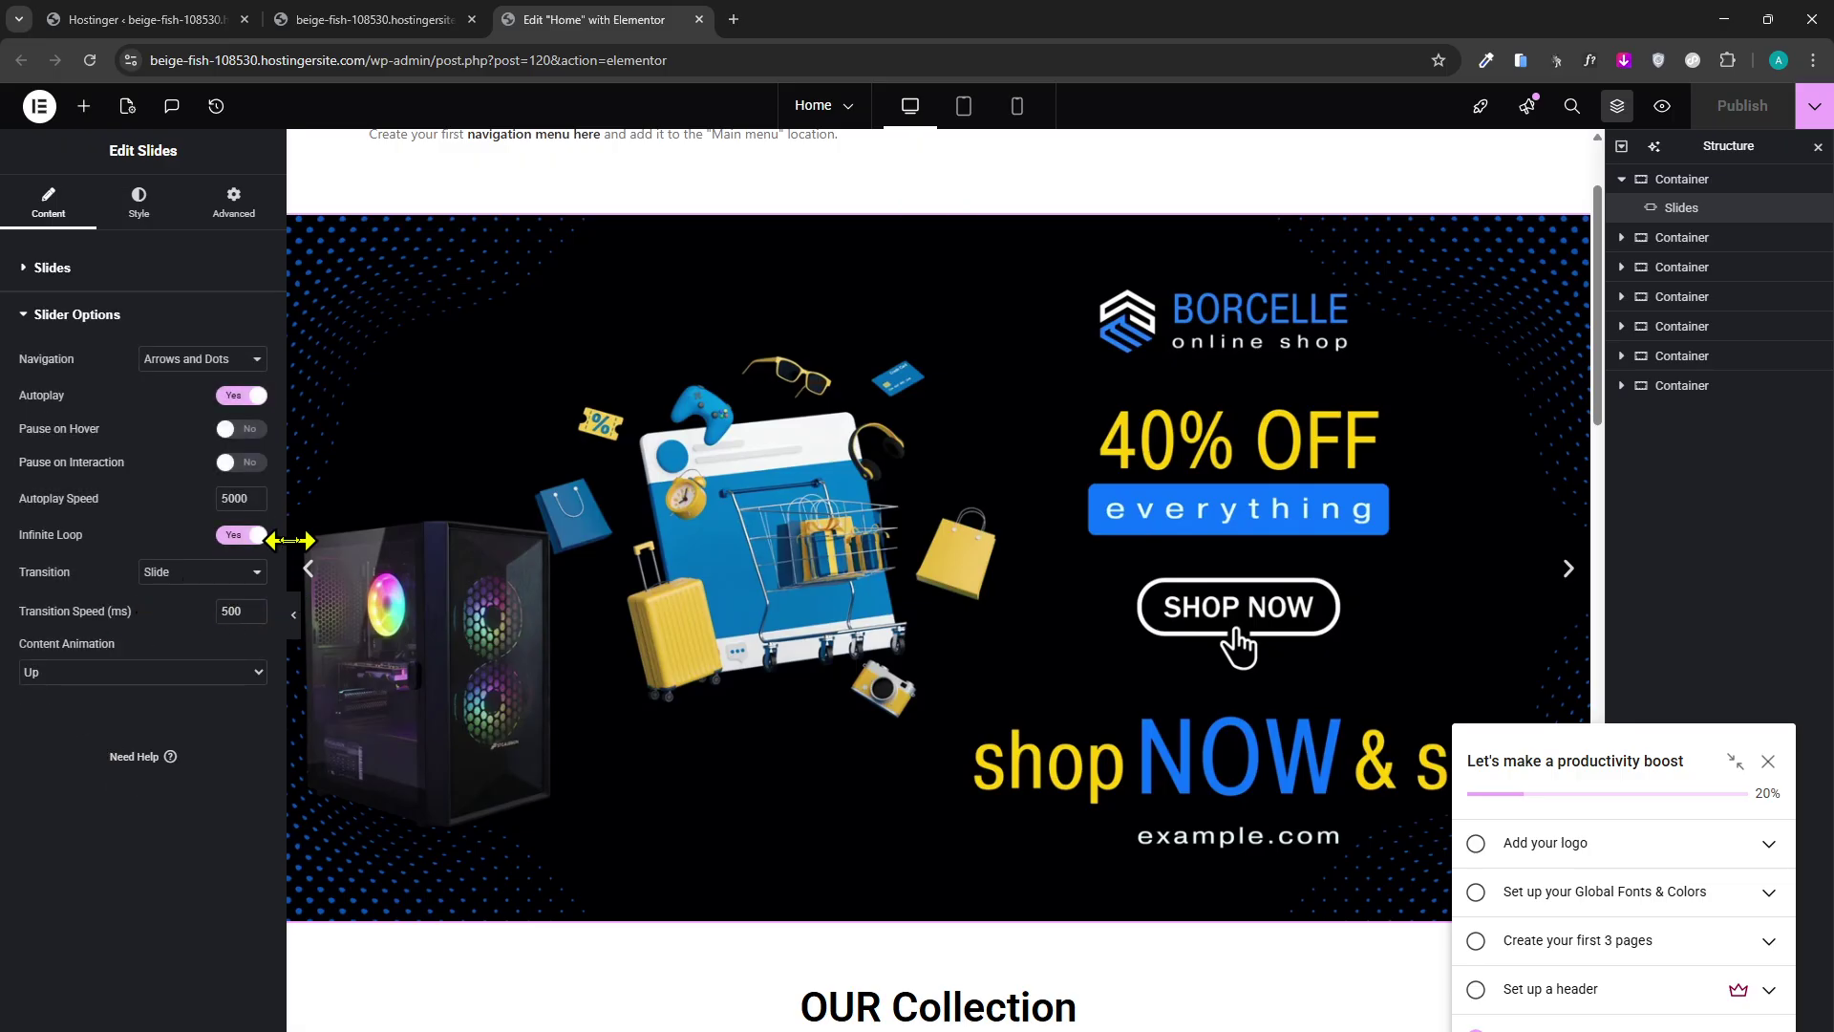
pyautogui.scroll(2, 421, 525)
pyautogui.scroll(-2, 462, 533)
pyautogui.scroll(2, 468, 511)
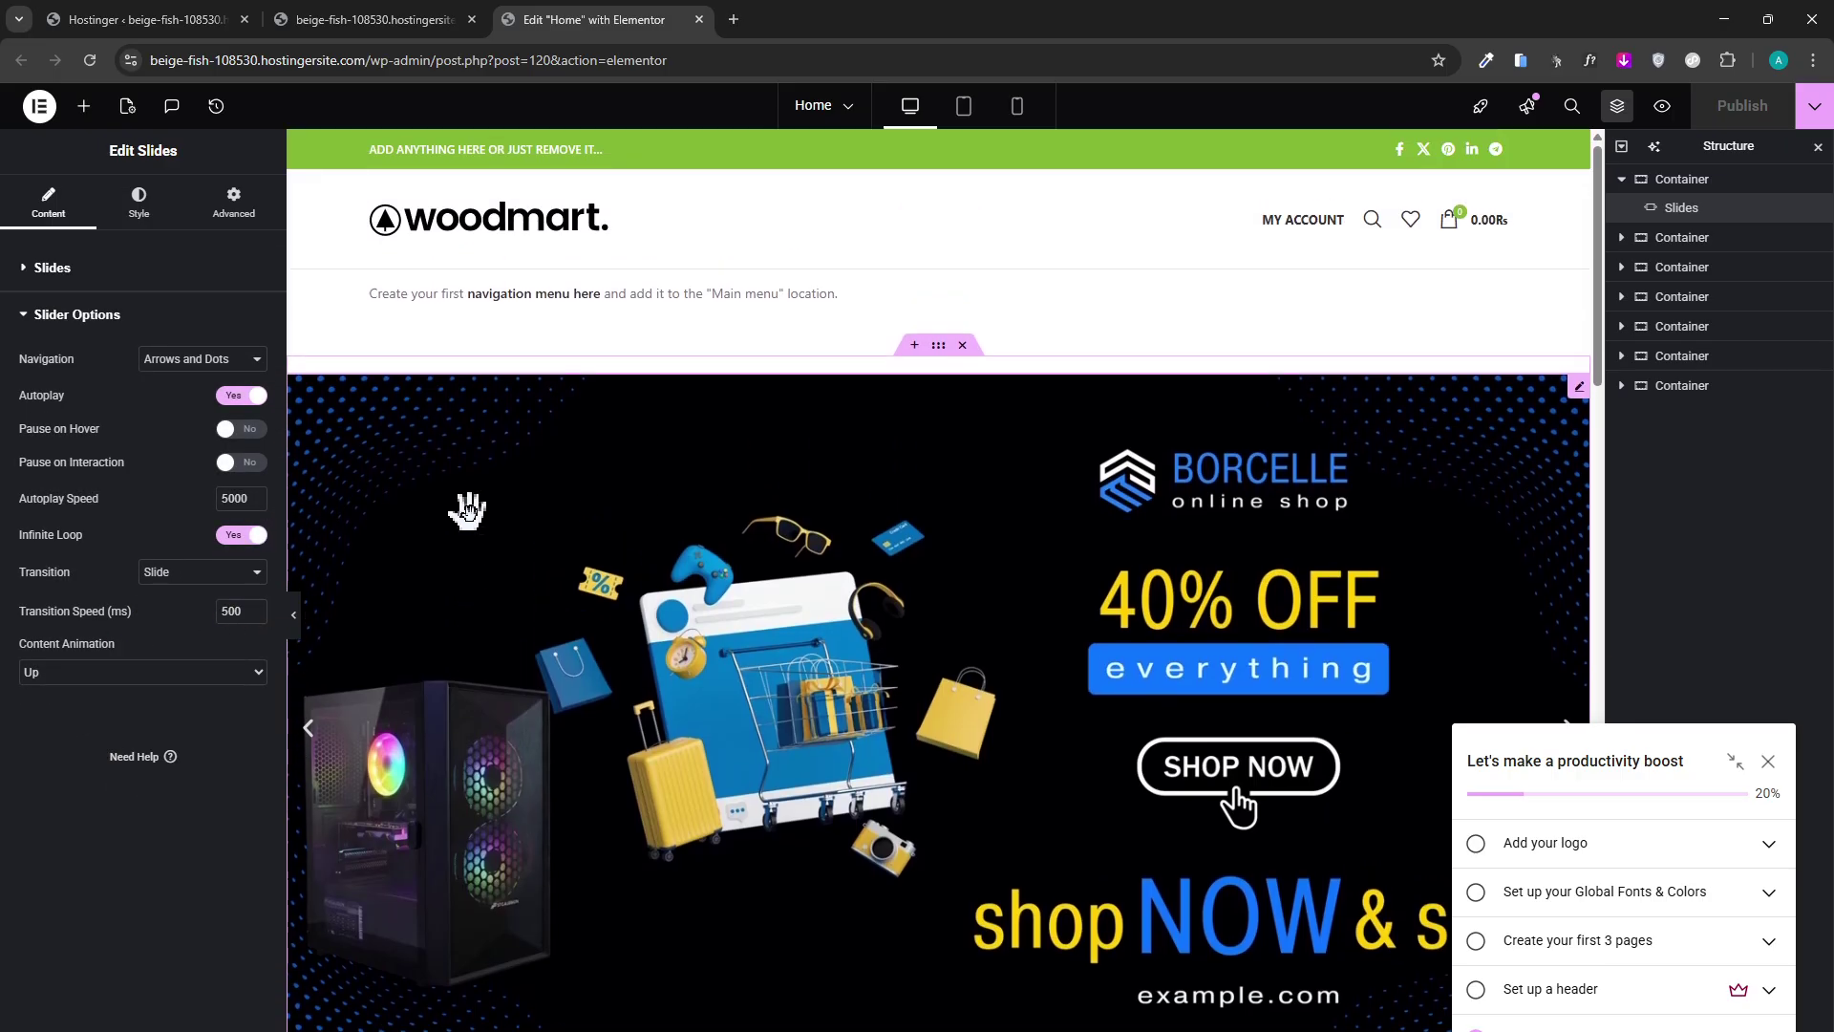
pyautogui.click(54, 269)
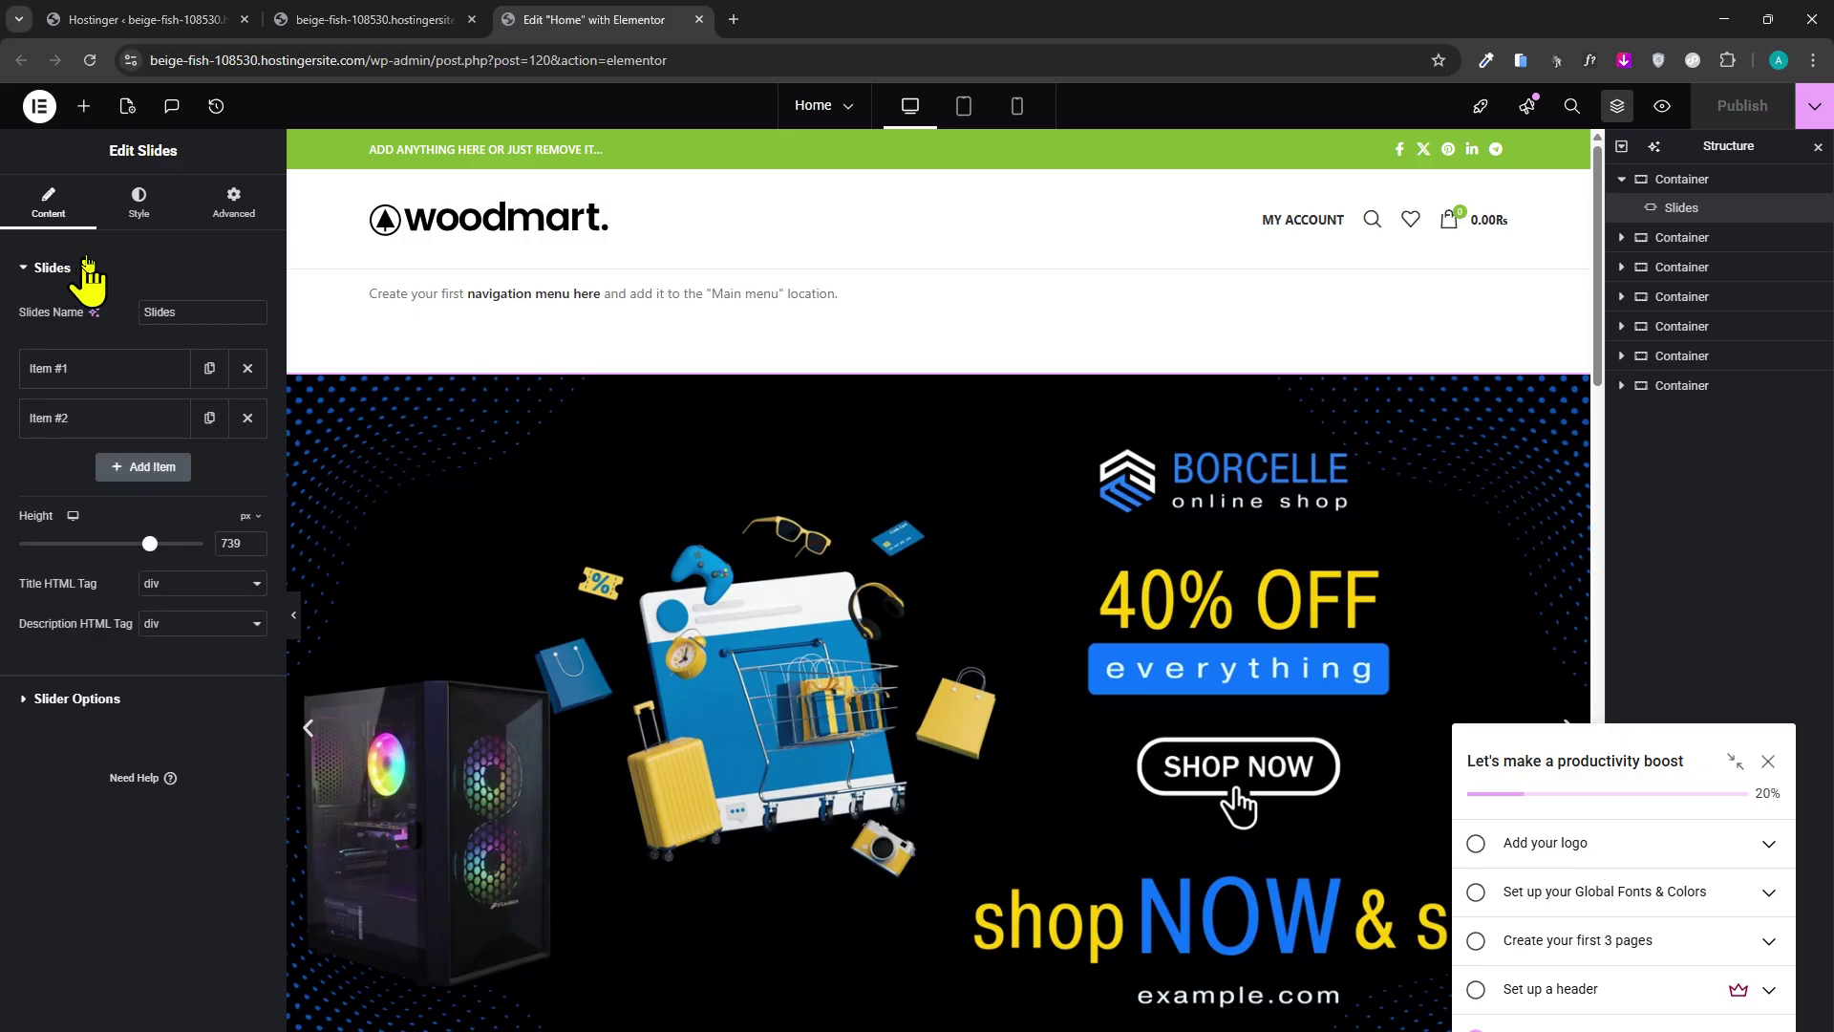
pyautogui.click(133, 217)
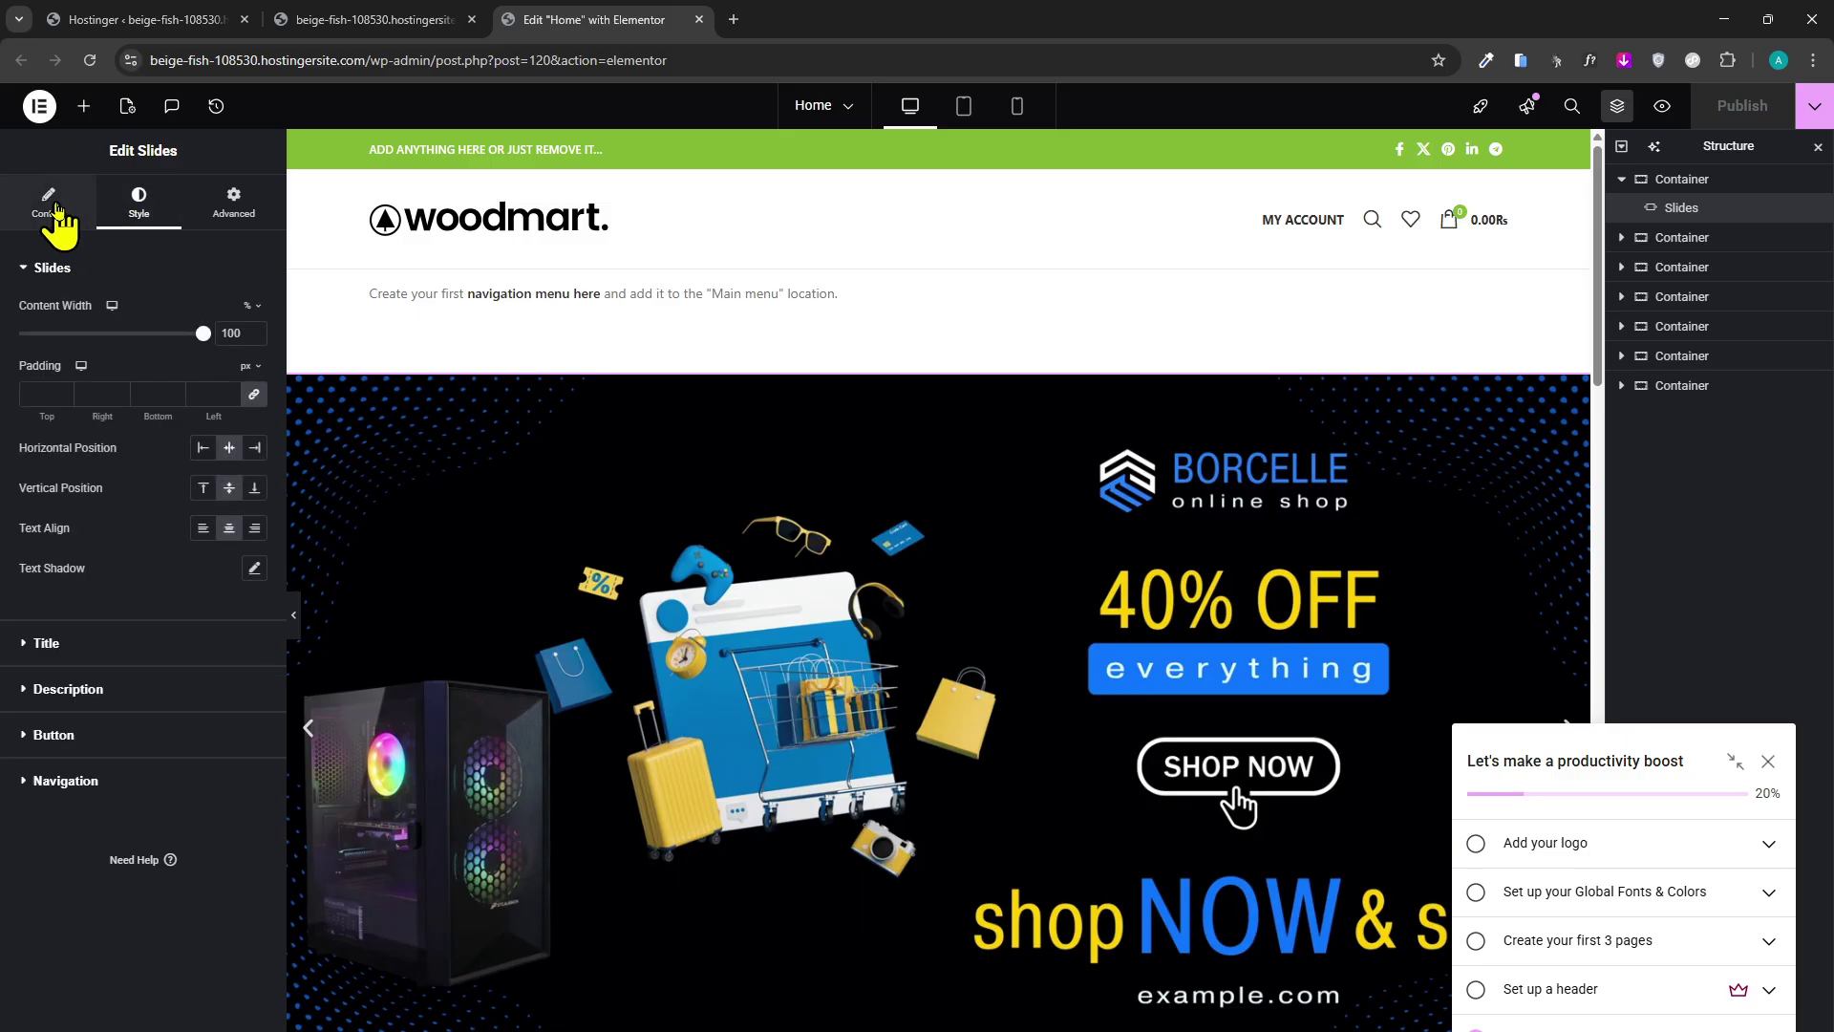
pyautogui.click(55, 210)
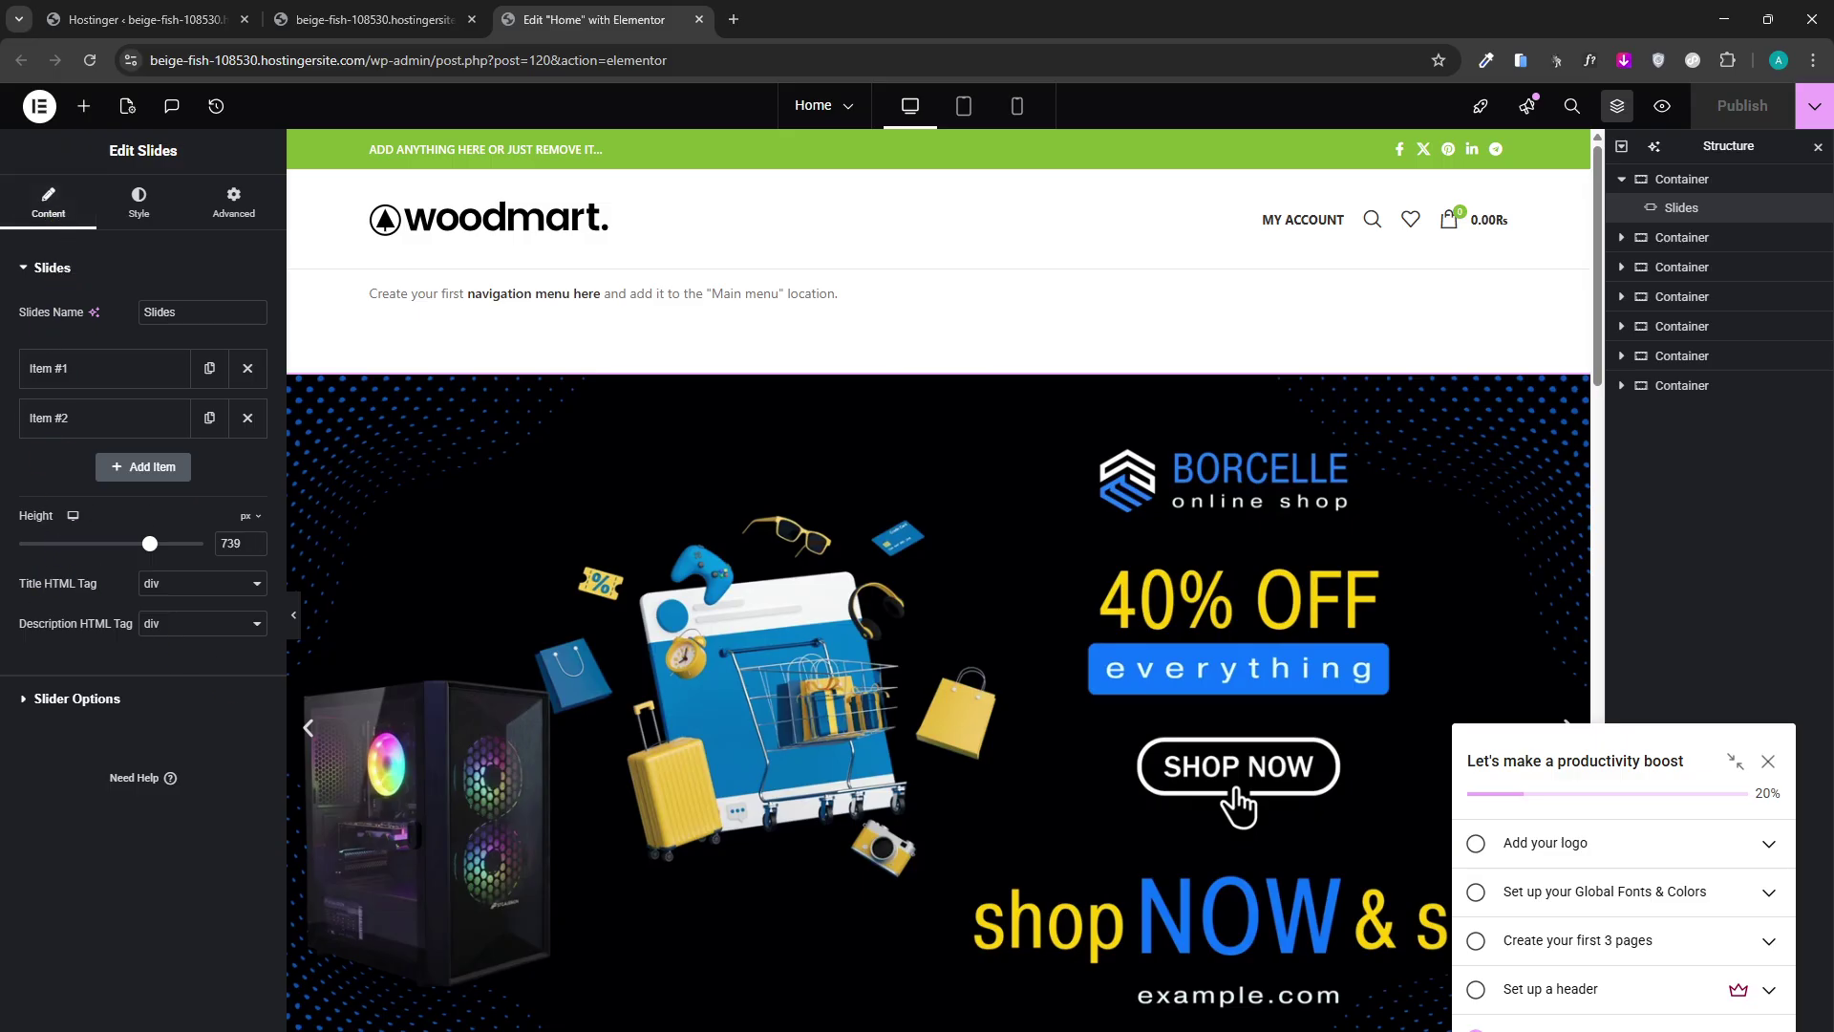
pyautogui.hotkey('alt', 'Tab')
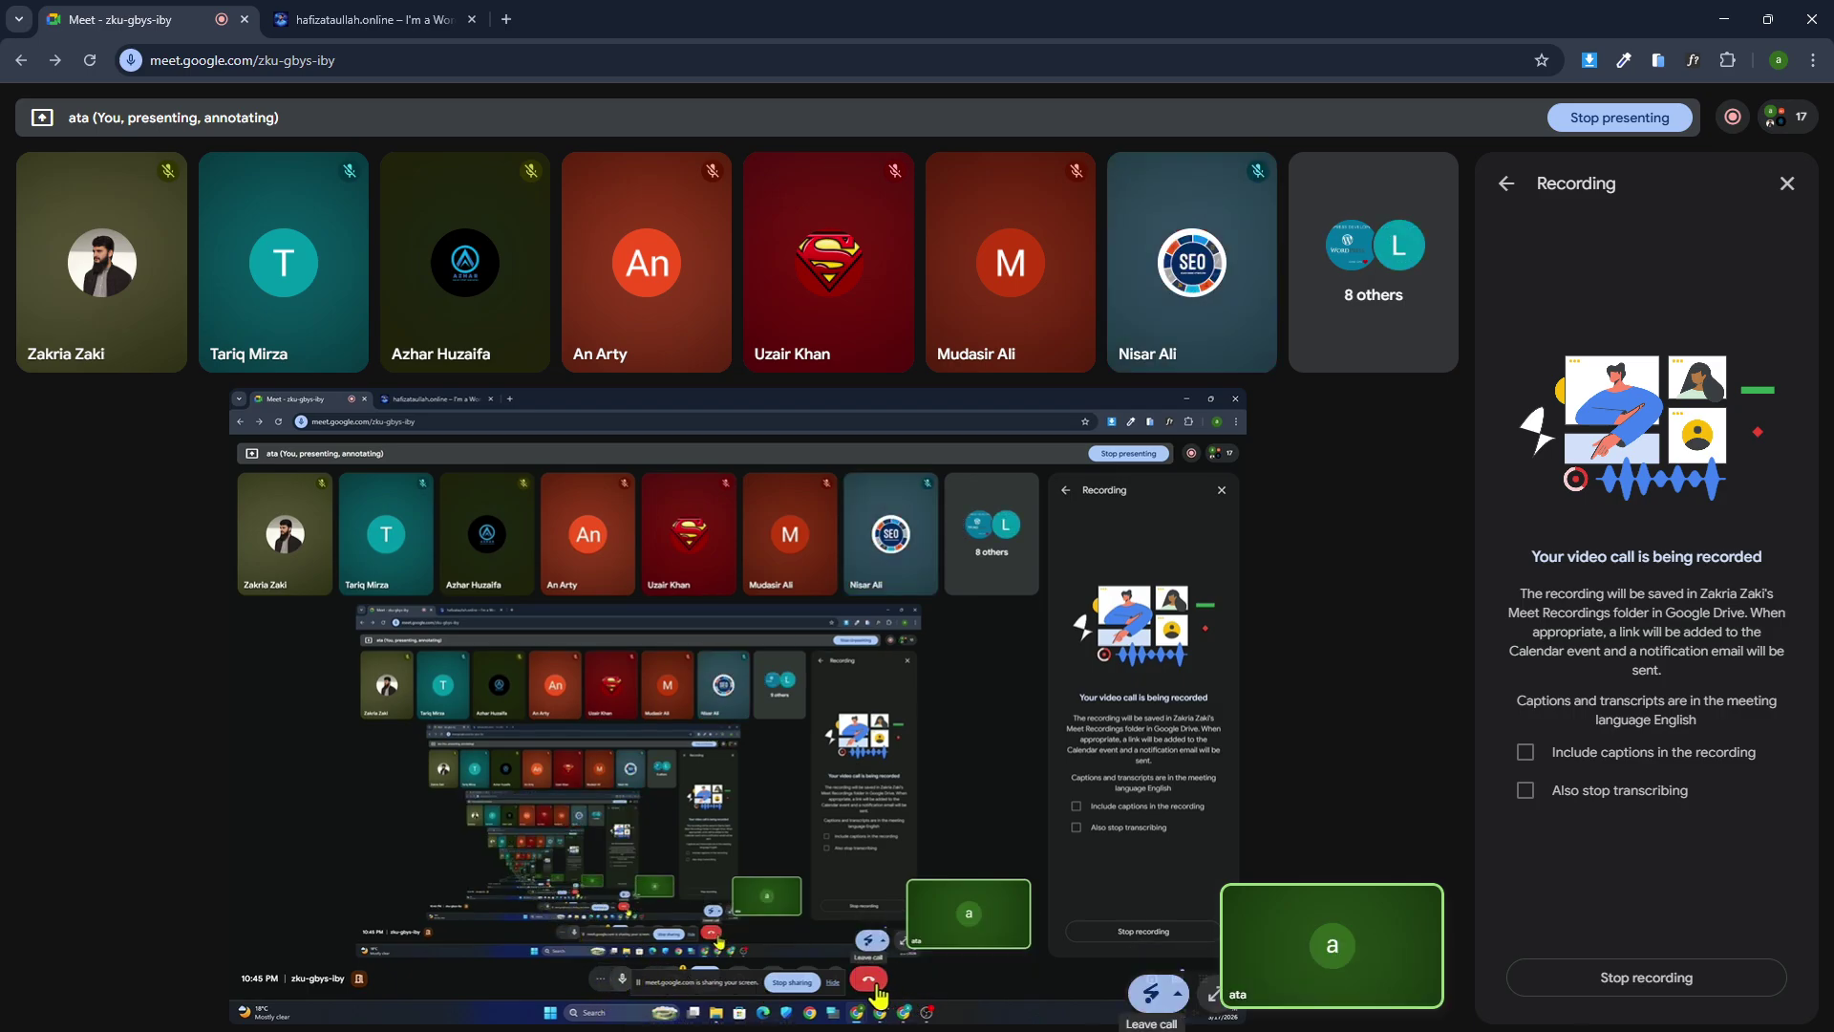
# Leave the call from the presenting account without ending it, then return to the host's window.
pyautogui.hotkey('alt', 'Tab')
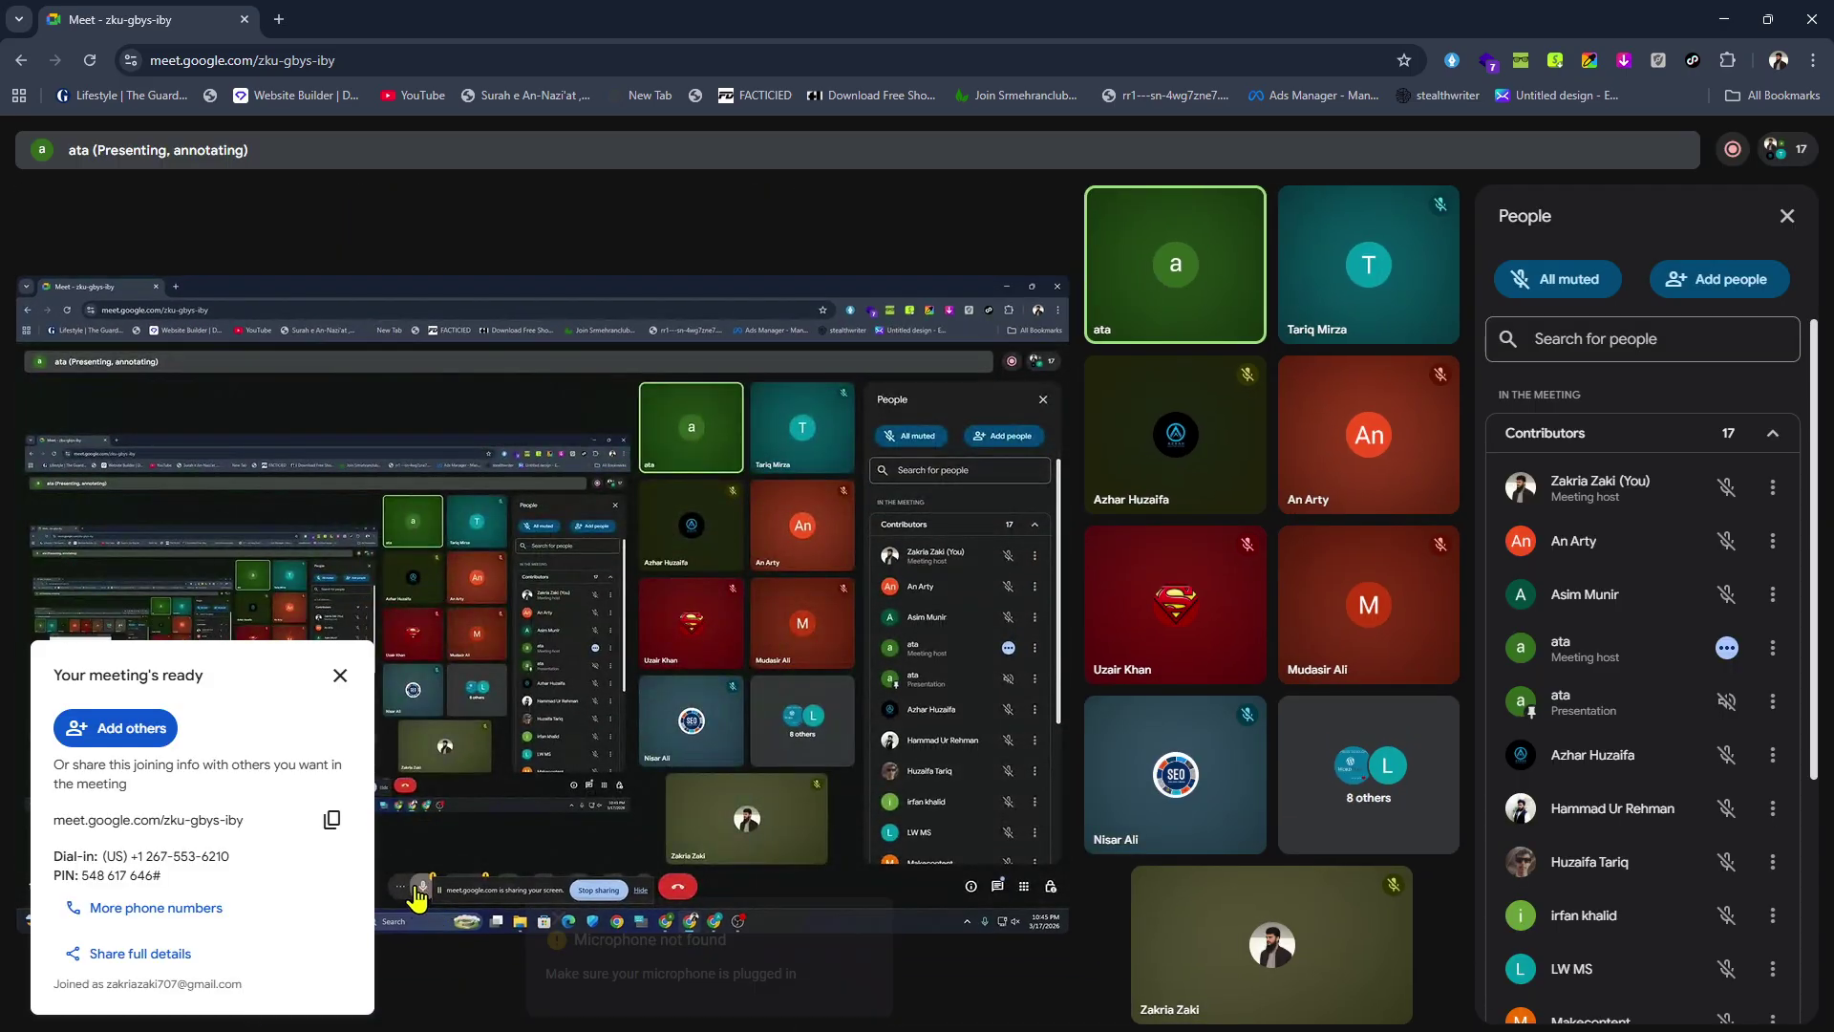
pyautogui.moveTo(1130, 1030)
pyautogui.click(1027, 998)
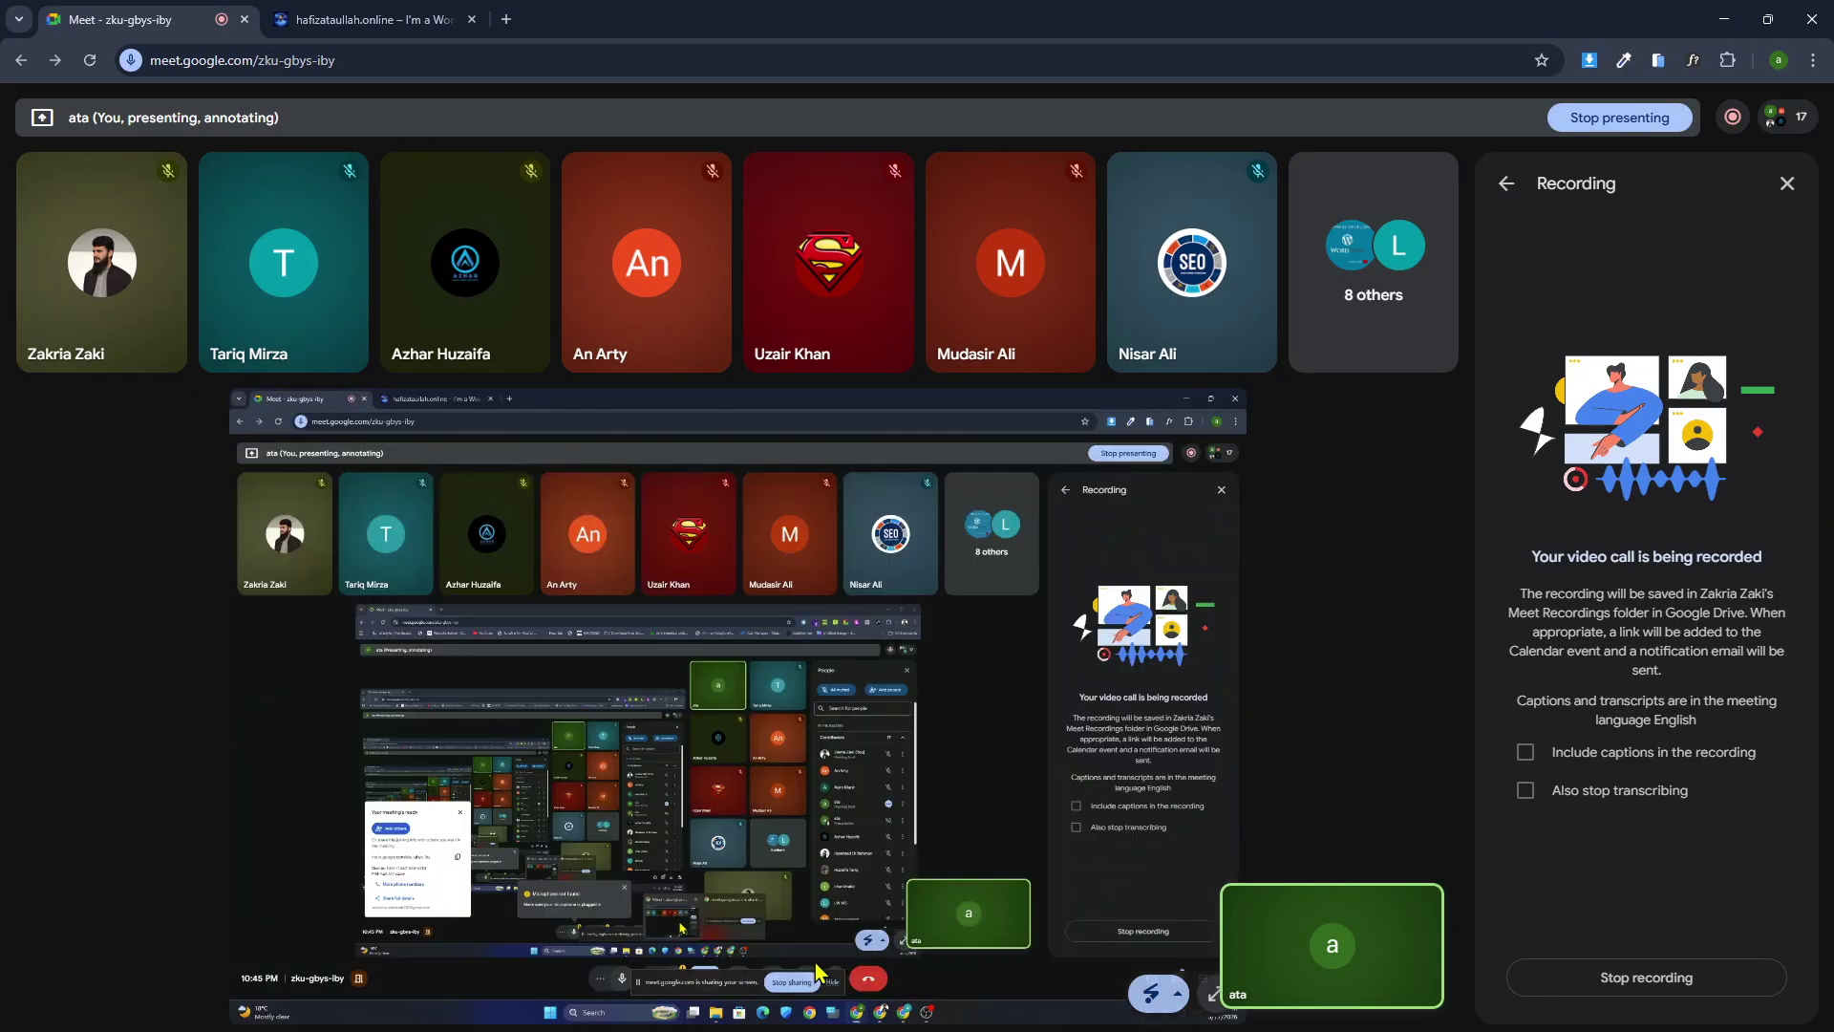
pyautogui.click(867, 984)
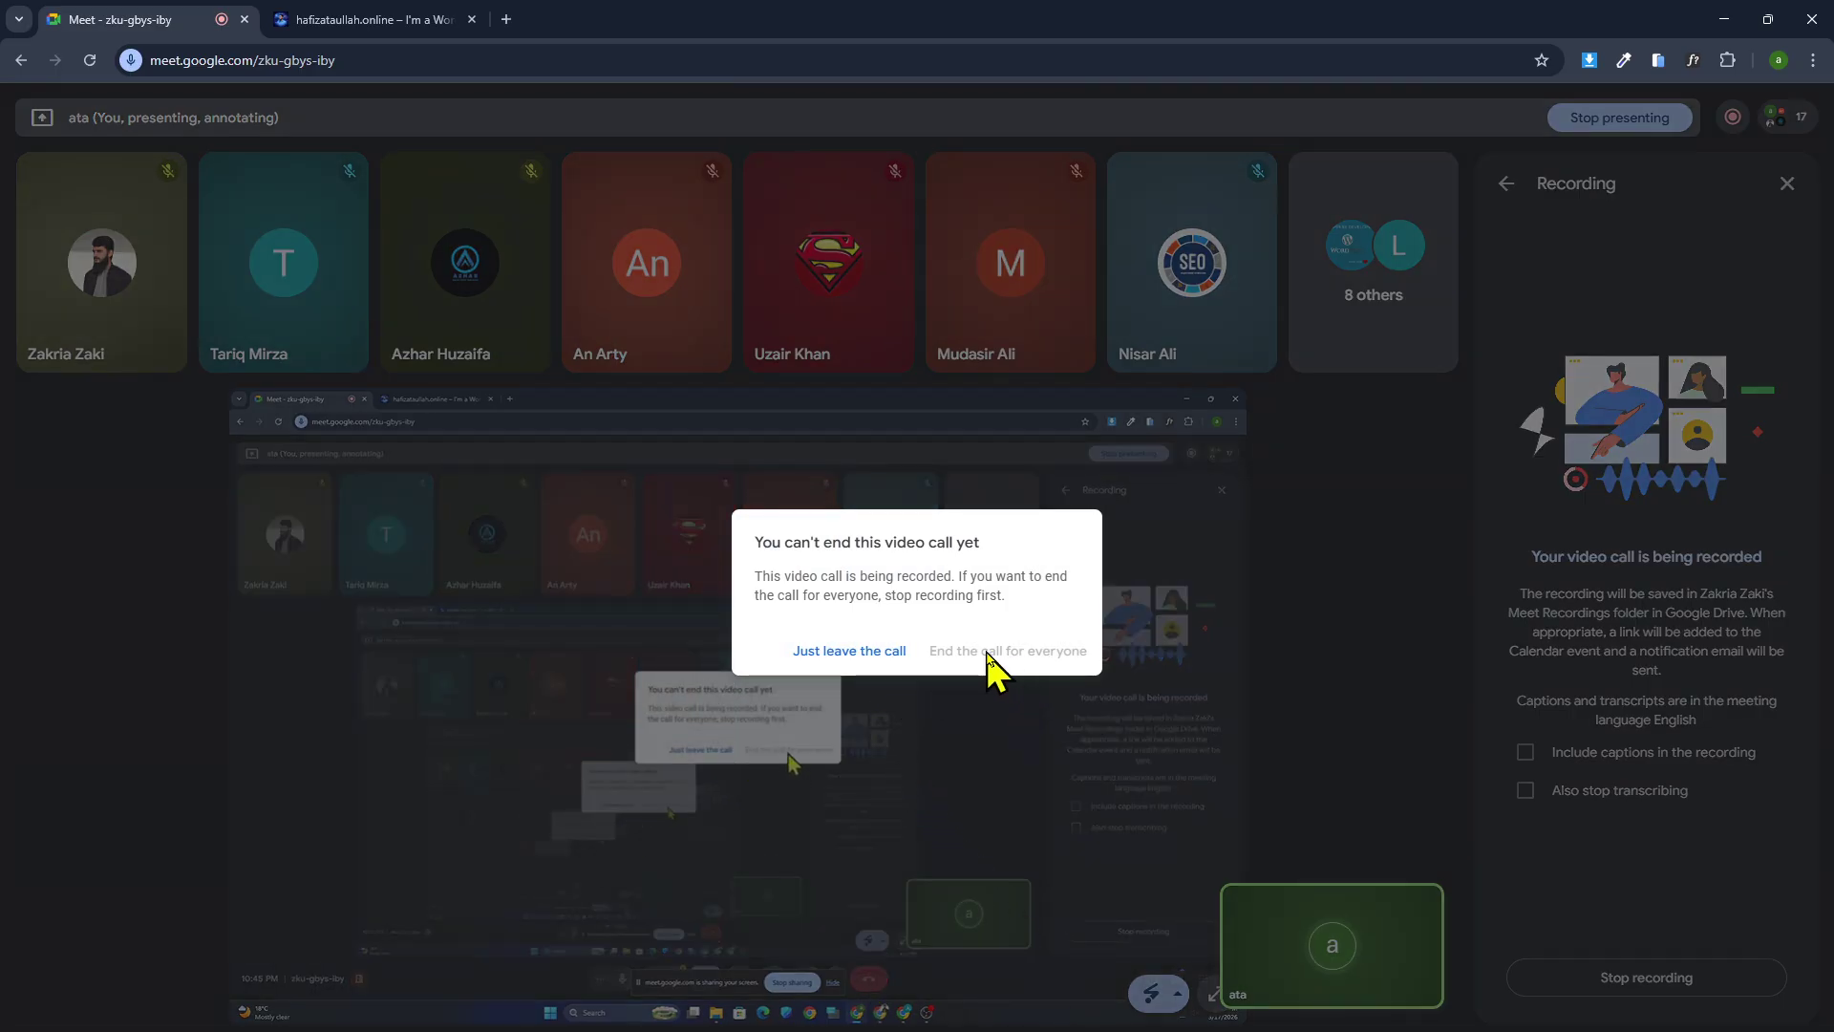
pyautogui.click(878, 653)
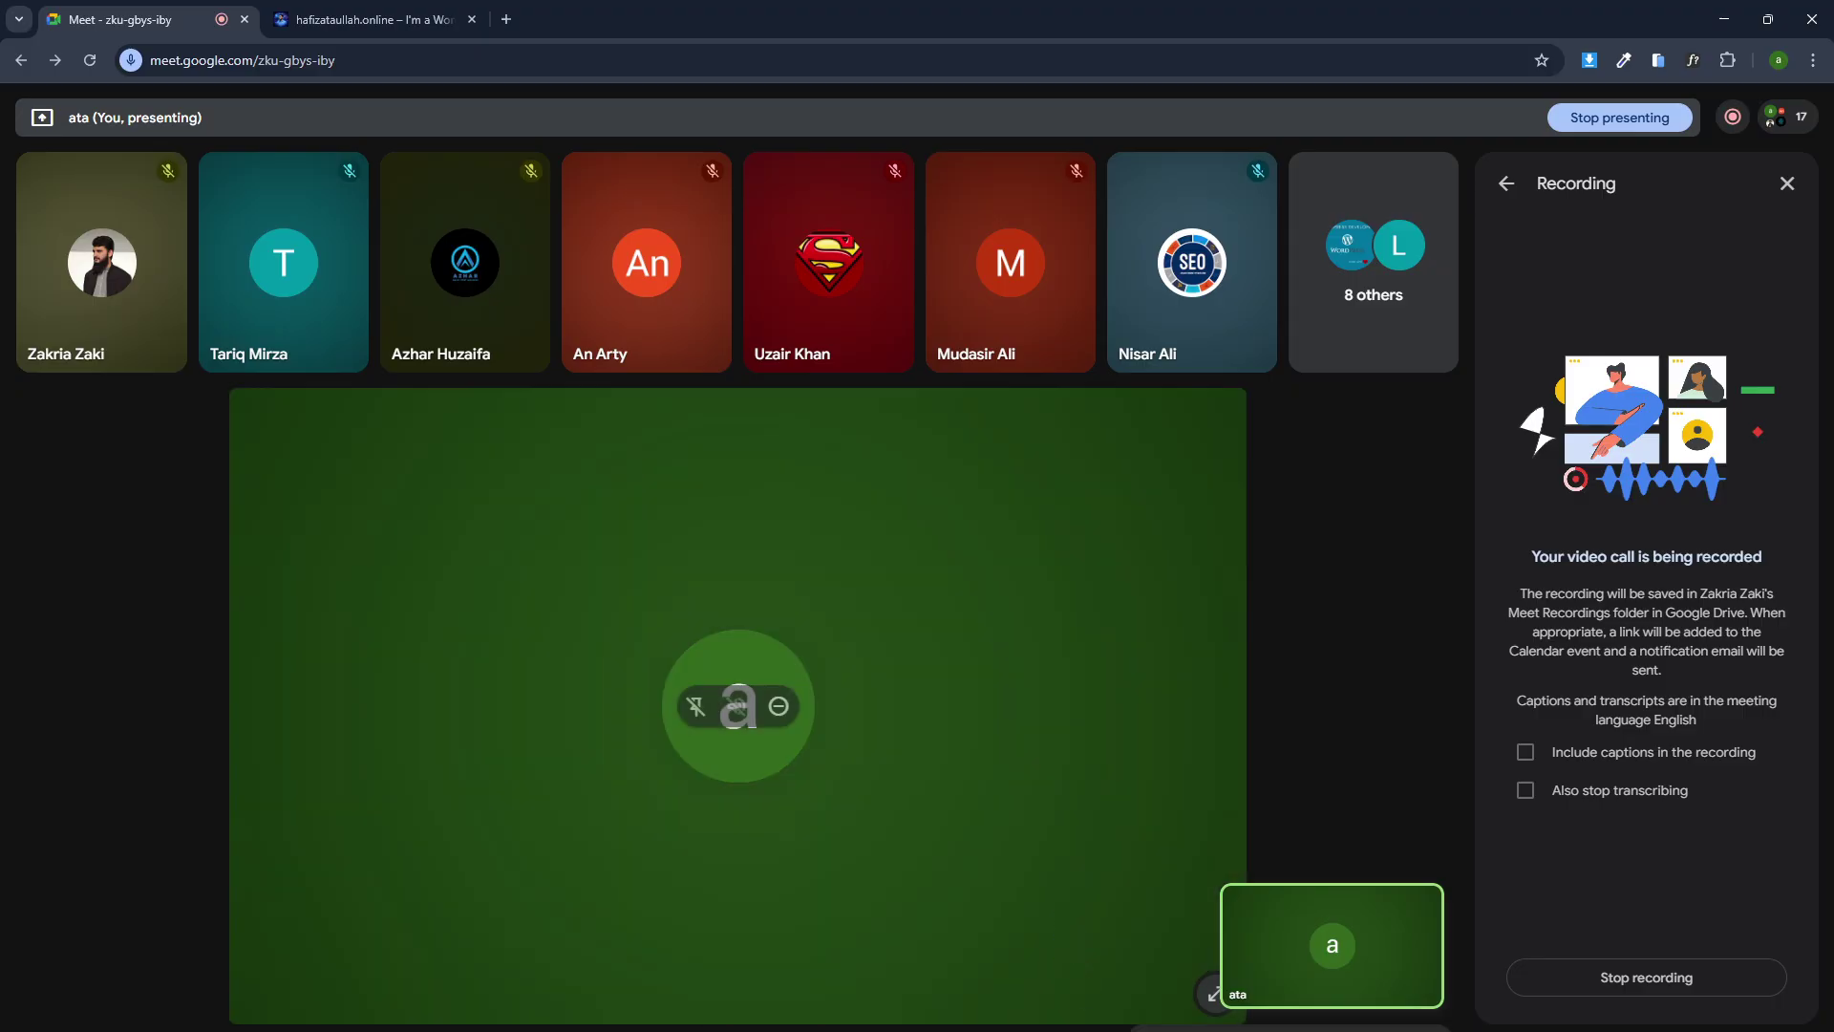
pyautogui.click(1166, 984)
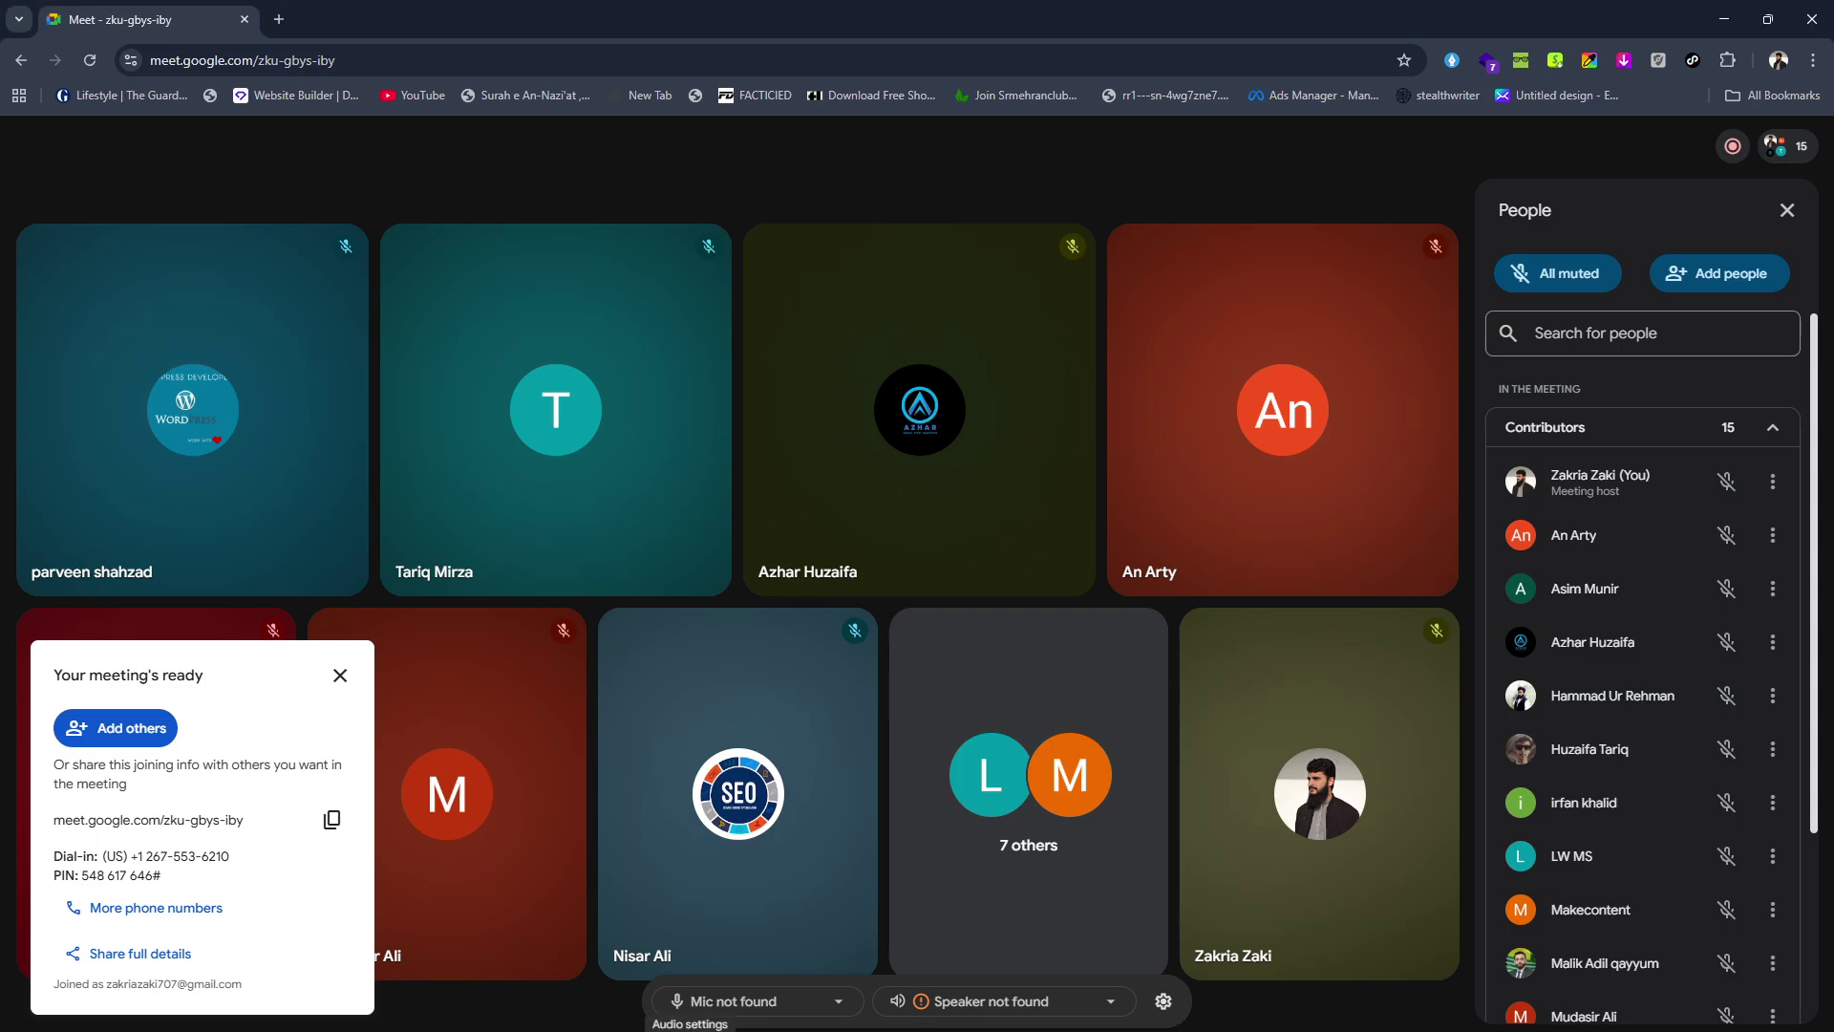
# Allow microphone access for the Meet site and select the USB audio microphone.
pyautogui.moveTo(993, 1001)
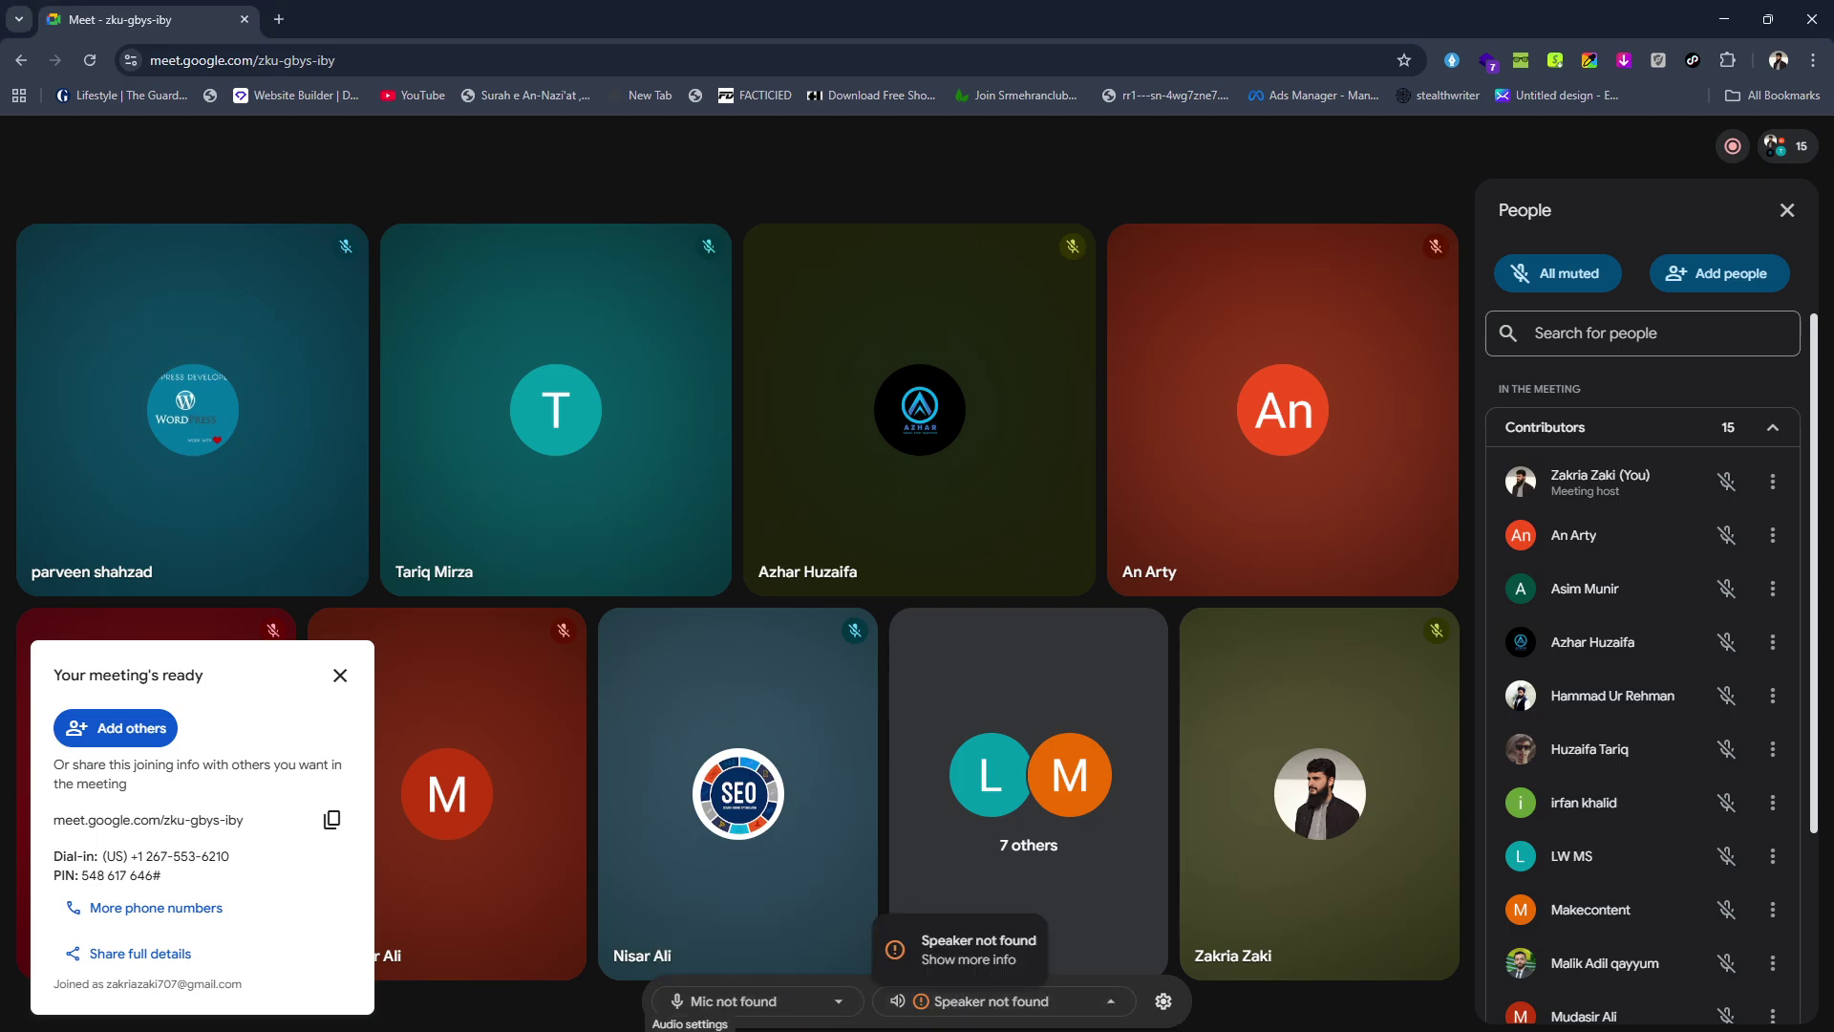
pyautogui.click(131, 60)
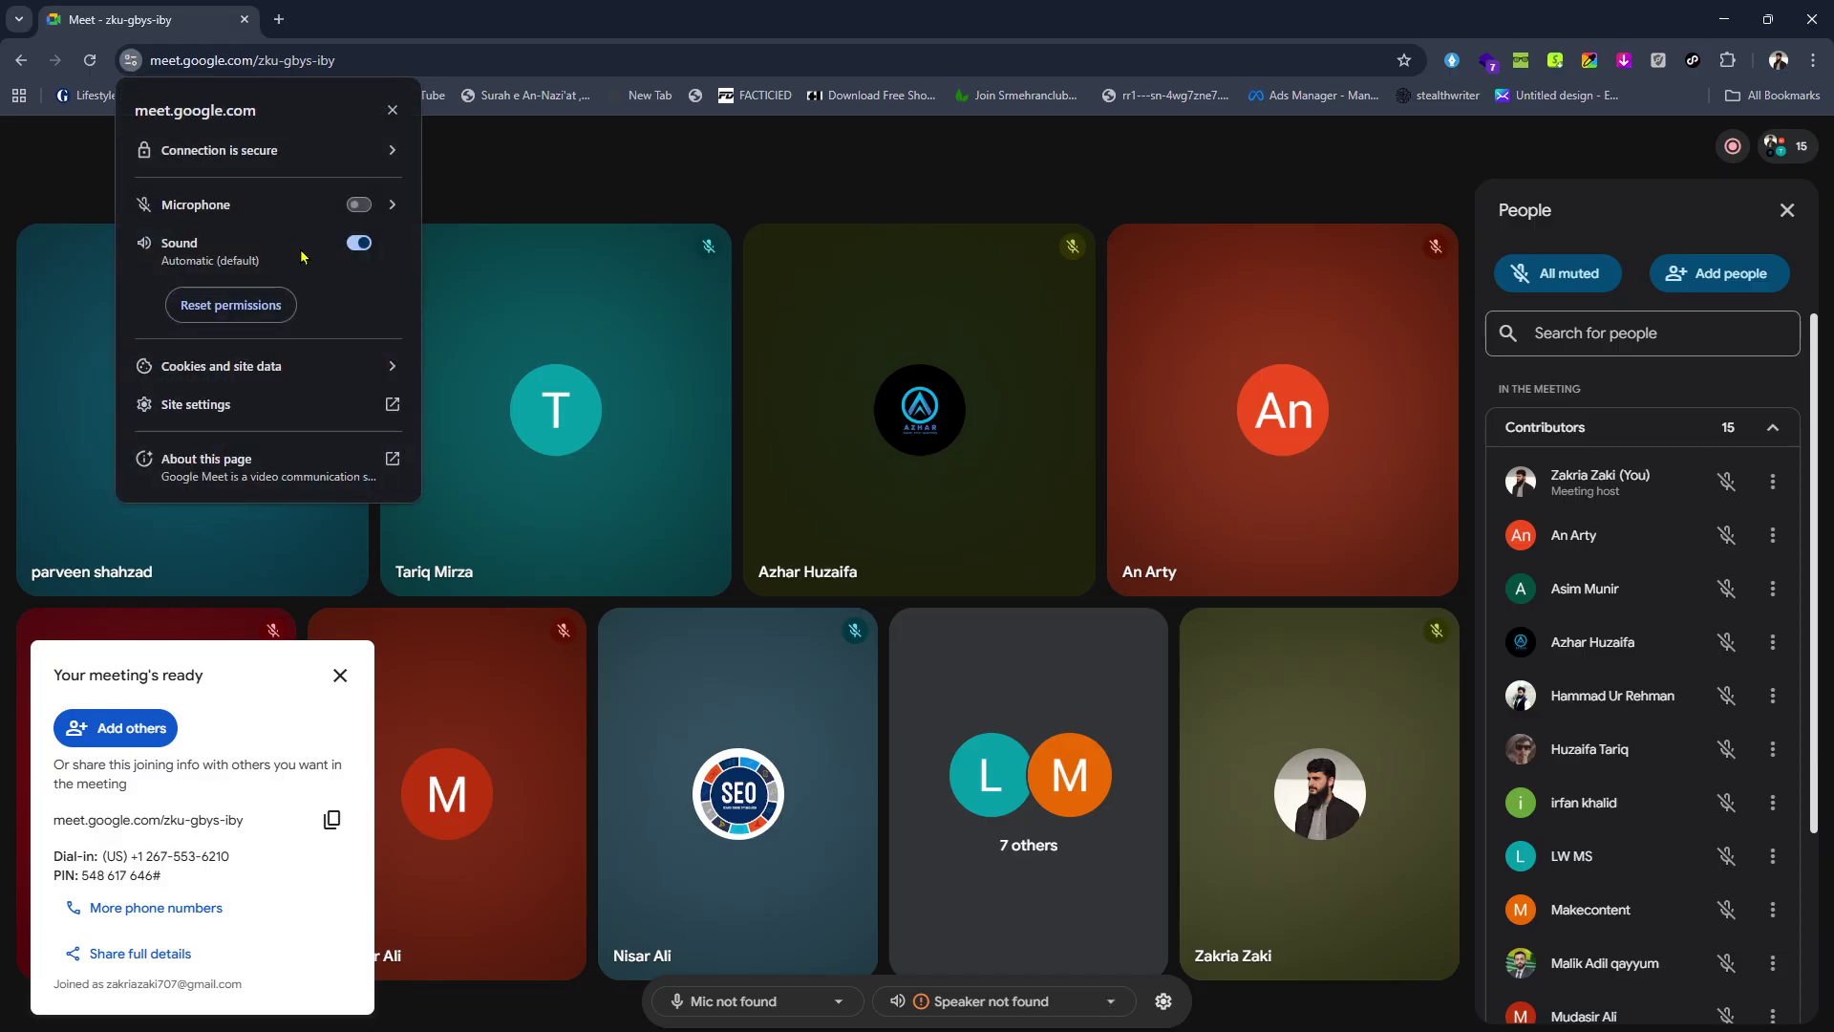
pyautogui.click(359, 205)
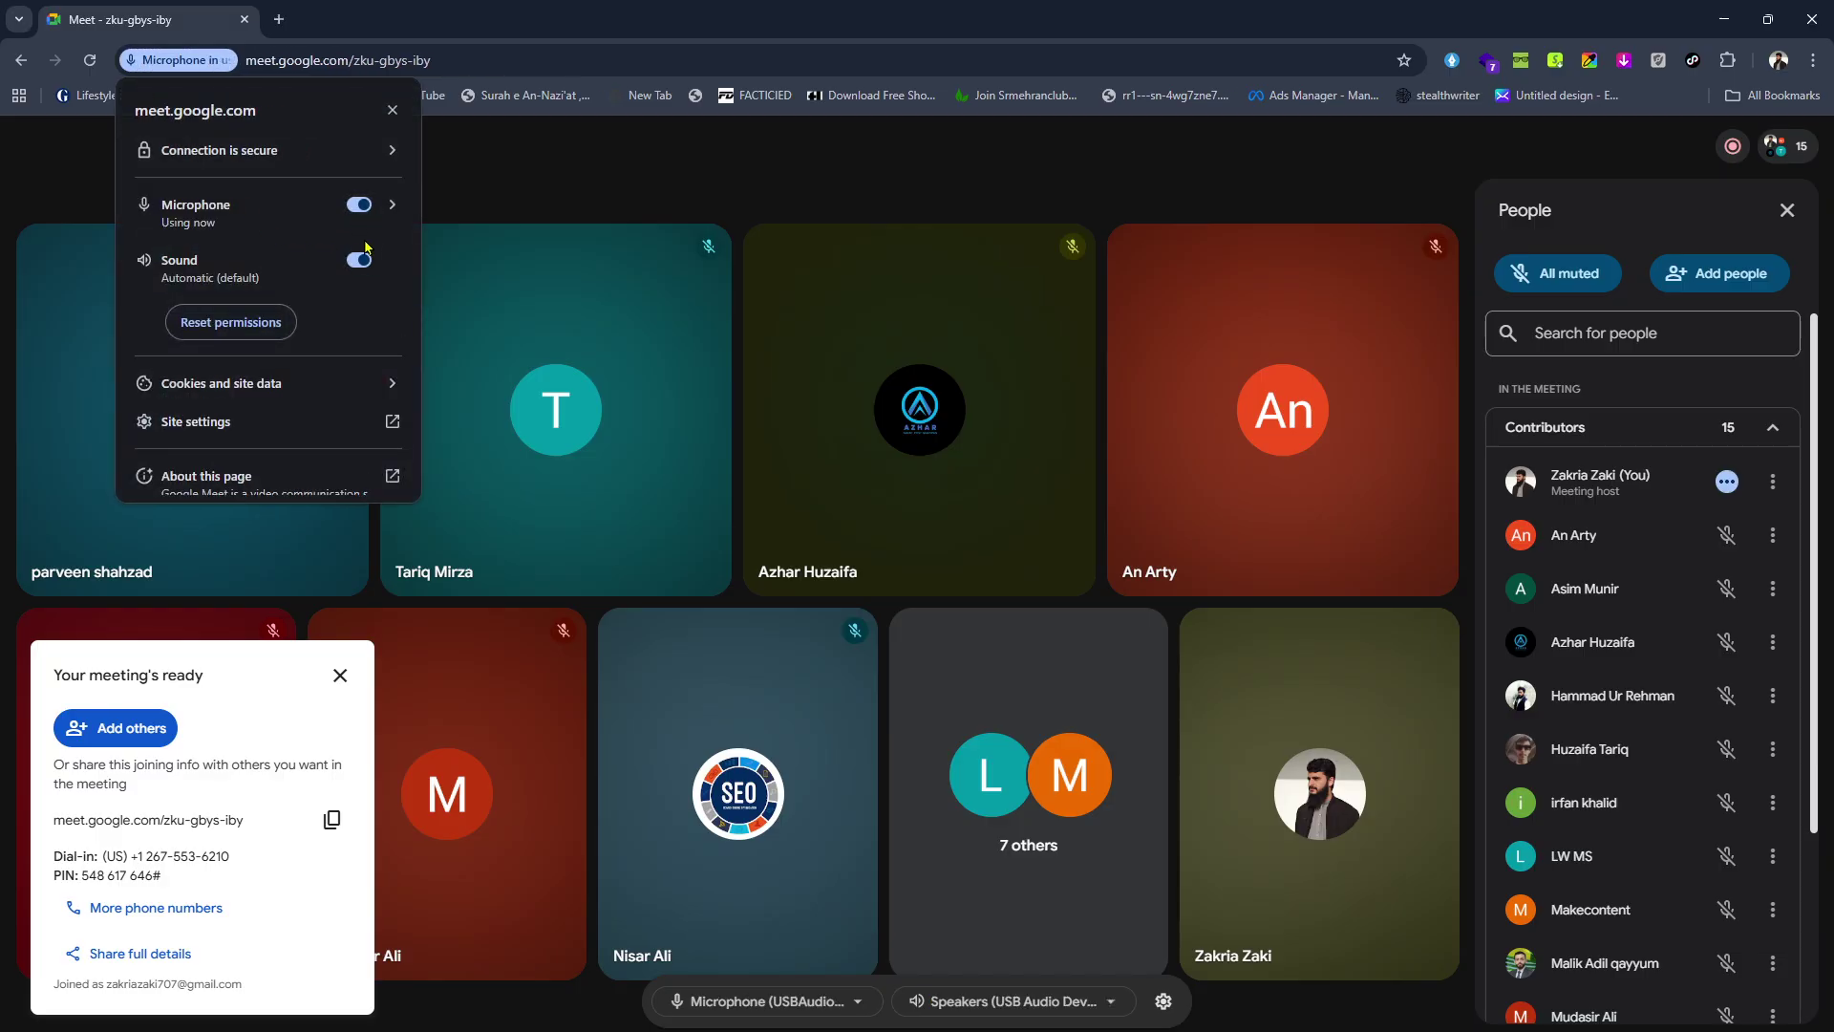
pyautogui.click(697, 1005)
pyautogui.click(698, 1005)
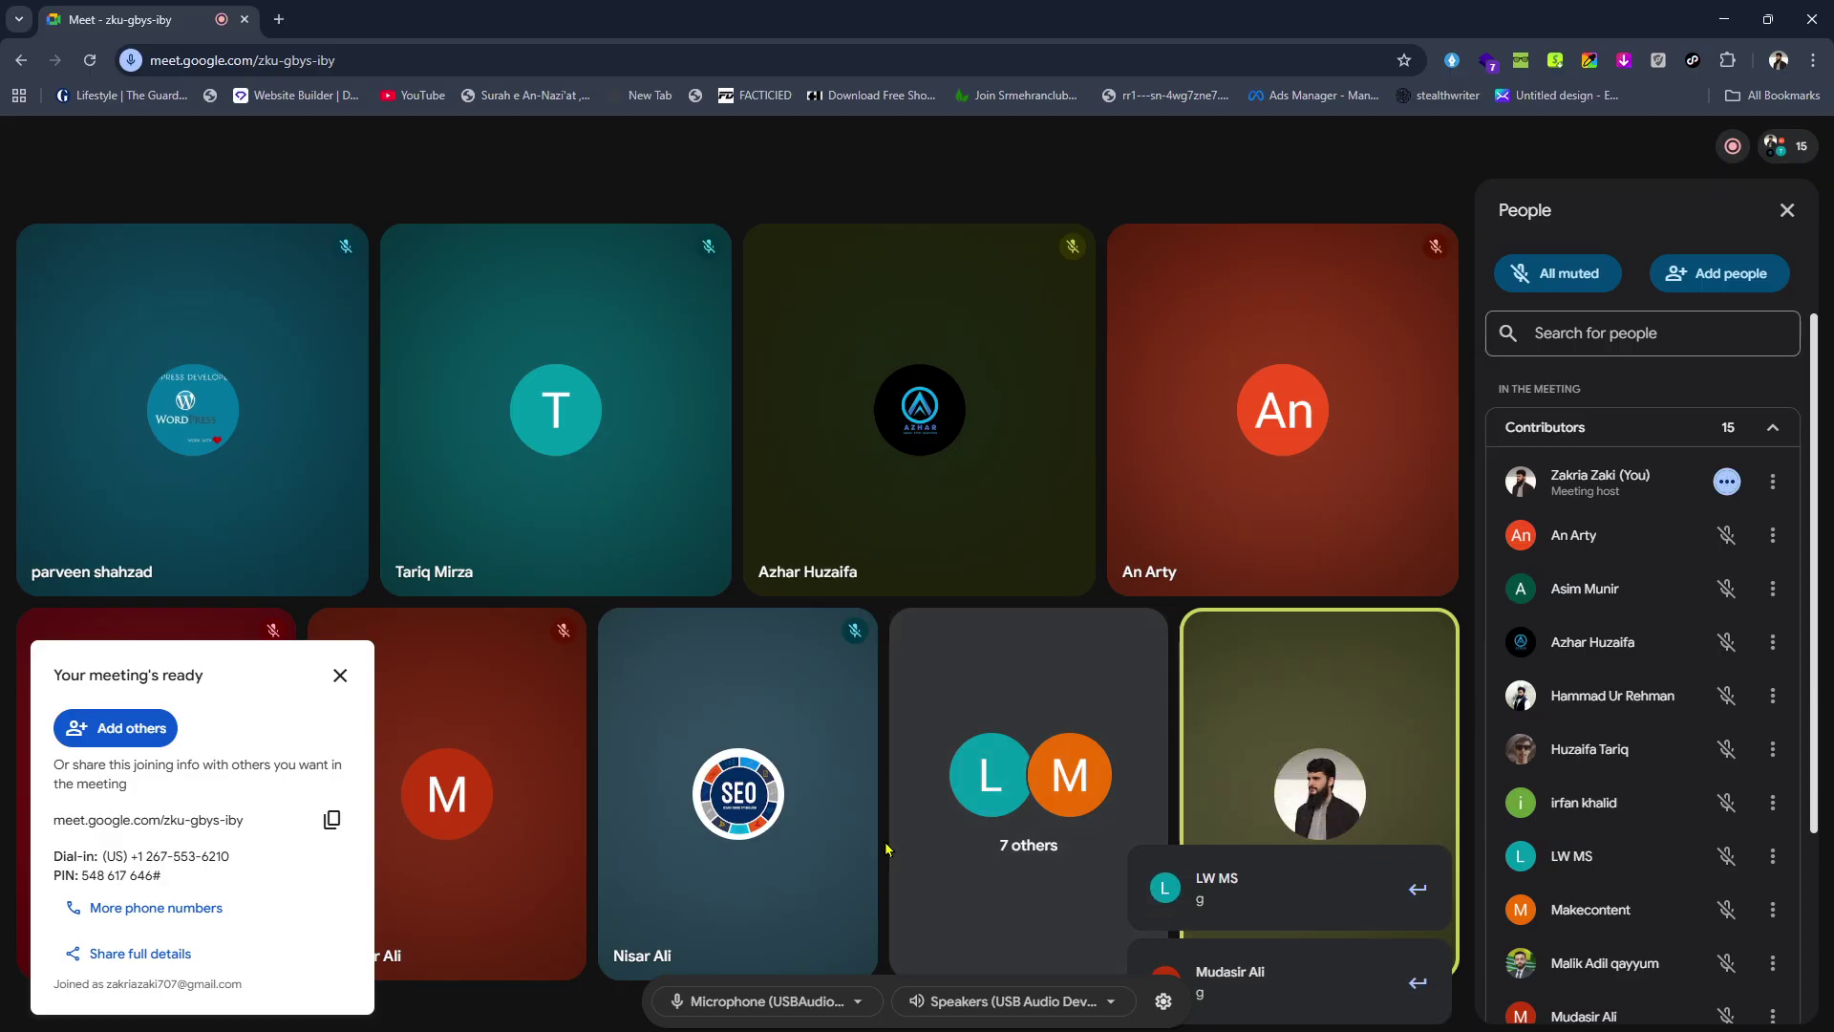
# Present the entire screen from the host account, accept the mirror warning and close the info card.
pyautogui.click(858, 1030)
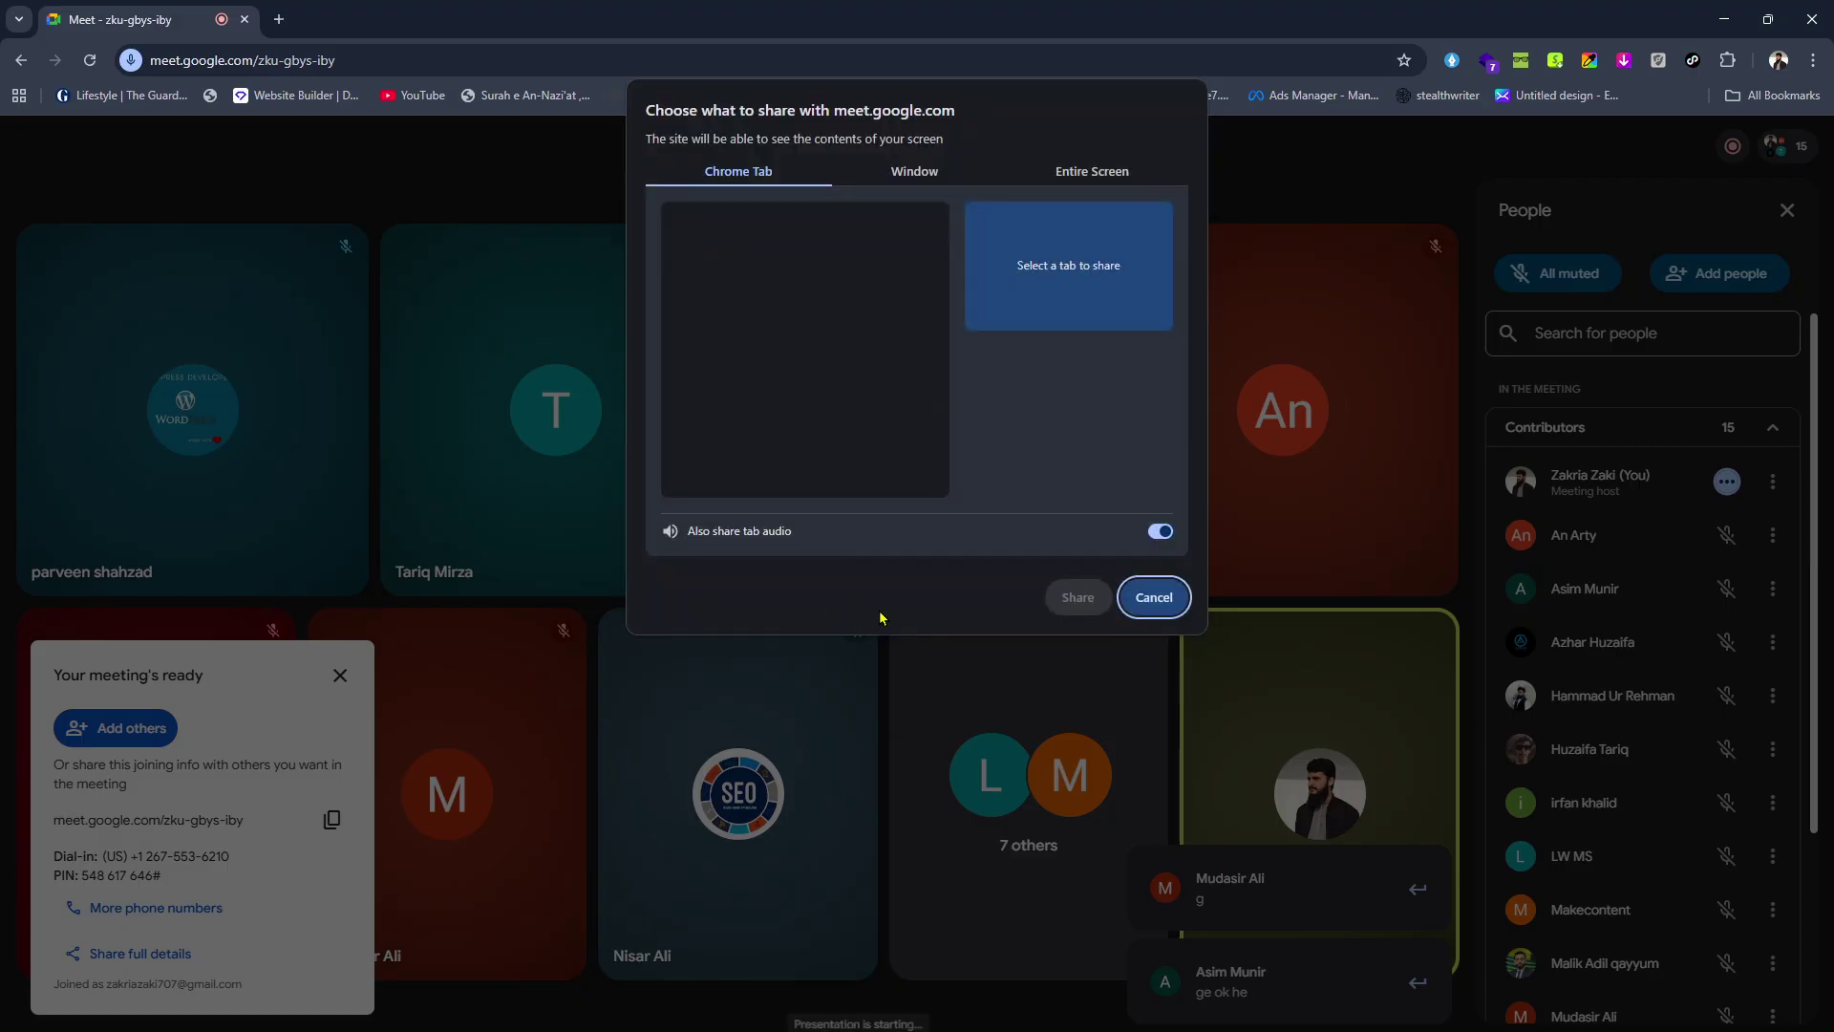
pyautogui.click(1098, 172)
pyautogui.click(854, 331)
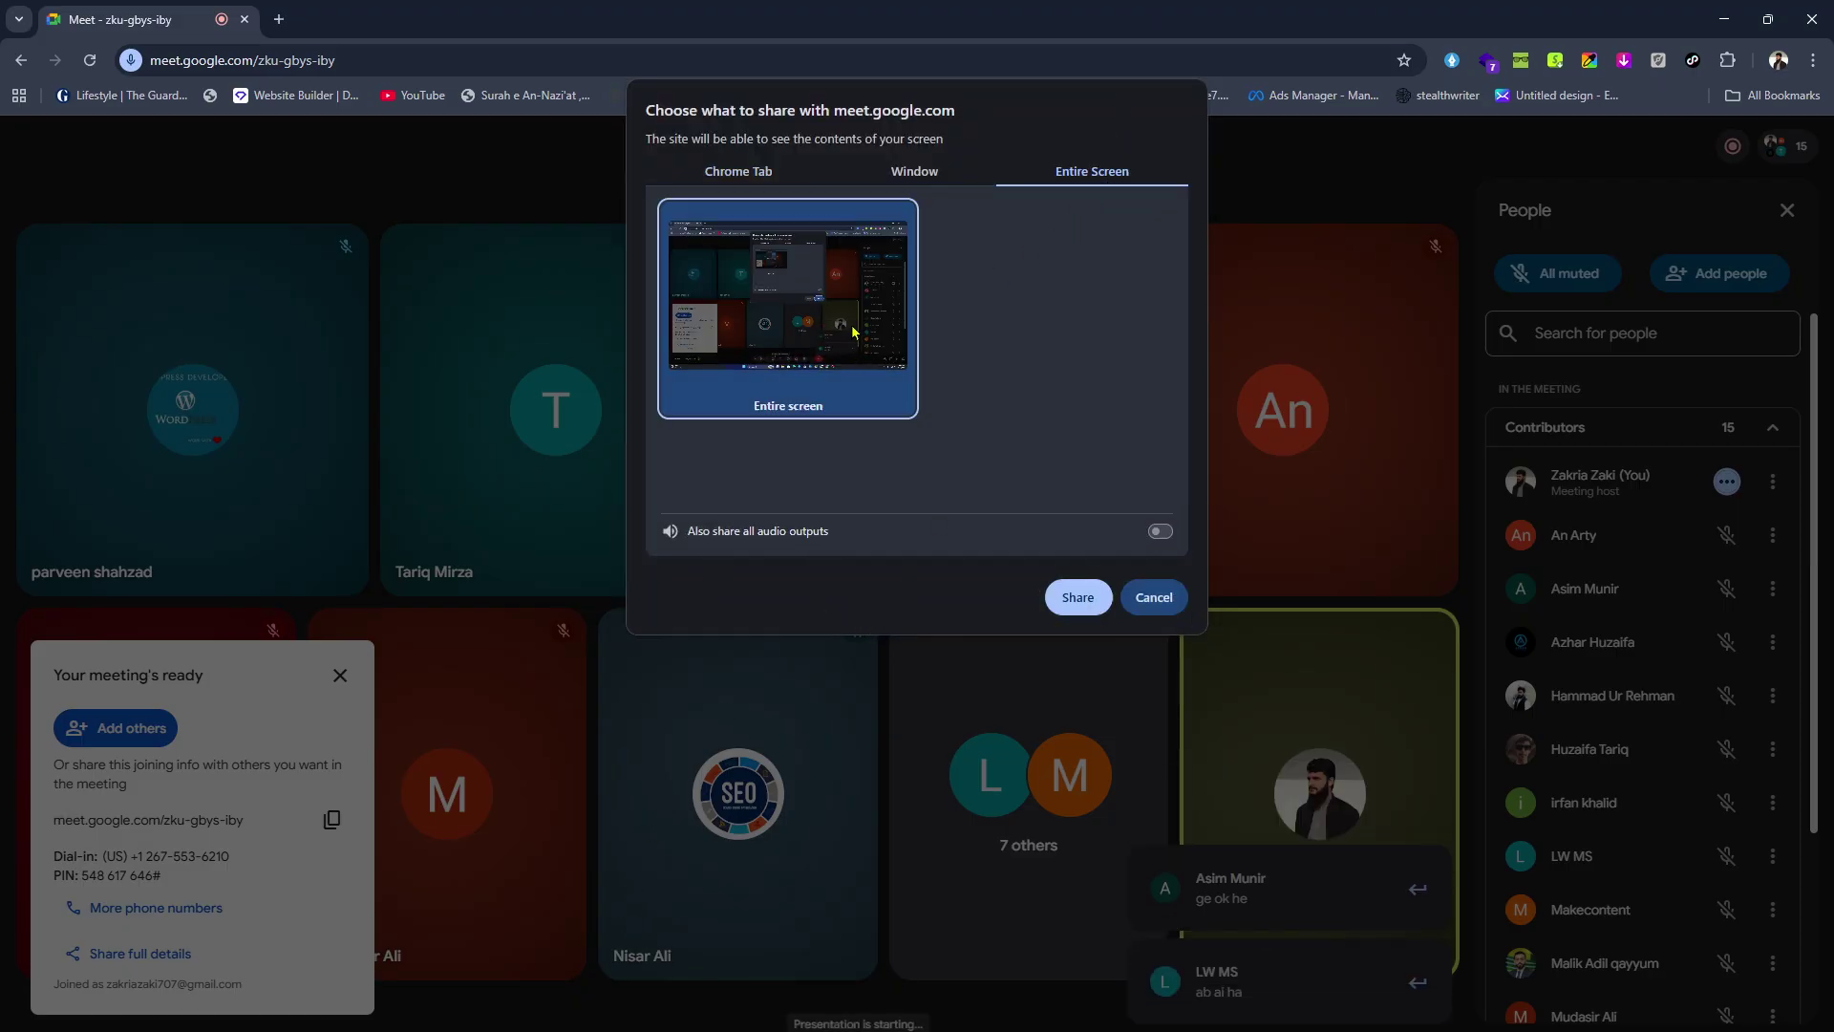
pyautogui.click(1076, 598)
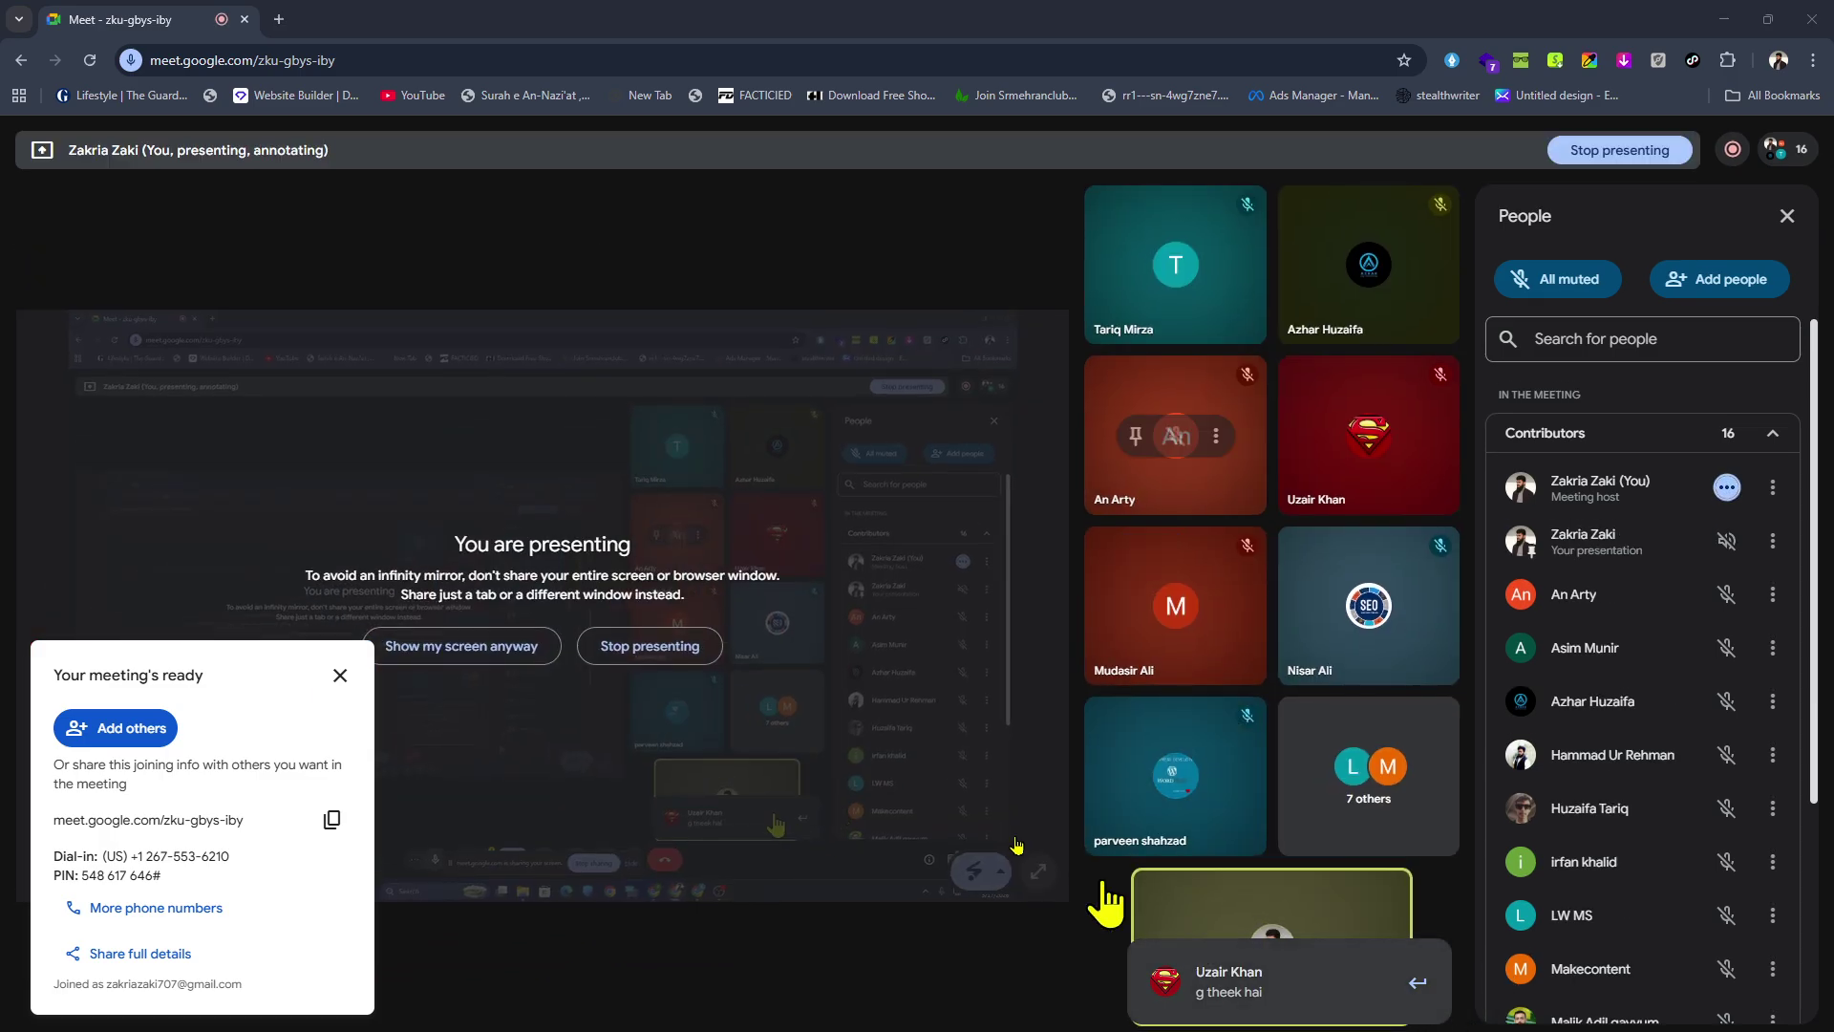
pyautogui.click(483, 646)
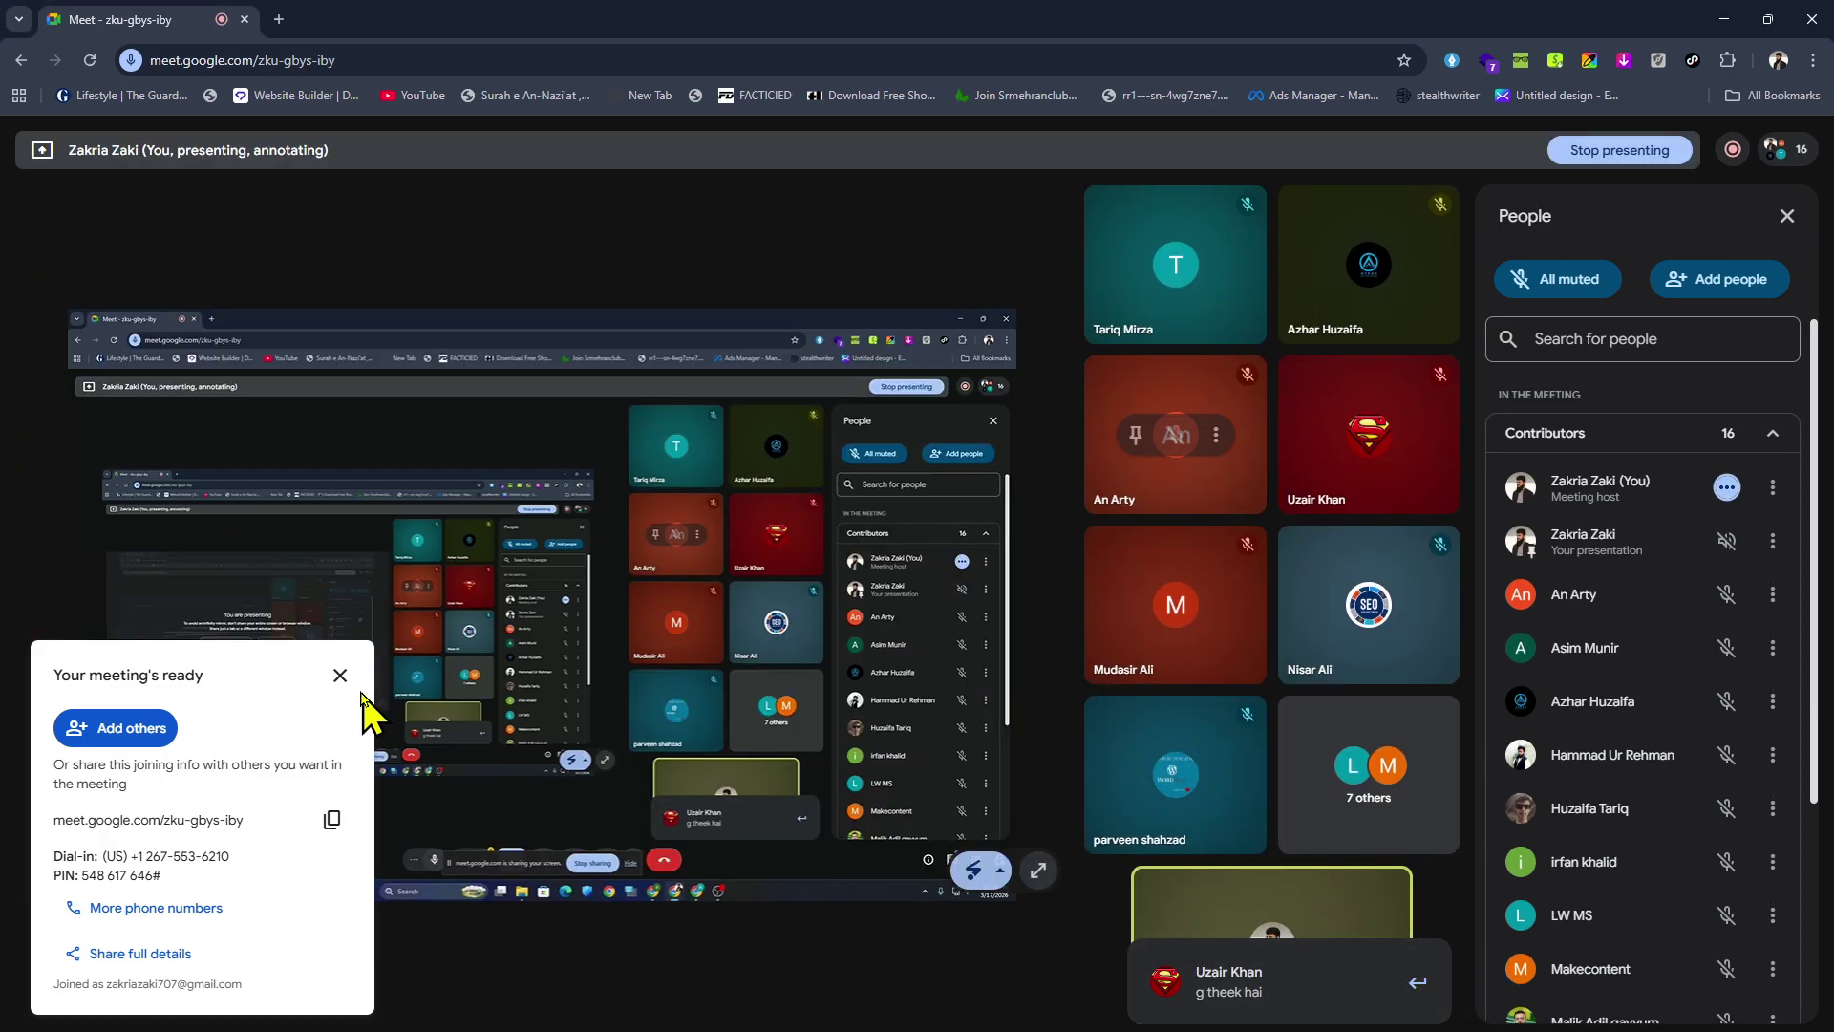
pyautogui.click(340, 675)
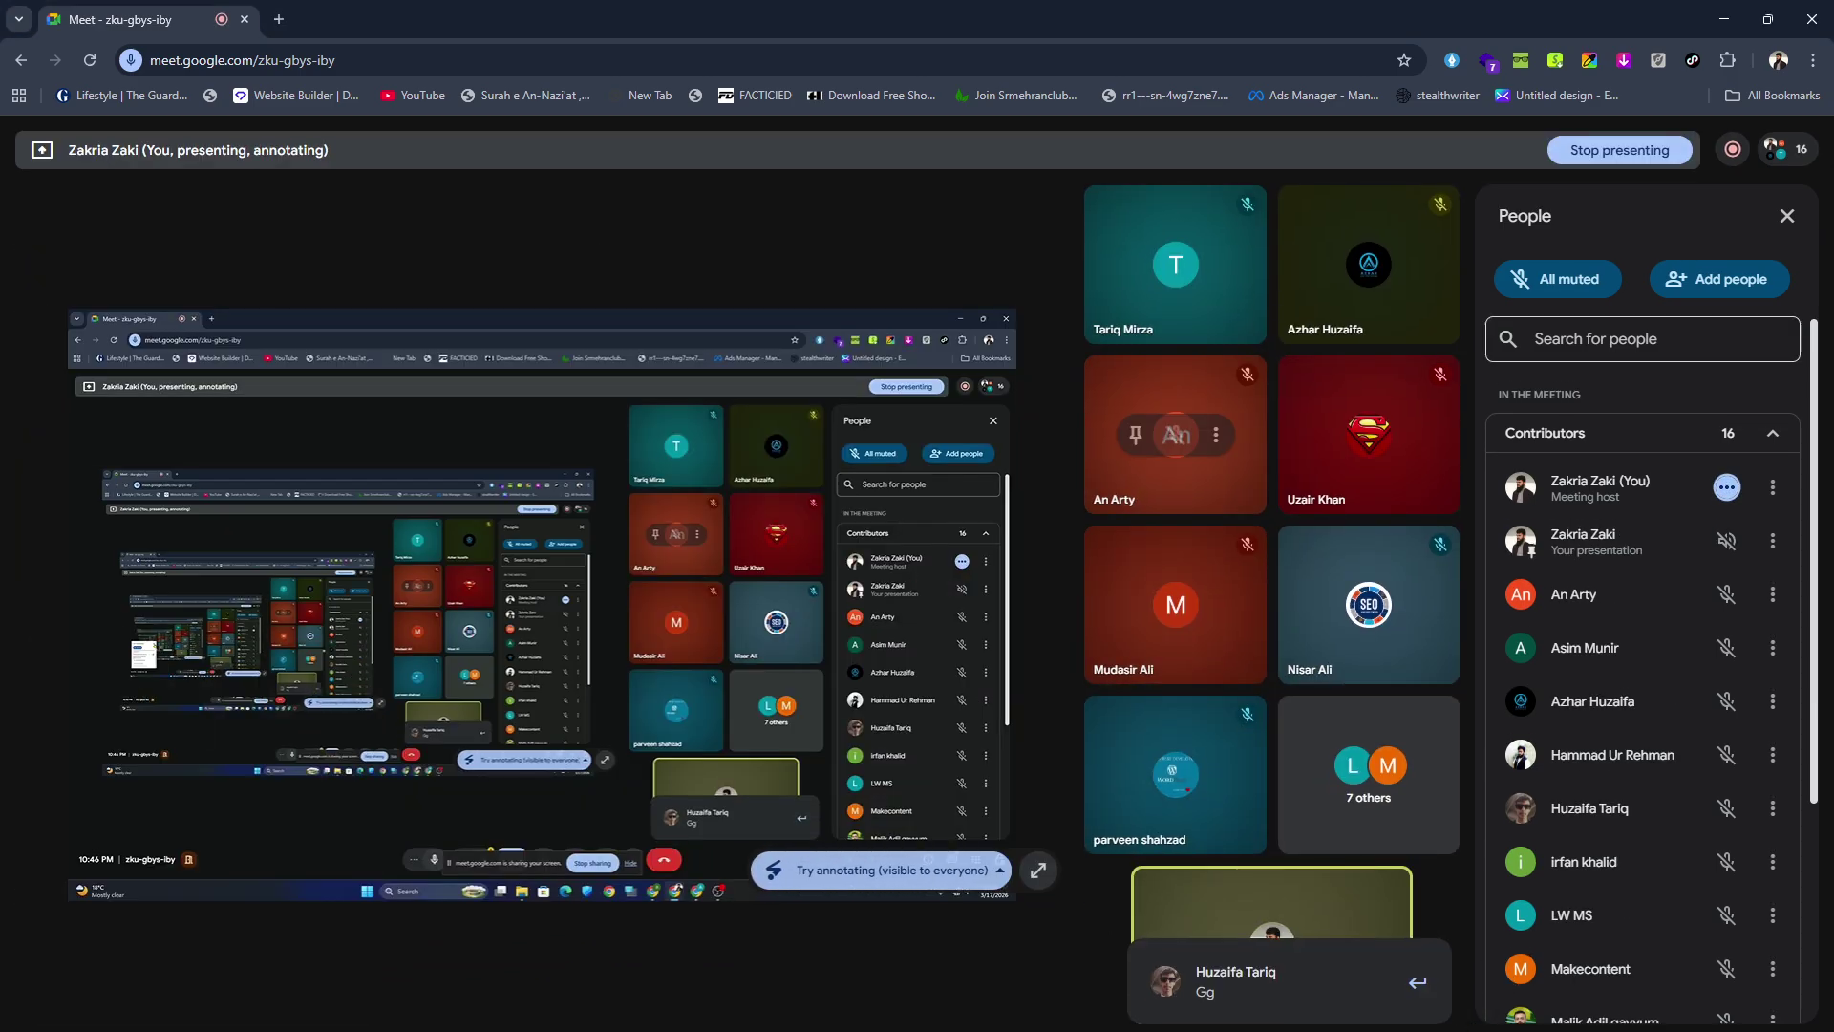
pyautogui.click(1731, 150)
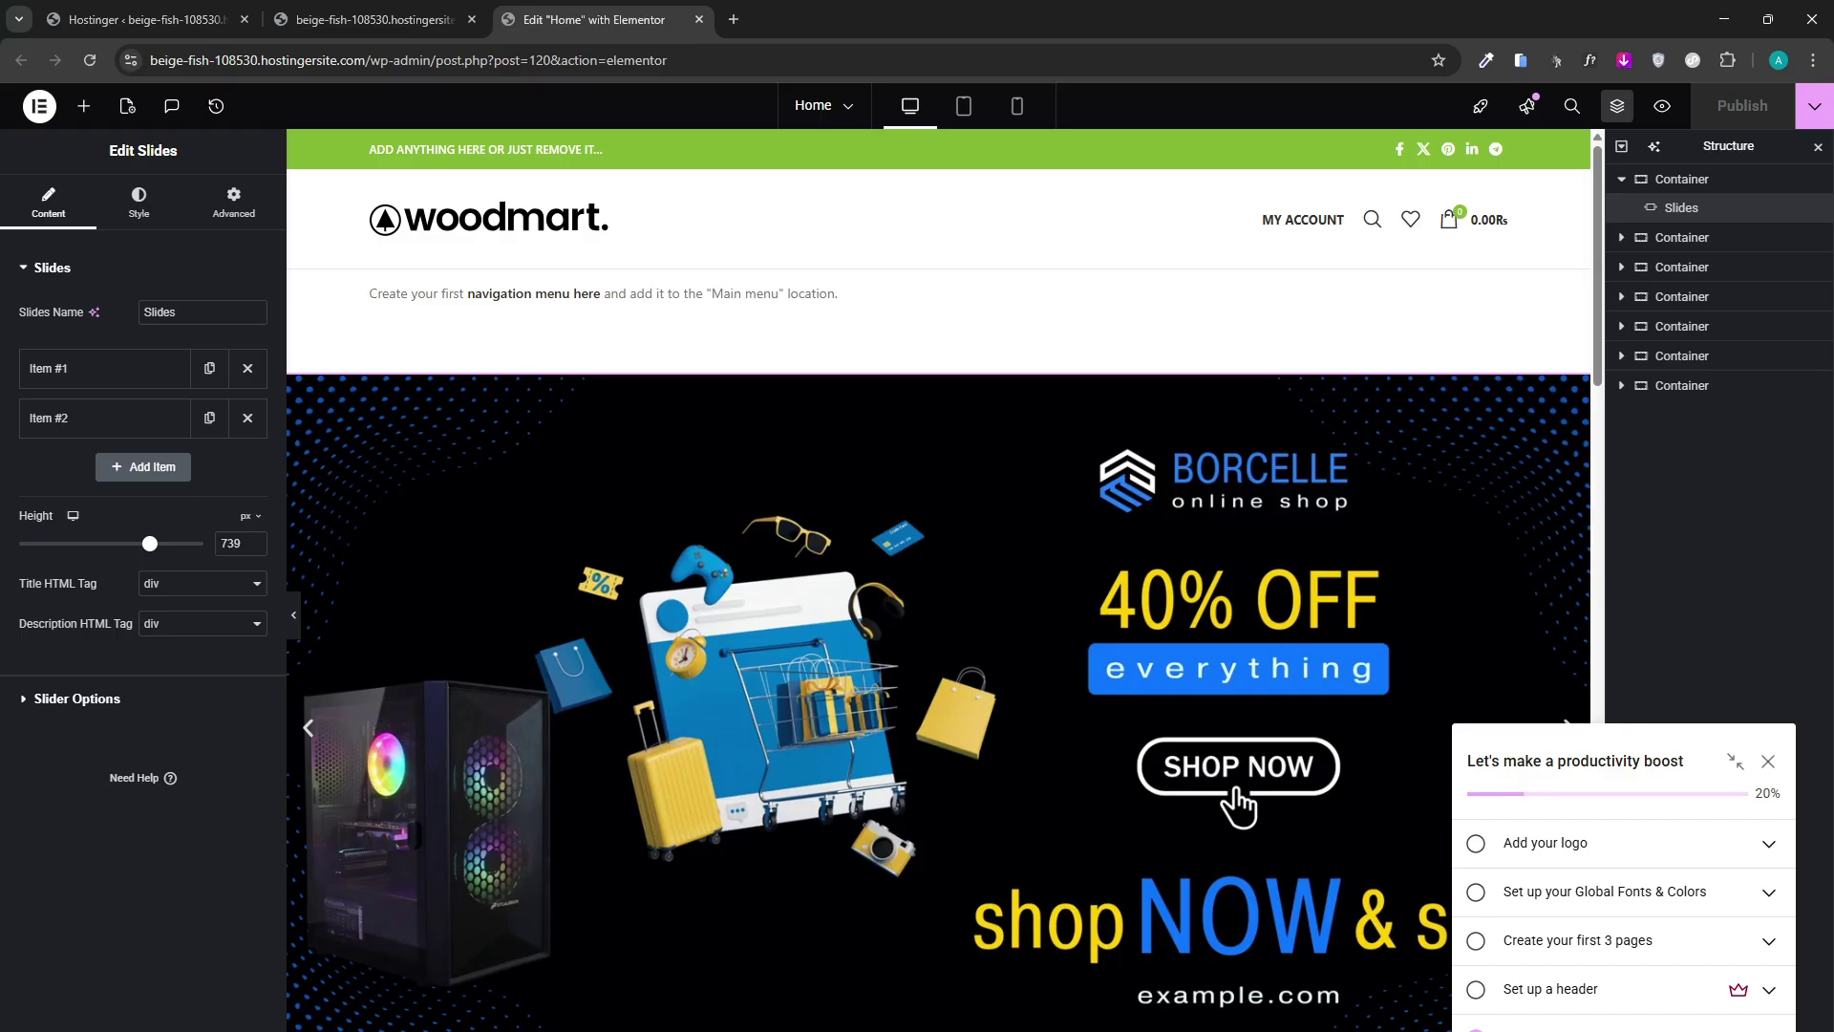
# Recheck the slider options, keeping the Slide transition effect, and reopen the Slides section.
pyautogui.scroll(-2, 969, 817)
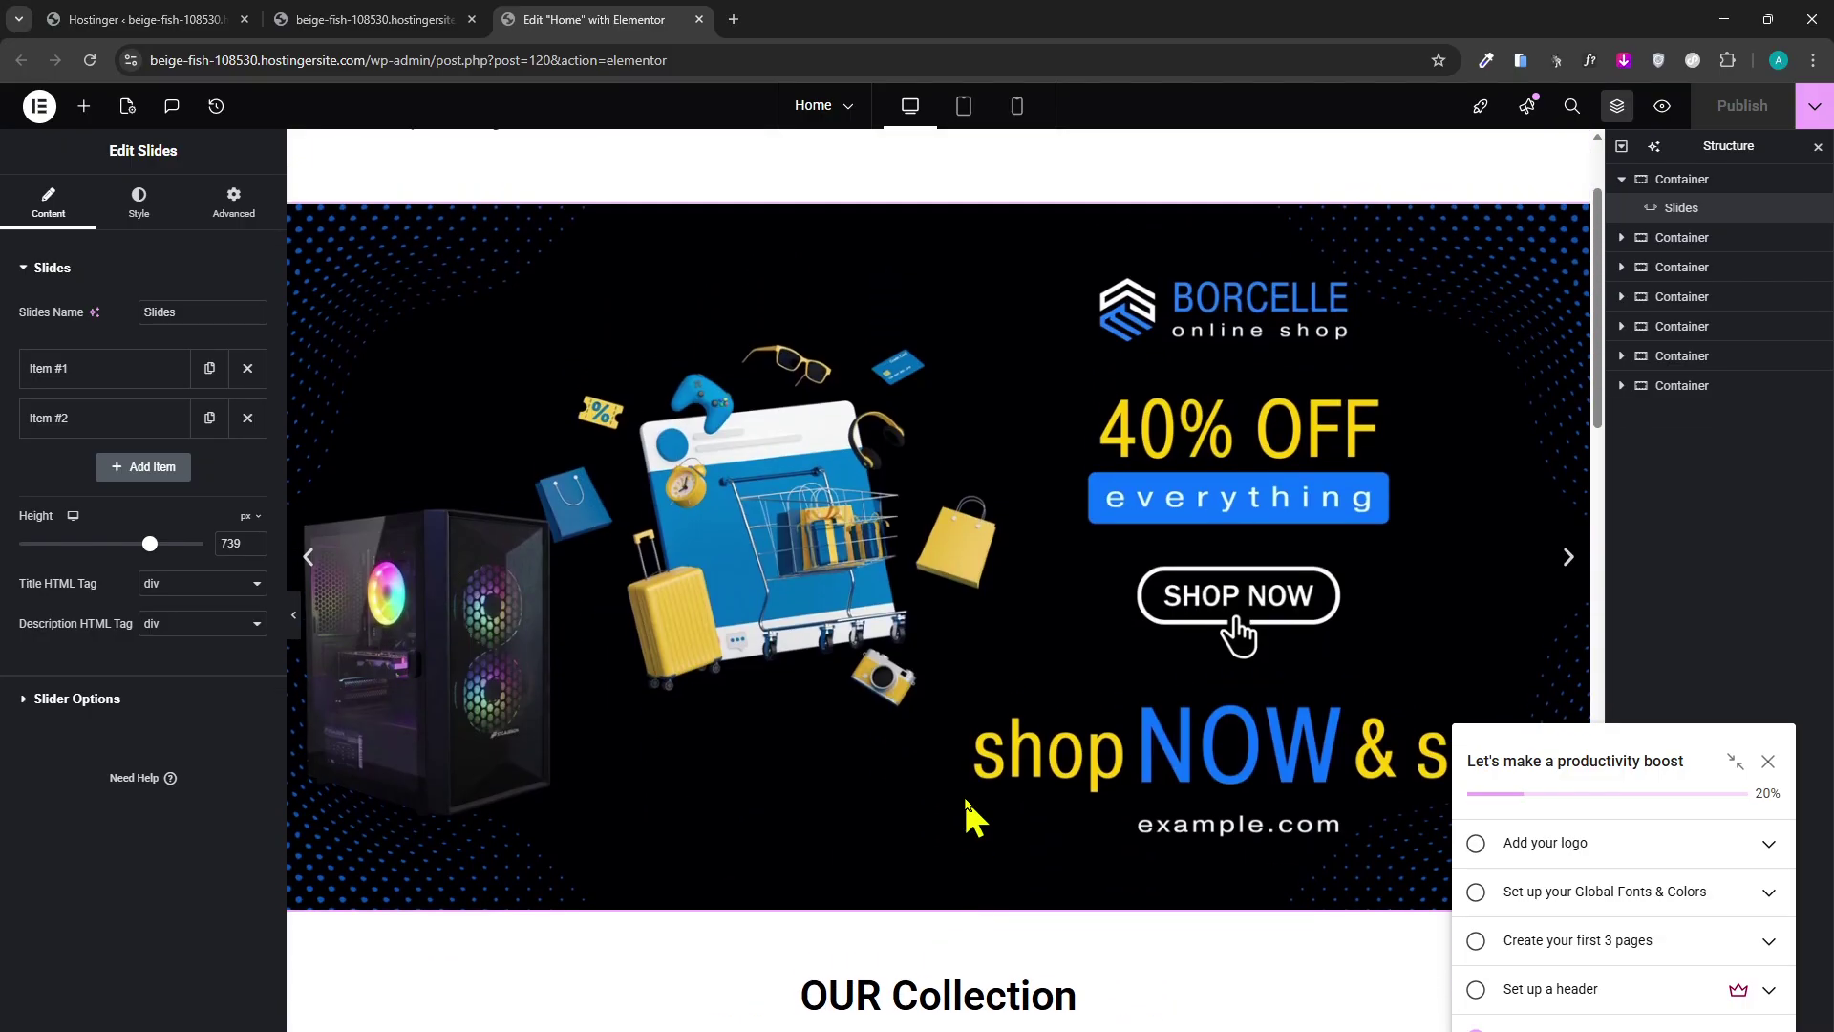
pyautogui.scroll(-2, 950, 779)
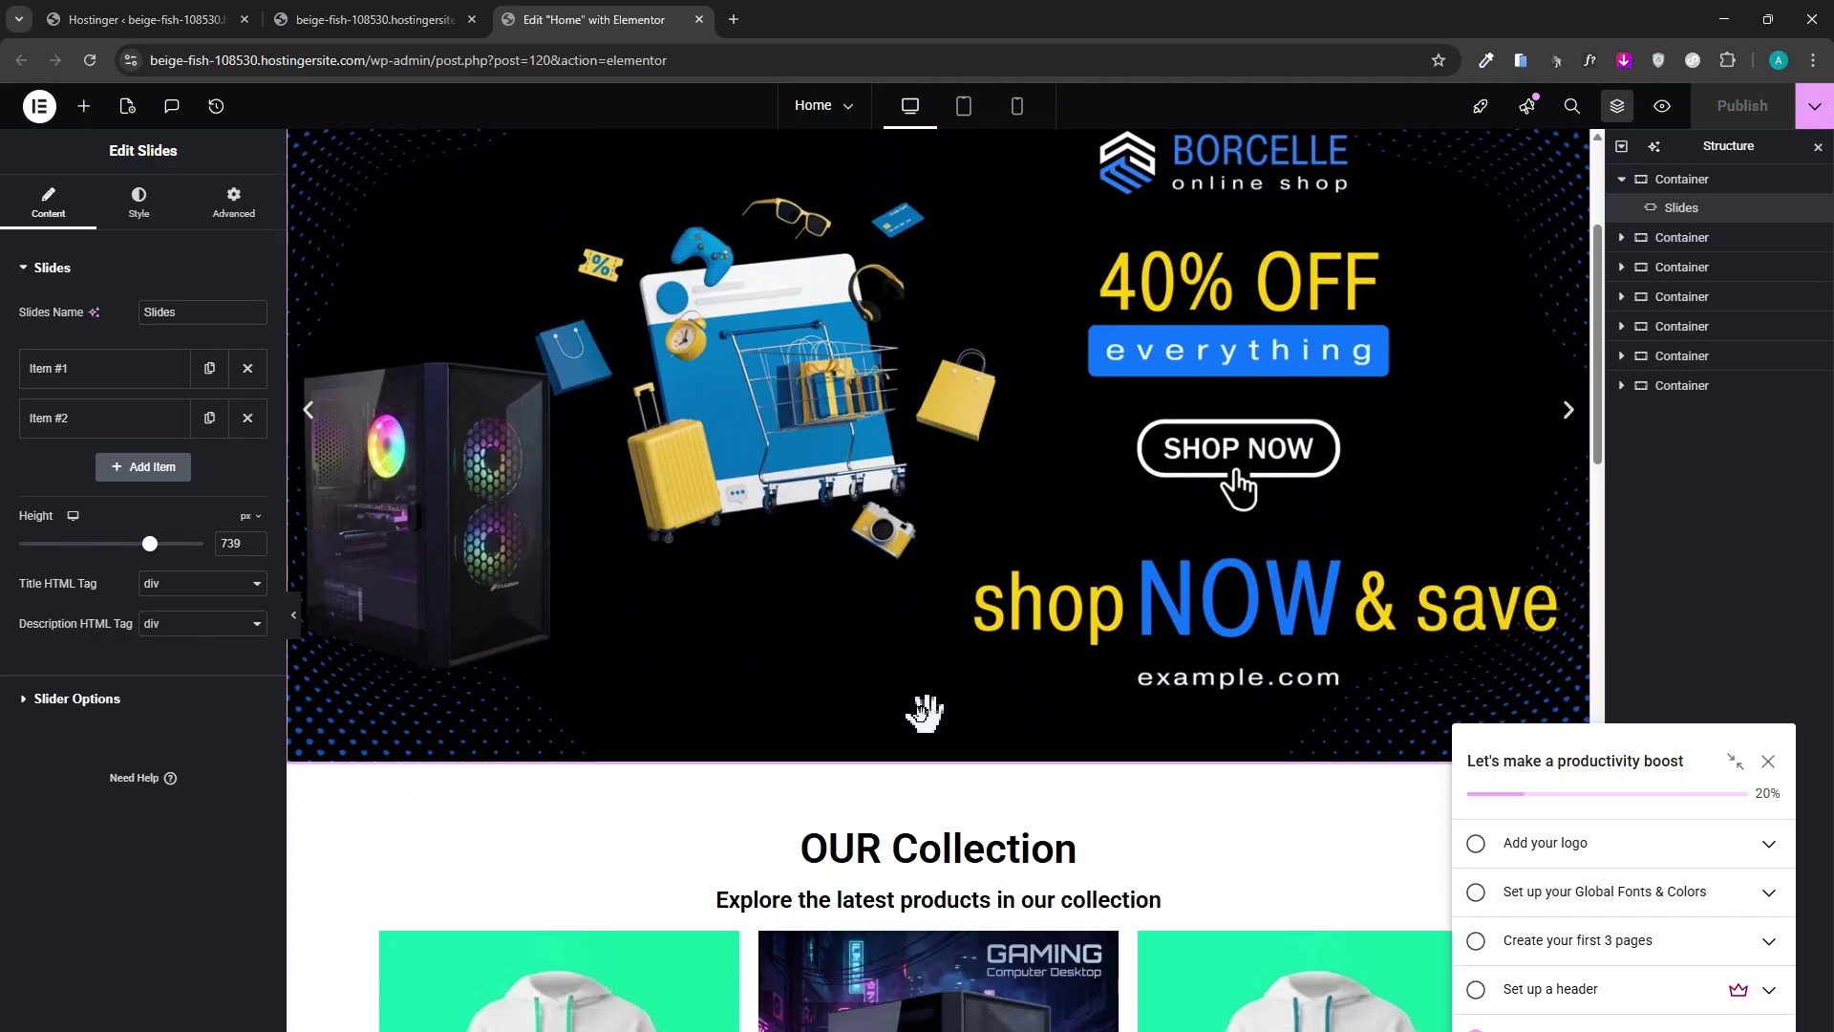
pyautogui.scroll(4, 924, 712)
pyautogui.click(134, 695)
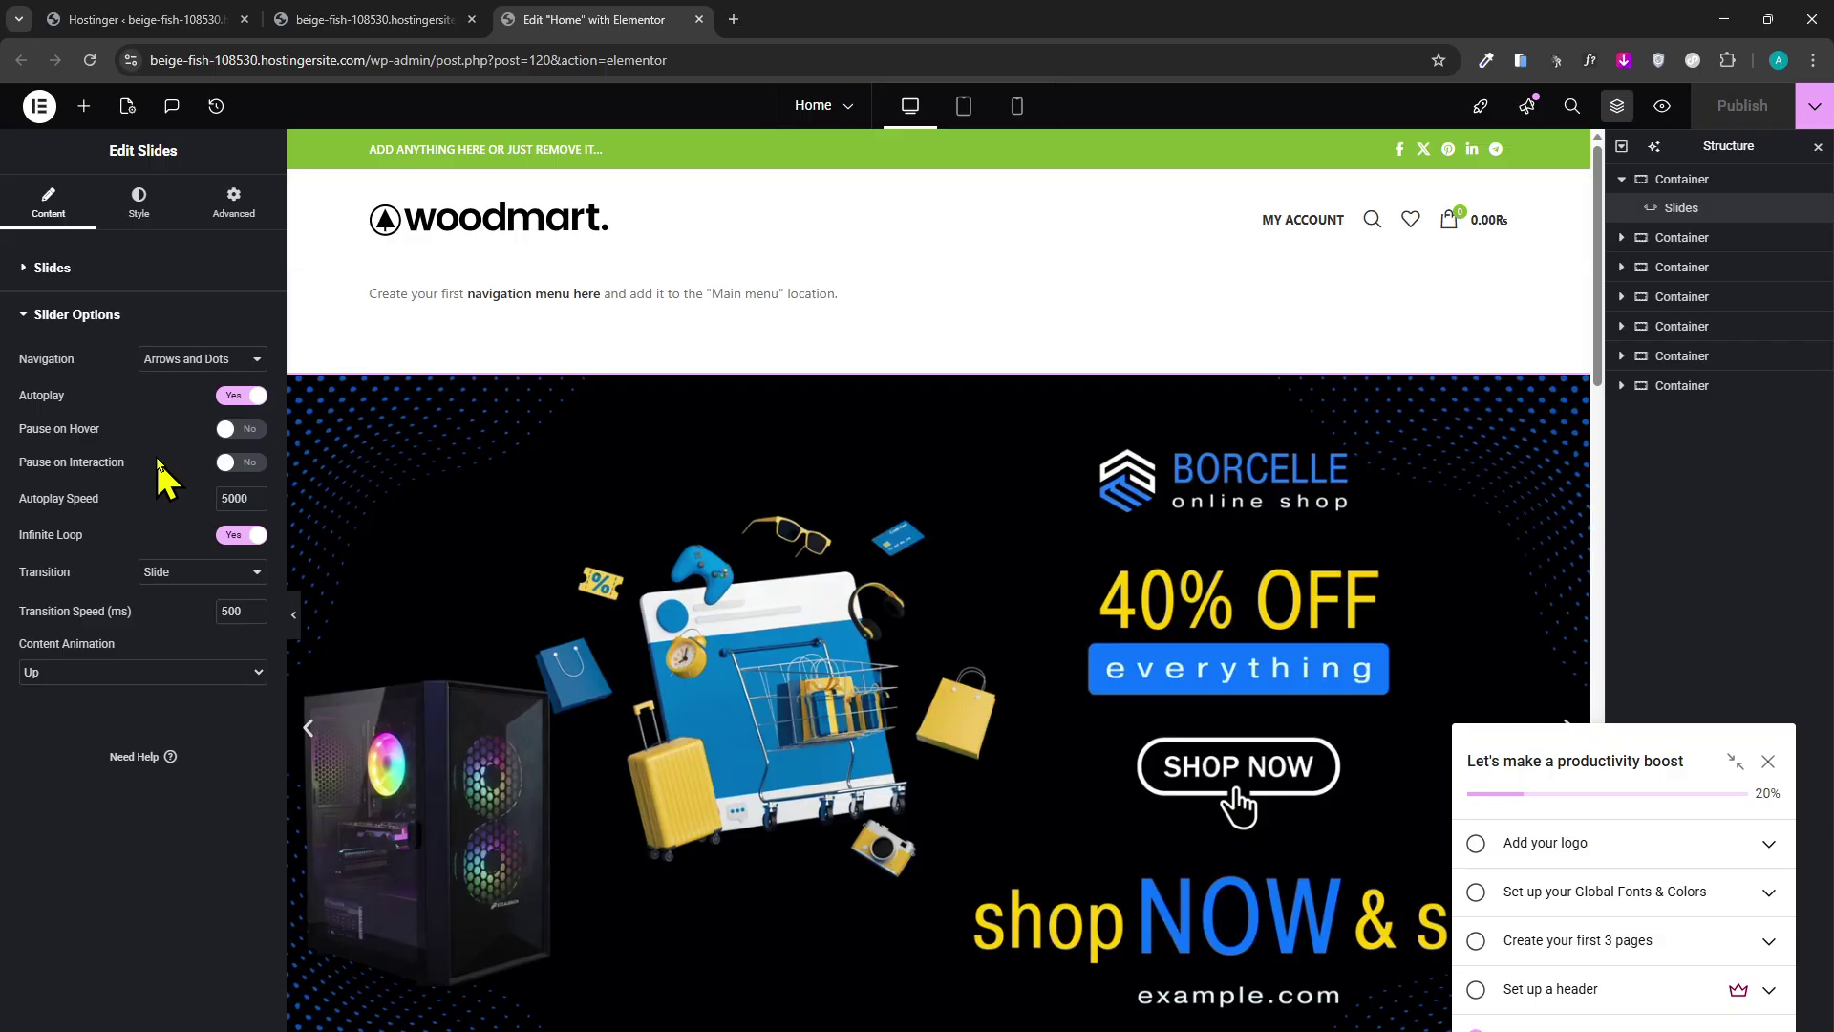
pyautogui.click(209, 572)
pyautogui.click(210, 587)
pyautogui.click(144, 275)
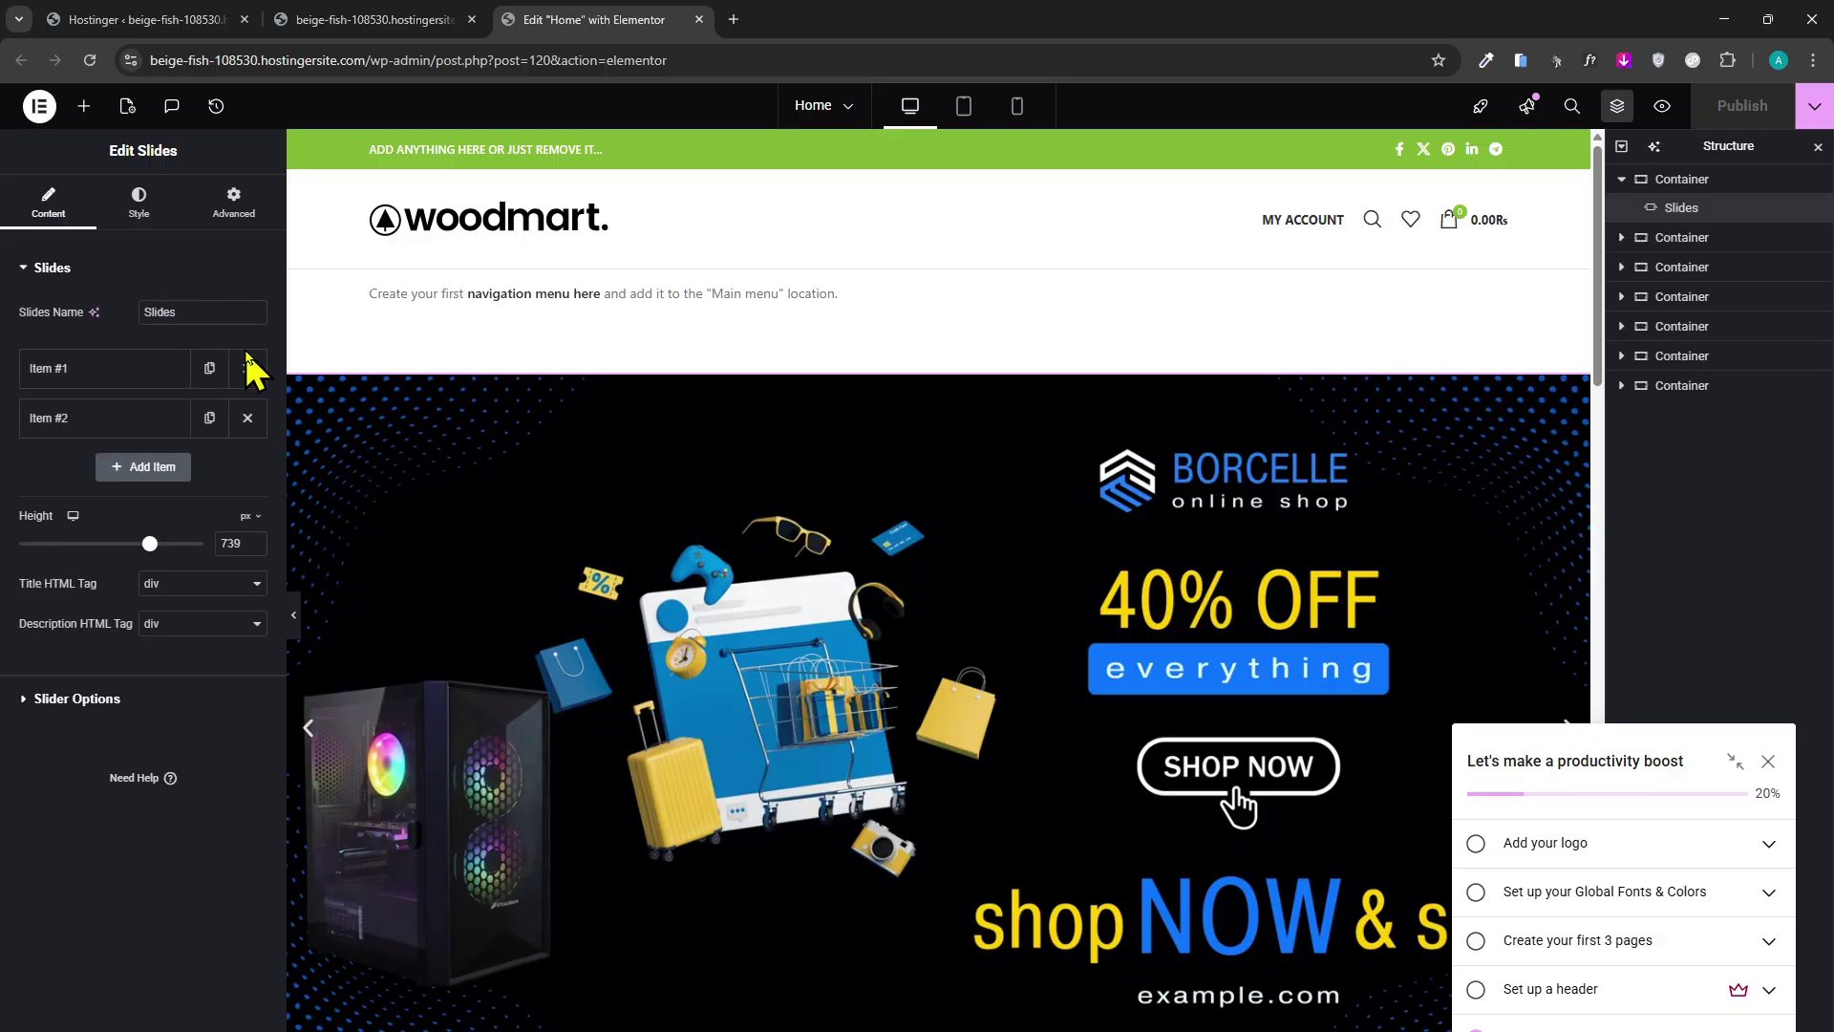
# Review the slider's Style and Advanced settings, then return to Content.
pyautogui.click(179, 209)
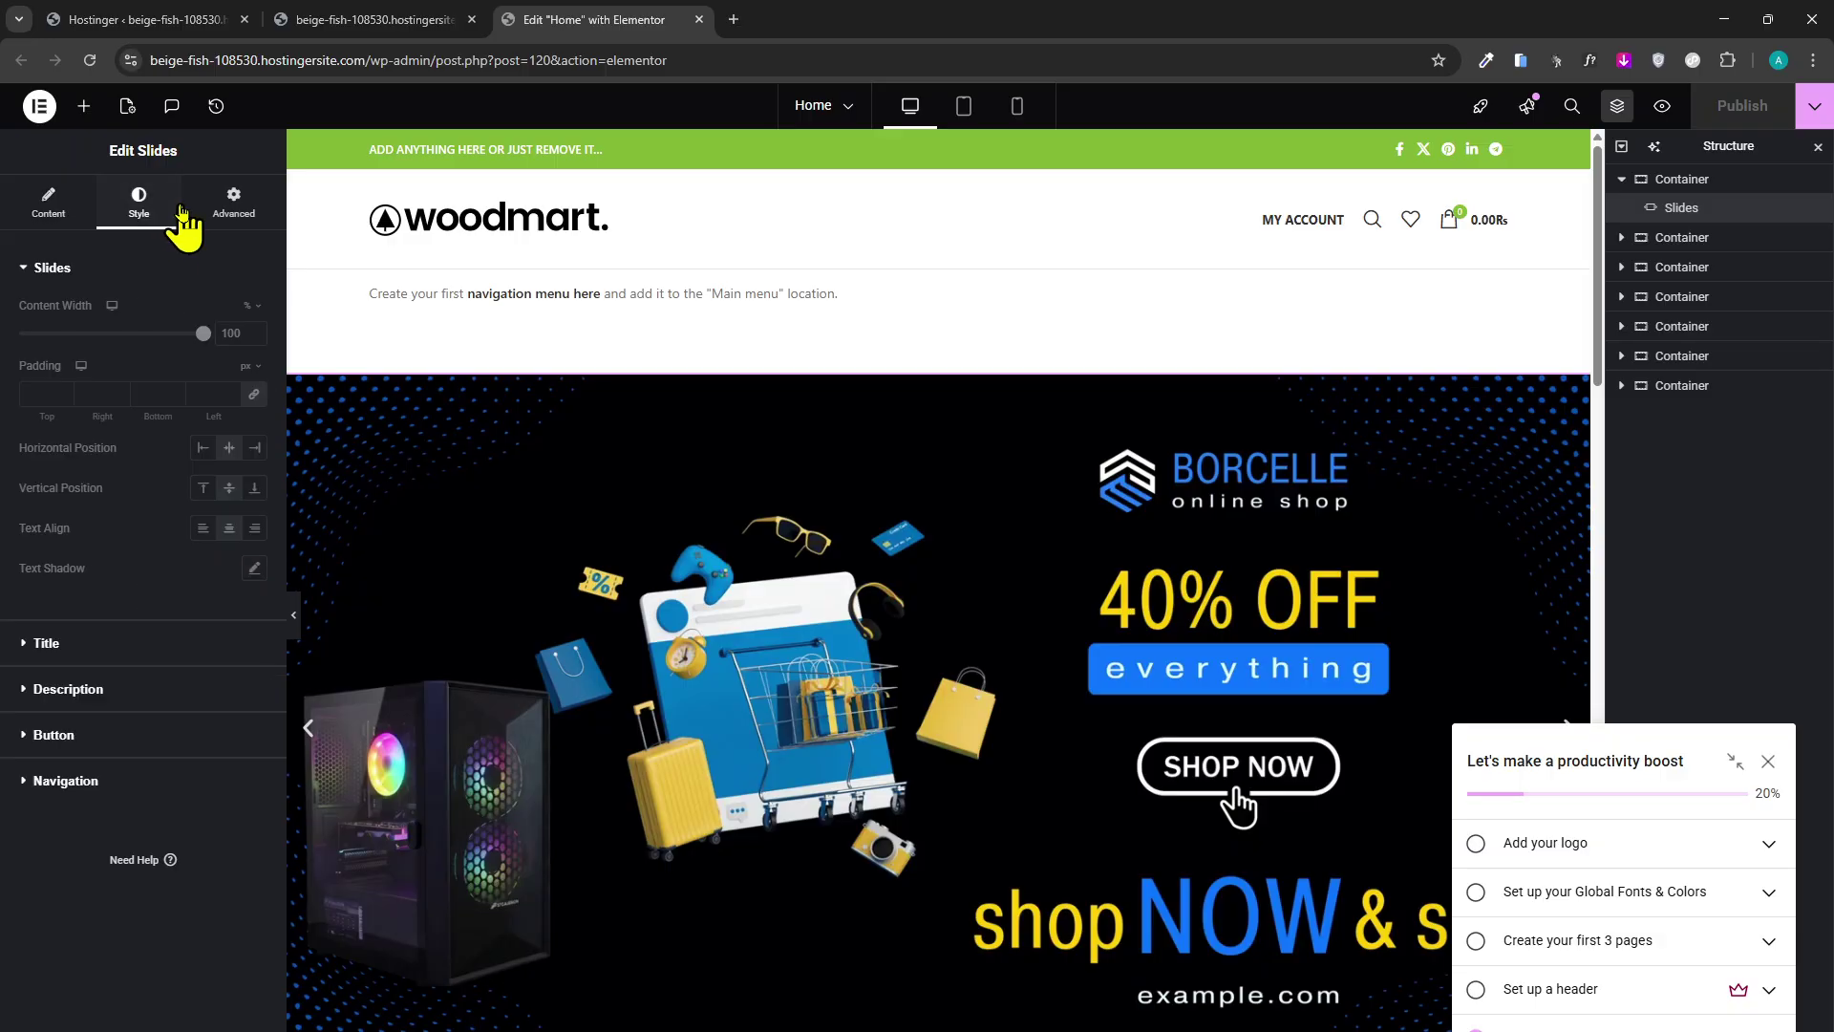
pyautogui.click(181, 689)
pyautogui.click(229, 200)
pyautogui.scroll(-3, 675, 574)
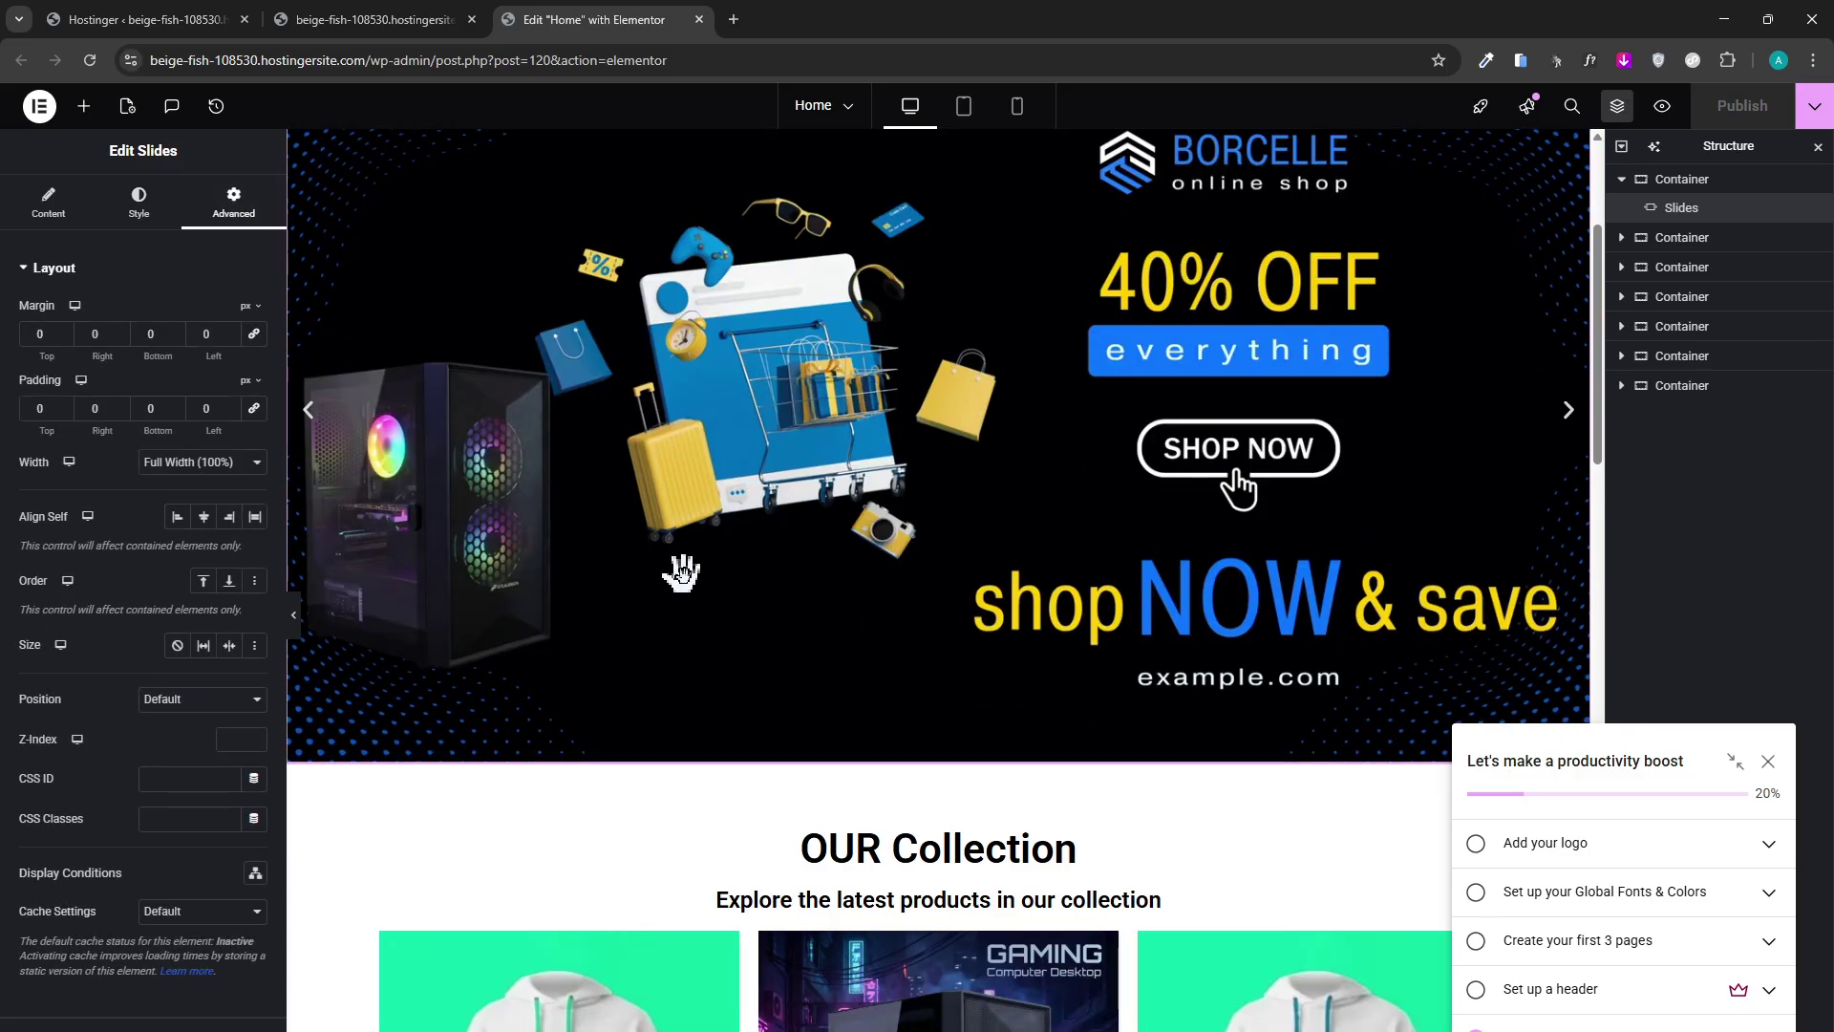
pyautogui.scroll(3, 1523, 443)
pyautogui.click(48, 205)
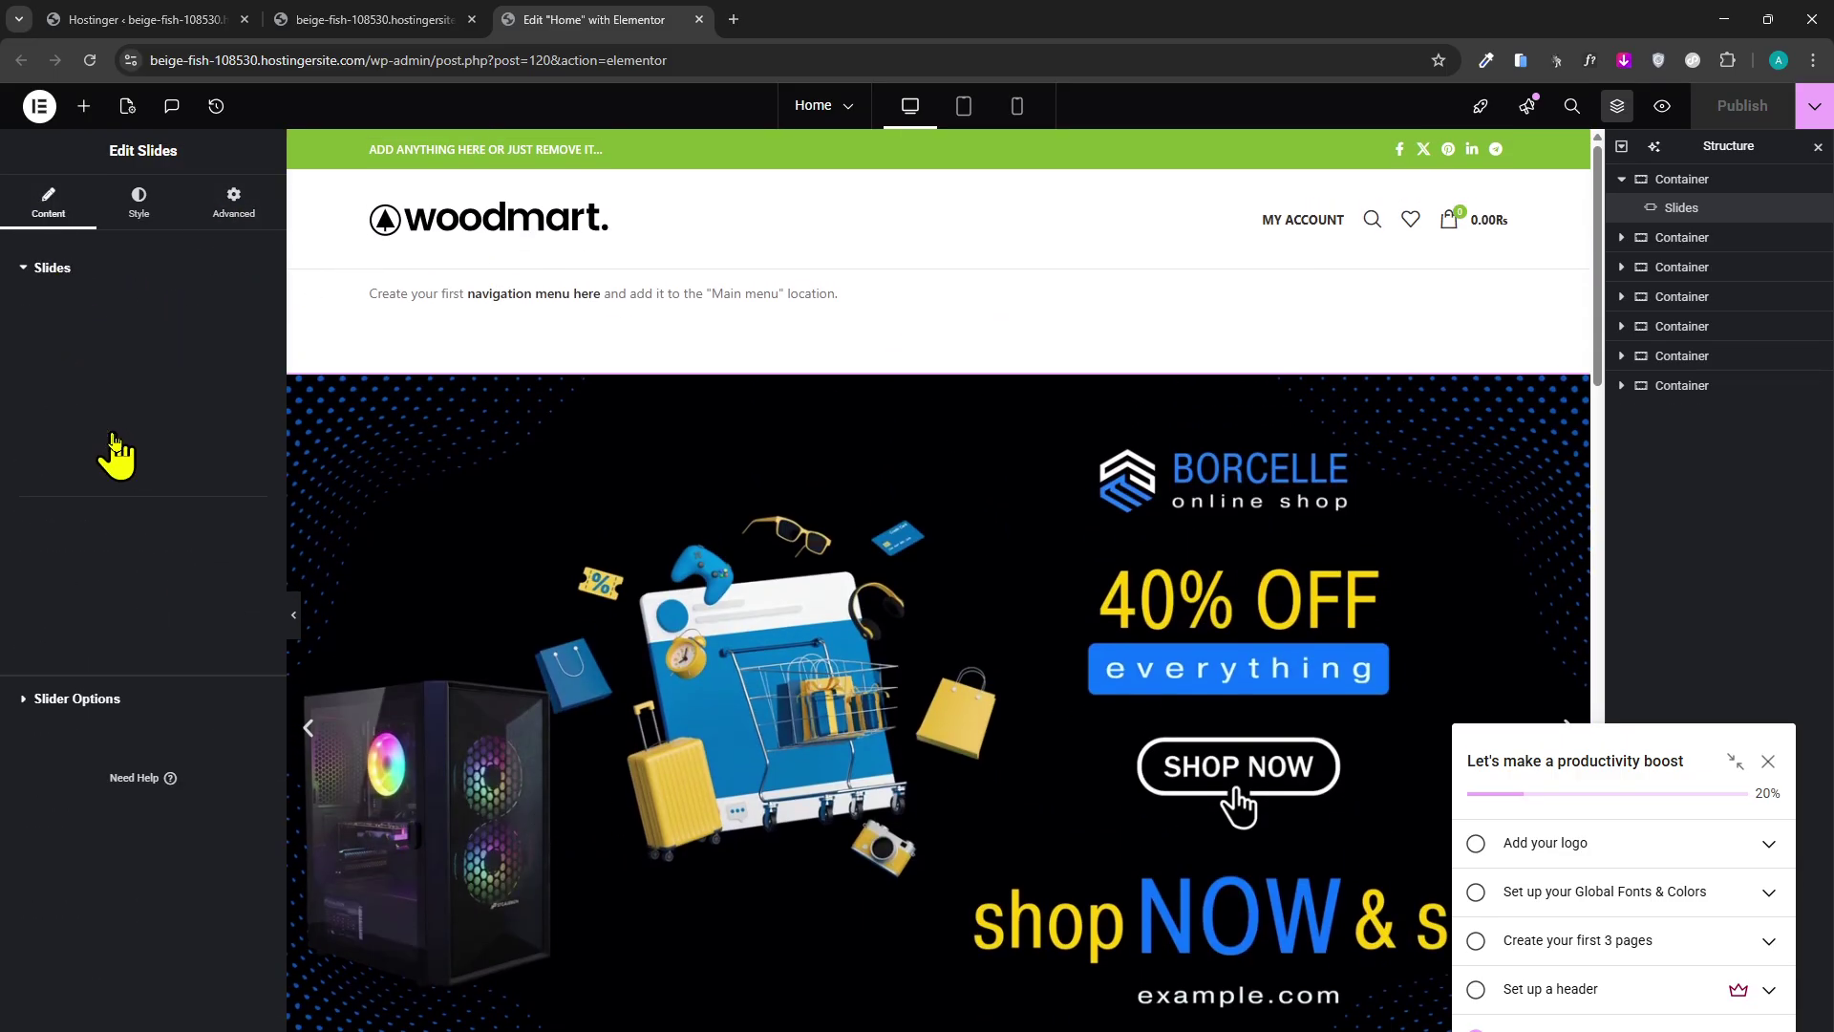
# Expand Item #1 and Item #2 to check the Borcelle sale and Shopping Spree slides.
pyautogui.click(143, 371)
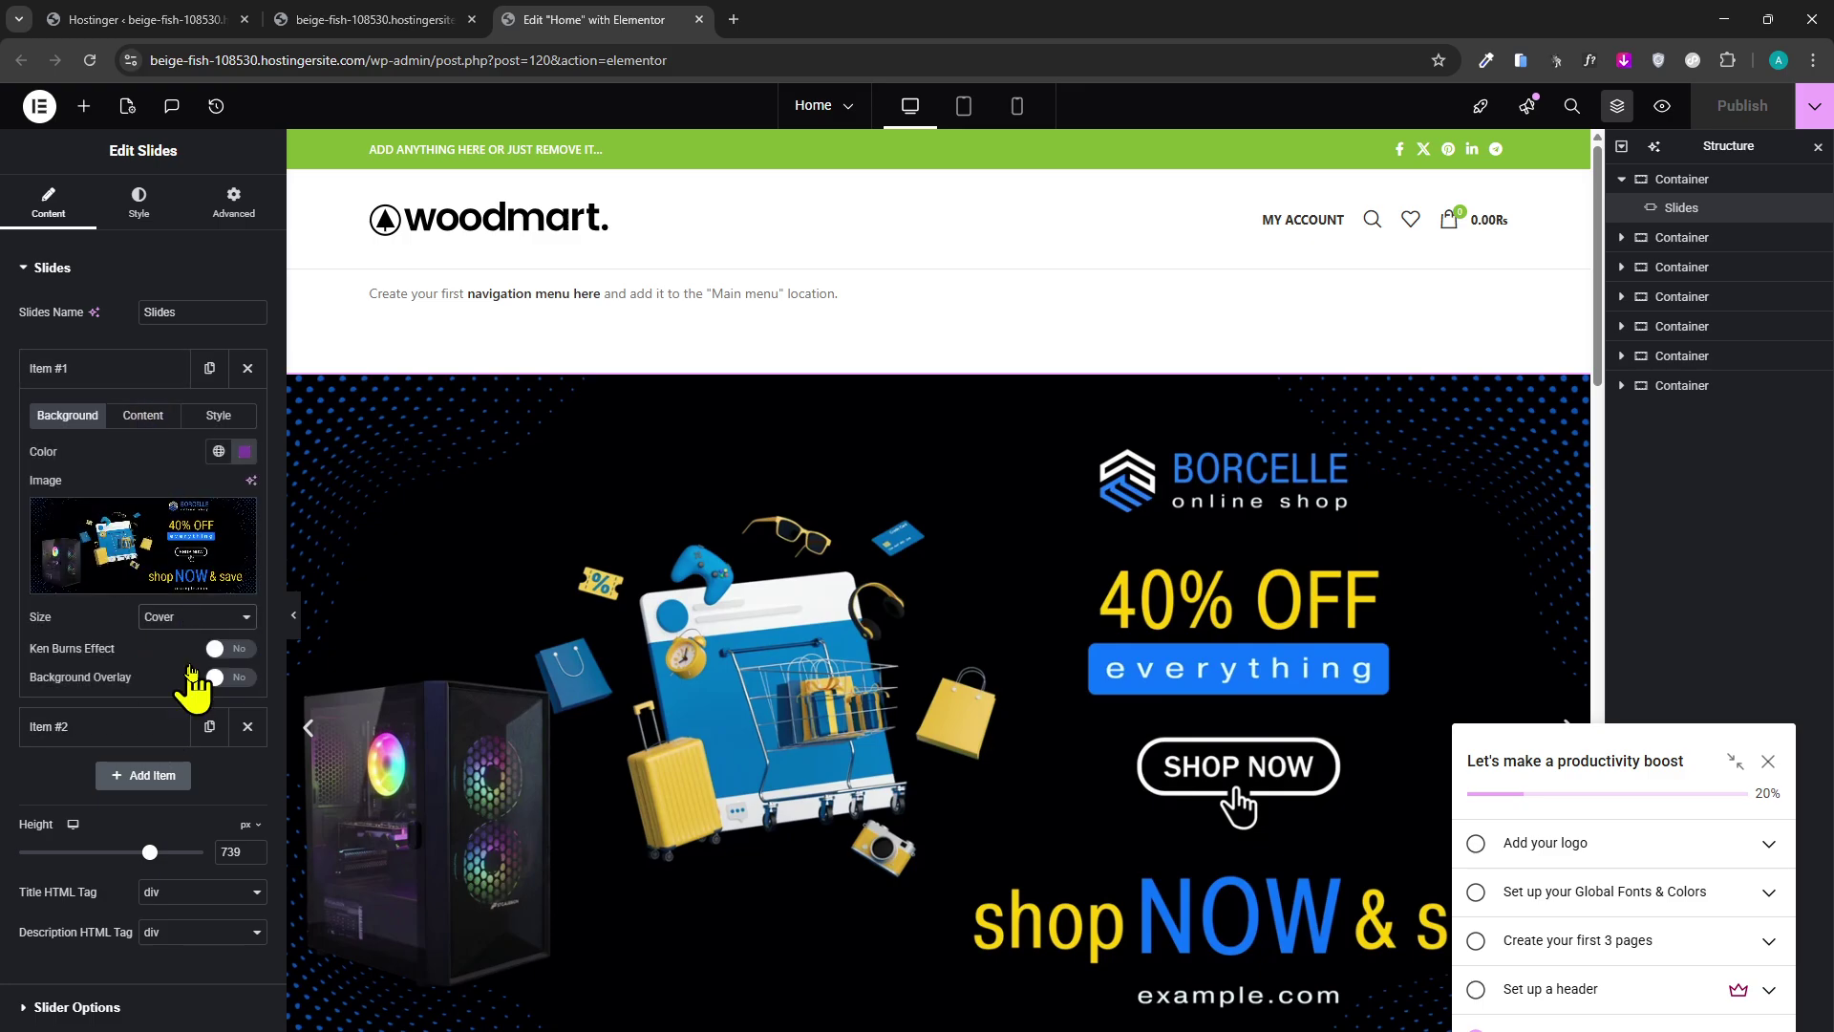
pyautogui.click(141, 734)
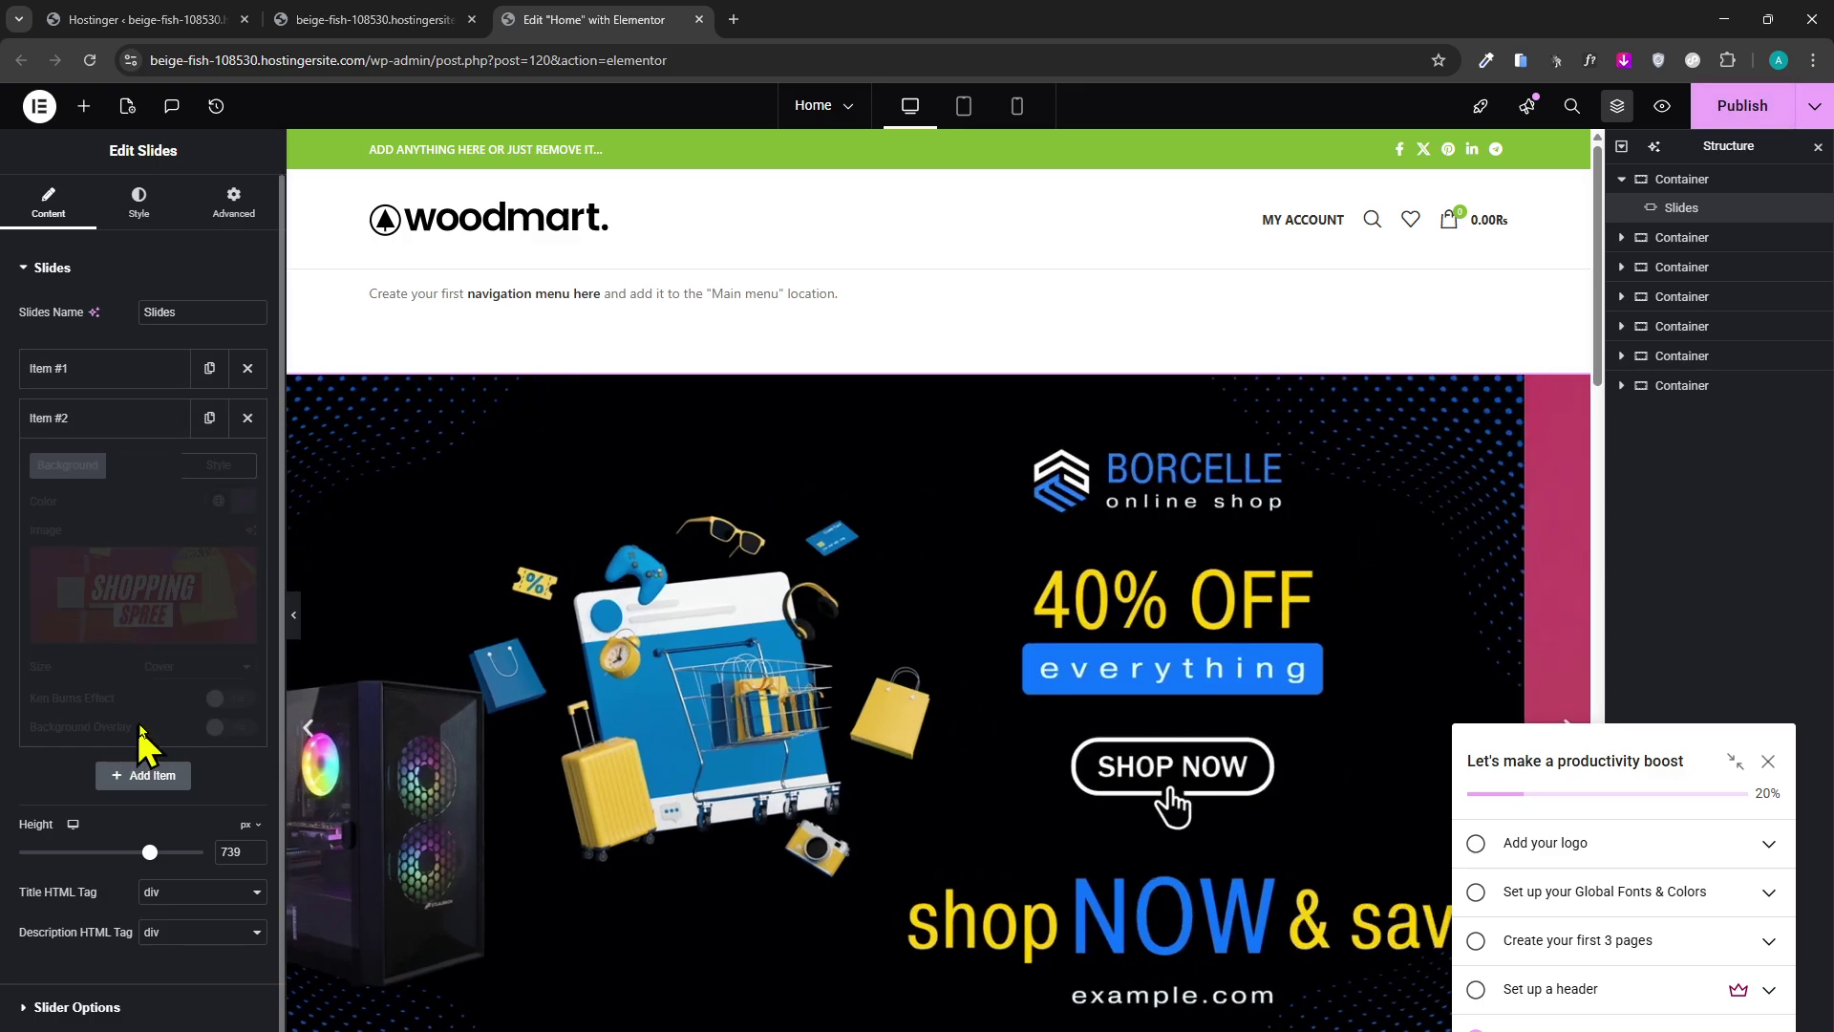
pyautogui.scroll(-2, 594, 573)
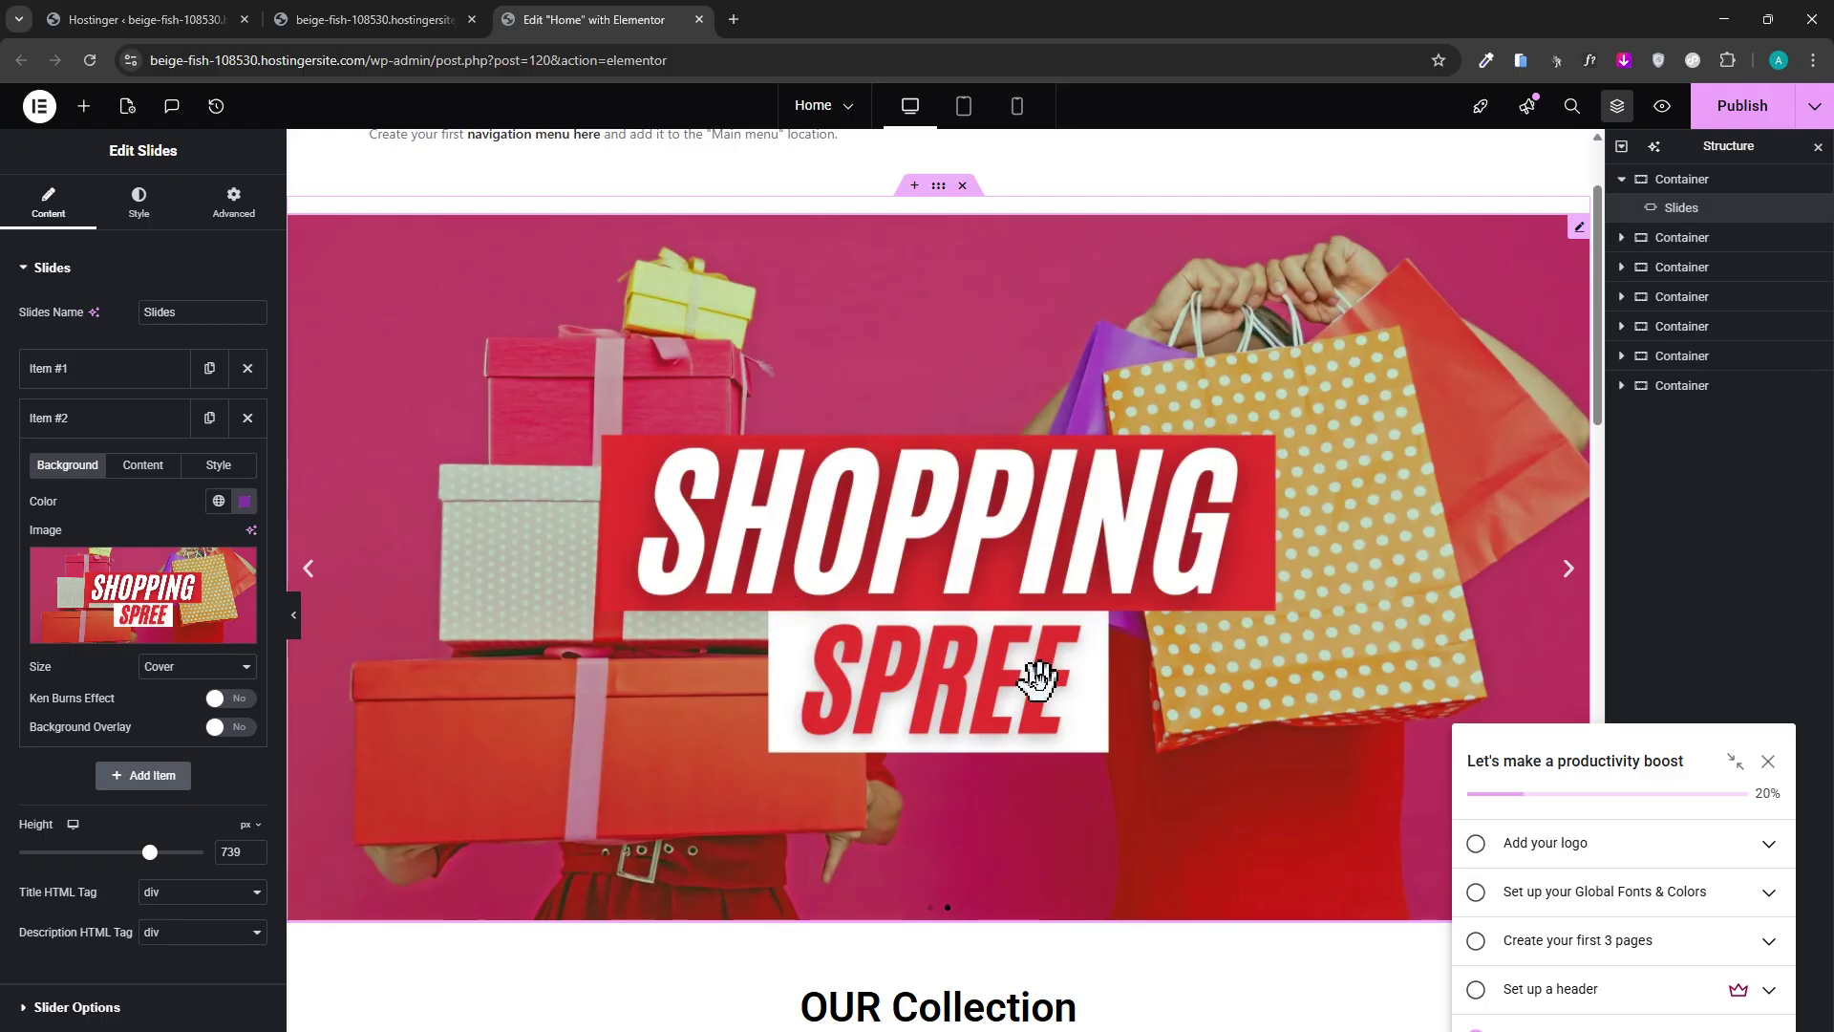
pyautogui.scroll(-2, 1040, 680)
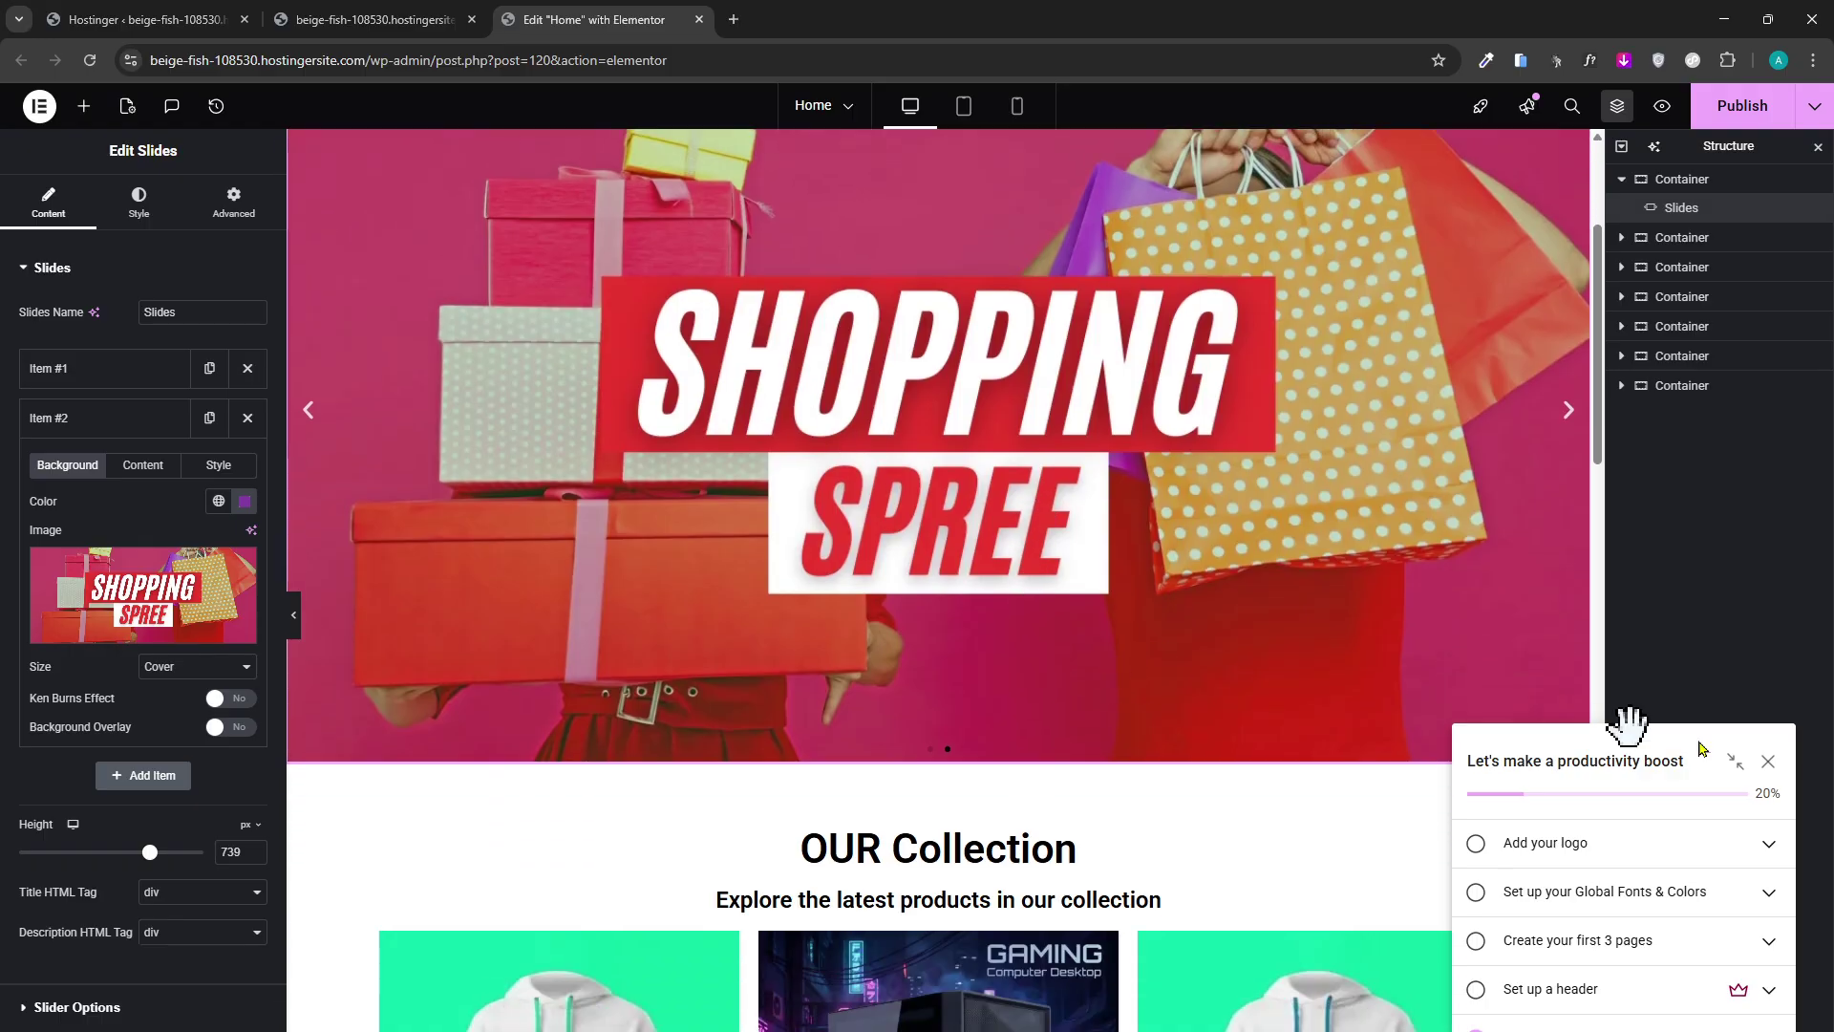
# Close the productivity checklist, preview the slides with the arrows, and publish the page.
pyautogui.click(1769, 761)
pyautogui.scroll(4, 1514, 726)
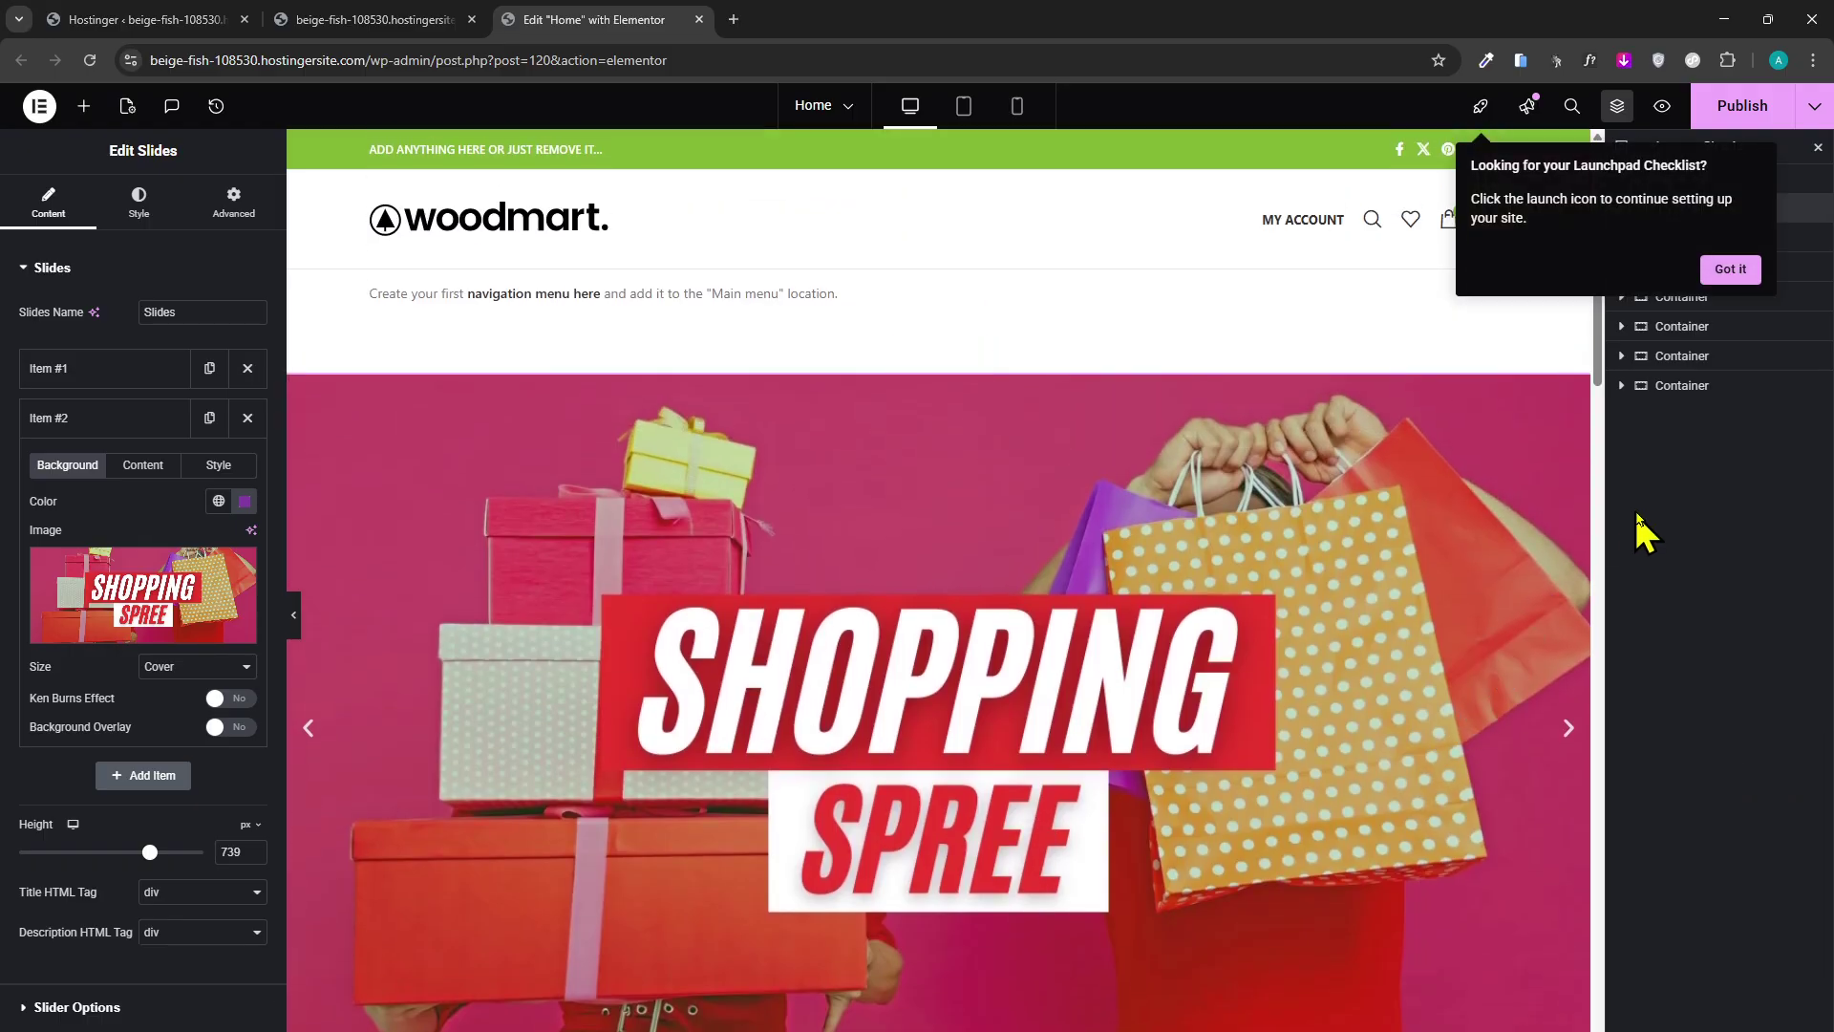
pyautogui.click(1568, 728)
pyautogui.click(1567, 727)
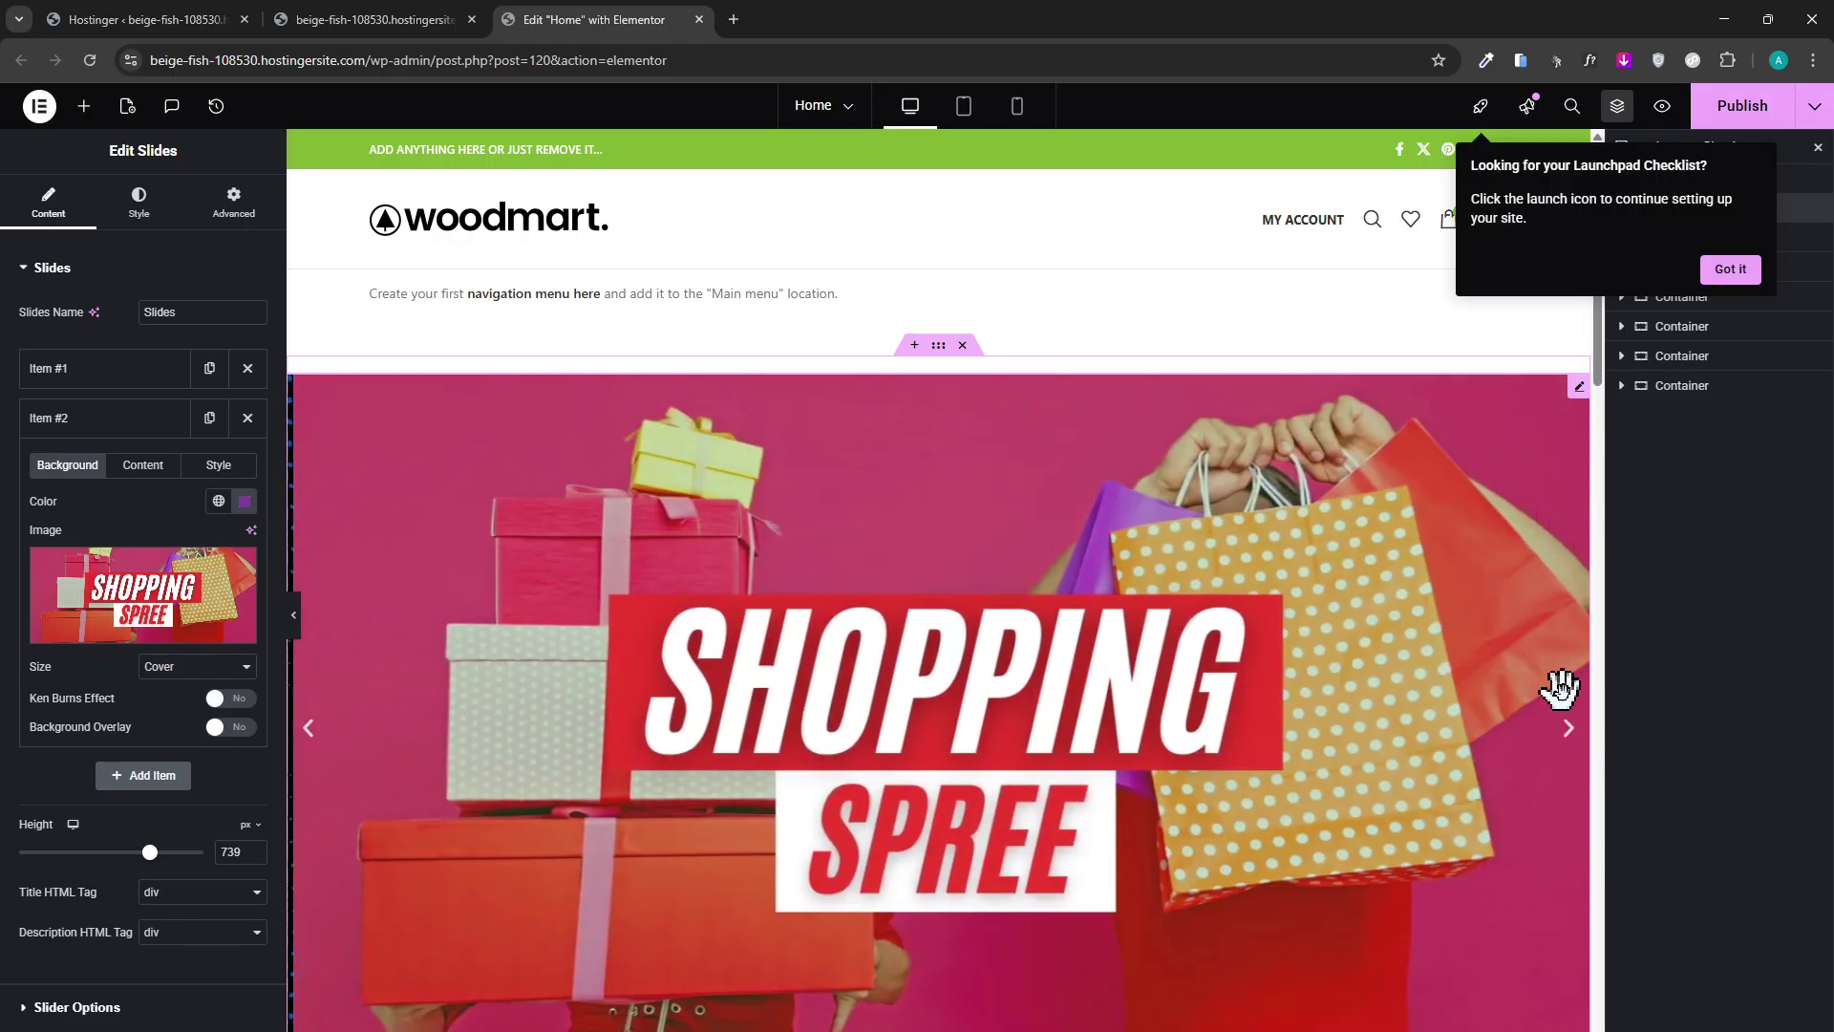
pyautogui.scroll(-3, 1548, 499)
pyautogui.scroll(3, 1566, 459)
pyautogui.click(1745, 105)
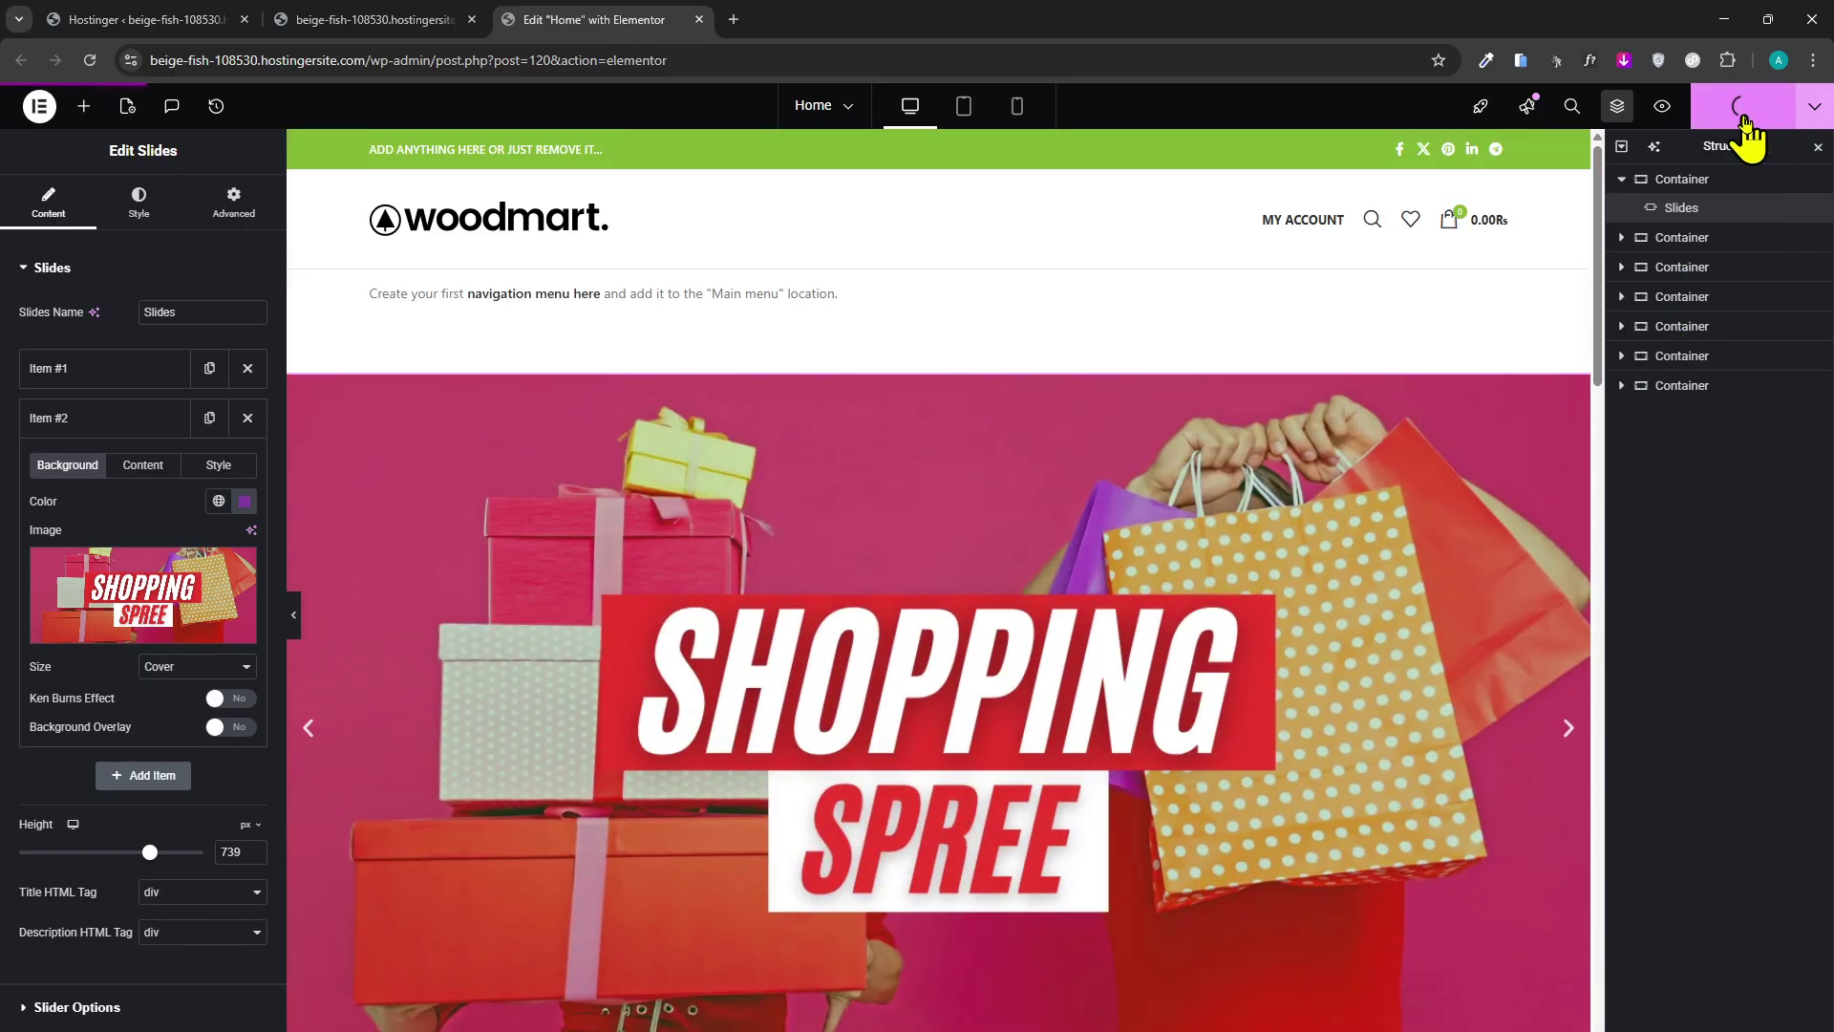
pyautogui.scroll(-3, 1003, 564)
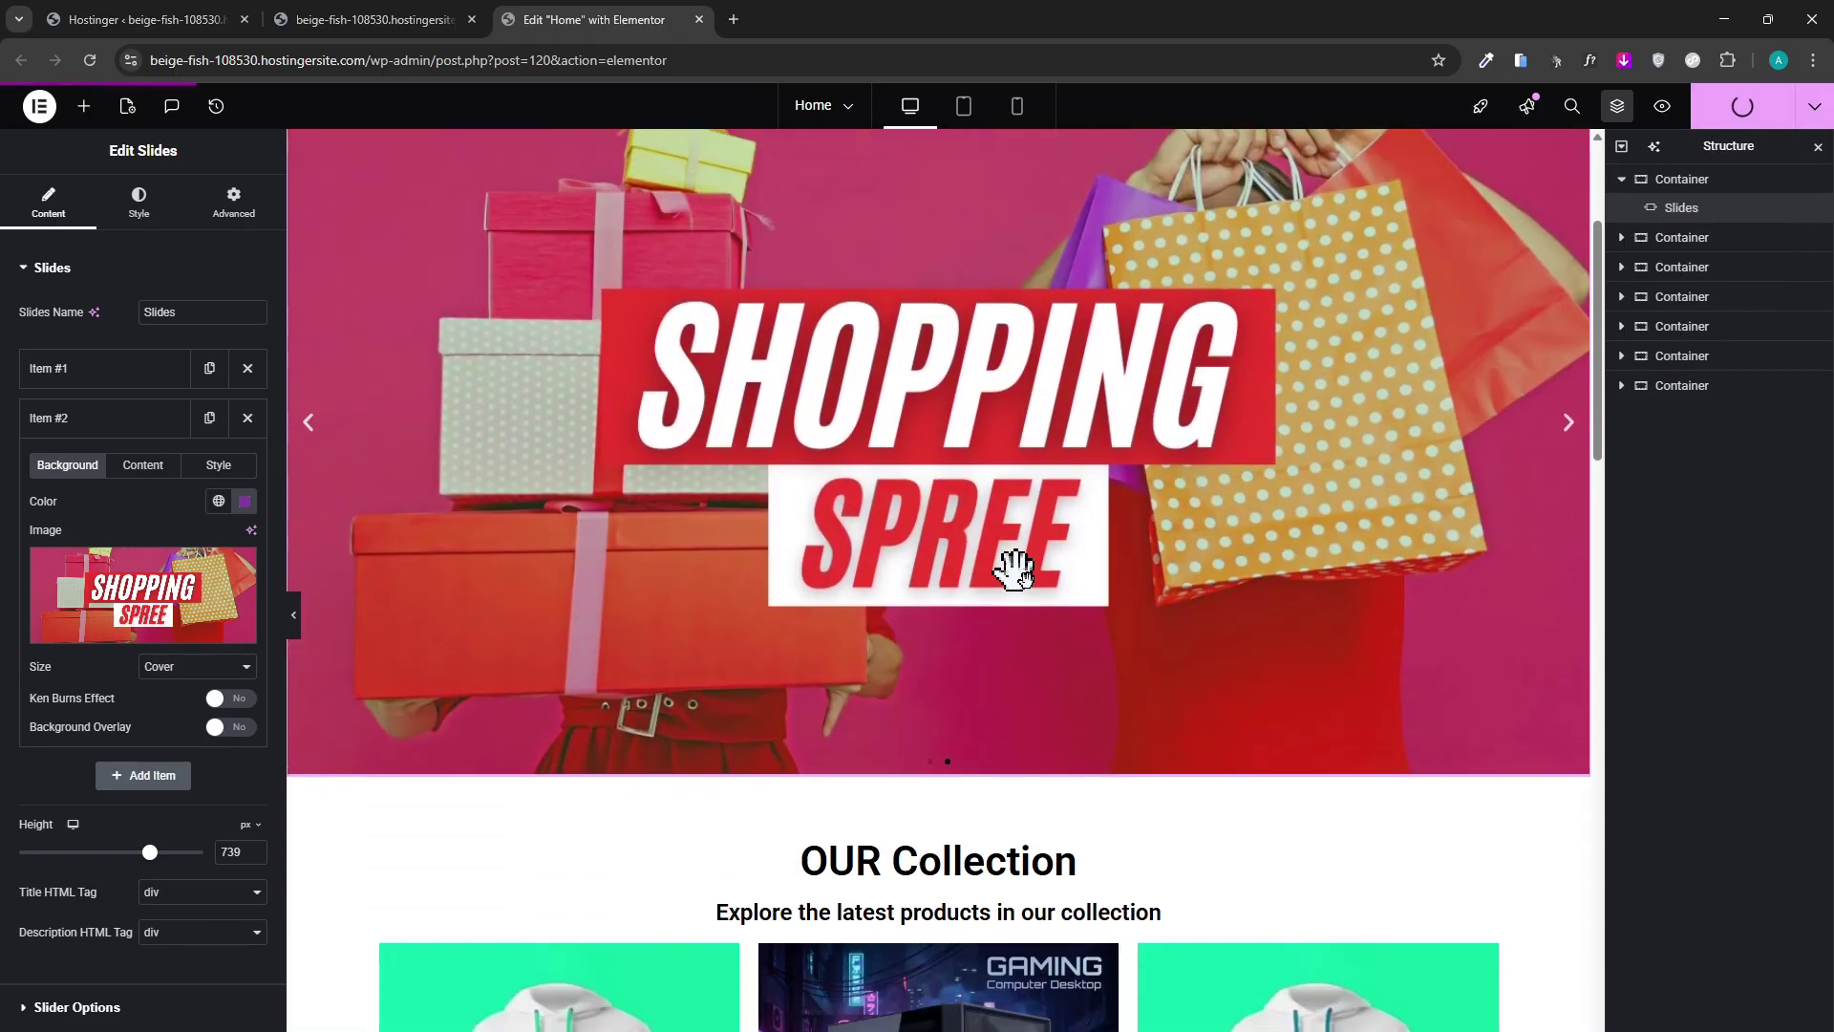
pyautogui.scroll(2, 1372, 602)
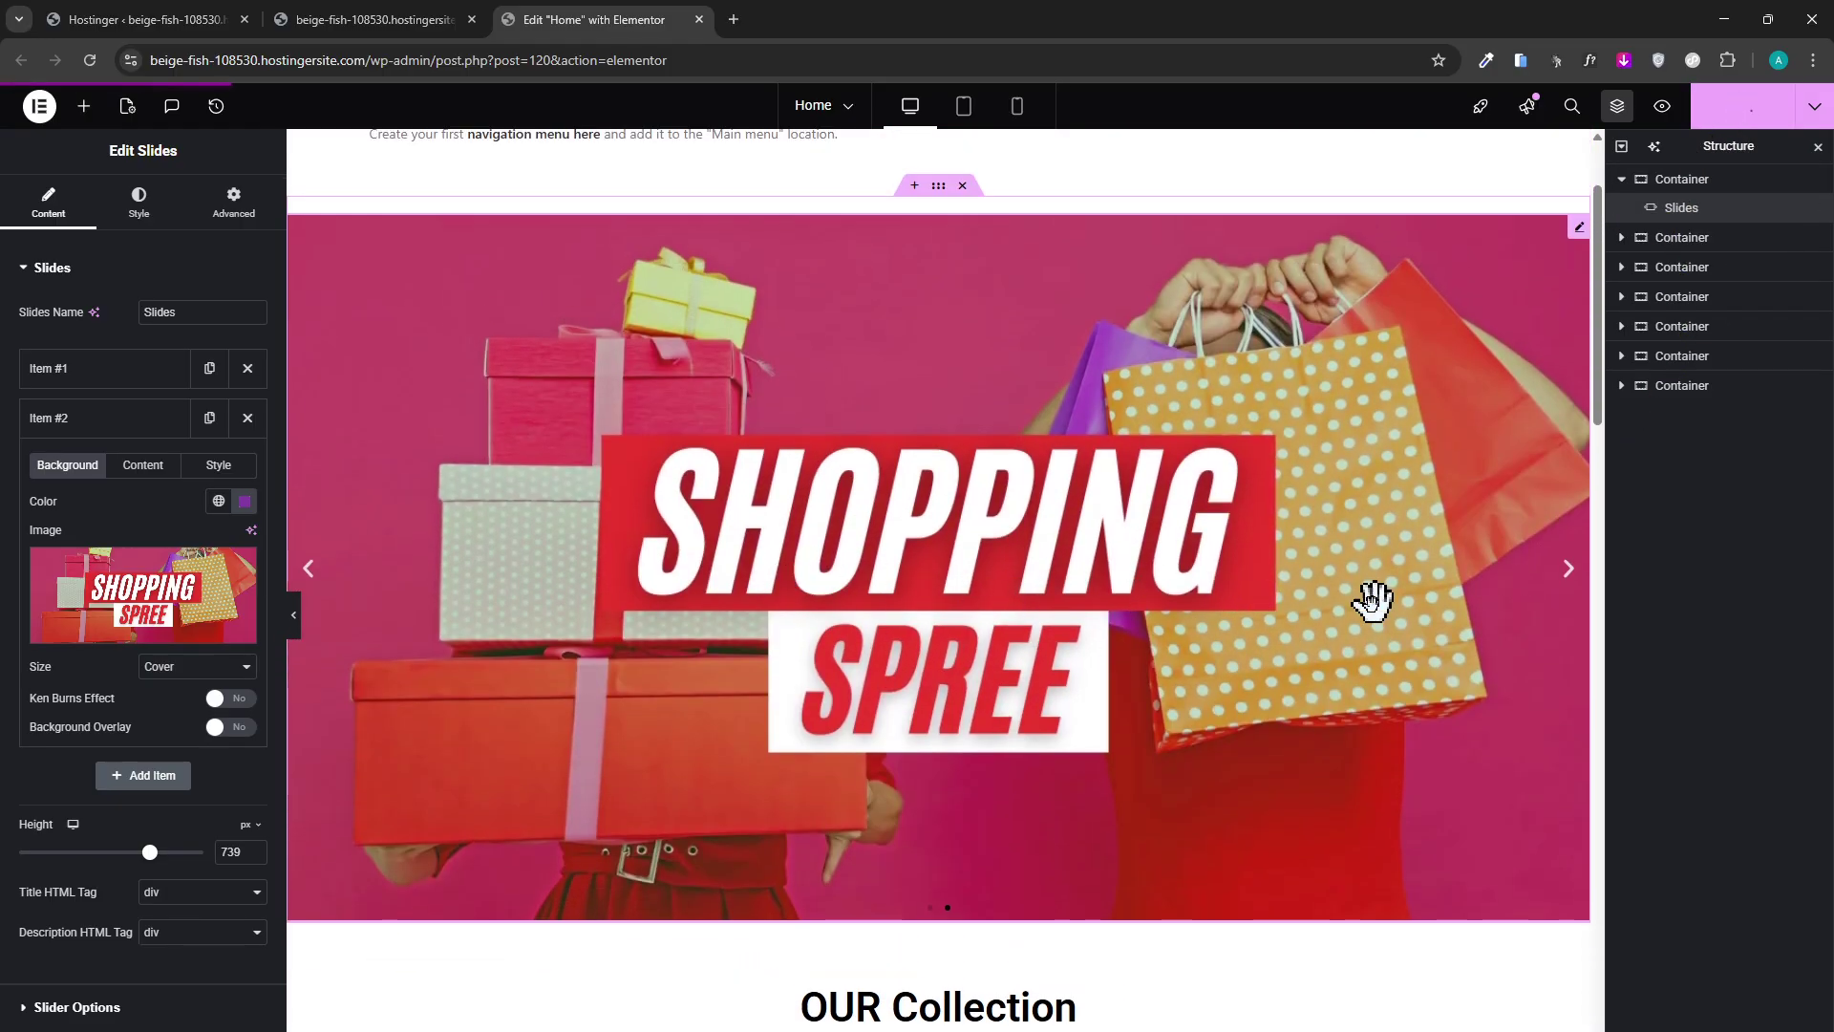
# Search 'sli' and drop an Advanced Slider/Carousel widget above the Shopping Spree banner.
pyautogui.click(81, 107)
pyautogui.write('s')
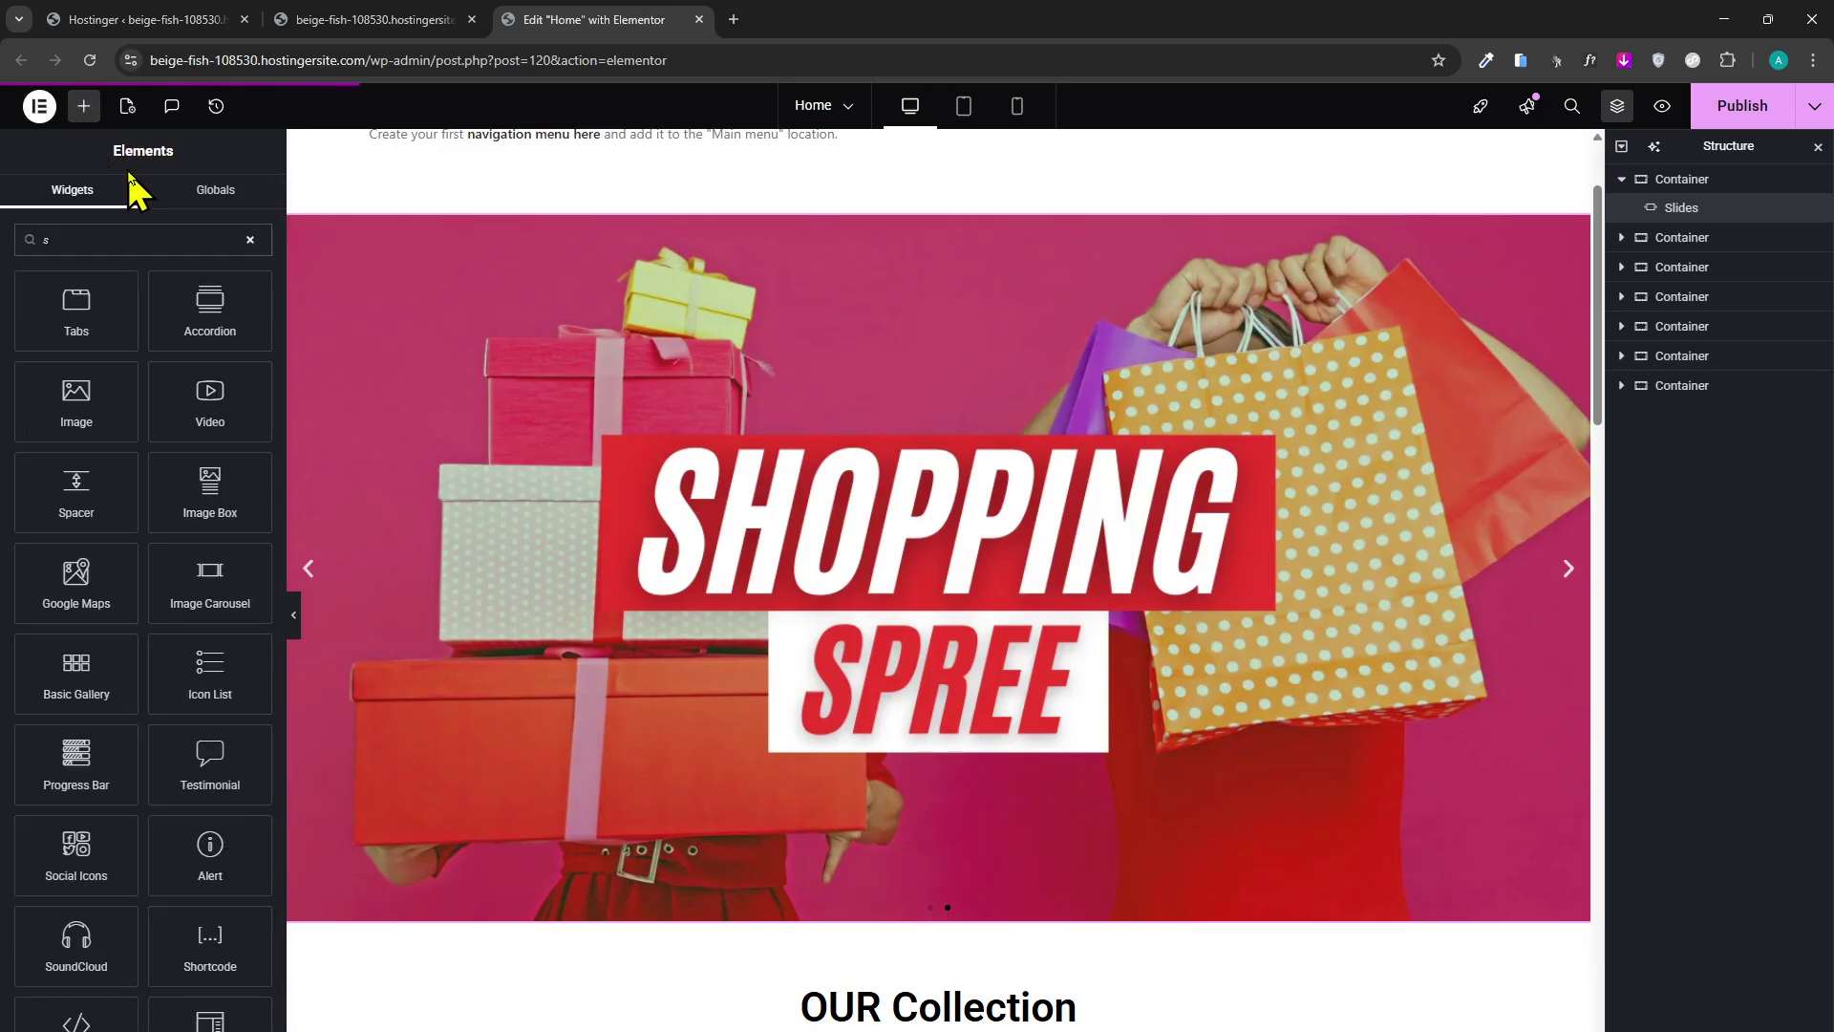
pyautogui.write('li')
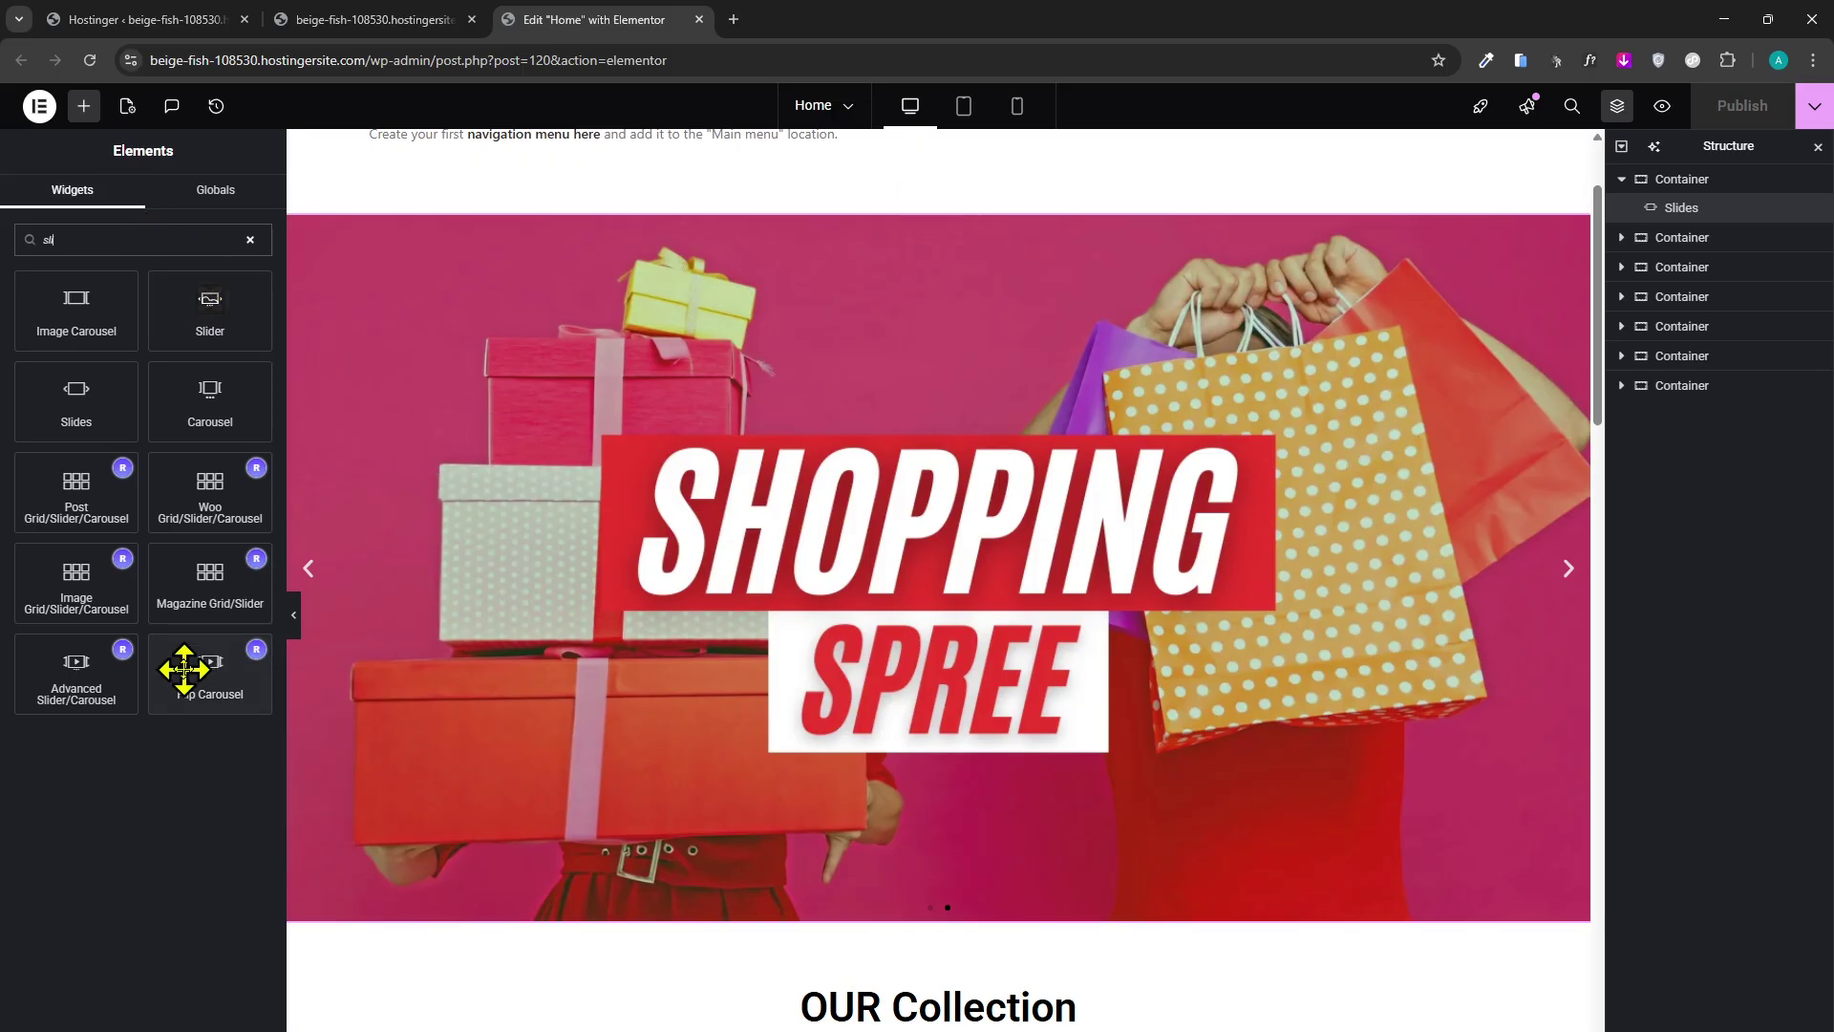
pyautogui.moveTo(33, 692); pyautogui.dragTo(873, 209)
pyautogui.scroll(2, 892, 552)
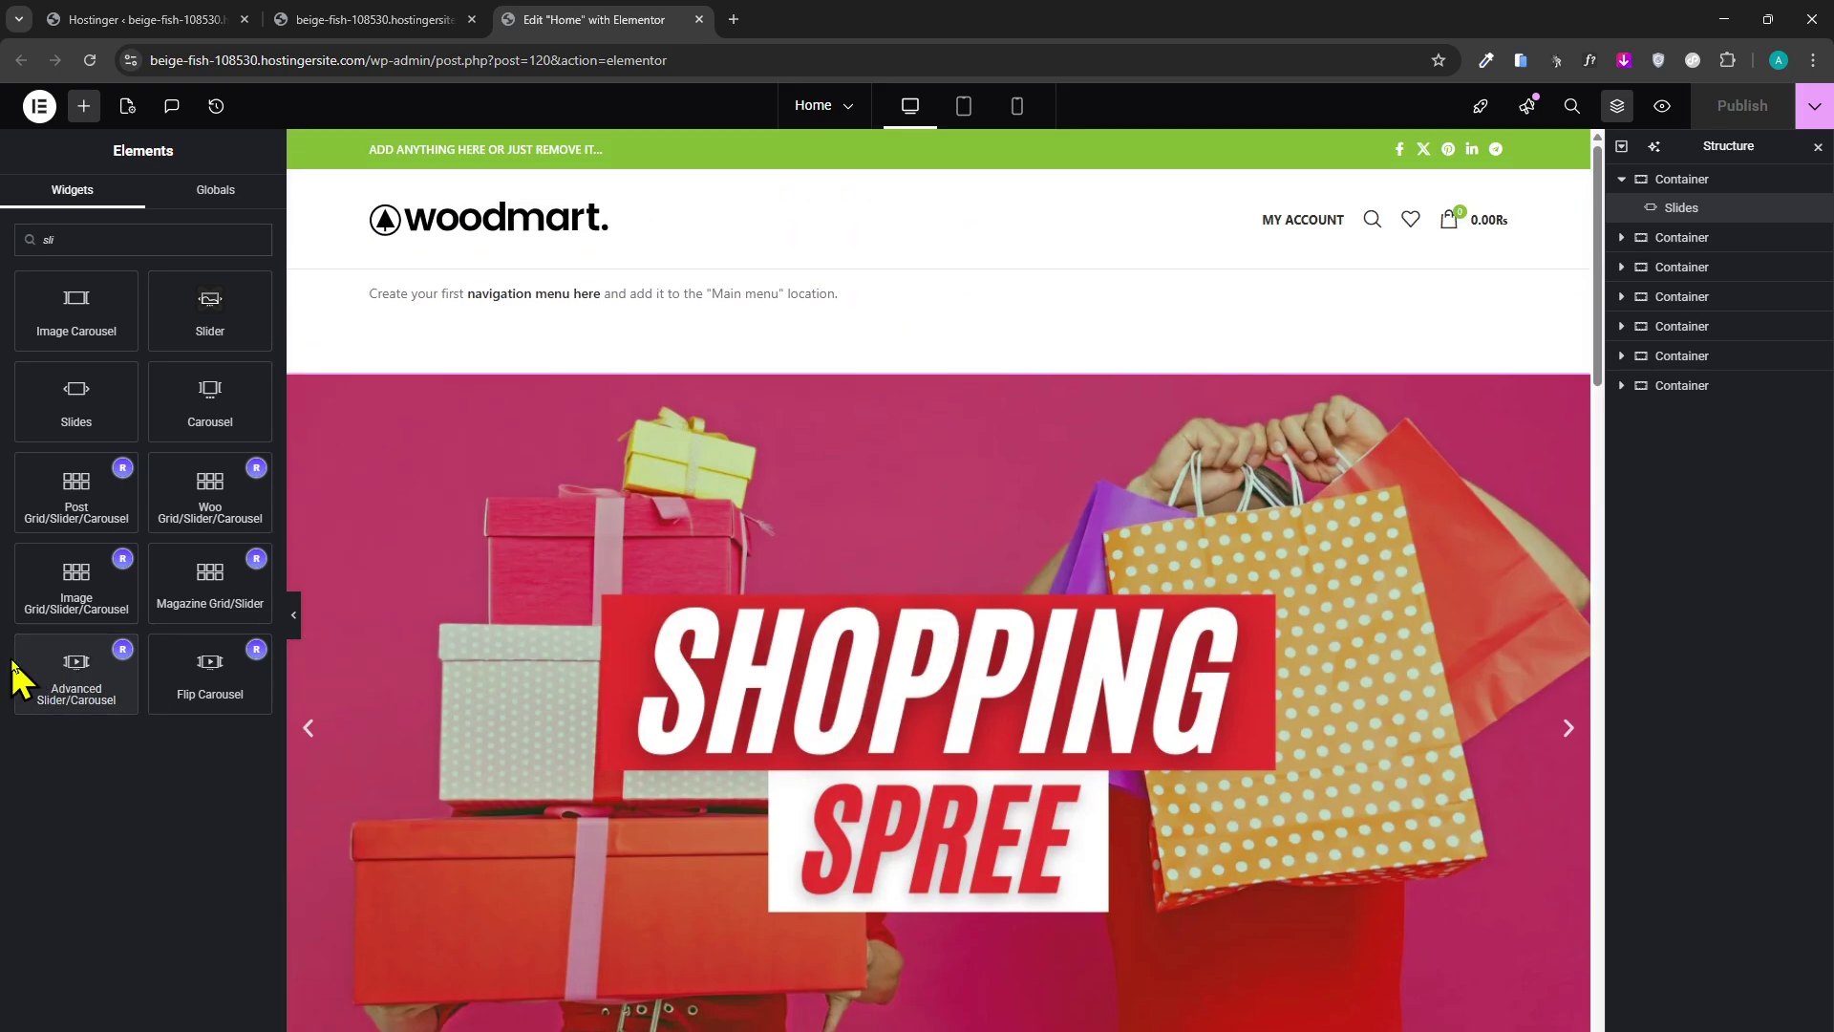
pyautogui.moveTo(38, 679); pyautogui.dragTo(872, 399)
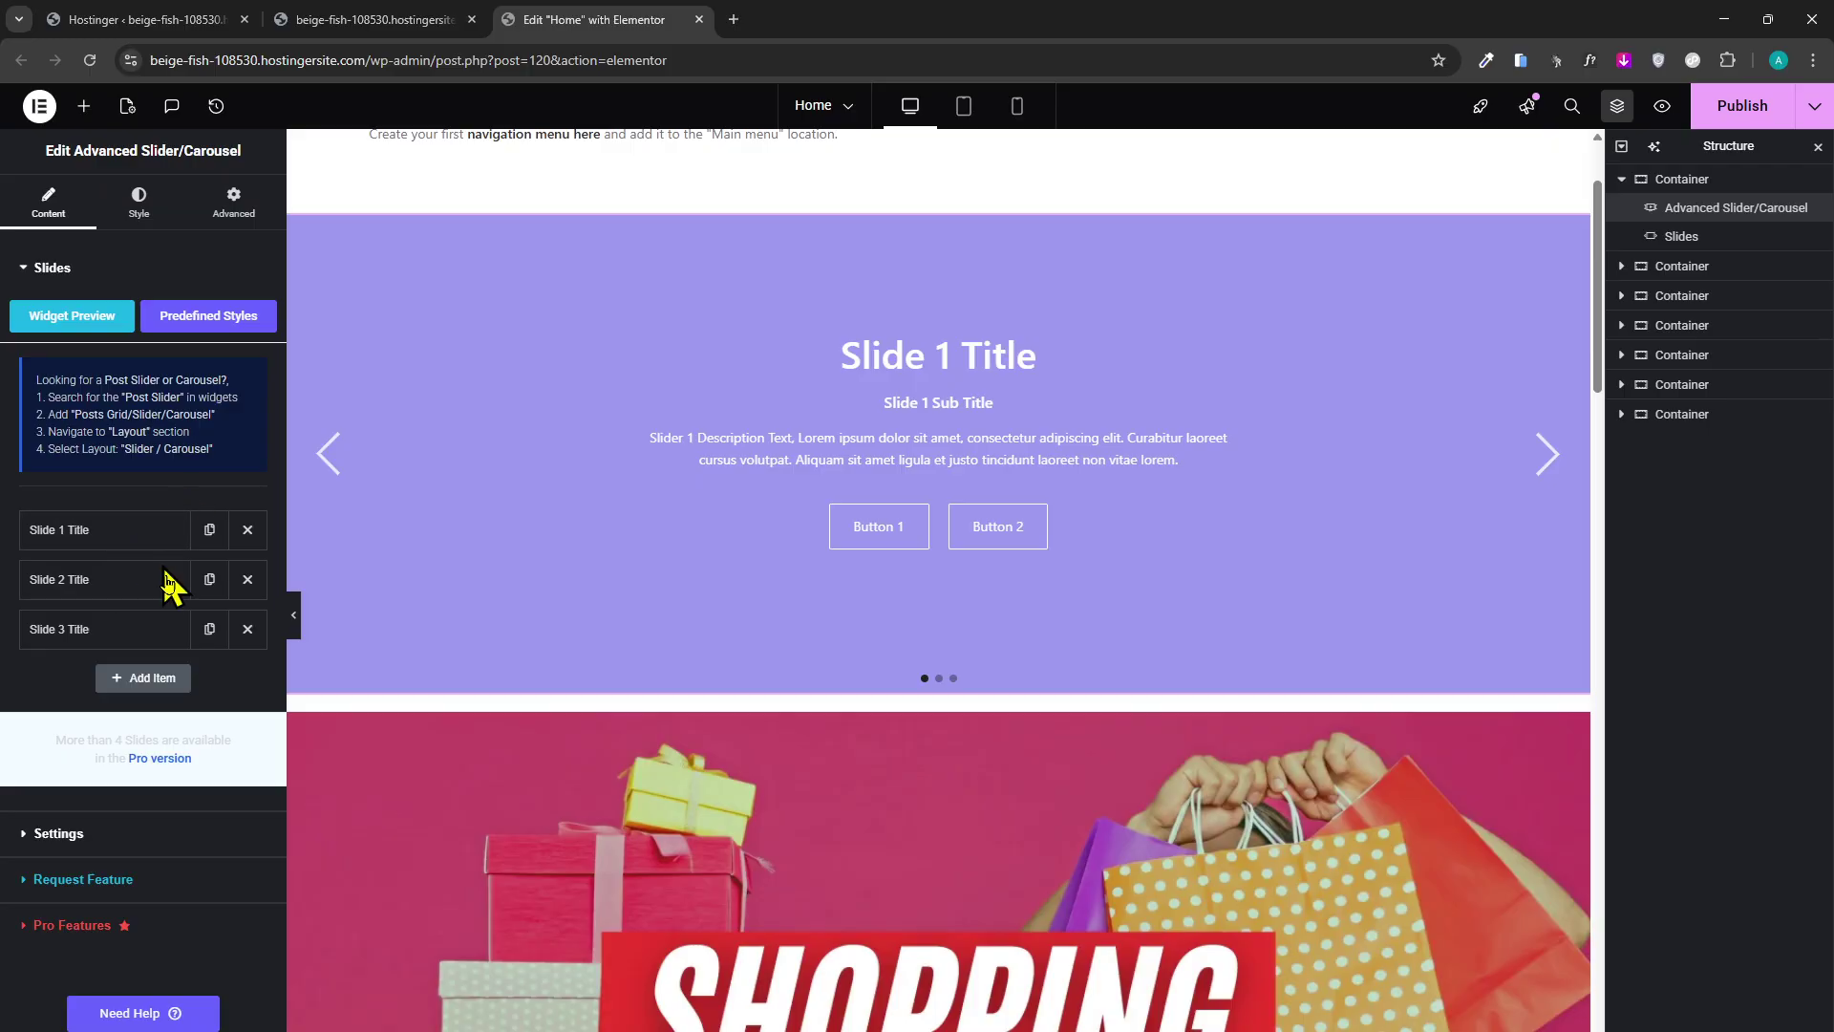
pyautogui.scroll(-5, 866, 788)
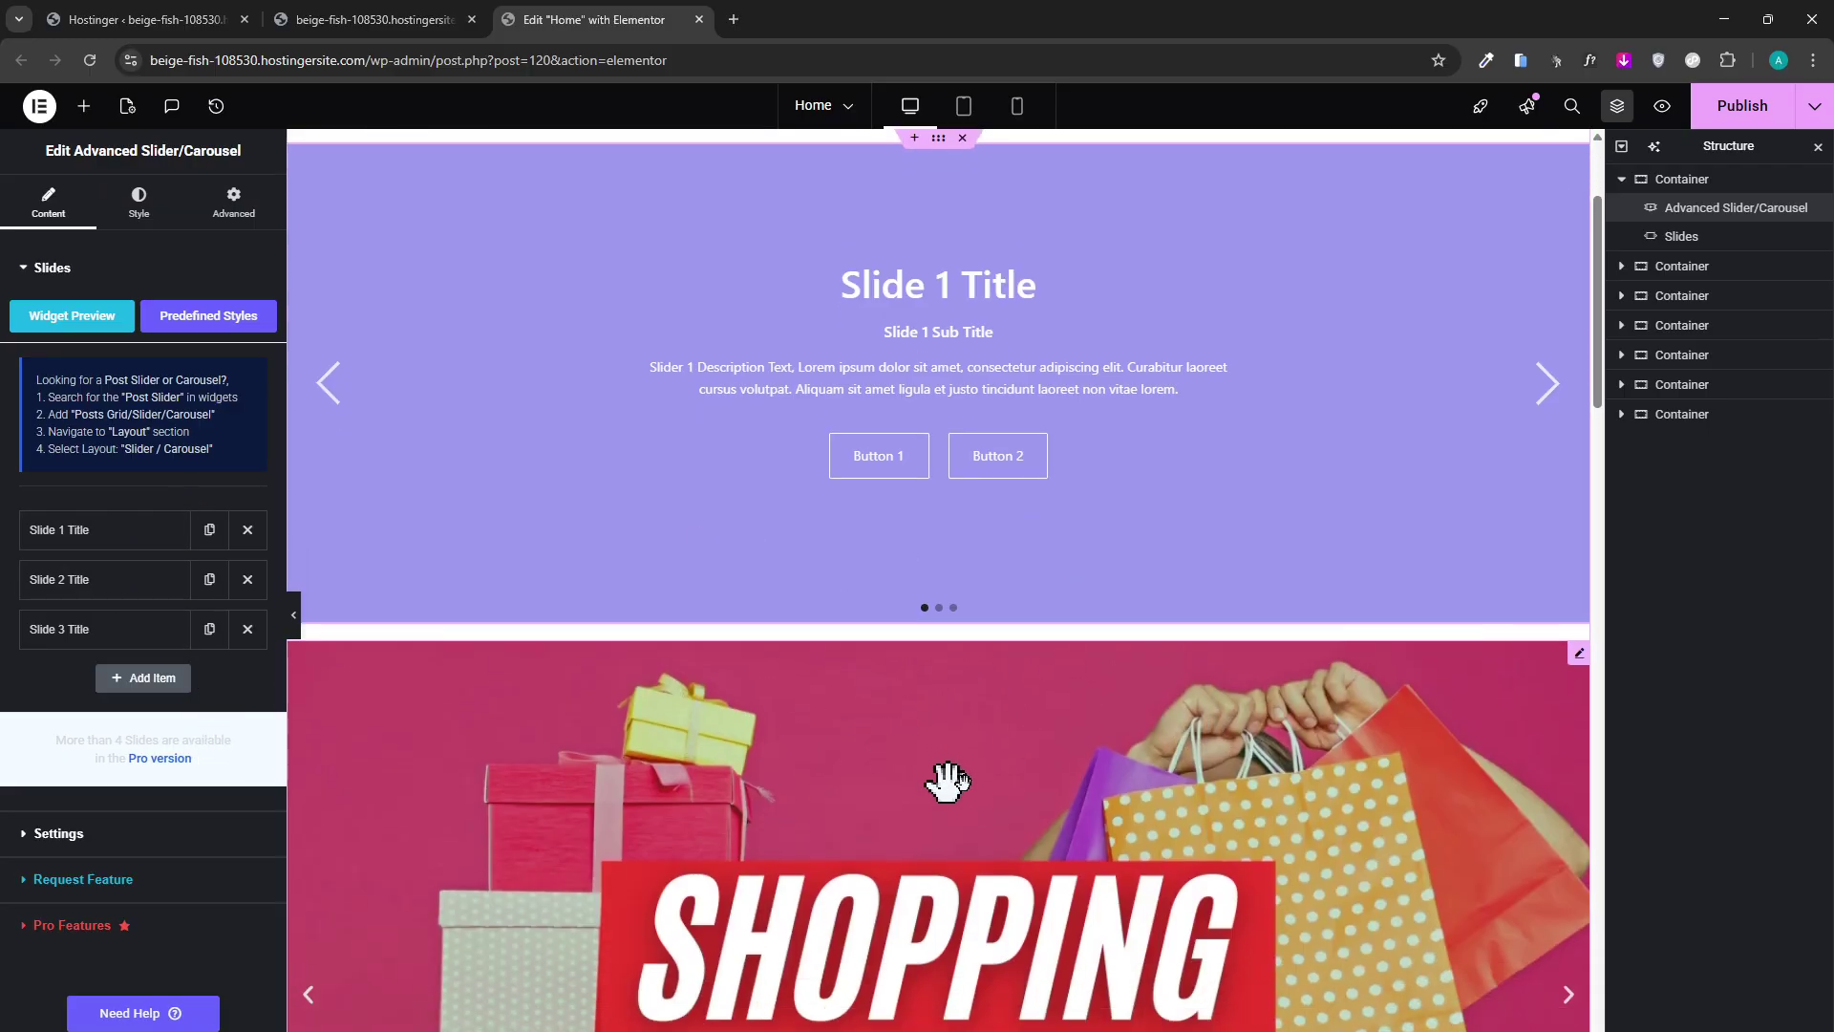
pyautogui.scroll(7, 1015, 847)
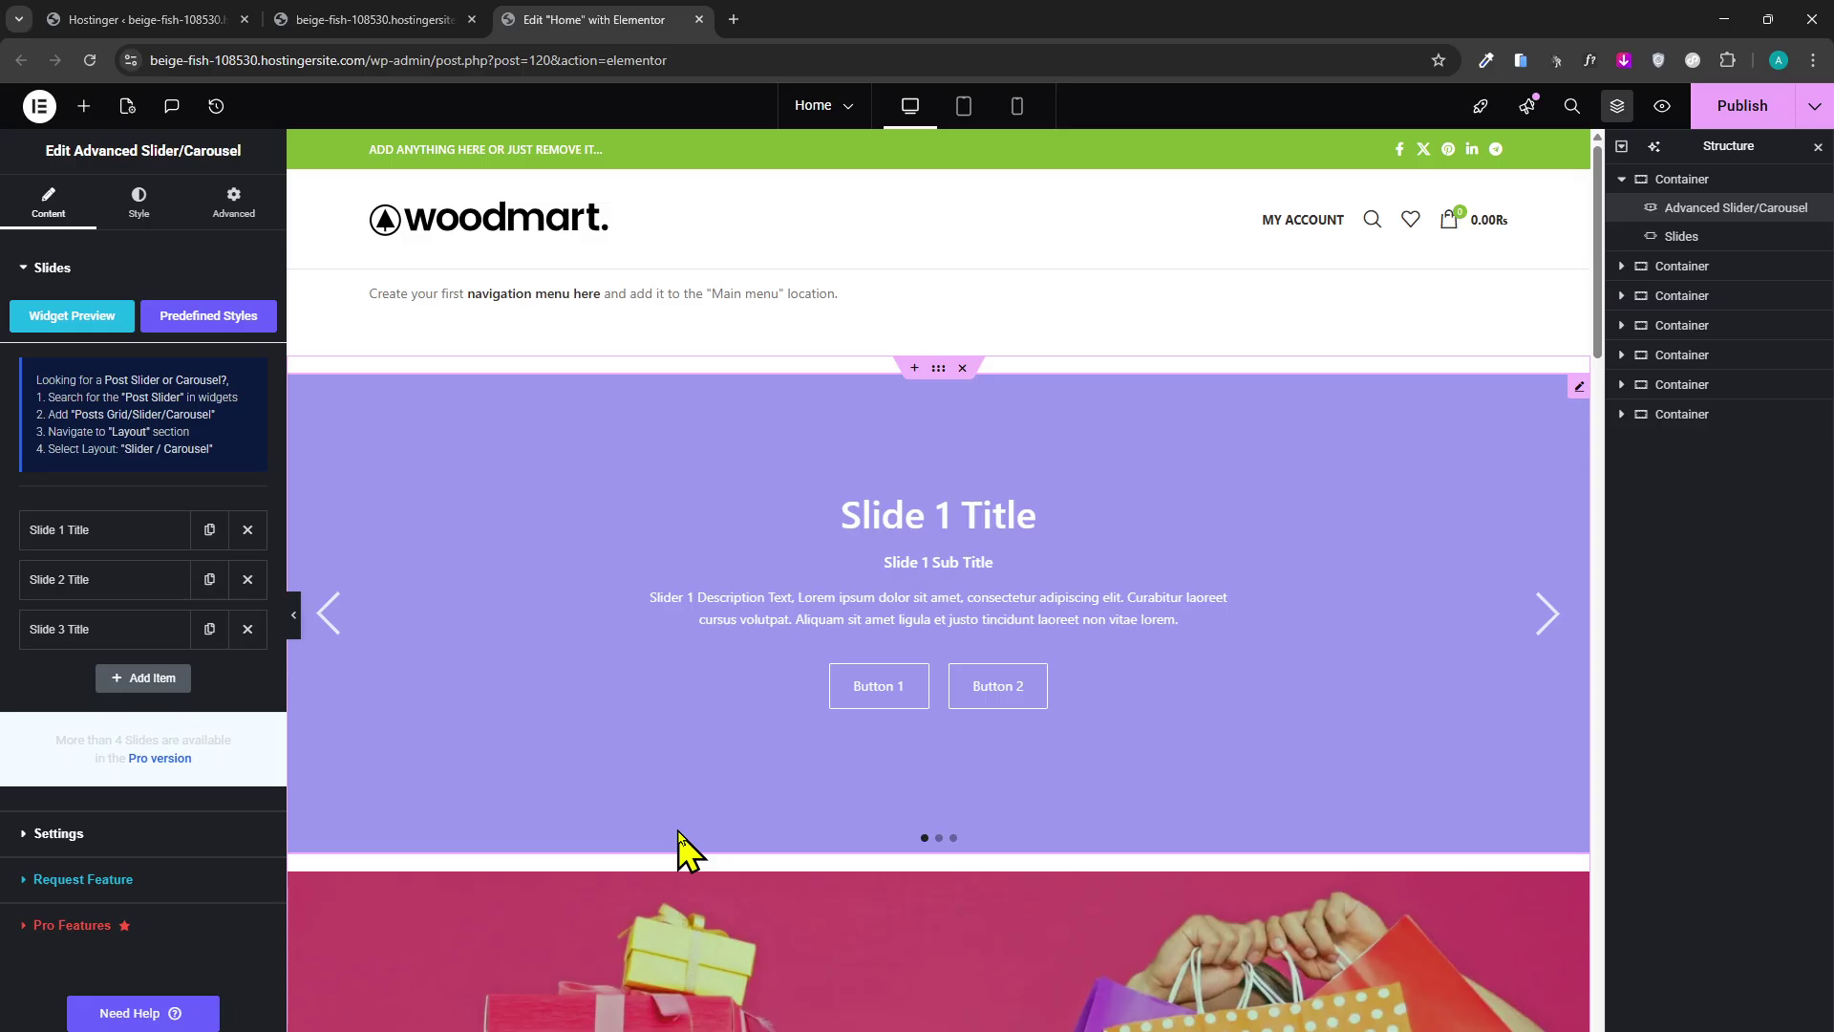
# Delete the container holding the new slider, then undo with Ctrl+Z to restore it.
pyautogui.click(962, 369)
pyautogui.scroll(-5, 1016, 738)
pyautogui.scroll(5, 1015, 688)
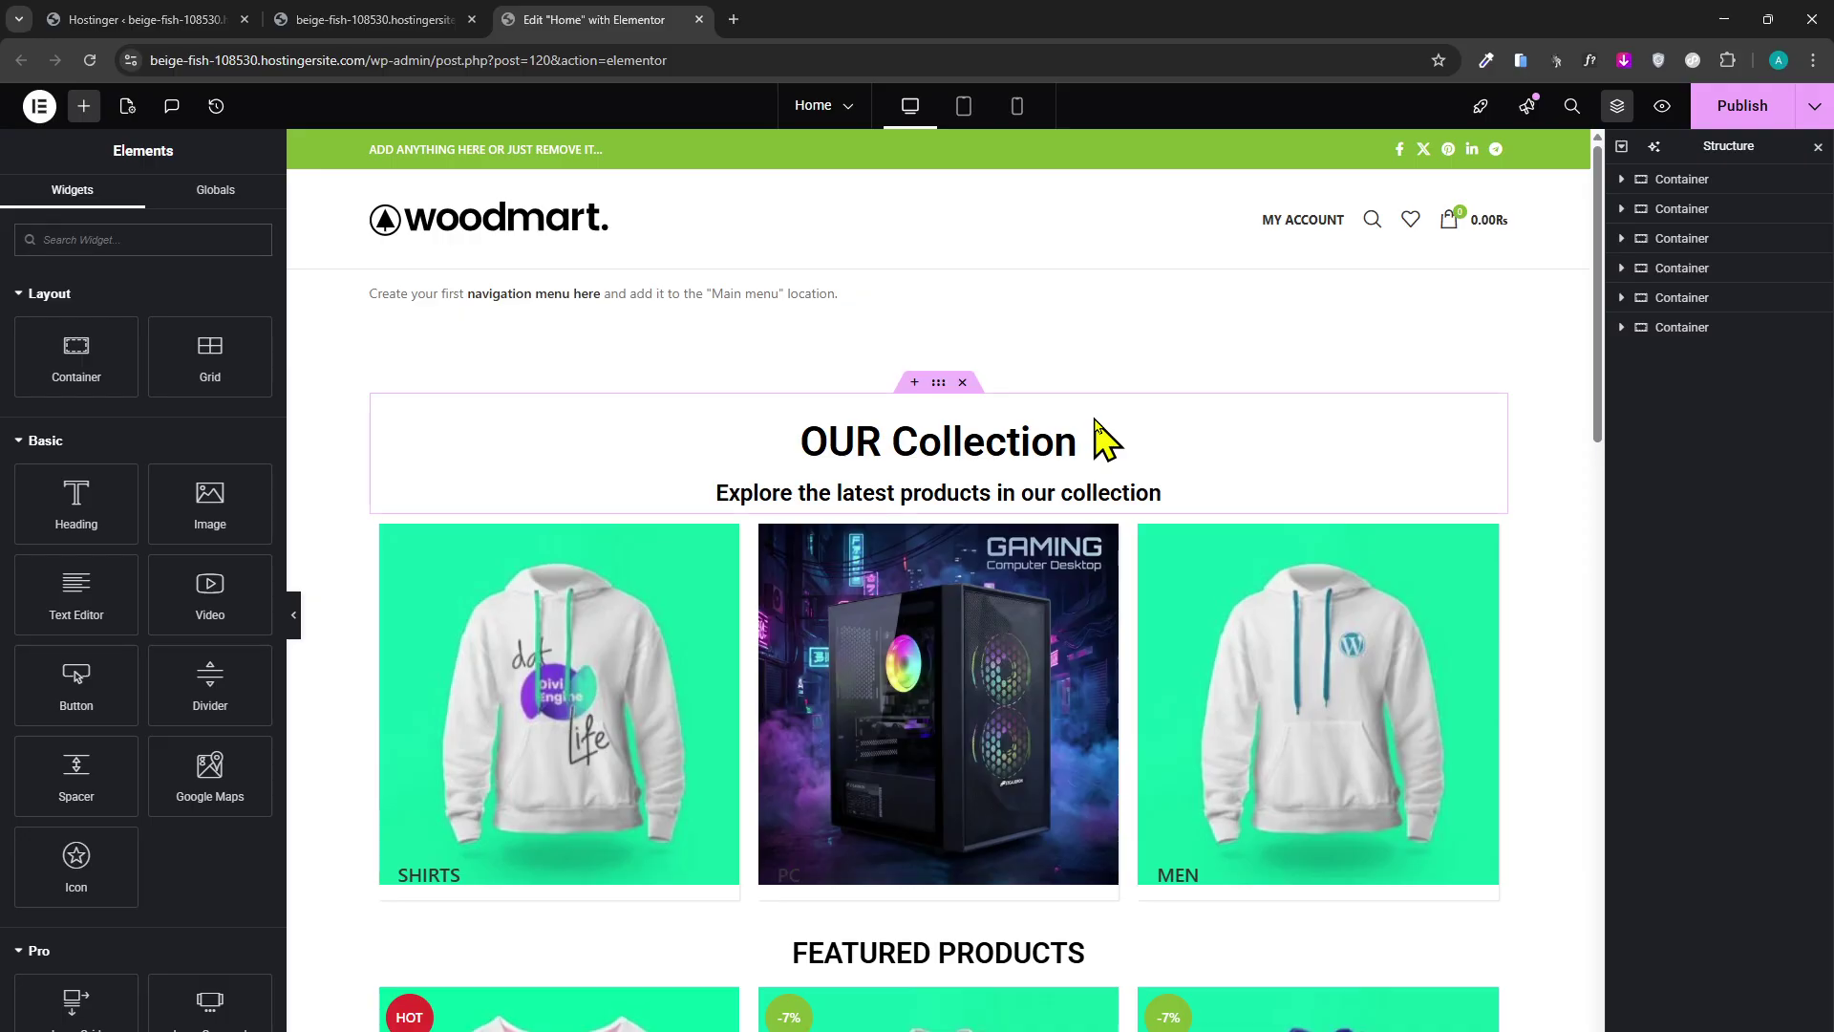
pyautogui.hotkey('ctrl', 'z')
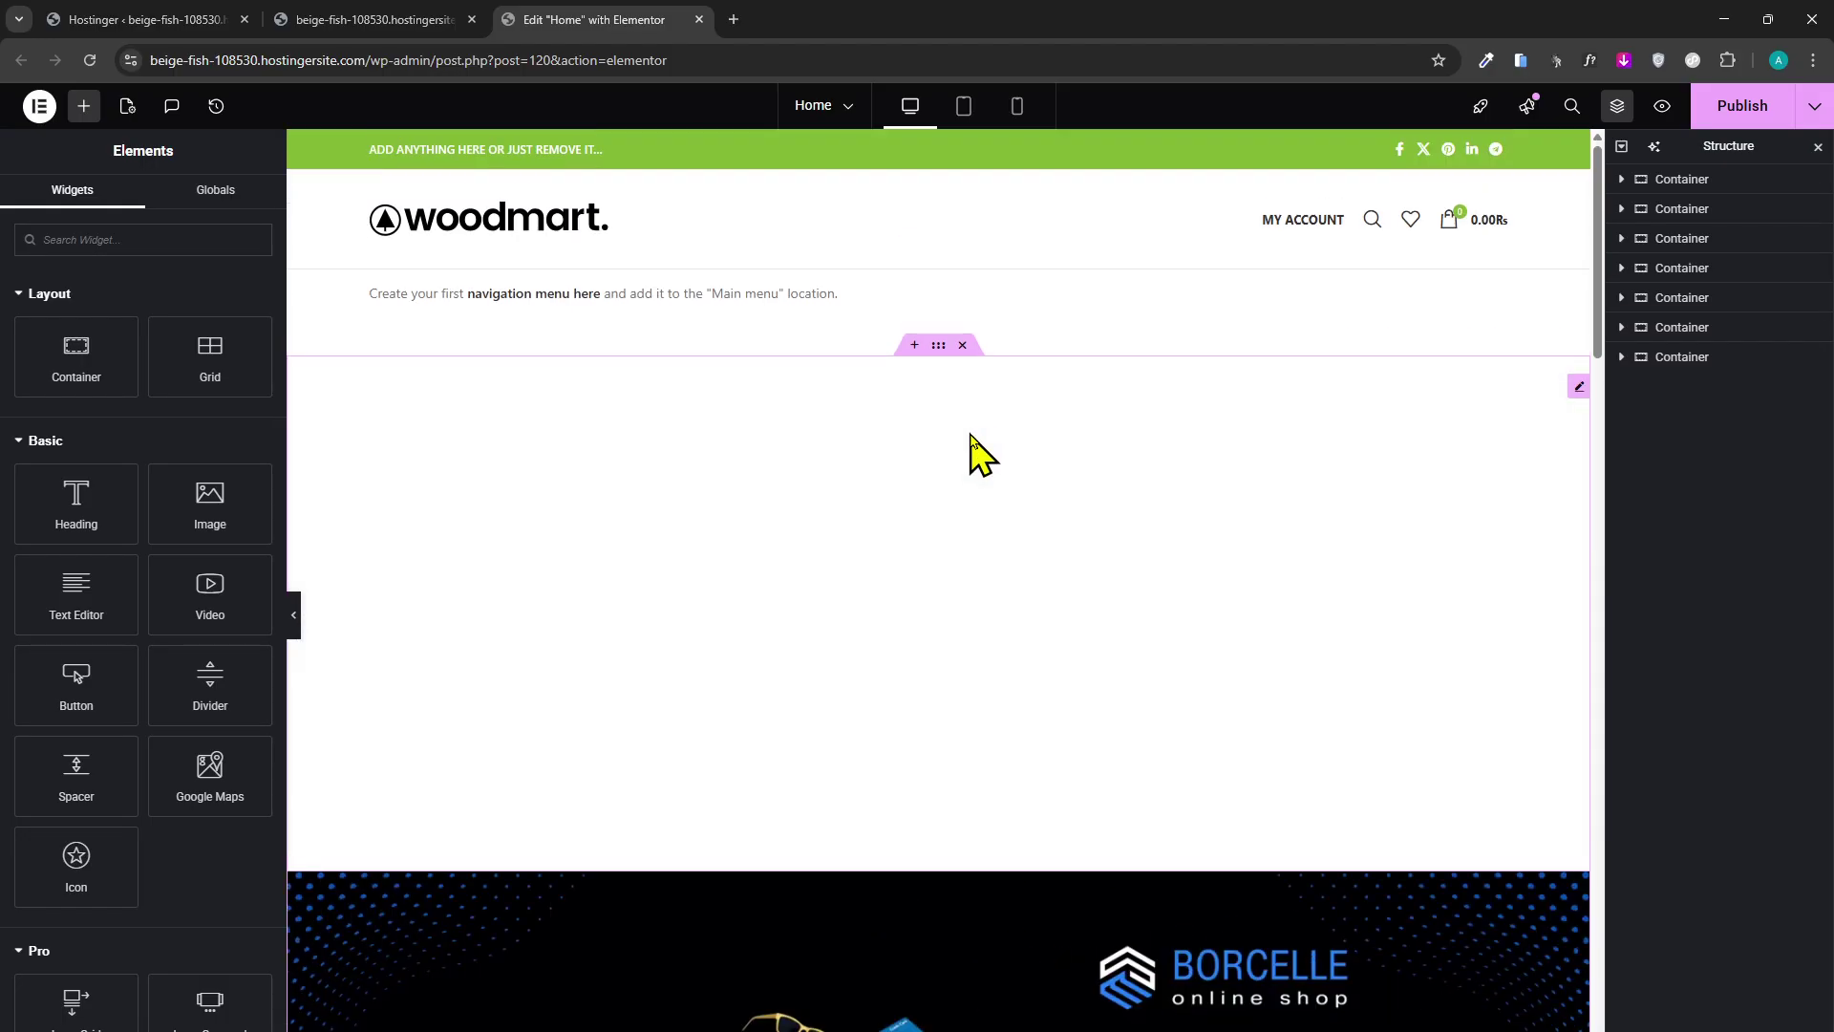
# Delete the purple placeholder Advanced Slider/Carousel widget from its right-click menu.
pyautogui.rightClick(970, 439)
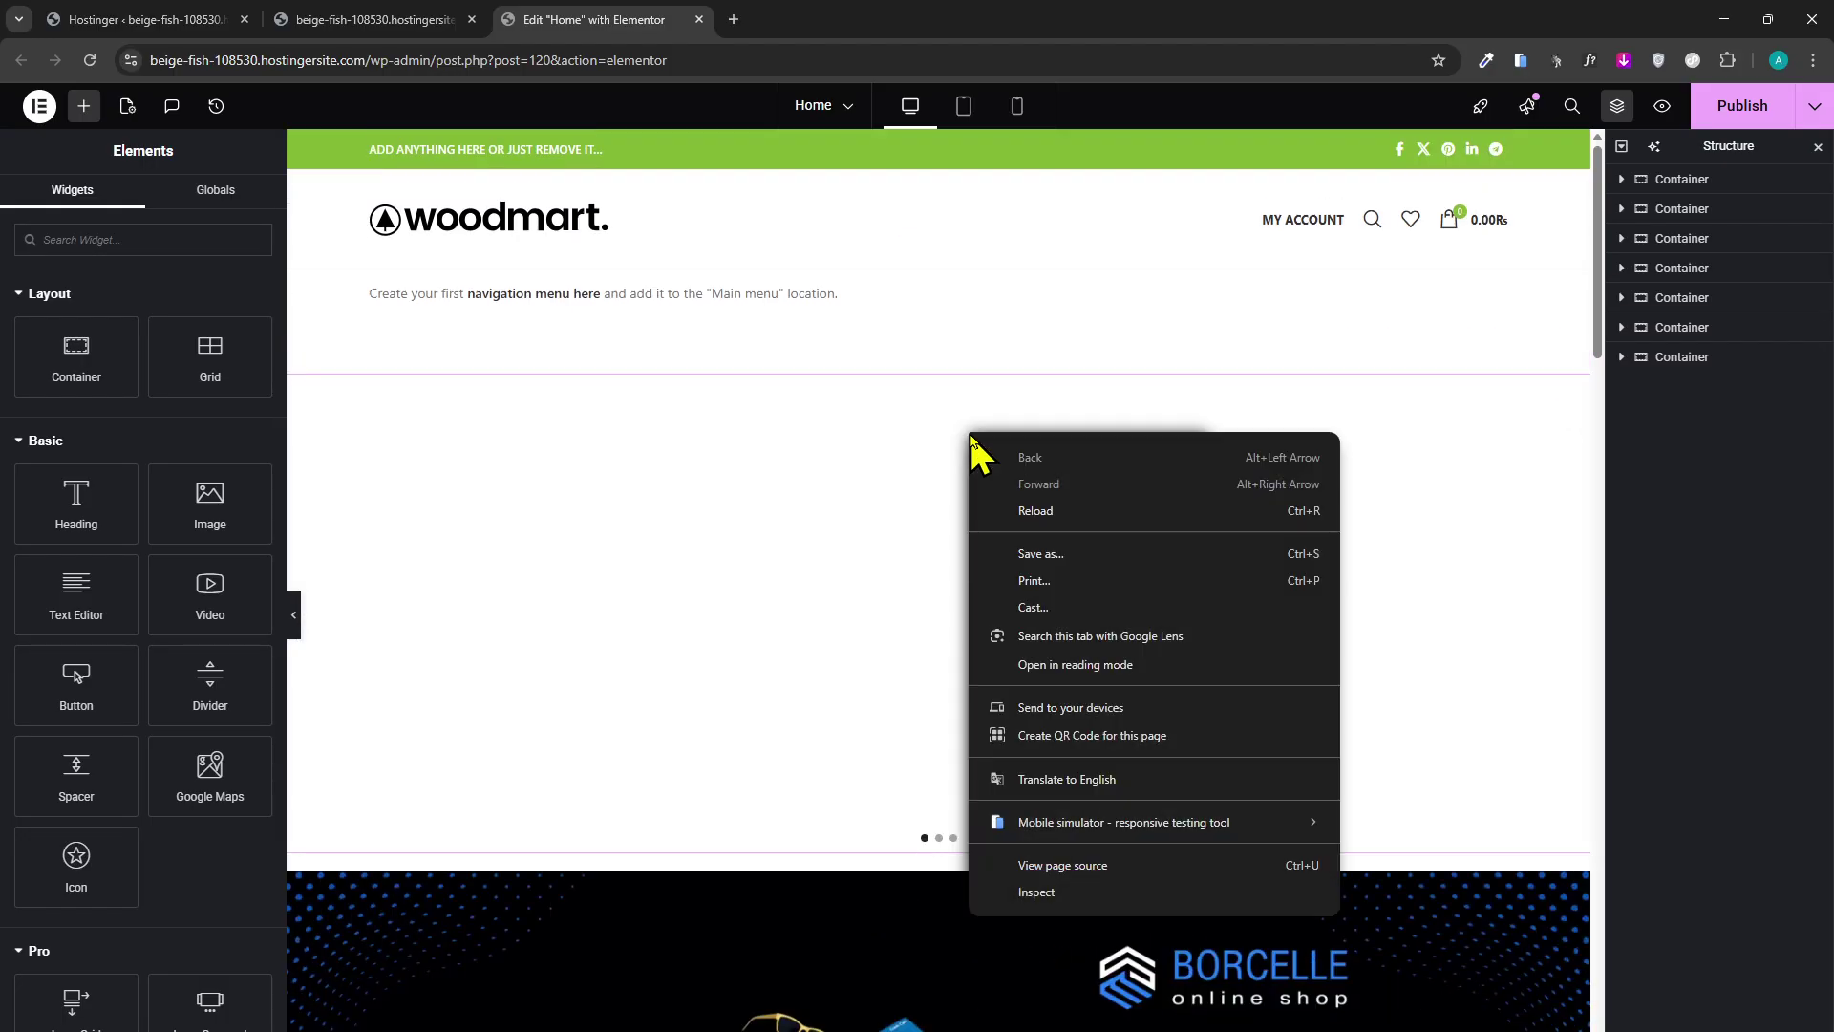
pyautogui.rightClick(642, 704)
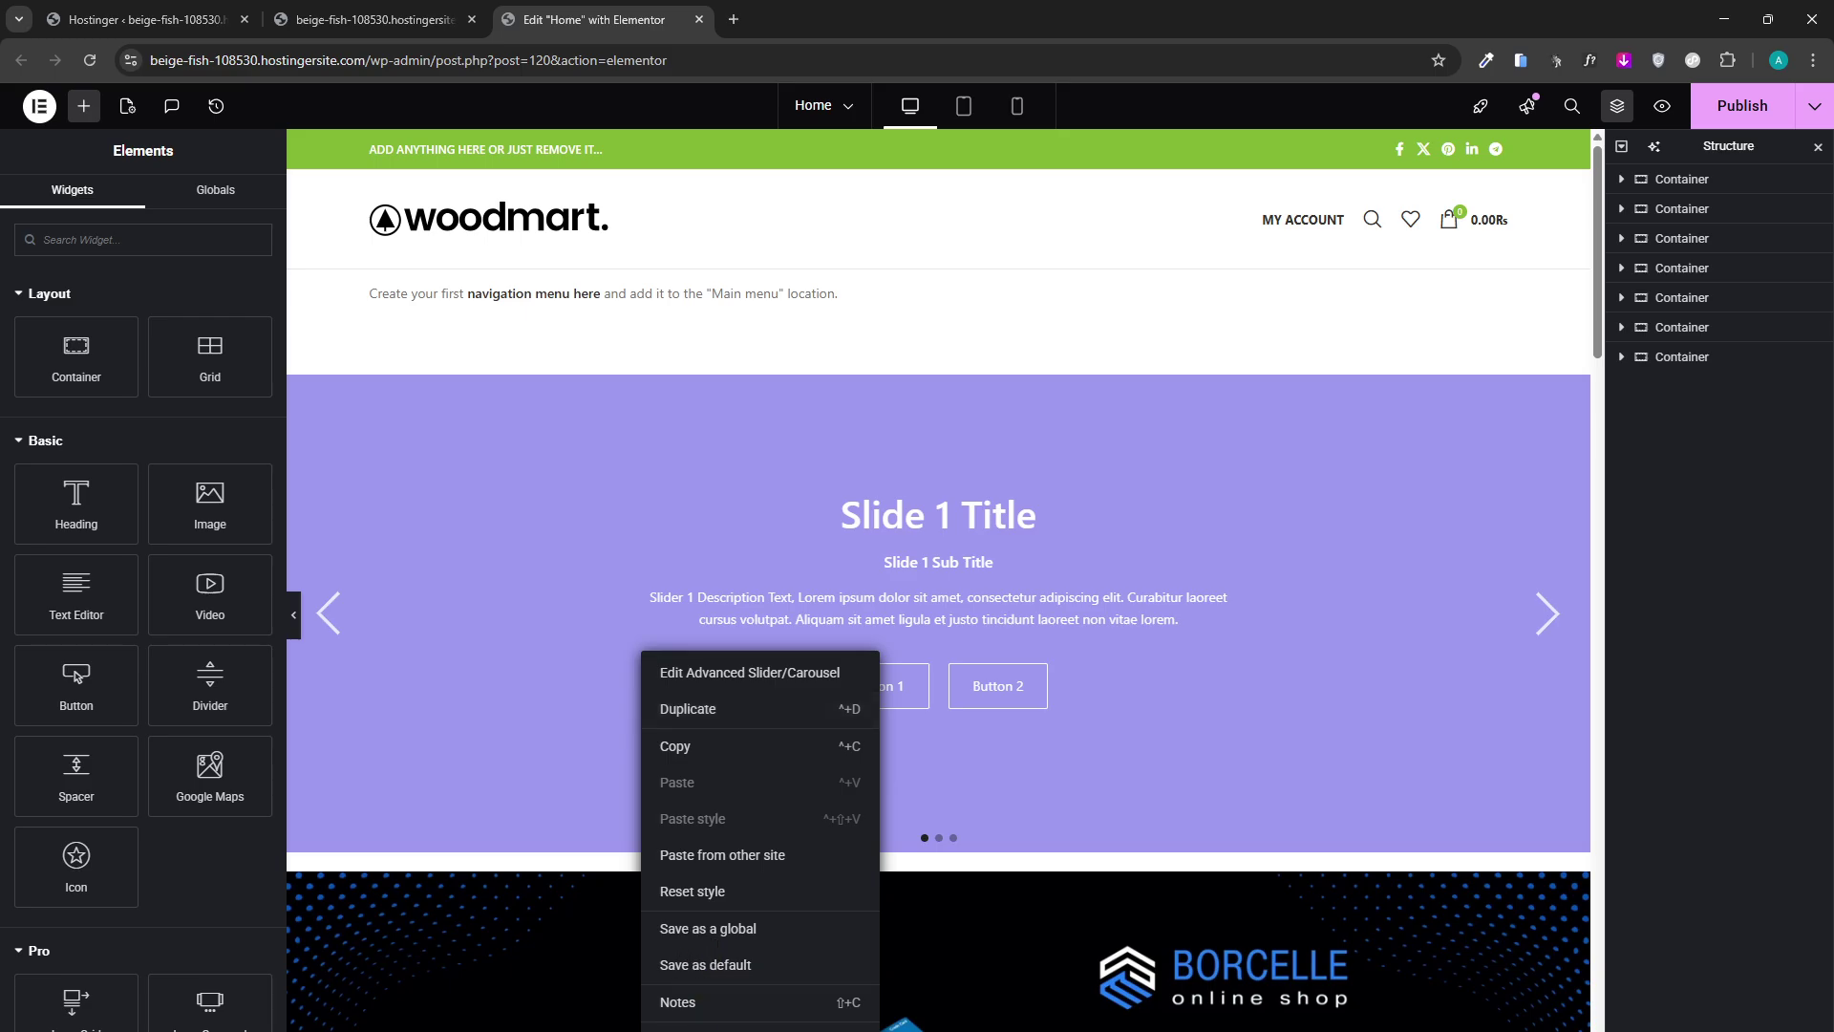
pyautogui.click(717, 1028)
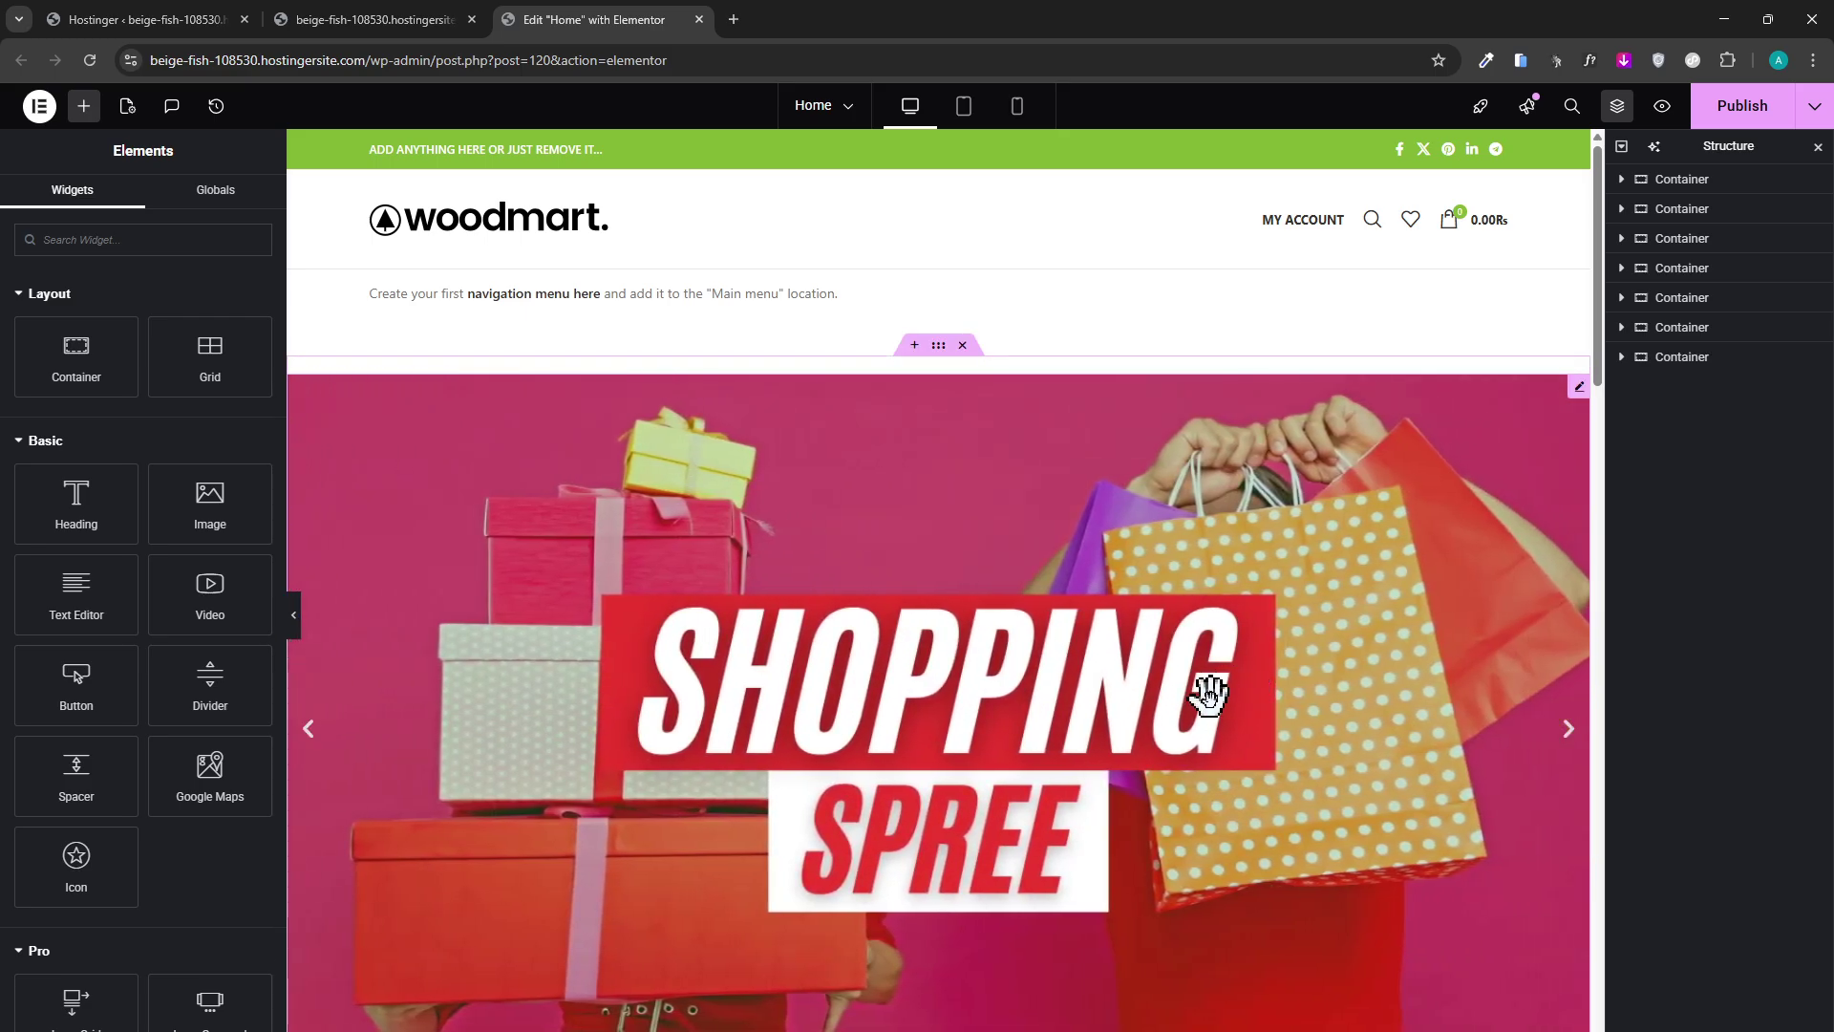
pyautogui.scroll(-3, 1108, 717)
pyautogui.scroll(3, 1103, 726)
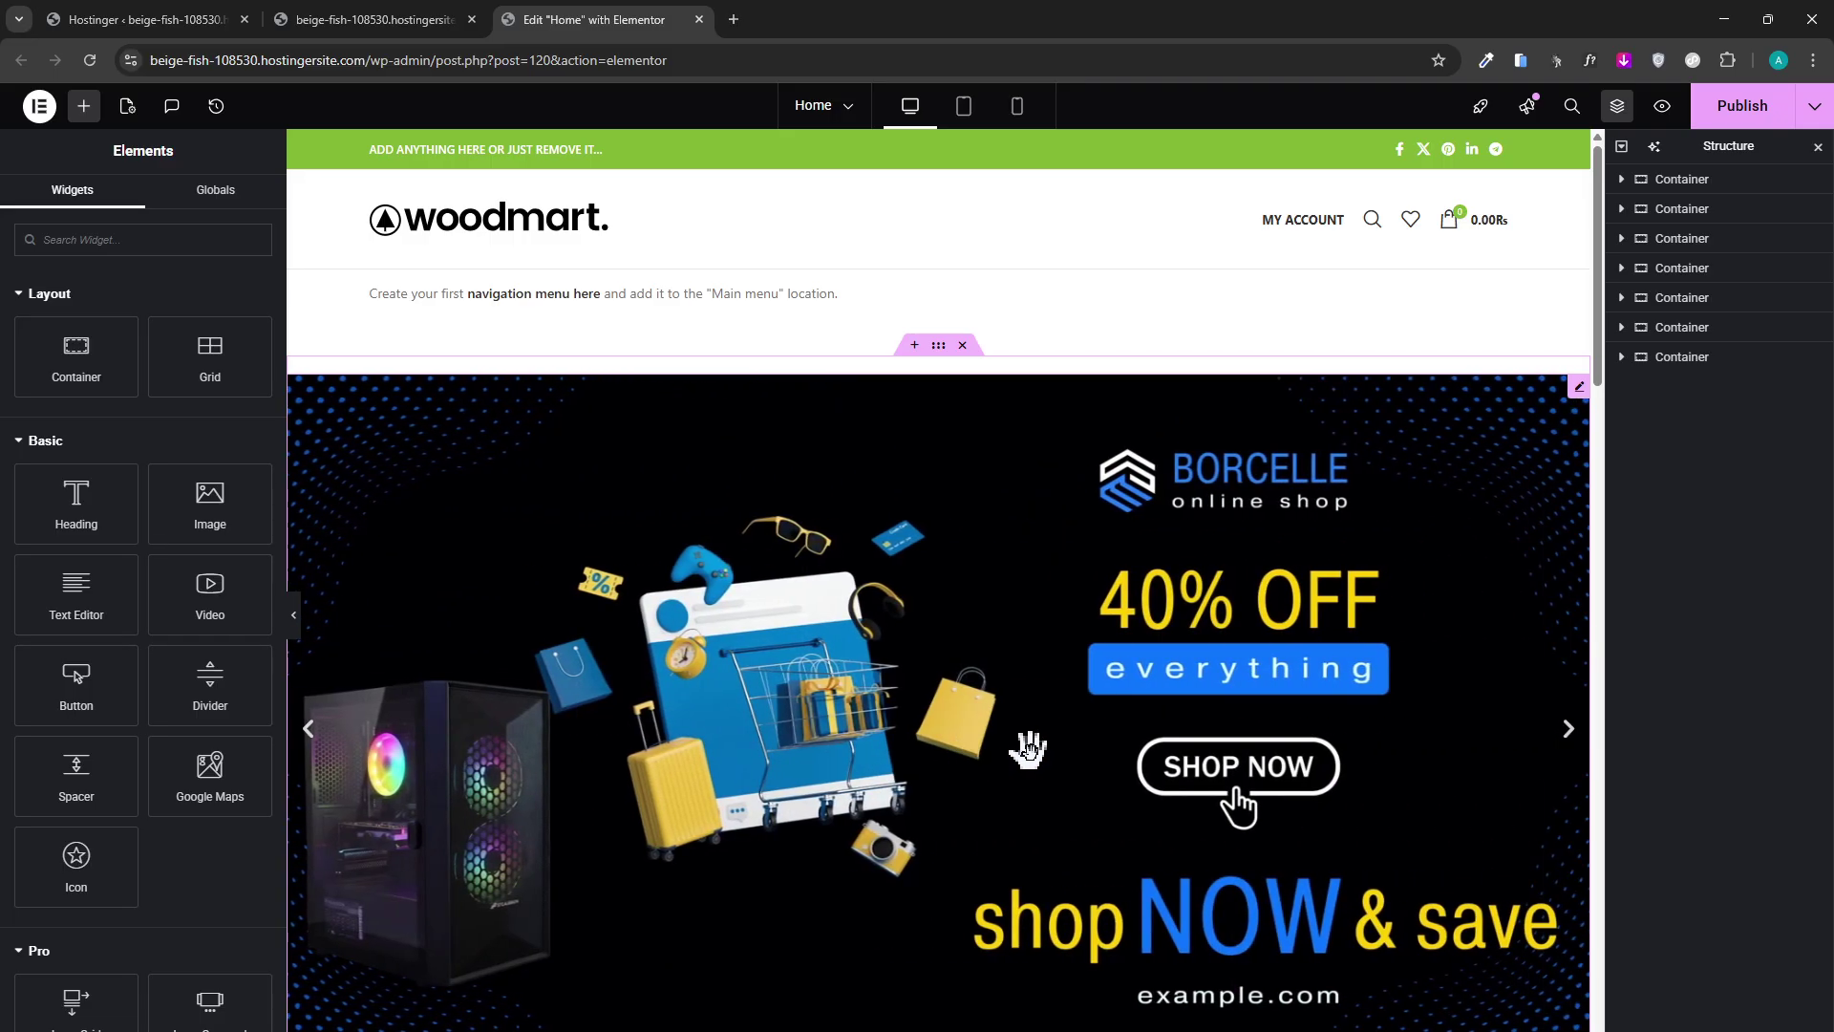
pyautogui.scroll(-2, 1029, 750)
pyautogui.scroll(2, 994, 757)
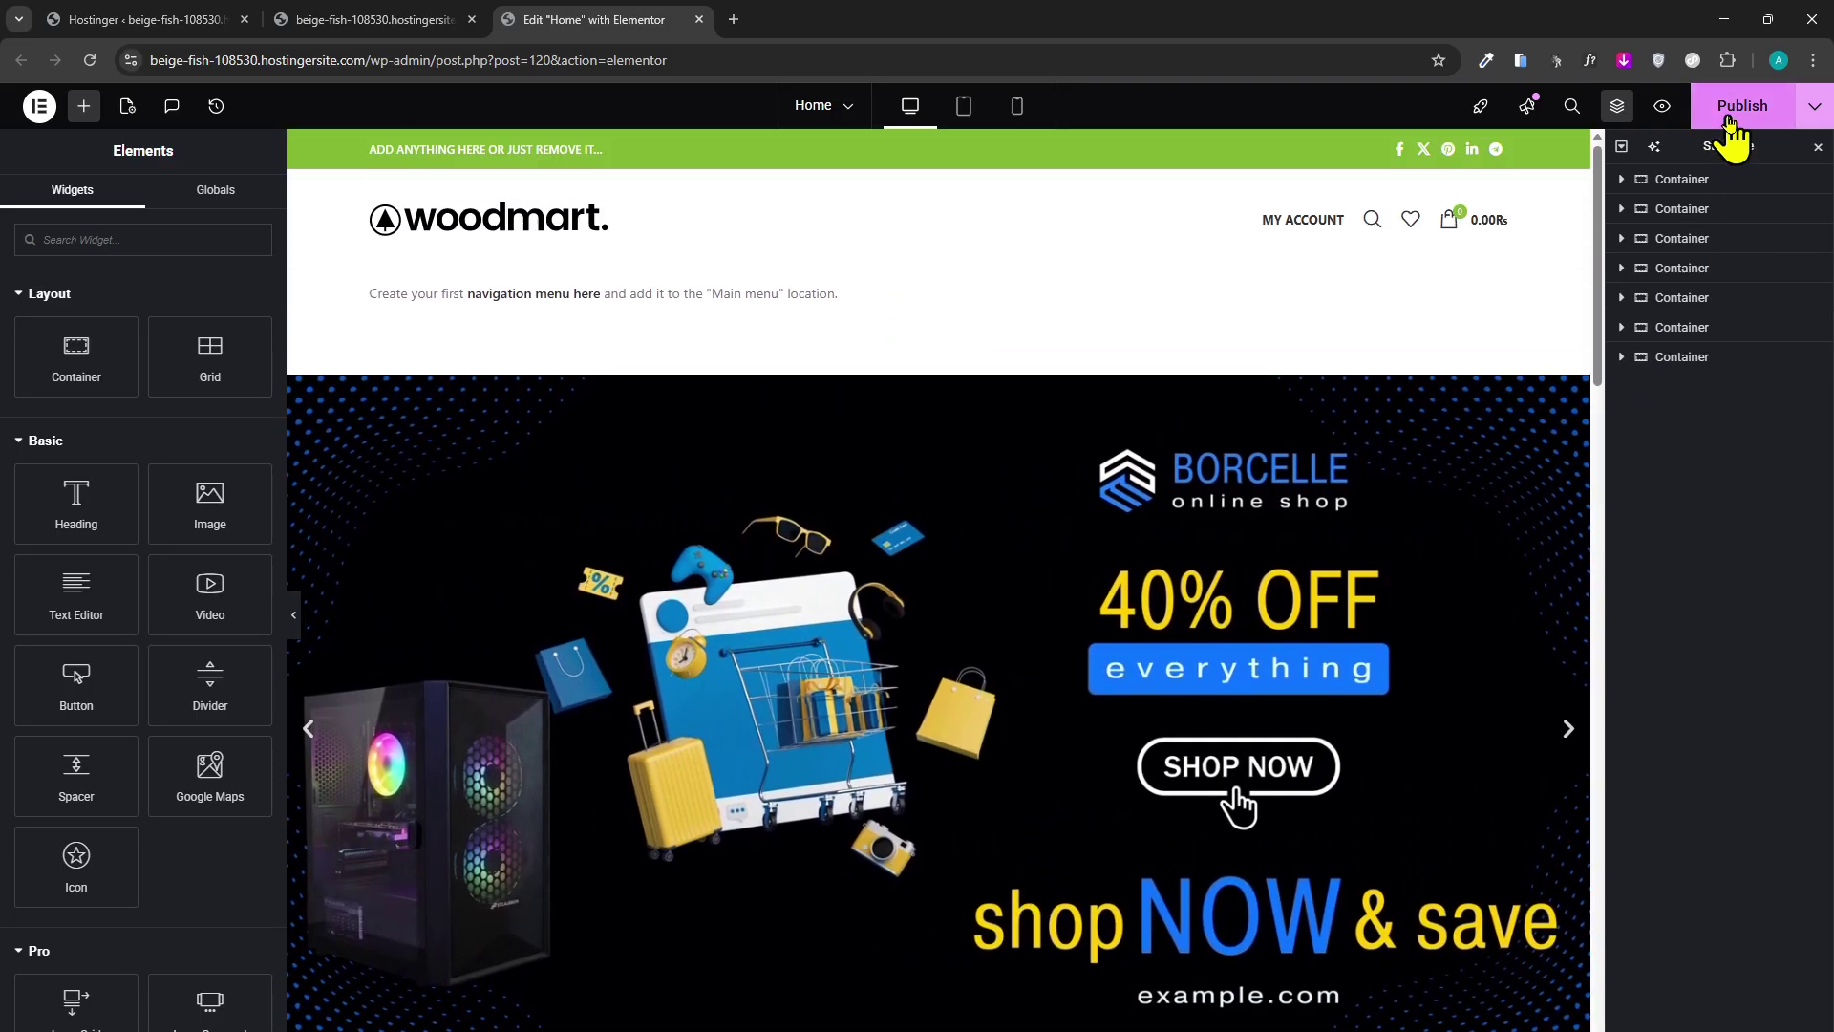
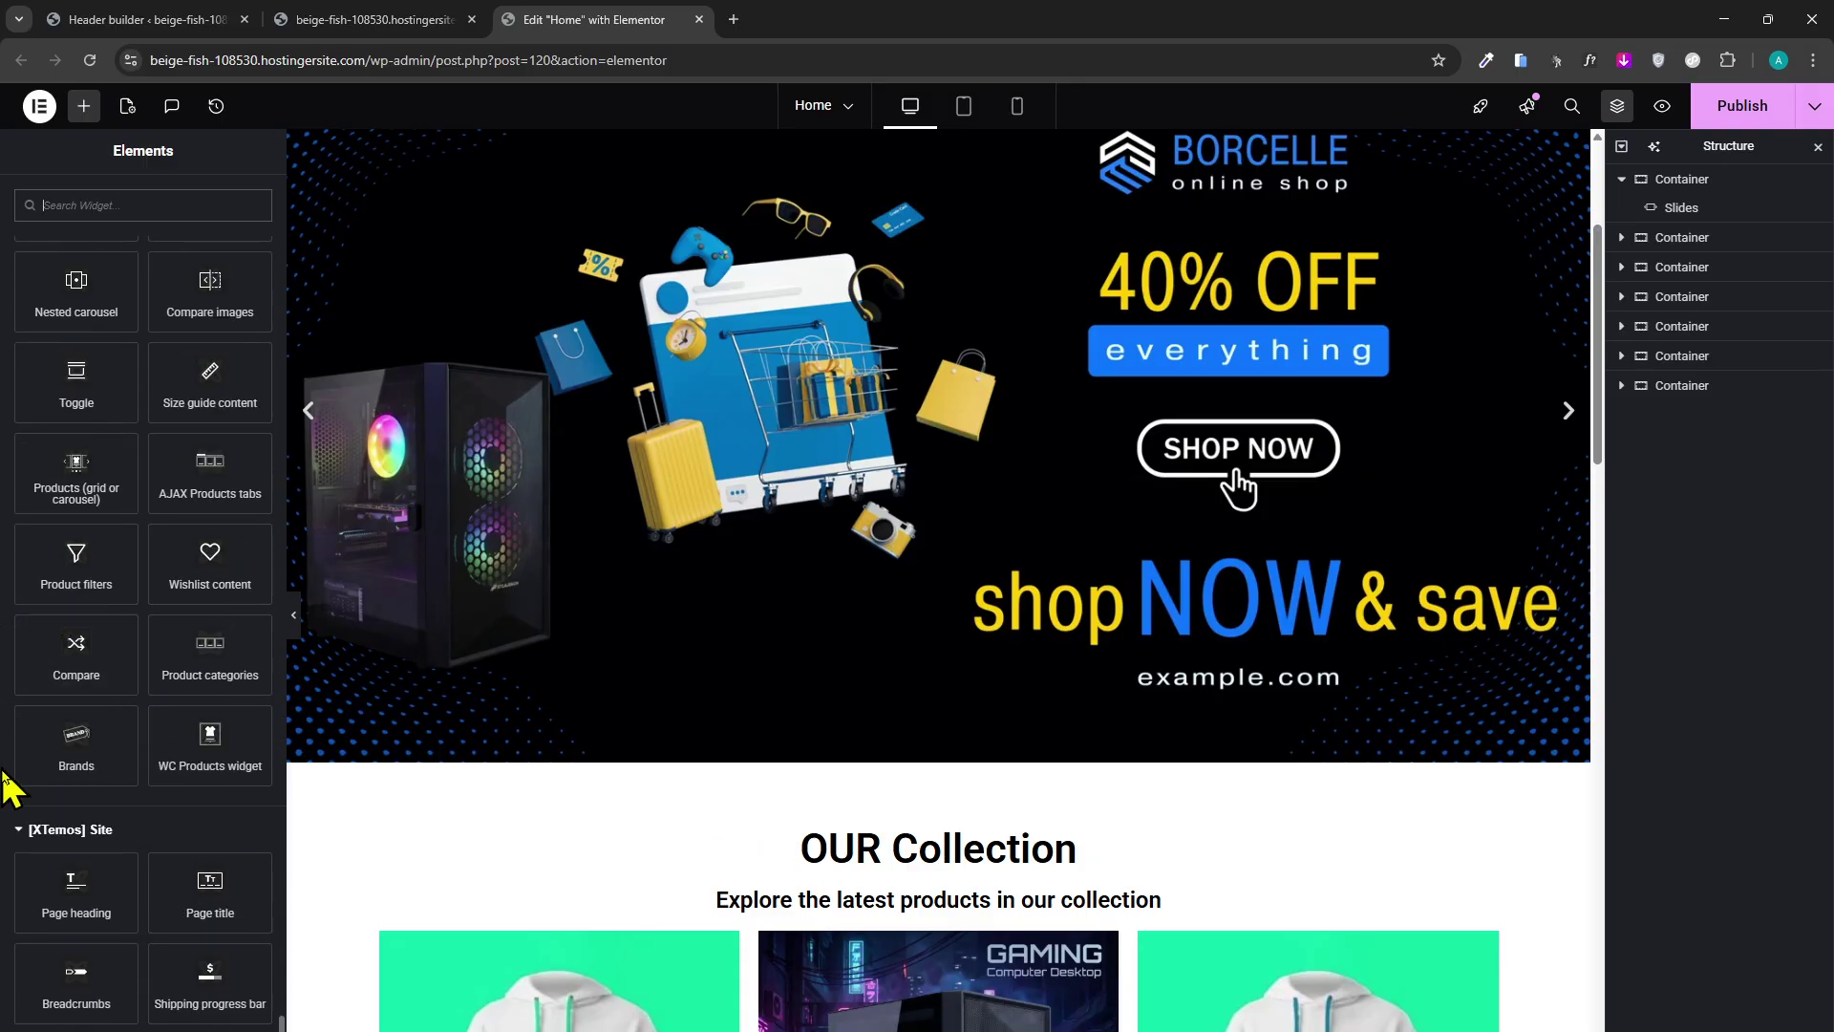
pyautogui.scroll(-10, 111, 430)
# Reload the WoodMart headers list and open the actions menu on the Header Double menu row.
pyautogui.click(188, 20)
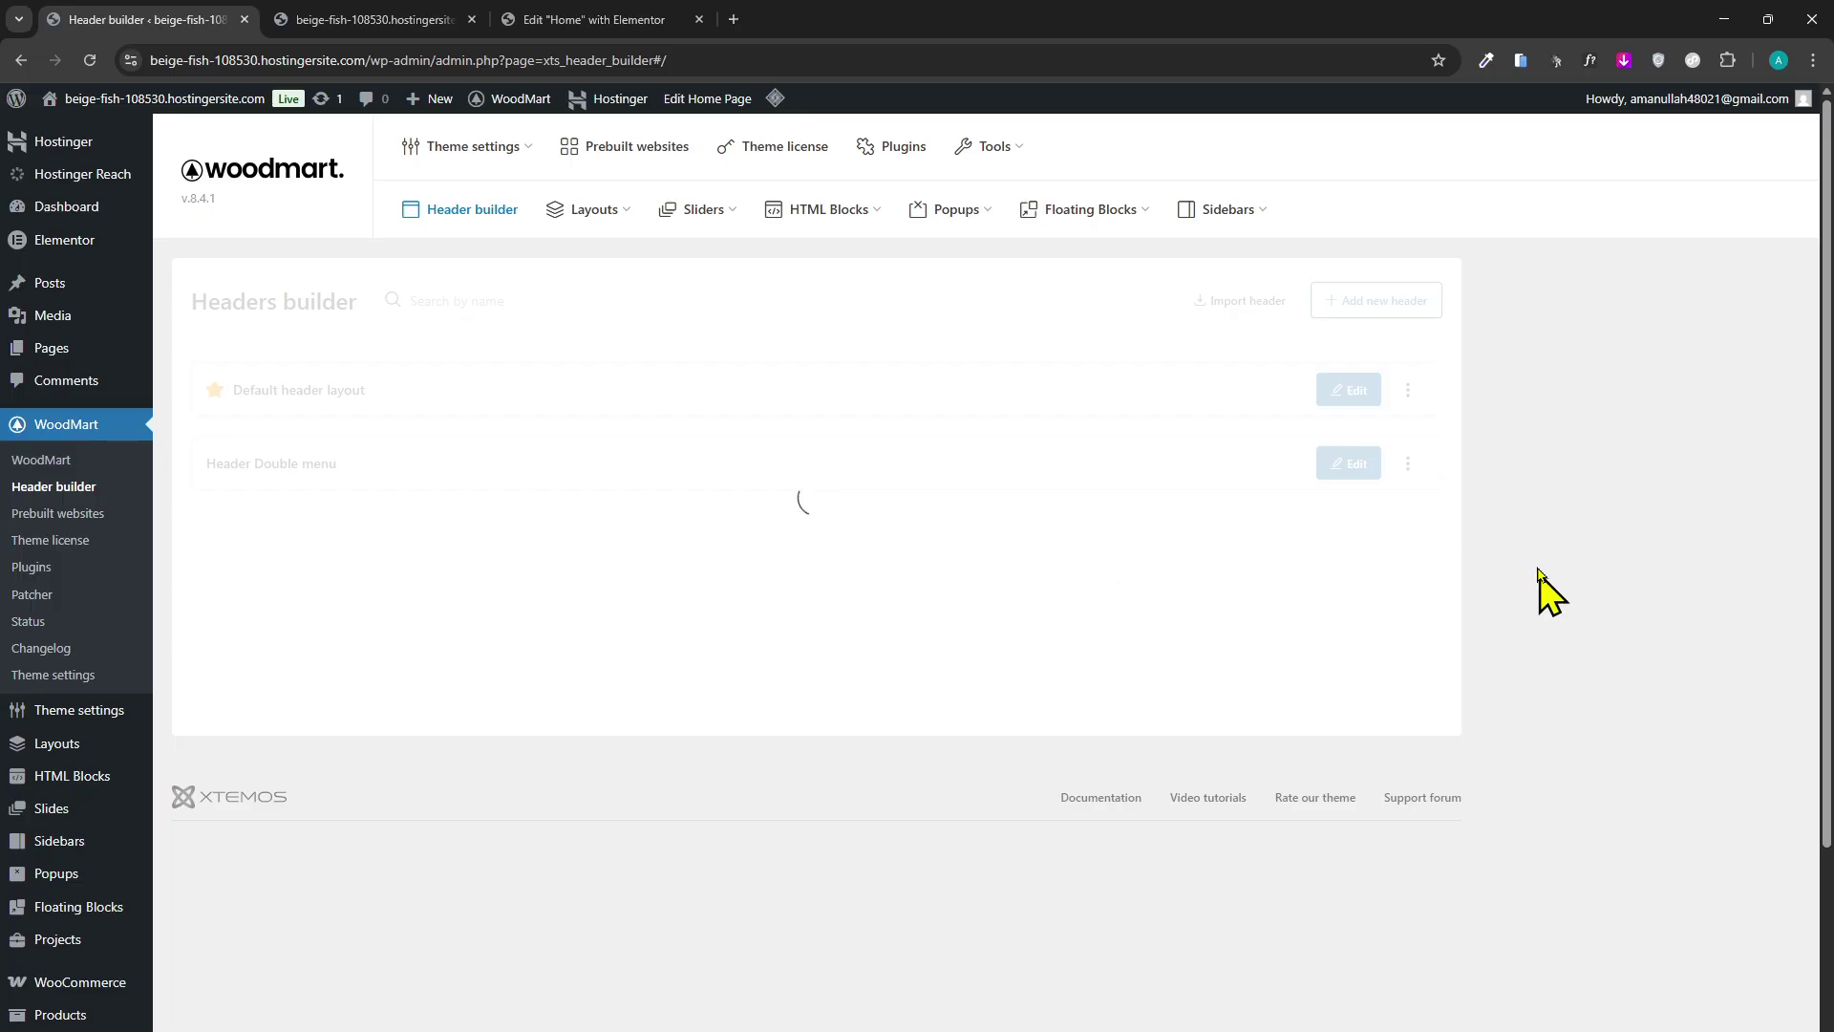
pyautogui.click(91, 58)
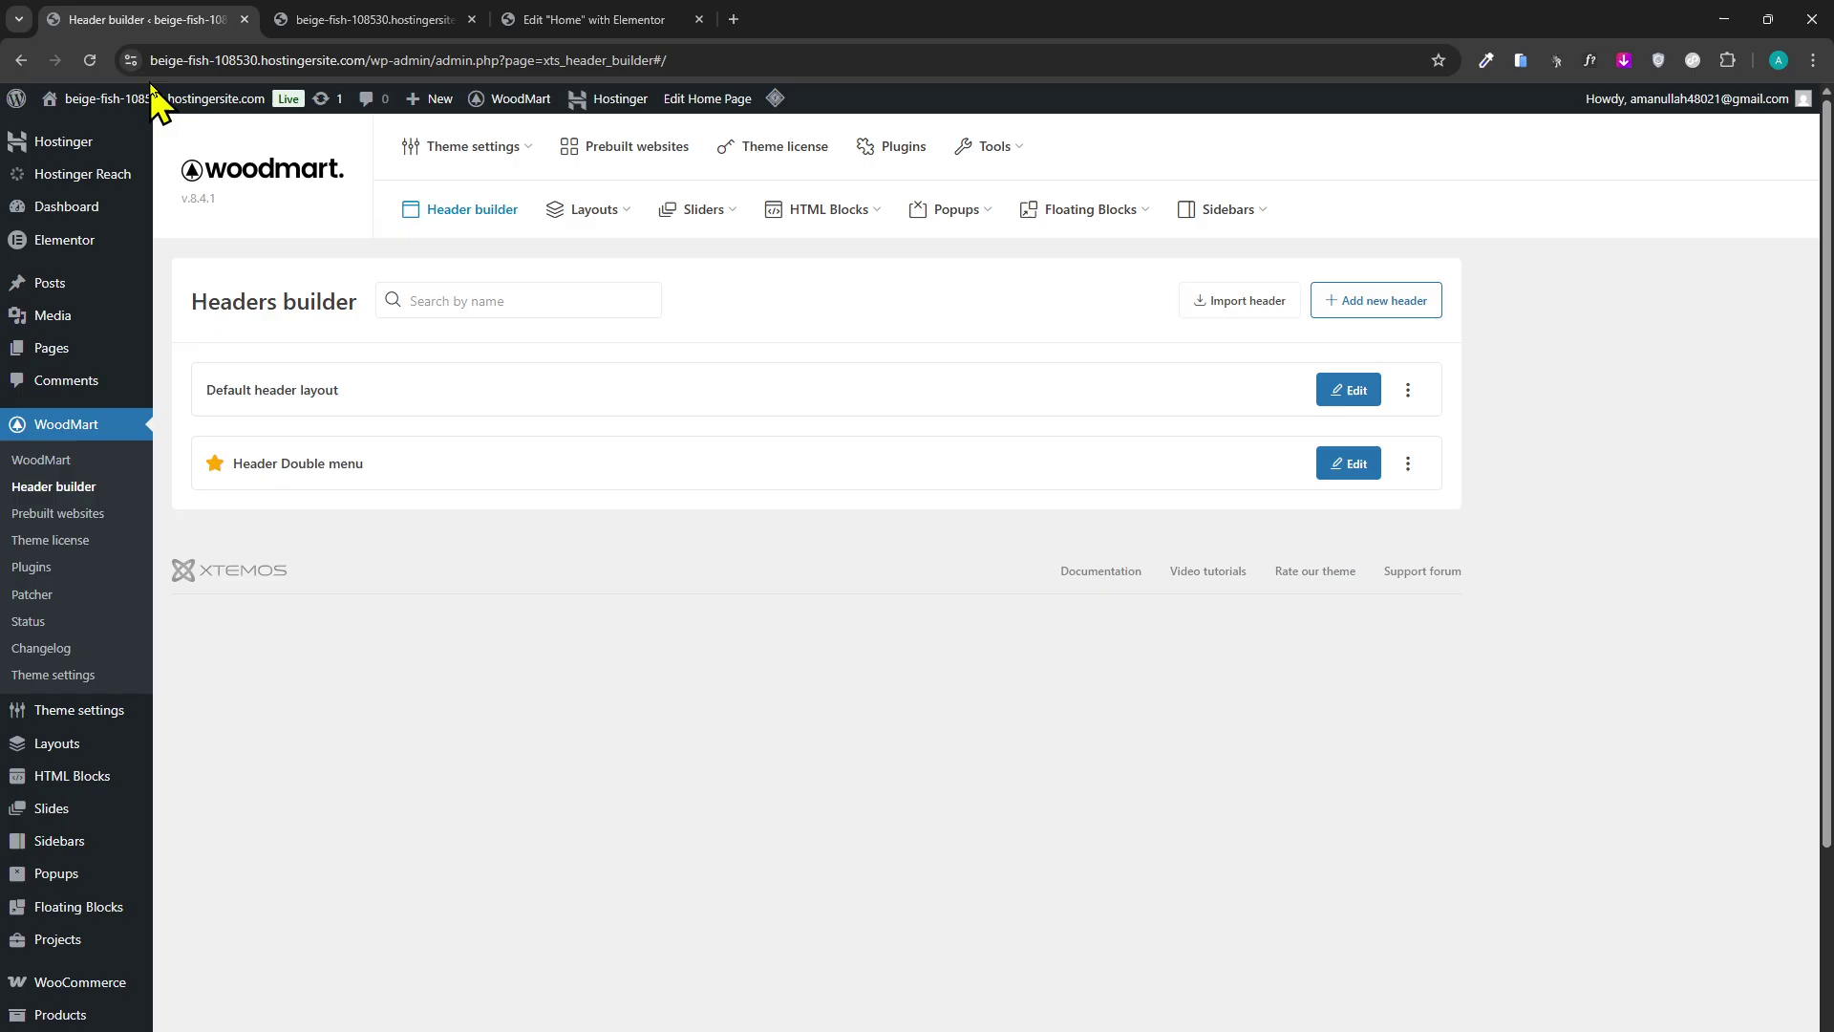
pyautogui.moveTo(154, 93)
pyautogui.click(1419, 473)
# Reload the shop front page to check the updated header.
pyautogui.click(631, 19)
pyautogui.click(430, 19)
pyautogui.click(78, 63)
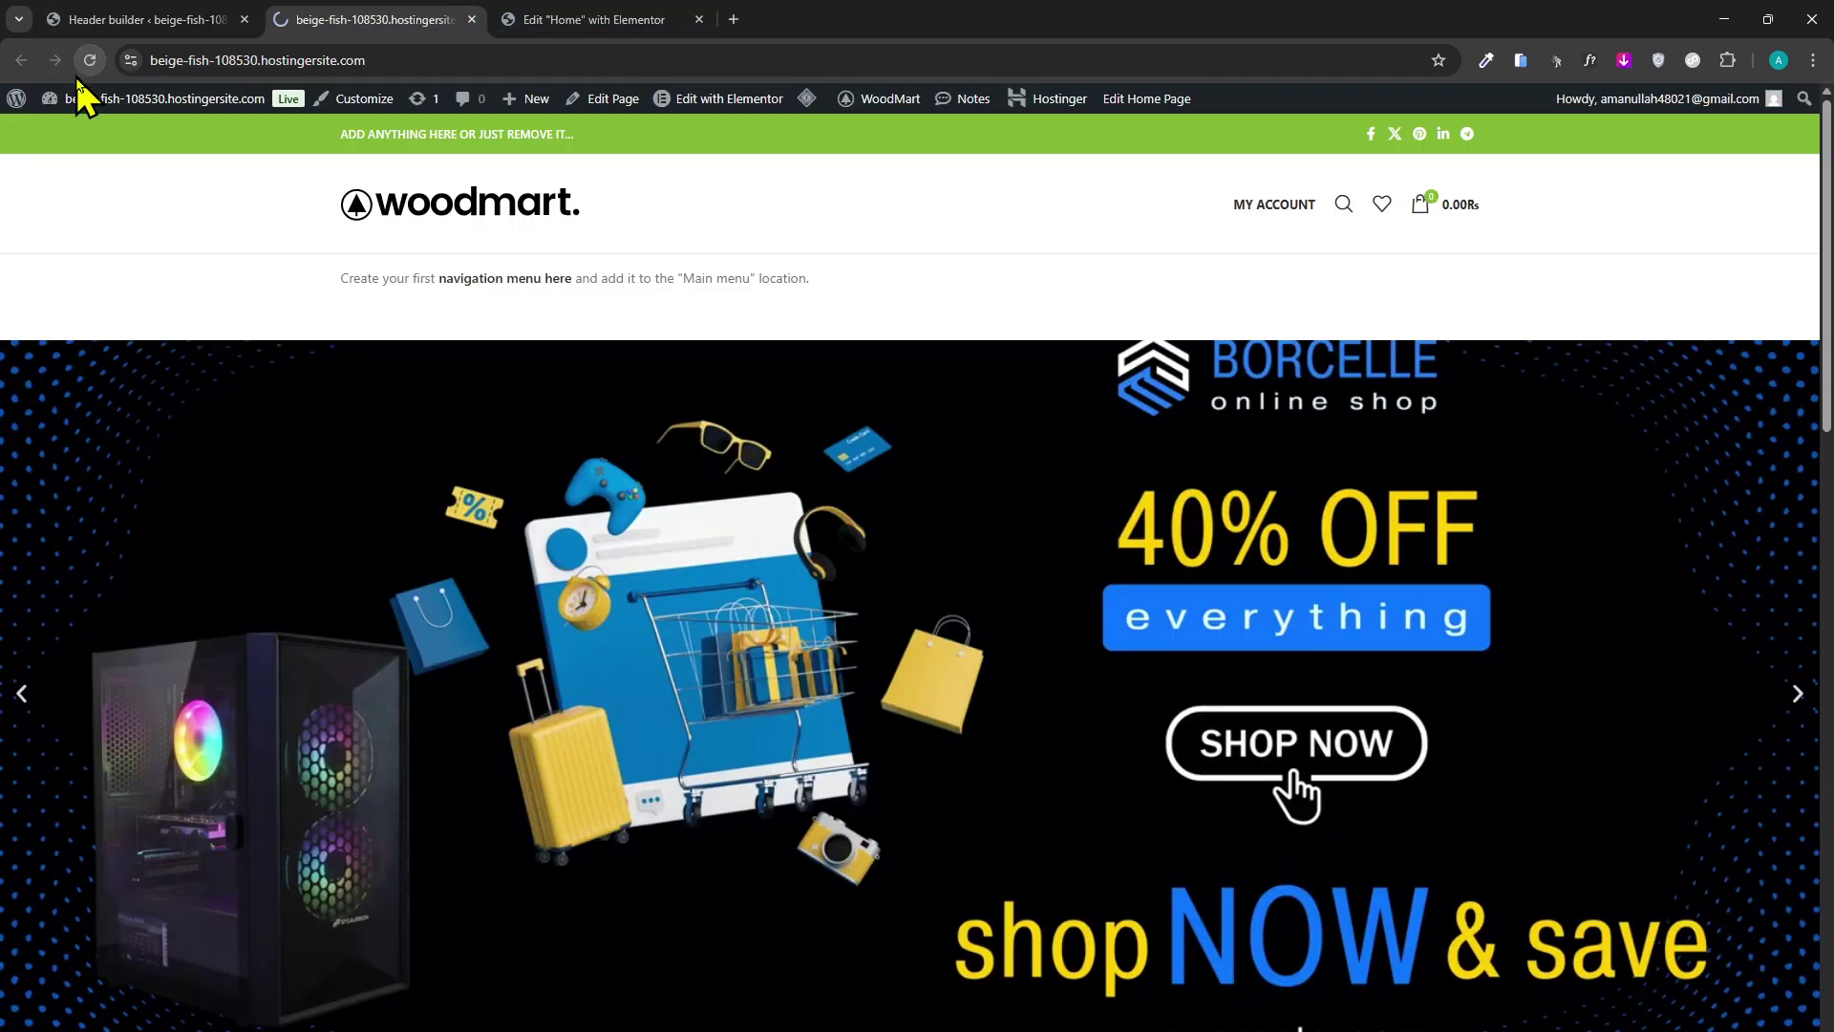
pyautogui.moveTo(81, 98)
pyautogui.click(232, 21)
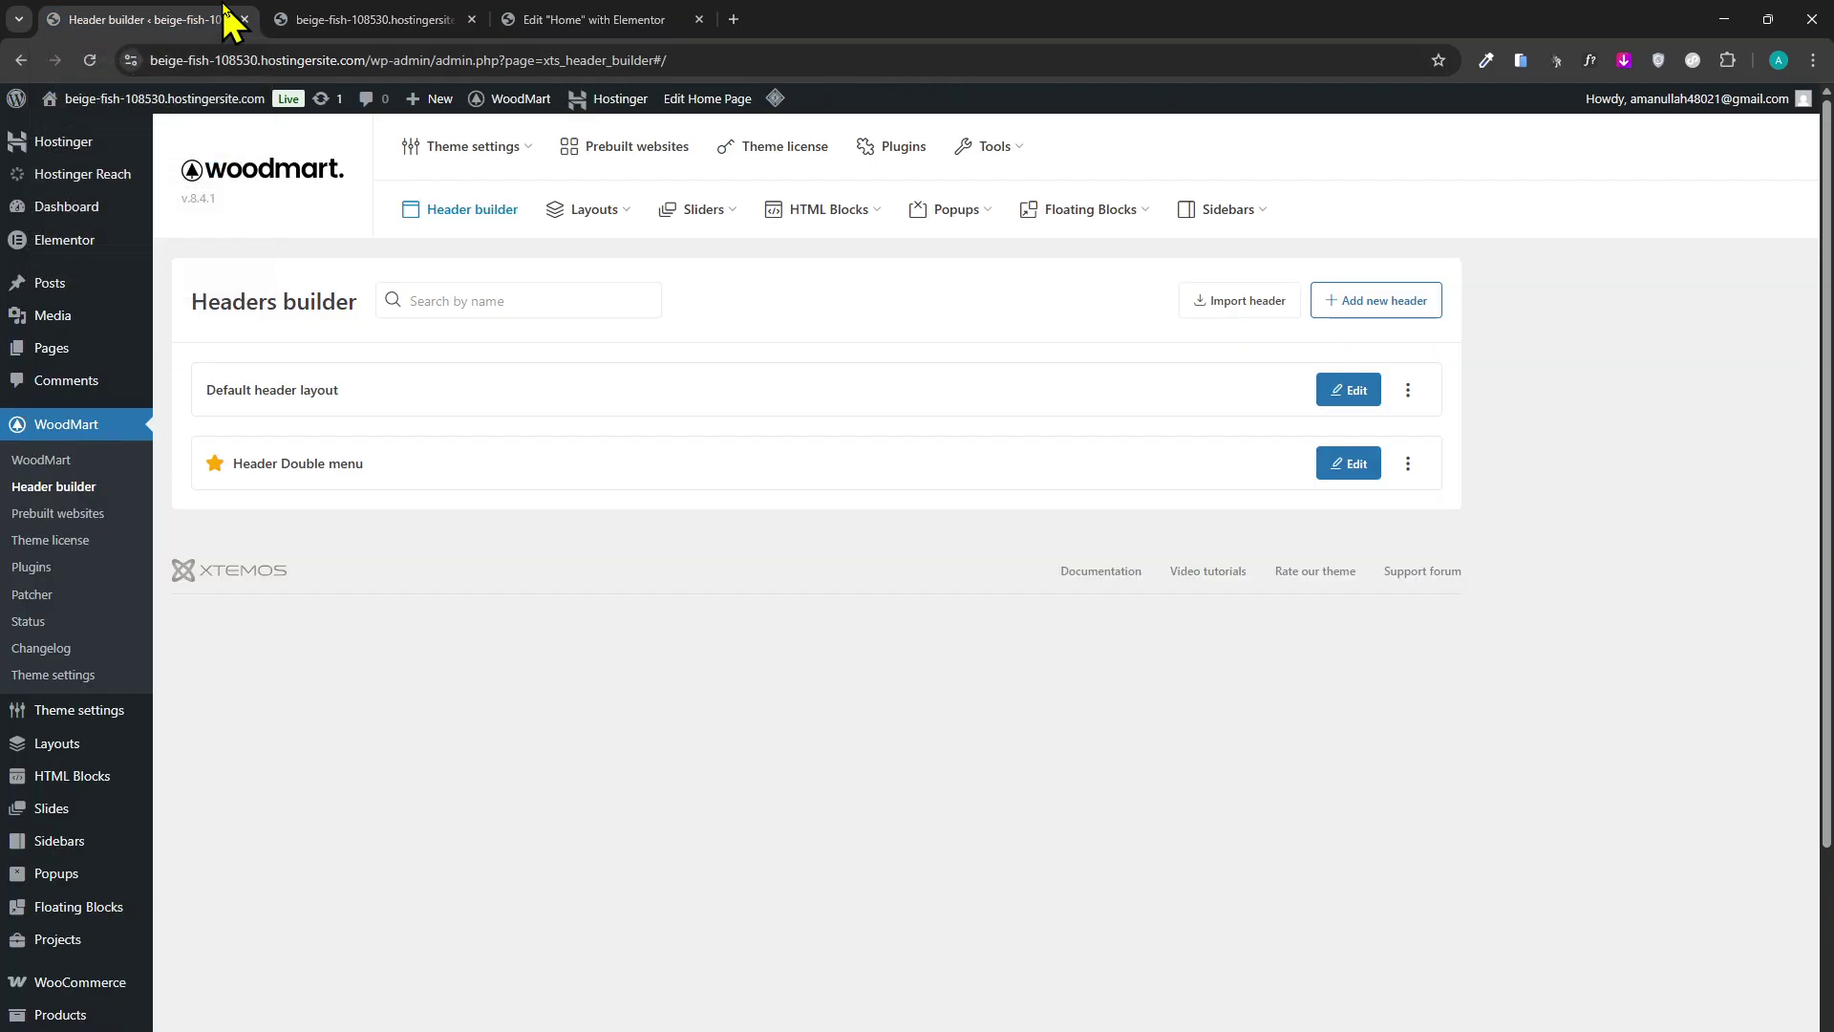
pyautogui.click(296, 21)
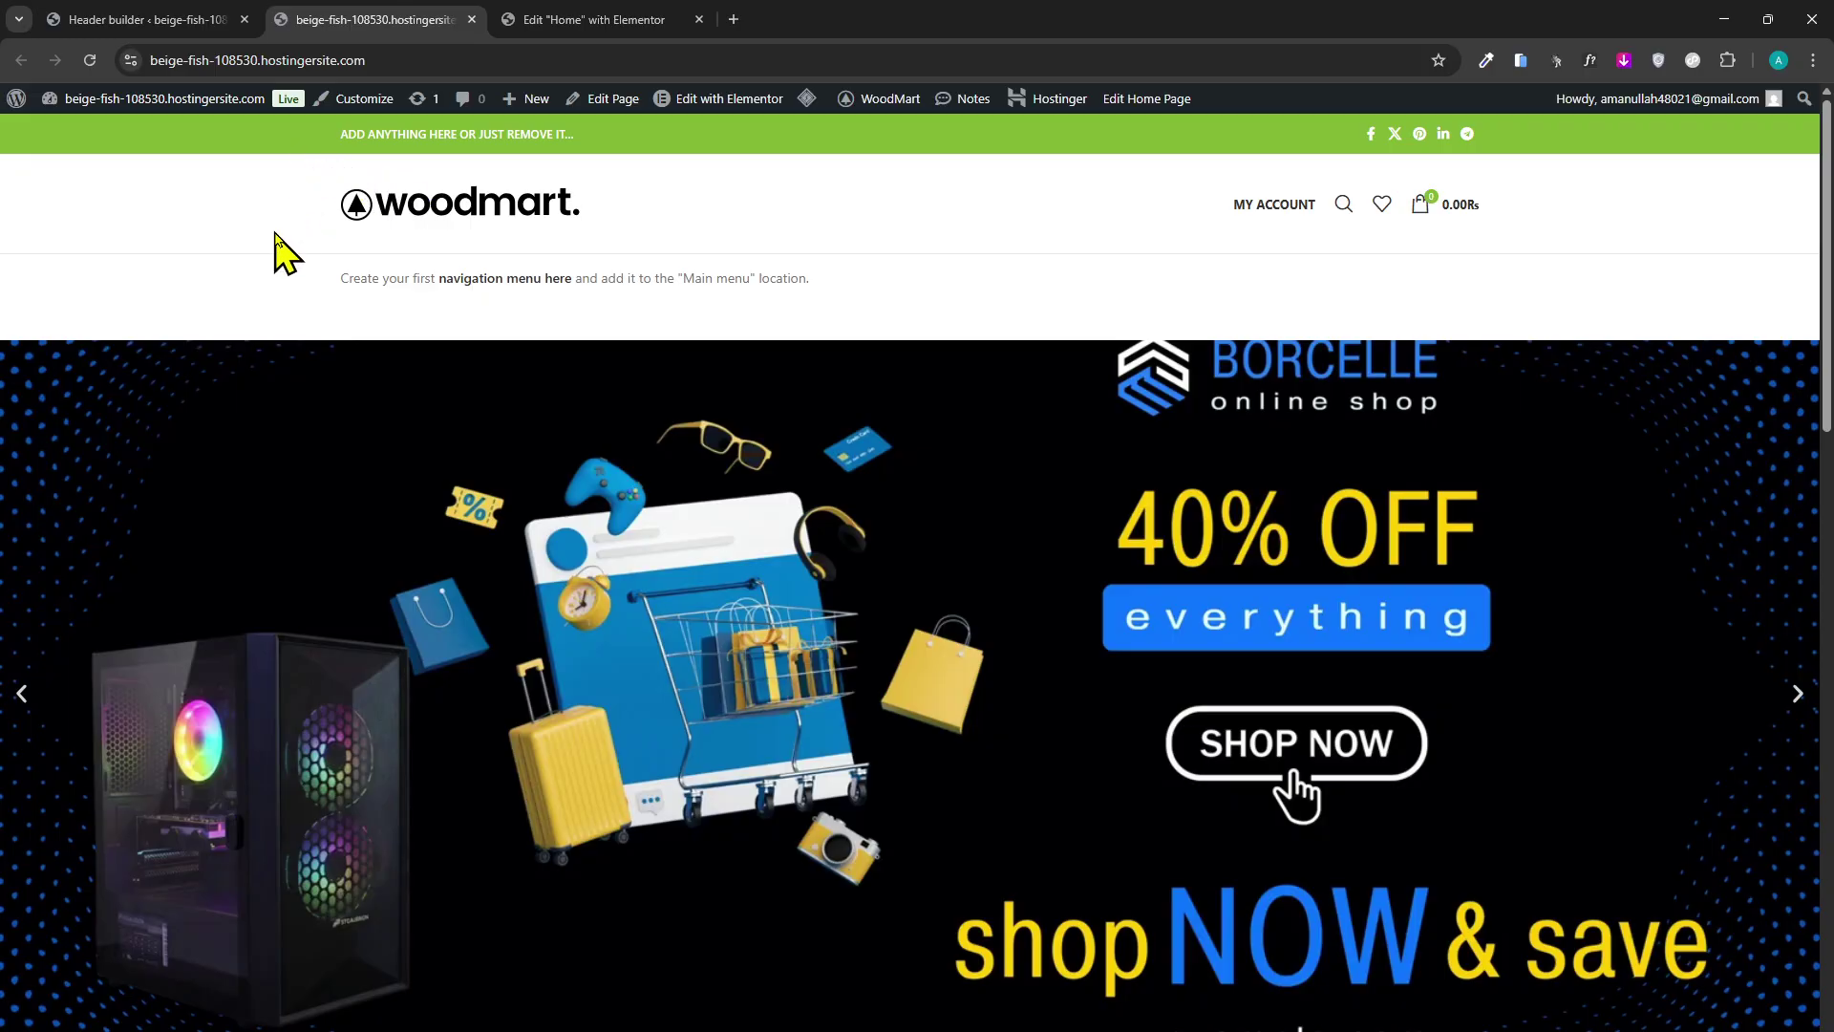
pyautogui.click(226, 20)
pyautogui.click(397, 19)
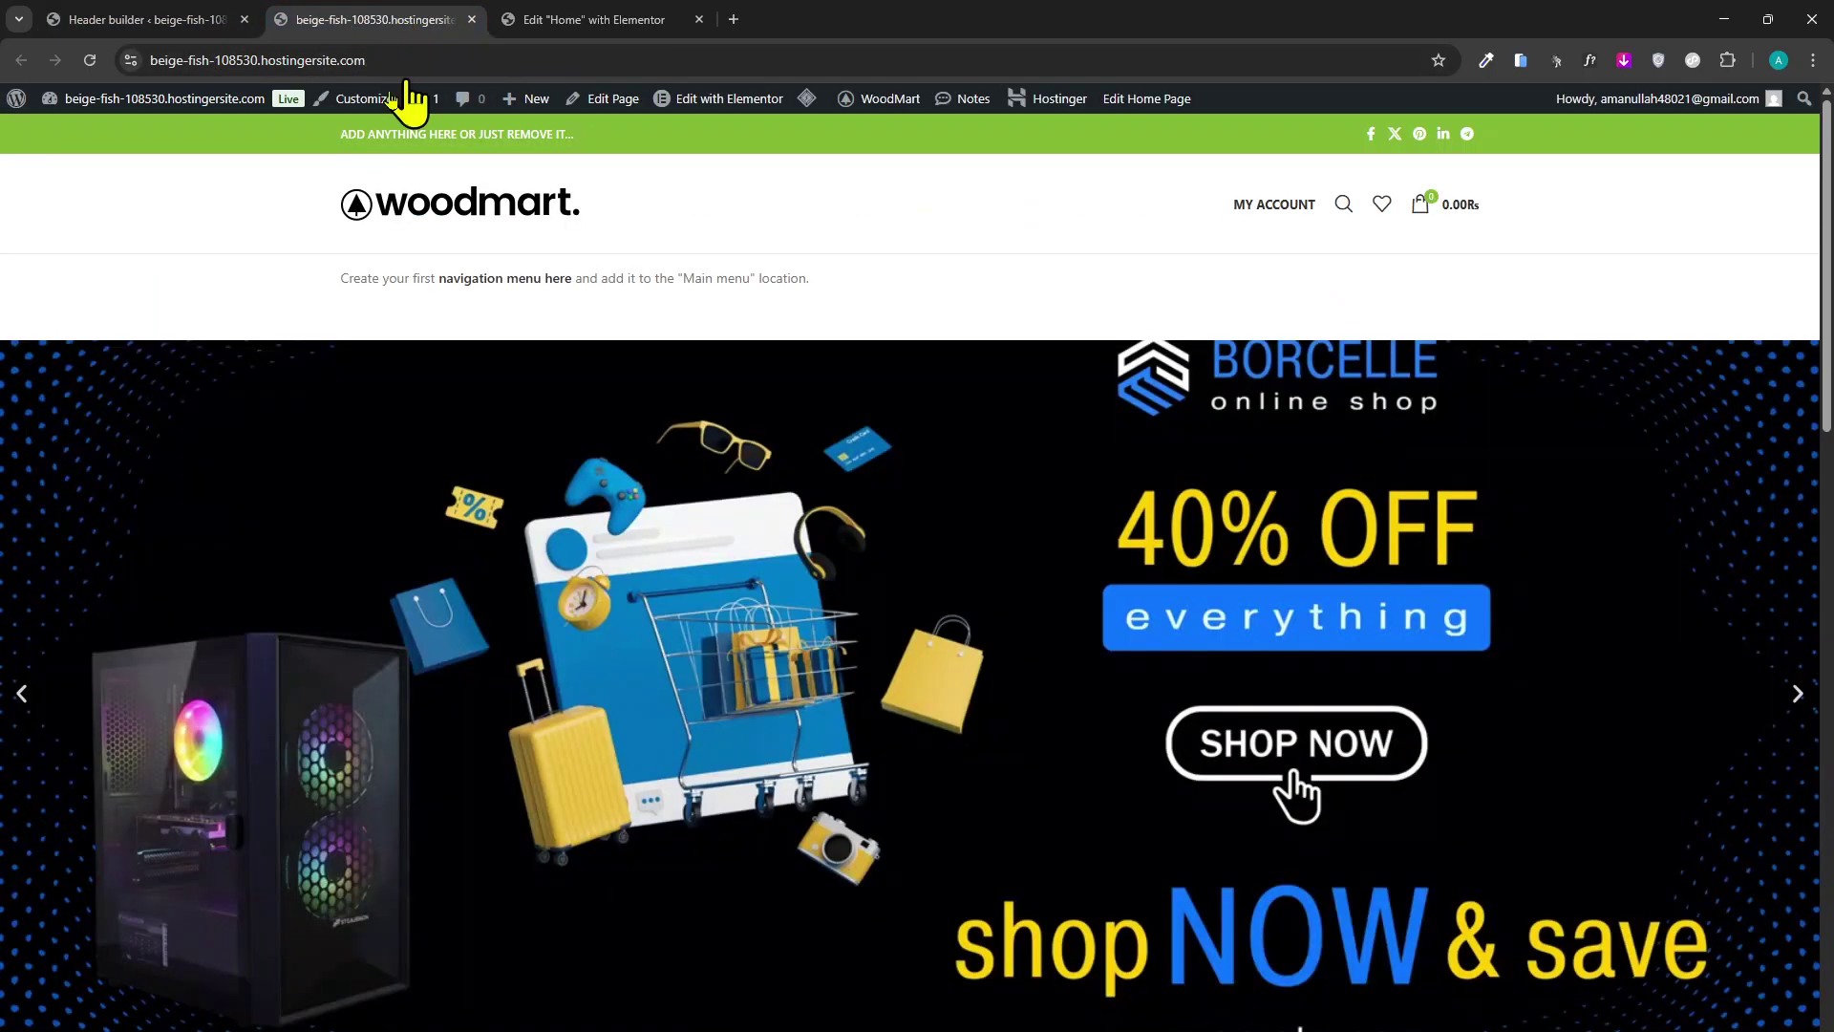
pyautogui.click(89, 61)
# Scroll the storefront and compare it with the headers list, ending on the storefront.
pyautogui.scroll(-1, 659, 570)
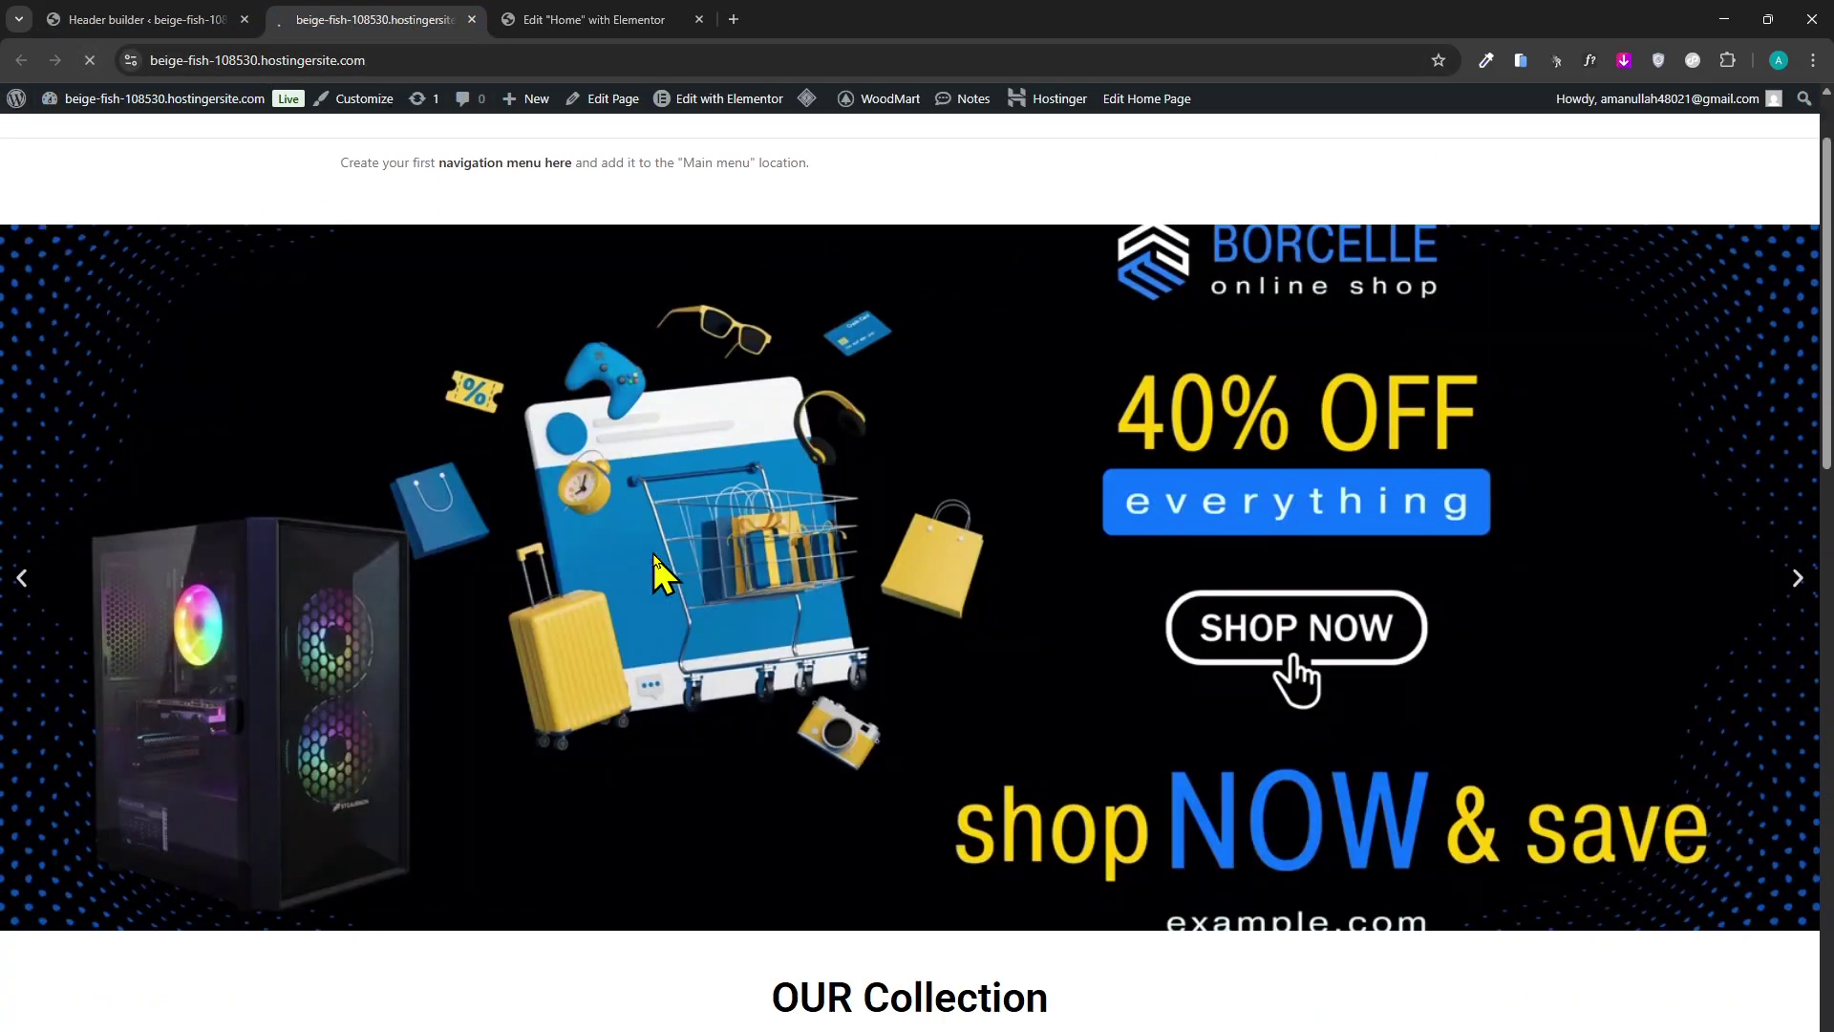
pyautogui.scroll(-3, 659, 570)
pyautogui.scroll(2, 600, 458)
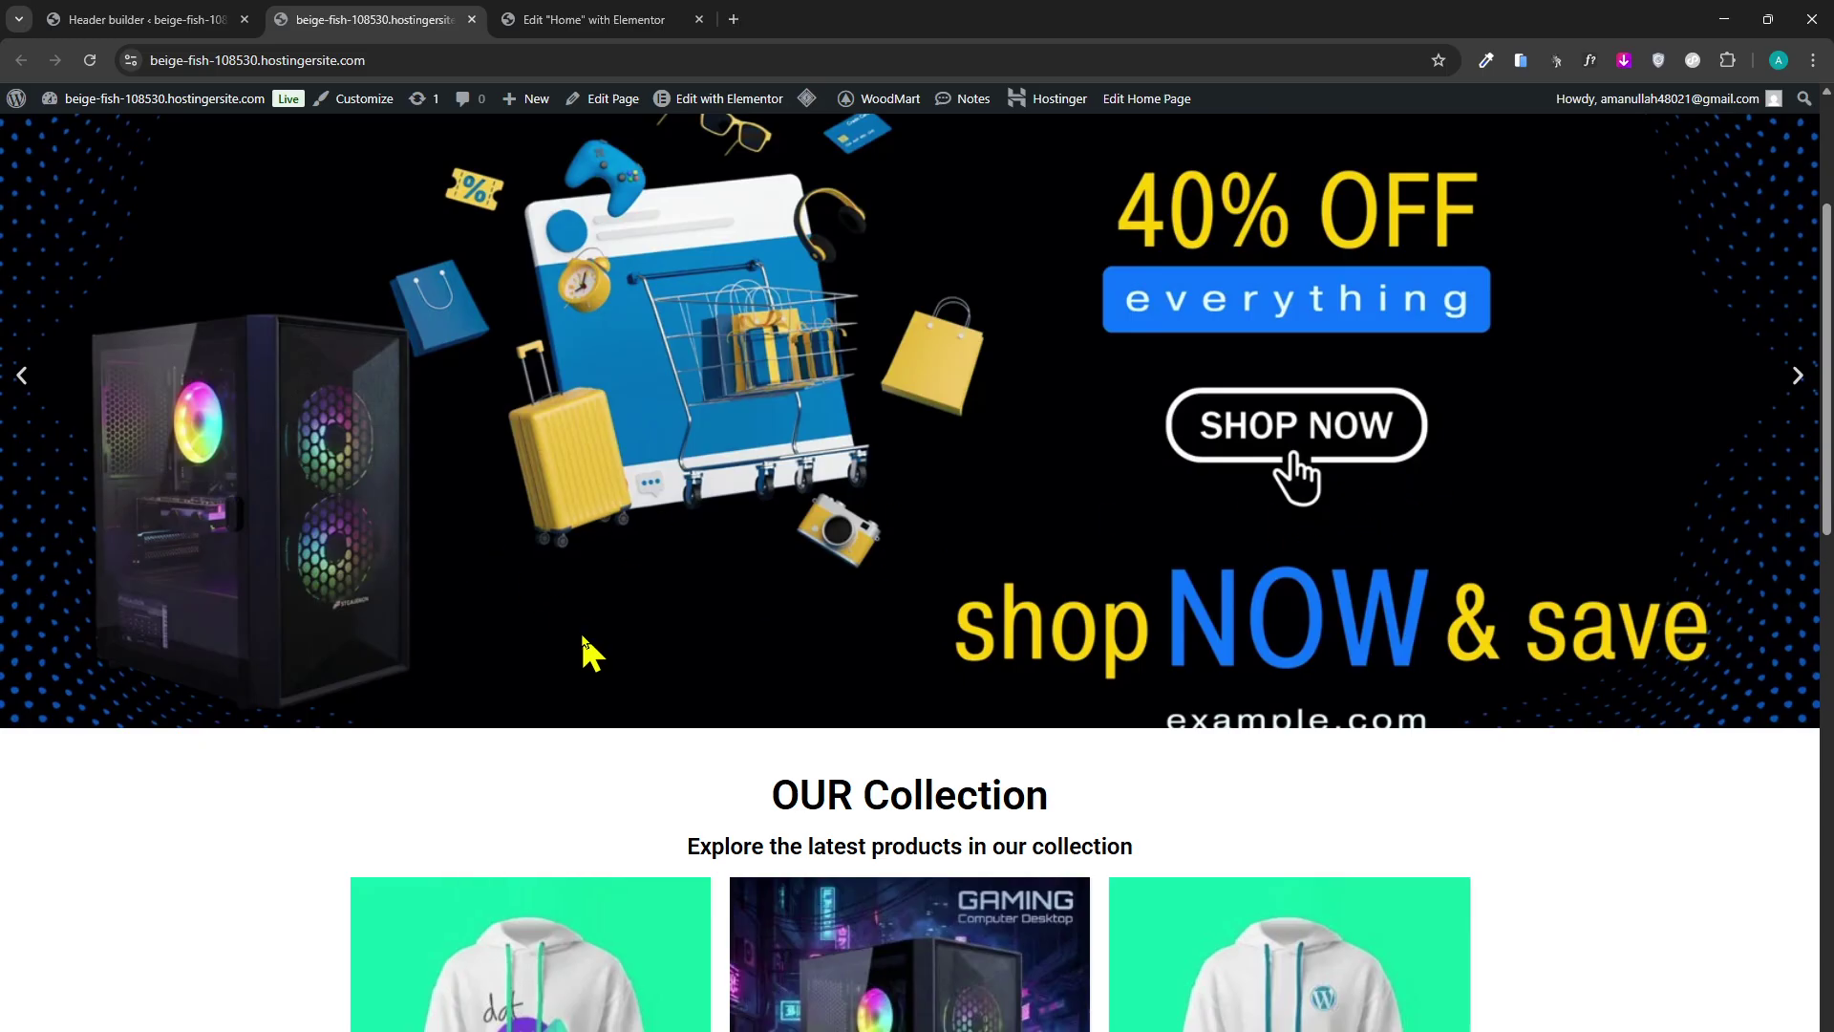
pyautogui.scroll(3, 588, 653)
pyautogui.scroll(-3, 605, 348)
pyautogui.scroll(3, 605, 347)
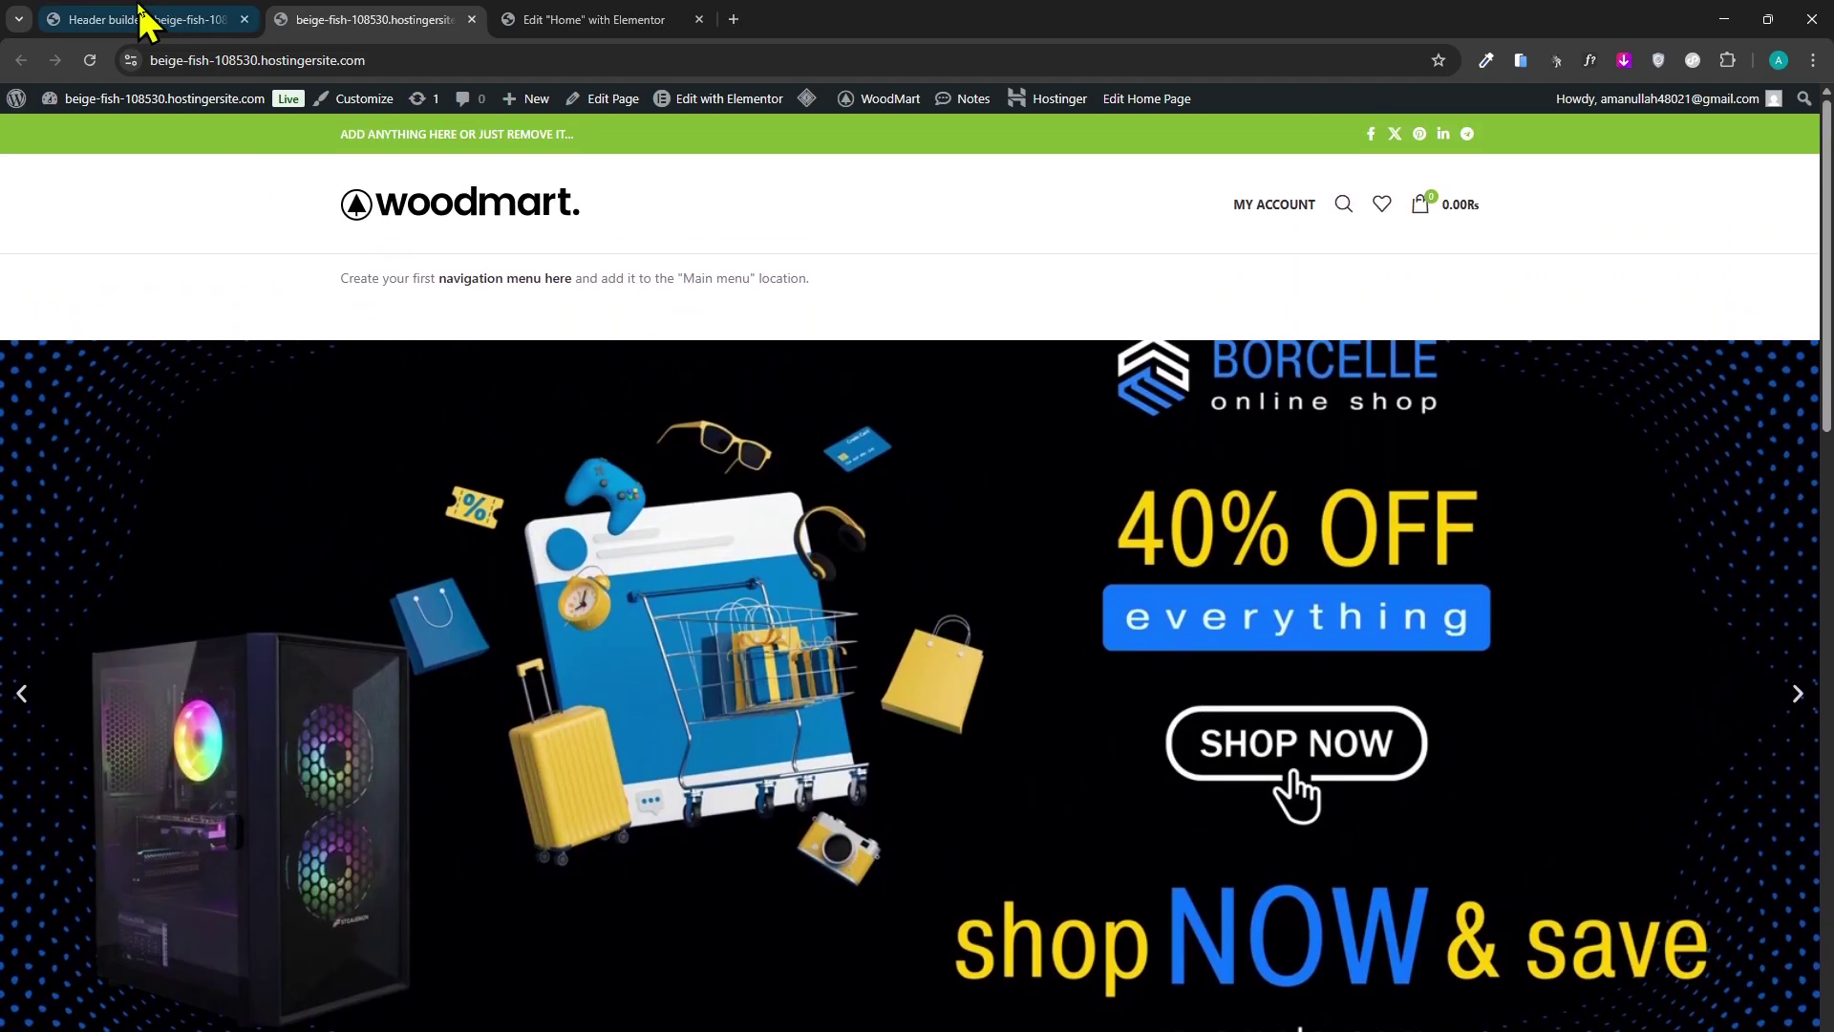
pyautogui.click(143, 19)
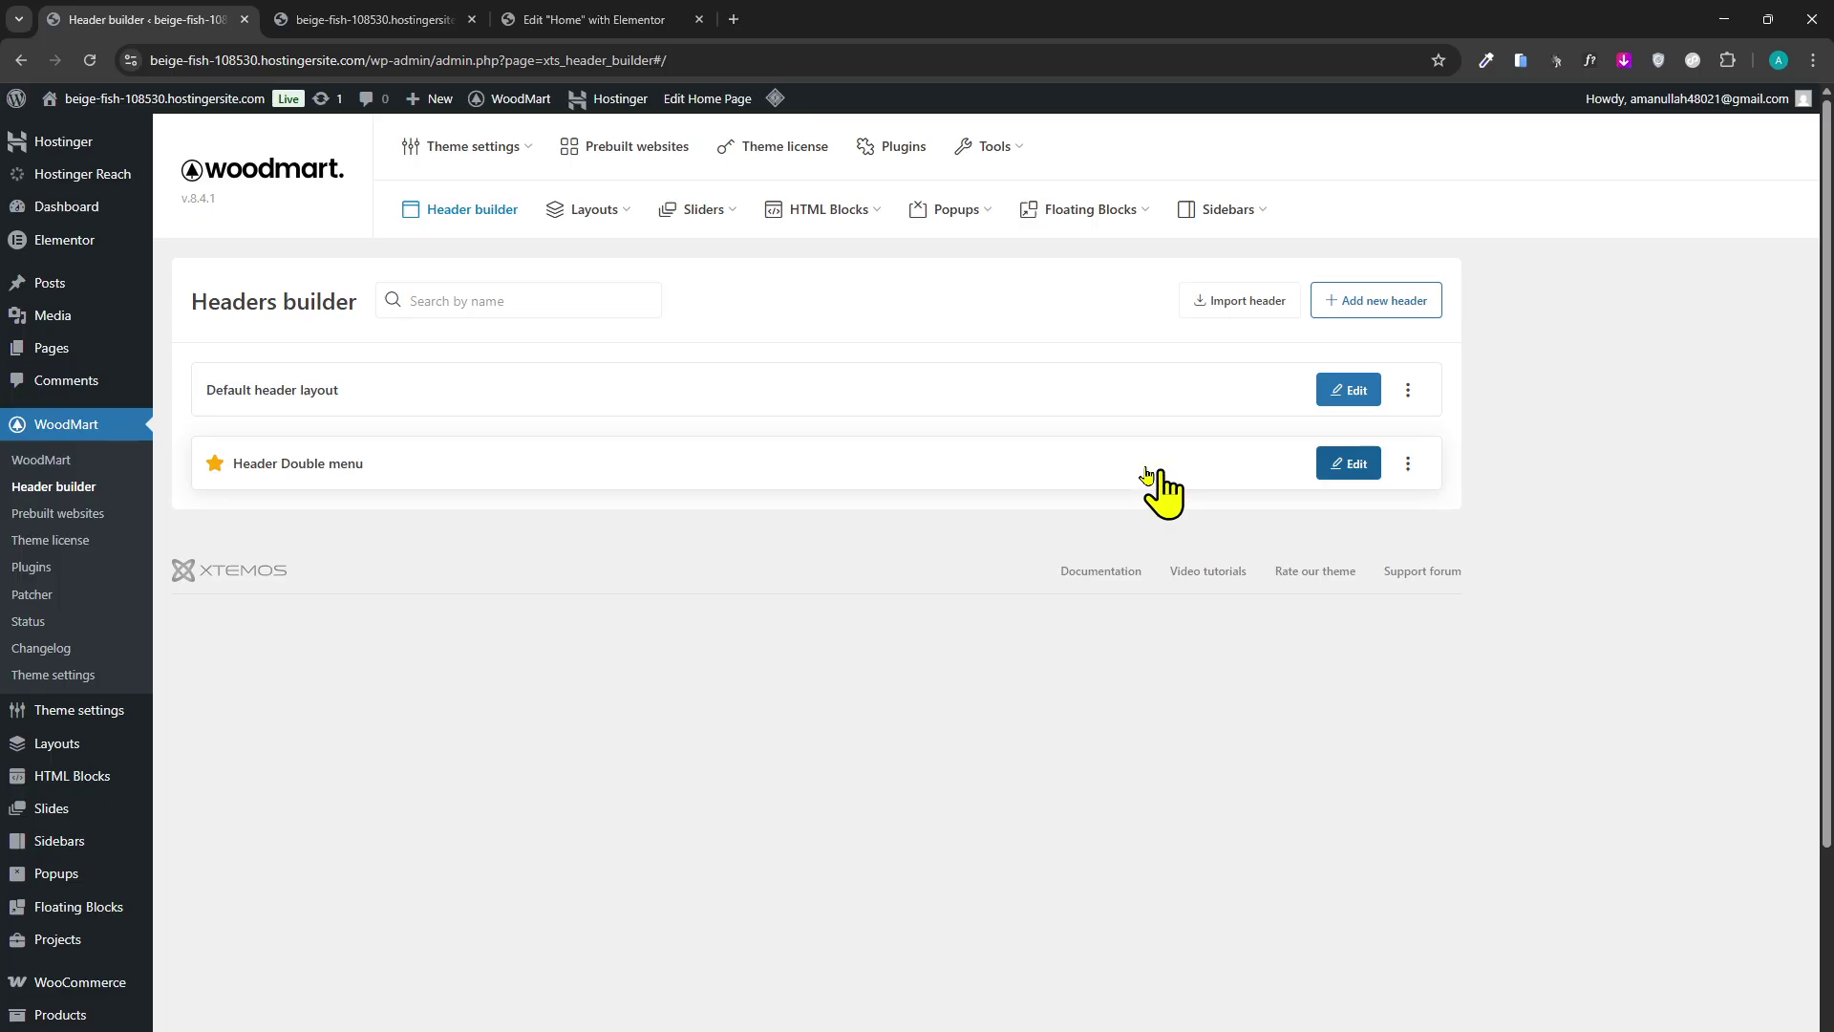
pyautogui.click(368, 19)
pyautogui.click(77, 19)
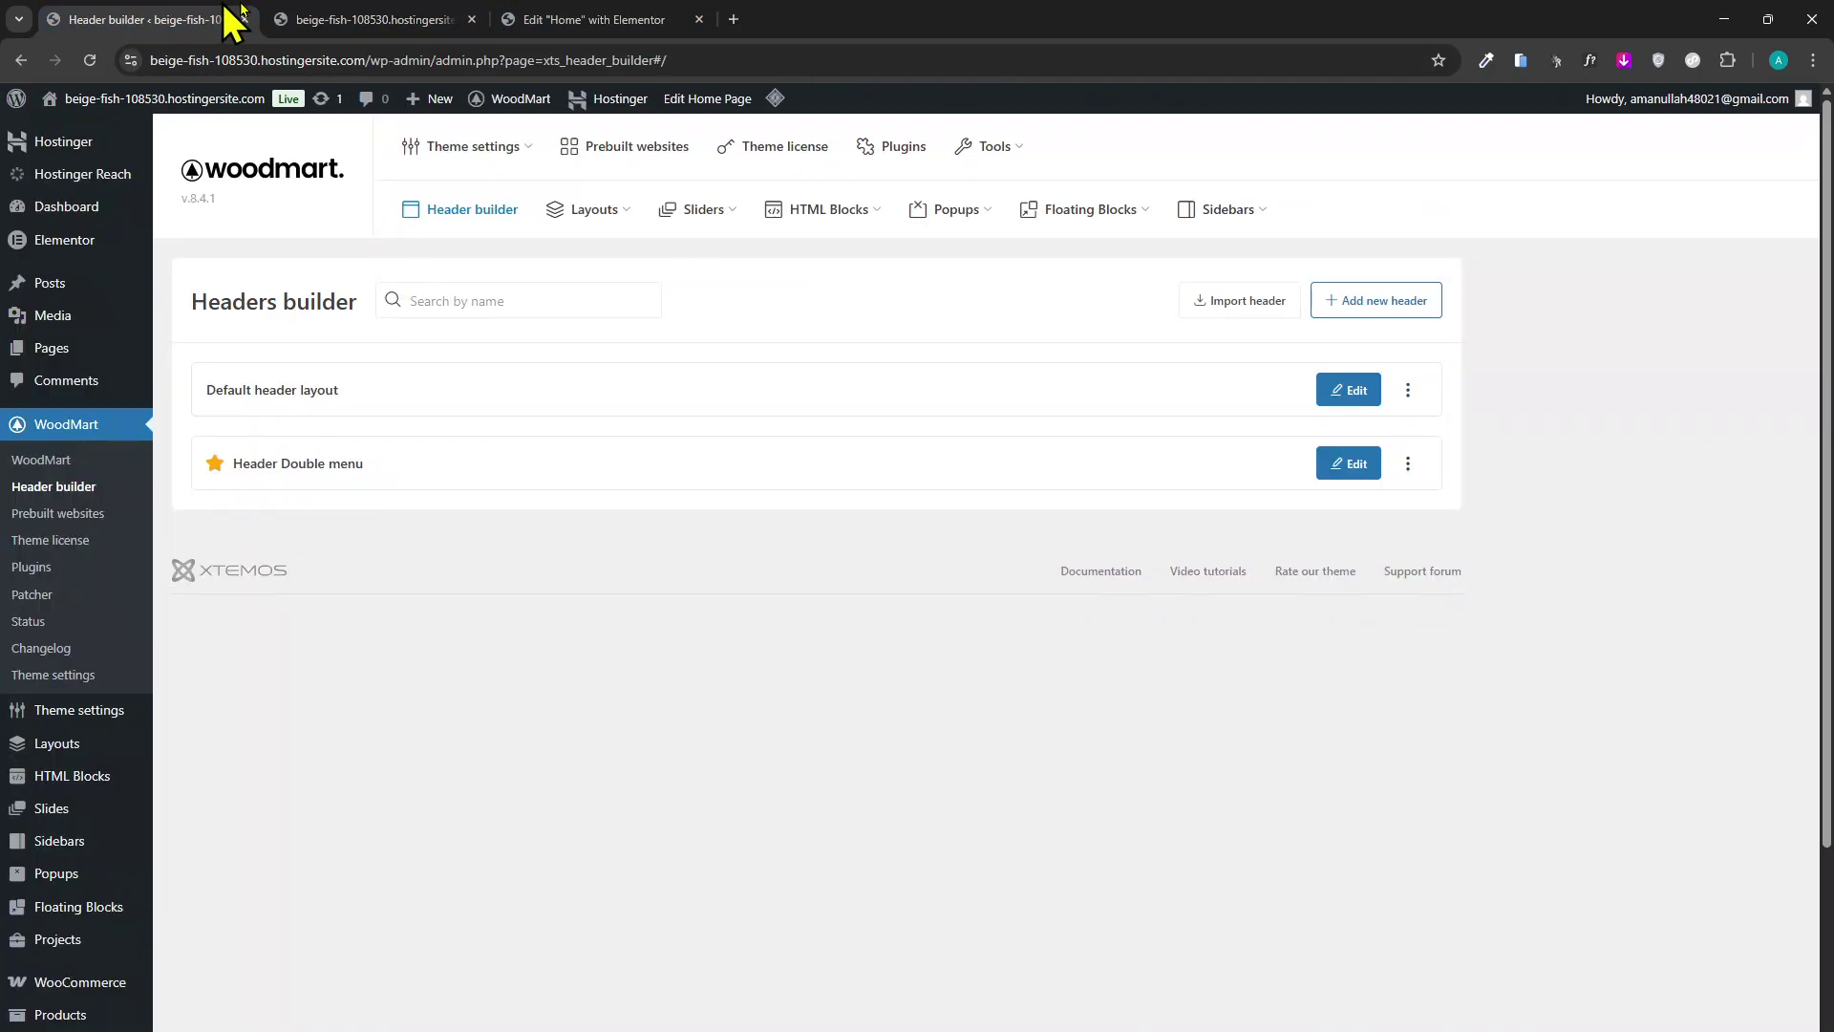
pyautogui.click(425, 19)
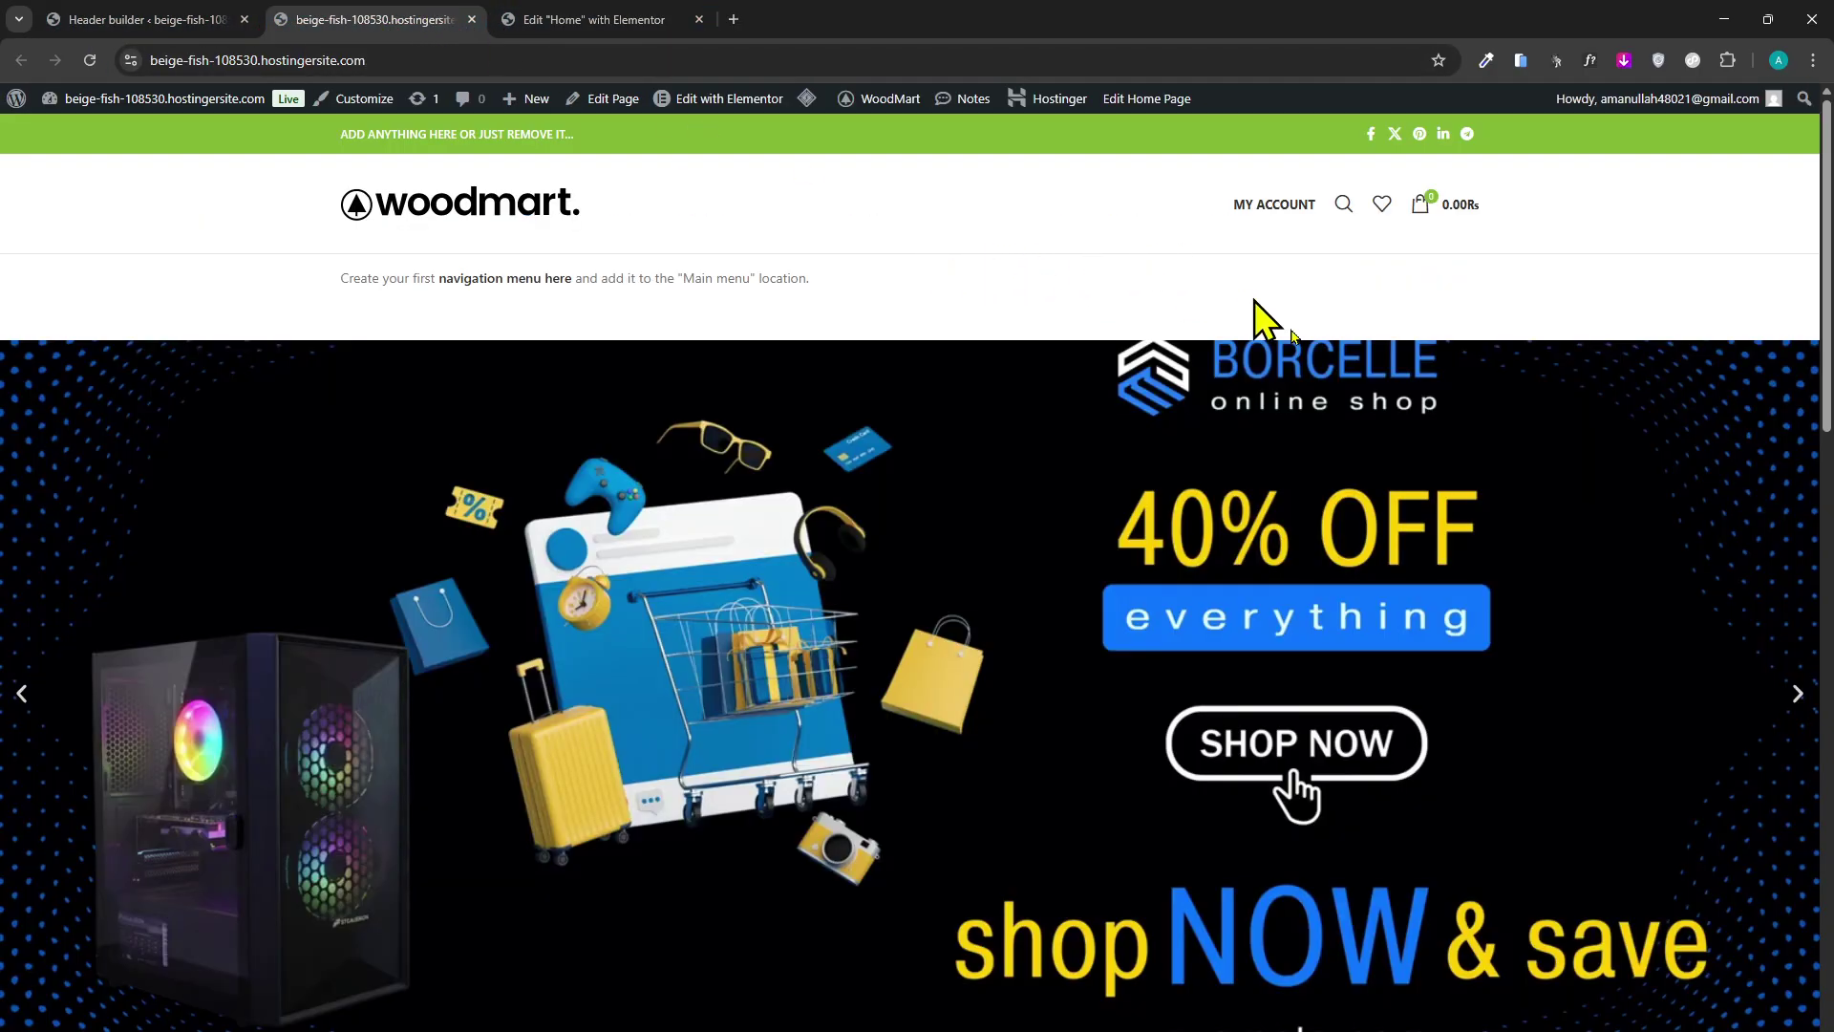
pyautogui.click(96, 19)
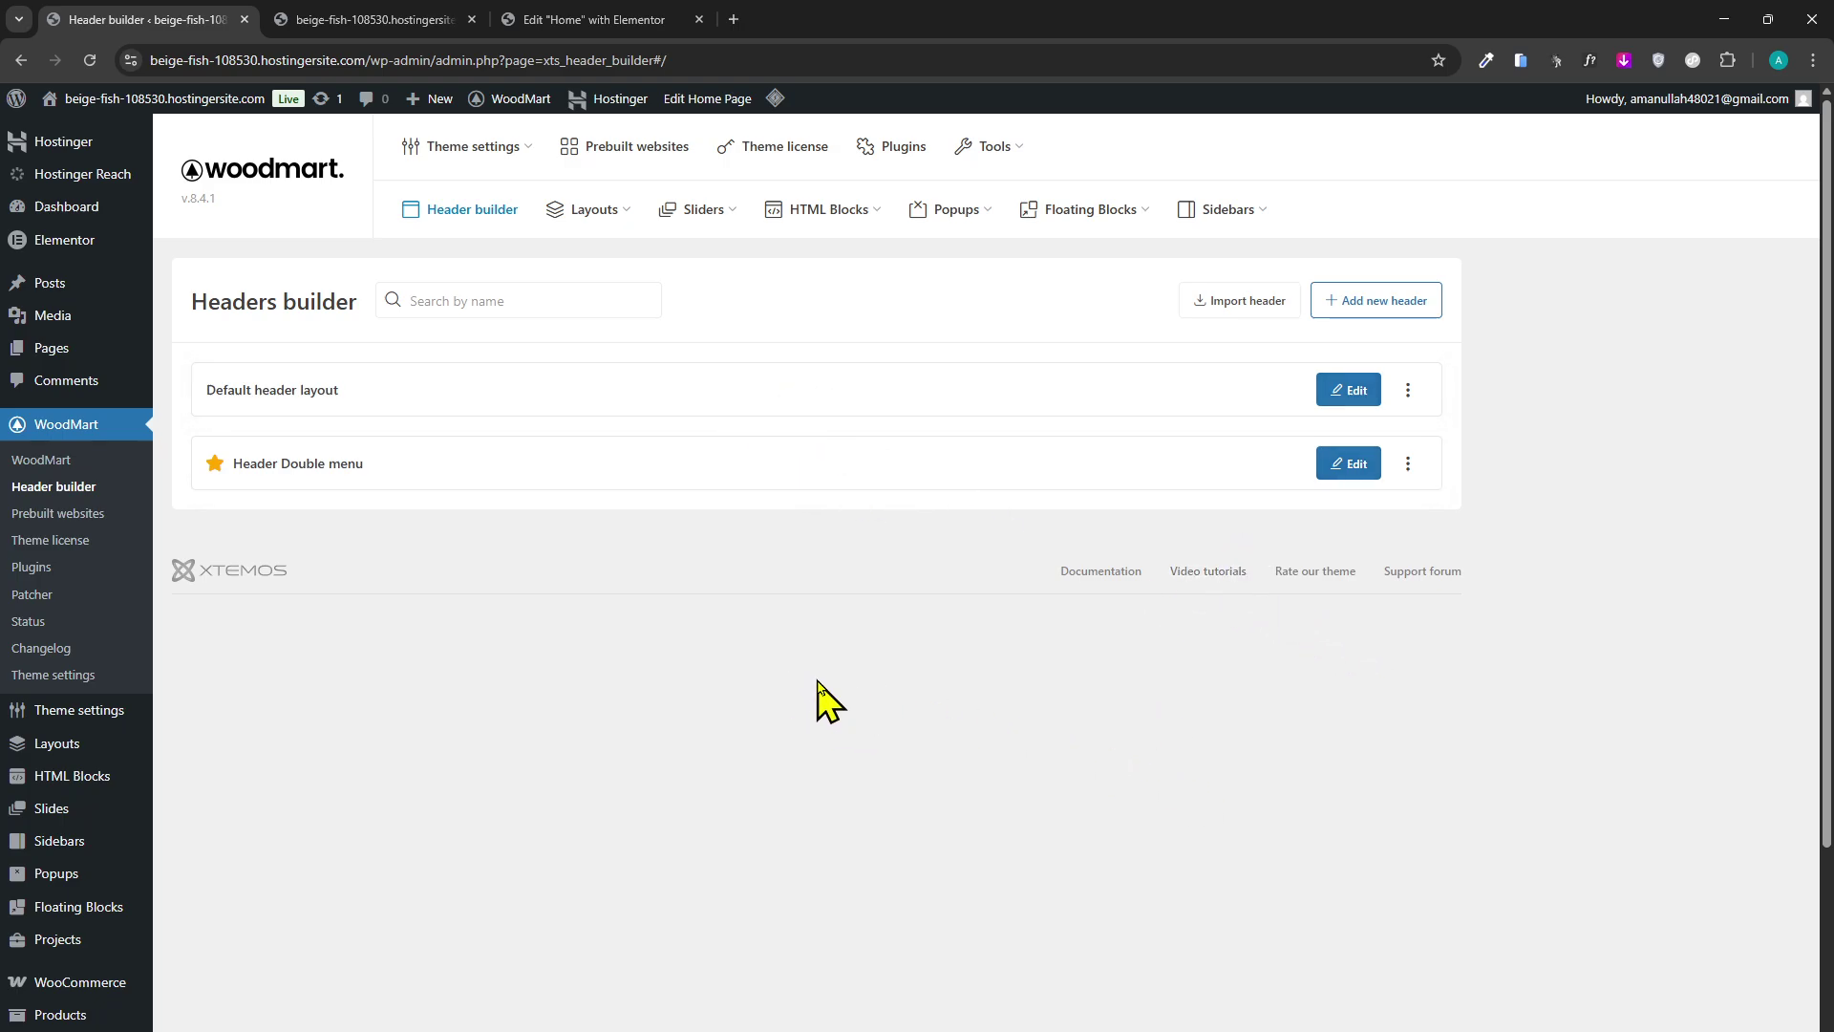
pyautogui.click(423, 10)
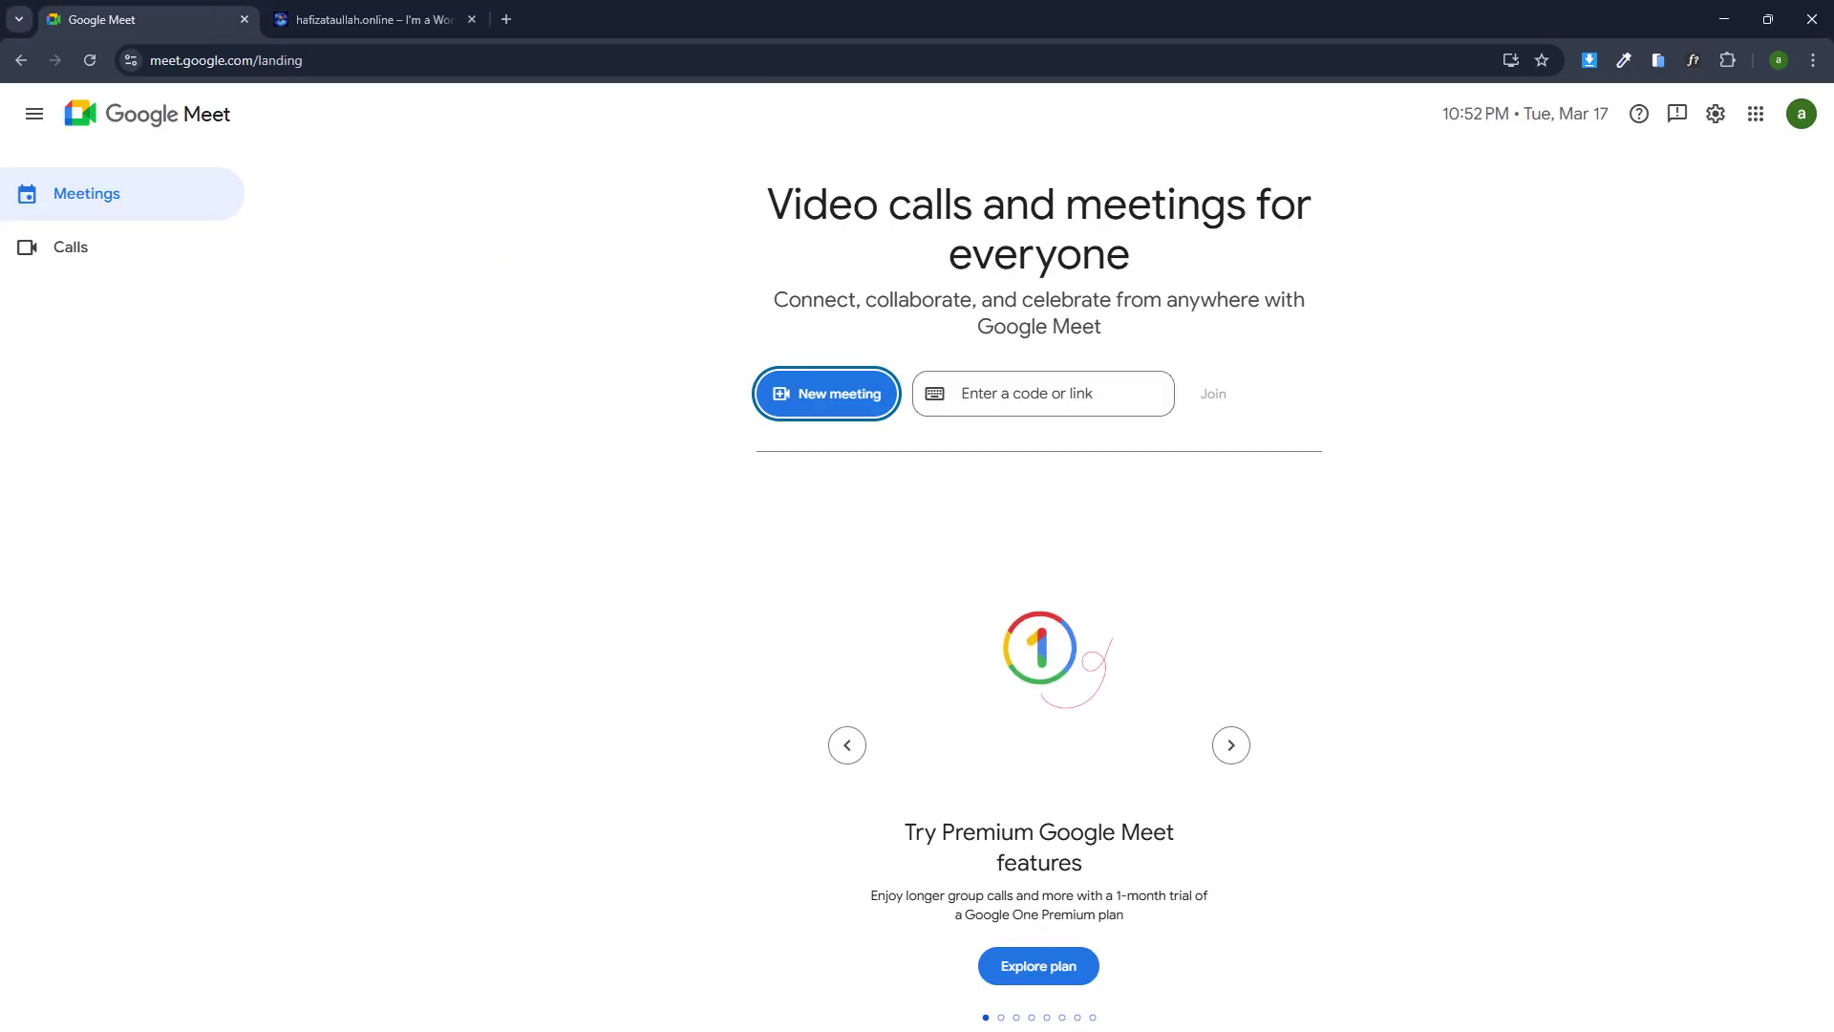
pyautogui.click(1064, 994)
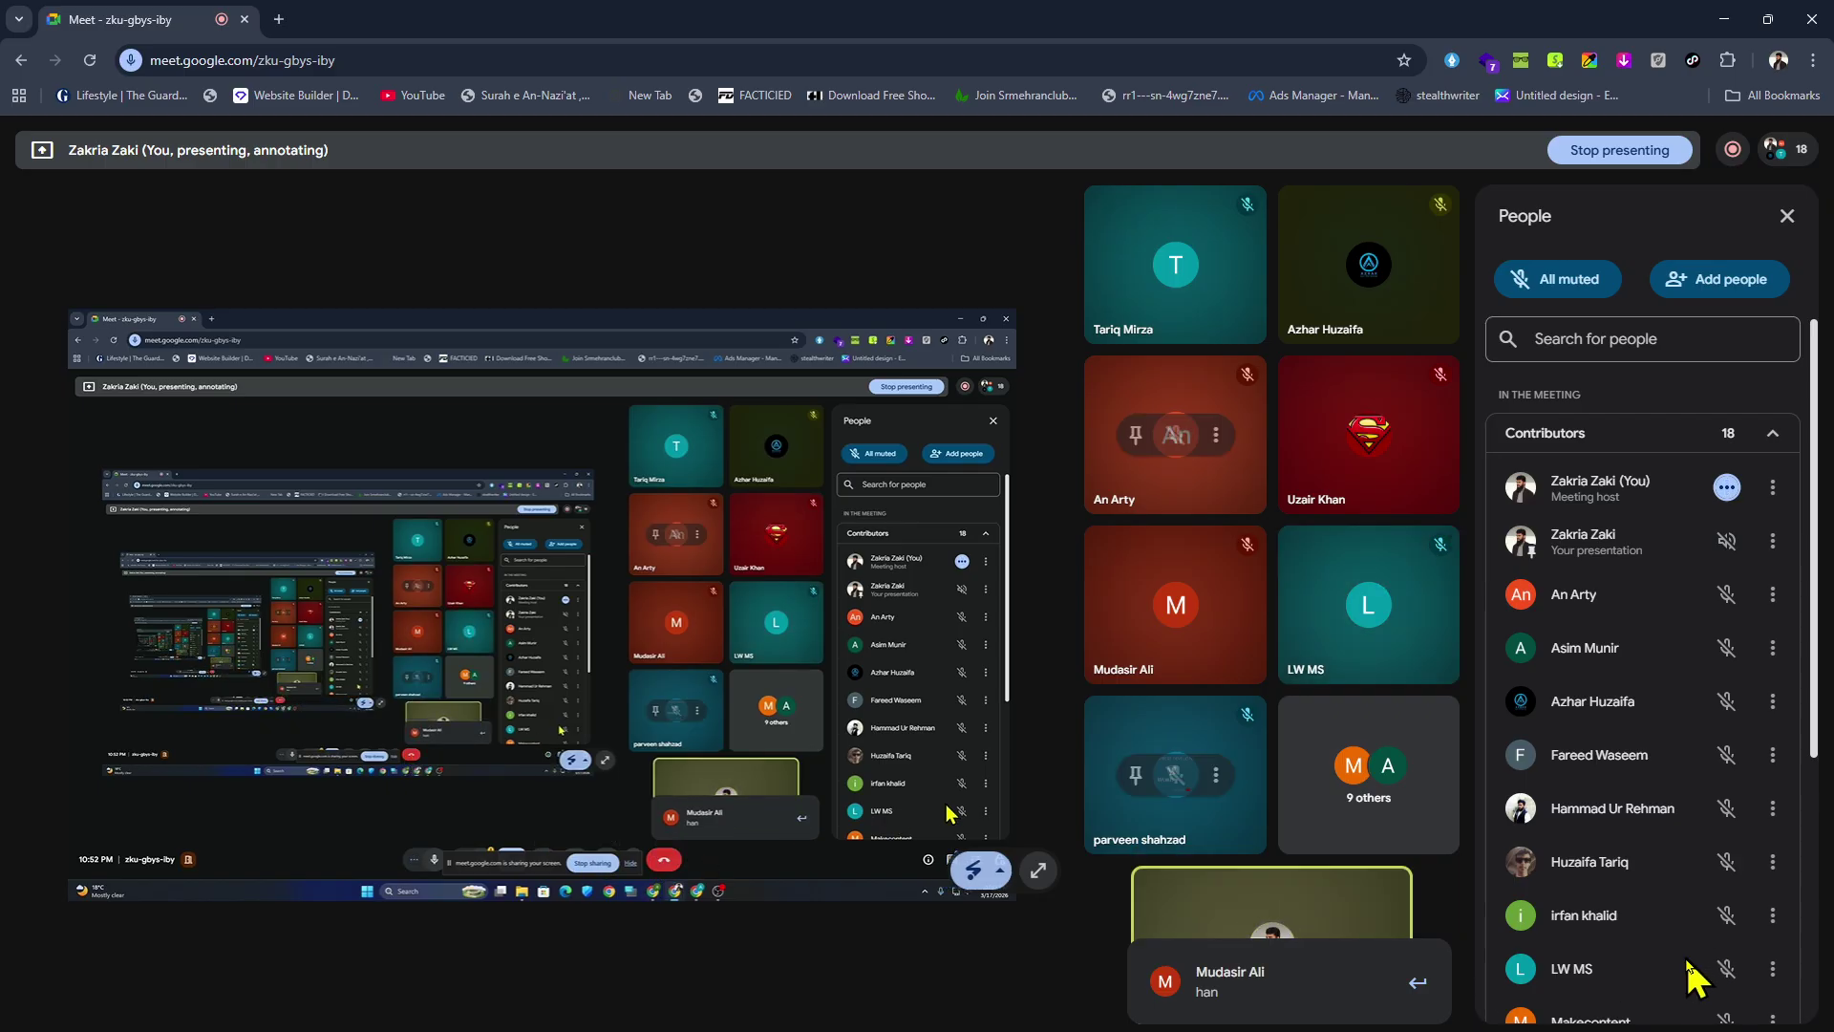
pyautogui.scroll(-2, 1624, 993)
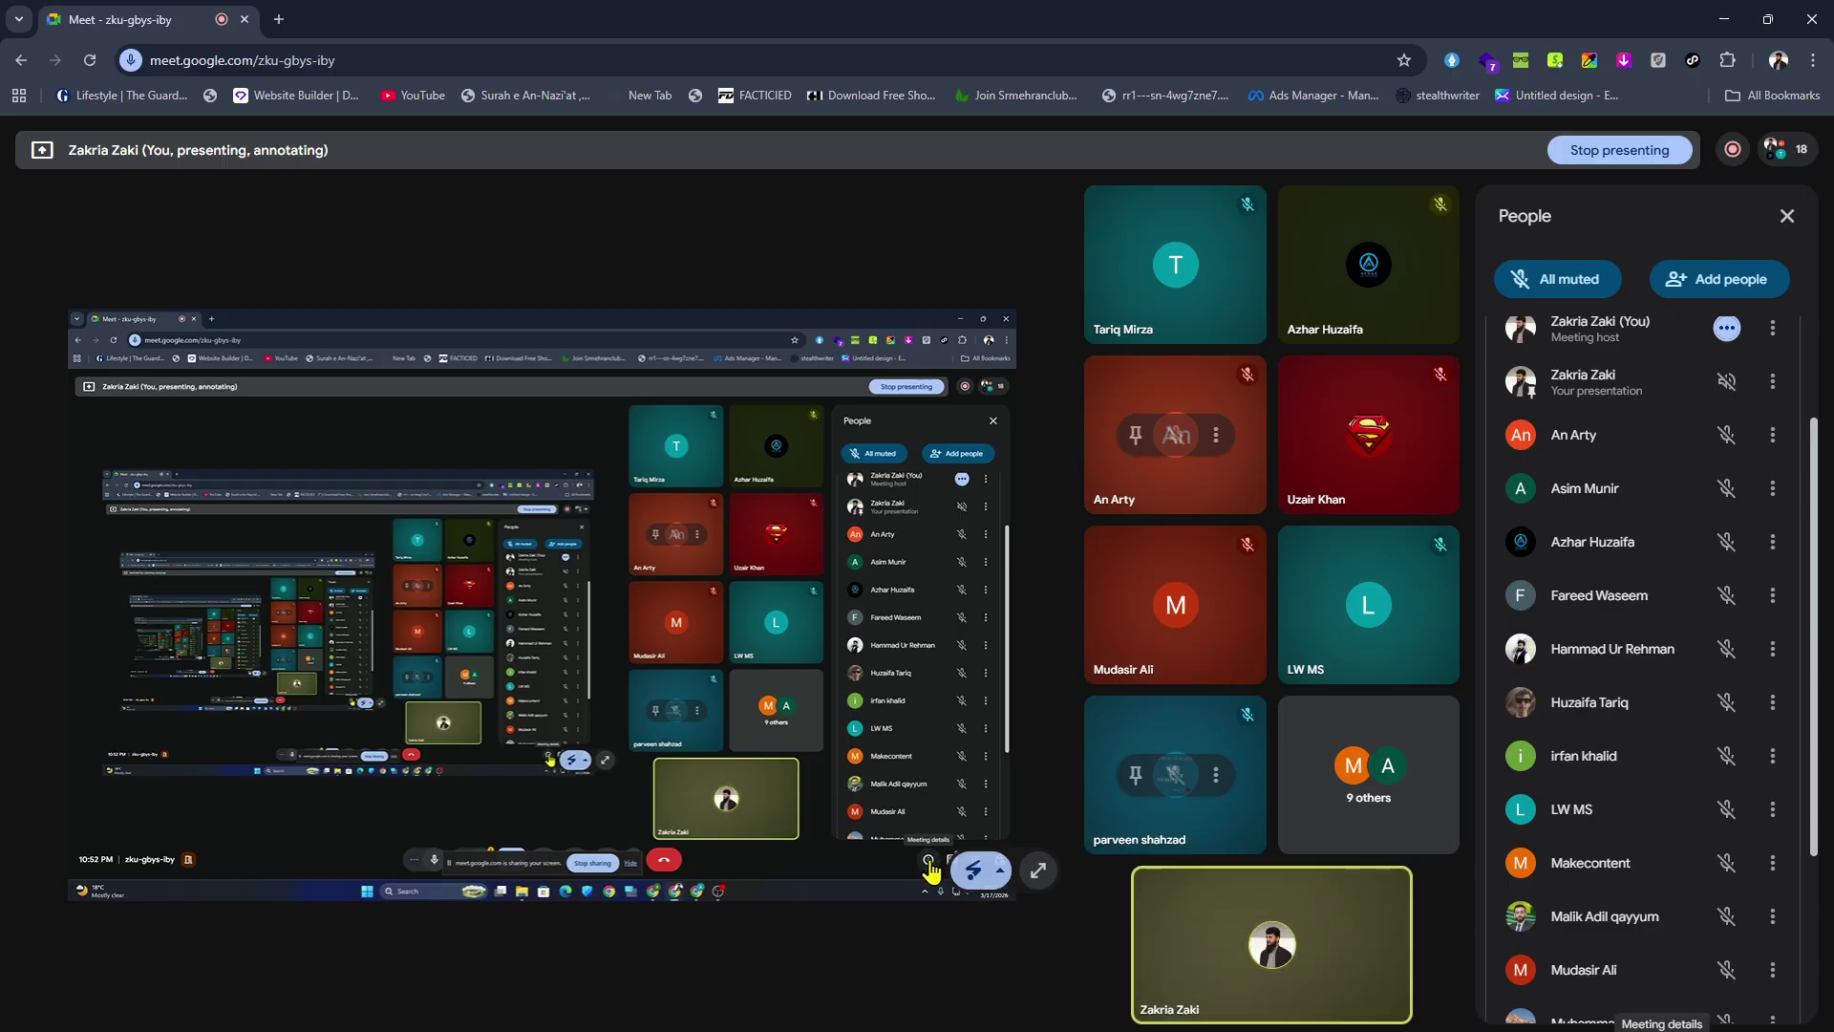
pyautogui.scroll(-3, 1654, 975)
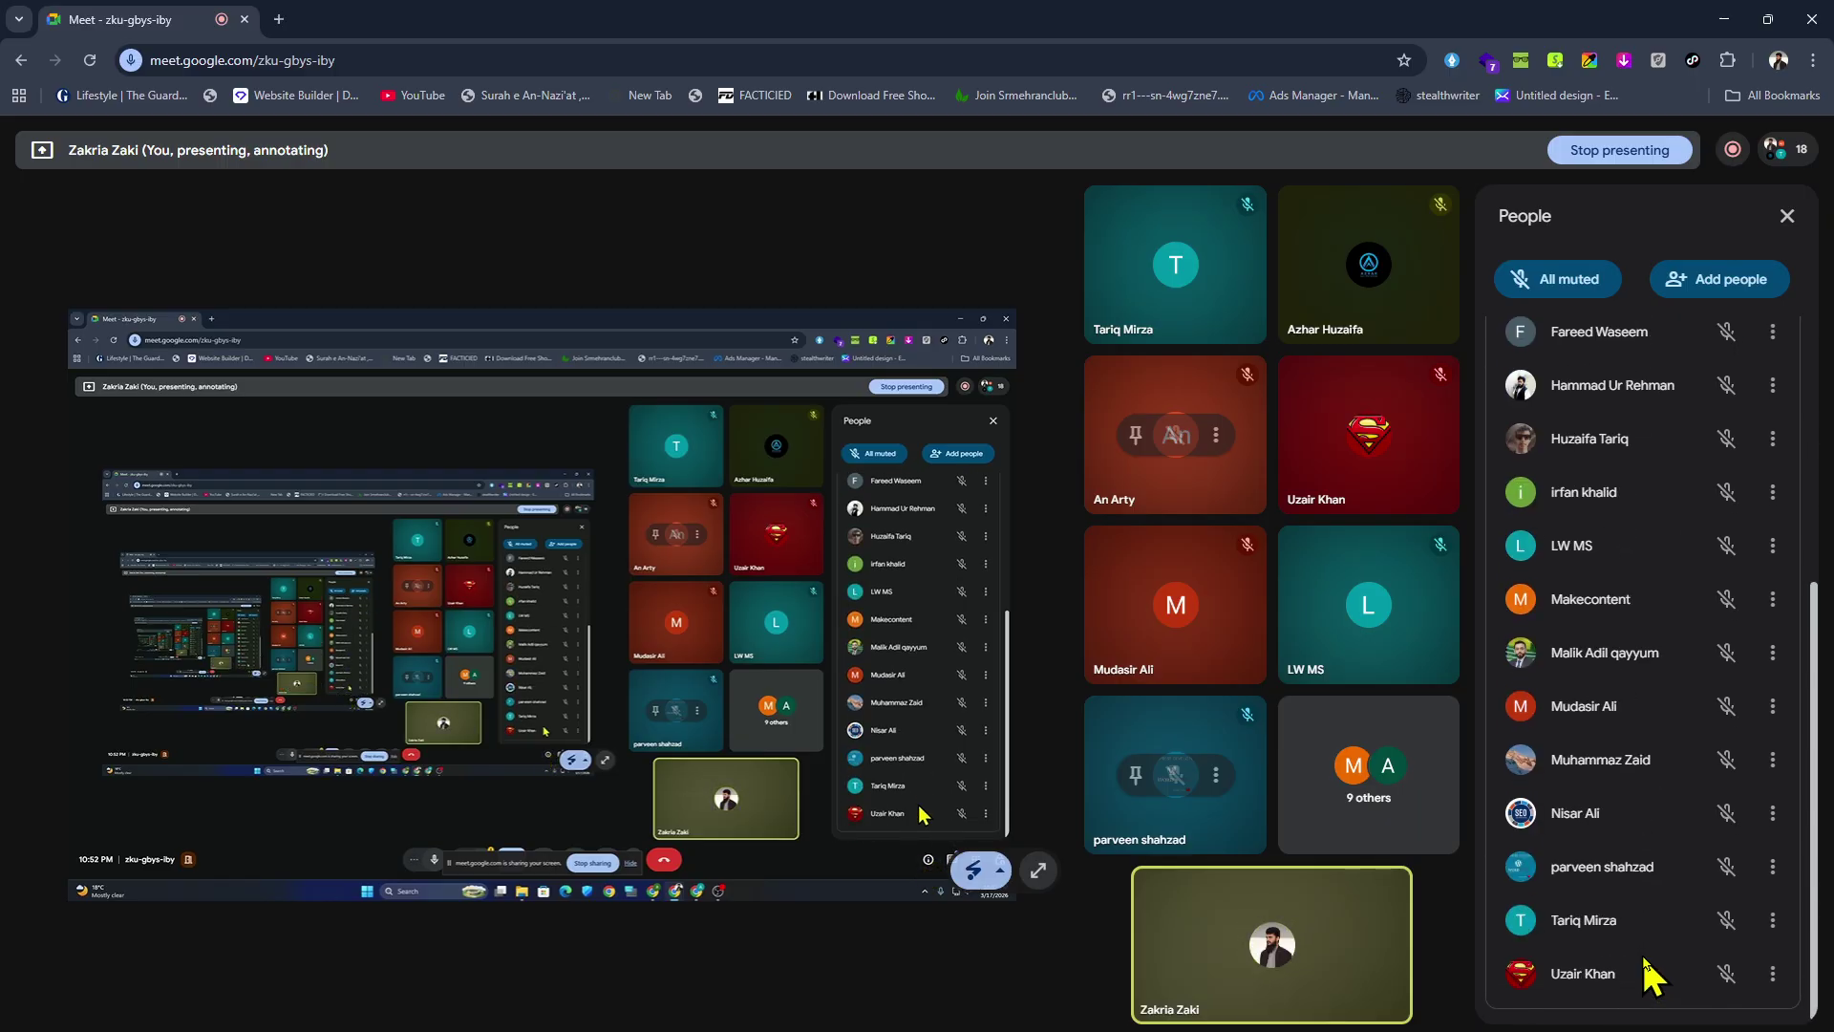
pyautogui.scroll(2, 1649, 974)
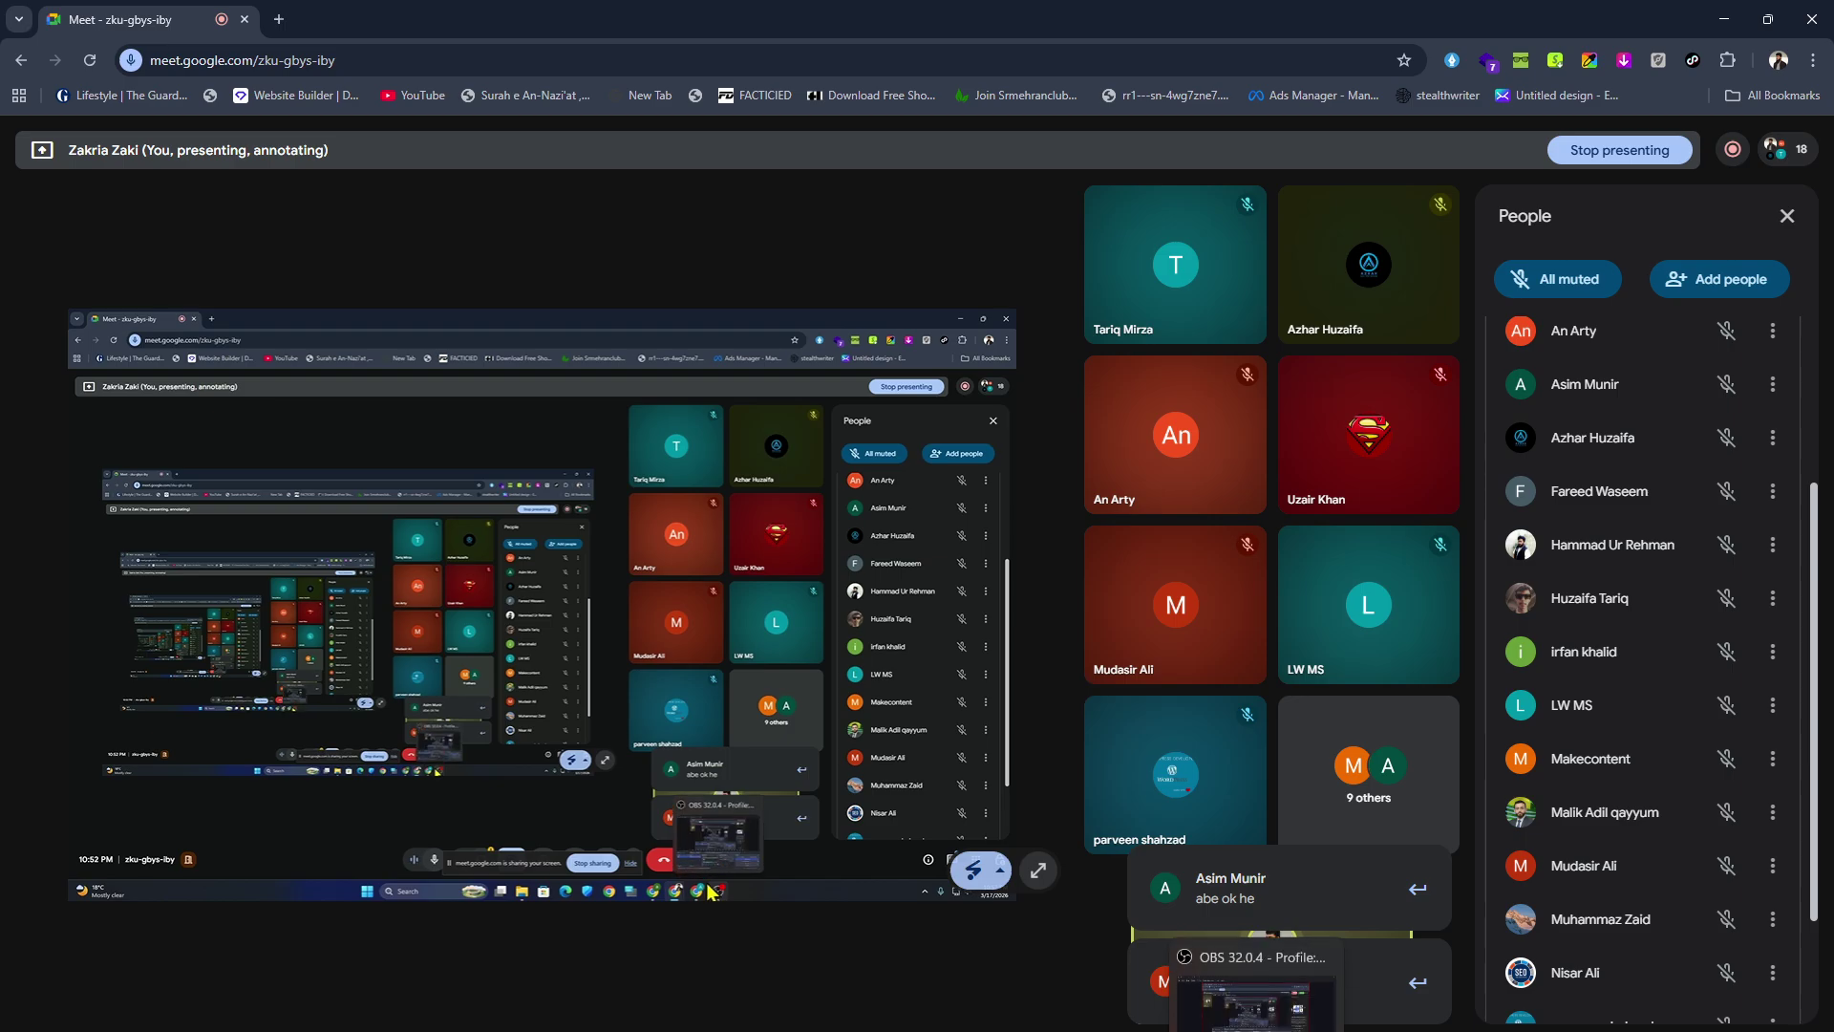
pyautogui.moveTo(1226, 1031)
pyautogui.click(1214, 998)
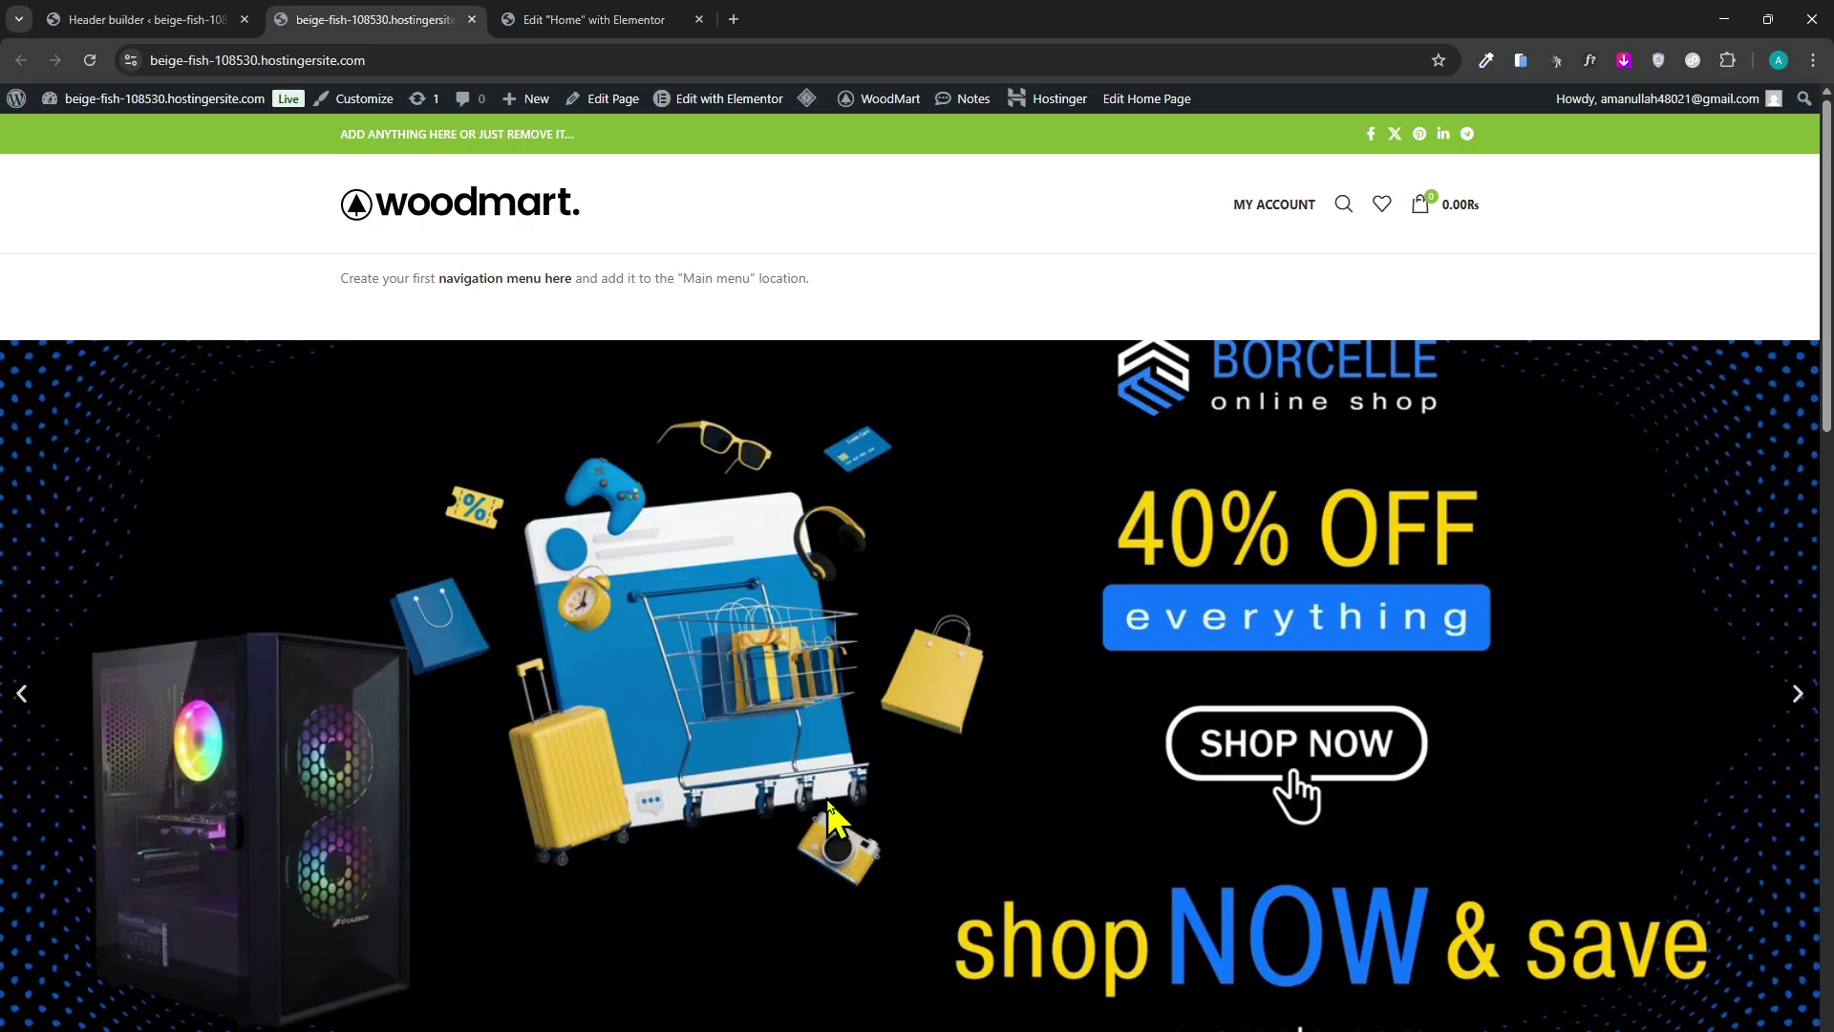
# Reload the storefront and open the Header Double menu layout for editing in the Header builder.
pyautogui.scroll(-2, 984, 852)
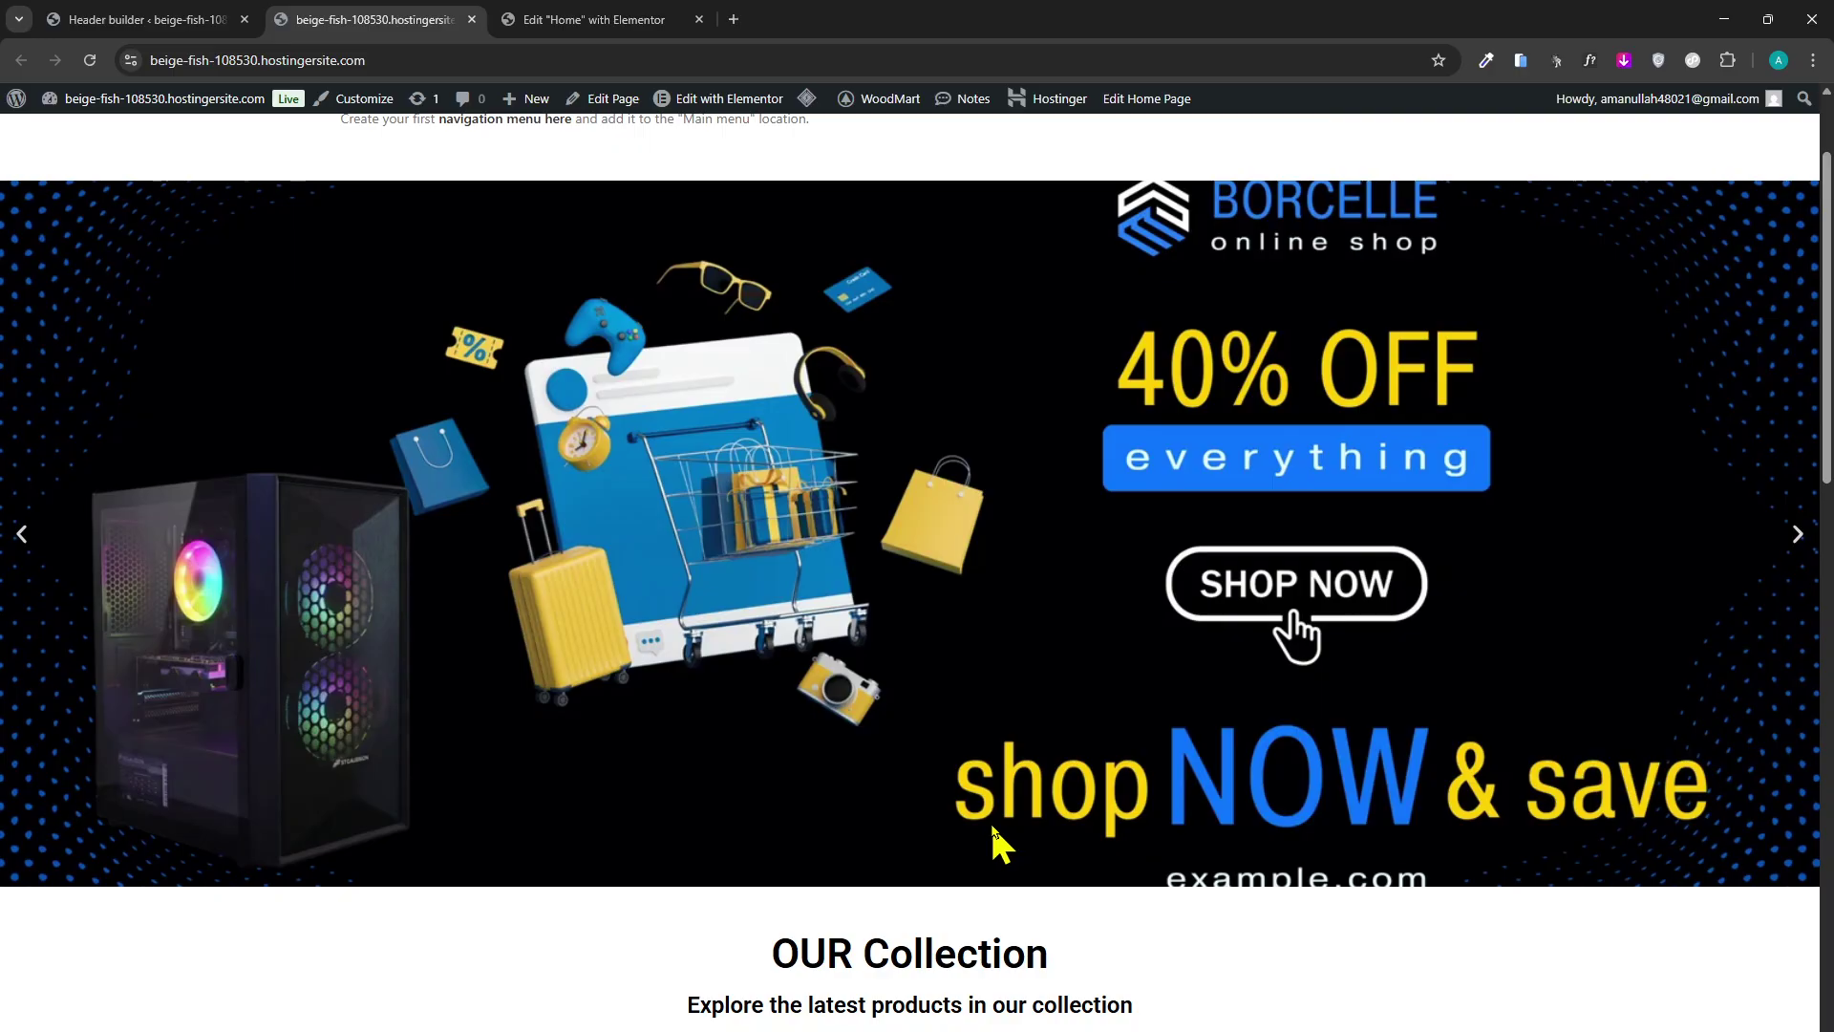
pyautogui.scroll(-4, 993, 841)
pyautogui.scroll(6, 463, 512)
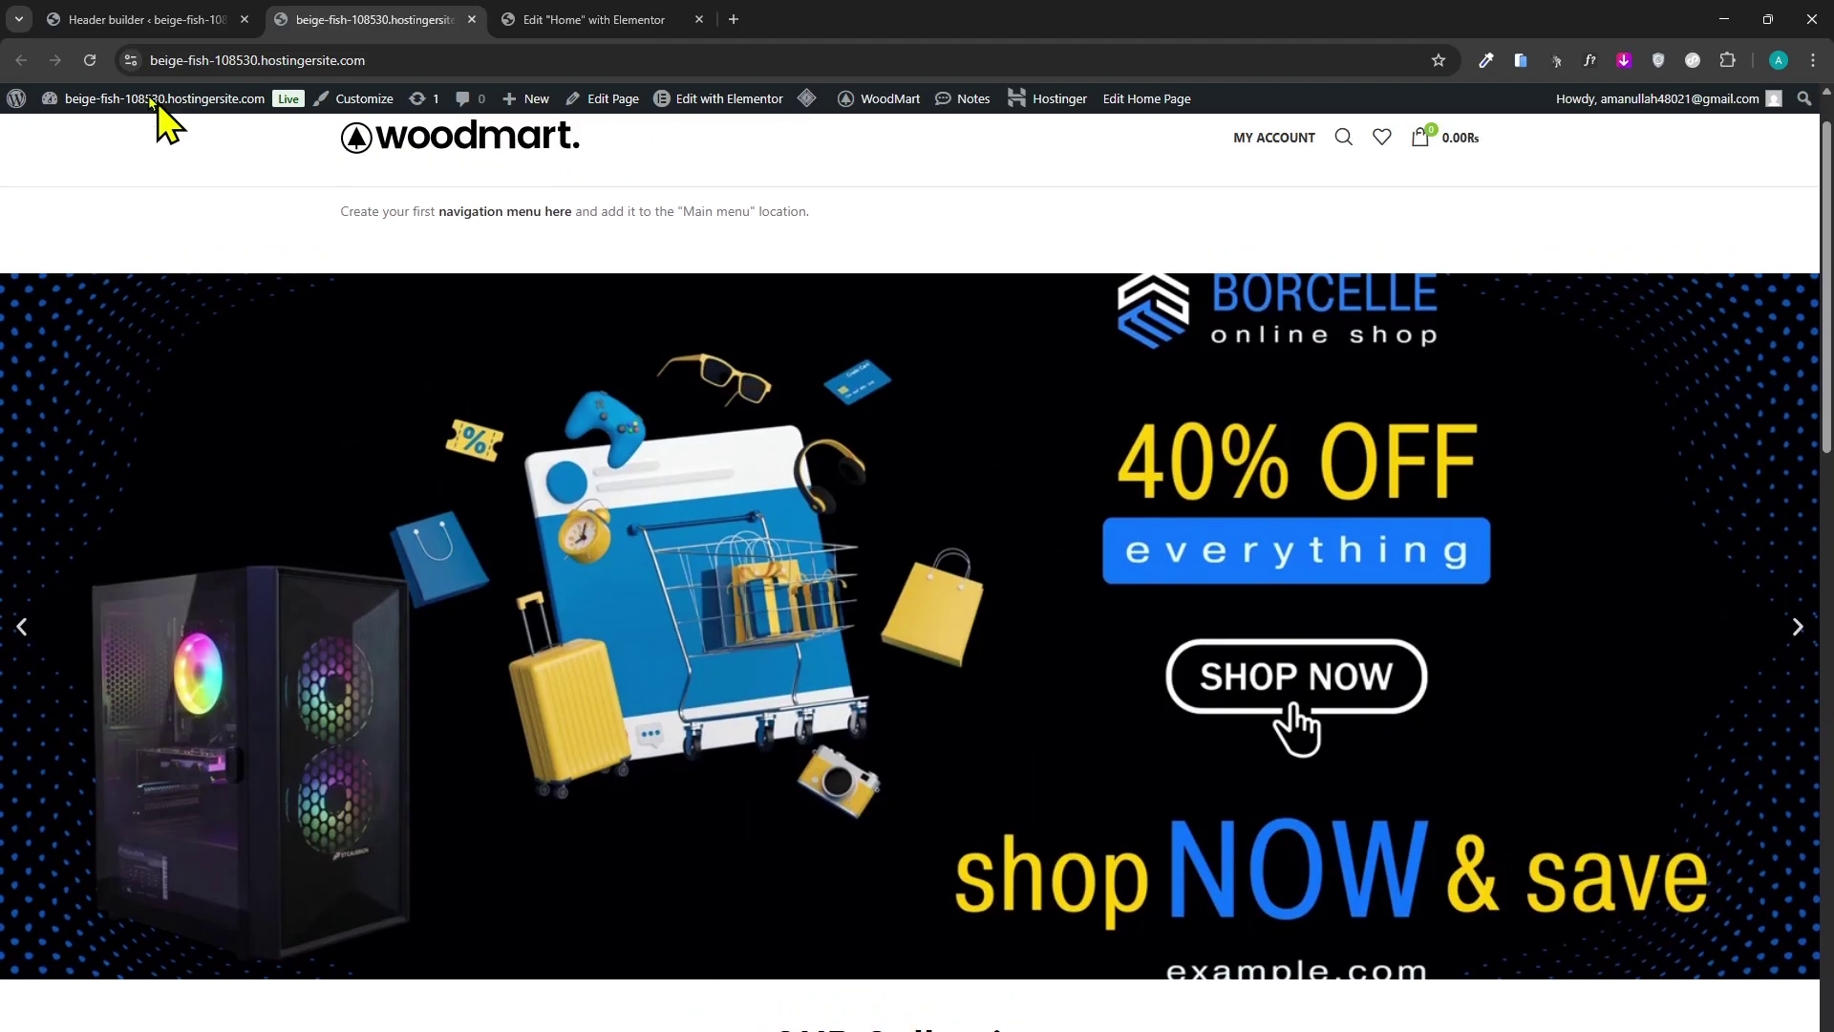
pyautogui.click(91, 60)
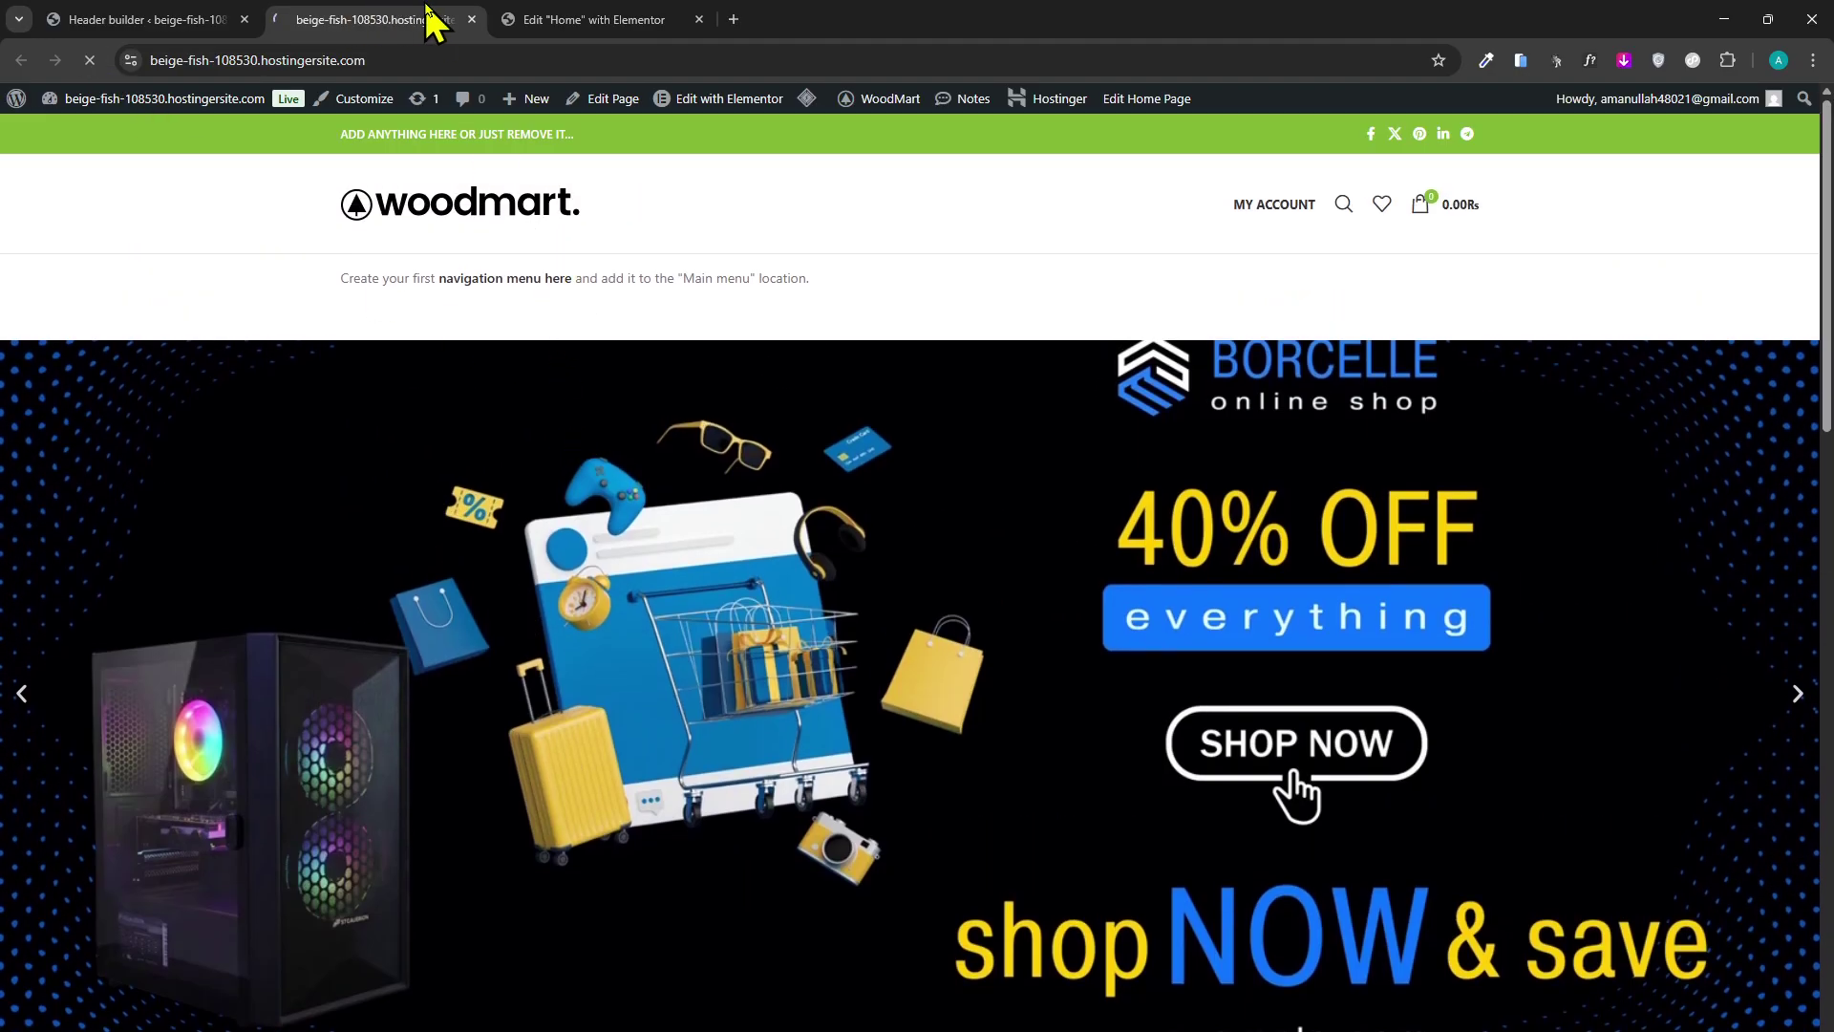
pyautogui.click(153, 19)
pyautogui.click(363, 17)
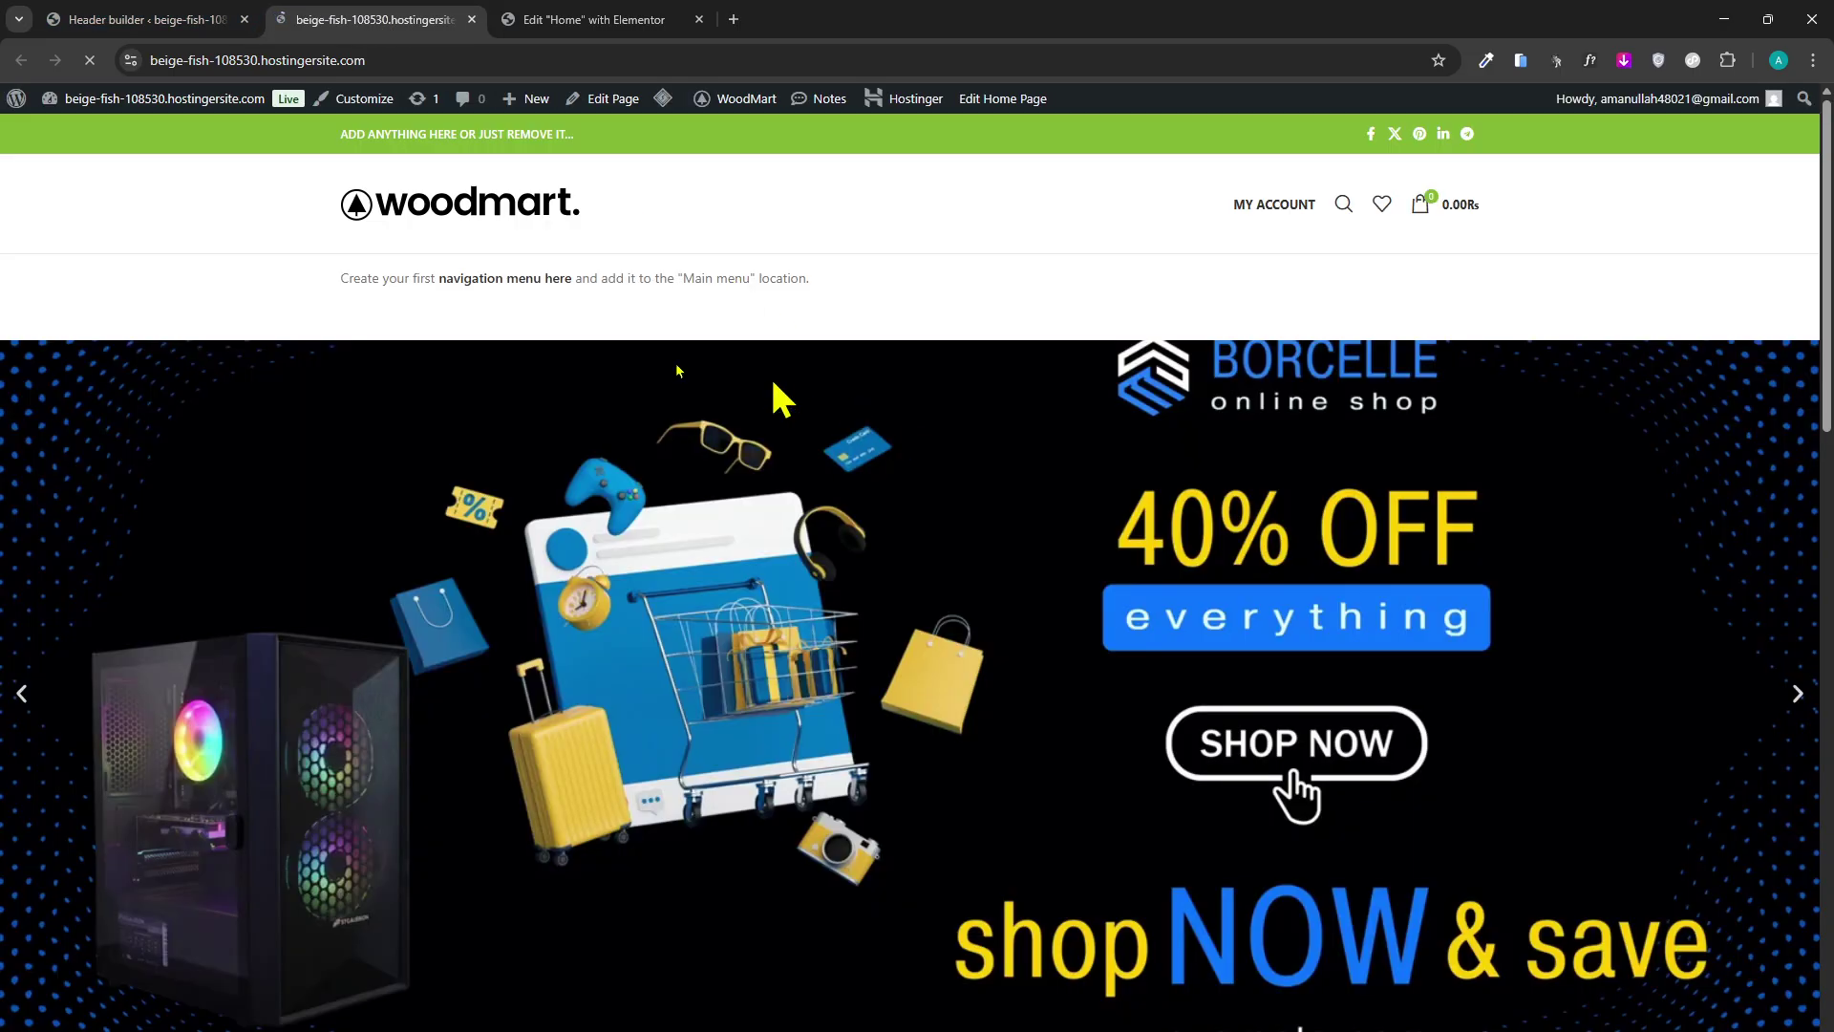
pyautogui.click(219, 17)
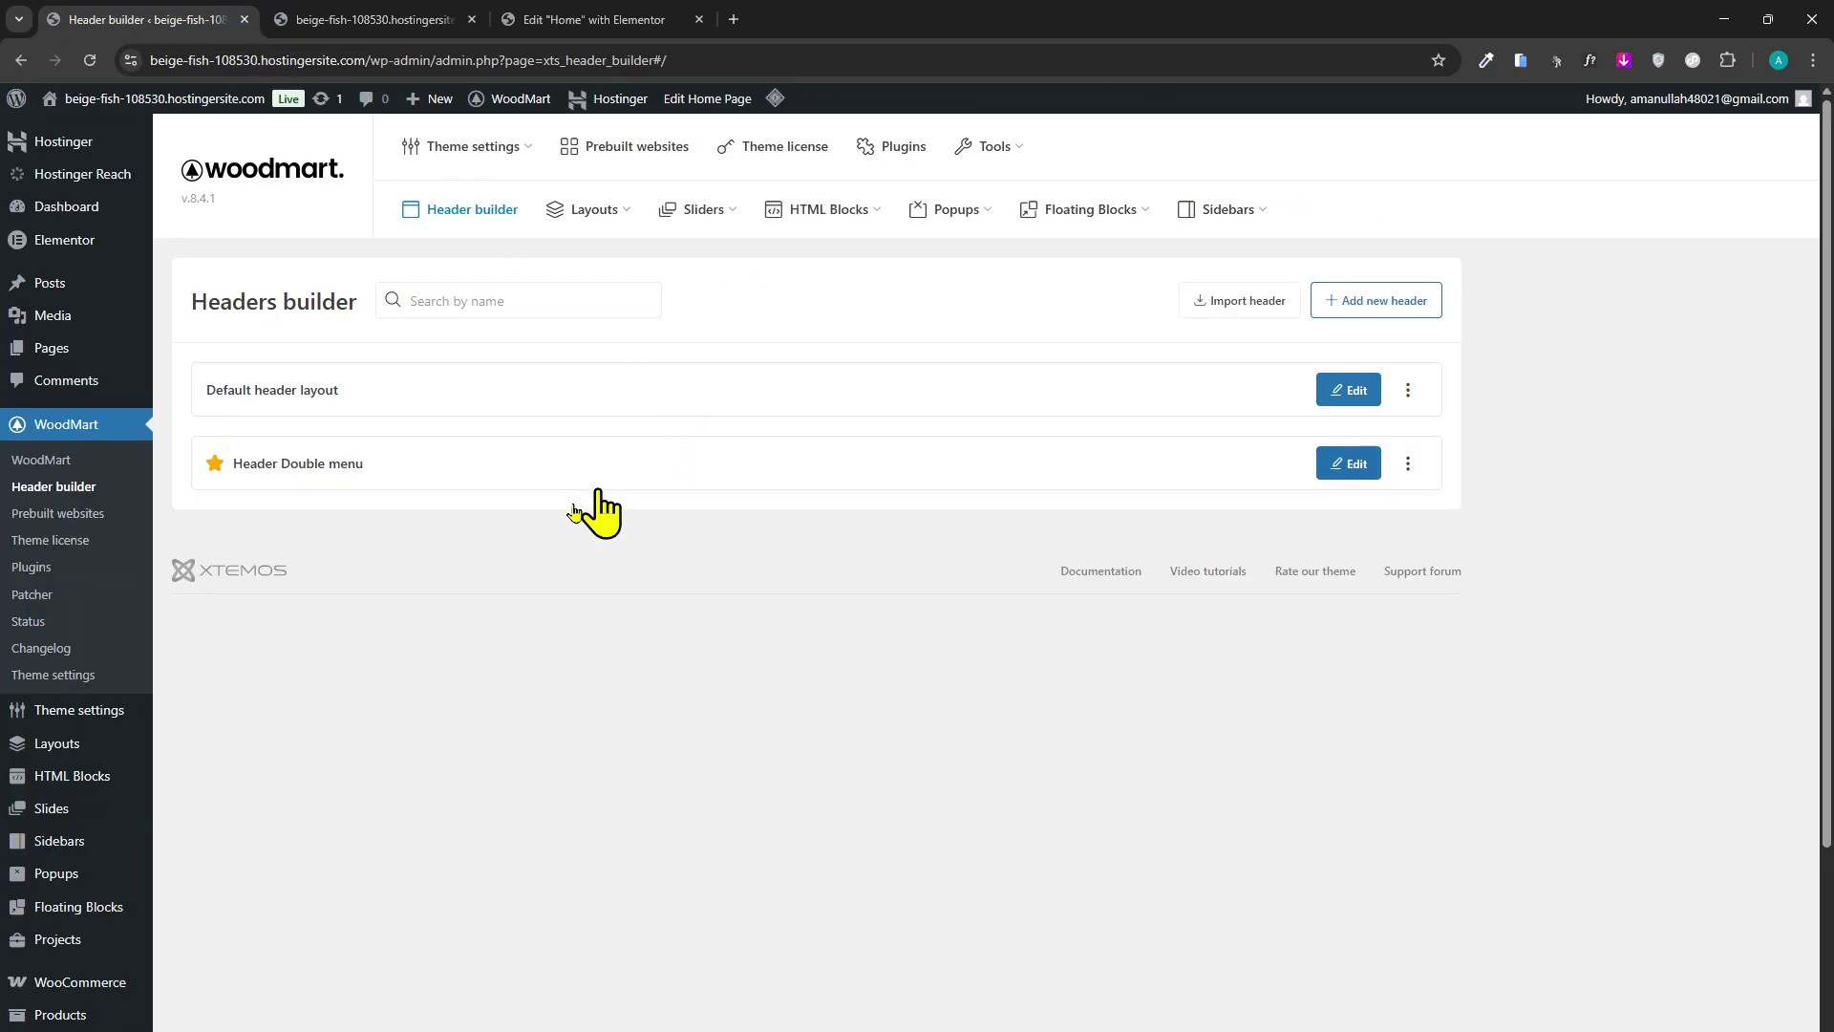
pyautogui.click(1349, 464)
pyautogui.click(308, 19)
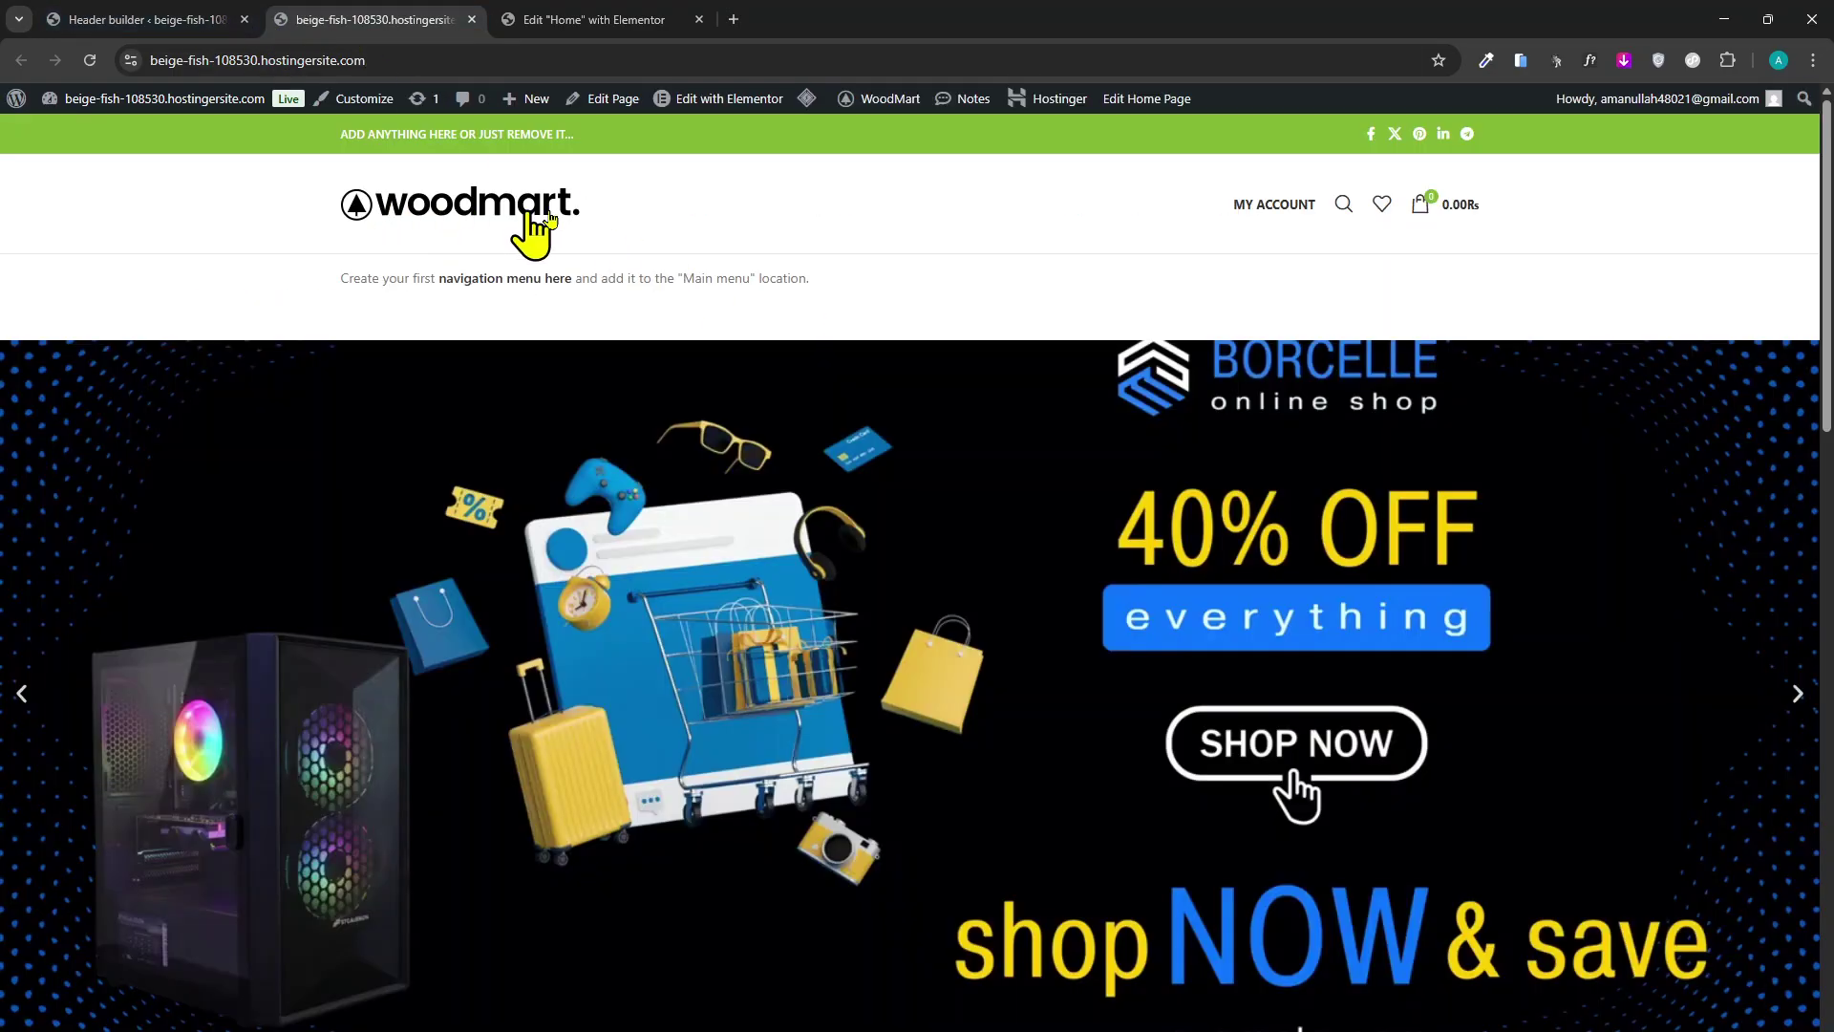
# Highlight the woodmart logo and the missing-menu notice in the storefront header.
pyautogui.moveTo(548, 216); pyautogui.dragTo(359, 175)
pyautogui.click(286, 196)
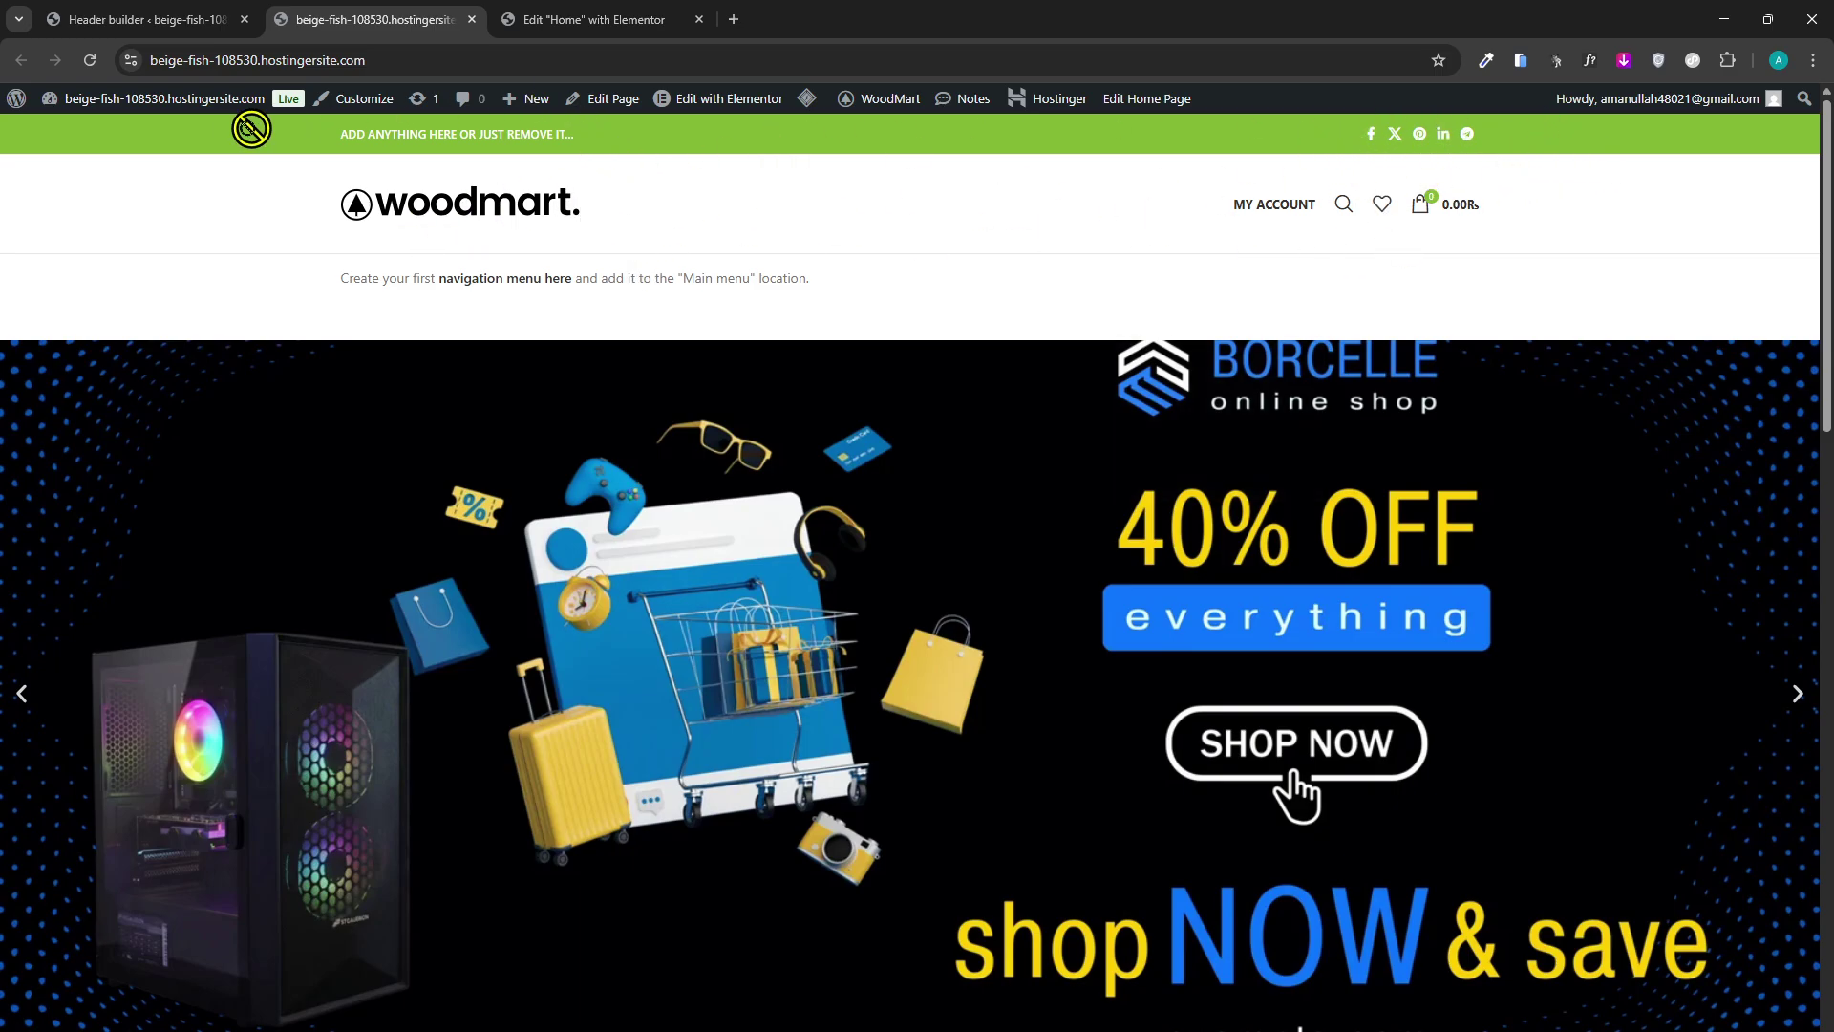
pyautogui.moveTo(299, 269); pyautogui.dragTo(926, 326)
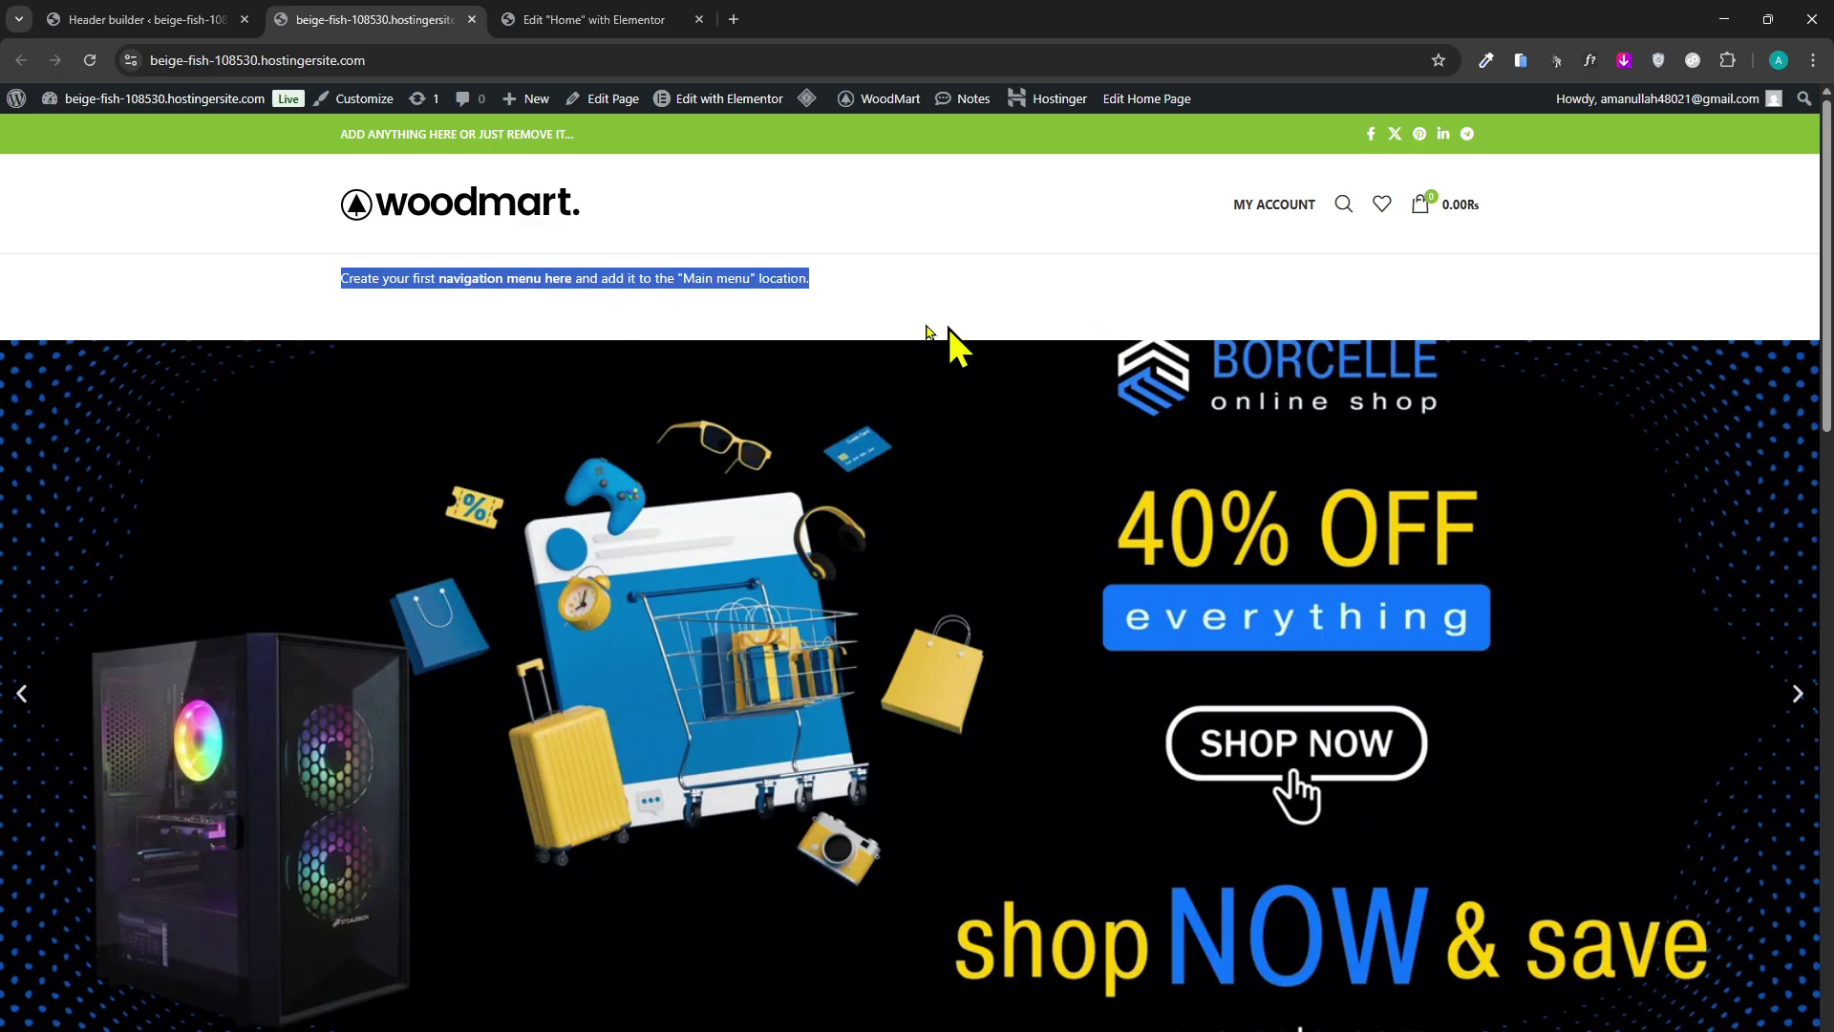
pyautogui.click(212, 14)
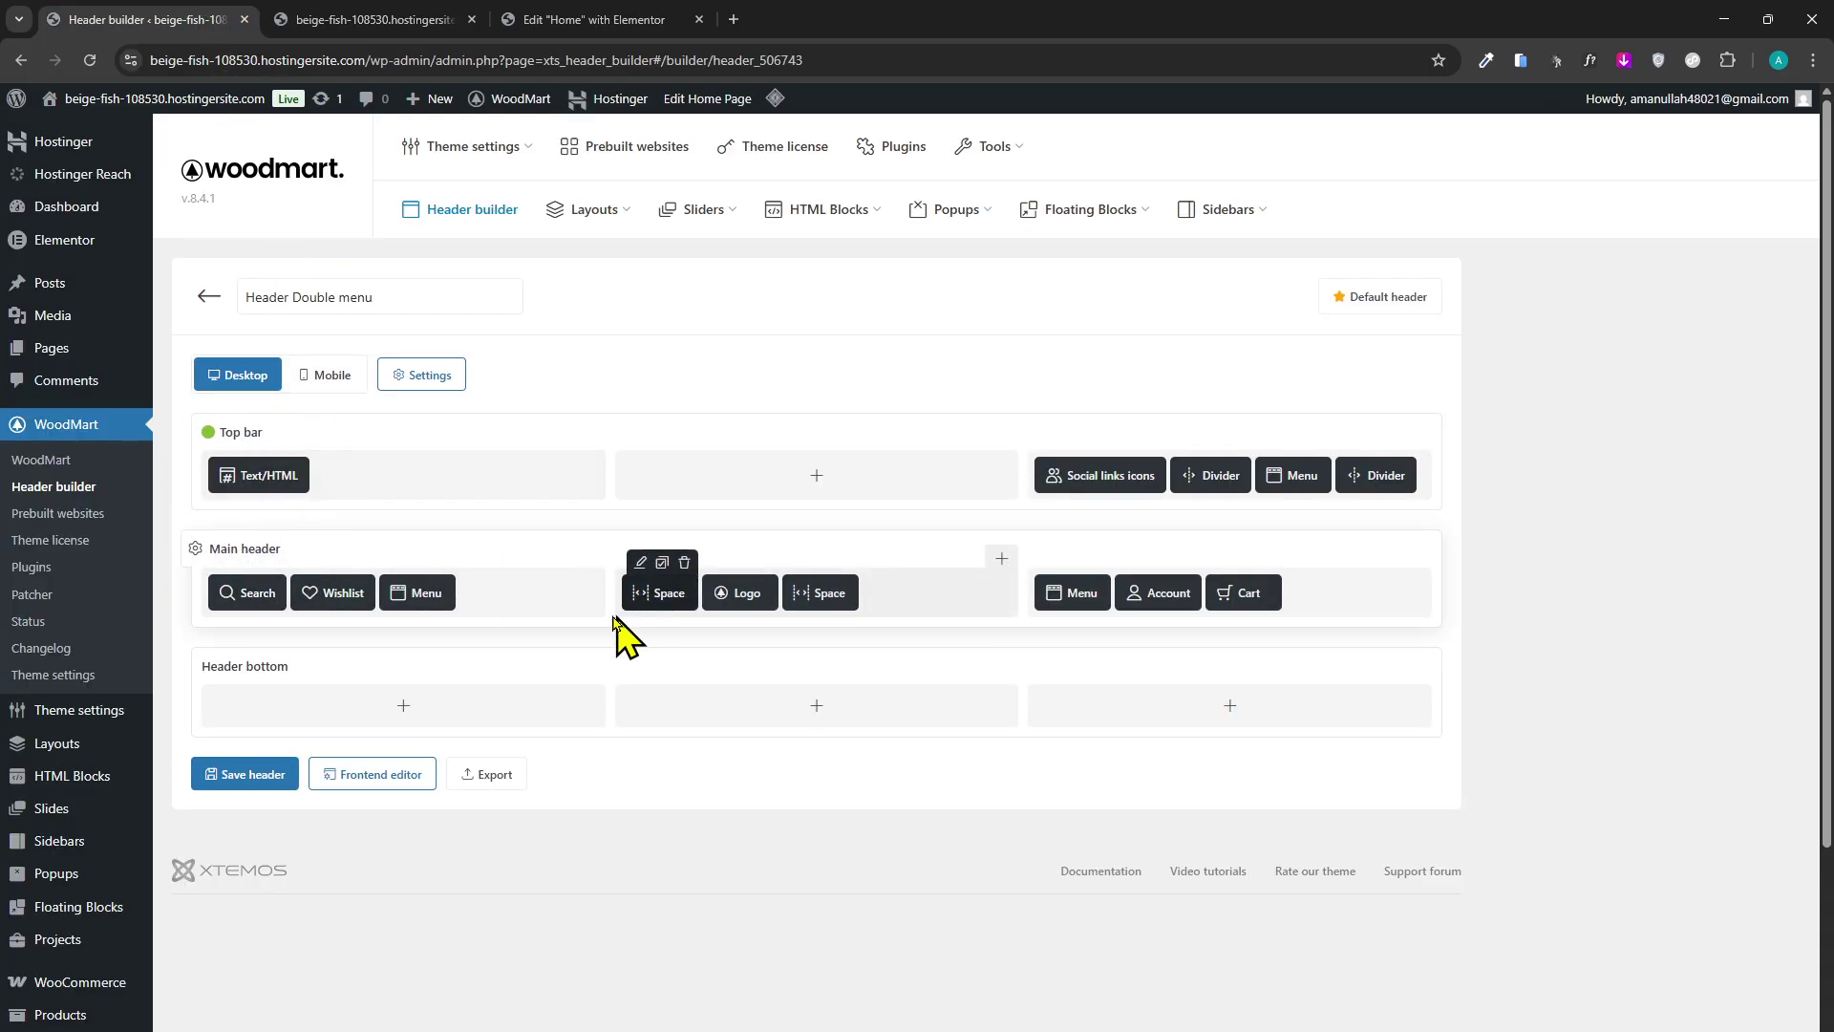
pyautogui.scroll(-1, 14, 559)
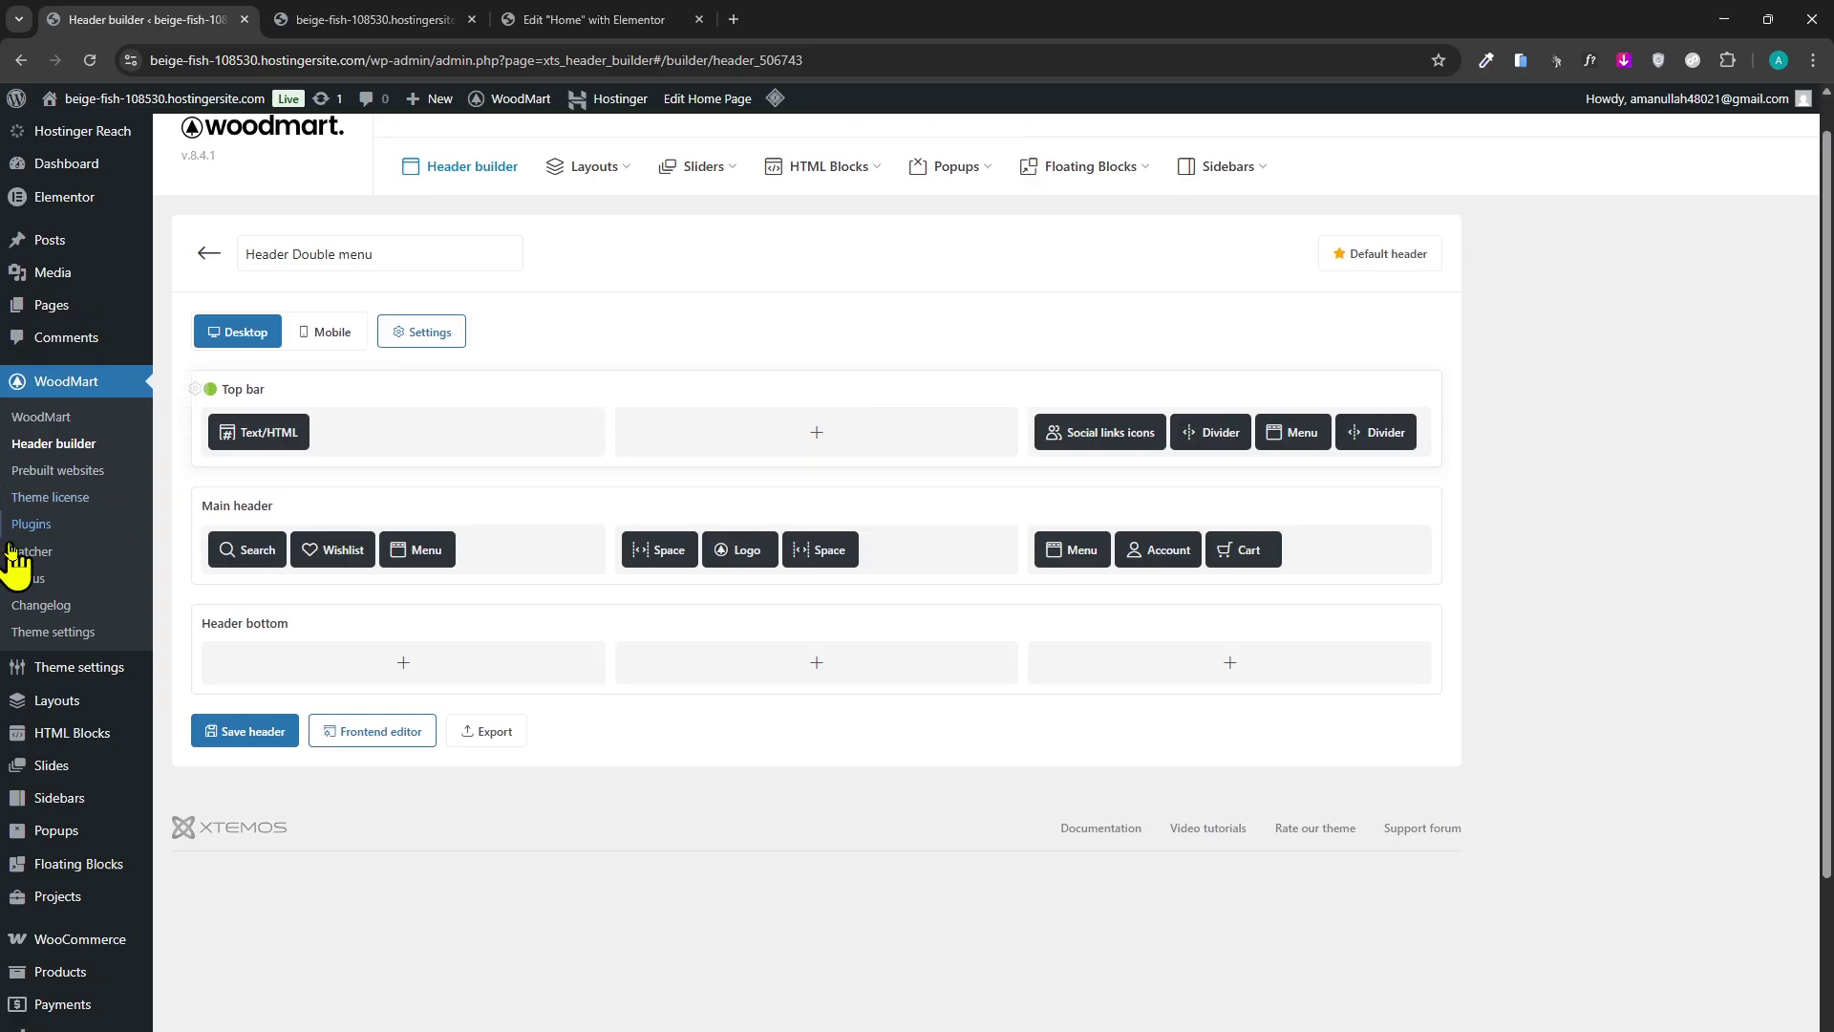
pyautogui.scroll(-3, 410, 696)
pyautogui.scroll(3, 213, 582)
pyautogui.scroll(-3, 213, 621)
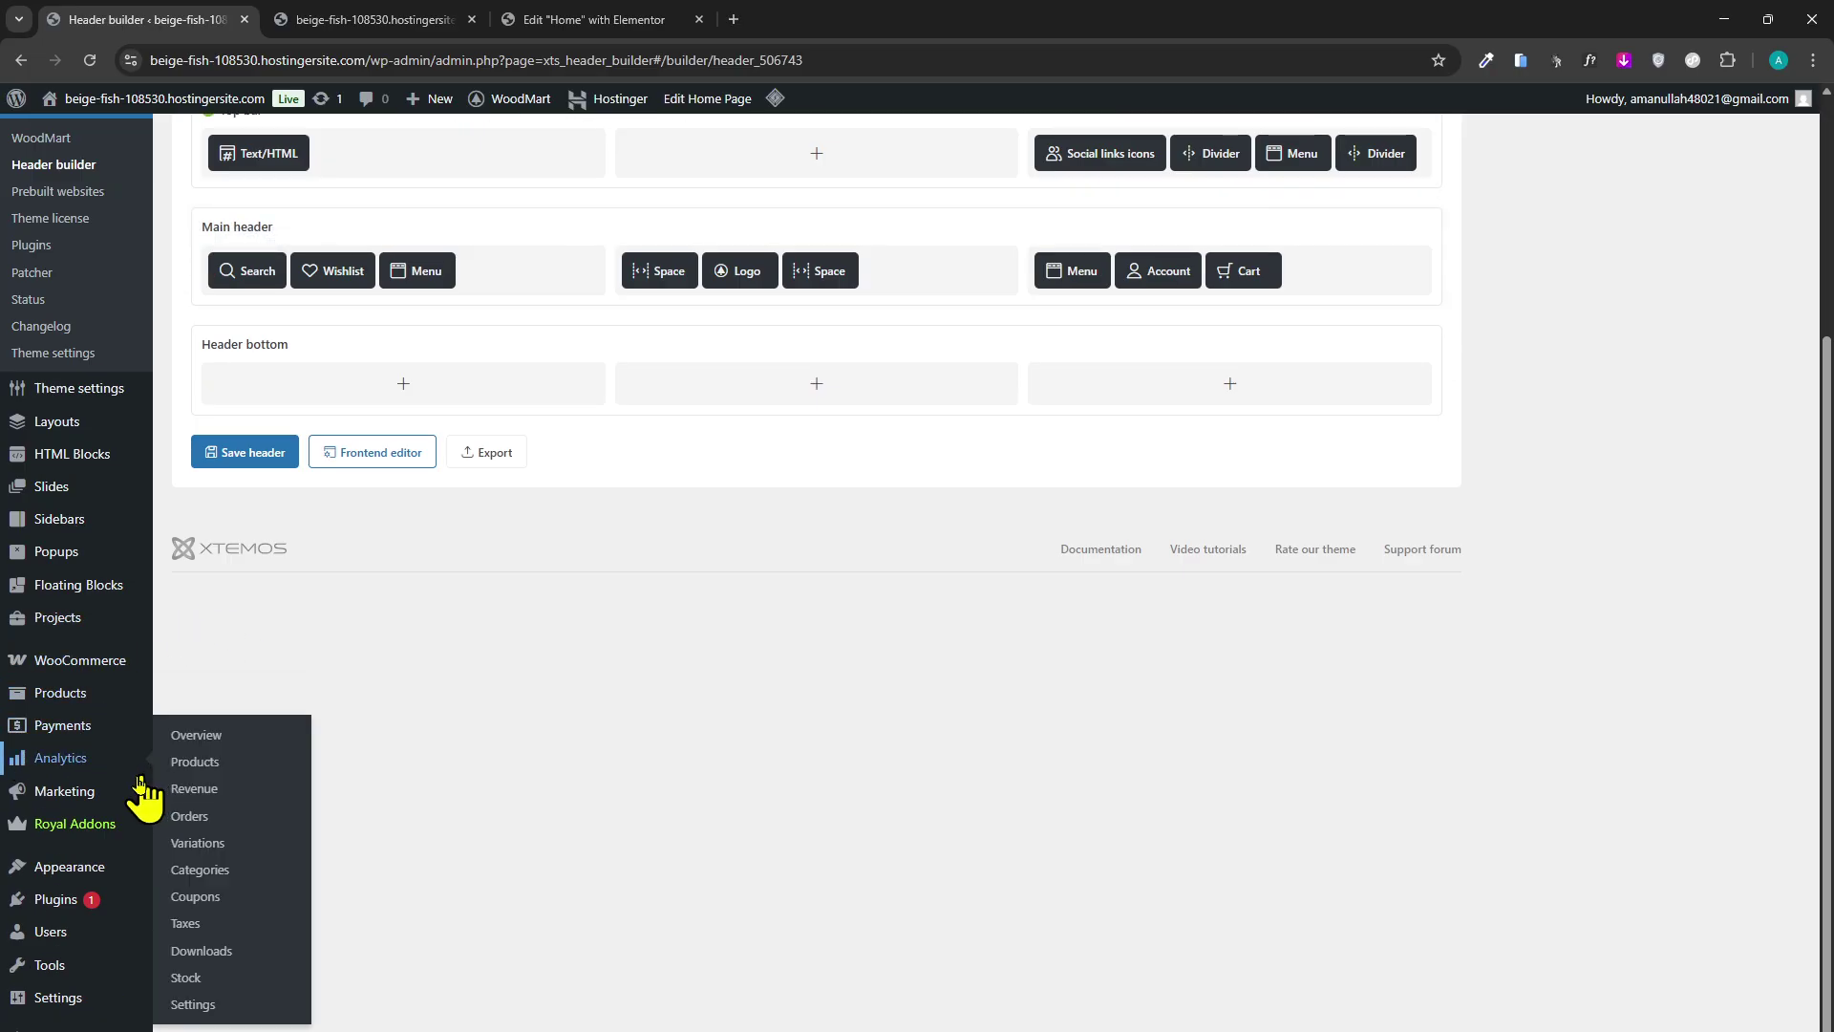
pyautogui.moveTo(107, 916)
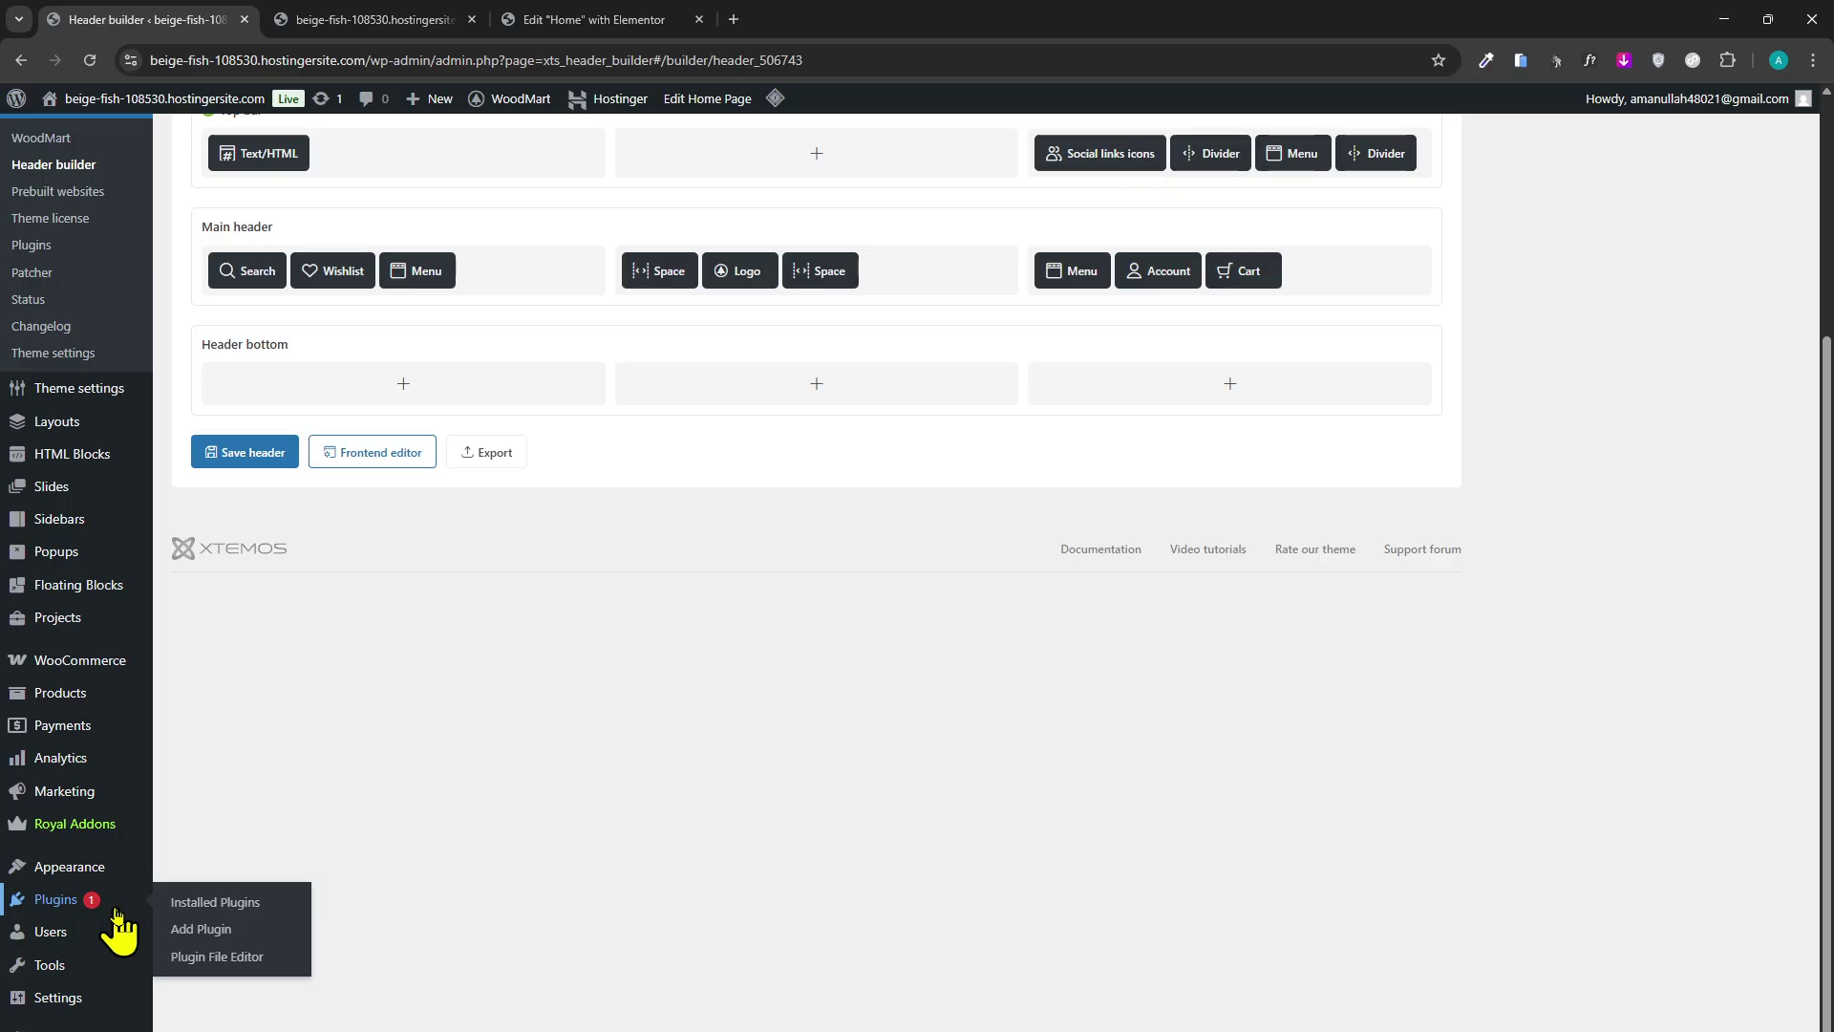
pyautogui.scroll(4, 685, 373)
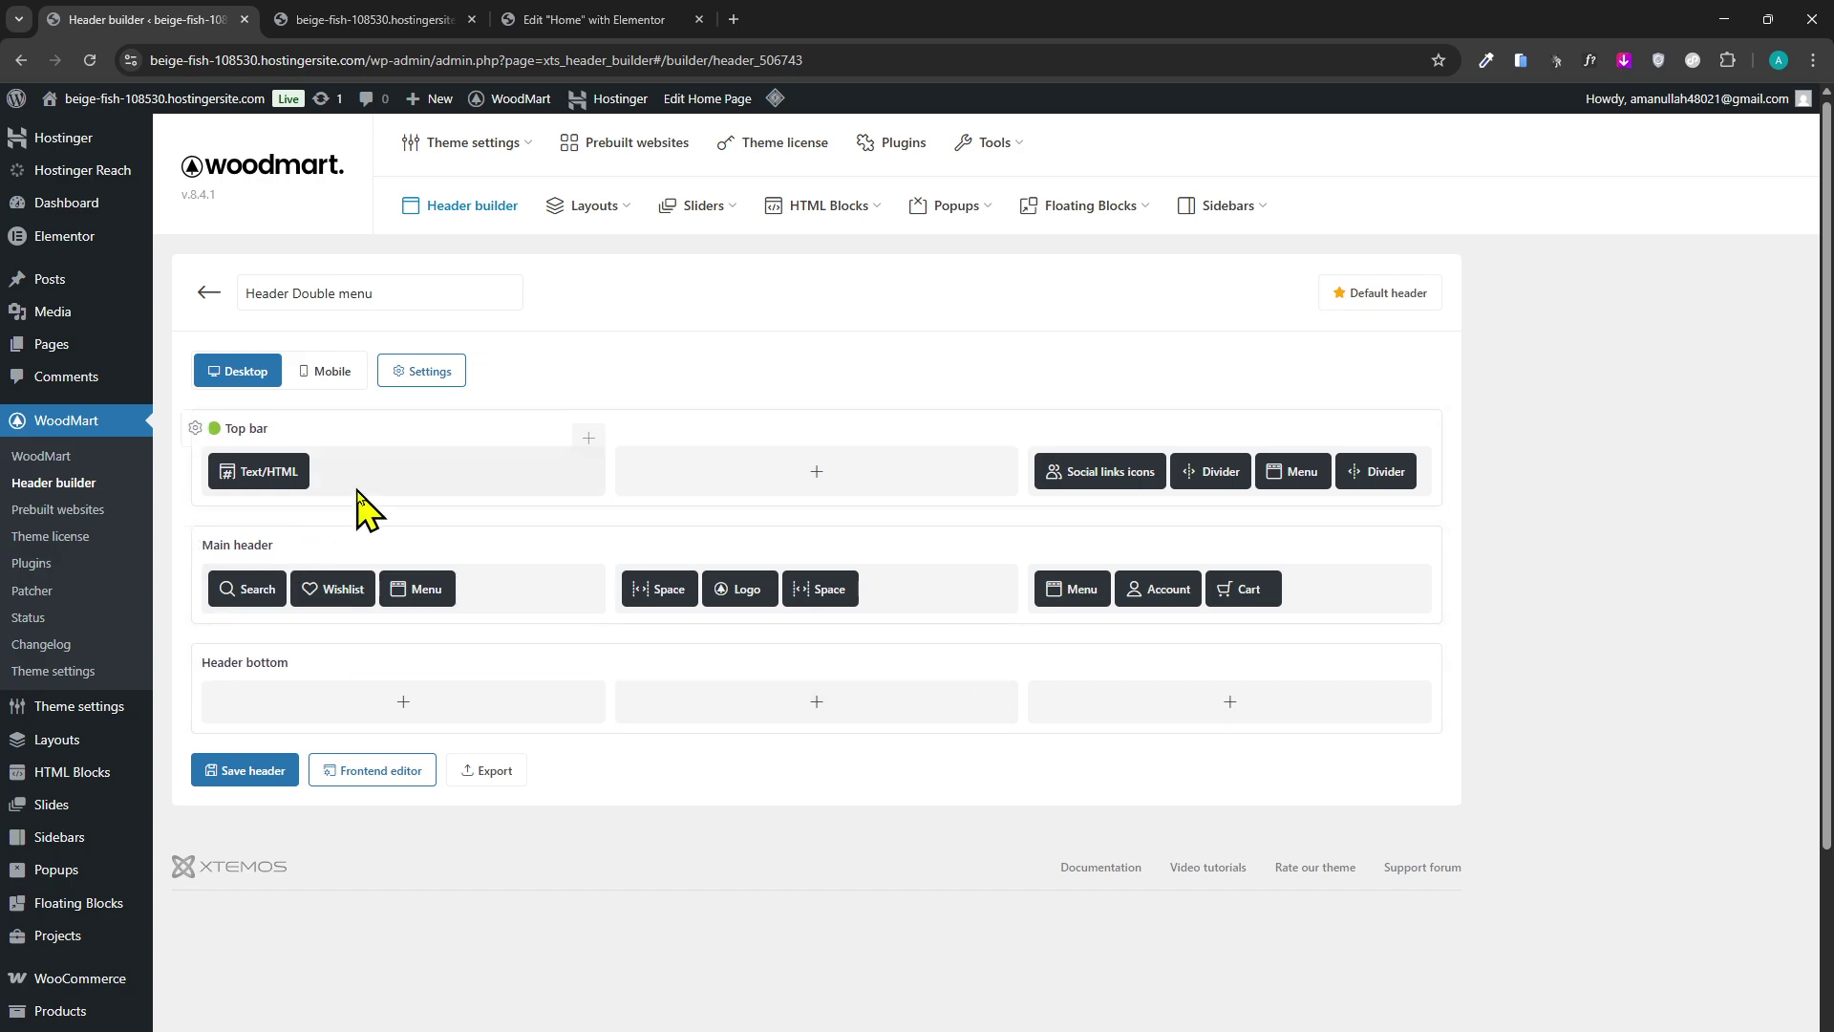
pyautogui.scroll(-2, 725, 700)
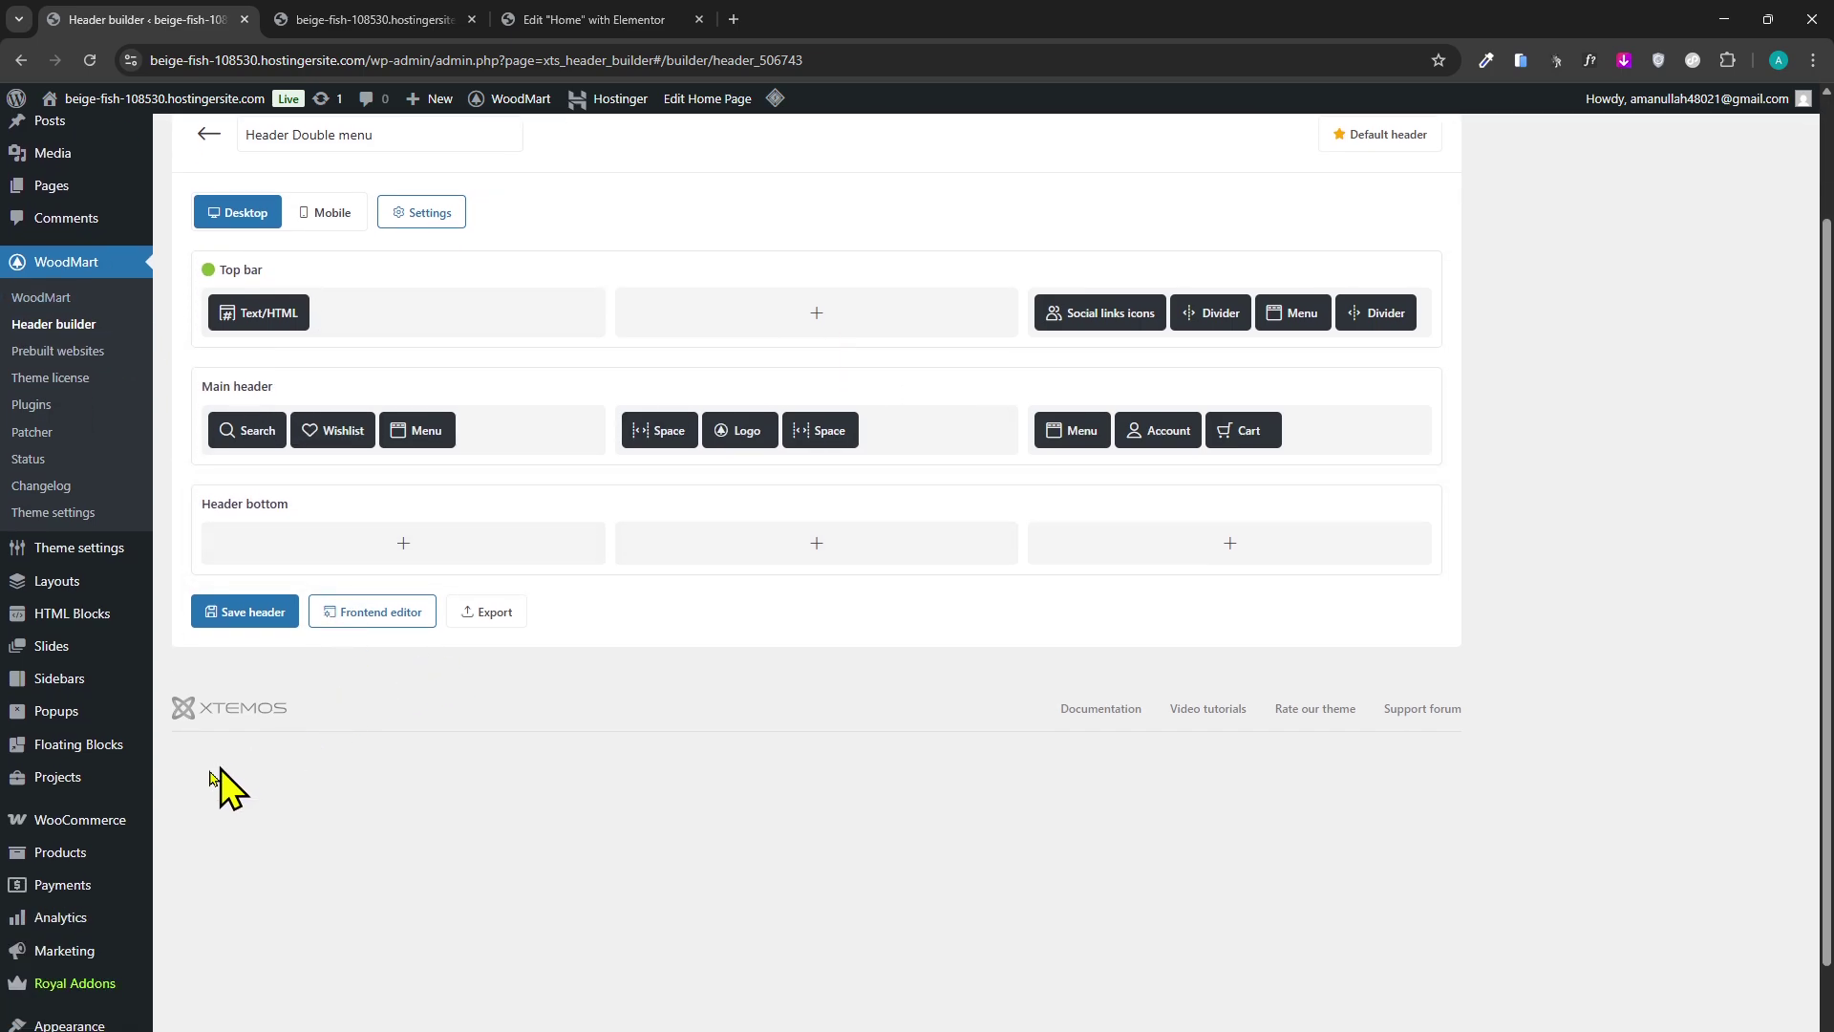
pyautogui.scroll(-2, 122, 898)
pyautogui.moveTo(102, 865)
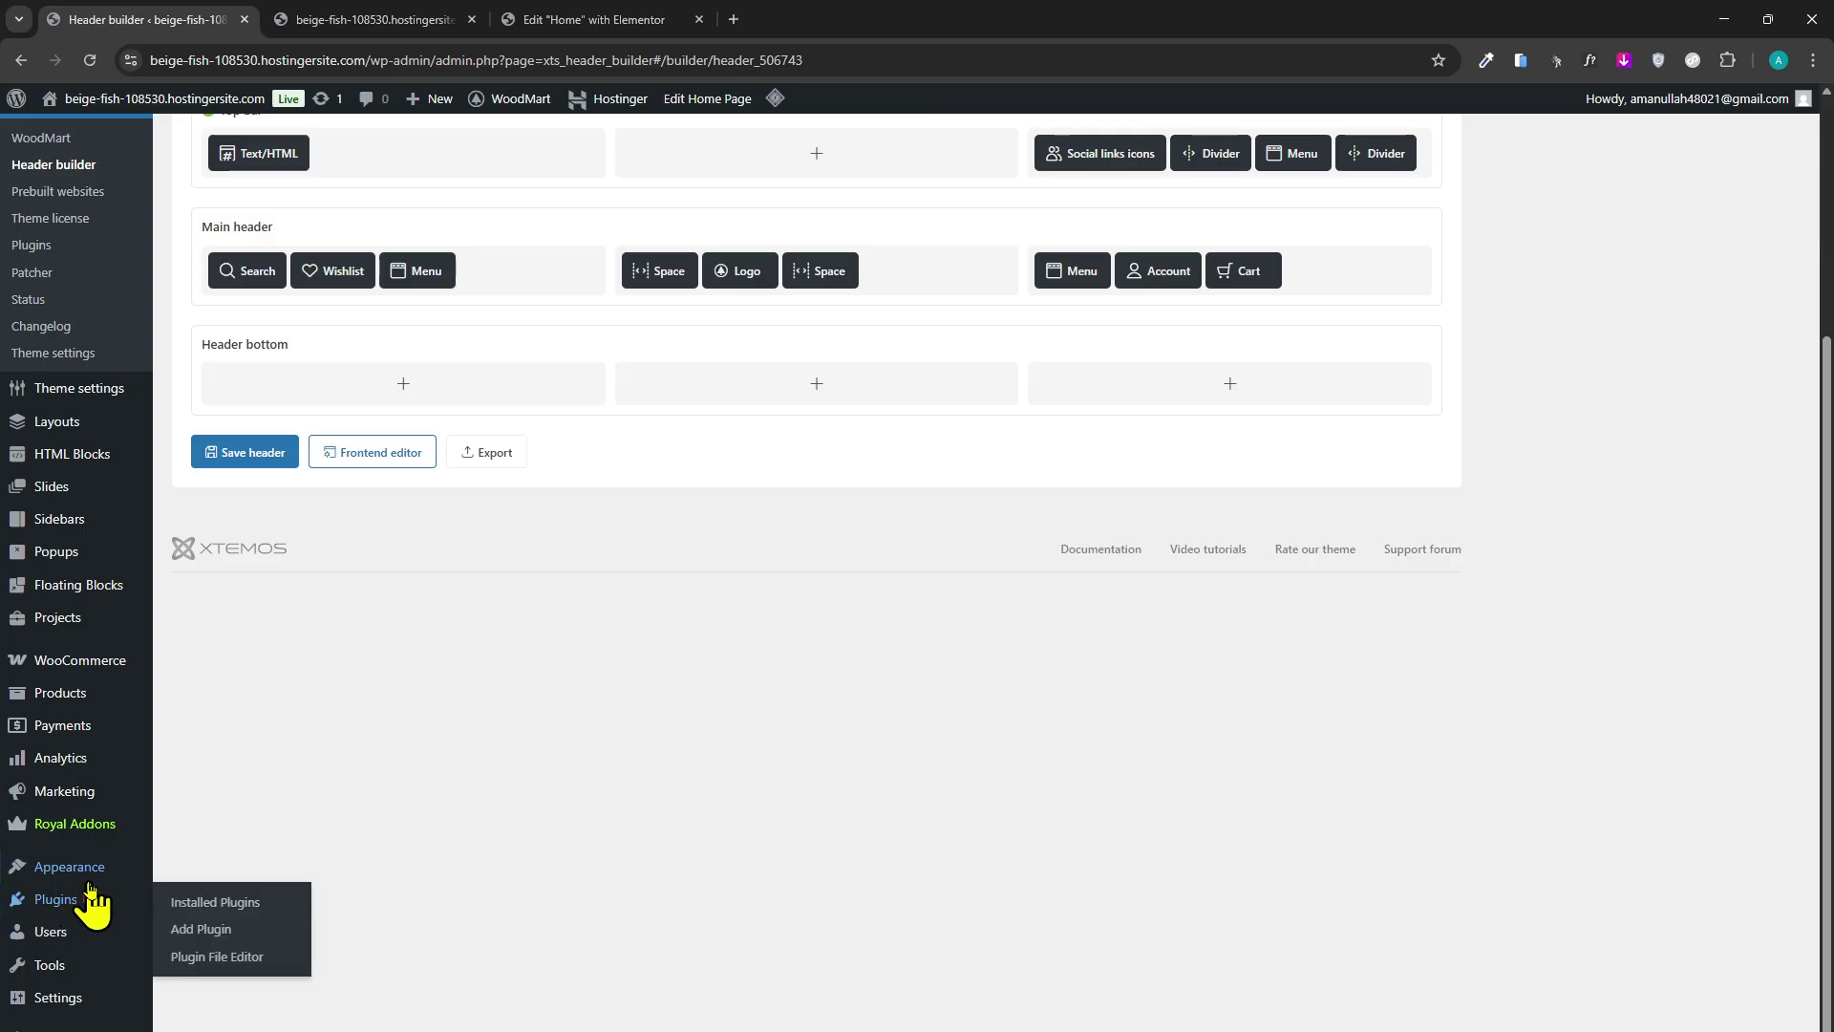
pyautogui.scroll(1, 108, 611)
pyautogui.scroll(-1, 108, 612)
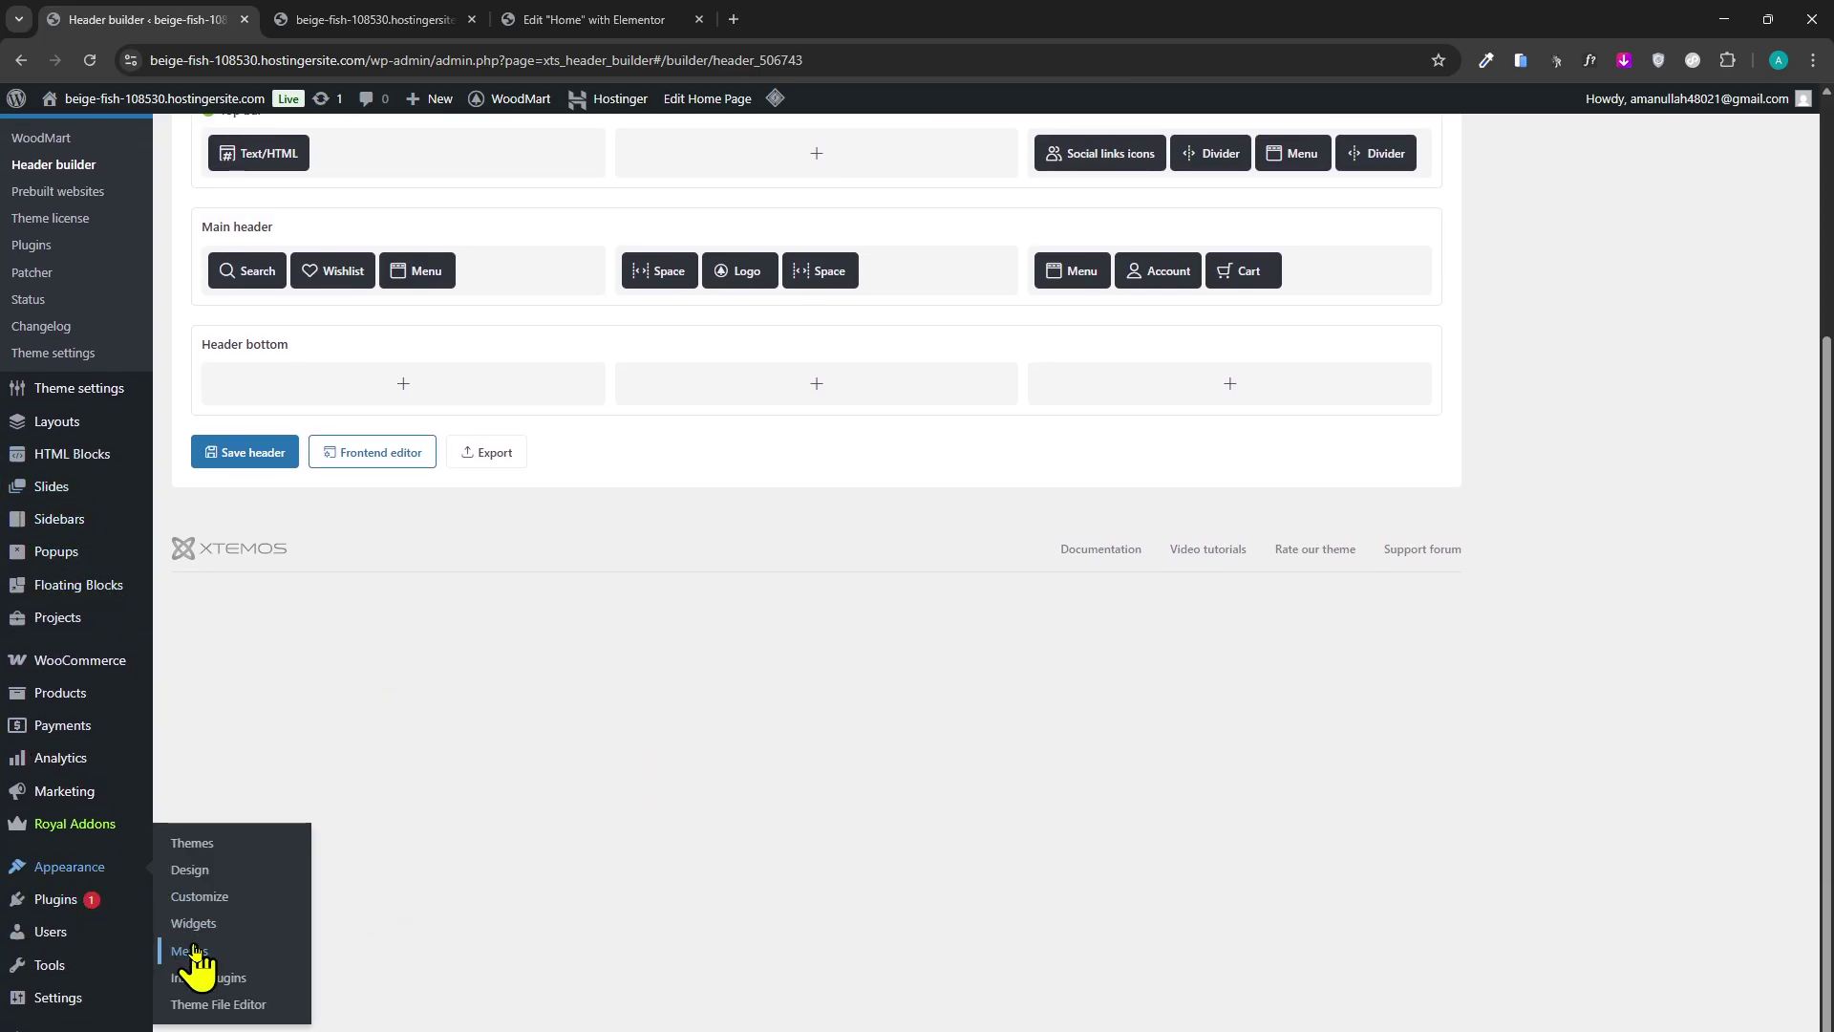
# Load the Appearance > Menus page in the first tab and start a new blank browser tab.
pyautogui.click(191, 950)
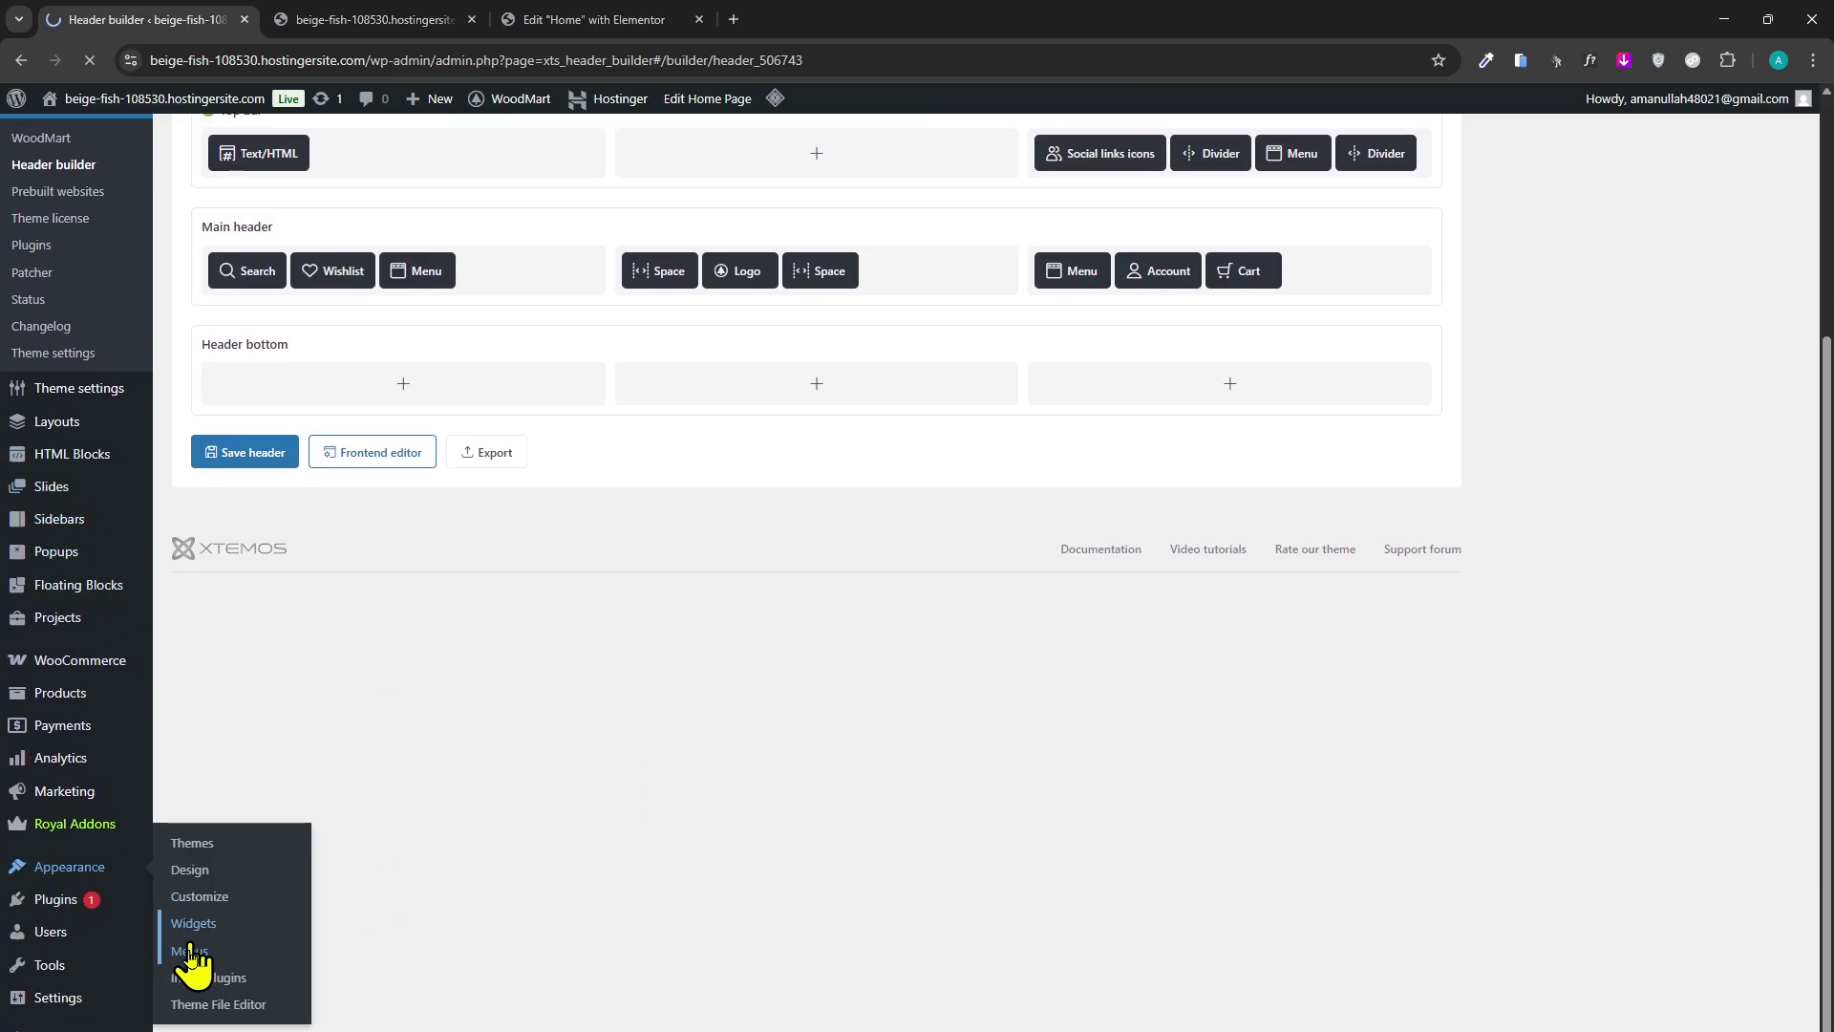
pyautogui.click(380, 19)
pyautogui.click(256, 277)
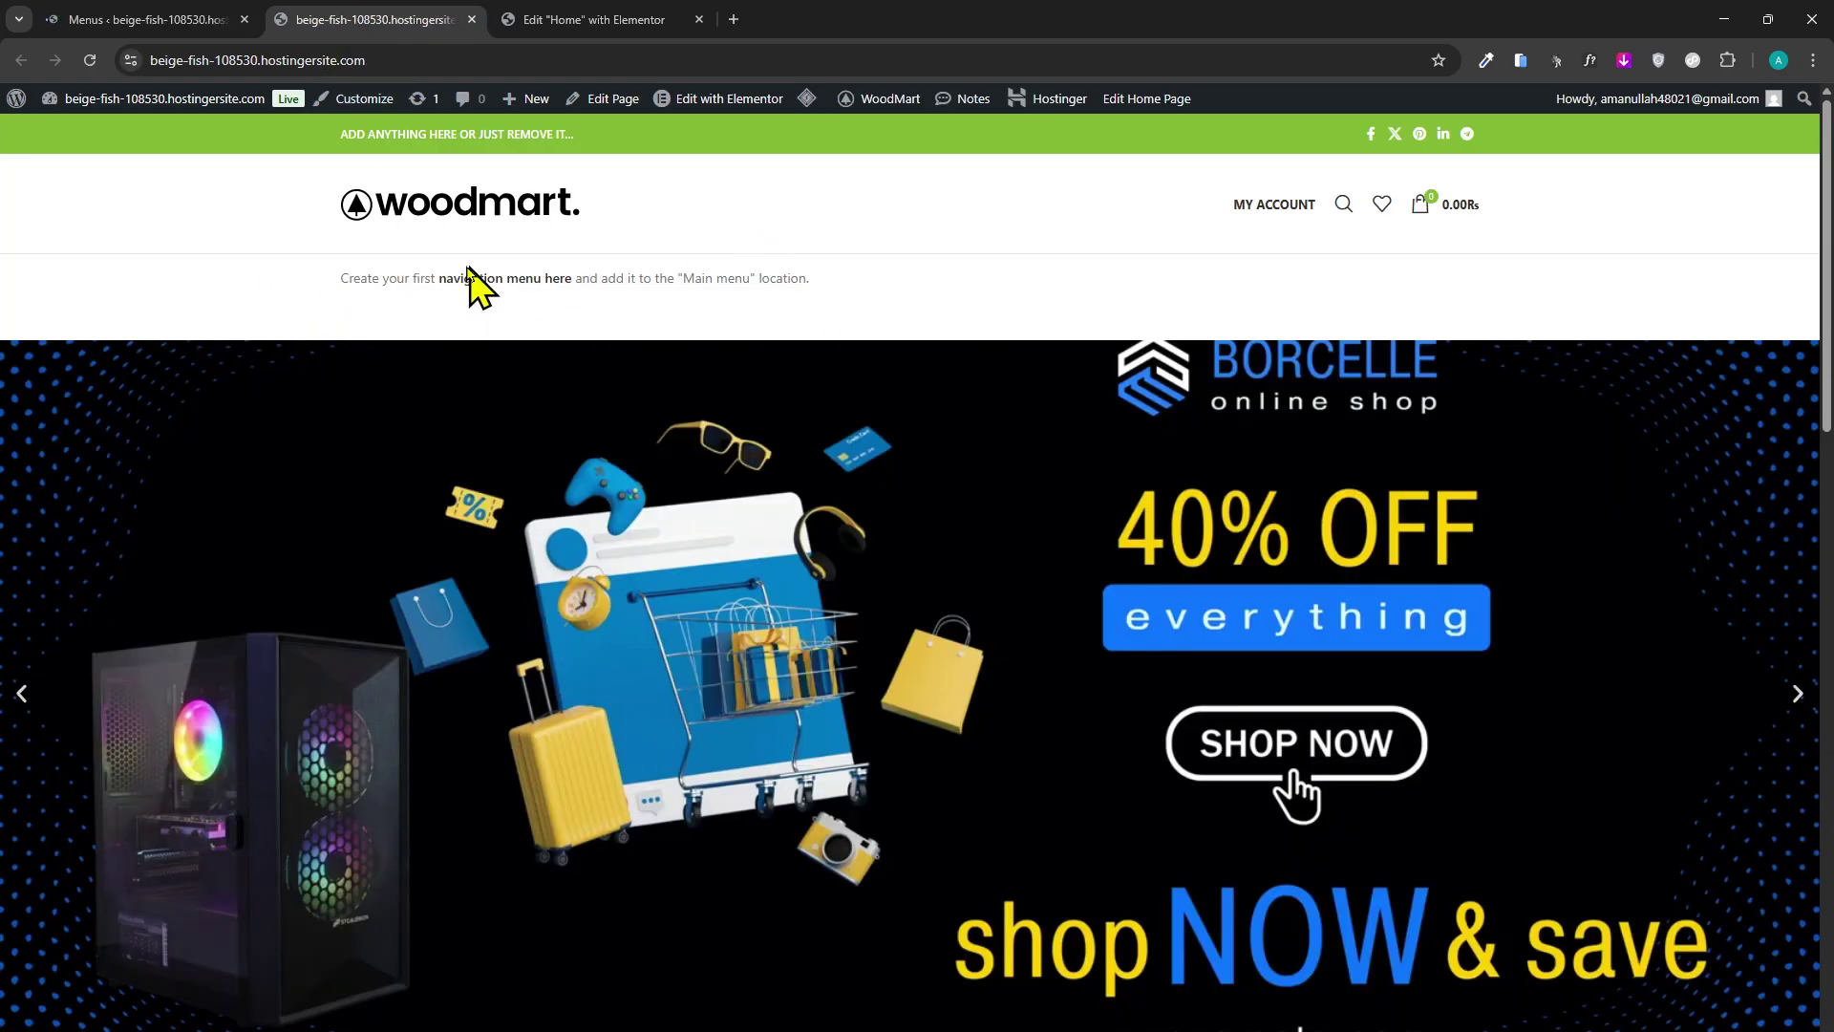
pyautogui.click(592, 19)
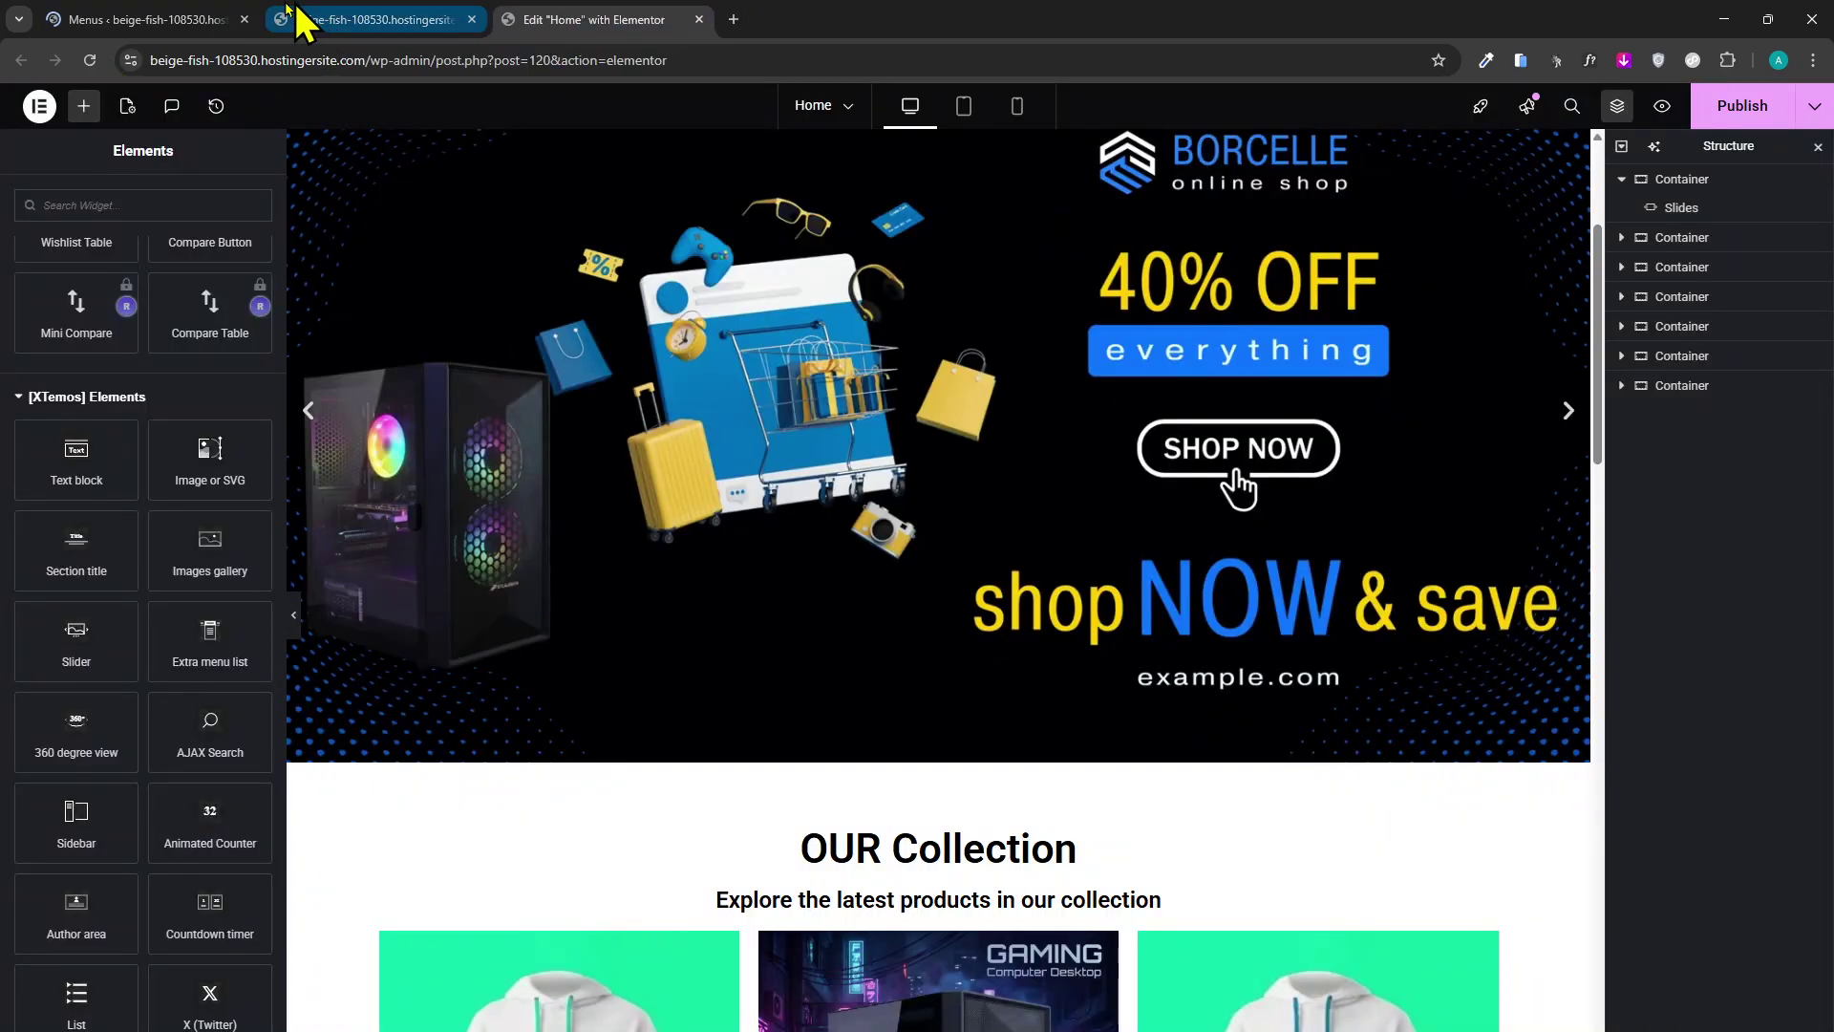
pyautogui.click(143, 27)
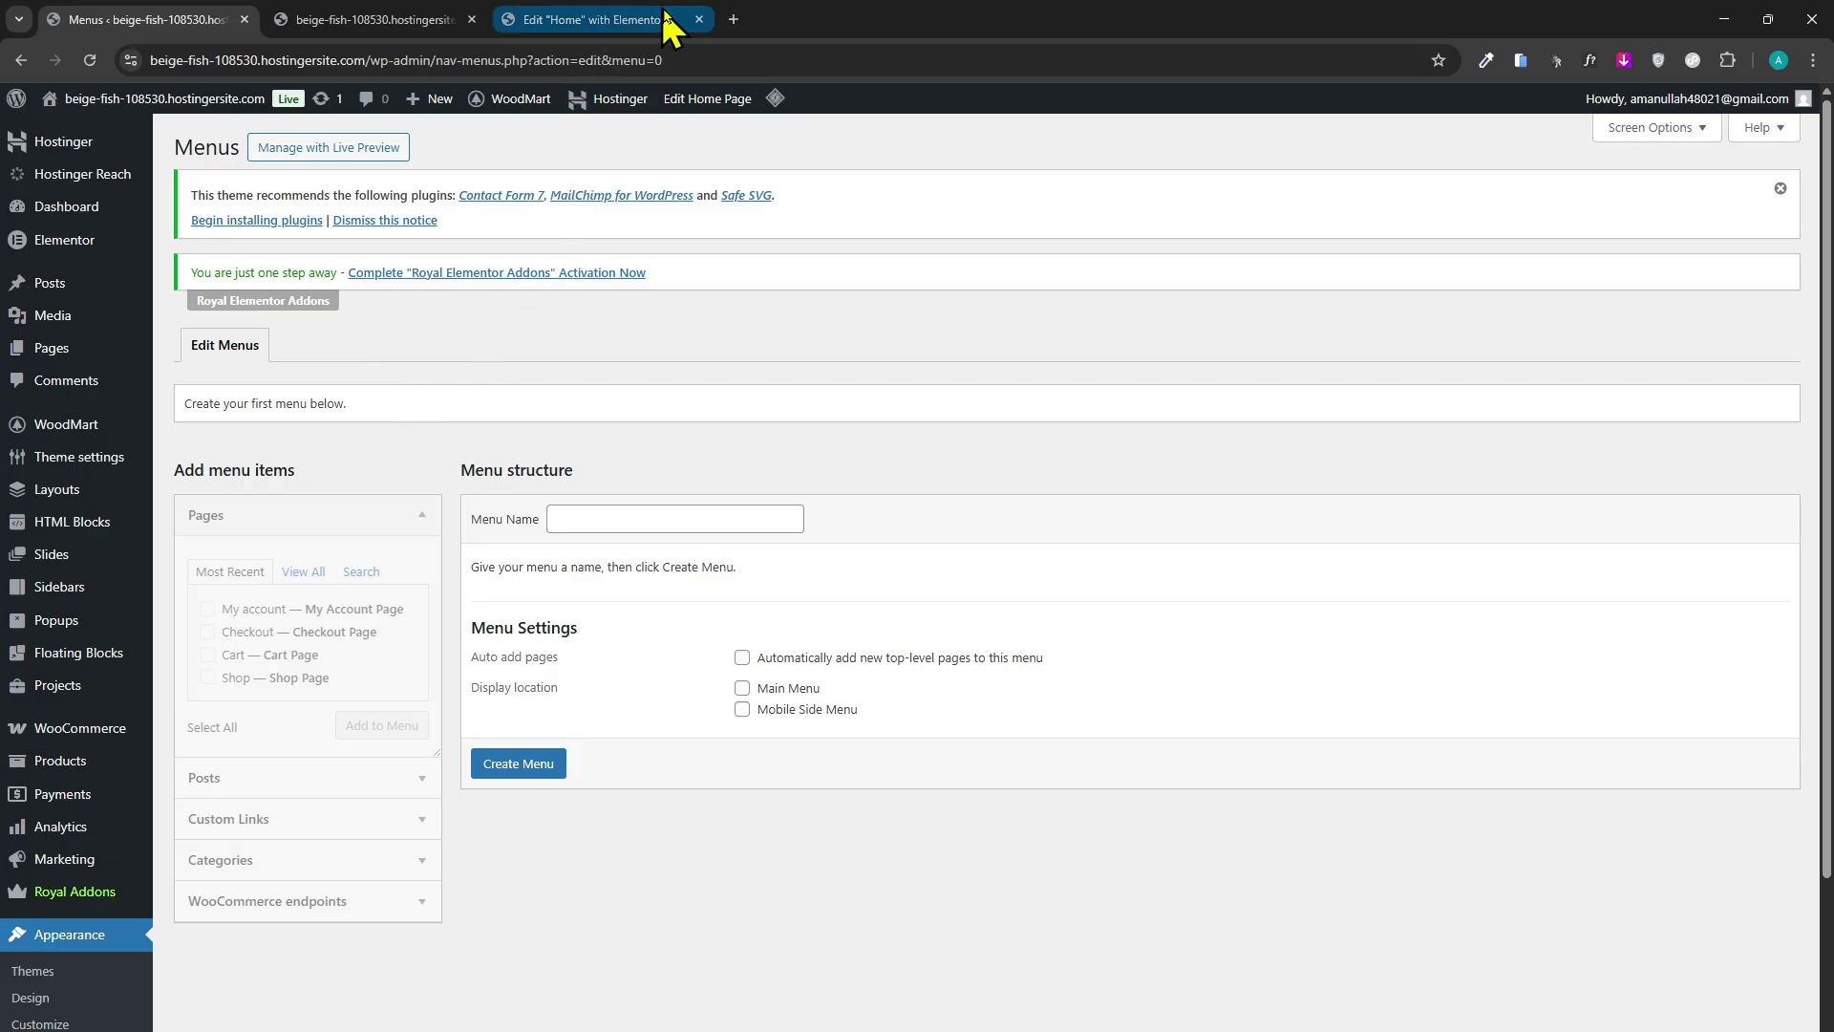
pyautogui.click(736, 19)
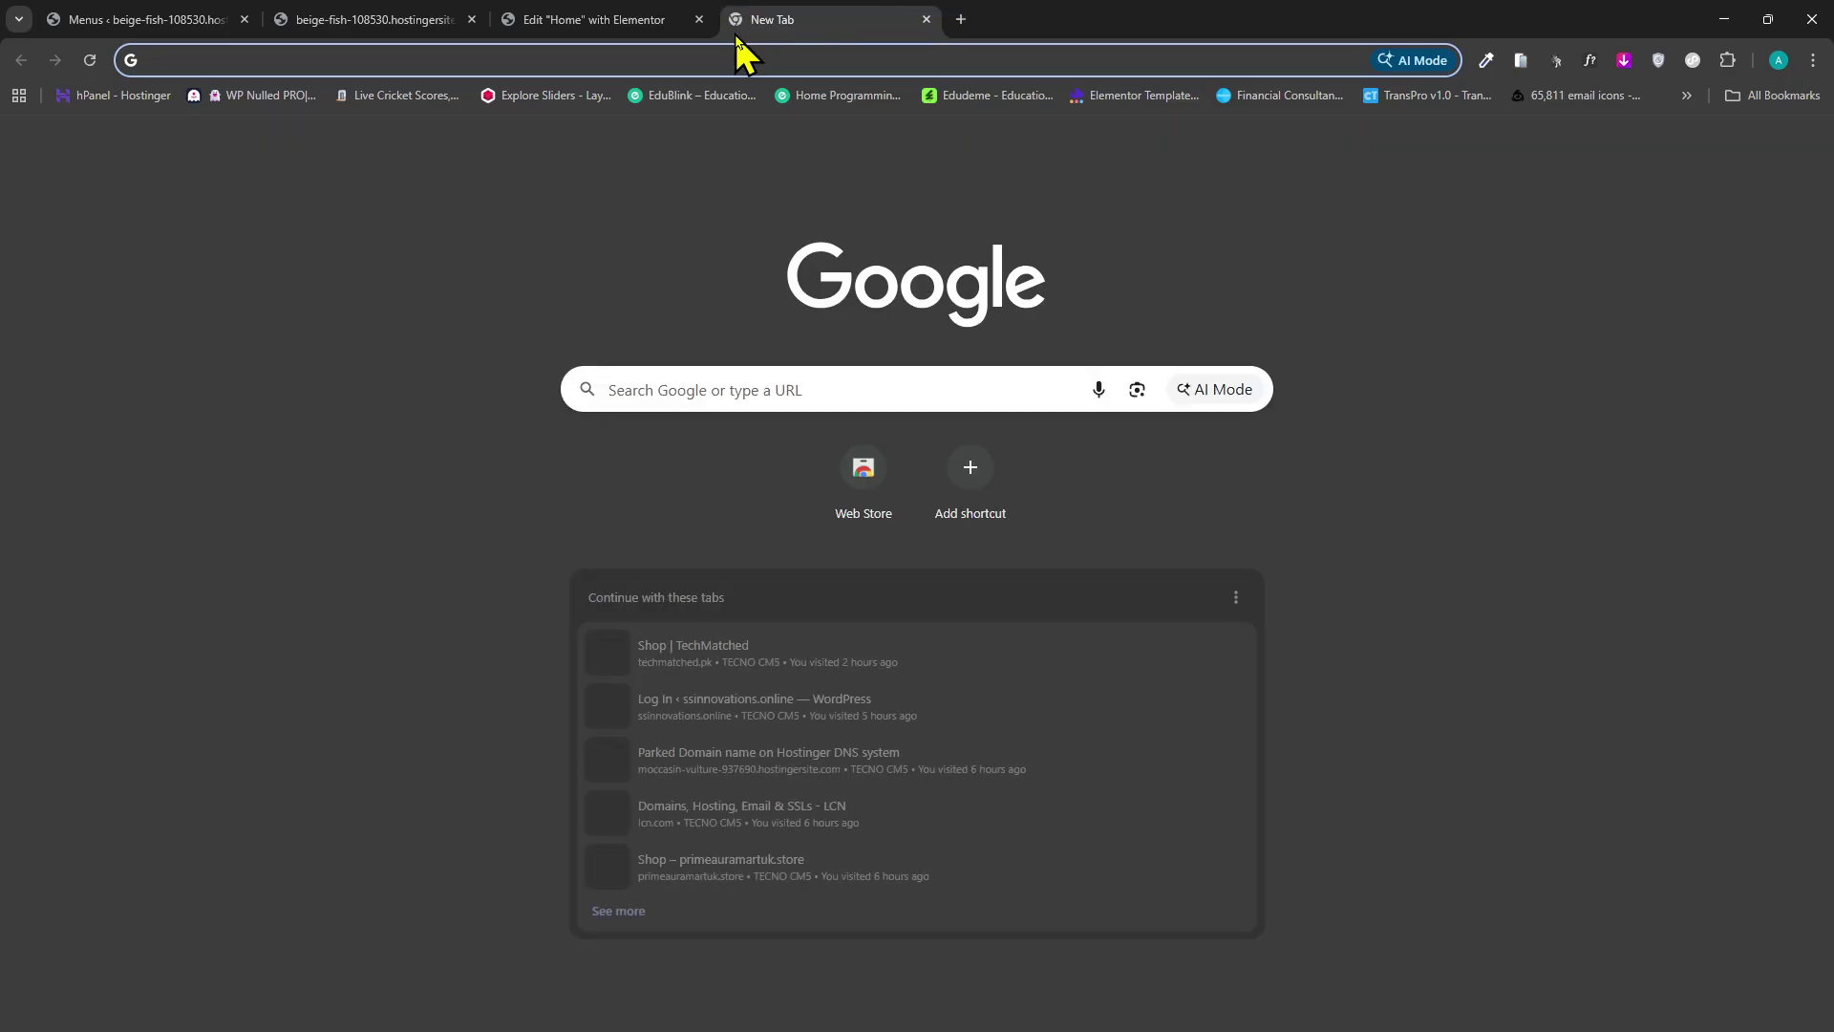
# Load Amazon search results for 'gaming' and dismiss the delivery-address notice.
pyautogui.write('am')
pyautogui.press('Return')
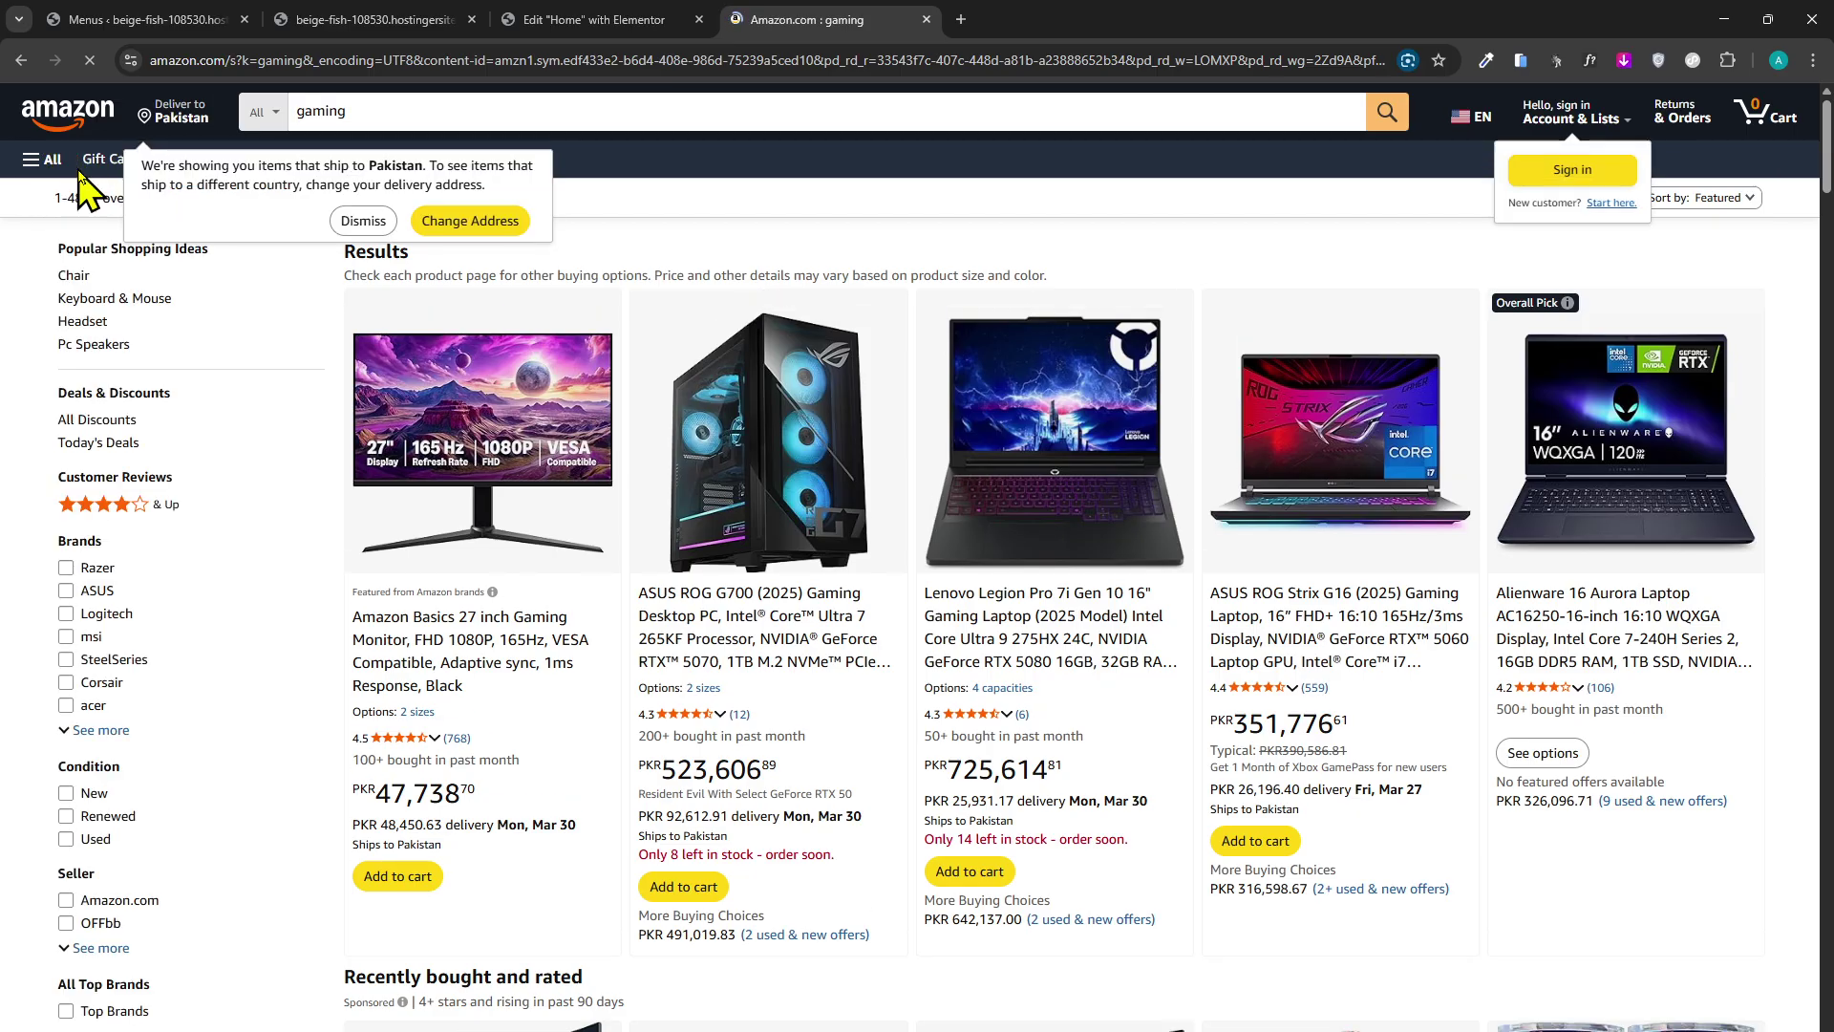
pyautogui.click(361, 220)
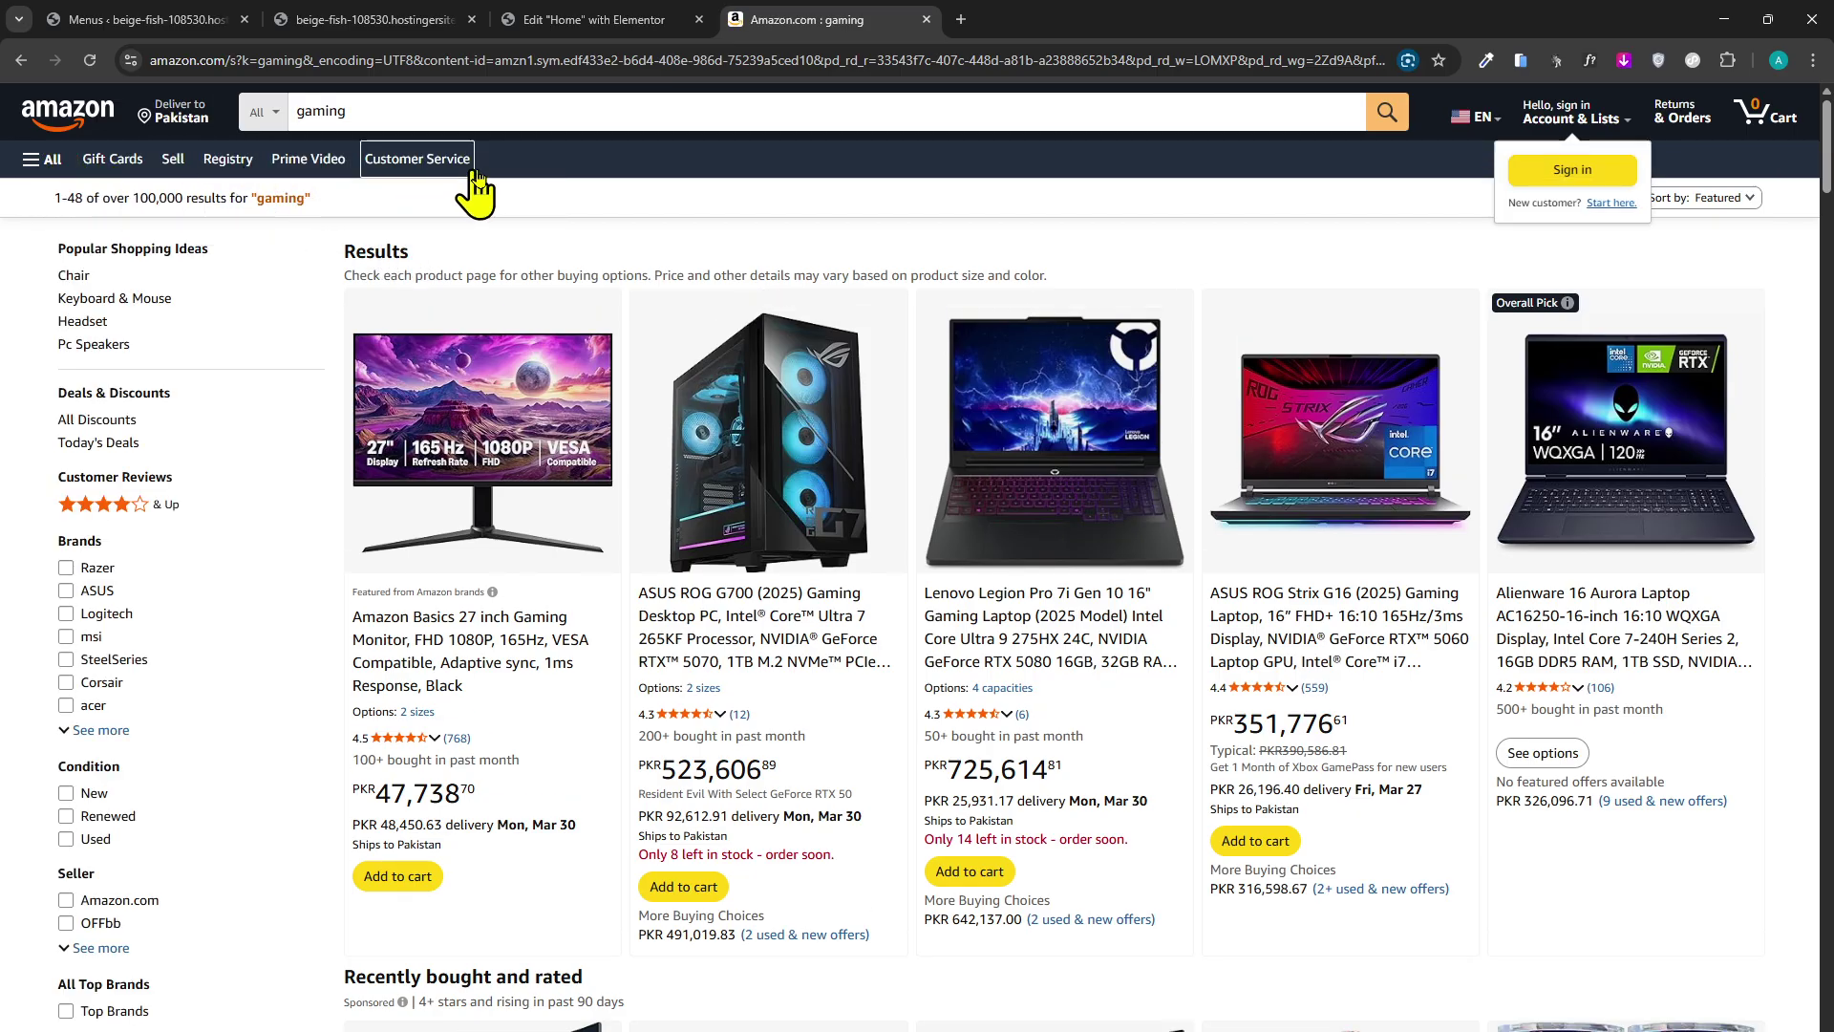
# Browse Amazon's All category menu and department list, leaving All selected.
pyautogui.click(43, 158)
pyautogui.scroll(-1, 111, 287)
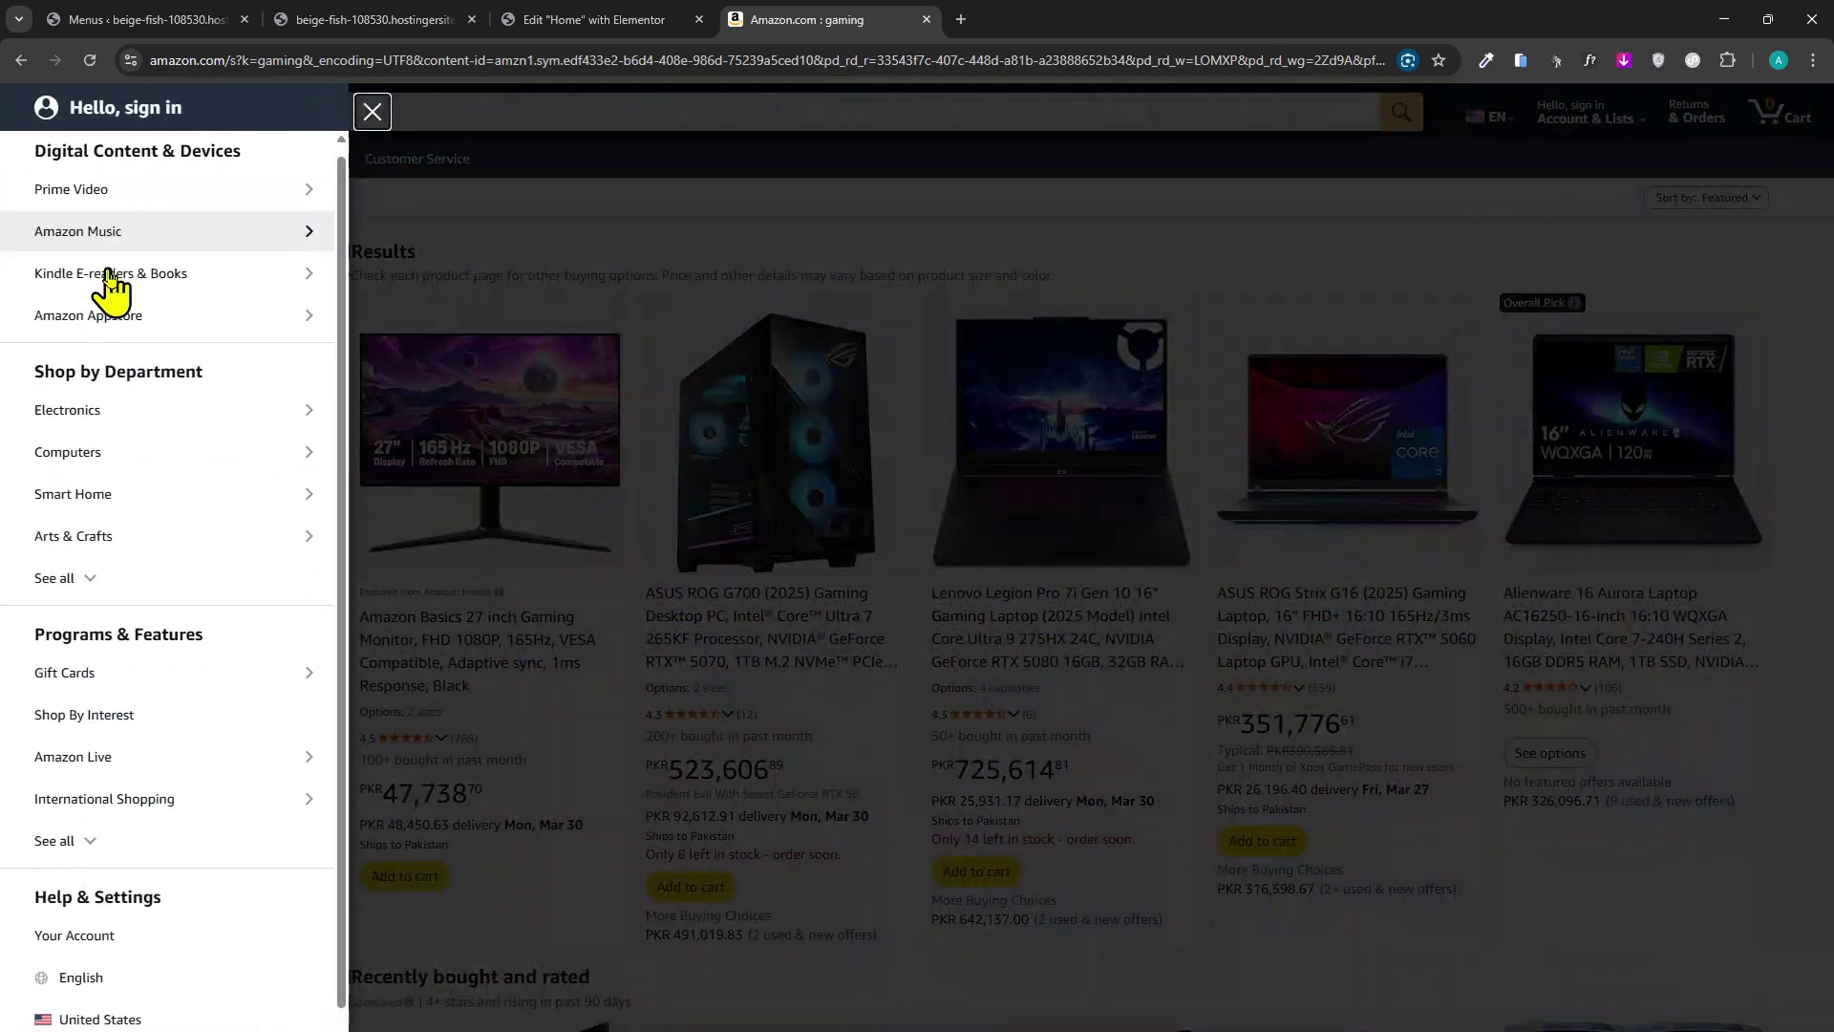
pyautogui.scroll(1, 191, 229)
pyautogui.scroll(-2, 191, 907)
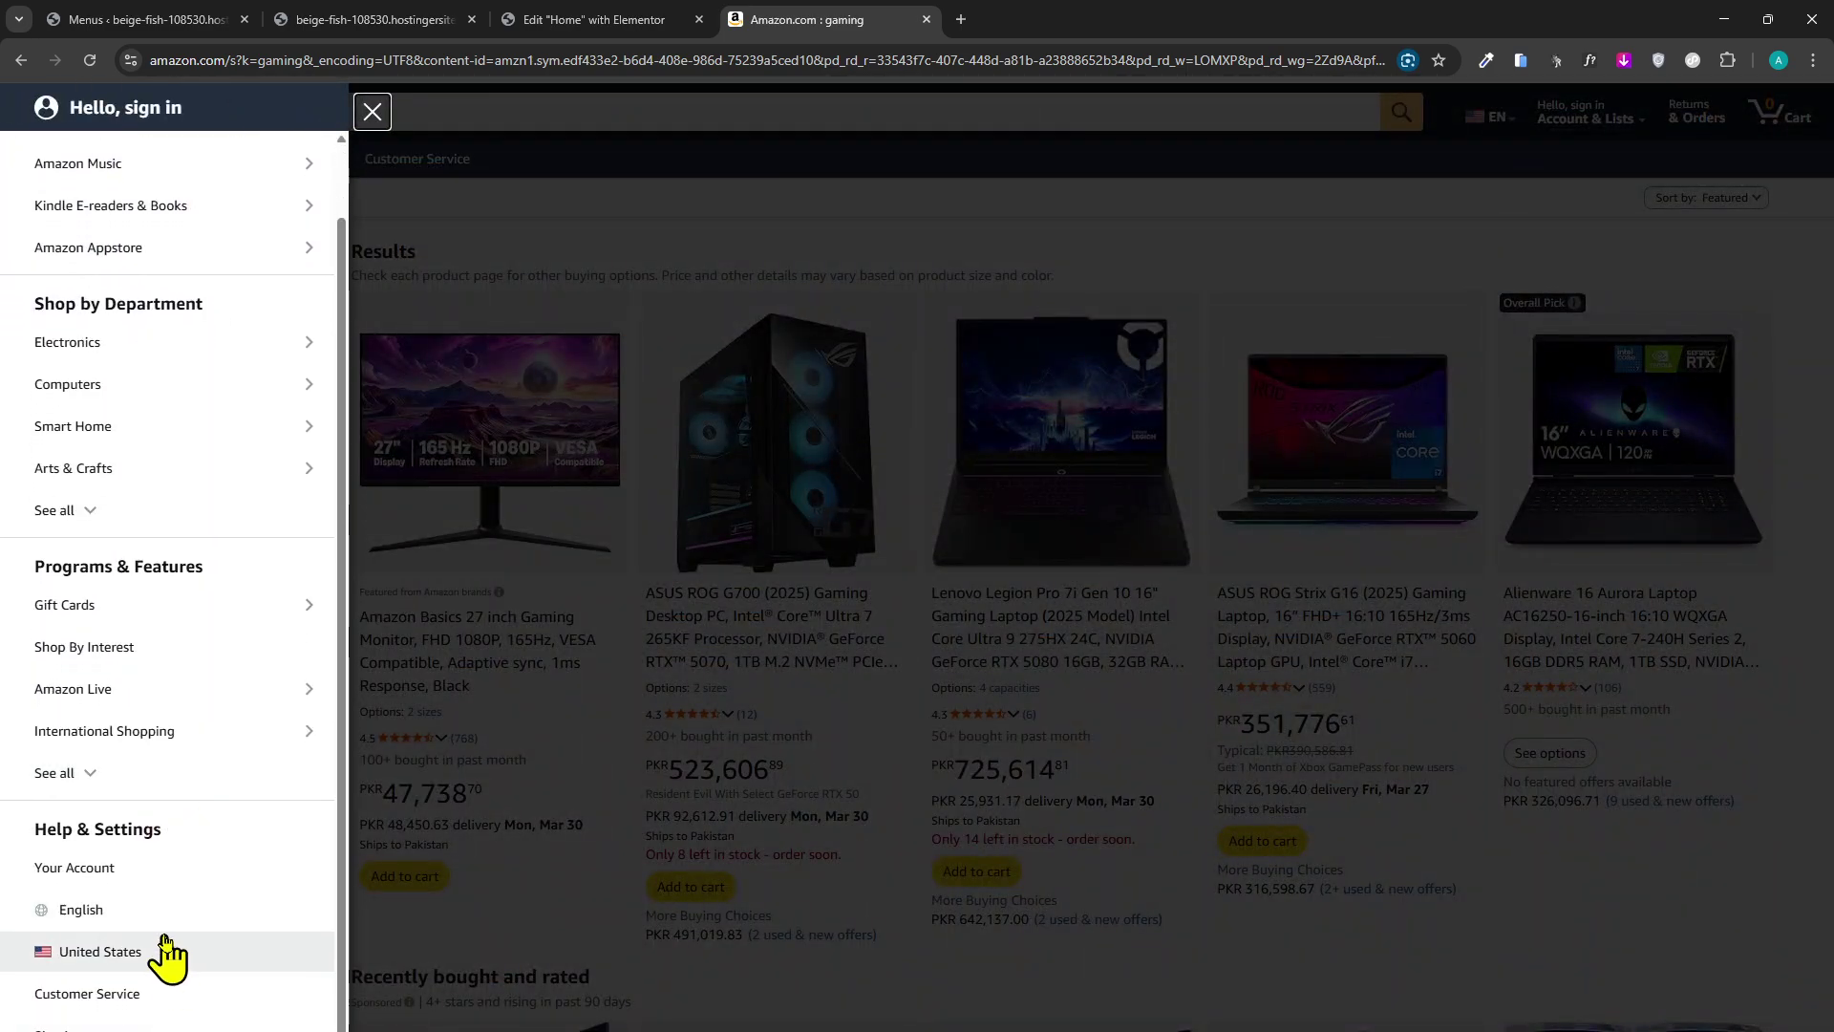
pyautogui.scroll(3, 181, 459)
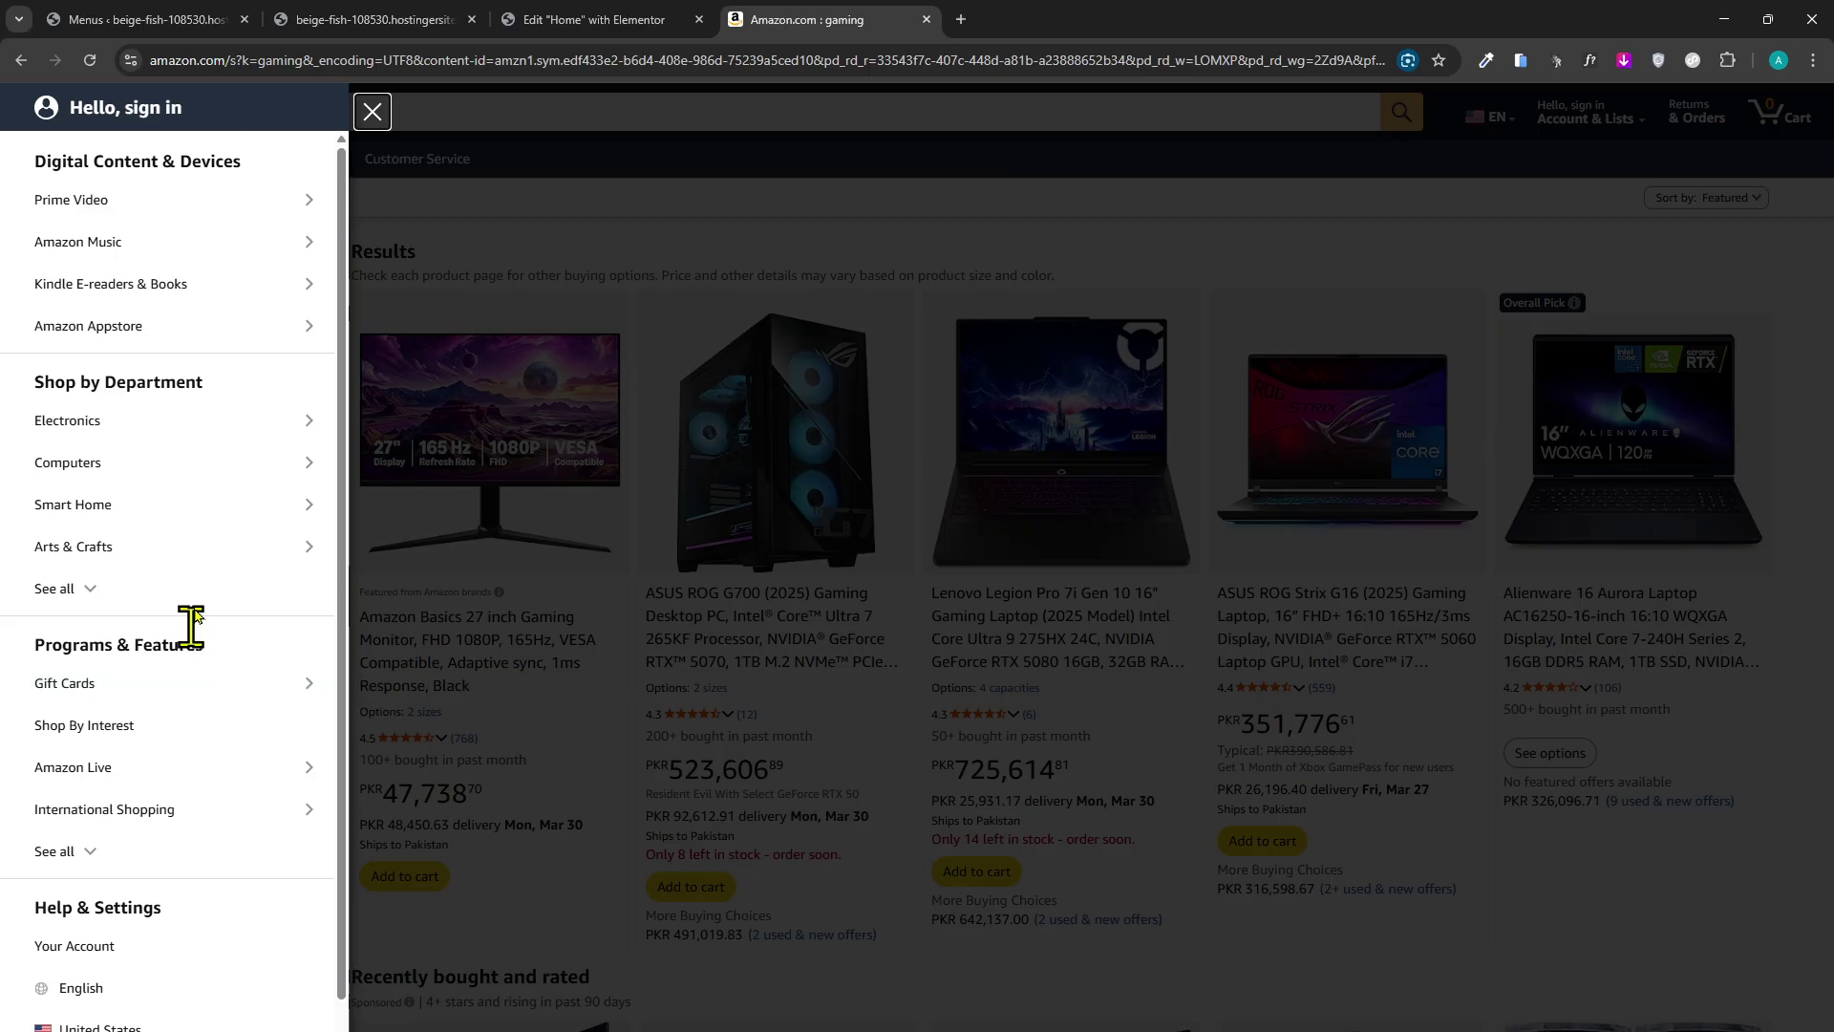
pyautogui.click(511, 524)
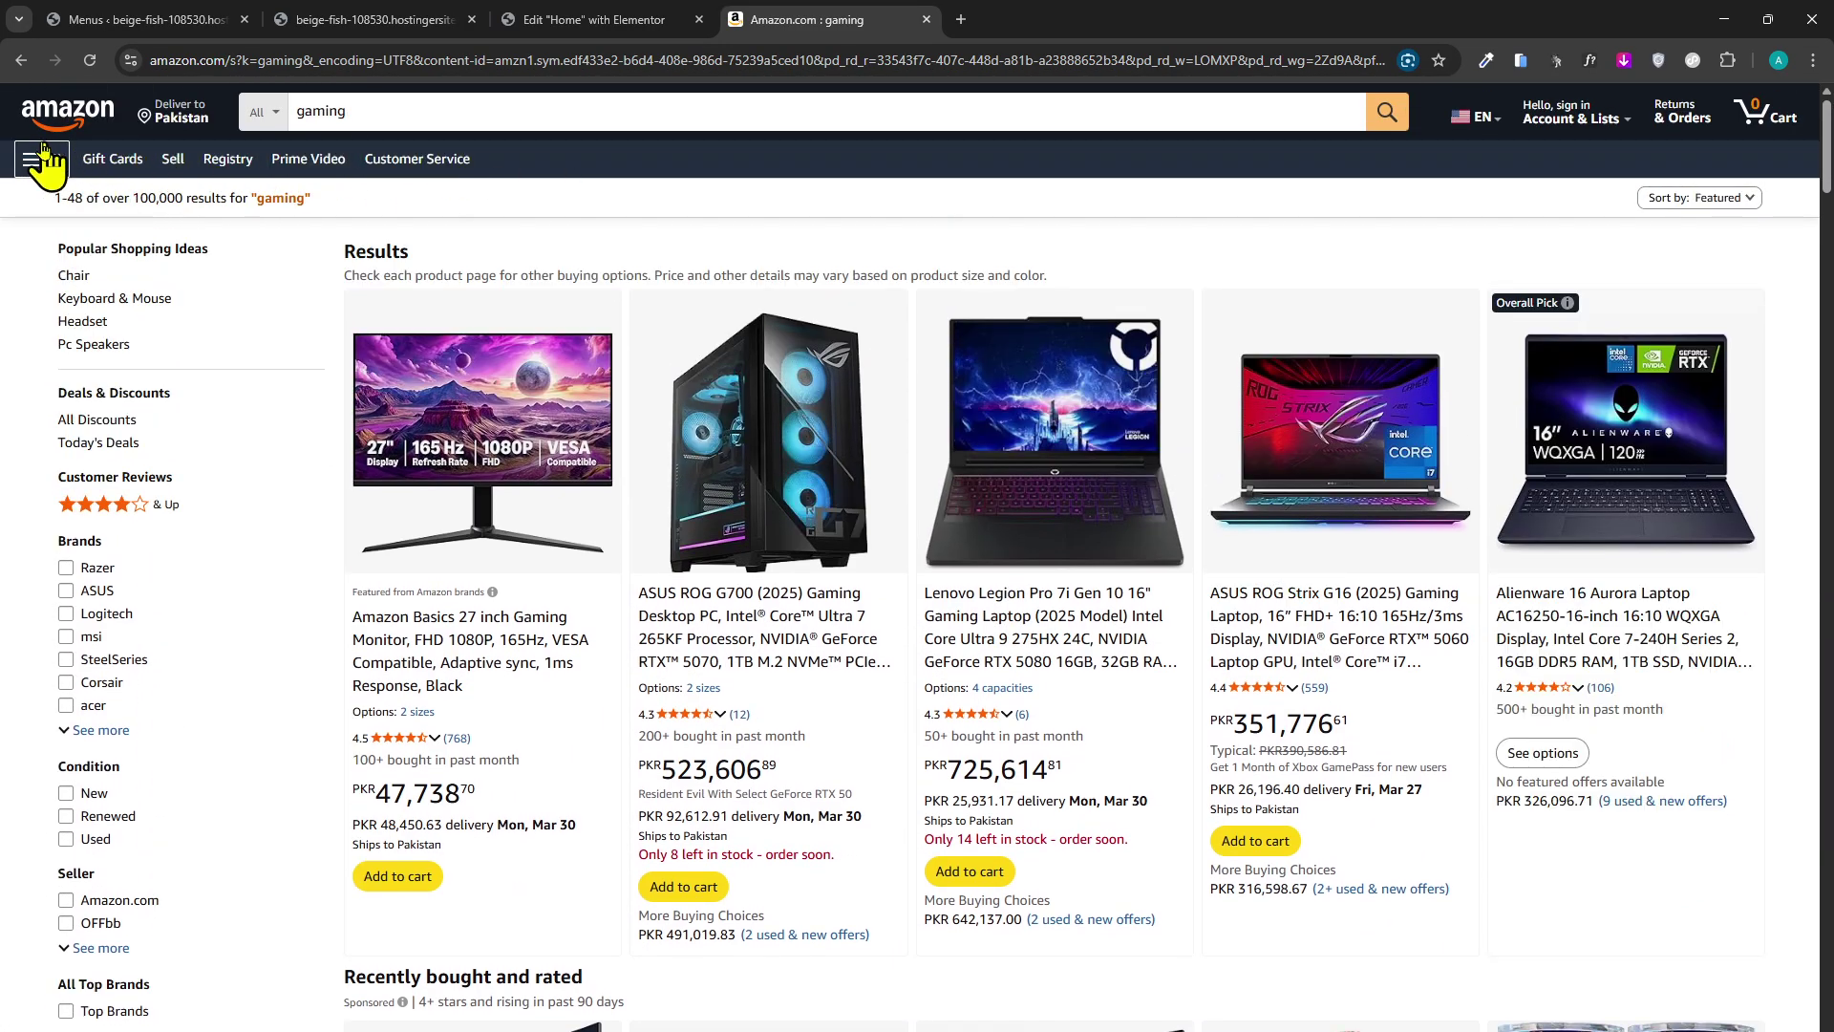
pyautogui.click(38, 158)
pyautogui.scroll(-2, 299, 382)
pyautogui.click(373, 112)
pyautogui.click(264, 112)
pyautogui.scroll(-3, 287, 299)
pyautogui.scroll(3, 316, 535)
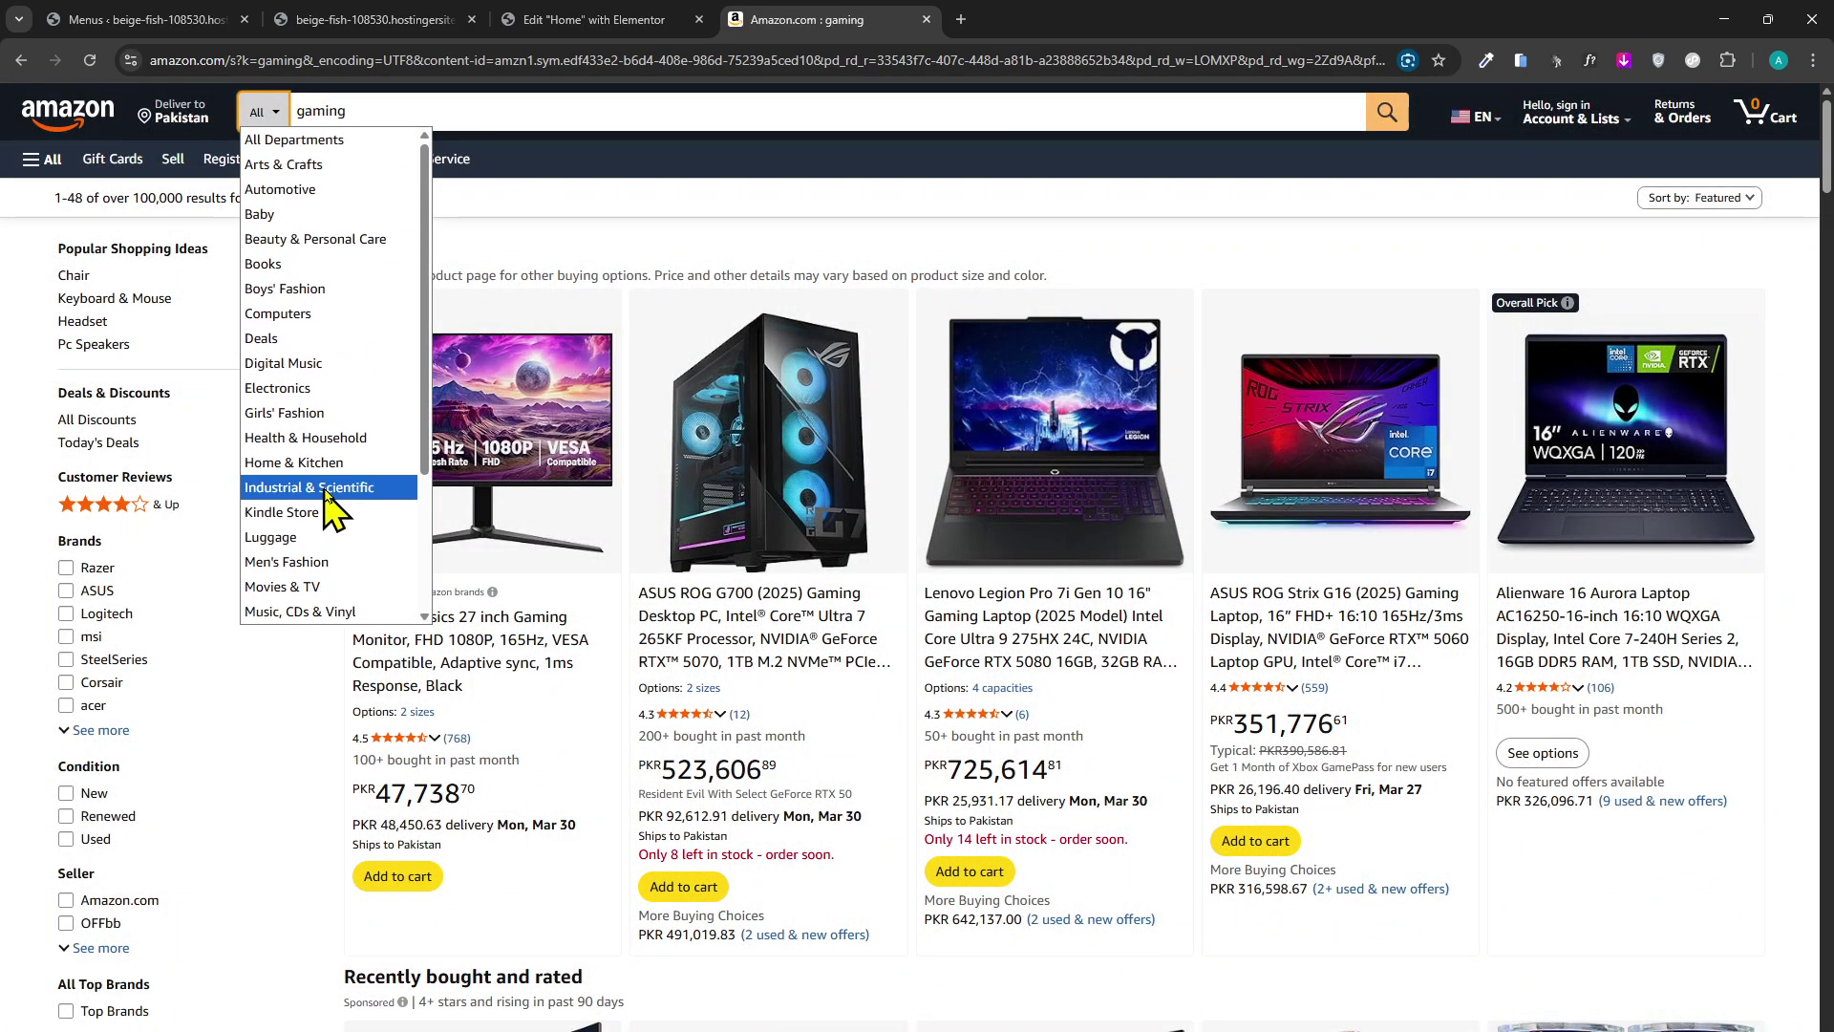
pyautogui.click(554, 249)
# Enter 'Main menu' as the new menu name from a saved suggestion.
pyautogui.click(296, 15)
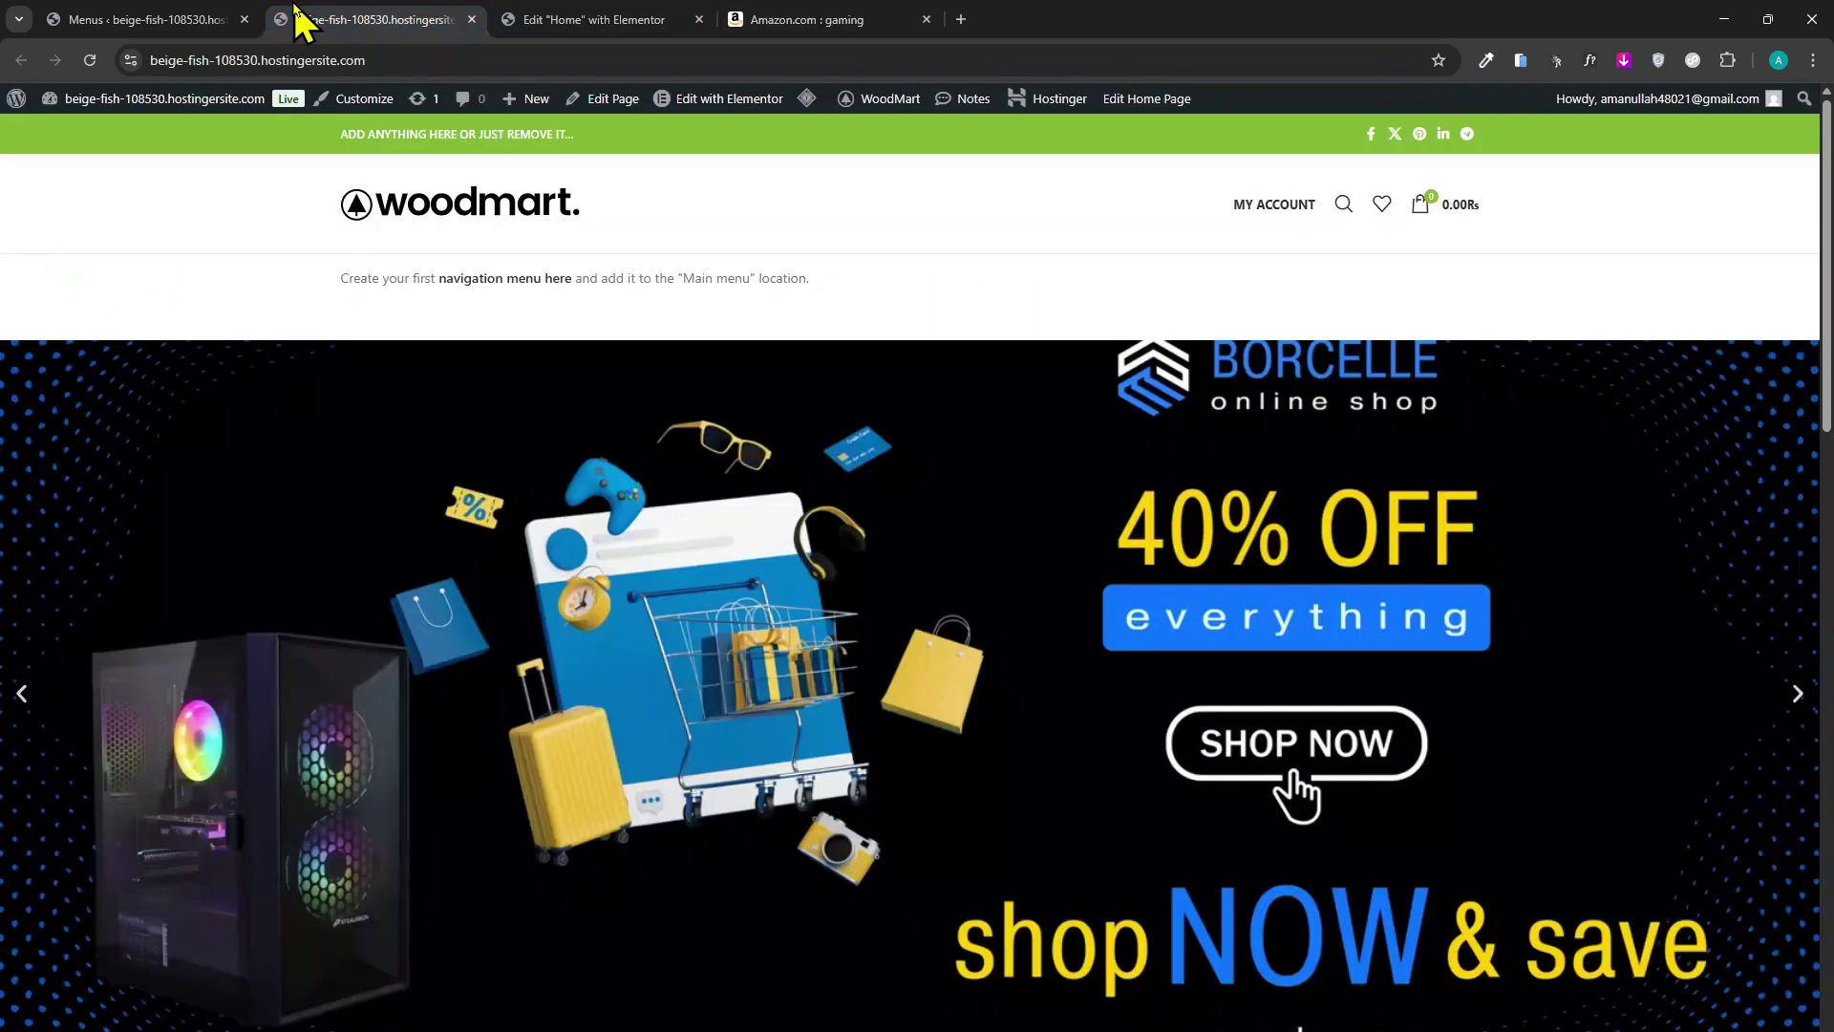
pyautogui.click(181, 19)
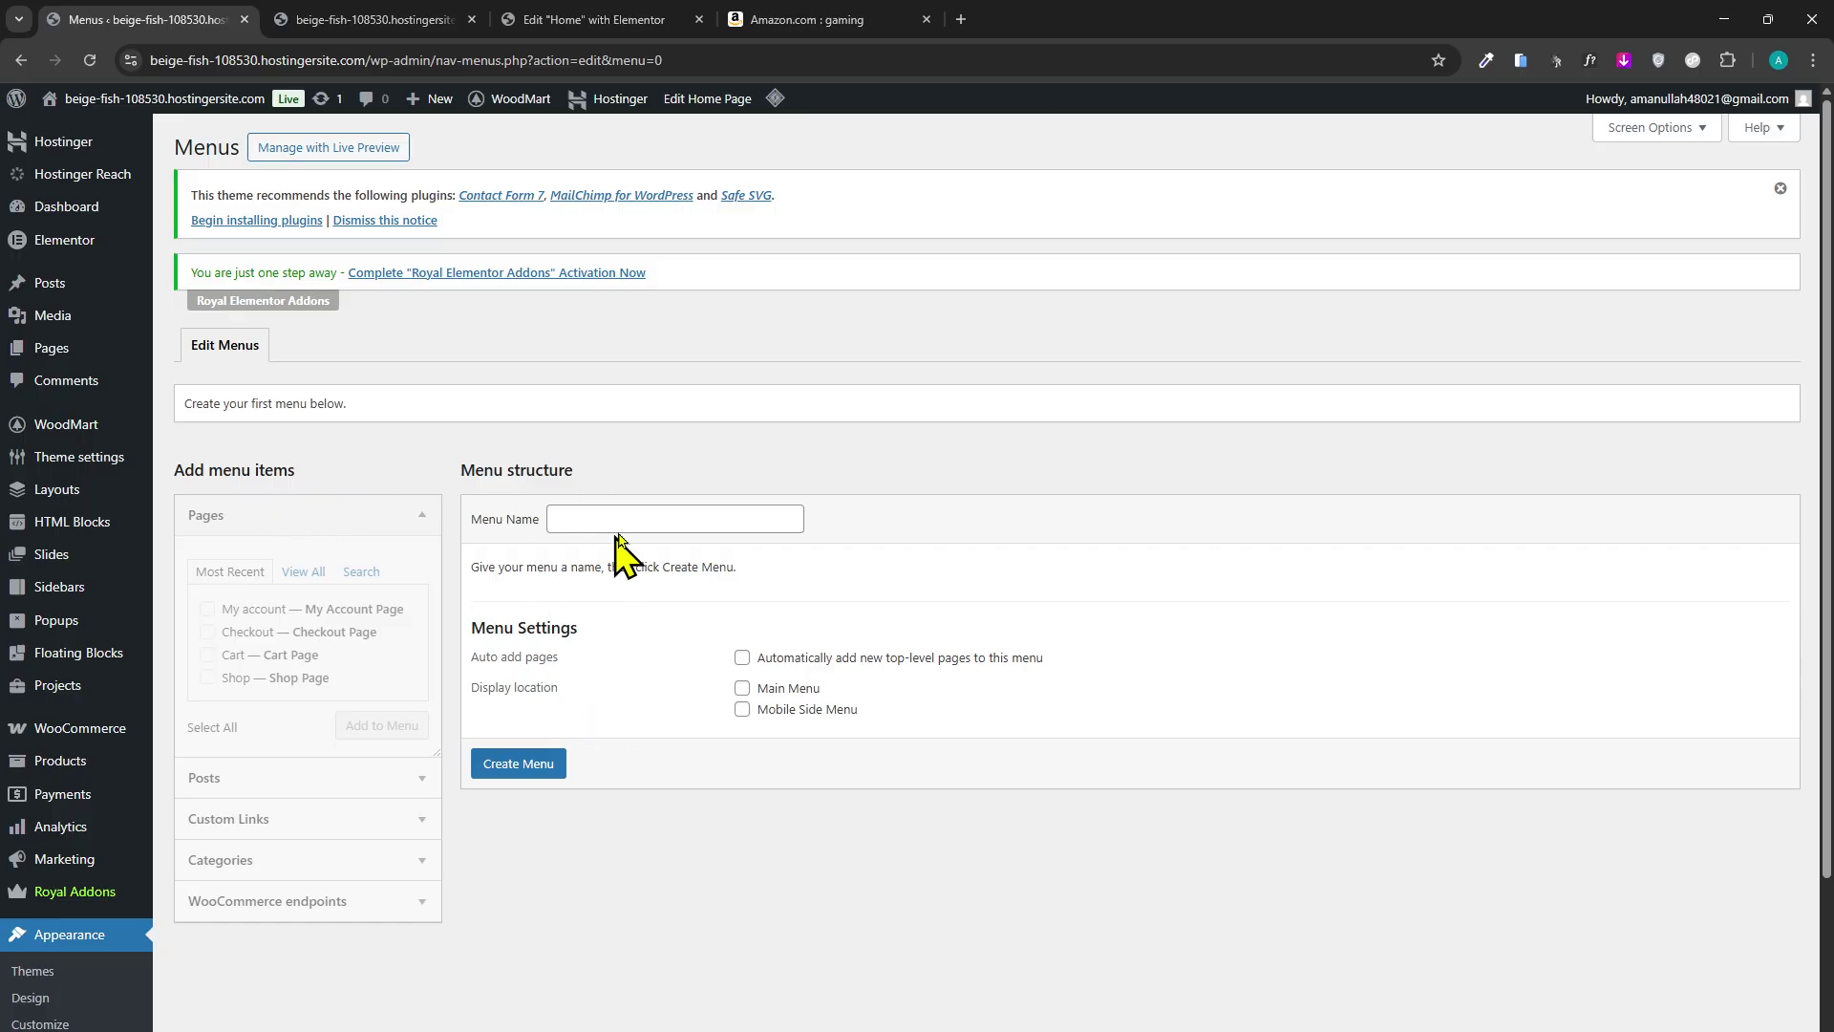
pyautogui.click(649, 519)
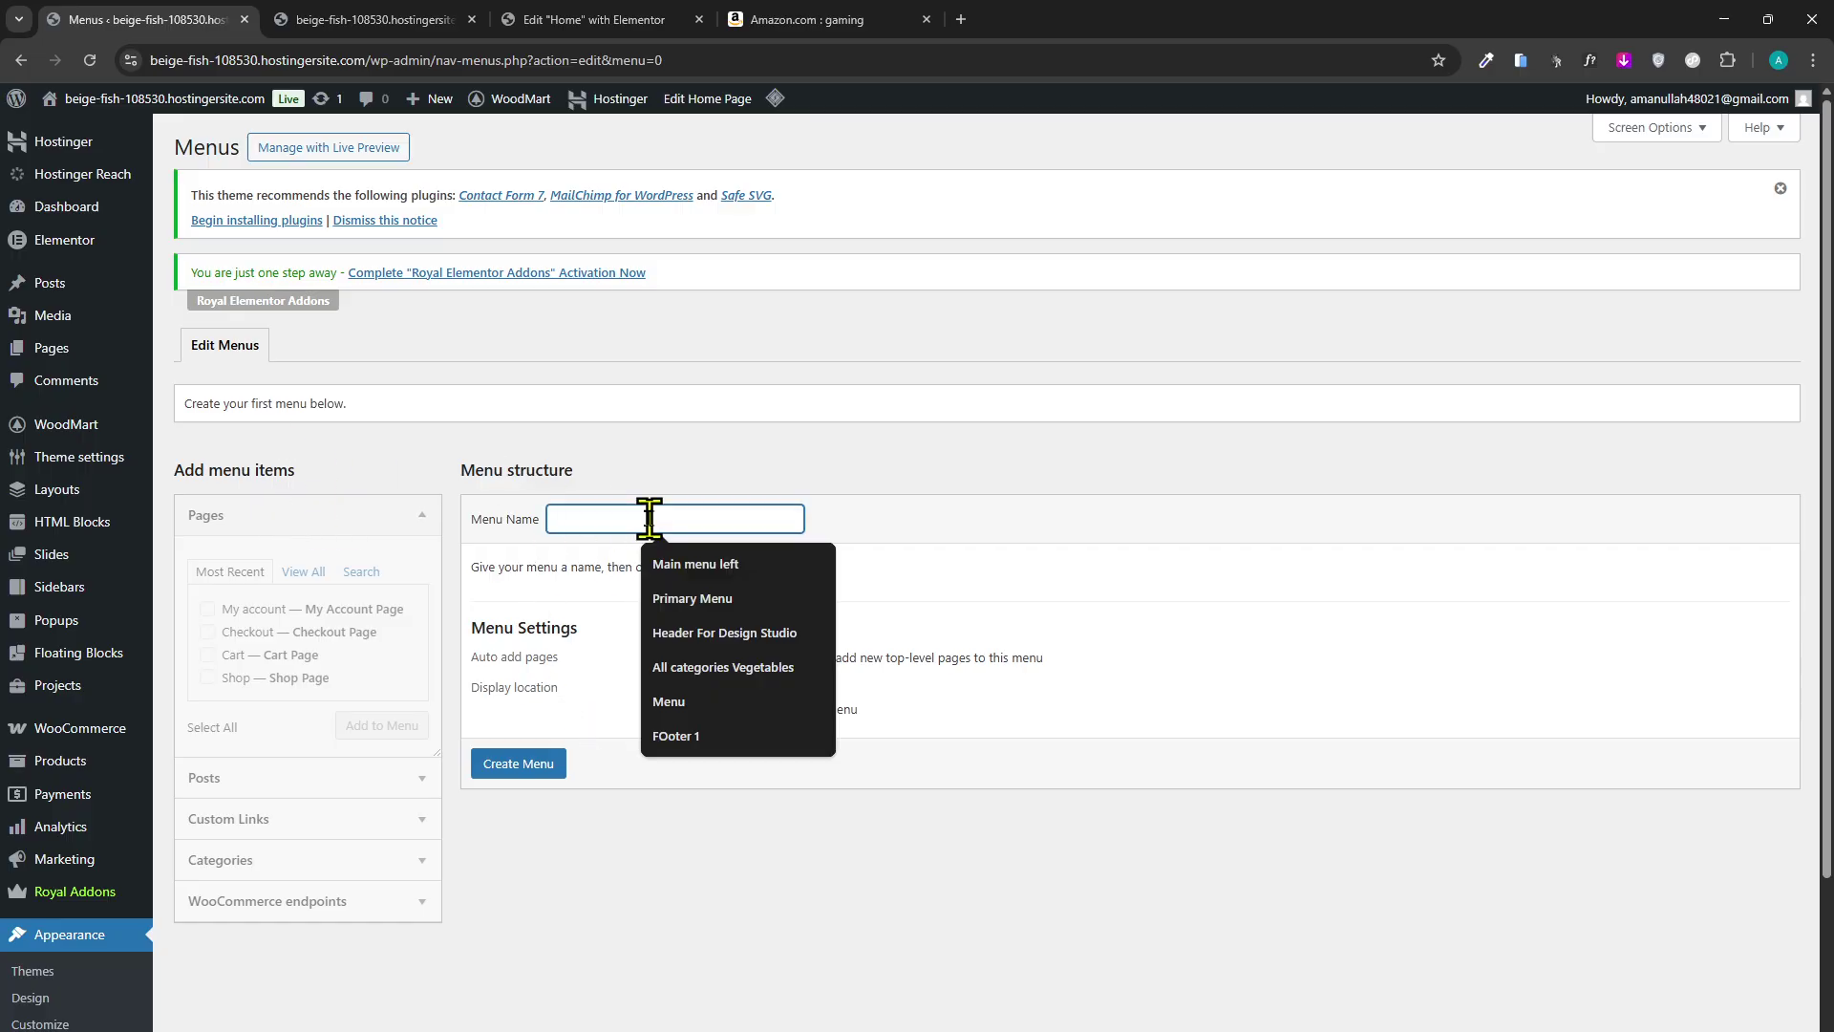
pyautogui.click(705, 565)
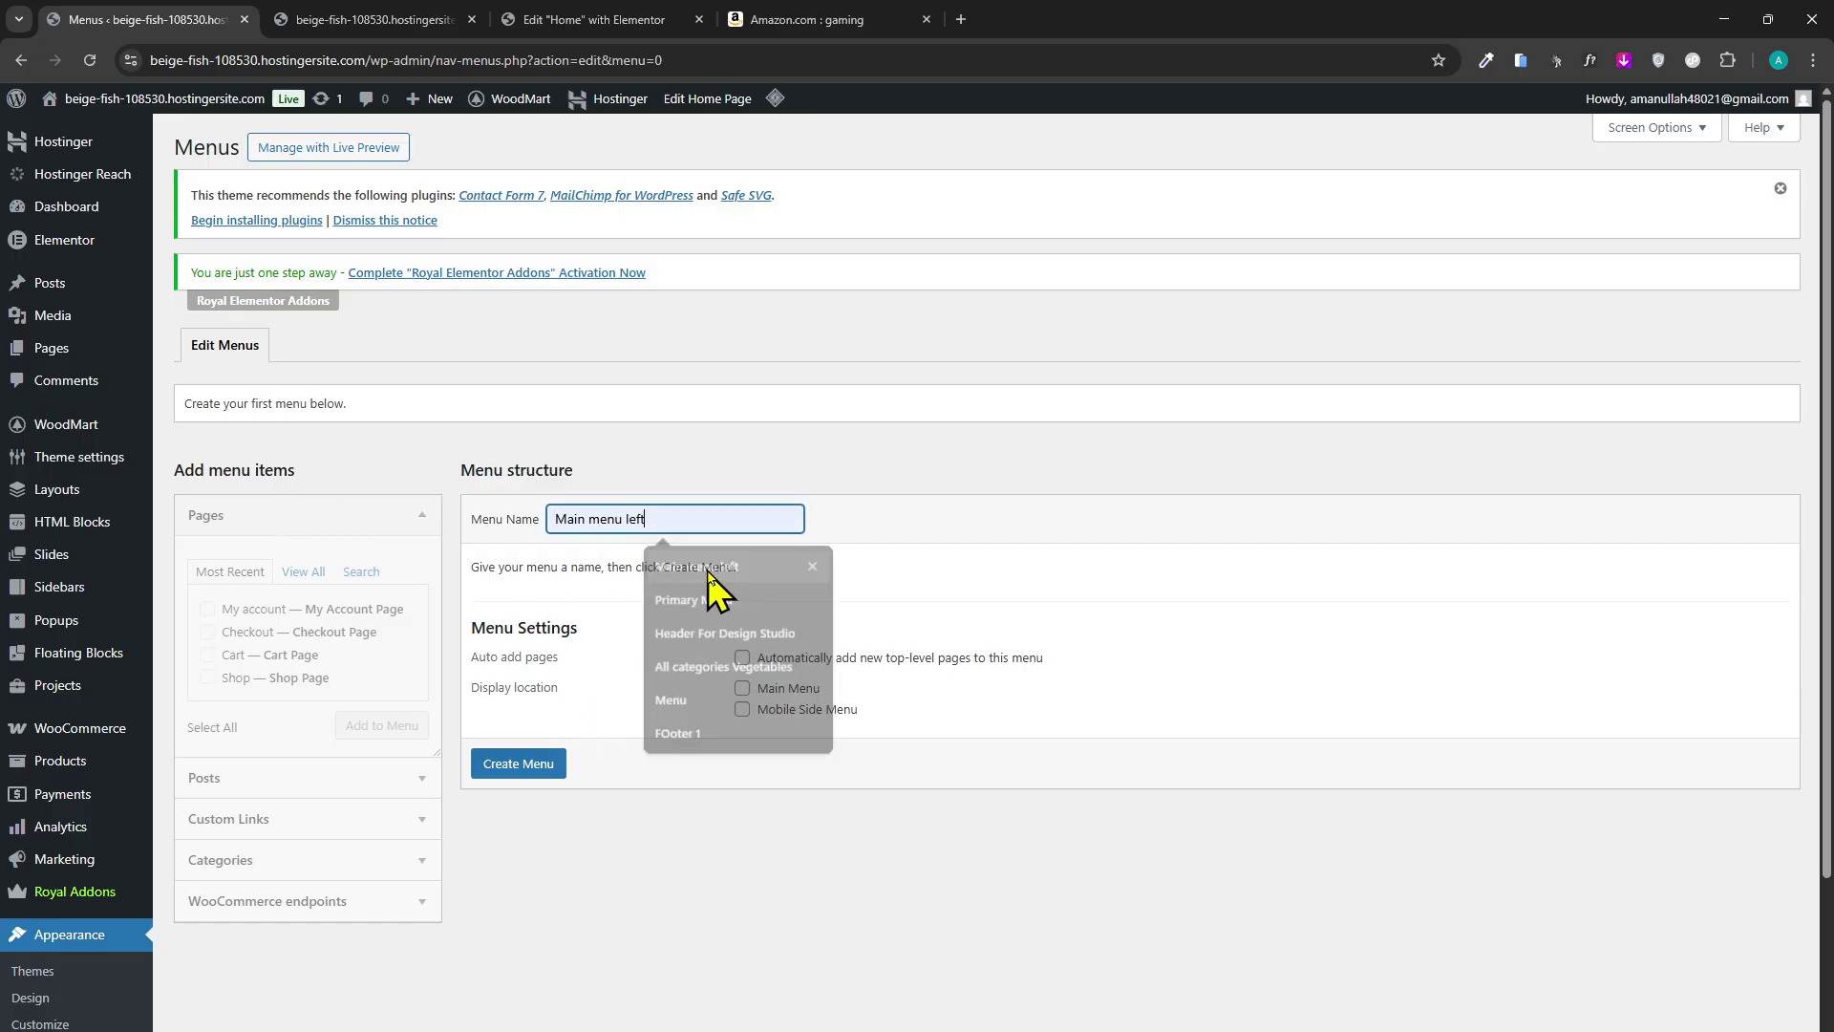
pyautogui.press('BackSpace')
pyautogui.click(564, 19)
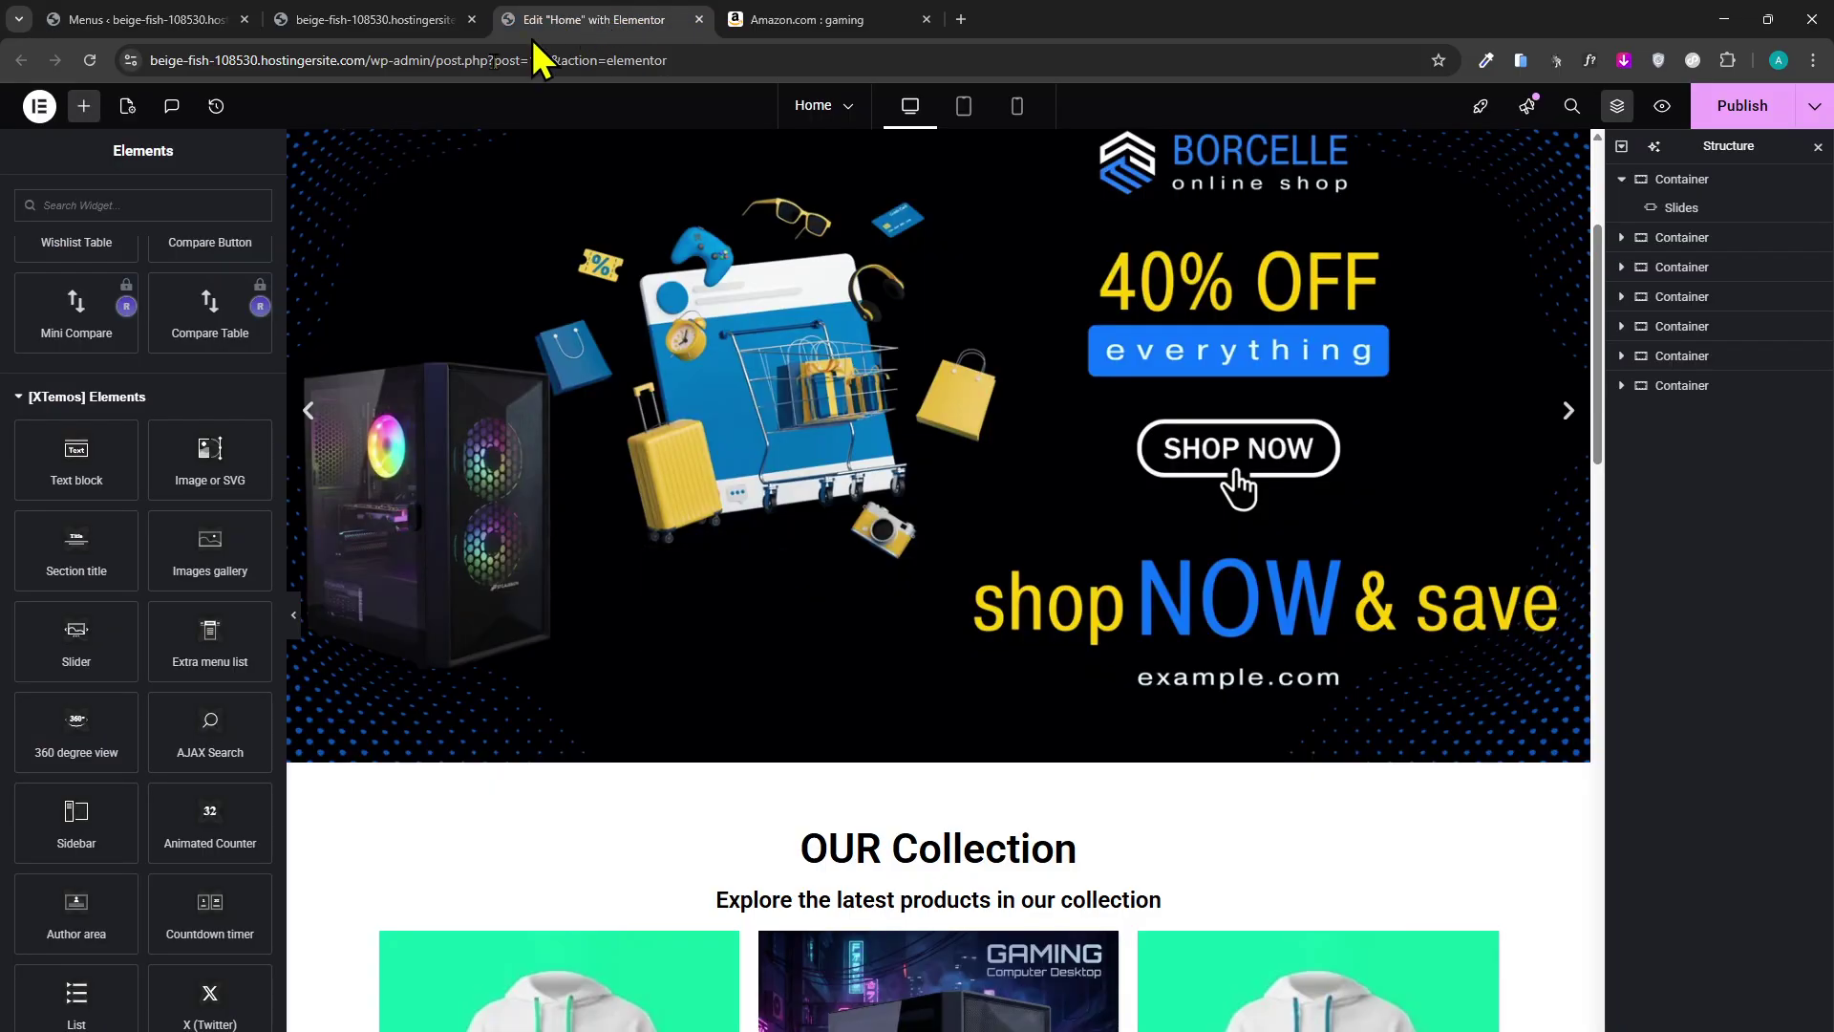
pyautogui.click(95, 27)
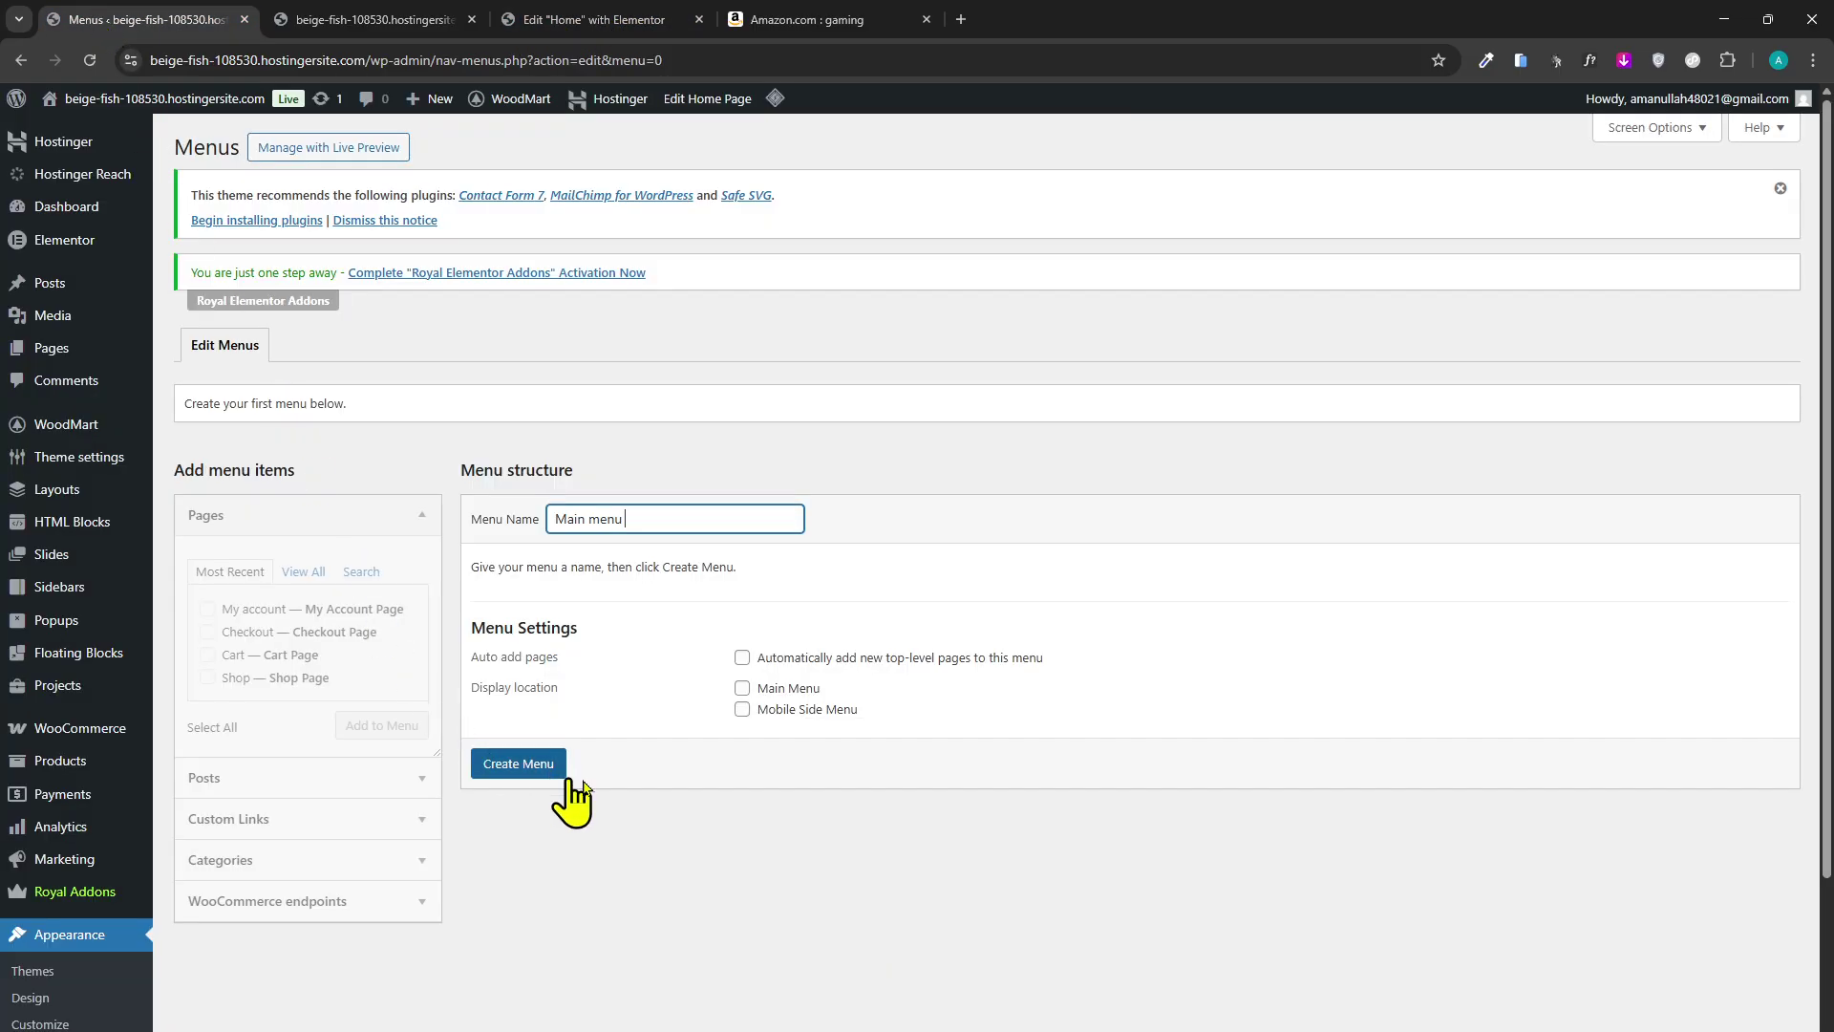
# Tick the Main Menu and Mobile Side Menu locations and create the menu.
pyautogui.click(742, 687)
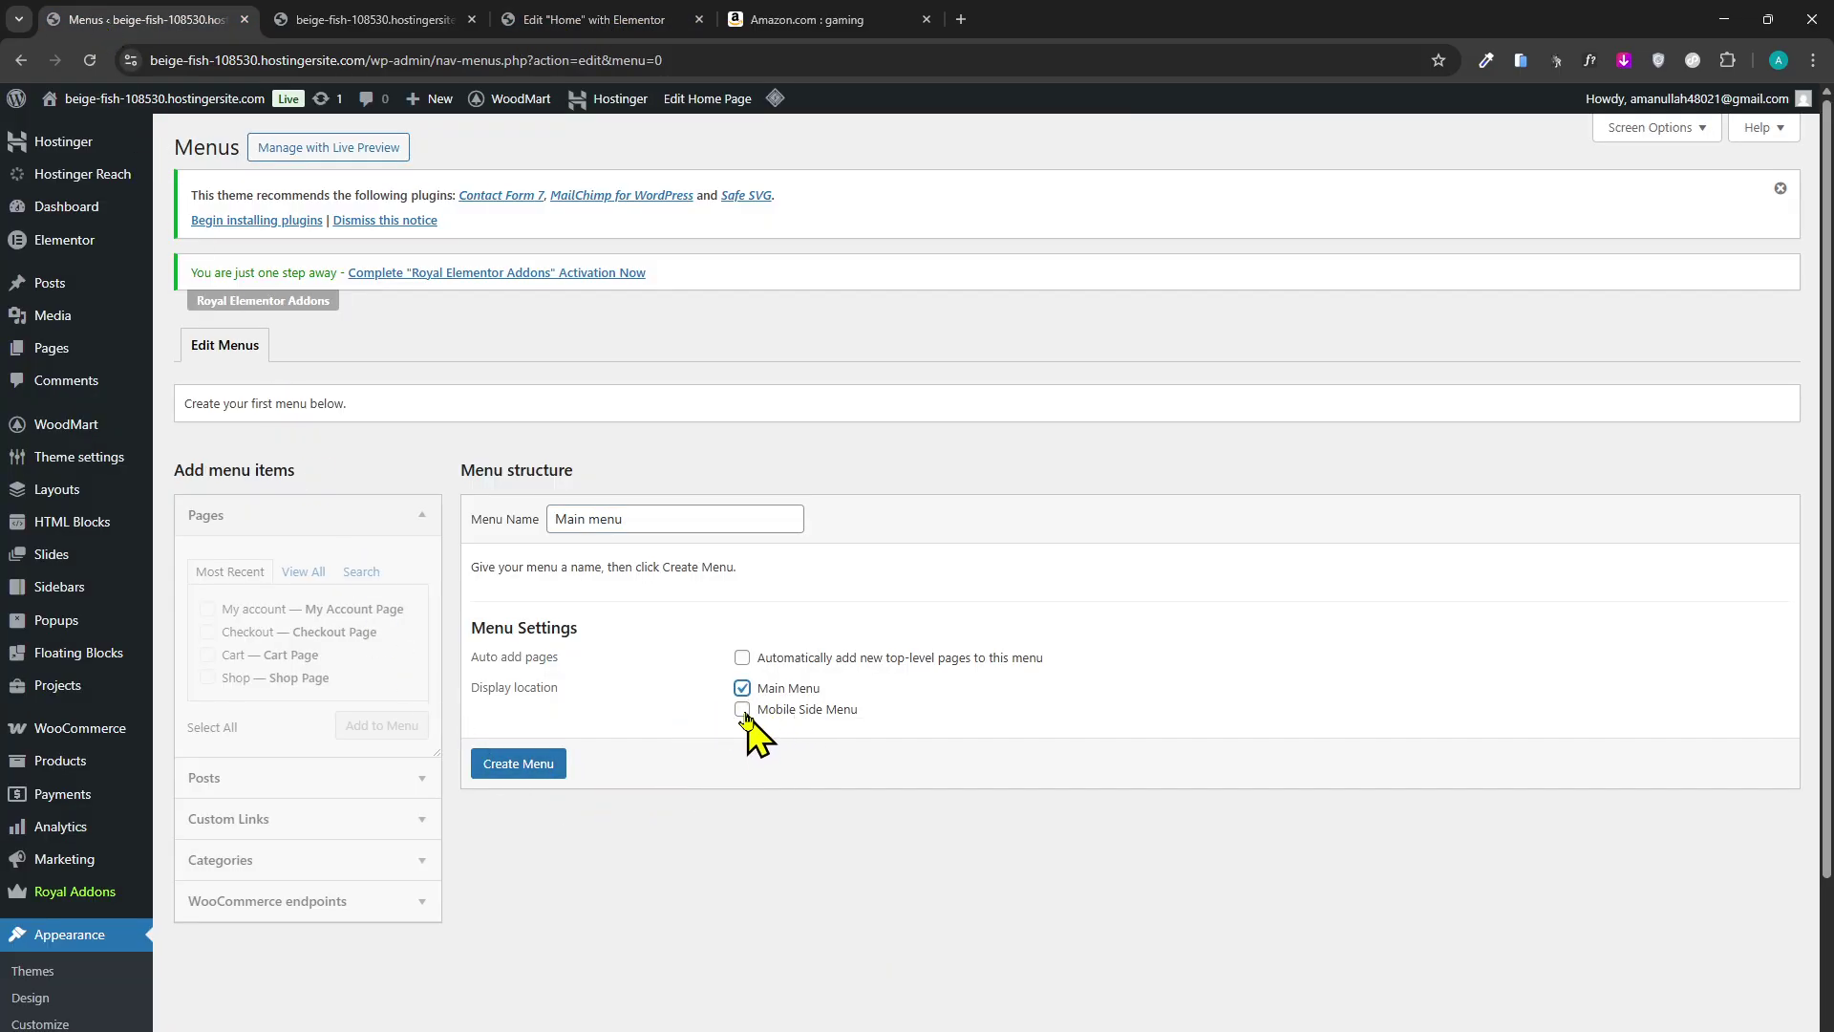
pyautogui.click(742, 710)
pyautogui.click(521, 770)
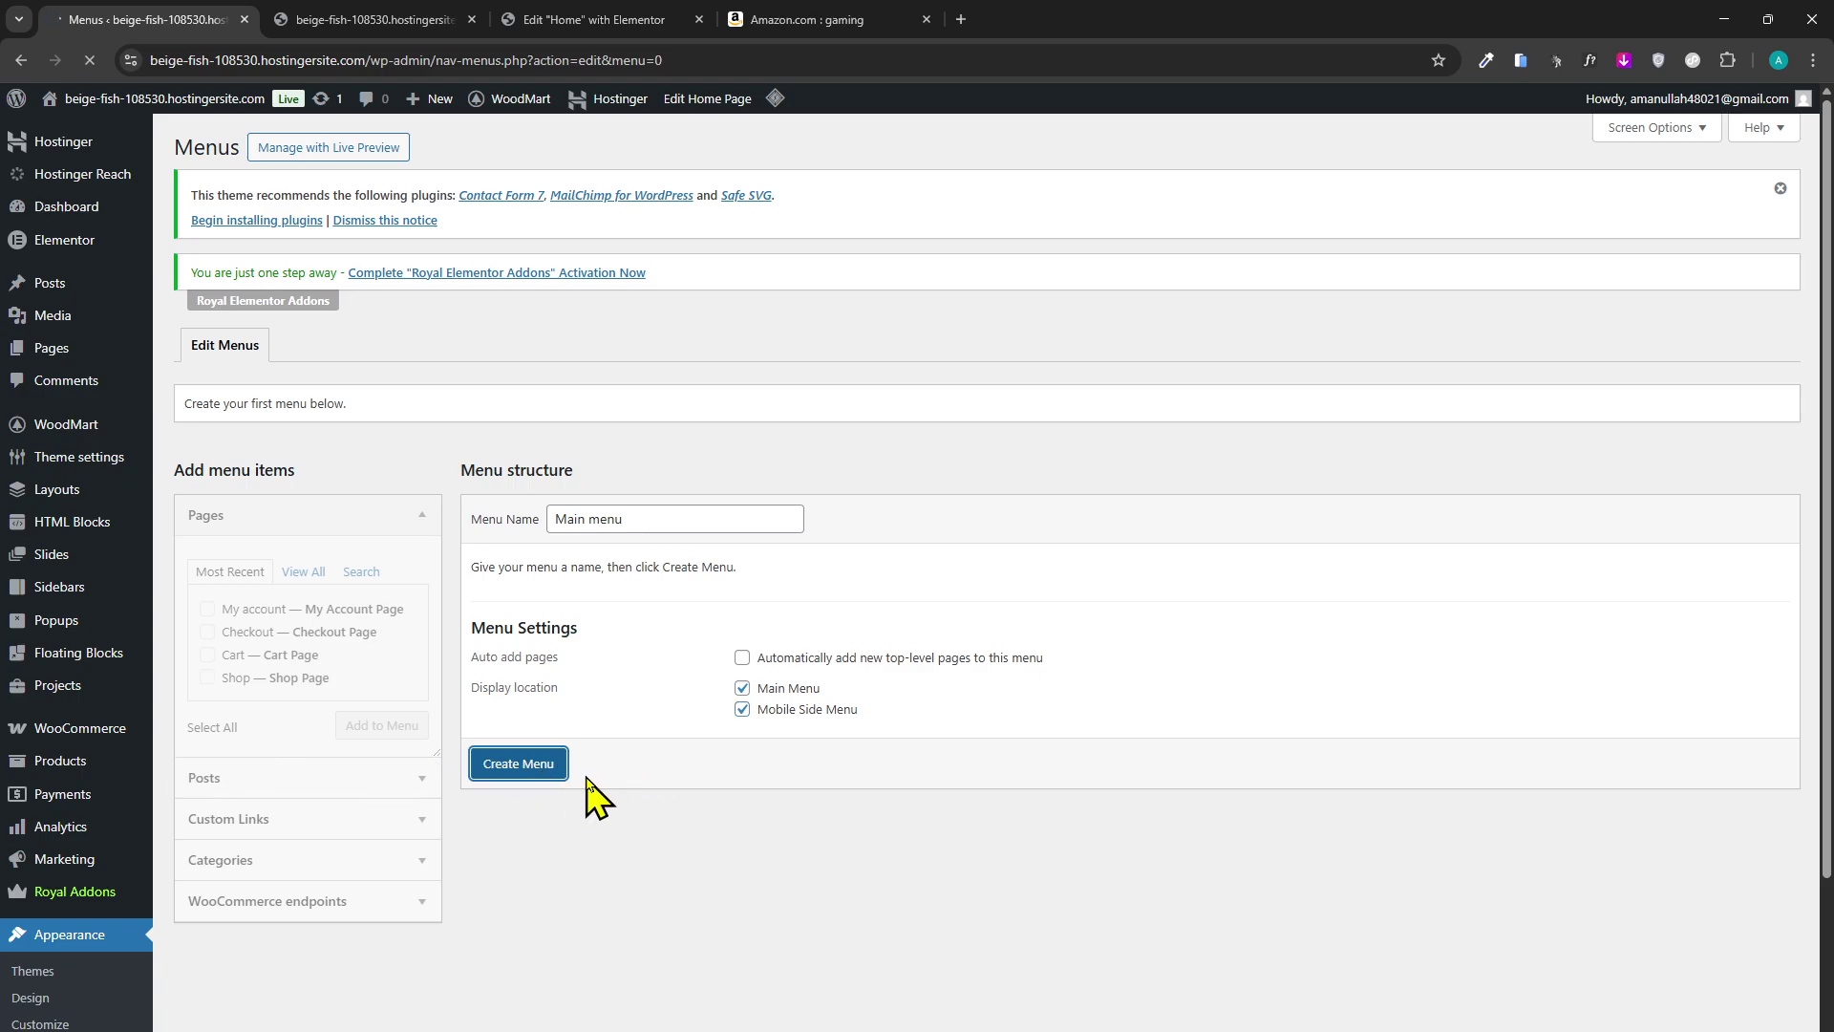
pyautogui.hotkey('ctrl', 'Tab')
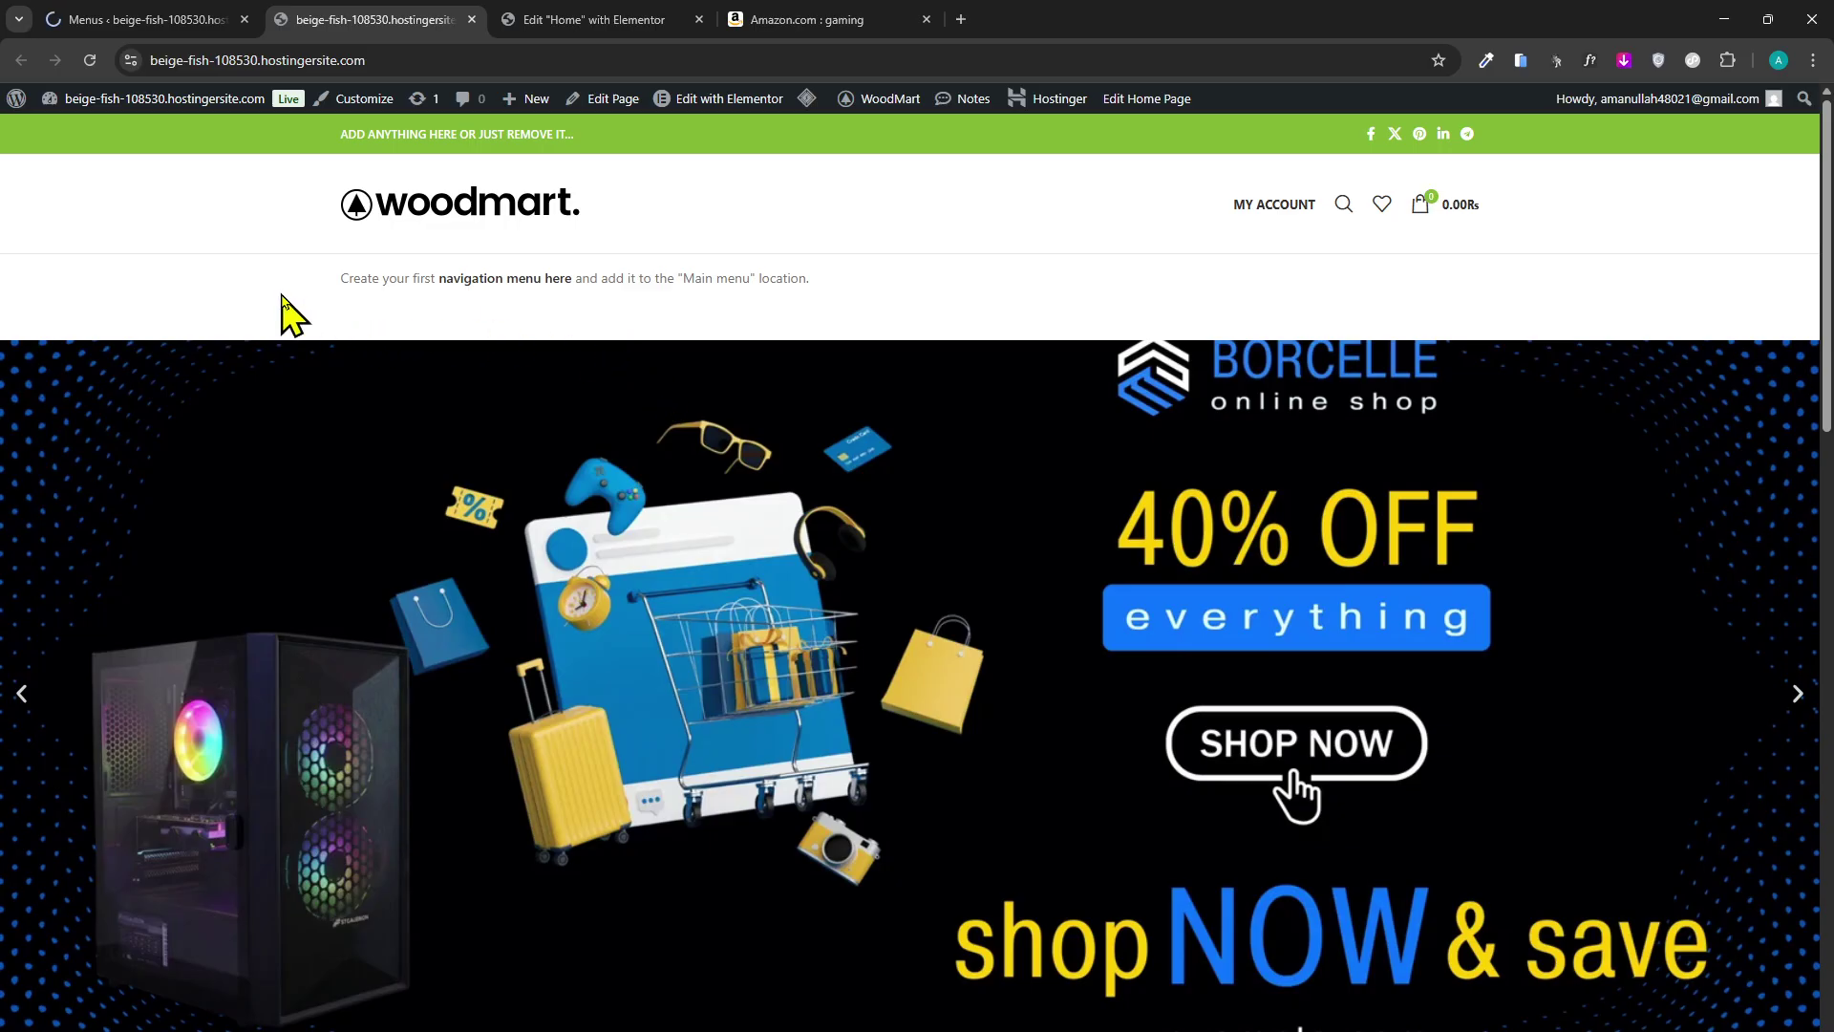
pyautogui.moveTo(283, 303); pyautogui.dragTo(983, 286)
pyautogui.click(84, 21)
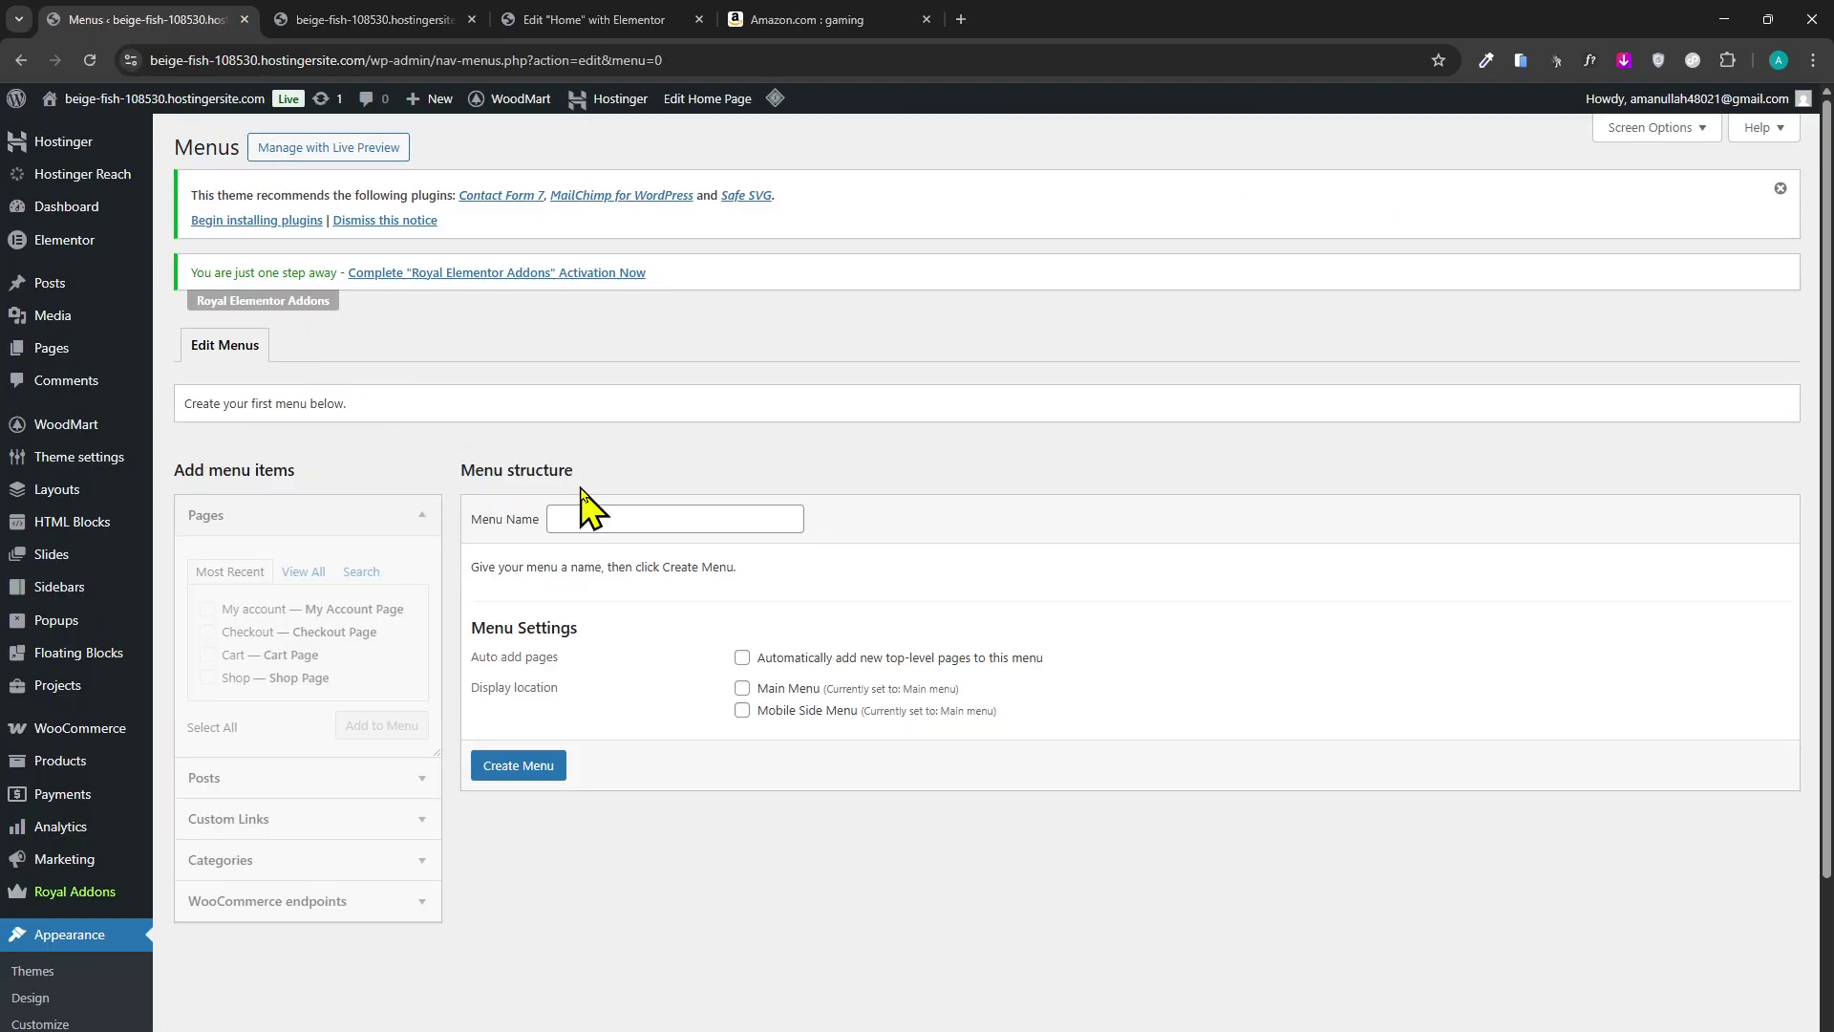
# Reopen Menus and trim the suggested name down to 'Main menu'.
pyautogui.scroll(-2, 573, 487)
pyautogui.scroll(2, 506, 476)
pyautogui.scroll(-1, 254, 704)
pyautogui.scroll(1, 287, 692)
pyautogui.scroll(-2, 335, 792)
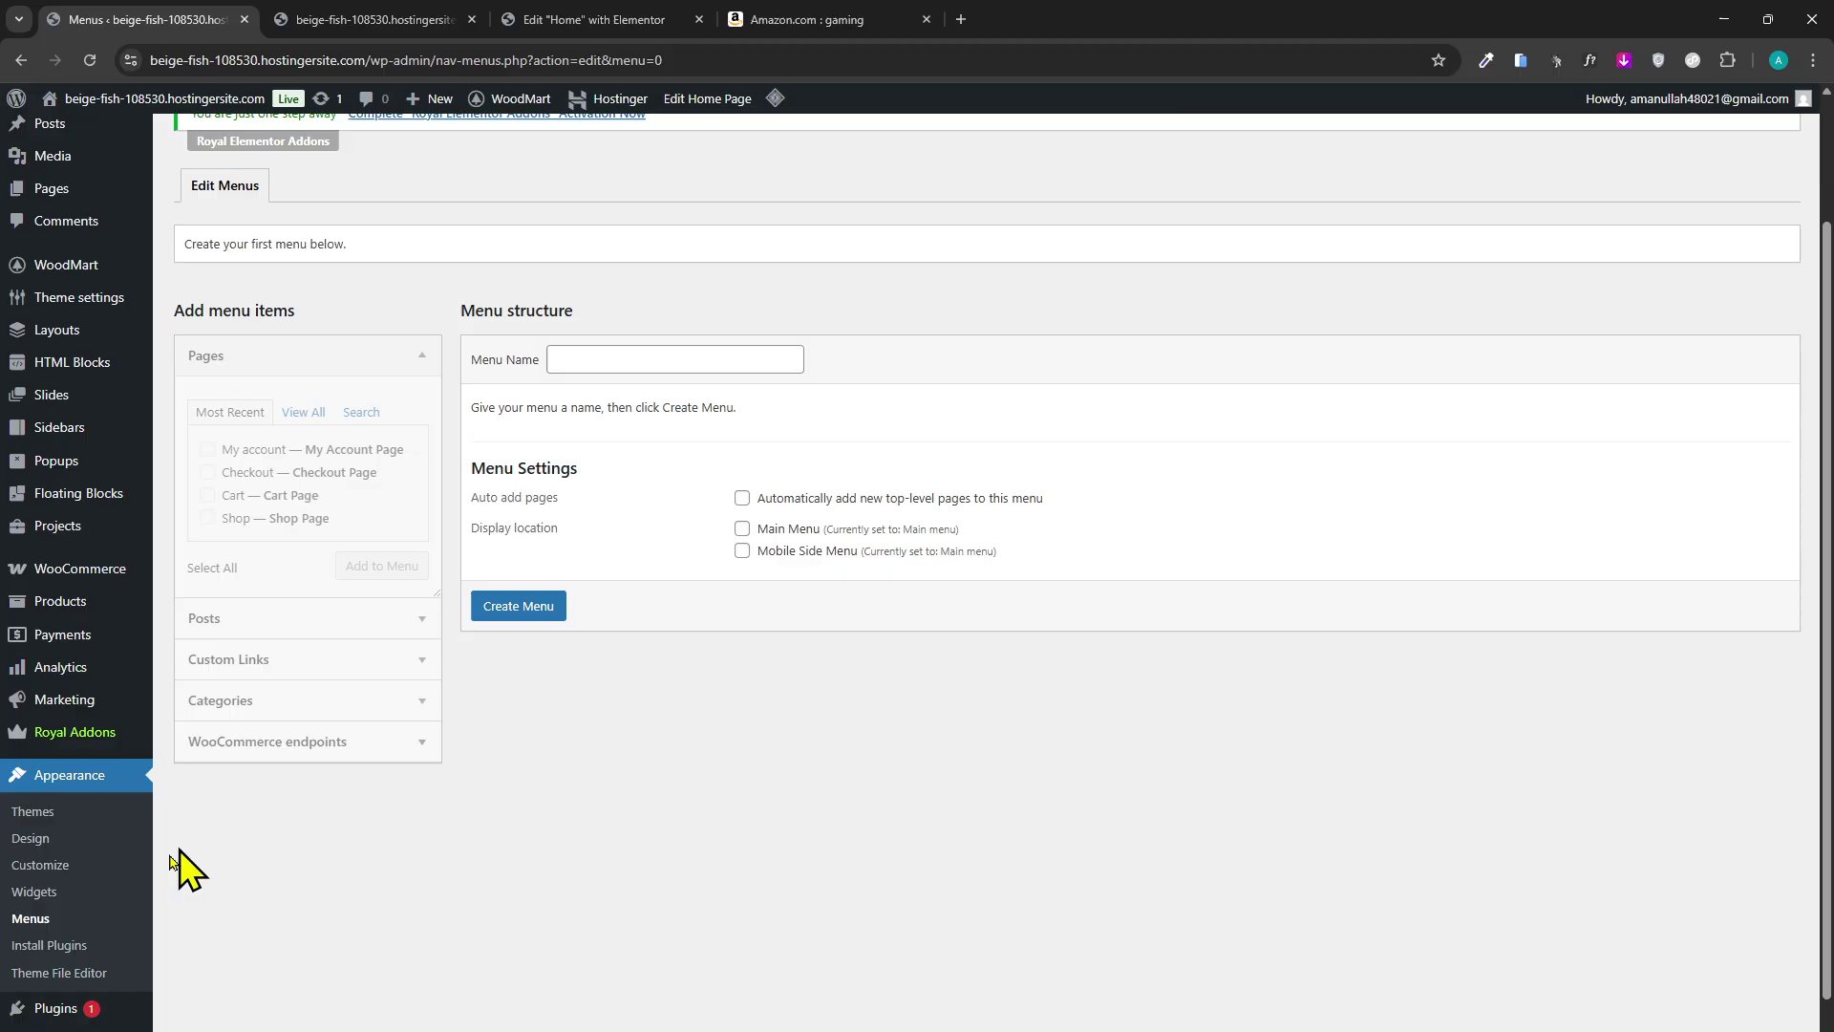
pyautogui.click(105, 921)
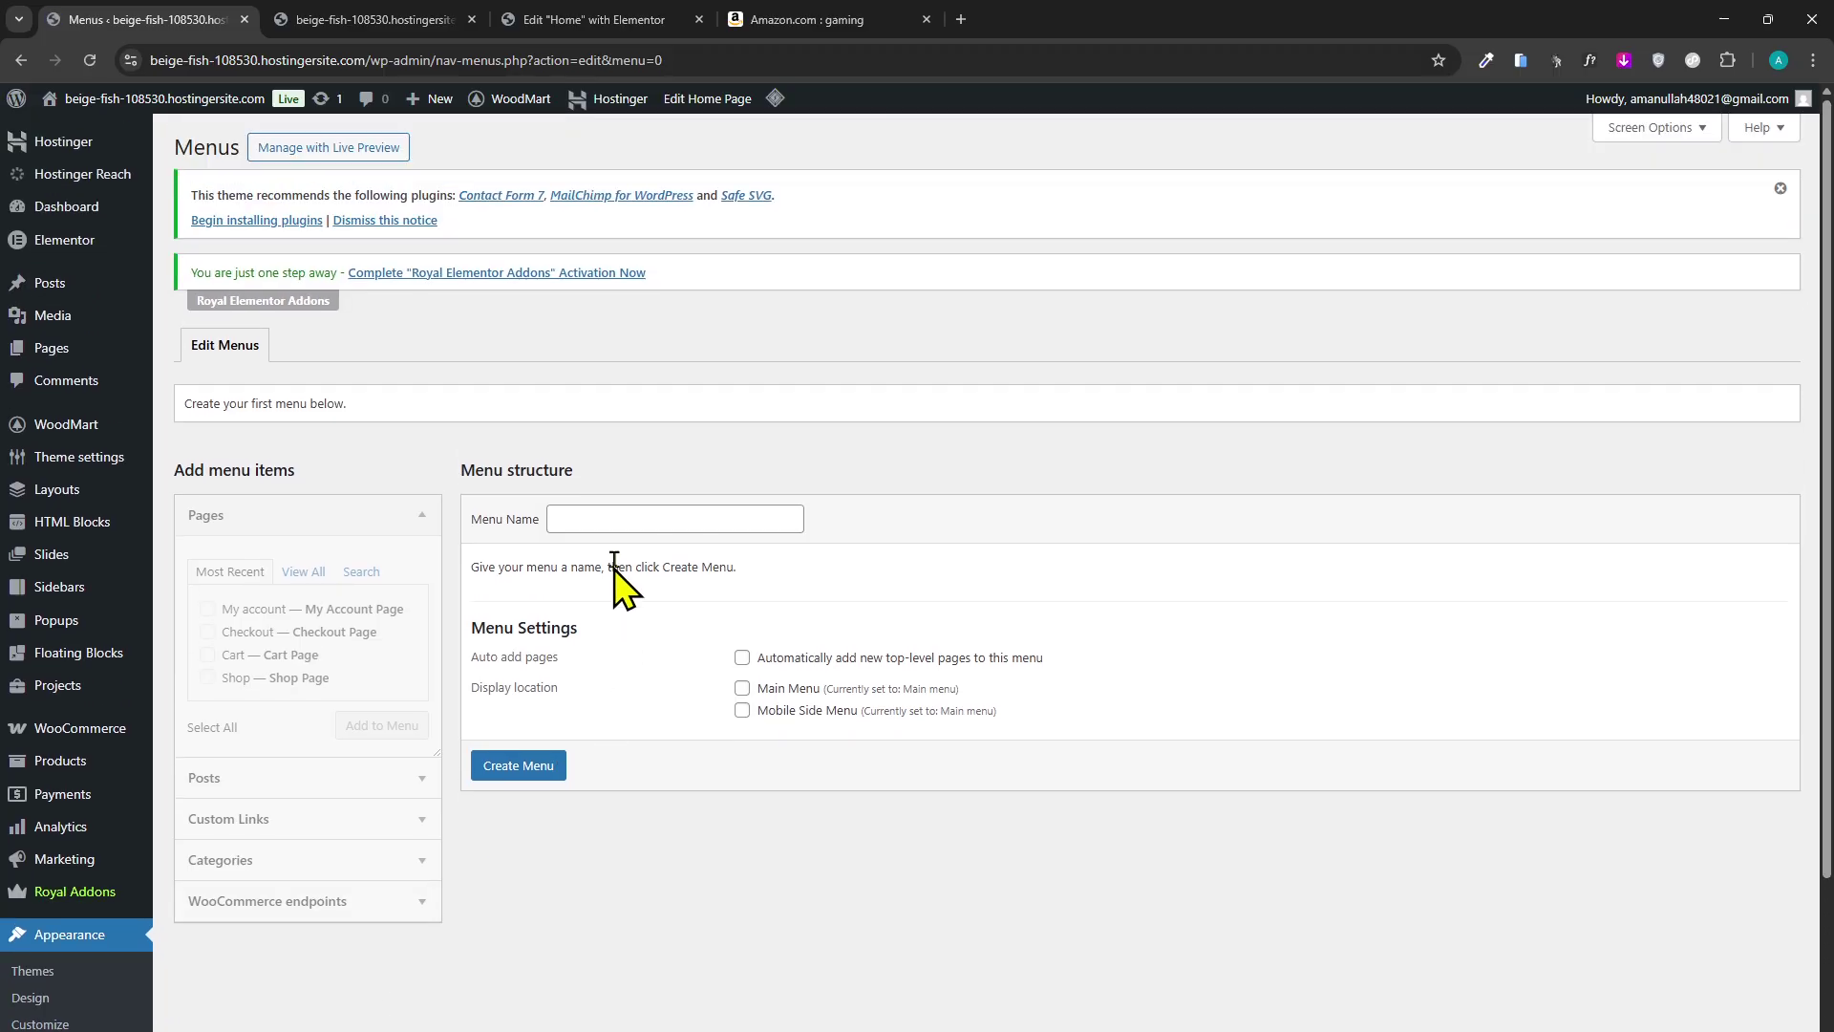
pyautogui.click(627, 521)
pyautogui.click(690, 561)
pyautogui.doubleClick(633, 519)
pyautogui.press('BackSpace')
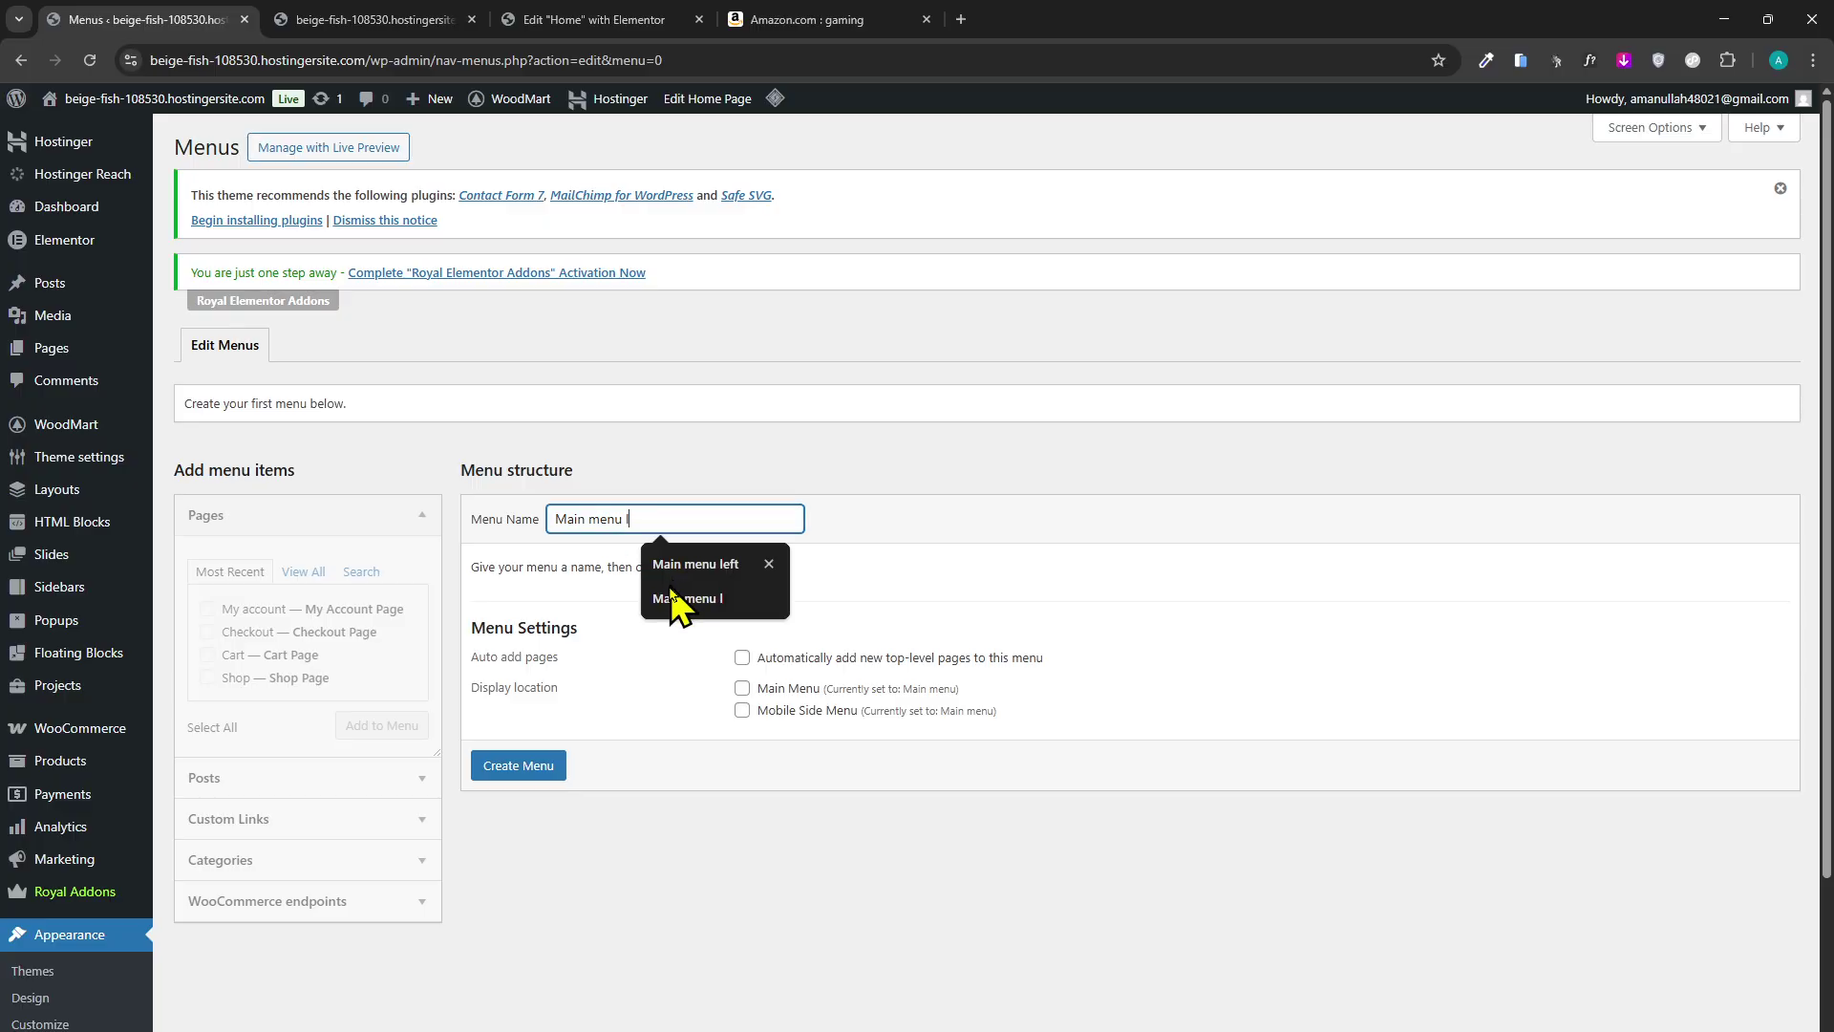
pyautogui.click(749, 714)
# Tick Main Menu location and try Create Menu, which fails as a duplicate name.
pyautogui.click(742, 688)
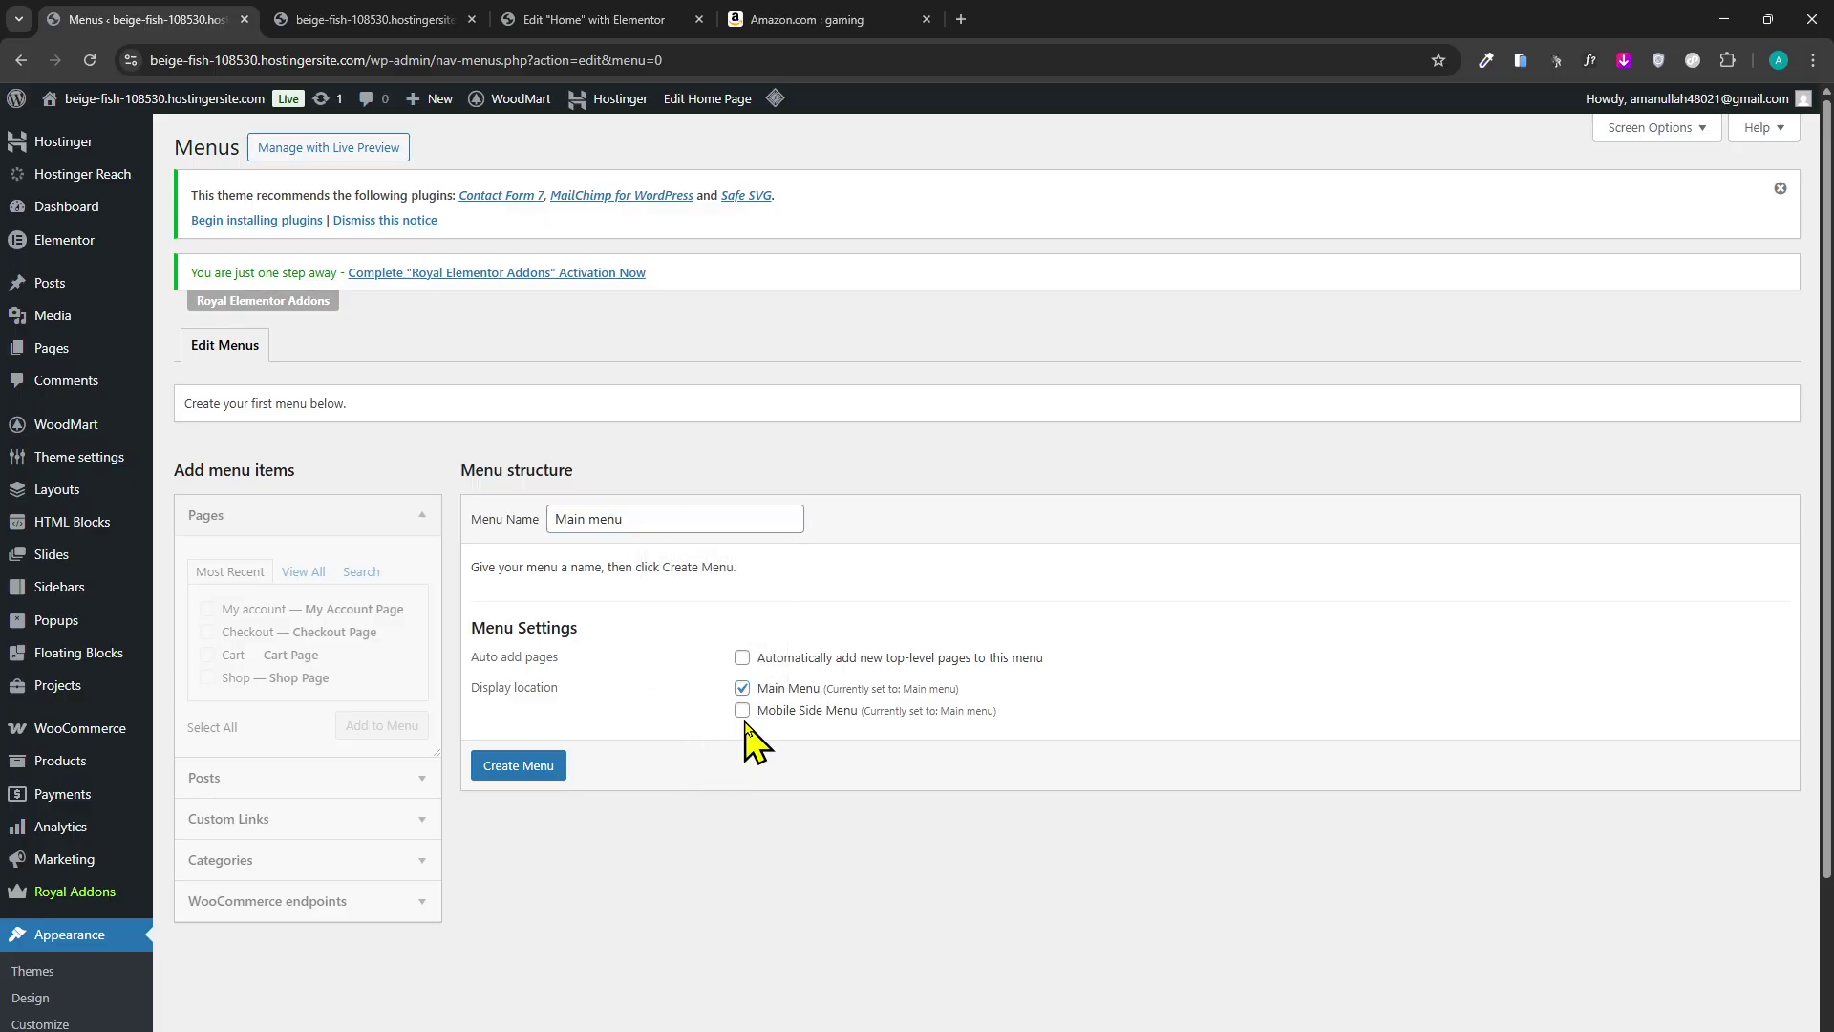
pyautogui.click(541, 778)
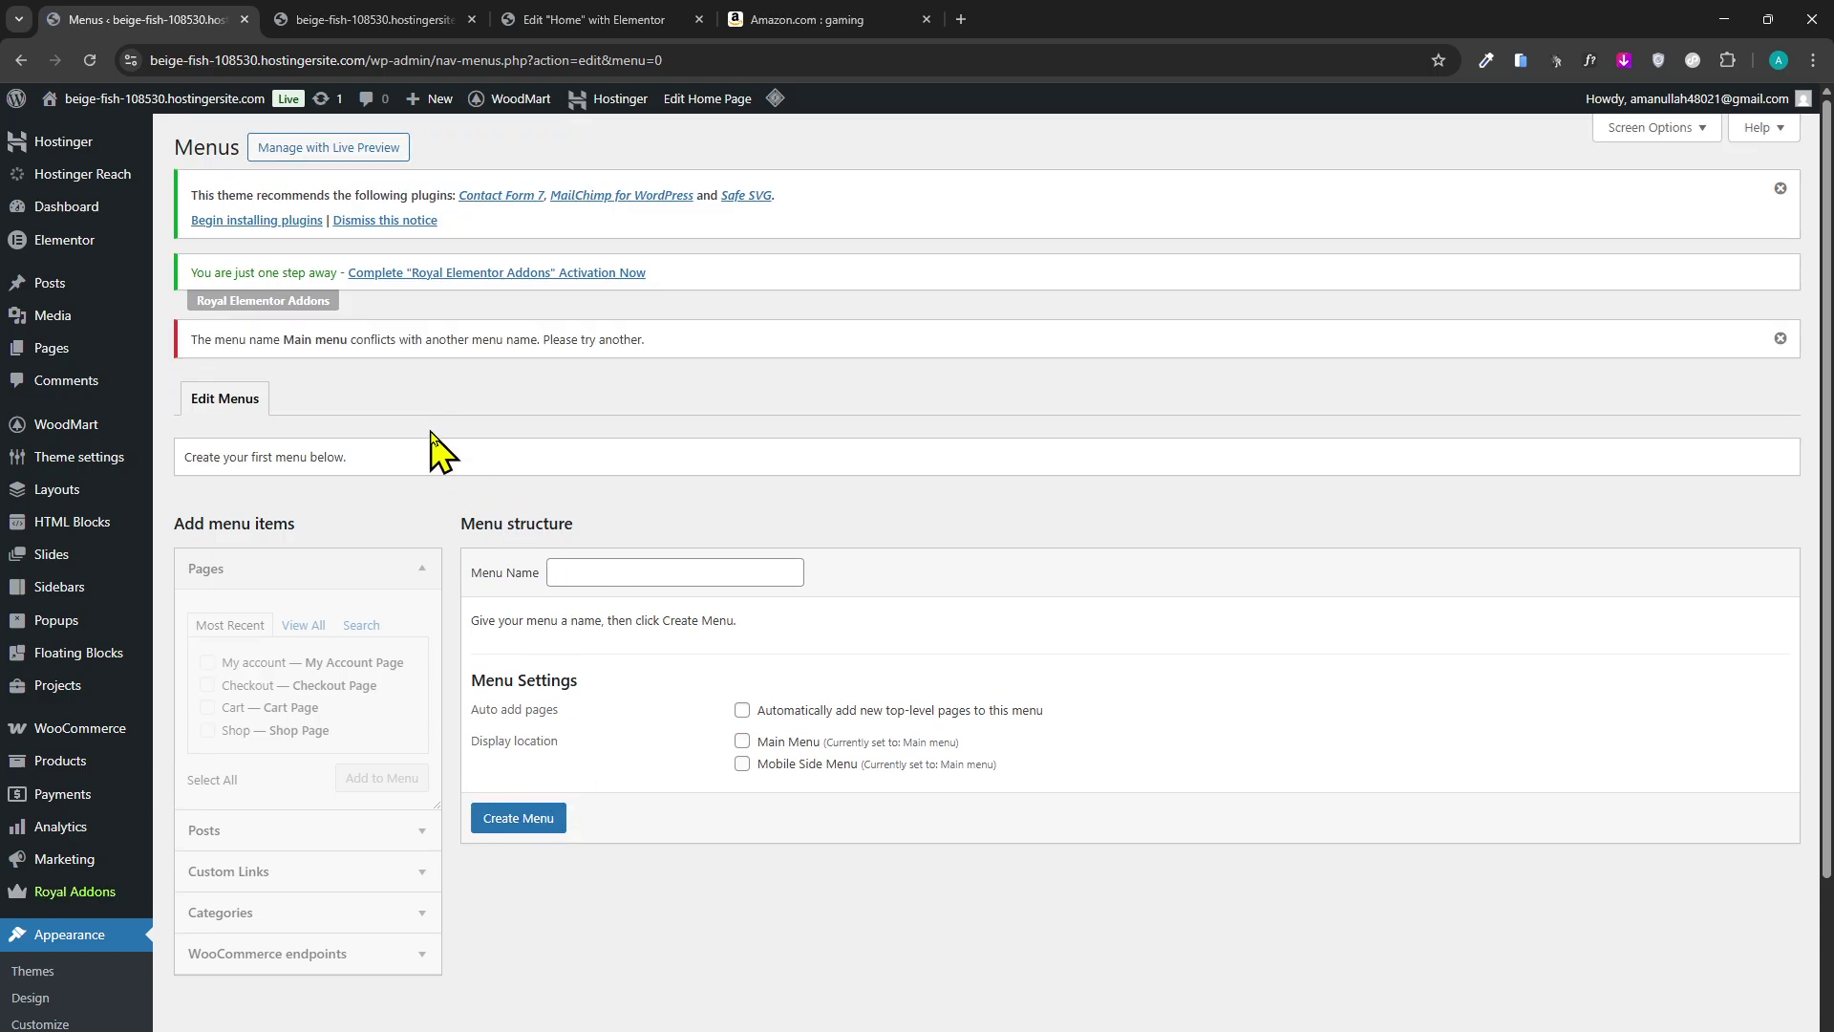
pyautogui.scroll(-3, 528, 574)
pyautogui.click(84, 814)
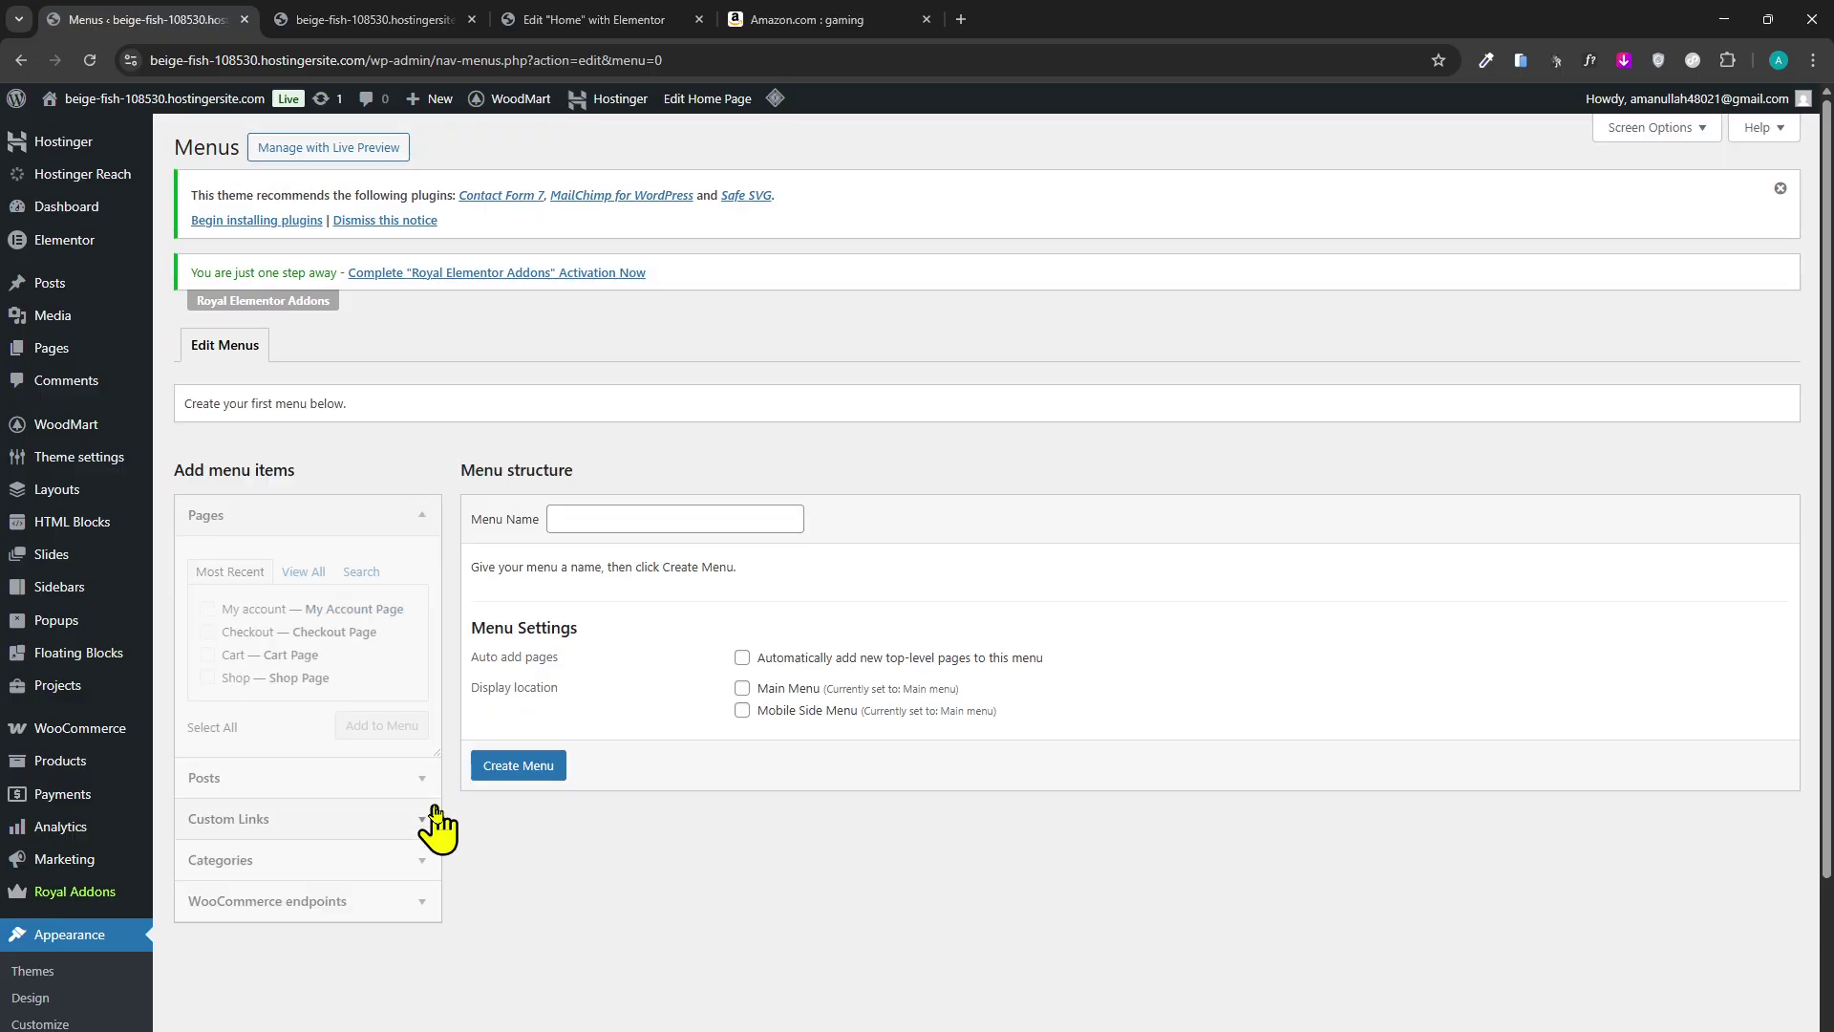
pyautogui.scroll(-2, 143, 1003)
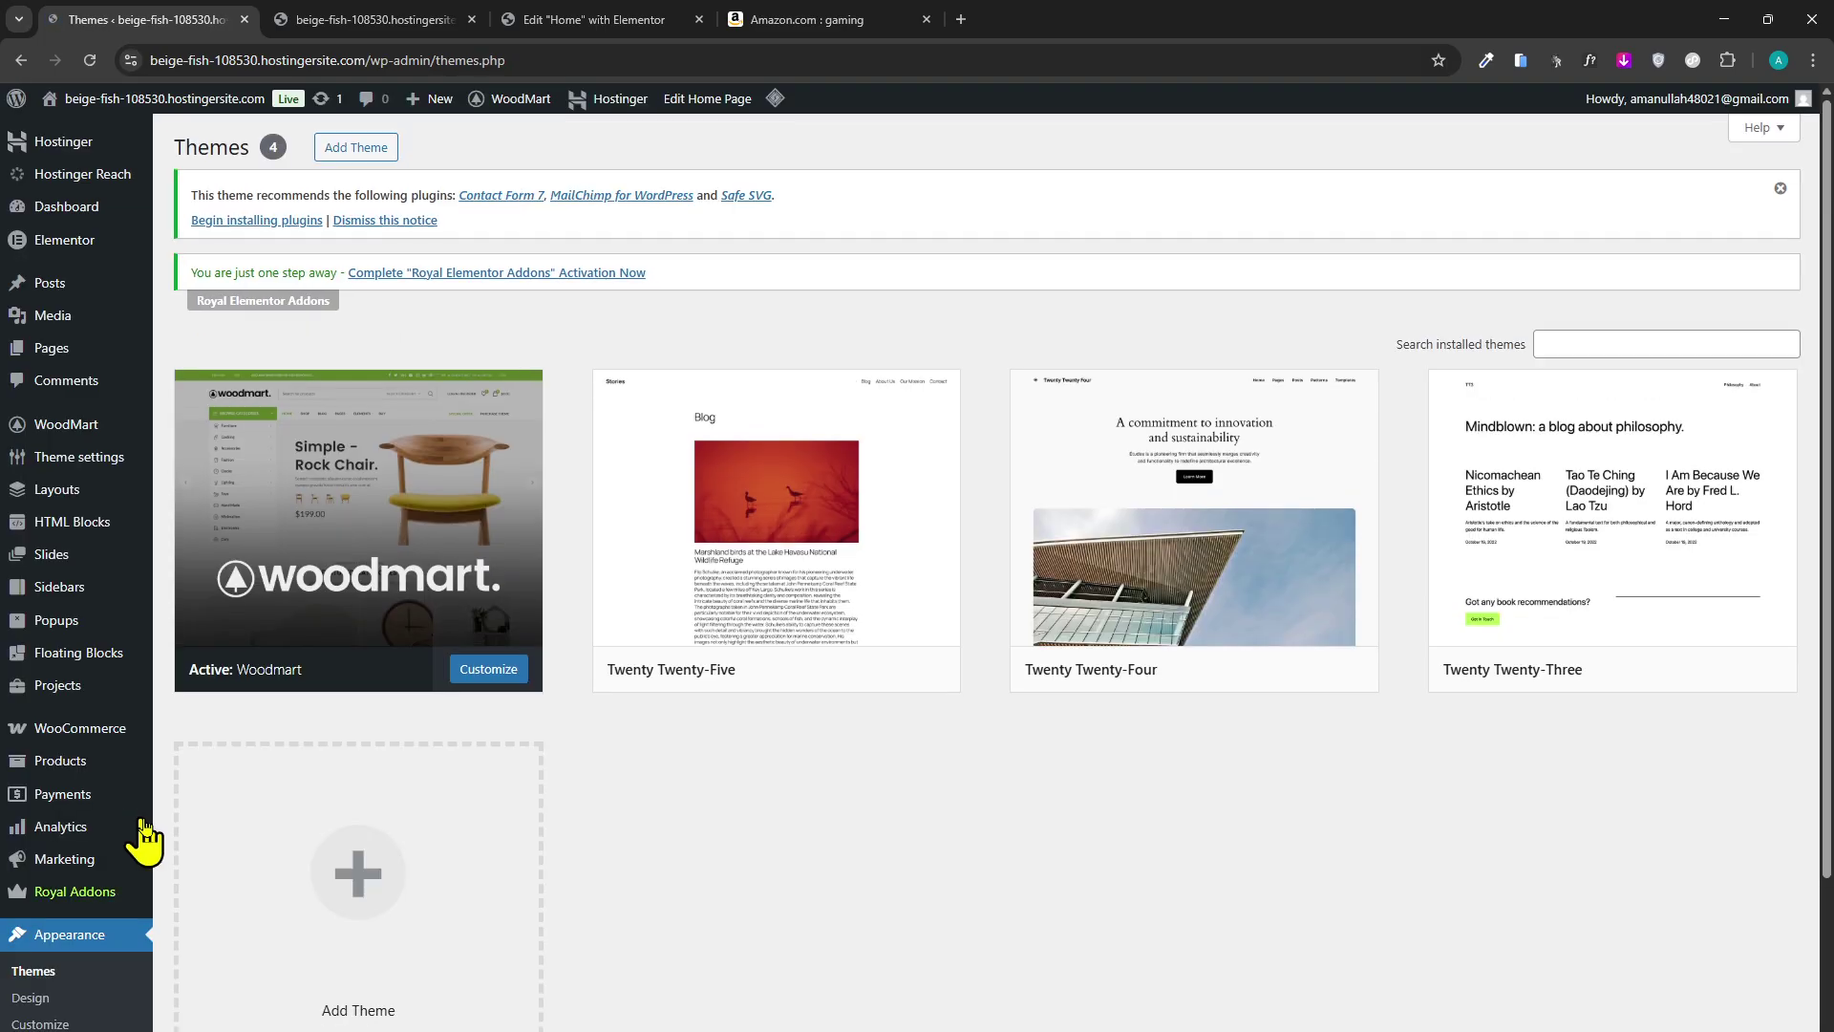
# Submit a new menu named 'Primary Menu' from the name autofill suggestions.
pyautogui.scroll(-3, 143, 840)
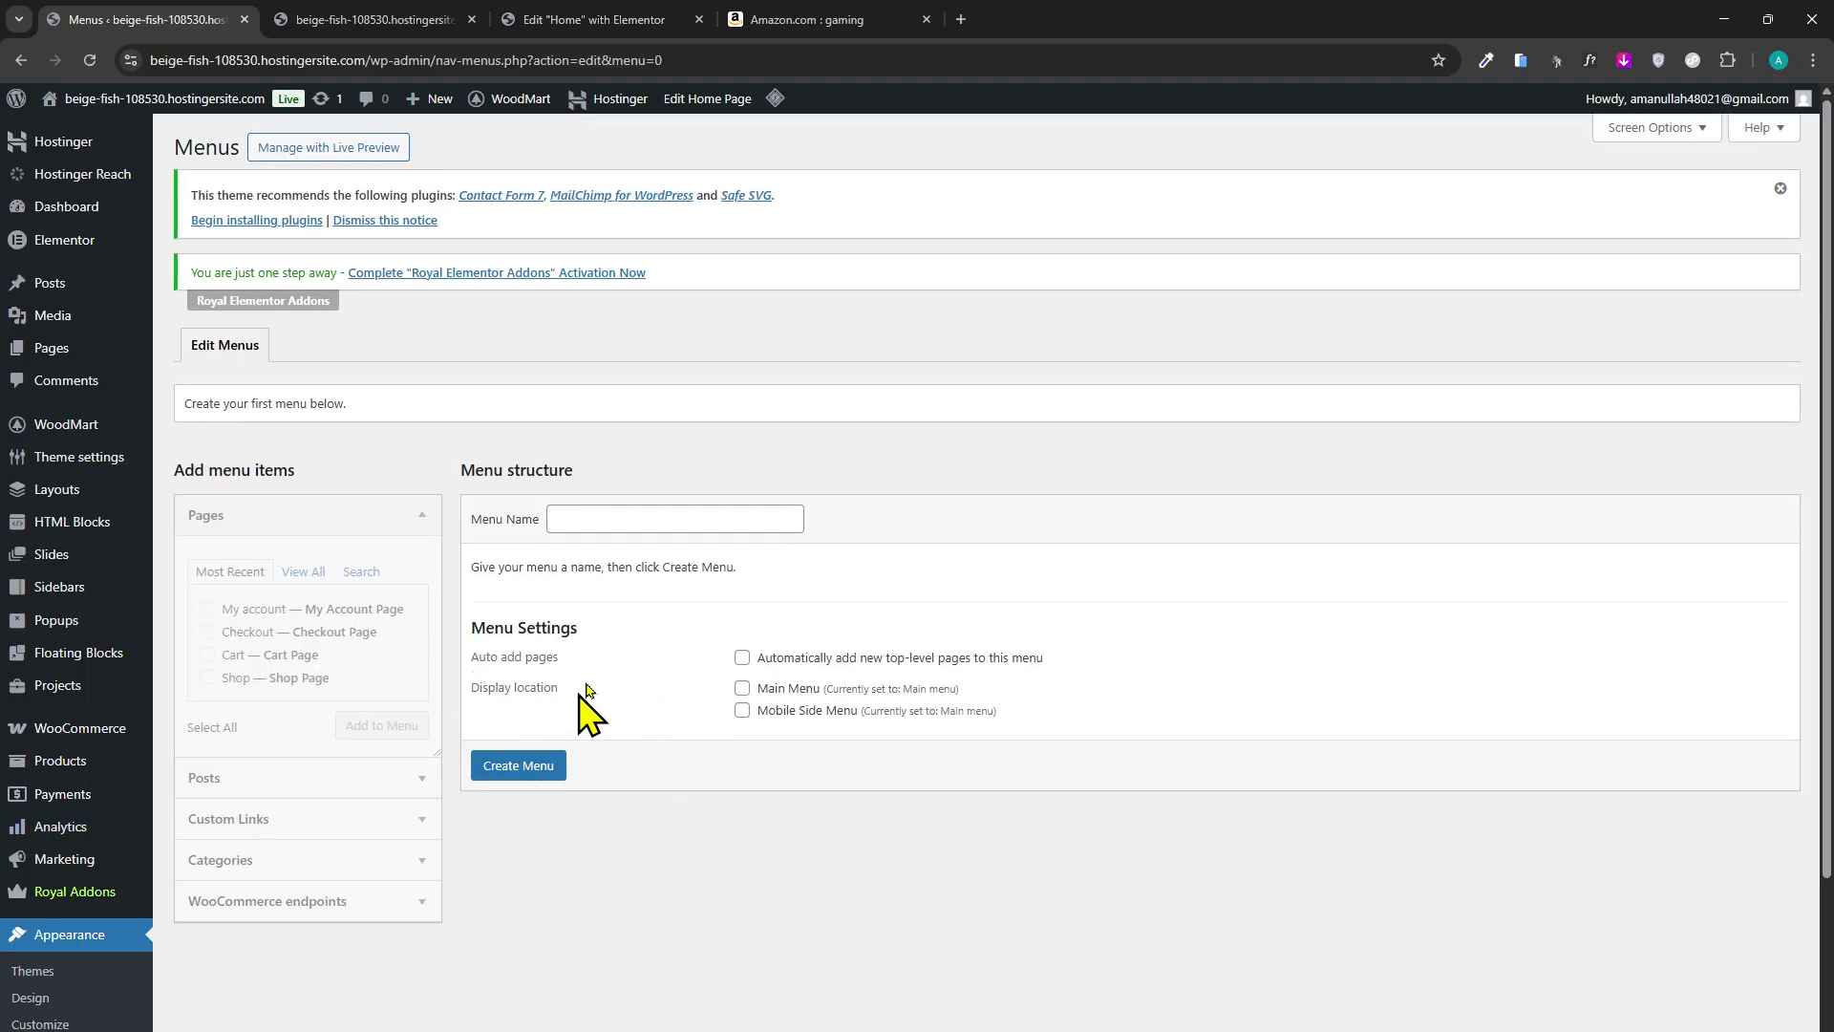
pyautogui.click(642, 518)
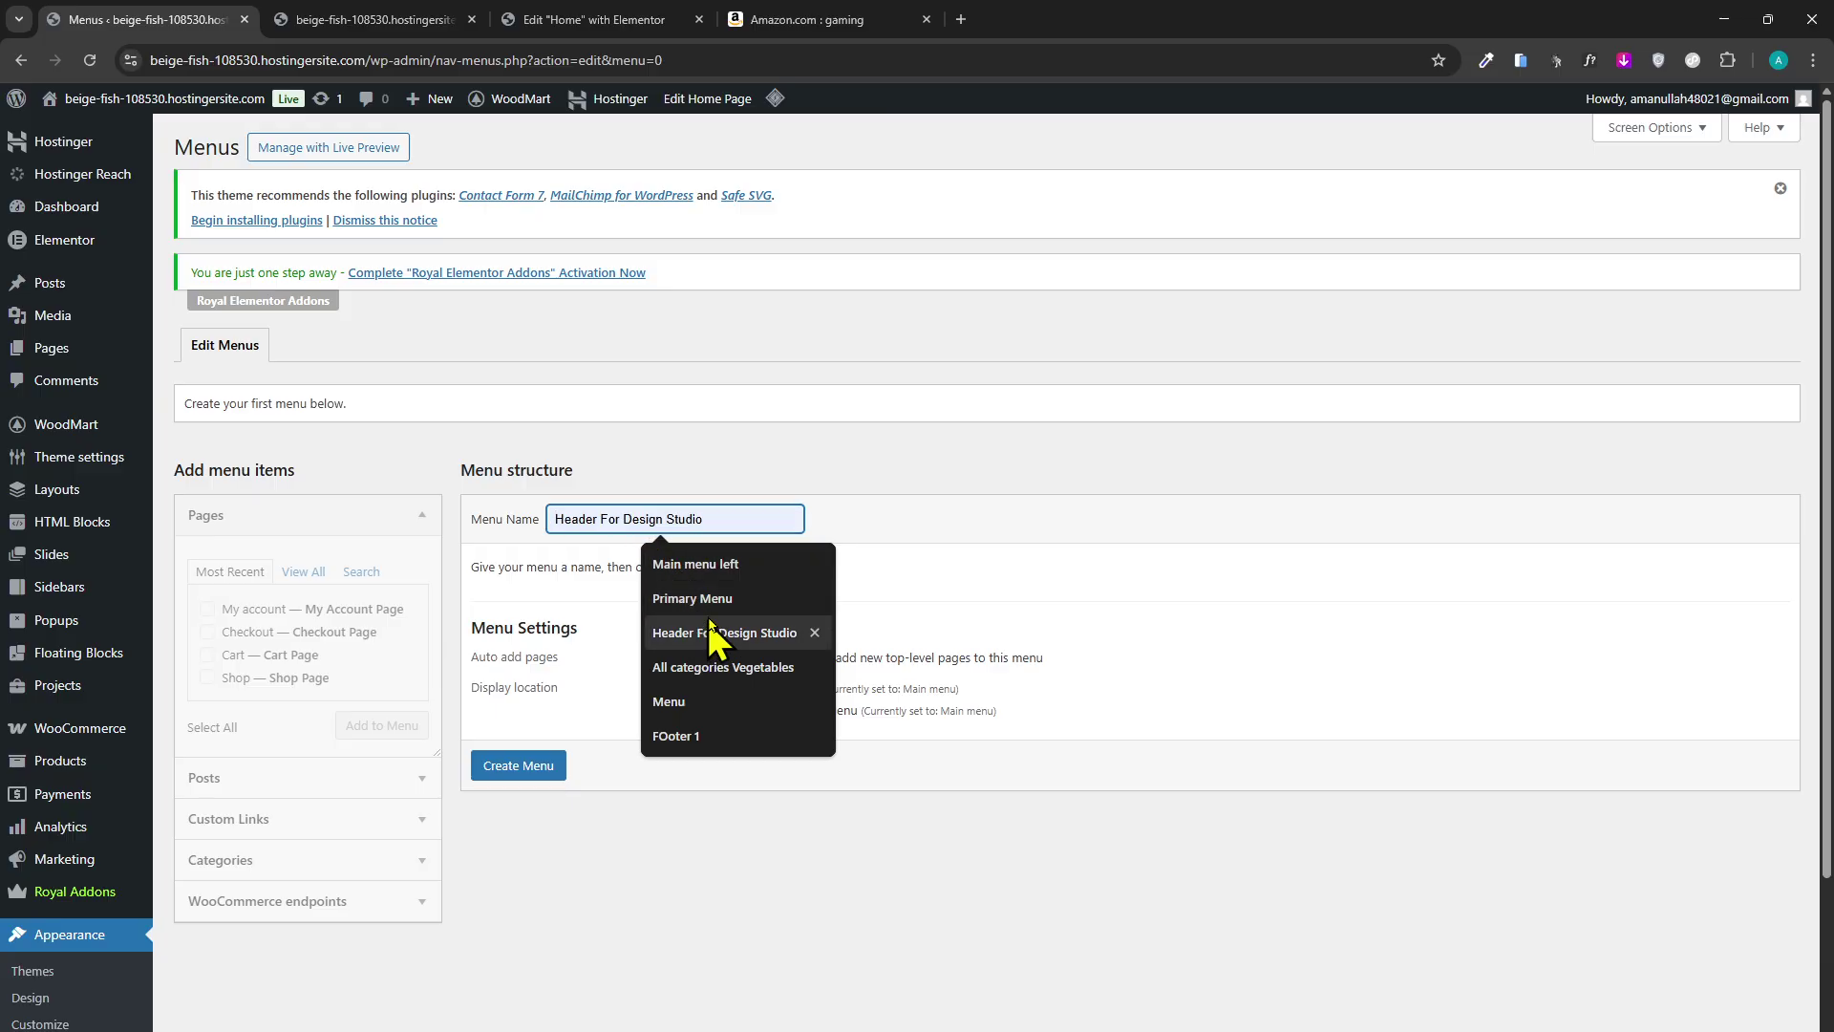
pyautogui.click(692, 598)
pyautogui.click(554, 765)
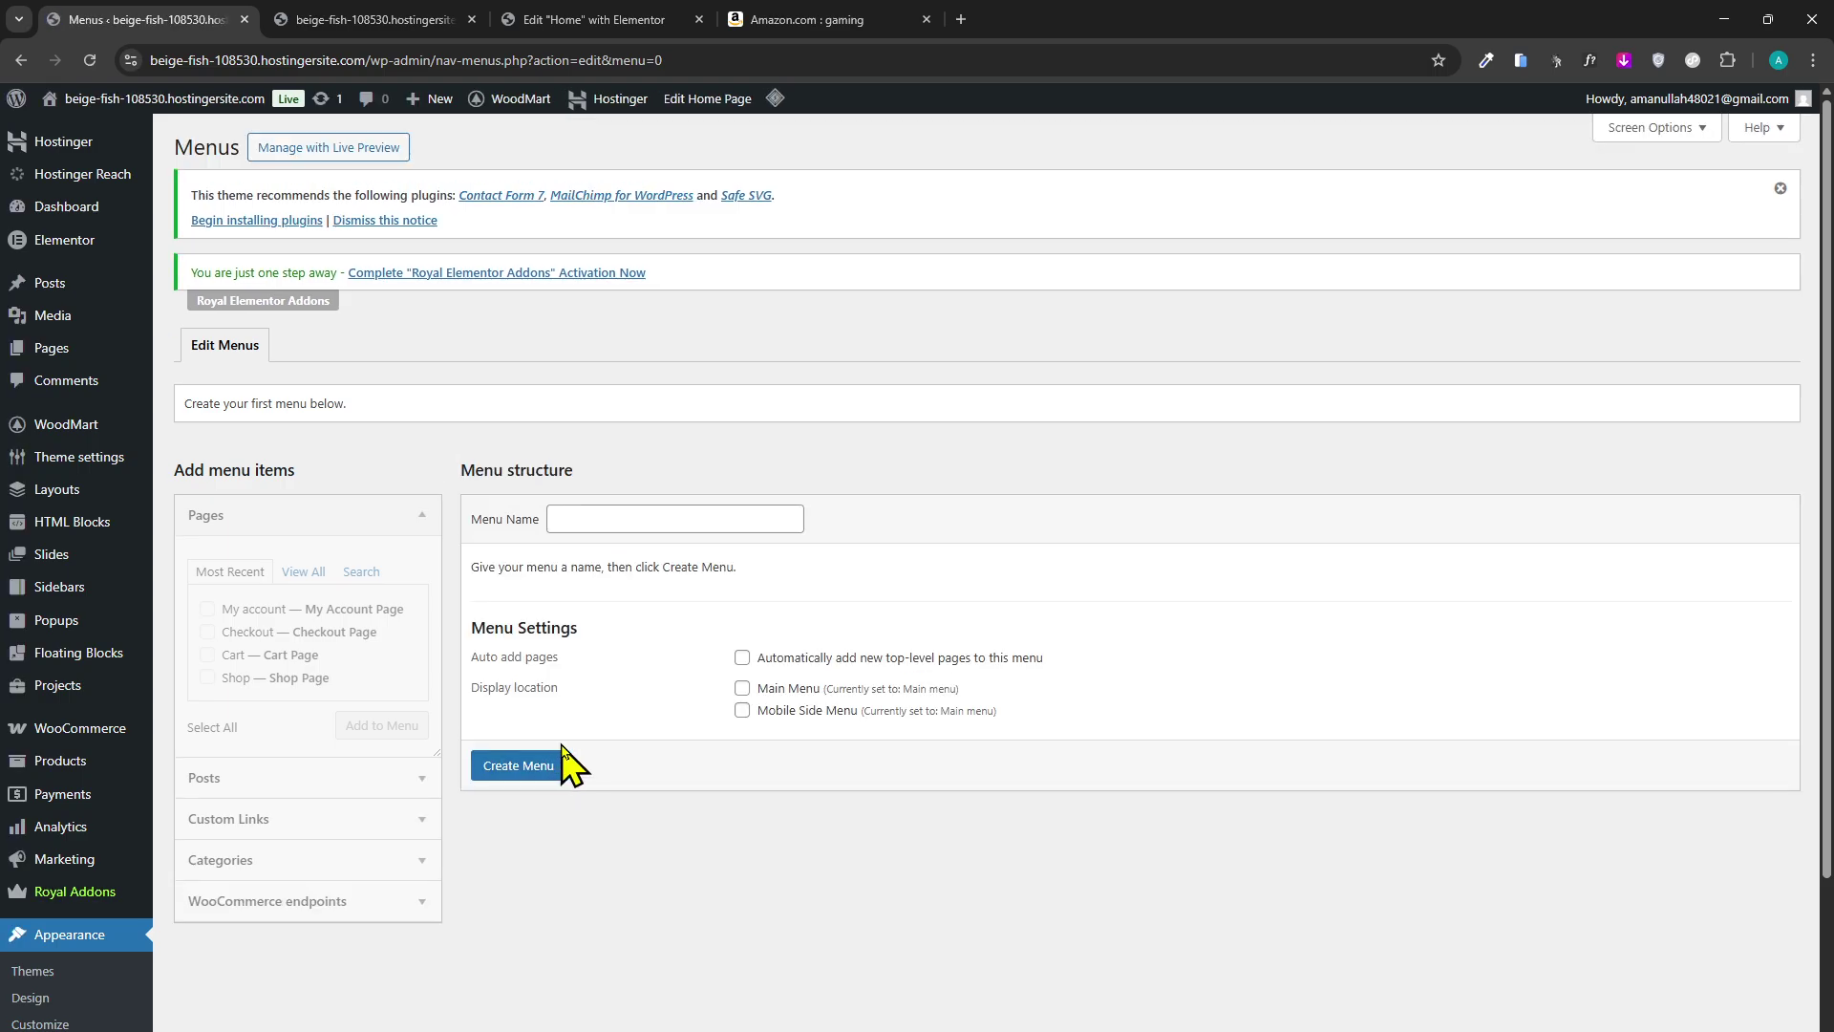
pyautogui.scroll(-2, 567, 765)
pyautogui.scroll(-1, 229, 921)
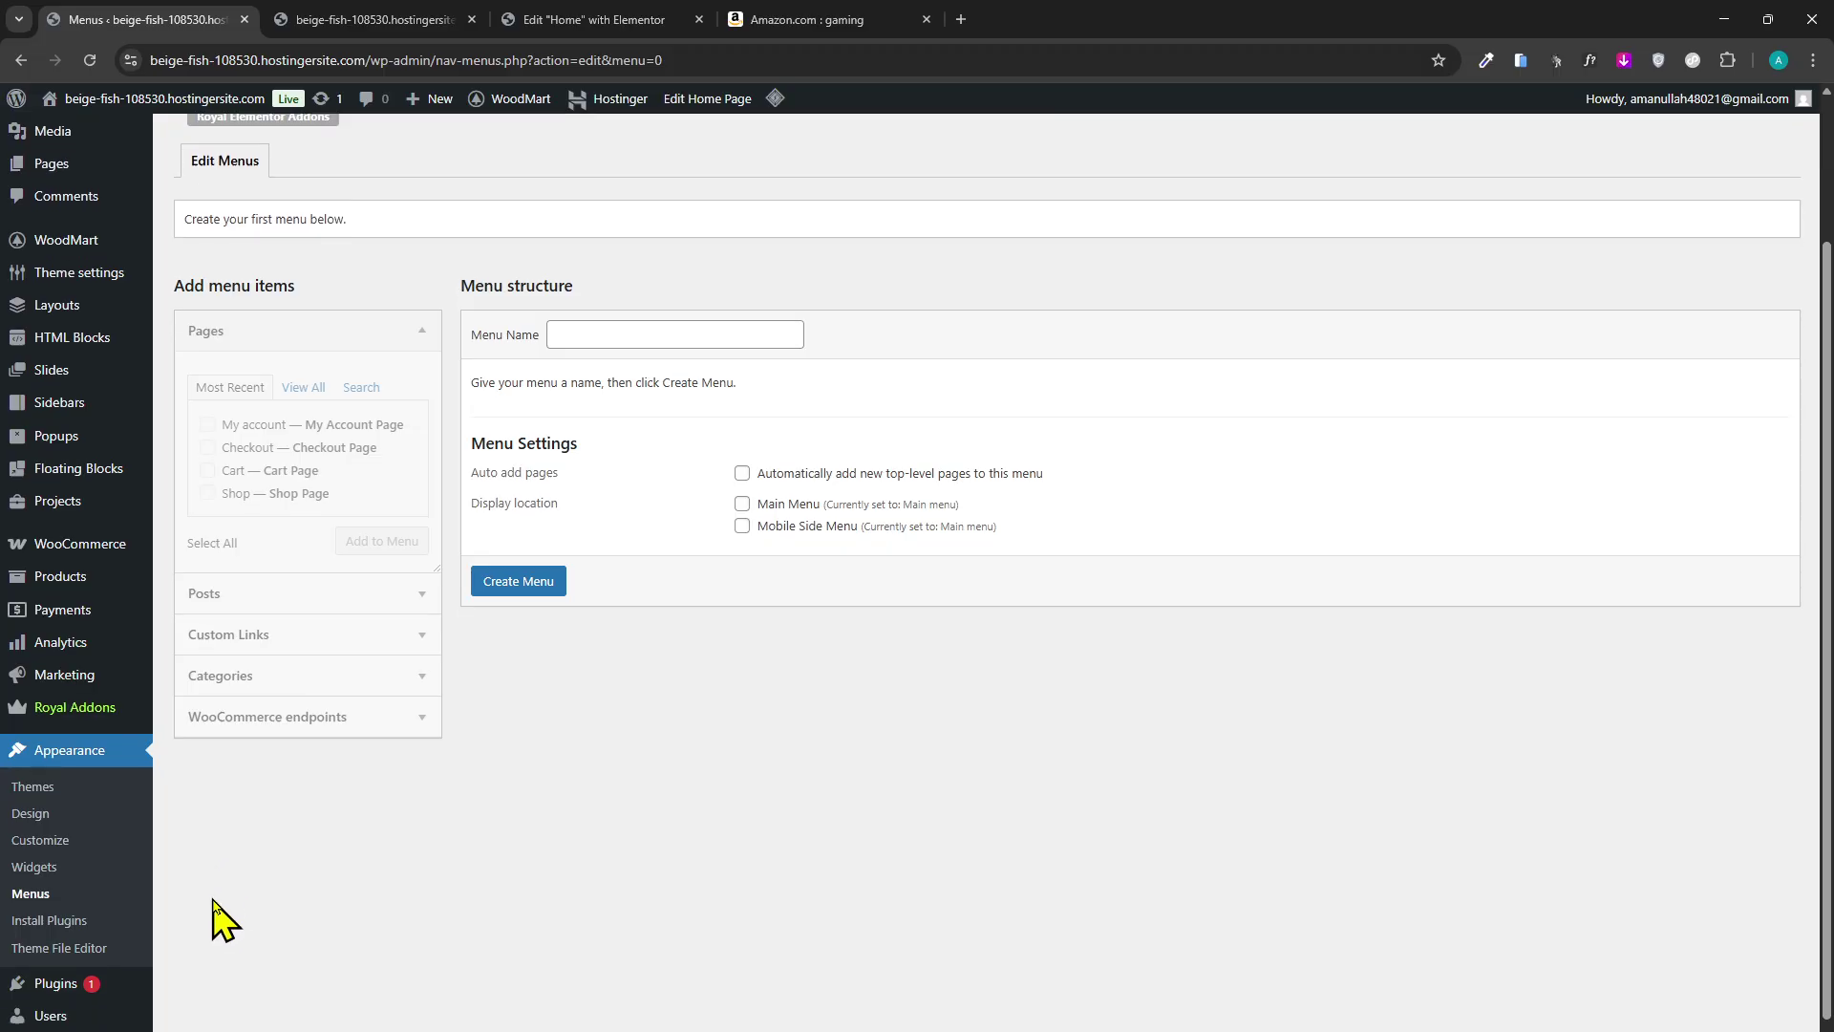
pyautogui.moveTo(82, 998)
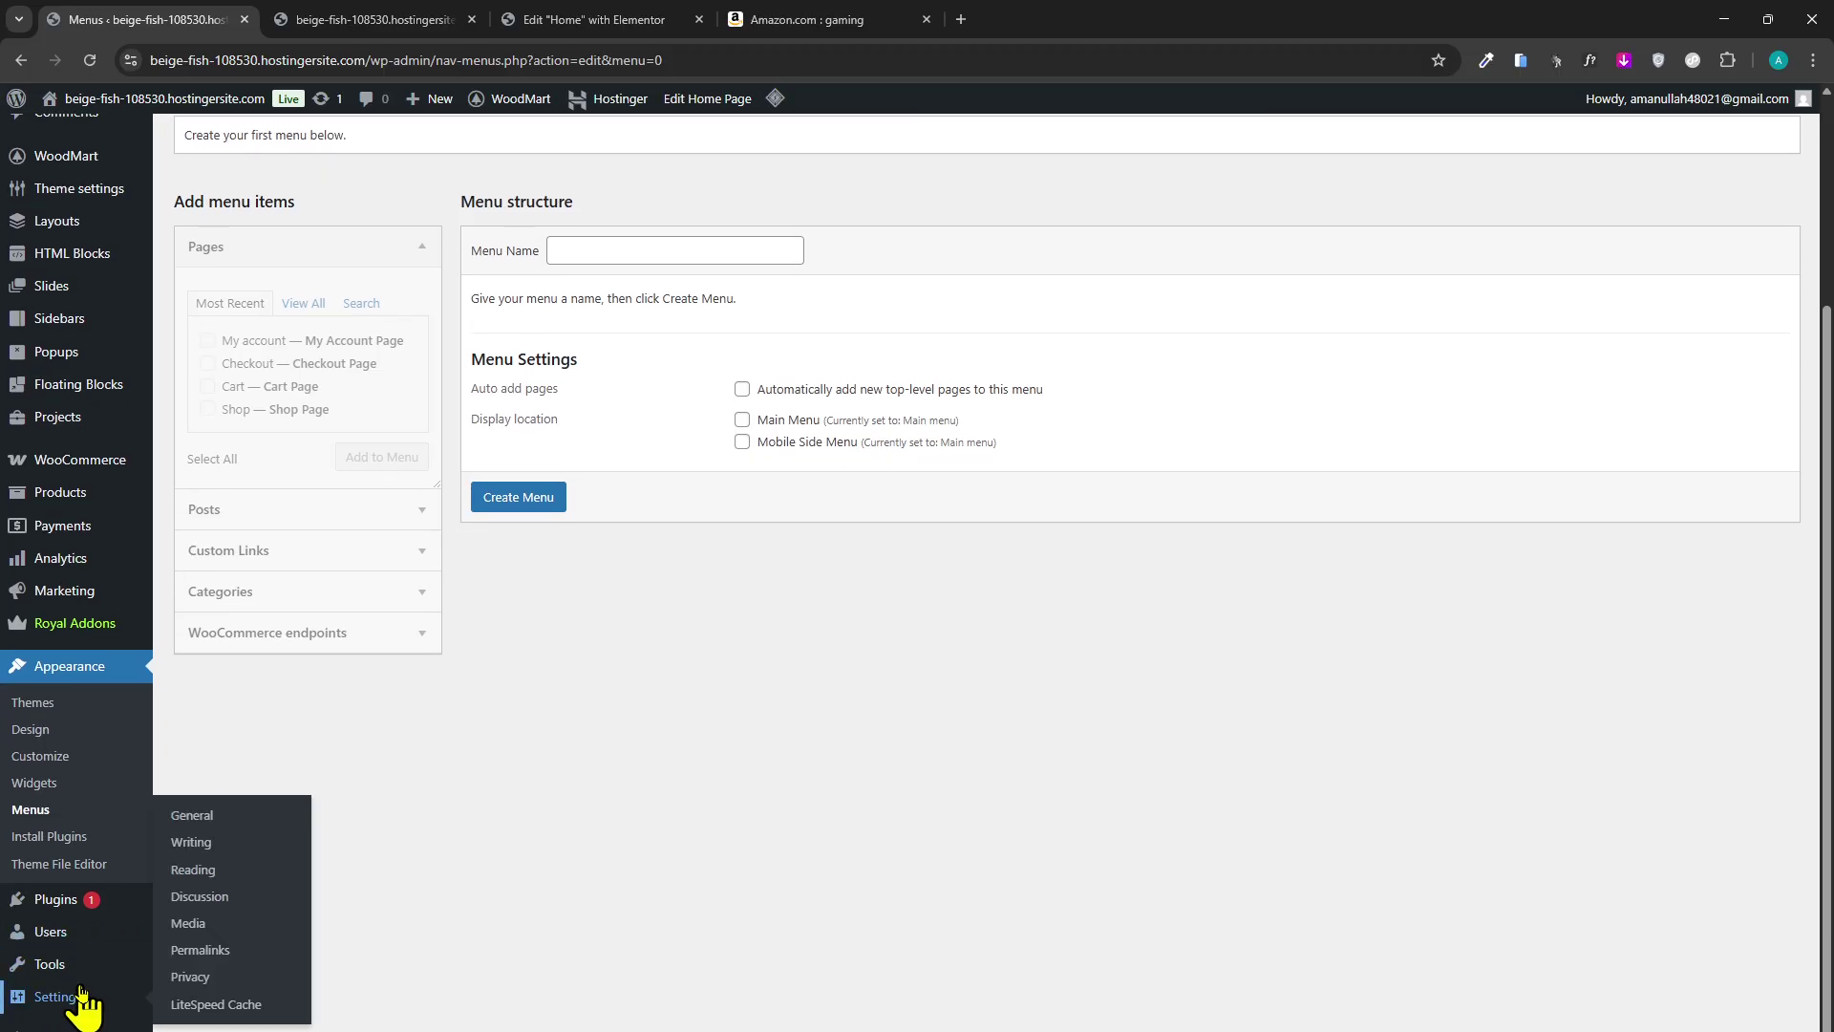
pyautogui.click(239, 843)
pyautogui.scroll(-2, 168, 747)
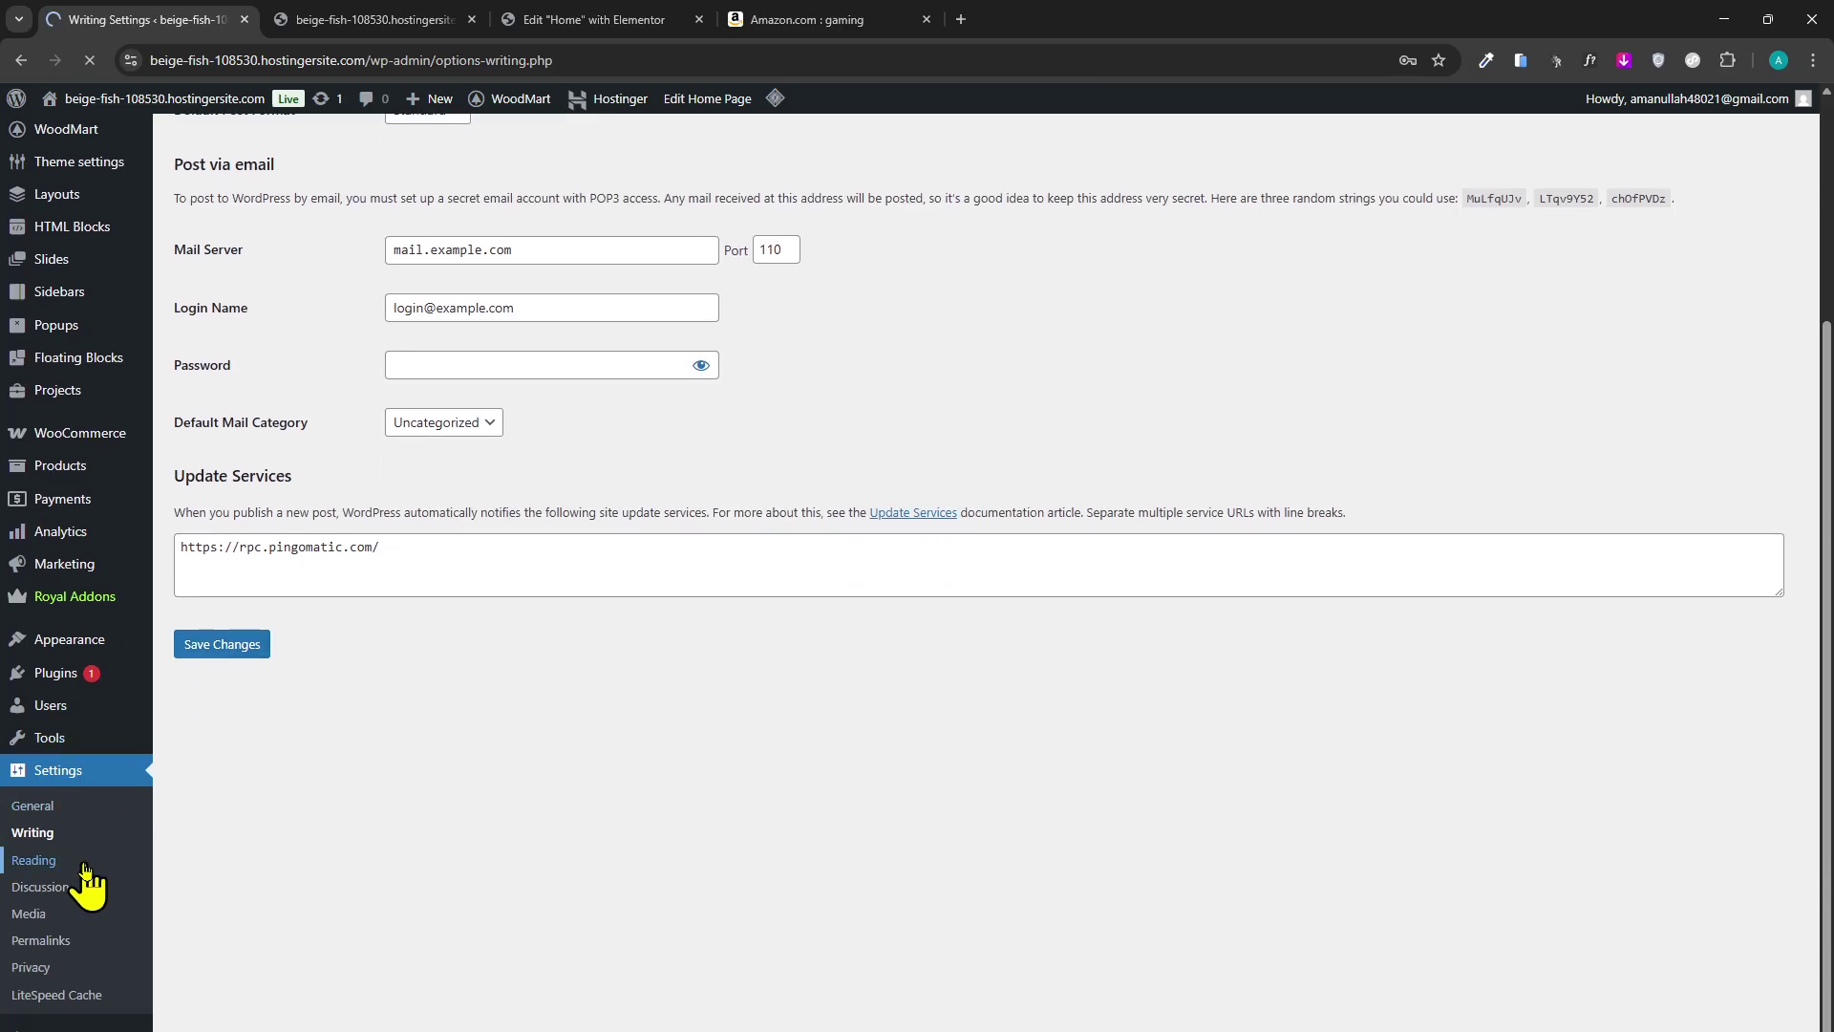
pyautogui.scroll(-4, 167, 860)
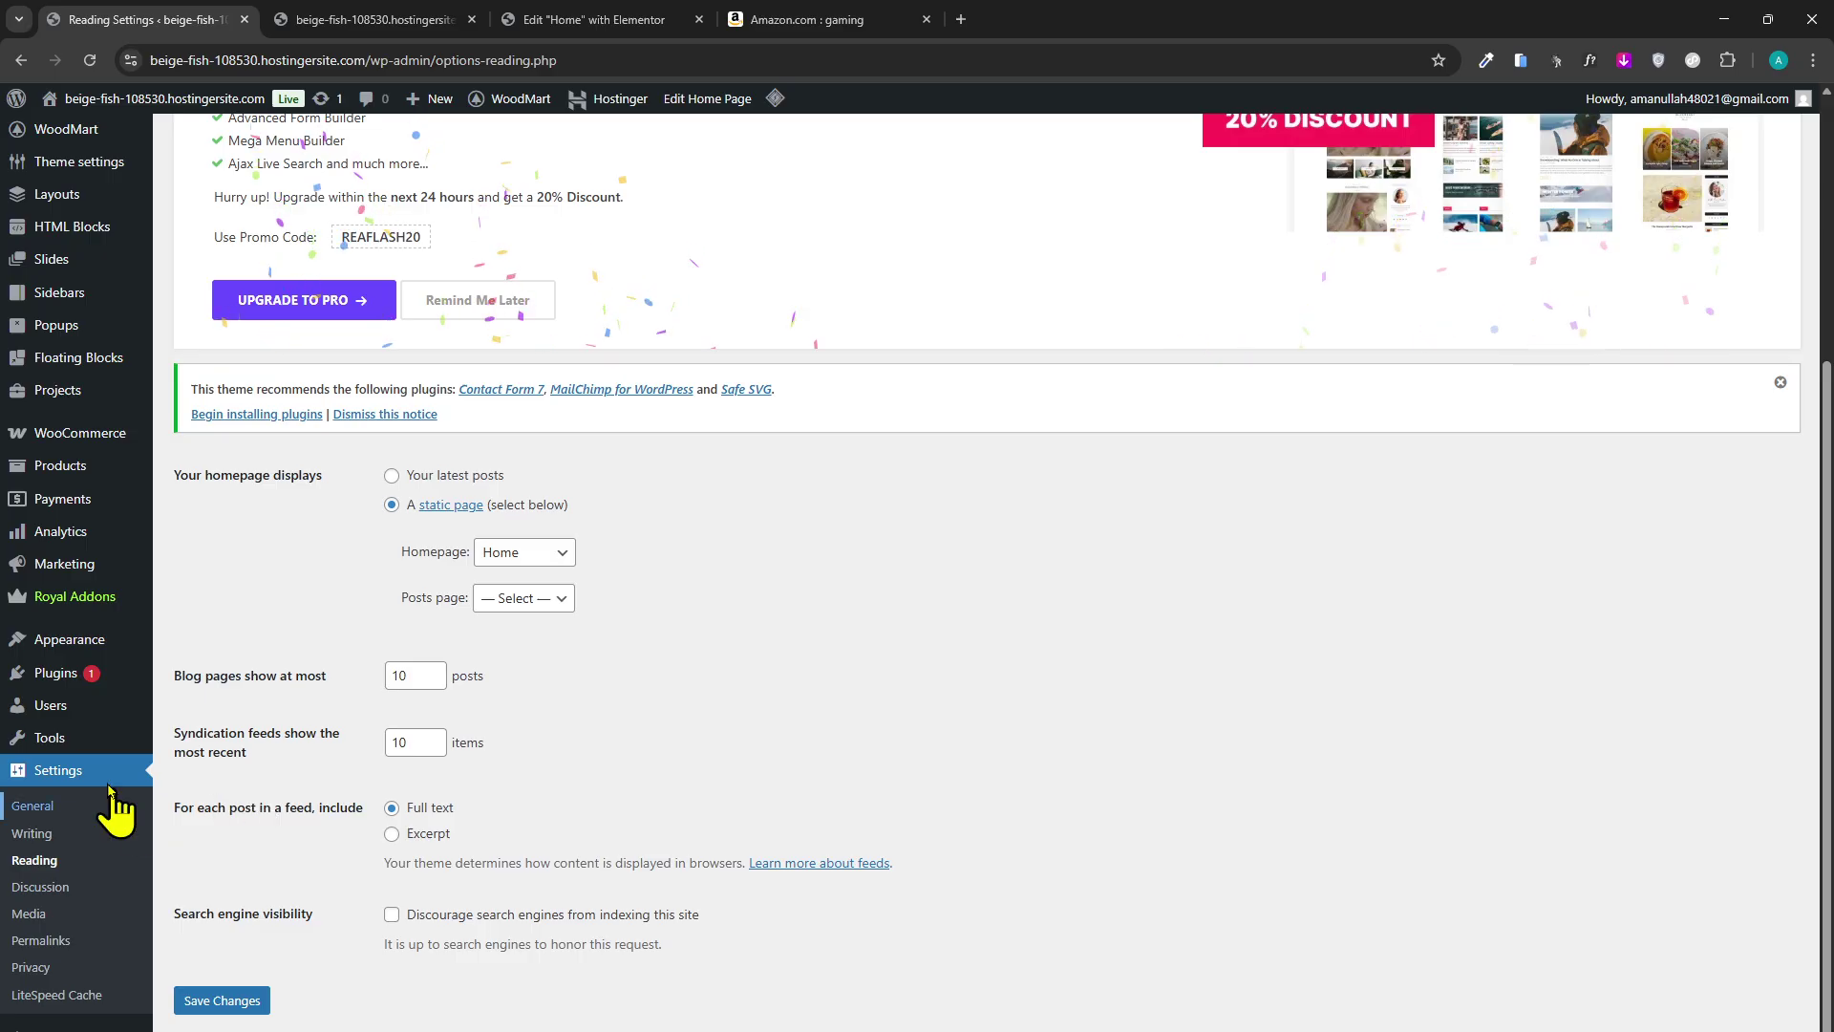
pyautogui.moveTo(106, 645)
pyautogui.click(231, 732)
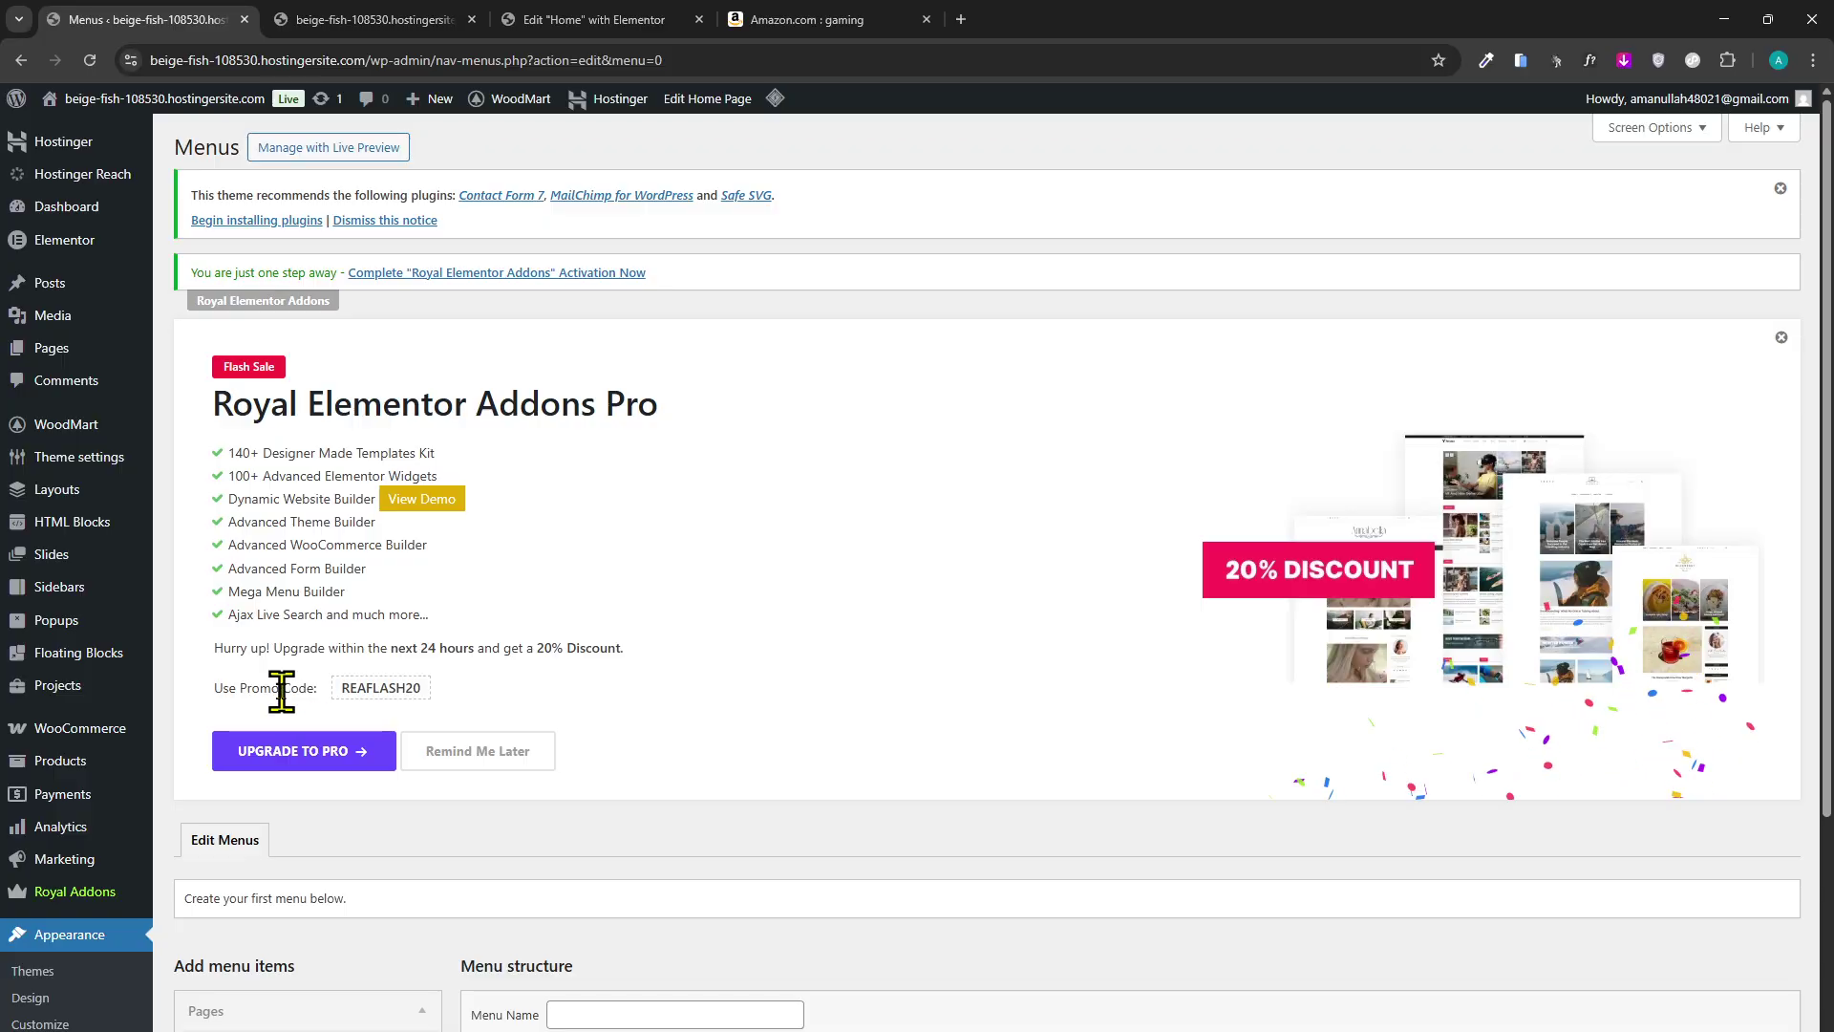
# Dismiss the Royal Elementor Addons Pro promotion and the recommended plugins notice.
pyautogui.scroll(-5, 358, 816)
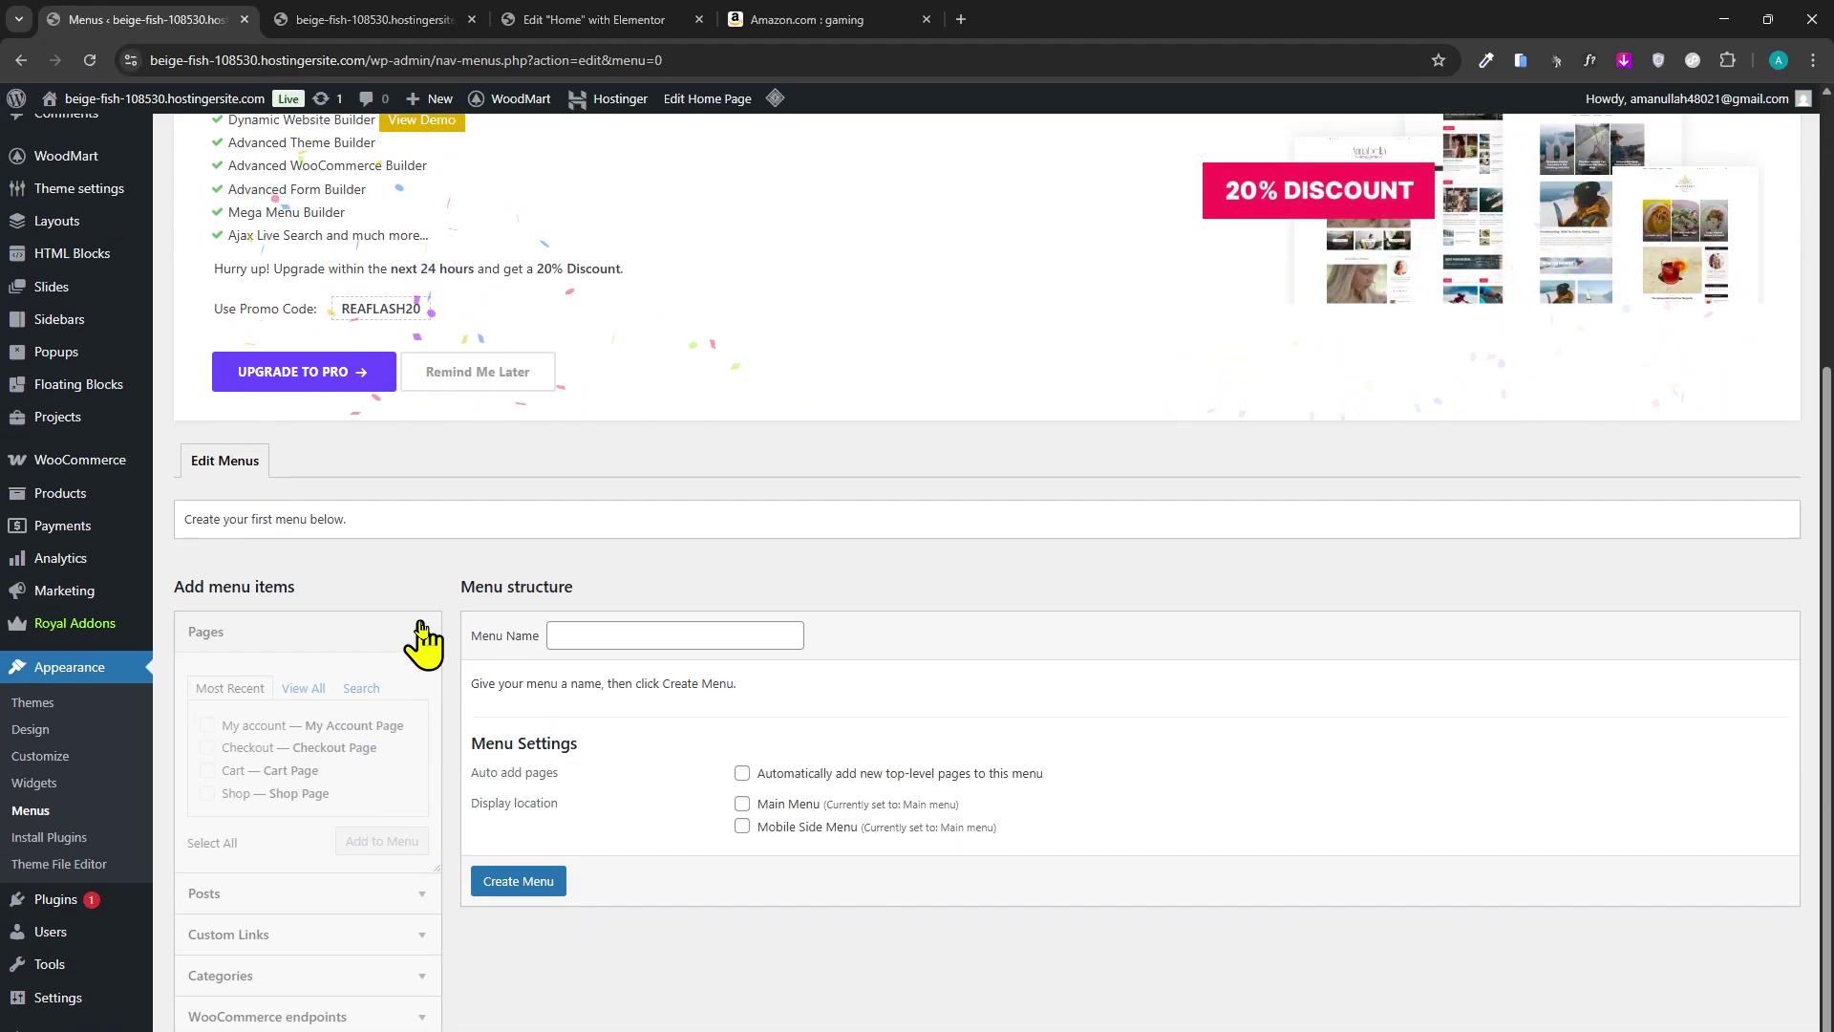
pyautogui.moveTo(349, 522); pyautogui.dragTo(190, 537)
pyautogui.click(342, 556)
pyautogui.scroll(3, 530, 594)
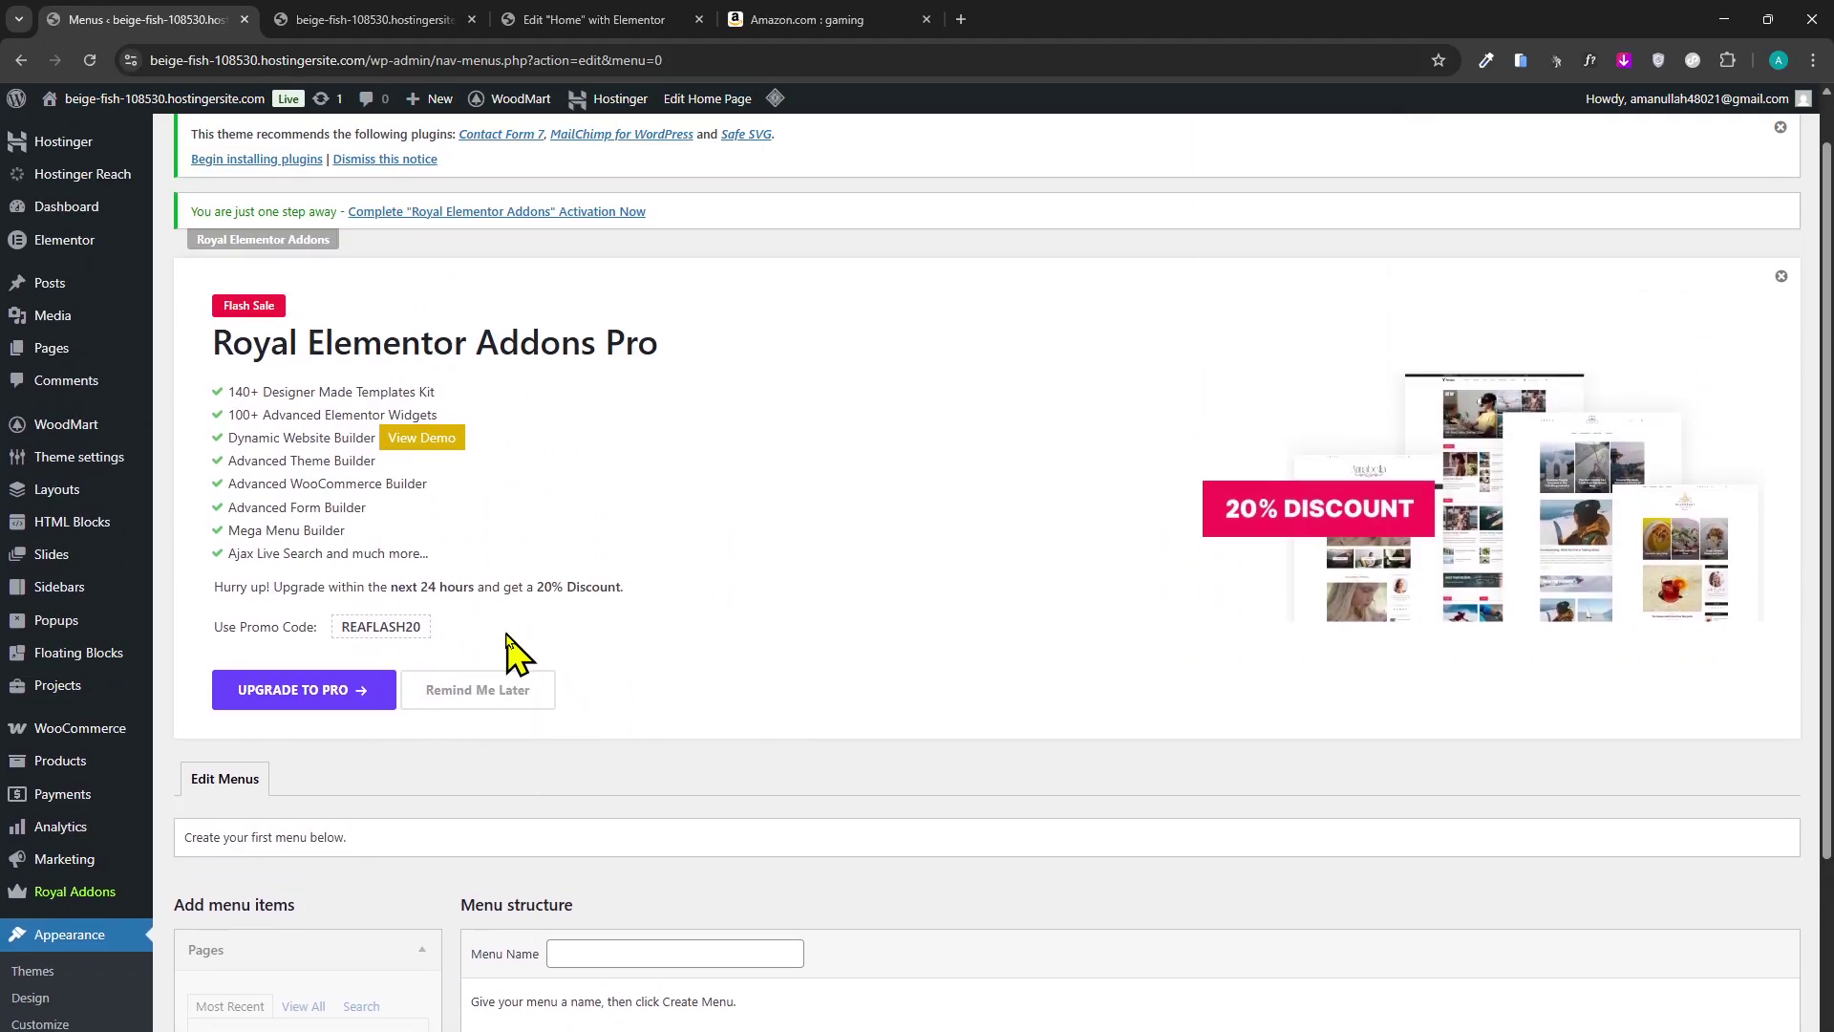
pyautogui.click(439, 695)
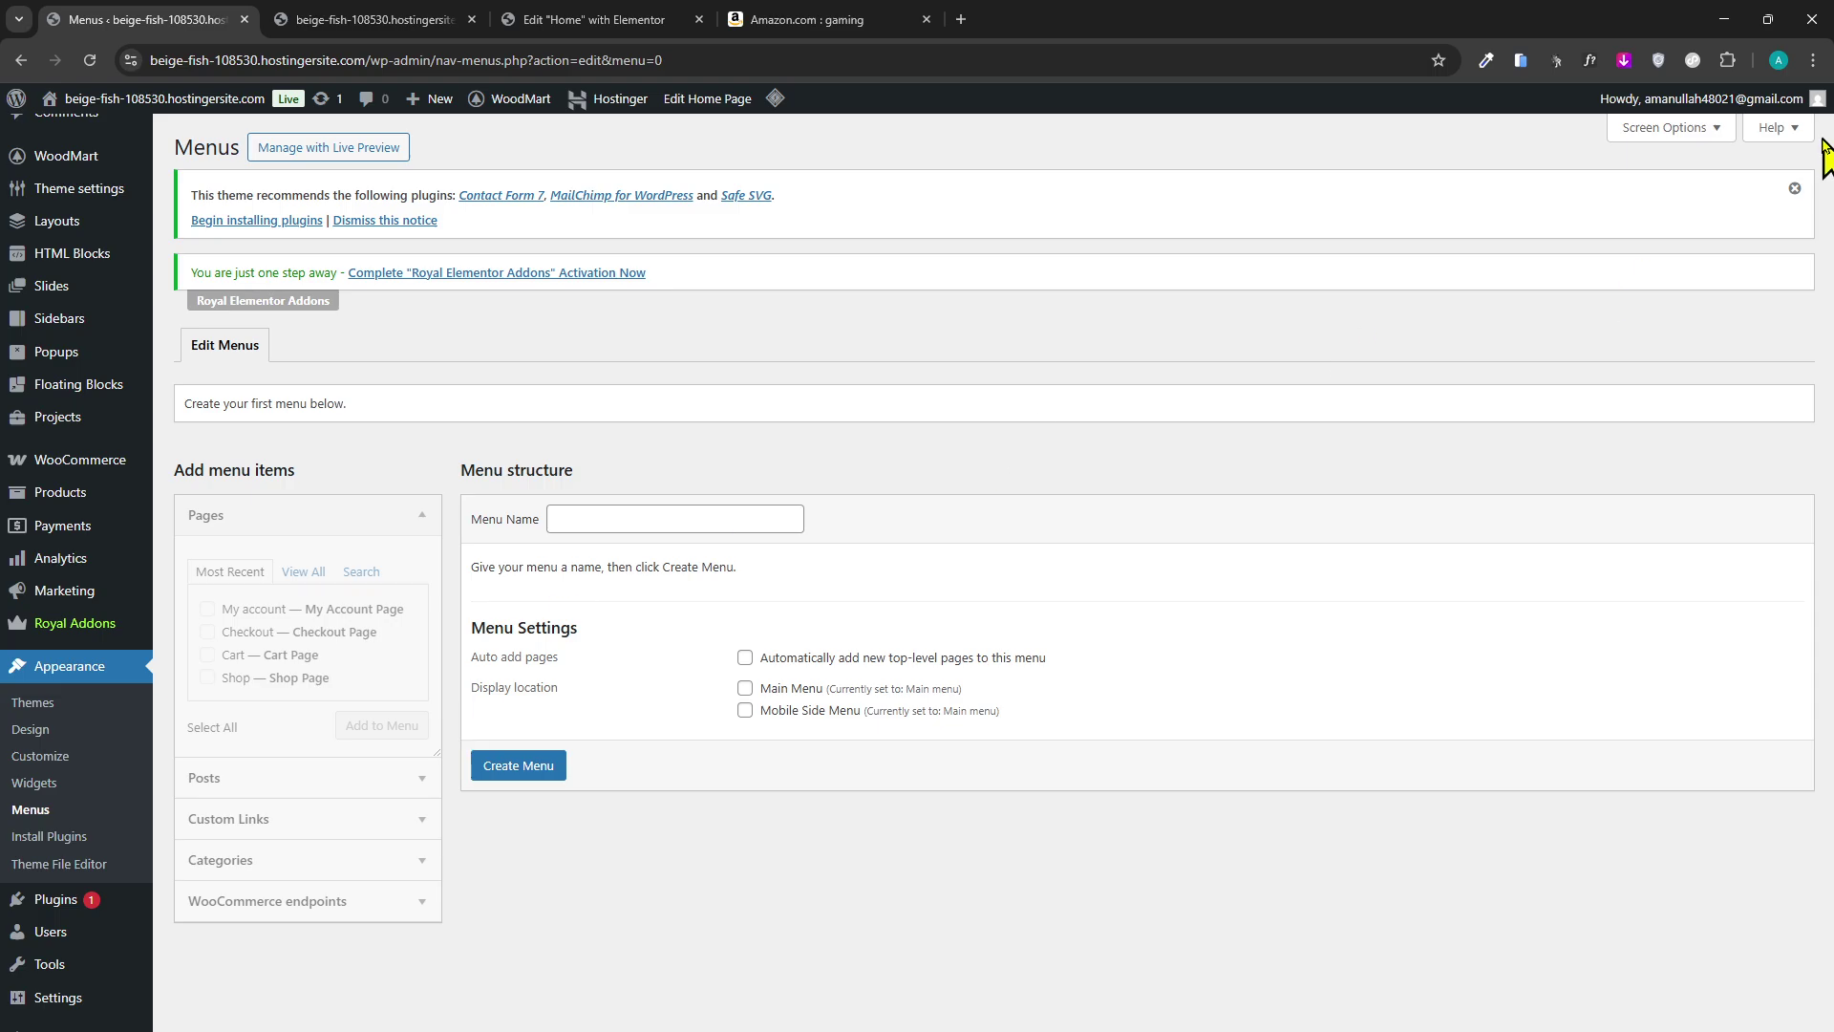
pyautogui.click(1794, 188)
# In Screen Options, hide Categories; show Project Categories, Tags, Formats, Product categories, Brands and Link Target.
pyautogui.click(1667, 127)
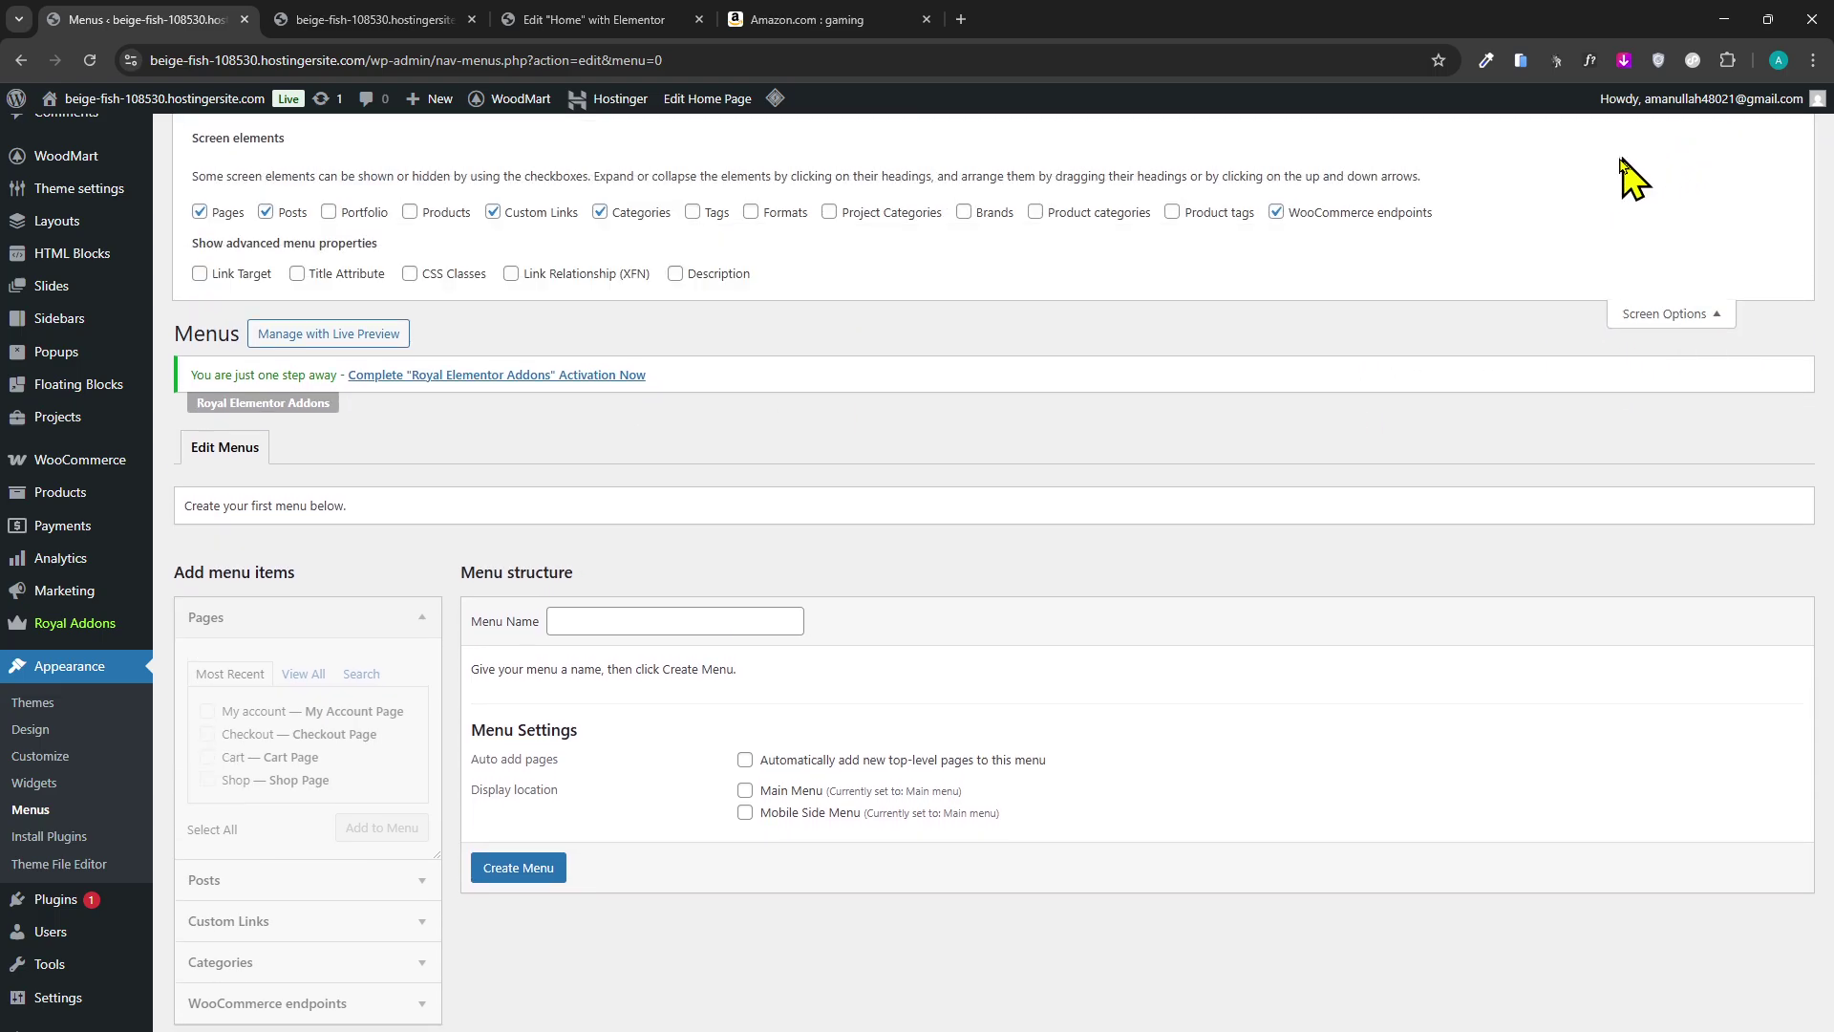
pyautogui.click(664, 214)
pyautogui.click(827, 213)
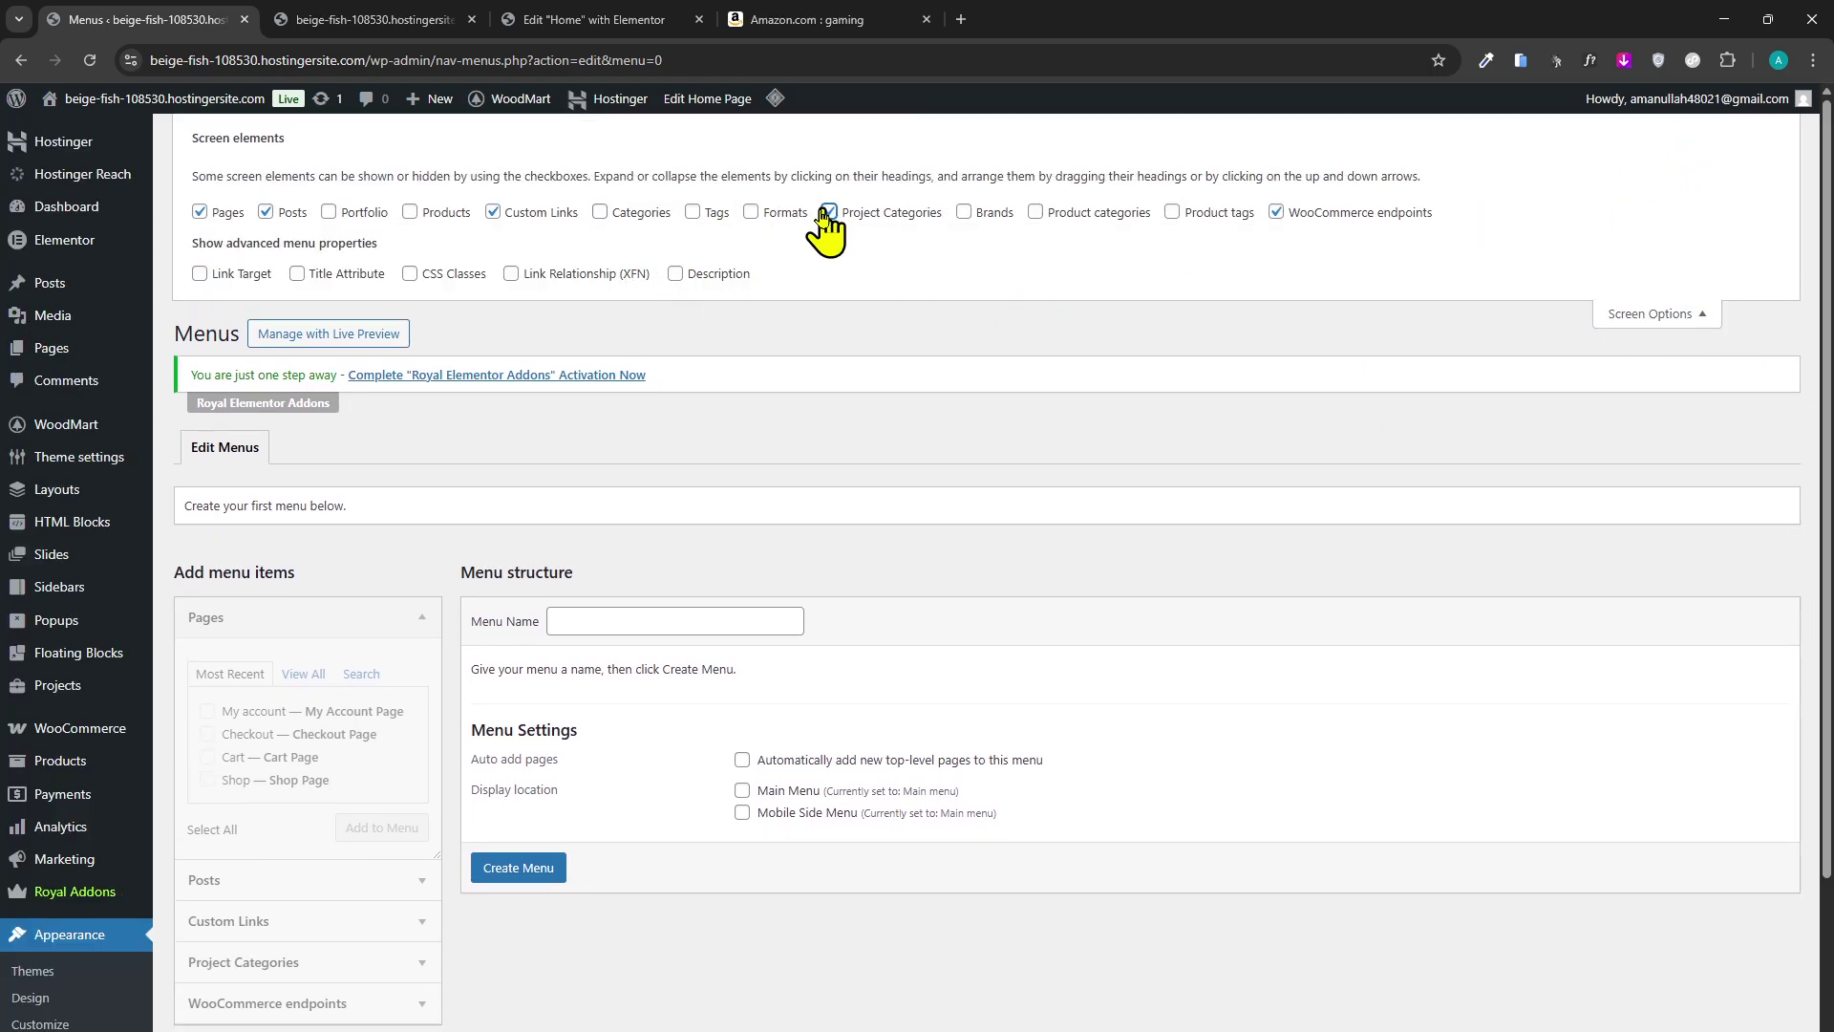
pyautogui.click(751, 212)
pyautogui.click(692, 212)
pyautogui.click(199, 273)
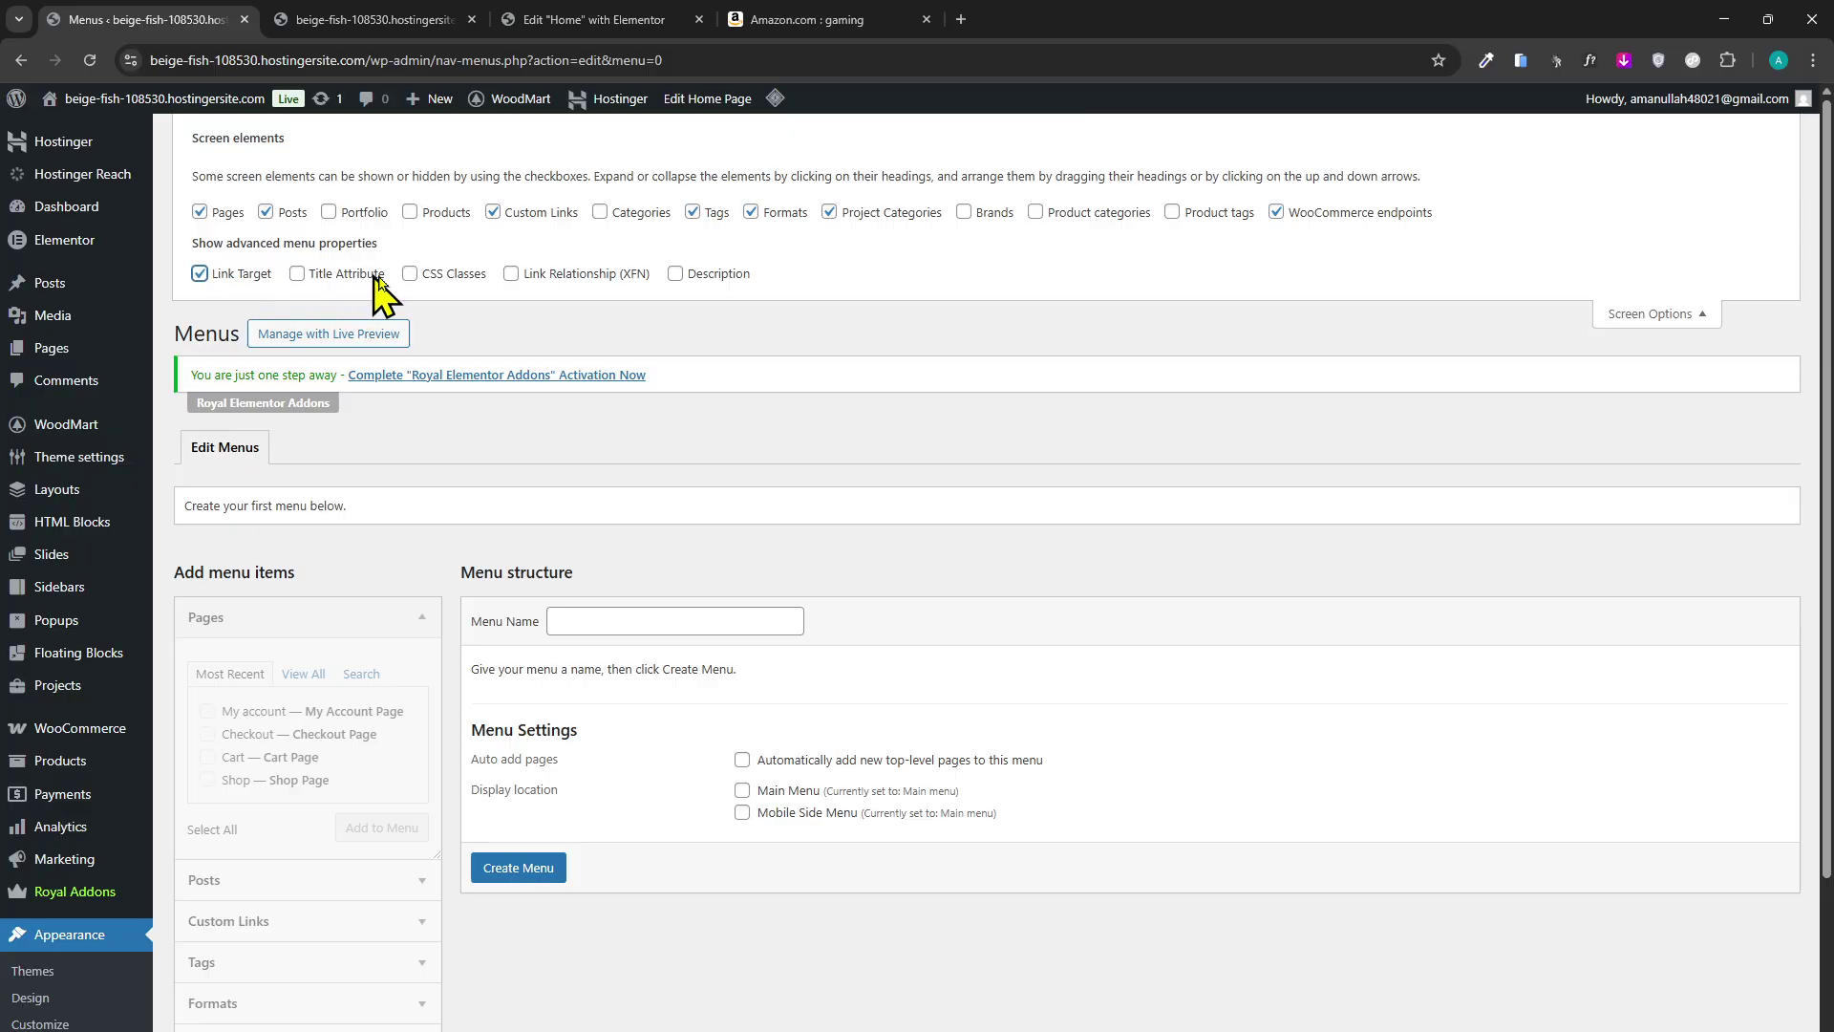
pyautogui.click(1035, 212)
pyautogui.click(964, 212)
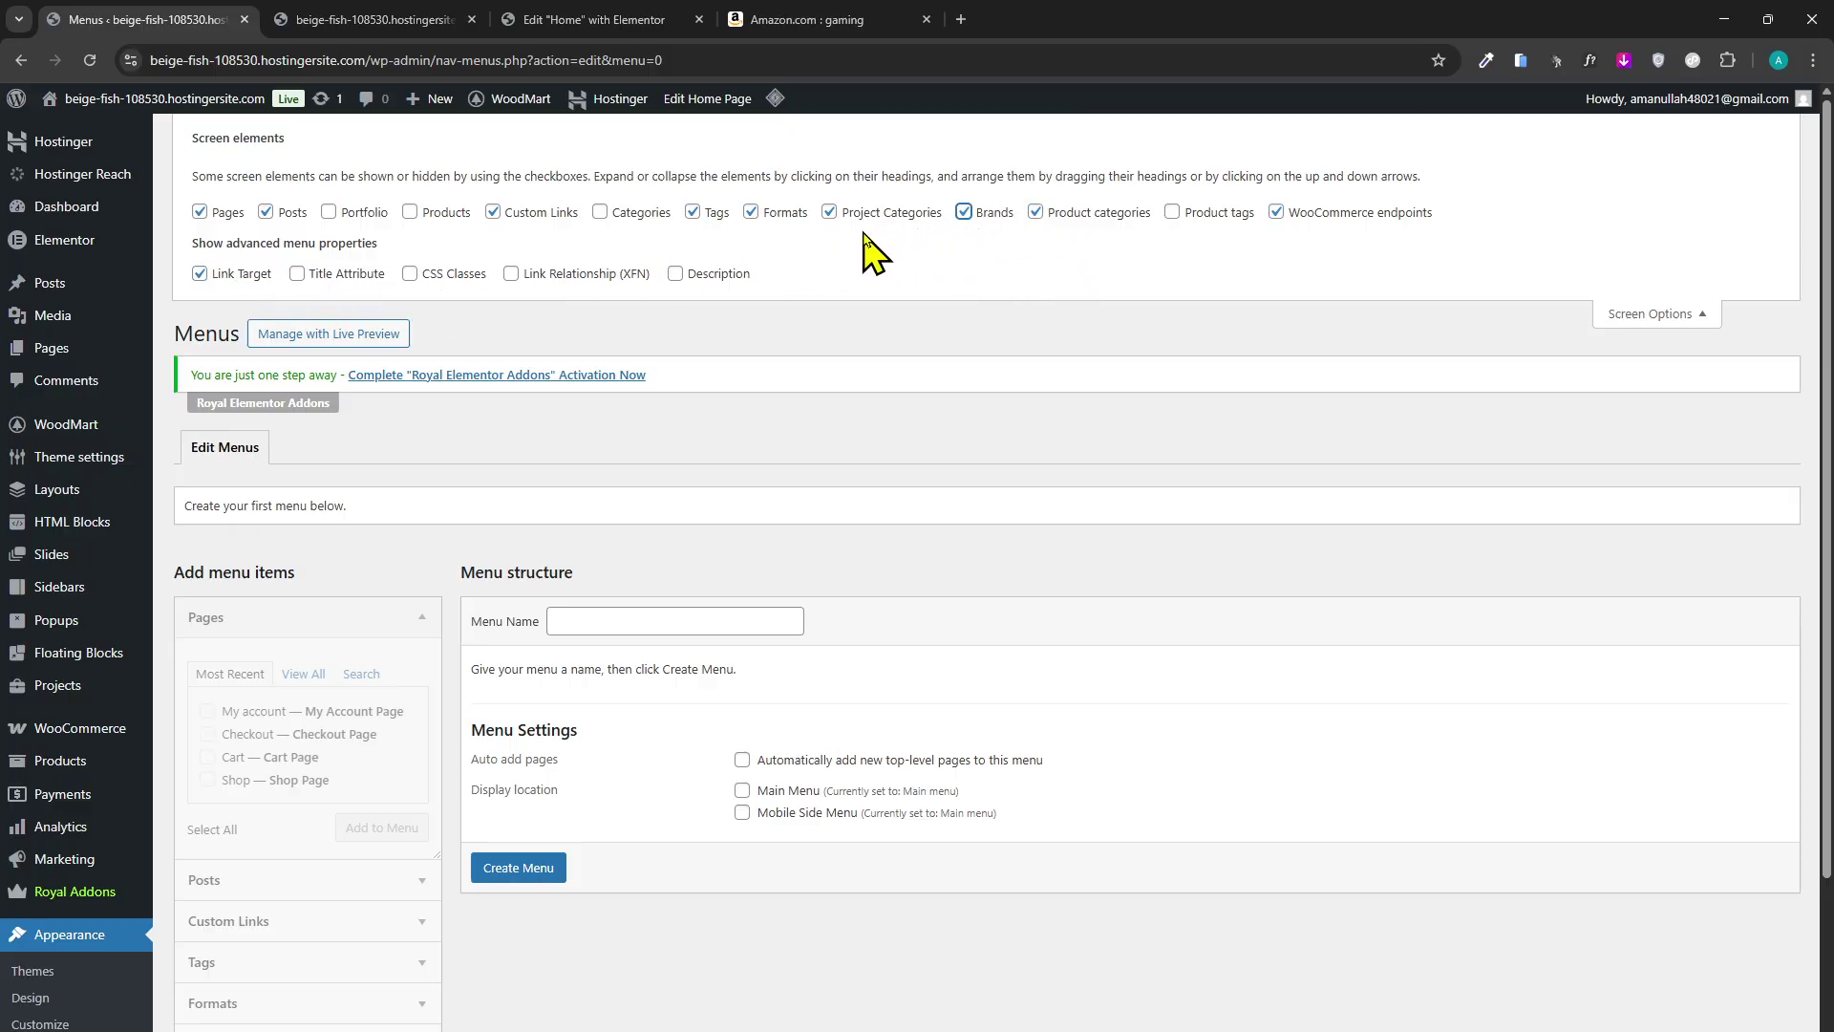
pyautogui.click(1674, 319)
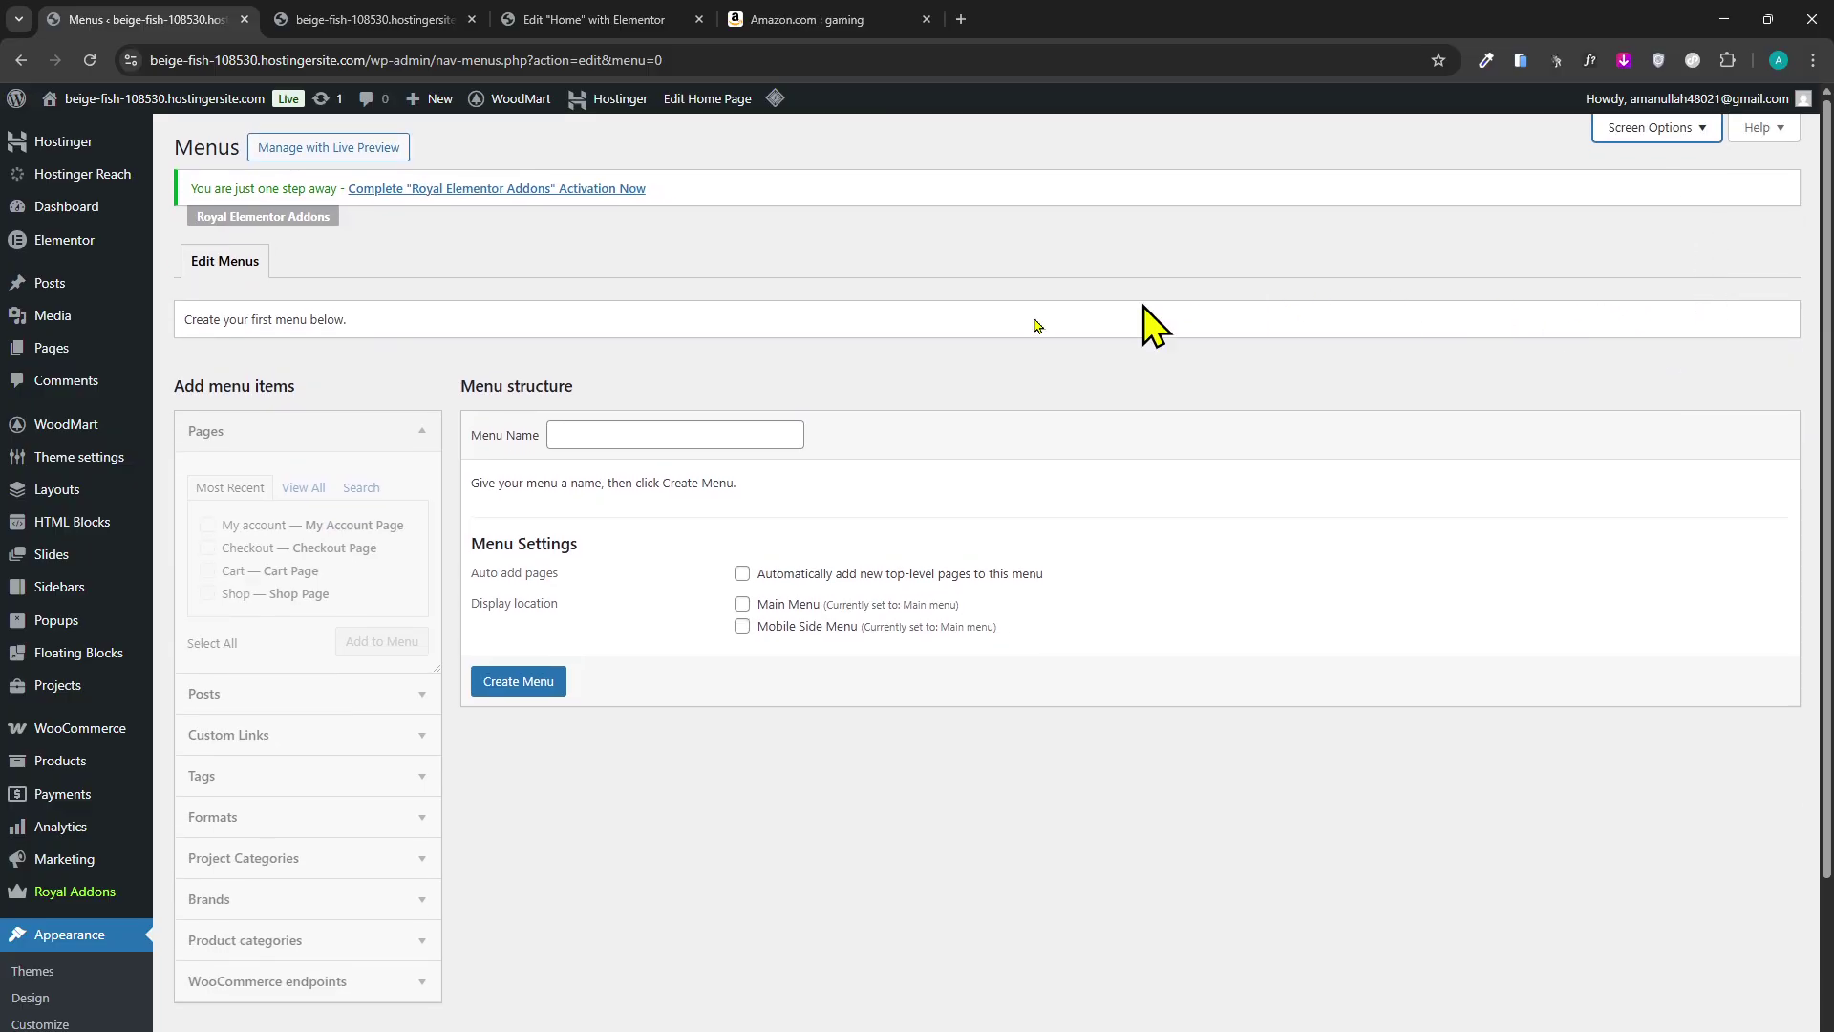
# Expand the Formats, Project Categories, Posts and Pages boxes on the Menus page.
pyautogui.scroll(-2, 328, 479)
pyautogui.click(295, 668)
pyautogui.click(287, 563)
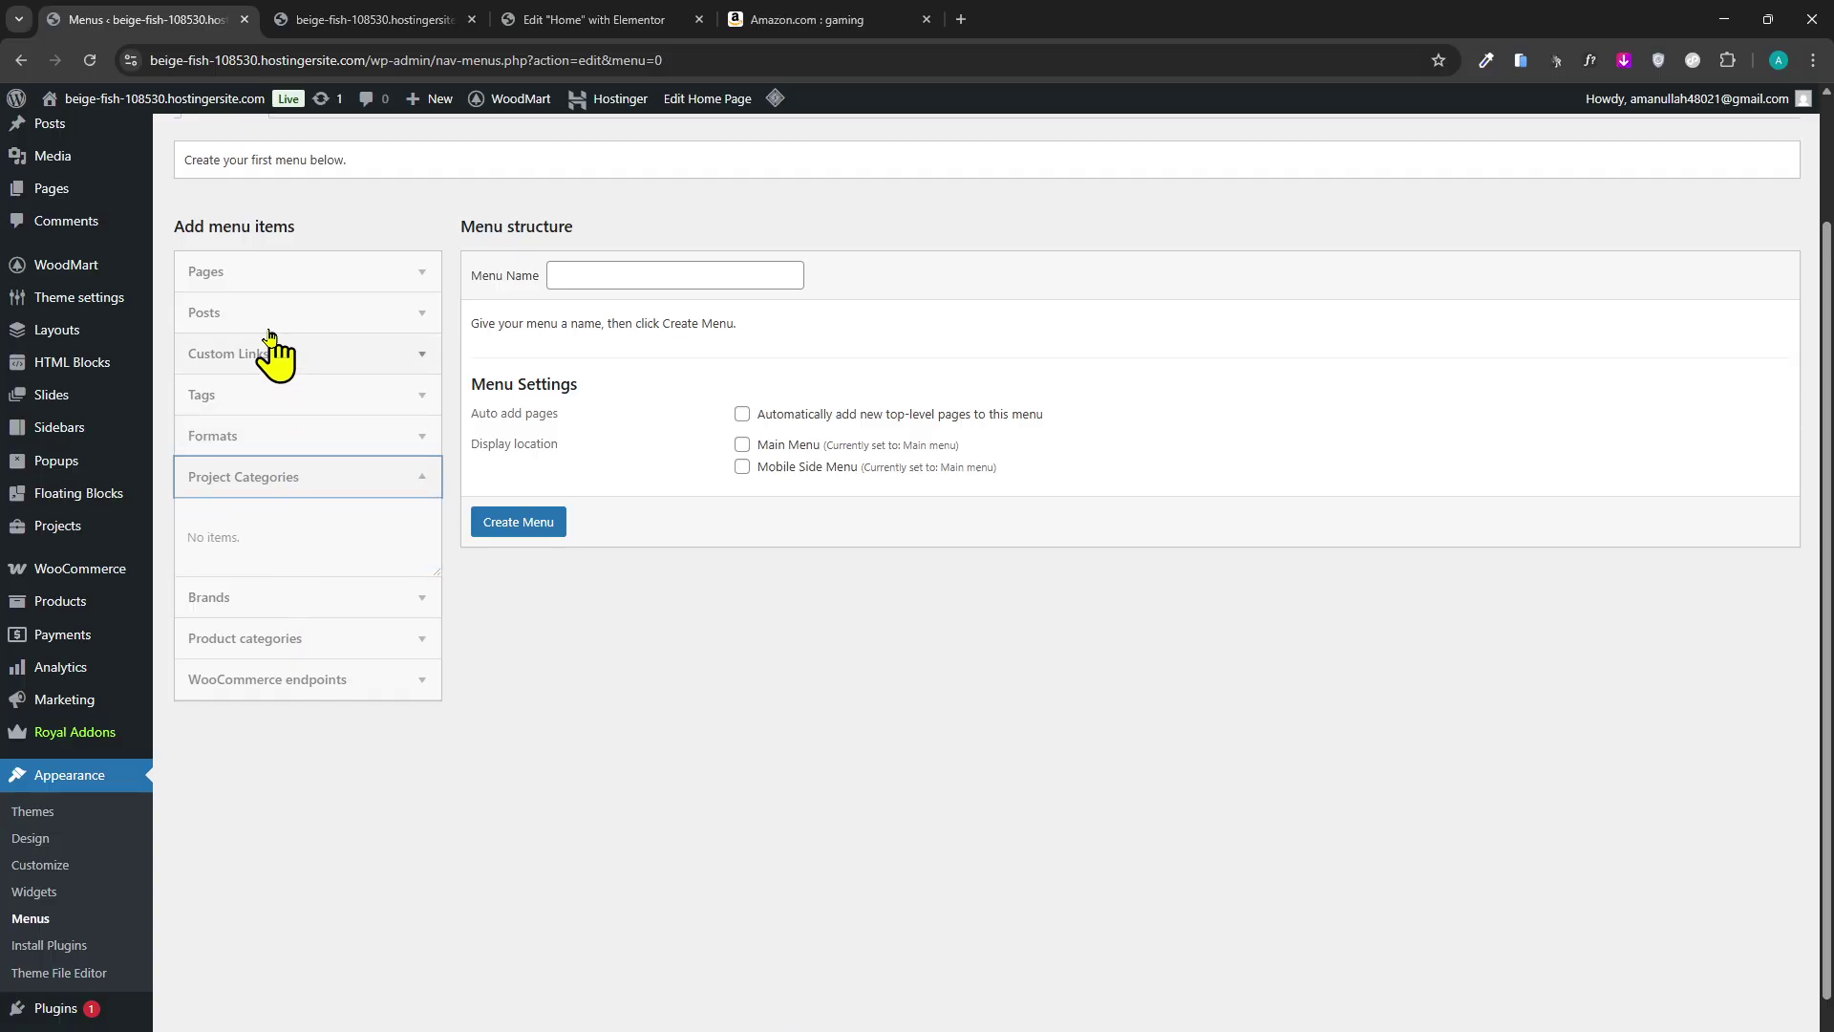
pyautogui.click(250, 312)
pyautogui.click(244, 275)
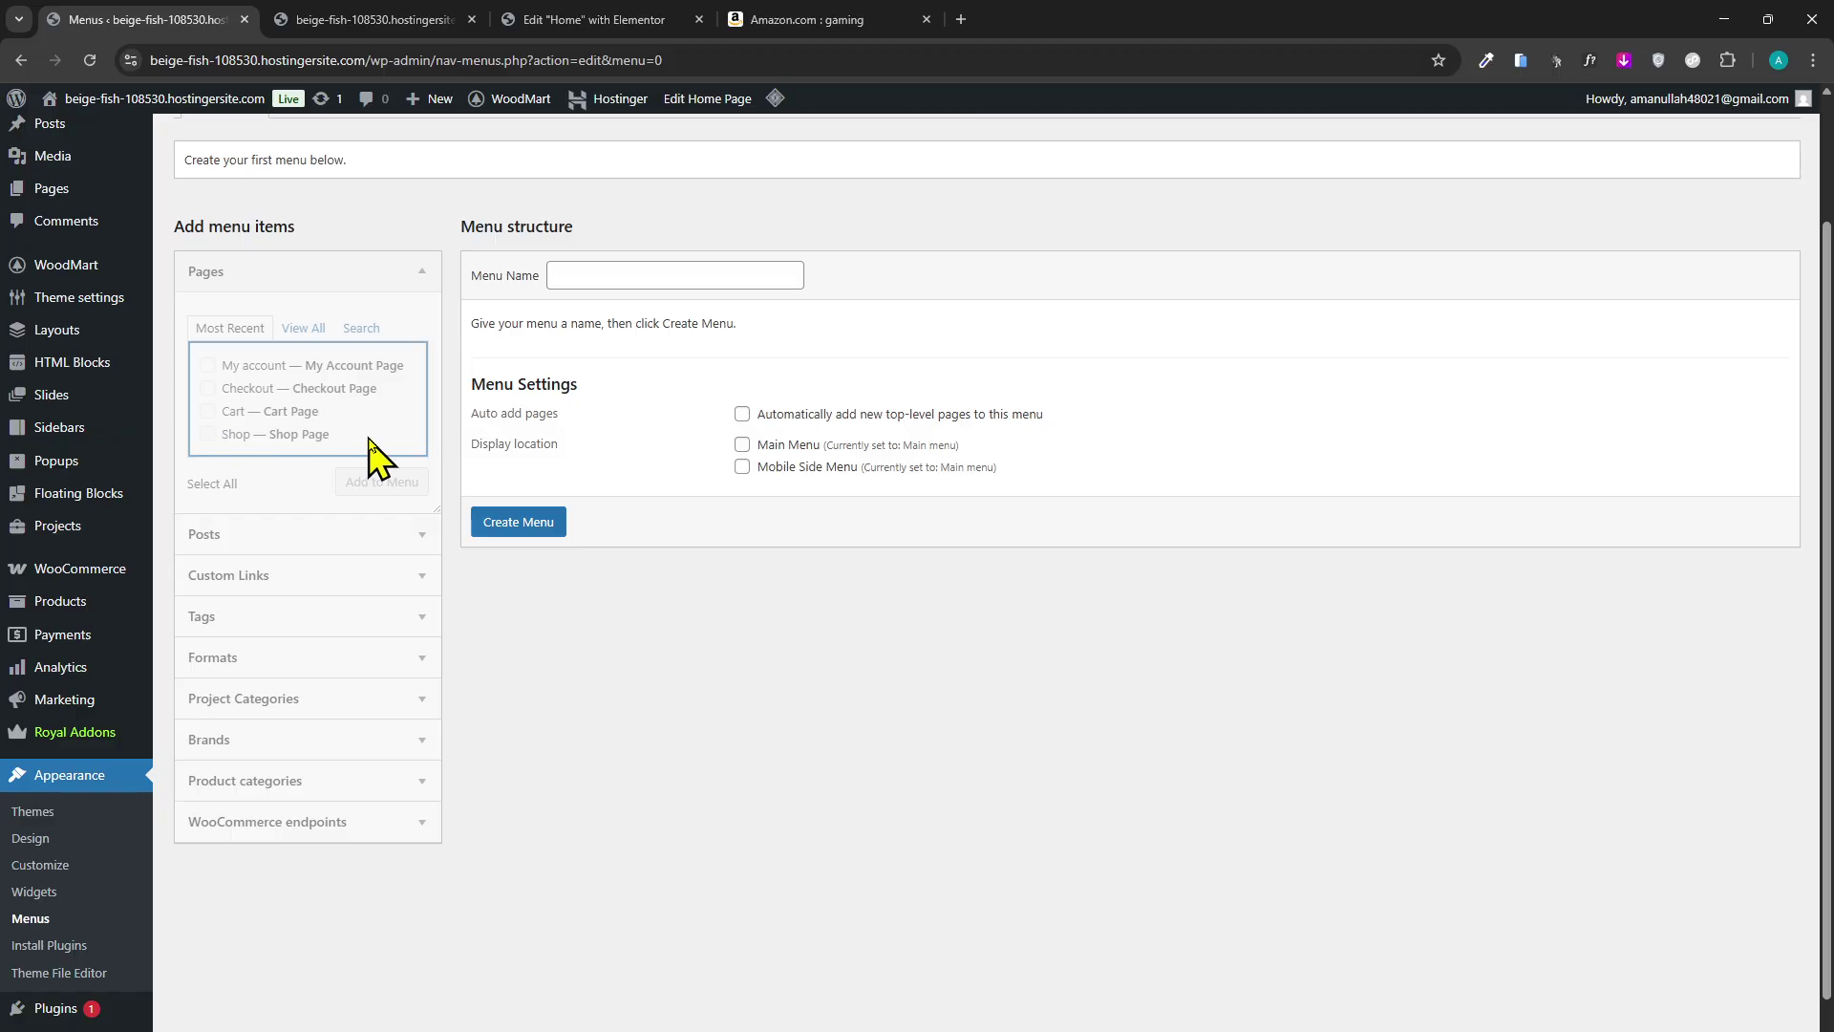
pyautogui.scroll(2, 368, 454)
pyautogui.click(573, 21)
pyautogui.click(348, 28)
pyautogui.click(212, 23)
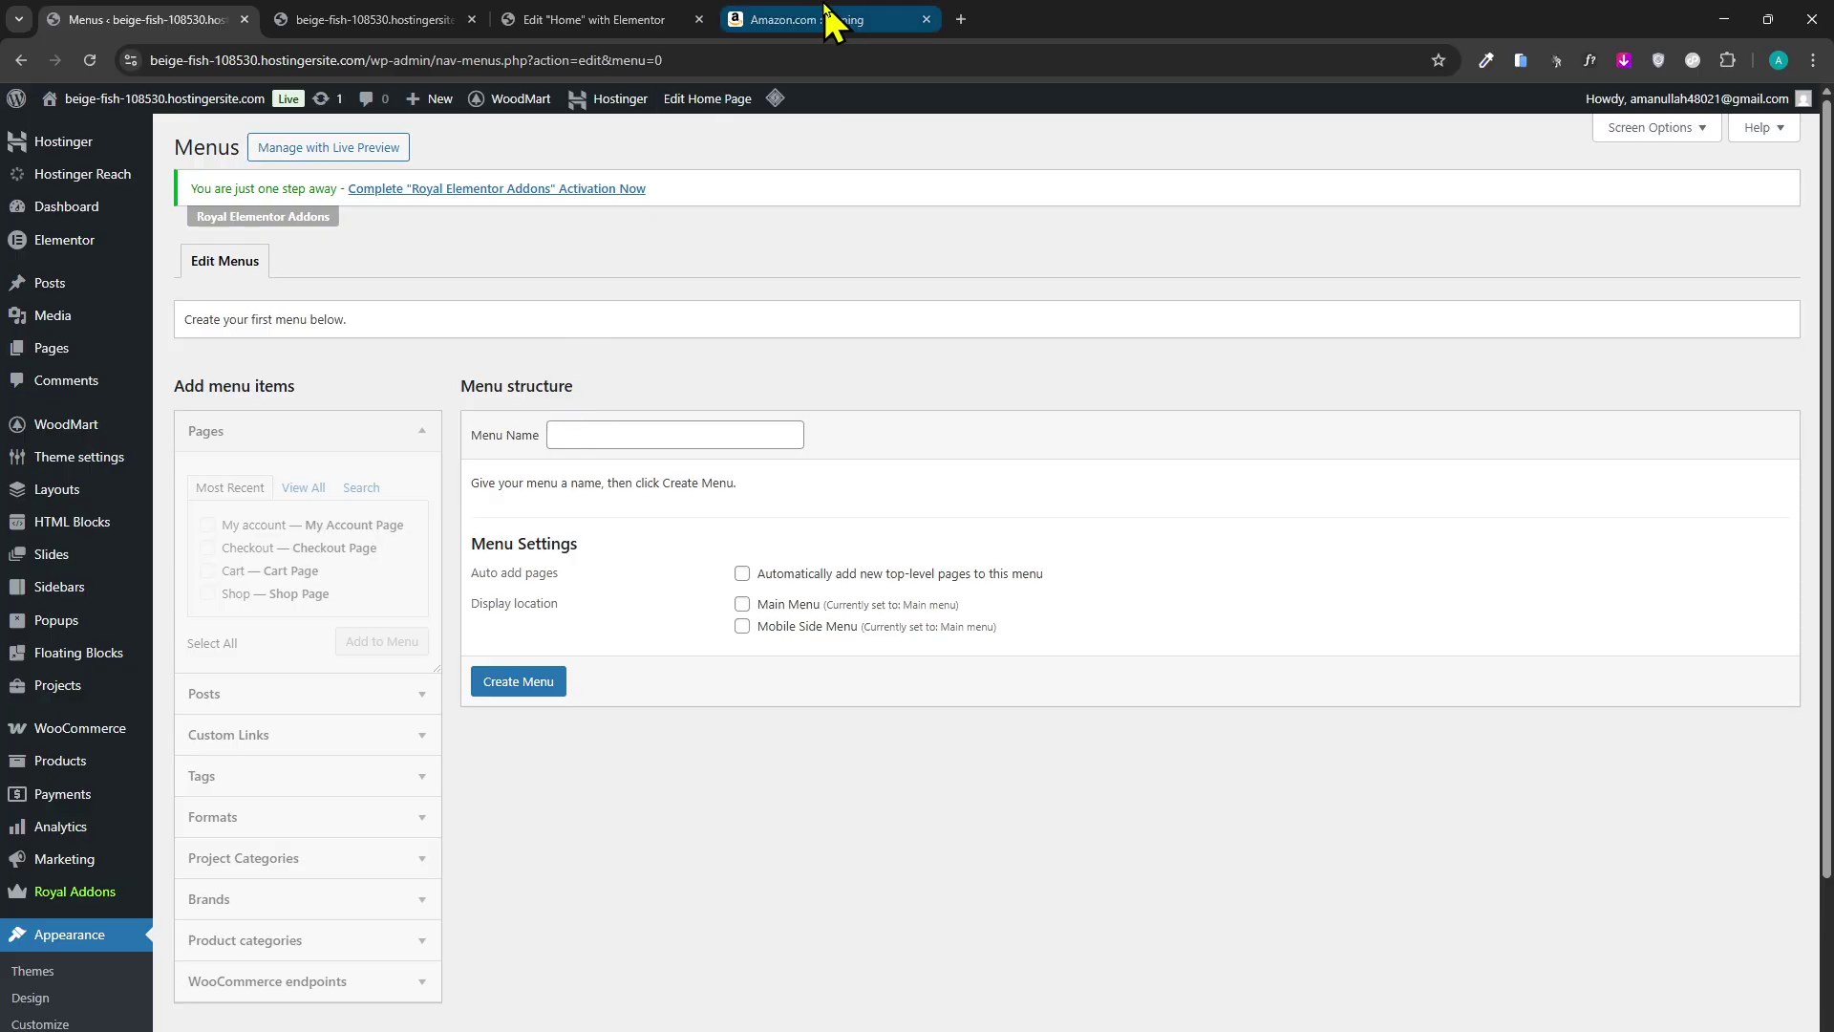
# Revisit Amazon's gaming results, category menus and sign-in page, then return to the Home Elementor editor.
pyautogui.click(827, 20)
pyautogui.click(43, 158)
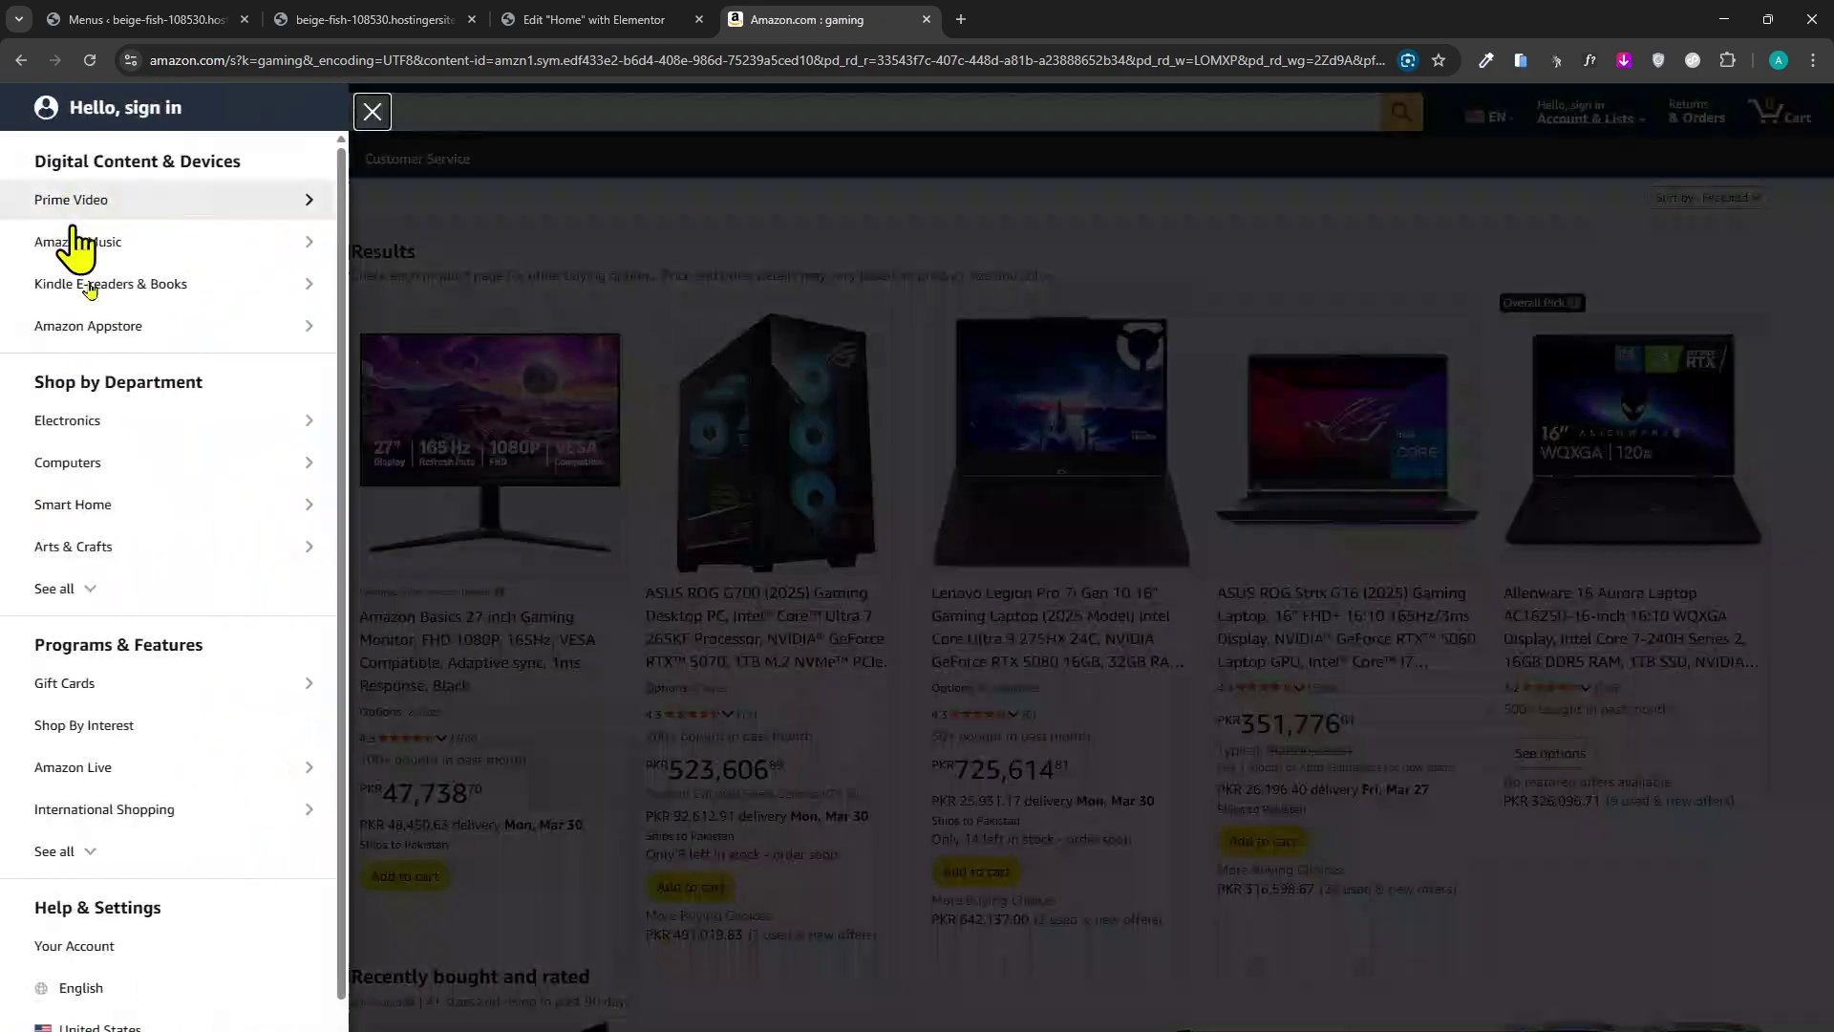
pyautogui.click(370, 111)
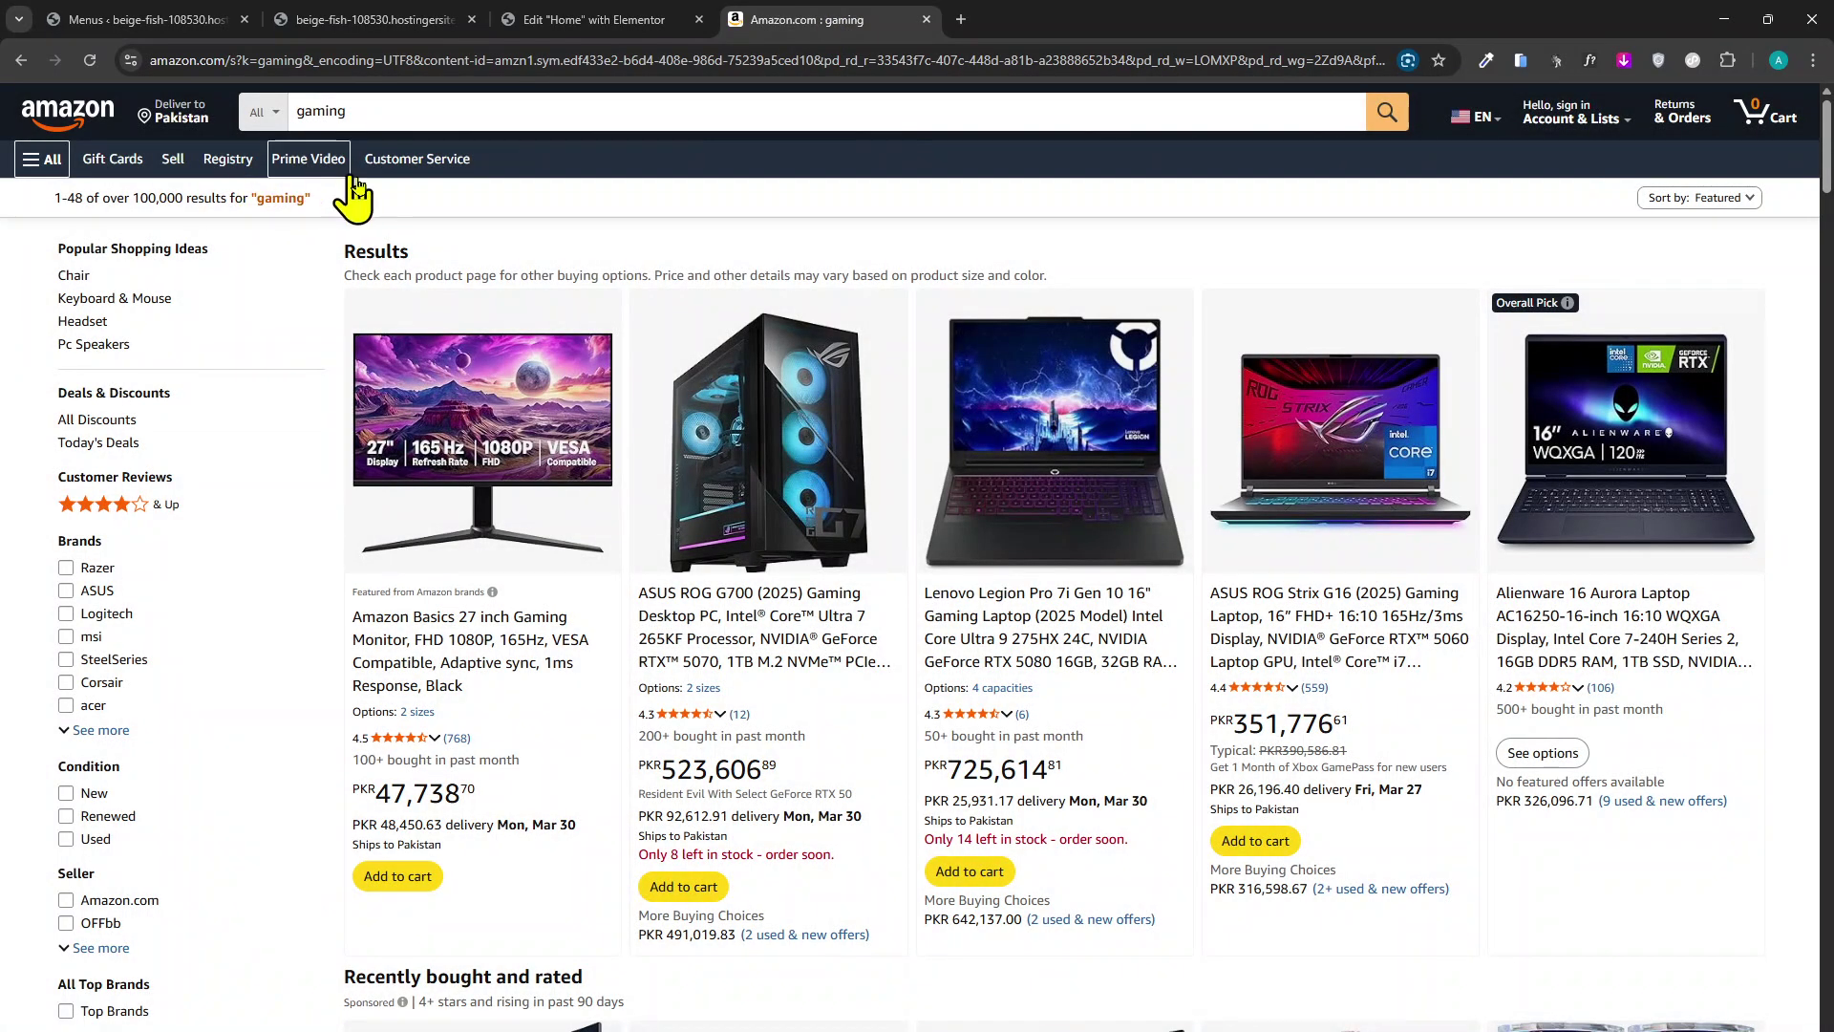
pyautogui.click(262, 112)
pyautogui.scroll(-3, 348, 401)
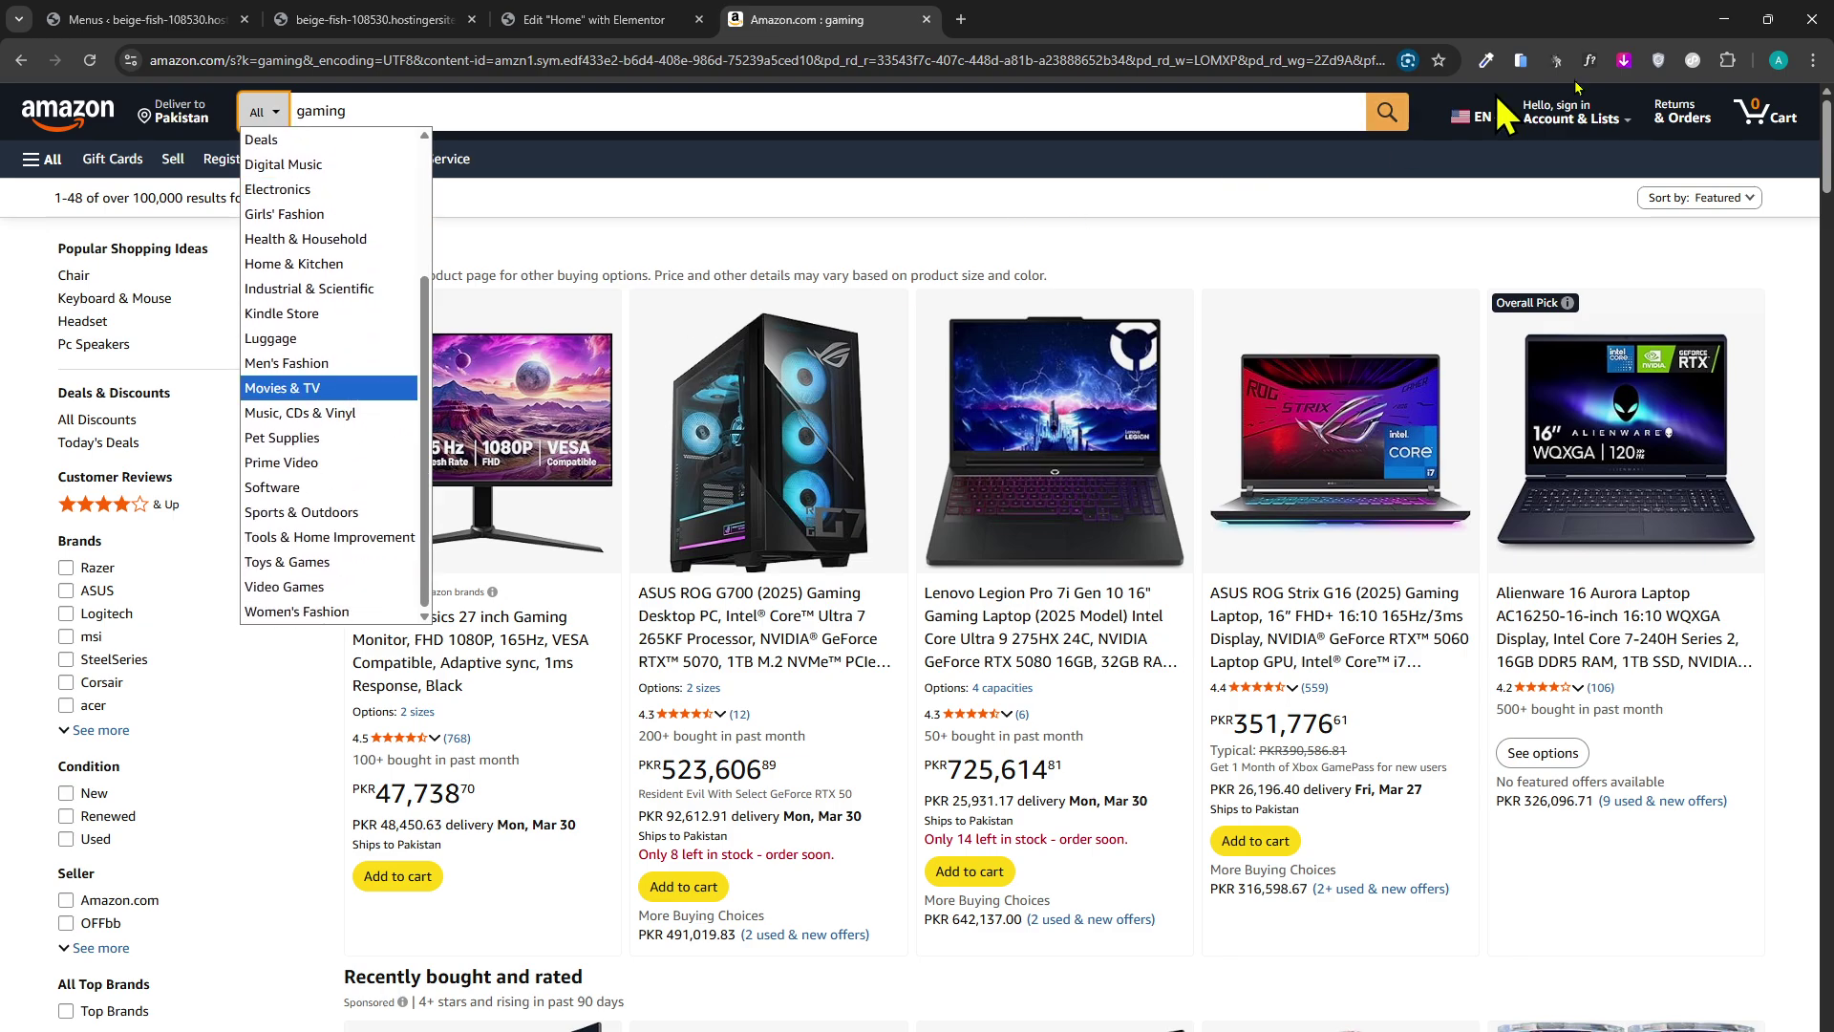
pyautogui.click(1629, 122)
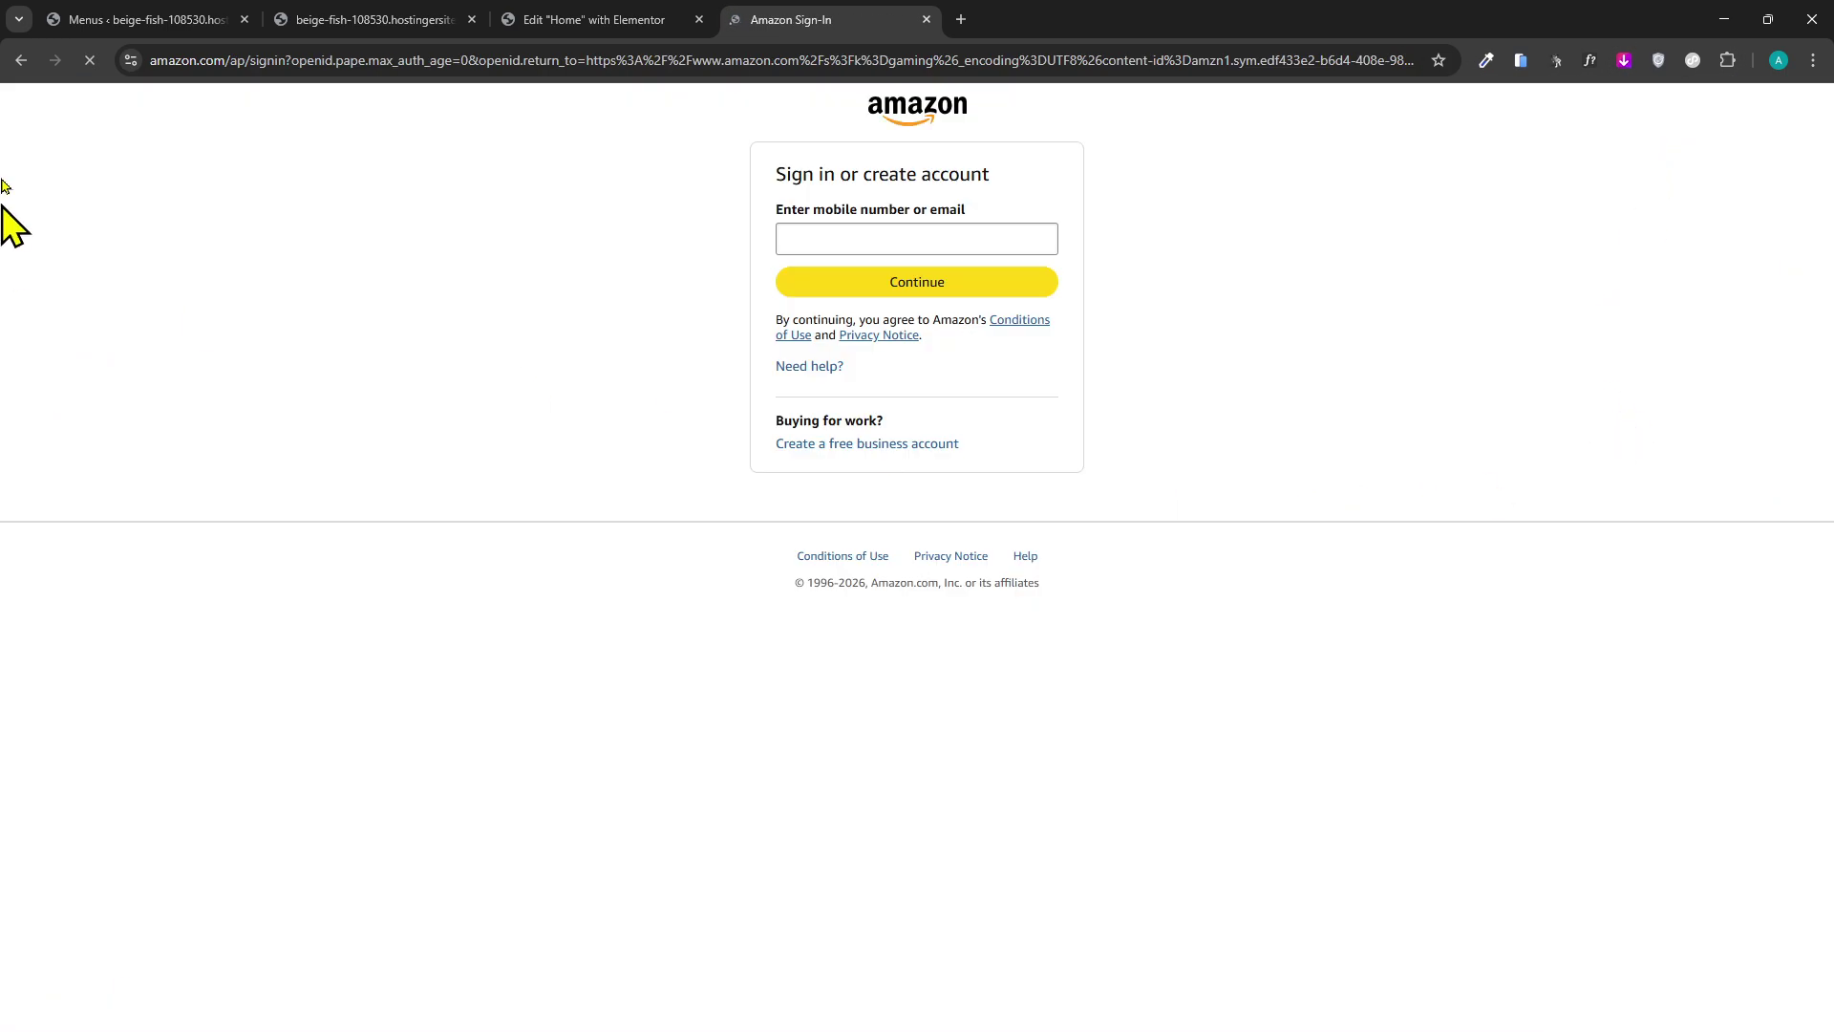
pyautogui.click(21, 60)
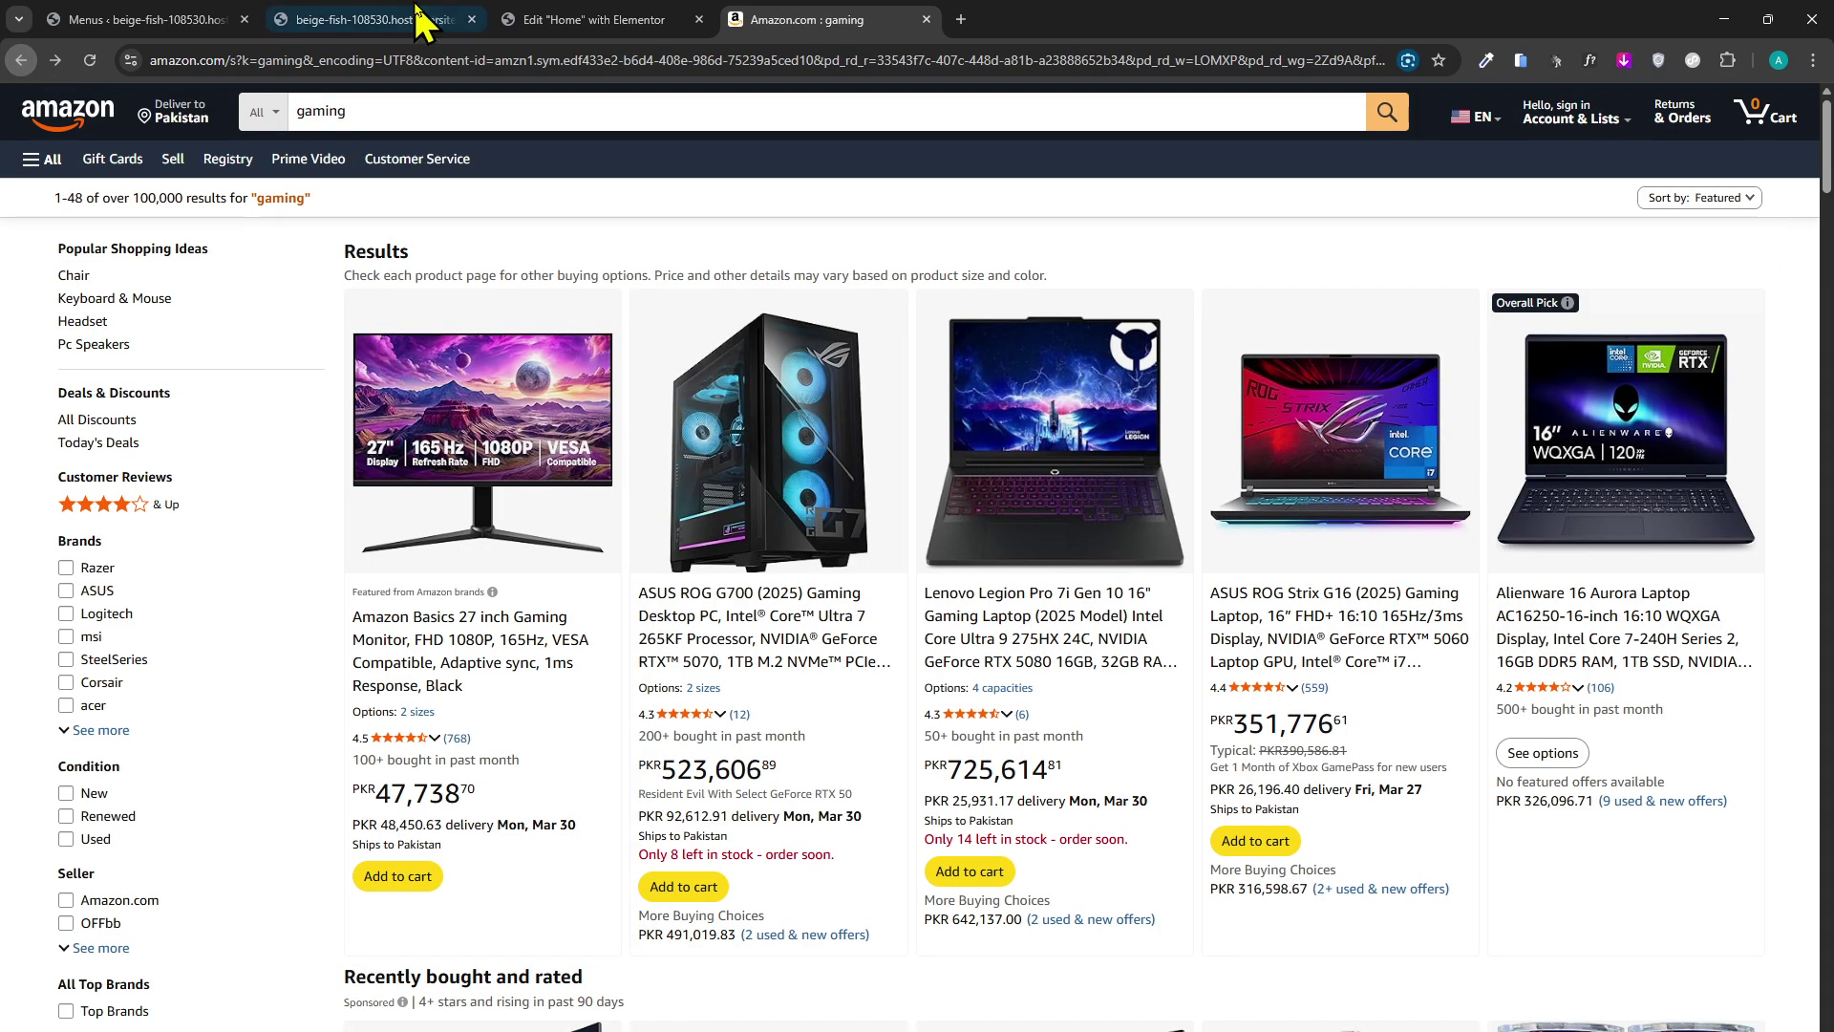
pyautogui.click(698, 19)
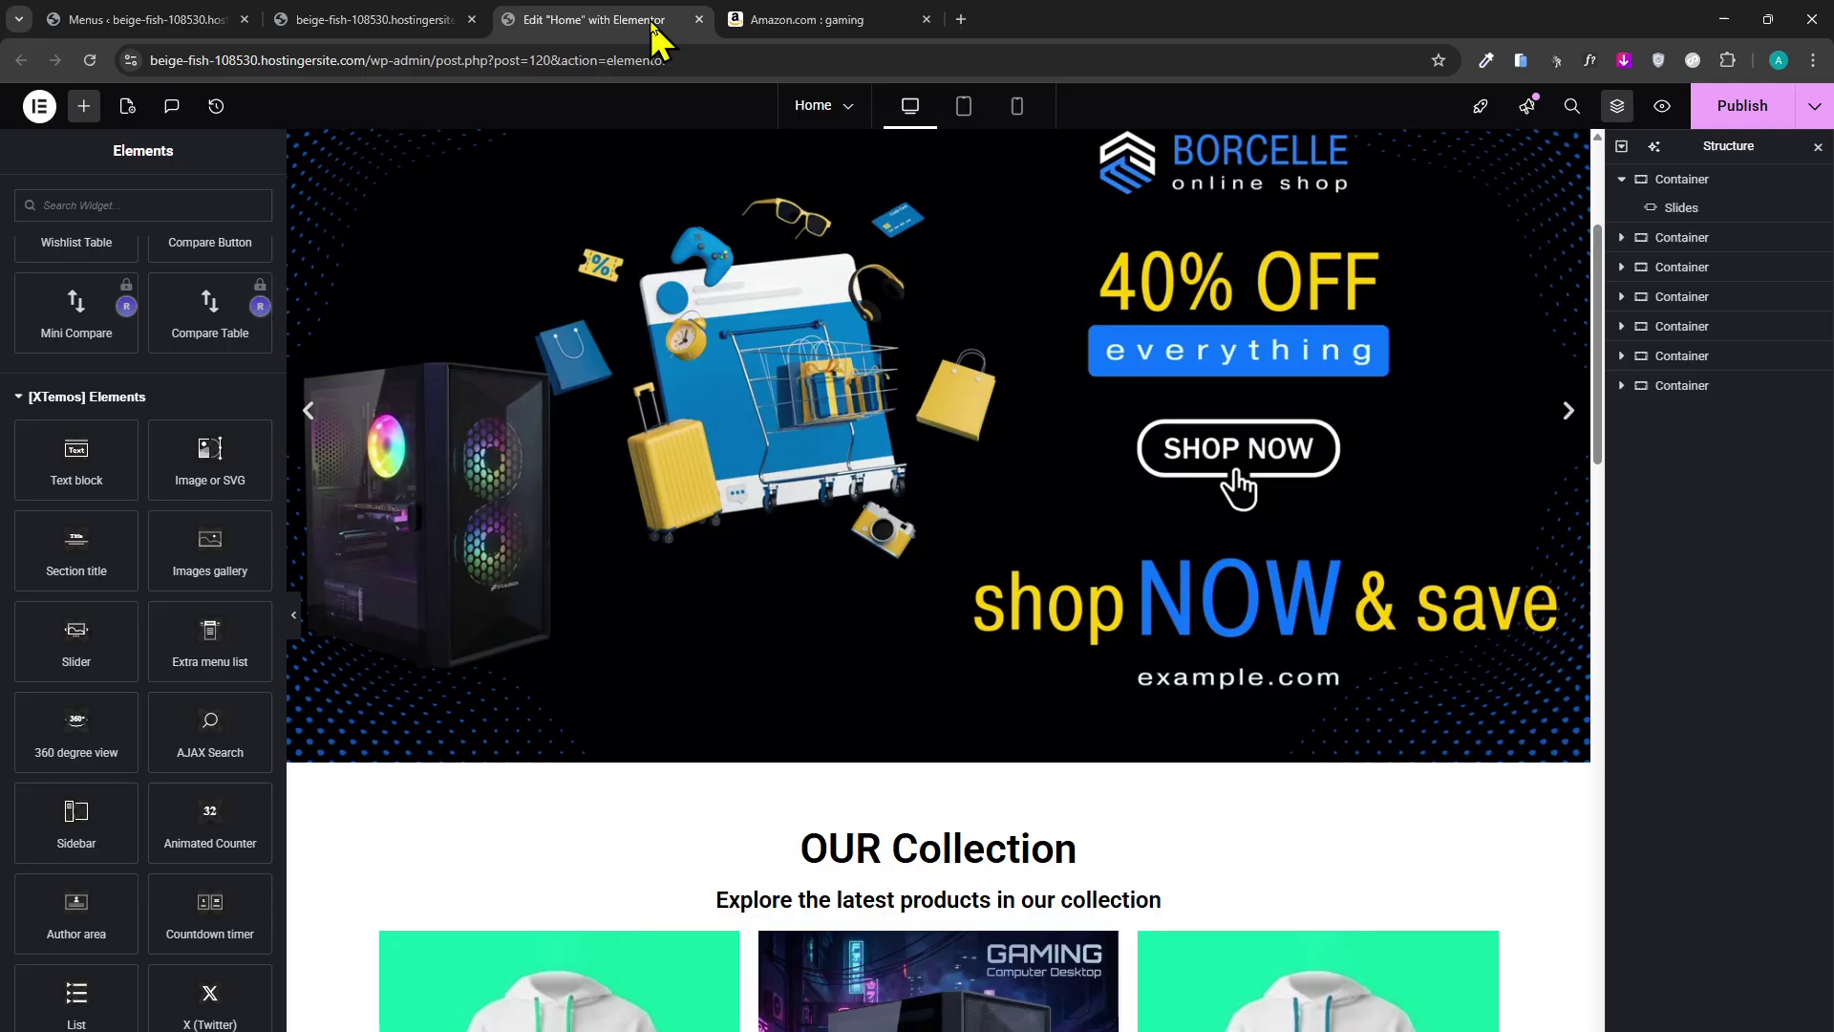
# Reload the Menus admin page and open the 'Select a menu to edit' list.
pyautogui.click(476, 21)
pyautogui.click(238, 11)
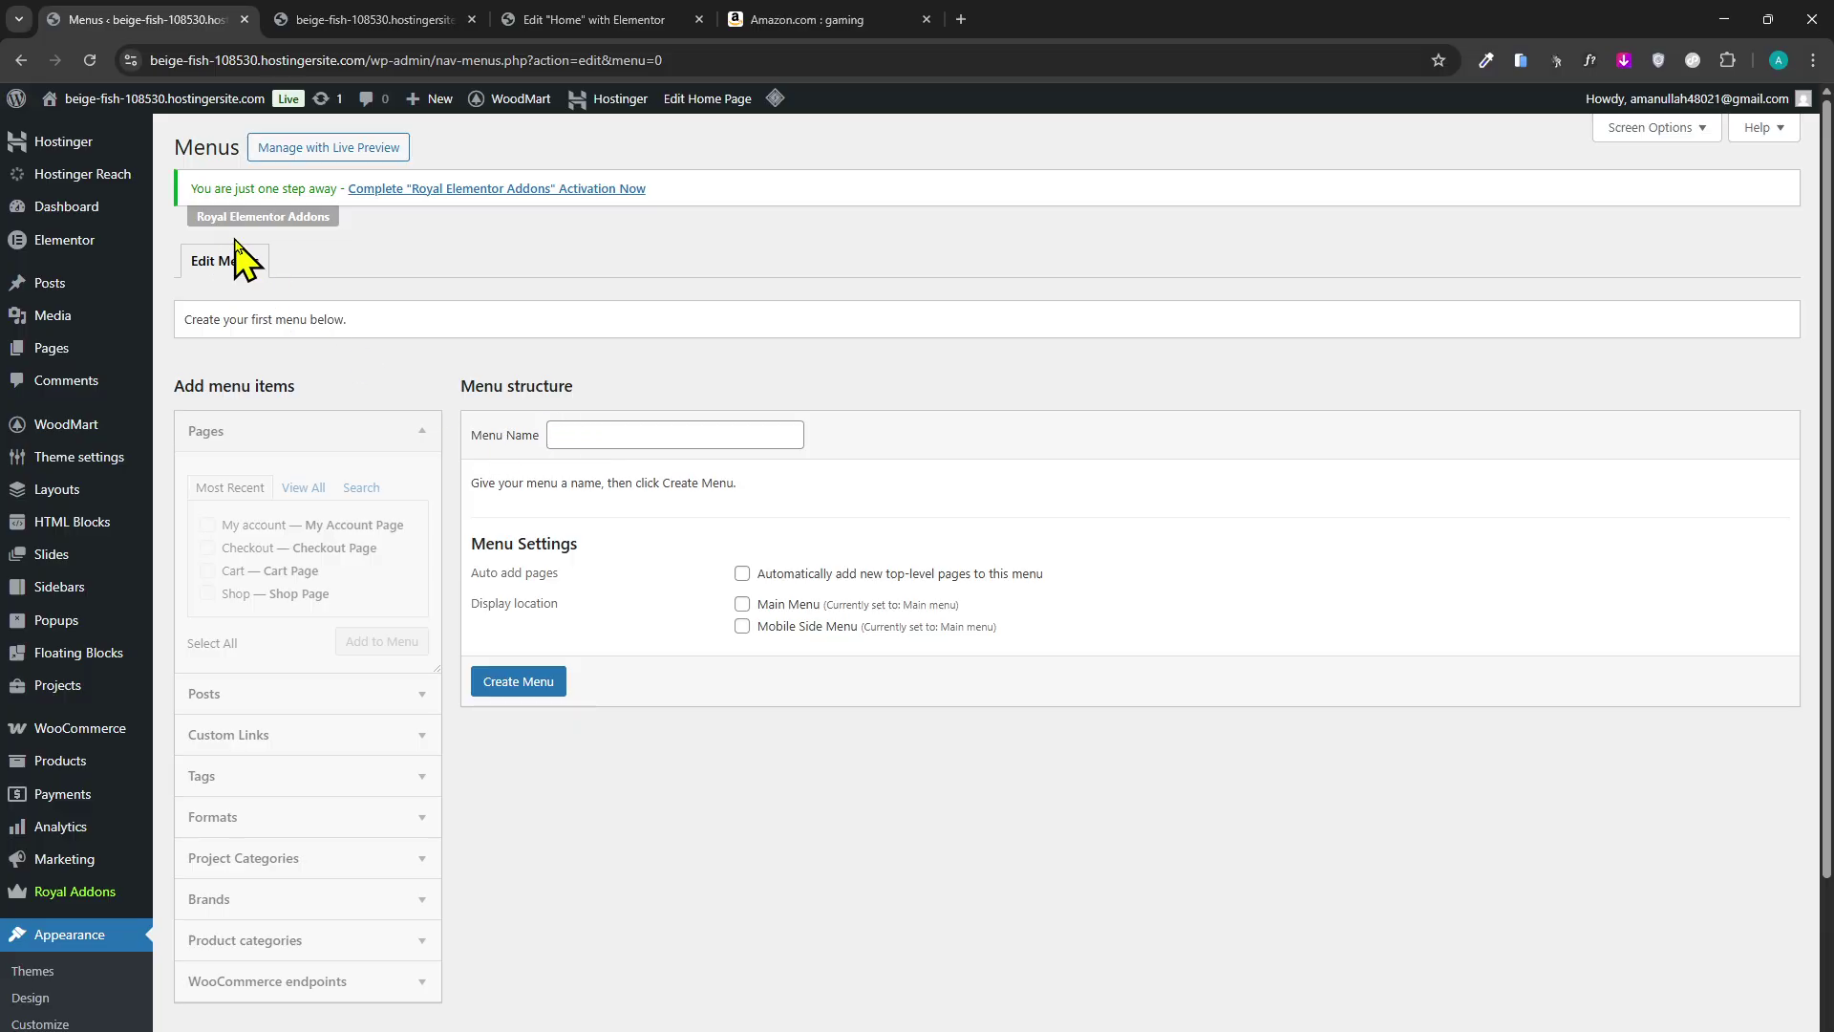
pyautogui.click(89, 62)
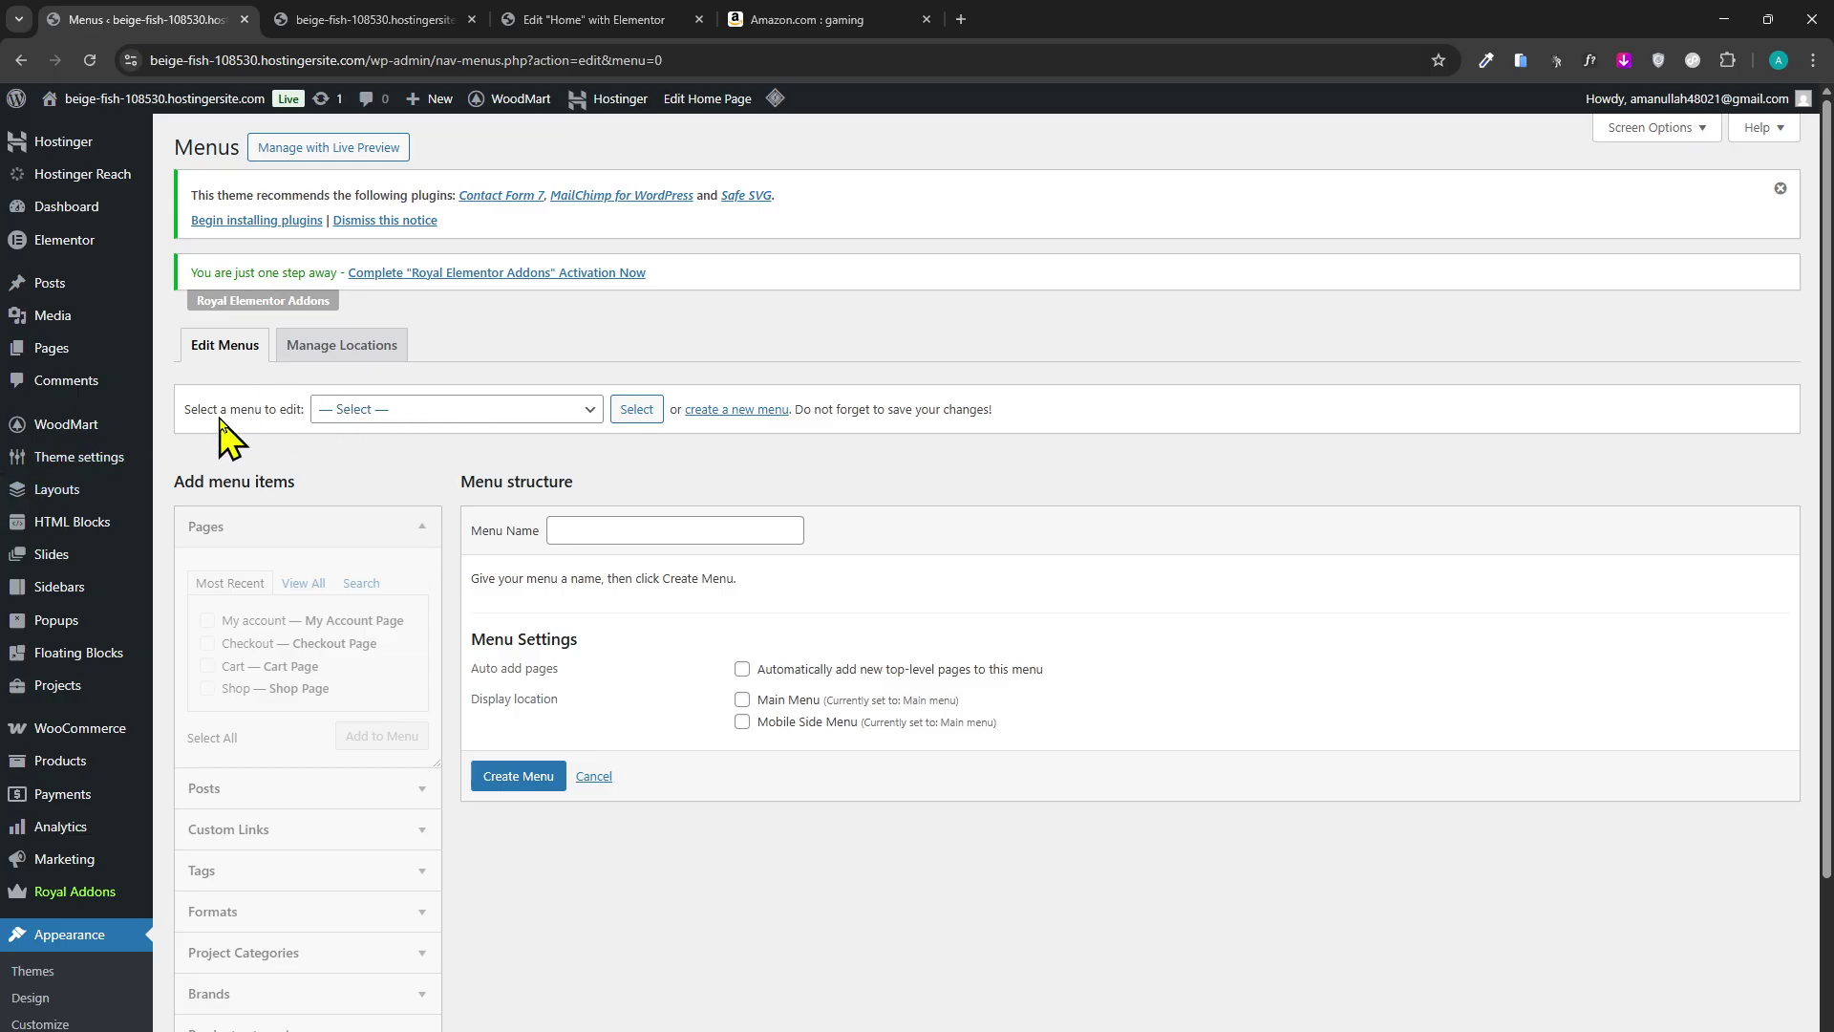
pyautogui.click(464, 409)
# Load Main menu for editing after briefly trying Primary Menu.
pyautogui.click(400, 463)
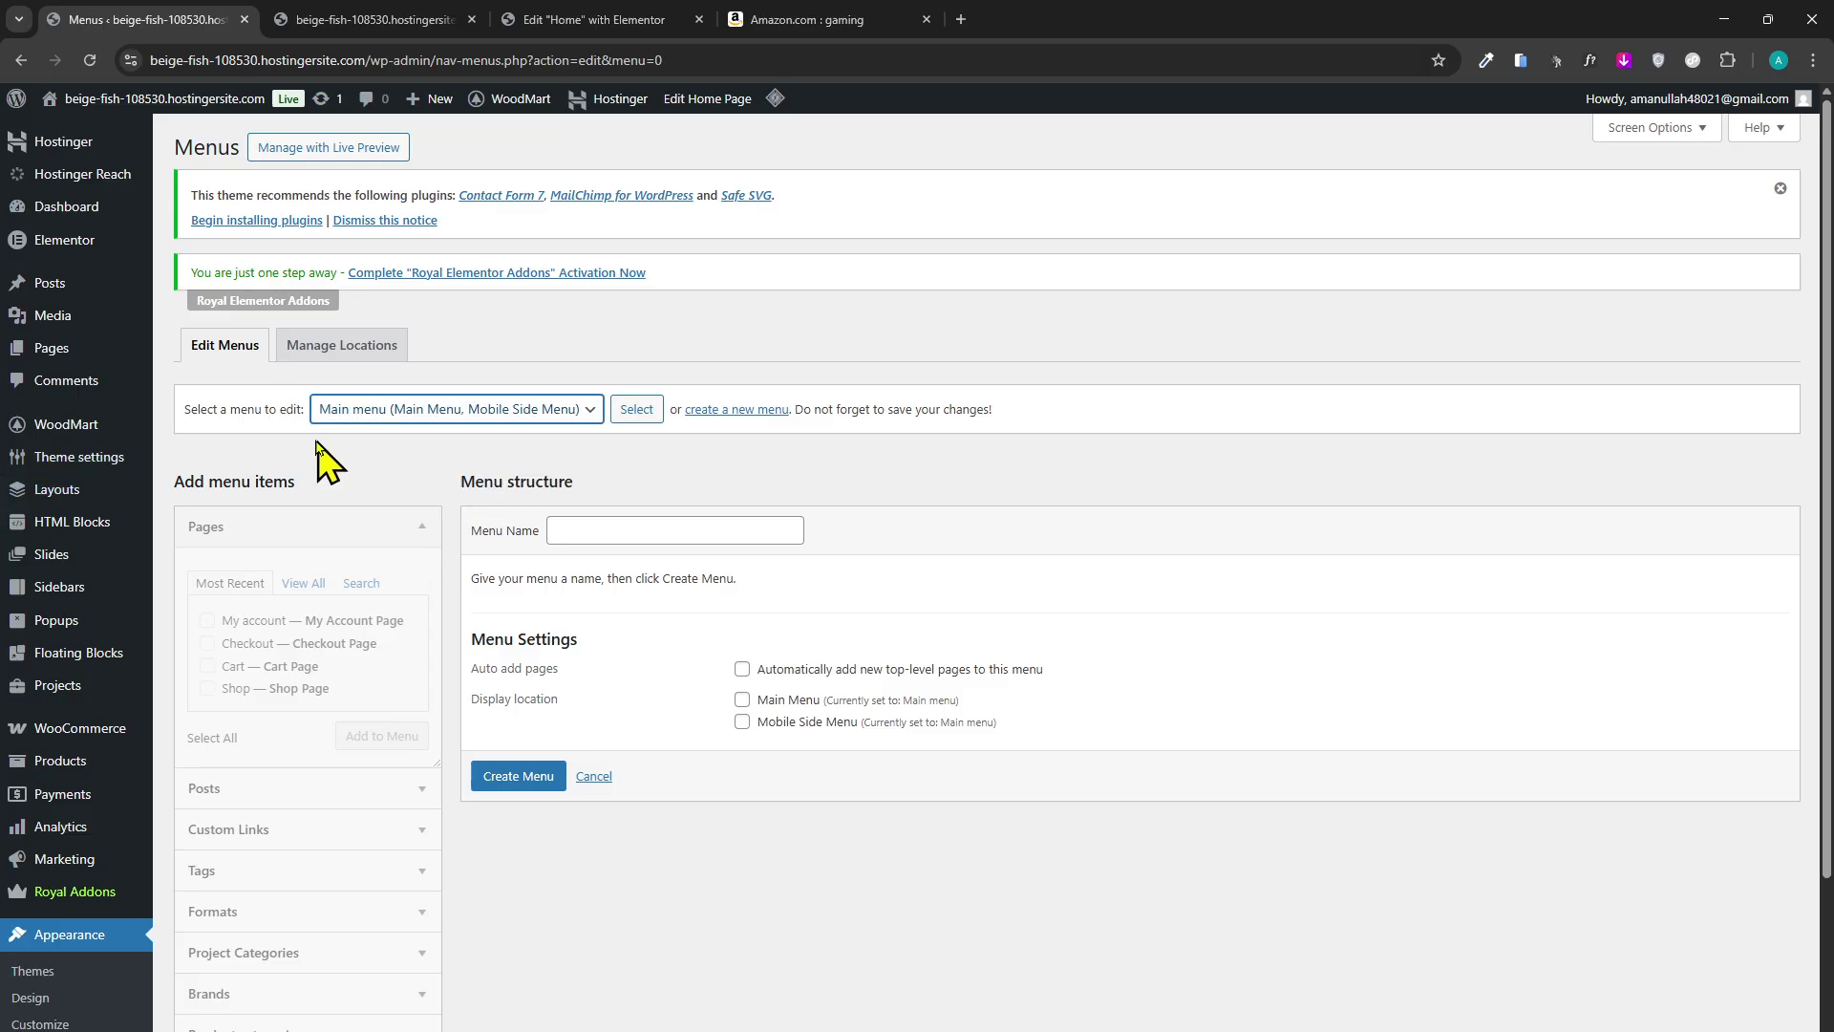
pyautogui.click(657, 410)
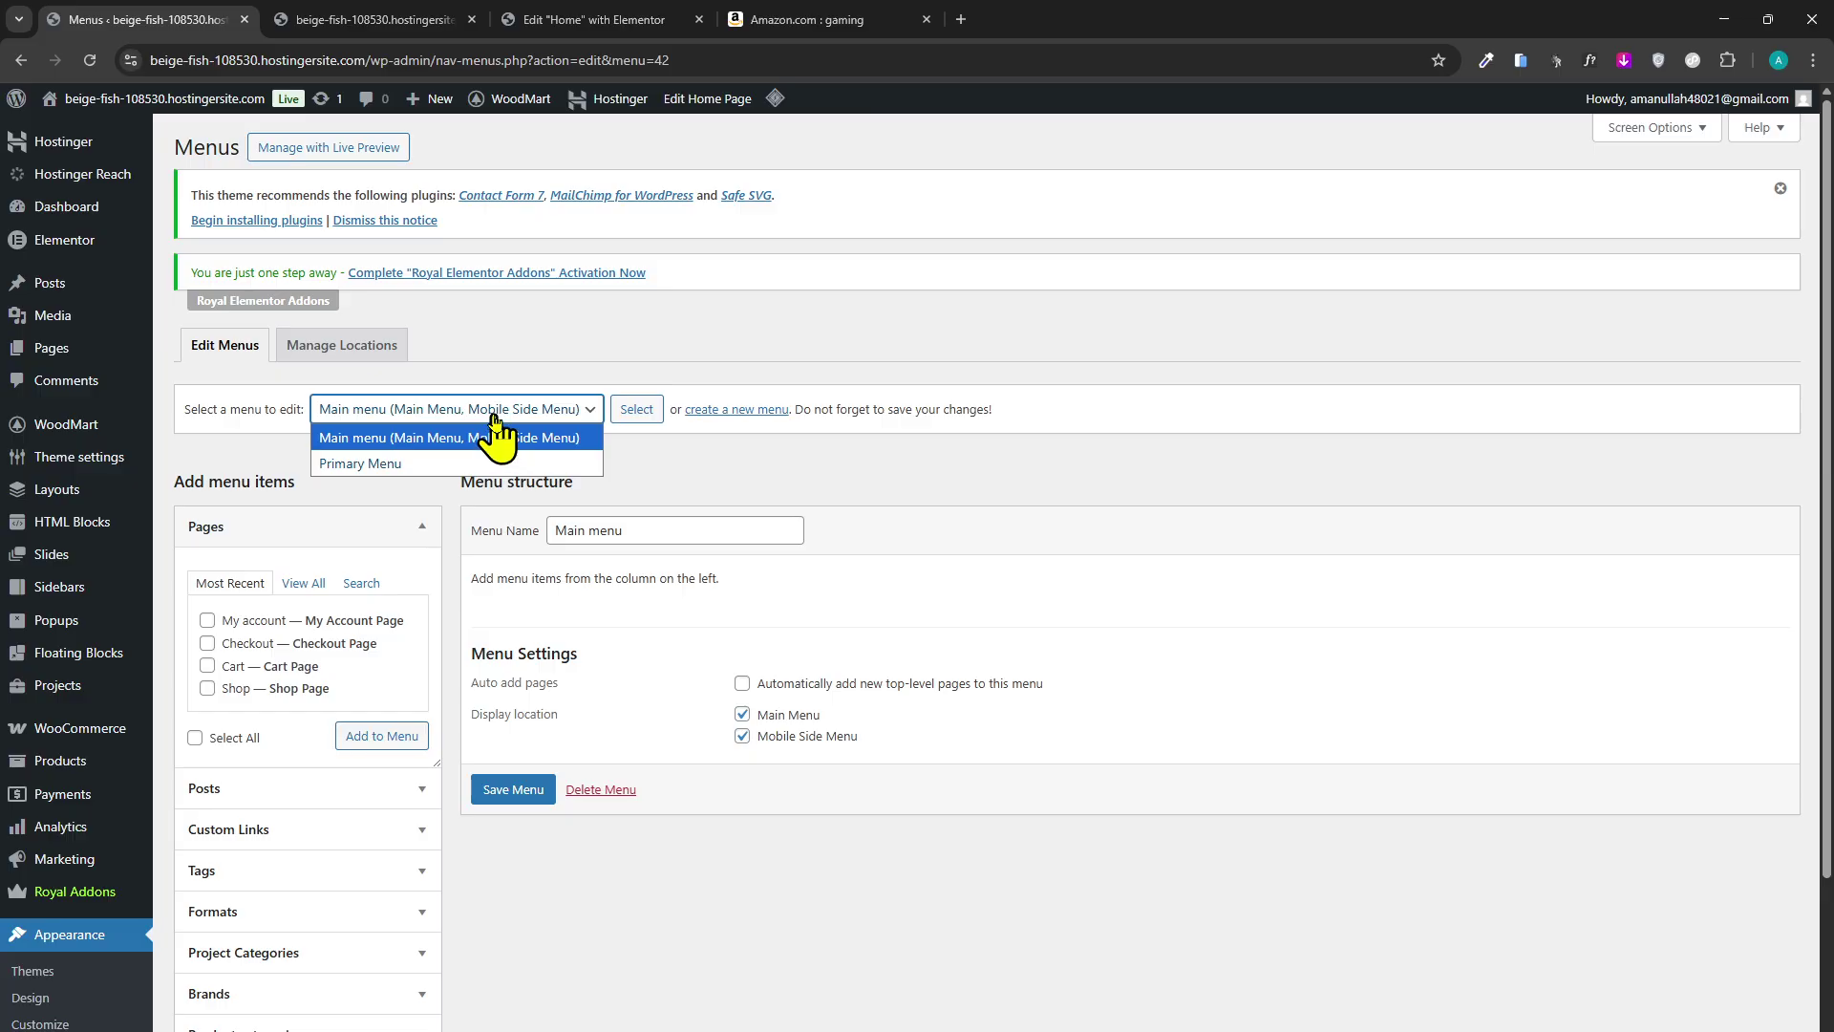
pyautogui.click(501, 463)
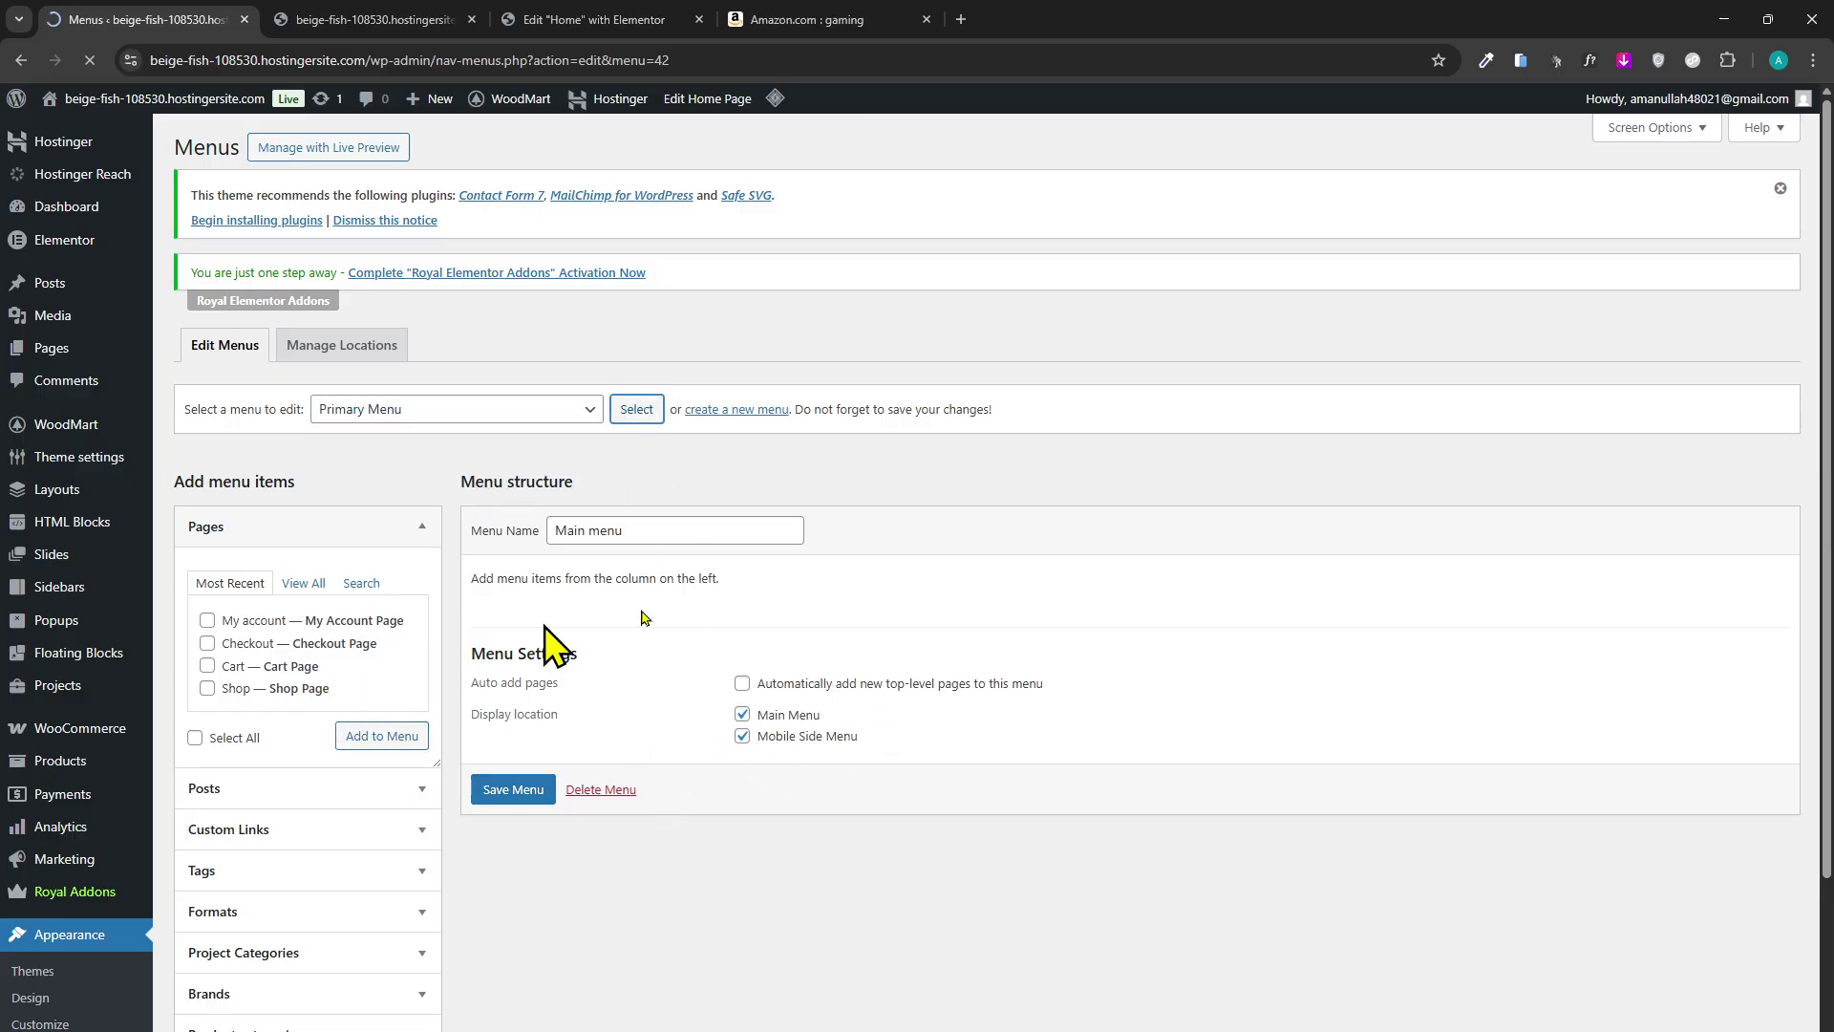
pyautogui.click(520, 411)
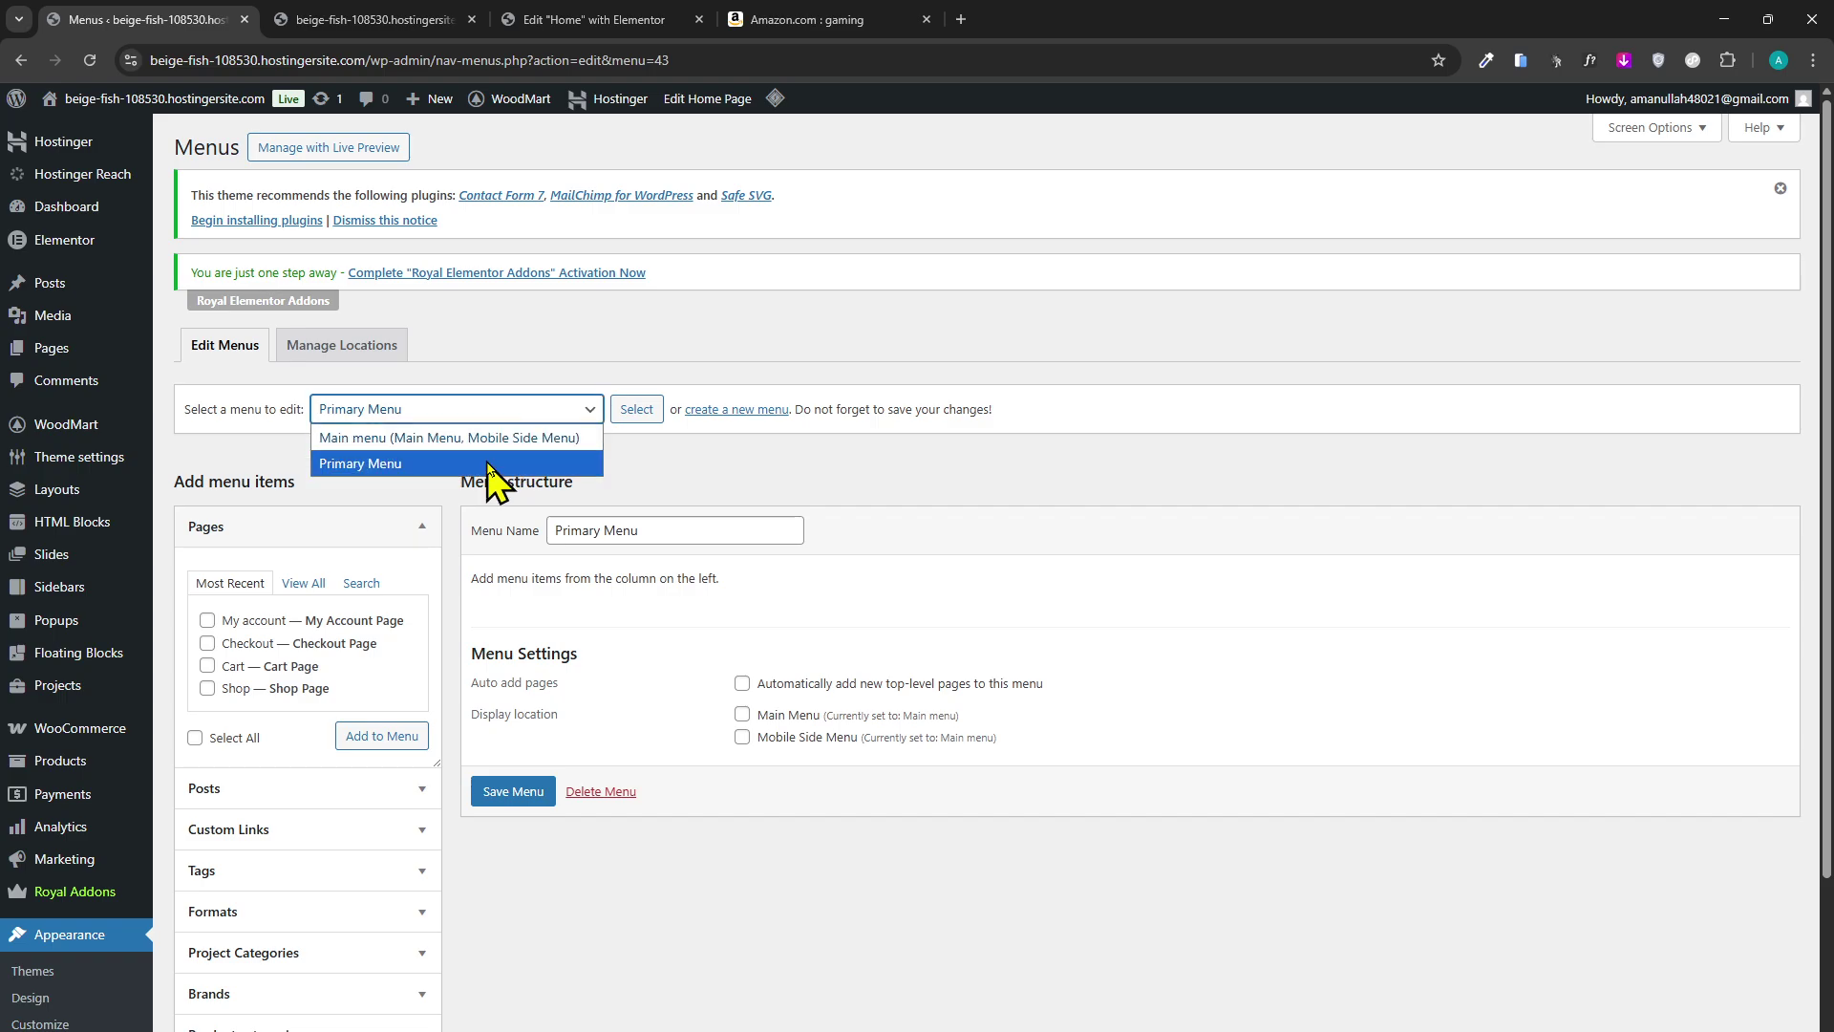
pyautogui.click(495, 438)
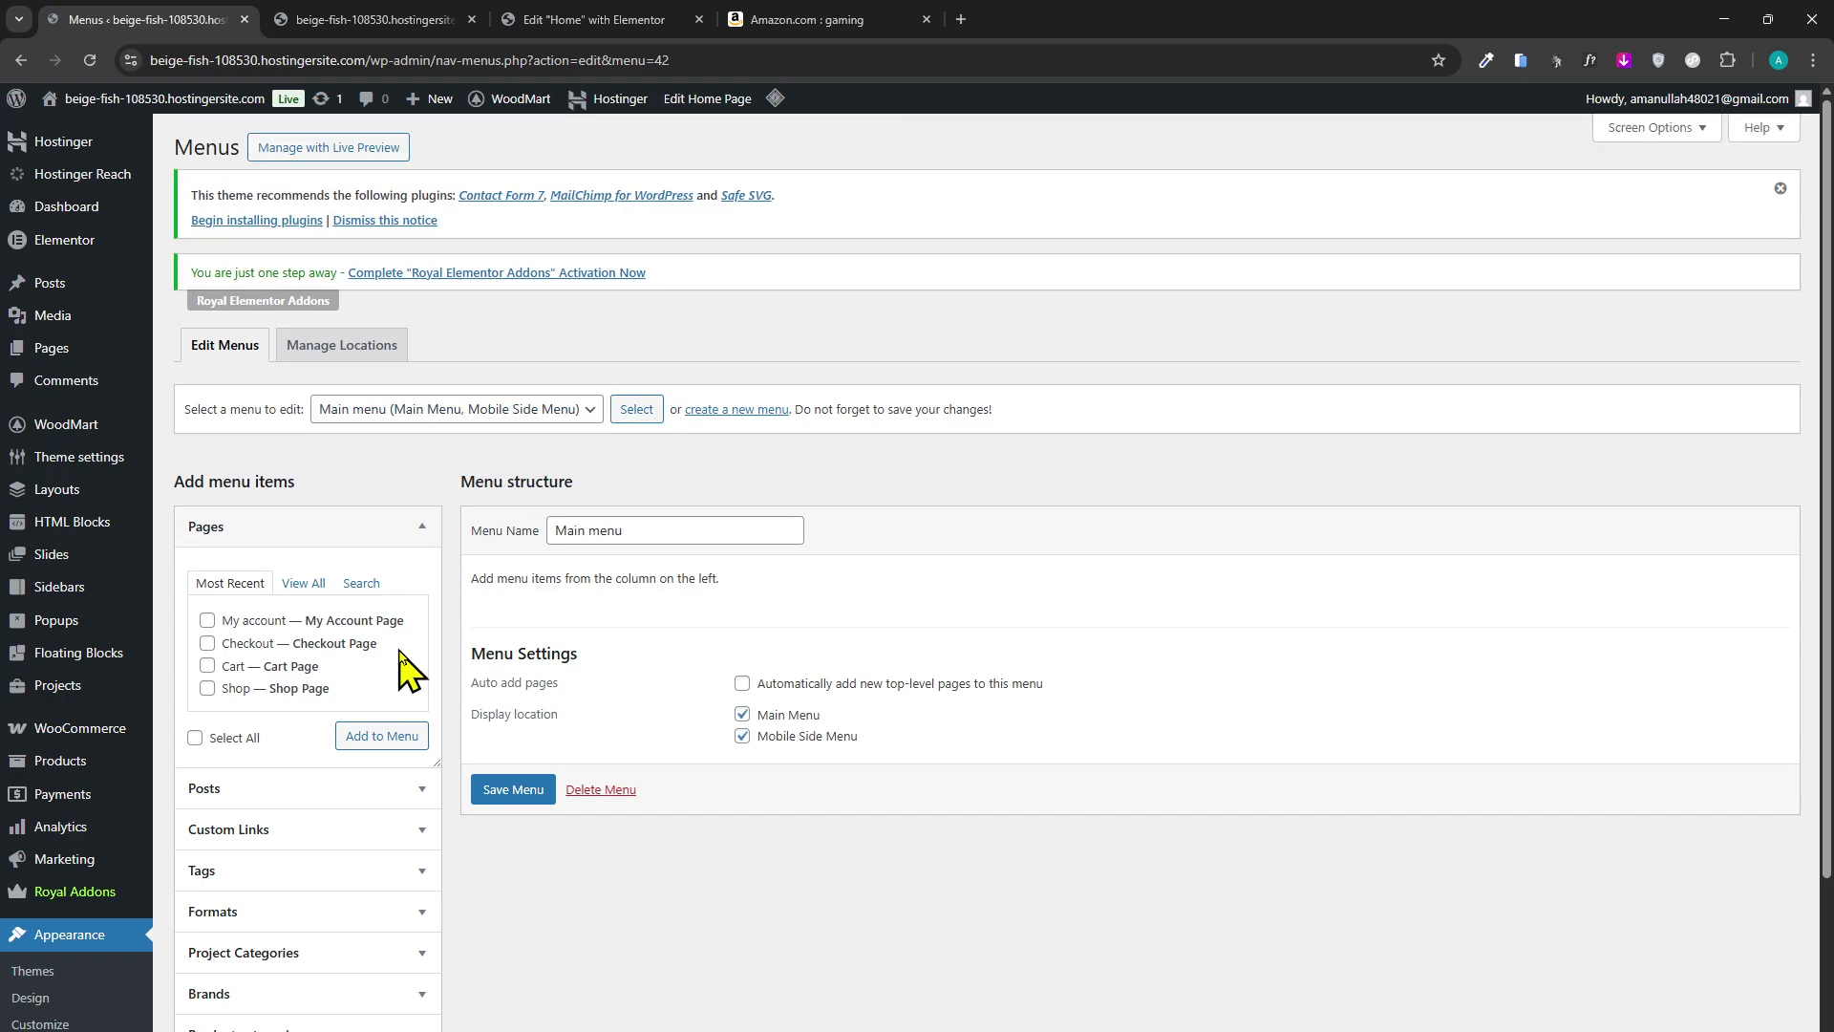
# Add the Home, Cart, My account and Shop pages to Main menu and save it.
pyautogui.scroll(-3, 698, 583)
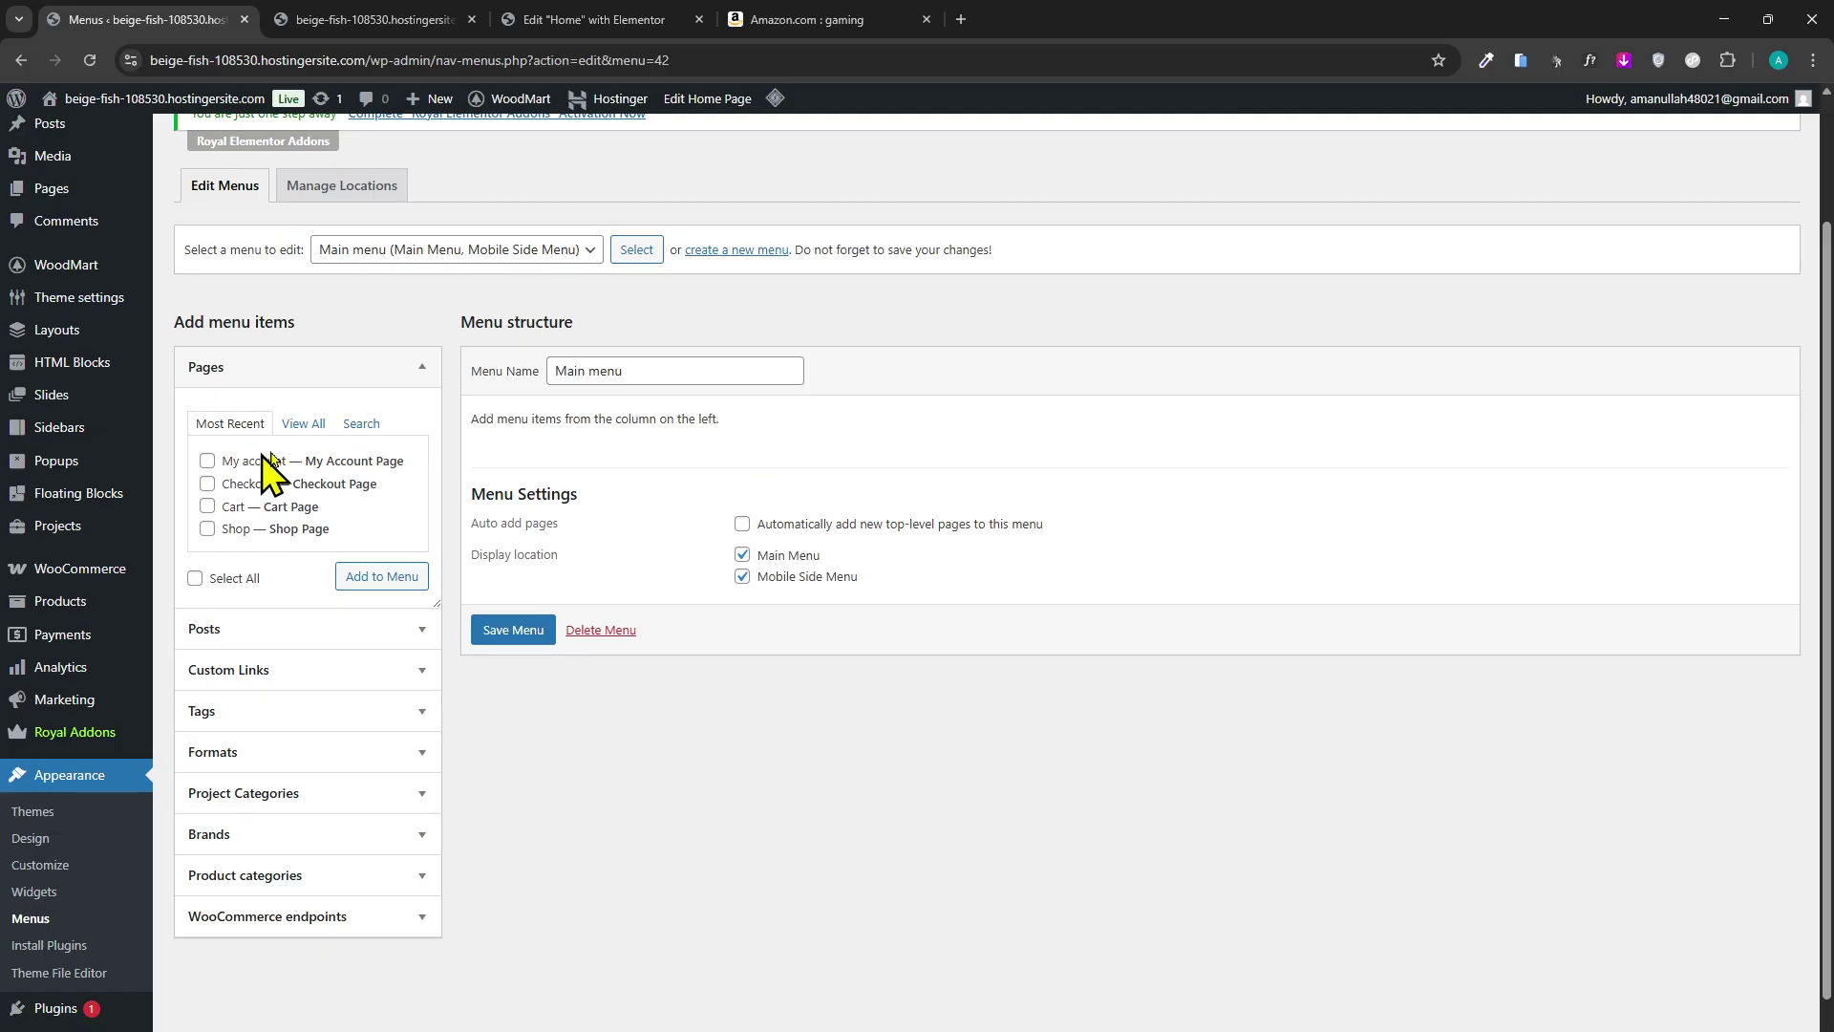
pyautogui.click(321, 427)
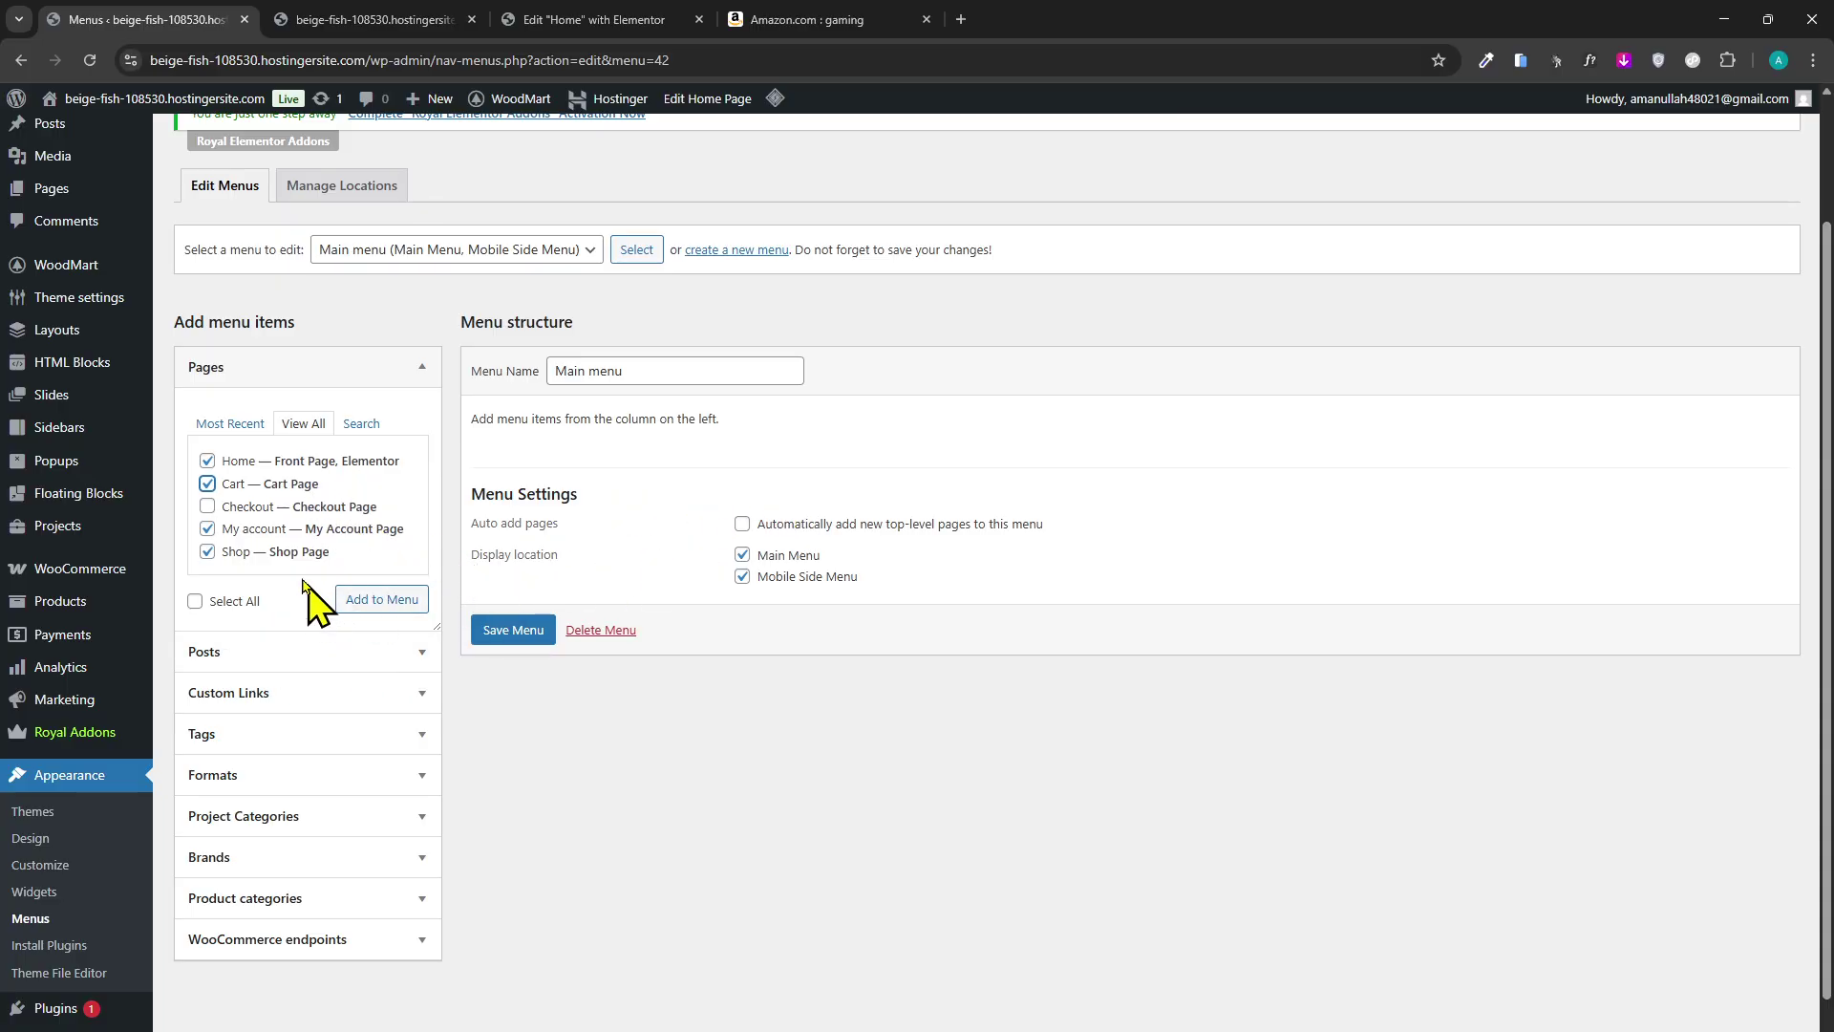
pyautogui.click(375, 604)
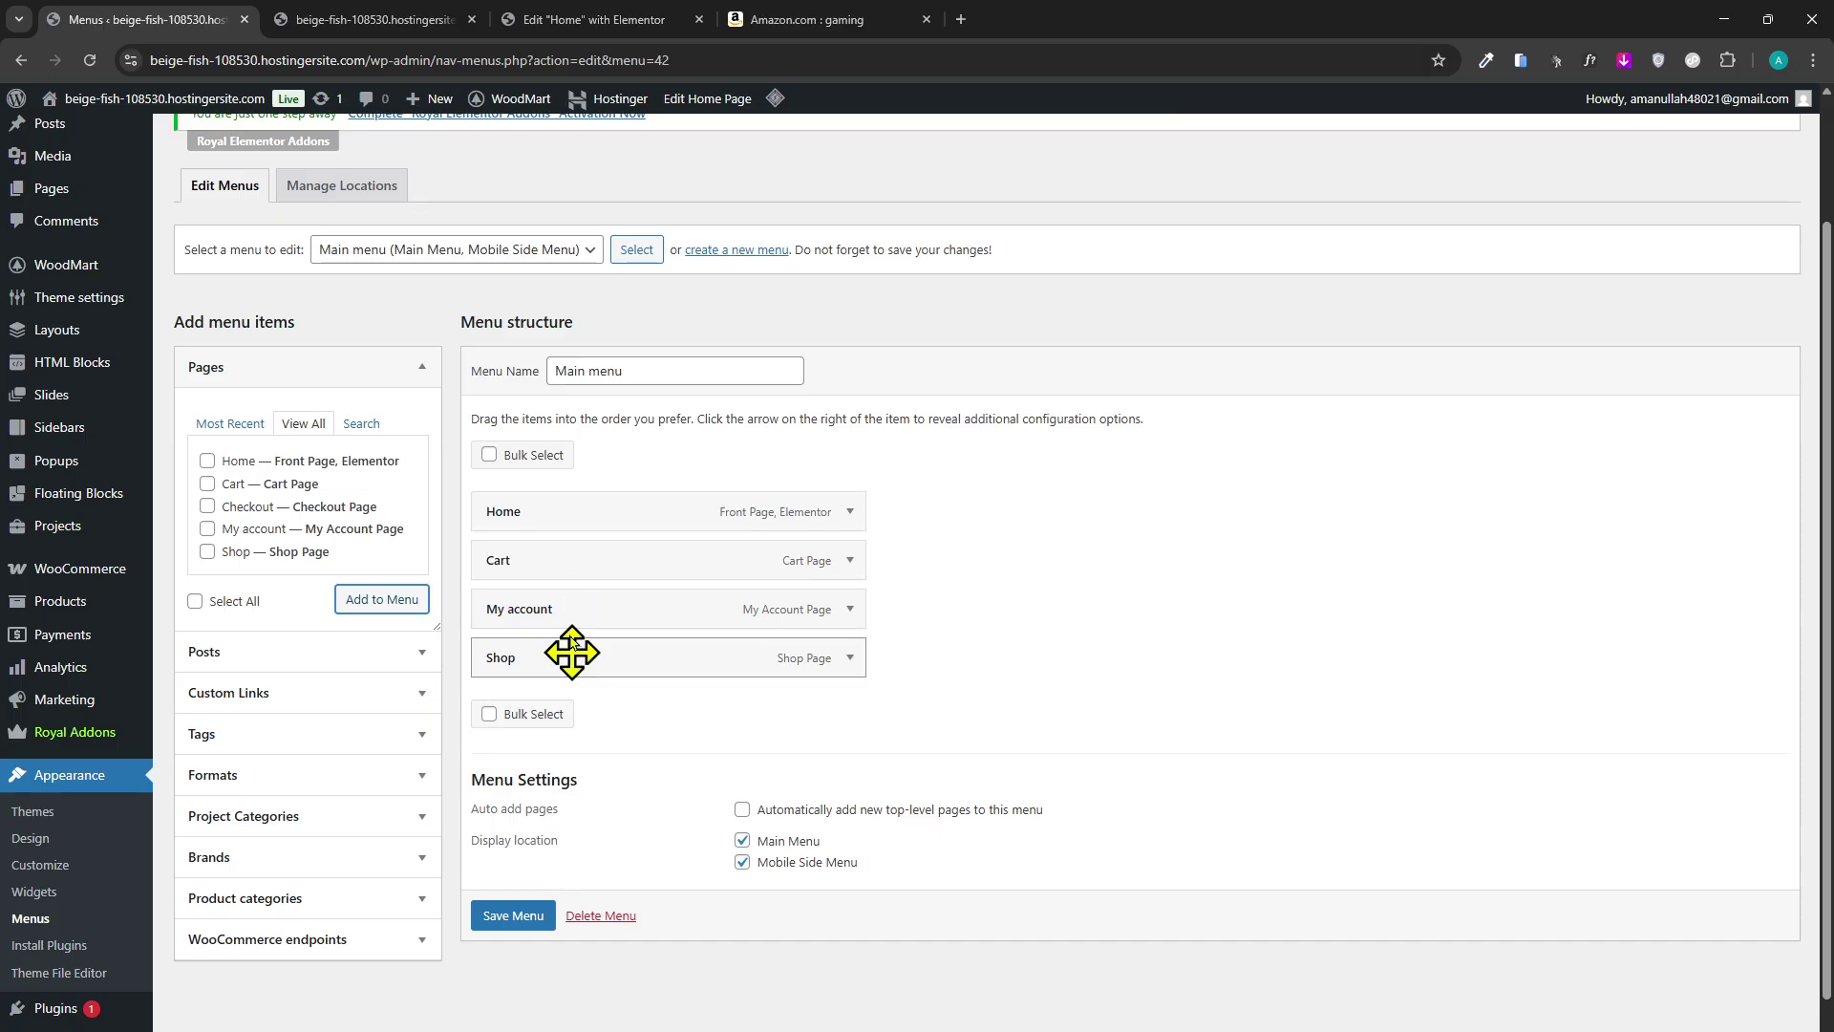
pyautogui.click(514, 917)
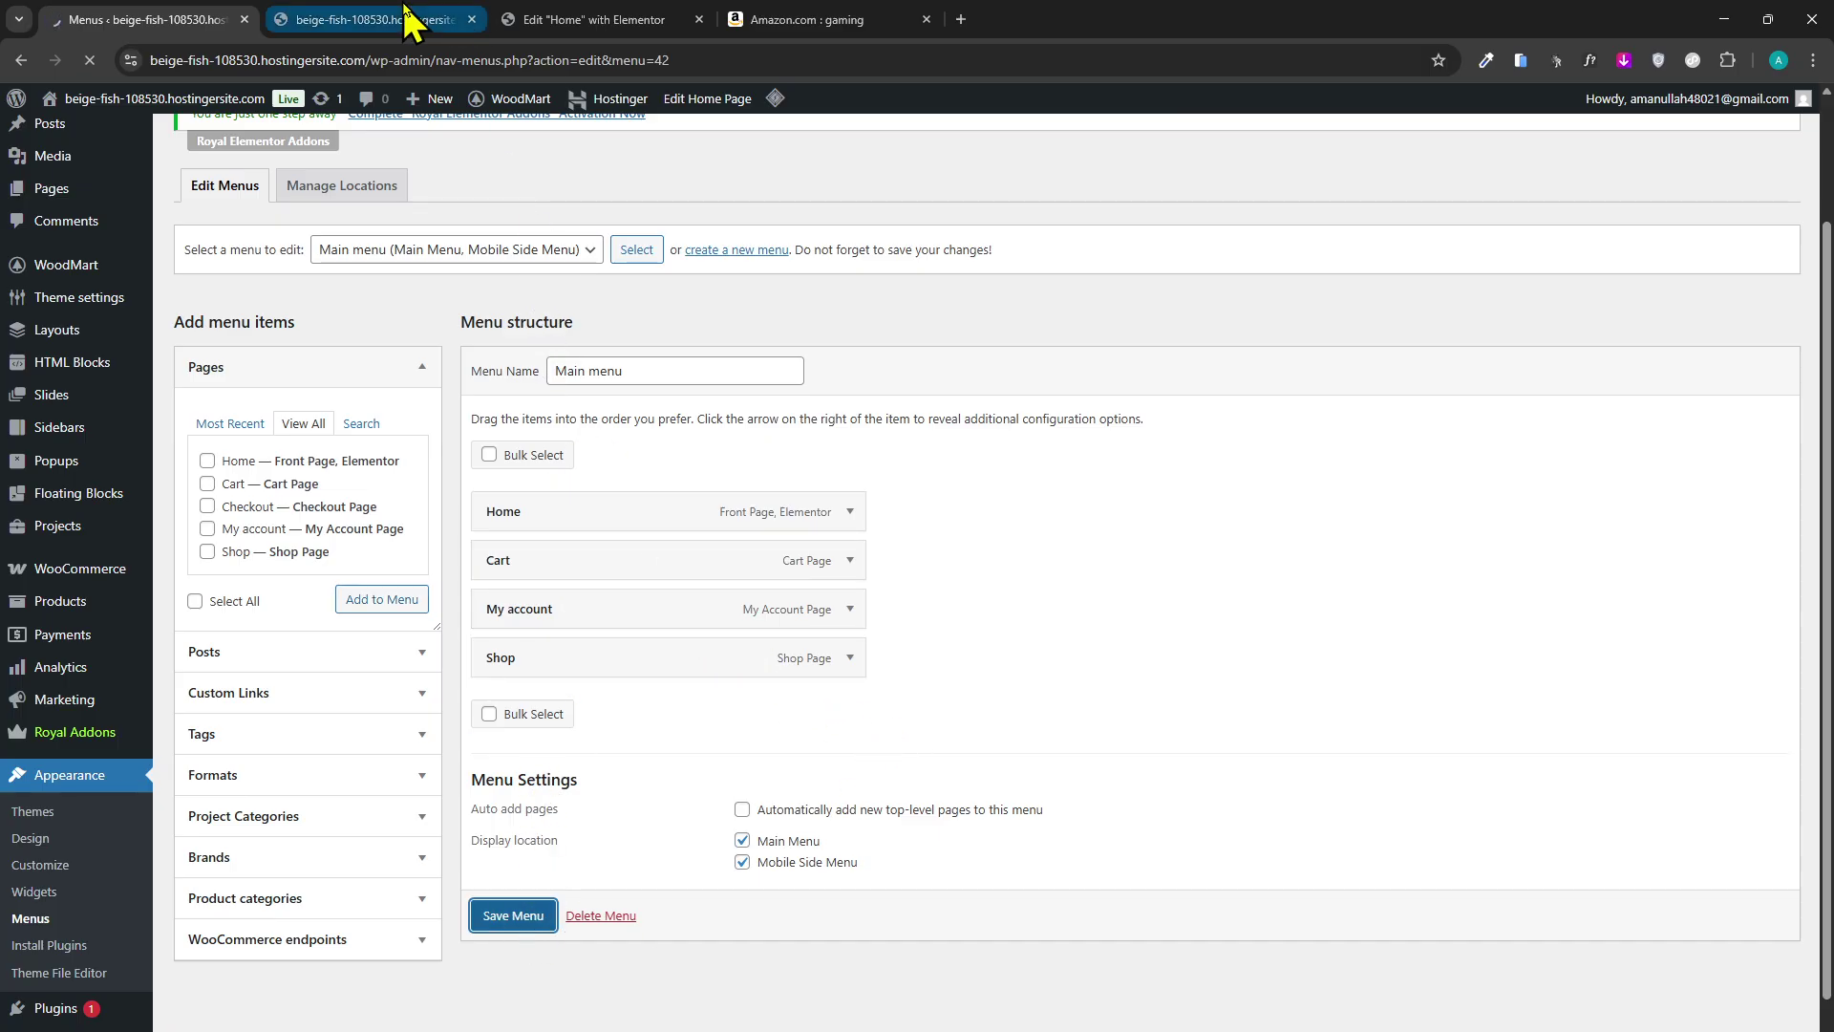
pyautogui.click(406, 17)
pyautogui.click(90, 59)
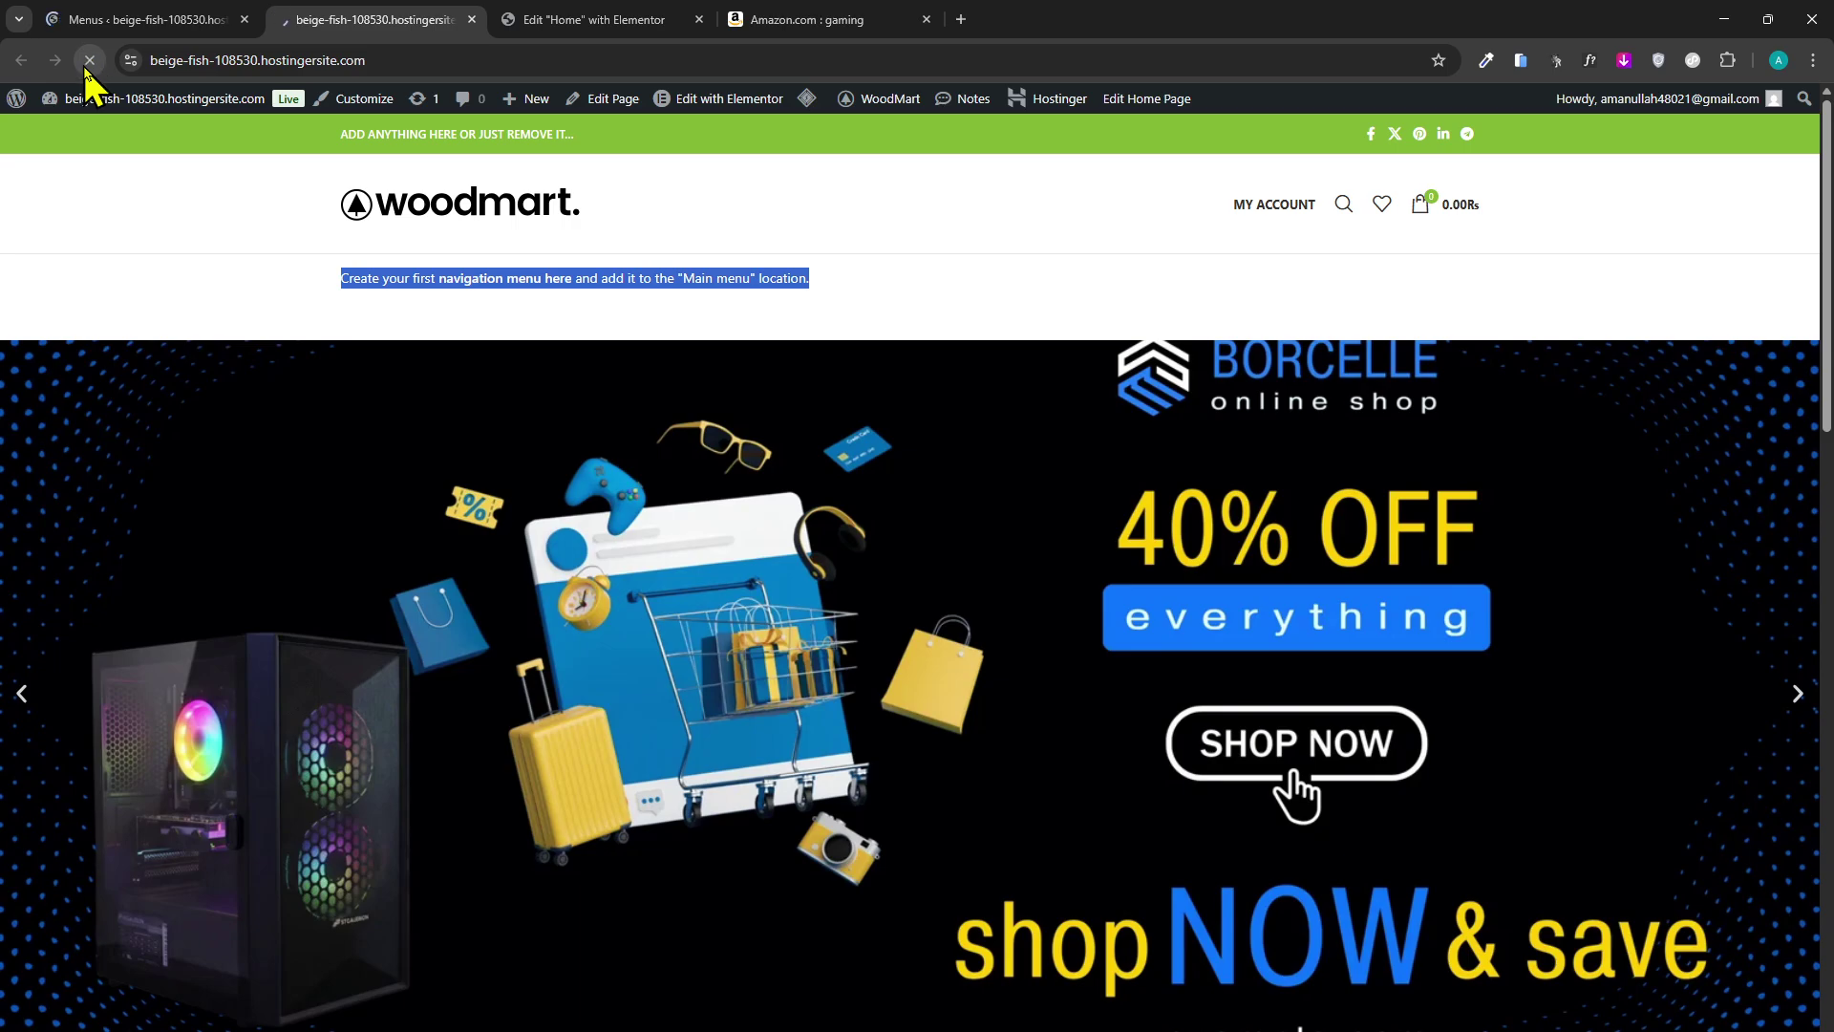
pyautogui.click(181, 14)
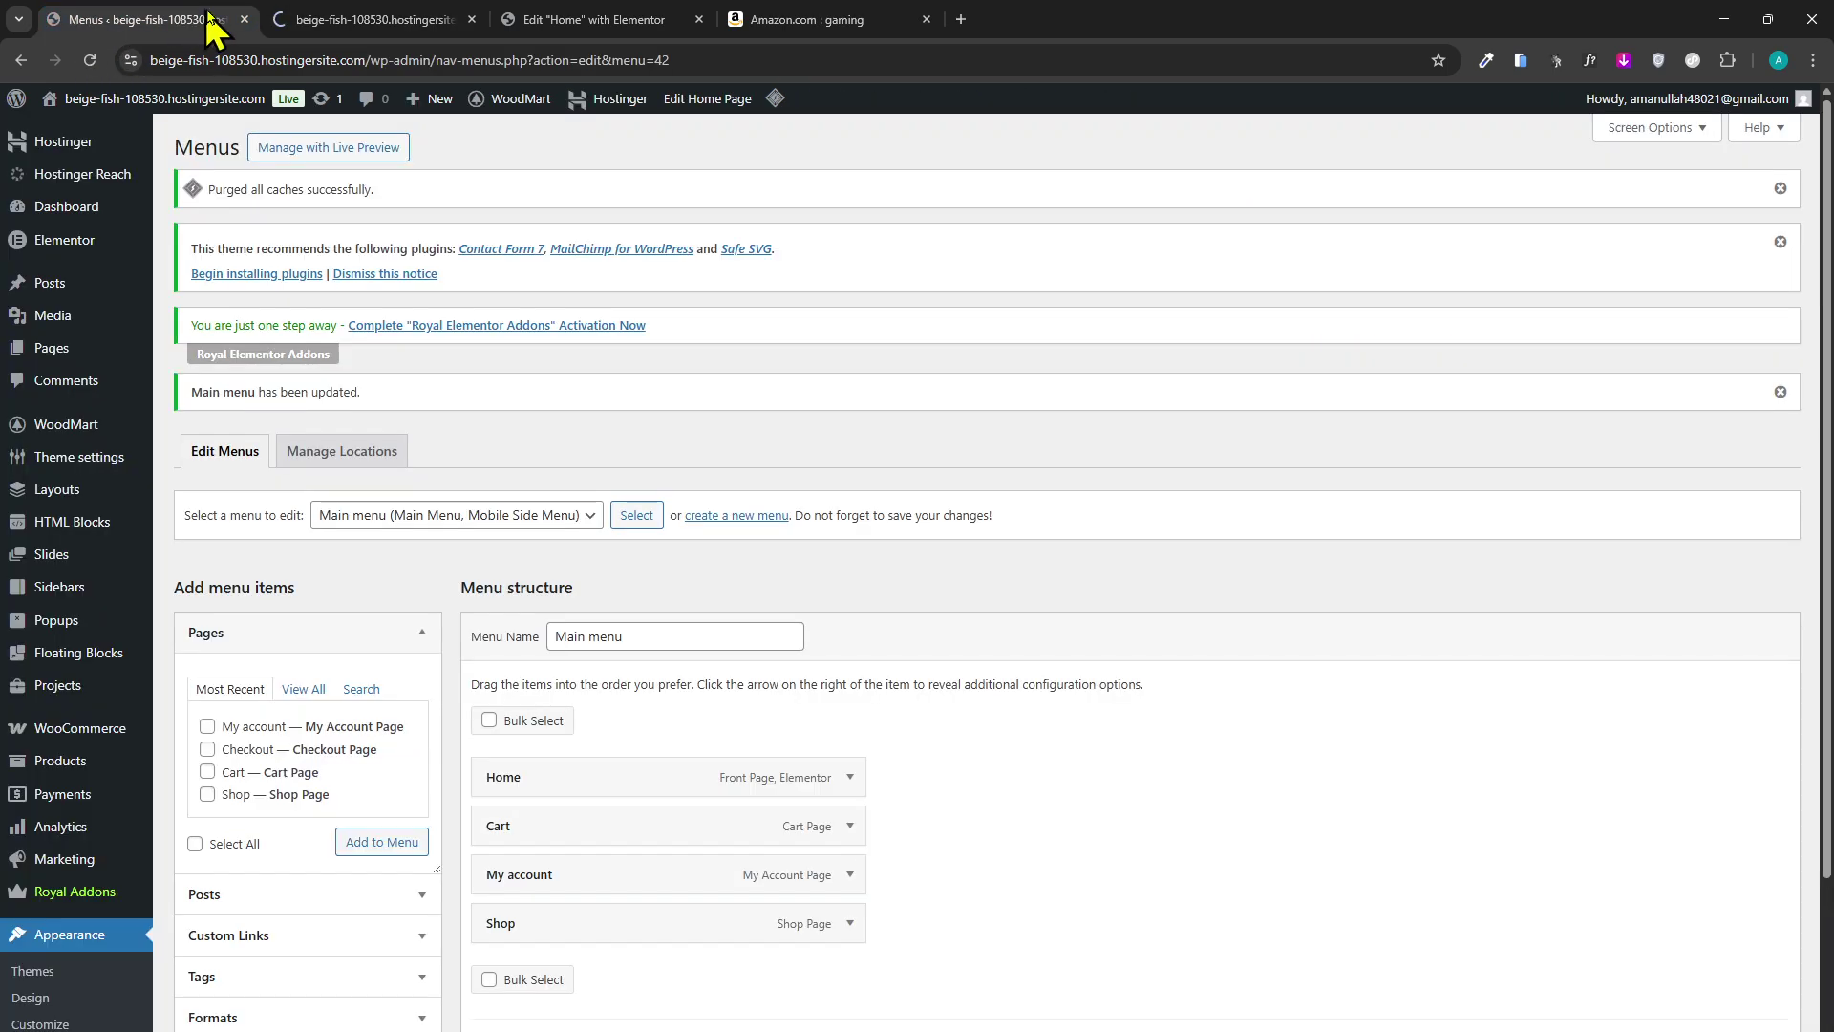
pyautogui.click(390, 17)
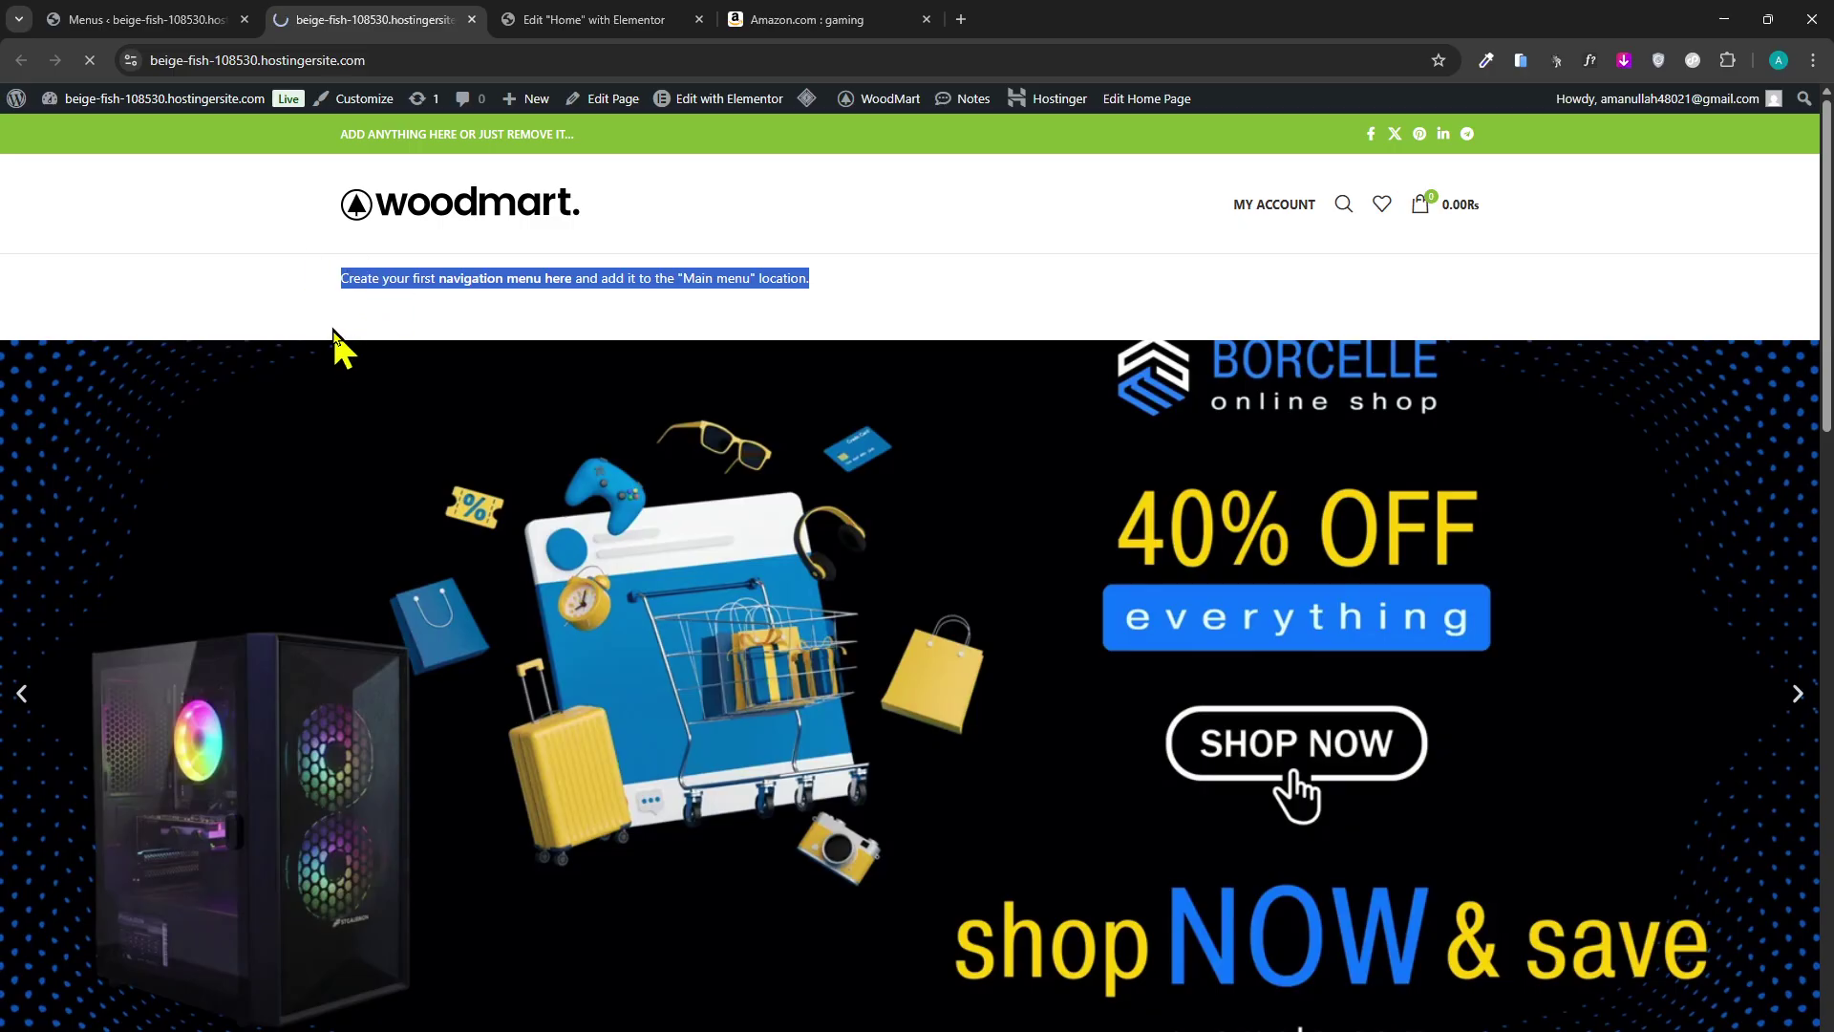
pyautogui.click(342, 382)
pyautogui.moveTo(897, 303); pyautogui.dragTo(324, 250)
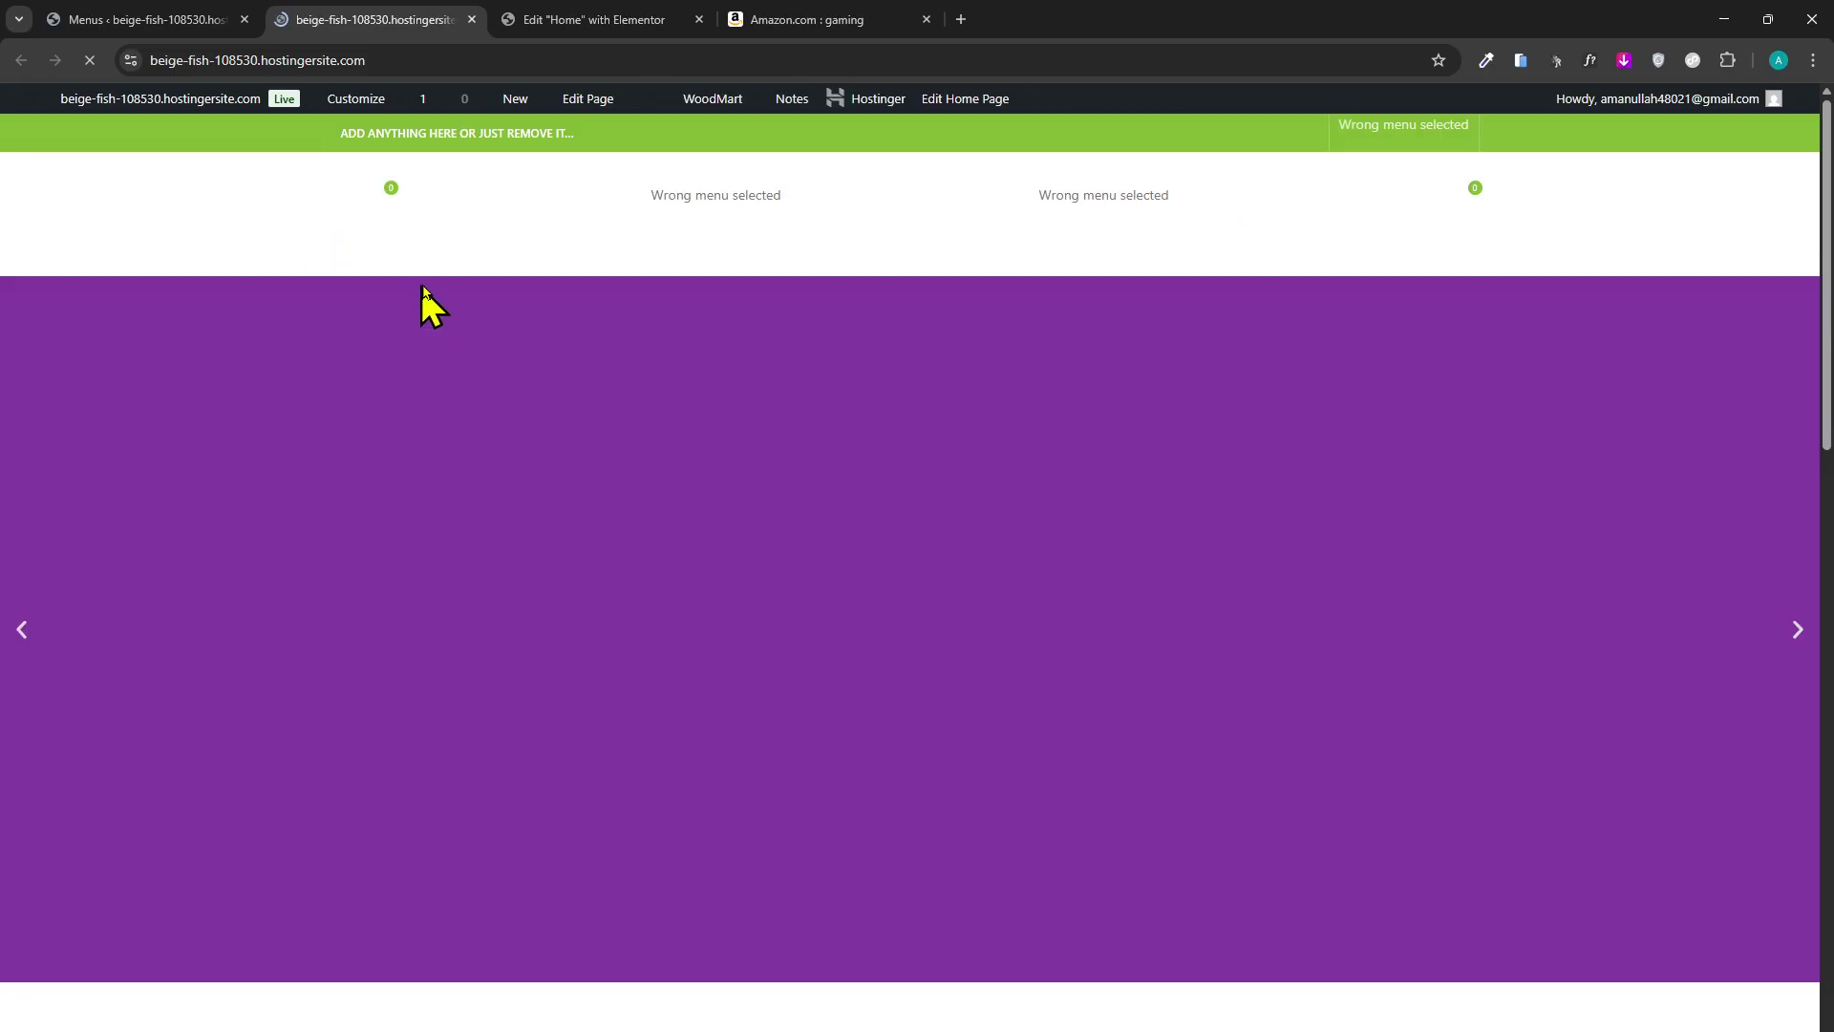
pyautogui.scroll(-2, 573, 497)
pyautogui.scroll(-6, 381, 668)
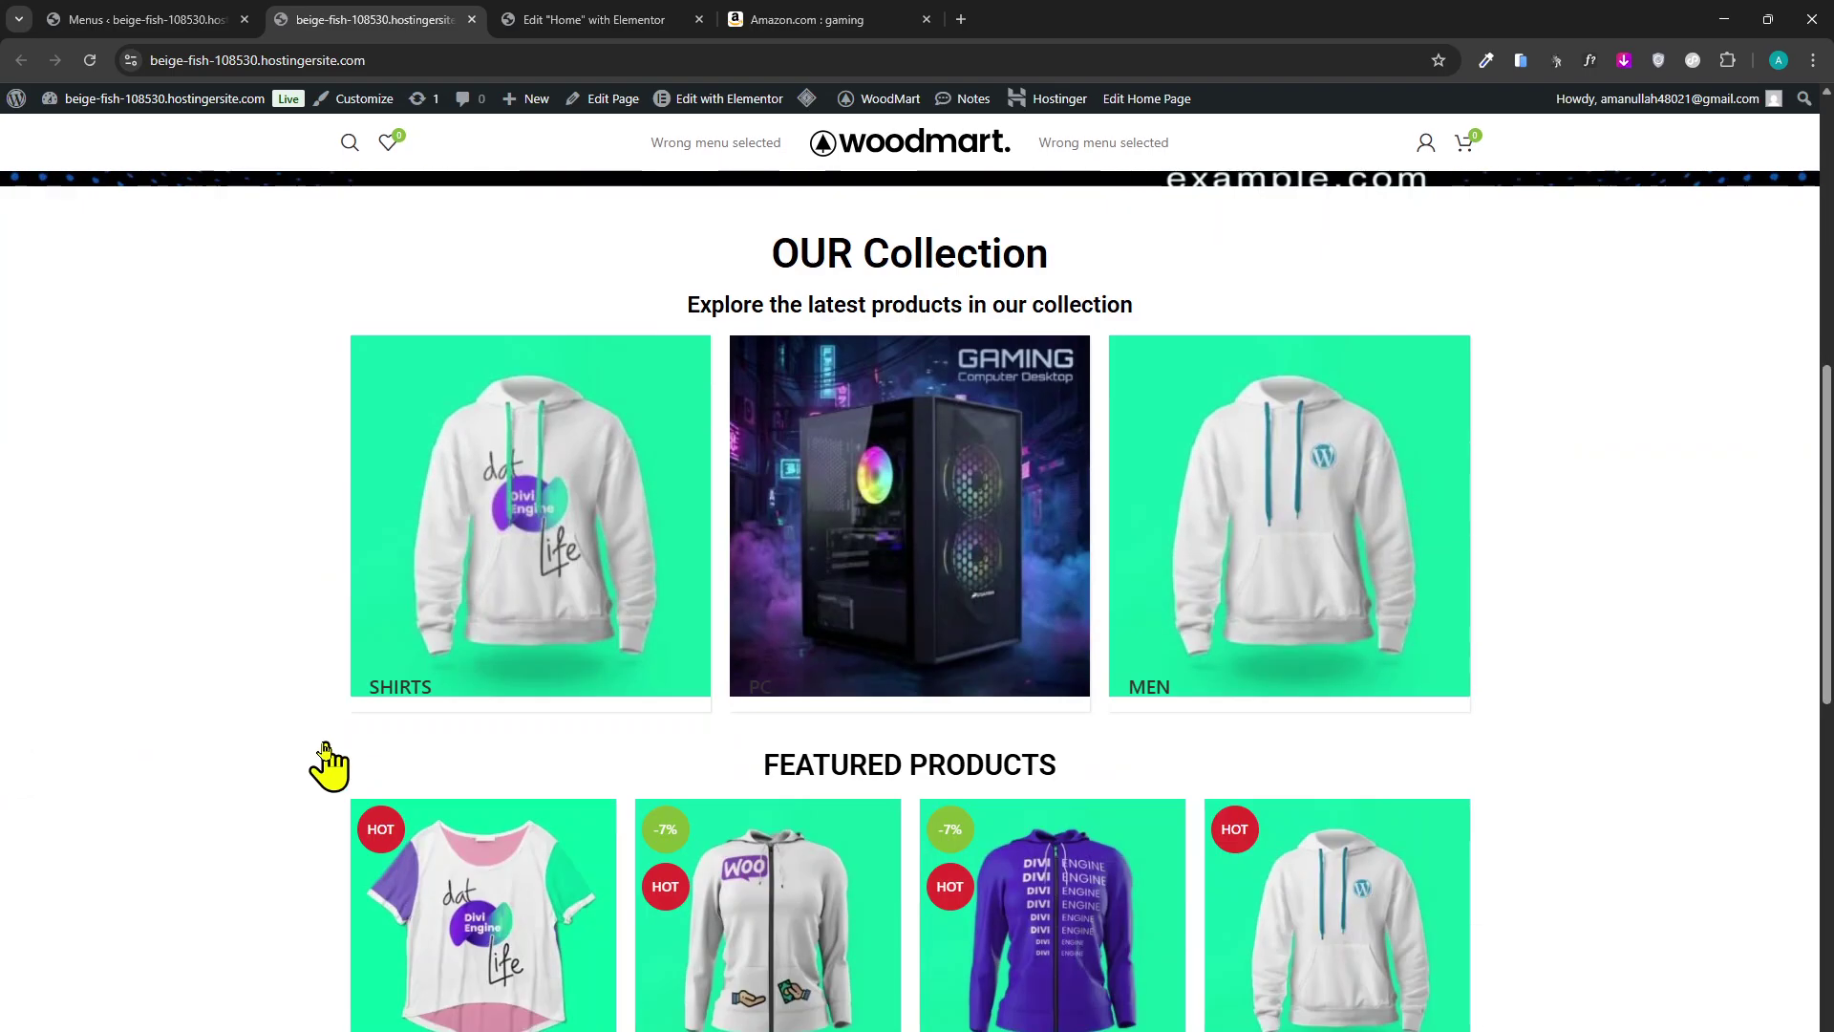
pyautogui.scroll(8, 327, 765)
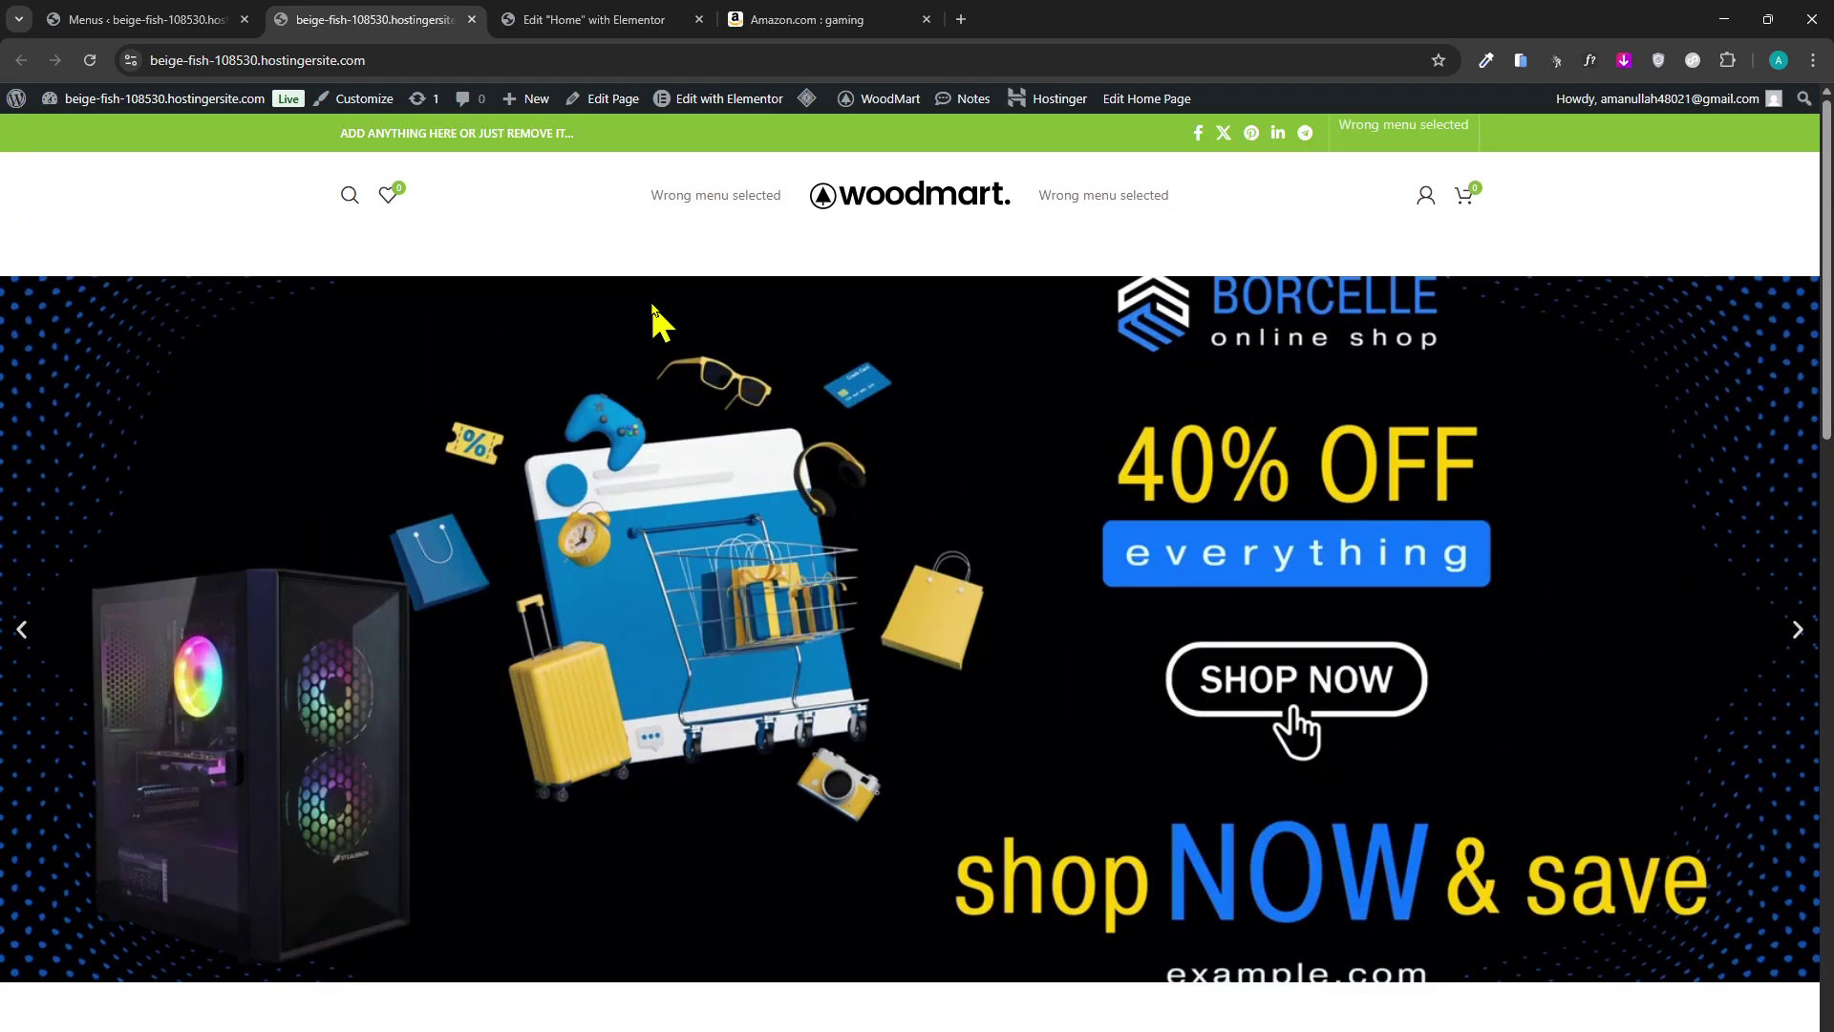
pyautogui.moveTo(943, 196); pyautogui.dragTo(592, 201)
pyautogui.moveTo(554, 215); pyautogui.dragTo(846, 252)
pyautogui.click(100, 21)
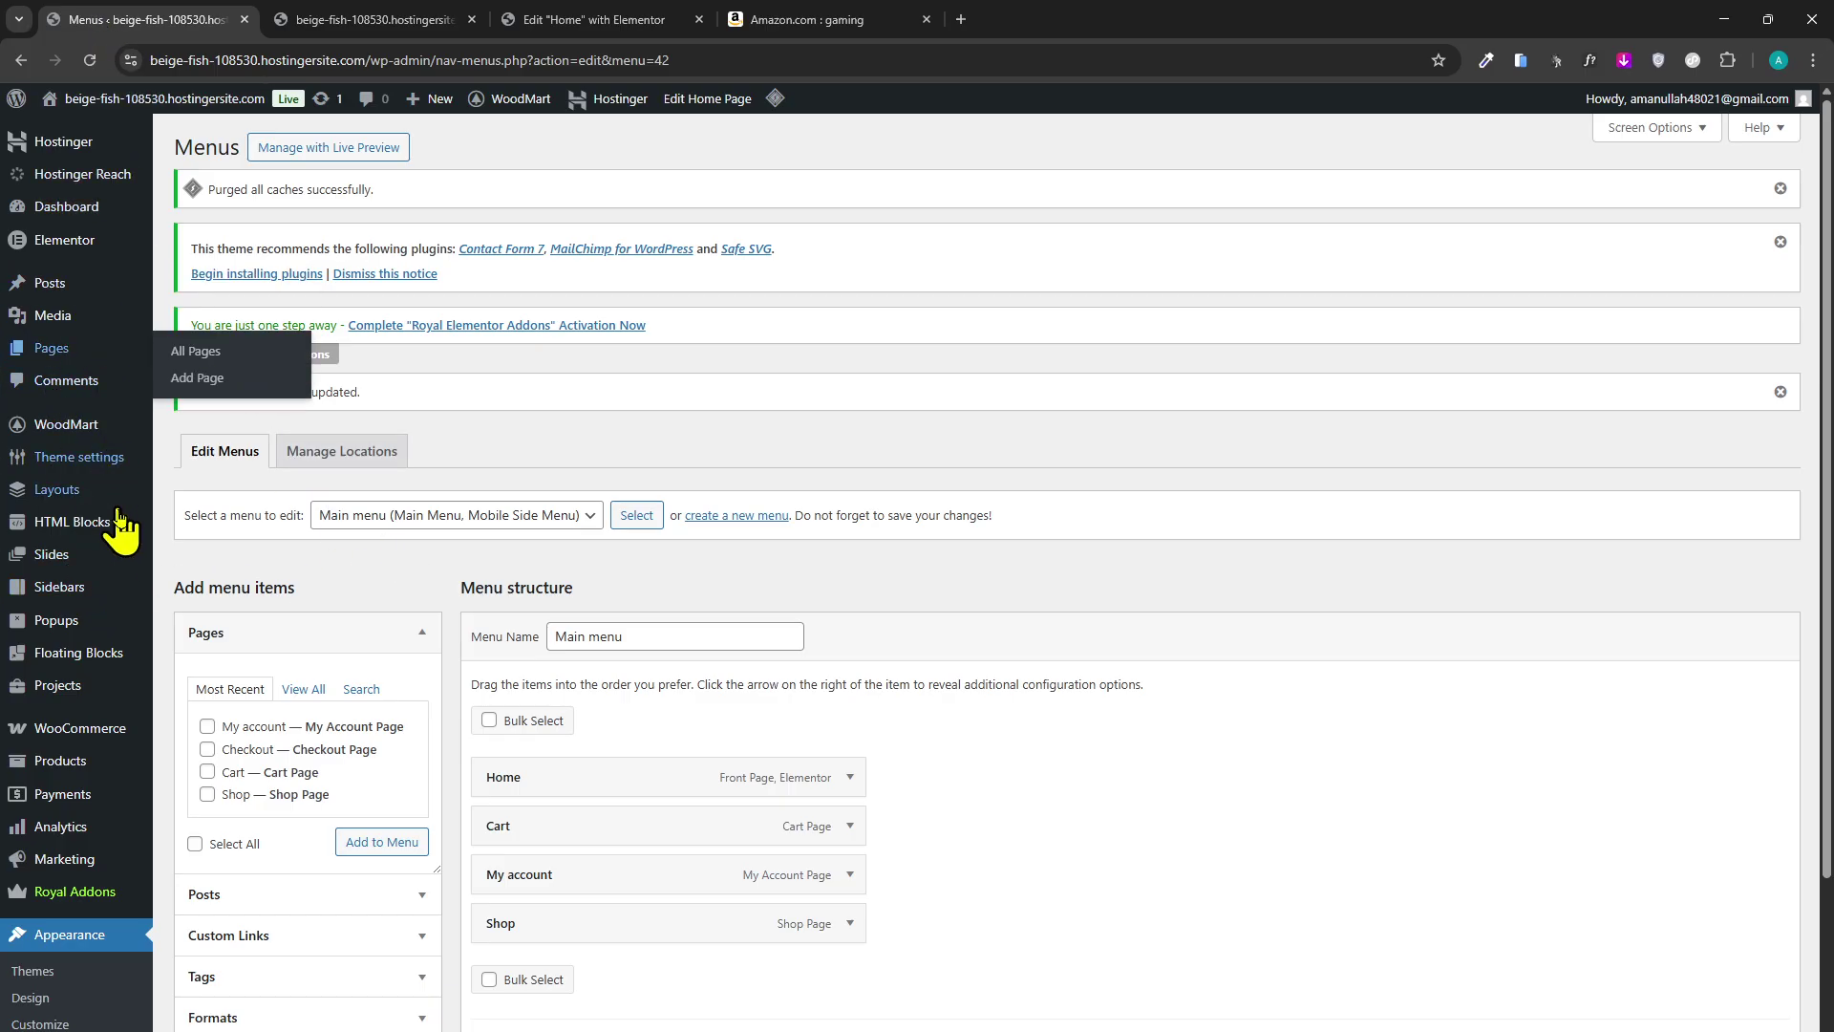
# In the Header Double layout, set the main header's left menu to Main menu and save.
pyautogui.click(225, 456)
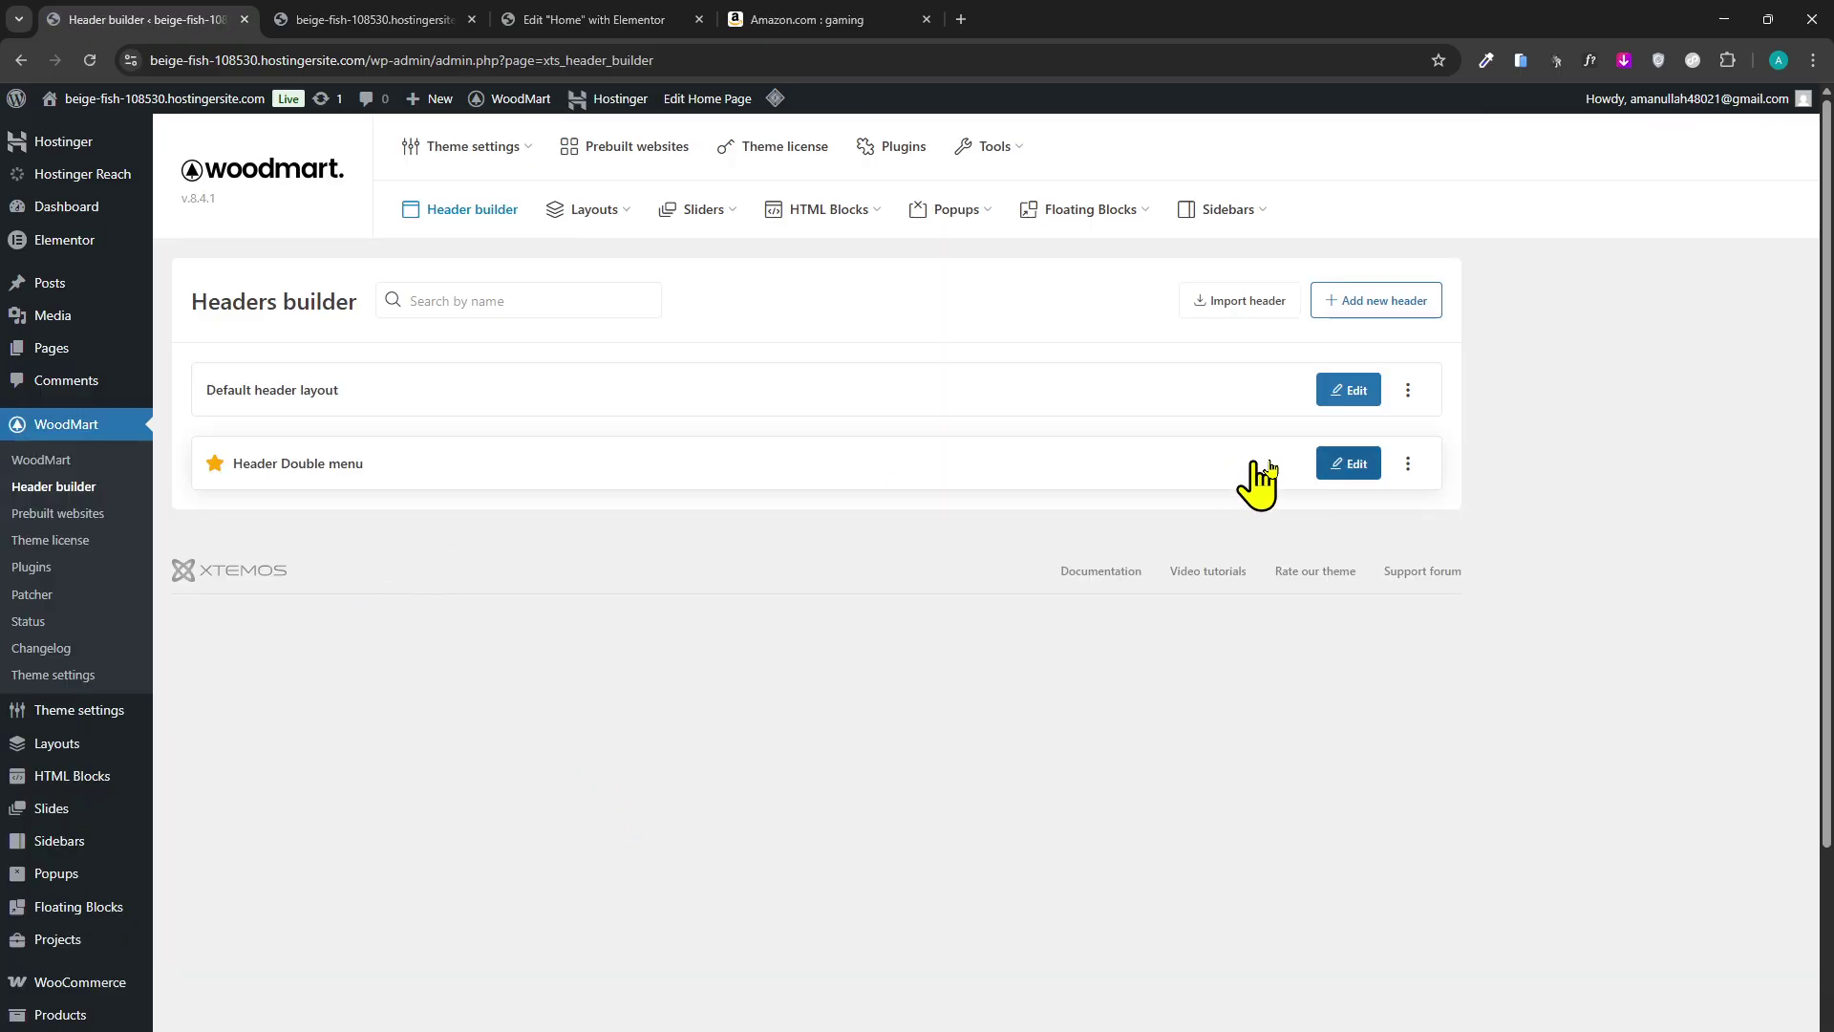
pyautogui.click(1275, 473)
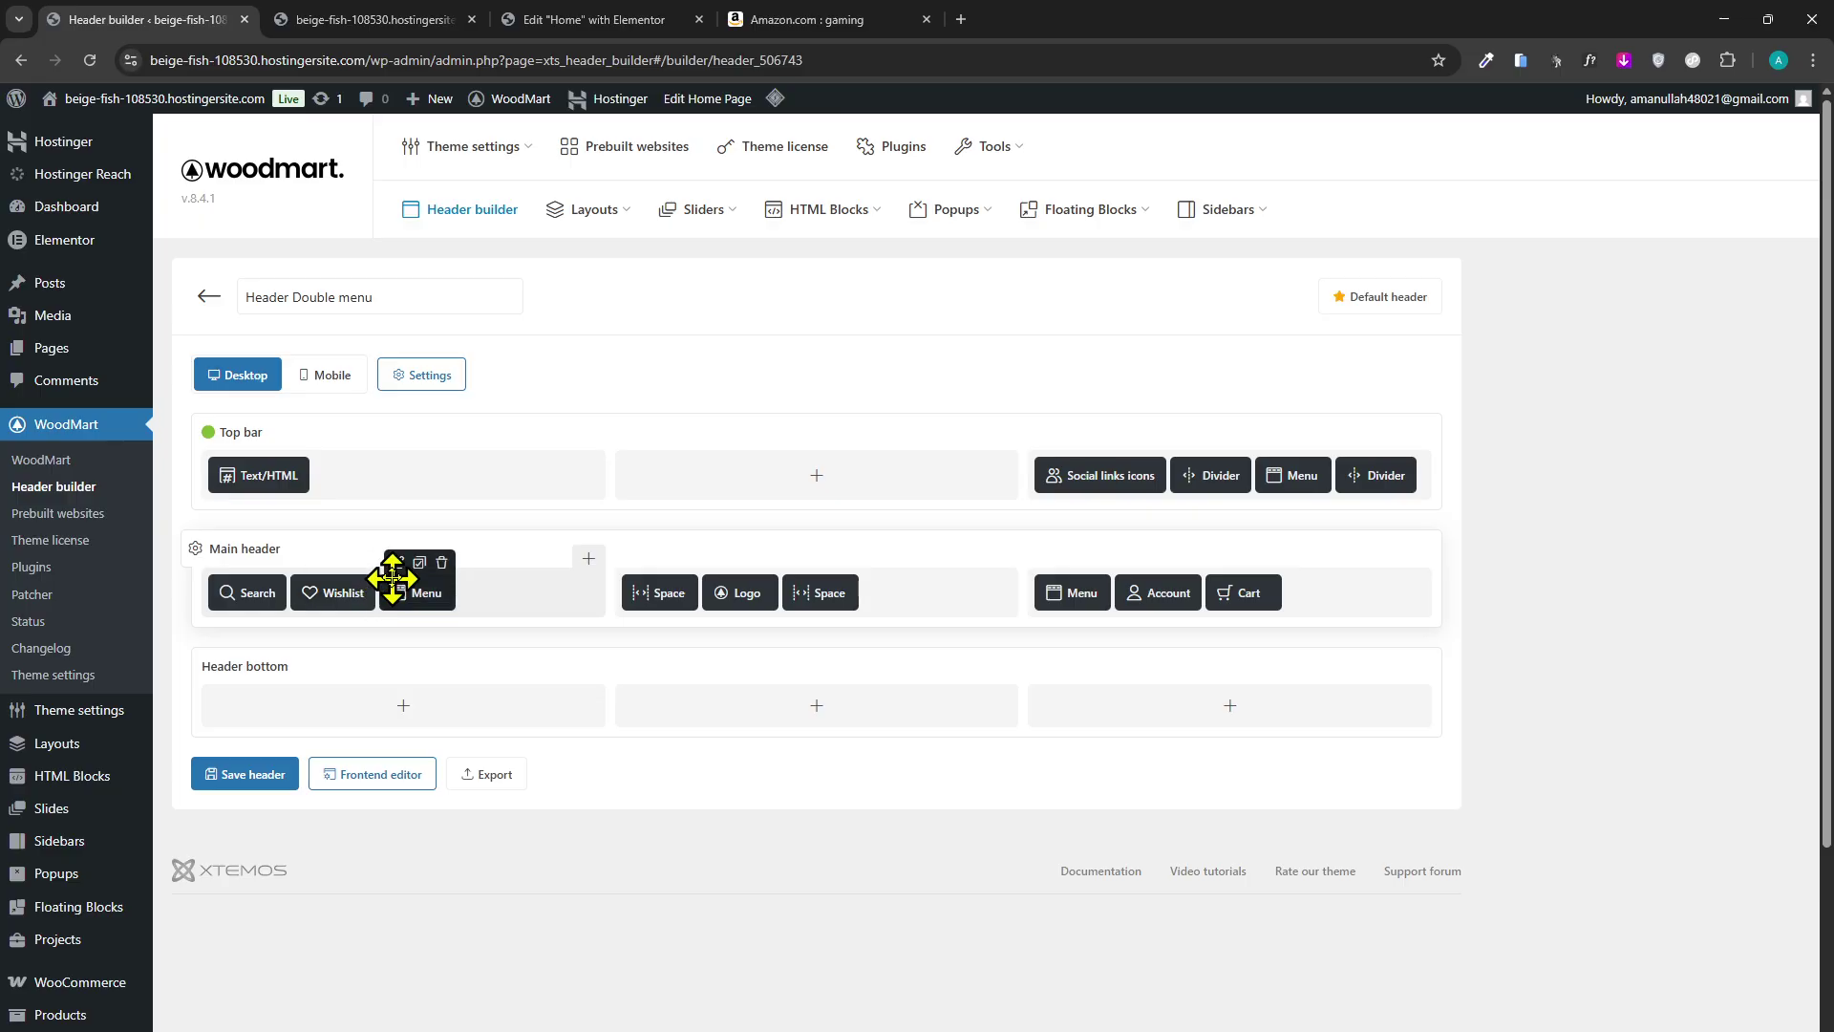
pyautogui.click(399, 566)
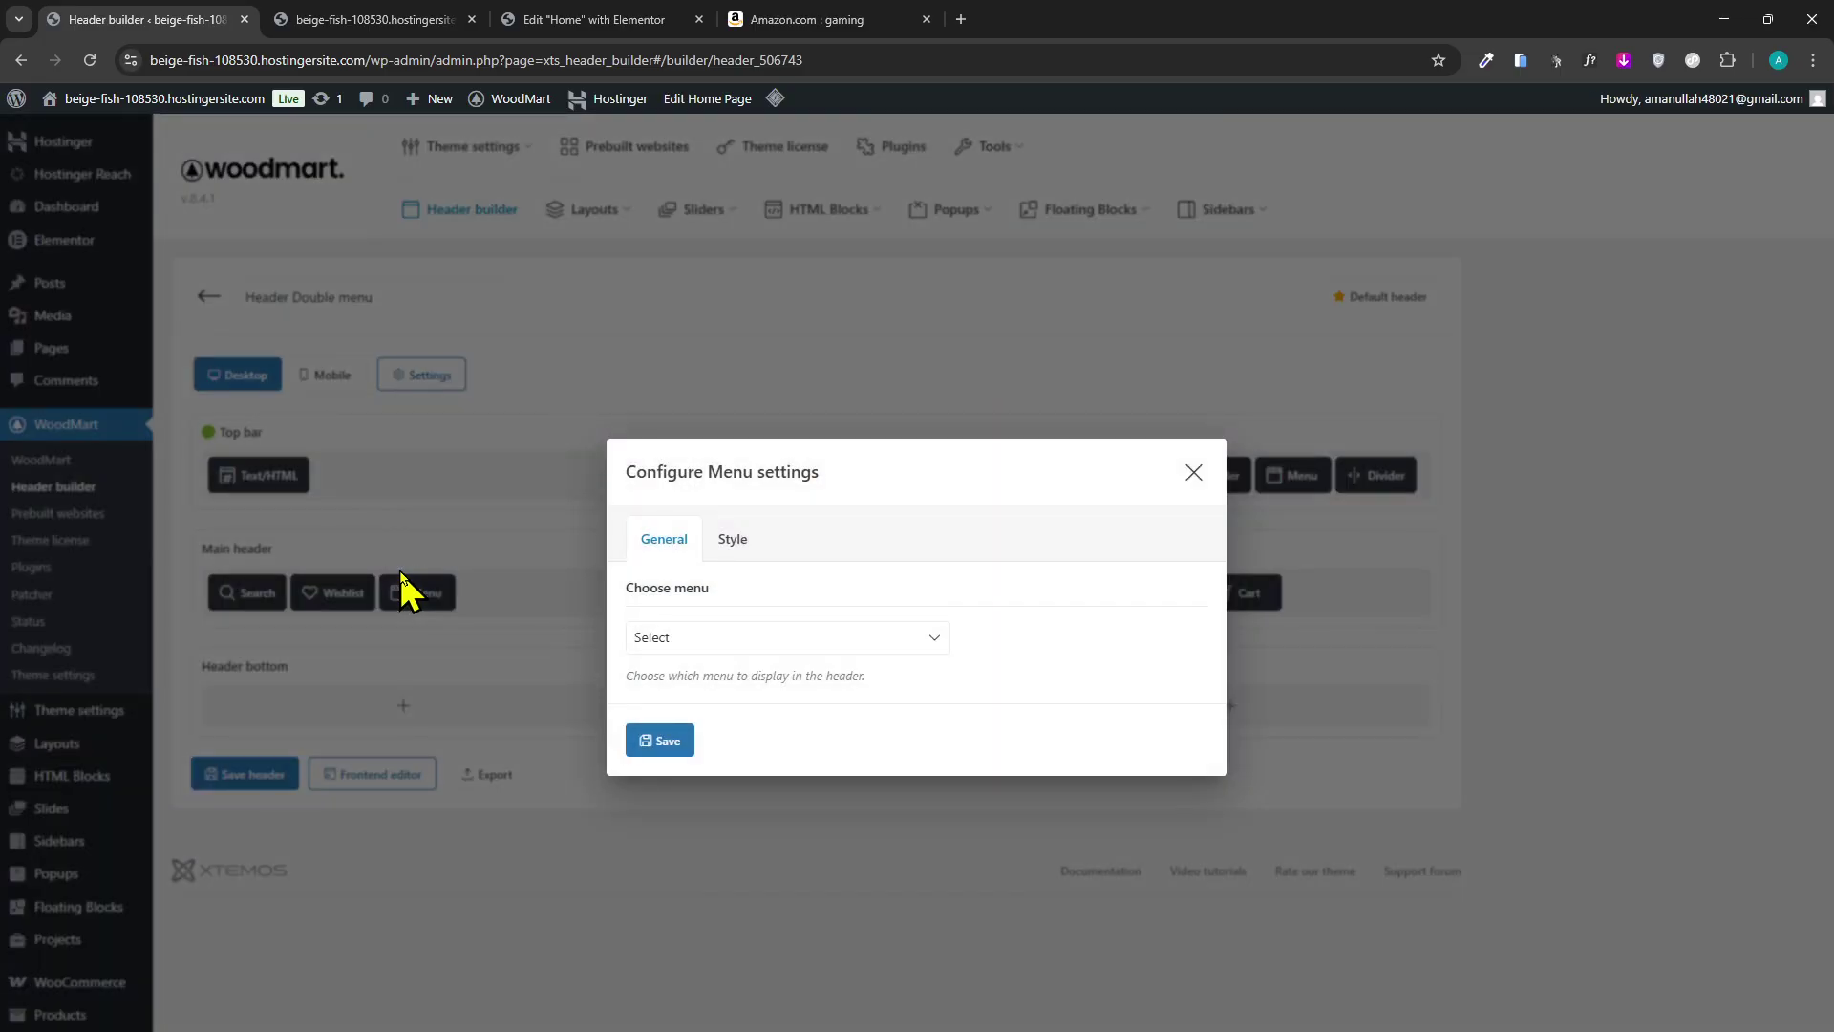
pyautogui.click(714, 631)
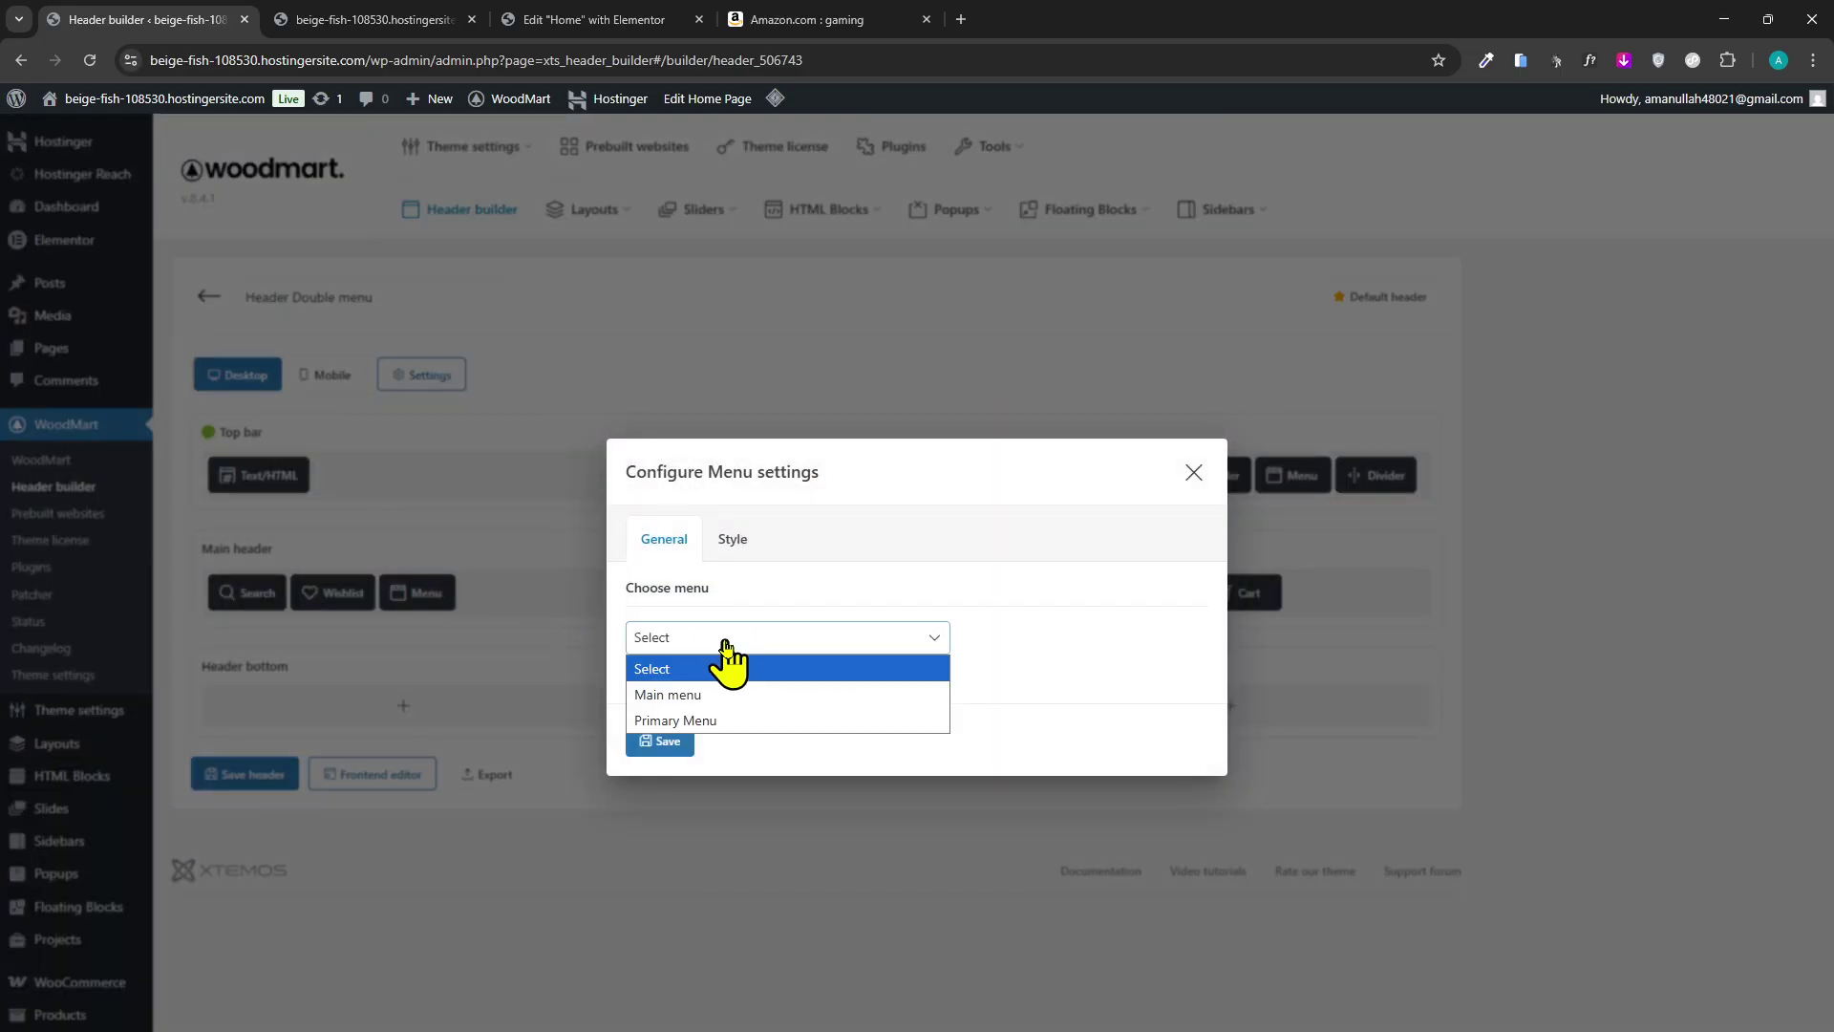
pyautogui.click(749, 694)
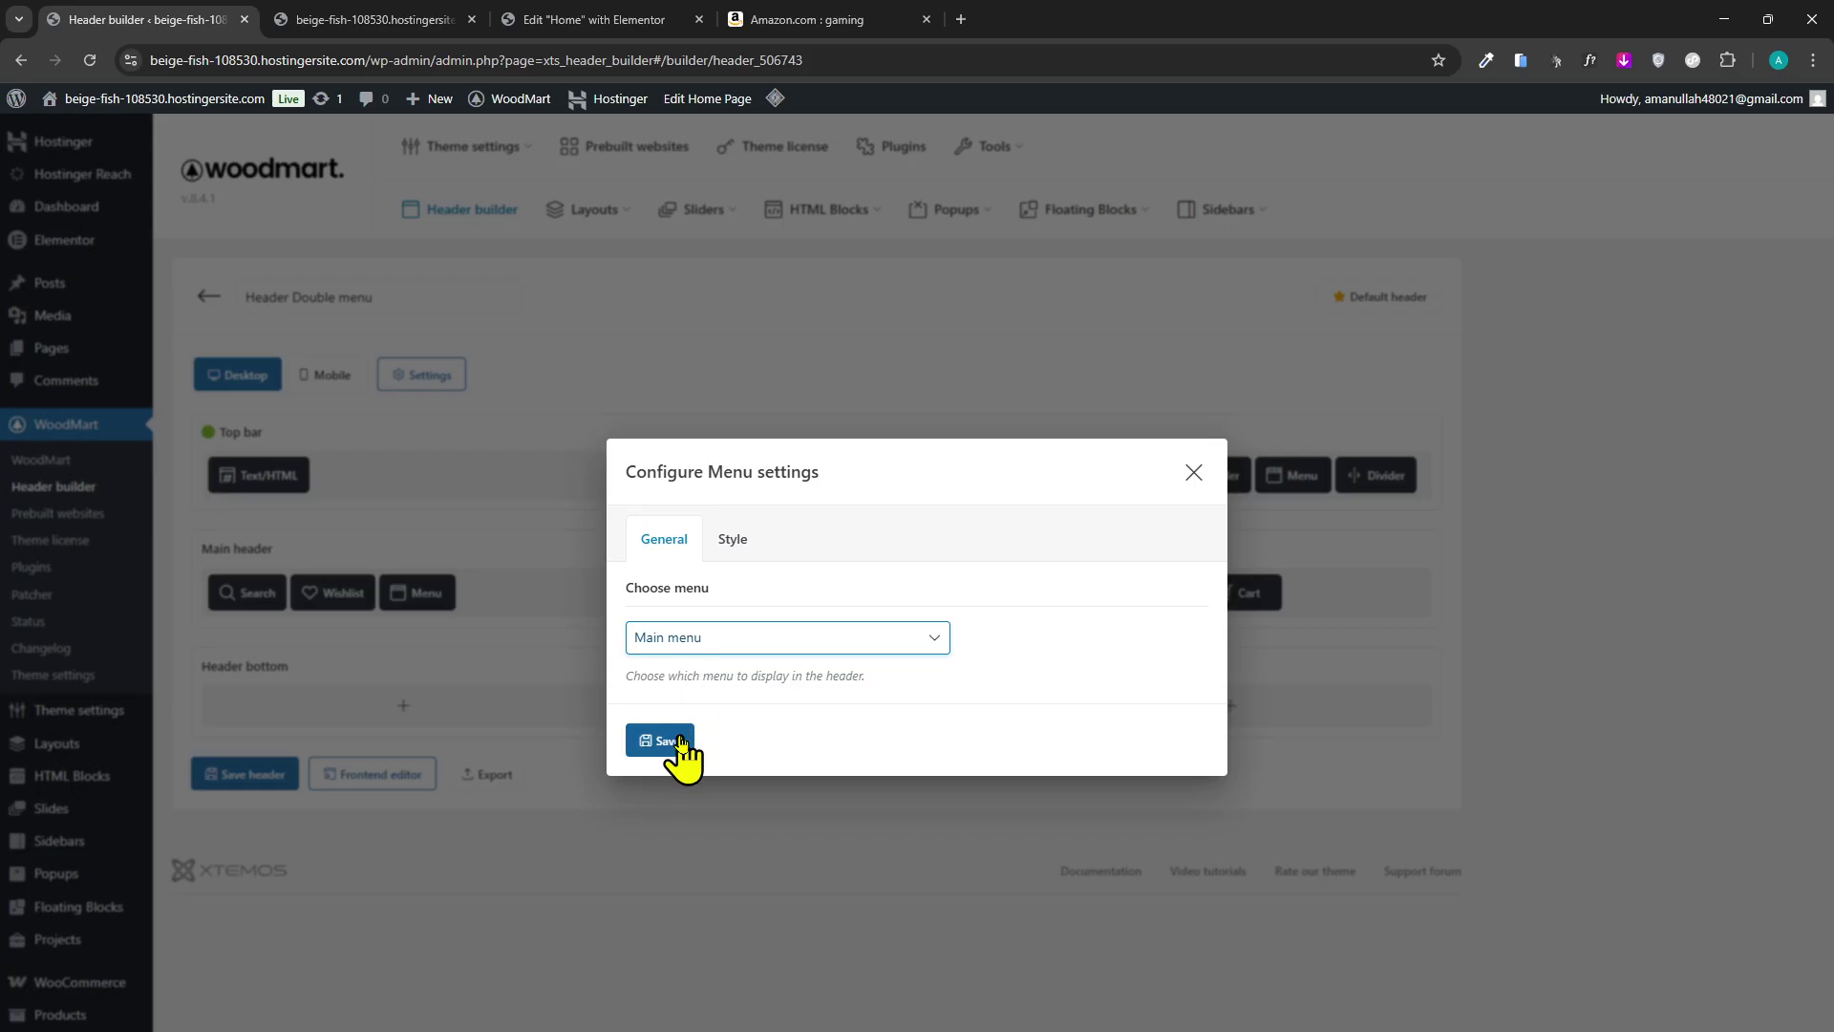
pyautogui.click(731, 540)
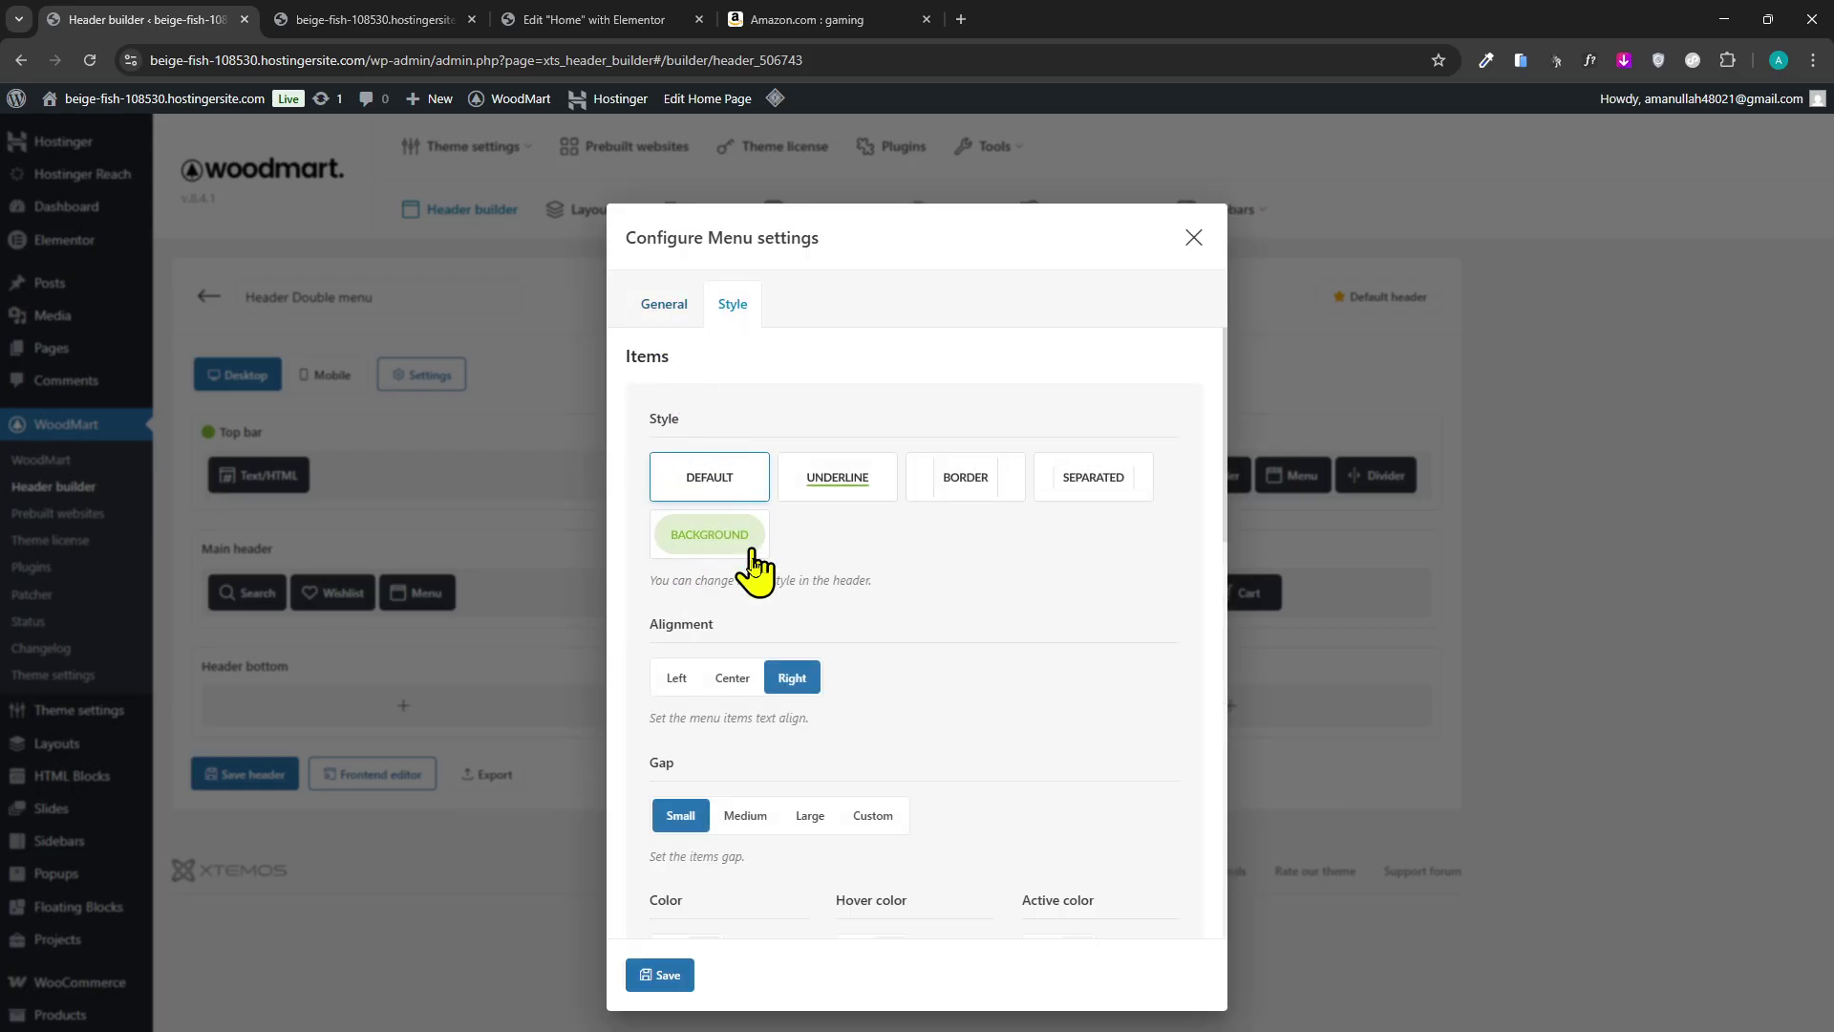
pyautogui.scroll(-7, 806, 749)
pyautogui.scroll(7, 745, 459)
pyautogui.click(663, 304)
pyautogui.click(649, 754)
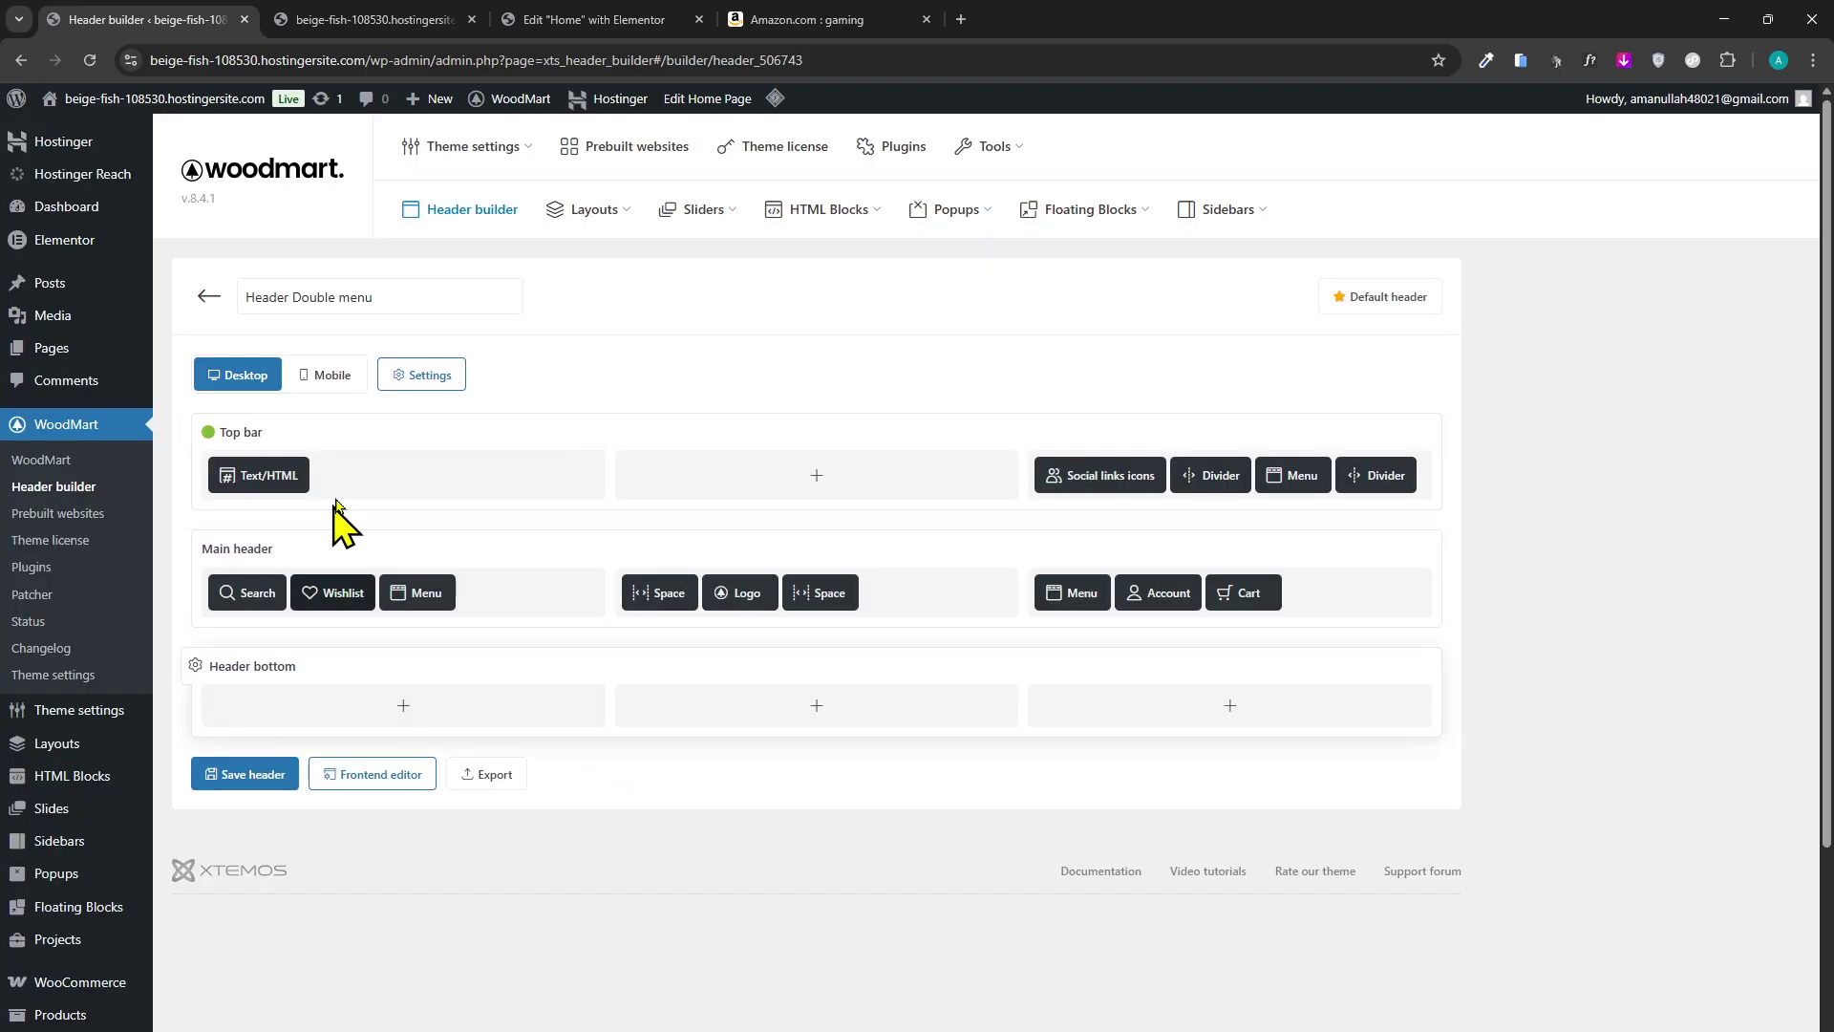
# Check the live header, then open the logo's image picker and a new browser tab.
pyautogui.moveTo(756, 607)
pyautogui.click(469, 8)
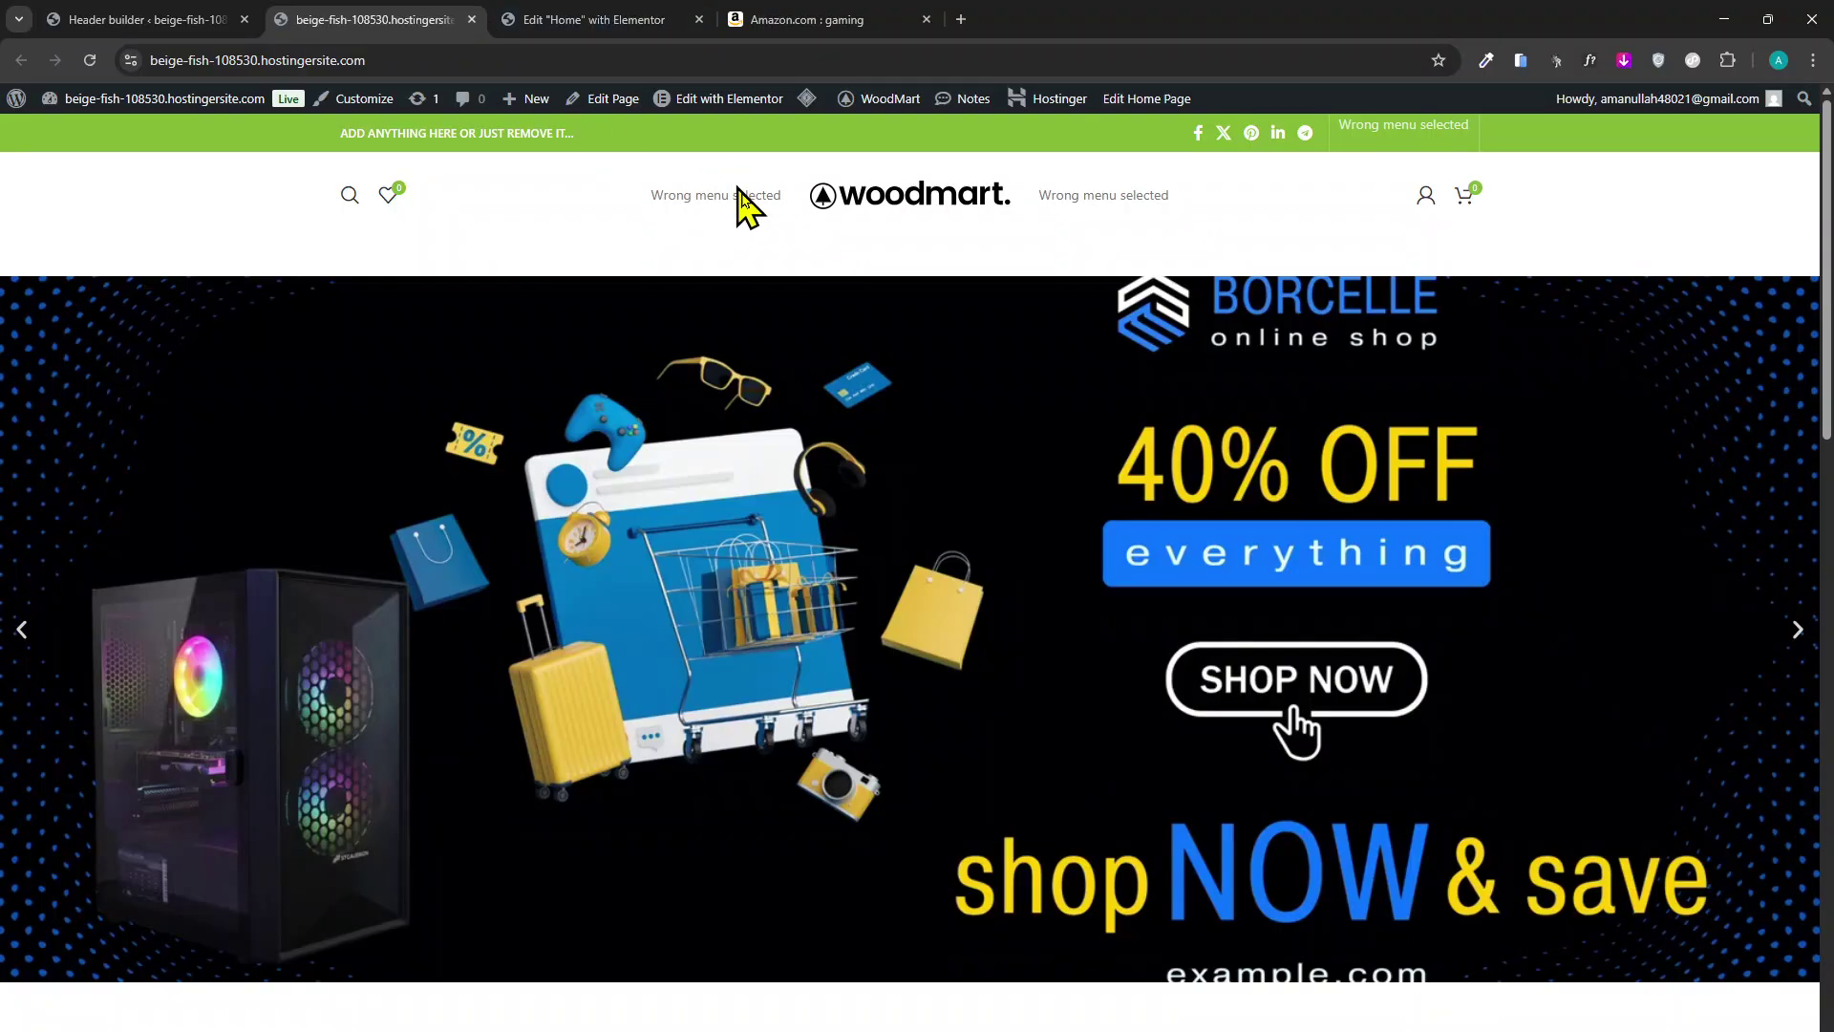
pyautogui.click(59, 26)
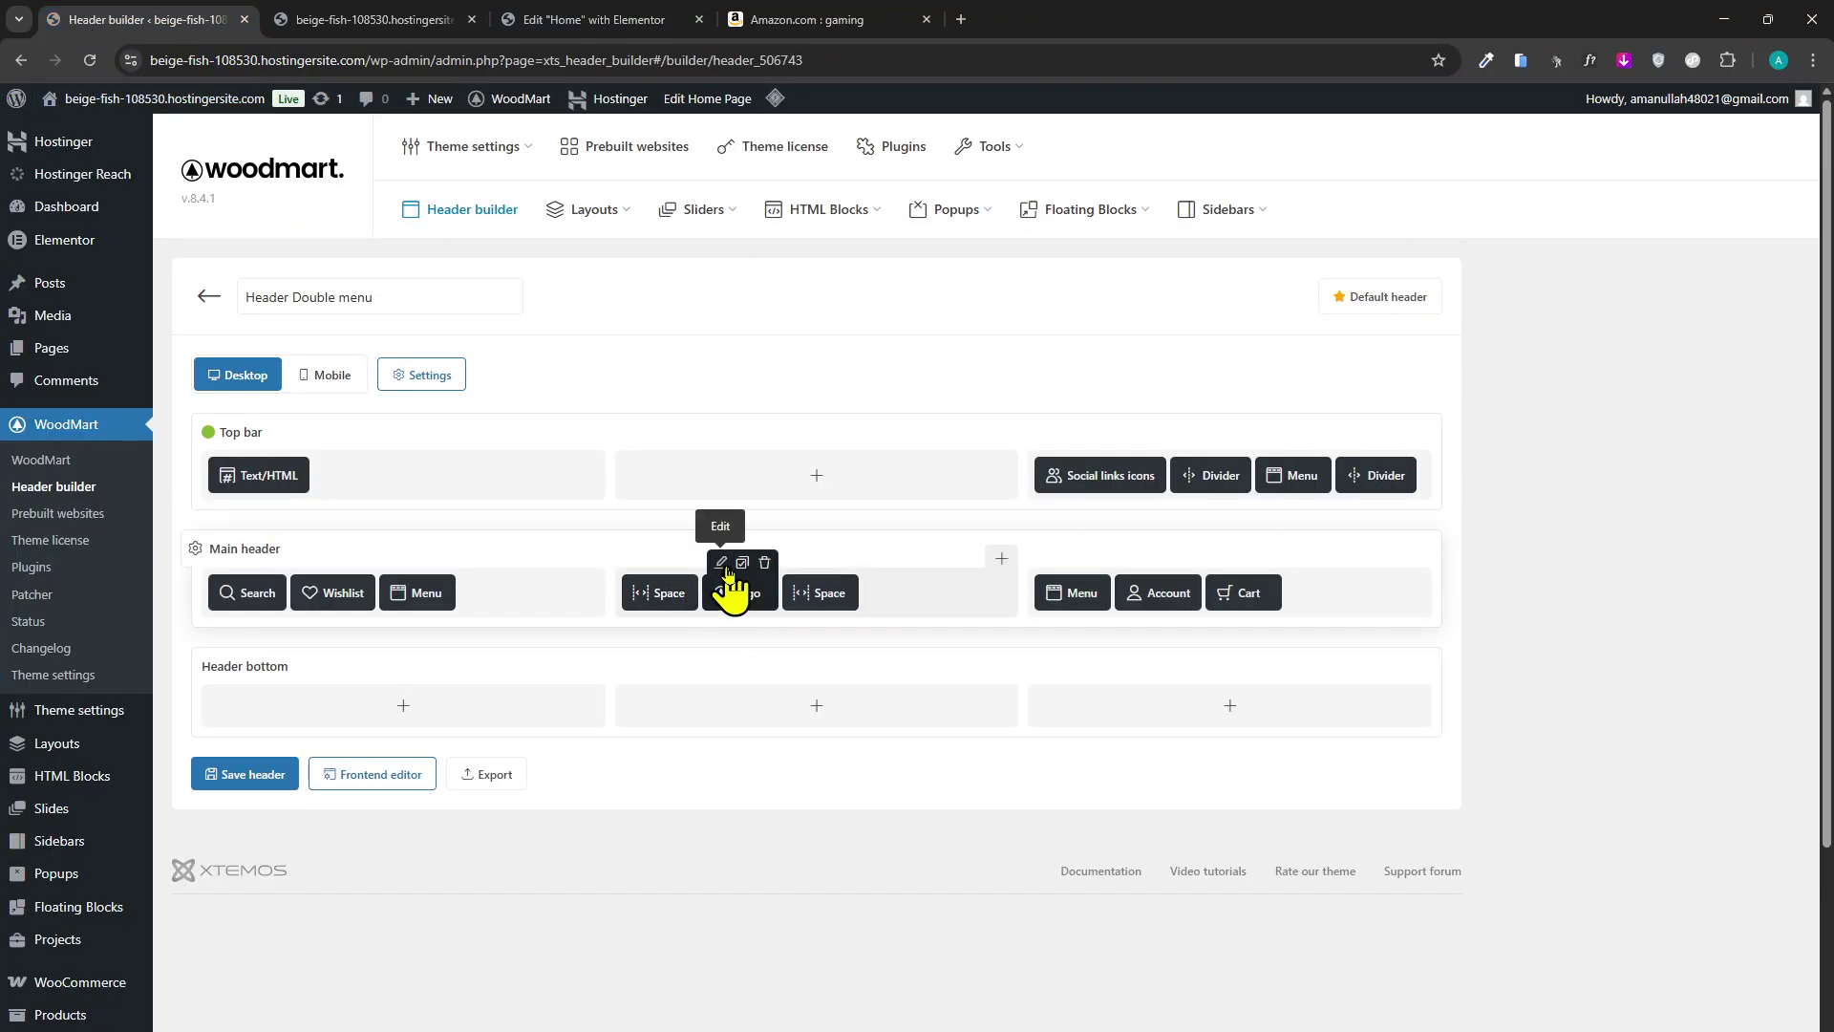
pyautogui.click(722, 563)
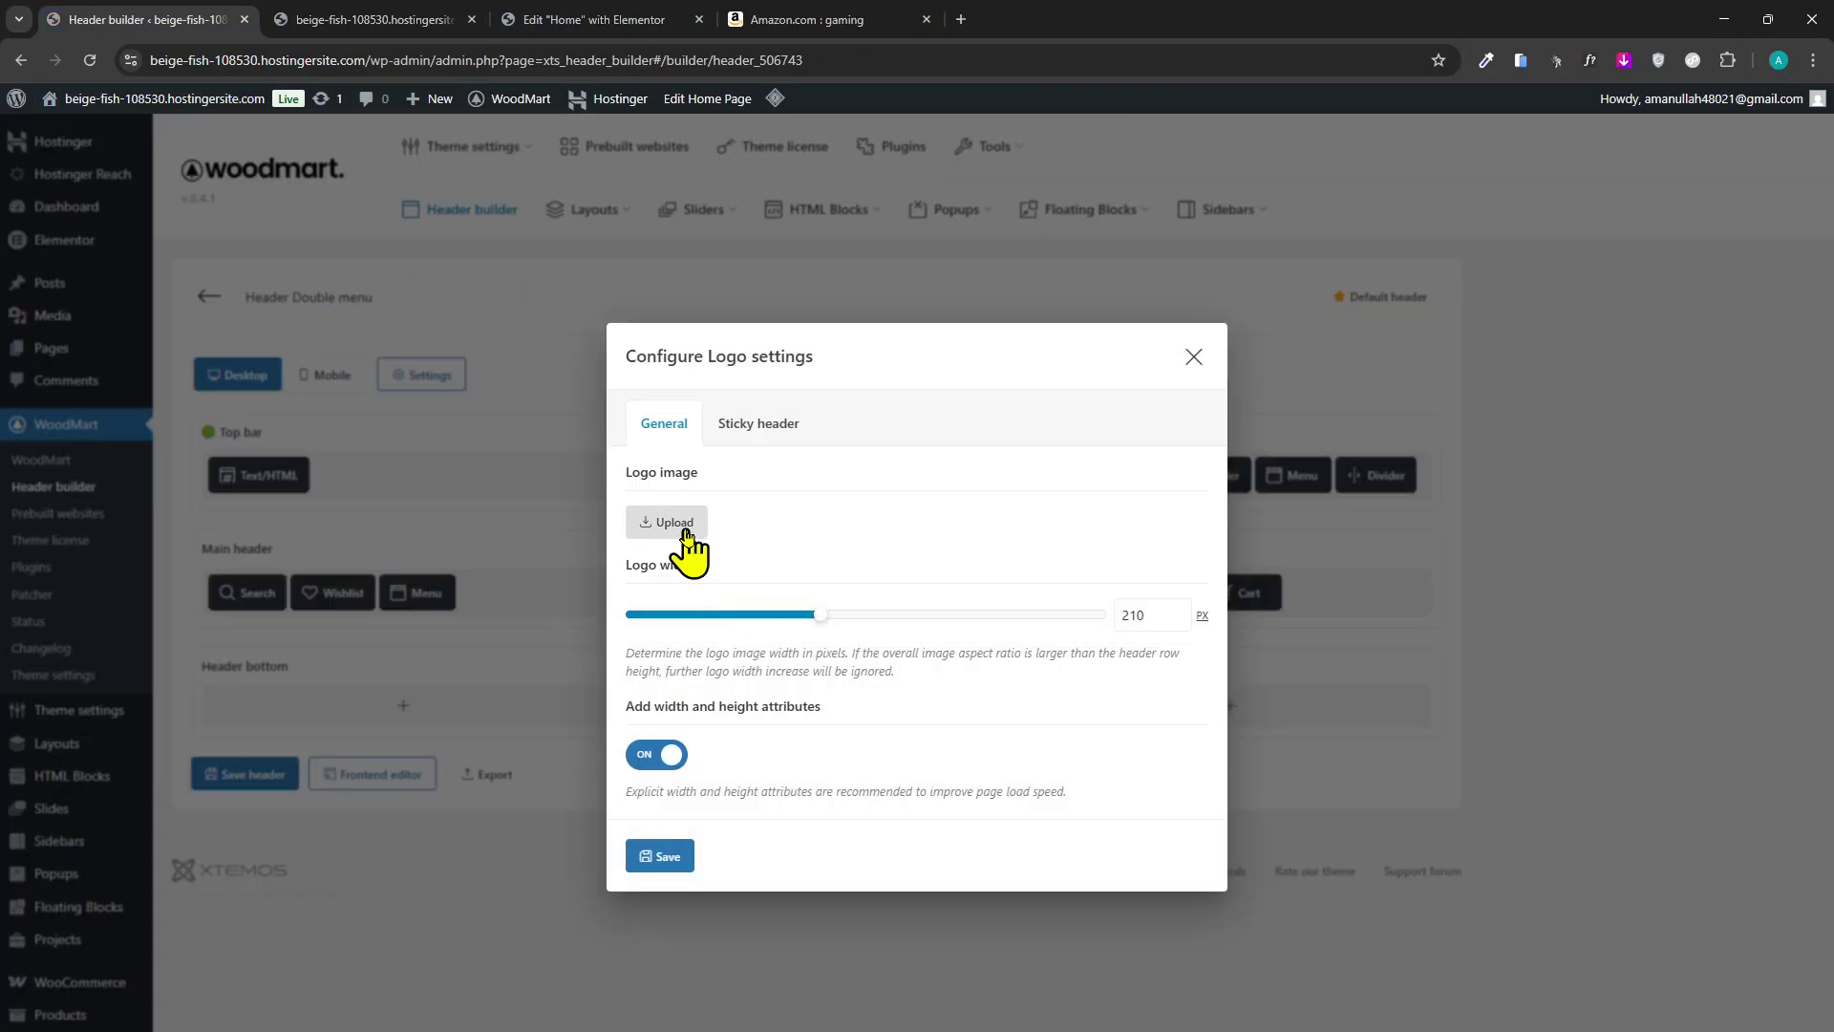
pyautogui.click(676, 525)
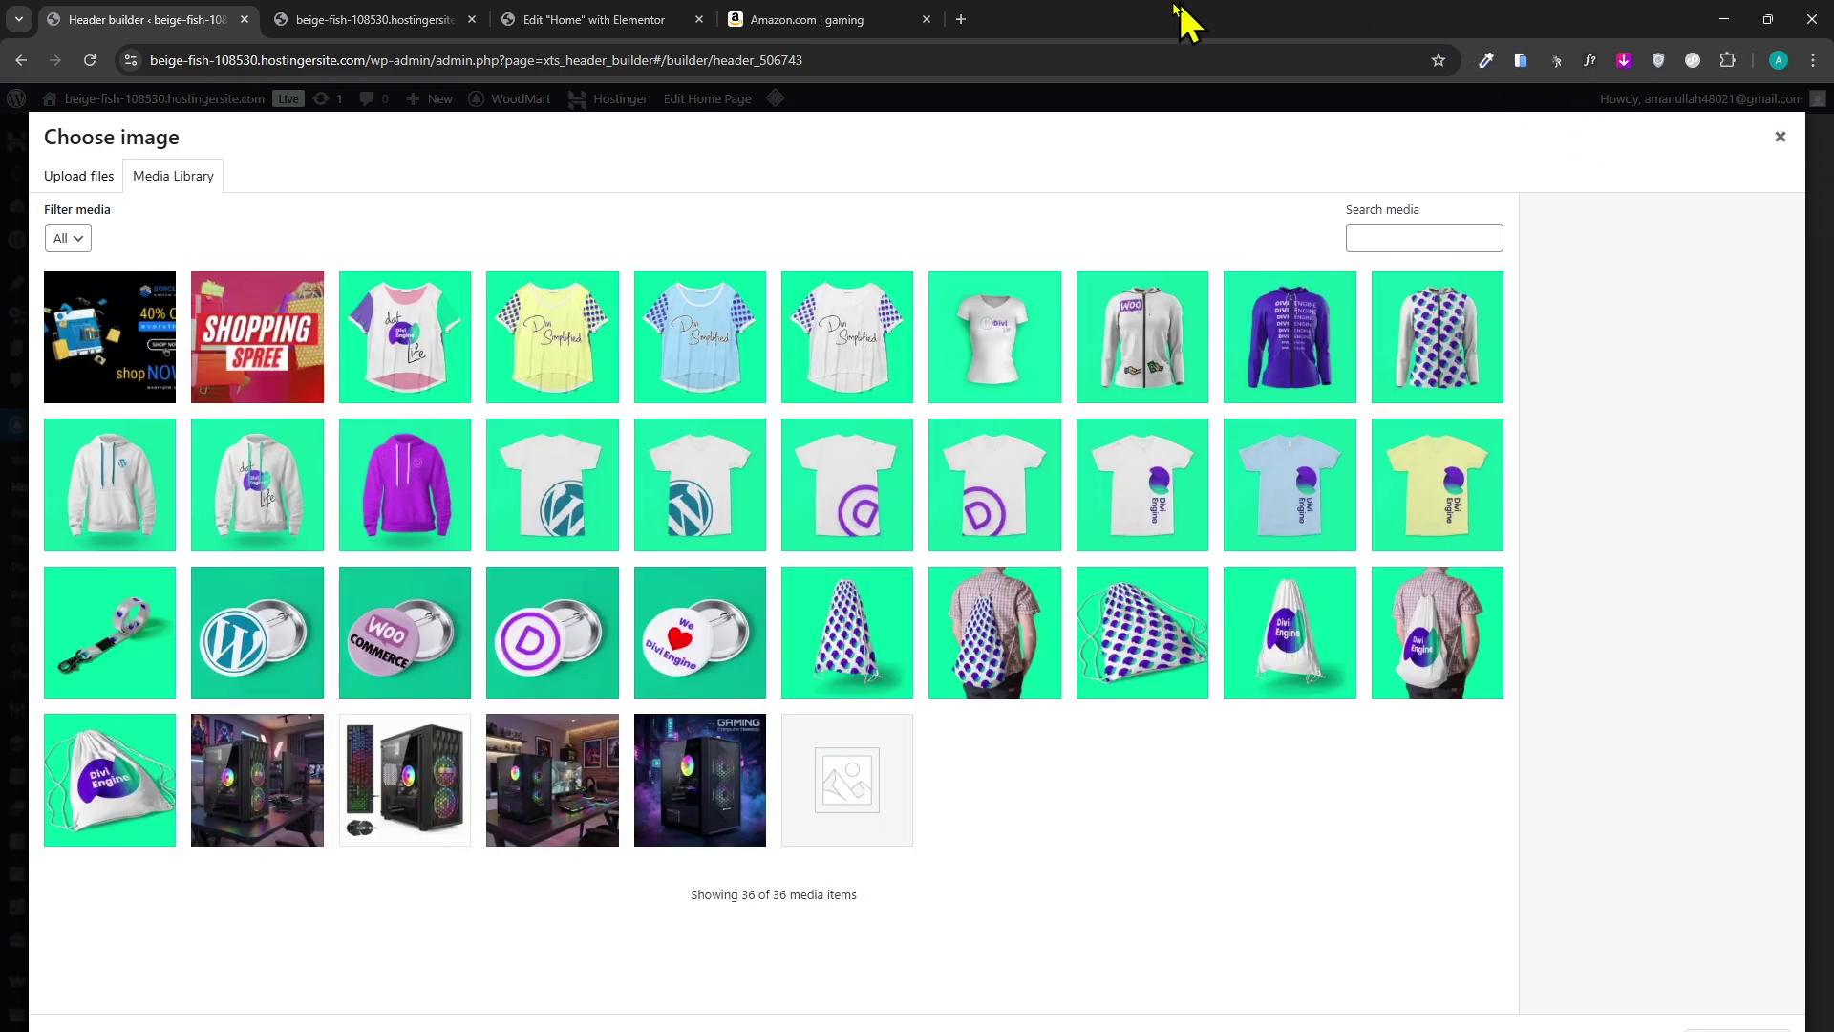
pyautogui.click(963, 17)
pyautogui.write('com/landing')
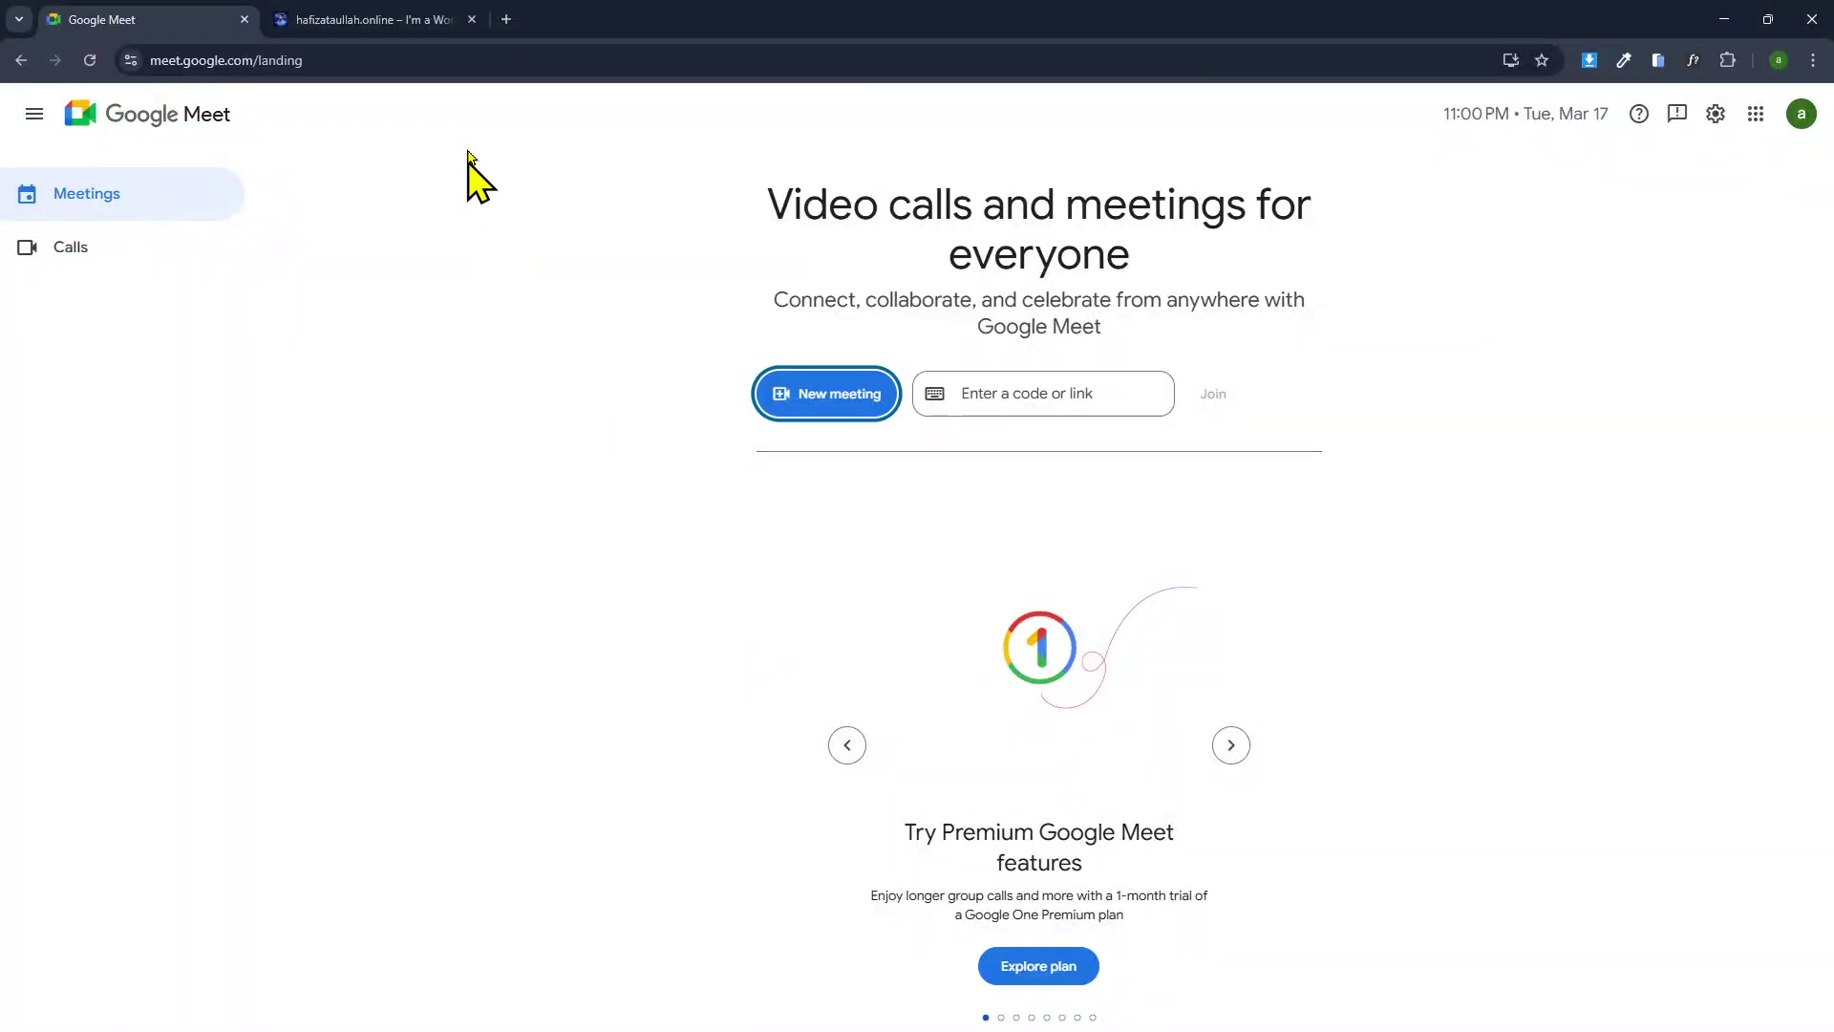
# Go to Canva's templates and search logo templates for 'tech'.
pyautogui.click(418, 20)
pyautogui.click(404, 71)
pyautogui.write('canva.com')
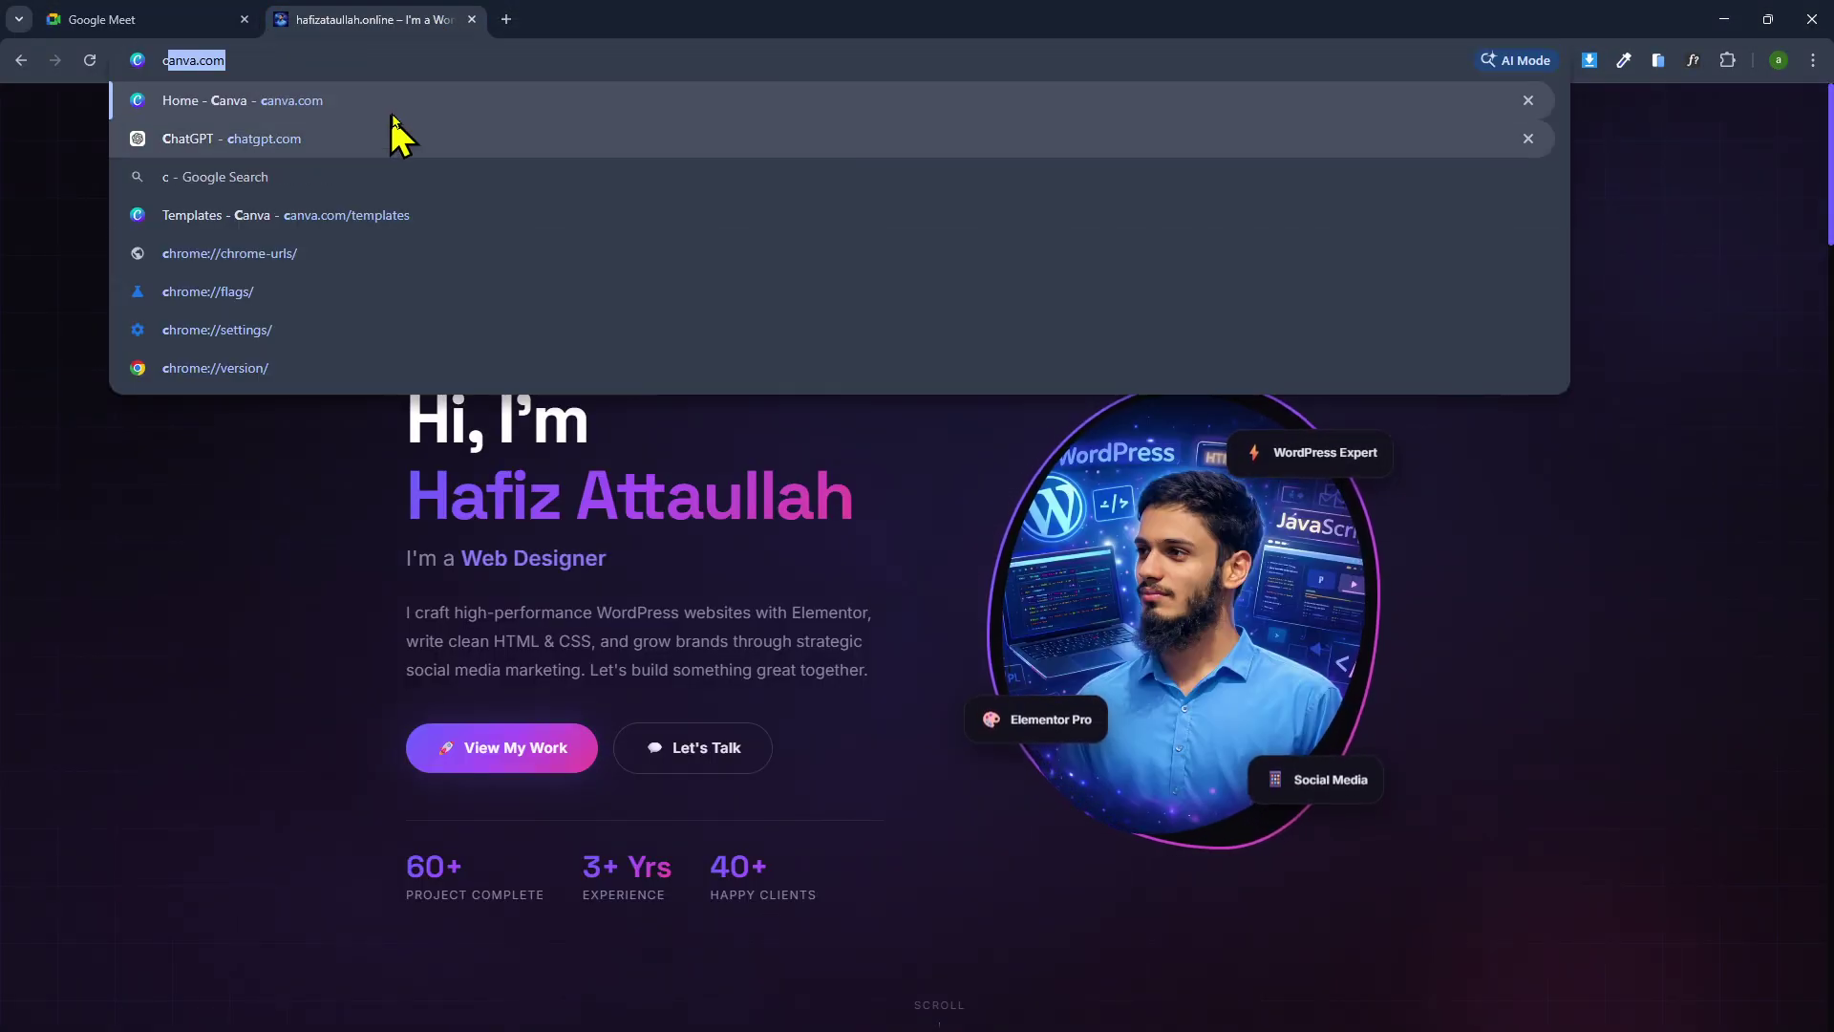
pyautogui.press('Return')
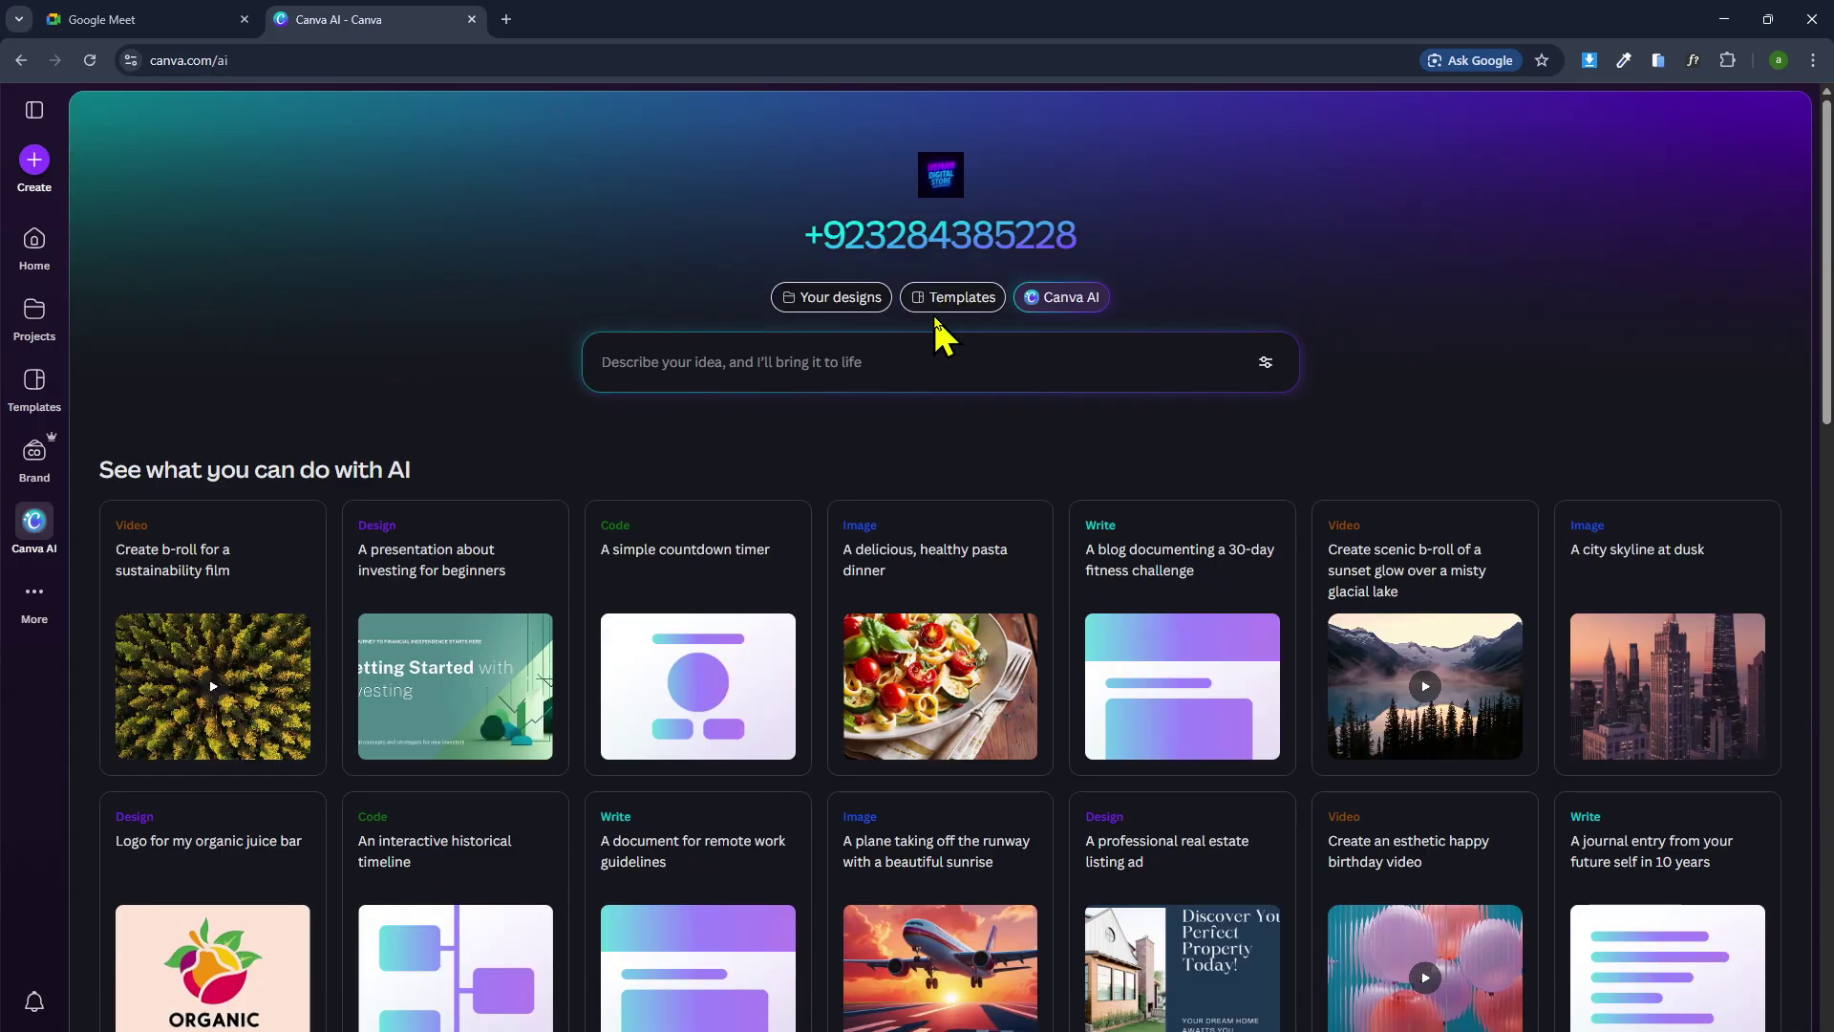
pyautogui.click(947, 300)
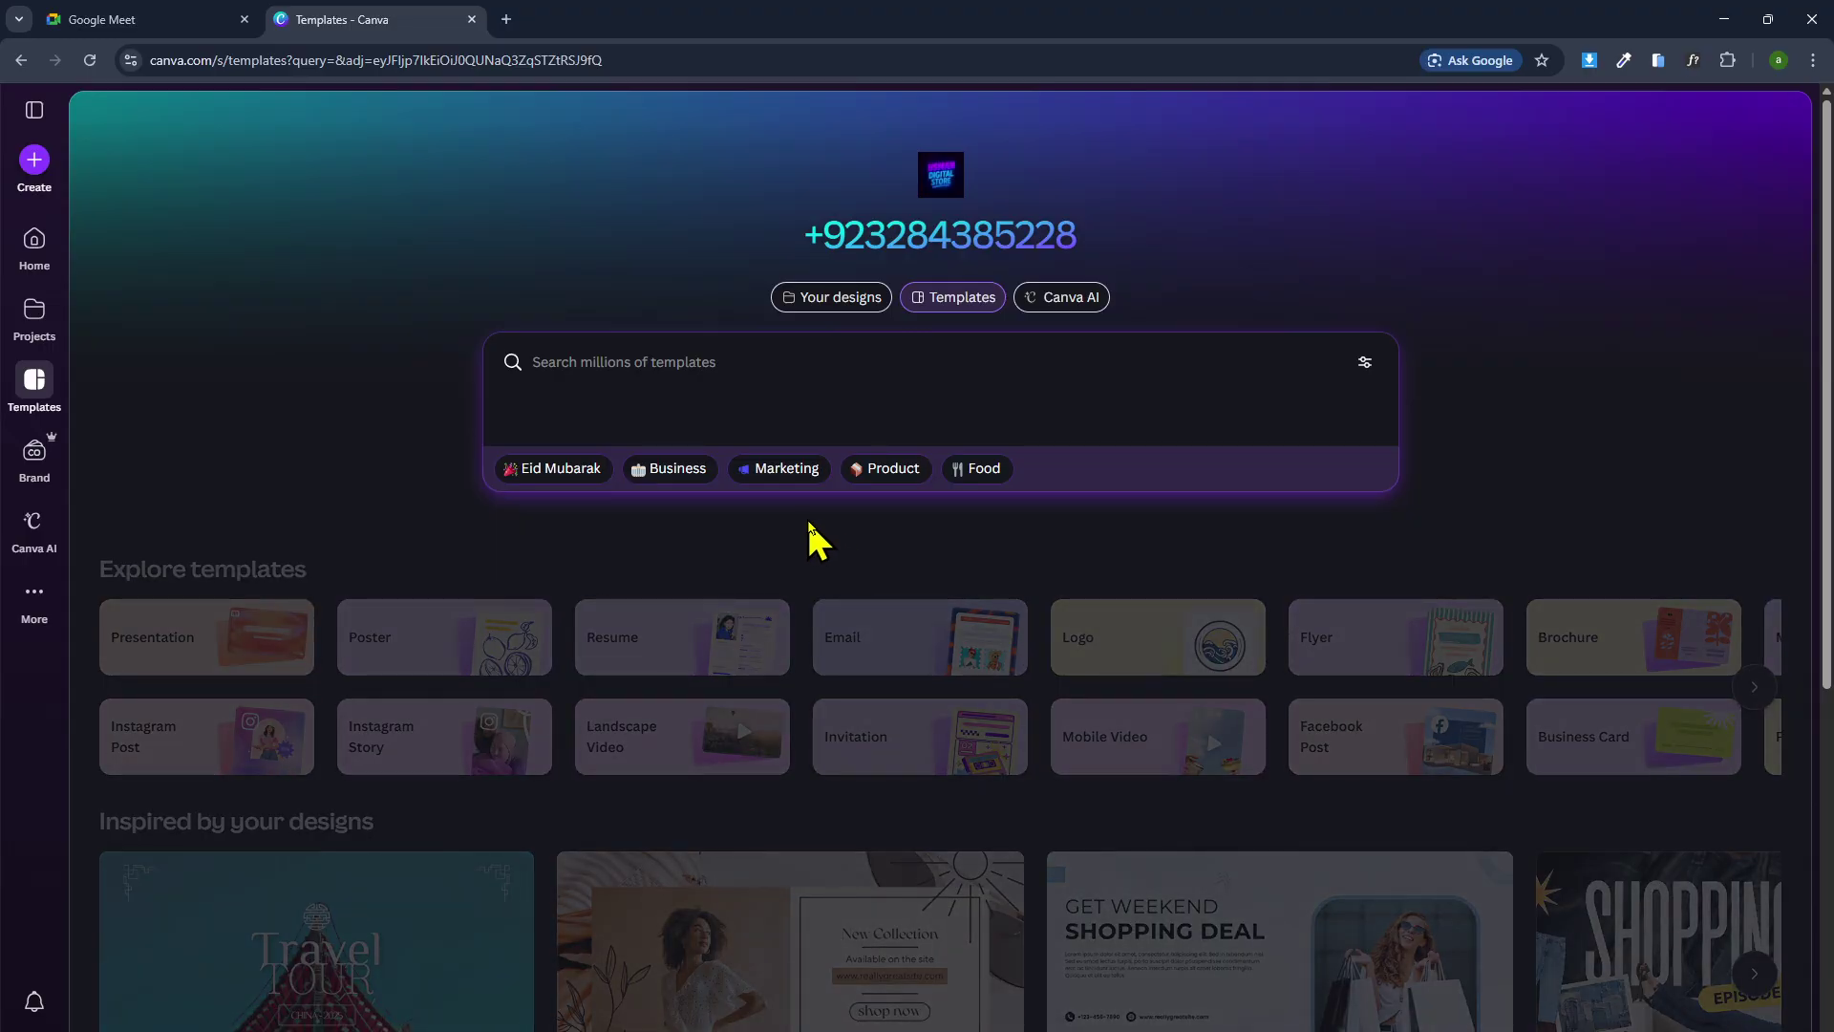
pyautogui.scroll(-2, 659, 382)
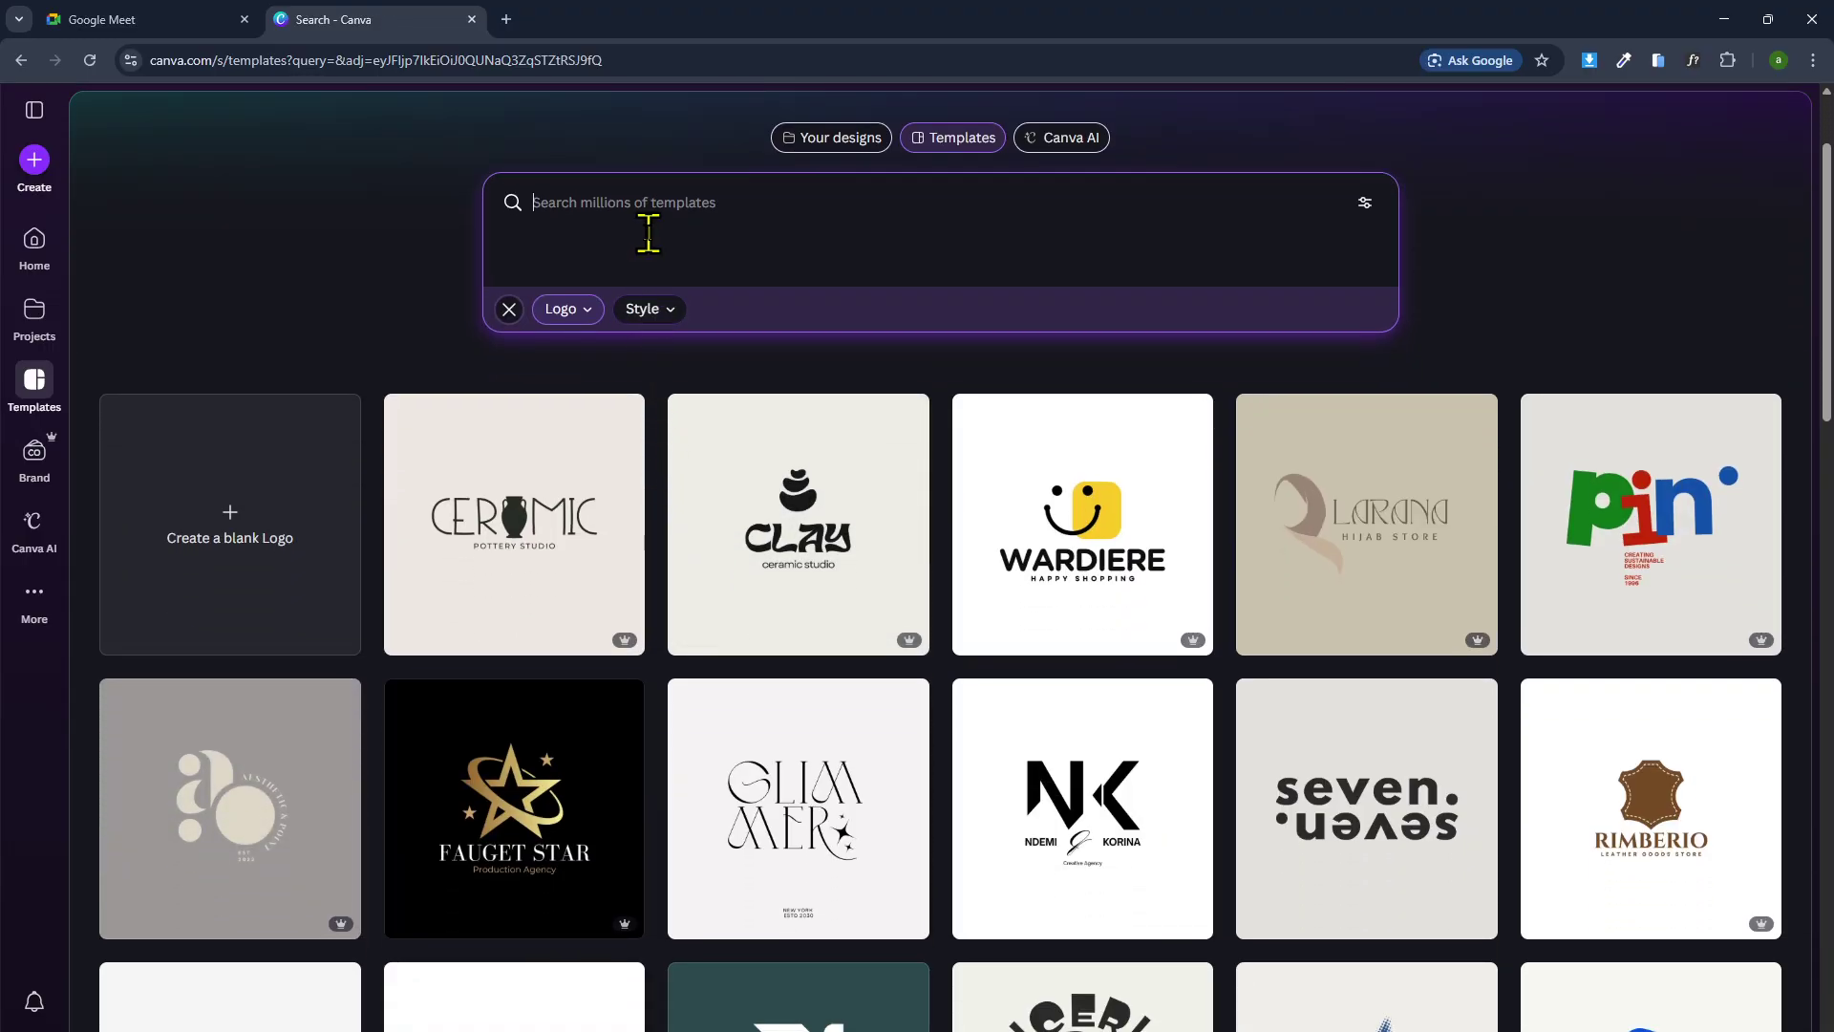
pyautogui.click(650, 235)
pyautogui.write('te')
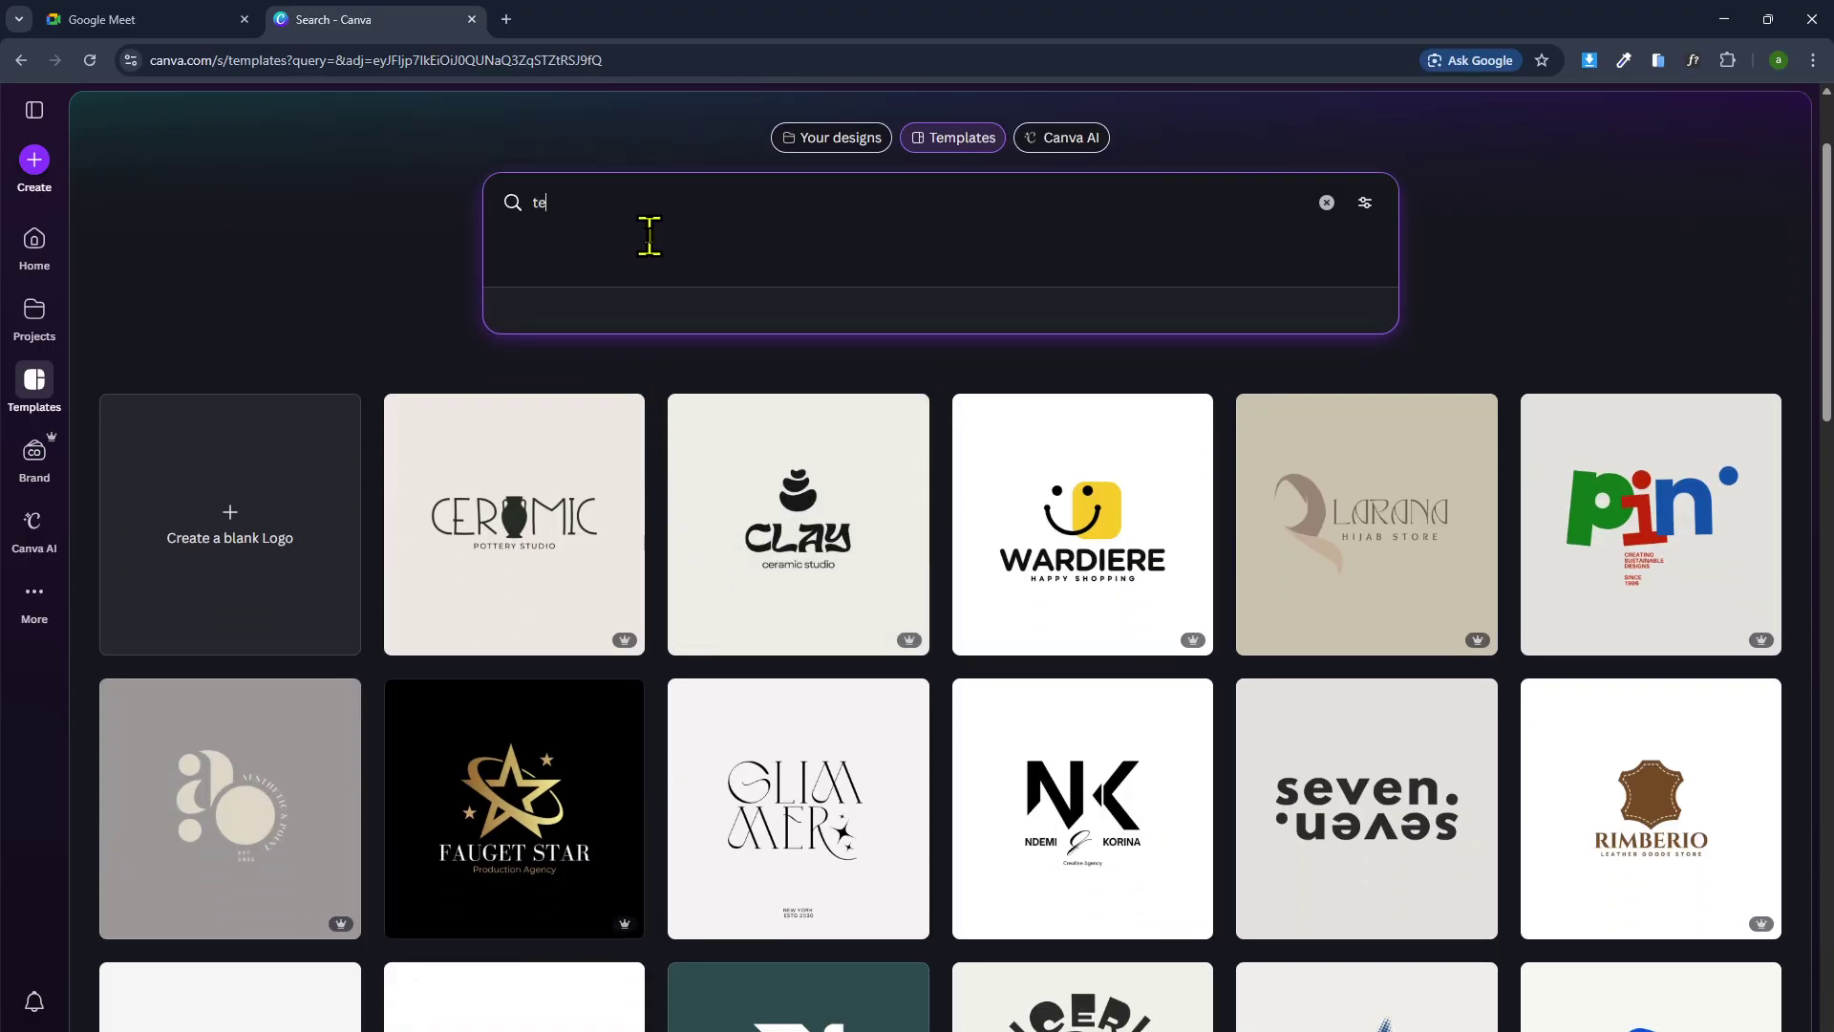
pyautogui.write('ch')
pyautogui.press('Return')
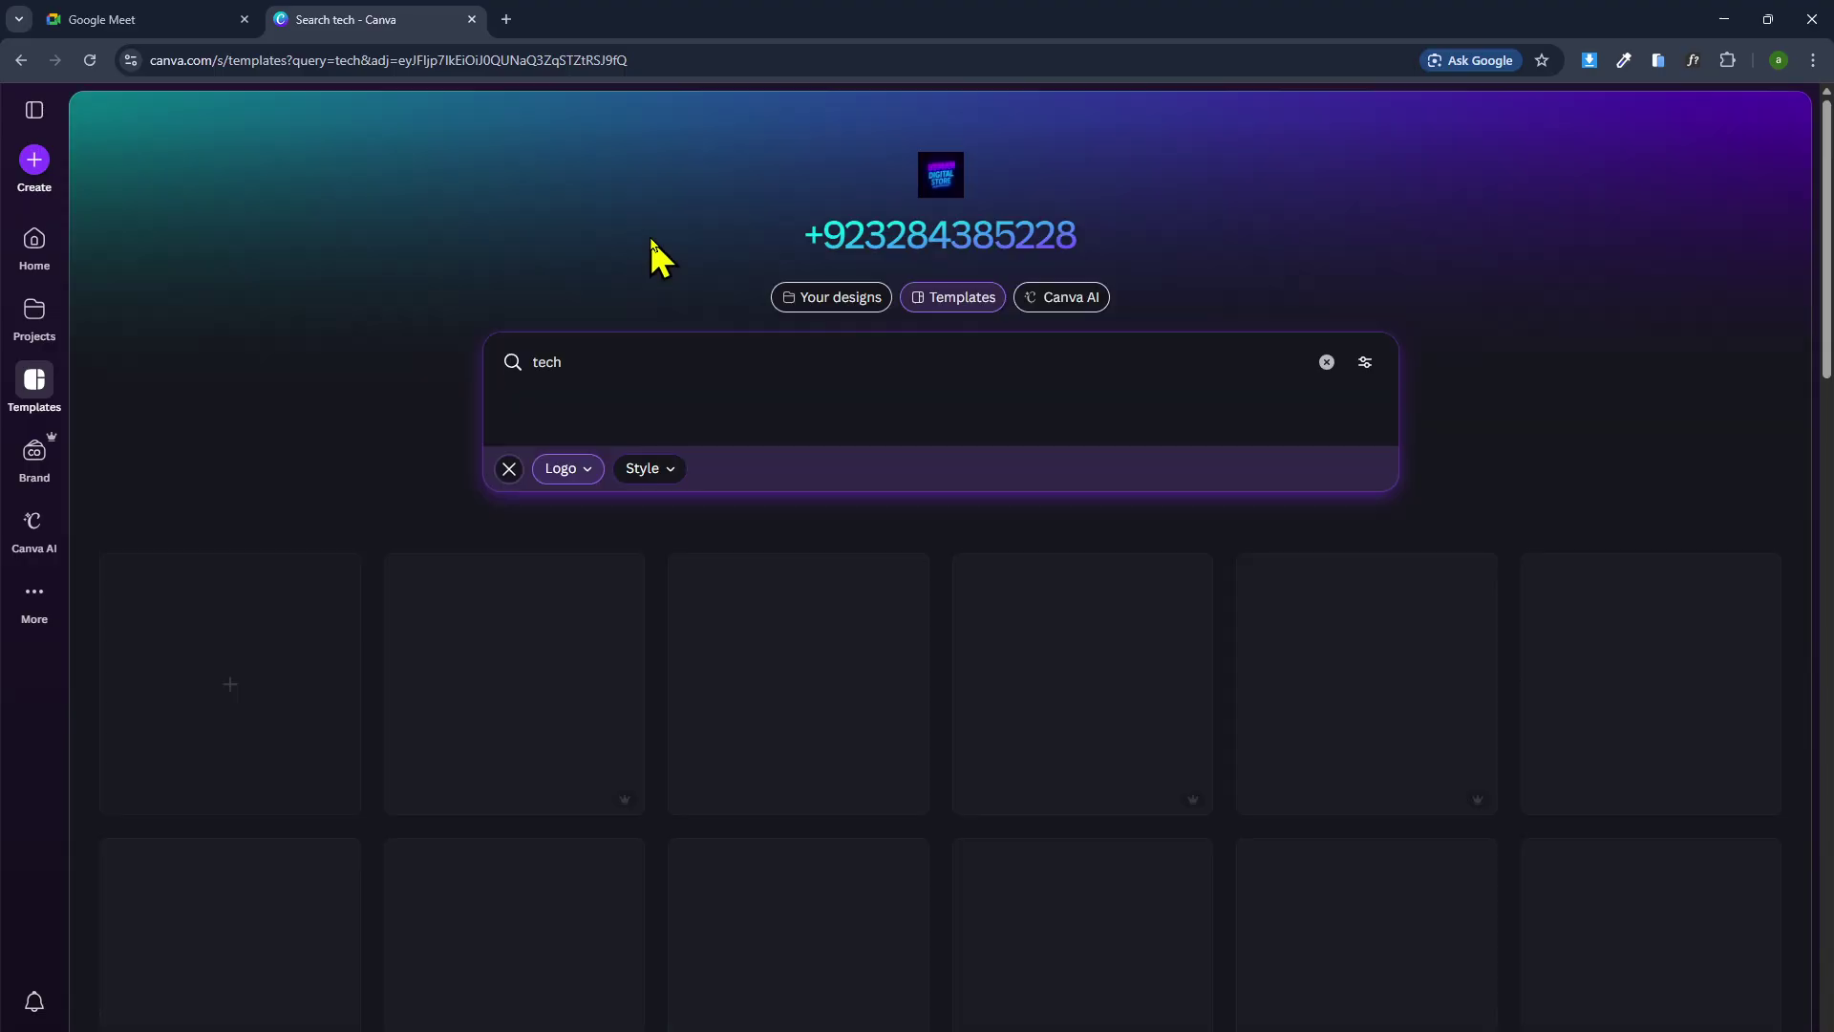
# Compare the DAYTECH and GEAR TECH previews and start a design from the Gear Tech template.
pyautogui.scroll(-3, 659, 301)
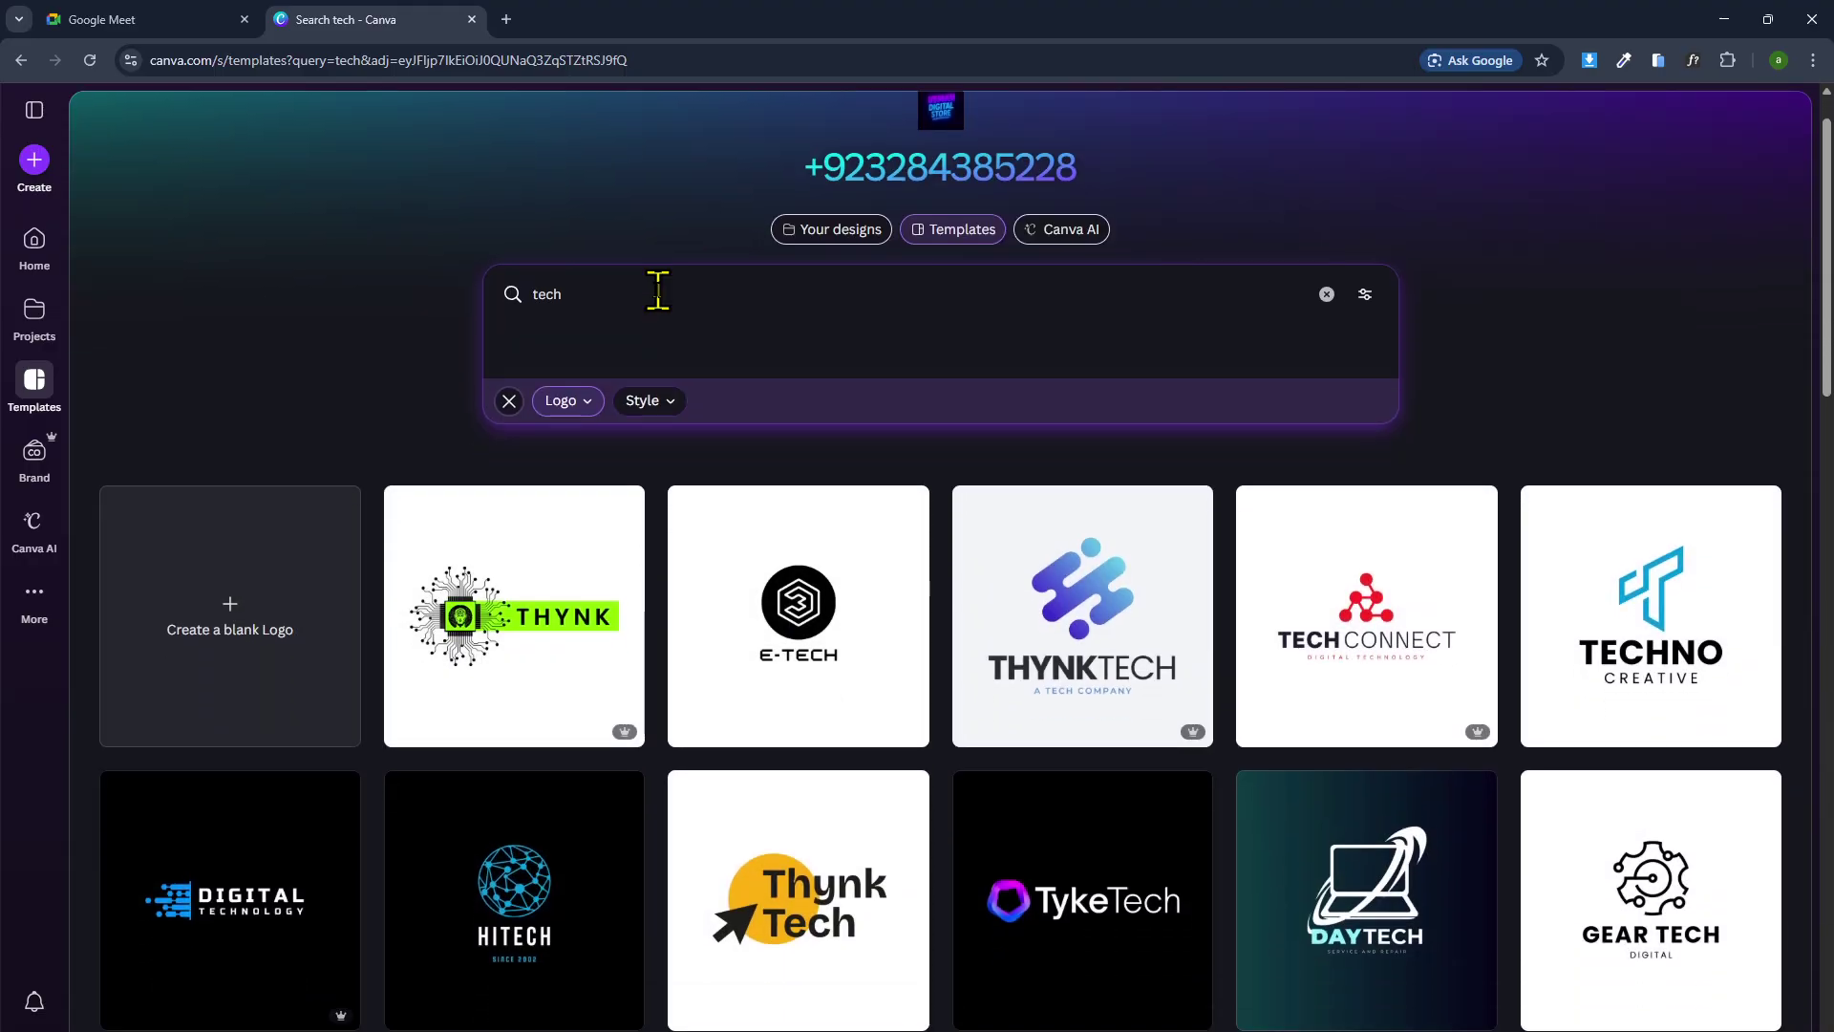
pyautogui.click(1283, 630)
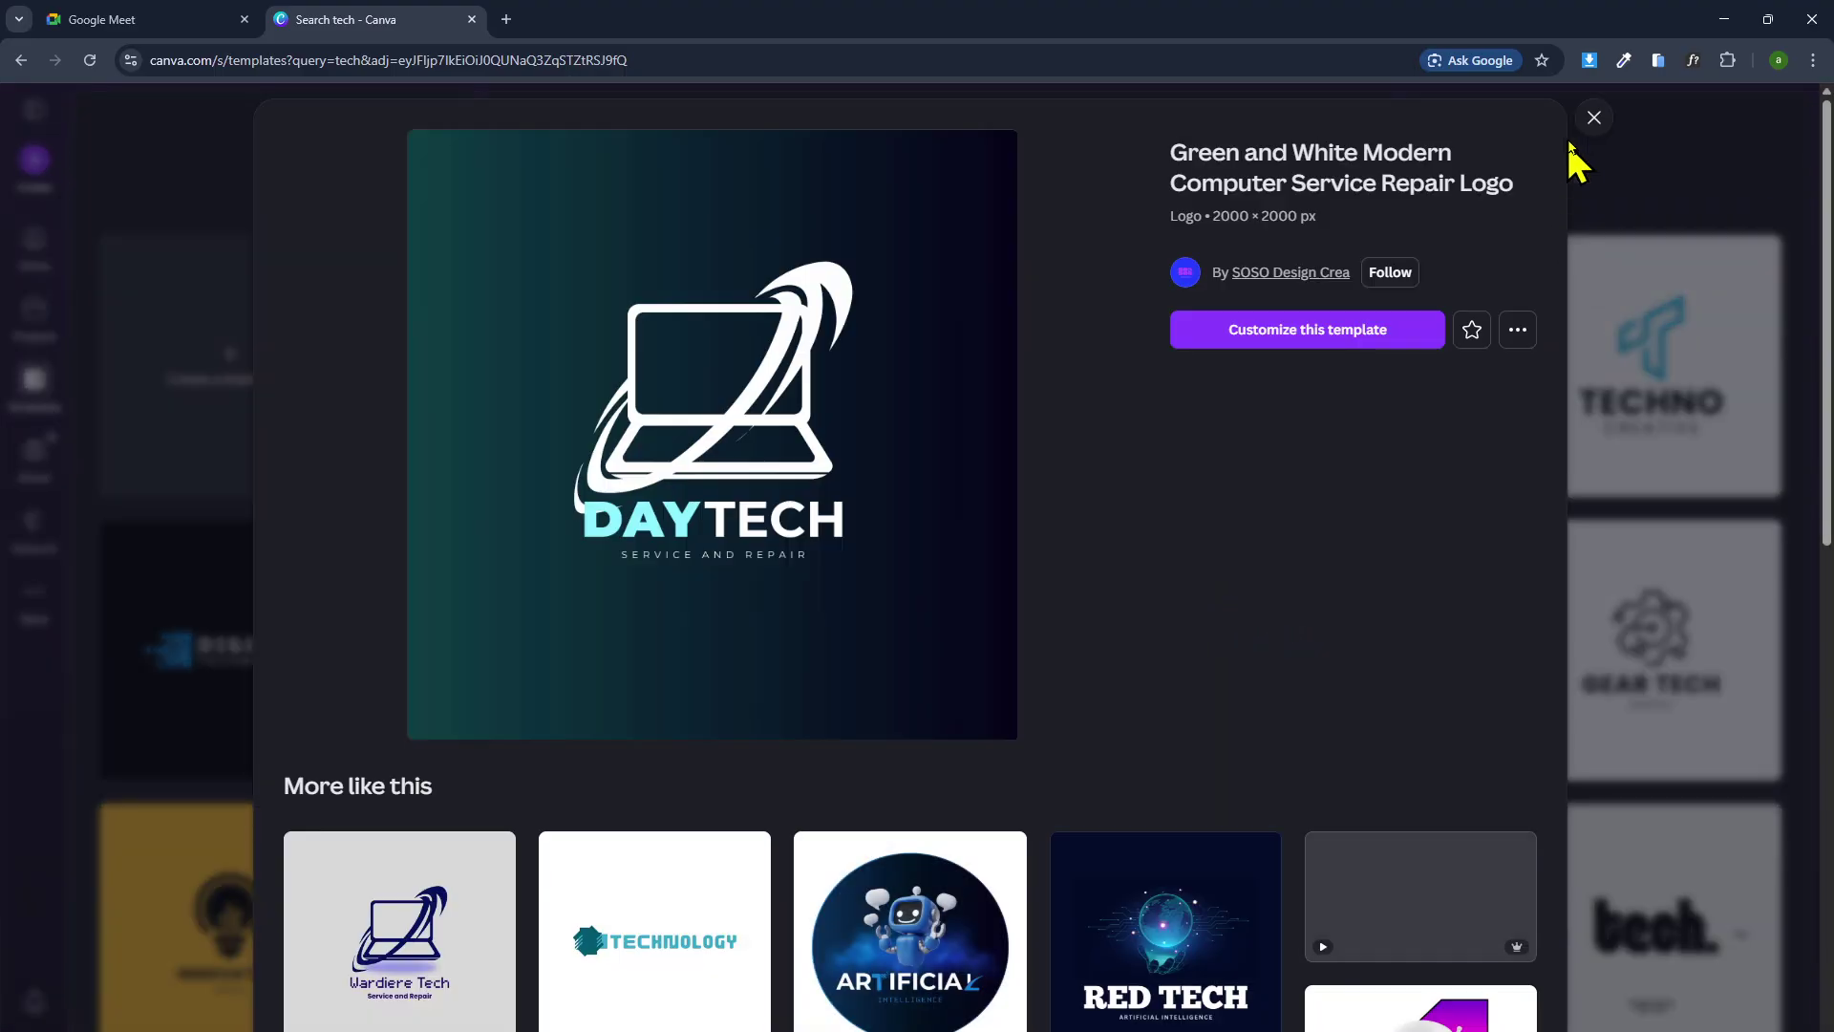
pyautogui.click(1588, 116)
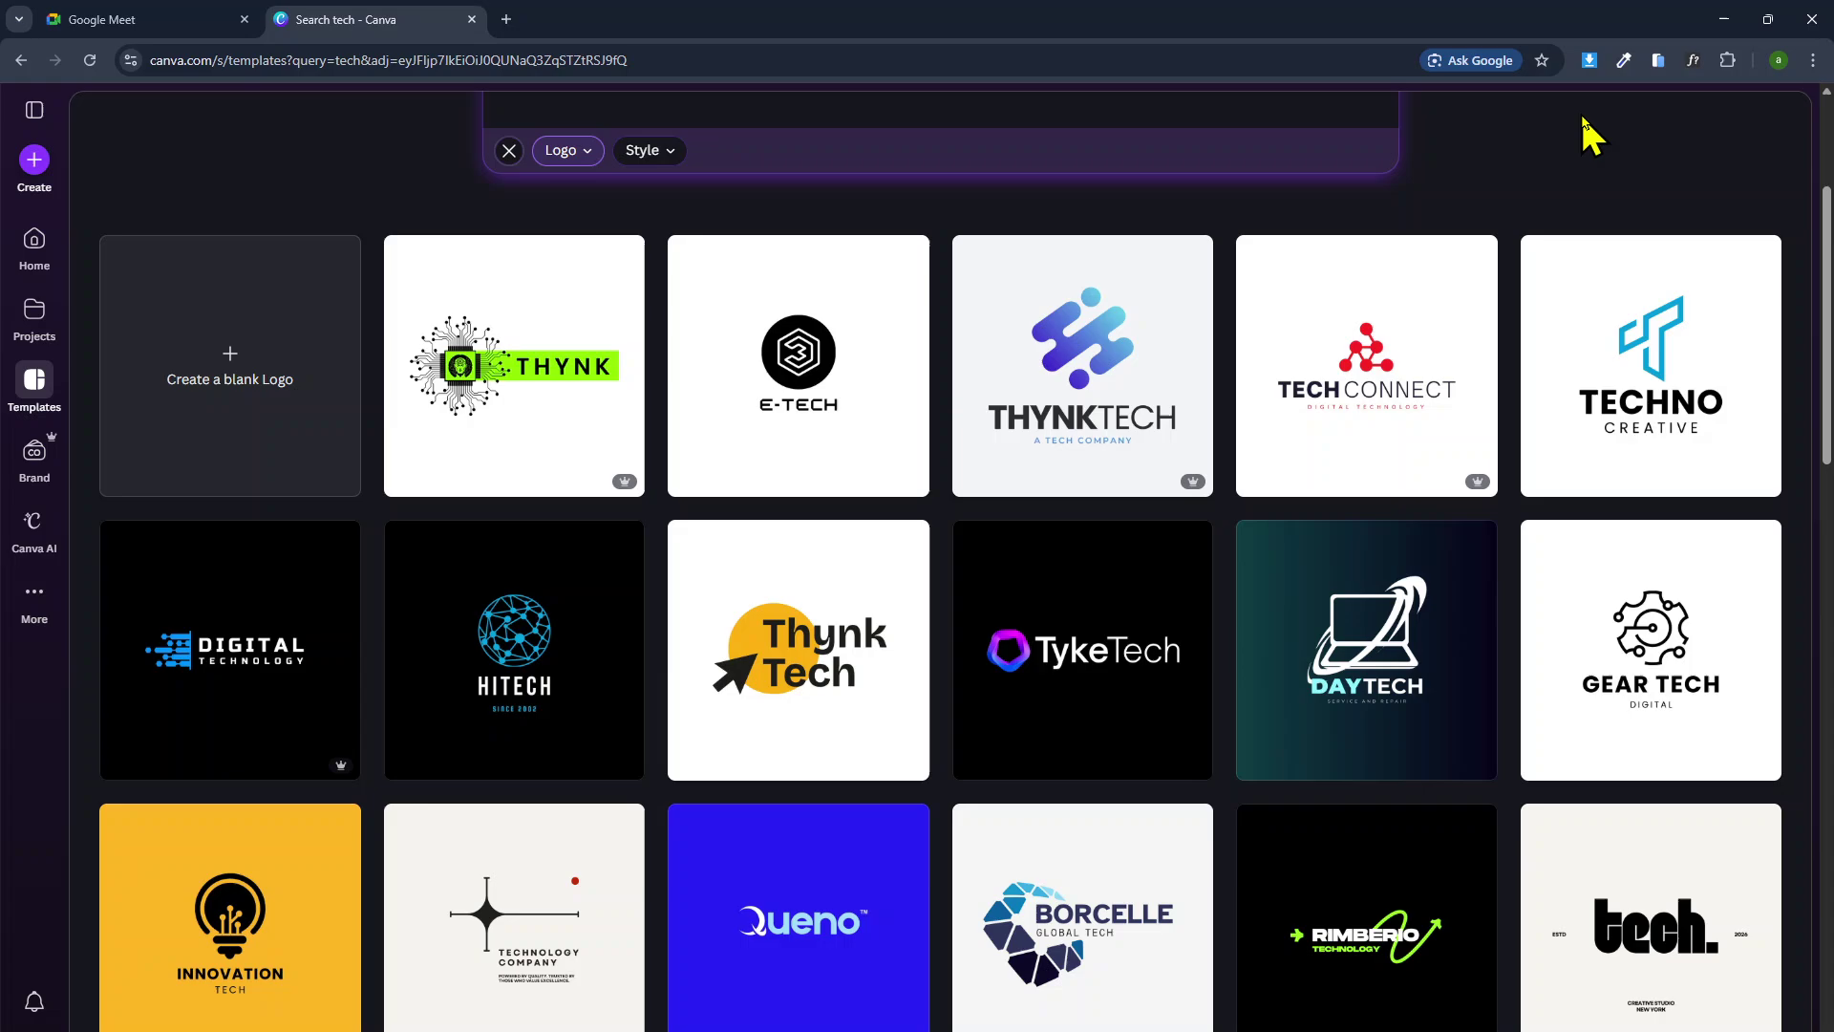
pyautogui.click(1621, 686)
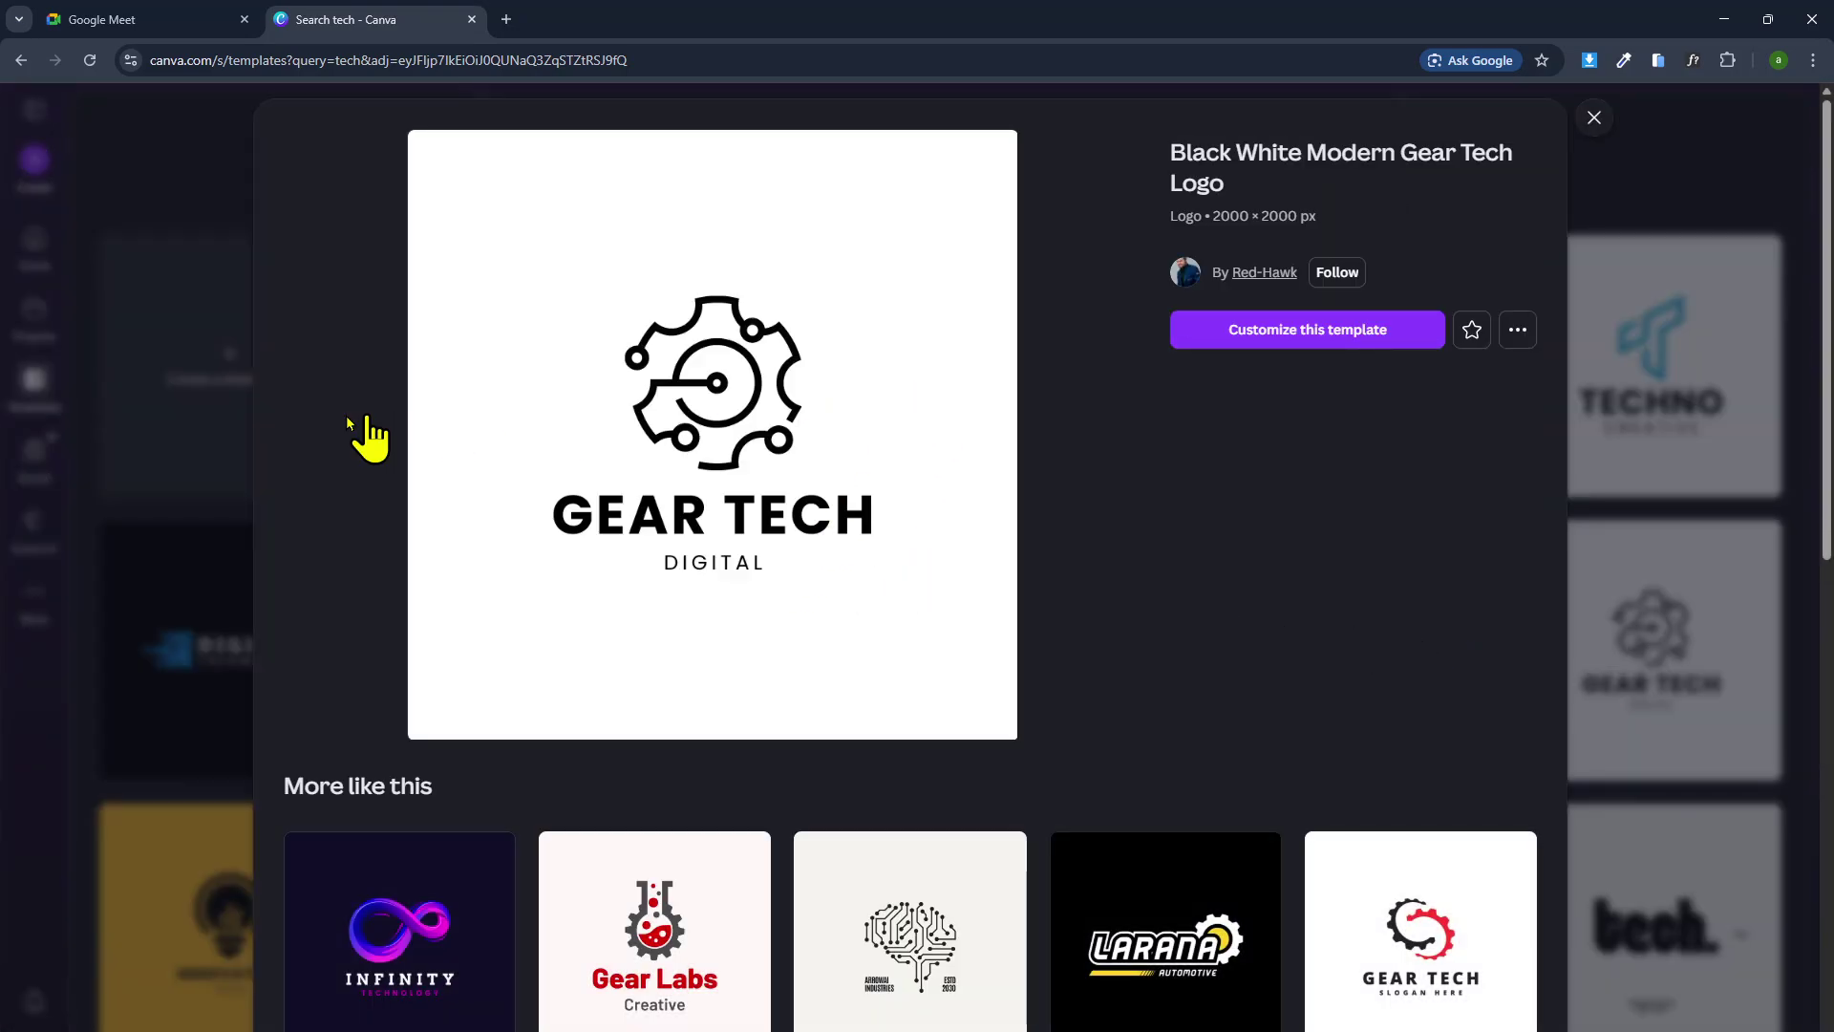
pyautogui.click(1284, 329)
pyautogui.click(483, 20)
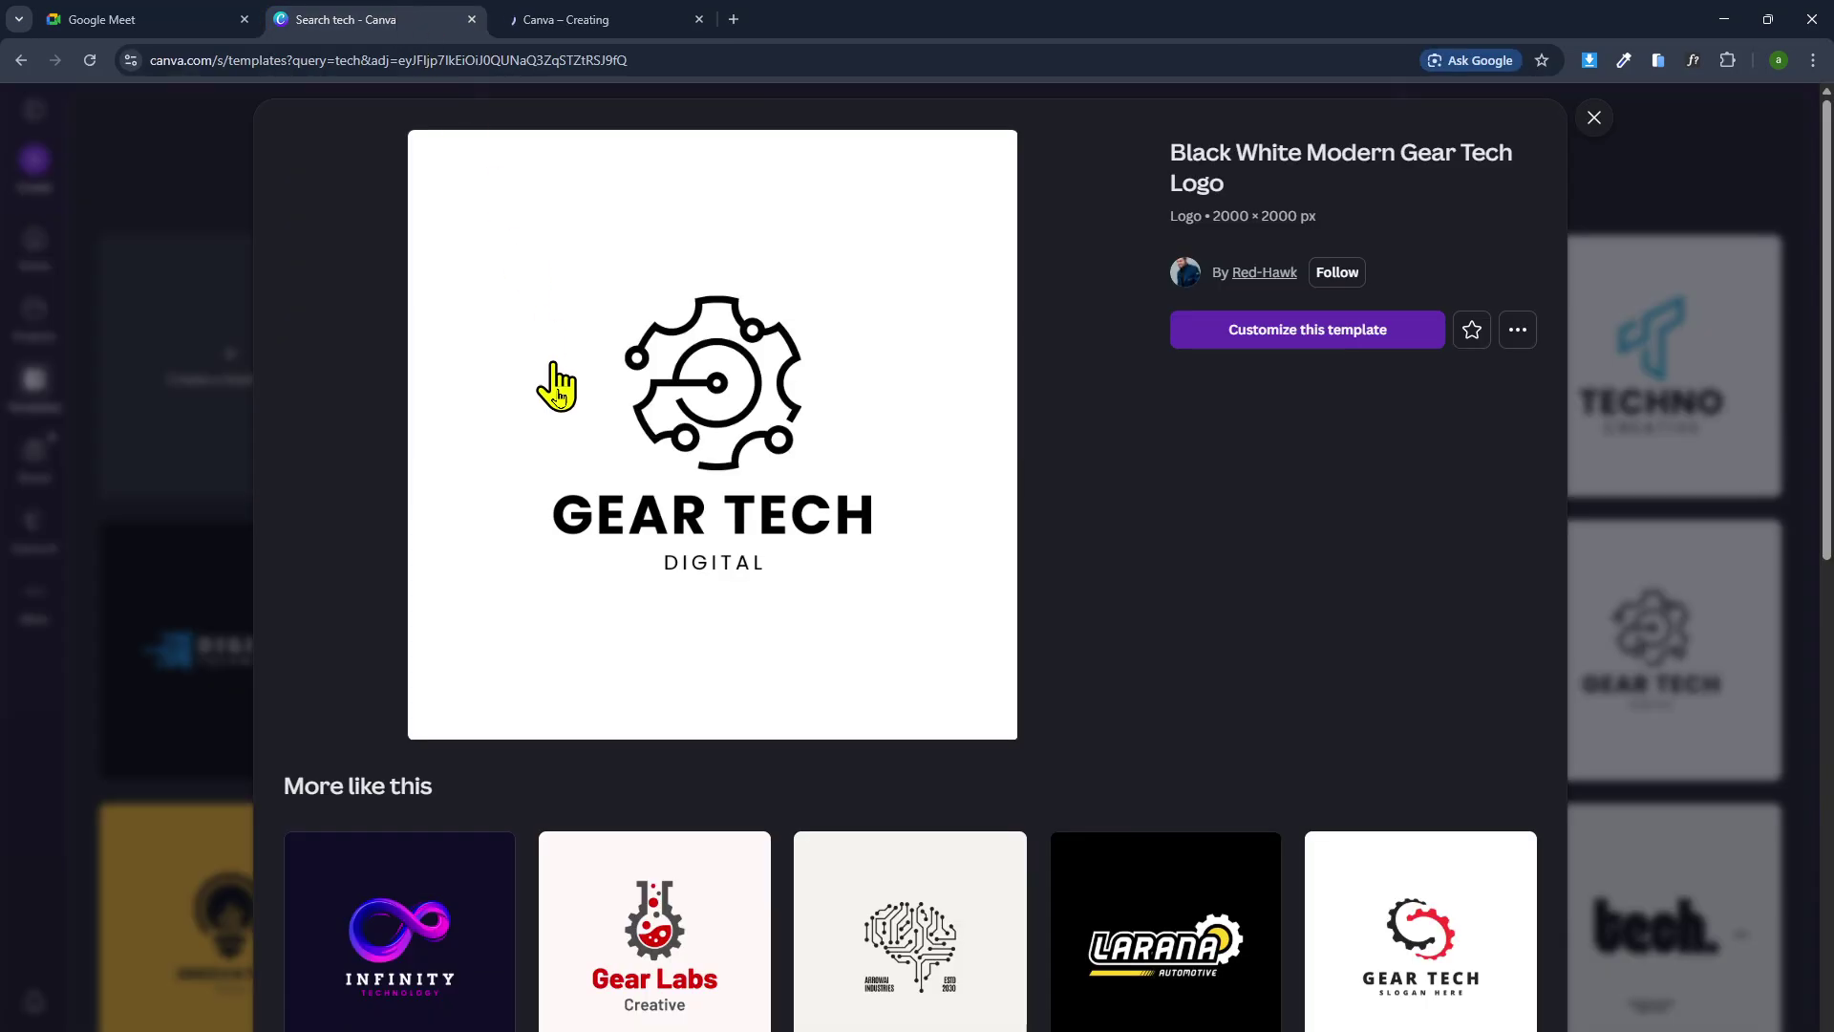
pyautogui.scroll(-2, 1012, 831)
pyautogui.scroll(-2, 1768, 736)
pyautogui.scroll(2, 1739, 615)
pyautogui.click(1772, 568)
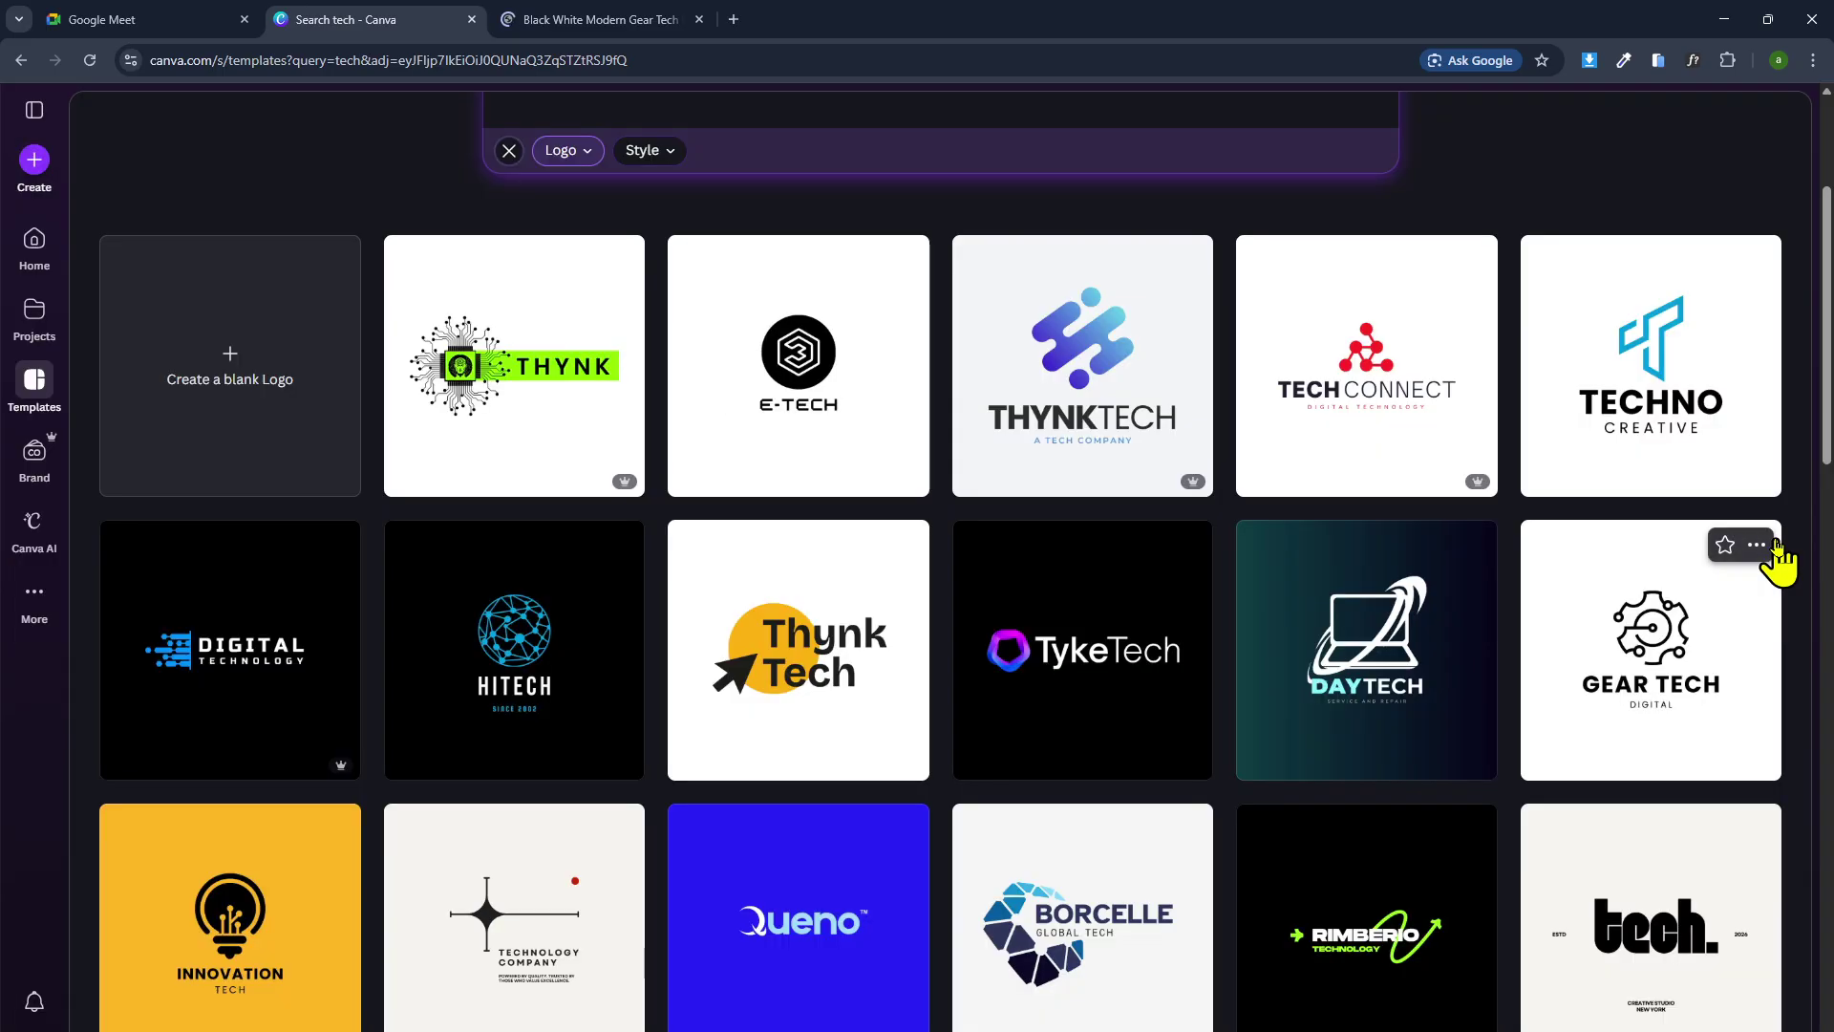
pyautogui.click(604, 21)
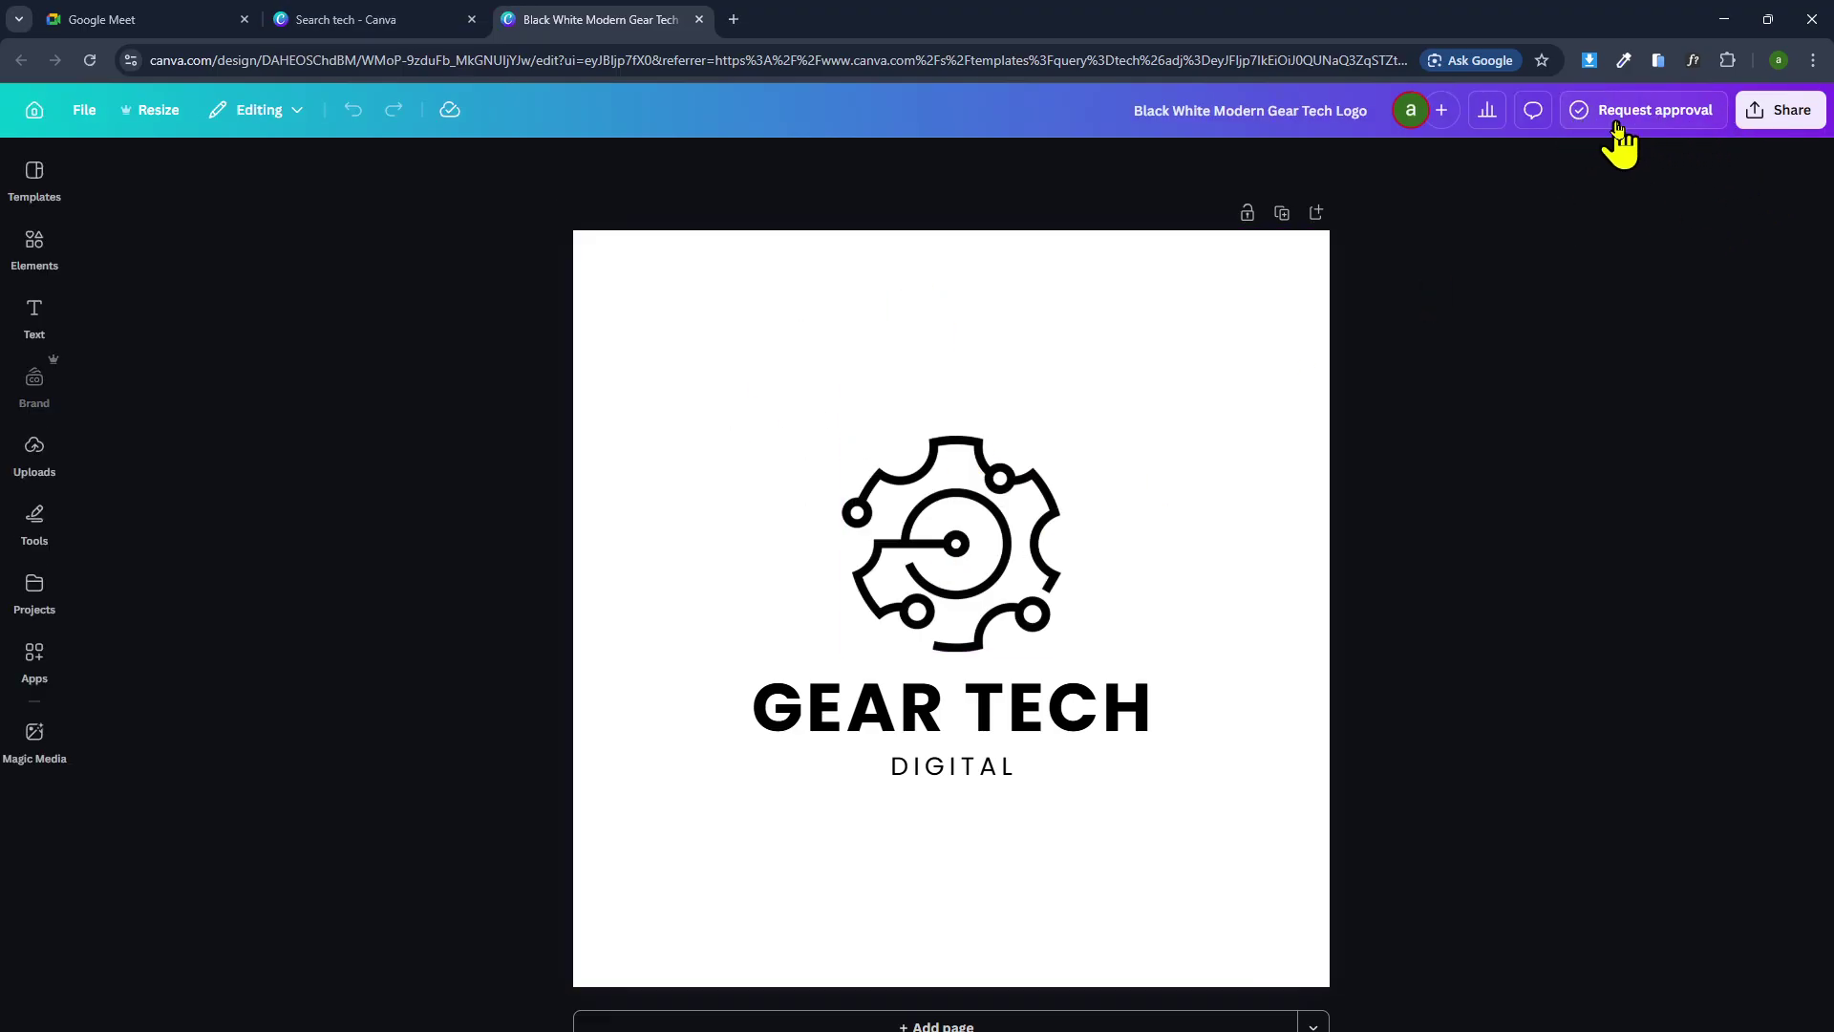
# Download the Gear Tech logo as a PNG, then again with a transparent background.
pyautogui.click(1785, 113)
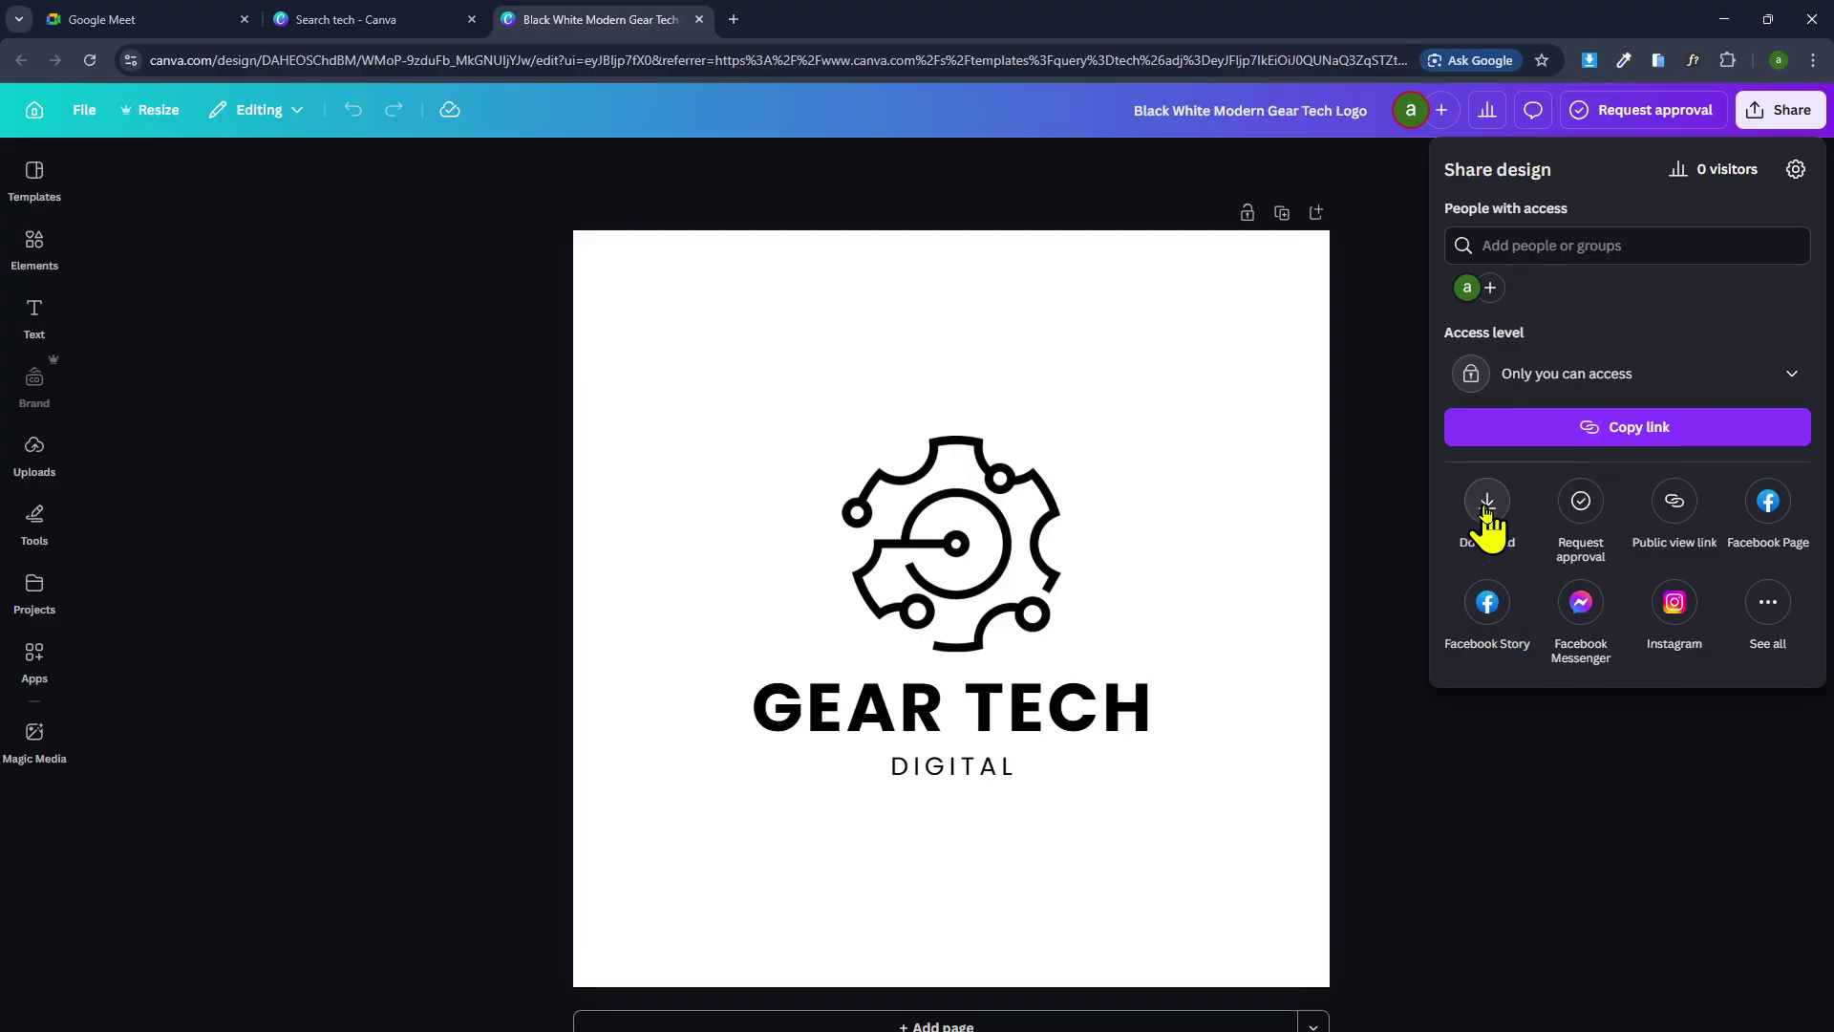
pyautogui.click(1488, 502)
pyautogui.click(1526, 535)
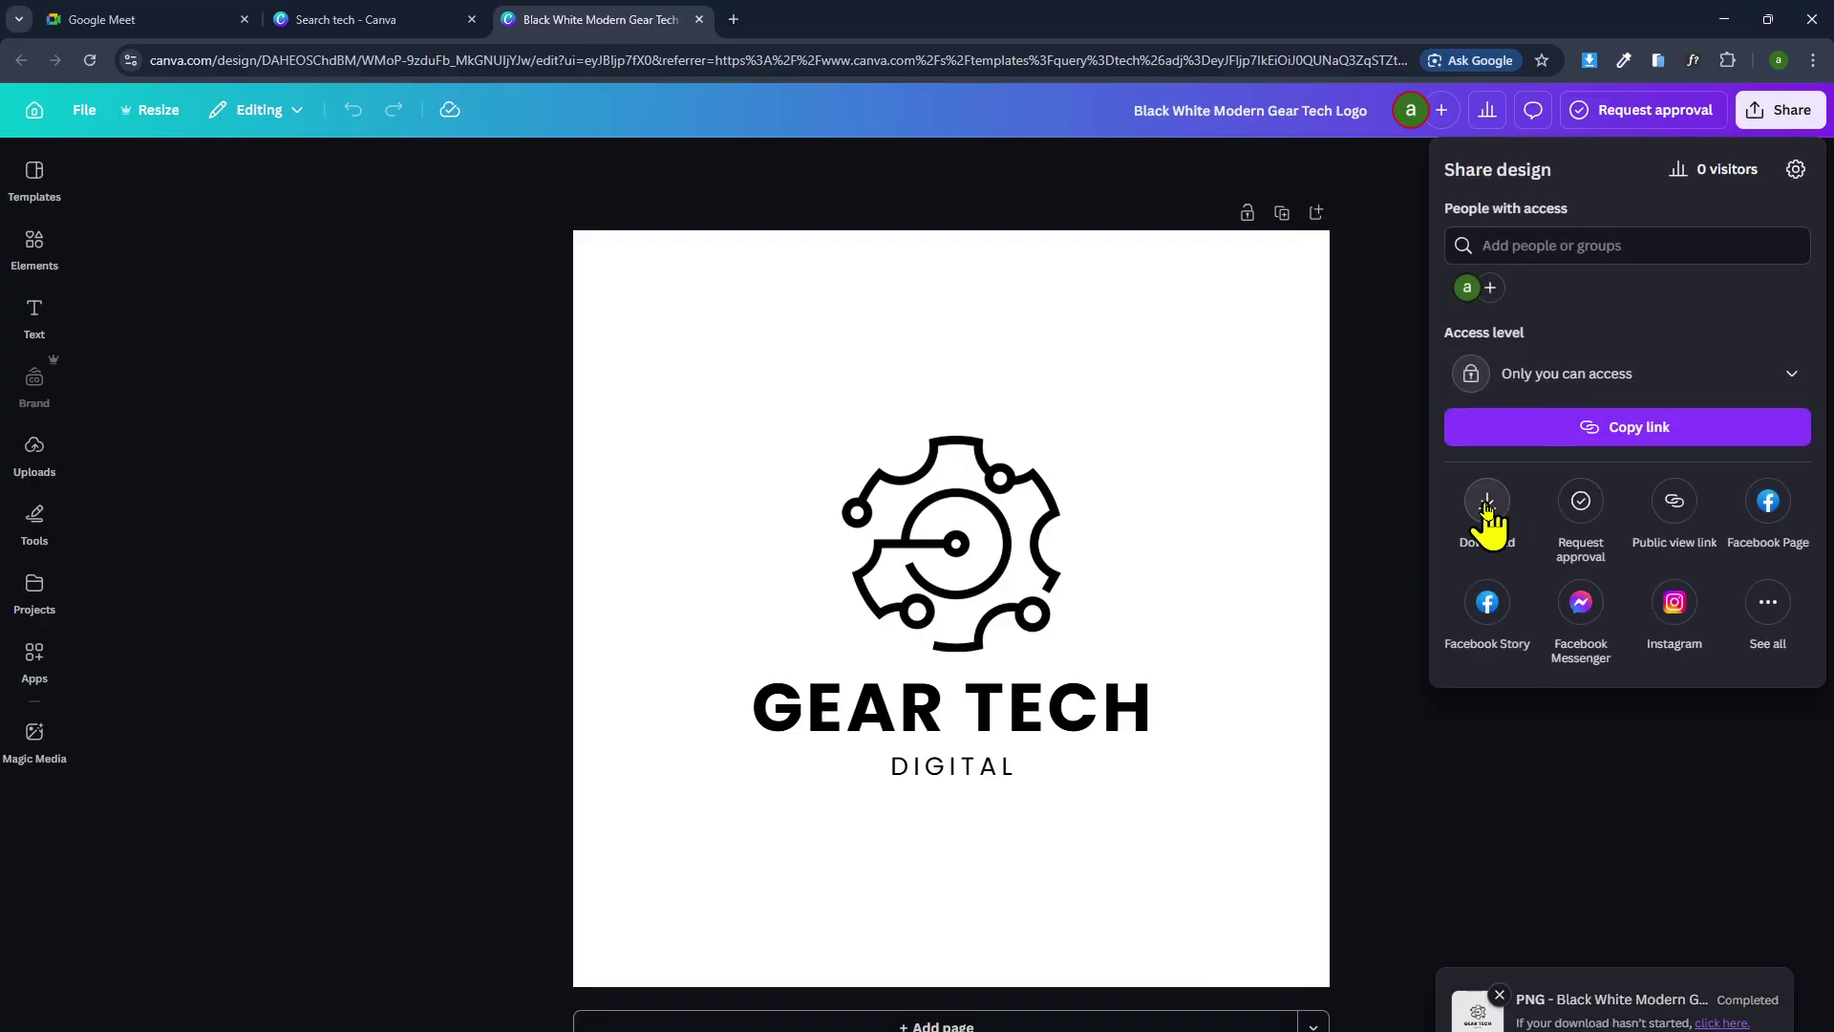
pyautogui.click(1462, 516)
pyautogui.click(1490, 434)
pyautogui.click(1576, 532)
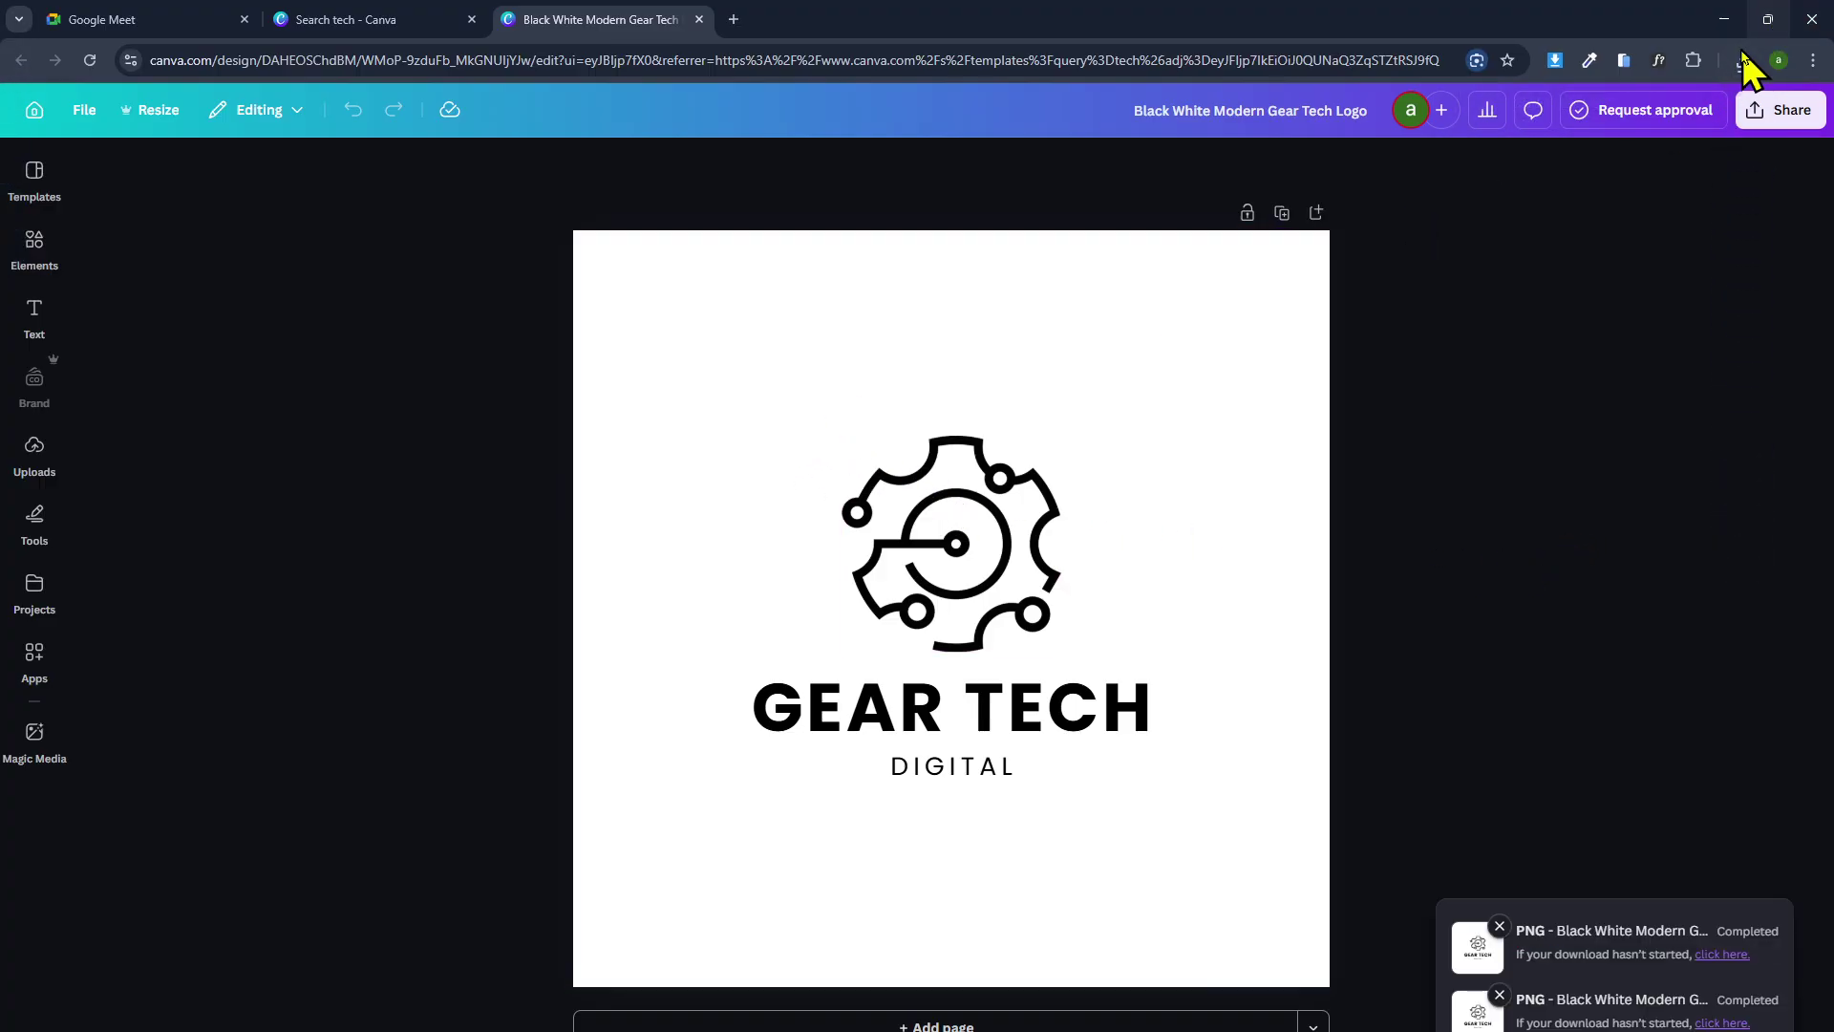
pyautogui.click(1172, 1031)
# Upload the downloaded Gear Tech PNG, select it as the header logo, and save.
pyautogui.click(1070, 999)
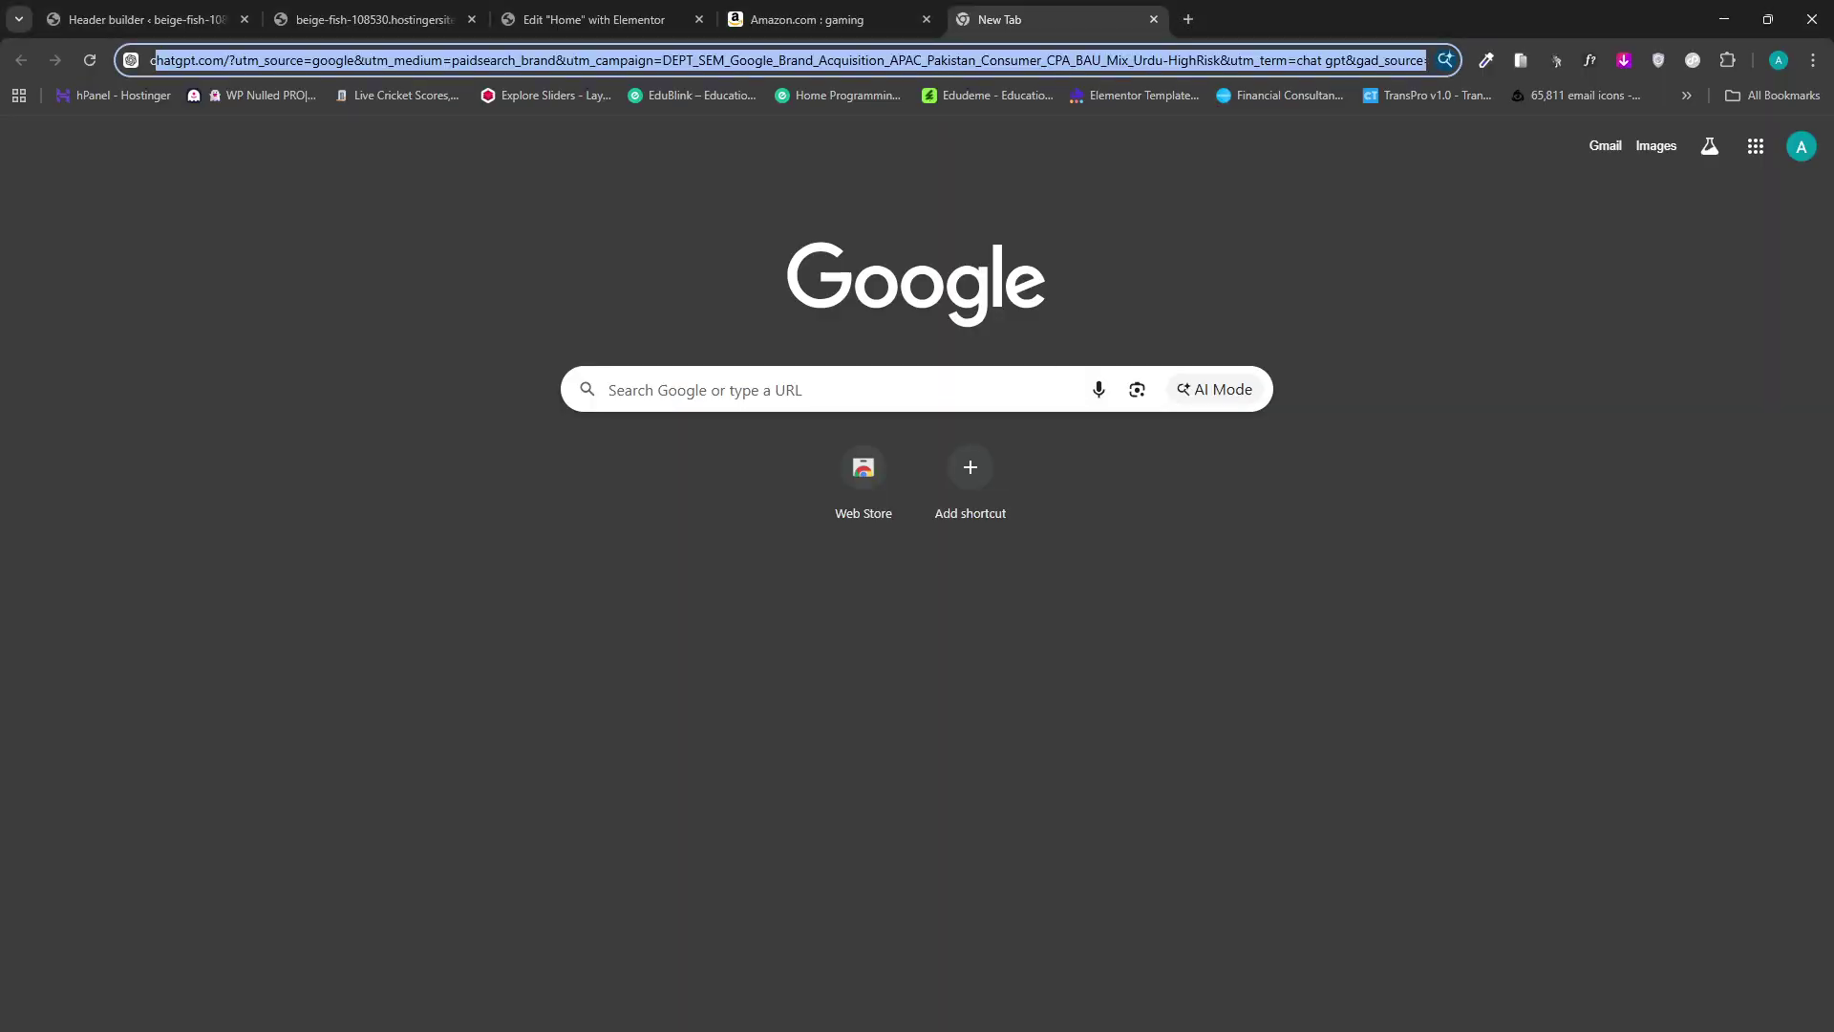
pyautogui.click(369, 20)
pyautogui.click(520, 24)
pyautogui.click(170, 19)
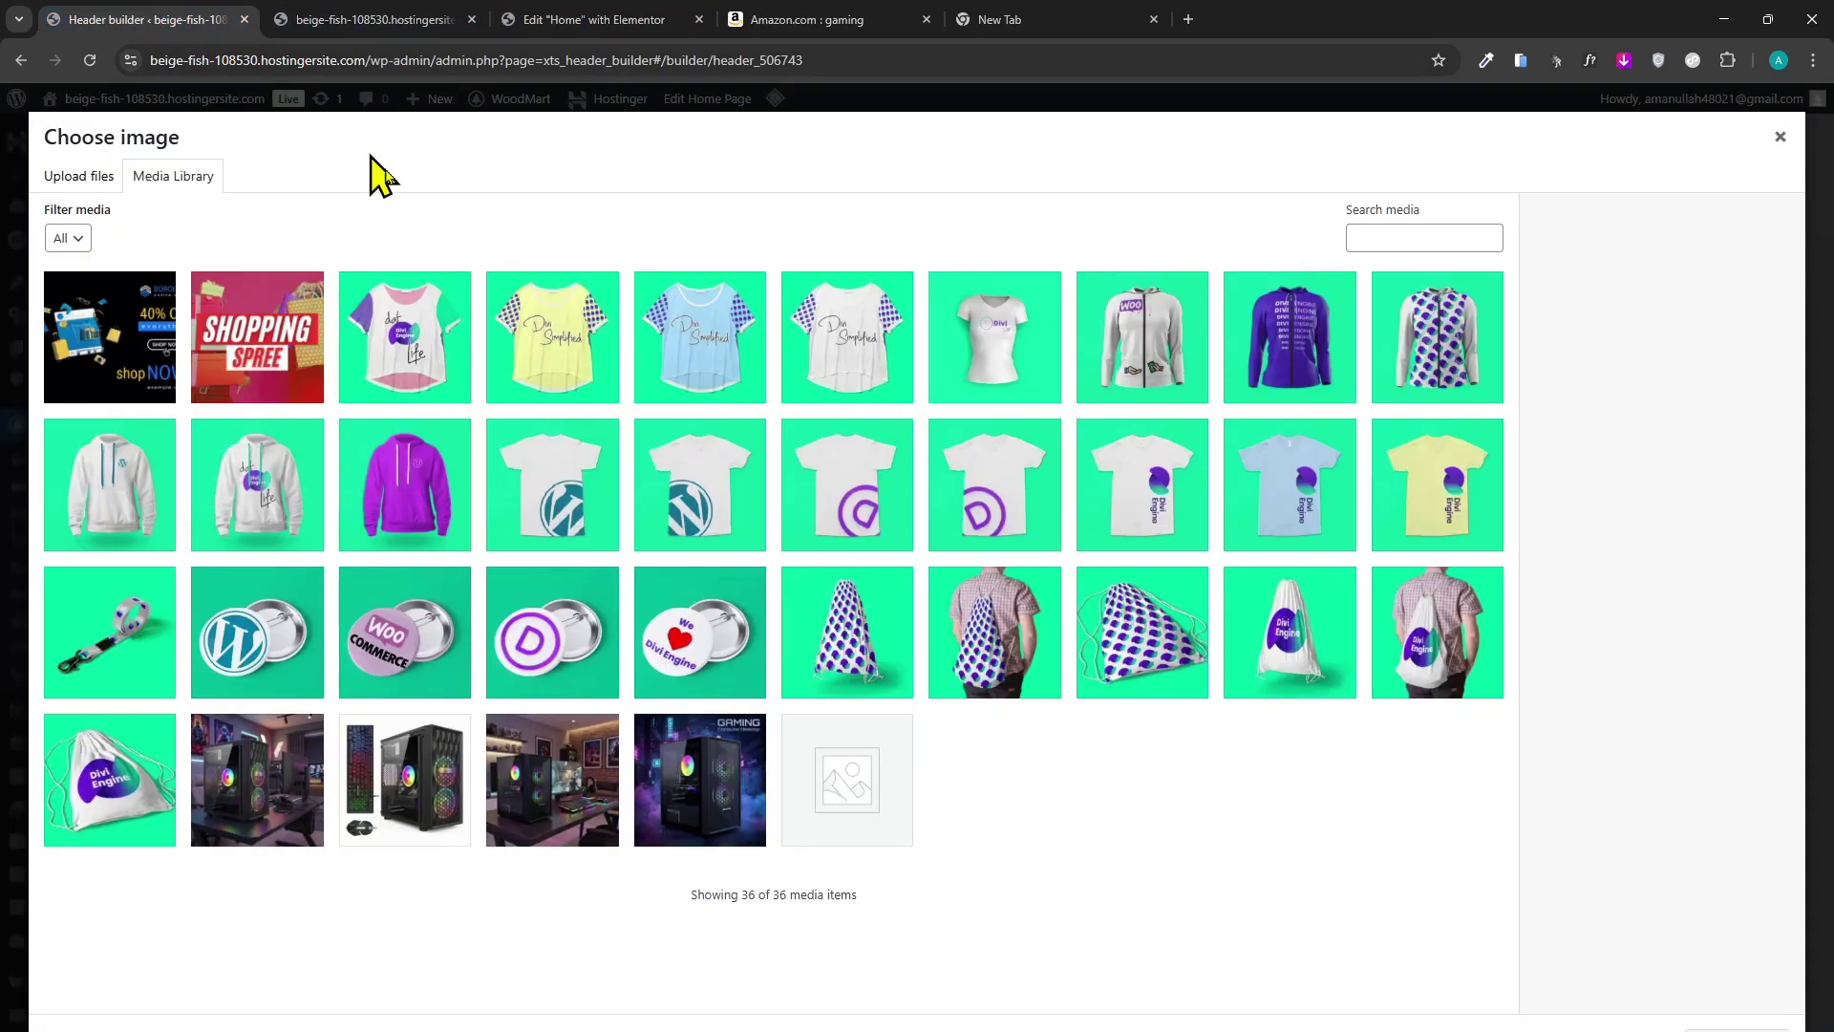
pyautogui.click(81, 177)
pyautogui.click(904, 544)
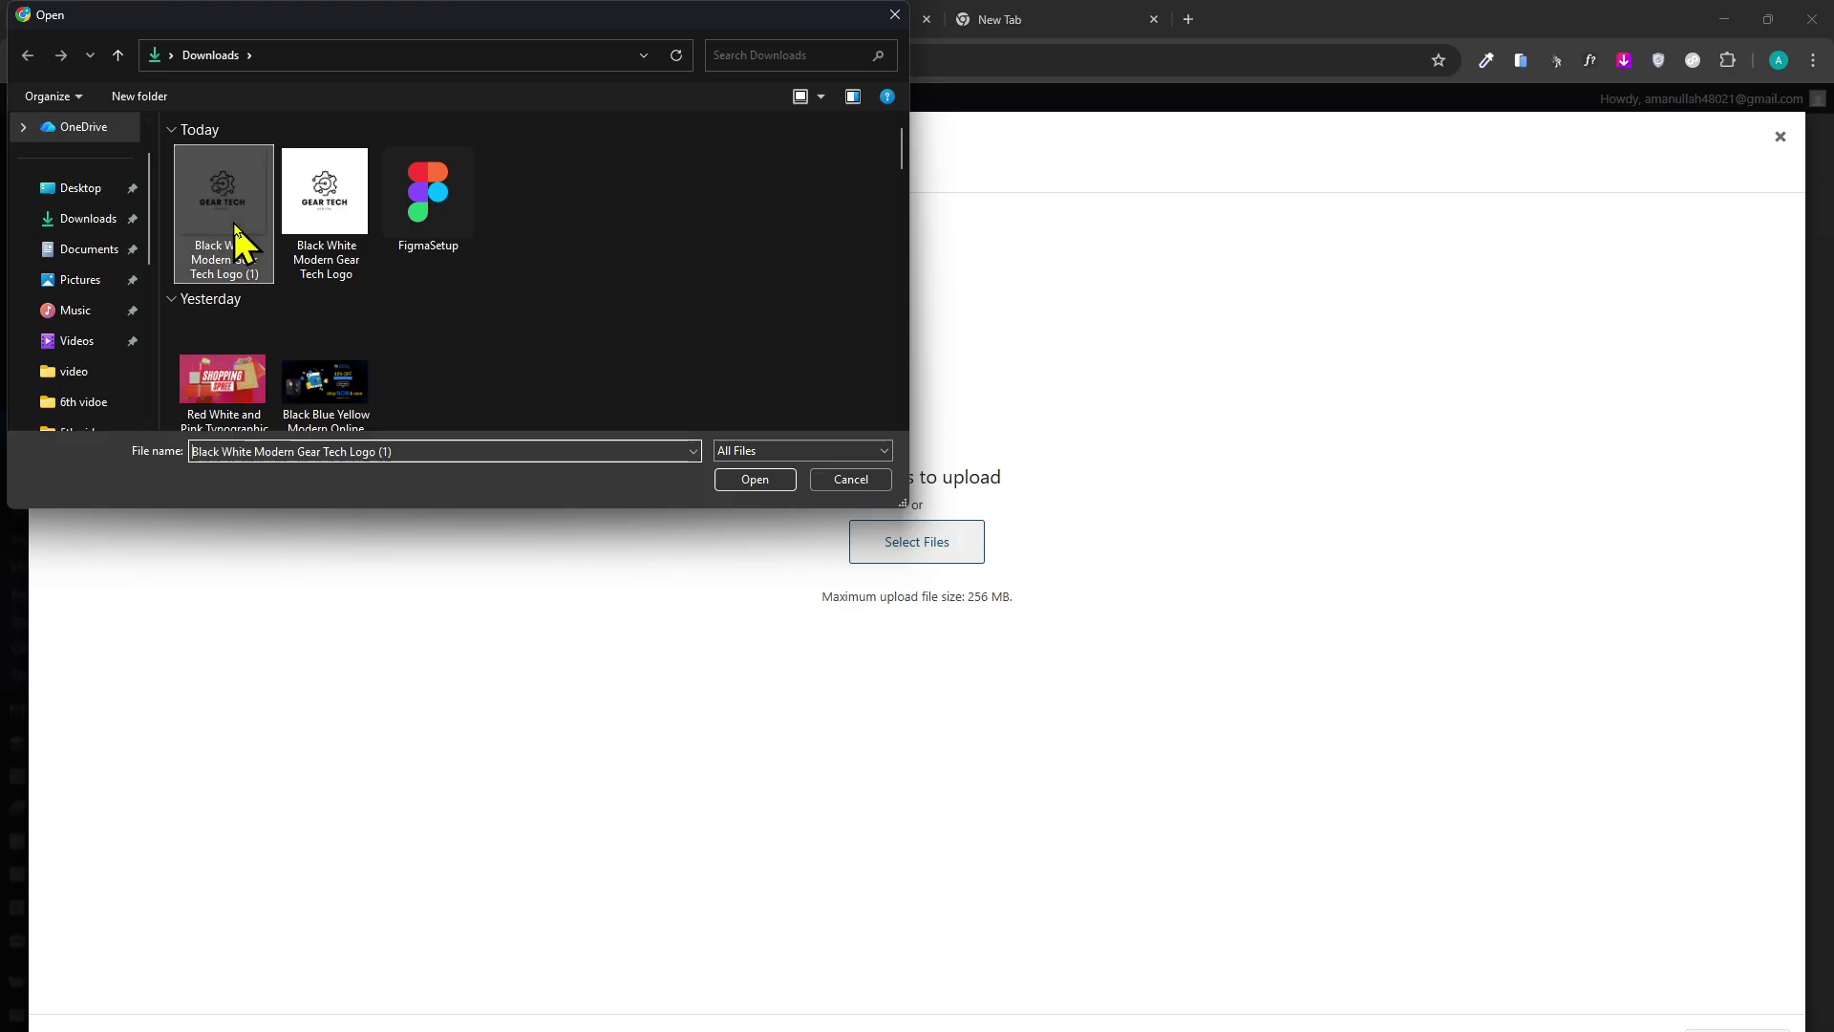
pyautogui.doubleClick(233, 245)
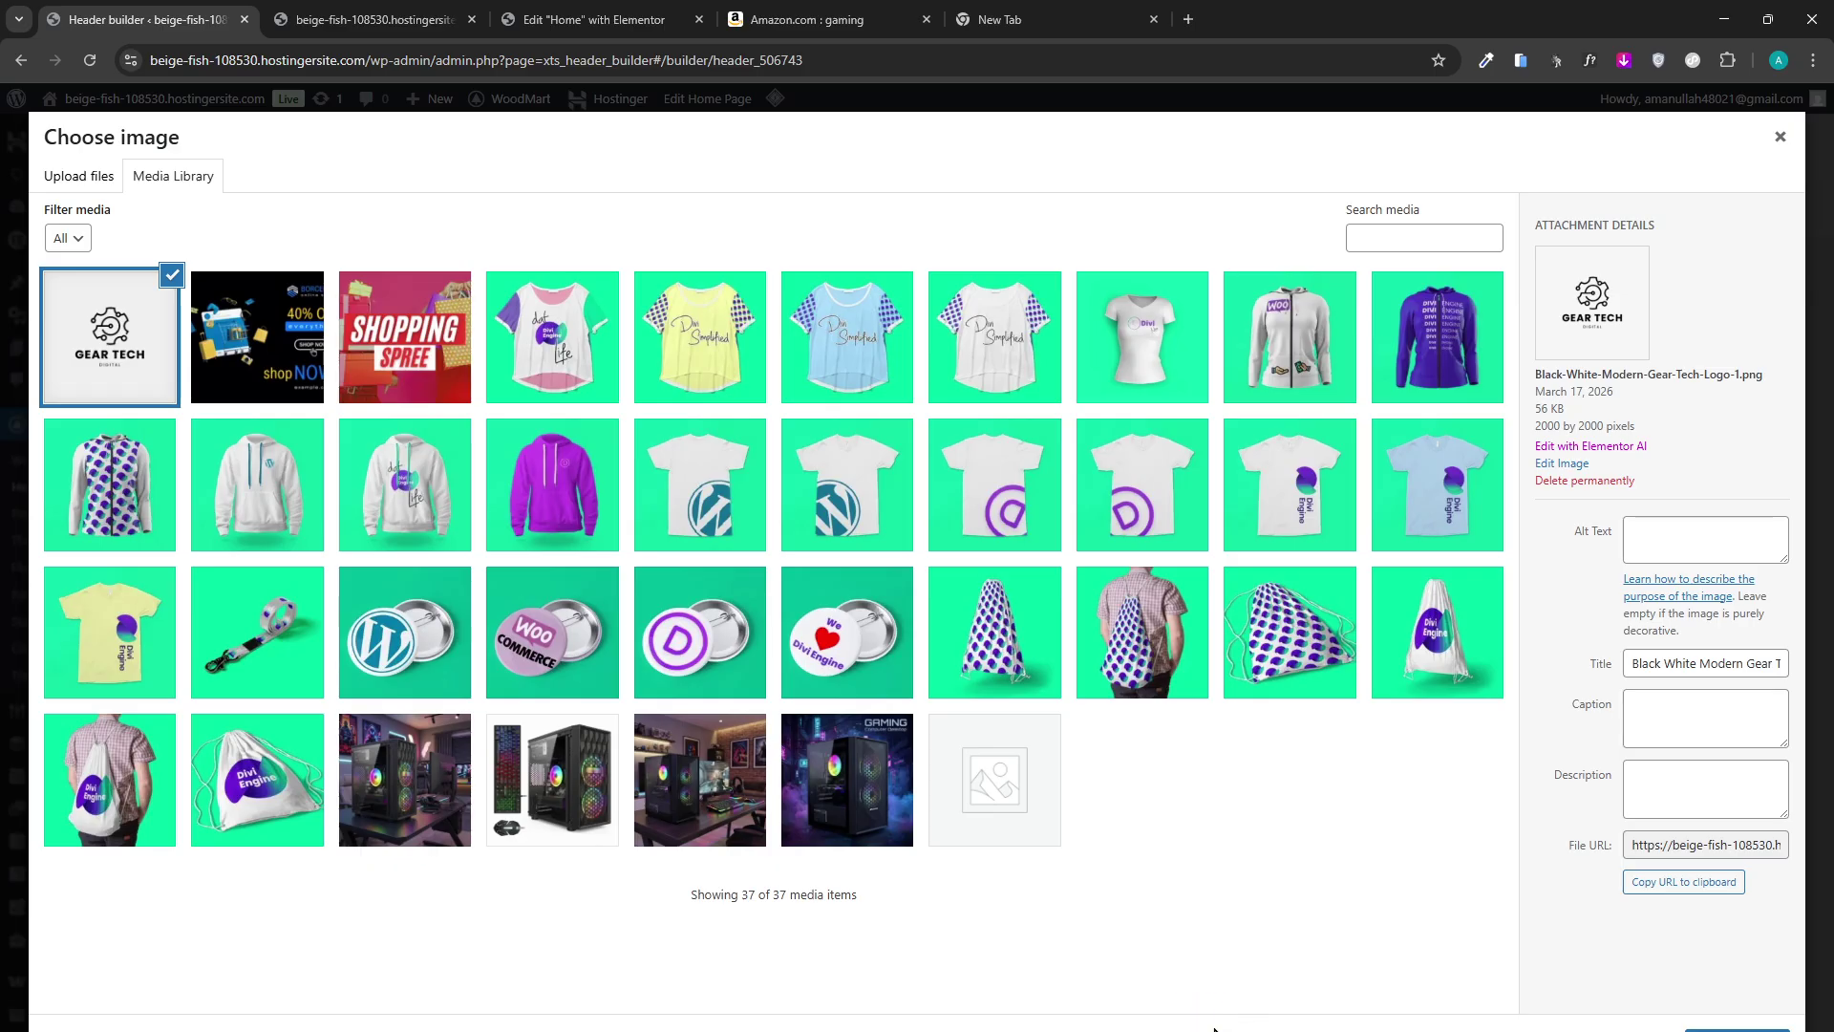
pyautogui.click(1737, 1029)
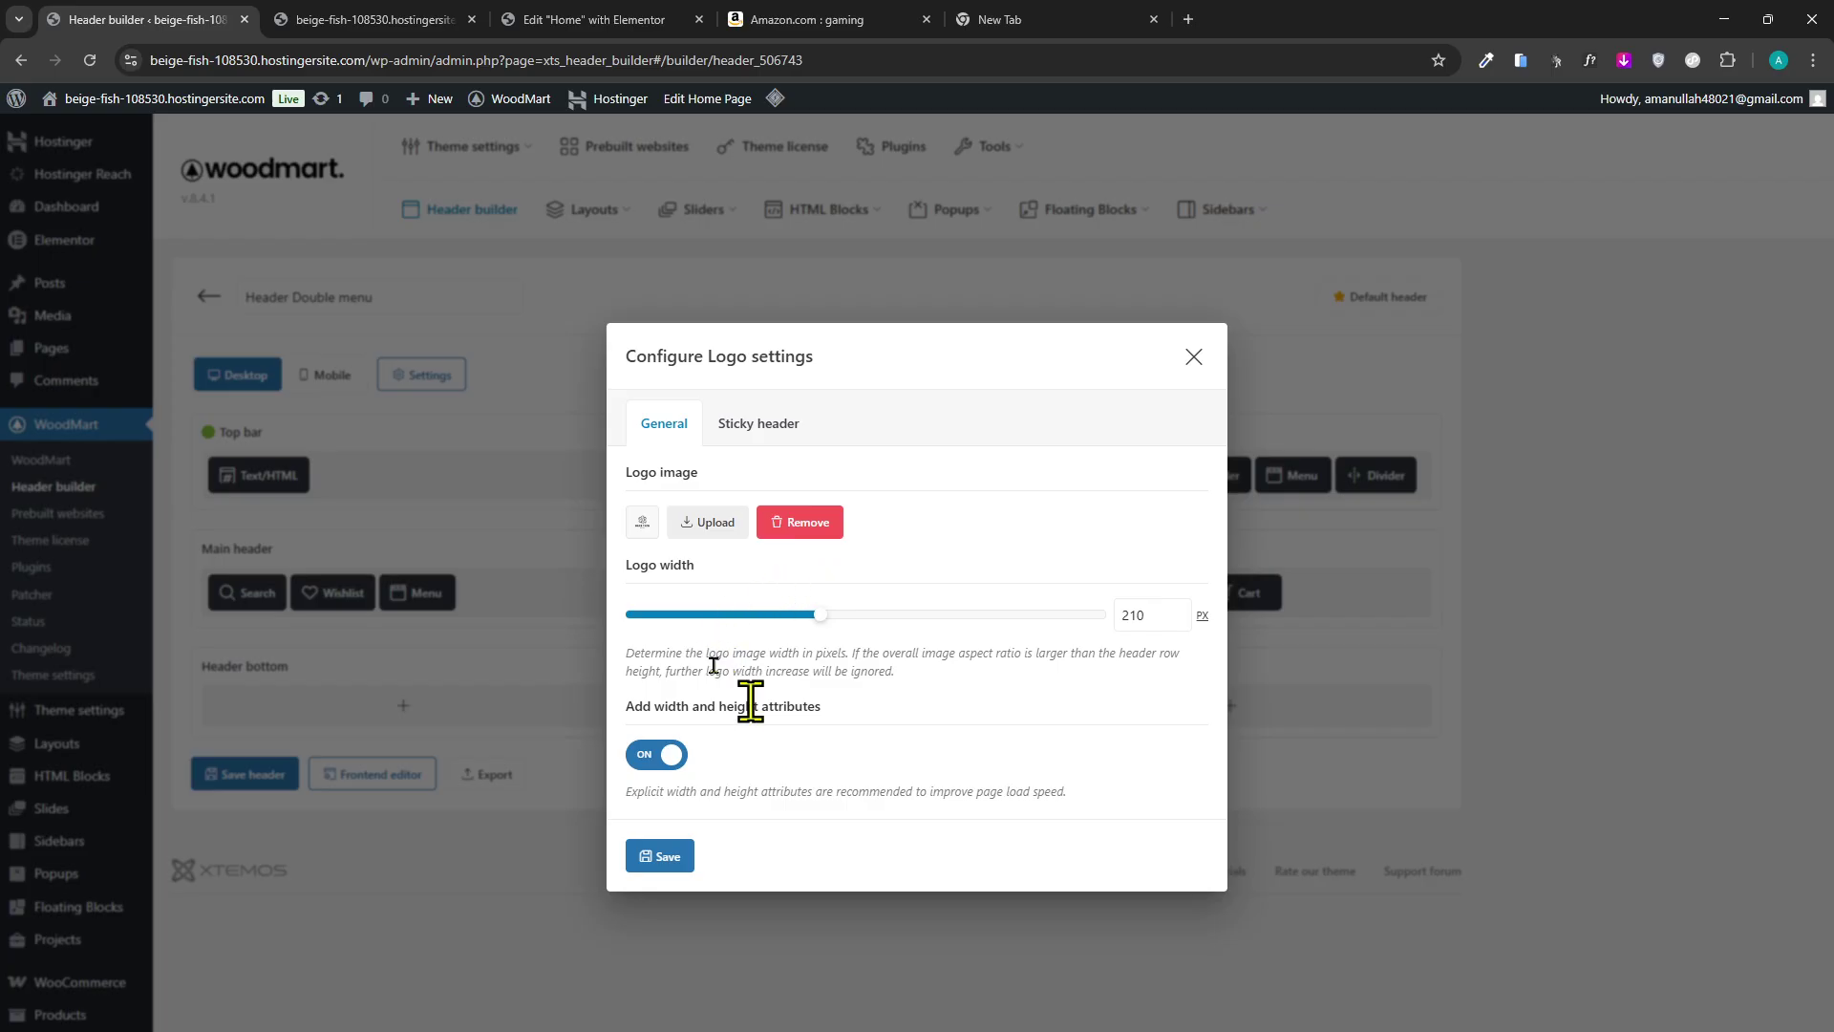
pyautogui.click(668, 856)
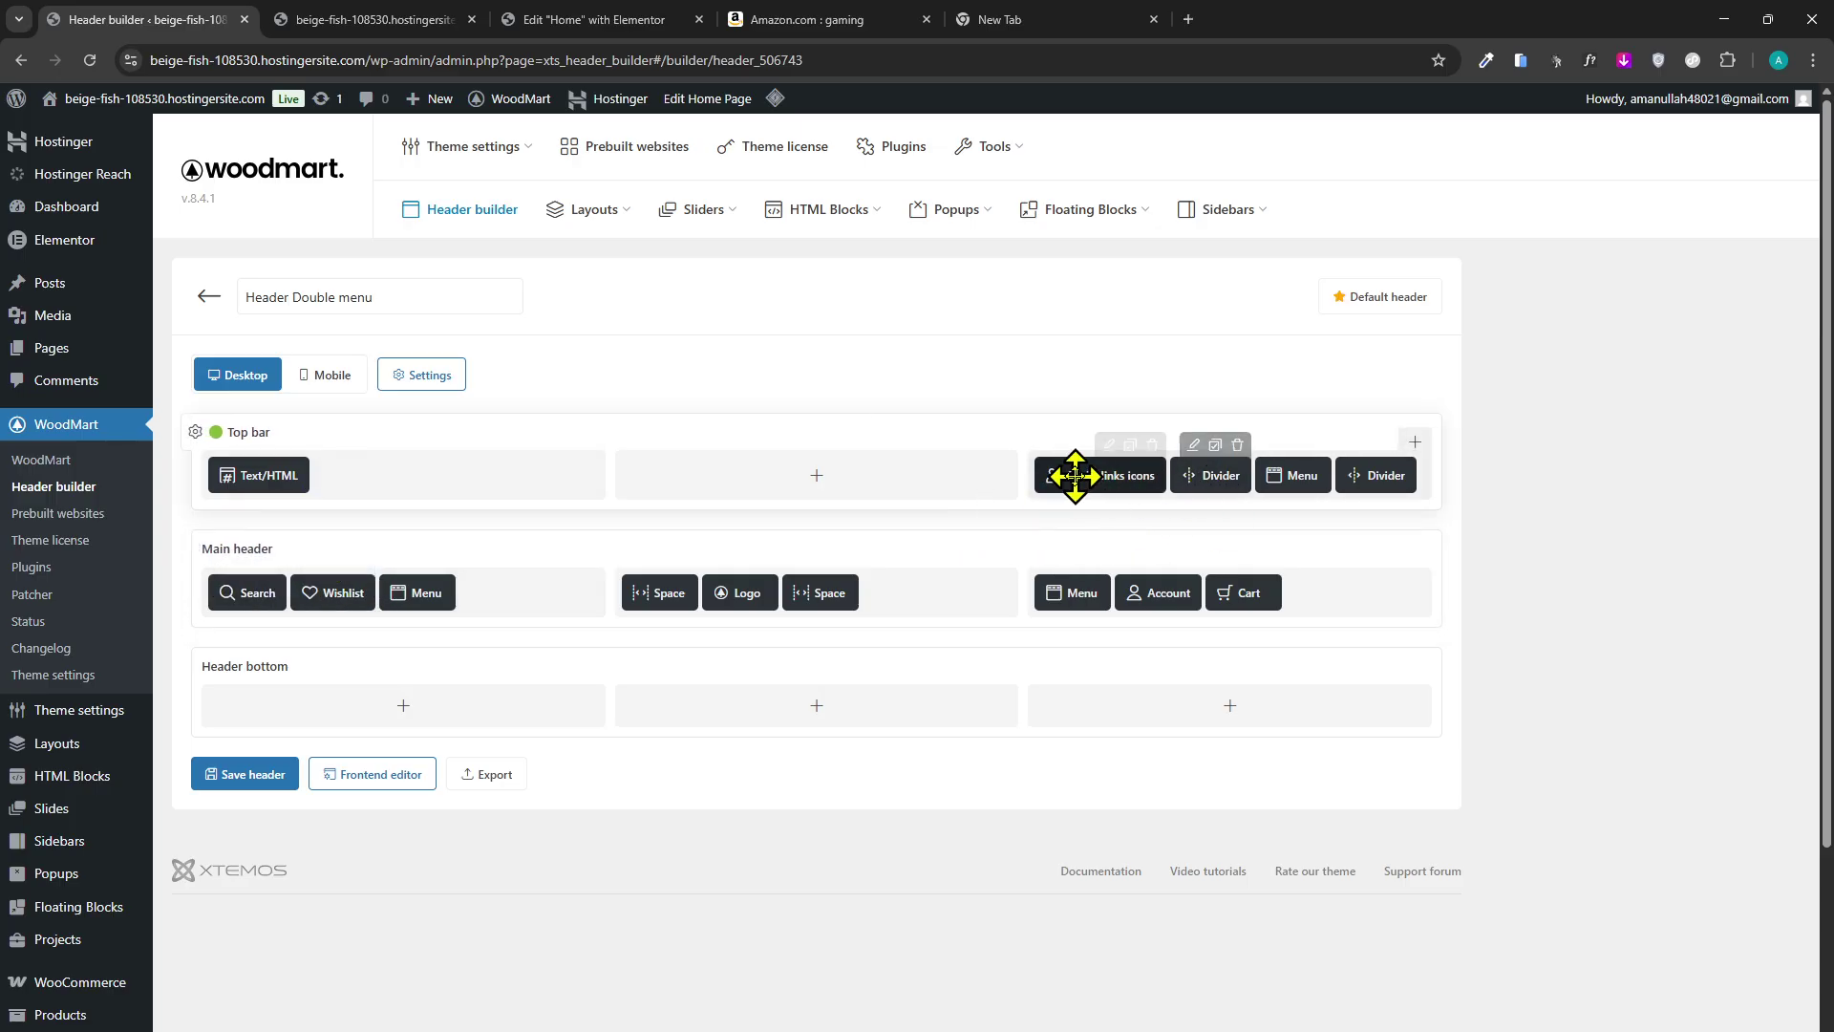
# Set the Social links icons element's button type to Follow.
pyautogui.click(1108, 444)
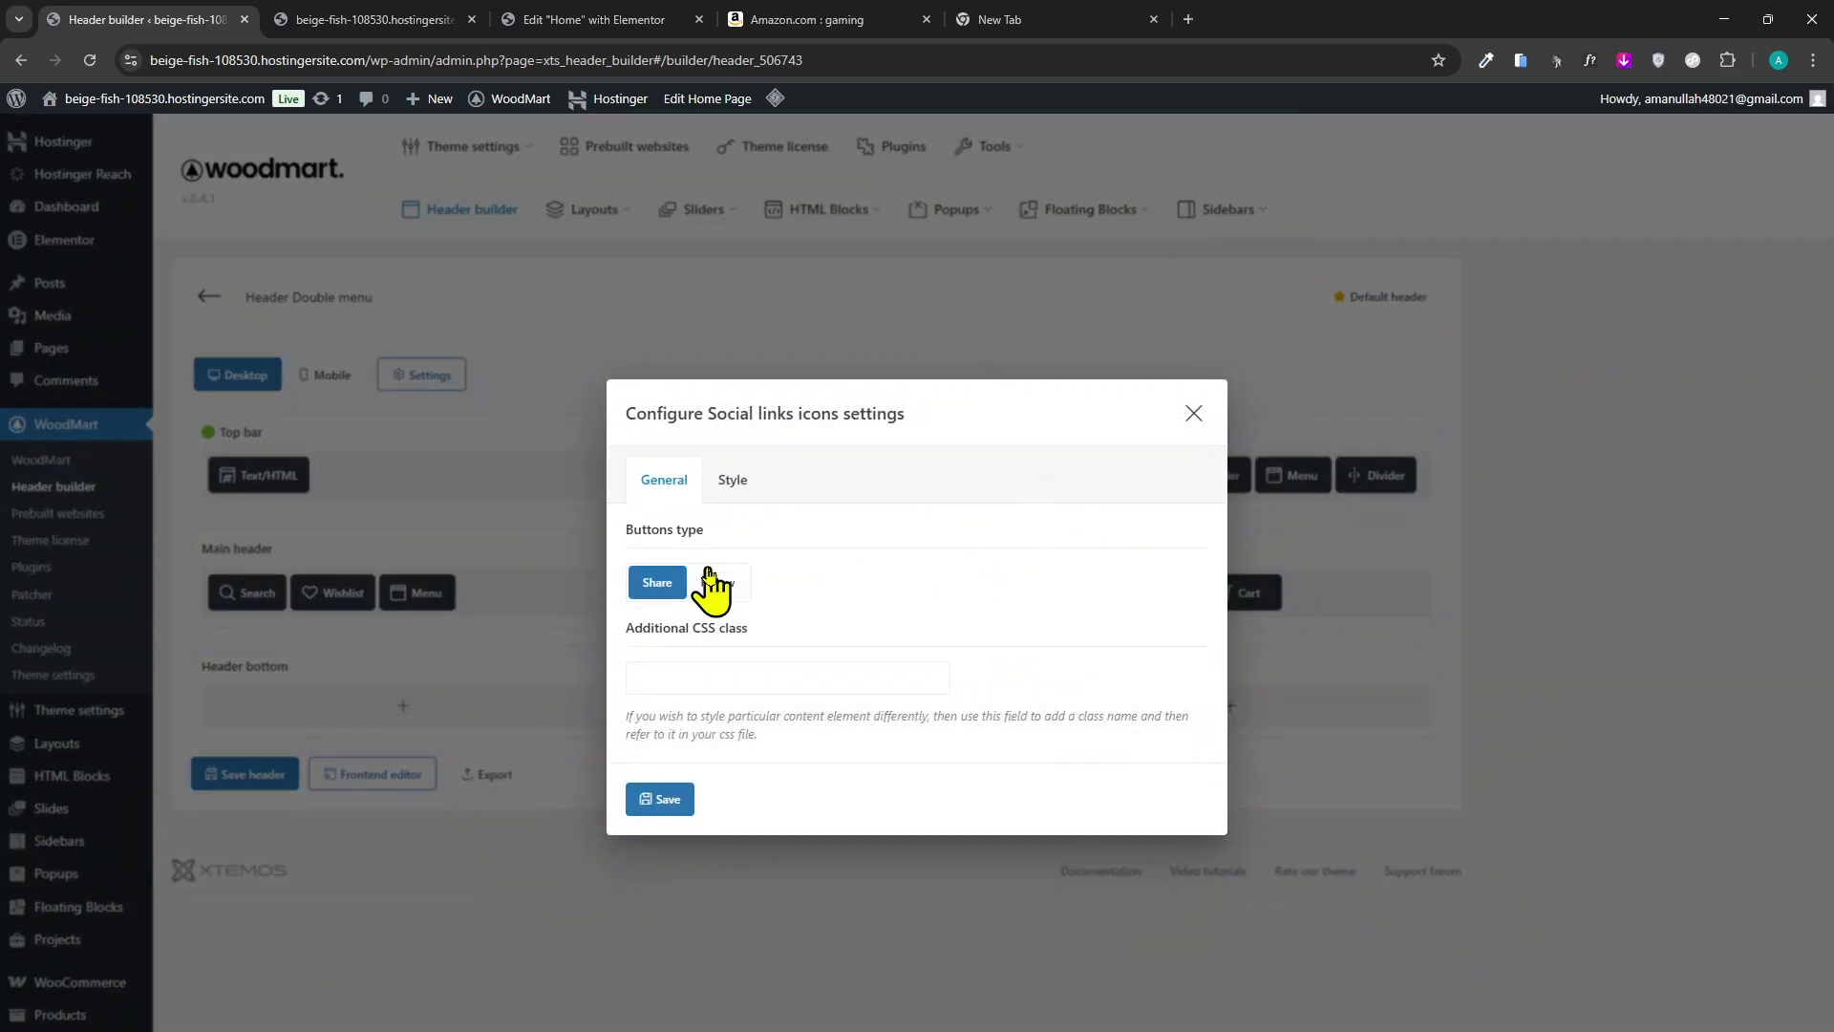
pyautogui.click(731, 583)
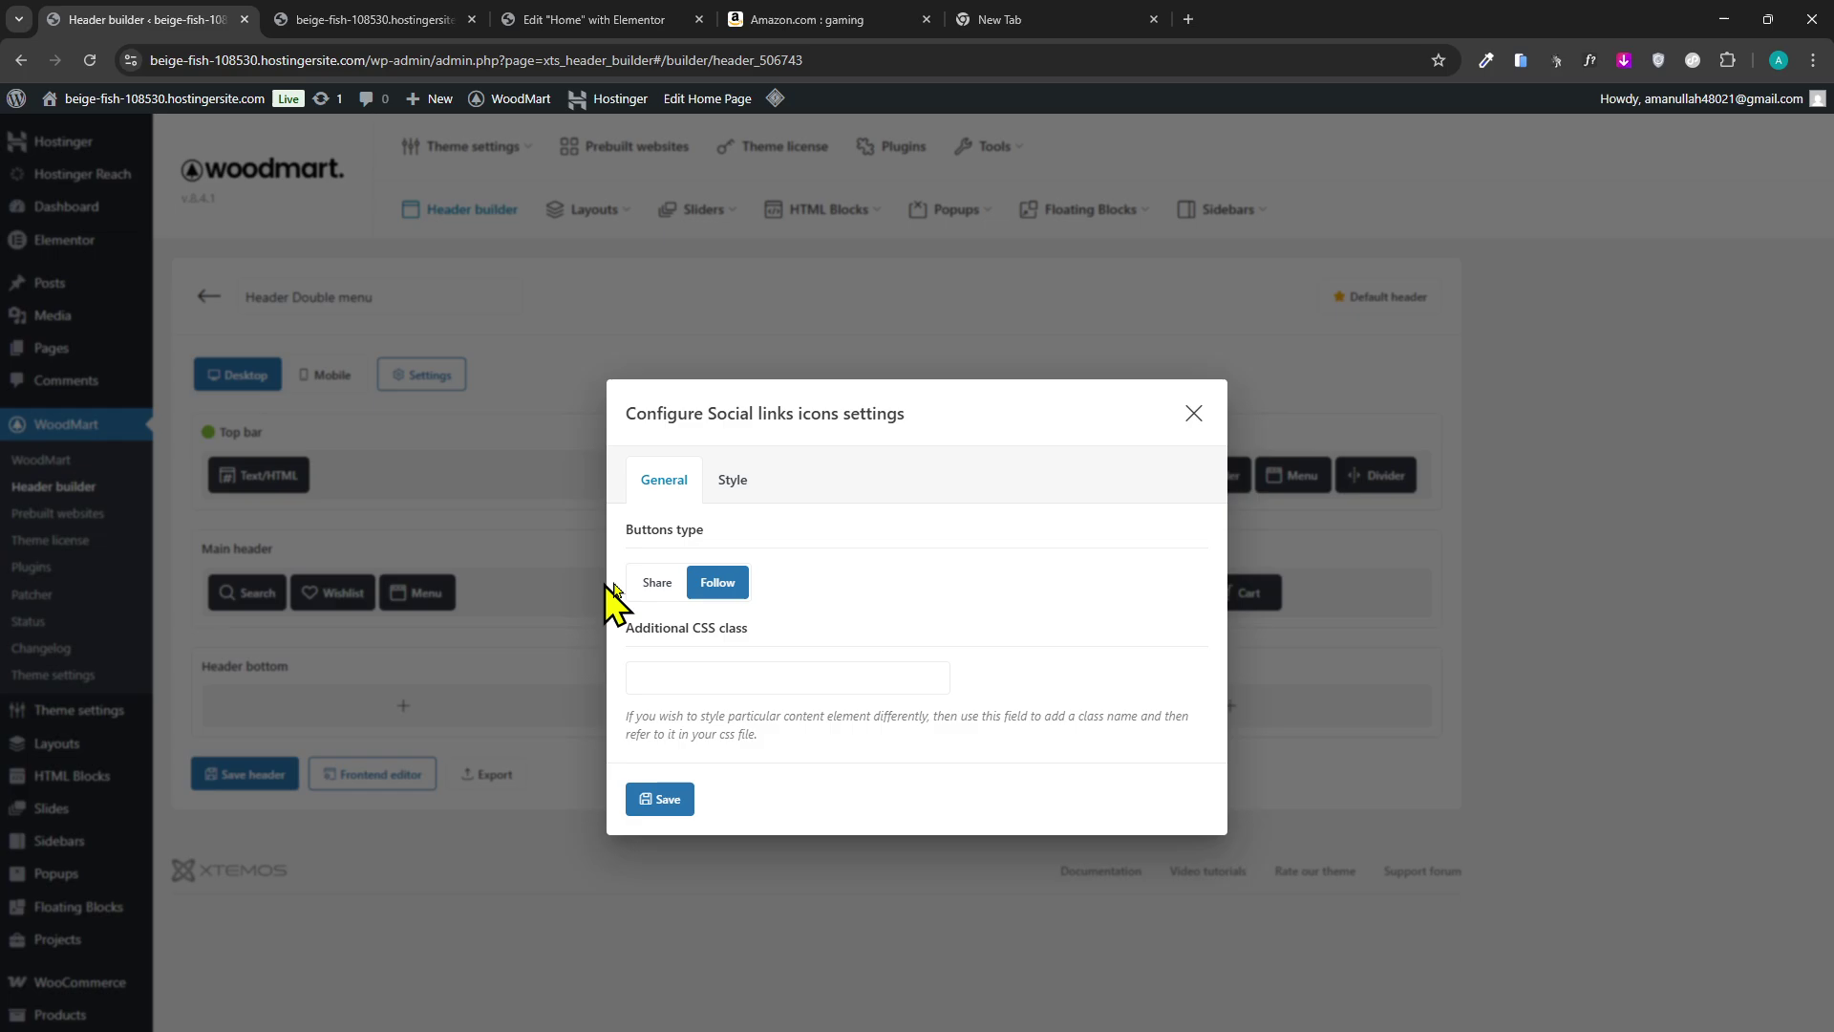
pyautogui.click(682, 583)
pyautogui.click(735, 480)
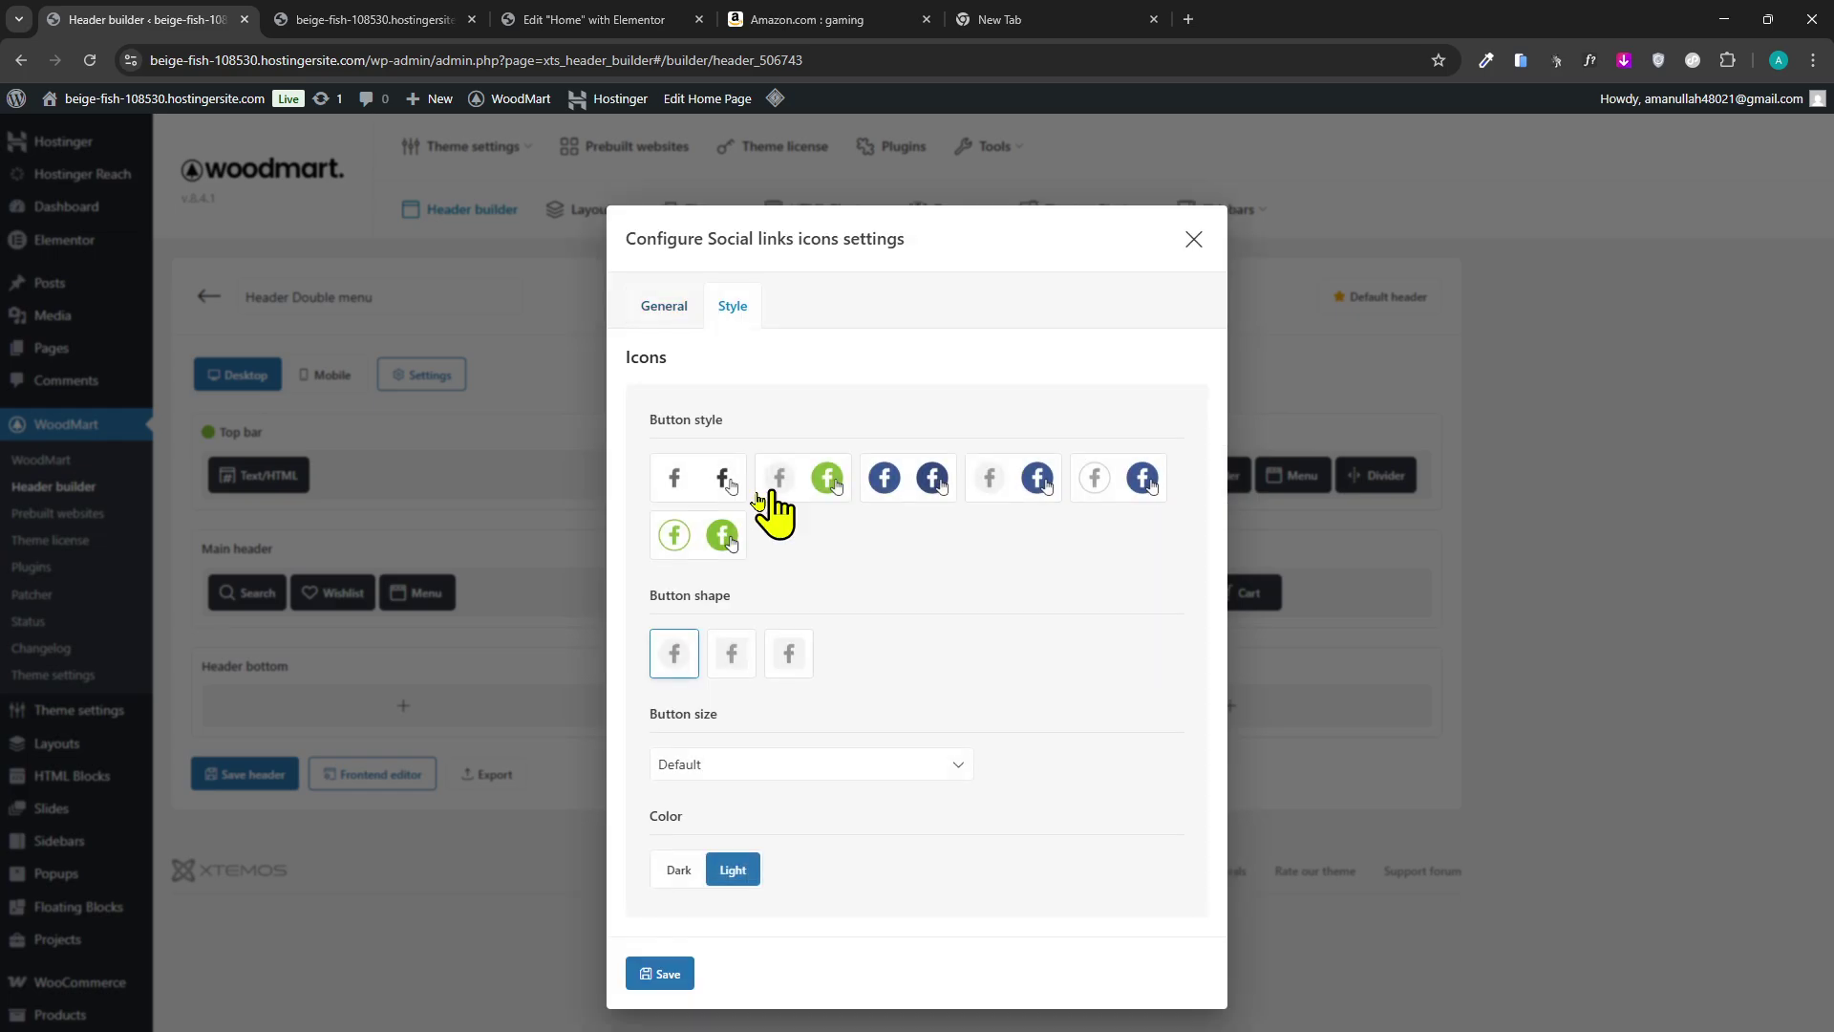
pyautogui.click(663, 313)
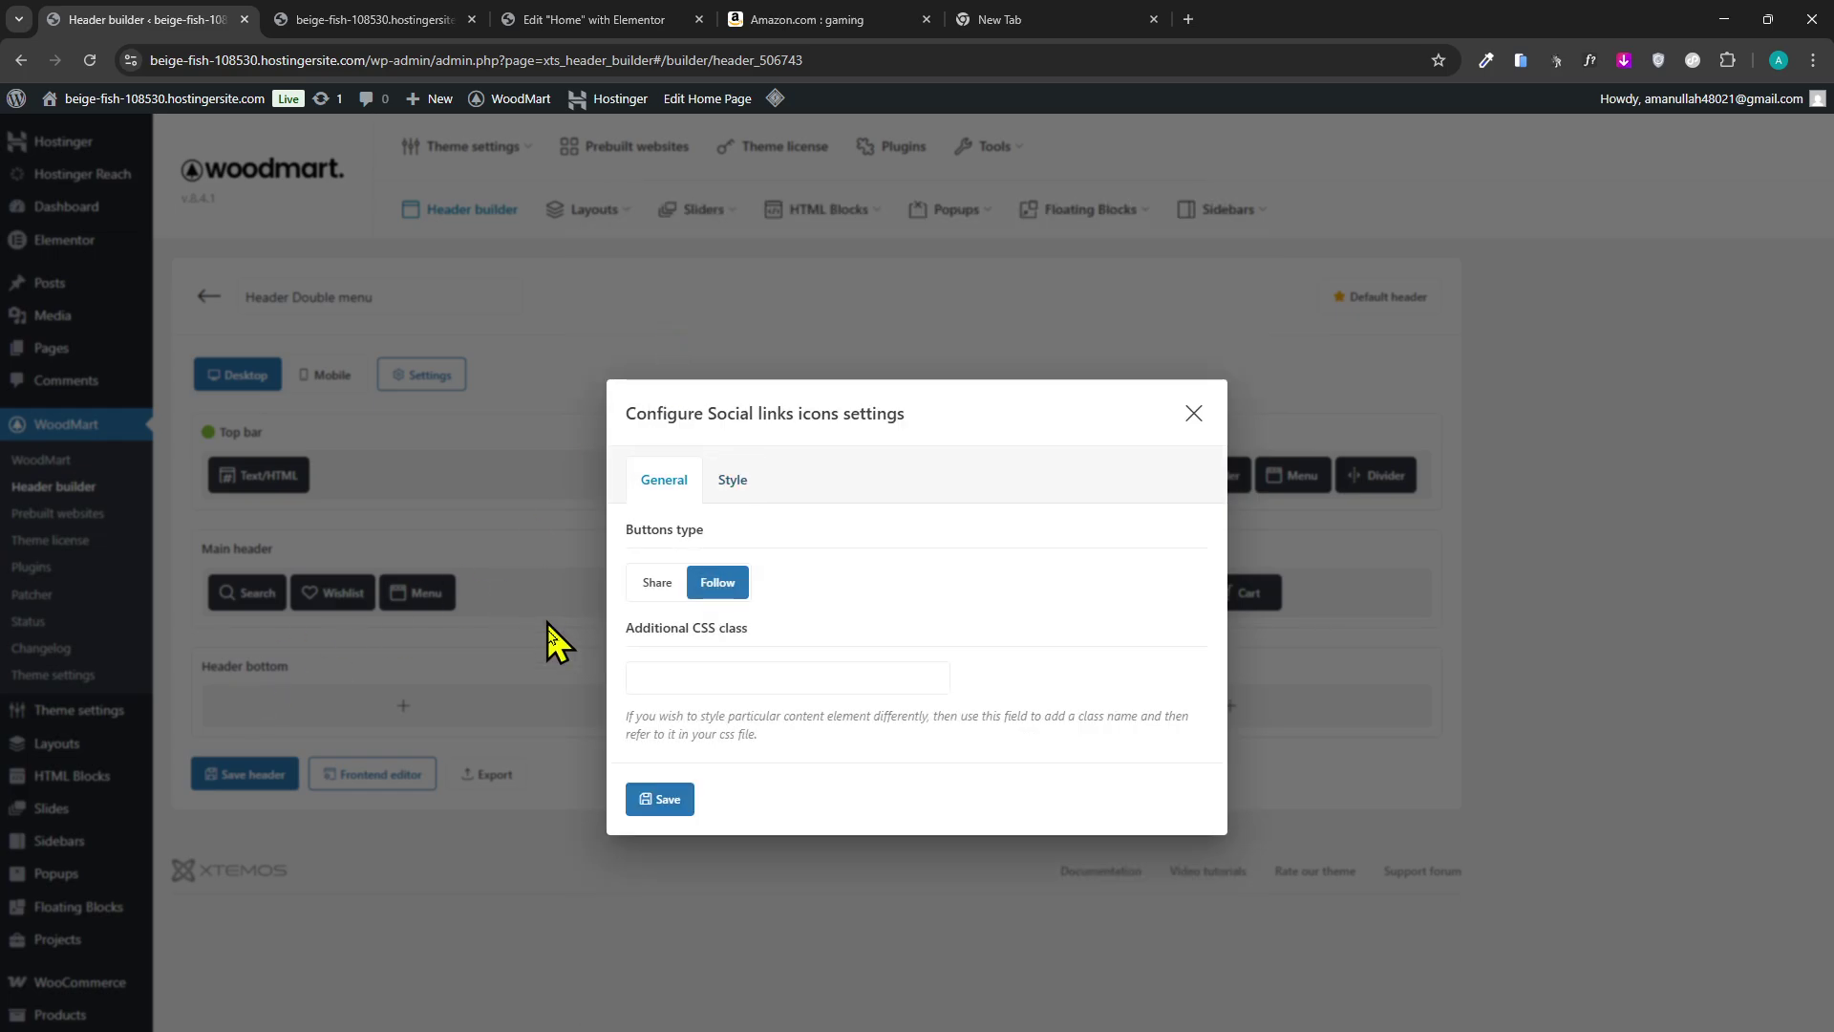
pyautogui.click(1194, 414)
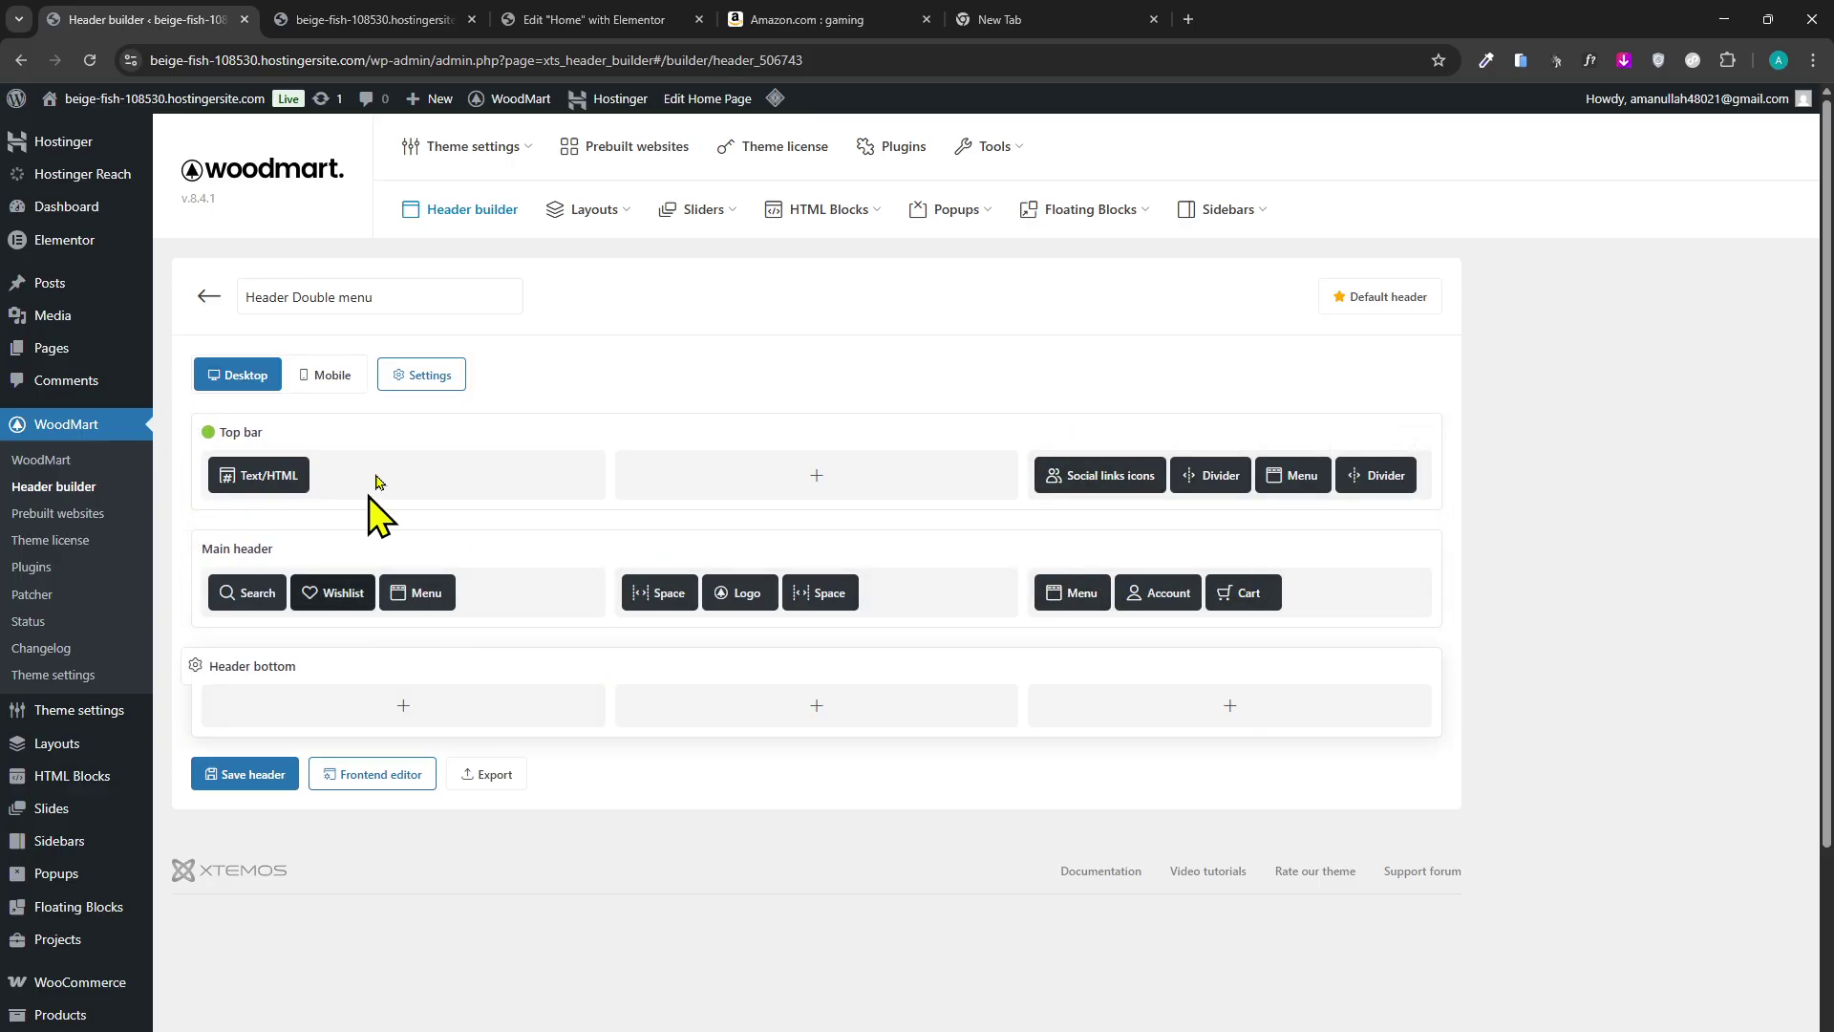
# Return to the header builder and scroll down to the Header bottom row.
pyautogui.click(513, 20)
pyautogui.hotkey('ctrl', 'shift', 'Tab')
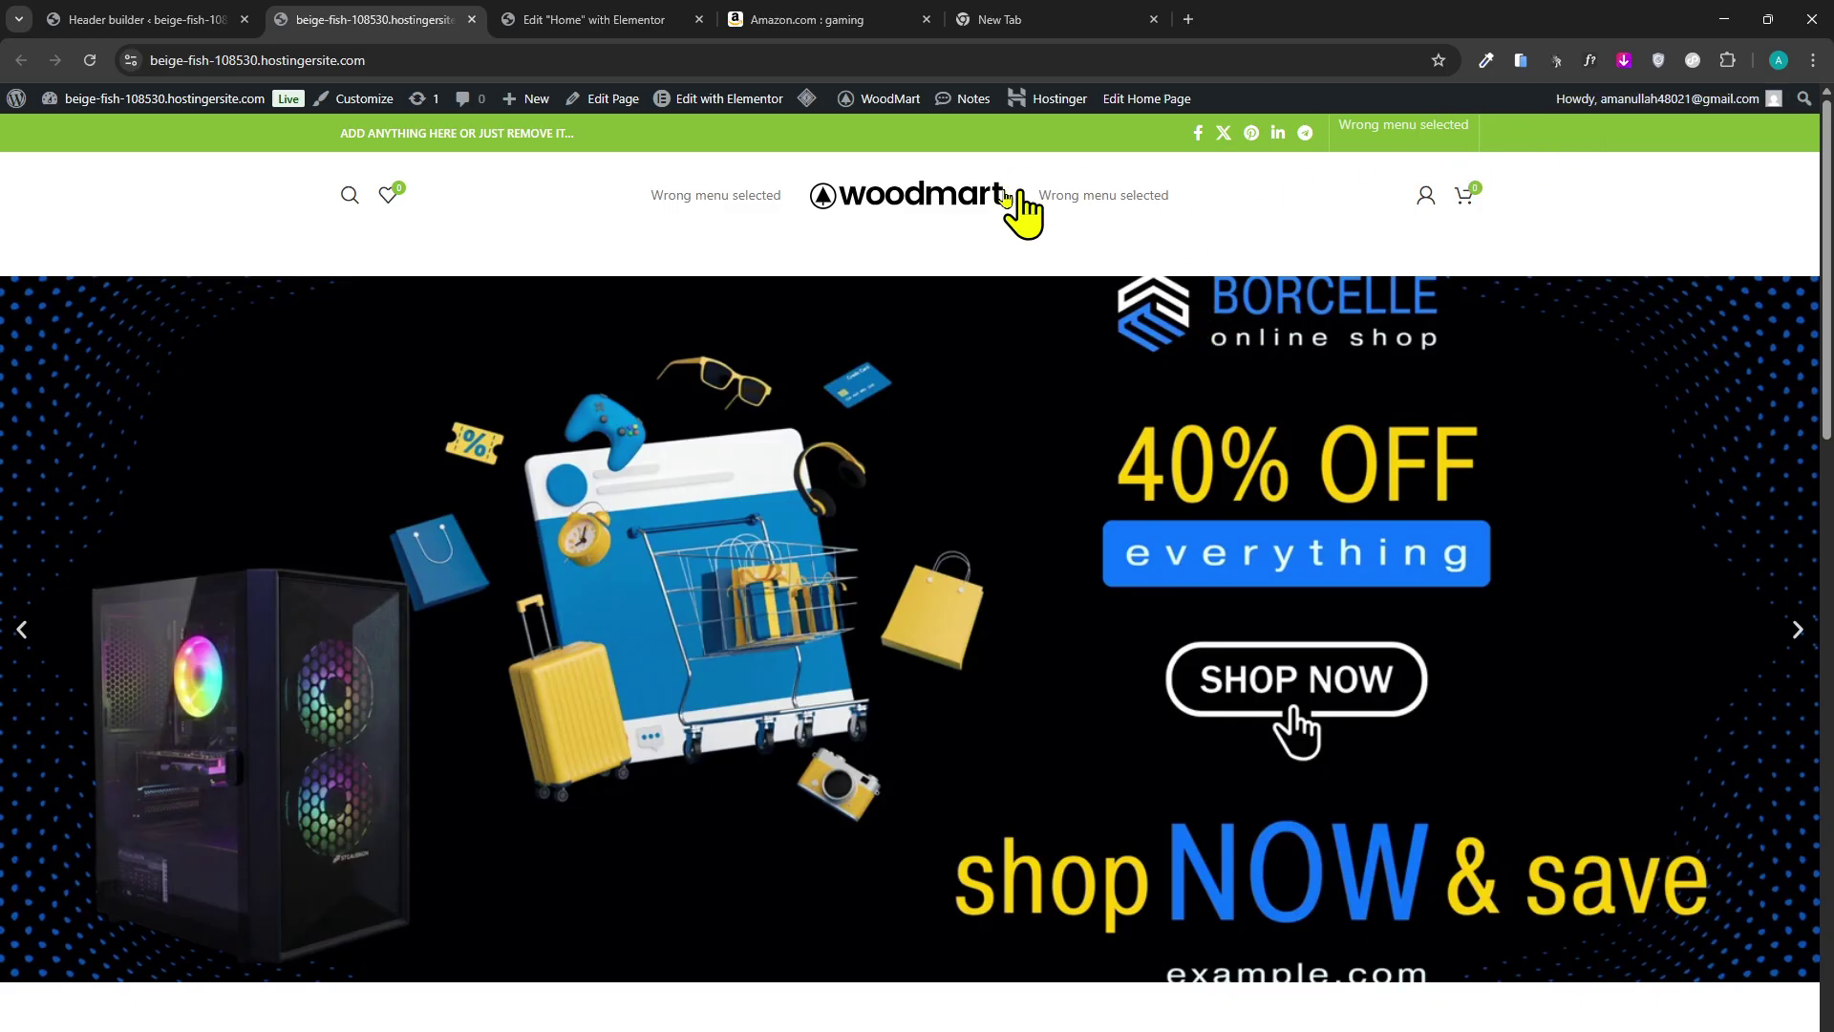
pyautogui.click(82, 19)
pyautogui.scroll(-1, 329, 482)
pyautogui.scroll(-1, 330, 483)
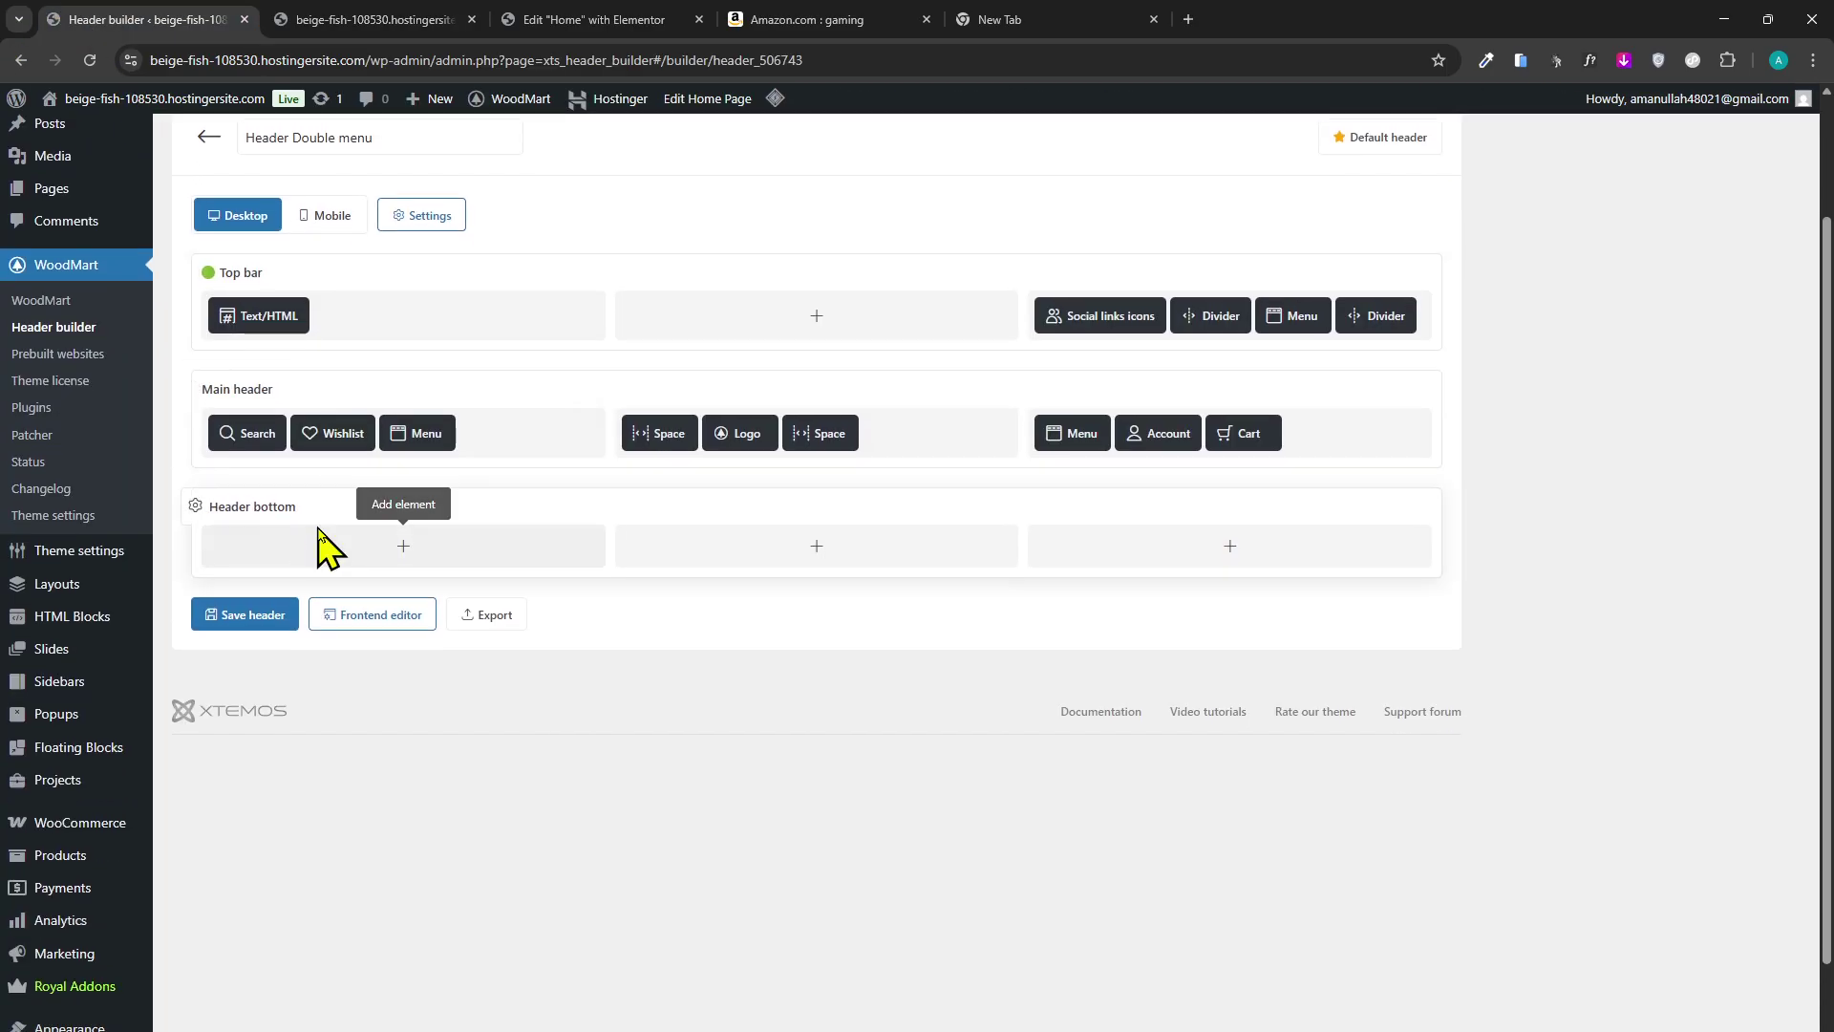
# Add an Information box to Header bottom and enter 'TITEL' as its title text.
pyautogui.click(402, 545)
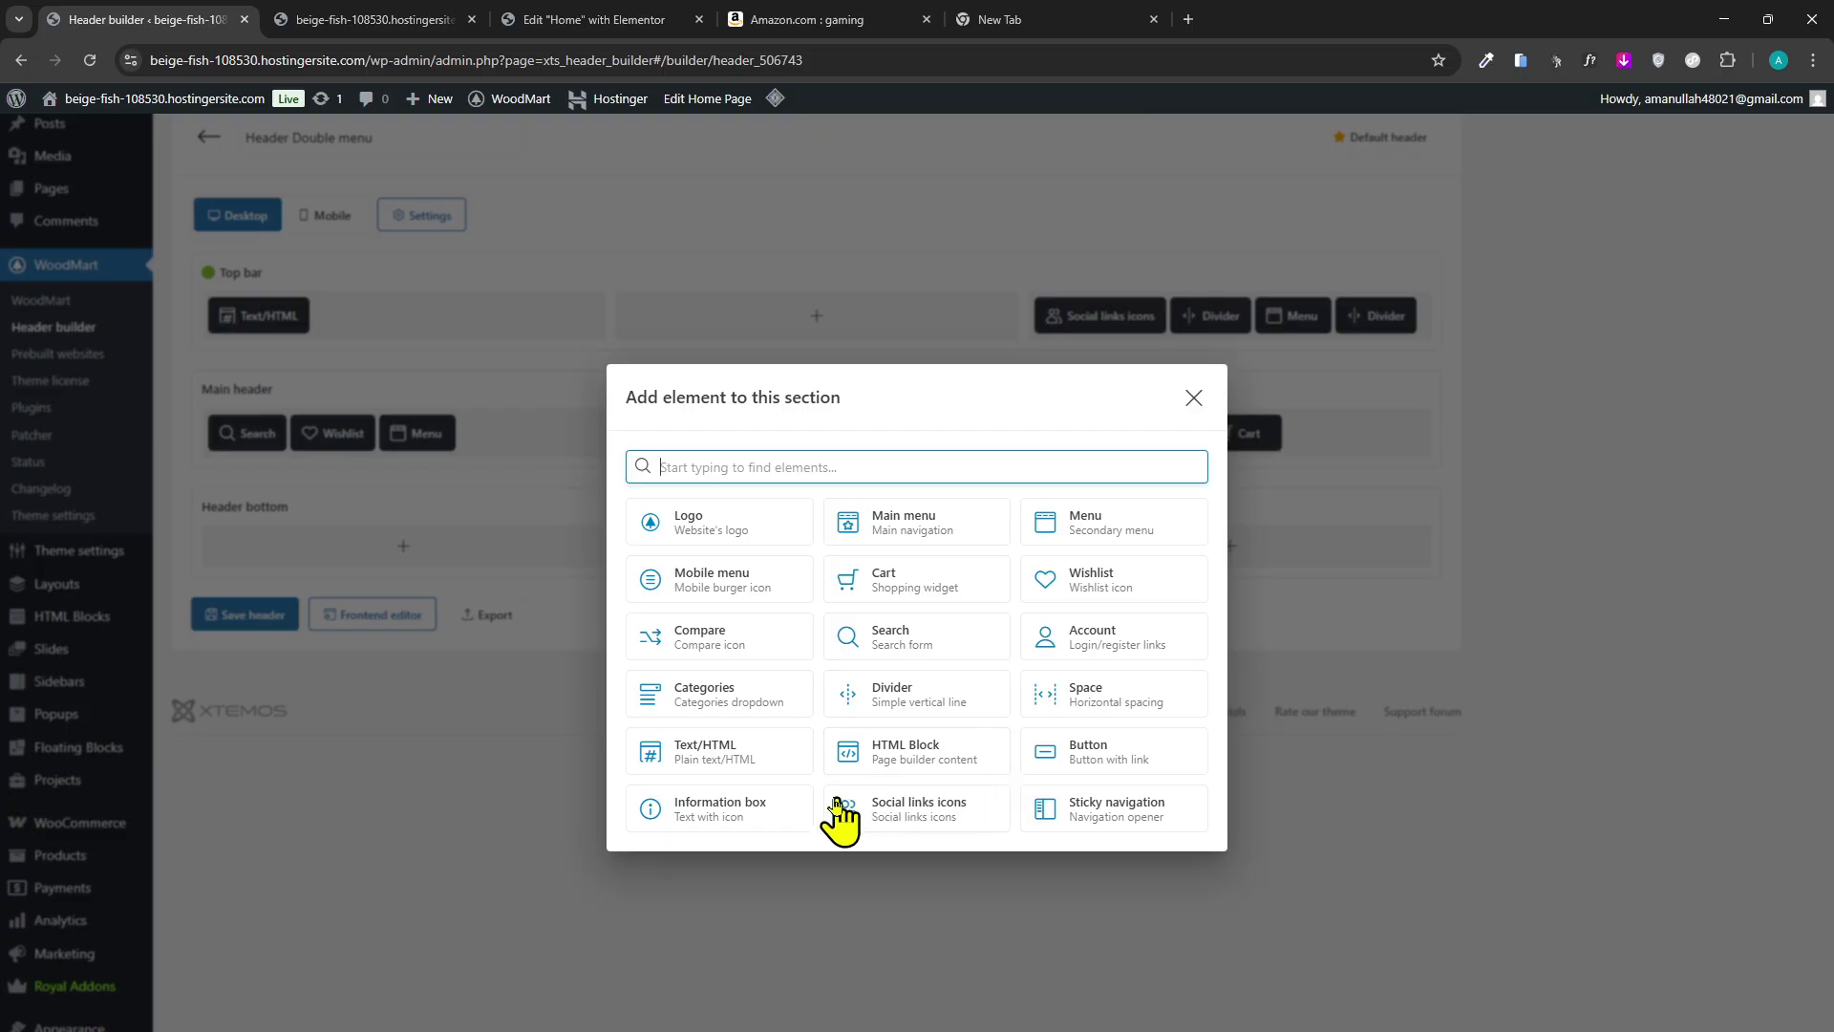
pyautogui.click(696, 810)
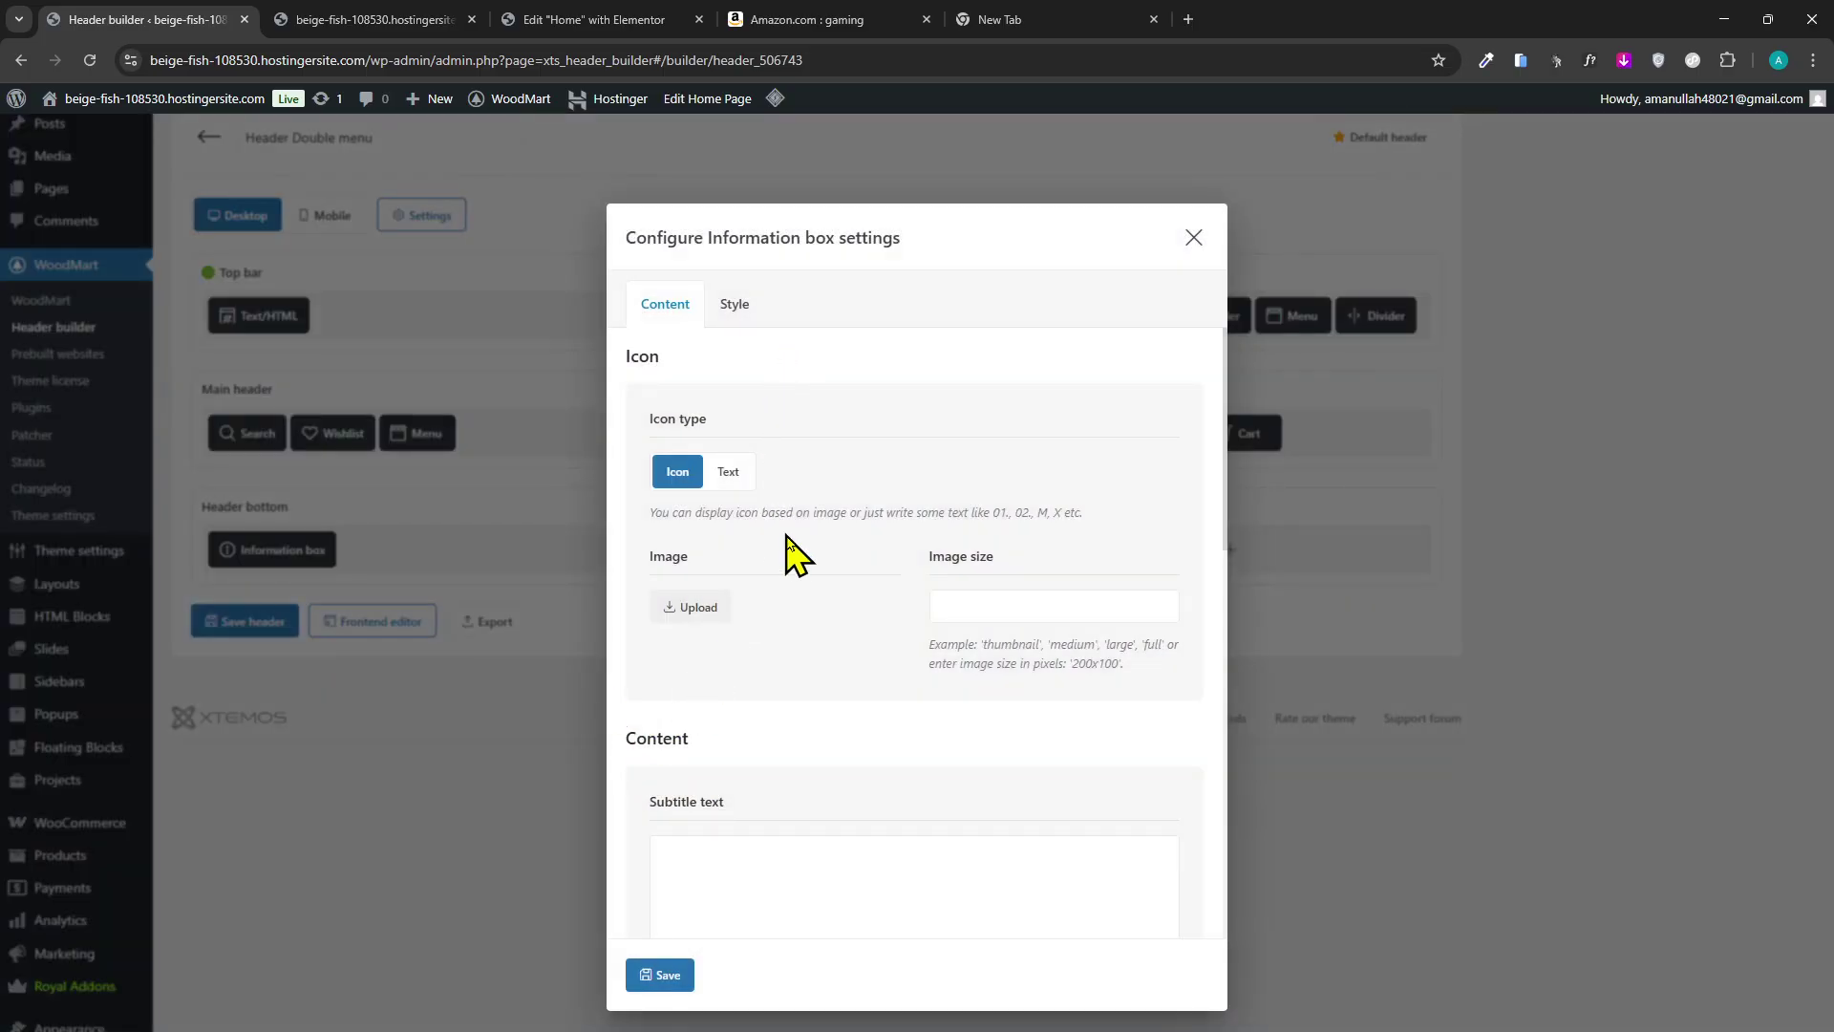
pyautogui.scroll(-2, 851, 702)
pyautogui.click(875, 707)
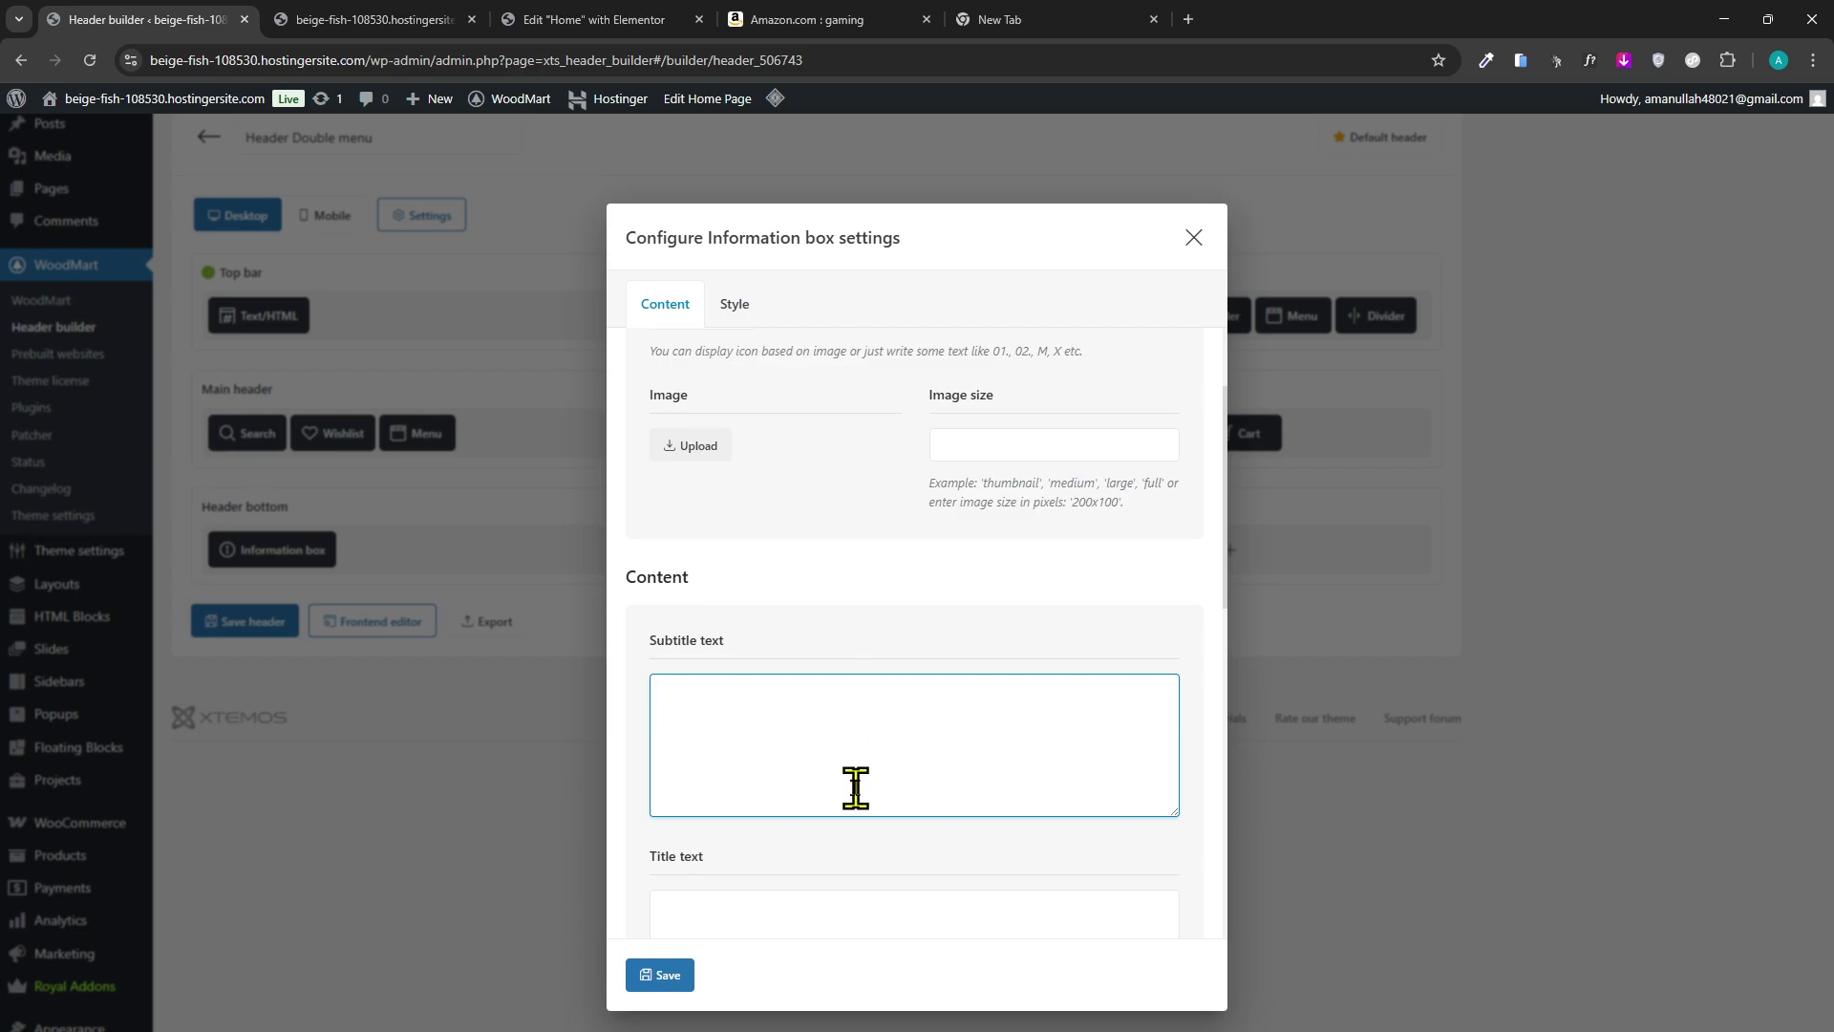
pyautogui.scroll(-5, 855, 781)
pyautogui.click(879, 524)
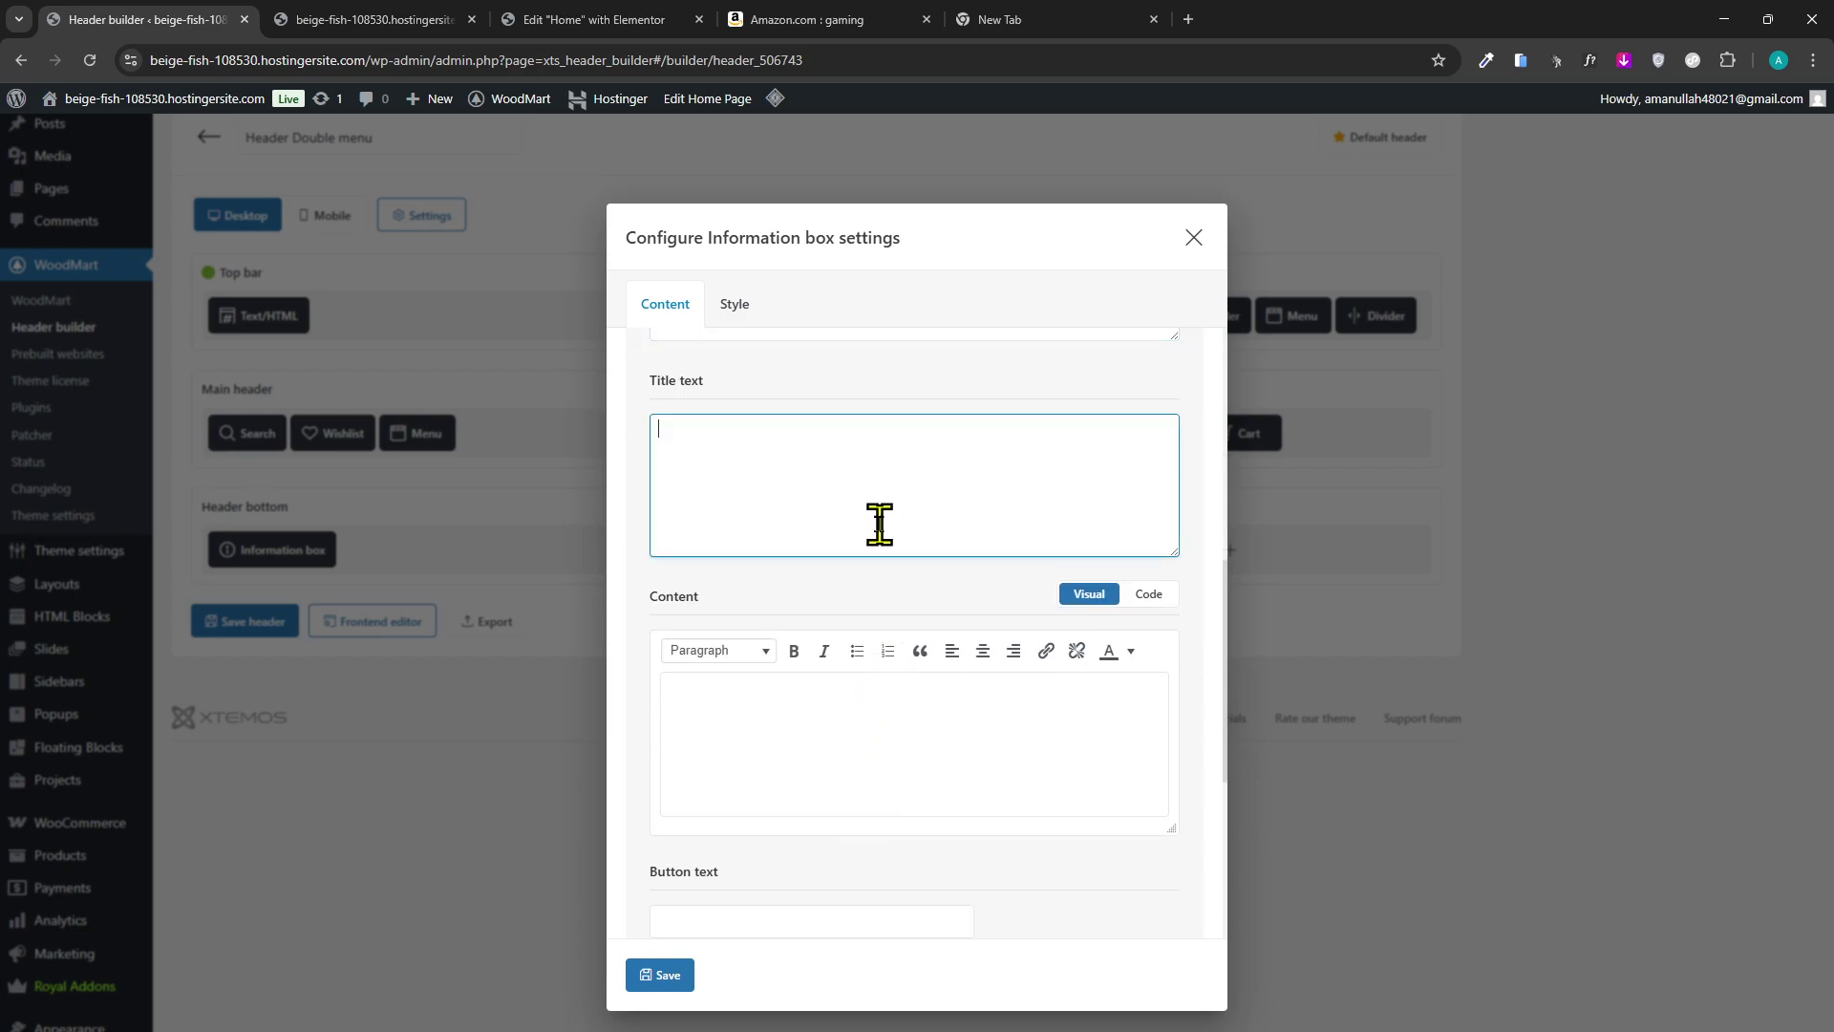
pyautogui.write('TITE')
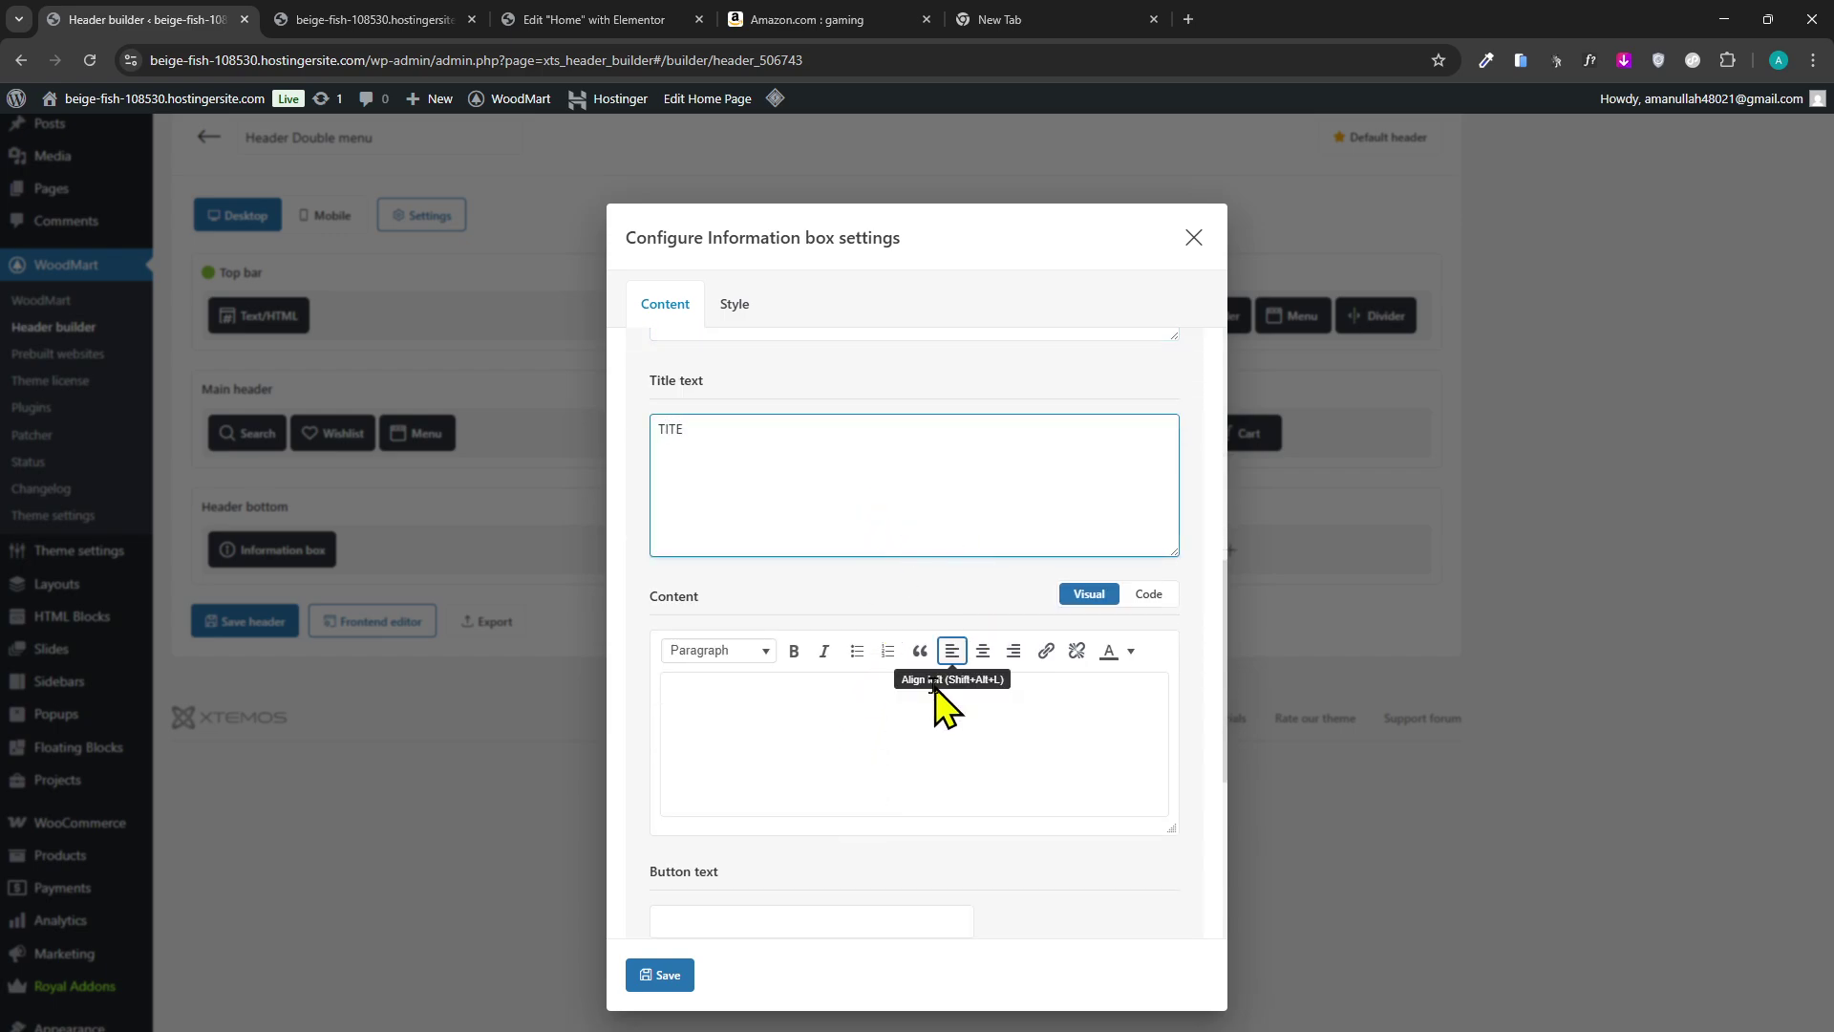
pyautogui.write('L')
pyautogui.scroll(5, 778, 704)
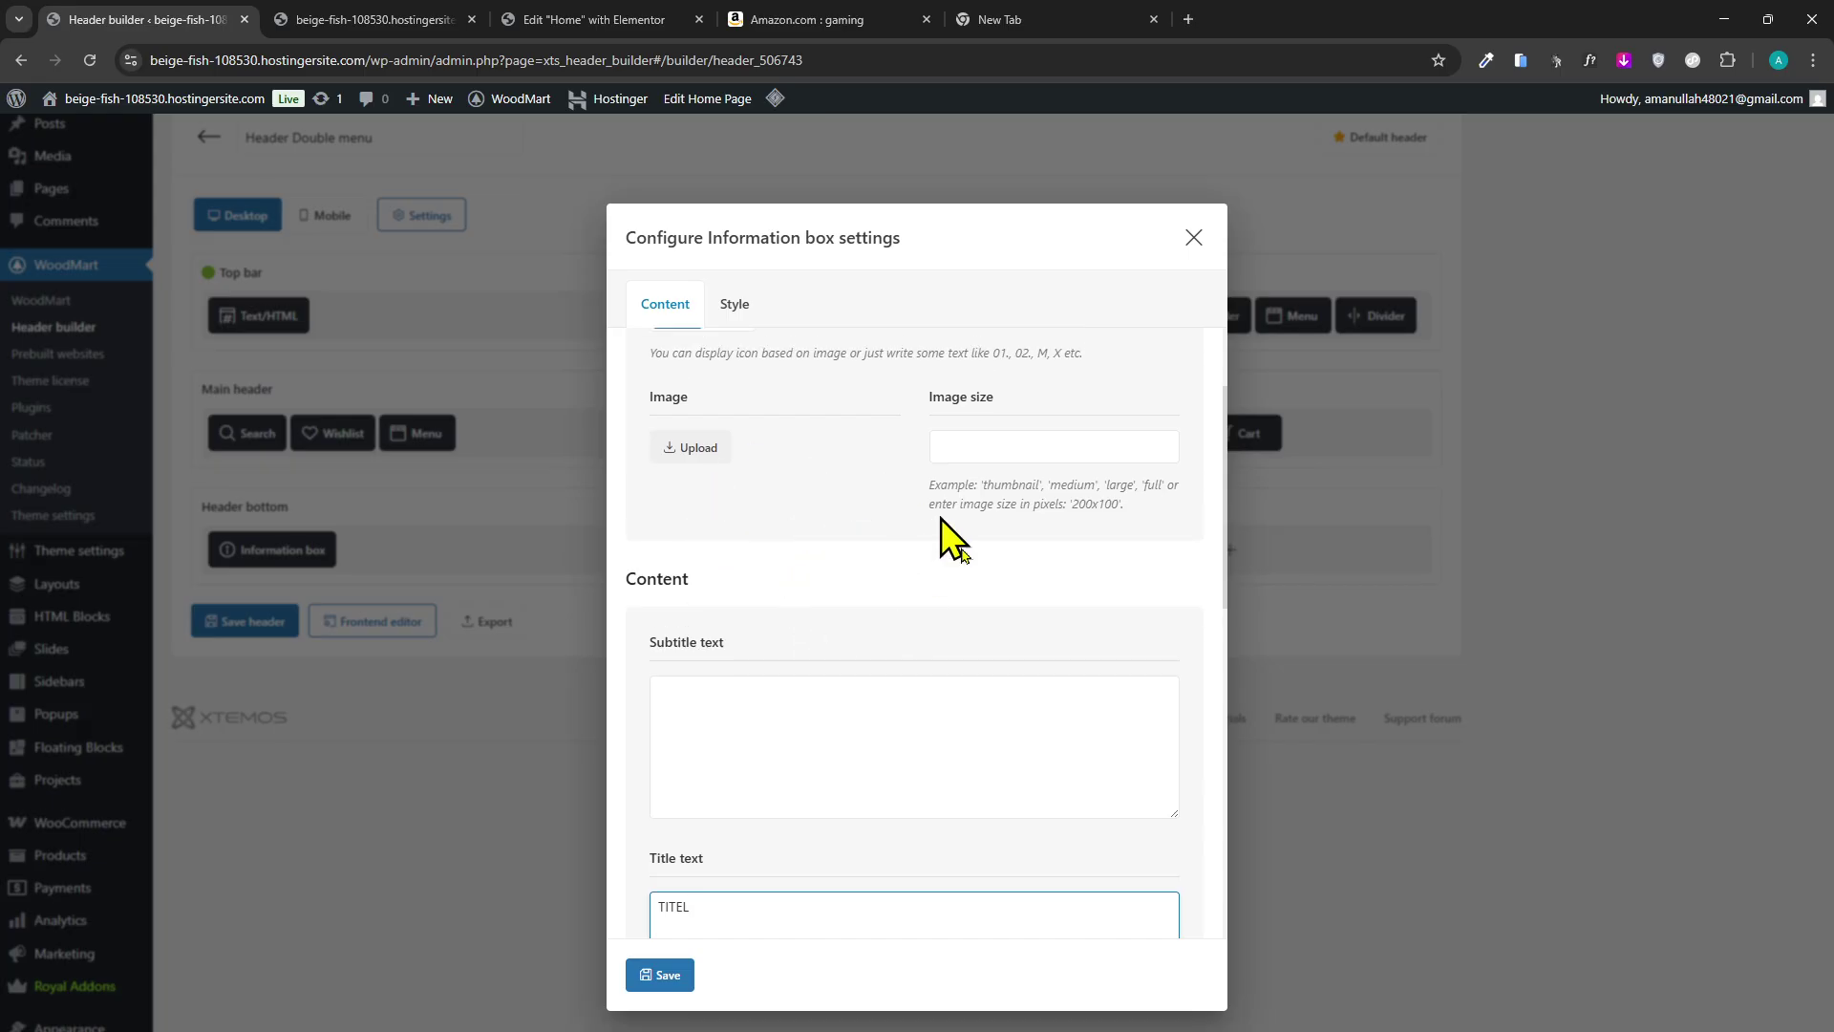
pyautogui.scroll(2, 931, 621)
pyautogui.scroll(-10, 829, 440)
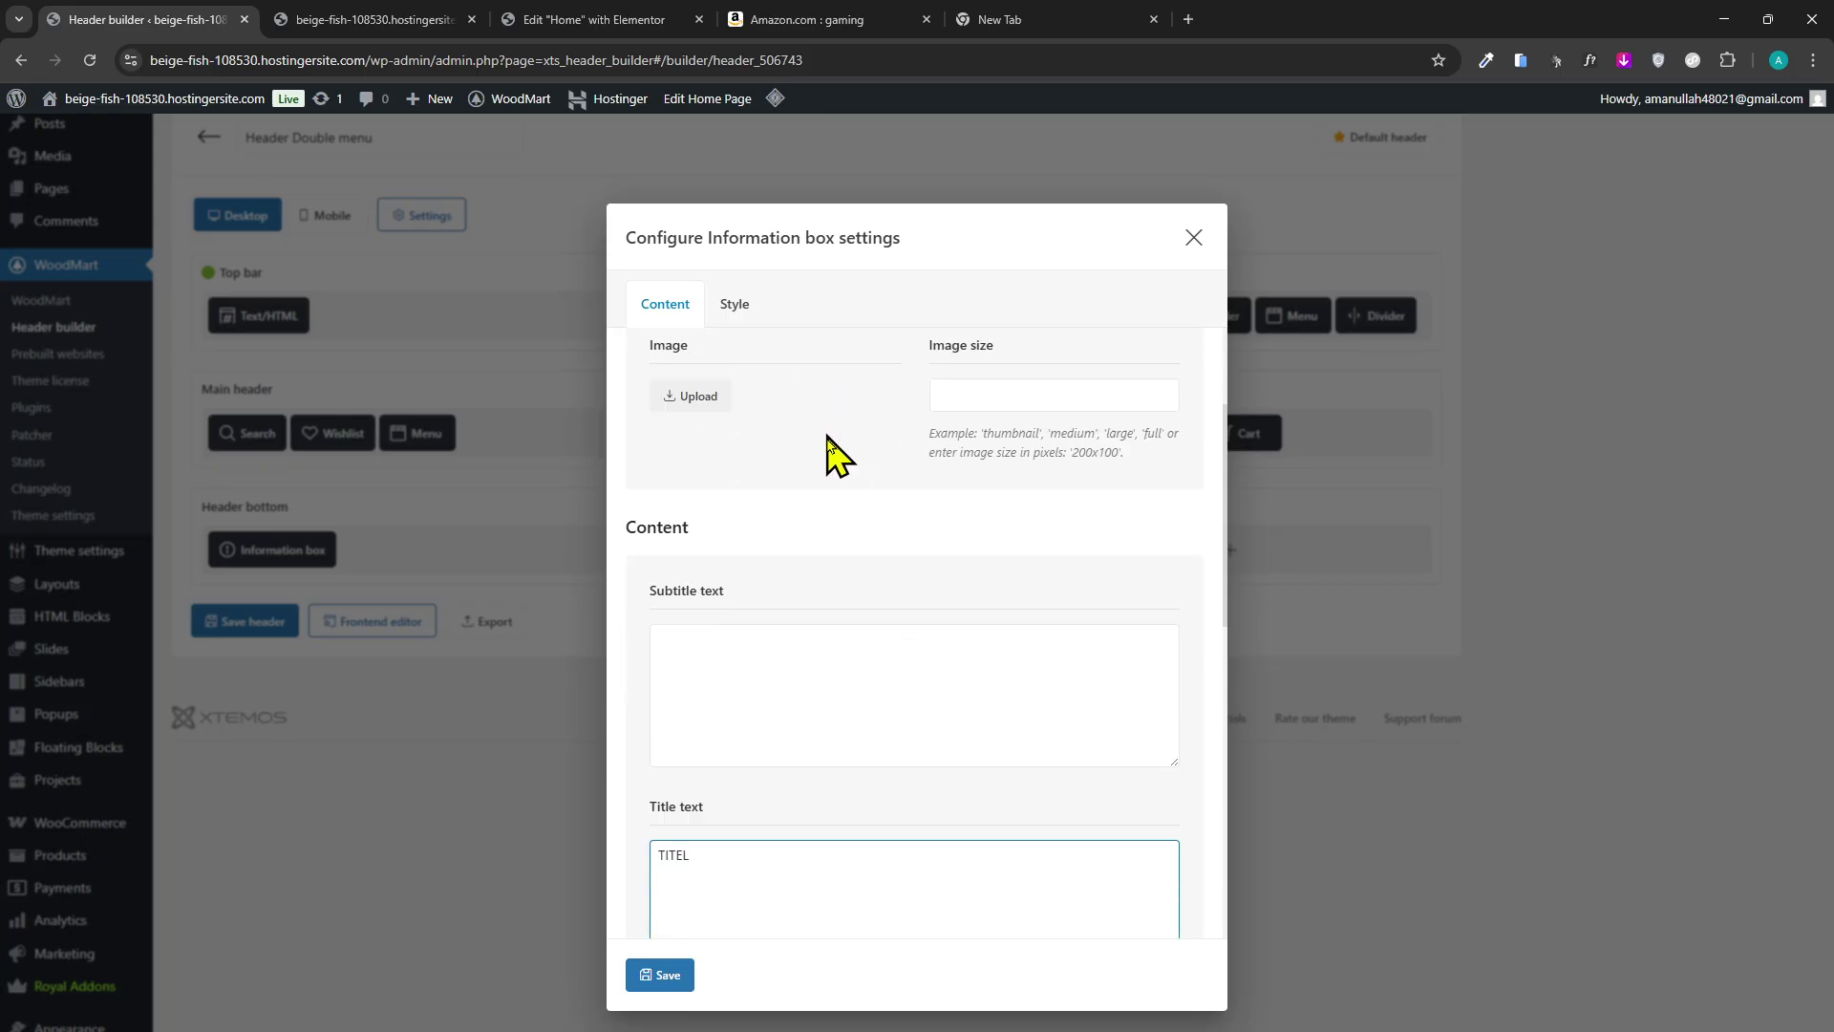
pyautogui.scroll(2, 794, 527)
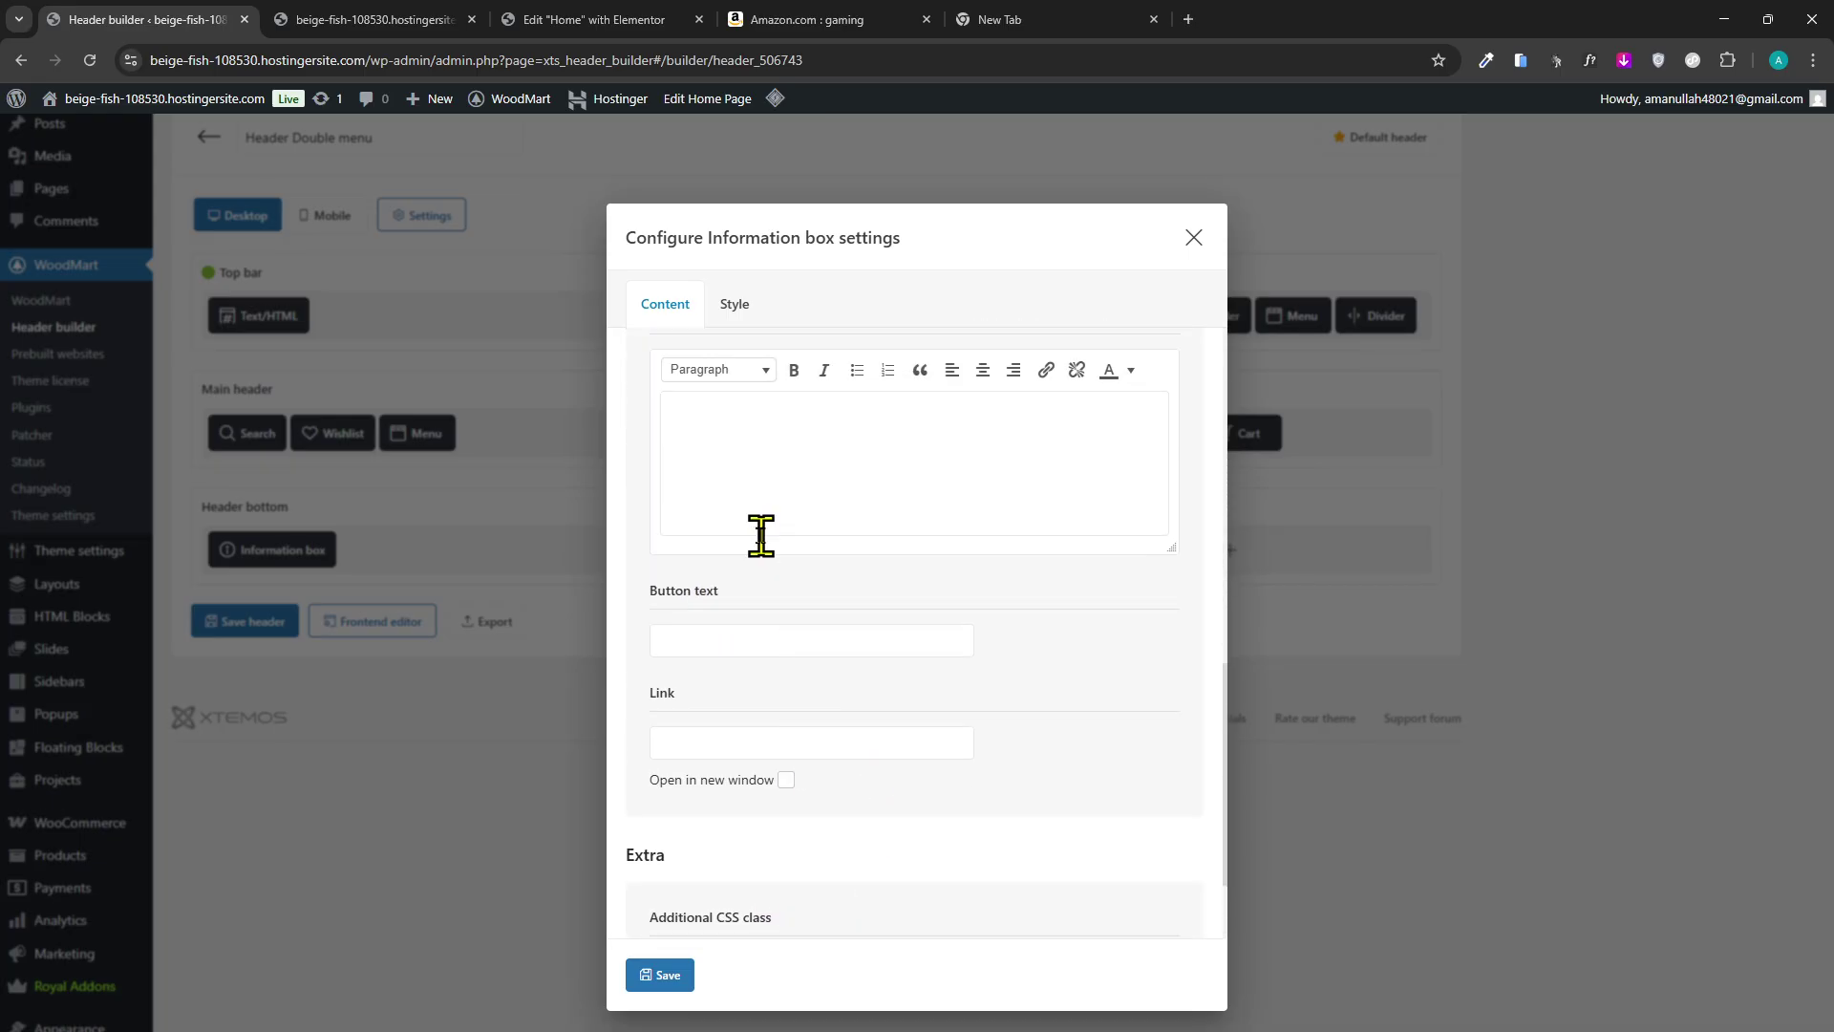
pyautogui.click(762, 759)
pyautogui.scroll(3, 850, 764)
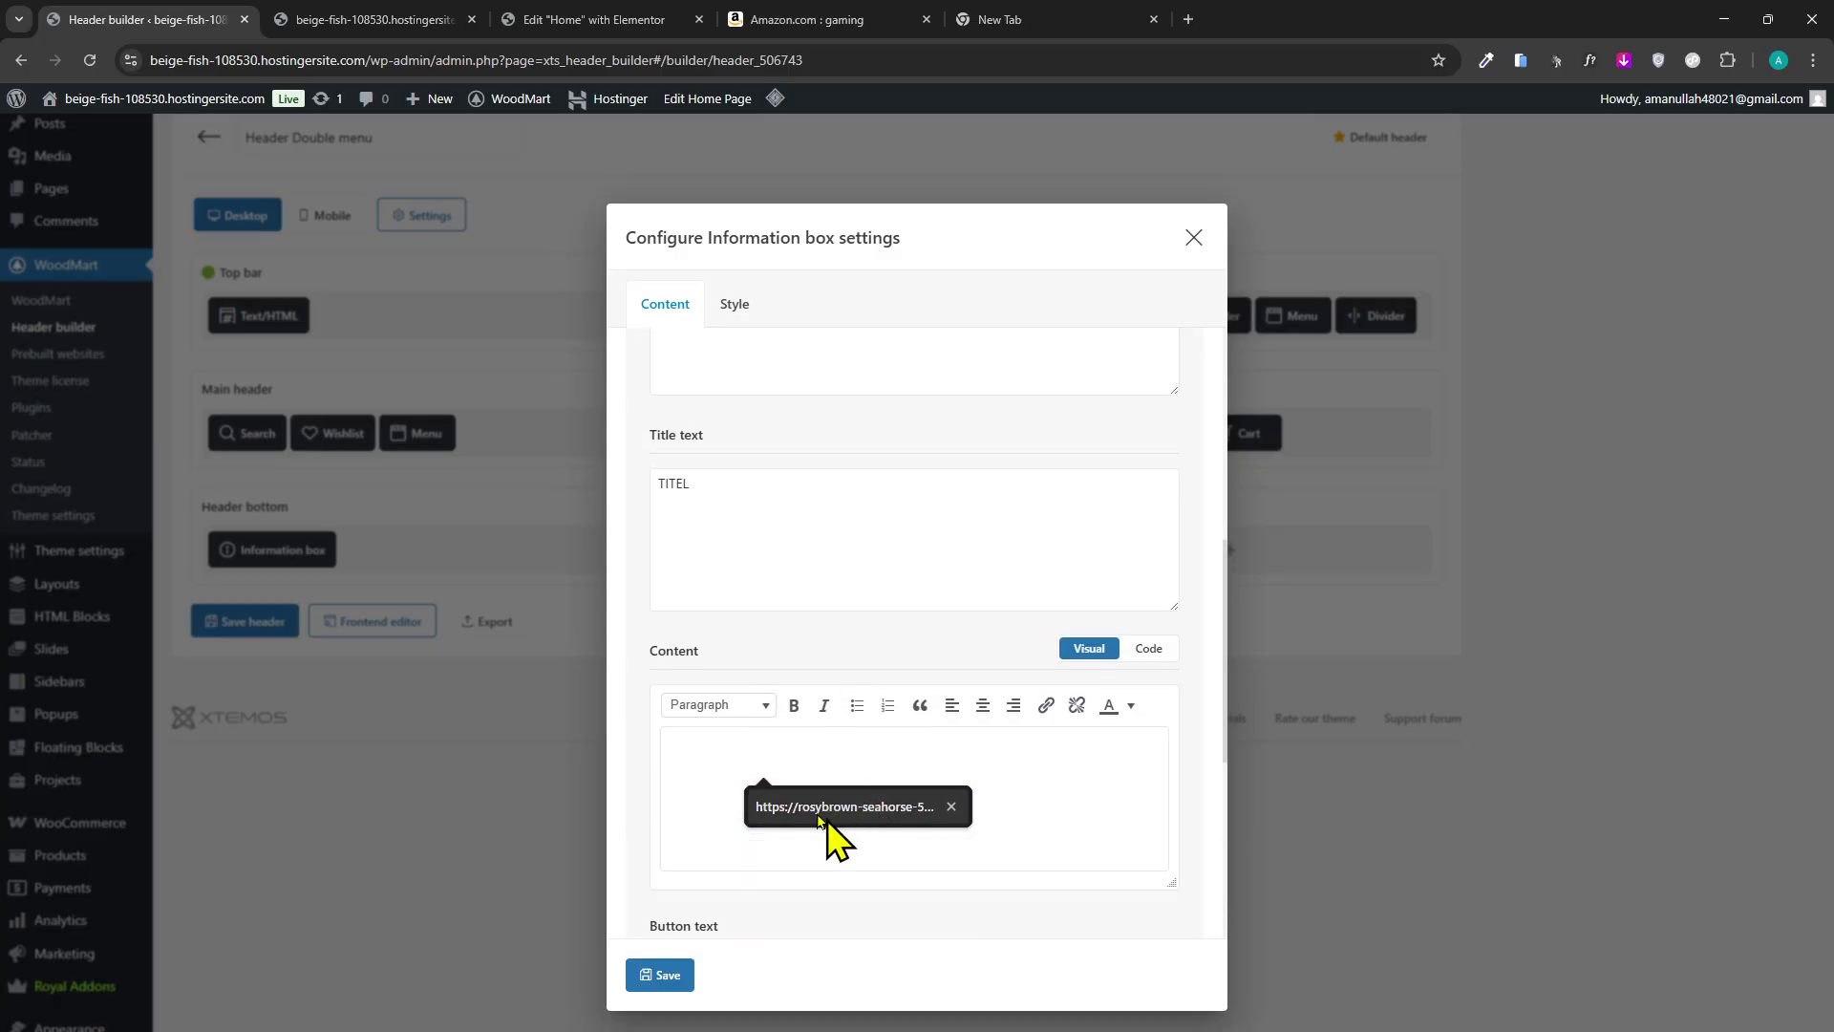
pyautogui.scroll(2, 754, 745)
pyautogui.click(774, 704)
pyautogui.scroll(5, 773, 704)
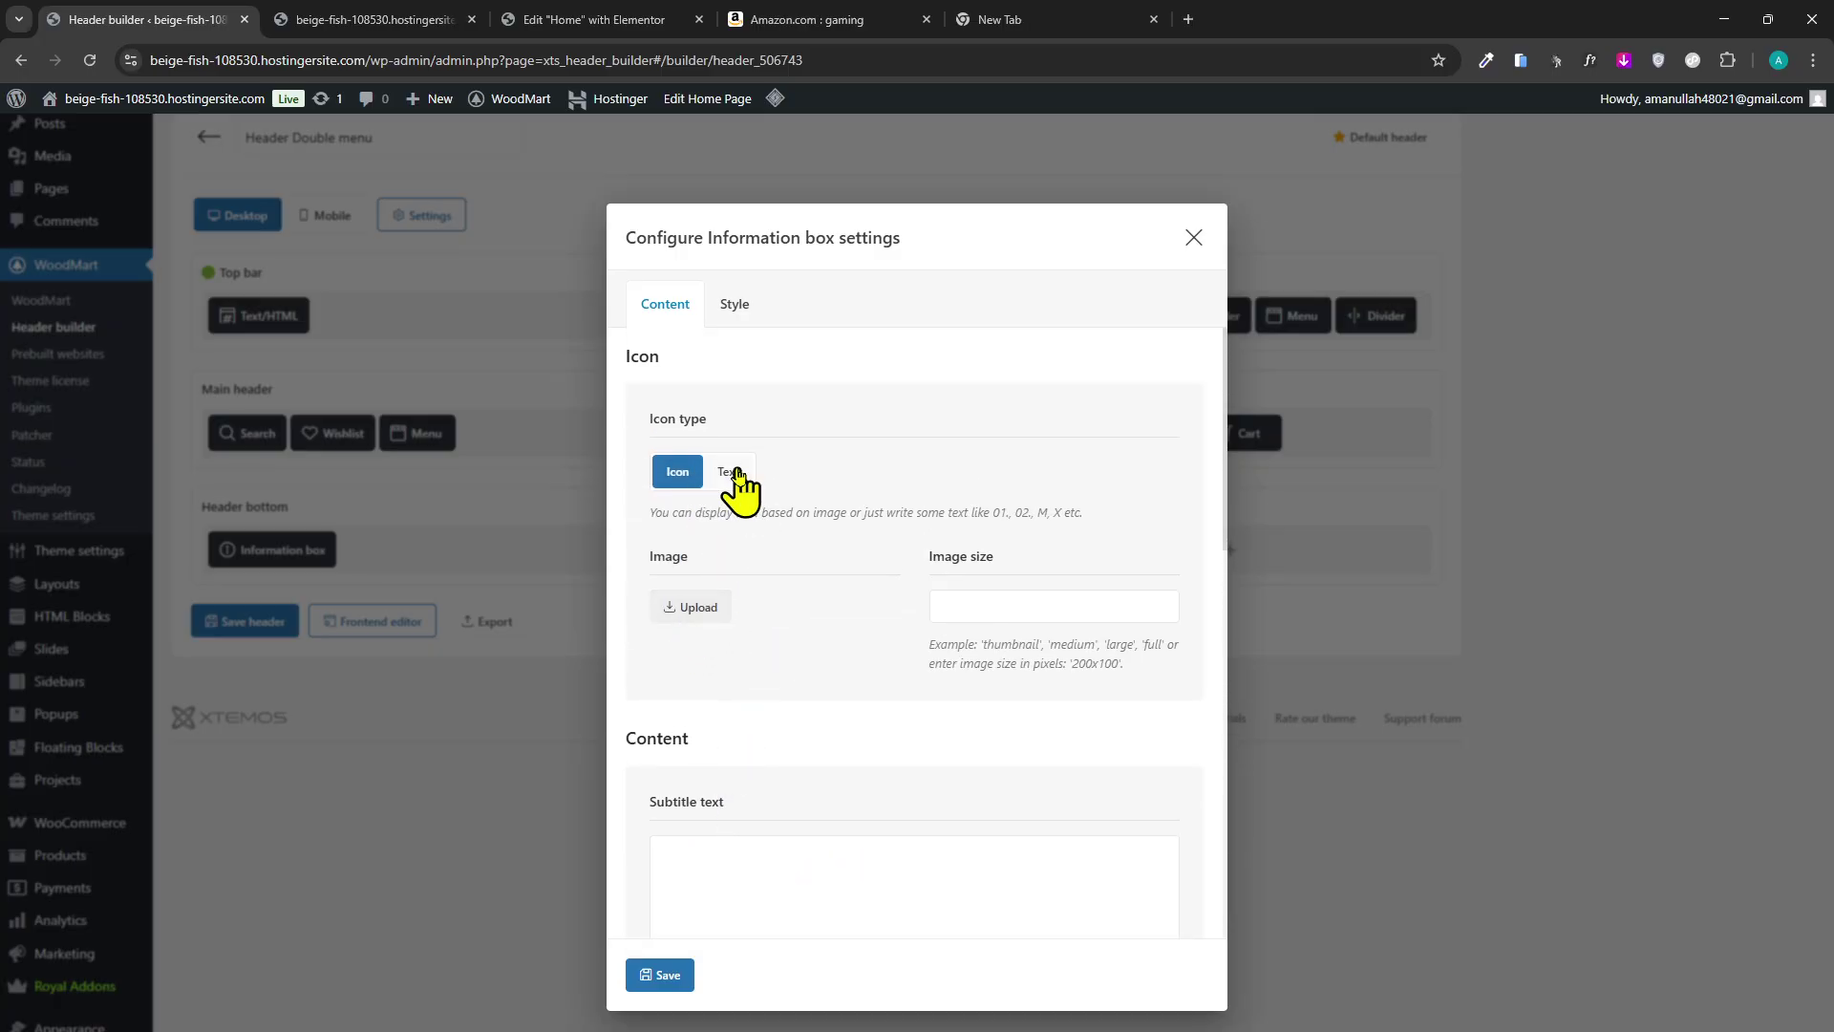
# Toggle the box's icon type between Text and Image, then view its Style options.
pyautogui.click(732, 473)
pyautogui.click(758, 605)
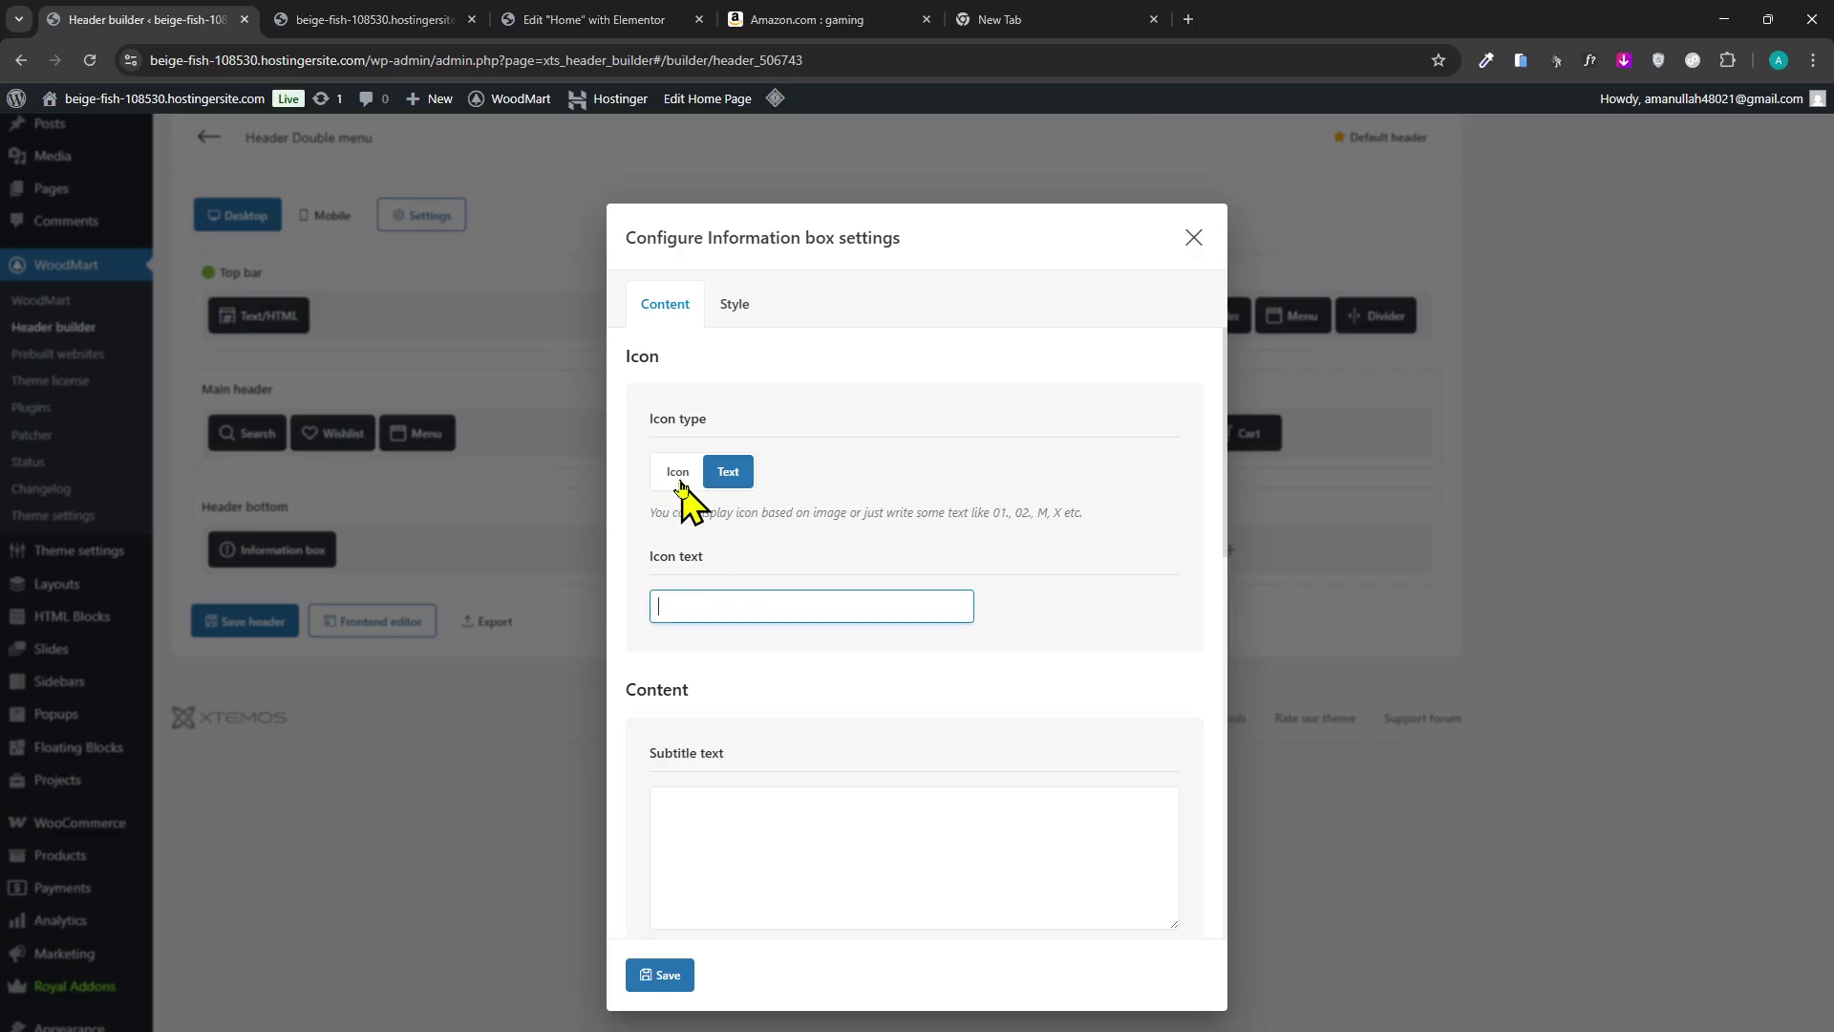
pyautogui.click(677, 472)
pyautogui.click(759, 307)
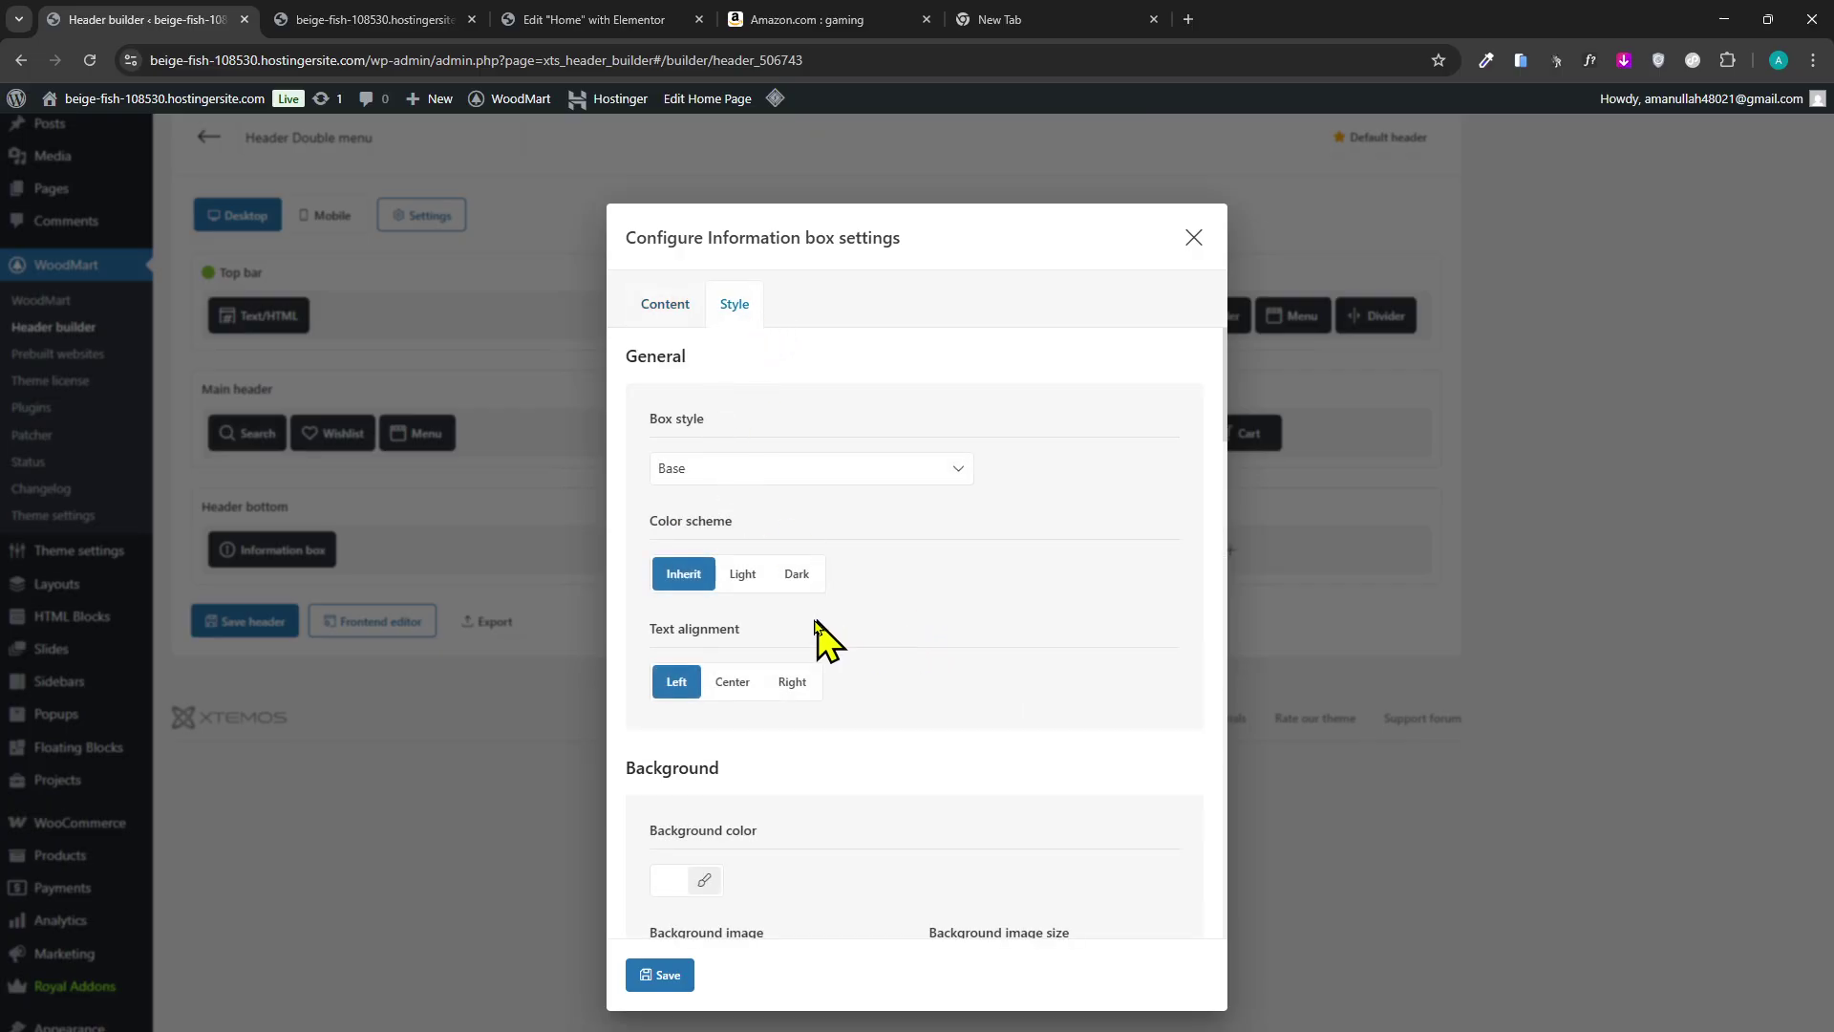
# Look through the Information box Style options and save it with default styling.
pyautogui.scroll(-2, 816, 632)
pyautogui.scroll(-2, 809, 635)
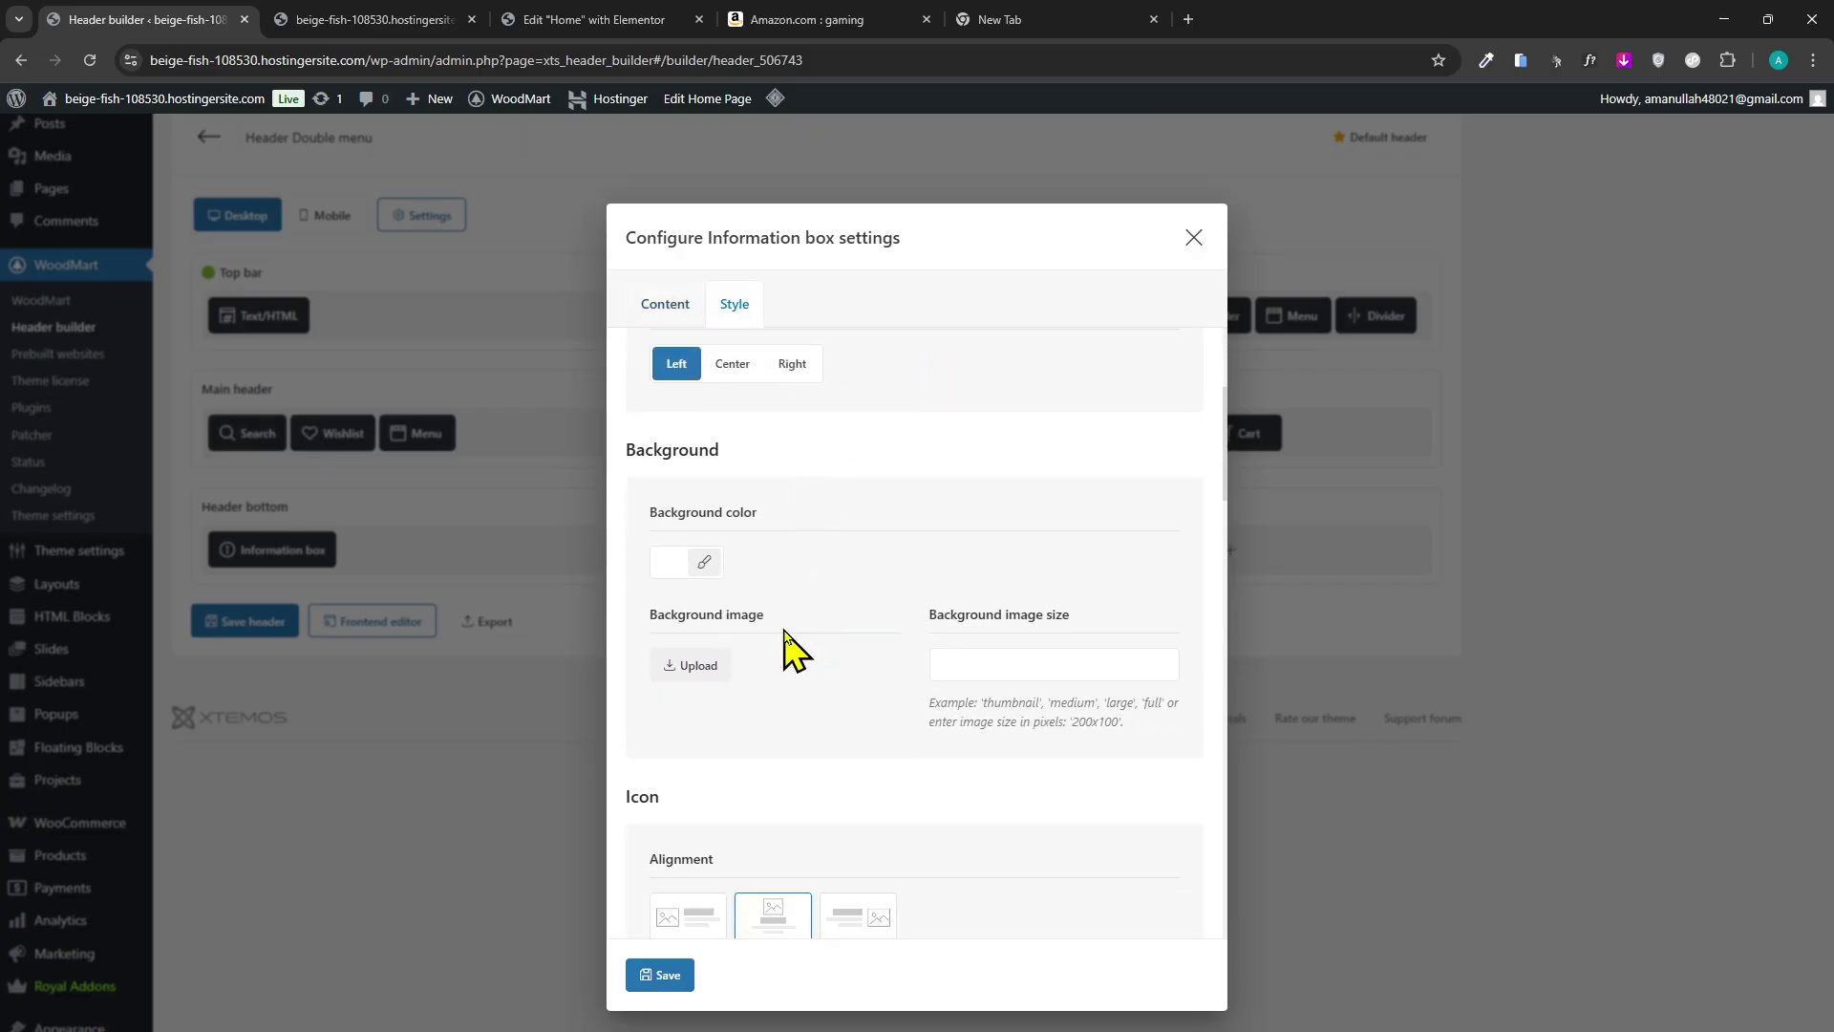
pyautogui.scroll(-4, 965, 646)
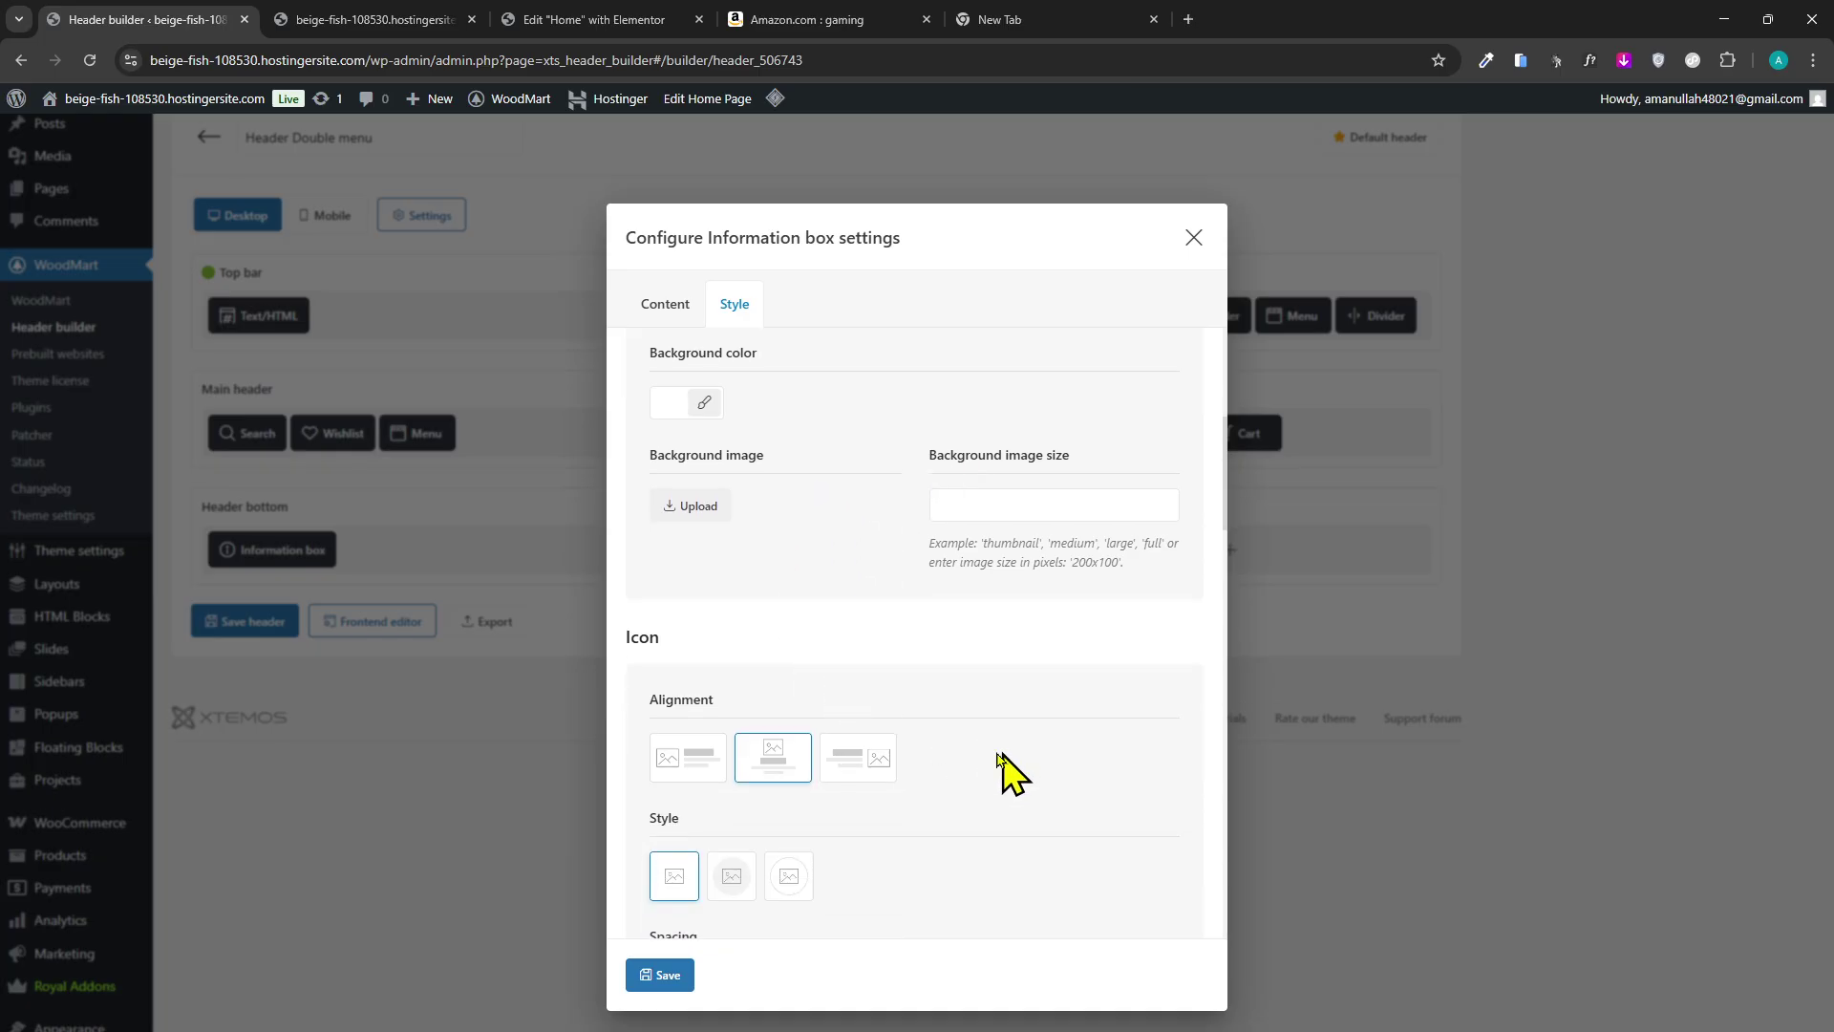
pyautogui.scroll(-4, 723, 792)
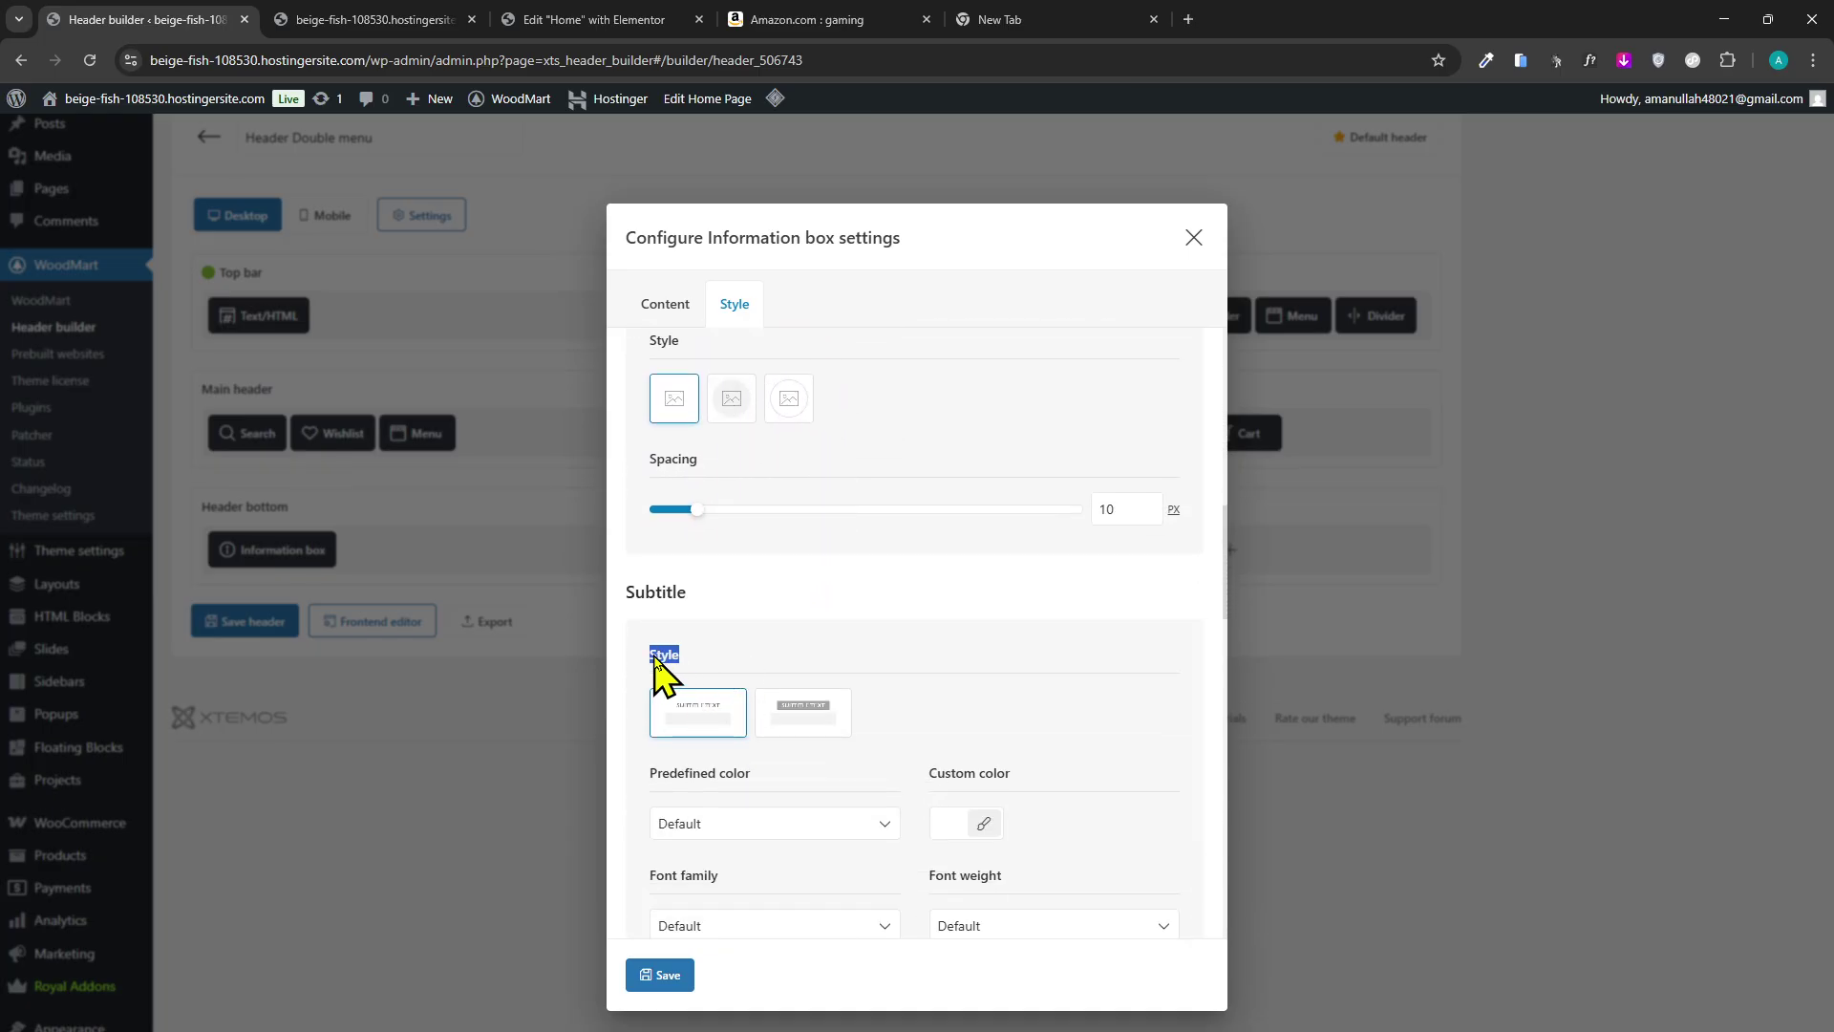
pyautogui.doubleClick(718, 584)
pyautogui.click(724, 681)
pyautogui.scroll(-4, 931, 718)
pyautogui.scroll(-6, 884, 693)
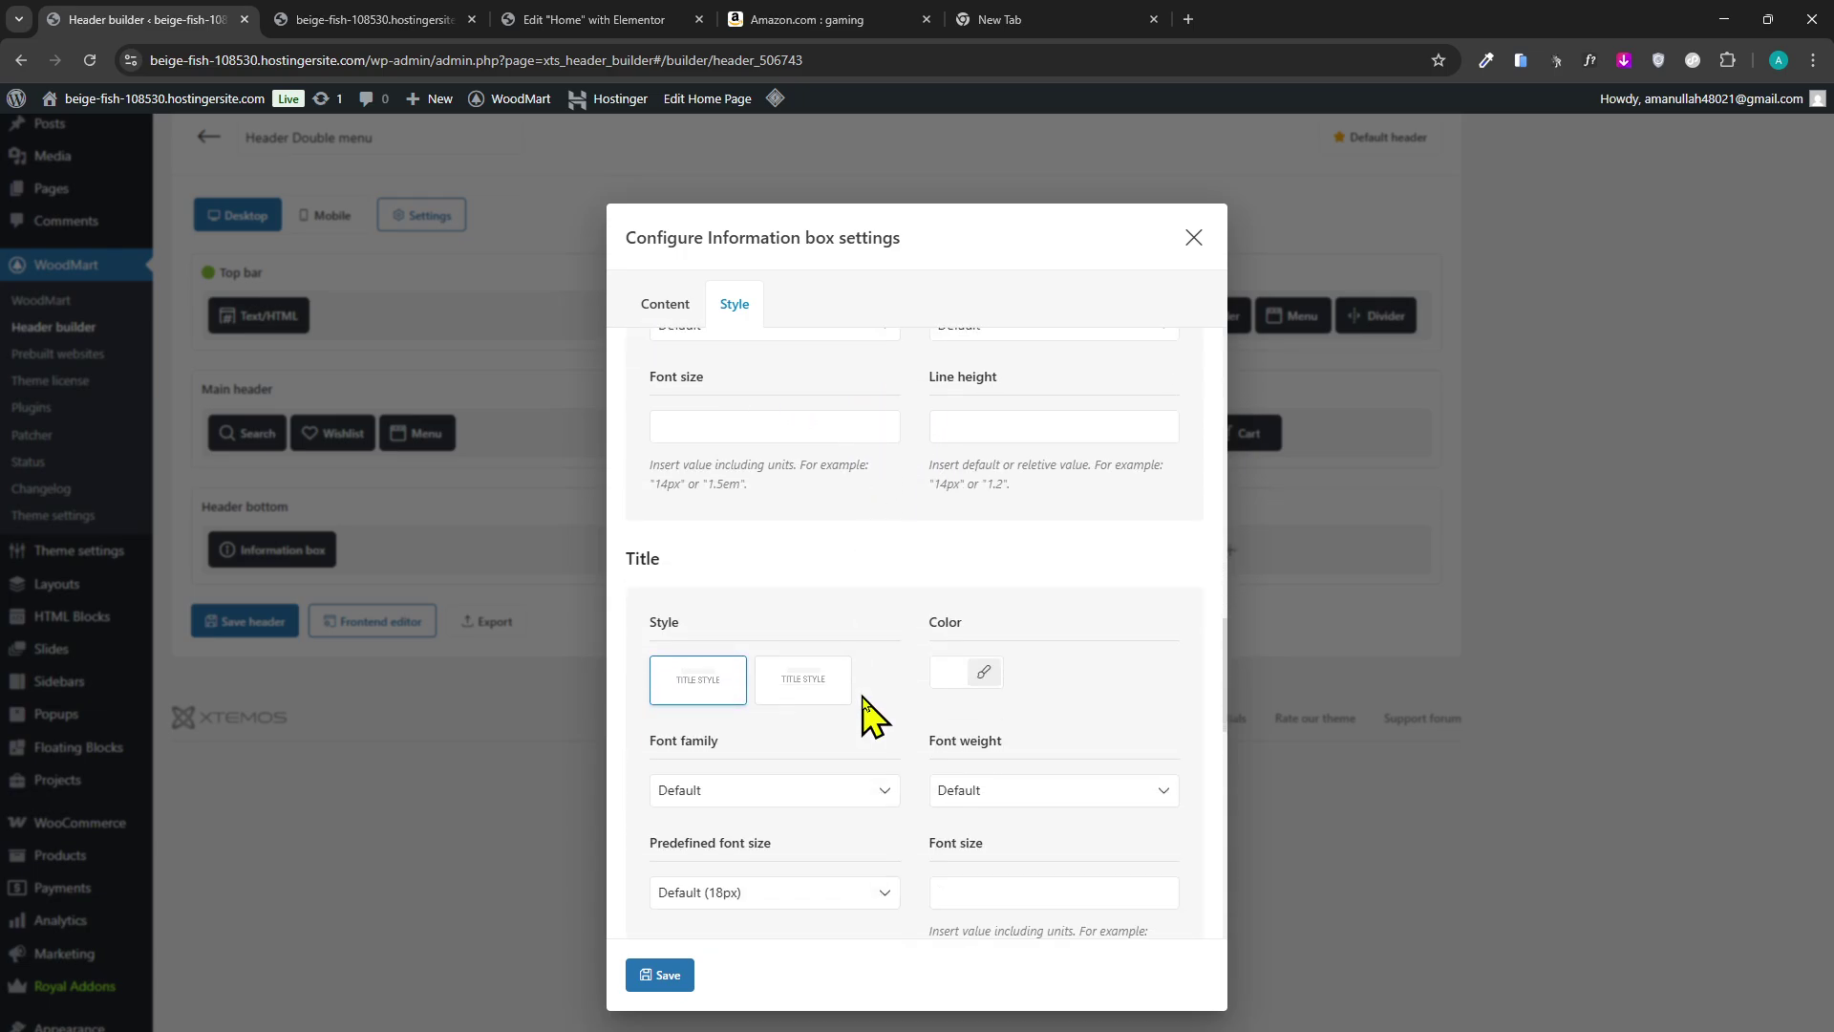
pyautogui.scroll(-9, 793, 831)
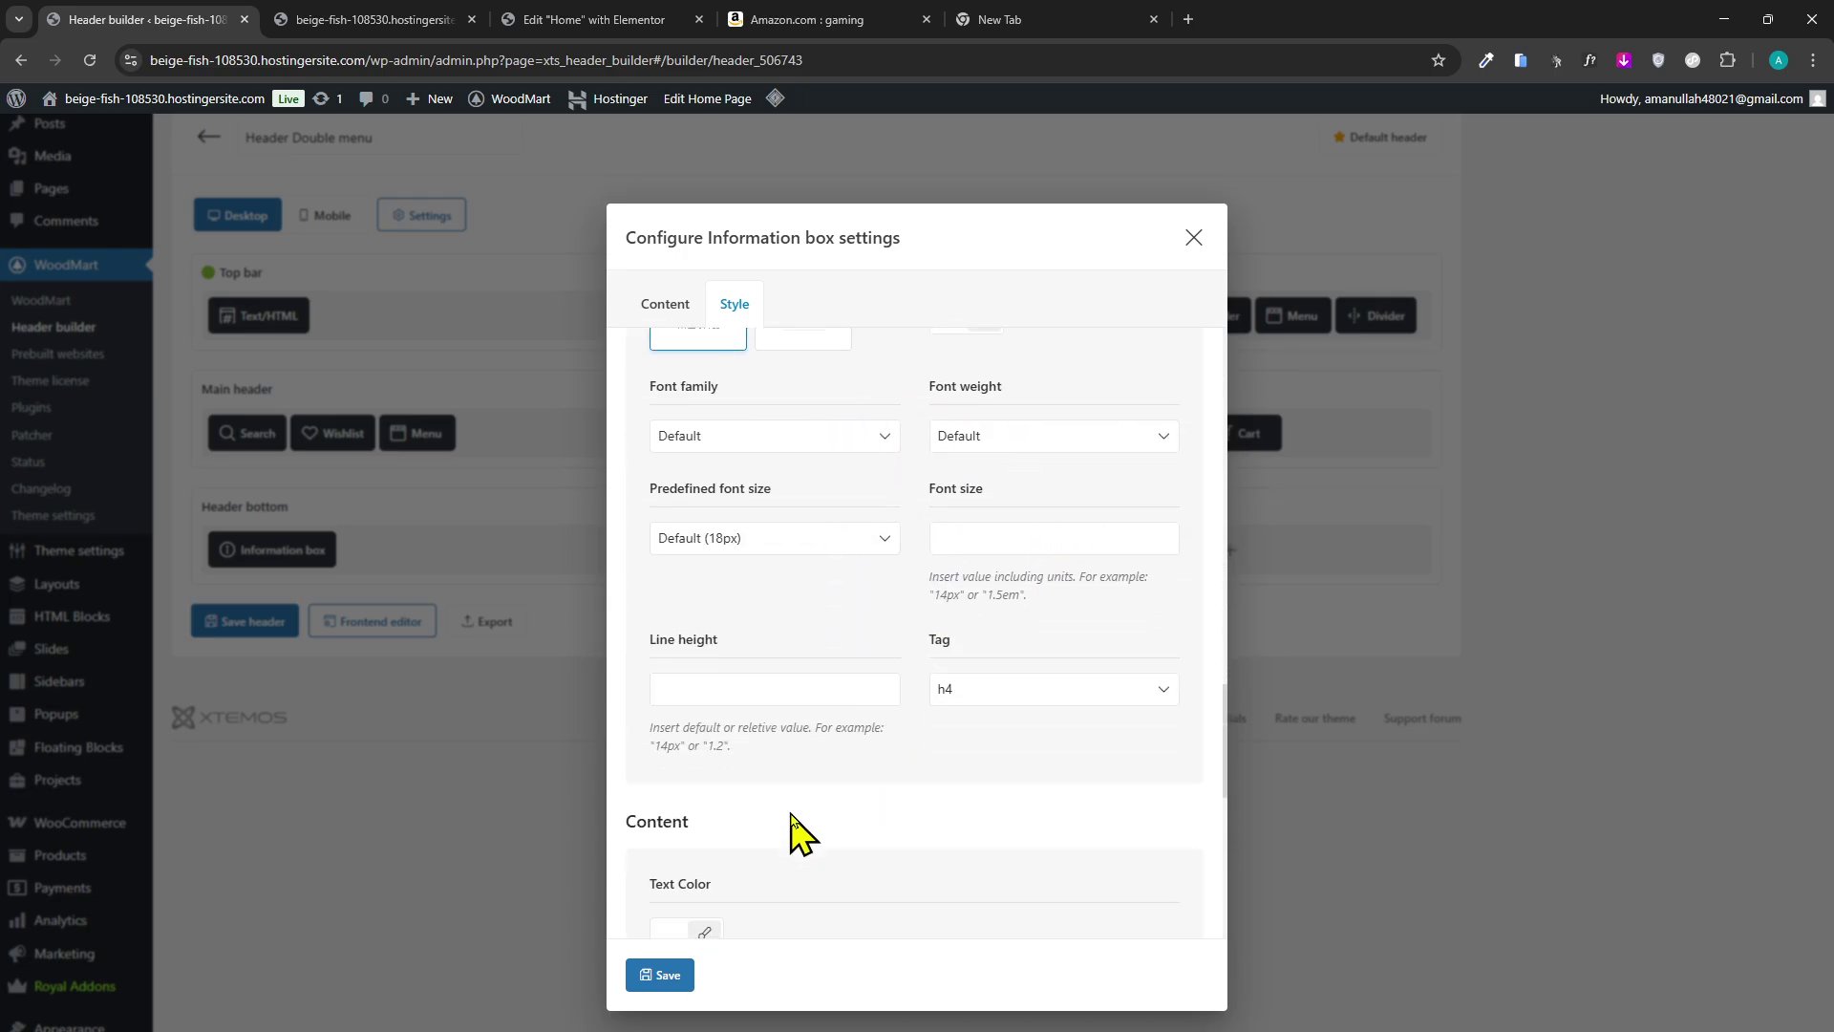
pyautogui.scroll(6, 812, 860)
pyautogui.scroll(8, 860, 764)
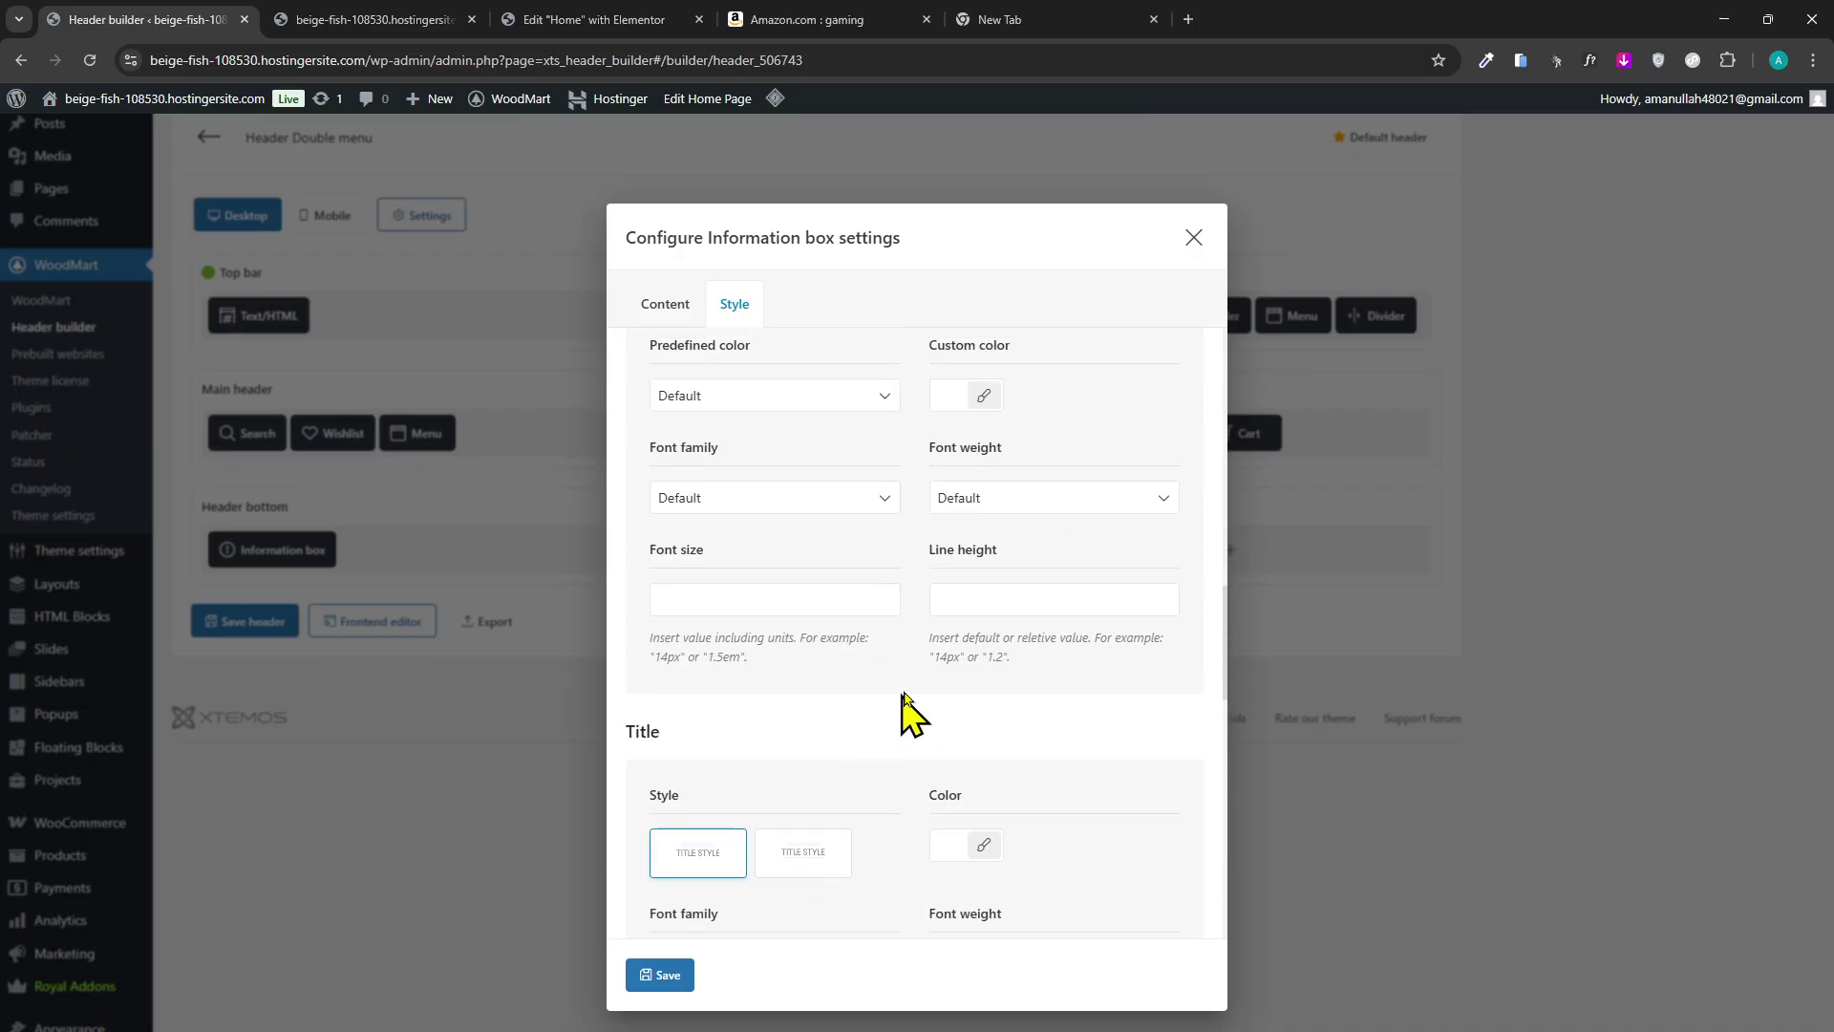
pyautogui.click(664, 976)
# Delete the right-side Menu element from the main header and save the header.
pyautogui.scroll(2, 793, 676)
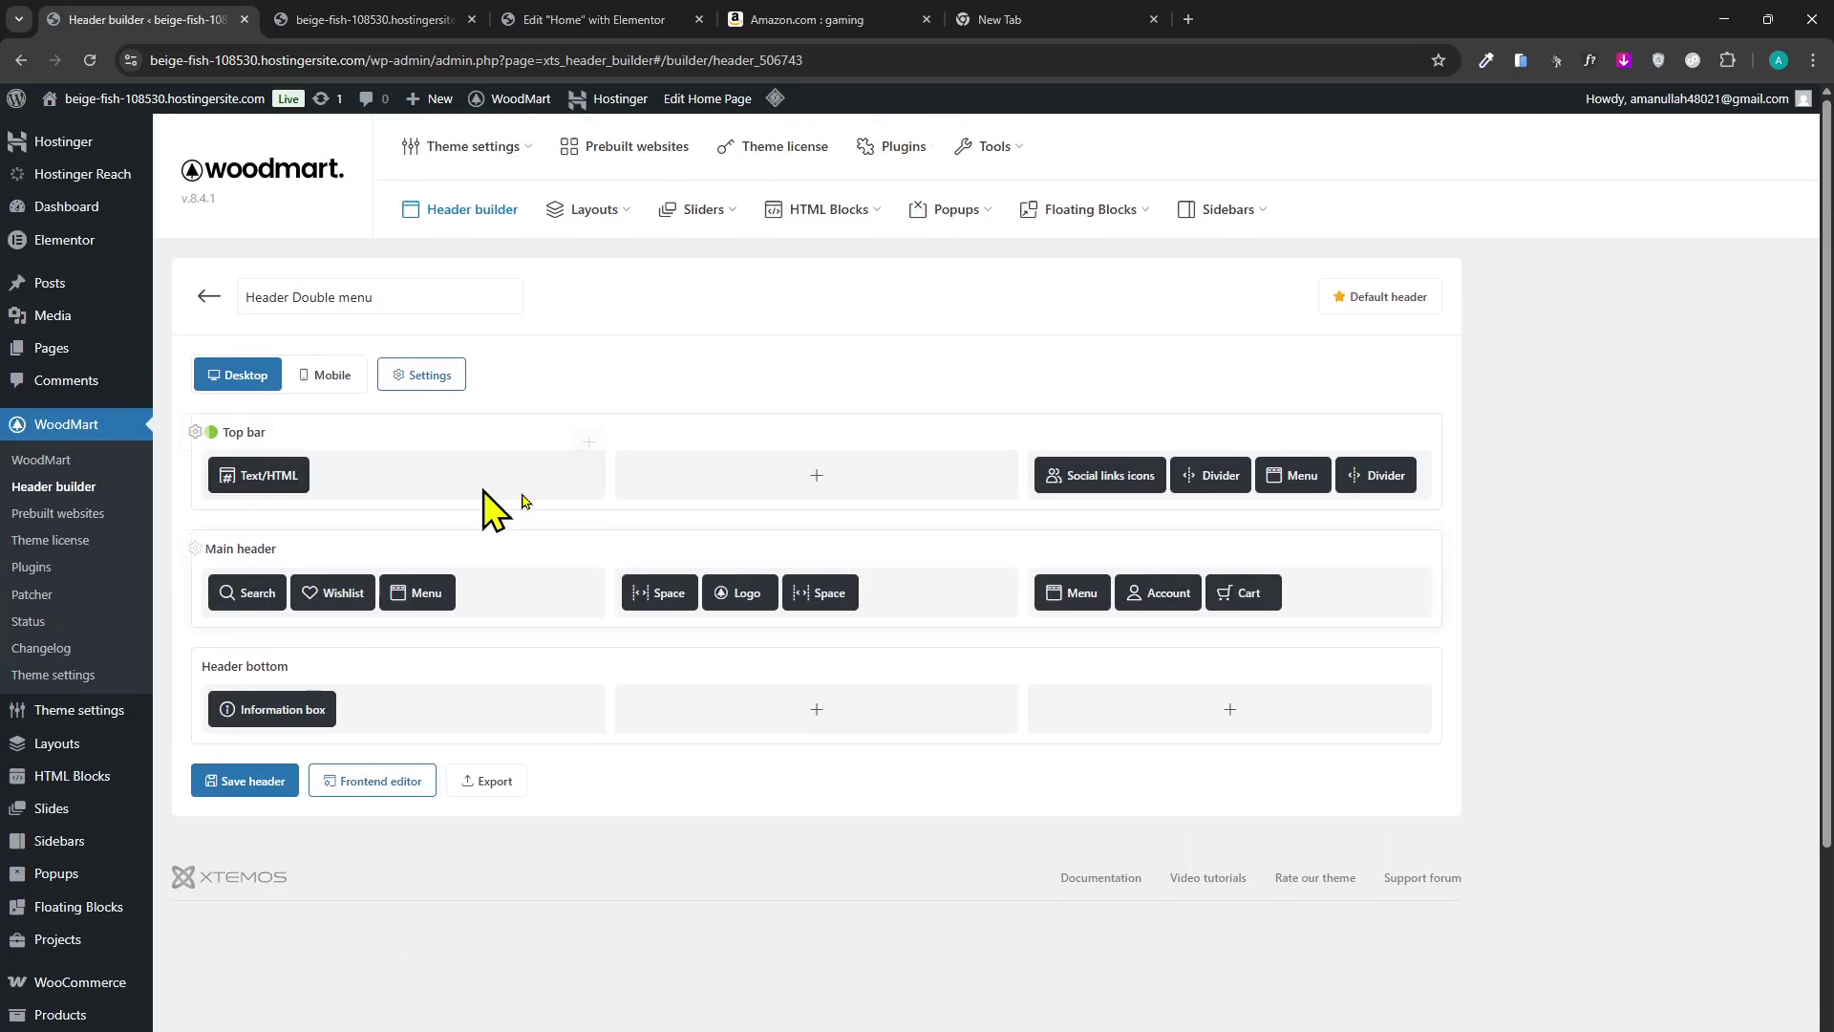
pyautogui.click(1192, 719)
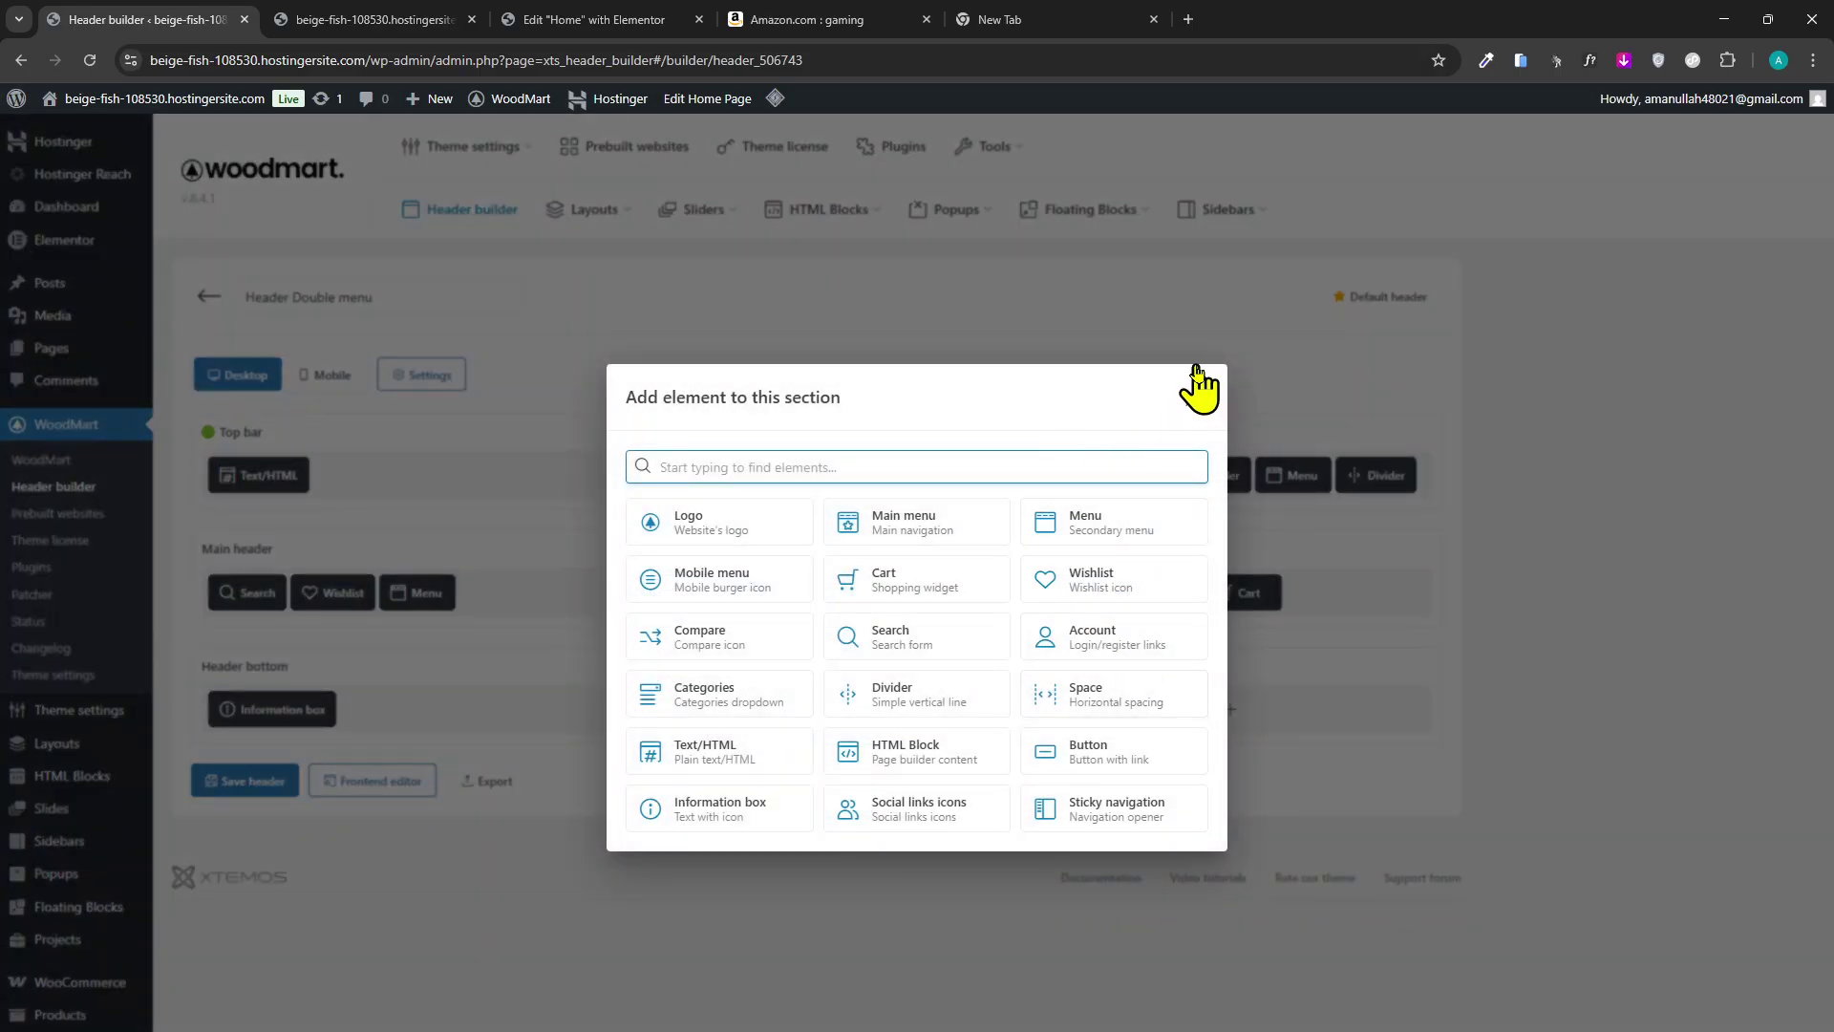
pyautogui.click(1193, 399)
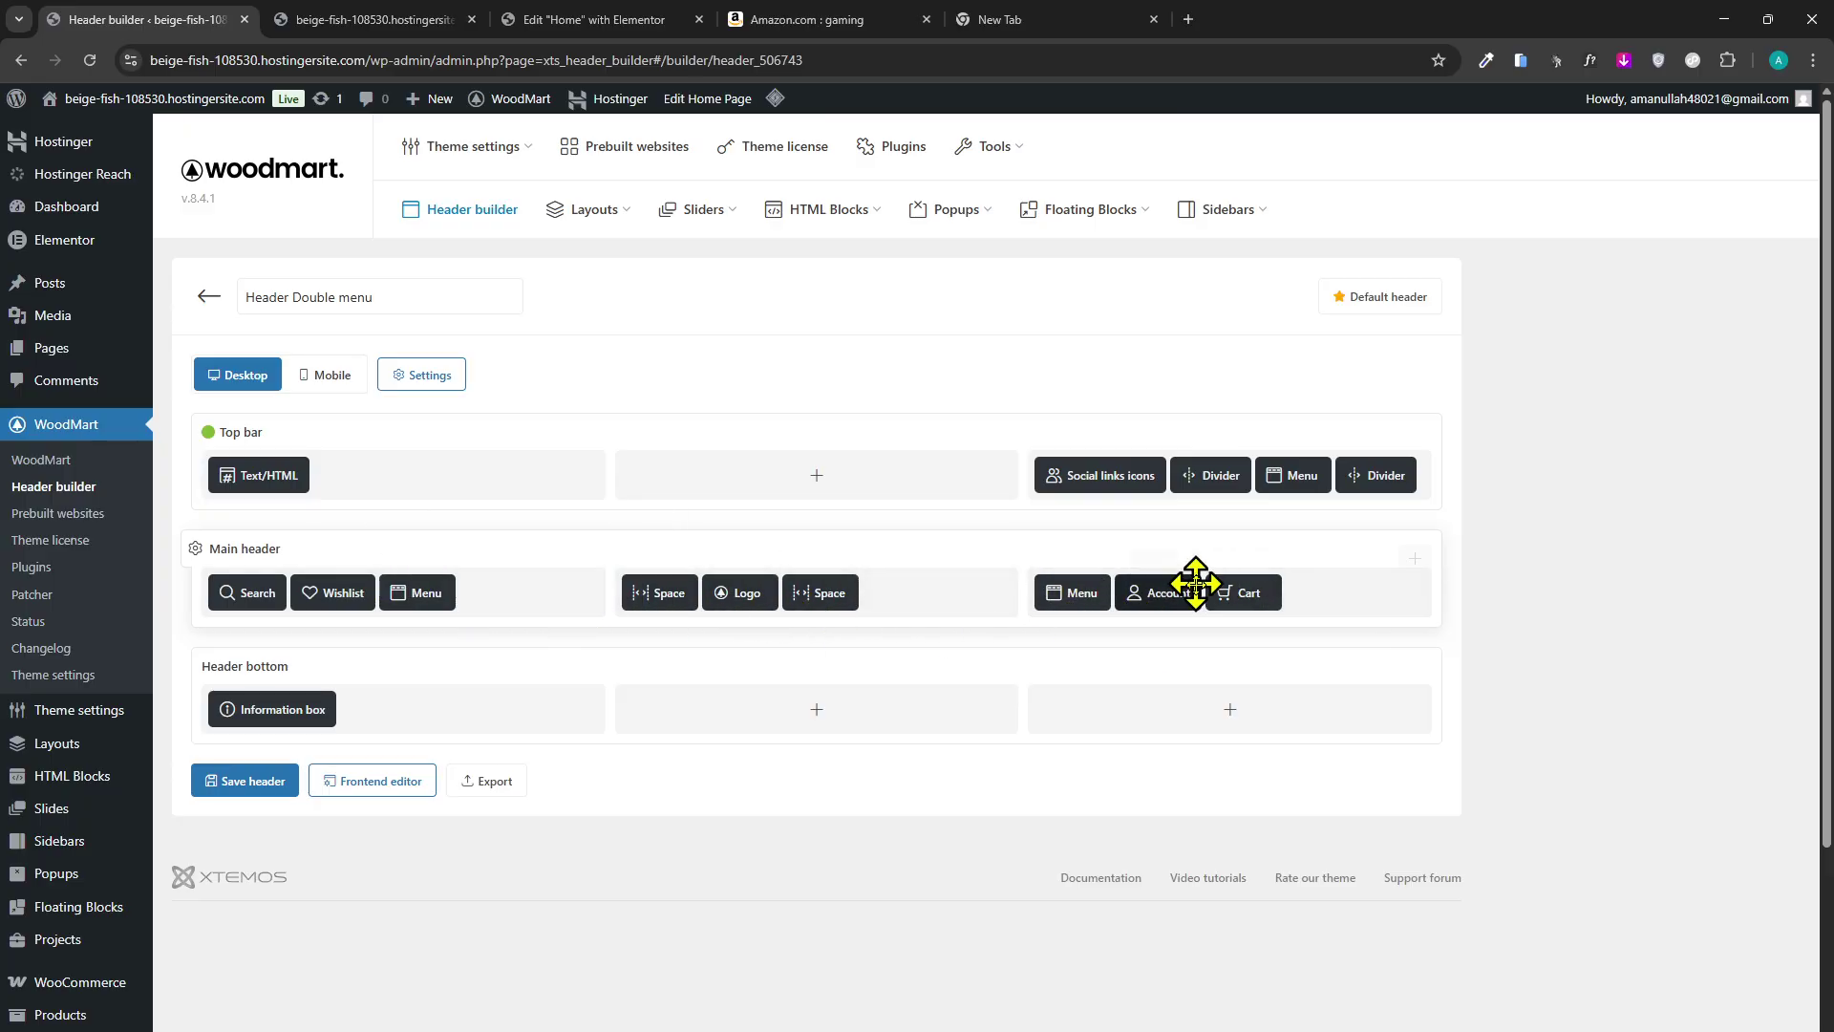
pyautogui.click(1098, 566)
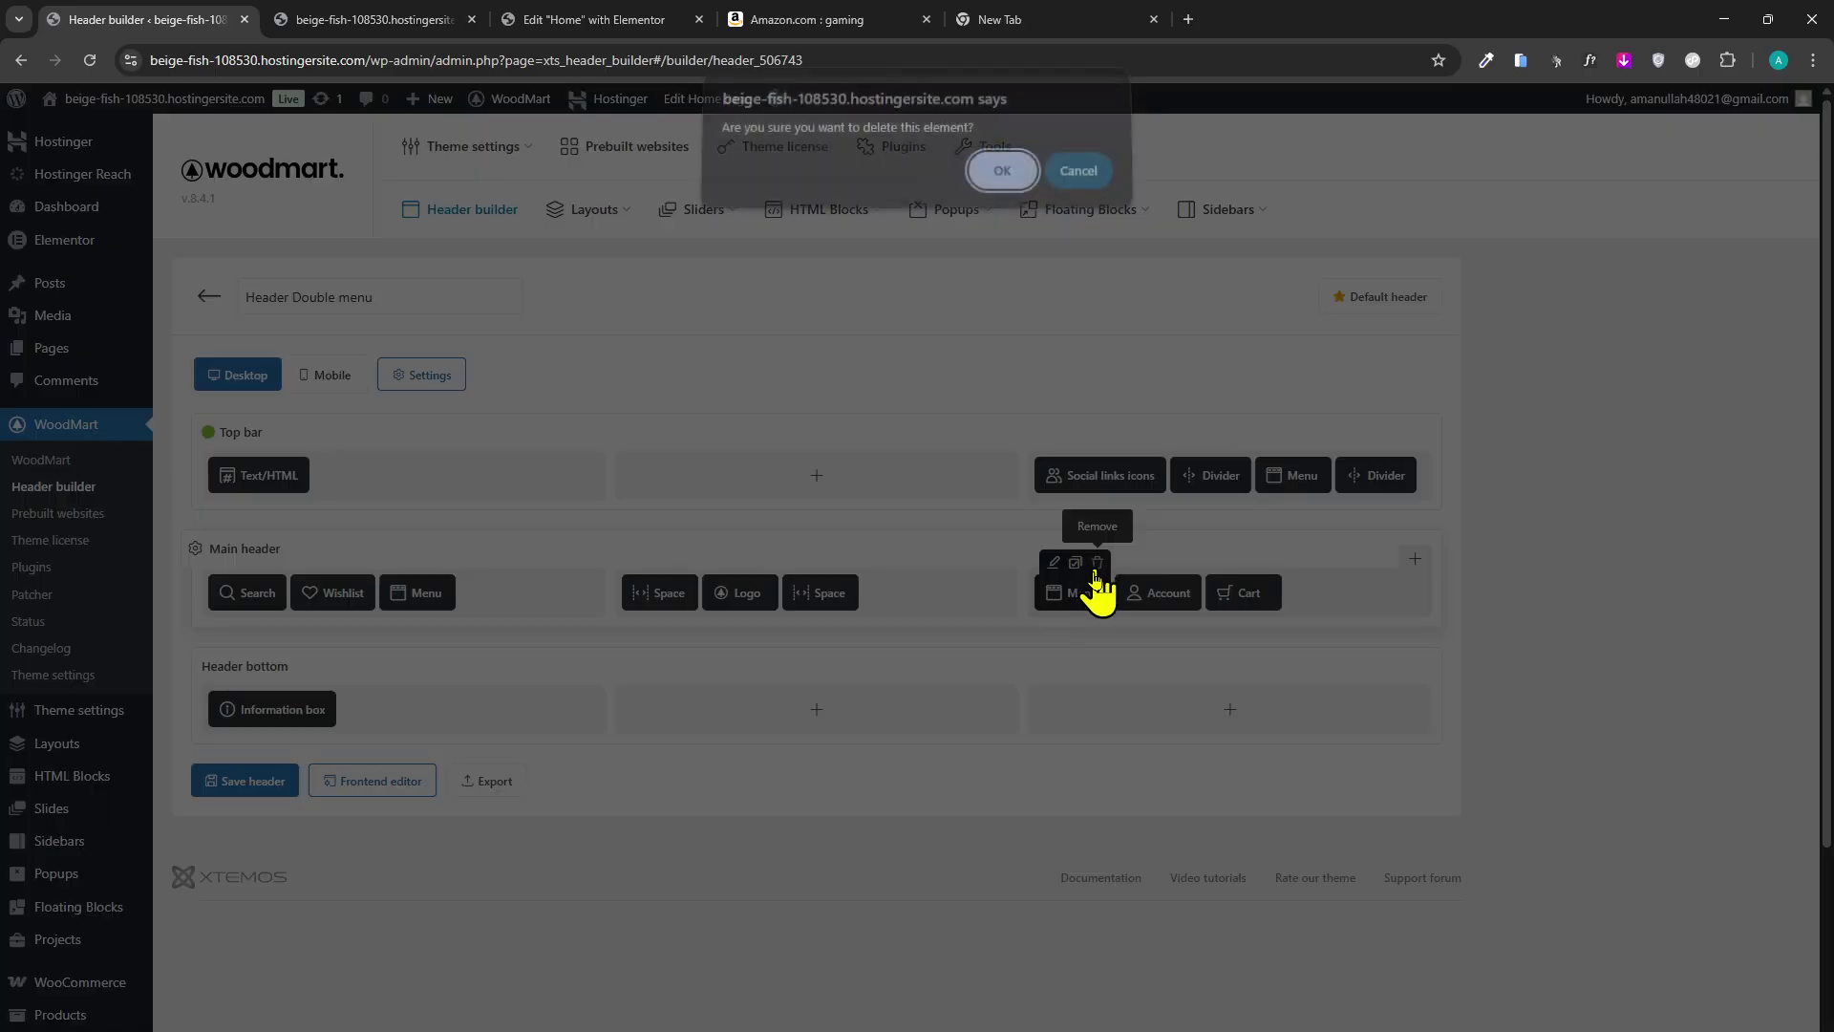
pyautogui.click(999, 176)
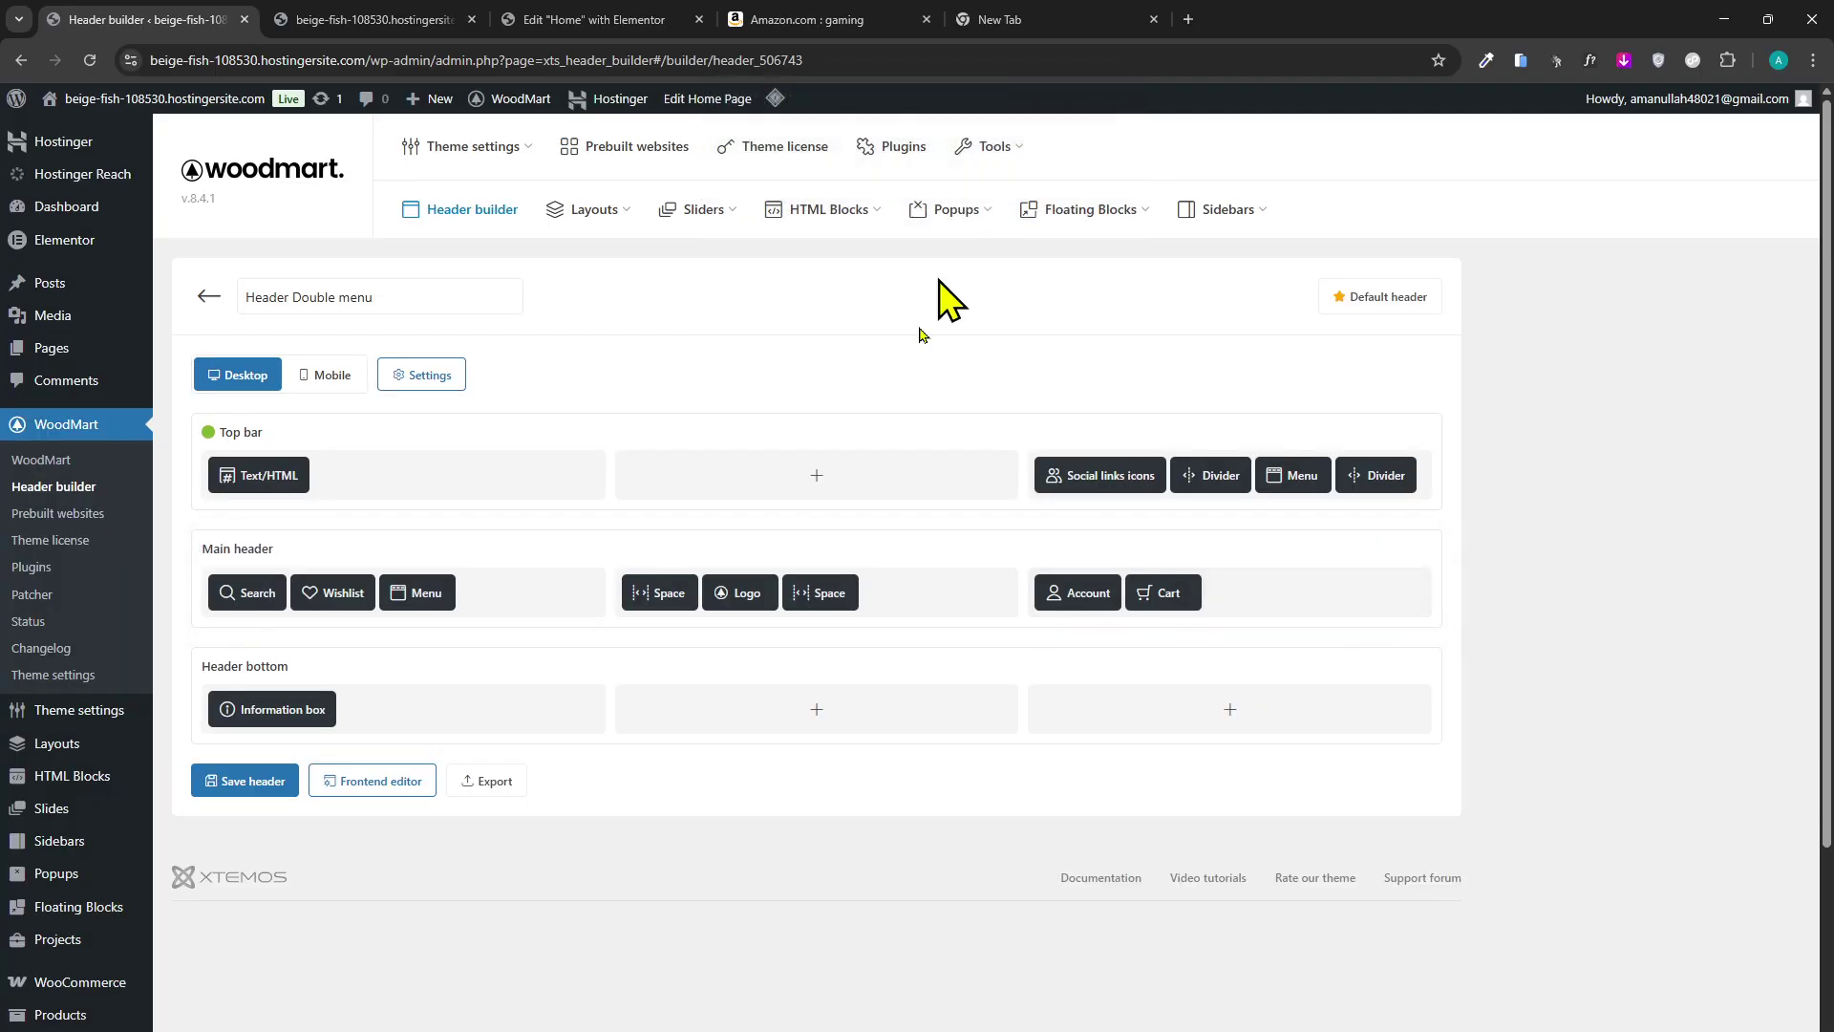
pyautogui.click(247, 786)
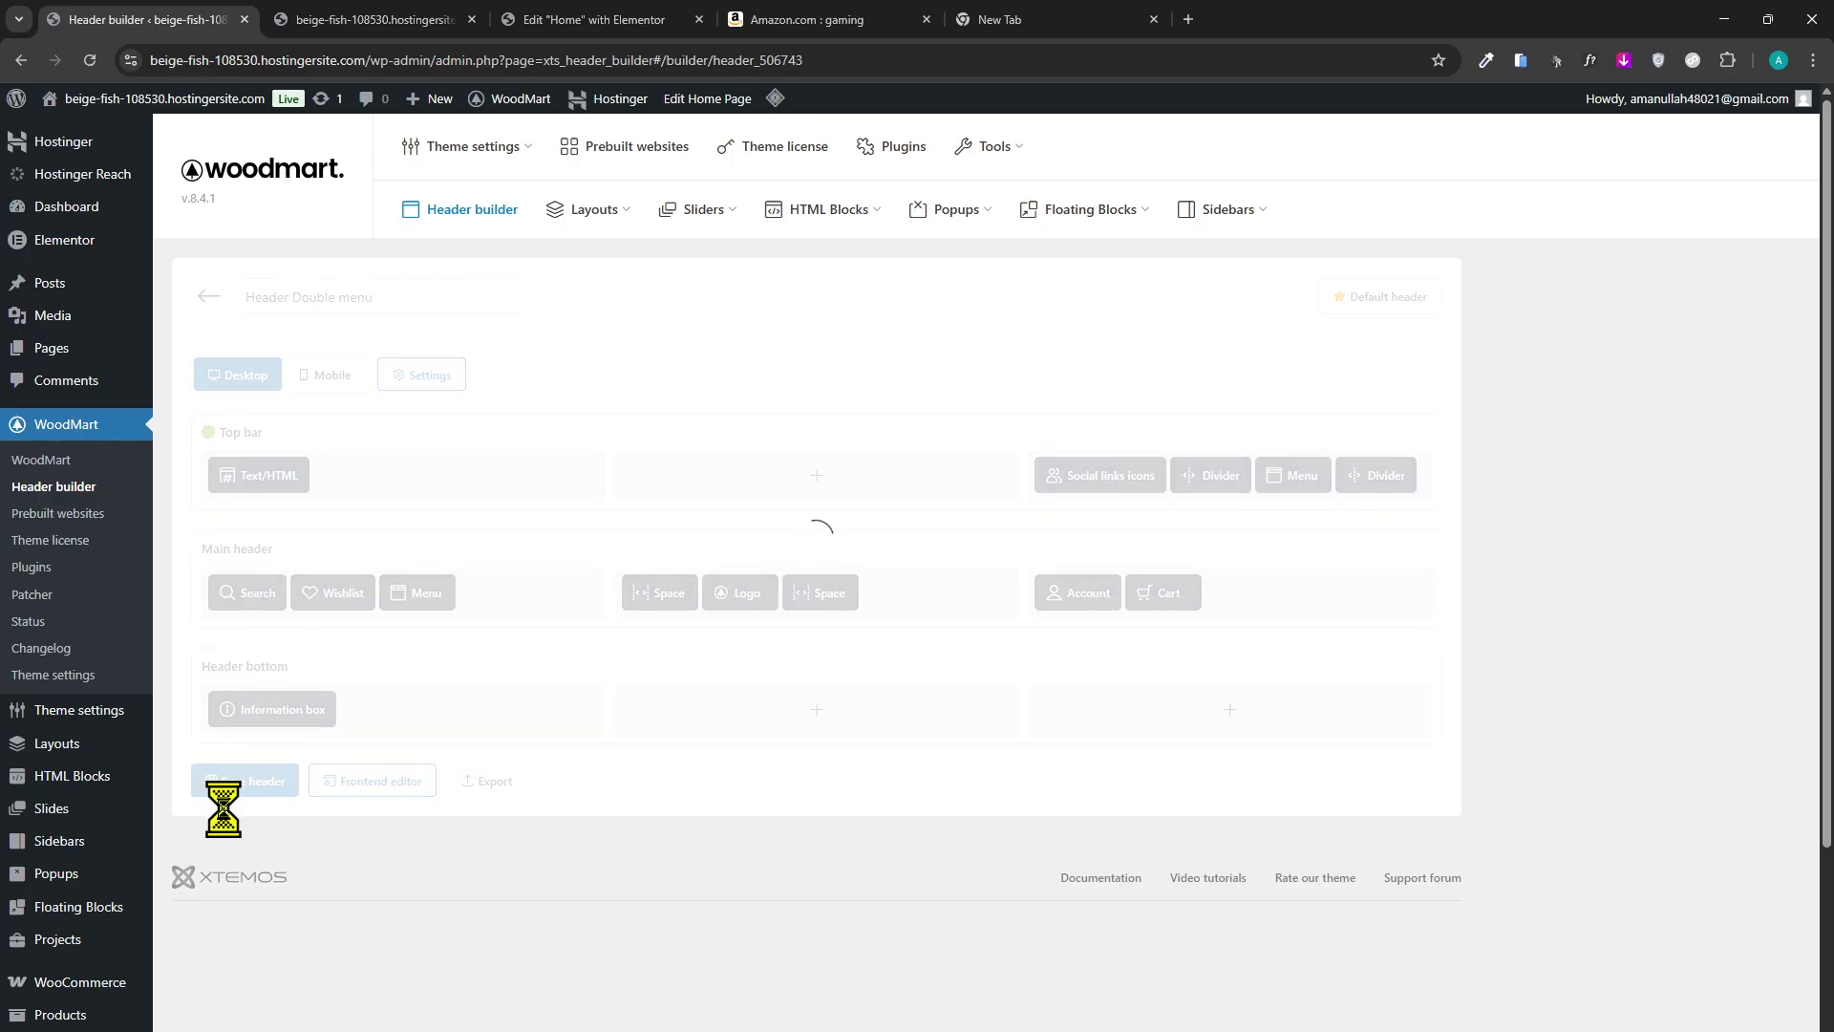
# Reload the live storefront to check the header, then open the header in the frontend editor.
pyautogui.click(442, 20)
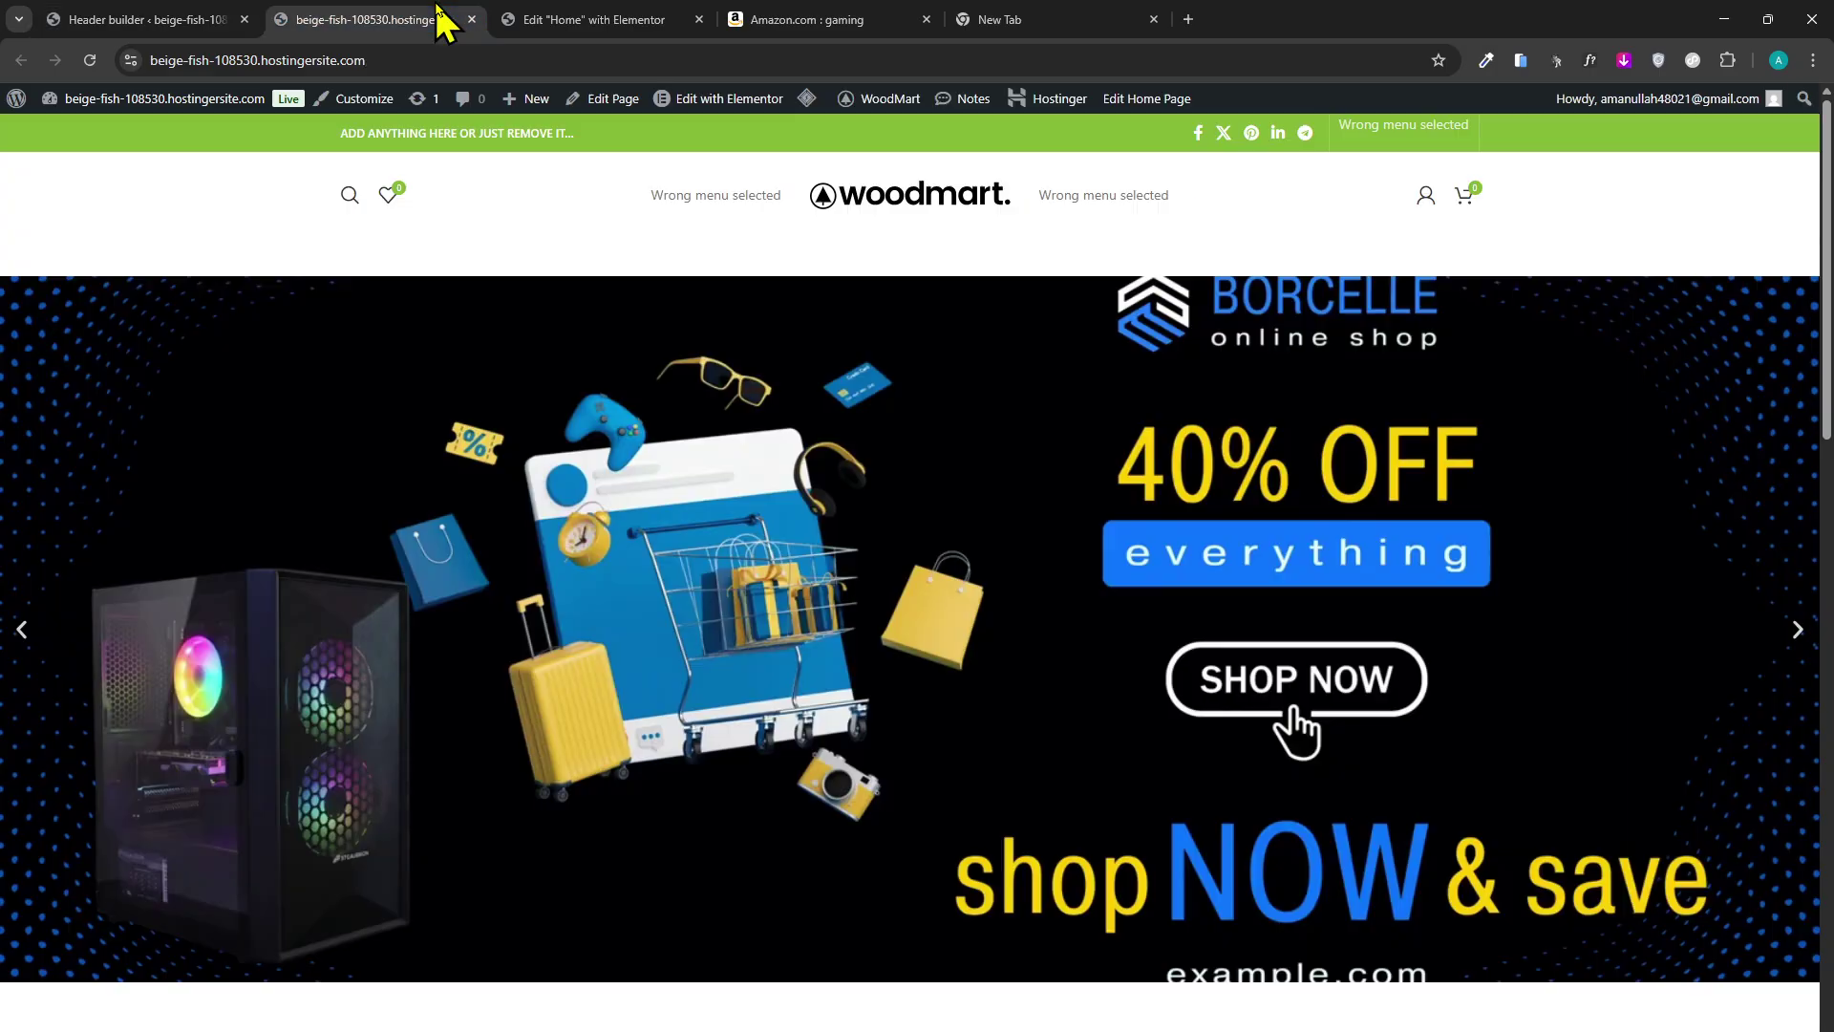
pyautogui.click(89, 61)
pyautogui.click(113, 16)
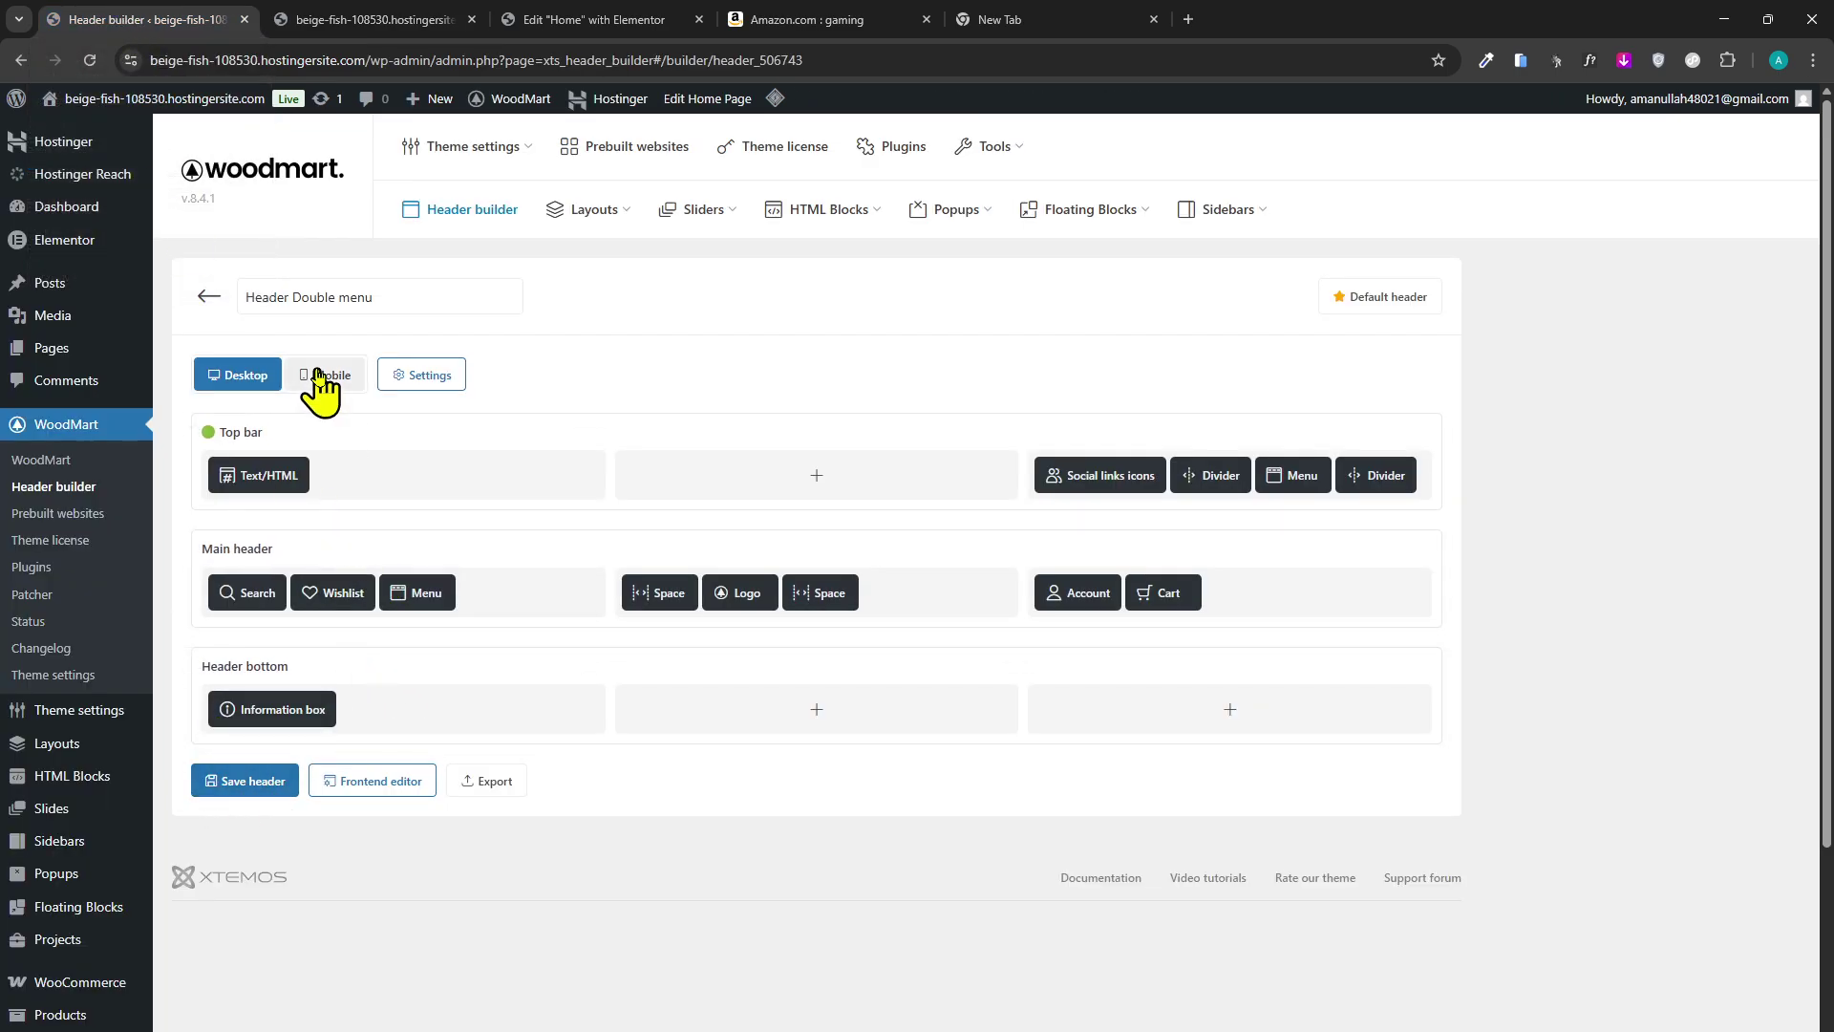
pyautogui.click(366, 783)
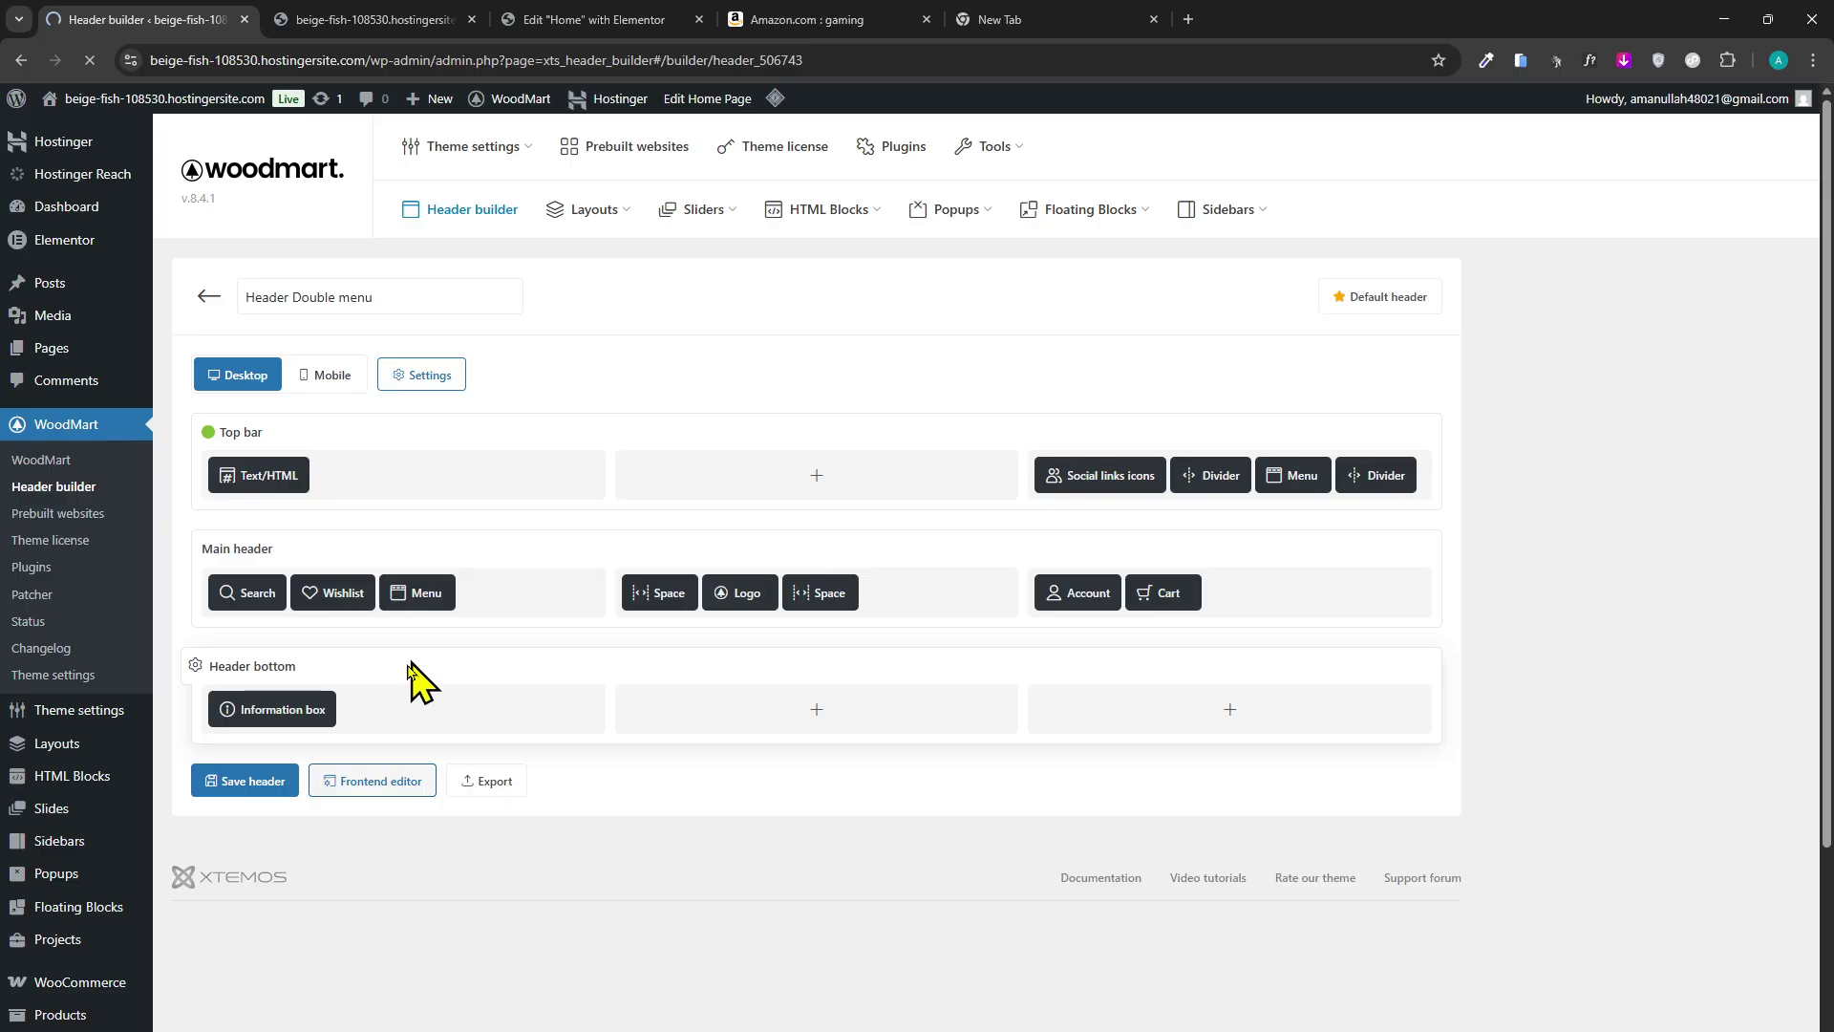
# Bring the storefront browser window back to front and open the OBS Studio recorder.
pyautogui.click(420, 20)
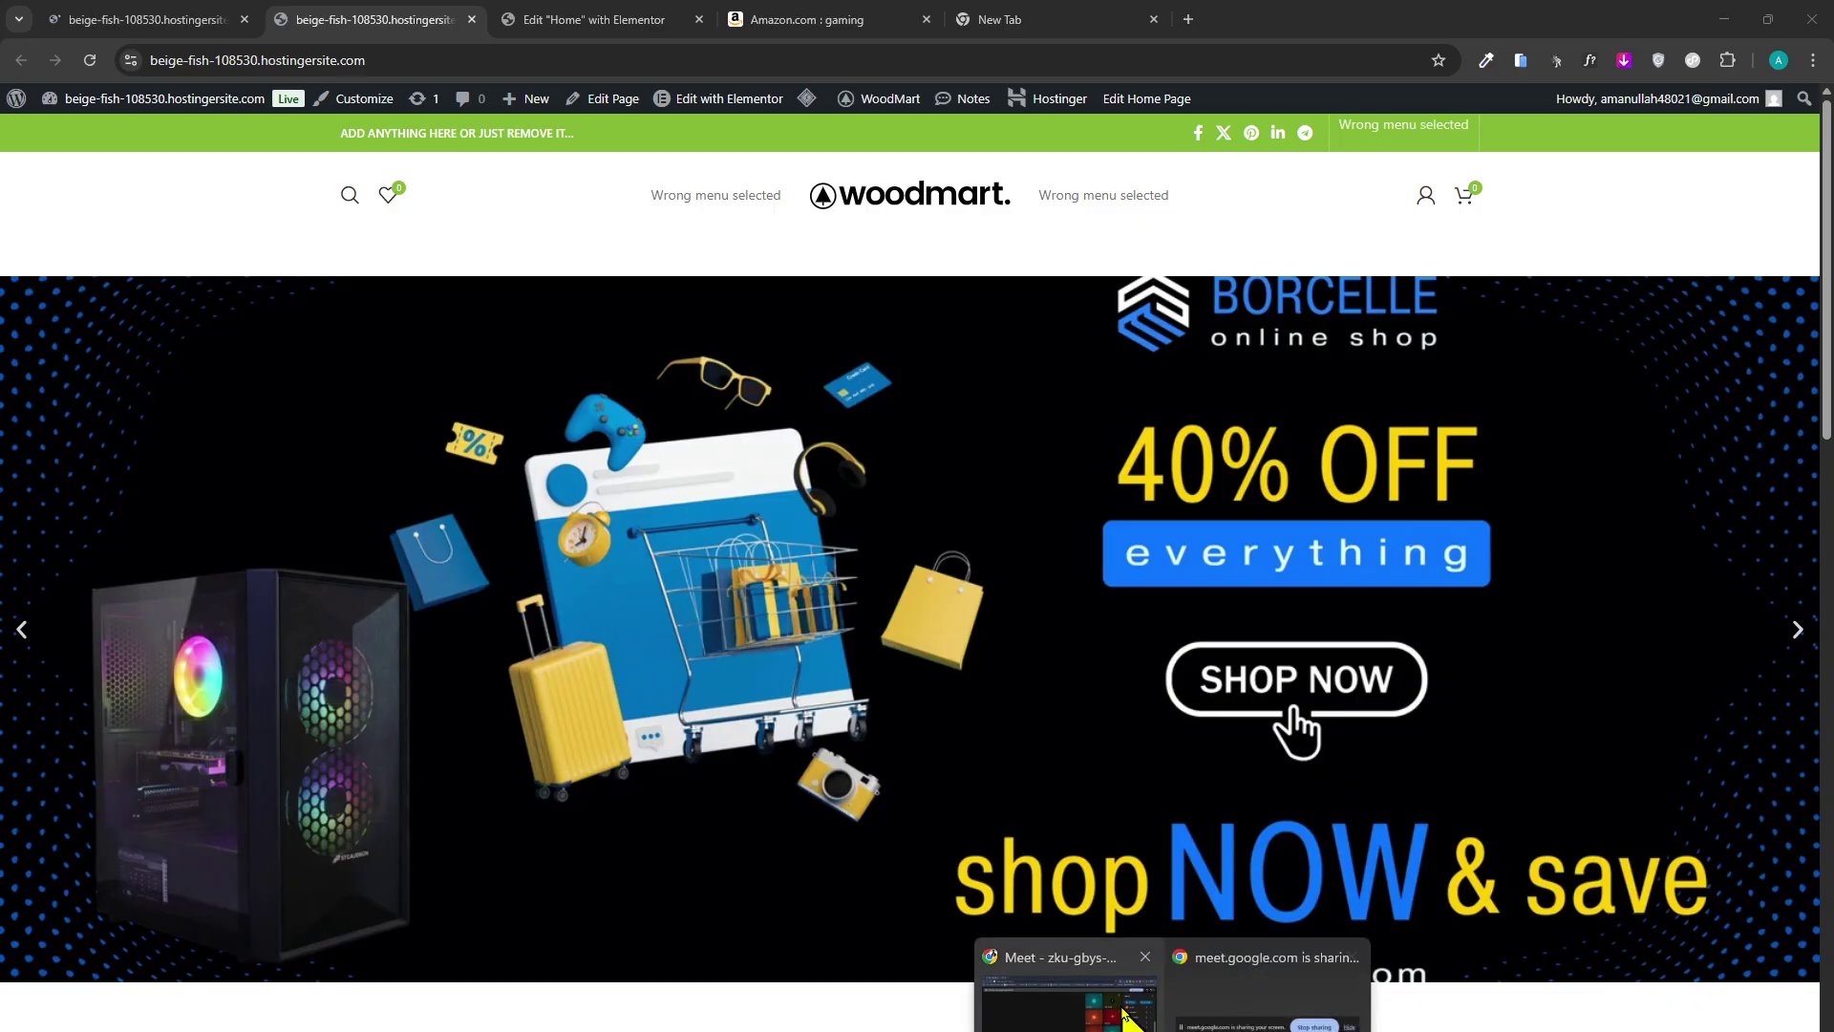
pyautogui.click(1069, 995)
pyautogui.click(1215, 1031)
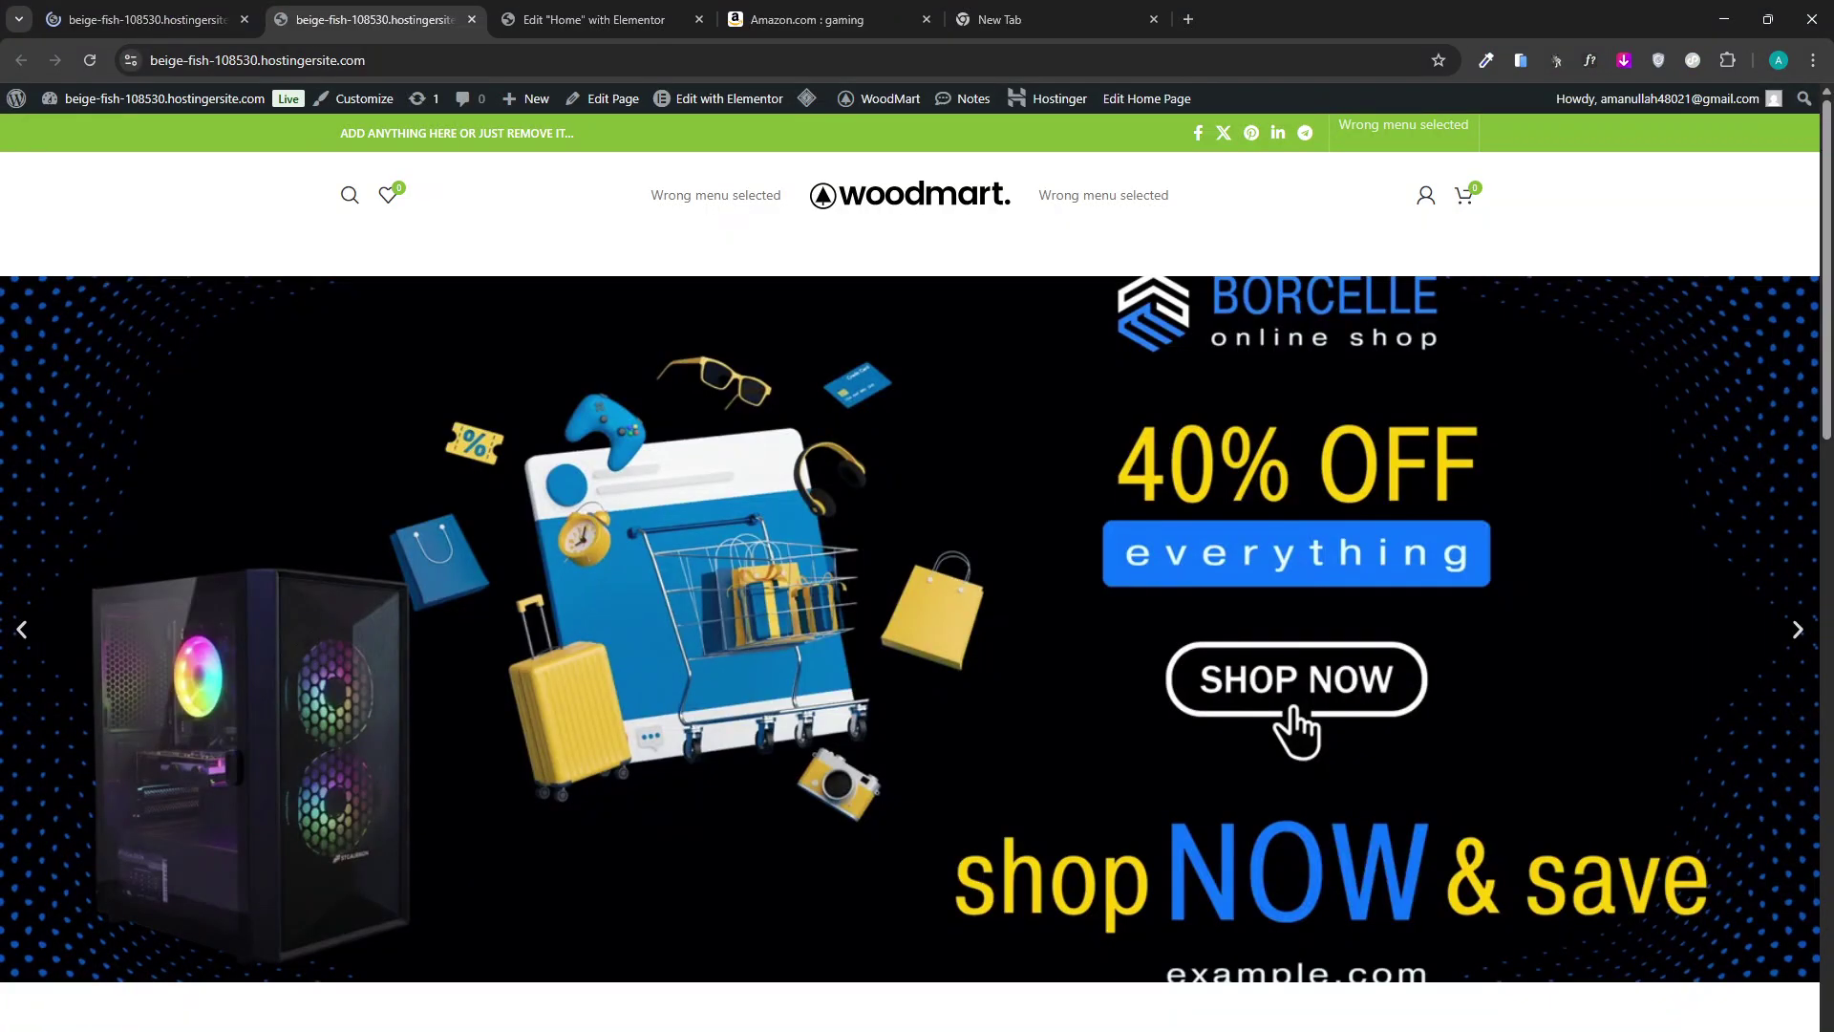
pyautogui.click(1258, 1031)
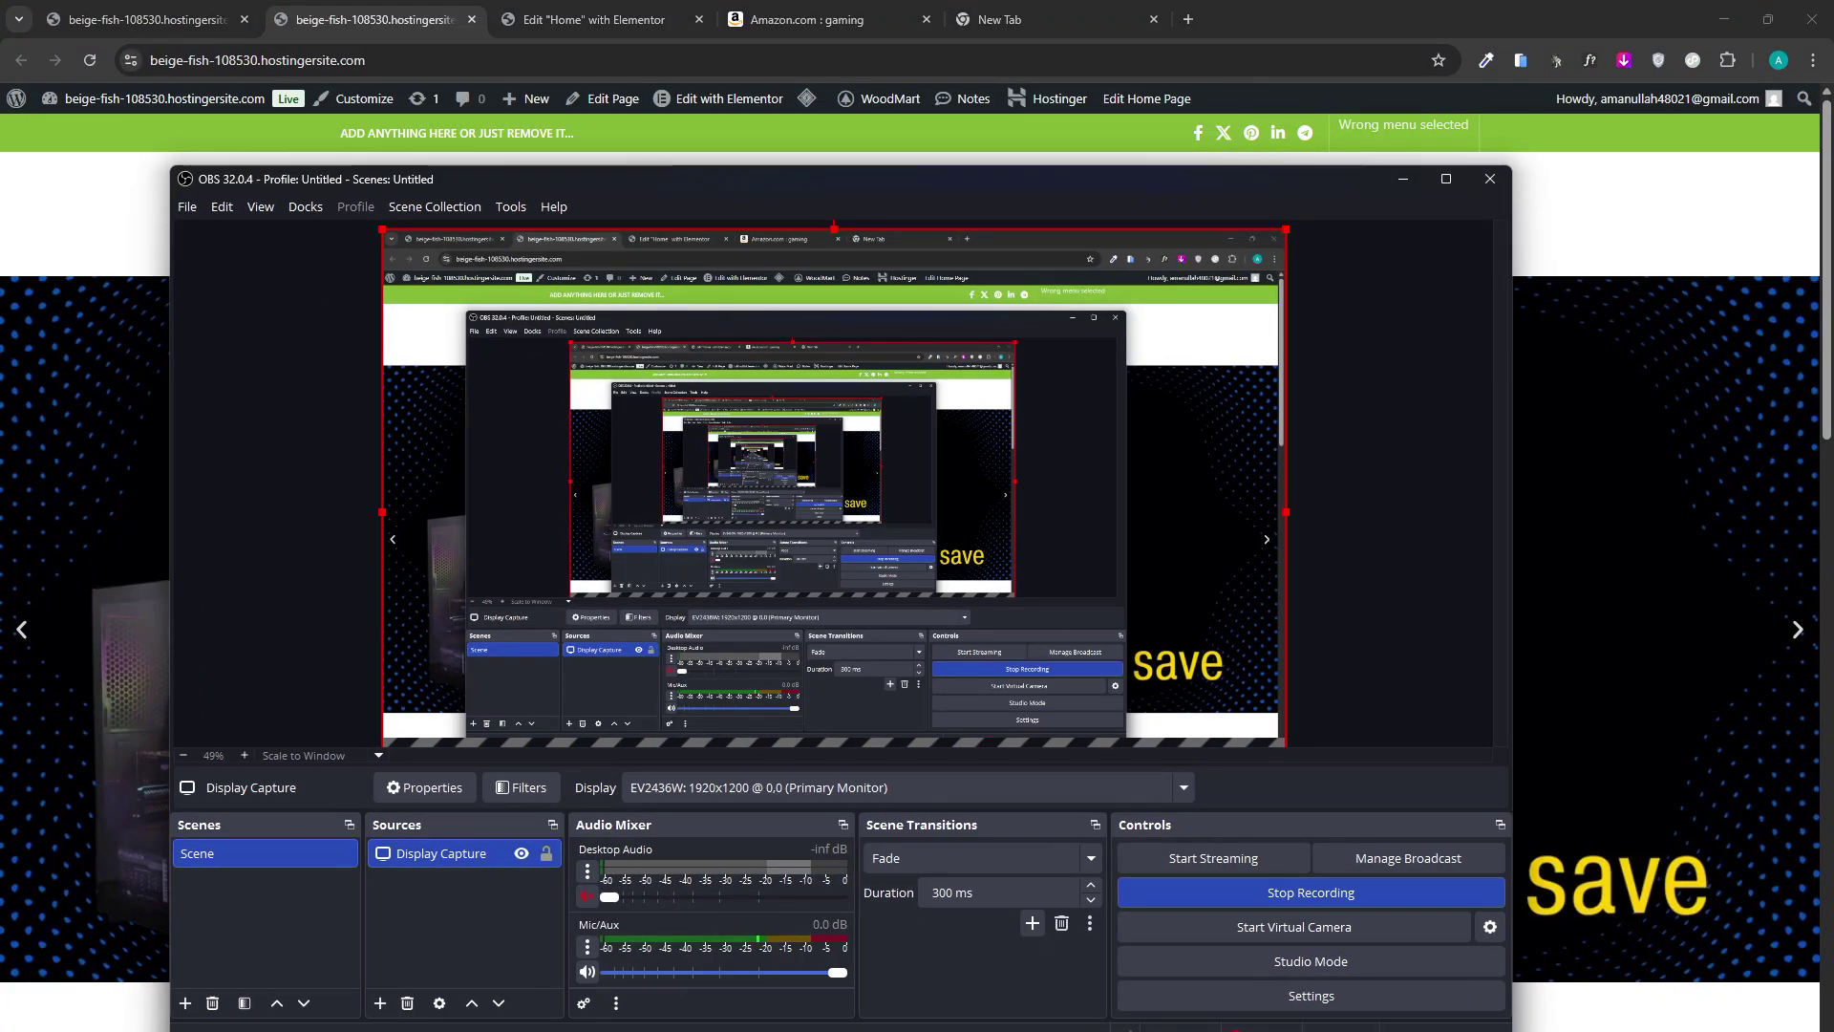
# Minimize OBS and return to the WoodMart frontend header editor tab.
pyautogui.click(1258, 1031)
pyautogui.click(181, 19)
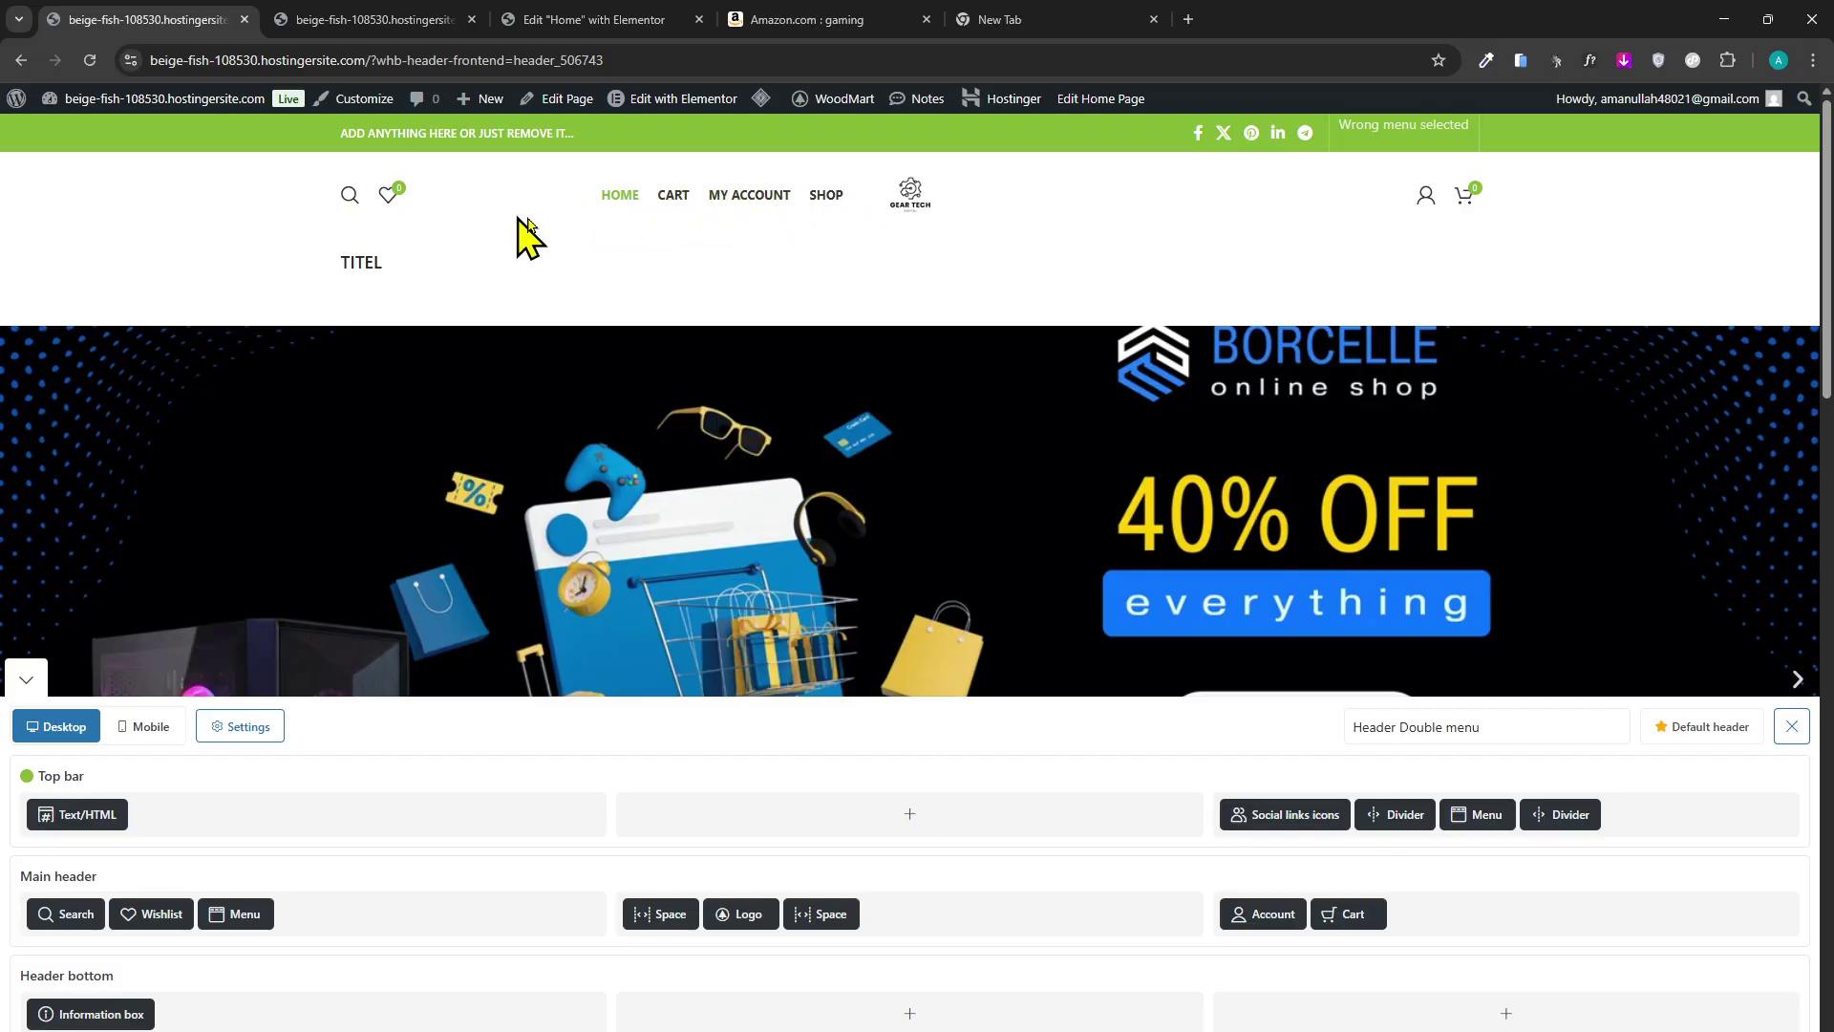
# Delete the Information box holding TITEL from the header's bottom row.
pyautogui.moveTo(306, 277); pyautogui.dragTo(440, 279)
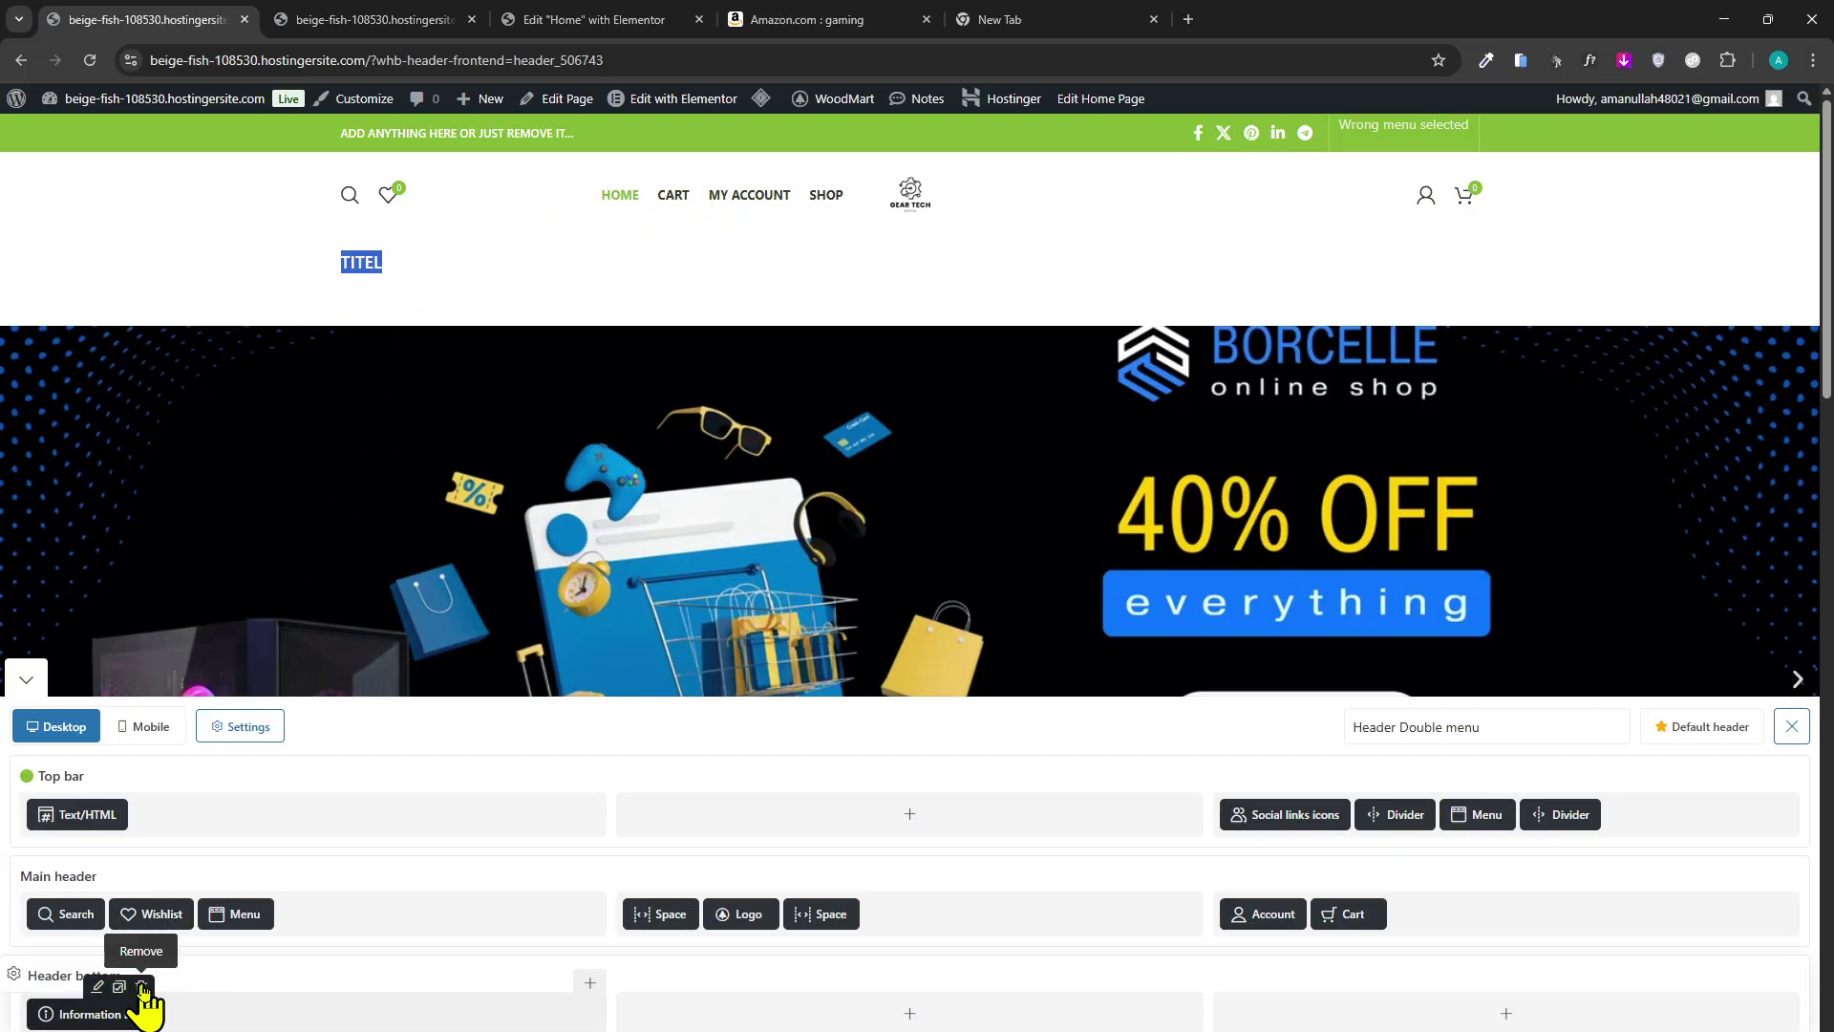
pyautogui.click(142, 987)
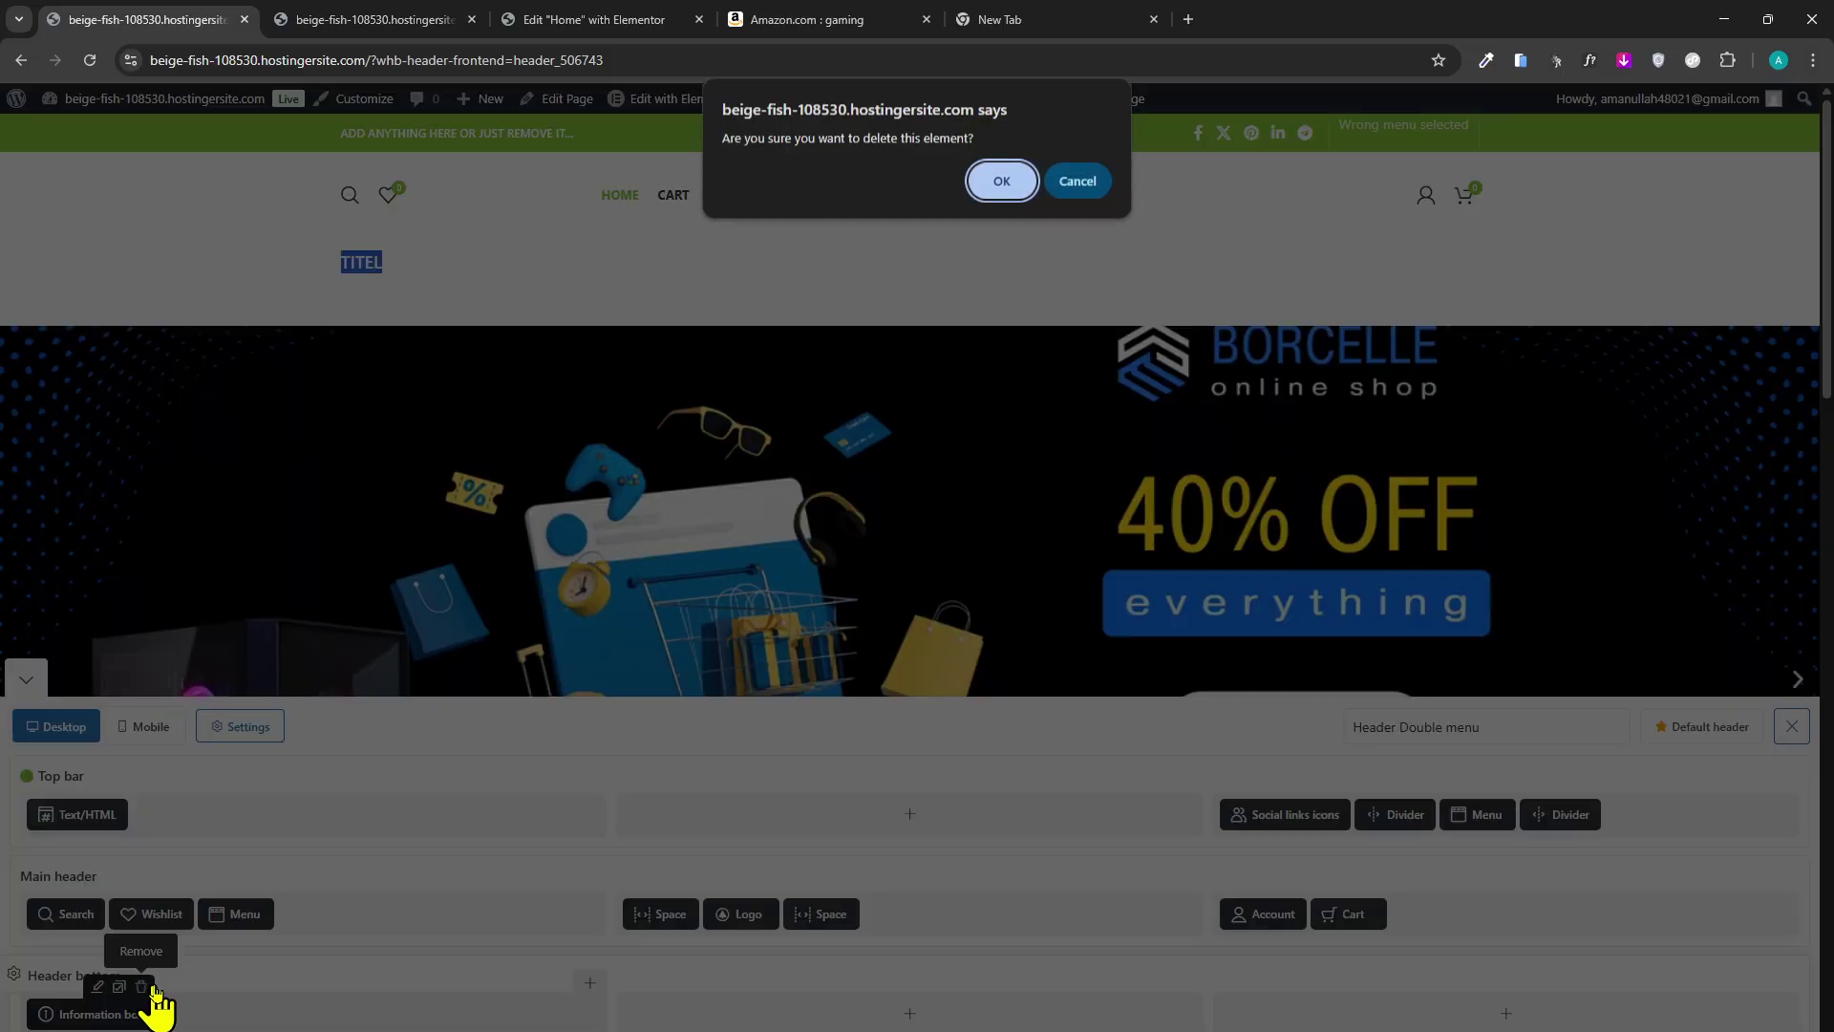
pyautogui.click(1003, 184)
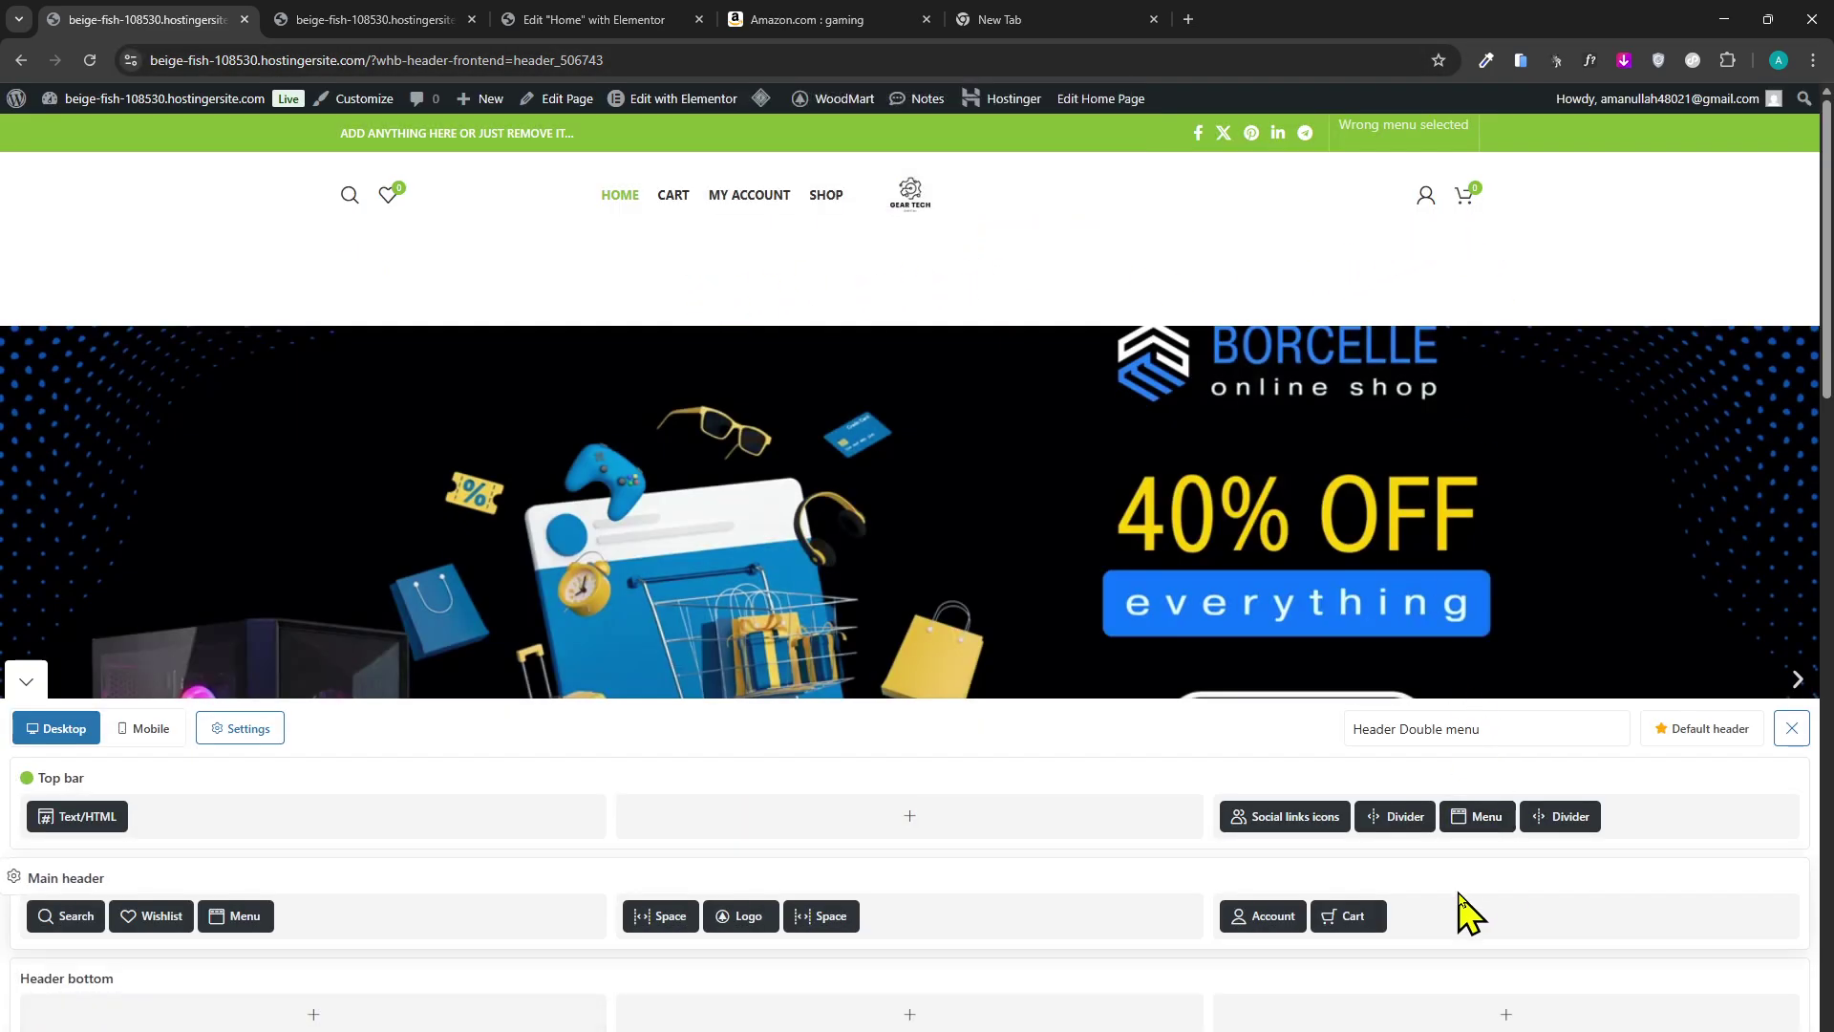
# Open the top bar Text/HTML settings, try bold, and close without saving.
pyautogui.tripleClick(447, 134)
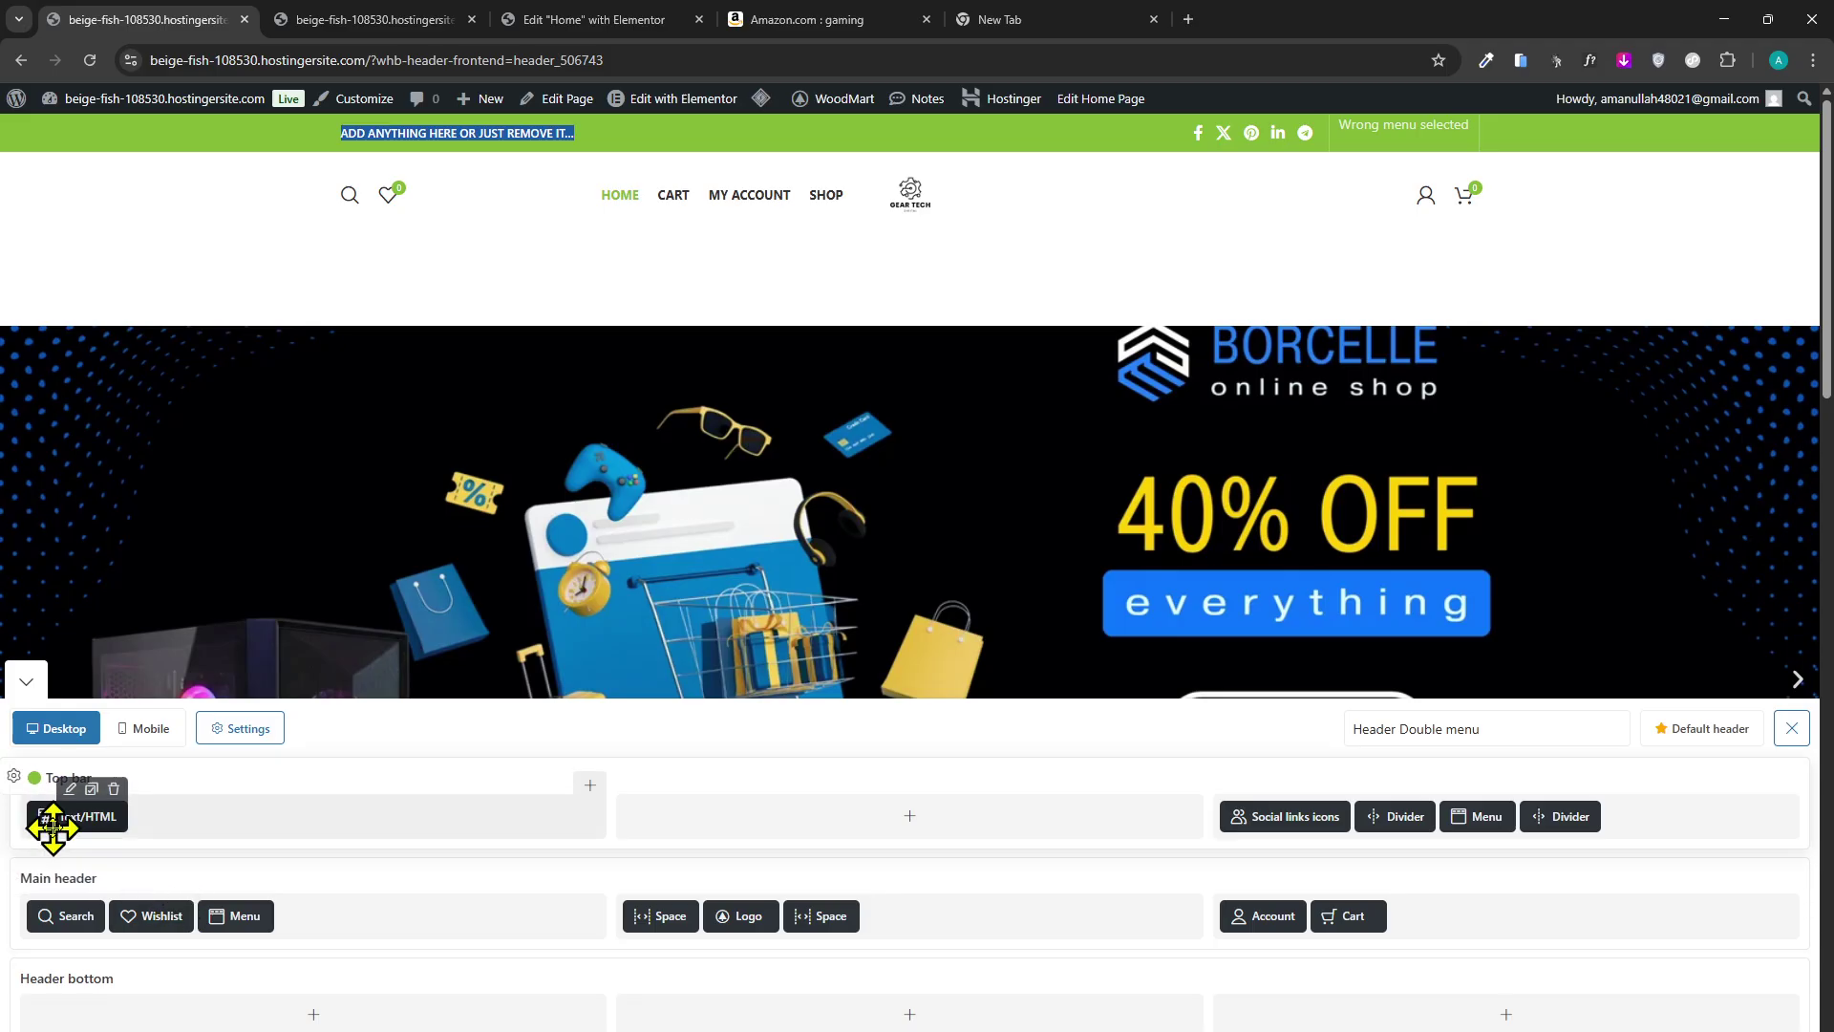
pyautogui.click(69, 790)
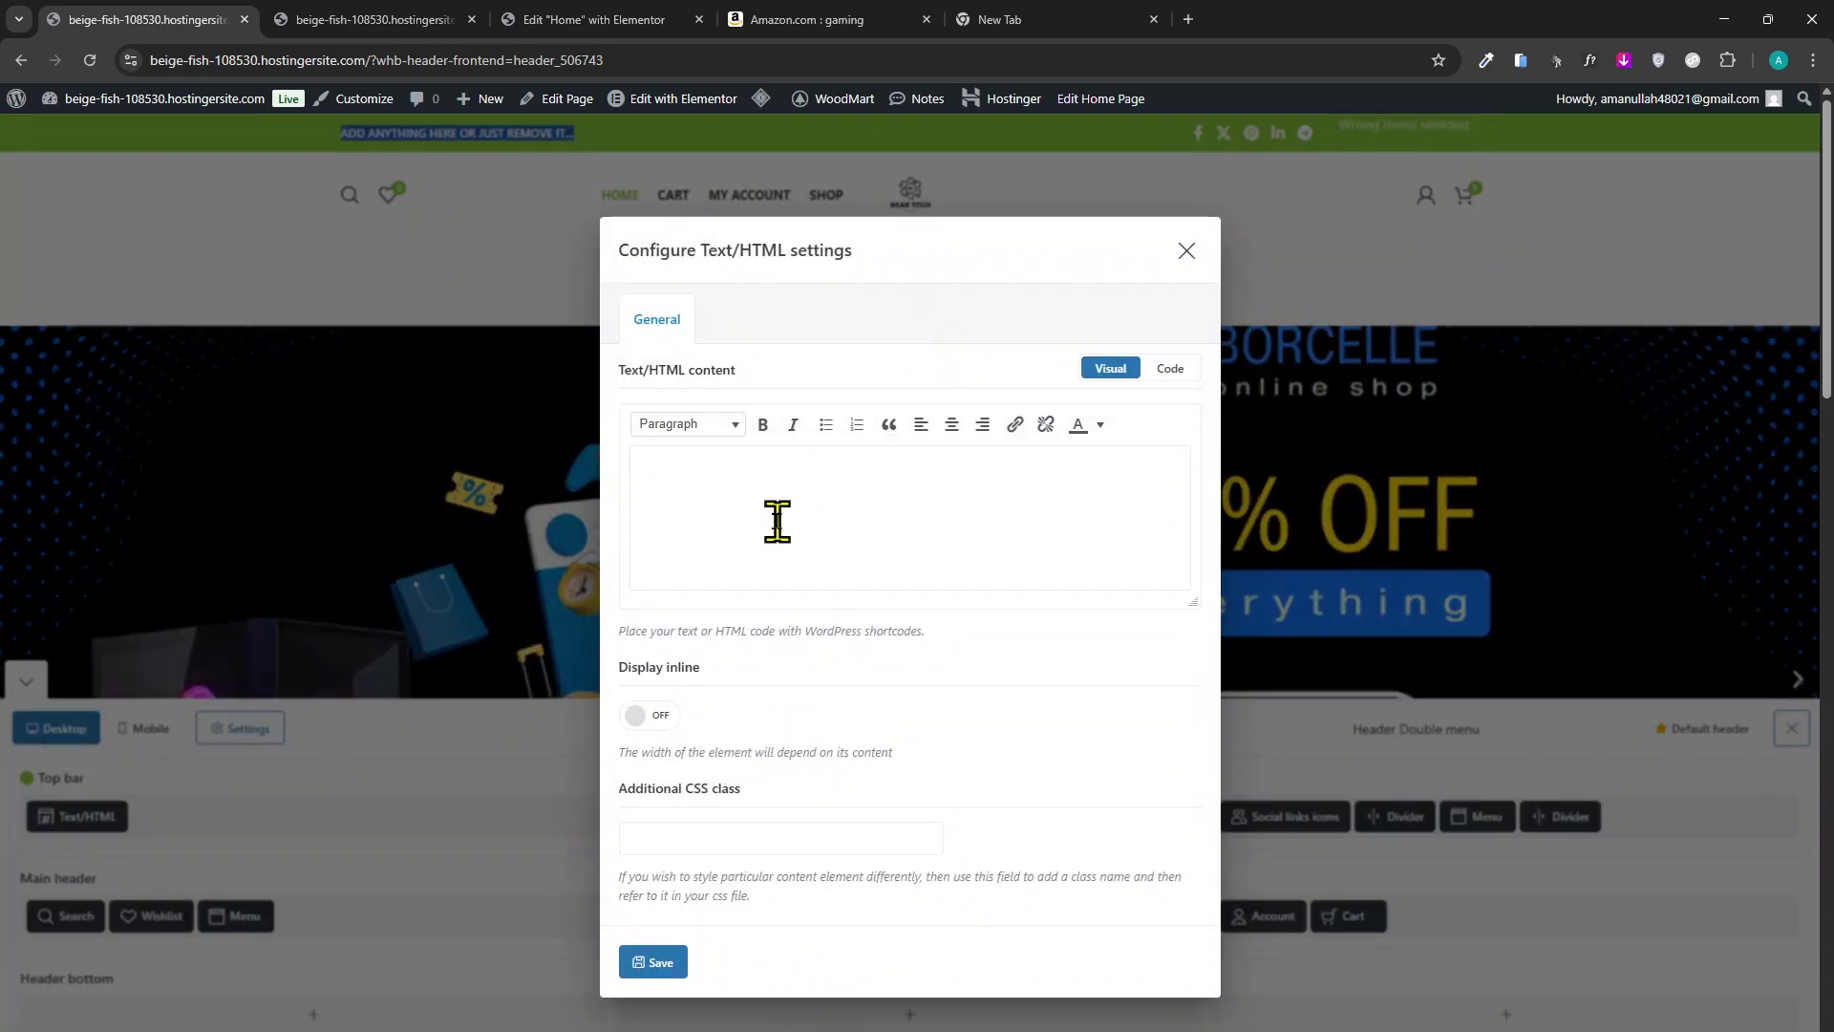
pyautogui.click(781, 525)
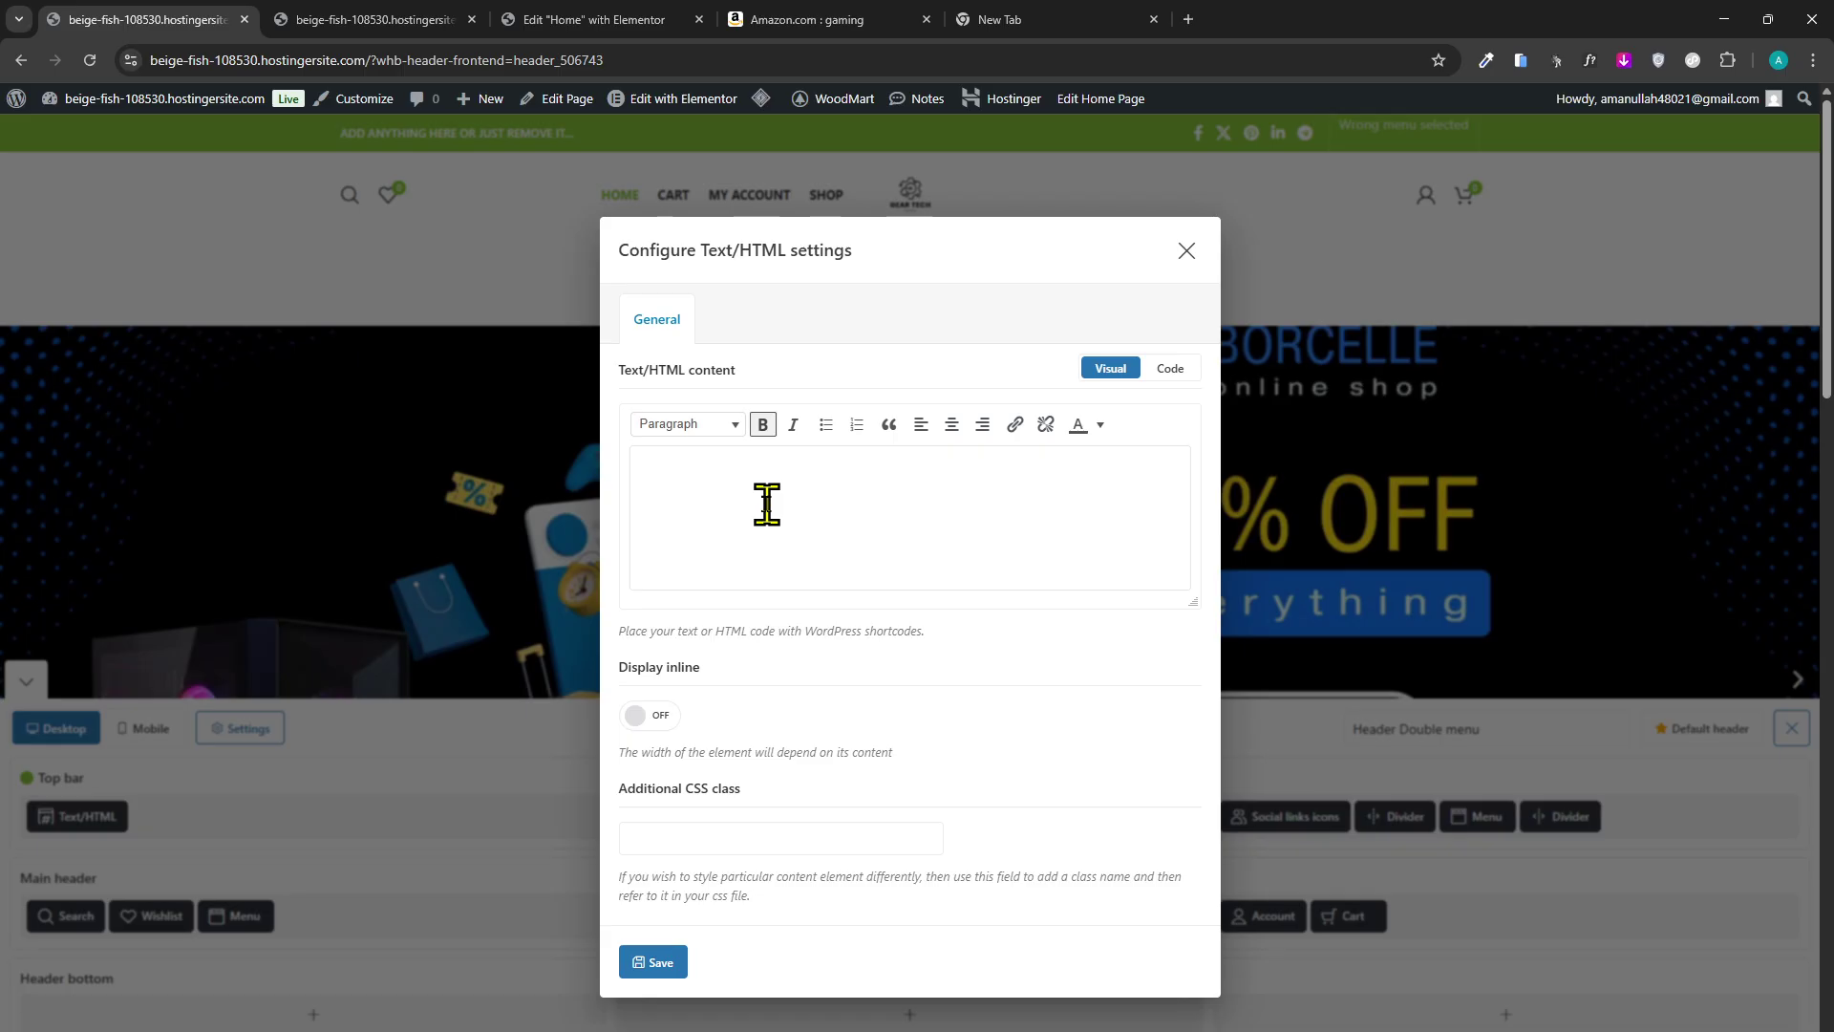
pyautogui.click(1187, 250)
# Try Heading 3, inline display, a CSS class and HTML view in the text settings, then close unsaved.
pyautogui.moveTo(34, 829)
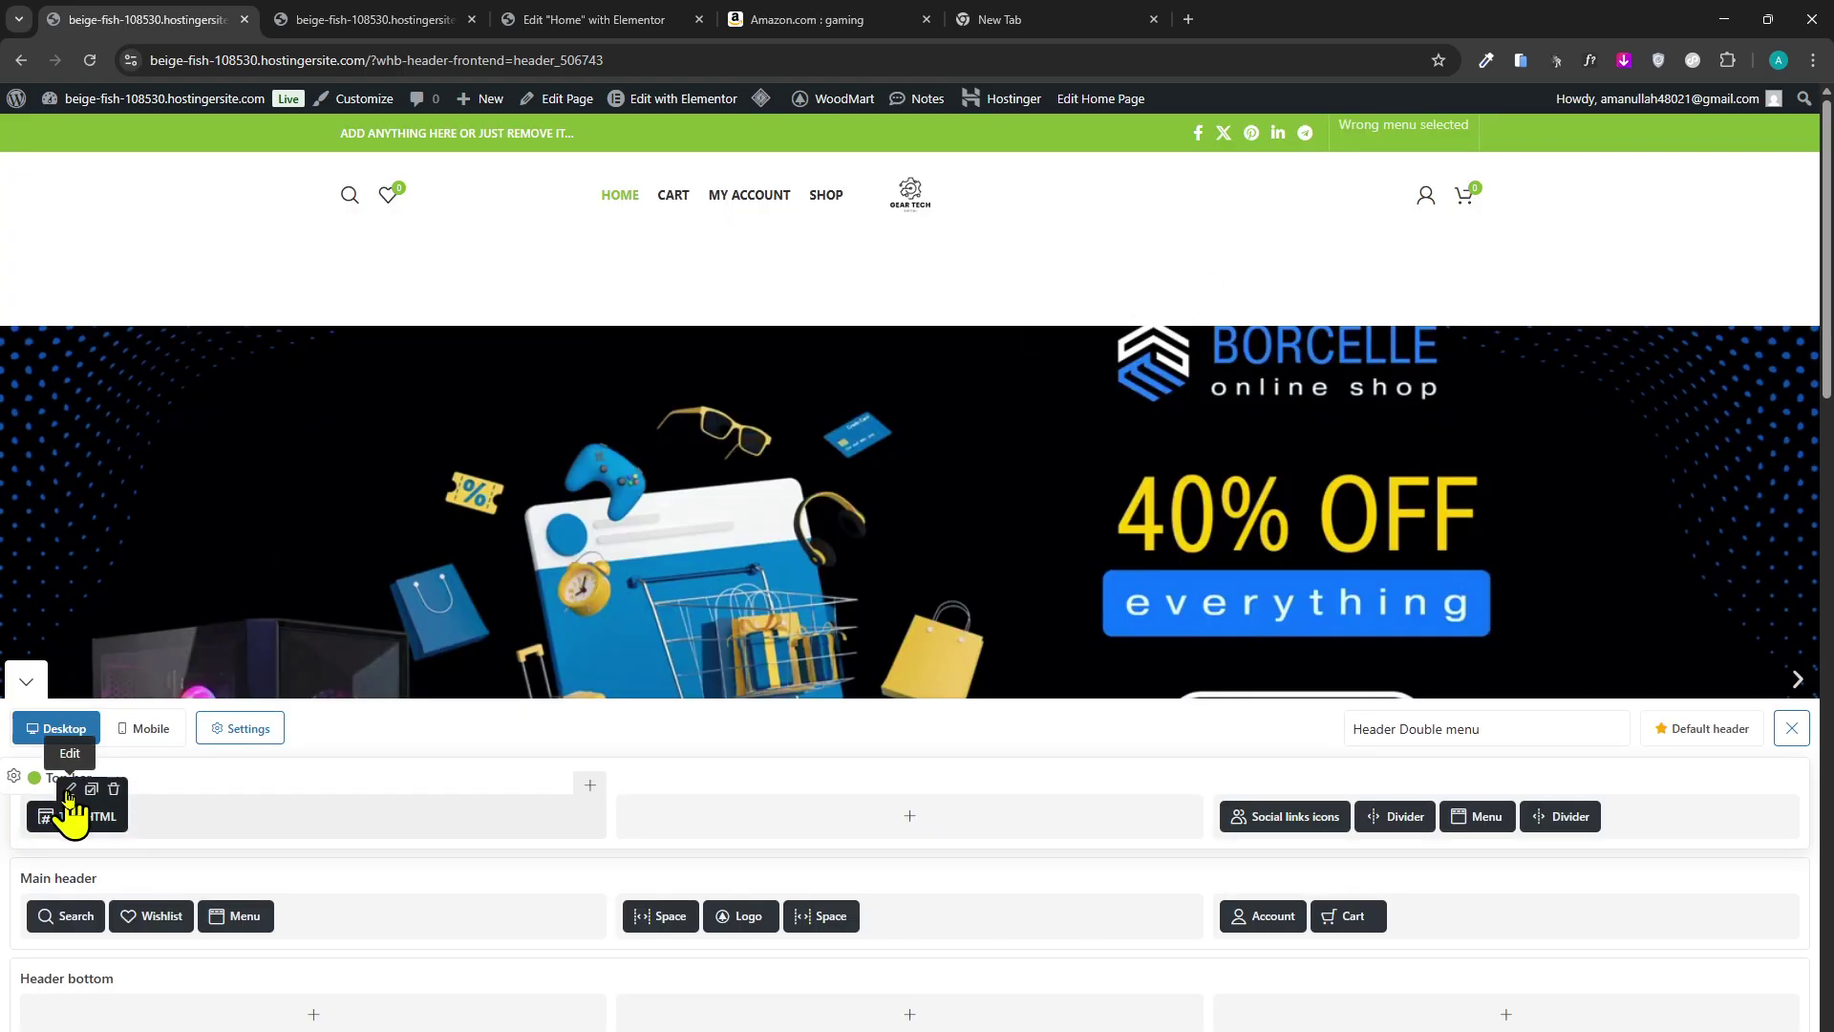
pyautogui.click(69, 788)
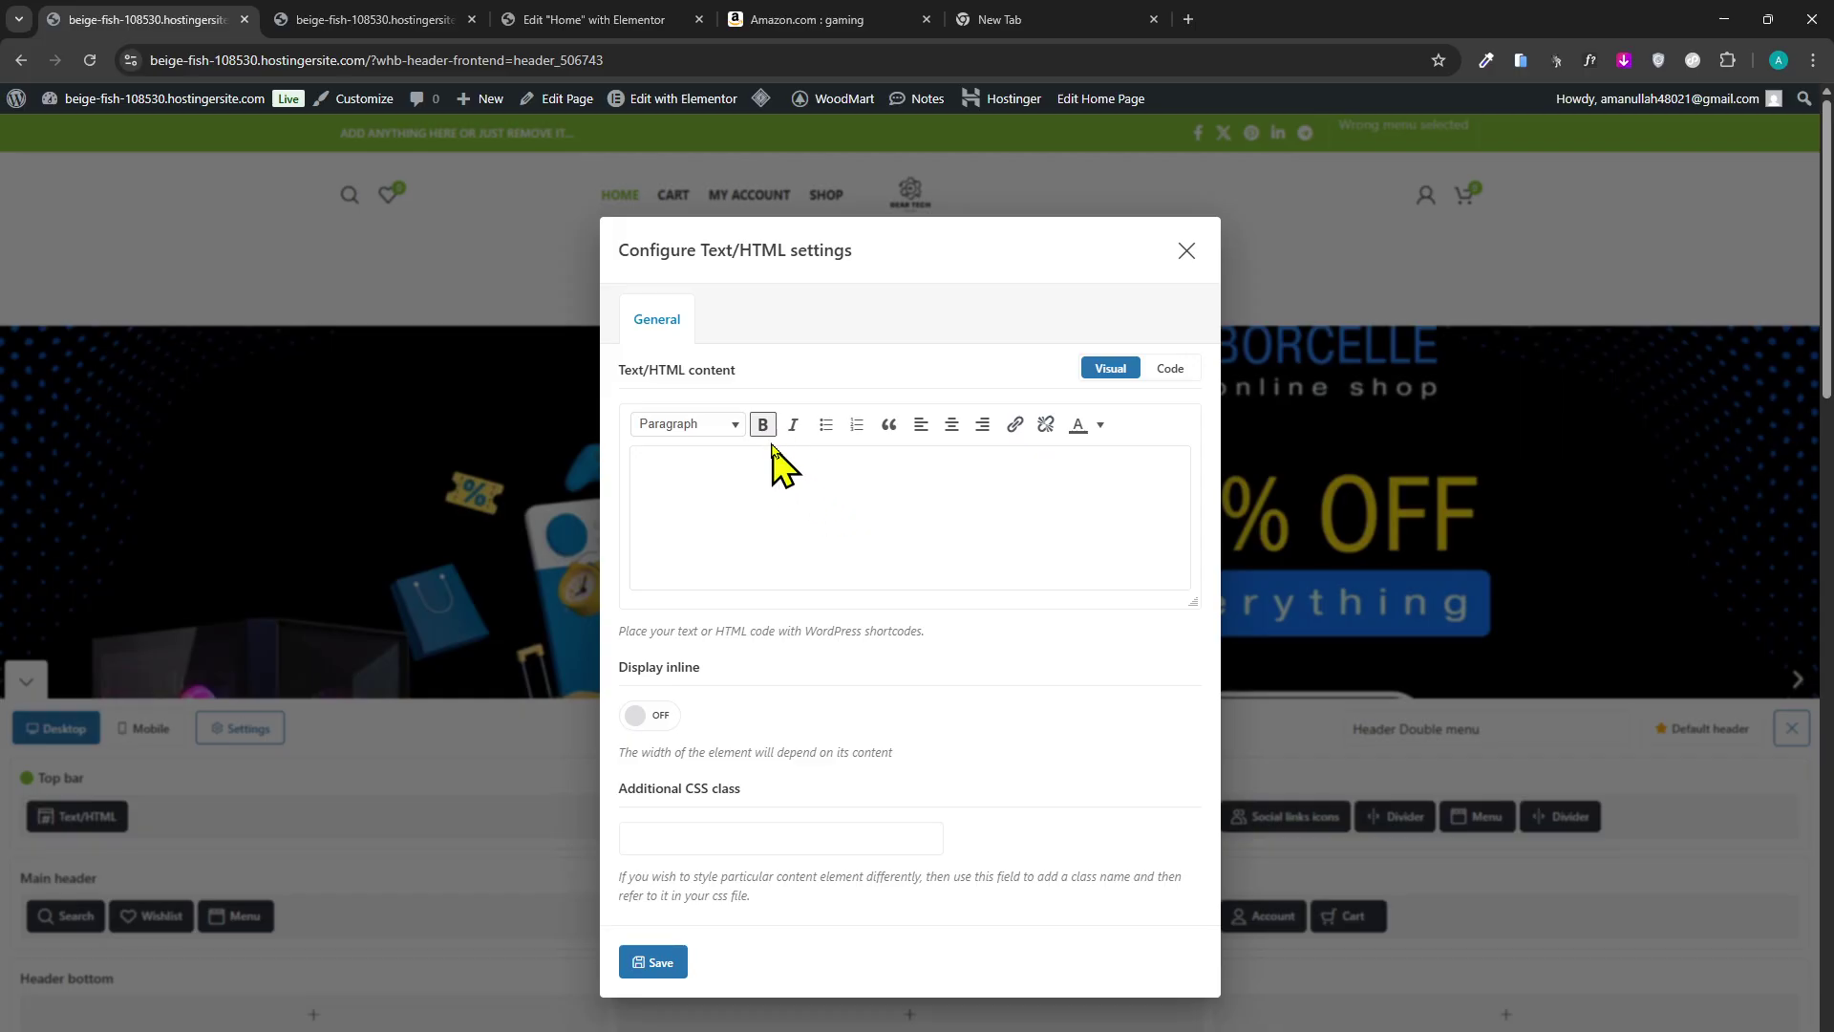
pyautogui.click(731, 425)
pyautogui.click(718, 563)
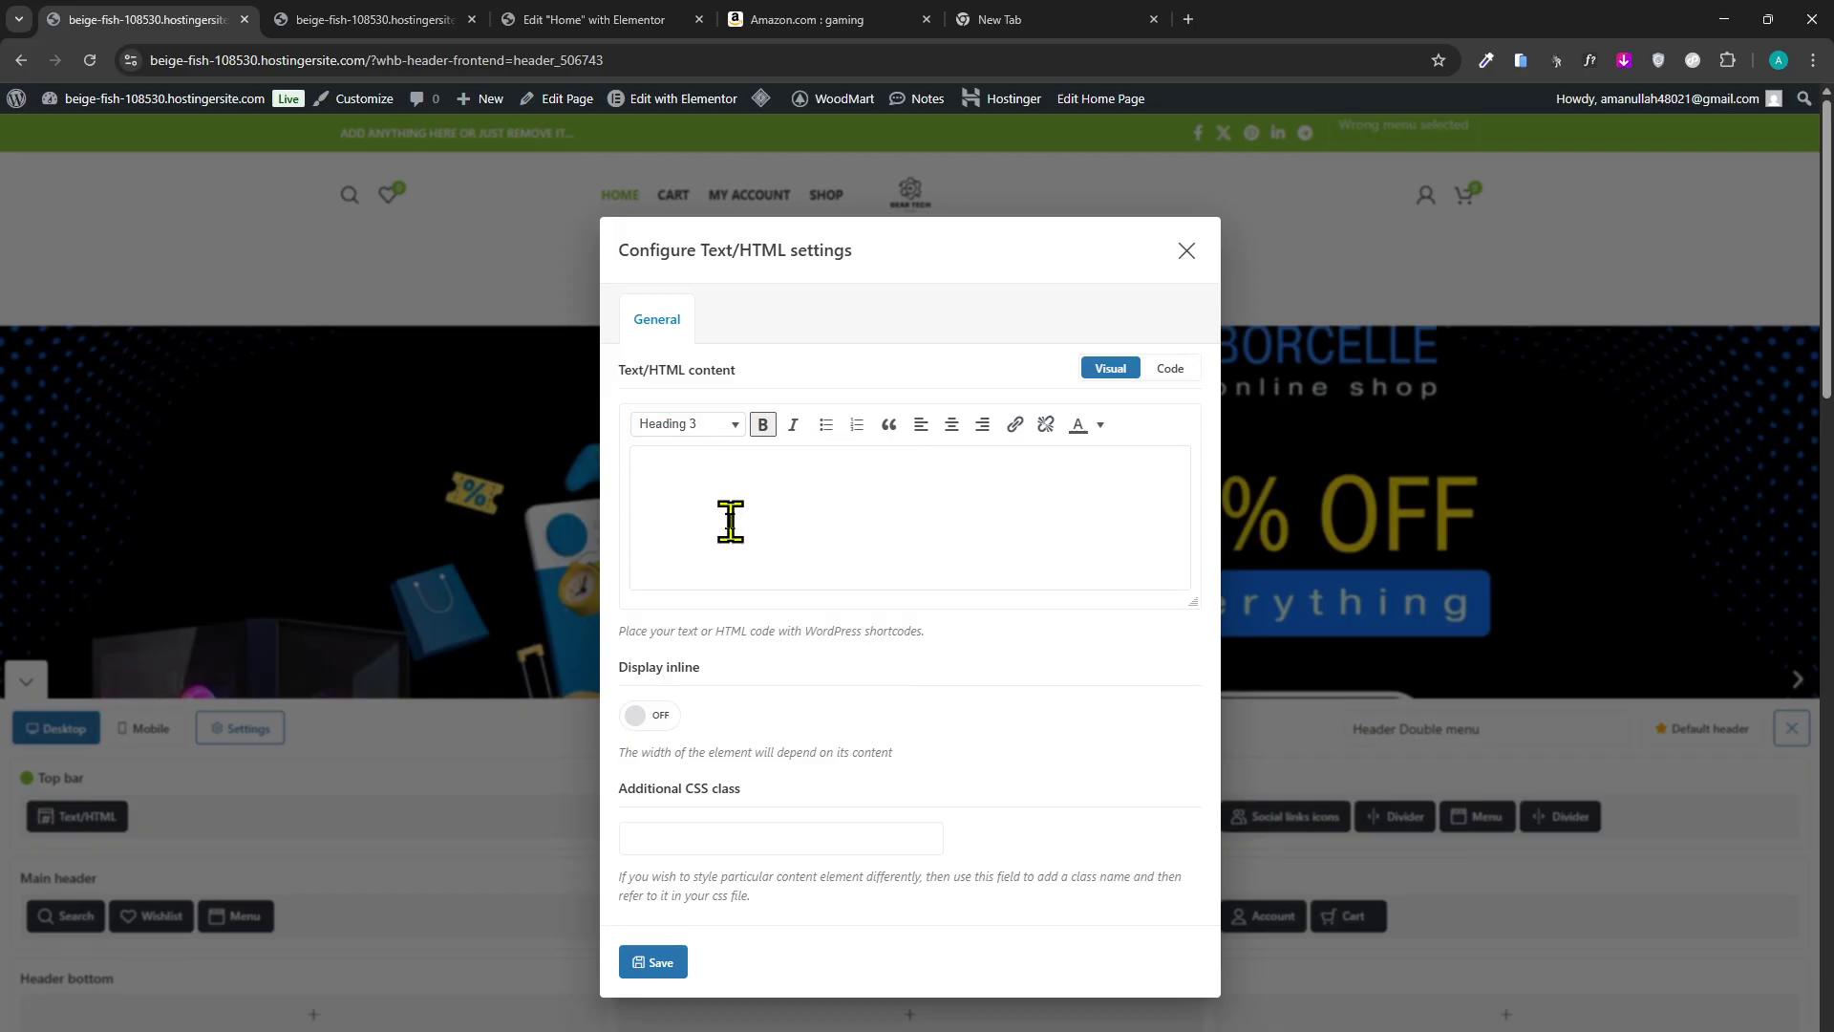
pyautogui.click(653, 715)
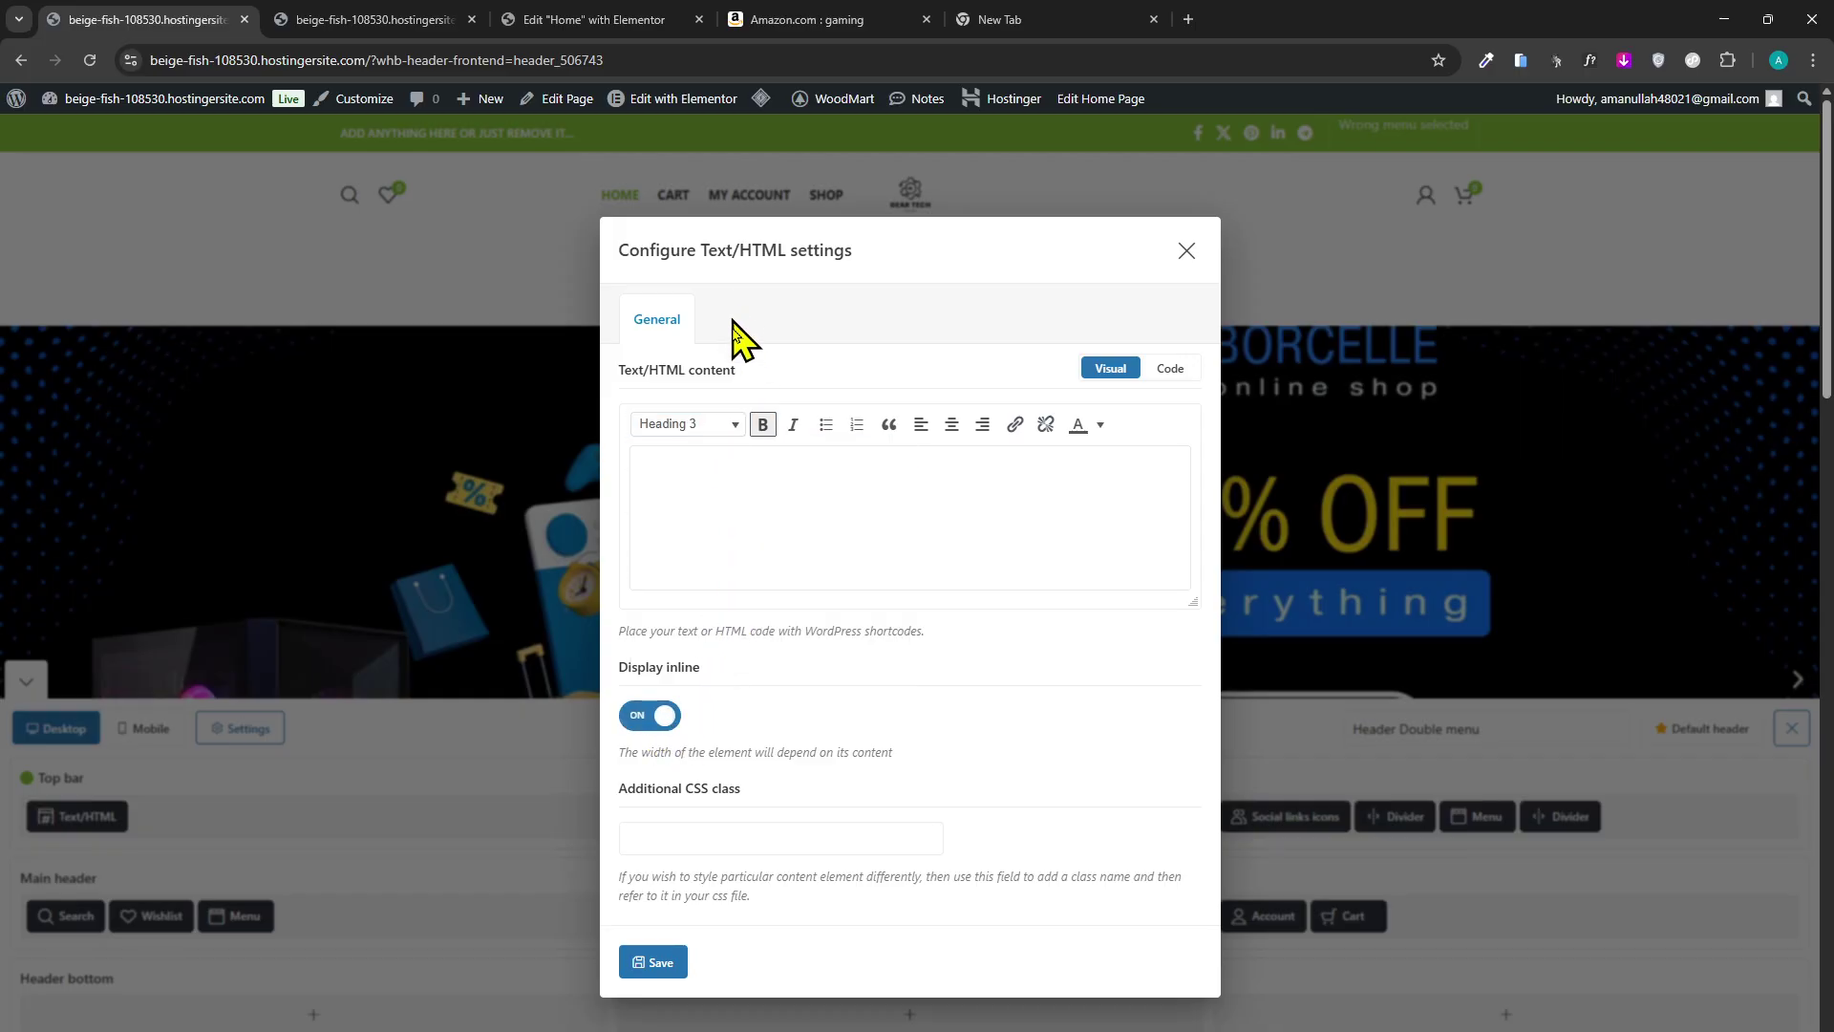
pyautogui.click(812, 841)
pyautogui.write('DF')
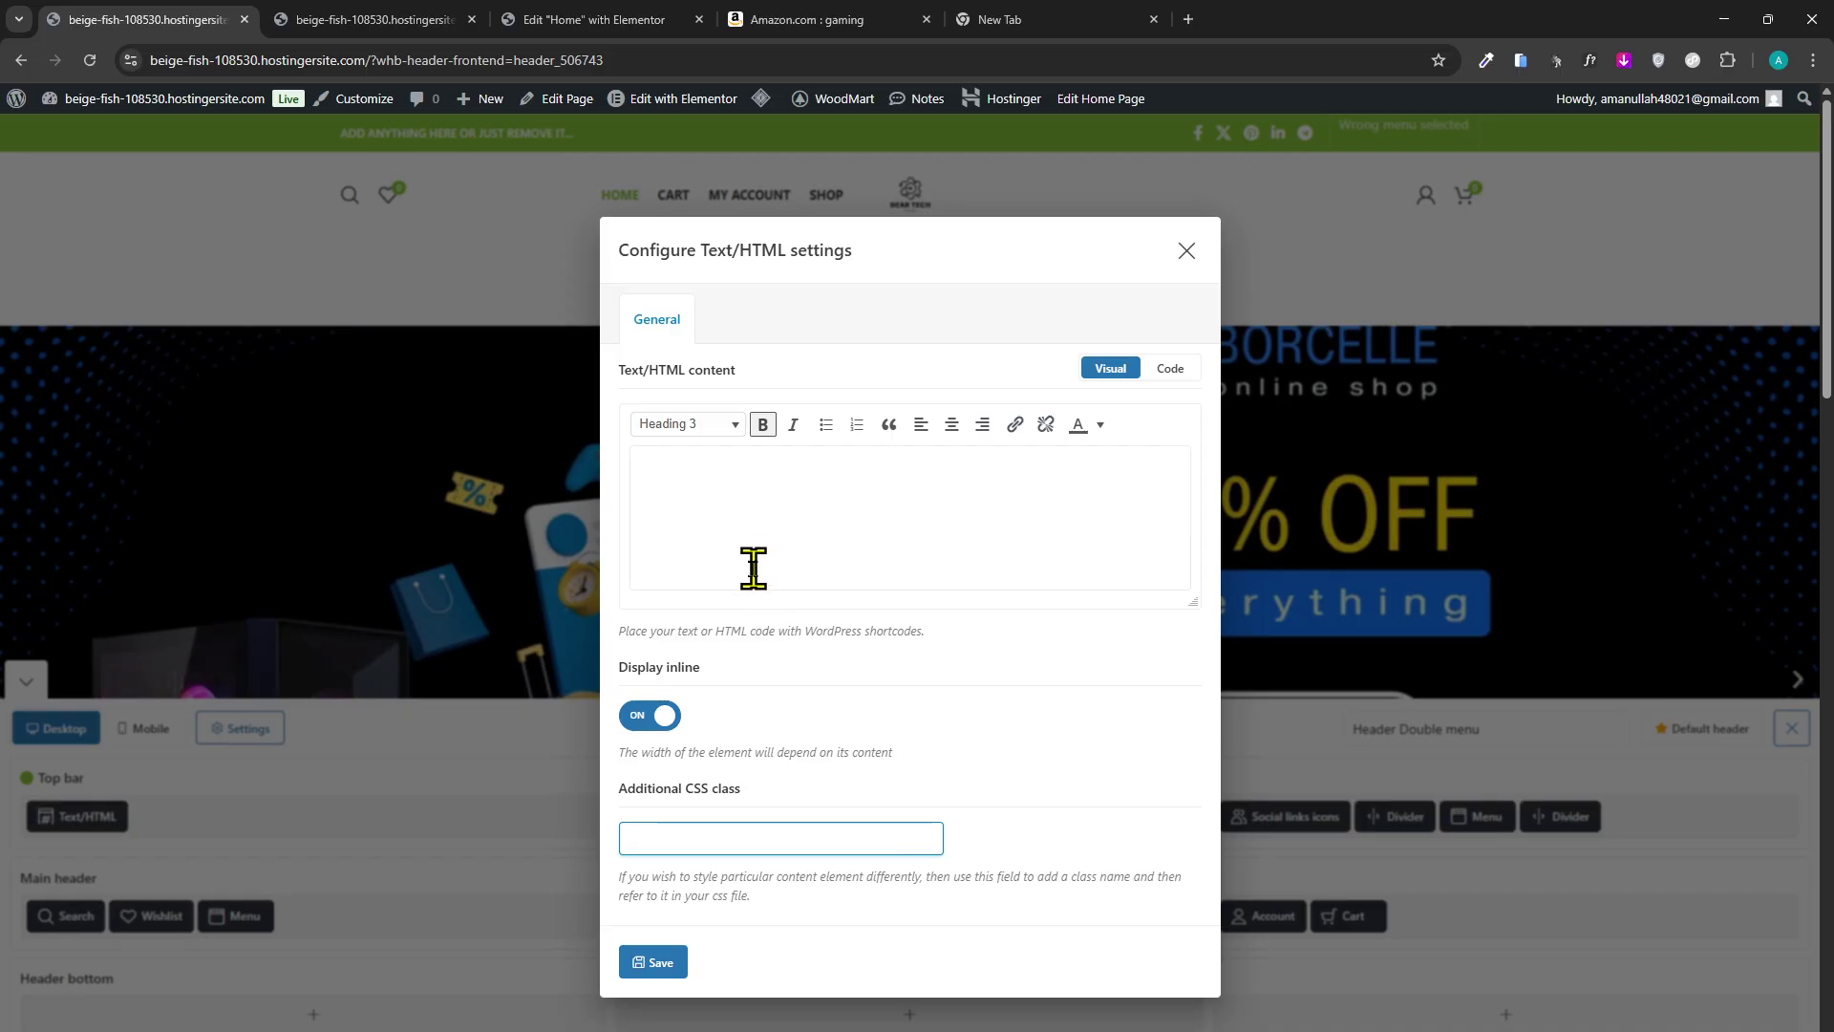
pyautogui.click(1167, 369)
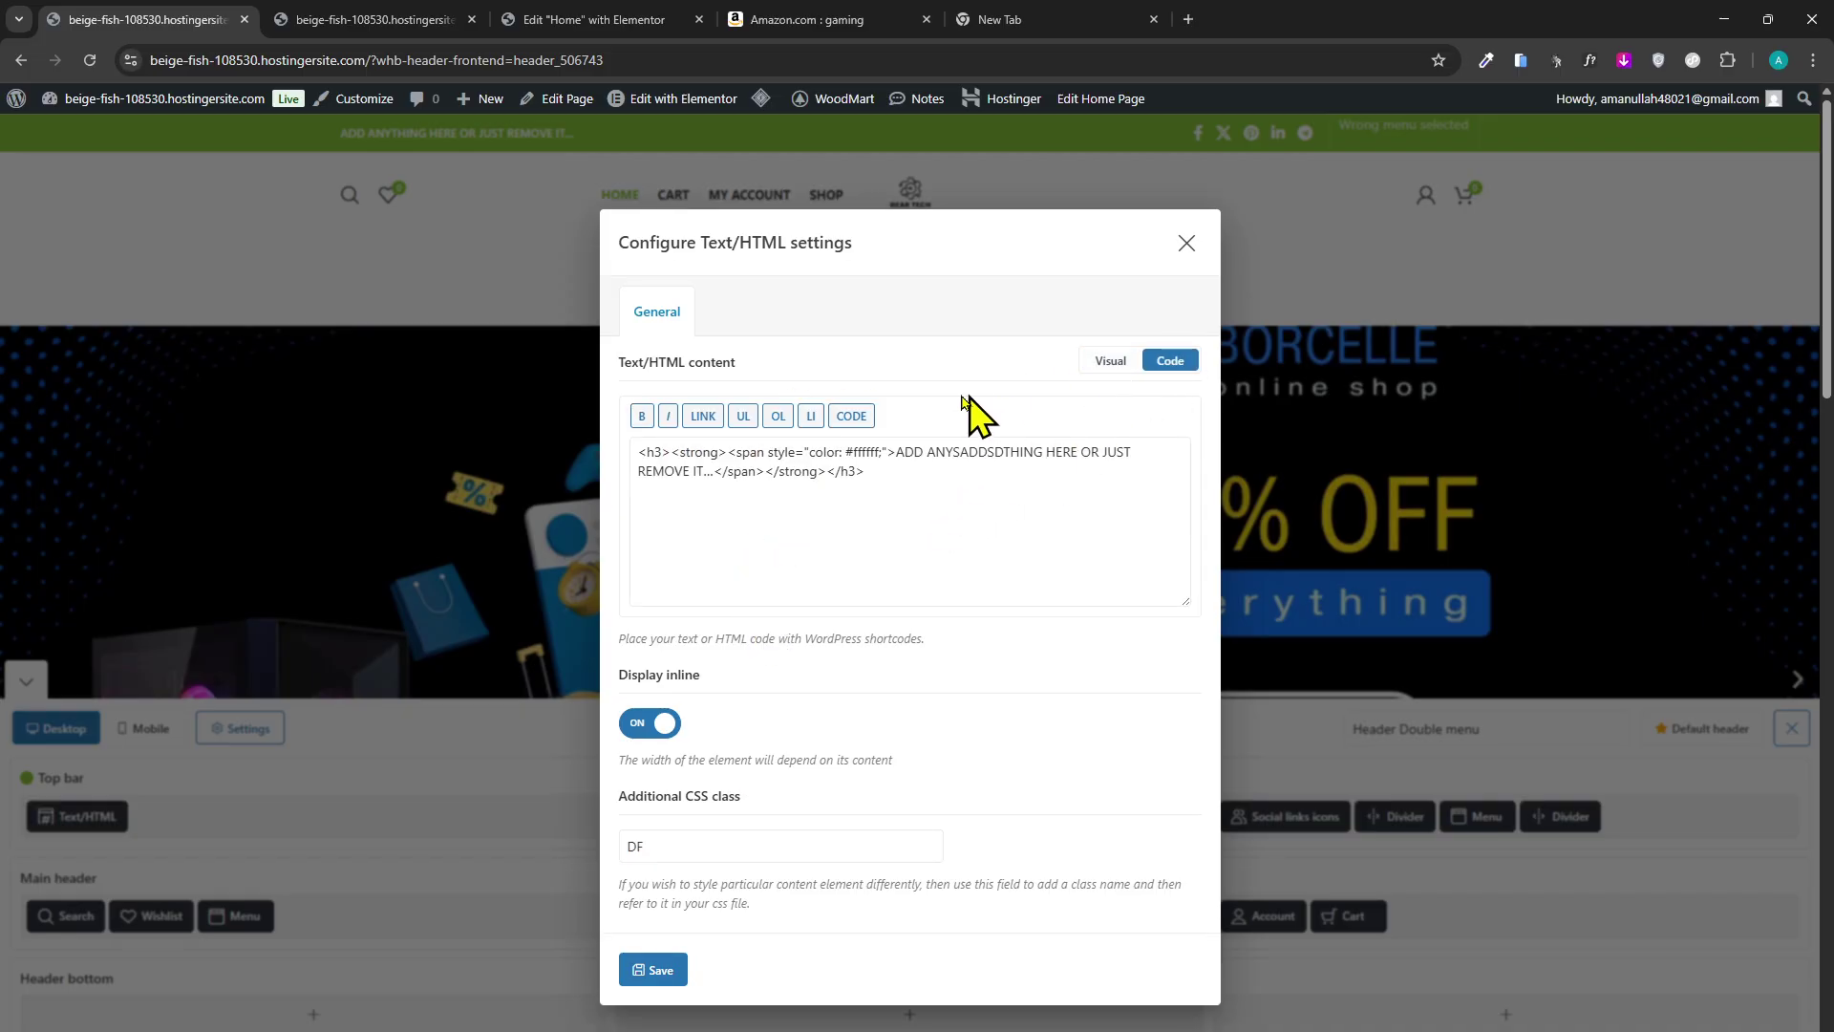
pyautogui.click(1108, 360)
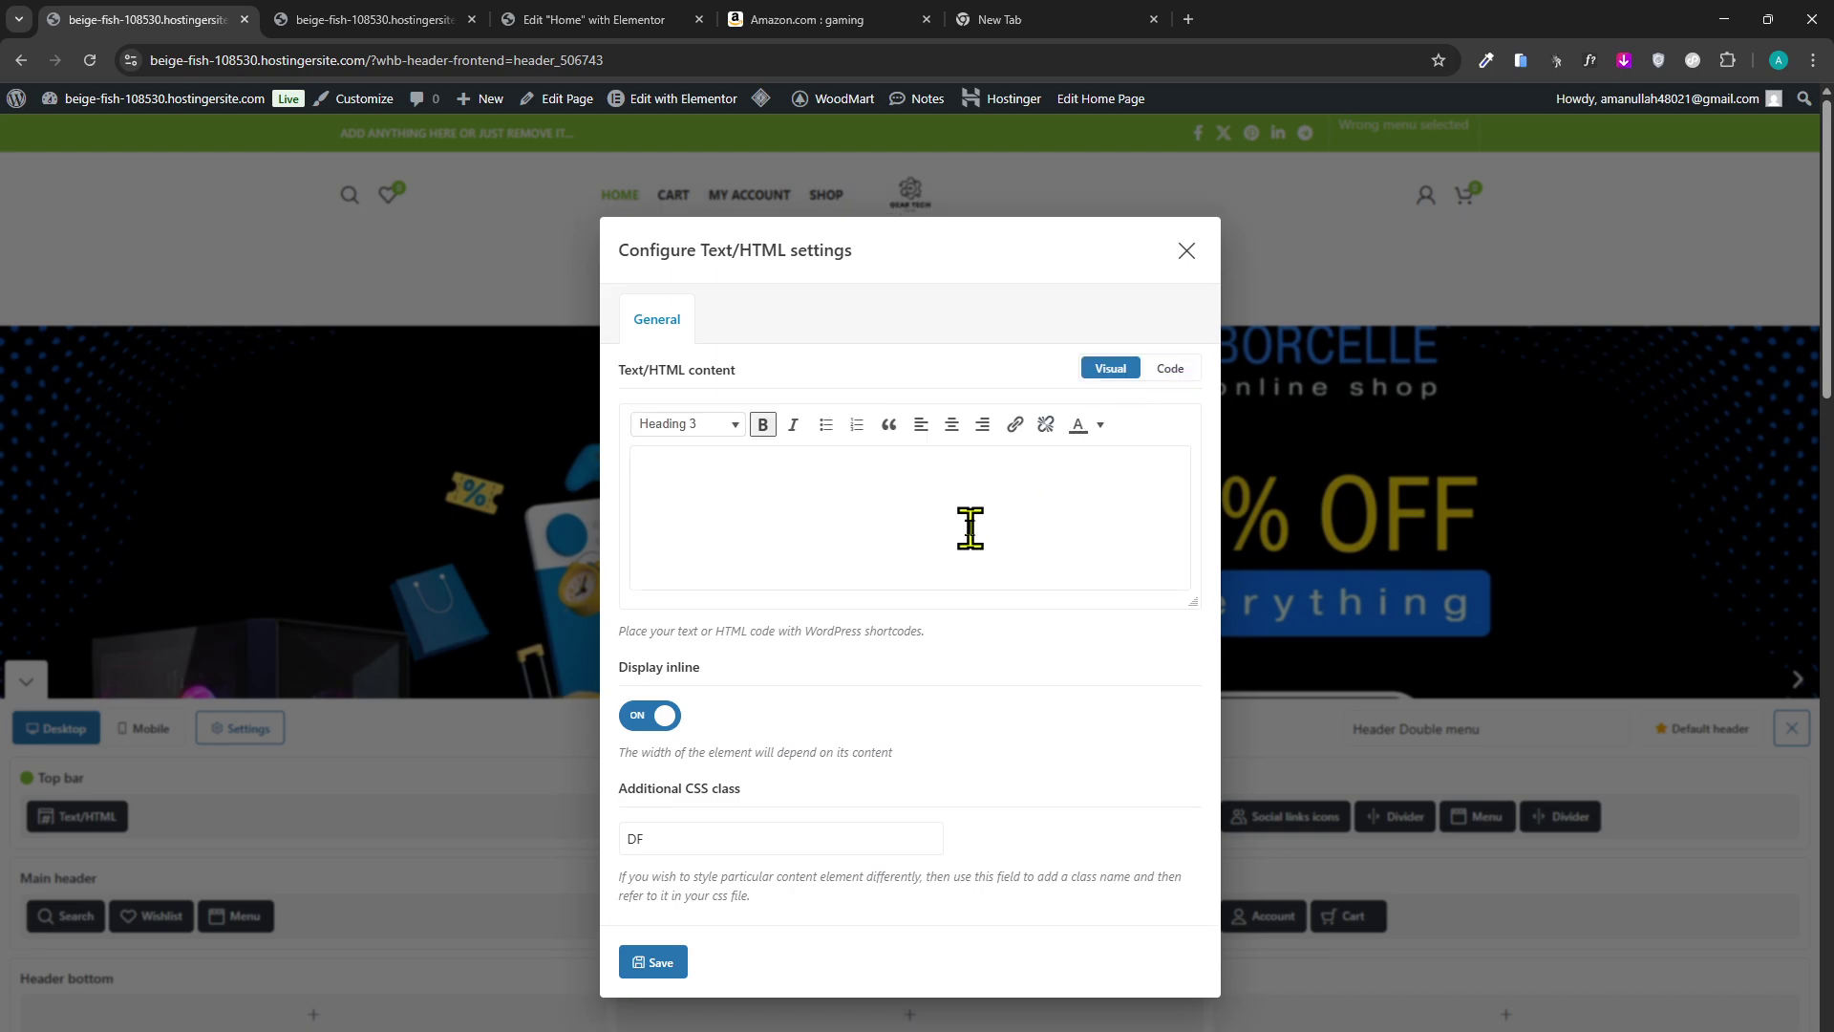
pyautogui.click(715, 424)
pyautogui.click(762, 424)
pyautogui.click(764, 426)
pyautogui.click(1187, 251)
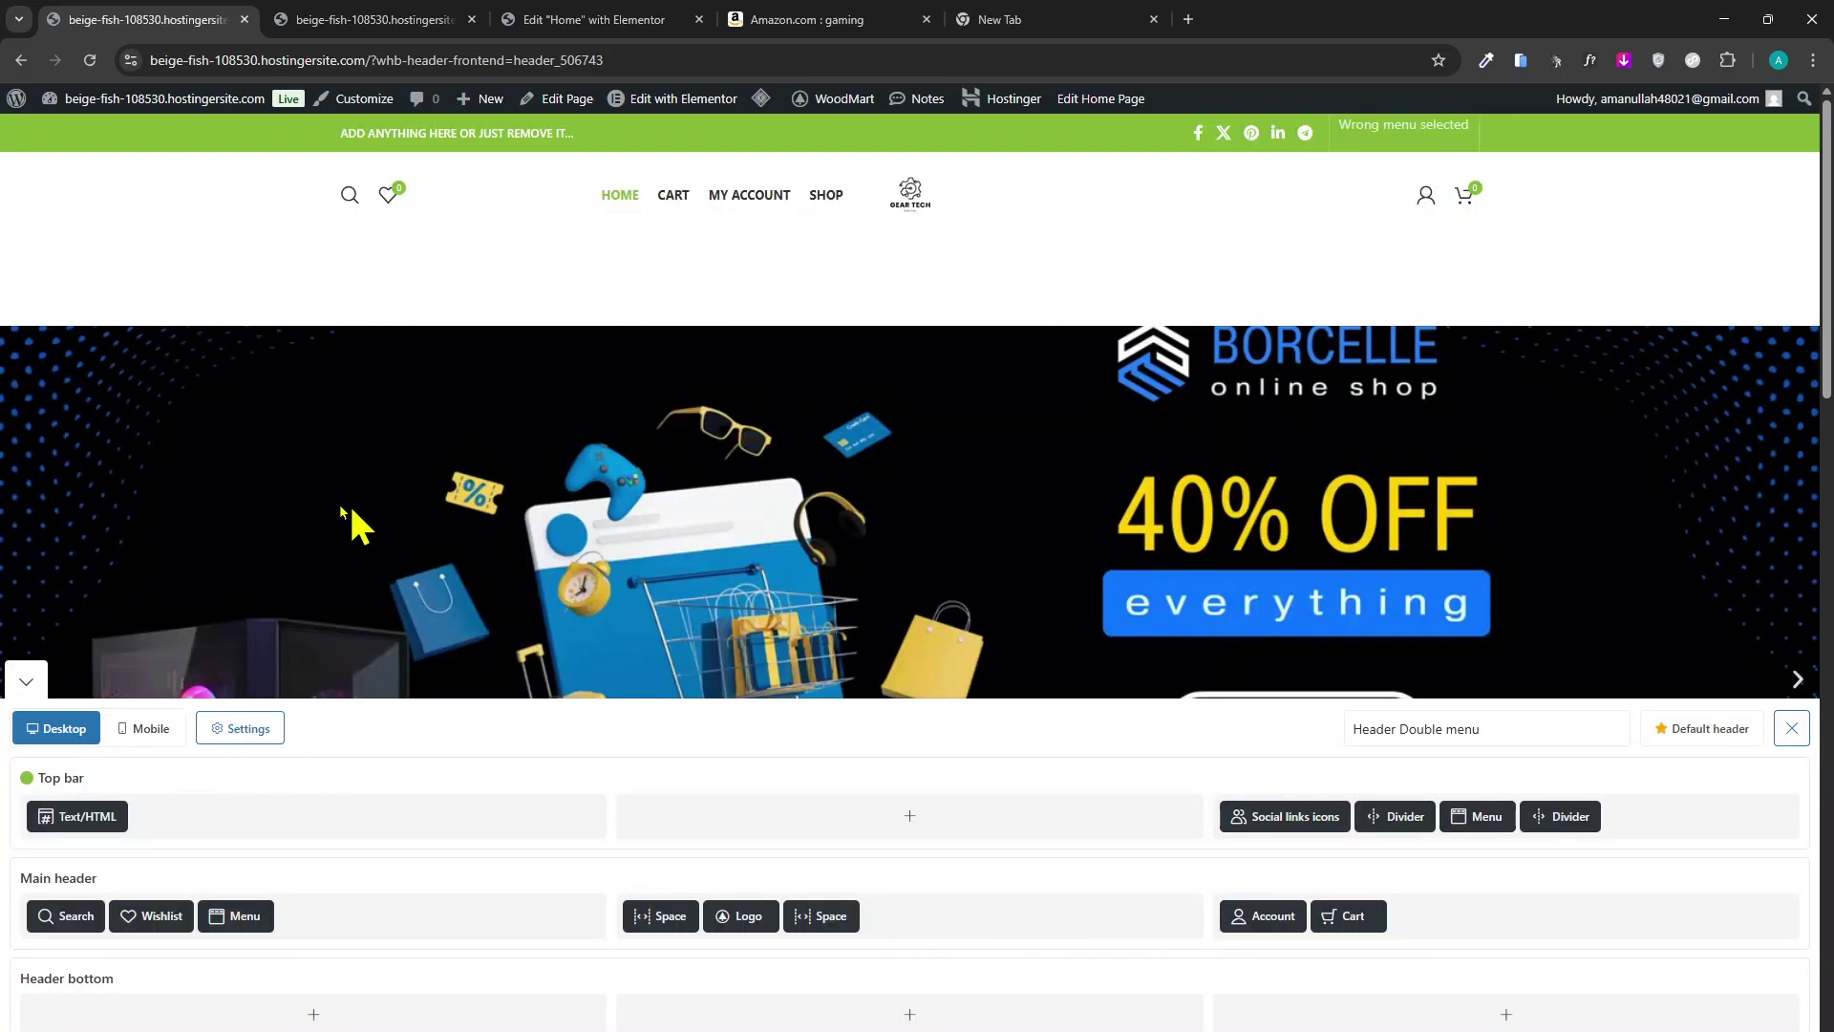
# Open the top bar Text/HTML element and select all of its placeholder text.
pyautogui.moveTo(99, 816)
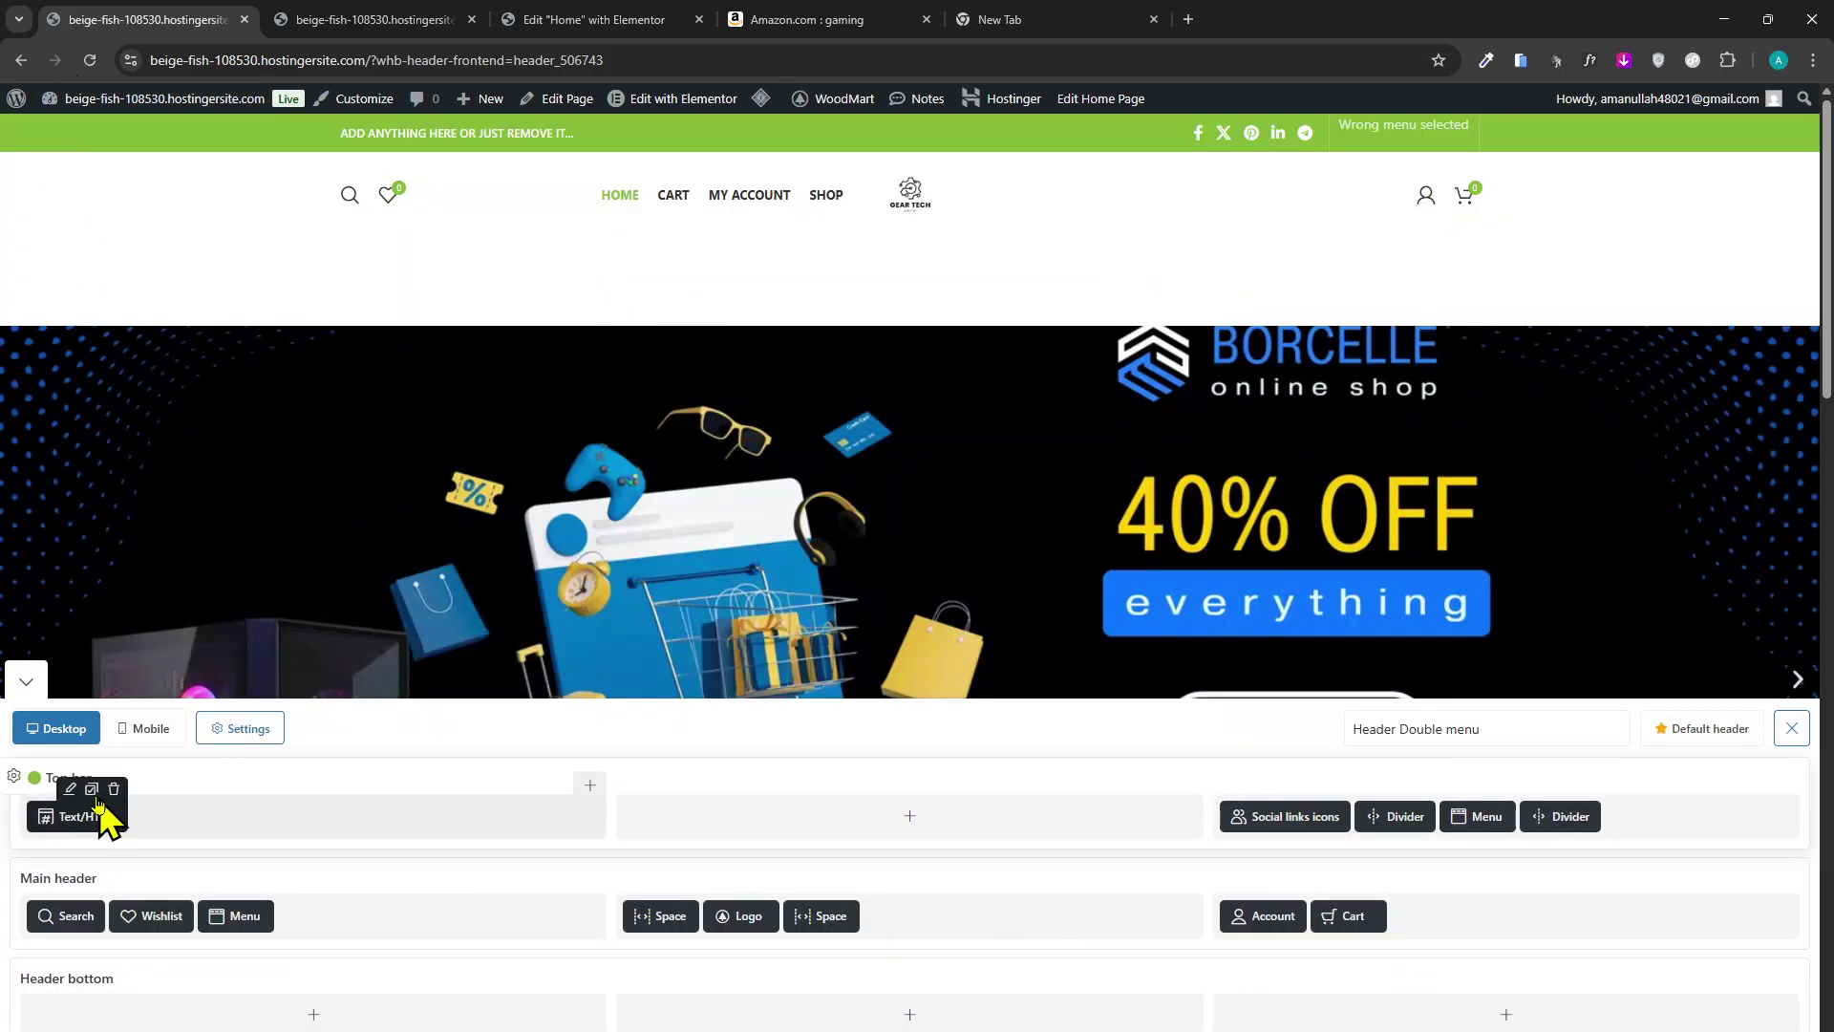
pyautogui.click(71, 789)
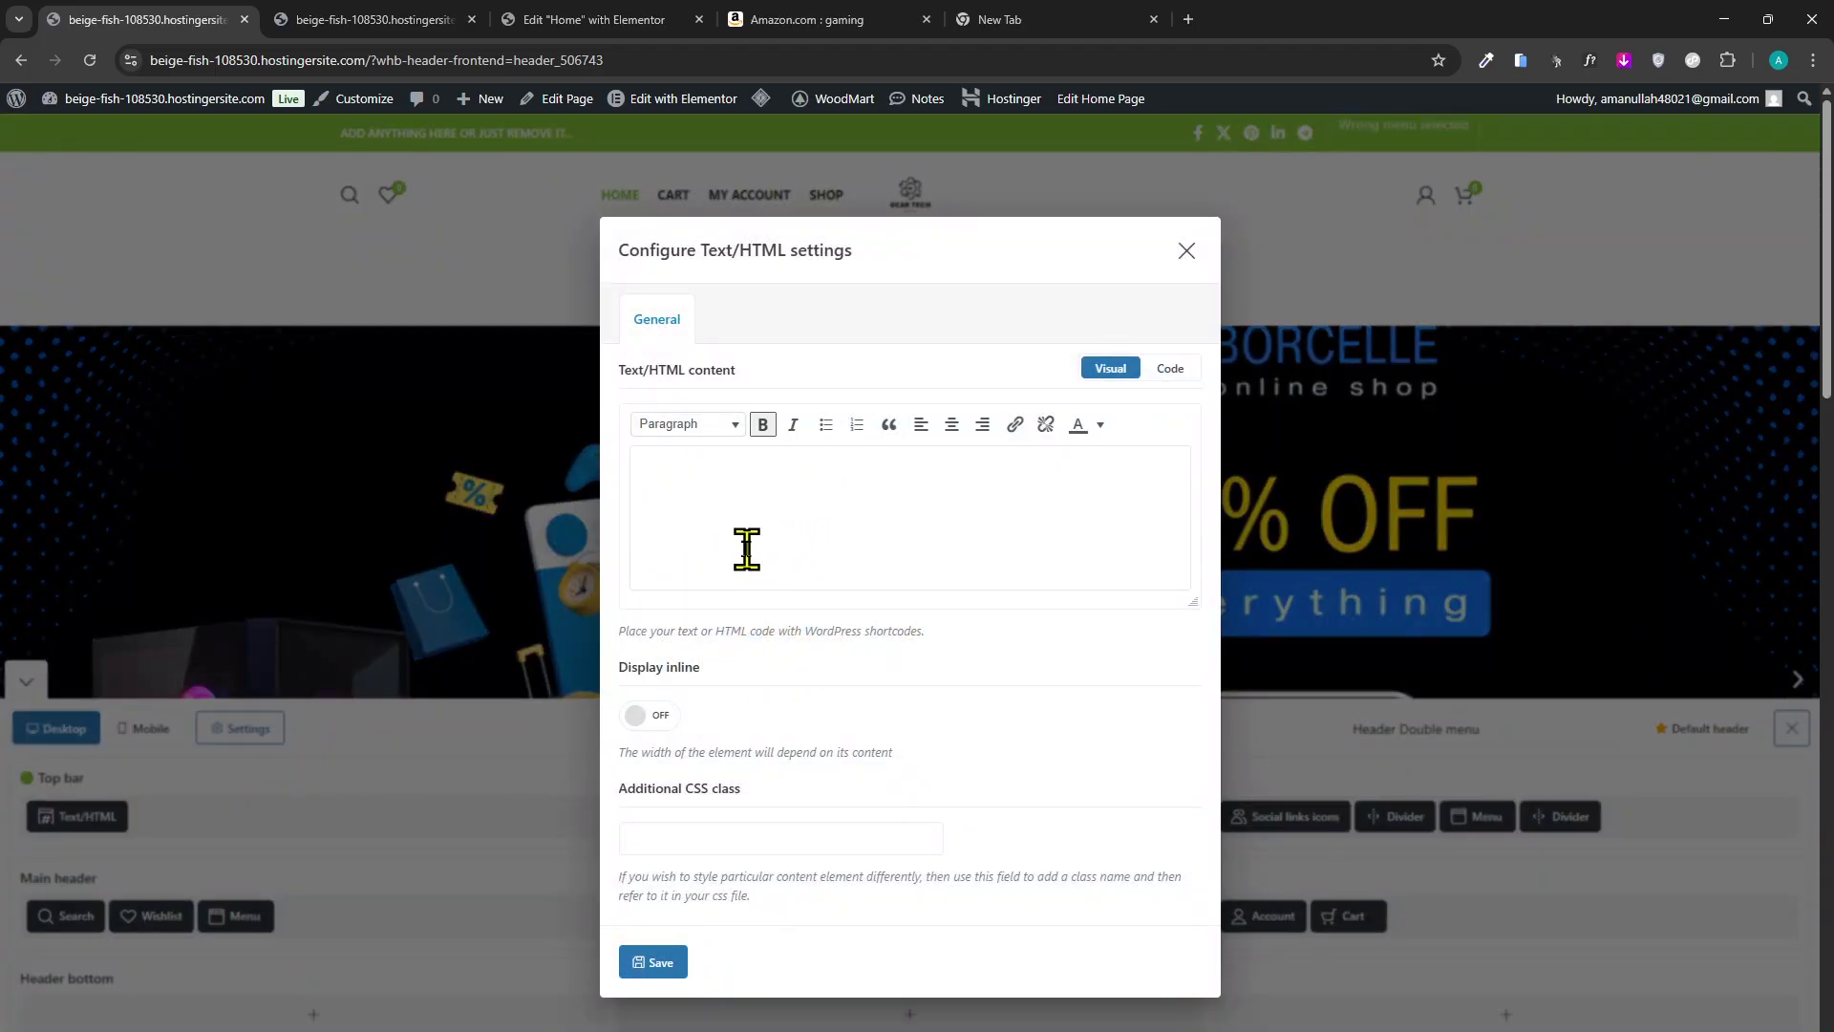
pyautogui.doubleClick(643, 725)
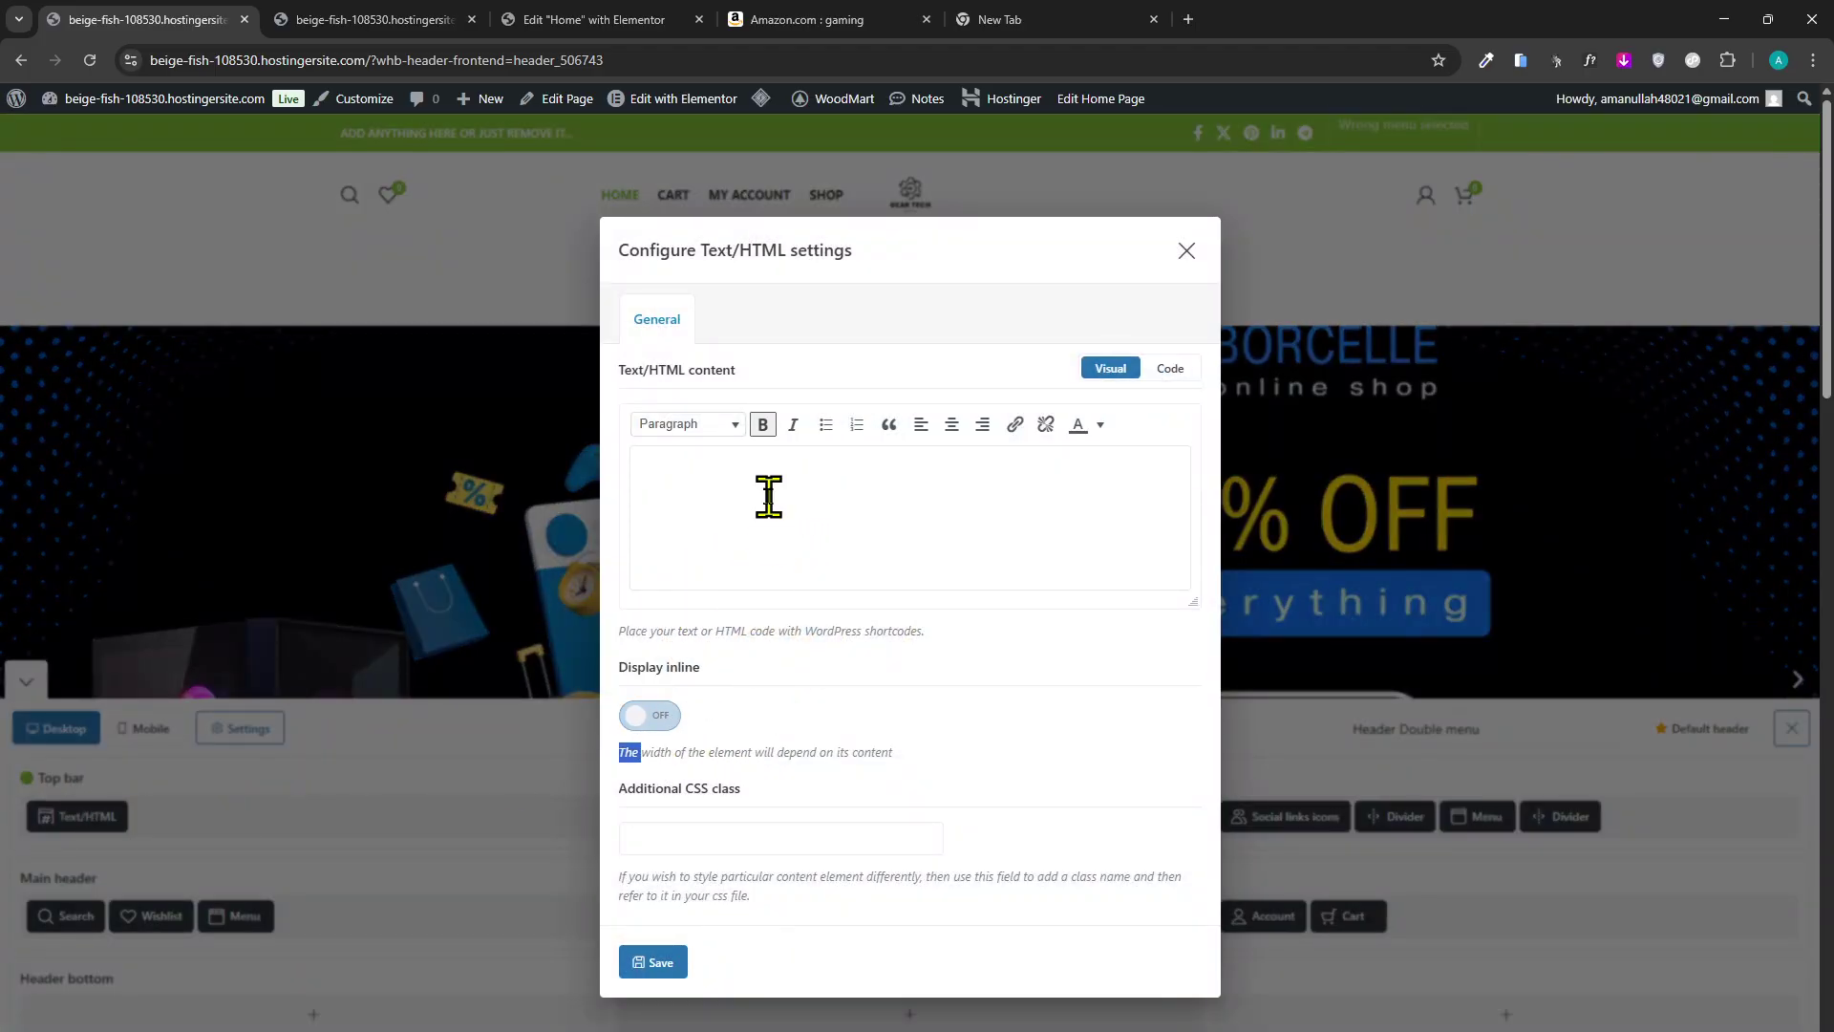
pyautogui.click(769, 496)
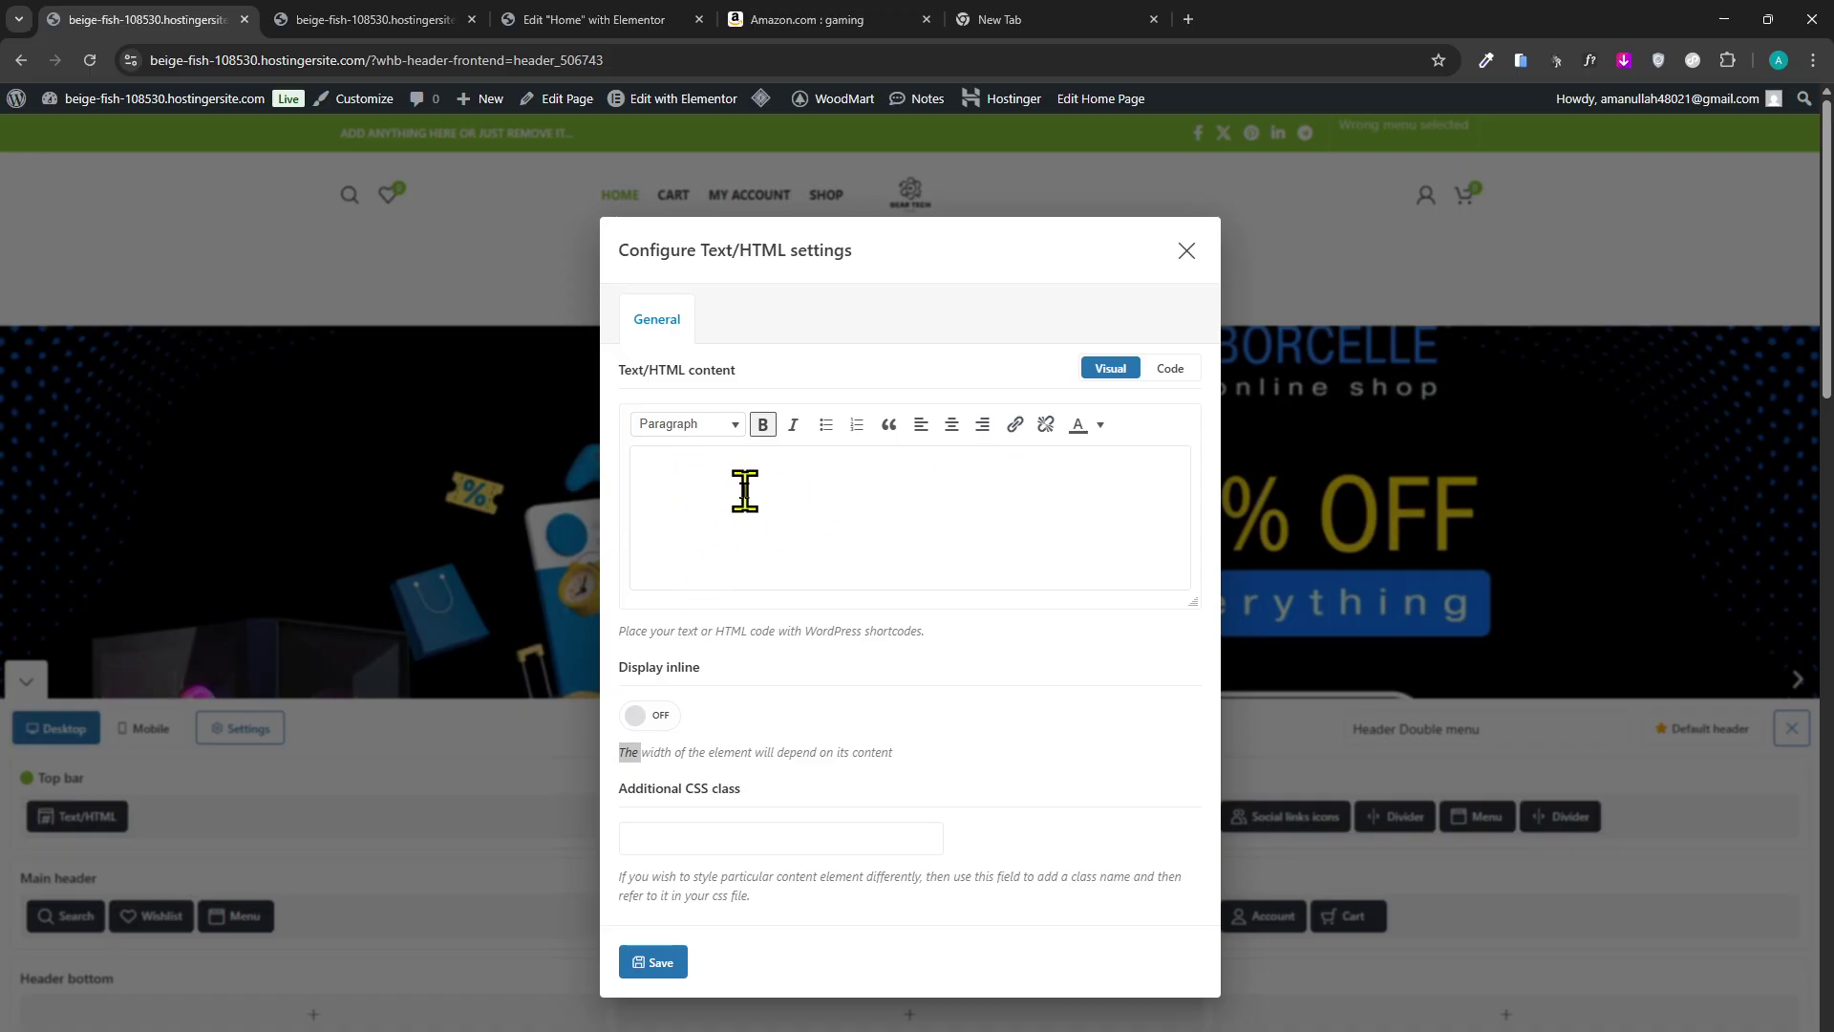
pyautogui.hotkey('ctrl', 'a')
pyautogui.press('BackSpace')
pyautogui.hotkey('ctrl', 'a')
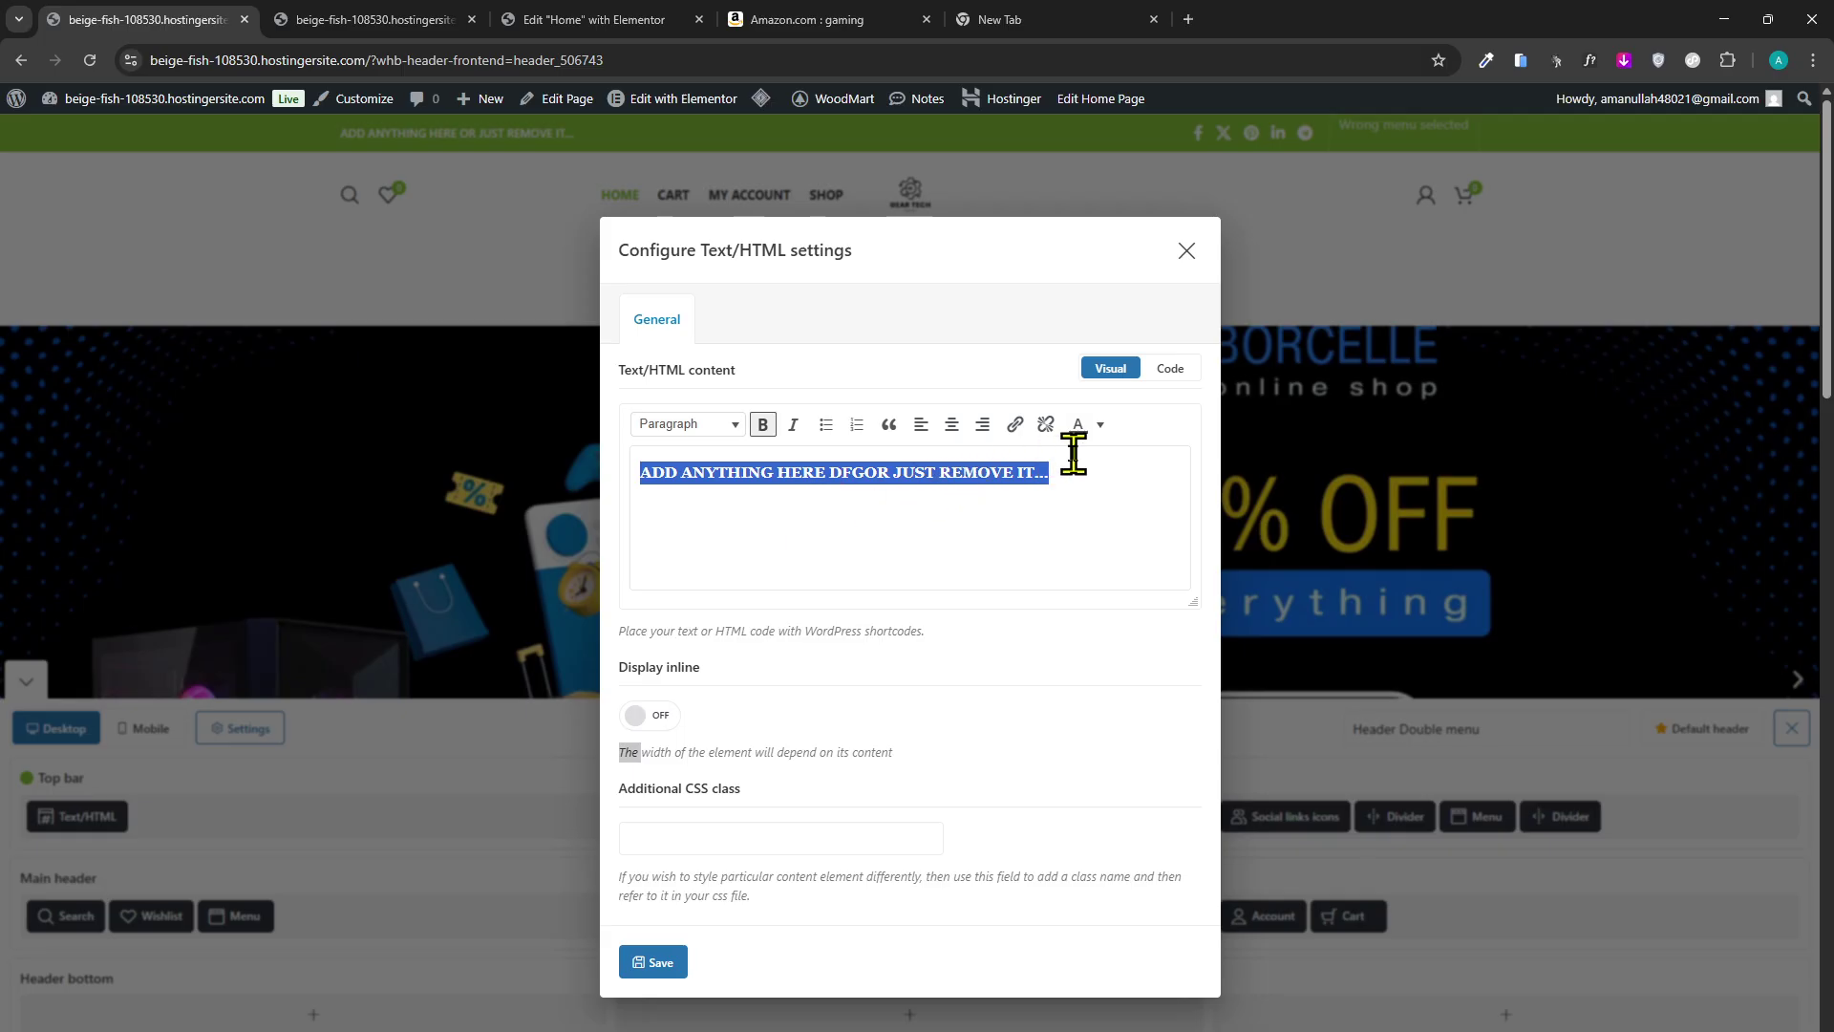
# Colour the text black, replace it with 'sALE fREE', and save the element.
pyautogui.click(1079, 429)
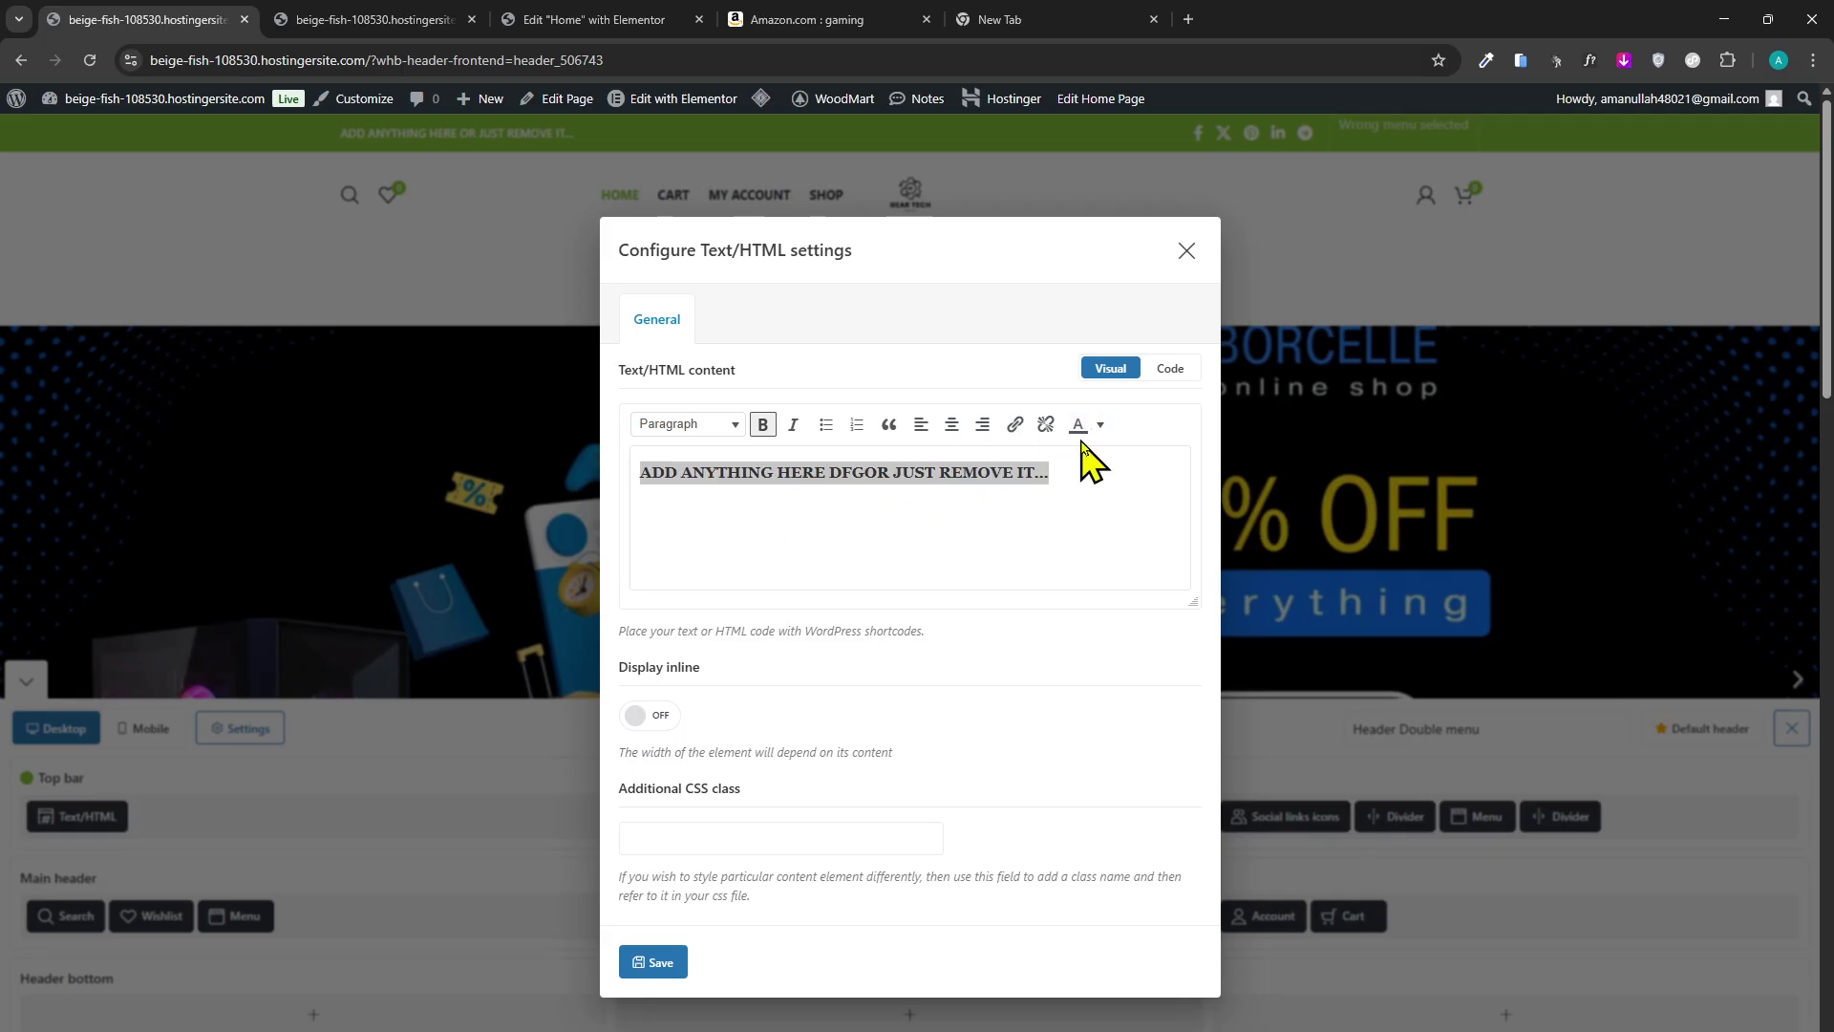
pyautogui.click(1100, 425)
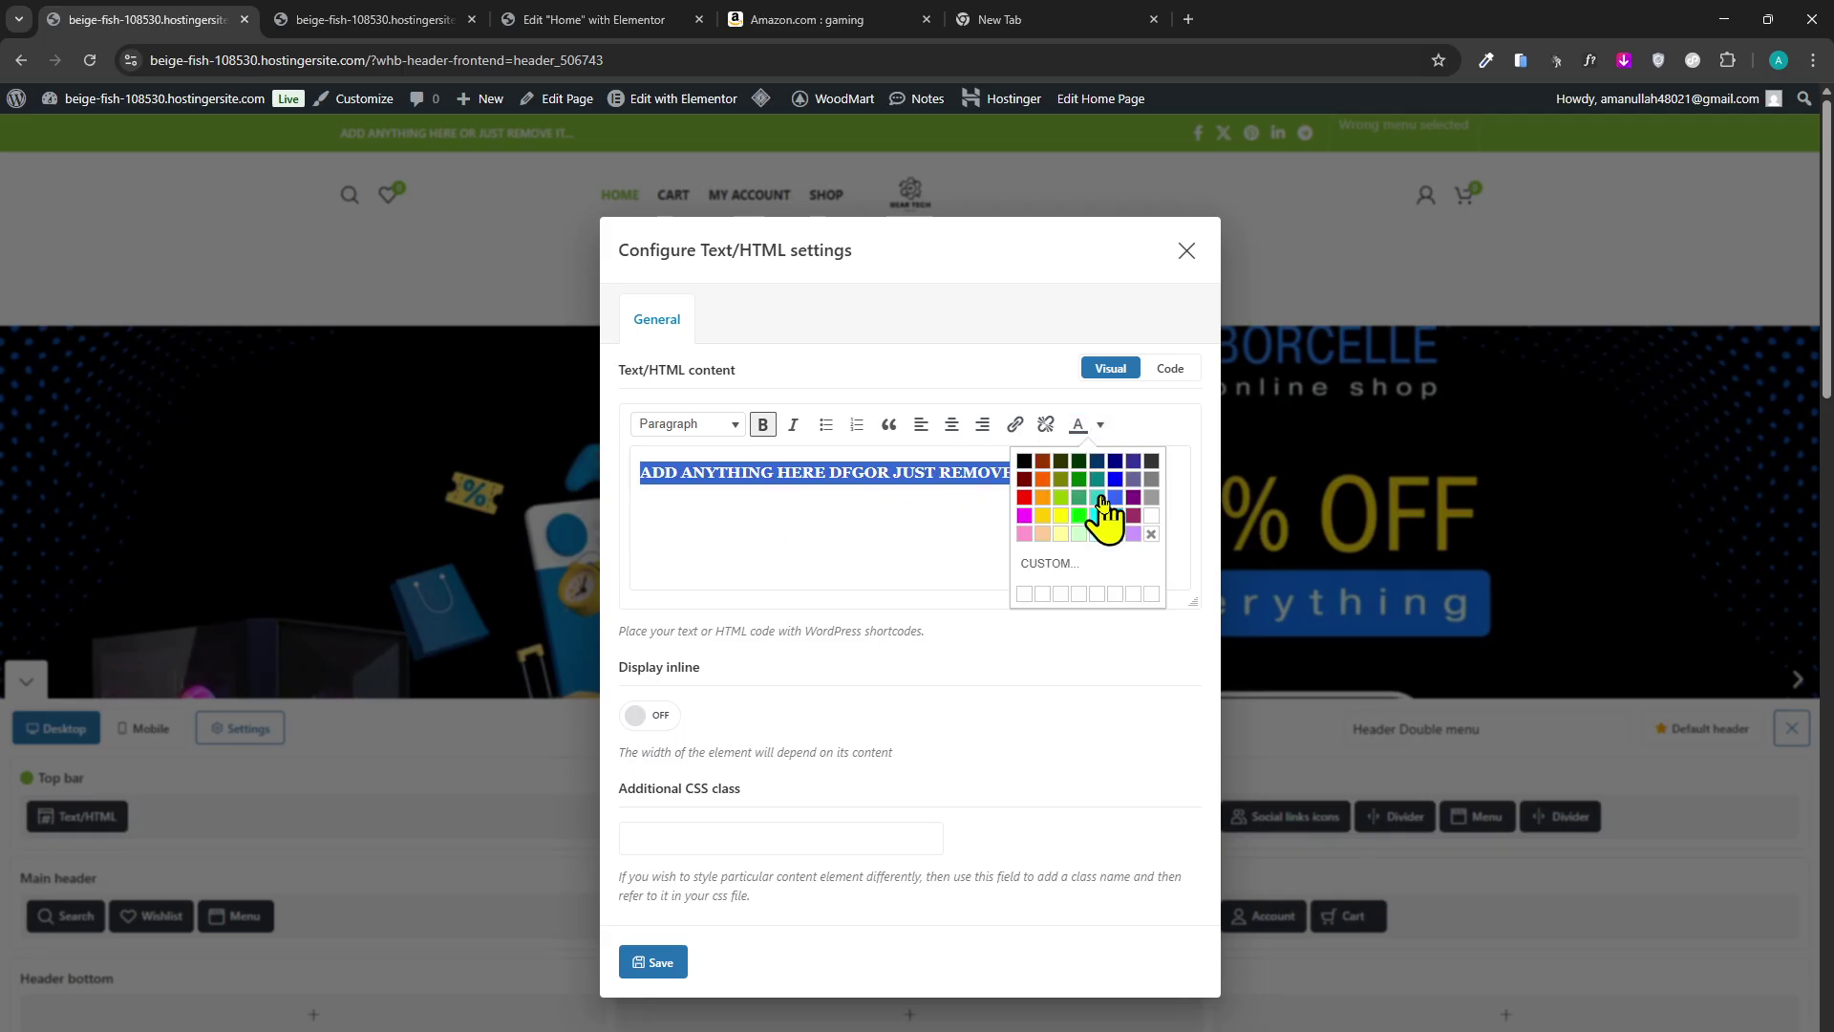
pyautogui.click(1024, 462)
pyautogui.click(1017, 514)
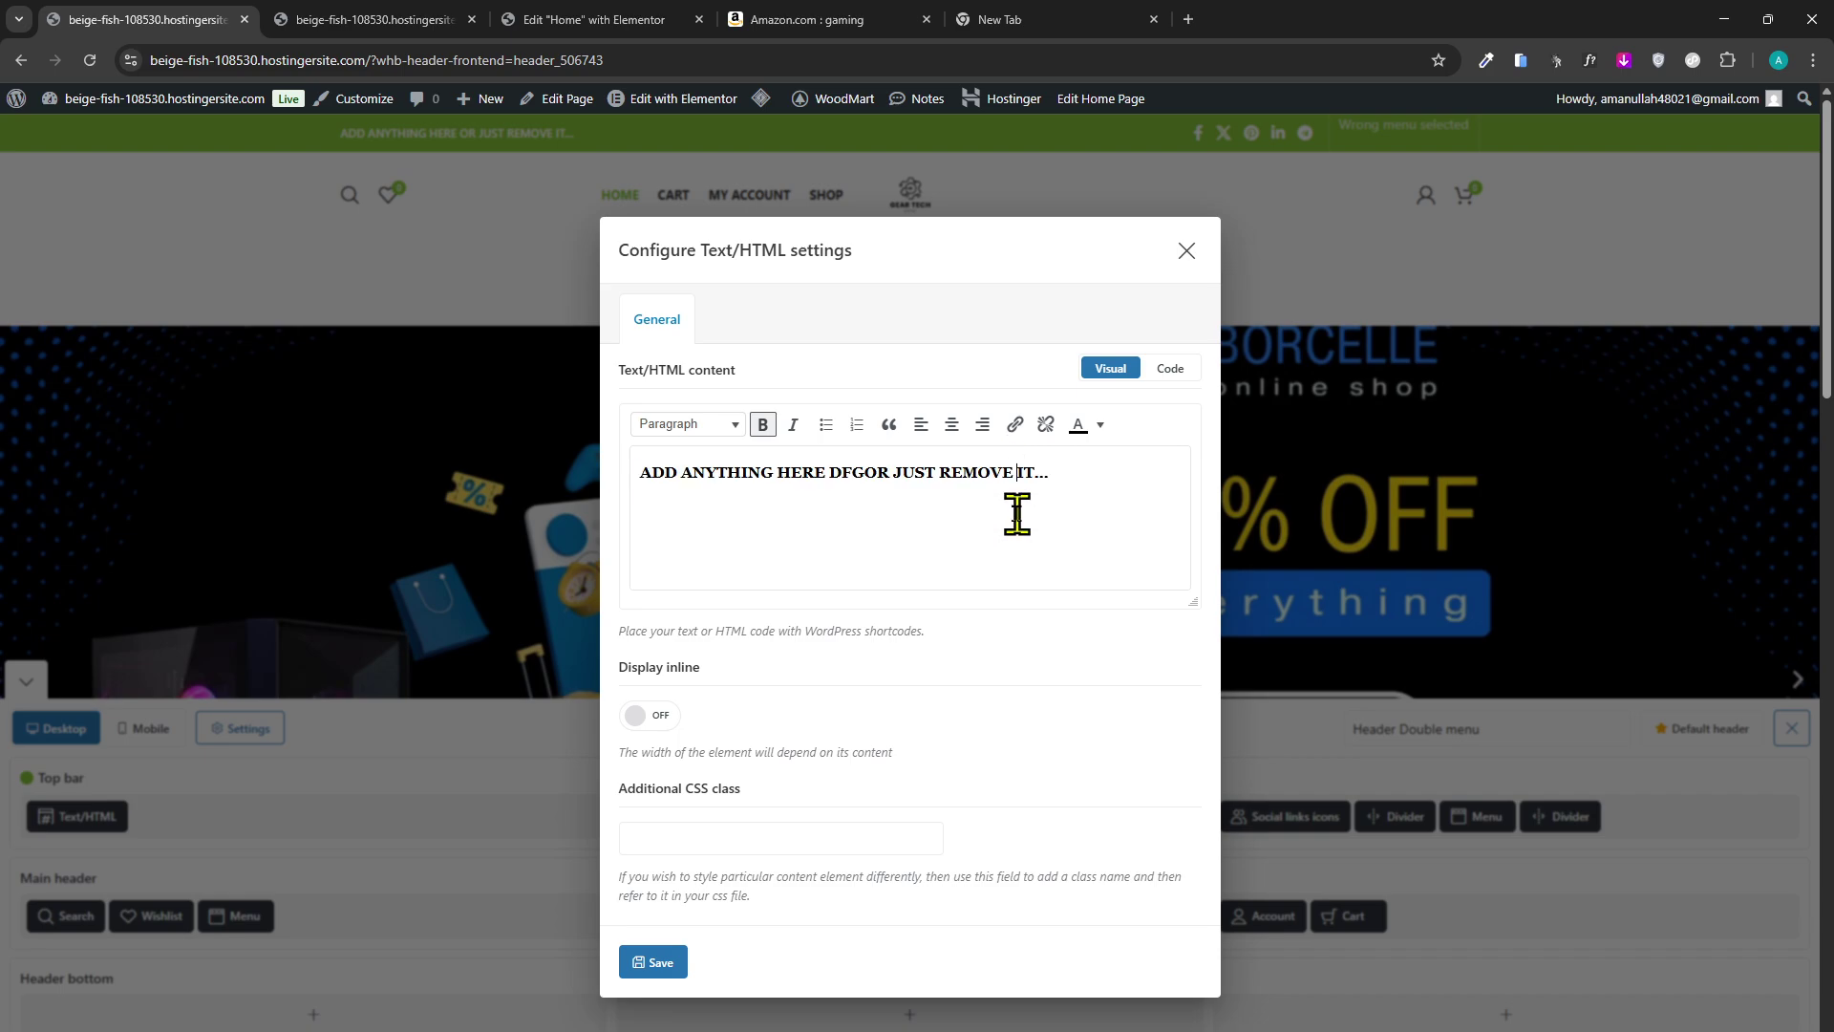
pyautogui.click(759, 499)
pyautogui.moveTo(941, 474); pyautogui.dragTo(608, 494)
pyautogui.write('a')
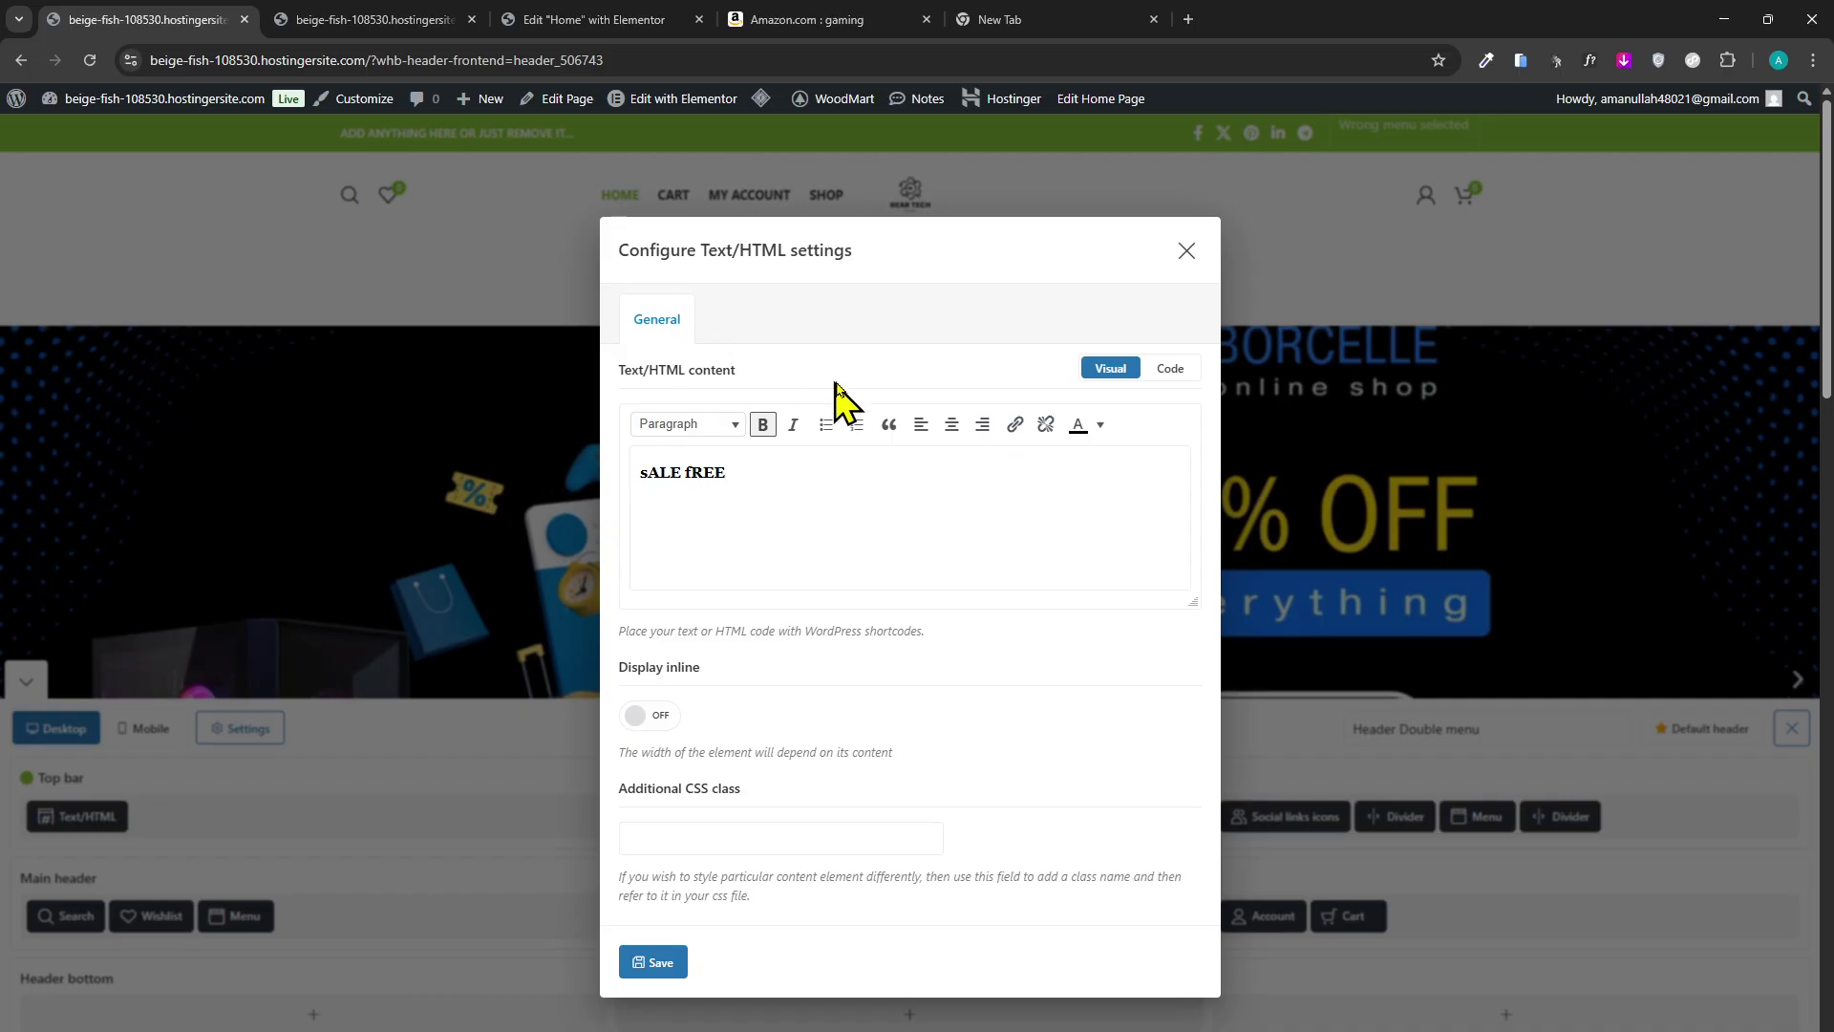
pyautogui.click(1099, 425)
pyautogui.click(871, 516)
pyautogui.click(653, 962)
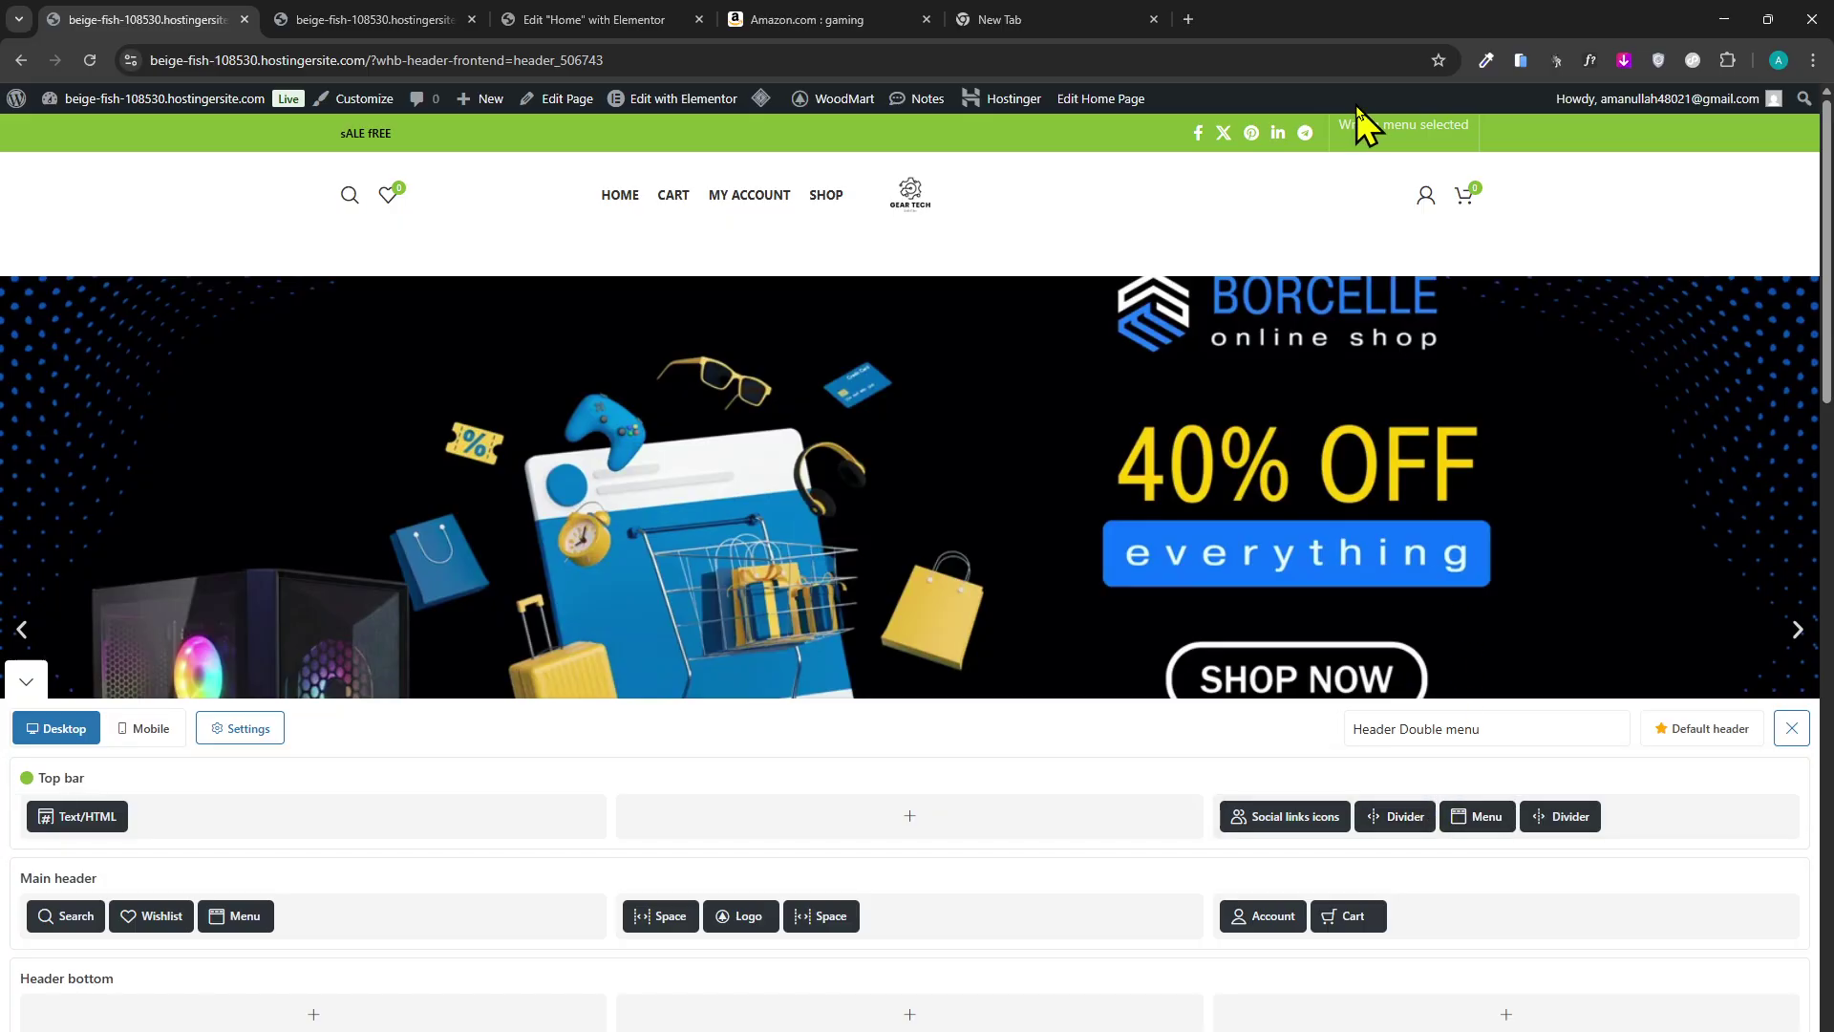
# Switch the saved header builder to the Mobile layout with social icons, menu, logo and cart.
pyautogui.click(807, 19)
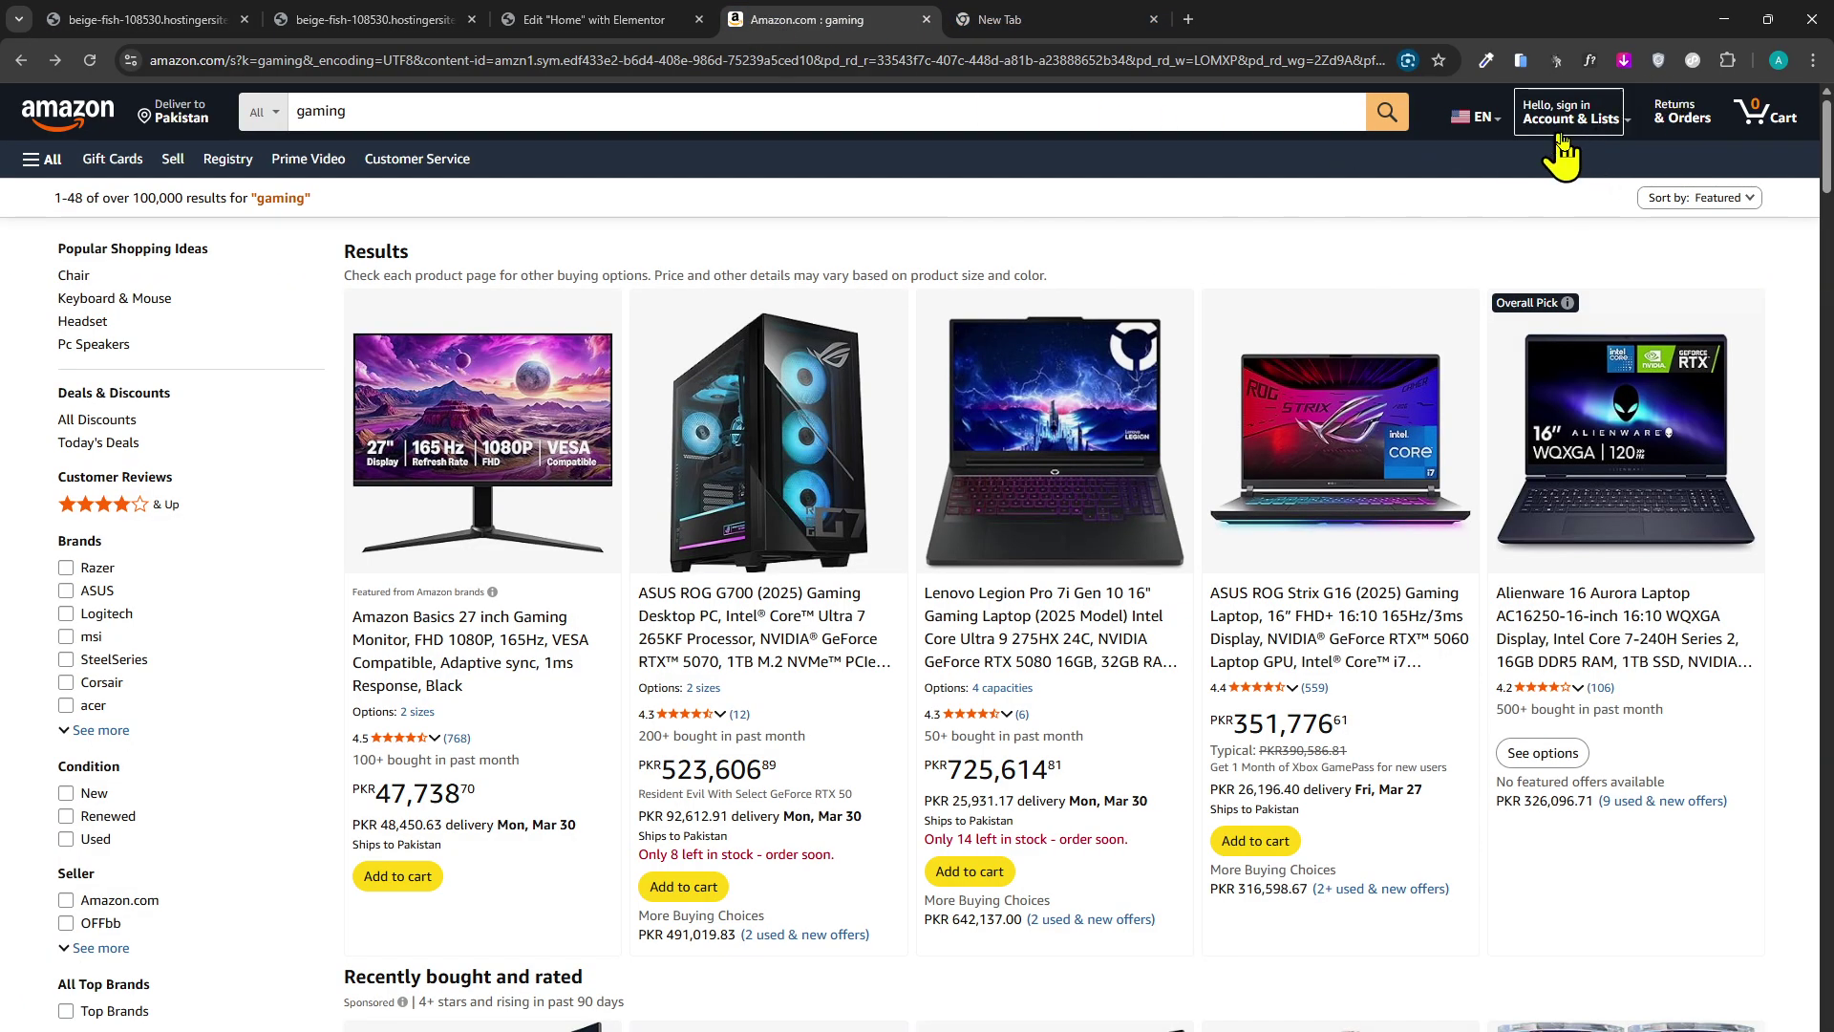
pyautogui.click(143, 19)
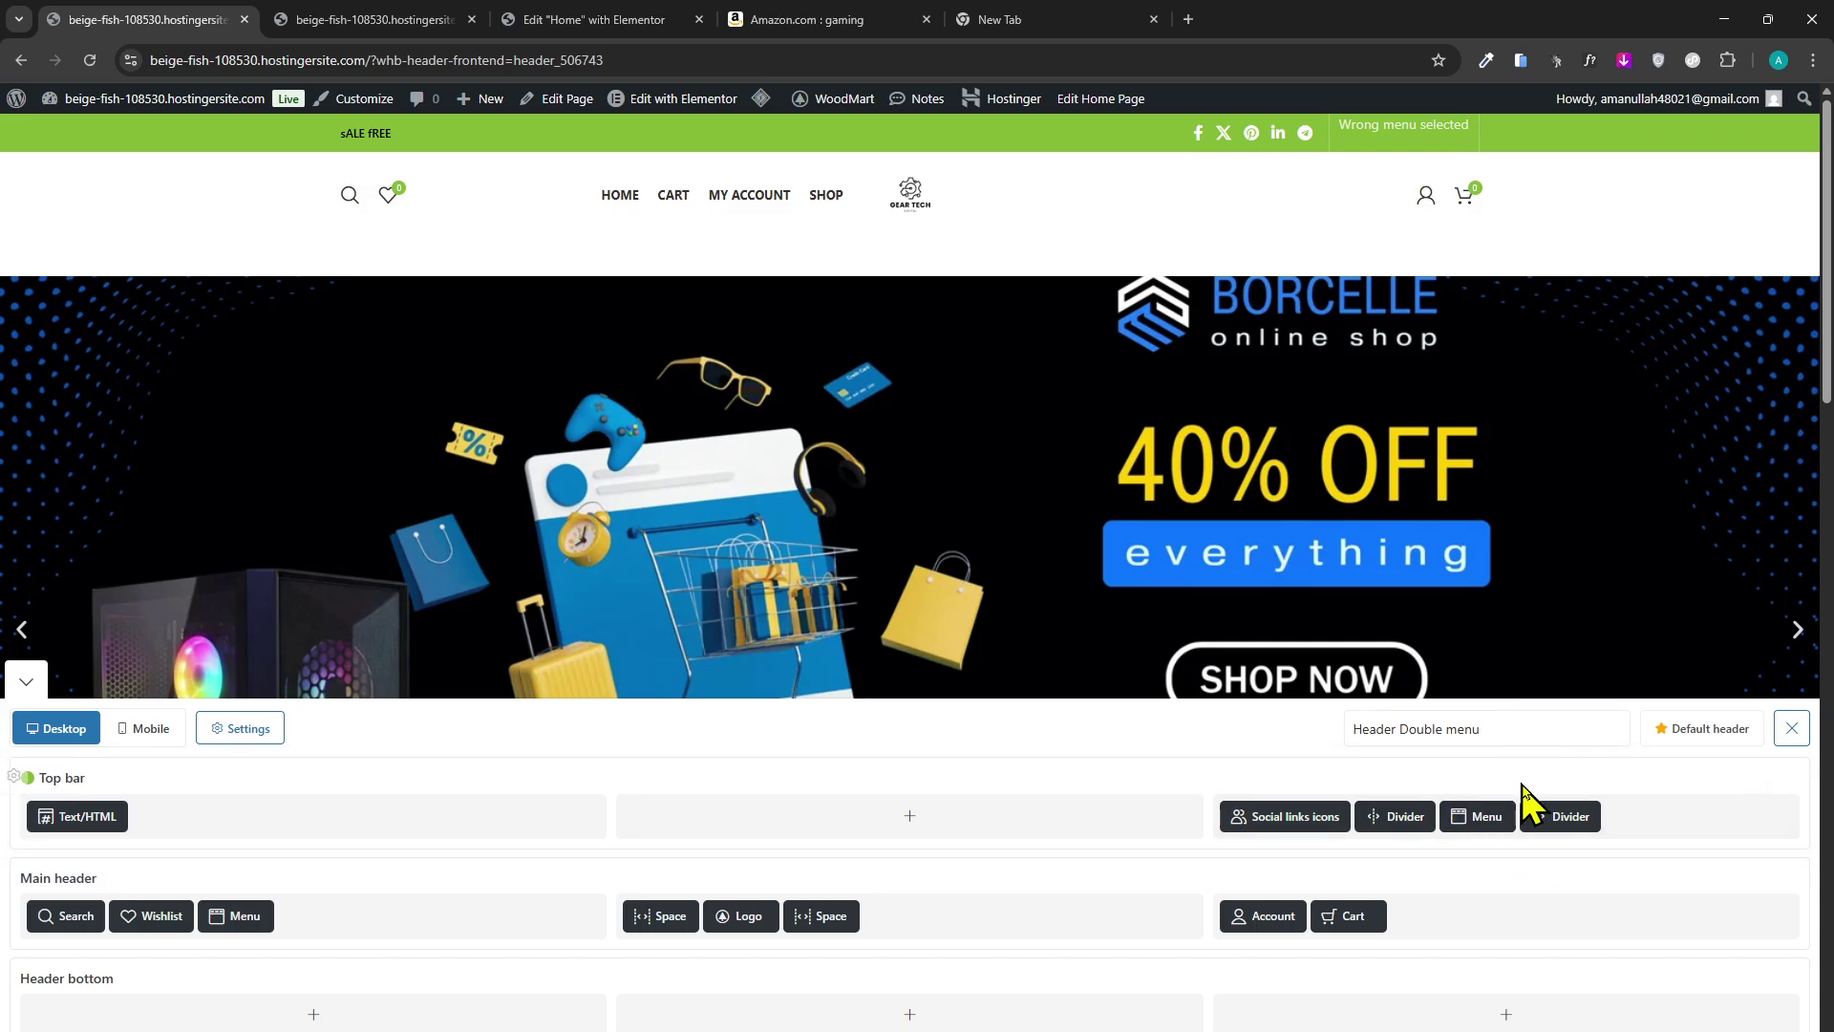
pyautogui.scroll(-2, 1241, 860)
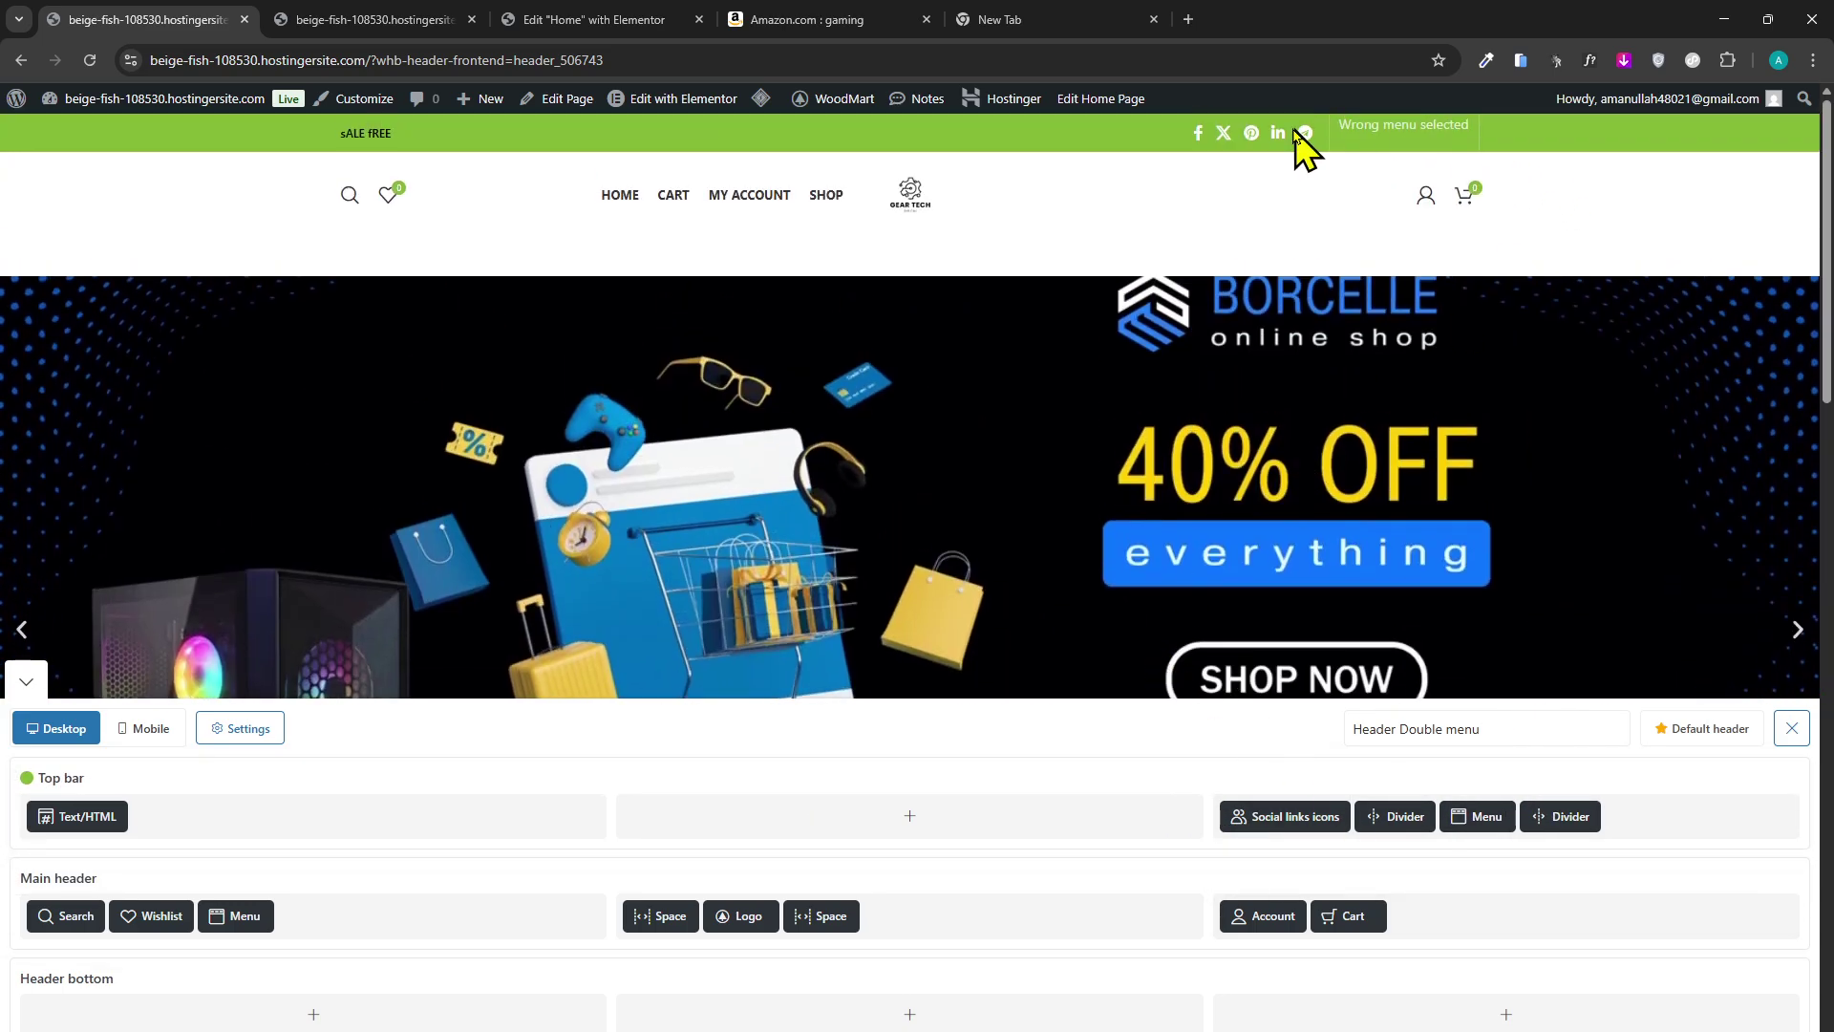
pyautogui.scroll(-2, 1098, 544)
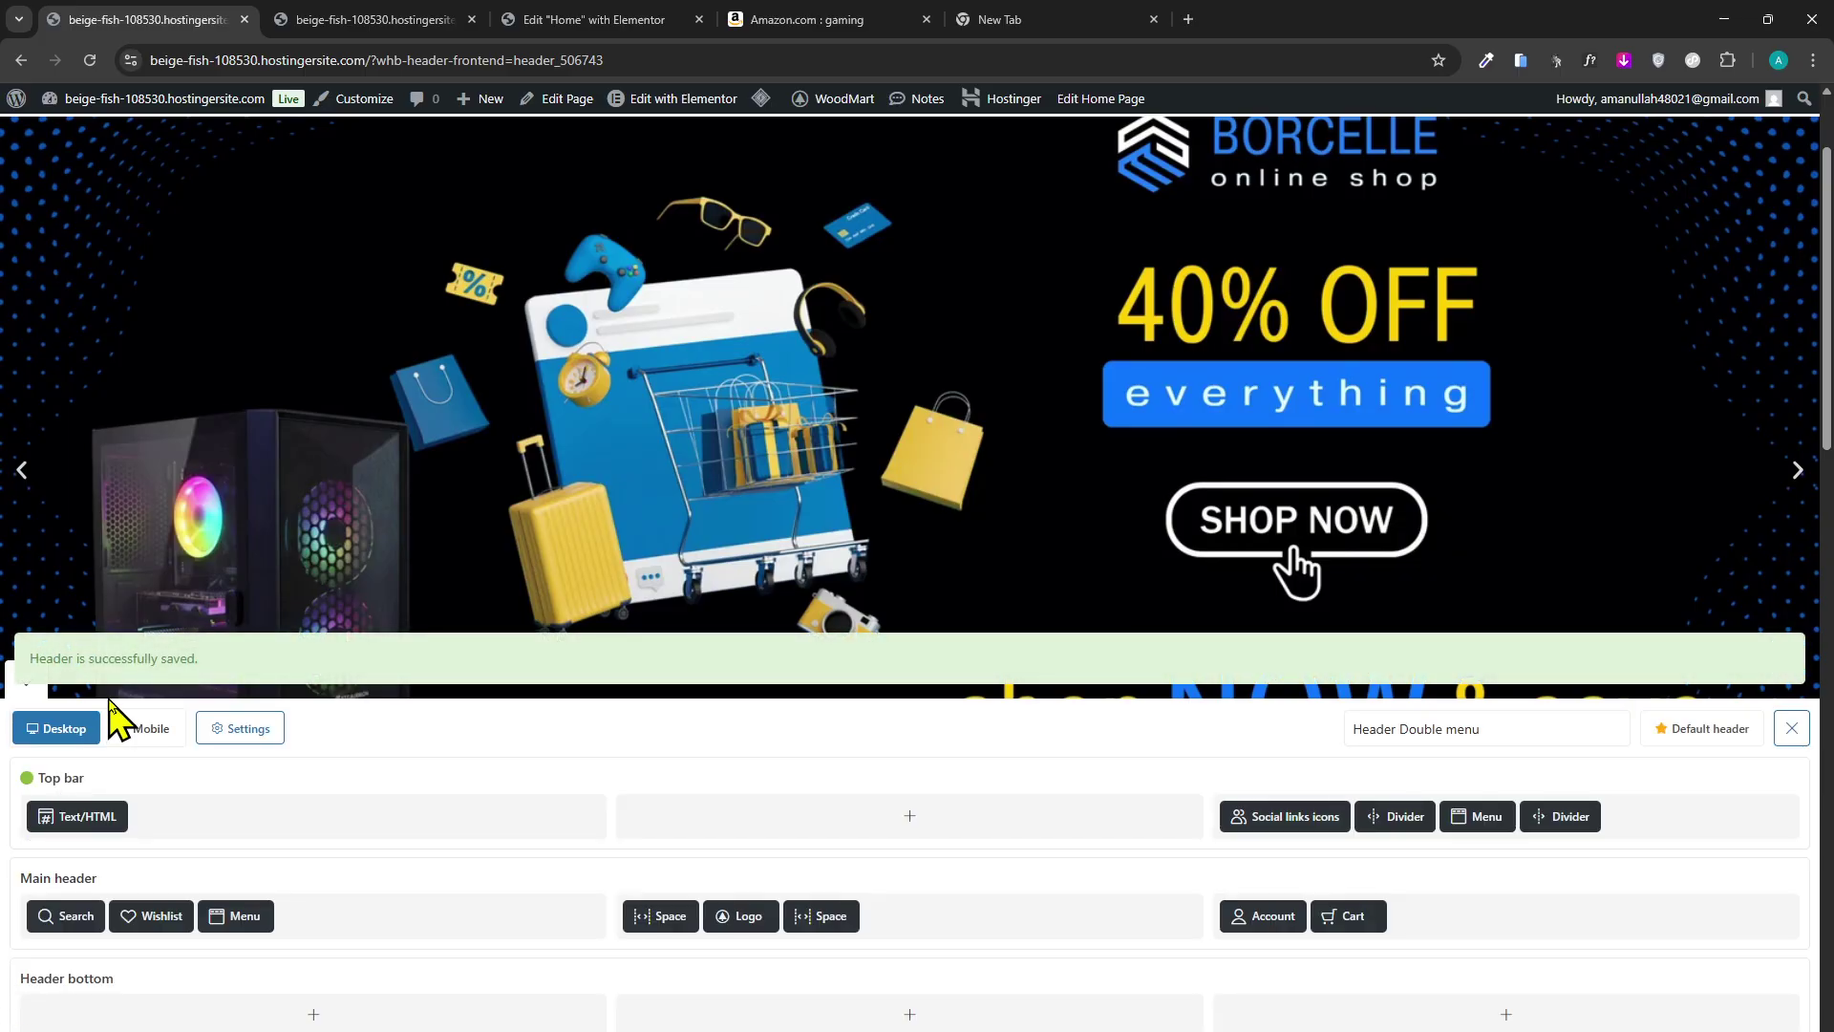
pyautogui.click(160, 731)
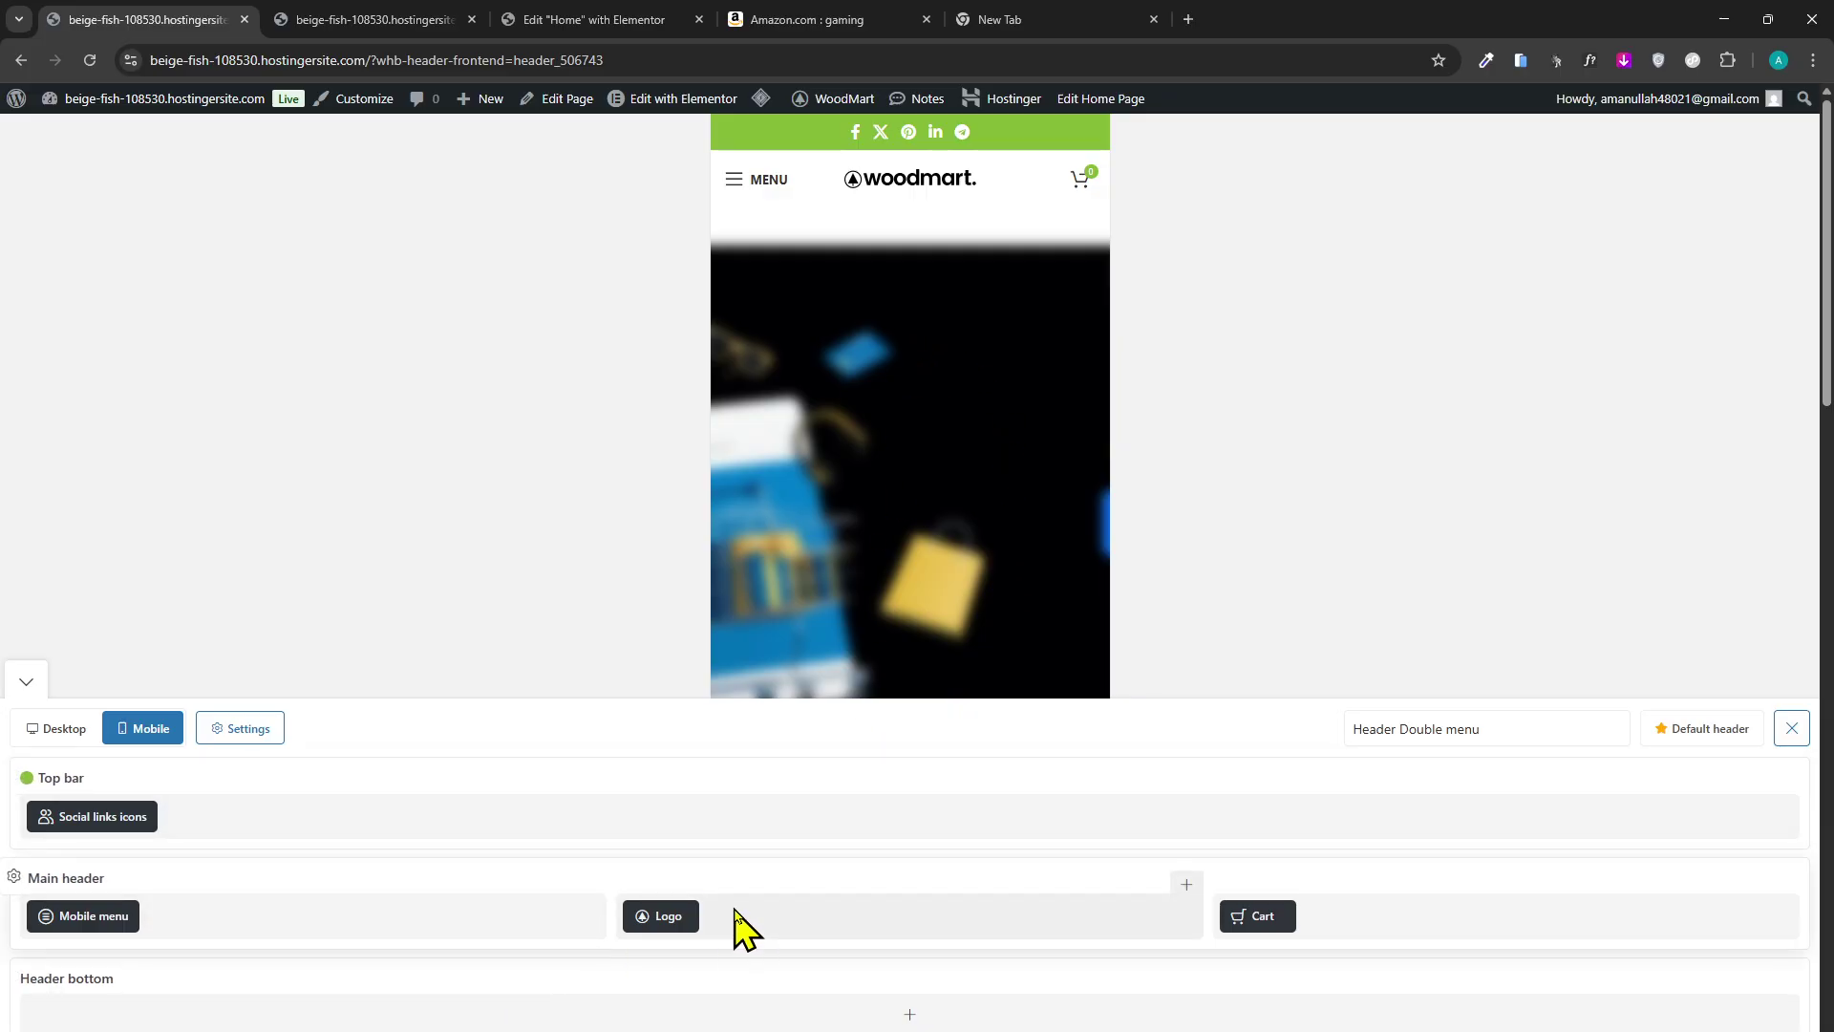
# Replace the mobile header logo with the Gear Tech image from the Media Library and save.
pyautogui.click(637, 888)
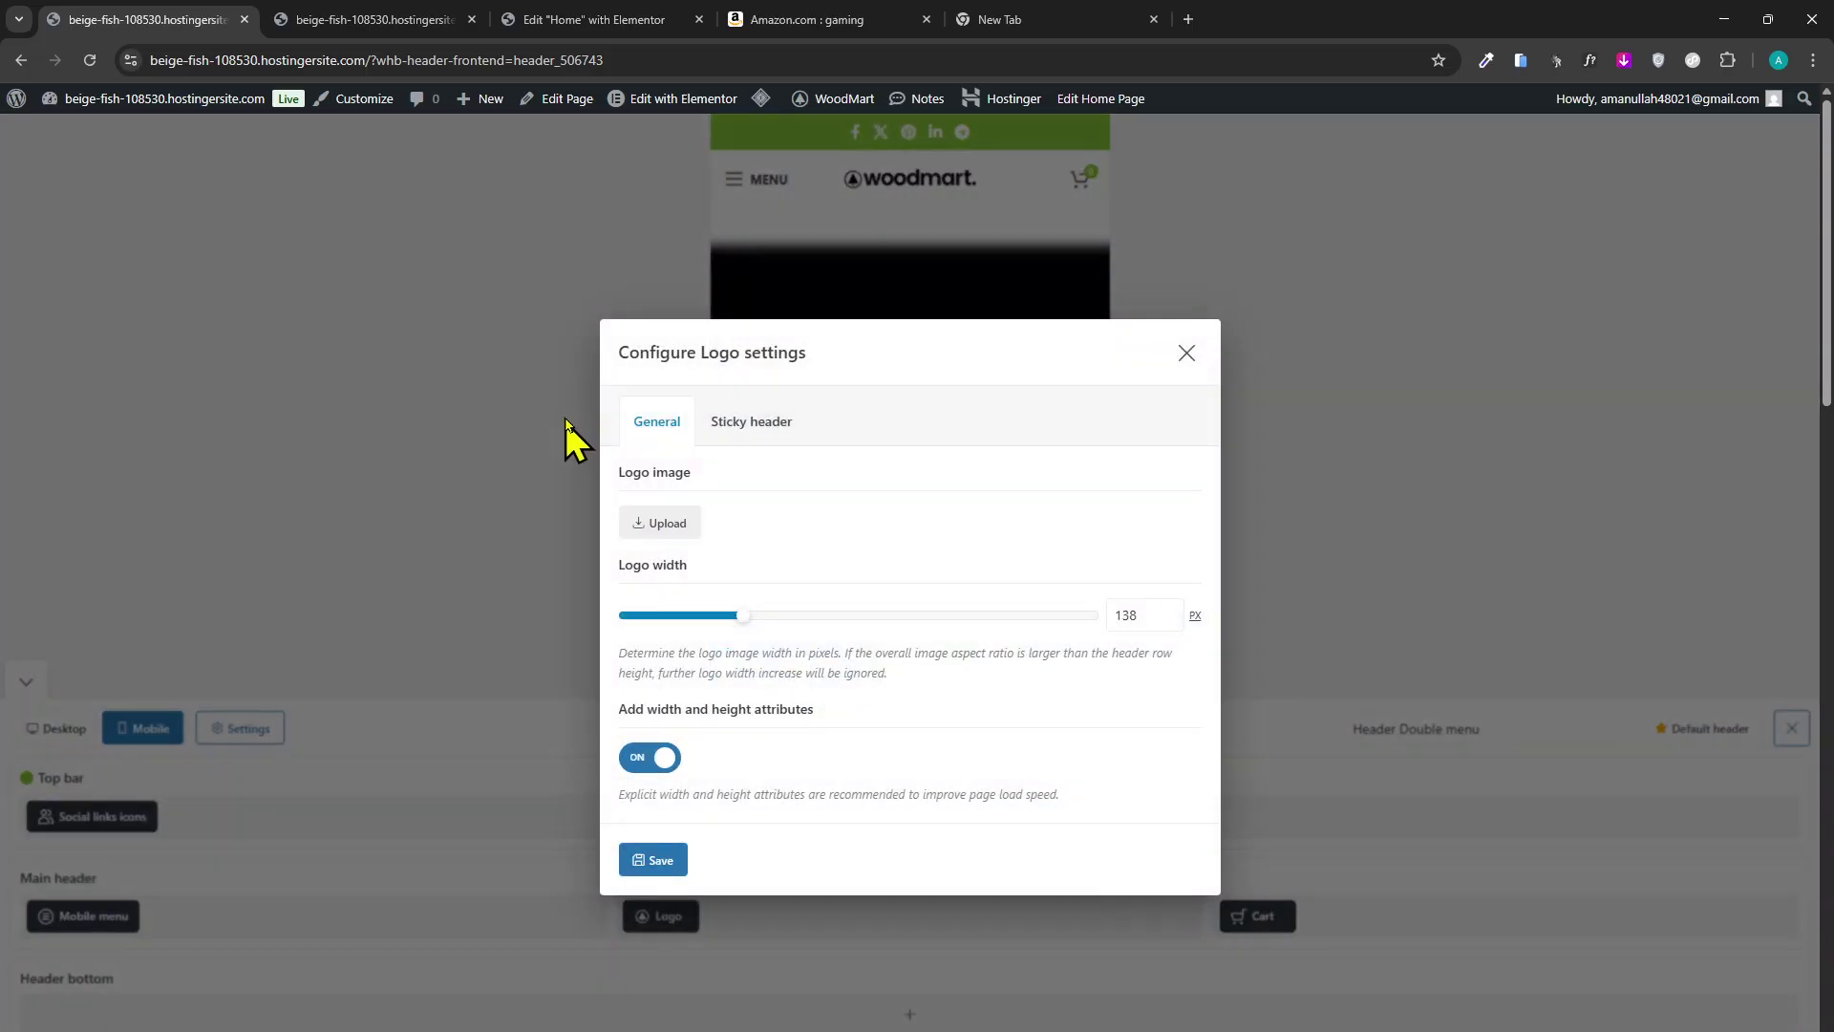
pyautogui.click(679, 508)
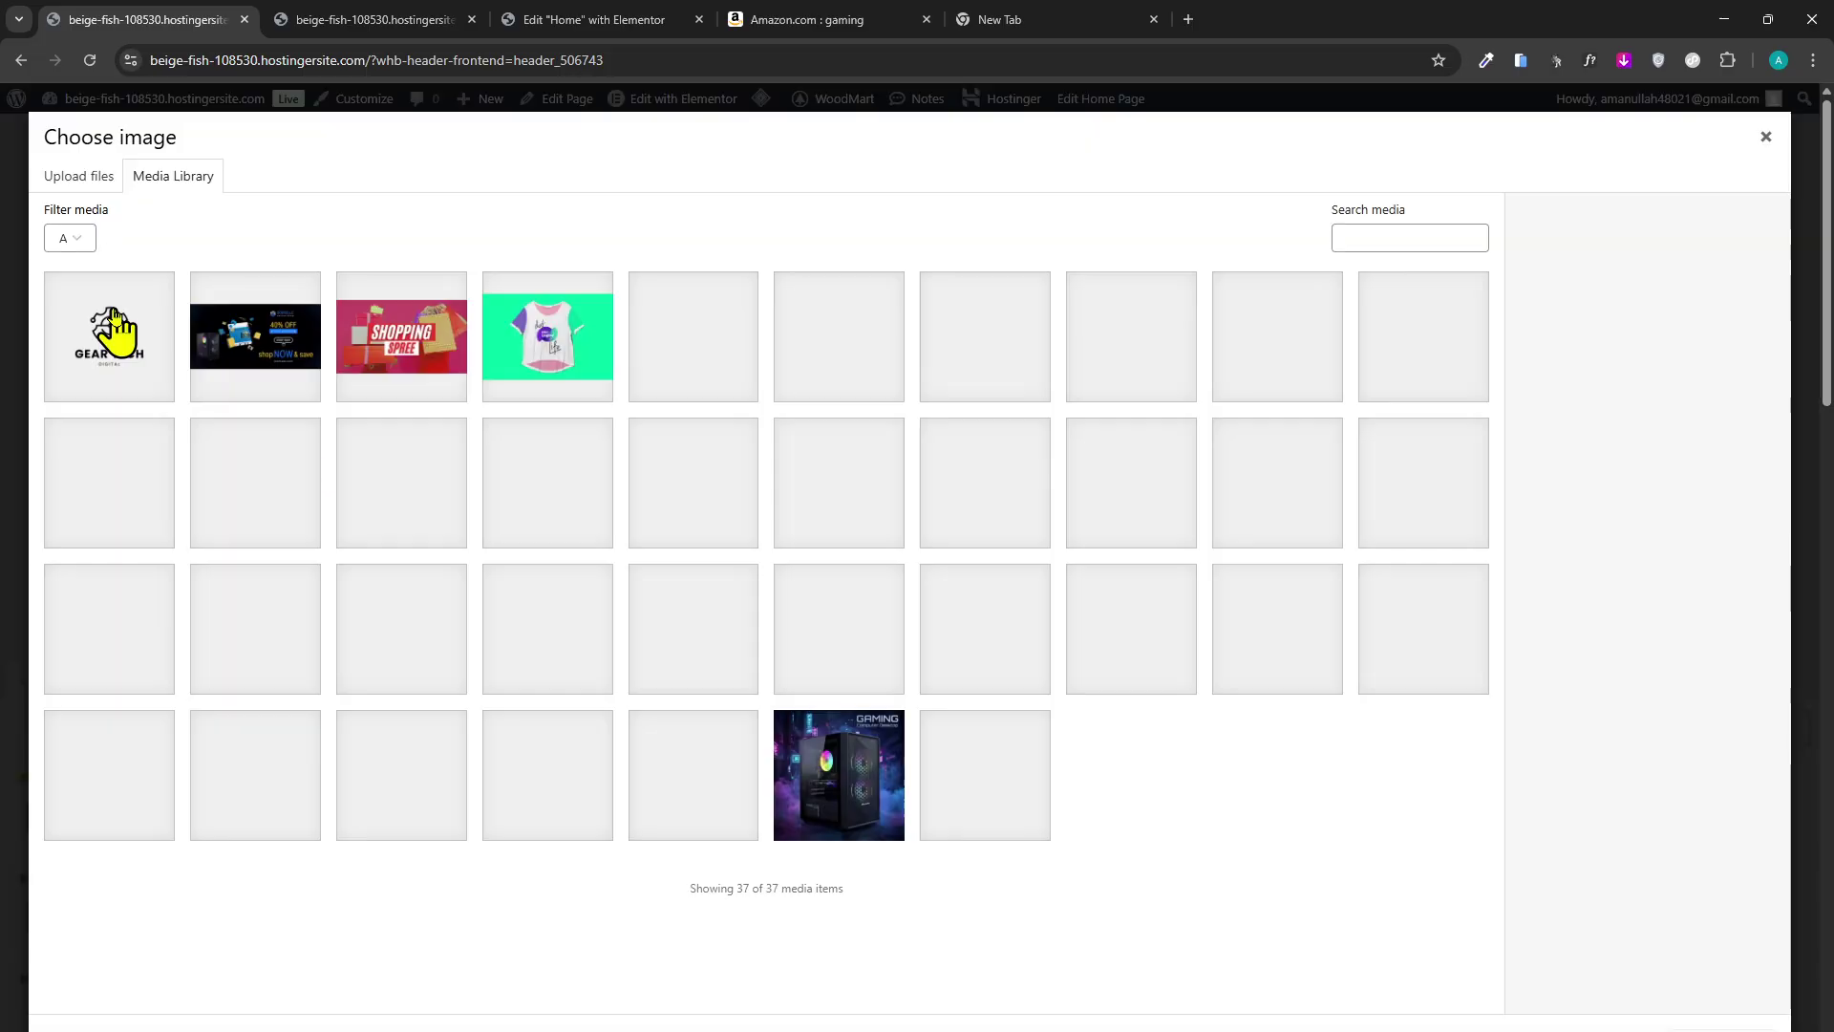
pyautogui.click(106, 329)
pyautogui.click(1725, 1028)
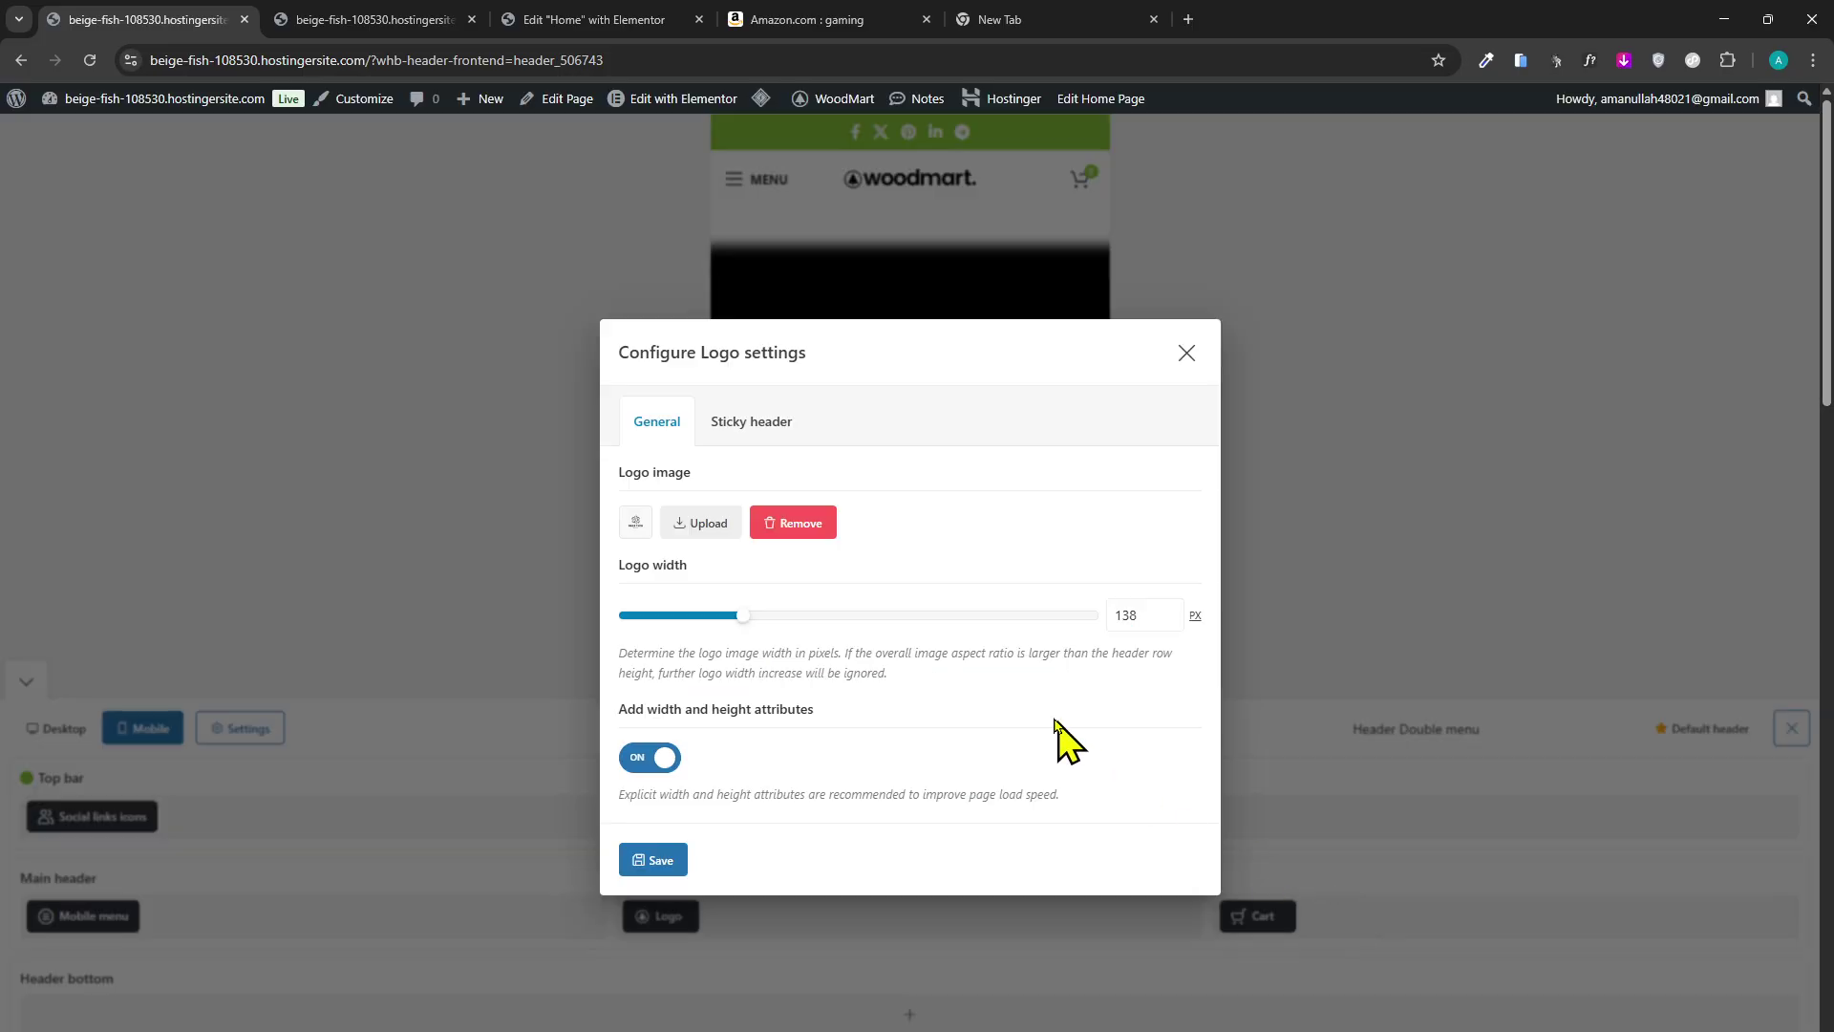
pyautogui.click(652, 856)
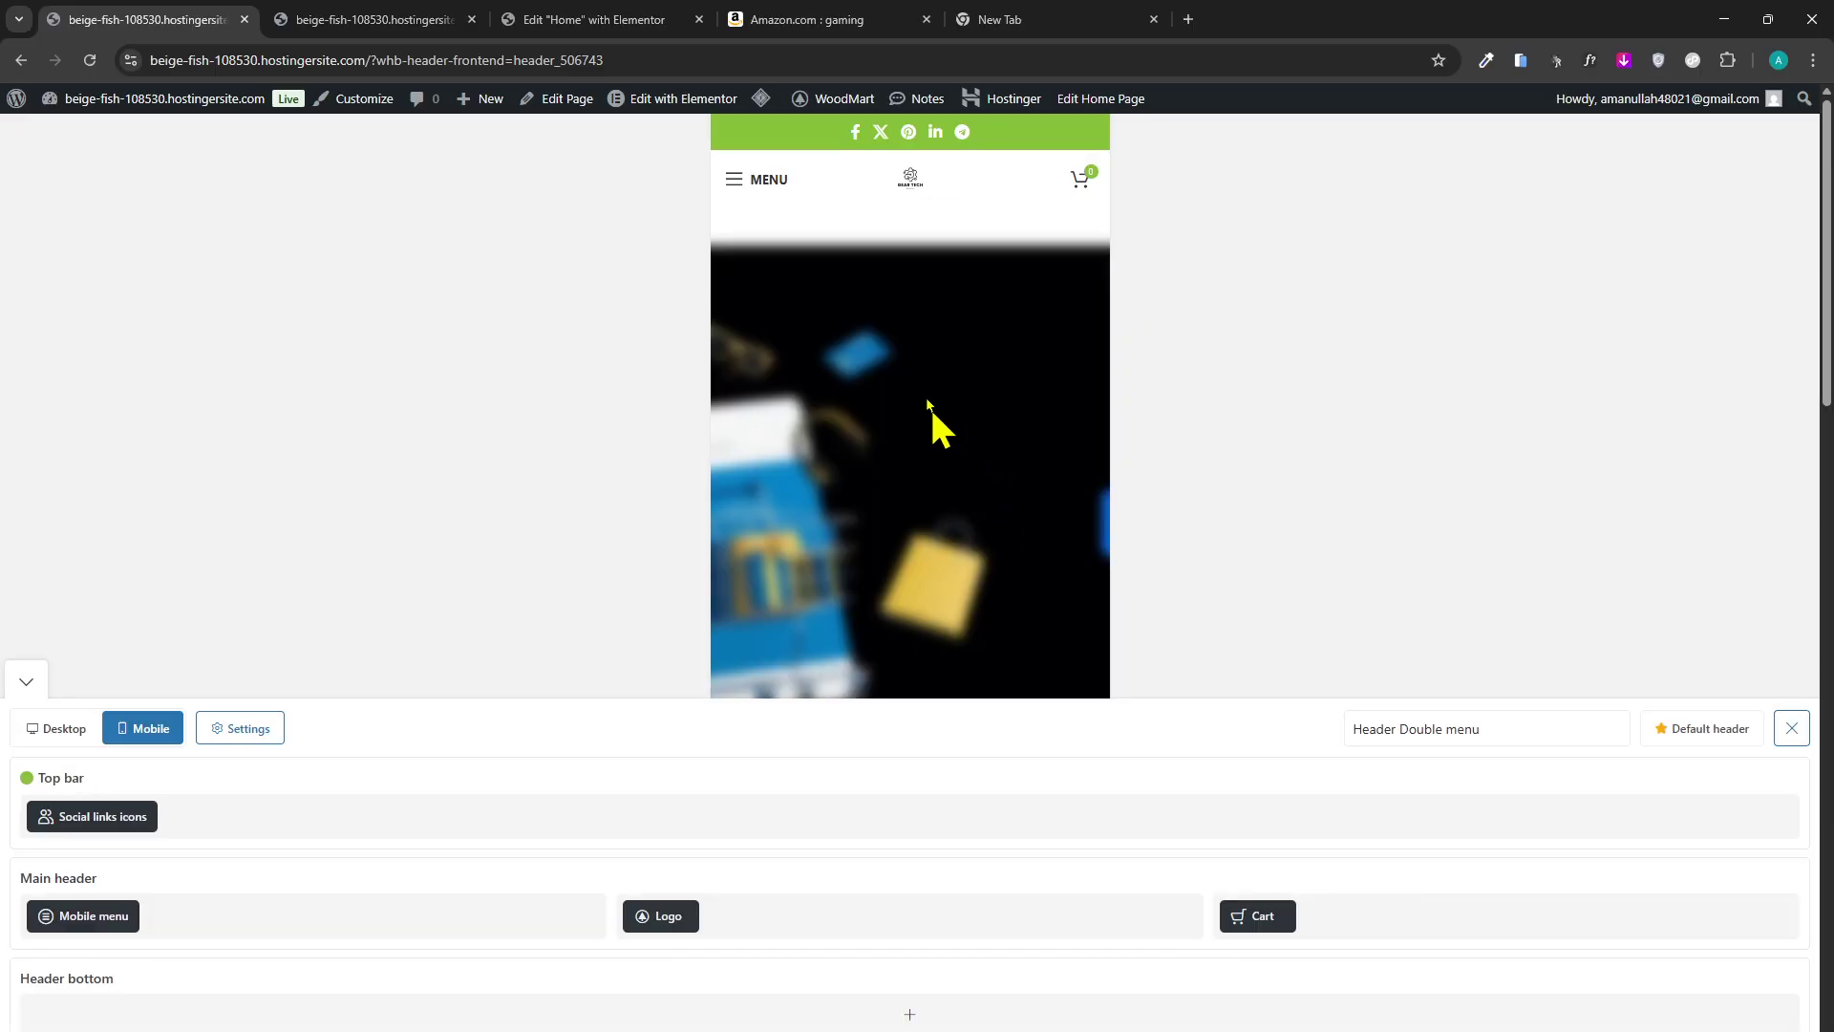
pyautogui.click(766, 183)
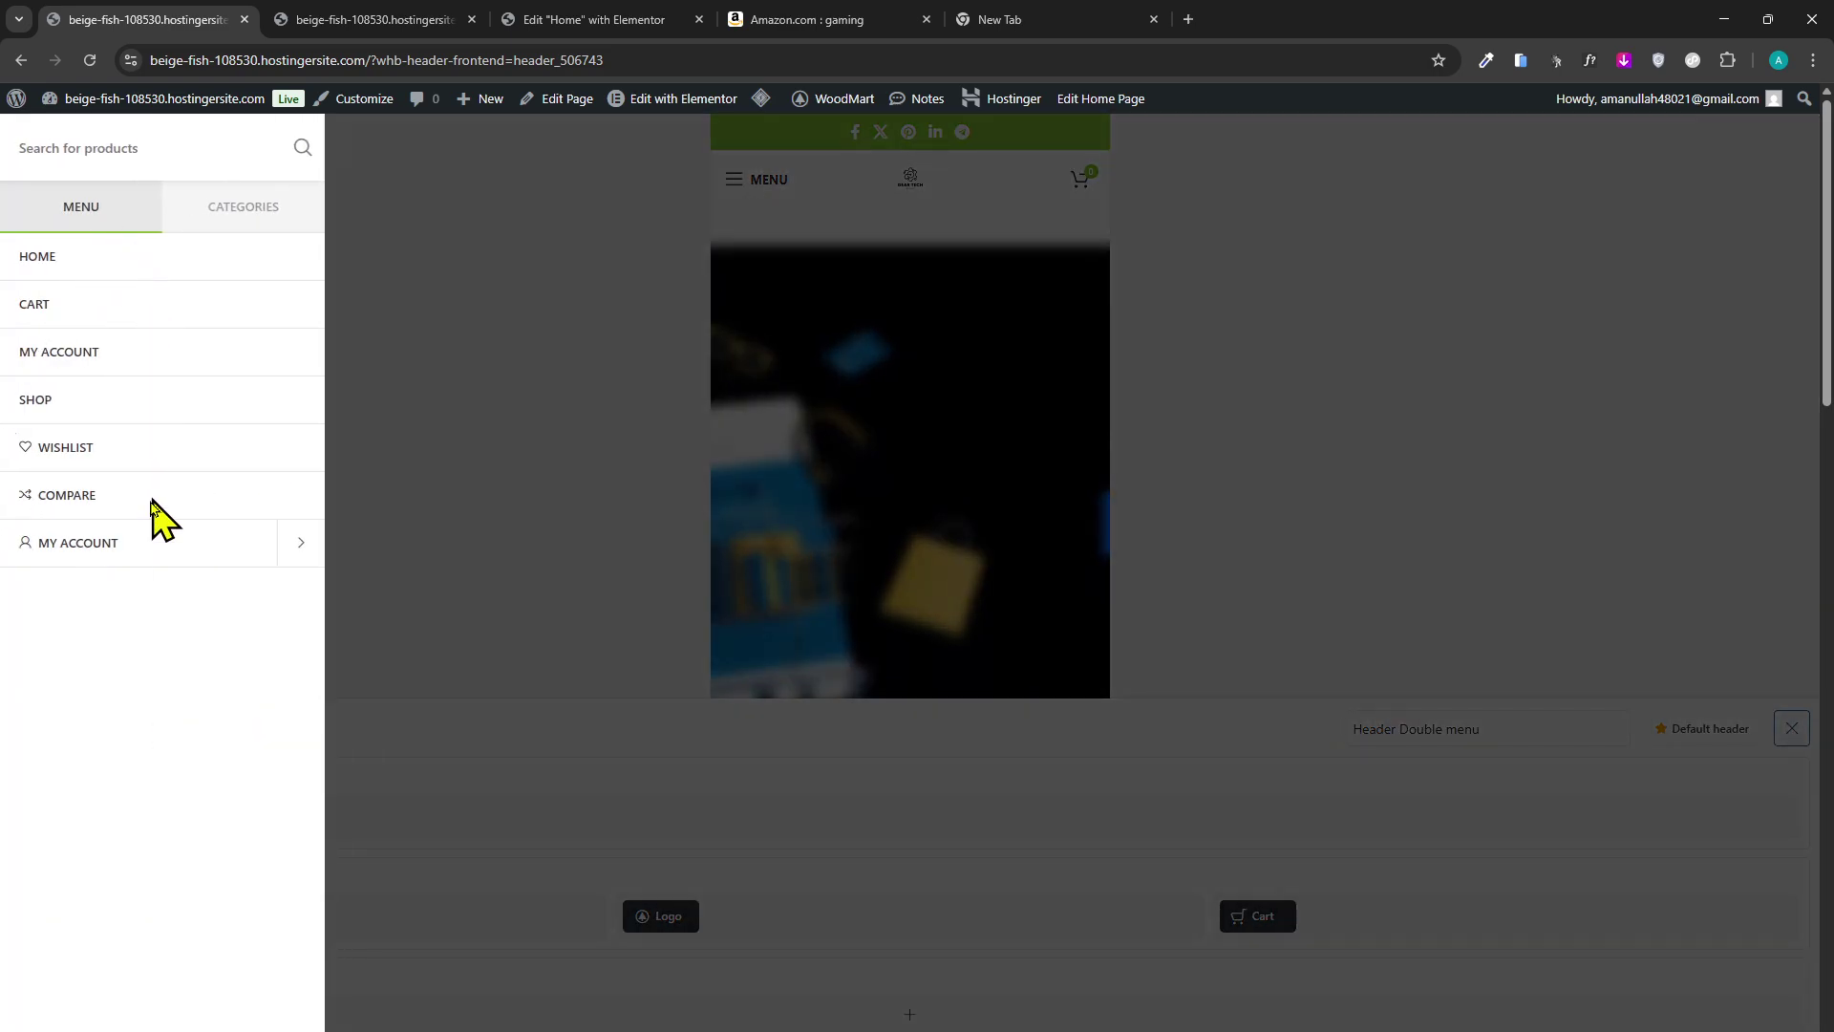
pyautogui.click(190, 221)
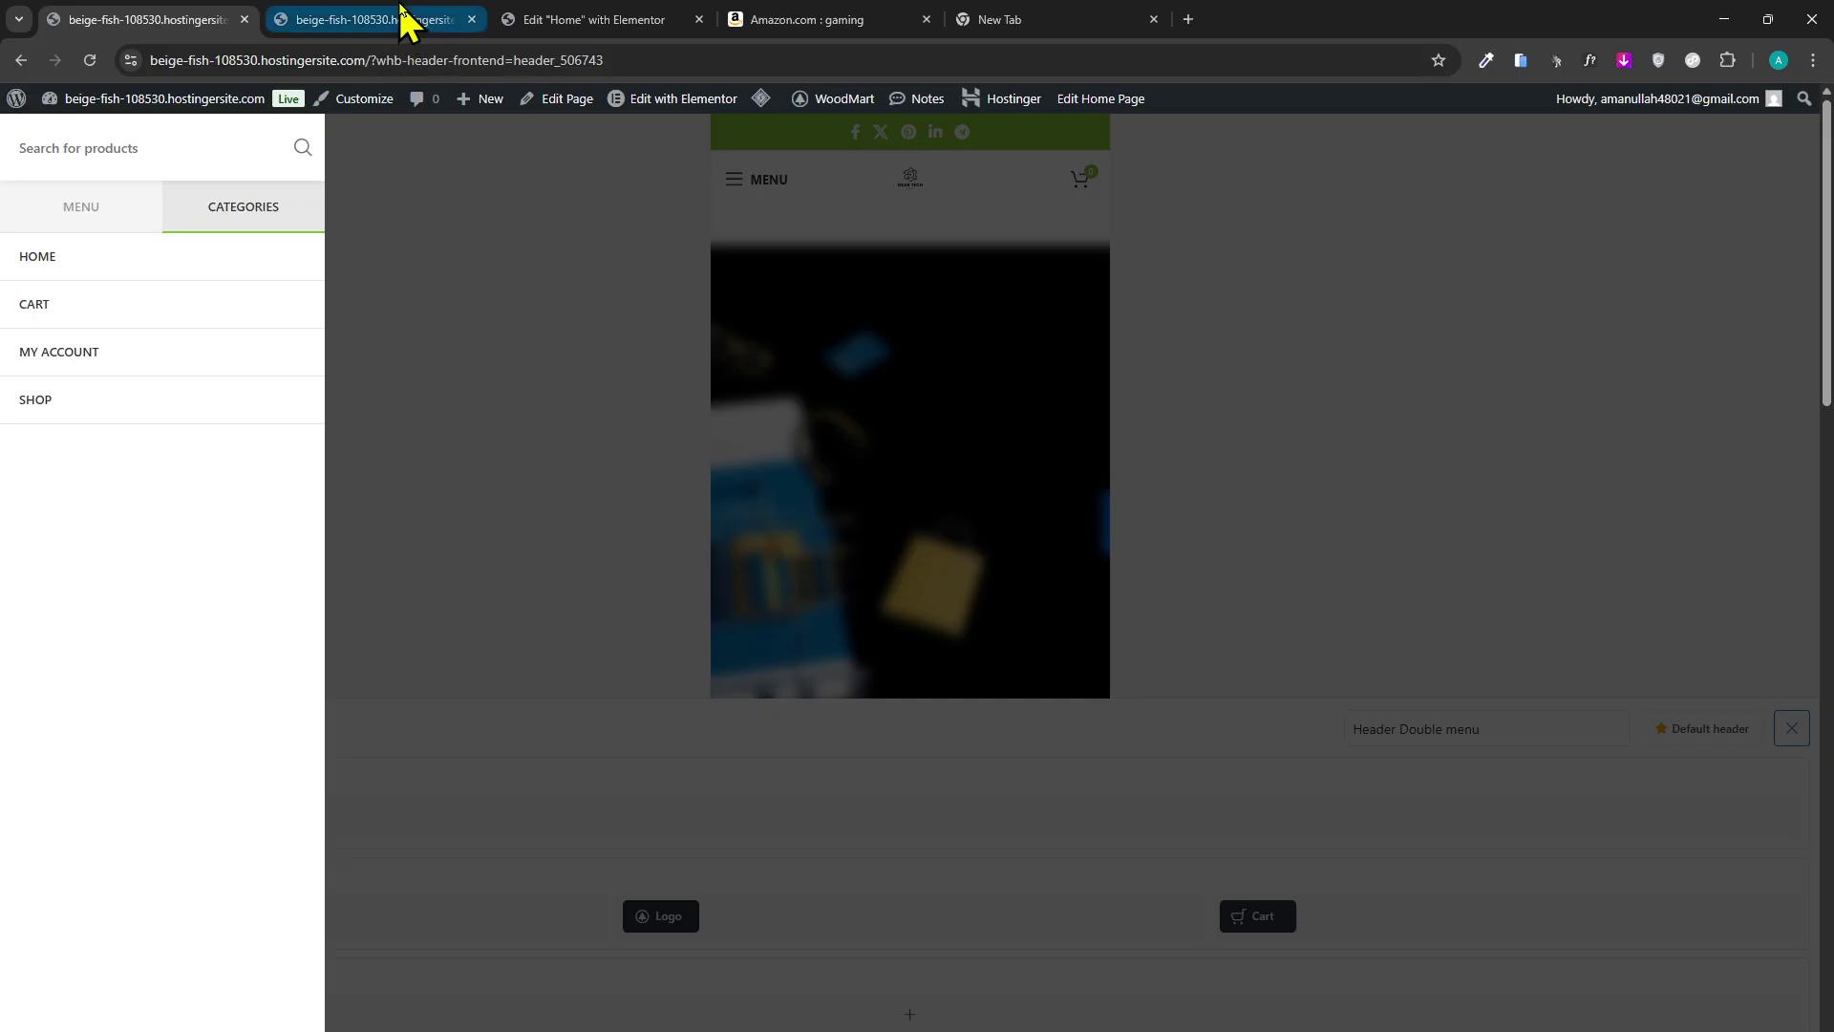
pyautogui.click(47, 226)
pyautogui.click(287, 233)
pyautogui.click(544, 749)
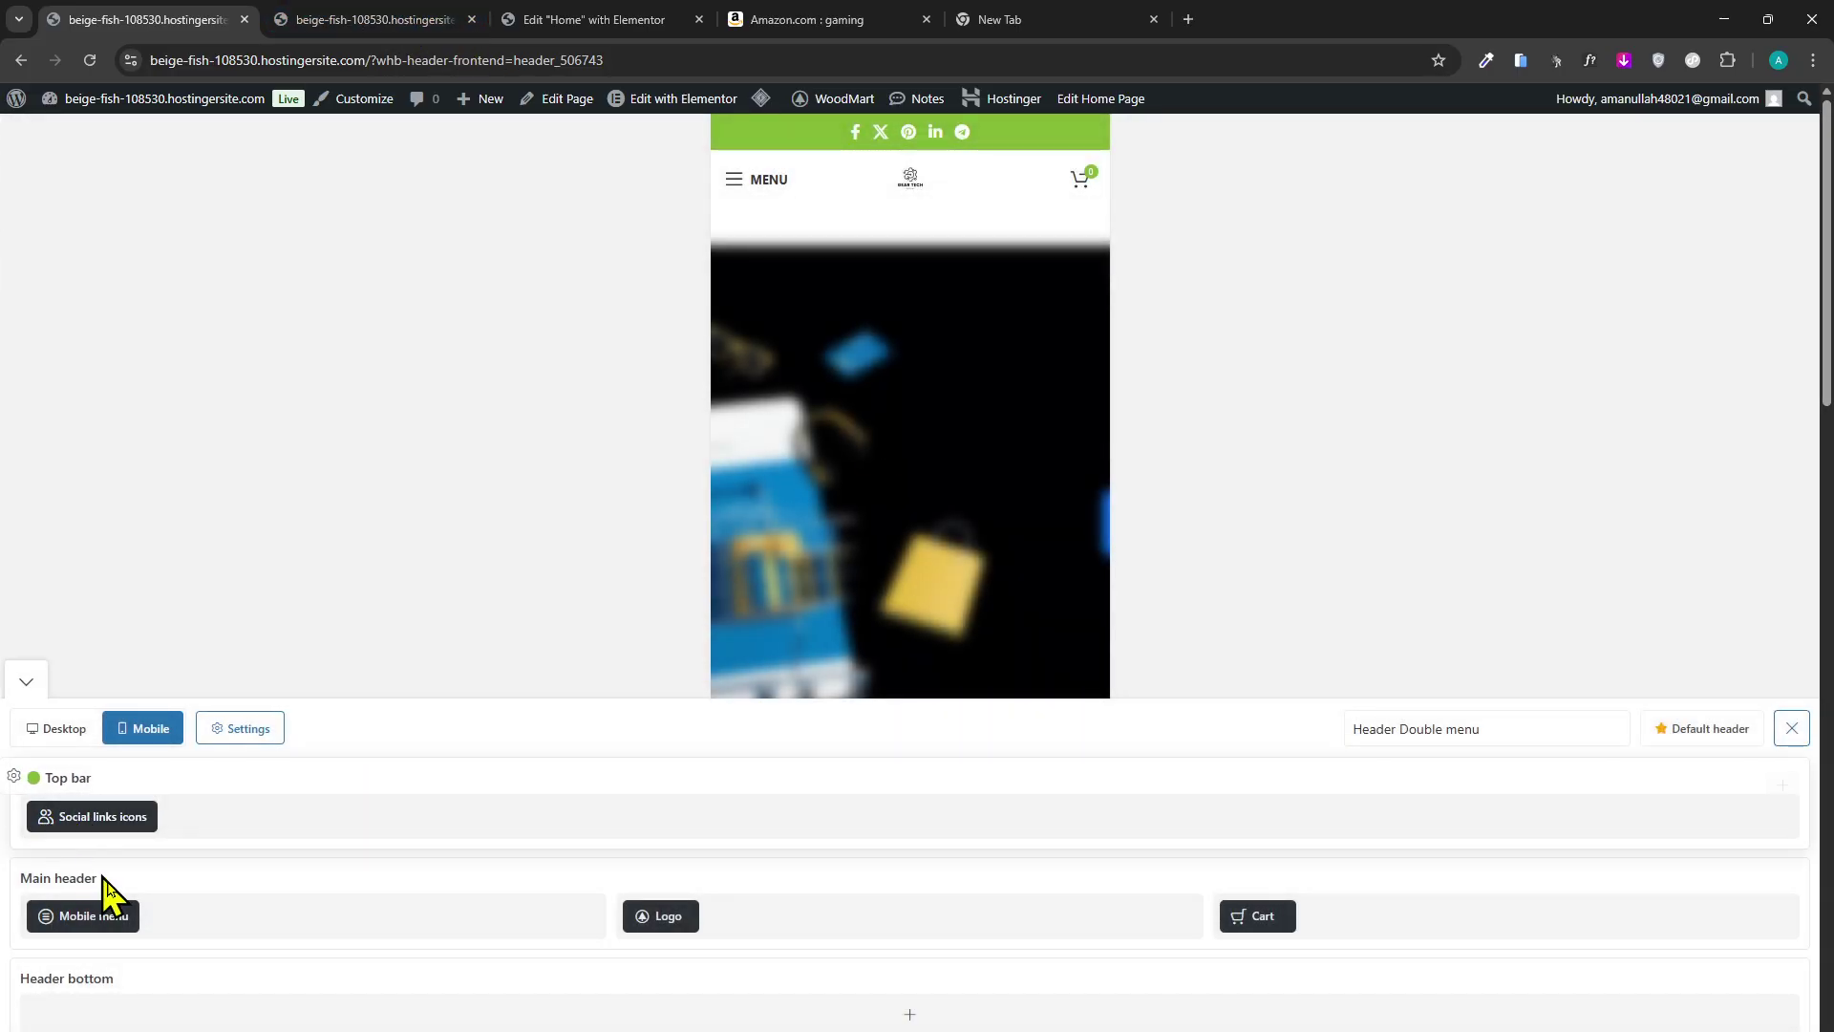
# Choose Primary Menu in the Mobile menu element's settings and save.
pyautogui.click(82, 890)
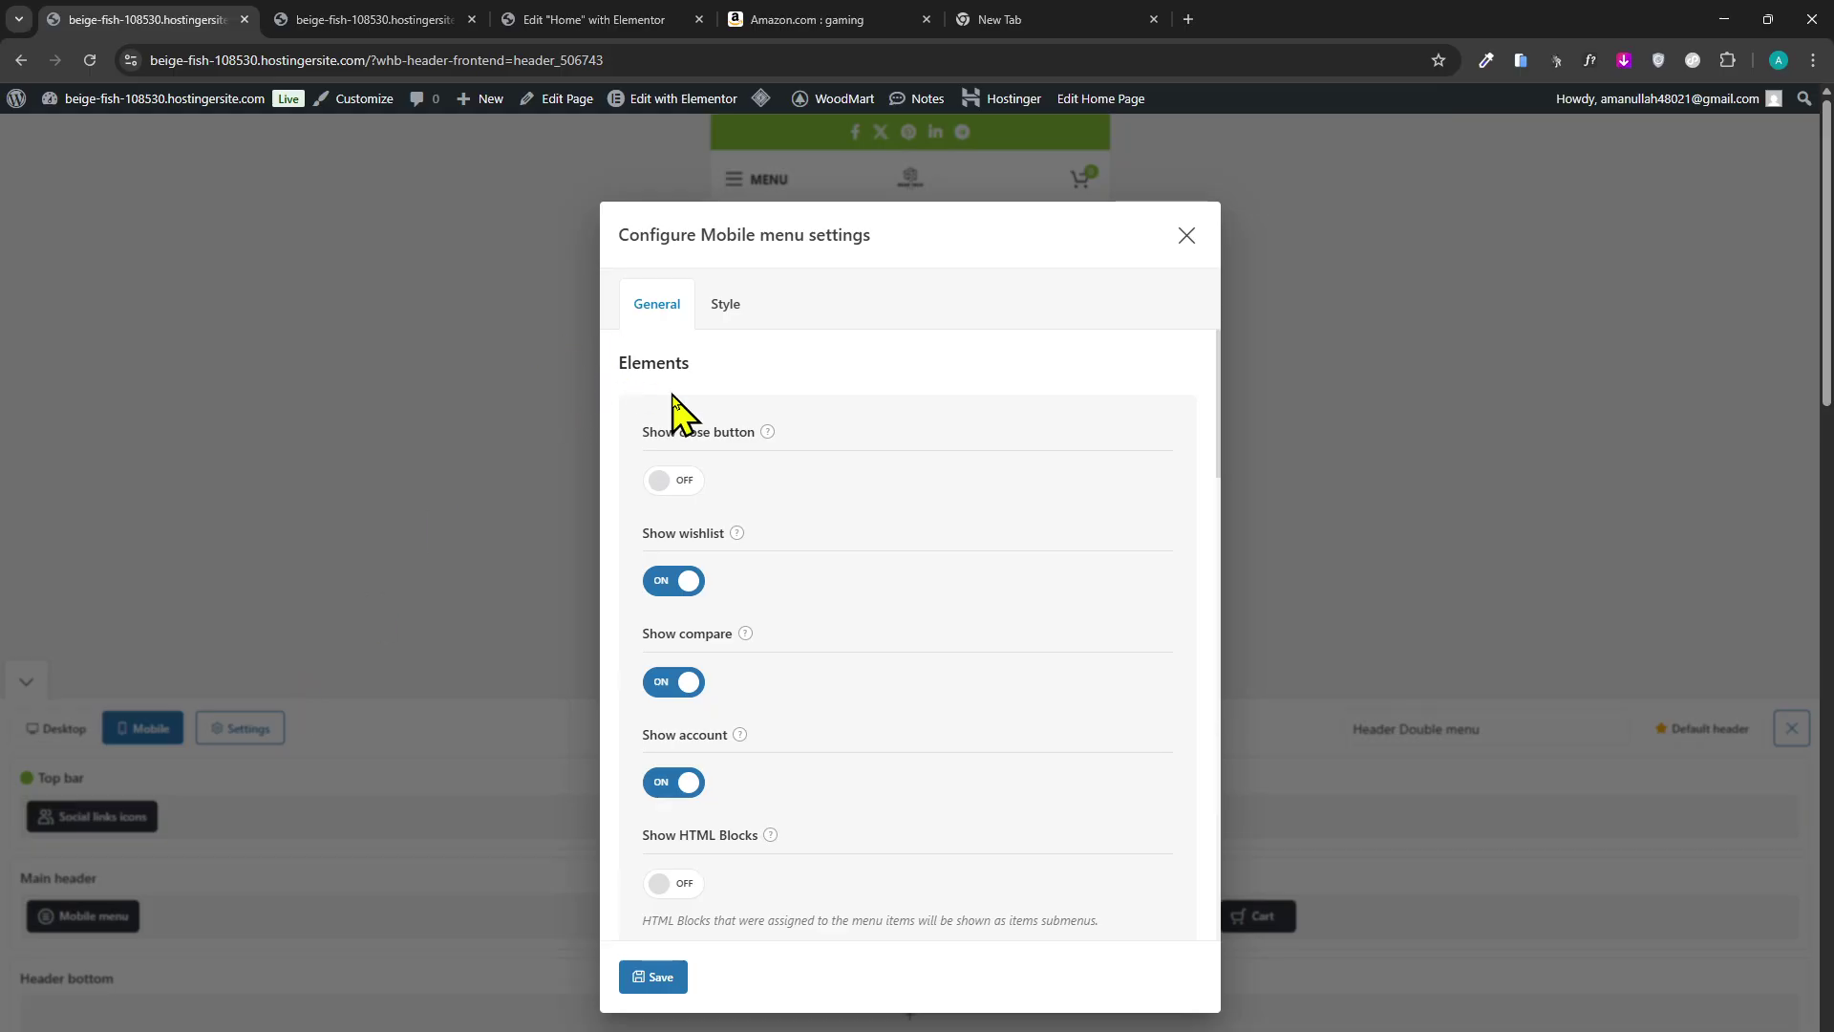
pyautogui.scroll(-9, 749, 540)
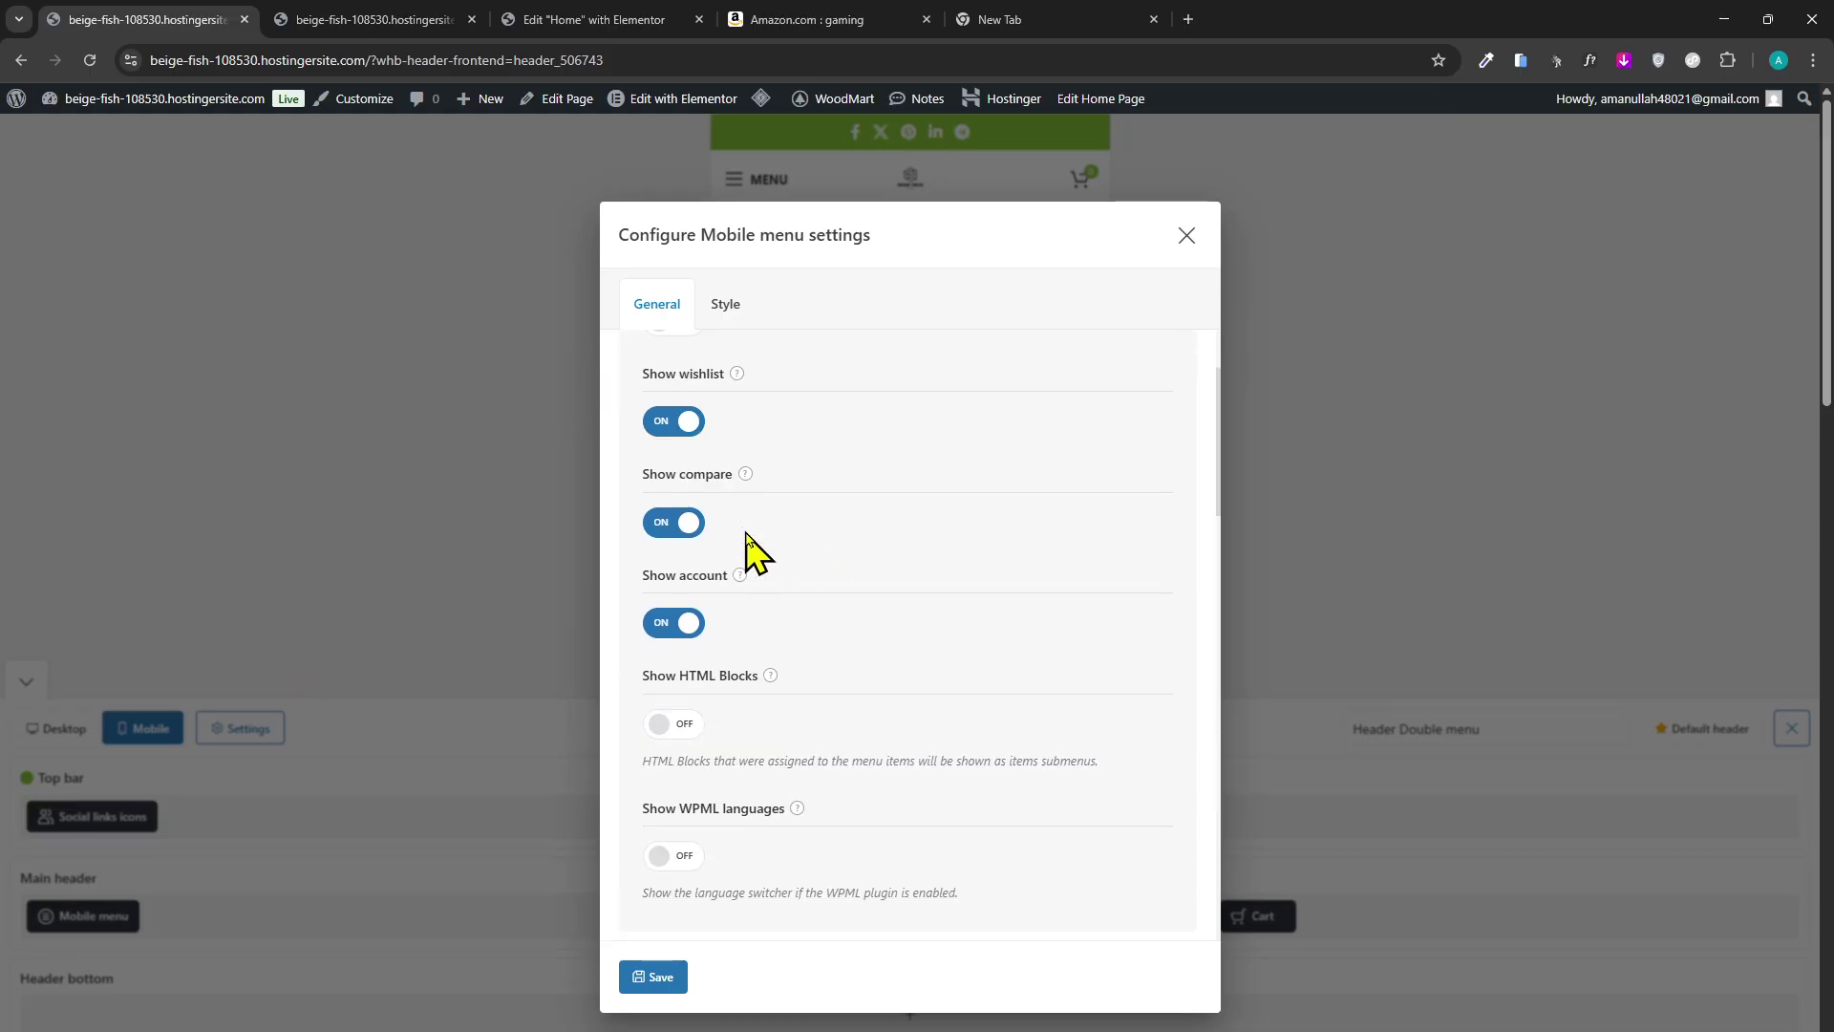
pyautogui.scroll(-10, 750, 550)
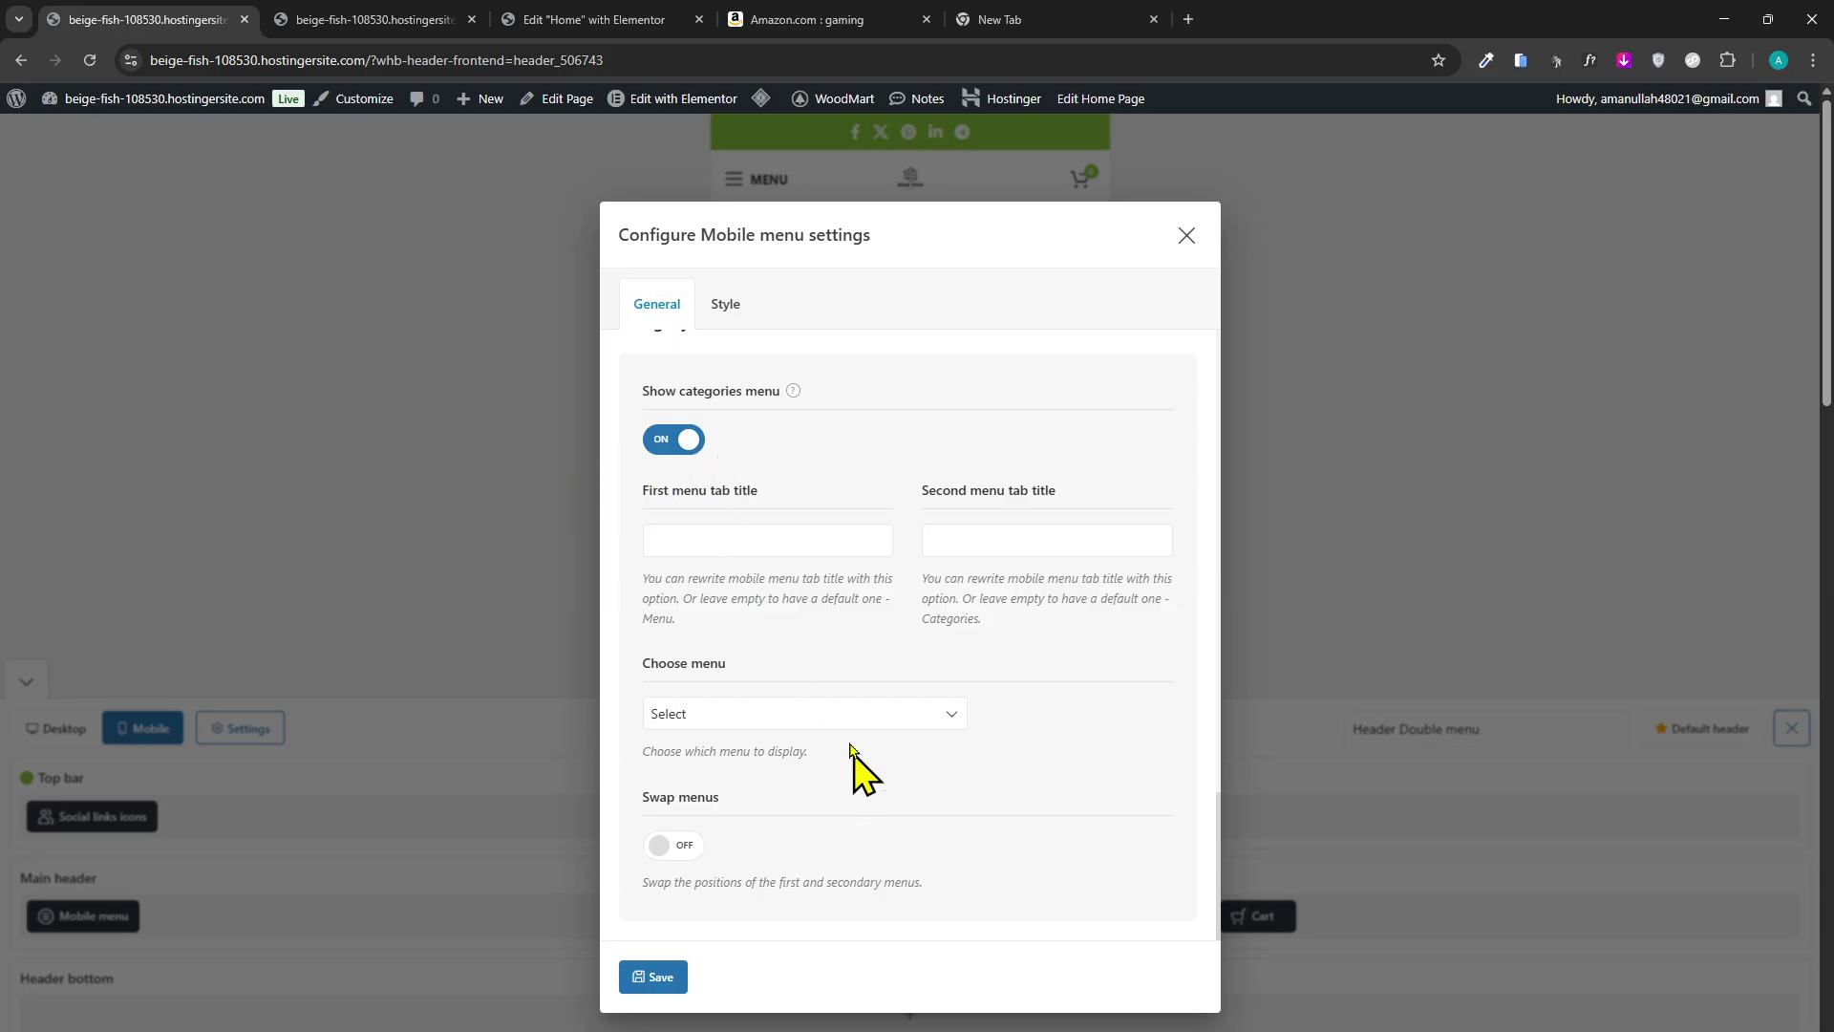
pyautogui.click(847, 717)
pyautogui.click(856, 797)
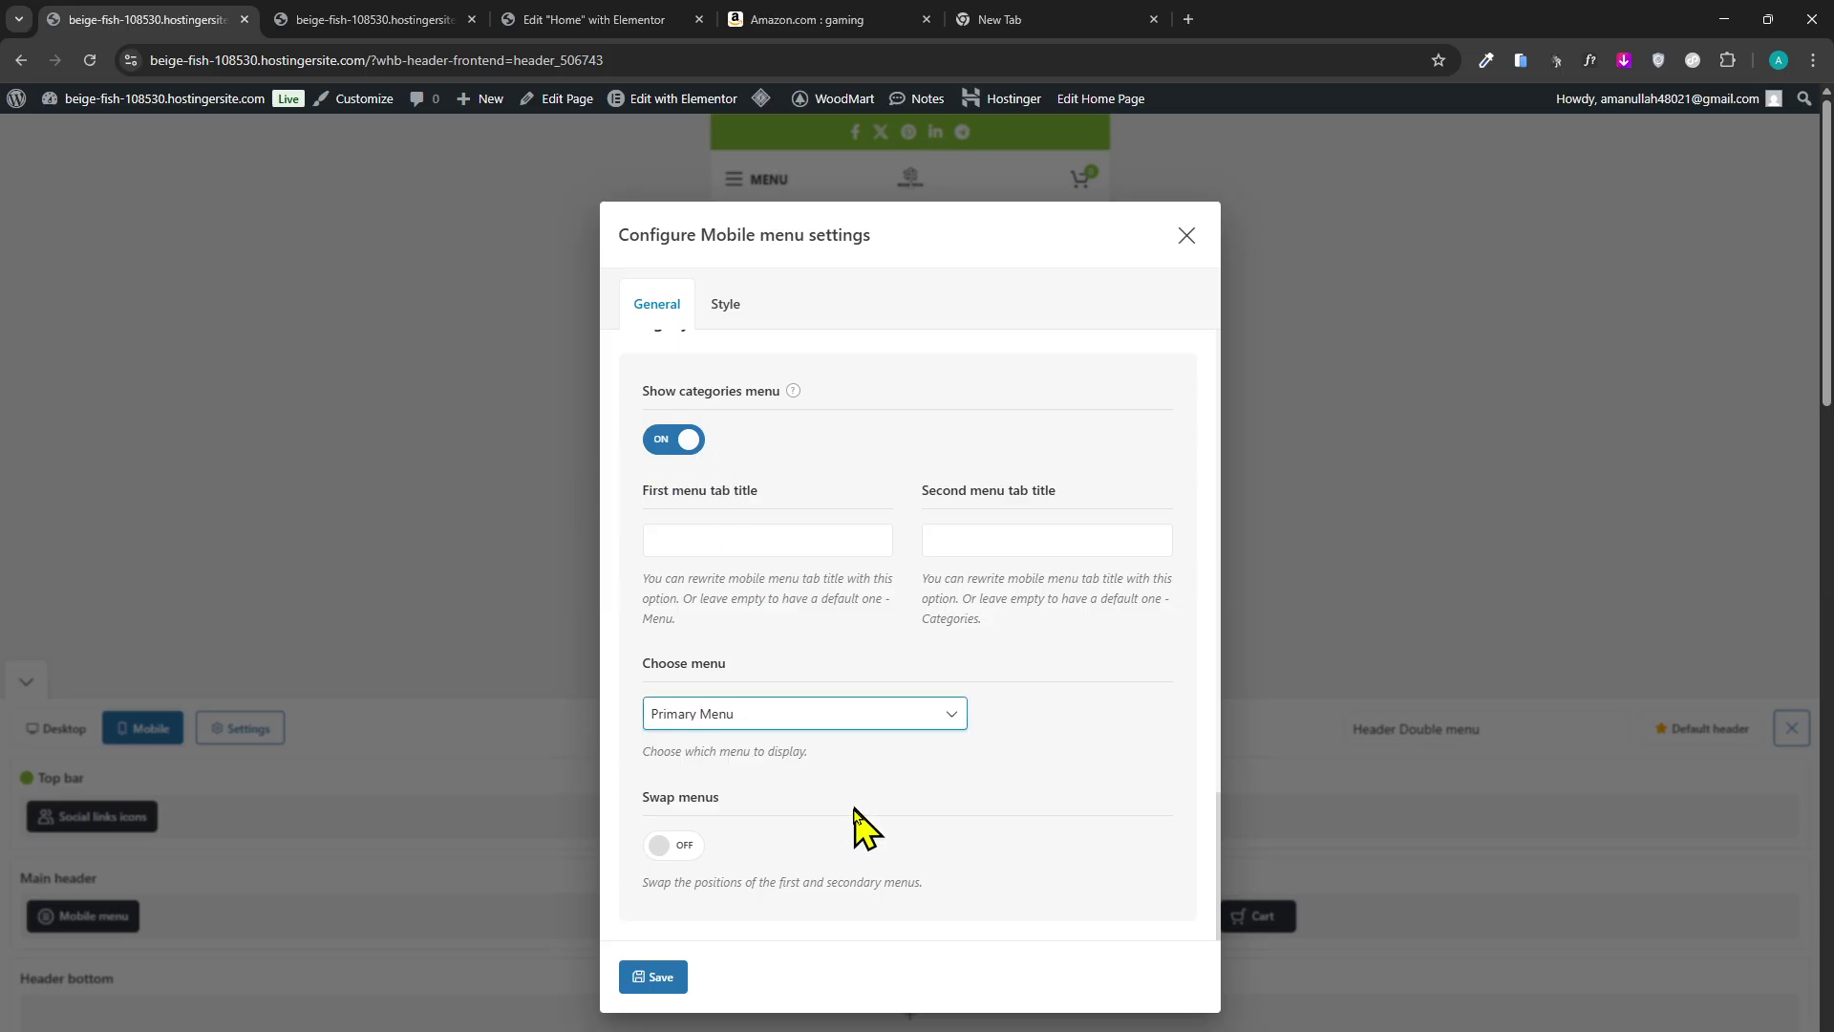
pyautogui.click(654, 976)
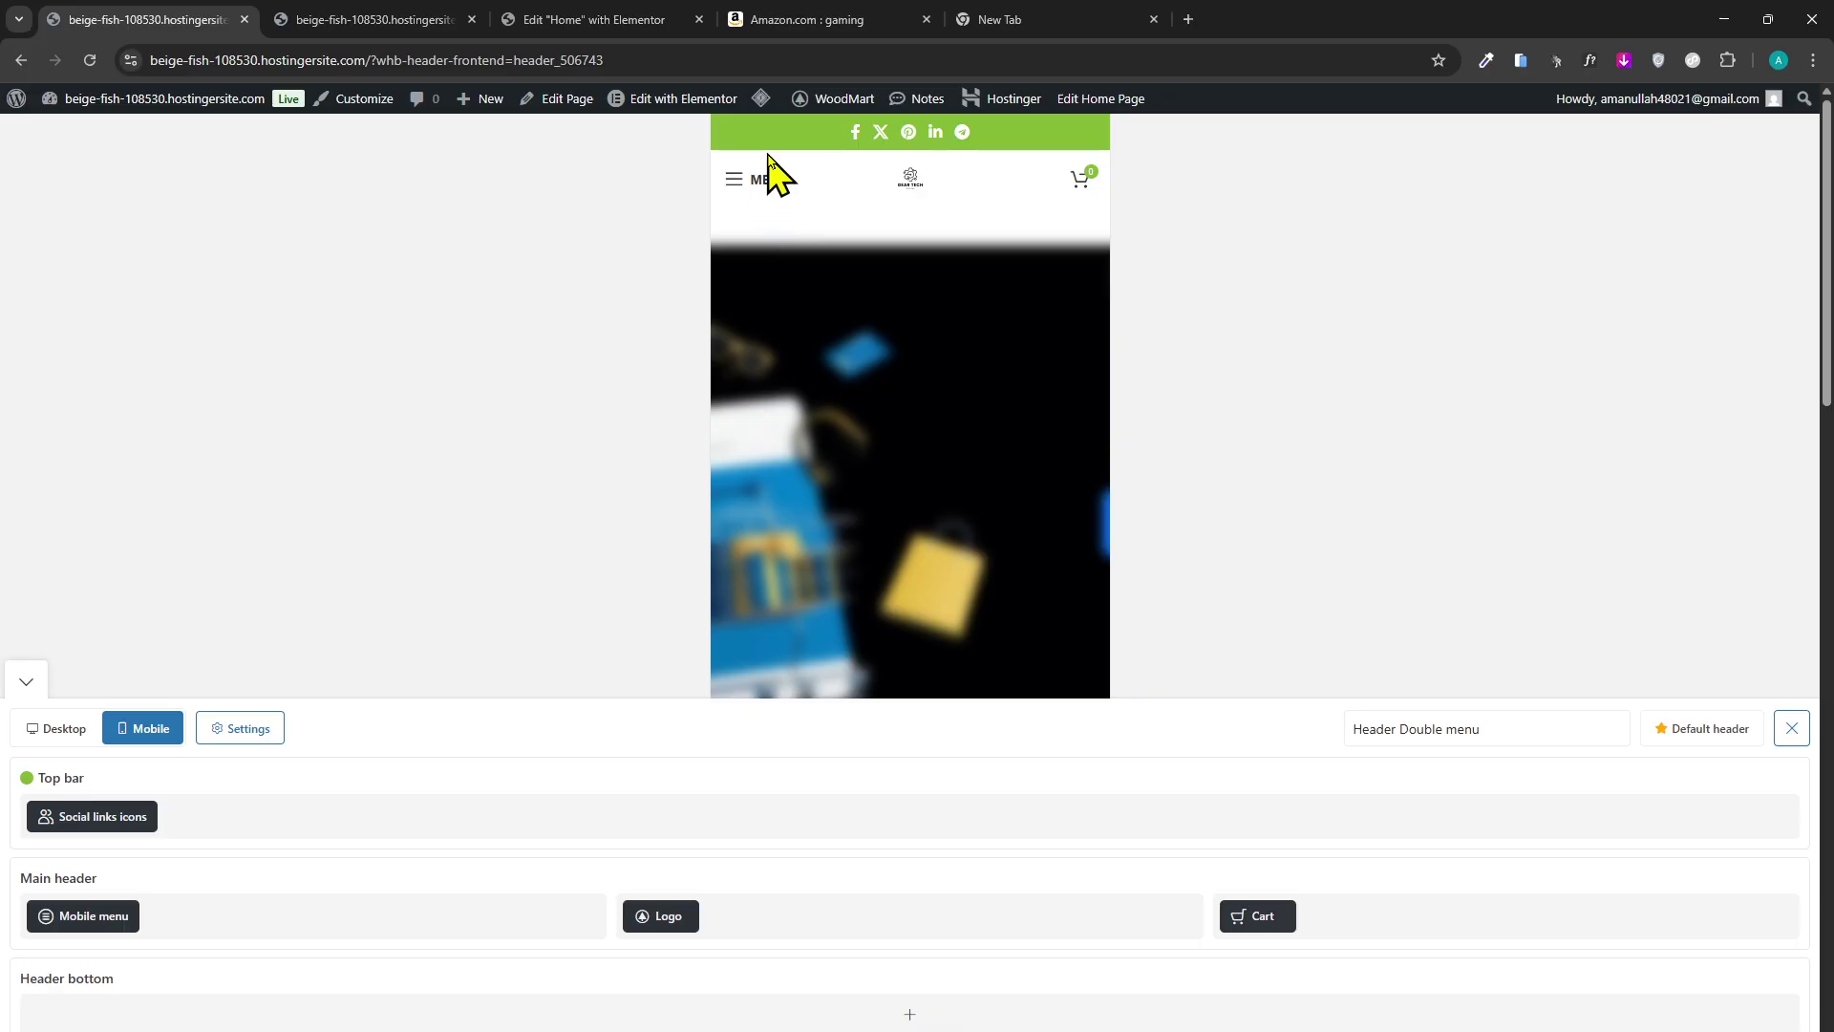
pyautogui.click(738, 183)
pyautogui.click(172, 220)
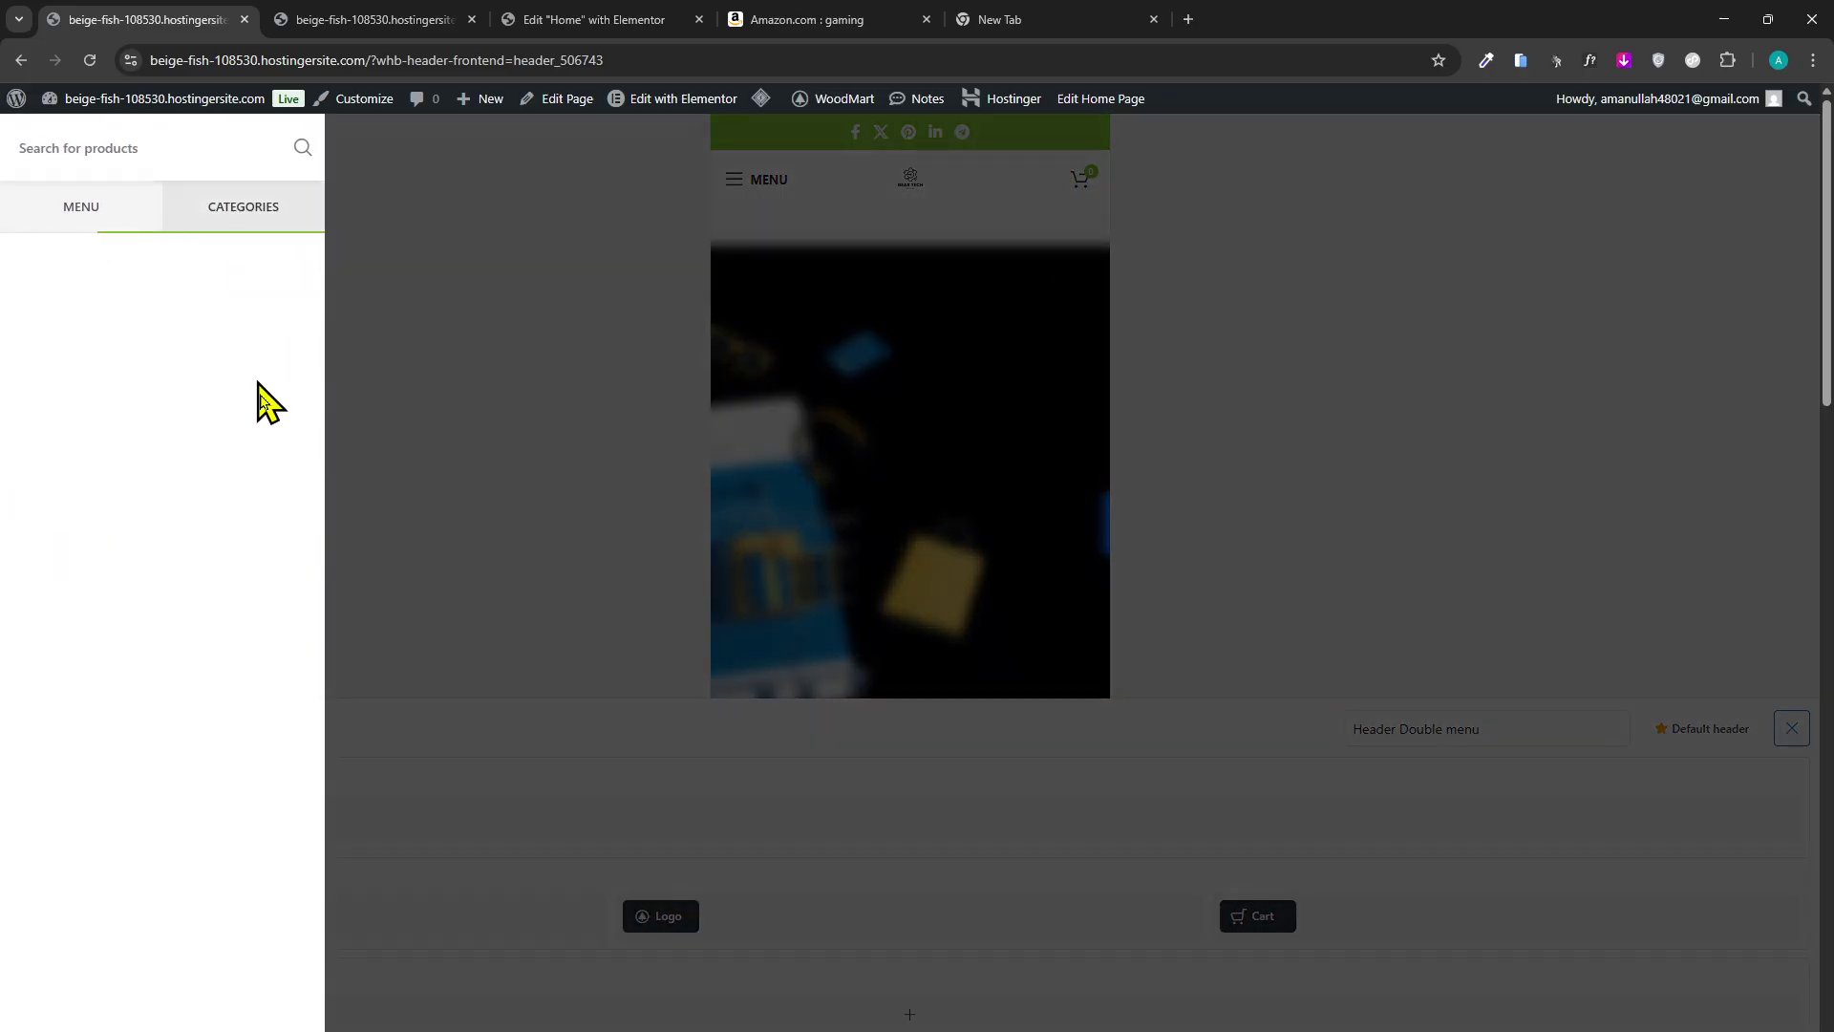
pyautogui.click(250, 208)
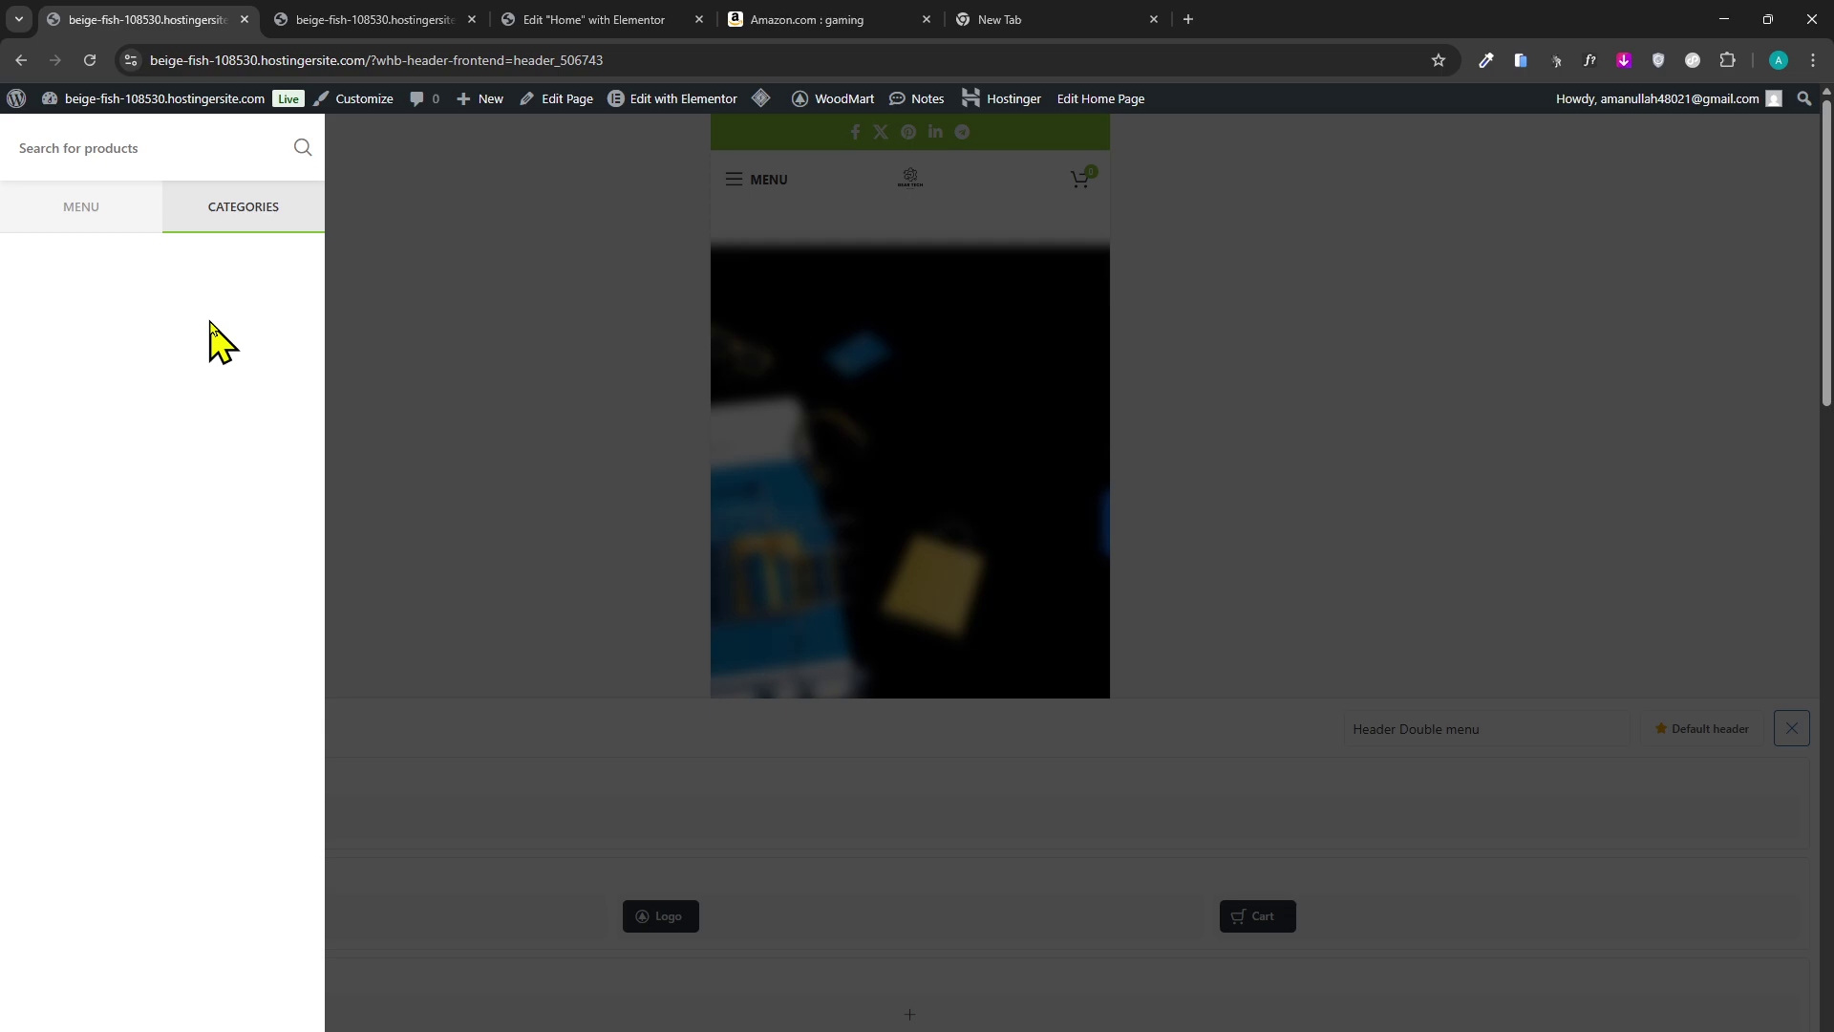
pyautogui.click(607, 453)
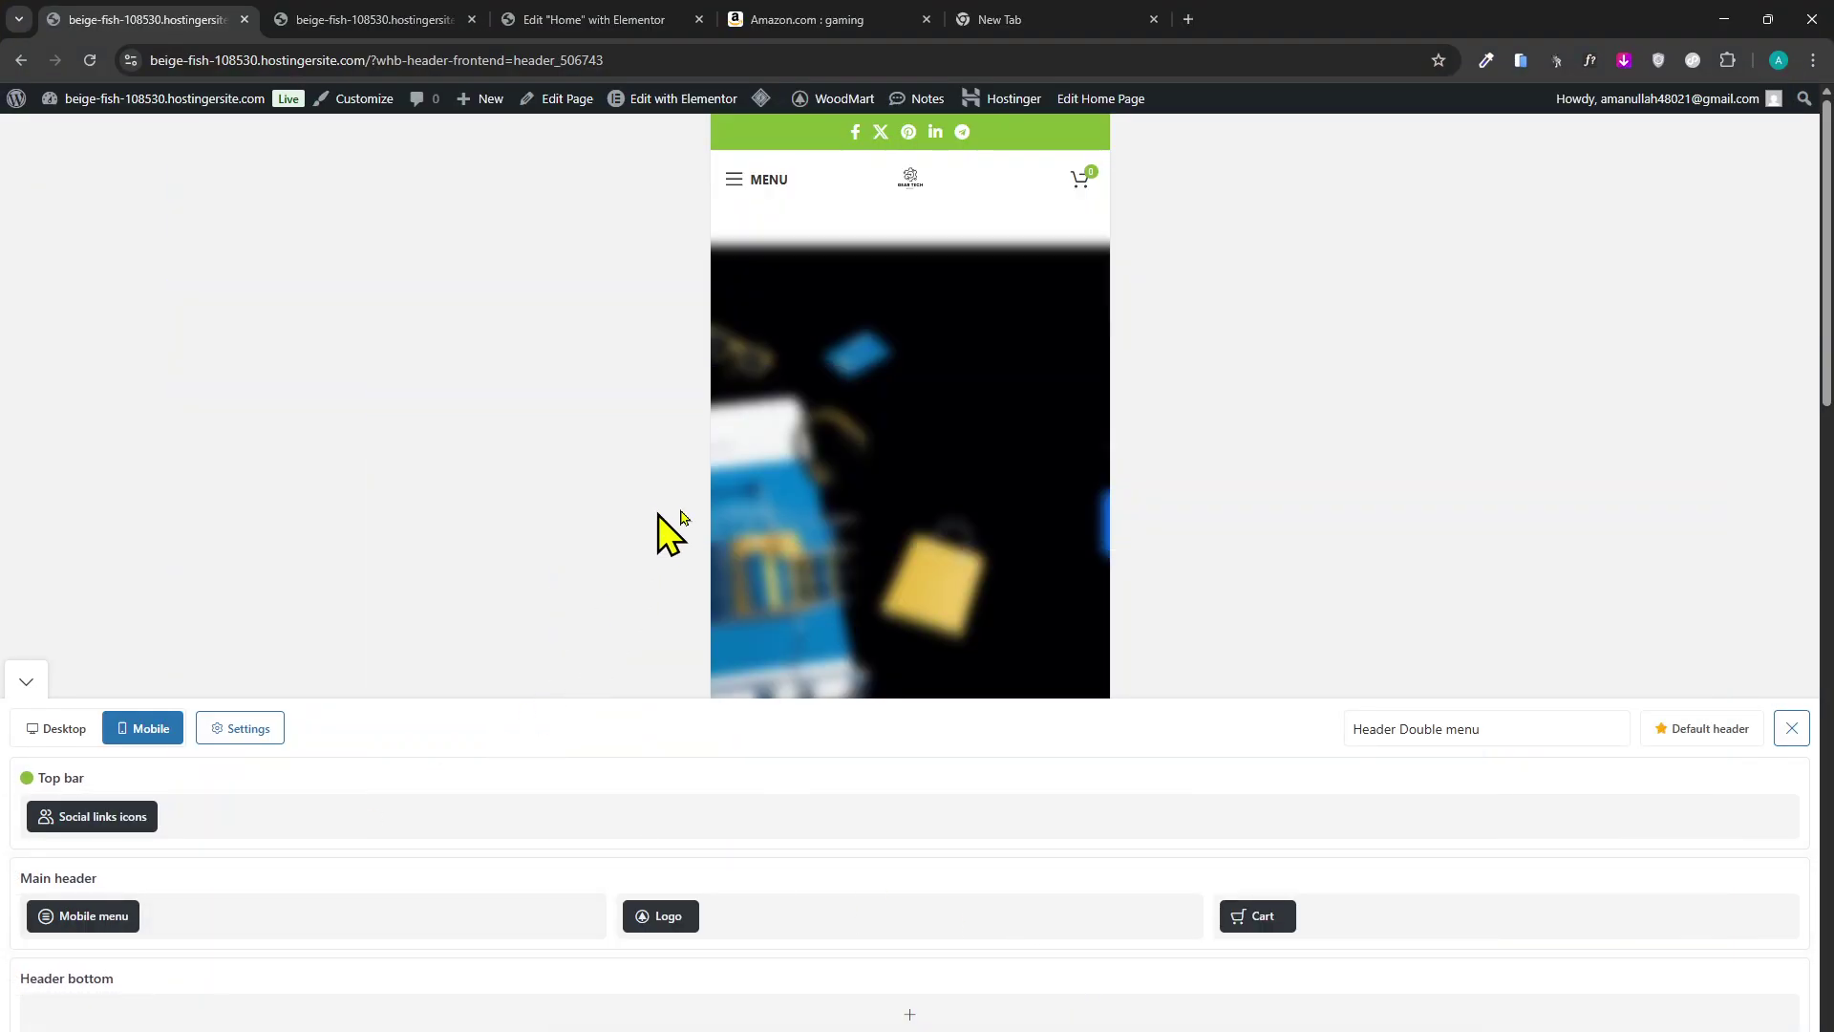
pyautogui.scroll(-3, 847, 438)
pyautogui.scroll(3, 847, 438)
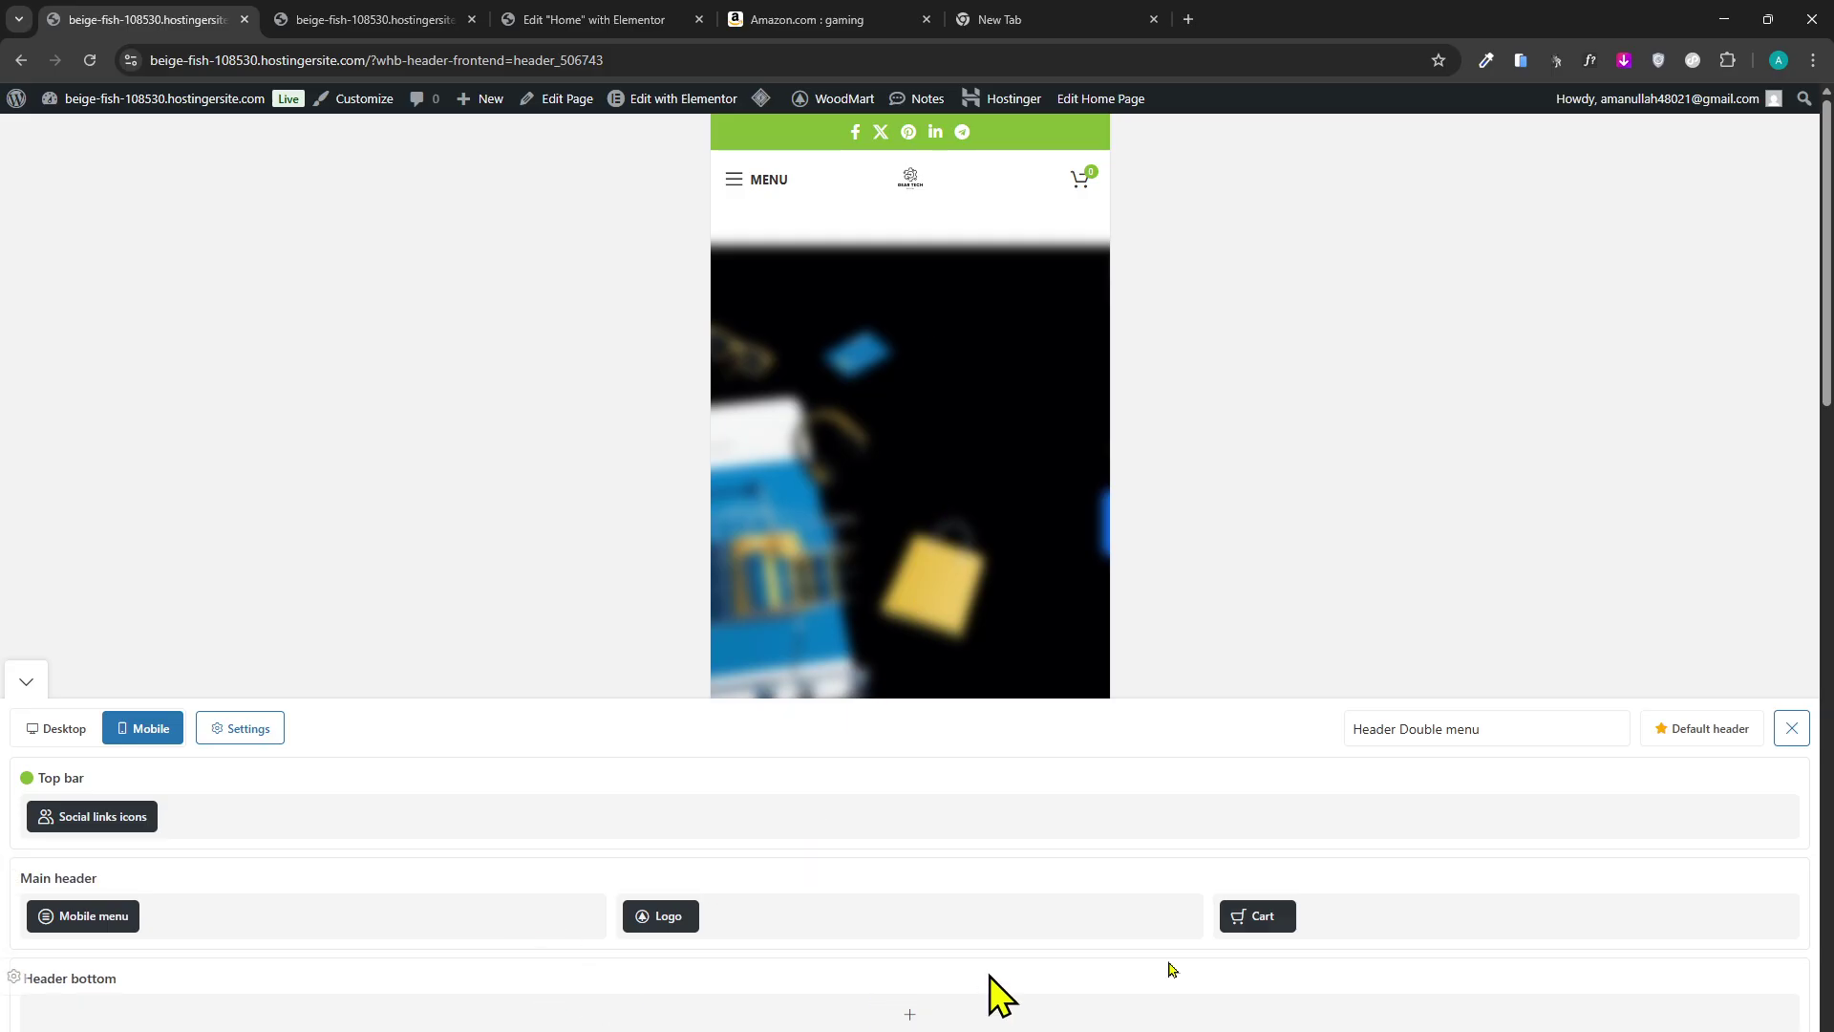
pyautogui.click(741, 184)
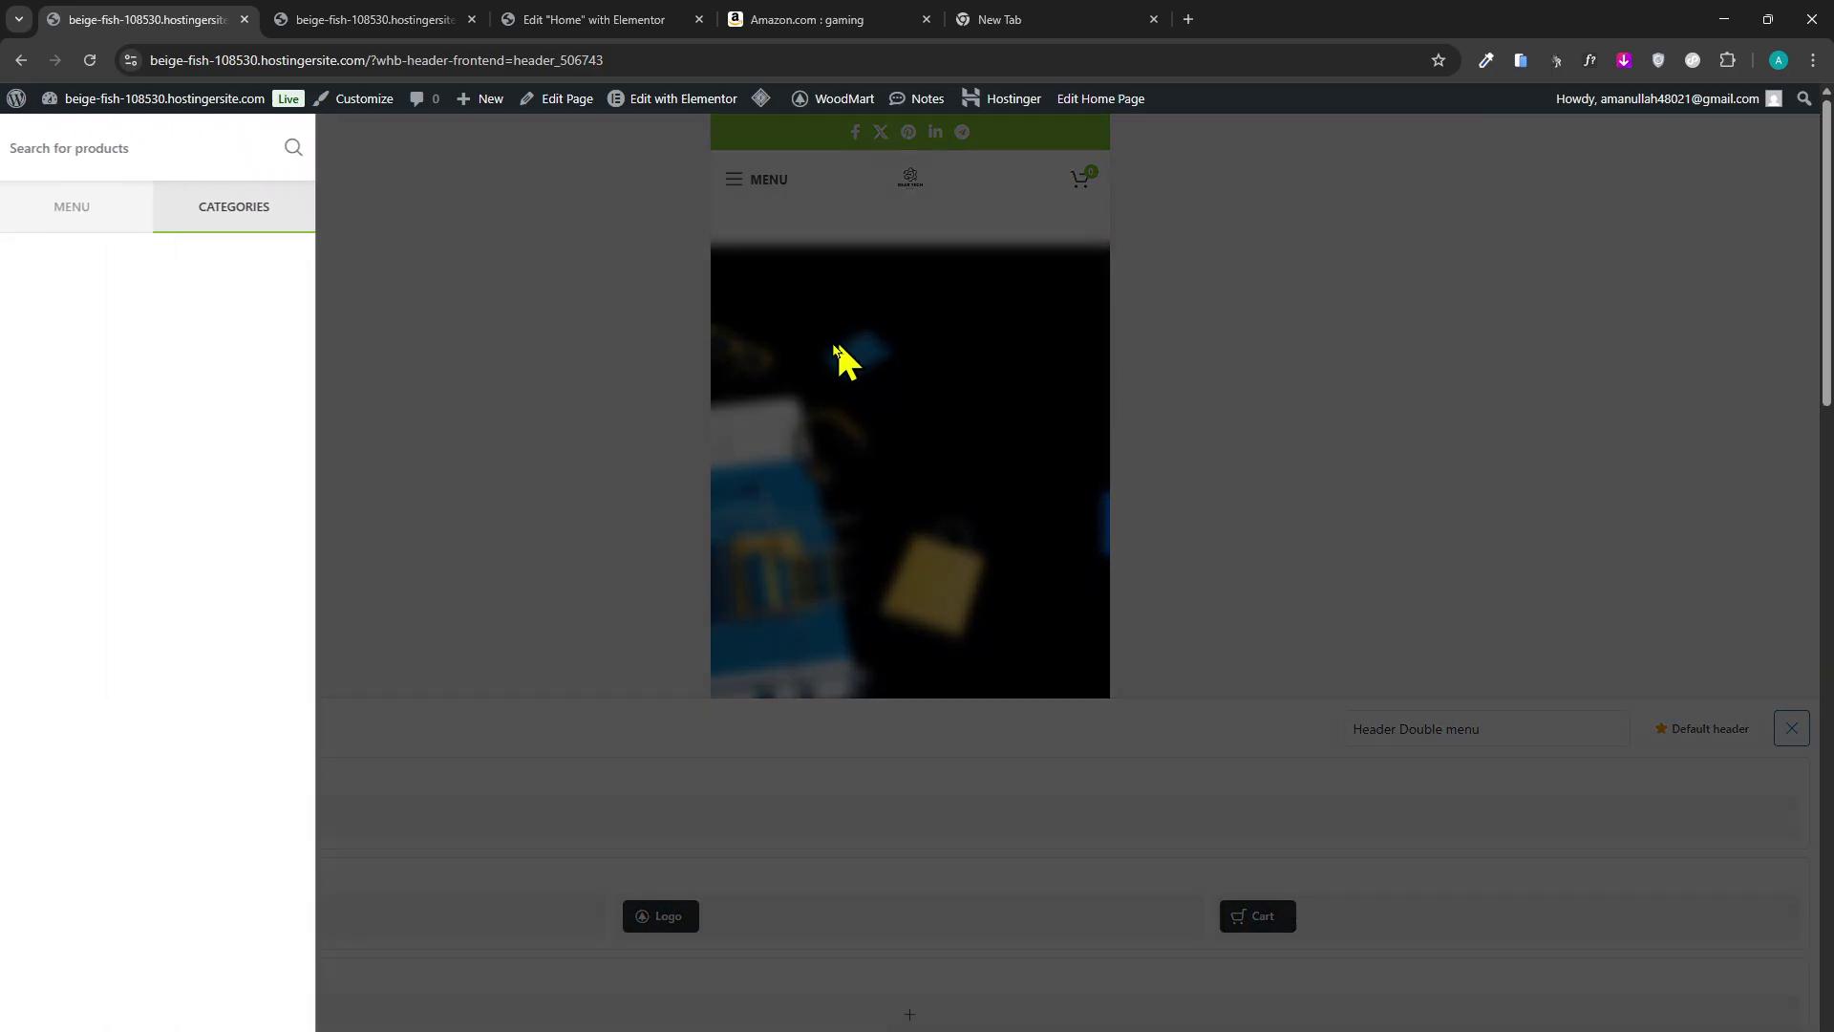
pyautogui.click(55, 228)
pyautogui.click(250, 210)
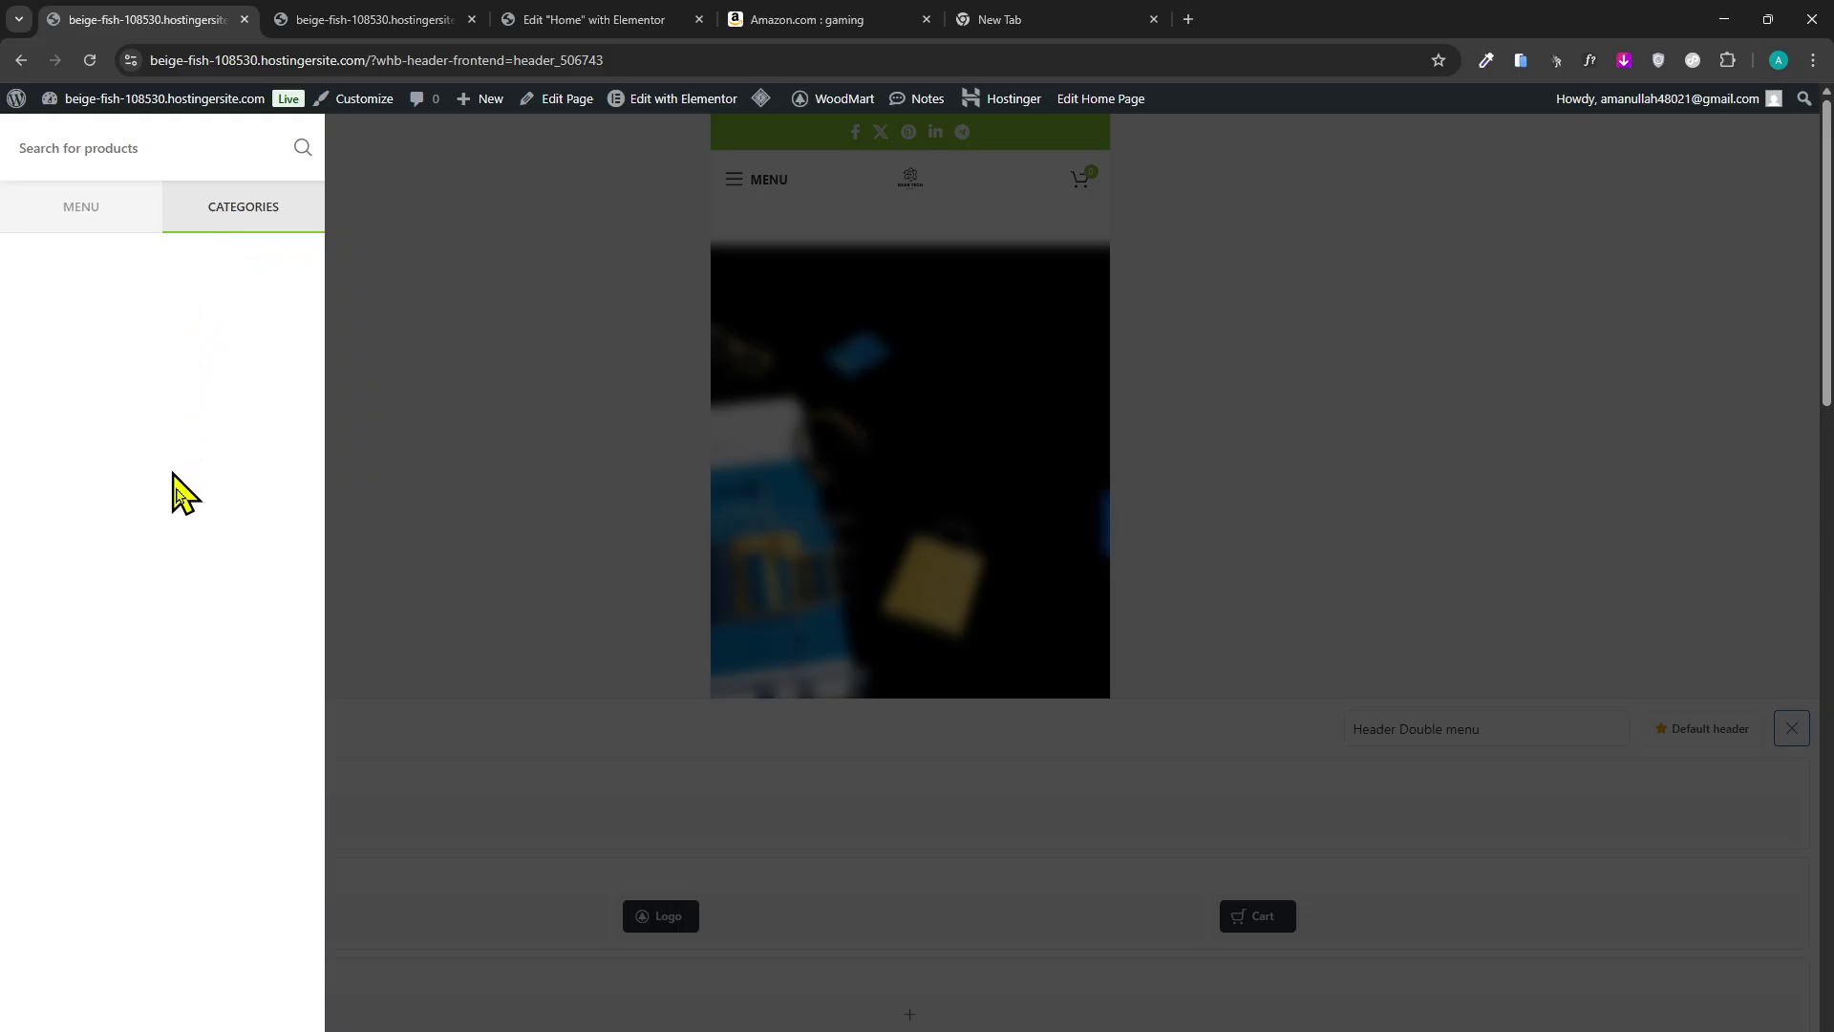
pyautogui.click(477, 915)
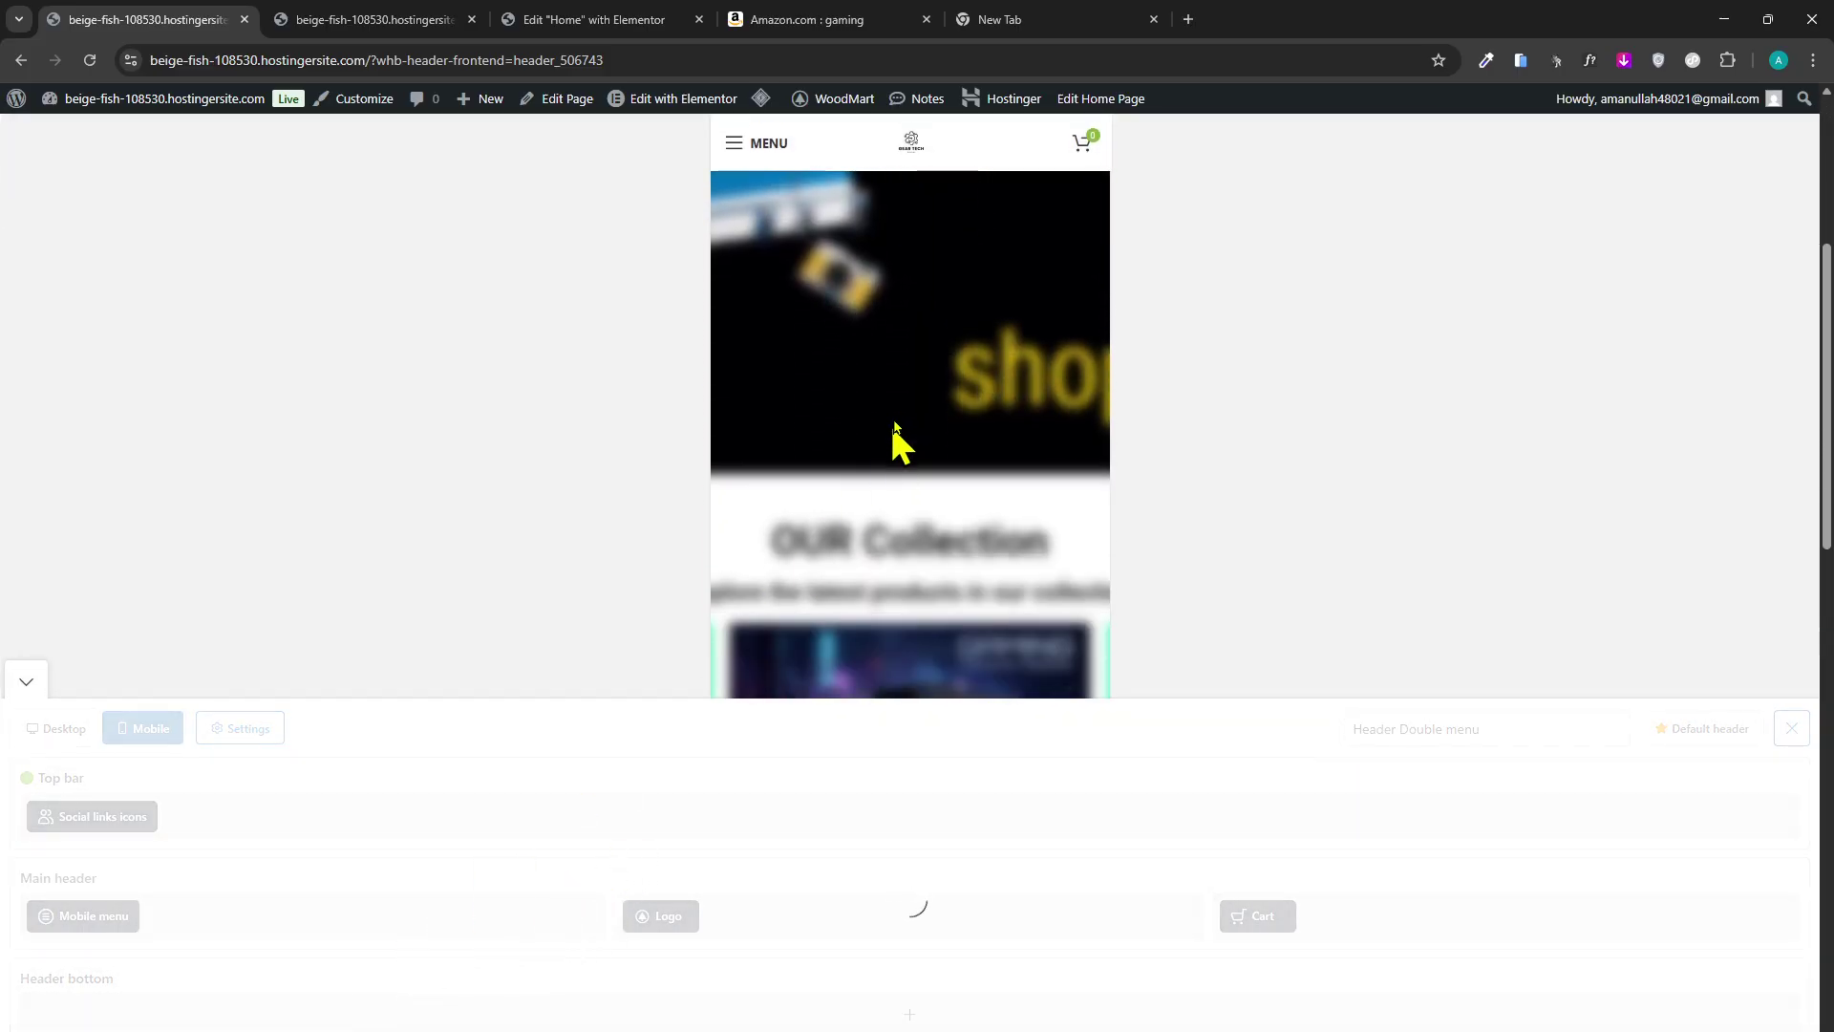
pyautogui.click(378, 1023)
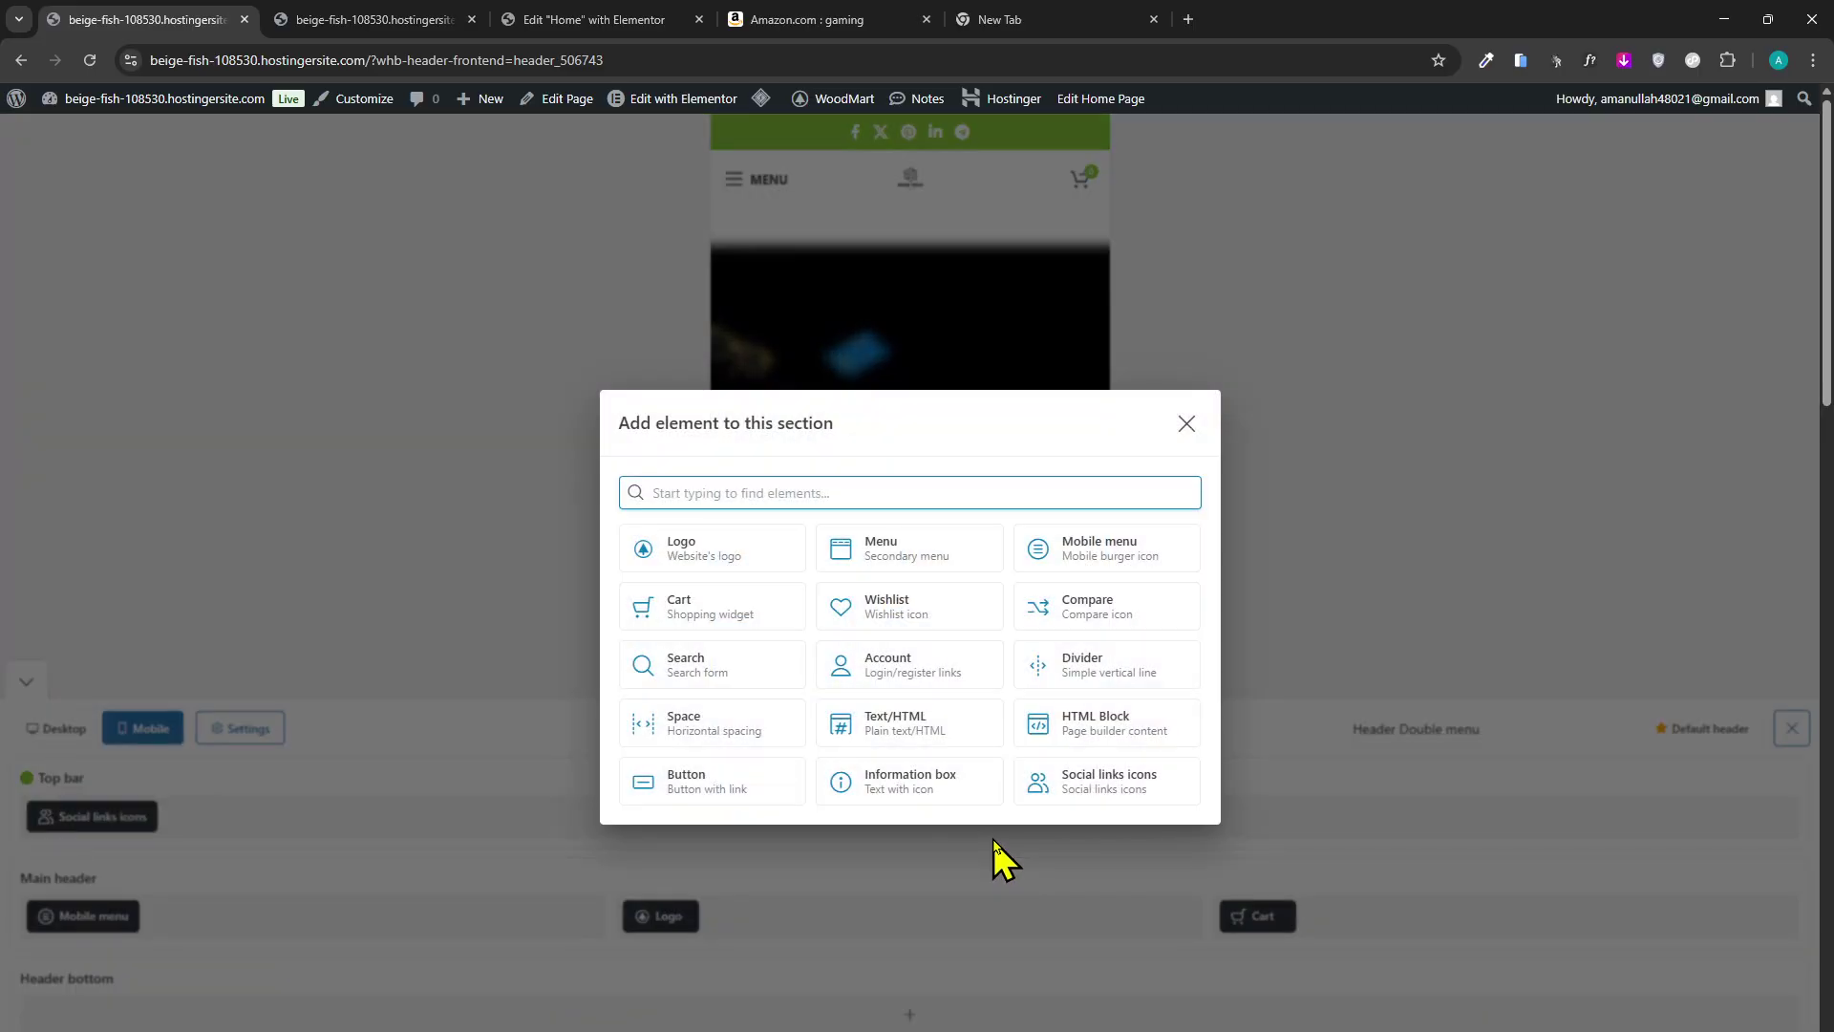
pyautogui.click(1190, 422)
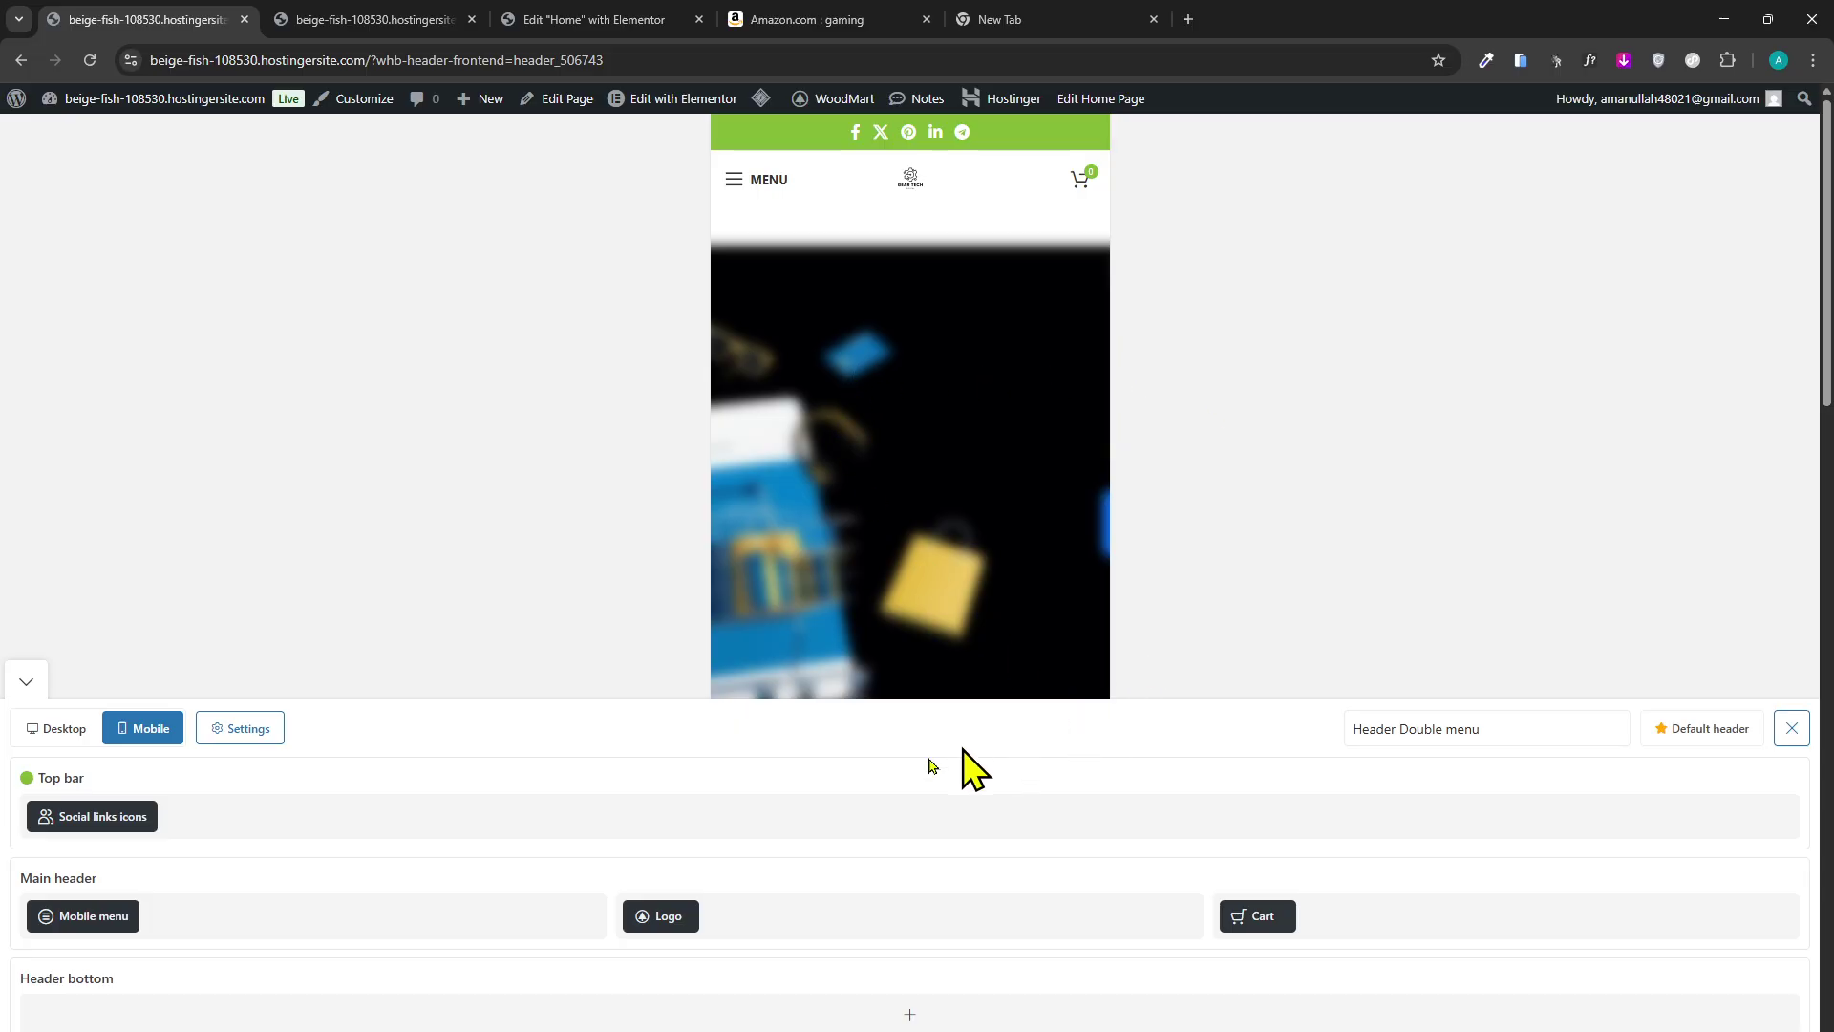
# Check the live homepage, then return to the header builder tab.
pyautogui.click(516, 15)
pyautogui.click(438, 19)
pyautogui.click(90, 60)
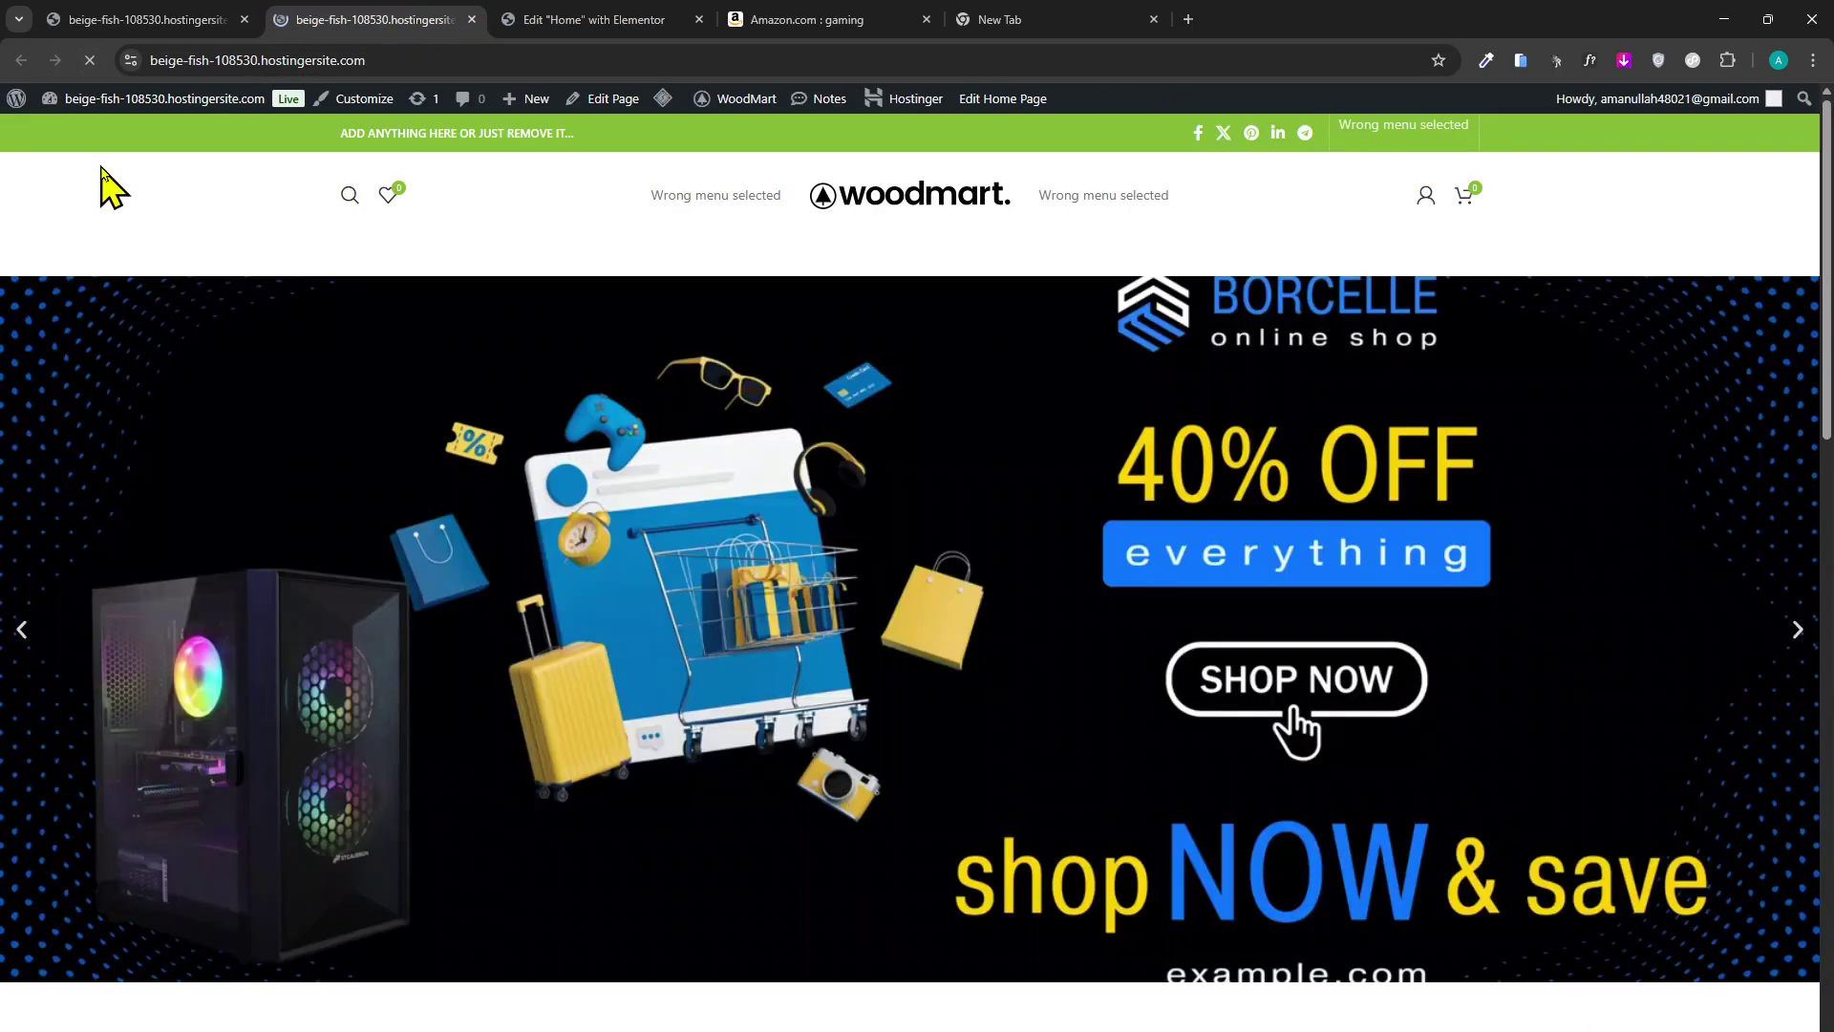
pyautogui.click(225, 20)
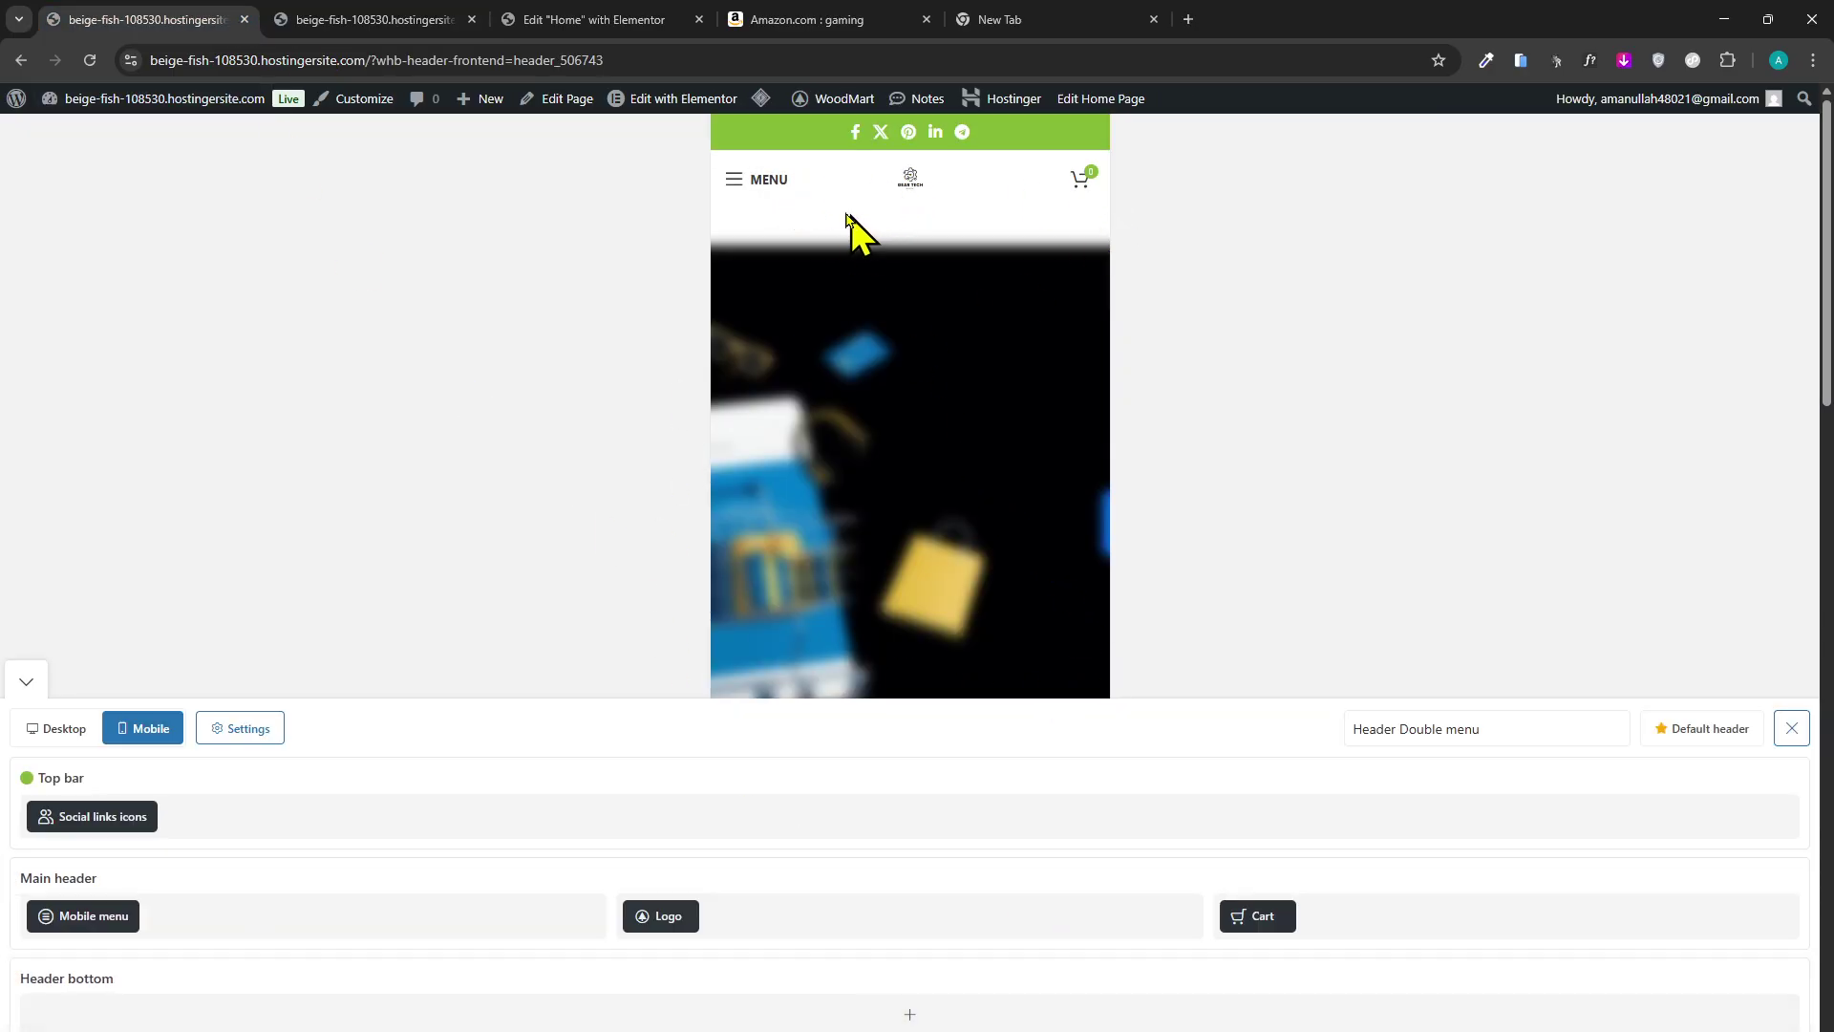
# Preview the mobile side menu, then switch the header builder to the Desktop layout.
pyautogui.click(745, 195)
pyautogui.click(593, 258)
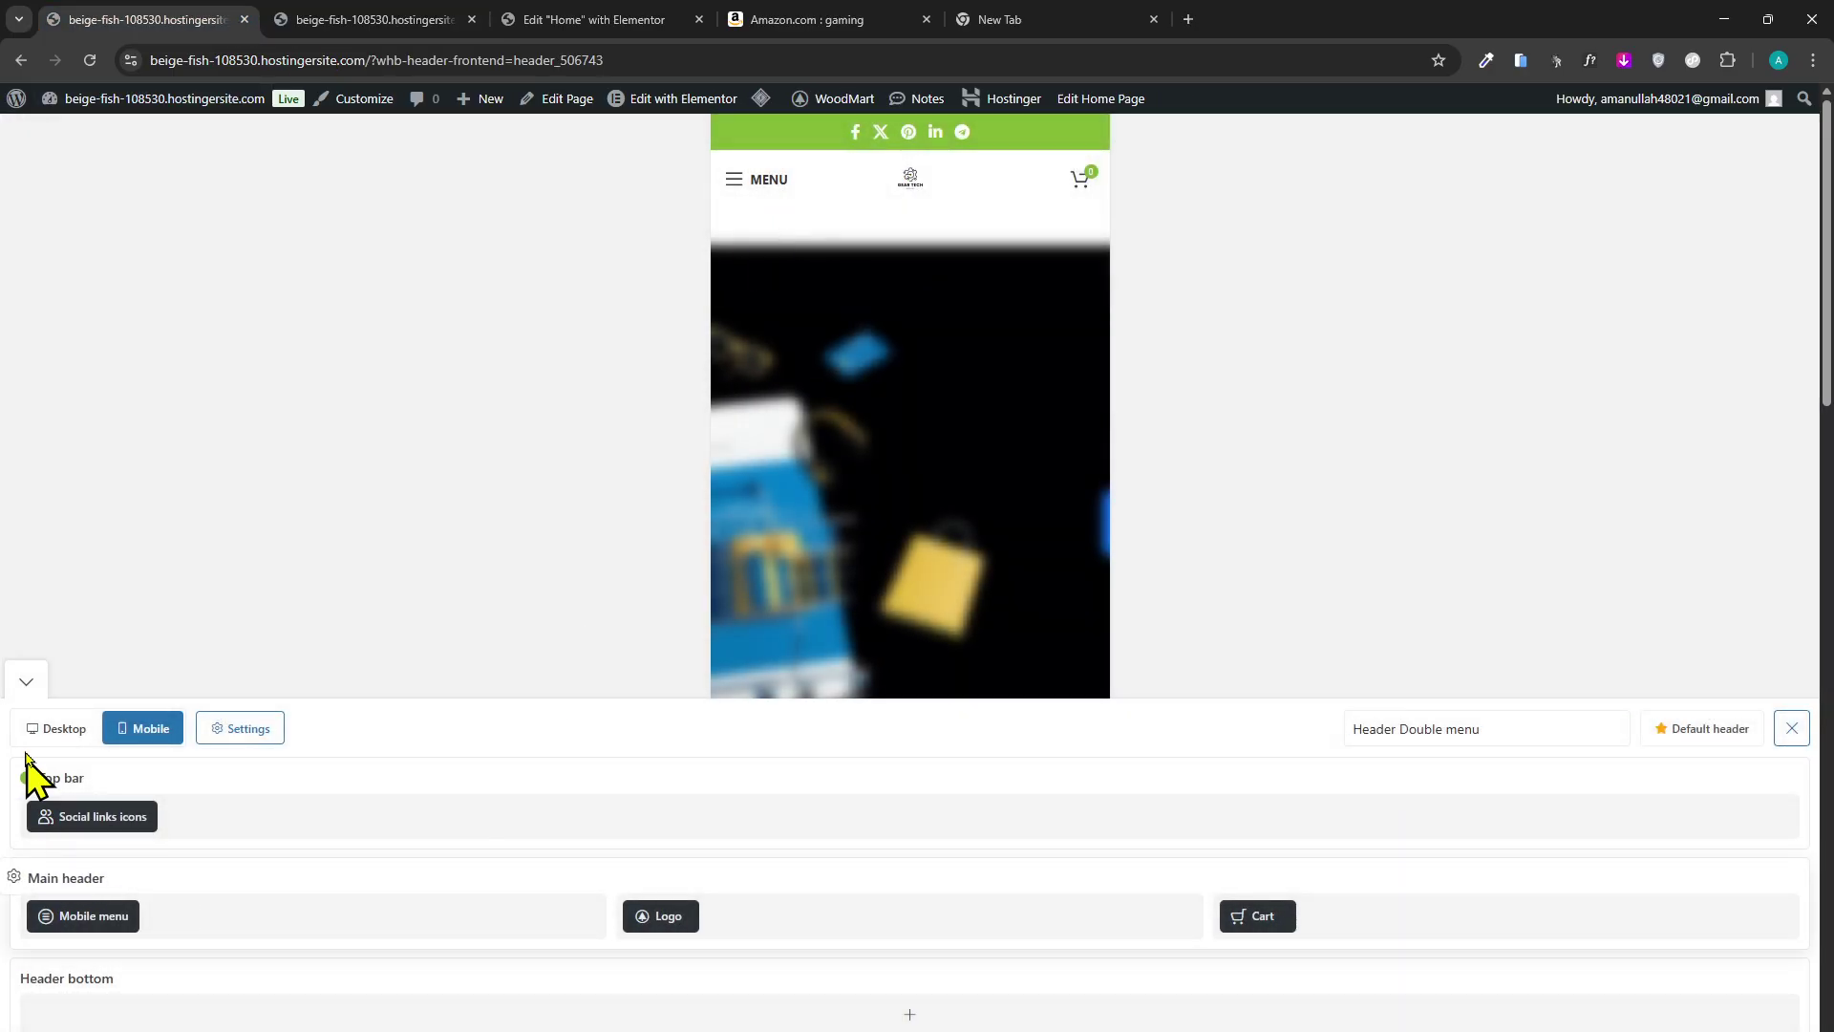
pyautogui.click(53, 729)
pyautogui.scroll(-2, 764, 478)
pyautogui.scroll(3, 823, 535)
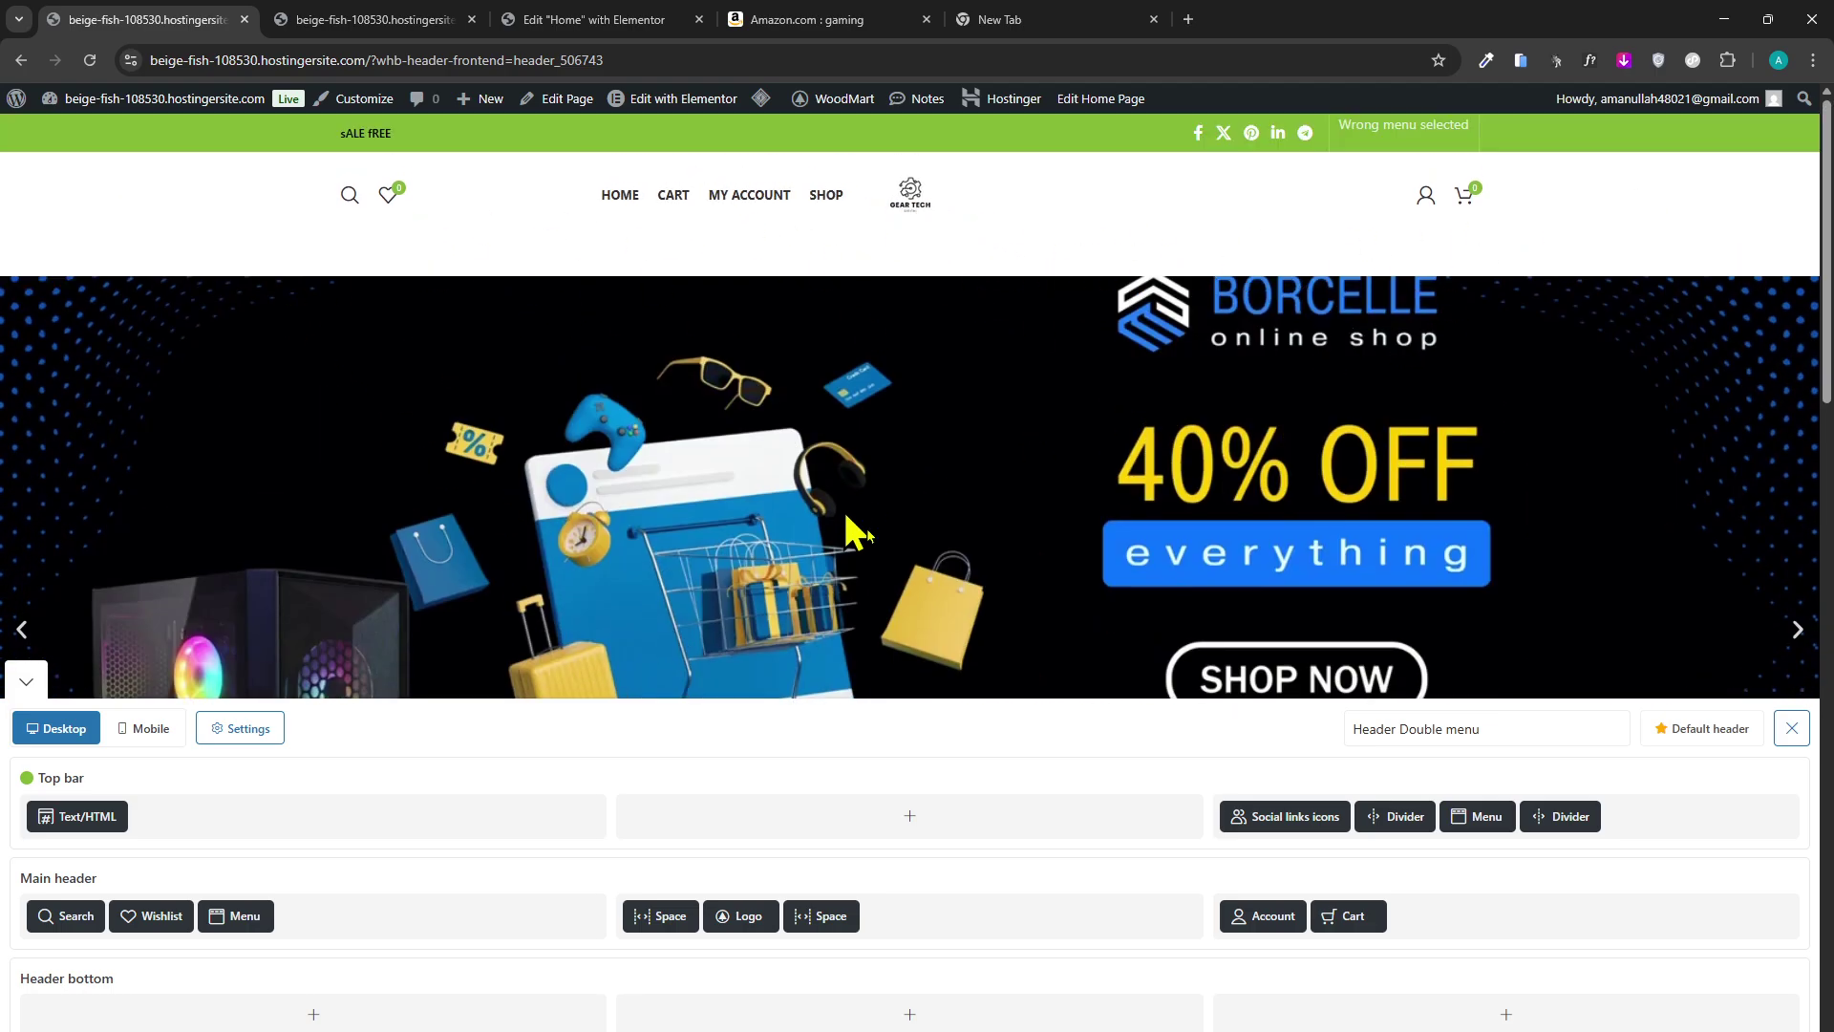
# Widen the header logo to 380 px and save.
pyautogui.click(730, 893)
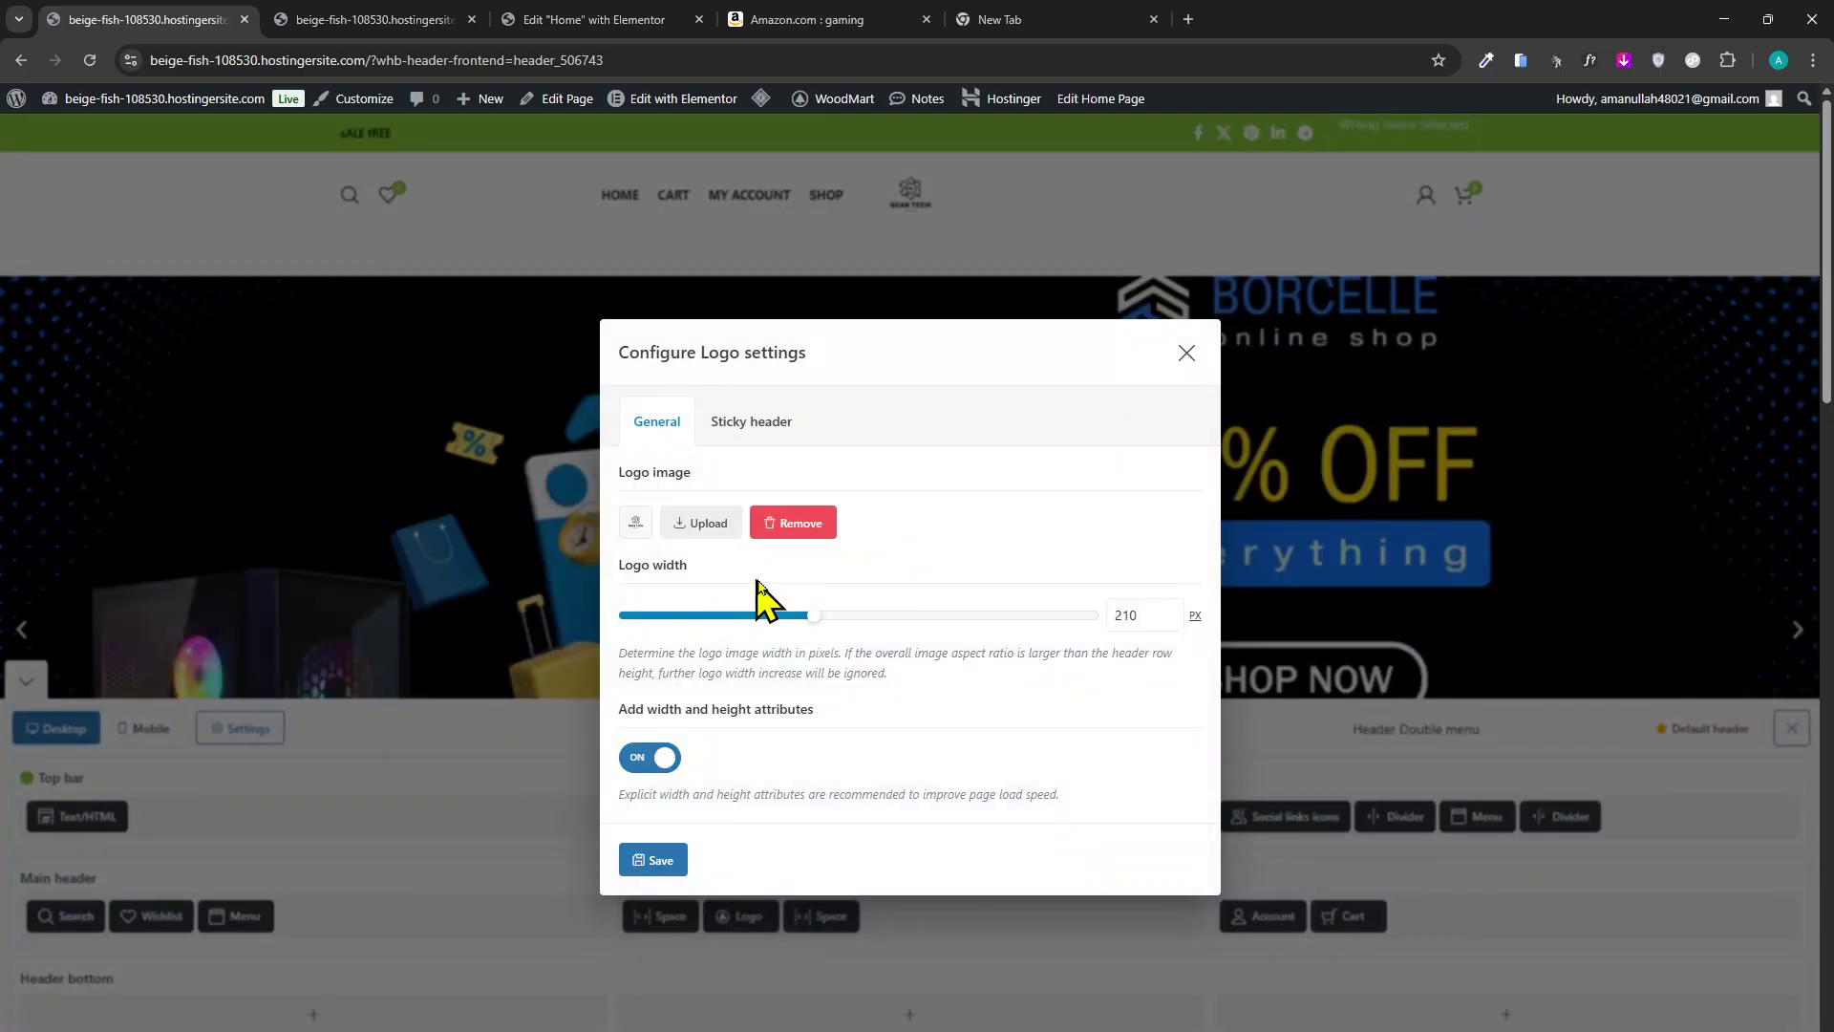
pyautogui.moveTo(807, 617); pyautogui.dragTo(986, 617)
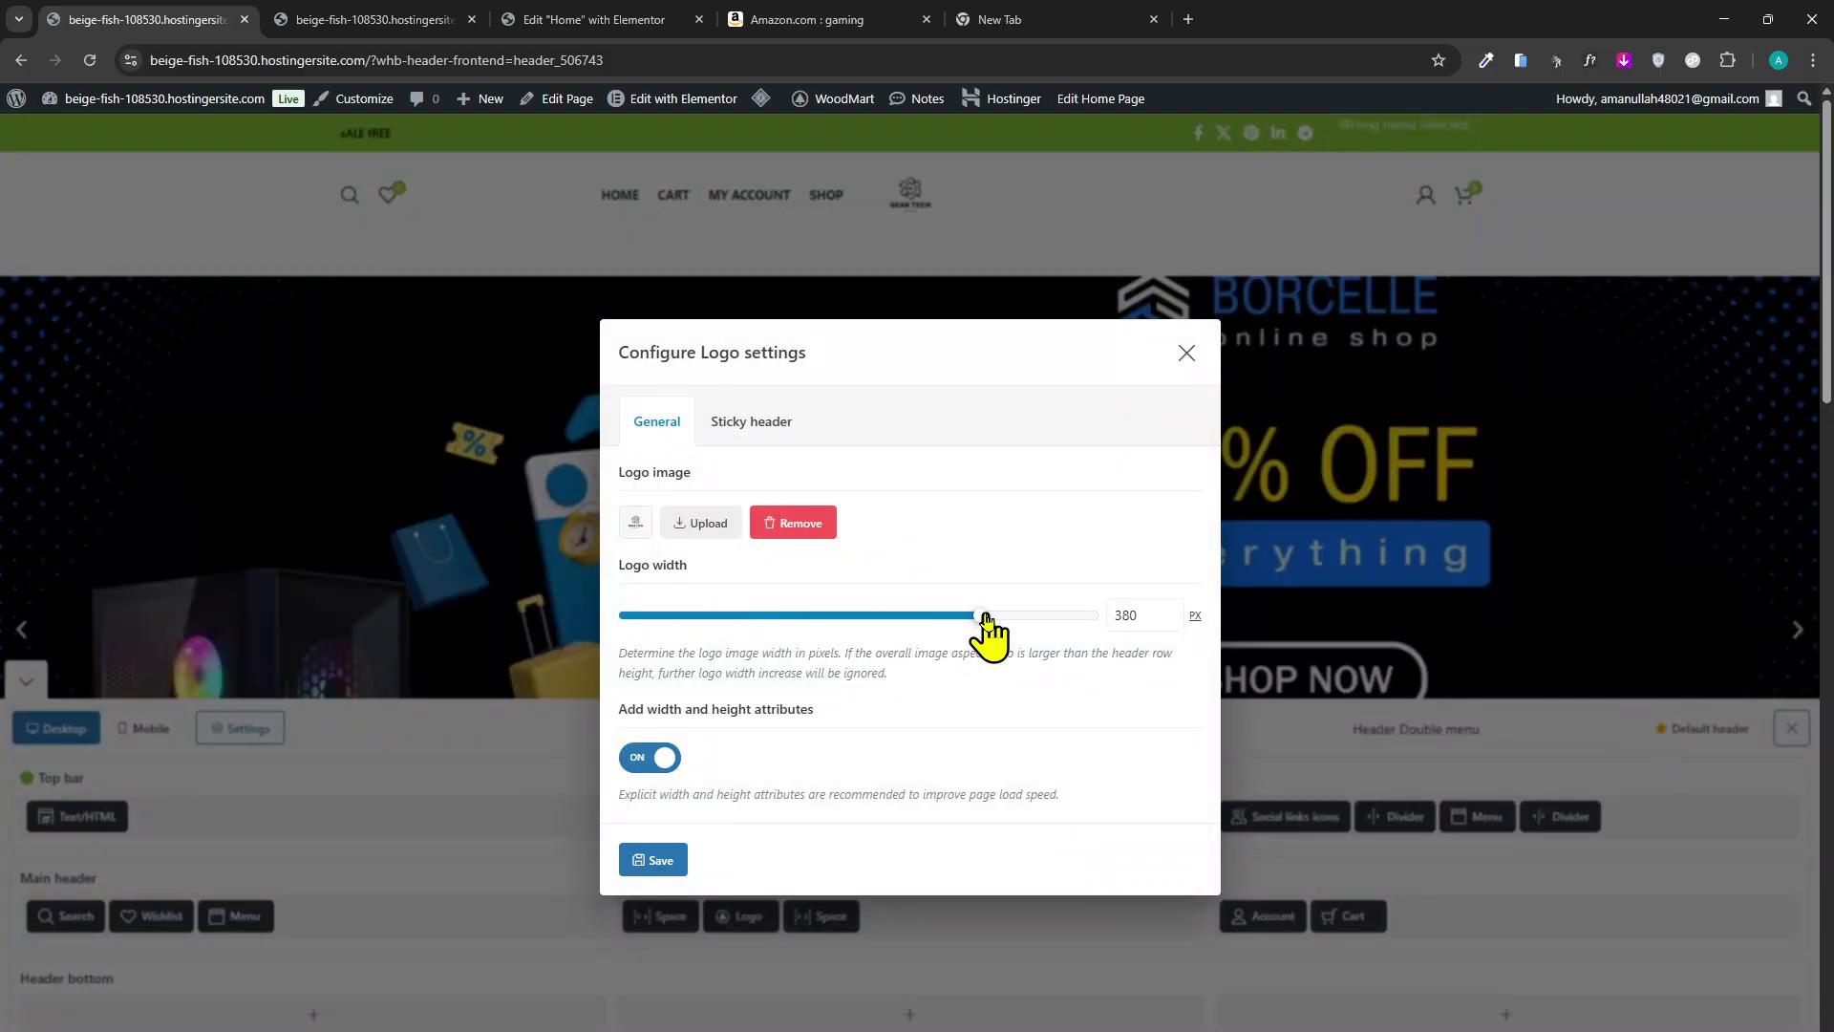
pyautogui.click(653, 860)
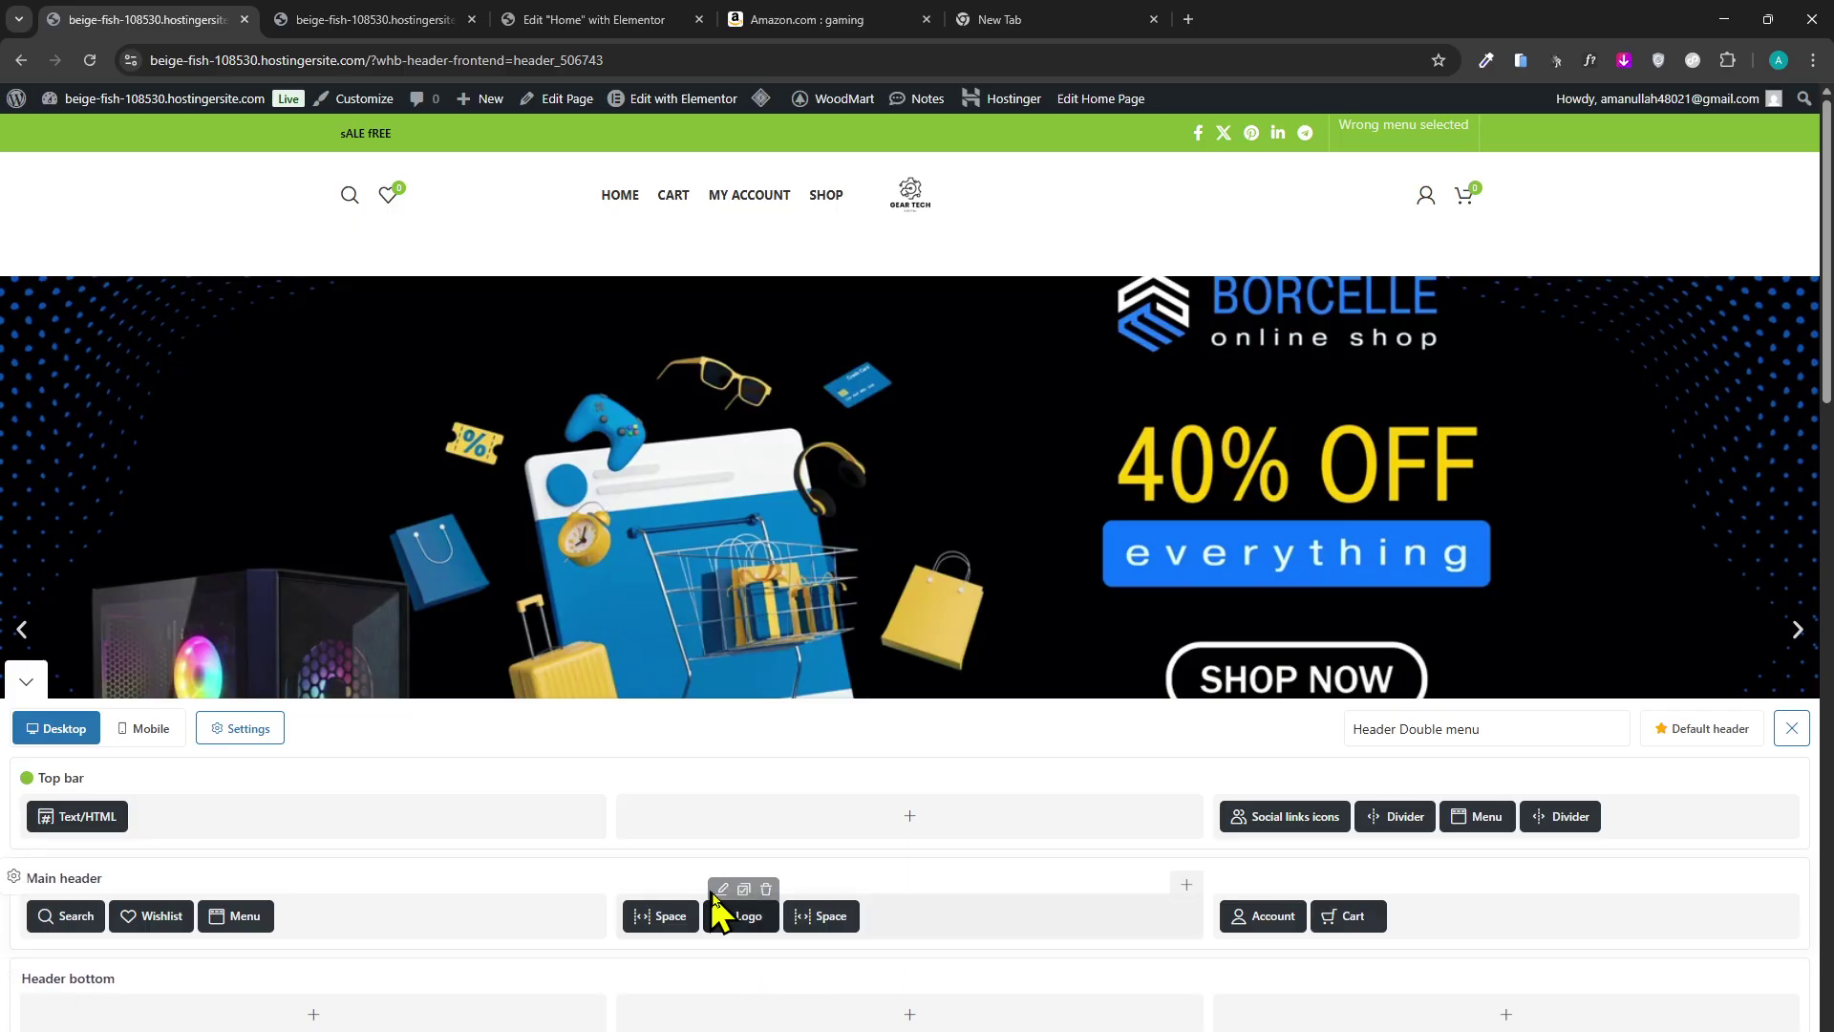
# Shrink the logo width to about 107 px and save the header.
pyautogui.click(722, 889)
pyautogui.moveTo(984, 616); pyautogui.dragTo(740, 764)
pyautogui.click(655, 862)
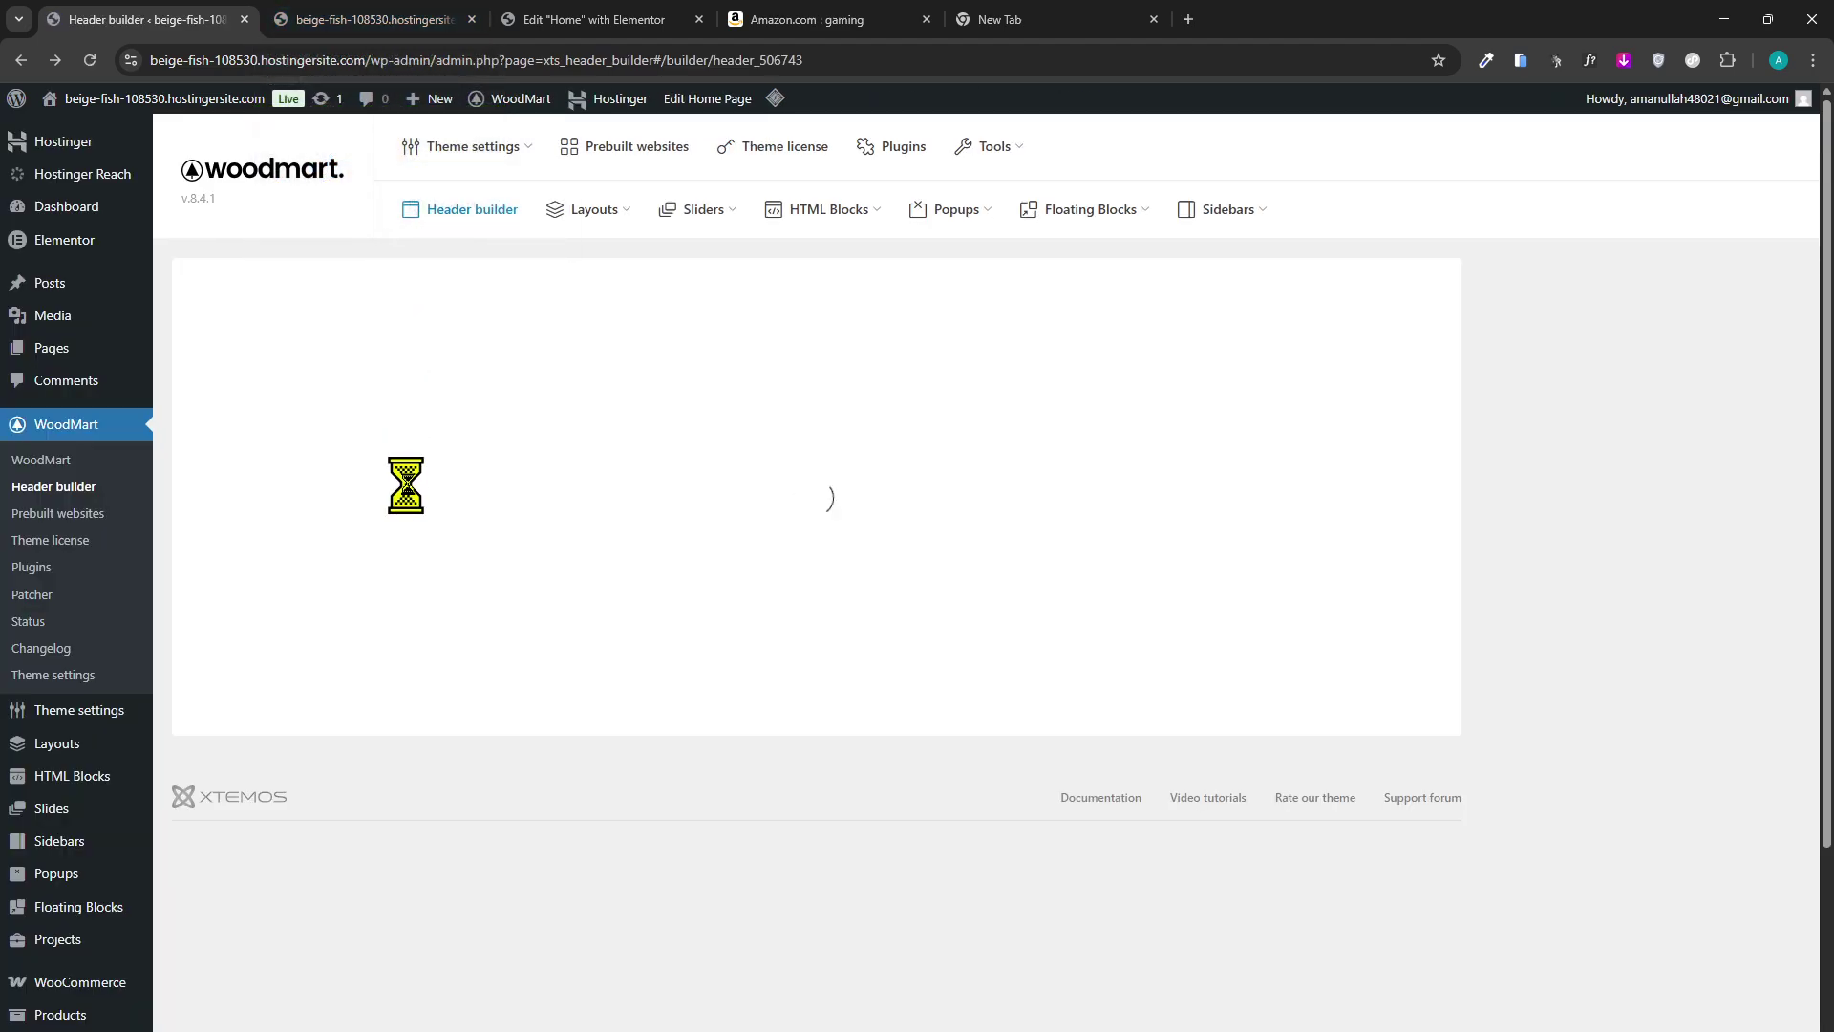
# Go back to the headers list and open WoodMart's Theme settings Presets page.
pyautogui.moveTo(581, 230)
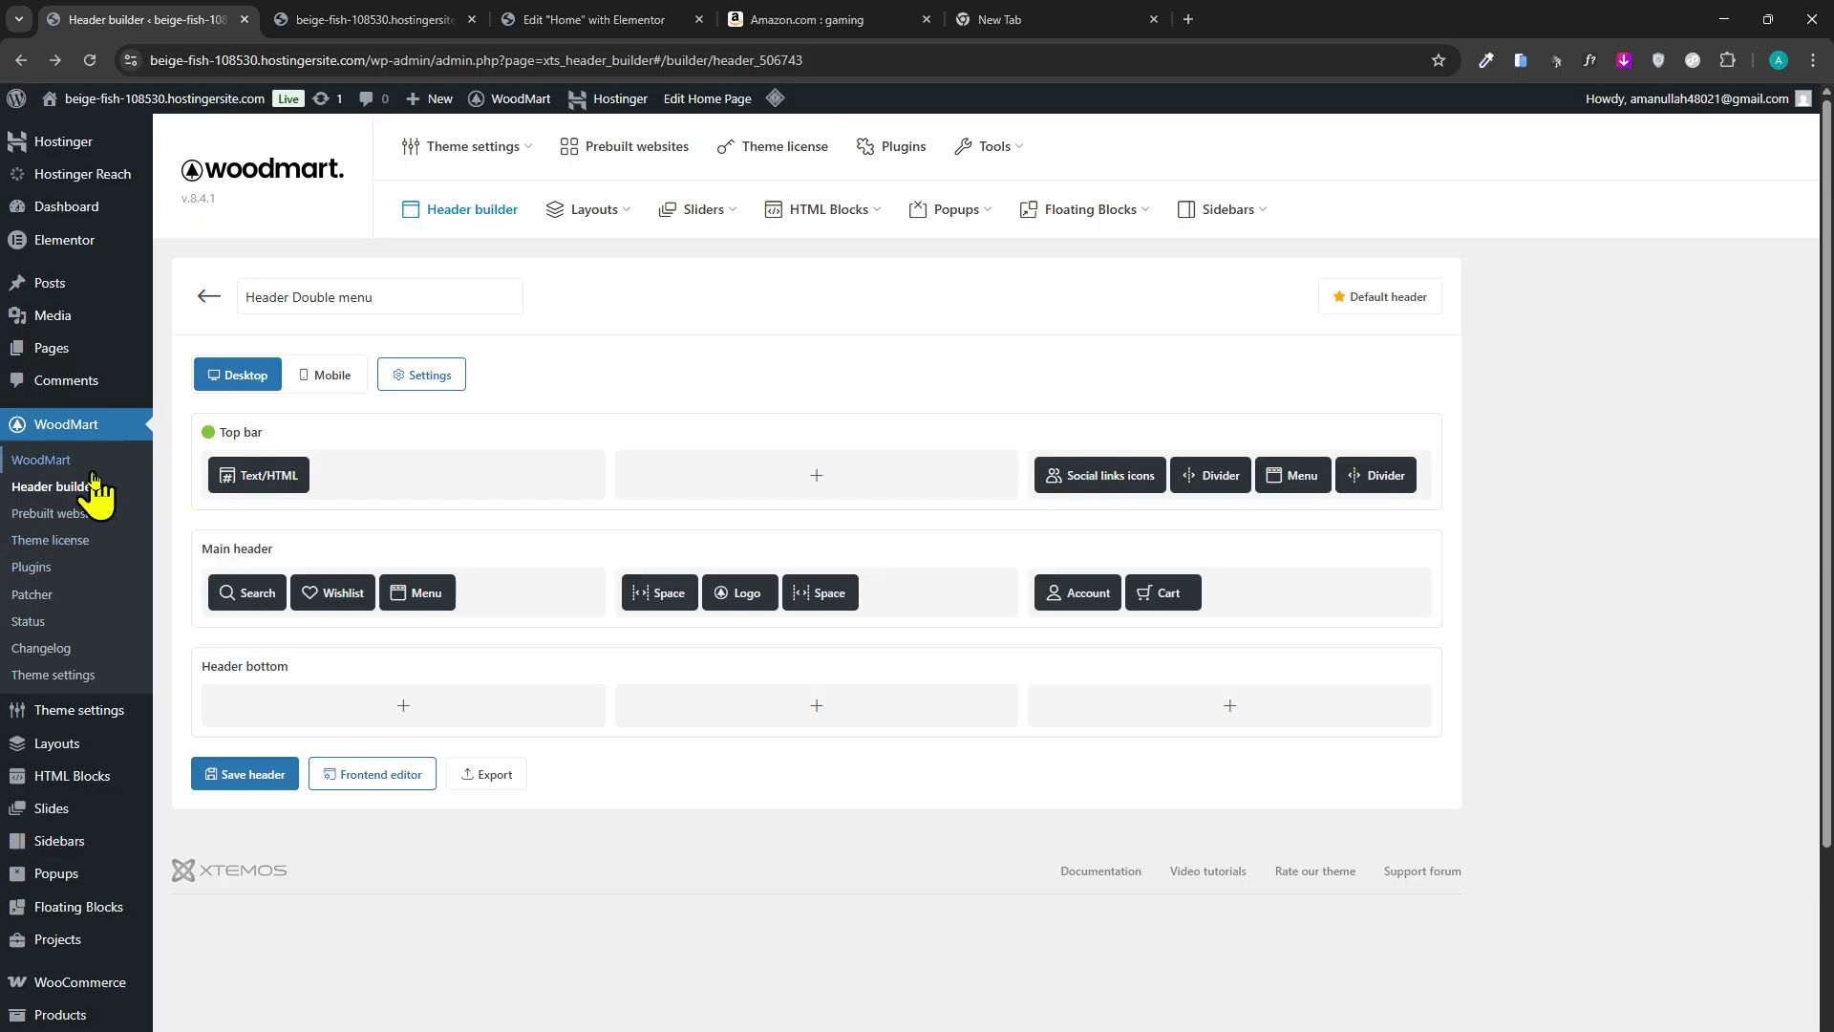
pyautogui.moveTo(521, 164)
pyautogui.click(211, 297)
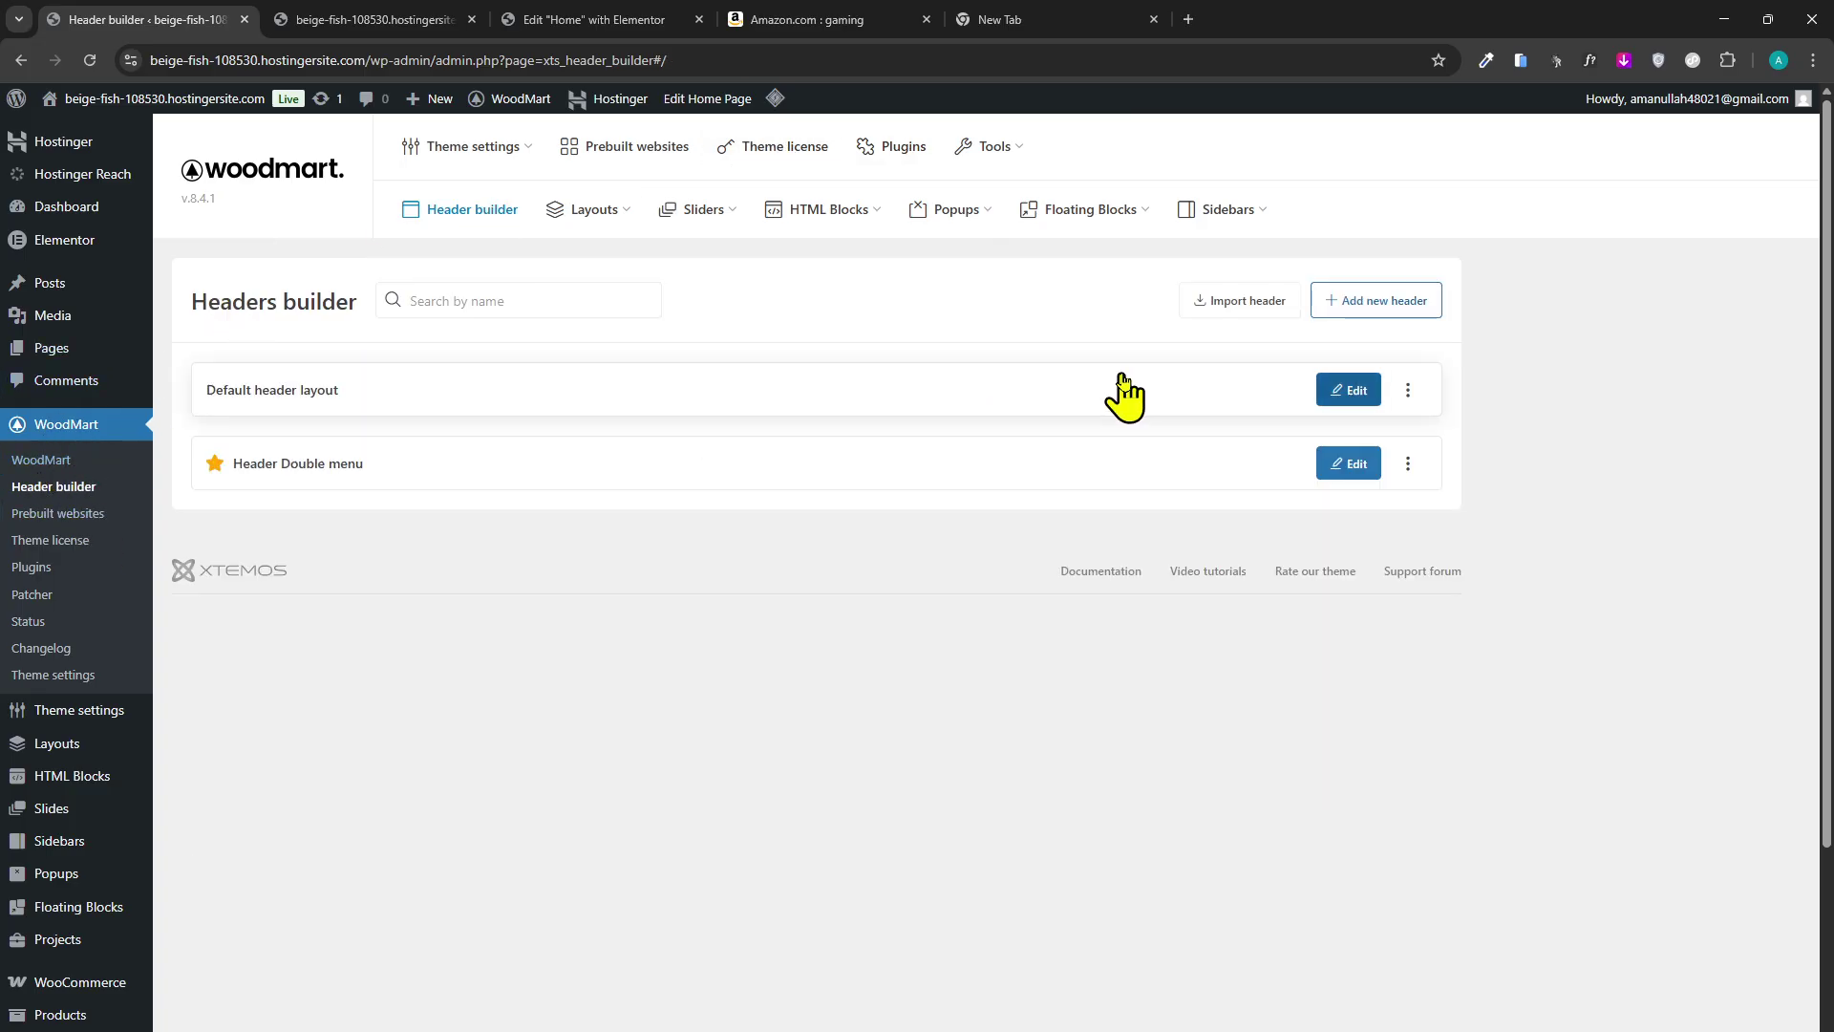
pyautogui.click(471, 201)
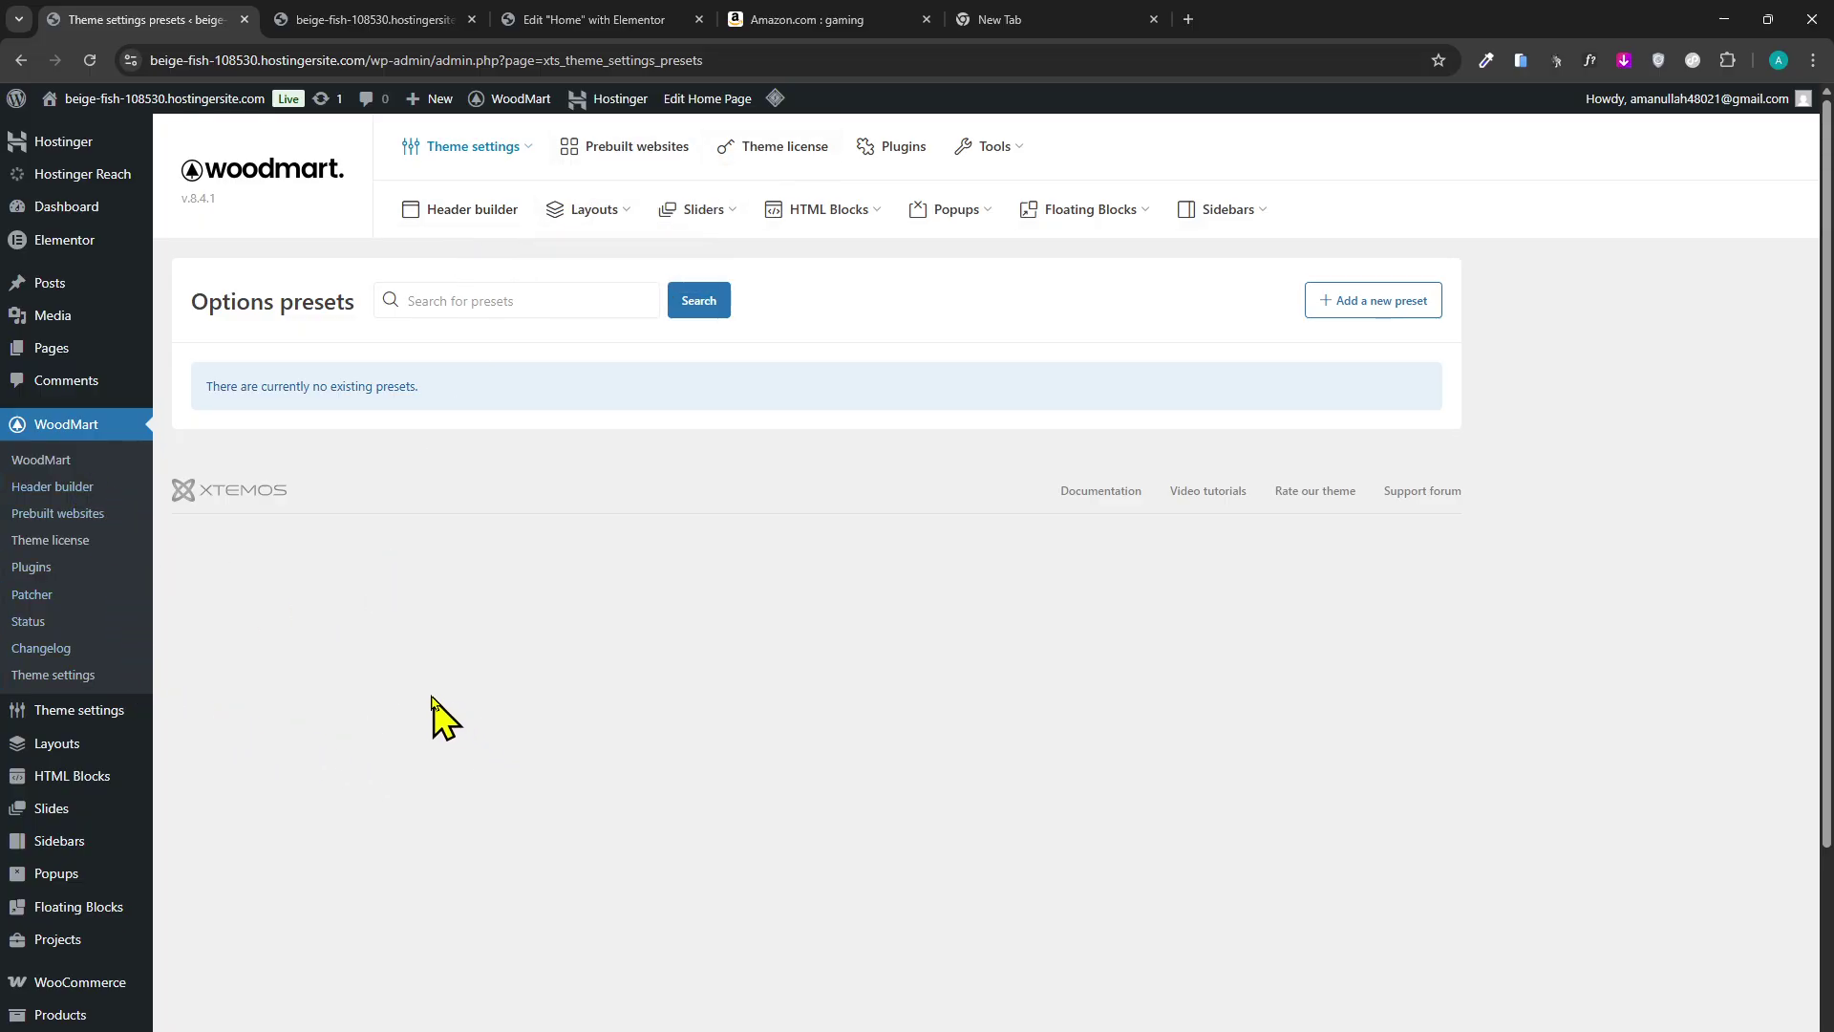
# Open WoodMart Theme settings and go to the Footer section.
pyautogui.moveTo(538, 139)
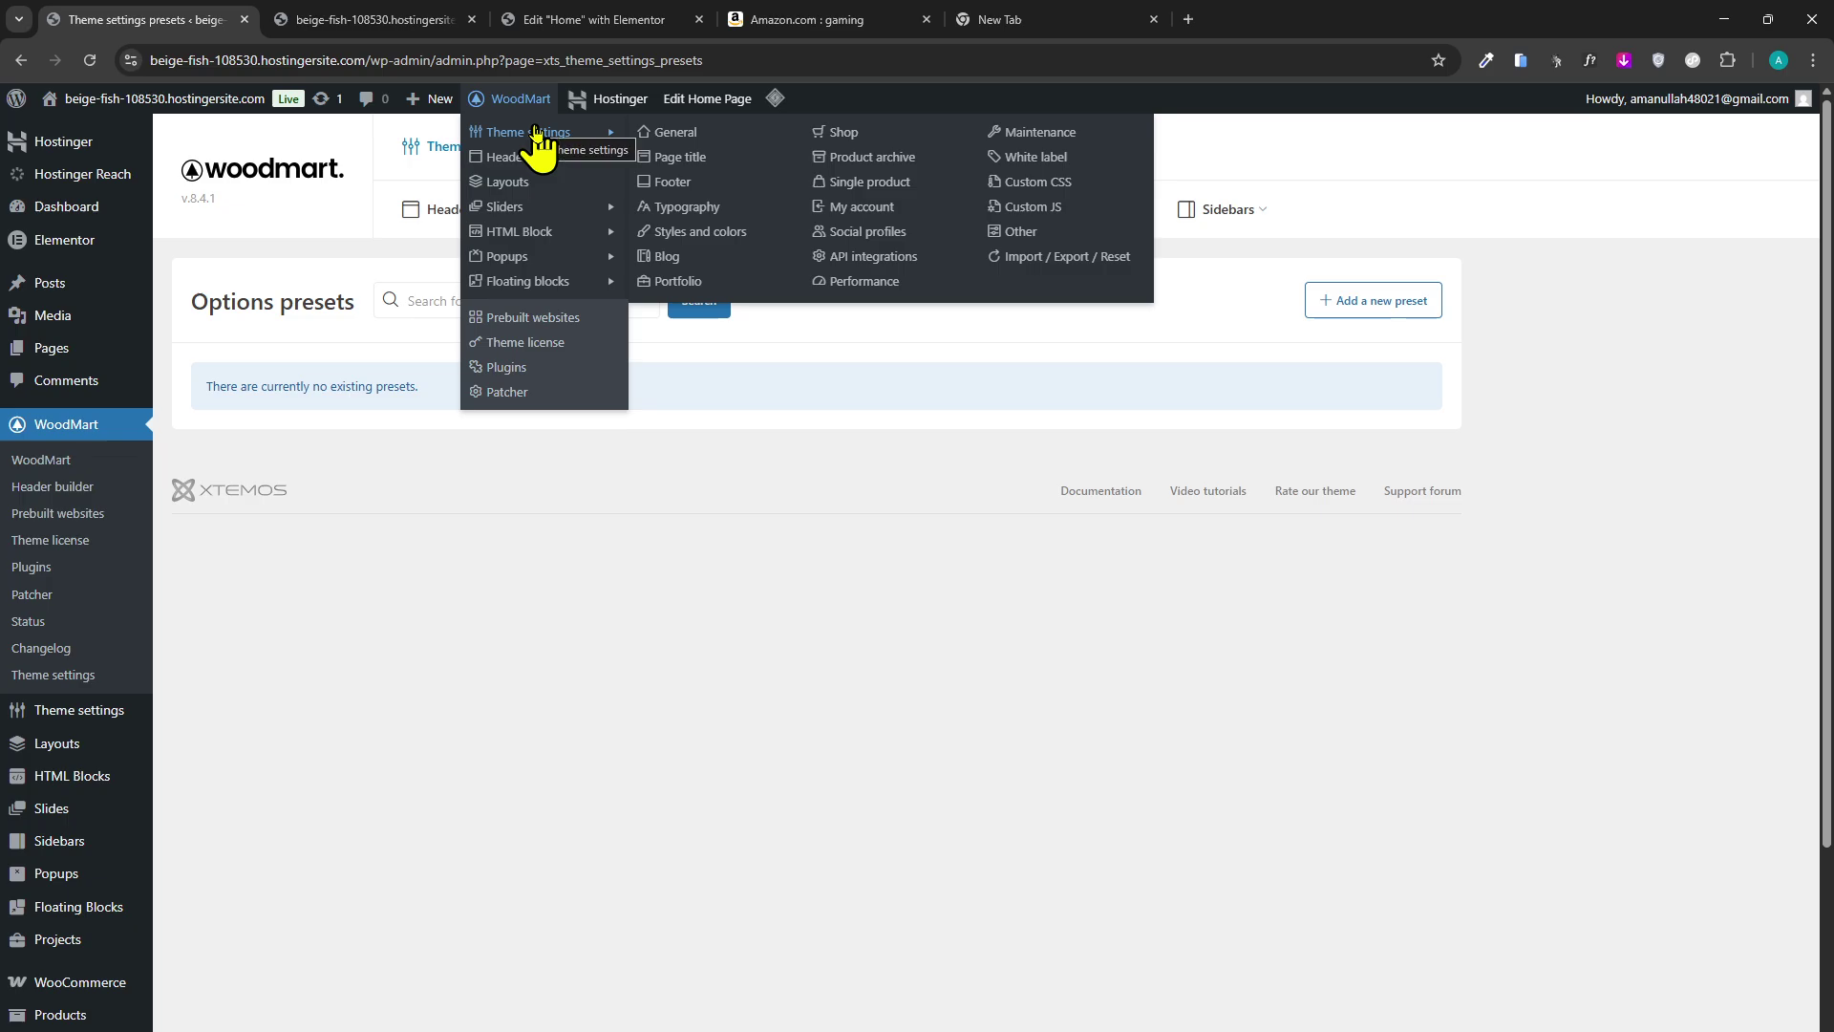
pyautogui.click(535, 158)
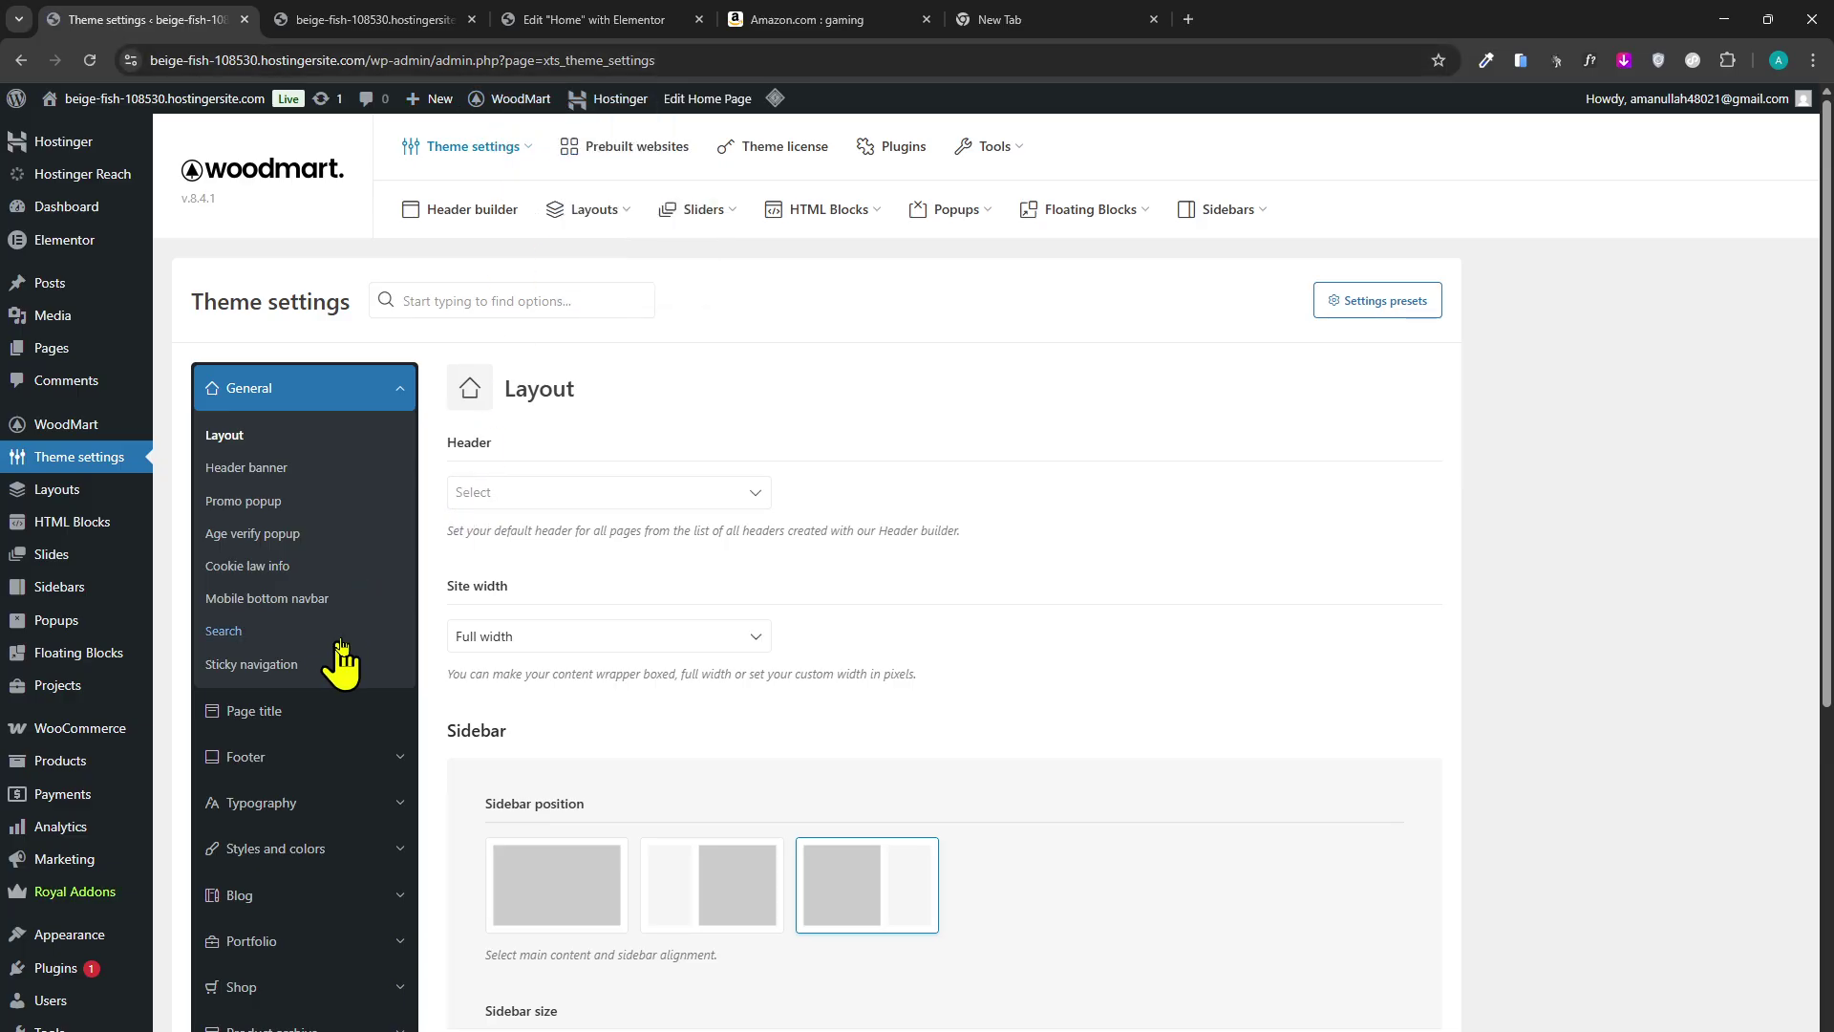
pyautogui.scroll(-2, 330, 678)
pyautogui.click(263, 607)
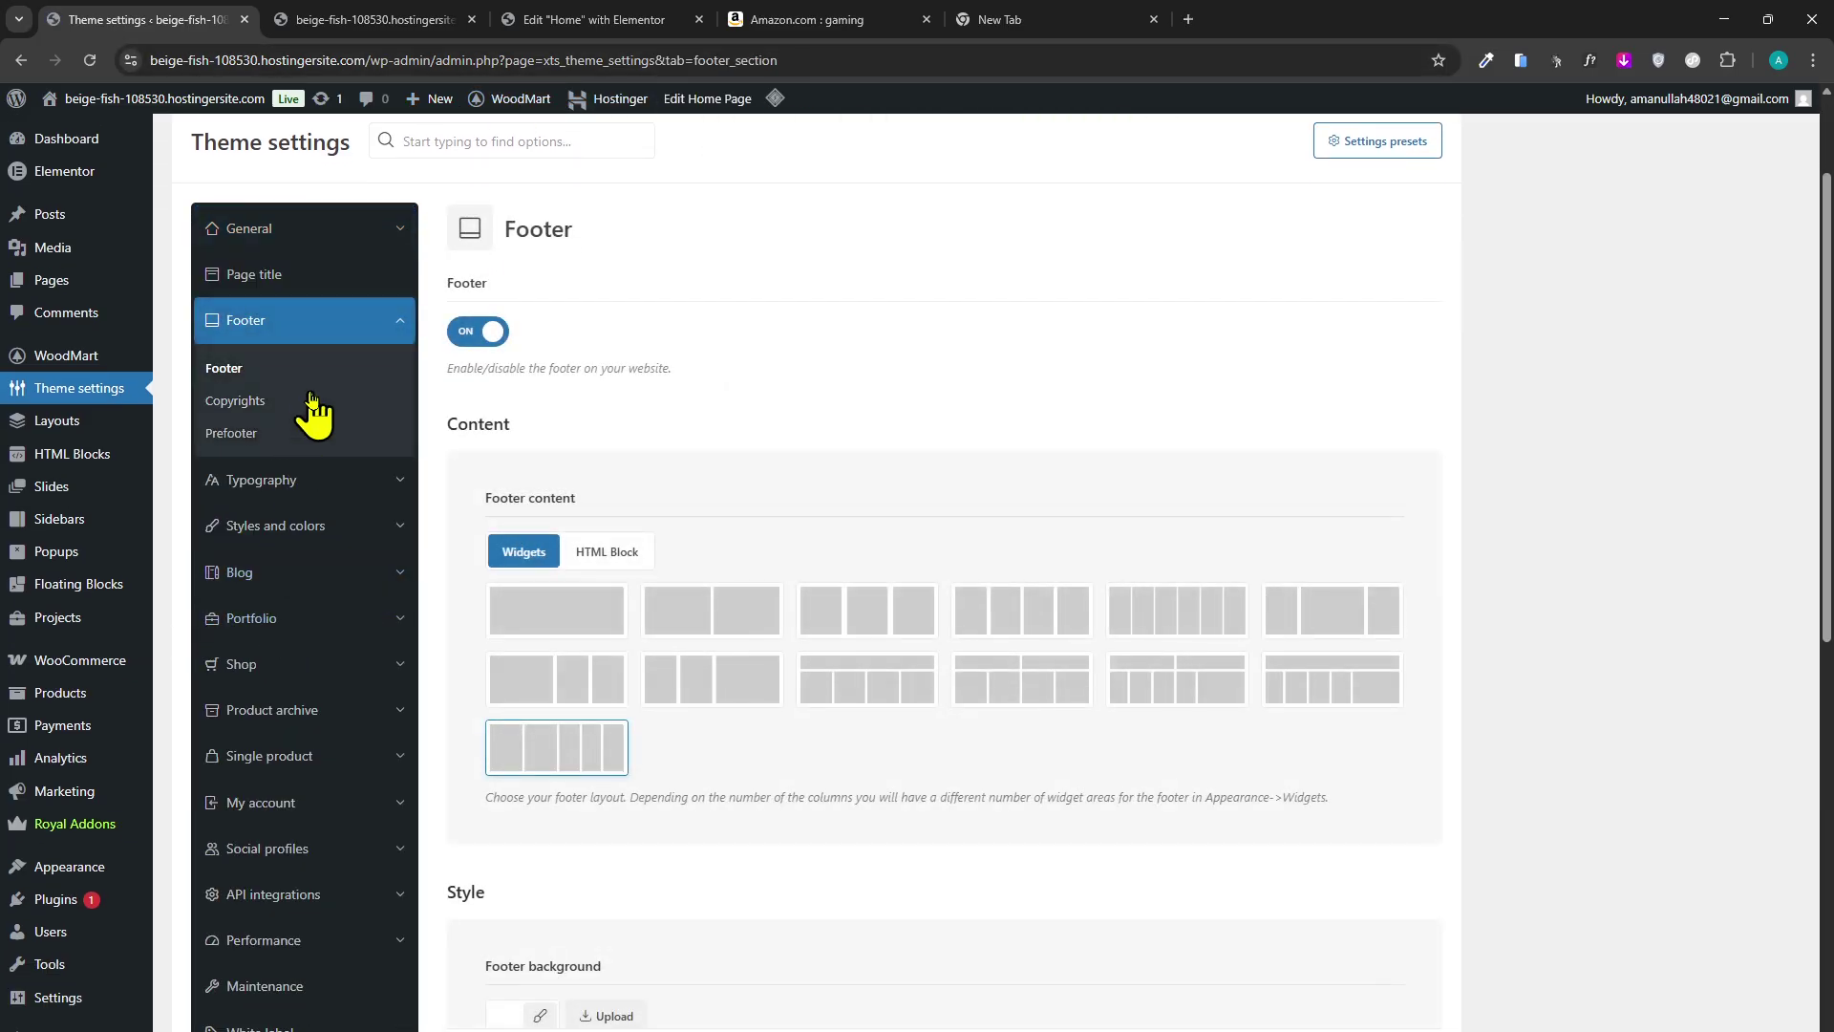
pyautogui.scroll(2, 277, 478)
pyautogui.scroll(-10, 442, 565)
pyautogui.scroll(-2, 656, 688)
pyautogui.scroll(12, 696, 765)
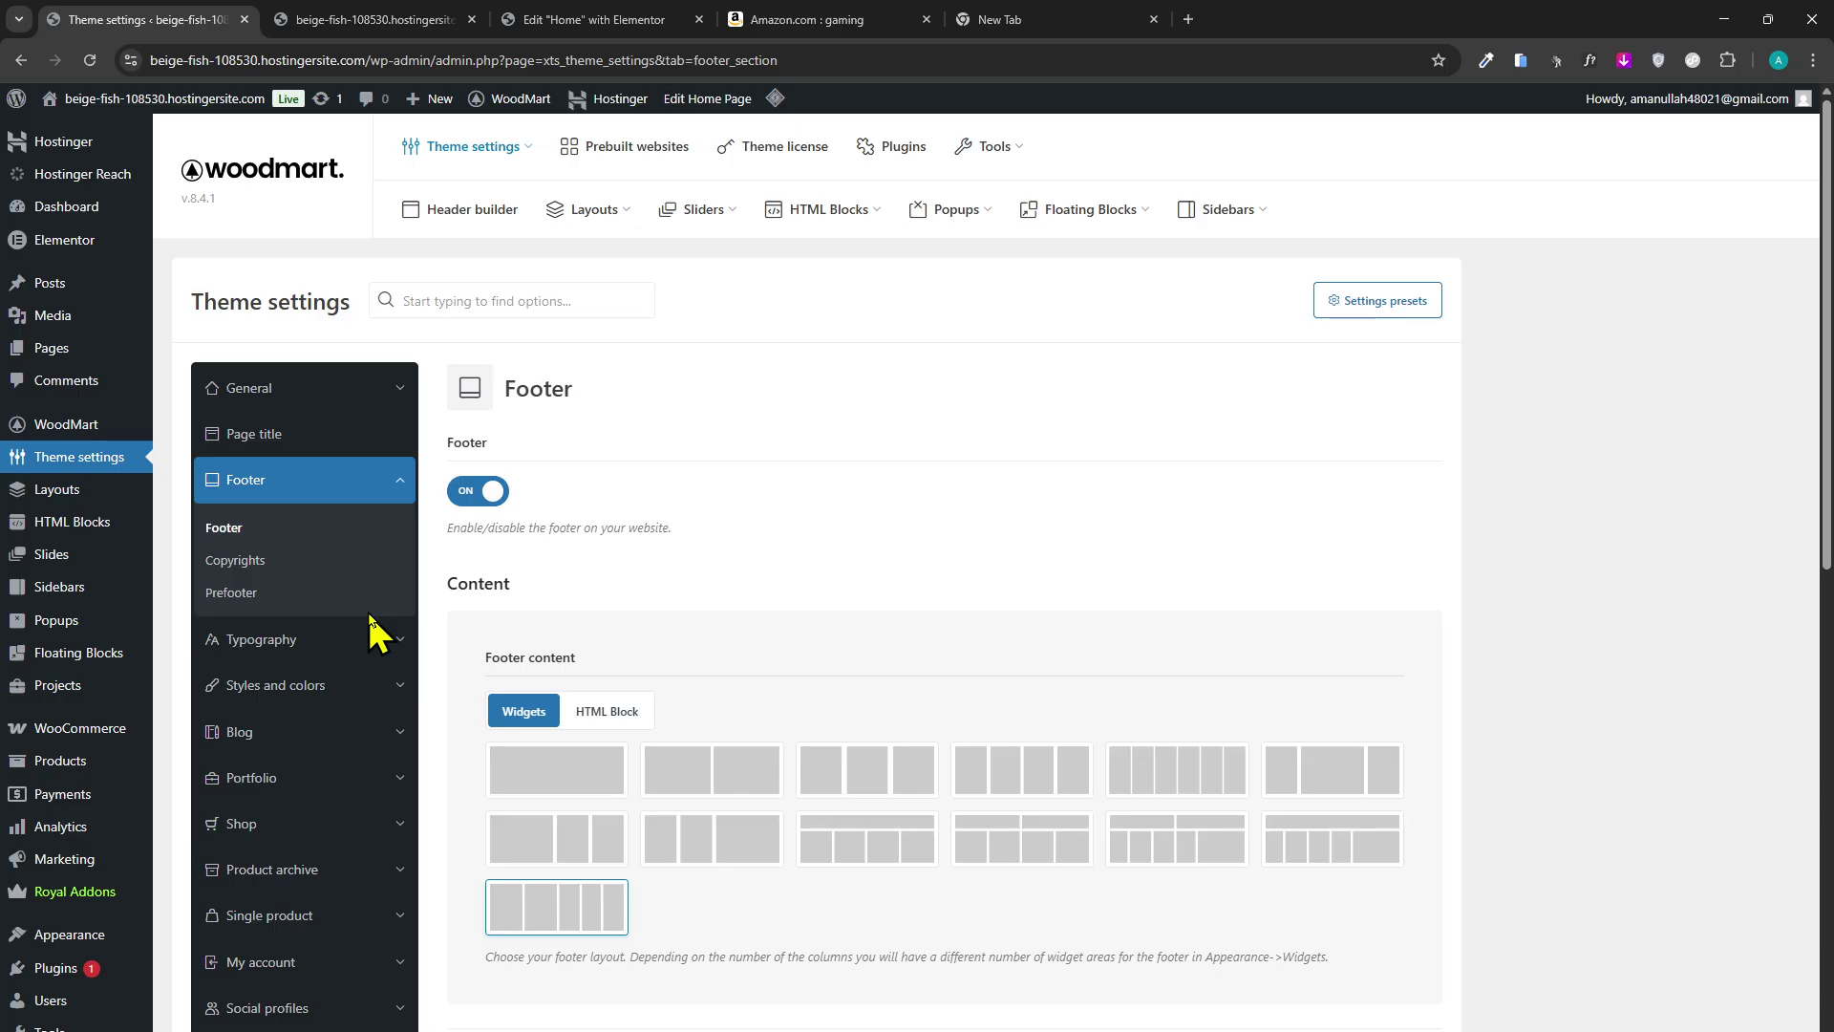
# Look through the footer's Copyrights and Prefooter settings.
pyautogui.click(291, 561)
pyautogui.click(301, 598)
pyautogui.scroll(-7, 287, 535)
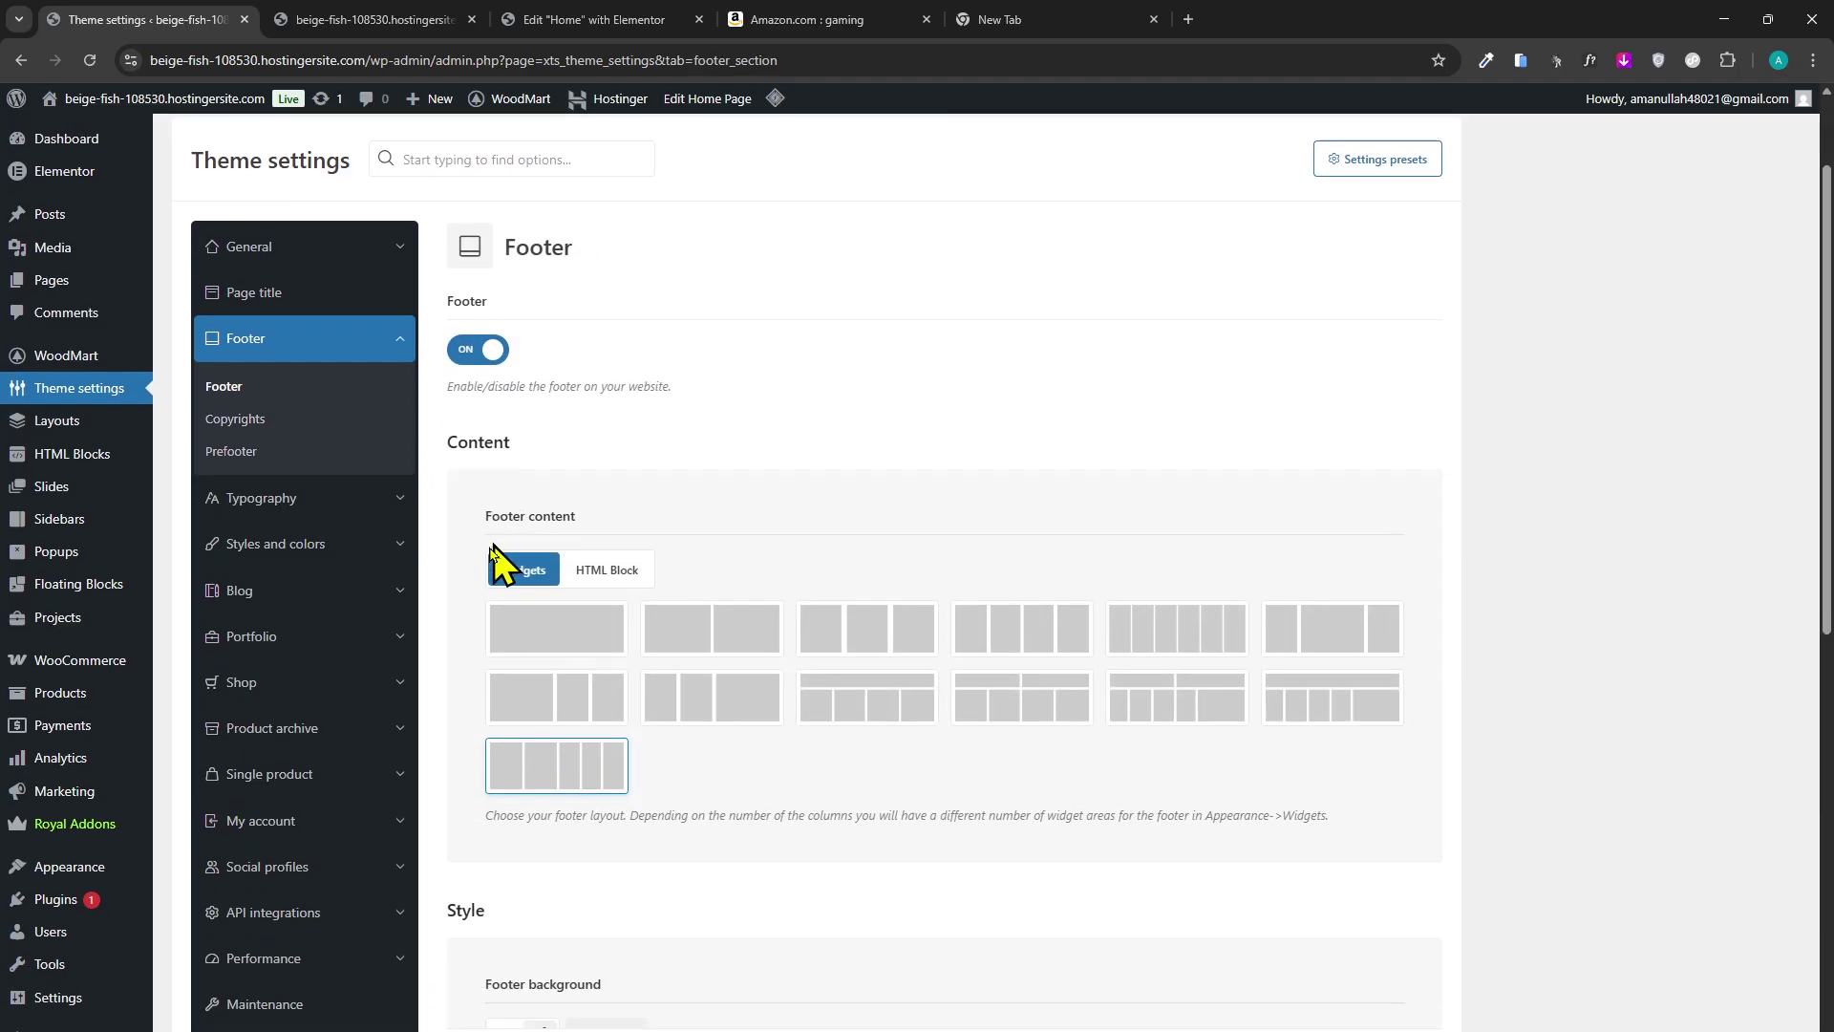
pyautogui.scroll(5, 421, 941)
pyautogui.scroll(3, 412, 941)
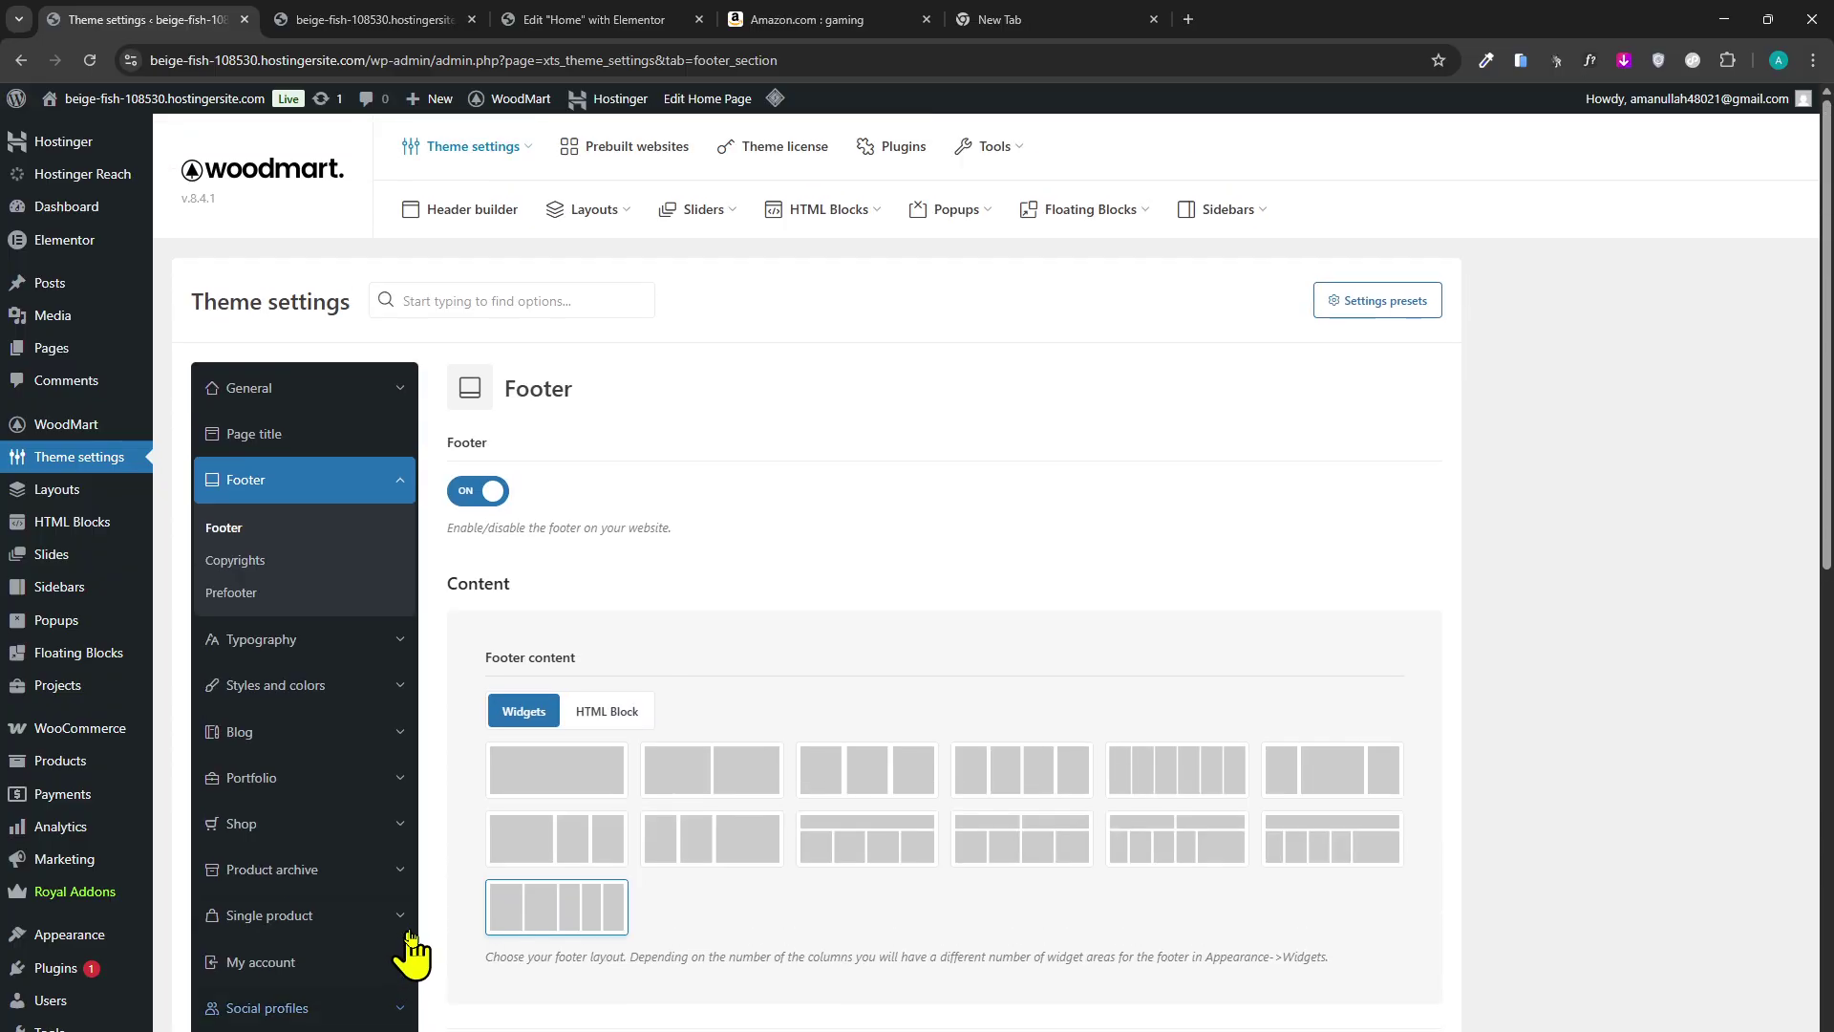
# Compare with the live site's footer, then review the Footer settings again.
pyautogui.click(449, 19)
pyautogui.scroll(-15, 655, 892)
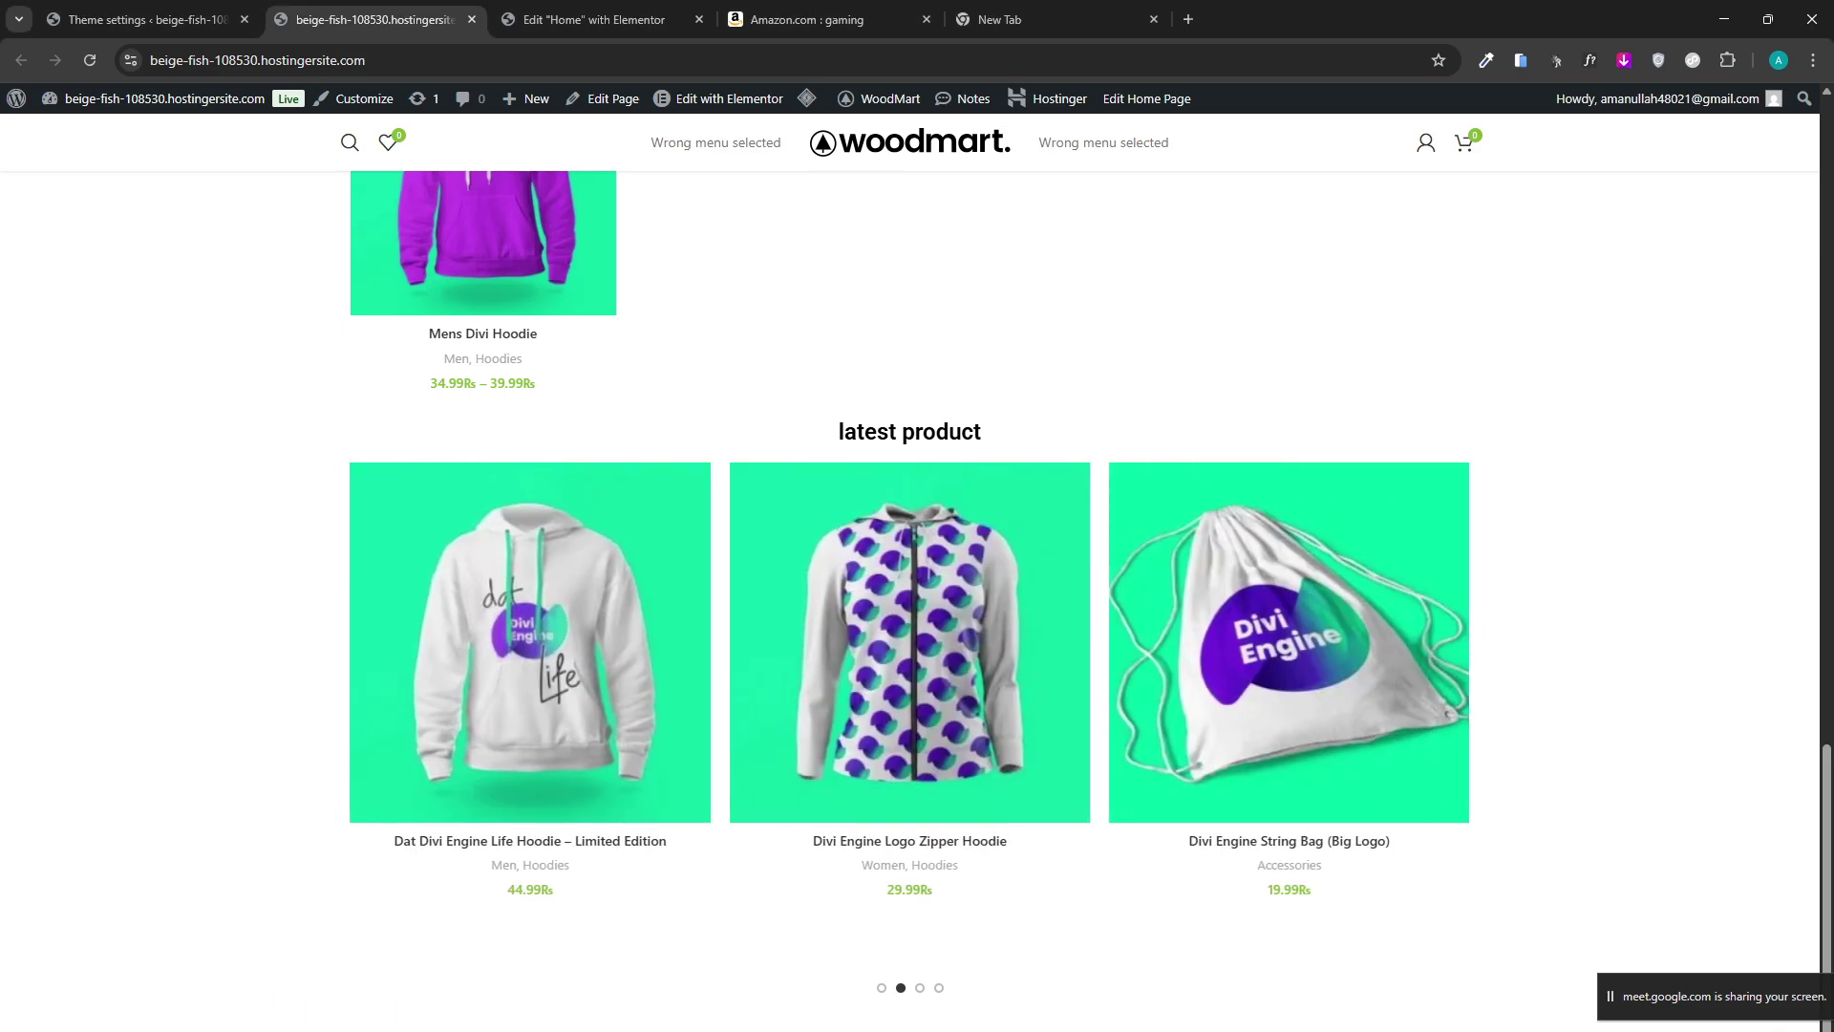
pyautogui.click(188, 20)
pyautogui.scroll(-10, 555, 698)
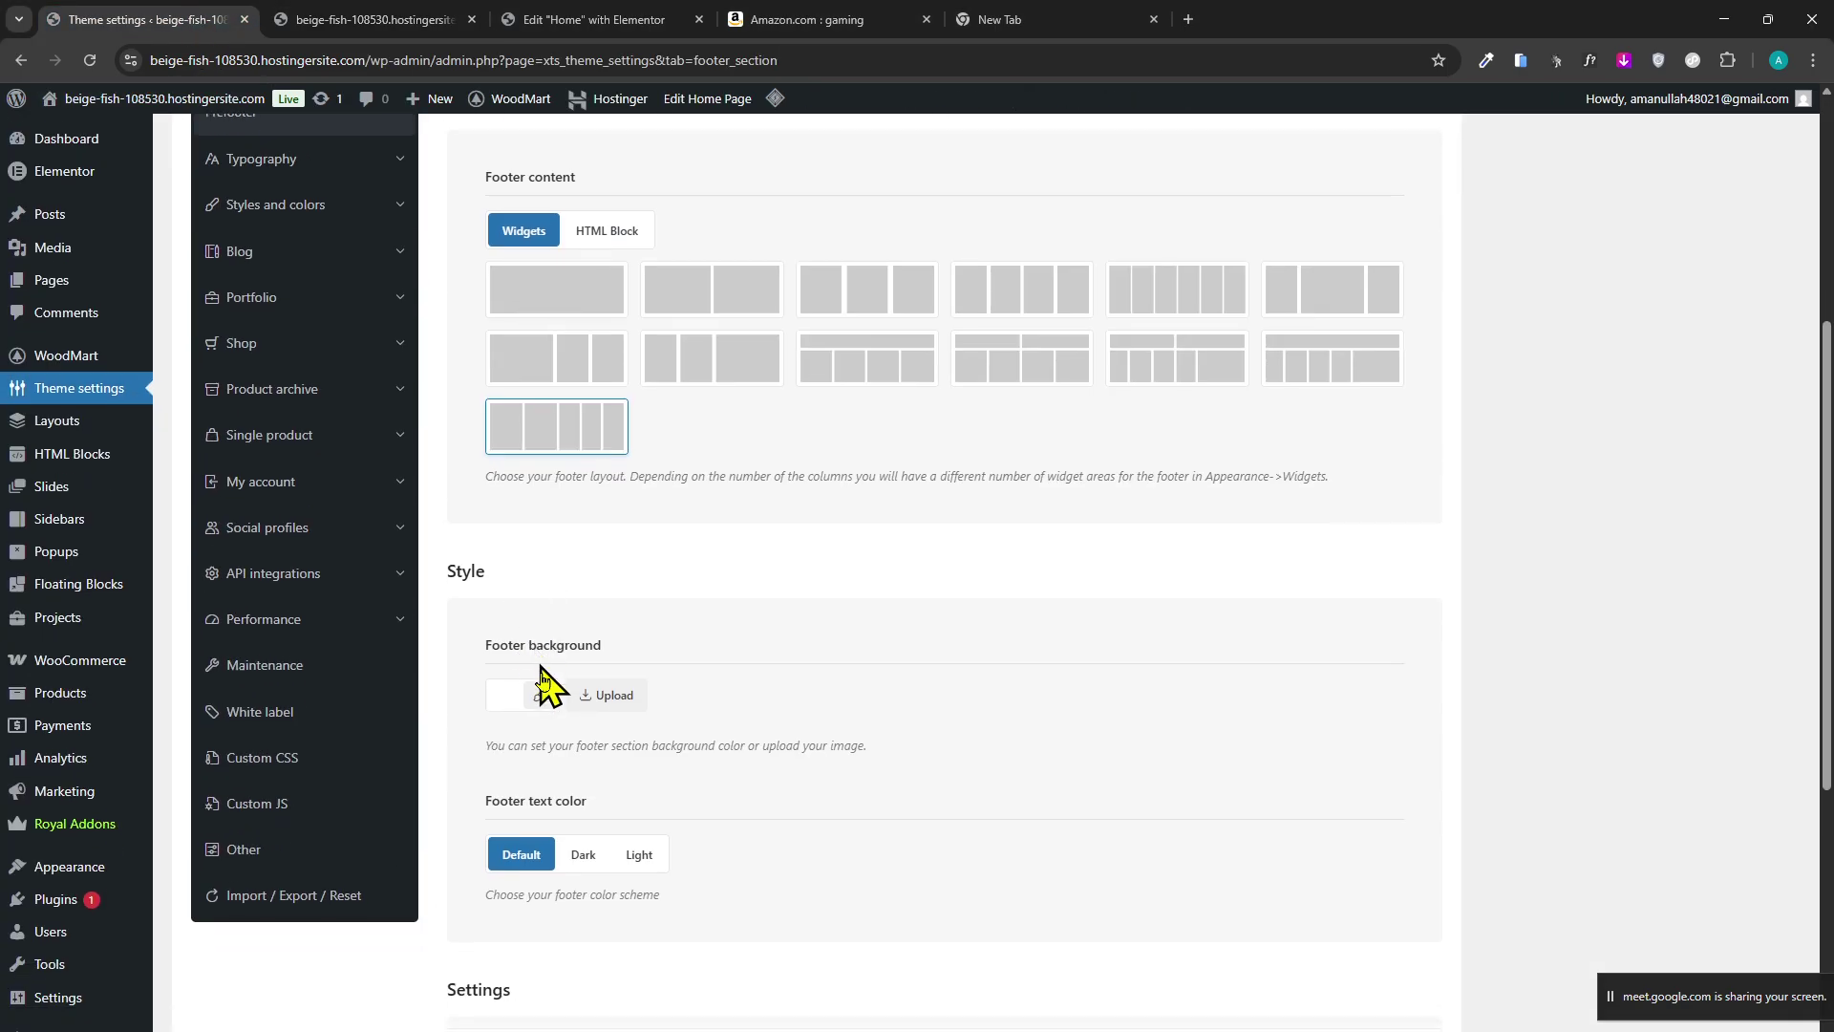
pyautogui.scroll(-1, 531, 819)
pyautogui.scroll(8, 538, 786)
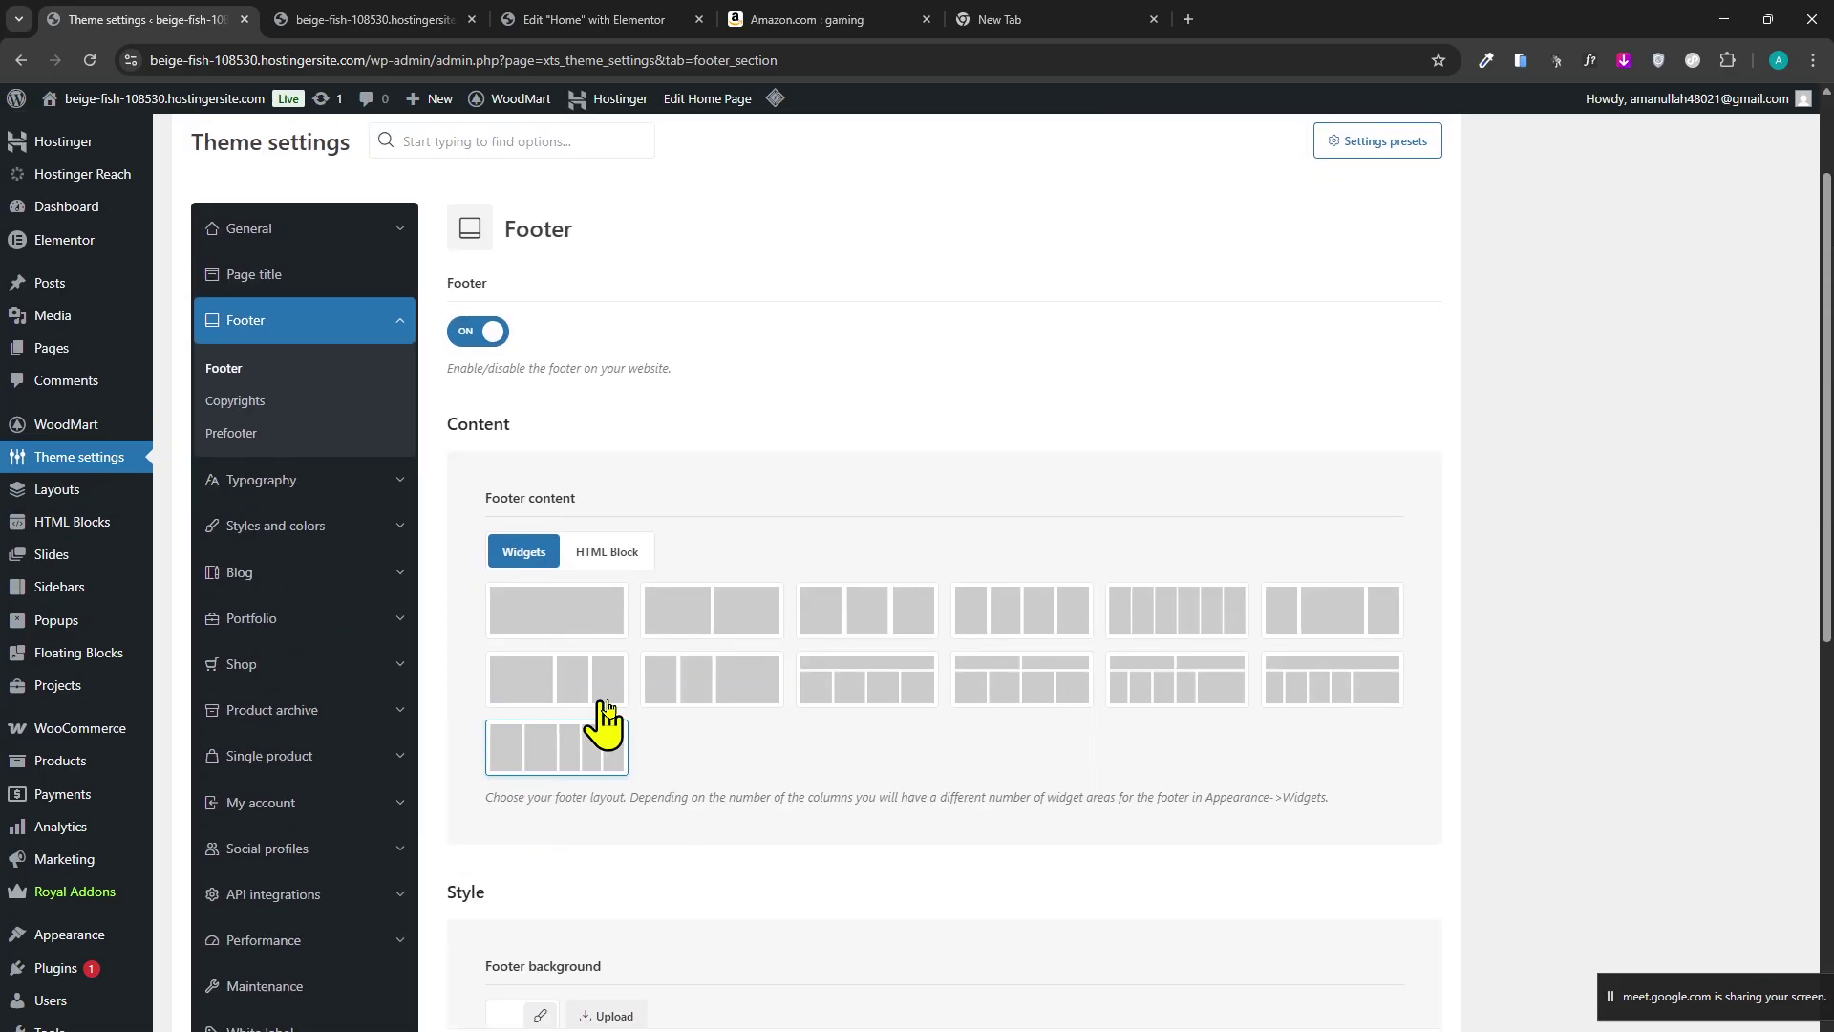
pyautogui.scroll(-4, 520, 669)
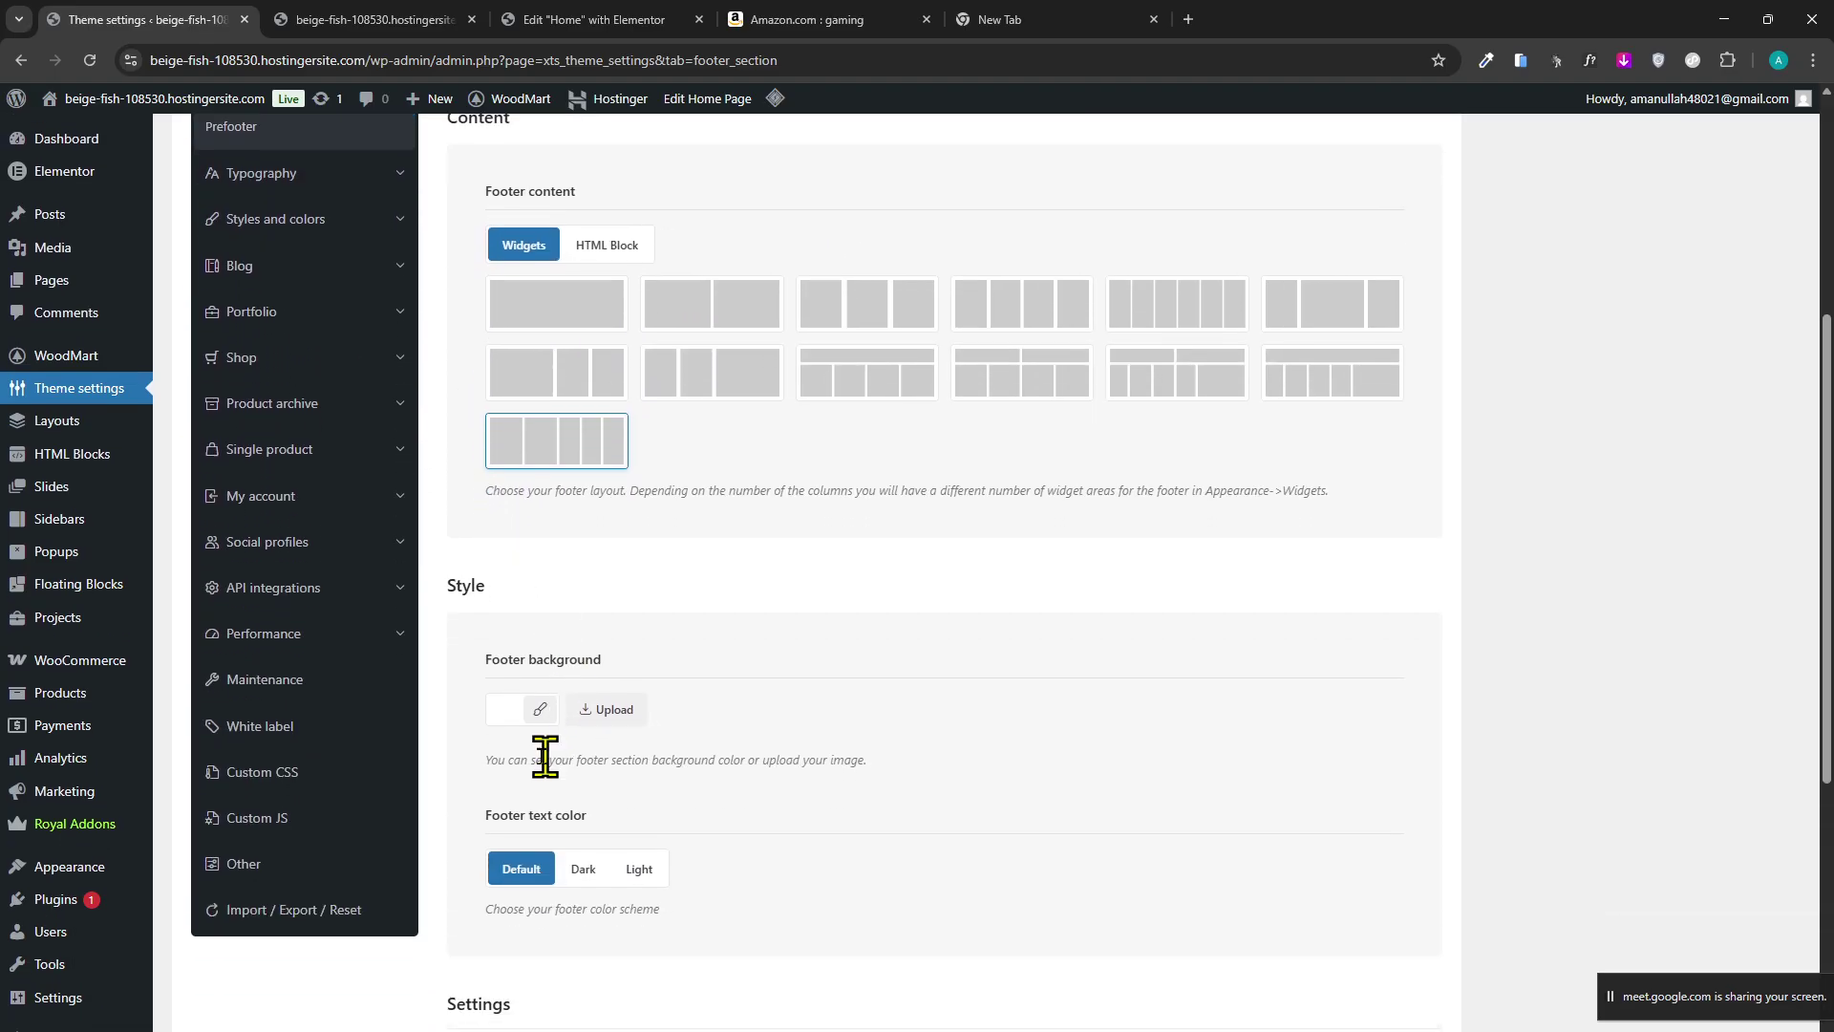
pyautogui.scroll(3, 544, 754)
pyautogui.scroll(-8, 270, 790)
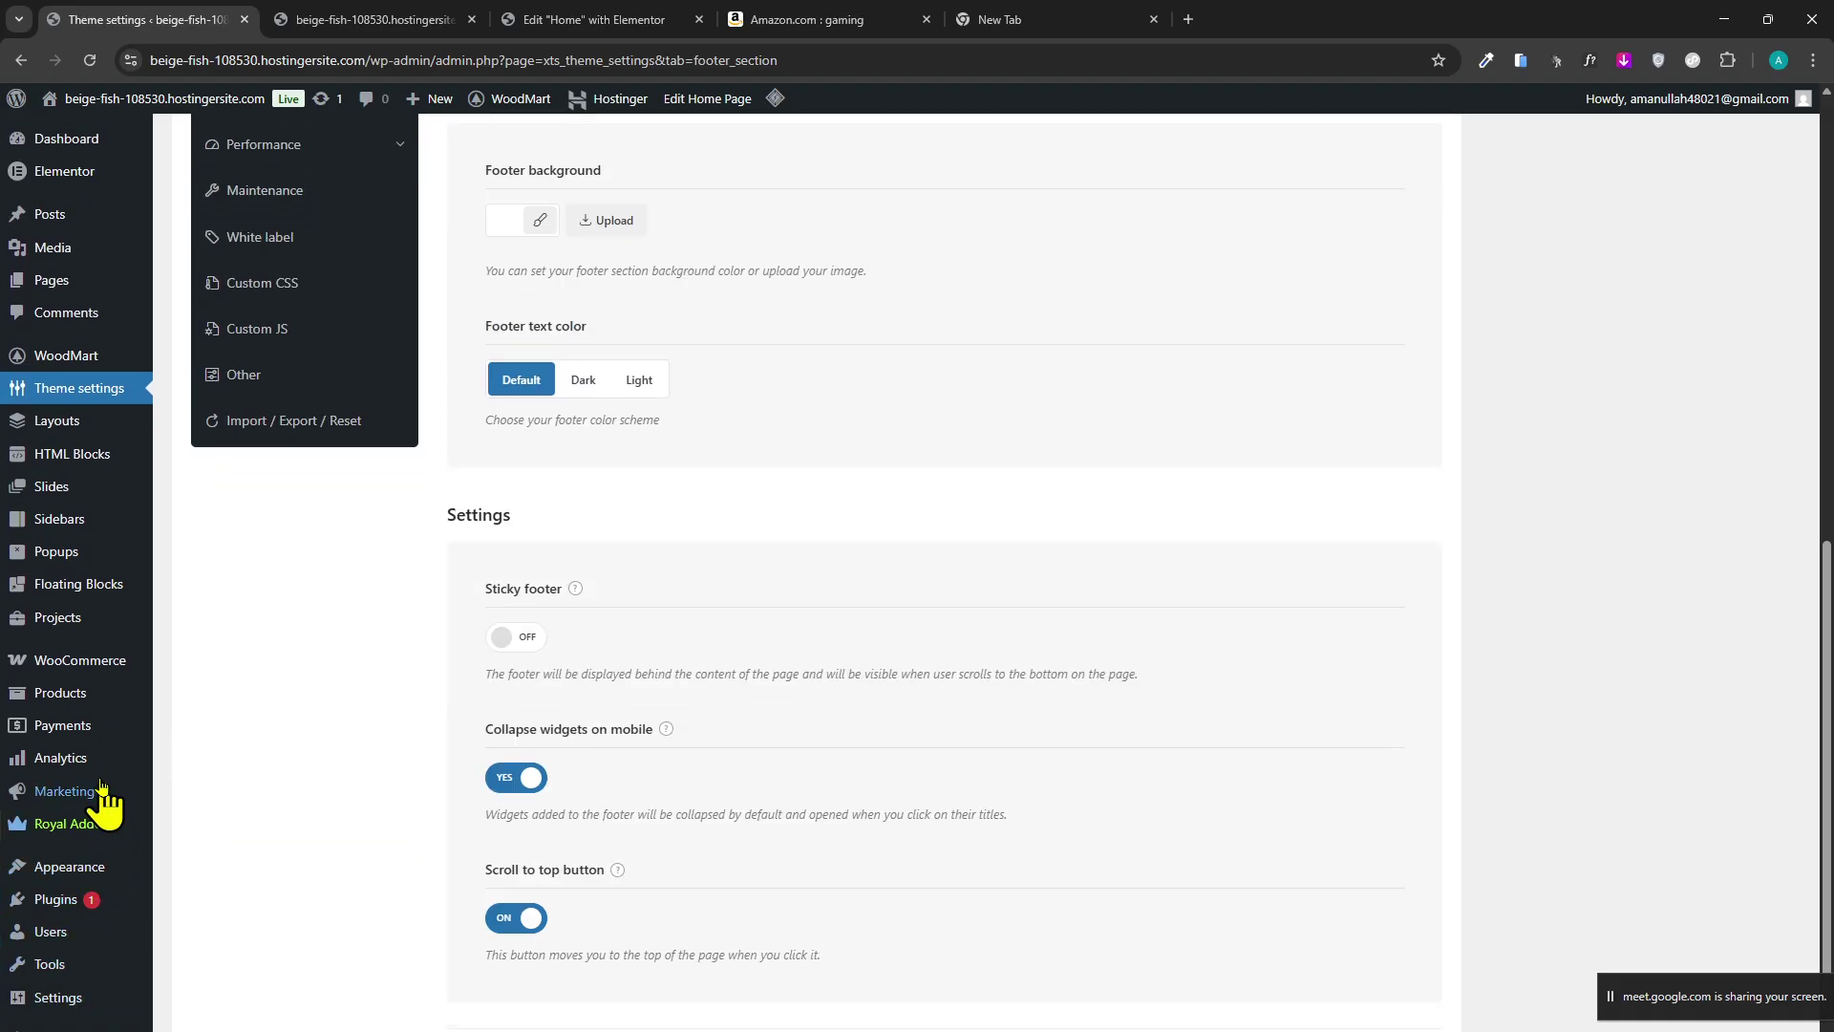
pyautogui.scroll(10, 397, 953)
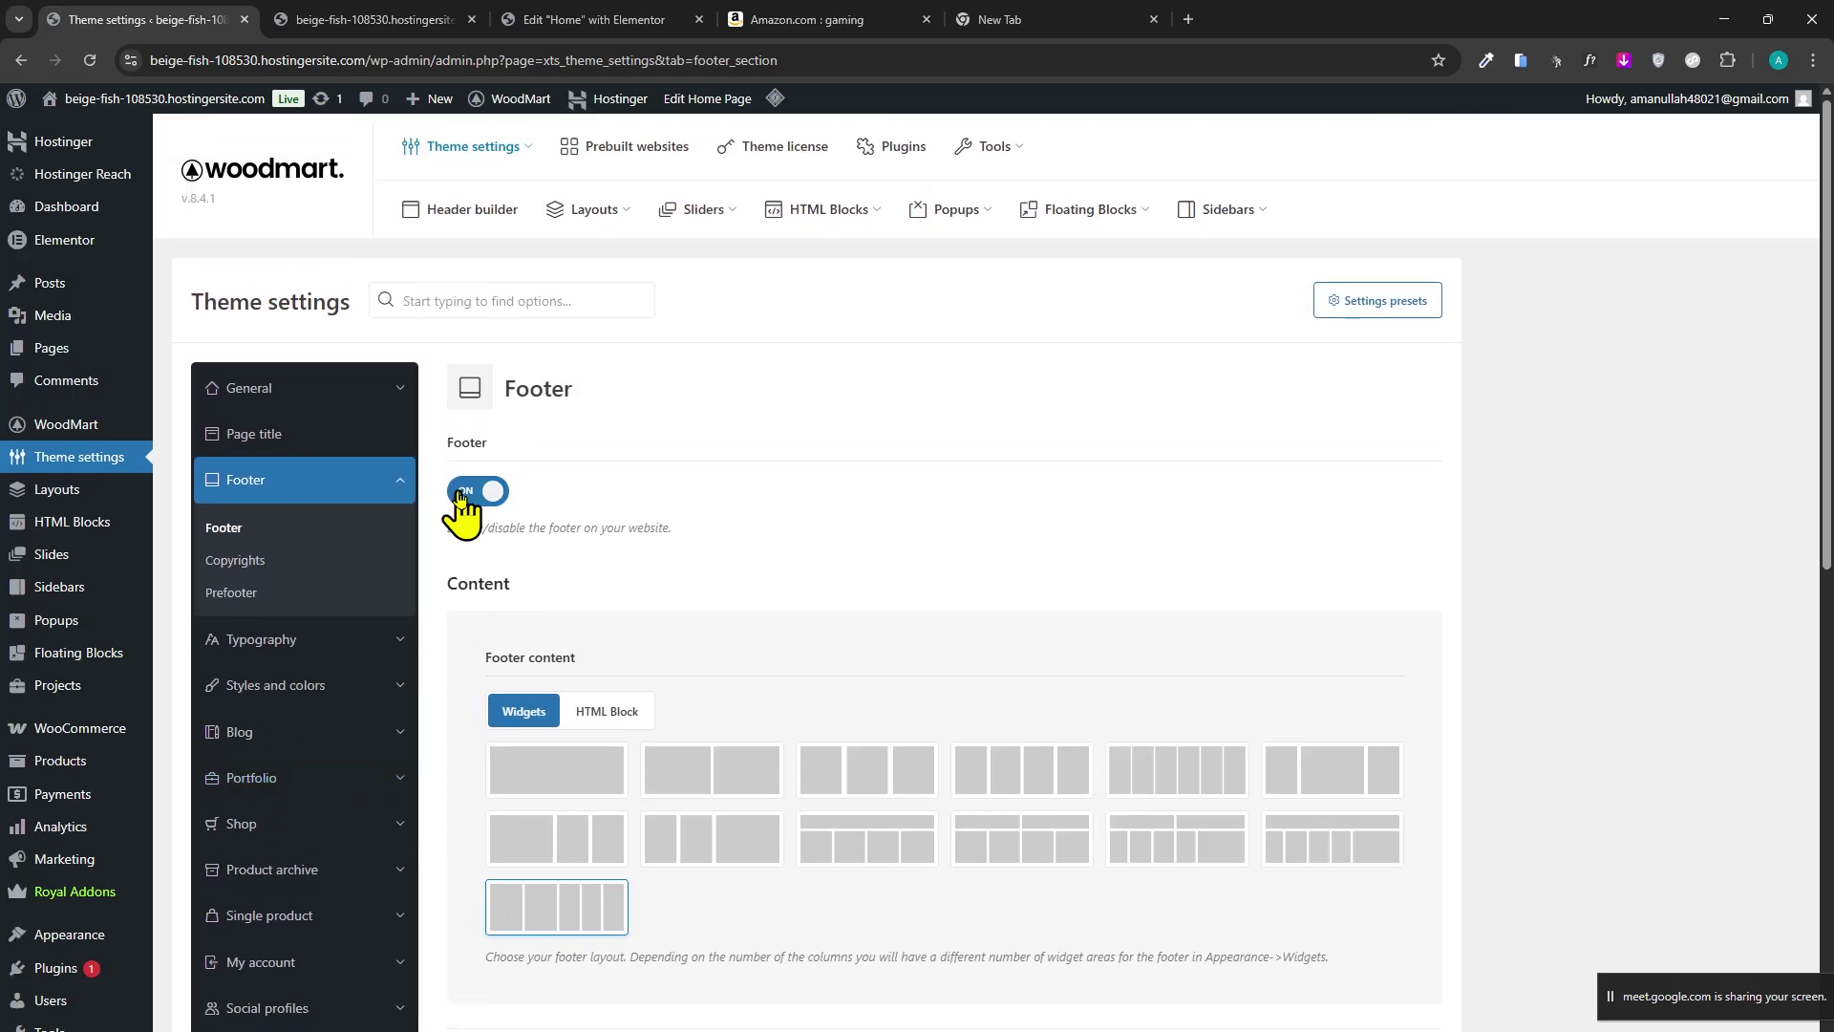
# Turn the theme's built-in footer off and save the settings with Ctrl+S.
pyautogui.click(479, 490)
pyautogui.scroll(-3, 746, 697)
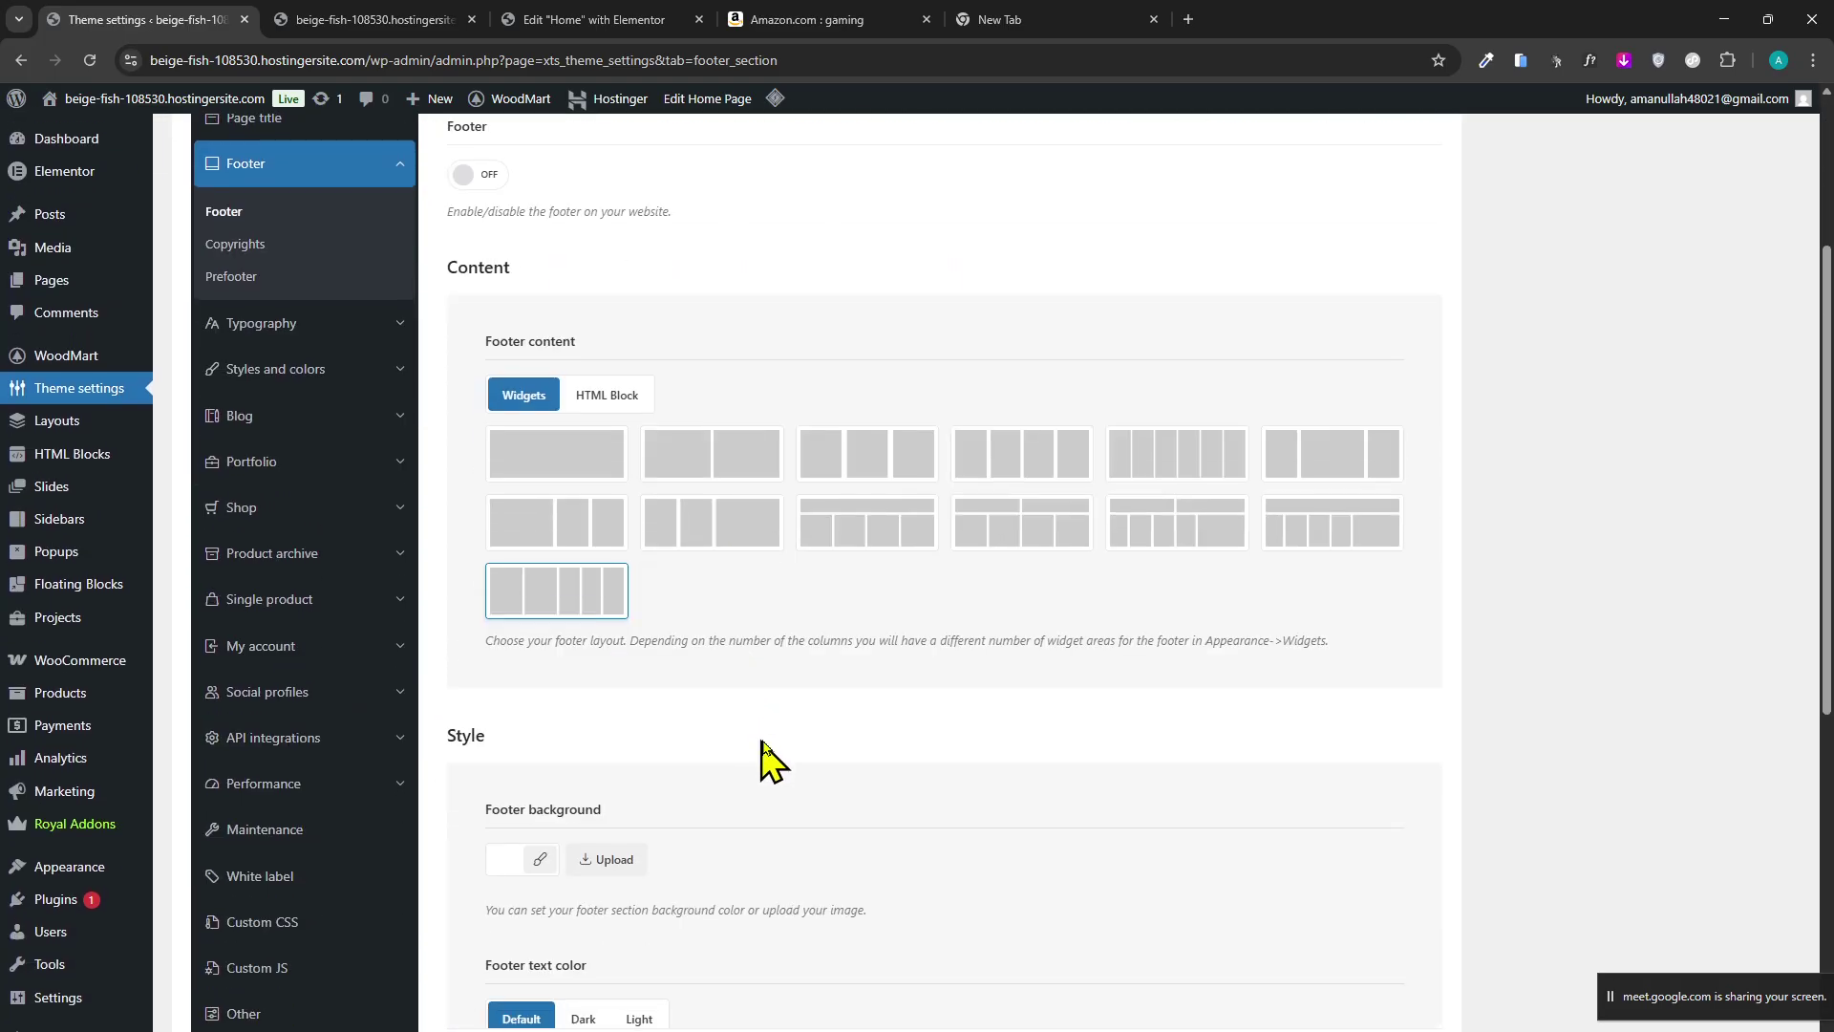
pyautogui.scroll(3, 765, 762)
pyautogui.hotkey('ctrl', 's')
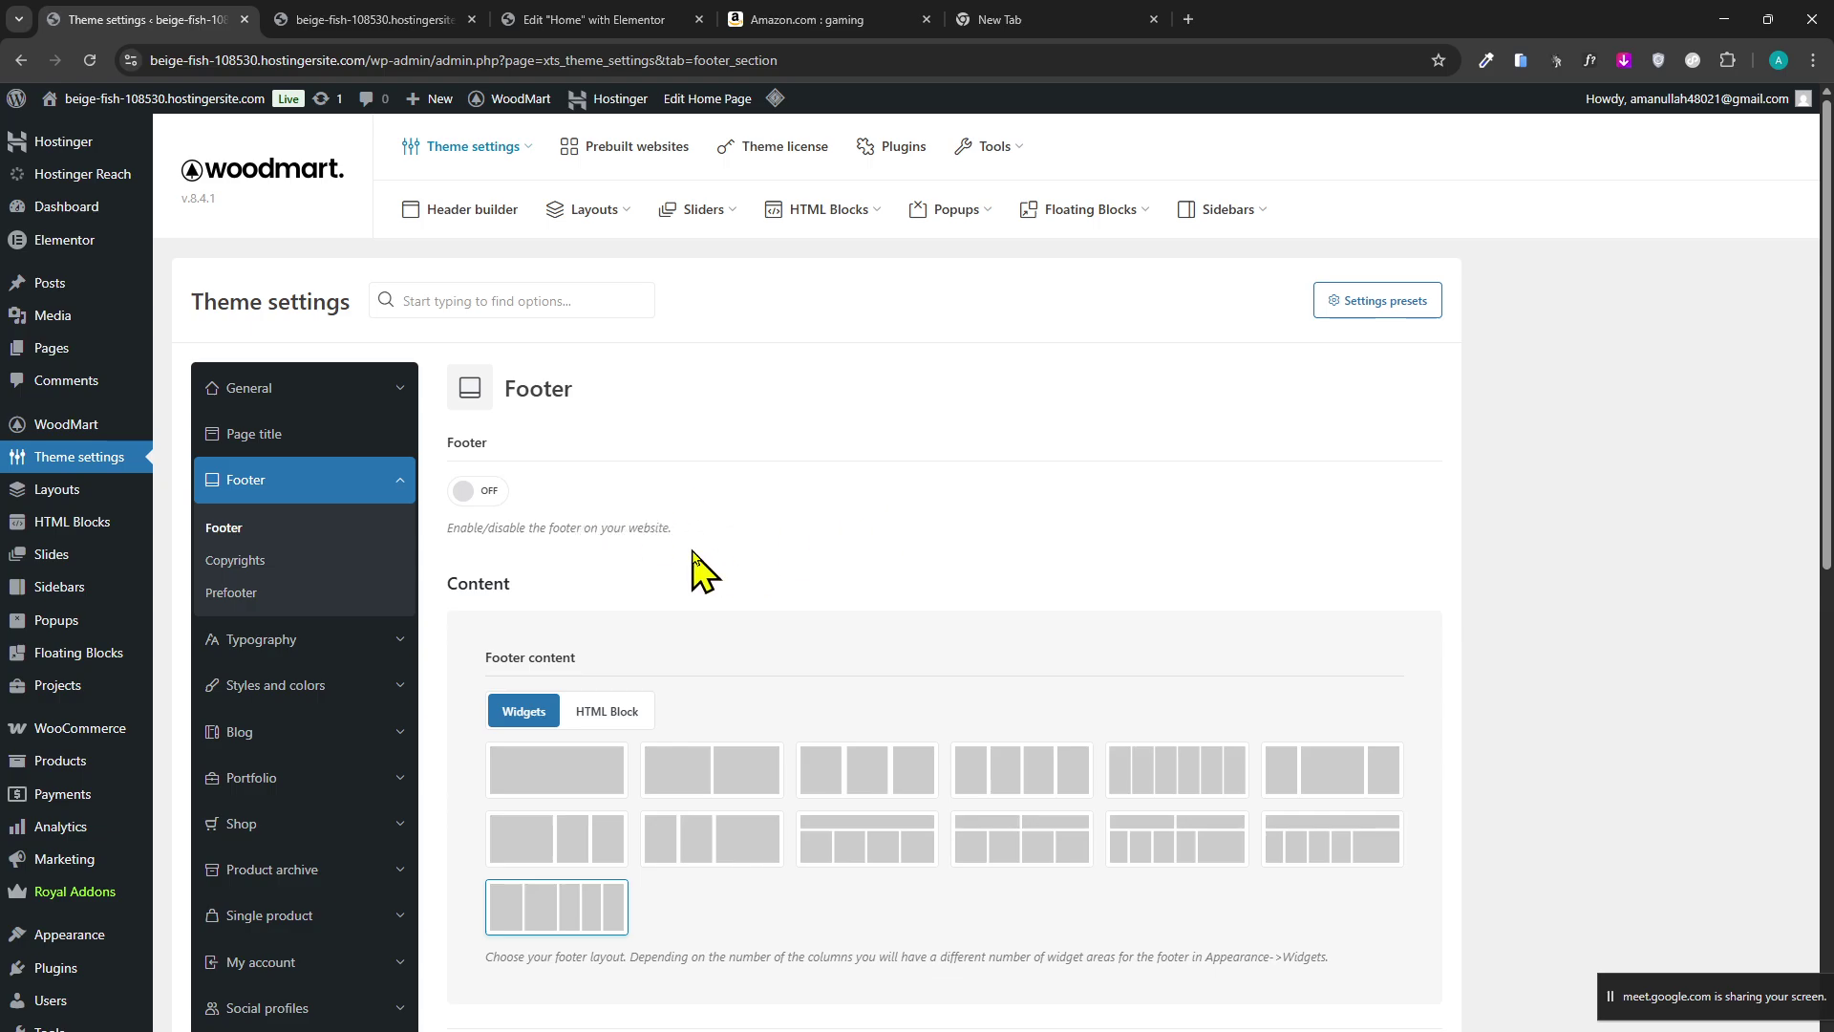
pyautogui.click(659, 19)
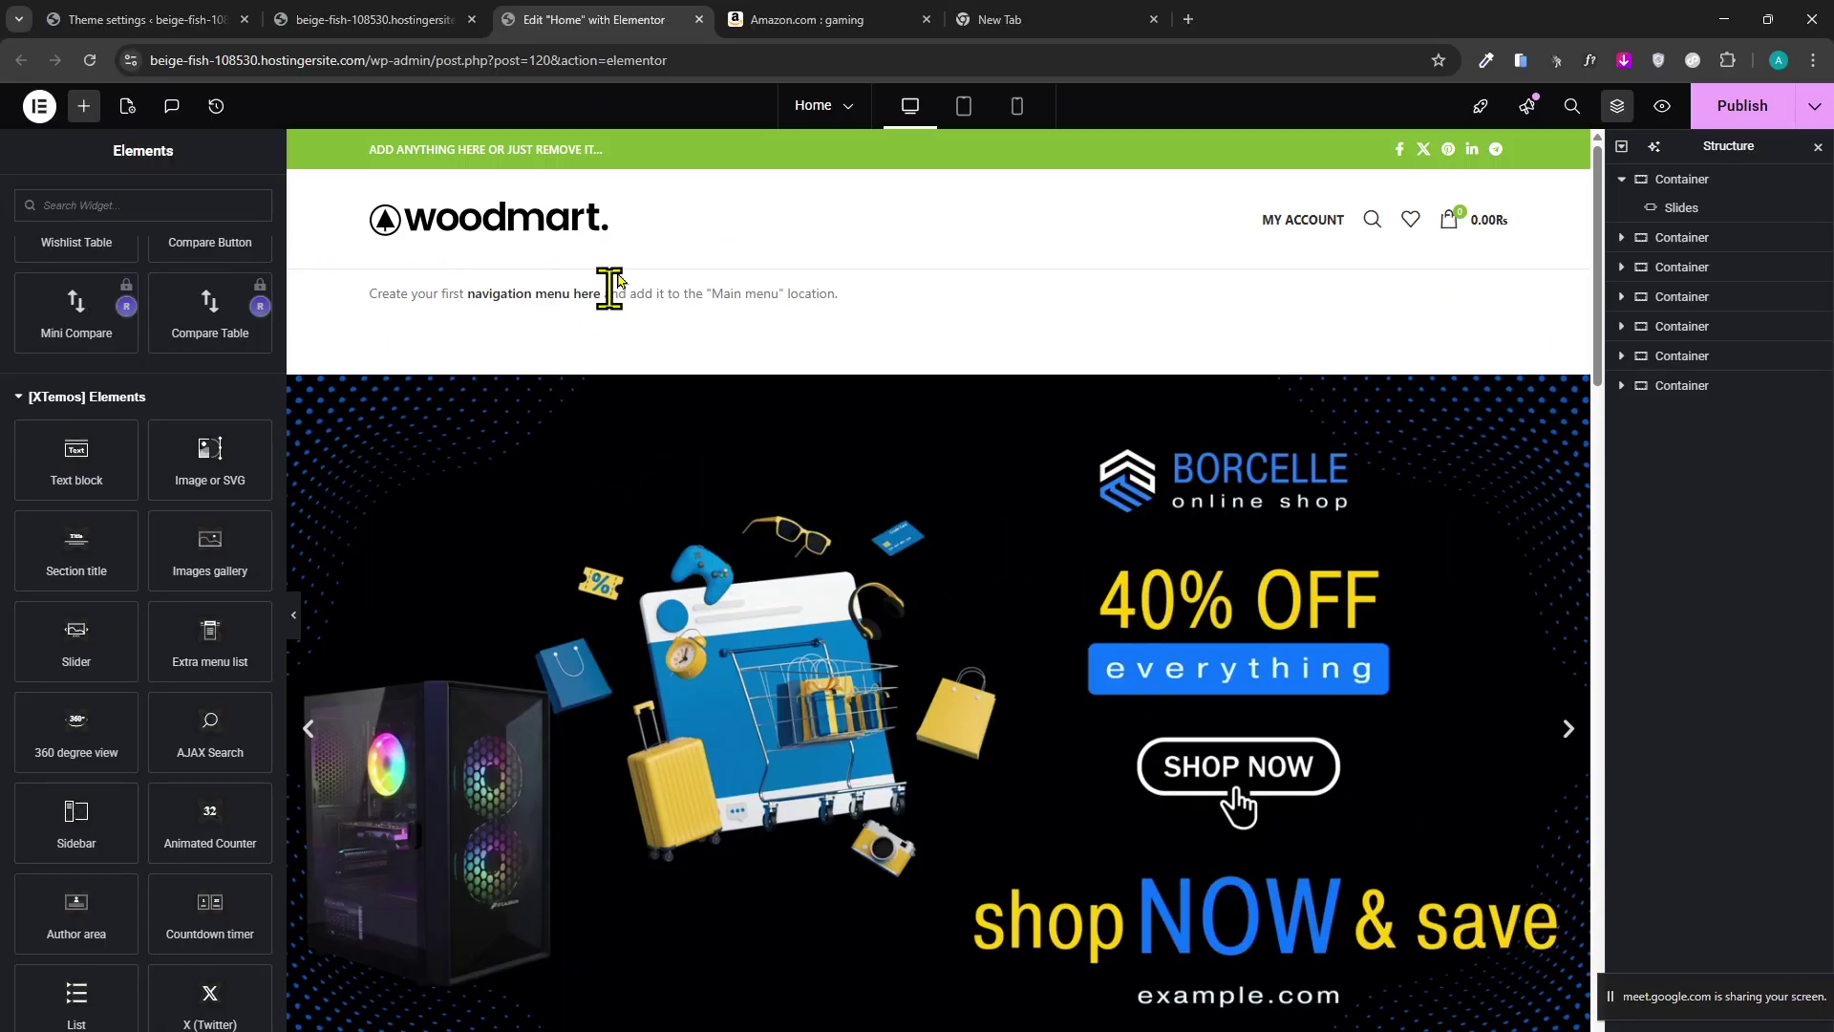
# Look through the other open tabs and return to the Home page's Elementor editor.
pyautogui.click(429, 19)
pyautogui.click(153, 19)
pyautogui.click(426, 19)
pyautogui.click(614, 21)
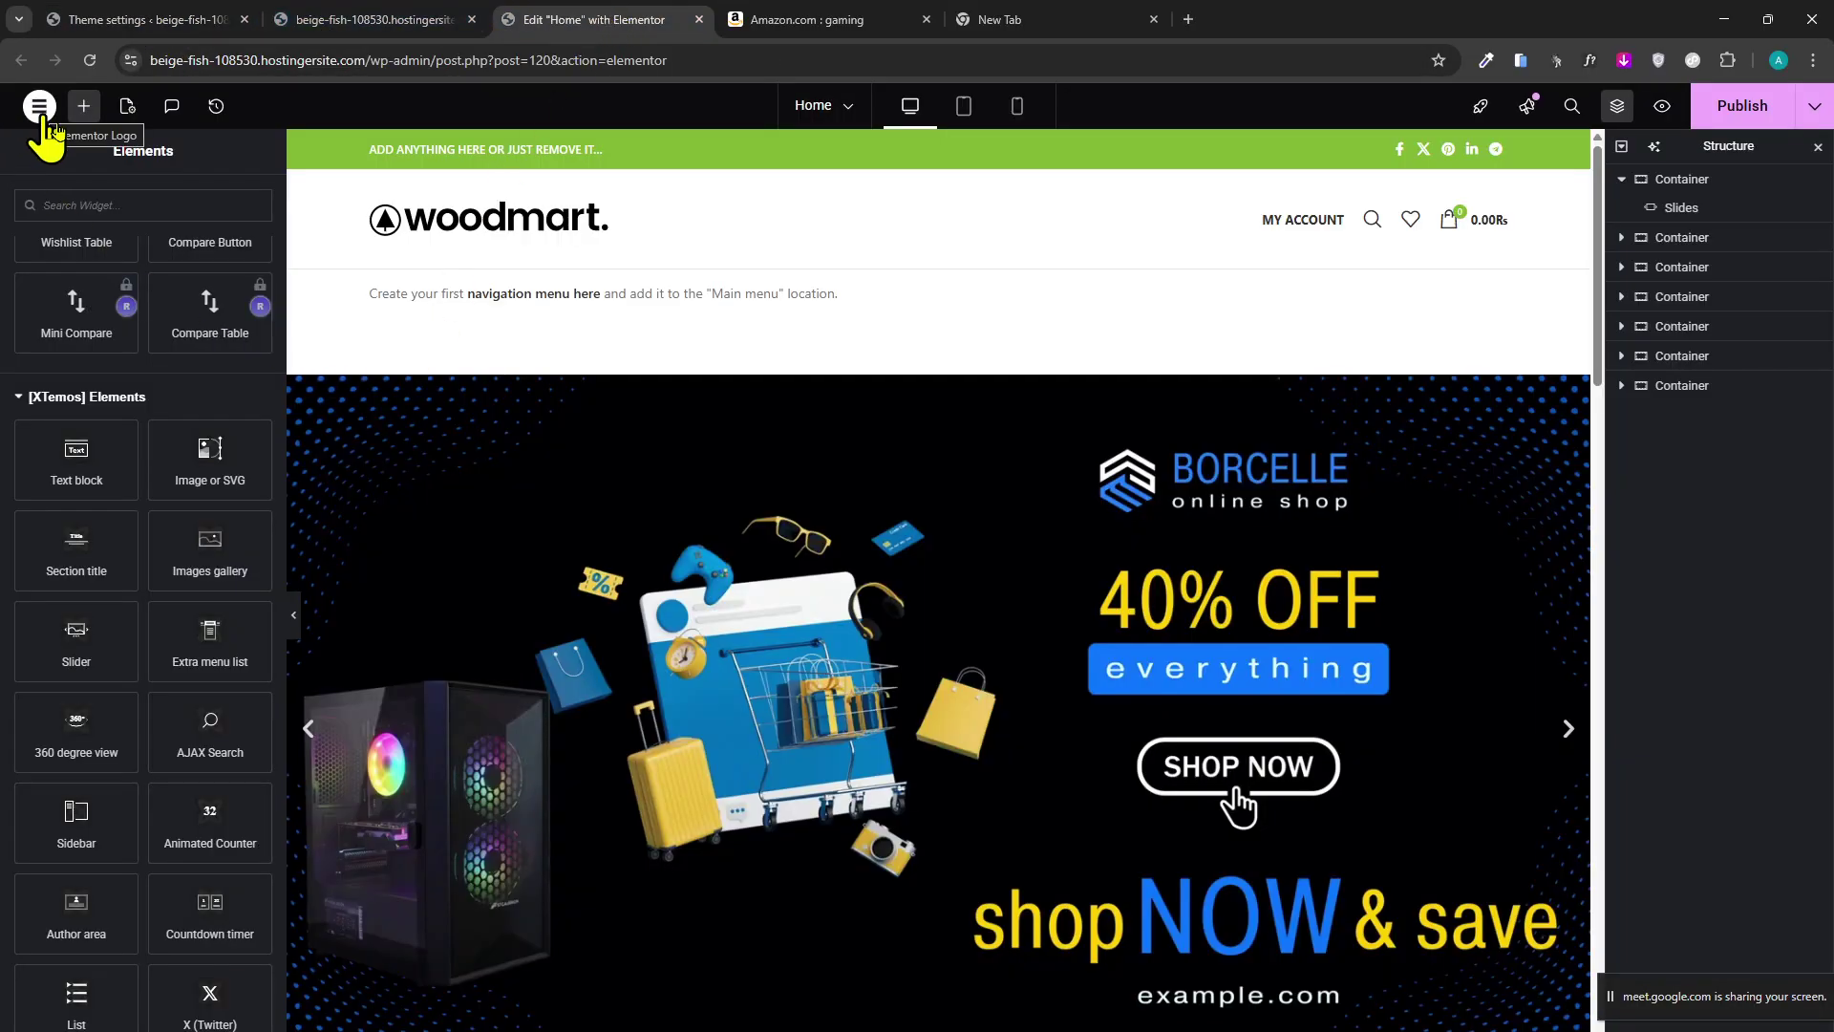
# Publish the Home page and open Elementor's Theme Builder.
pyautogui.click(1763, 110)
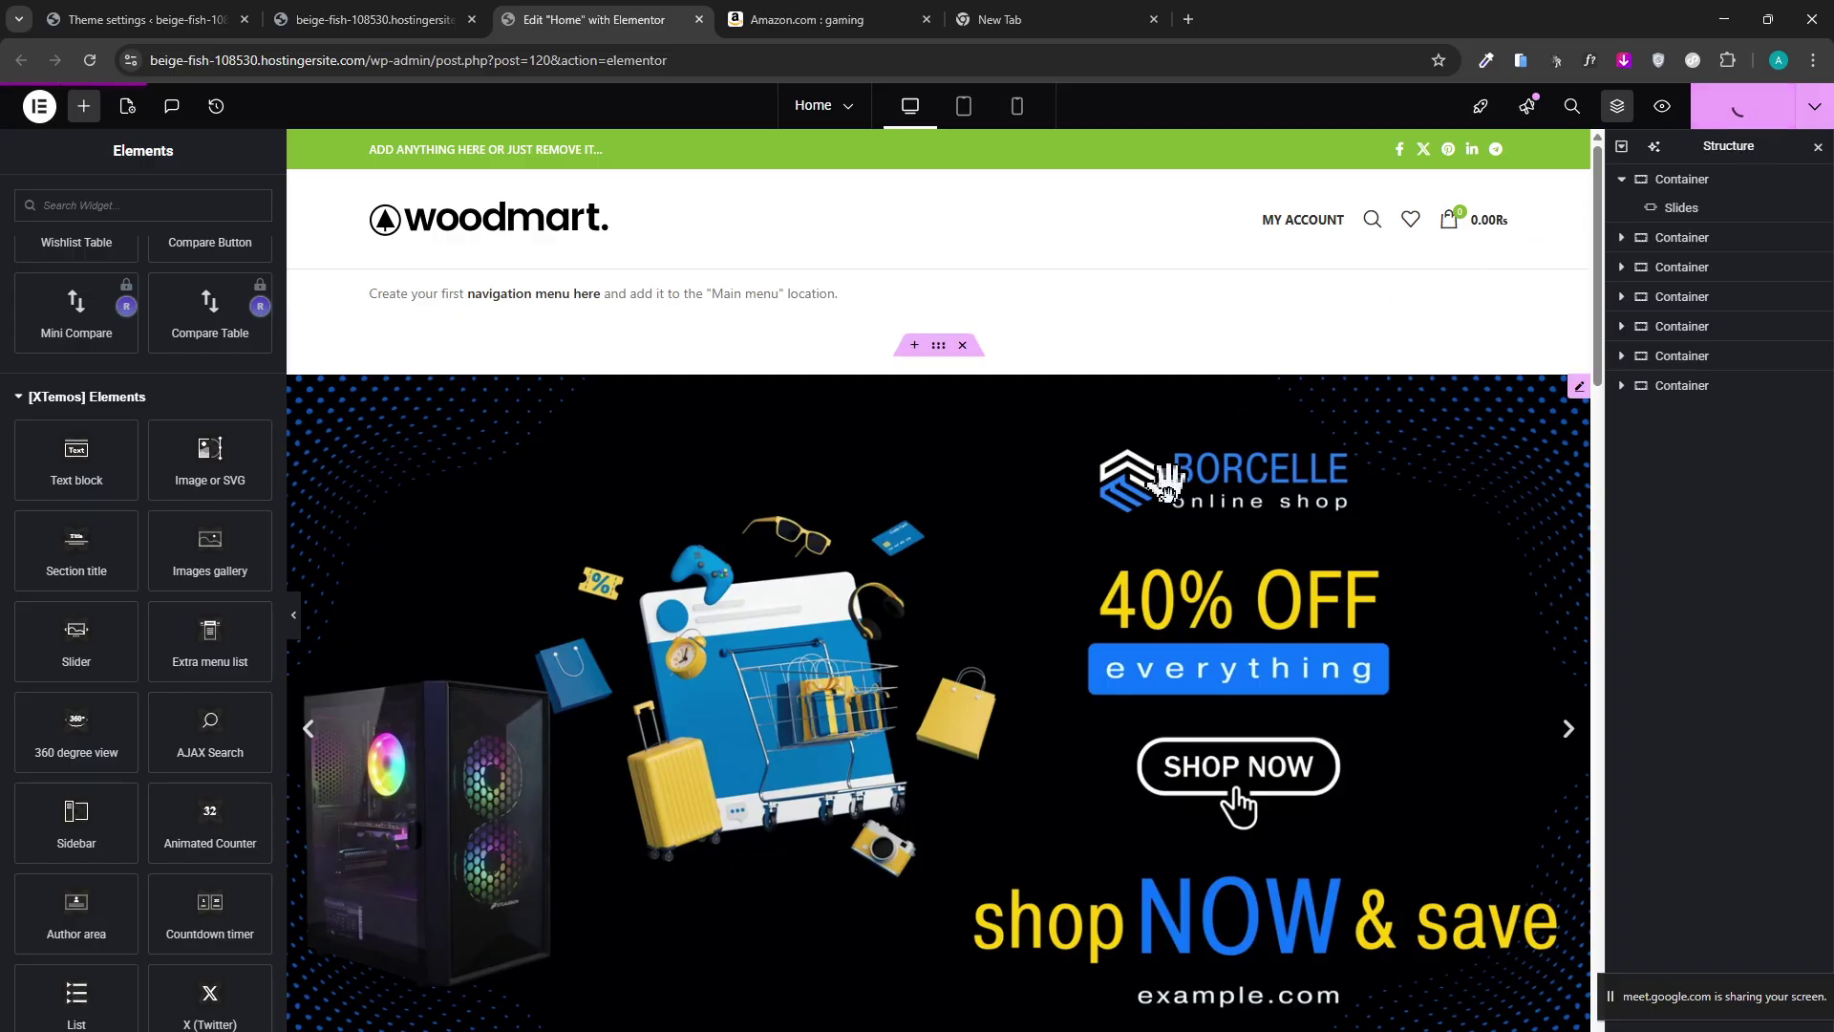
pyautogui.scroll(2, 210, 296)
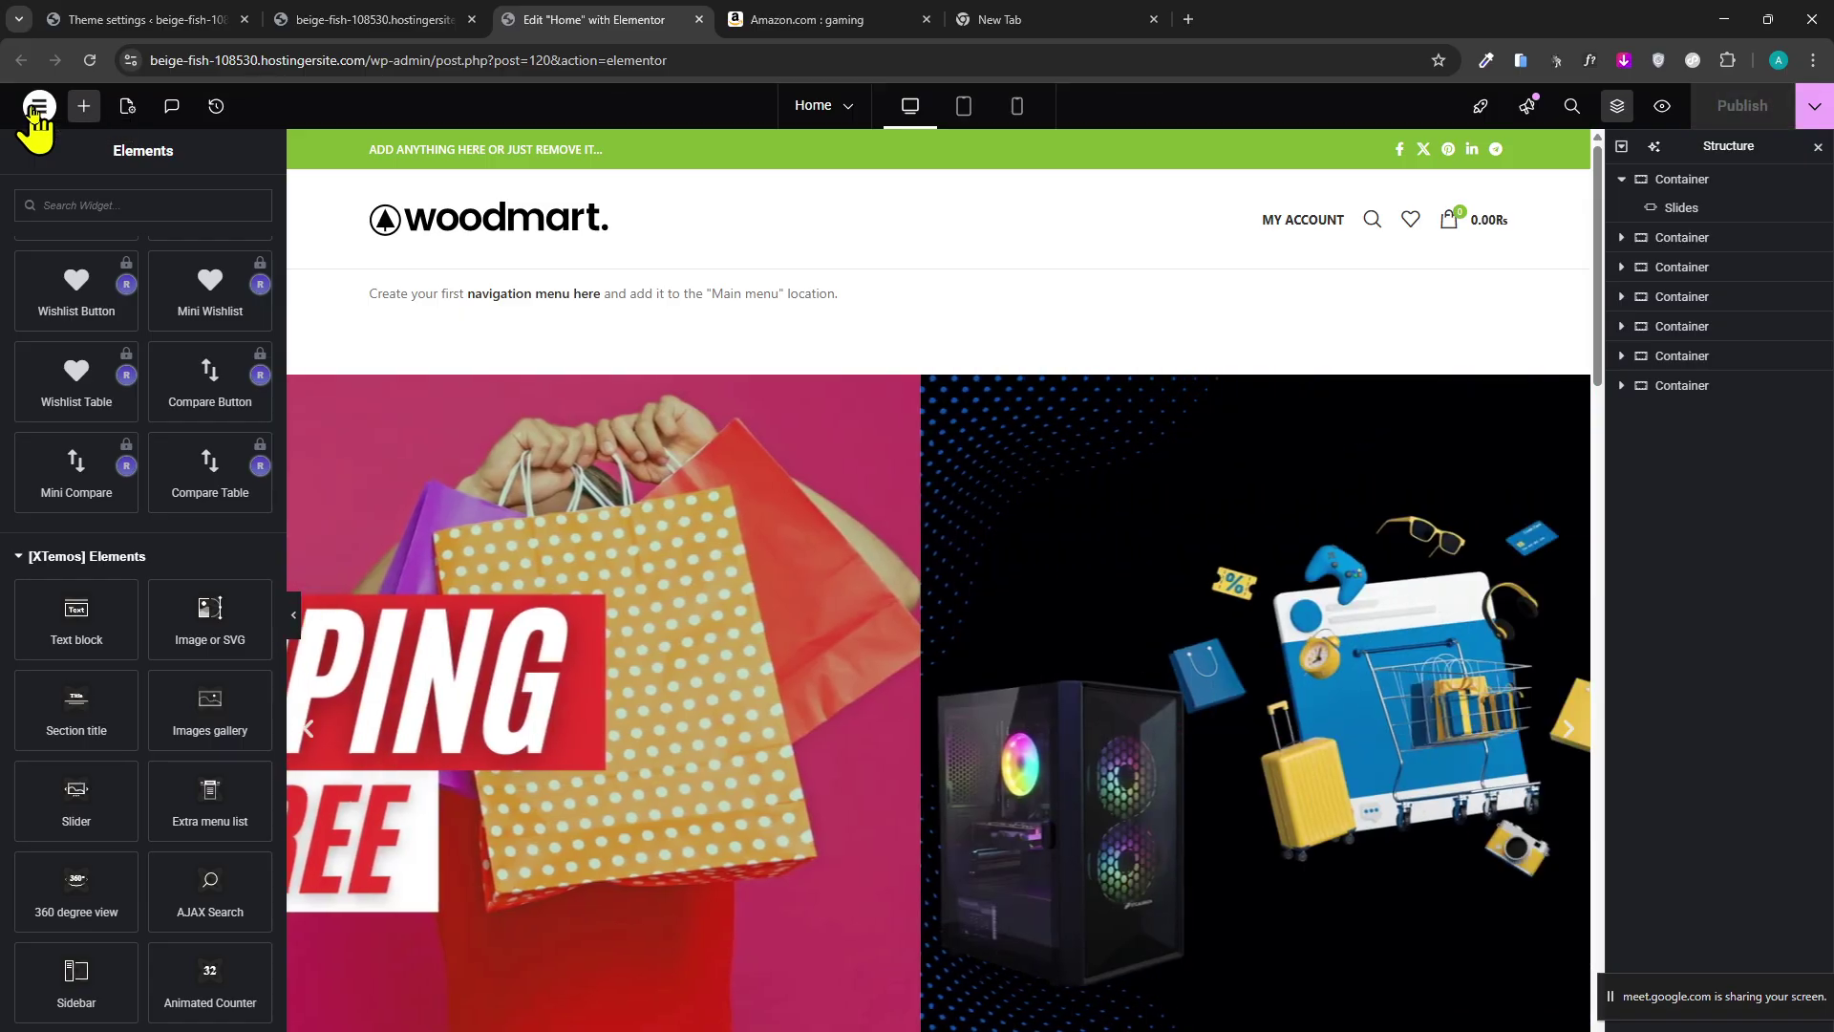
pyautogui.click(38, 108)
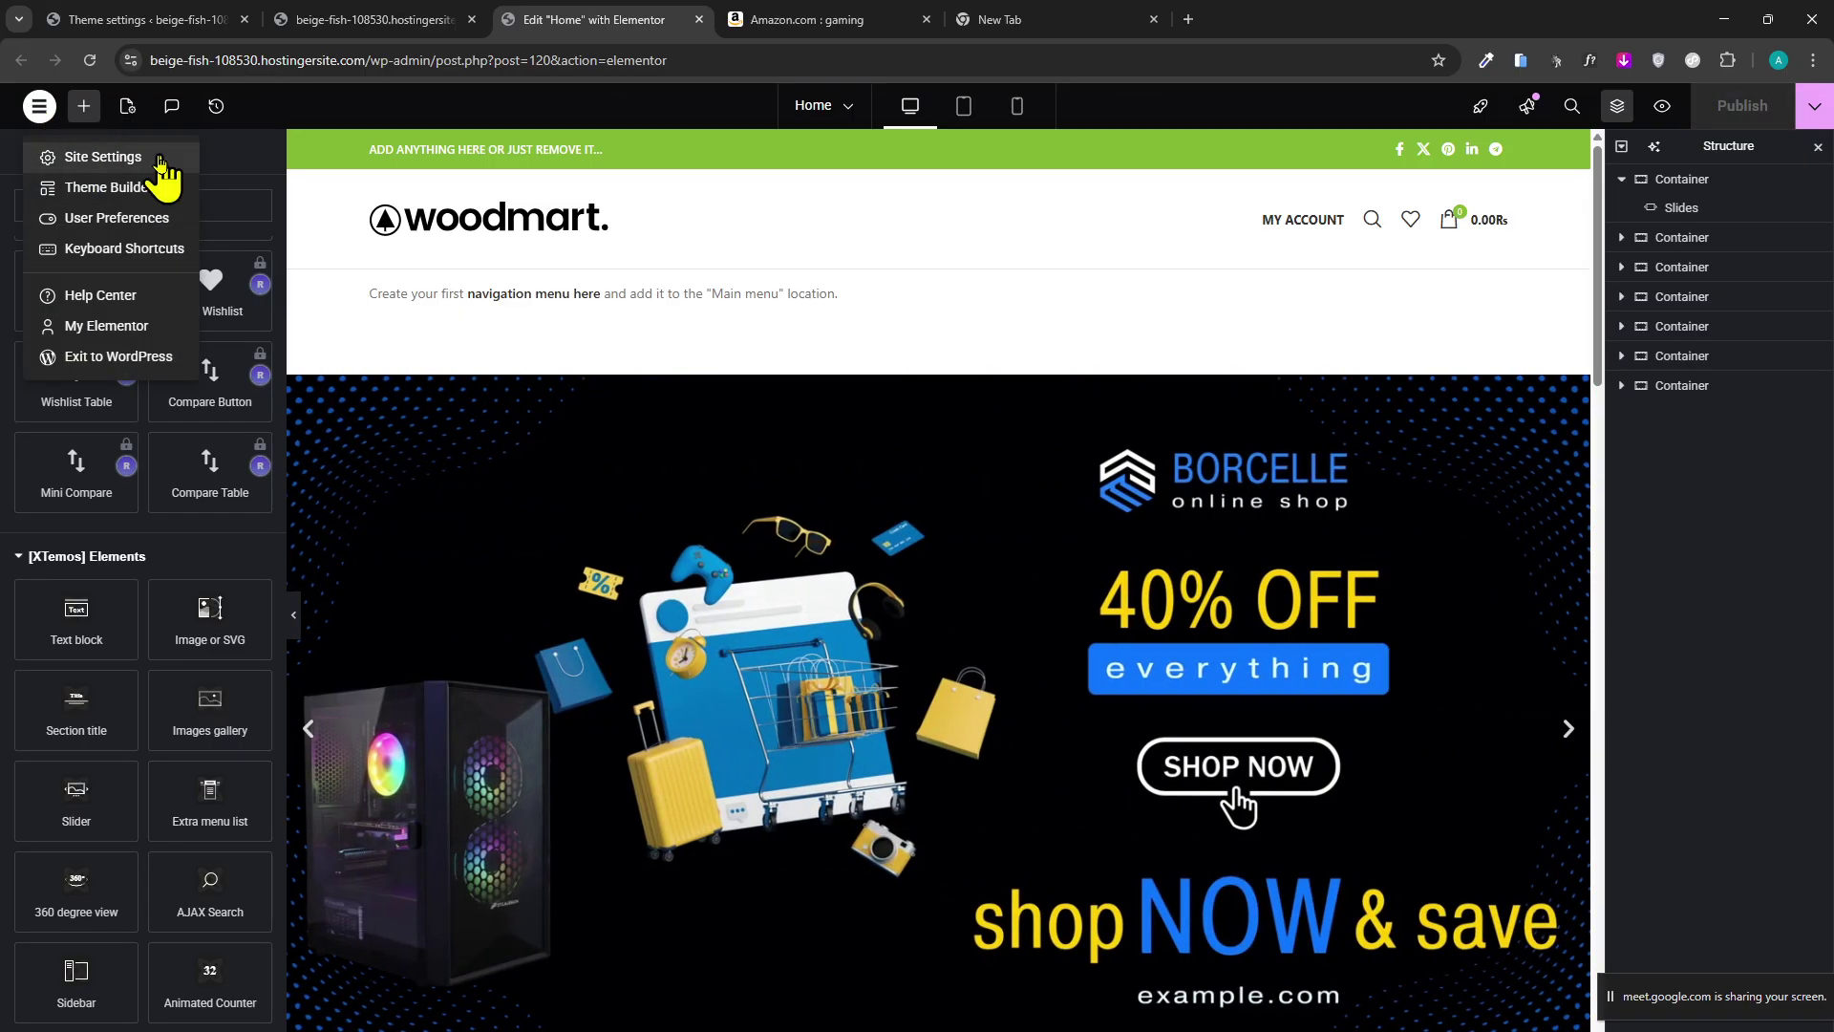
pyautogui.click(135, 200)
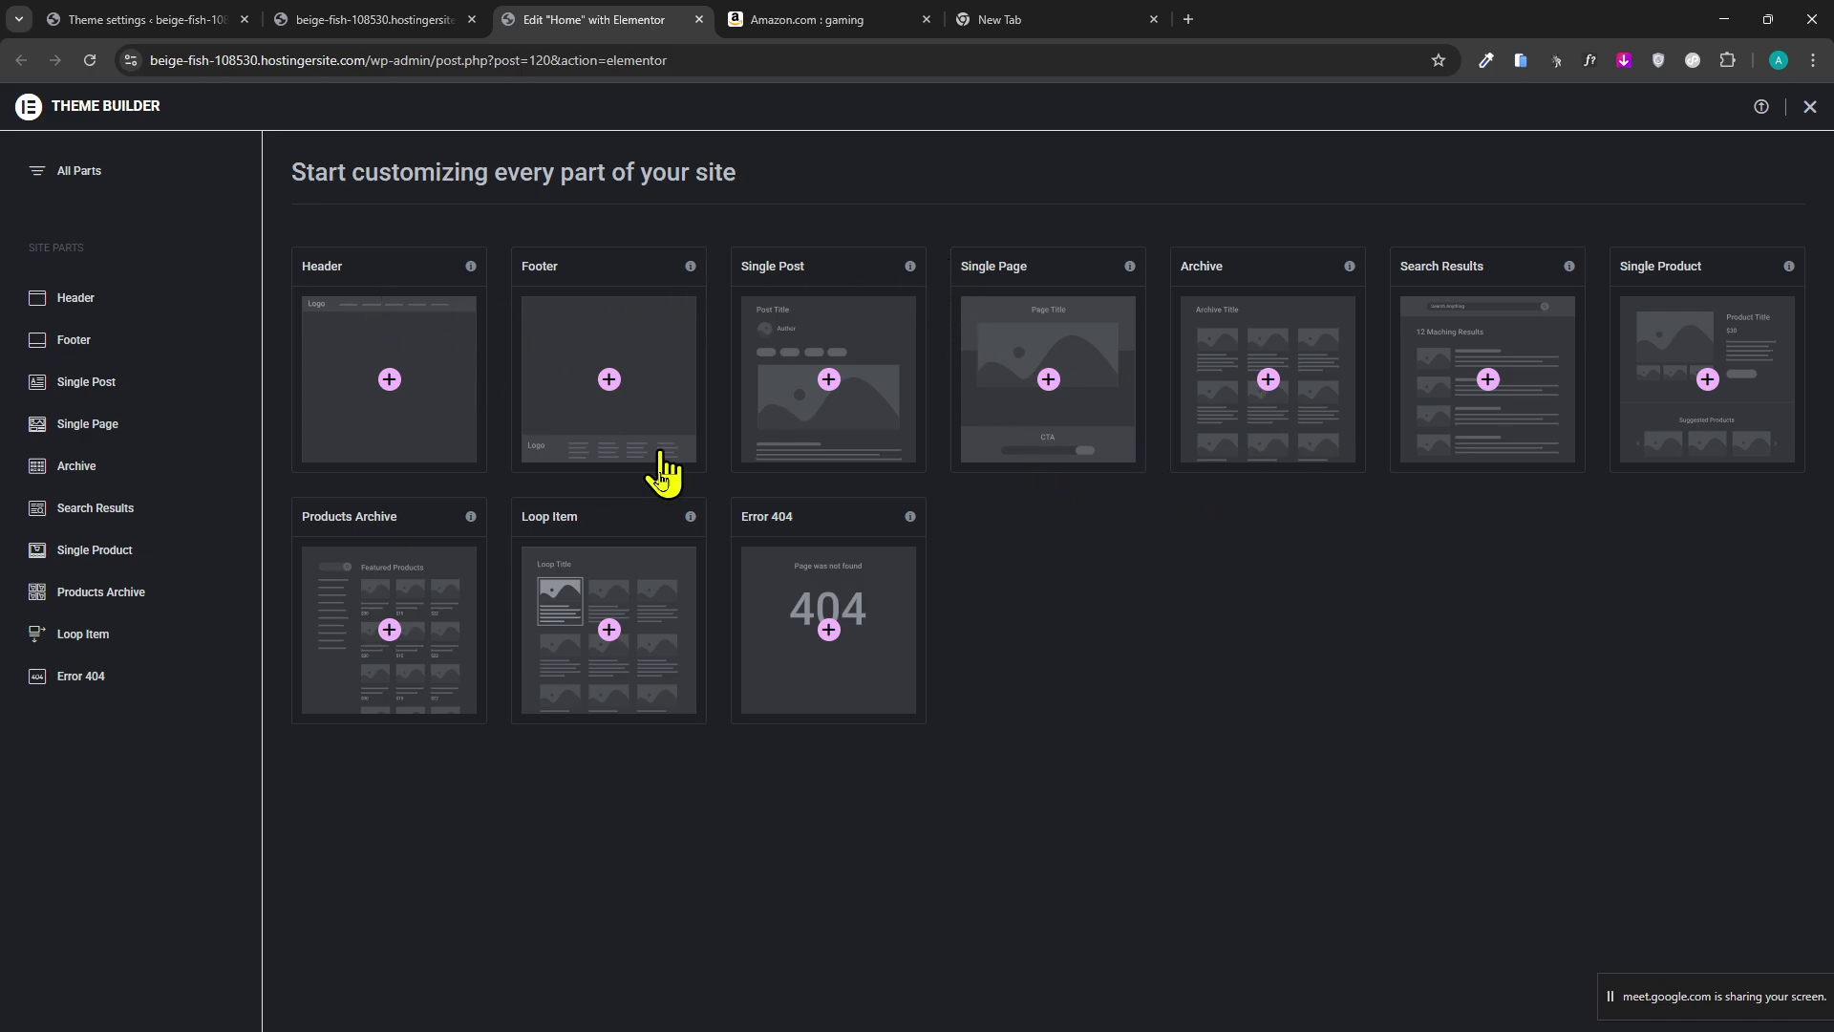
# Review the footer theme settings and open the Elementor Theme Builder.
pyautogui.click(153, 21)
pyautogui.click(769, 19)
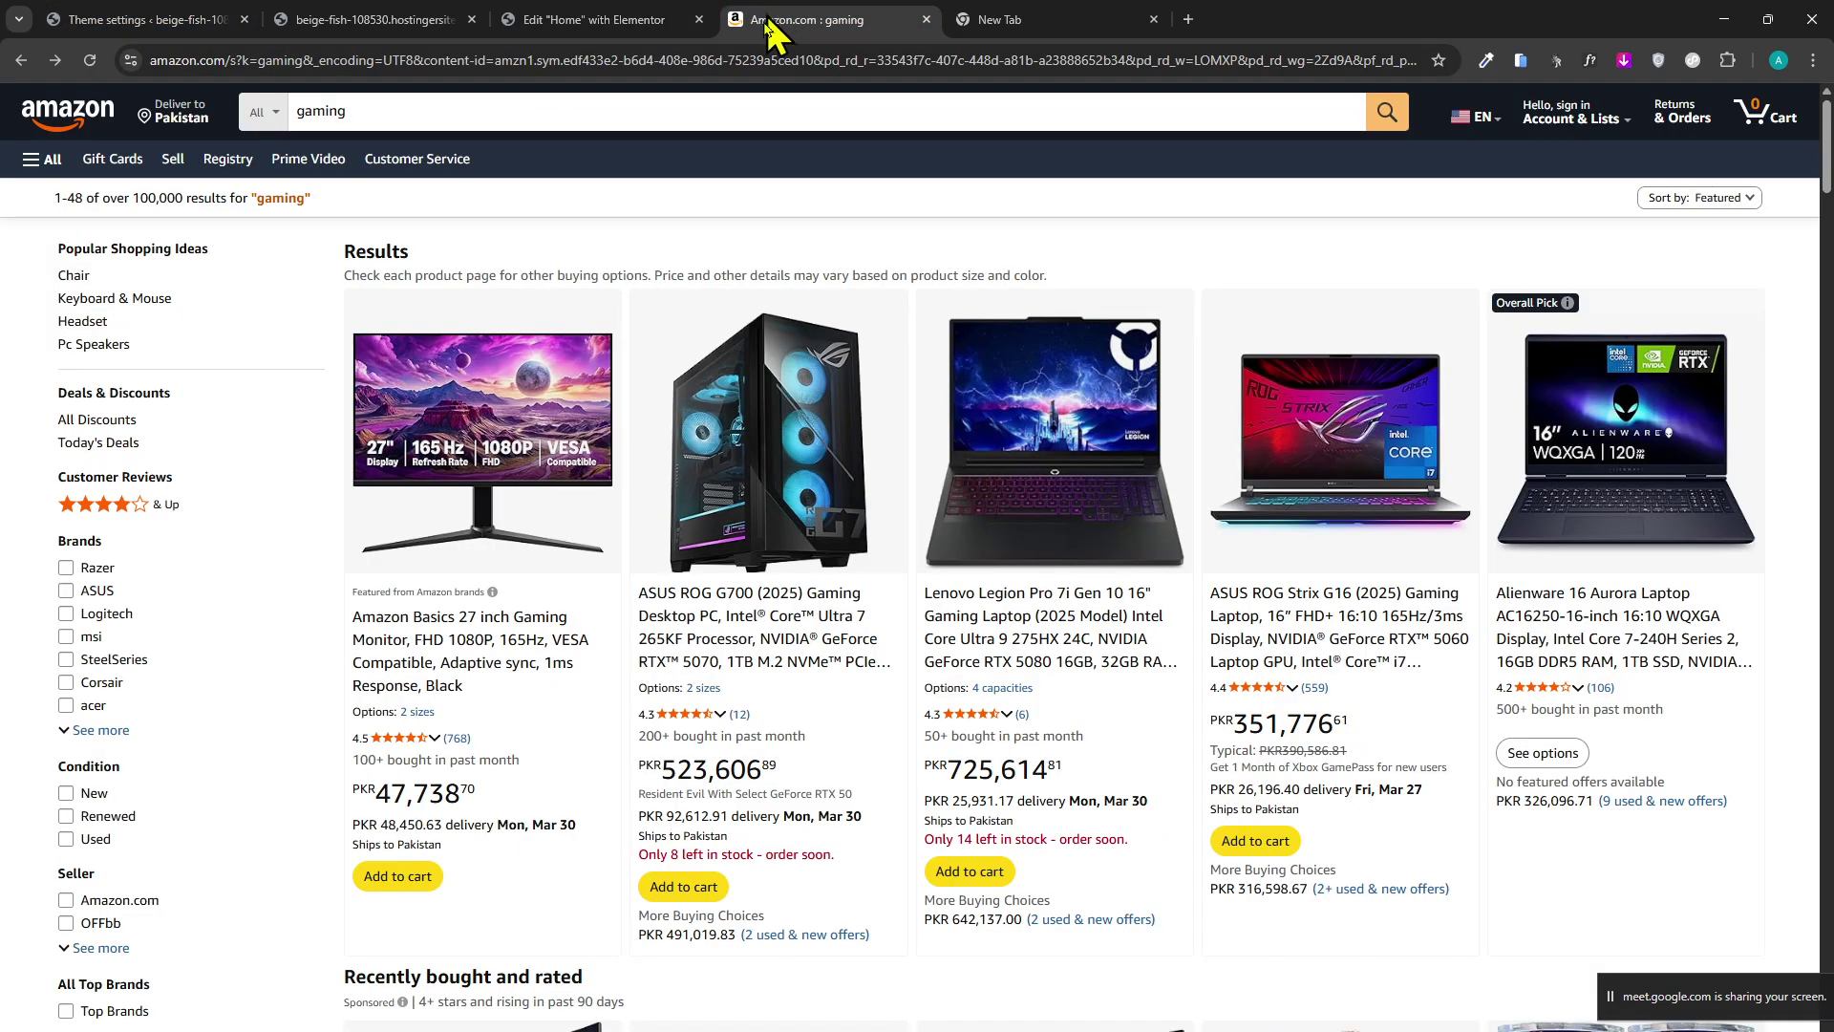
pyautogui.click(573, 21)
pyautogui.click(191, 17)
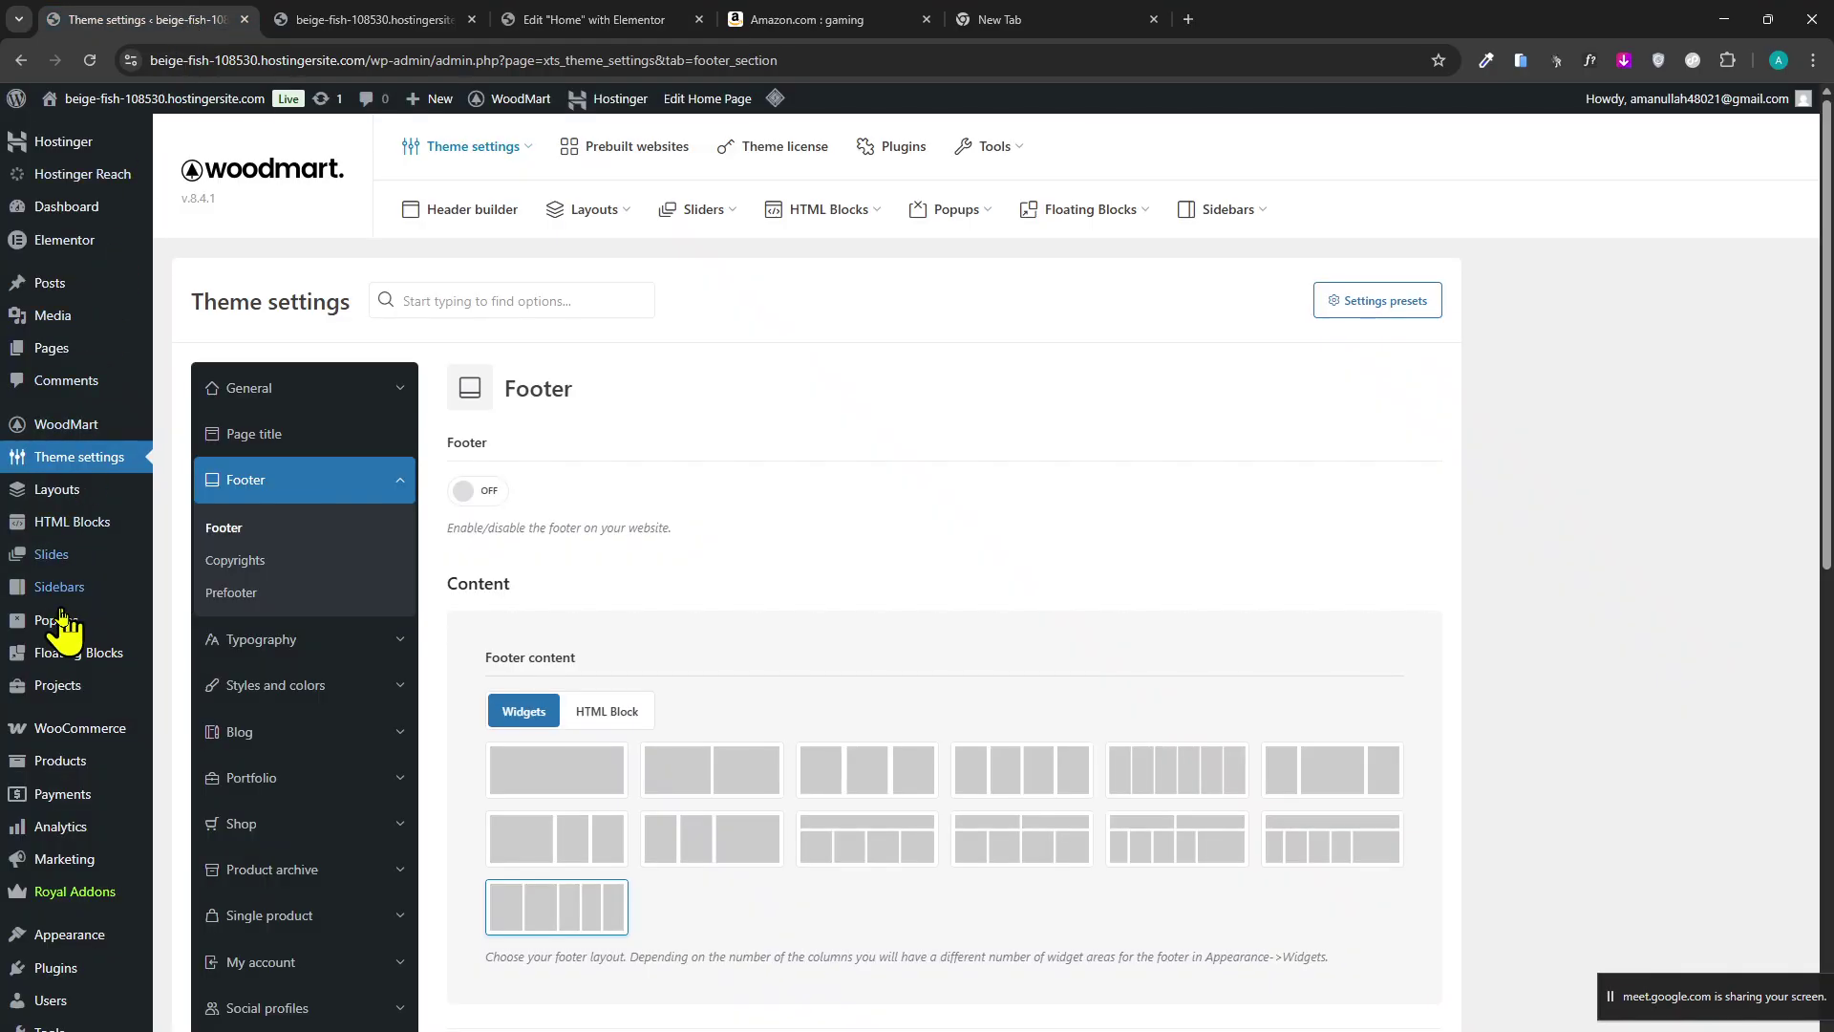
pyautogui.scroll(-6, 152, 864)
pyautogui.scroll(4, 109, 817)
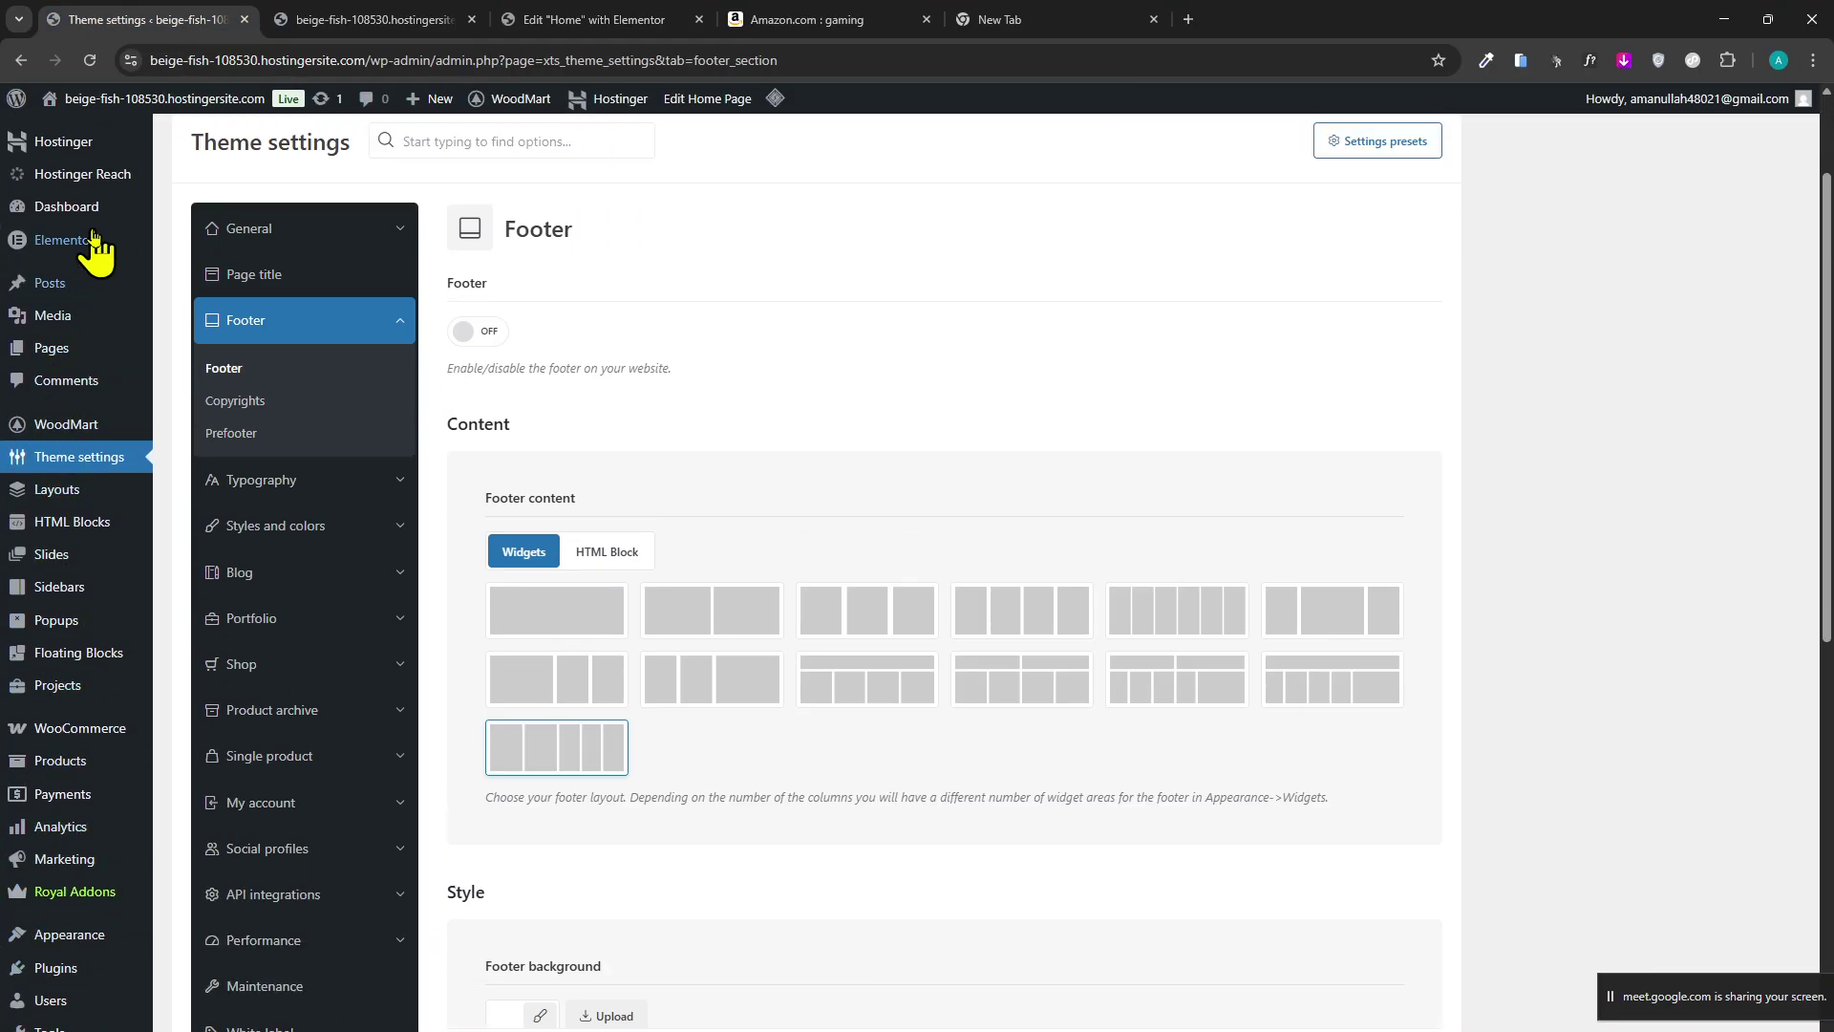
pyautogui.moveTo(91, 248)
pyautogui.click(230, 306)
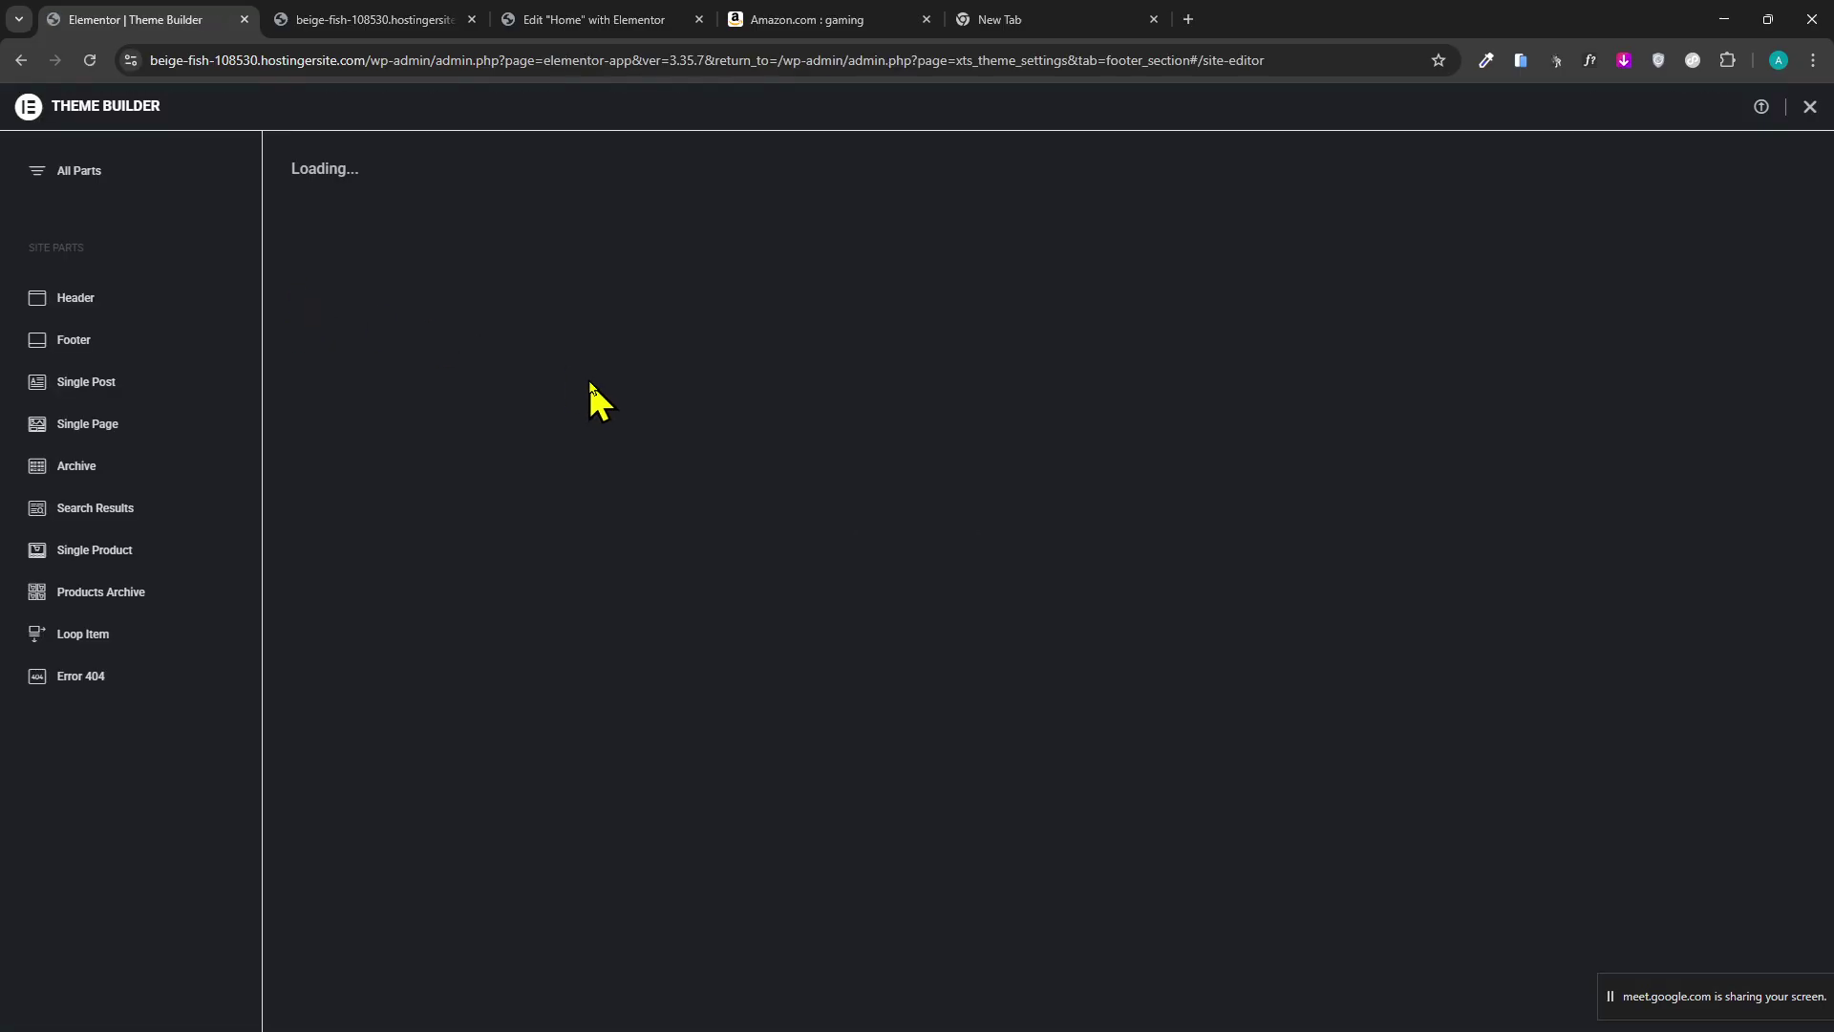
# Flip between the Theme Builder, settings and Amazon tabs, ending on the live storefront's 40% OFF banner.
pyautogui.click(19, 60)
pyautogui.click(439, 14)
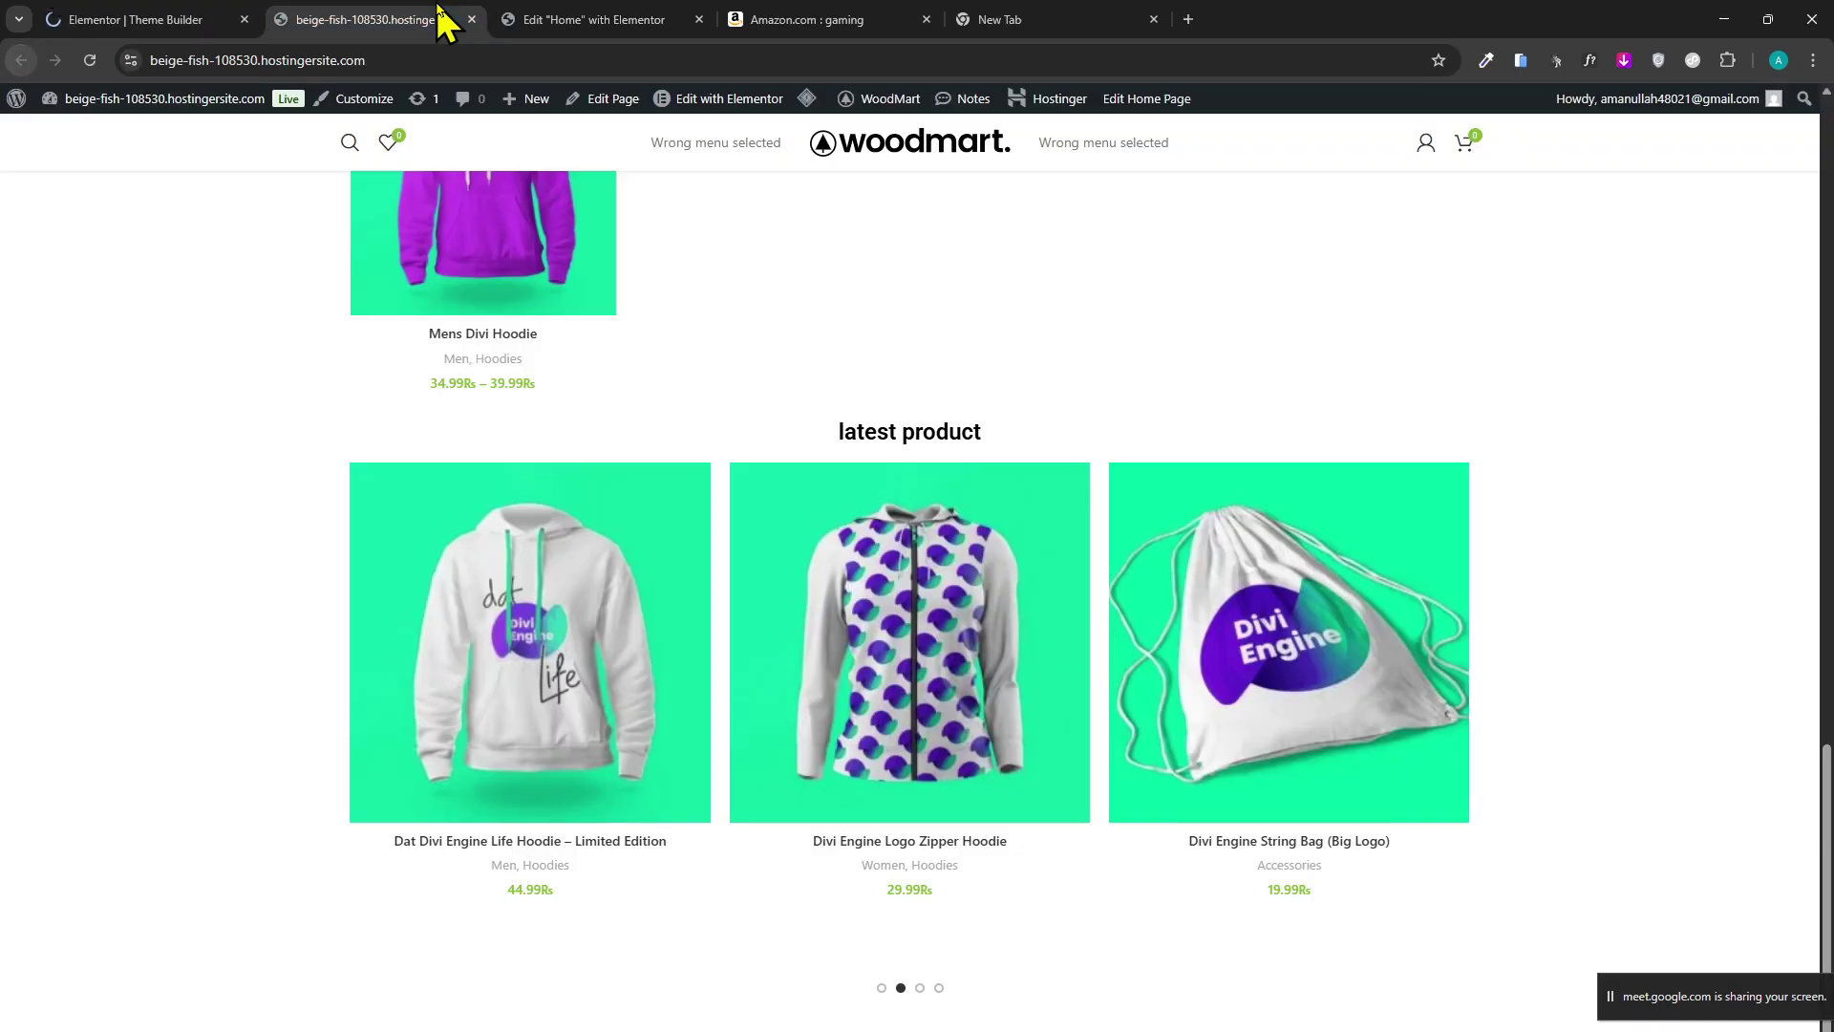
pyautogui.click(586, 19)
pyautogui.click(176, 21)
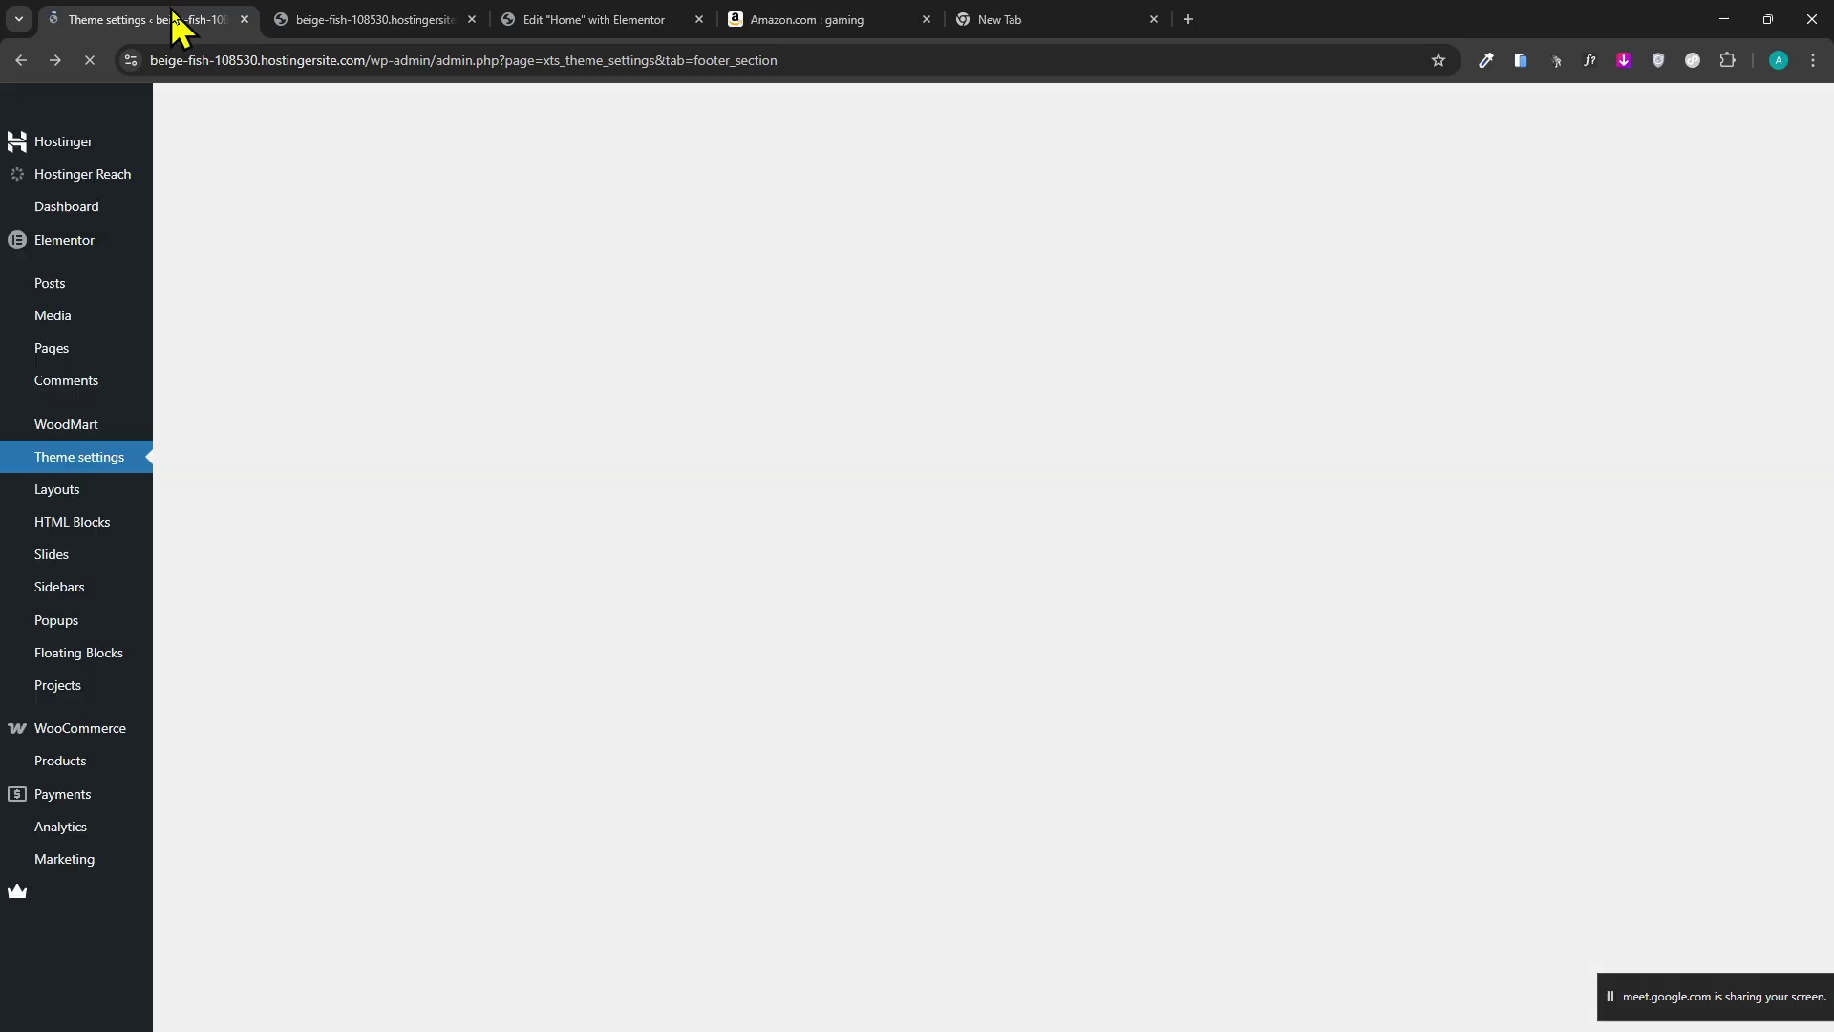
pyautogui.click(588, 25)
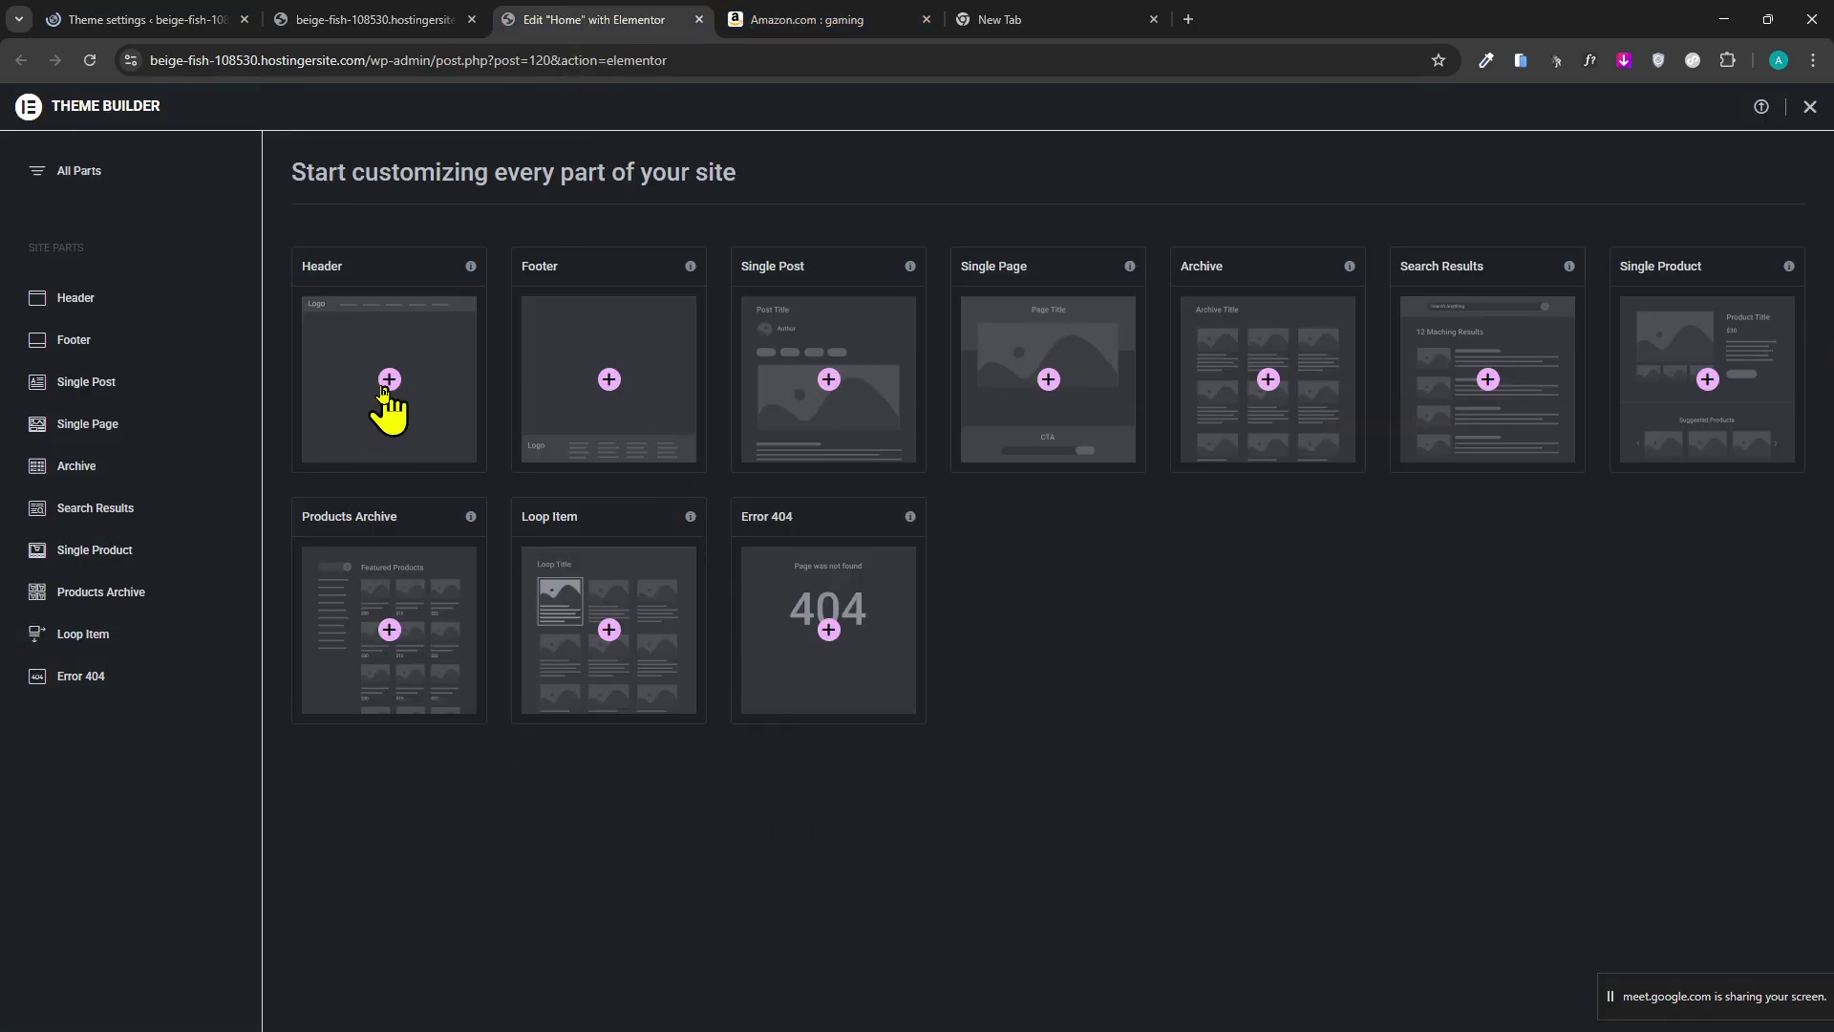
pyautogui.click(754, 19)
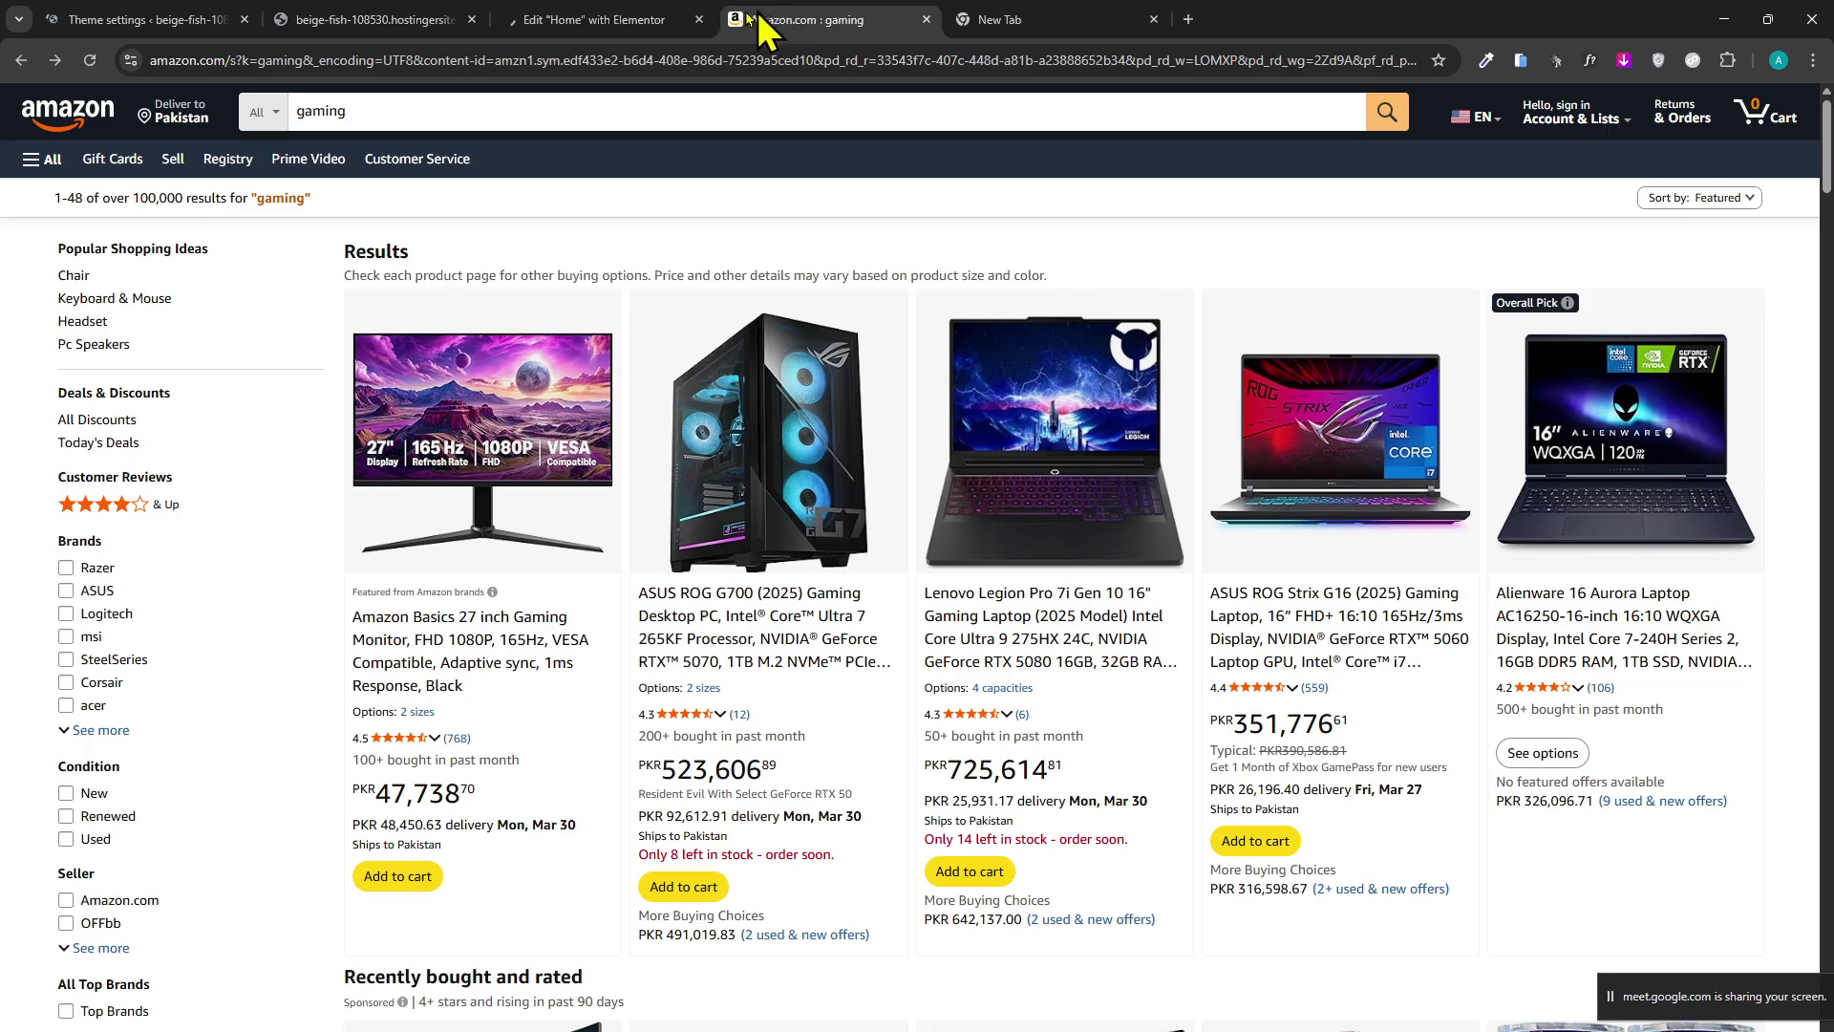
pyautogui.click(592, 19)
pyautogui.click(462, 20)
pyautogui.middleClick(868, 614)
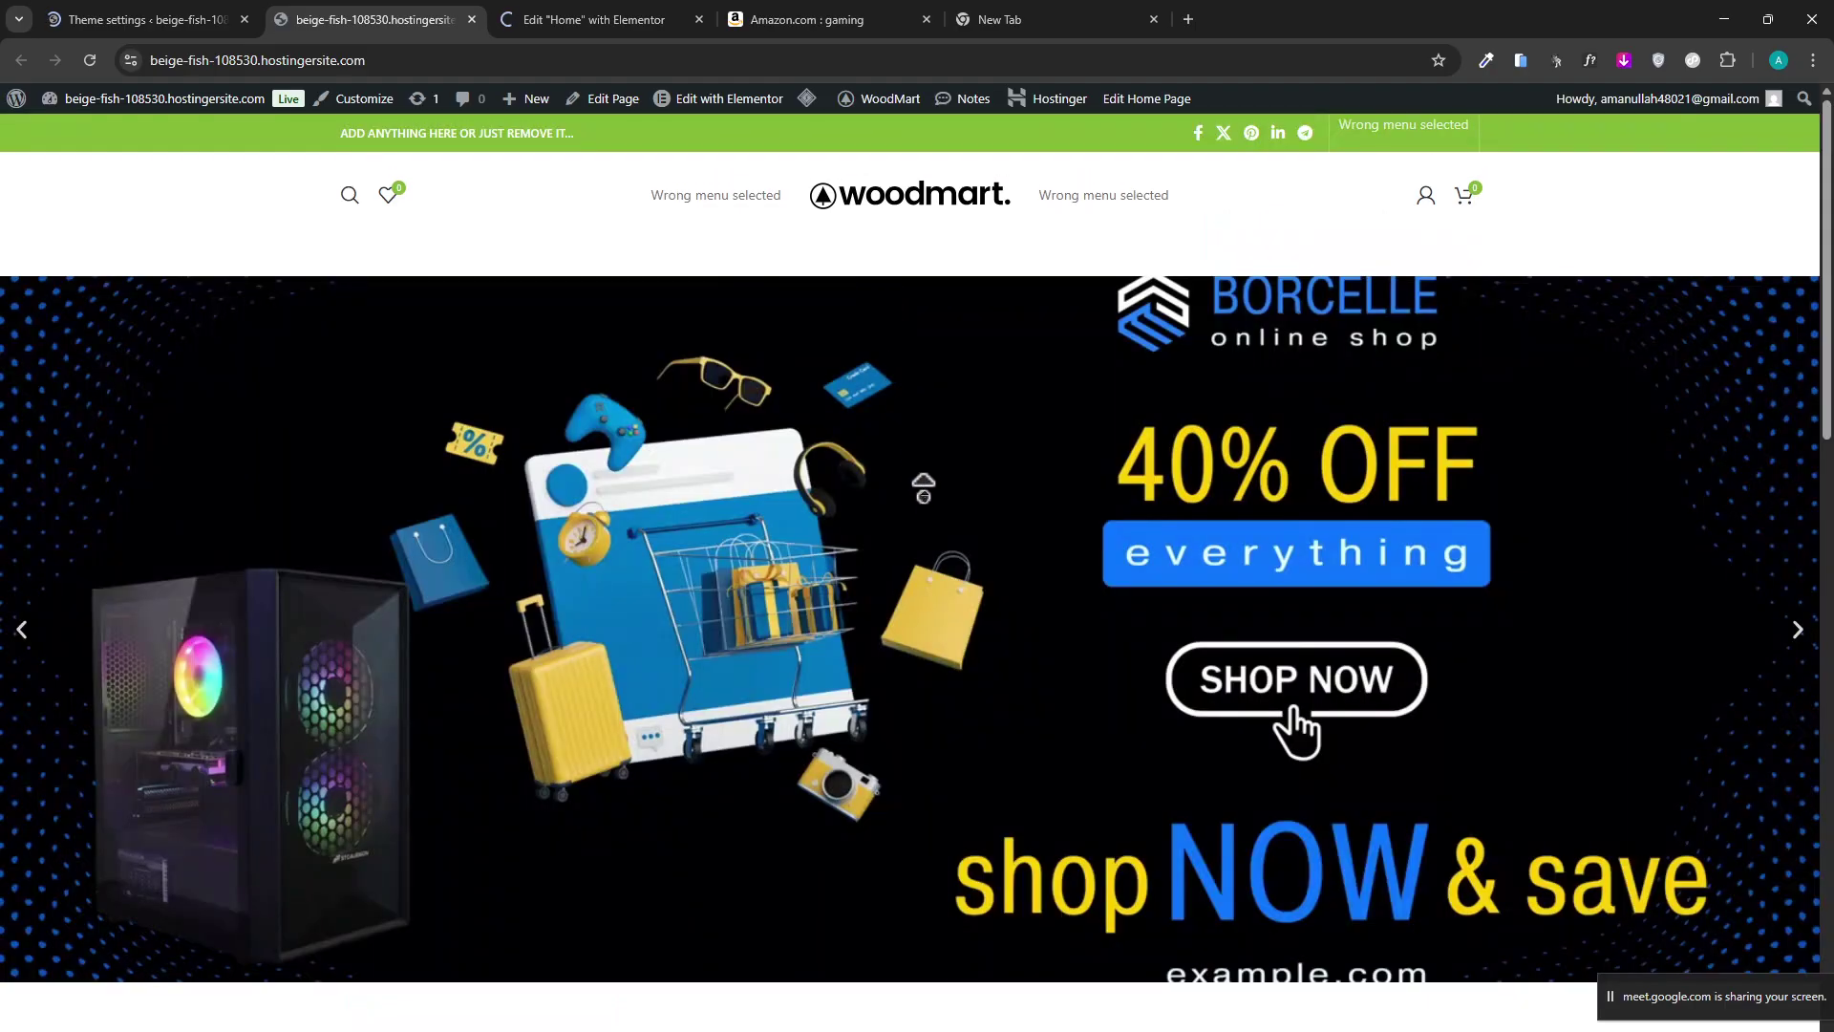
# Create a new Elementor header template and inspect its empty canvas.
pyautogui.click(521, 17)
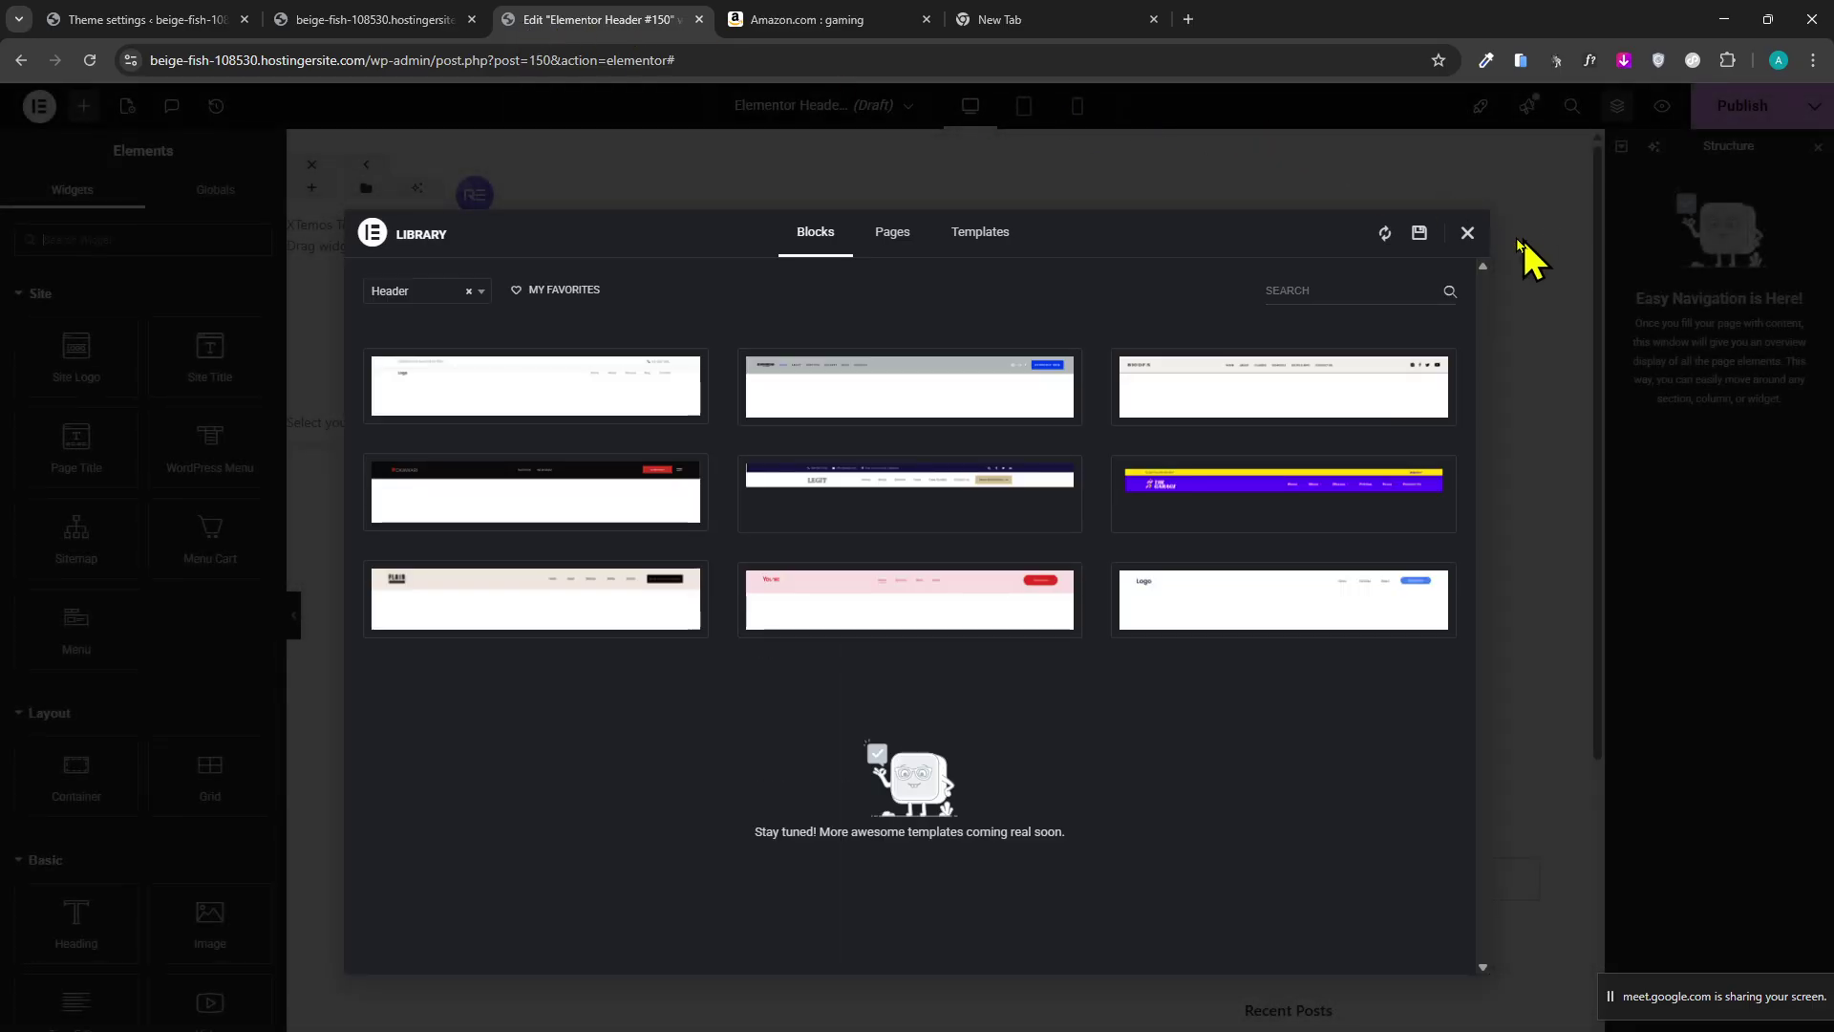
pyautogui.click(1469, 234)
pyautogui.scroll(-5, 1172, 840)
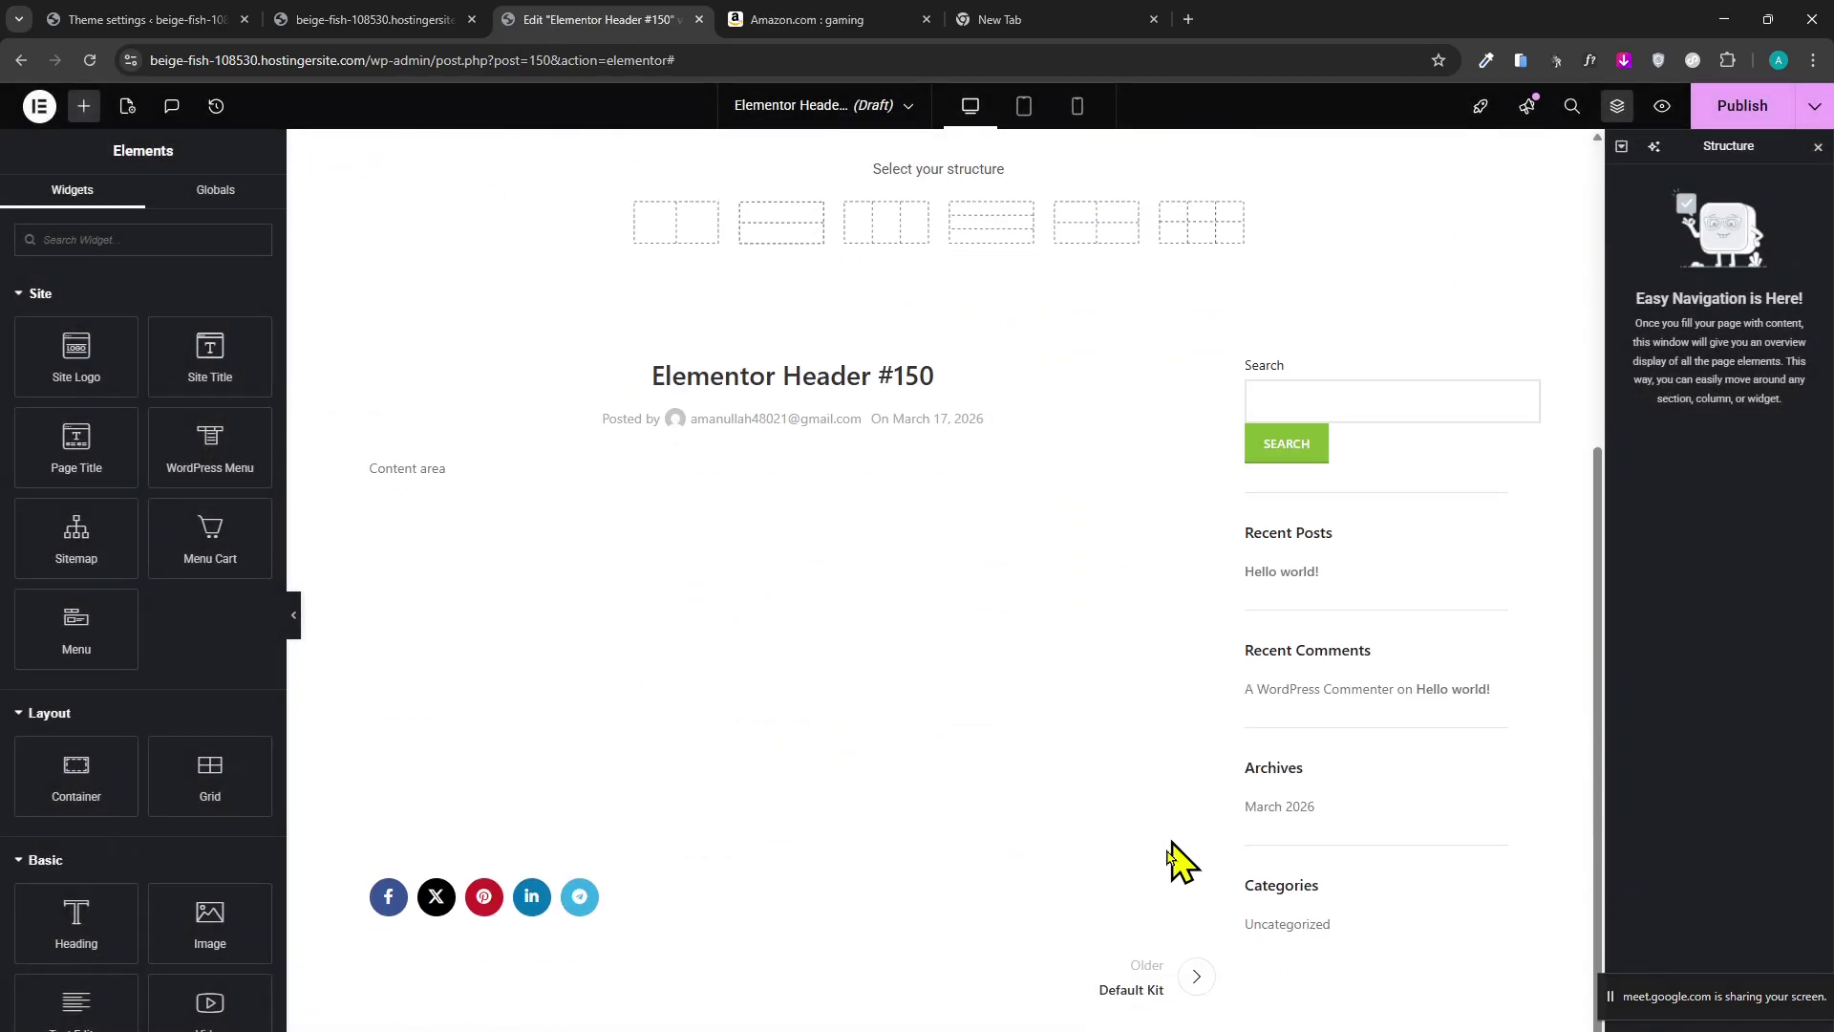
pyautogui.scroll(5, 1173, 793)
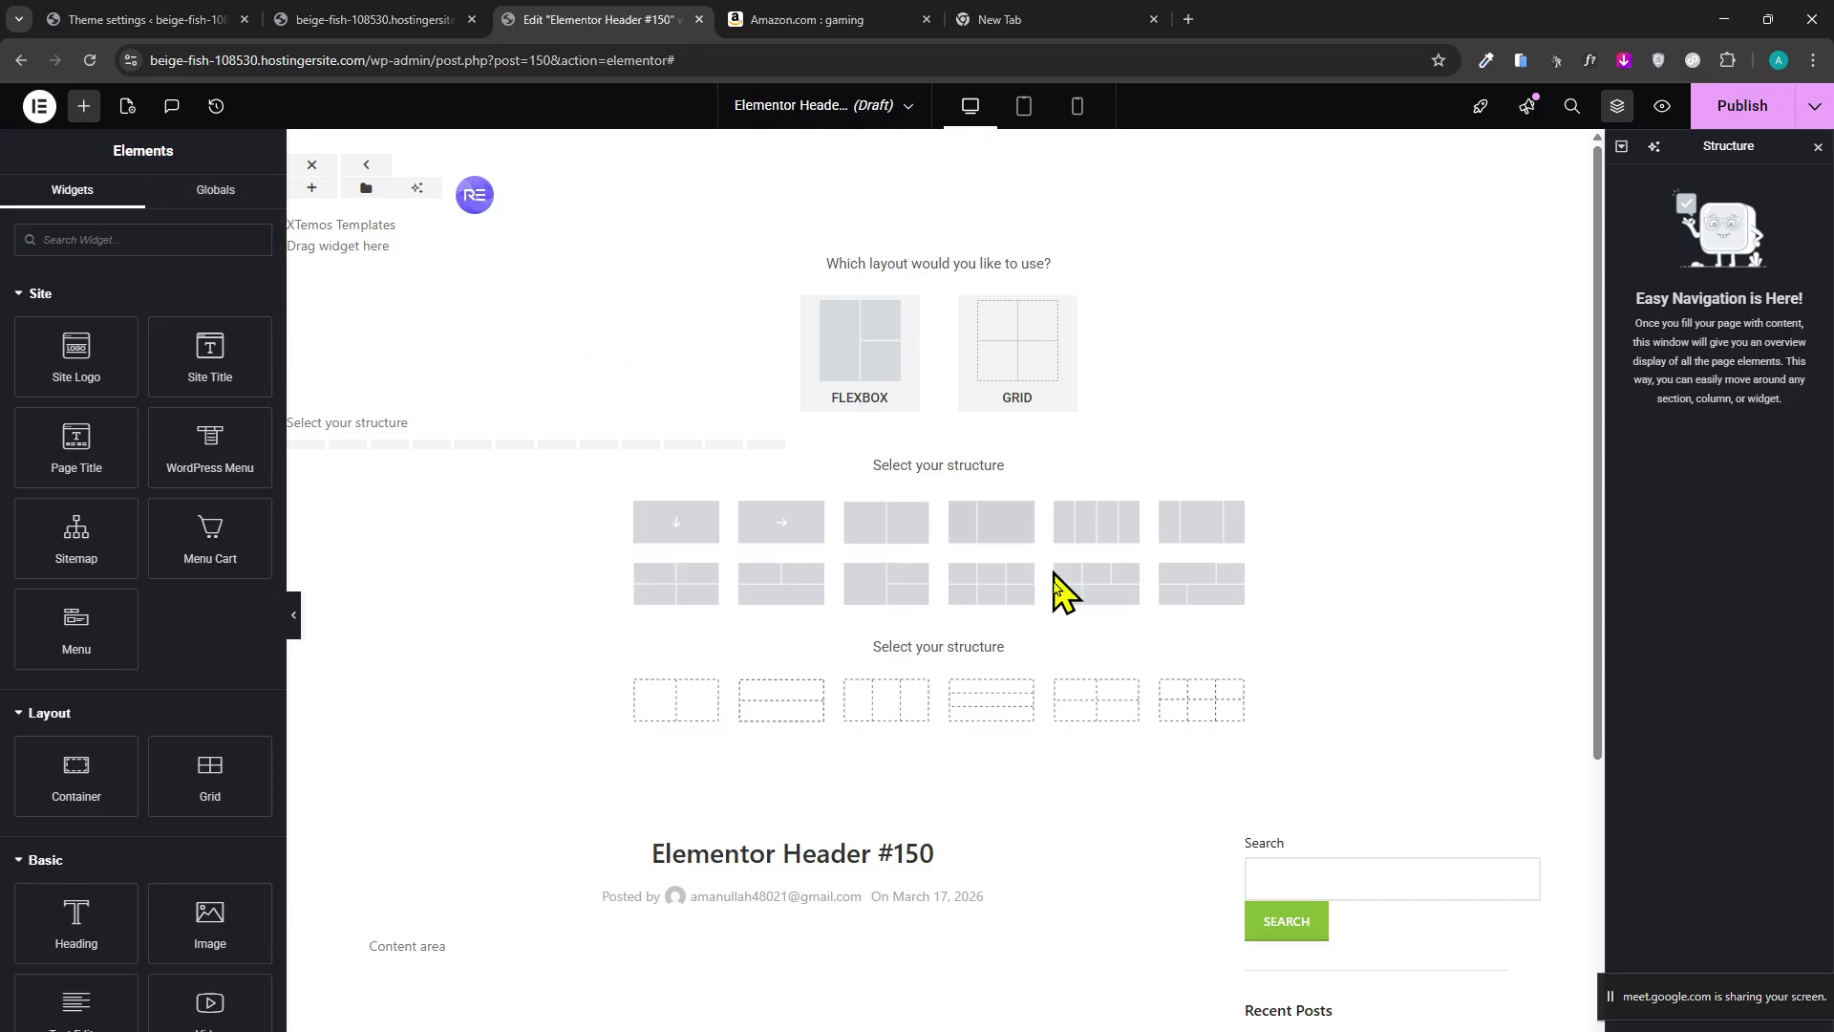
pyautogui.scroll(-5, 1337, 688)
pyautogui.scroll(5, 1184, 831)
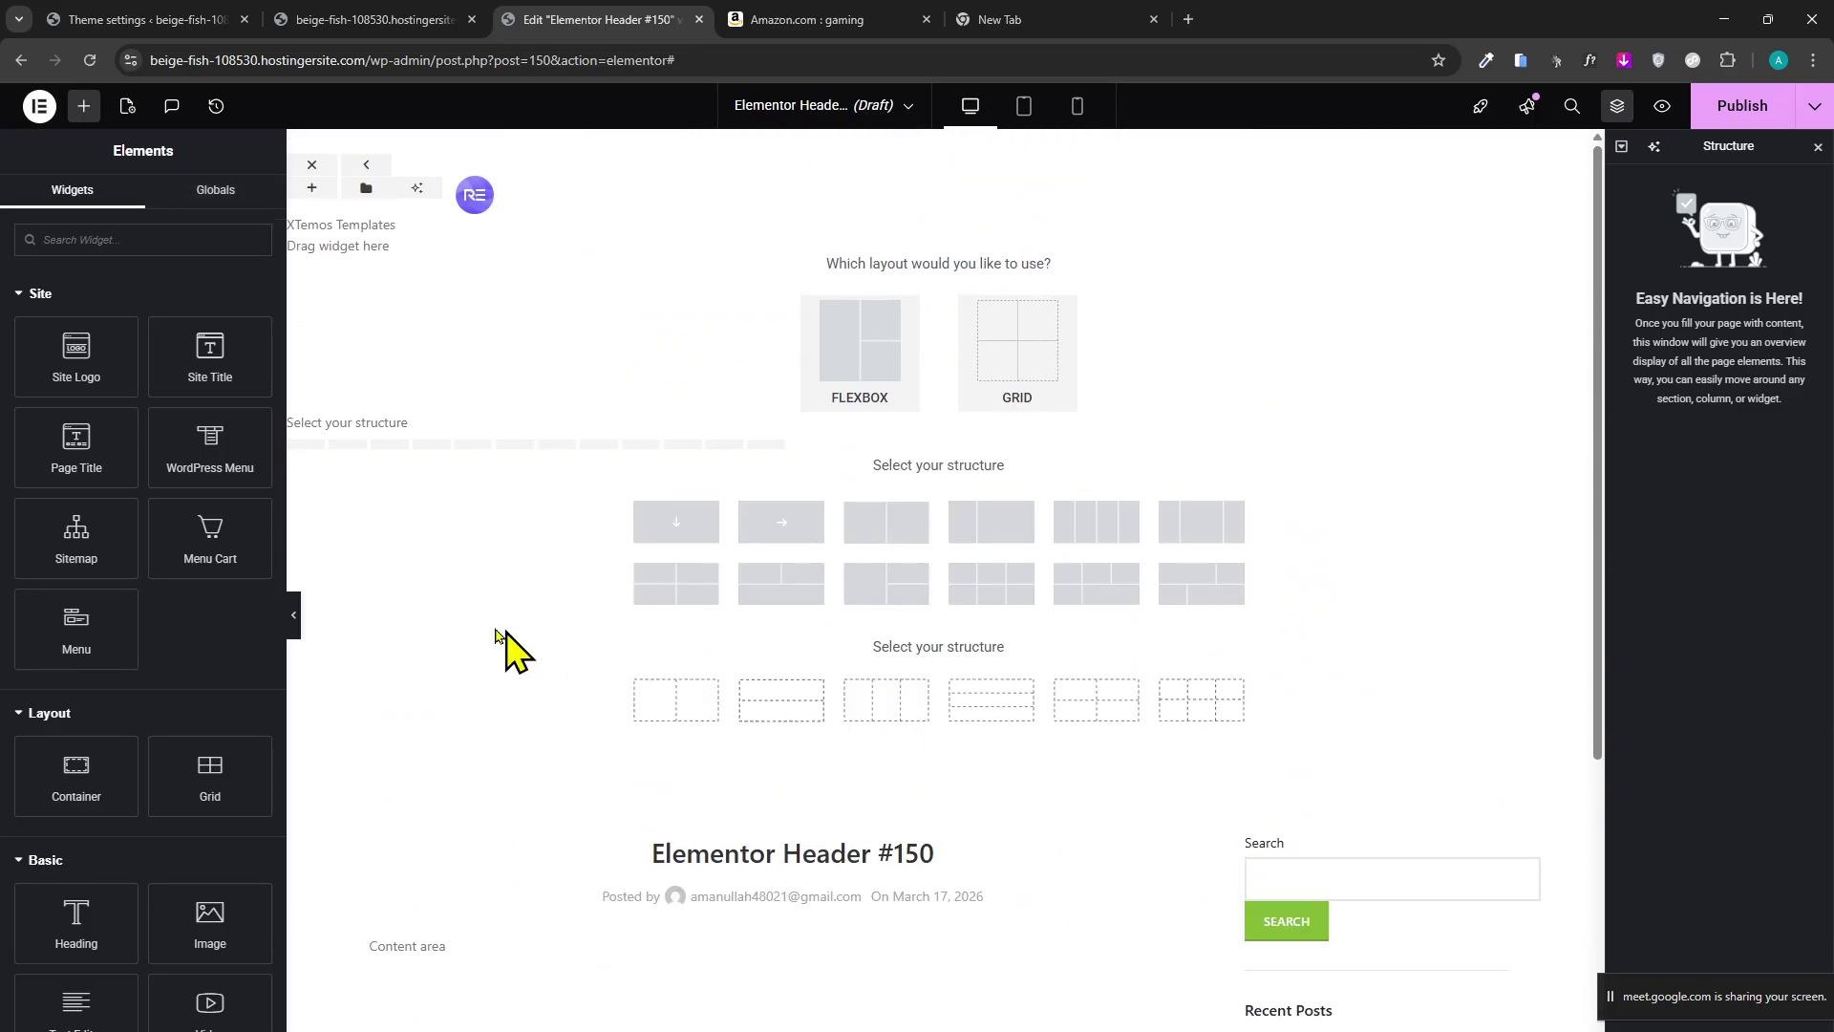
pyautogui.scroll(-5, 820, 669)
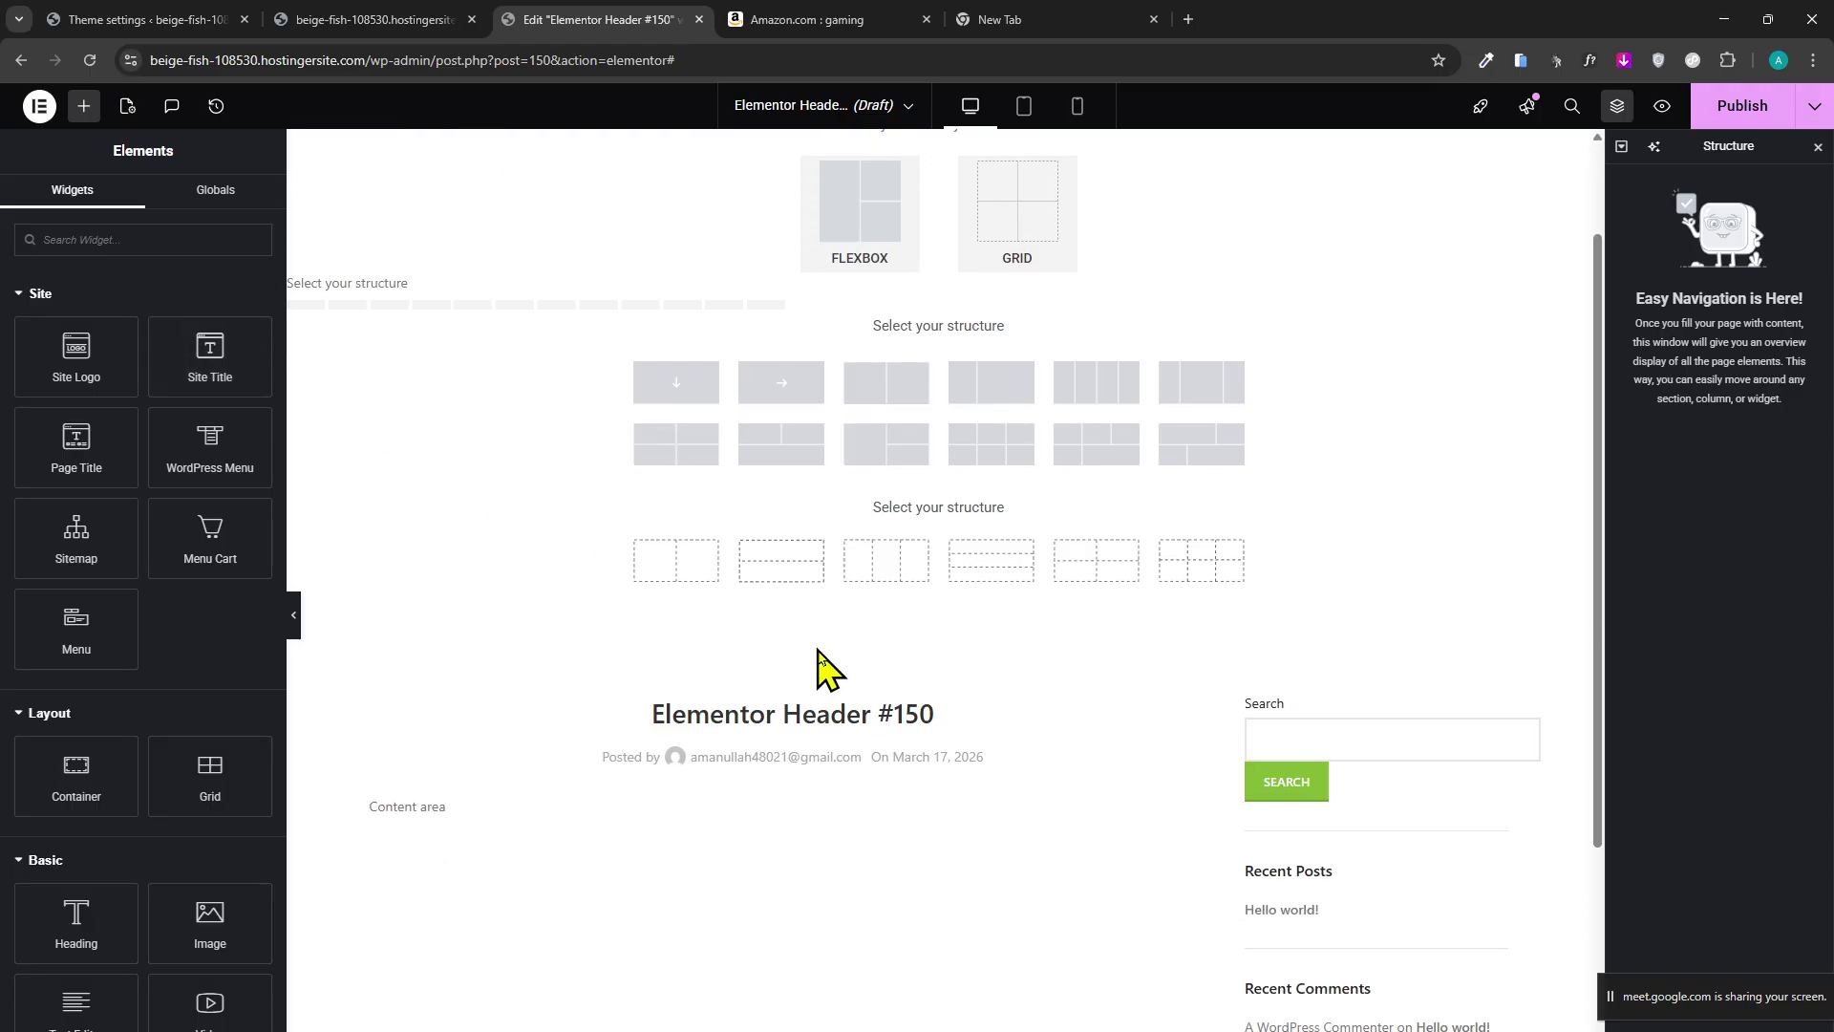
pyautogui.scroll(5, 974, 821)
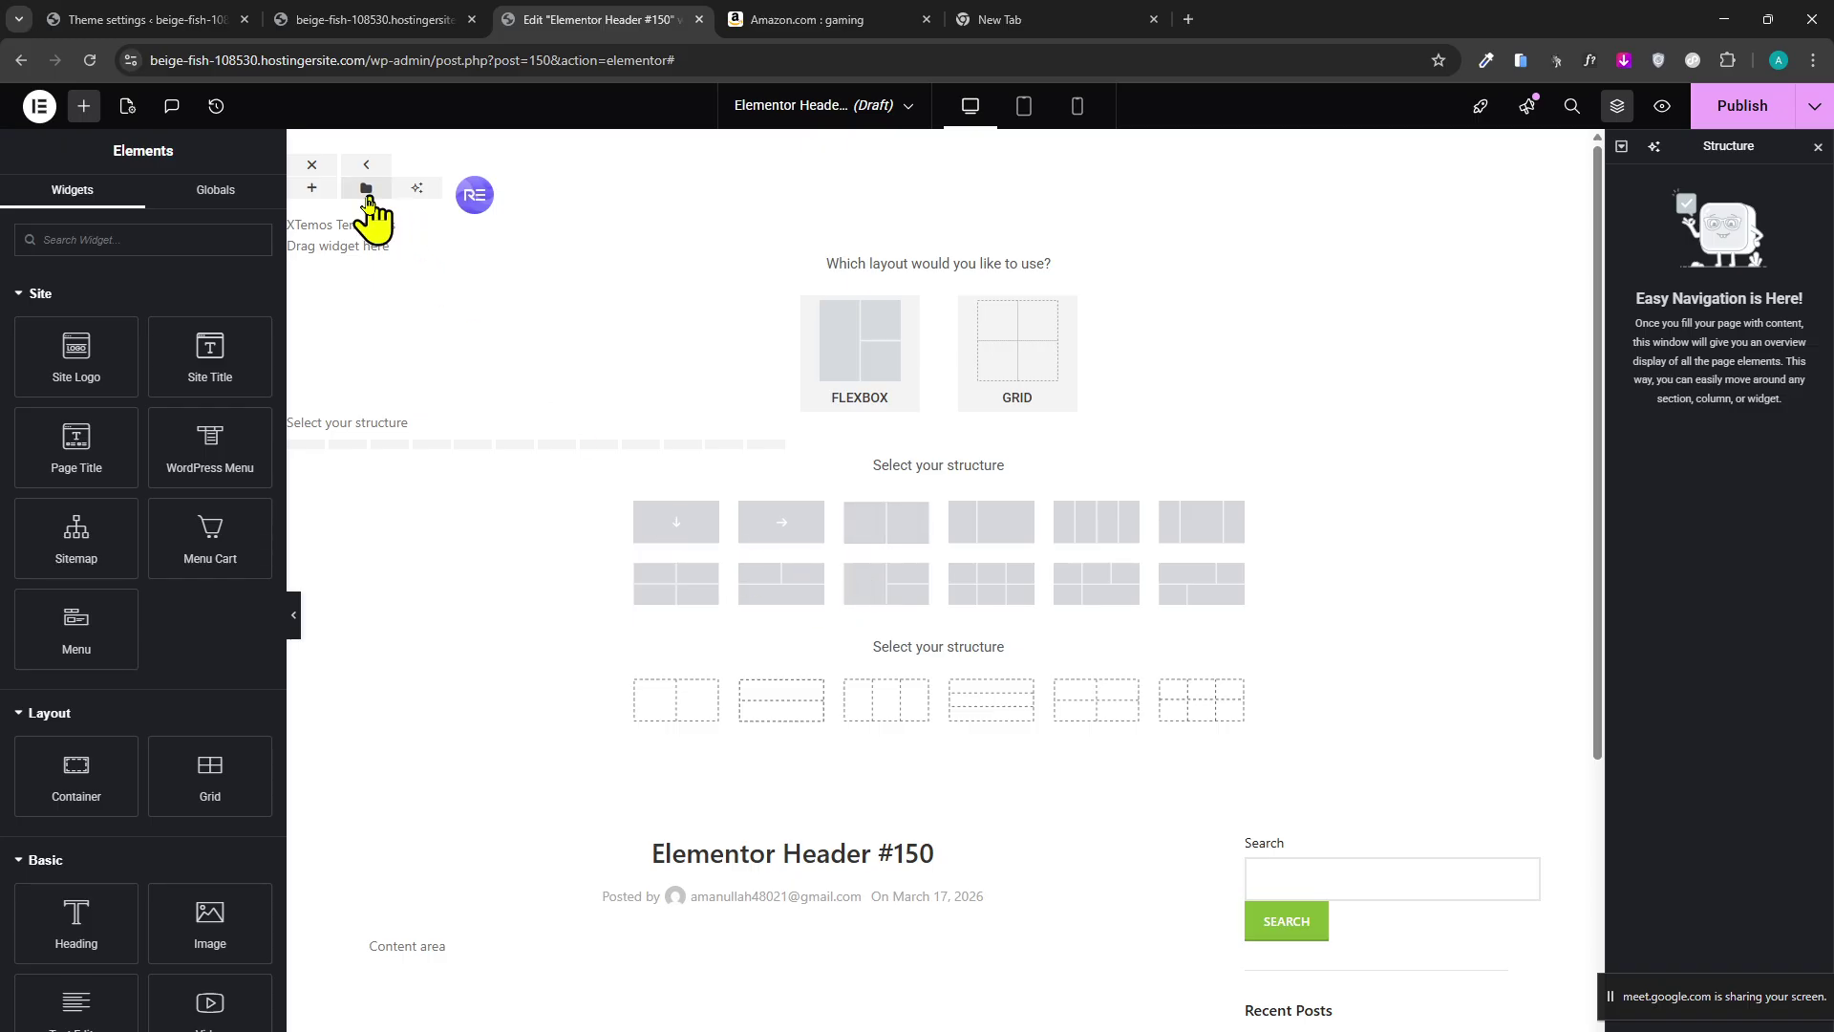
# Insert a ready-made header block from the Library and start connecting to Elementor.
pyautogui.click(365, 189)
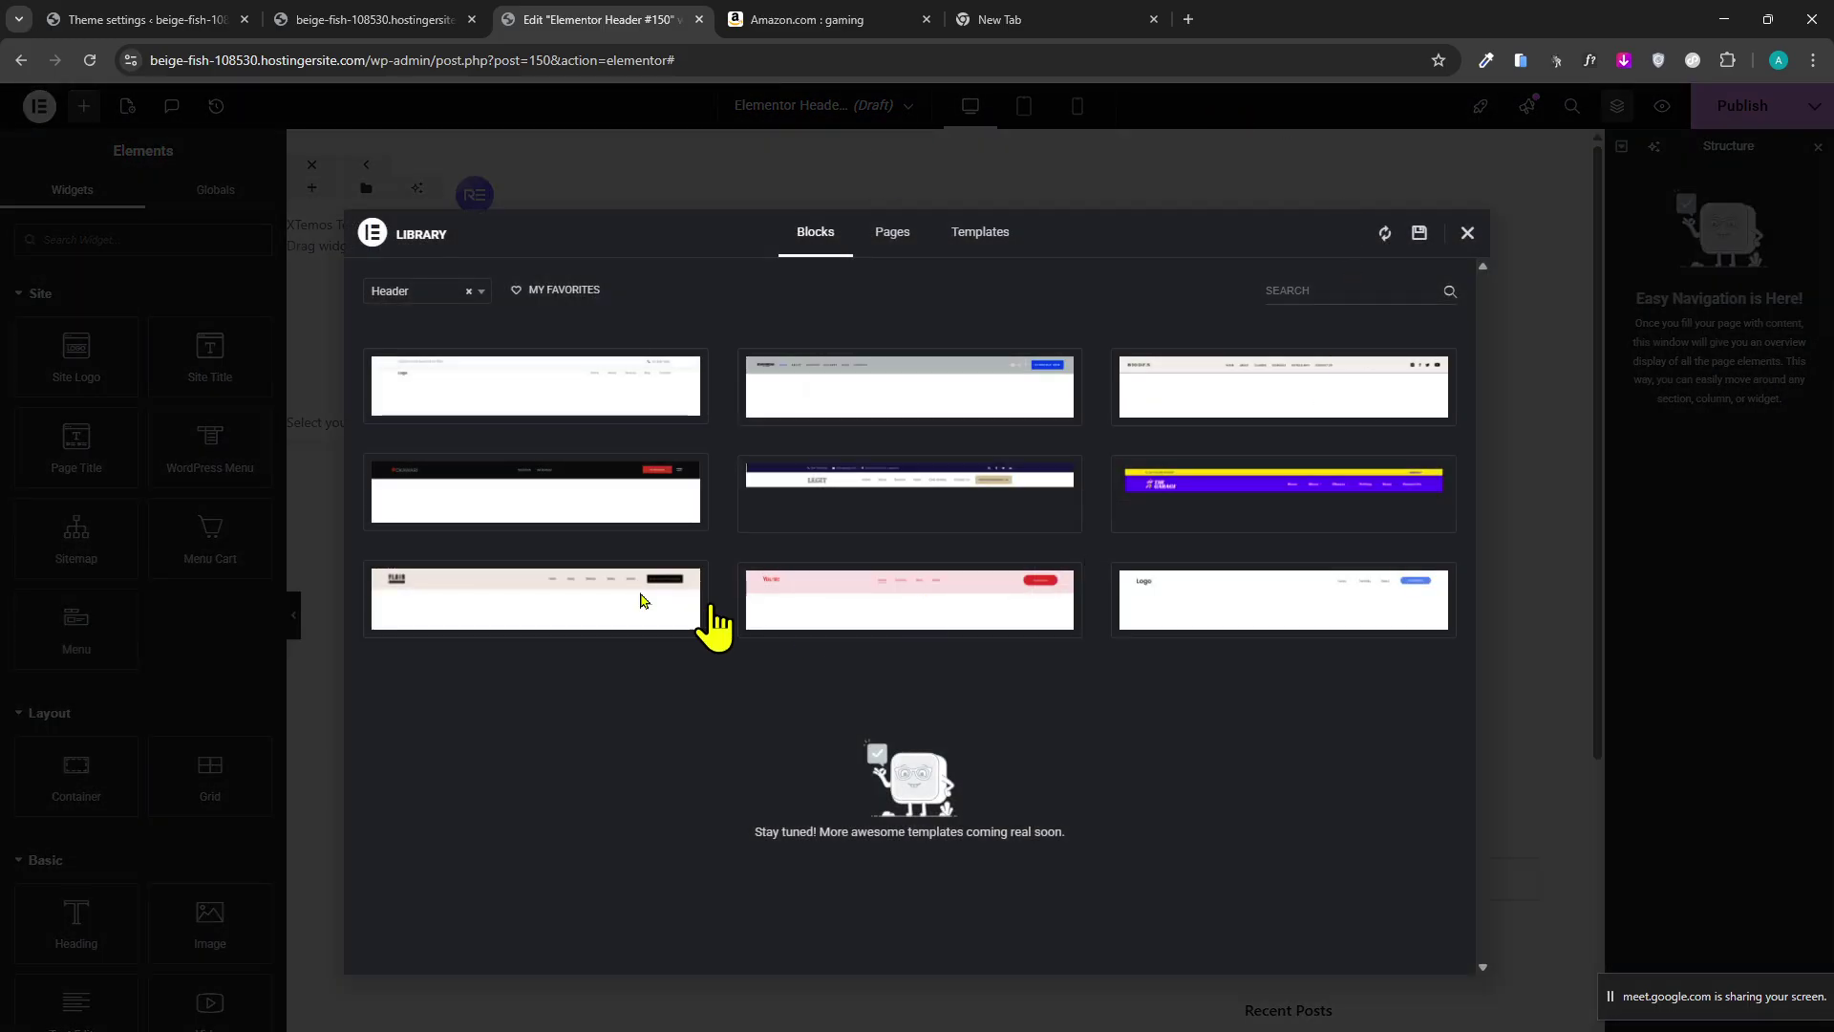
pyautogui.moveTo(1302, 396)
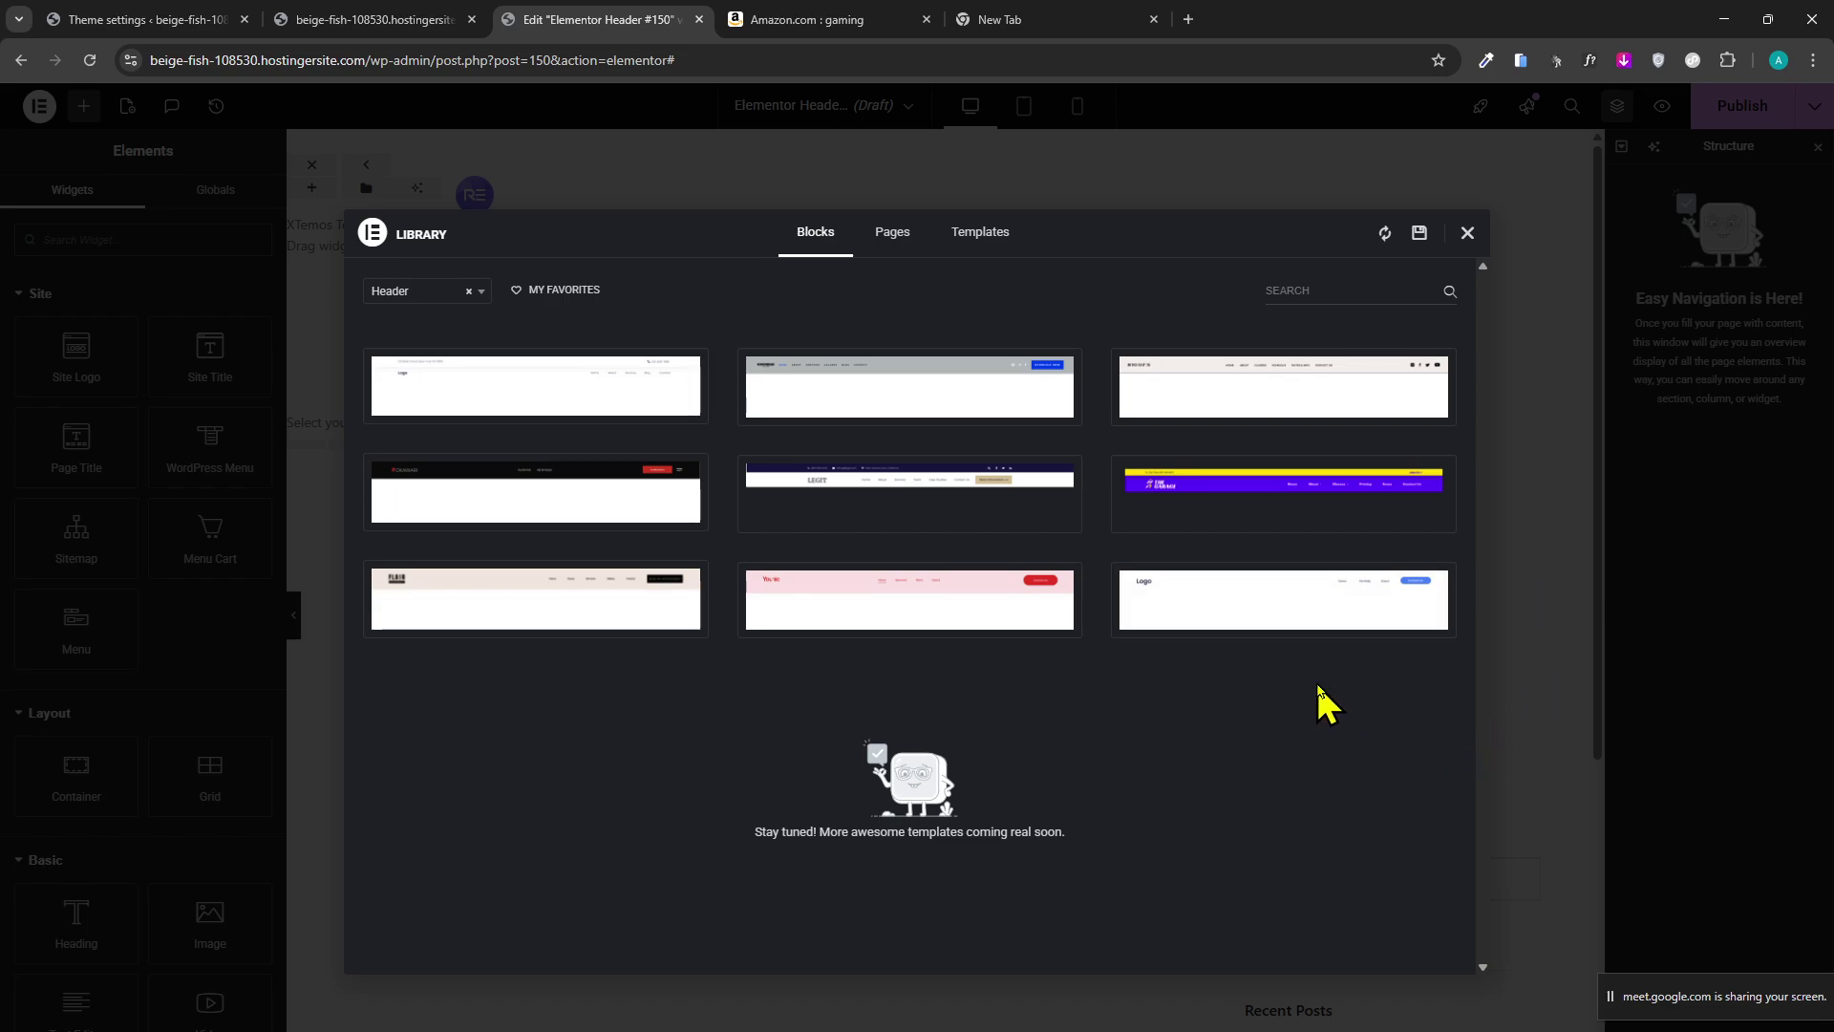
pyautogui.click(1169, 616)
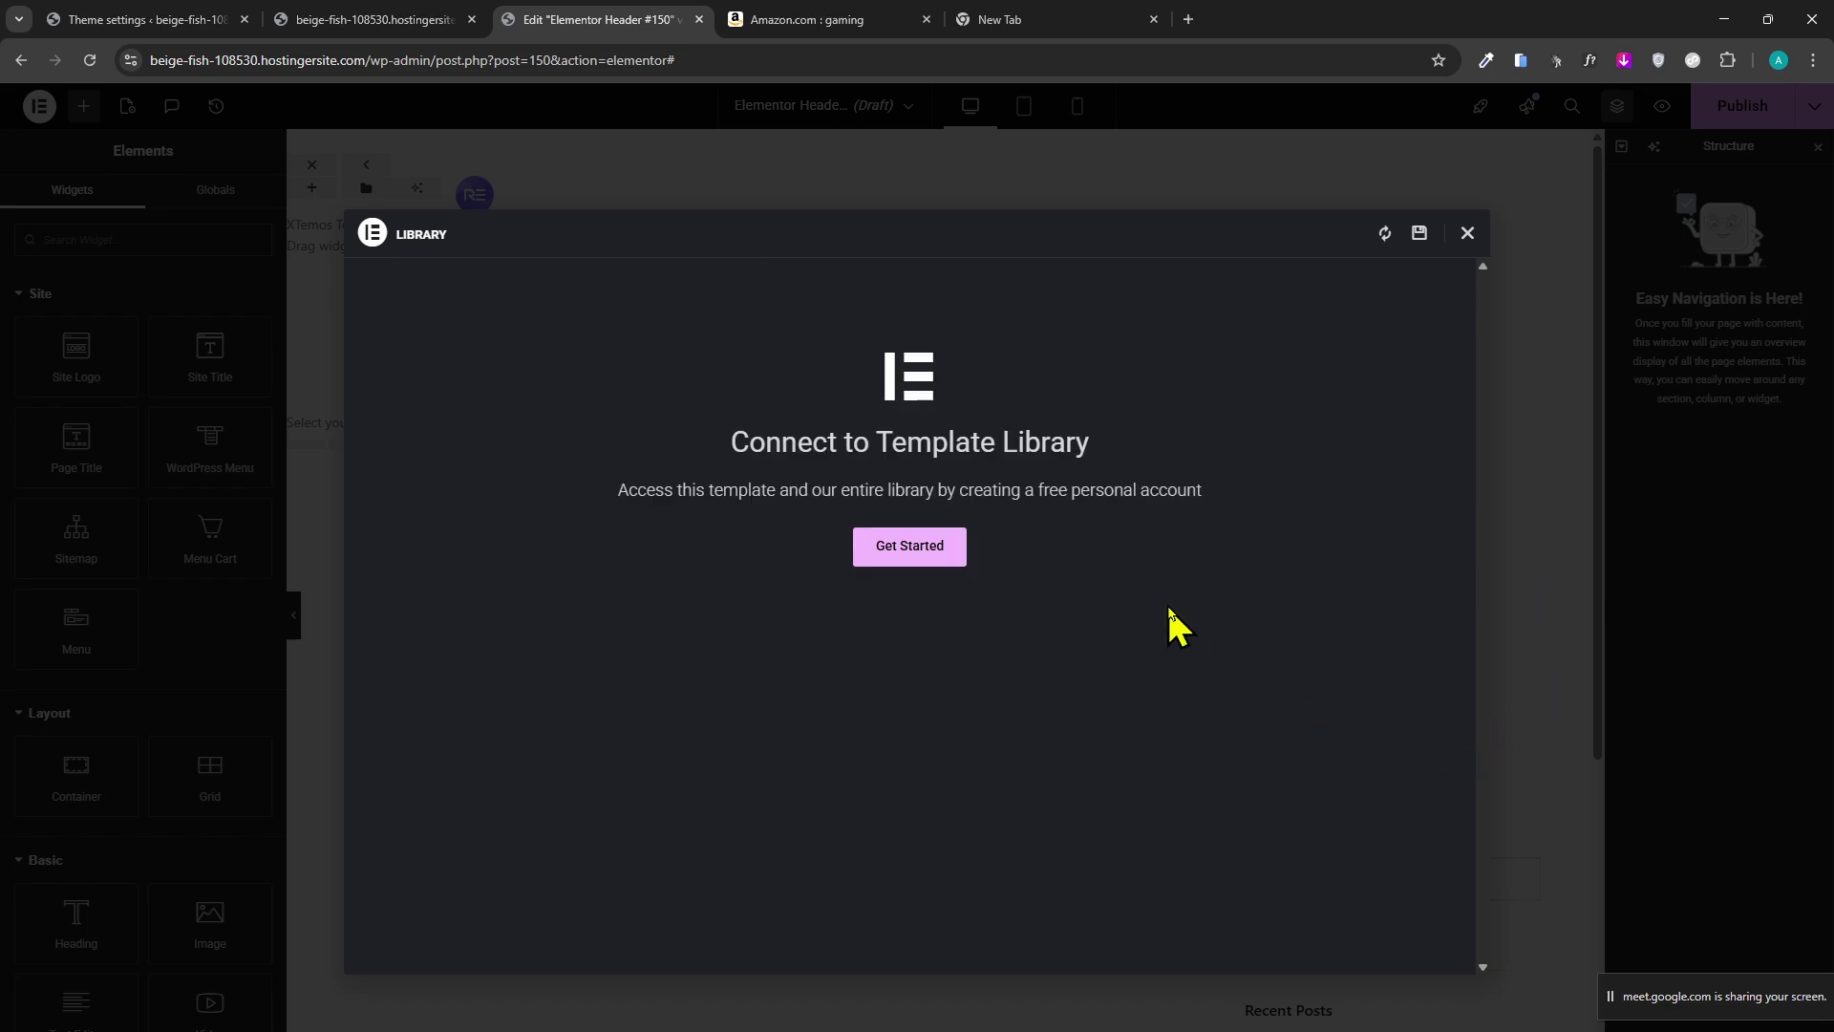
pyautogui.click(954, 570)
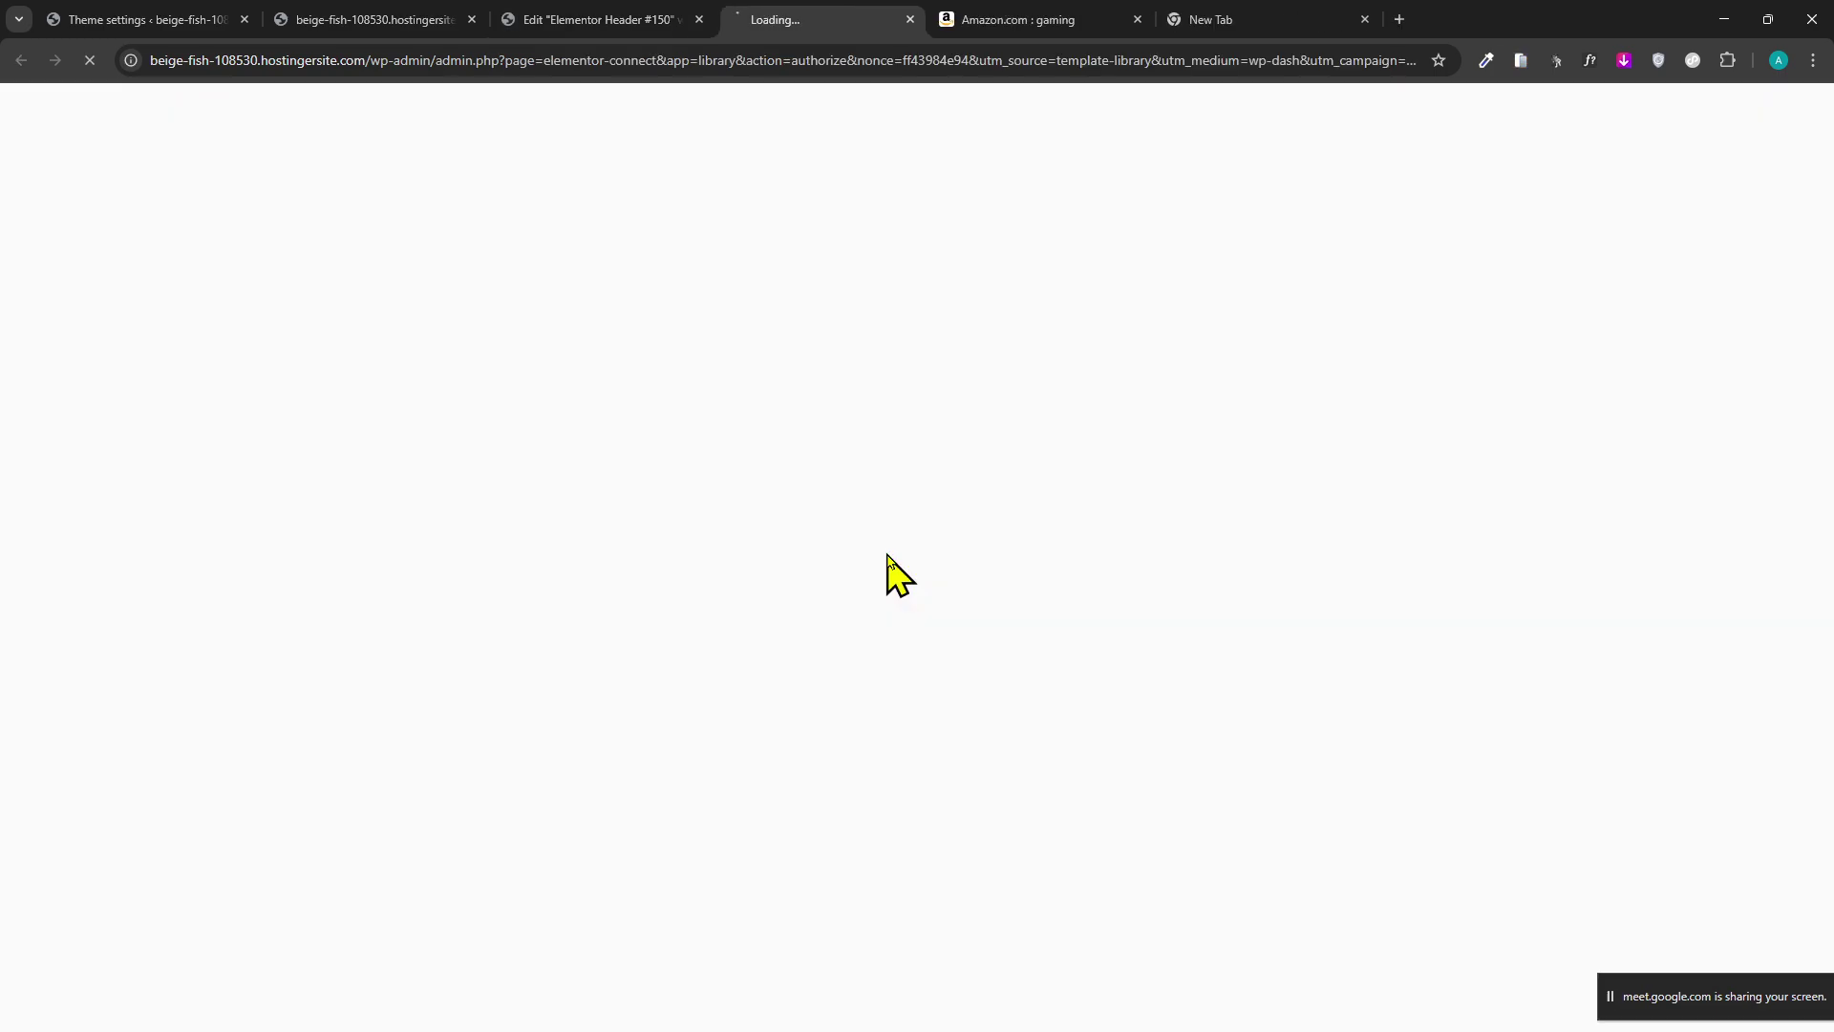
# Sign in to my.elementor.com with a Google account to connect the template library.
pyautogui.click(604, 19)
pyautogui.click(858, 20)
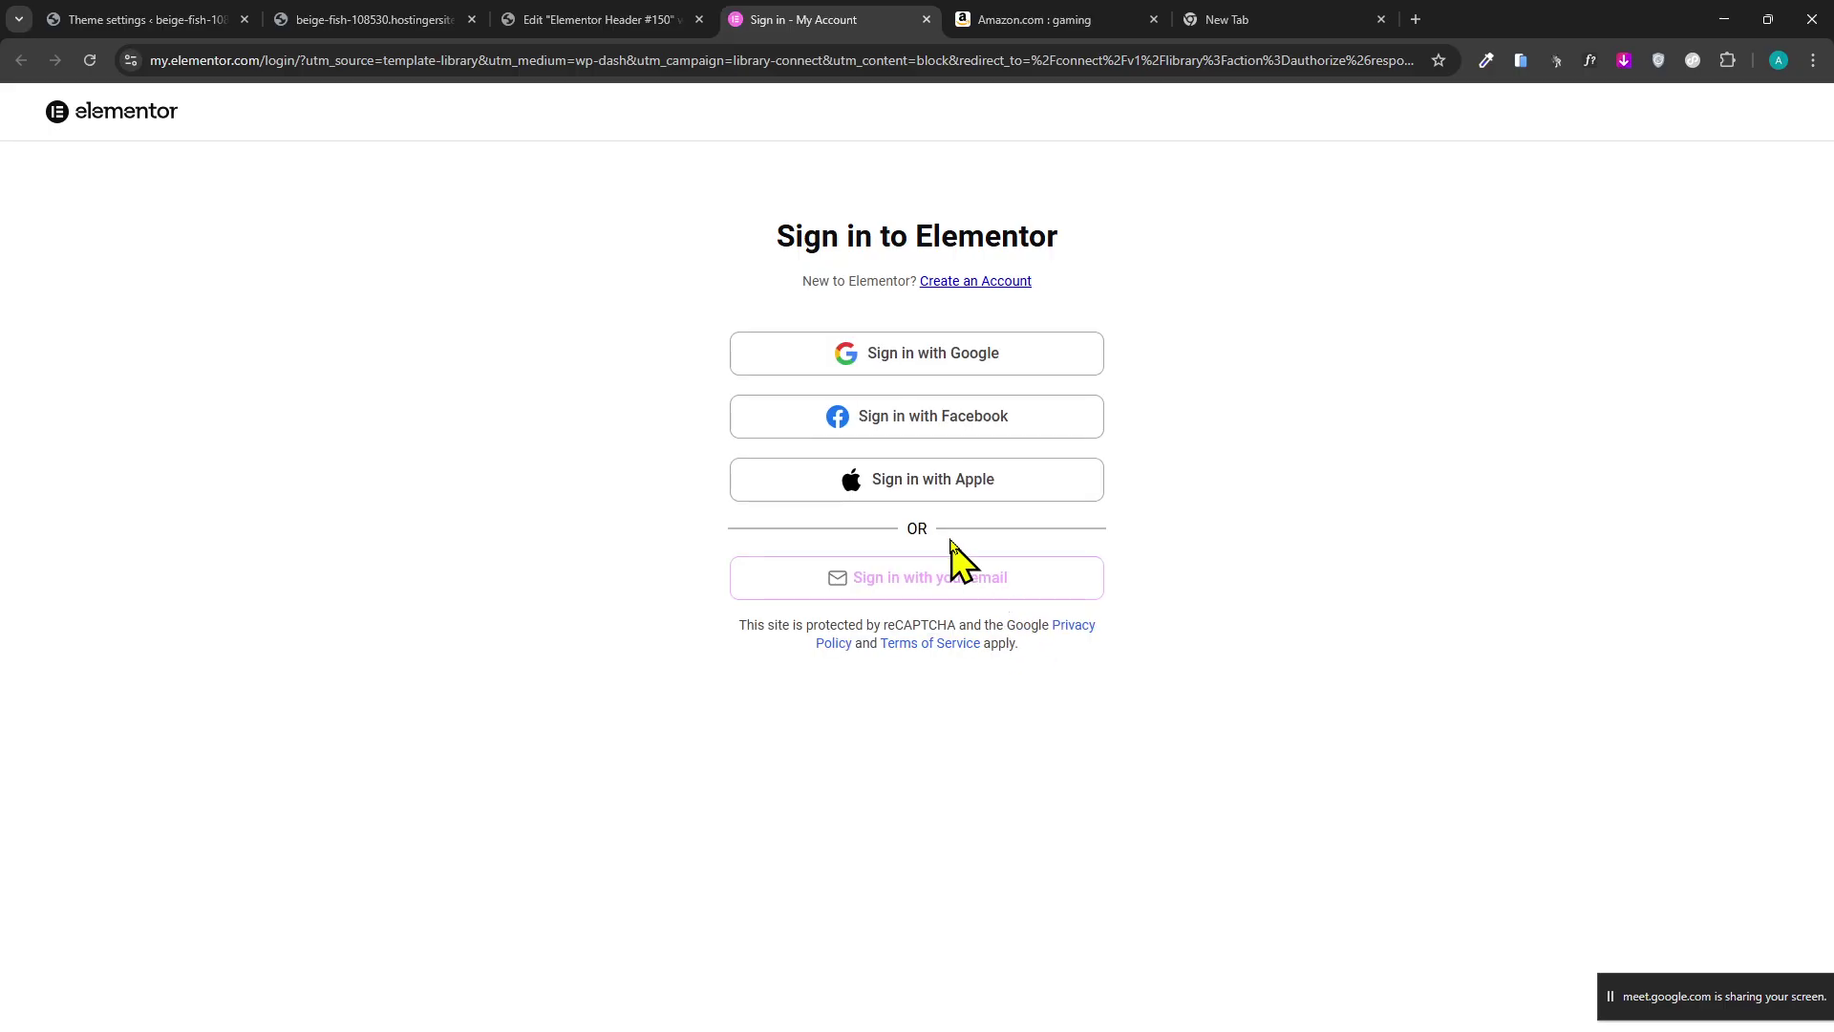
pyautogui.click(928, 363)
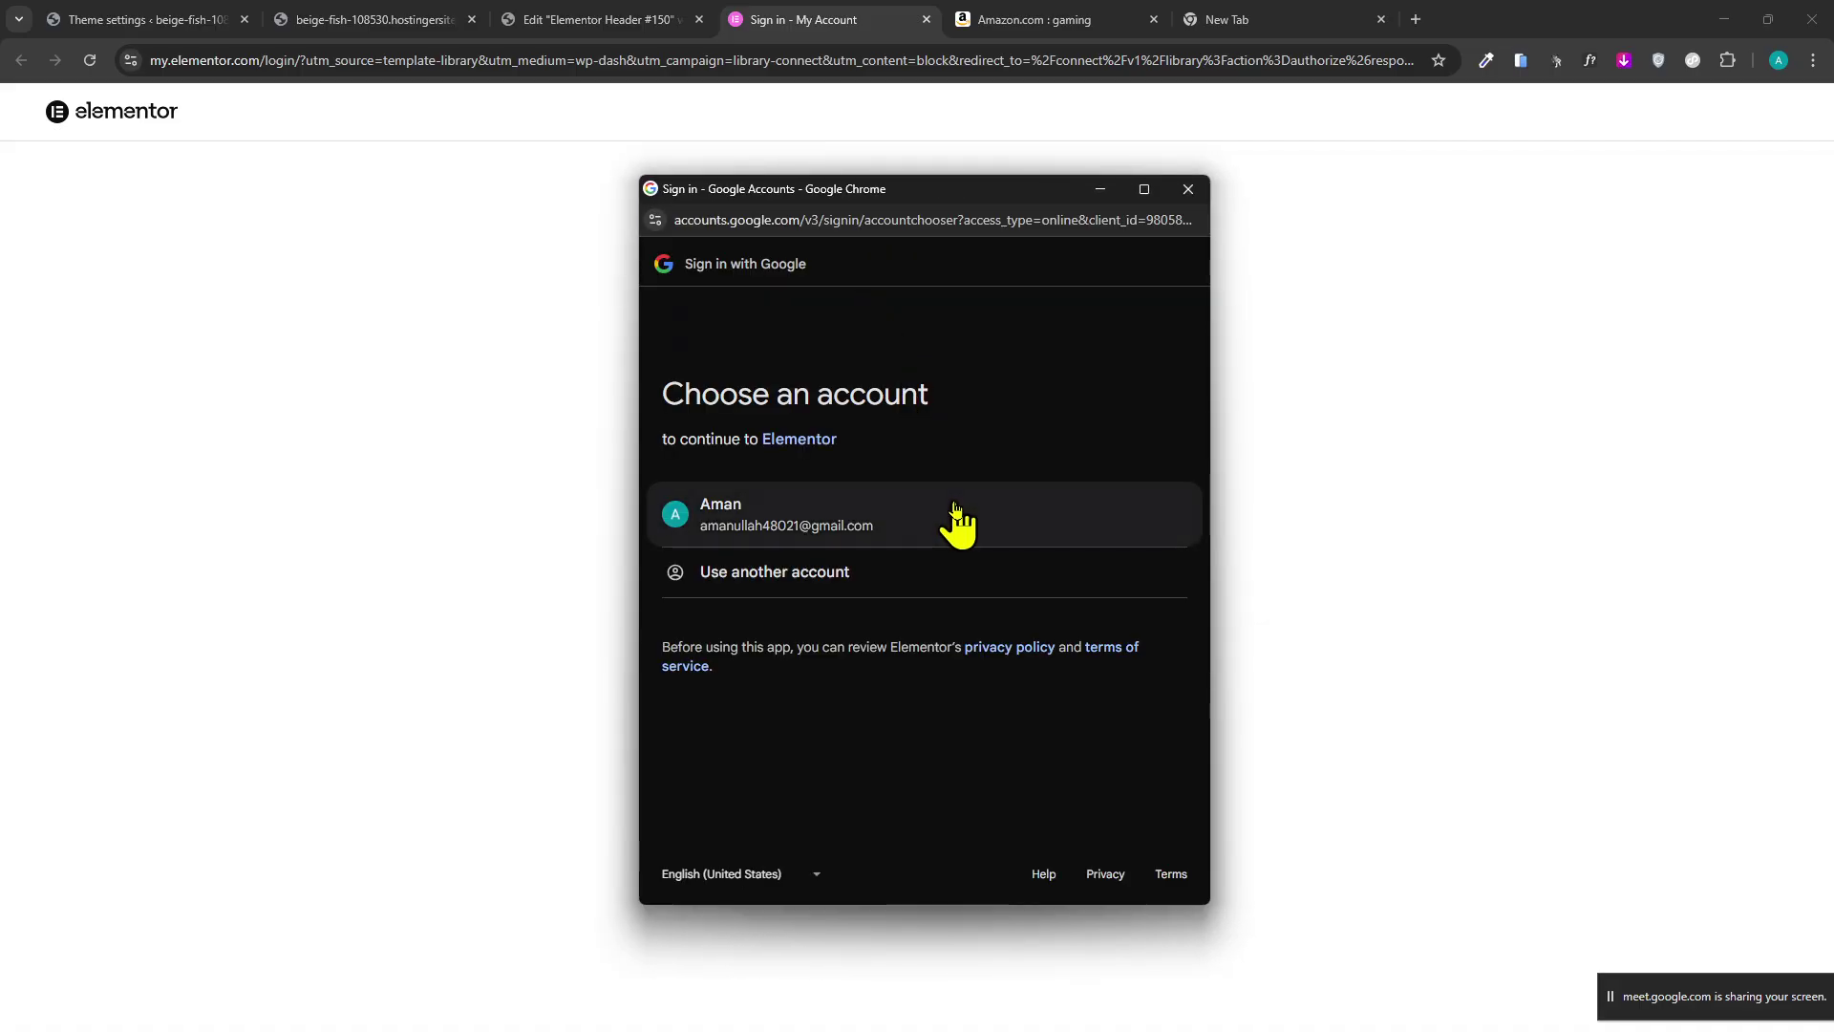
pyautogui.click(955, 508)
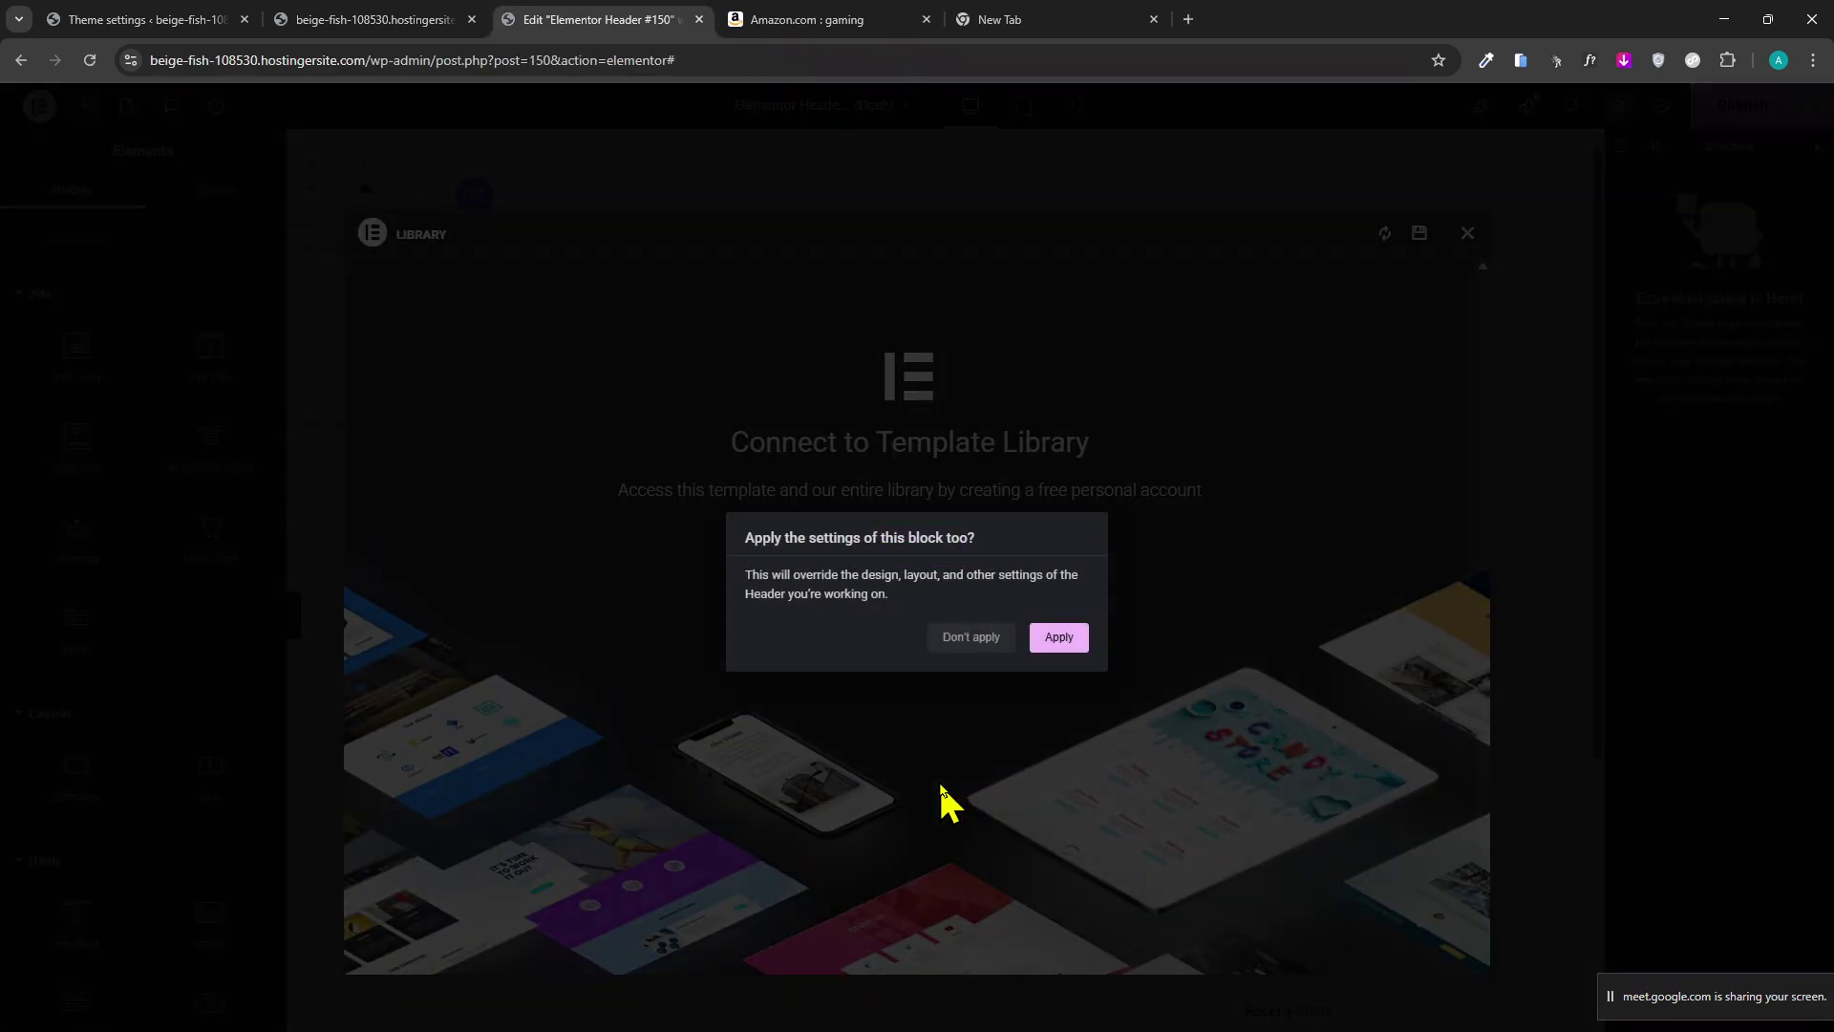
# Apply the block's settings, dismiss the insert errors, retry connecting, and close the Library.
pyautogui.click(1067, 637)
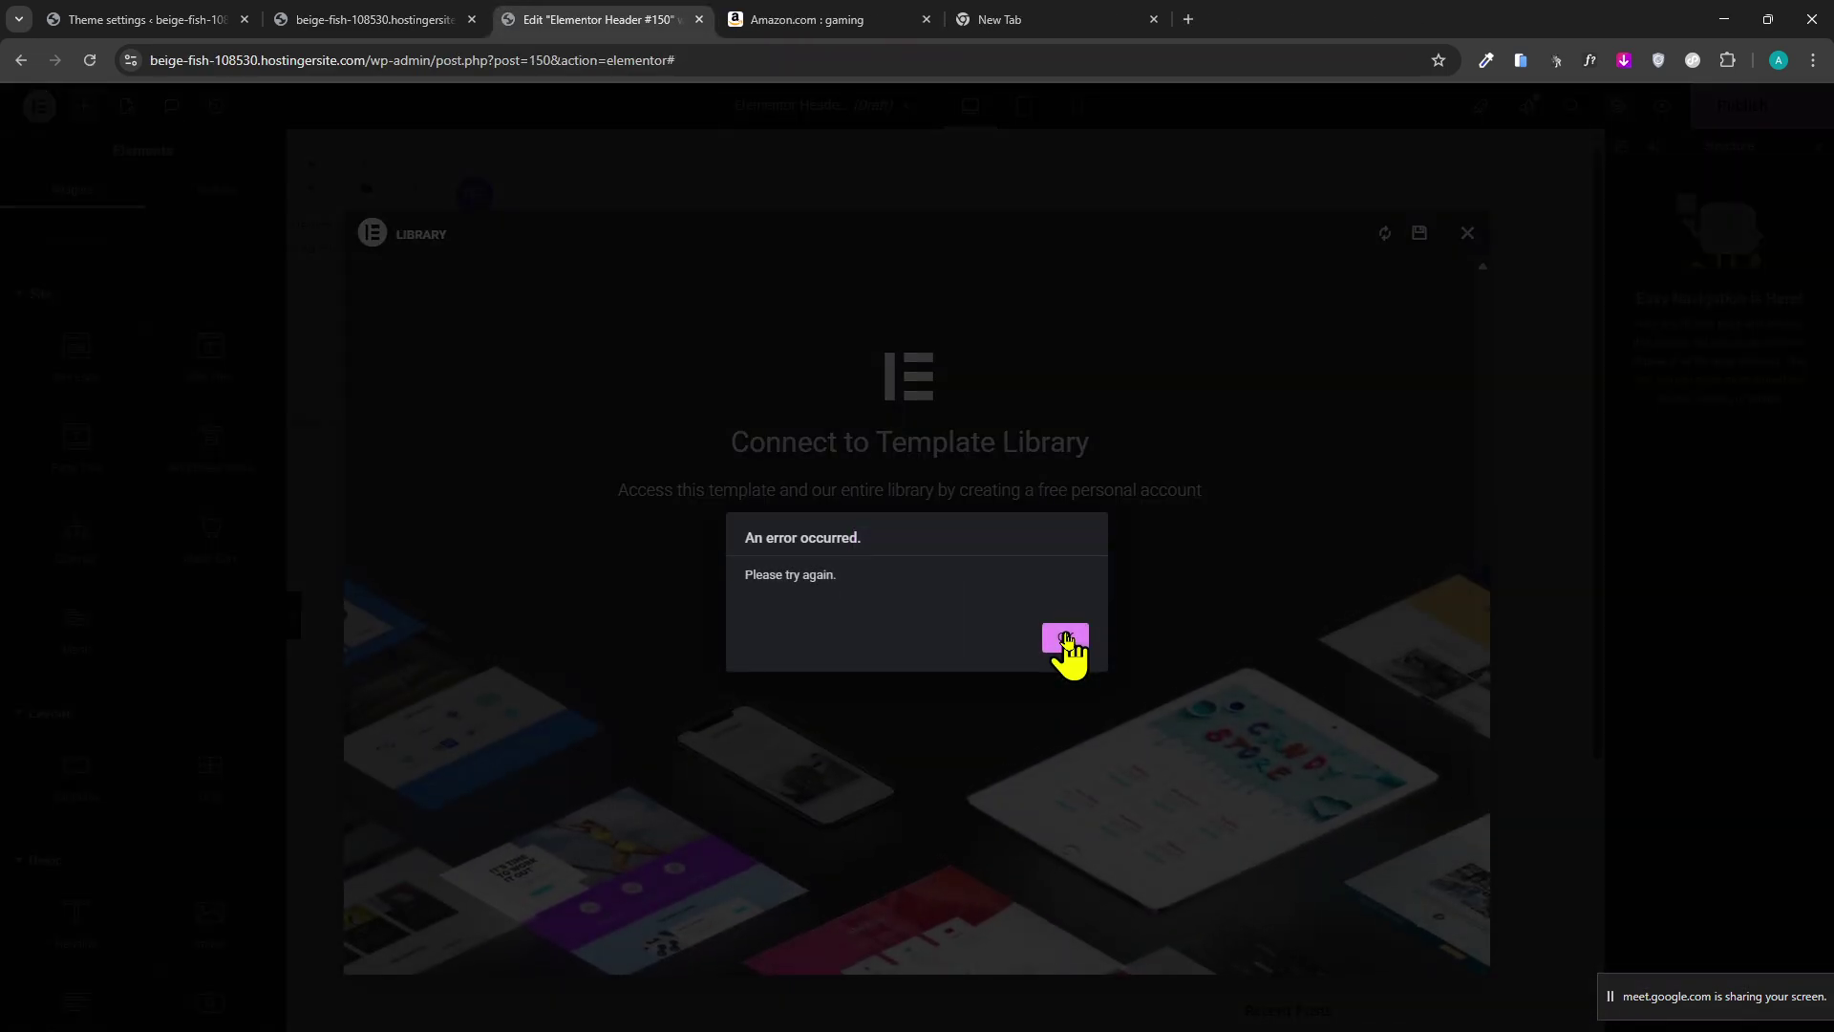
pyautogui.click(1066, 637)
pyautogui.click(927, 531)
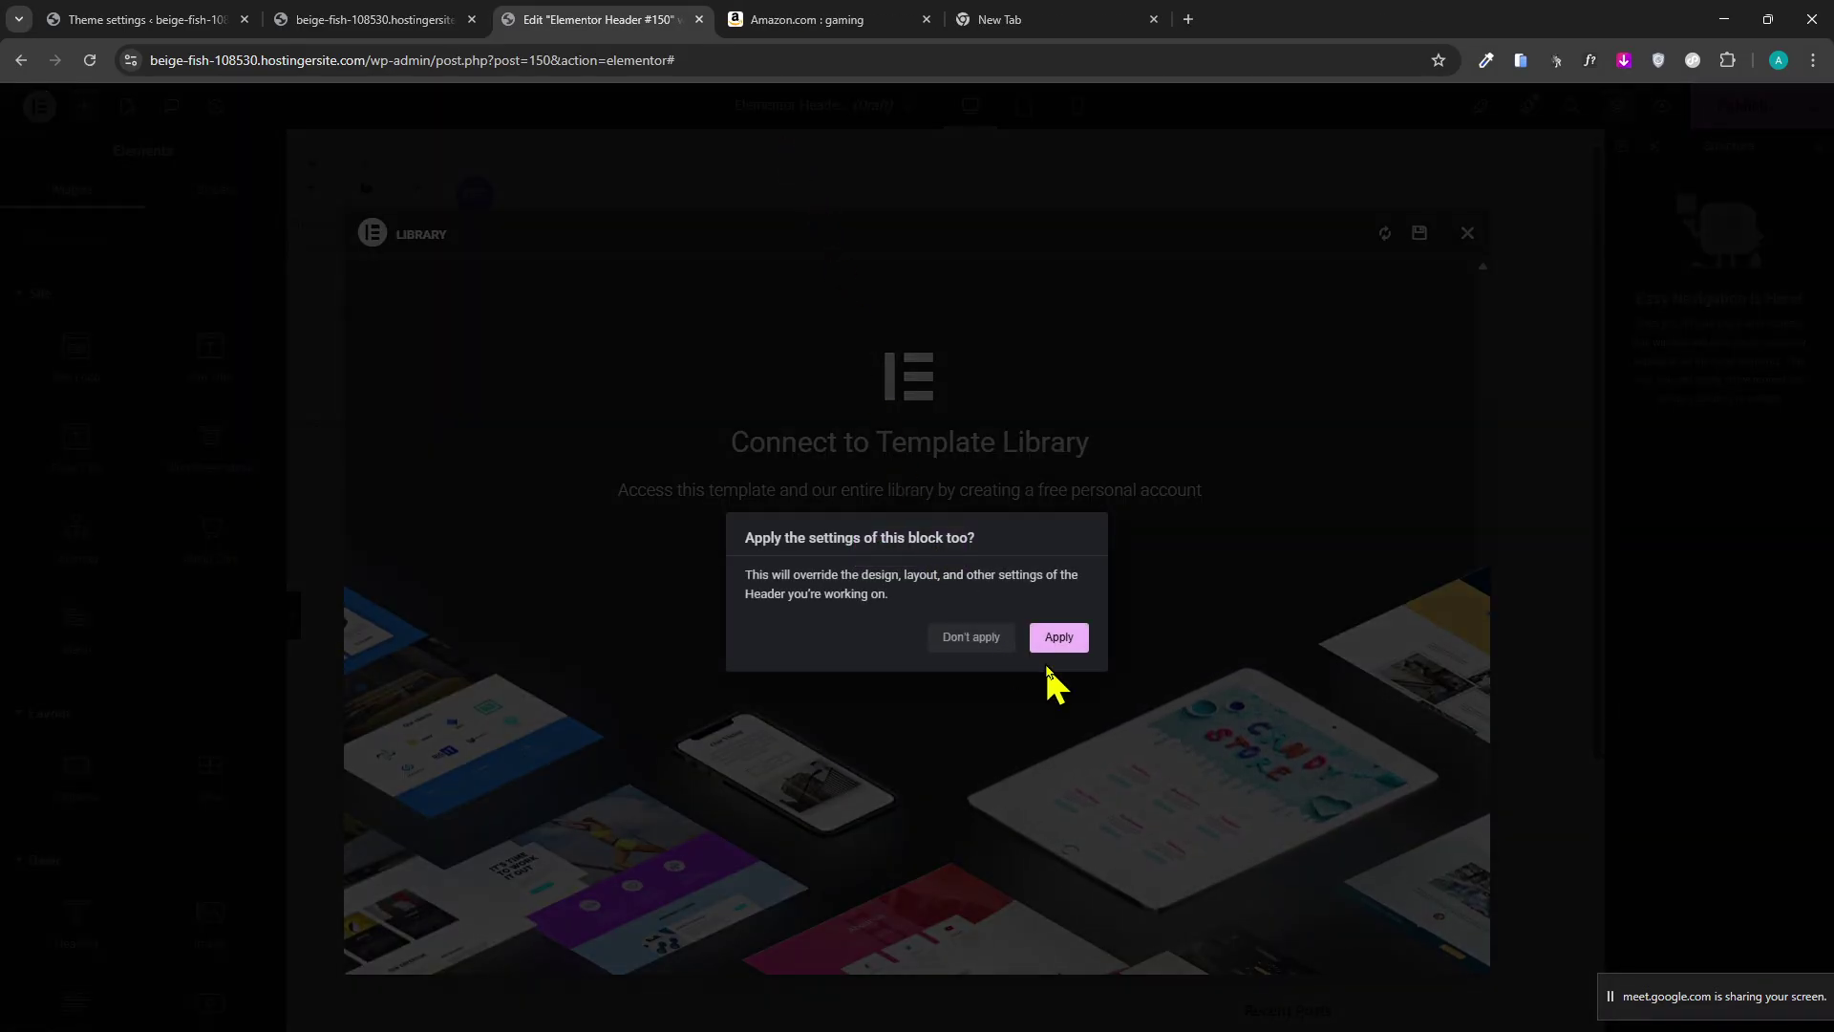
pyautogui.click(1060, 638)
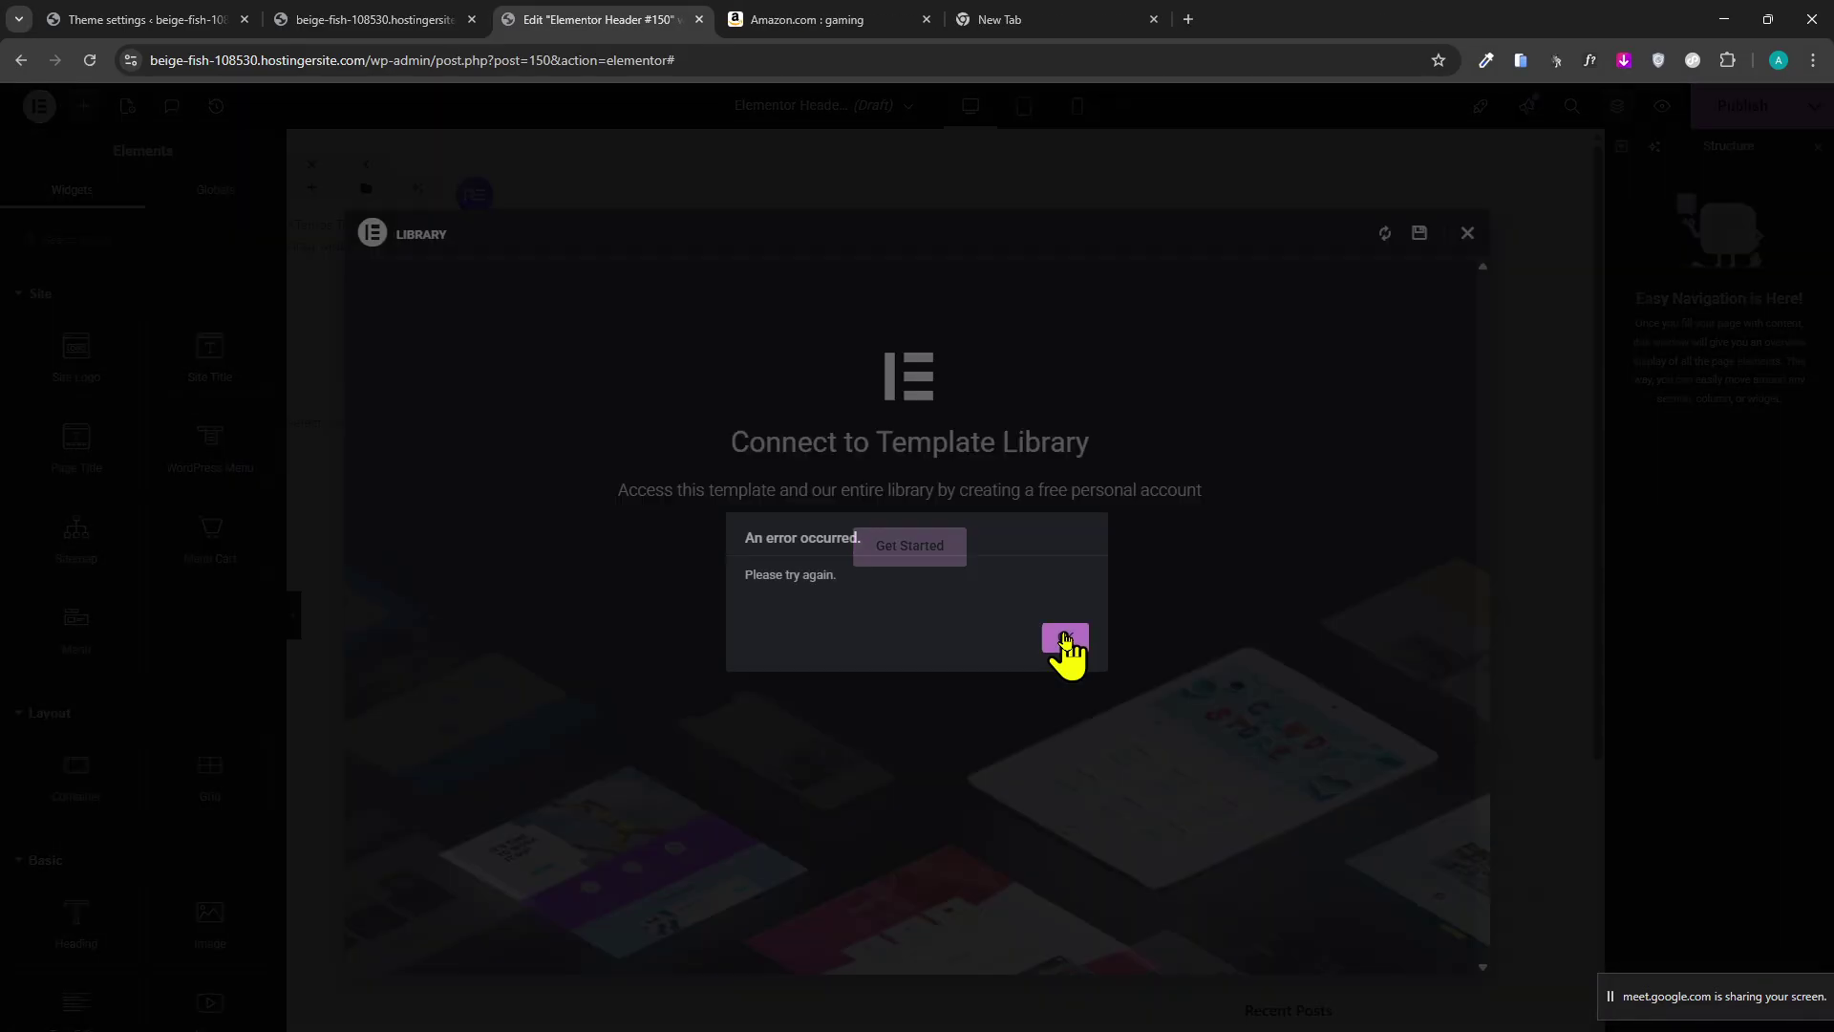
pyautogui.click(1066, 638)
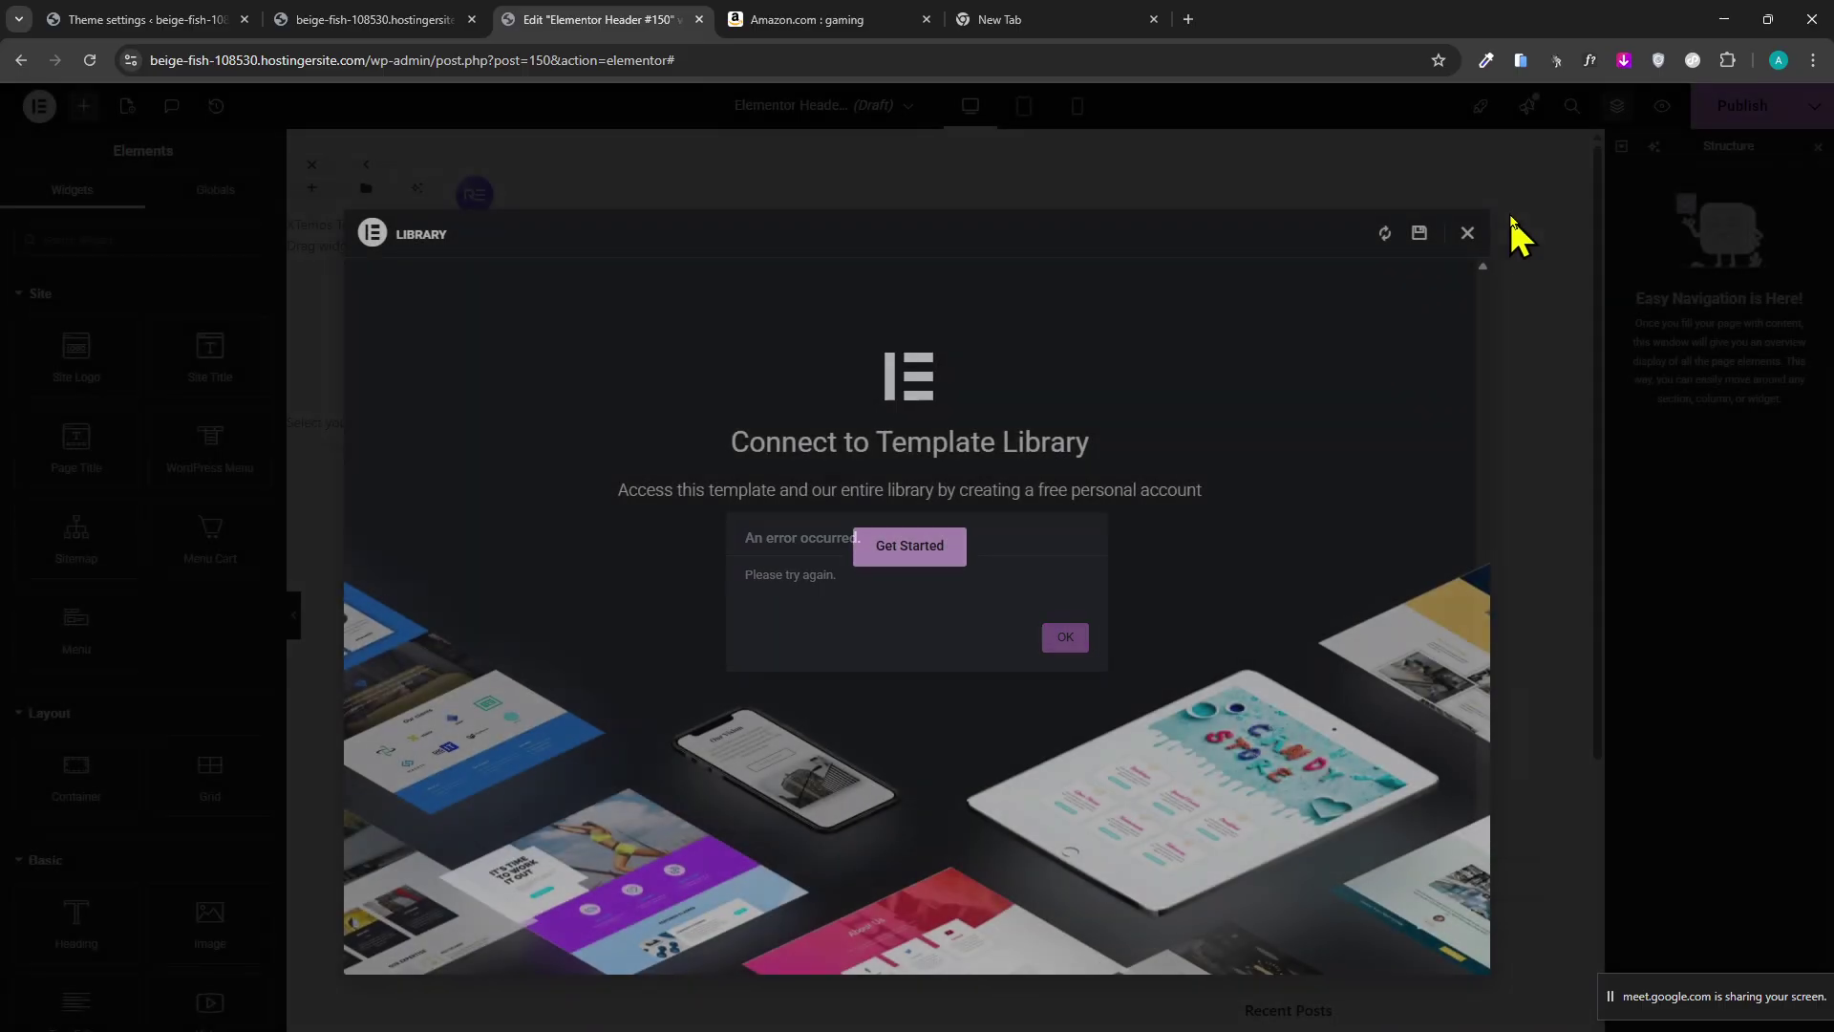
pyautogui.click(1468, 233)
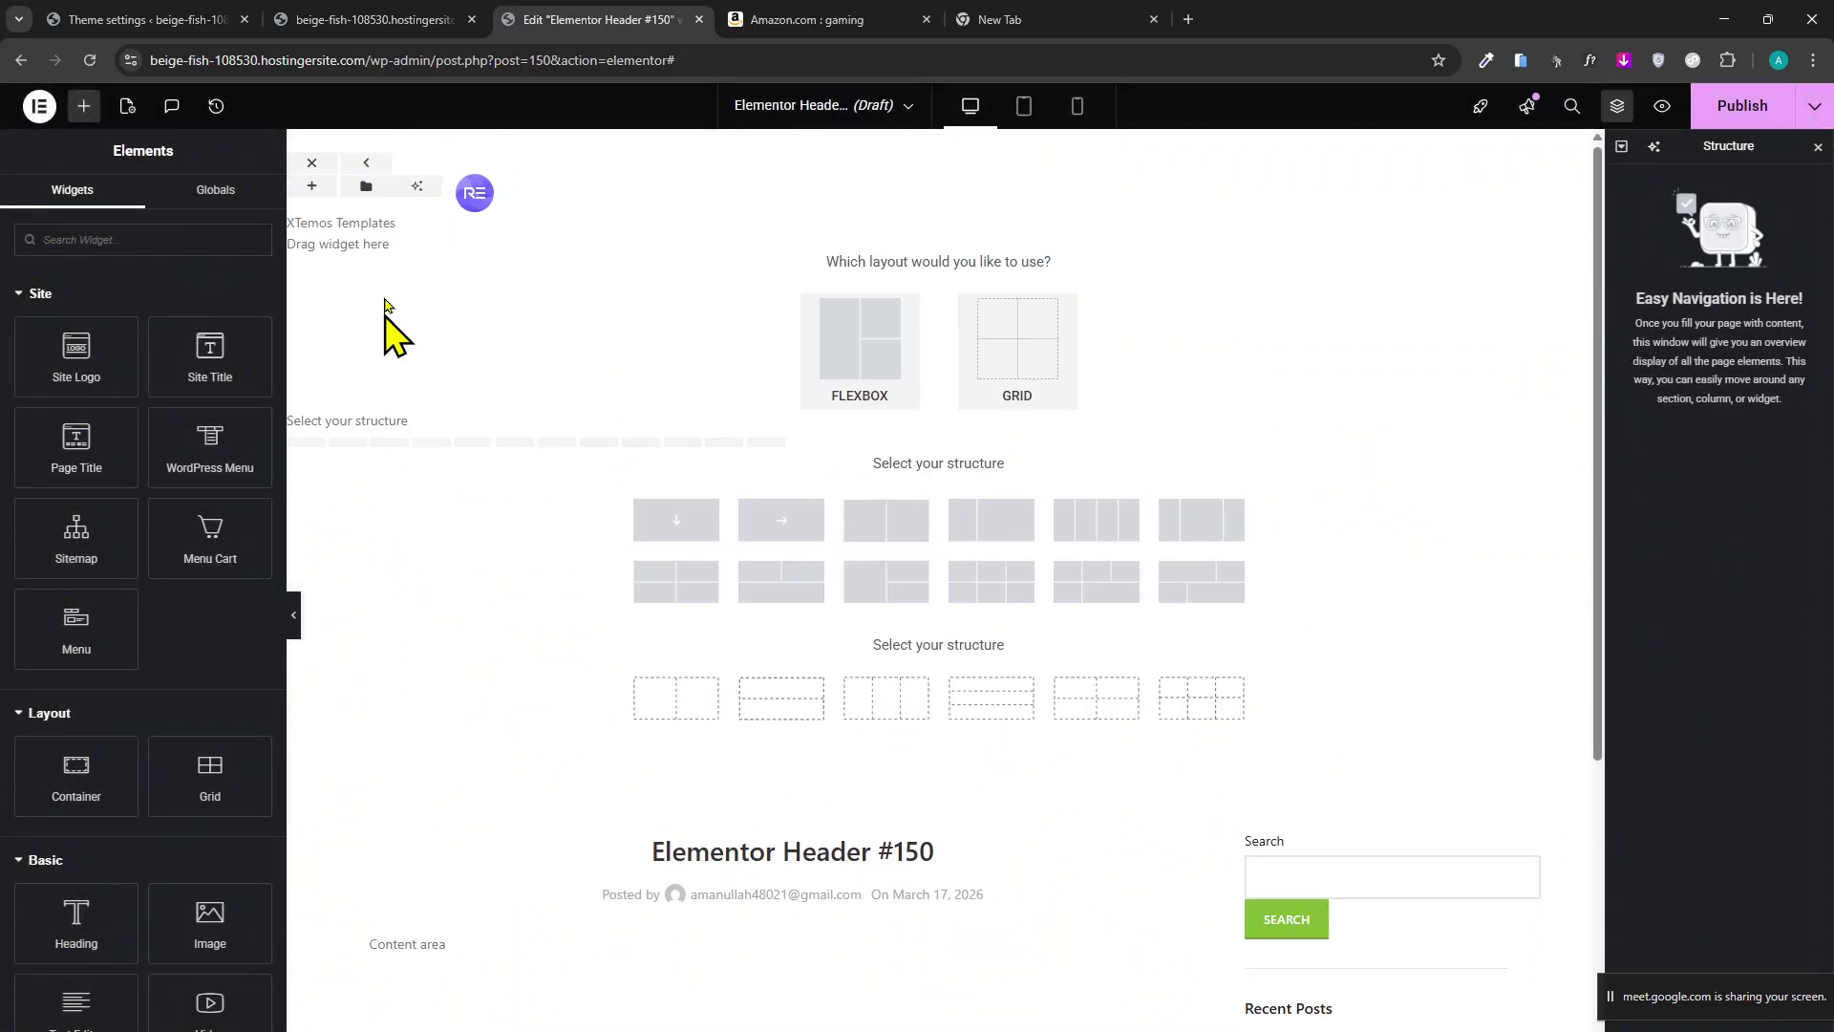
# Retry inserting a header block, dismiss the error and close the Library.
pyautogui.click(367, 189)
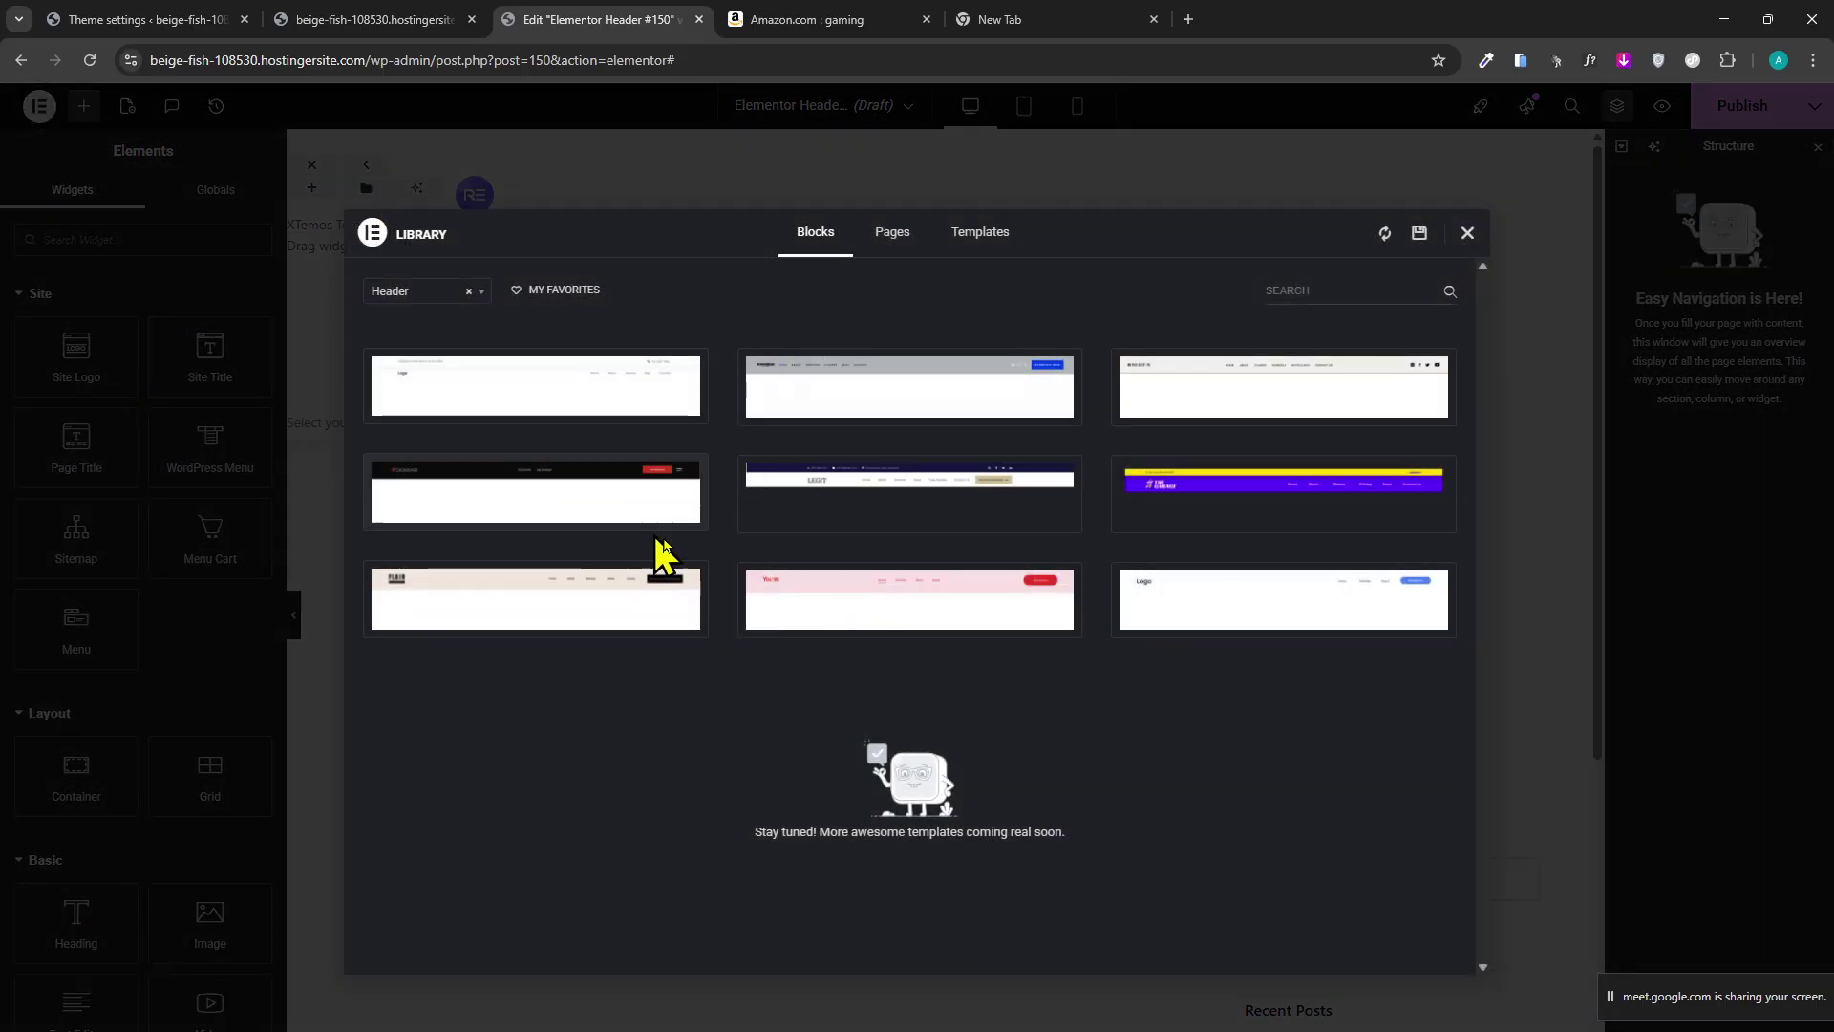
pyautogui.click(426, 619)
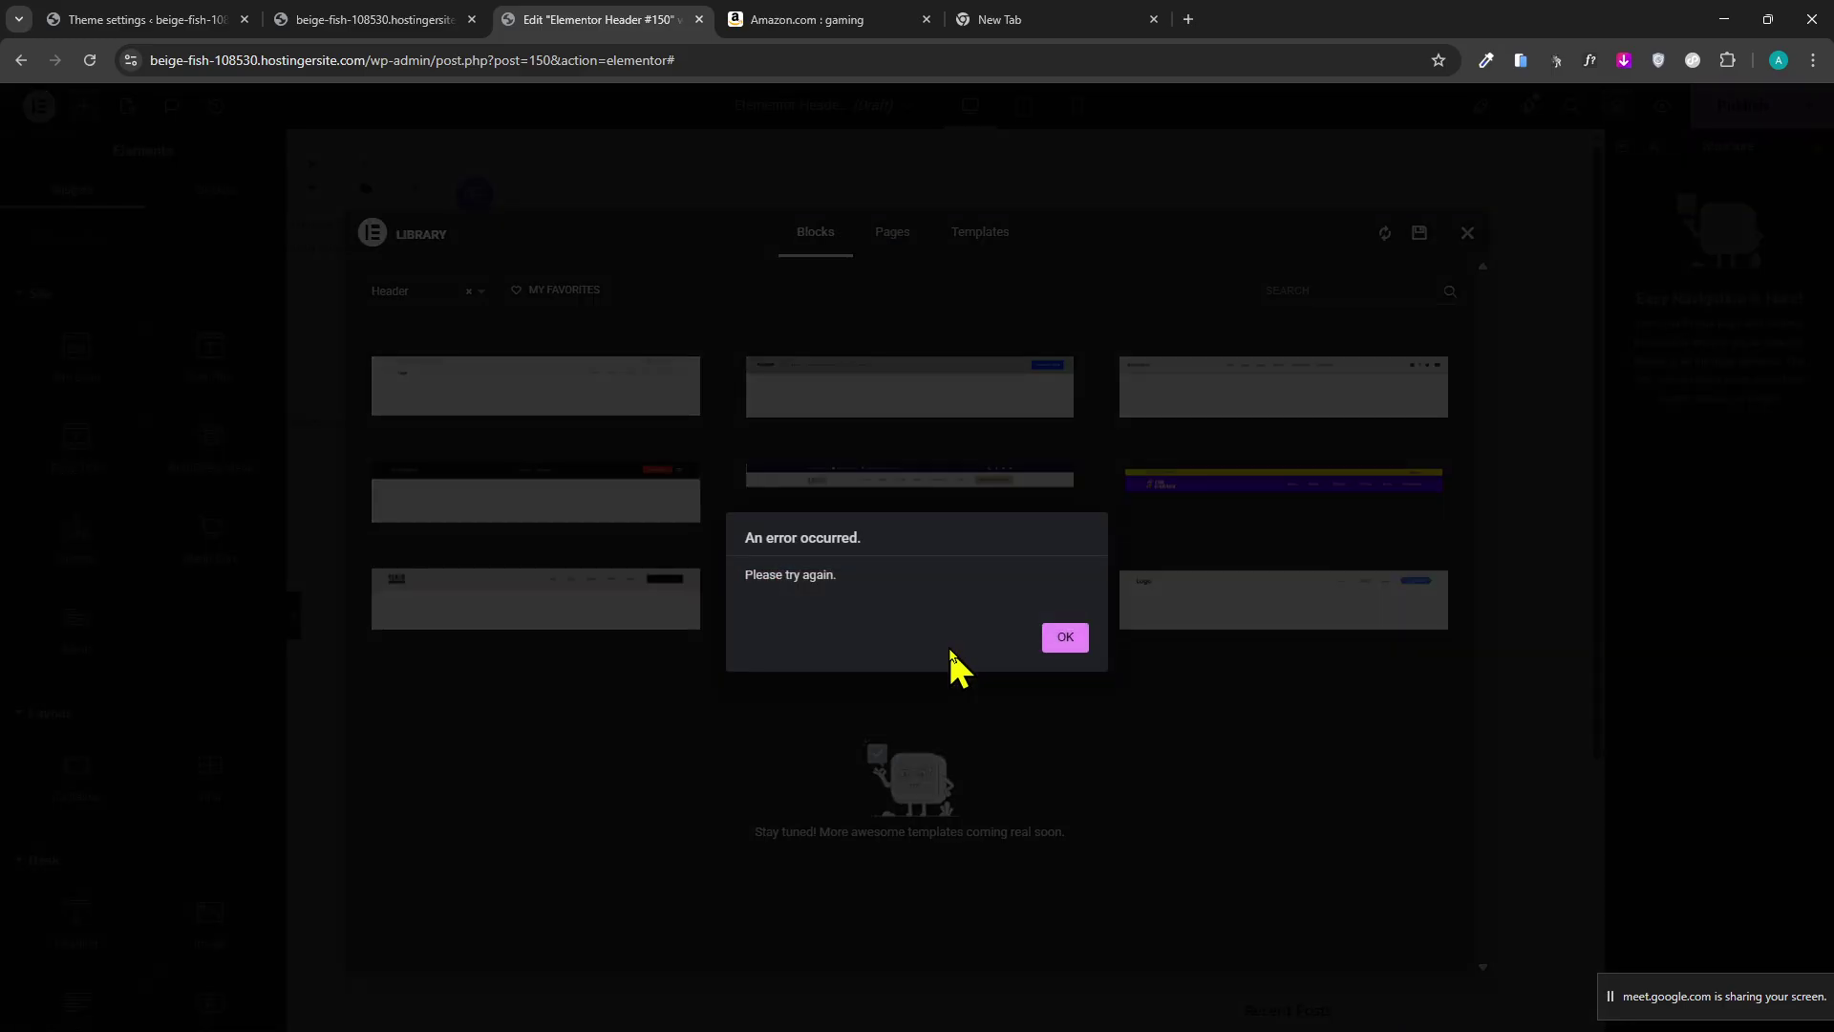
pyautogui.click(1066, 650)
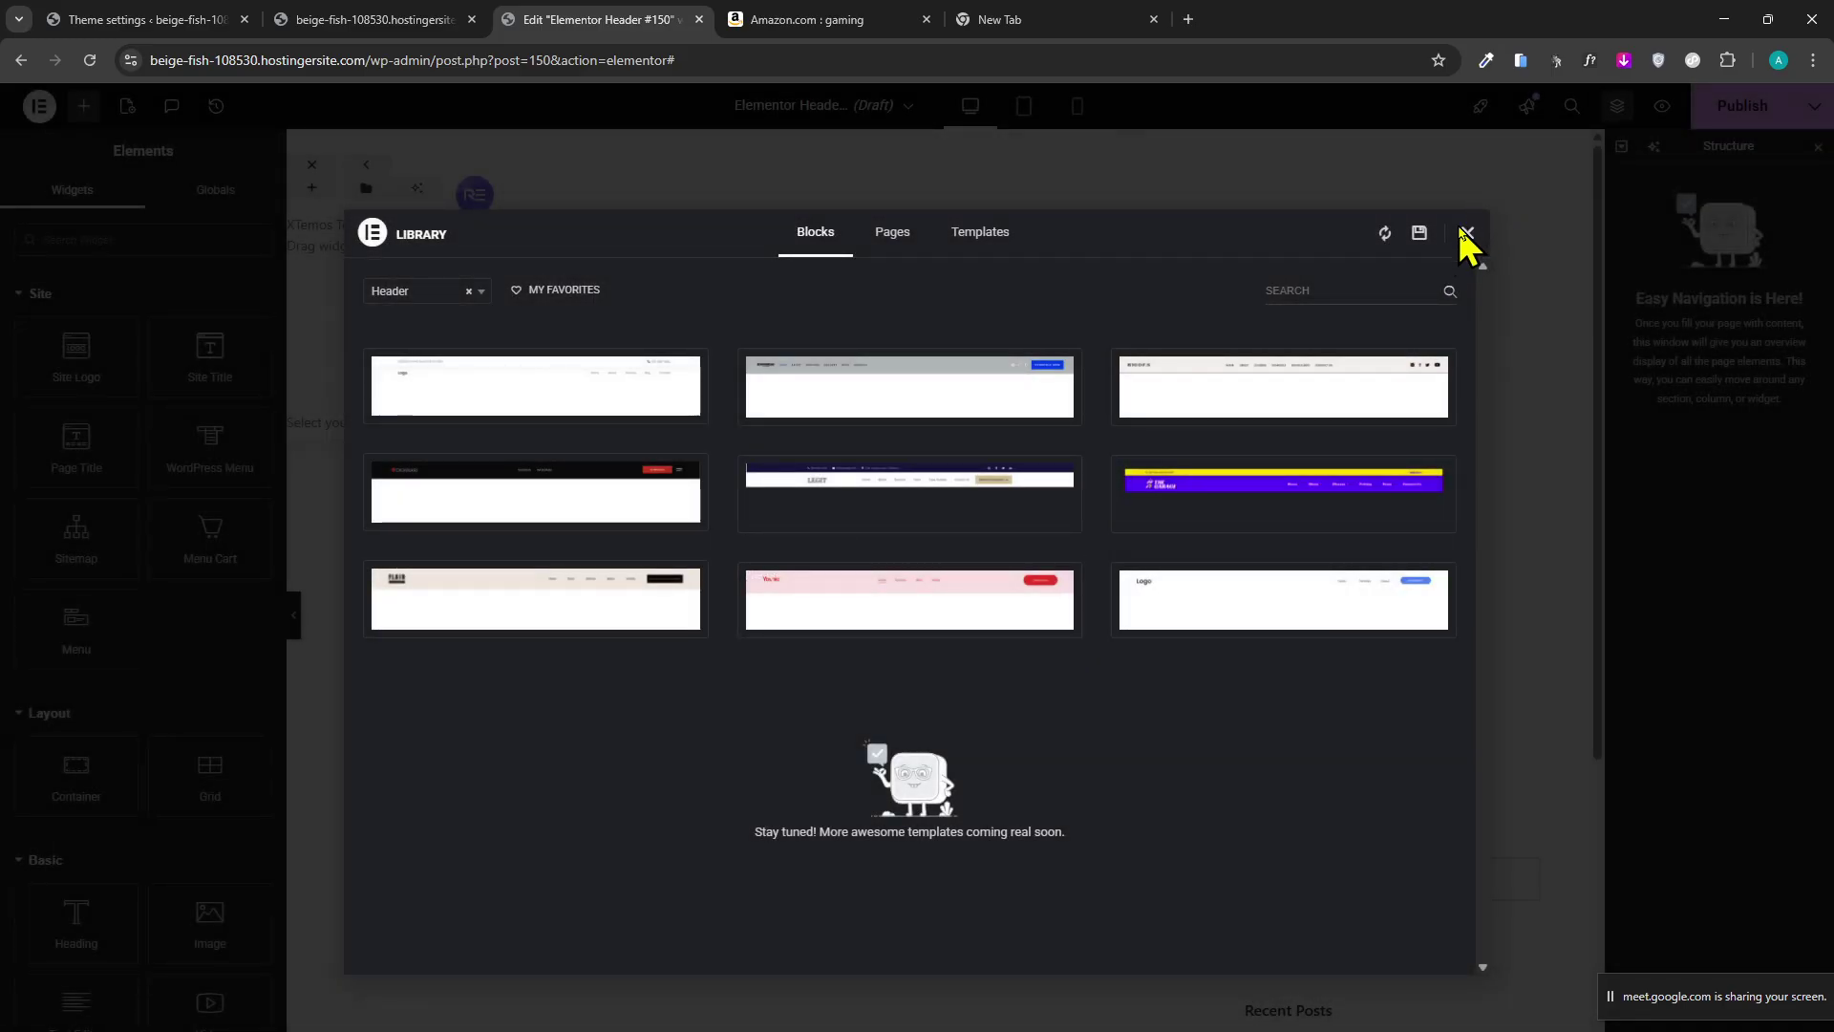
pyautogui.click(1465, 233)
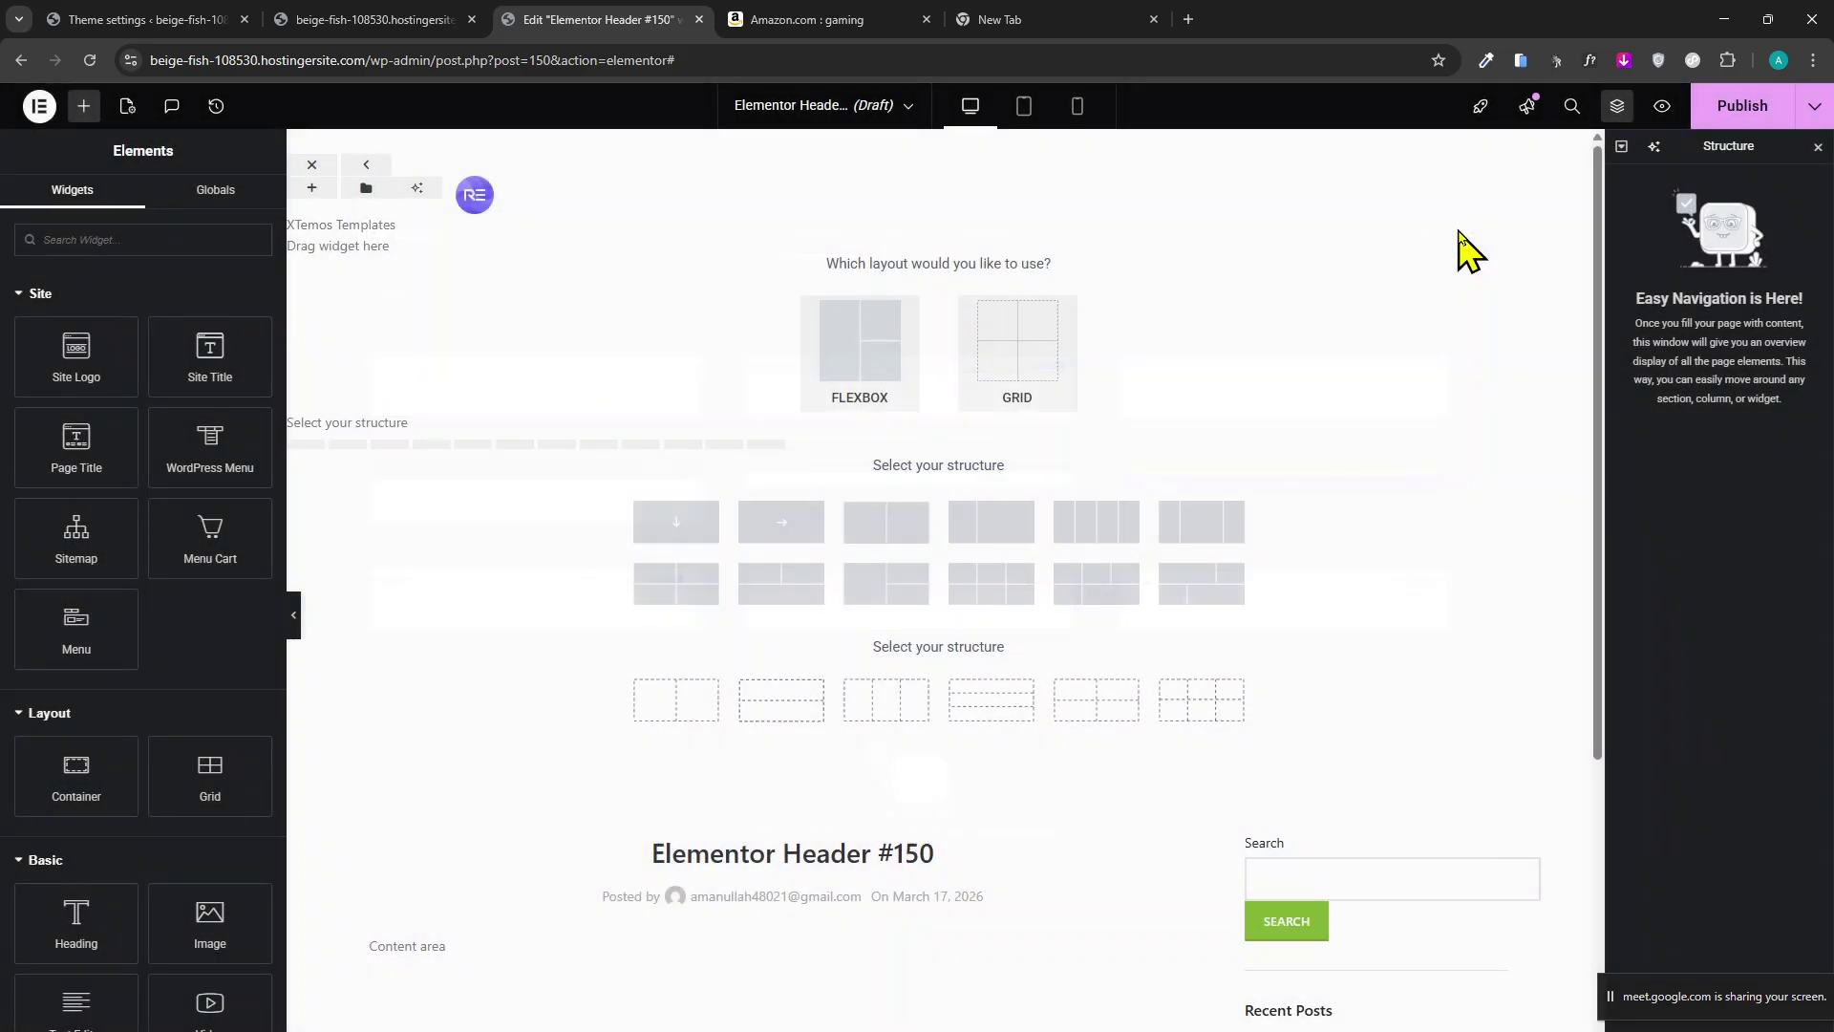
# Insert the free MEDPLUS header section with Home, Cart, My account, Shop and Appointment from the library's Sections.
pyautogui.click(475, 199)
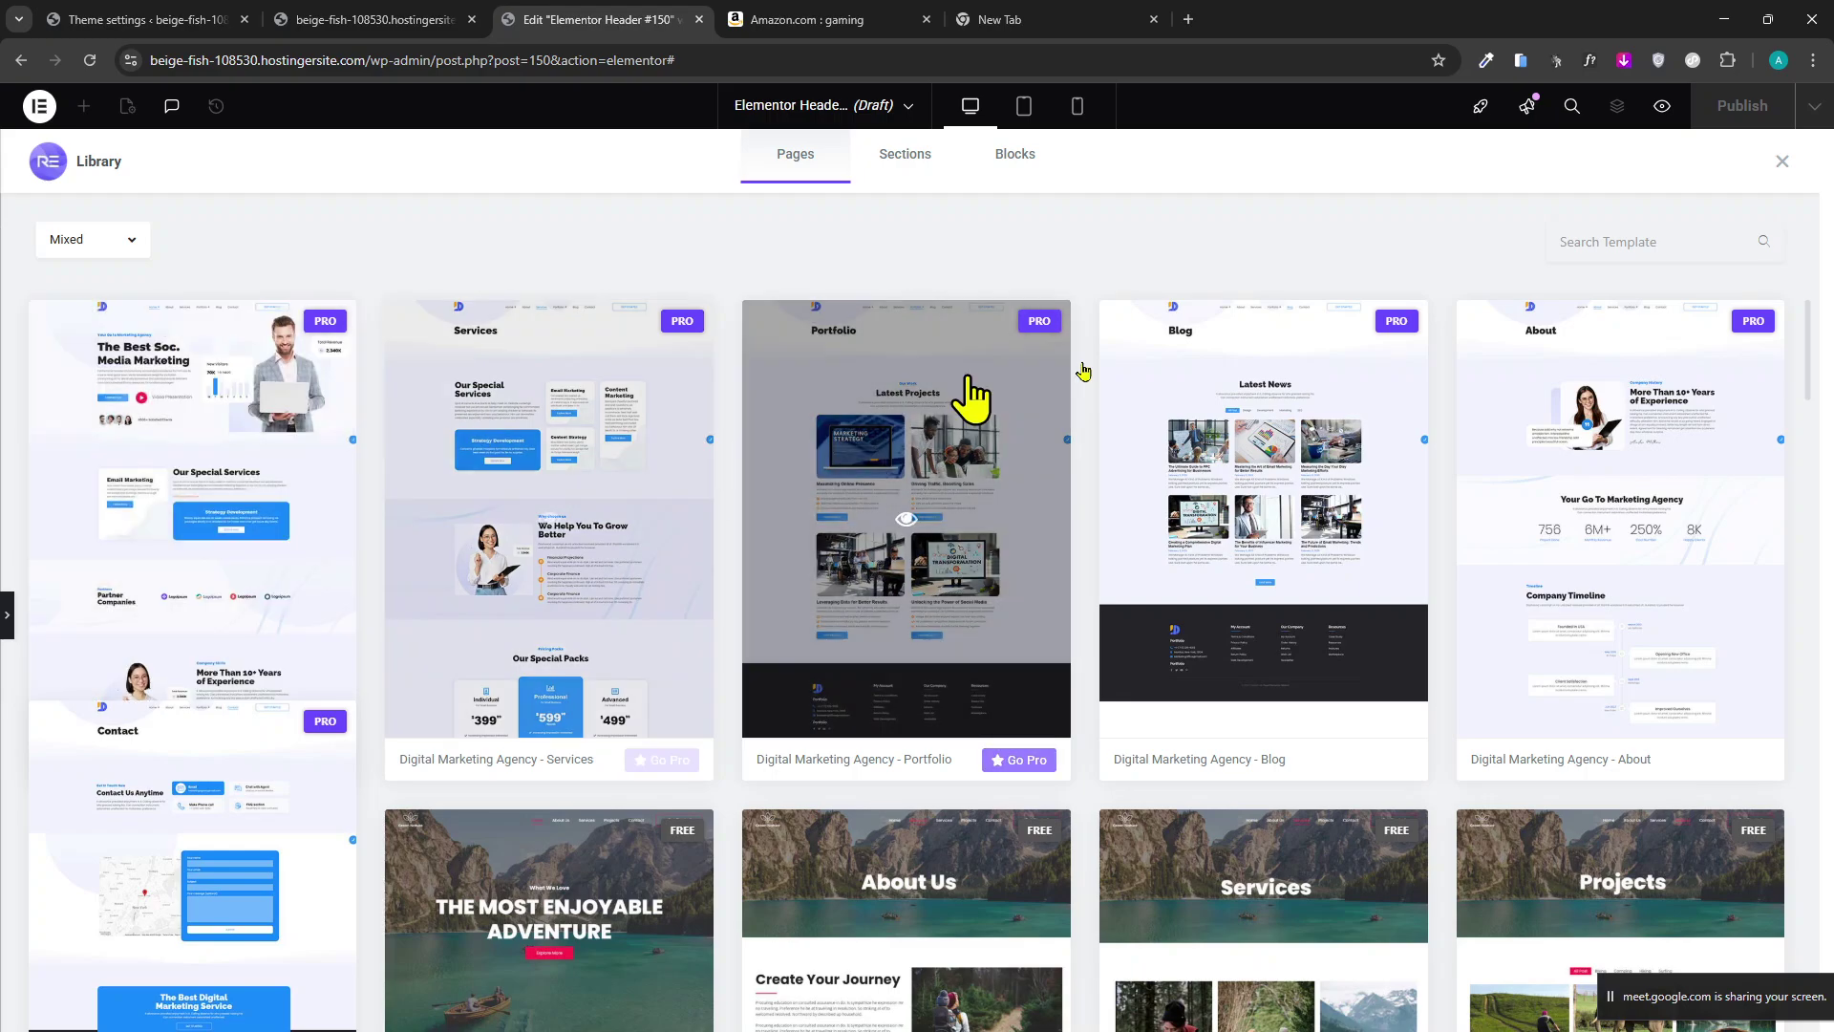
pyautogui.scroll(-5, 763, 701)
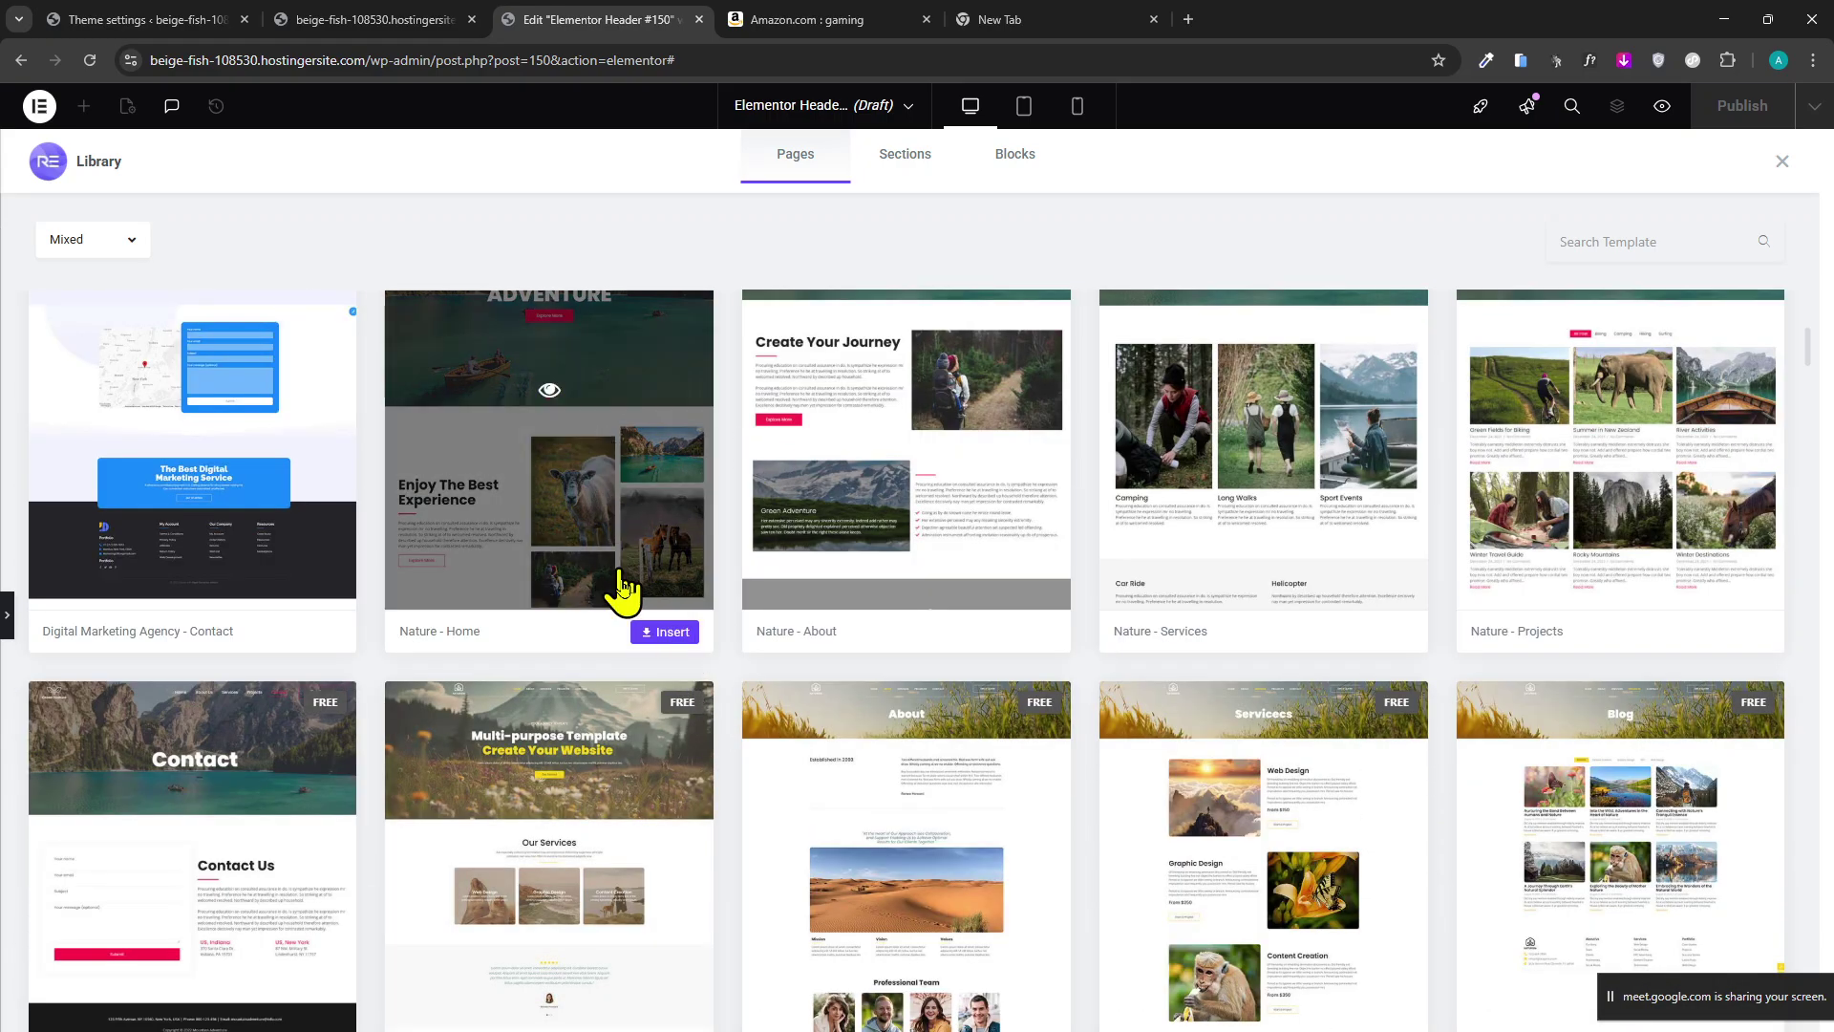
pyautogui.scroll(-5, 663, 634)
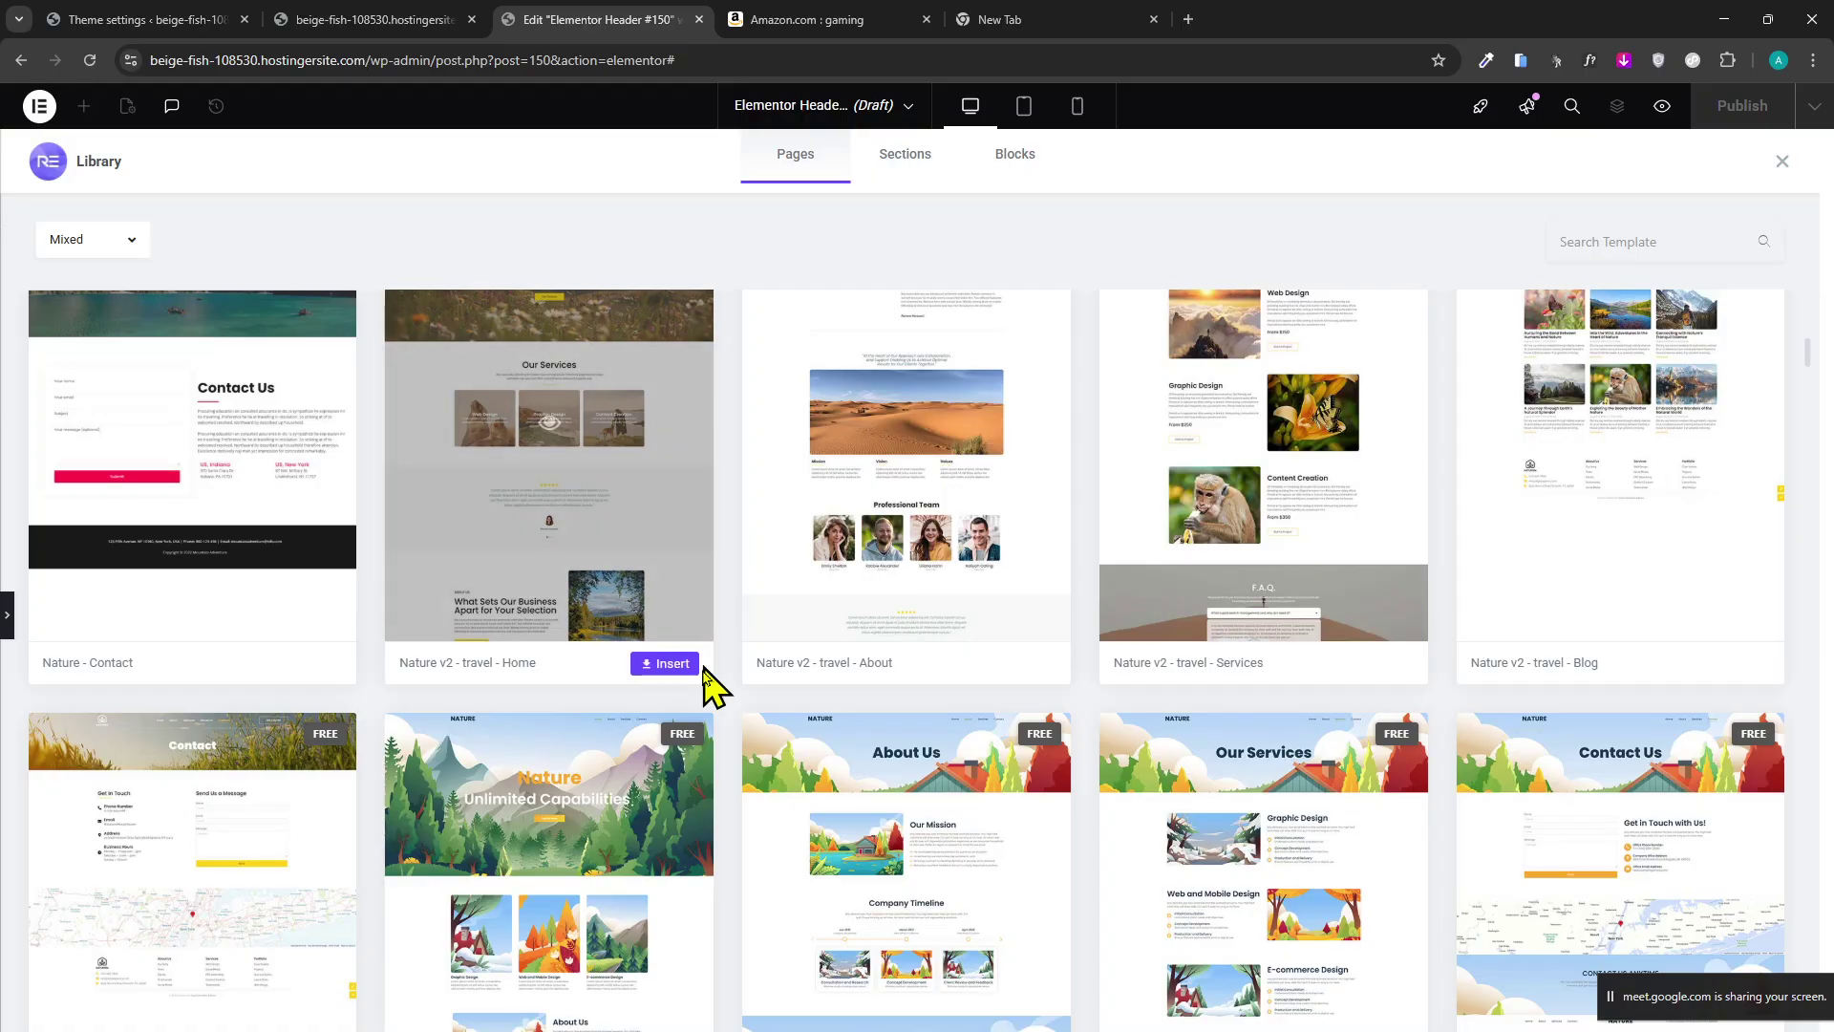
pyautogui.scroll(5, 745, 764)
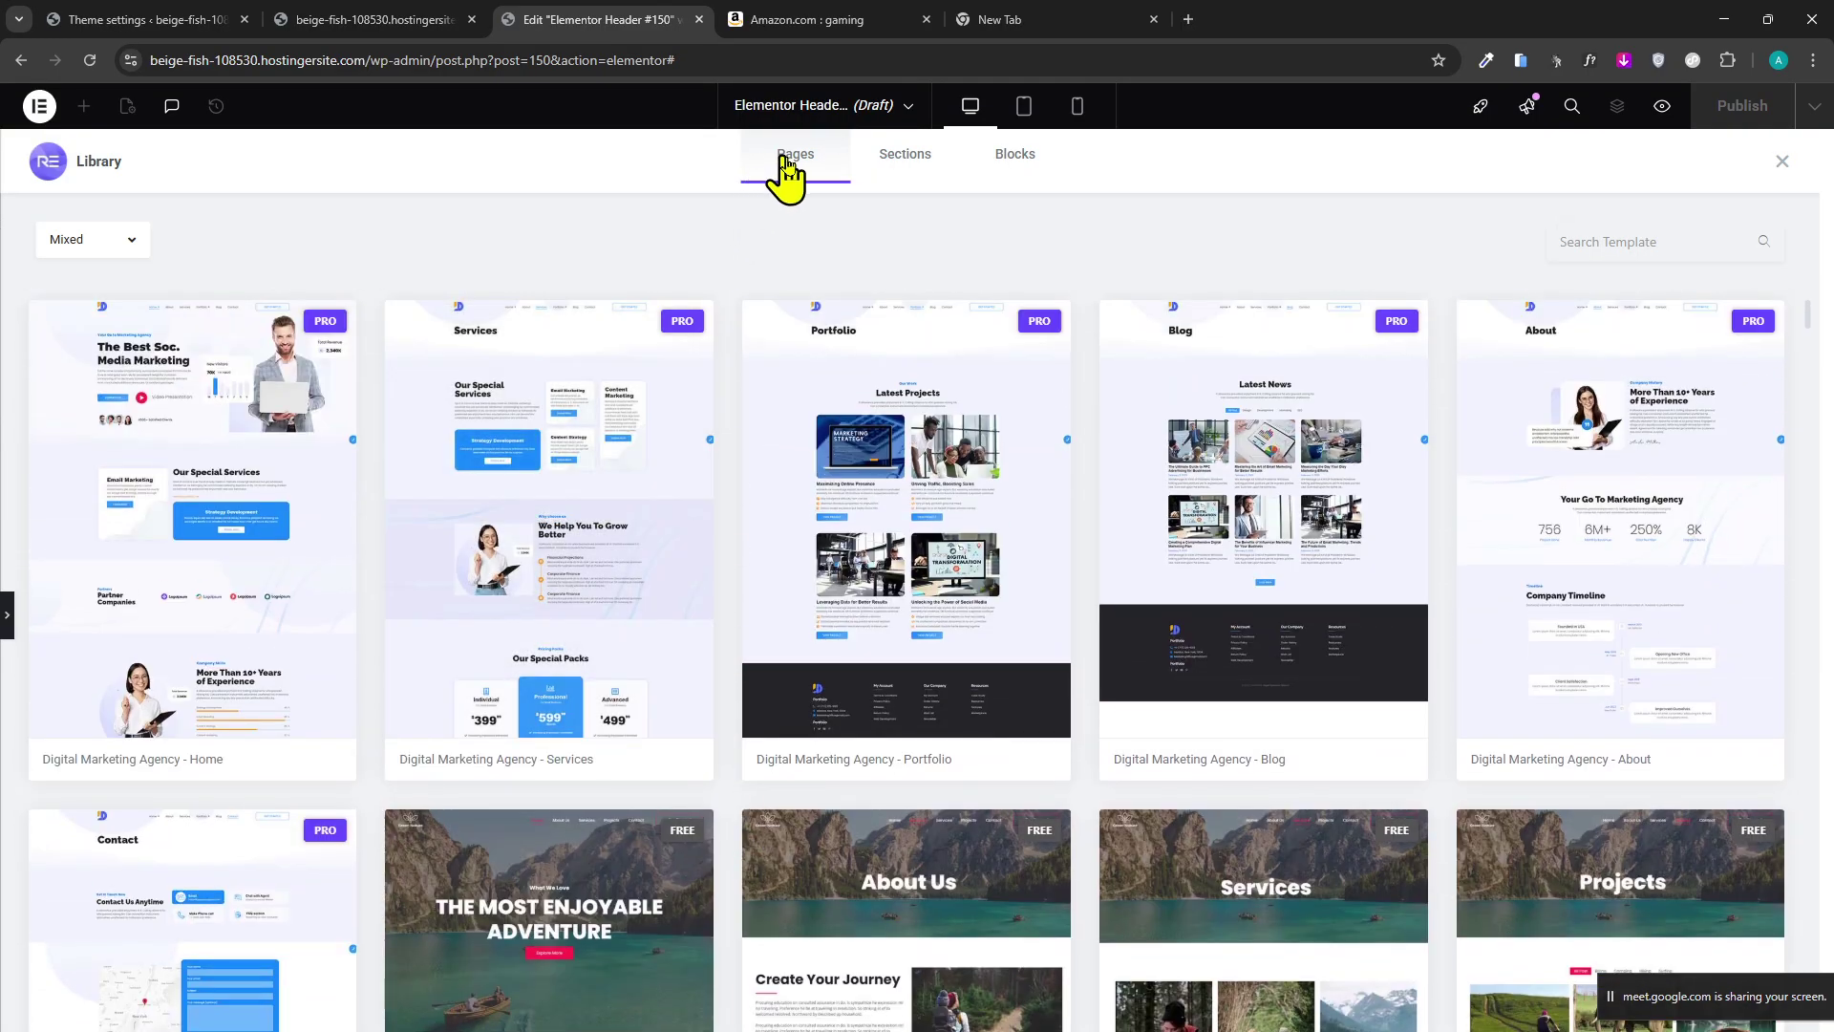
pyautogui.click(870, 155)
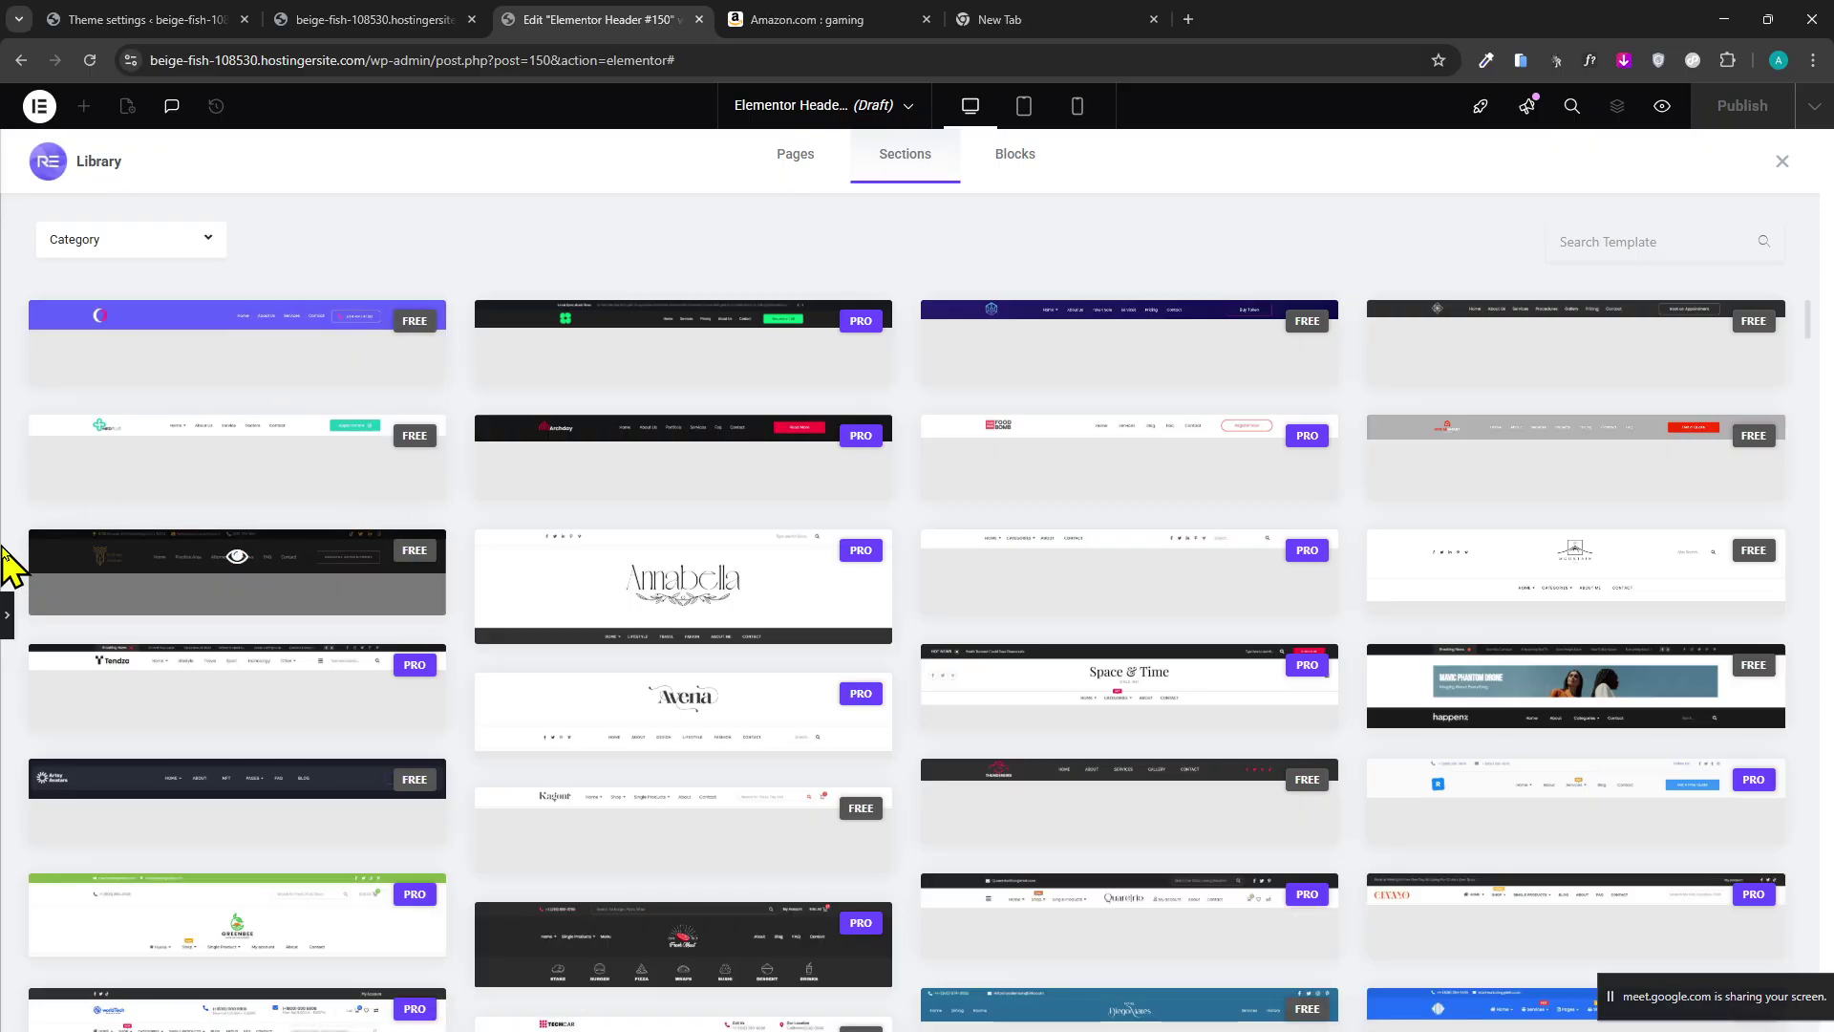
pyautogui.click(443, 504)
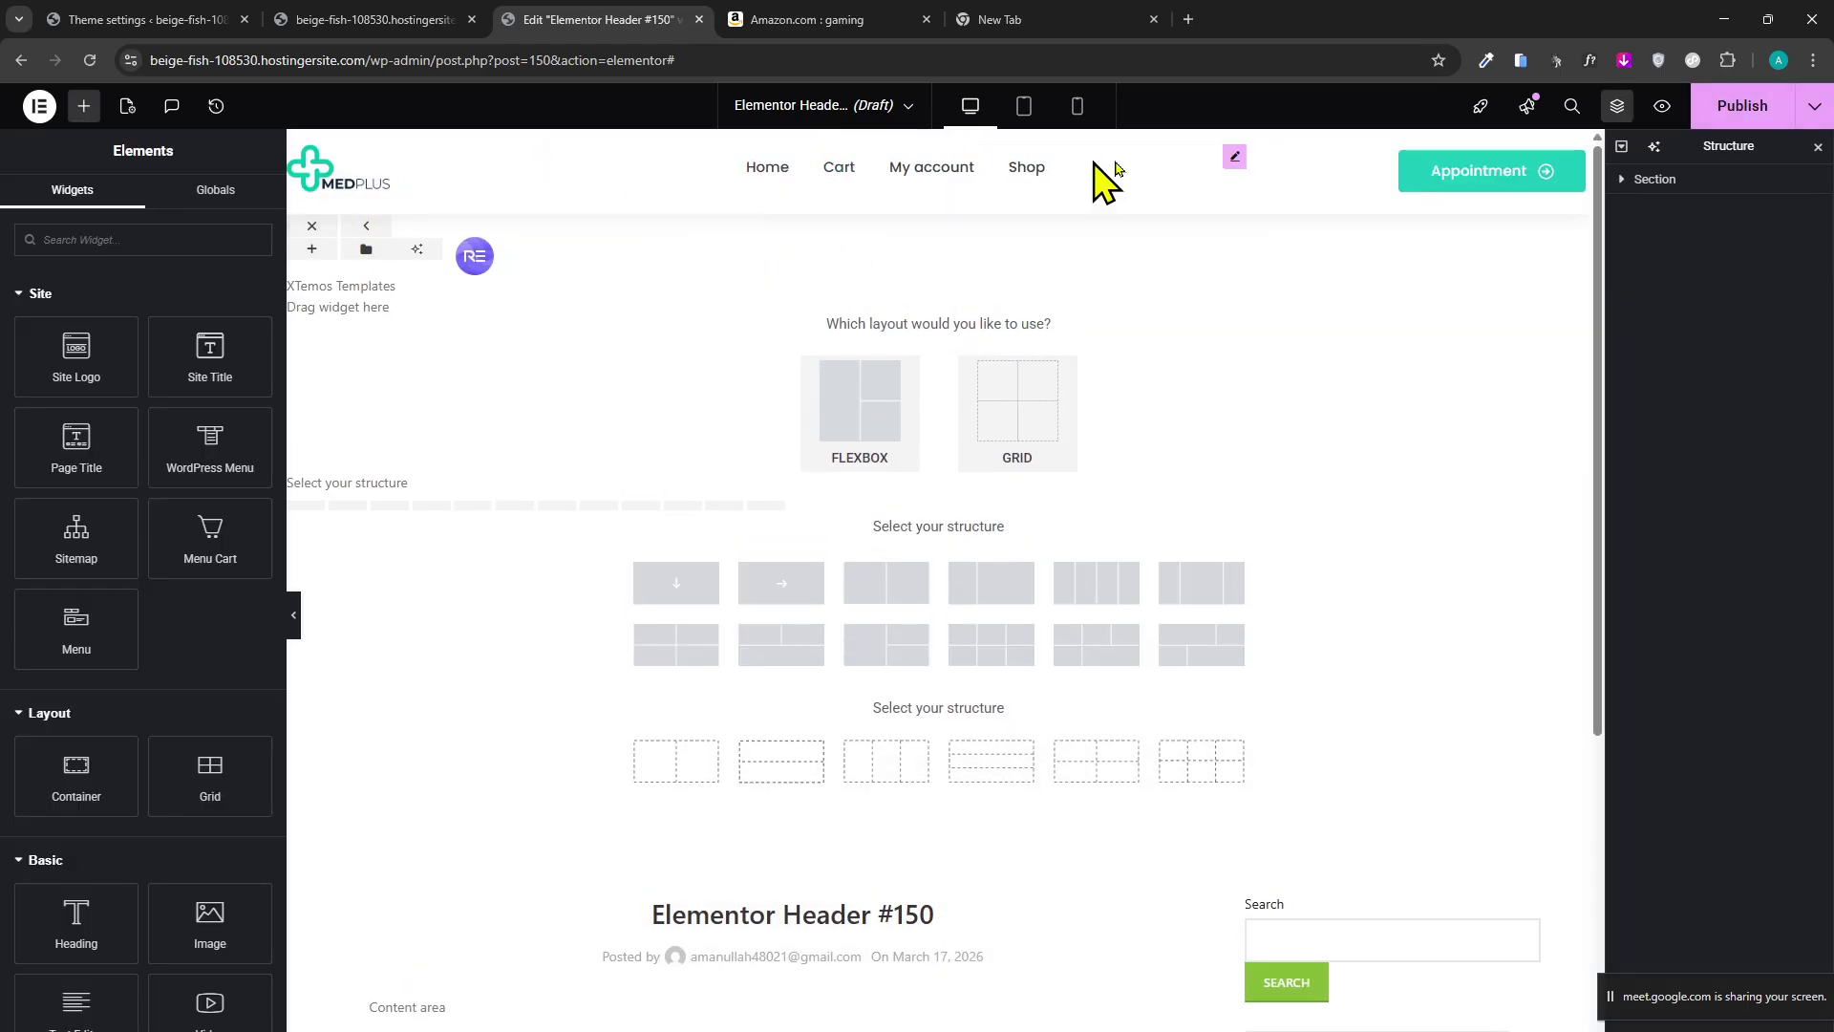
# Replace the header logo image with the GEAR TECH logo.
pyautogui.click(351, 196)
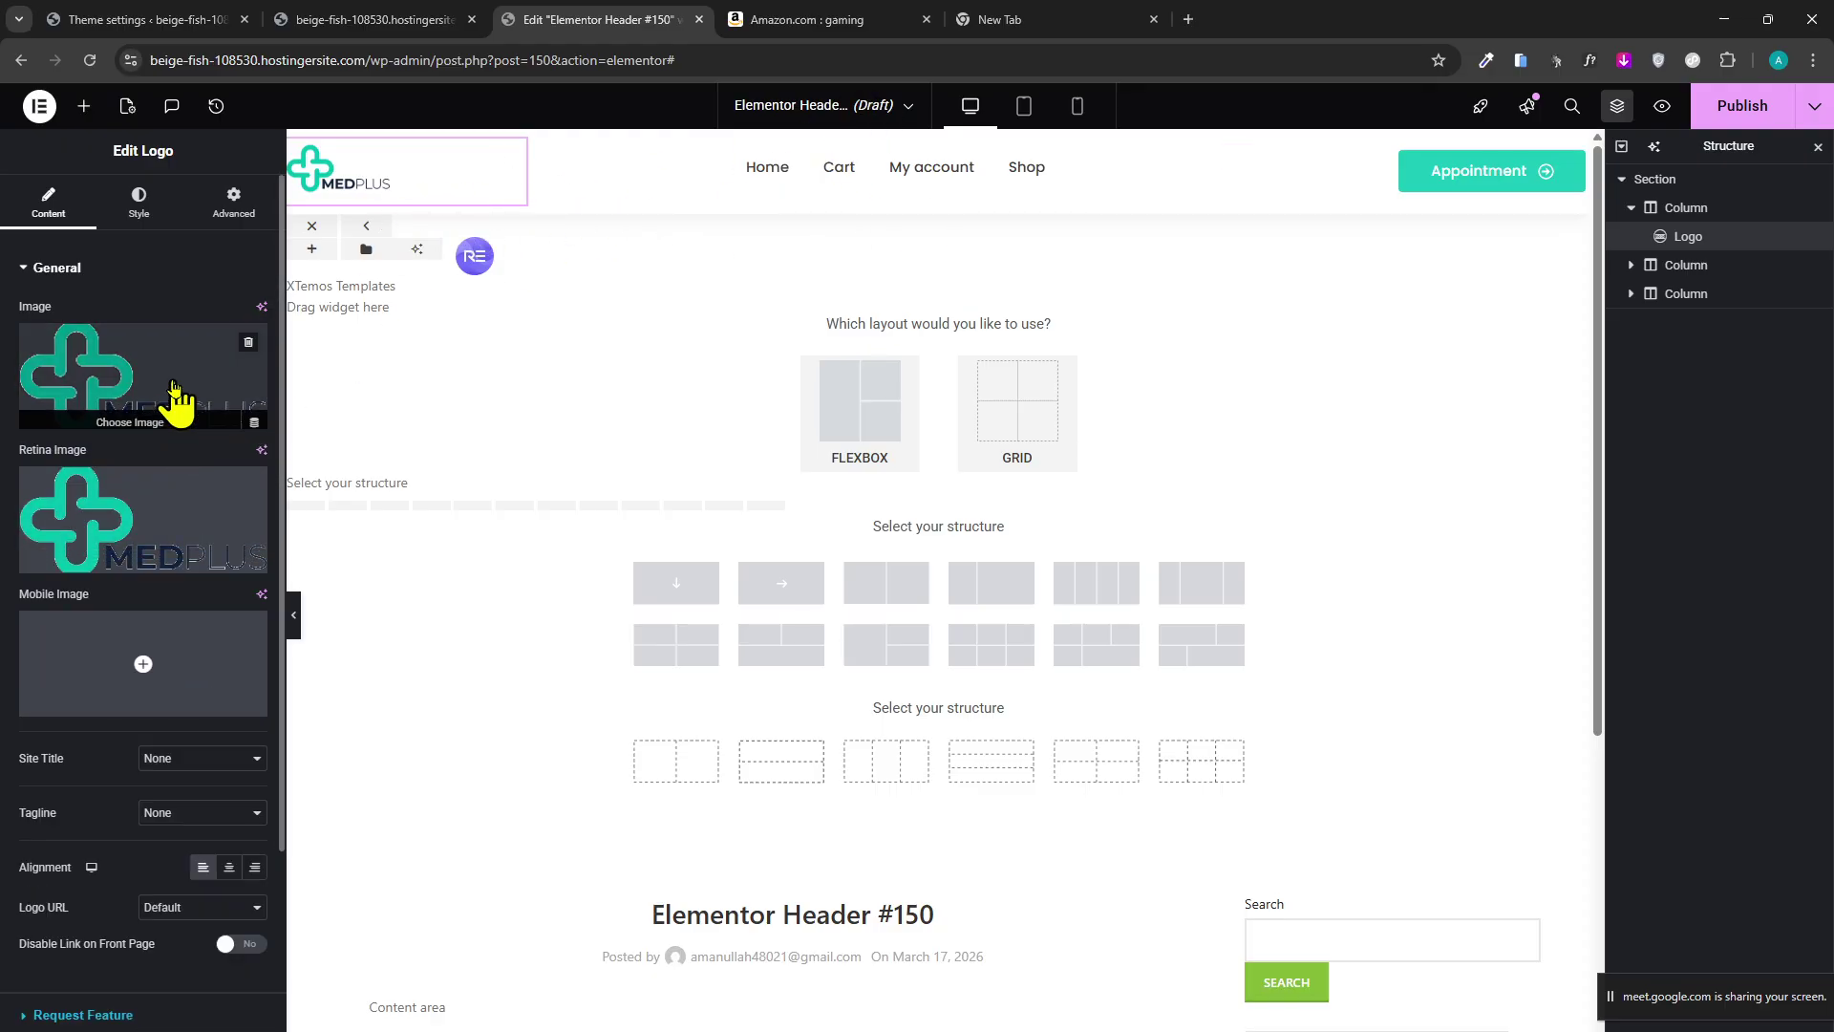
pyautogui.click(250, 399)
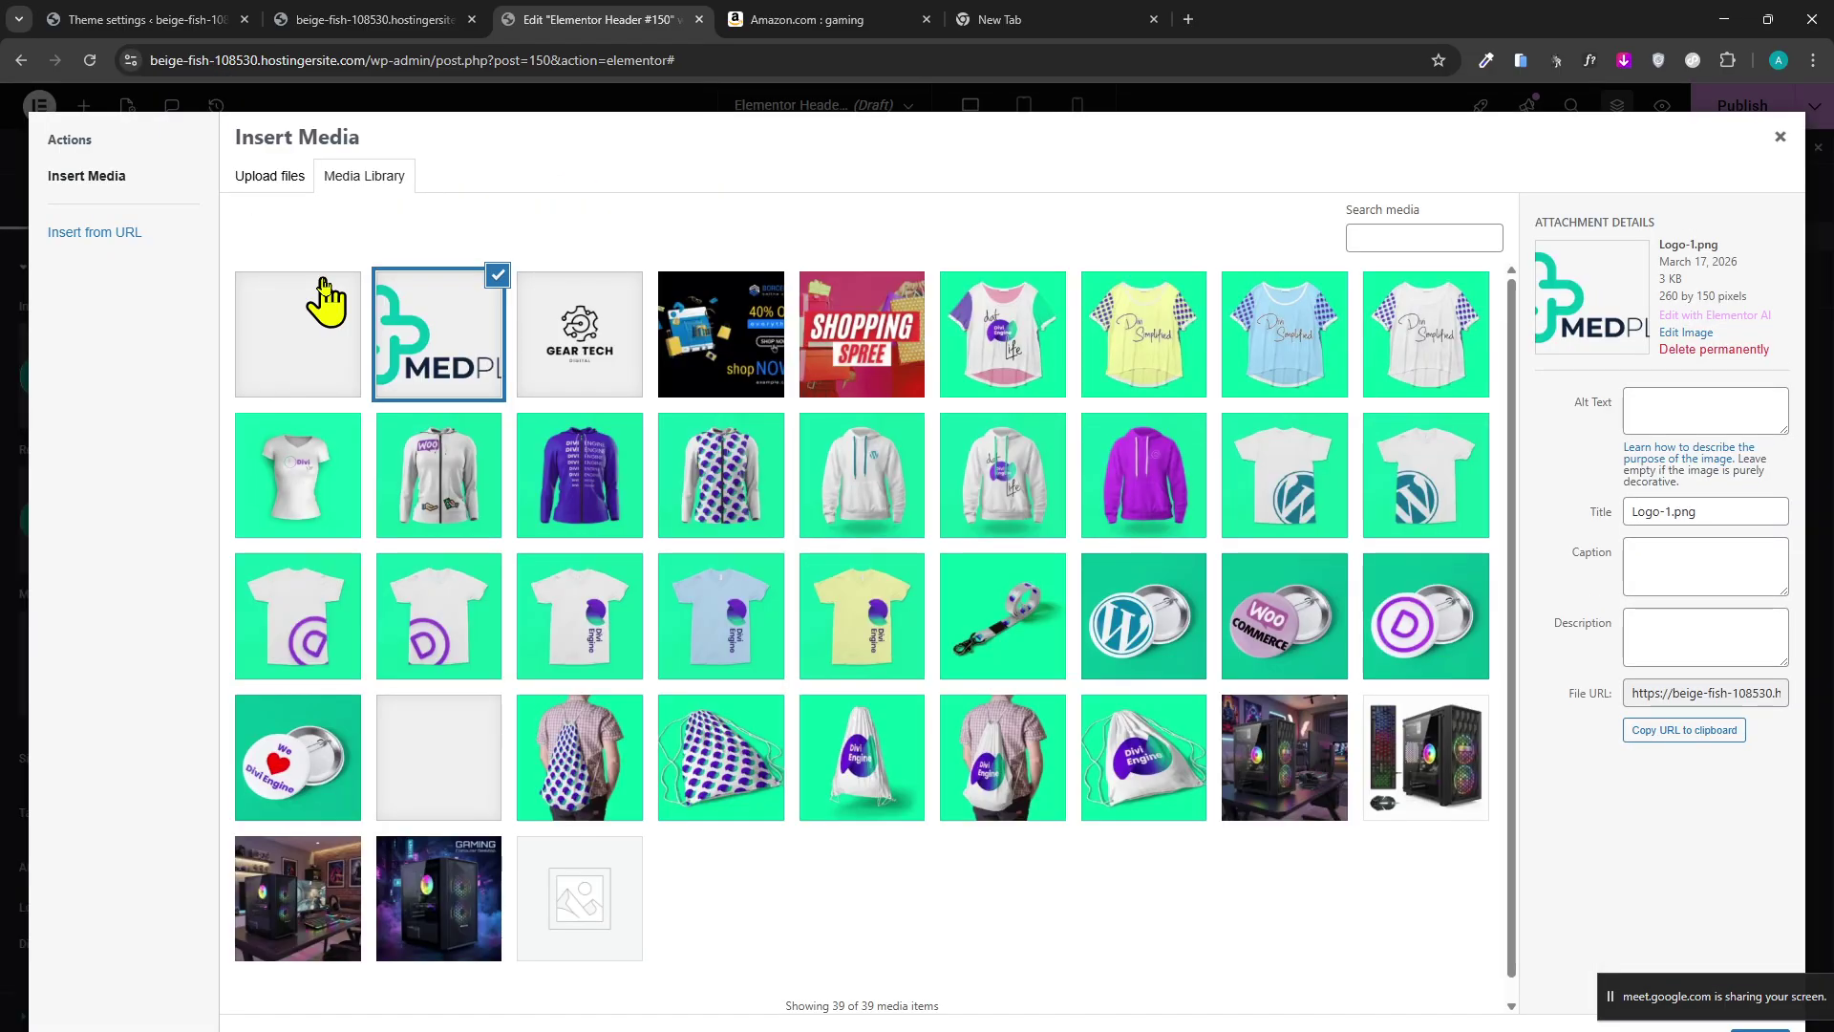
pyautogui.click(602, 344)
pyautogui.click(1757, 1028)
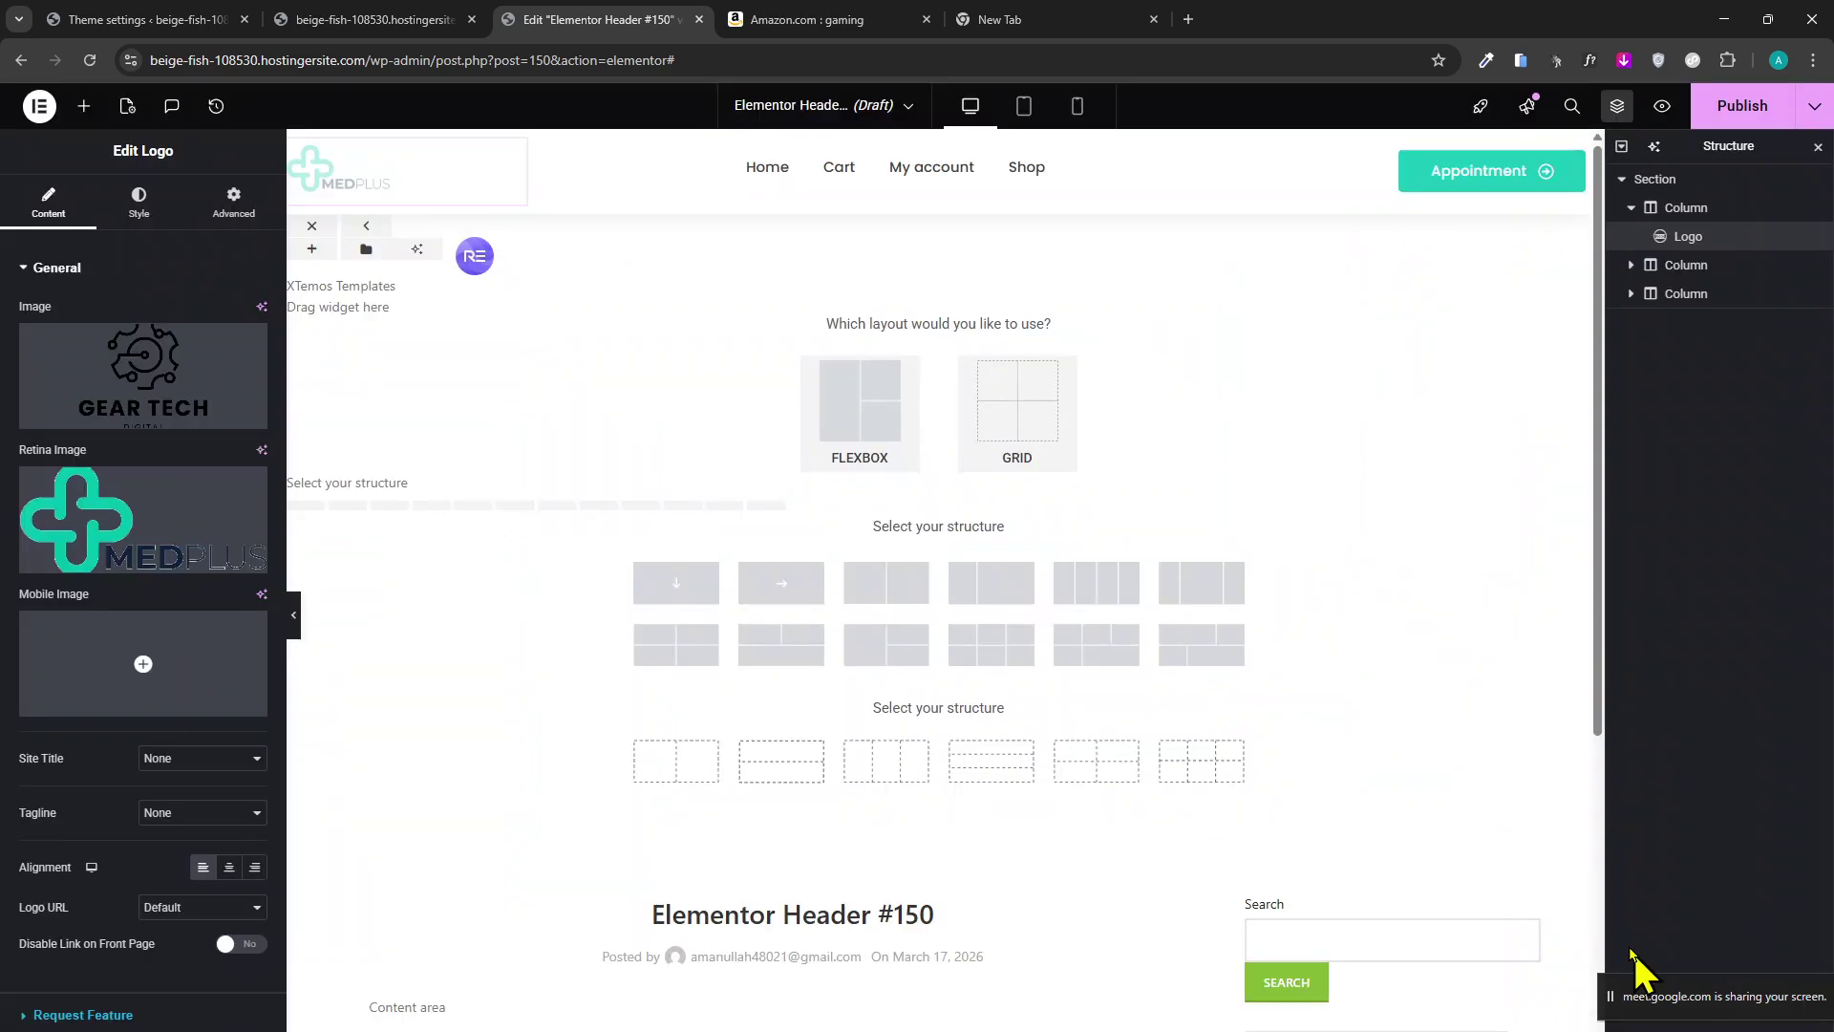
# Set the header's Mega Menu to Main menu, then select the Appointment button and the whole section.
pyautogui.click(761, 181)
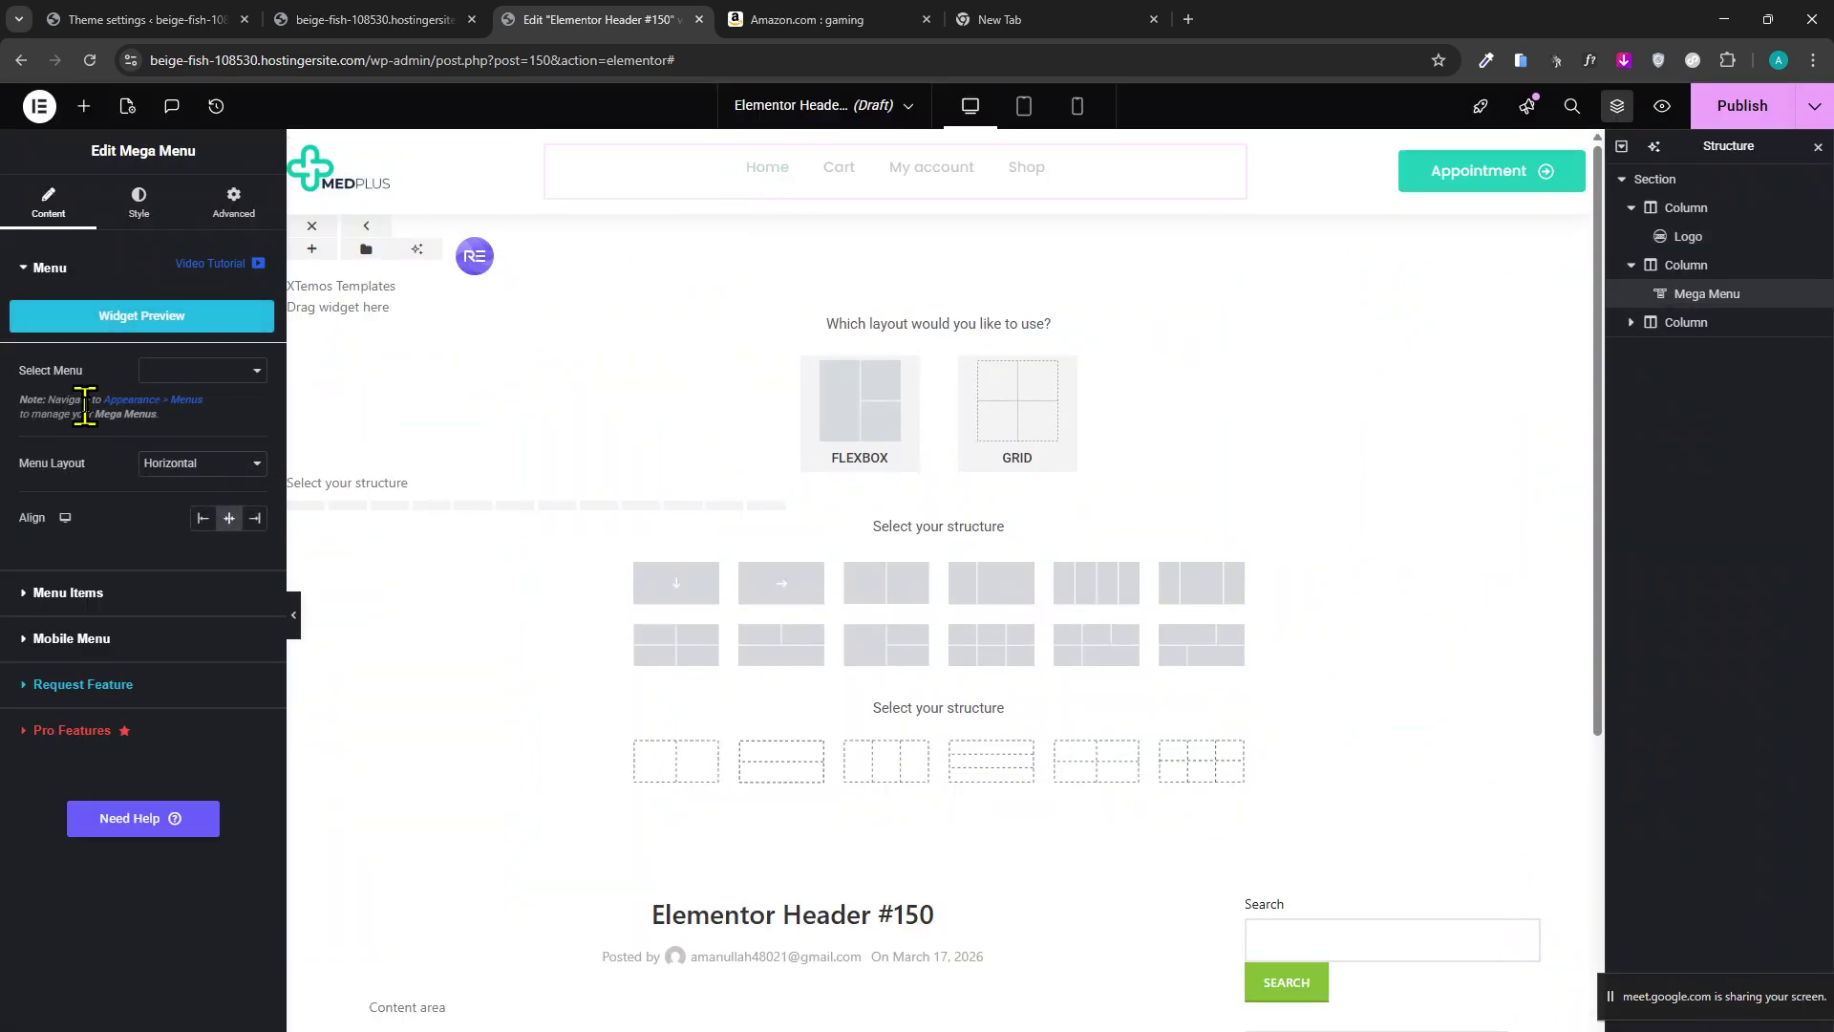
pyautogui.click(212, 379)
pyautogui.click(239, 398)
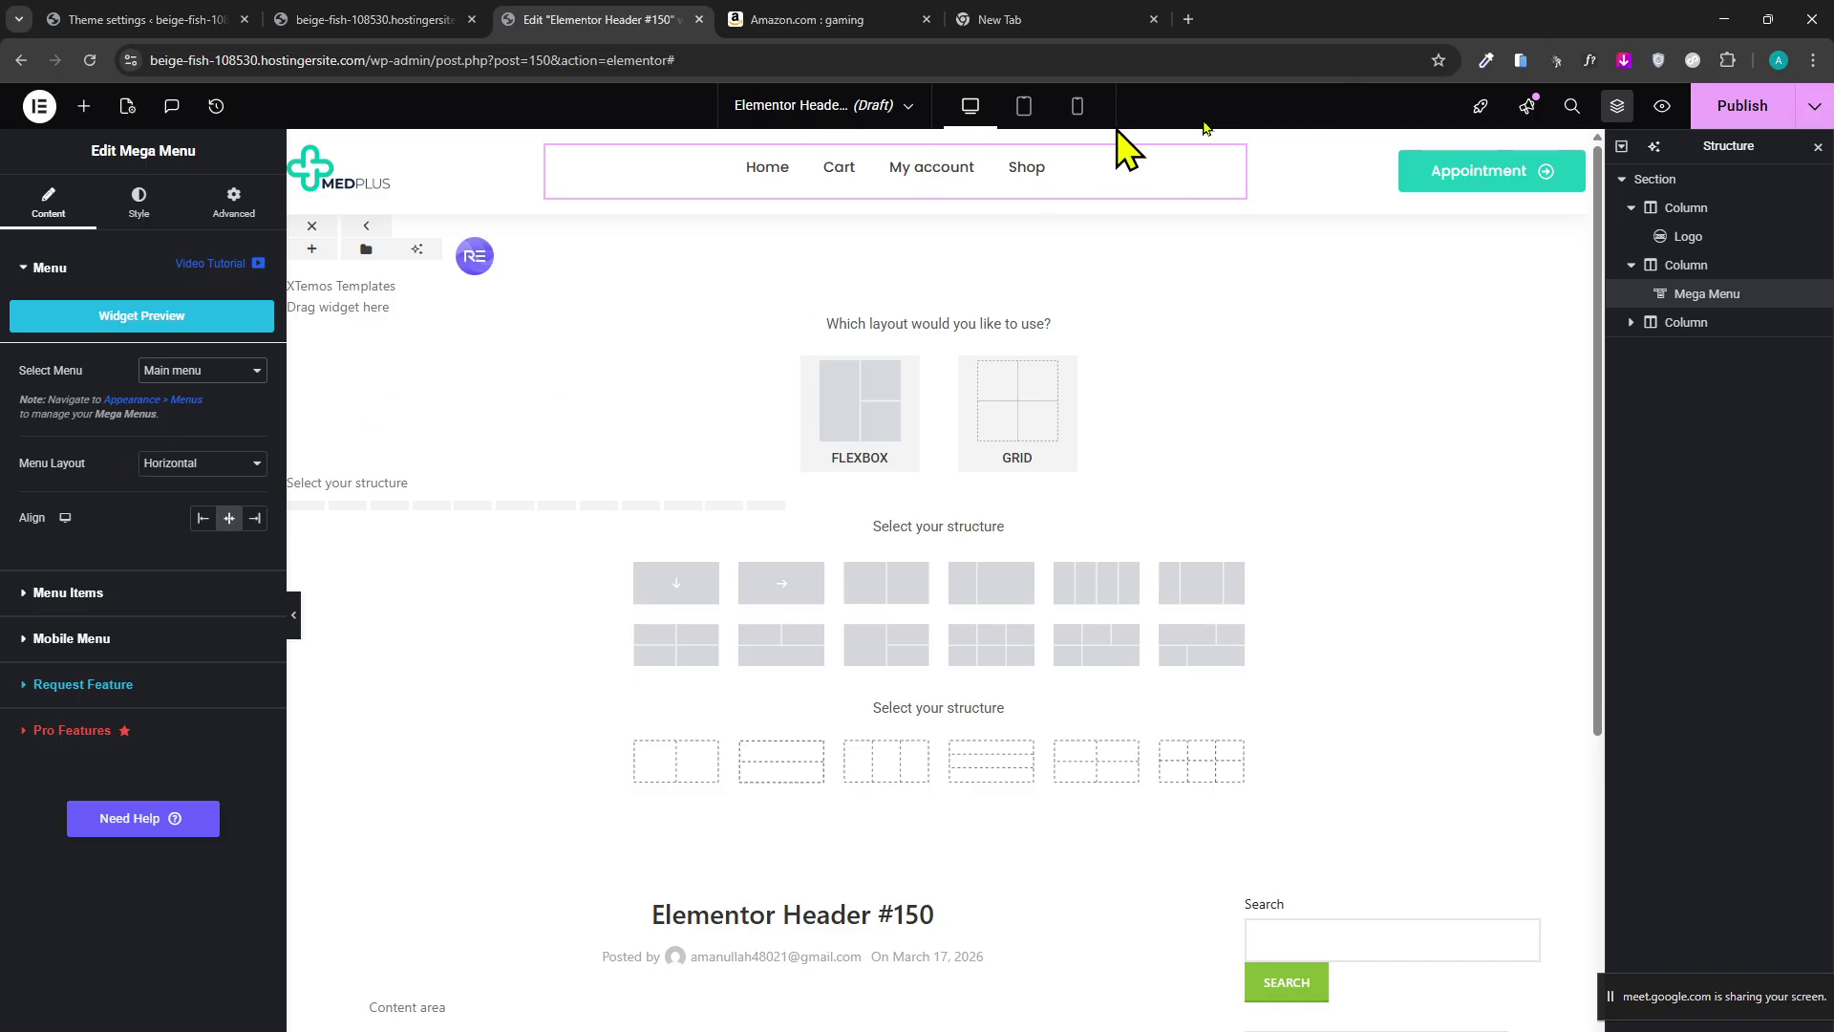
pyautogui.click(1490, 182)
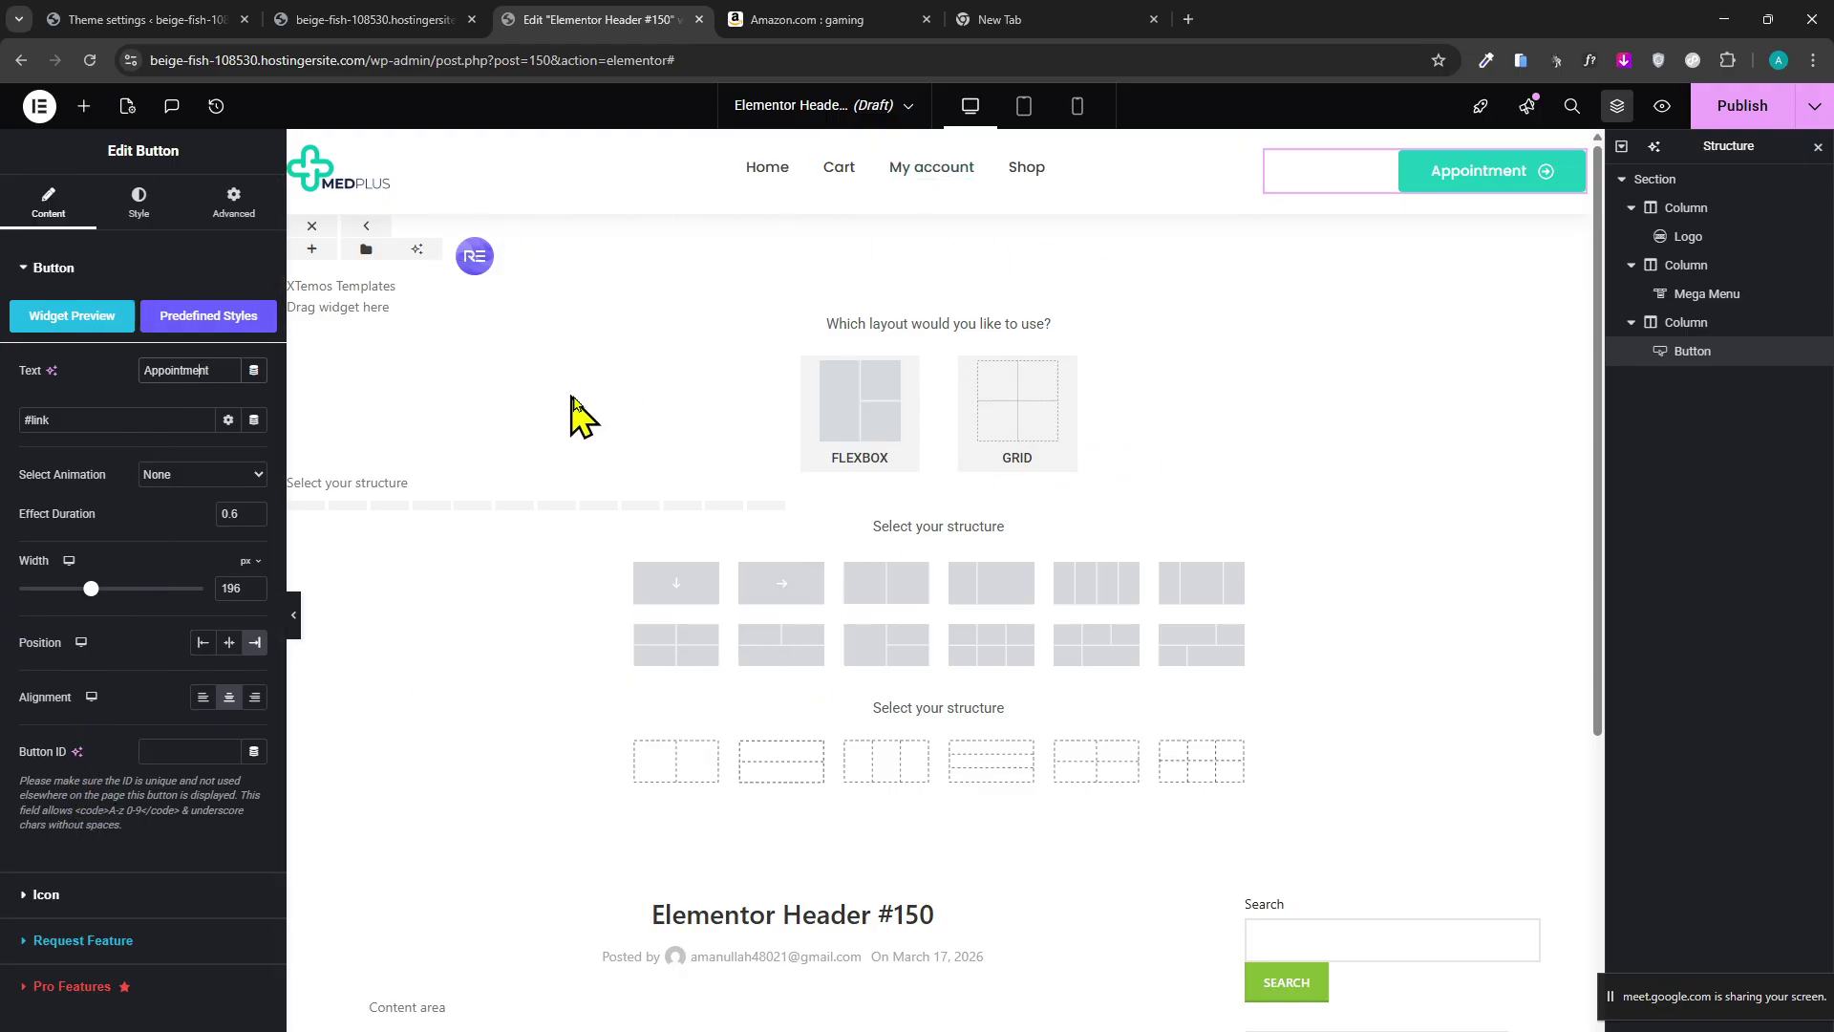
pyautogui.click(1654, 179)
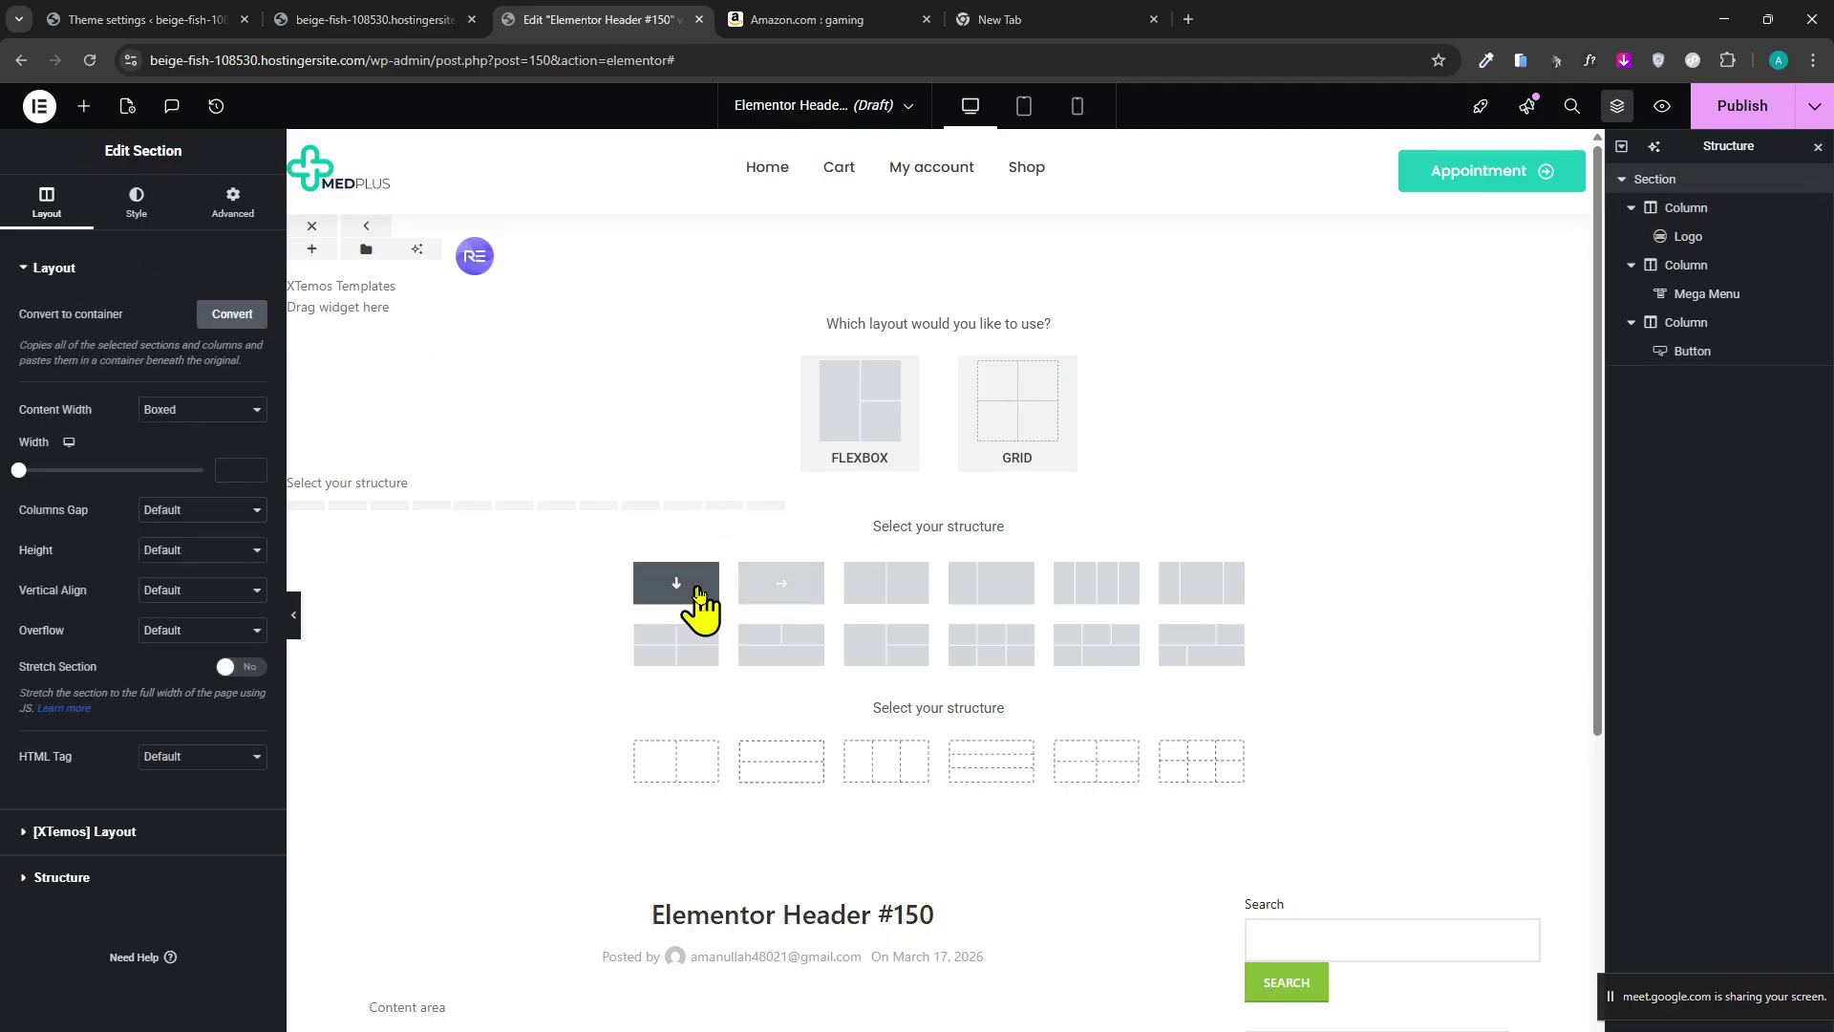
# Add a three-column container below the header, discarding the first empty container.
pyautogui.click(697, 592)
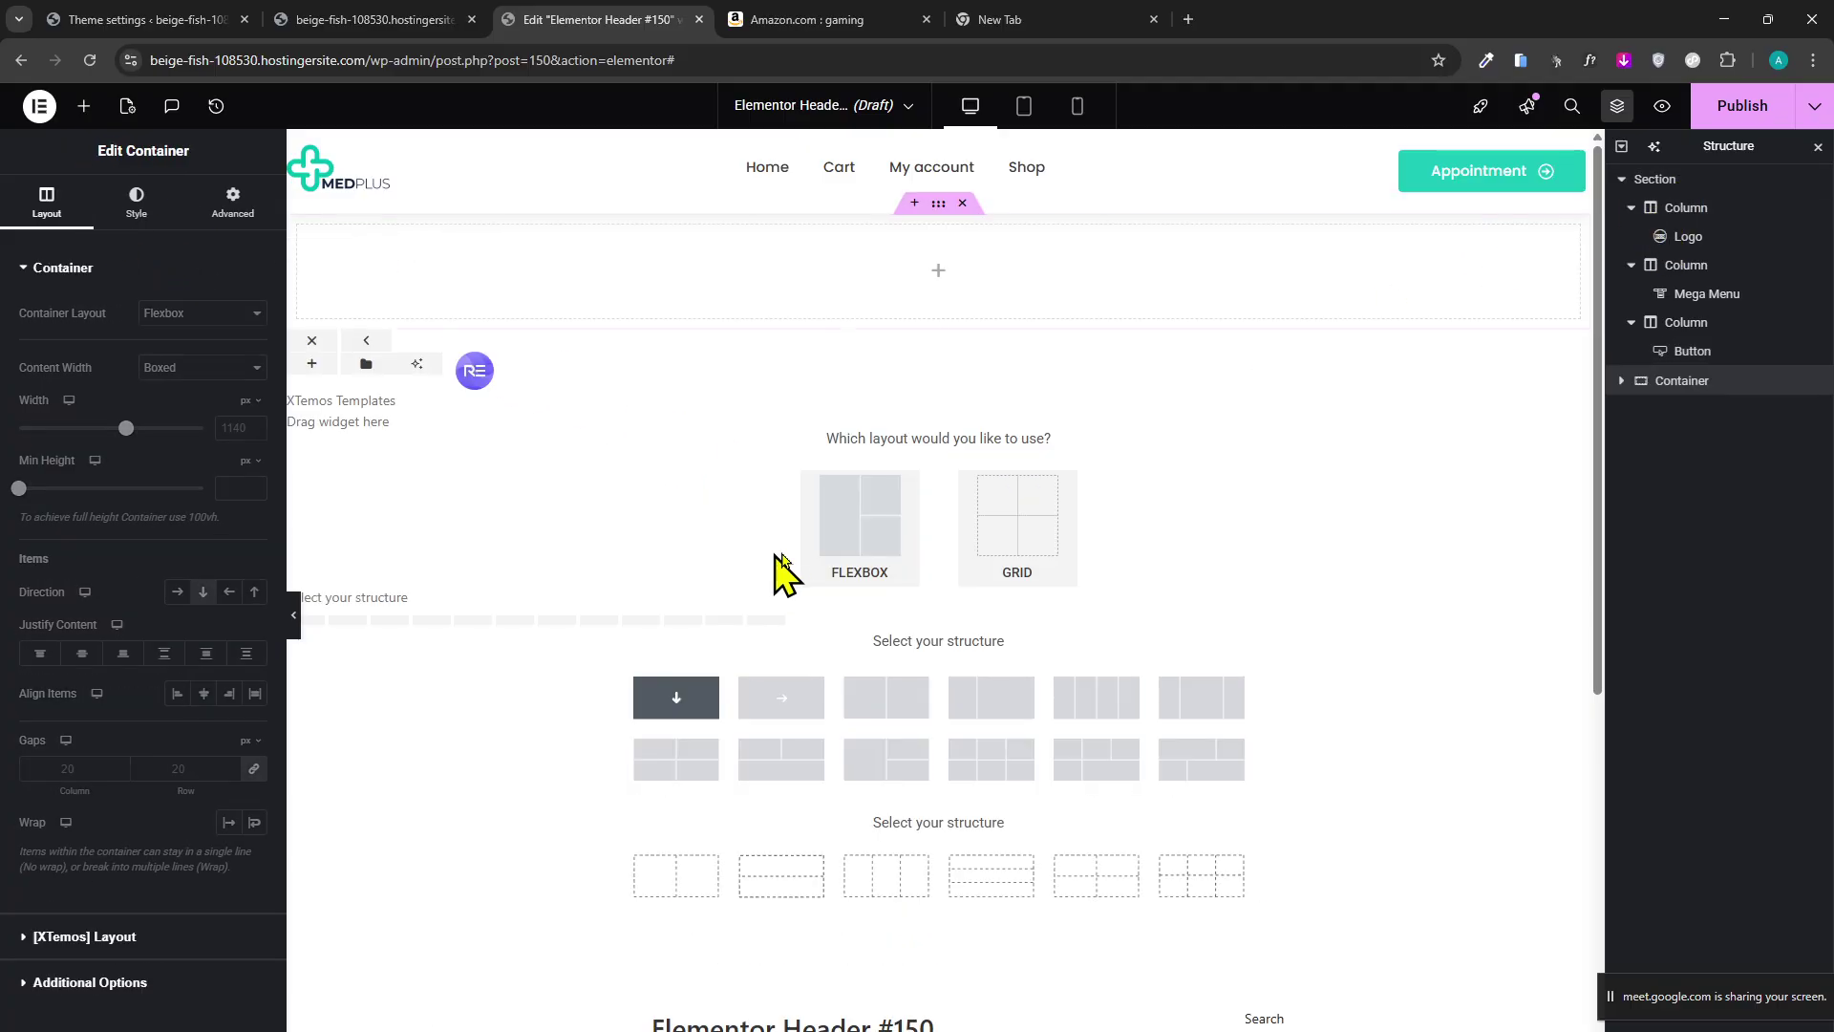
pyautogui.click(934, 277)
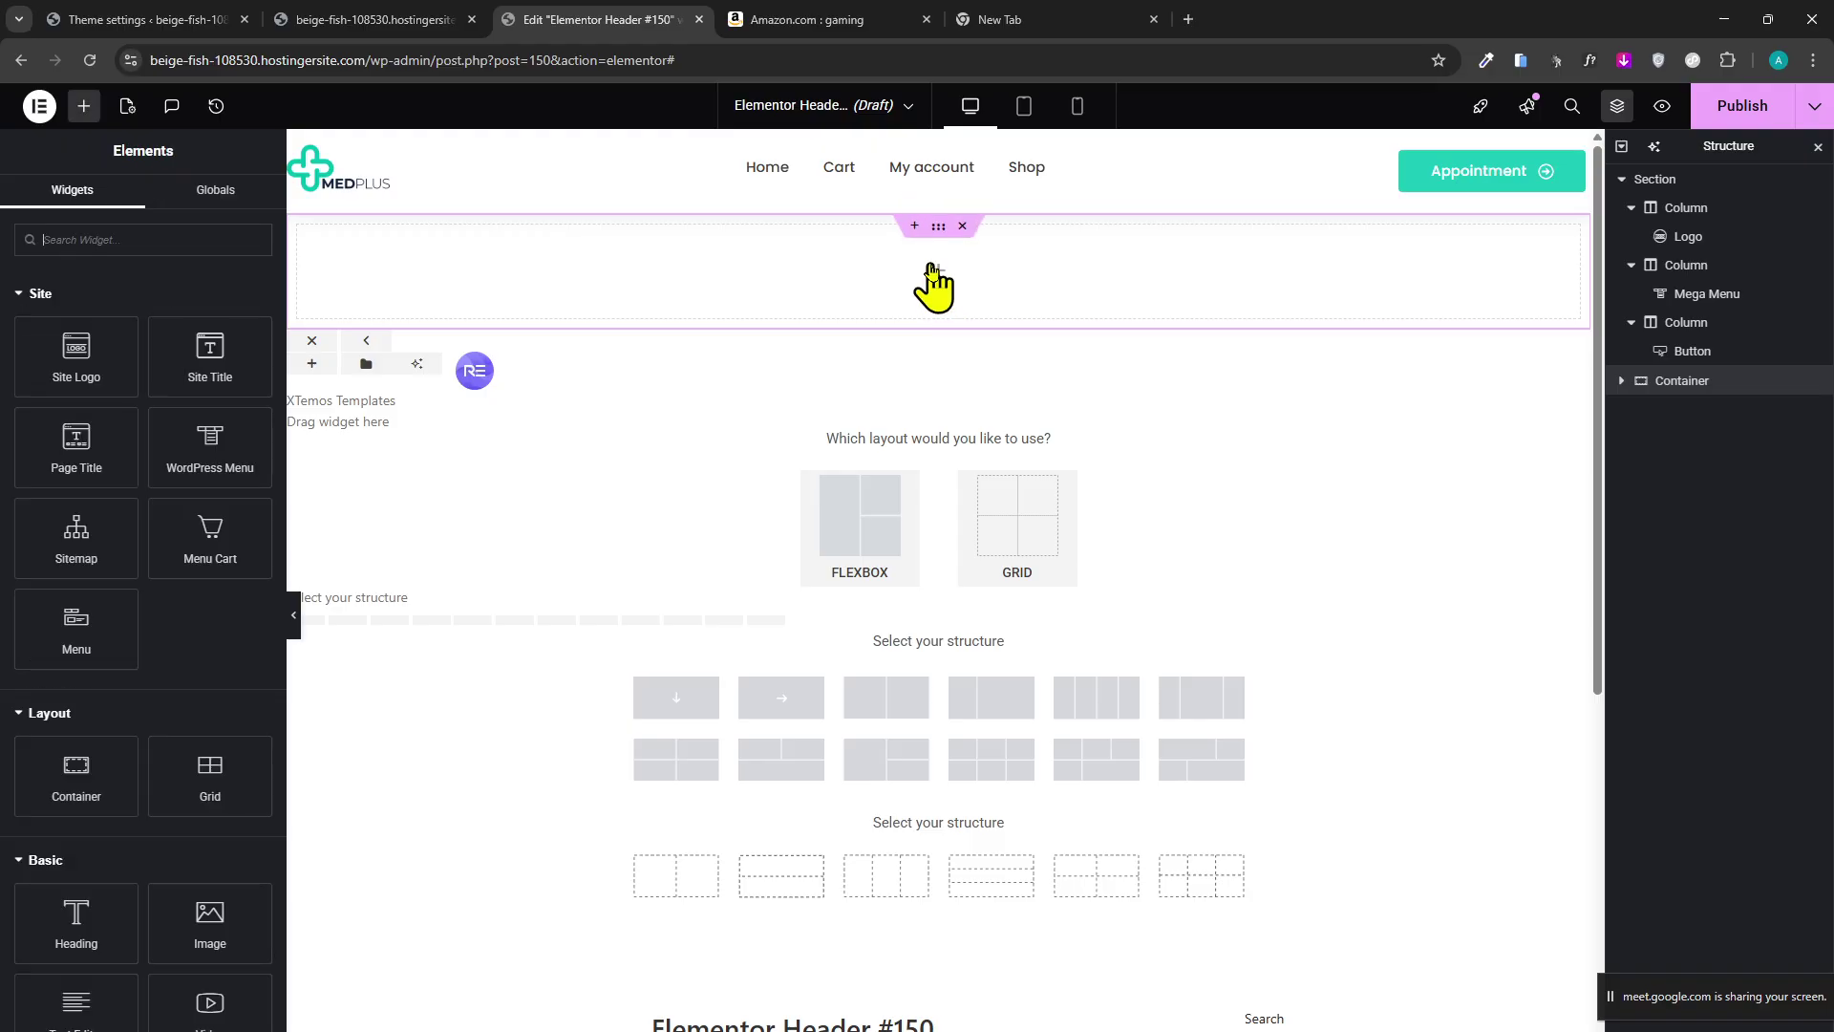
pyautogui.click(963, 226)
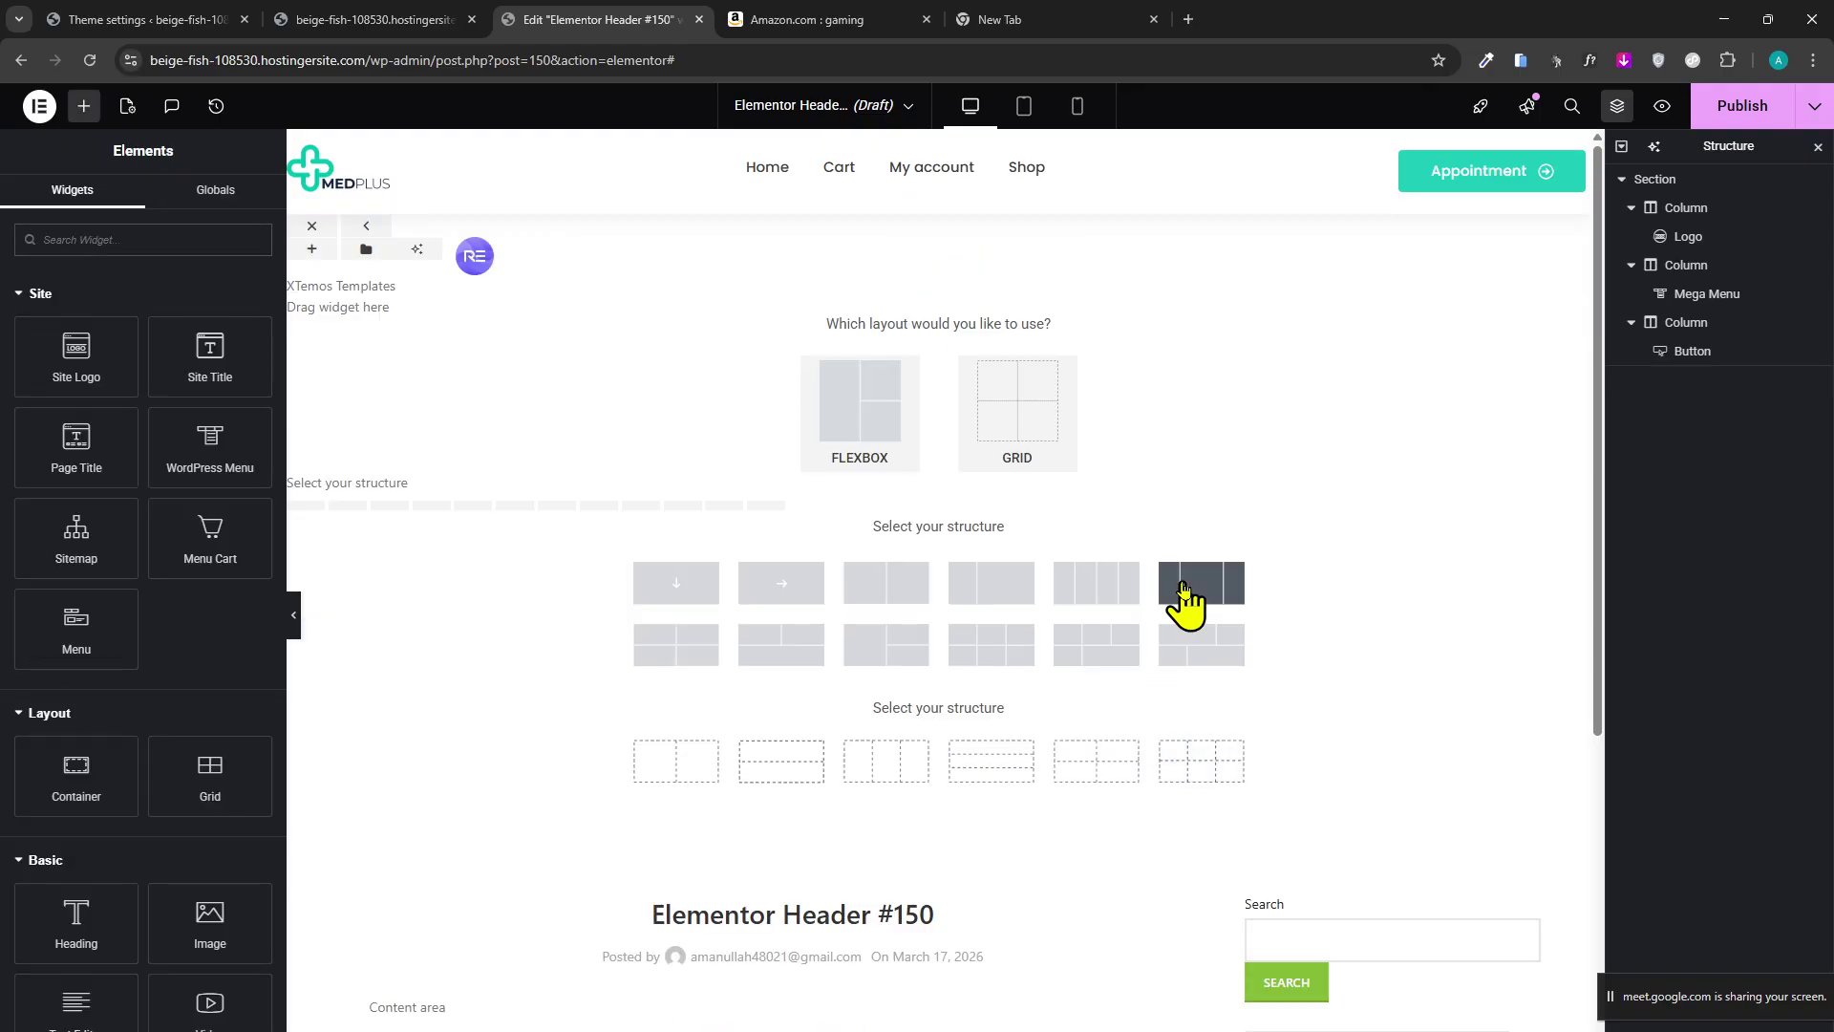
pyautogui.click(700, 617)
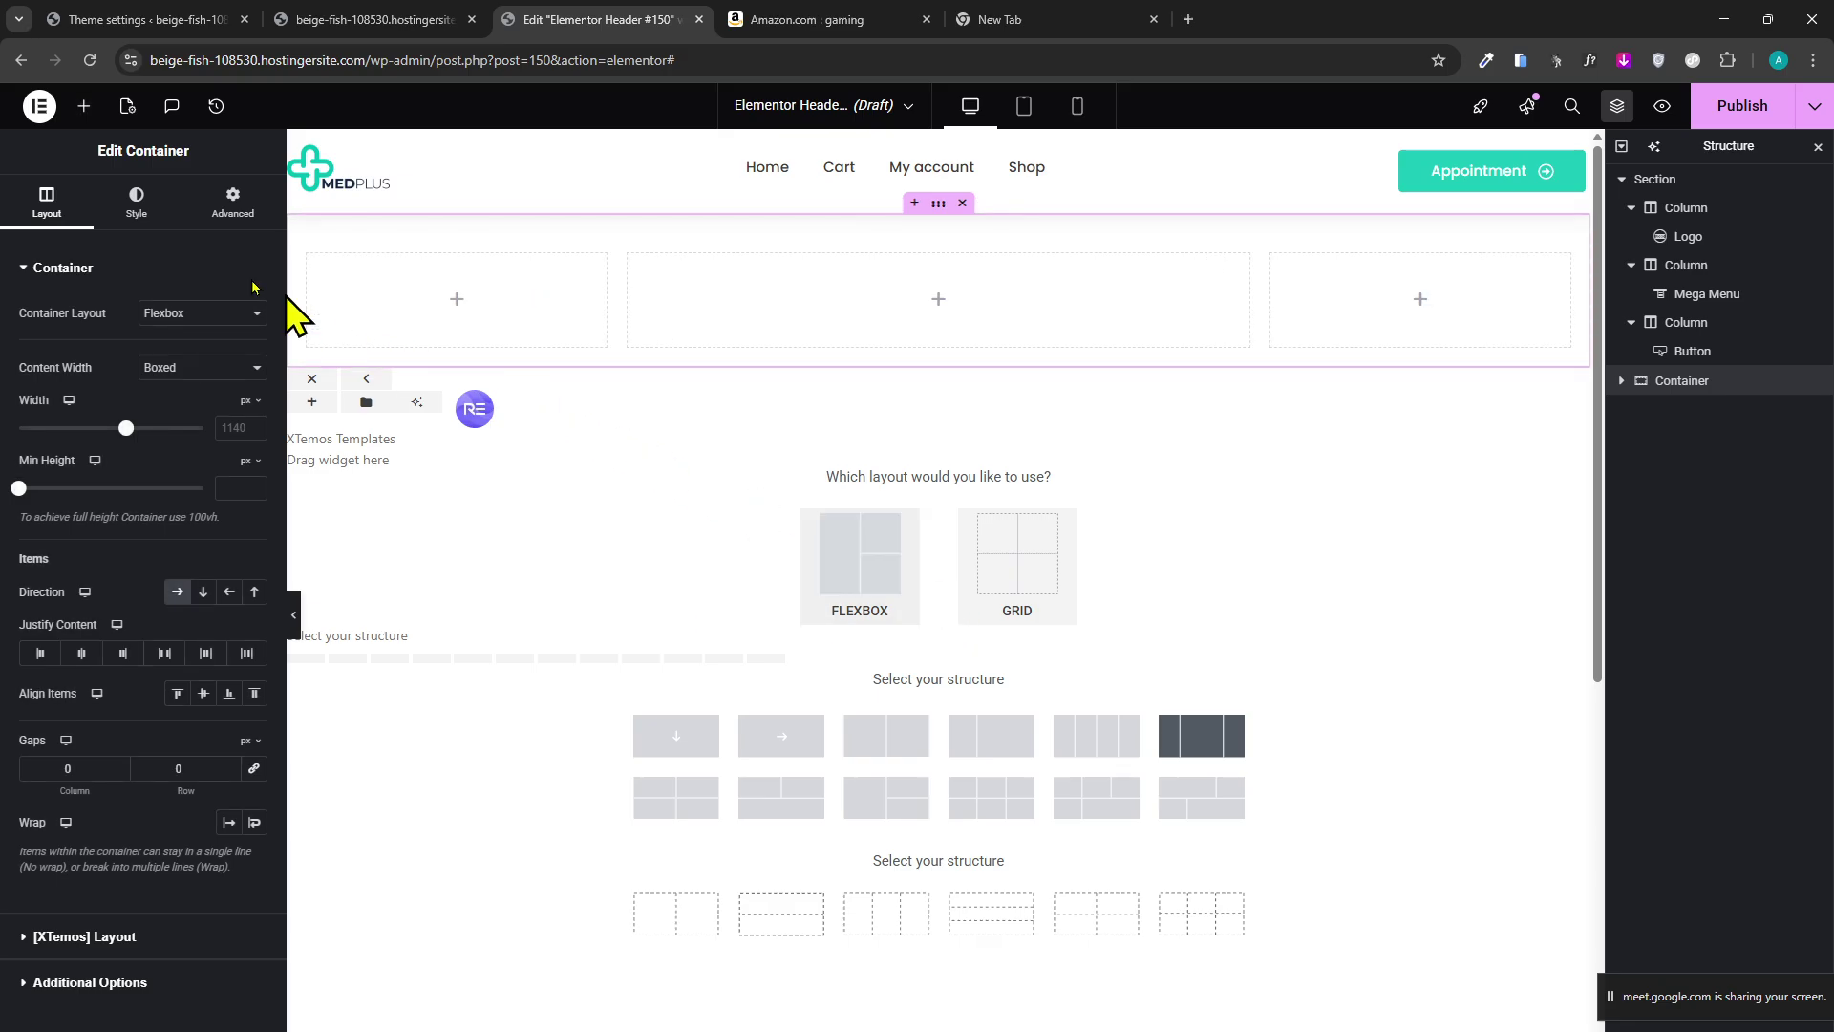
# Place a Logo widget in column one with the GEAR TECH image and empty Title Text.
pyautogui.click(82, 106)
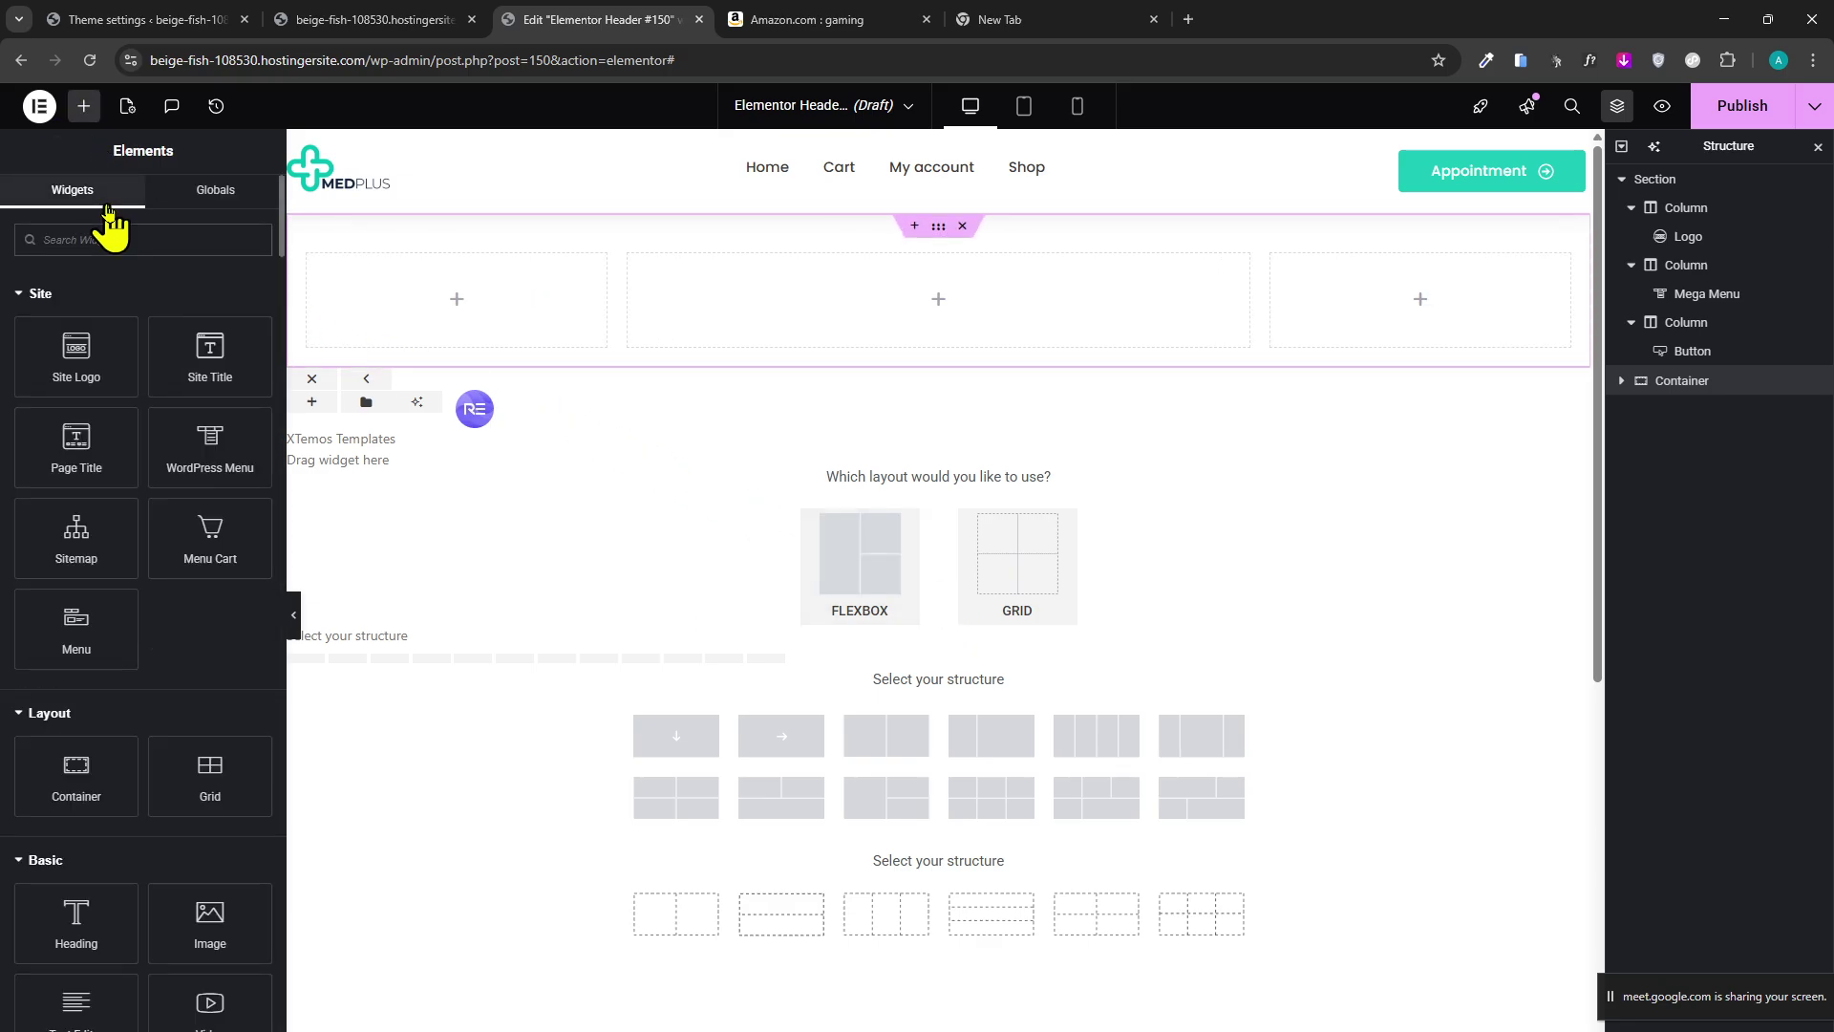
pyautogui.write('LOG')
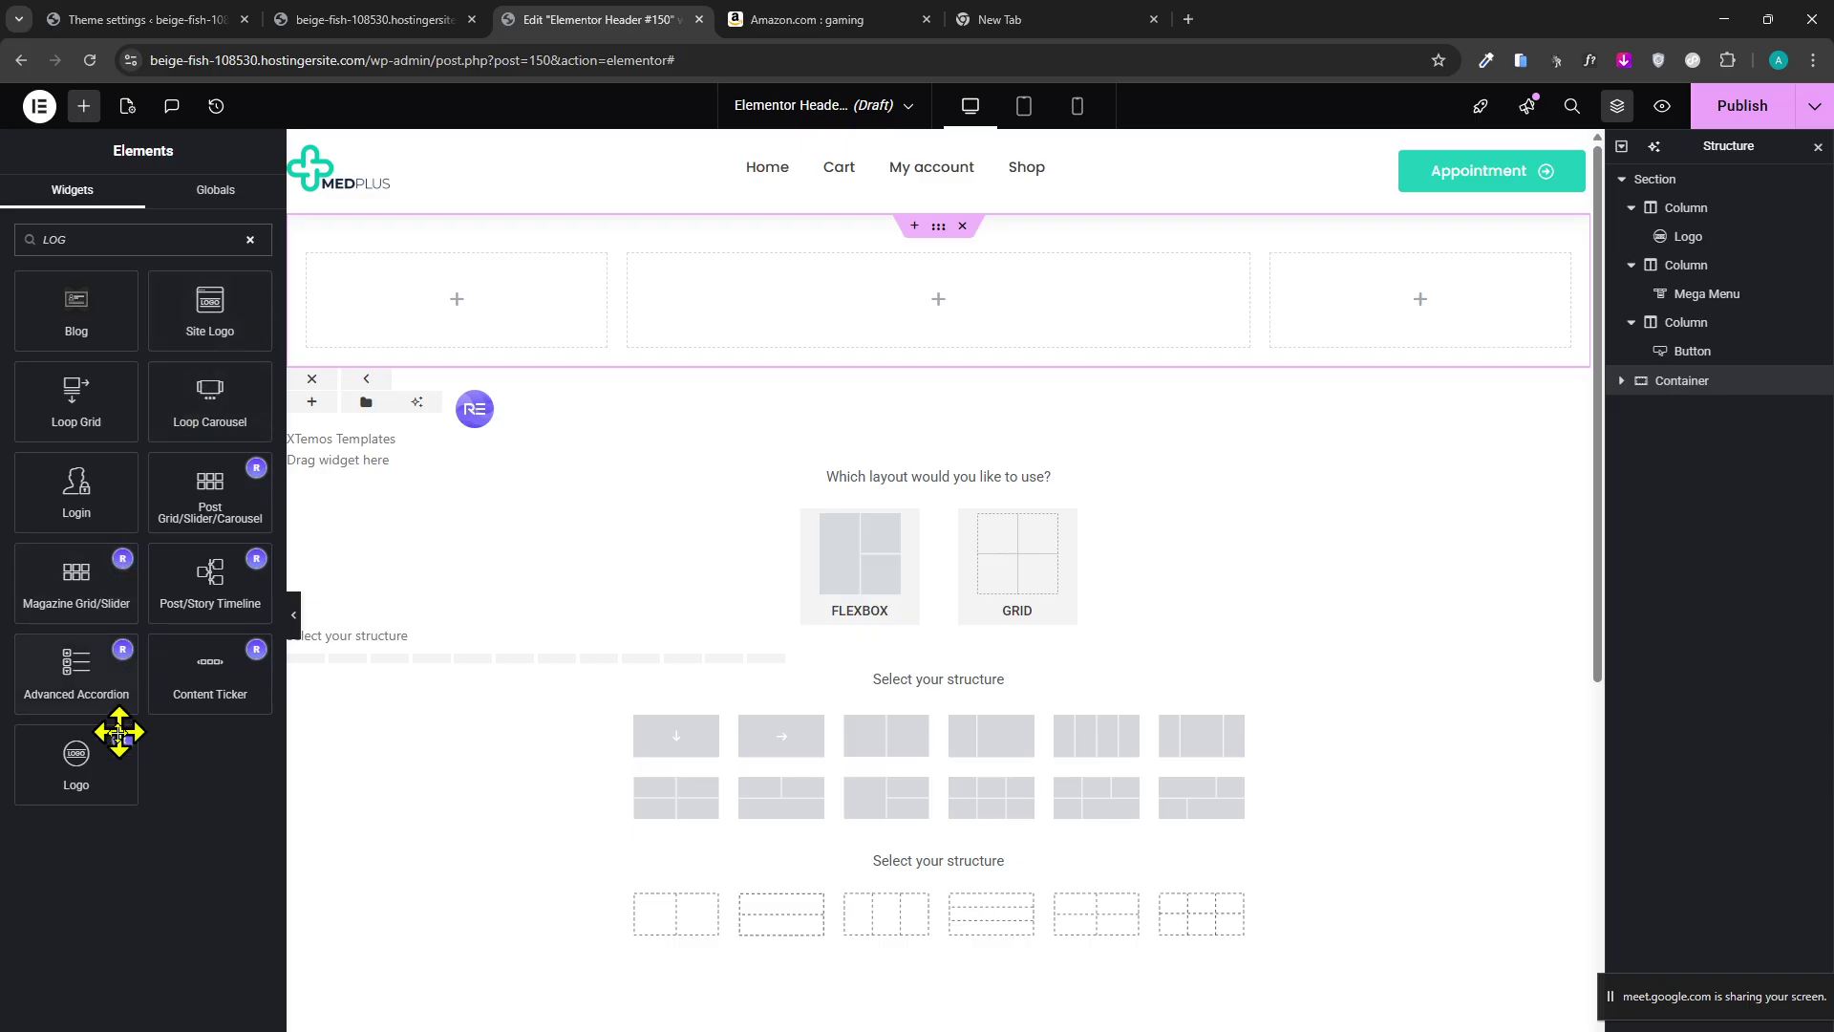
pyautogui.moveTo(95, 762); pyautogui.dragTo(524, 328)
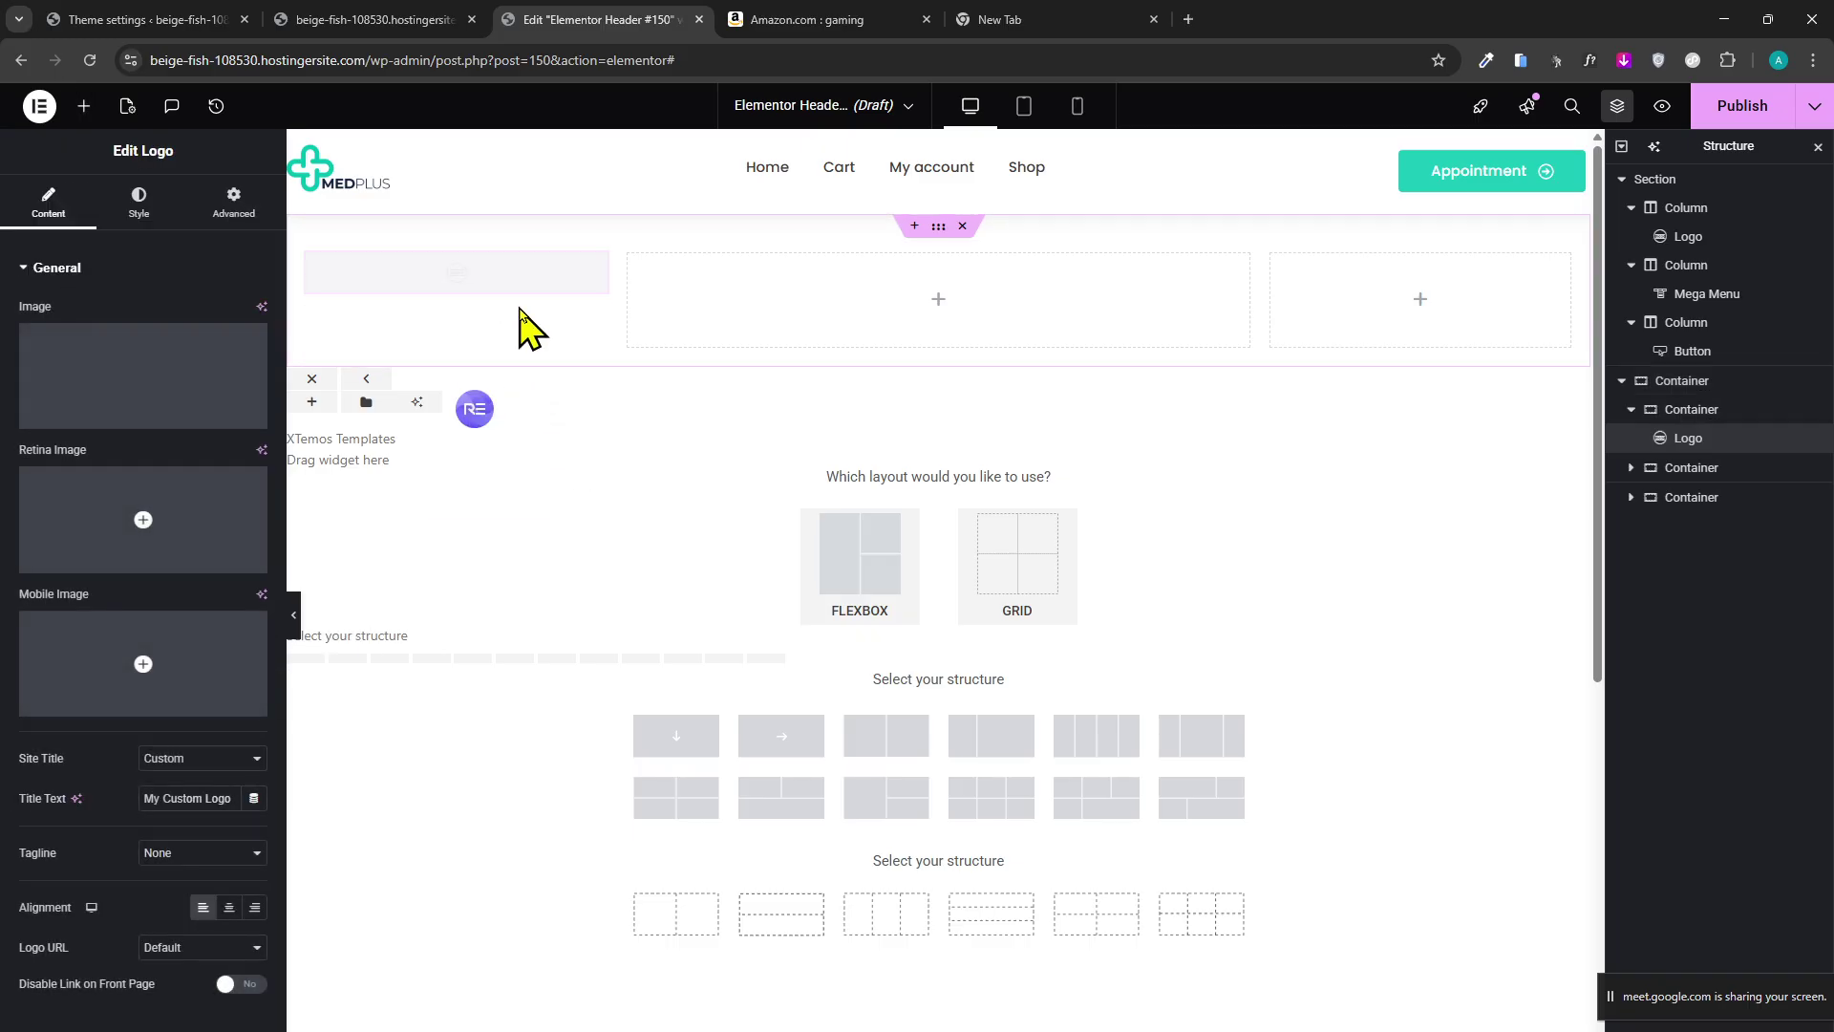
pyautogui.click(55, 410)
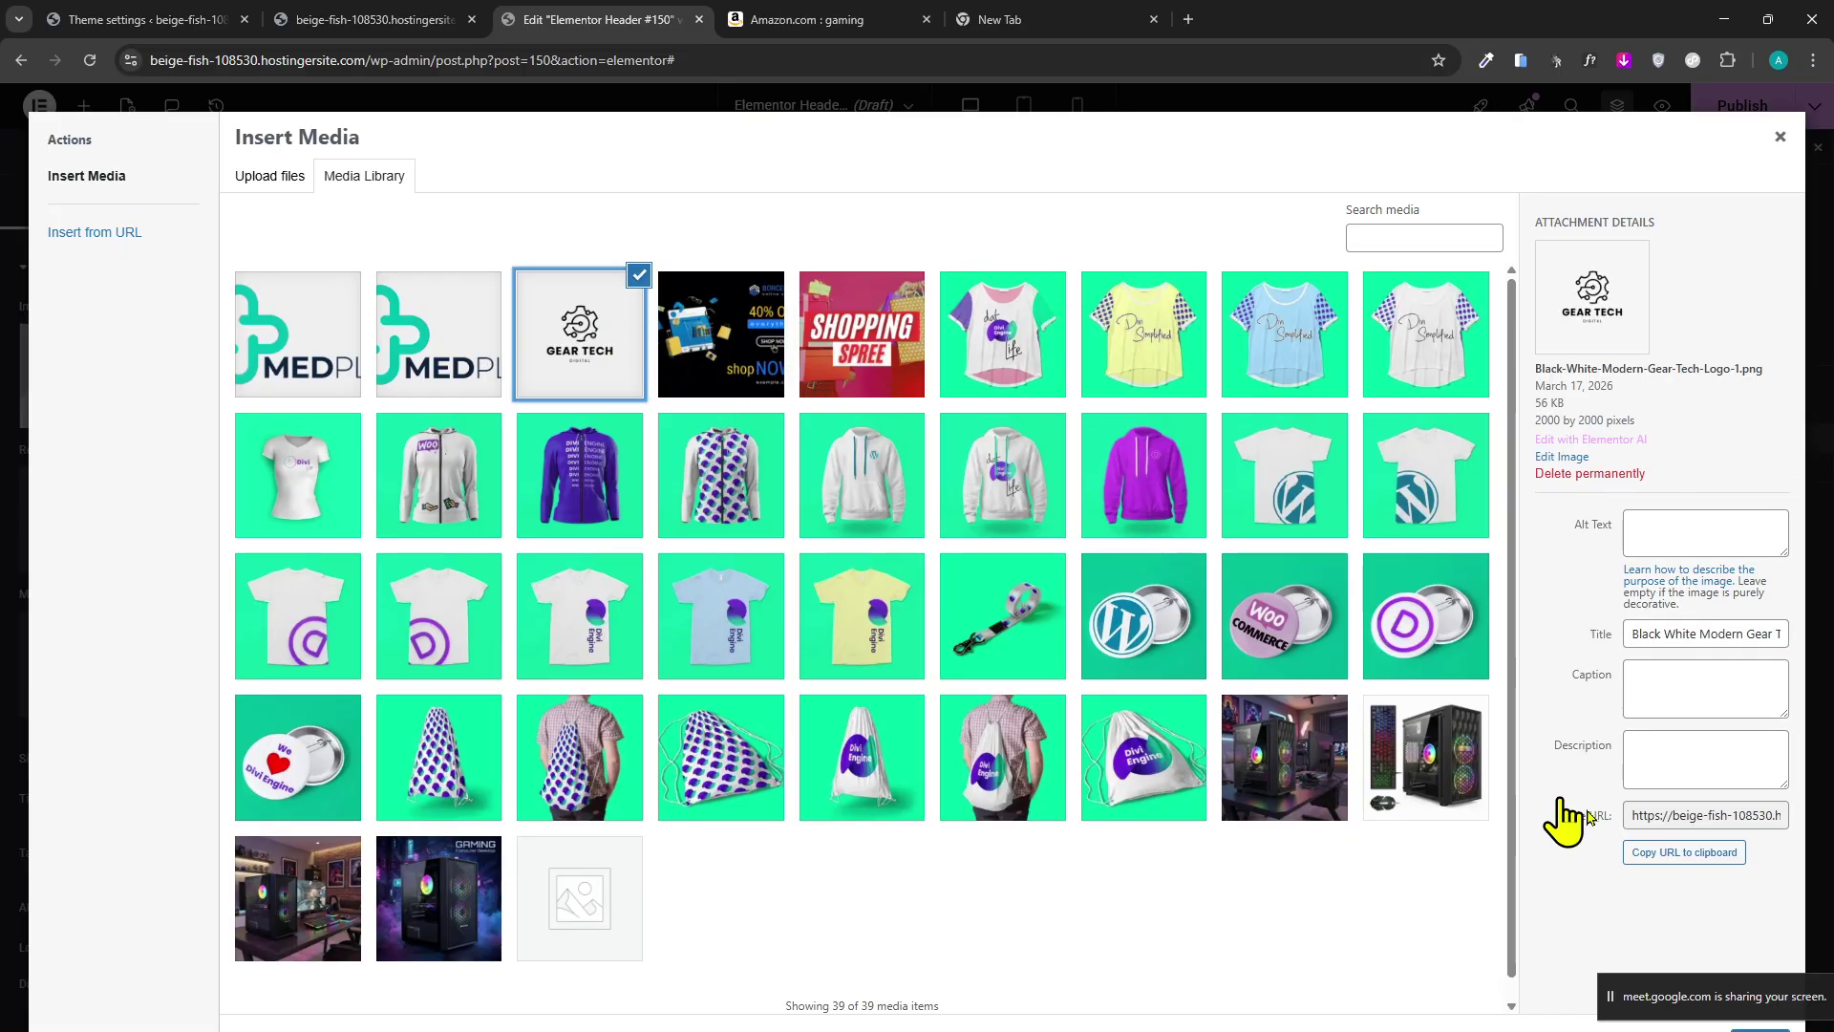
pyautogui.click(1790, 1029)
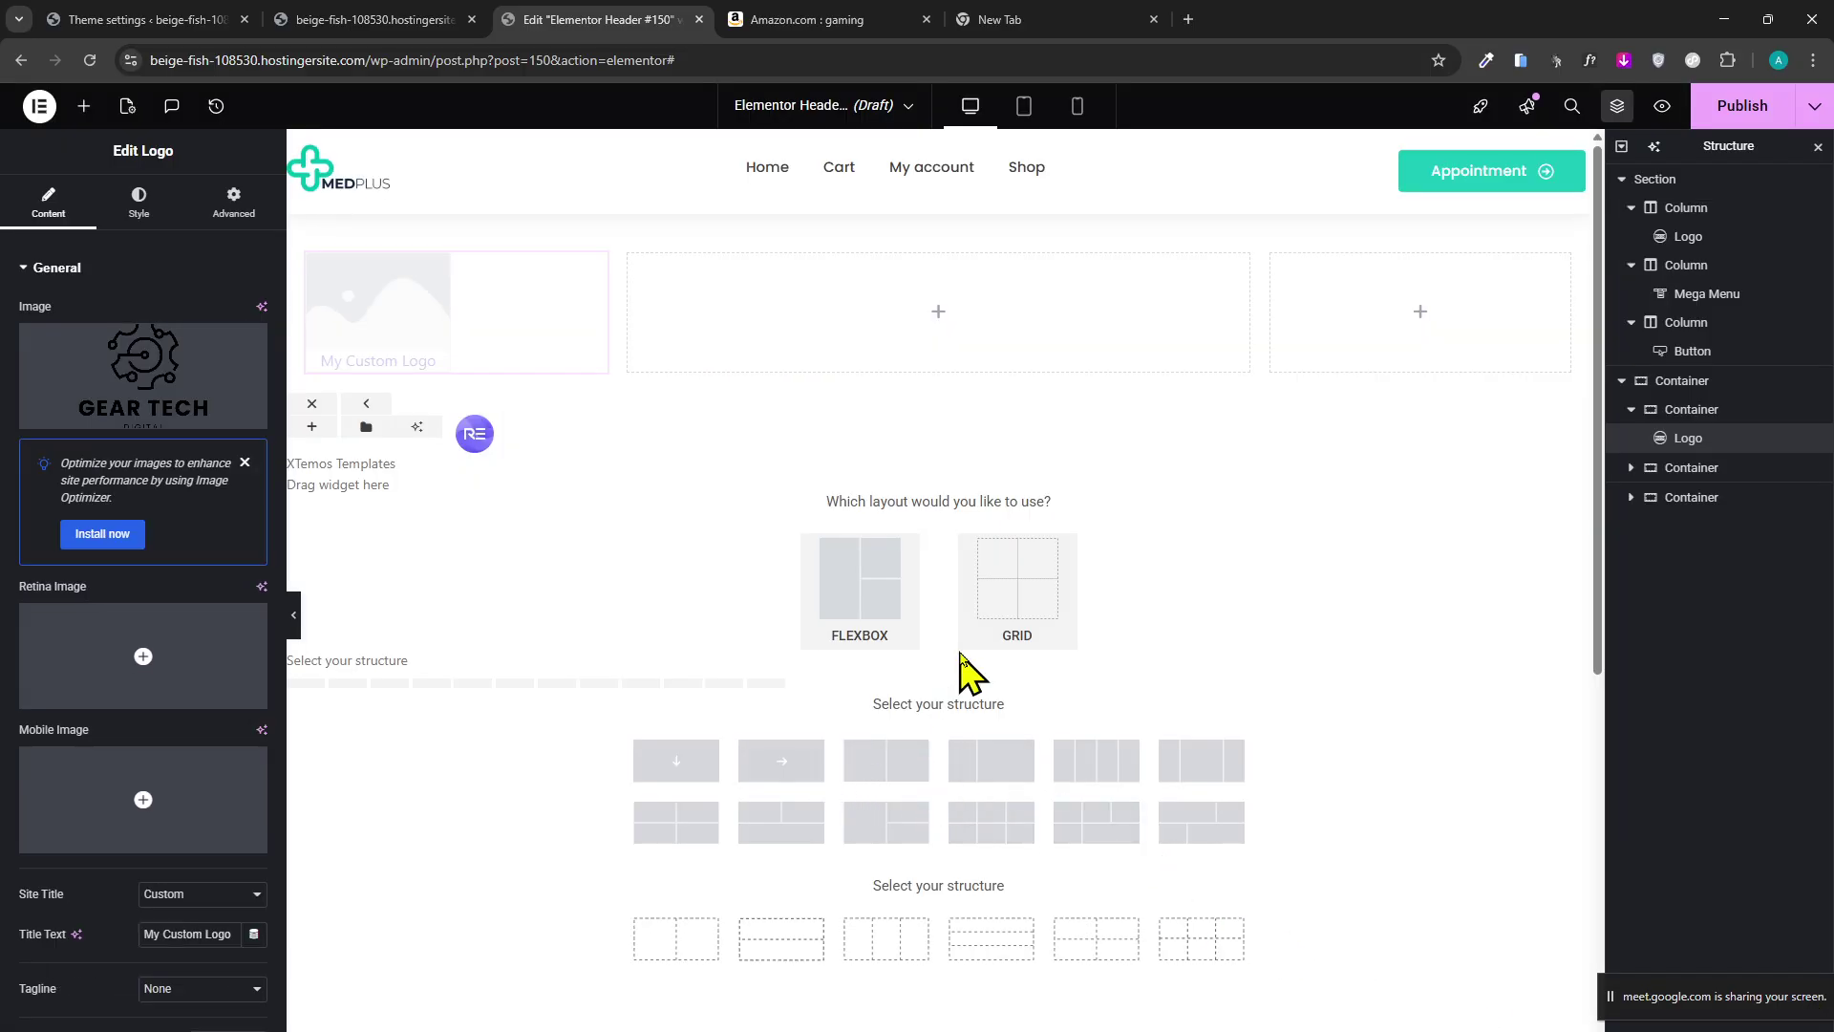
pyautogui.scroll(-2, 187, 573)
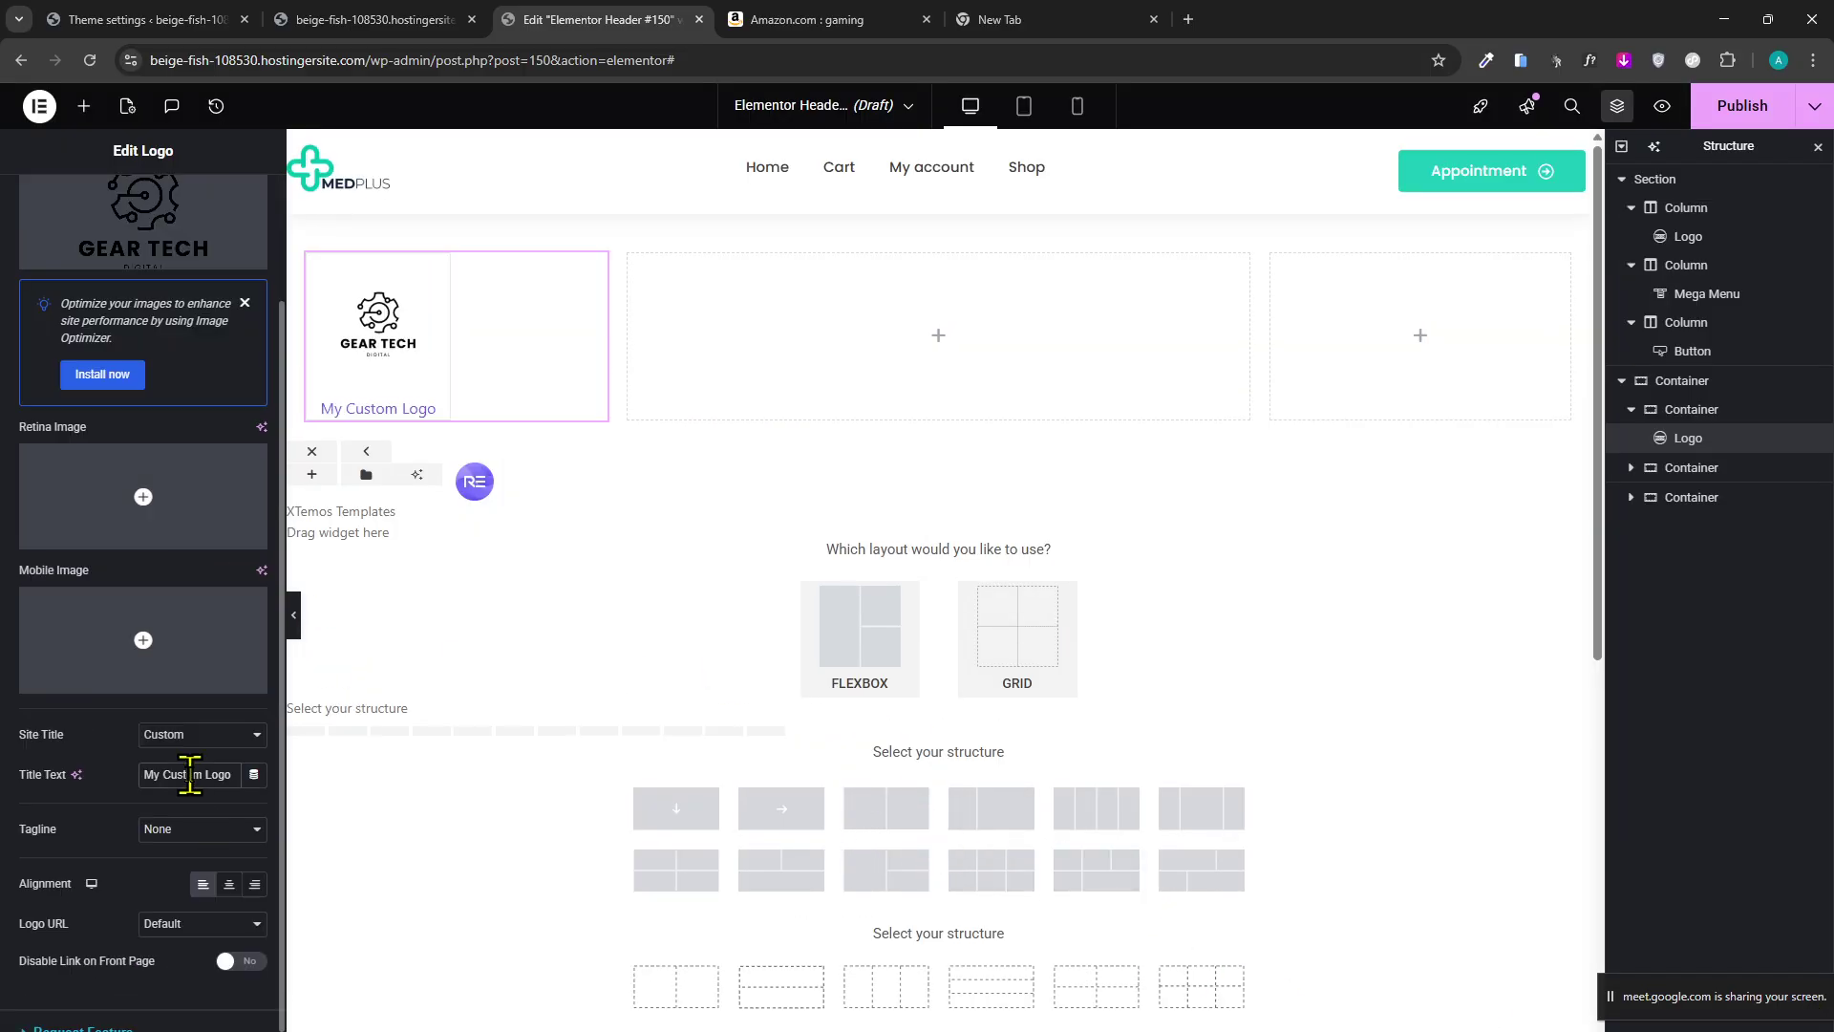
pyautogui.press('BackSpace')
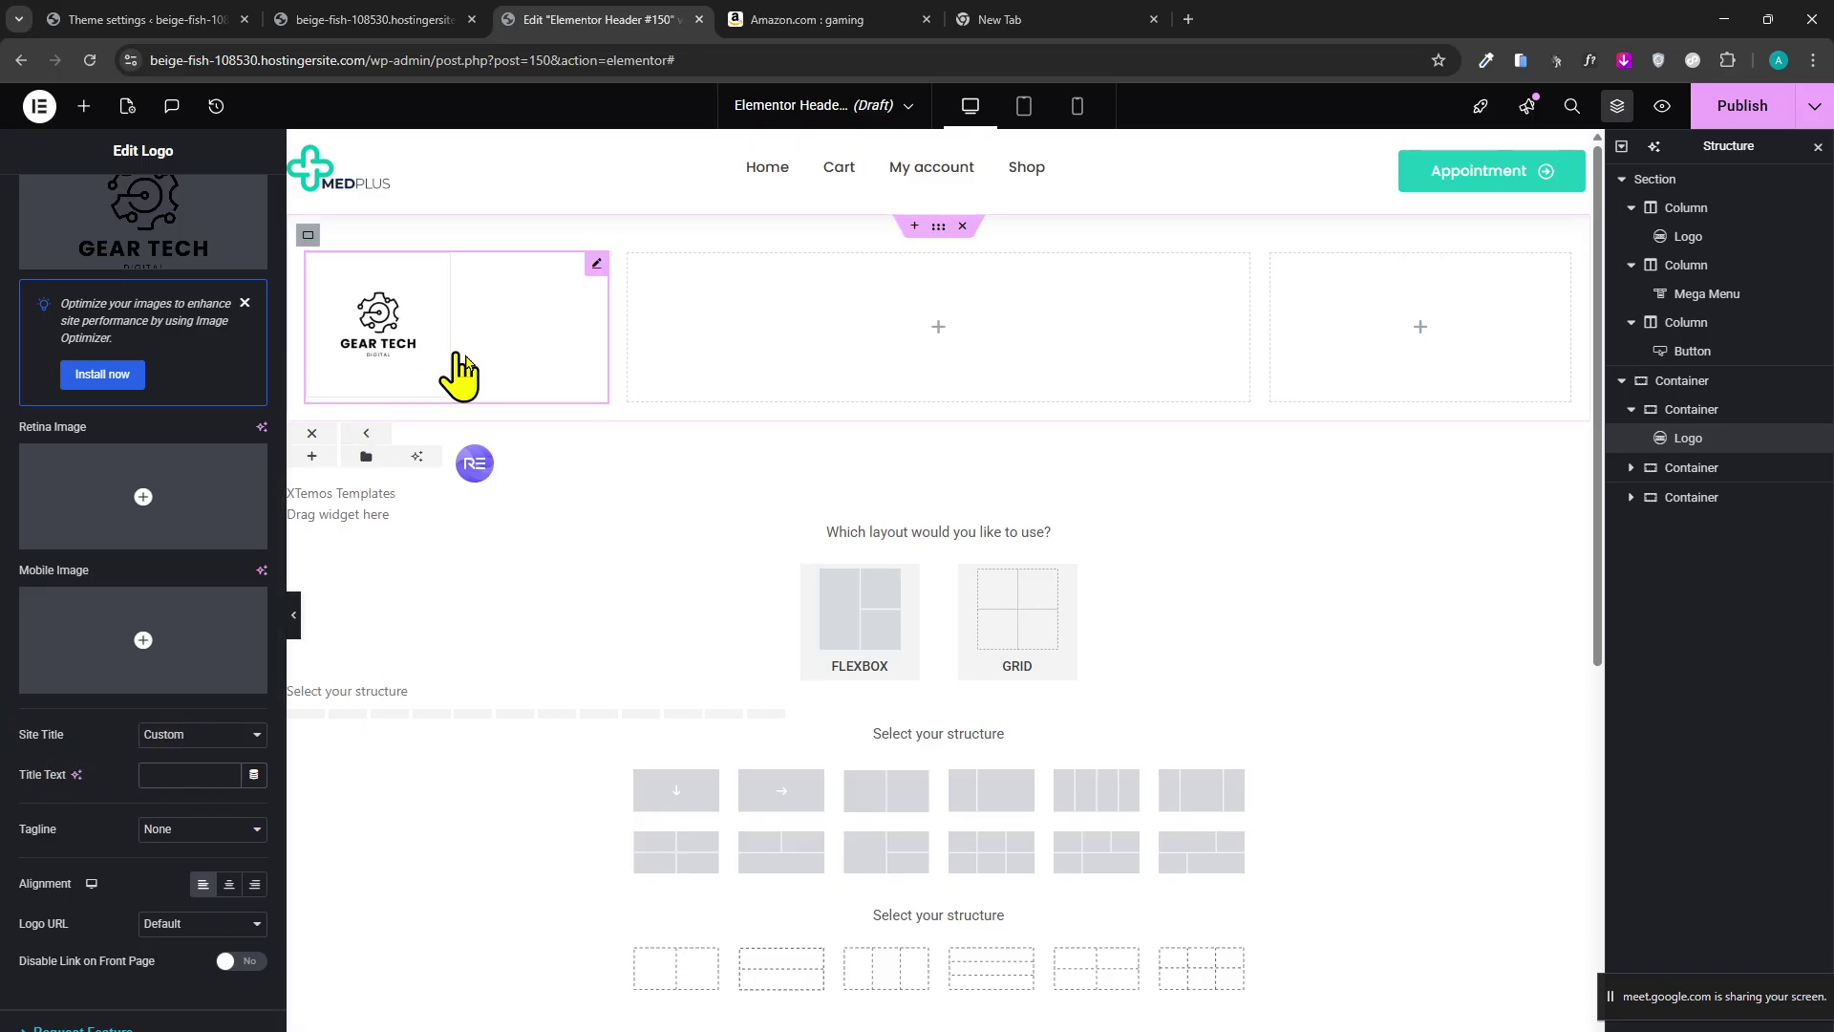
# Place a WordPress Menu widget in the container's middle column.
pyautogui.click(83, 108)
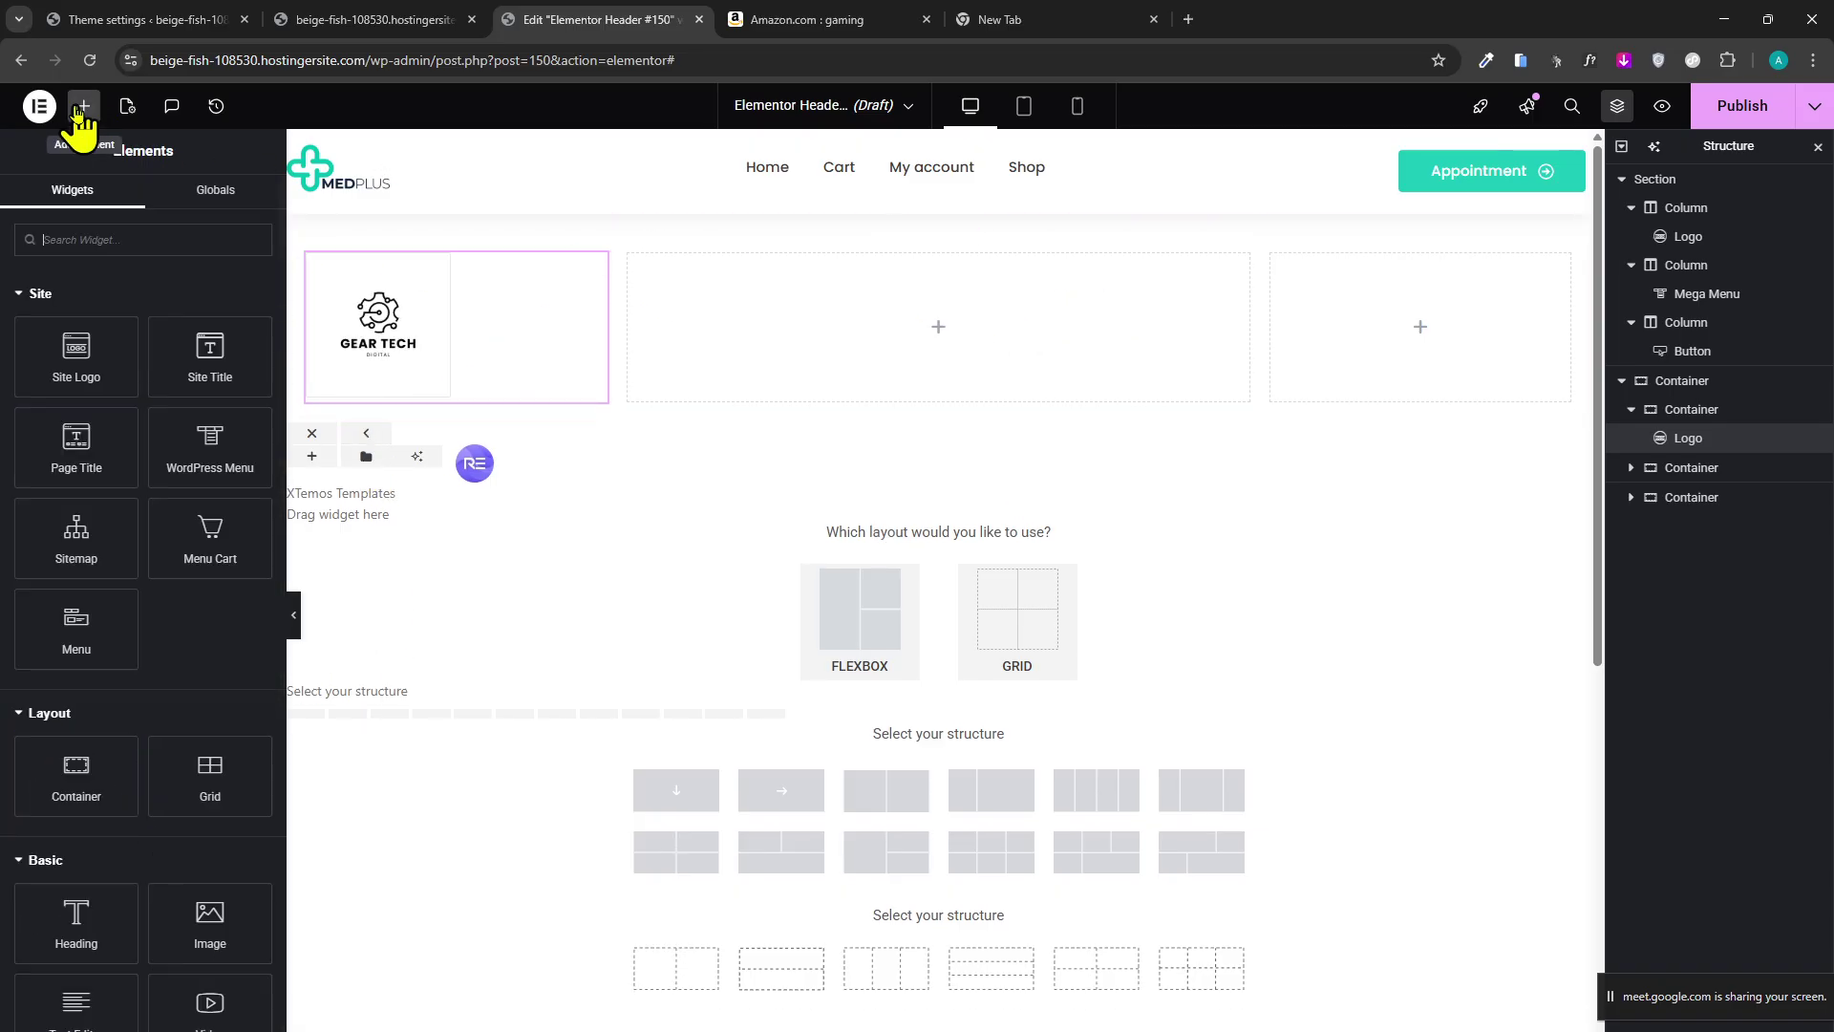
pyautogui.write('menu')
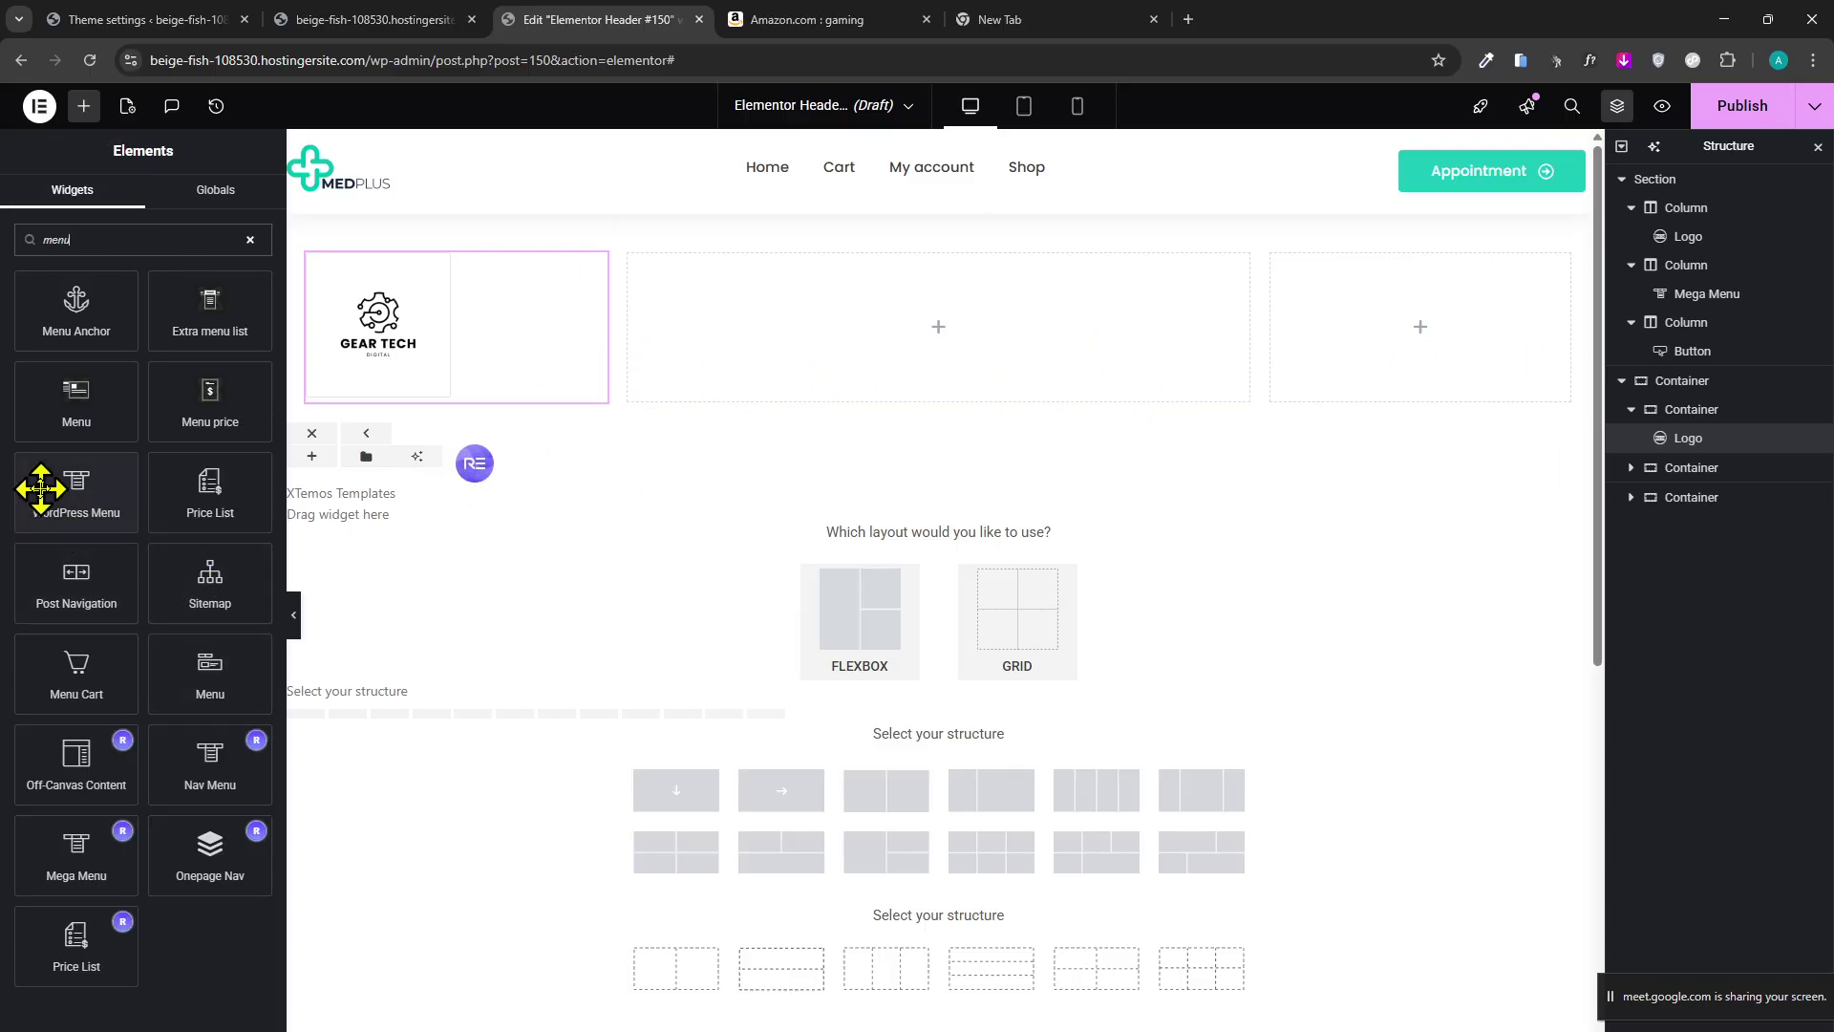
pyautogui.moveTo(43, 489); pyautogui.dragTo(855, 358)
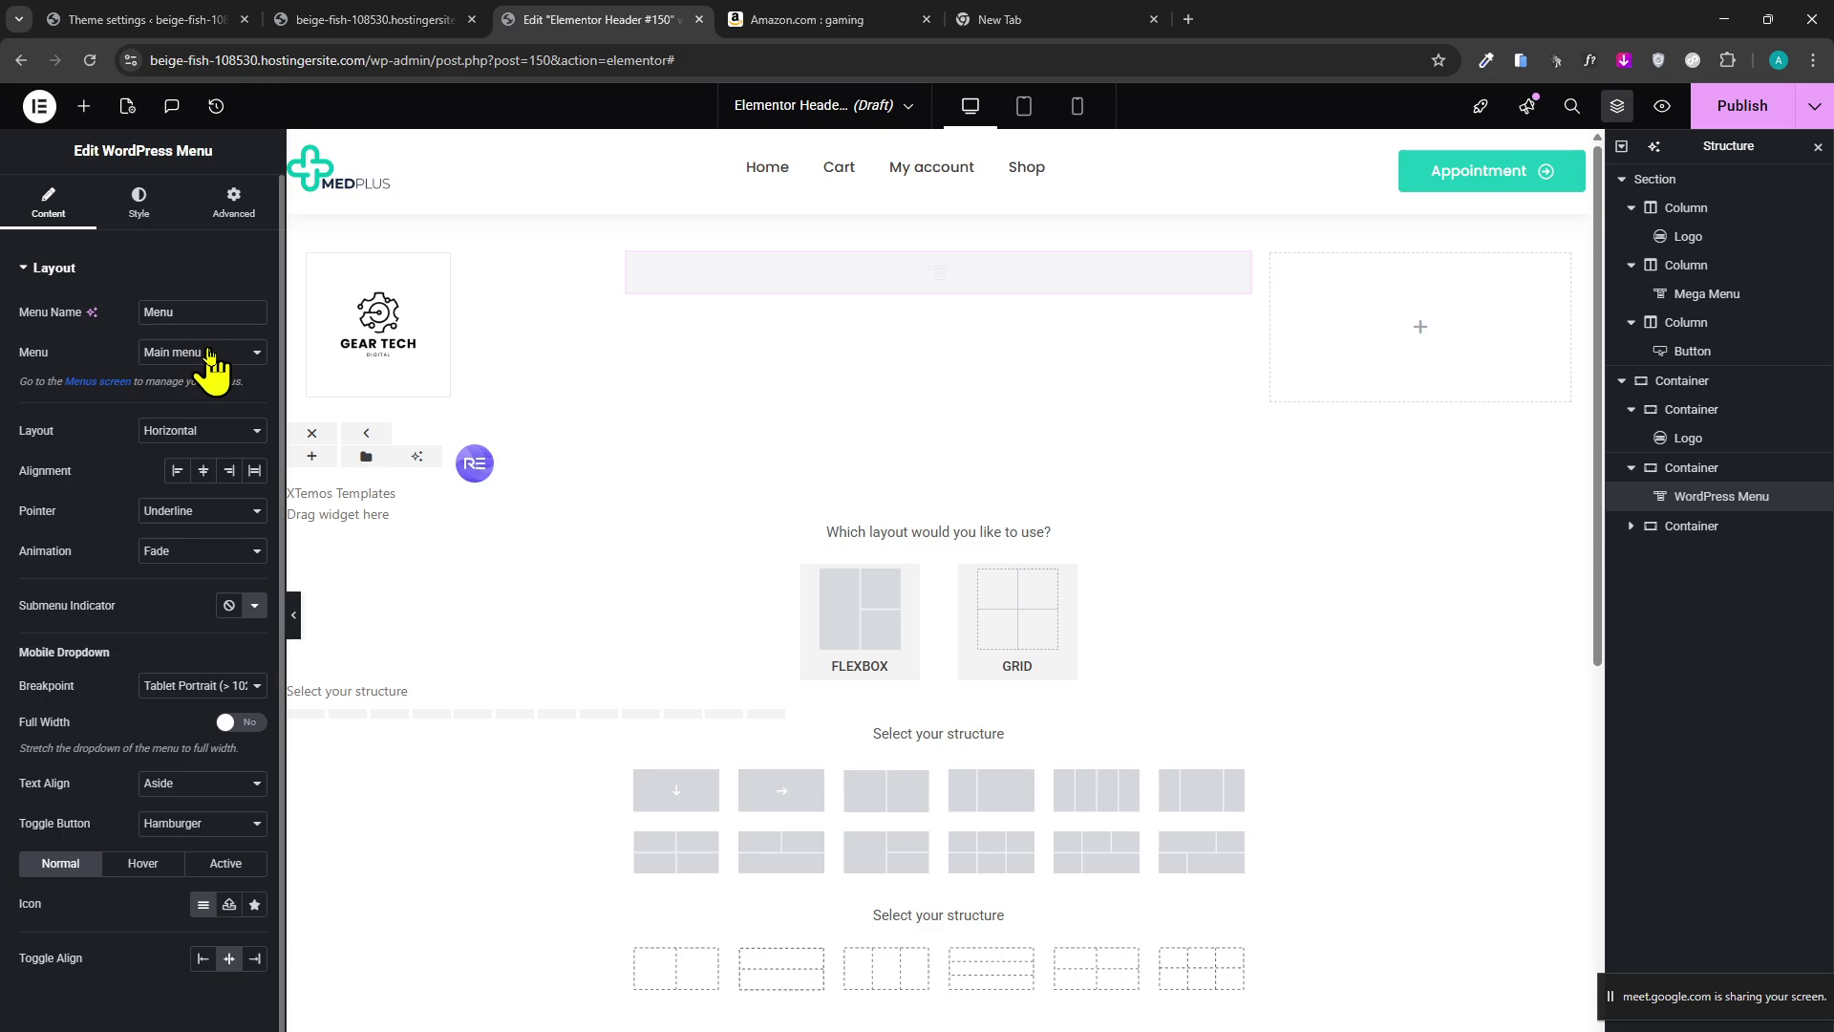
# Set the menu text colour to black in the widget's Style settings.
pyautogui.click(140, 203)
pyautogui.click(257, 395)
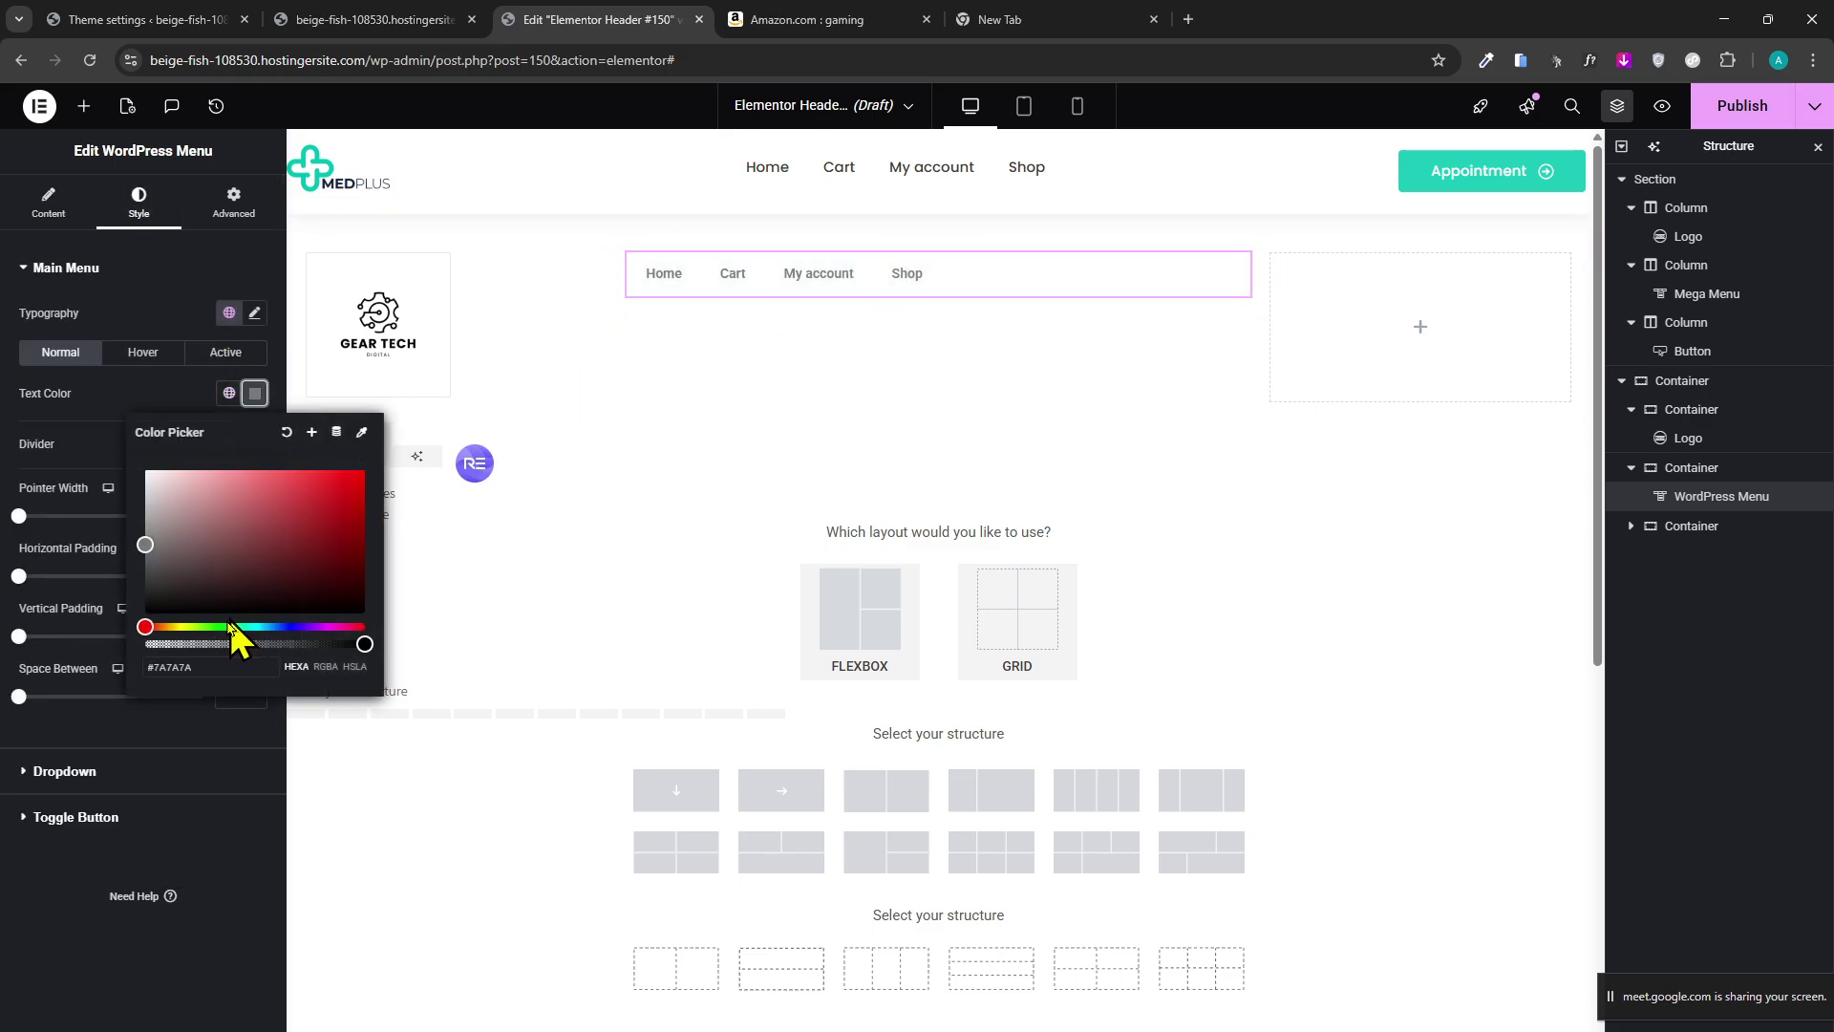
pyautogui.moveTo(100, 710); pyautogui.dragTo(89, 726)
pyautogui.click(221, 875)
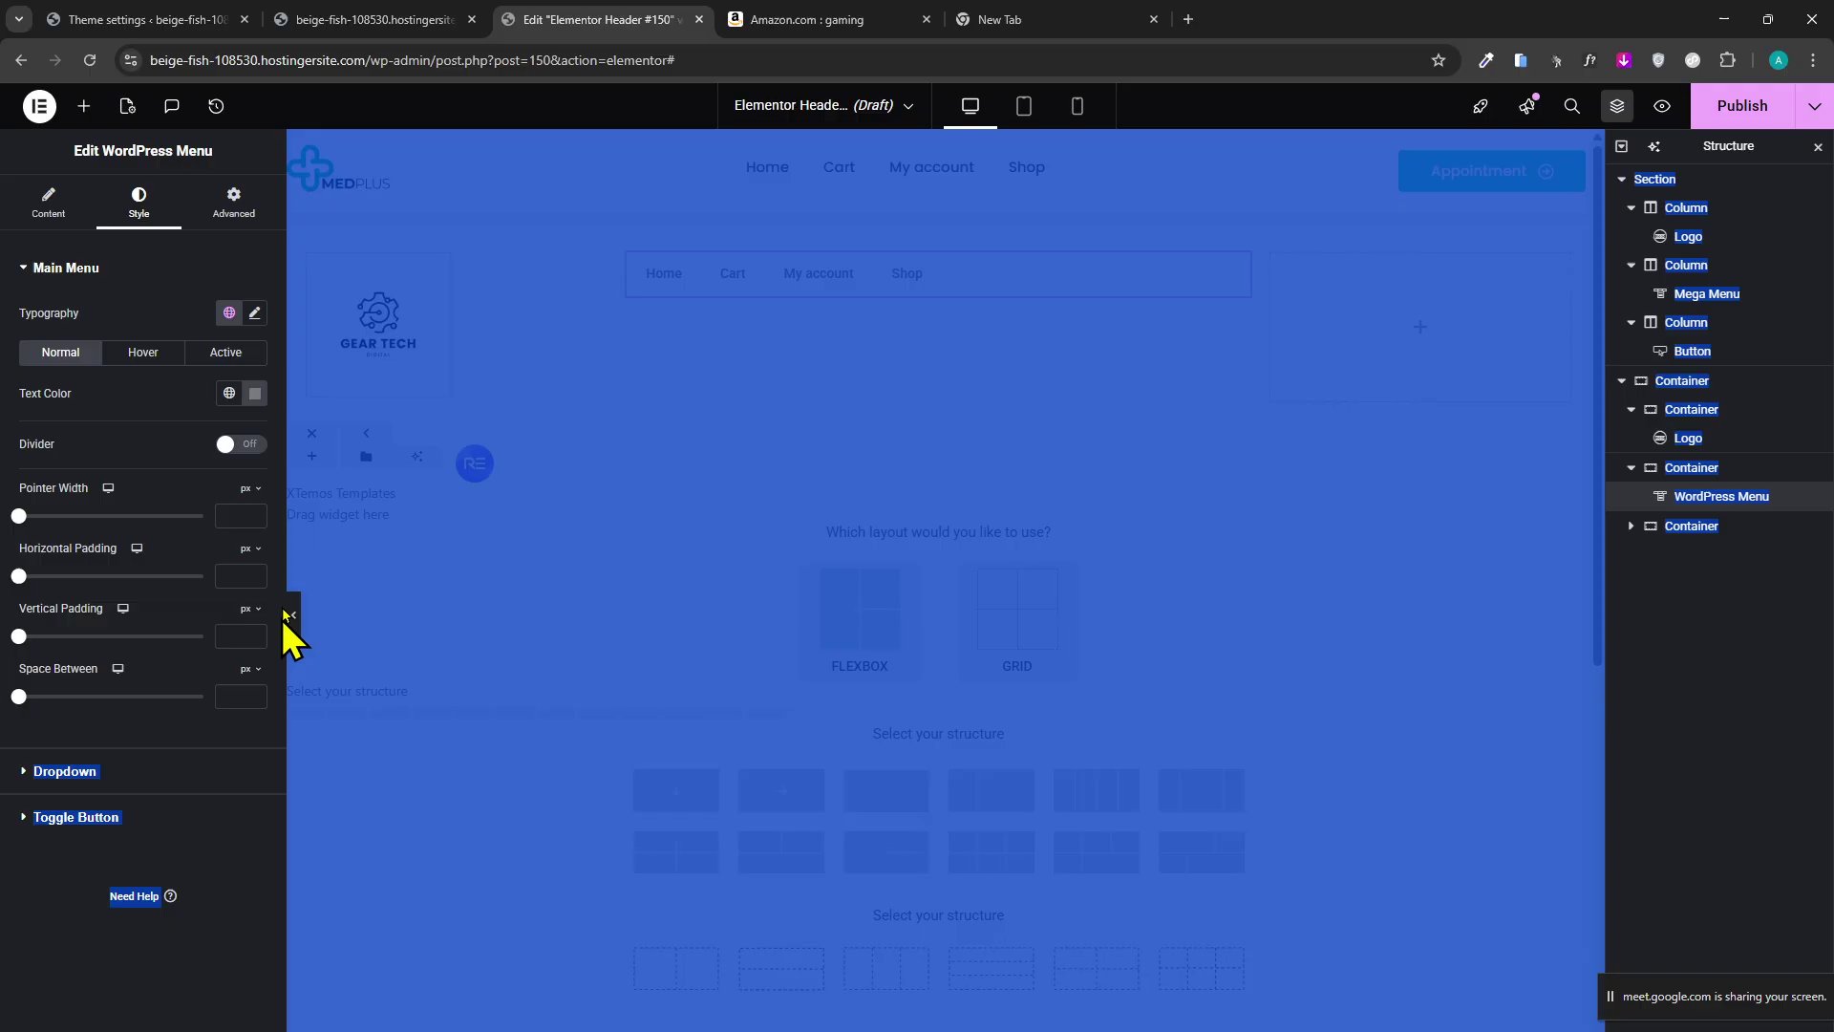
pyautogui.click(170, 402)
pyautogui.click(255, 394)
pyautogui.click(145, 613)
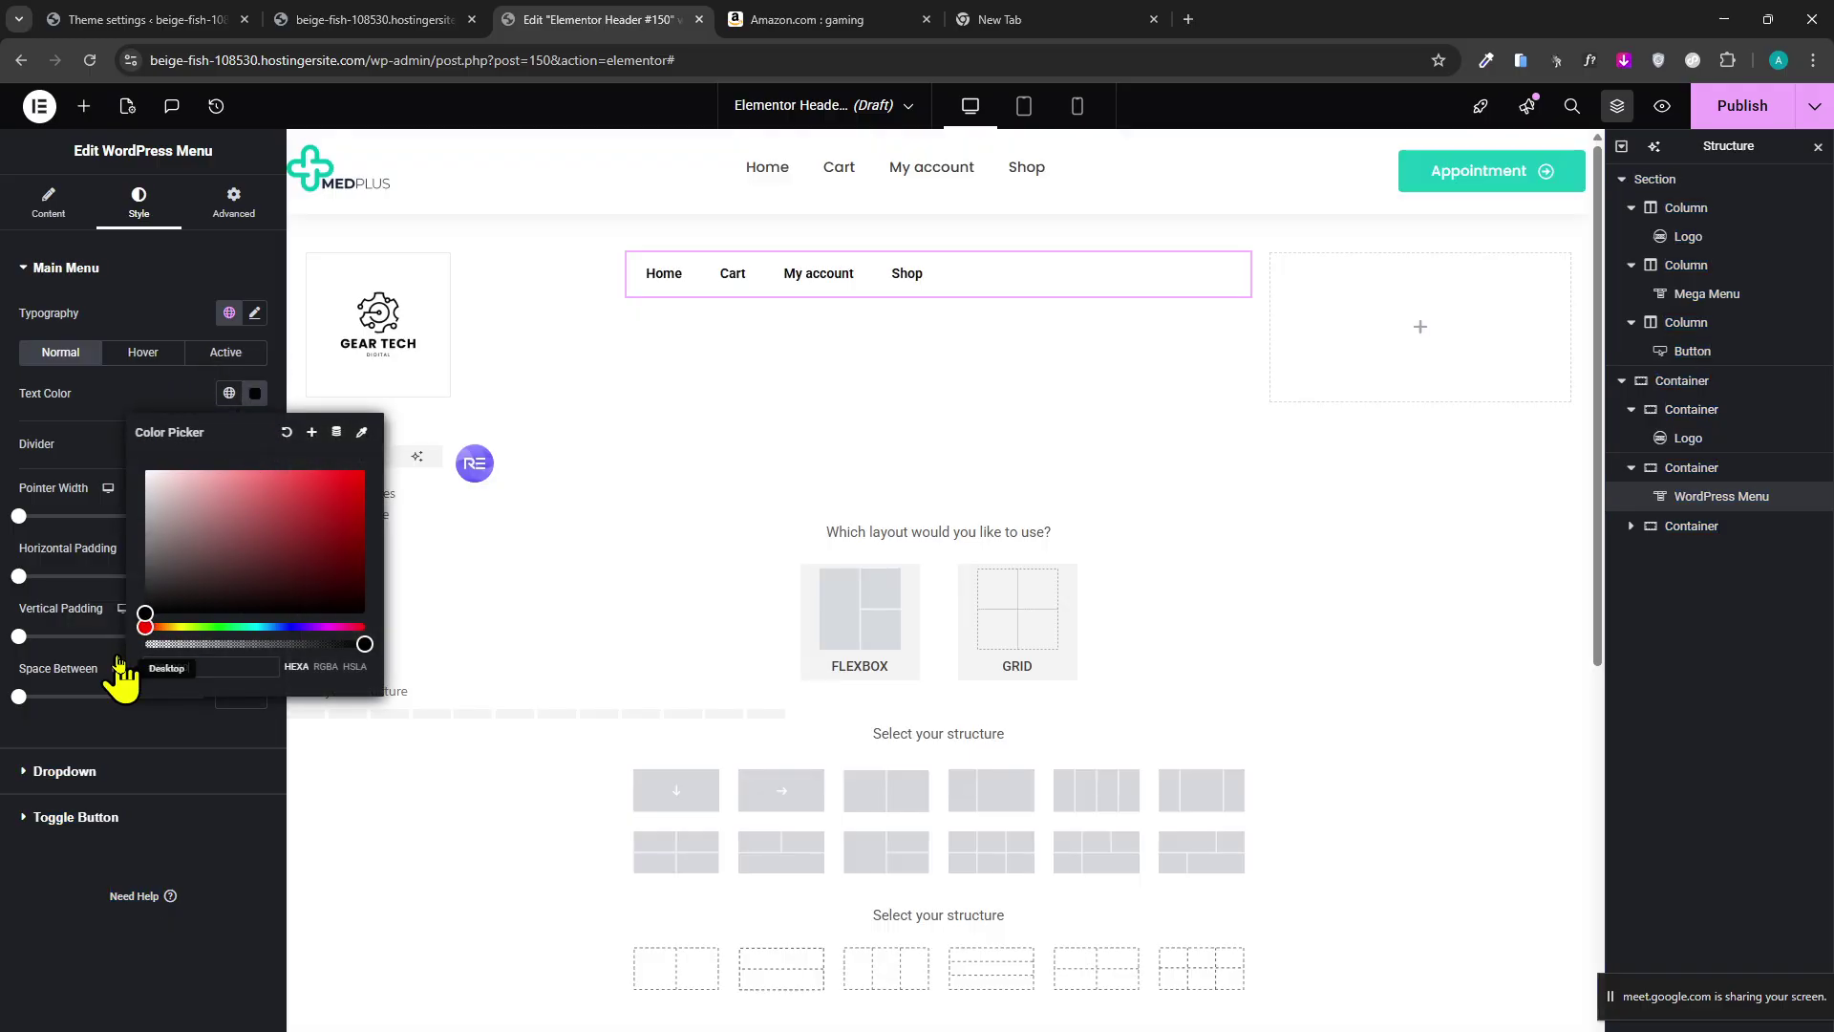
# Enlarge the main menu's typography Size.
pyautogui.click(34, 769)
pyautogui.scroll(1, 146, 350)
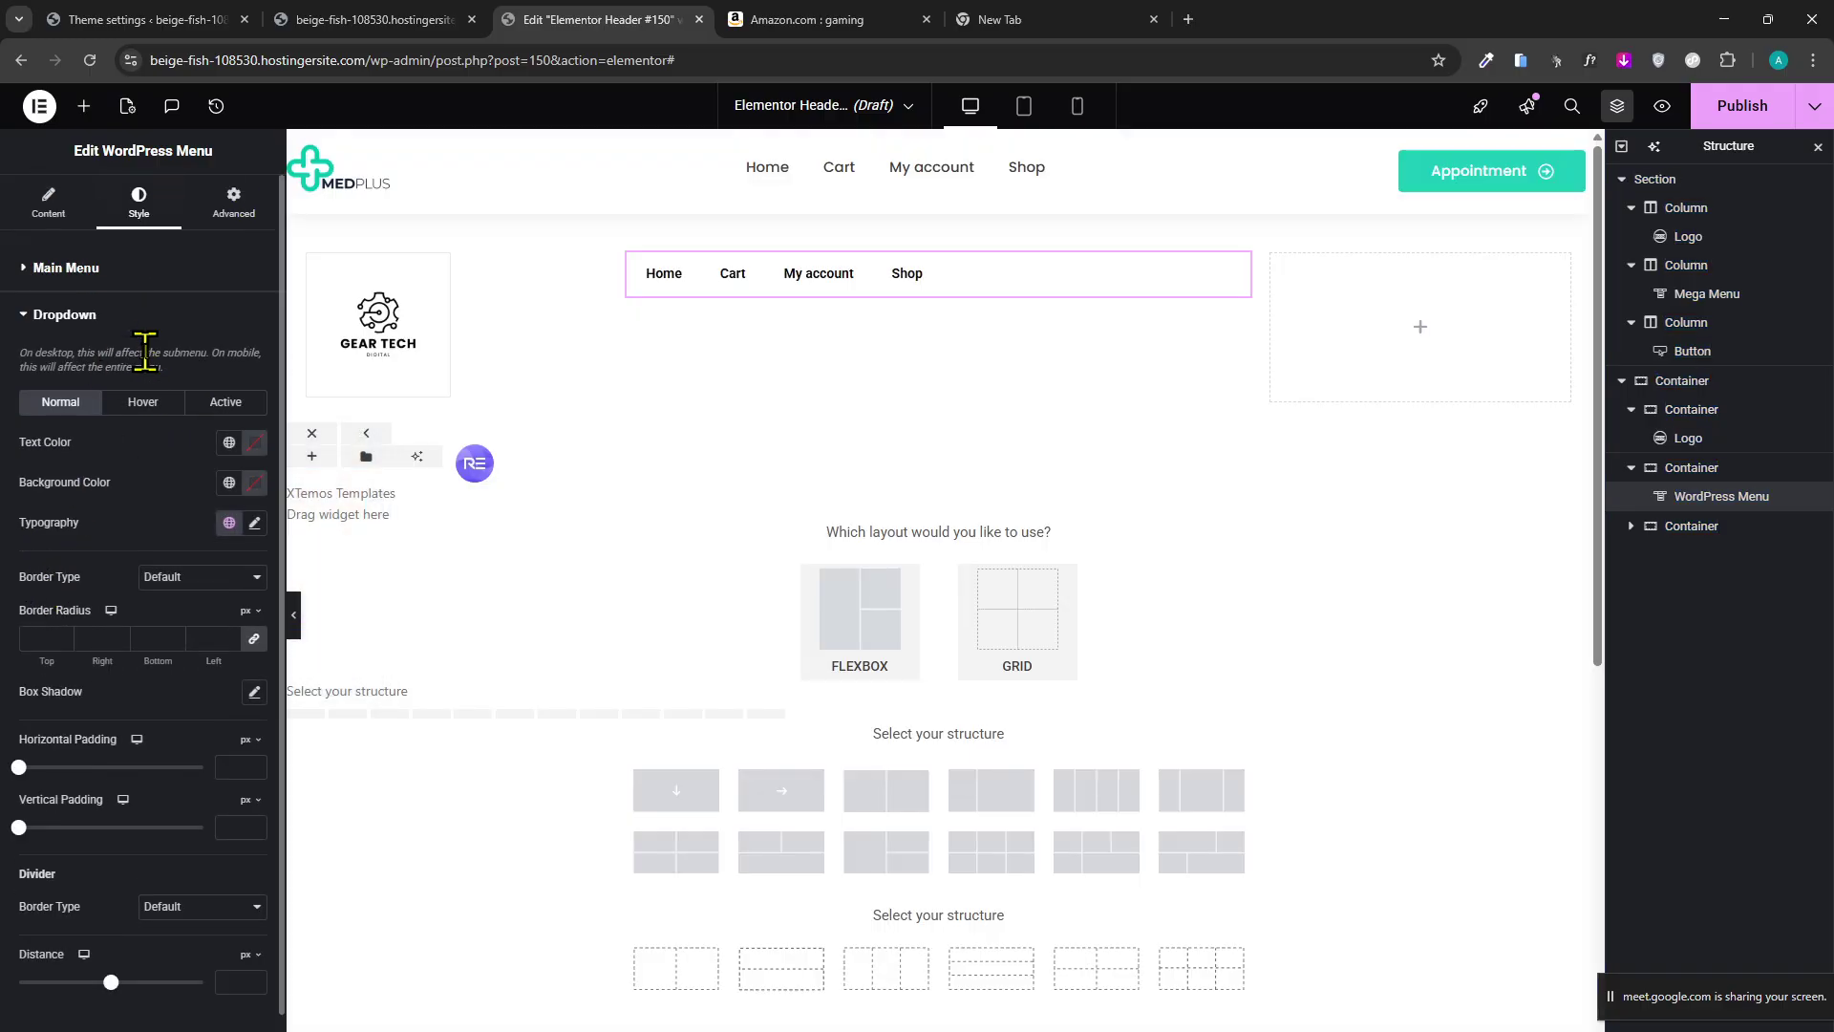
pyautogui.click(134, 281)
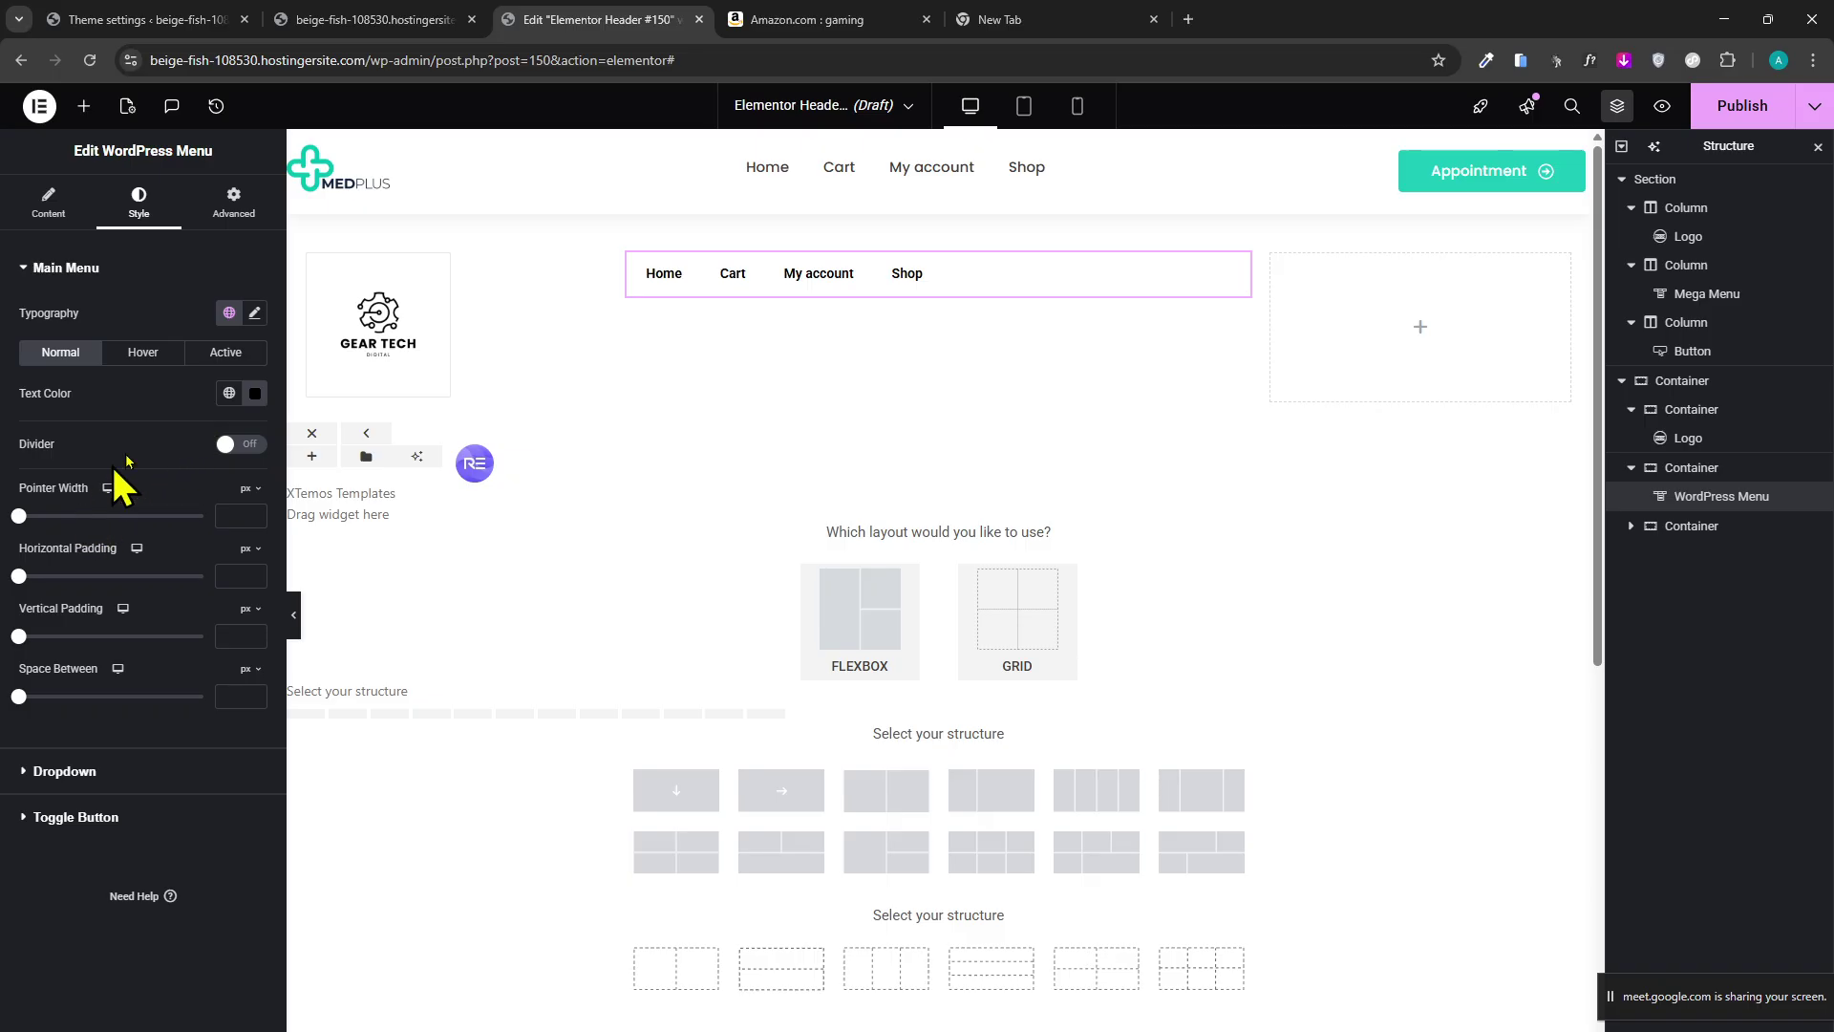
pyautogui.click(255, 313)
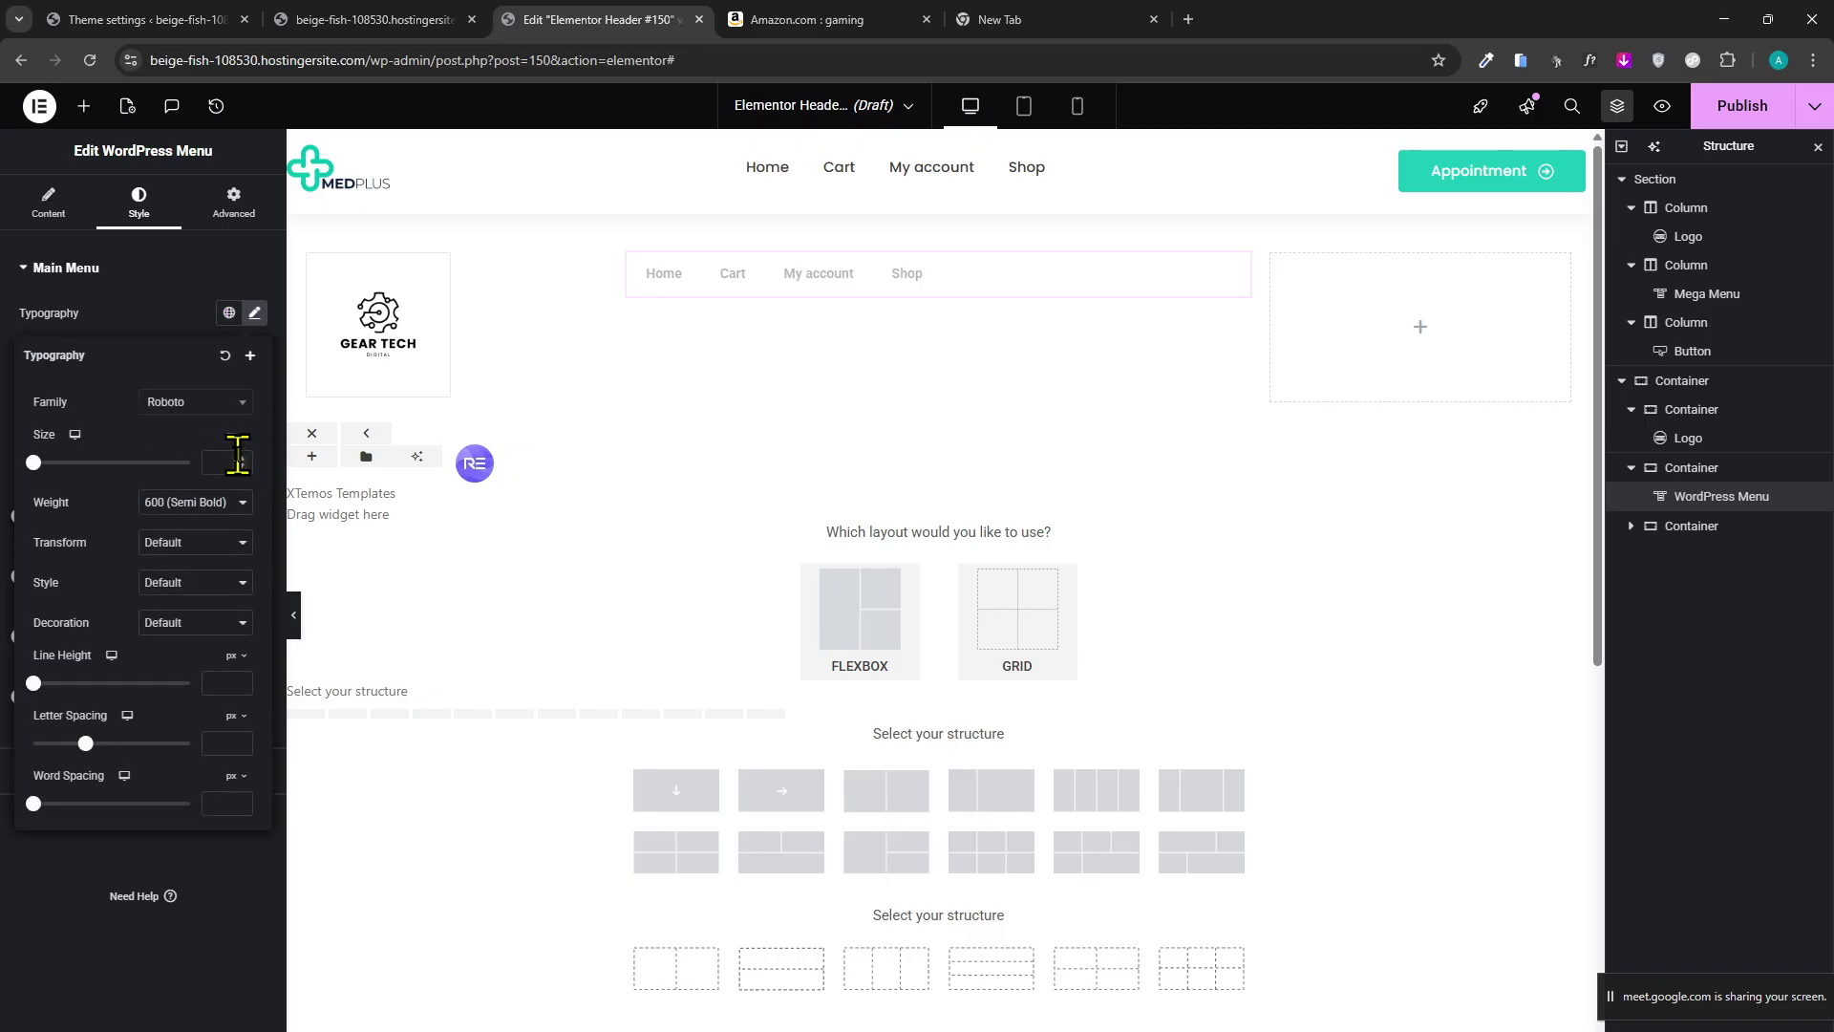
pyautogui.click(240, 457)
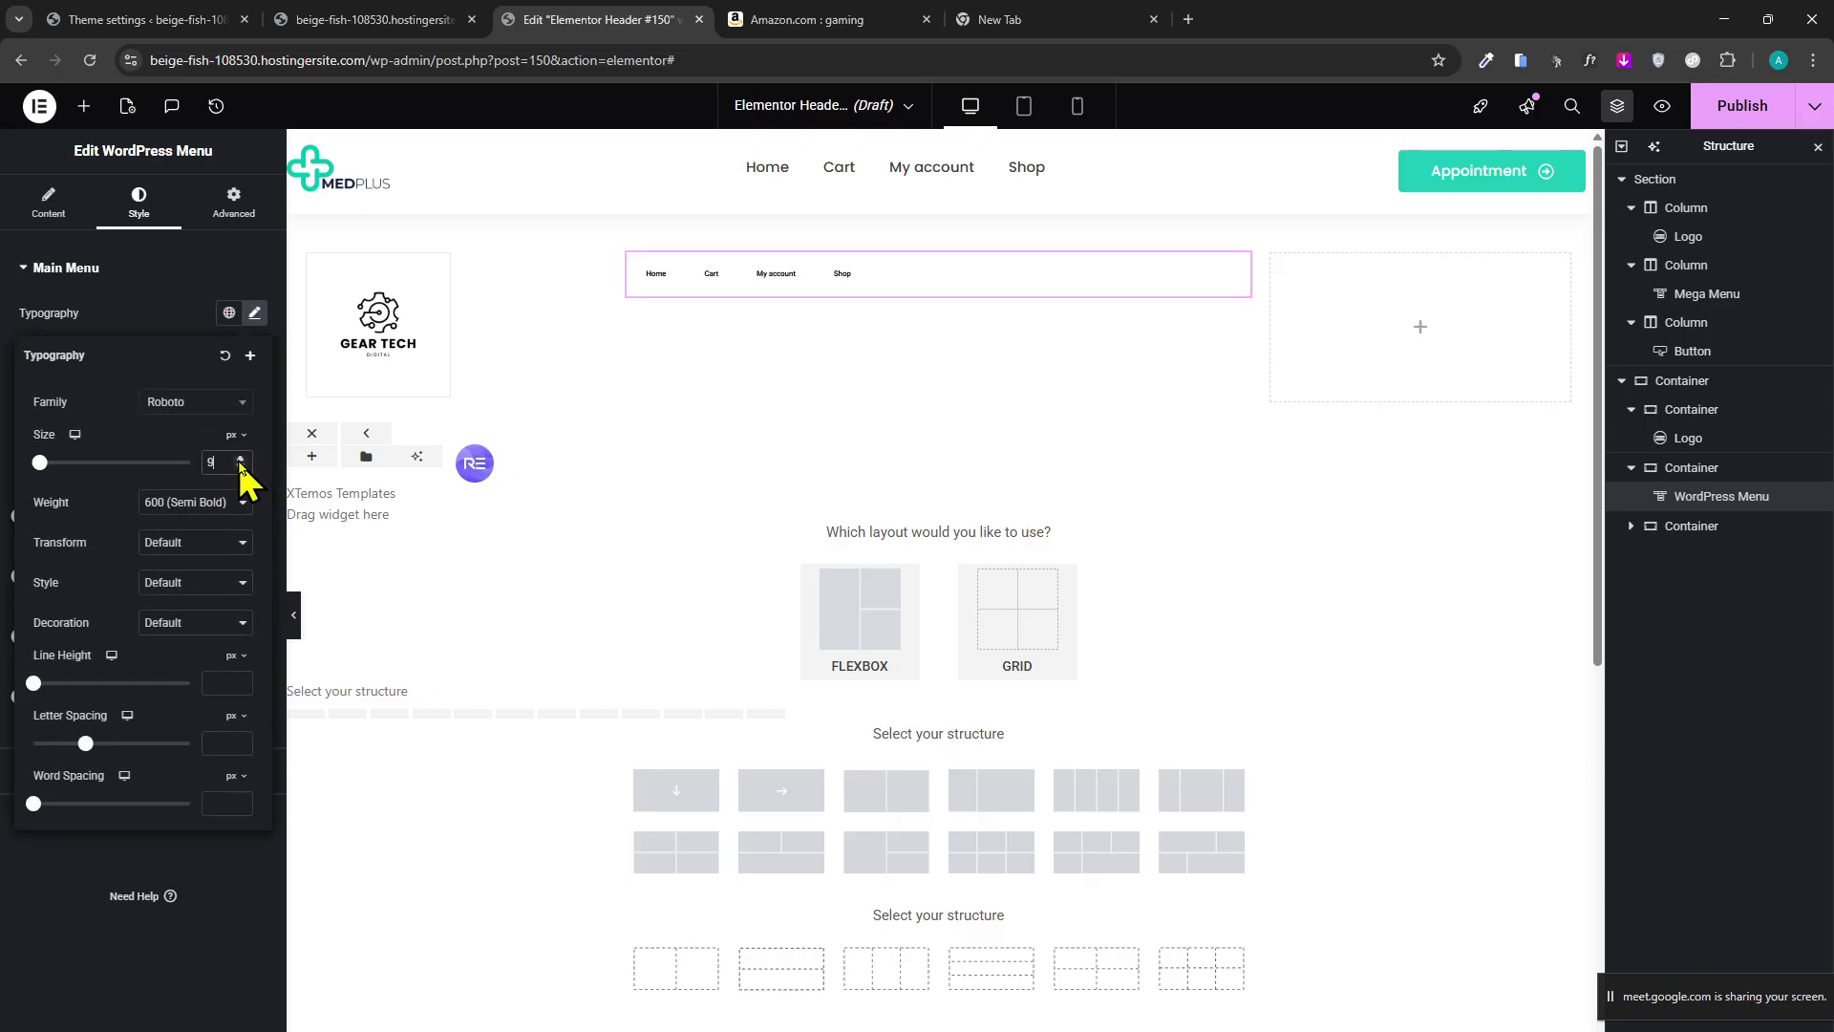
pyautogui.moveTo(240, 461); pyautogui.dragTo(225, 439)
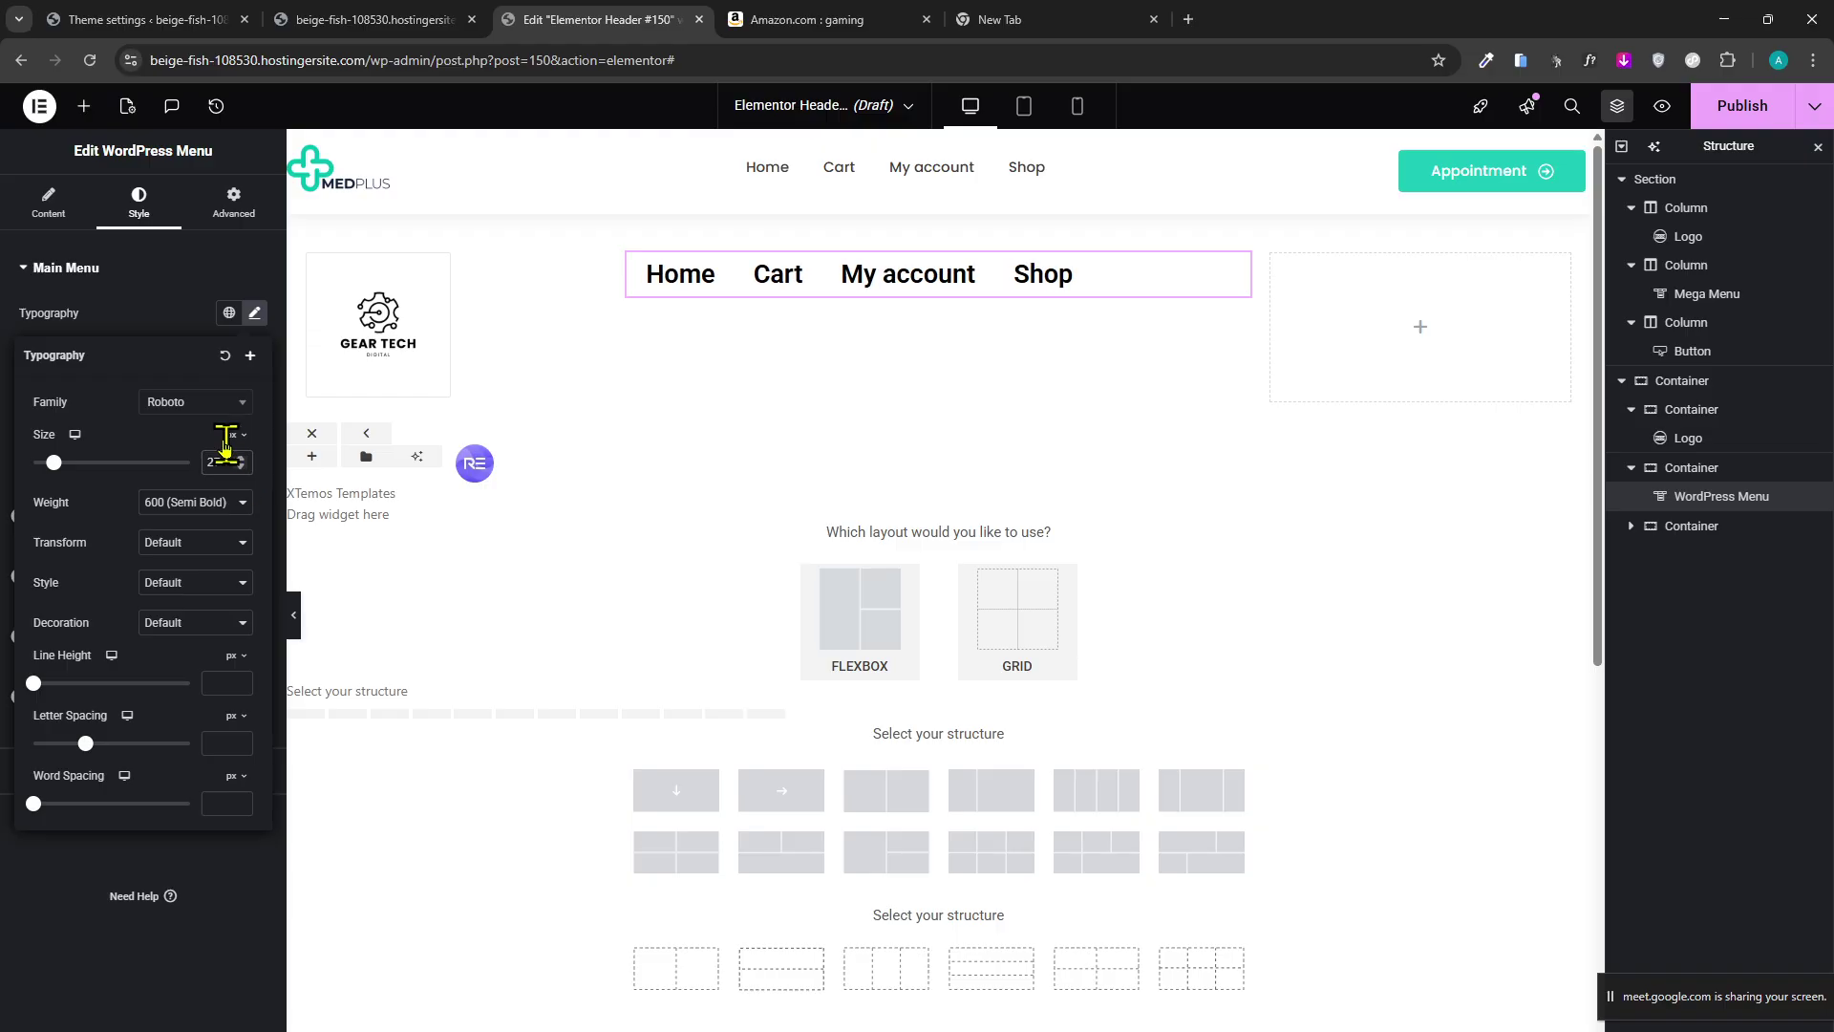
pyautogui.click(119, 325)
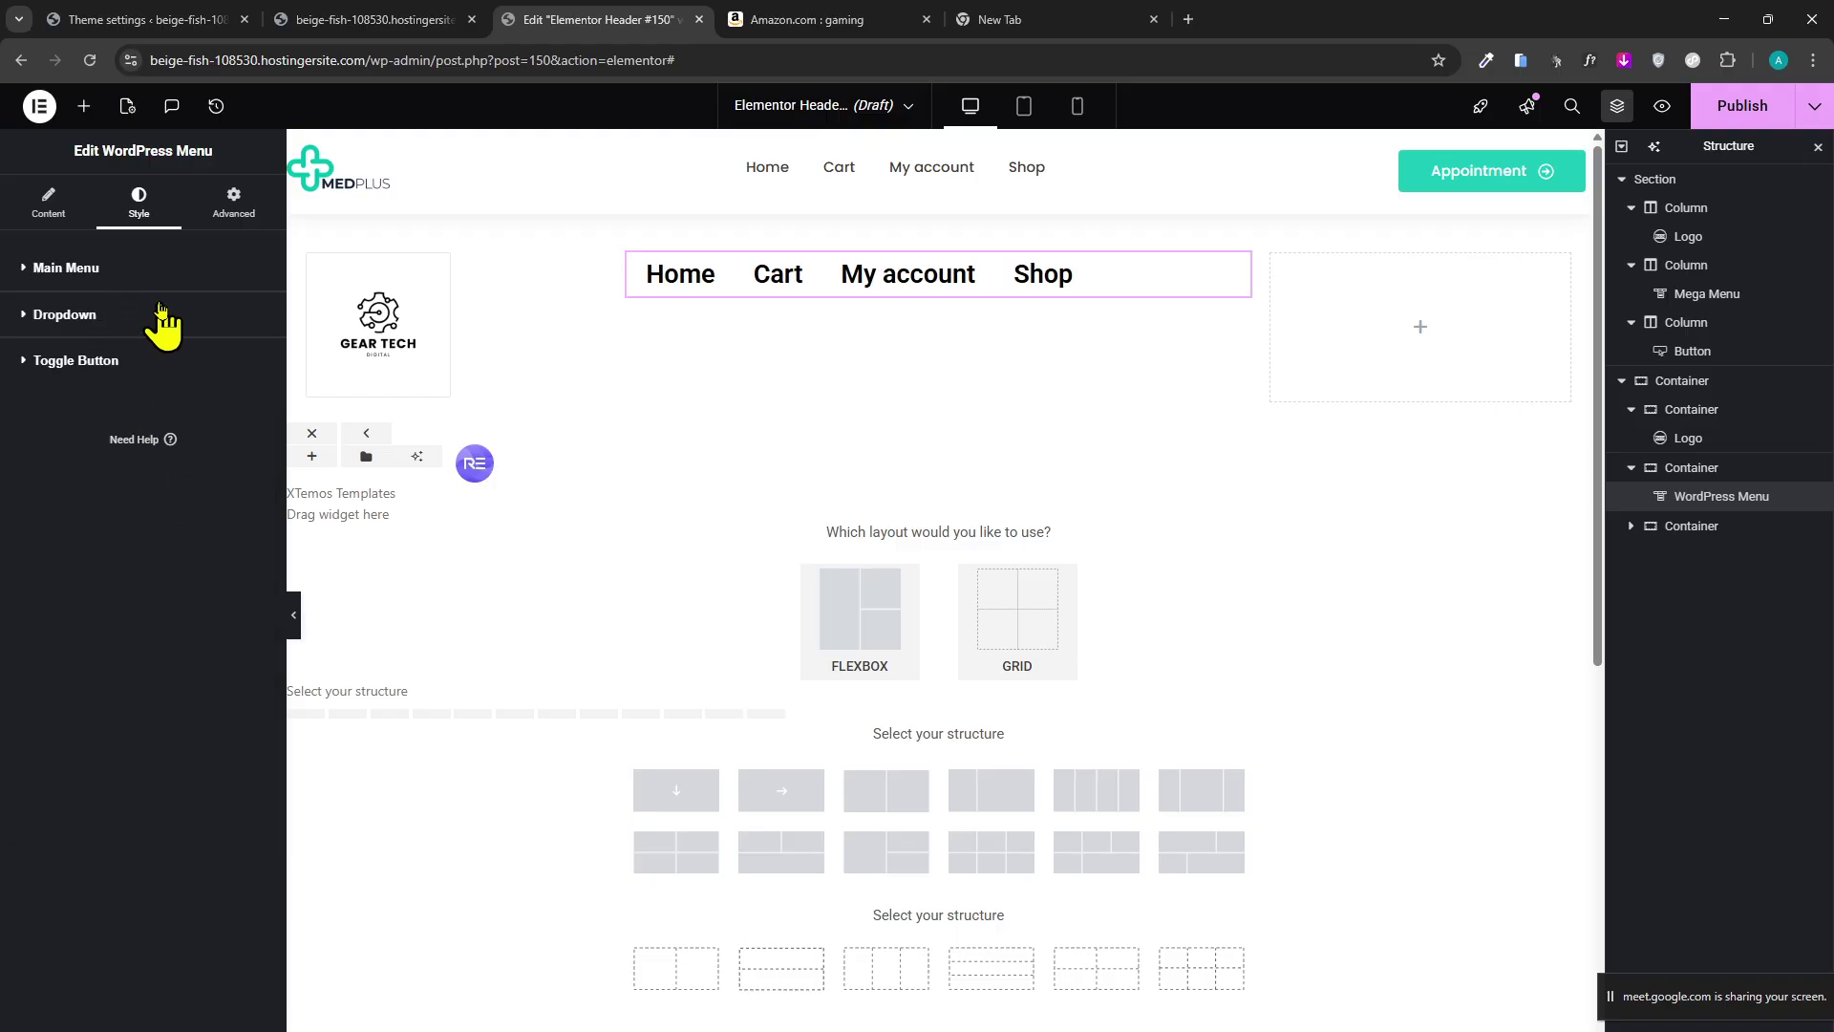
# Set the main menu's Vertical Padding to 8 px.
pyautogui.click(160, 310)
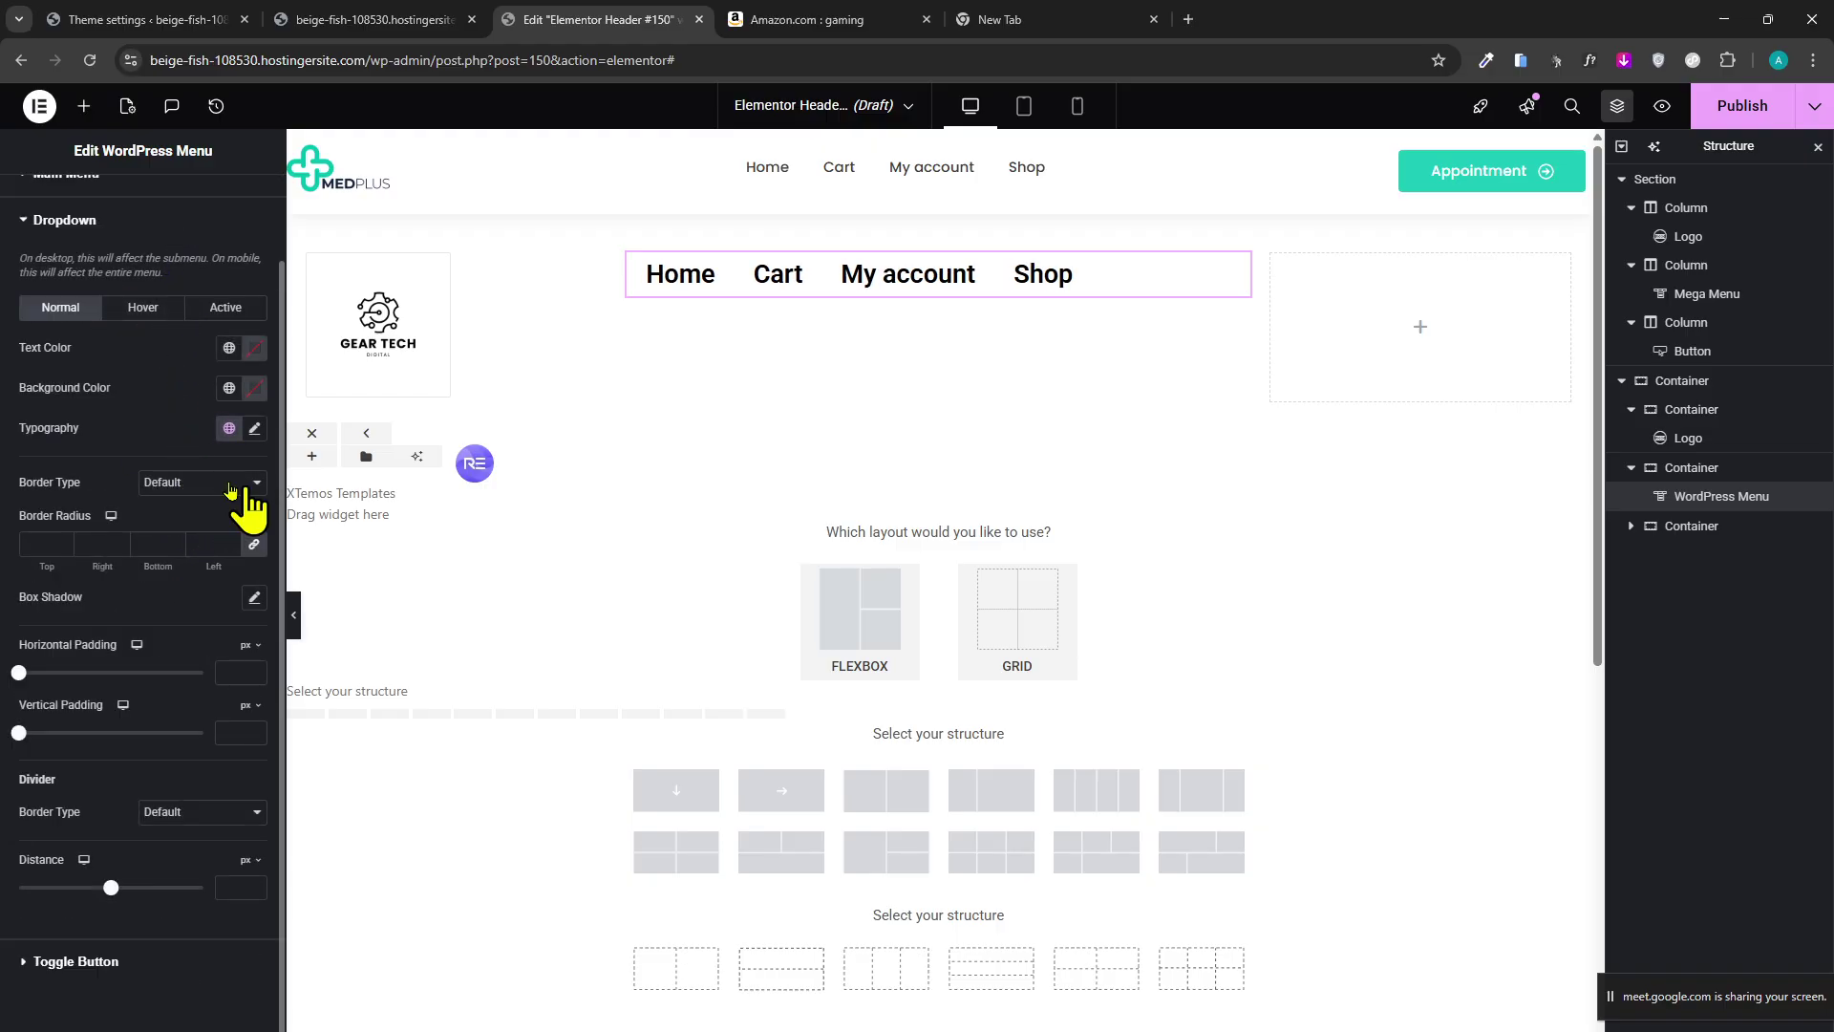
pyautogui.click(179, 228)
pyautogui.click(164, 277)
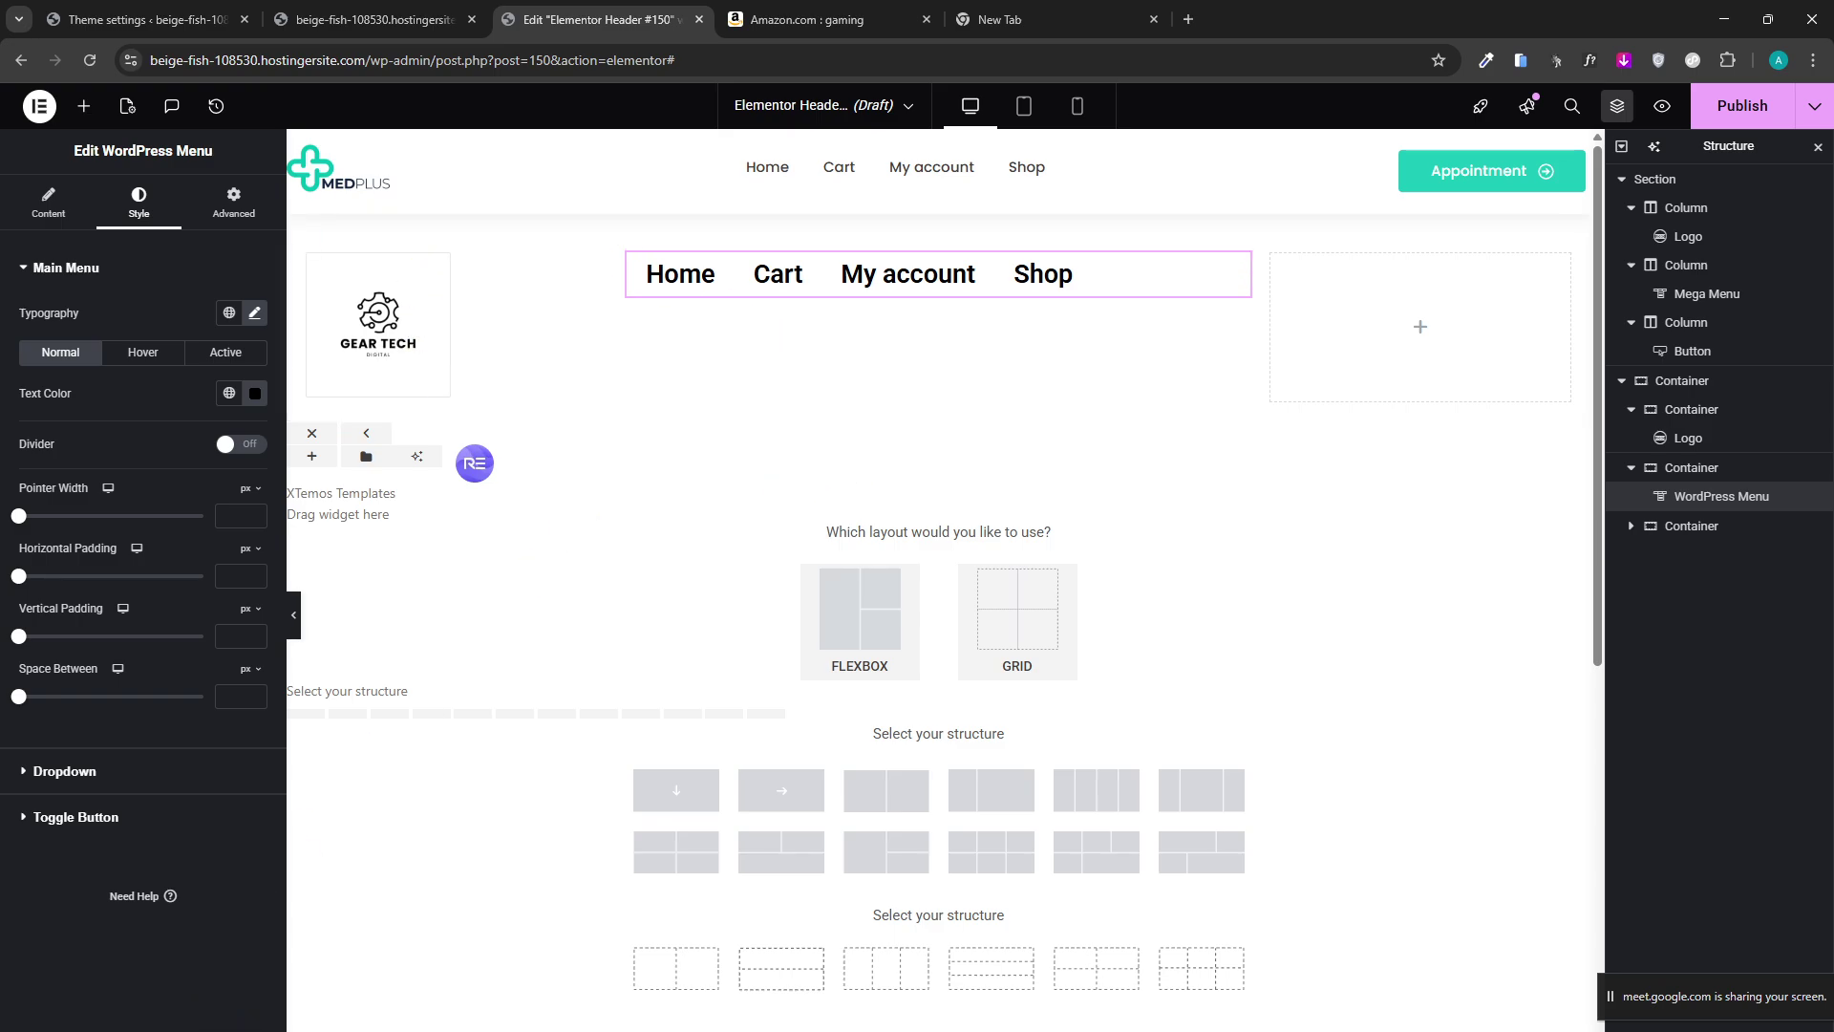
pyautogui.click(232, 200)
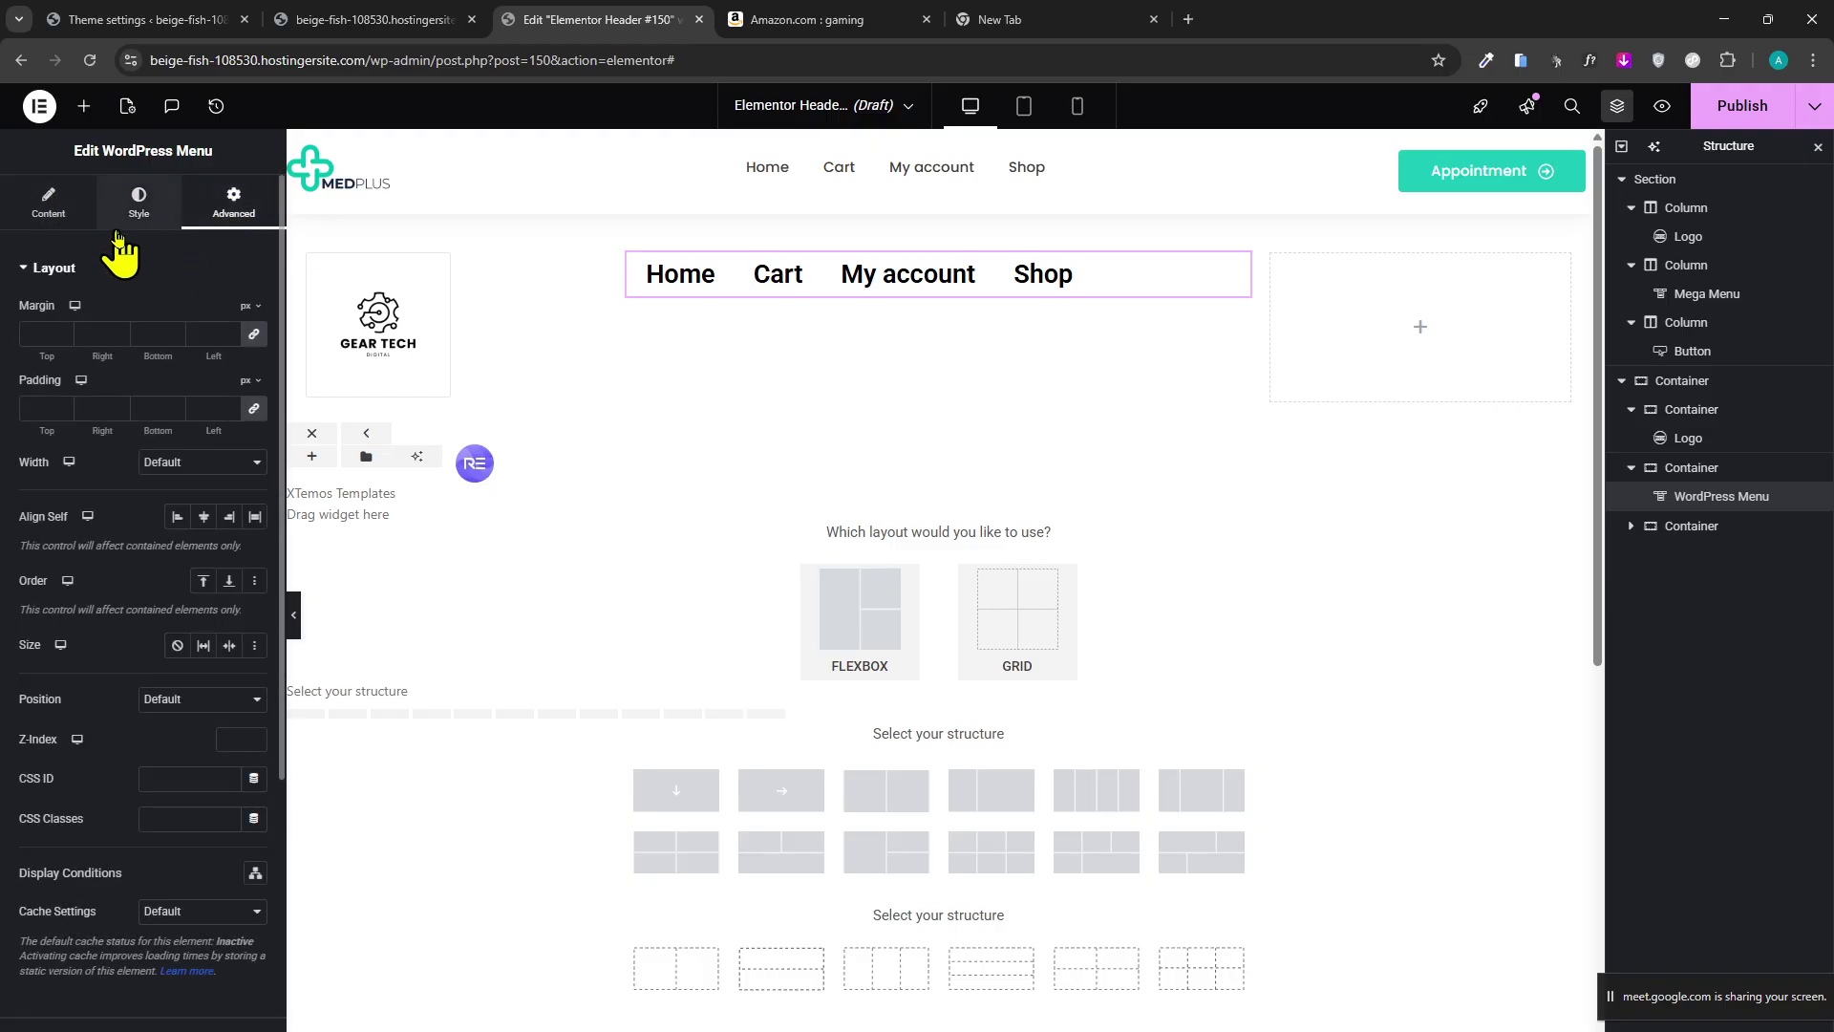
pyautogui.click(141, 212)
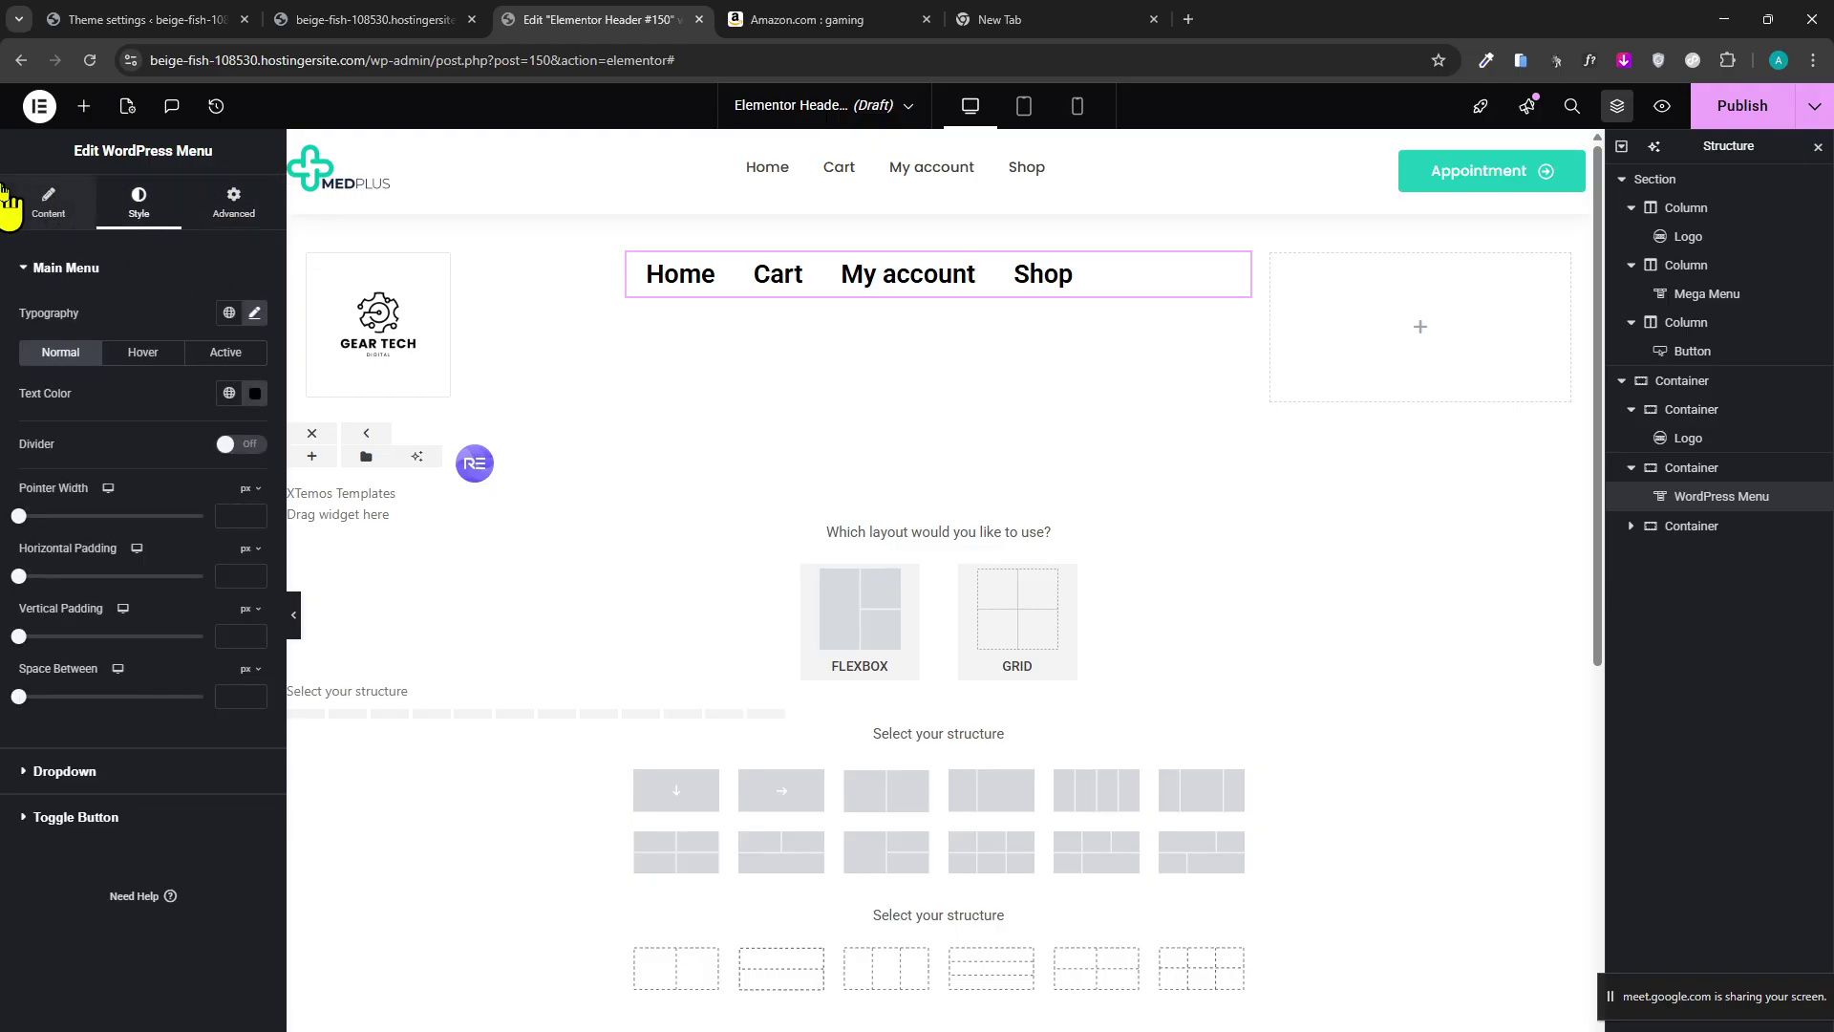
pyautogui.click(10, 205)
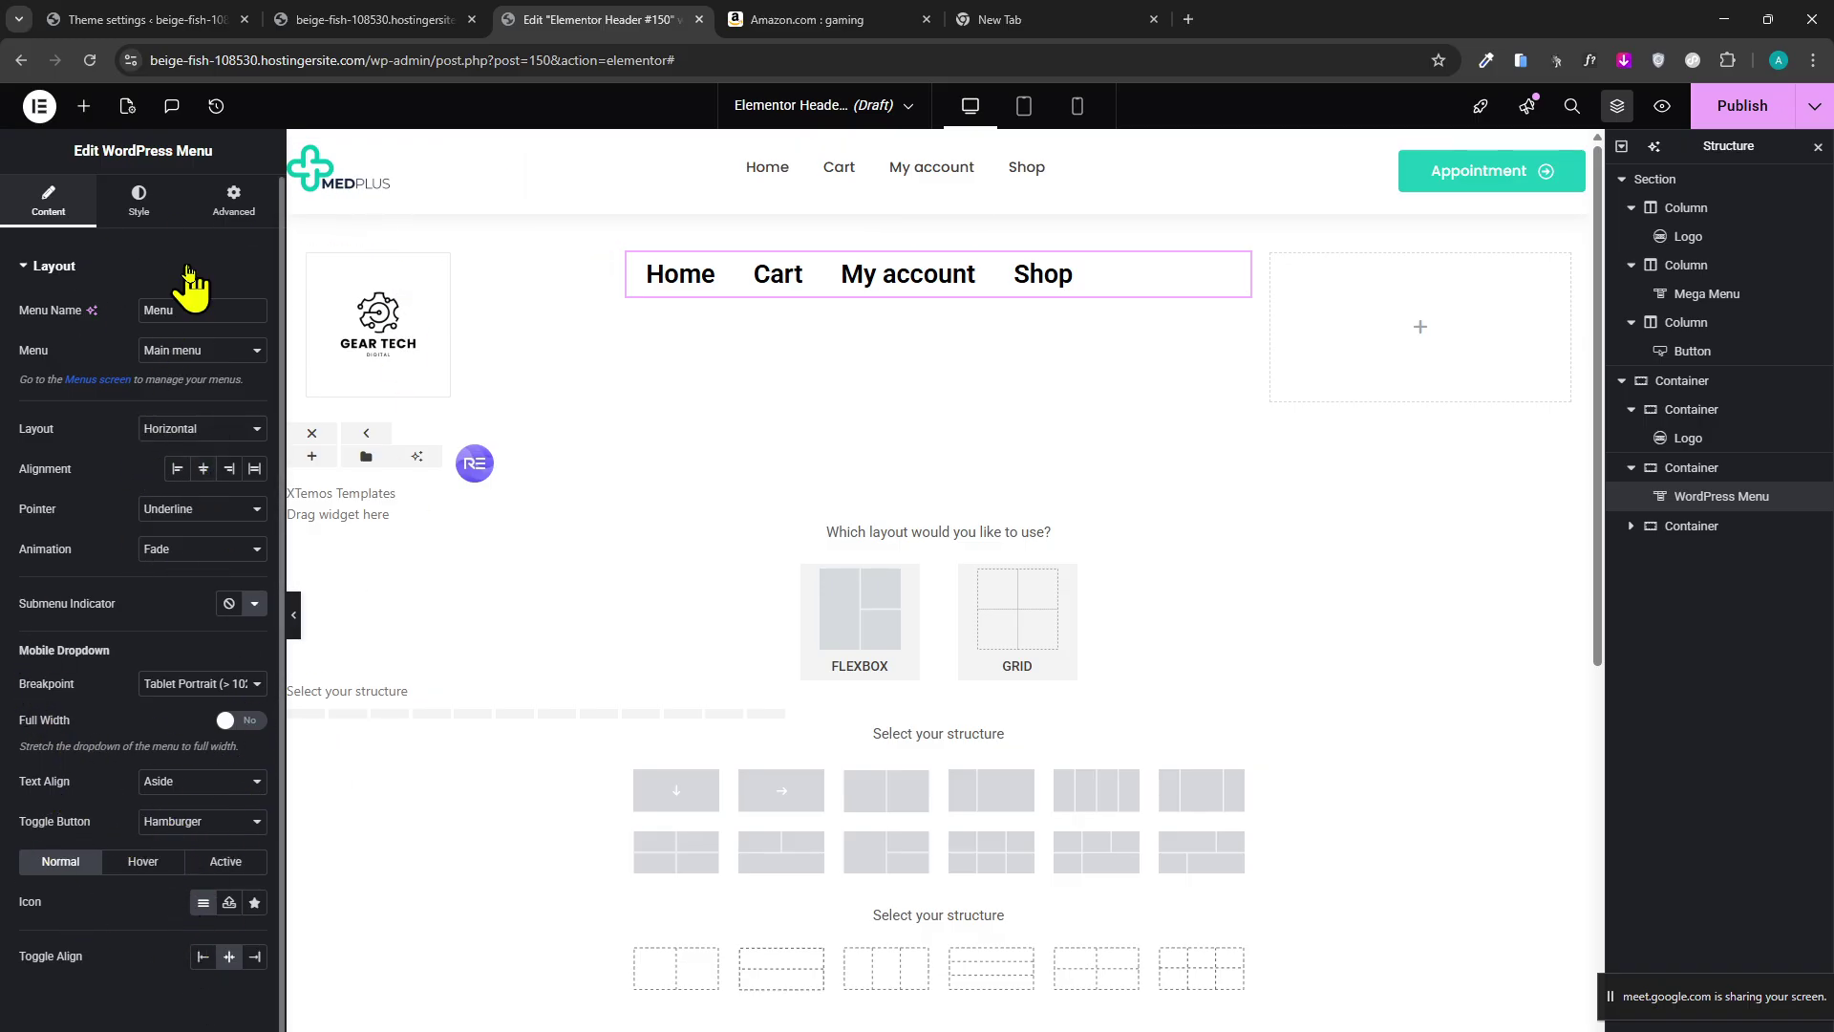
pyautogui.click(233, 201)
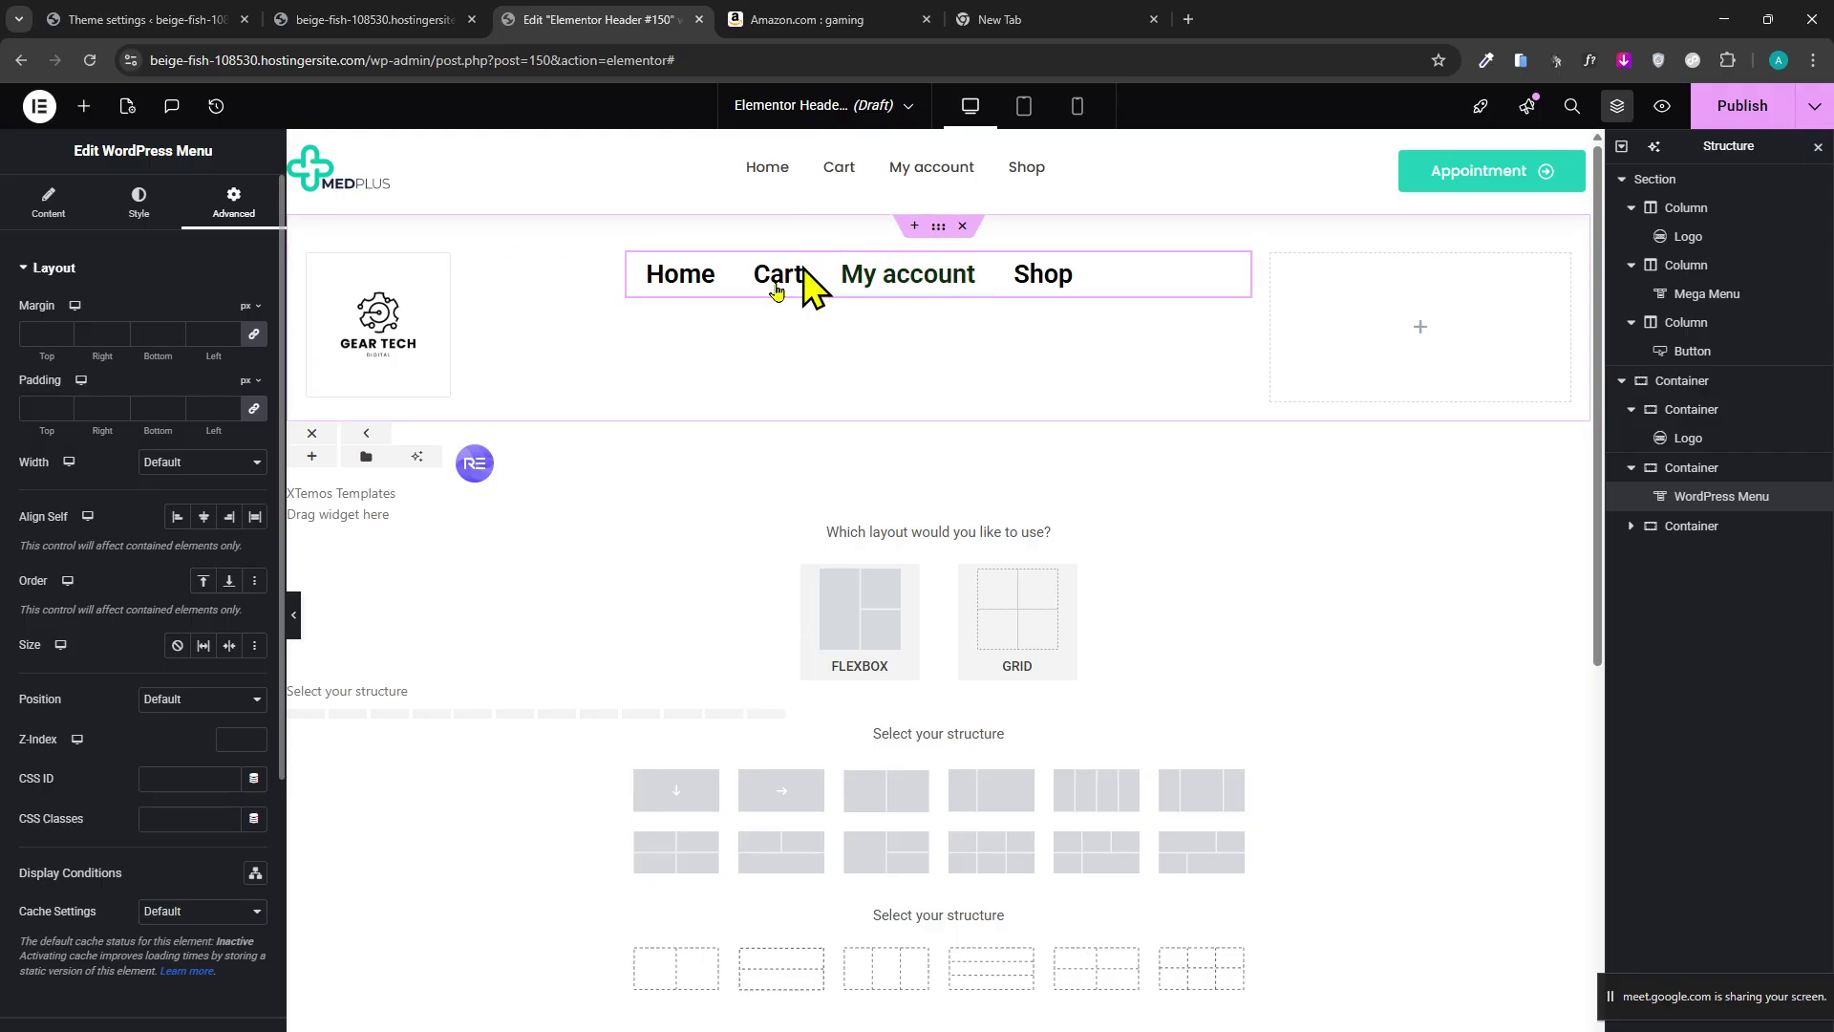
pyautogui.click(145, 218)
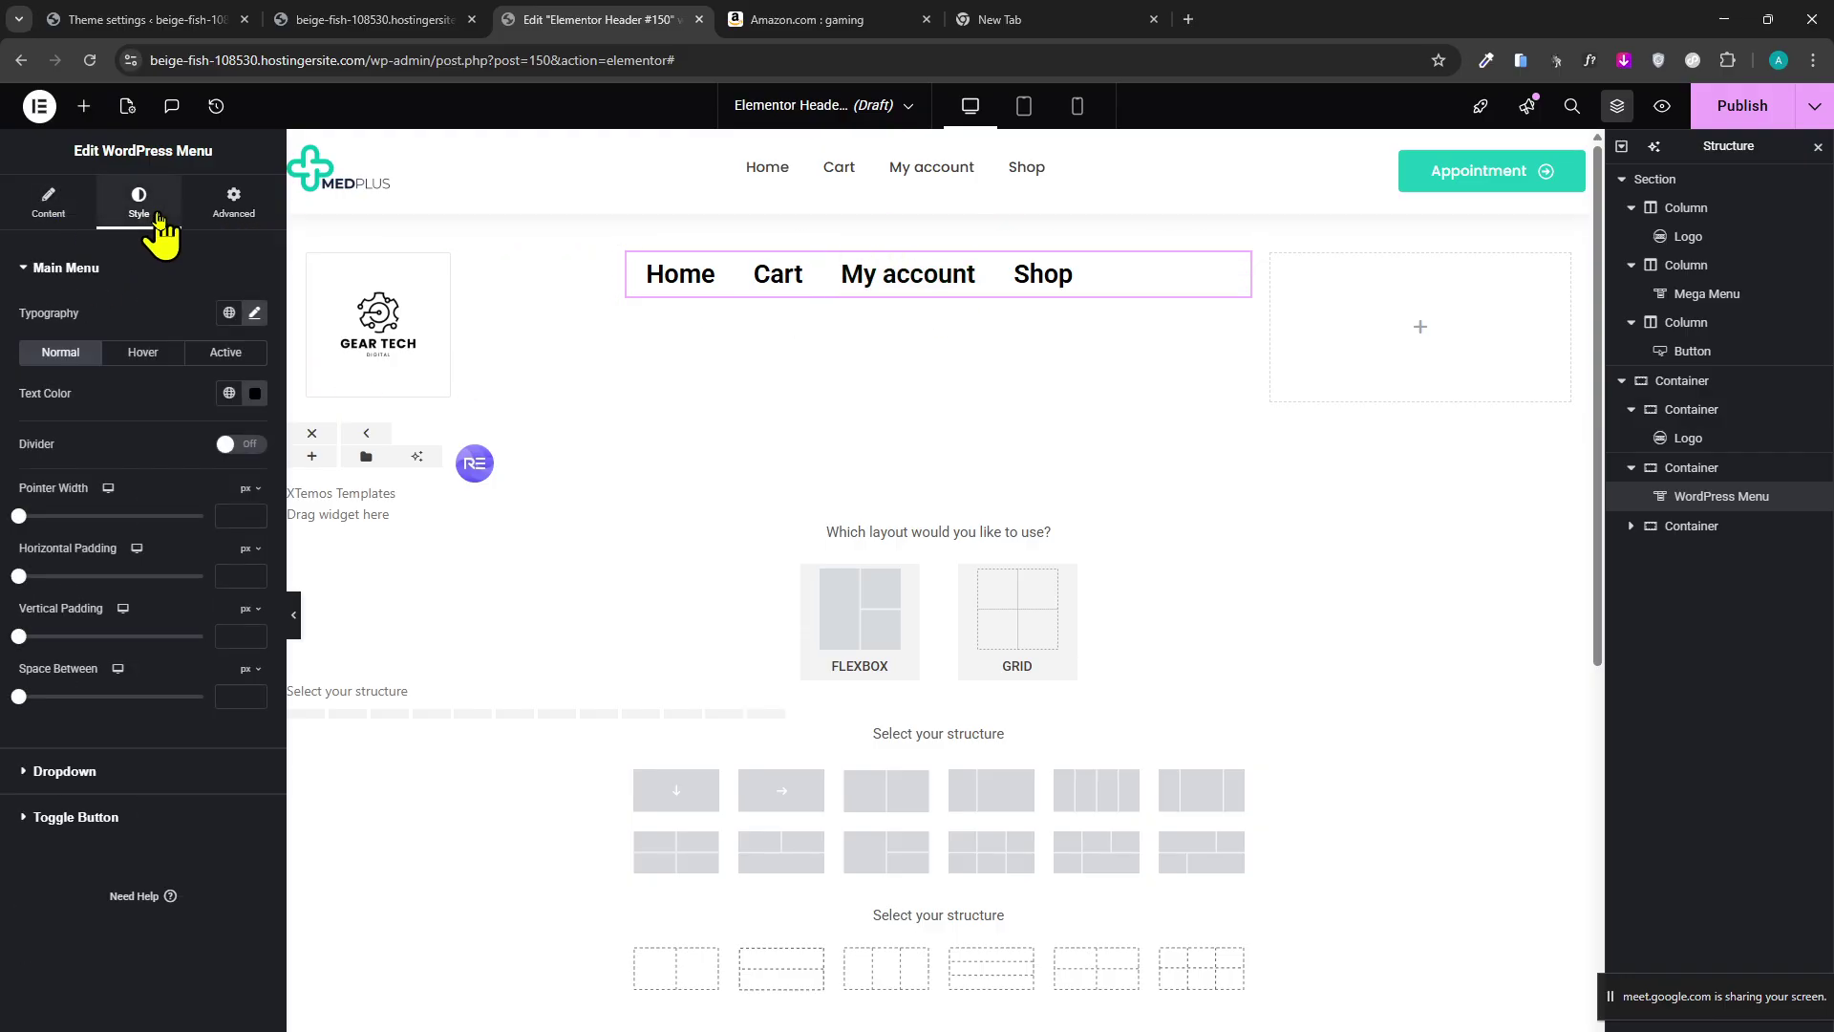
pyautogui.moveTo(19, 638); pyautogui.dragTo(50, 661)
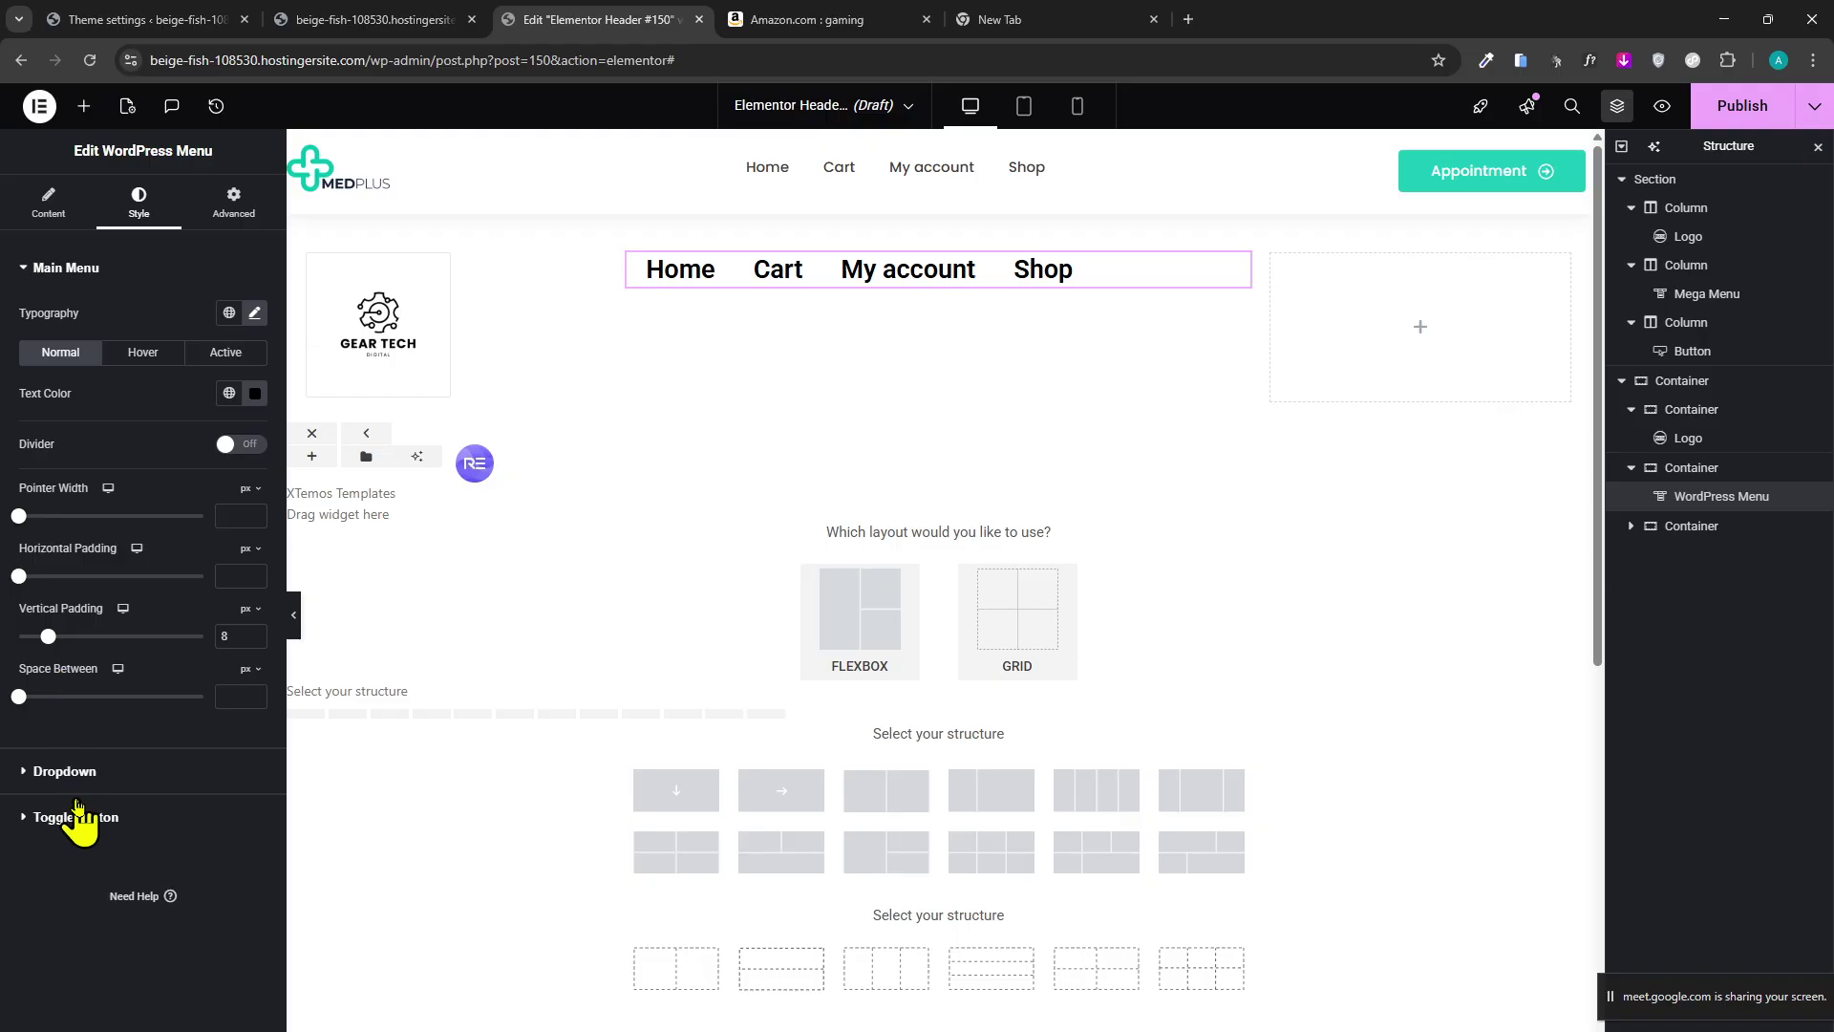
pyautogui.click(64, 770)
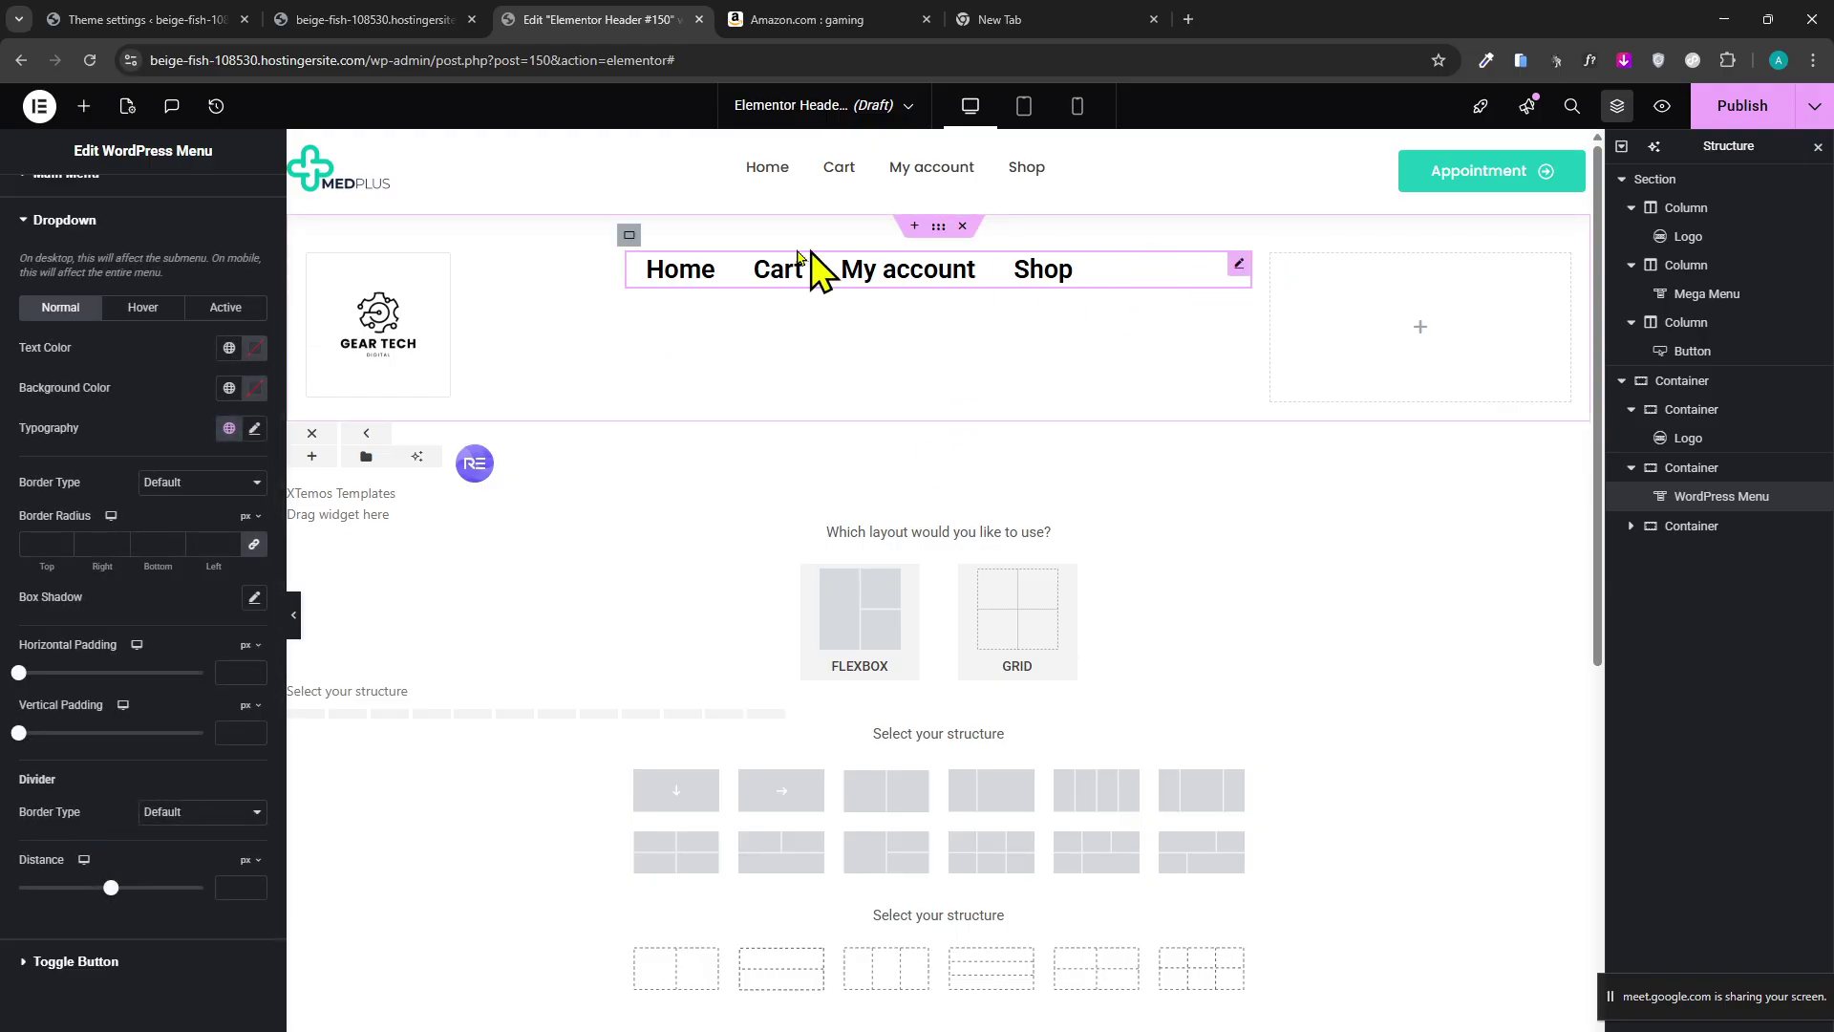
# Add a 'Click here' Button widget to the empty right column, then switch to the live site.
pyautogui.click(88, 110)
pyautogui.write('butt')
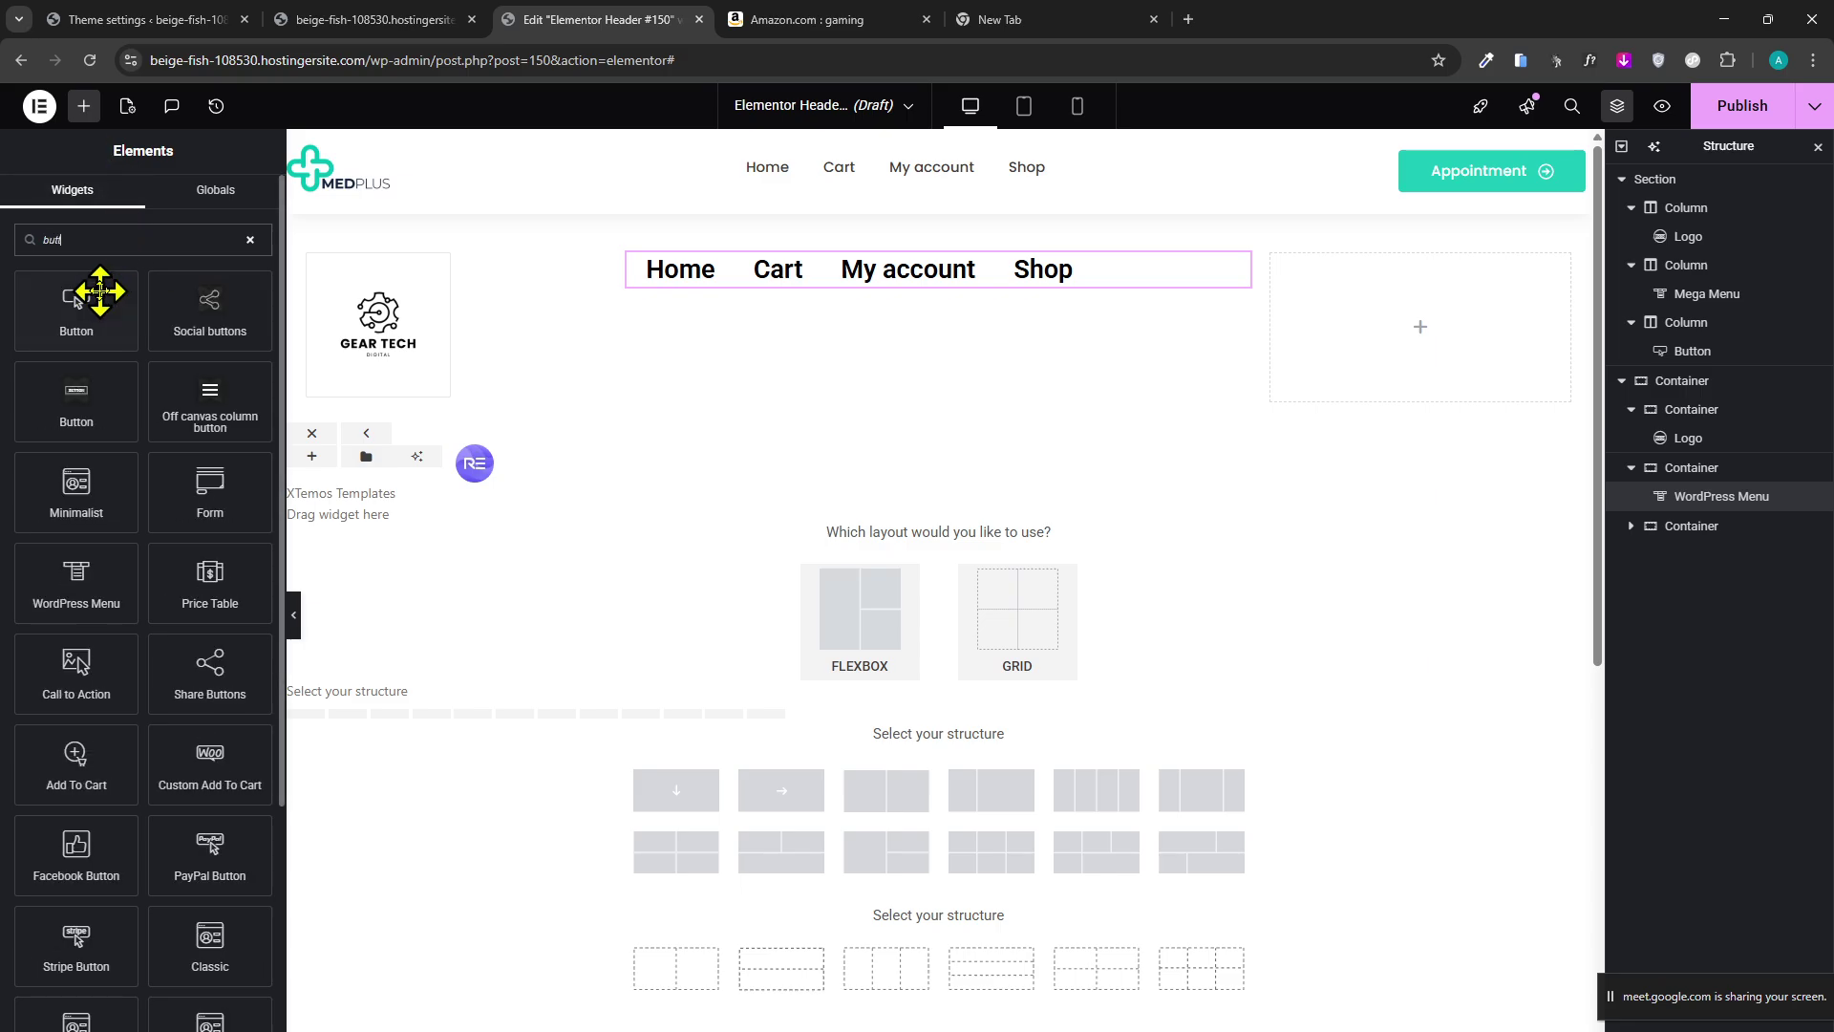
pyautogui.moveTo(100, 290); pyautogui.dragTo(1414, 366)
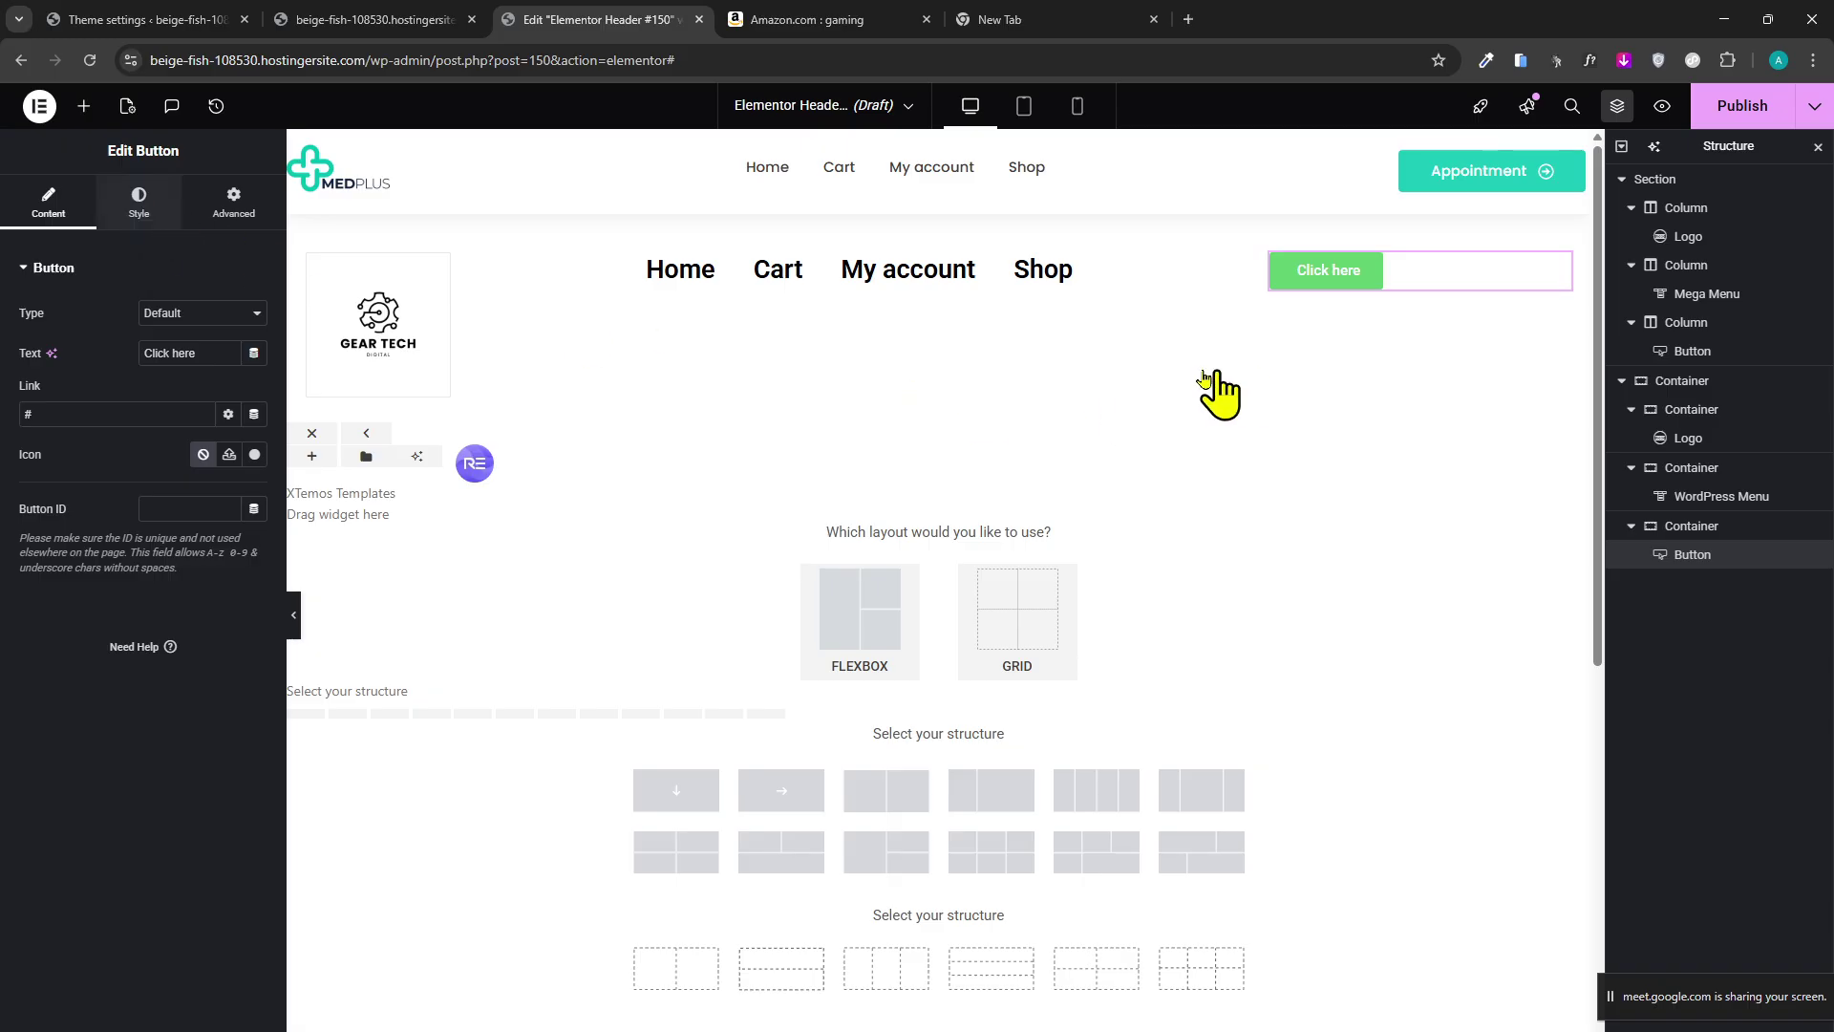
pyautogui.scroll(-3, 839, 512)
pyautogui.scroll(3, 838, 512)
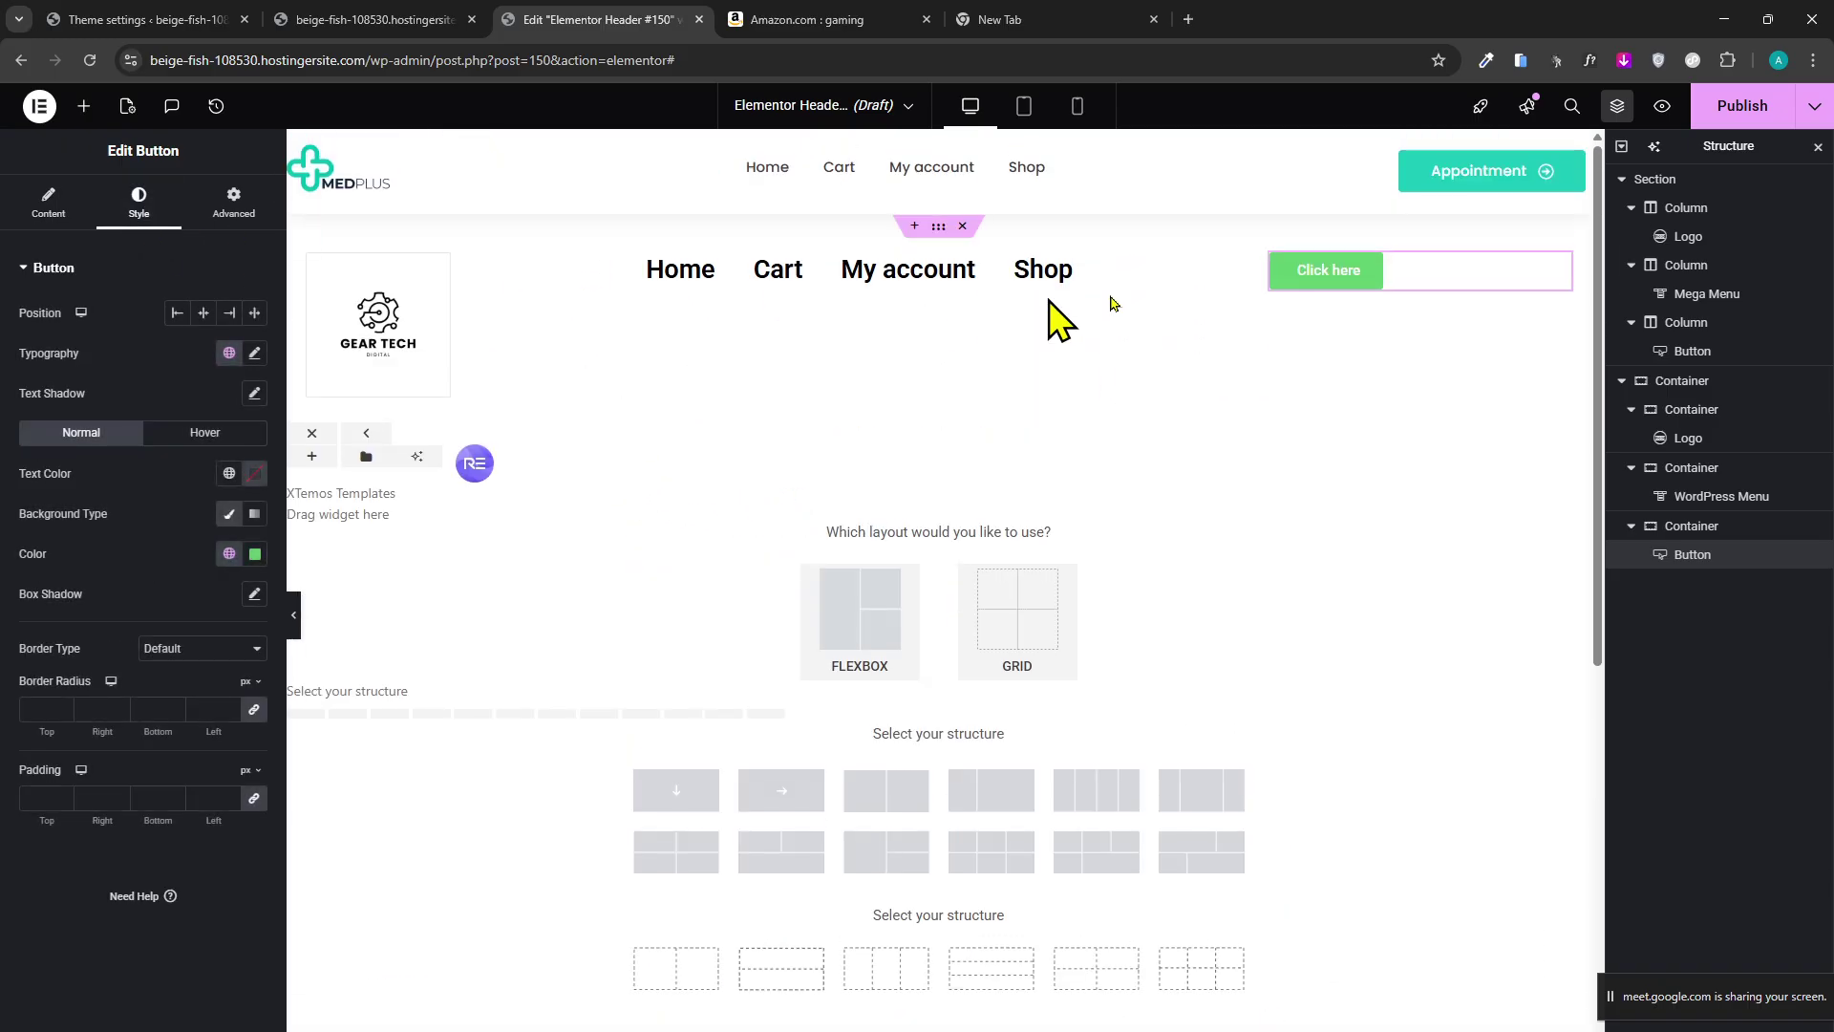
pyautogui.click(397, 330)
pyautogui.click(364, 21)
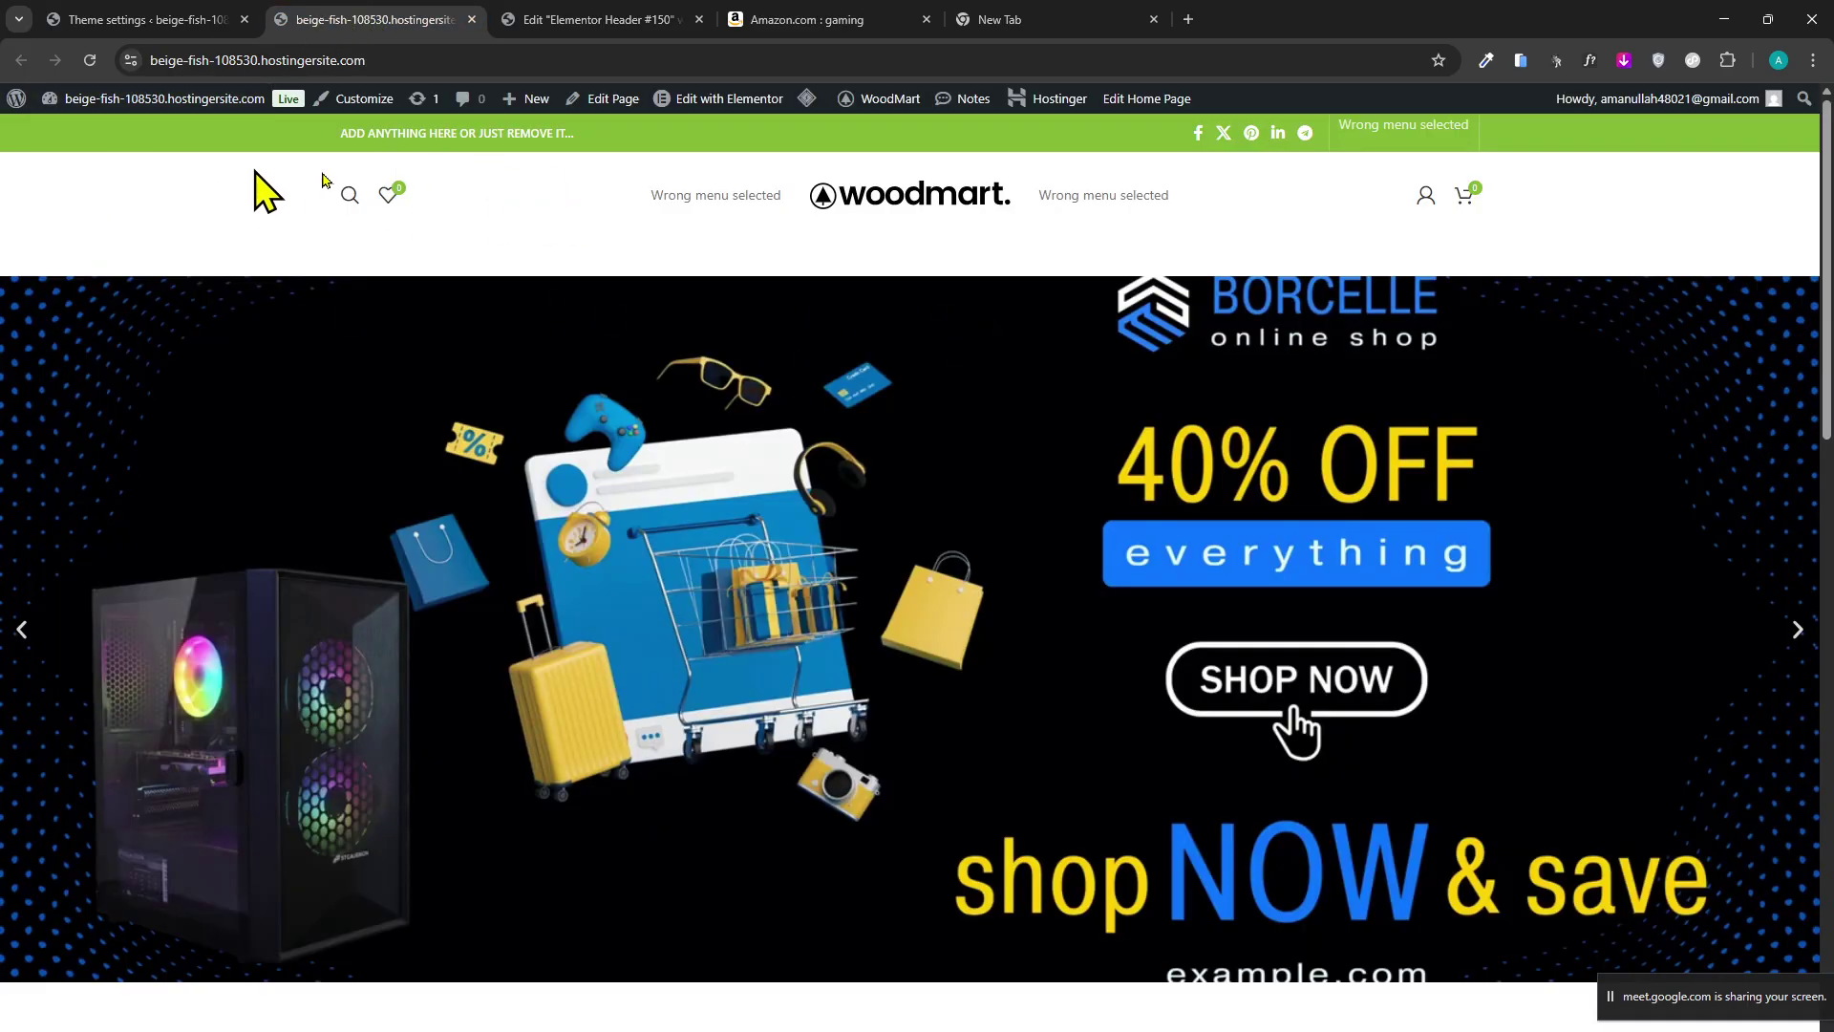
# Check the HOME, CART, MY ACCOUNT, SHOP menu on the live site, then return to Header #150.
pyautogui.moveTo(1054, 195); pyautogui.dragTo(1109, 195)
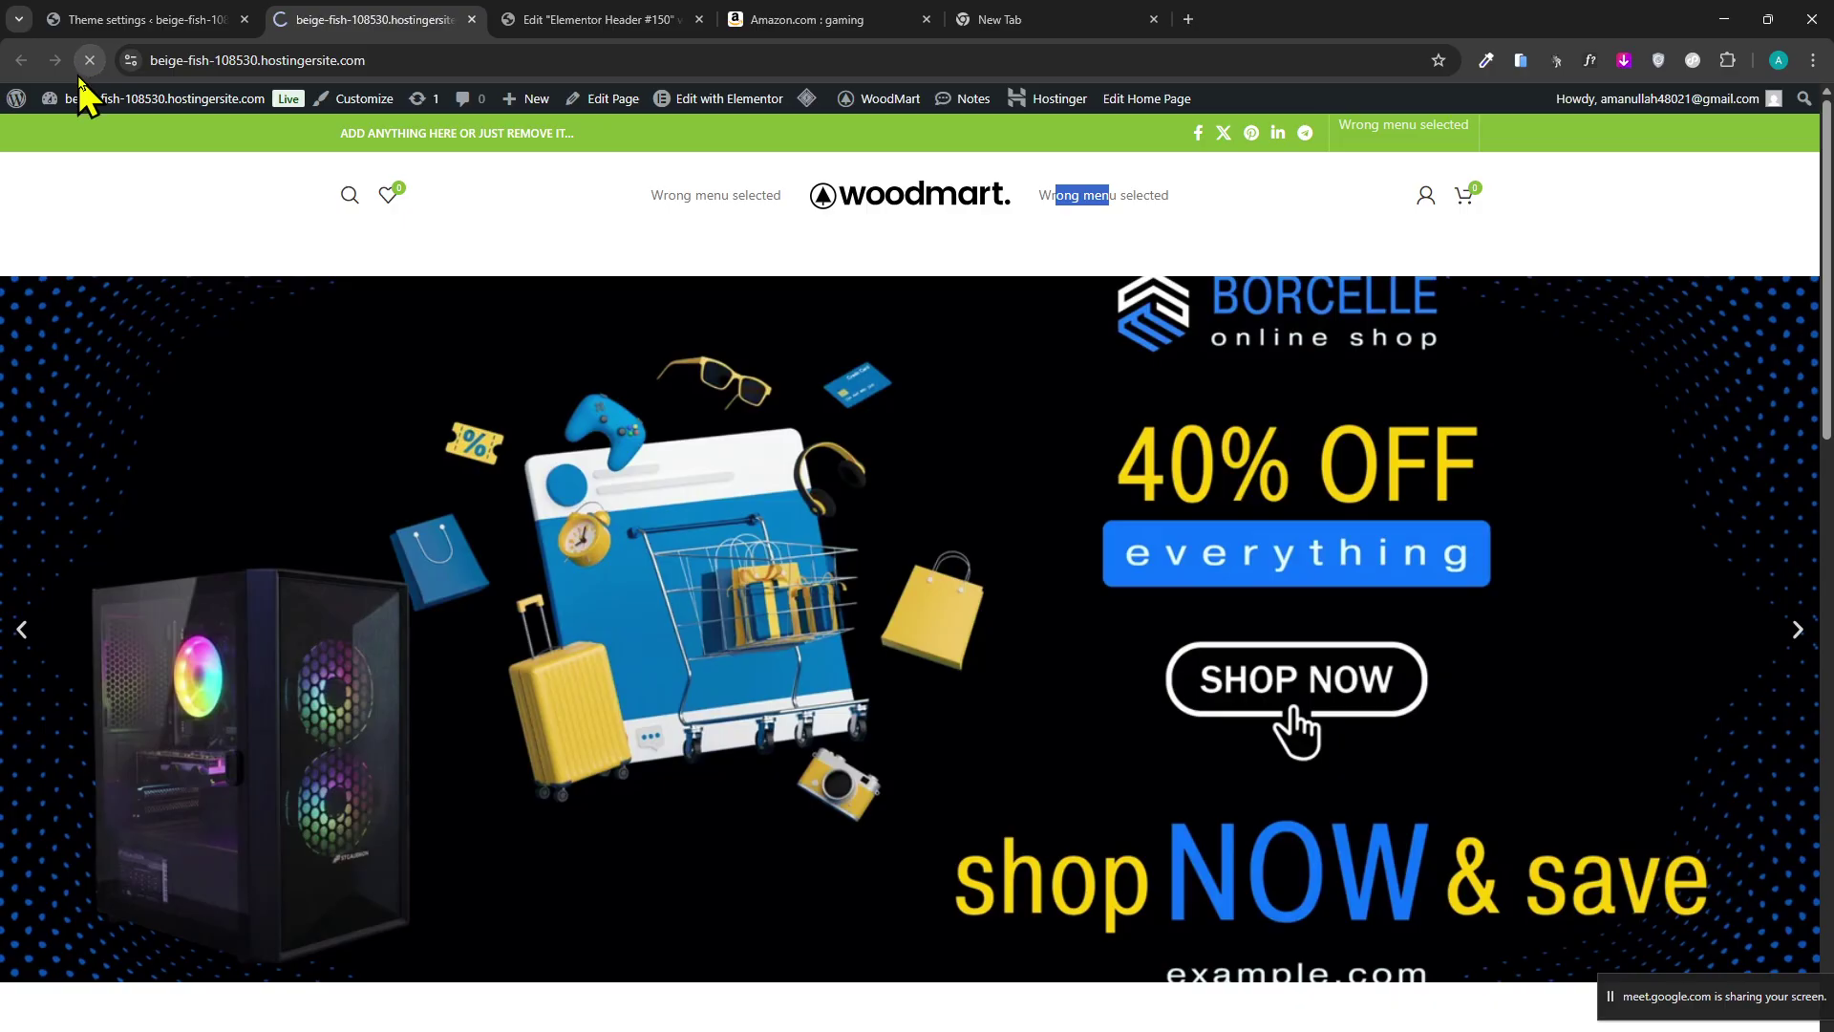
pyautogui.click(167, 18)
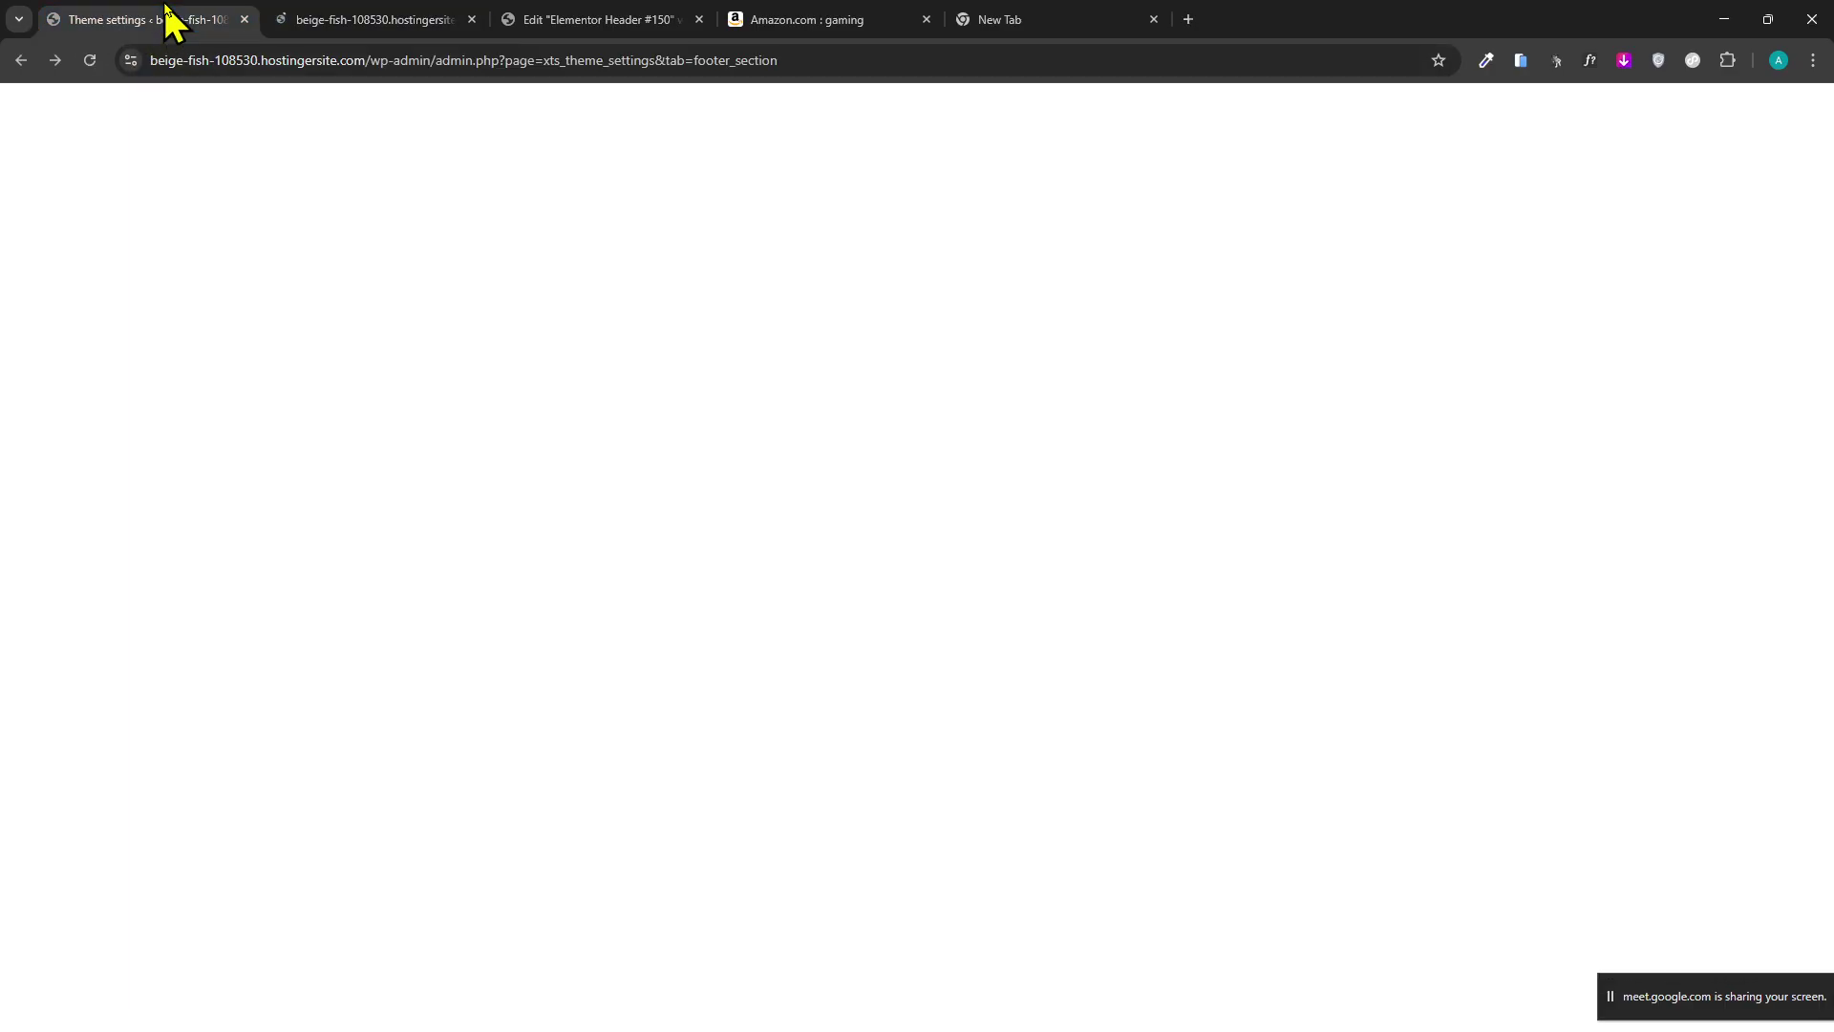
pyautogui.click(287, 19)
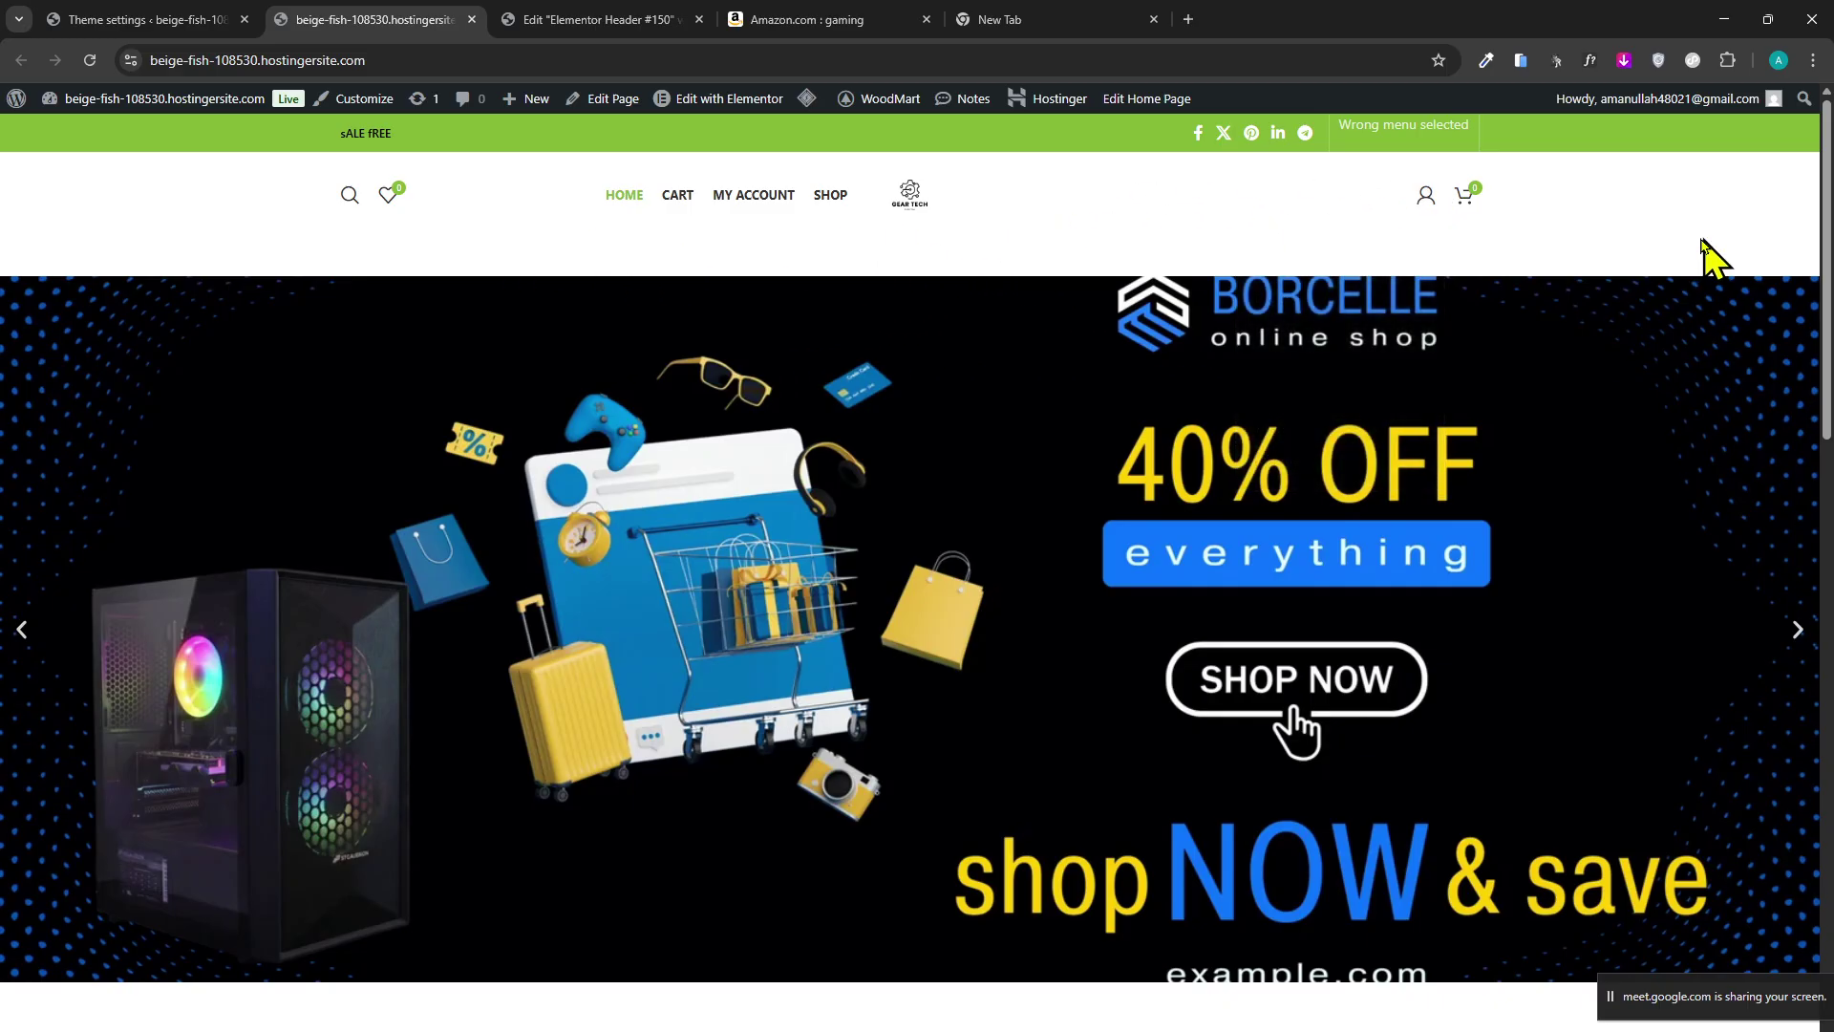
pyautogui.click(592, 19)
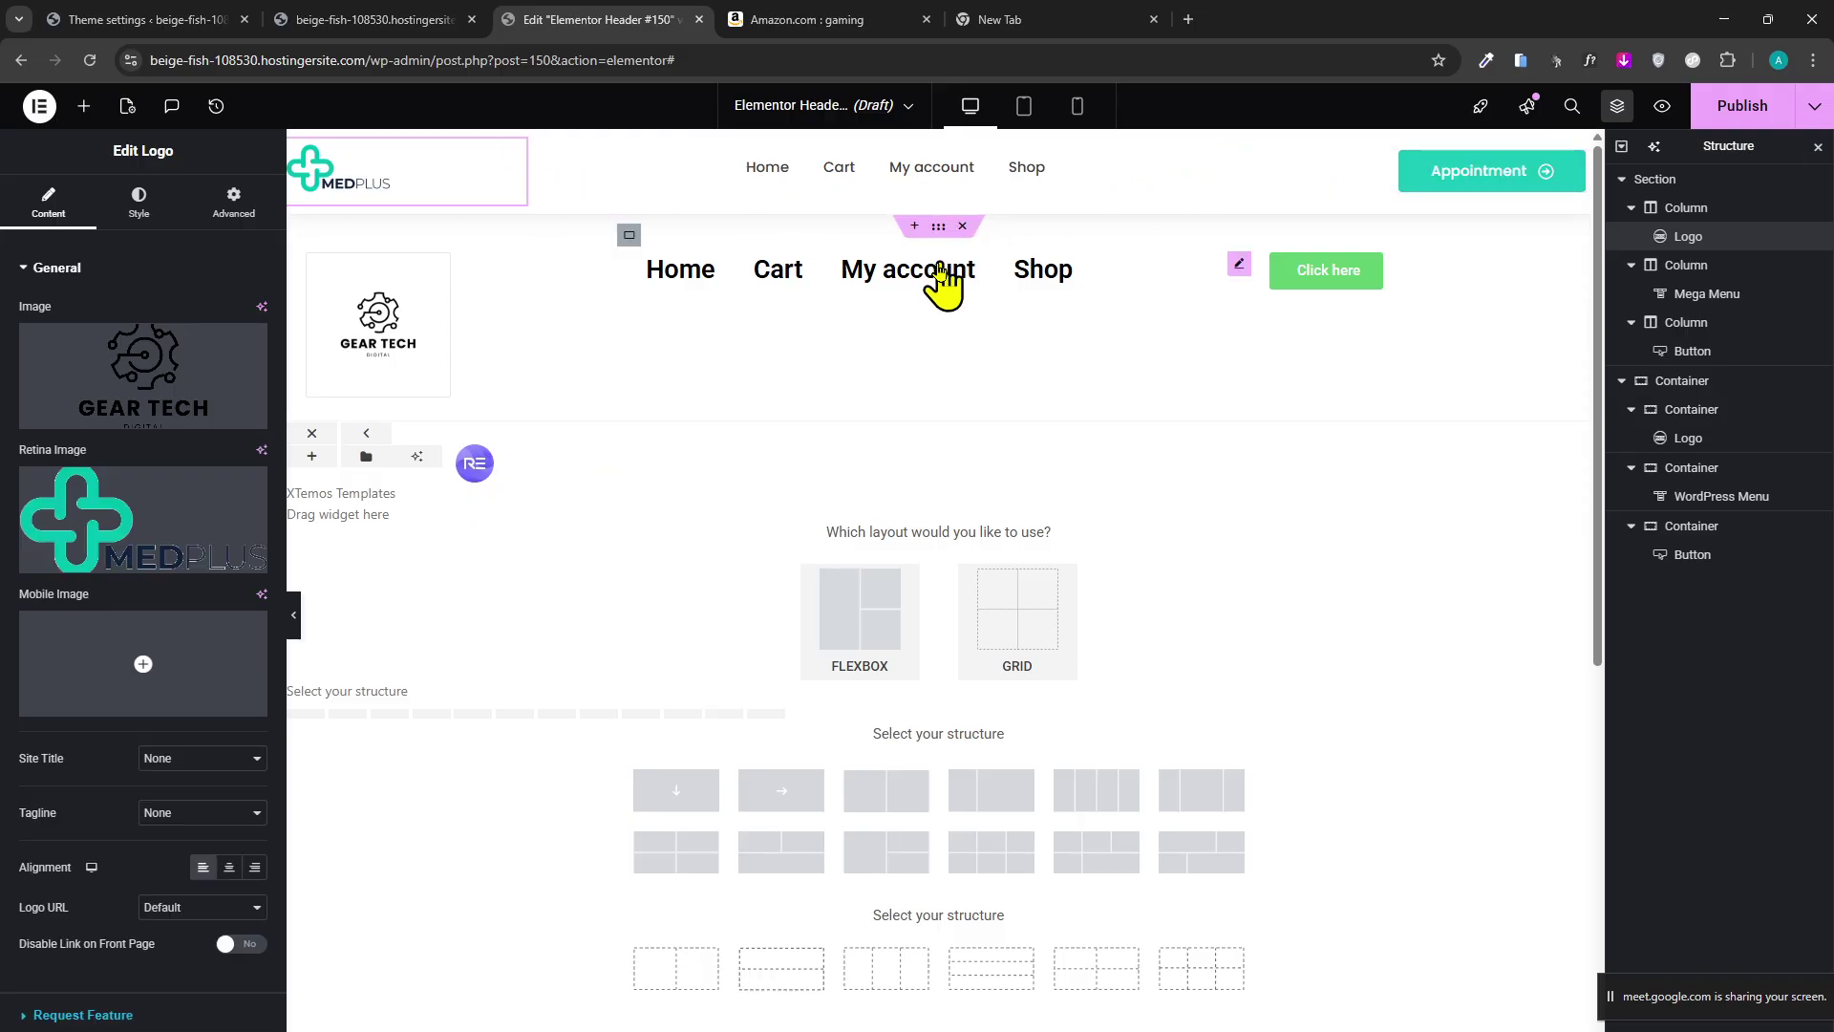
# Preview the header at mobile width, inspecting the GEAR TECH and MEDPLUS containers, then return to desktop.
pyautogui.click(387, 310)
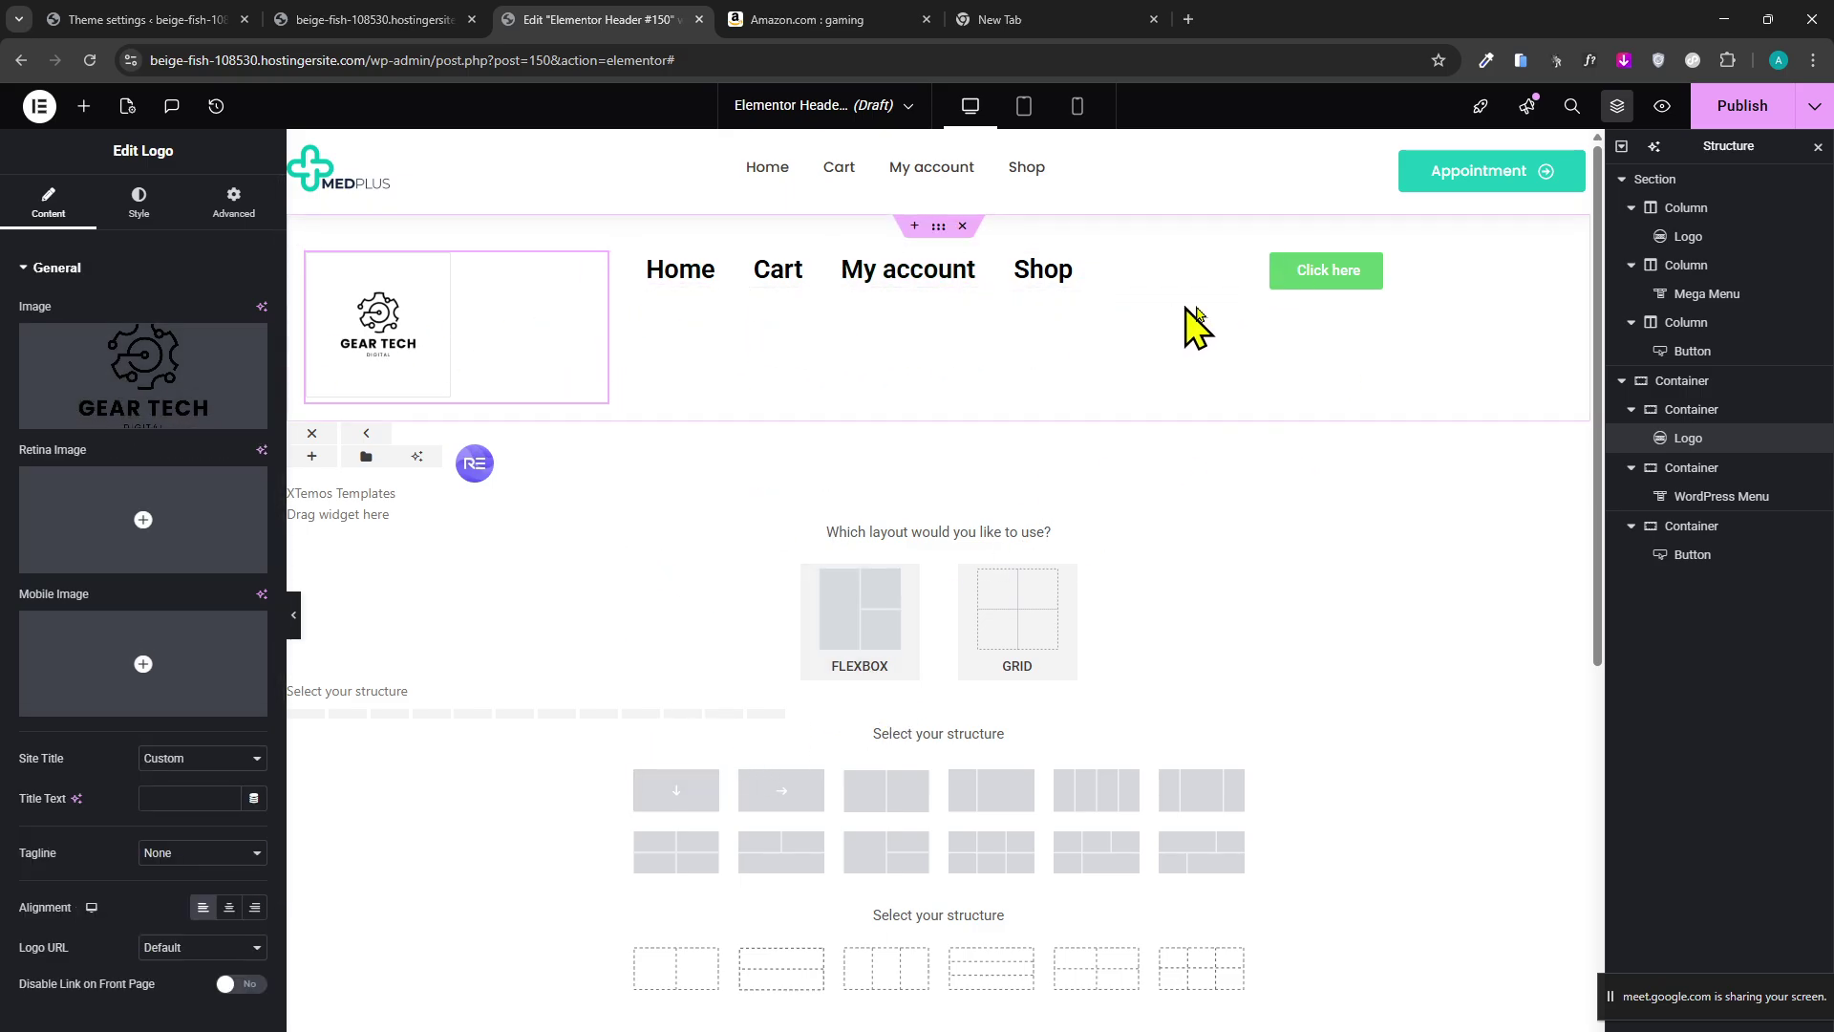
pyautogui.click(1074, 110)
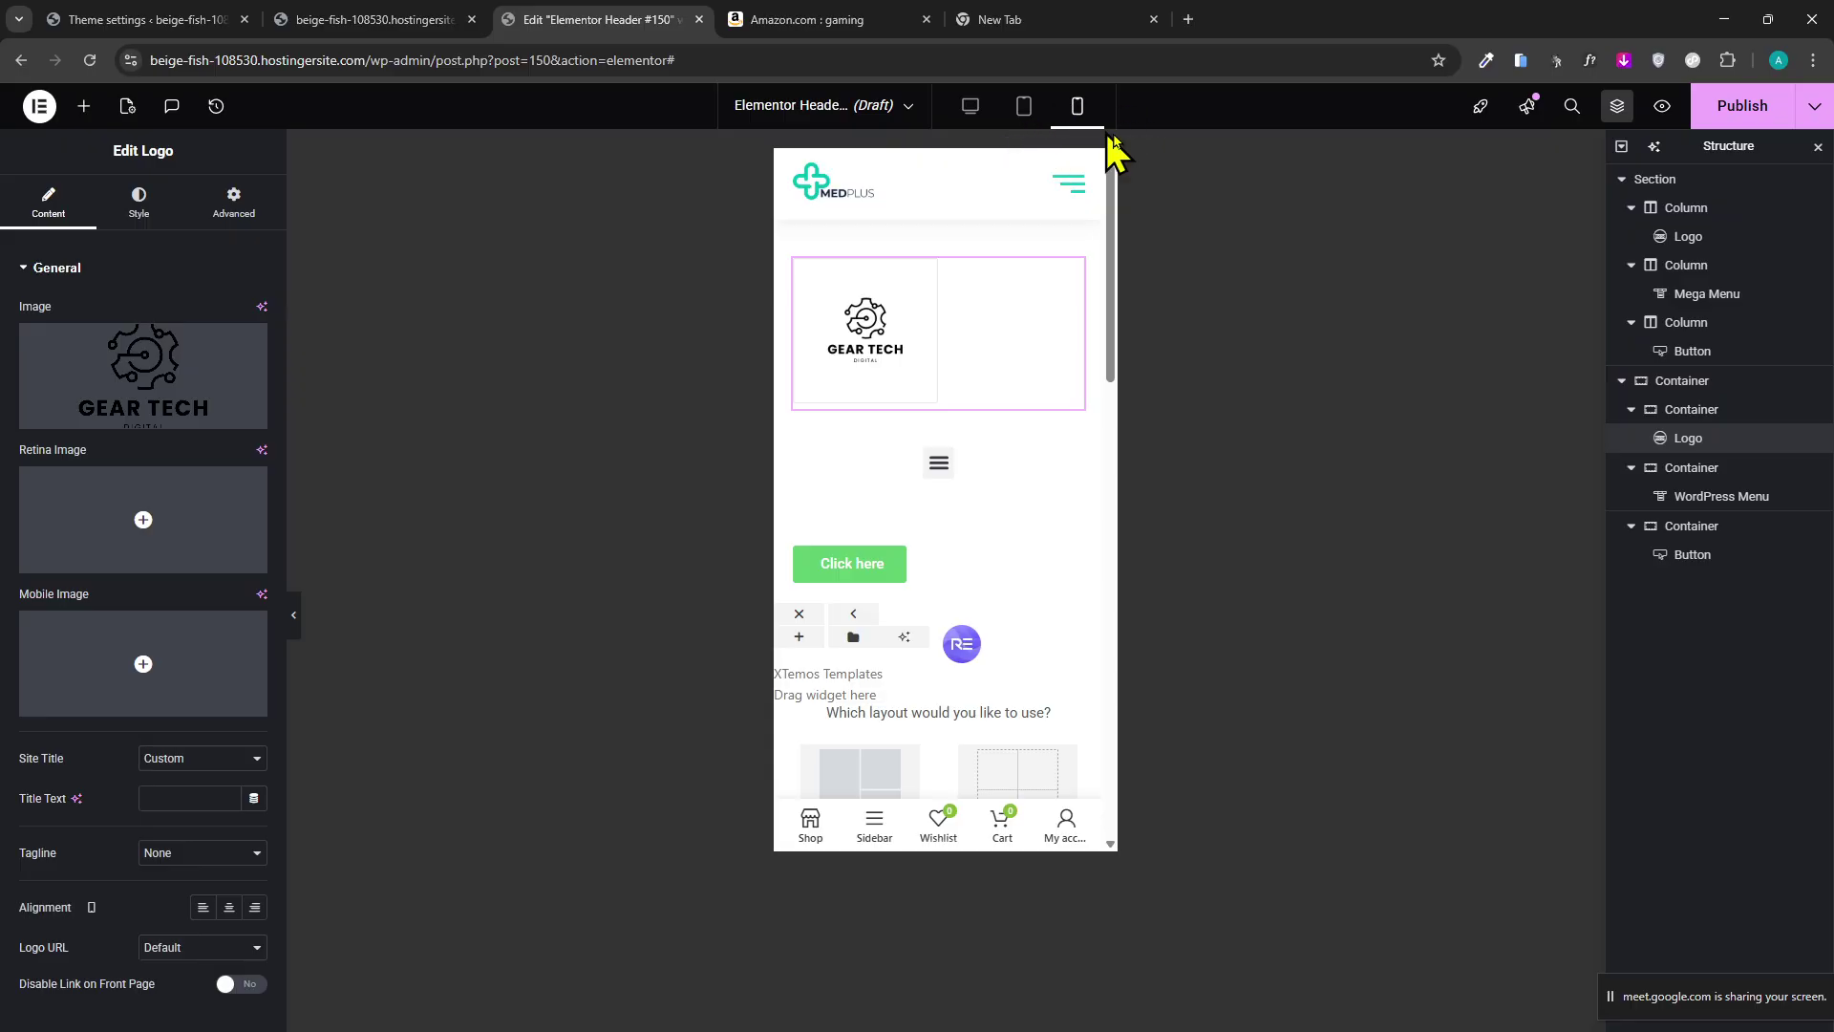
pyautogui.moveTo(934, 307)
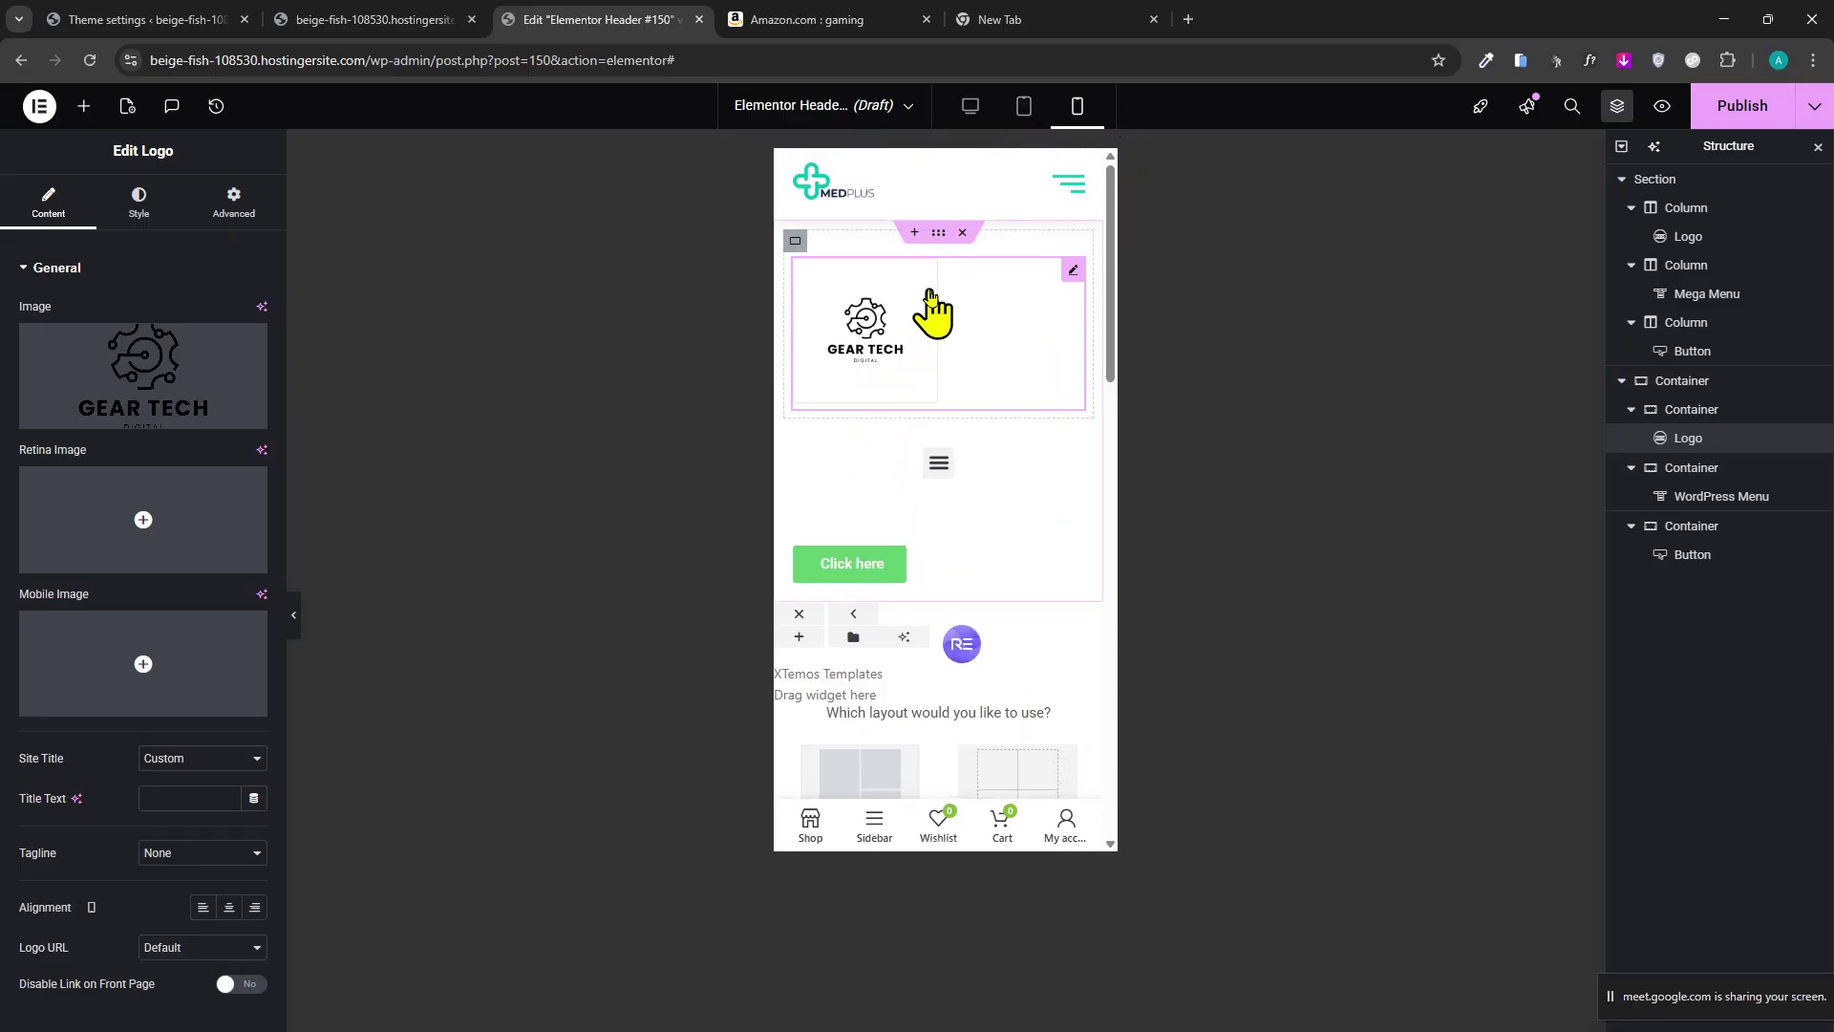
pyautogui.click(941, 235)
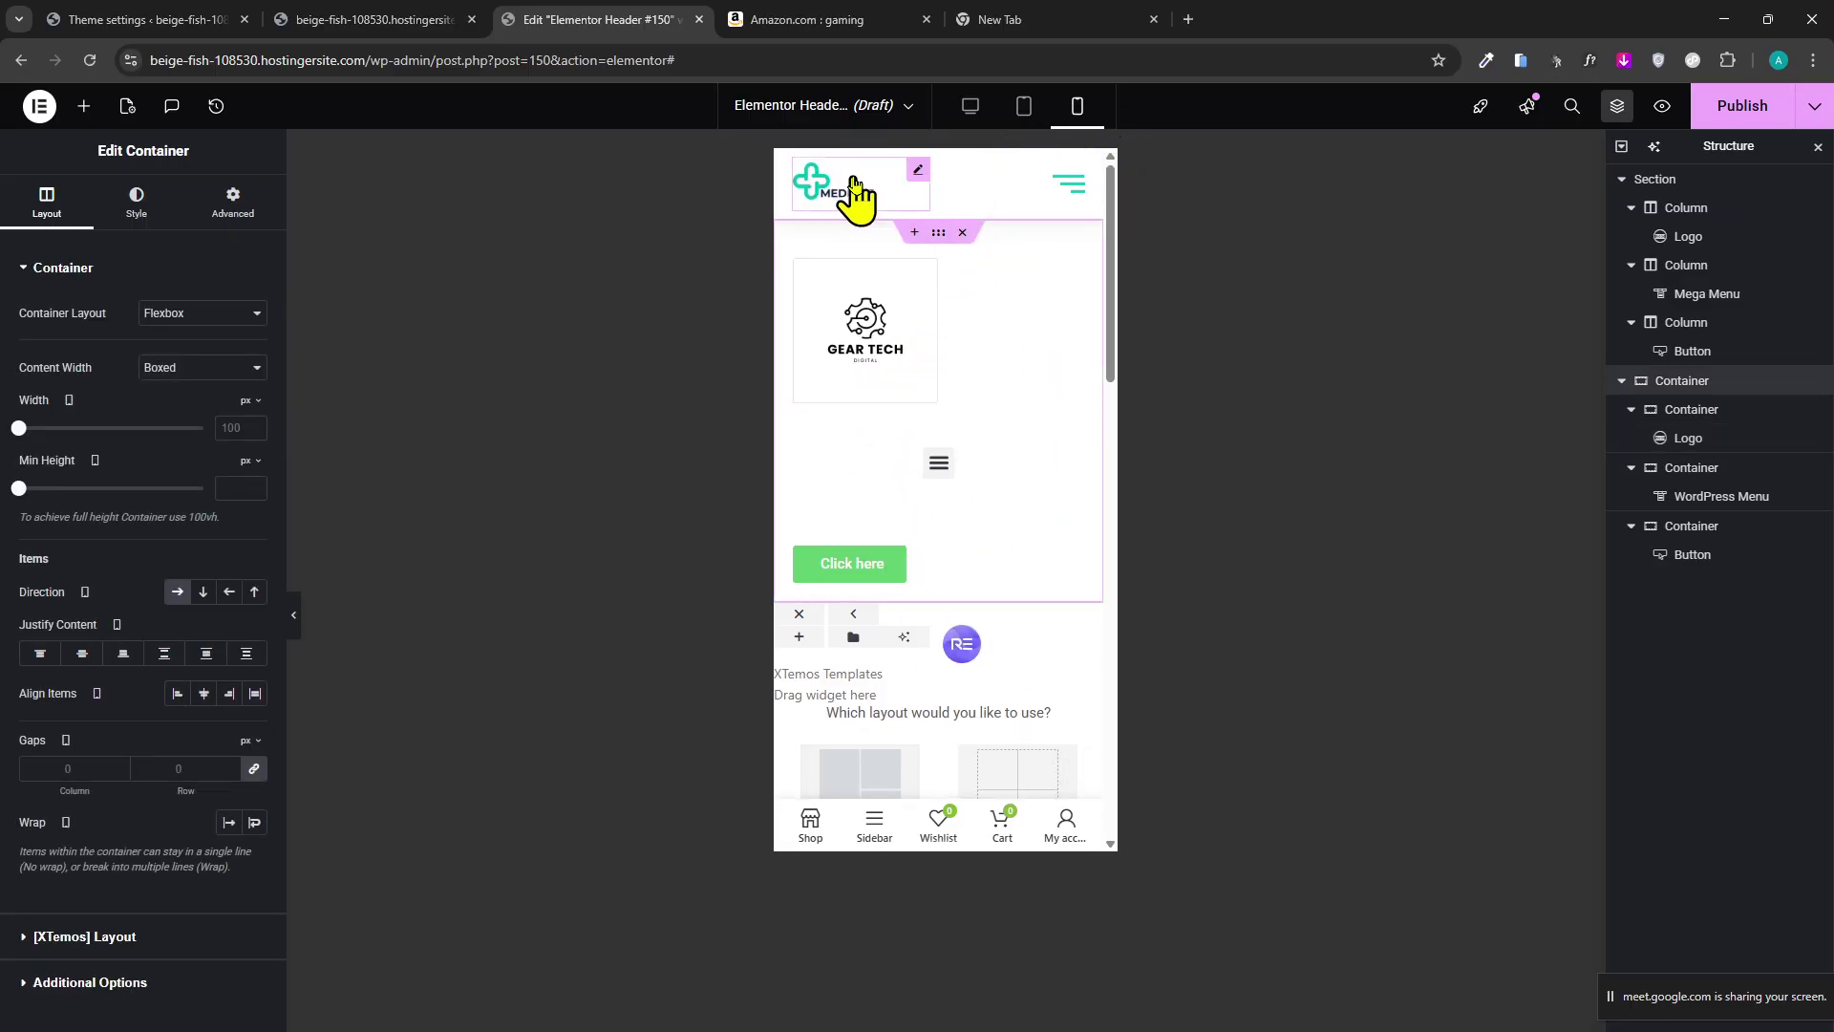
pyautogui.click(855, 196)
pyautogui.click(984, 112)
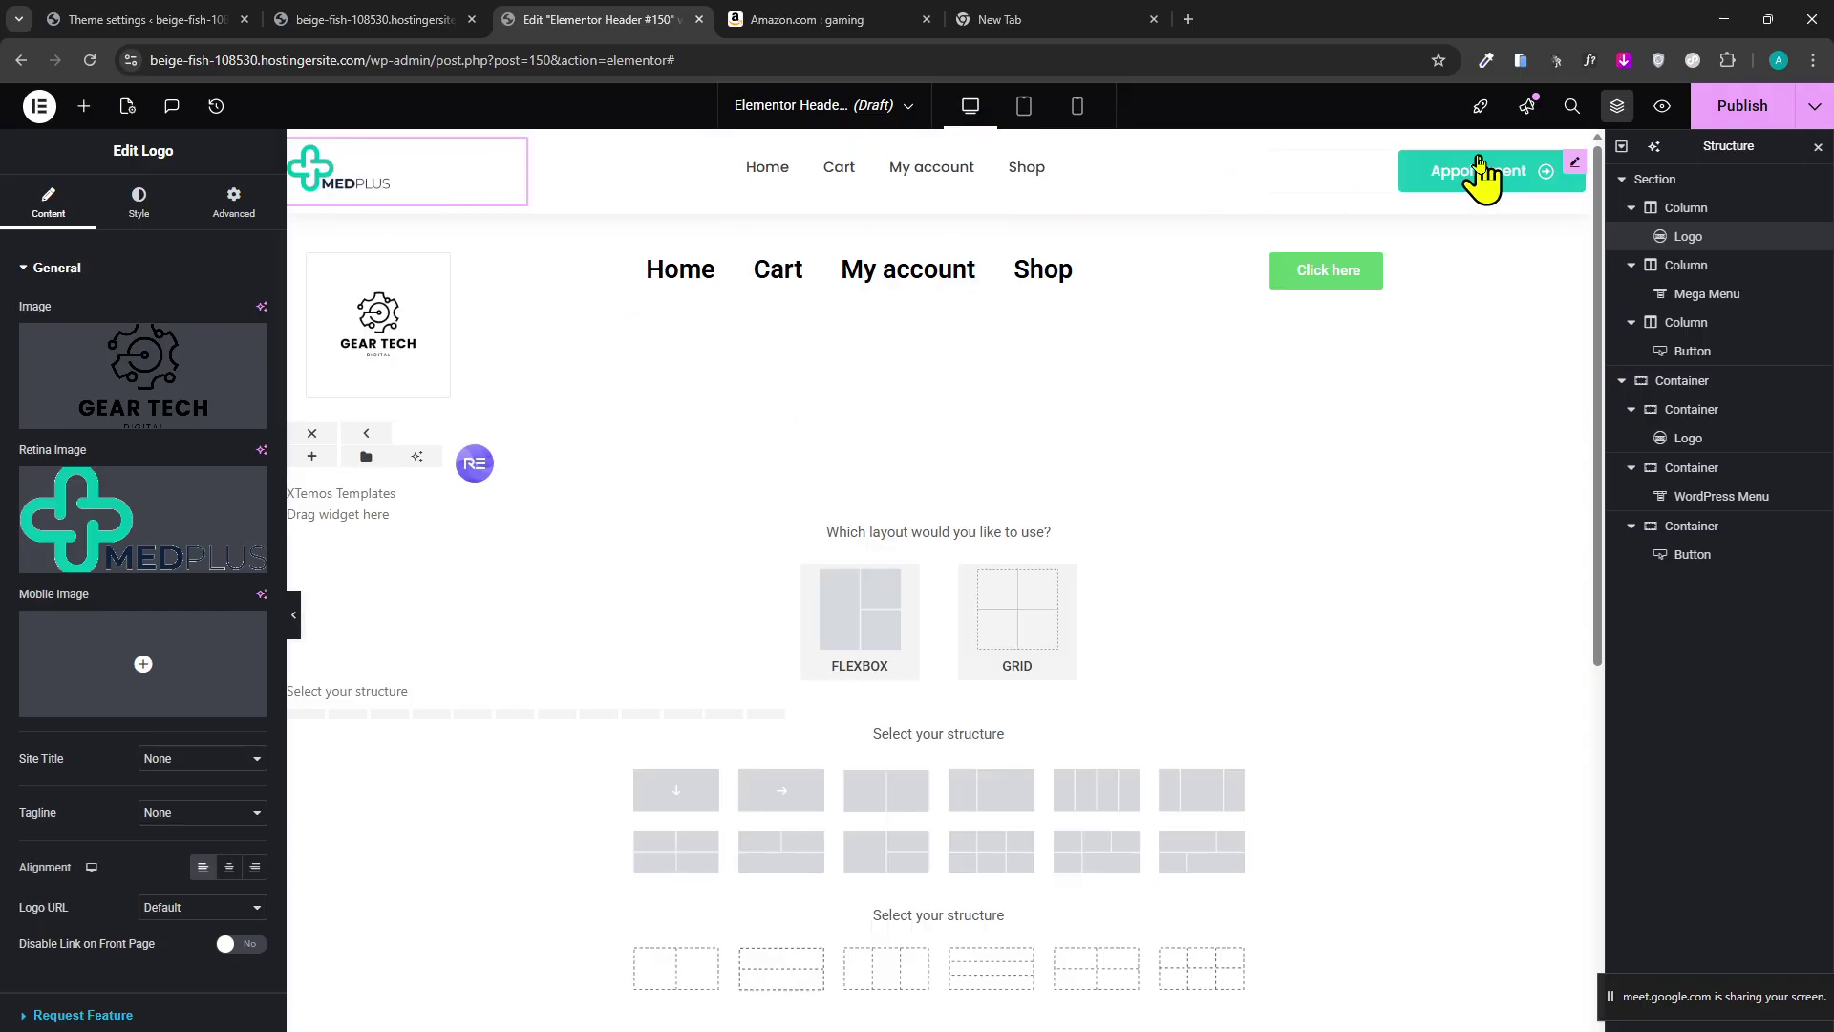
# Delete the GEAR TECH container, recheck the header on mobile and desktop, and select the MEDPLUS logo.
pyautogui.moveTo(909, 278)
pyautogui.click(963, 226)
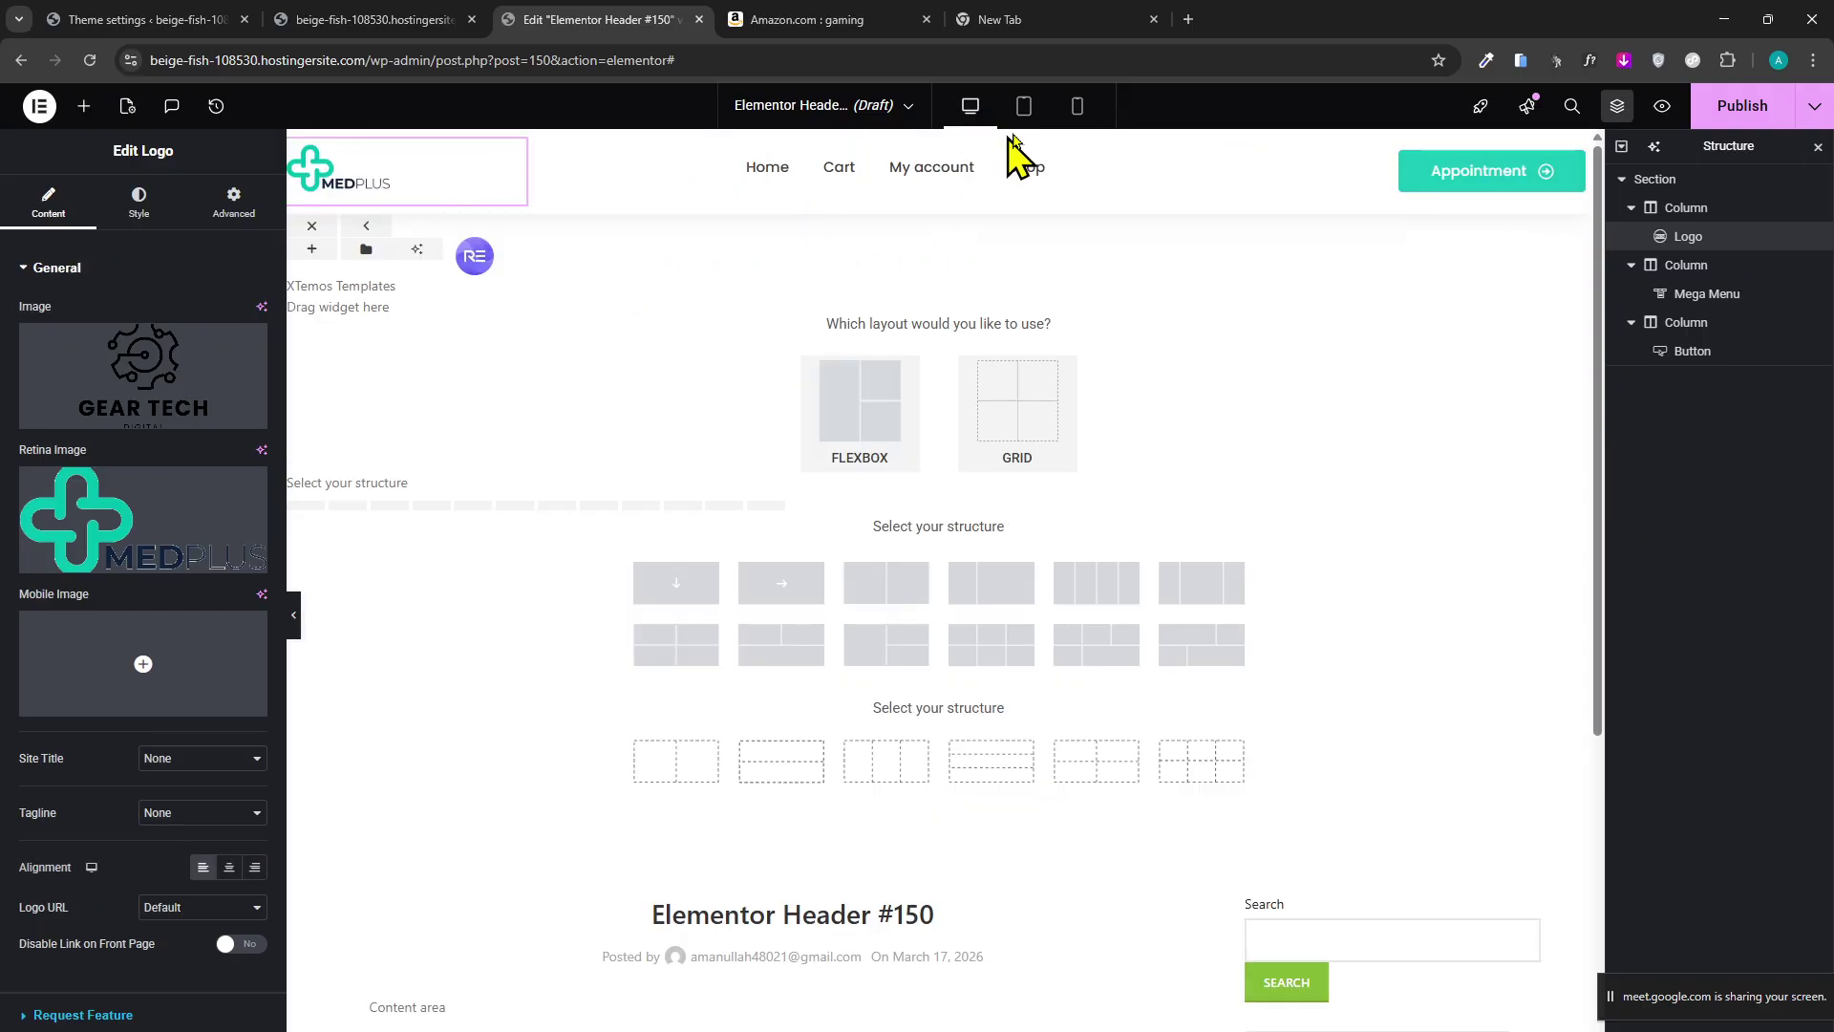
pyautogui.click(1078, 106)
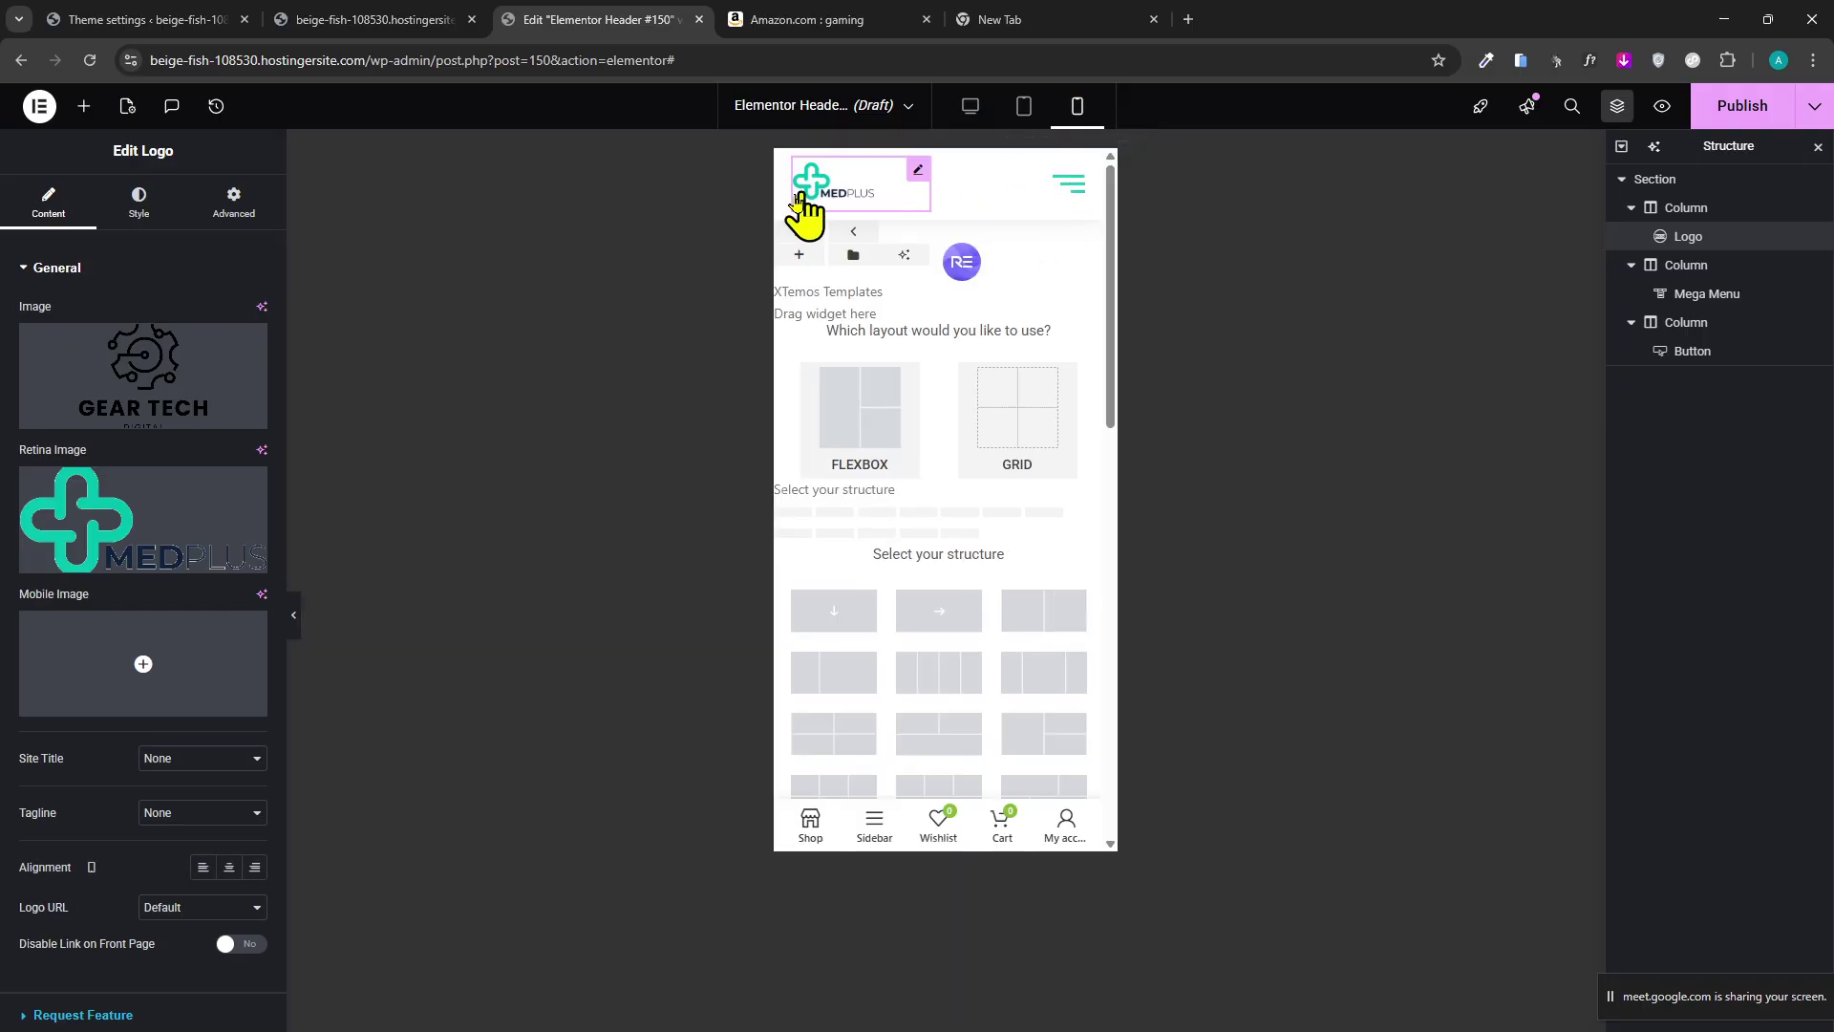
pyautogui.click(1066, 191)
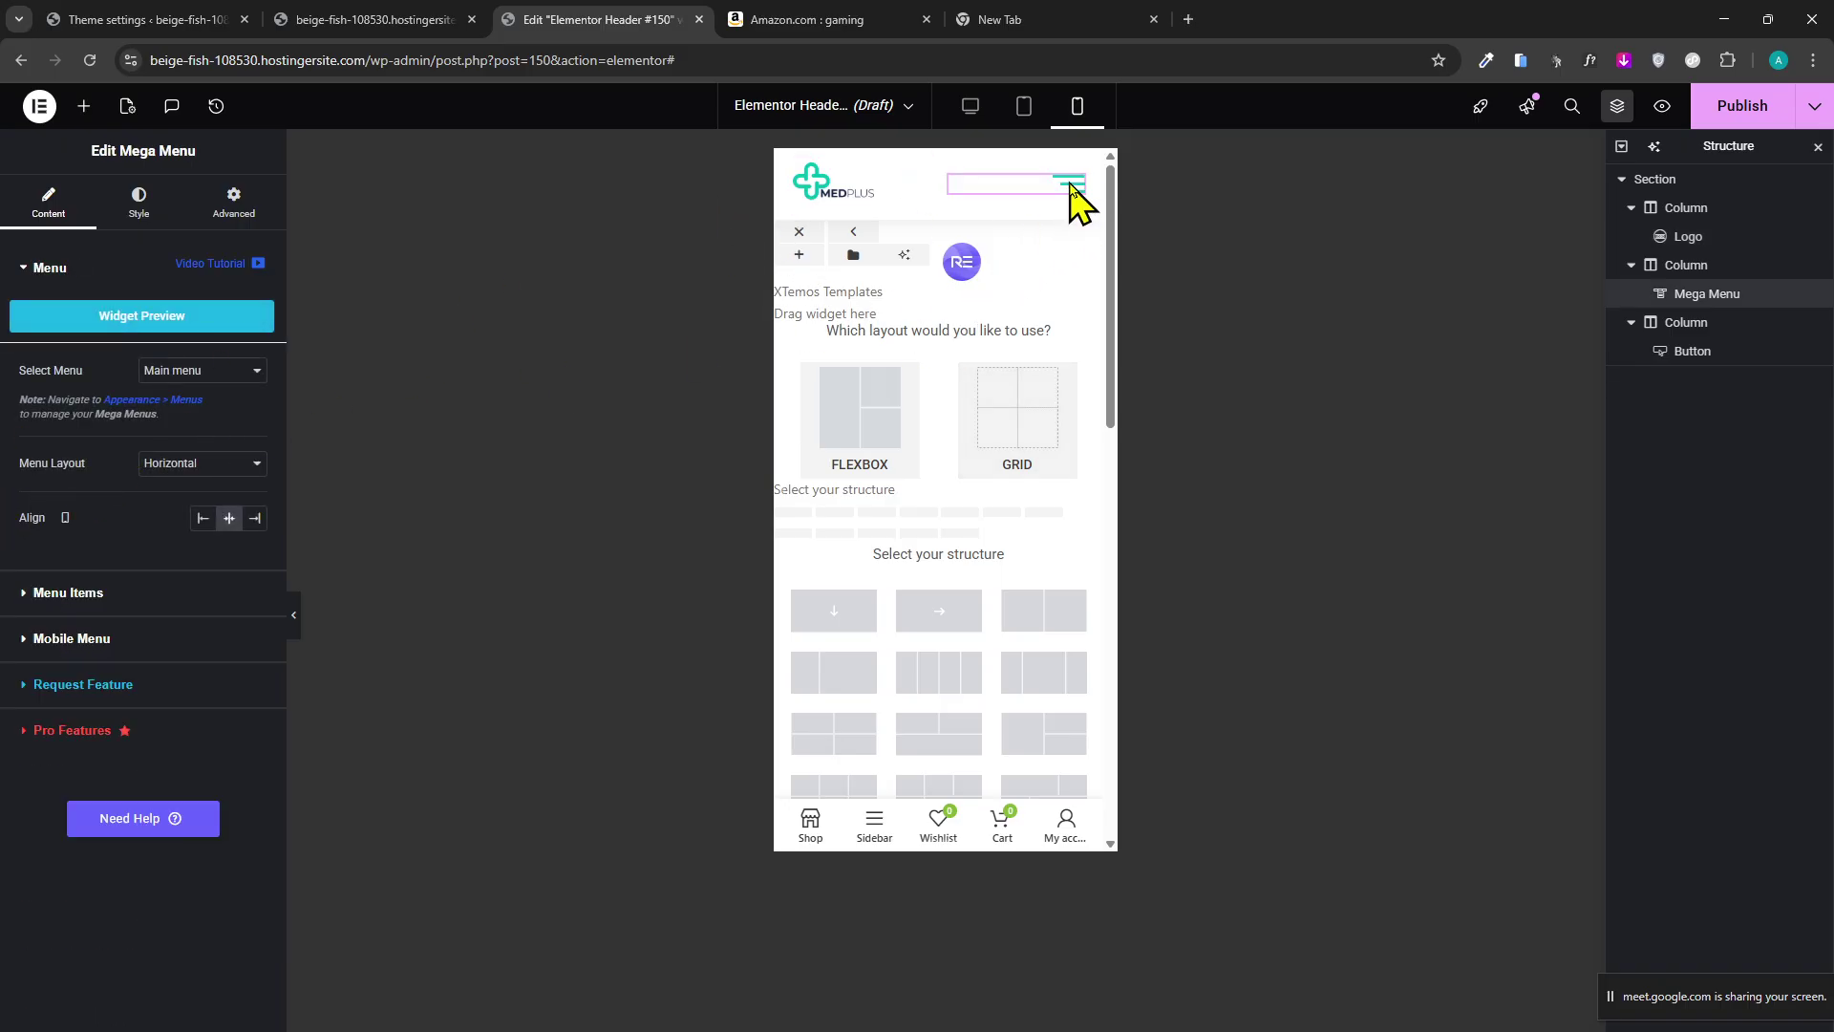
pyautogui.click(971, 108)
pyautogui.scroll(-1, 410, 225)
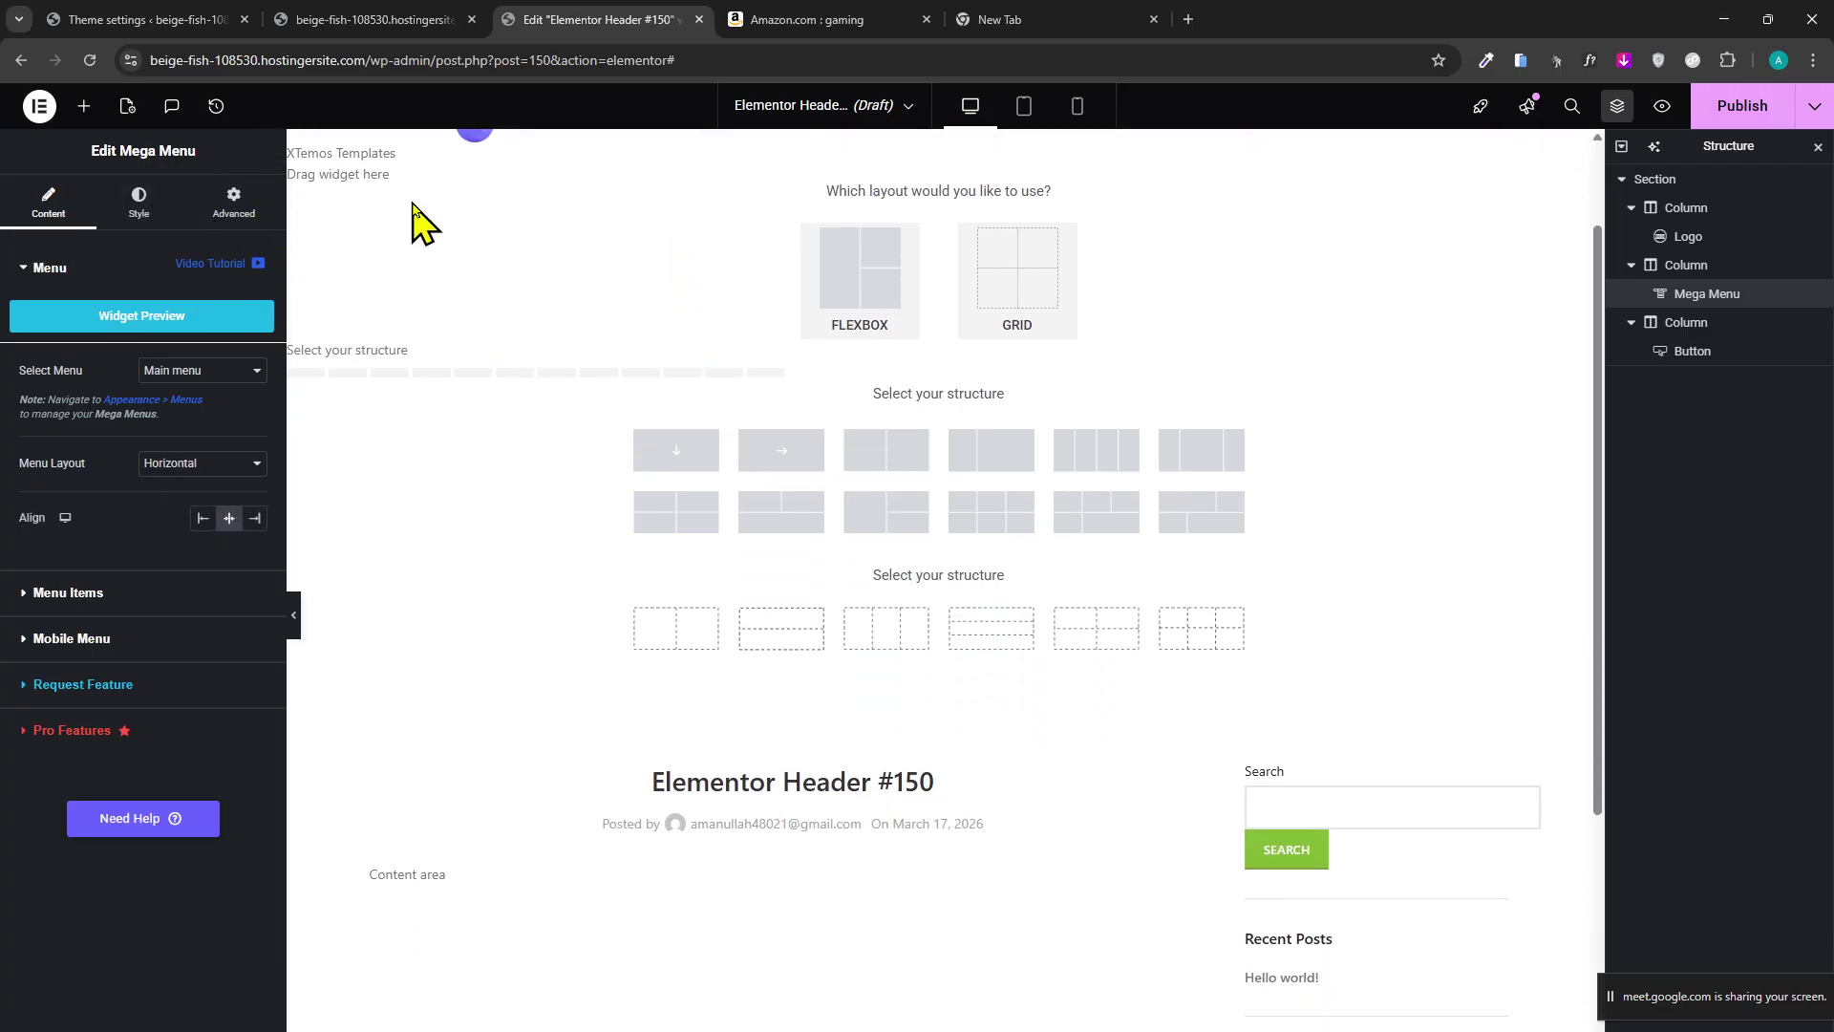
pyautogui.scroll(1, 382, 206)
pyautogui.click(348, 182)
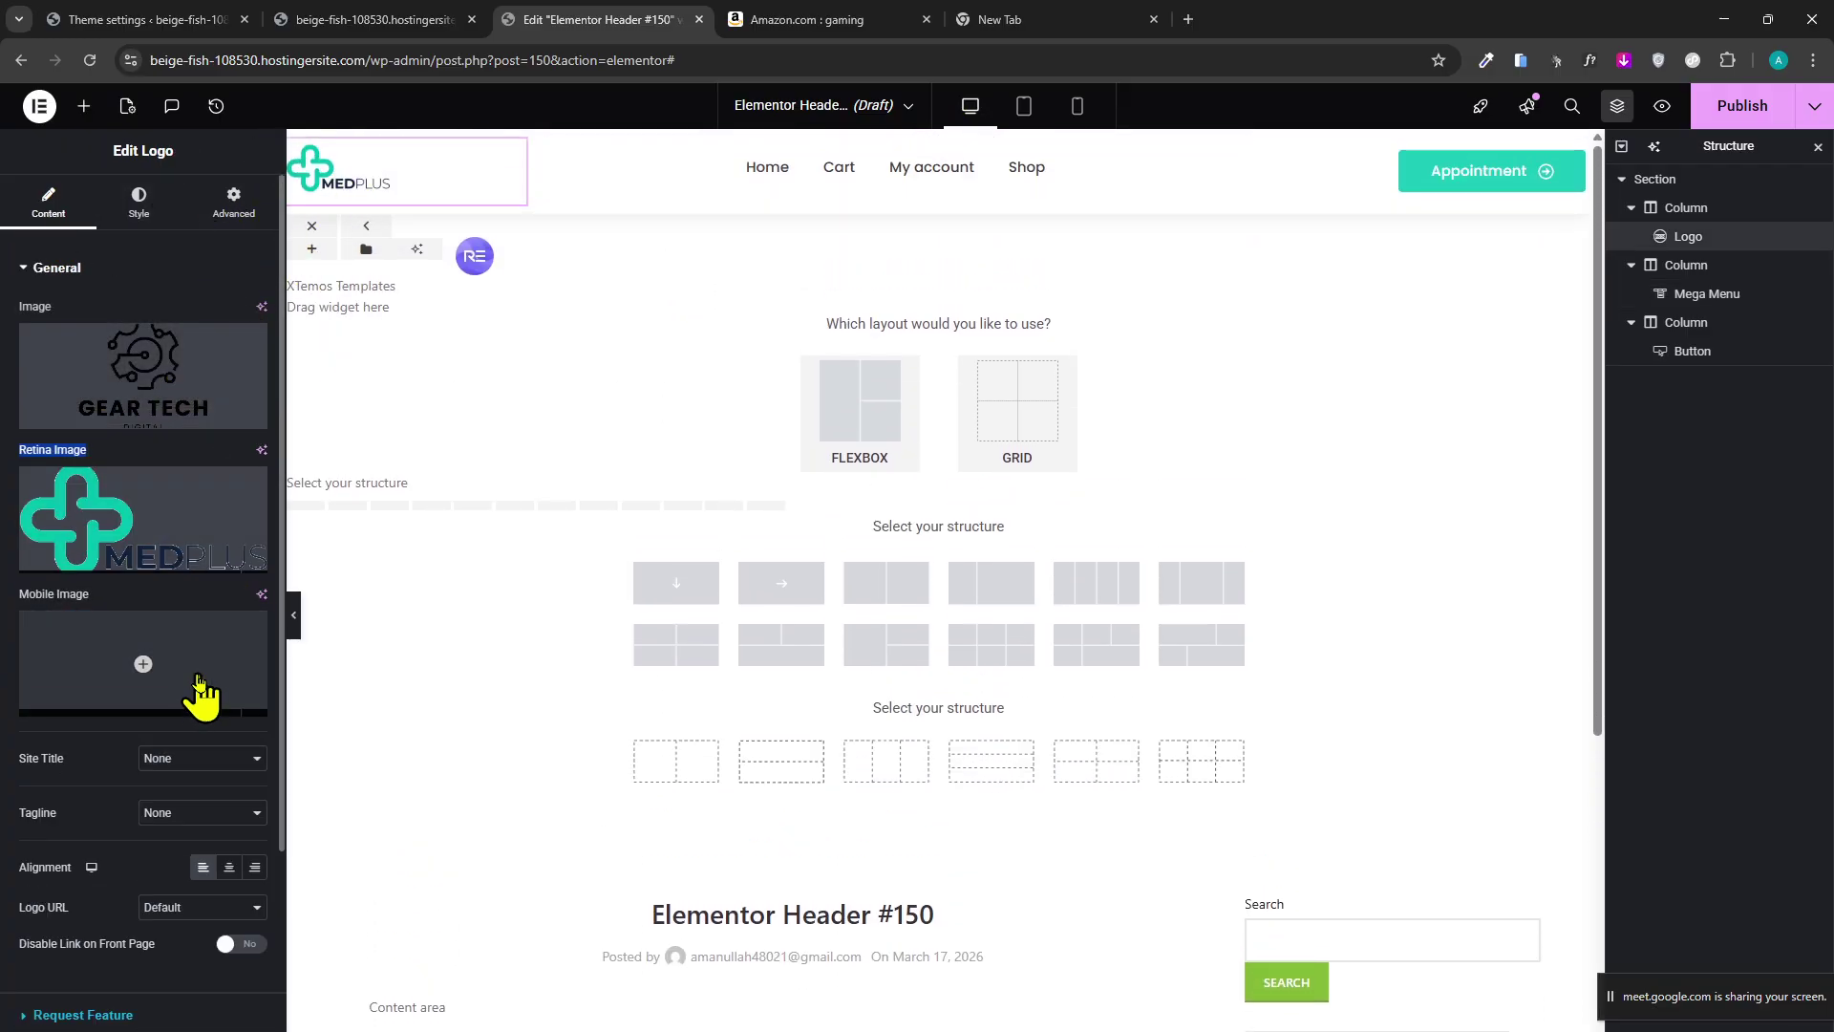
# Change the logo's retina image to GEAR TECH and centre the logo in its column.
pyautogui.click(151, 471)
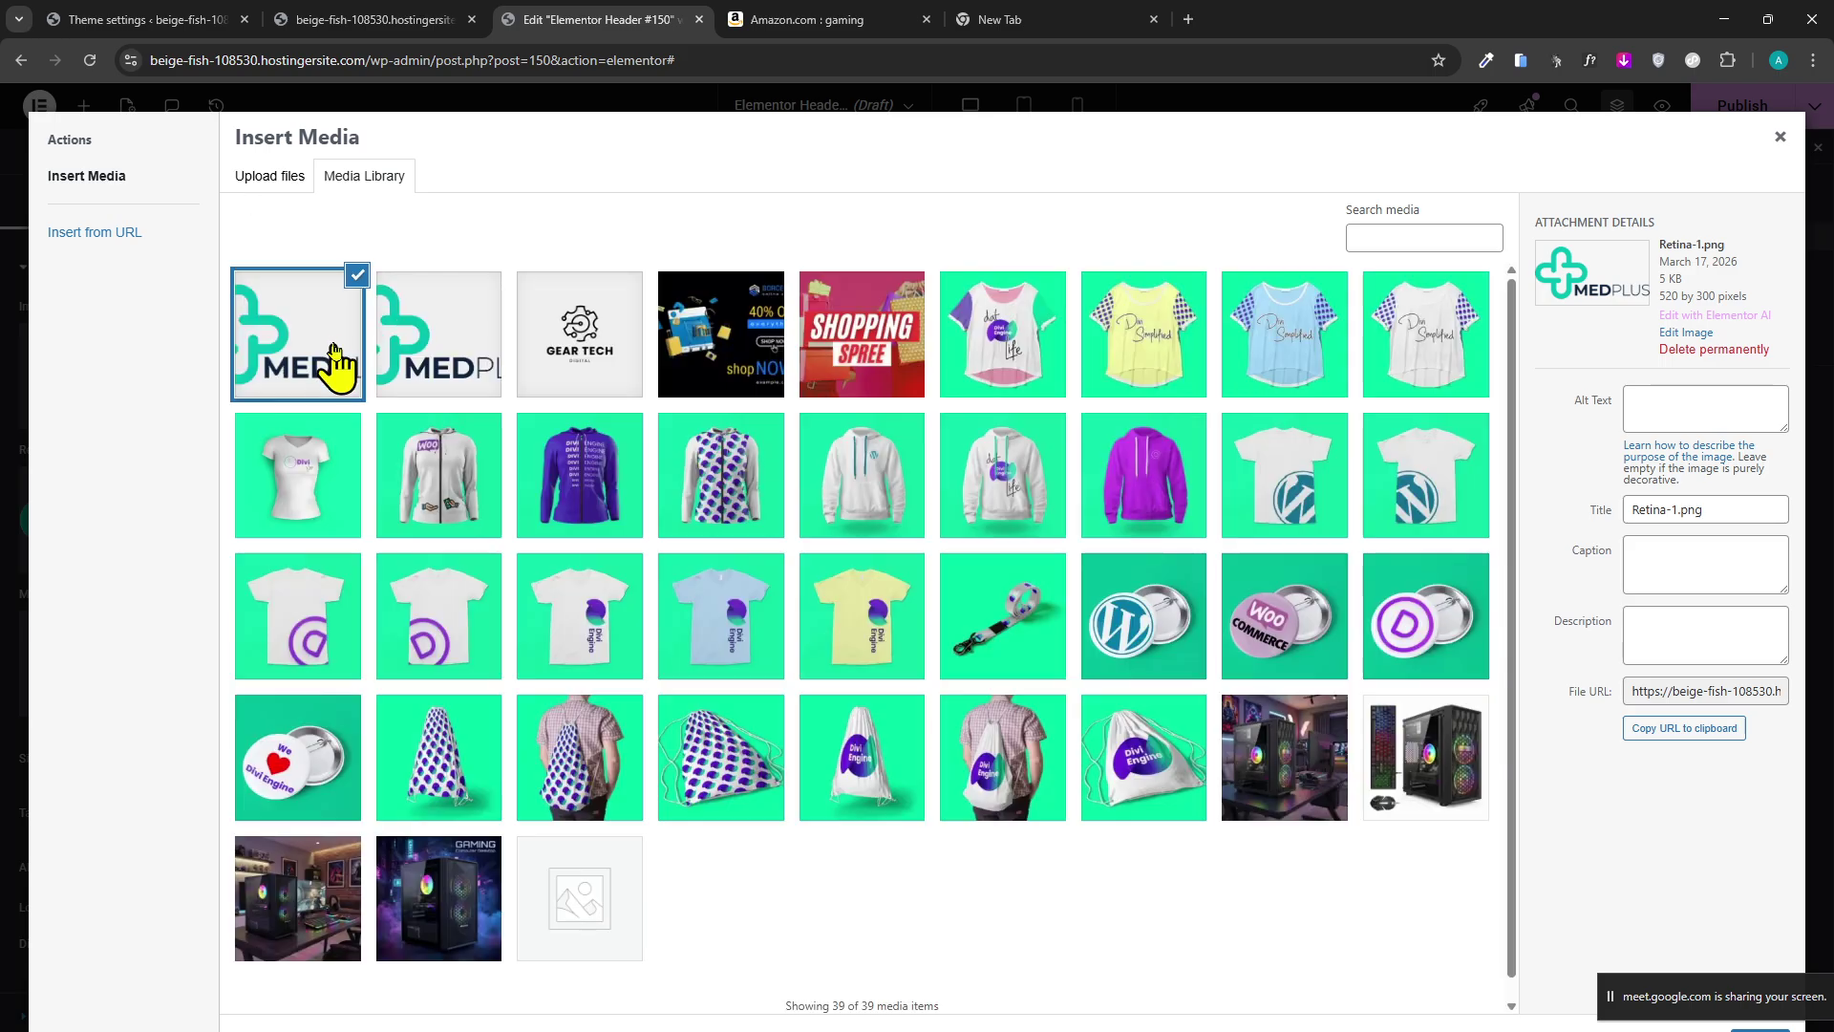
pyautogui.click(425, 320)
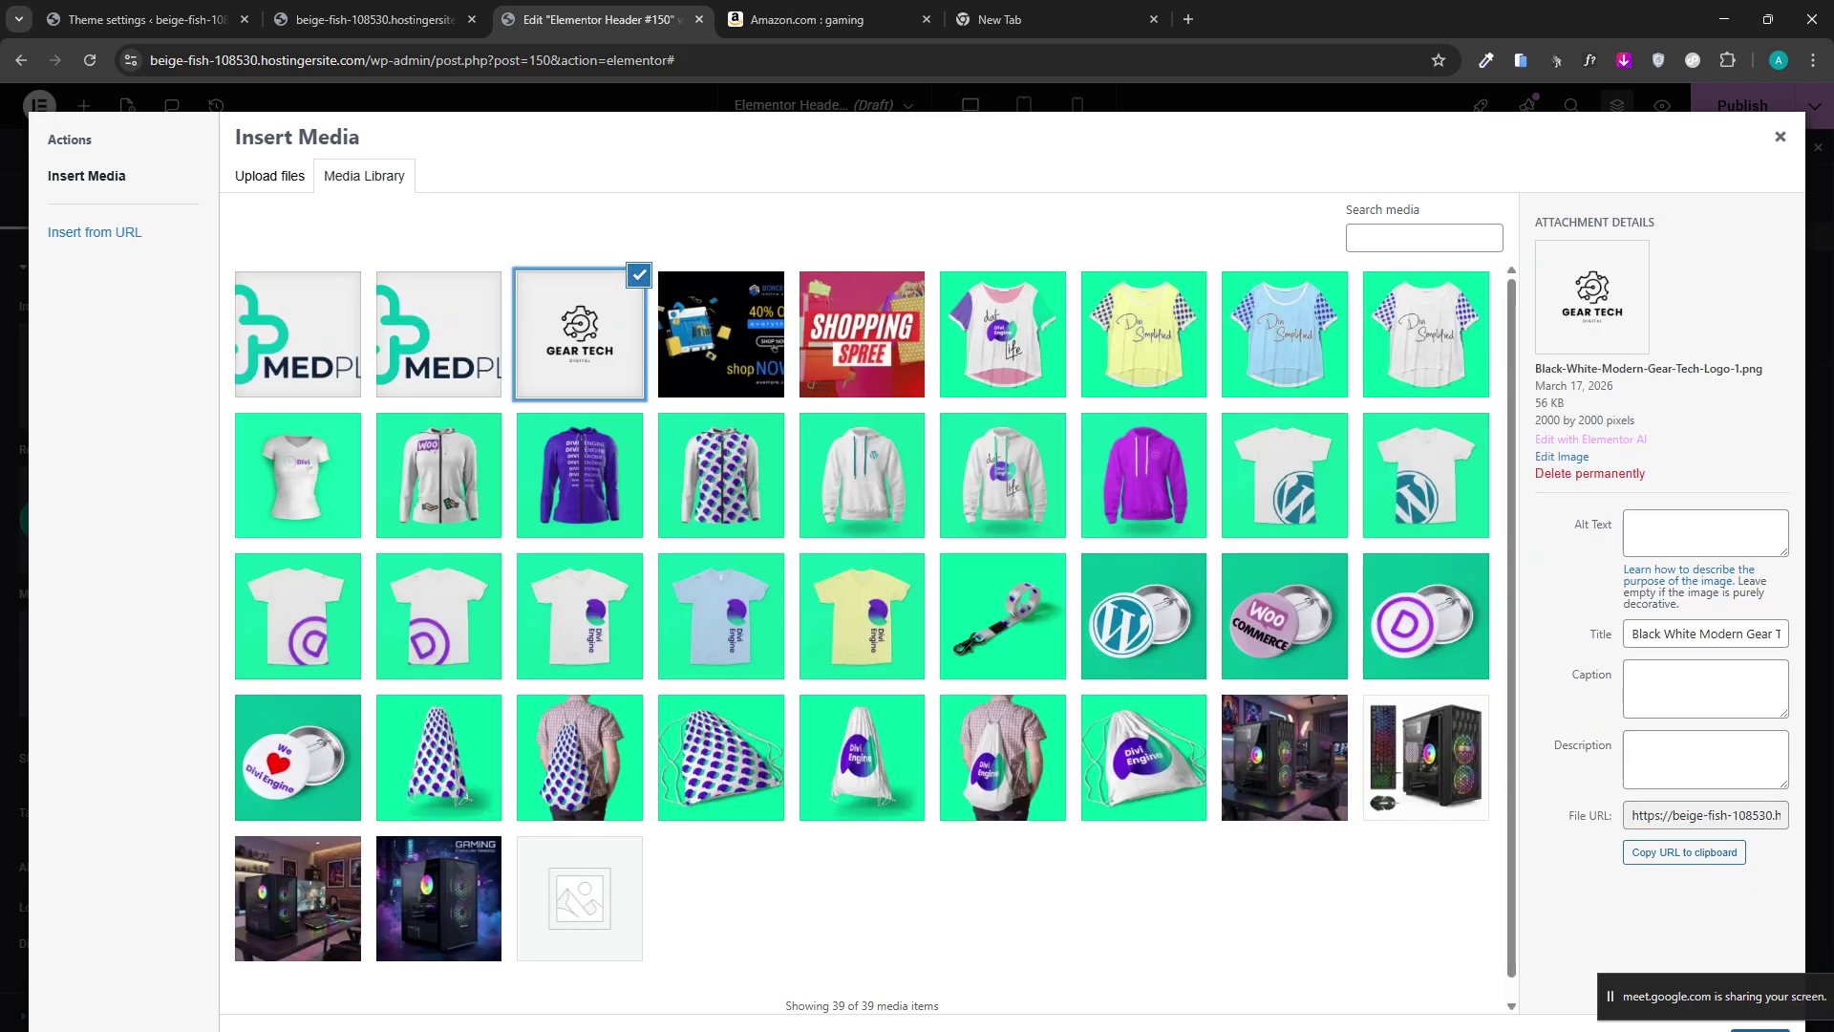
pyautogui.click(1736, 1020)
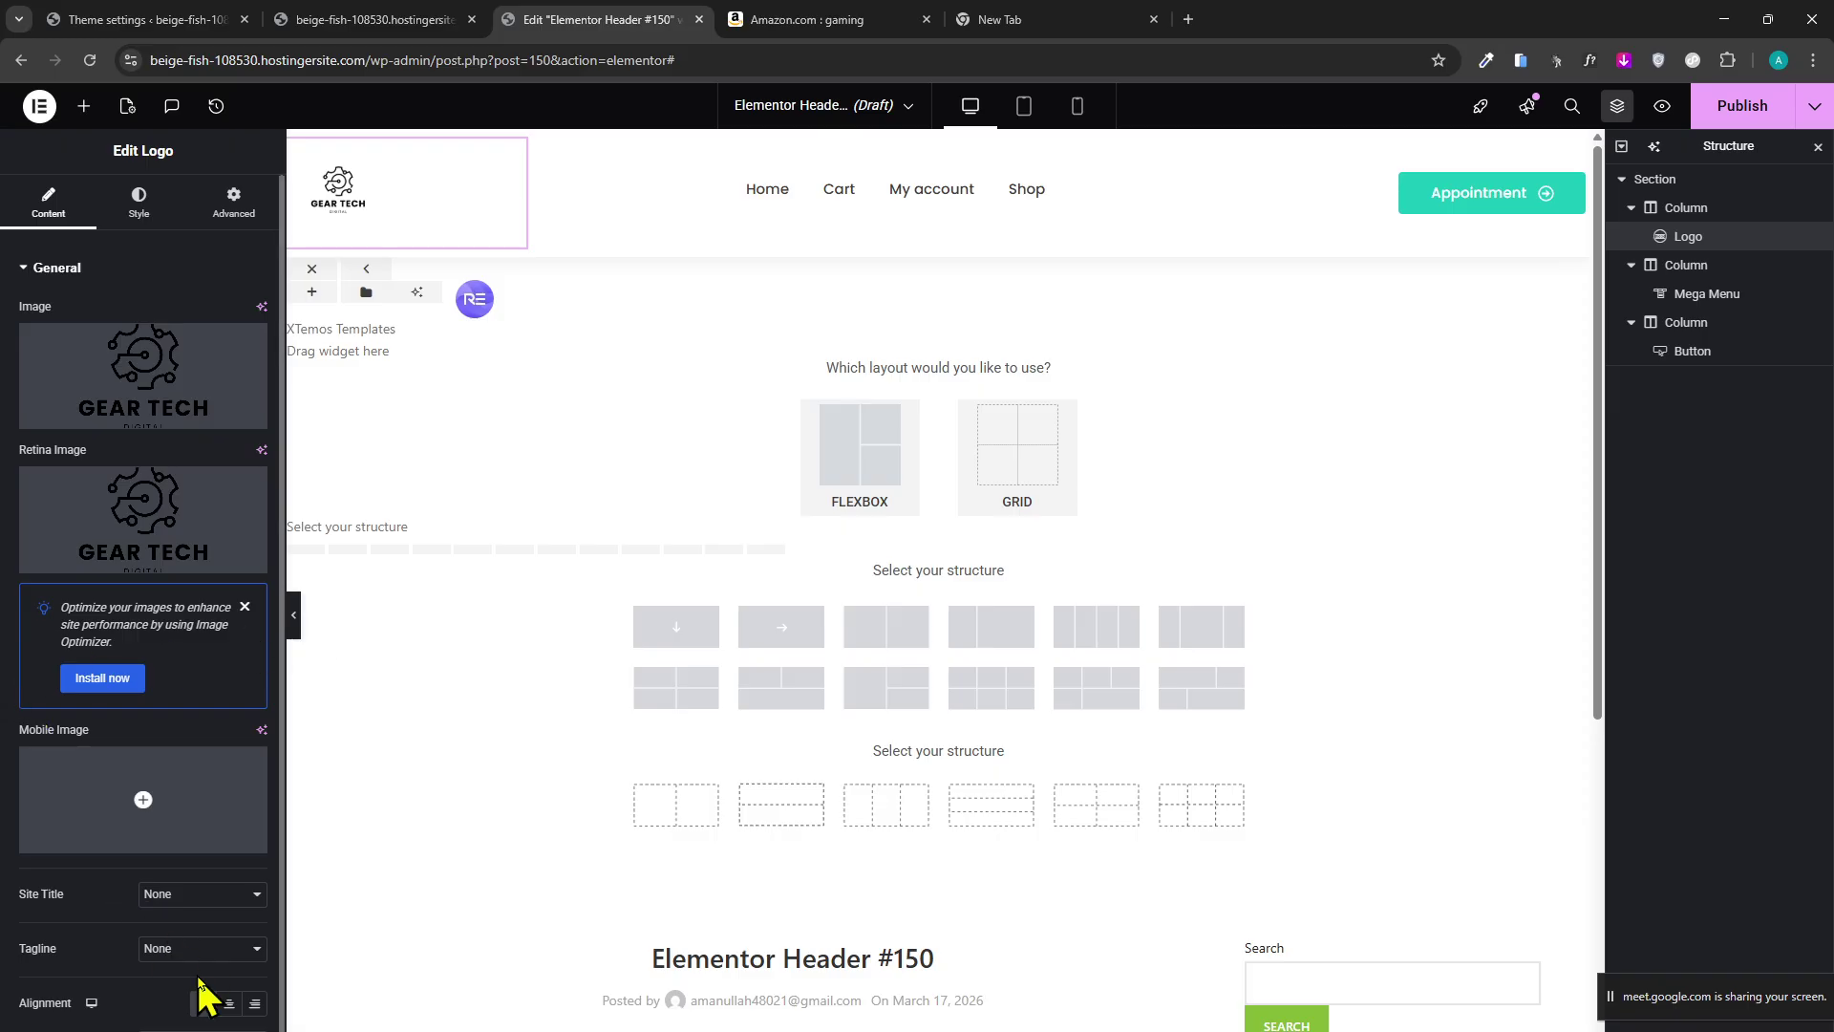
pyautogui.click(229, 1003)
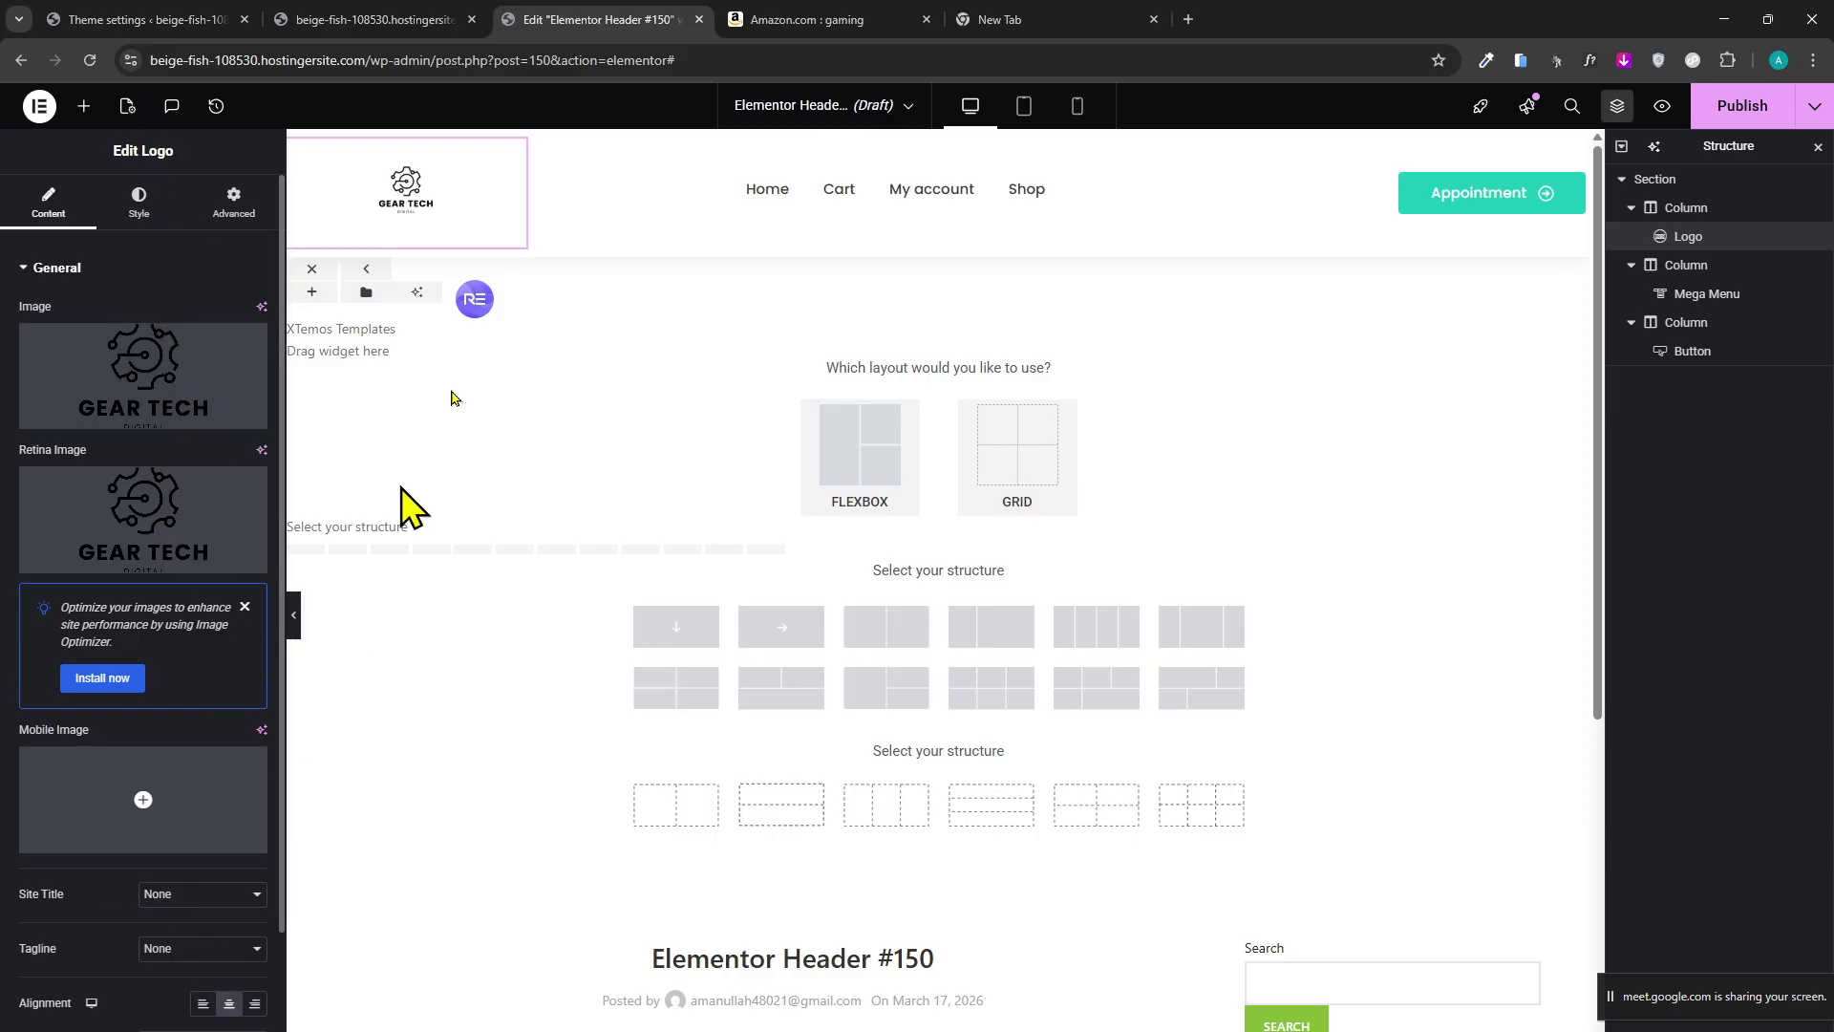
# Publish Header #150, dismiss the Publish Settings dialog, and open its preview in a new tab.
pyautogui.click(1754, 113)
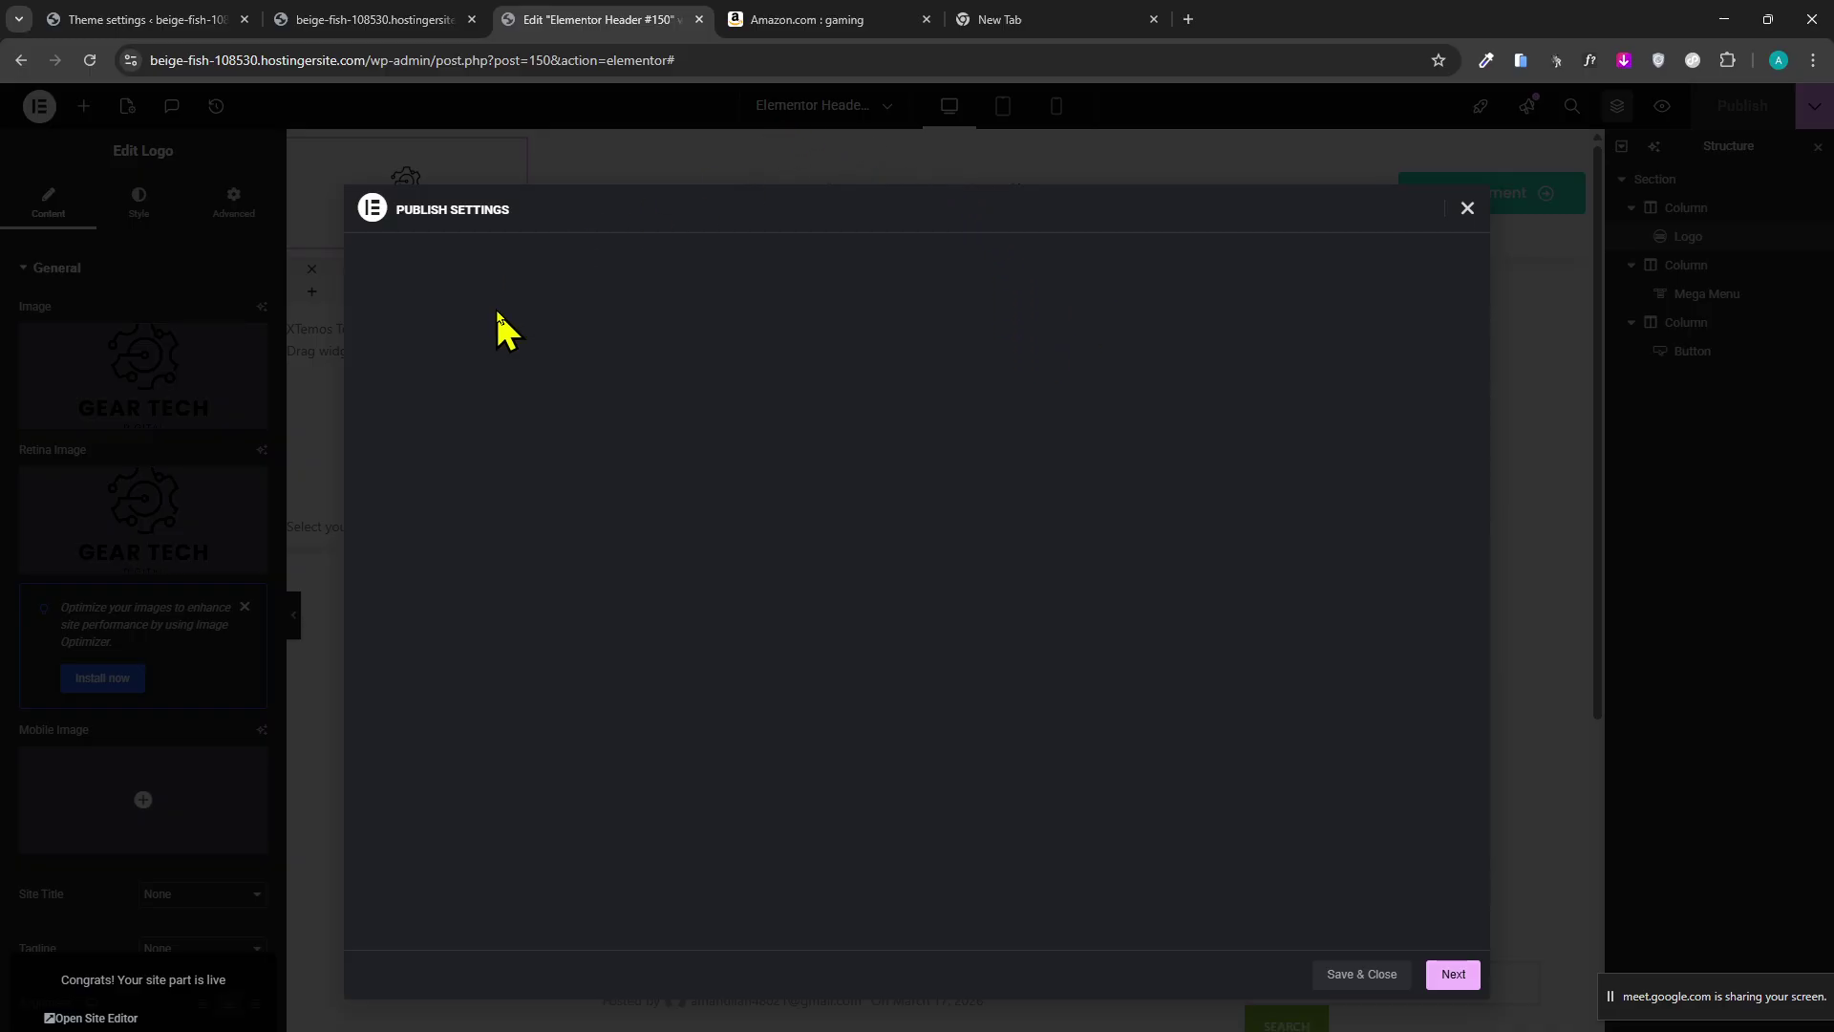
pyautogui.click(334, 19)
pyautogui.click(191, 21)
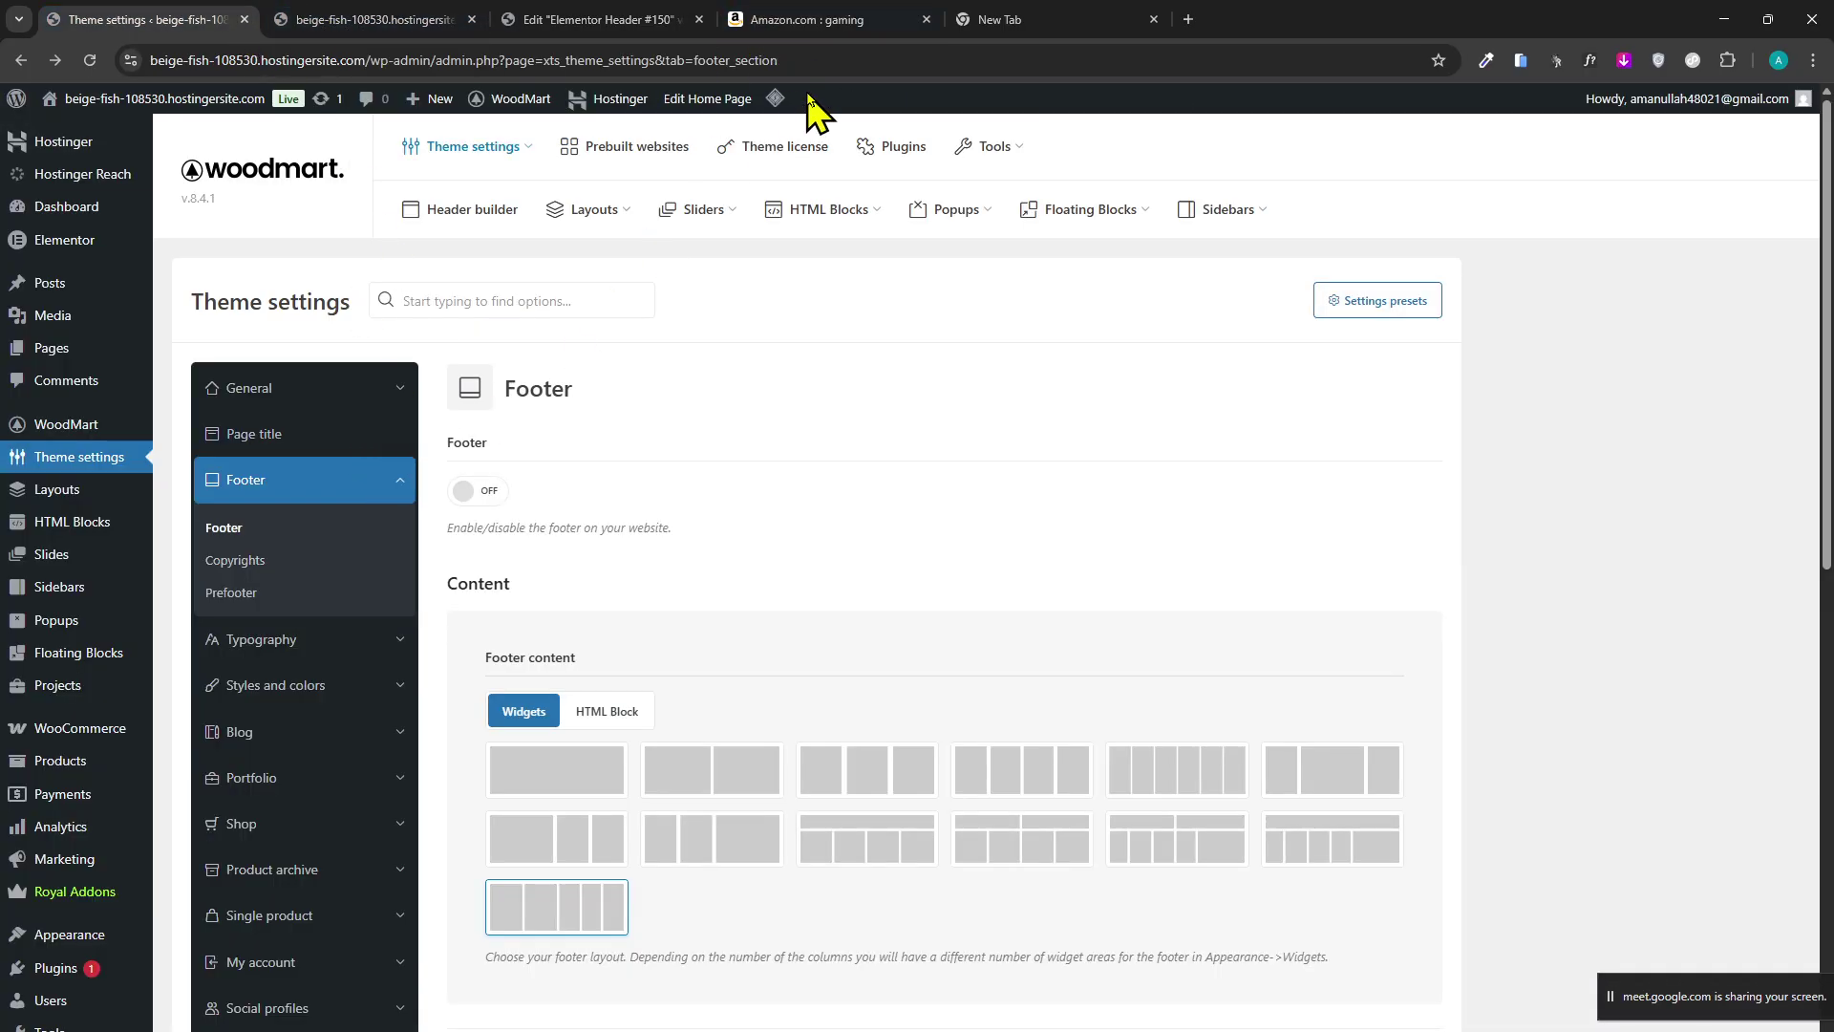
pyautogui.click(628, 20)
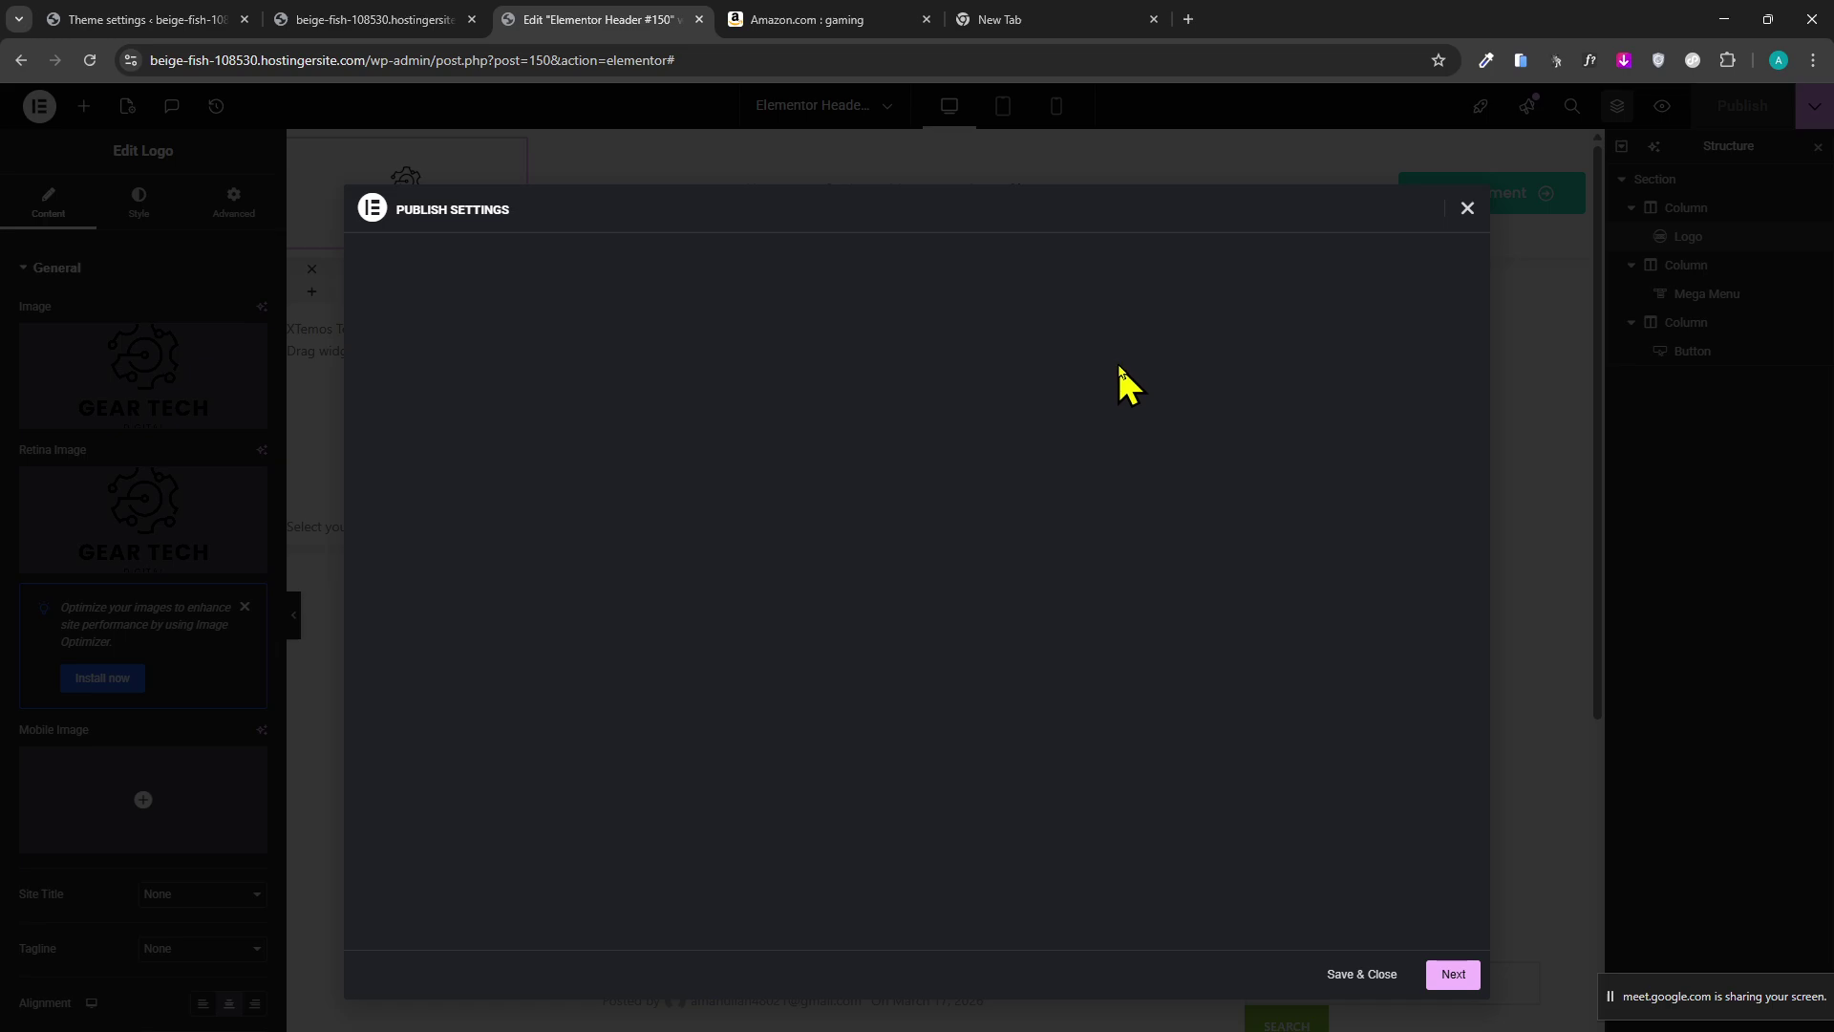
pyautogui.click(1467, 208)
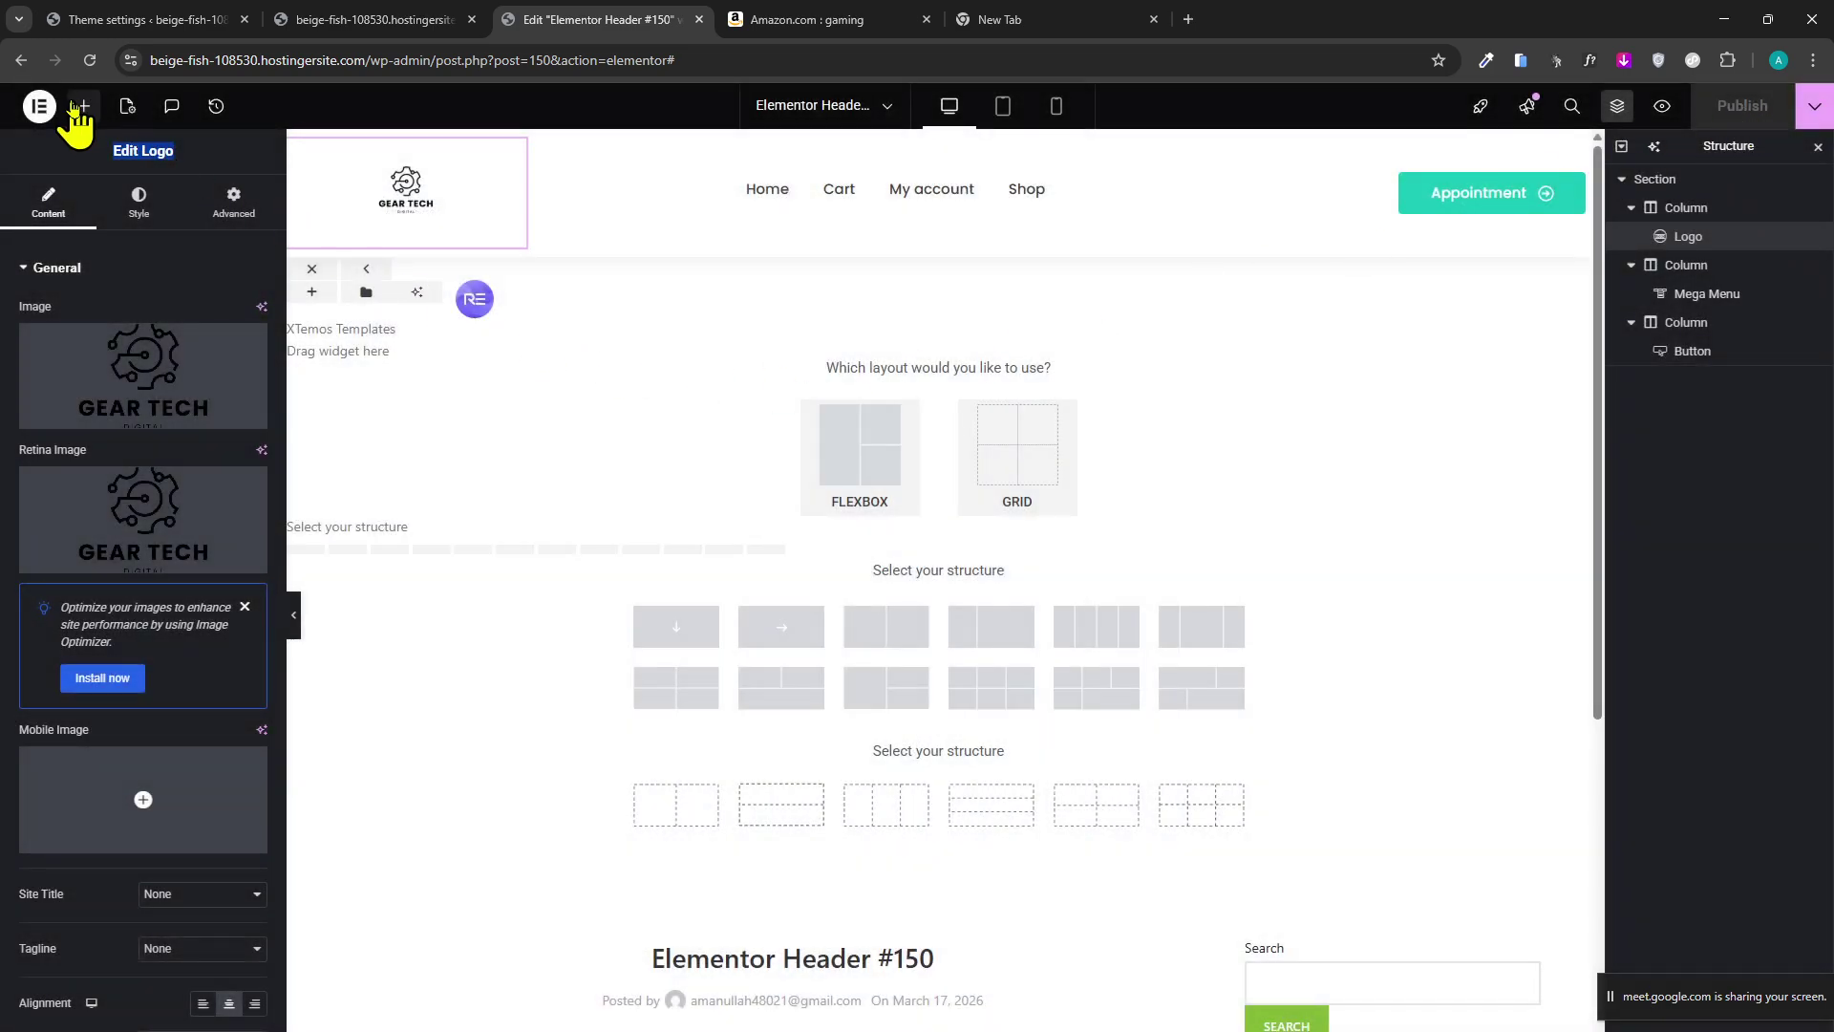
pyautogui.tripleClick(134, 150)
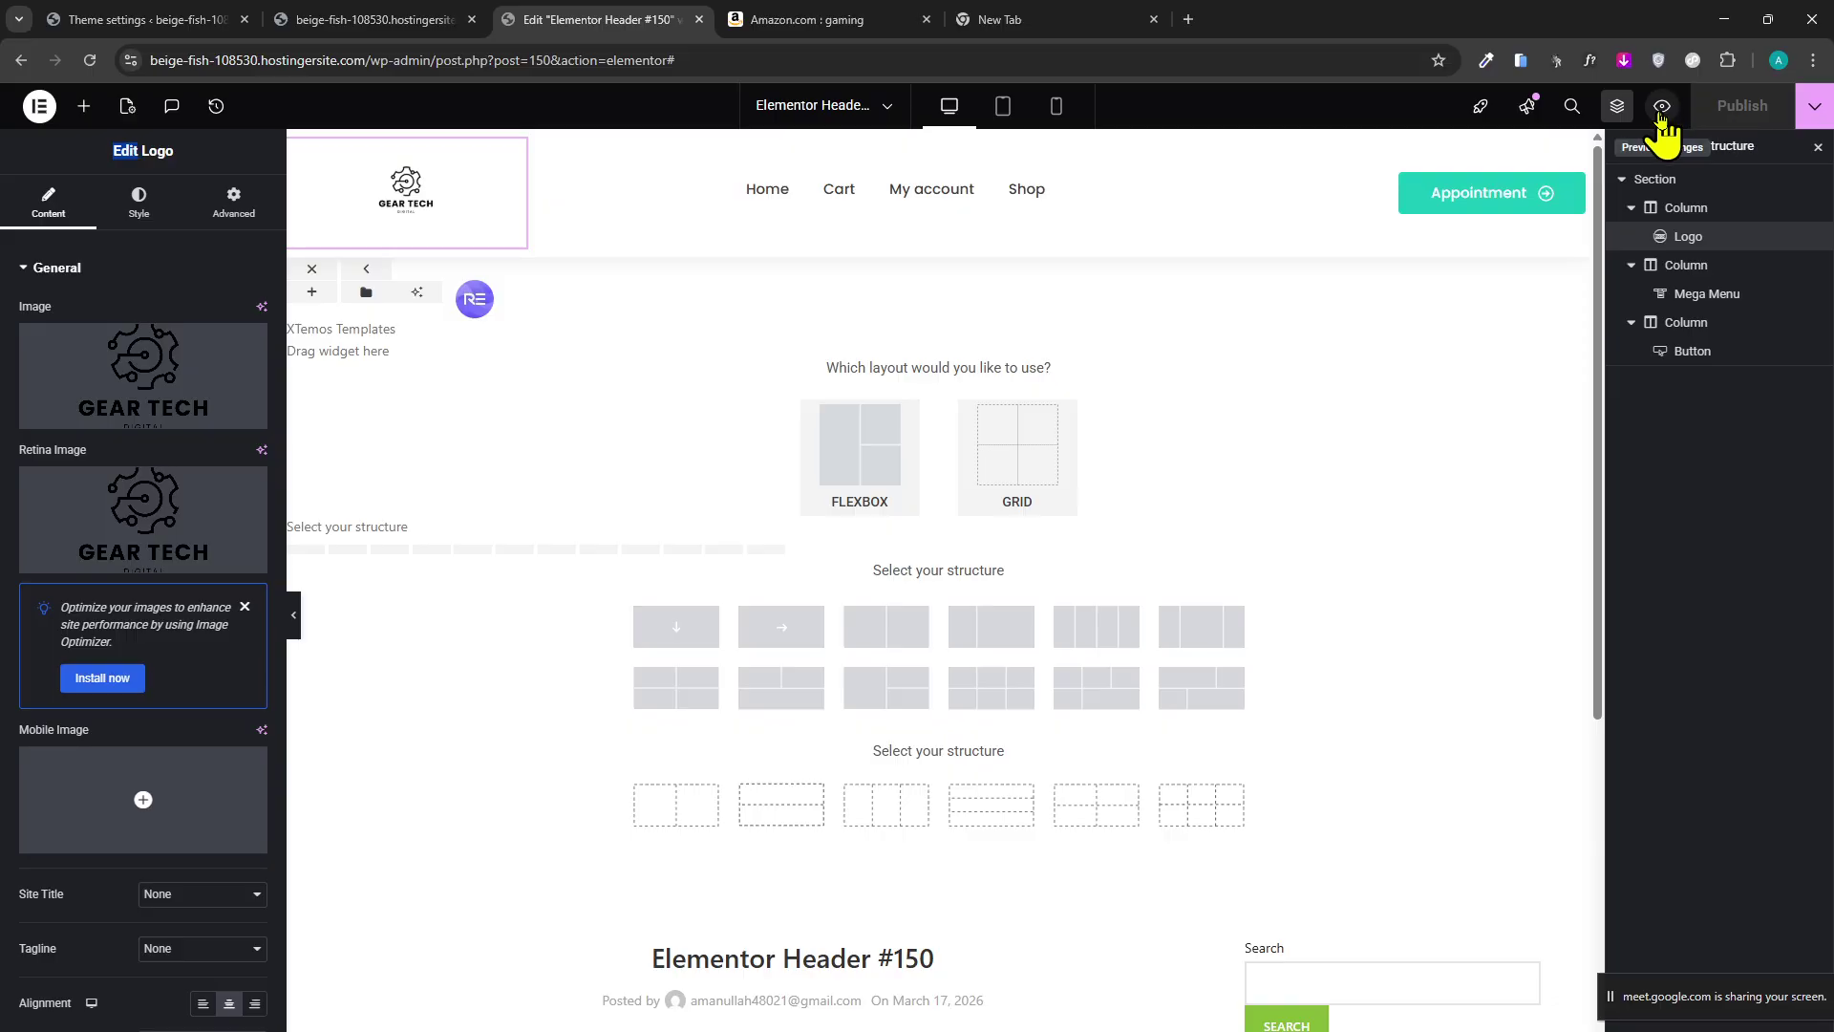
pyautogui.click(1662, 106)
pyautogui.click(585, 21)
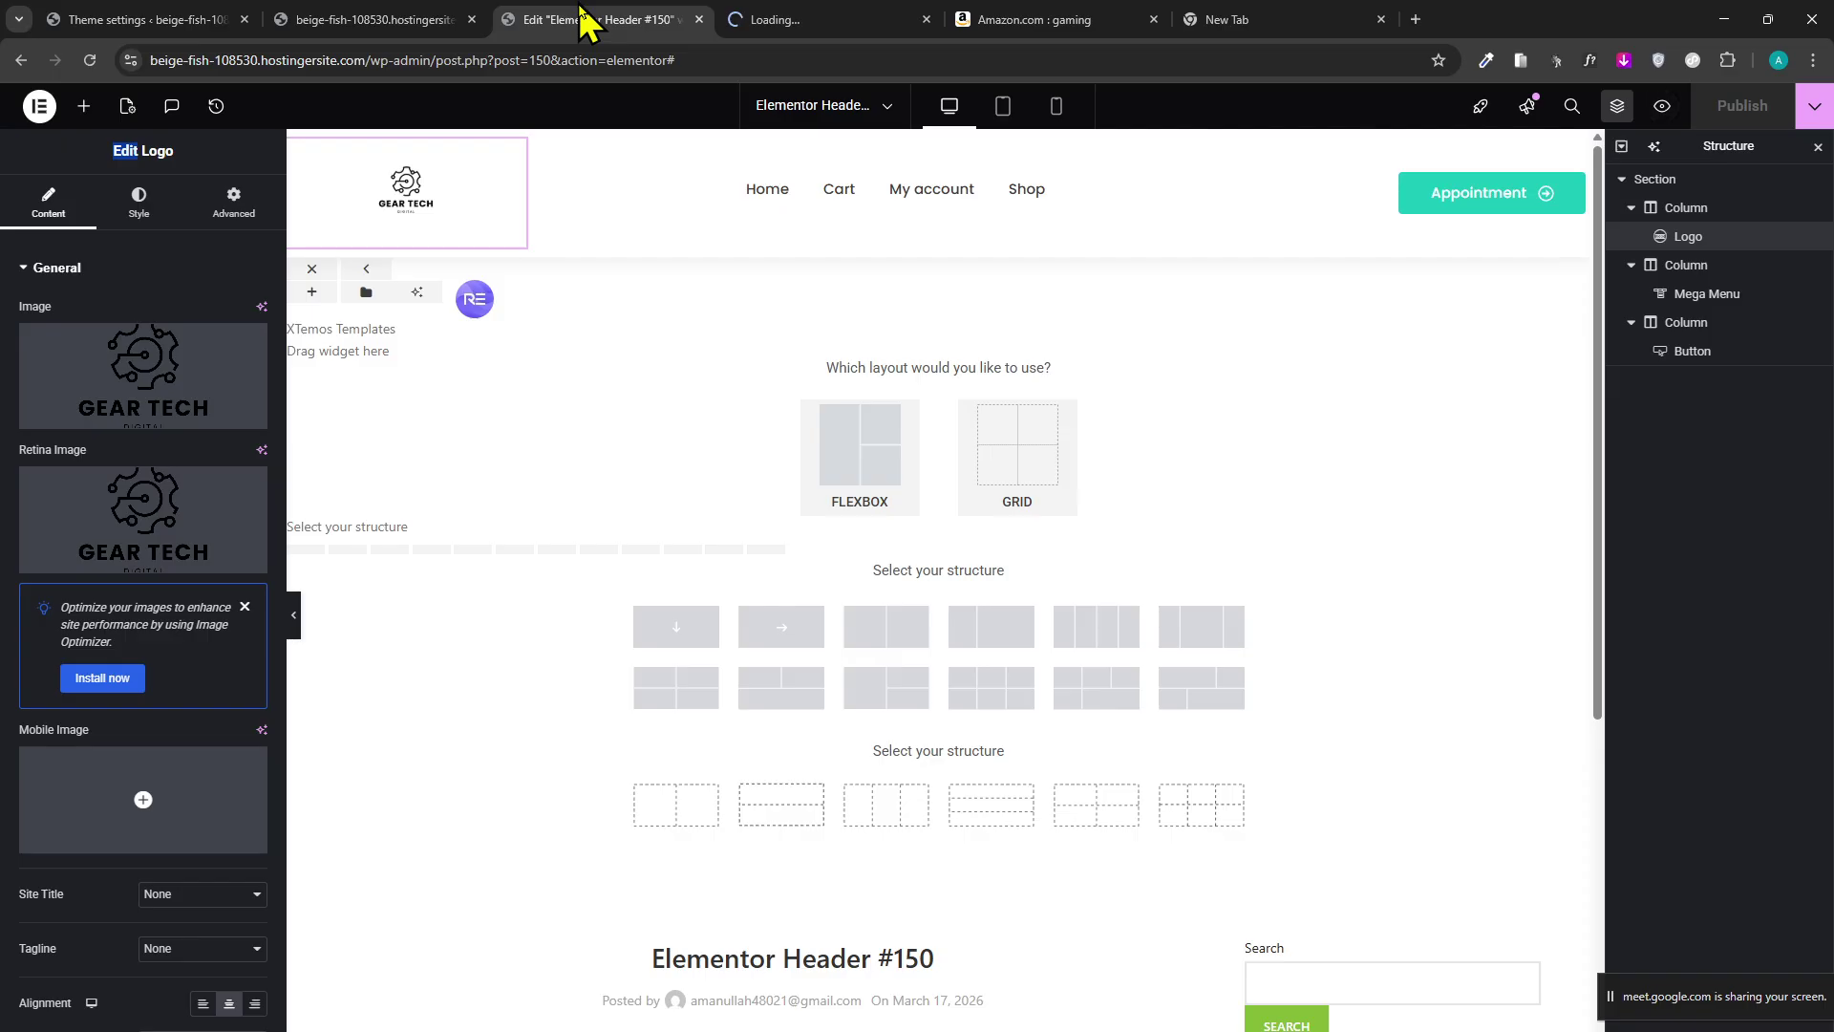
# Reload the Header #150 editor and compare it with the header preview page.
pyautogui.click(89, 60)
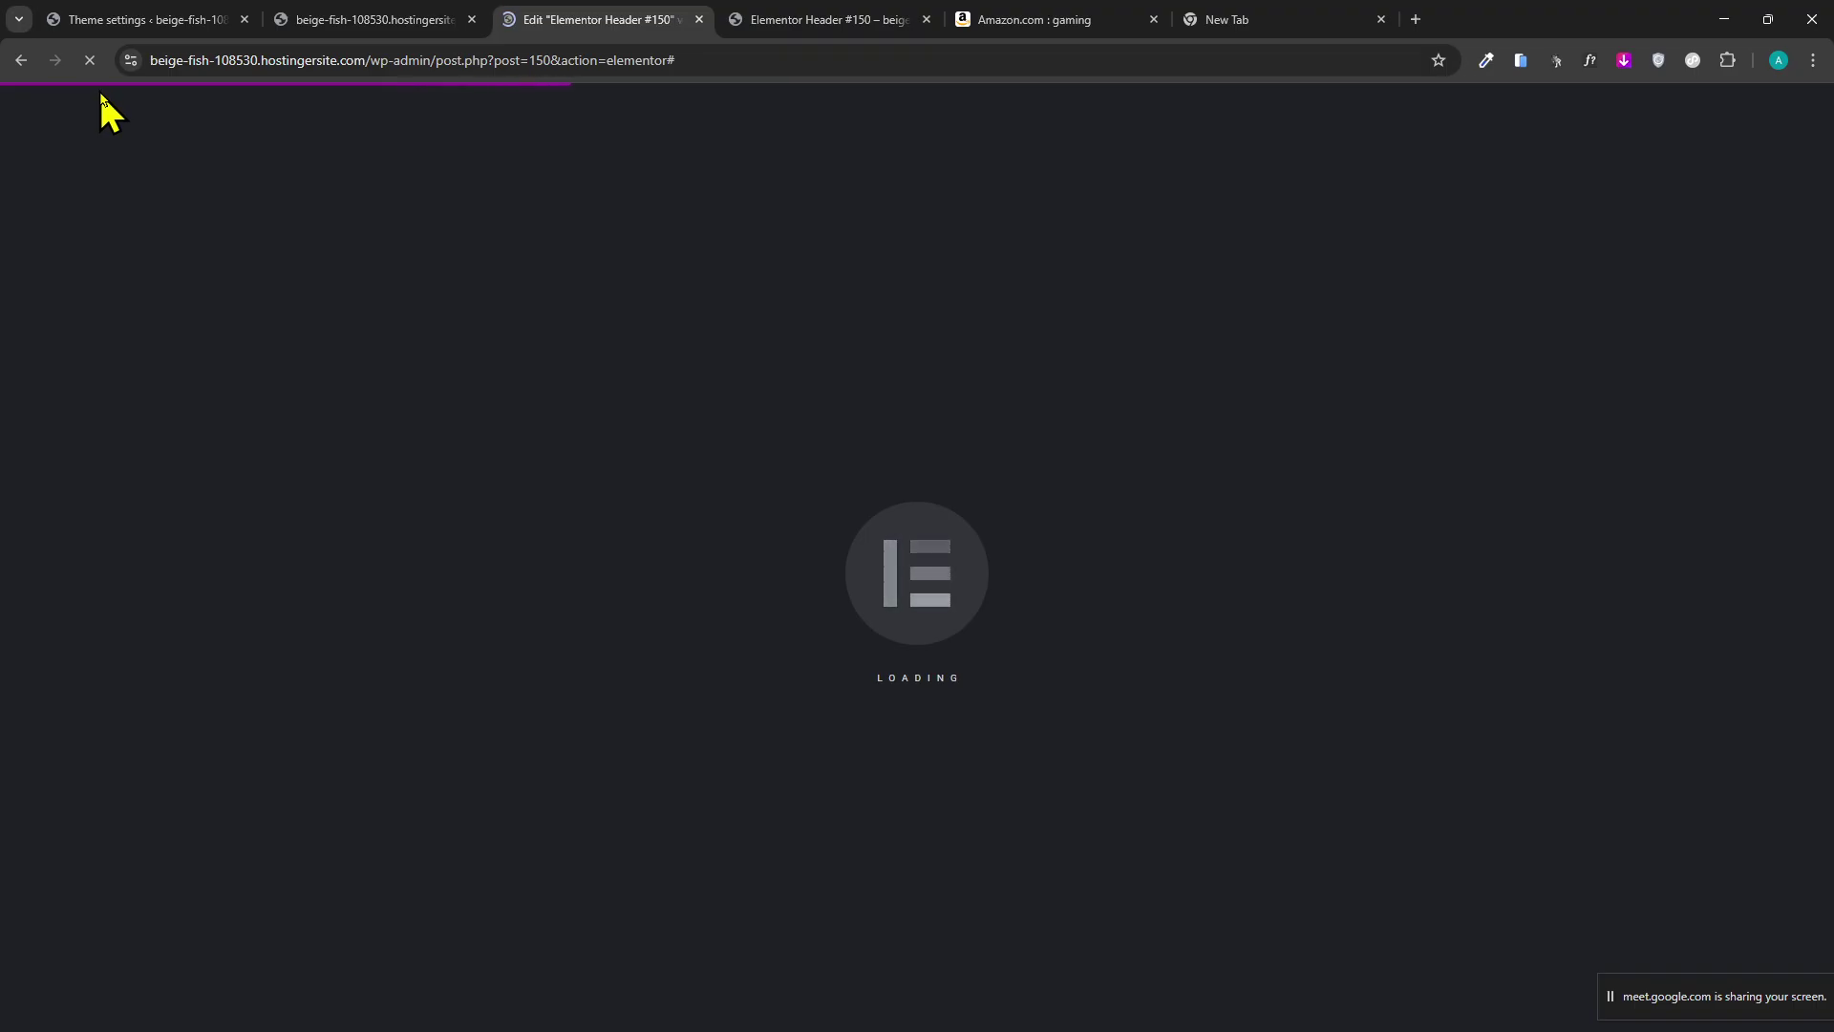
pyautogui.click(789, 20)
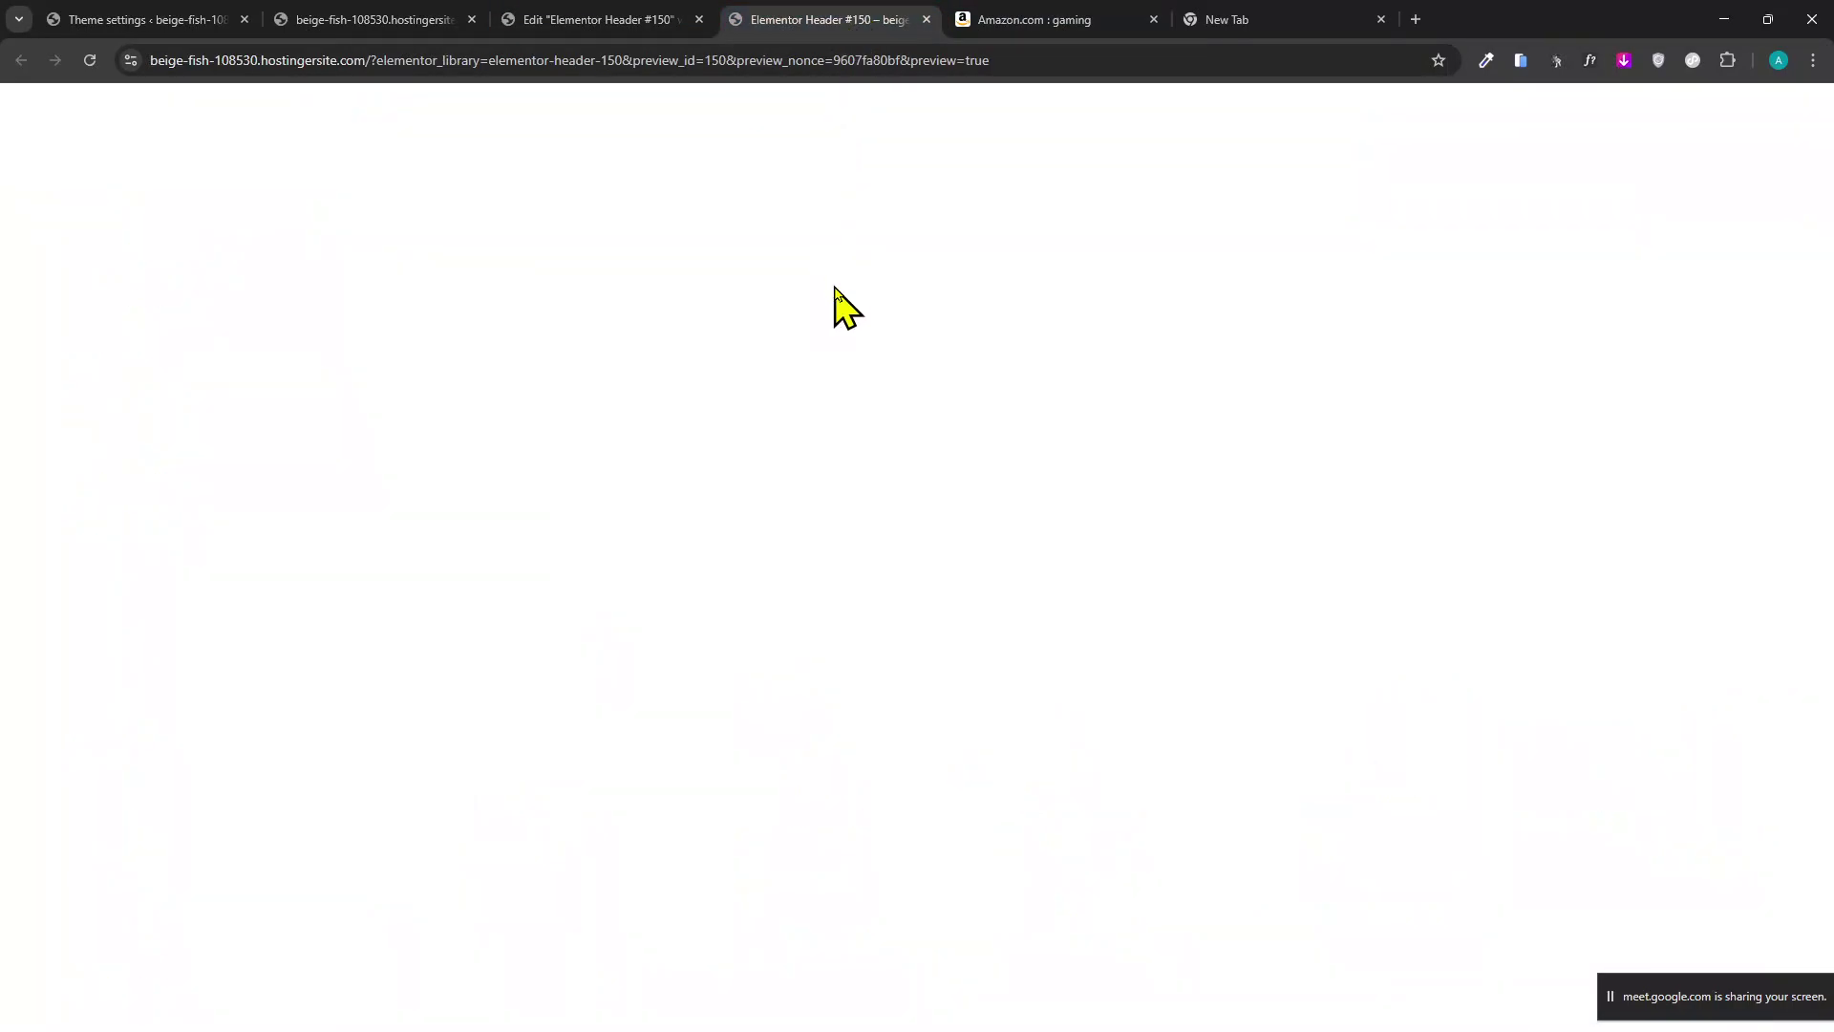
pyautogui.click(635, 23)
pyautogui.click(833, 20)
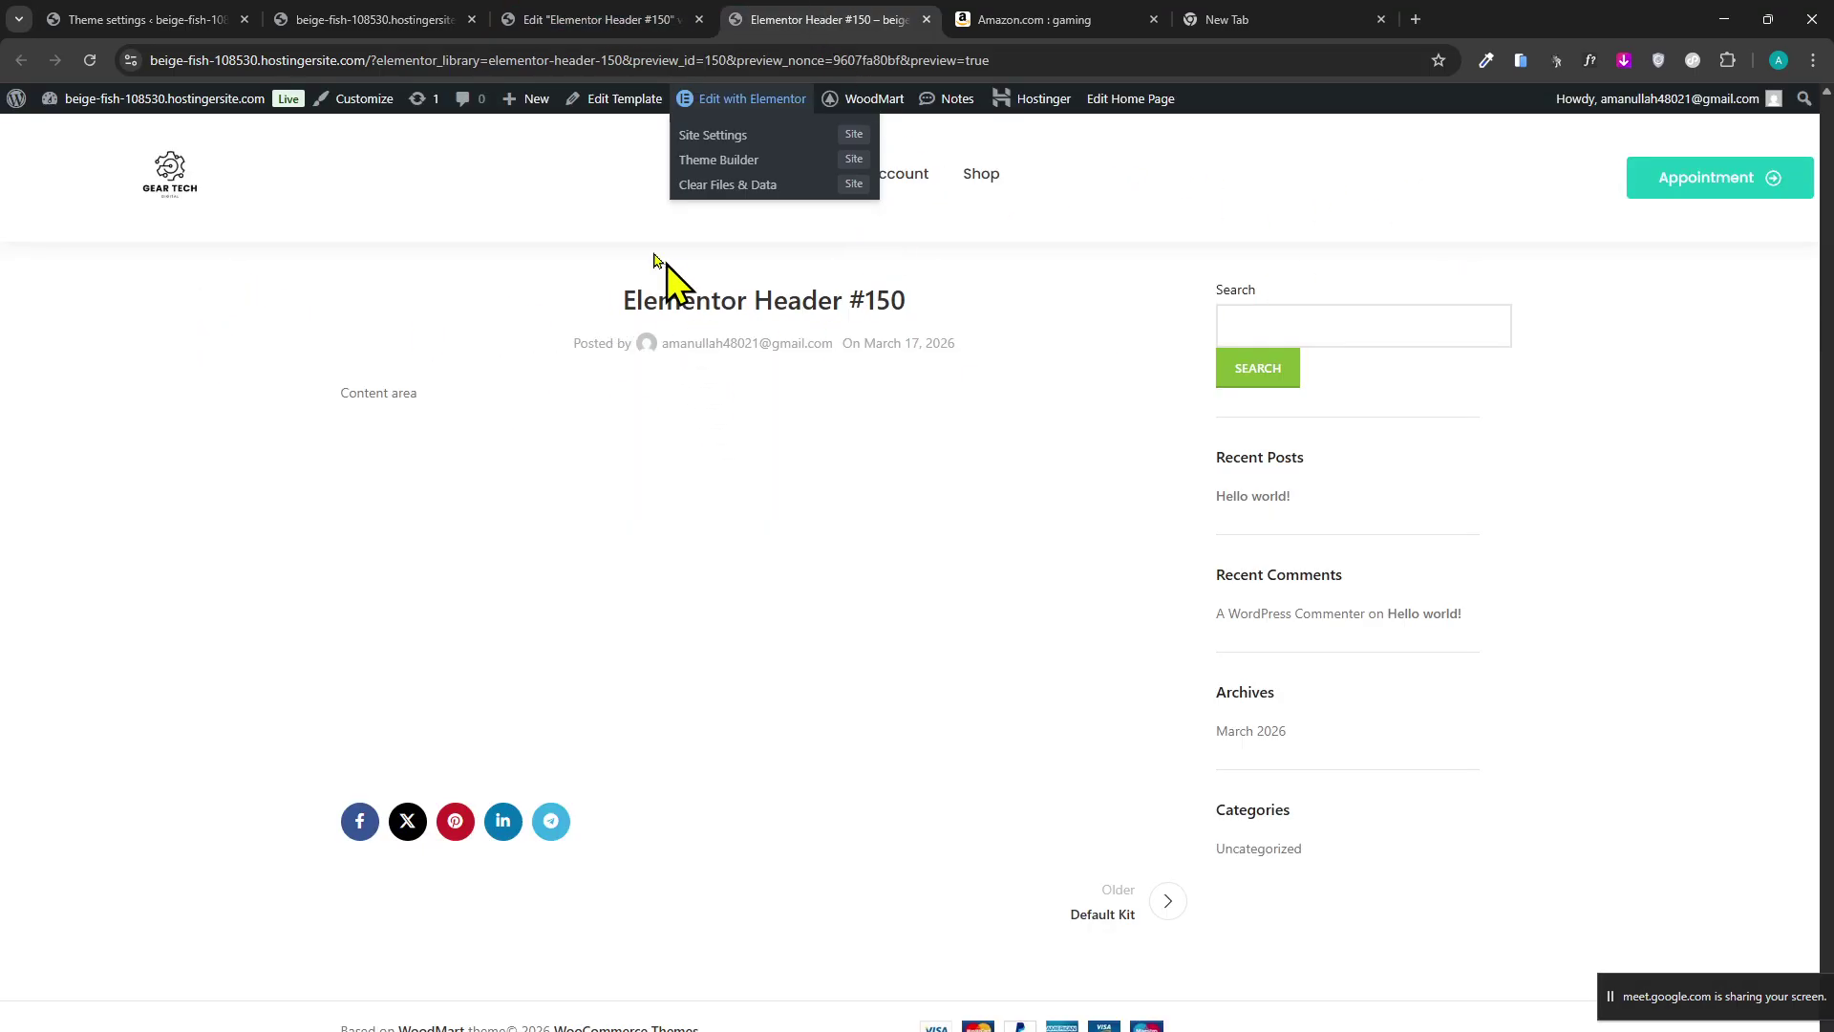
pyautogui.click(592, 23)
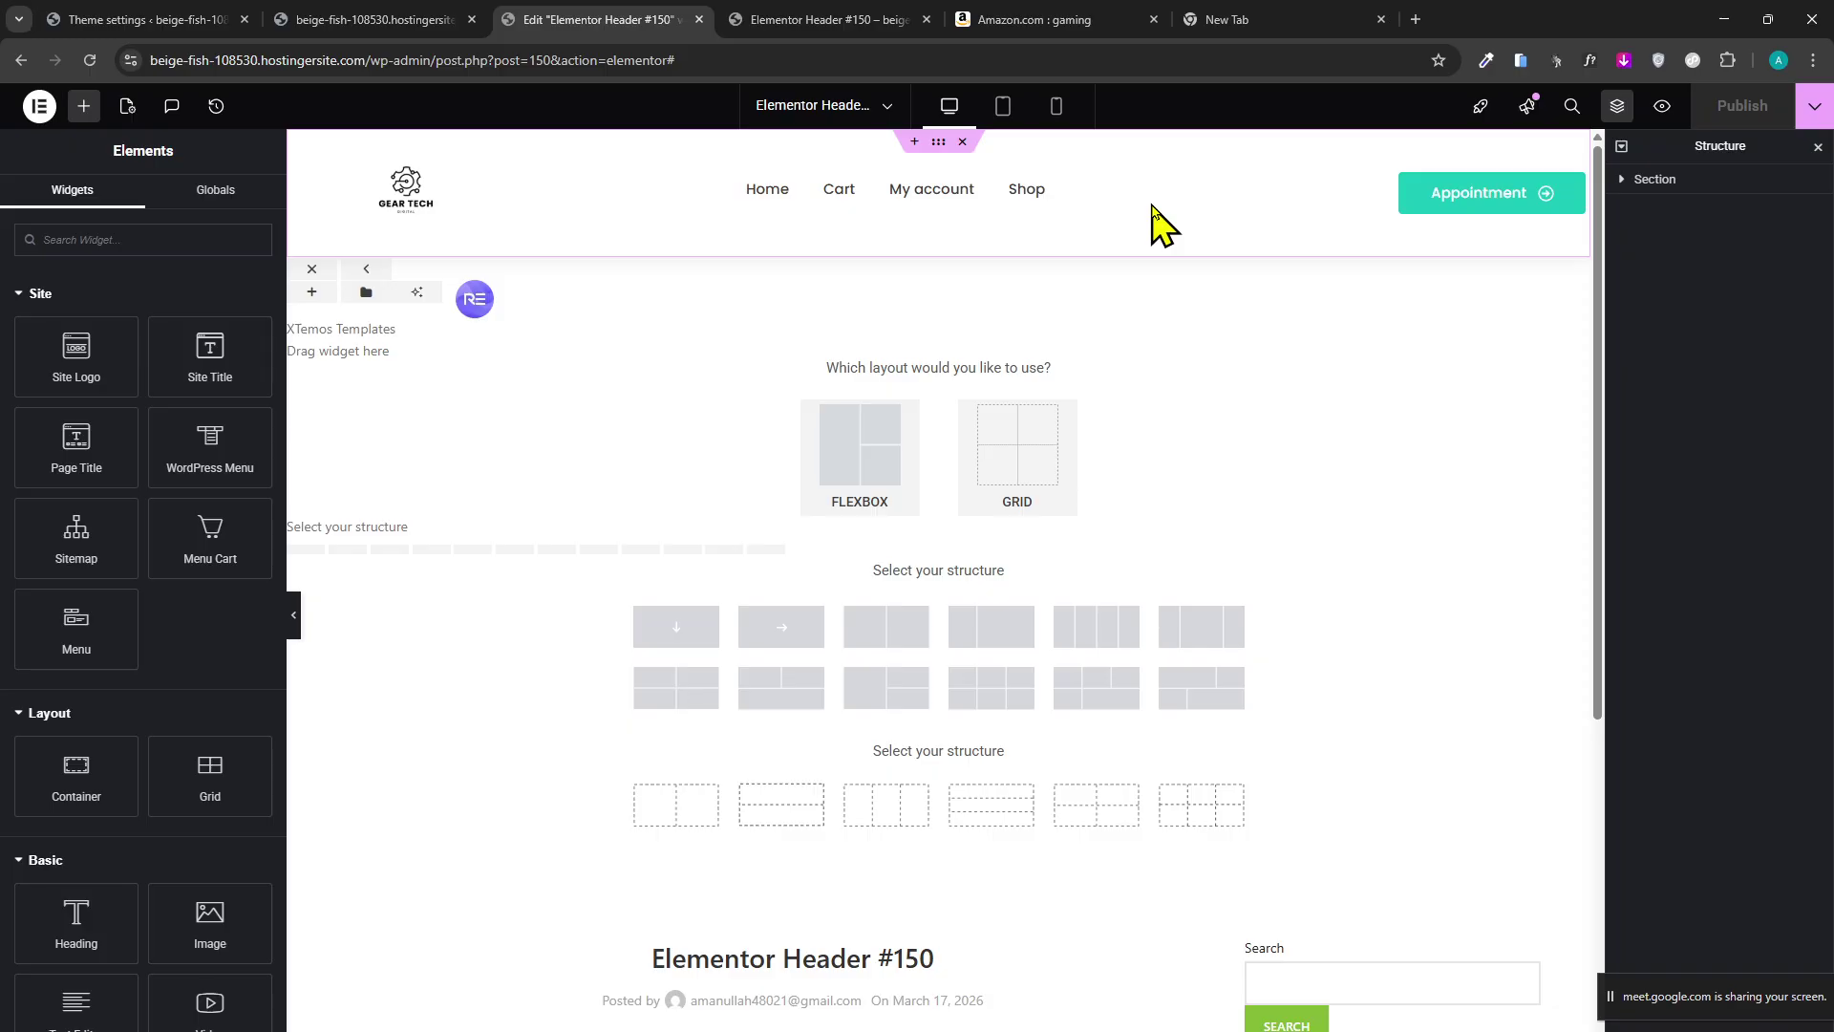
# Check the live storefront and footer settings, then go to Elementor > Theme Builder in the admin.
pyautogui.click(297, 19)
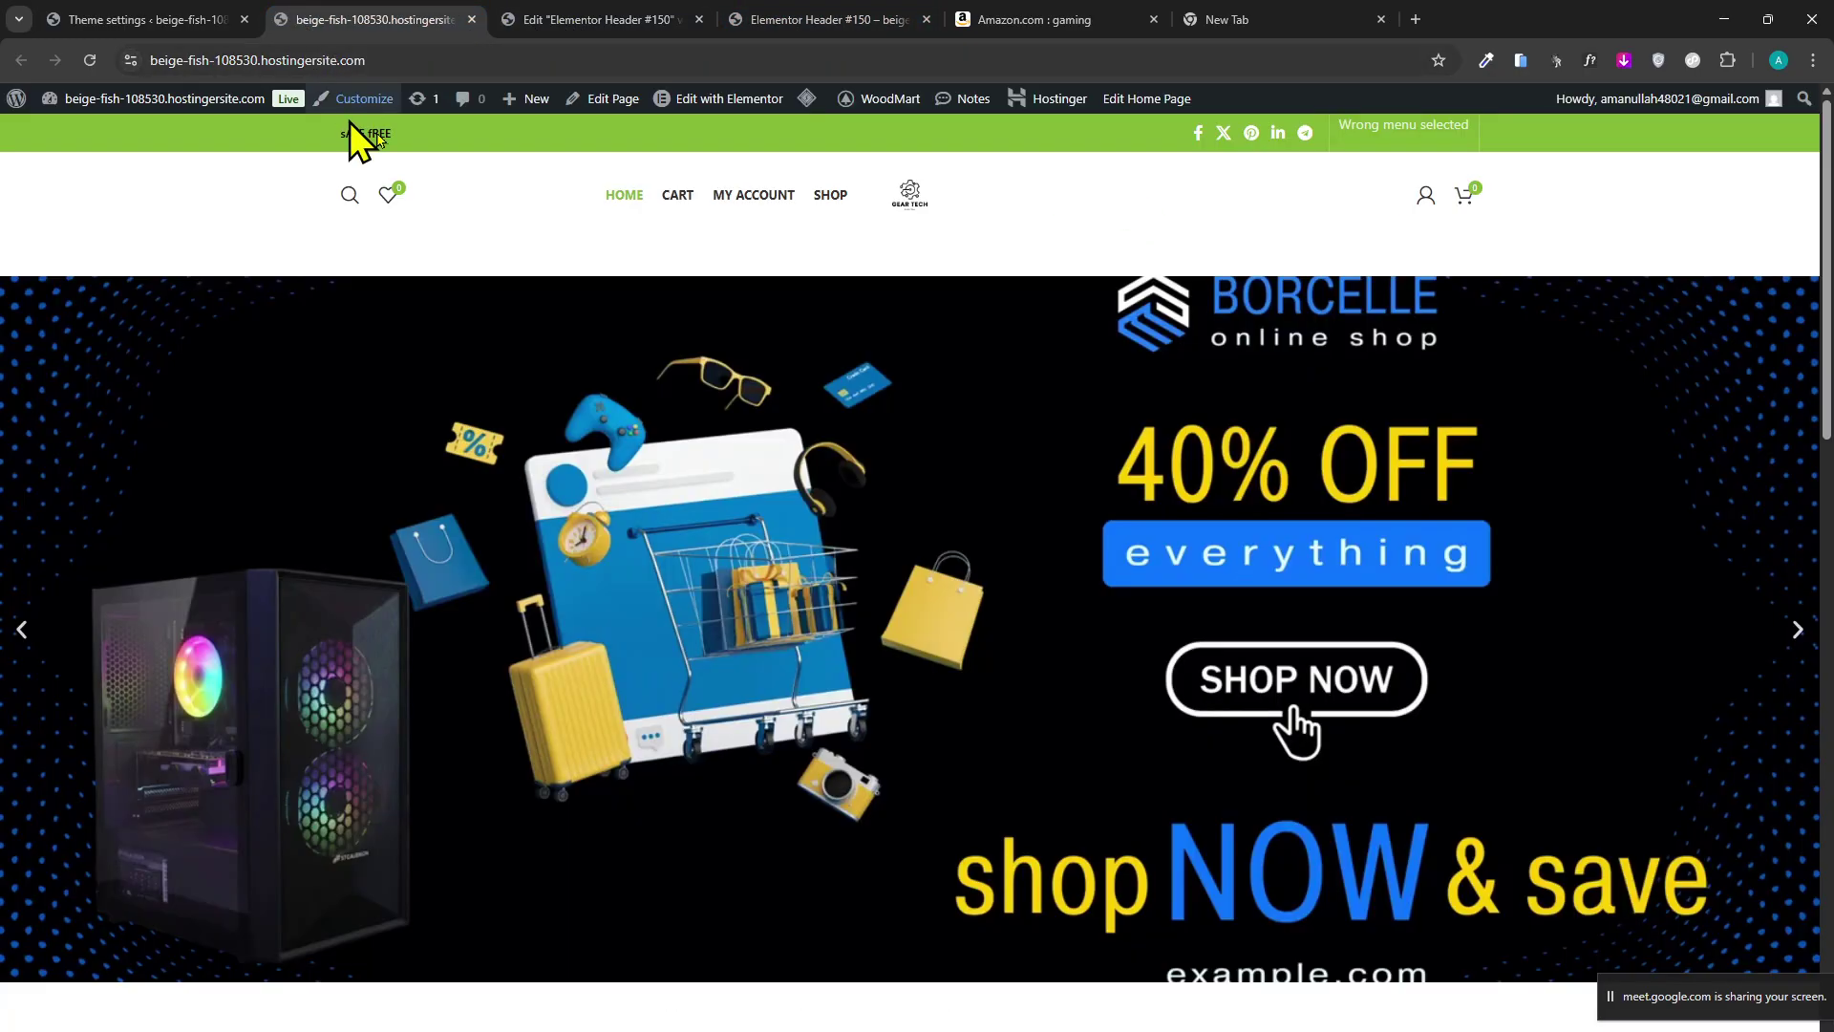
pyautogui.click(99, 21)
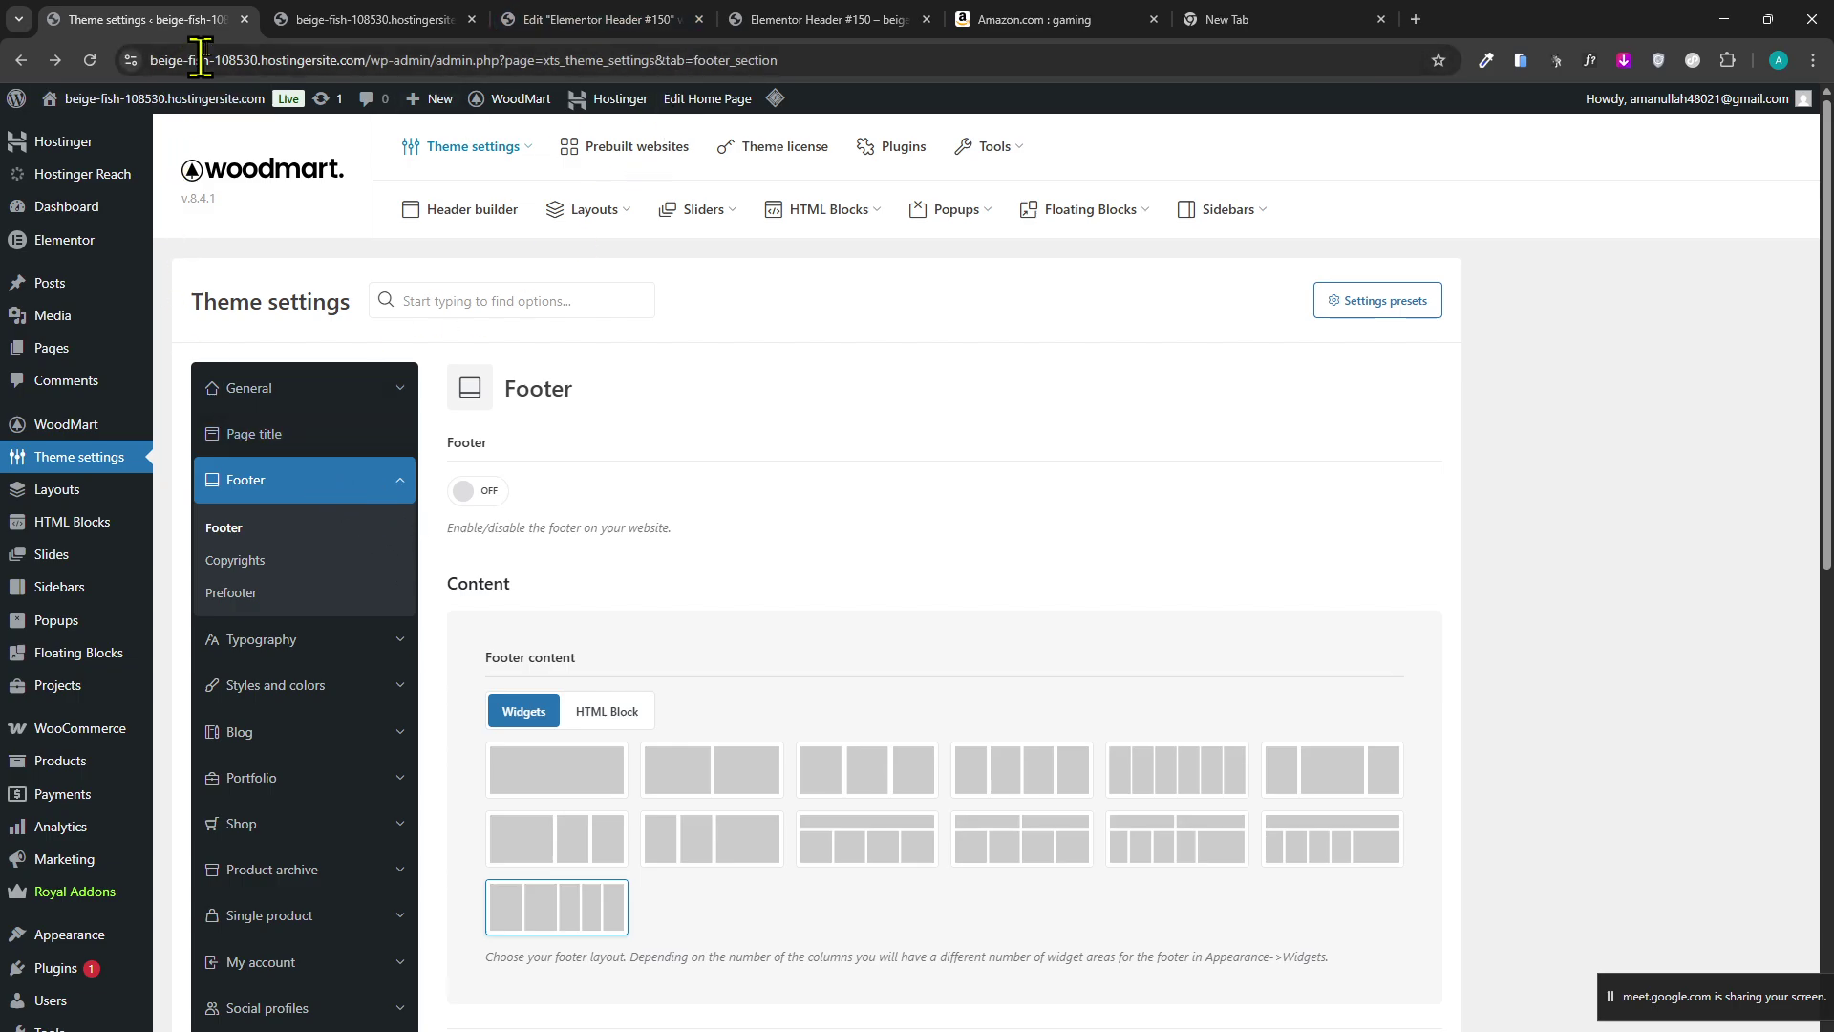
pyautogui.click(349, 20)
pyautogui.click(602, 20)
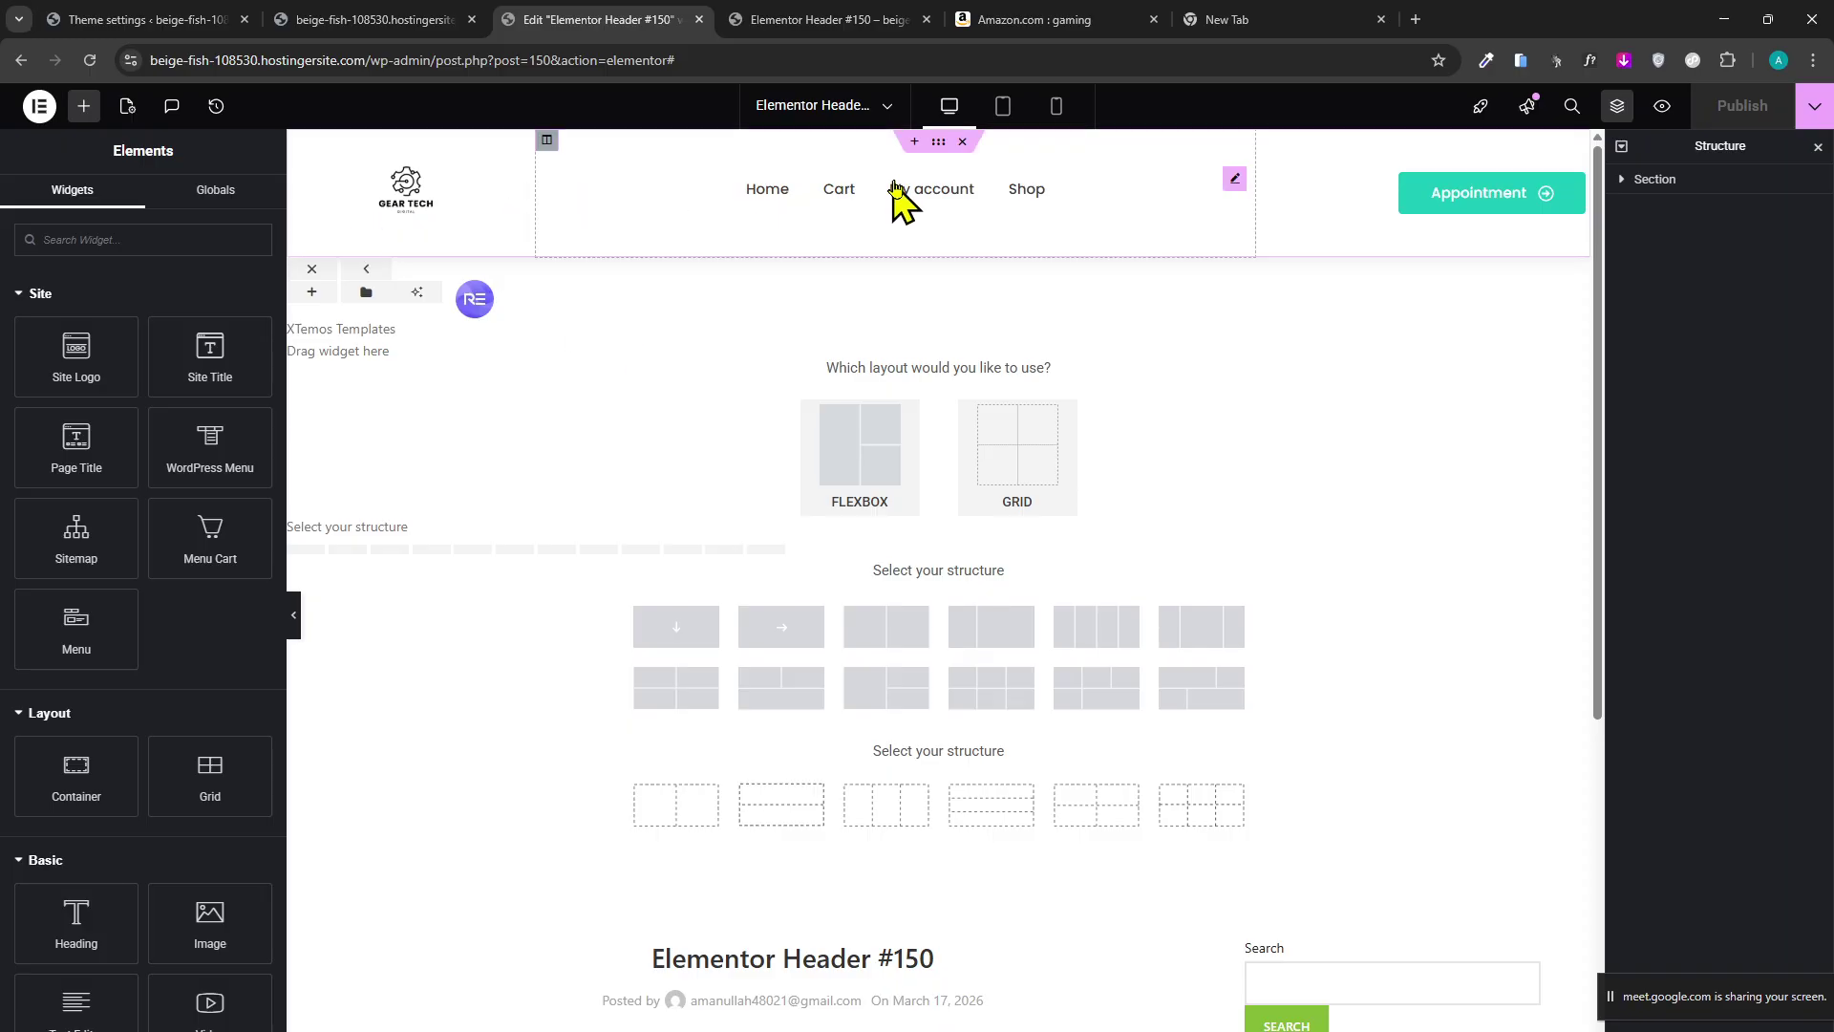
pyautogui.click(181, 19)
pyautogui.click(529, 21)
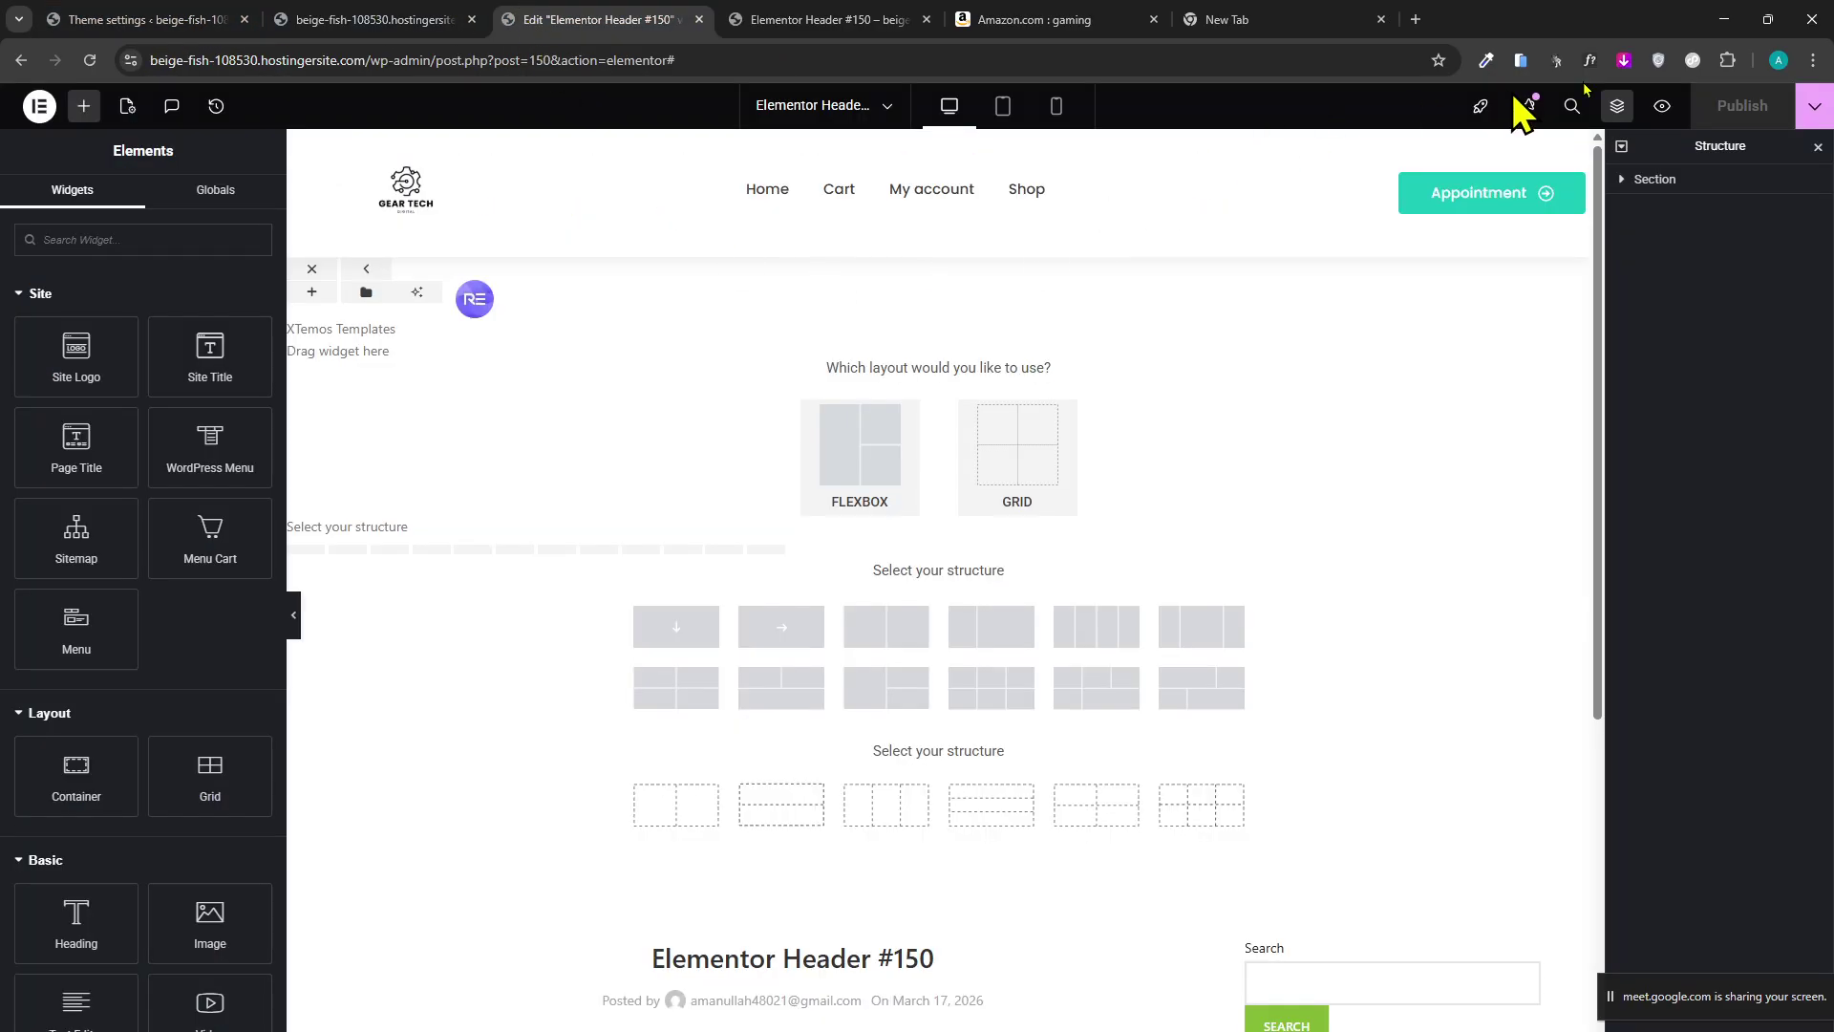
pyautogui.click(106, 21)
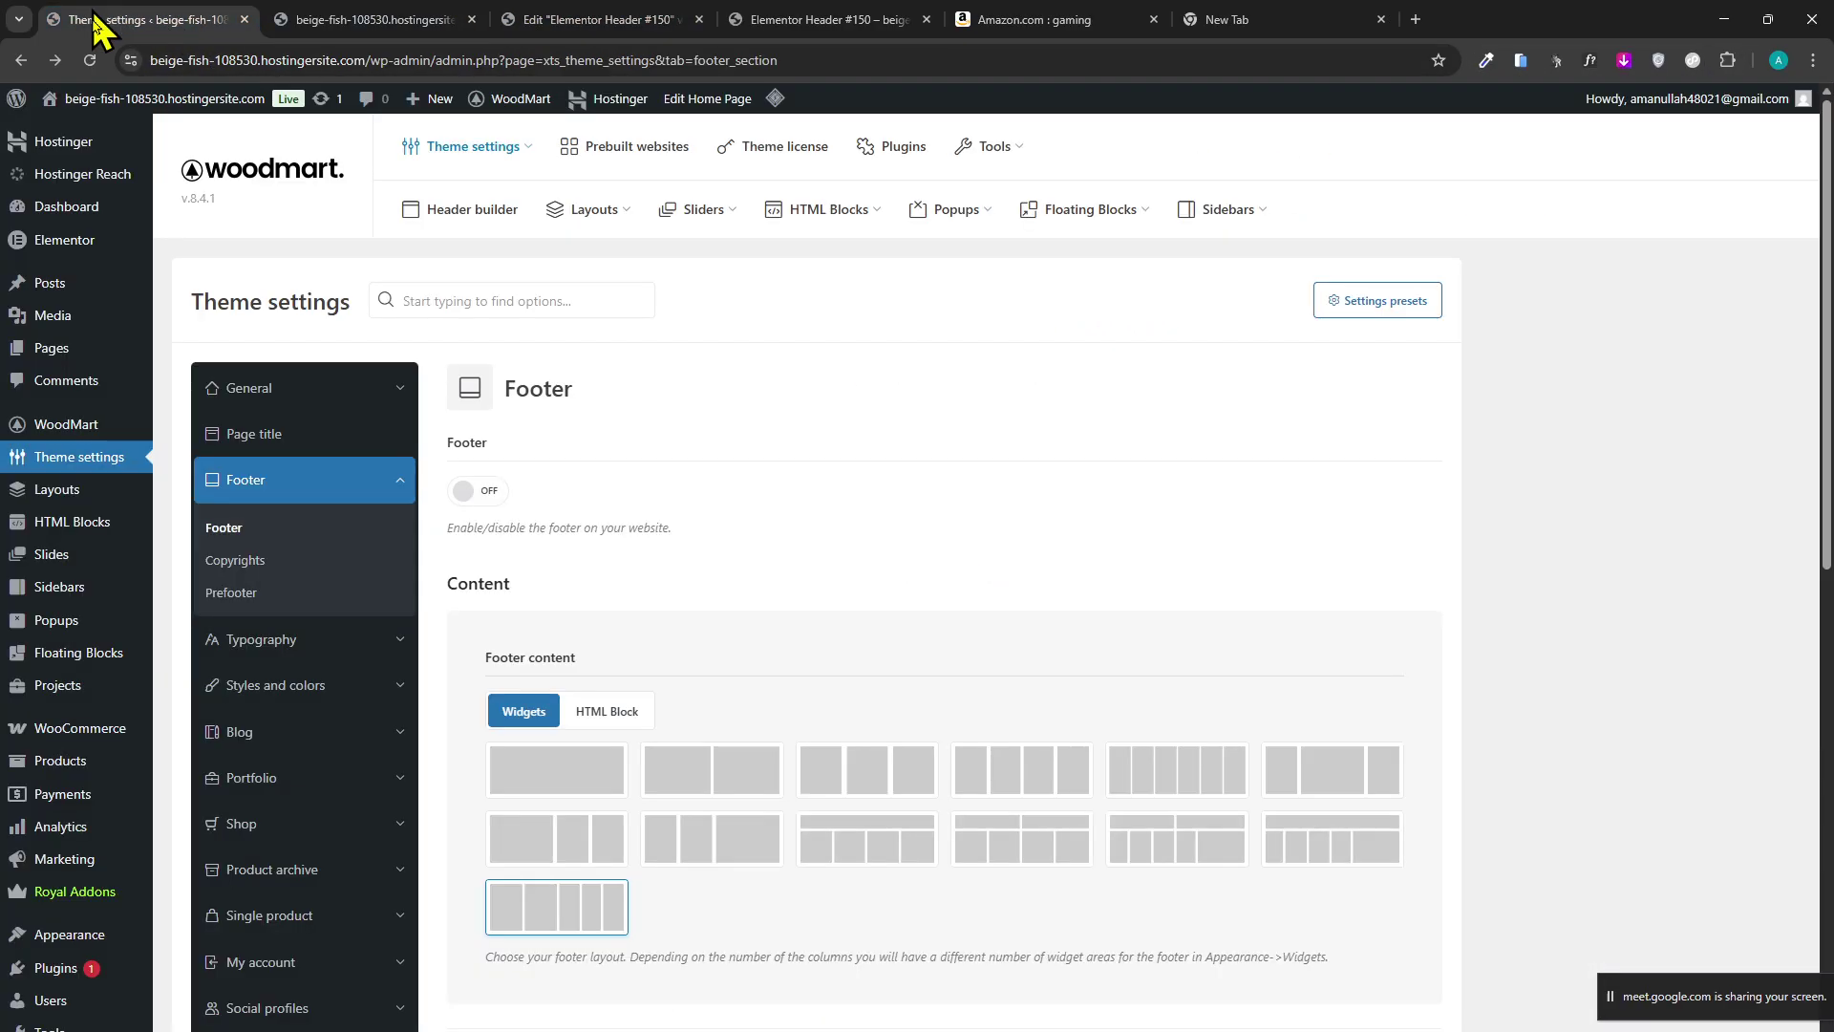
pyautogui.moveTo(129, 241)
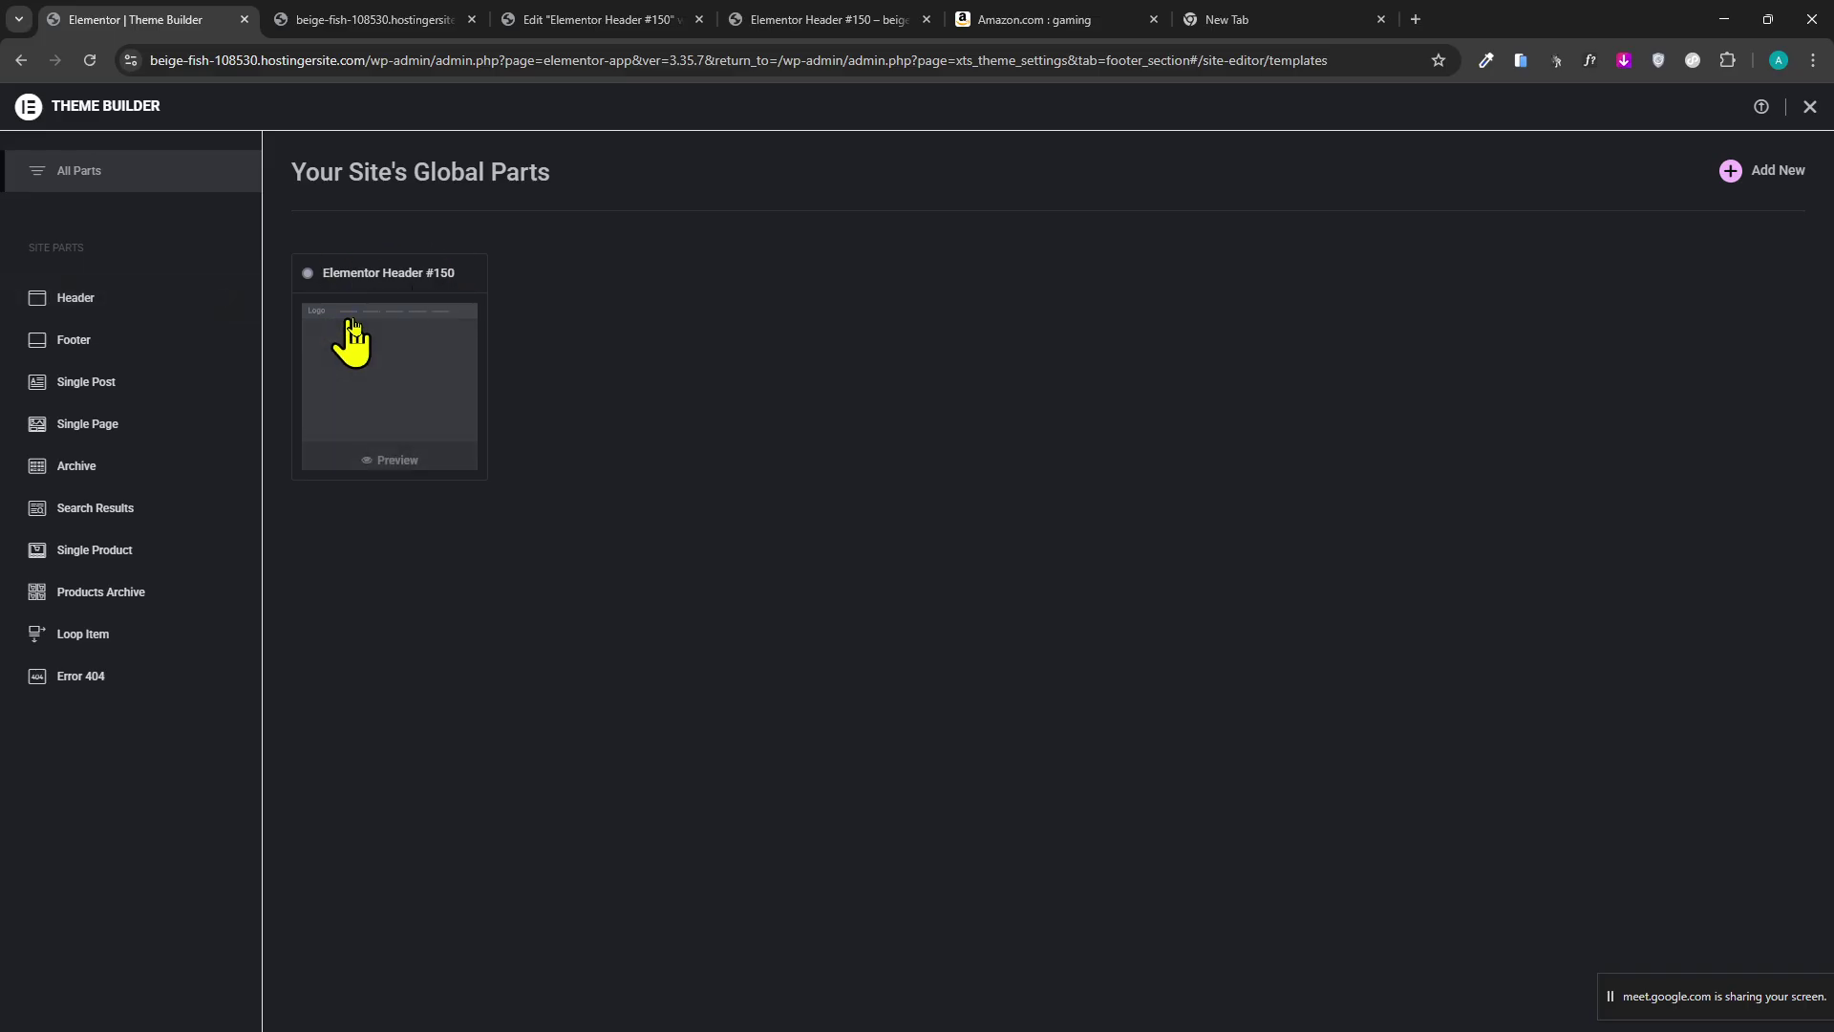
# Give Elementor Header #150 an Include / Entire site display condition.
pyautogui.click(52, 298)
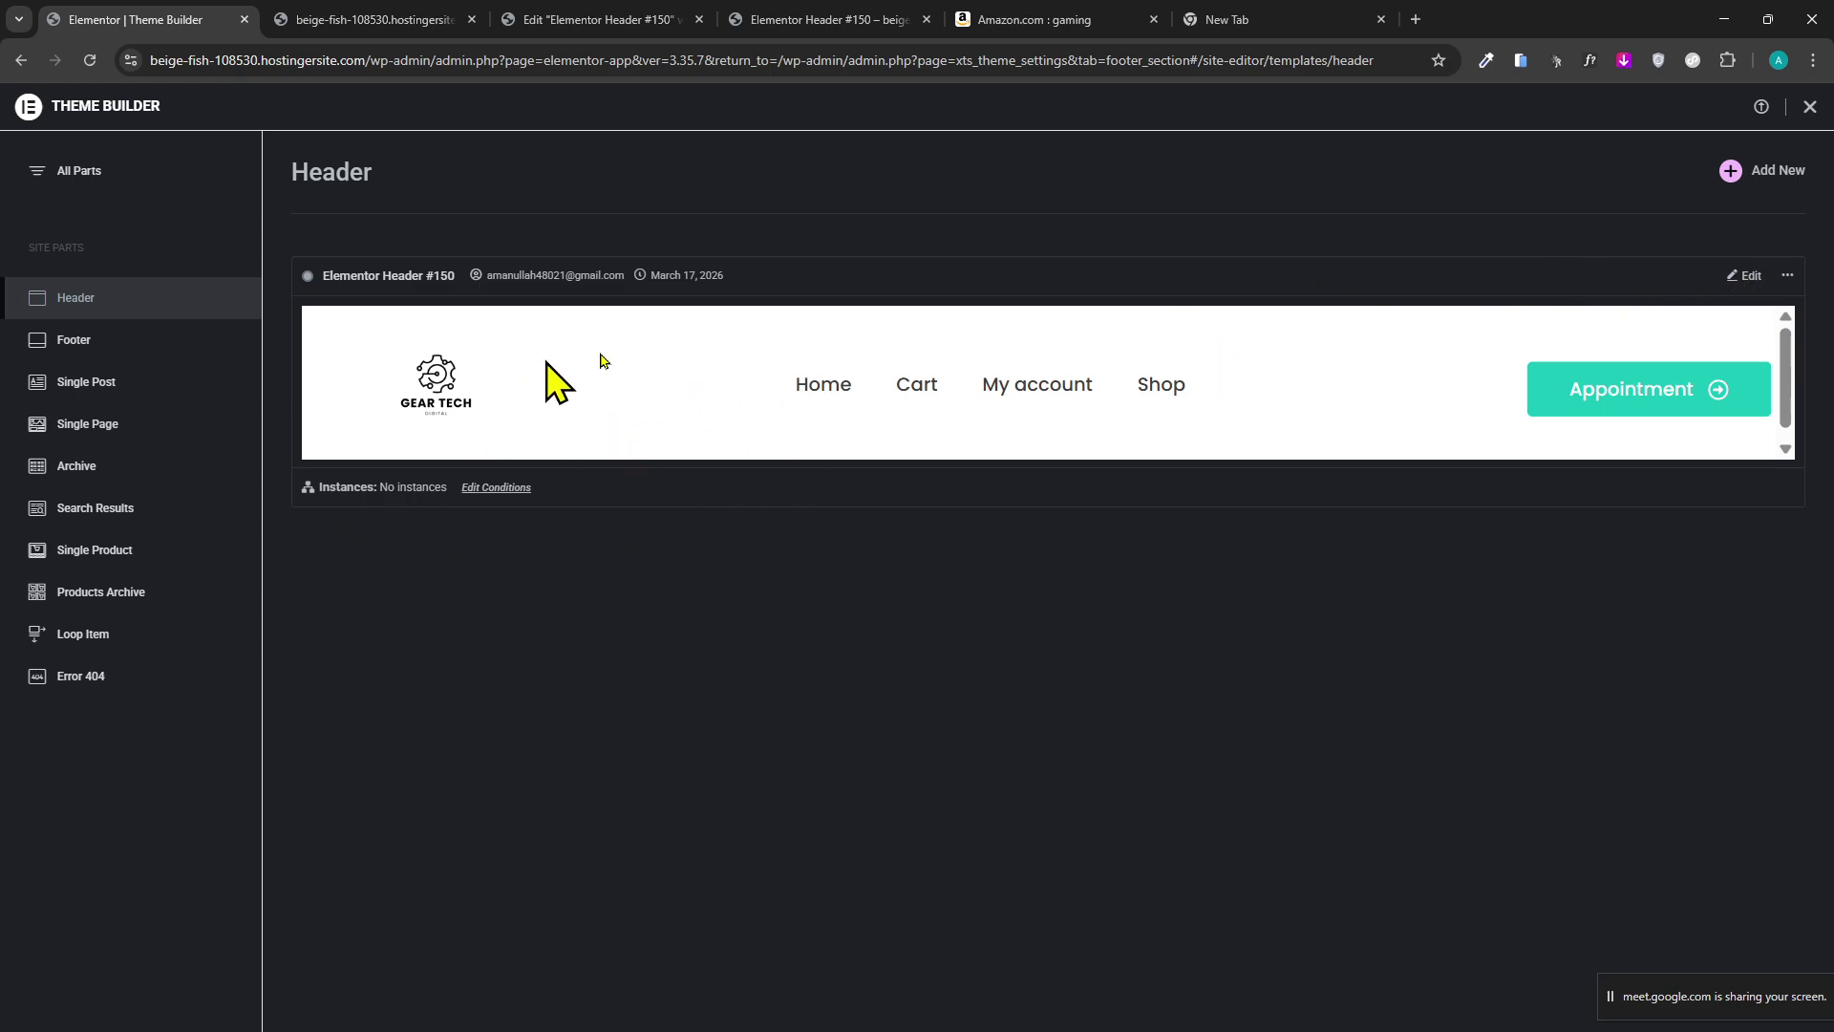
pyautogui.click(482, 489)
pyautogui.click(1073, 496)
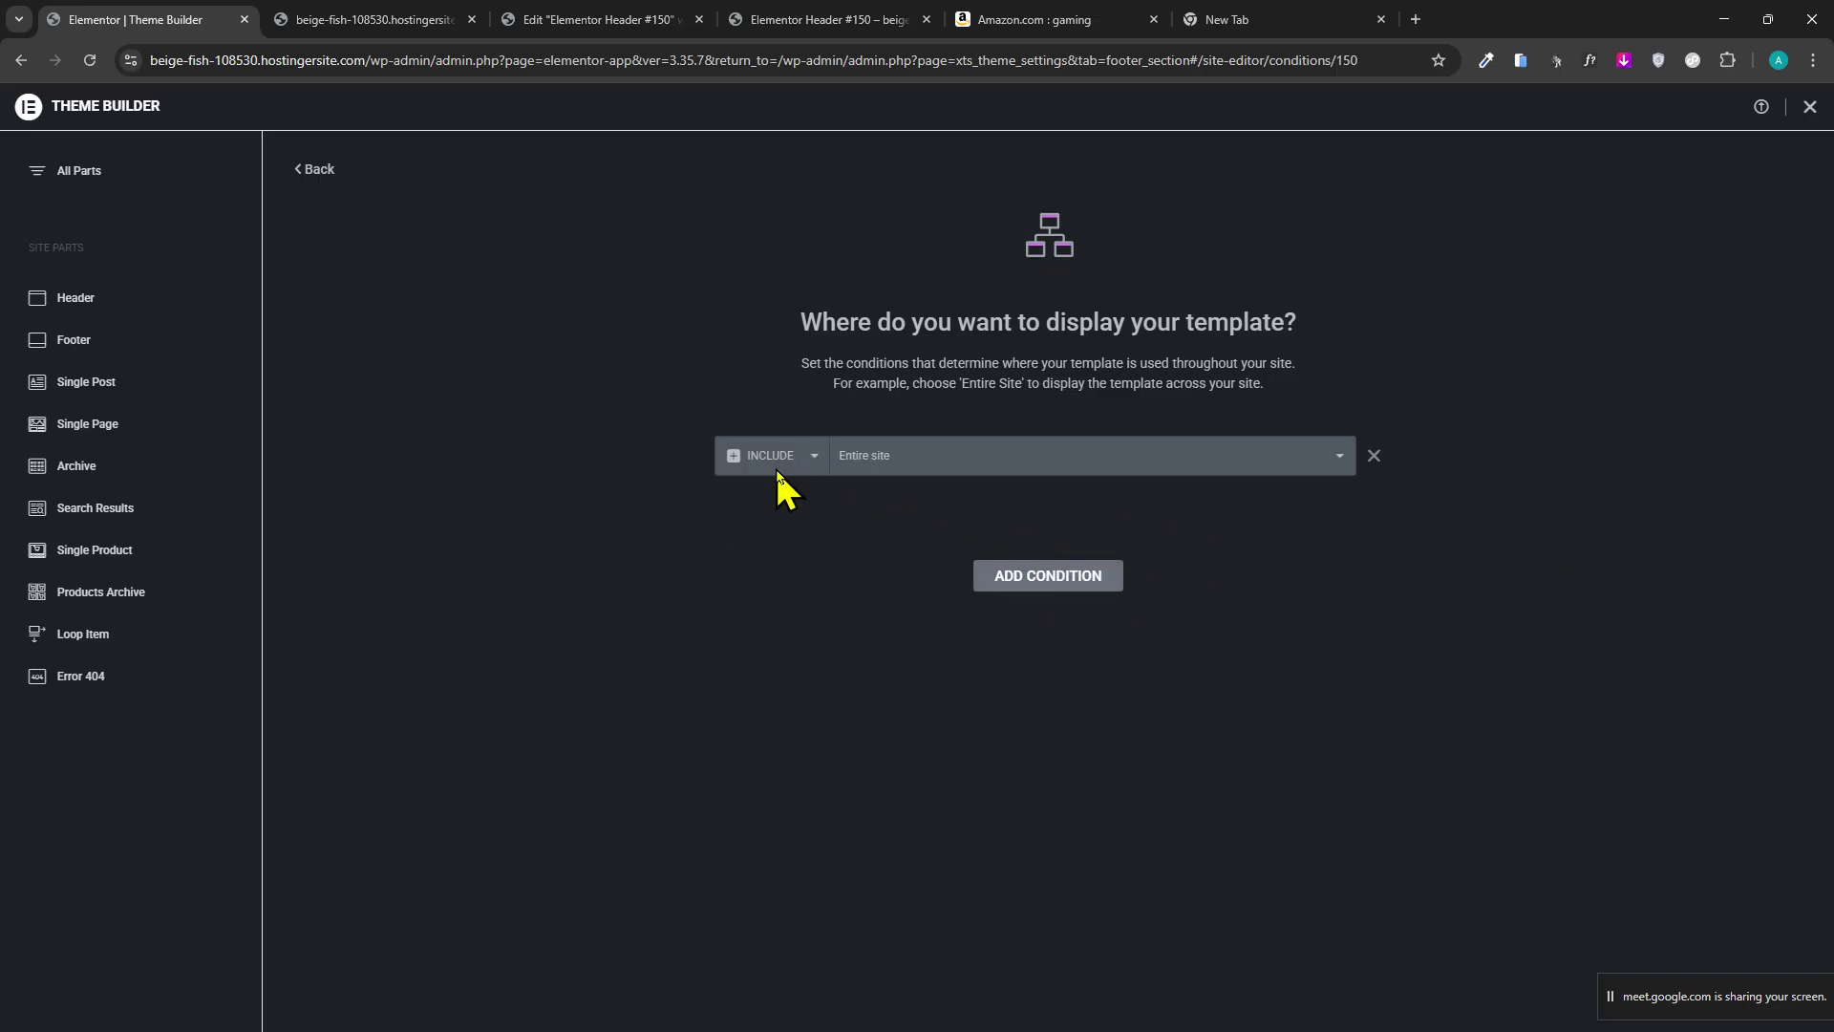
pyautogui.click(966, 468)
pyautogui.click(972, 482)
# Reload the live storefront homepage to check the new header.
pyautogui.click(369, 19)
pyautogui.click(151, 19)
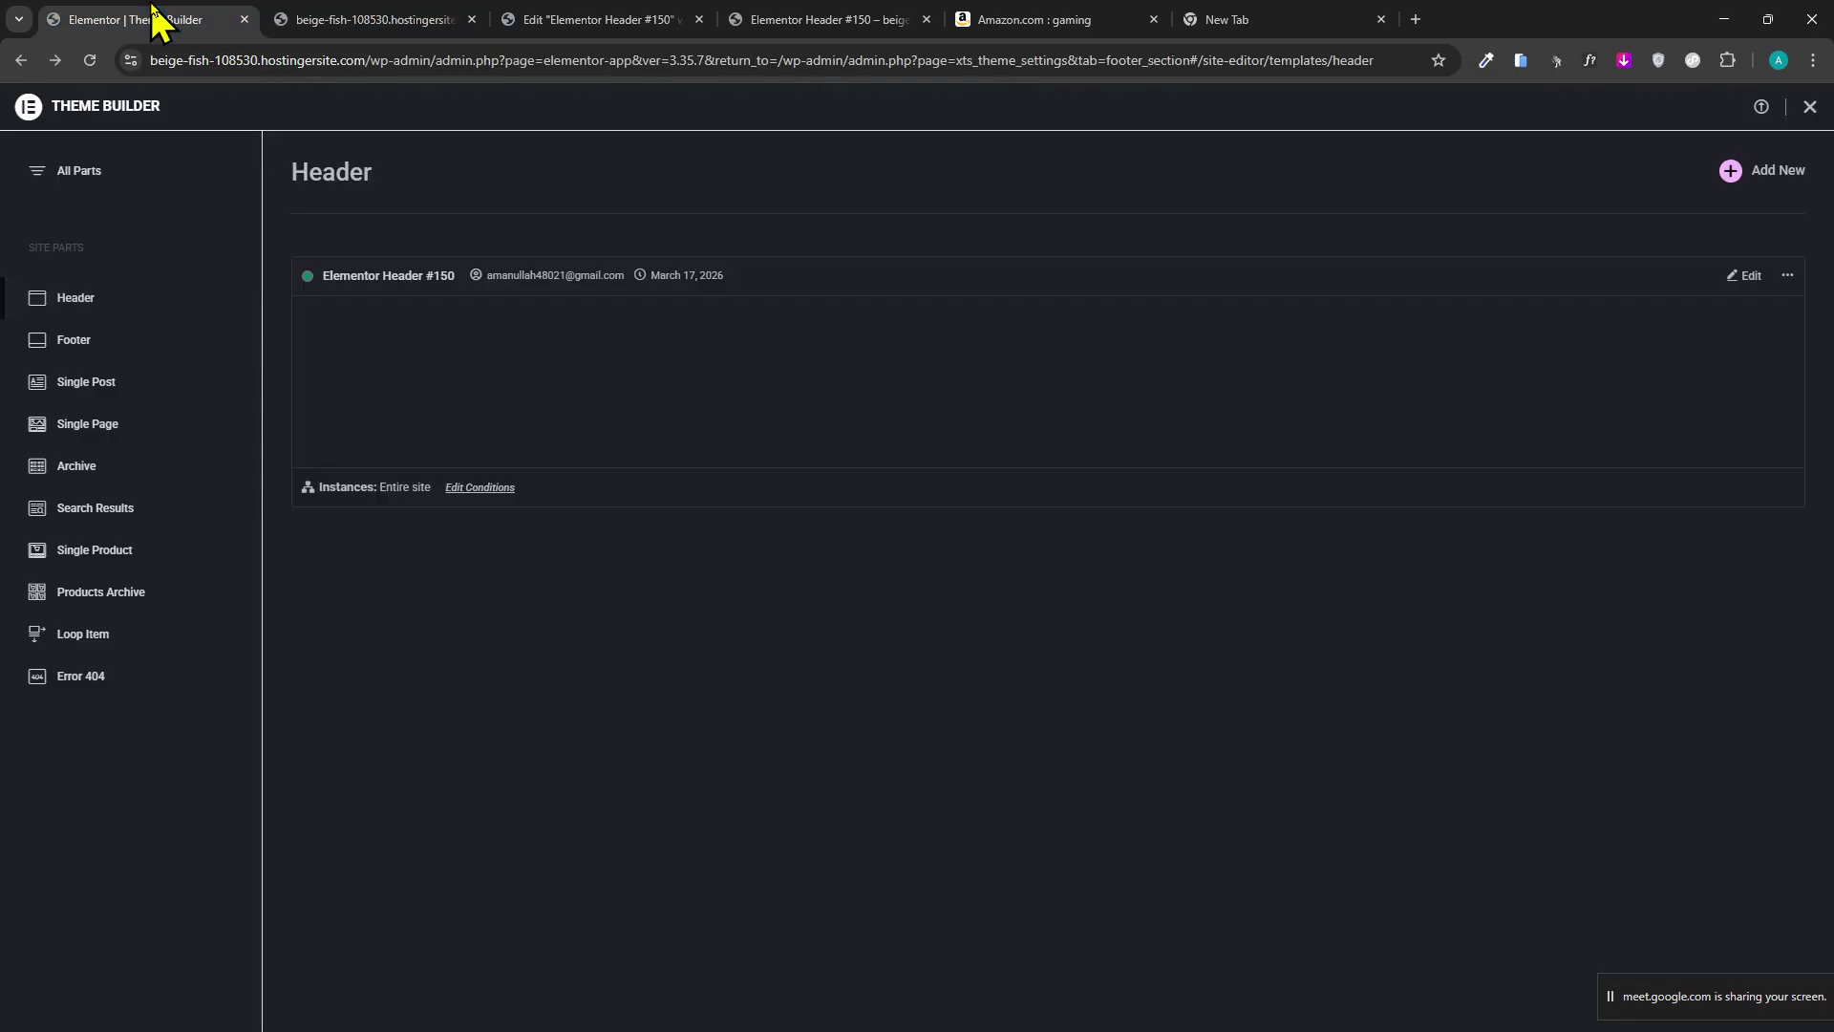
pyautogui.click(336, 29)
# Reload the storefront homepage to confirm the new GEAR TECH header appears.
pyautogui.click(86, 63)
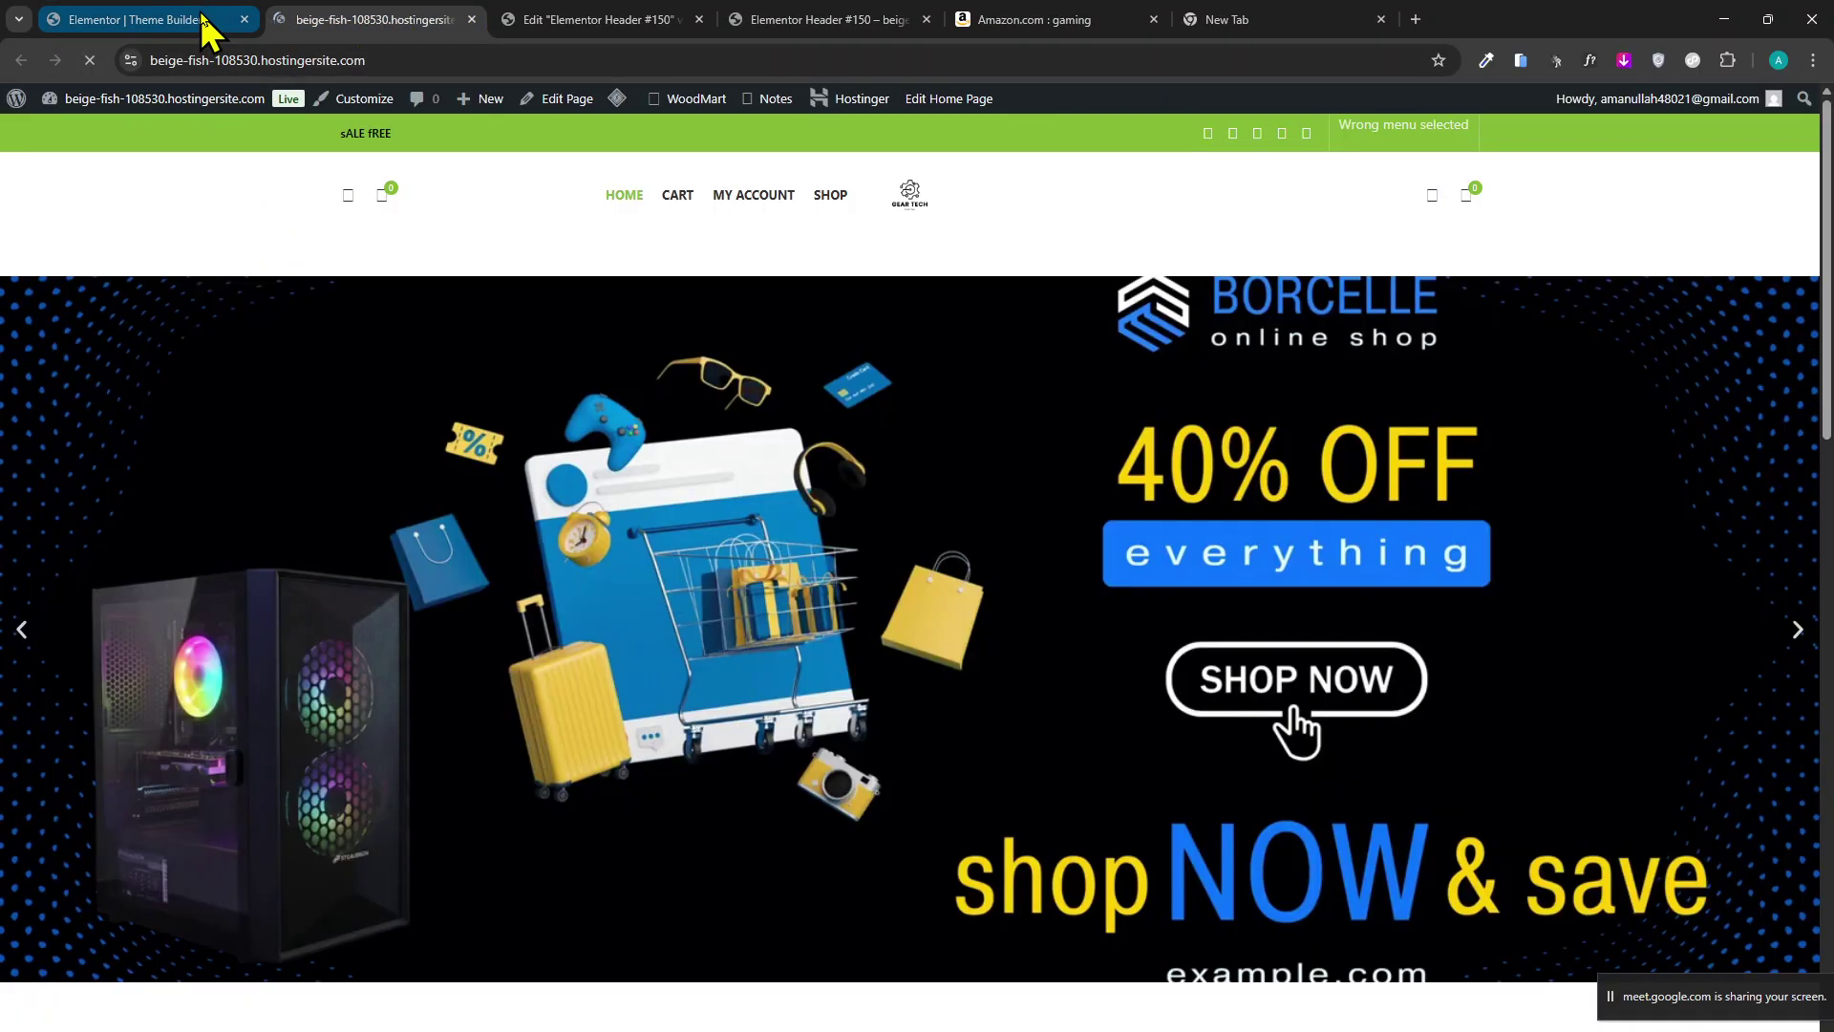
pyautogui.click(91, 60)
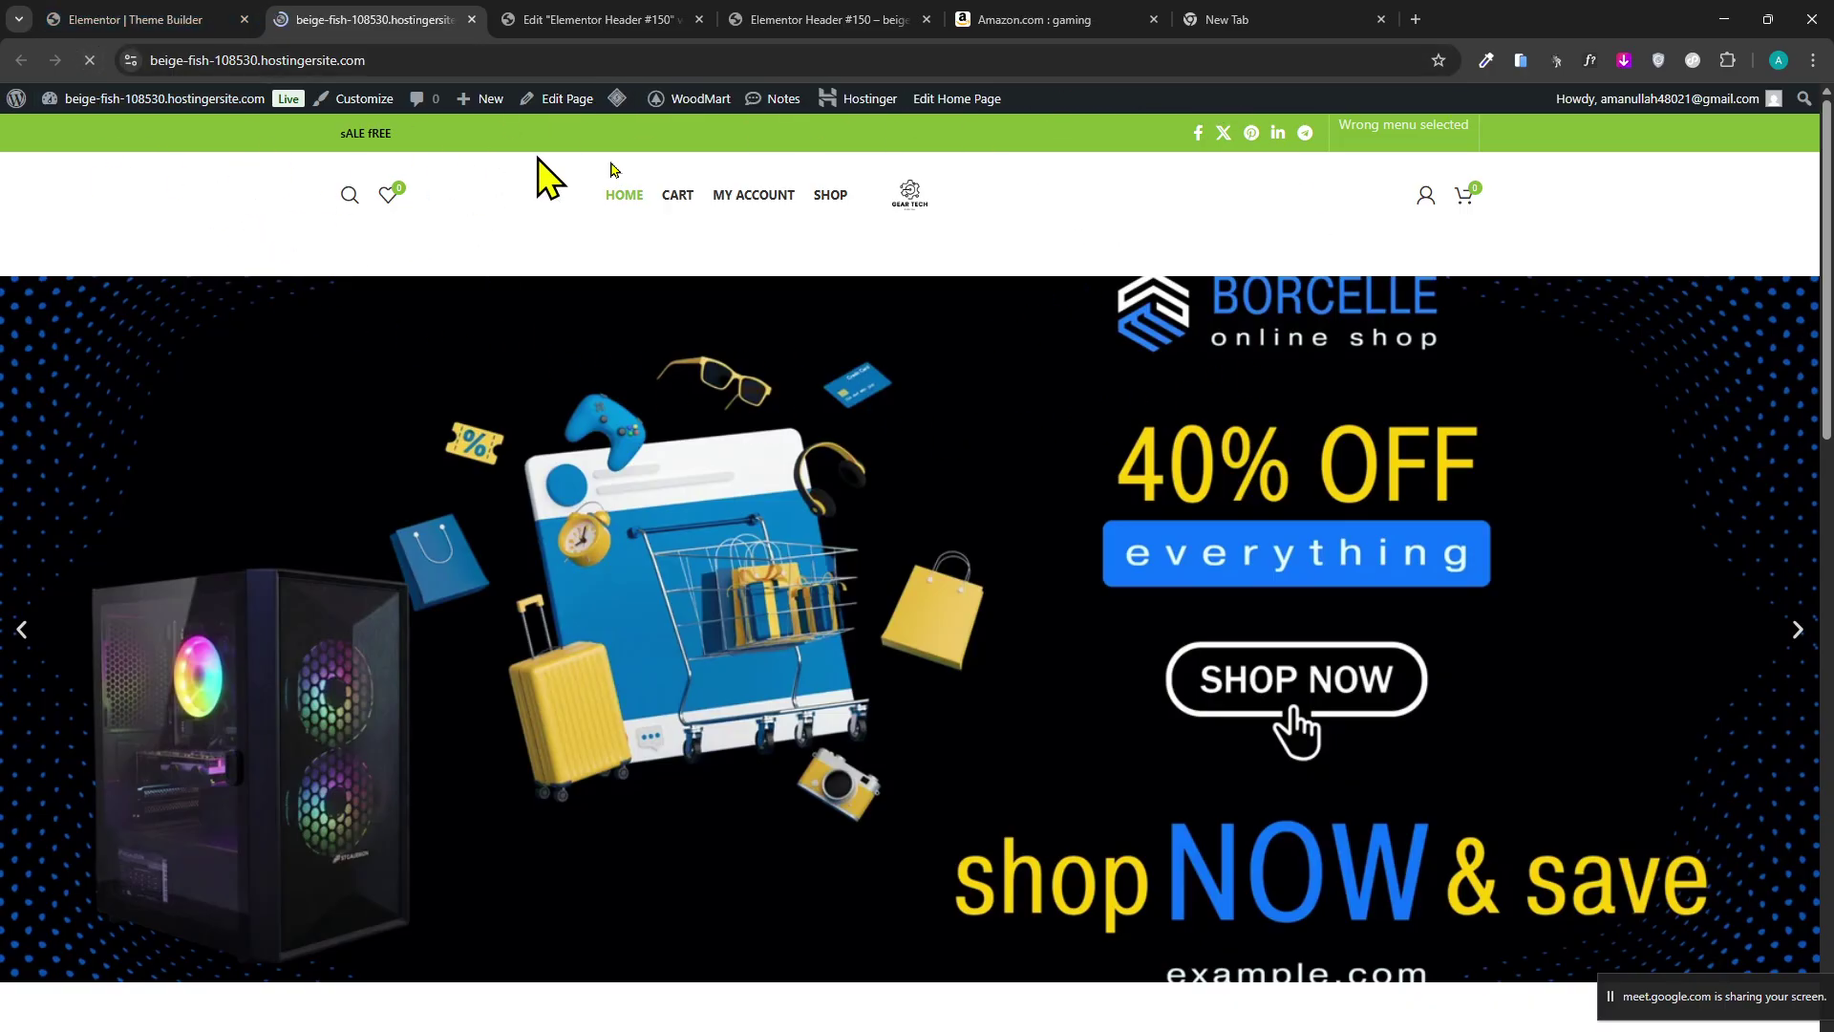
pyautogui.scroll(-5, 611, 286)
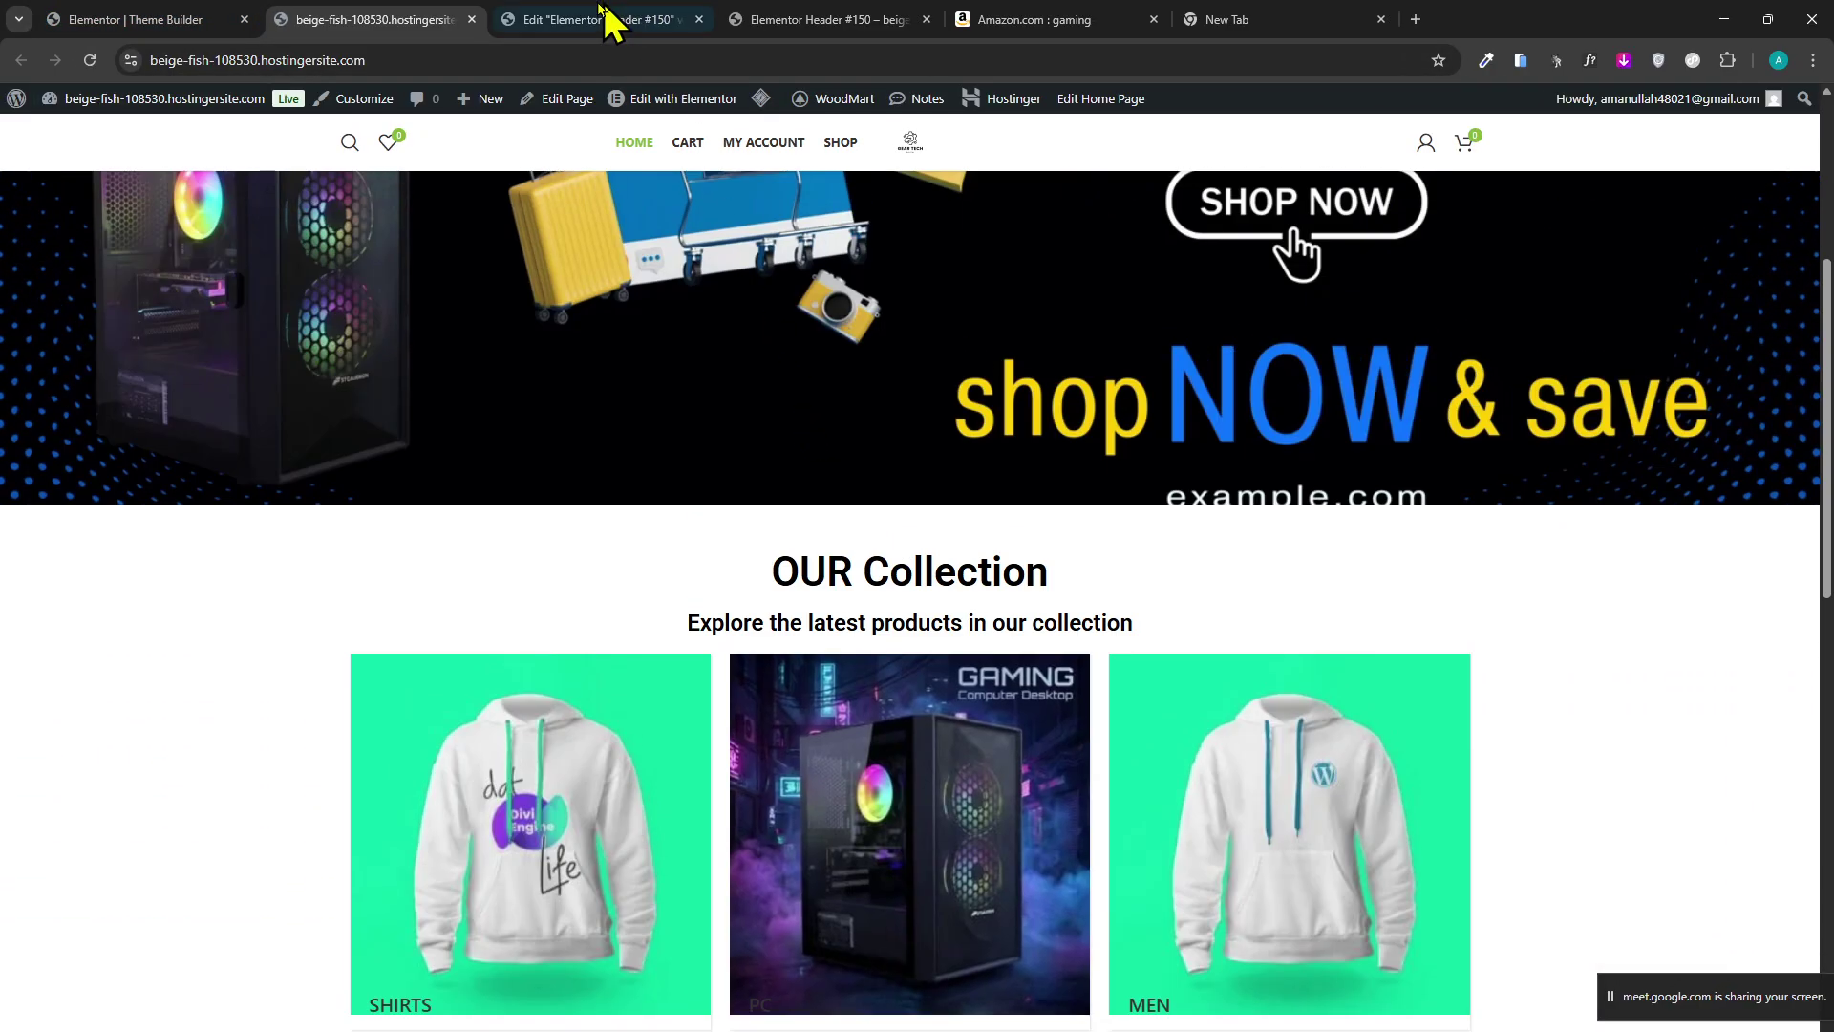
pyautogui.click(602, 14)
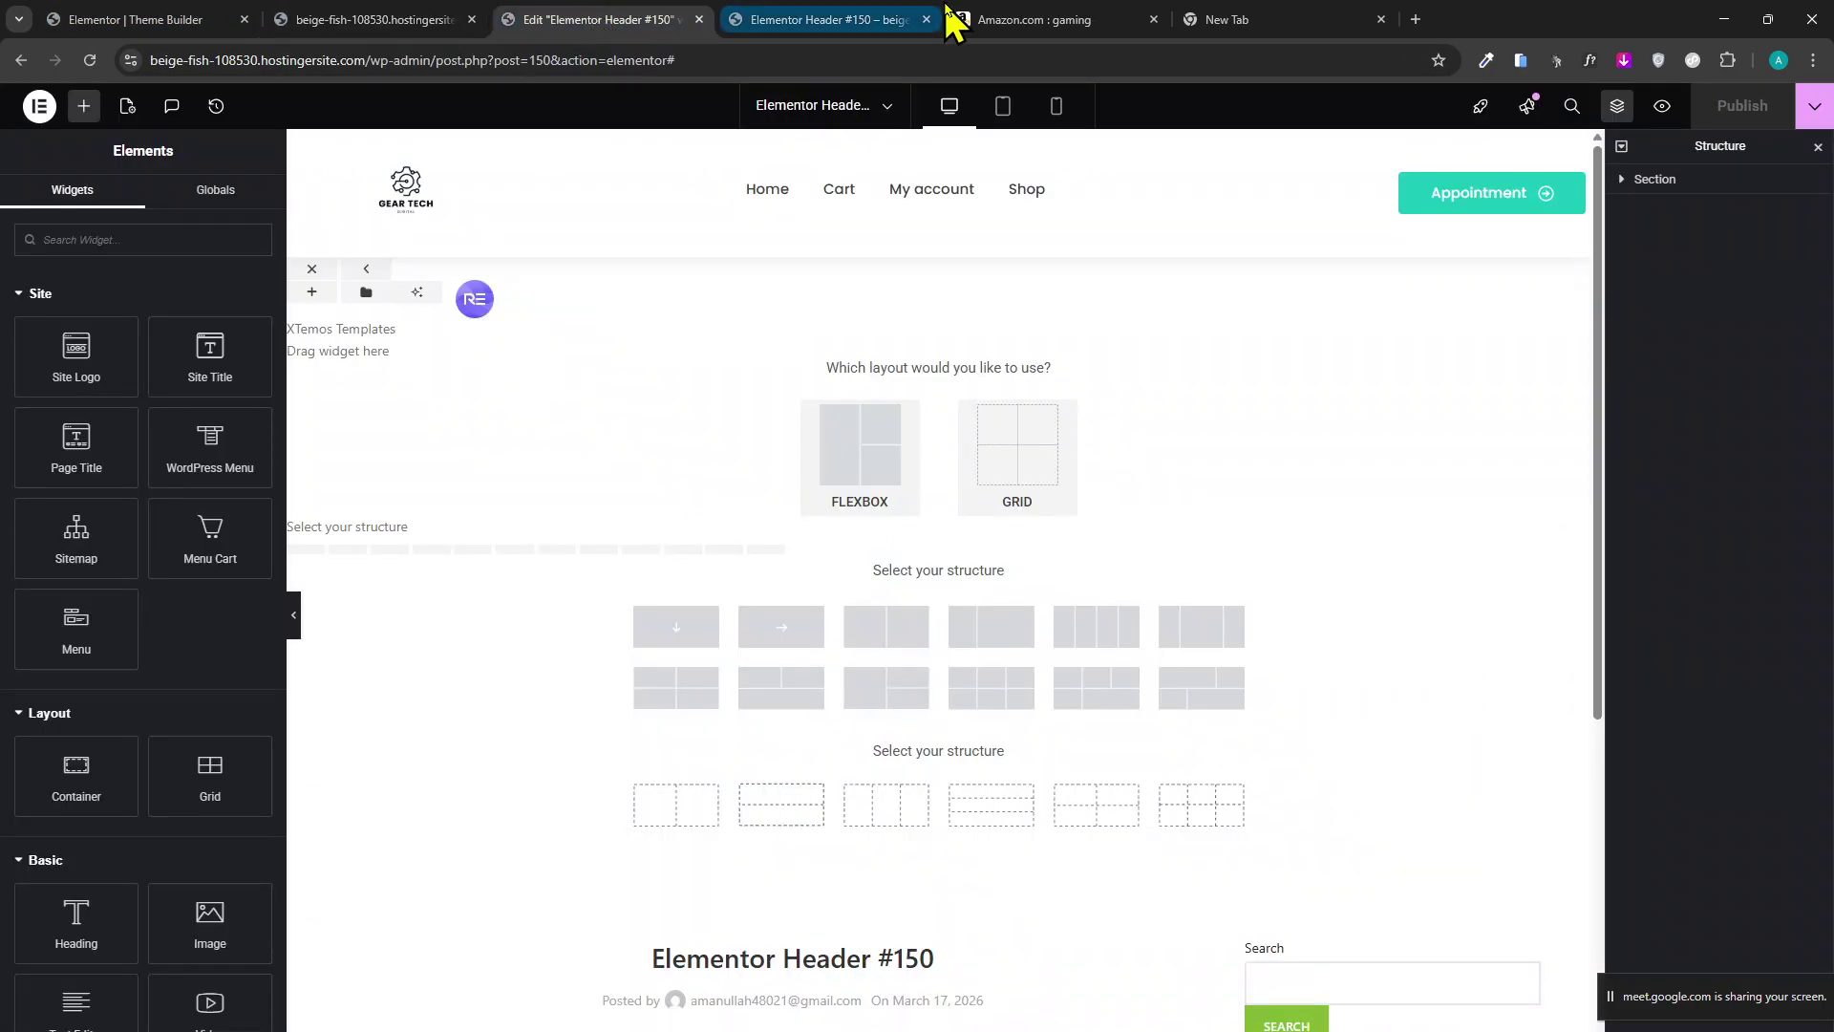
pyautogui.click(897, 19)
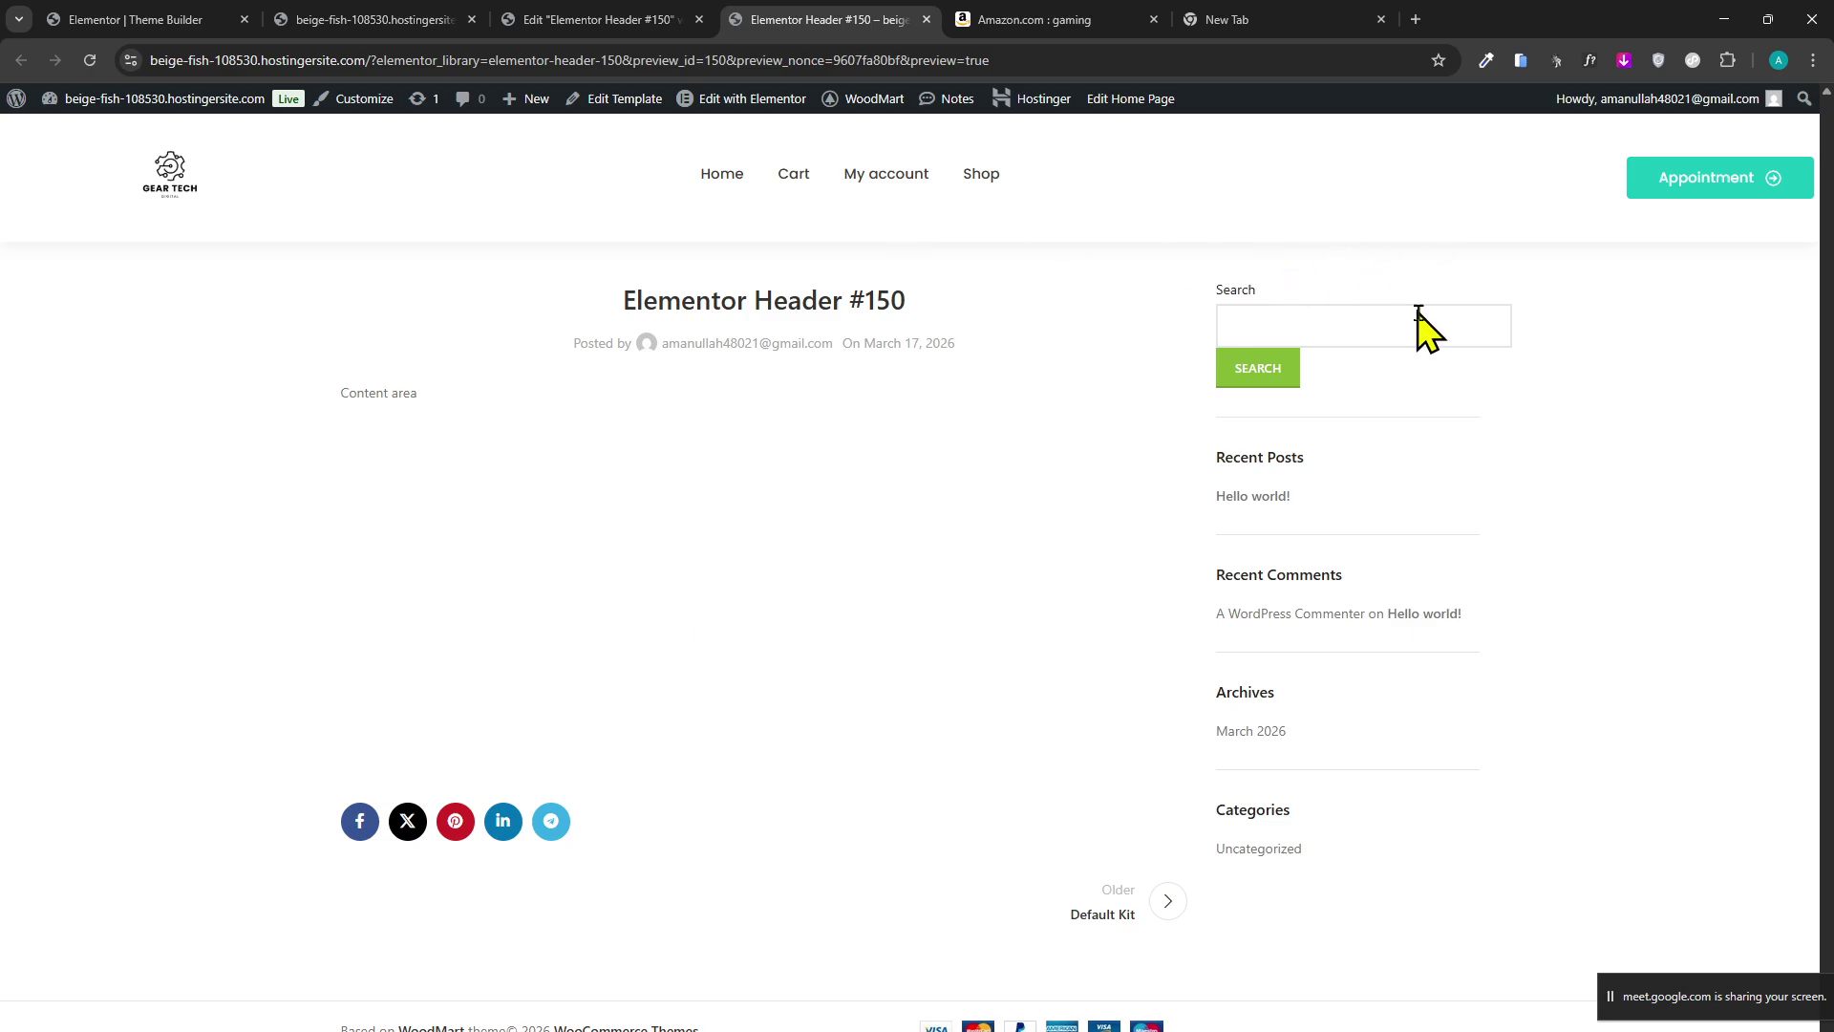
pyautogui.click(634, 19)
pyautogui.click(401, 17)
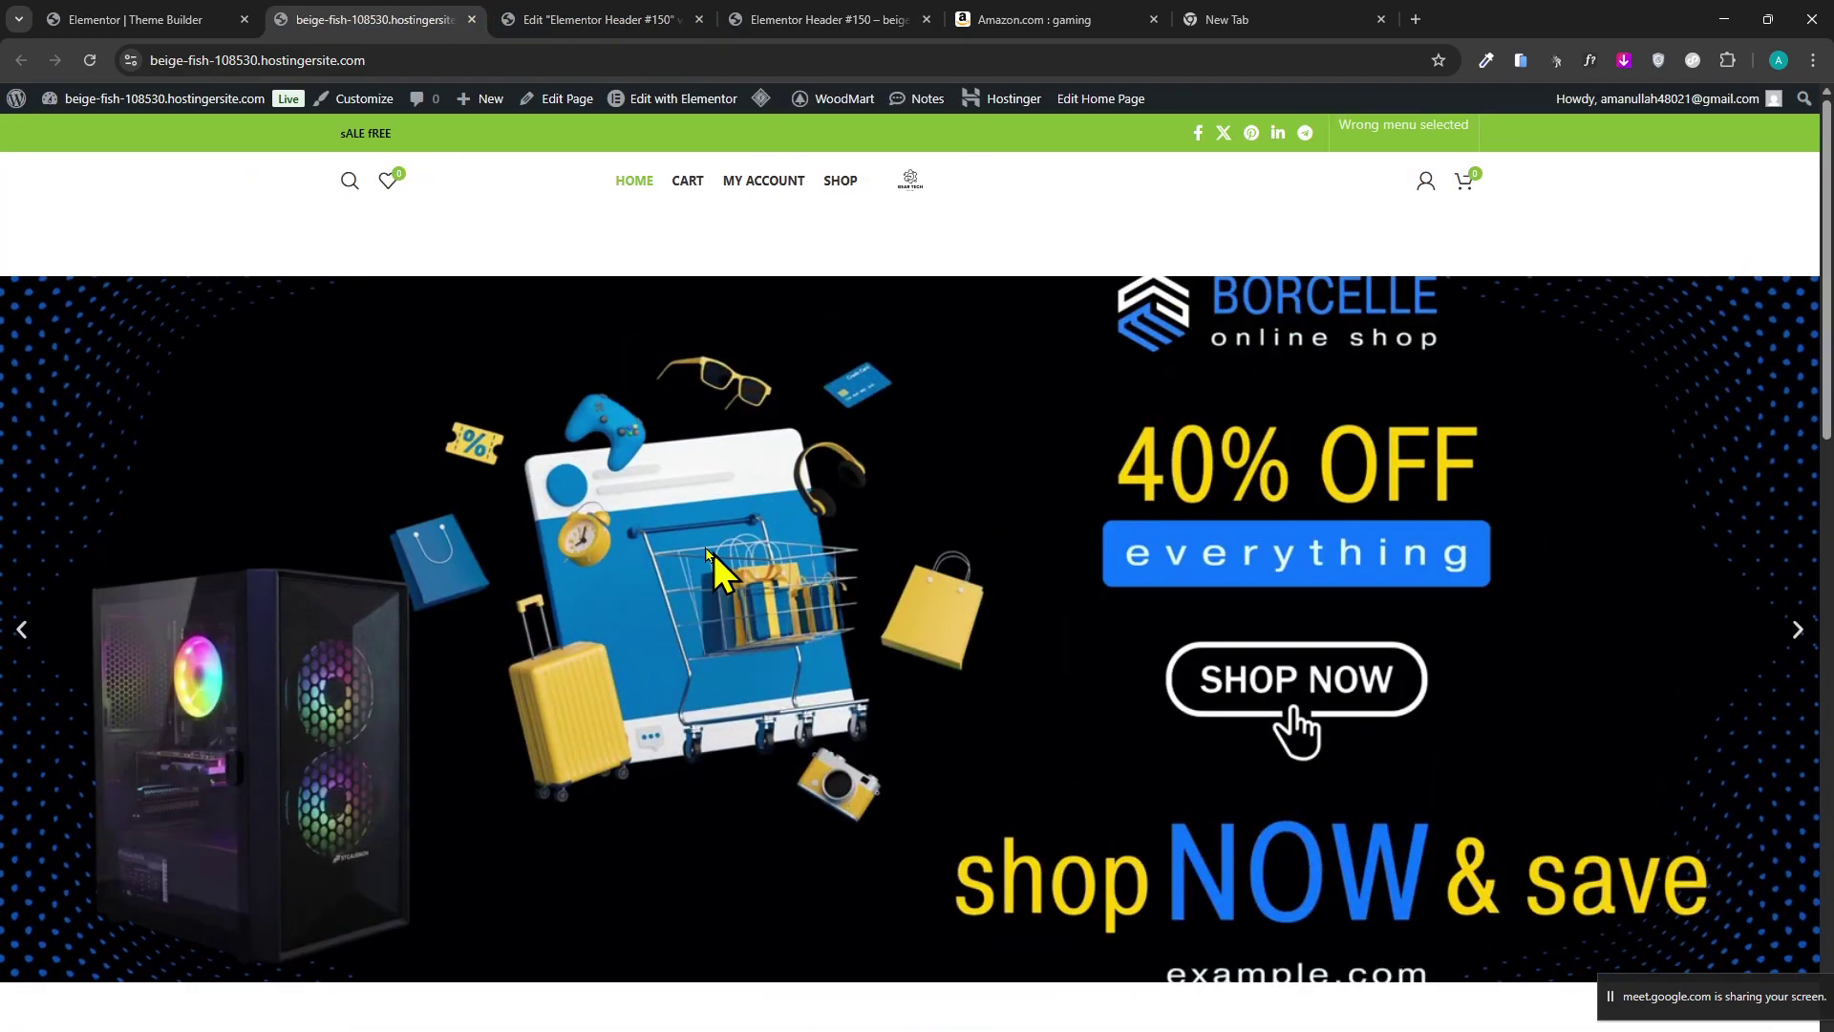
pyautogui.scroll(-6, 387, 683)
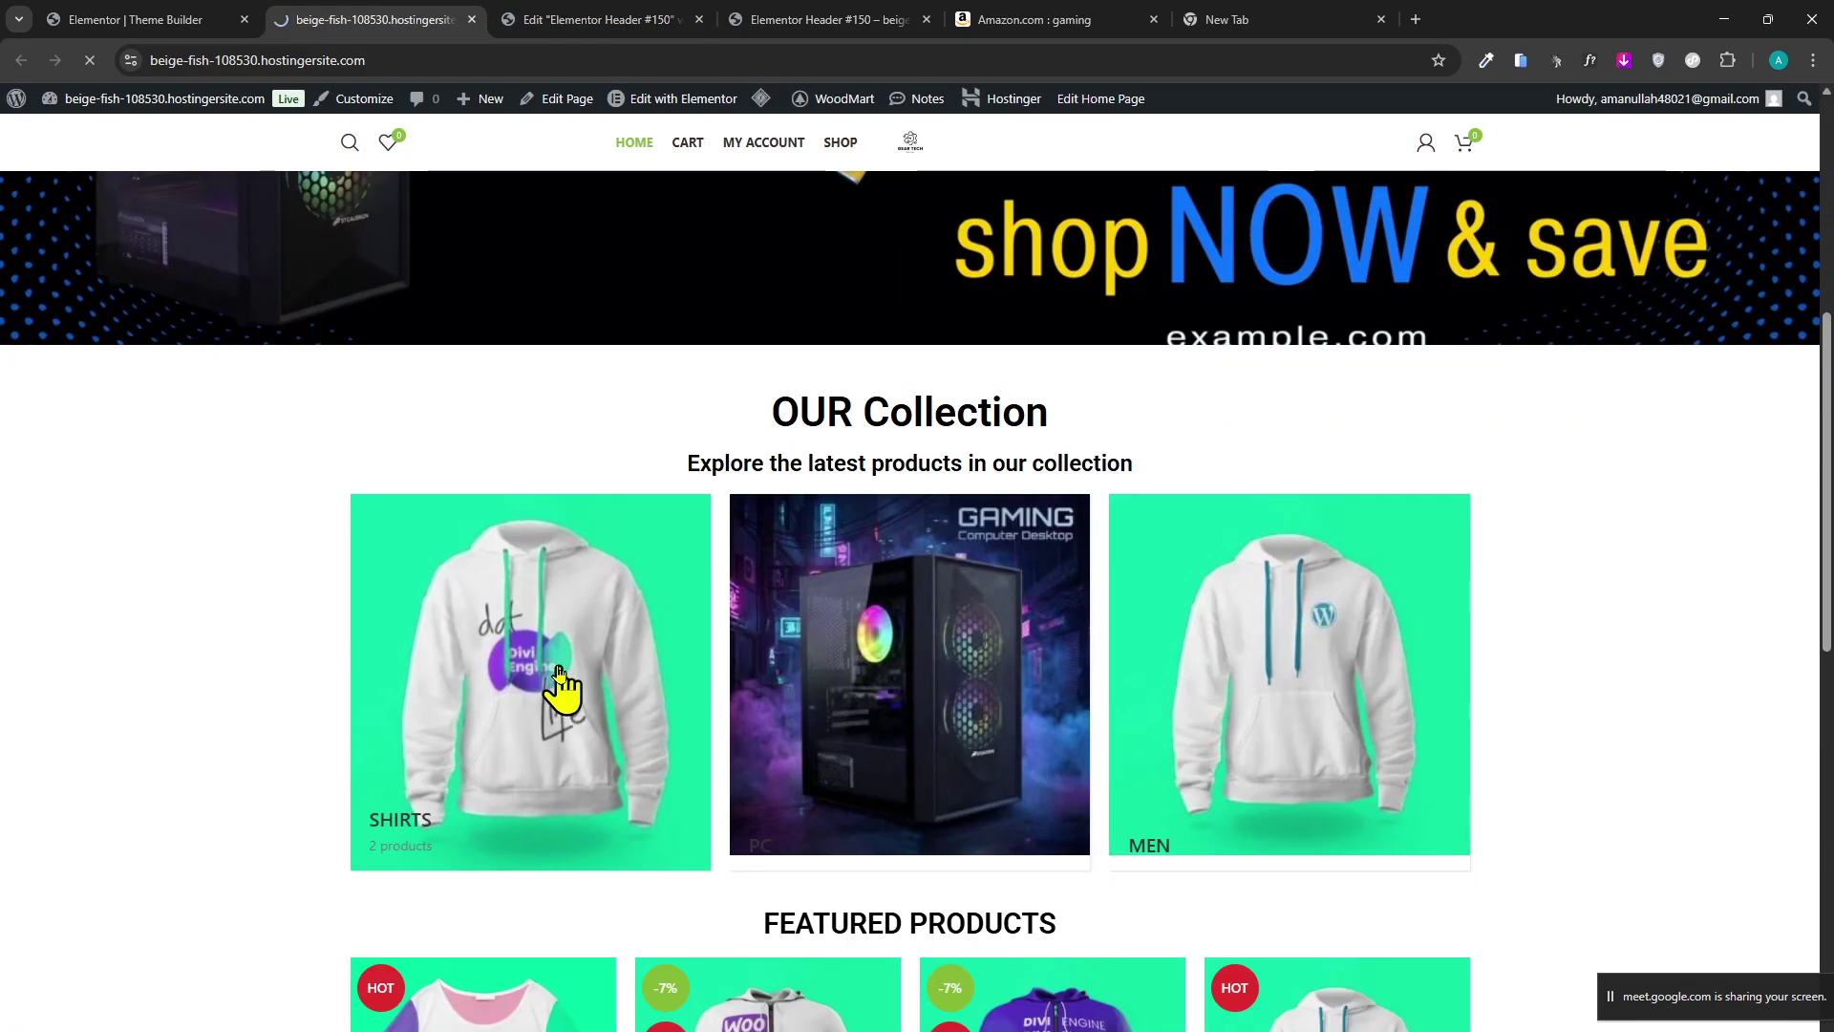
# Browse the Shirts category and open the WordPress Tee product page.
pyautogui.click(560, 681)
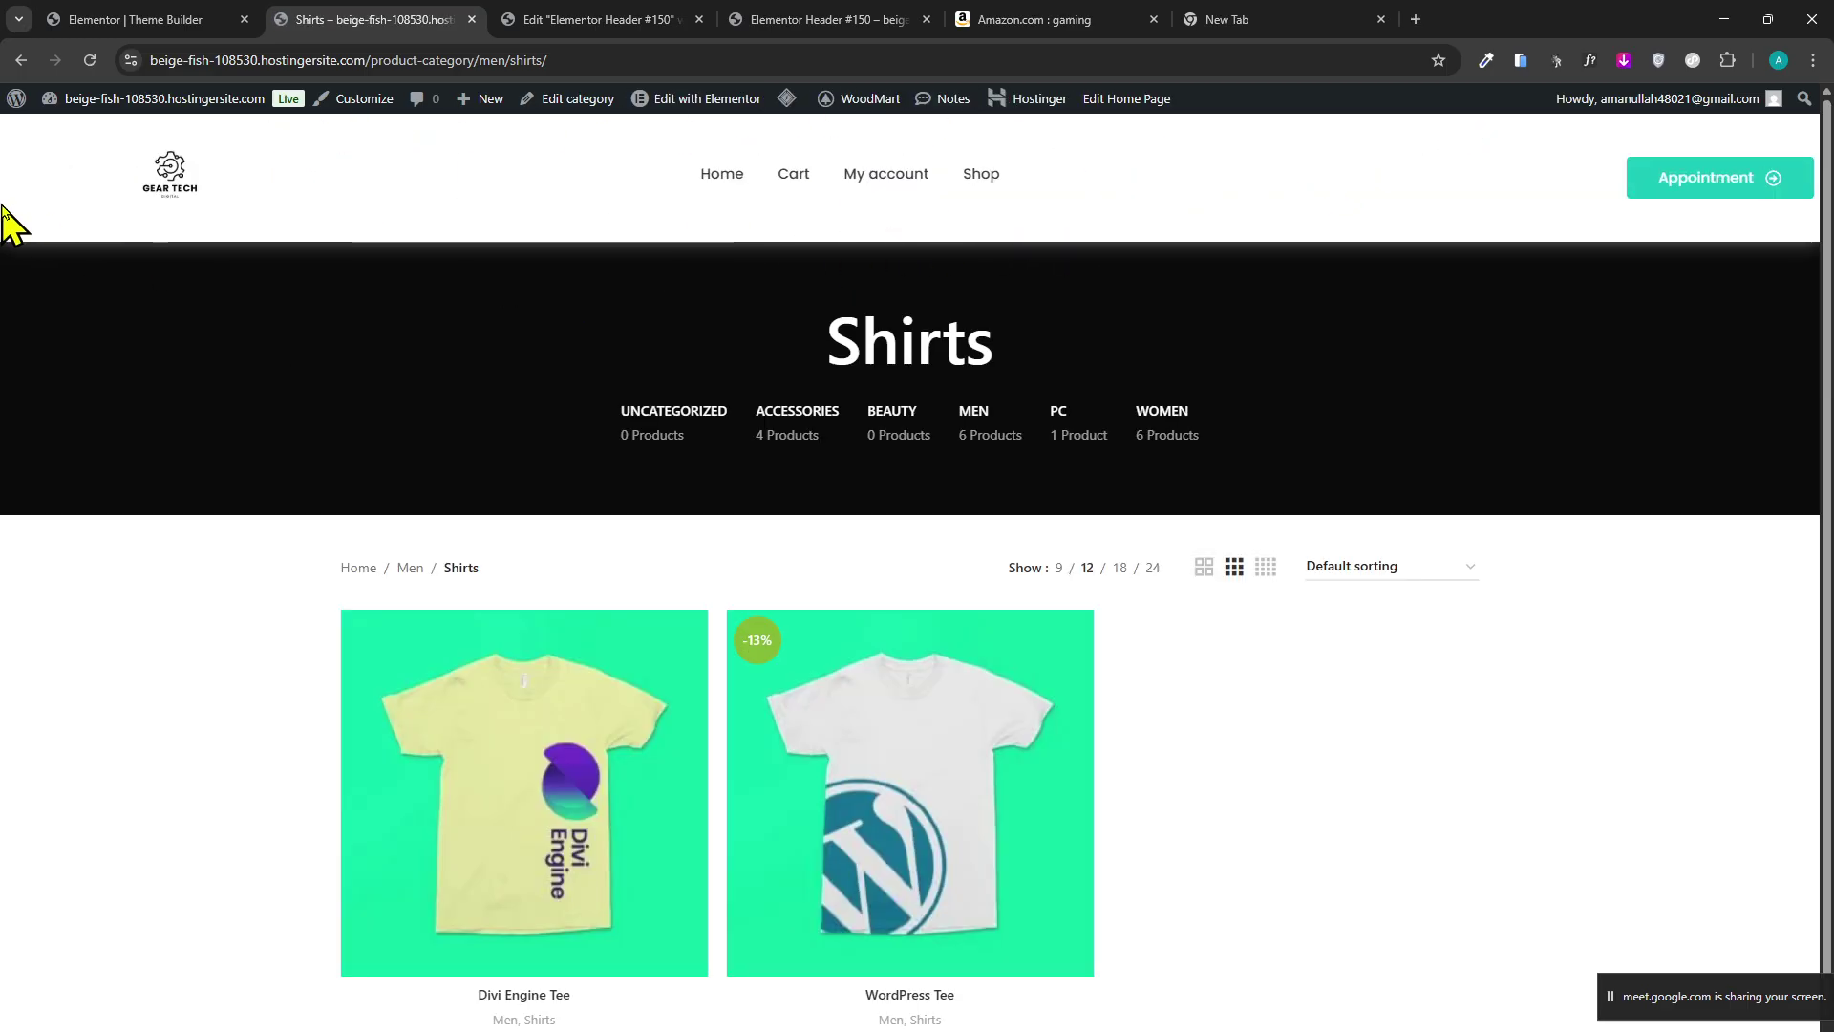
pyautogui.scroll(-1, 286, 377)
pyautogui.scroll(1, 1283, 464)
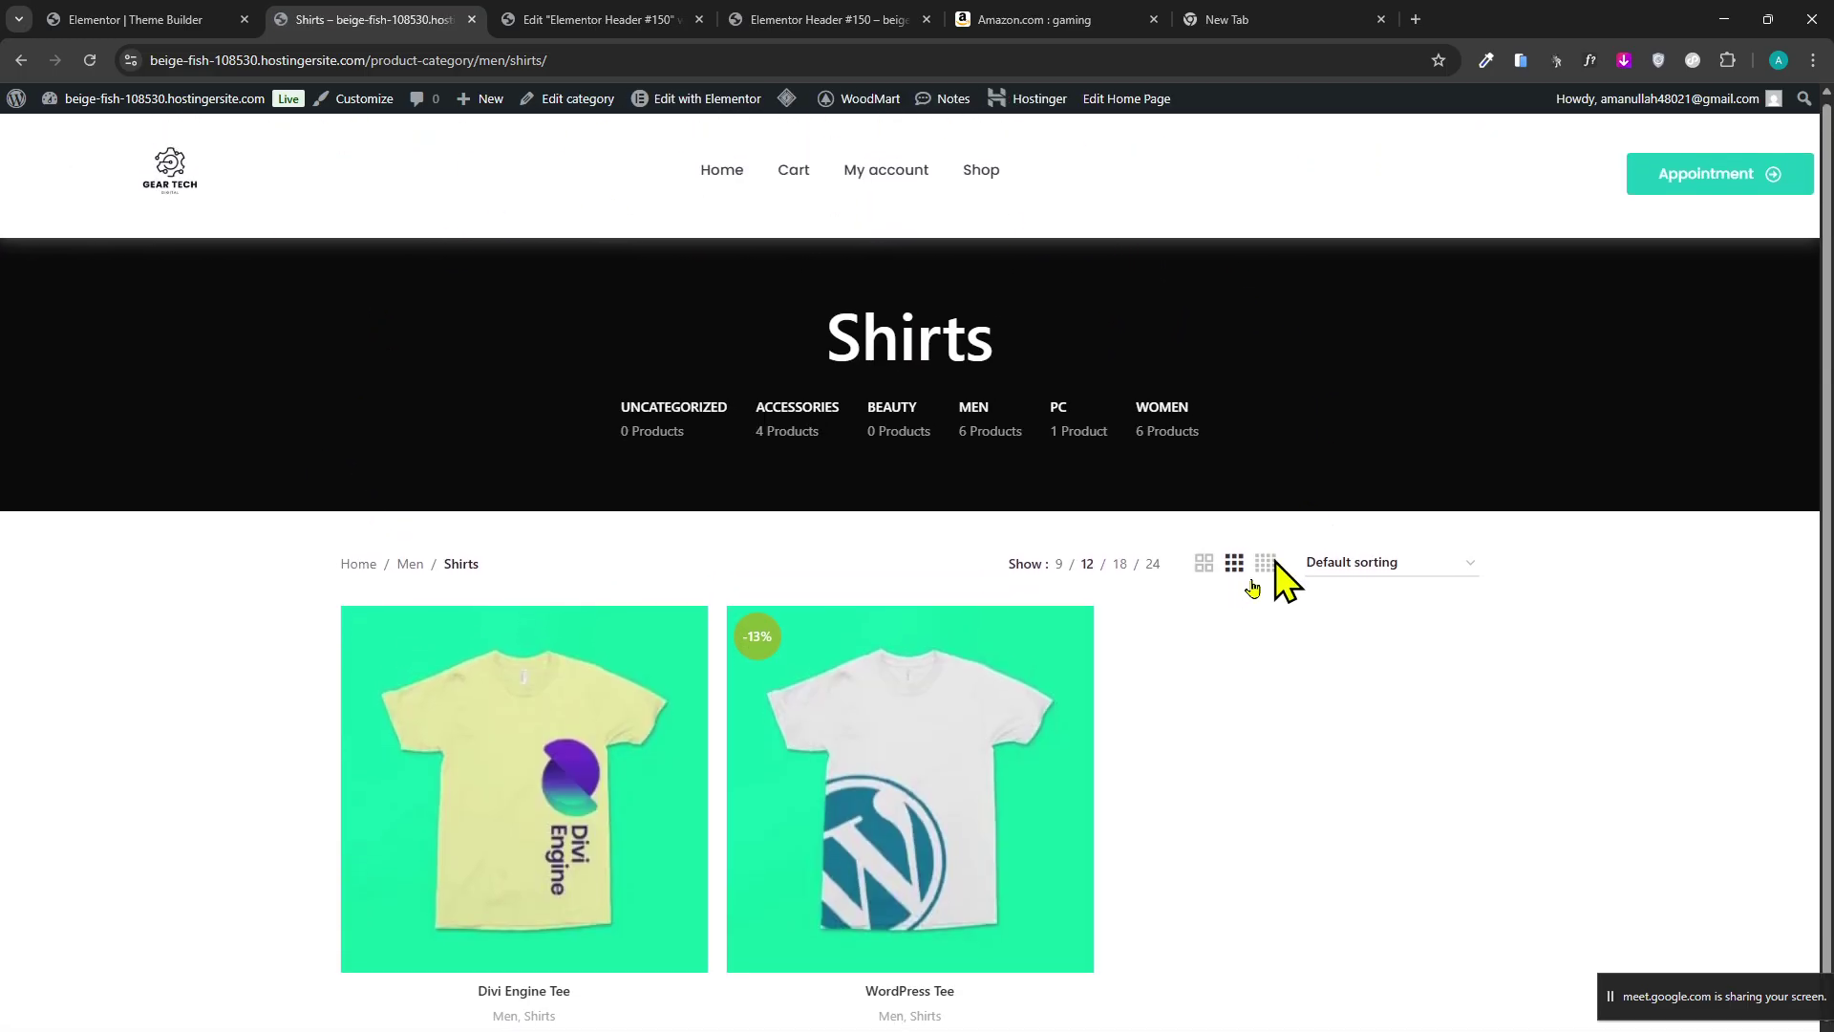
pyautogui.scroll(-1, 972, 696)
pyautogui.click(961, 680)
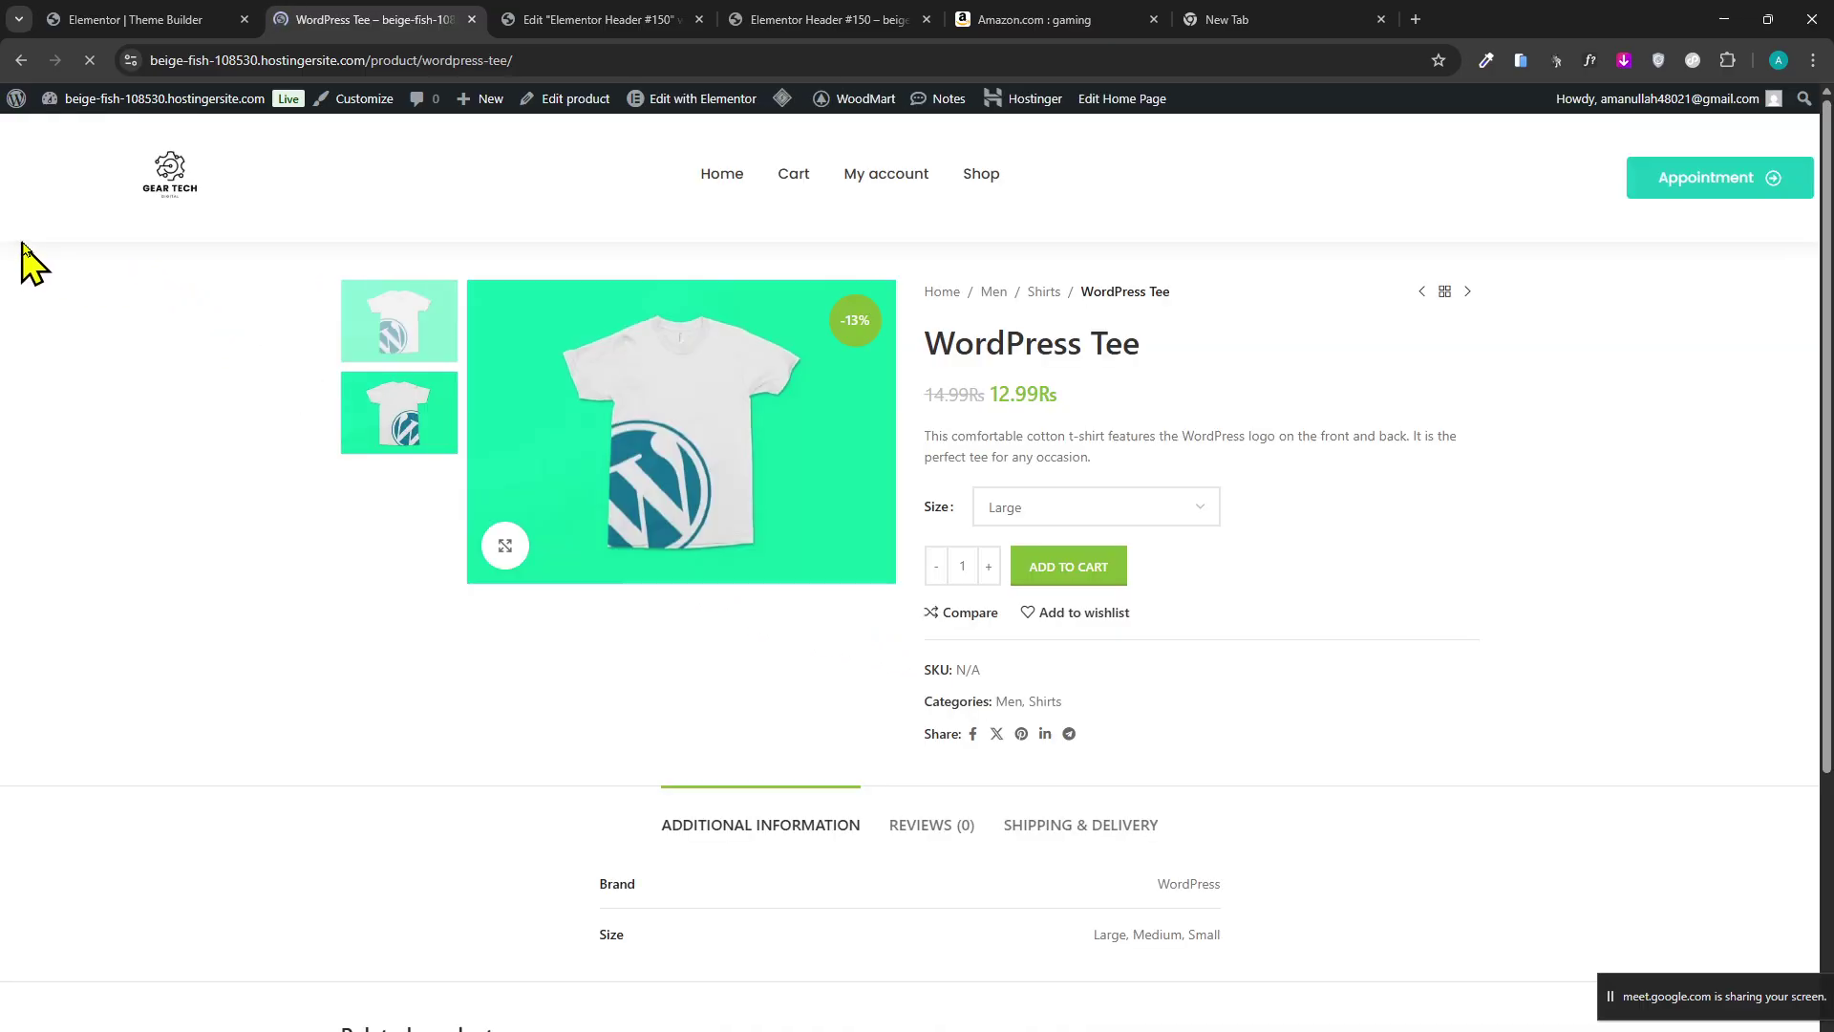
# On the Tee page, inspect the header and try the Medium and Small sizes.
pyautogui.moveTo(20, 266); pyautogui.dragTo(1060, 410)
pyautogui.click(1166, 355)
pyautogui.scroll(-4, 936, 348)
pyautogui.scroll(4, 831, 365)
pyautogui.click(1122, 507)
pyautogui.click(1098, 590)
pyautogui.click(1098, 507)
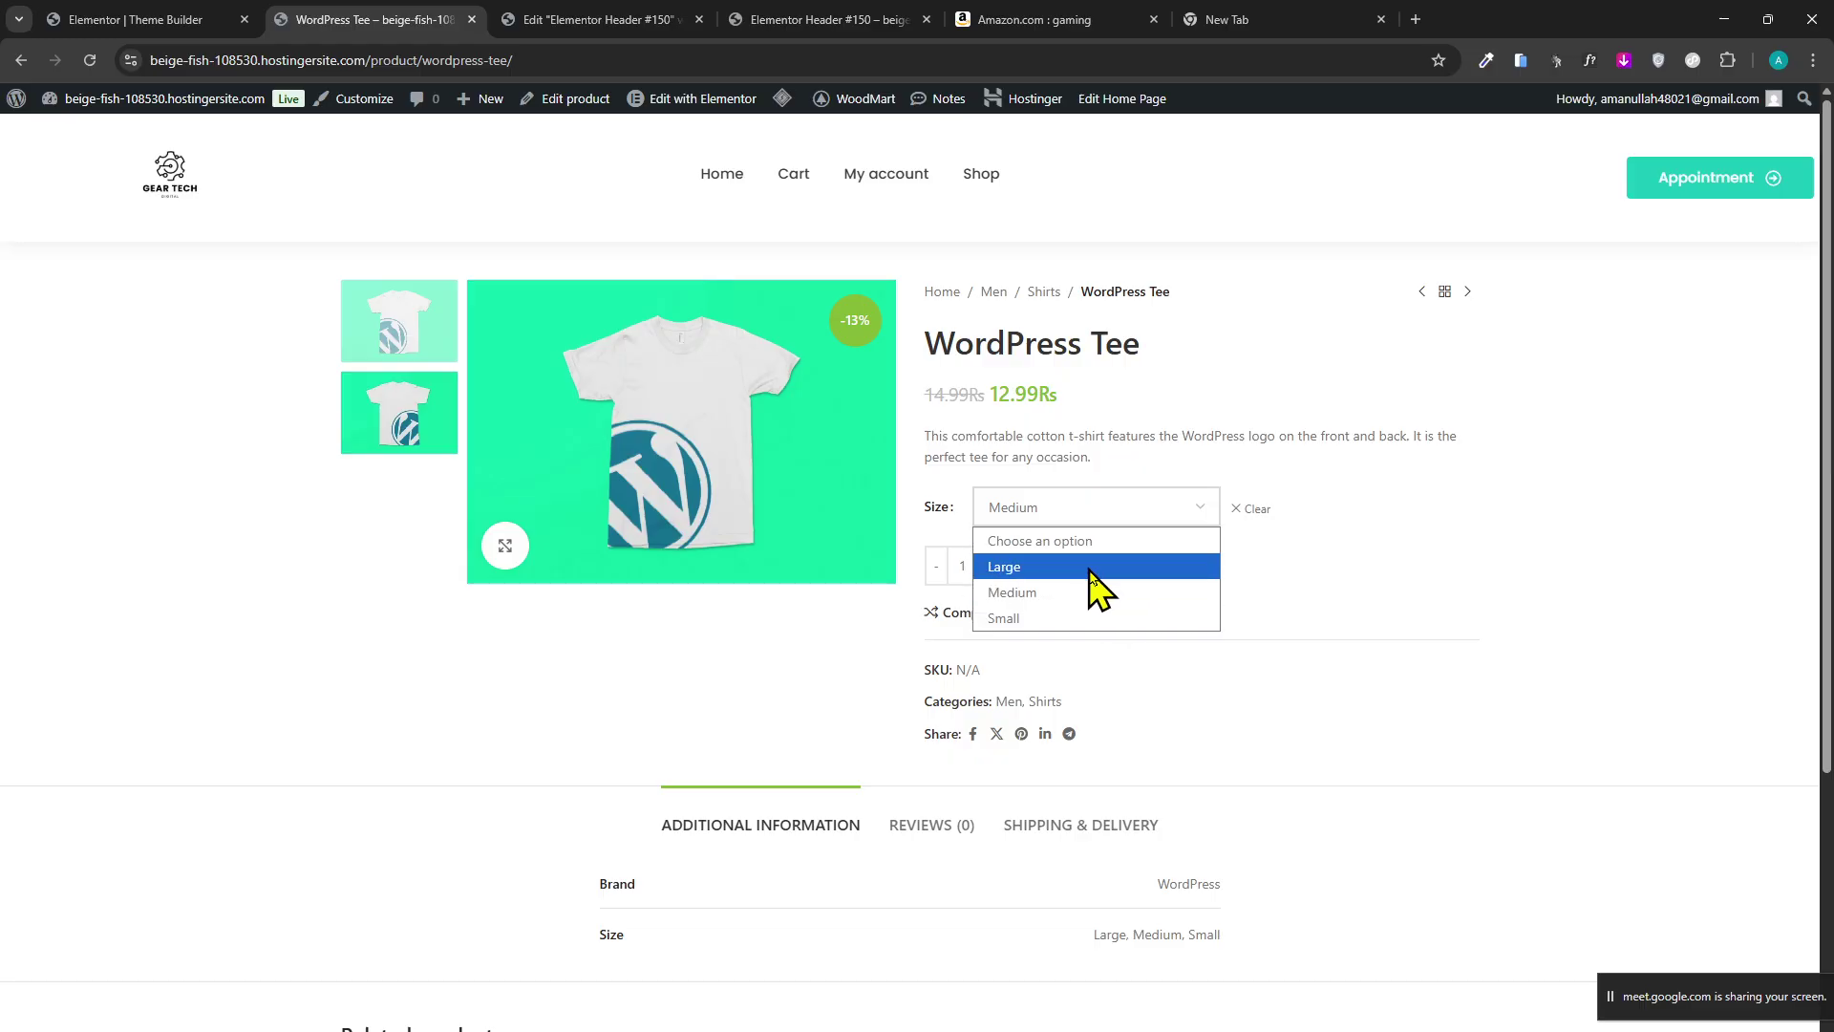
pyautogui.click(1099, 614)
# Return to the site's home page, then back to the Header #150 editor.
pyautogui.moveTo(72, 244); pyautogui.dragTo(1087, 247)
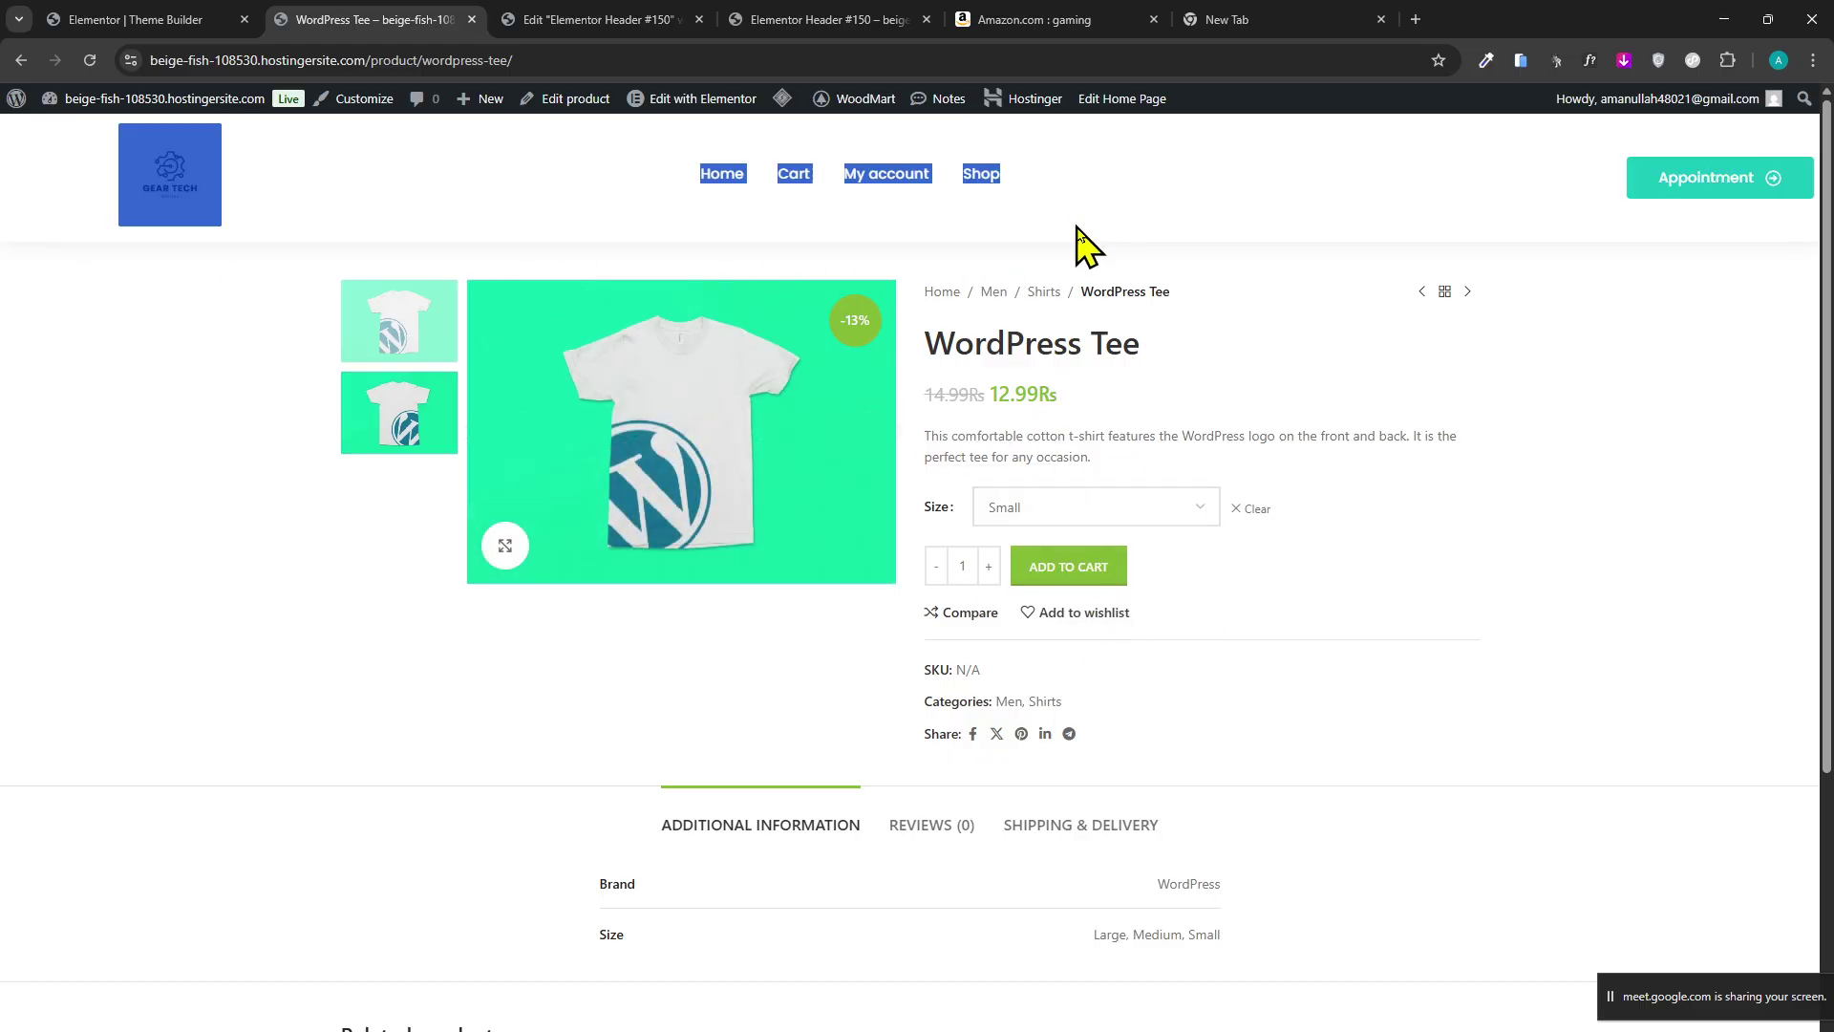
pyautogui.click(707, 174)
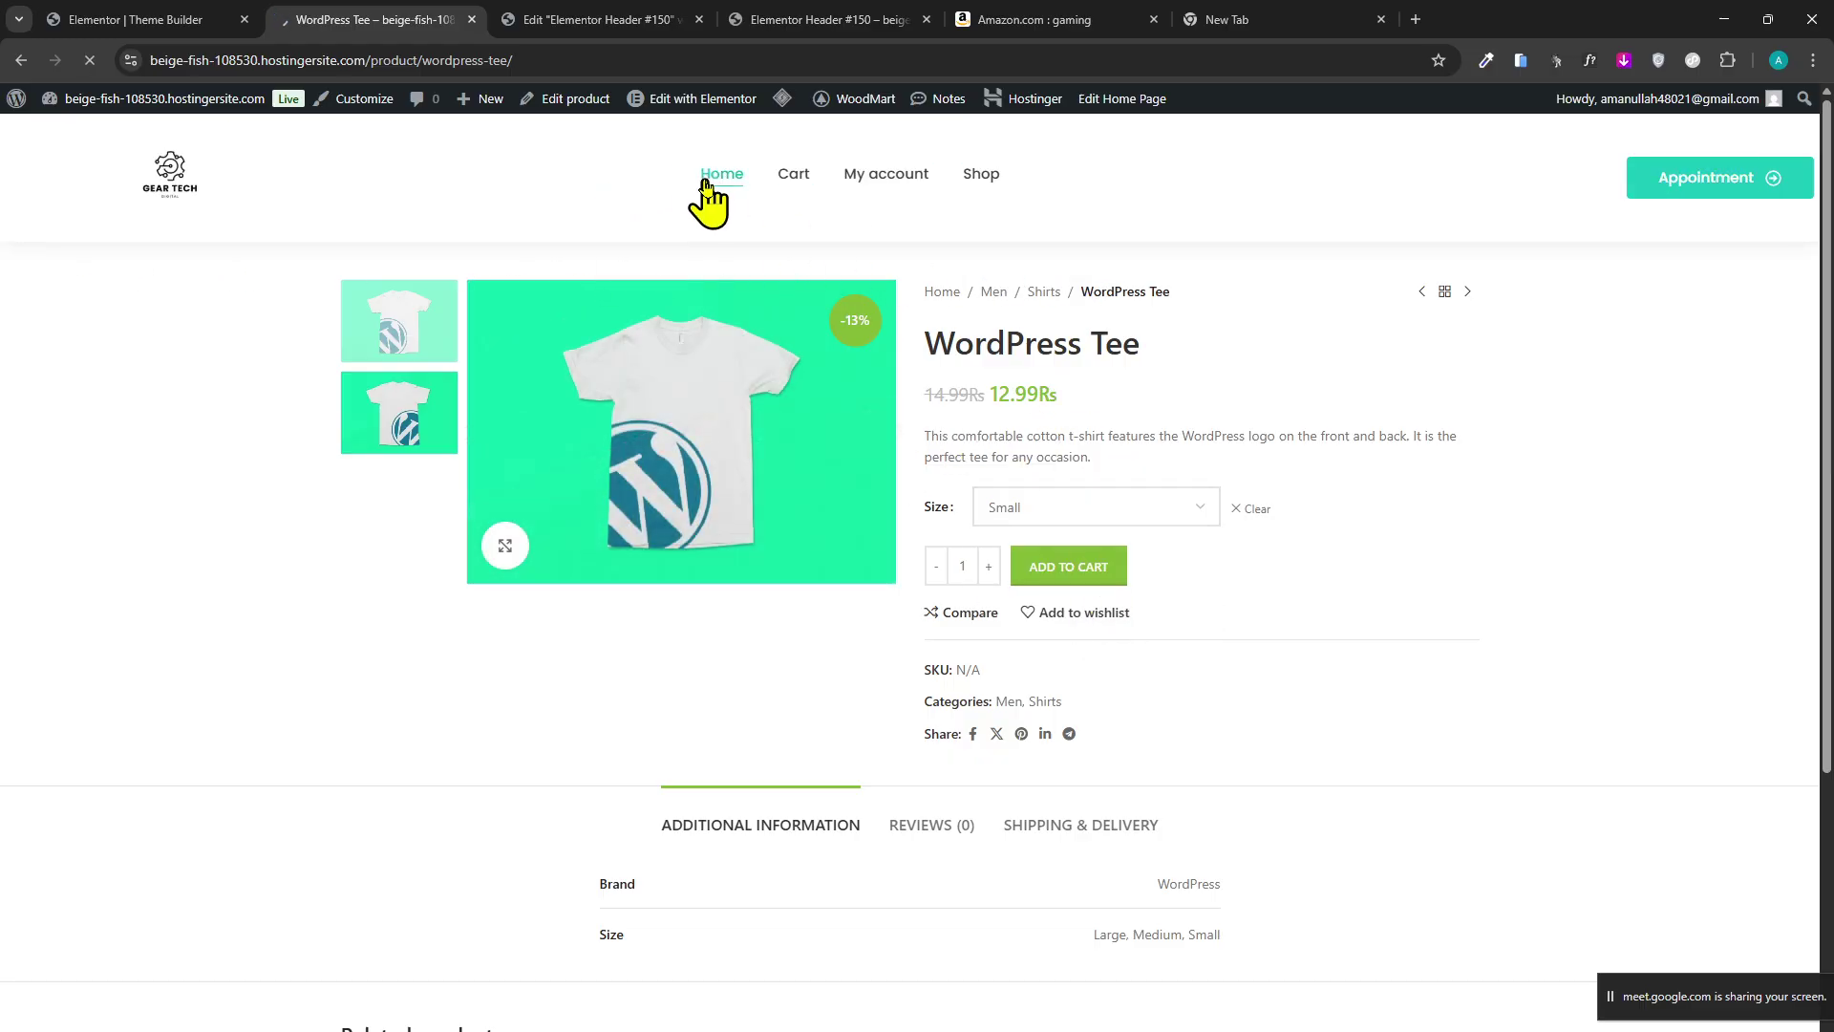
pyautogui.scroll(-10, 865, 401)
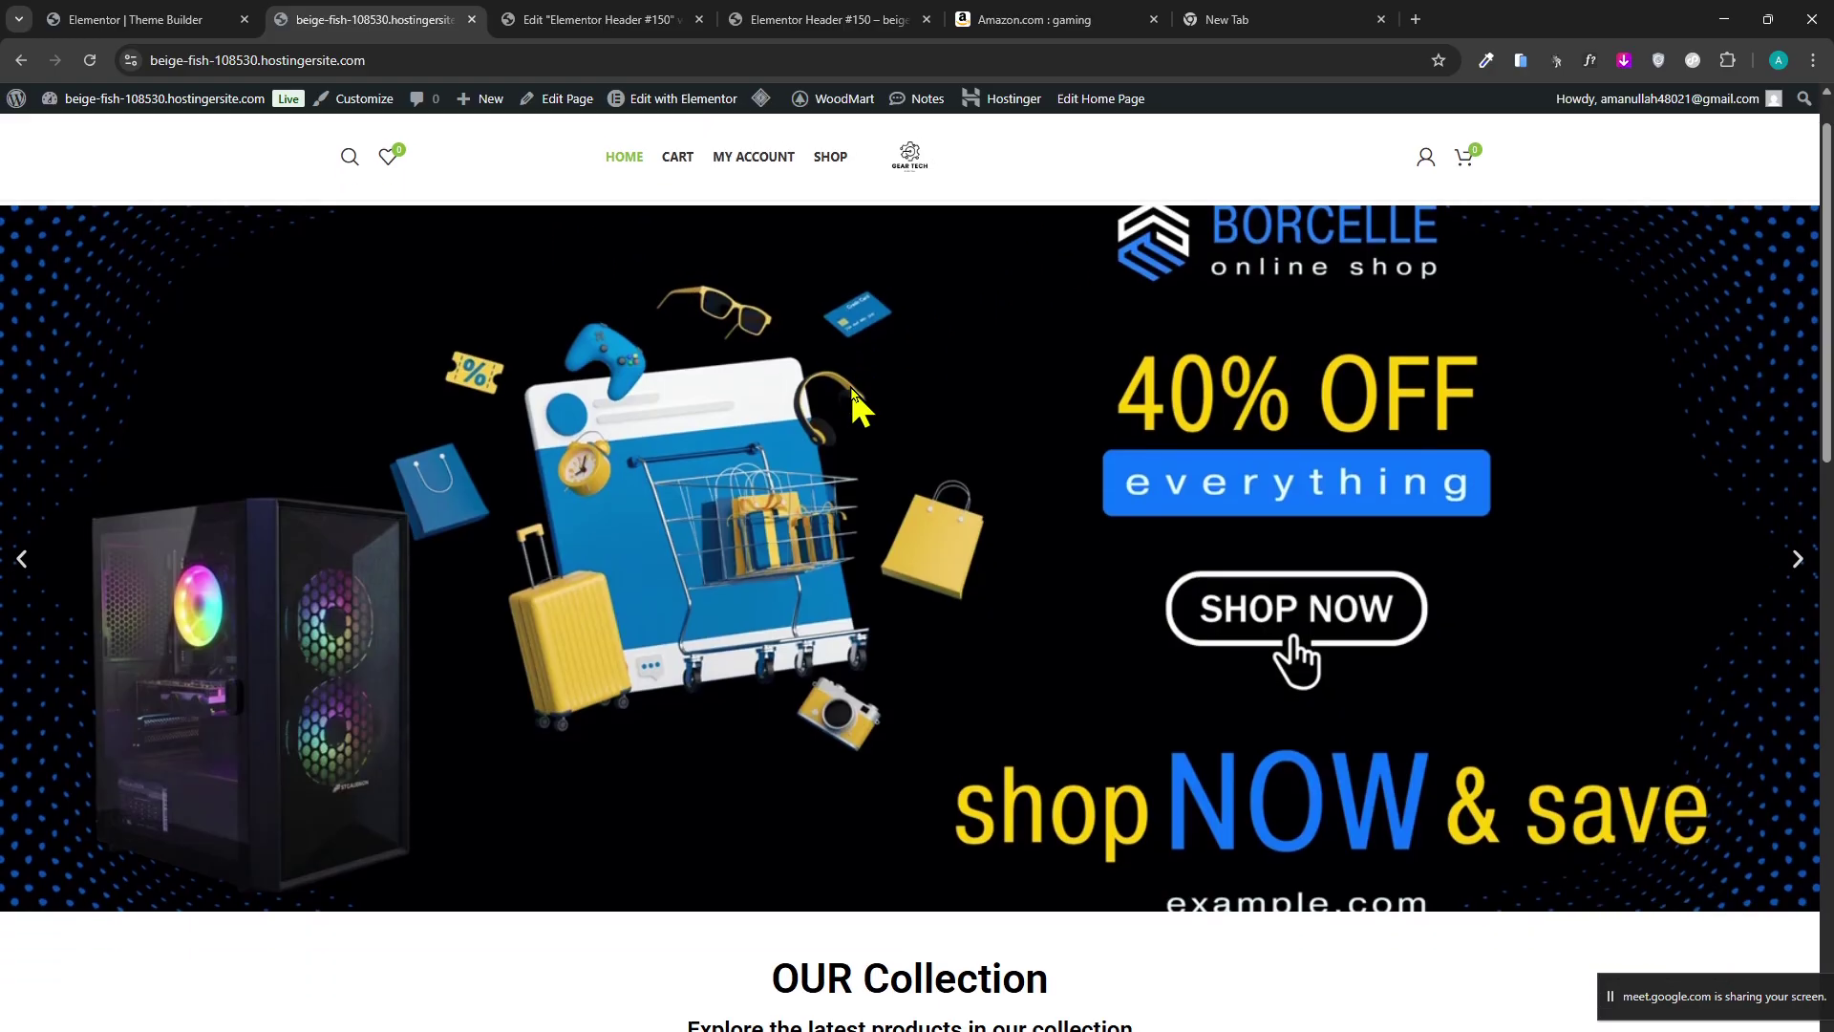
pyautogui.click(590, 21)
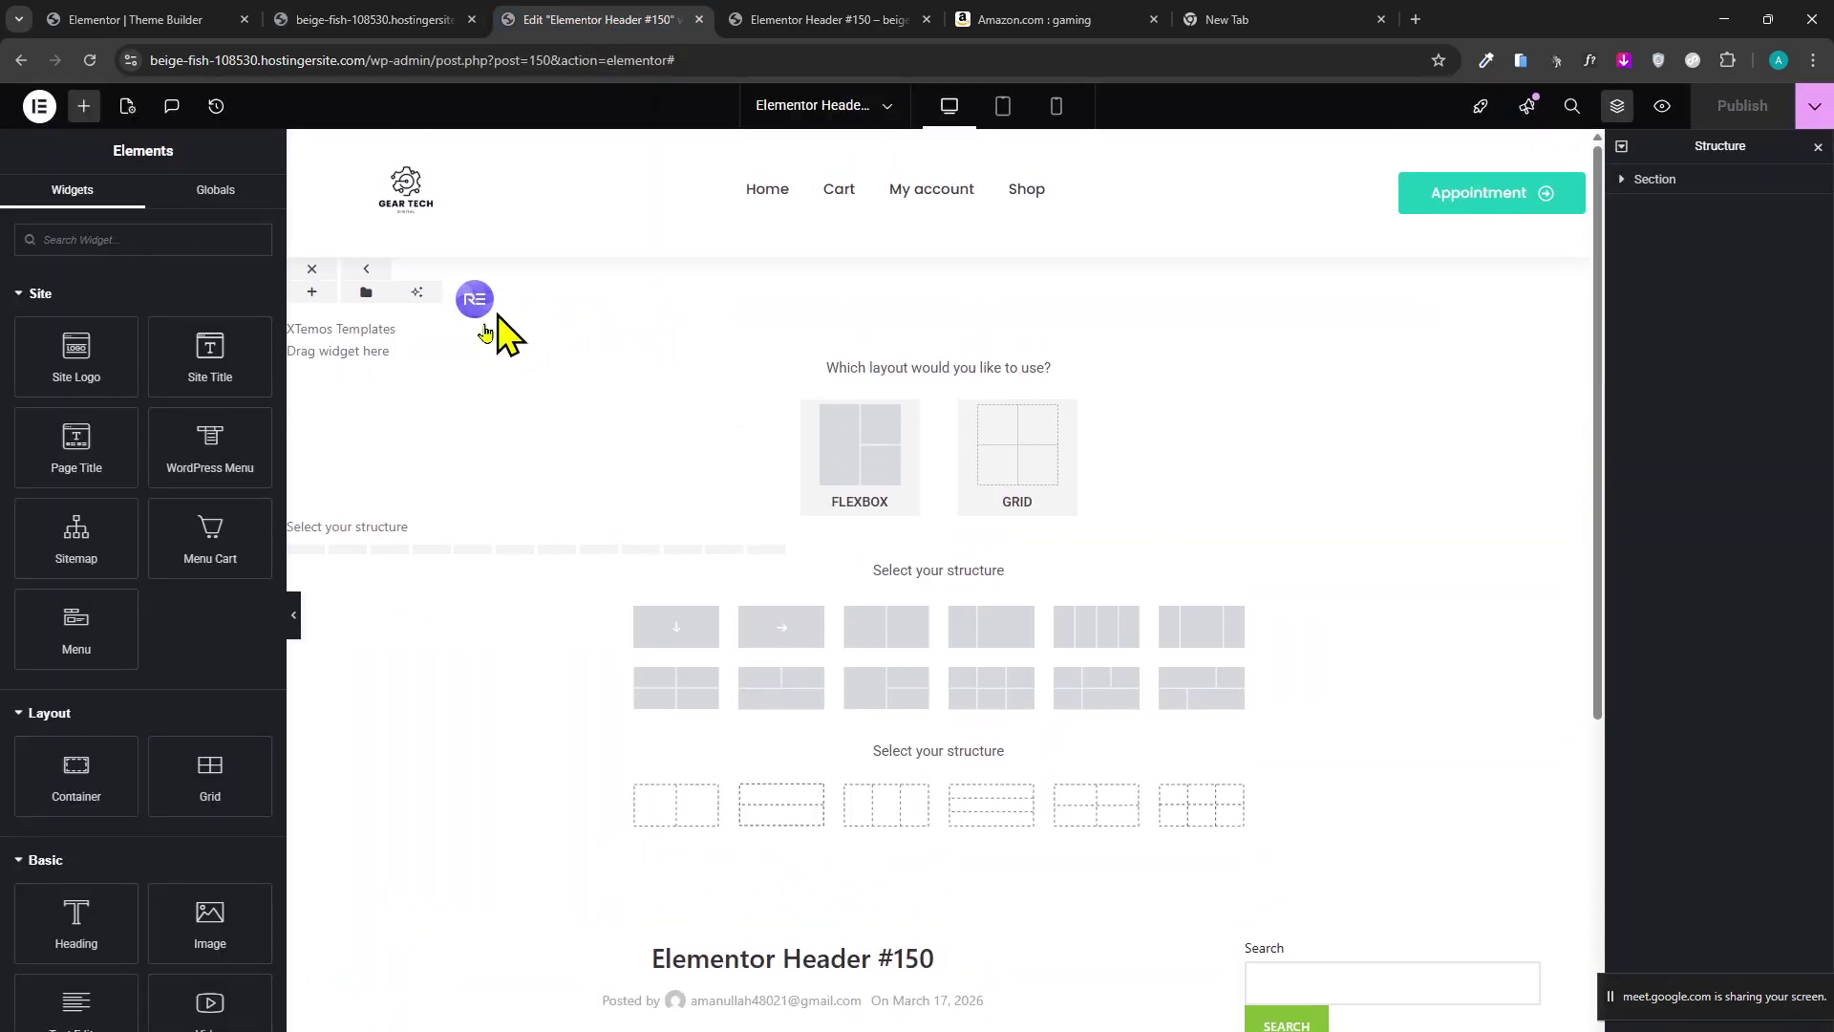
# Open the Elementor Theme Builder and list the site's footer templates.
pyautogui.click(39, 105)
pyautogui.click(183, 12)
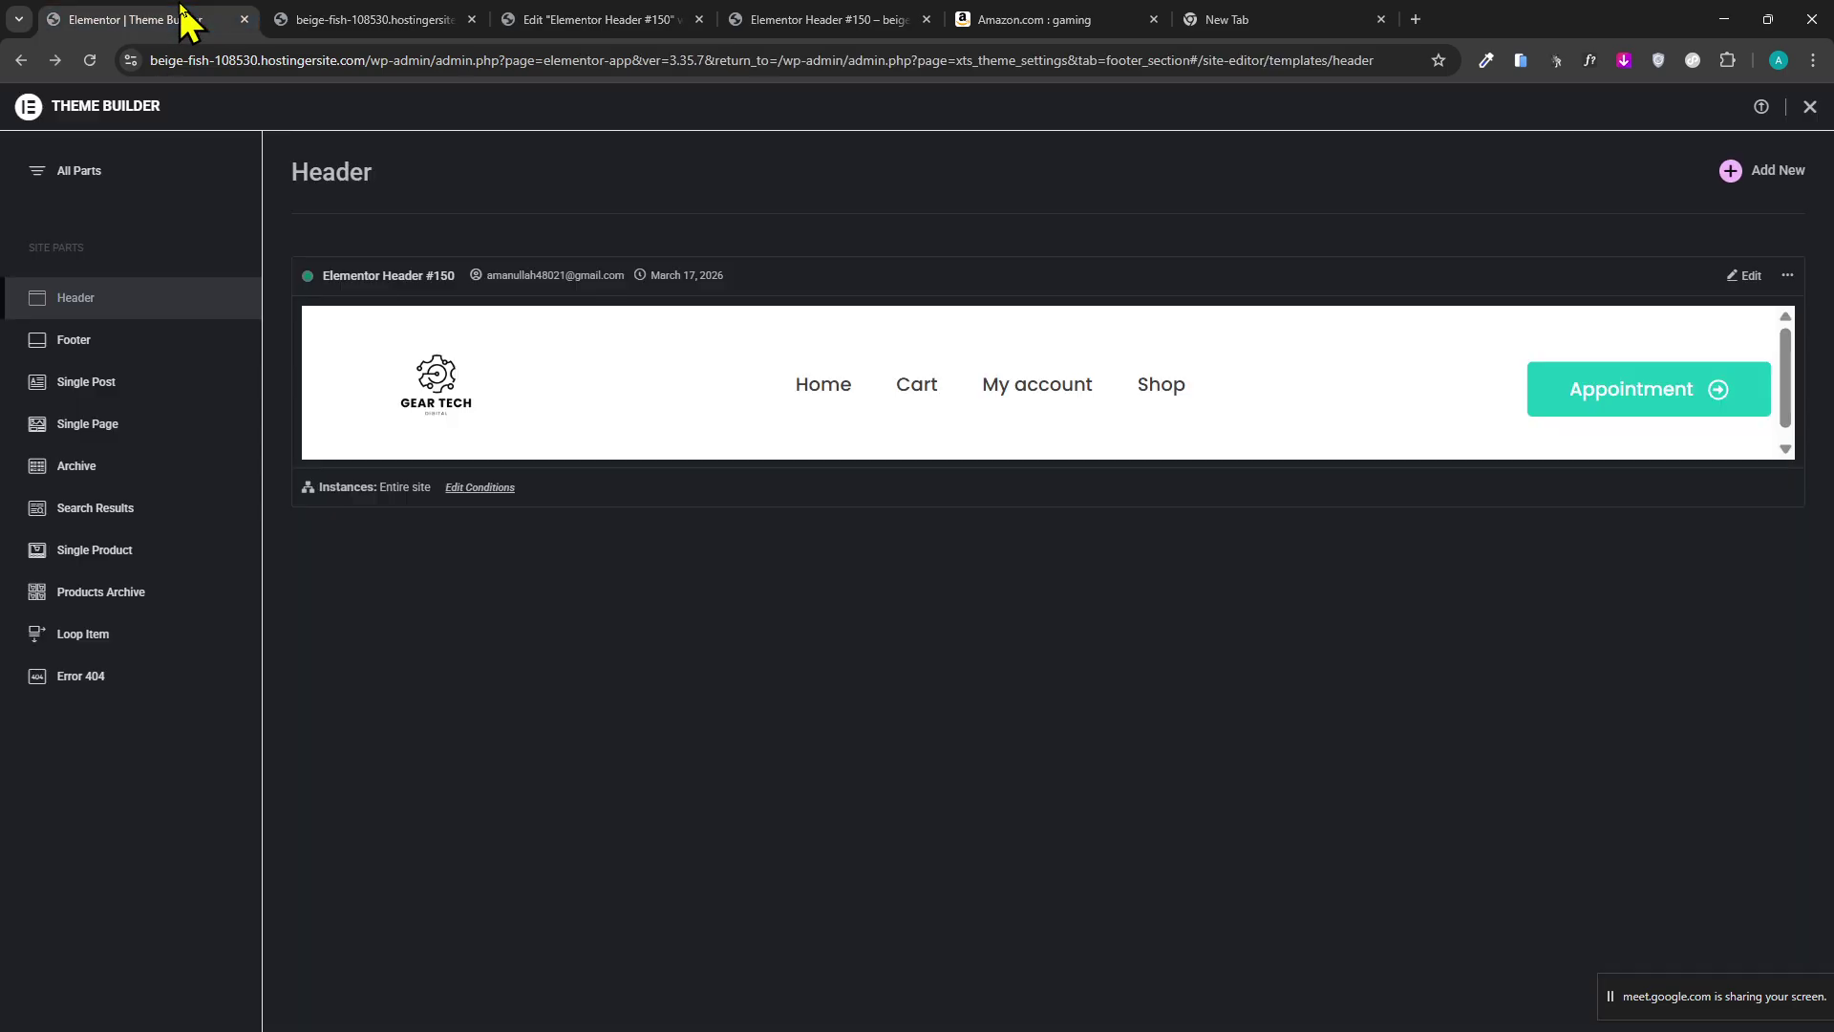
pyautogui.click(20, 60)
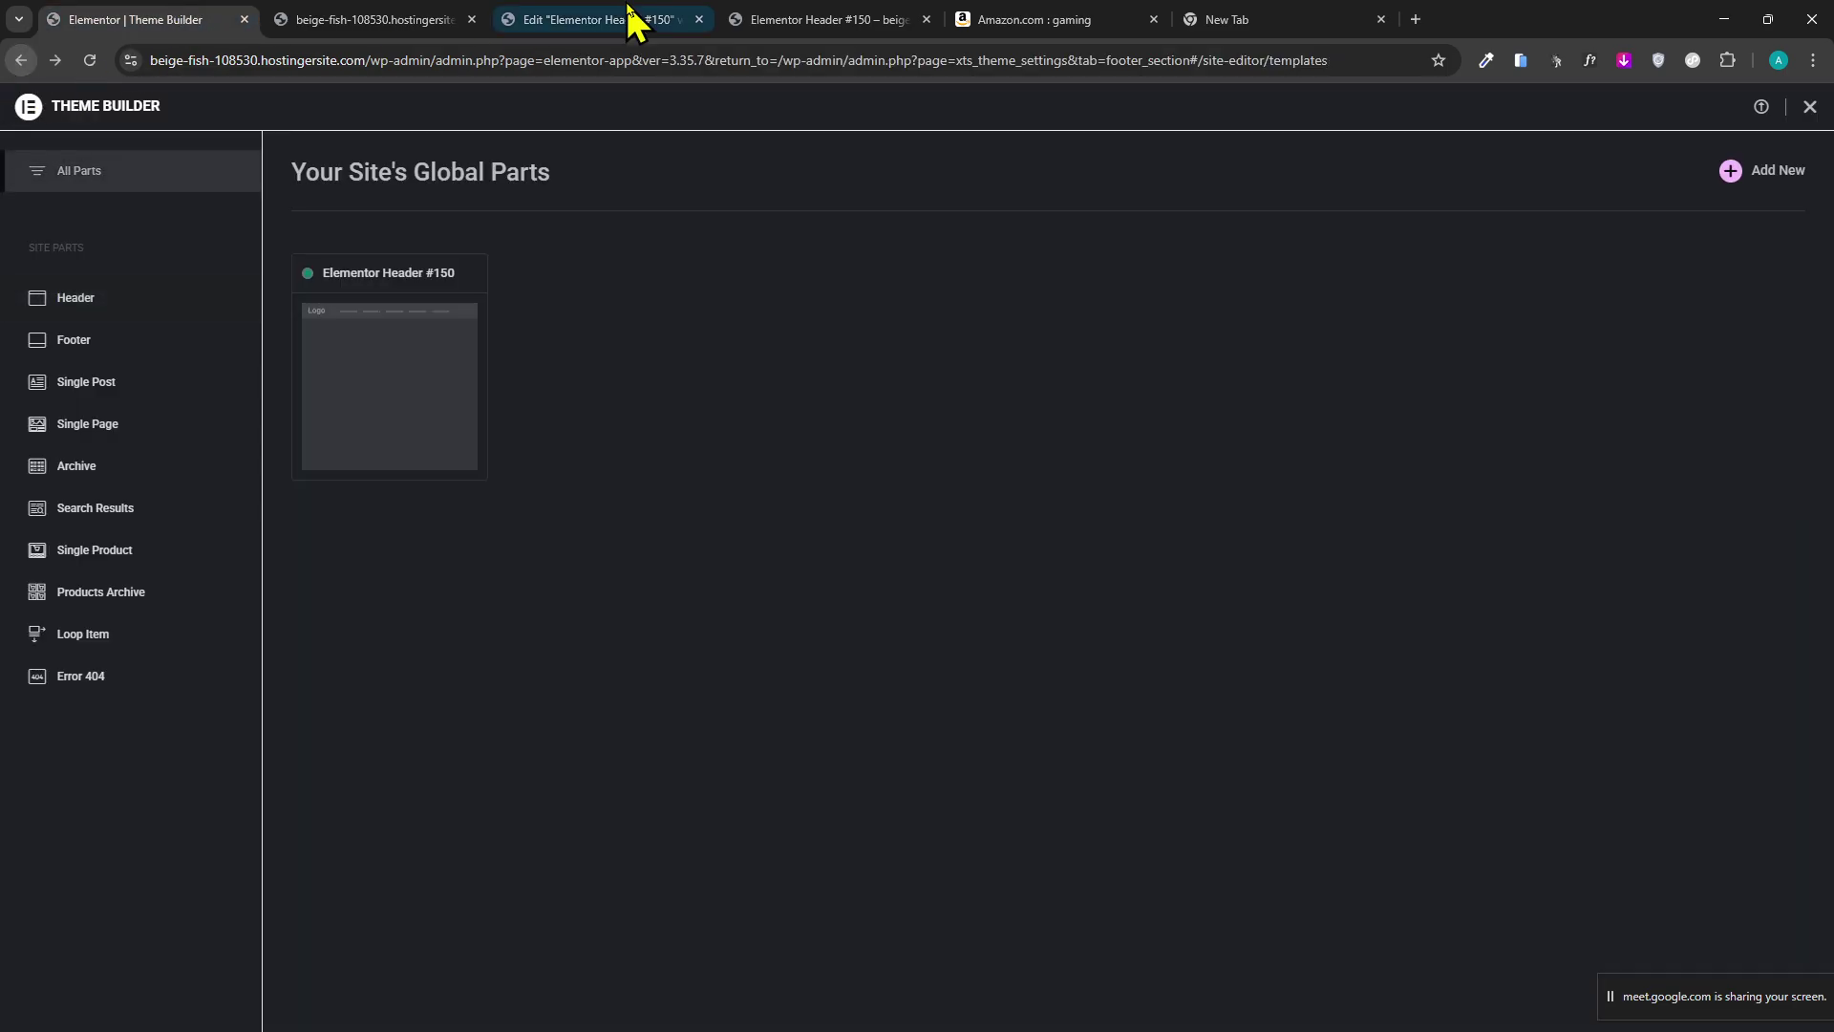
pyautogui.click(566, 21)
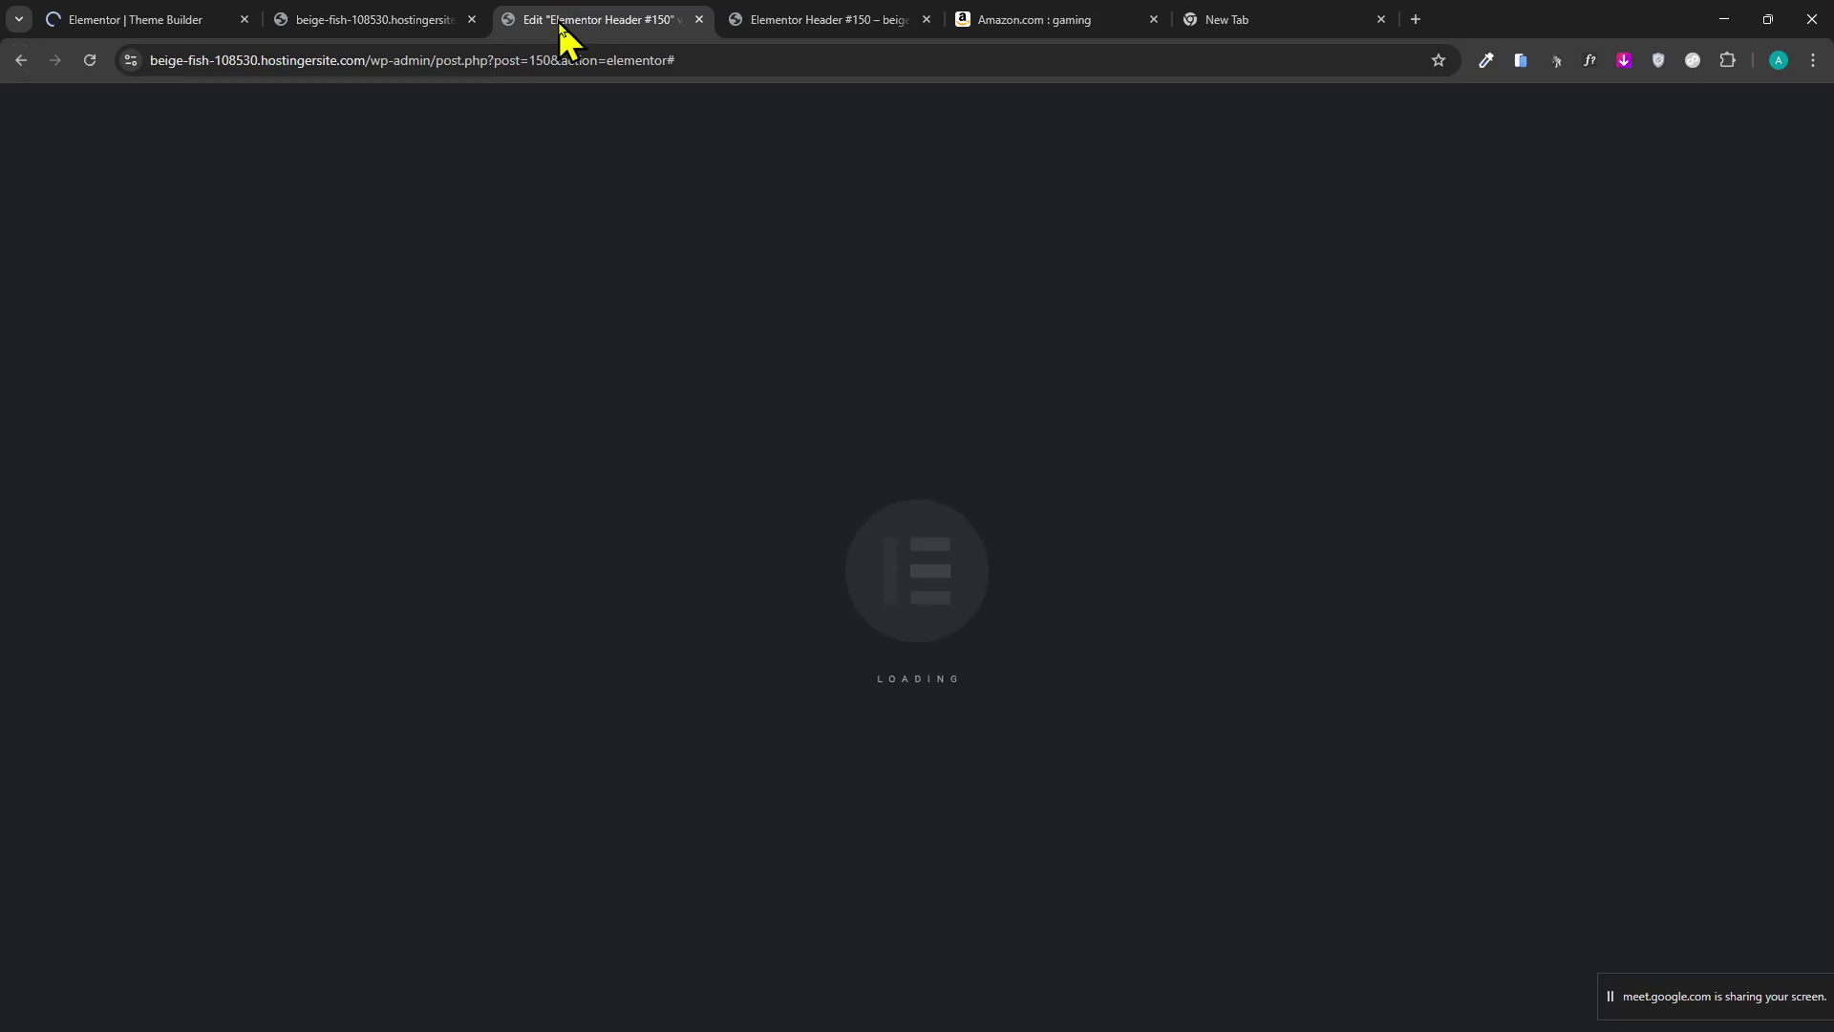
pyautogui.click(418, 12)
pyautogui.click(626, 13)
pyautogui.click(93, 314)
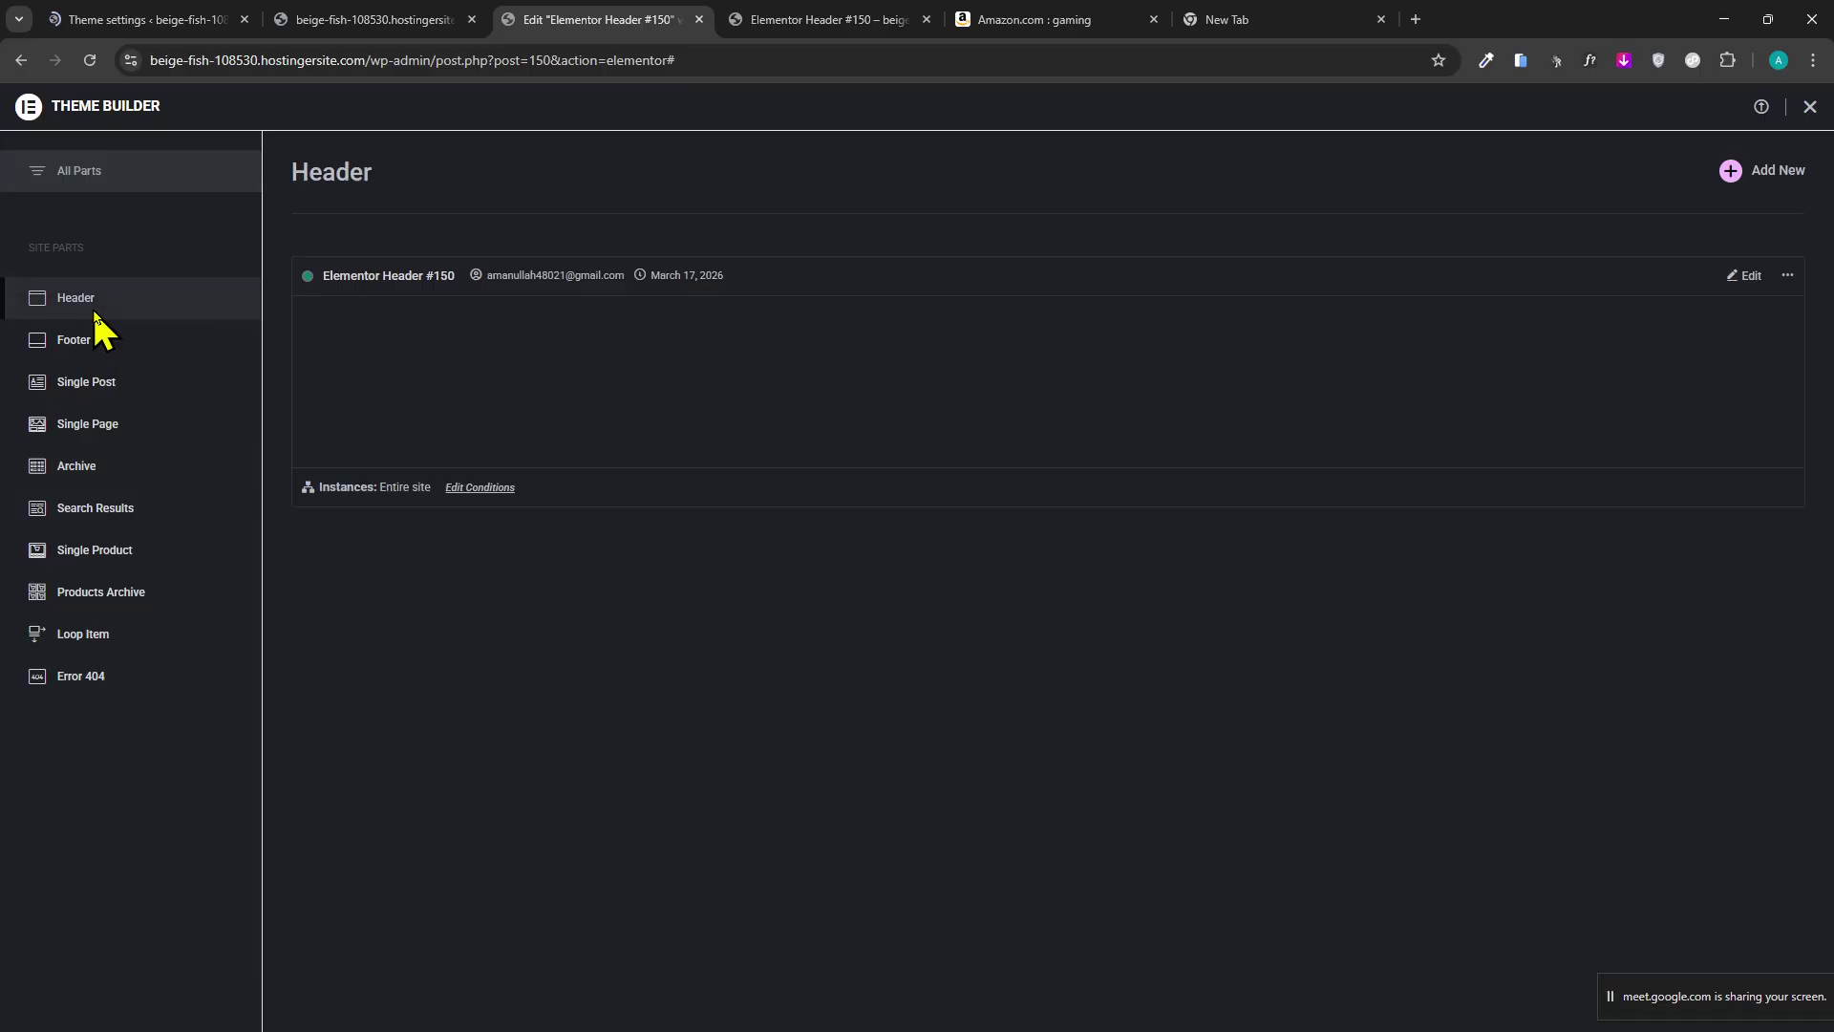
pyautogui.click(85, 342)
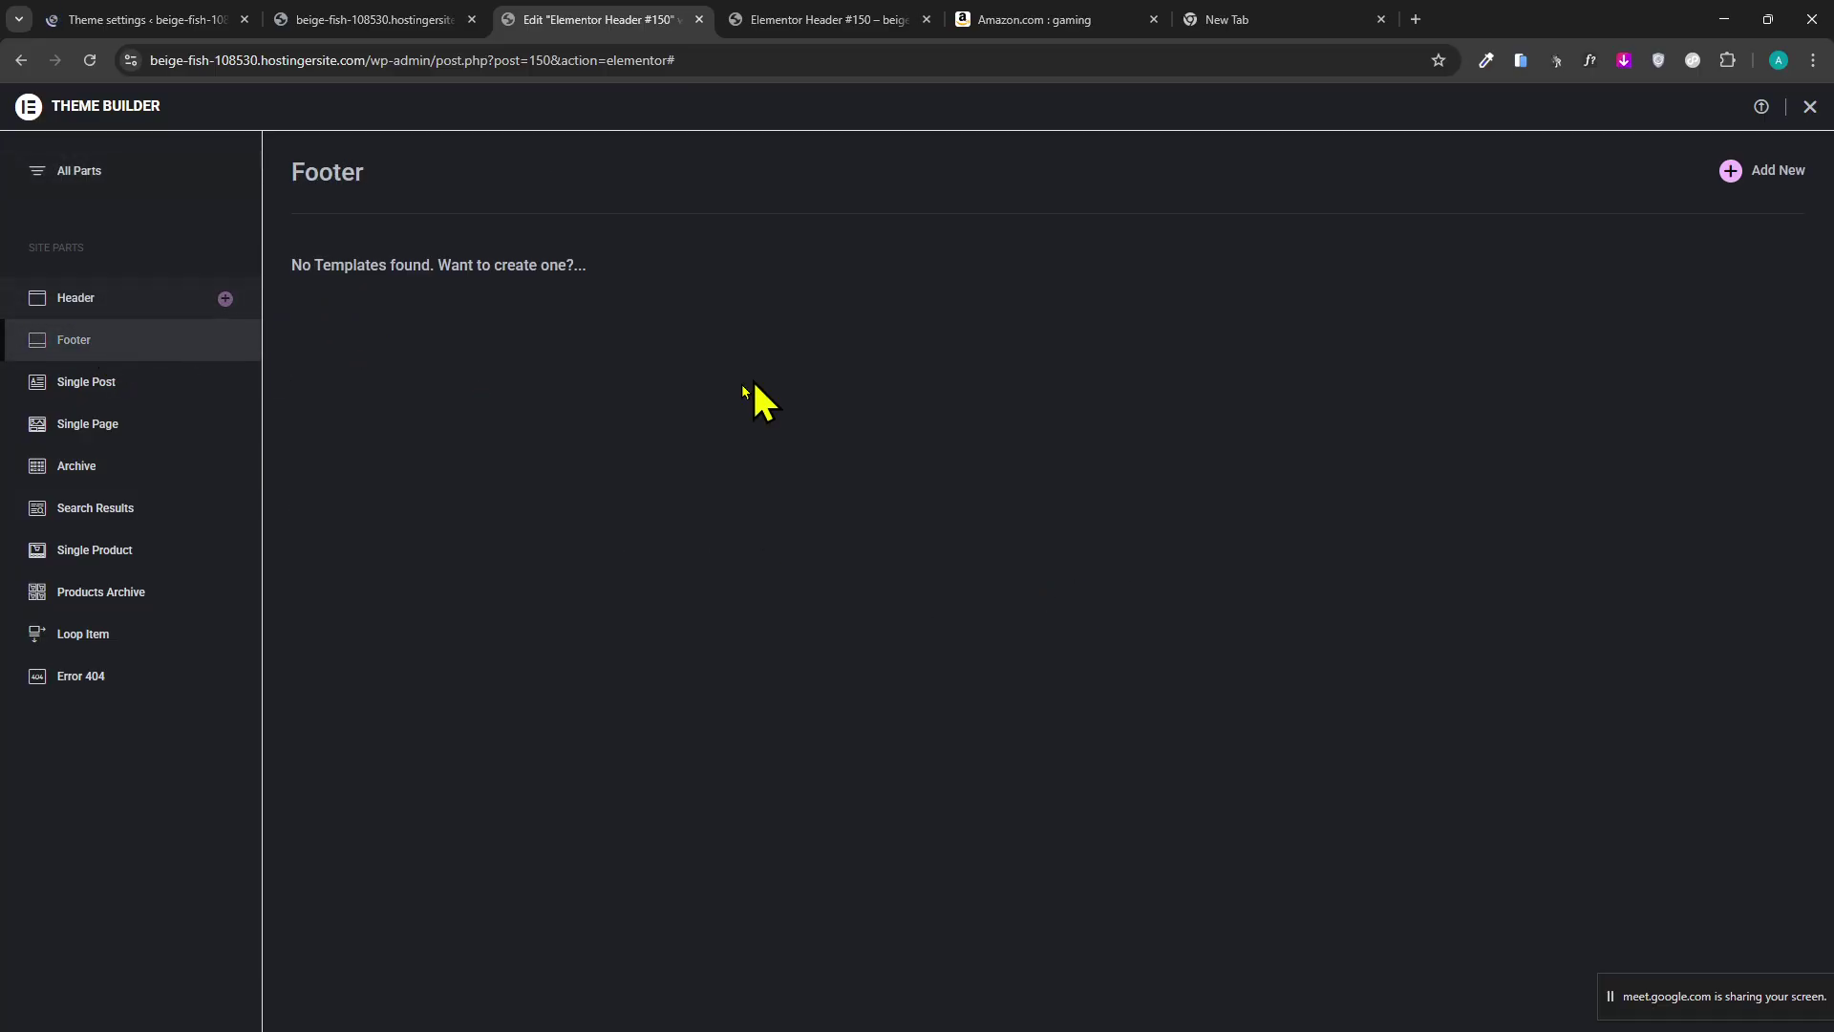
# Create a new footer template, try inserting a library footer block, and dismiss the error.
pyautogui.click(1733, 172)
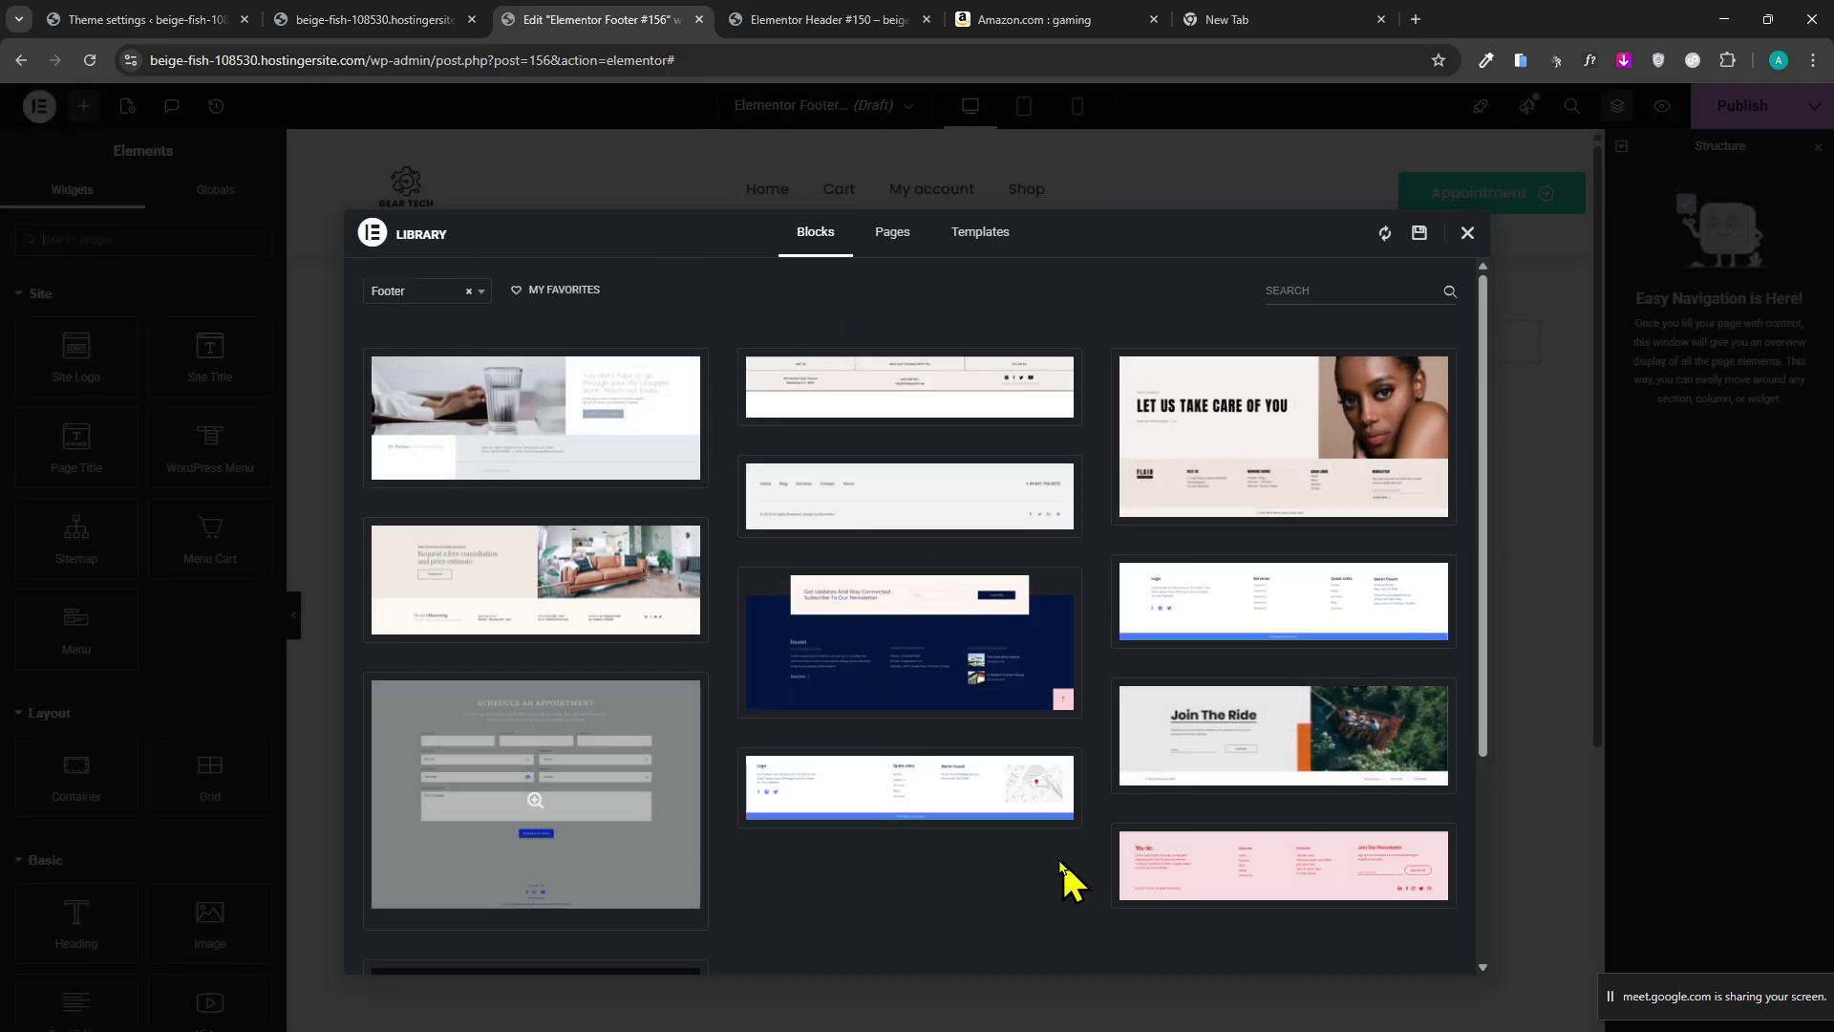
pyautogui.click(794, 810)
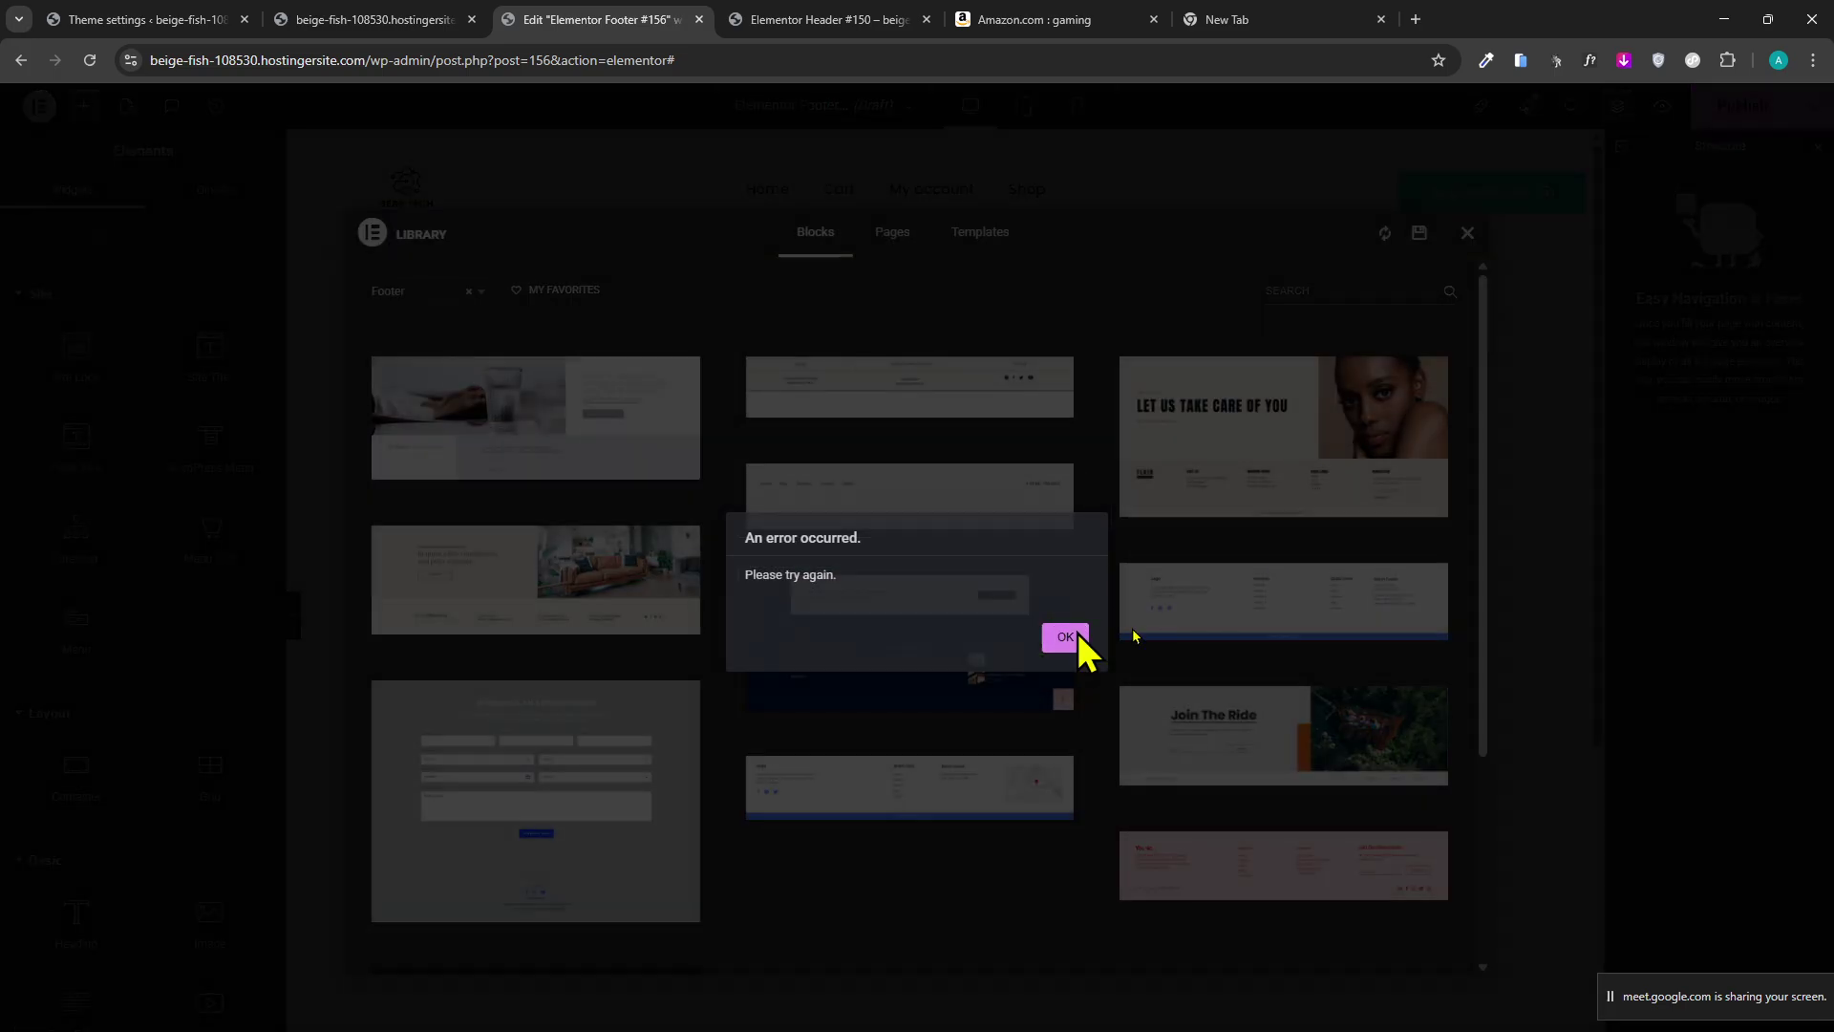
pyautogui.click(1075, 634)
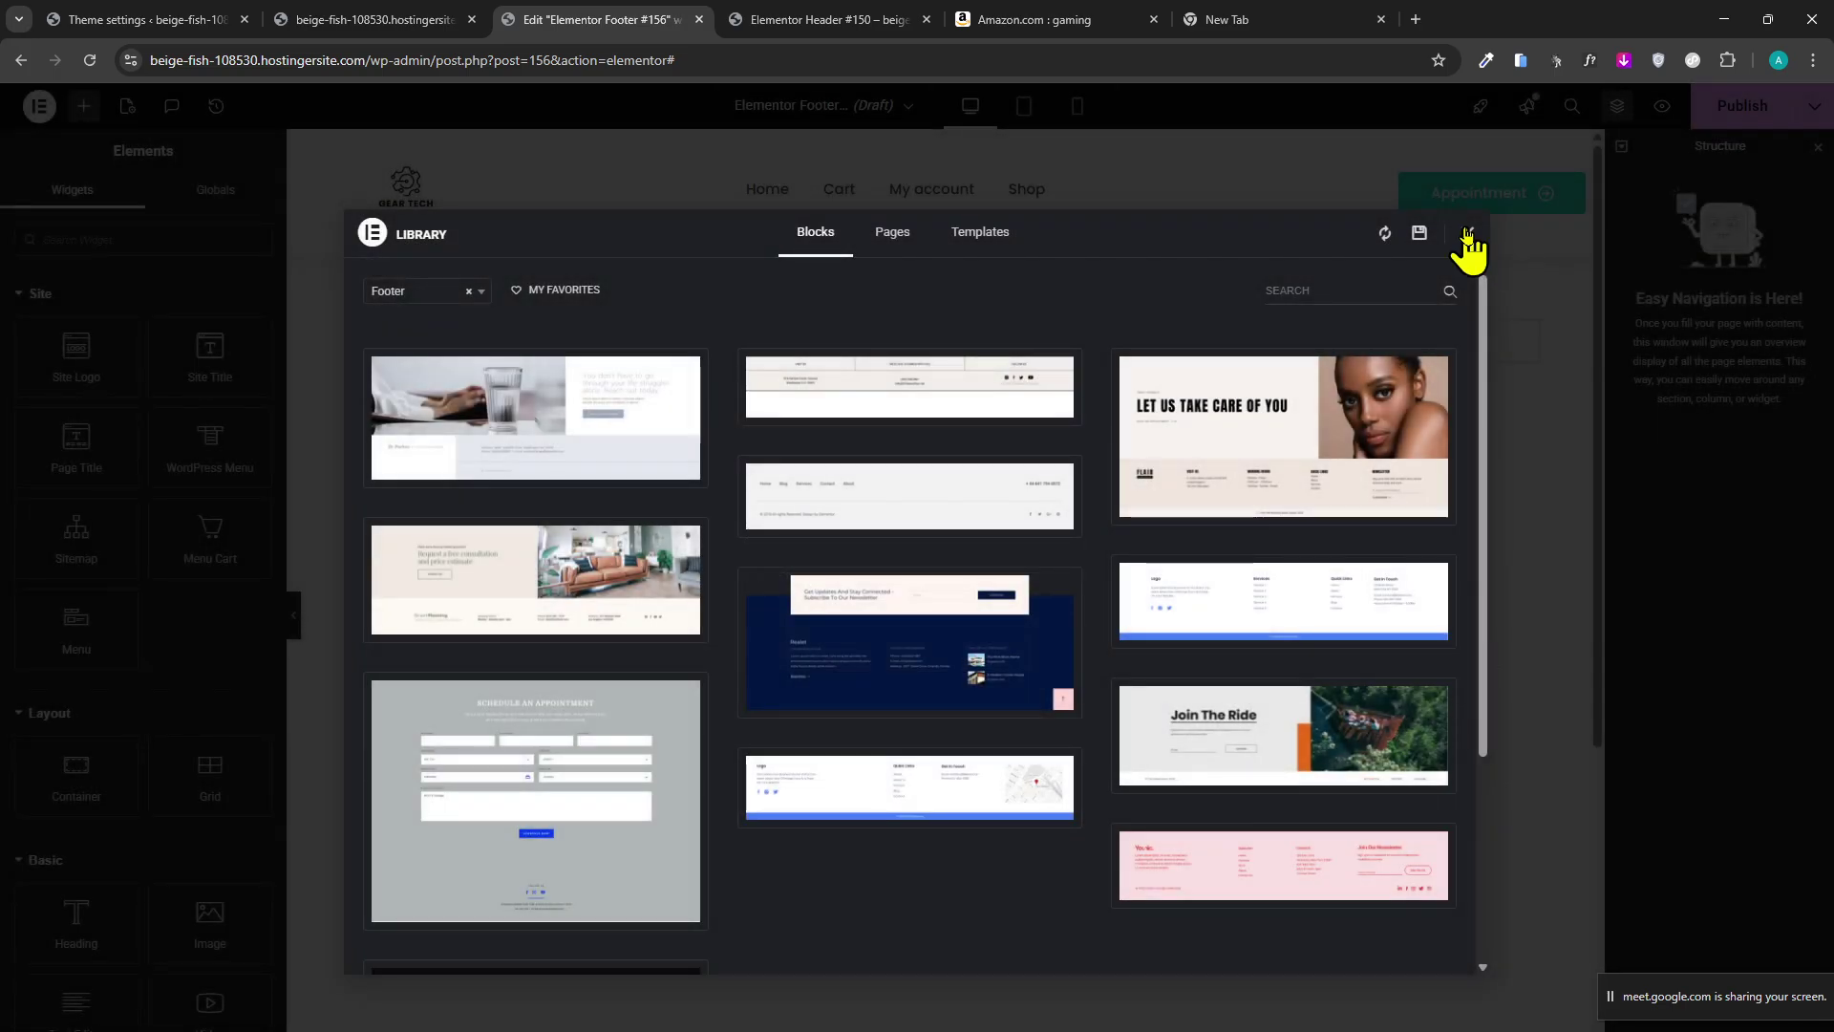
pyautogui.click(1468, 235)
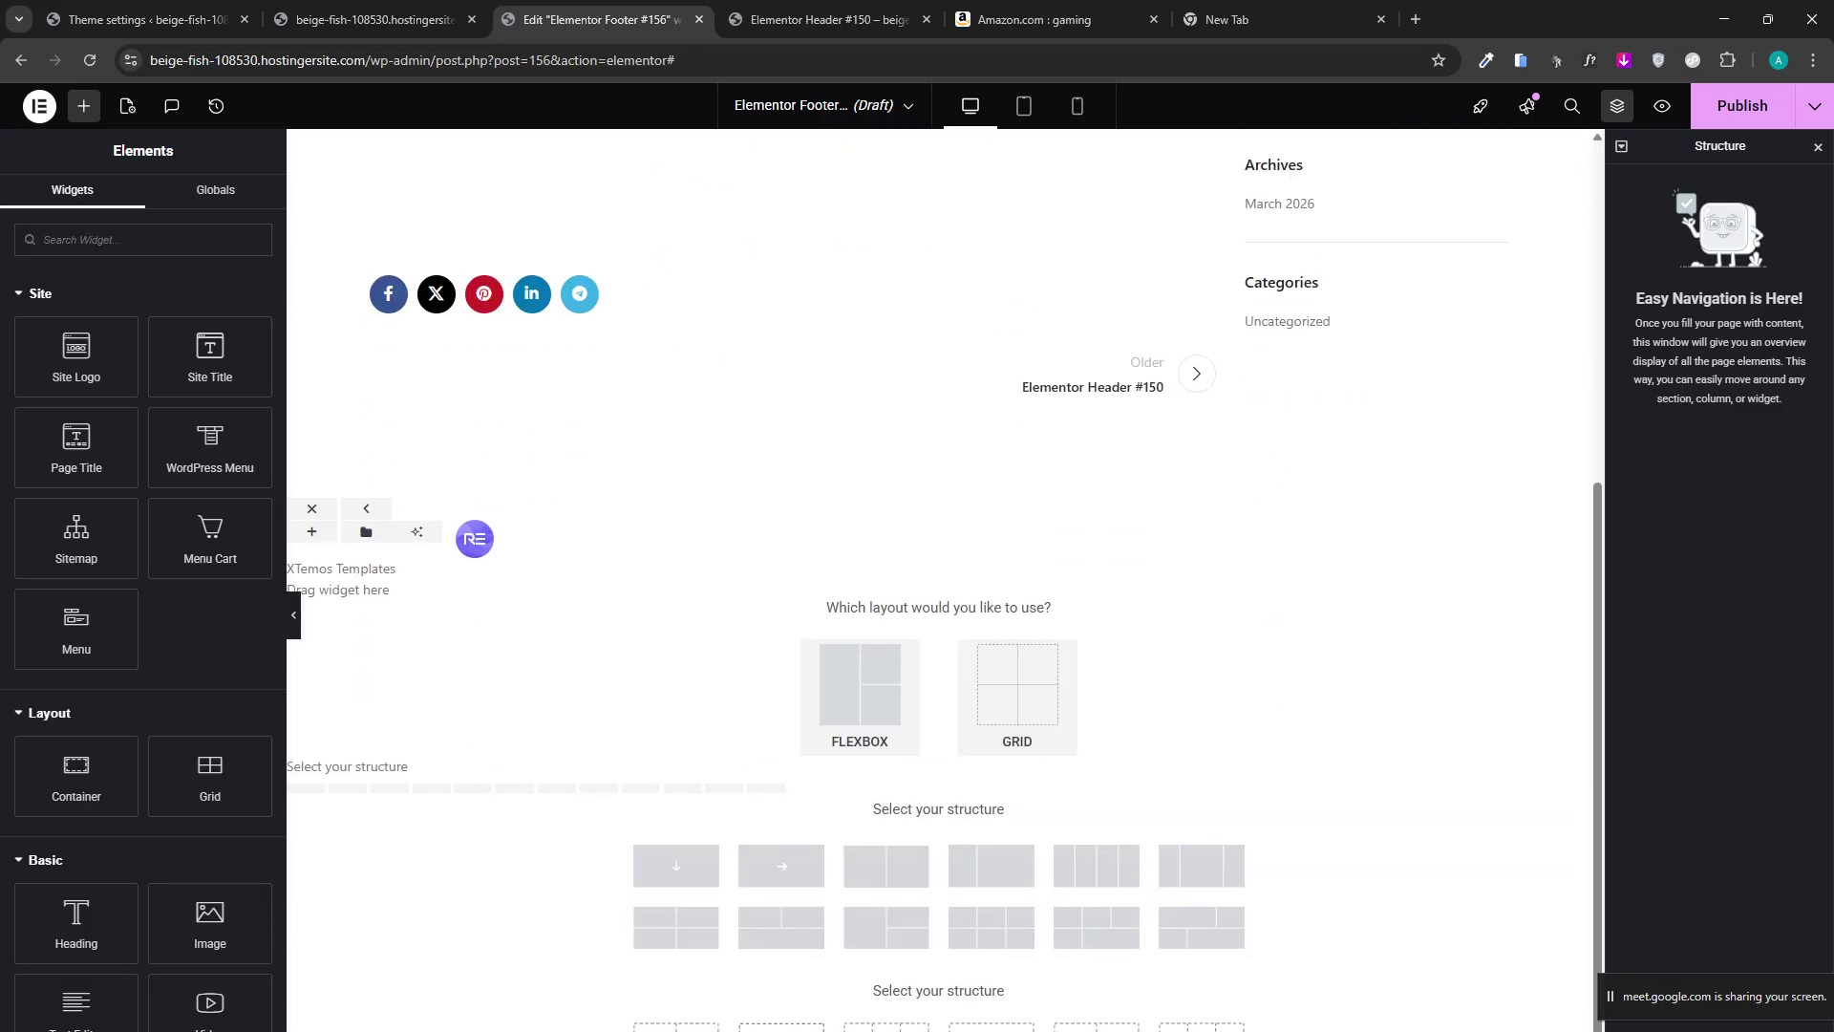
pyautogui.click(913, 20)
pyautogui.click(1032, 19)
# Scroll Amazon's gaming results down to the footer for reference, then jump back to the top.
pyautogui.scroll(-10, 884, 821)
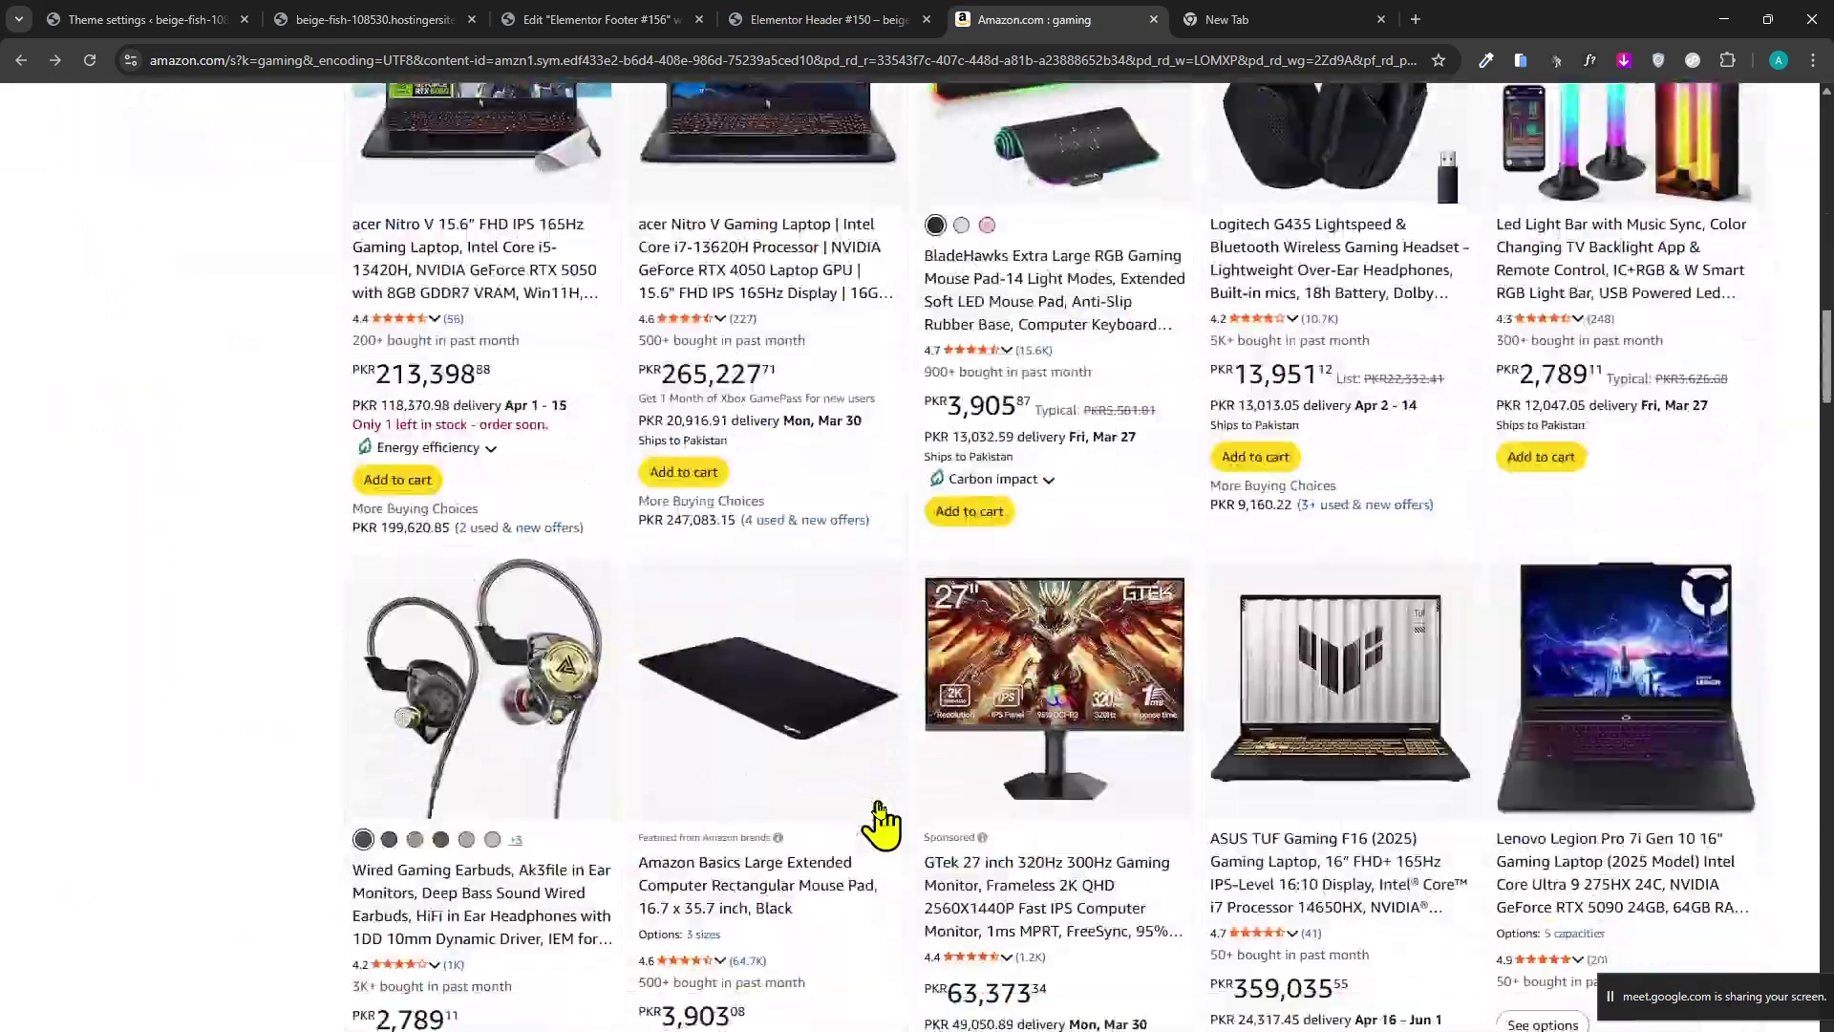
pyautogui.middleClick(247, 893)
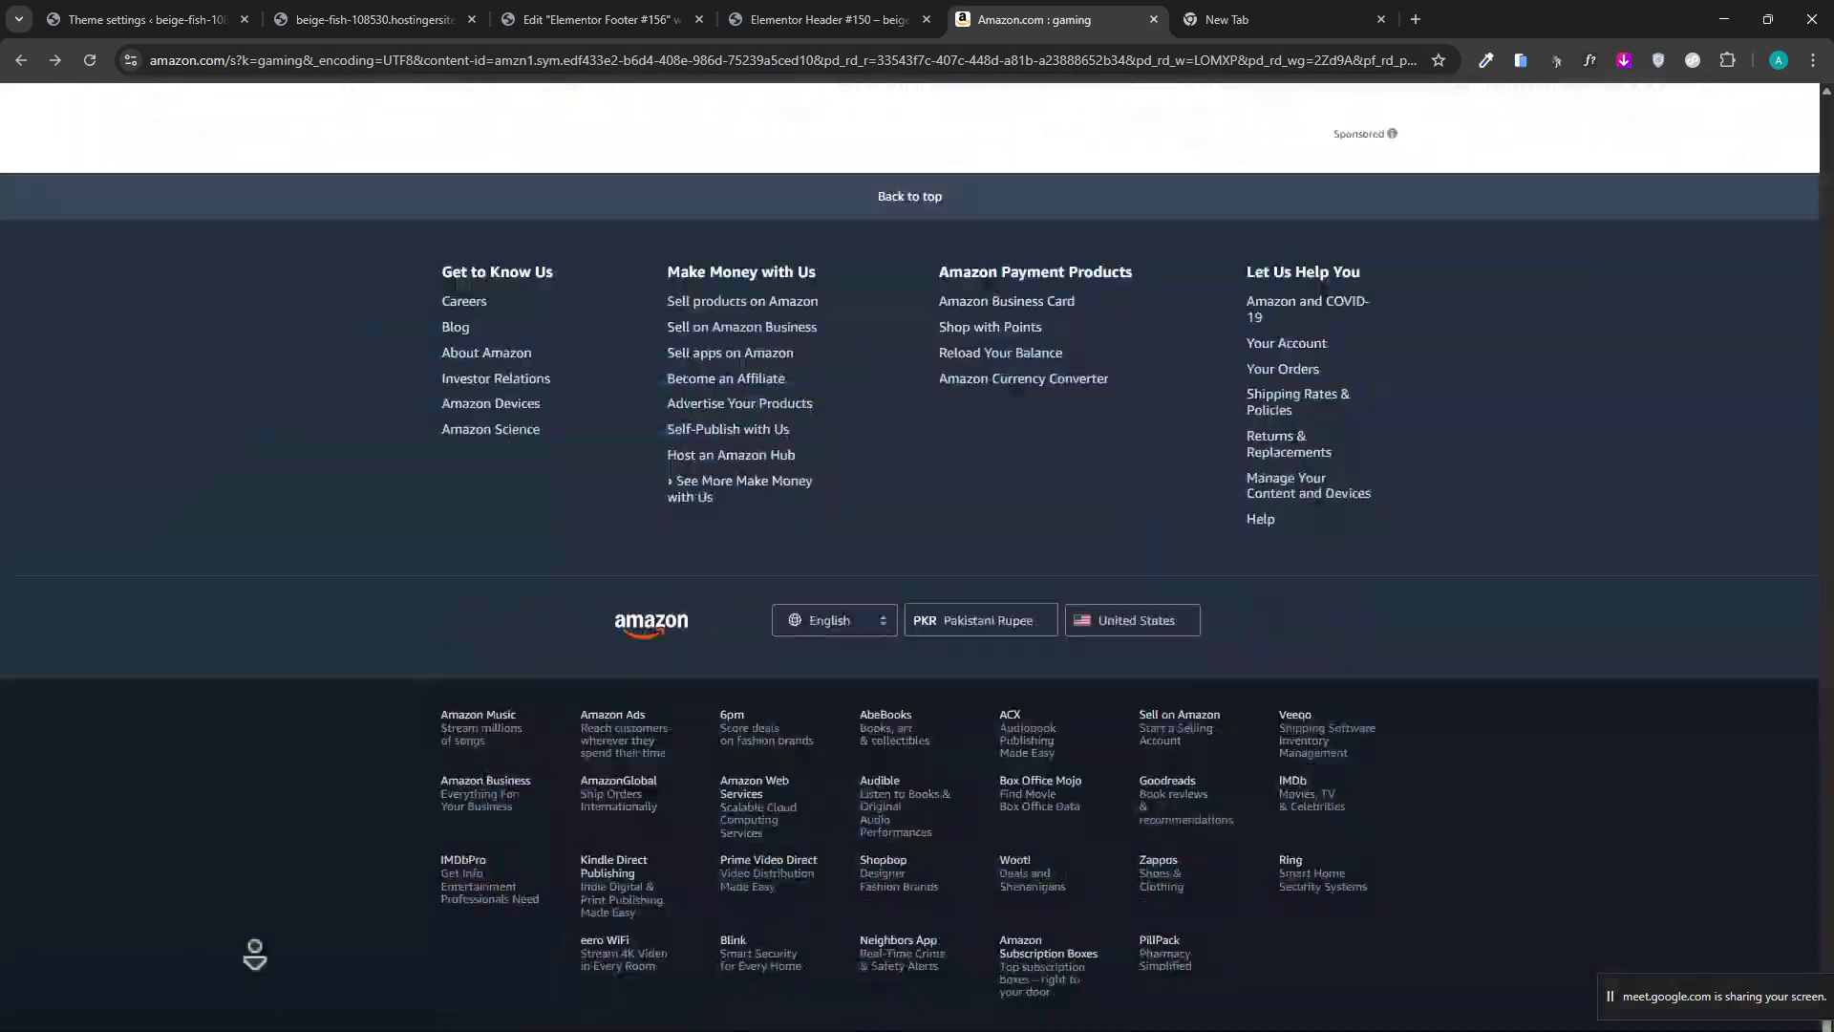
pyautogui.middleClick(184, 831)
pyautogui.middleClick(1523, 805)
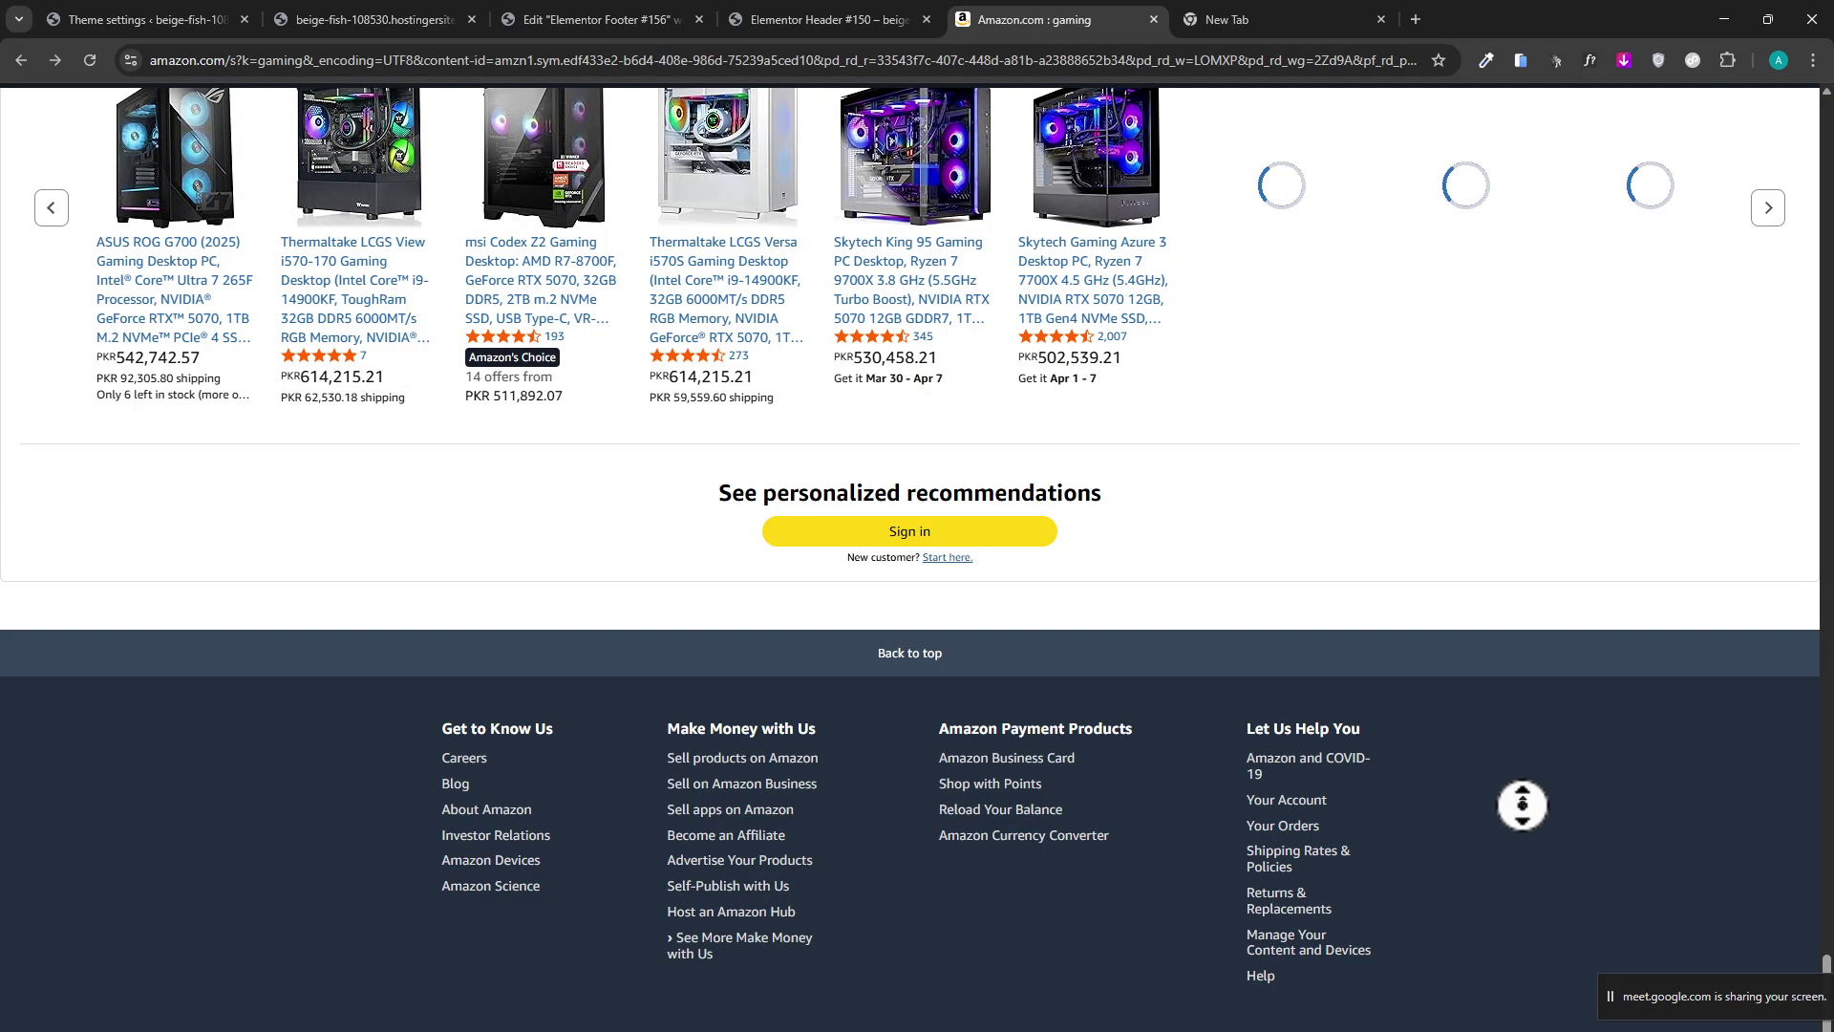
pyautogui.scroll(-5, 1517, 817)
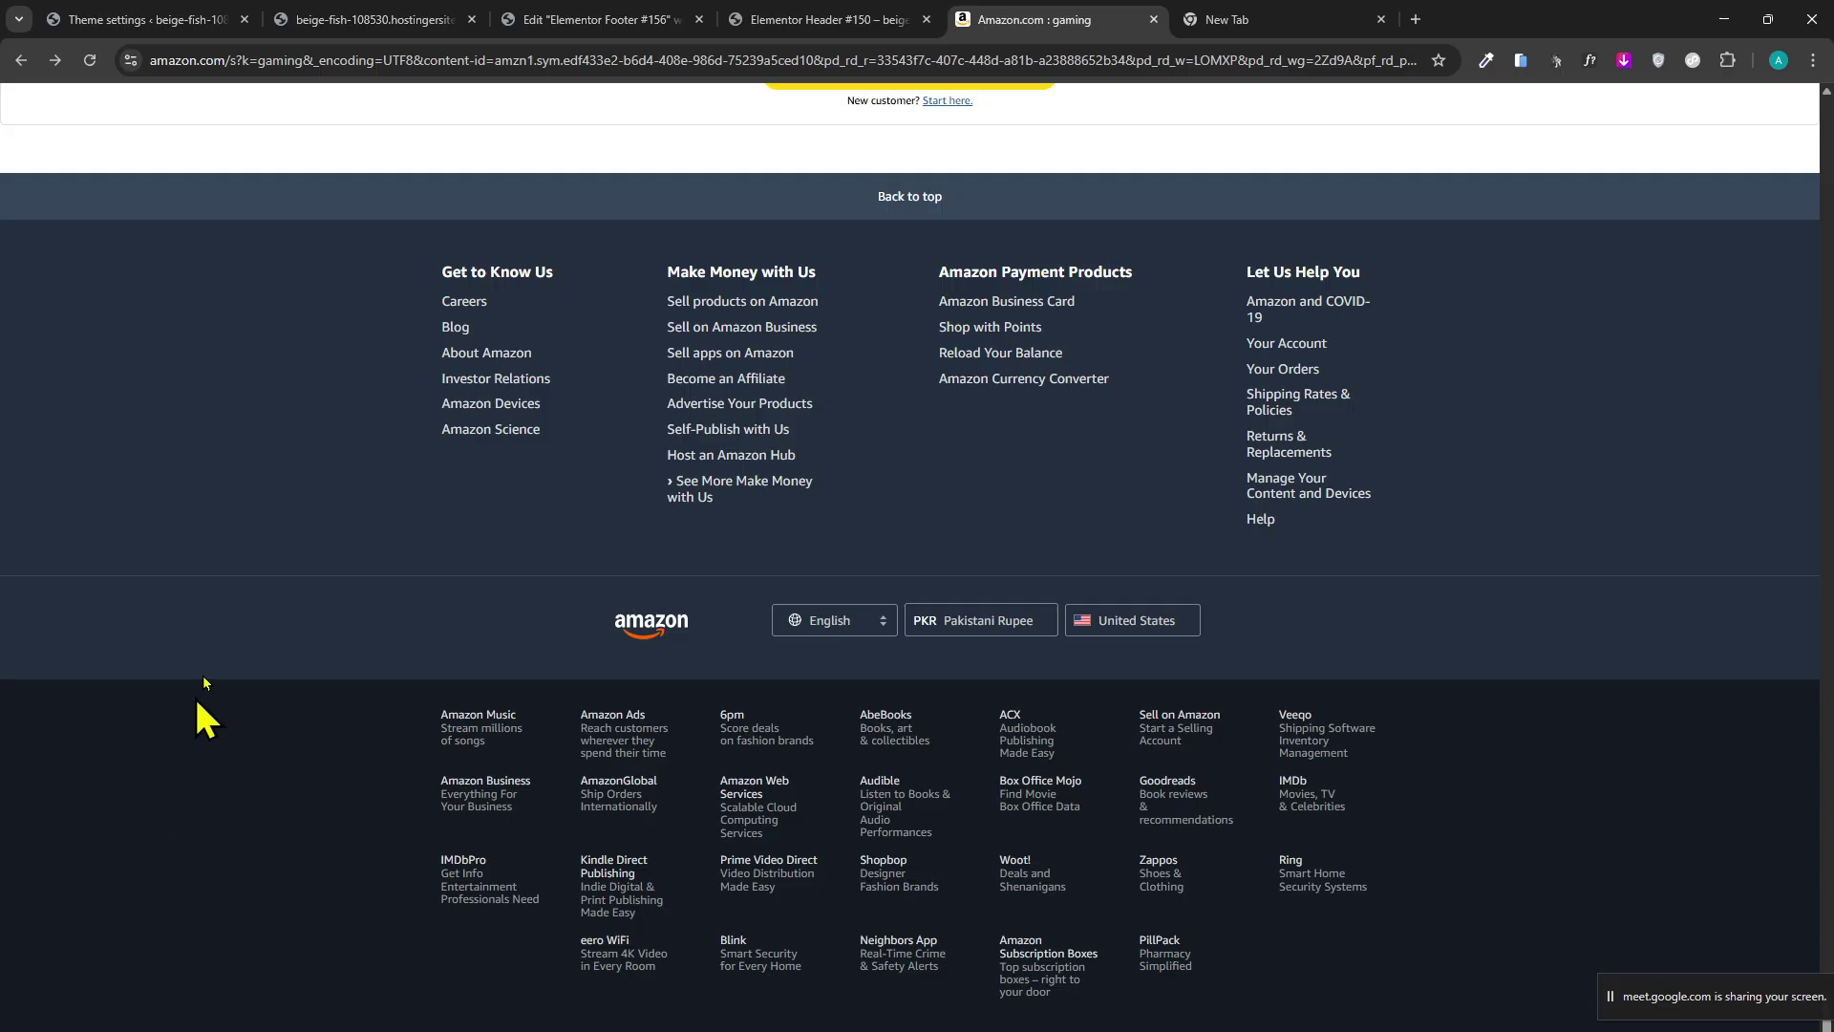
pyautogui.press('Home')
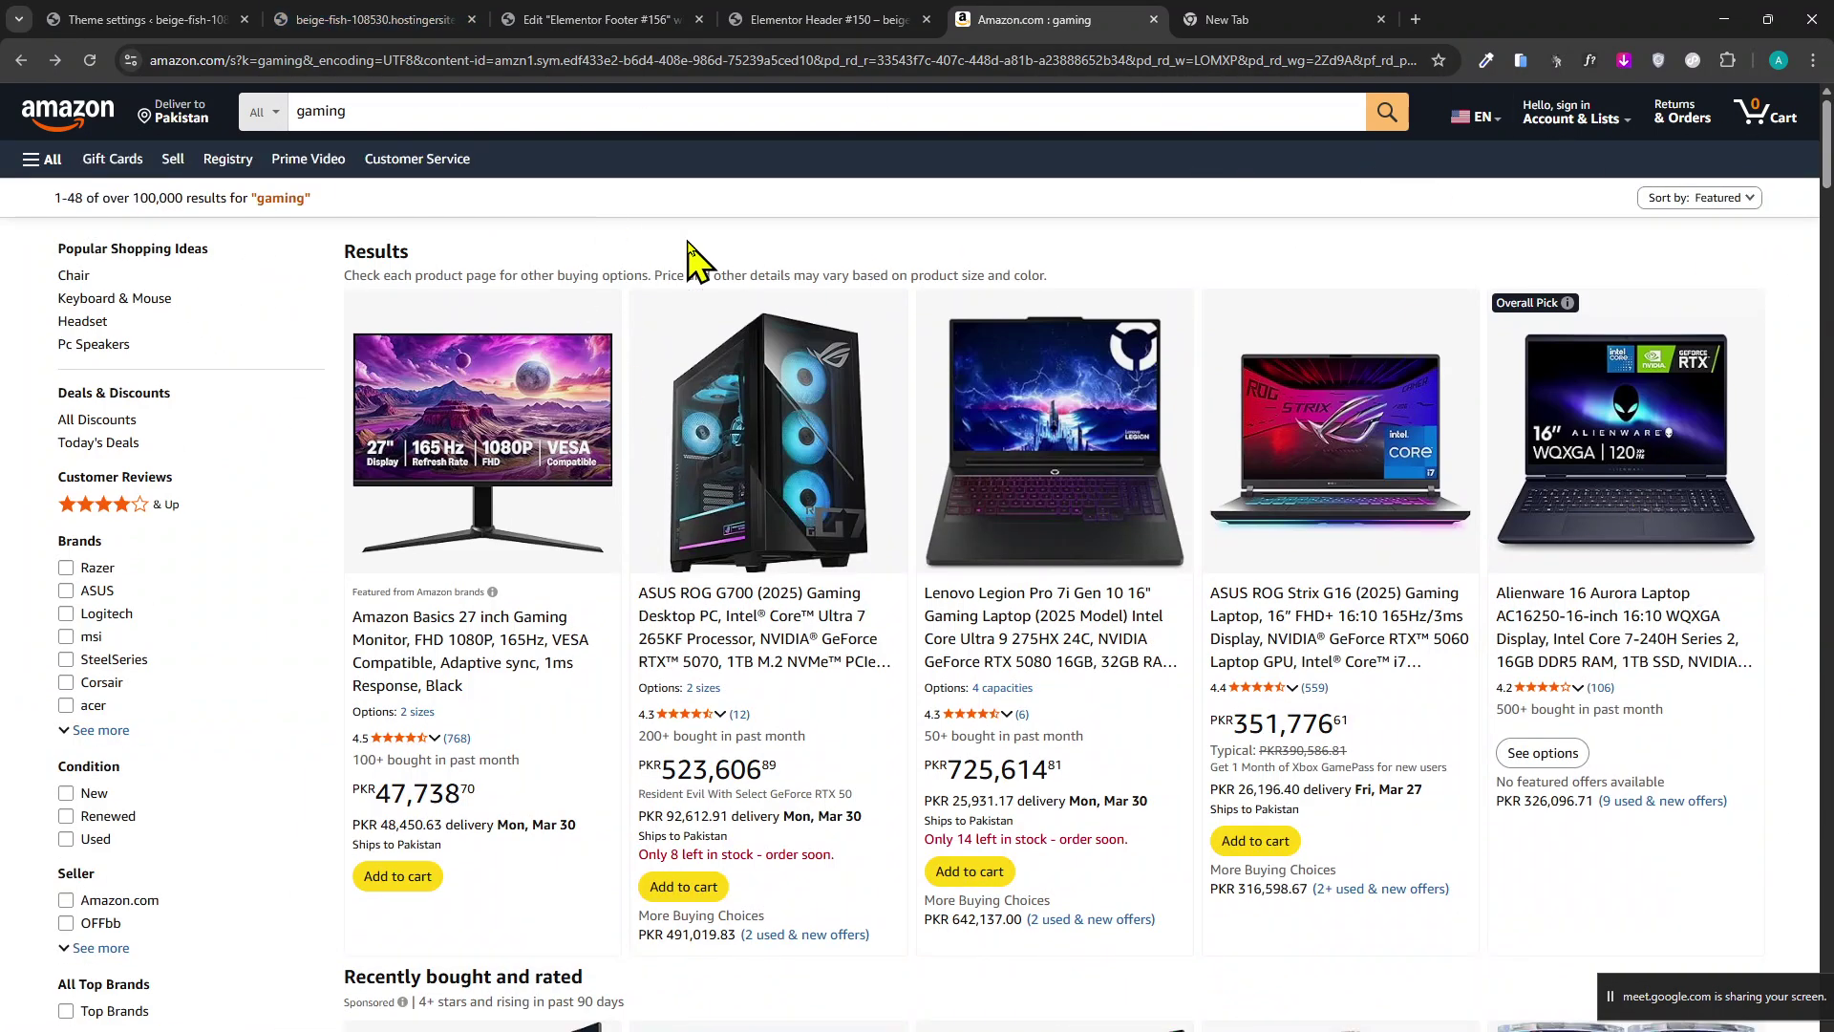
pyautogui.click(368, 19)
pyautogui.click(196, 19)
# Insert the first free Footer-category section template from the Royal Elementor library into Footer #156.
pyautogui.click(820, 19)
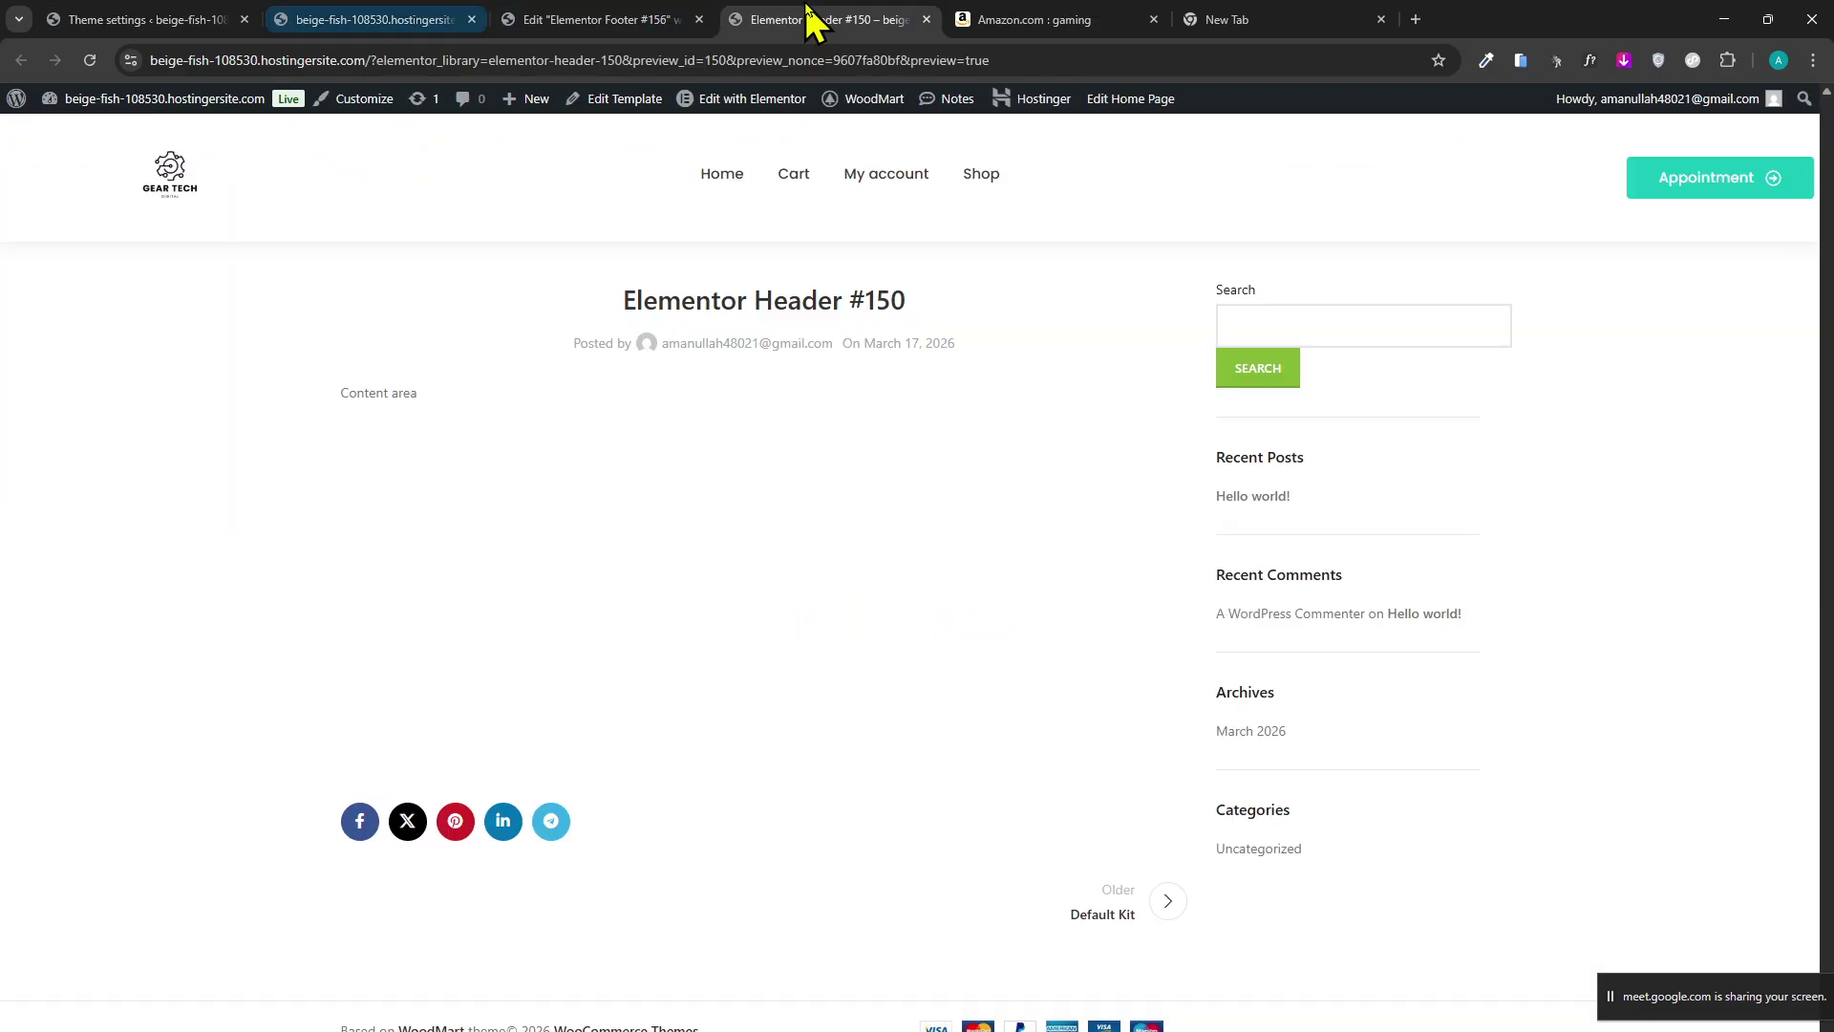
pyautogui.click(686, 19)
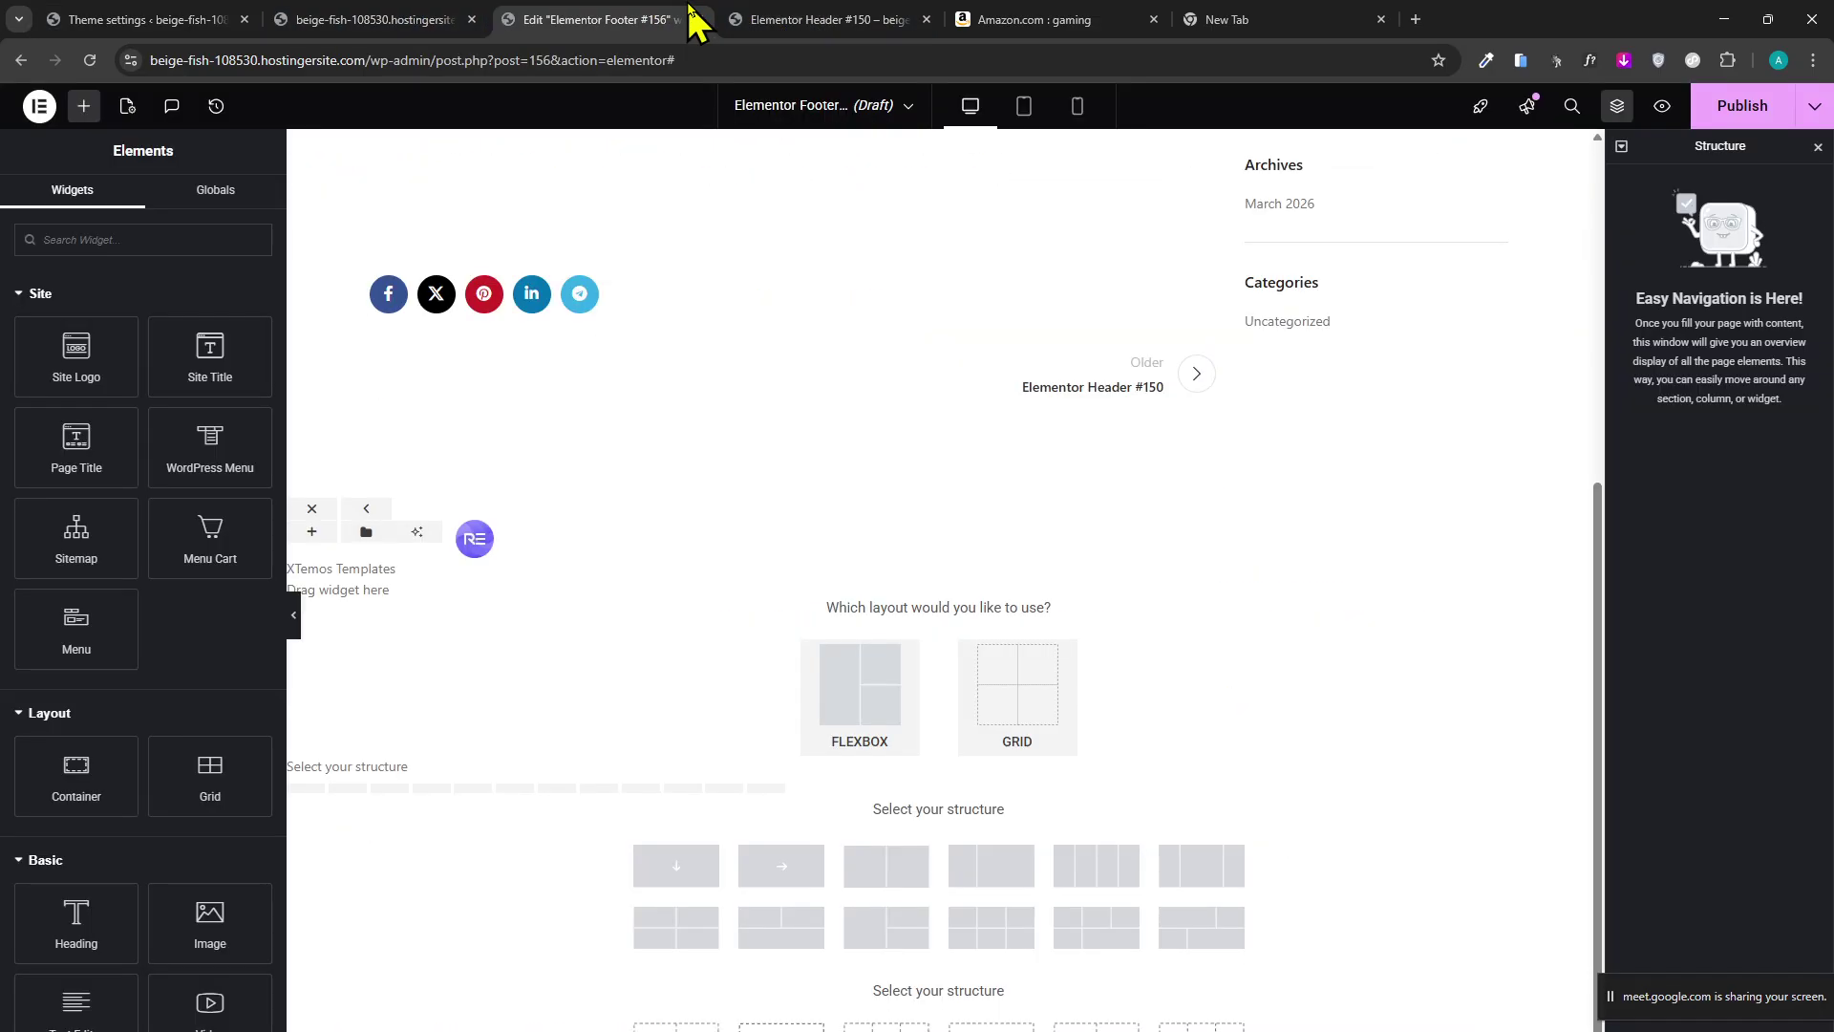
pyautogui.click(476, 541)
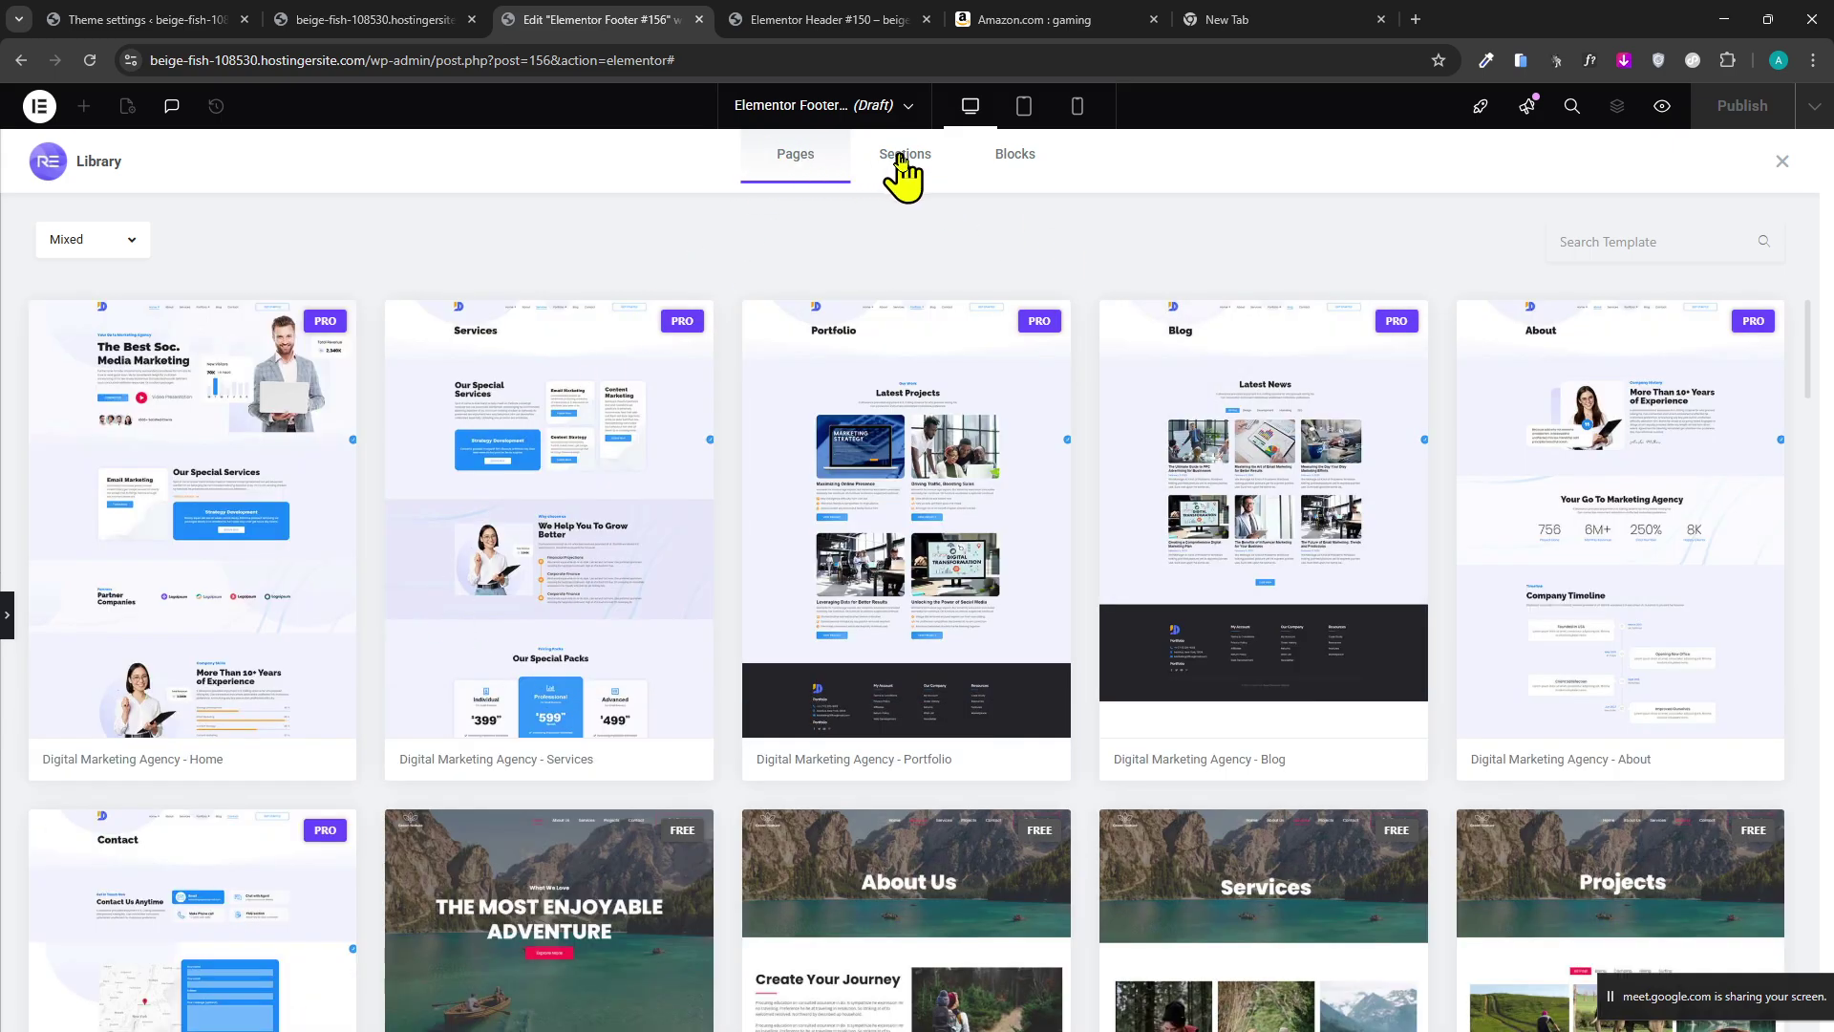
pyautogui.click(902, 168)
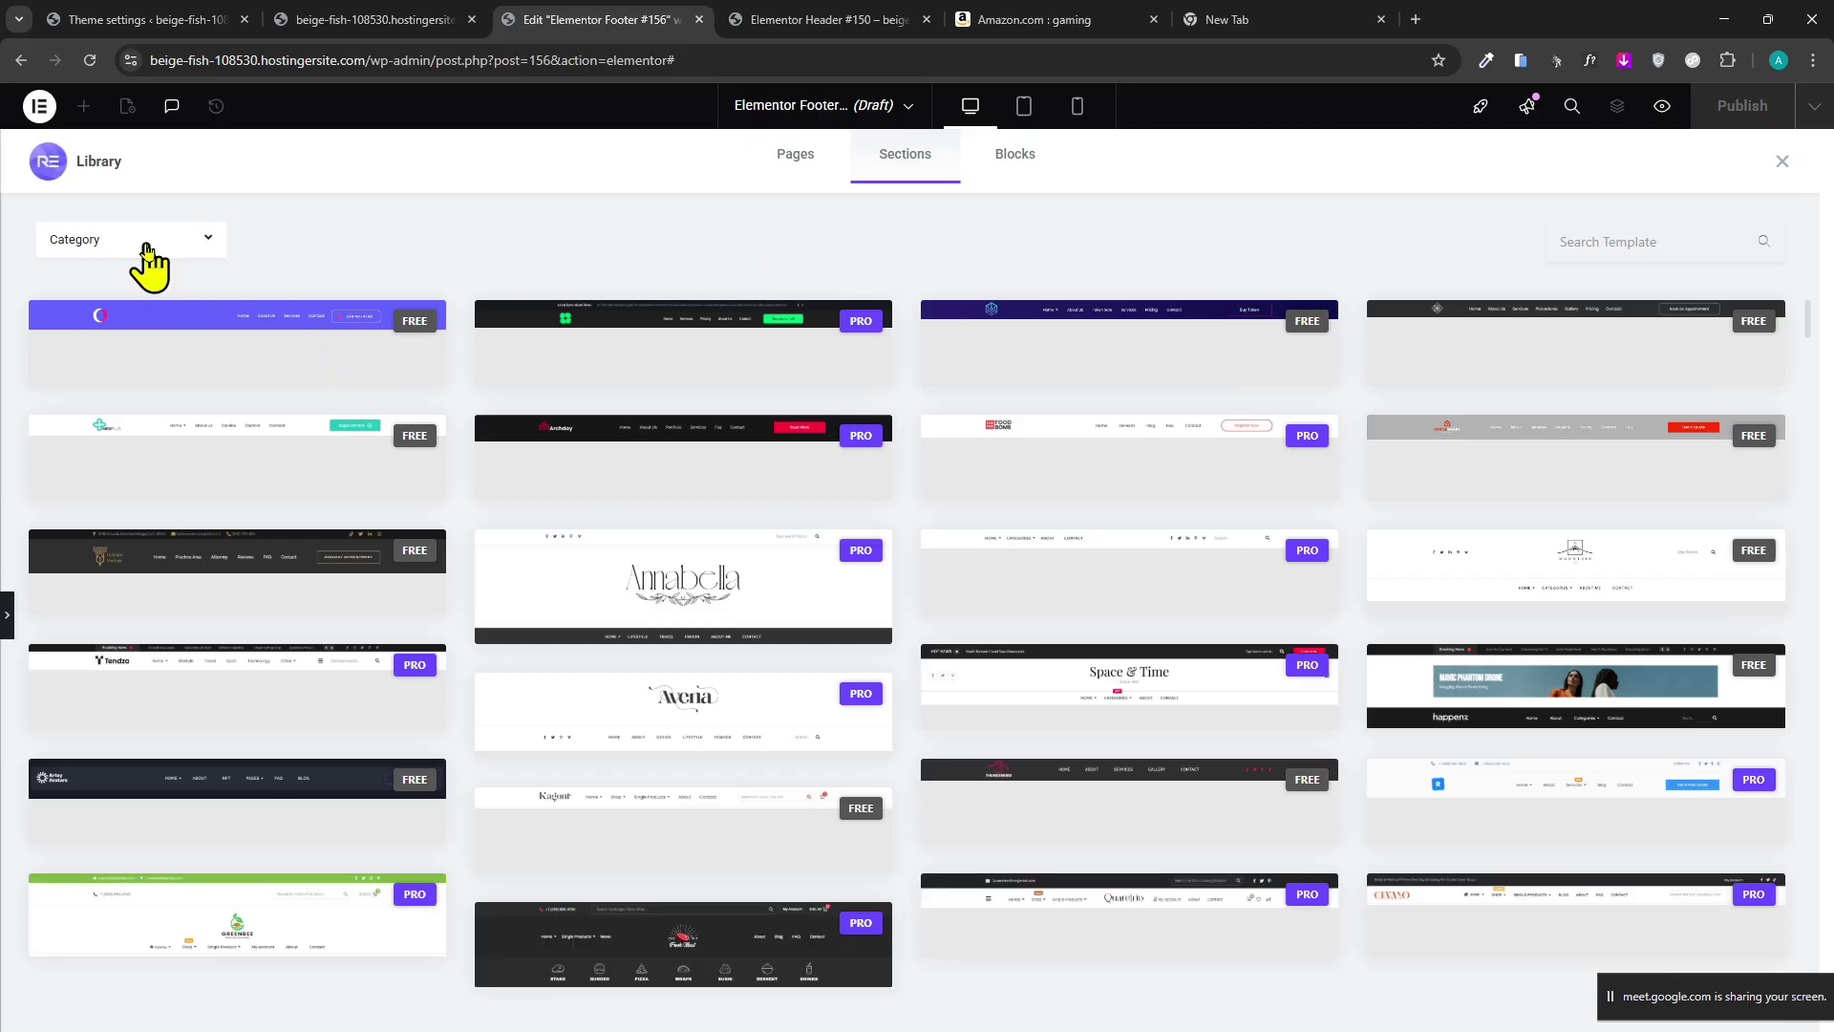
pyautogui.click(138, 246)
pyautogui.click(401, 298)
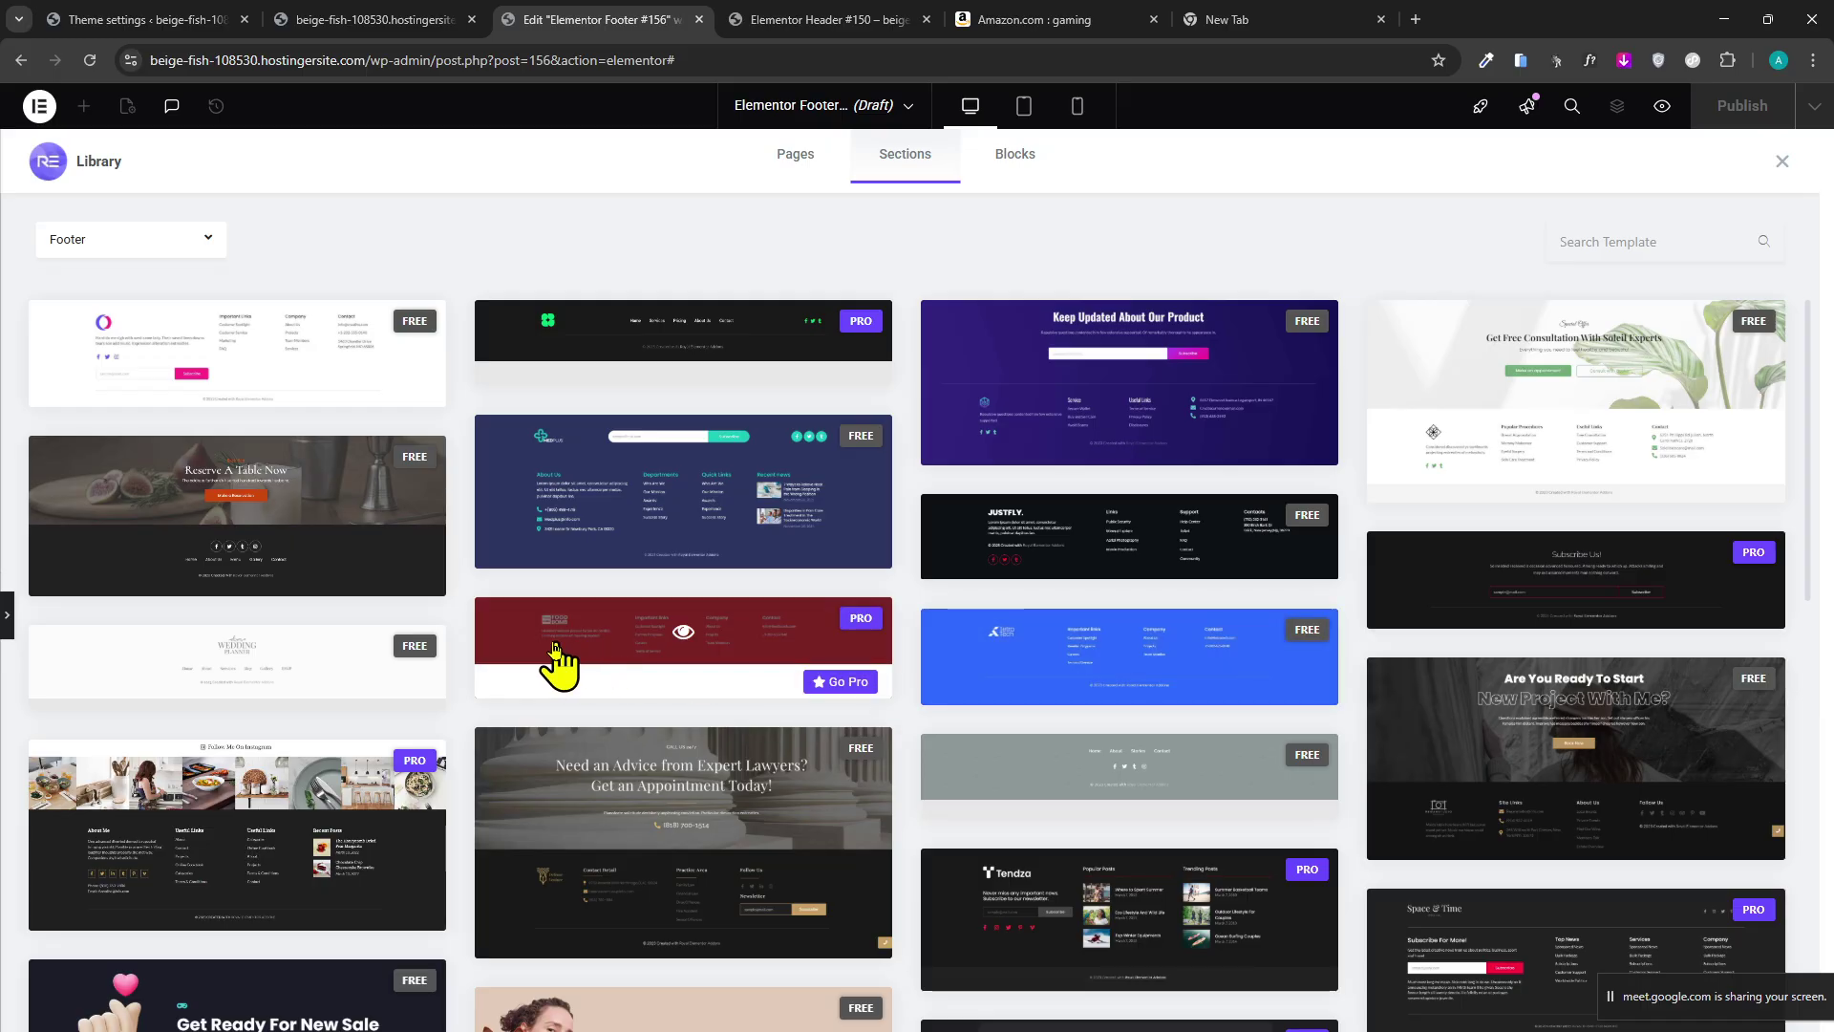
pyautogui.scroll(-5, 226, 757)
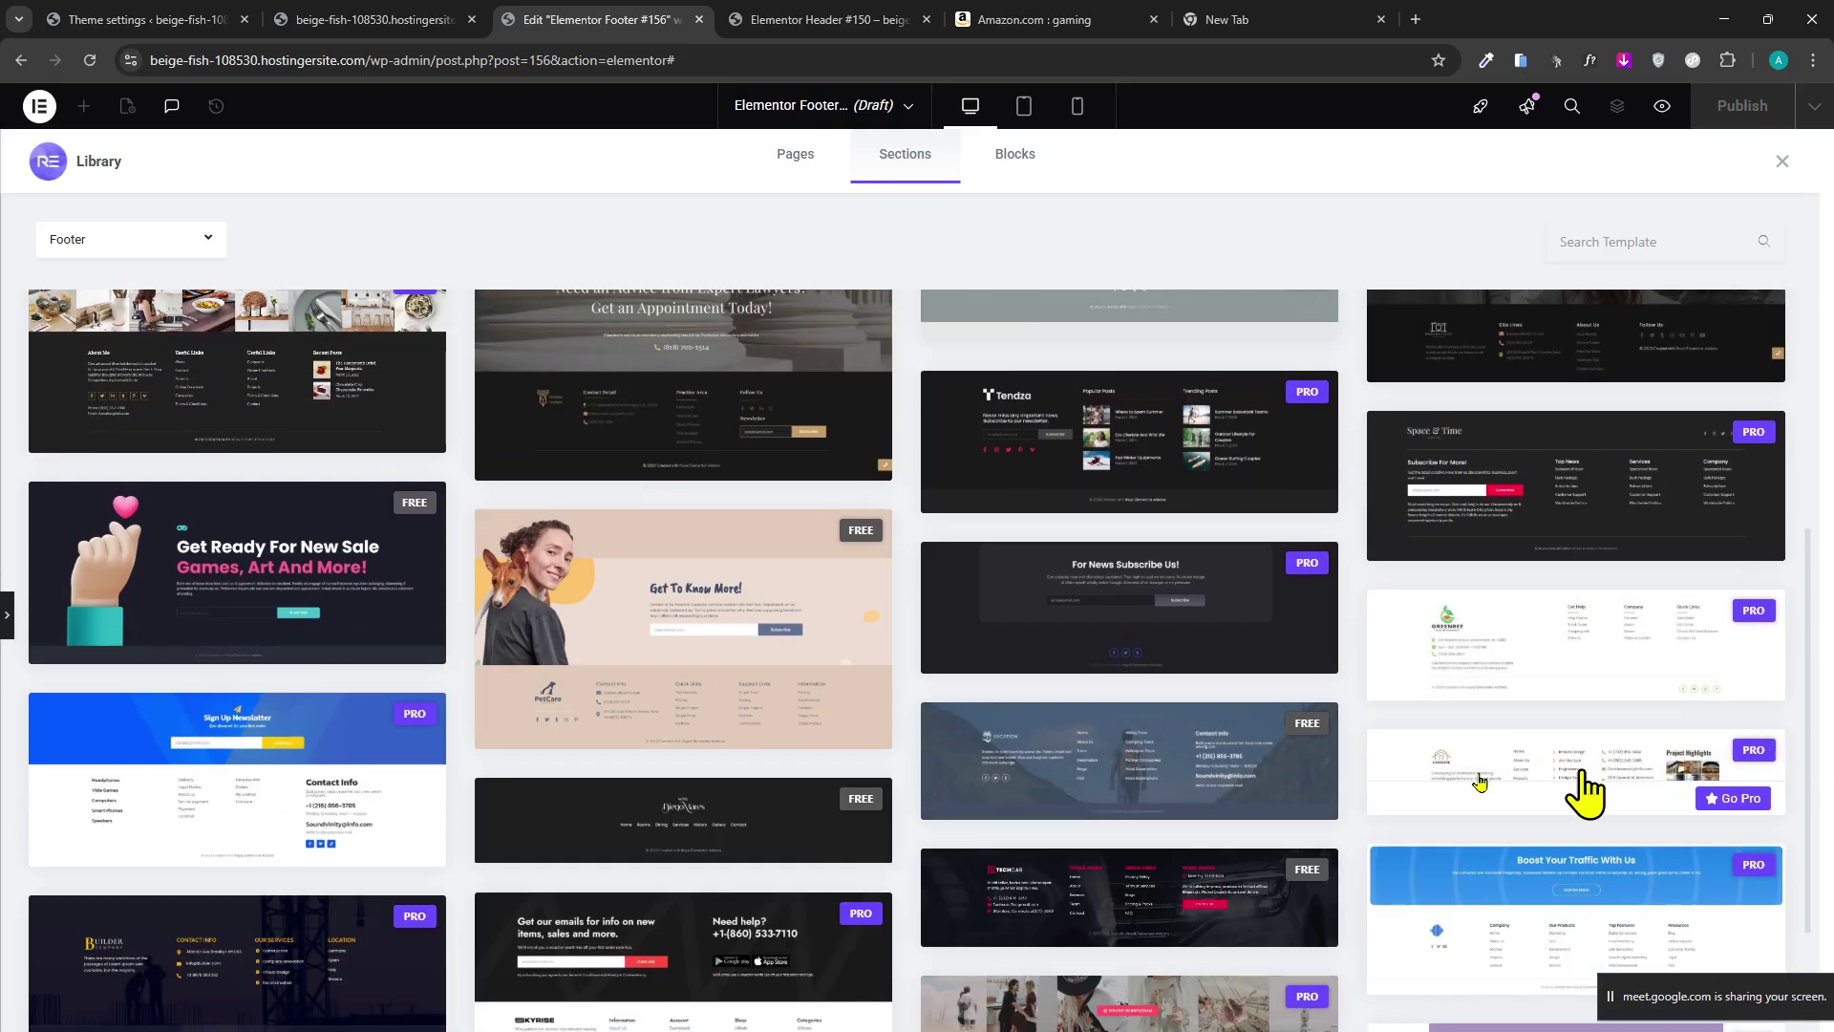
pyautogui.scroll(5, 606, 483)
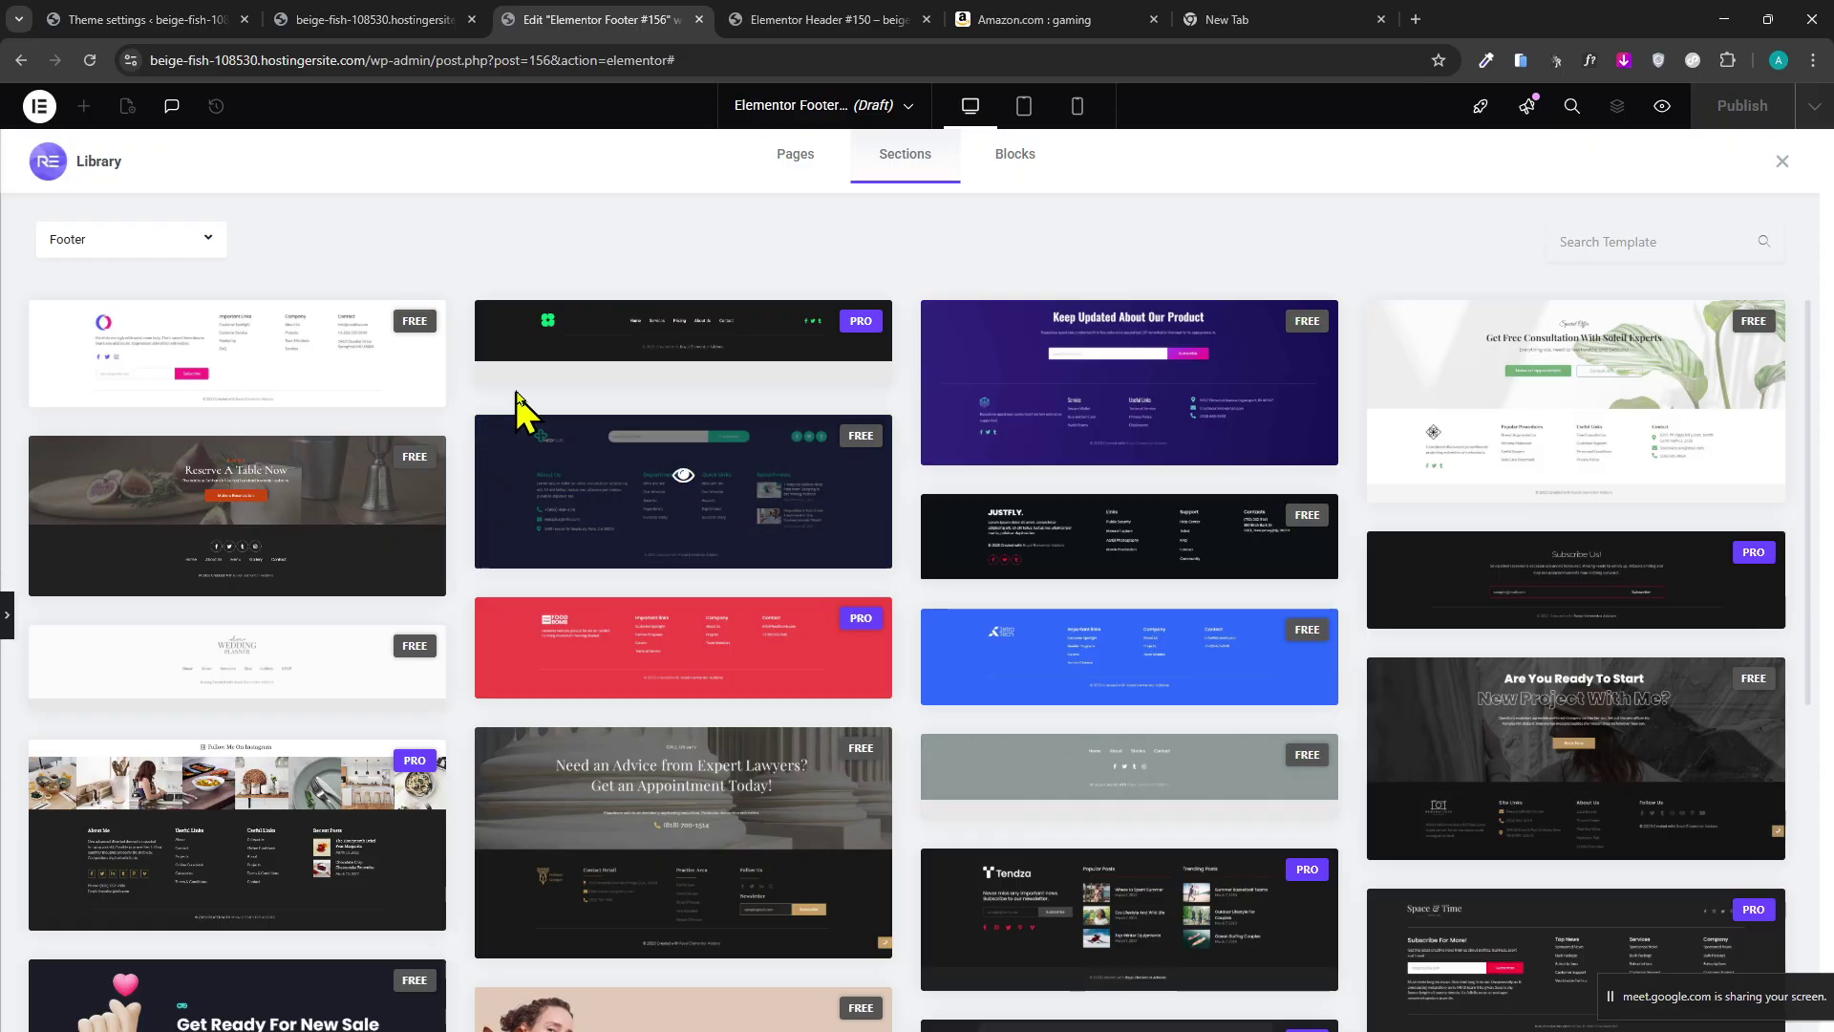
pyautogui.click(399, 392)
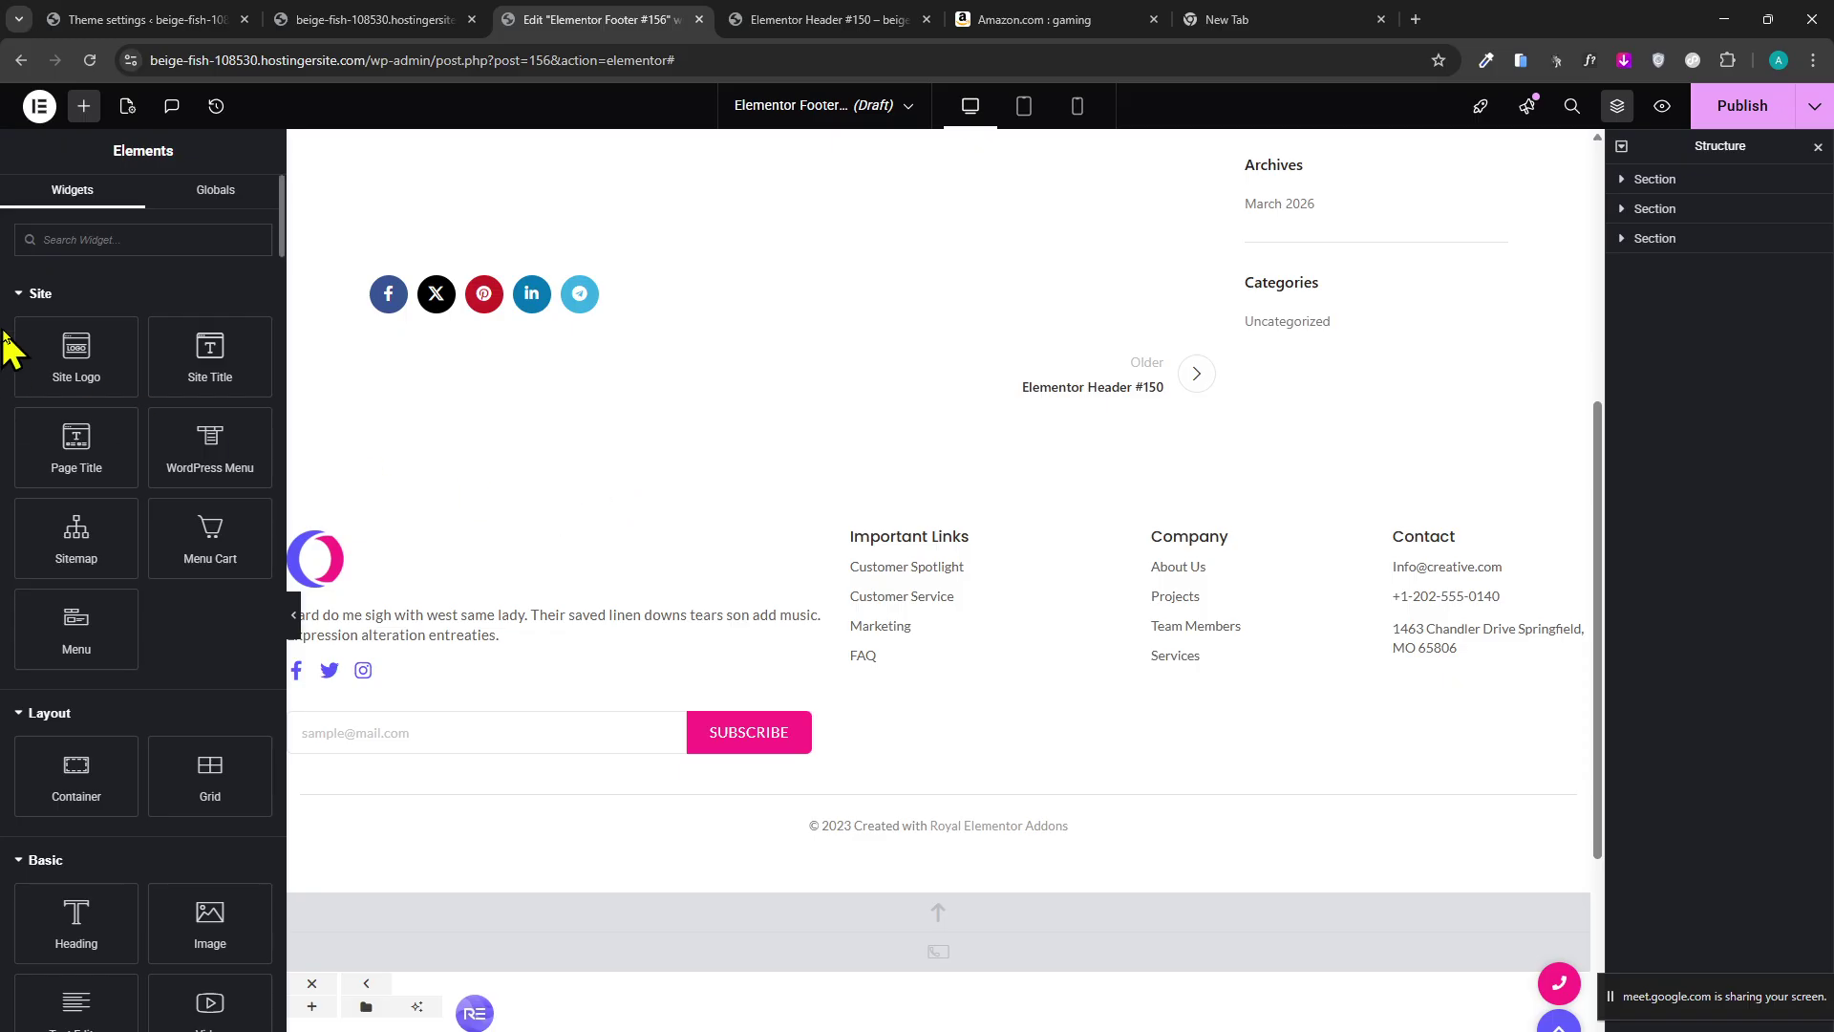
pyautogui.scroll(-2, 834, 636)
pyautogui.scroll(2, 841, 635)
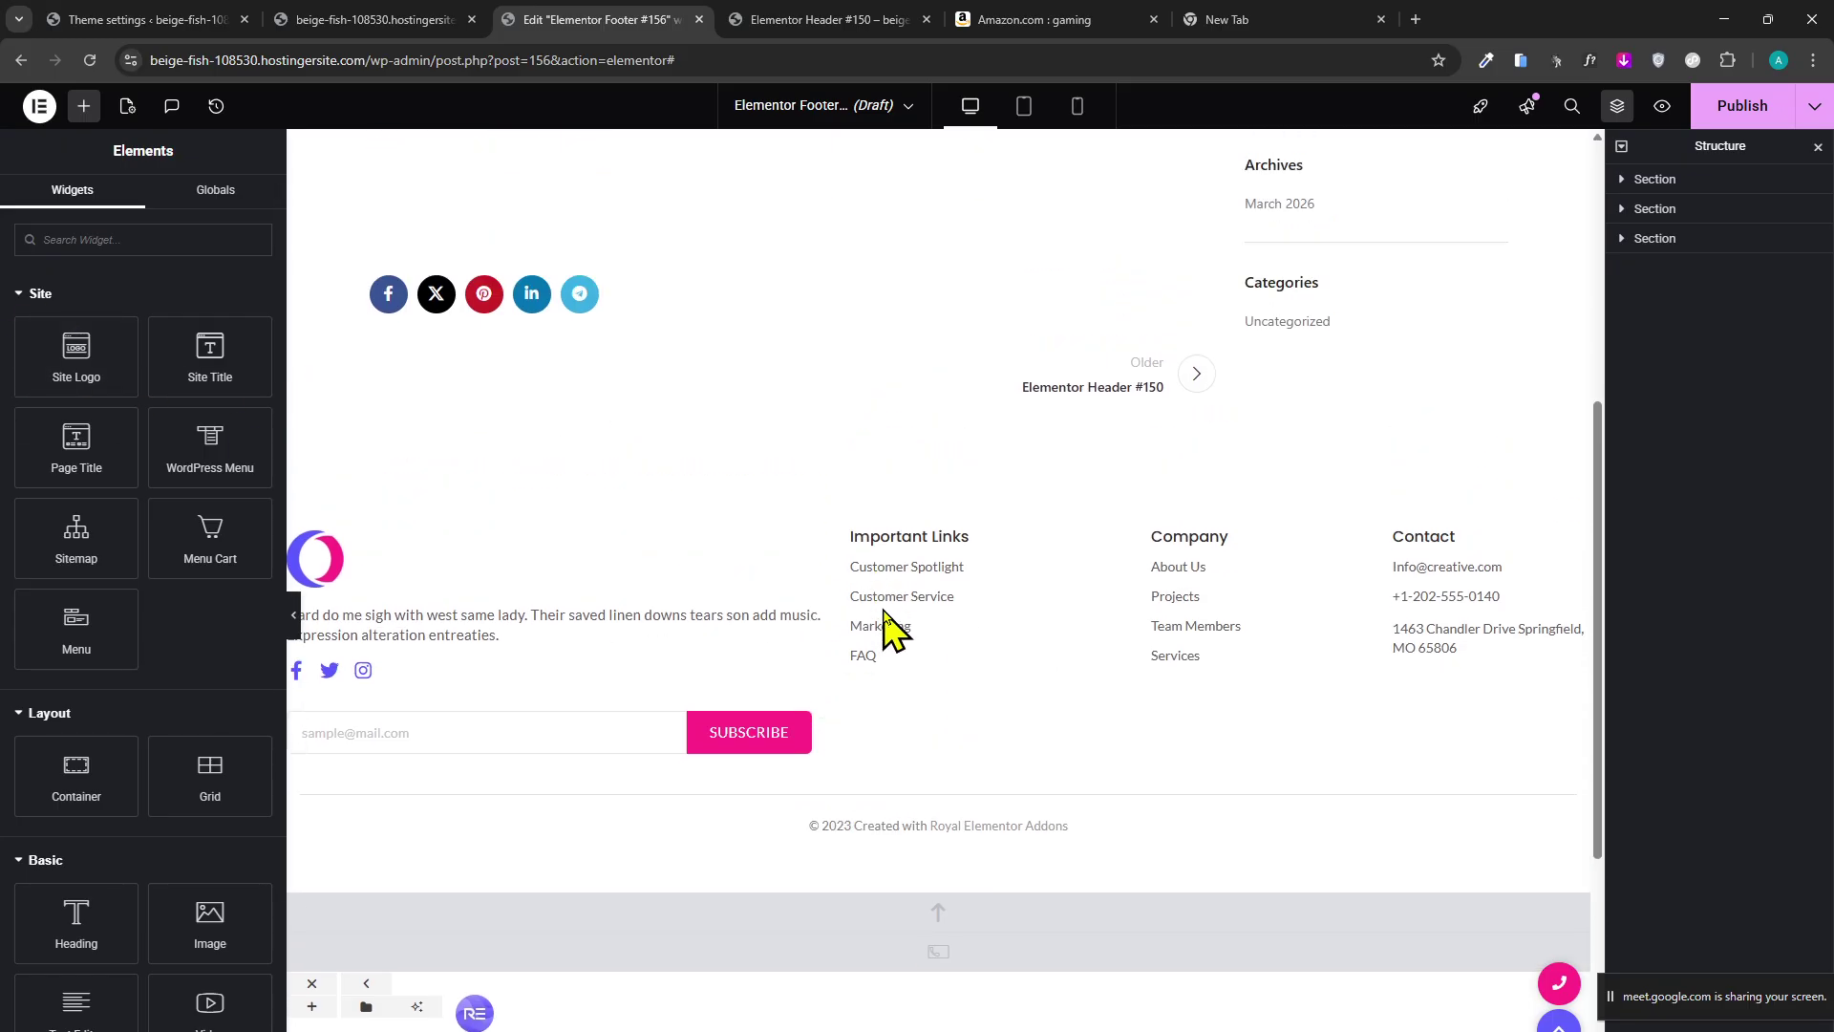
pyautogui.click(853, 537)
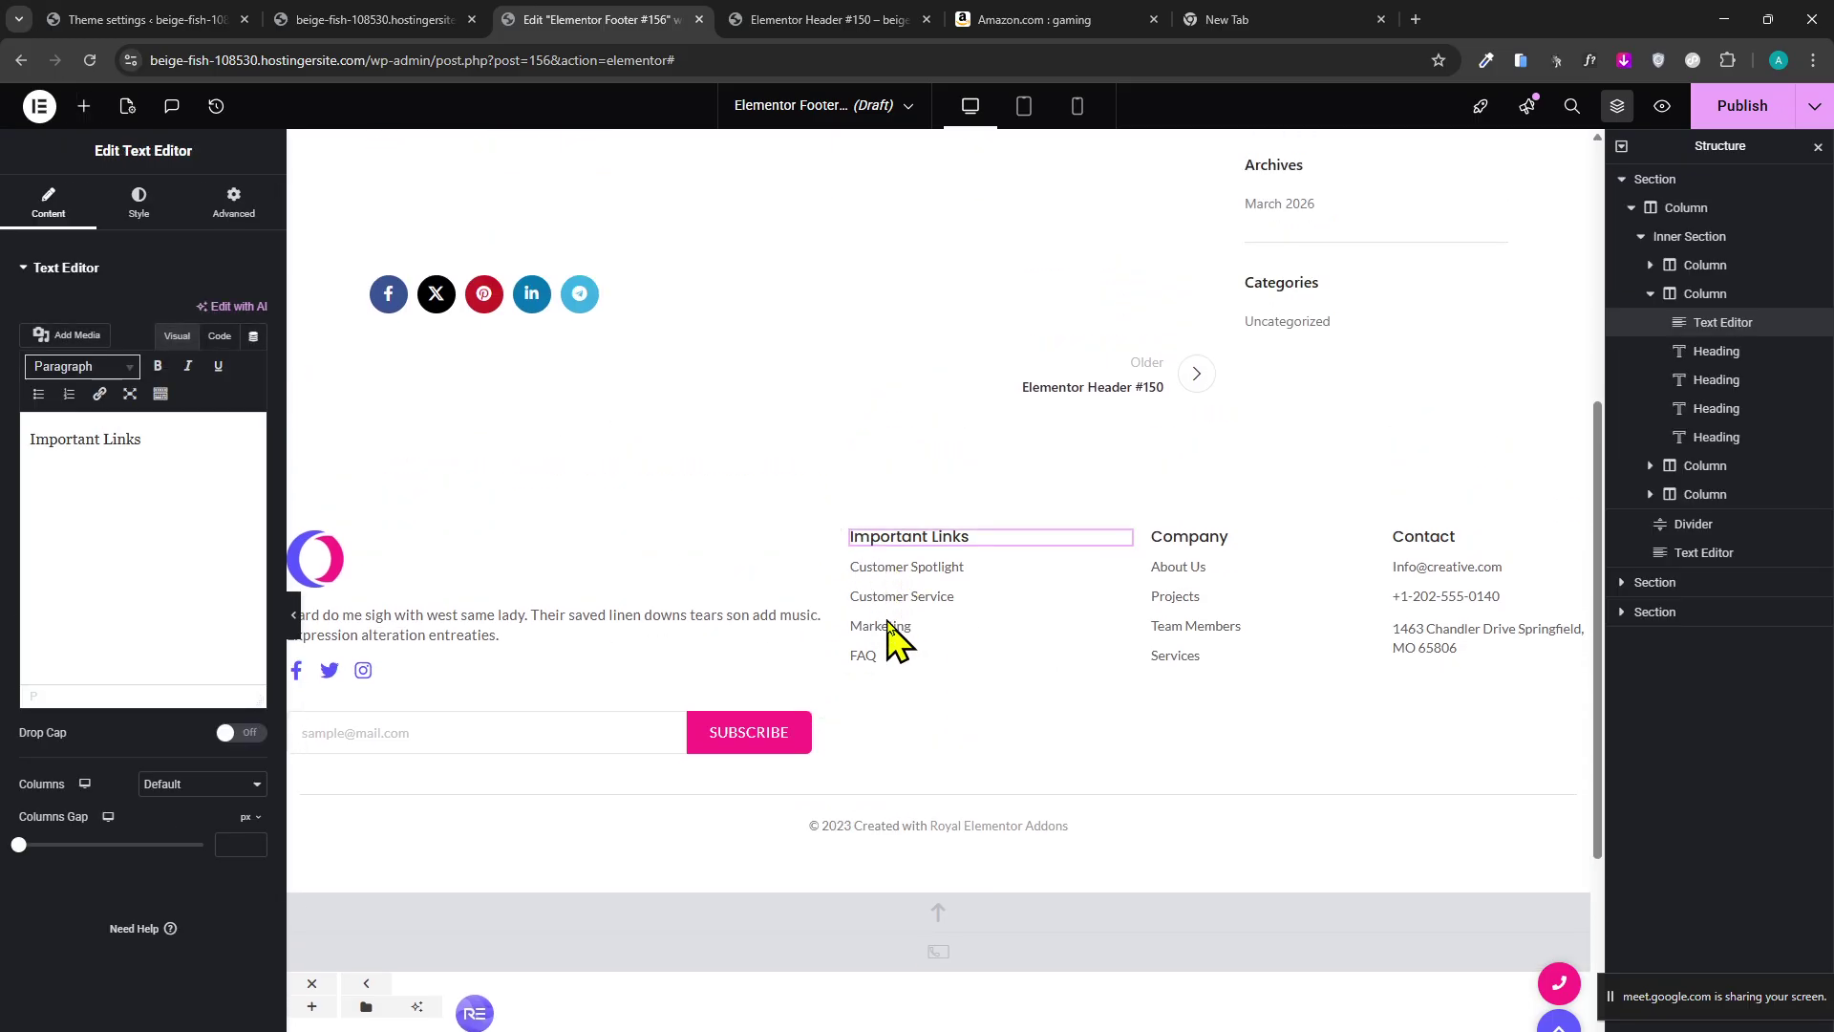
pyautogui.scroll(-5, 668, 793)
pyautogui.scroll(5, 790, 955)
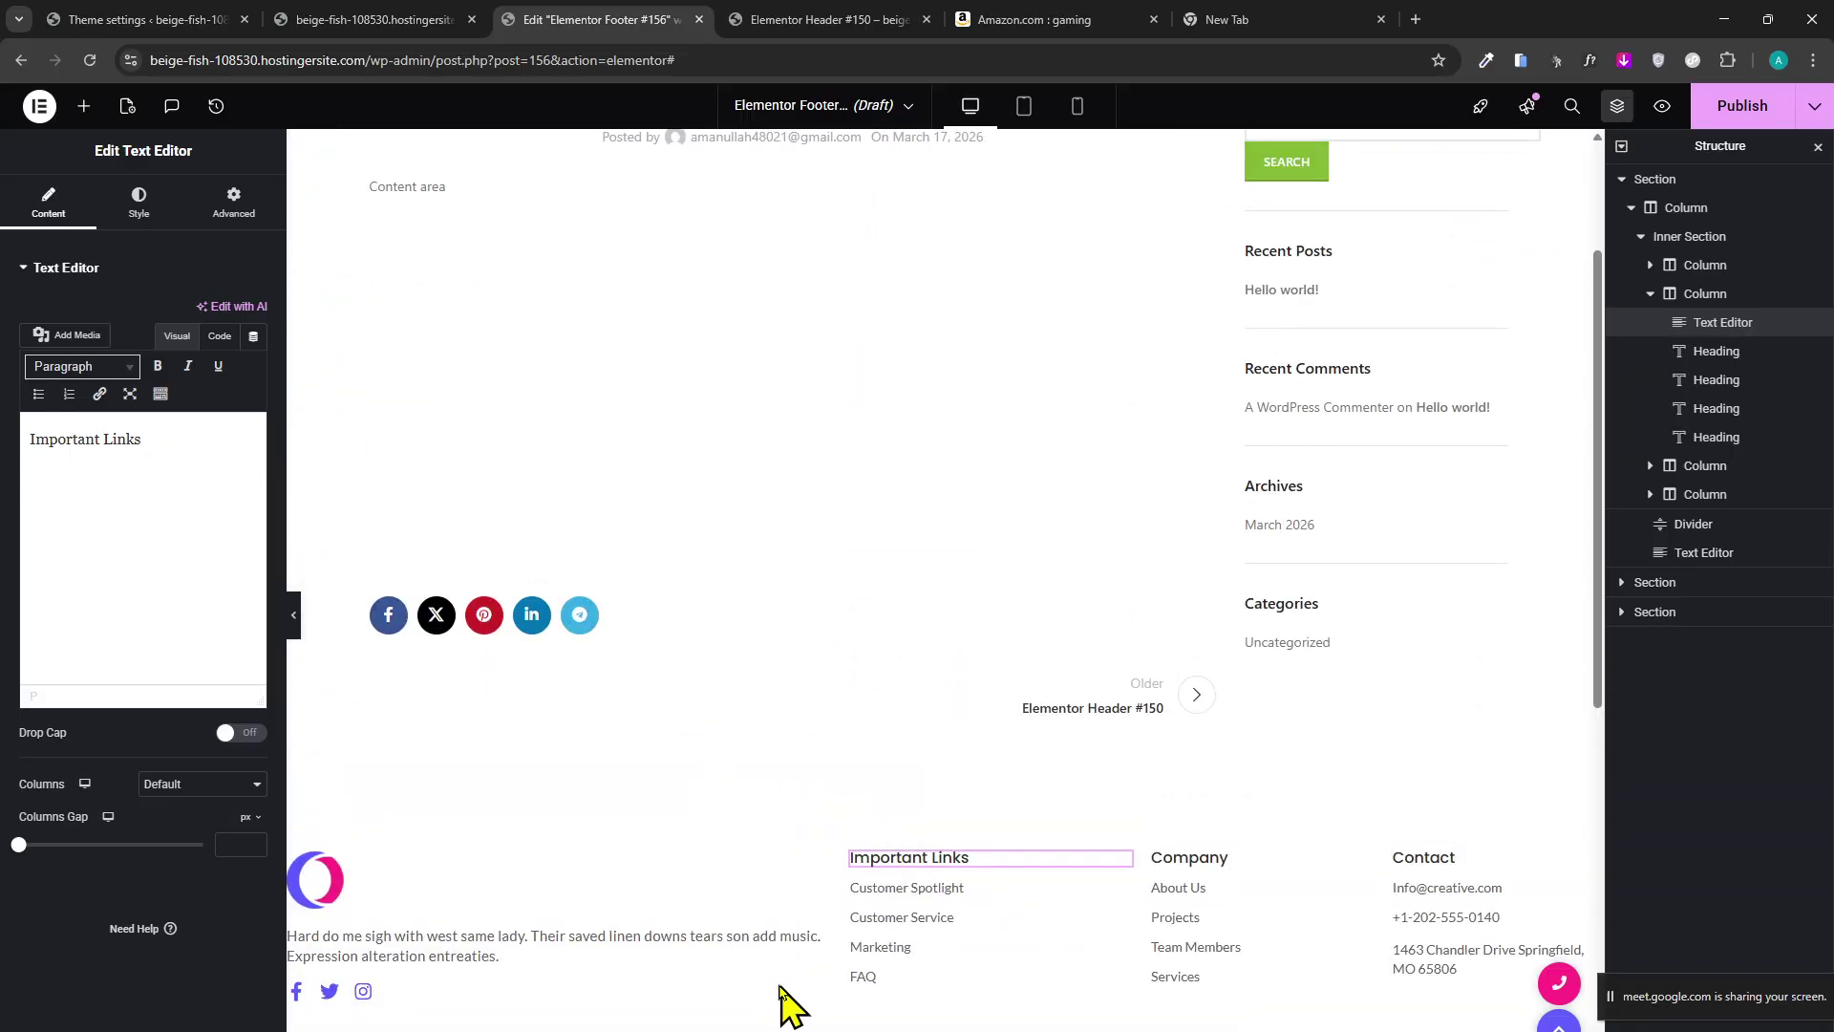
pyautogui.scroll(-5, 761, 900)
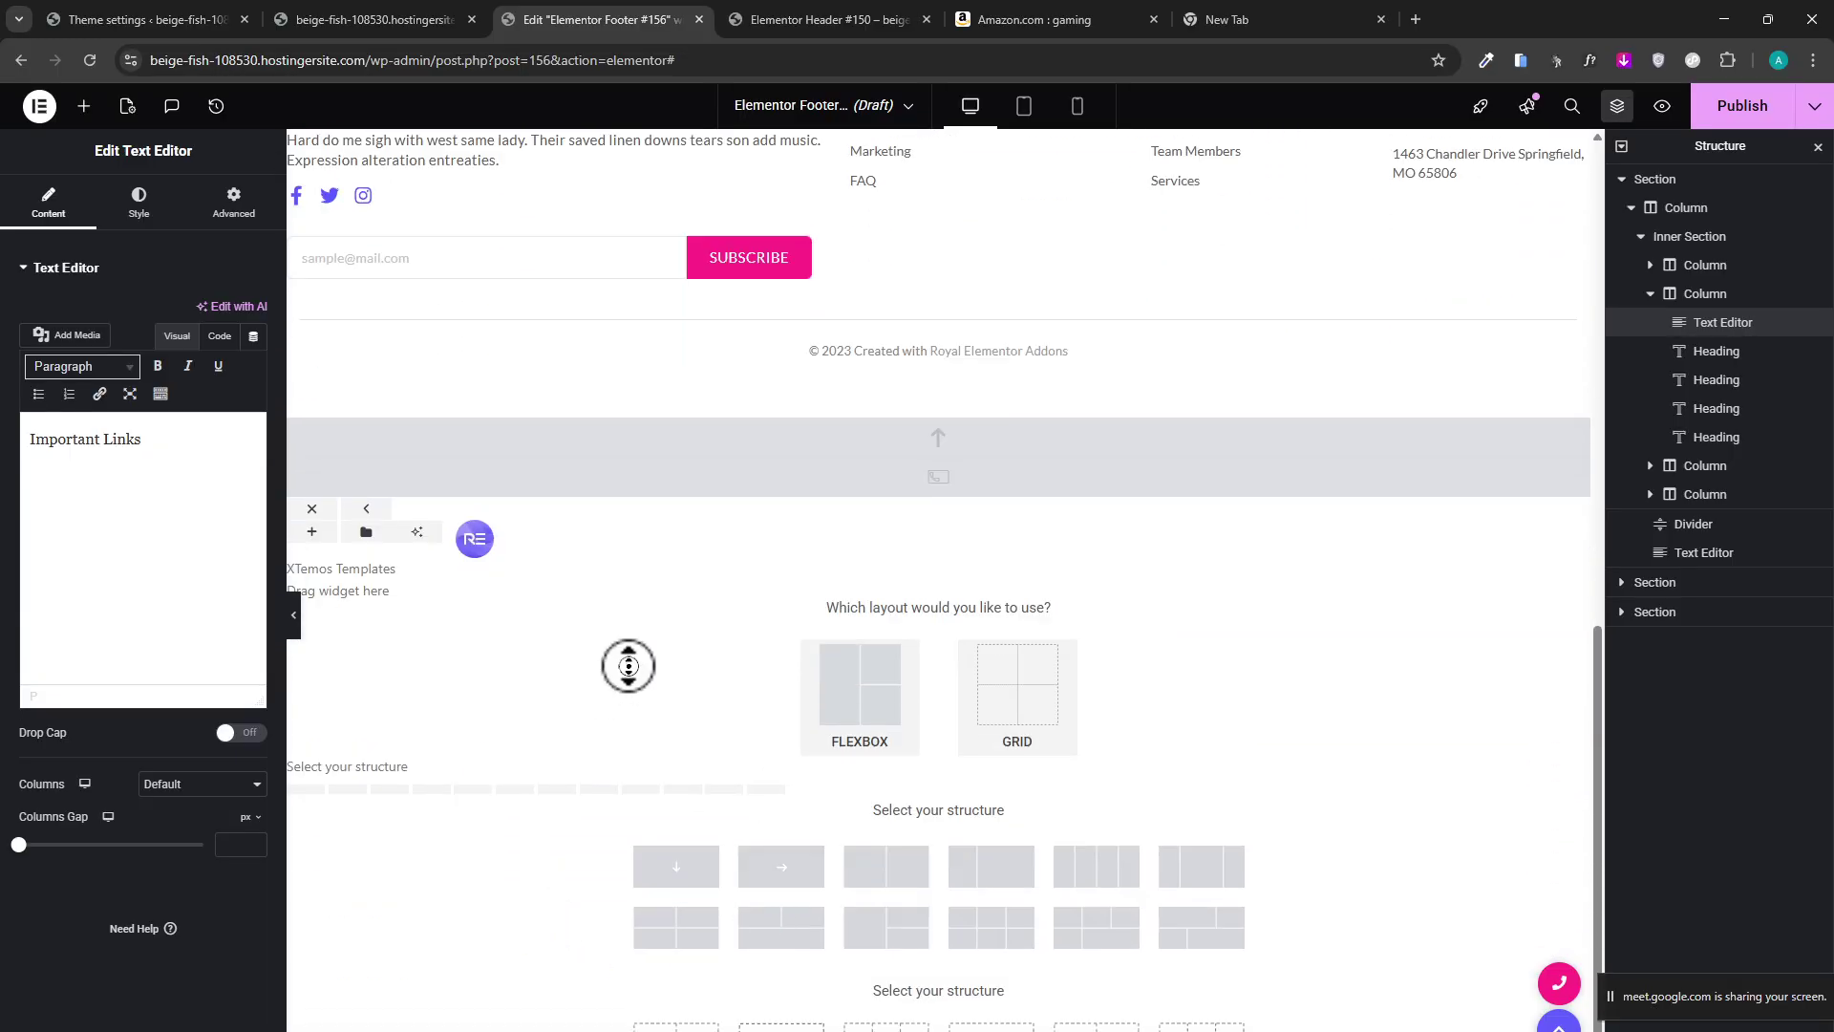
pyautogui.scroll(10, 716, 376)
pyautogui.scroll(-8, 745, 684)
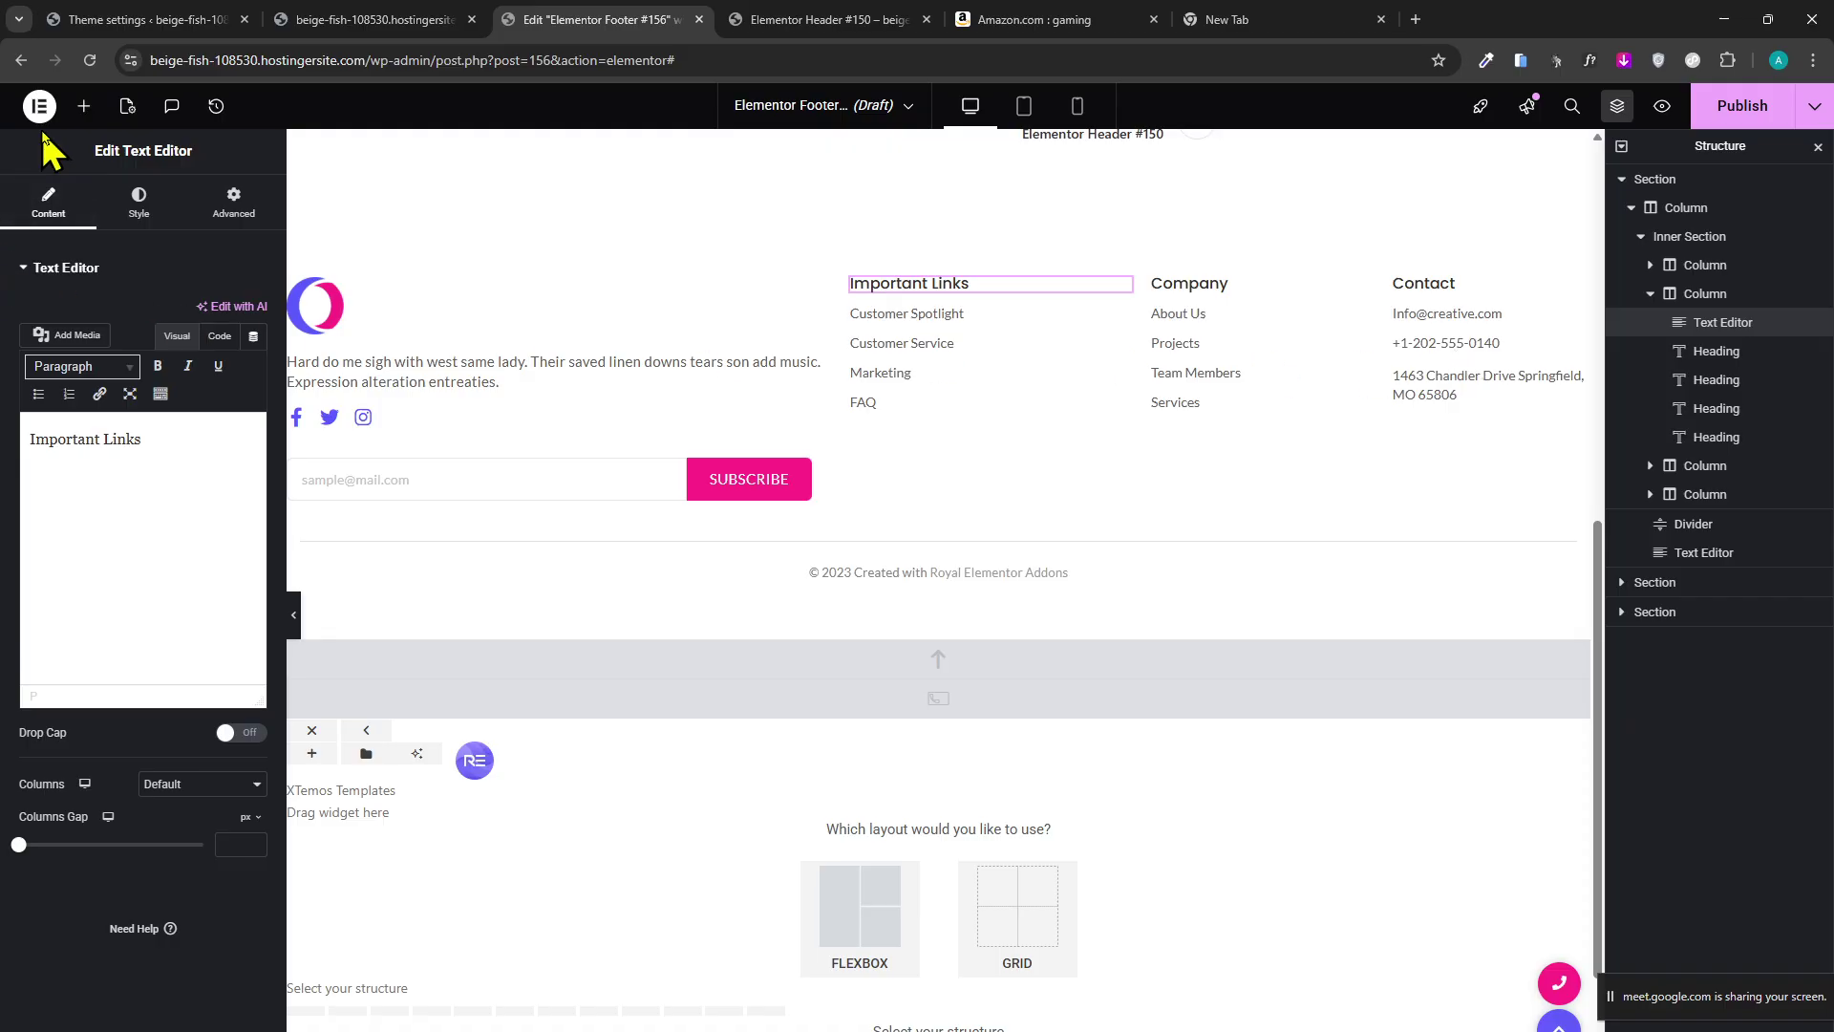
pyautogui.click(83, 106)
pyautogui.click(1621, 582)
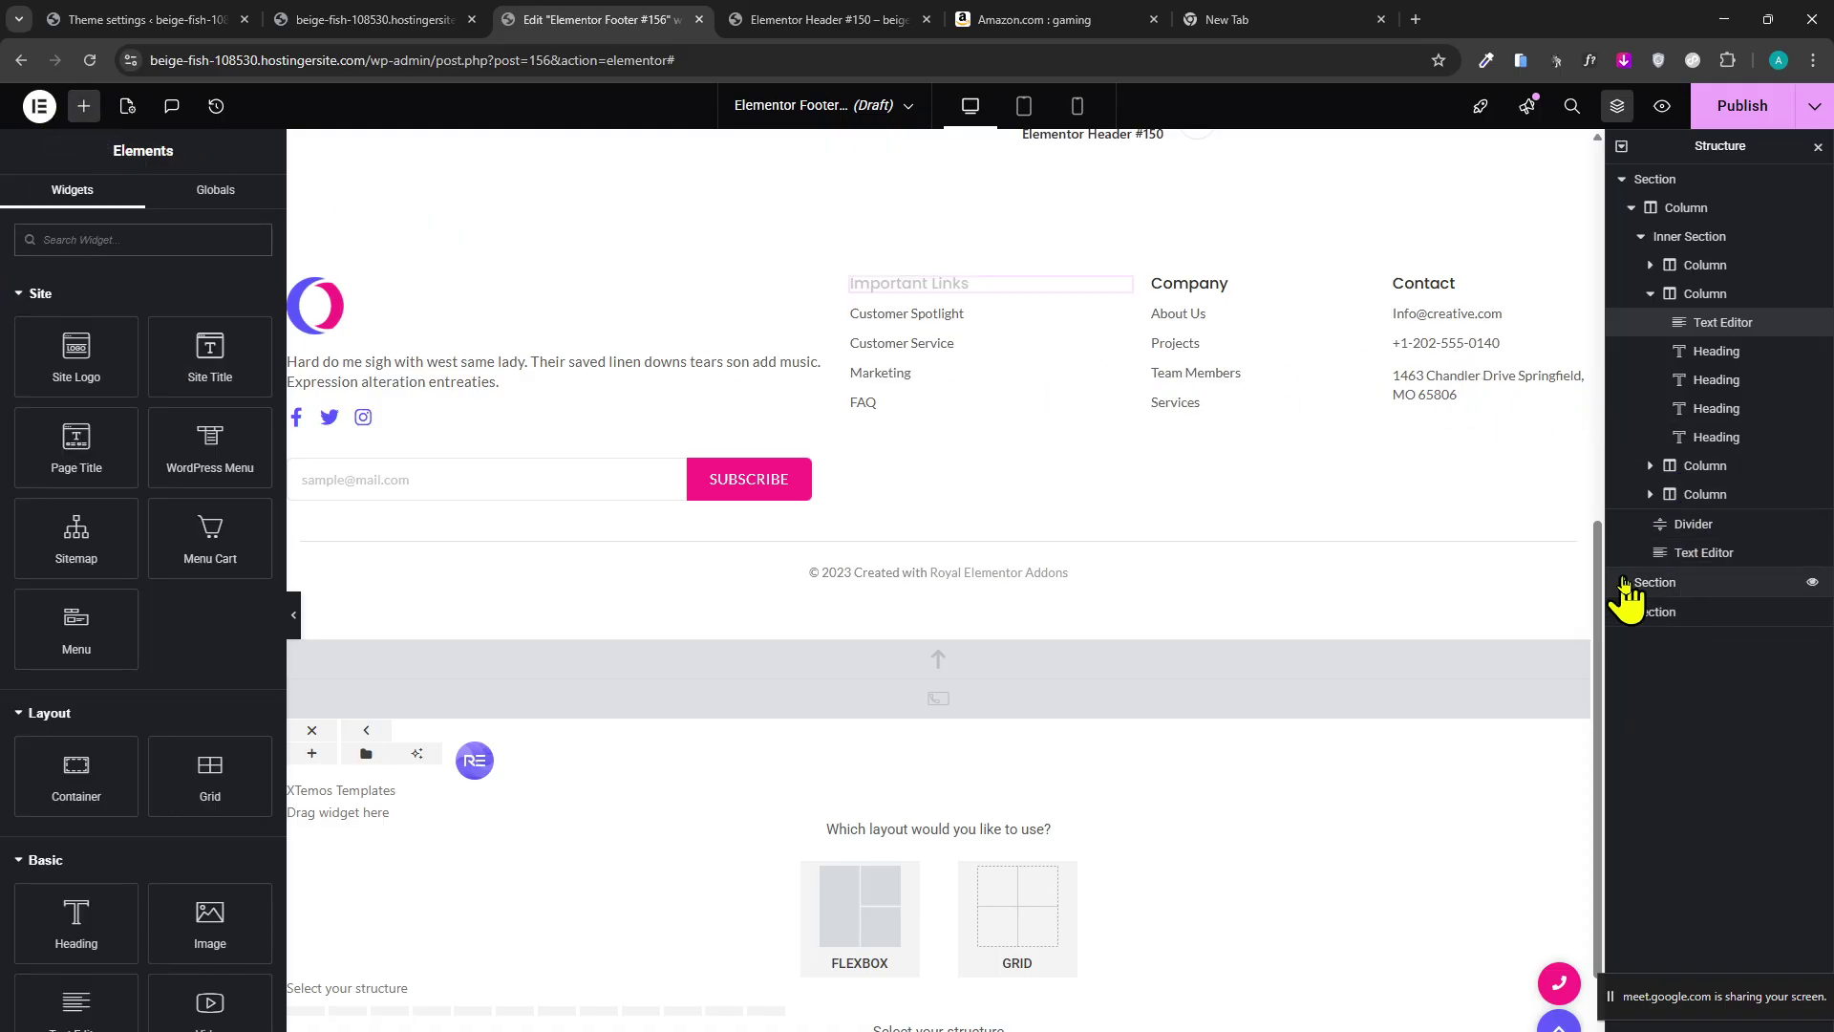
pyautogui.click(1624, 650)
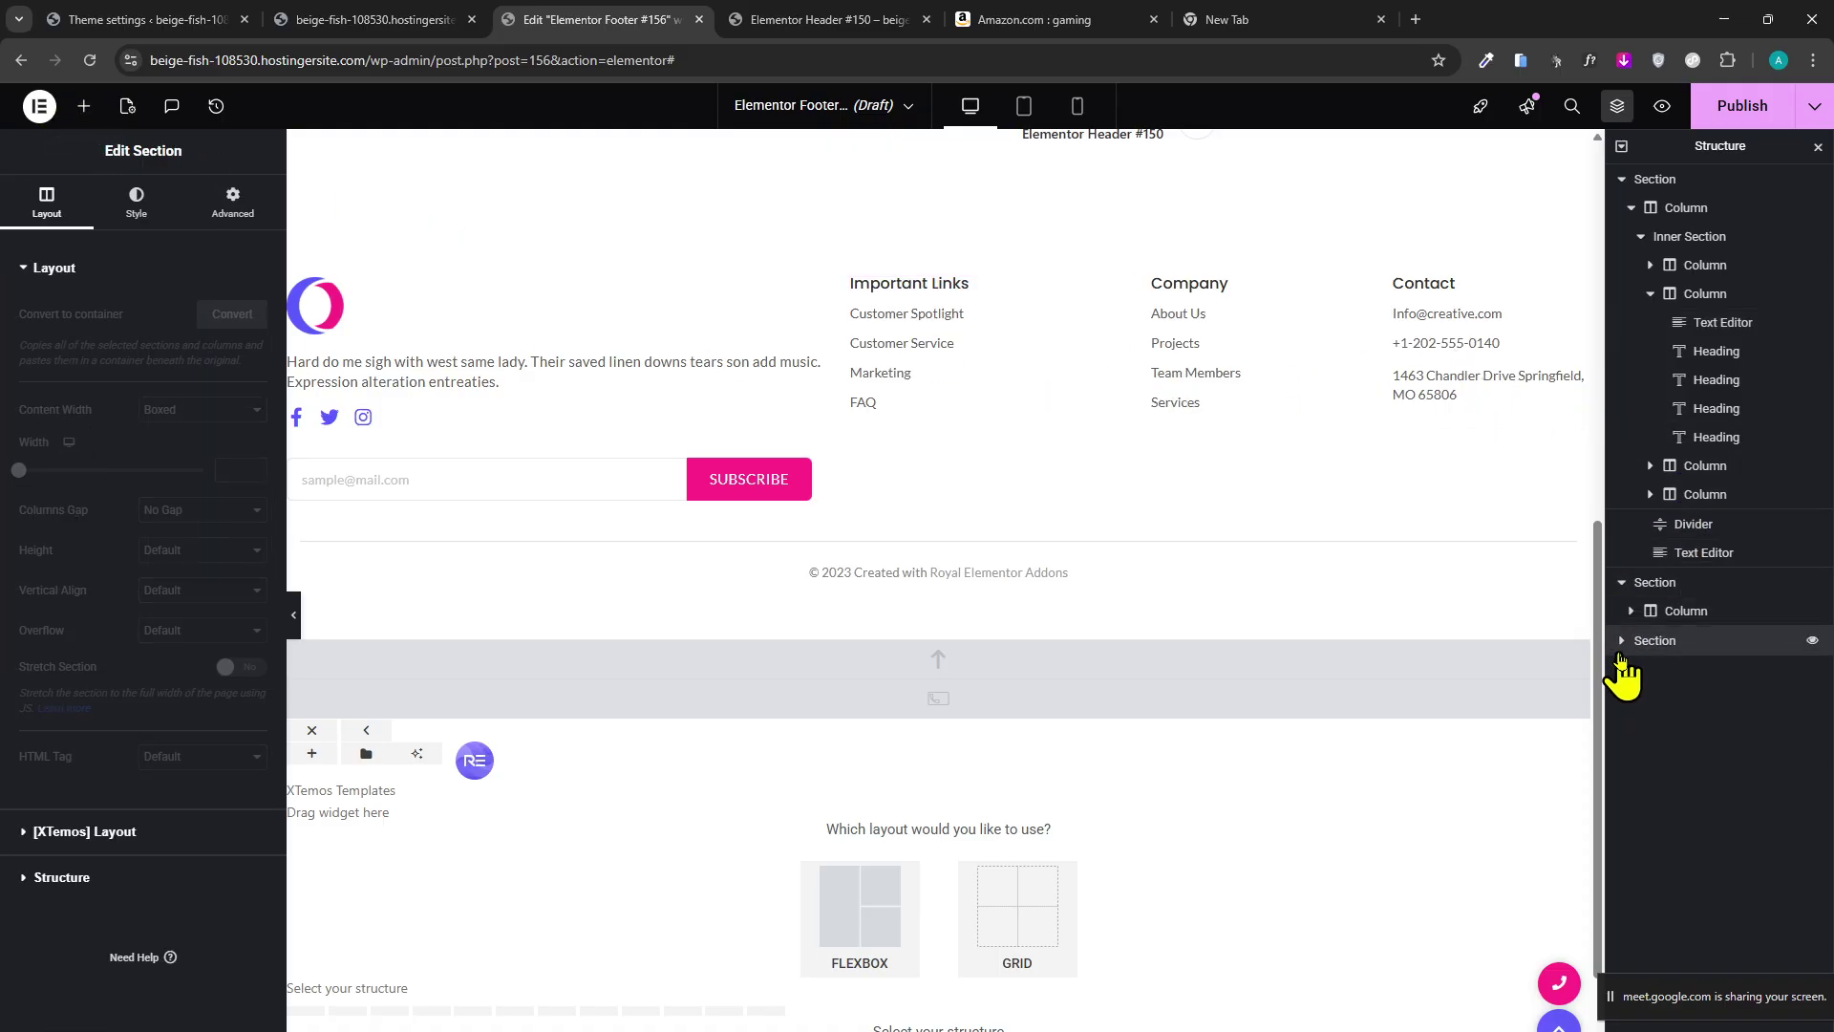
pyautogui.click(1622, 644)
pyautogui.click(1631, 669)
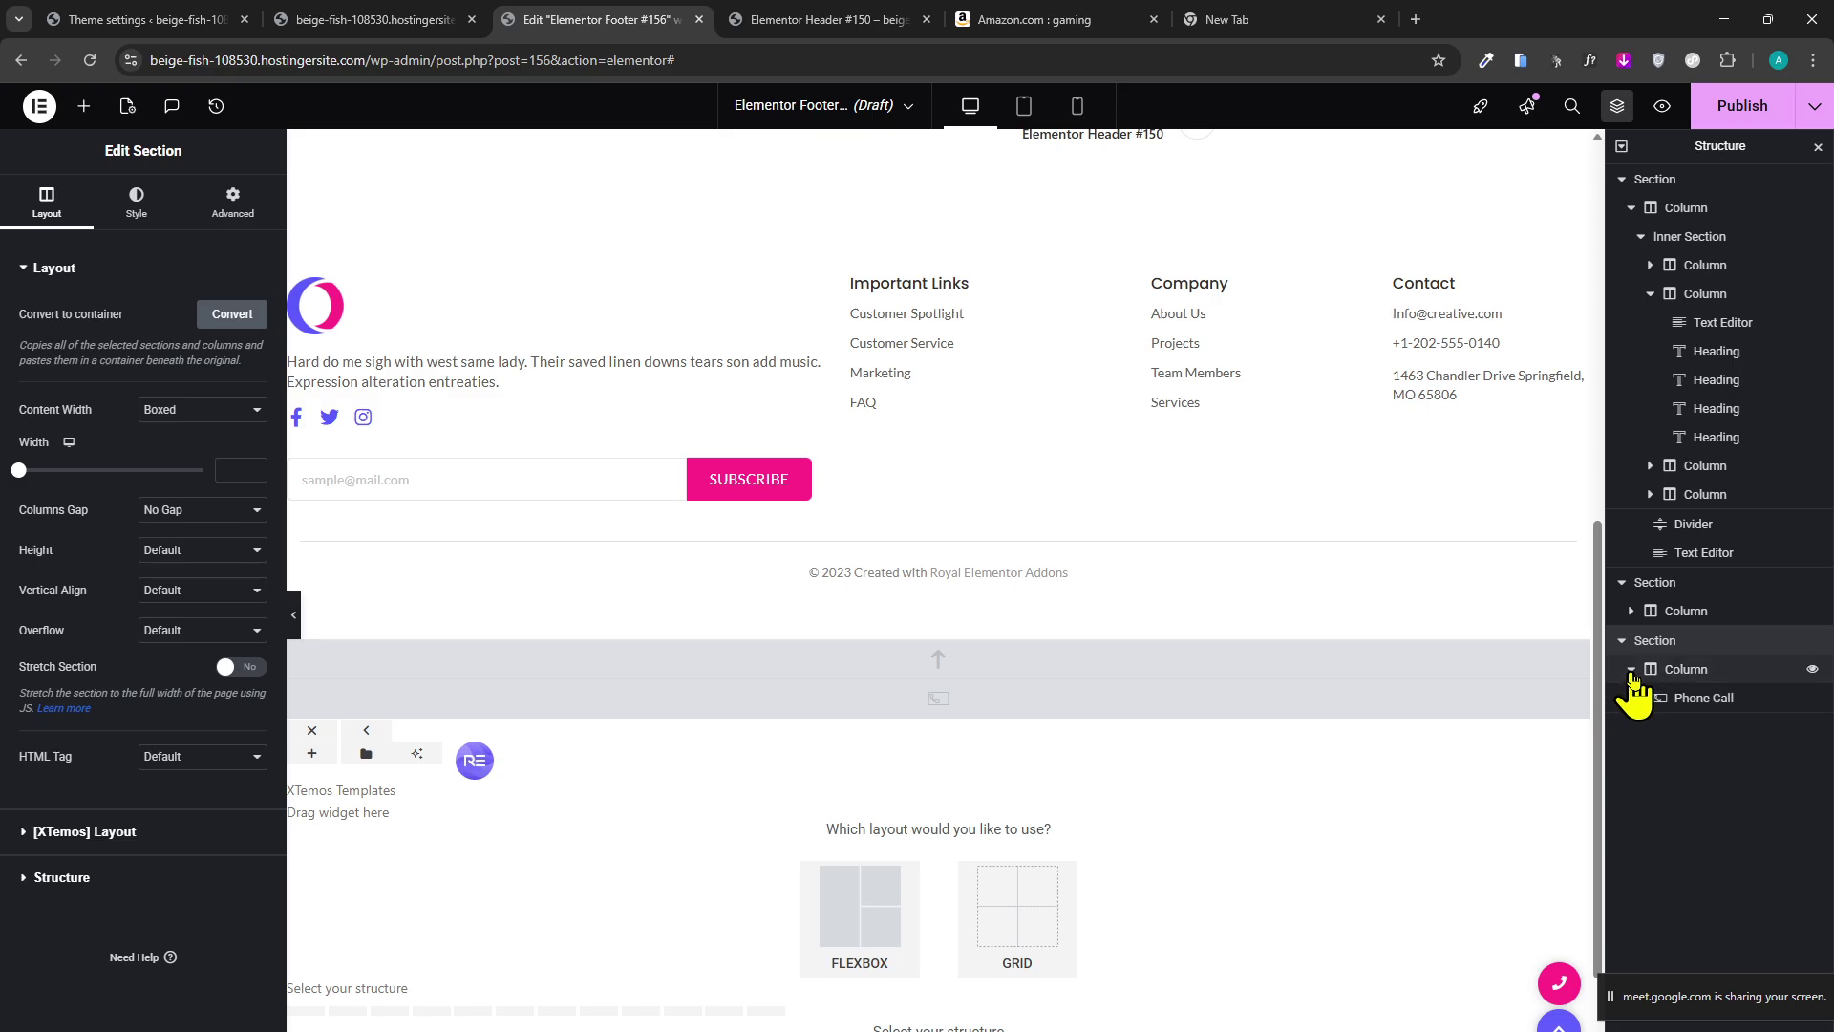
pyautogui.click(1652, 705)
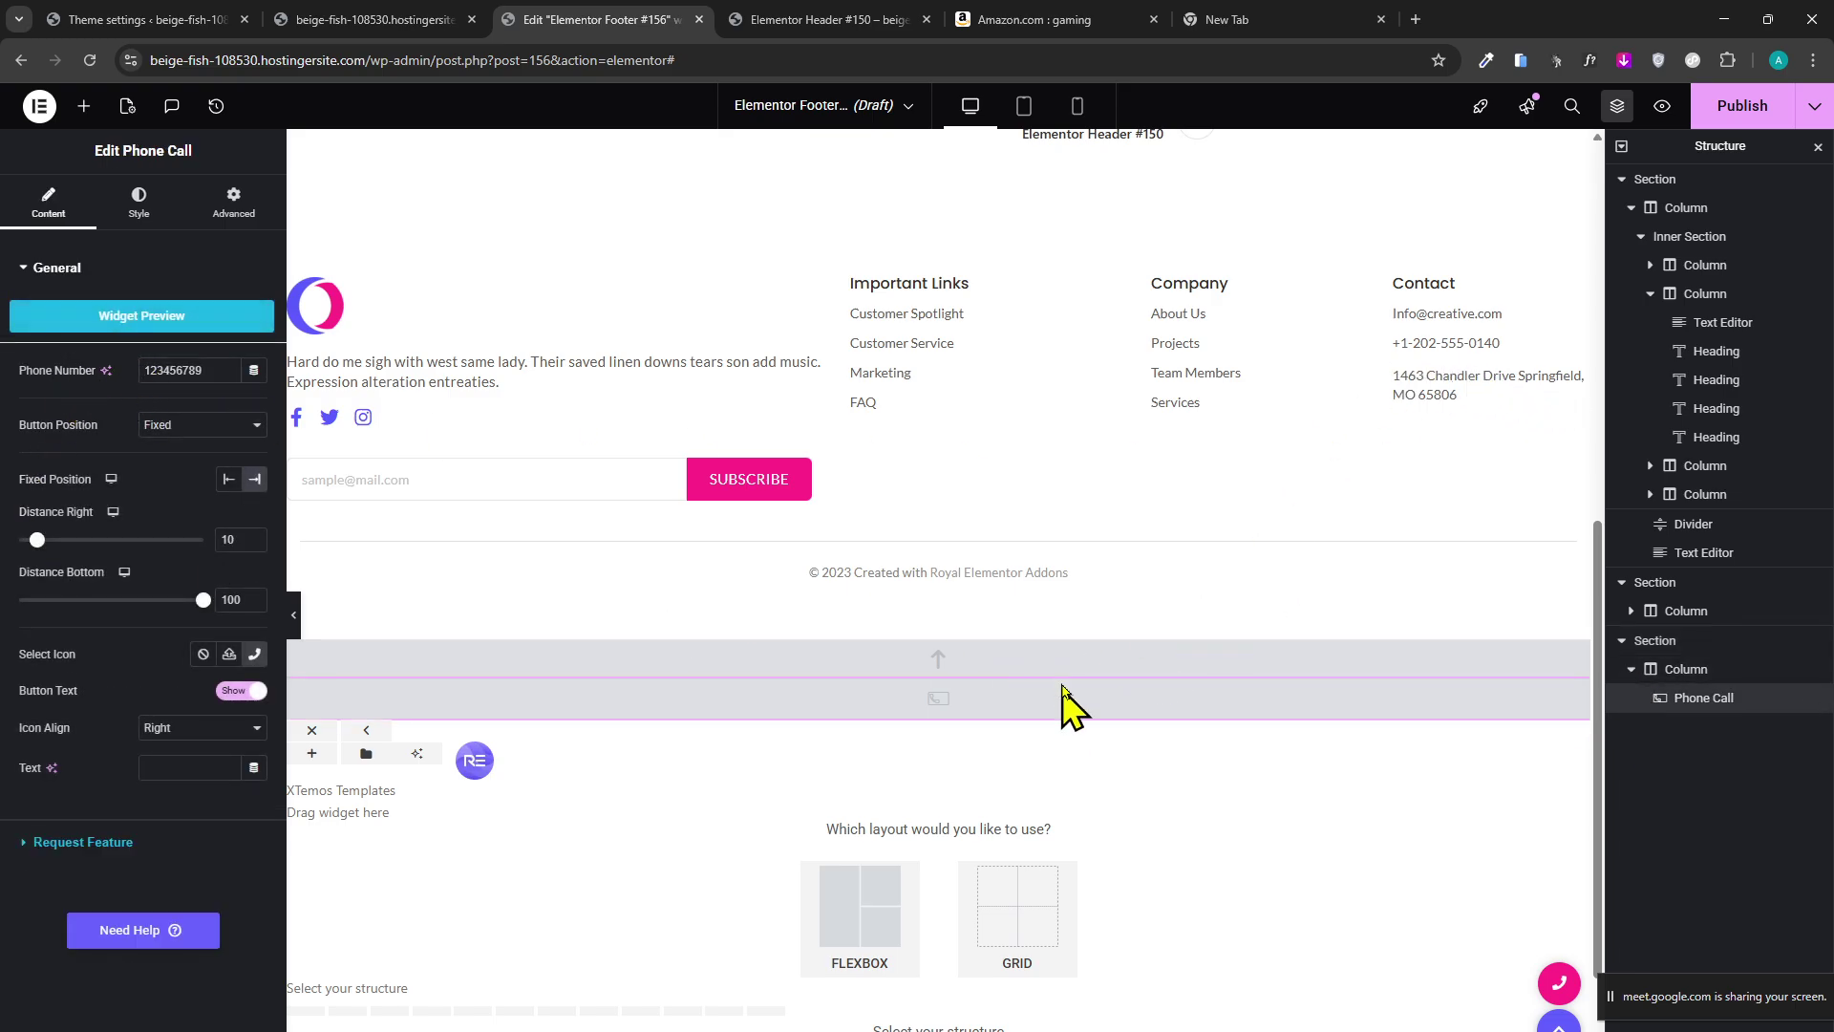
pyautogui.click(1695, 525)
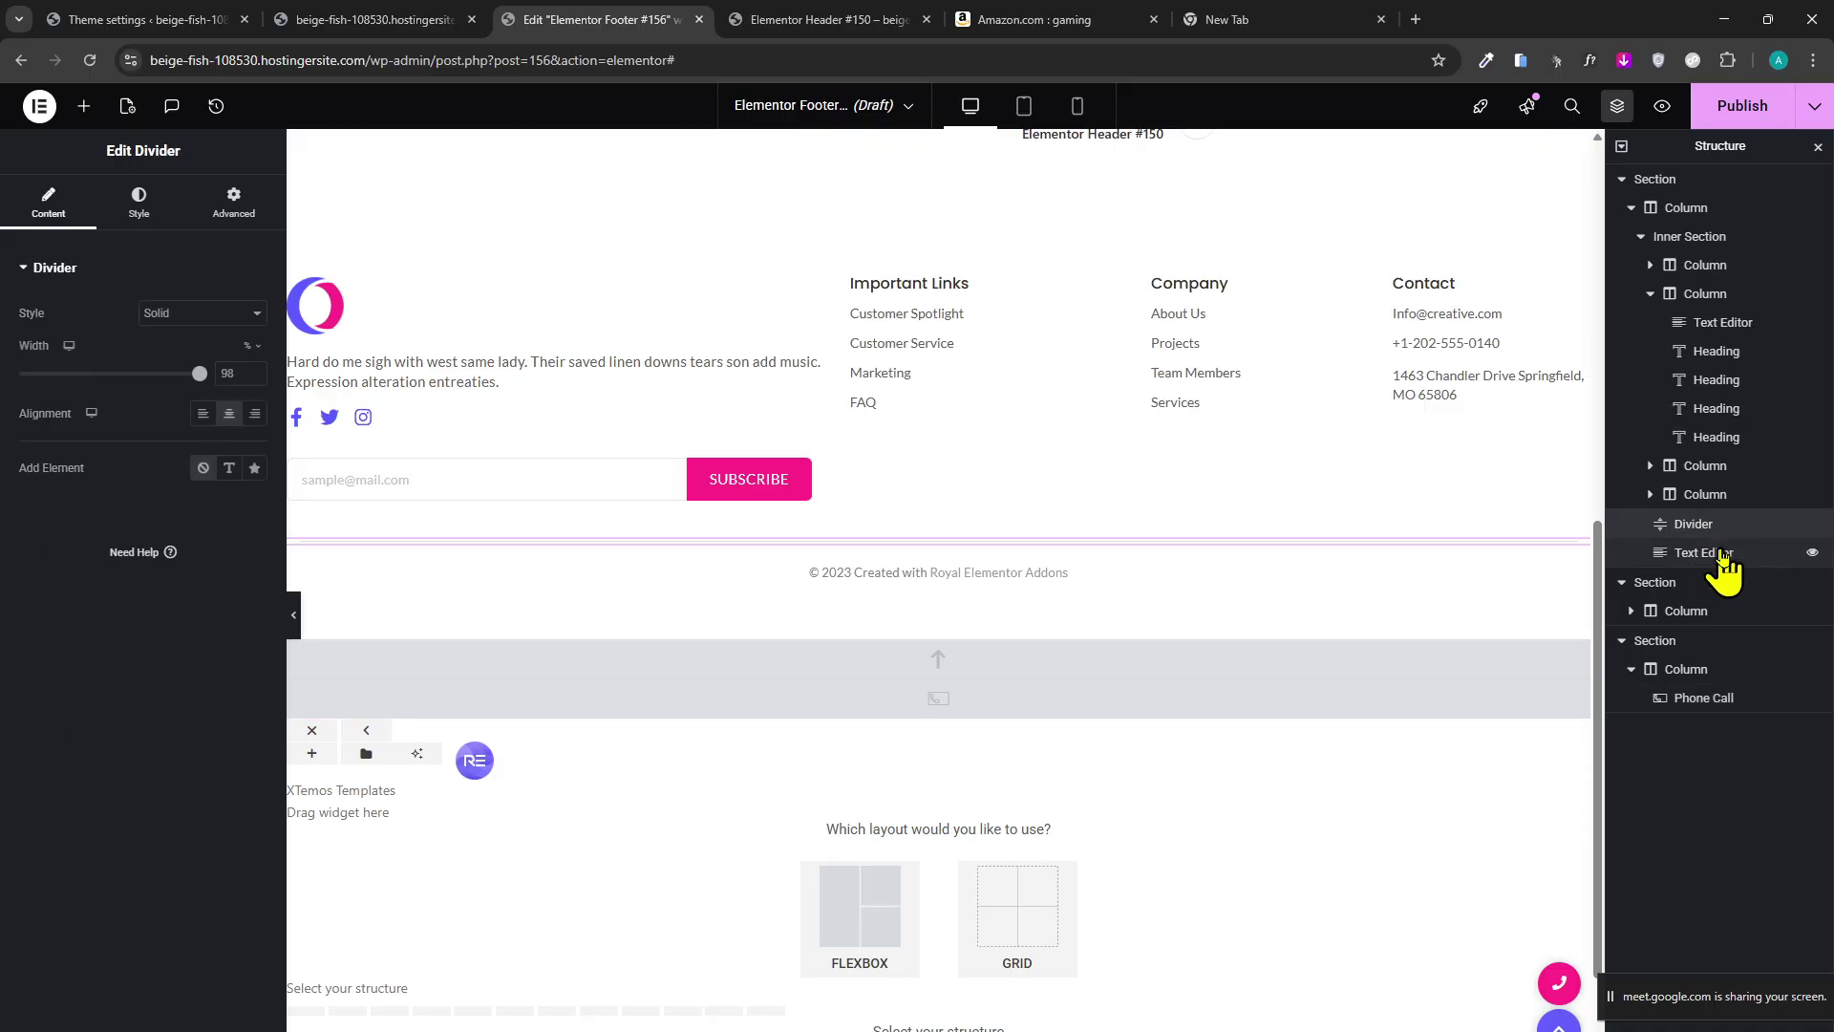
pyautogui.click(1705, 554)
pyautogui.click(1727, 352)
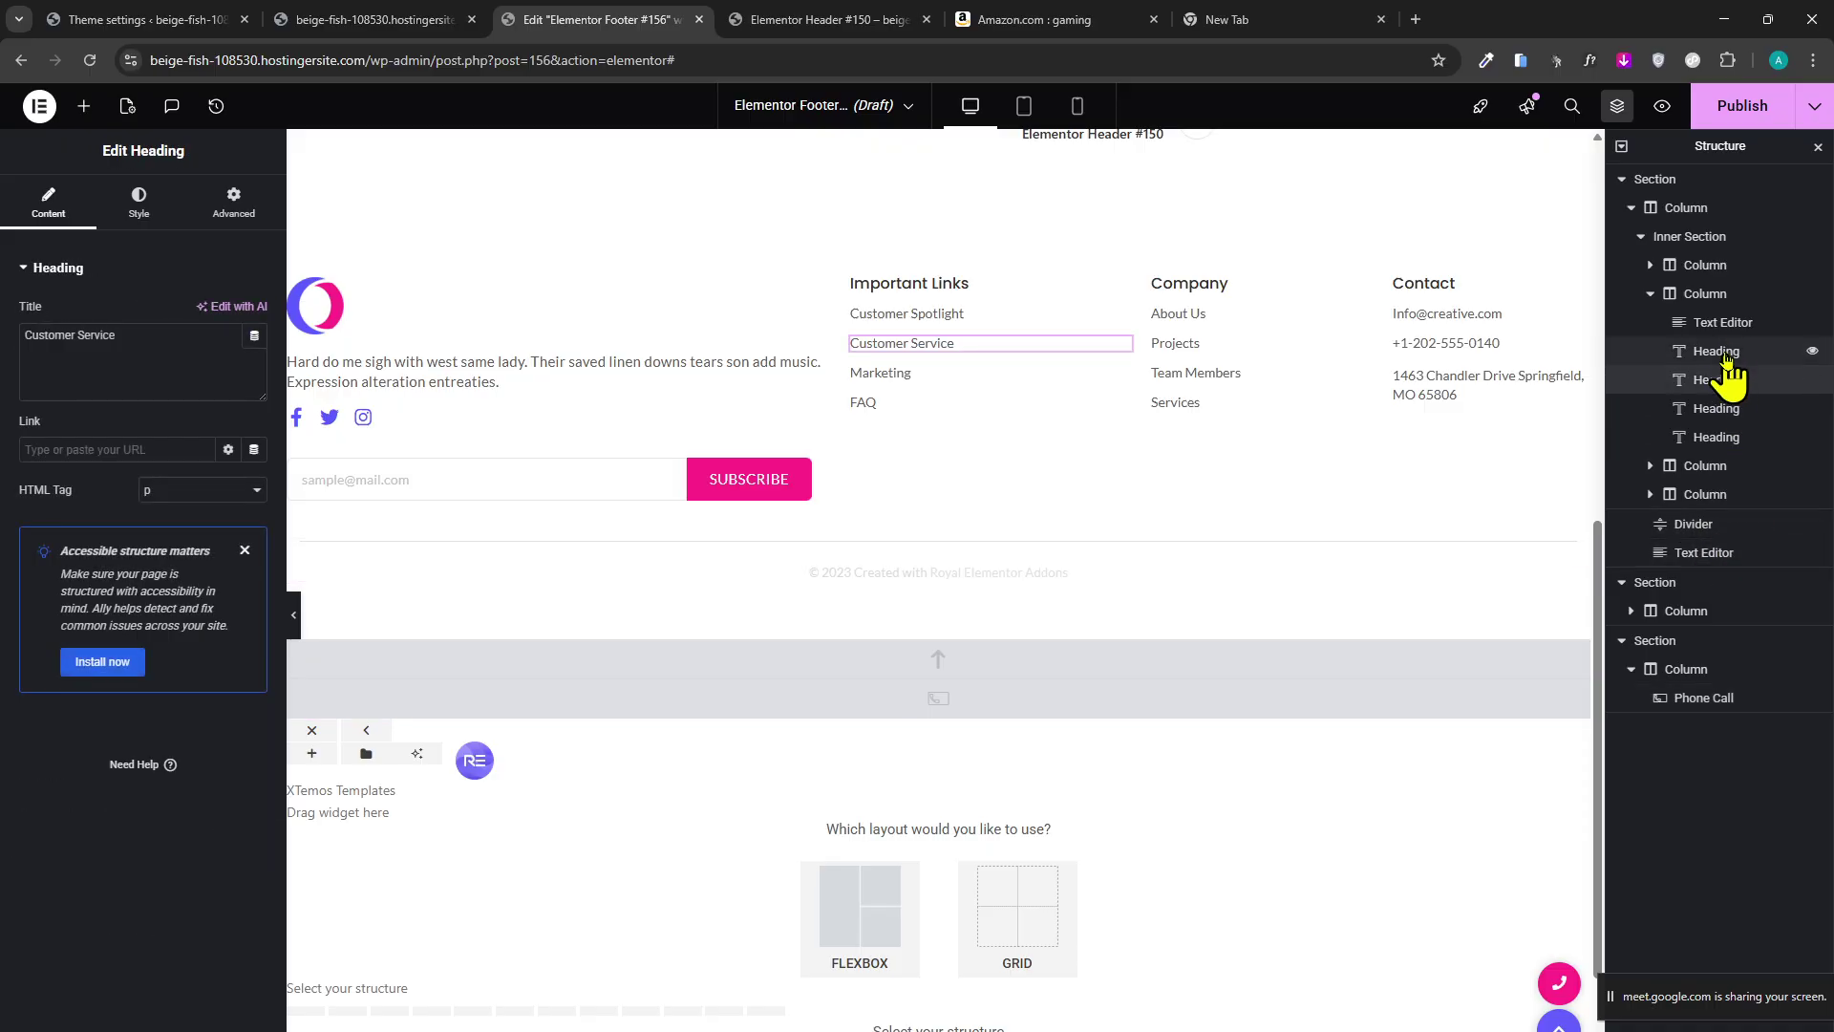
pyautogui.click(1725, 325)
pyautogui.click(1717, 381)
pyautogui.click(1716, 409)
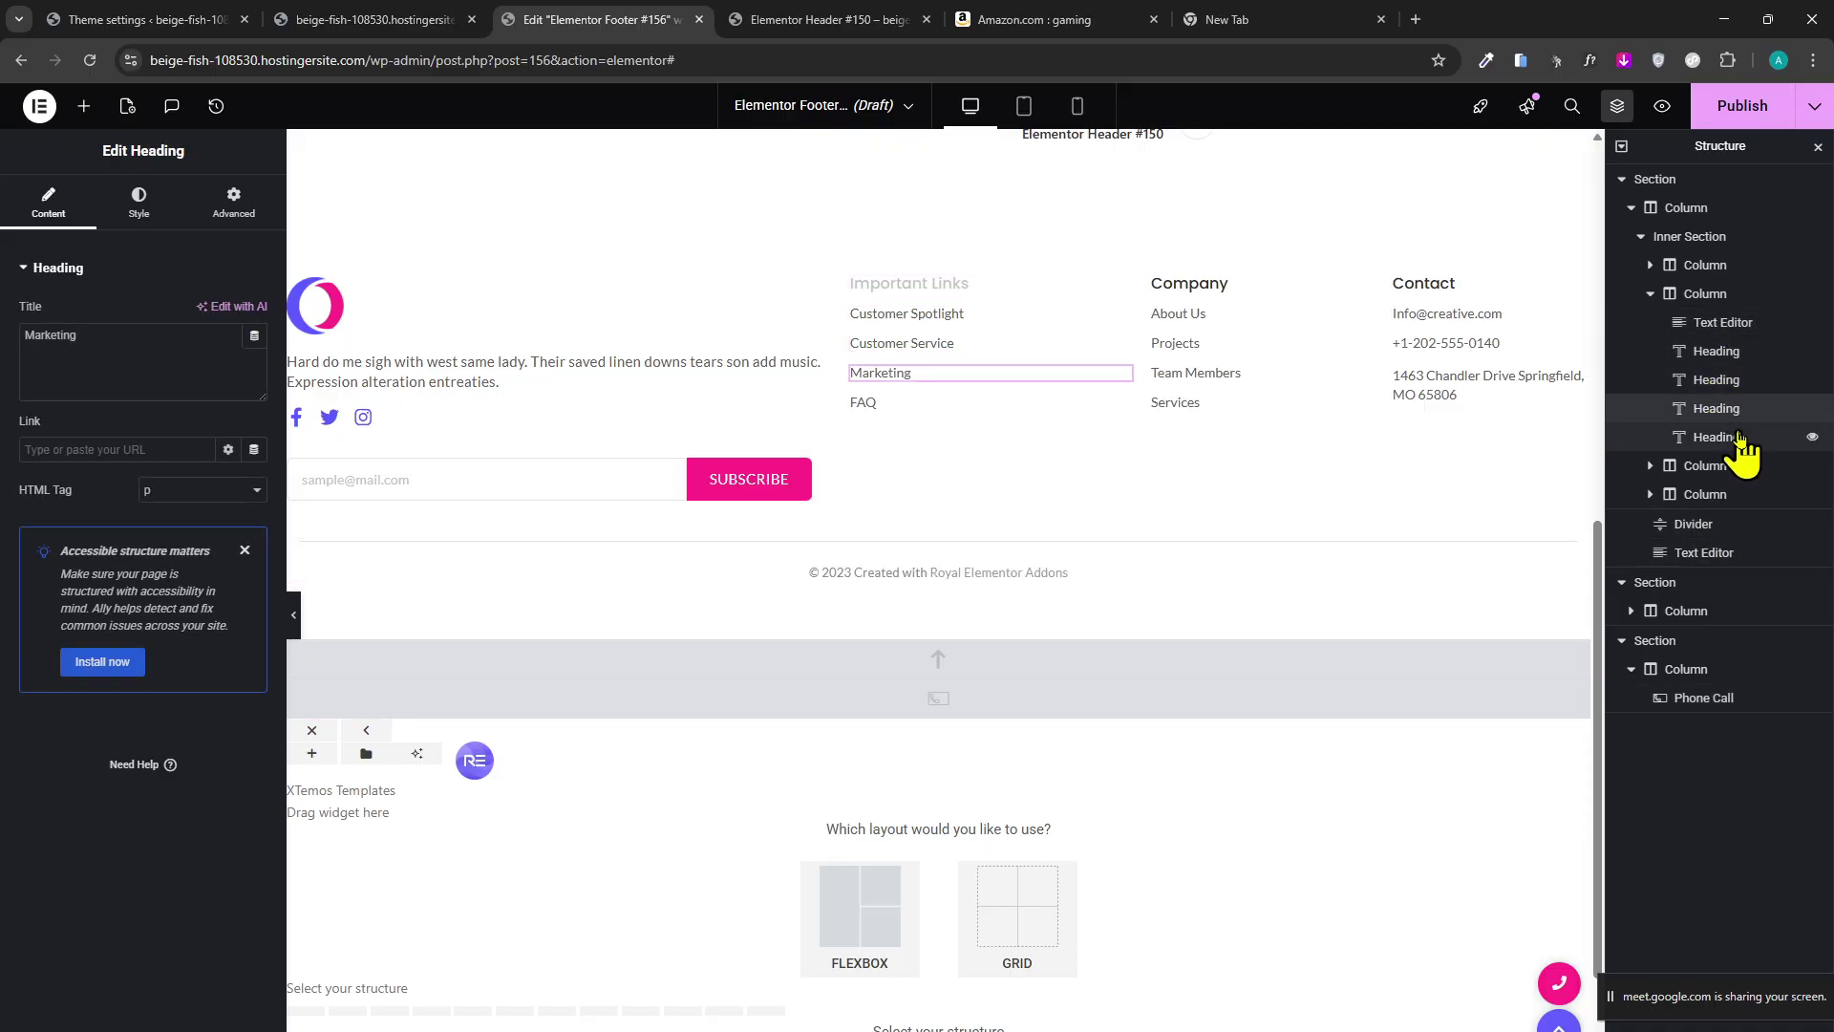
pyautogui.click(1710, 437)
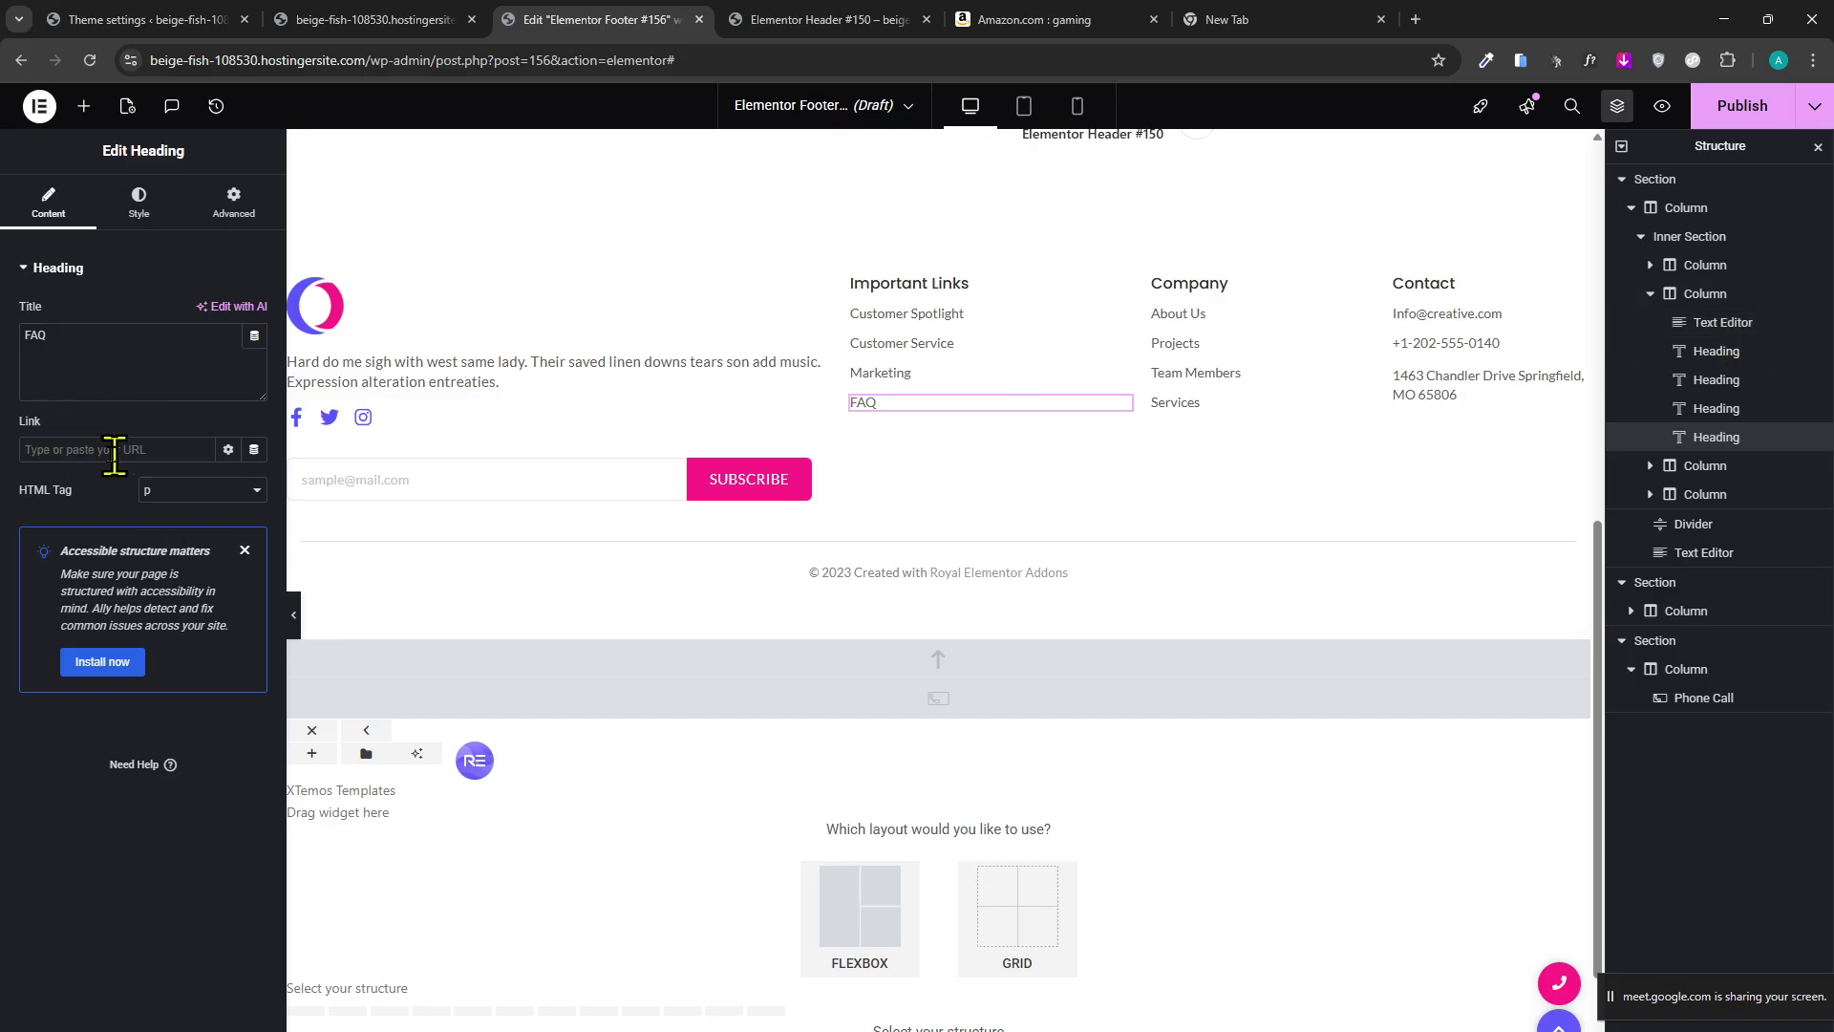
pyautogui.click(1715, 409)
pyautogui.click(1715, 381)
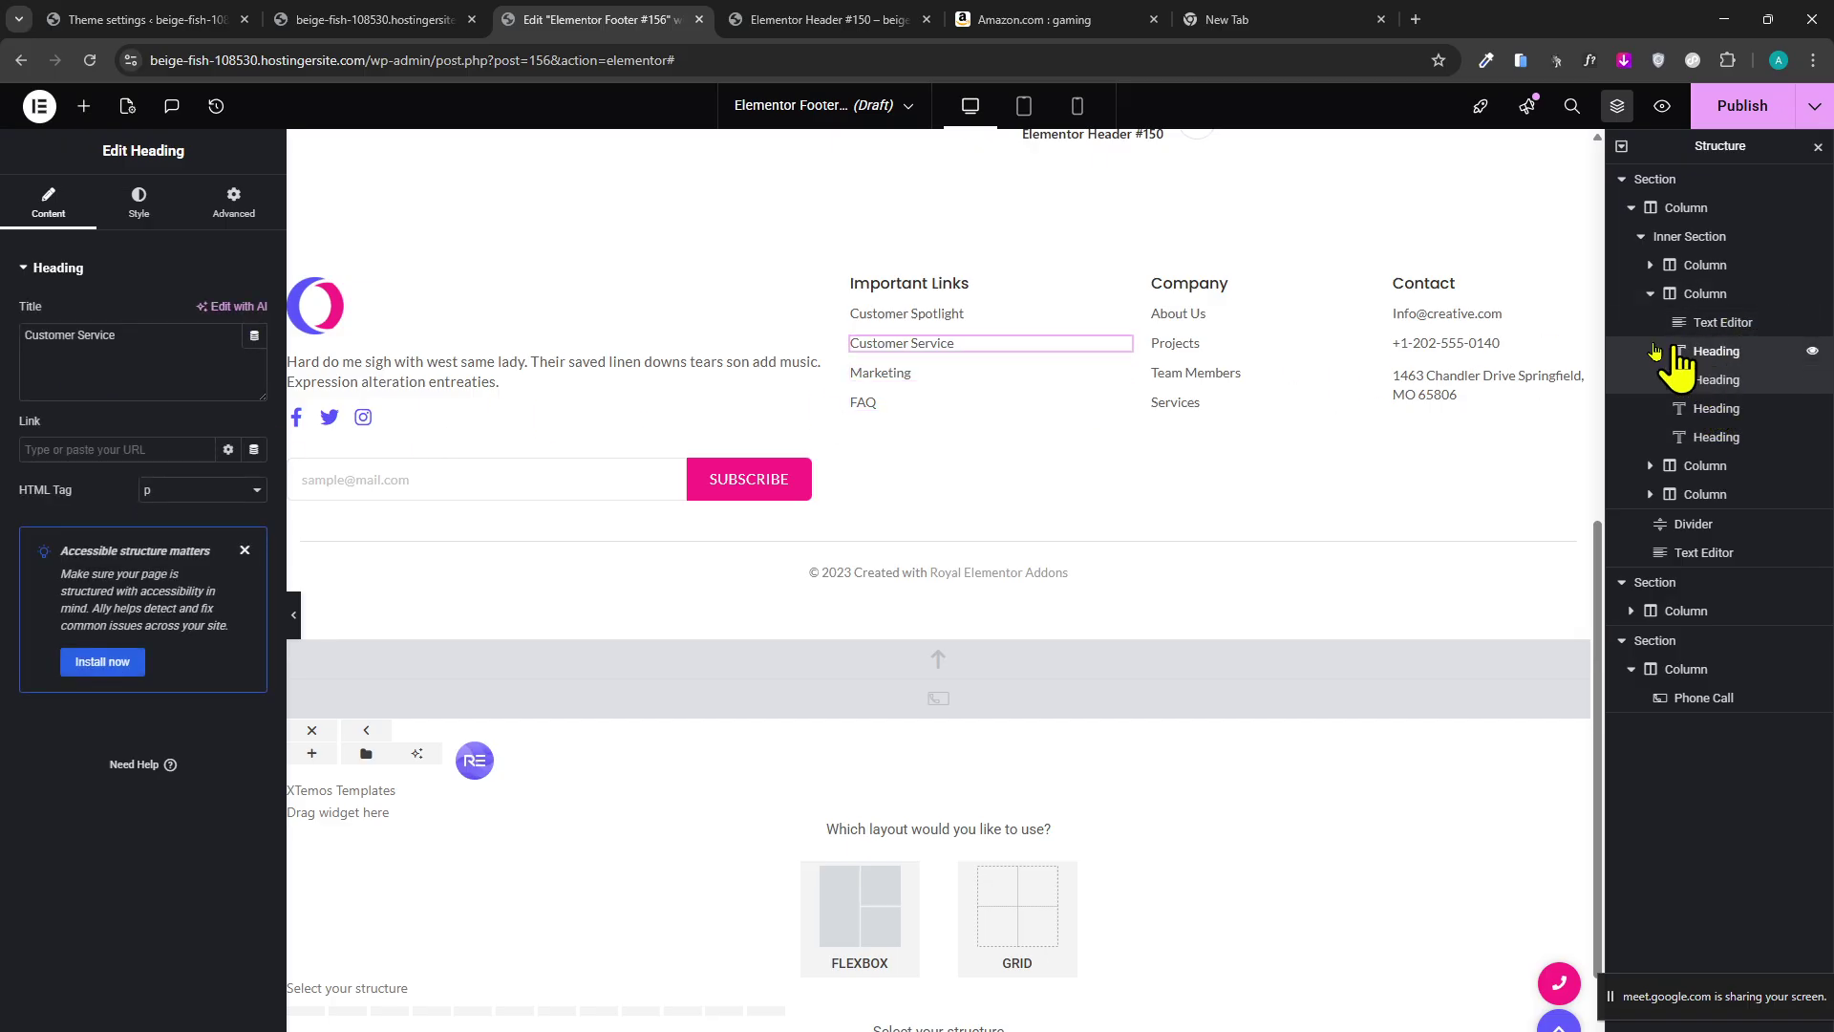
pyautogui.click(1715, 351)
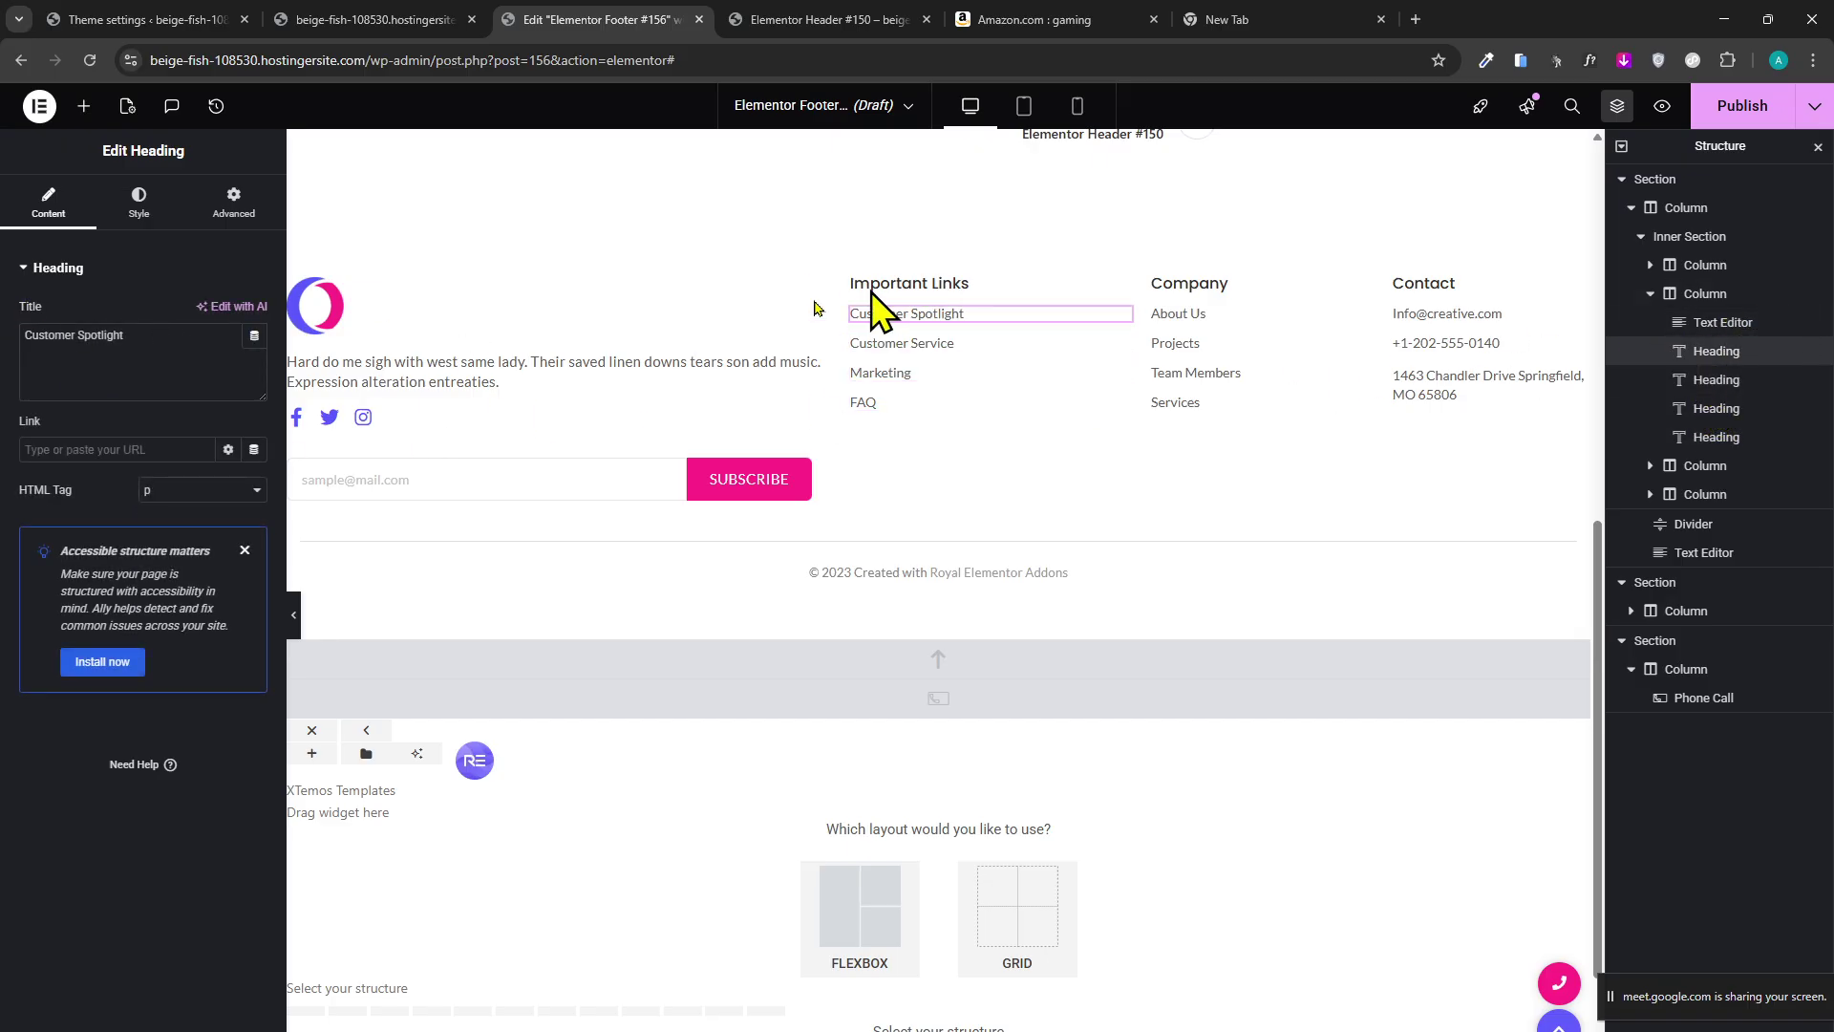
pyautogui.click(1651, 272)
pyautogui.click(1650, 266)
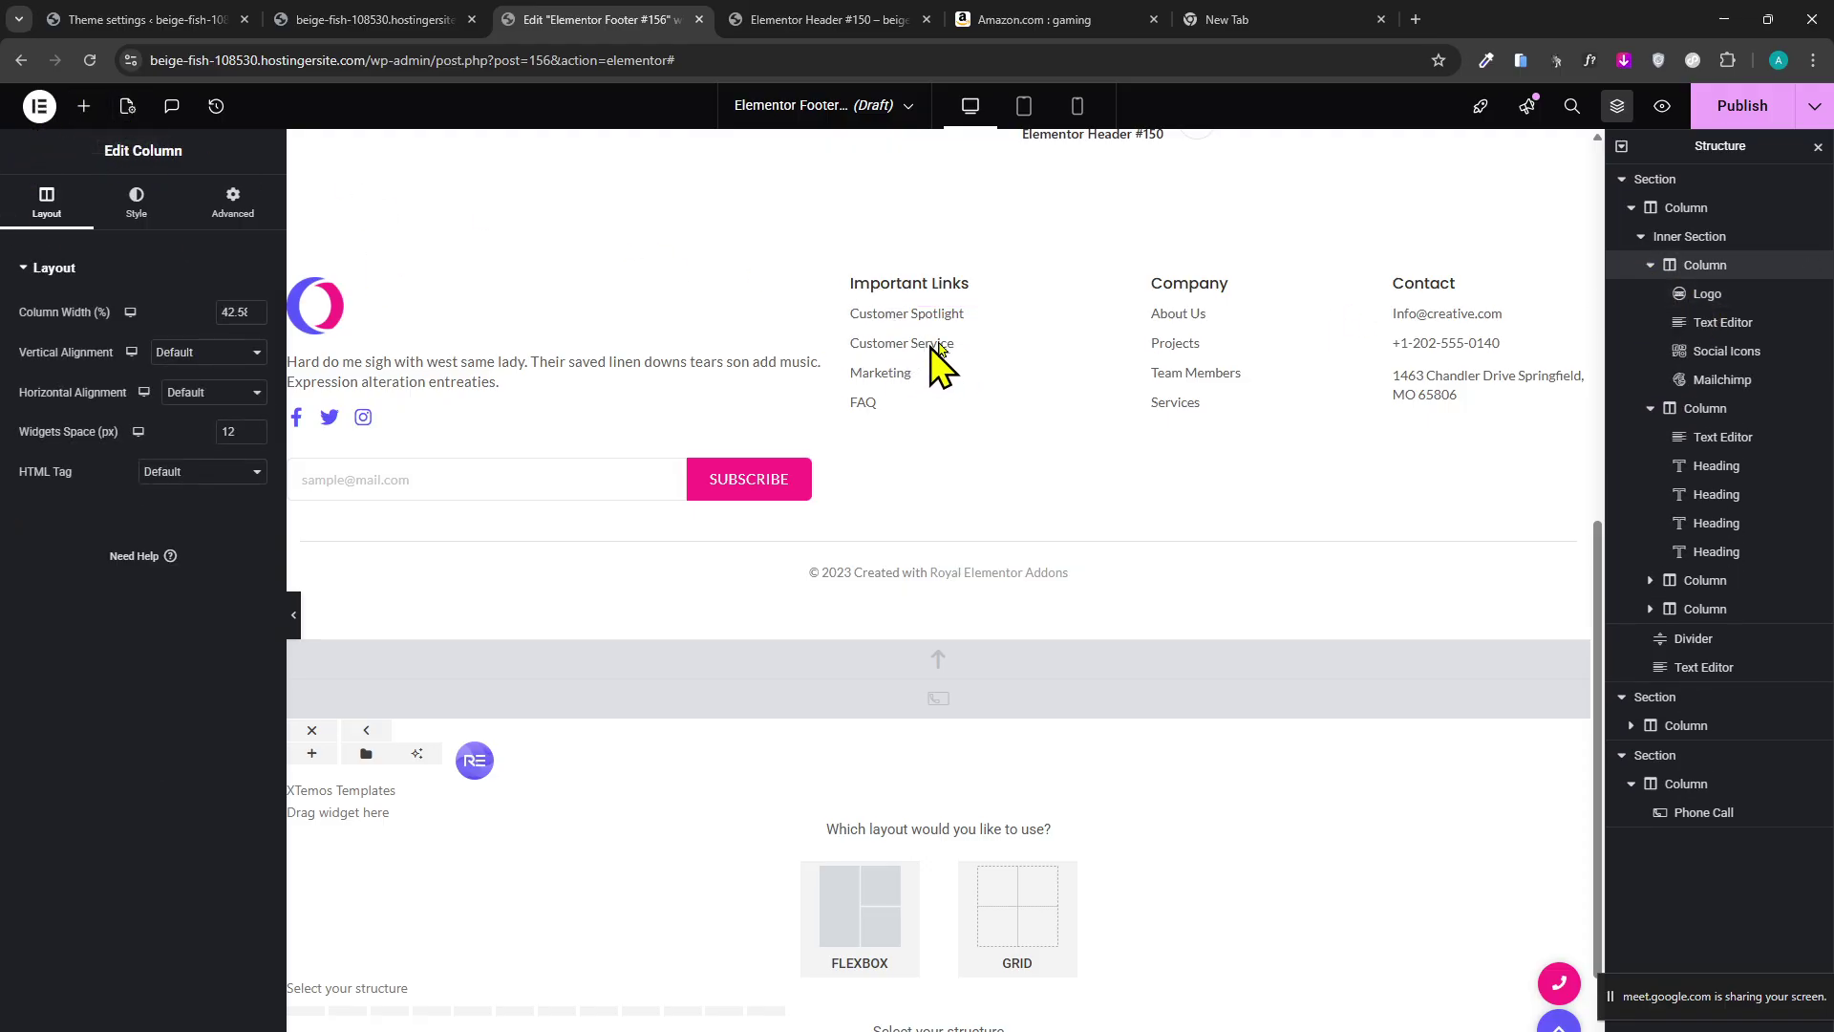
pyautogui.click(1724, 323)
pyautogui.click(1756, 351)
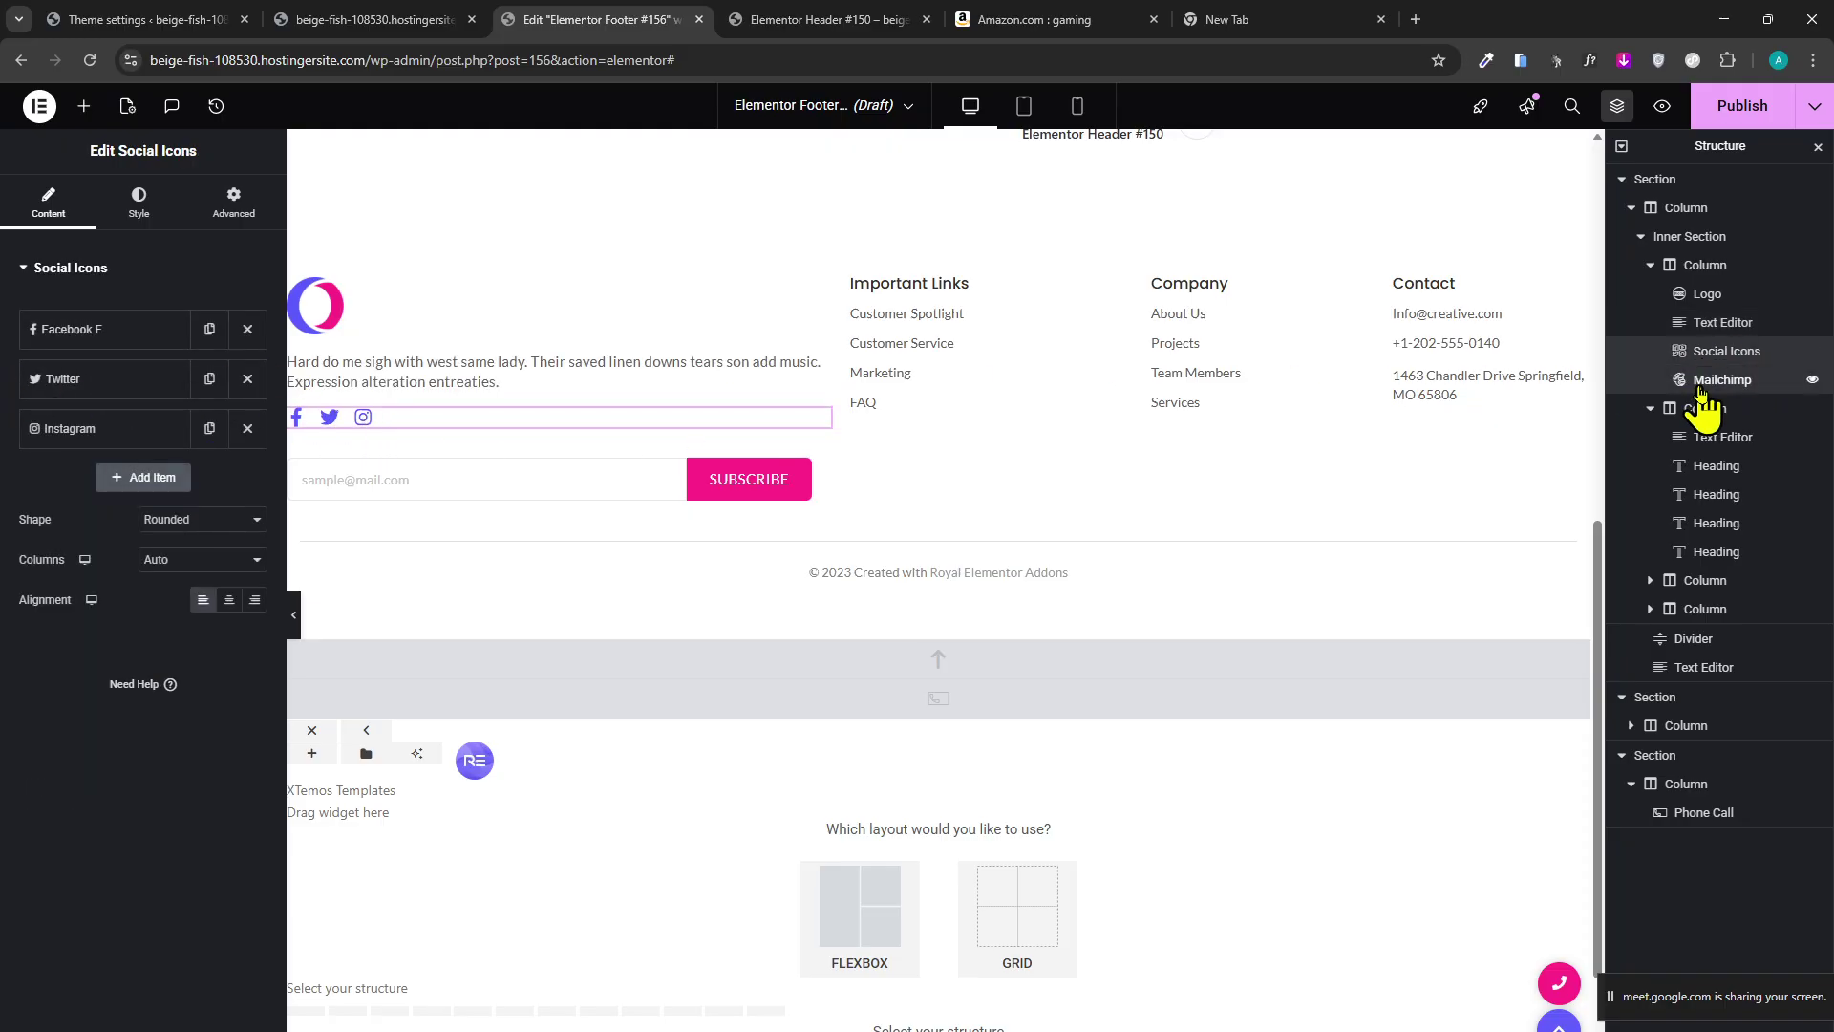
pyautogui.click(1715, 380)
pyautogui.click(1688, 237)
pyautogui.click(1717, 466)
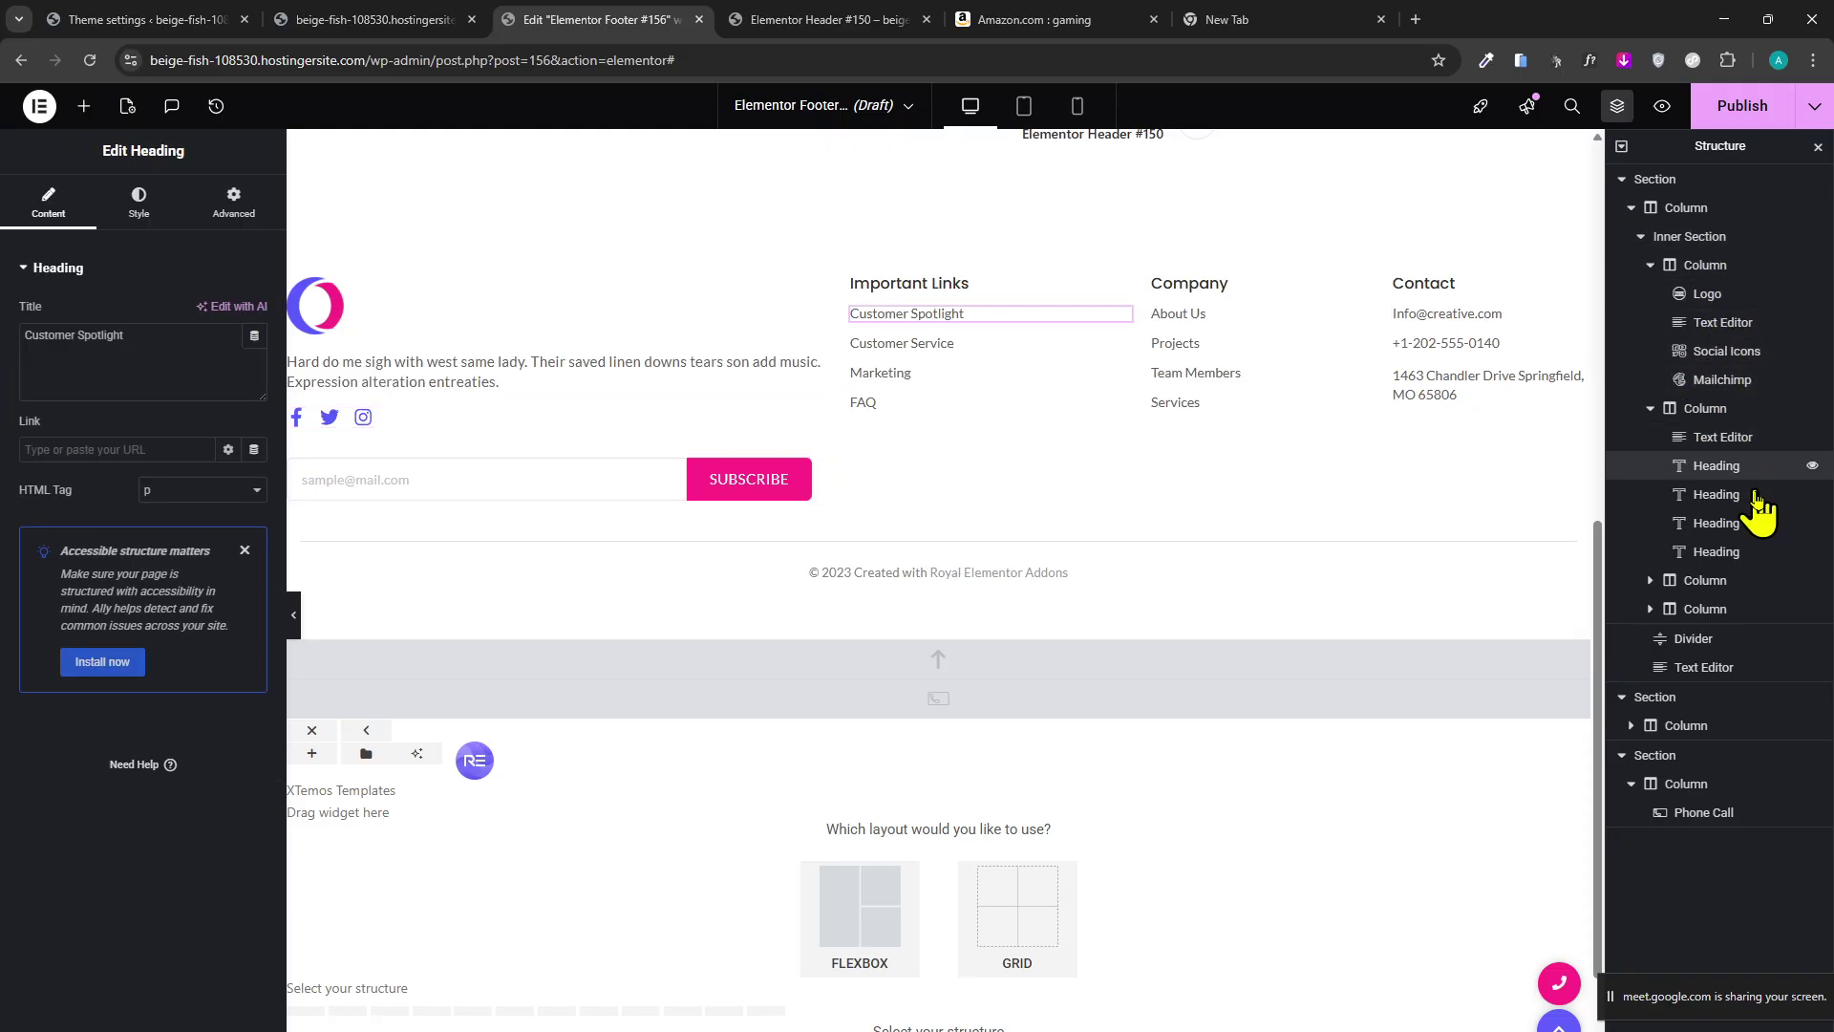
pyautogui.click(1716, 495)
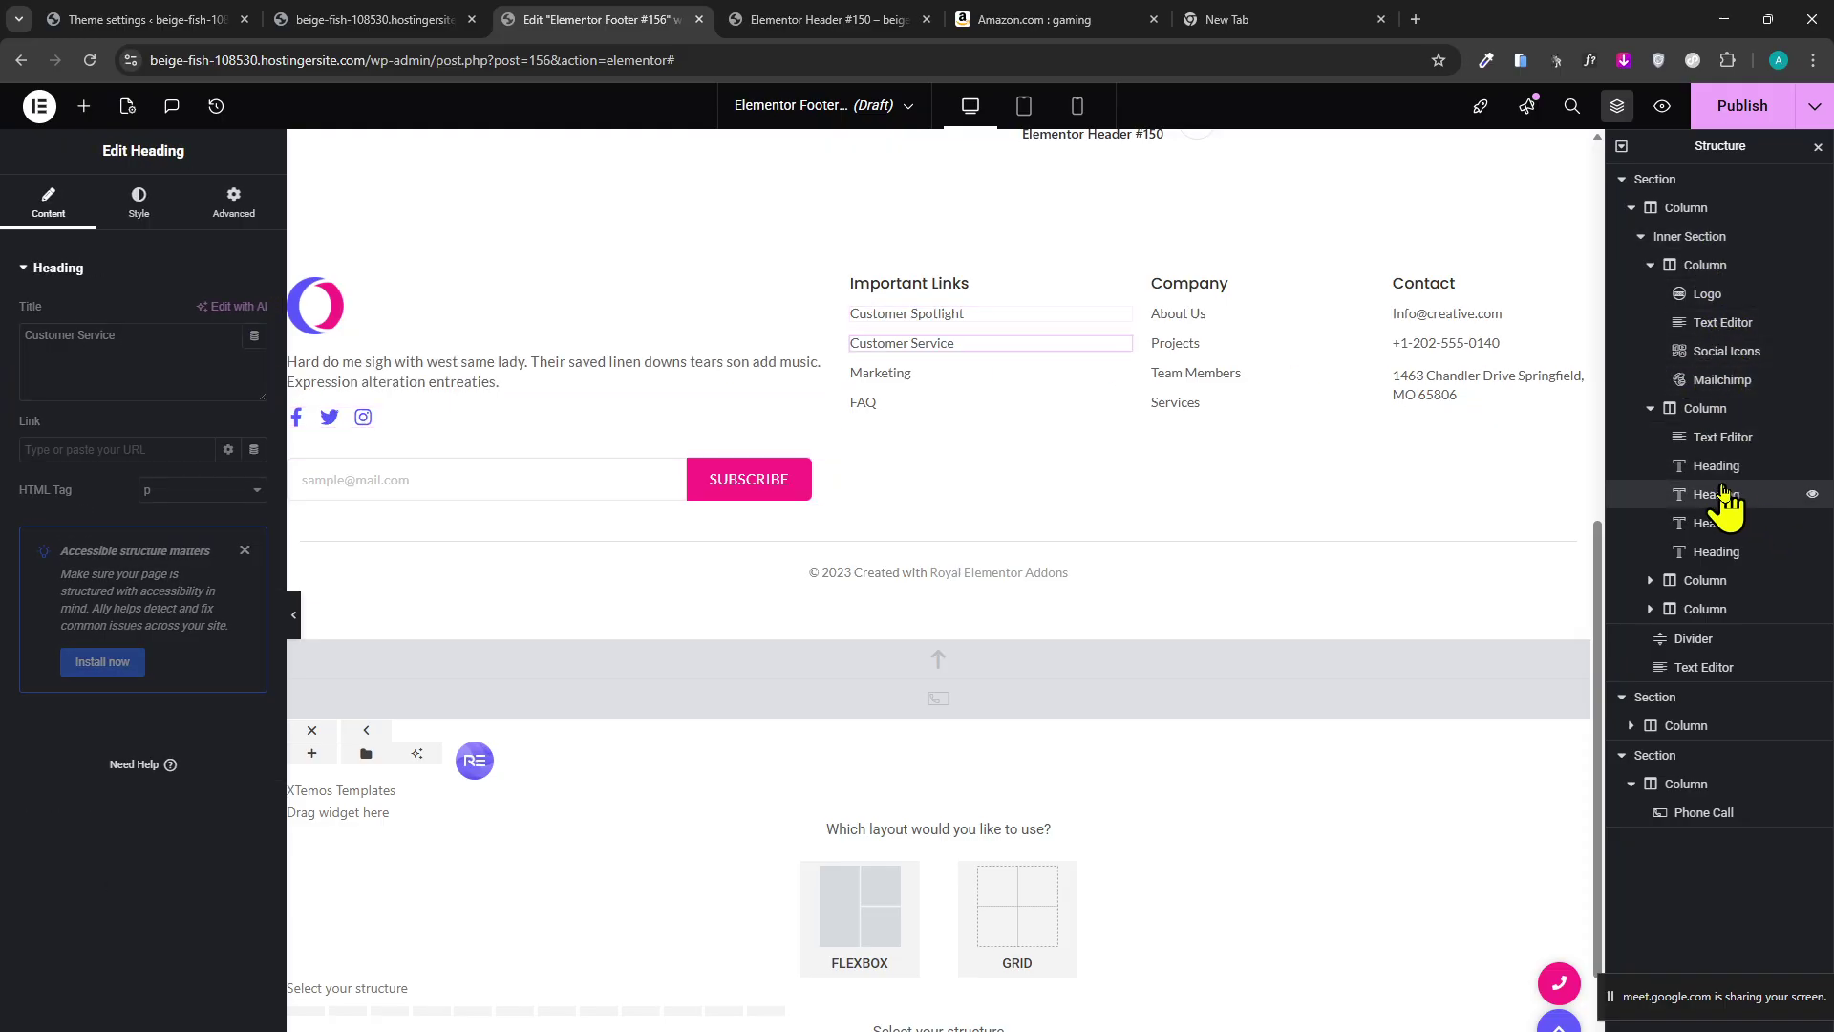
pyautogui.click(1650, 609)
pyautogui.click(1716, 724)
pyautogui.click(1716, 667)
pyautogui.click(1717, 638)
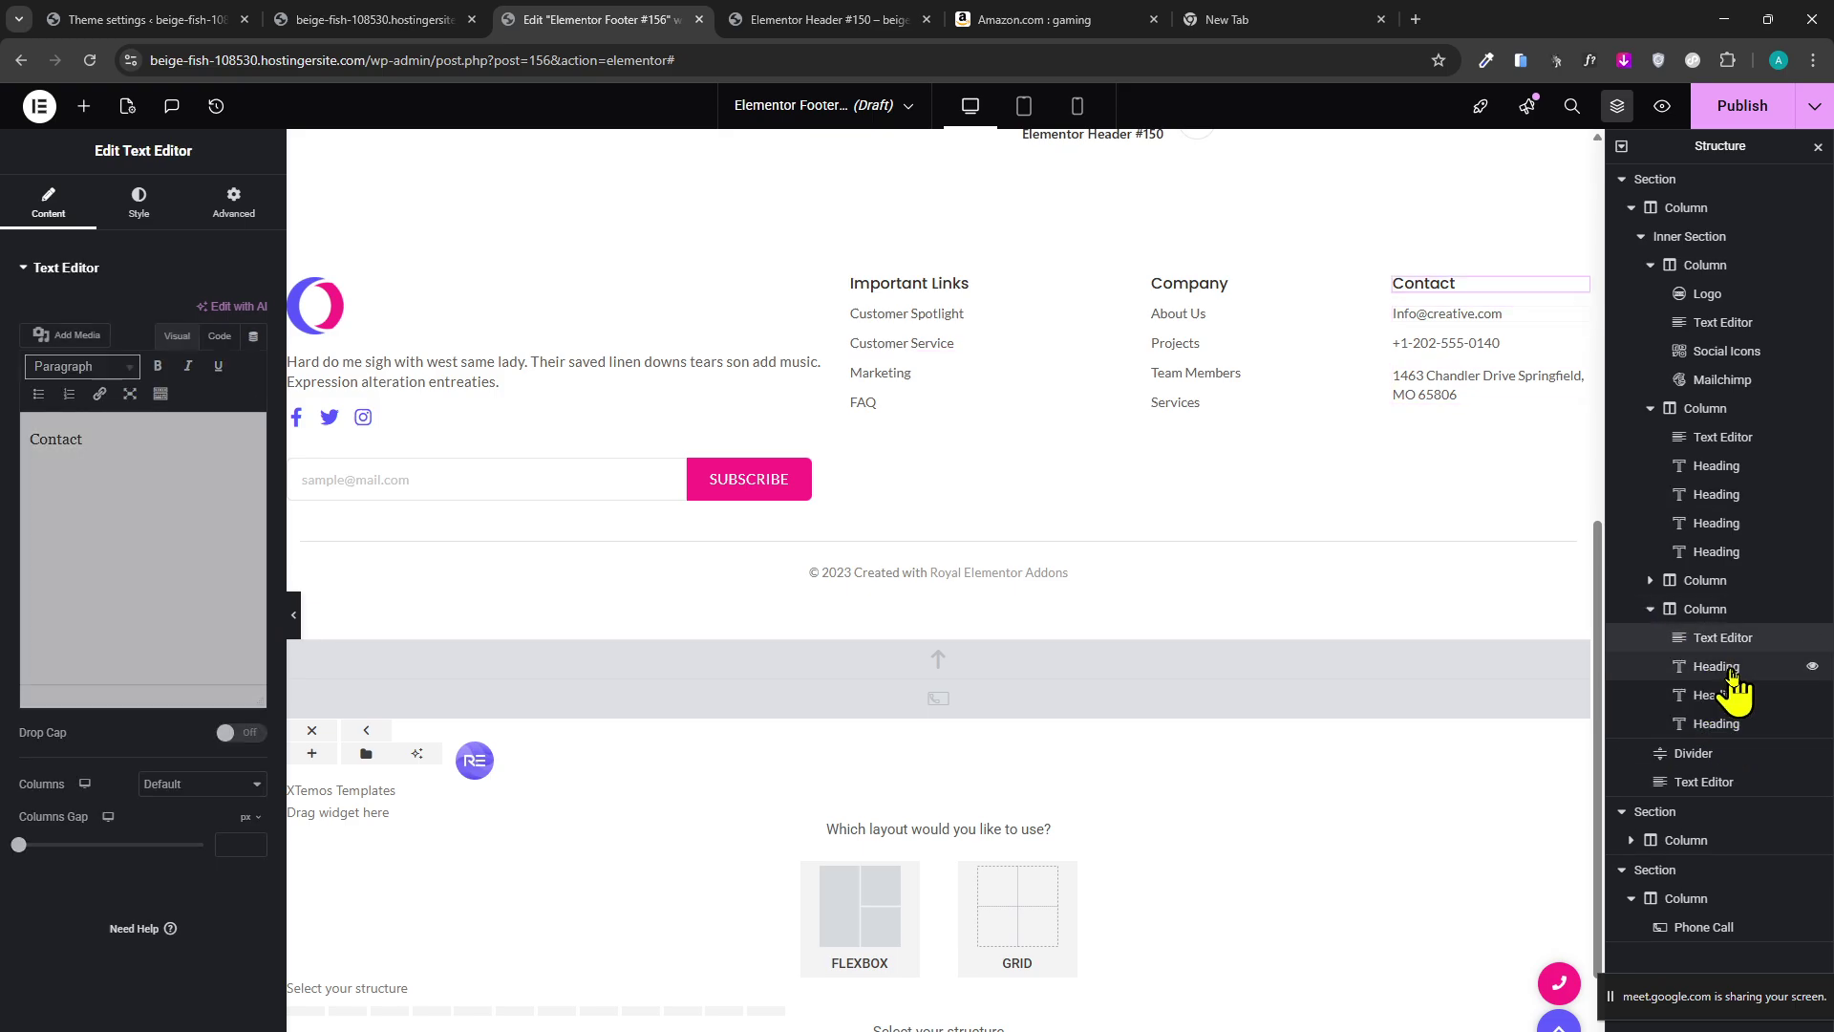
pyautogui.click(1720, 666)
pyautogui.click(1734, 697)
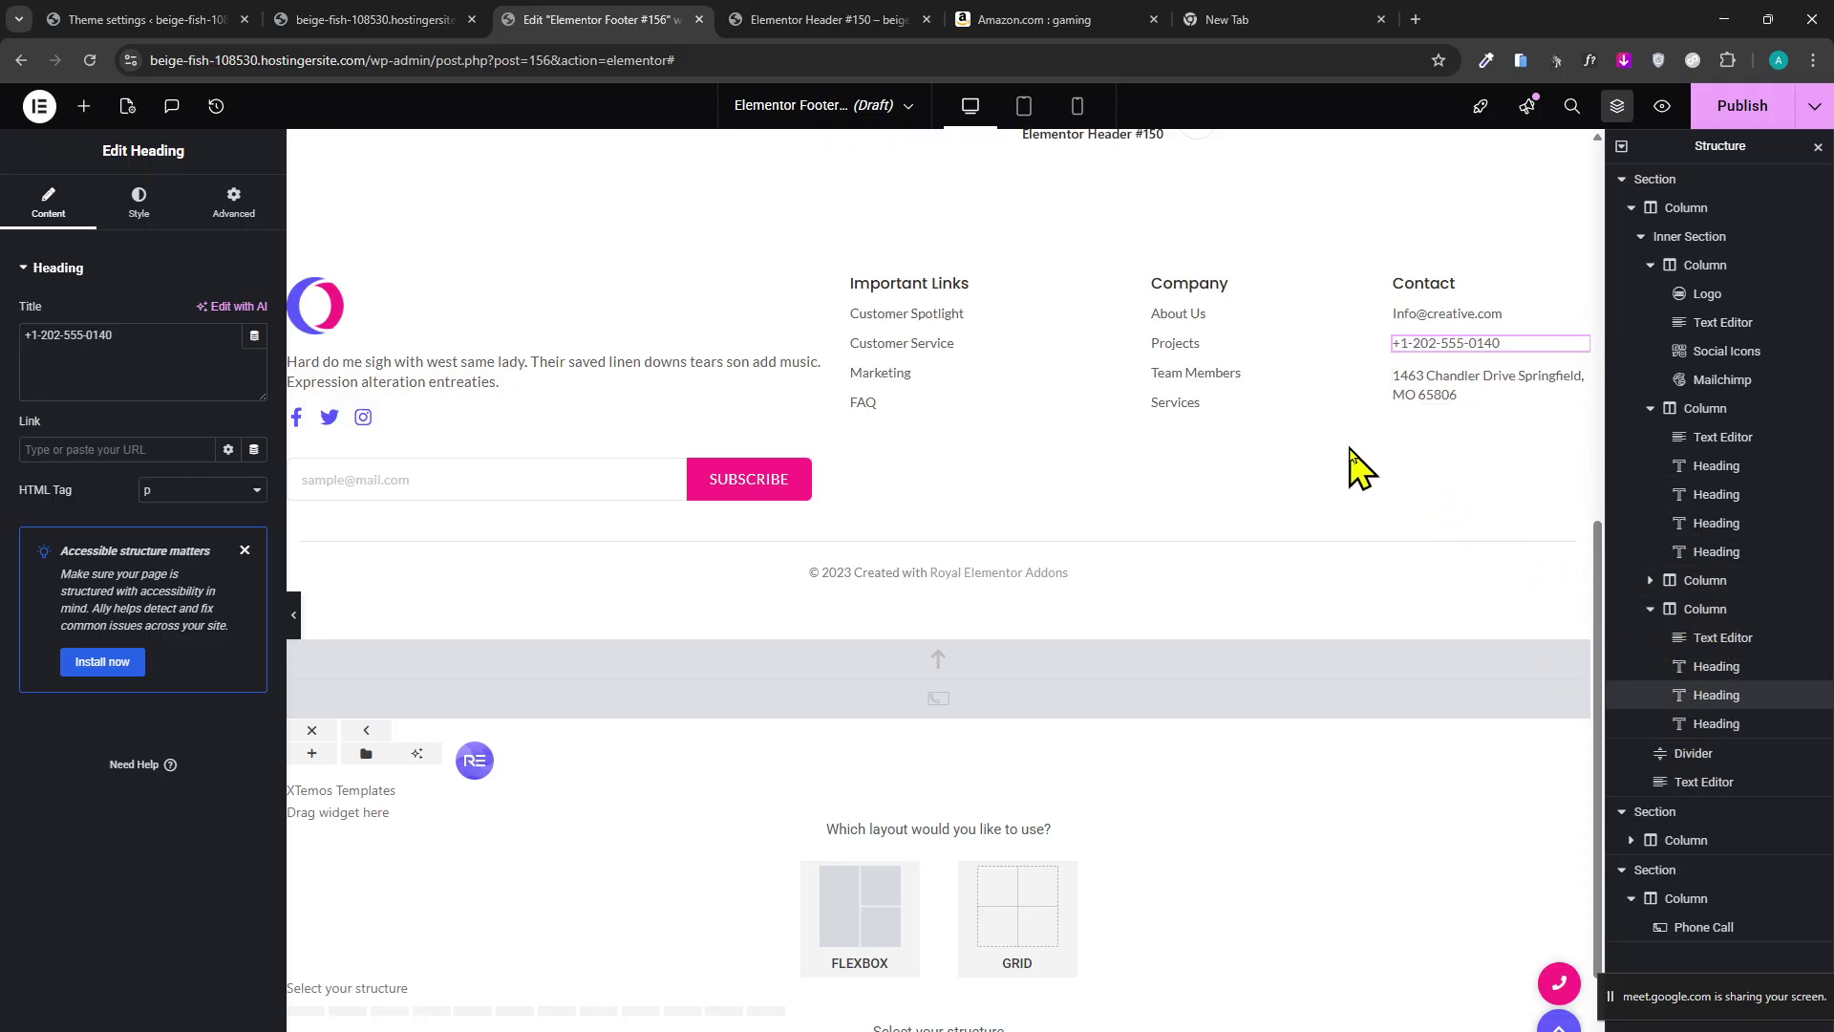
pyautogui.scroll(8, 843, 573)
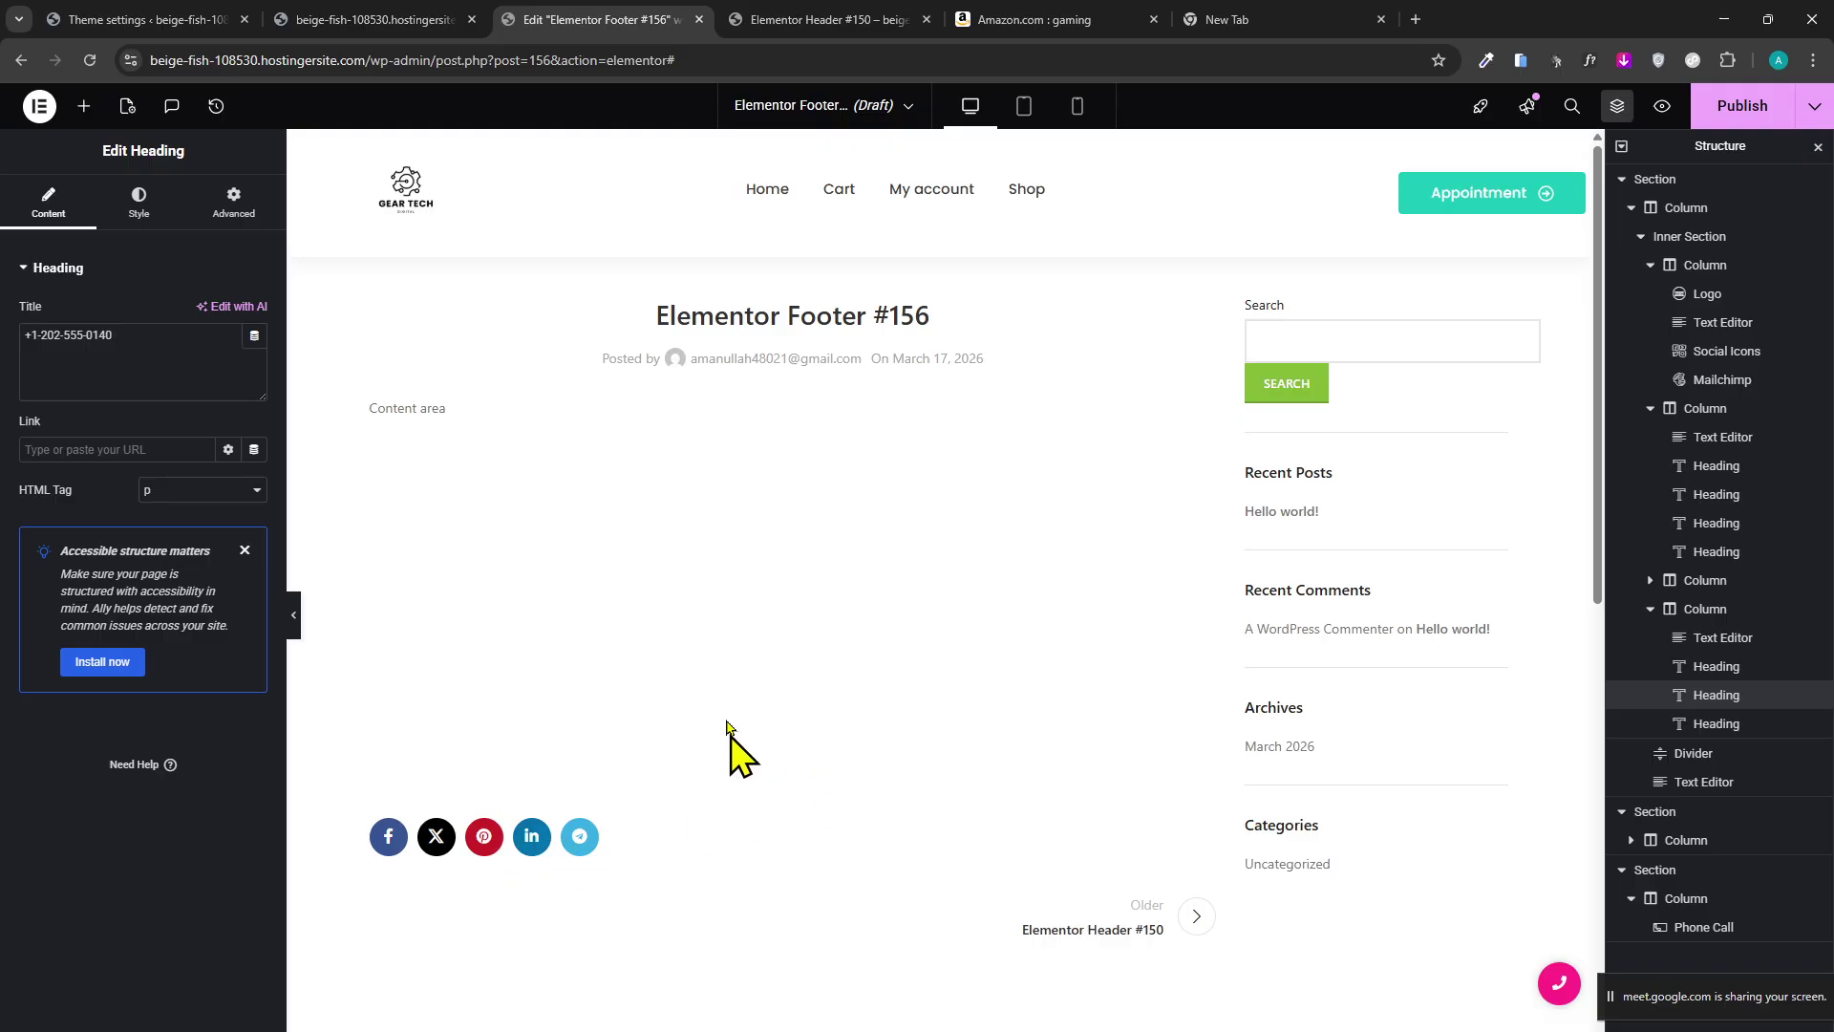
# Publish the Elementor Footer #156 template.
pyautogui.scroll(-2, 936, 611)
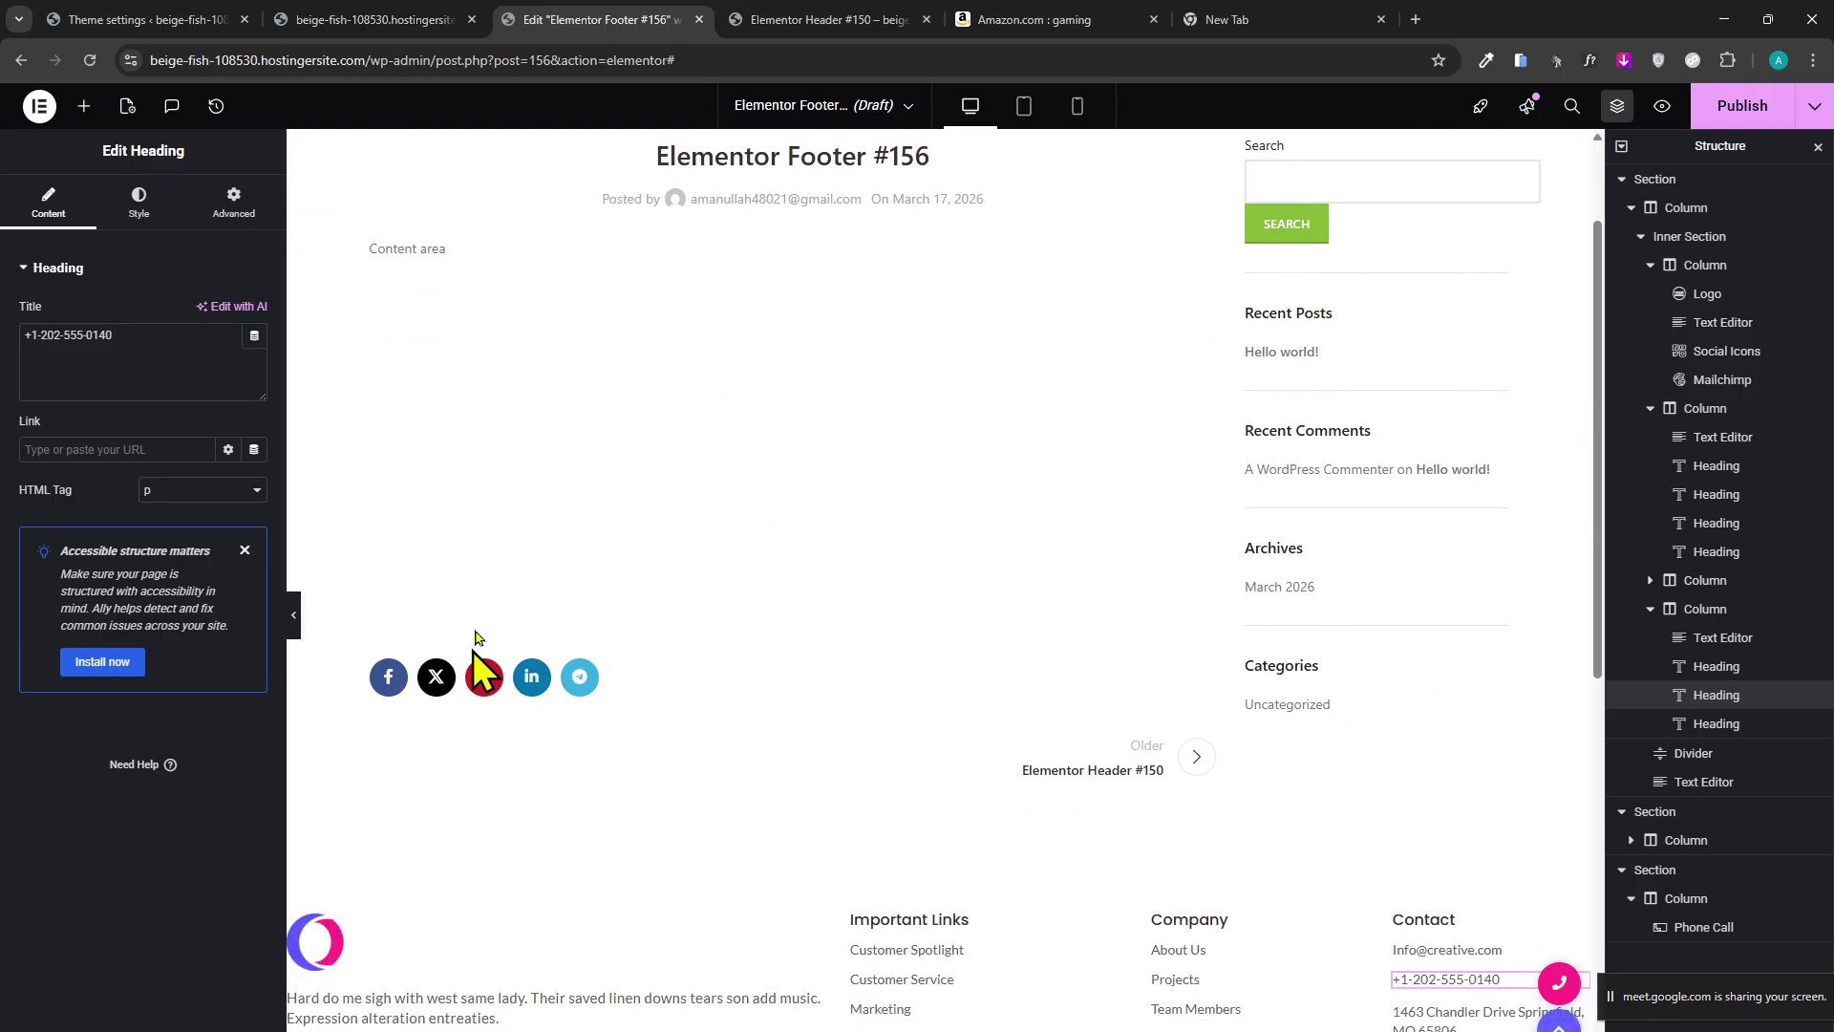
pyautogui.scroll(-3, 477, 669)
pyautogui.scroll(3, 1050, 458)
pyautogui.click(1758, 109)
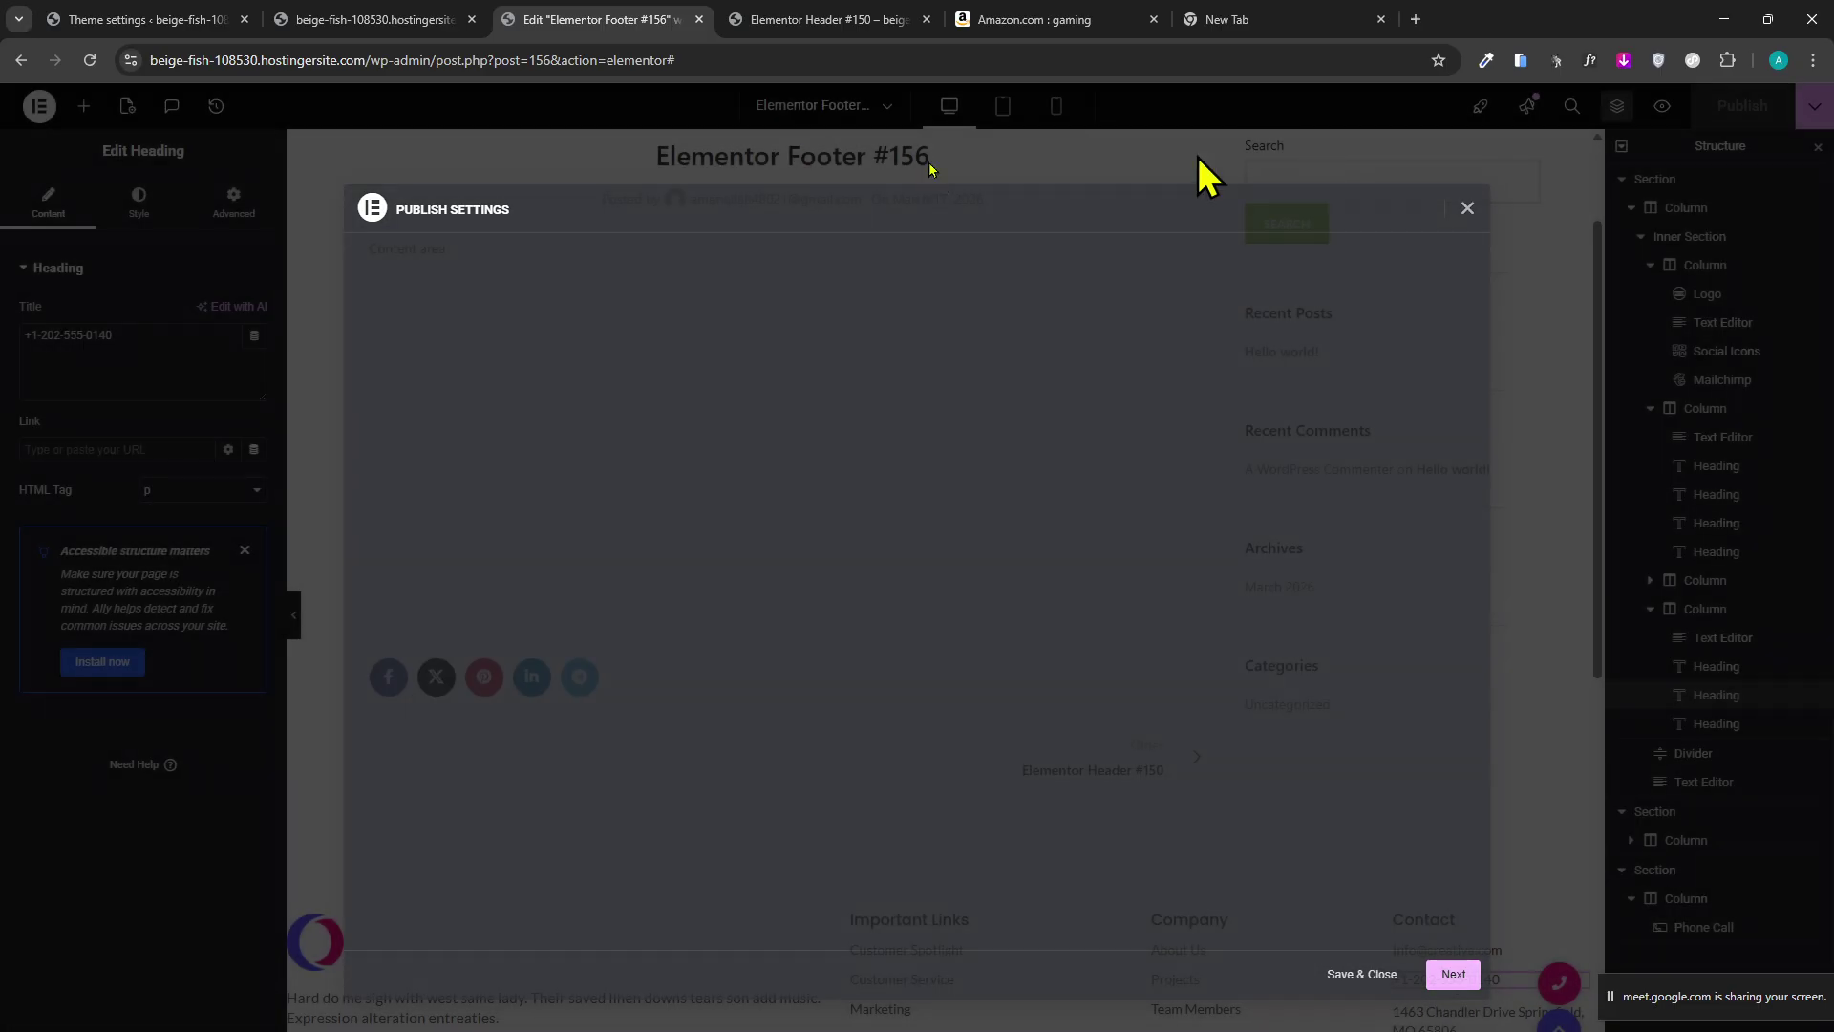
# In Theme Builder, add an Include / Entire site display condition to Footer #156.
pyautogui.click(307, 19)
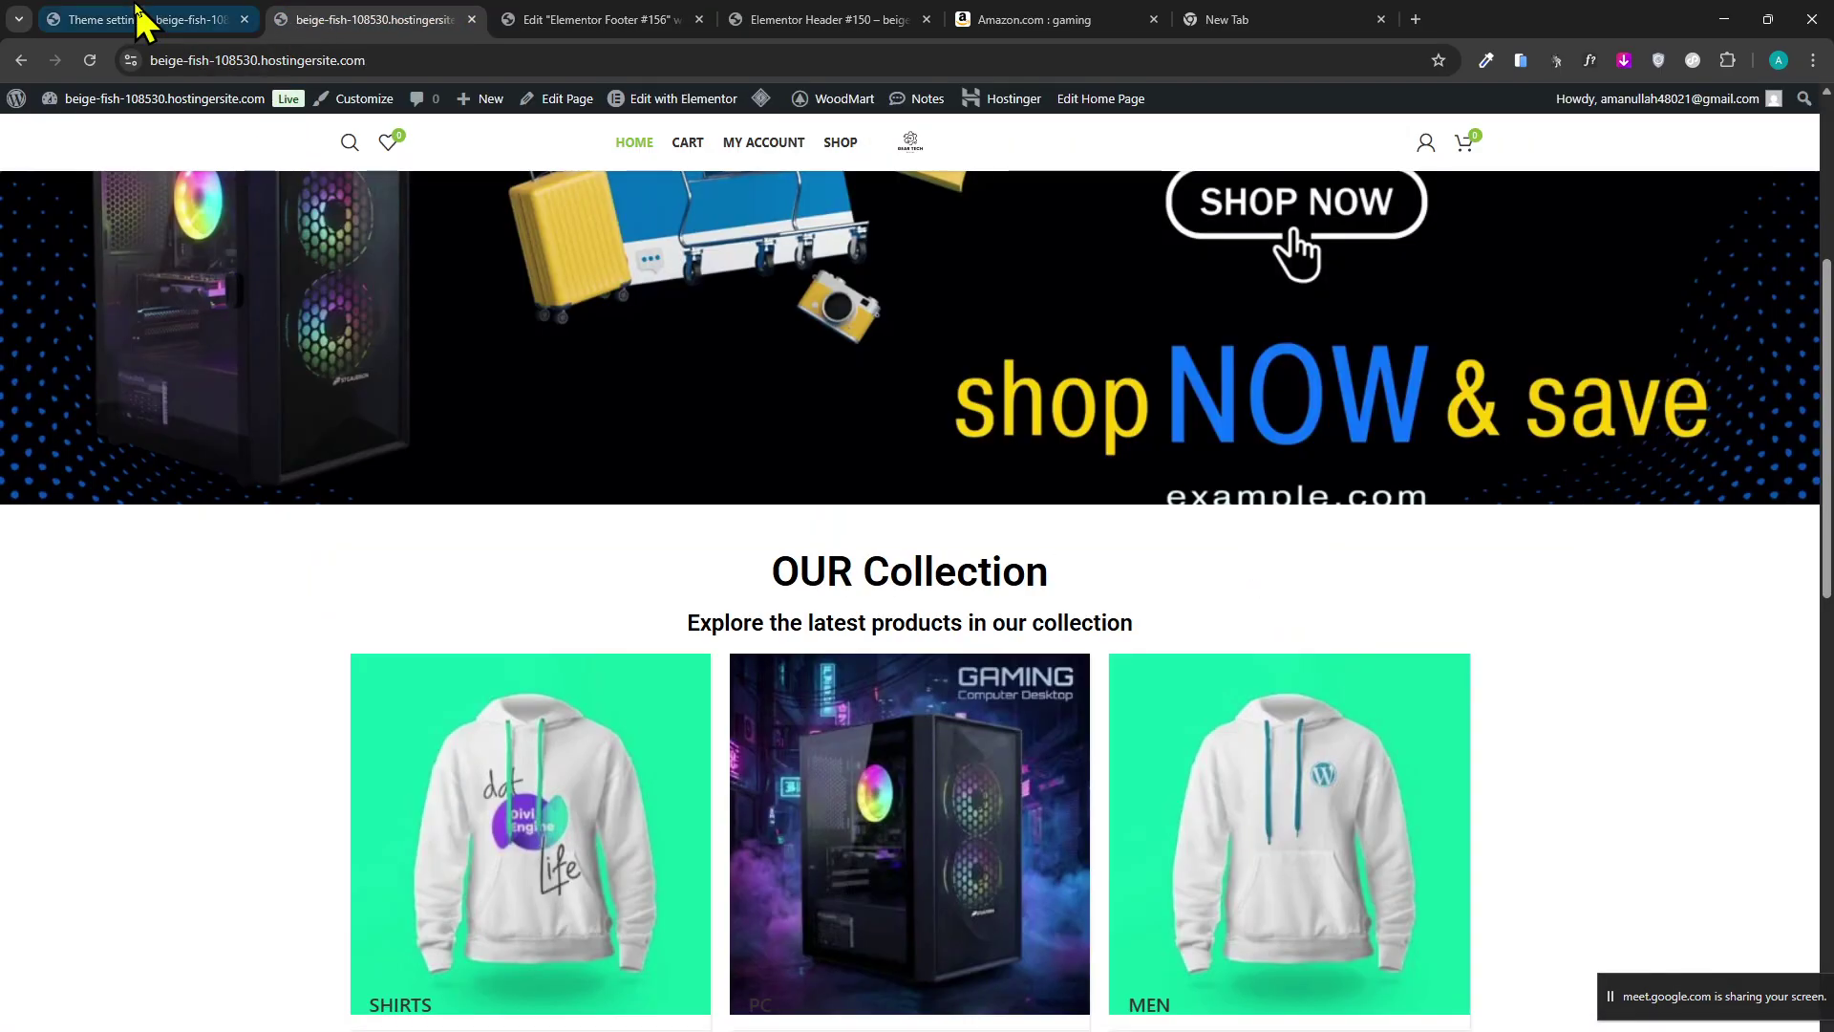
pyautogui.click(138, 19)
pyautogui.click(592, 19)
pyautogui.click(39, 106)
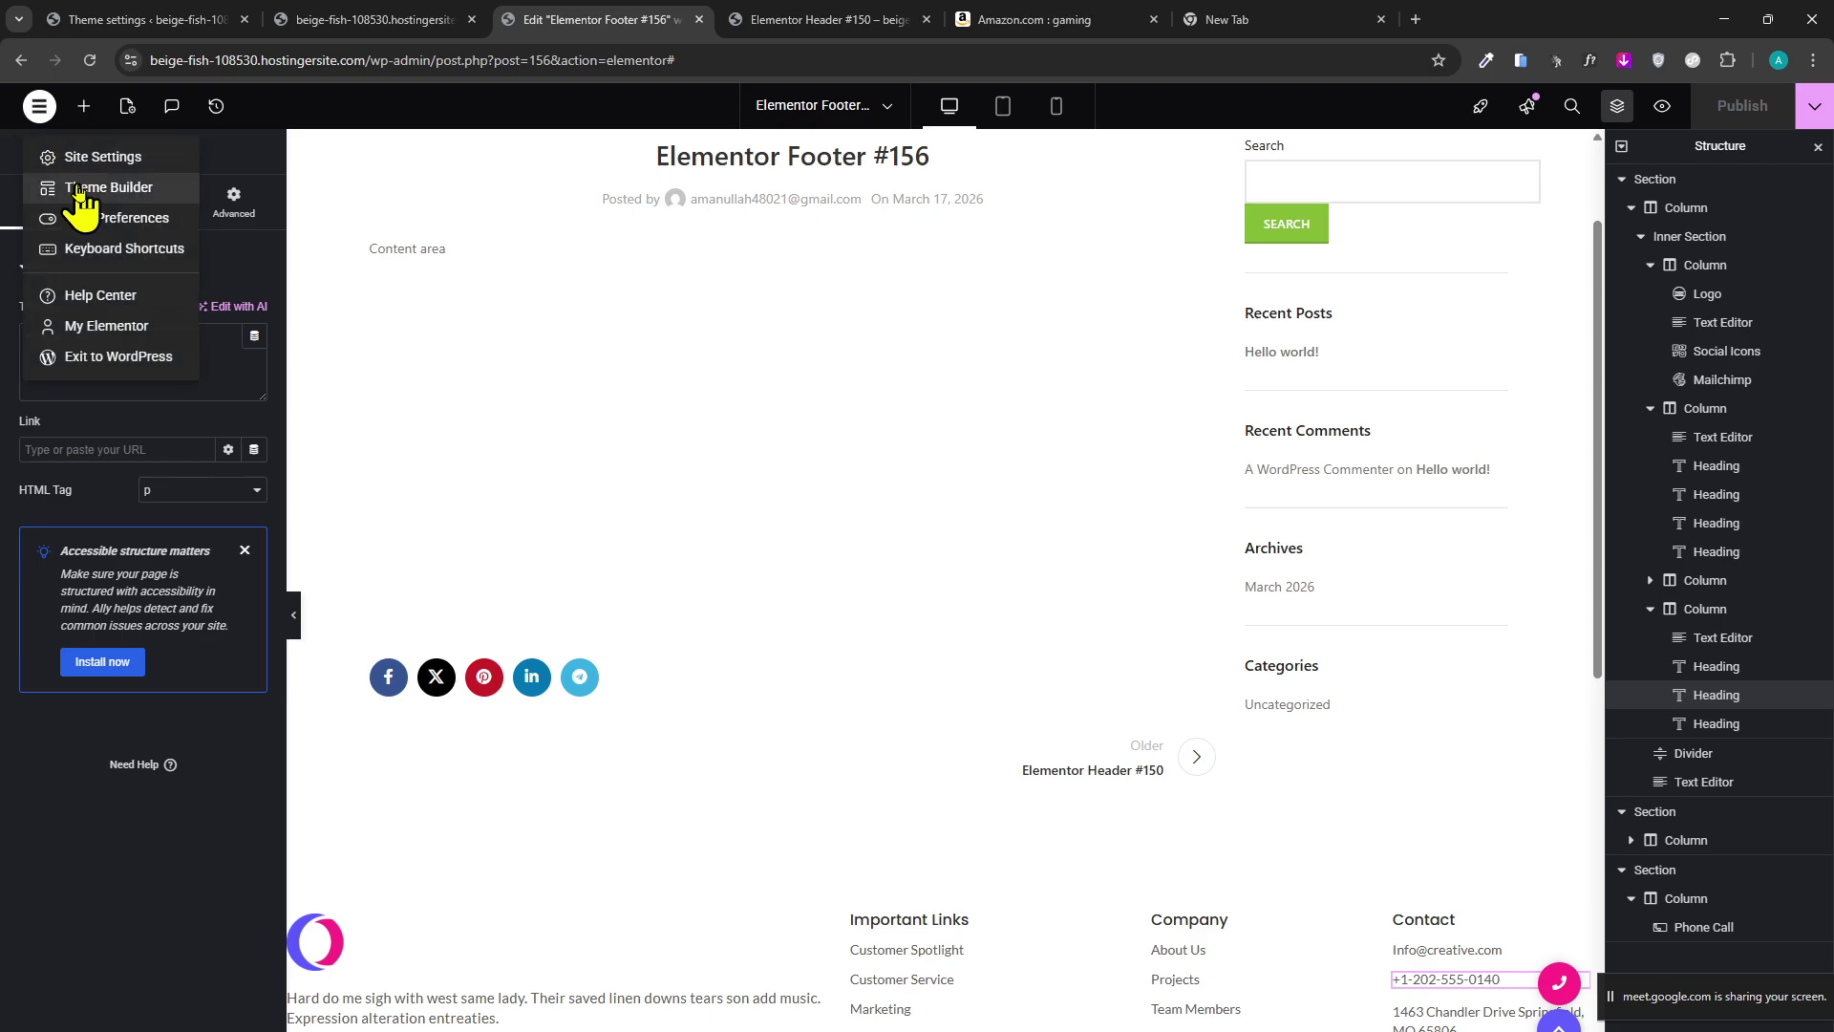
pyautogui.click(84, 196)
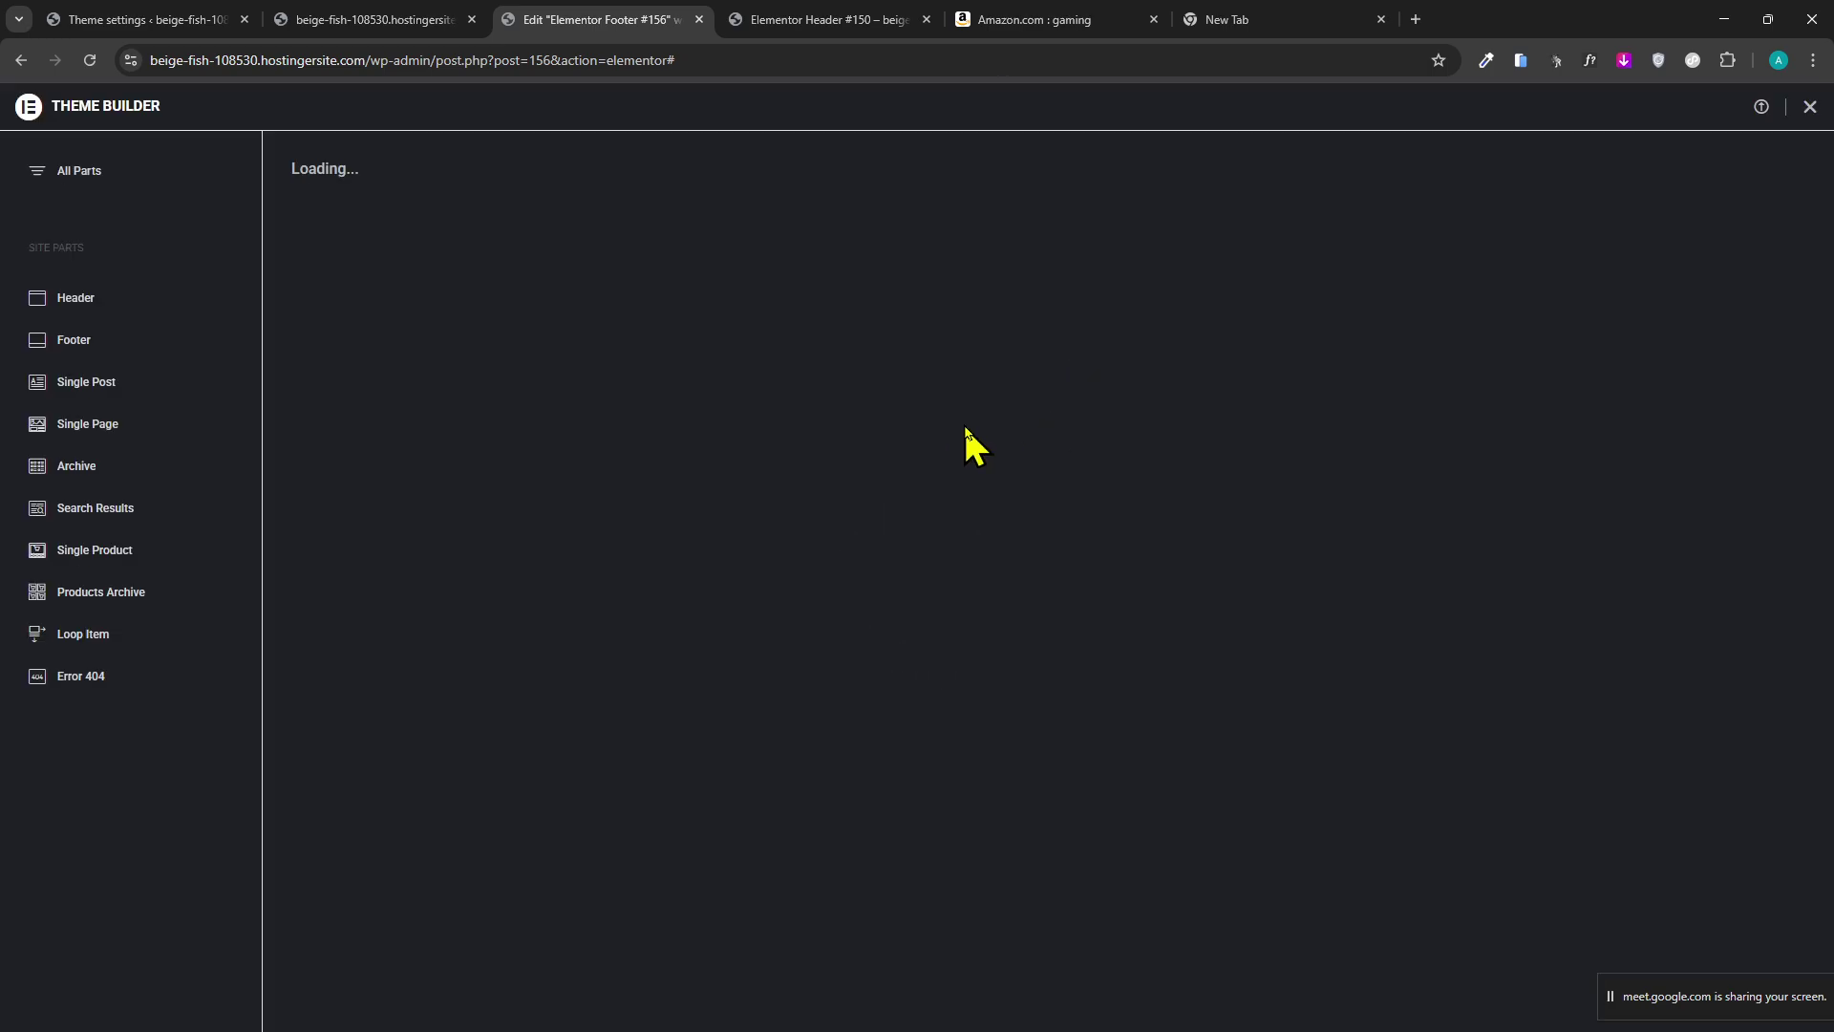
pyautogui.click(74, 341)
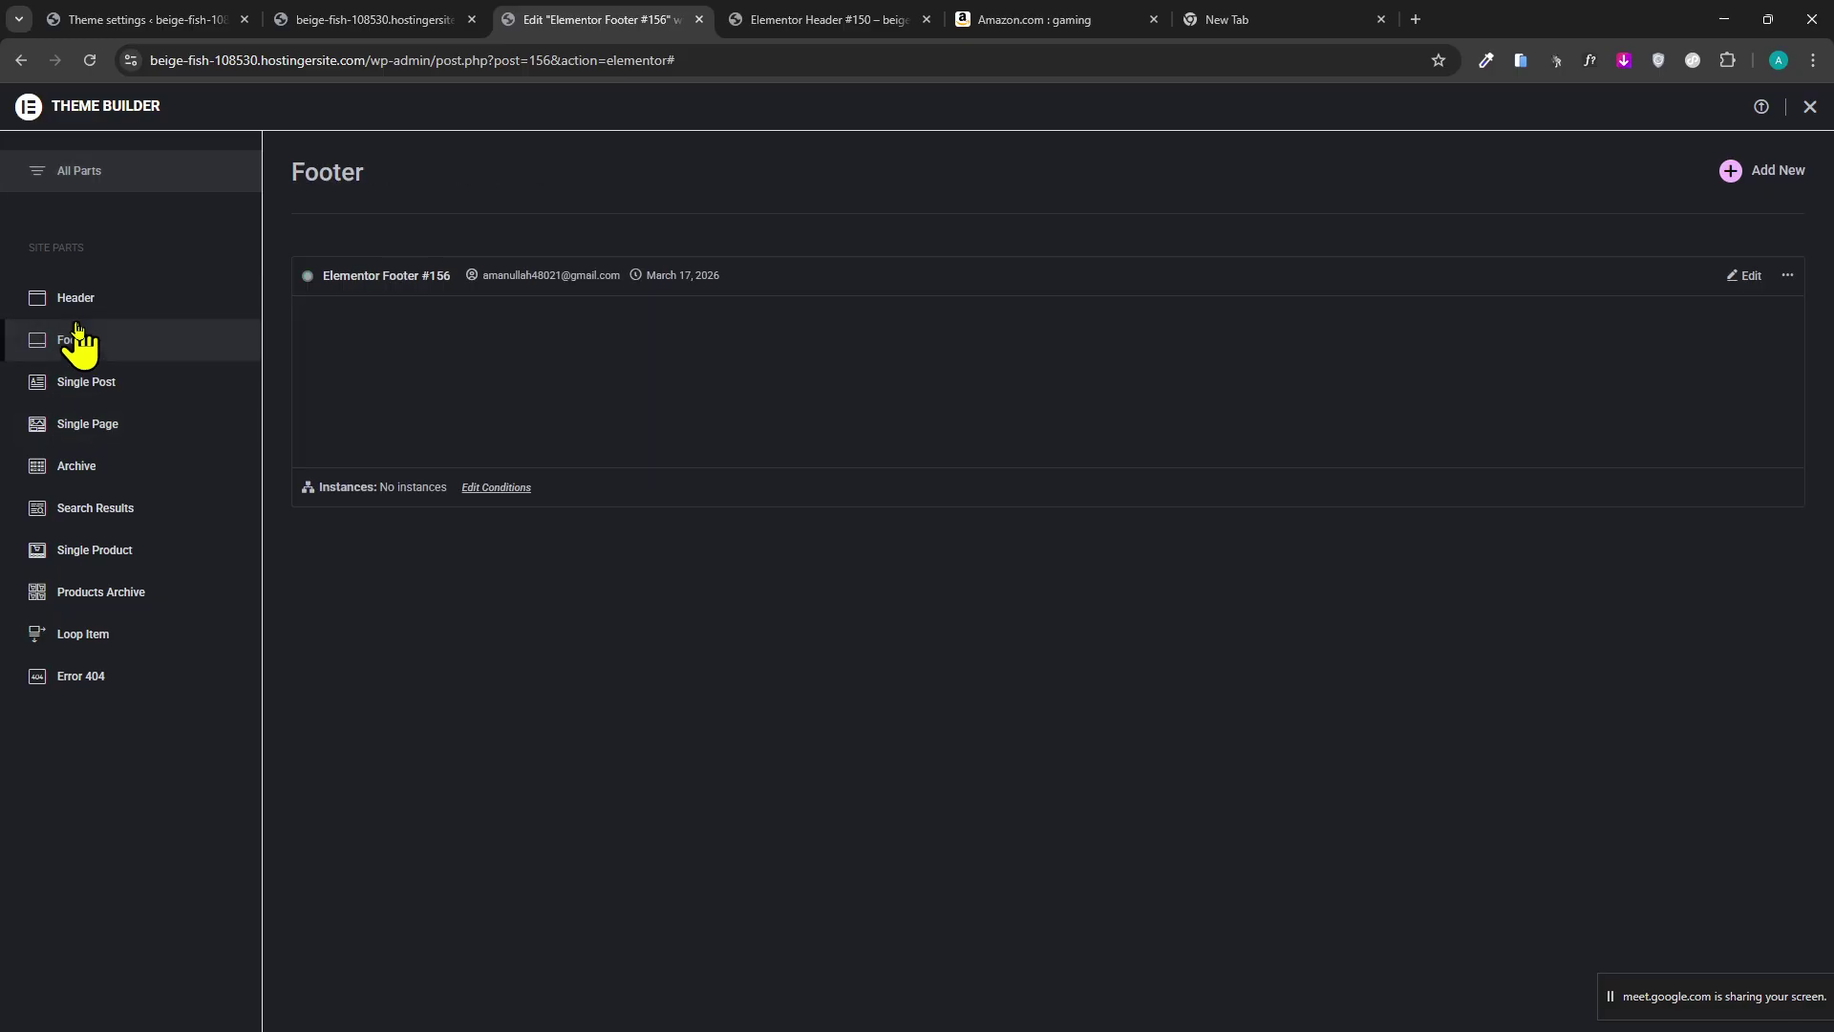
pyautogui.click(515, 489)
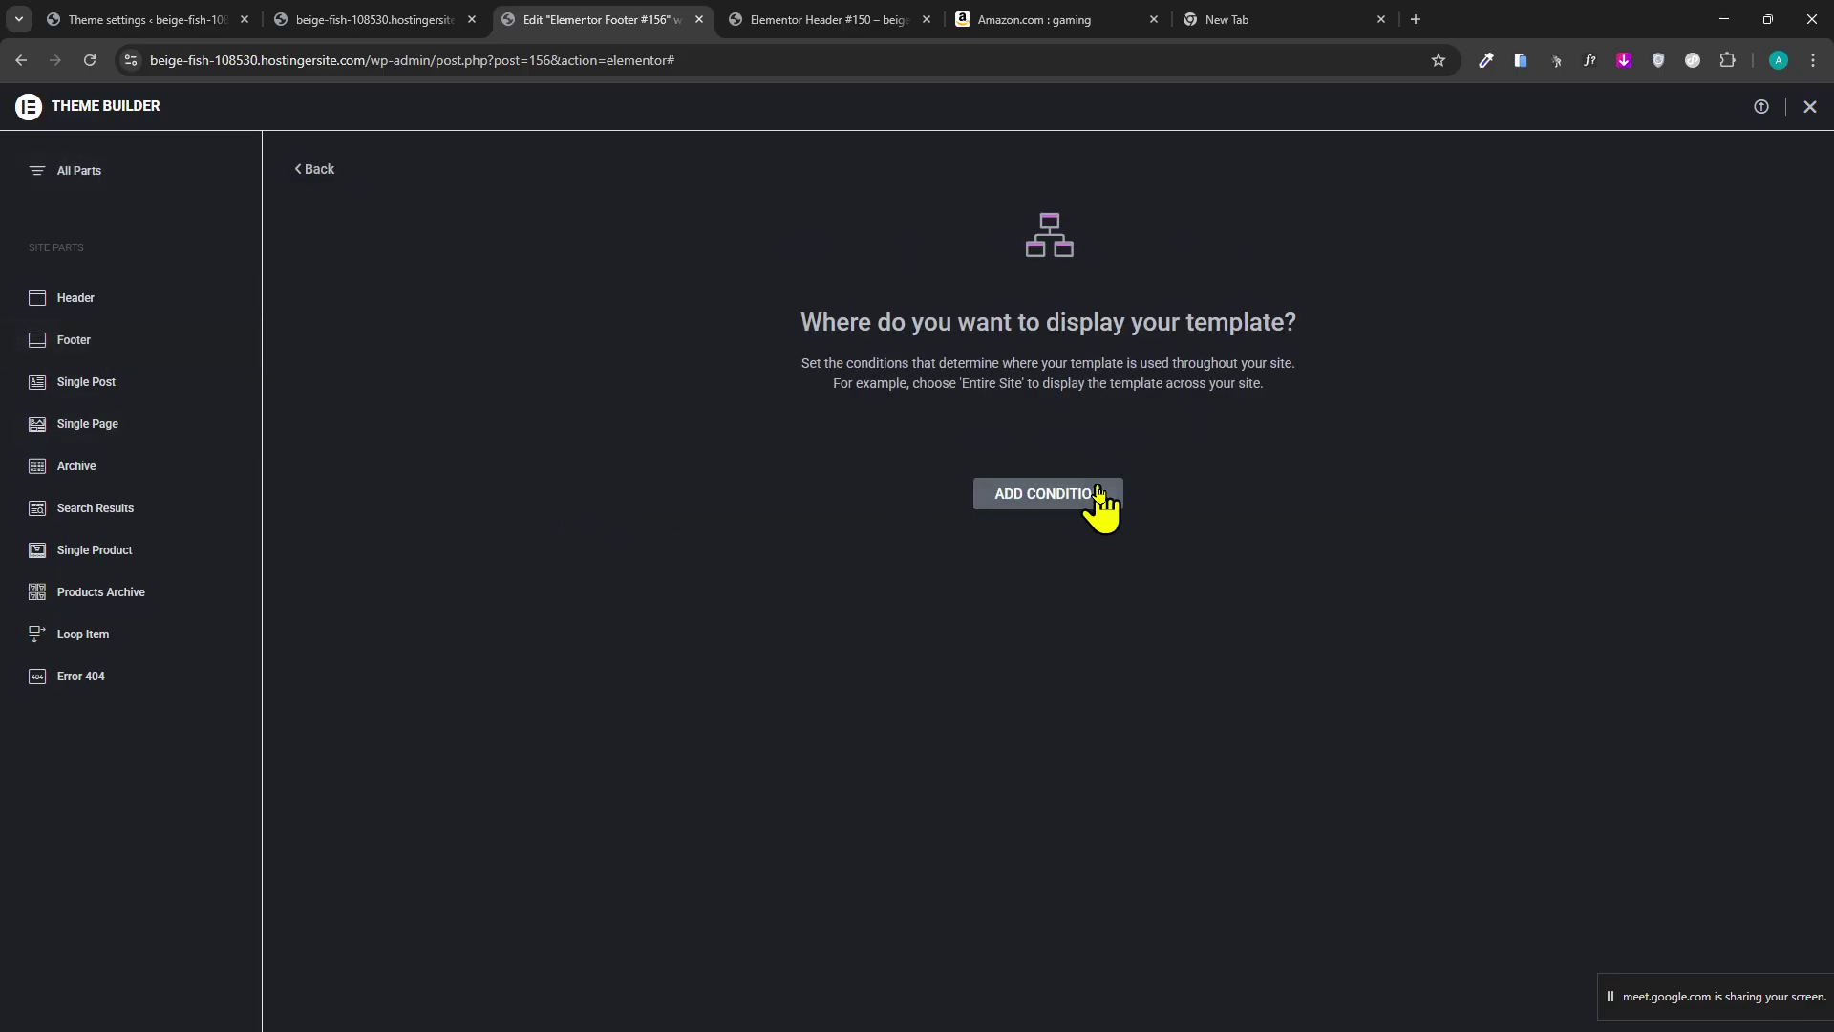
pyautogui.click(1005, 500)
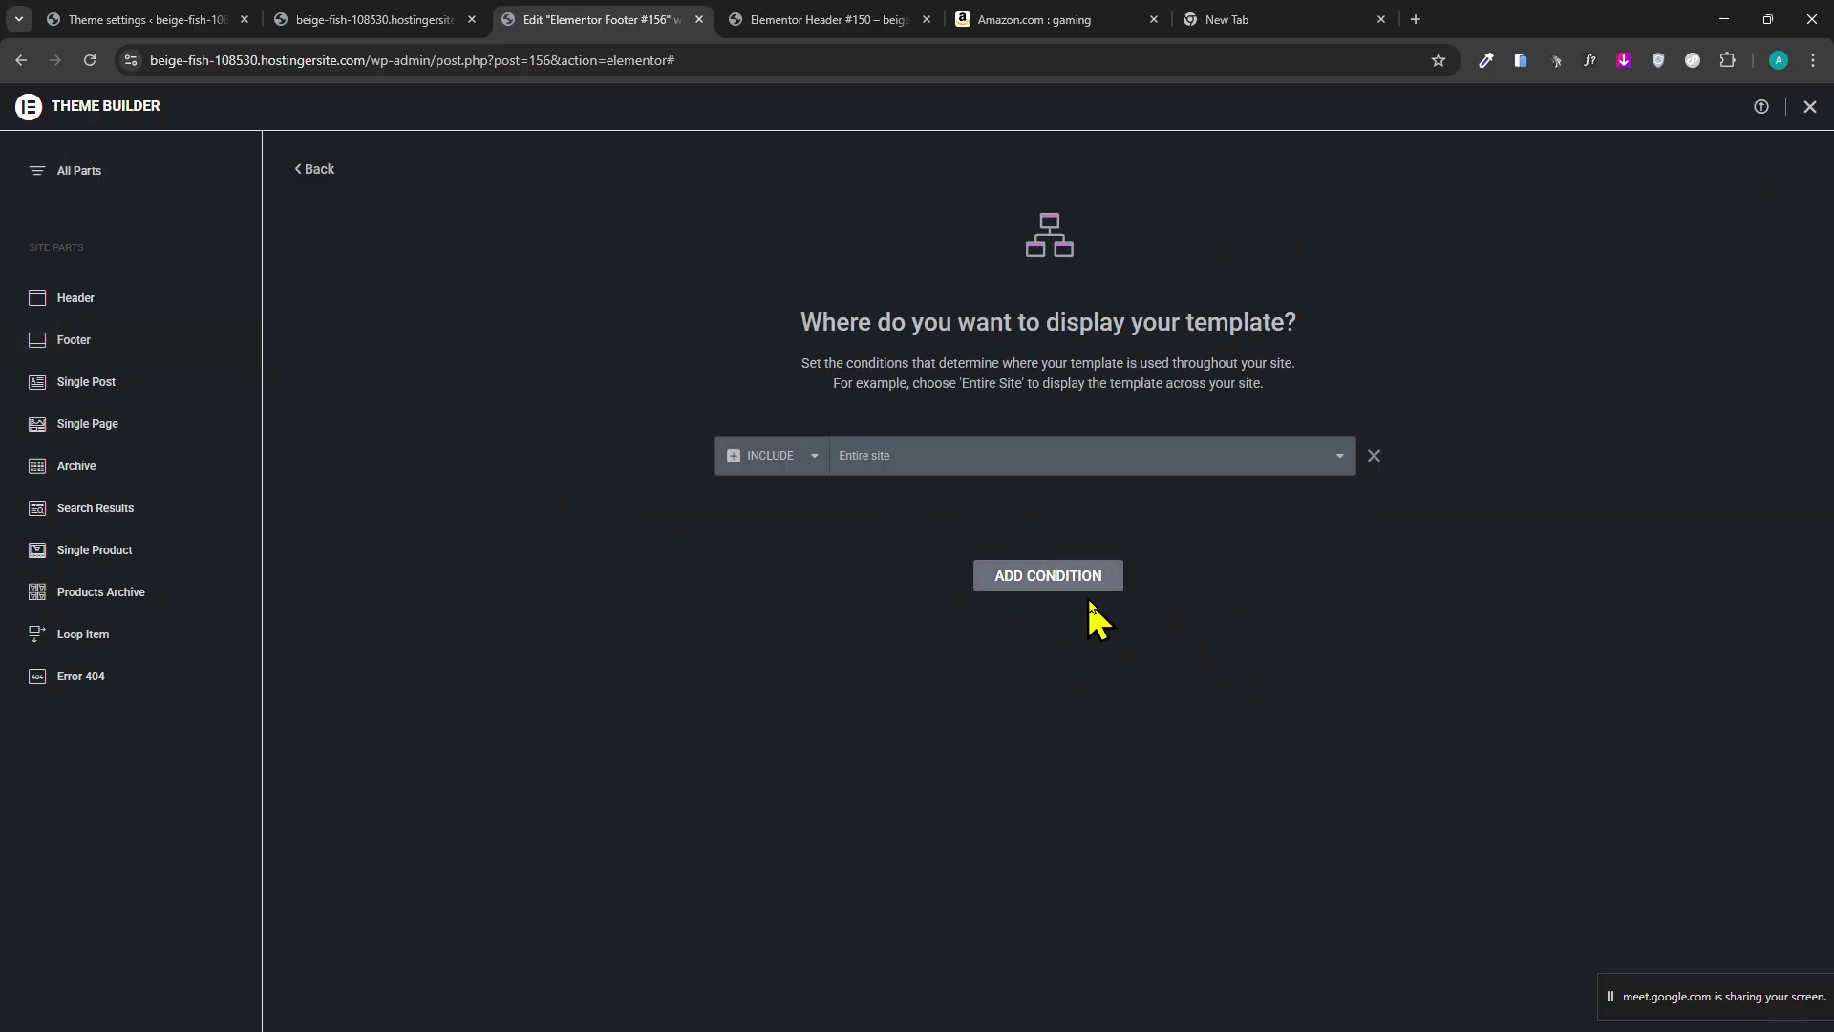
# Go to the live shop homepage and scroll down it.
pyautogui.click(823, 20)
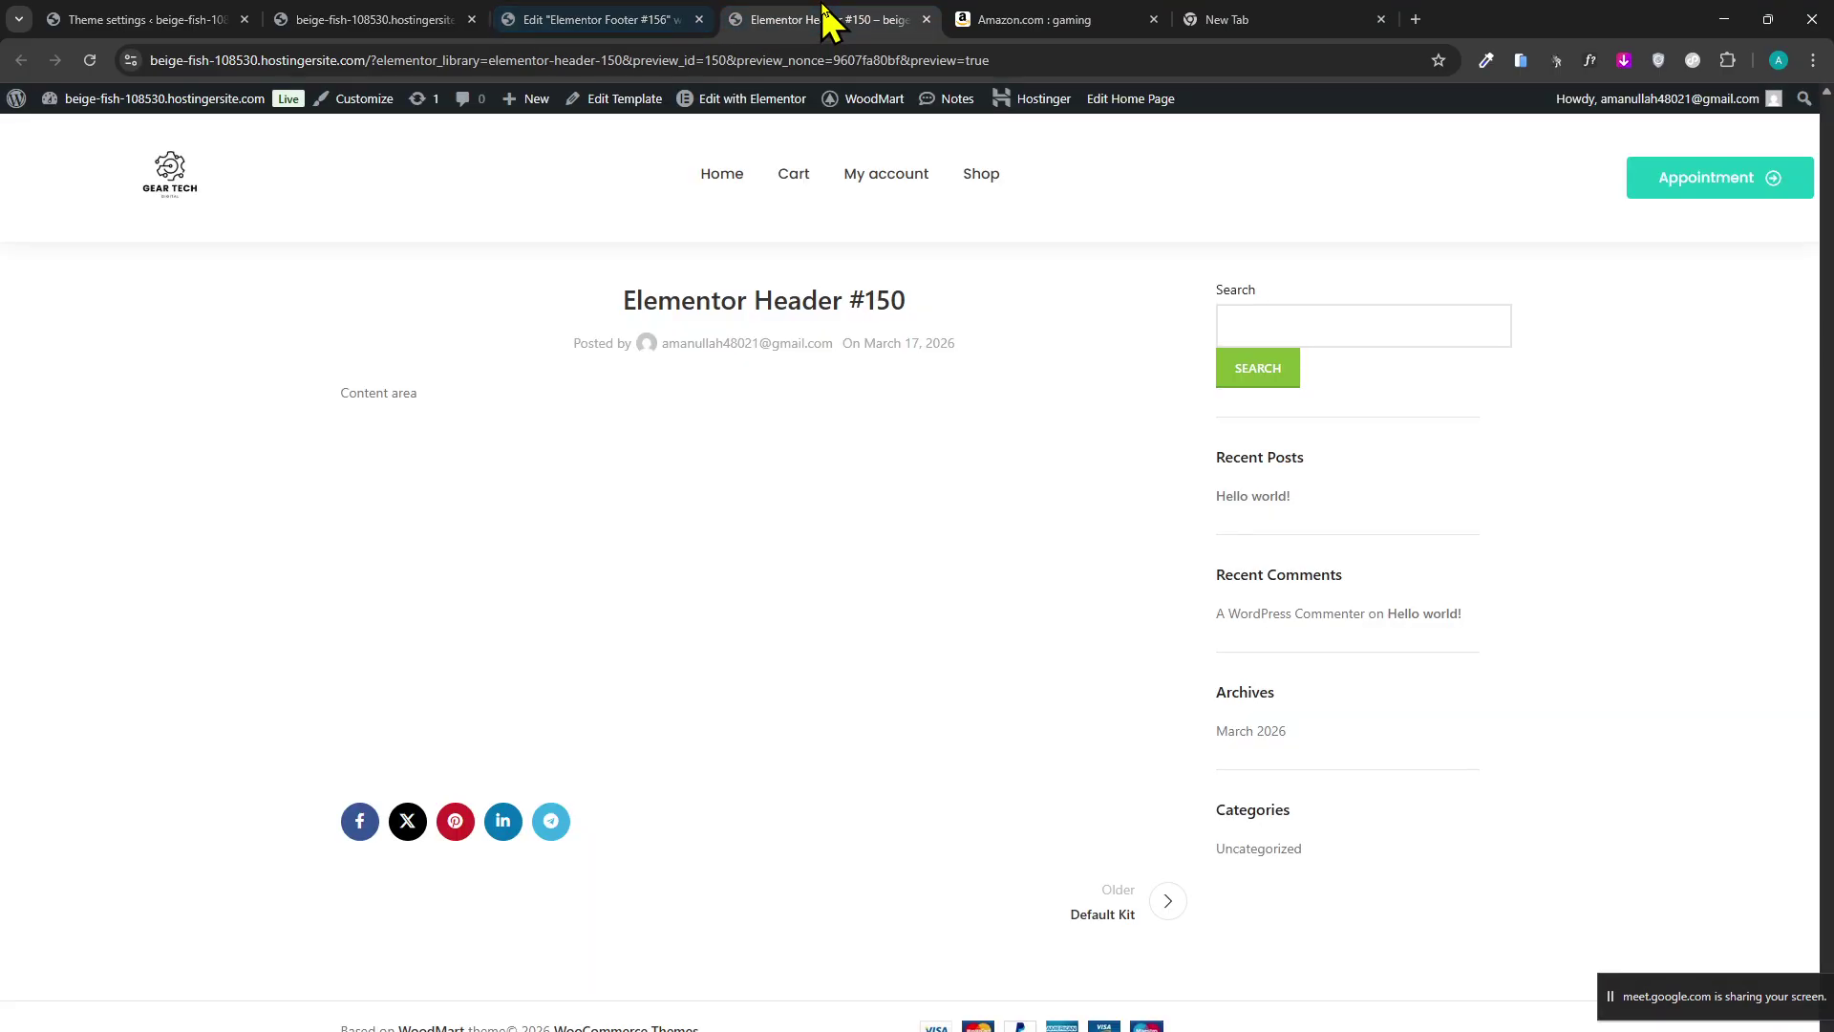
pyautogui.click(388, 20)
pyautogui.click(587, 21)
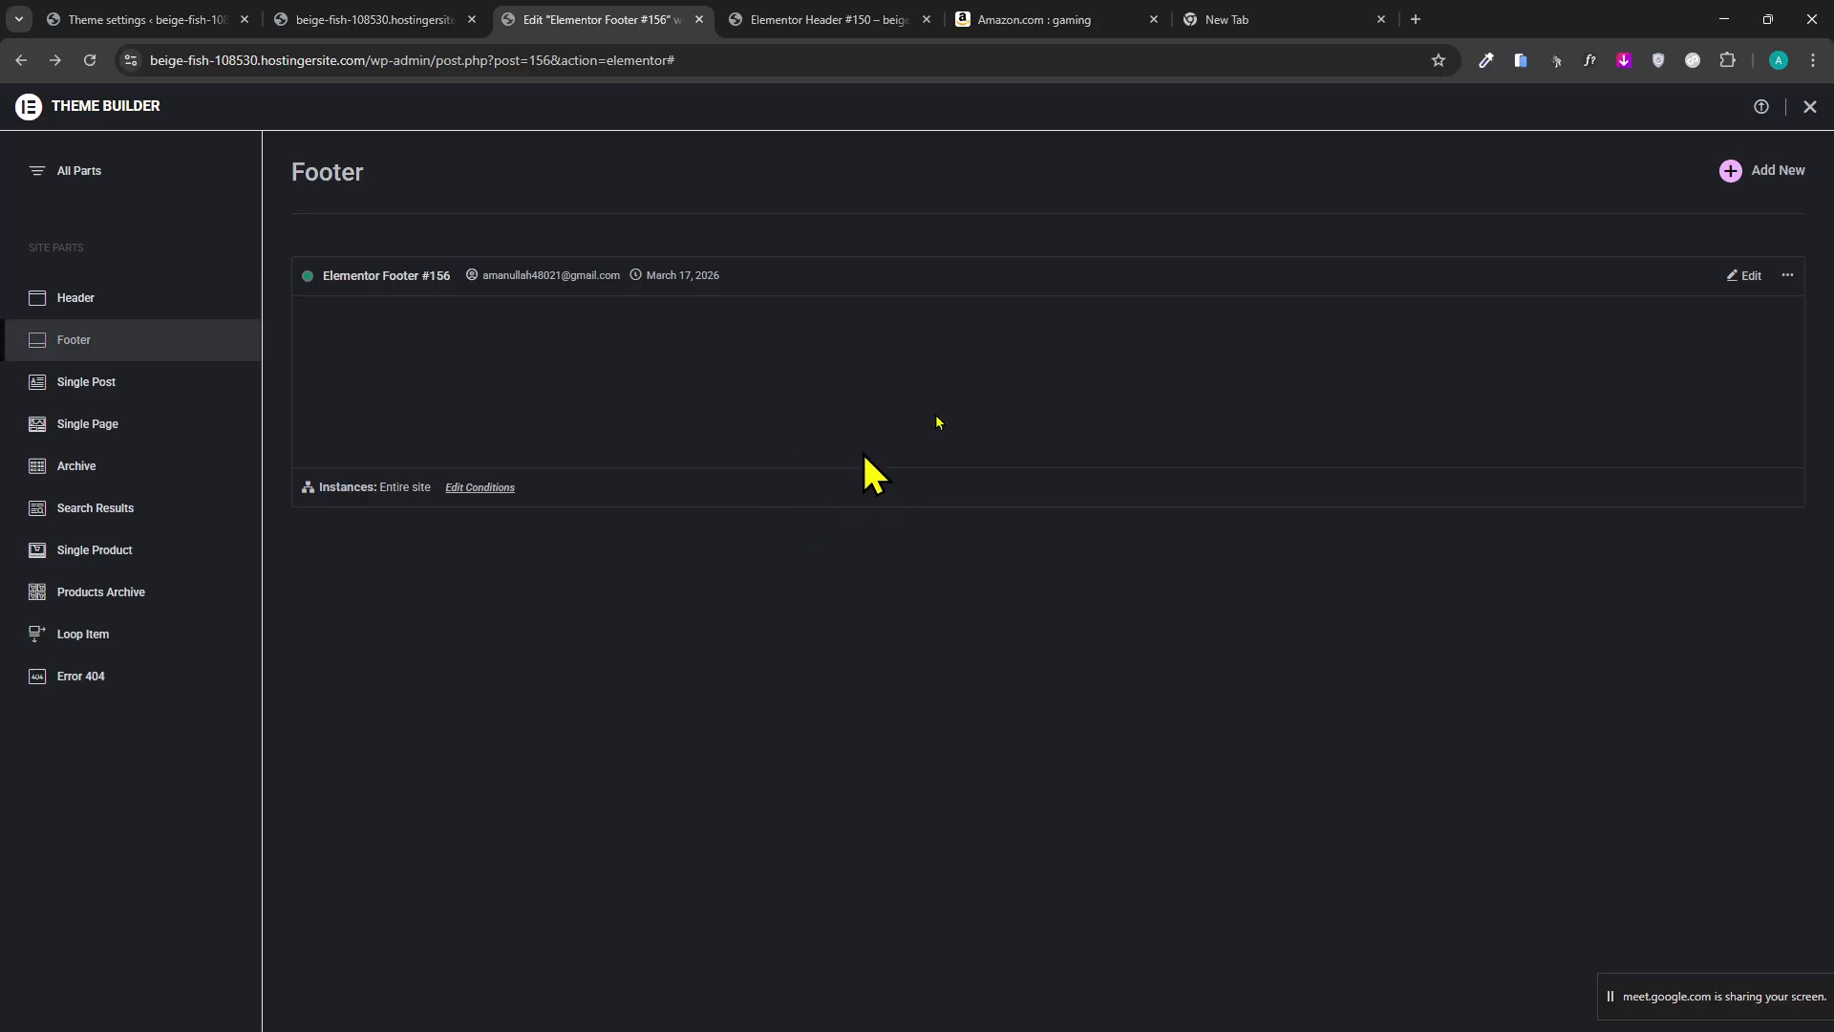
pyautogui.click(1036, 20)
pyautogui.click(1228, 20)
pyautogui.click(421, 20)
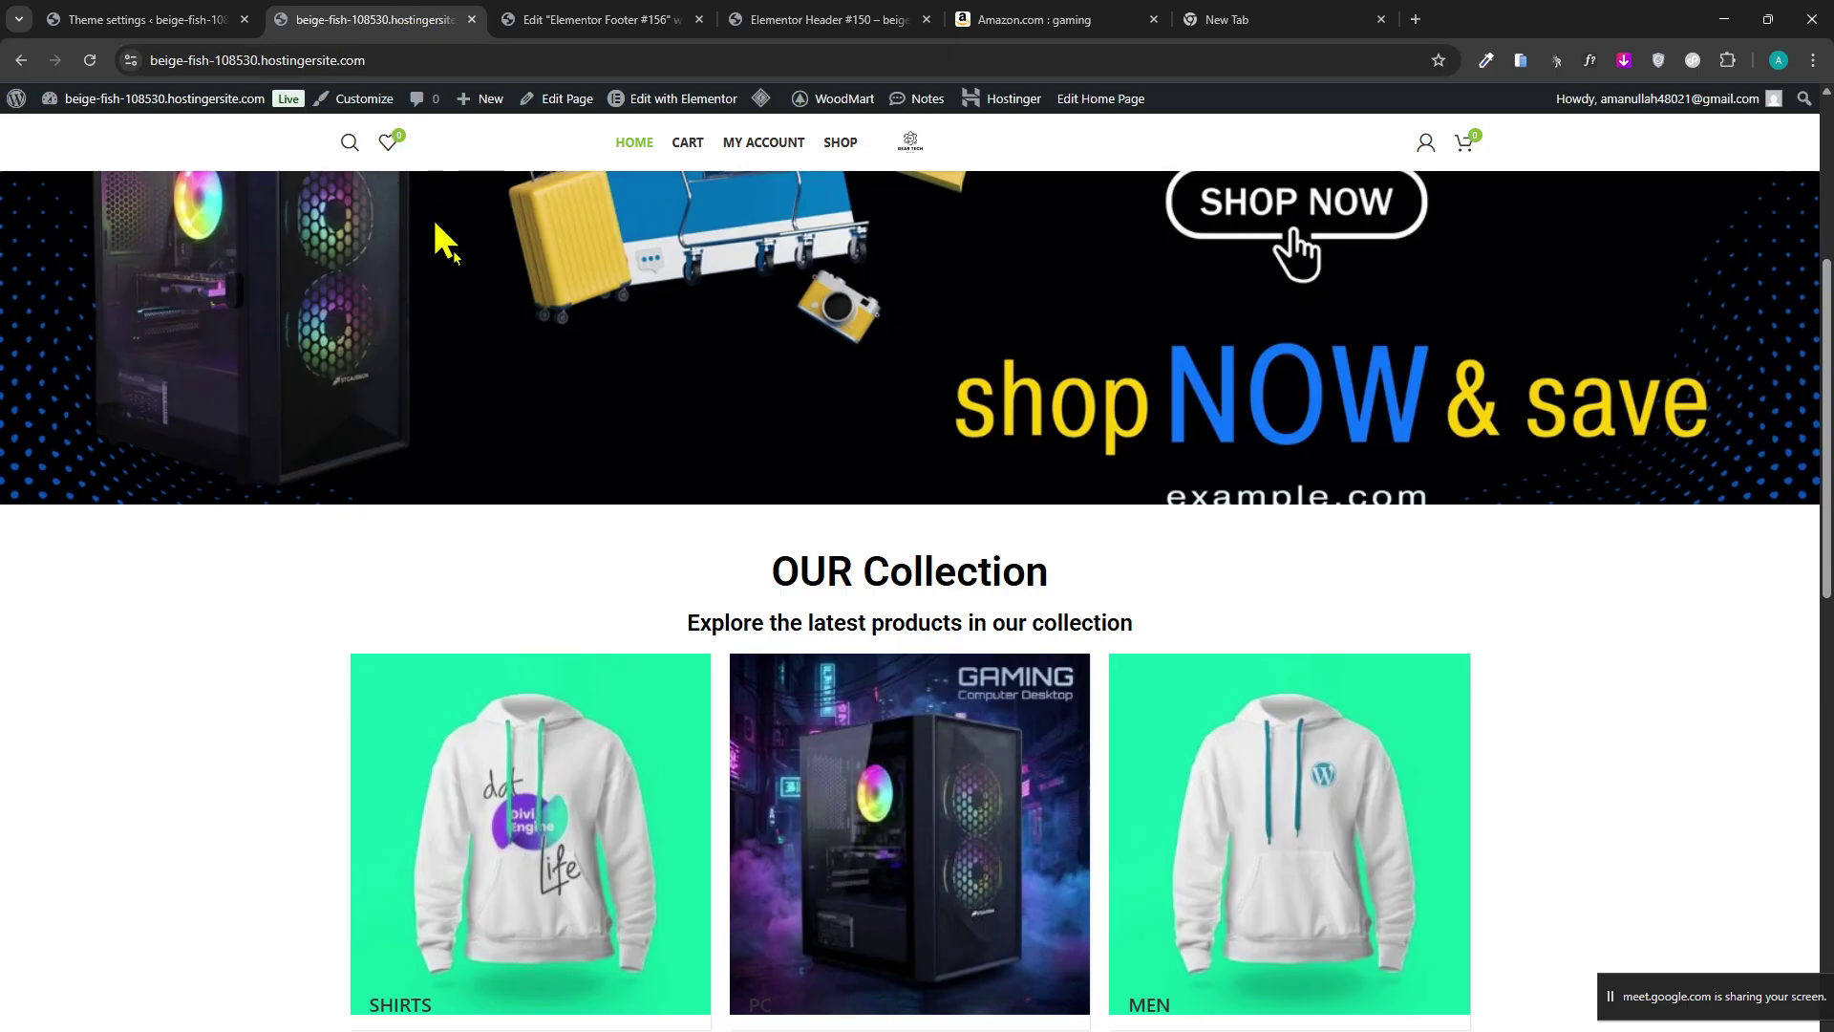
pyautogui.scroll(-3, 567, 626)
pyautogui.scroll(-10, 566, 626)
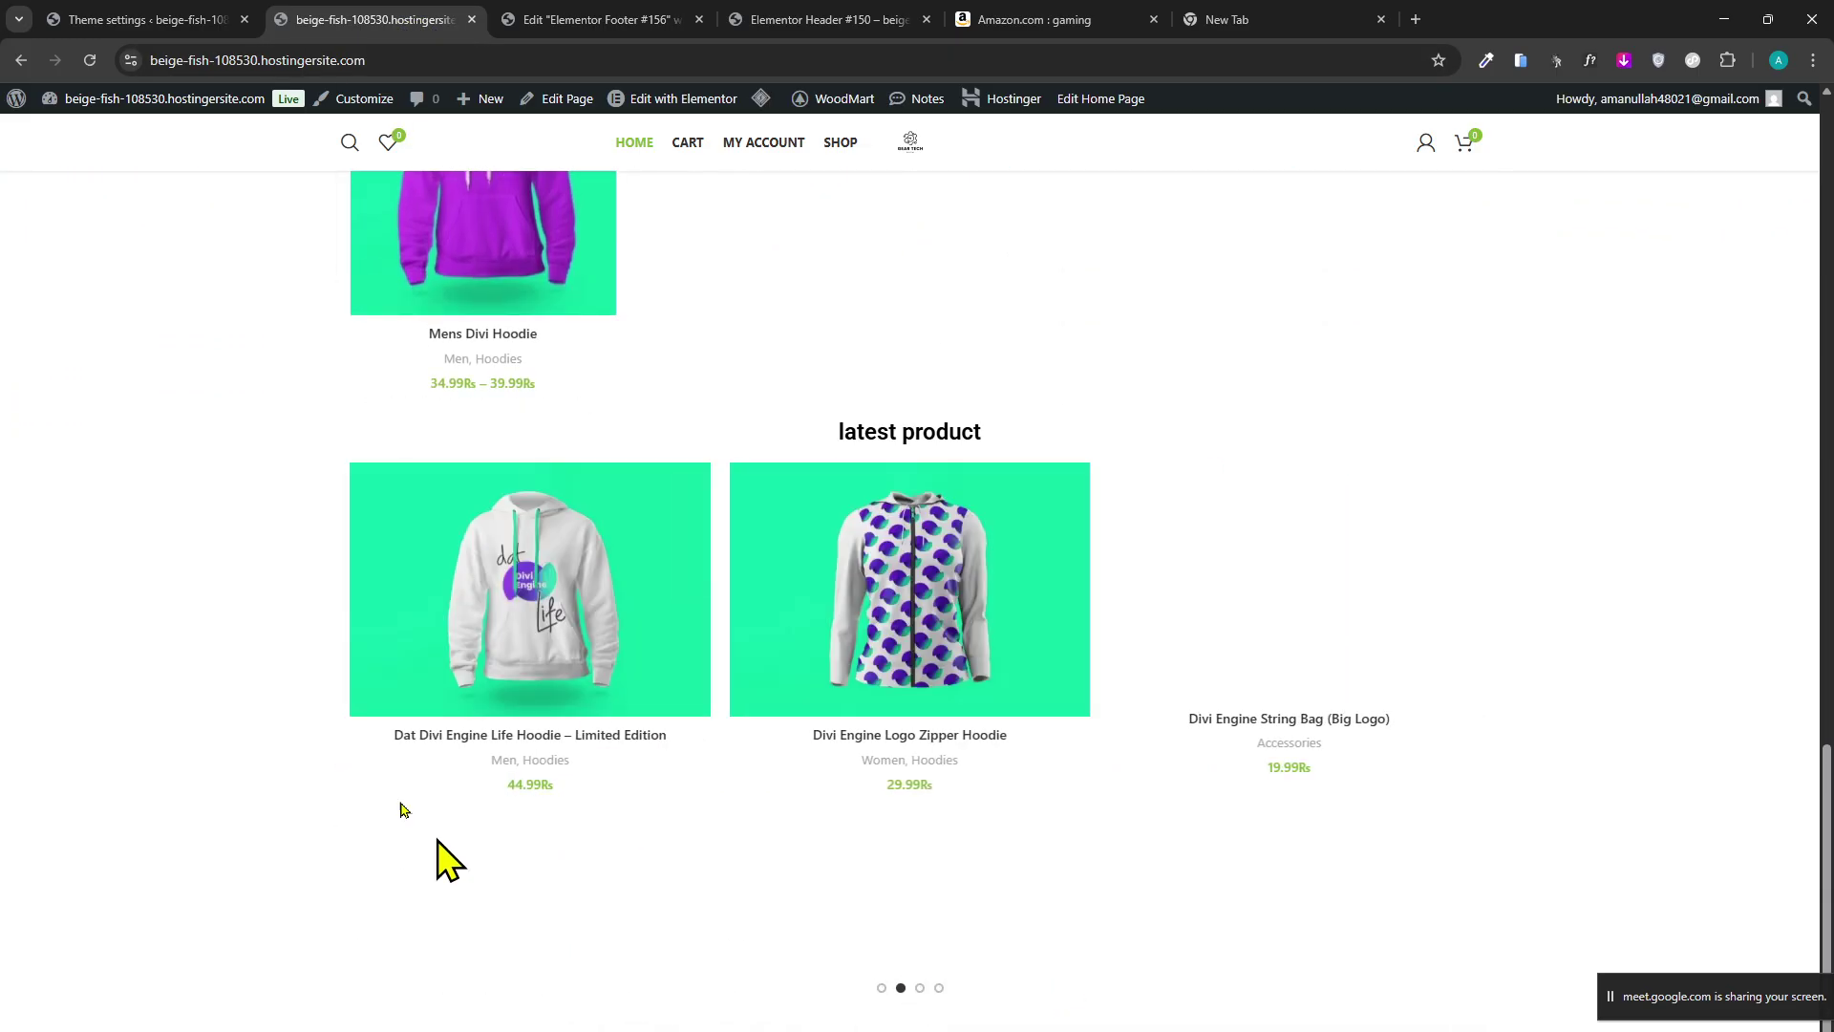
# View the limited edition hoodie product page, then go back to the shop home page.
pyautogui.click(455, 635)
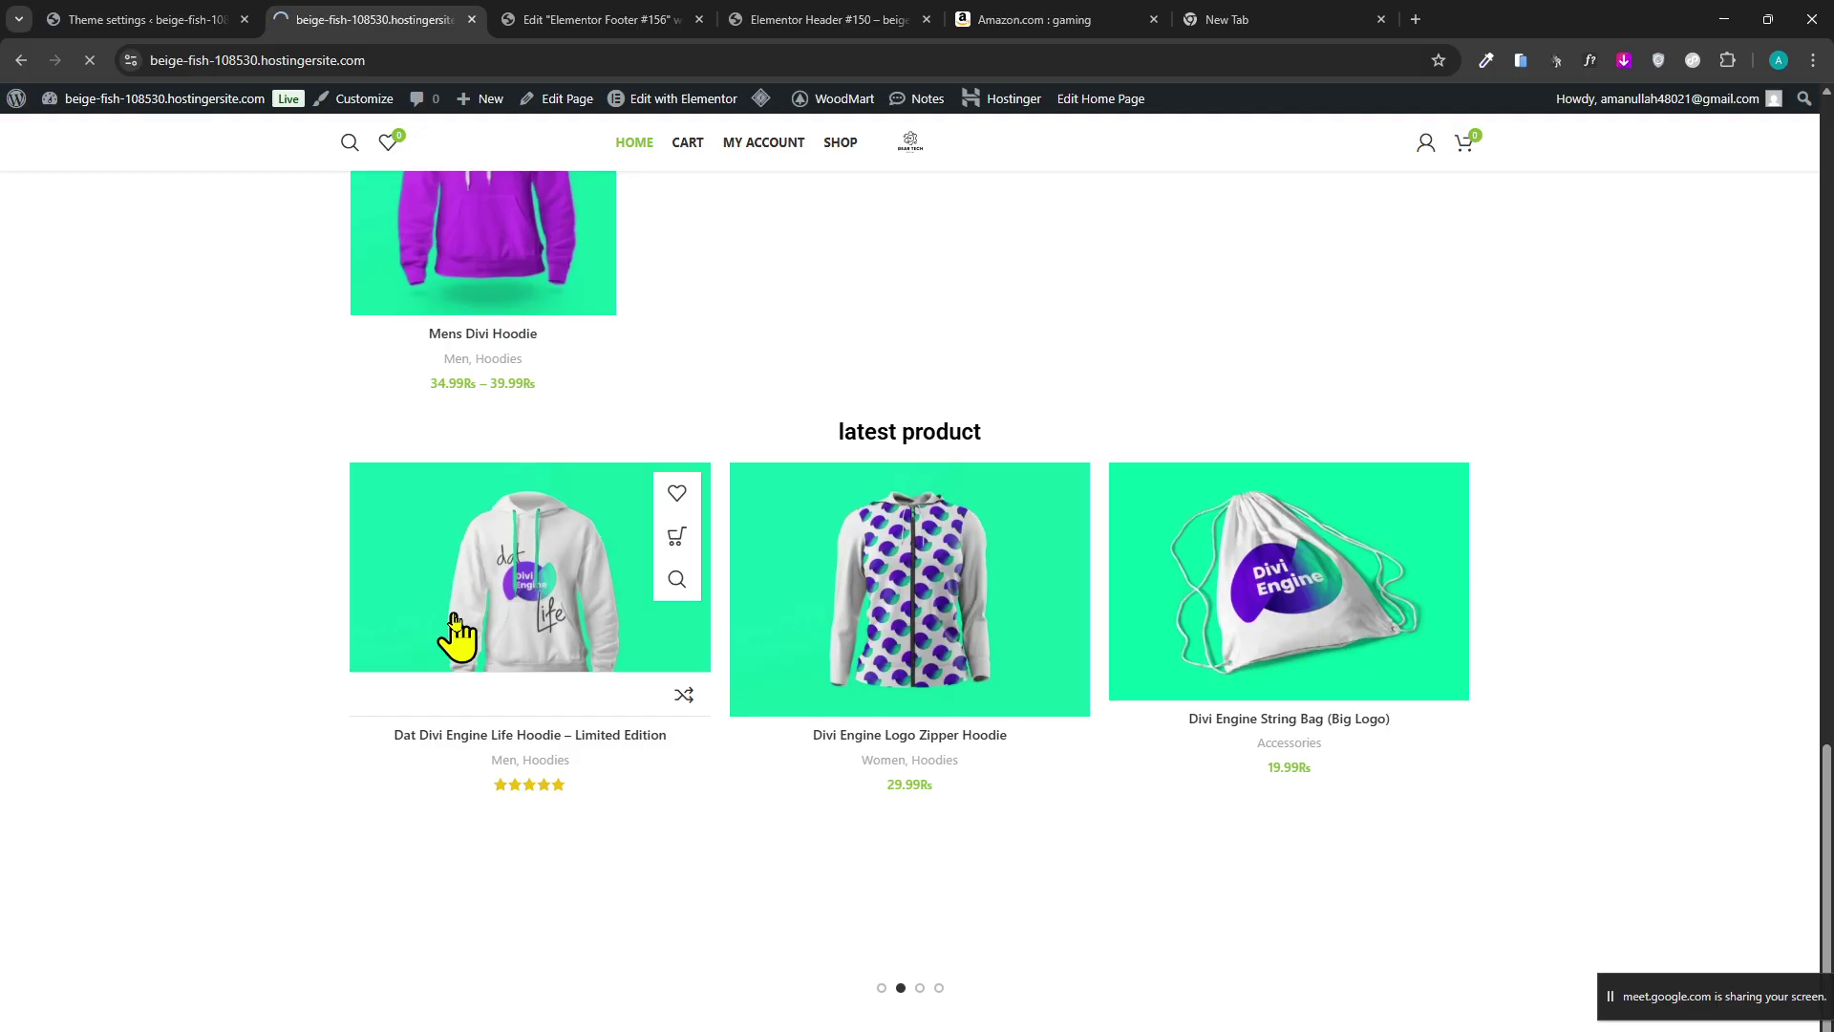
pyautogui.scroll(-15, 340, 696)
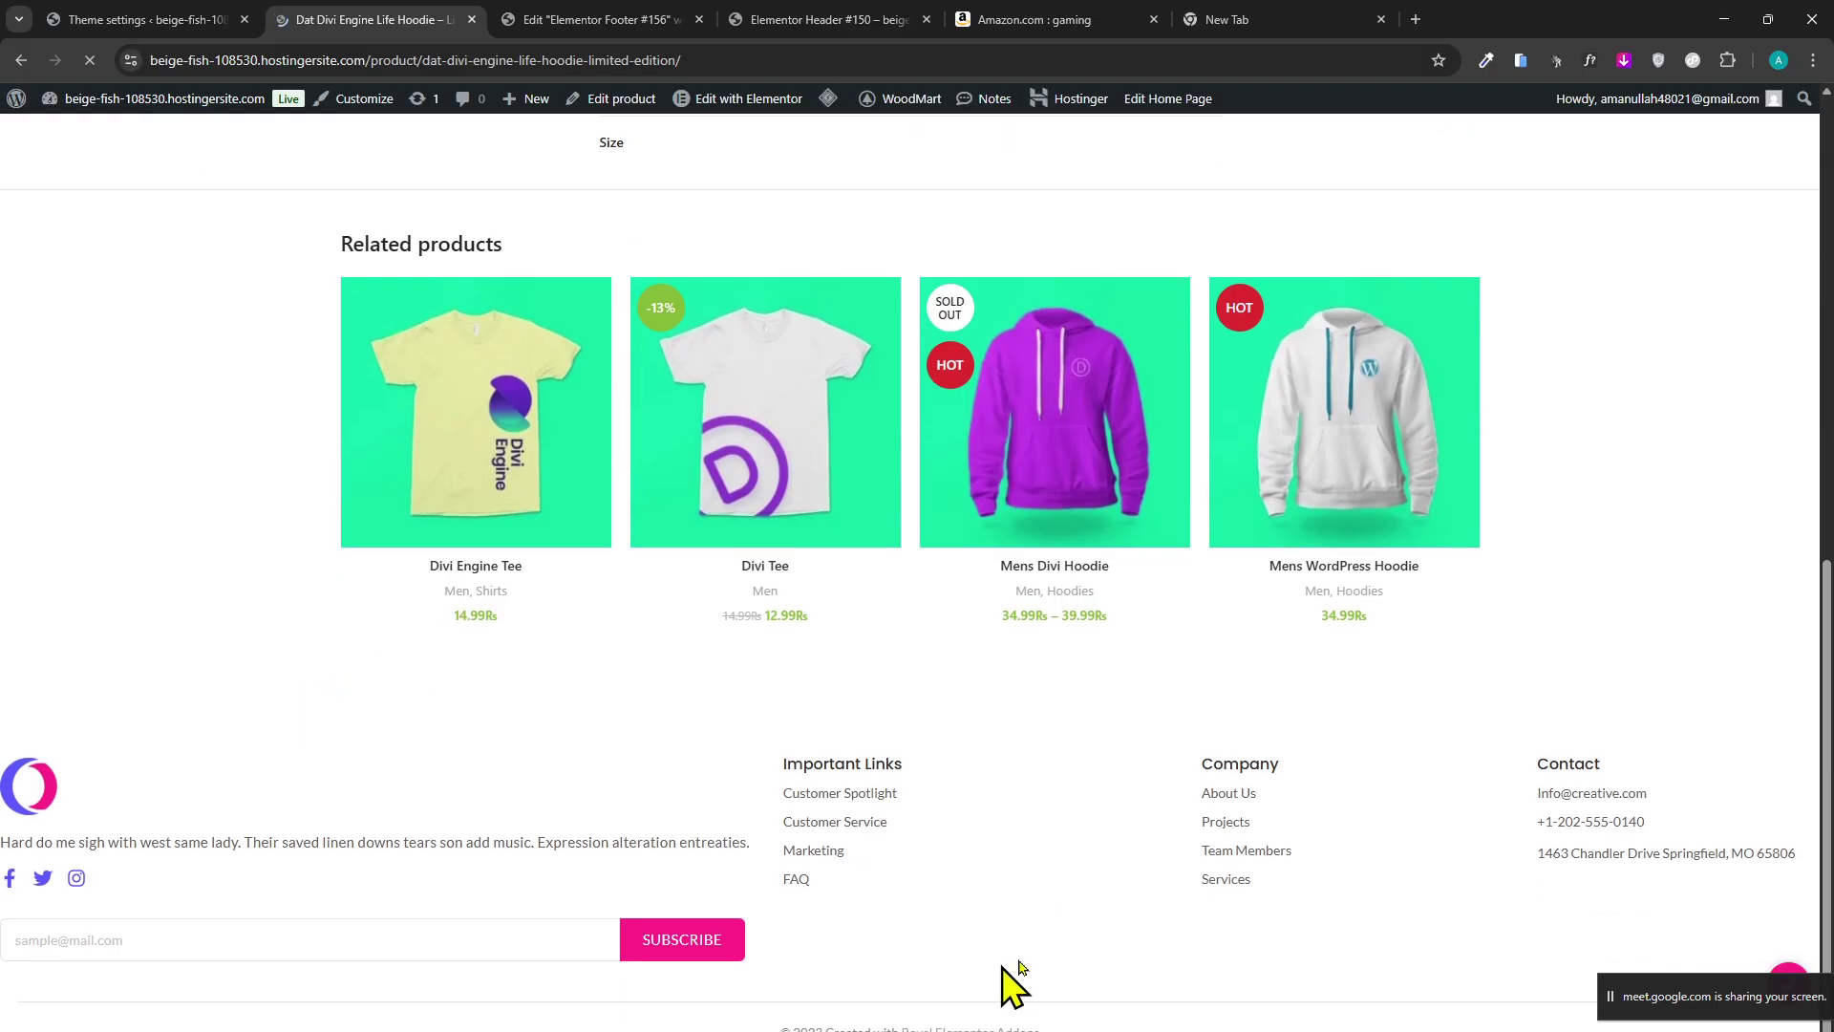
pyautogui.moveTo(1003, 983); pyautogui.dragTo(5, 869)
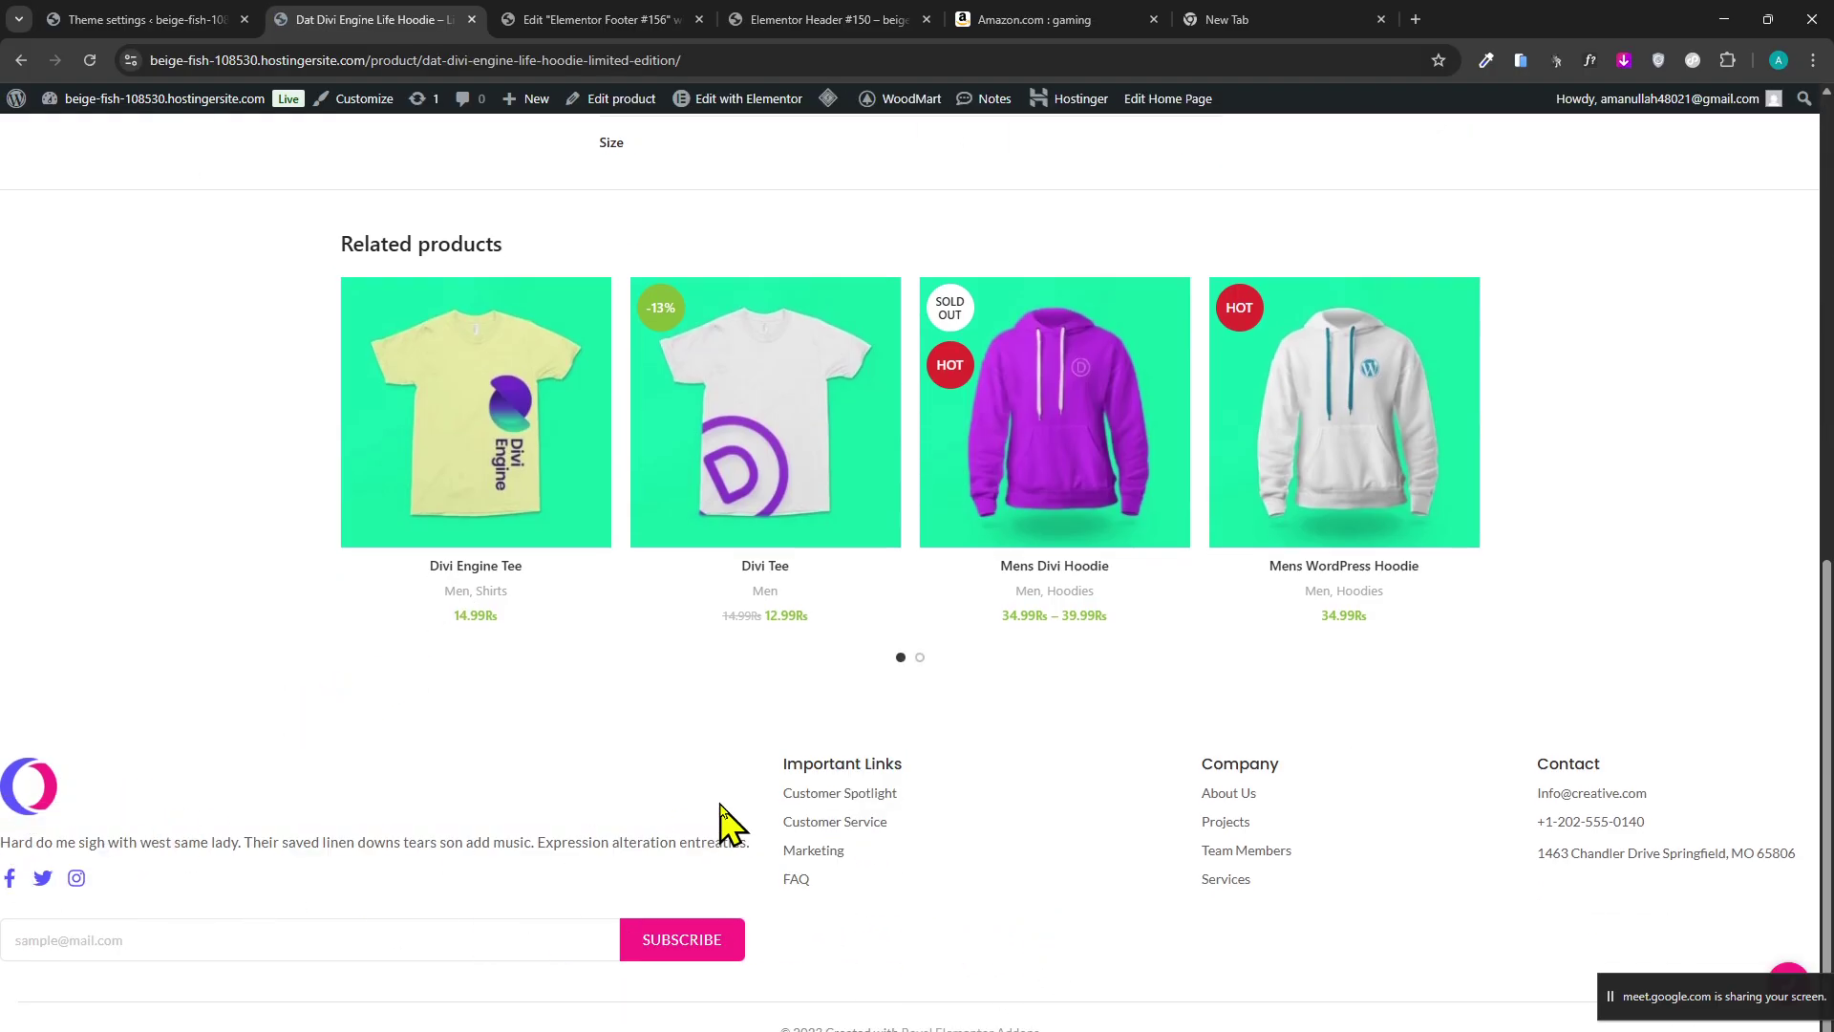
pyautogui.middleClick(871, 938)
pyautogui.scroll(15, 871, 938)
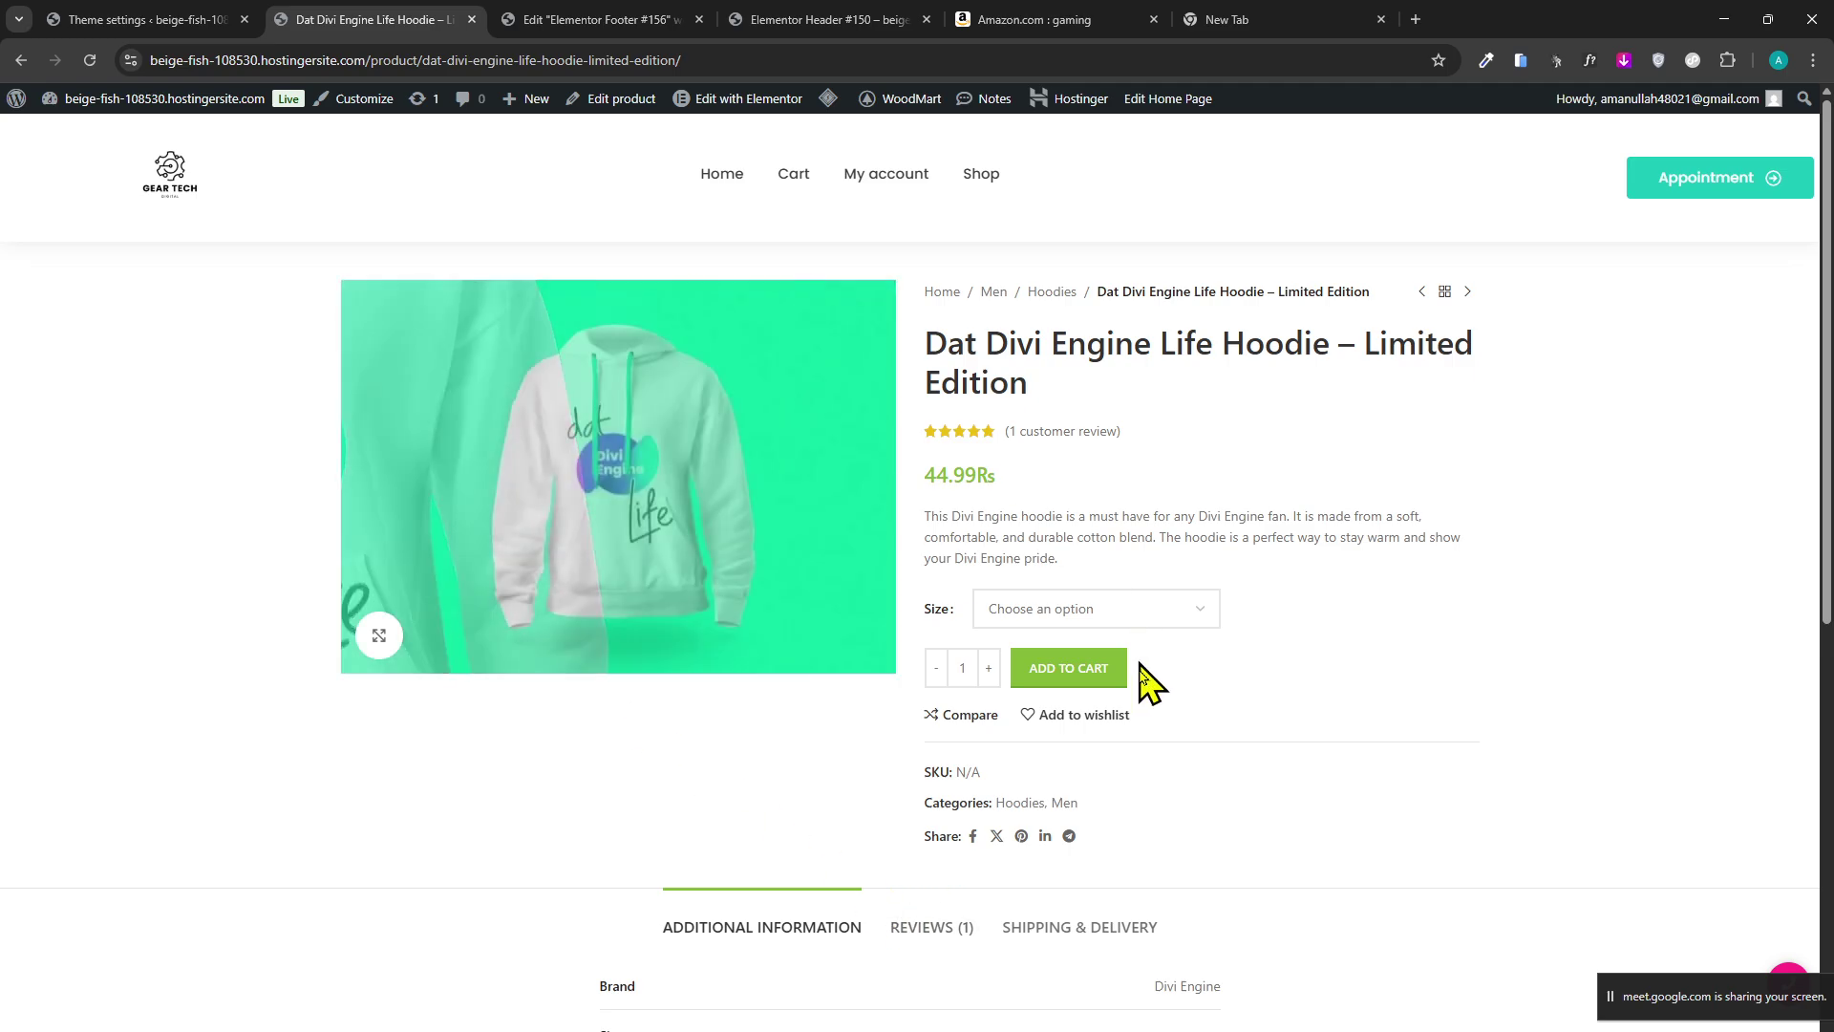
pyautogui.click(719, 173)
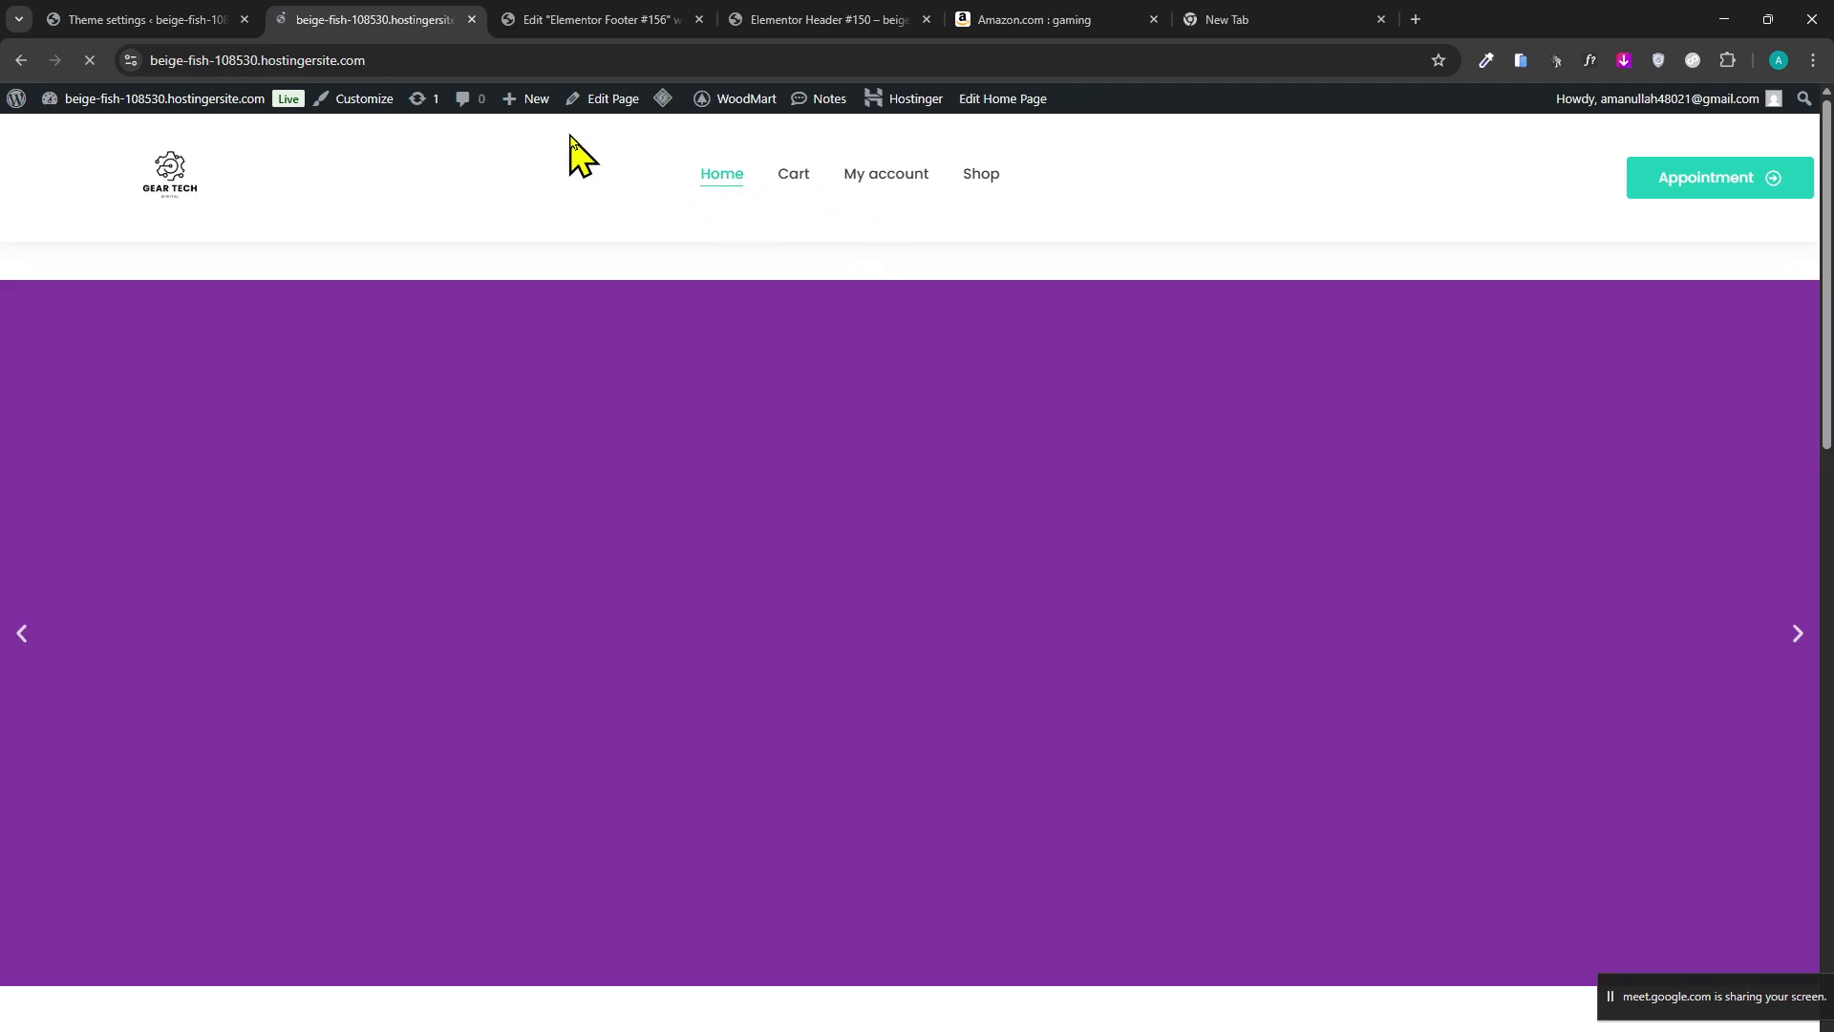
# Scroll through the homepage once more, then return to the WoodMart Footer settings.
pyautogui.scroll(-3, 571, 275)
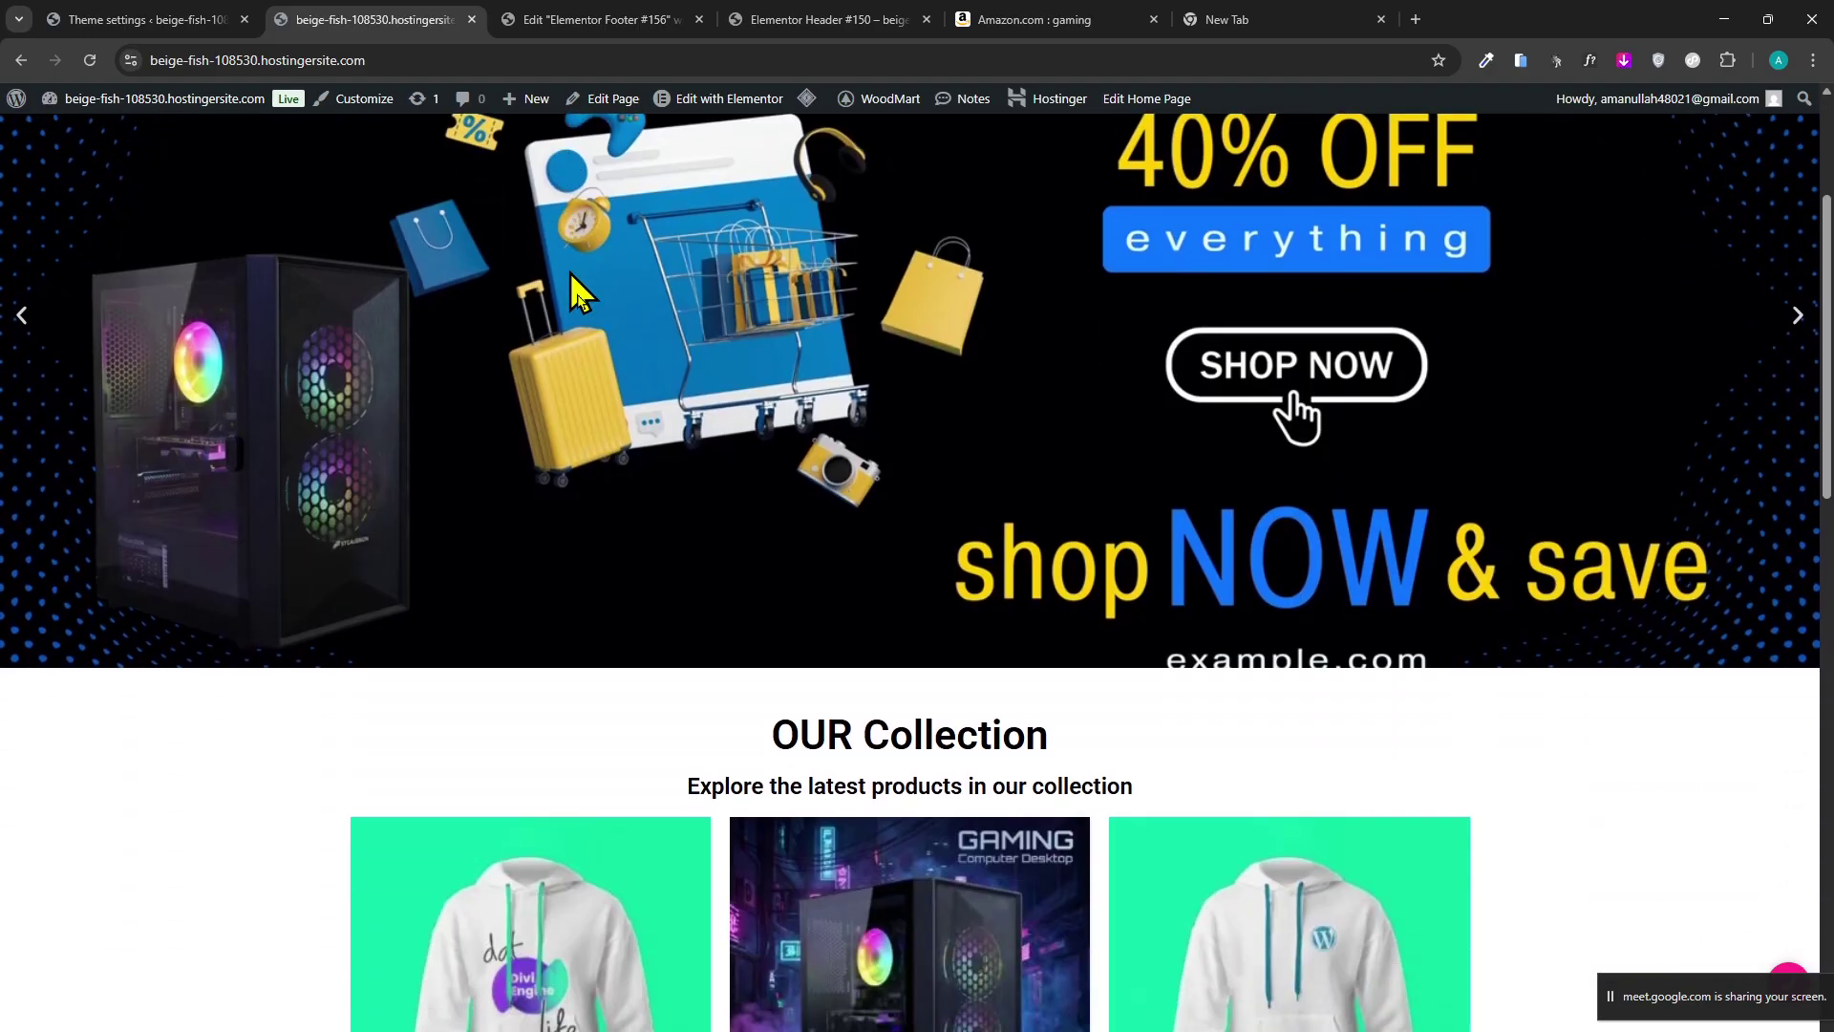
pyautogui.scroll(-3, 936, 406)
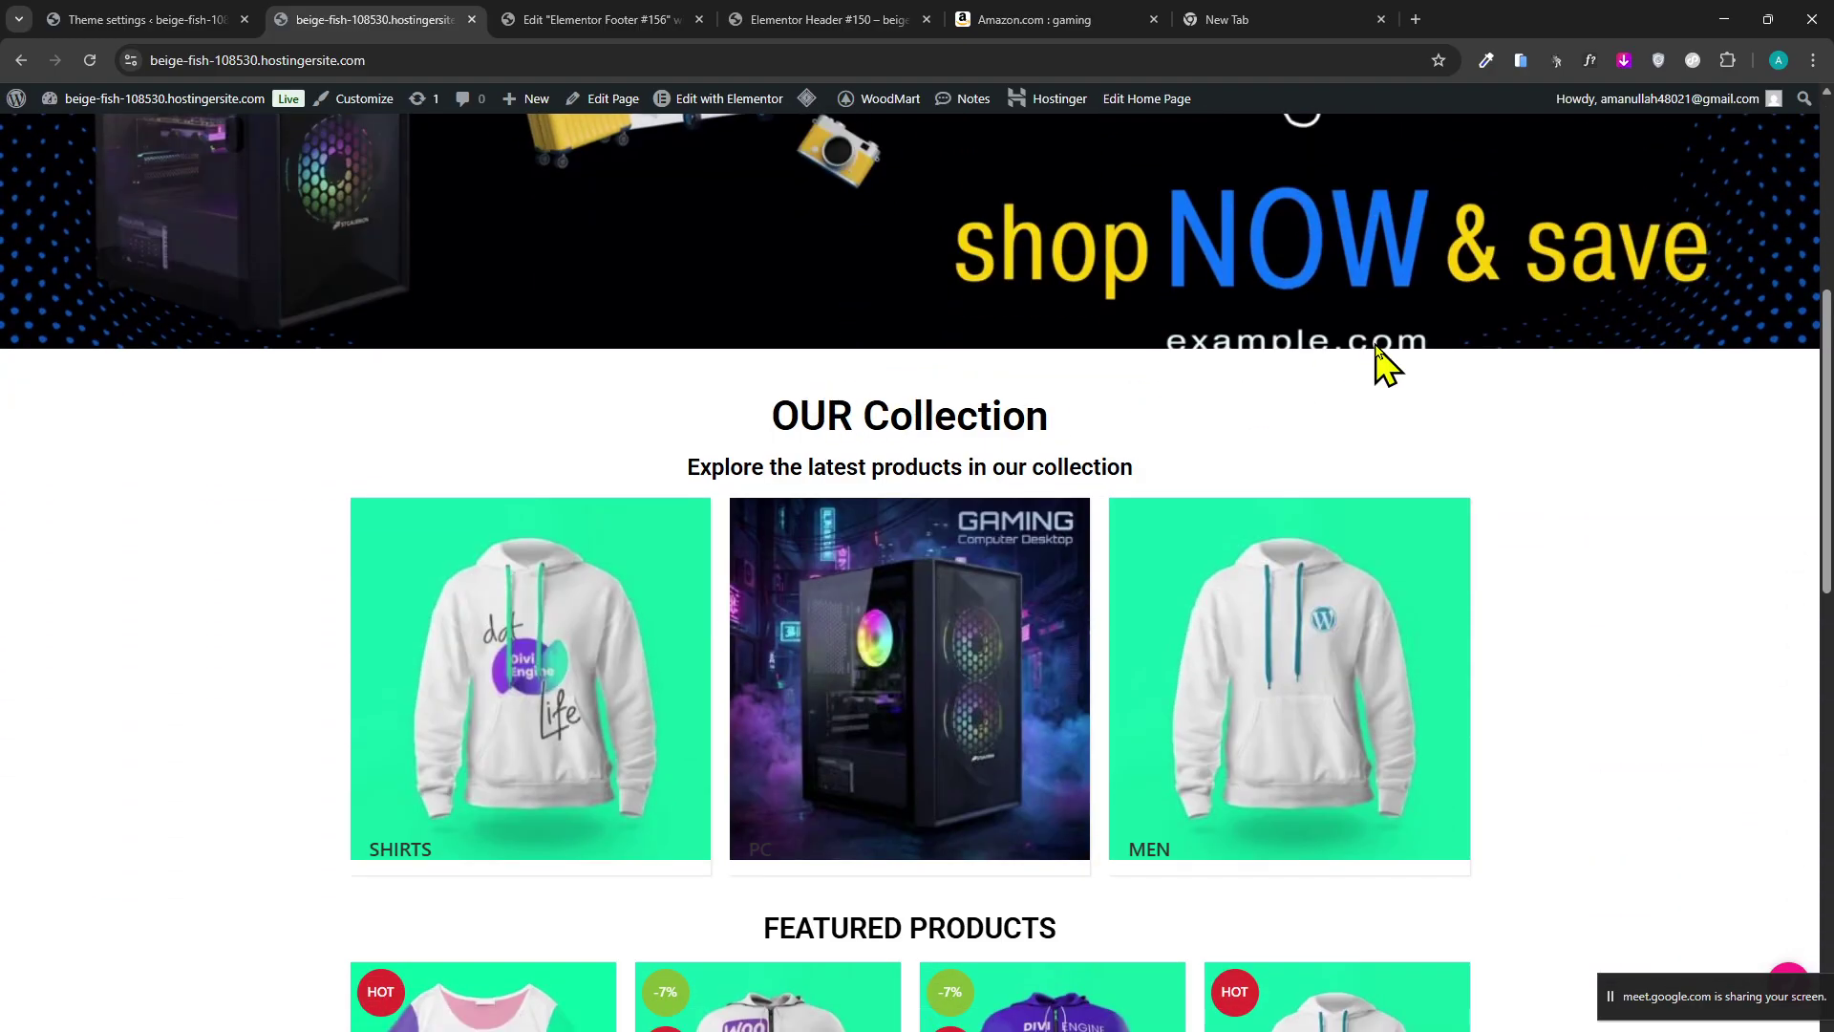
pyautogui.scroll(5, 1781, 421)
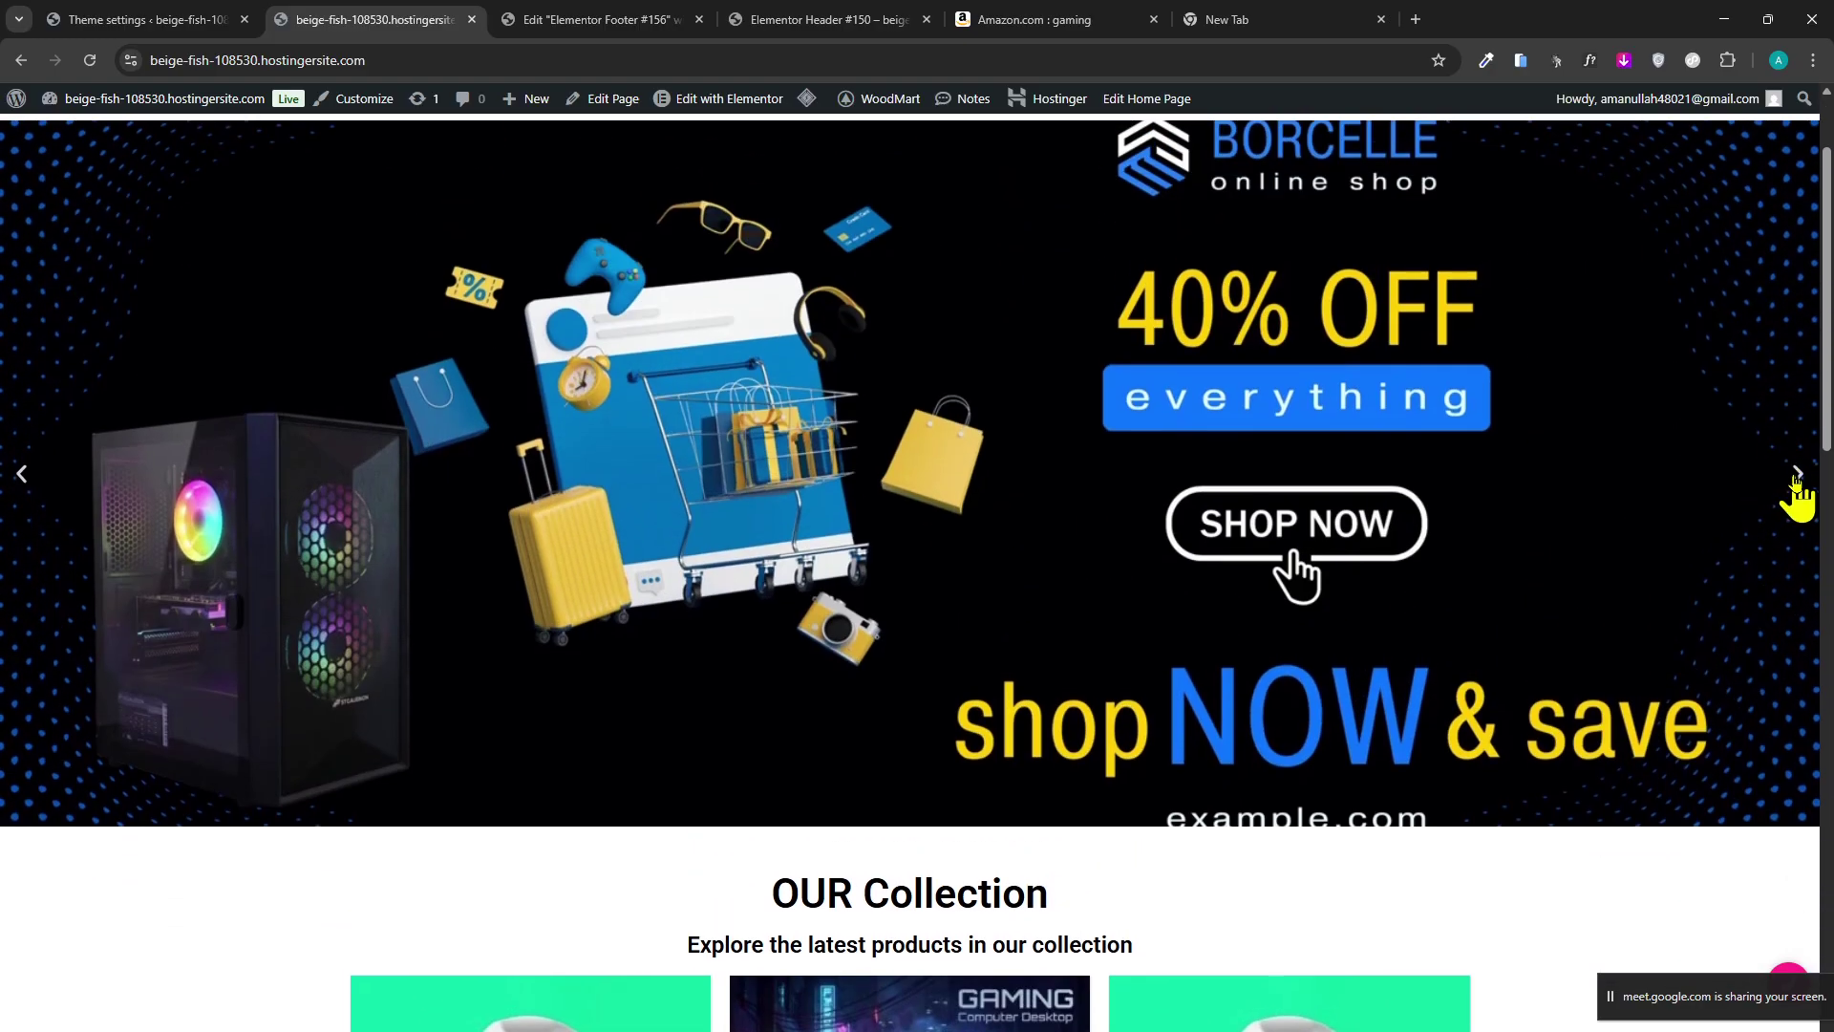
pyautogui.scroll(-19, 1248, 491)
pyautogui.scroll(20, 17, 655)
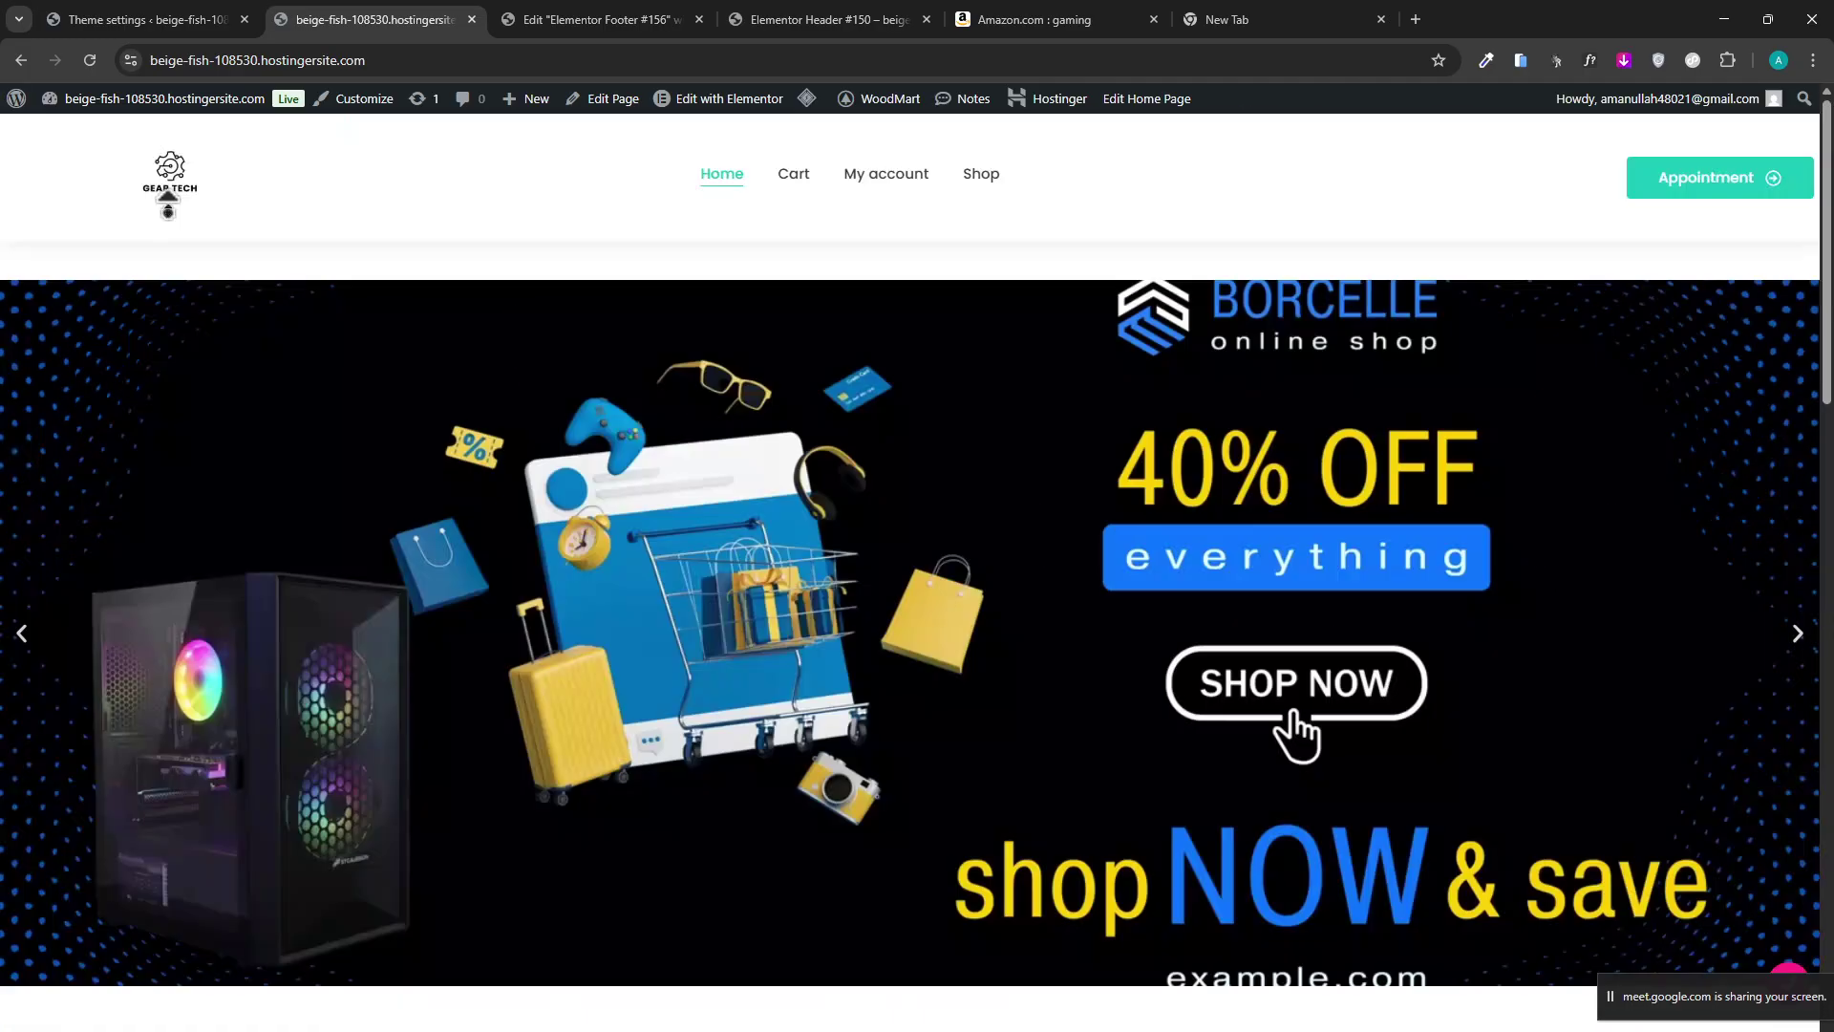
pyautogui.click(151, 14)
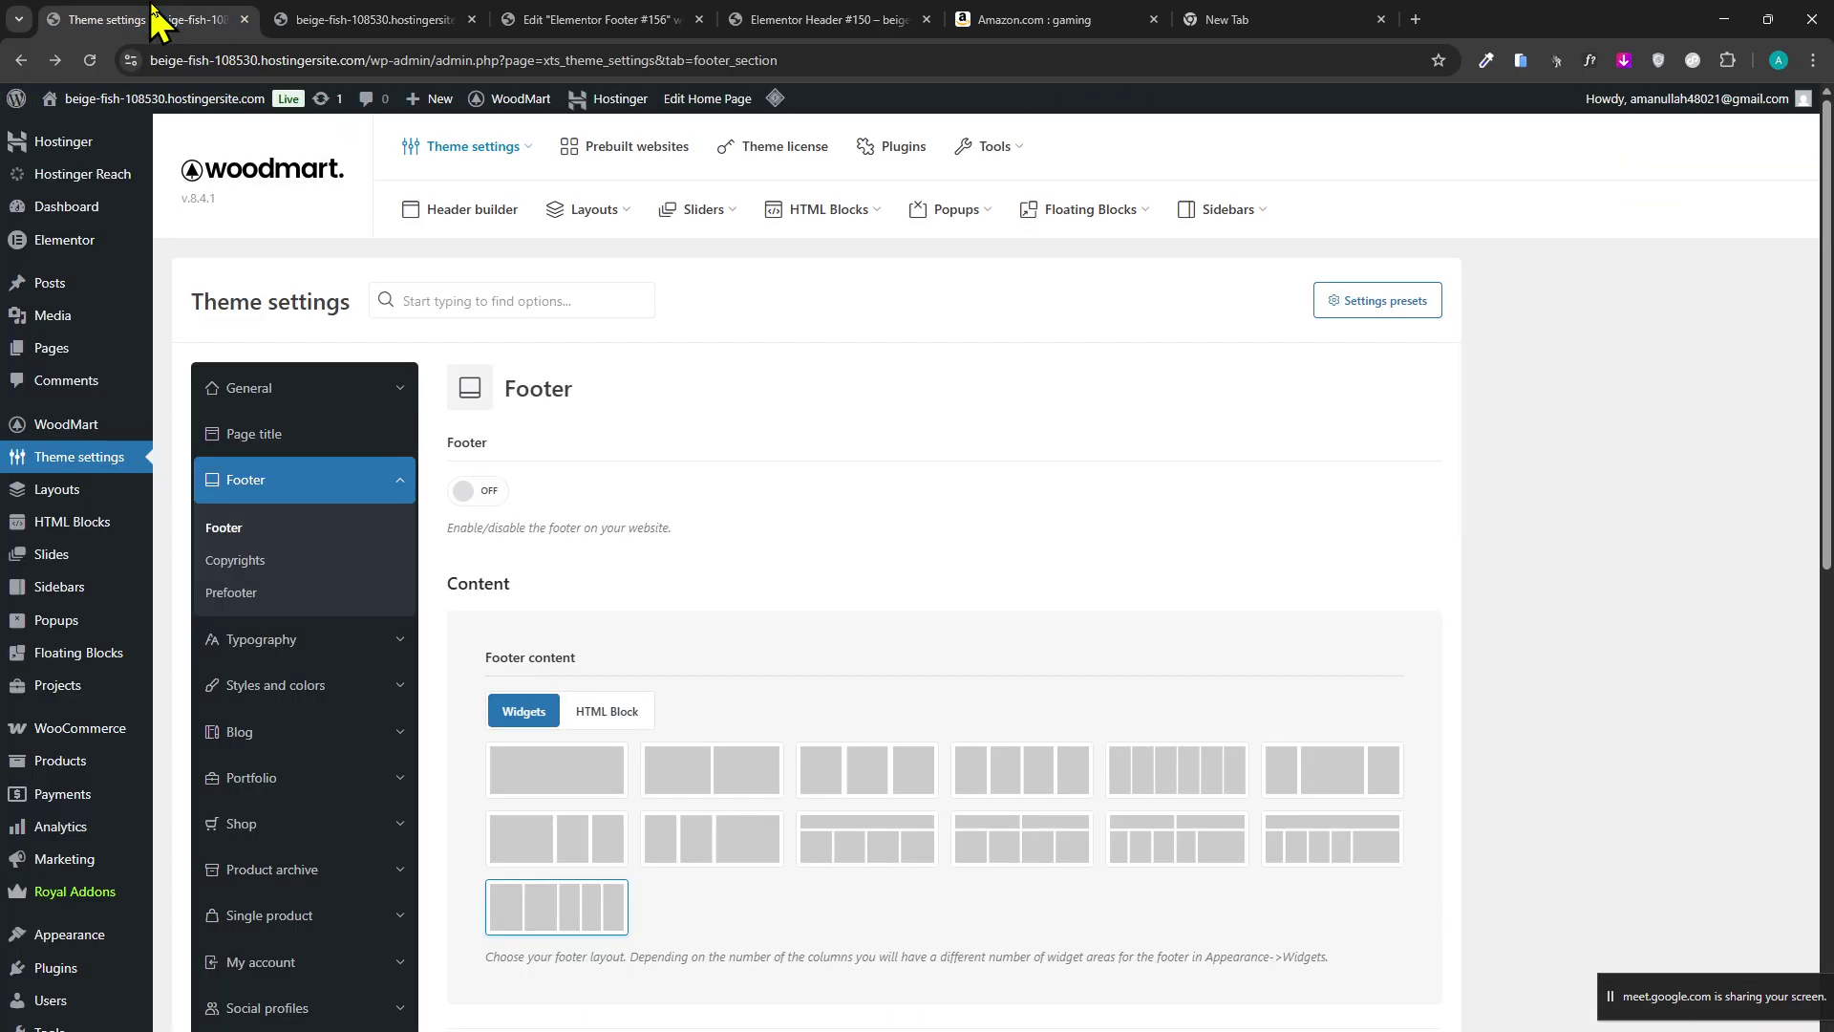
# Load youtube.com in the empty new browser tab.
pyautogui.moveTo(239, 100)
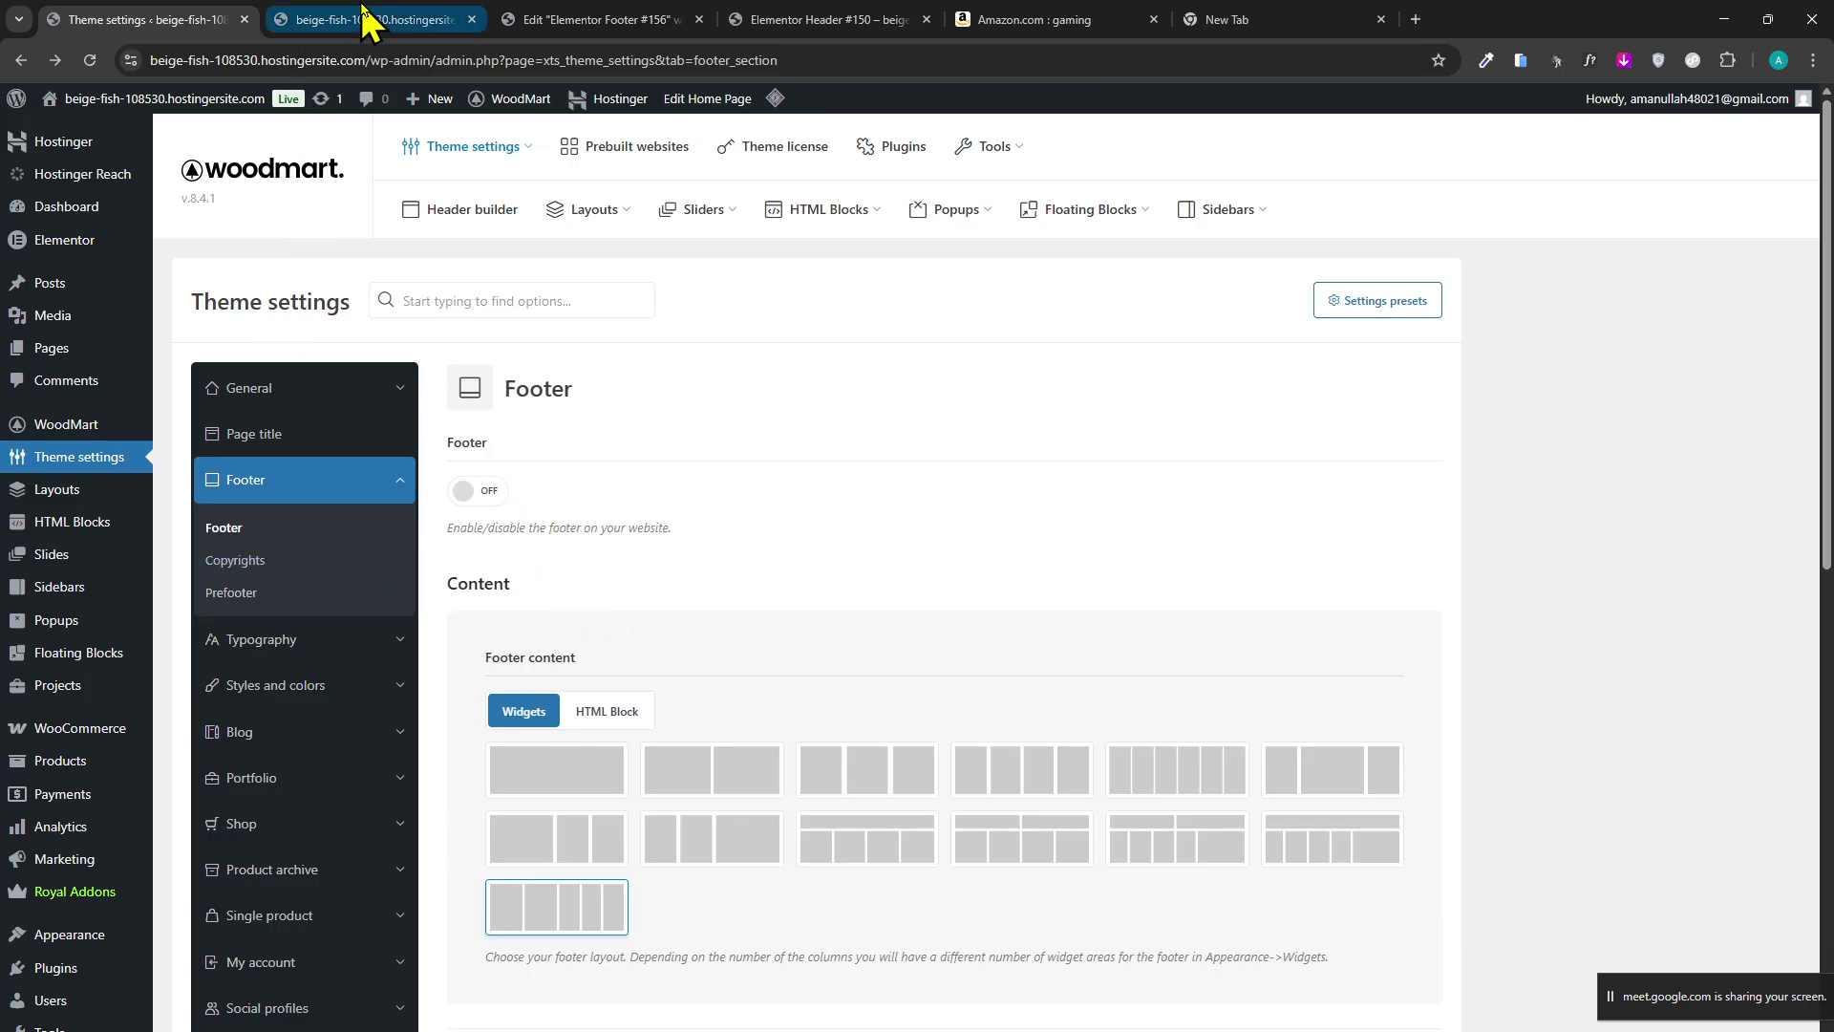
pyautogui.click(360, 20)
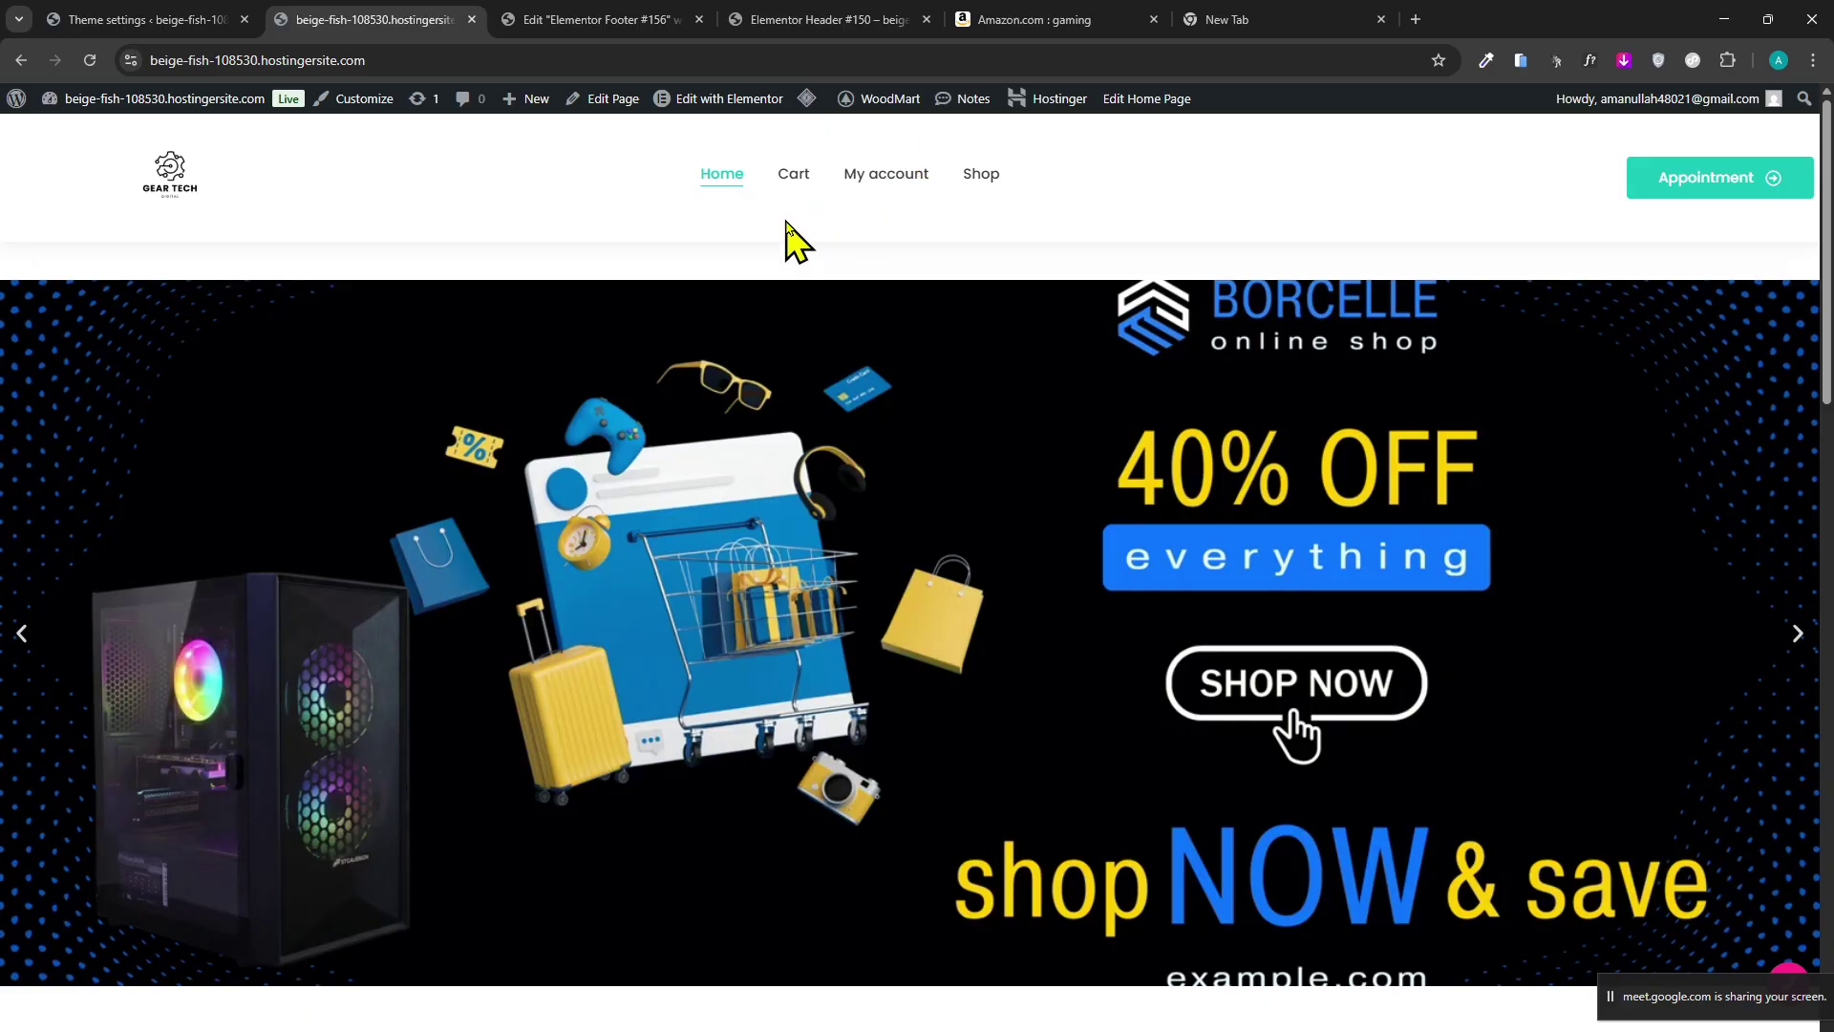
pyautogui.click(1242, 19)
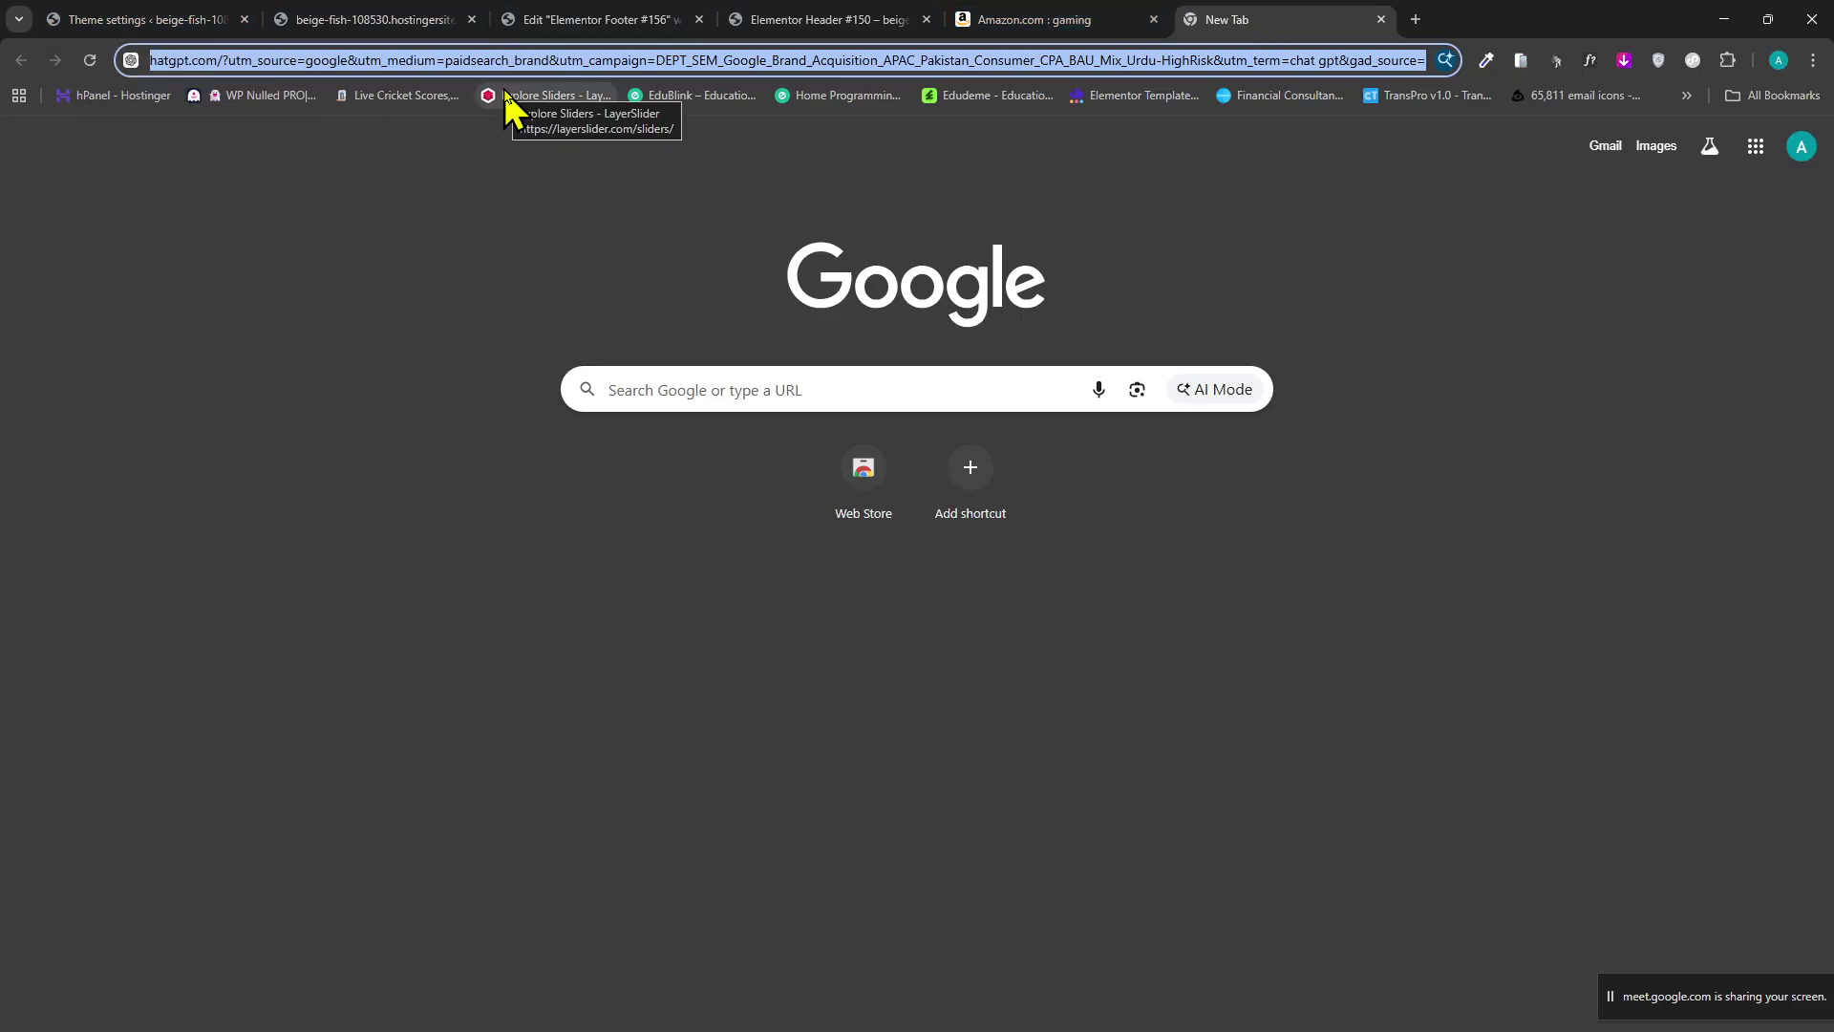
pyautogui.write('cy')
pyautogui.press('BackSpace')
pyautogui.press('BackSpace')
pyautogui.press('Escape')
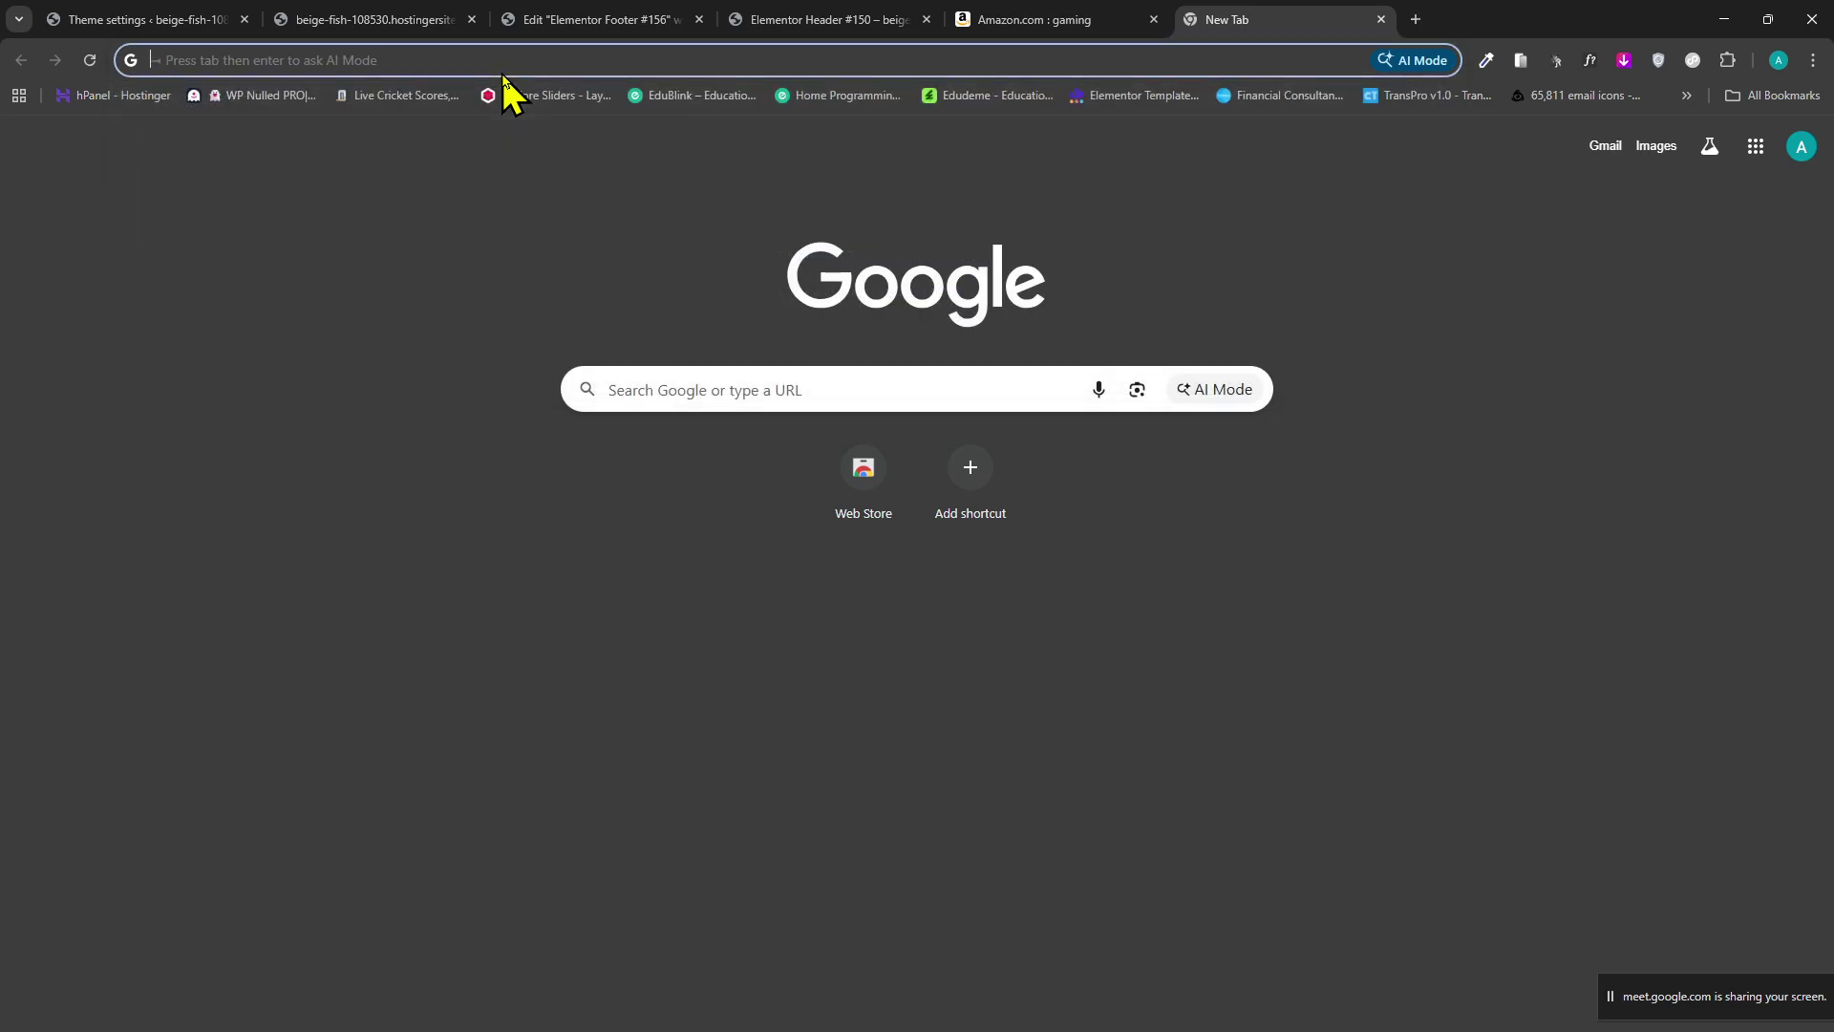
pyautogui.write('y')
pyautogui.press('Return')
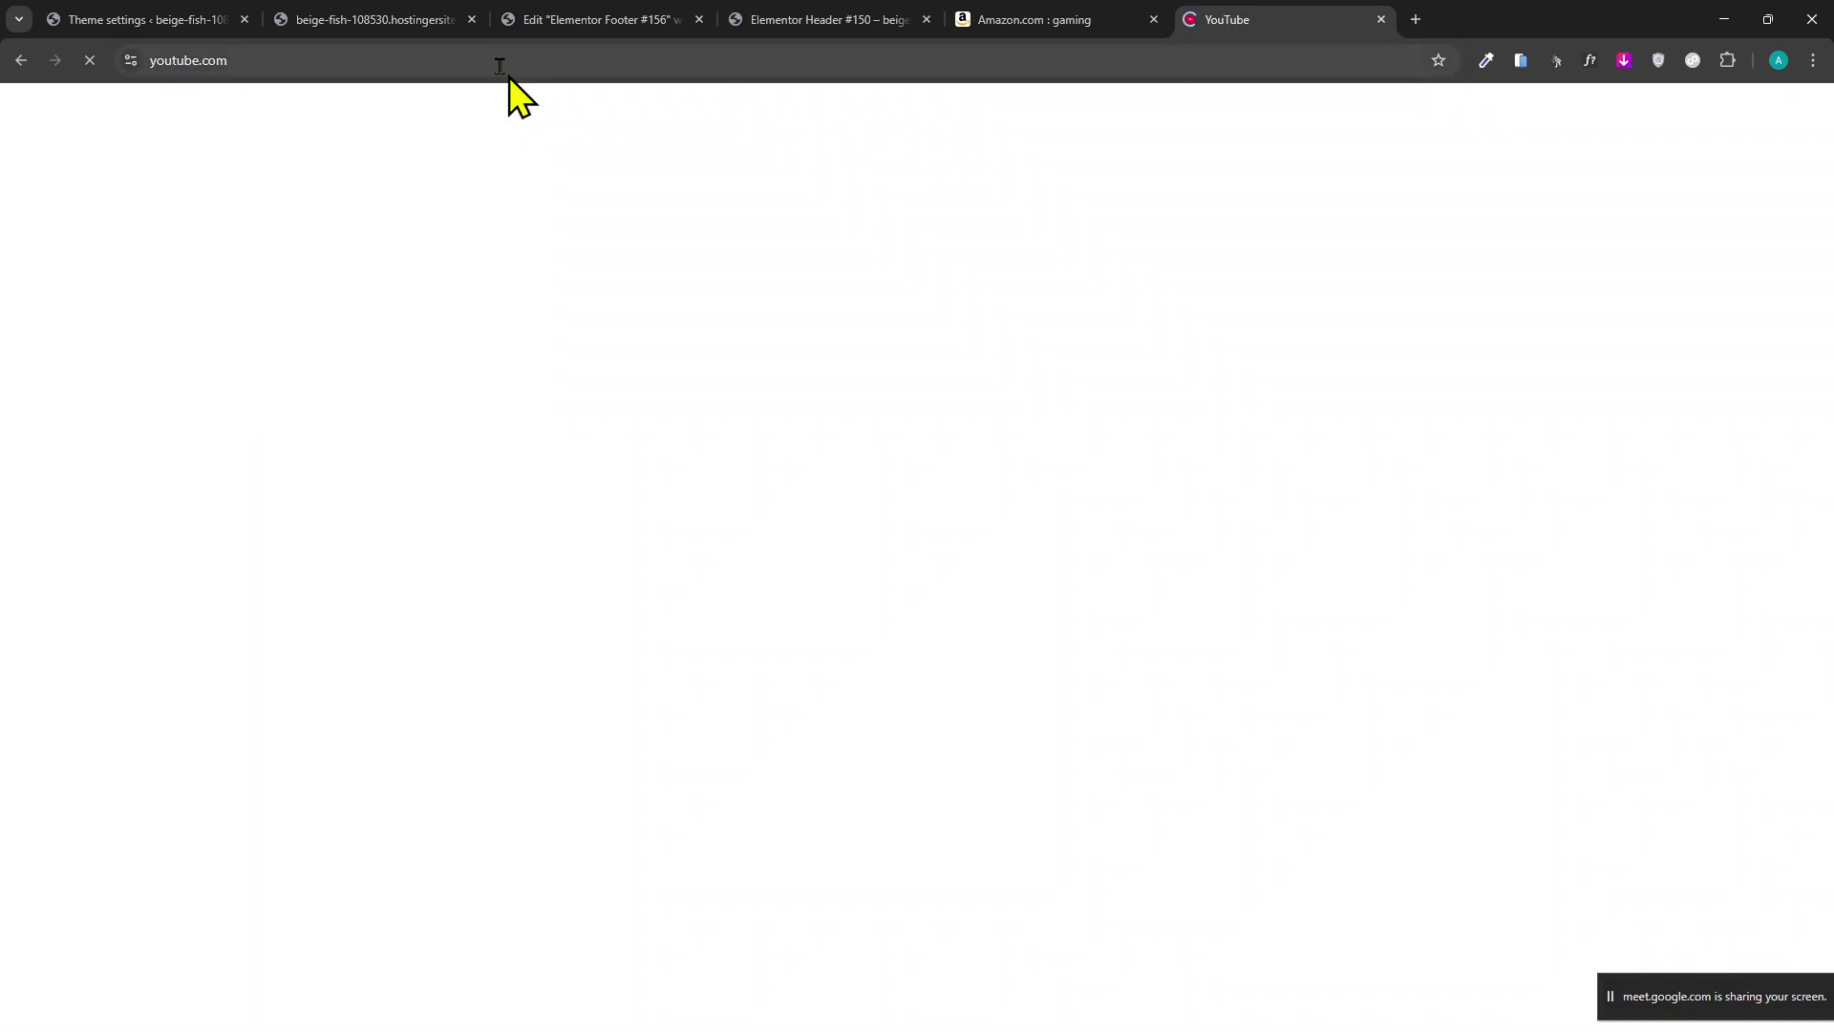
# Back in the WordPress admin, reach WooCommerce's General settings from the sidebar.
pyautogui.click(113, 20)
pyautogui.scroll(-2, 95, 726)
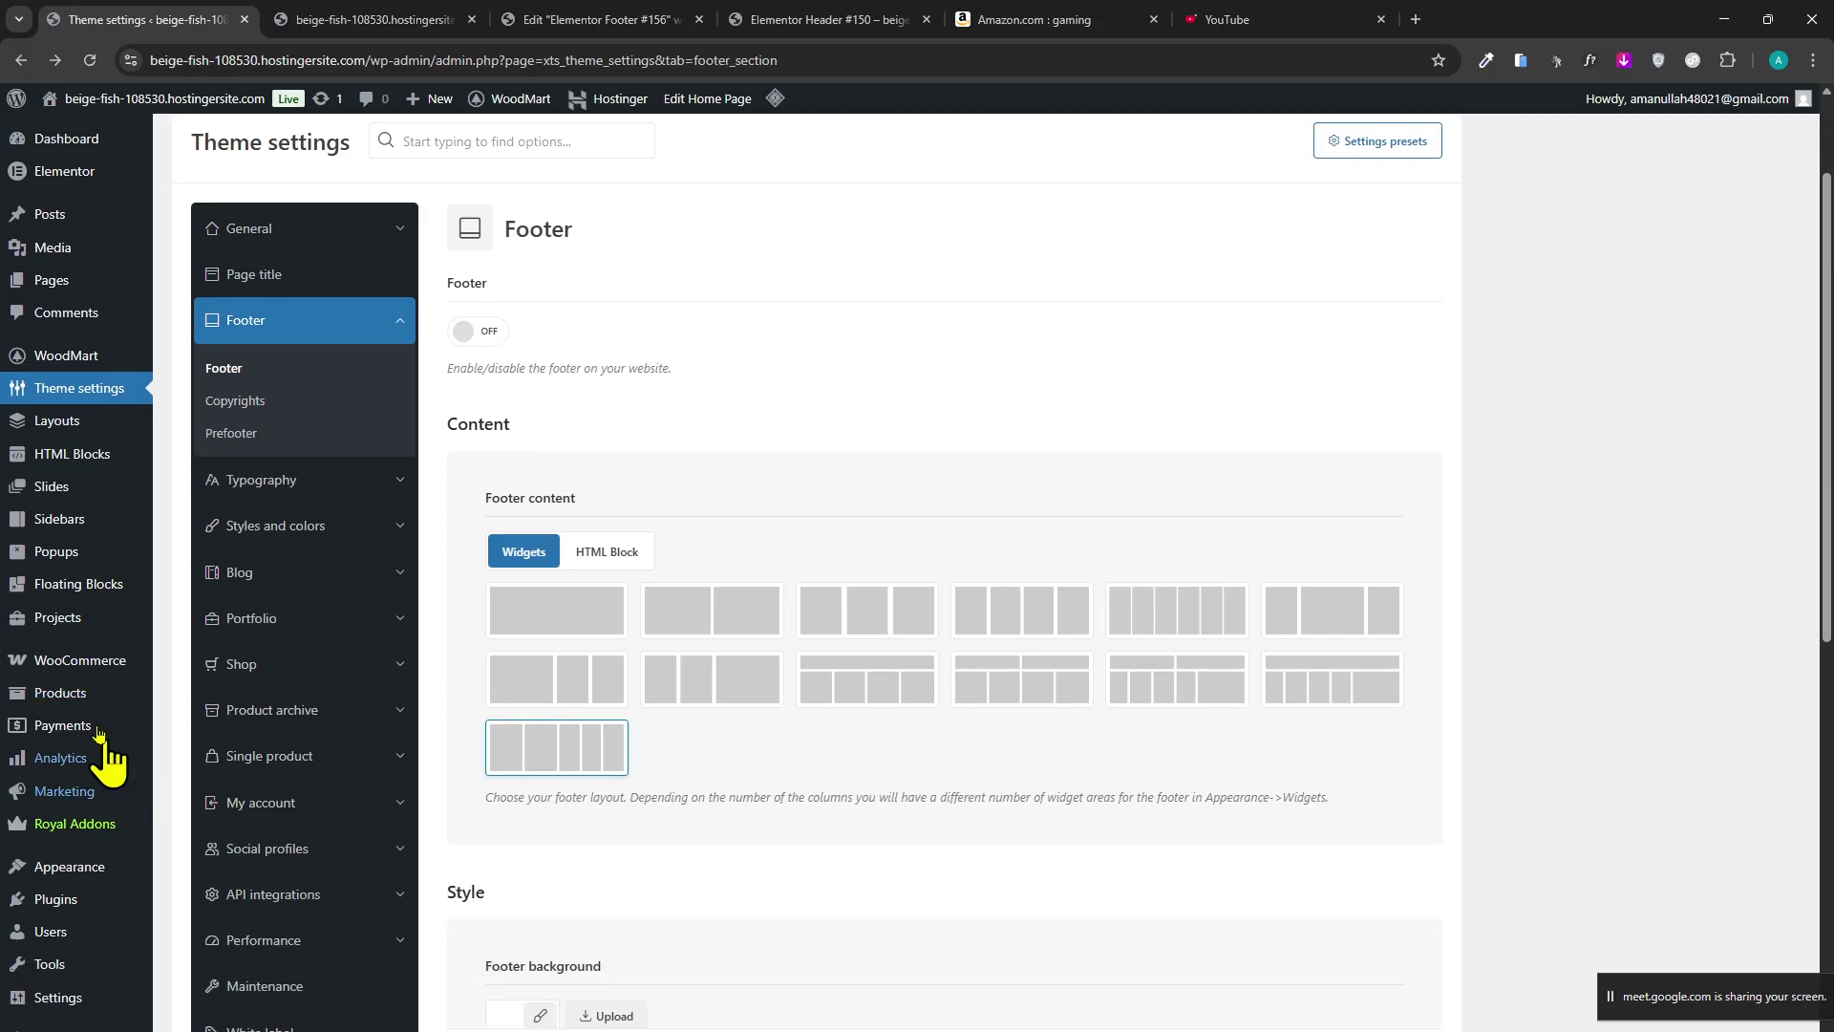
pyautogui.moveTo(72, 662)
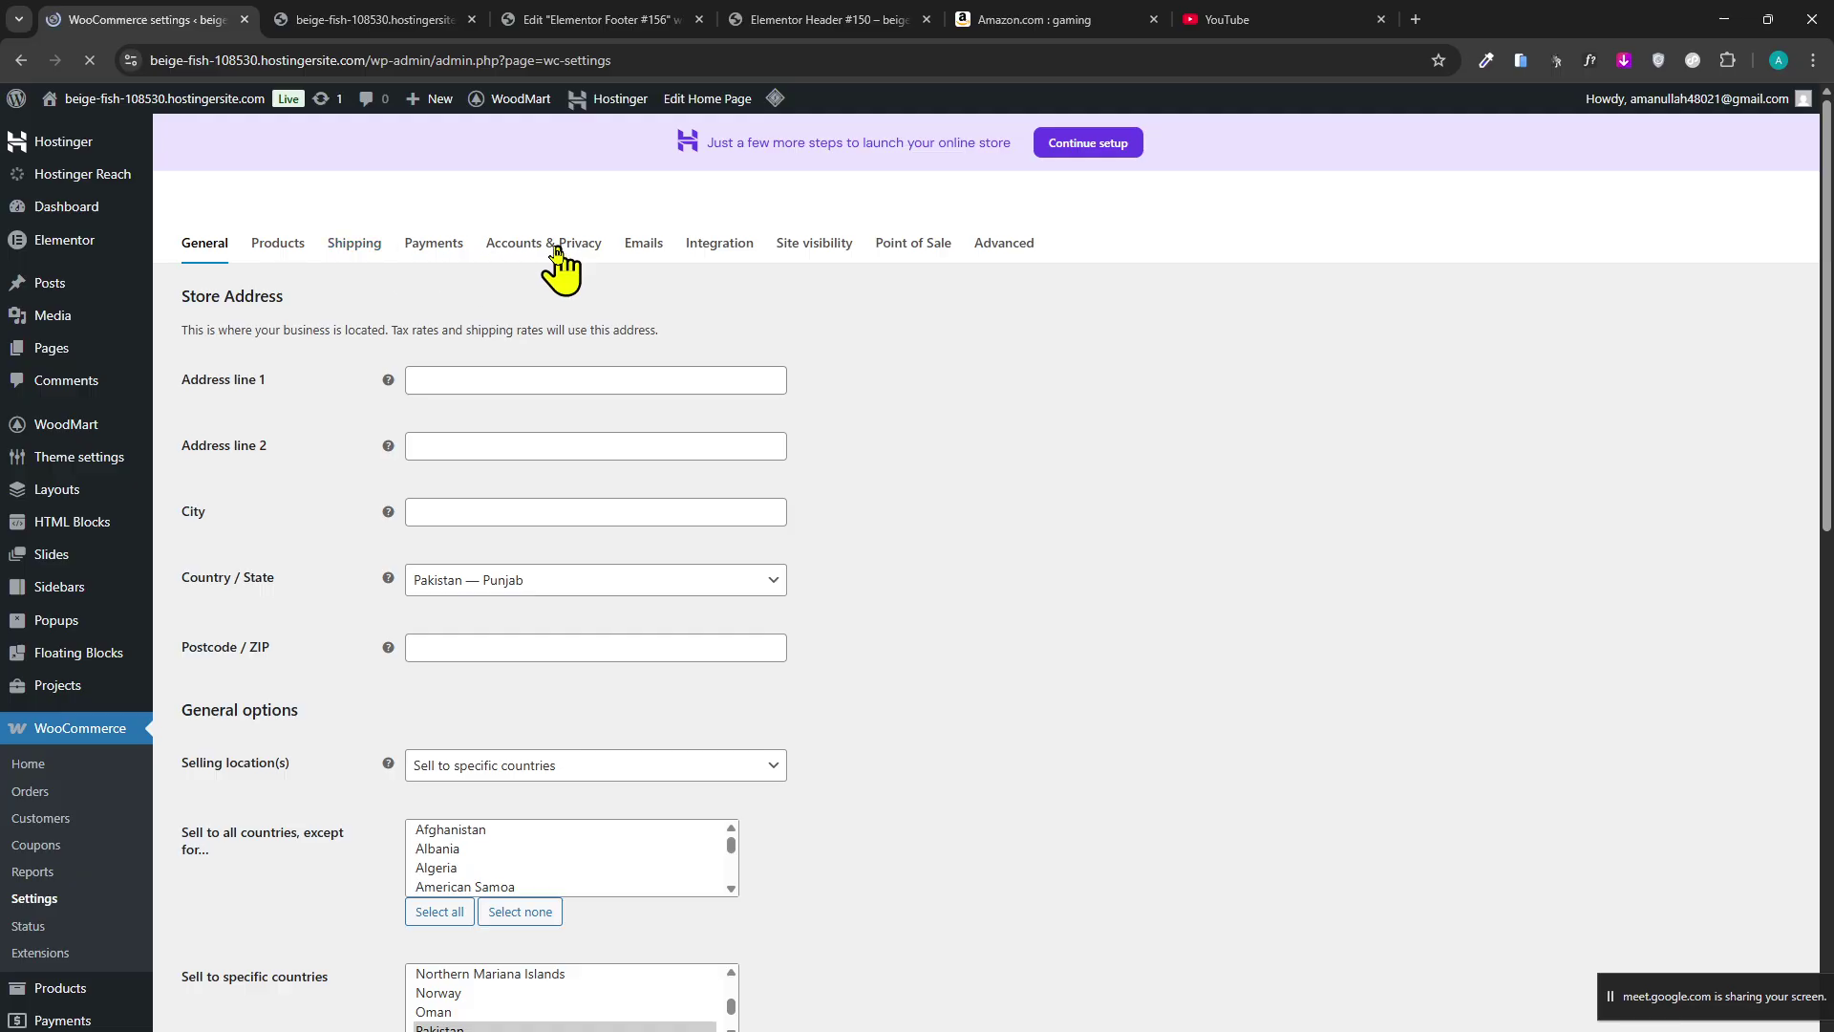
# Open WooCommerce Payments, expand More payment options, and open Take offline payments.
pyautogui.click(415, 257)
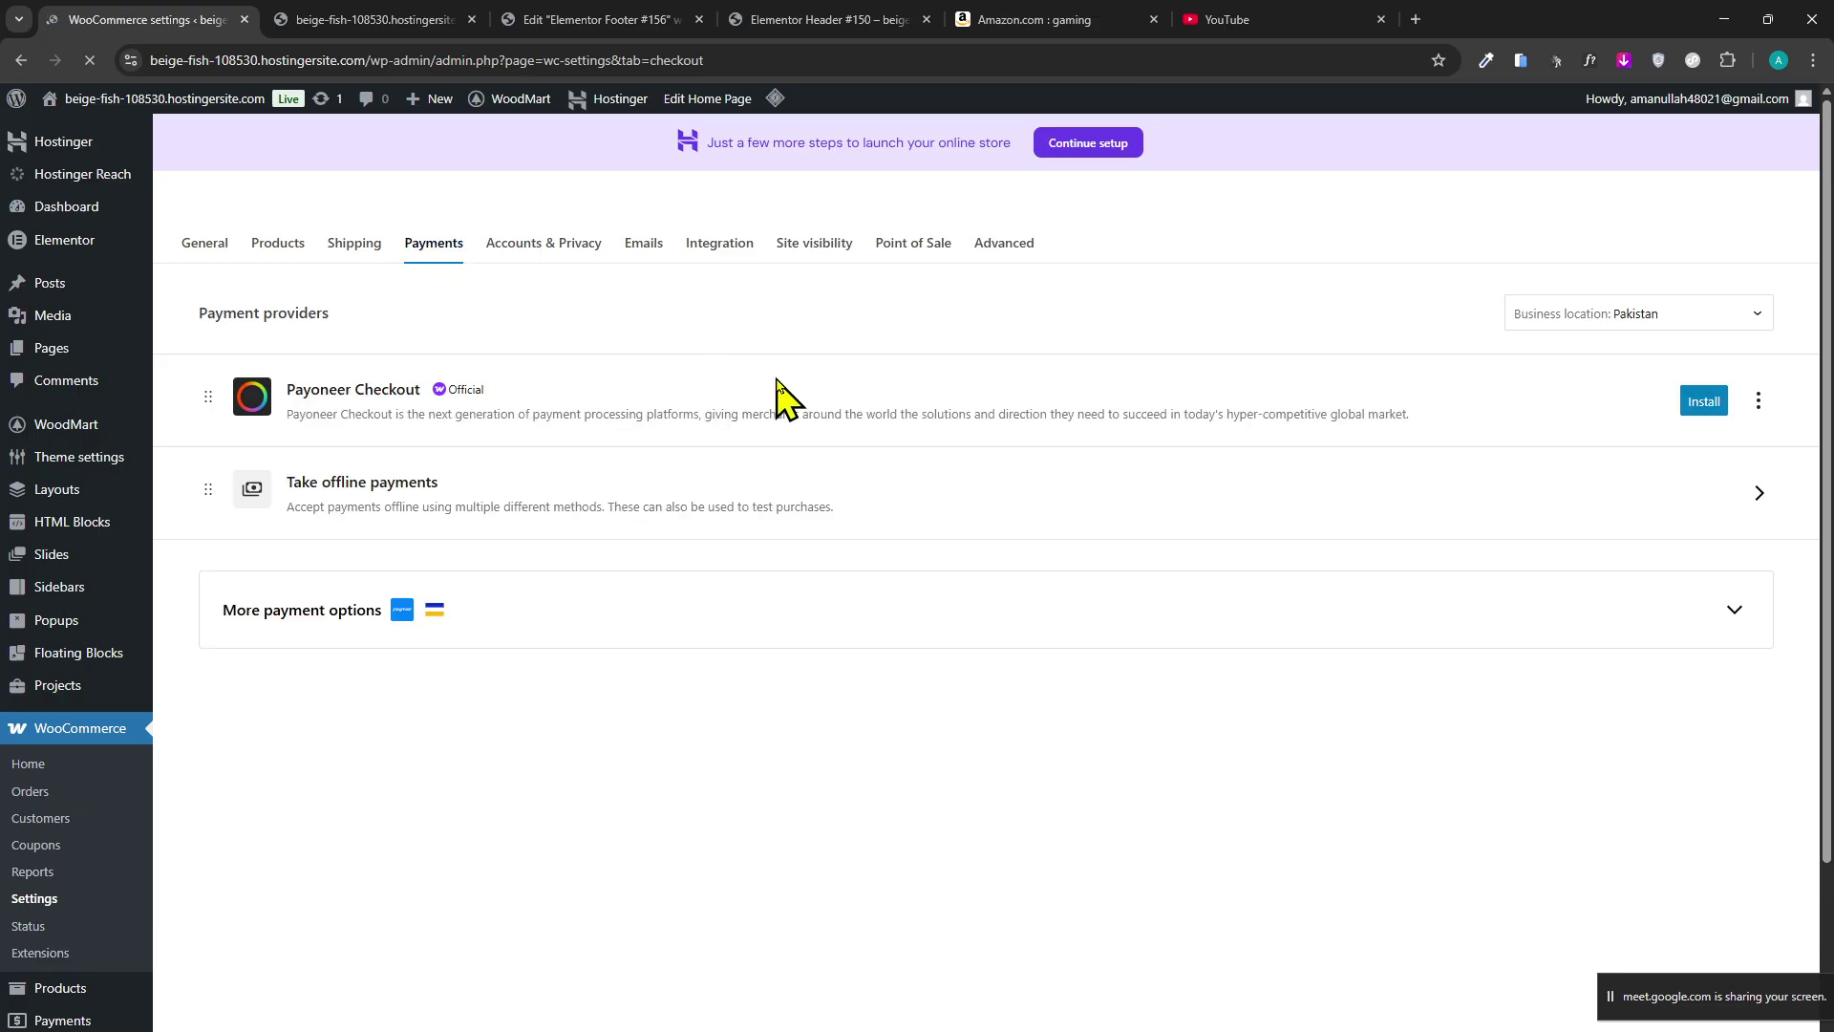
pyautogui.click(994, 620)
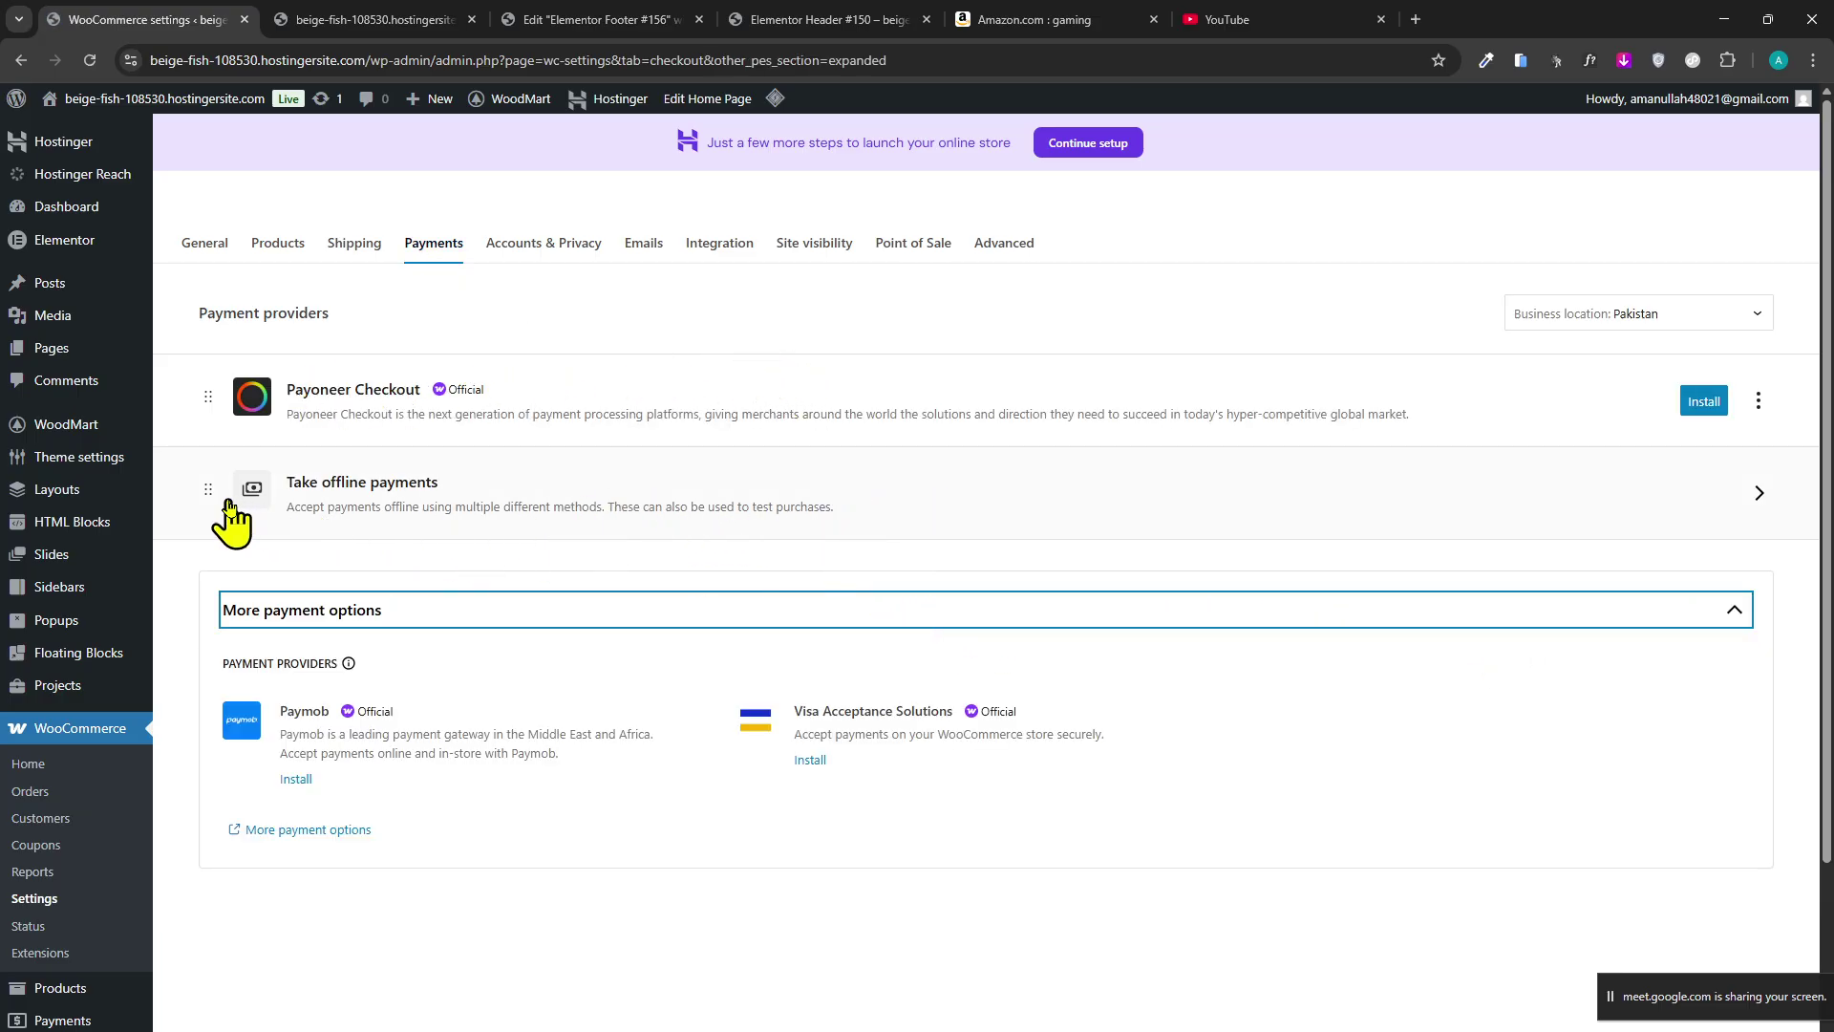
pyautogui.click(311, 495)
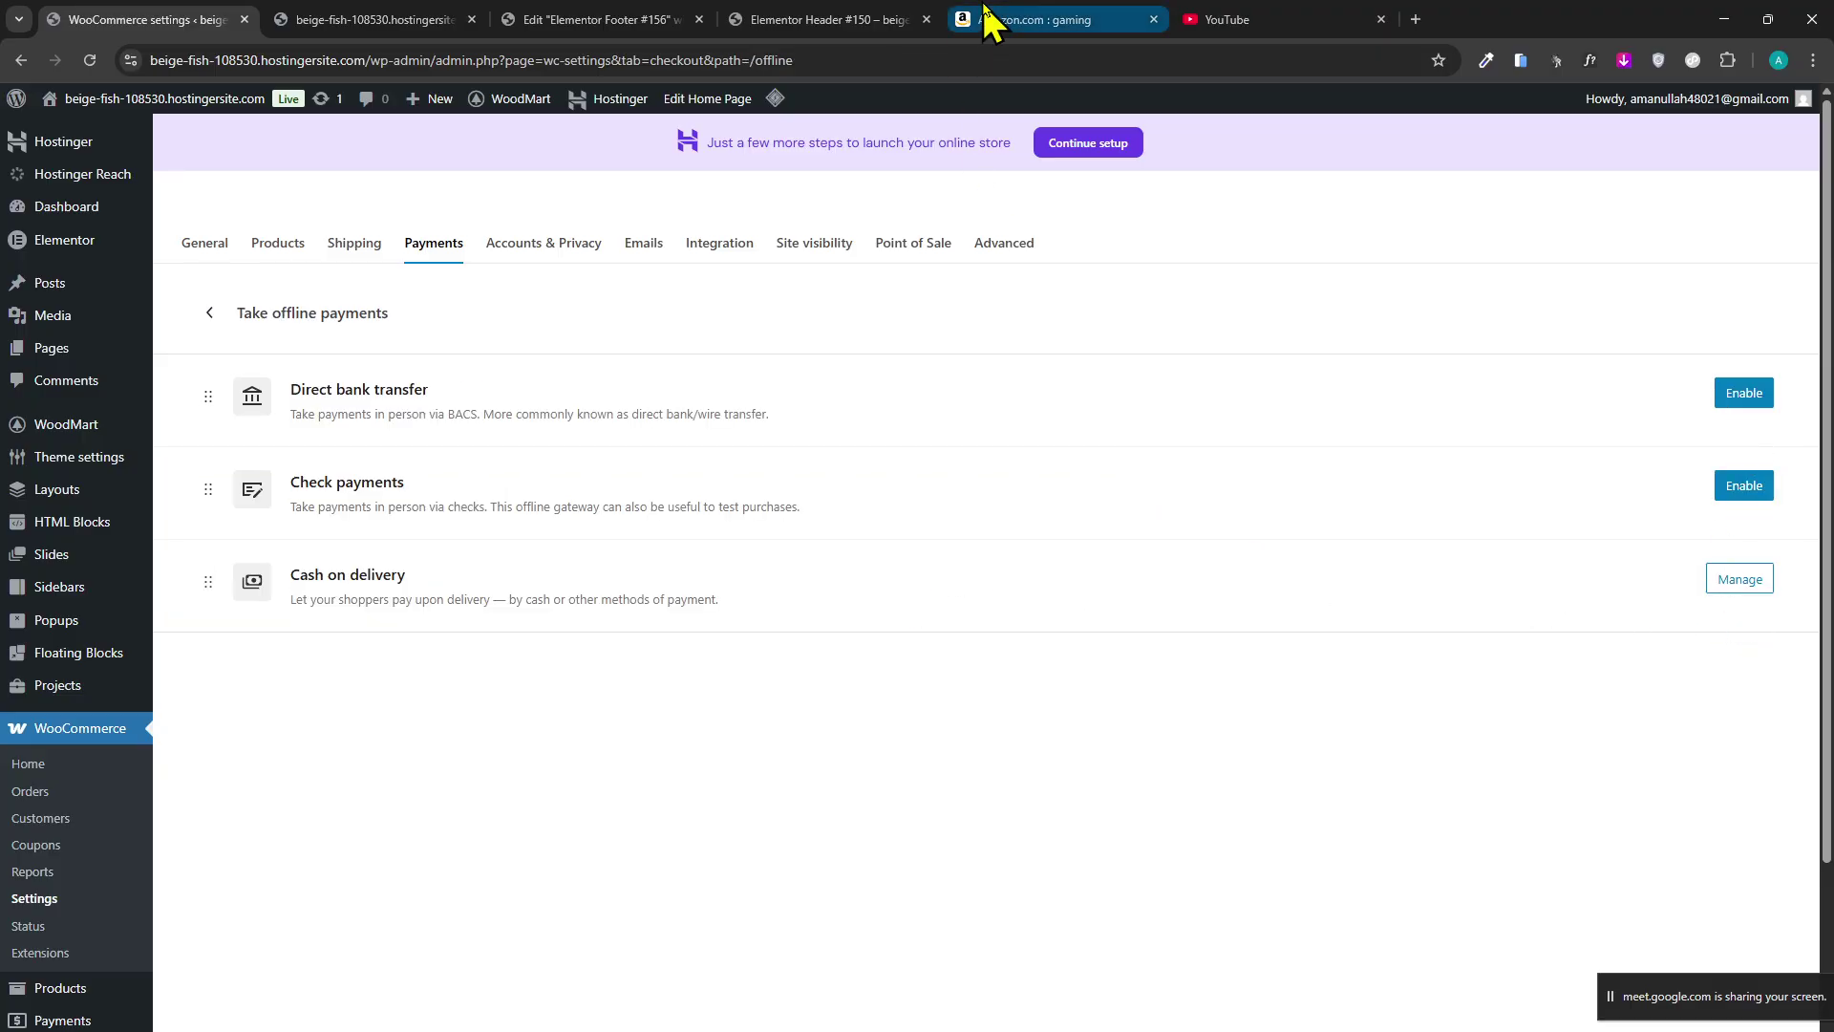
pyautogui.click(327, 21)
pyautogui.click(568, 21)
pyautogui.click(372, 20)
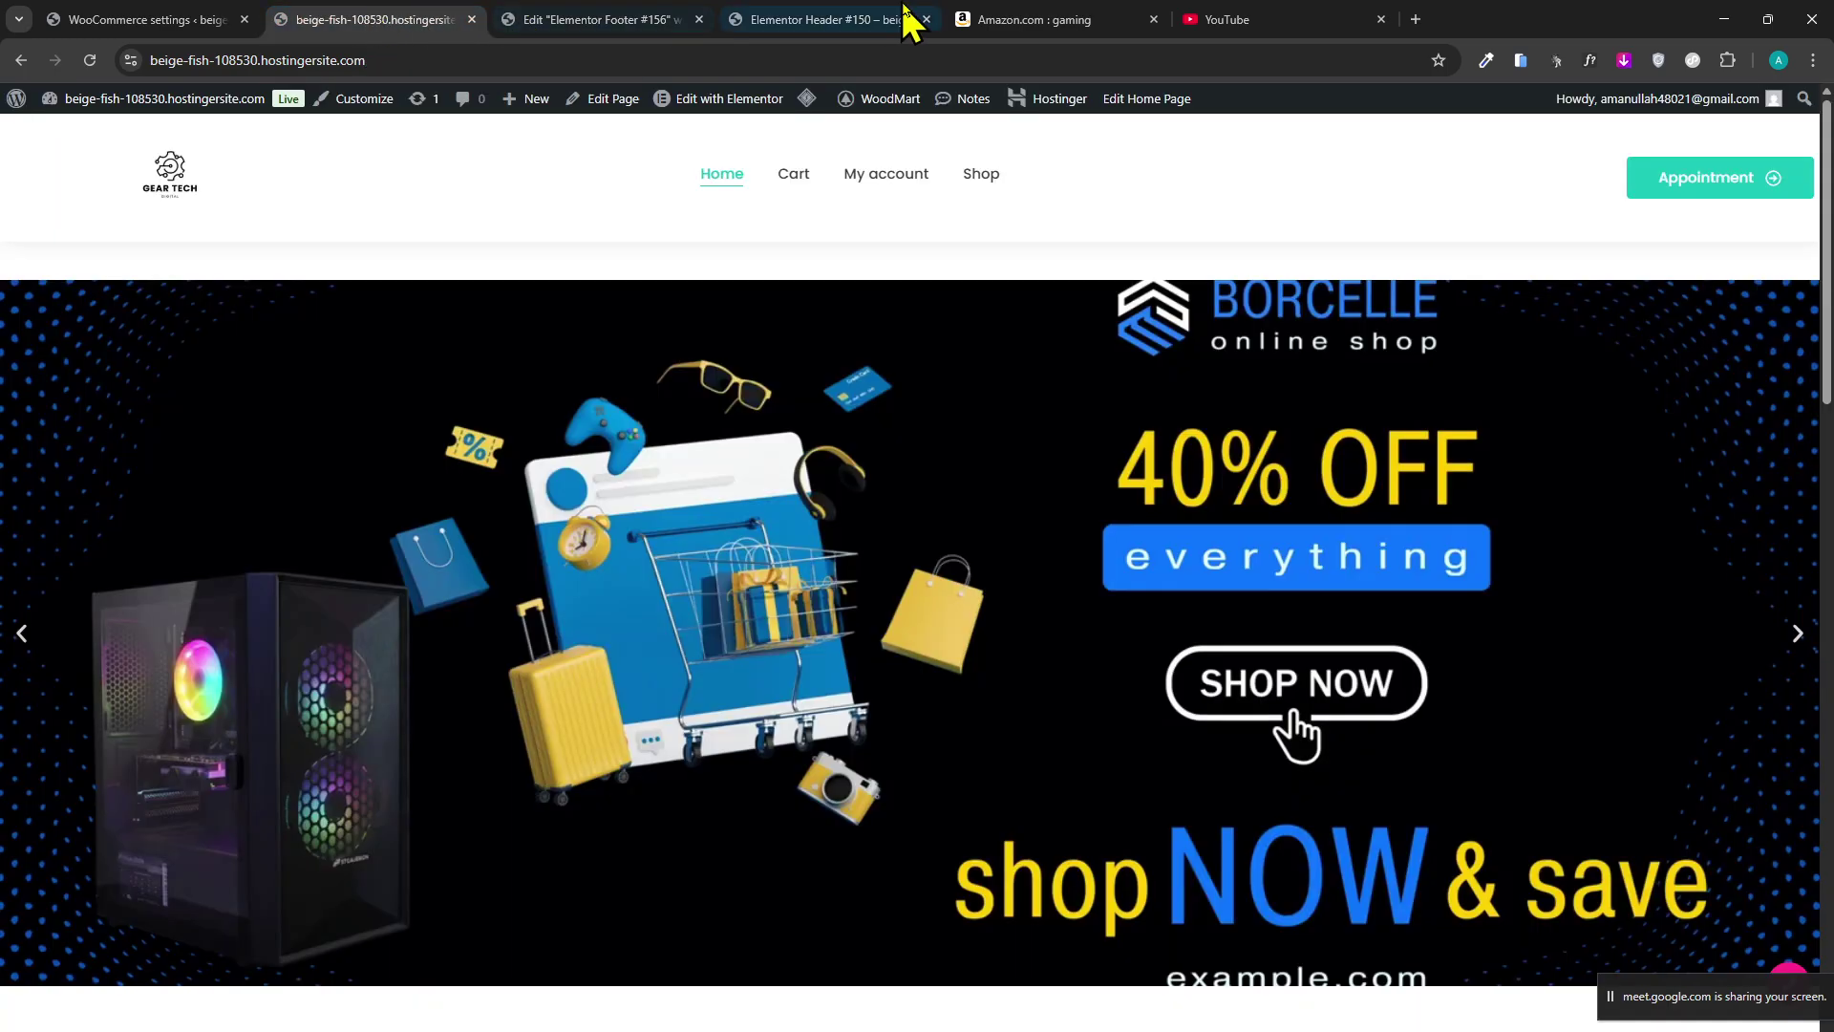
pyautogui.scroll(-5, 838, 707)
pyautogui.scroll(-7, 839, 707)
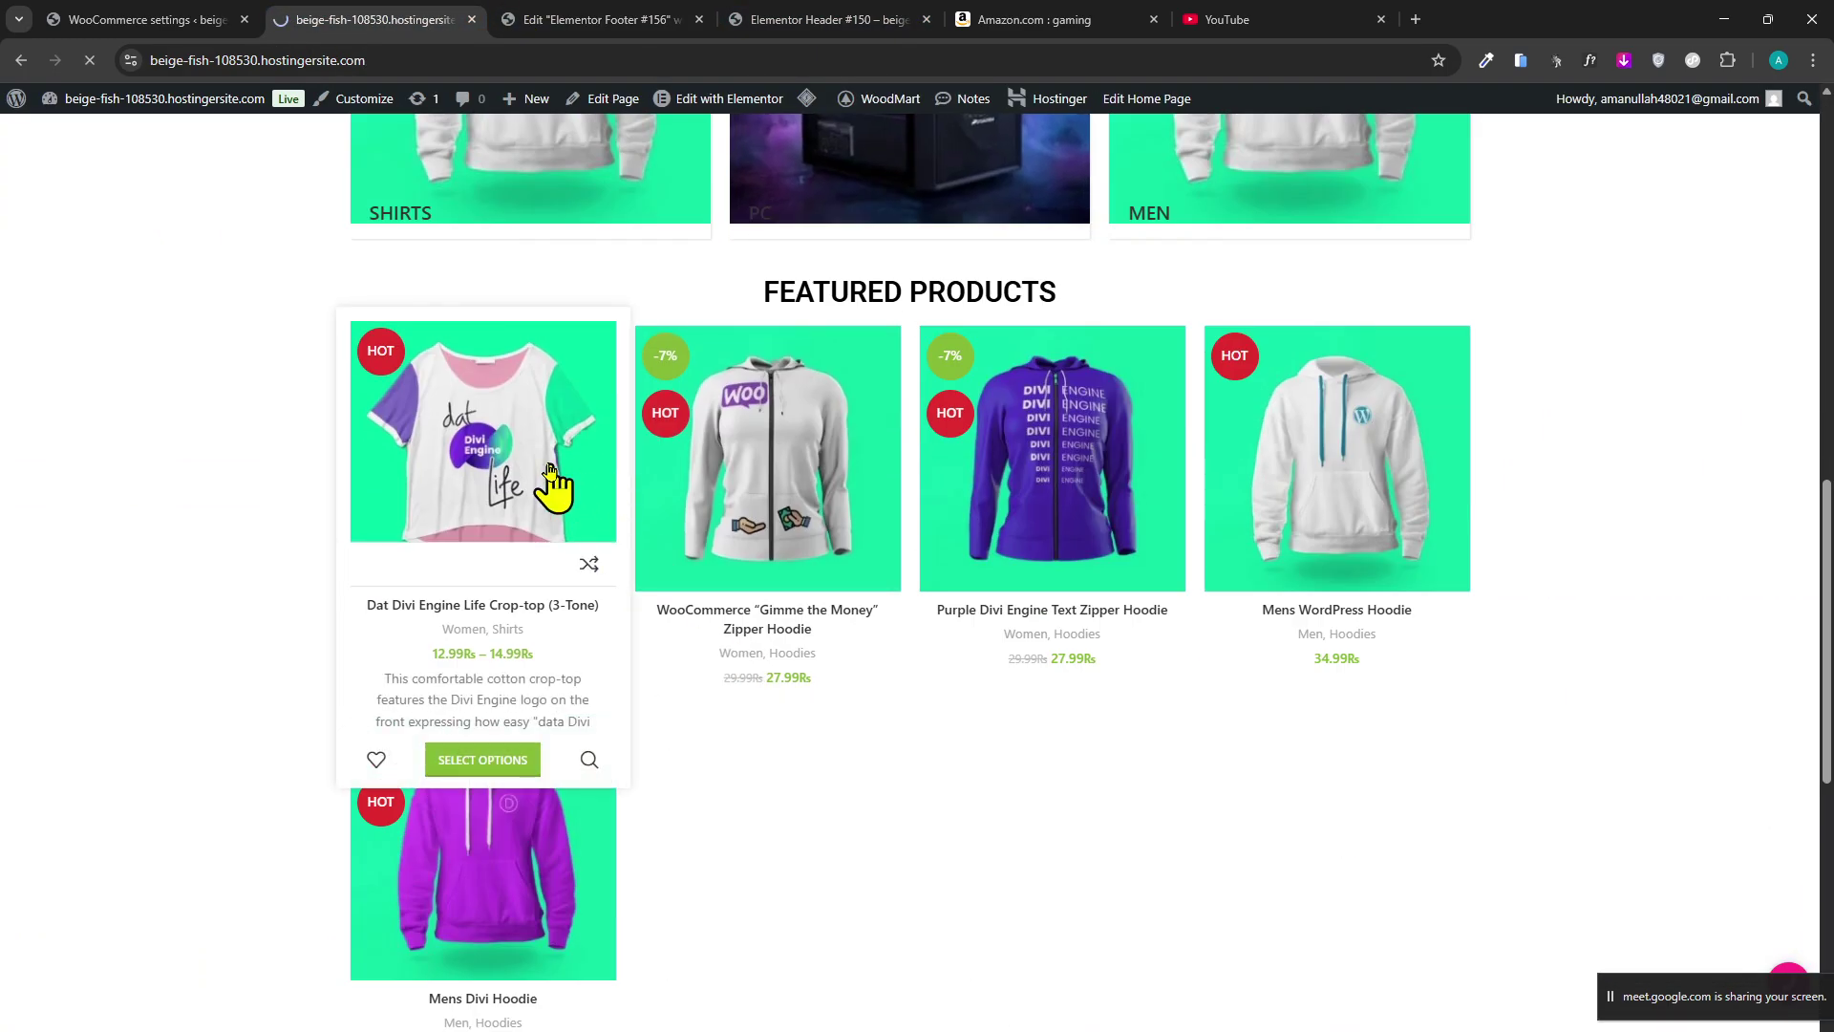
pyautogui.click(96, 20)
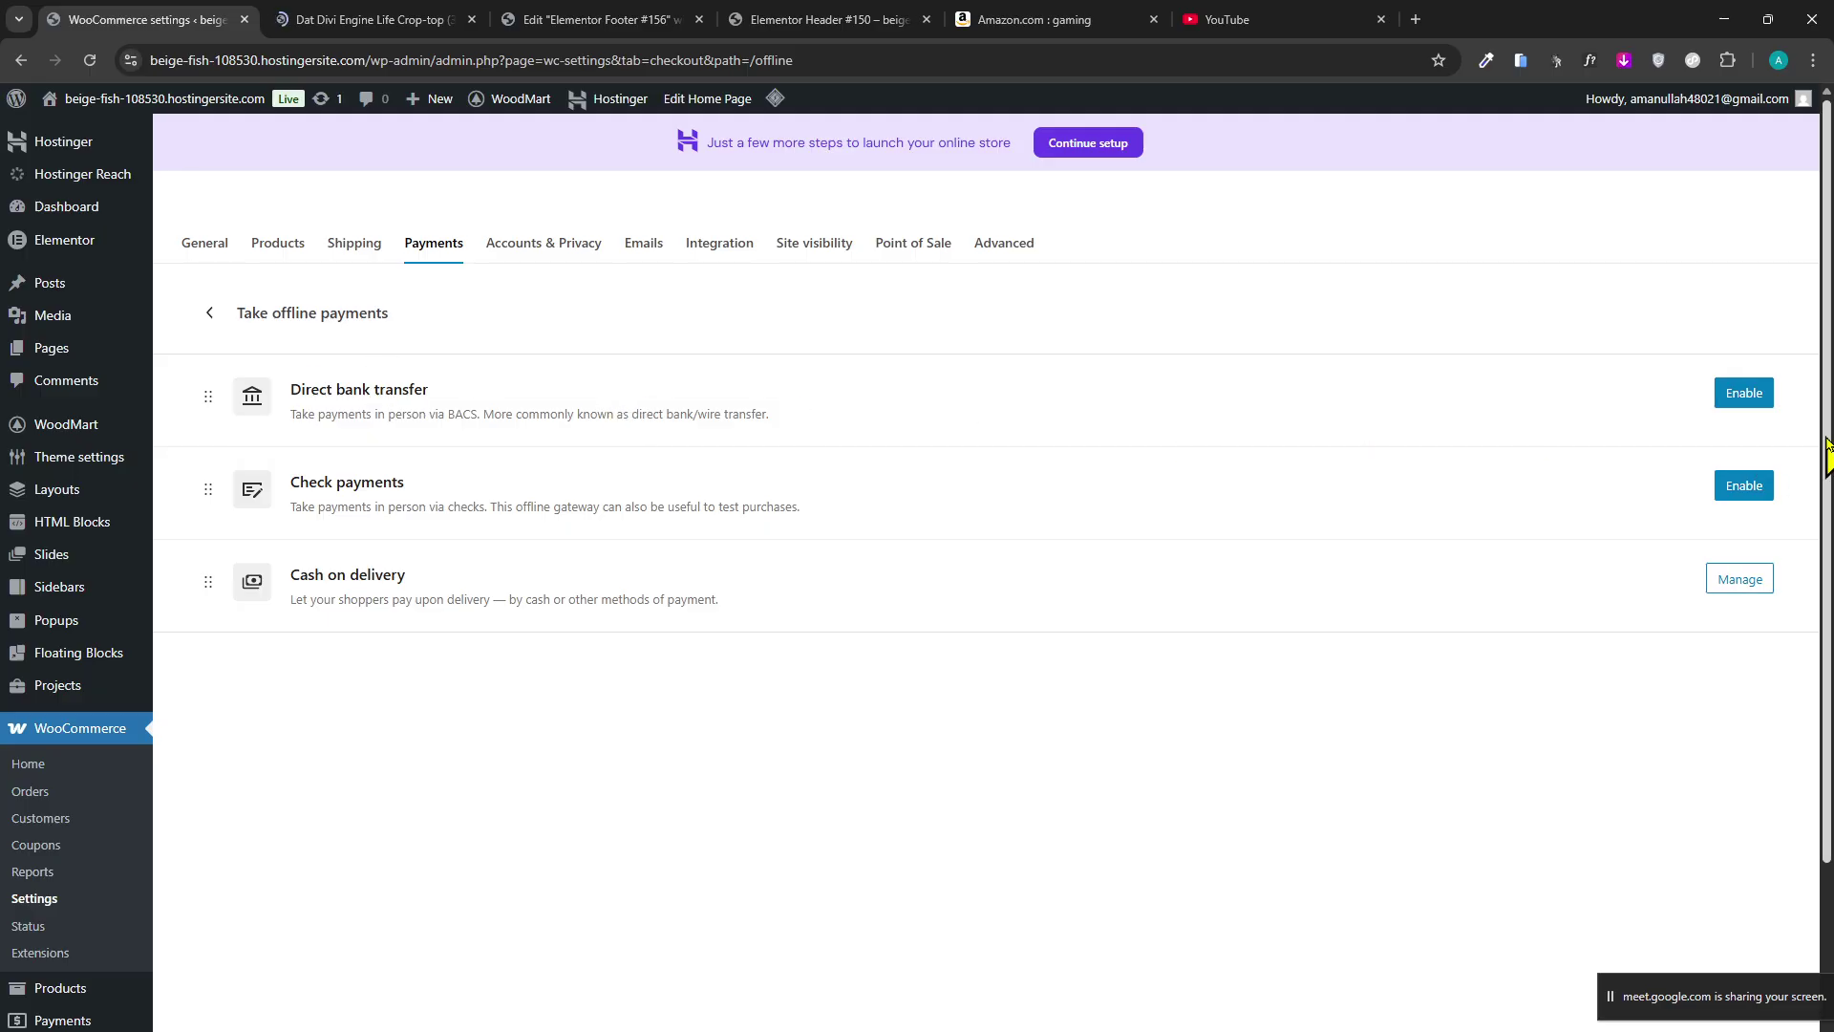
# Enable Direct bank transfer and open its settings to review the description and instructions.
pyautogui.click(1727, 402)
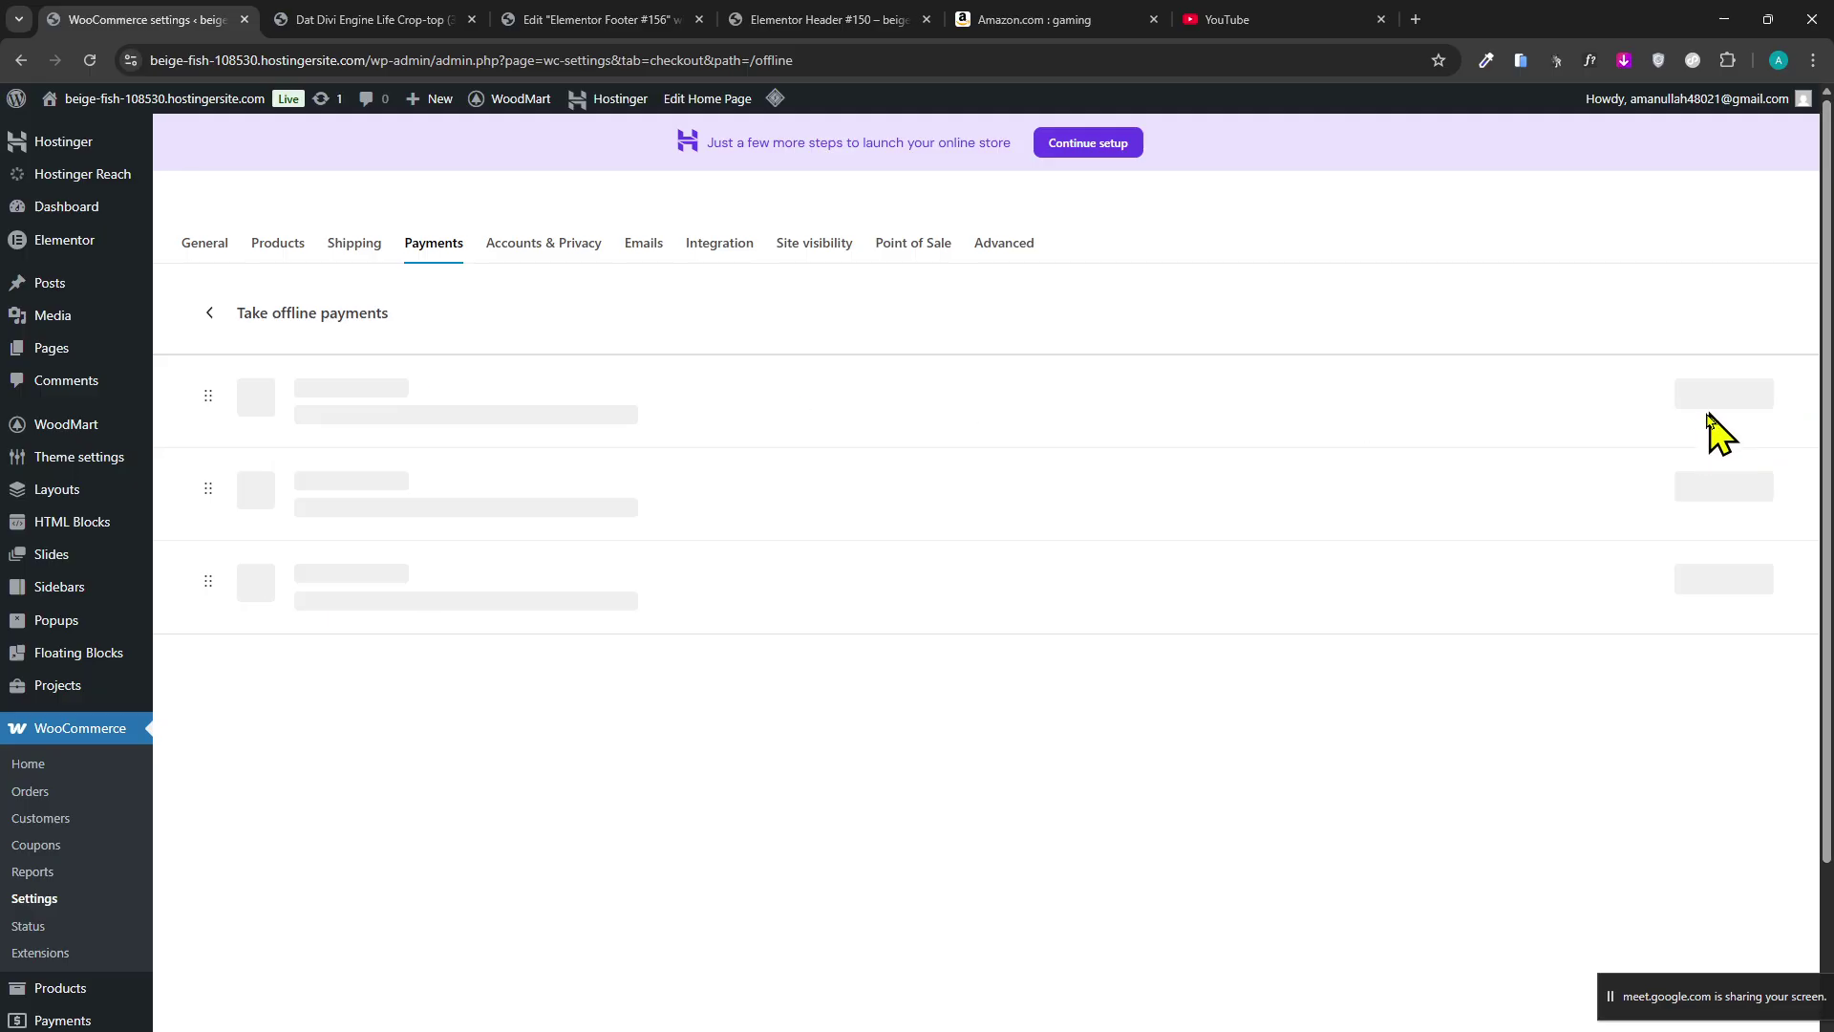
pyautogui.click(1731, 400)
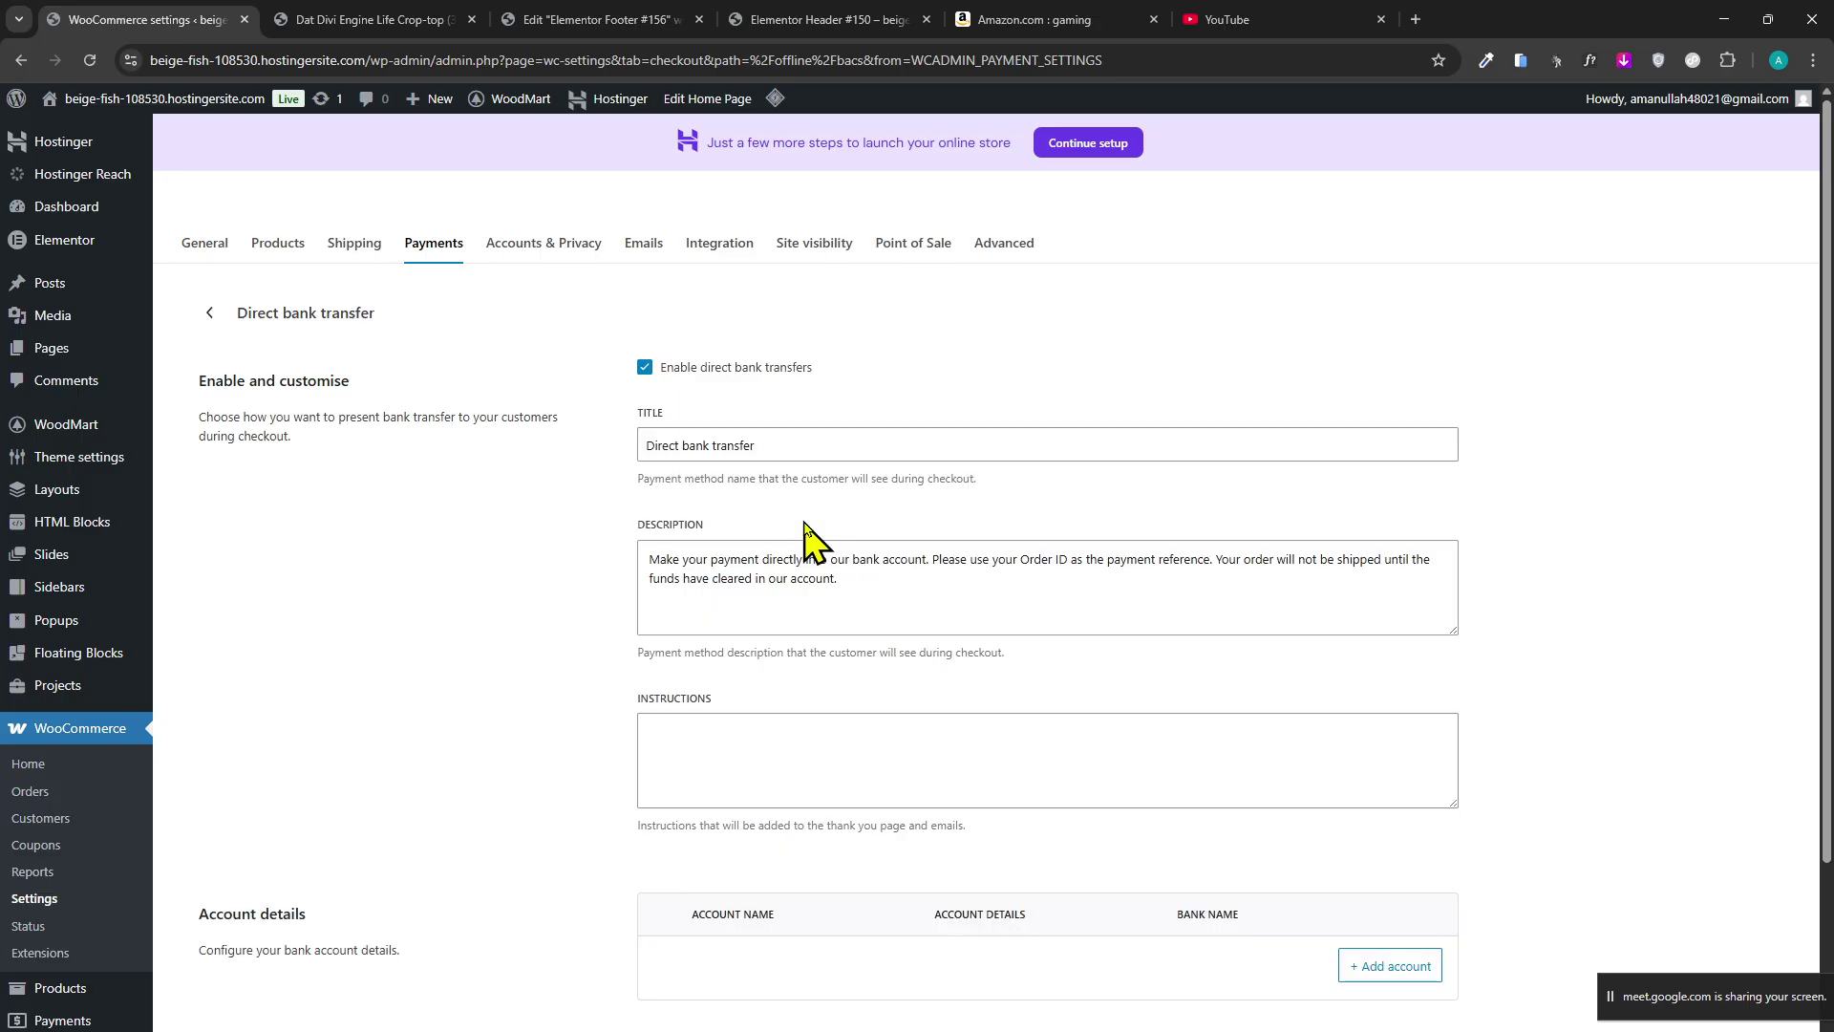
pyautogui.scroll(-2, 853, 525)
pyautogui.click(869, 593)
pyautogui.click(921, 879)
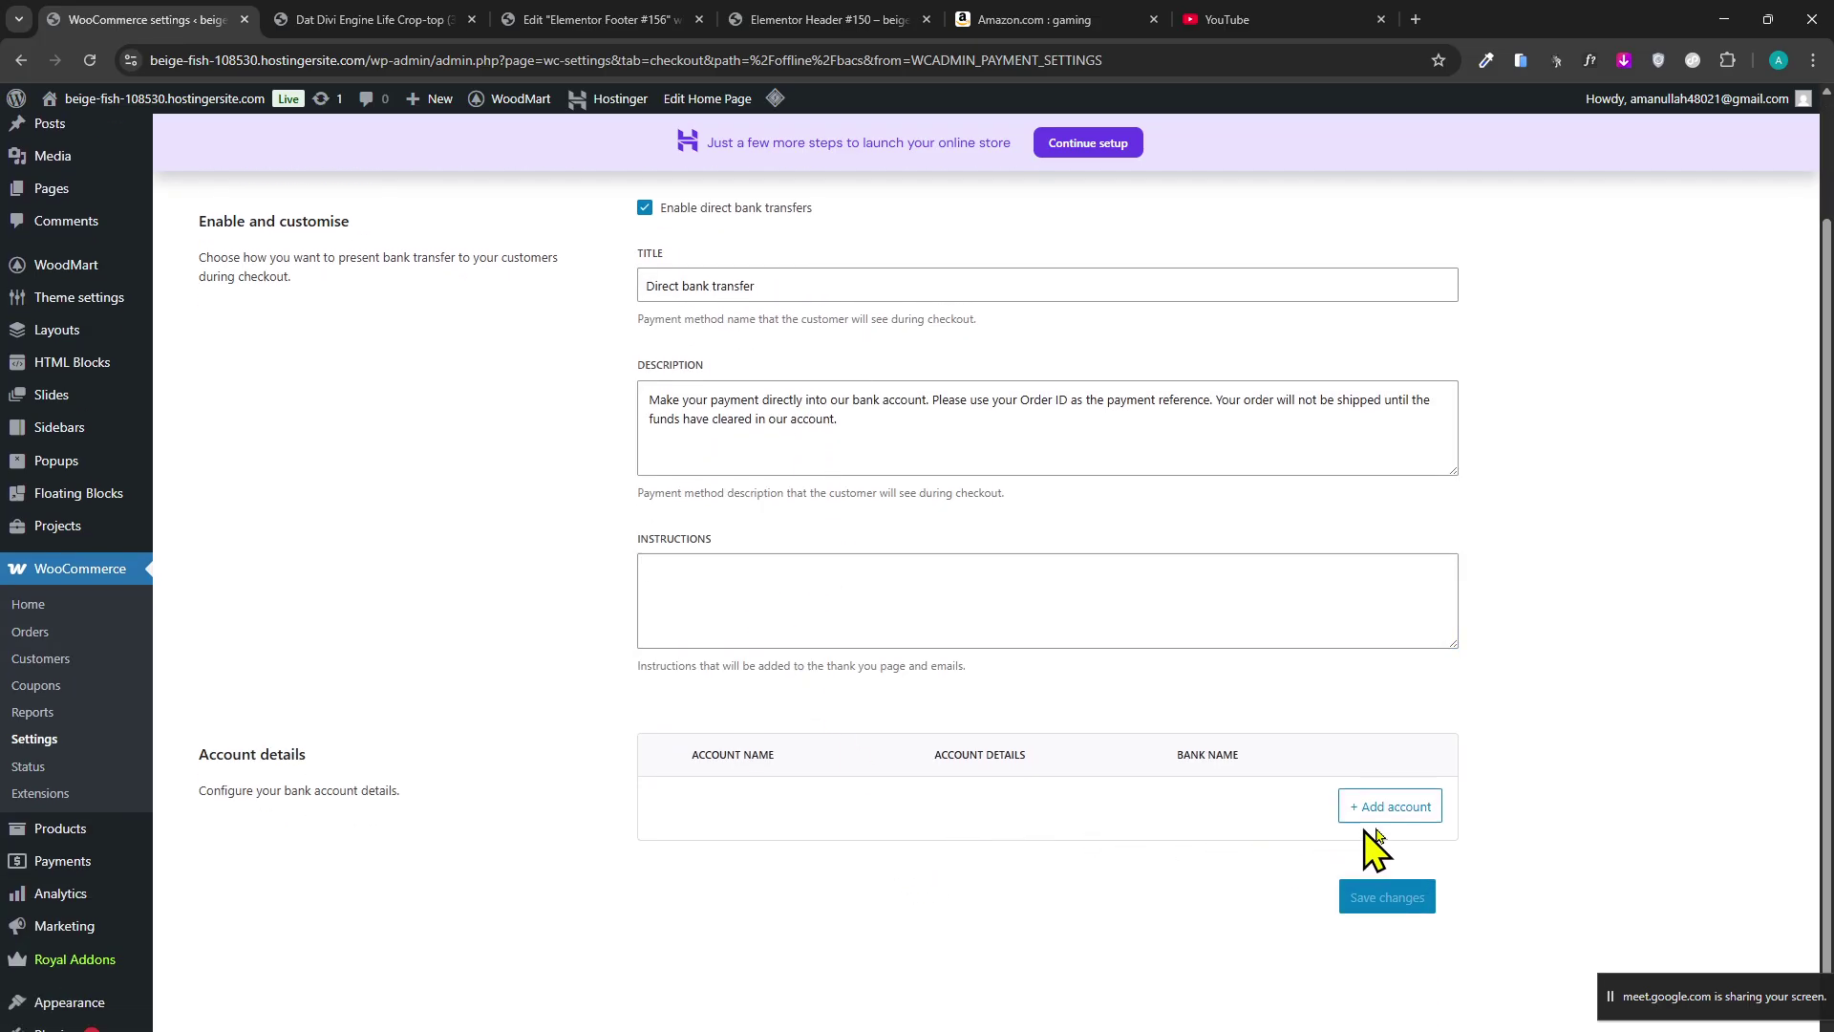
pyautogui.scroll(2, 801, 676)
pyautogui.moveTo(837, 578); pyautogui.dragTo(655, 561)
pyautogui.click(716, 594)
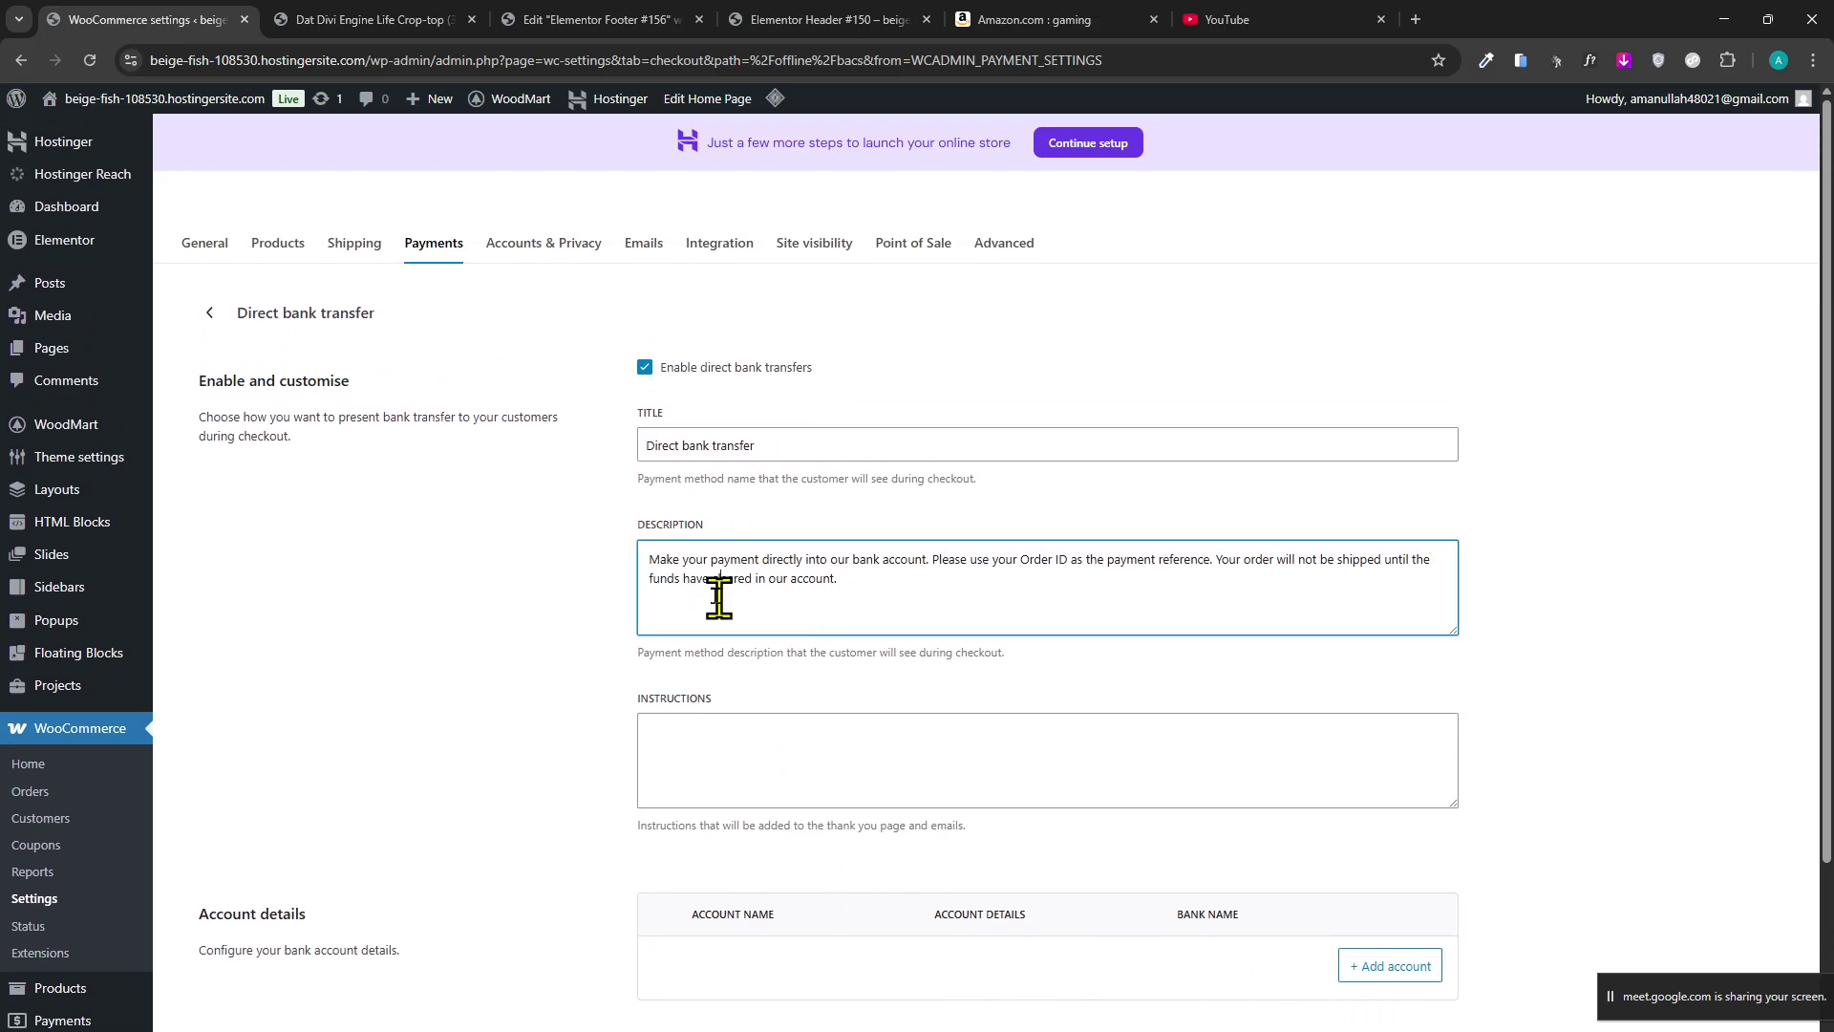
pyautogui.scroll(-3, 1116, 745)
pyautogui.click(1368, 764)
pyautogui.scroll(3, 460, 426)
# Add the crop-top to the wishlist after add-to-cart fails with a missing-options warning.
pyautogui.click(411, 19)
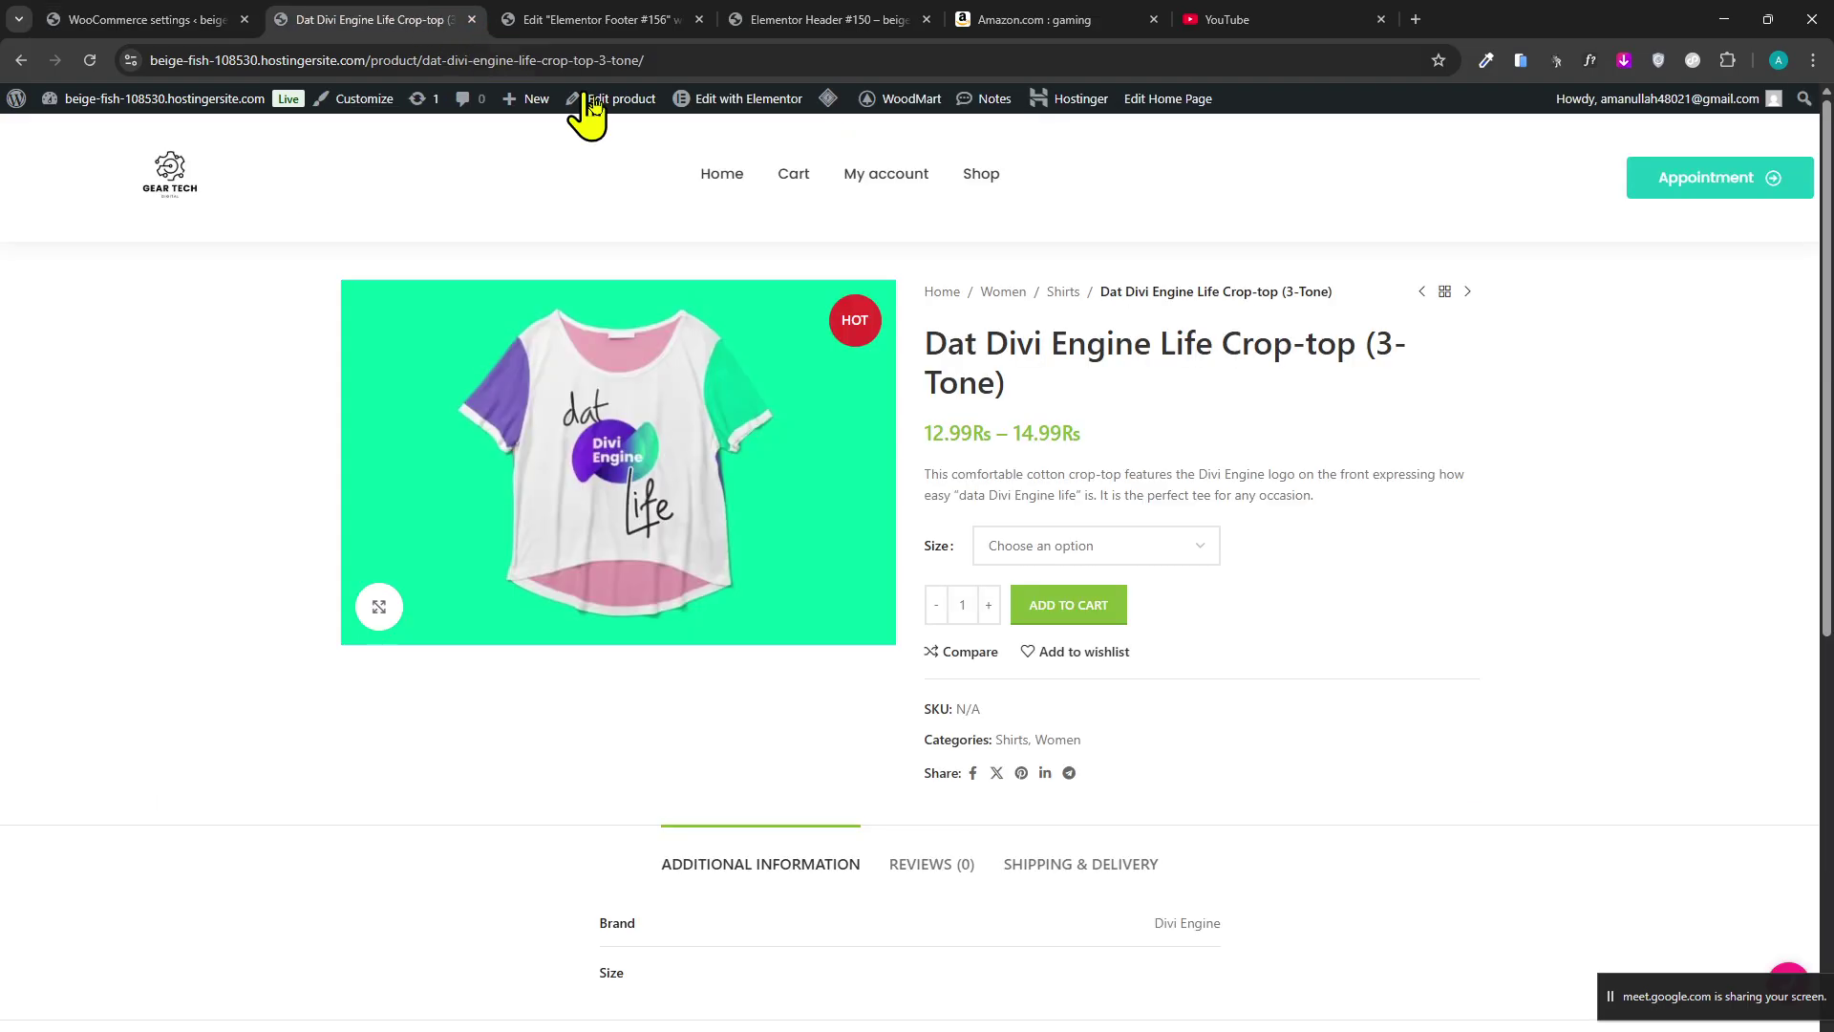
pyautogui.click(645, 10)
pyautogui.click(372, 19)
pyautogui.click(1081, 612)
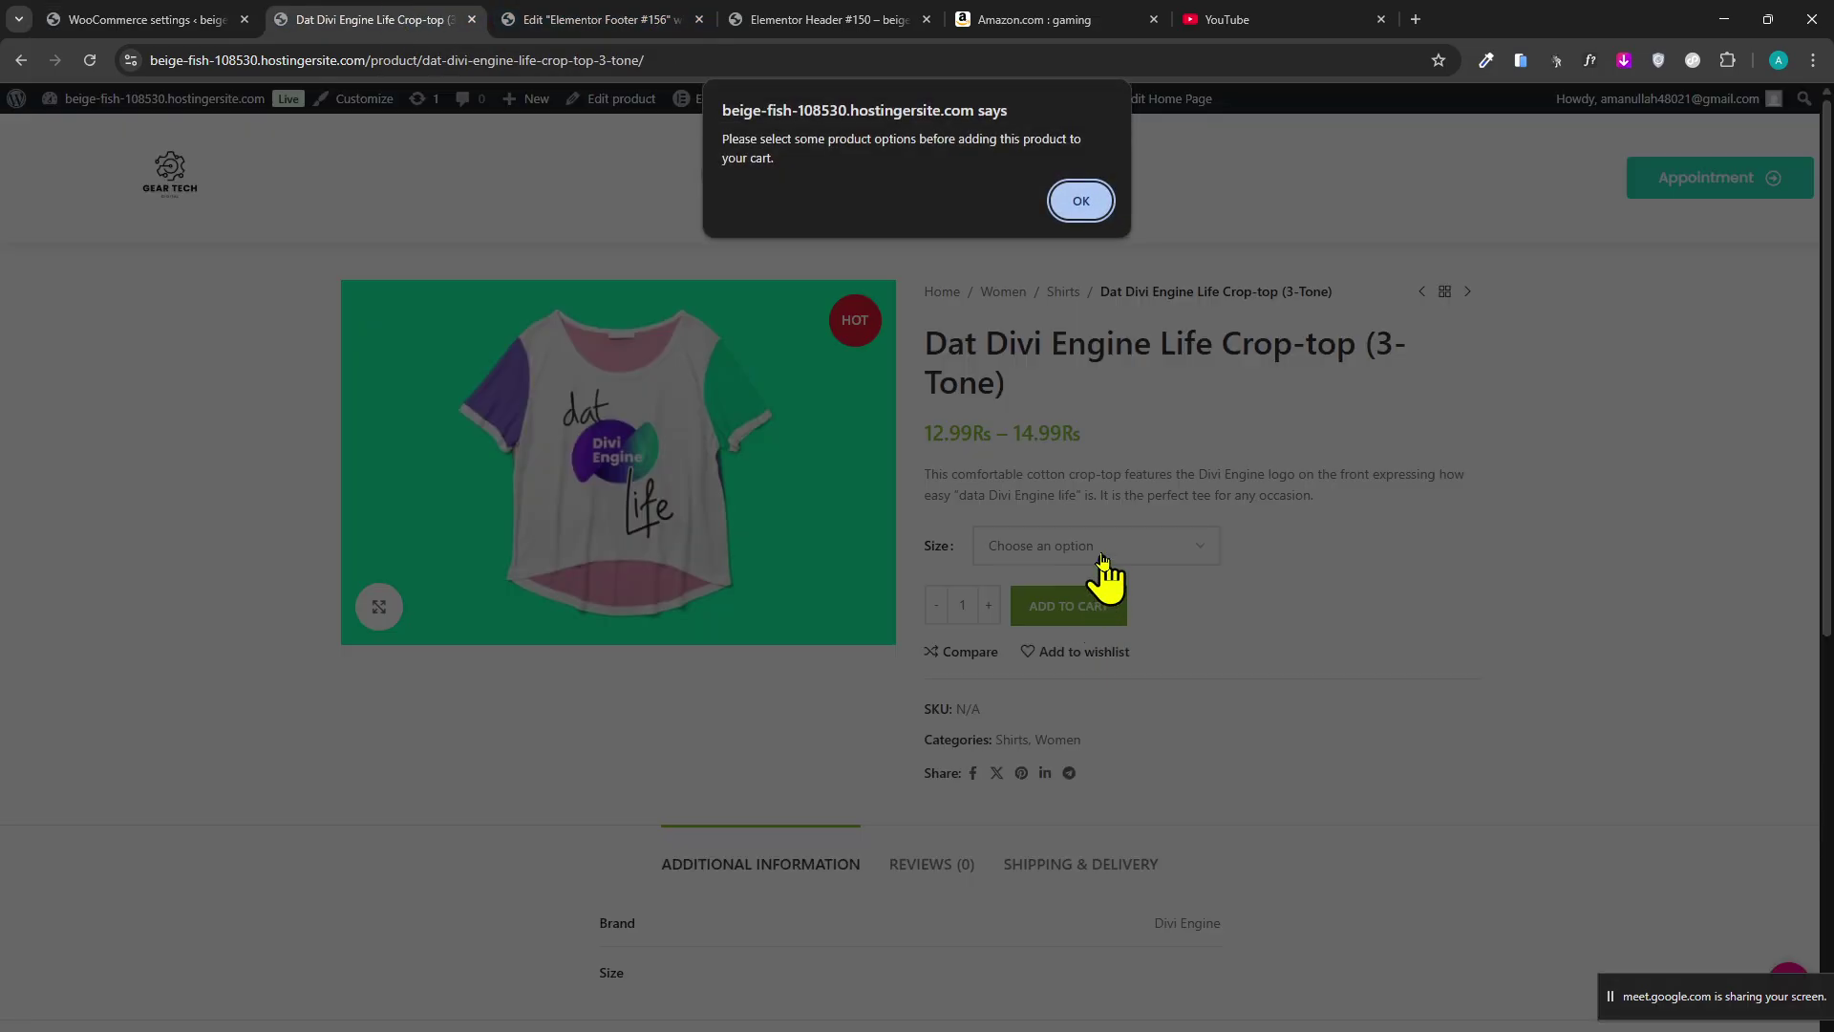
pyautogui.click(1061, 208)
pyautogui.click(1137, 551)
pyautogui.click(1121, 653)
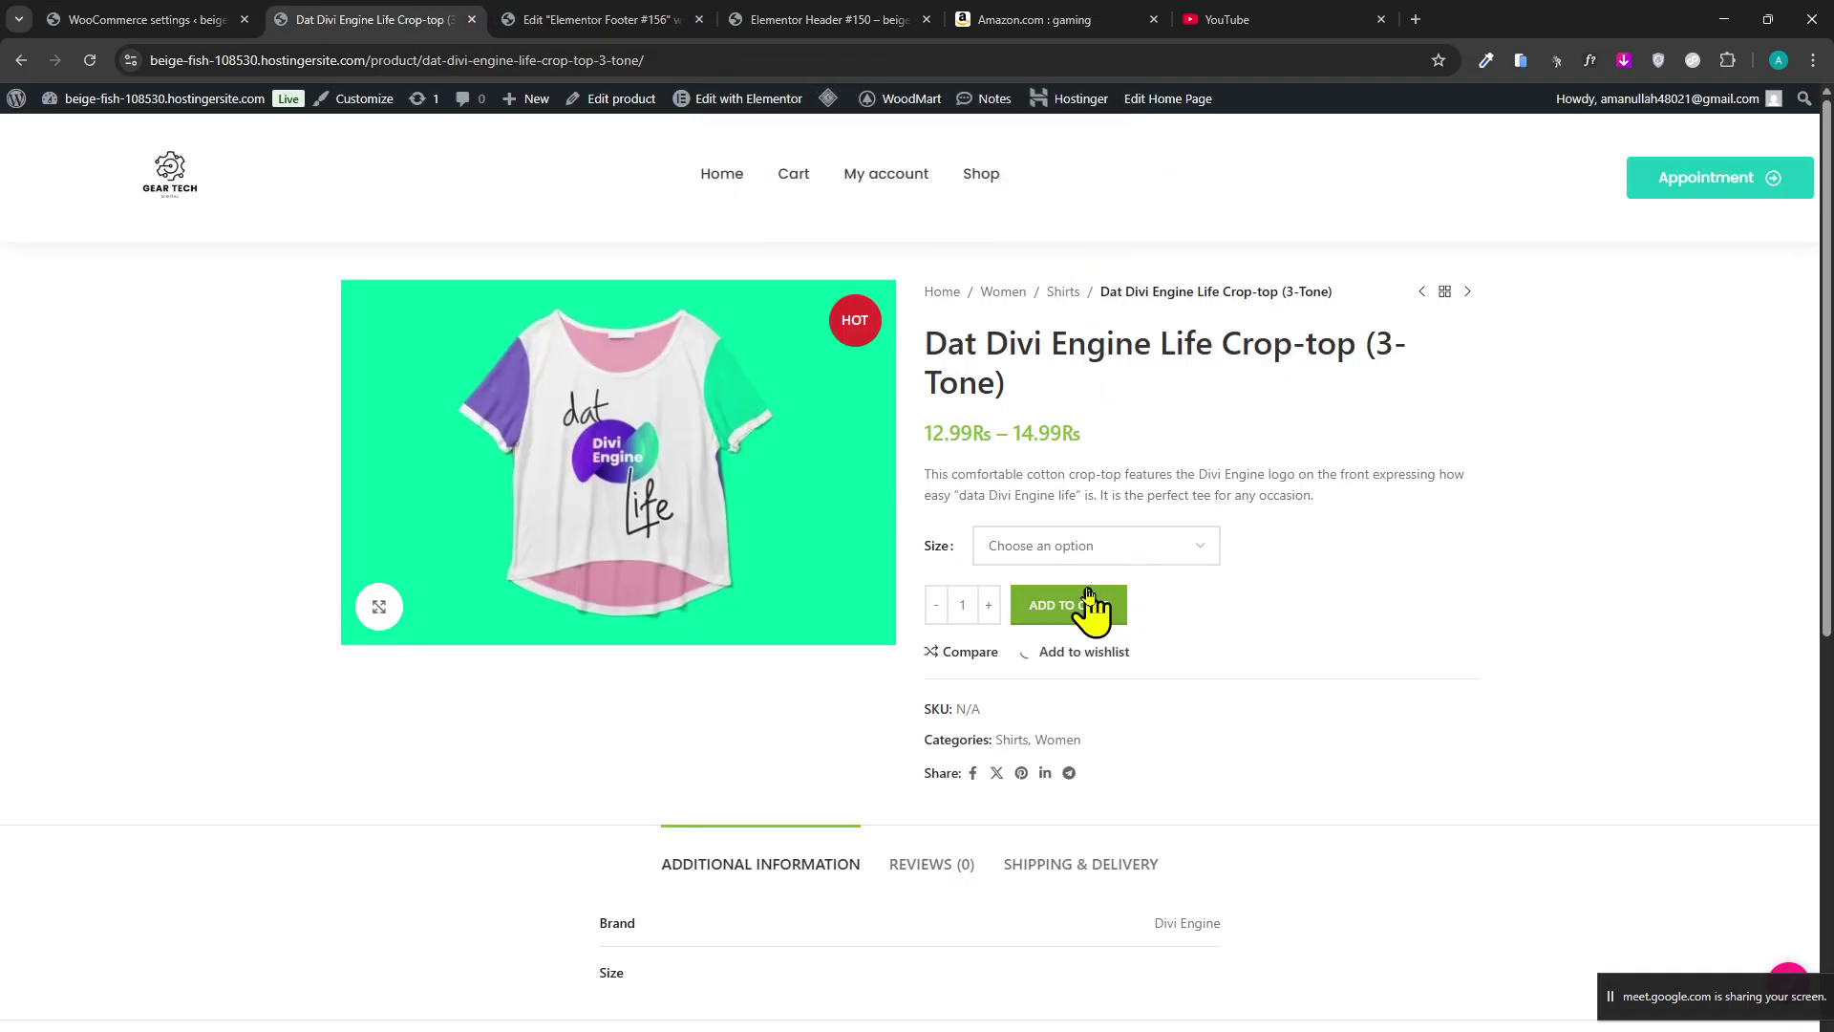
pyautogui.click(1065, 611)
pyautogui.click(1072, 196)
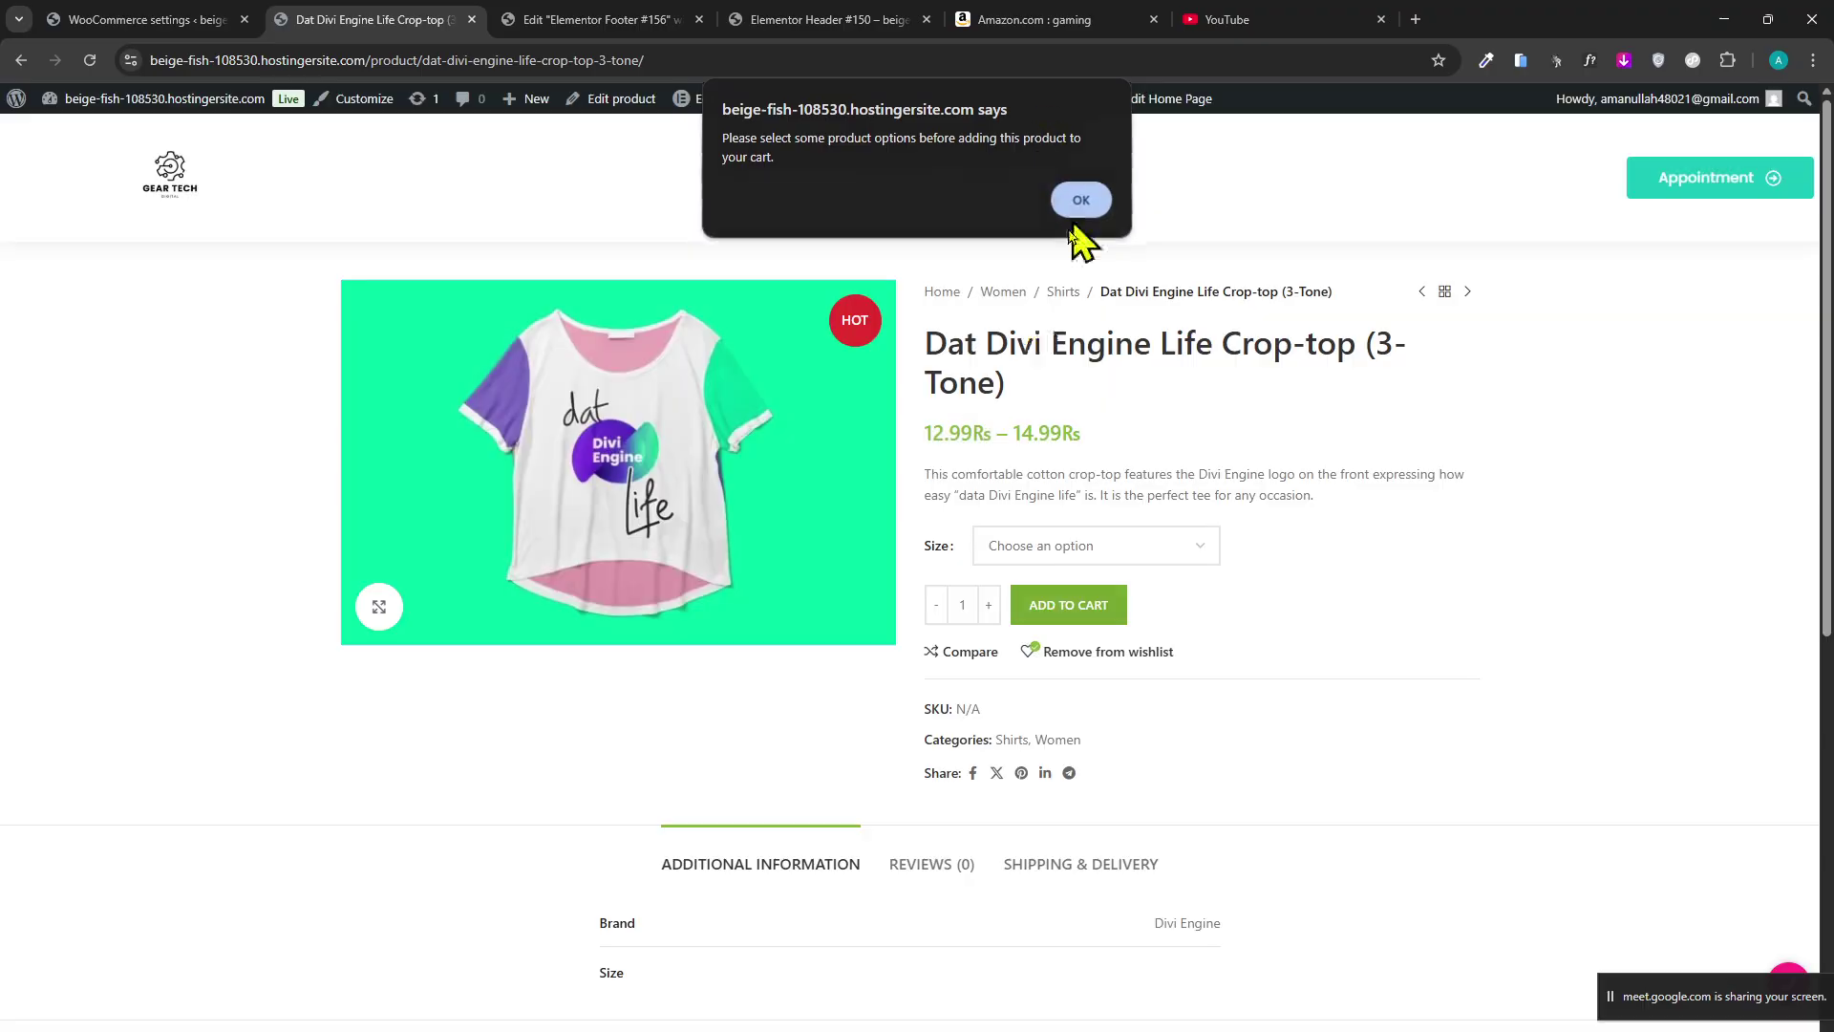
pyautogui.scroll(-8, 523, 716)
pyautogui.scroll(4, 524, 716)
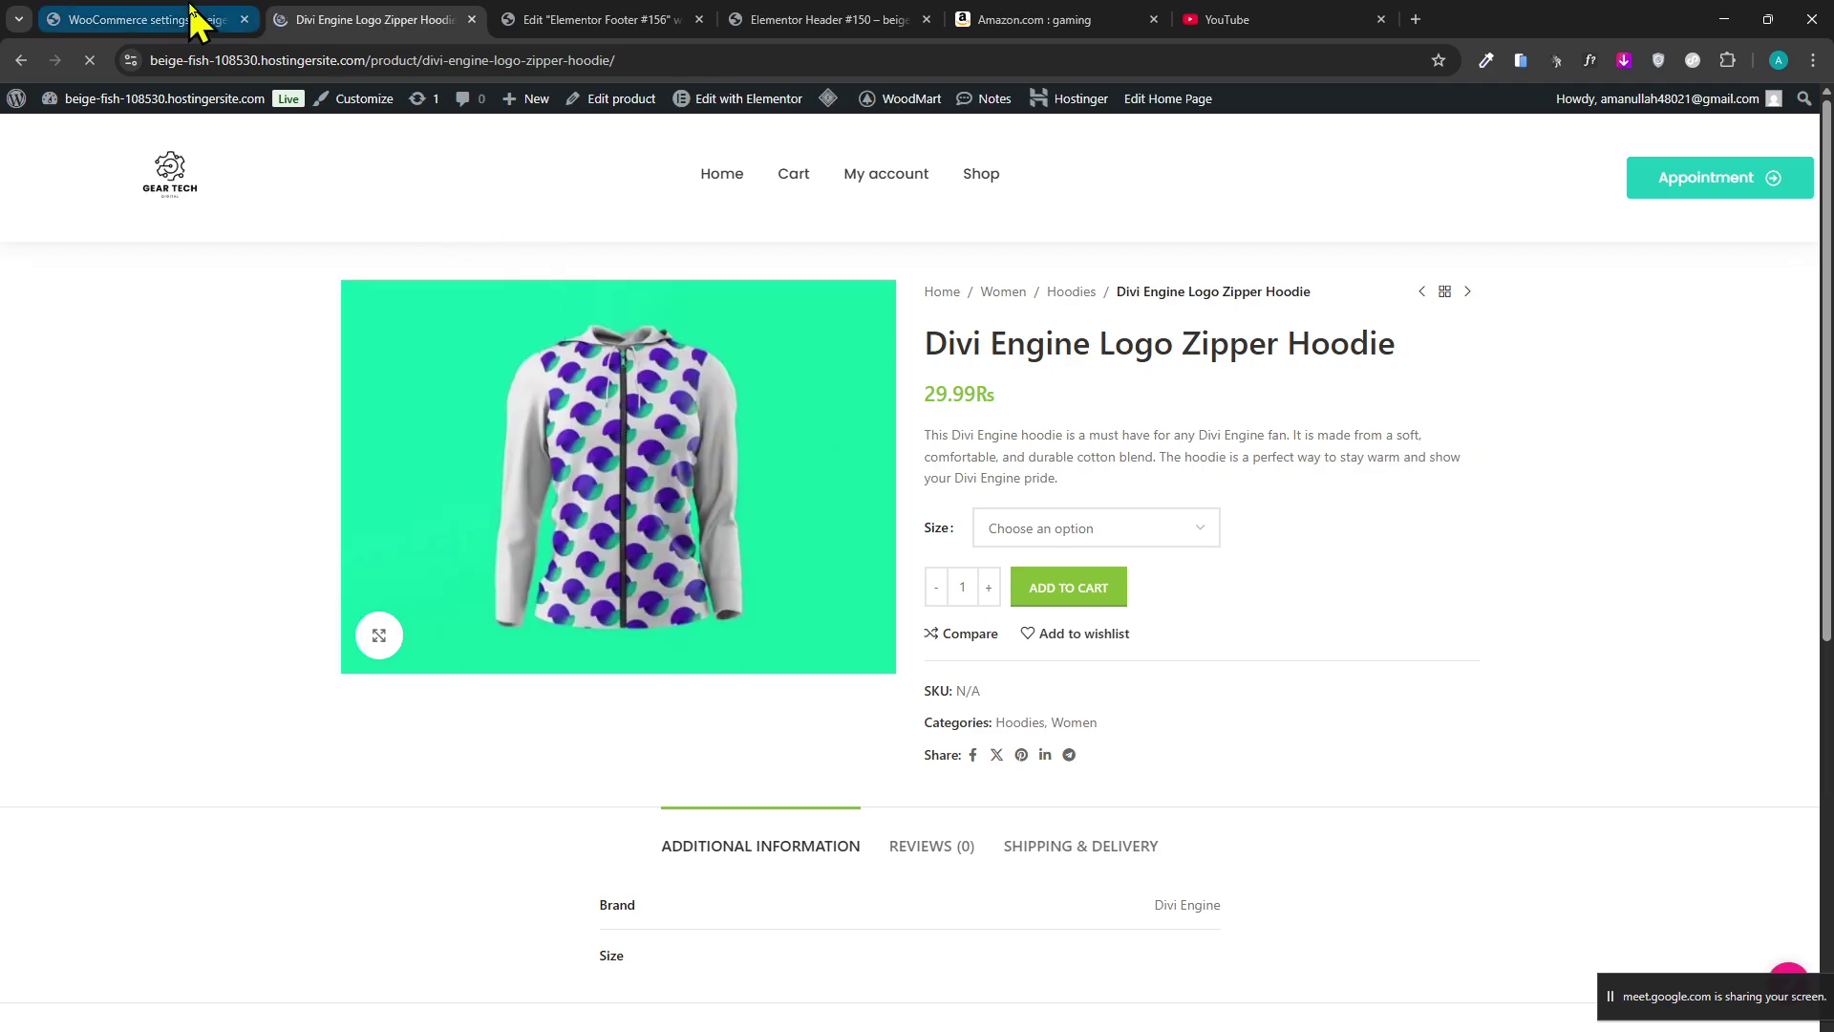
# Expand More payment options in WooCommerce Payments to reveal Paymob and Visa Acceptance Solutions.
pyautogui.click(234, 19)
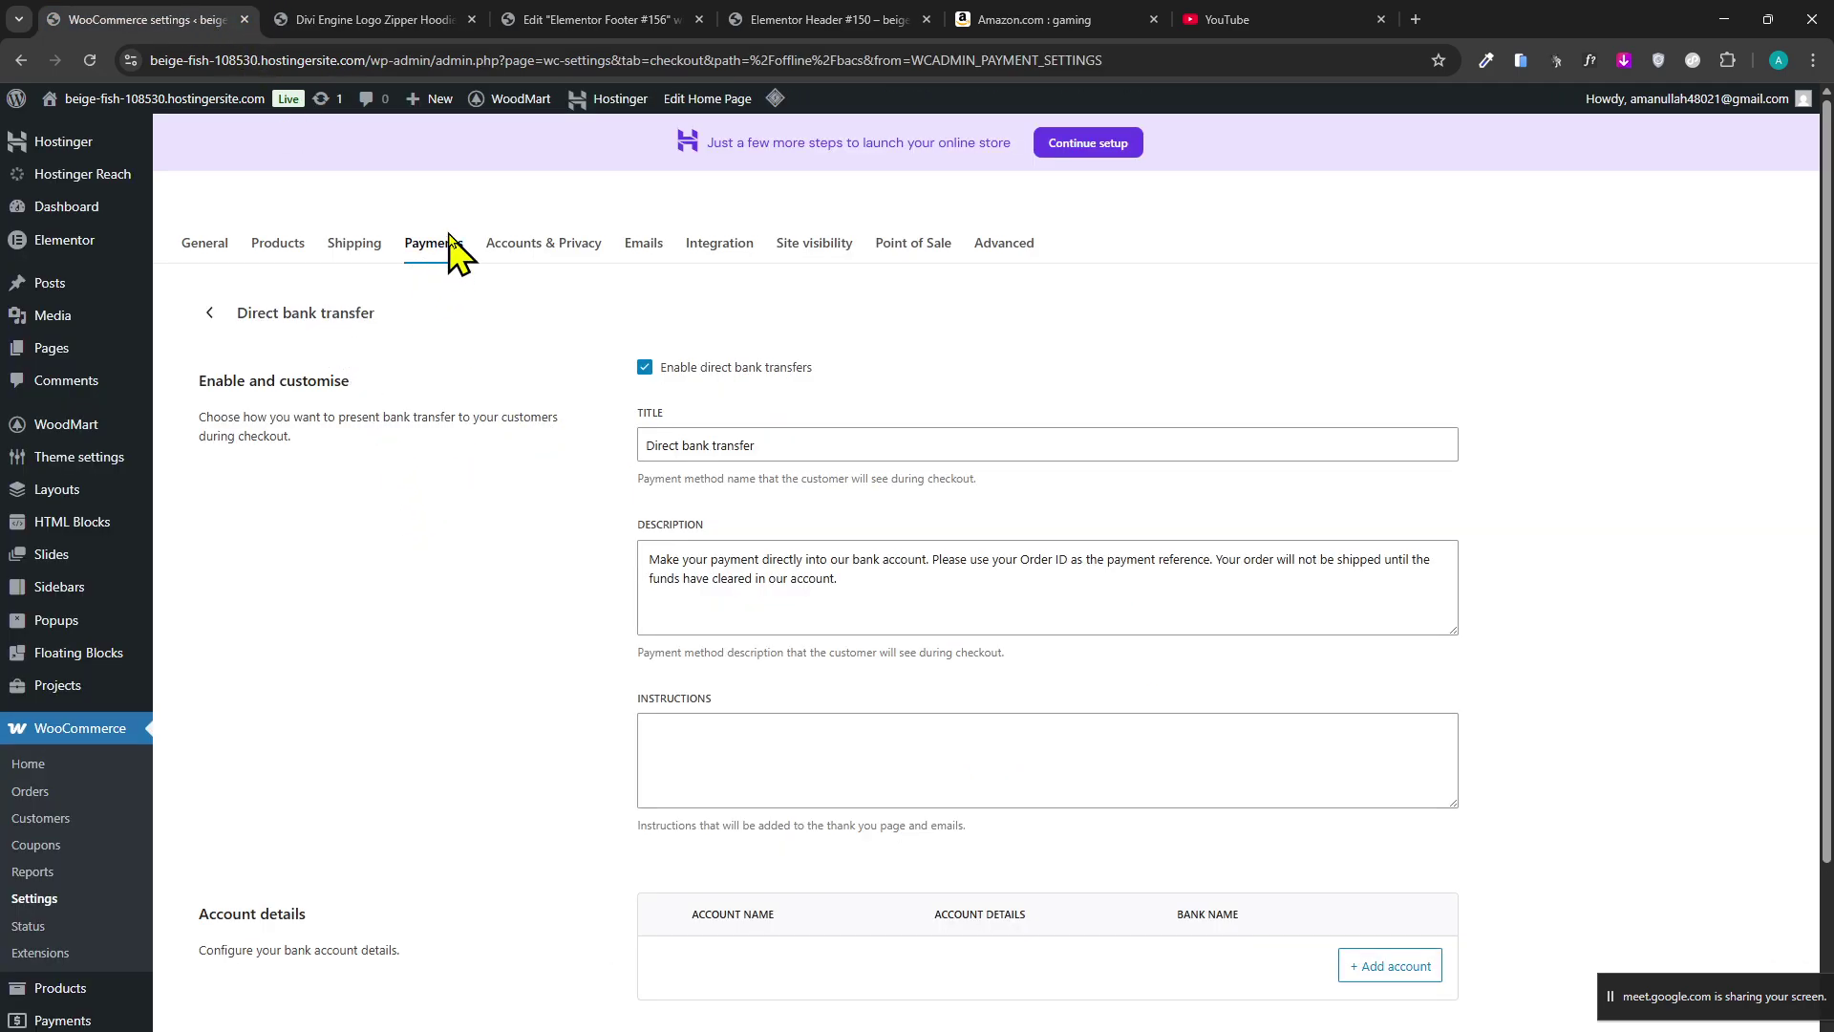
pyautogui.moveTo(427, 243); pyautogui.dragTo(434, 236)
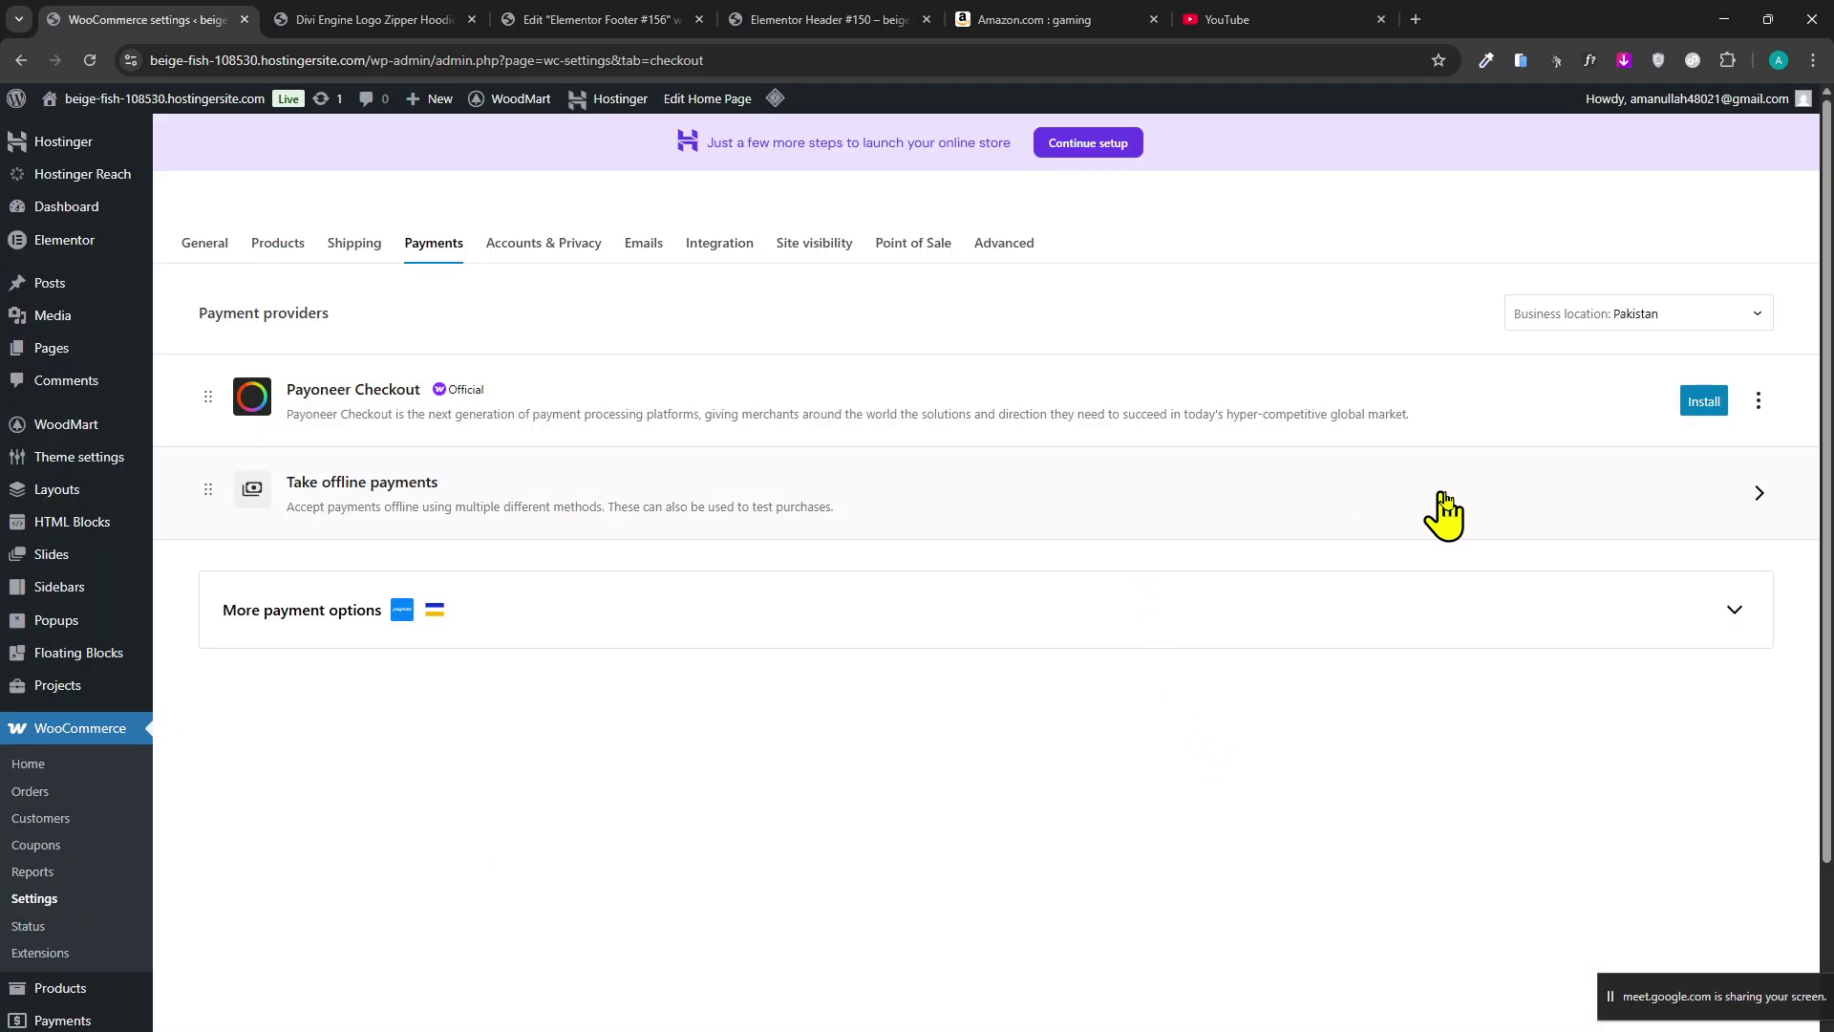
pyautogui.click(1734, 616)
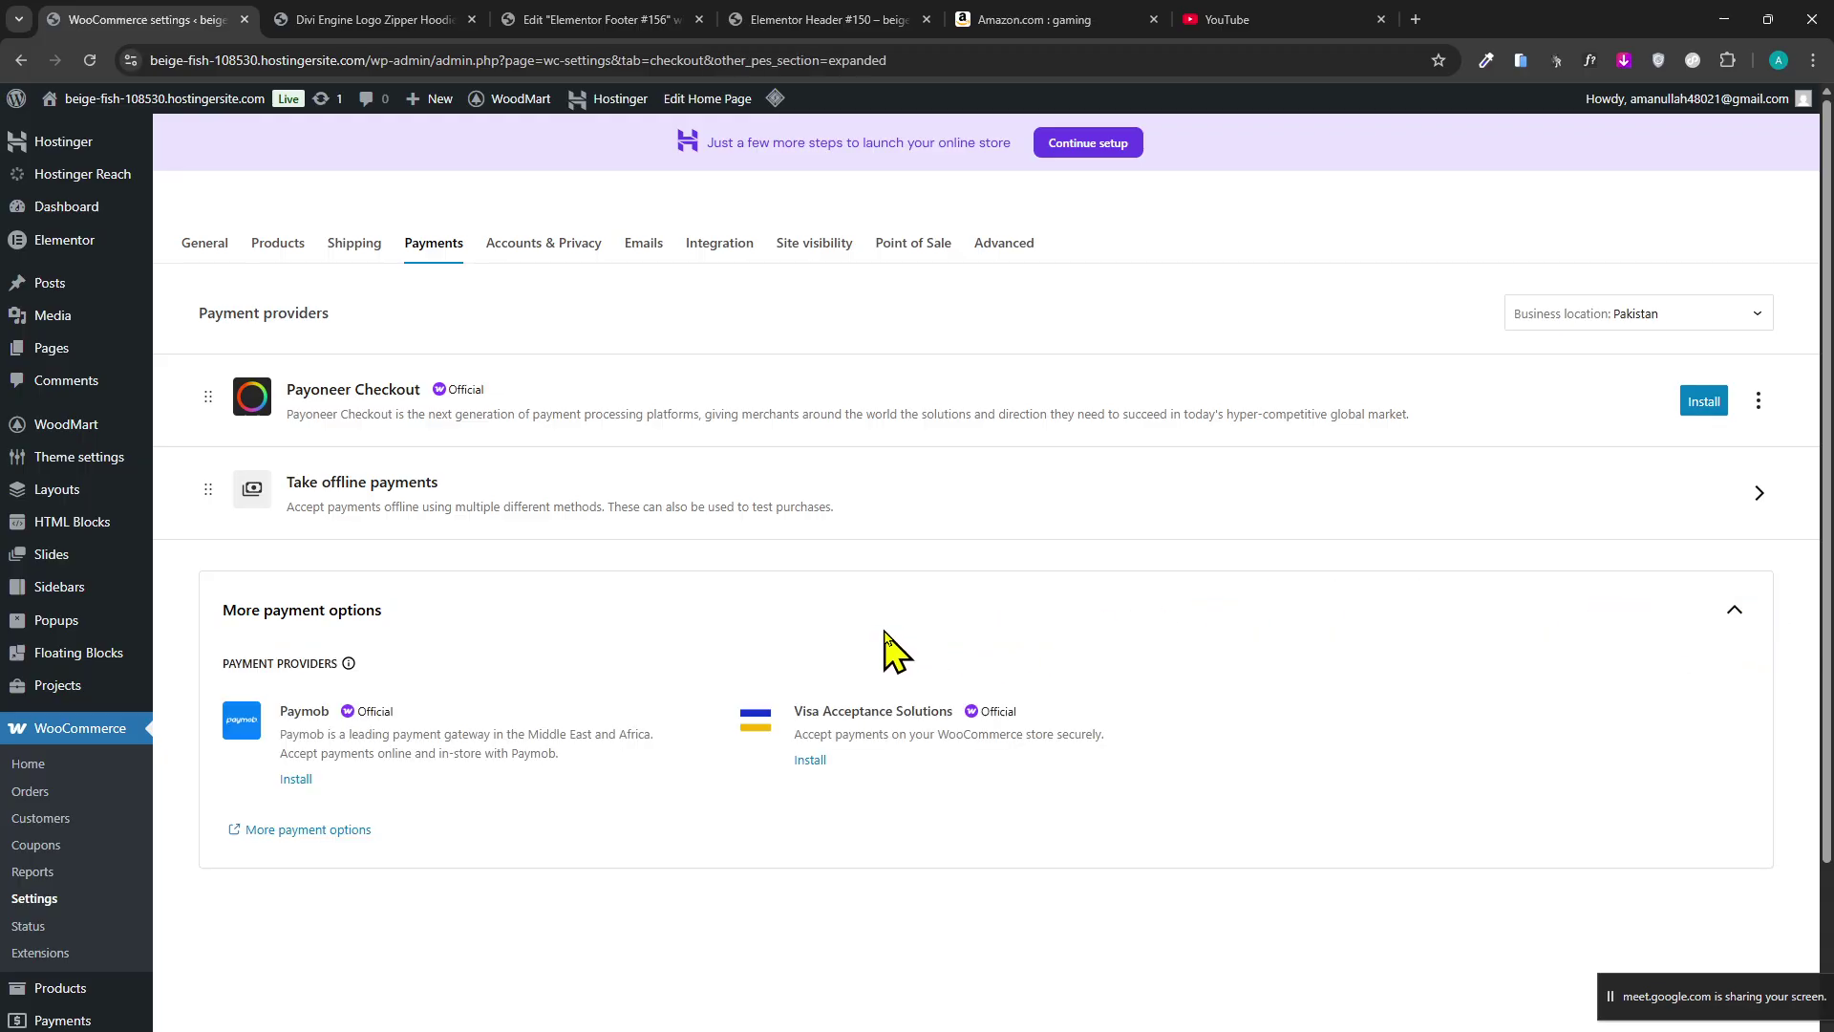
pyautogui.click(1114, 611)
pyautogui.click(1672, 616)
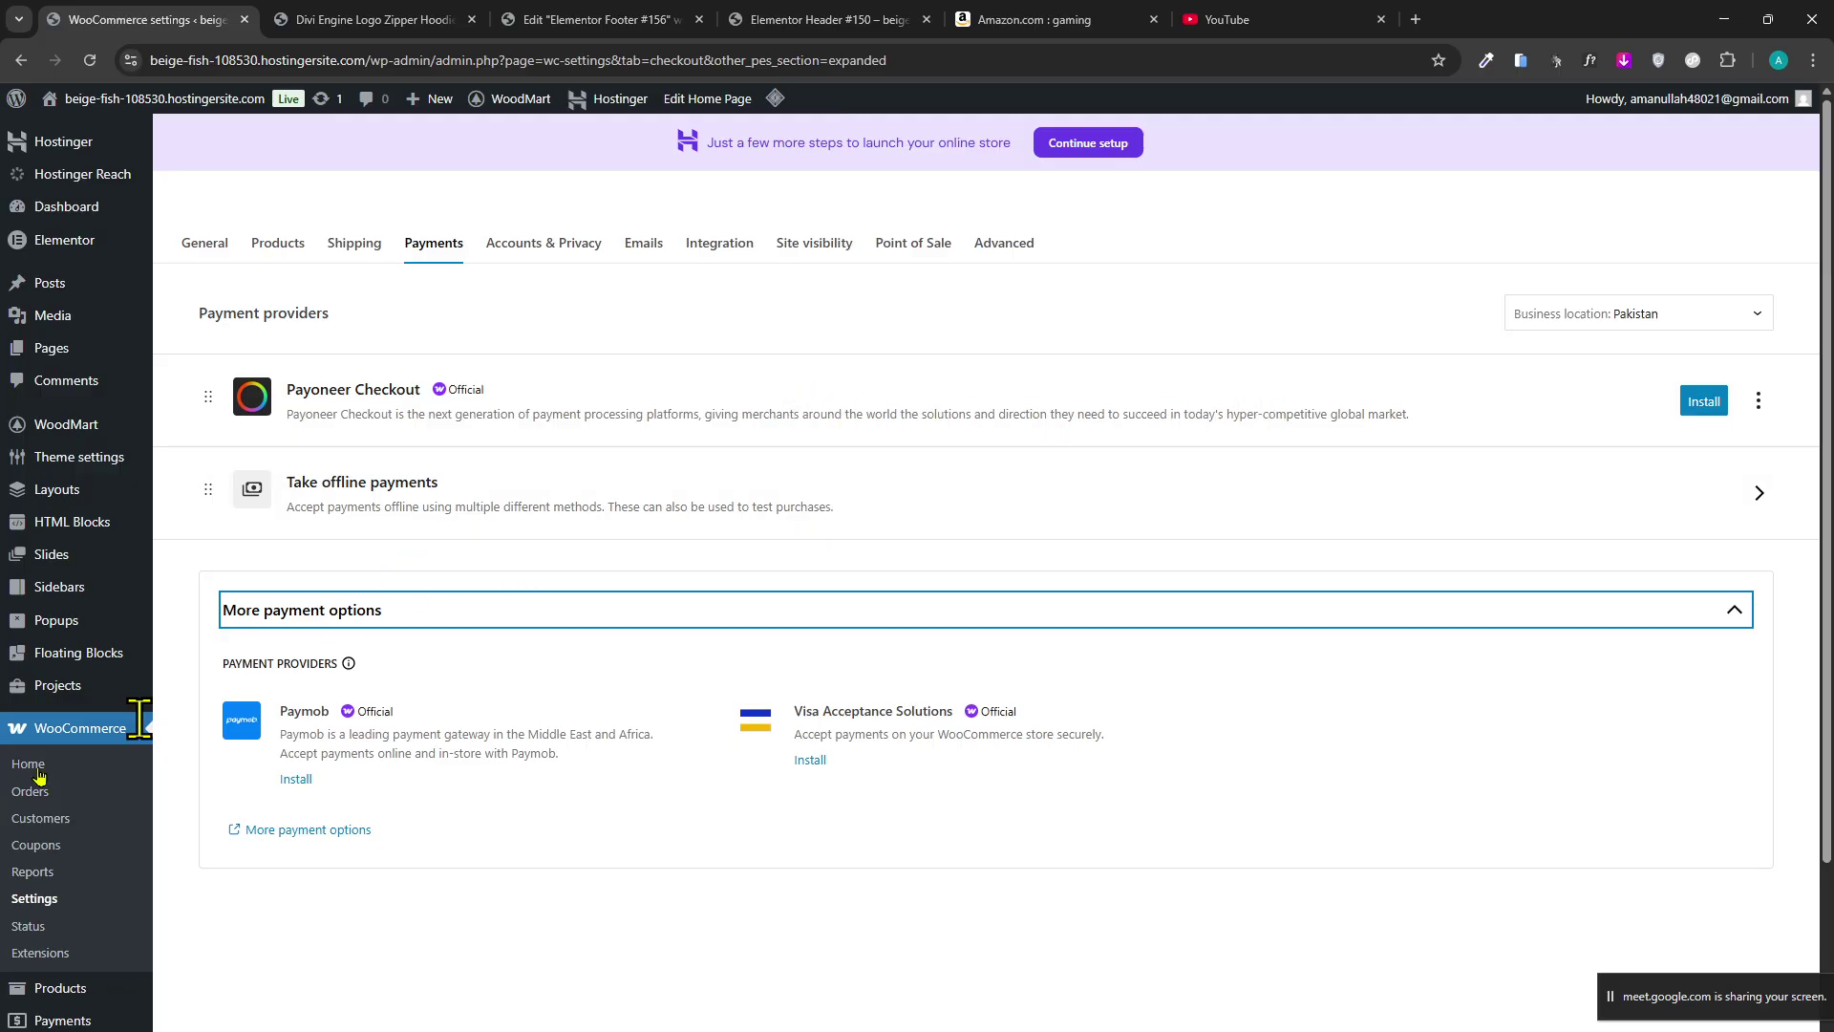
pyautogui.scroll(-3, 381, 909)
pyautogui.scroll(3, 381, 908)
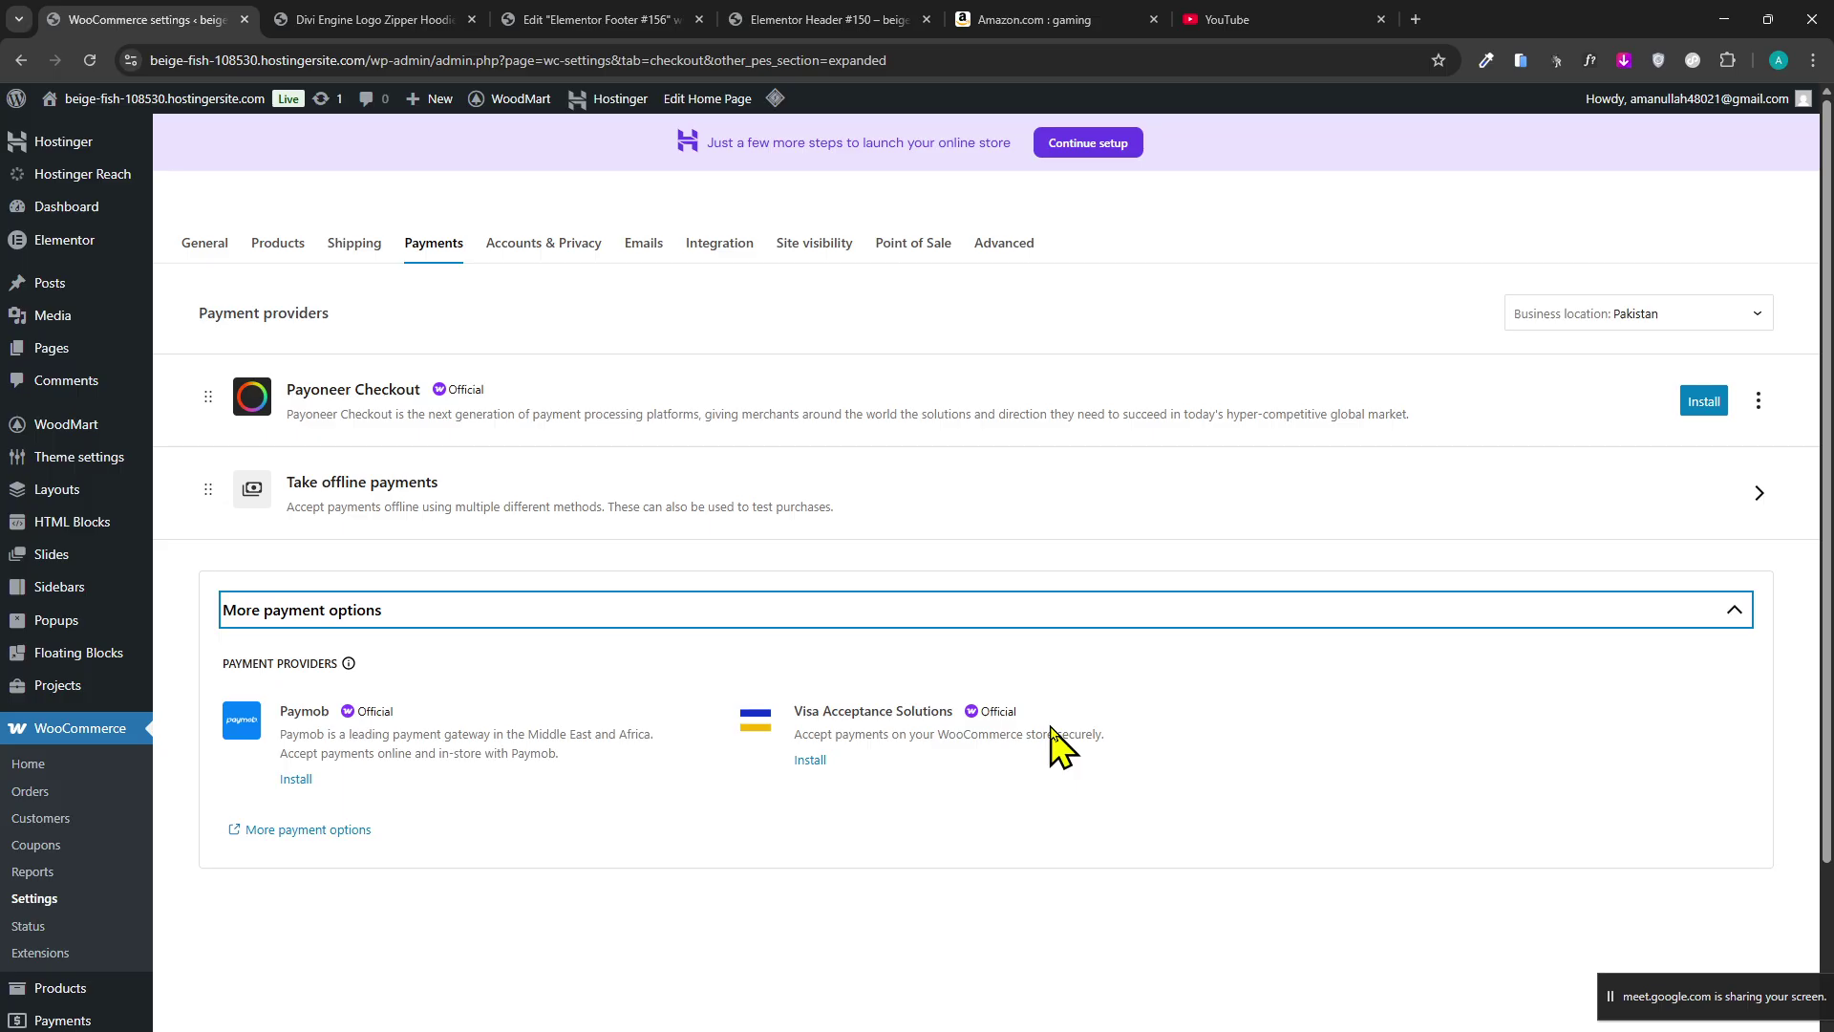
# Open the Take offline payments sub-page listing bank transfer, check and cash on delivery.
pyautogui.tripleClick(1051, 734)
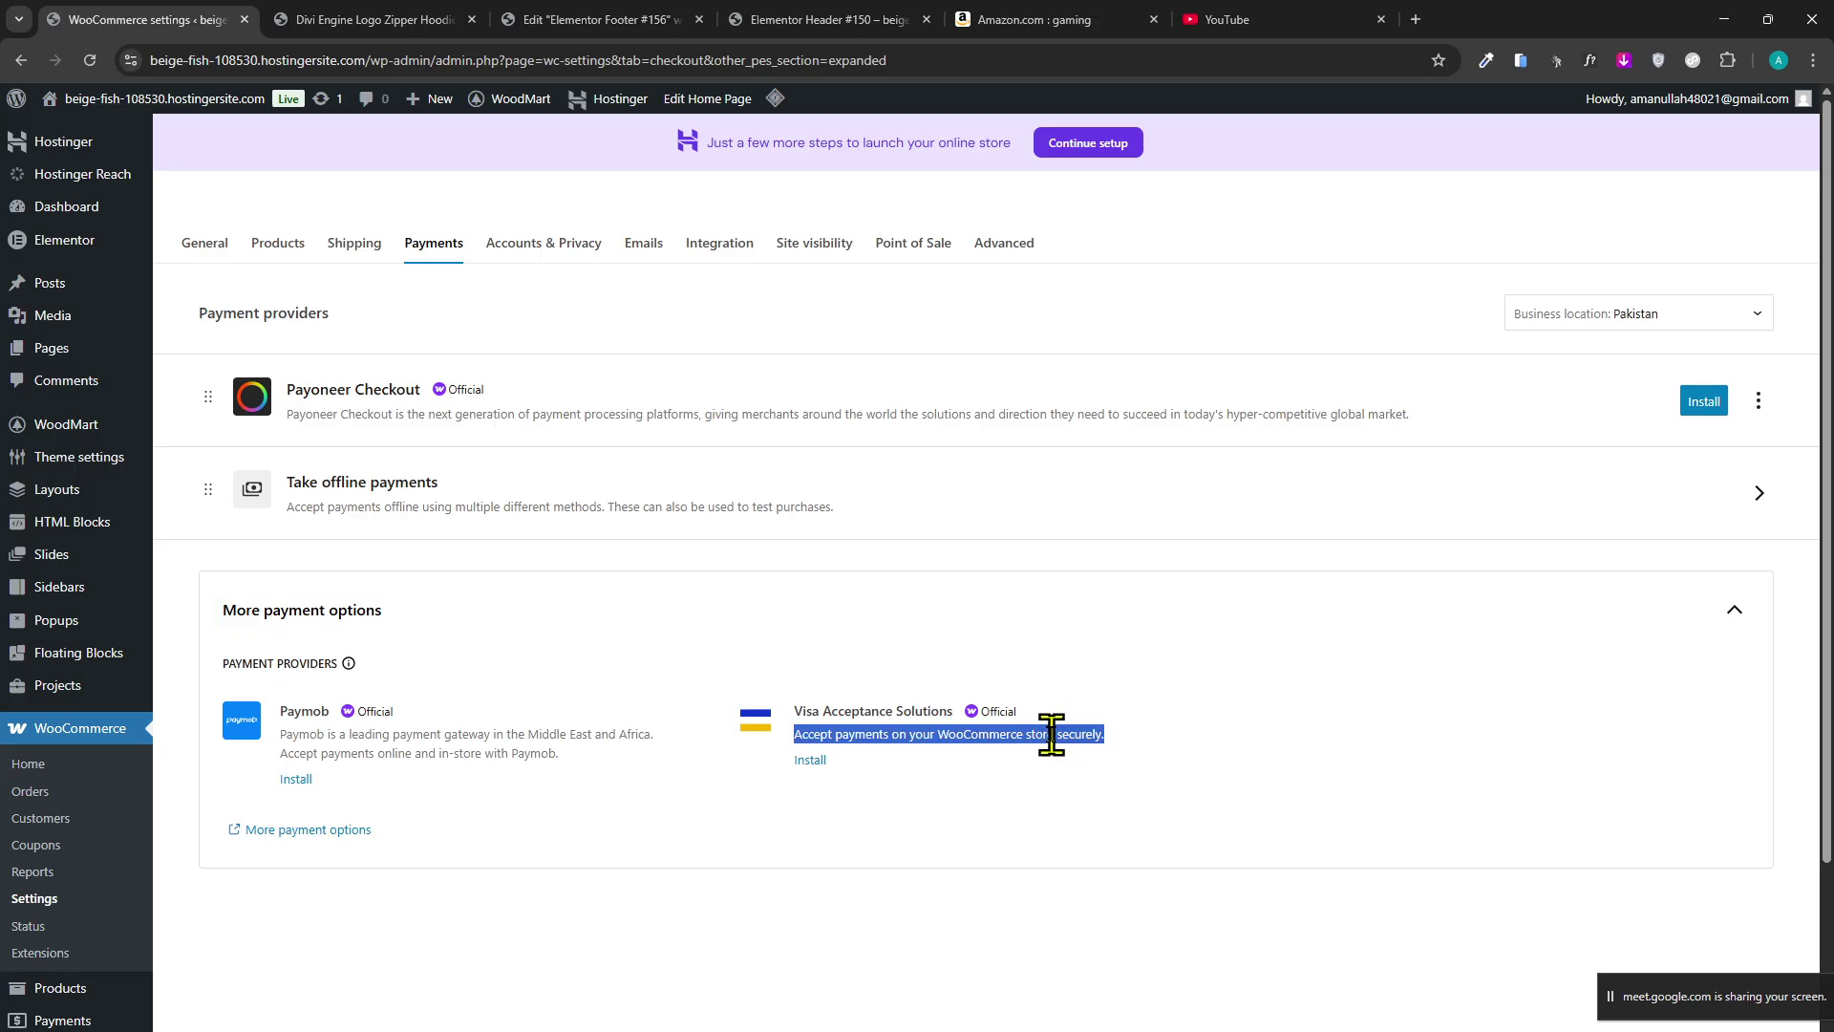
pyautogui.click(1045, 734)
pyautogui.click(890, 736)
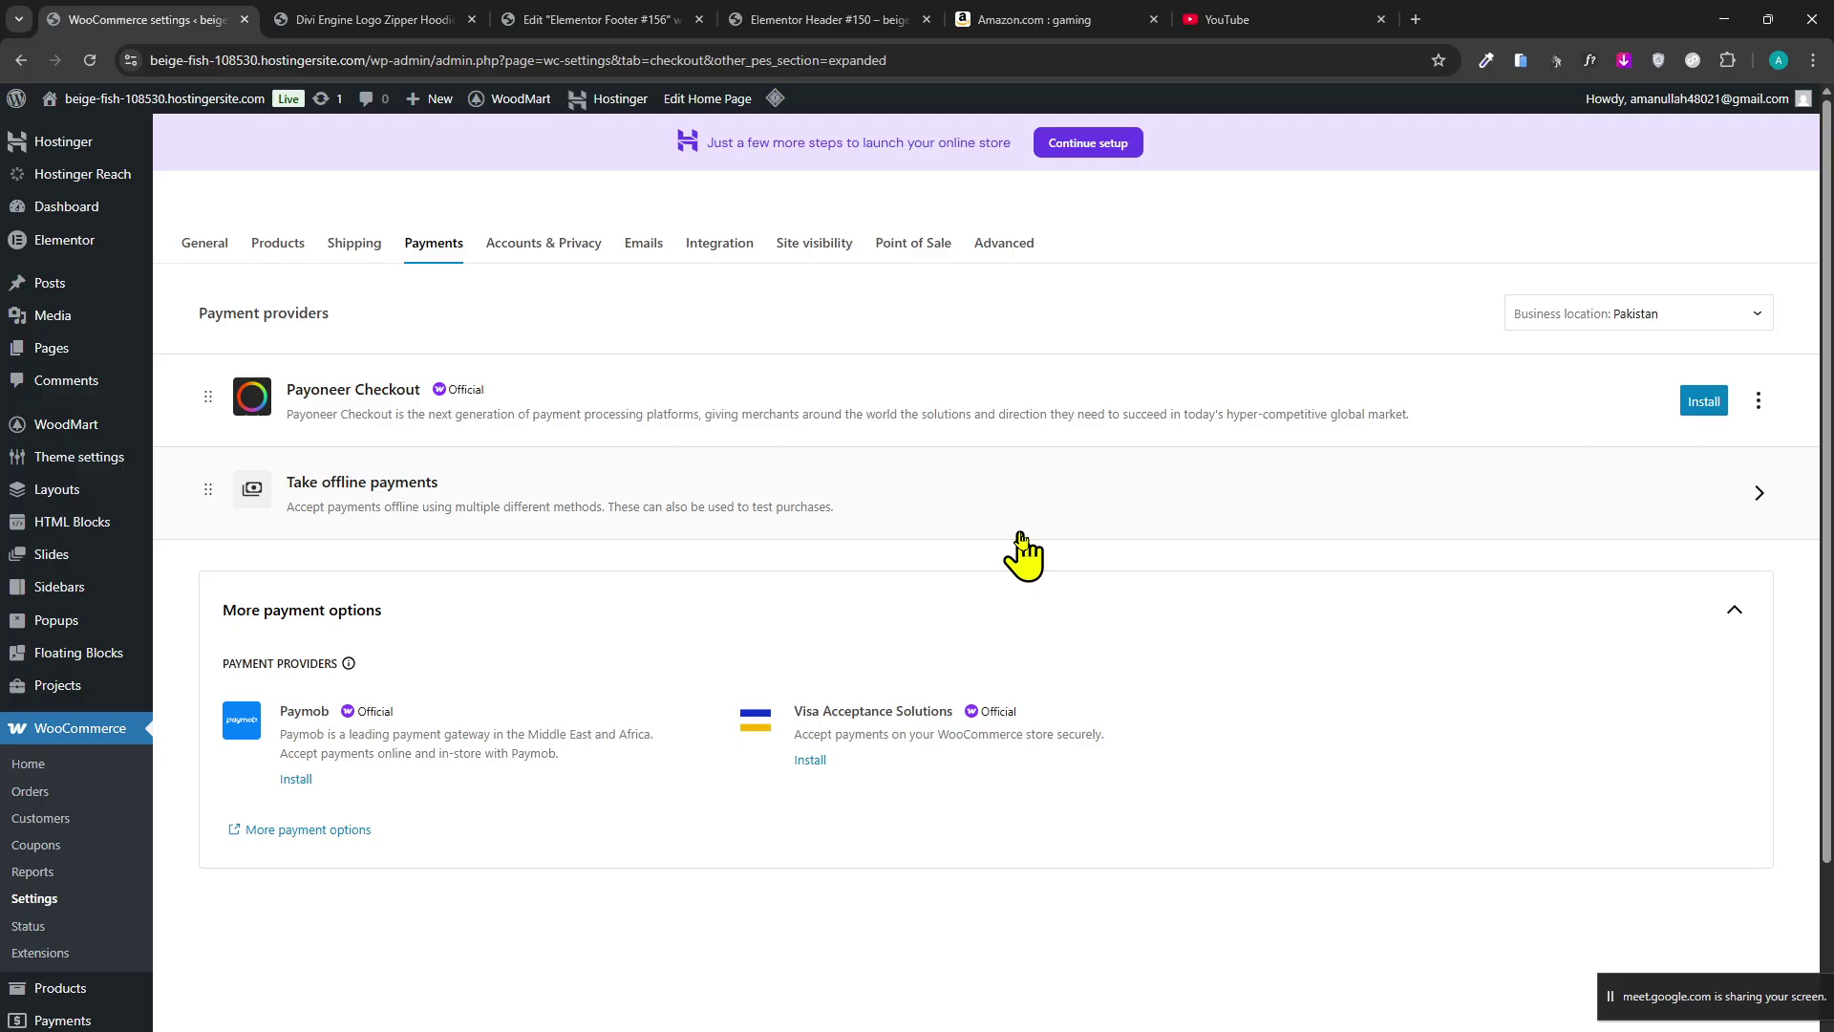
pyautogui.click(1020, 535)
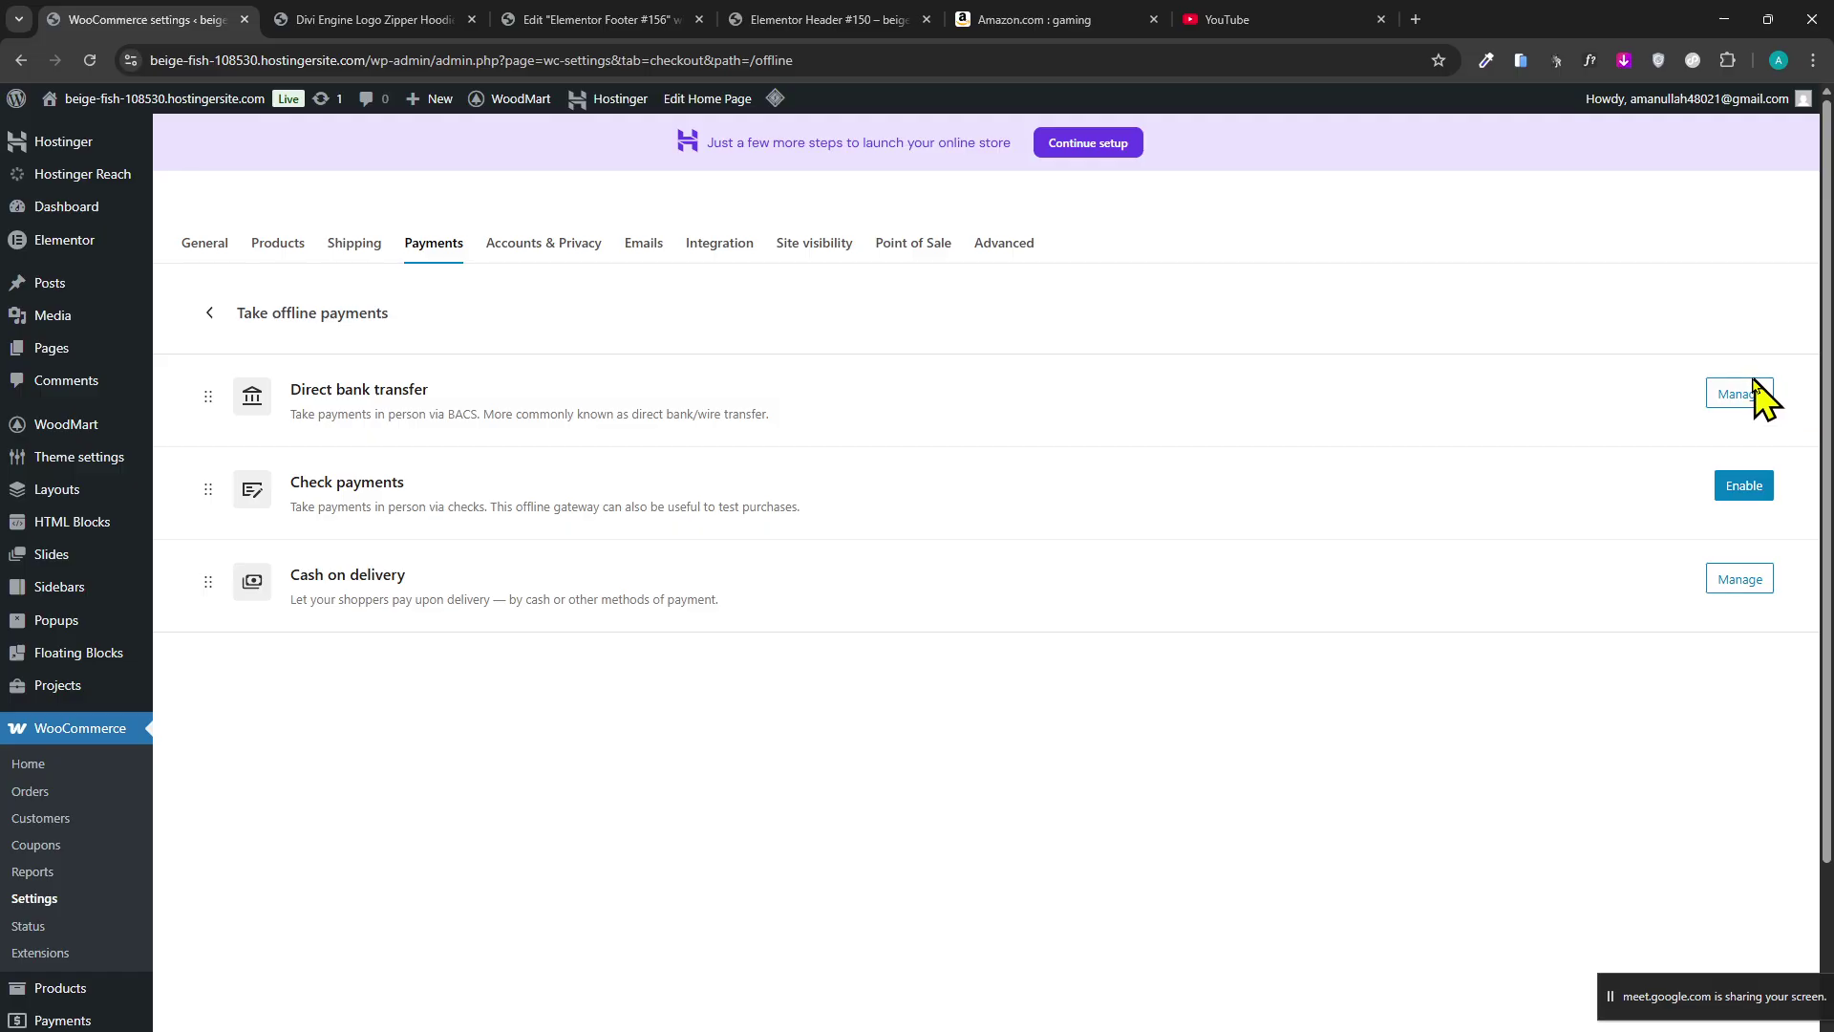
pyautogui.click(1737, 393)
pyautogui.scroll(-5, 742, 700)
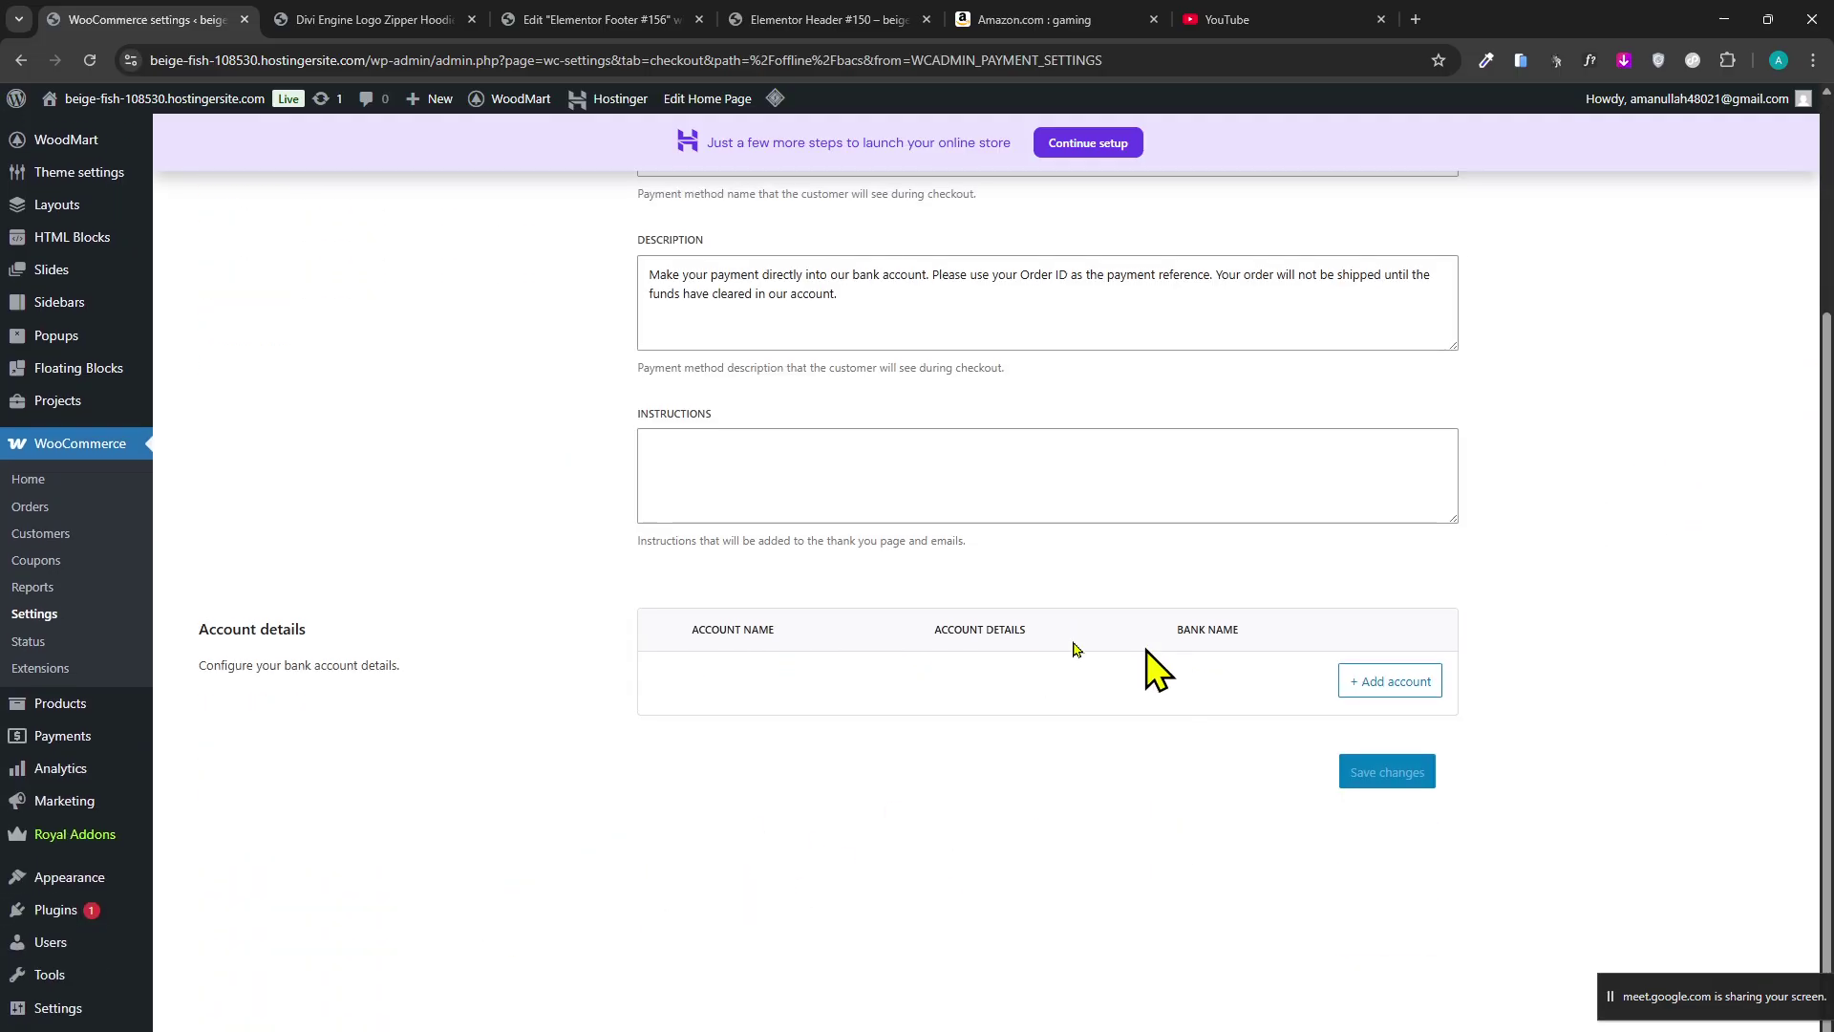
pyautogui.scroll(5, 271, 267)
pyautogui.click(206, 182)
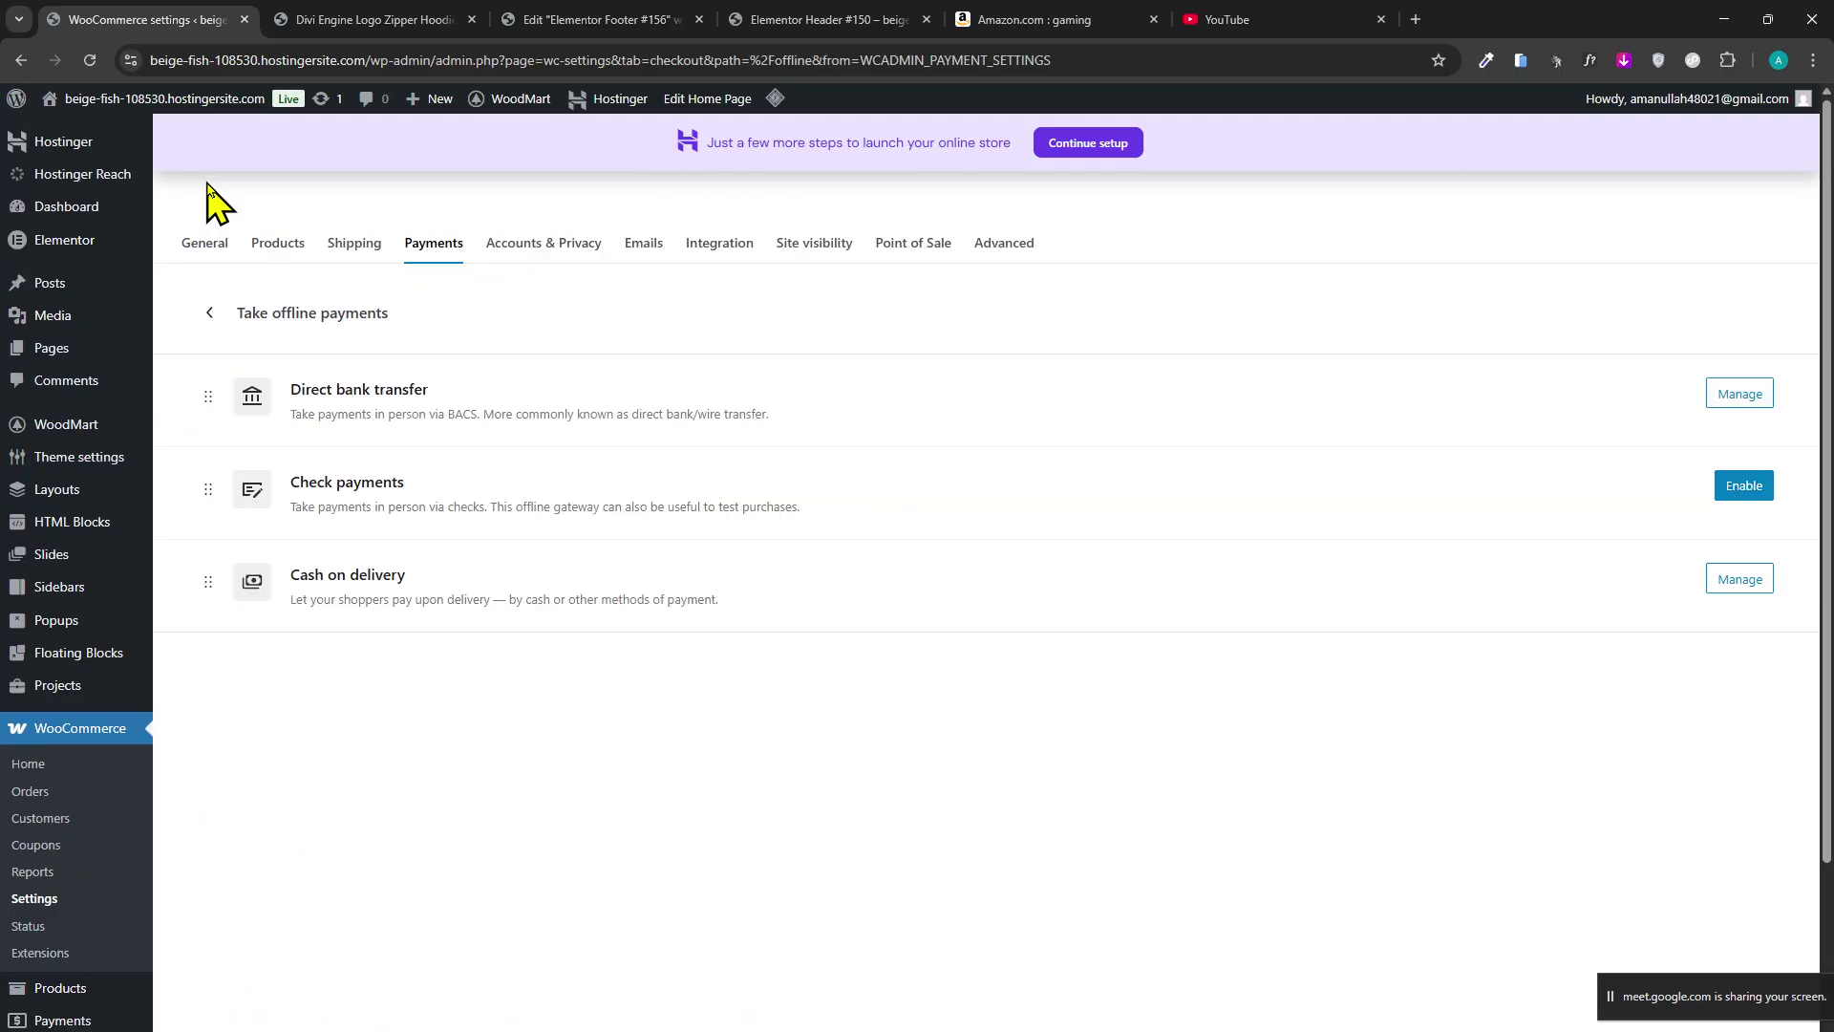
pyautogui.click(566, 17)
pyautogui.click(334, 17)
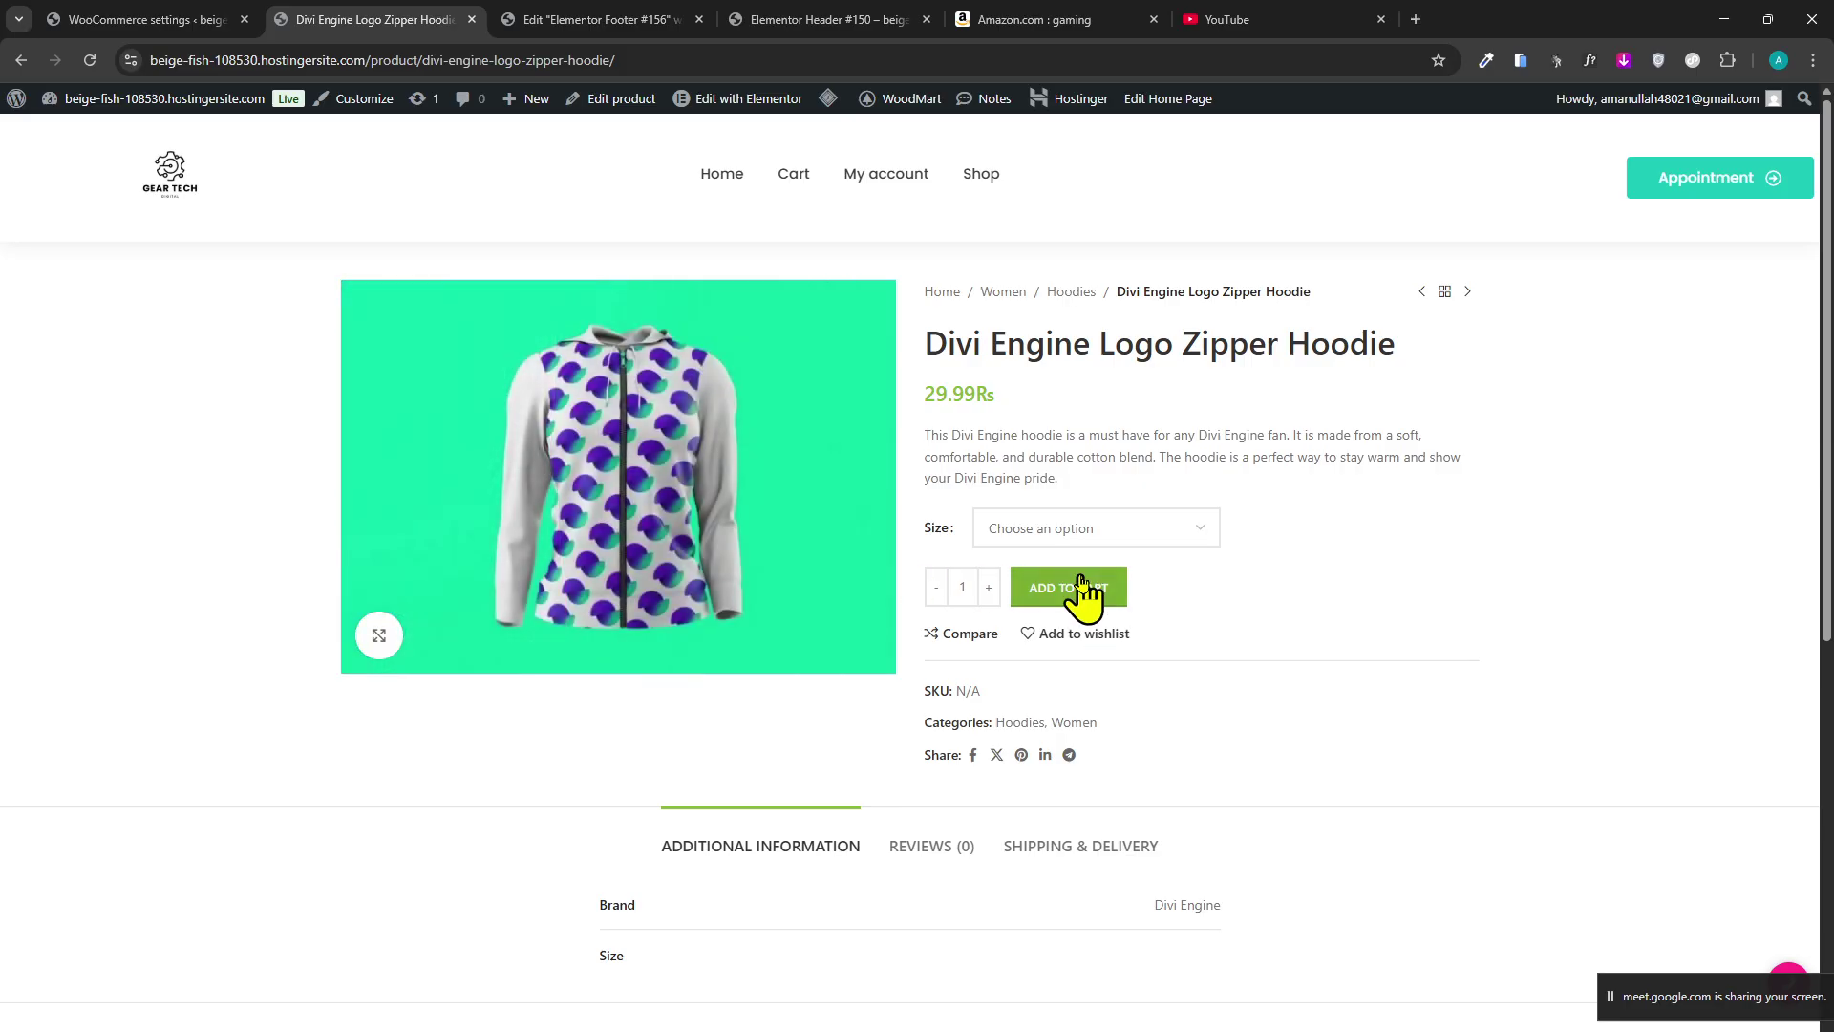
pyautogui.click(1063, 592)
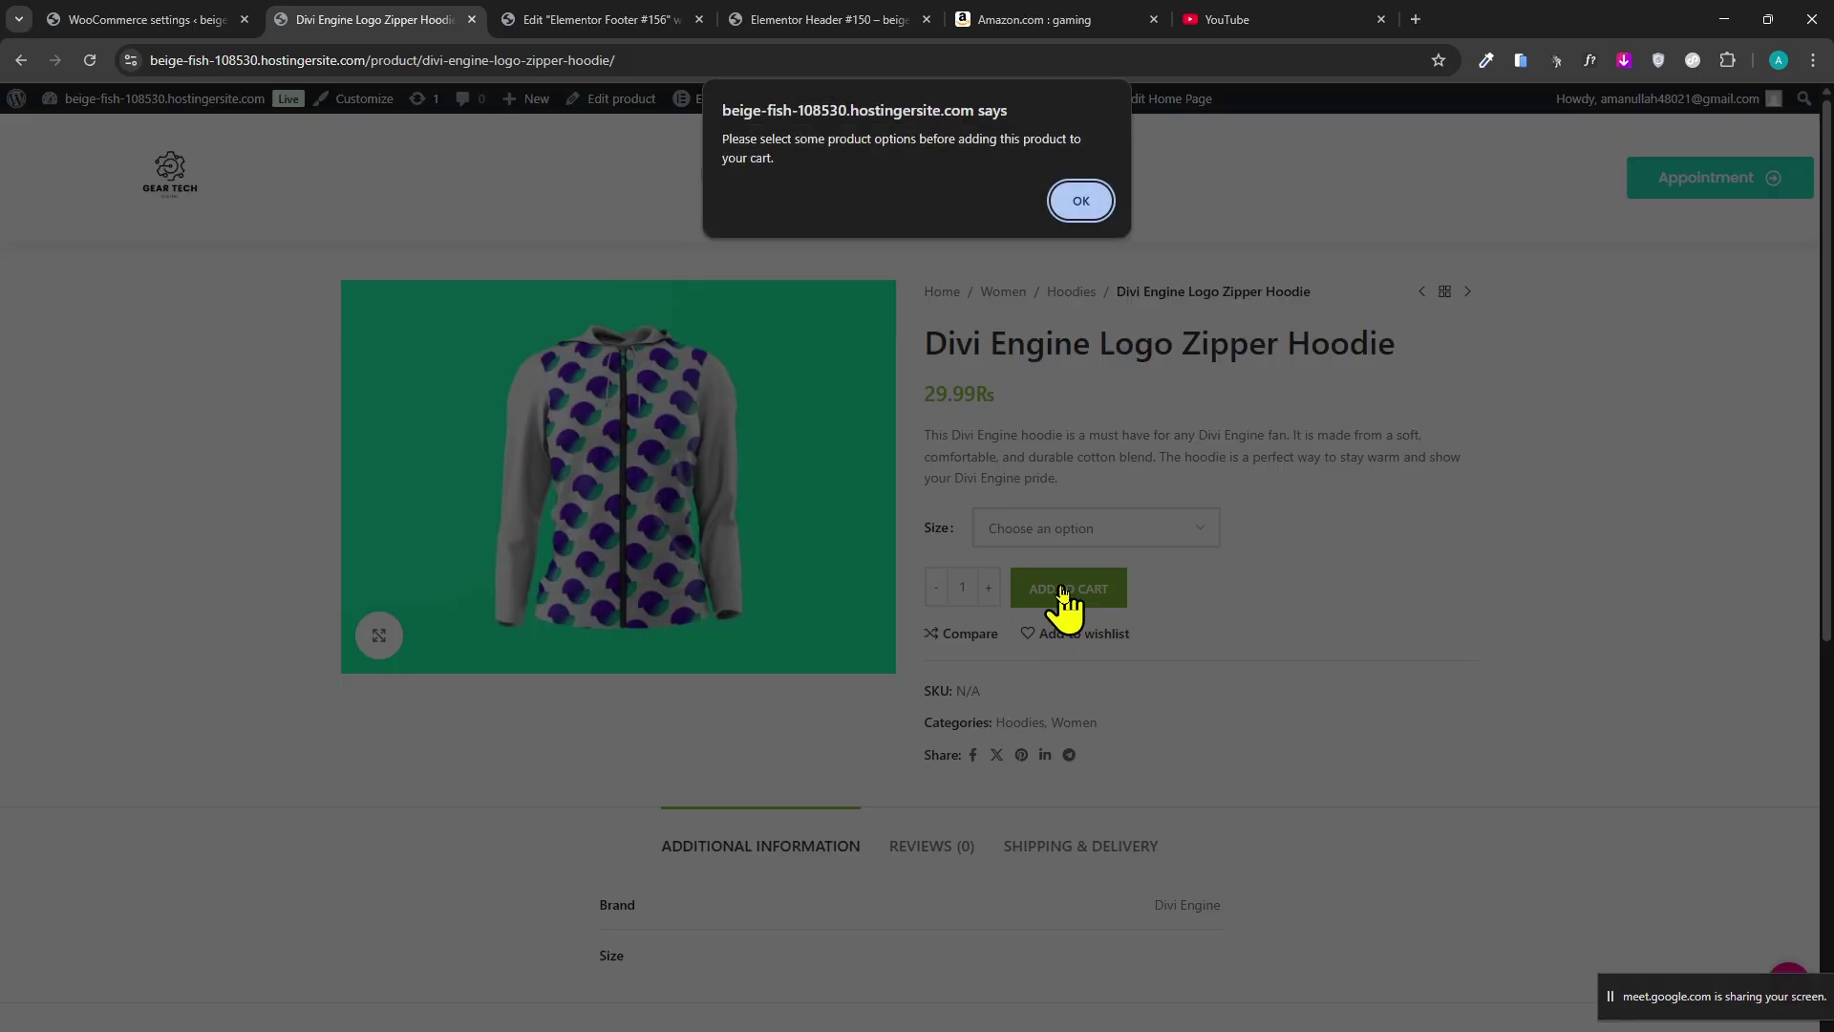
pyautogui.click(1087, 204)
pyautogui.scroll(-6, 943, 438)
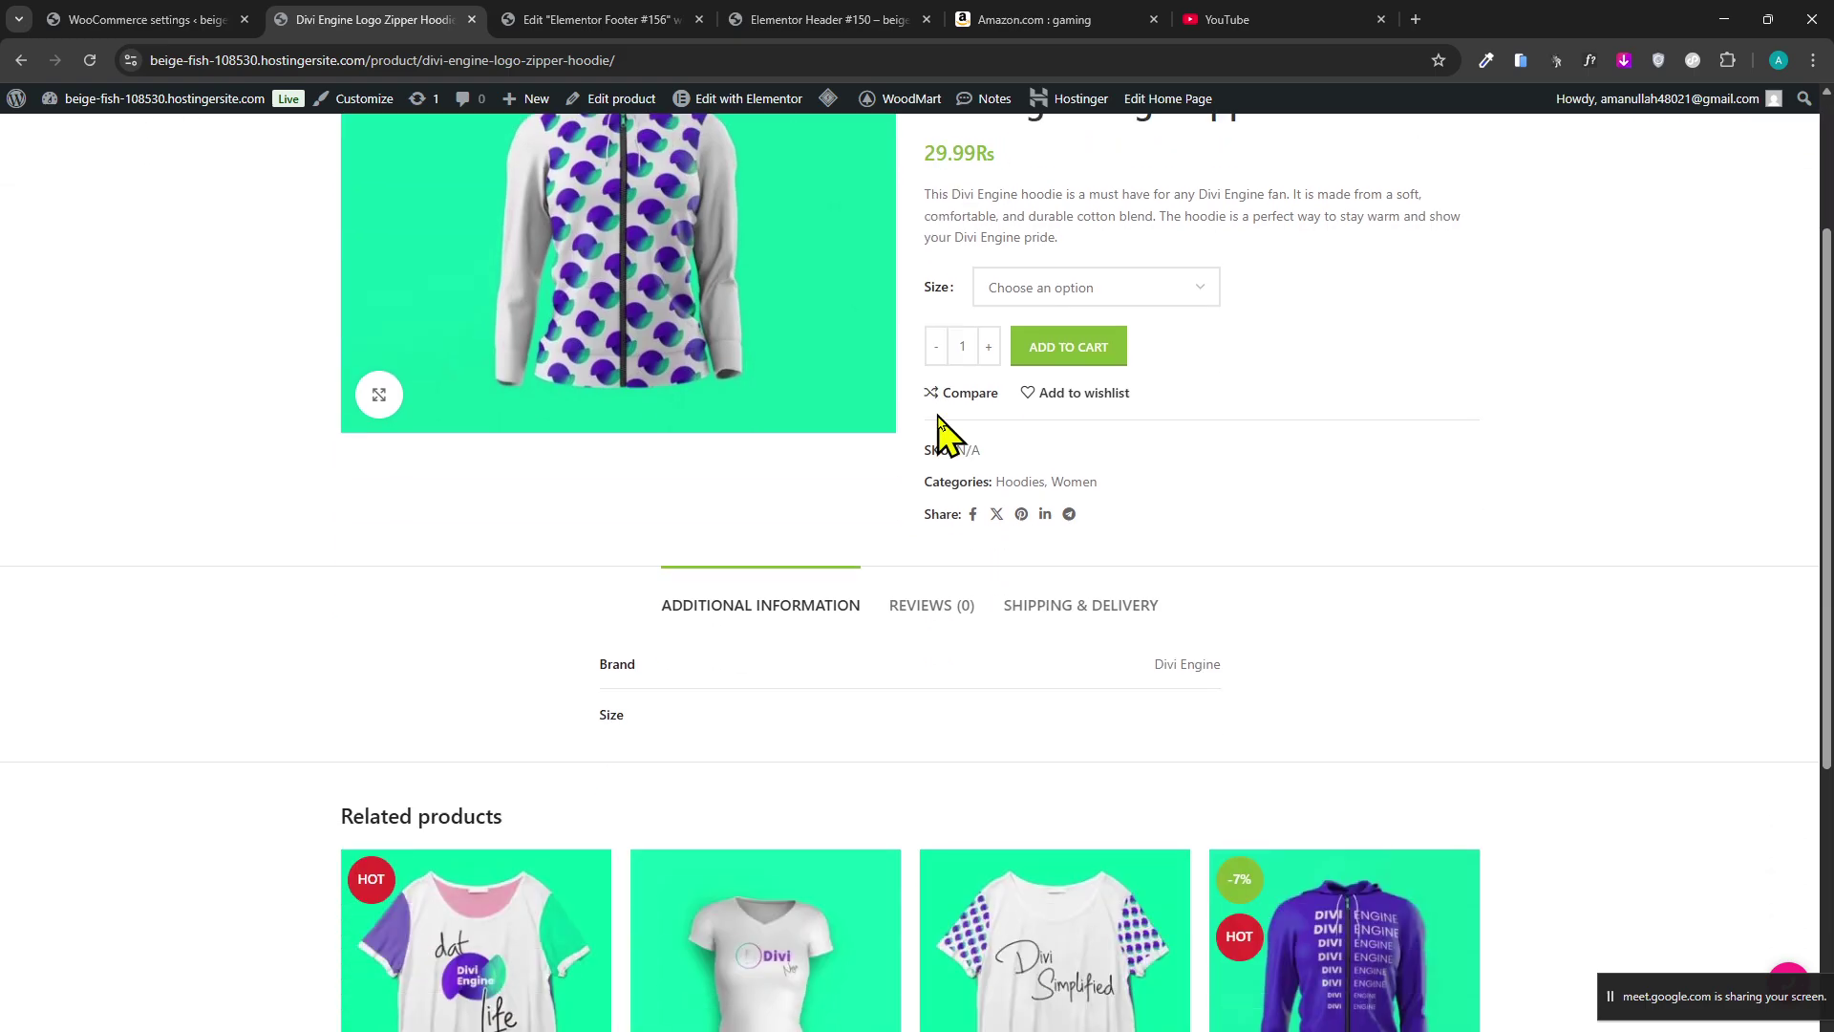
pyautogui.click(829, 625)
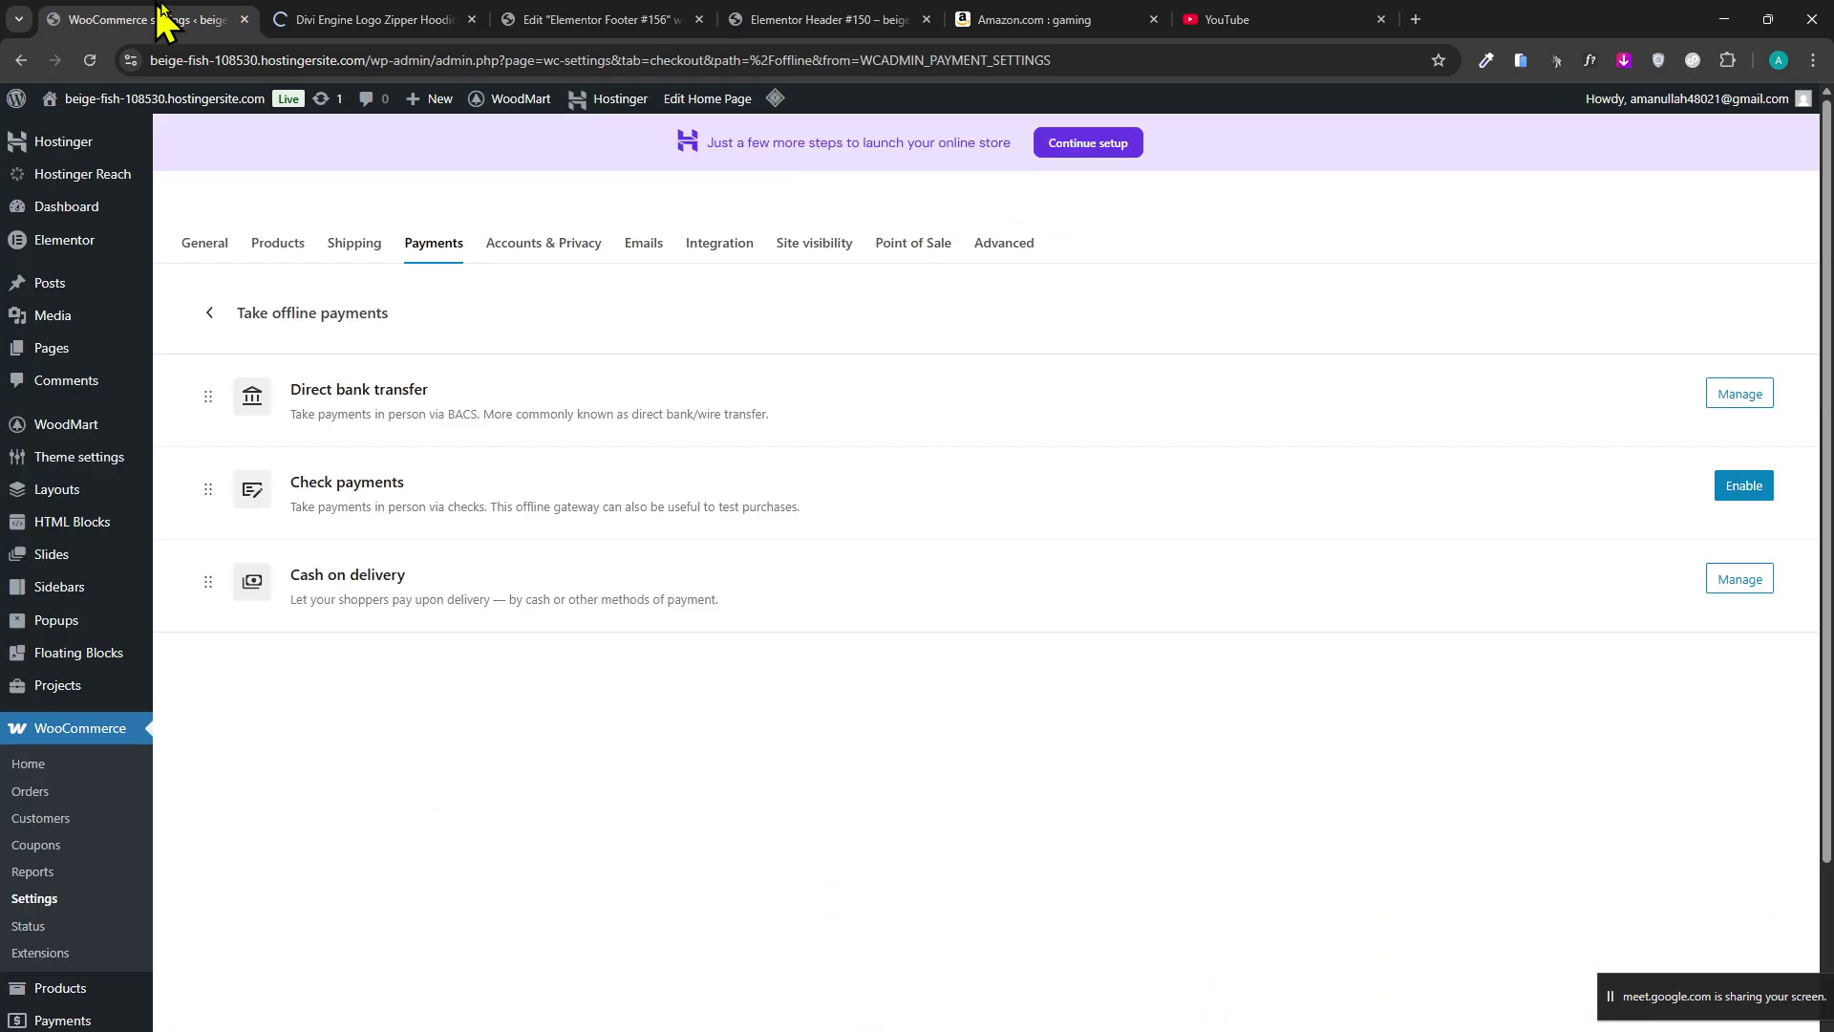
pyautogui.click(163, 20)
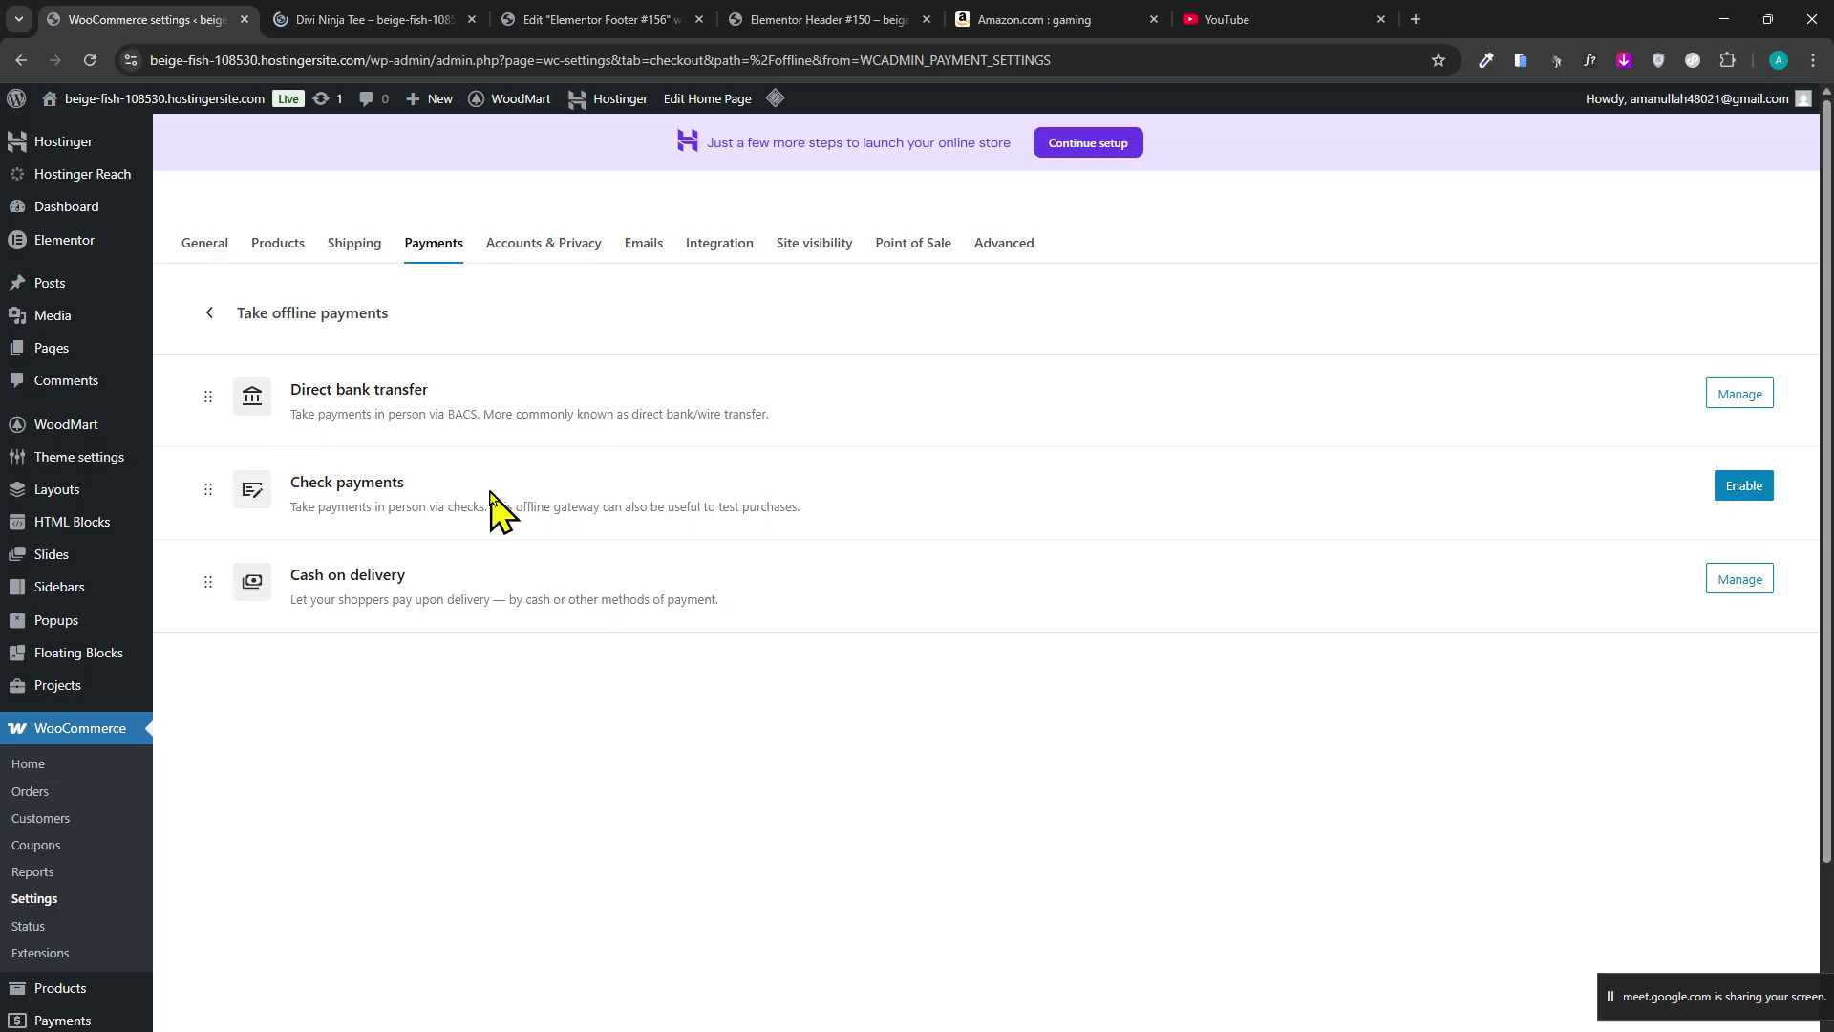
pyautogui.tripleClick(382, 482)
pyautogui.click(372, 248)
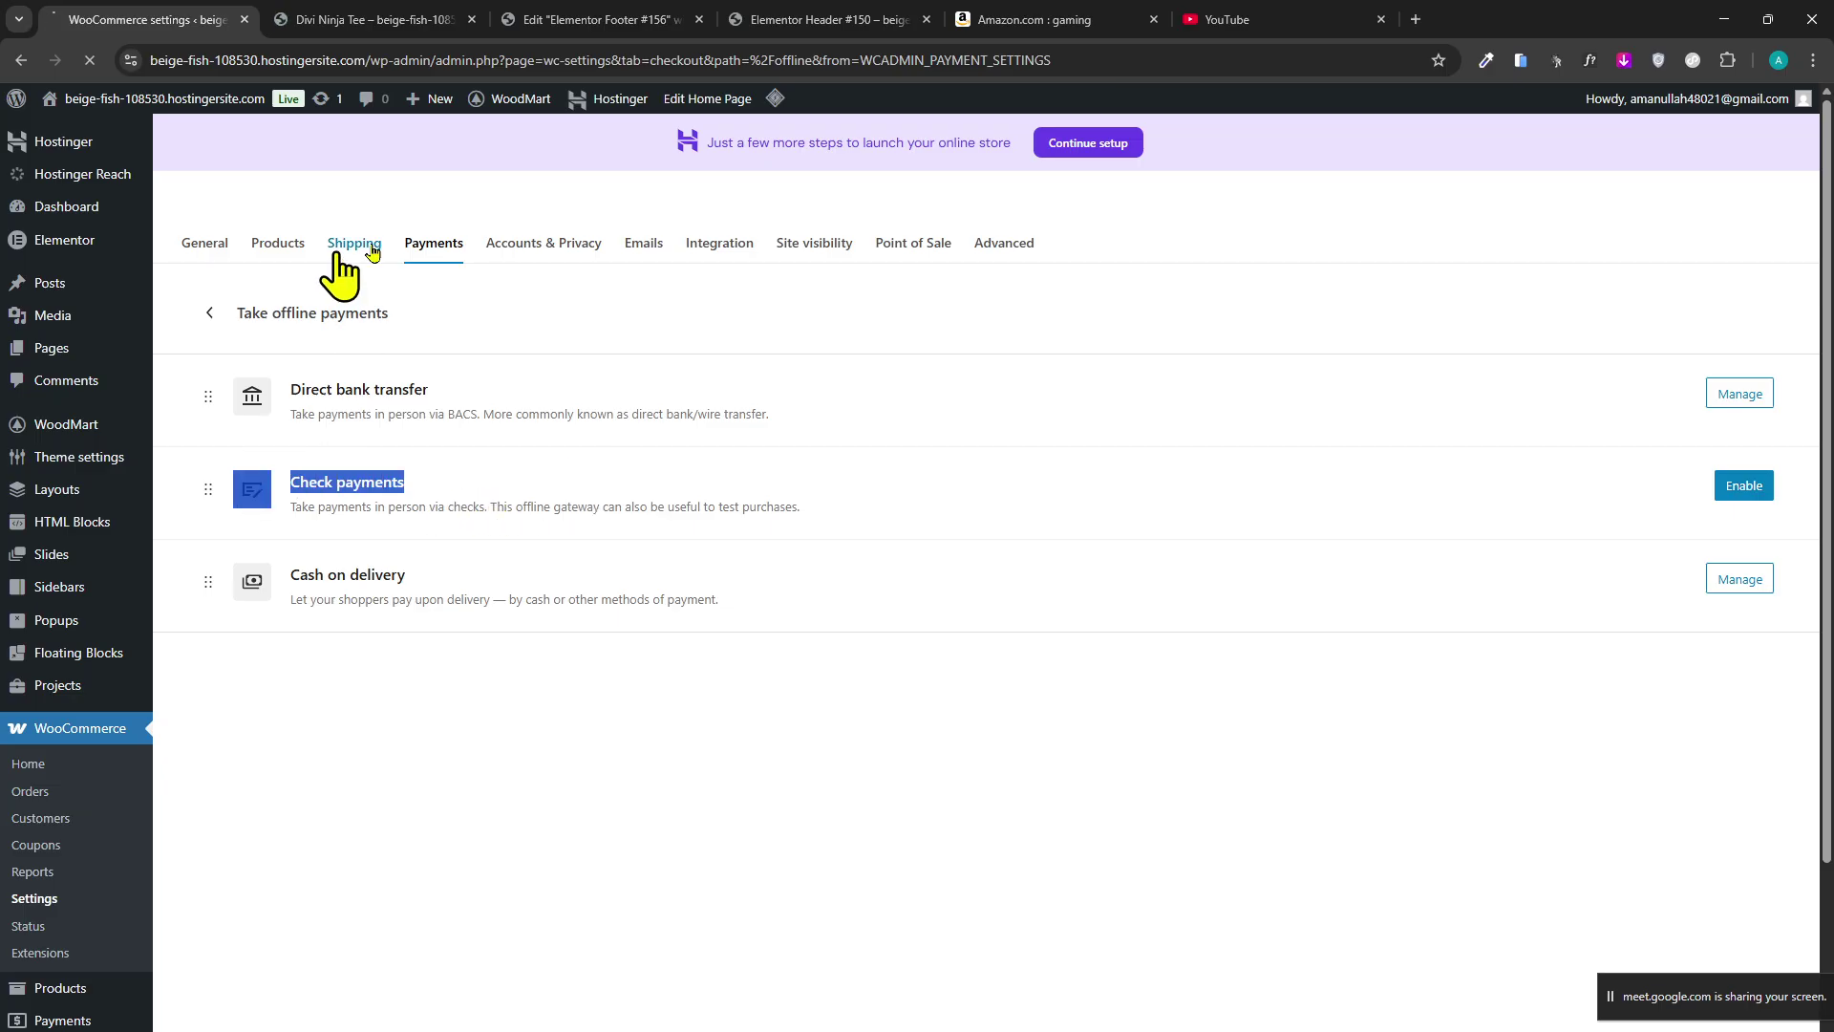
pyautogui.click(437, 251)
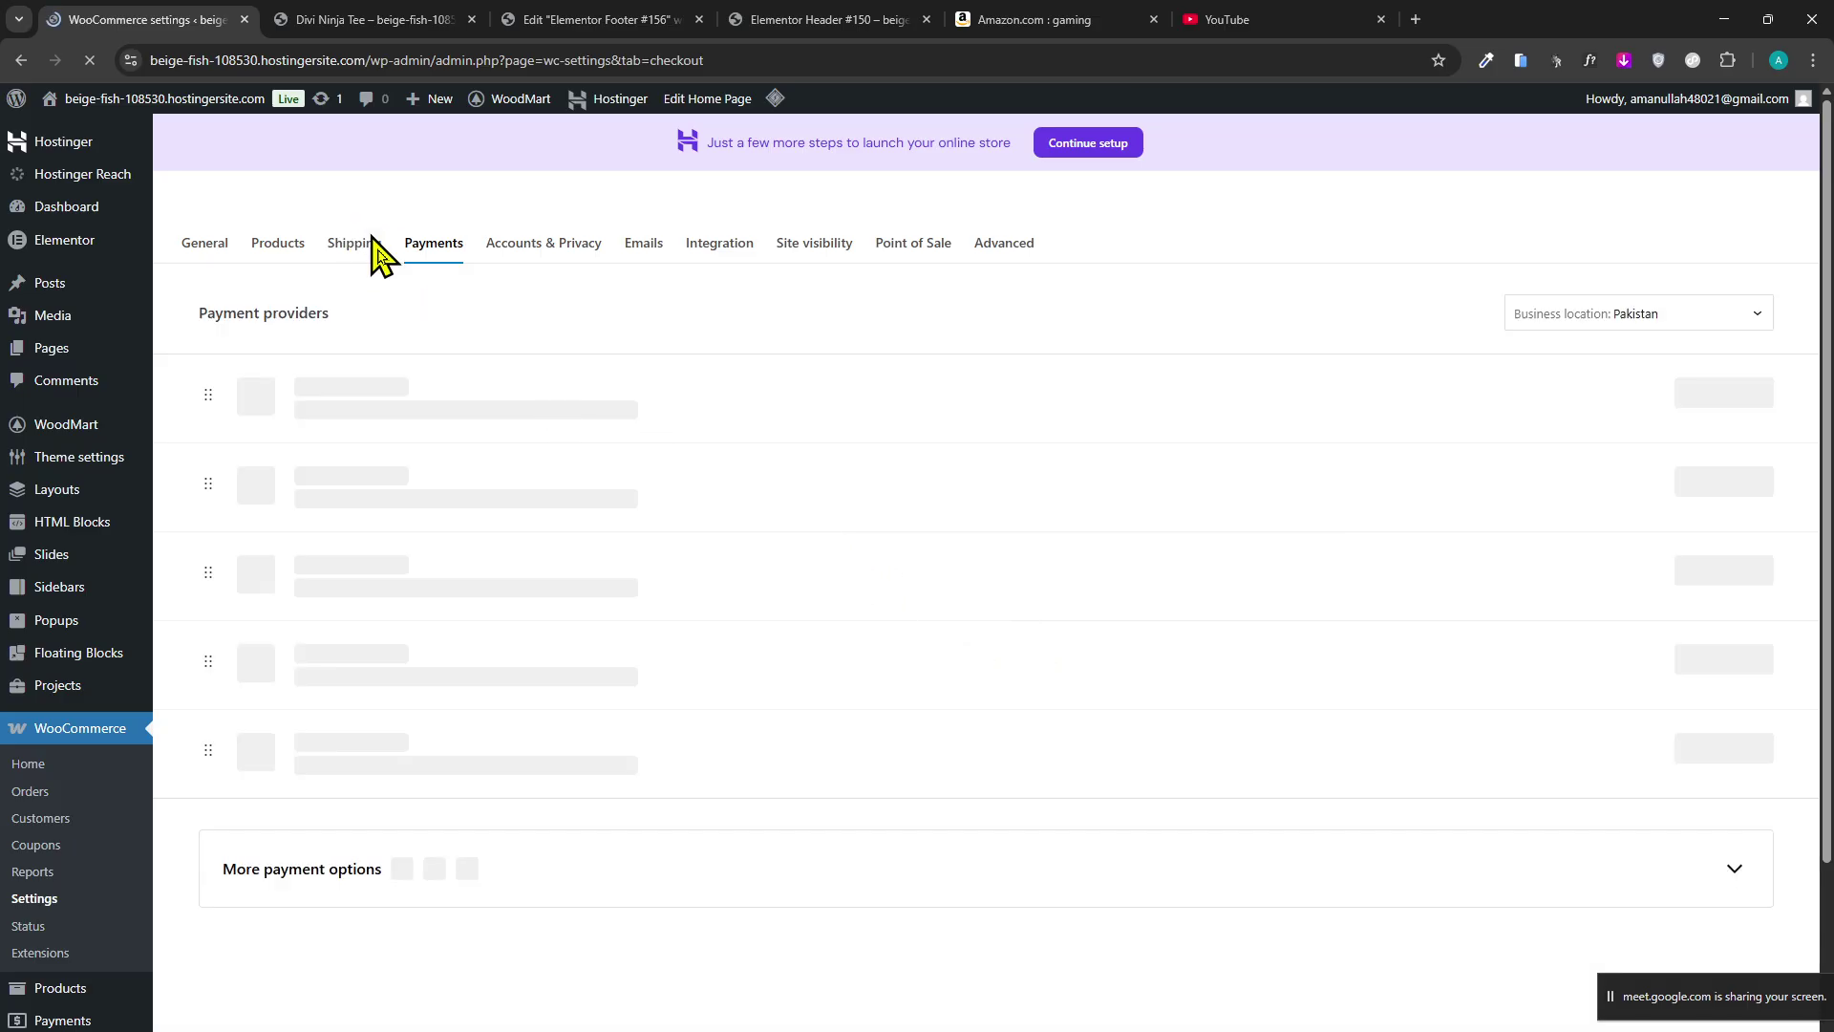
# Change the store's business location to Australia.
pyautogui.click(1667, 318)
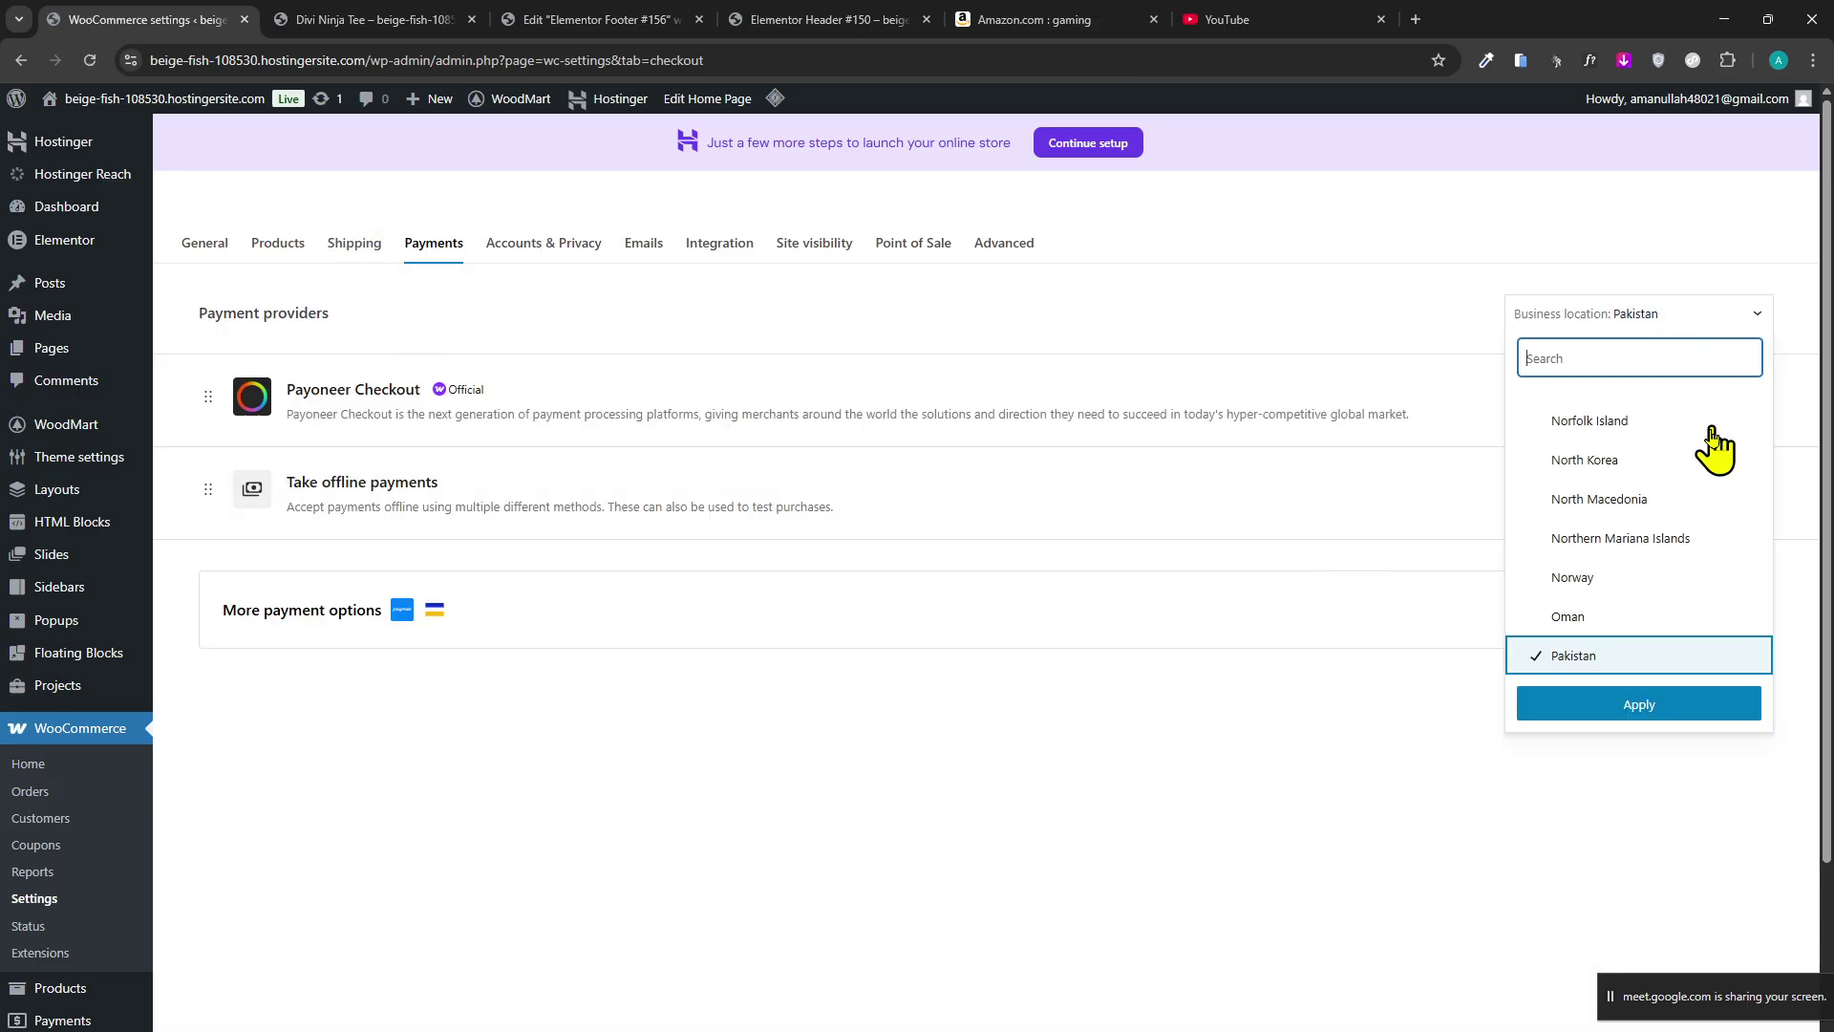
pyautogui.scroll(18, 1709, 659)
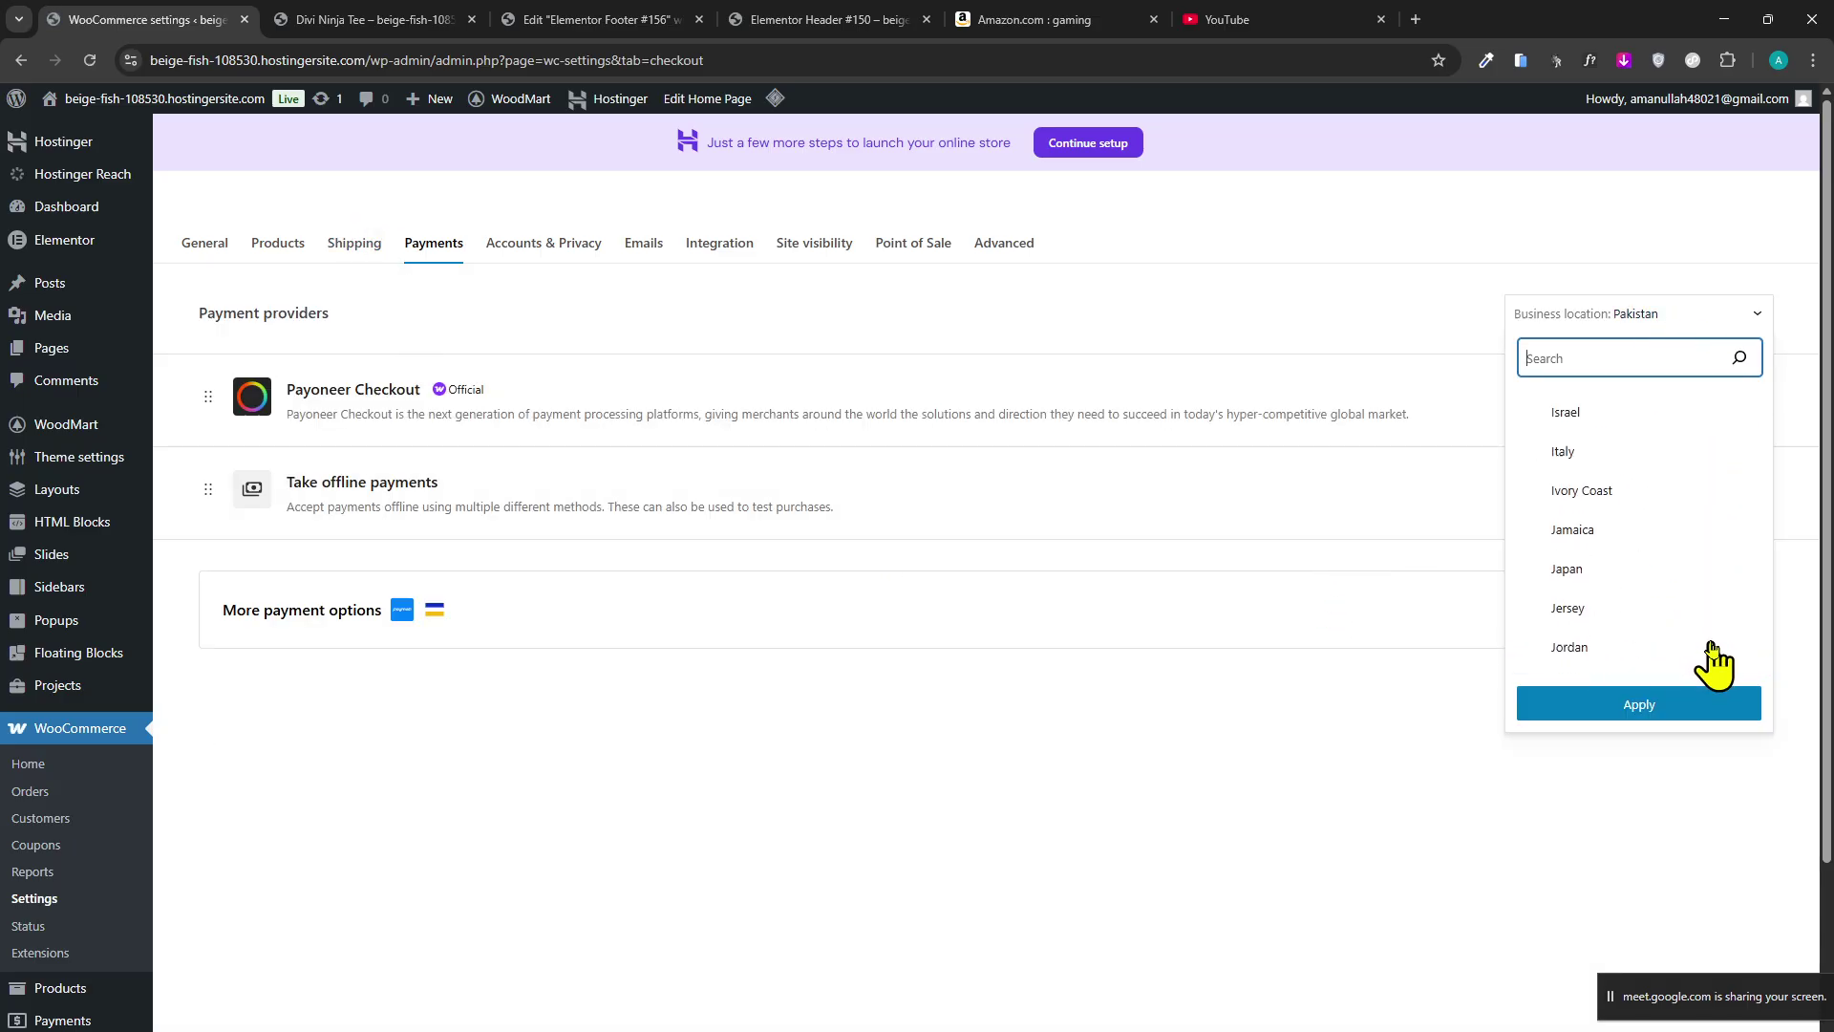
pyautogui.scroll(20, 1713, 659)
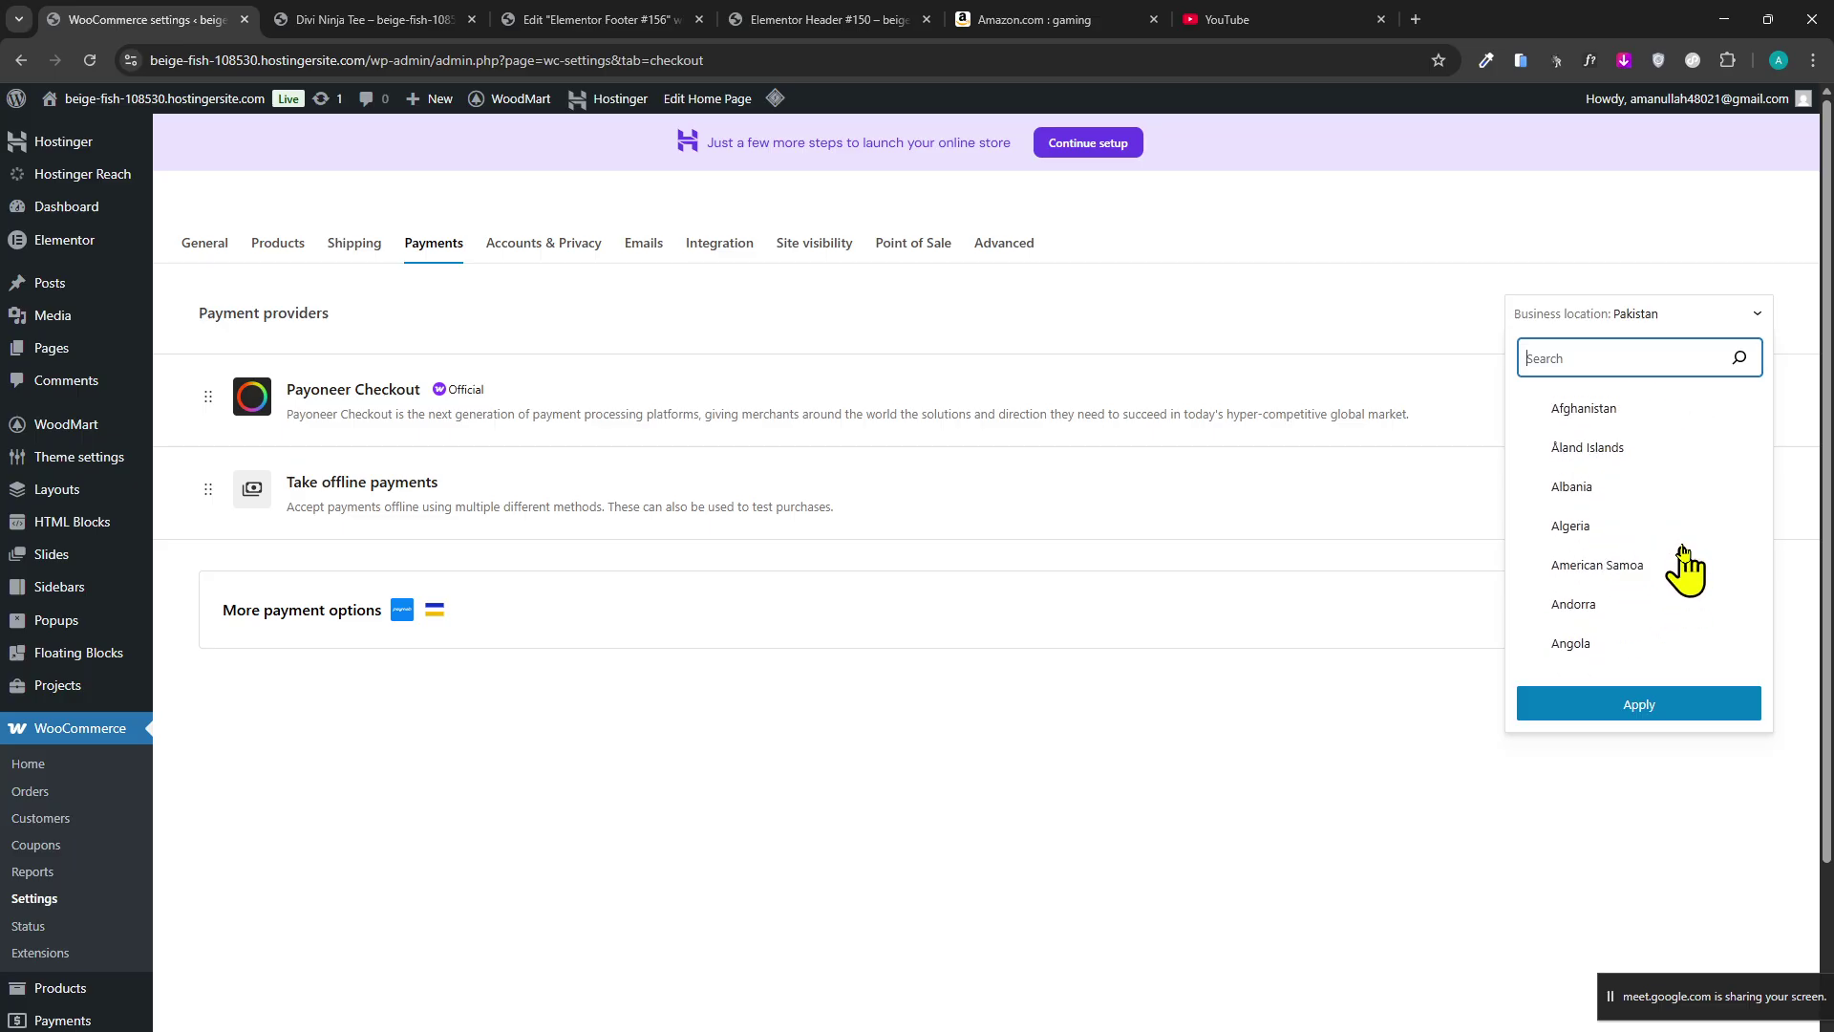
pyautogui.scroll(-4, 1683, 554)
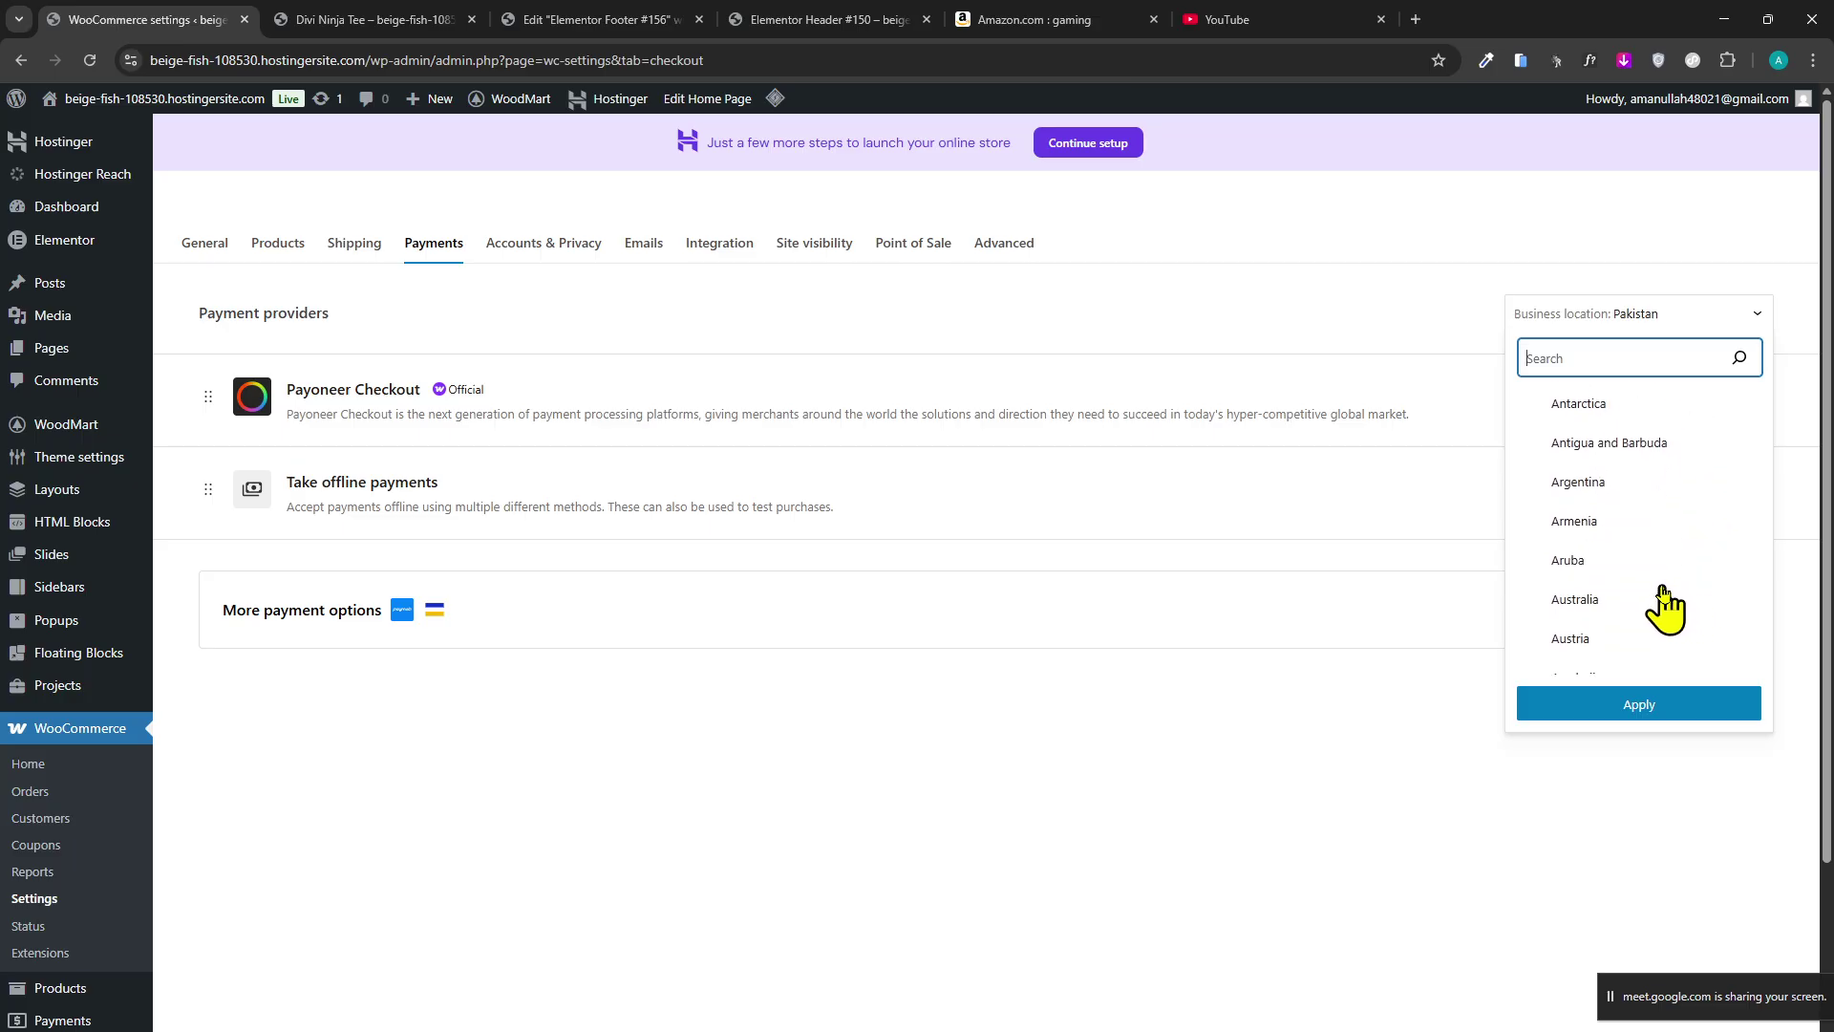
pyautogui.click(1659, 712)
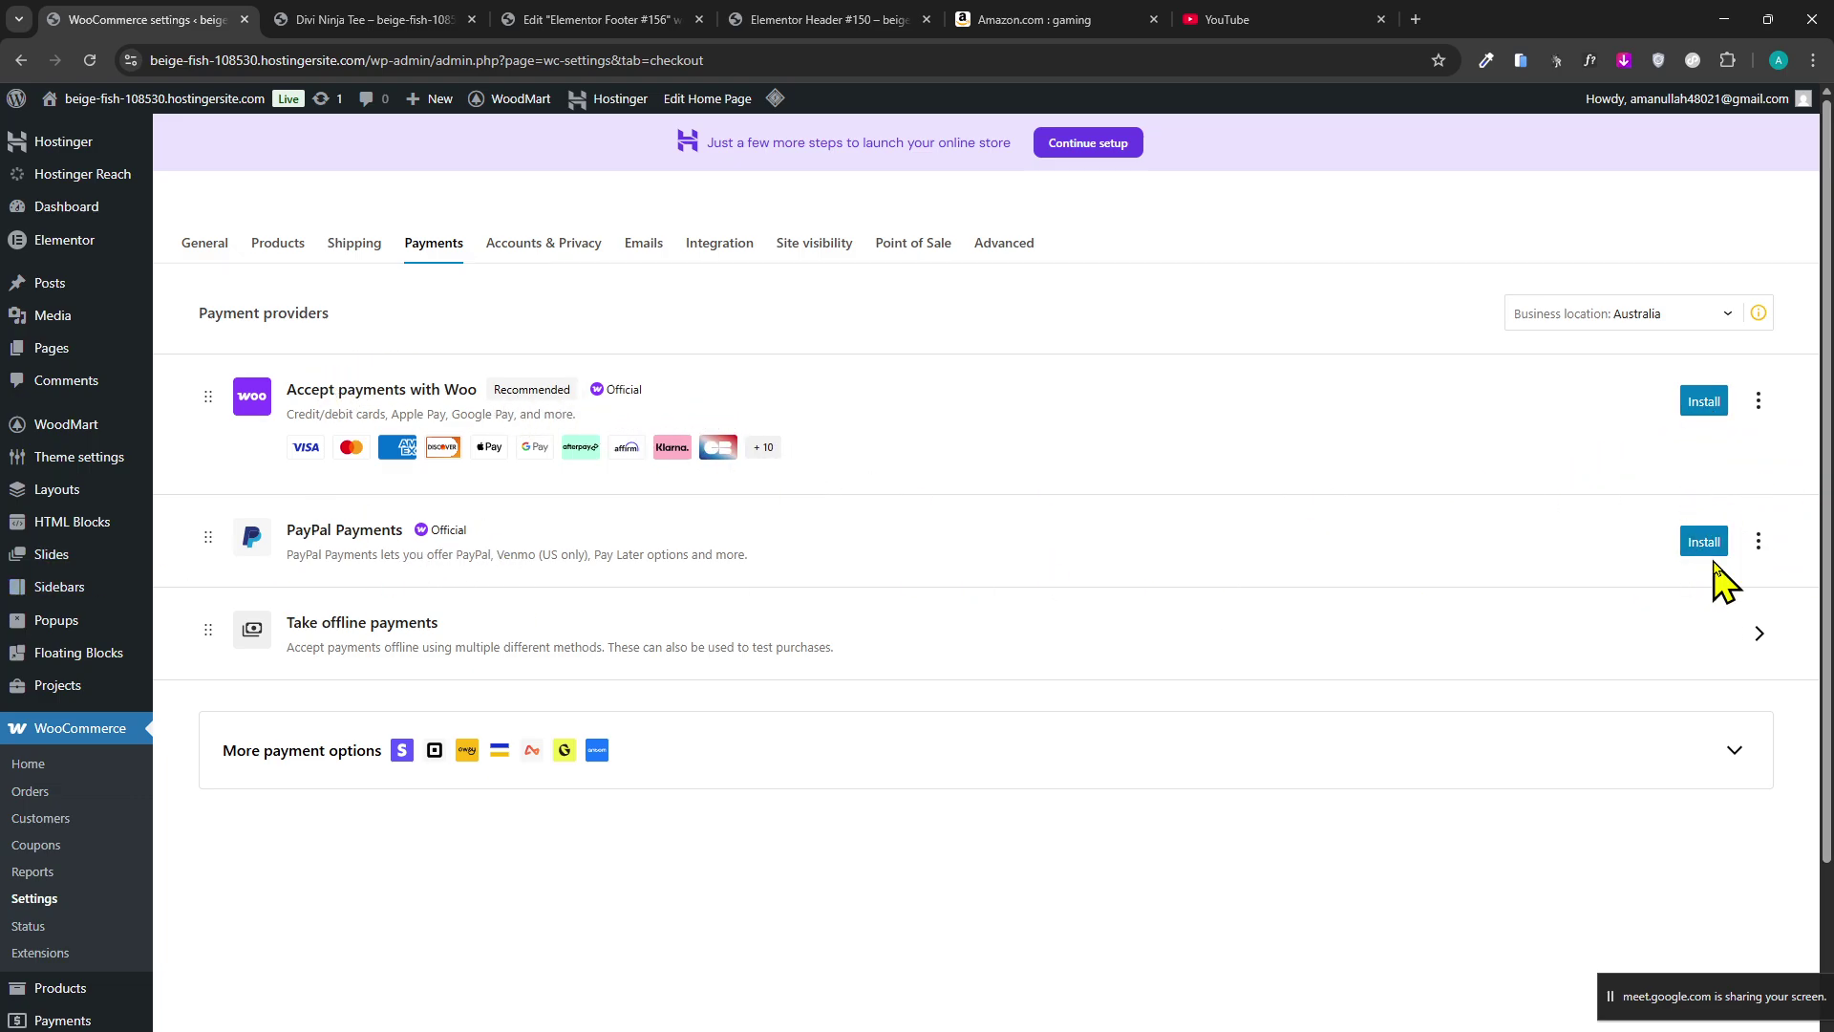
# Check the size choices on the Divi Ninja Tee product page.
pyautogui.click(346, 21)
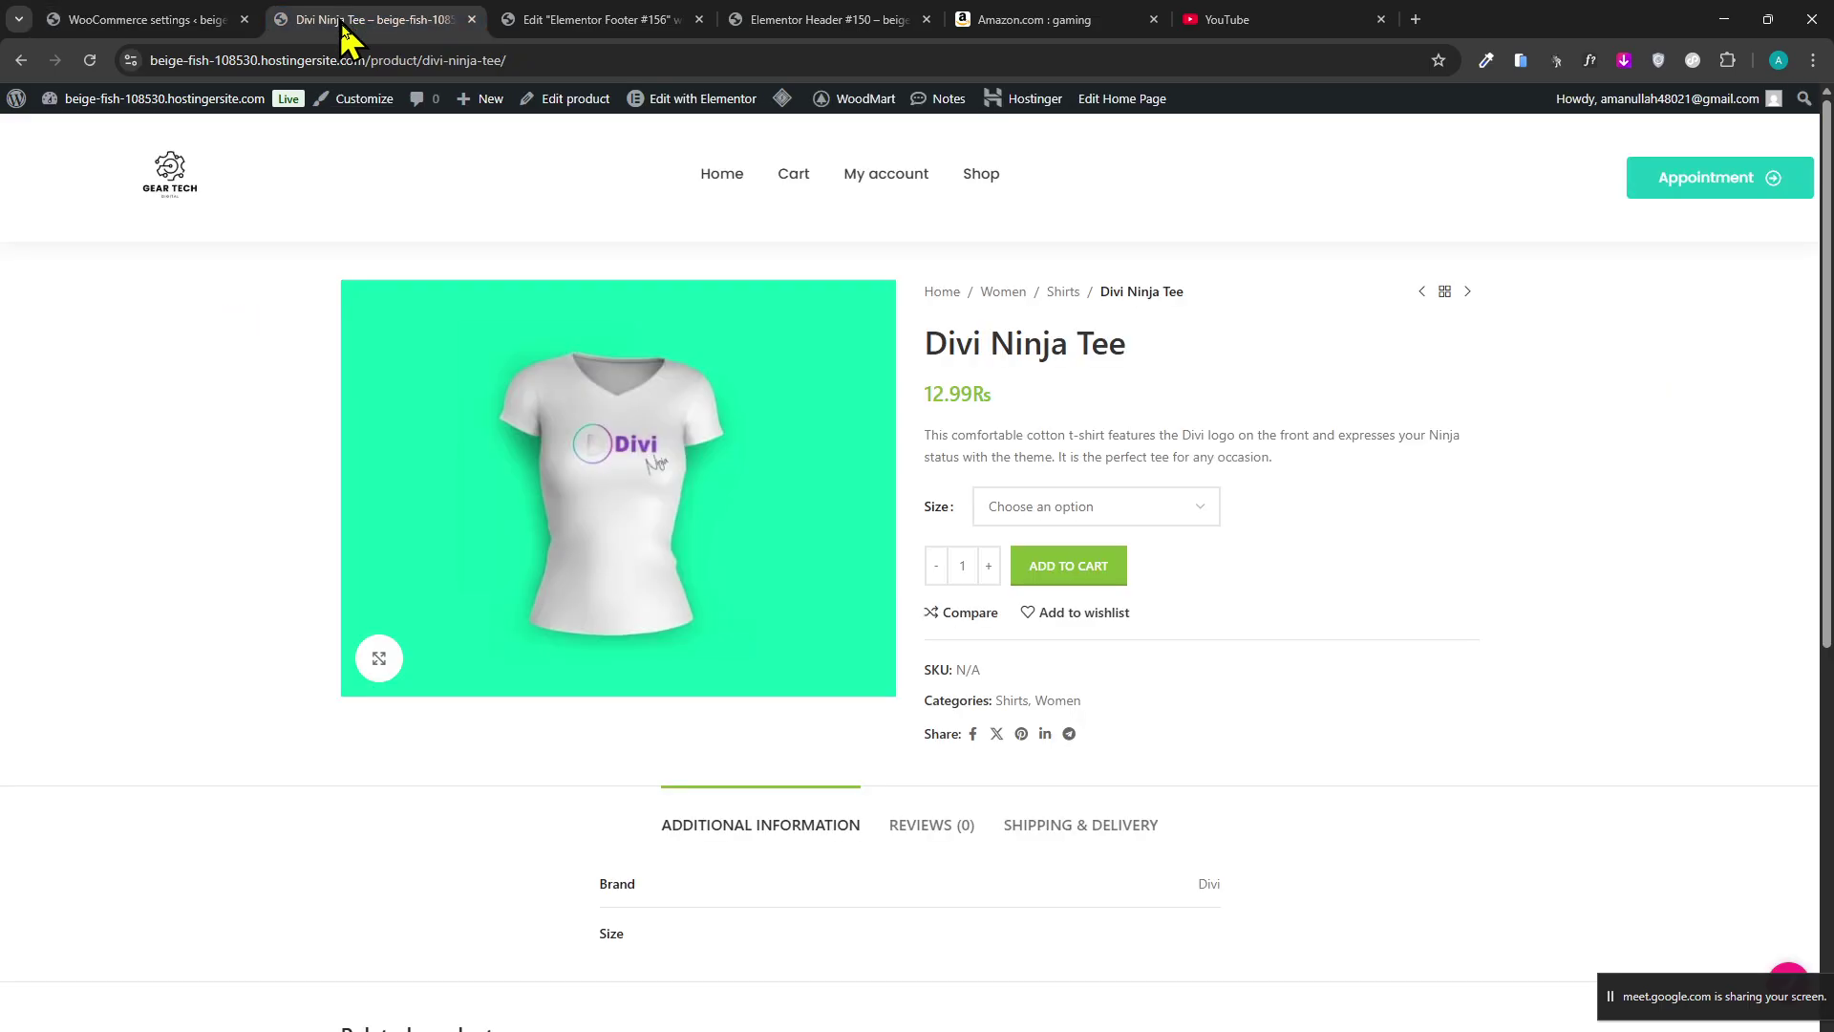
pyautogui.scroll(-2, 525, 308)
pyautogui.click(1071, 349)
pyautogui.scroll(-5, 936, 420)
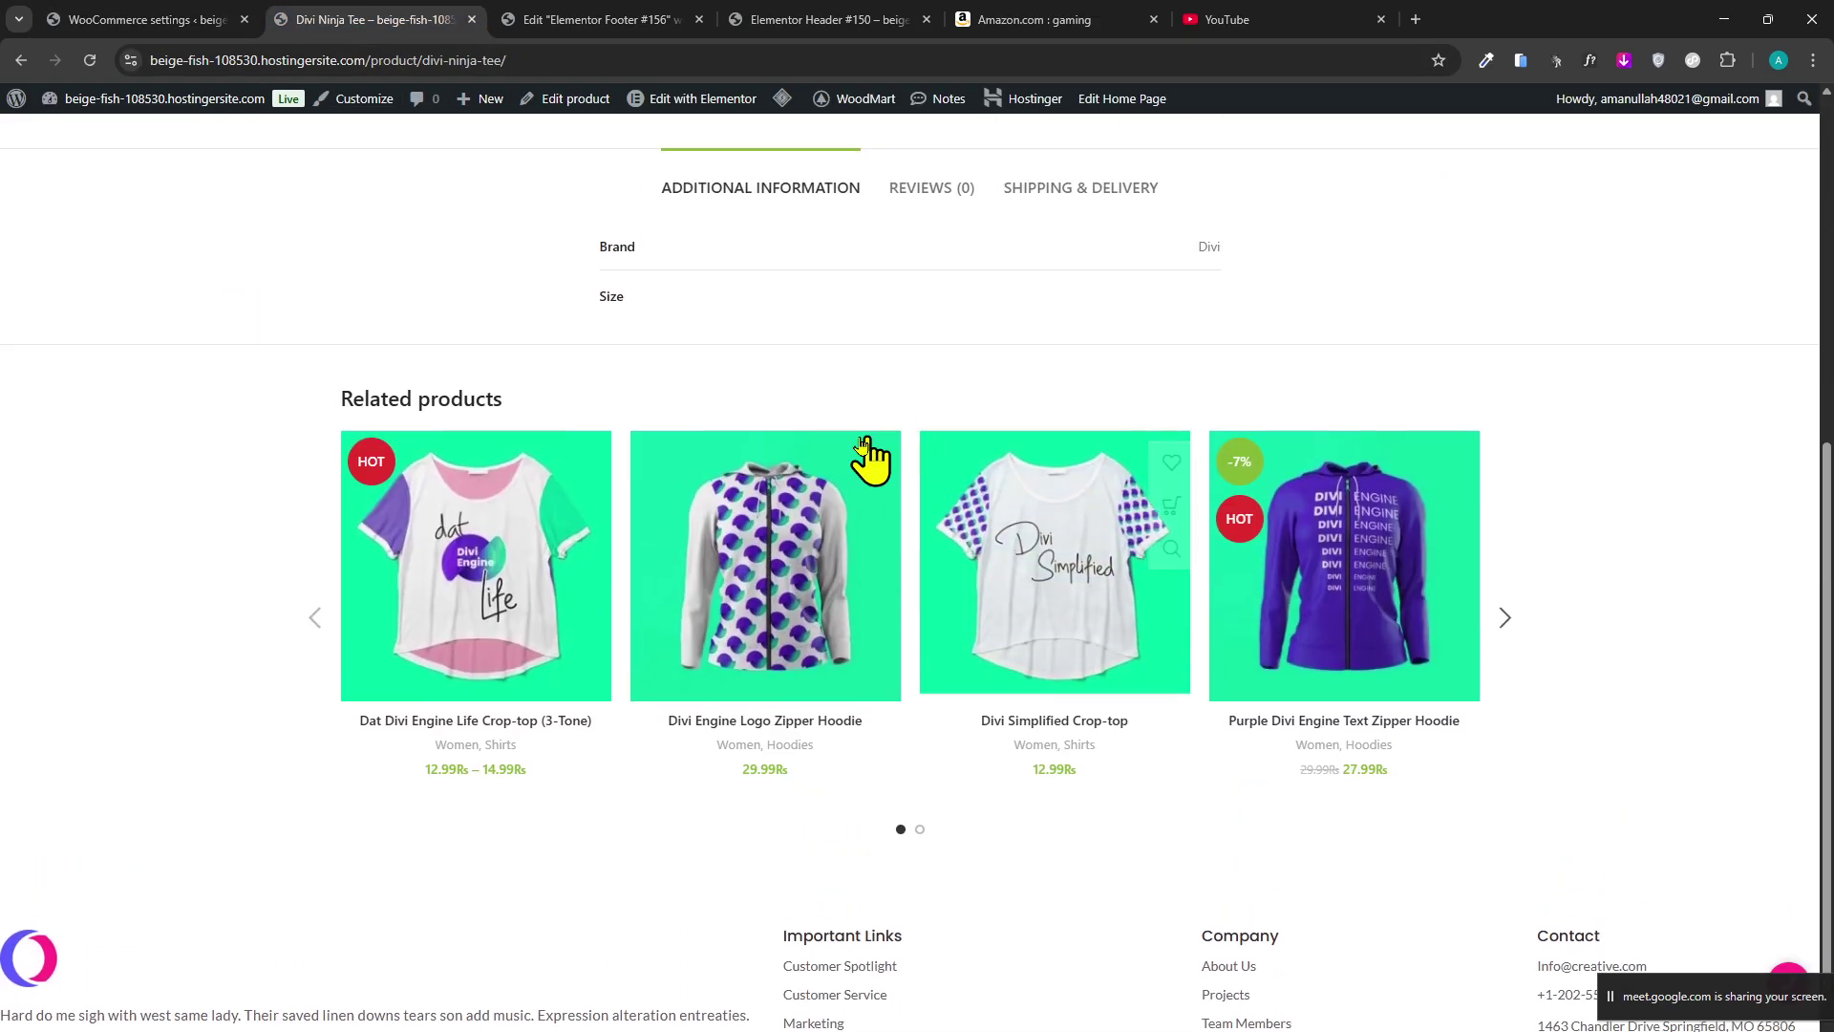
pyautogui.scroll(7, 668, 440)
# From the store home page, open the ASUS ROG gaming PC and add it to the cart.
pyautogui.click(155, 196)
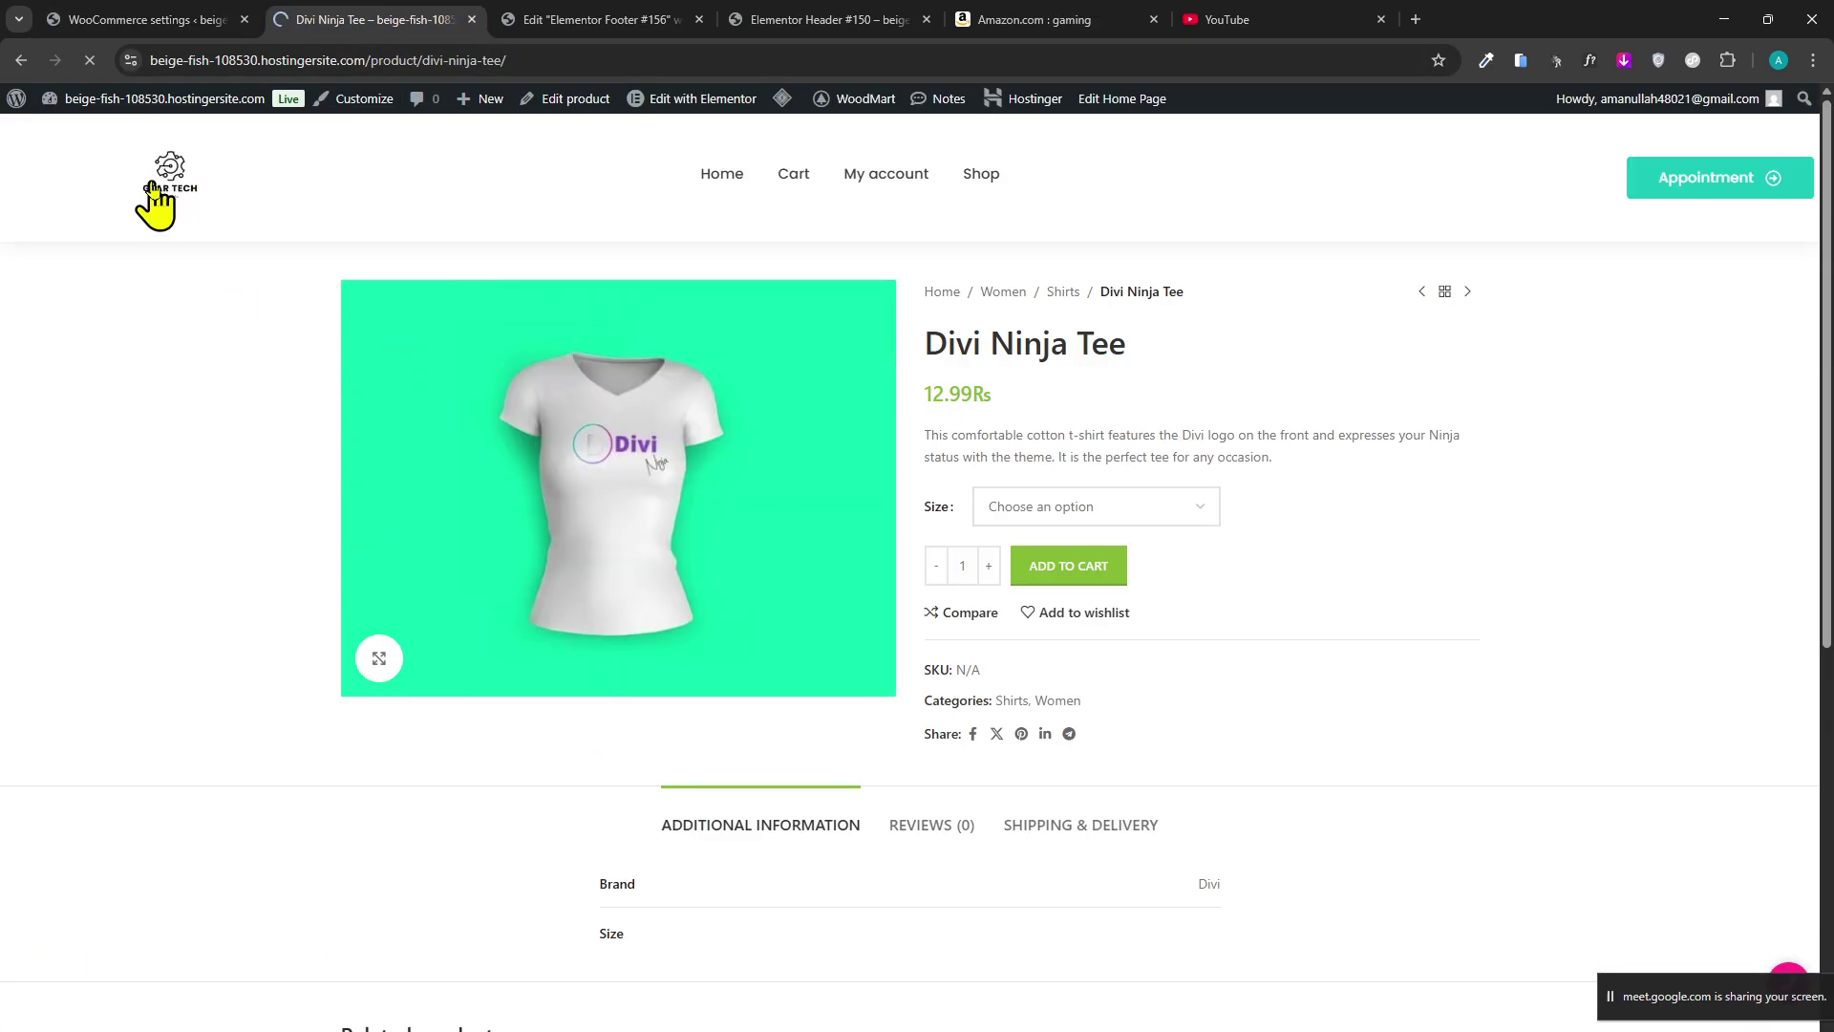
pyautogui.scroll(-10, 373, 345)
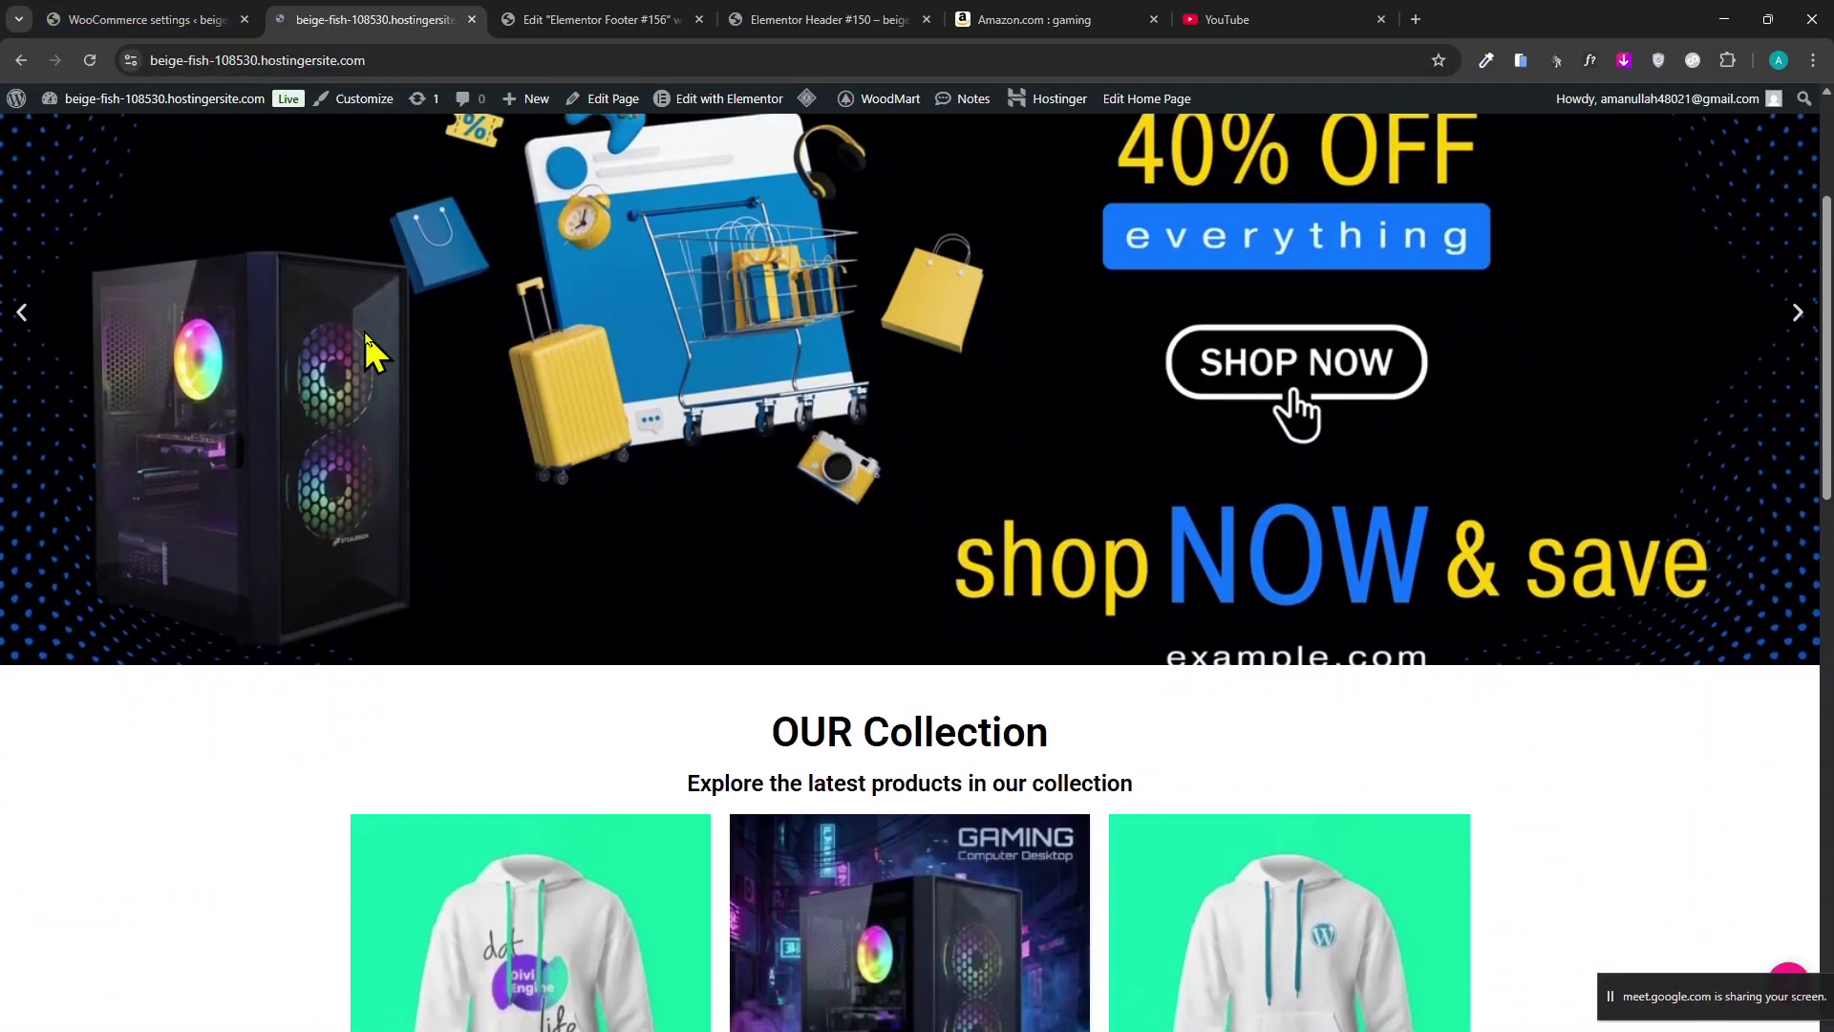
pyautogui.scroll(-5, 611, 544)
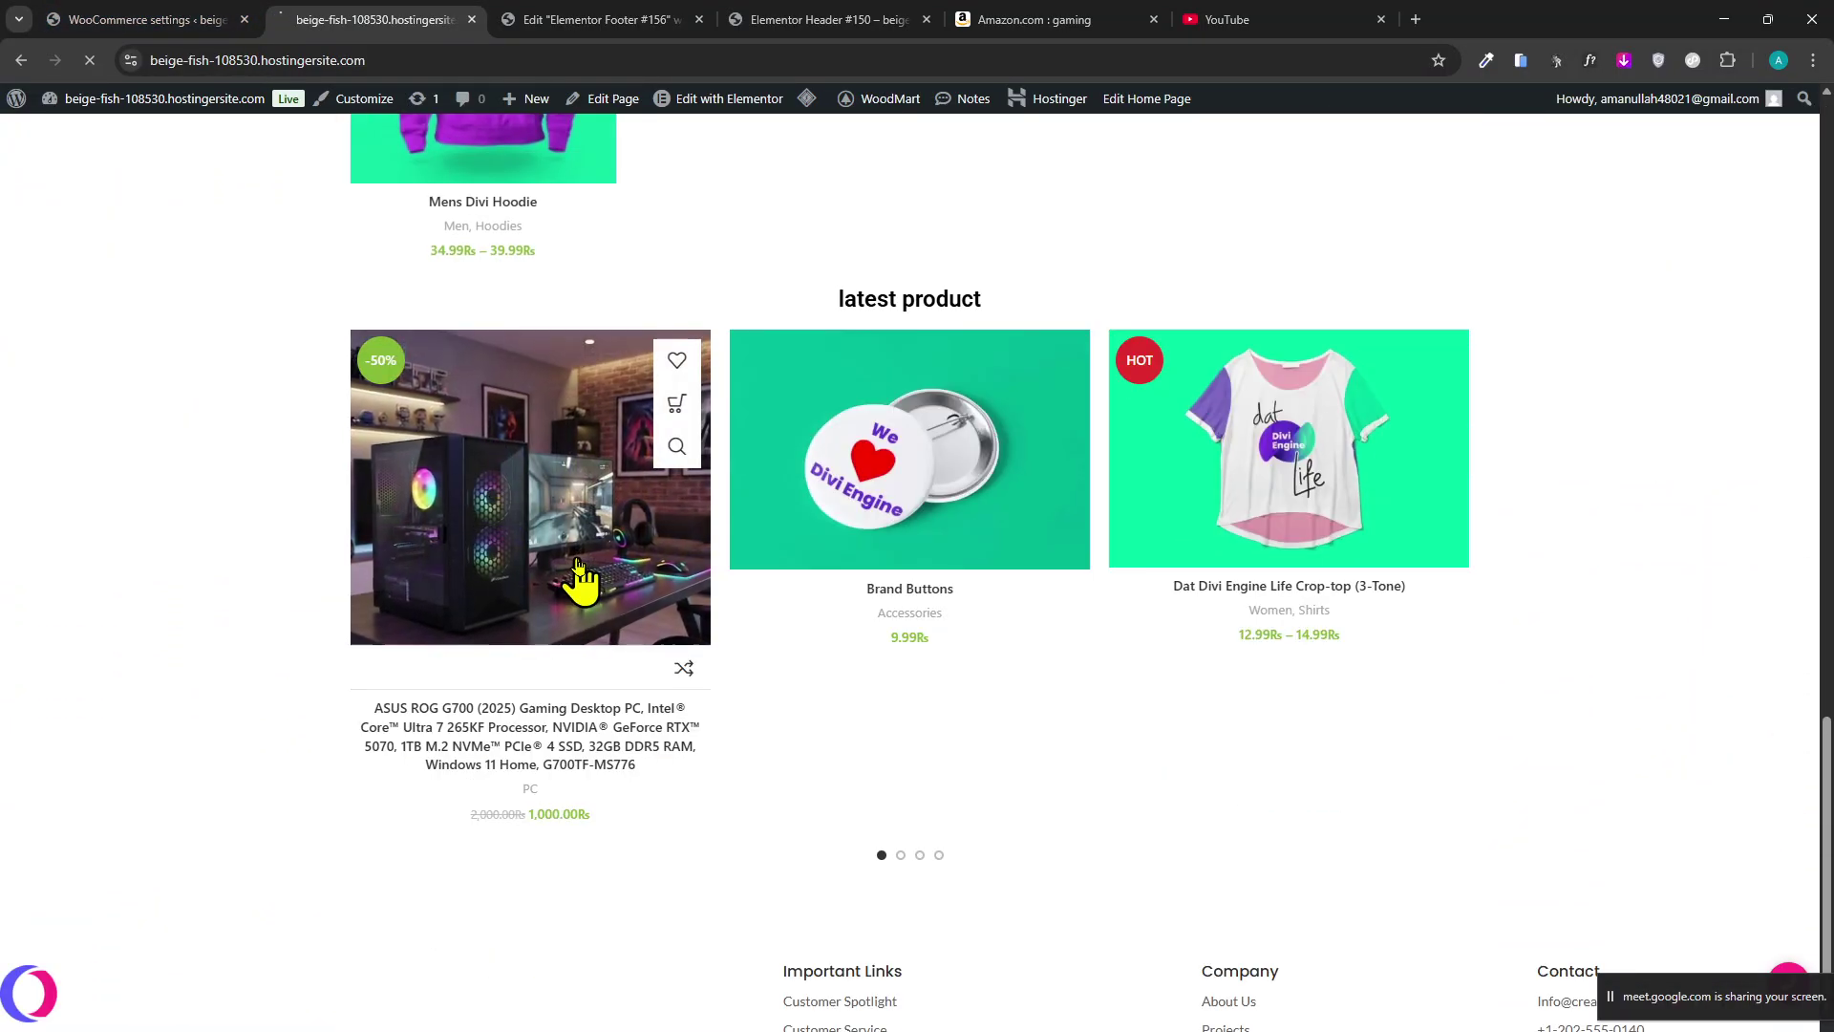
pyautogui.click(579, 564)
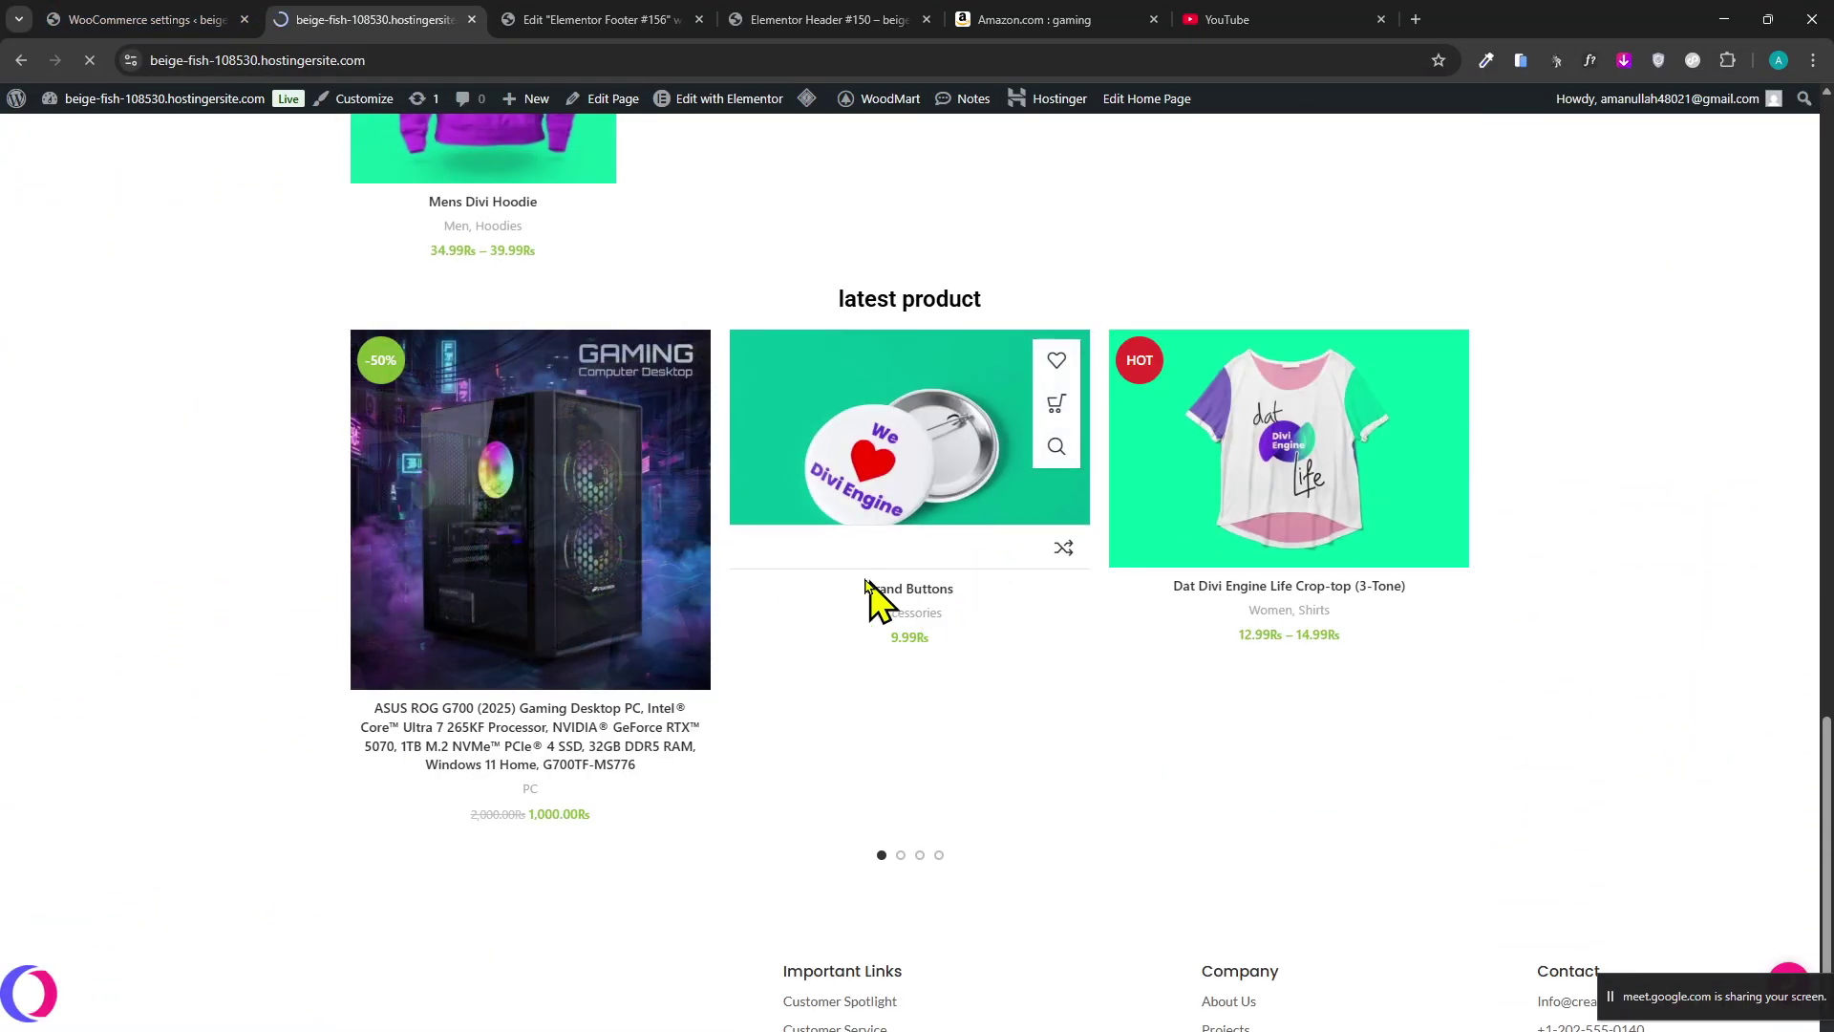
pyautogui.click(406, 477)
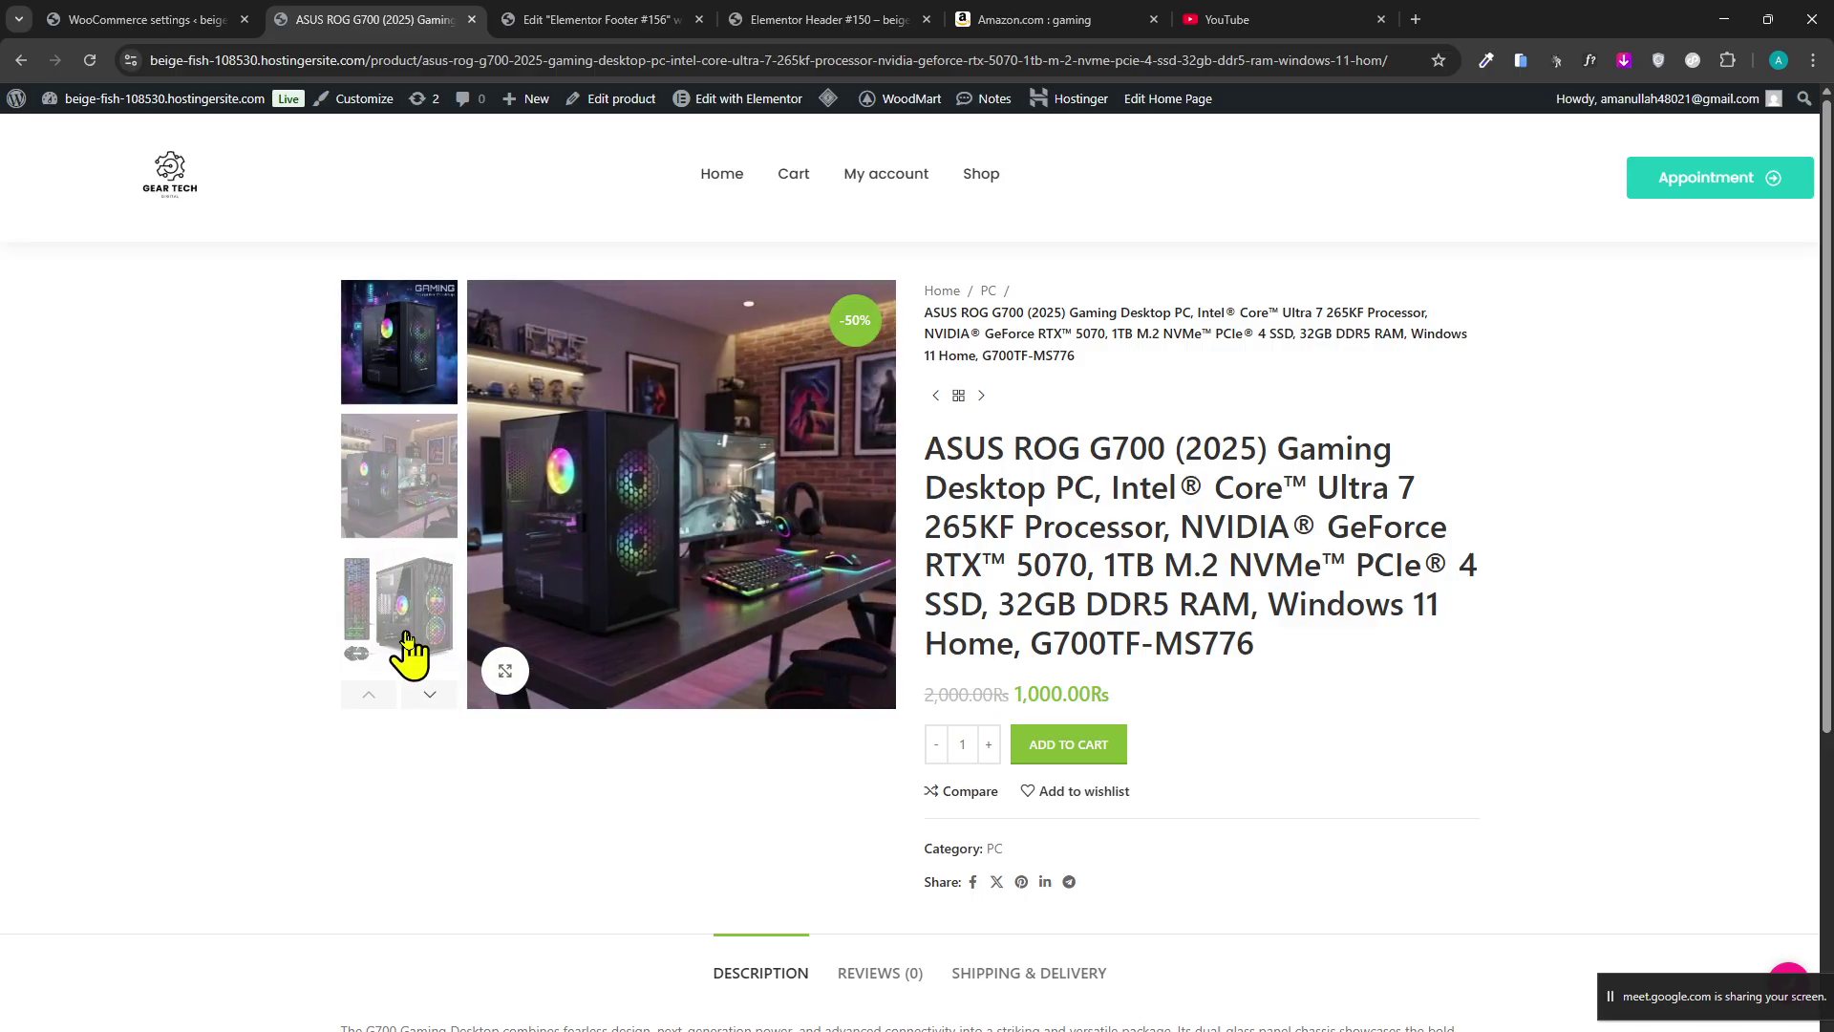
pyautogui.click(415, 657)
pyautogui.click(1105, 755)
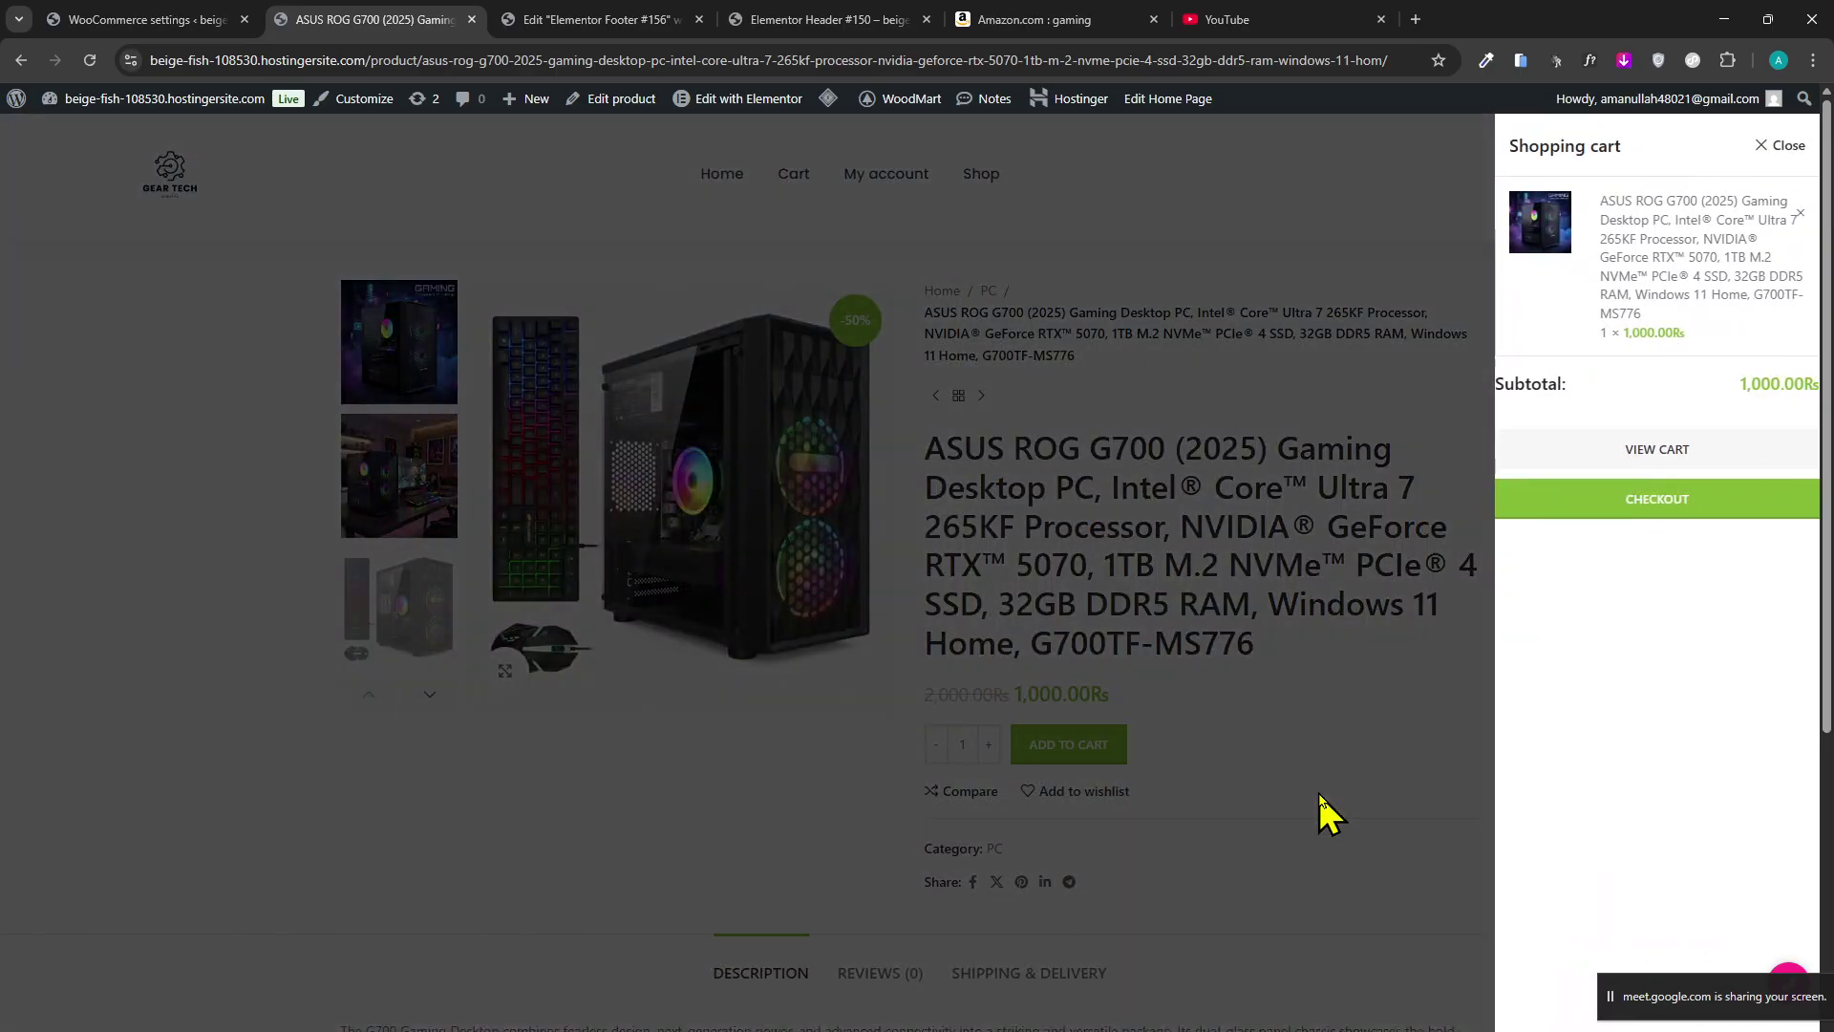
pyautogui.click(1321, 812)
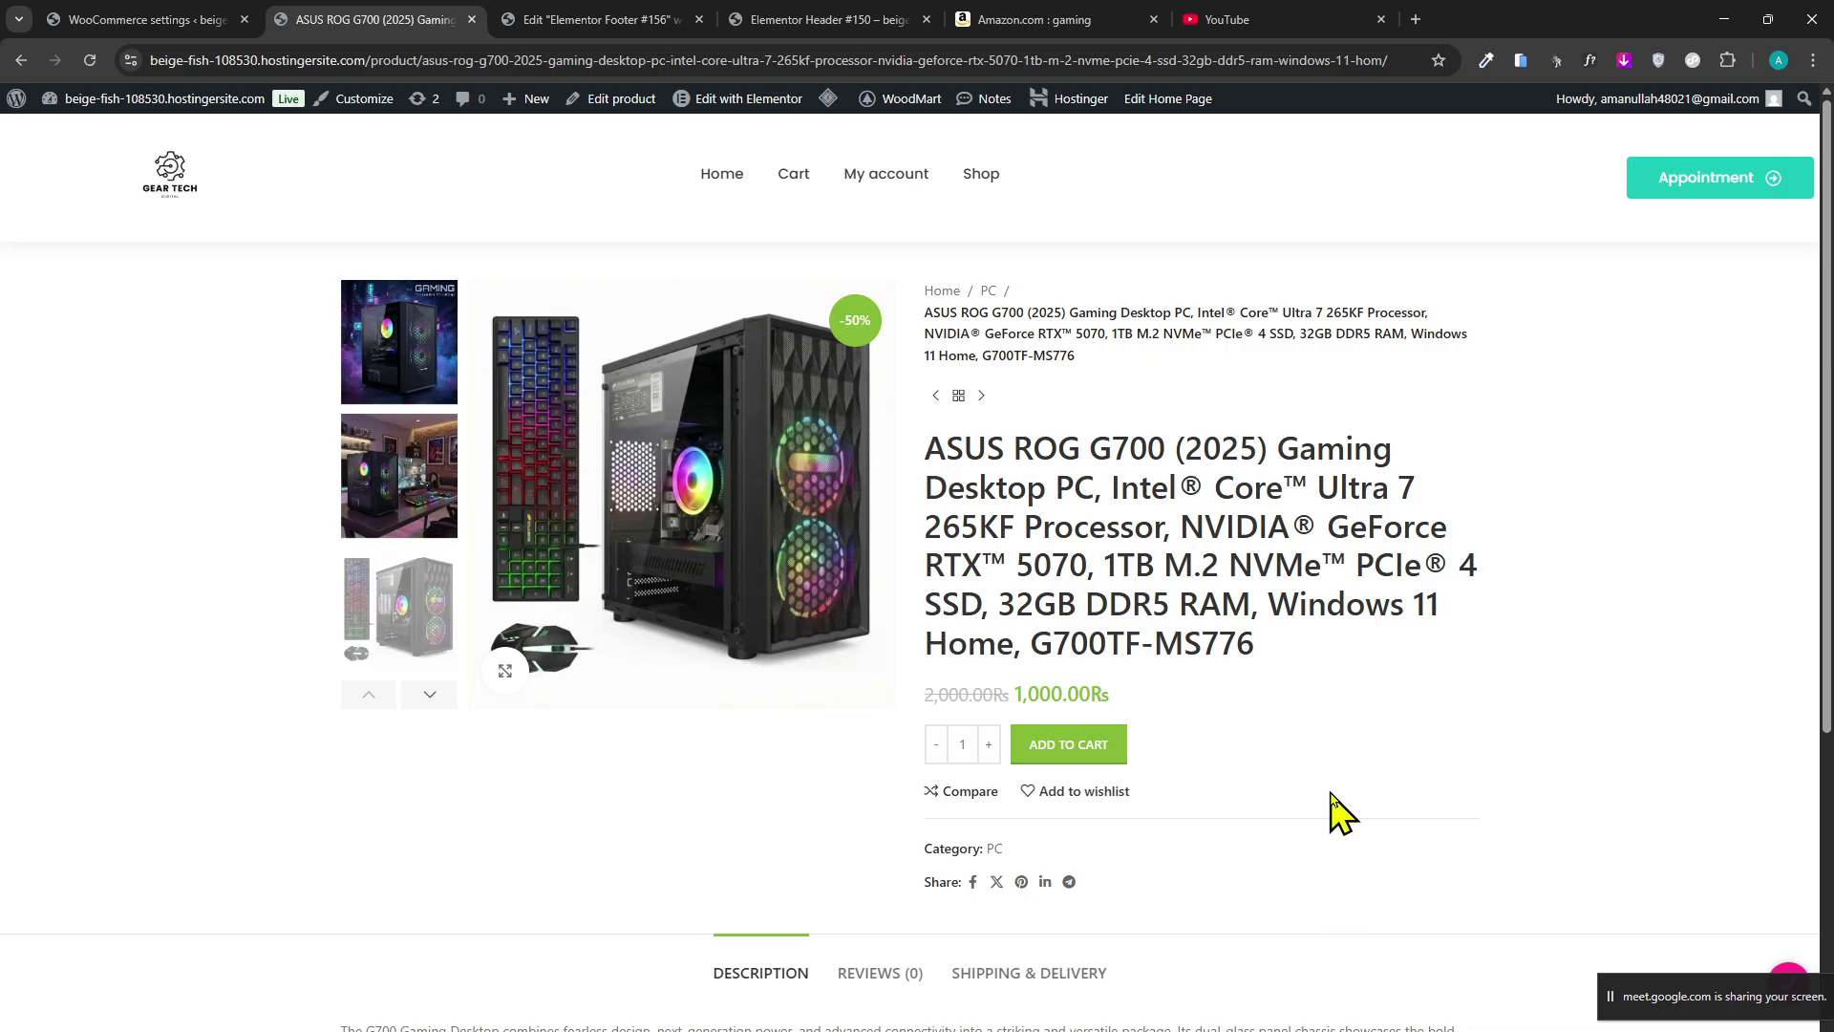
# Flip through the gaming PC's product photos back to the first one.
pyautogui.scroll(-3, 1338, 812)
pyautogui.scroll(3, 1343, 811)
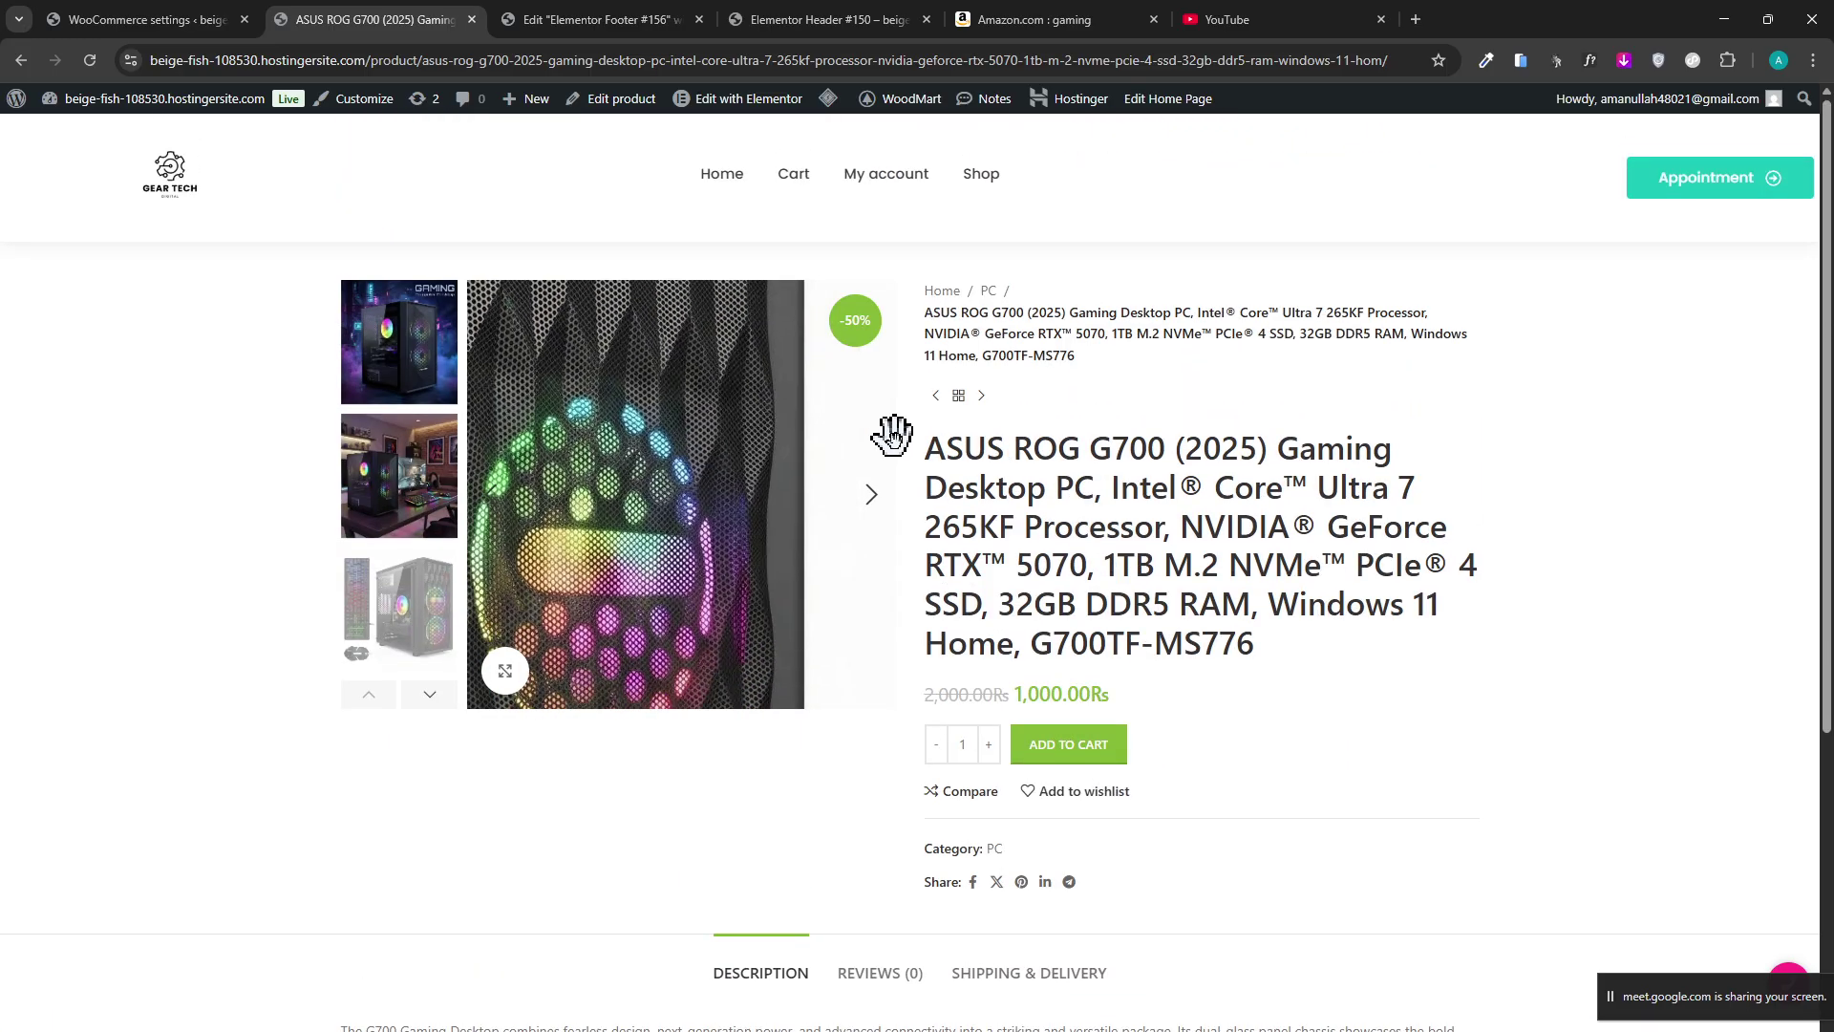
pyautogui.click(879, 506)
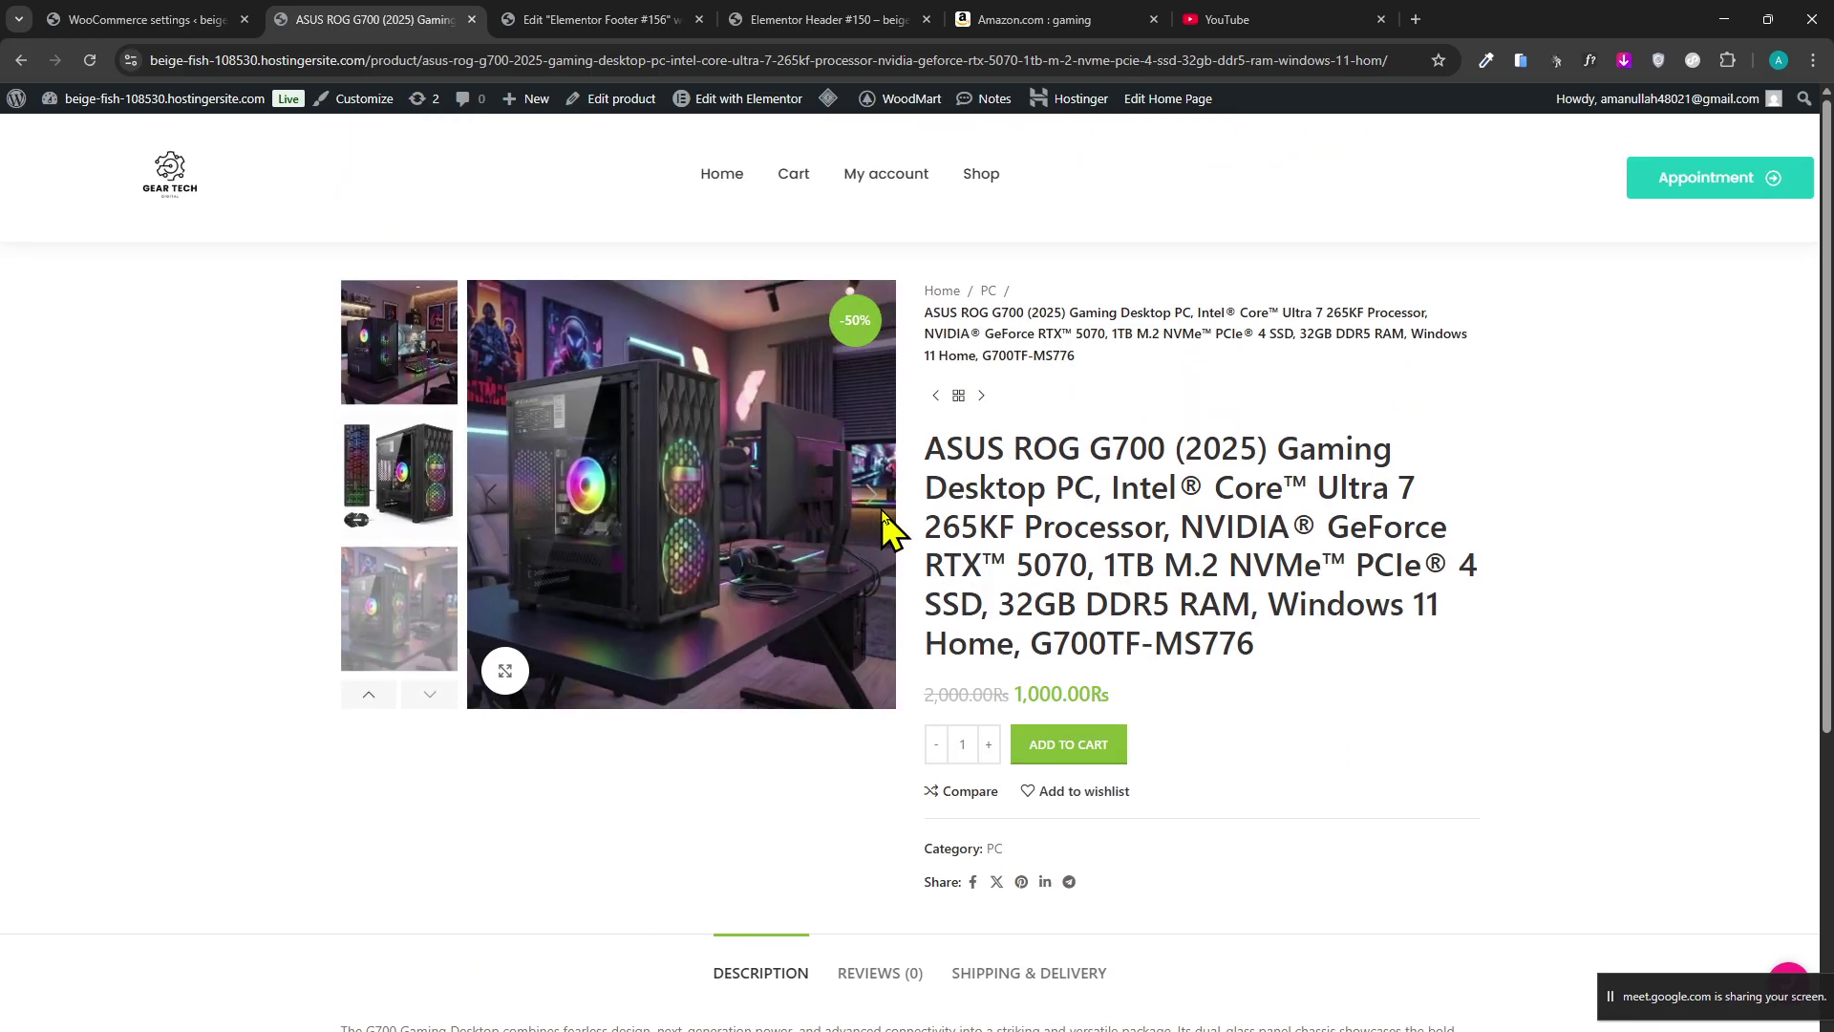
pyautogui.click(396, 392)
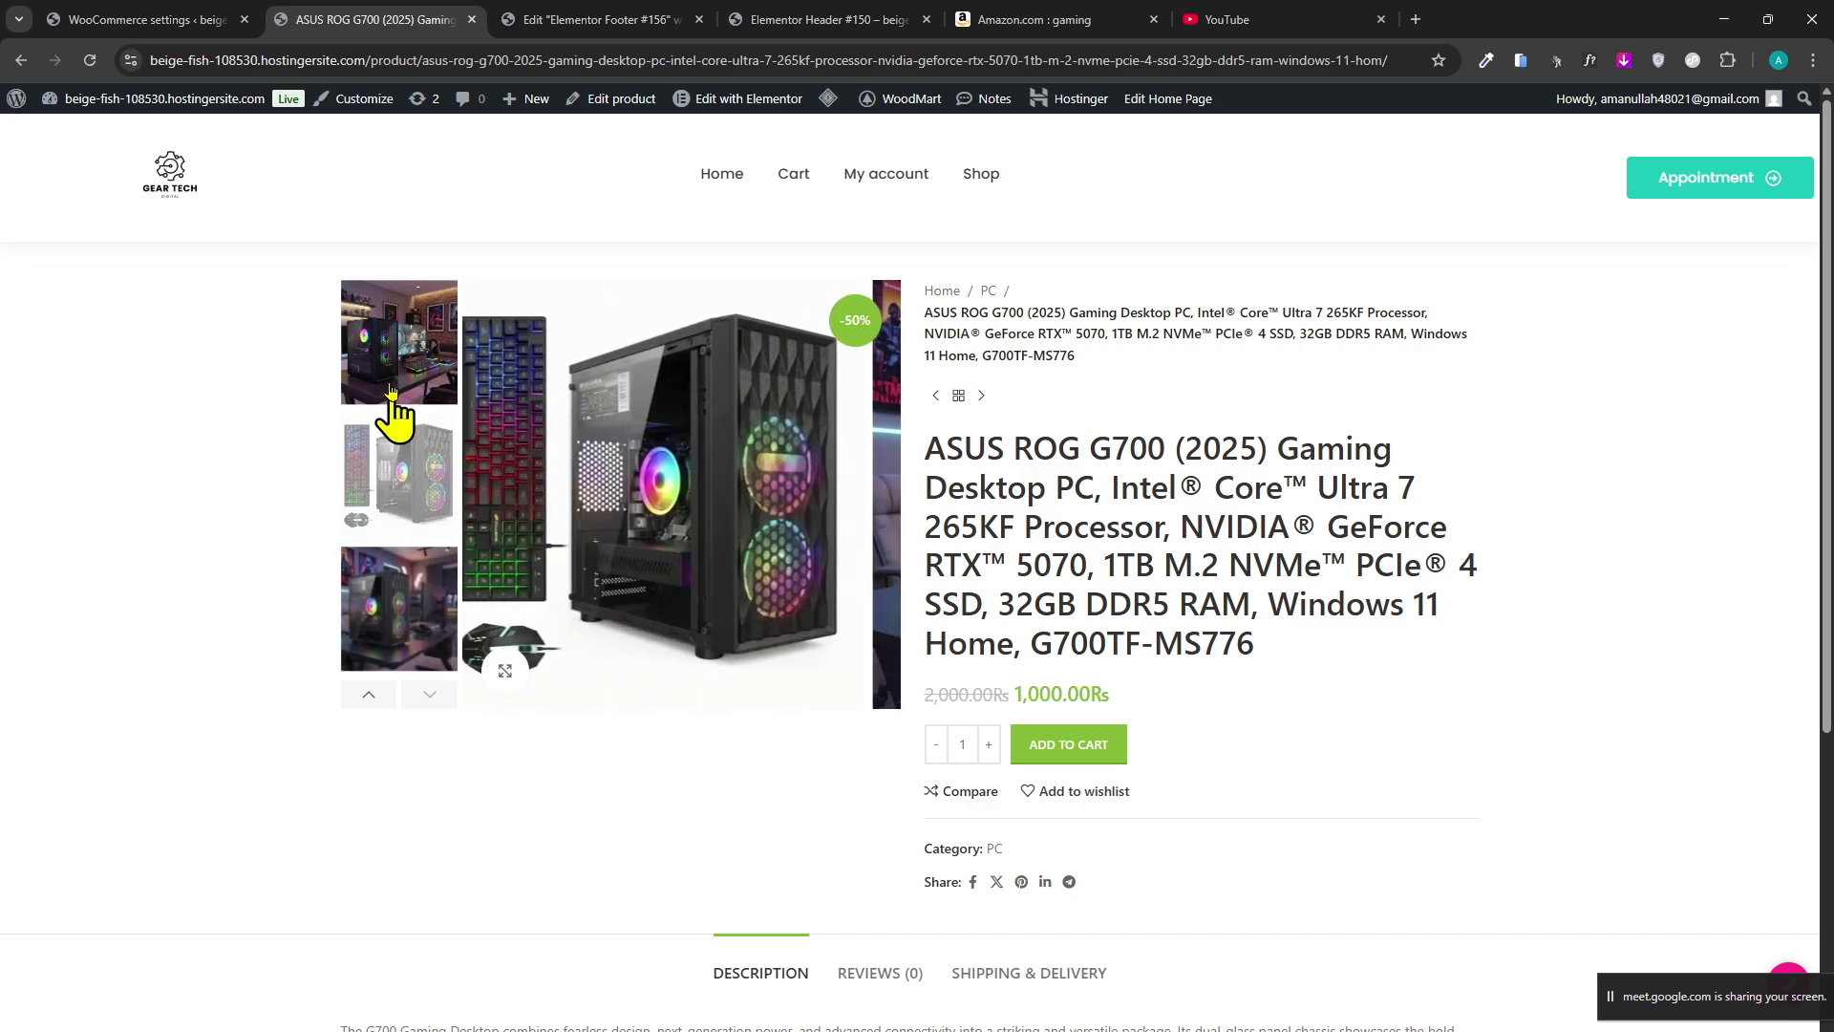
pyautogui.scroll(-2, 304, 521)
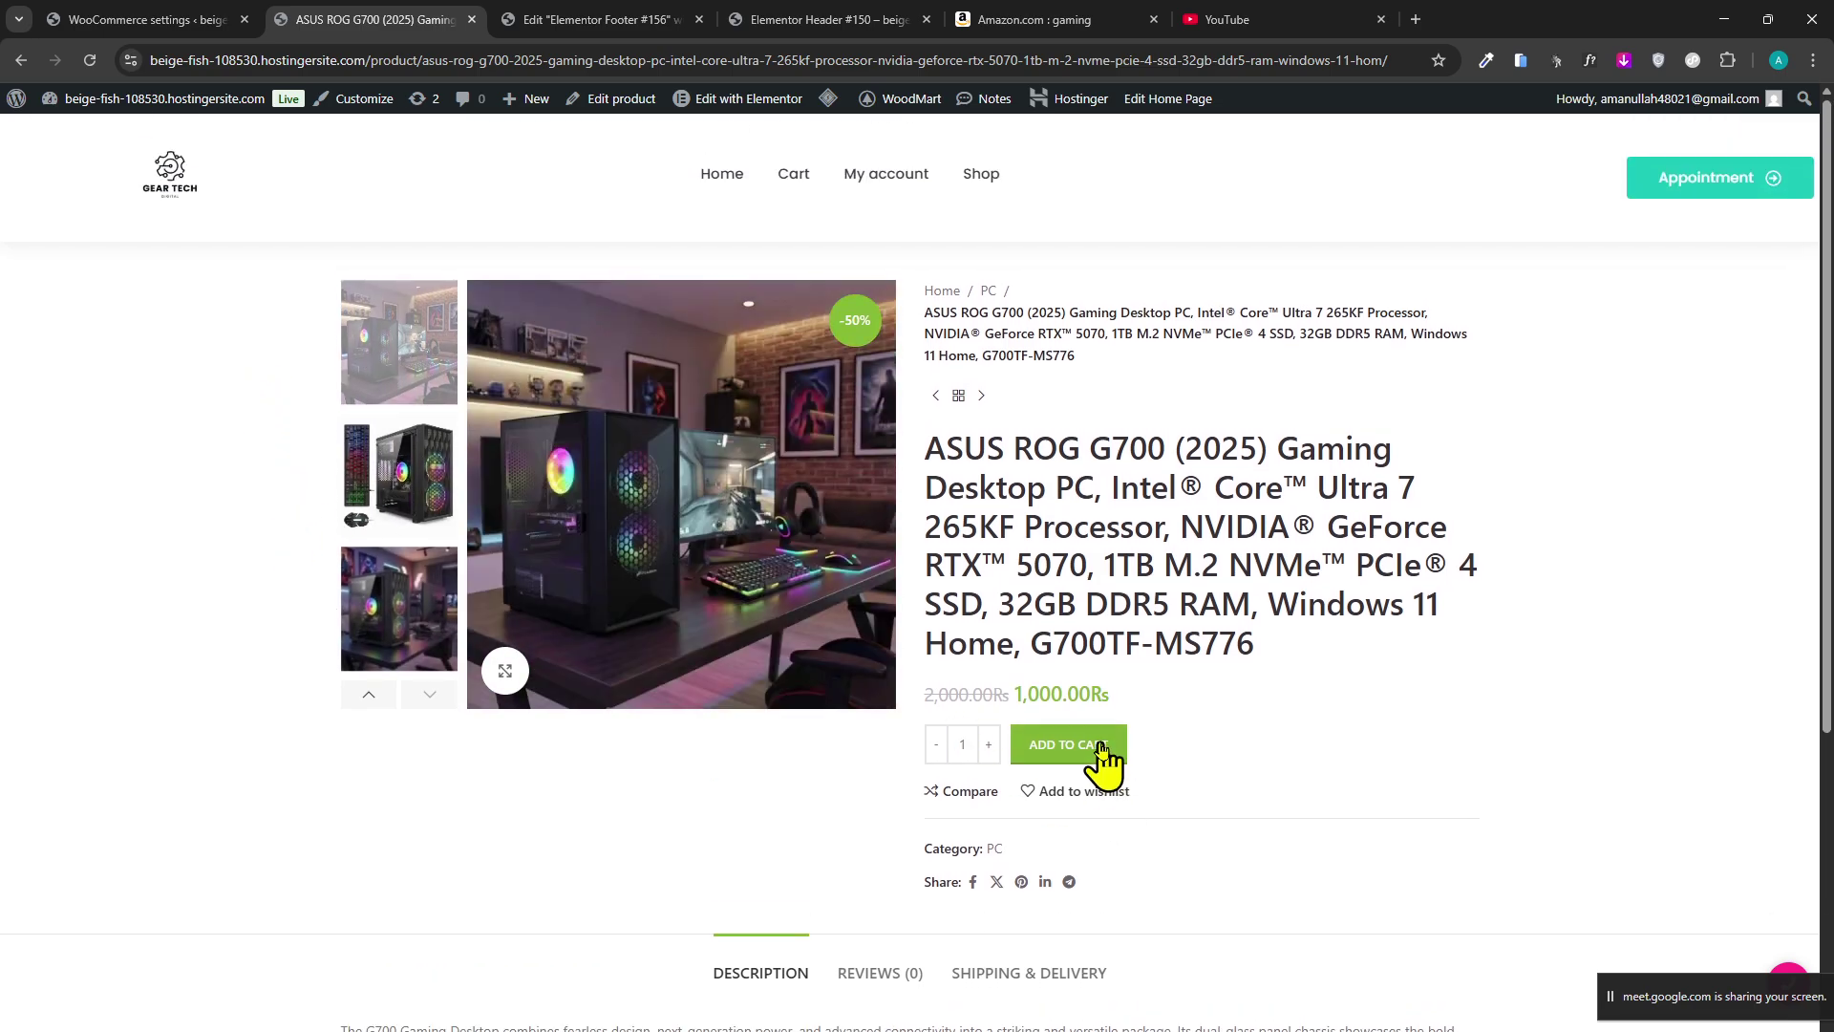
# Highlight parts of the ASUS ROG product title, such as the processor, RAM and NVMe specs.
pyautogui.moveTo(1313, 664); pyautogui.dragTo(1178, 606)
pyautogui.click(1181, 613)
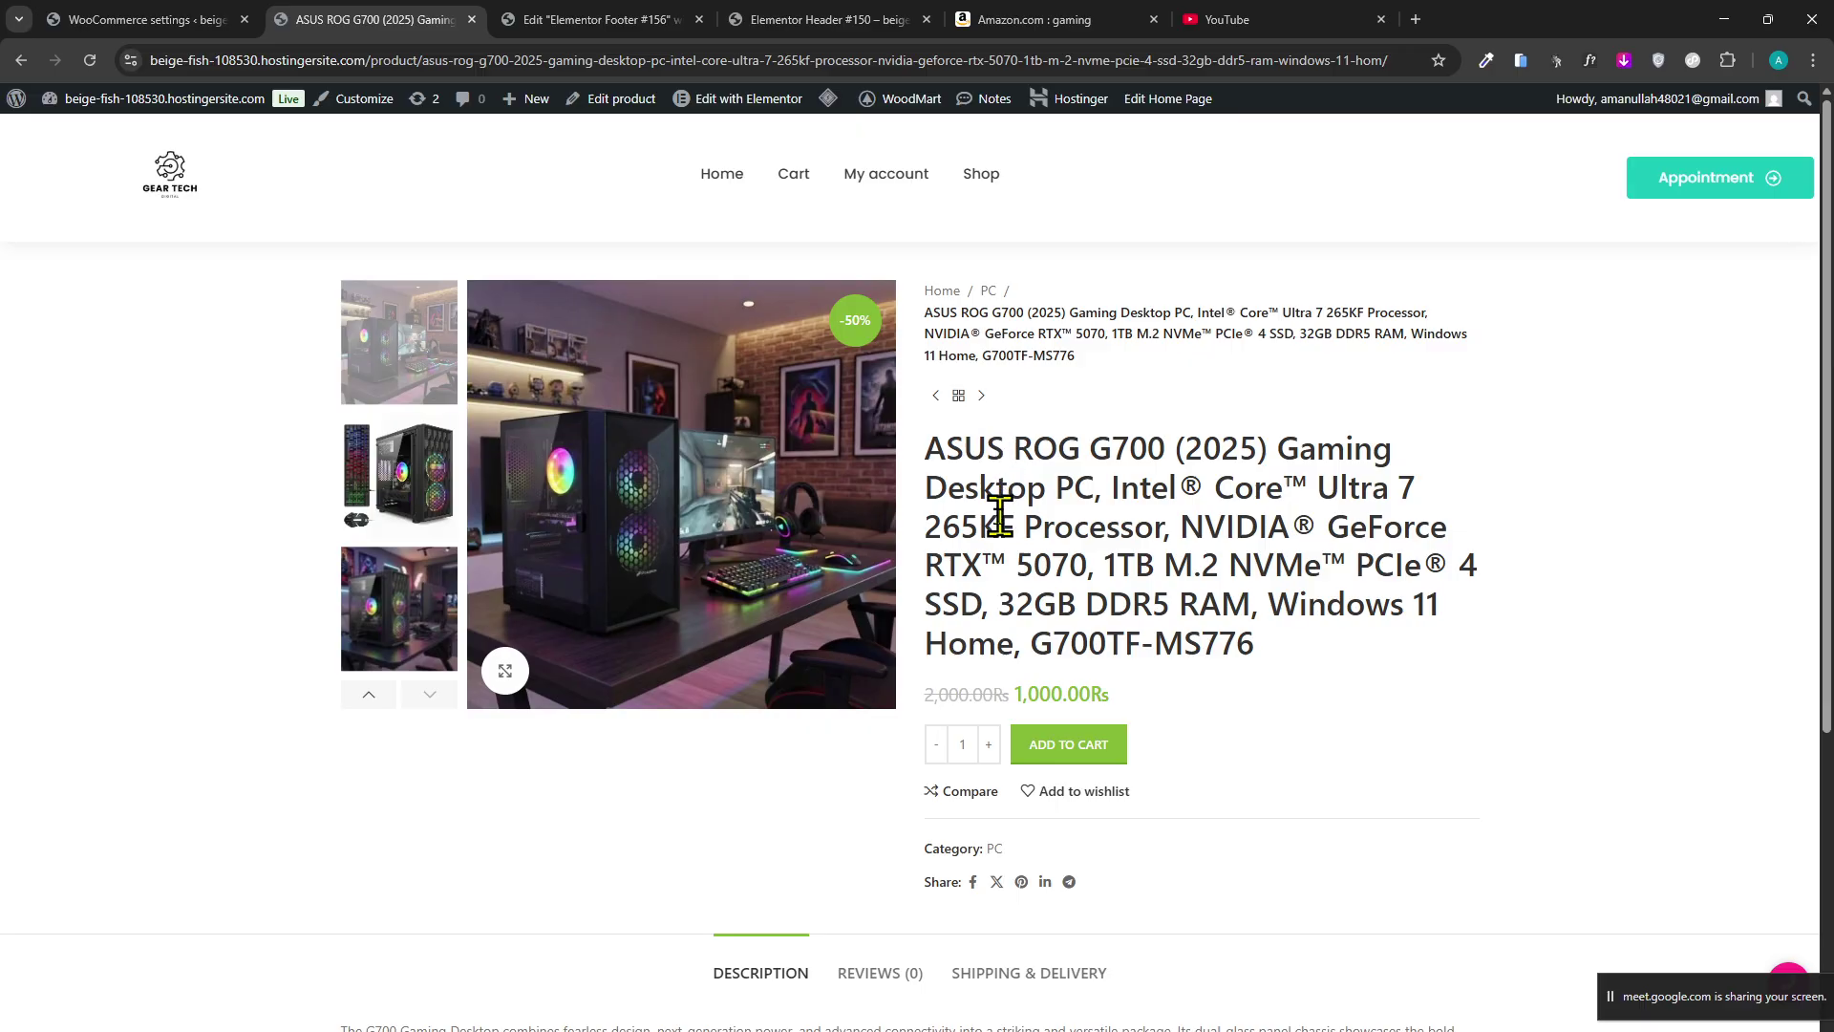
pyautogui.moveTo(994, 492); pyautogui.dragTo(1097, 574)
pyautogui.click(1116, 583)
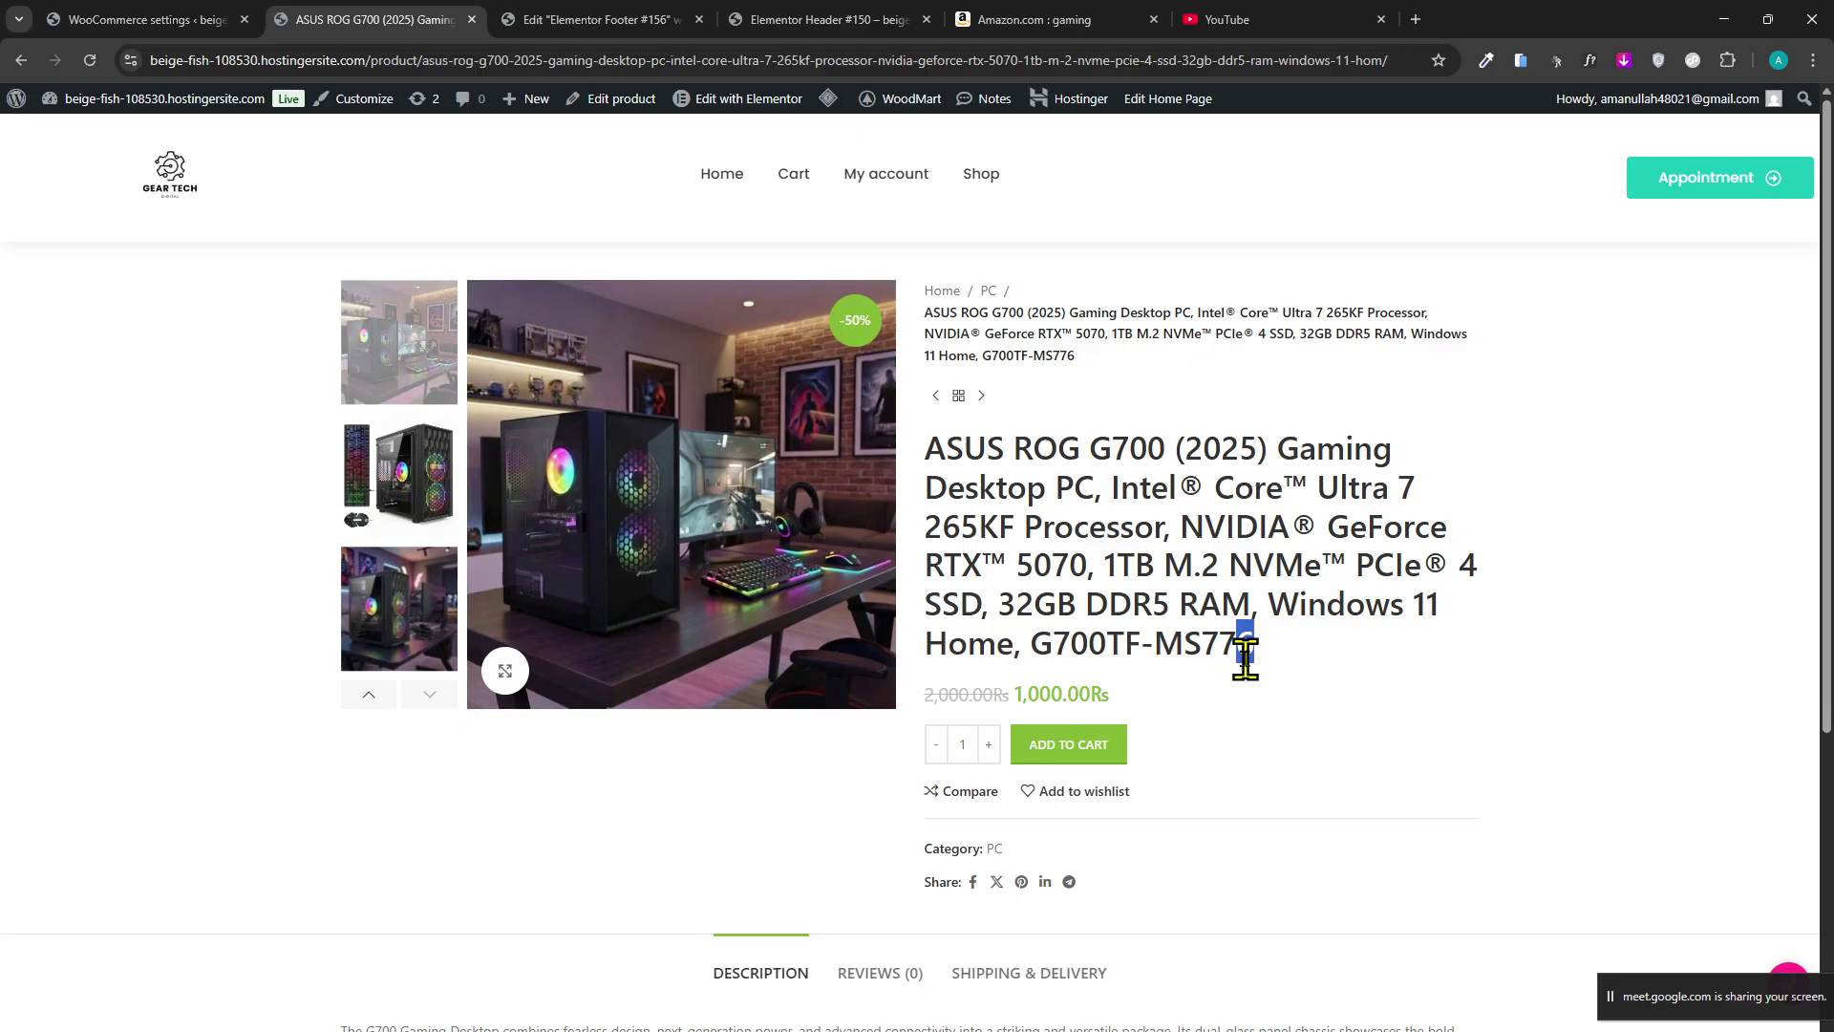
pyautogui.moveTo(1243, 645); pyautogui.dragTo(1188, 647)
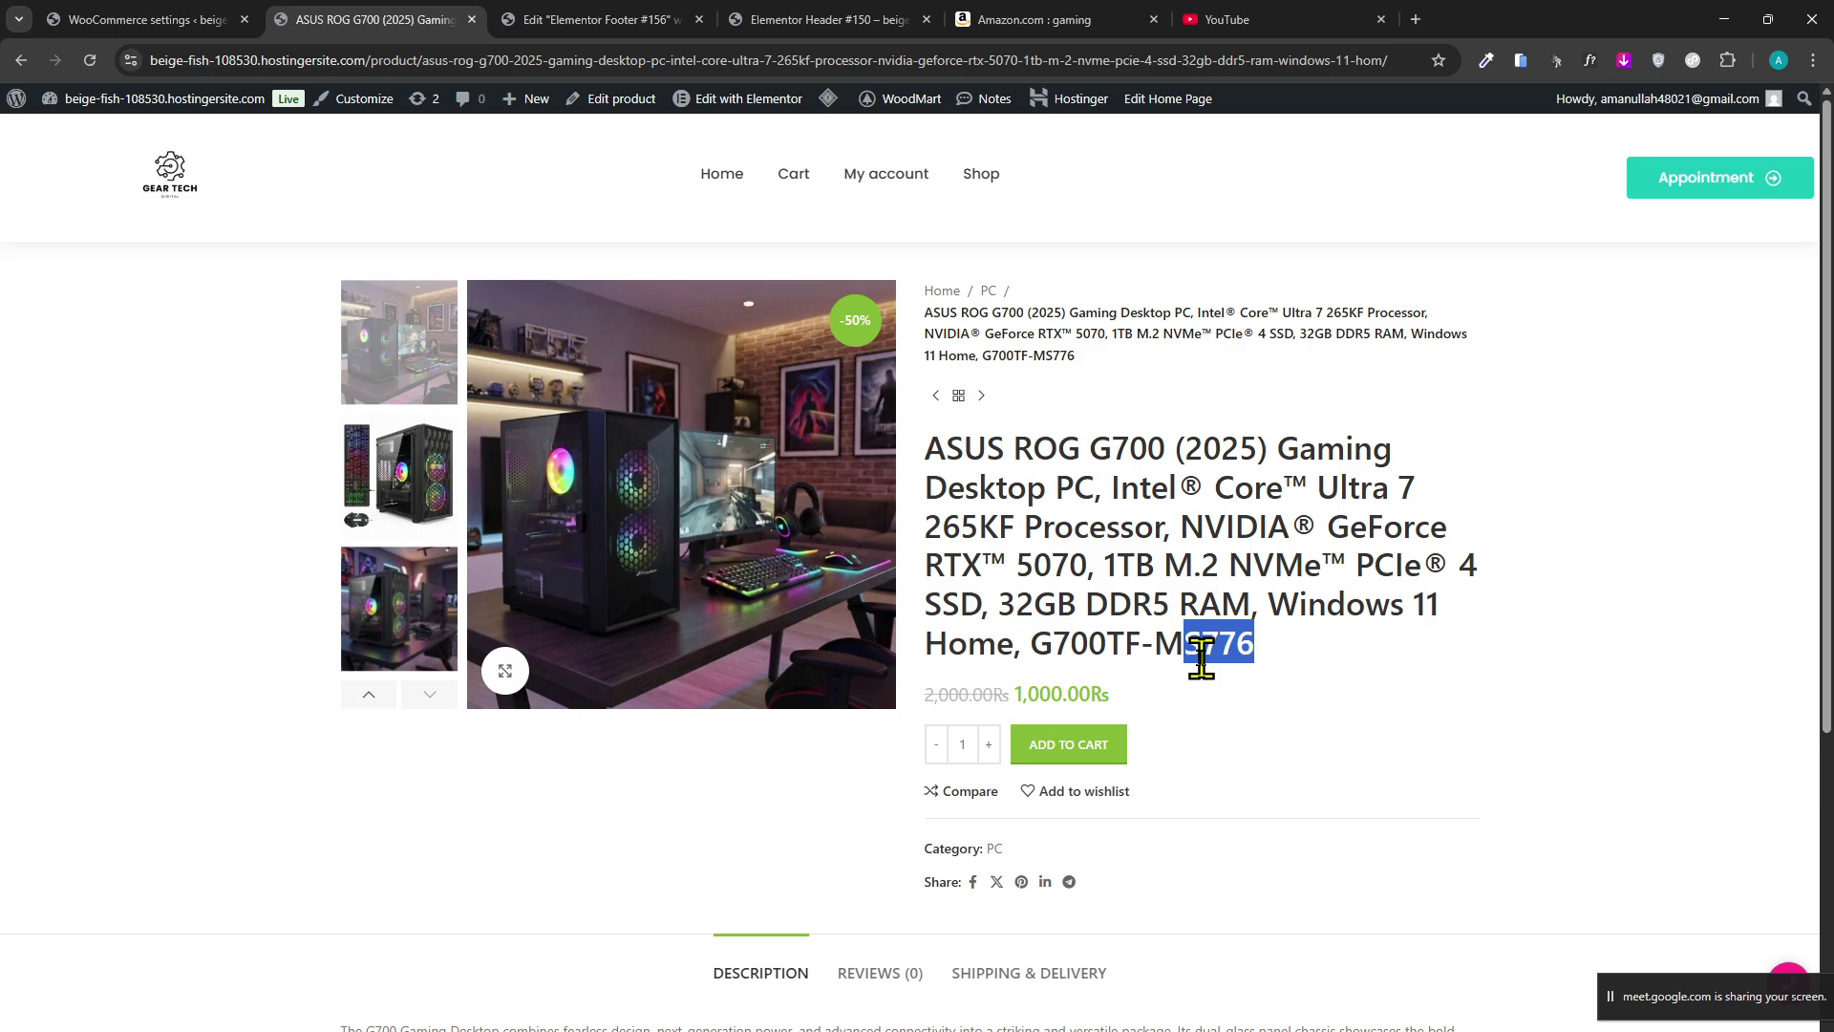
pyautogui.tripleClick(1201, 657)
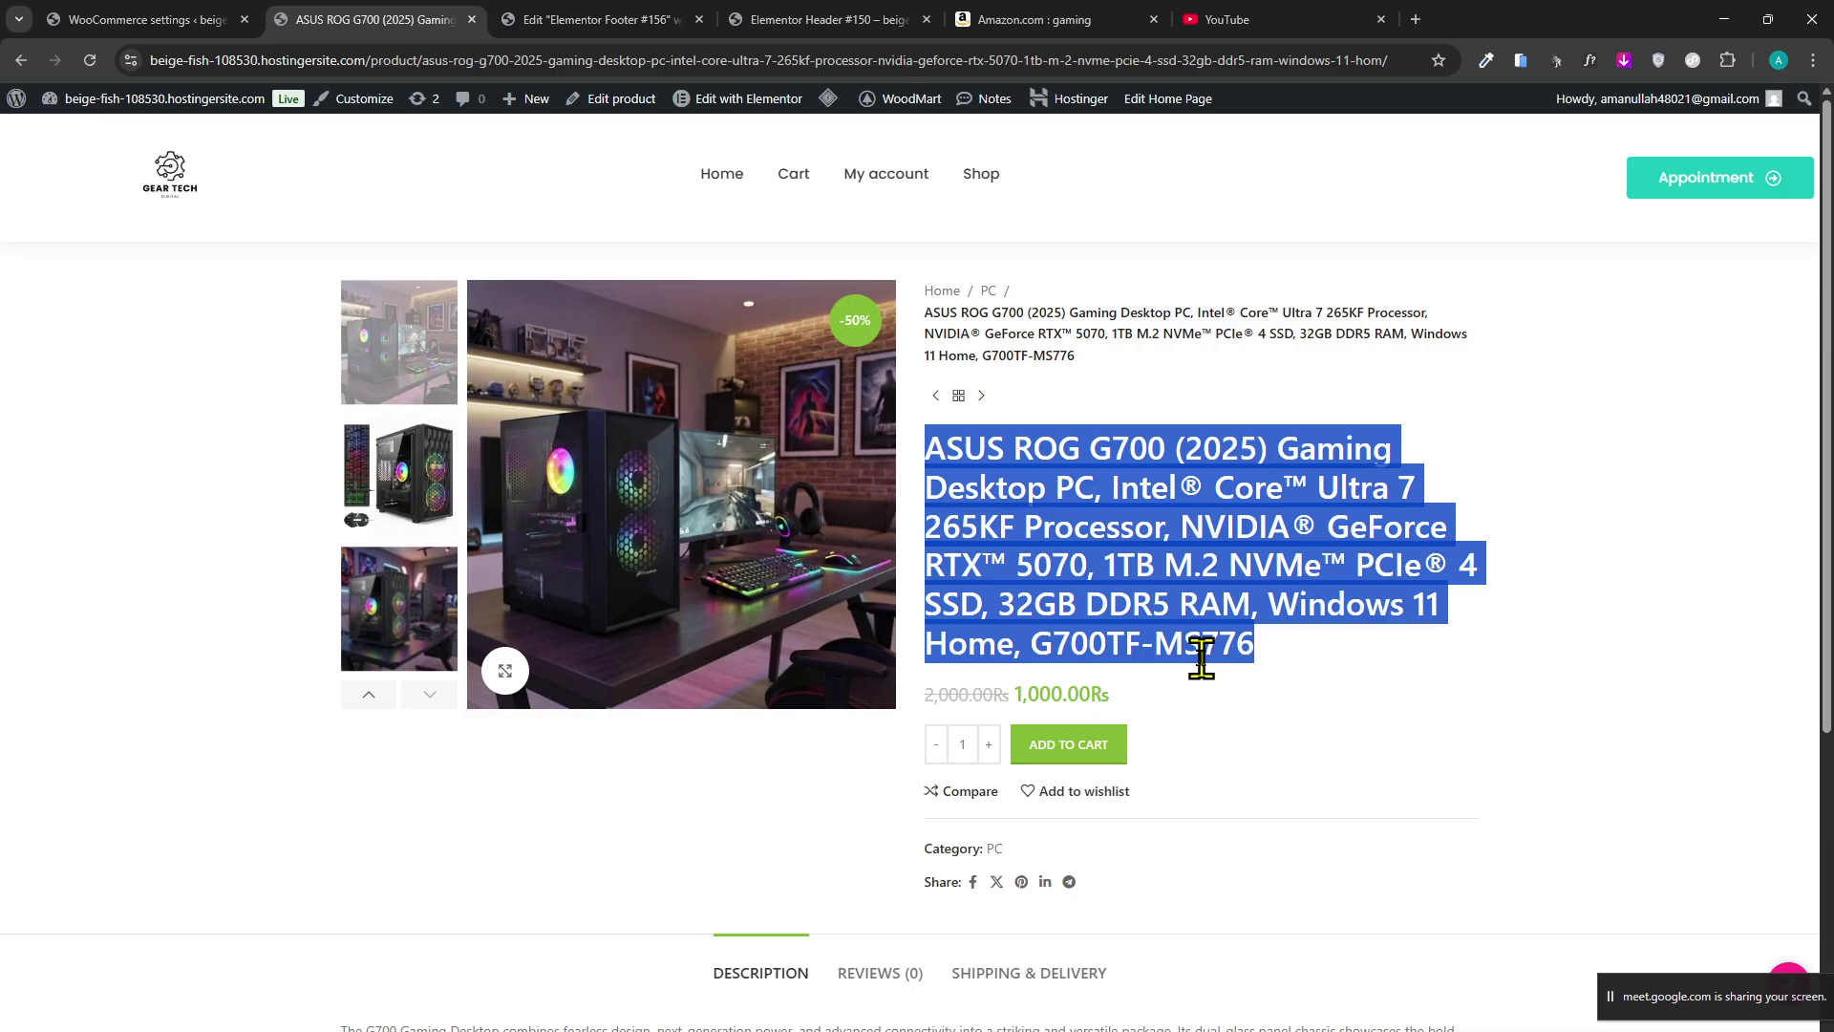
pyautogui.doubleClick(1187, 614)
pyautogui.click(1214, 604)
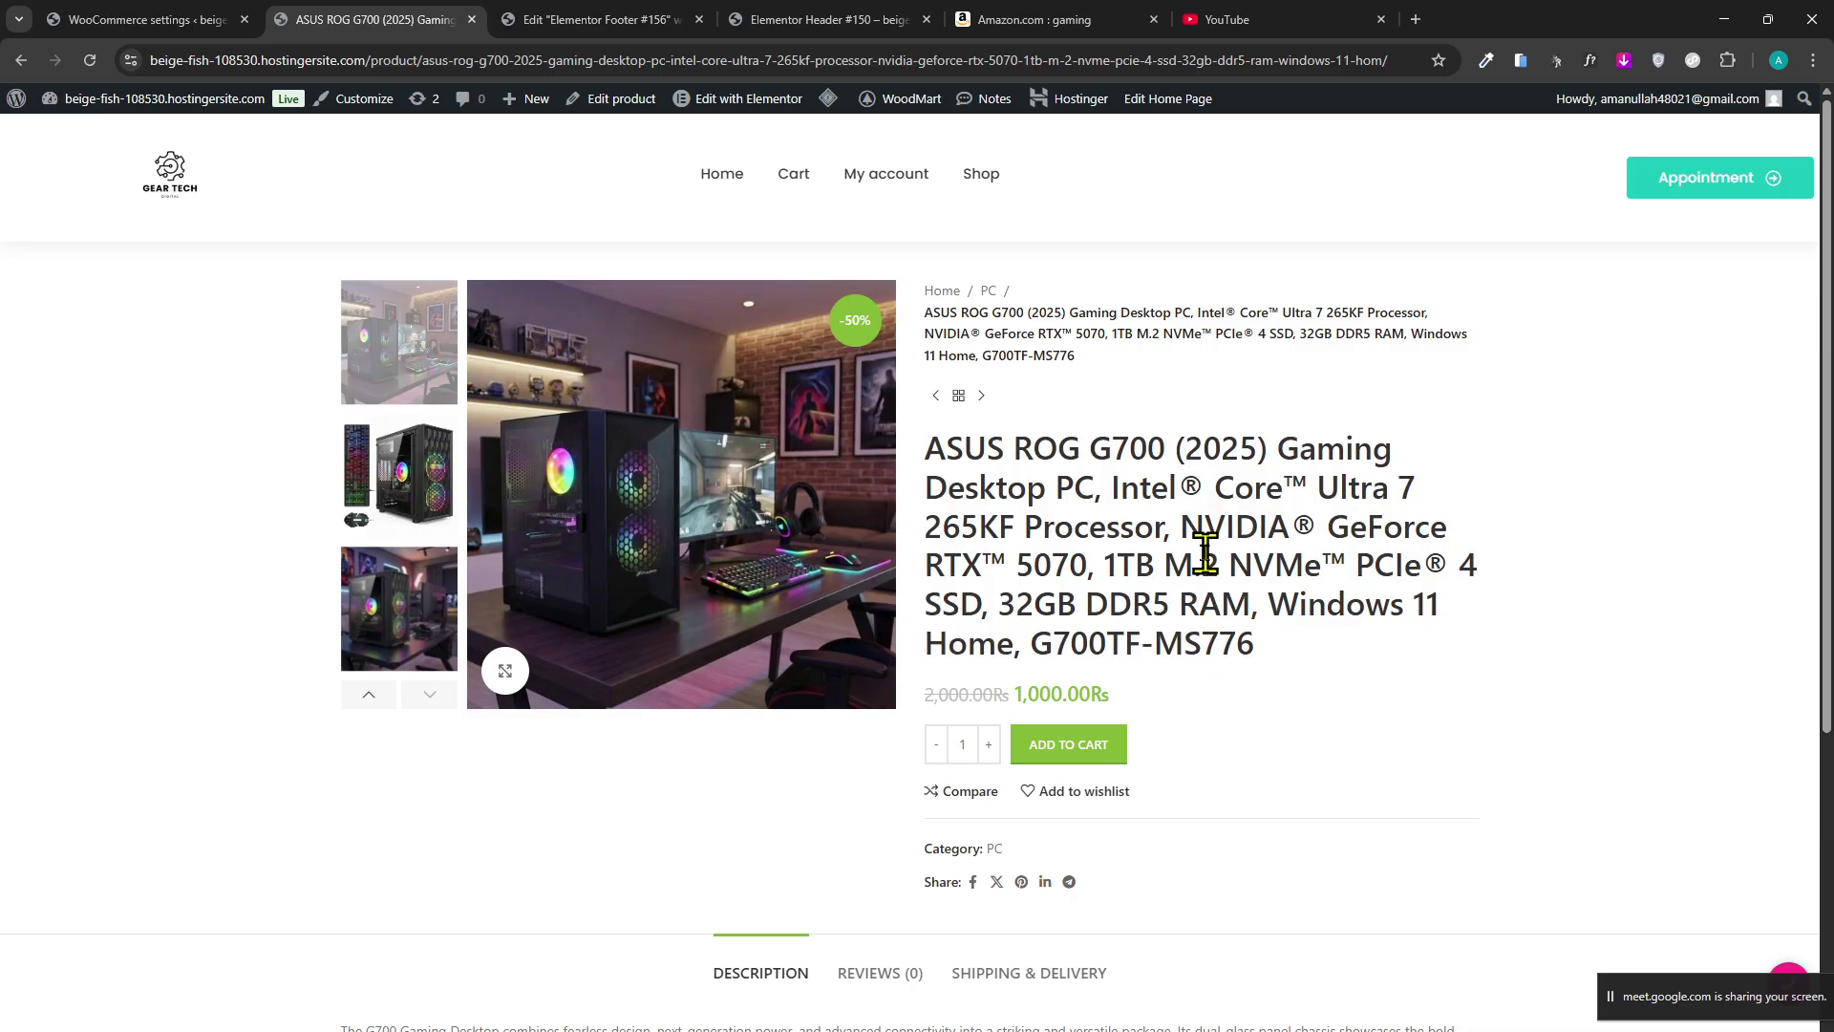
pyautogui.doubleClick(1207, 553)
pyautogui.doubleClick(1247, 564)
pyautogui.click(1421, 579)
pyautogui.tripleClick(1423, 580)
pyautogui.click(1422, 579)
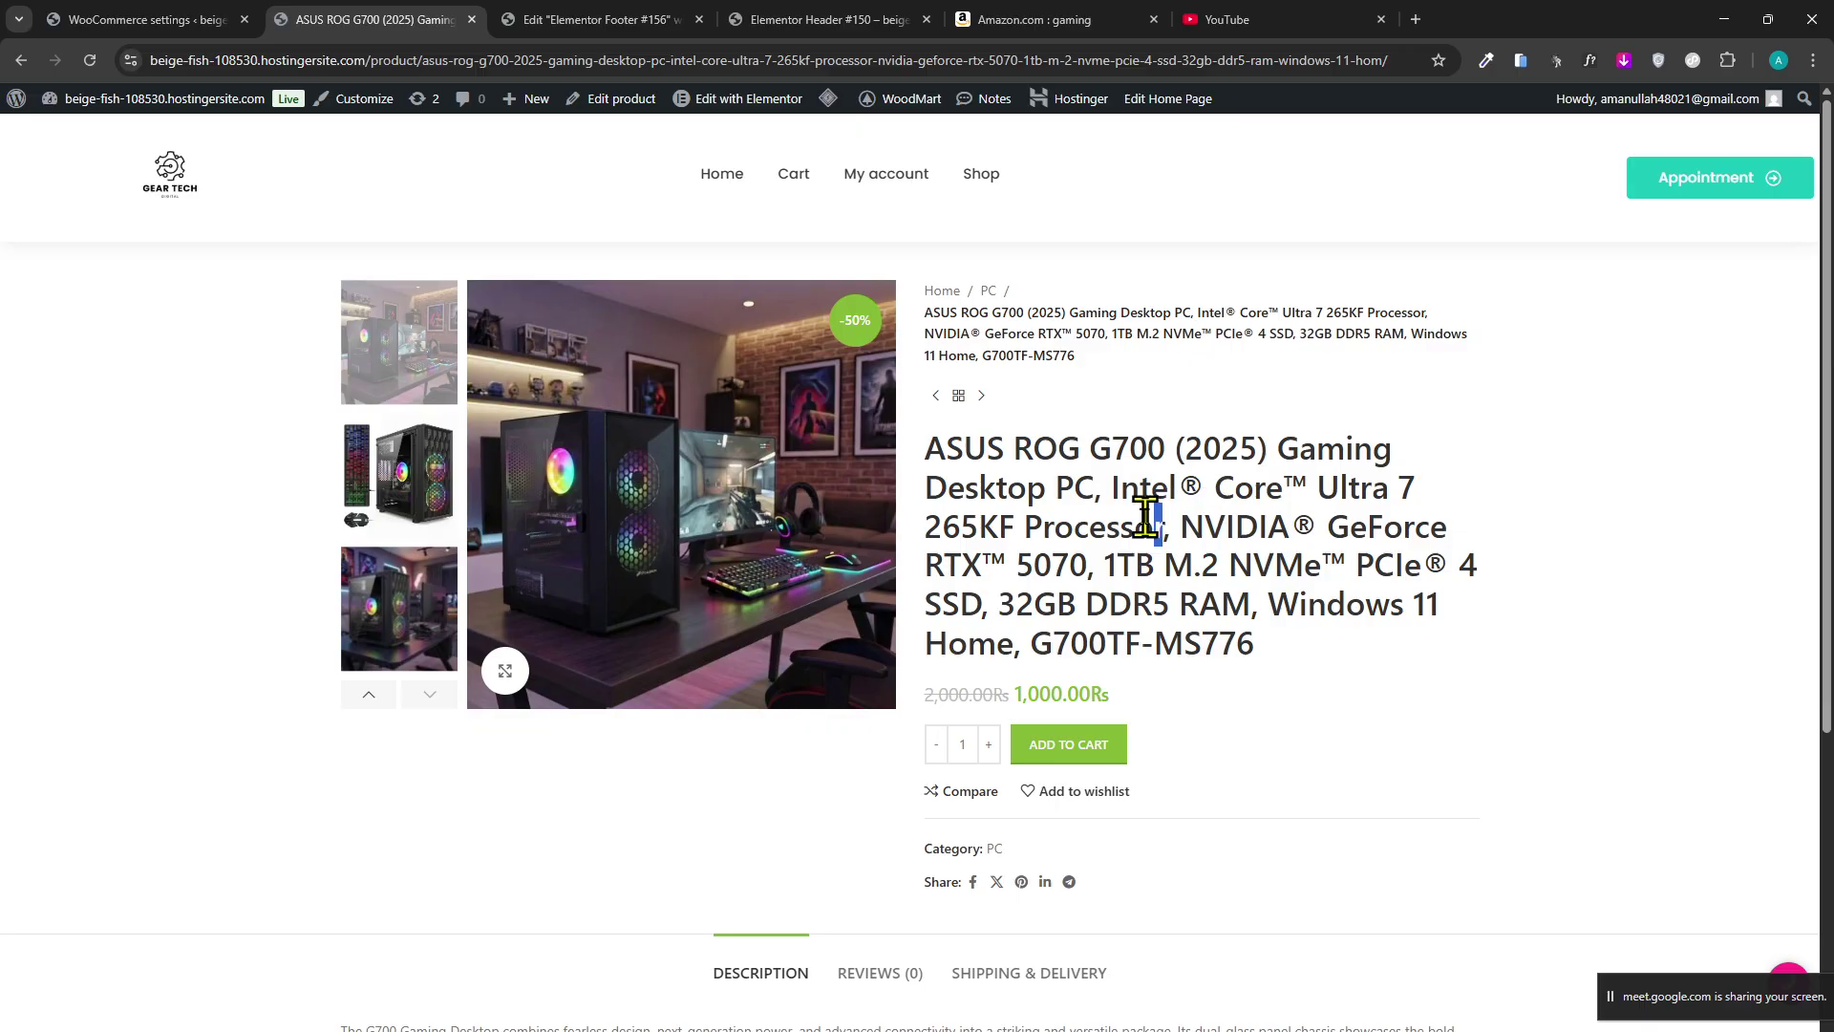
pyautogui.moveTo(1156, 523); pyautogui.dragTo(1057, 491)
pyautogui.click(1056, 506)
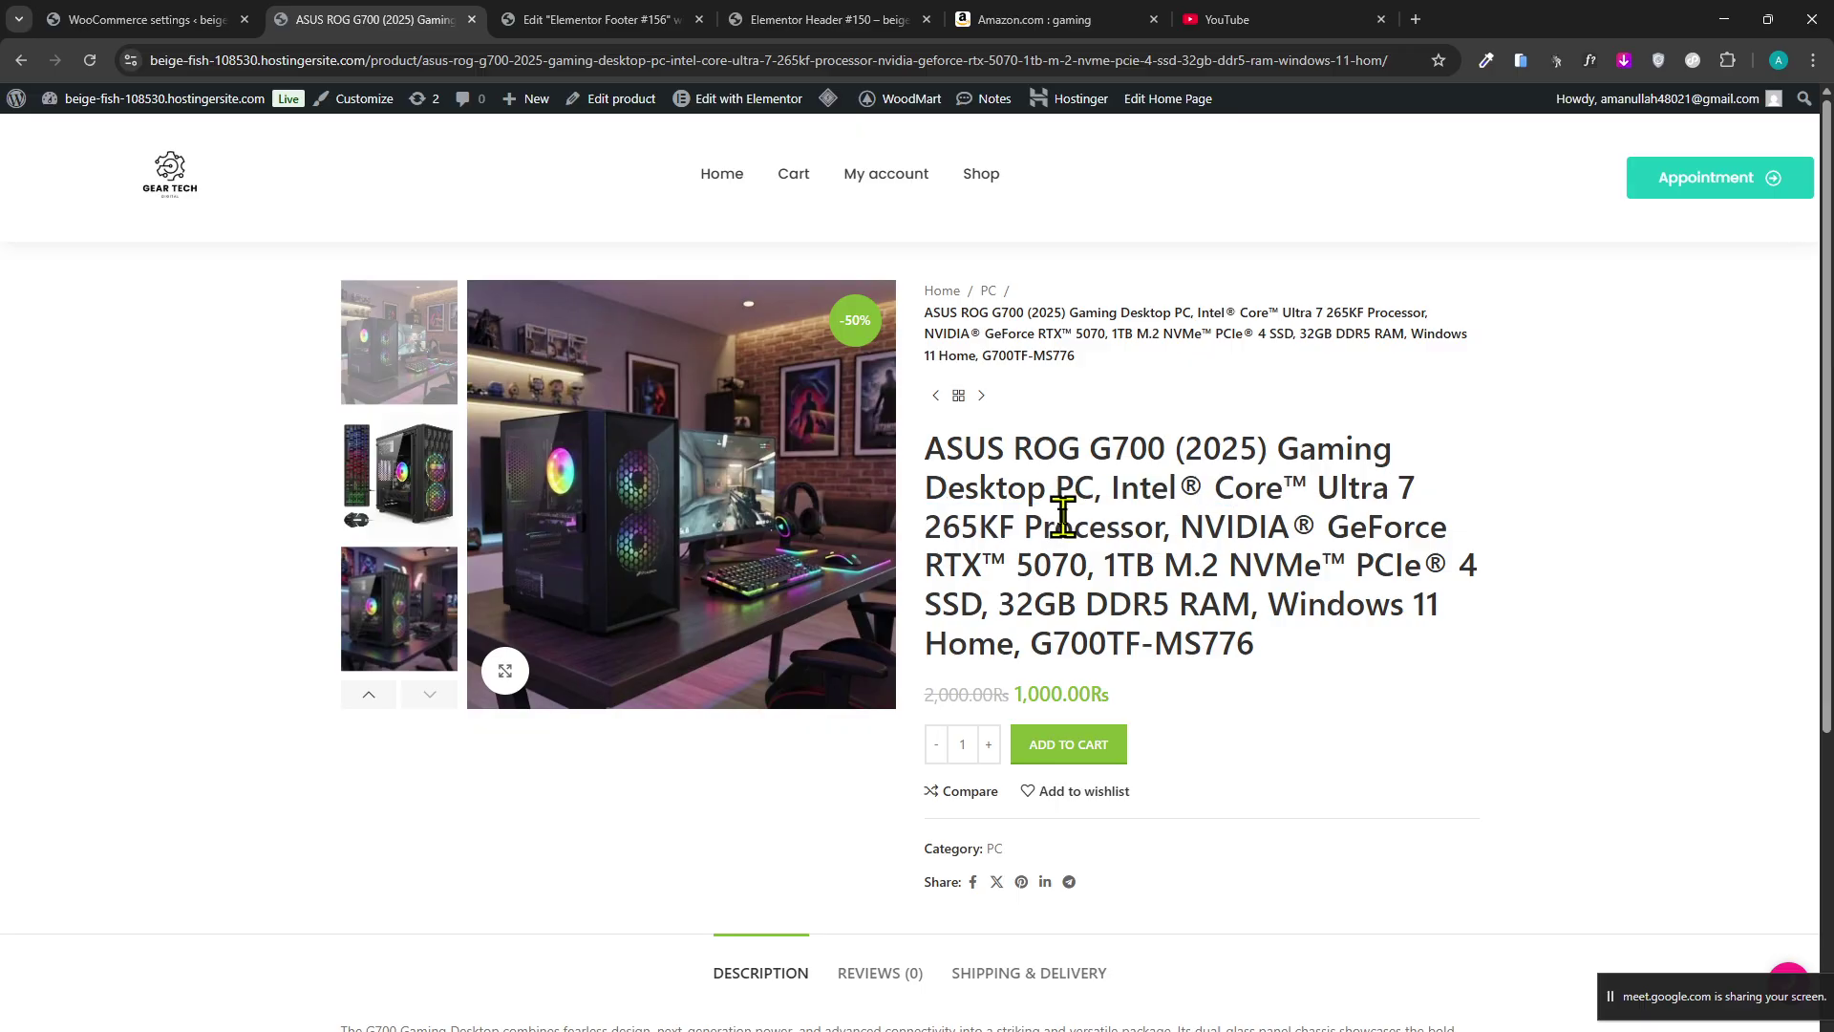
# View two more gallery photos, then return to the WooCommerce Payments settings.
pyautogui.click(415, 636)
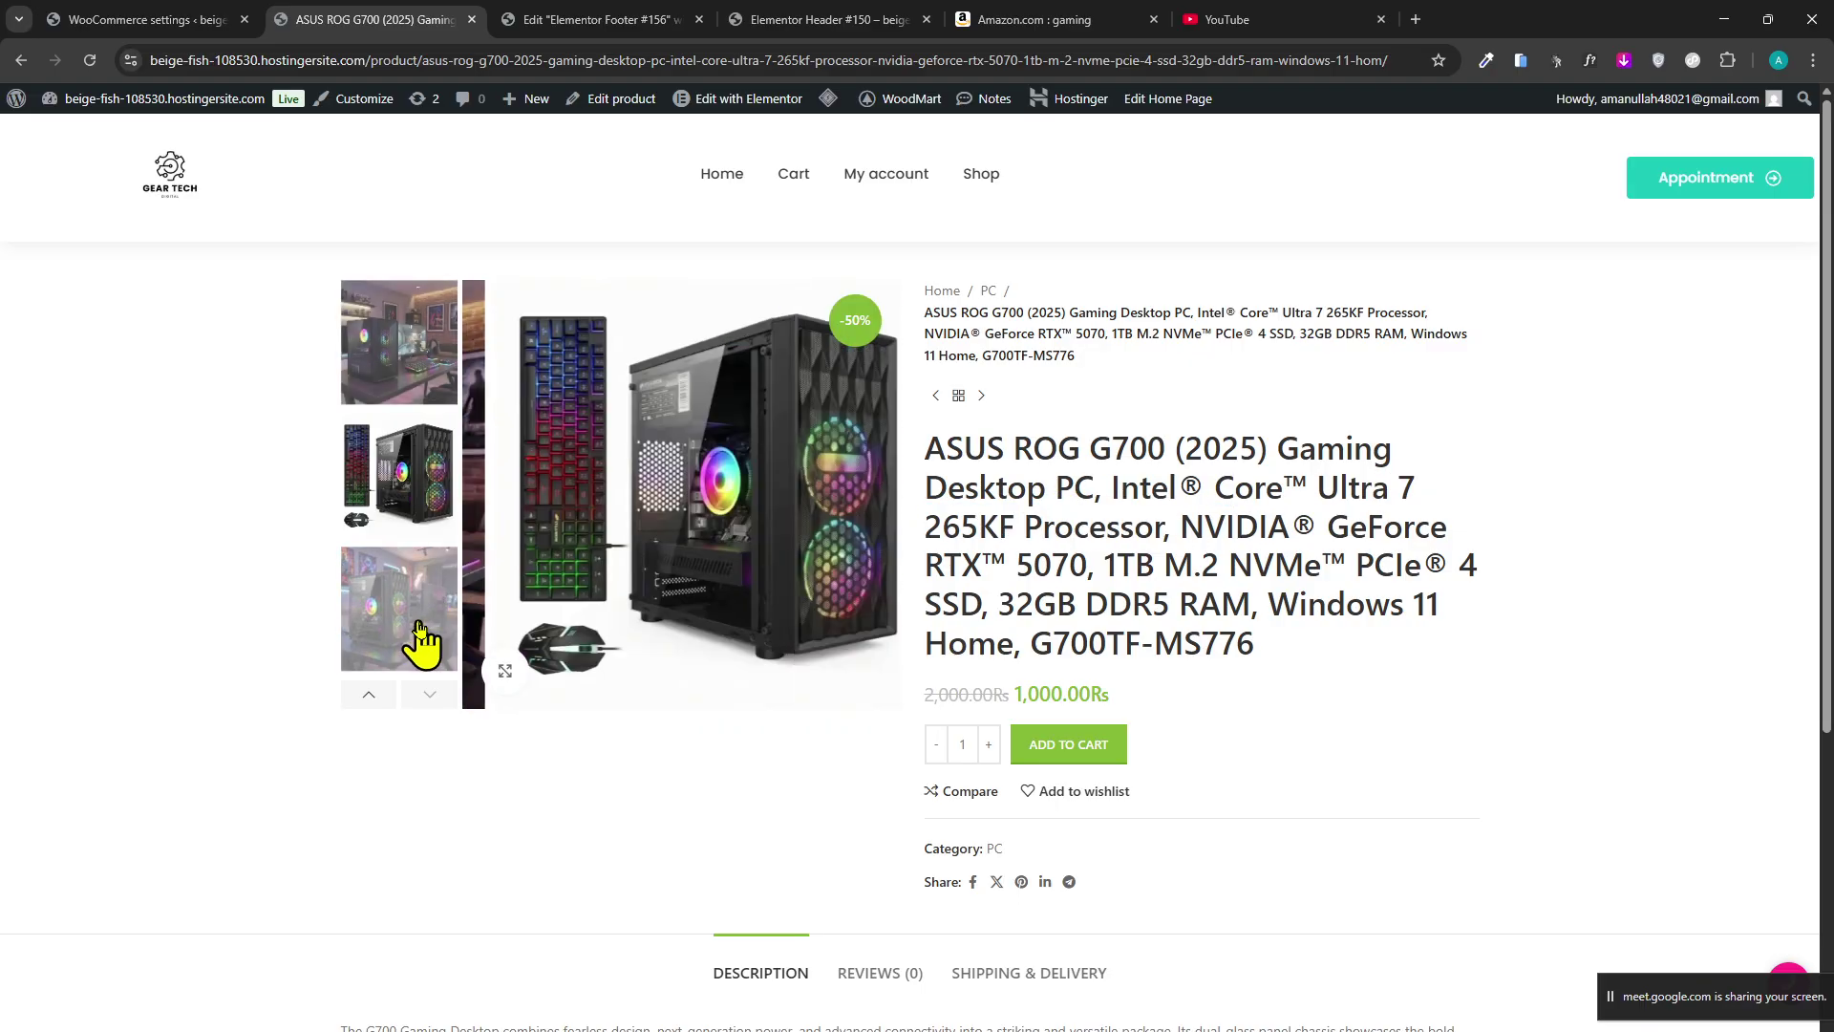
pyautogui.click(375, 468)
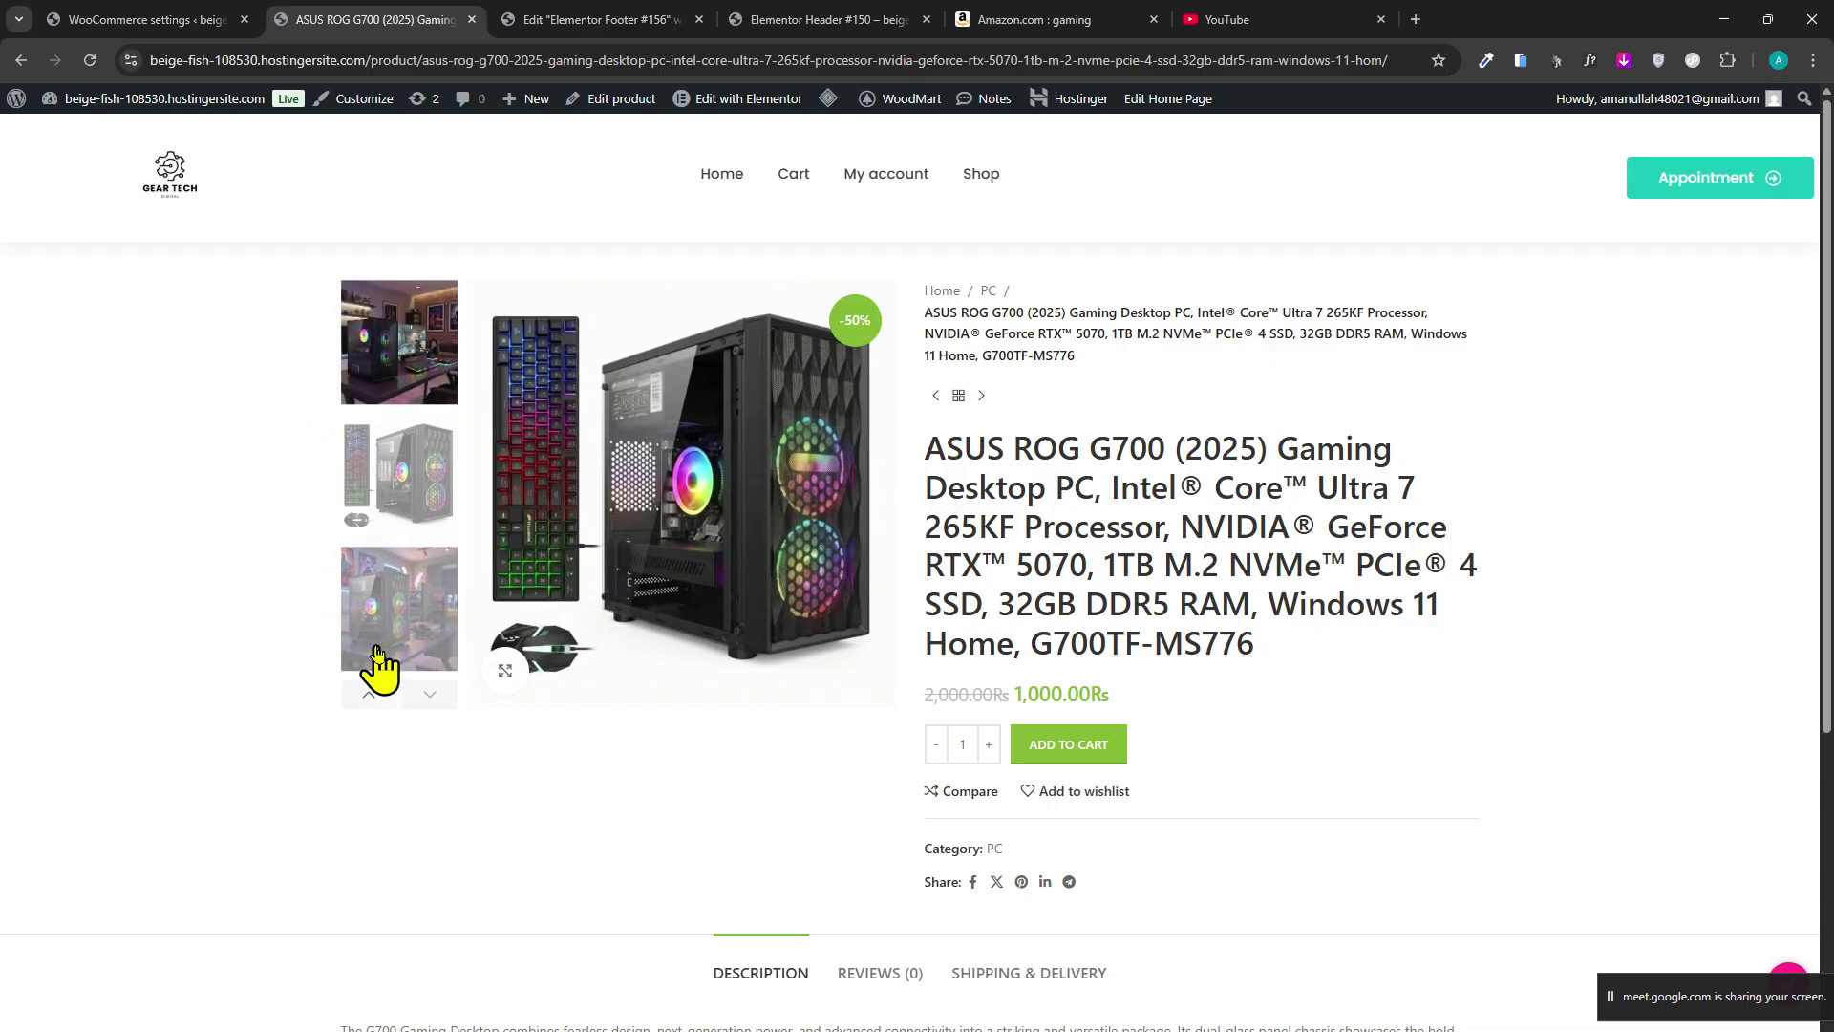
pyautogui.click(143, 19)
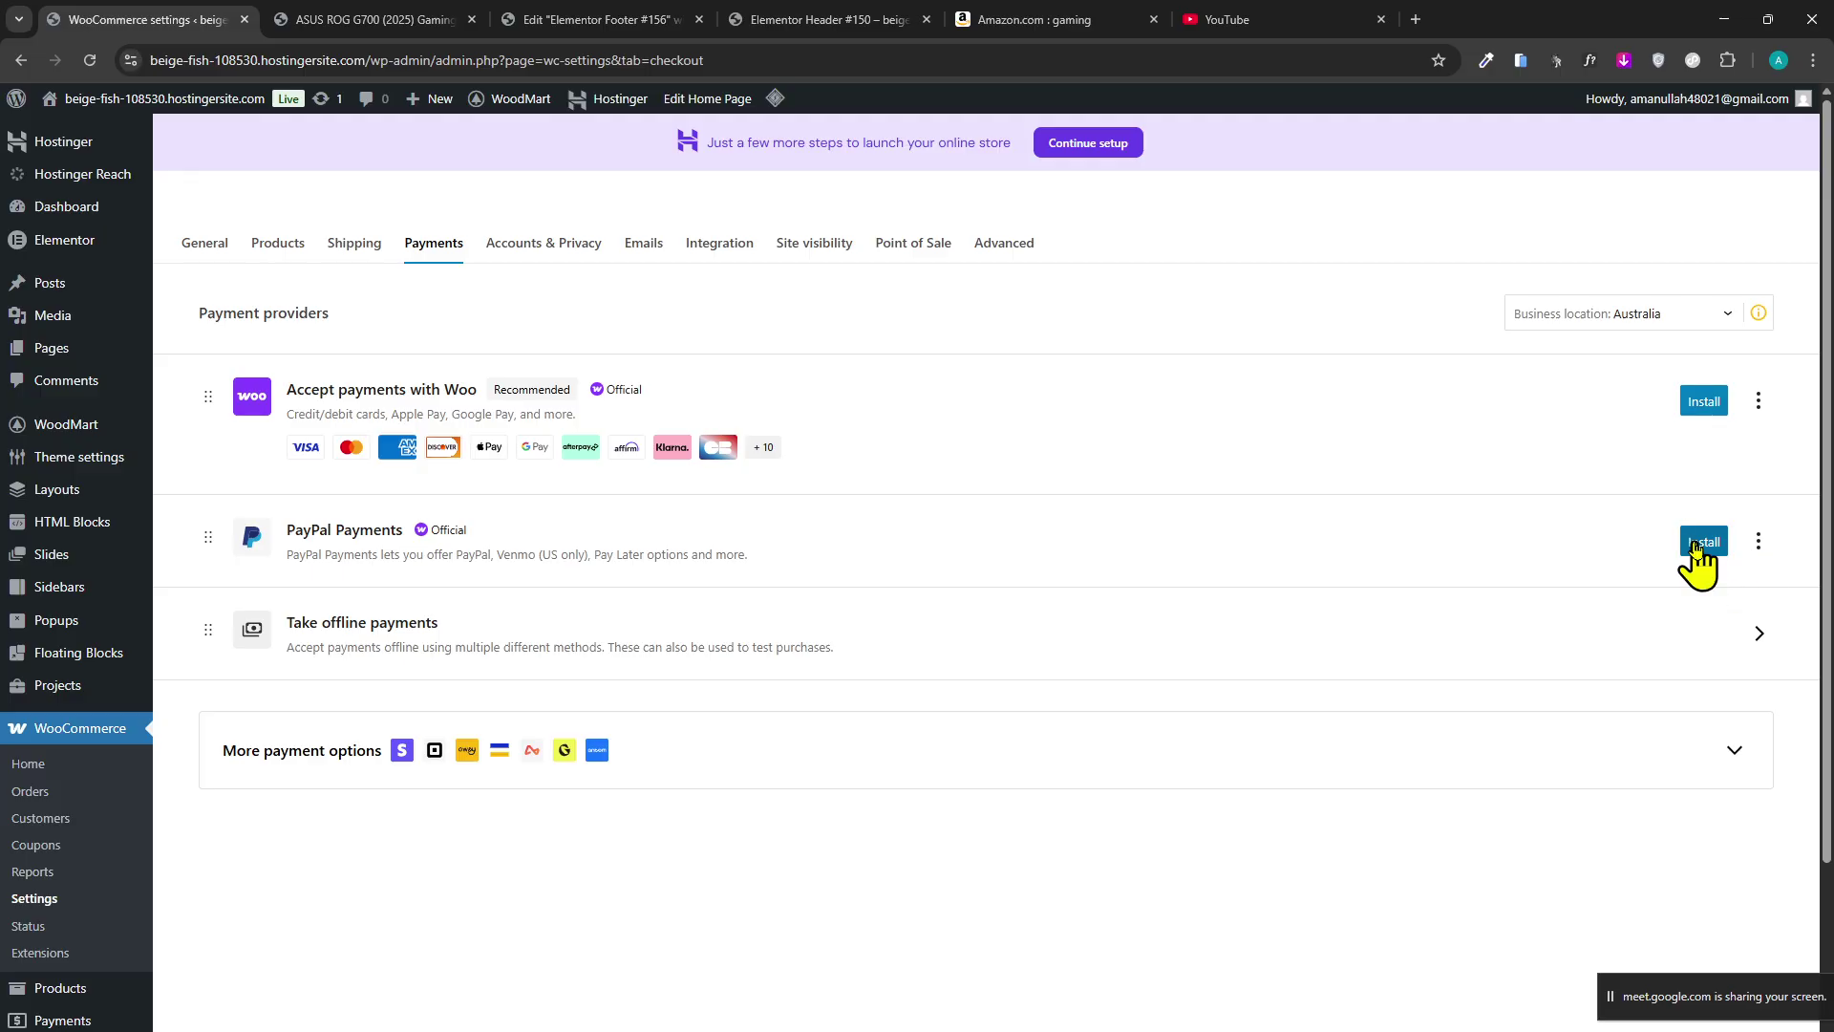
# Install and enable PayPal Payments, then start its activation from the setup page.
pyautogui.click(1697, 544)
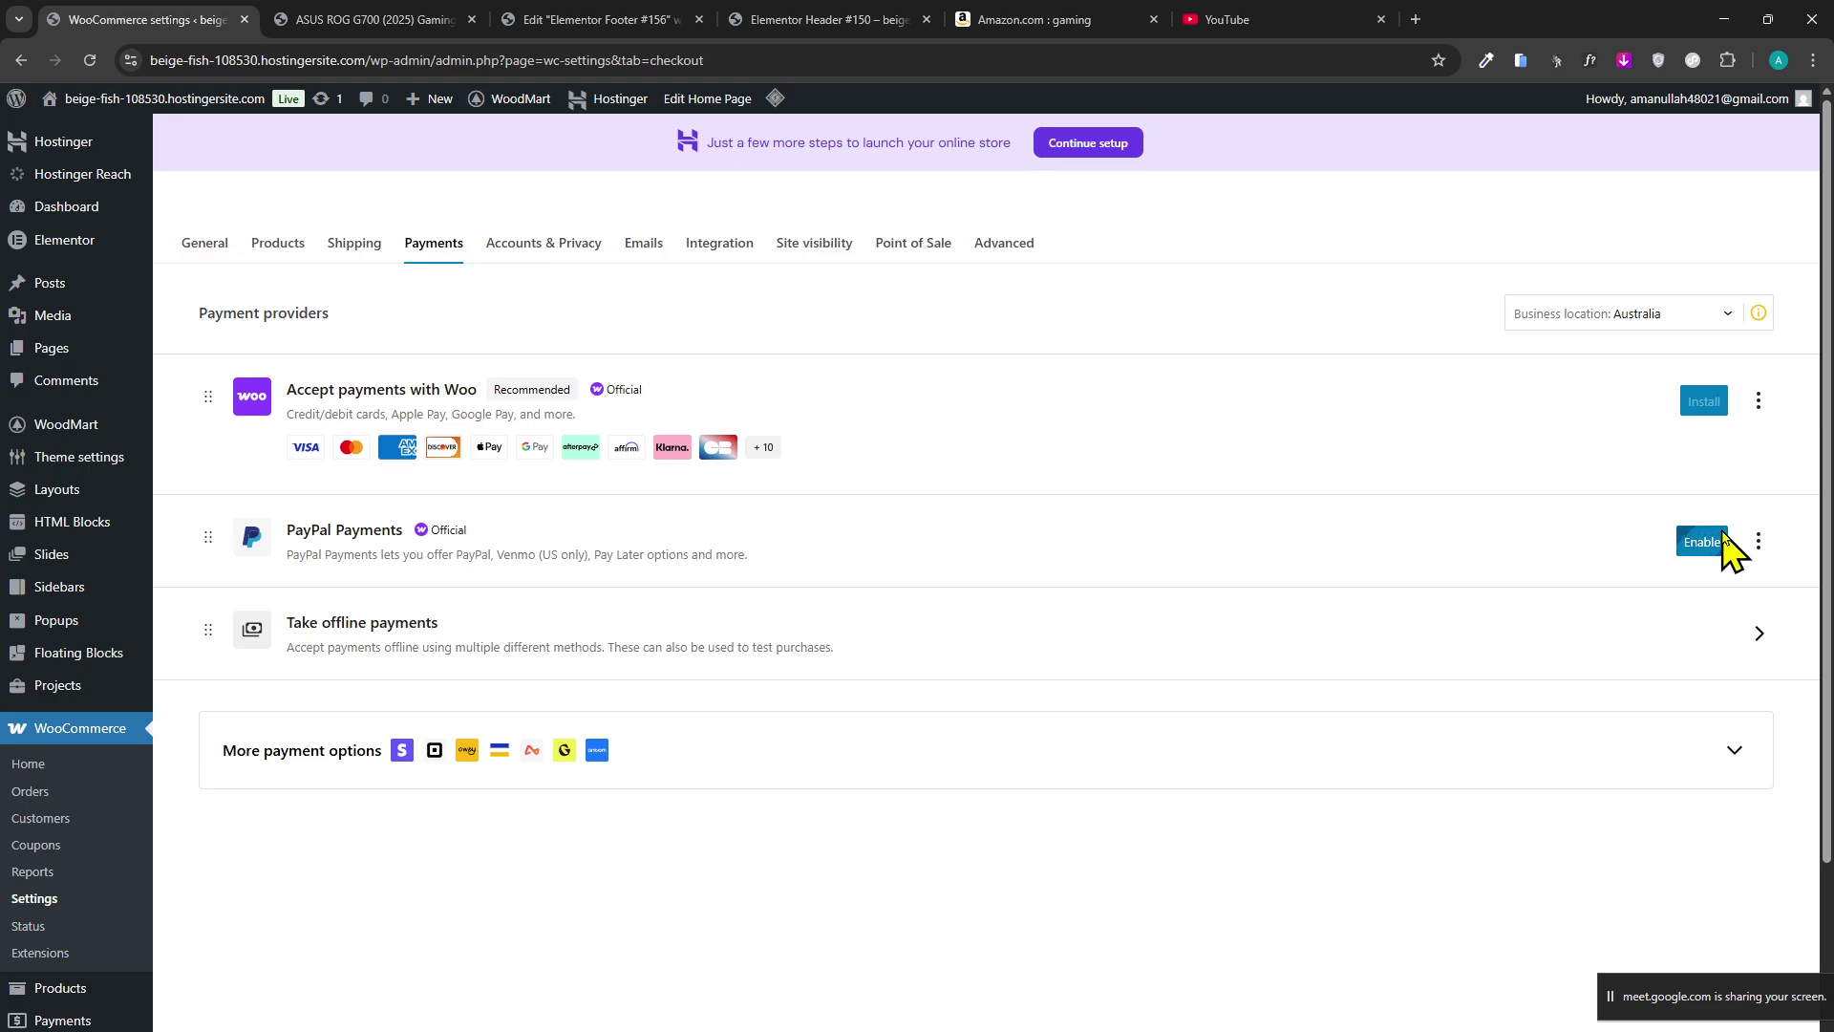
pyautogui.click(1723, 534)
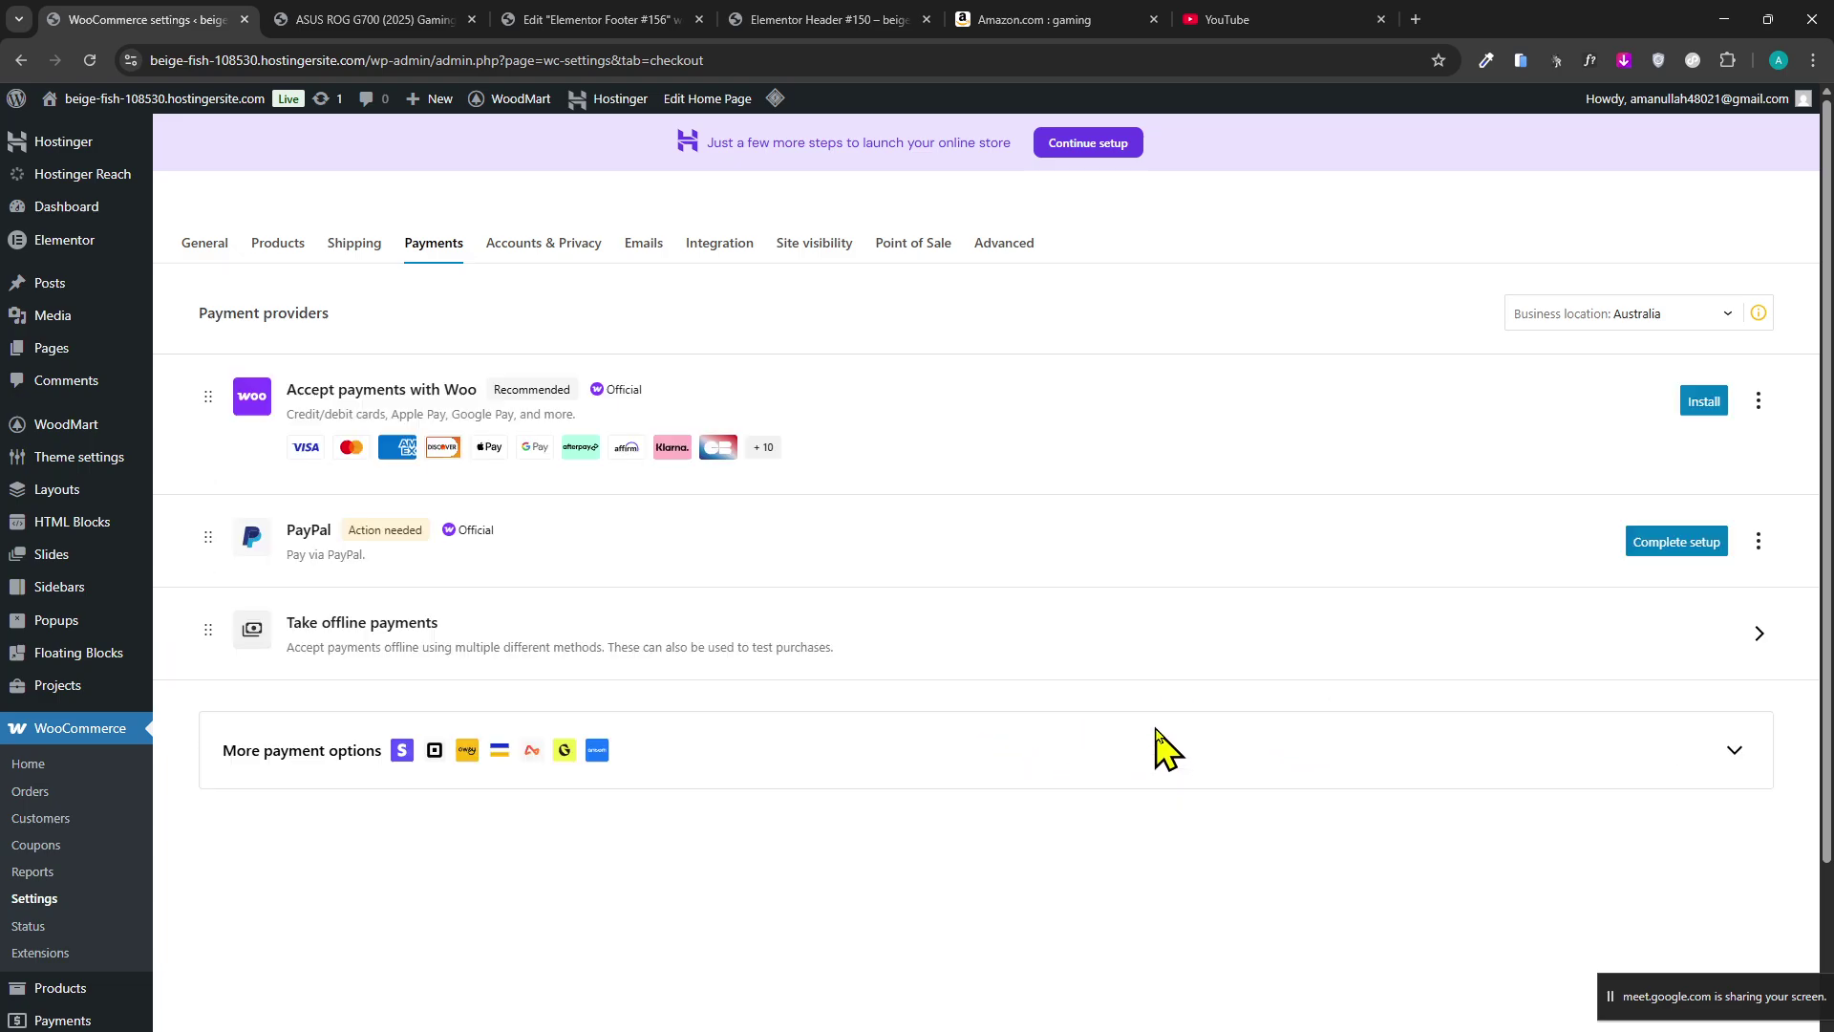
pyautogui.click(1681, 541)
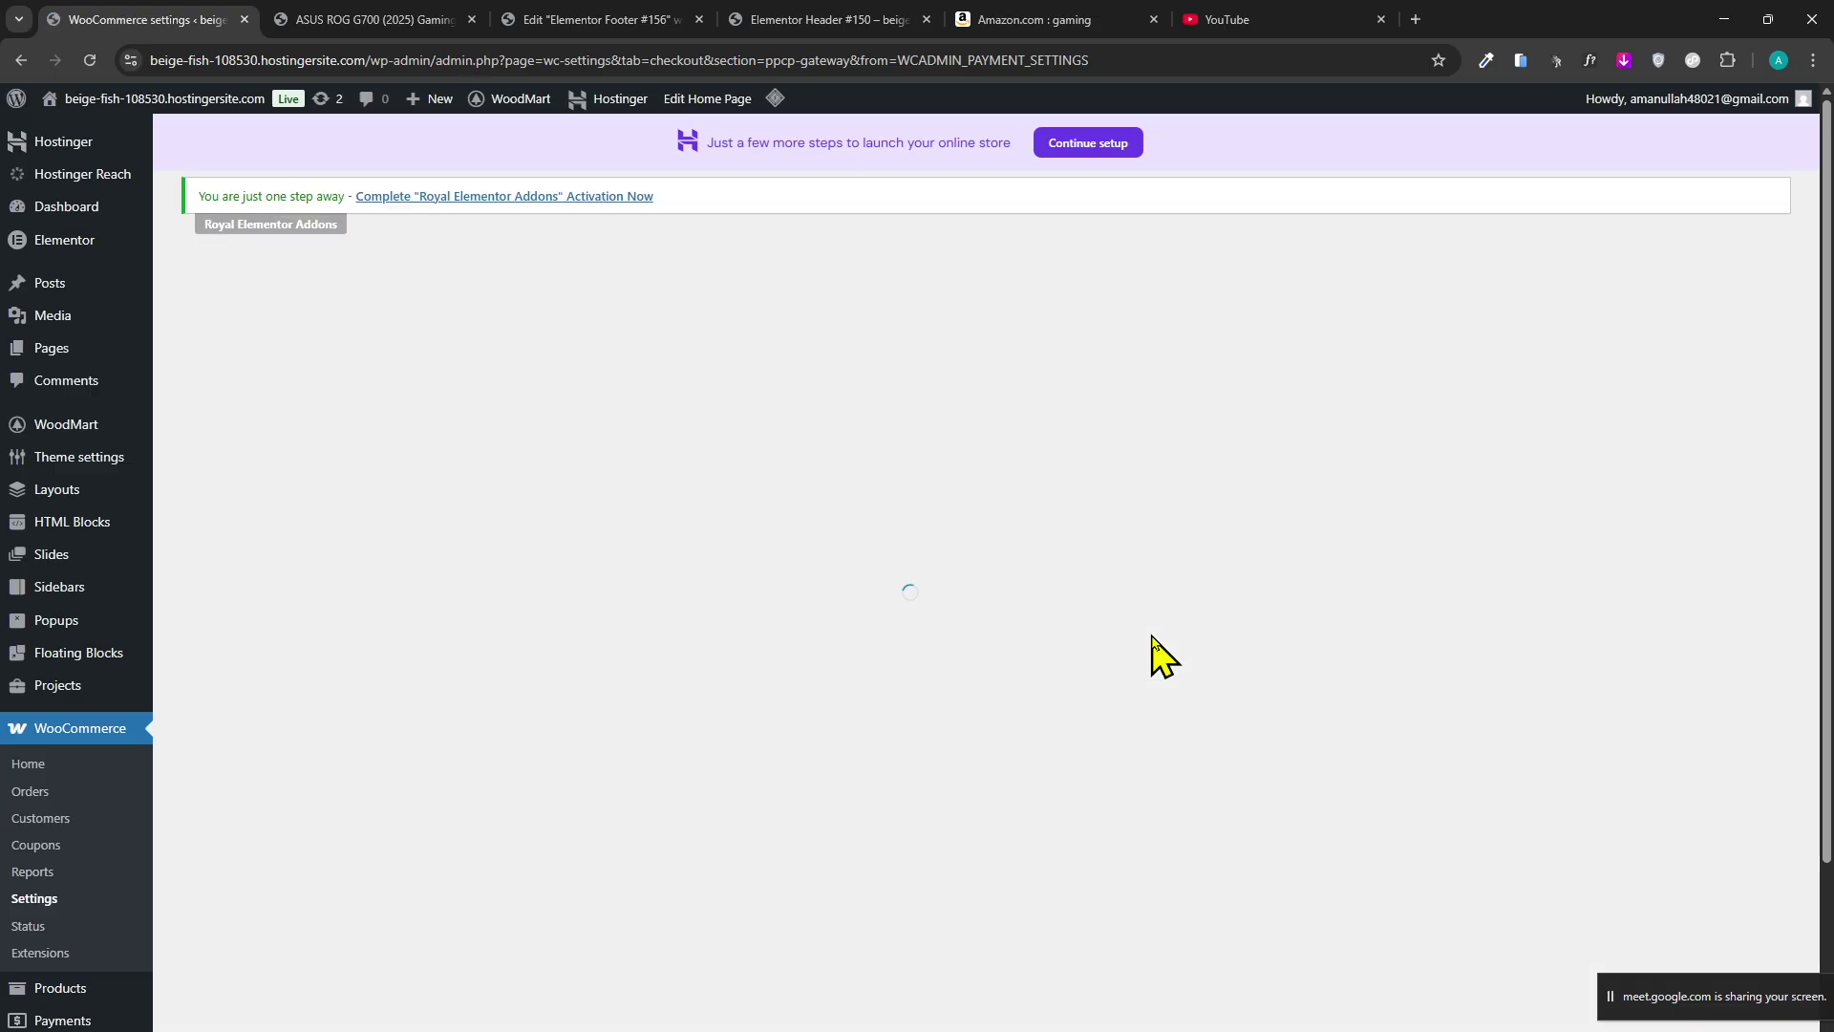
pyautogui.click(863, 602)
pyautogui.moveTo(794, 611); pyautogui.dragTo(787, 612)
pyautogui.scroll(-3, 837, 607)
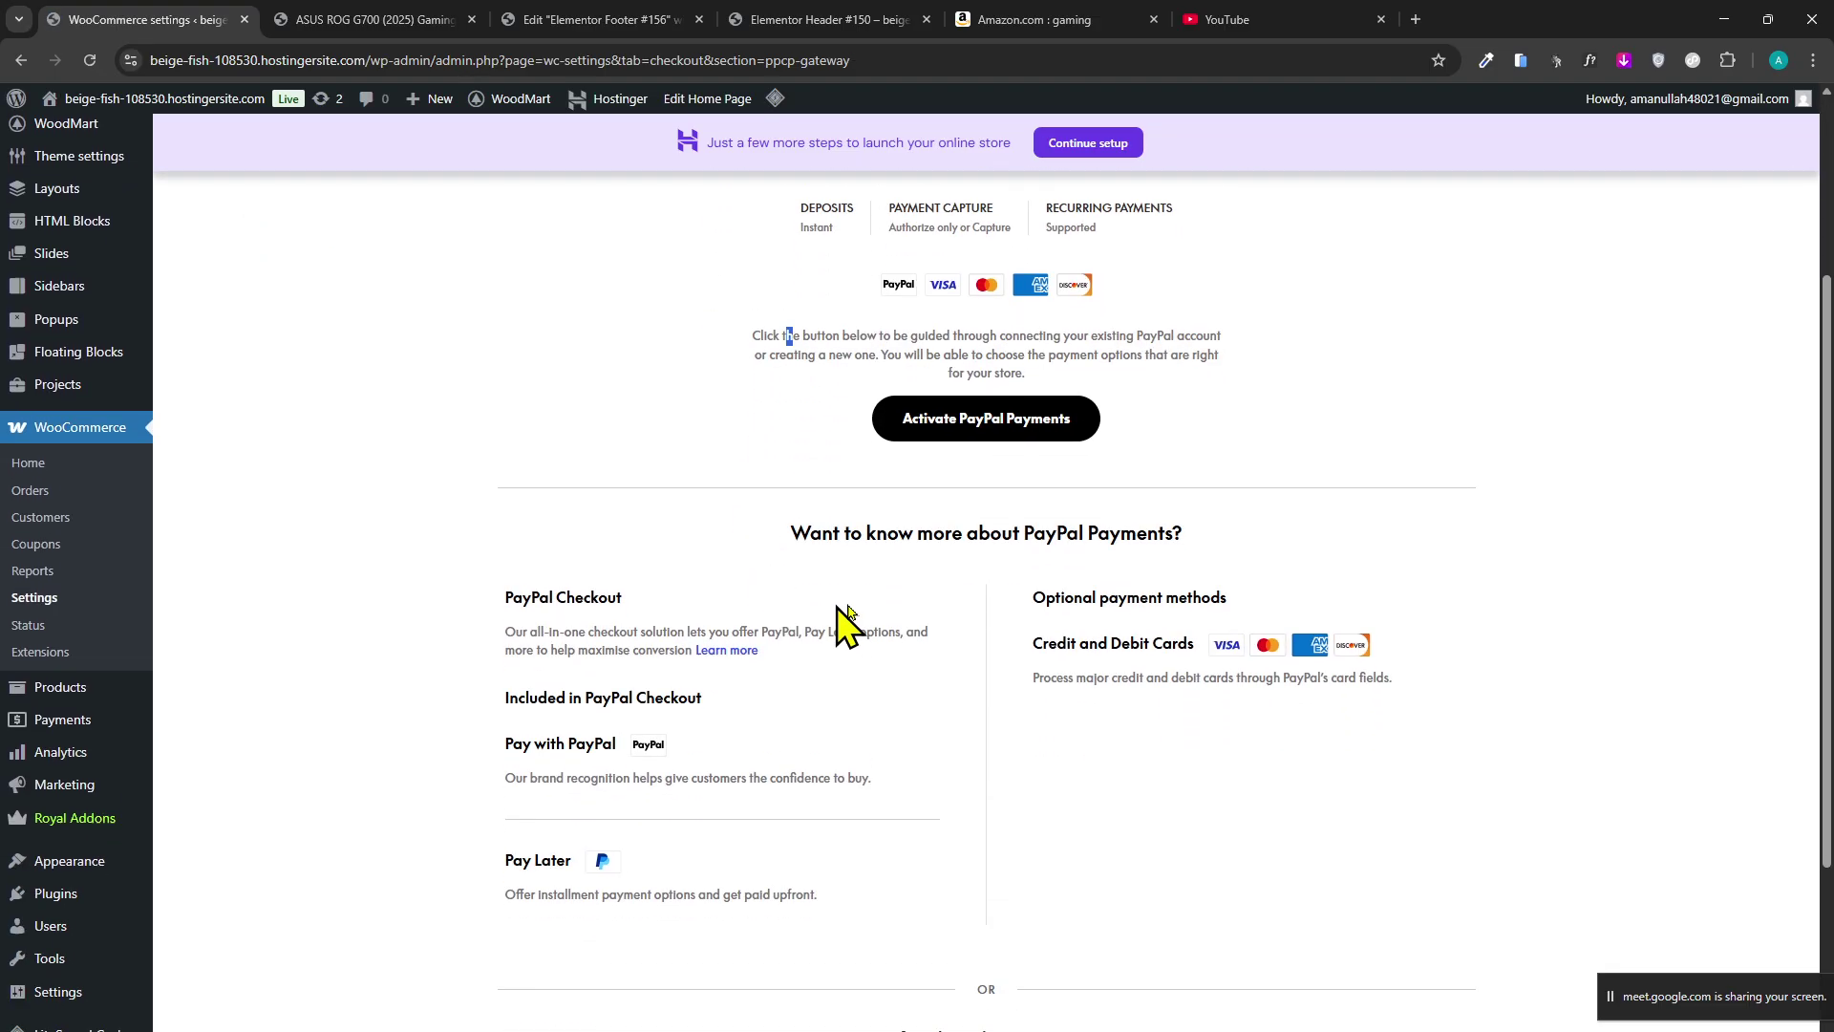
pyautogui.scroll(-3, 921, 621)
pyautogui.scroll(5, 921, 622)
pyautogui.click(986, 790)
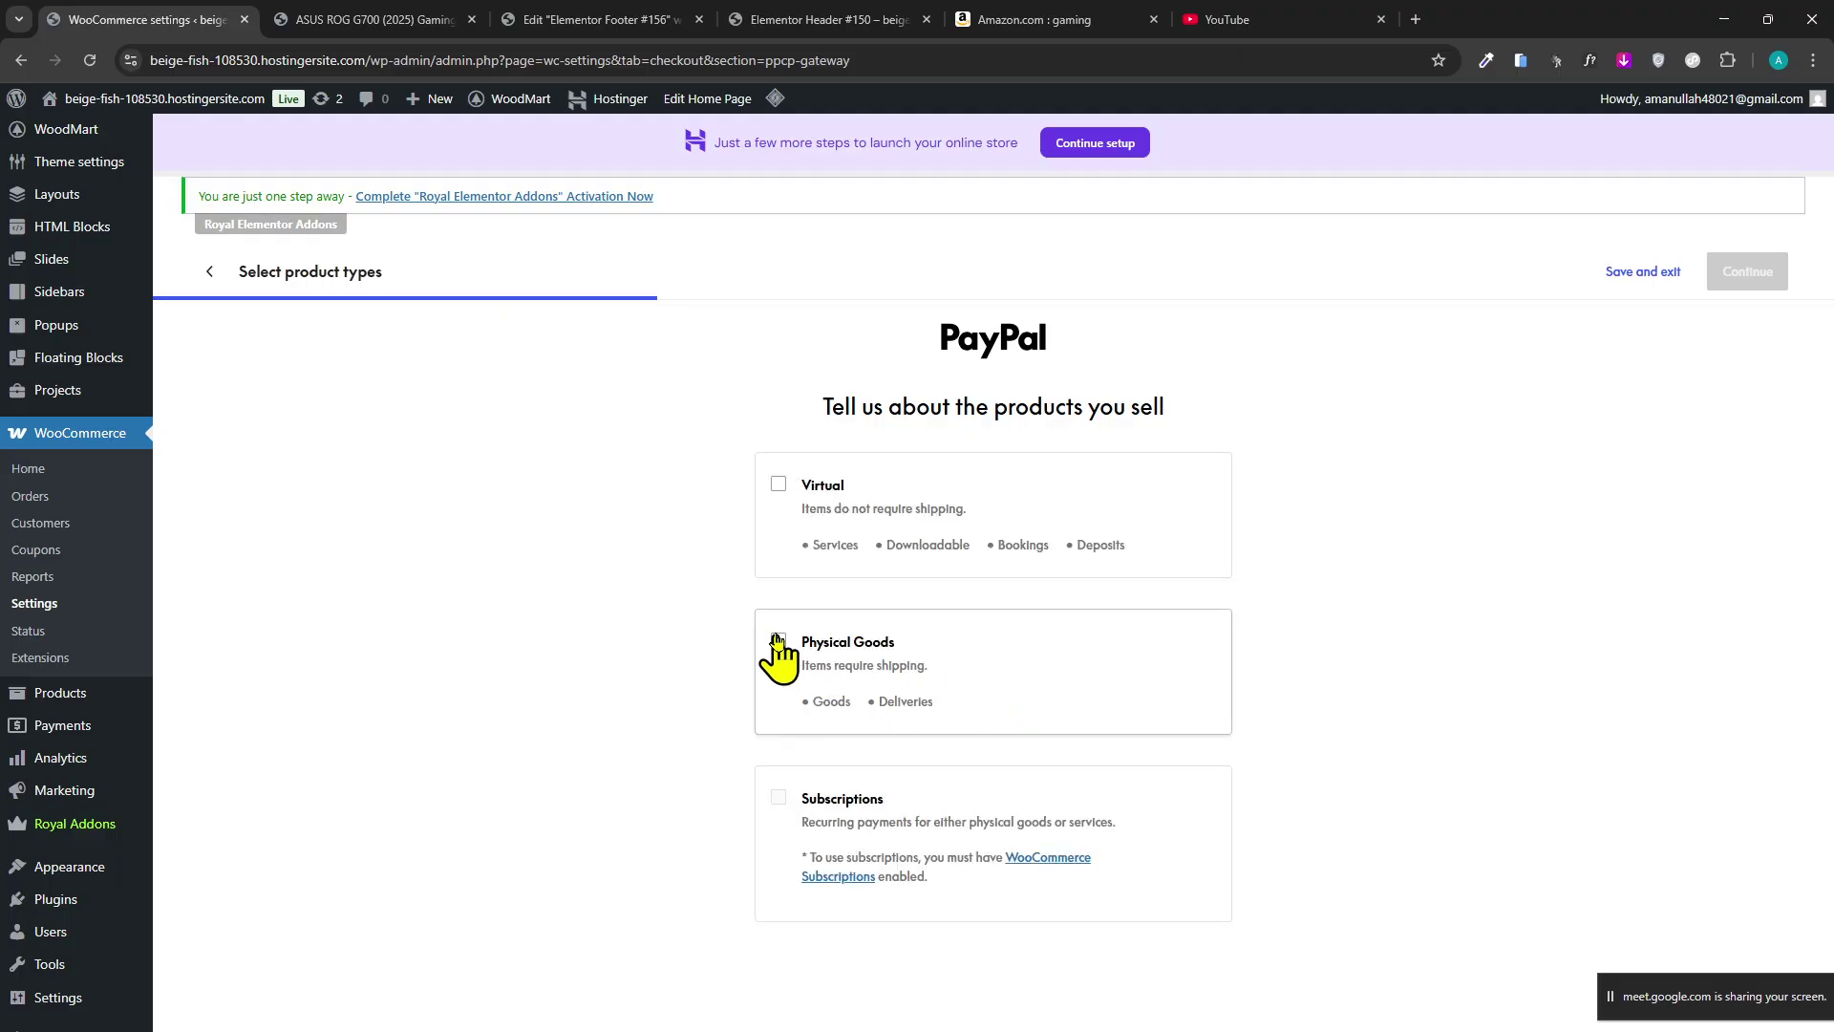
# Choose Physical Goods and Credit and Debit Cards checkout in the PayPal onboarding.
pyautogui.click(823, 621)
pyautogui.click(756, 533)
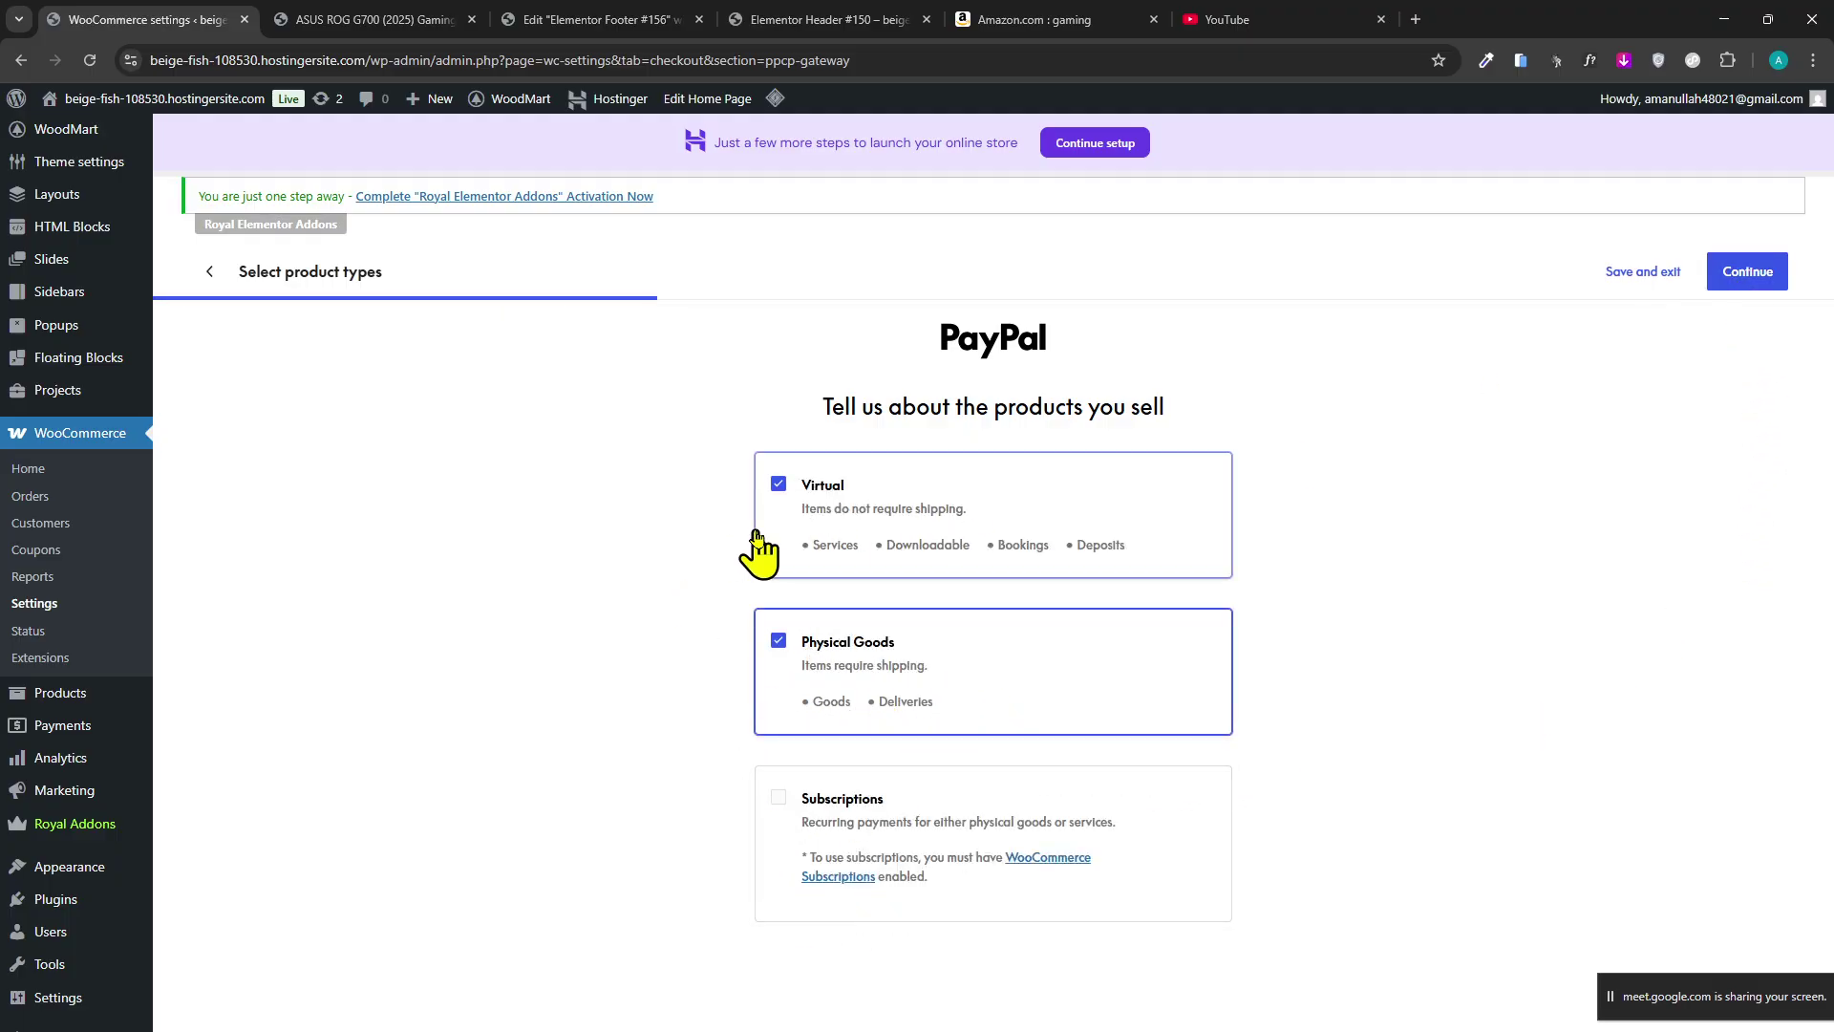
pyautogui.click(941, 552)
pyautogui.click(1733, 286)
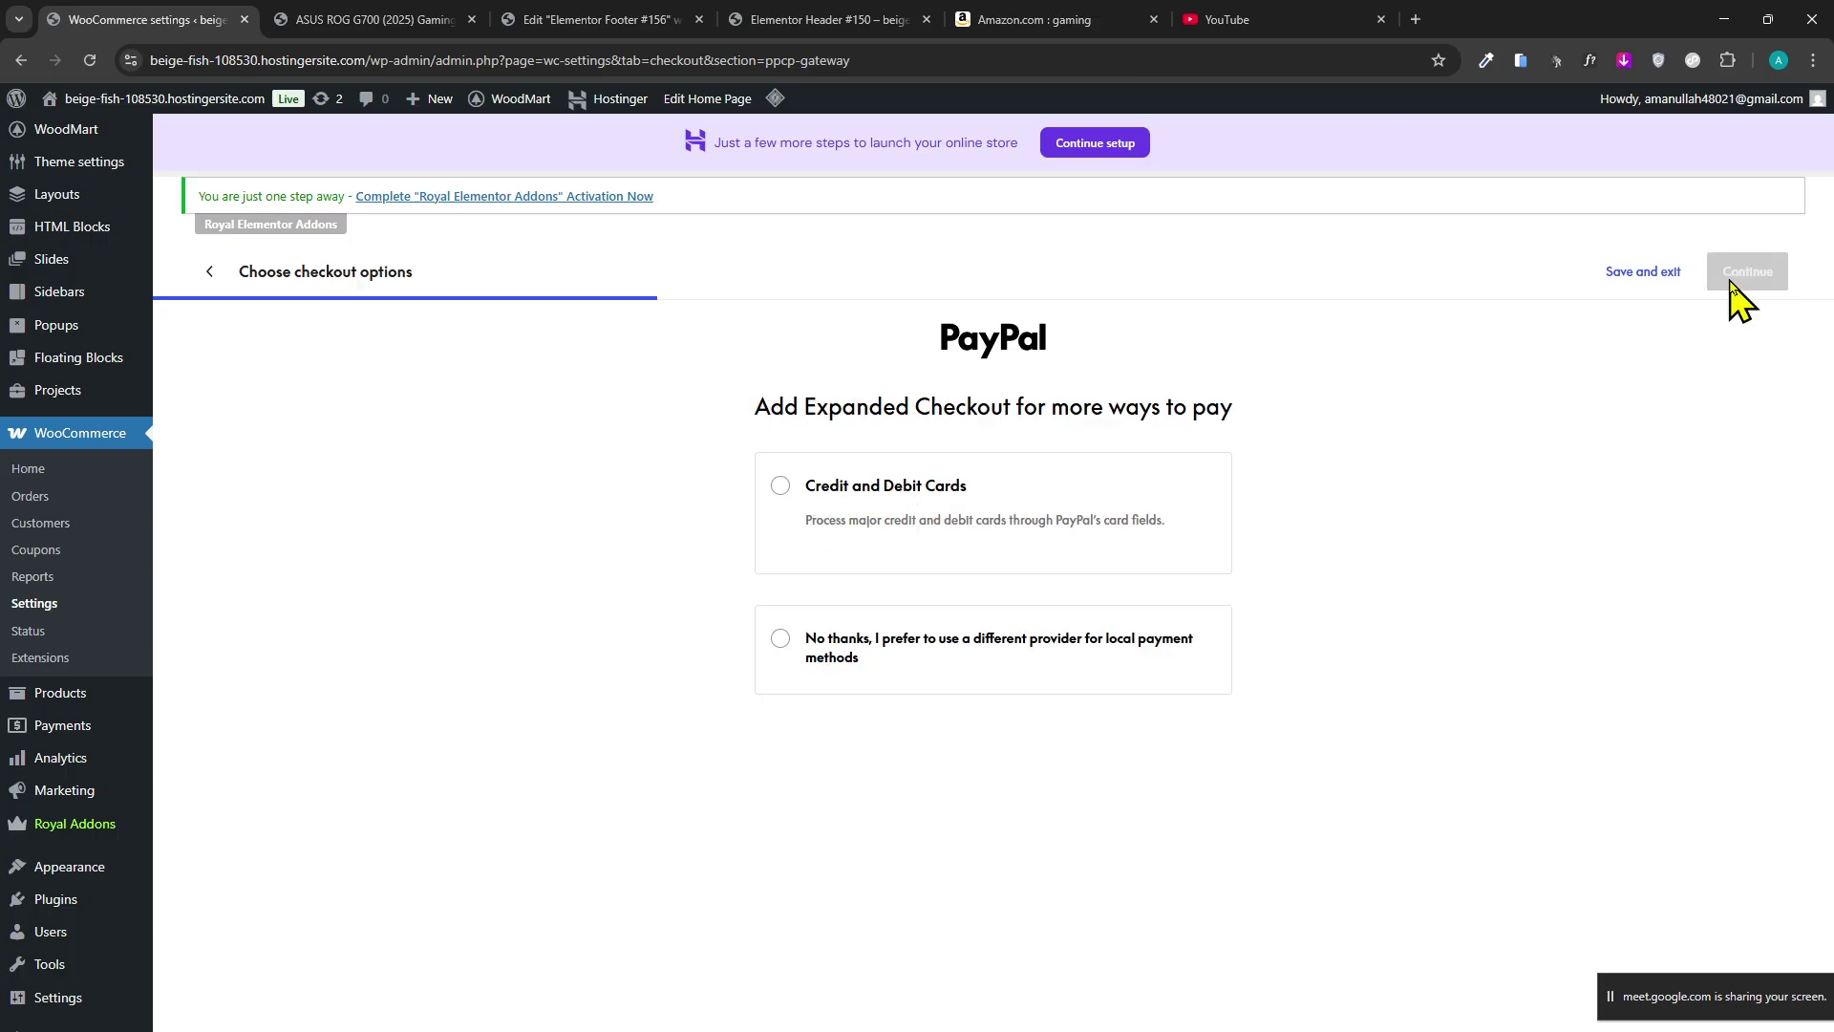
pyautogui.click(871, 533)
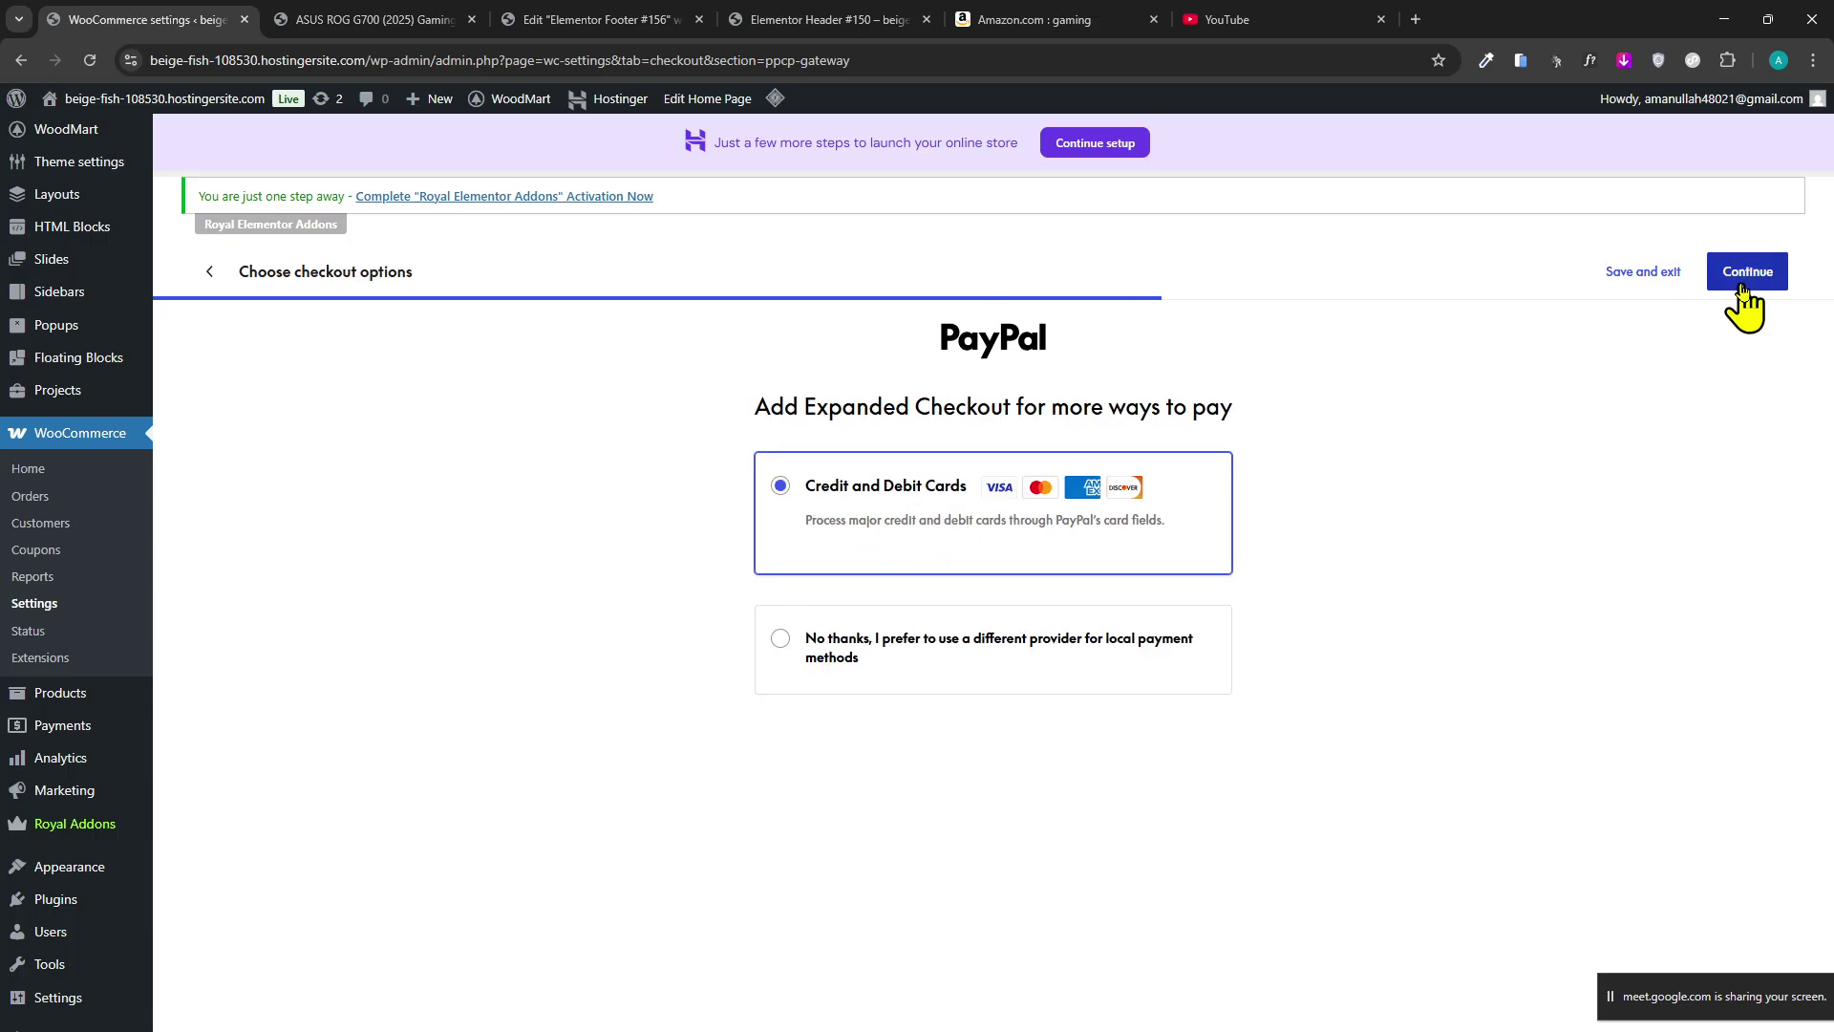
pyautogui.click(1741, 291)
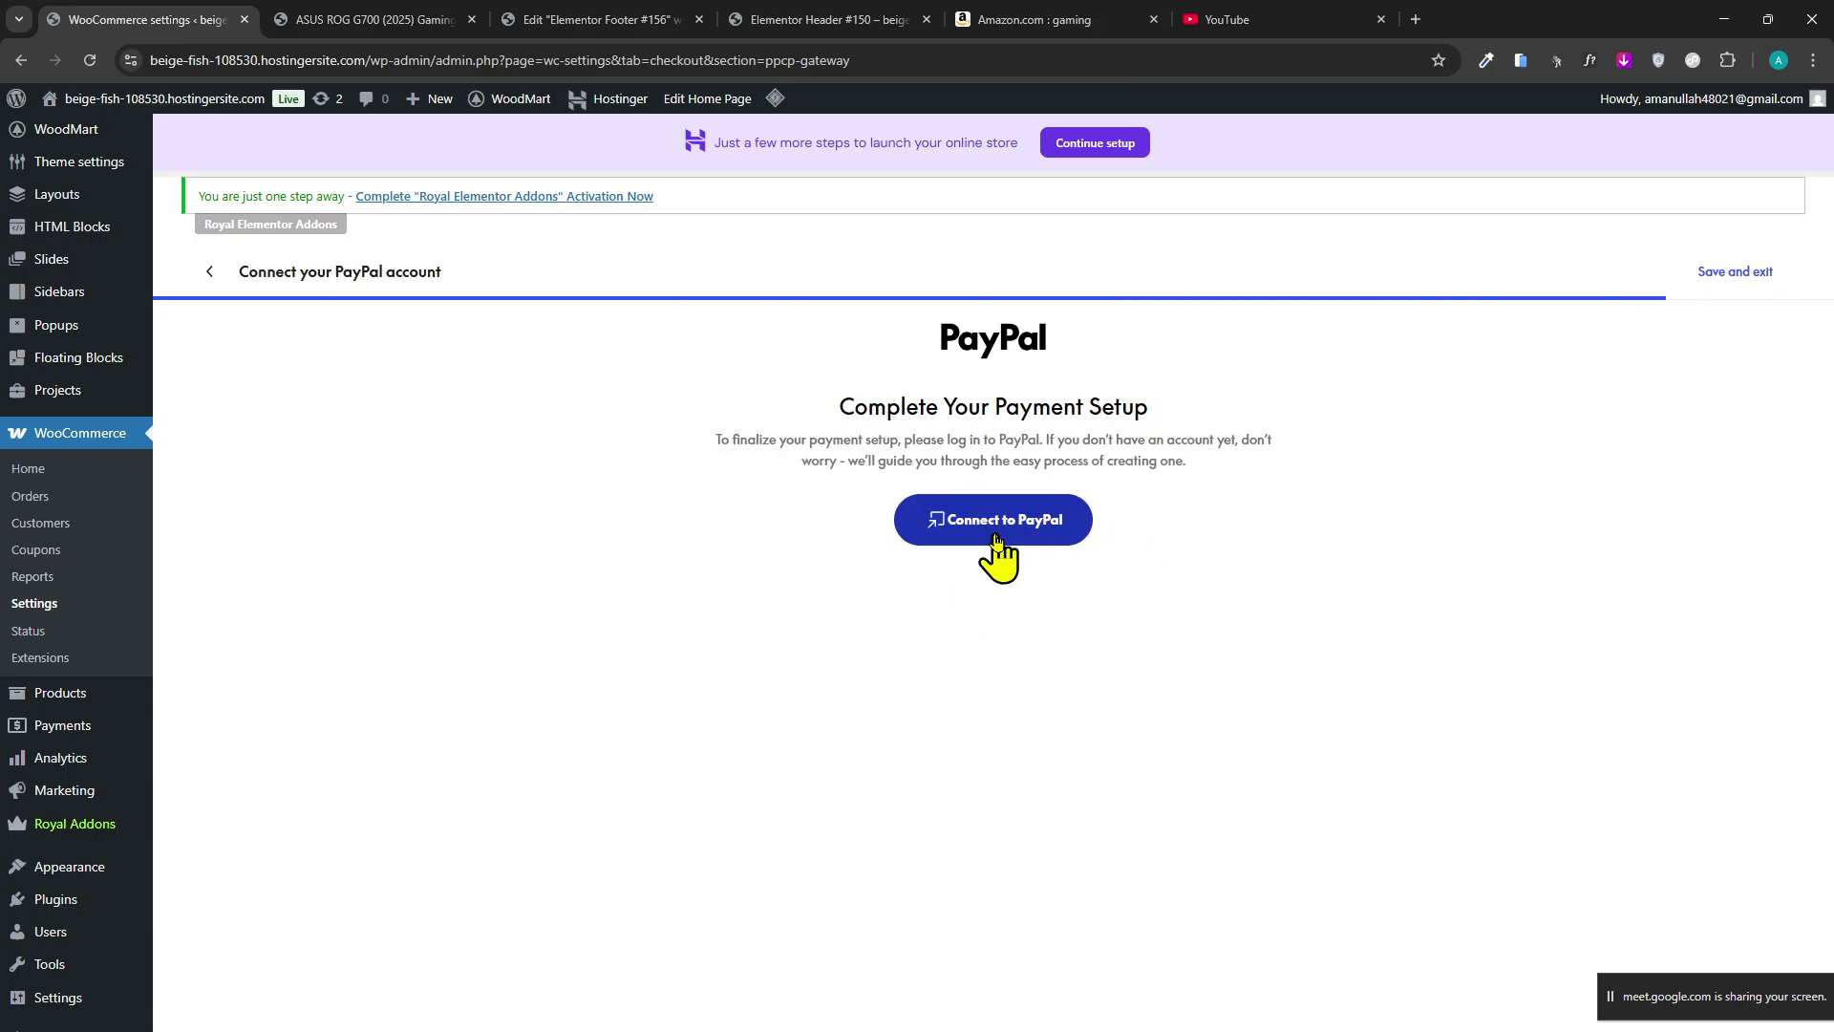
pyautogui.click(994, 539)
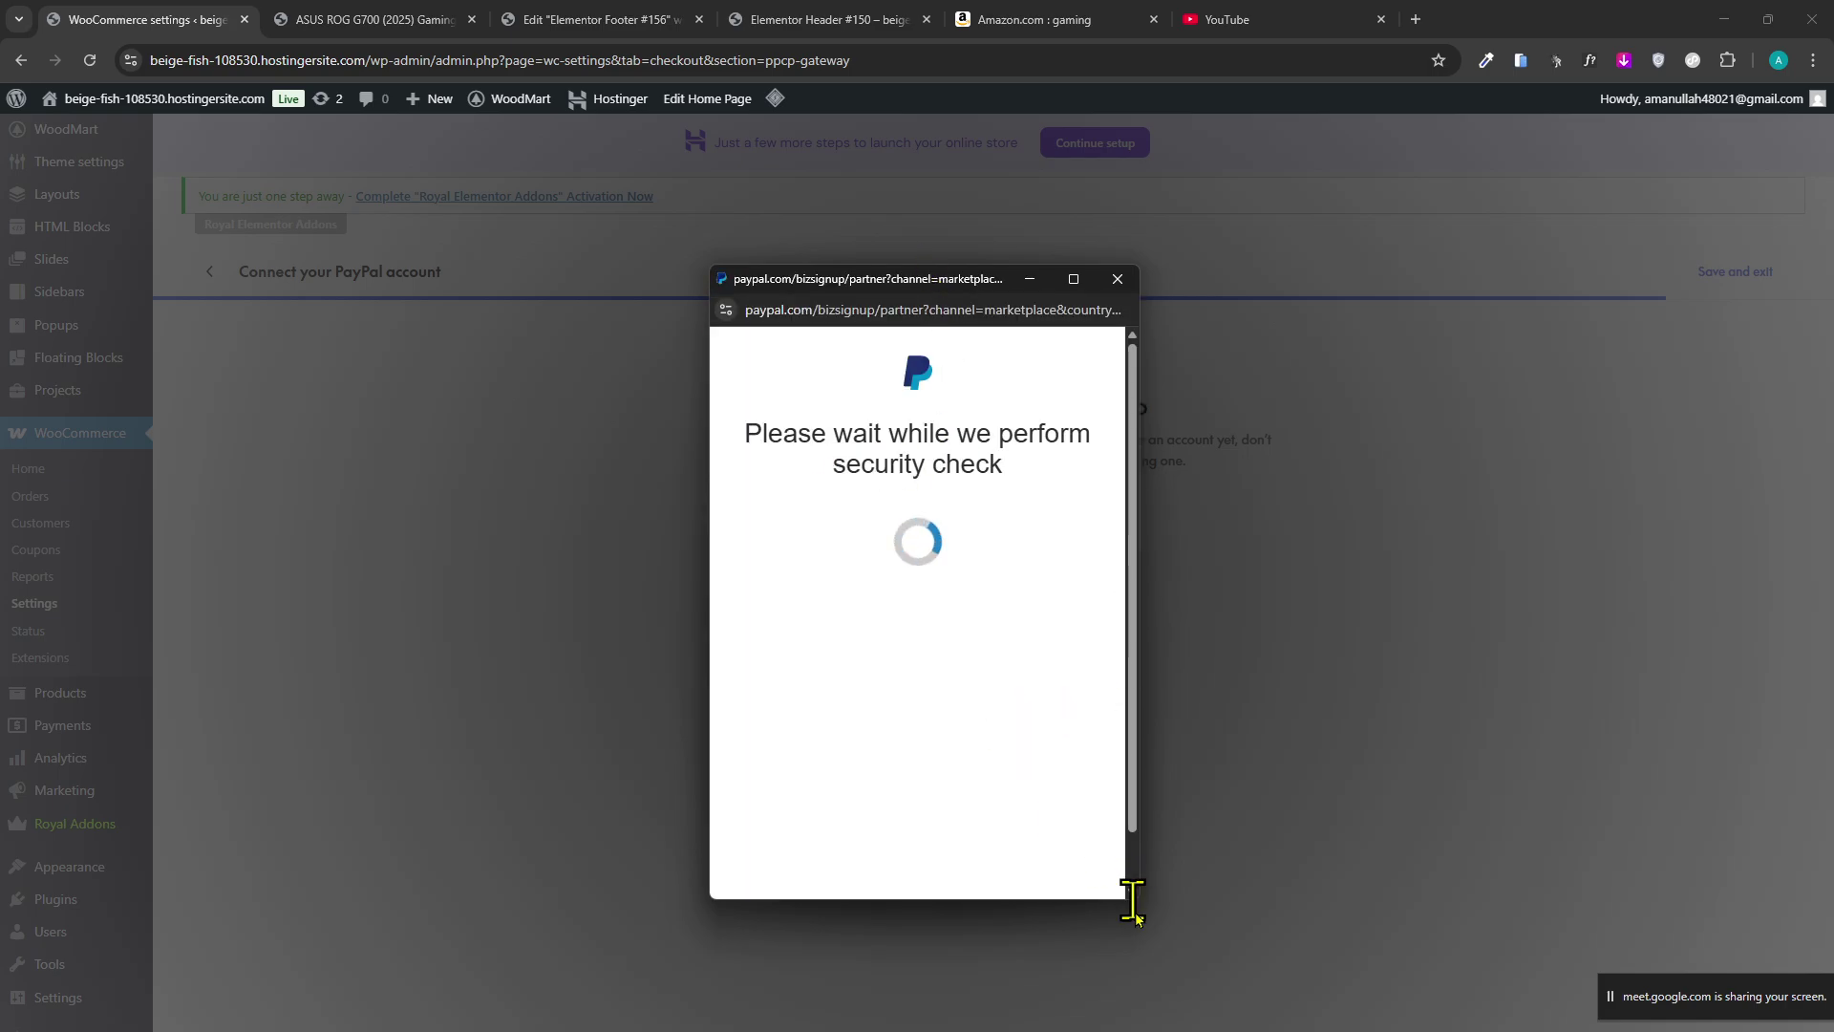
pyautogui.moveTo(1138, 901); pyautogui.dragTo(1377, 957)
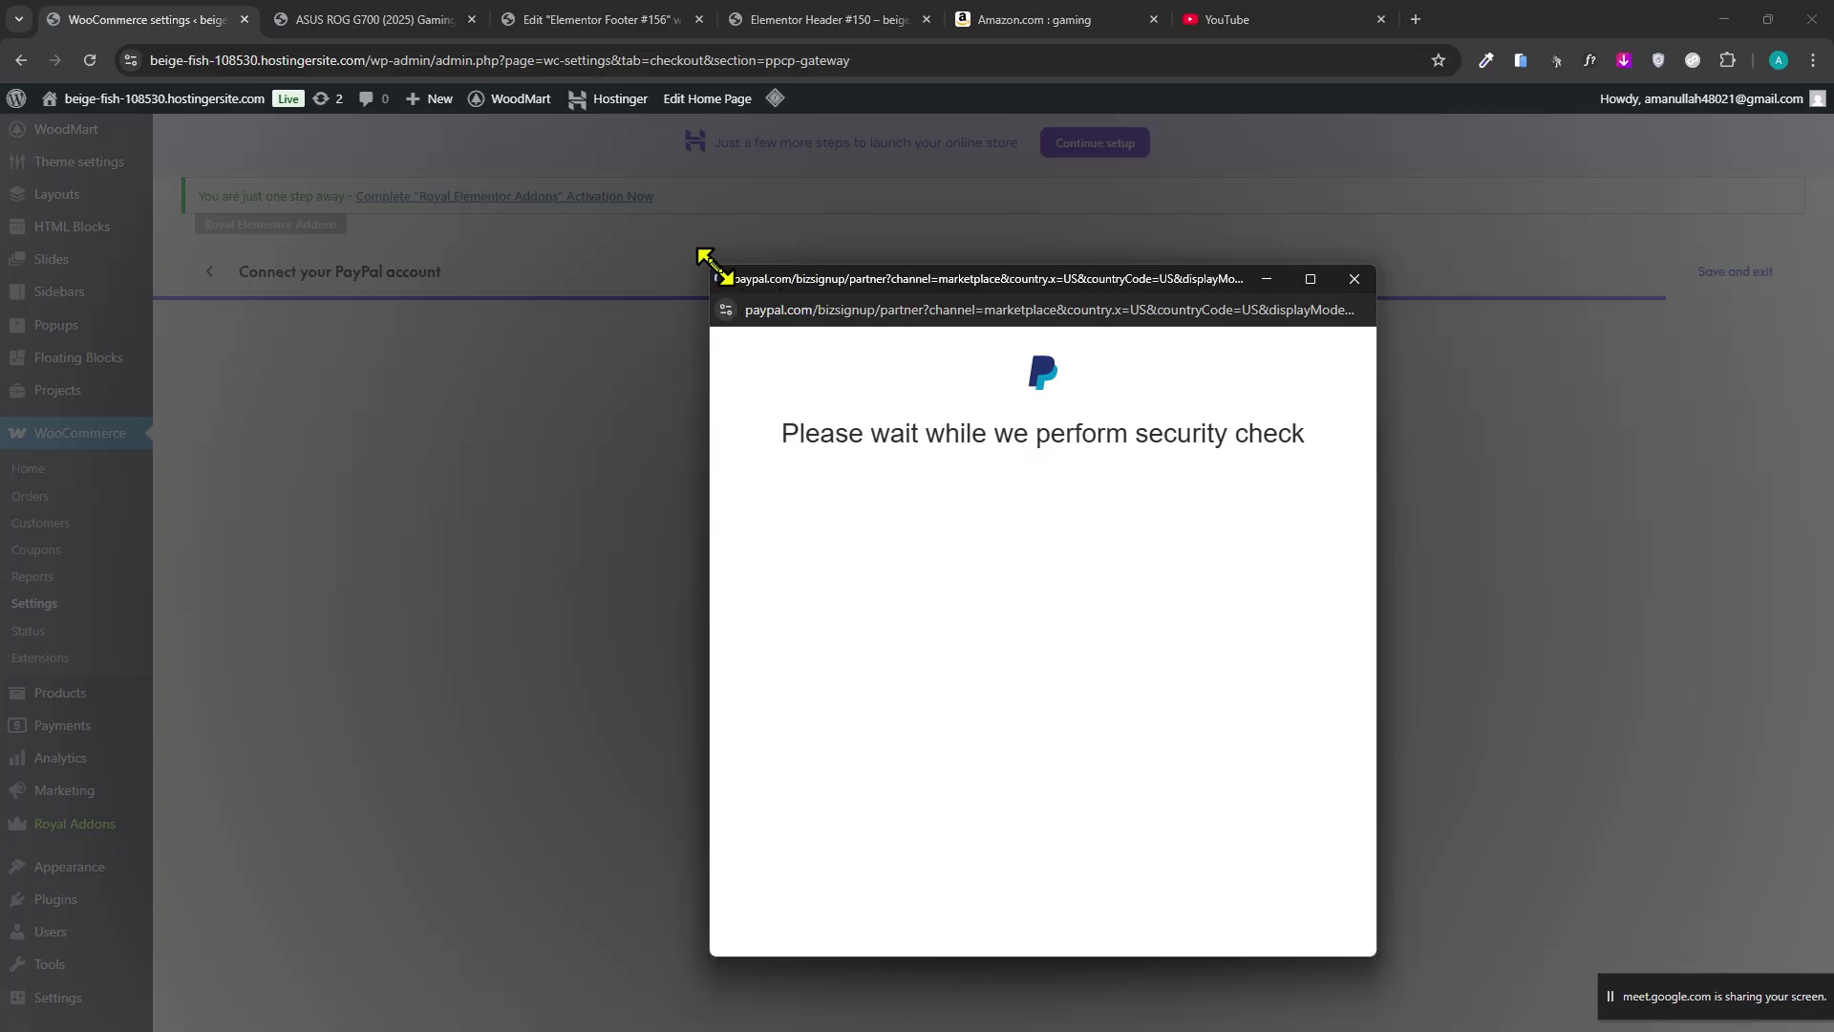
pyautogui.moveTo(709, 267); pyautogui.dragTo(627, 235)
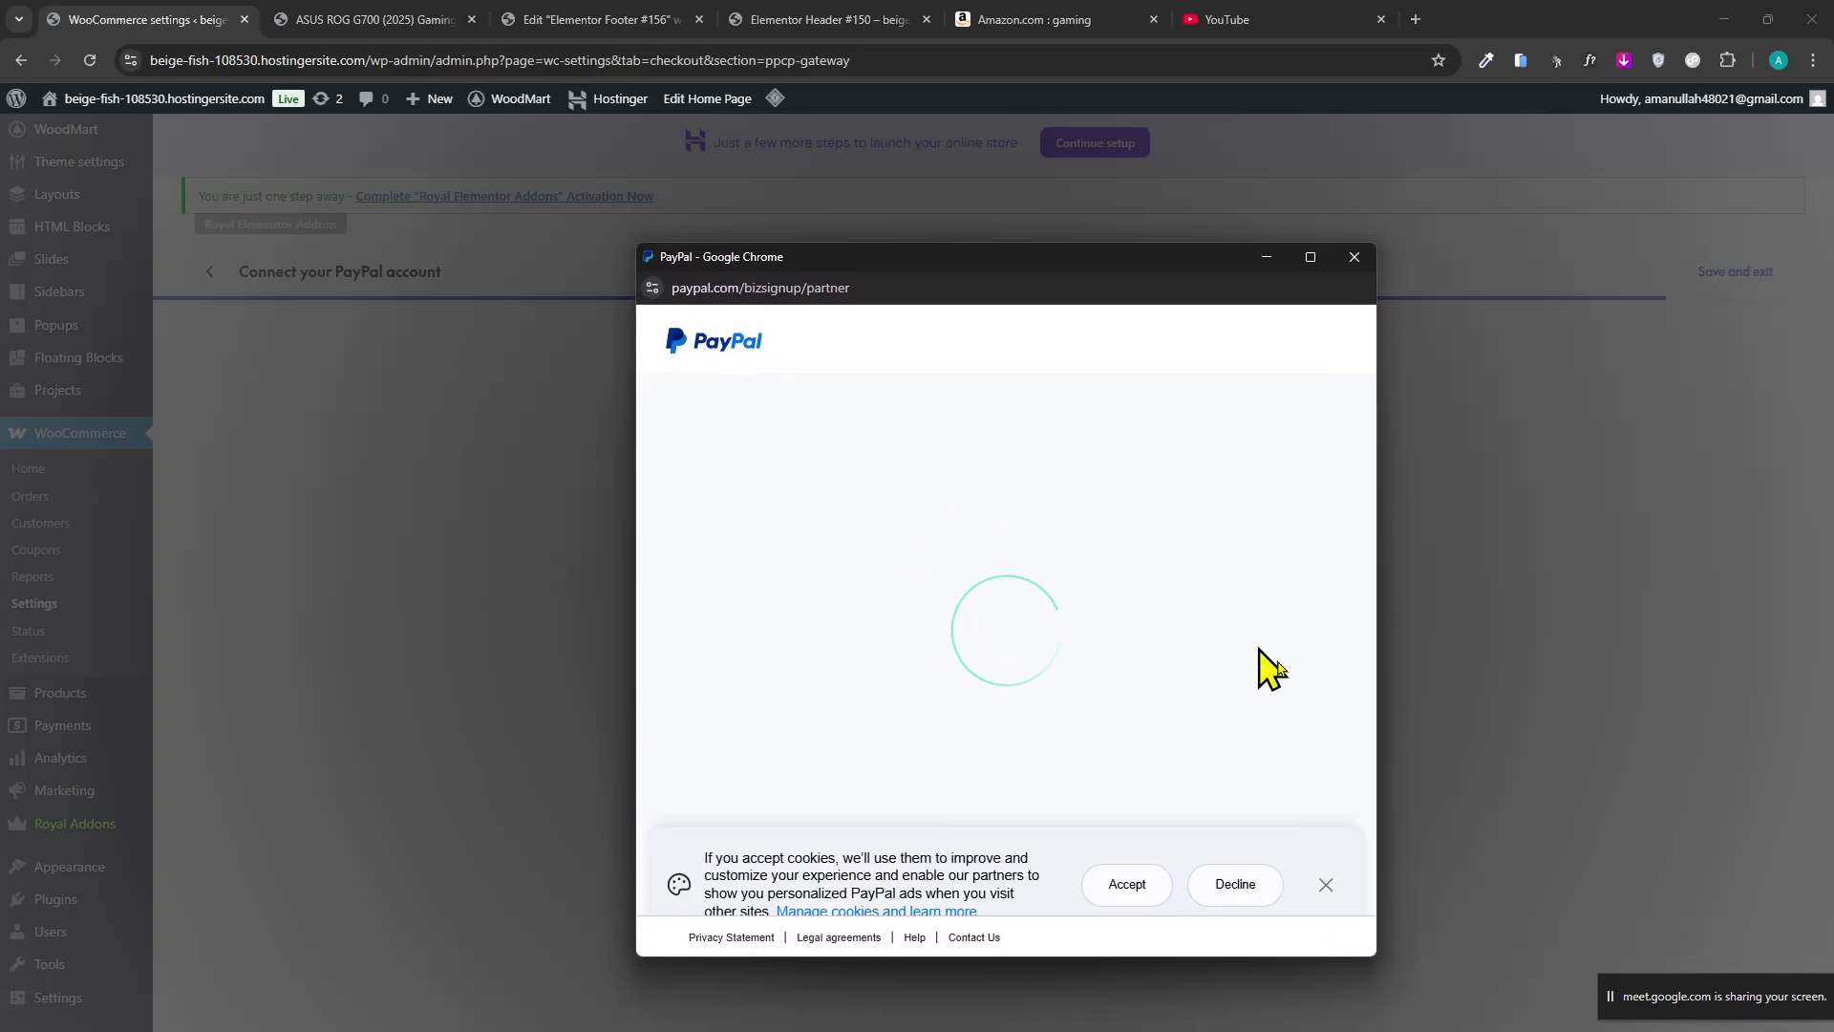
pyautogui.click(1326, 893)
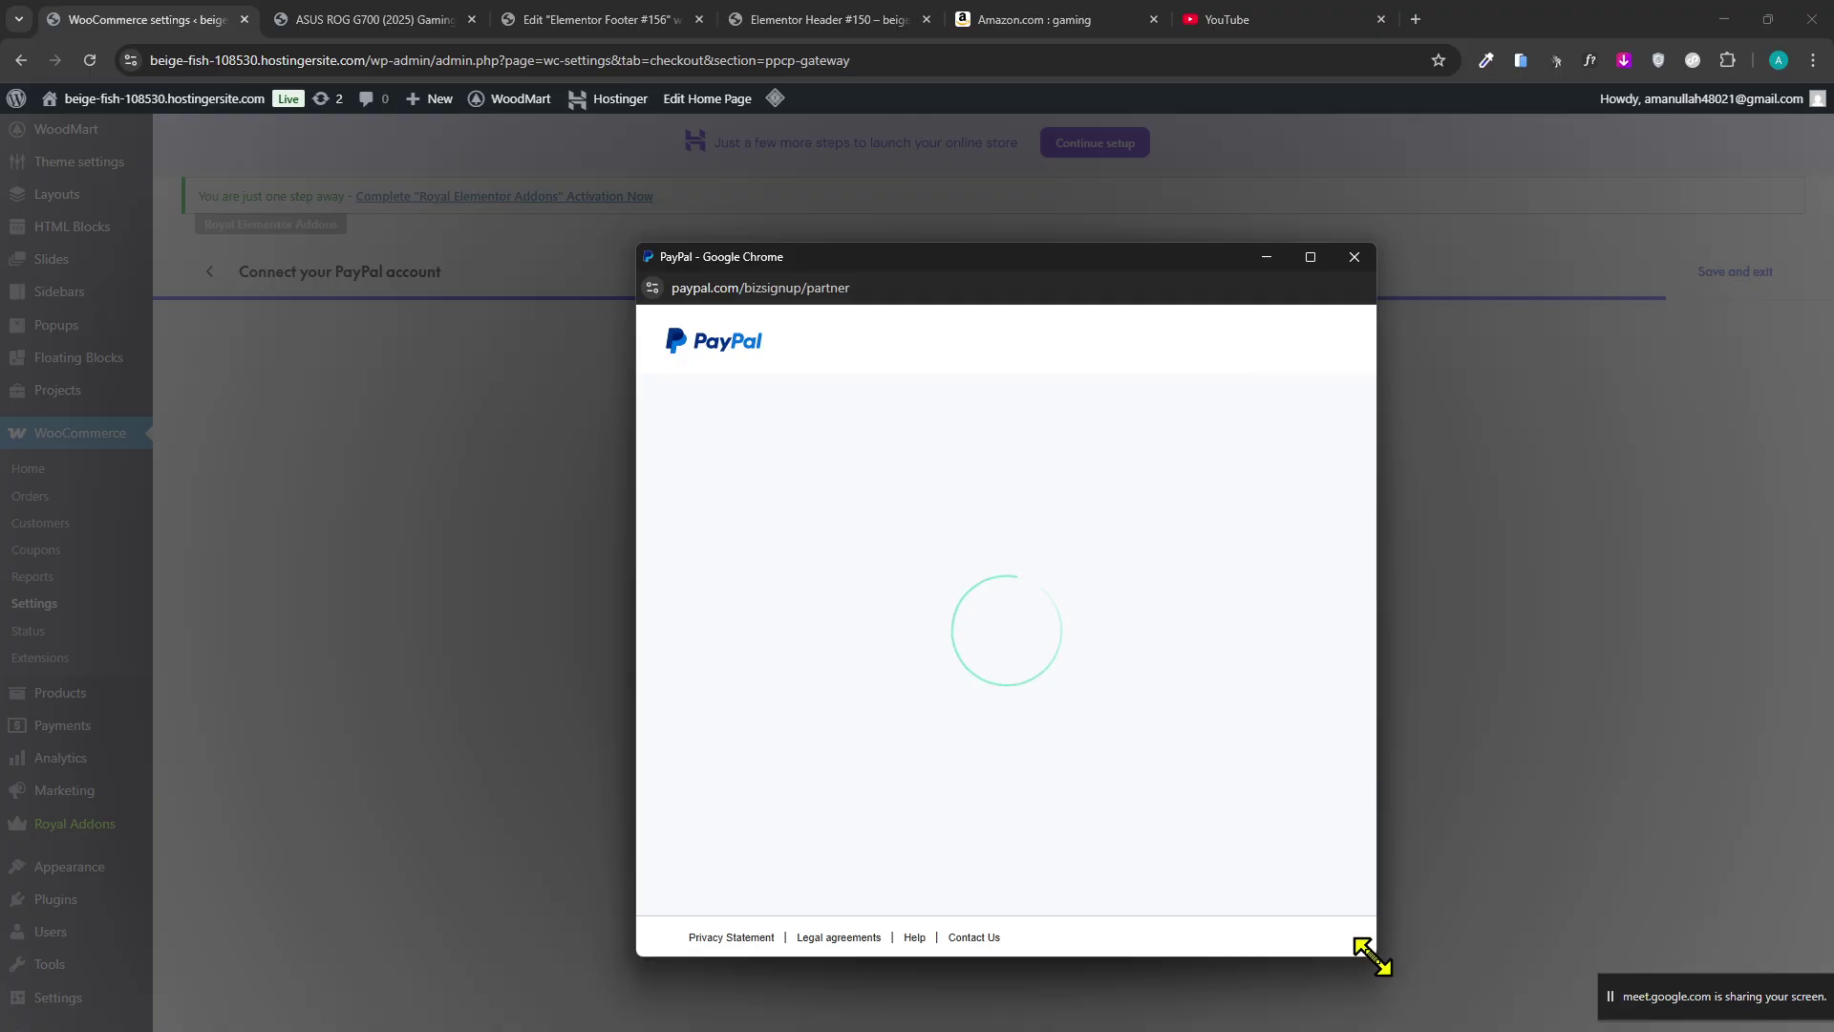
pyautogui.moveTo(1375, 956); pyautogui.dragTo(1171, 919)
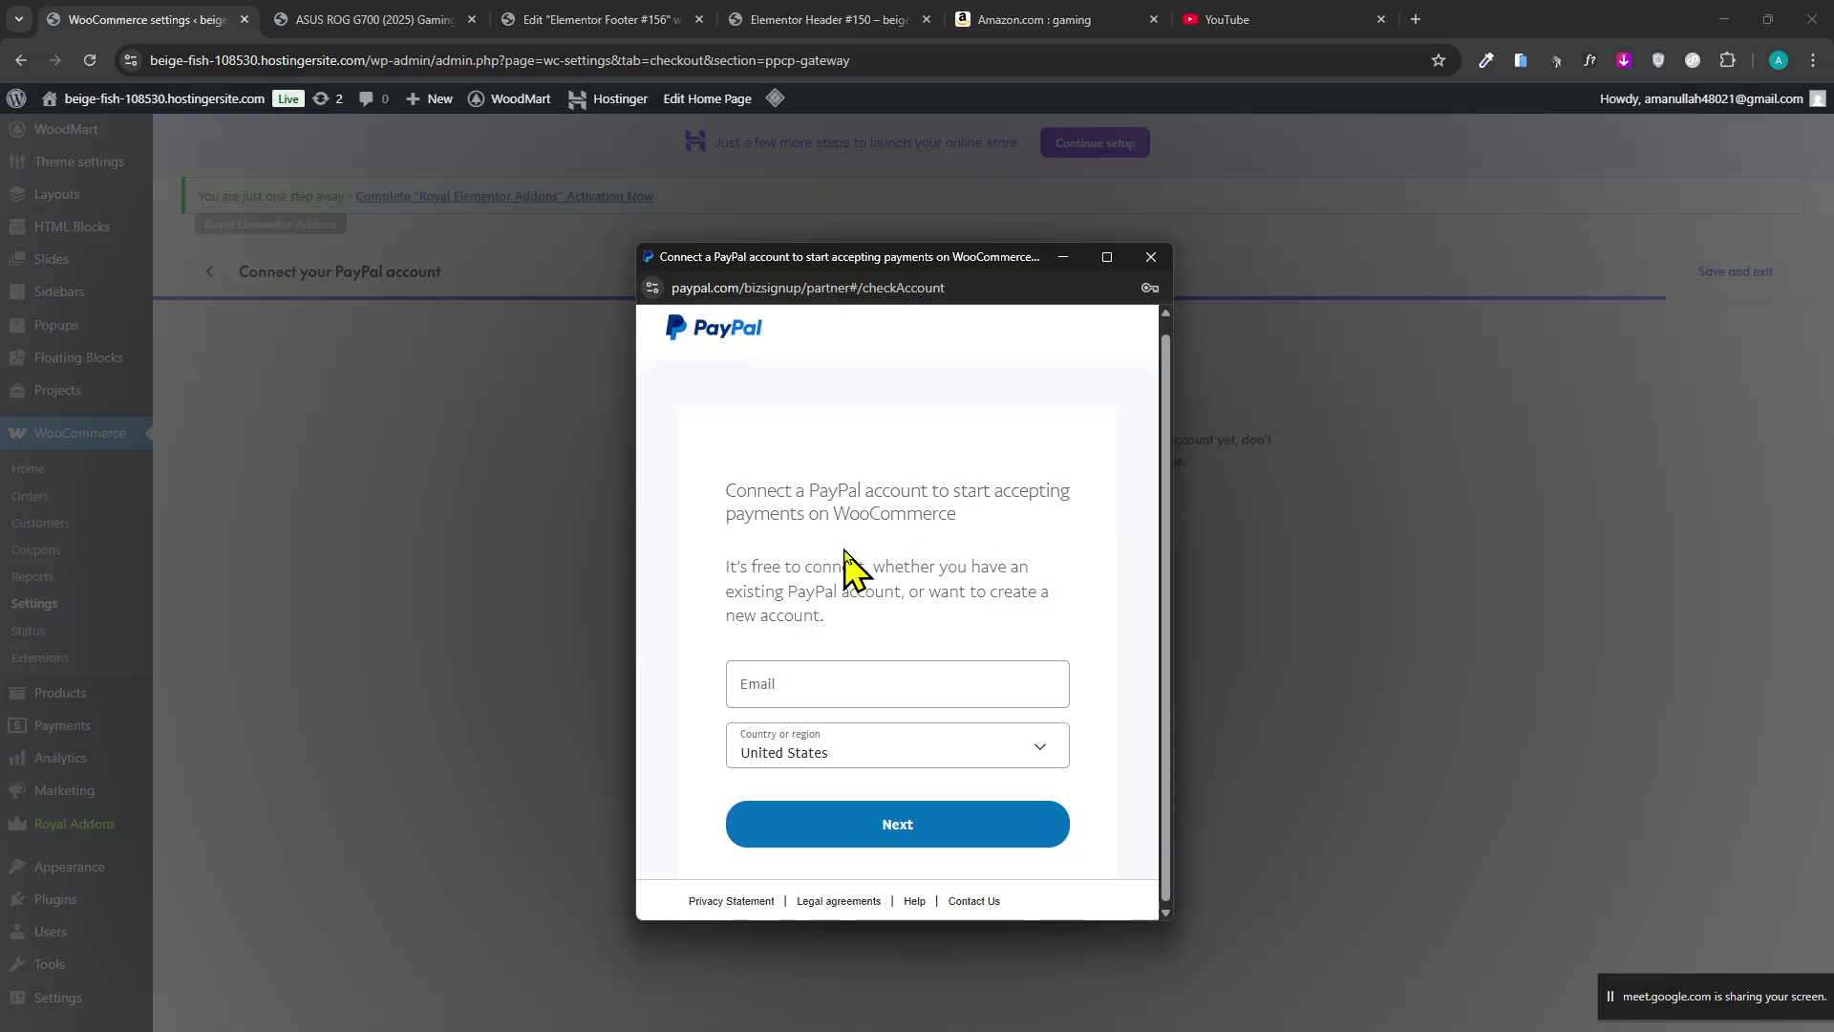
pyautogui.click(863, 688)
pyautogui.click(860, 745)
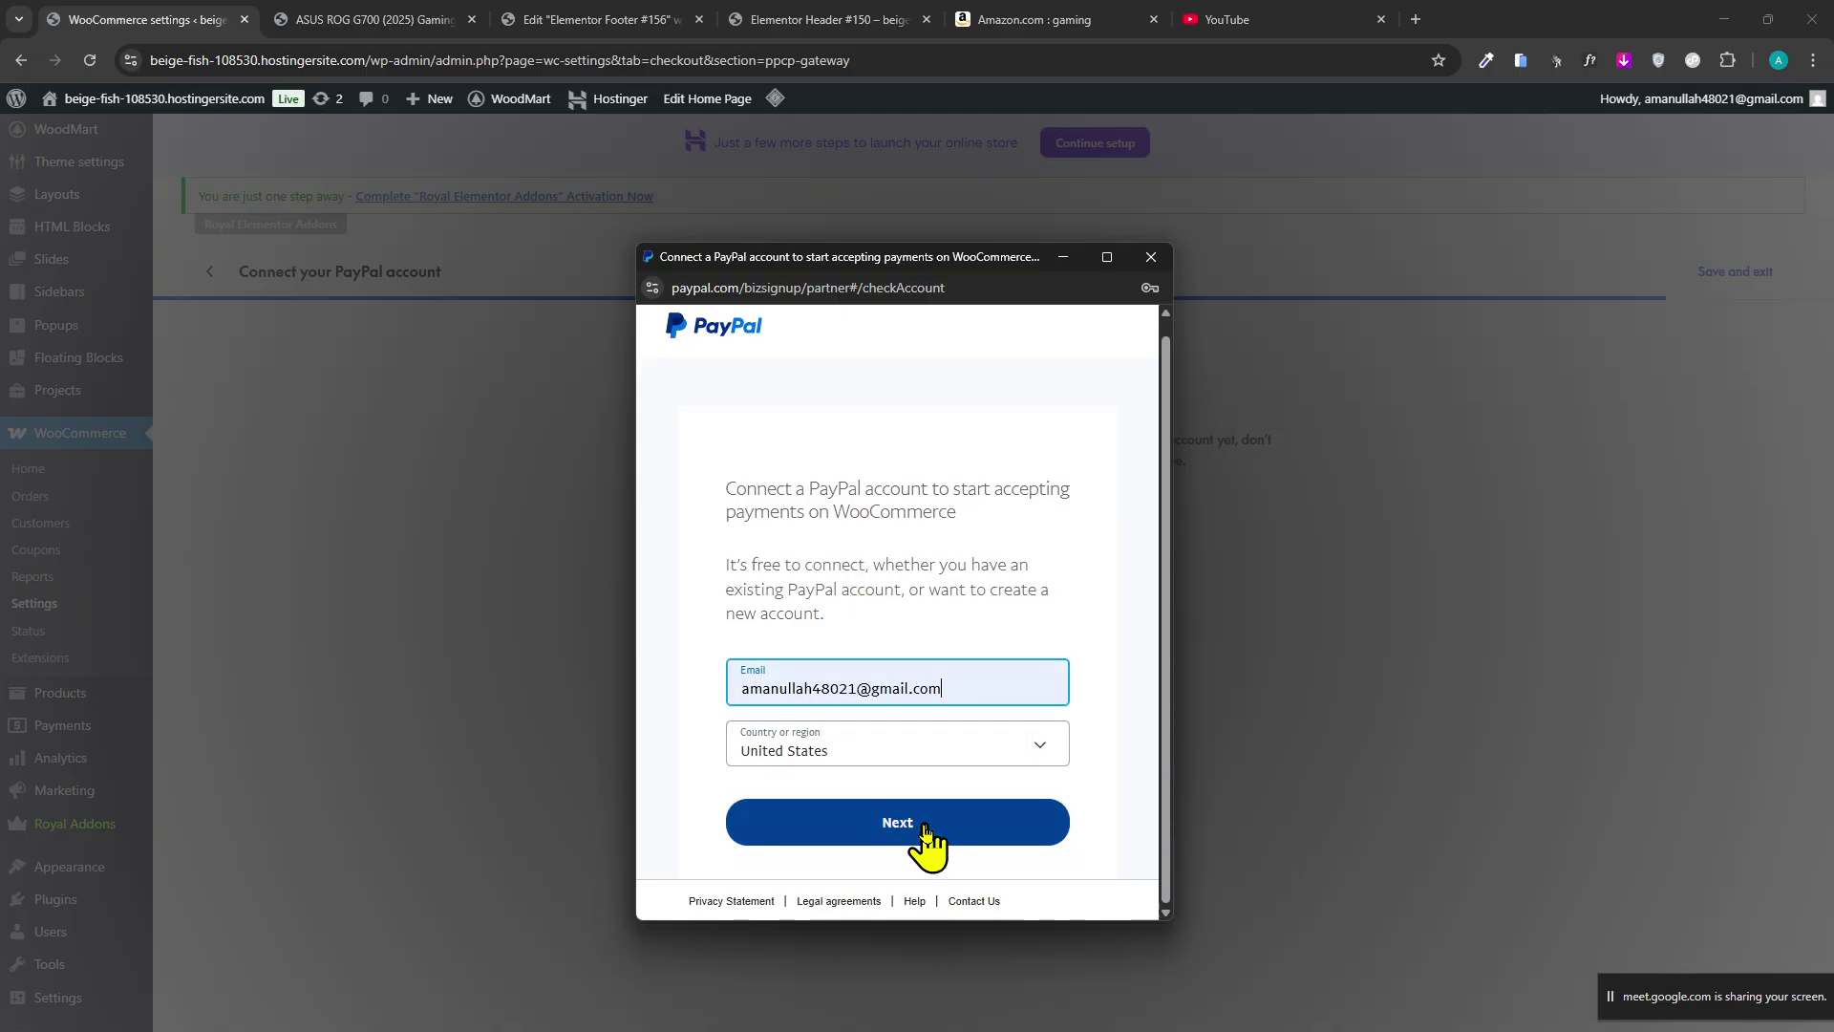
pyautogui.click(924, 828)
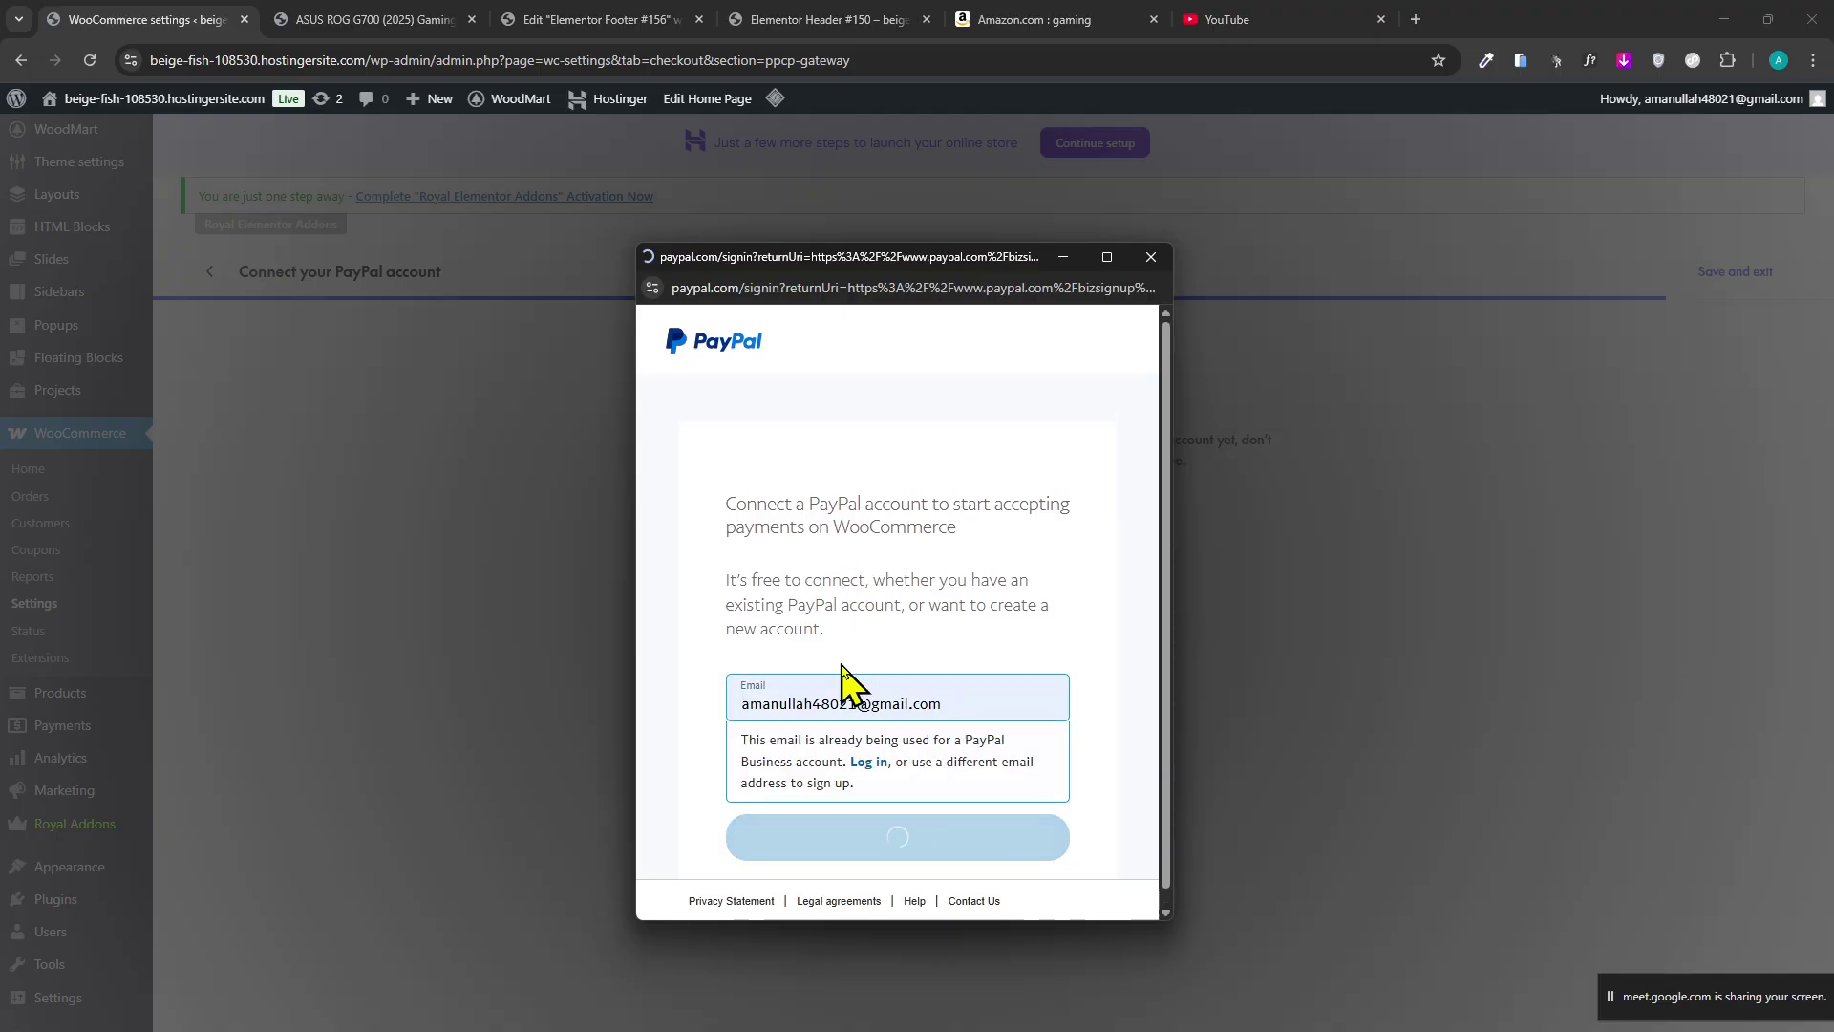
pyautogui.click(1073, 546)
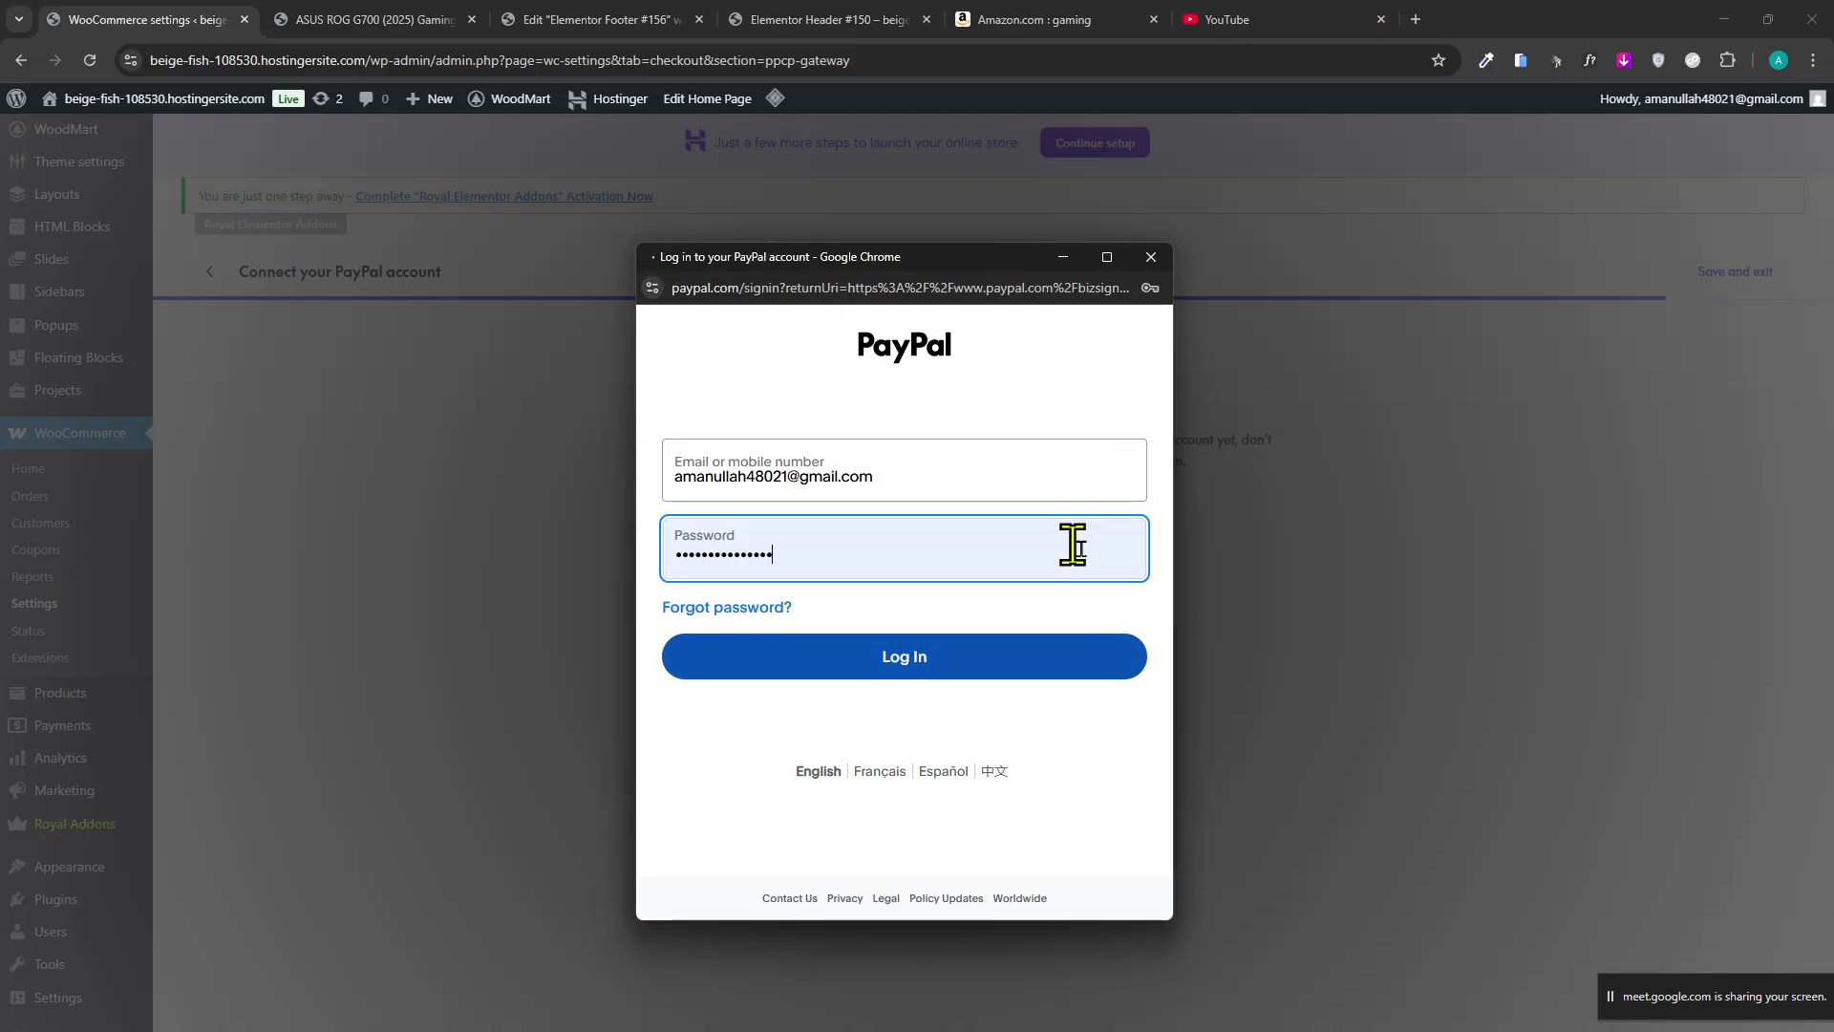
pyautogui.click(909, 668)
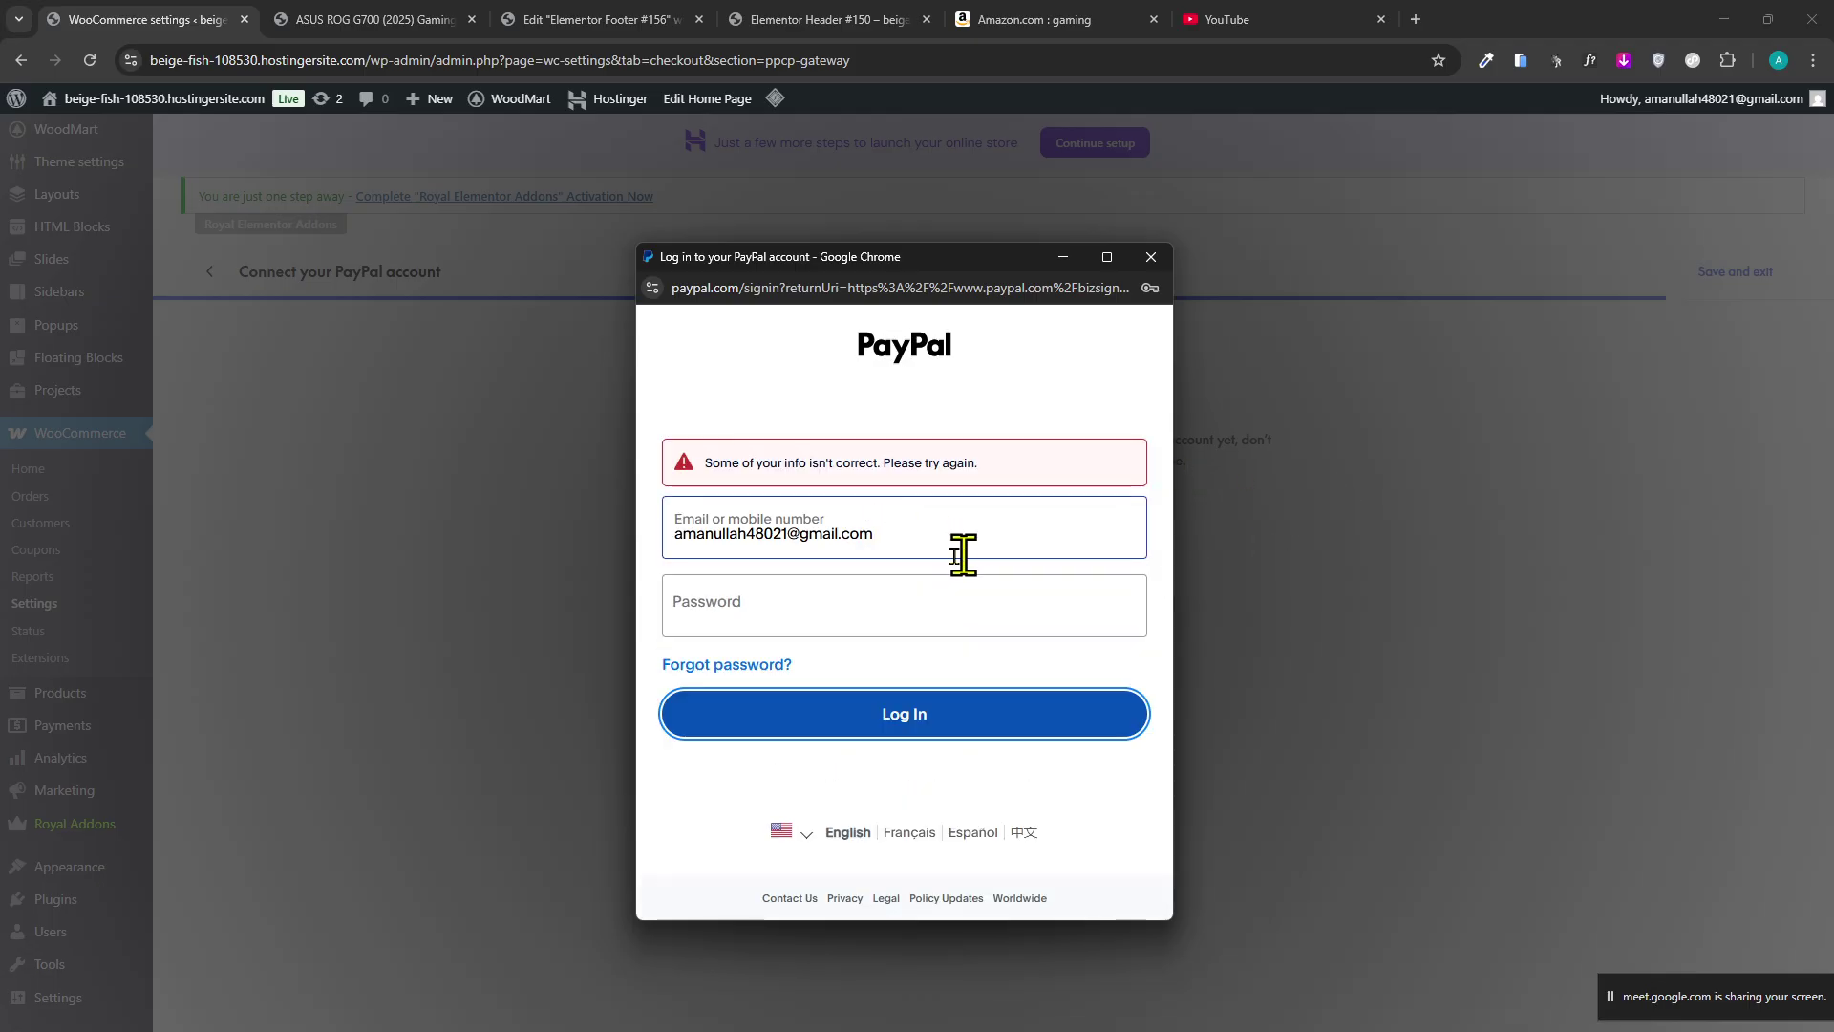
pyautogui.click(1108, 257)
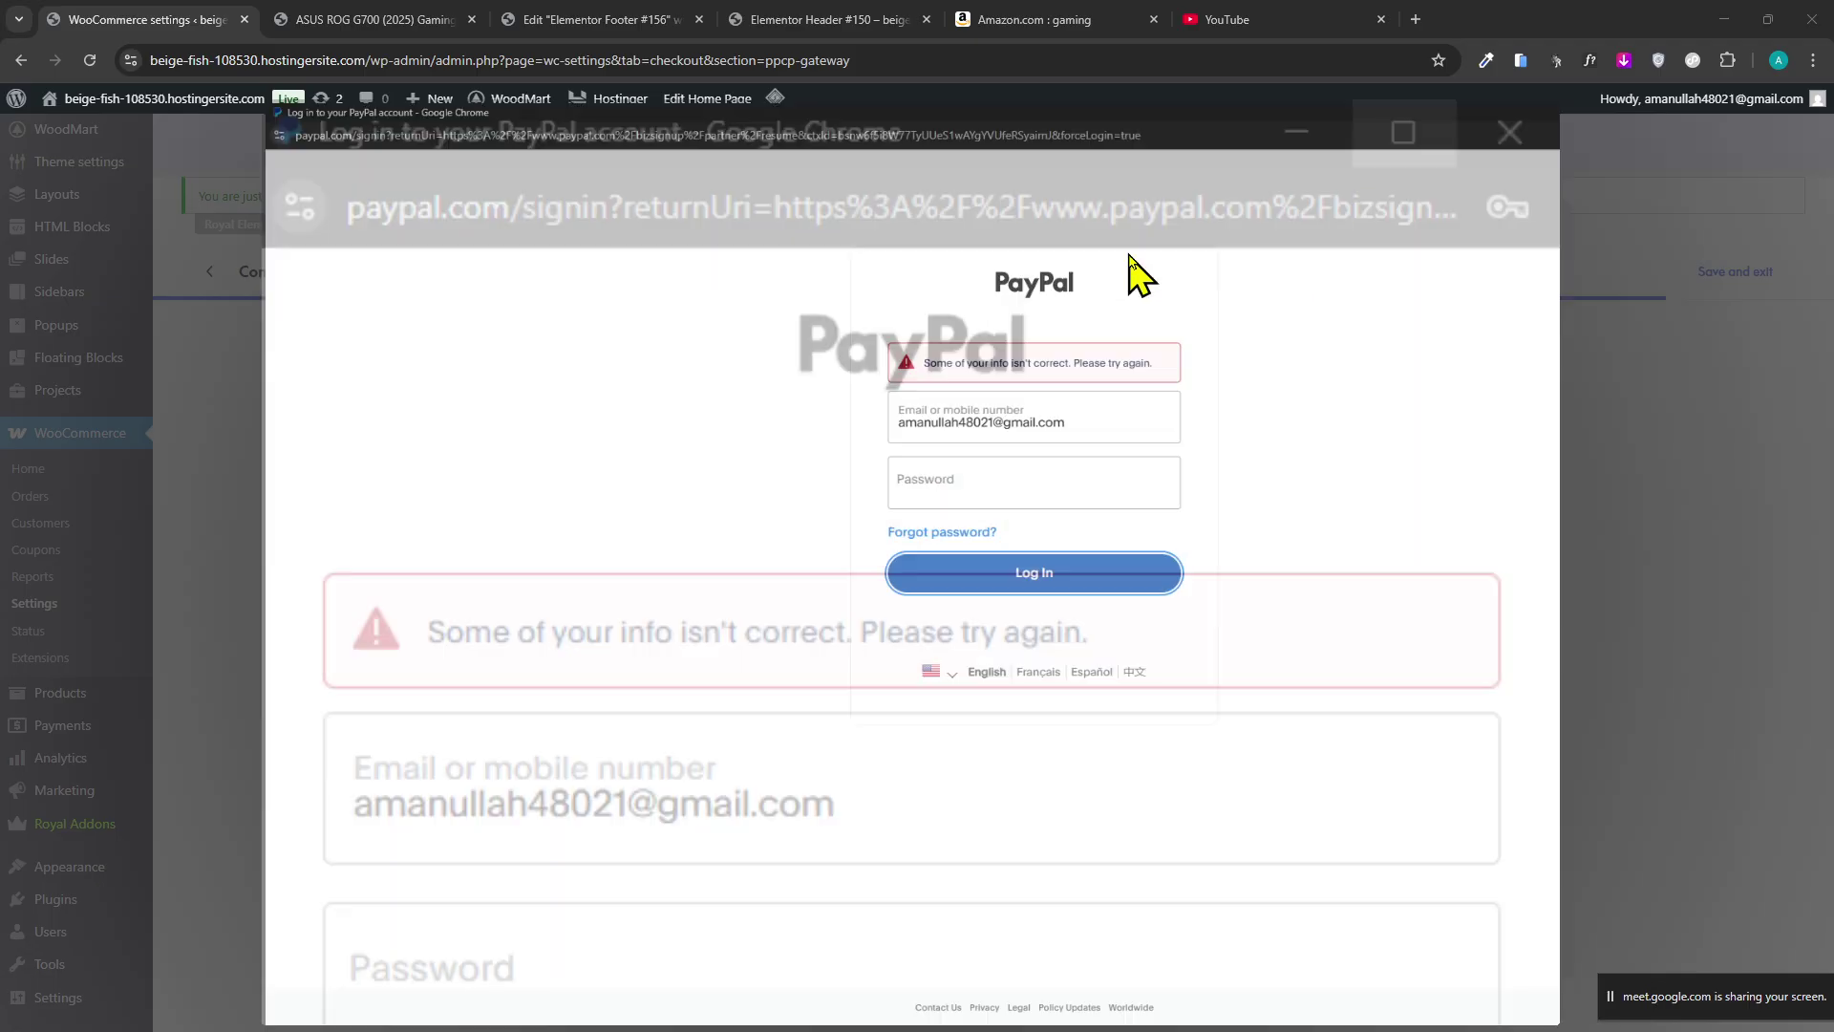
pyautogui.click(1812, 11)
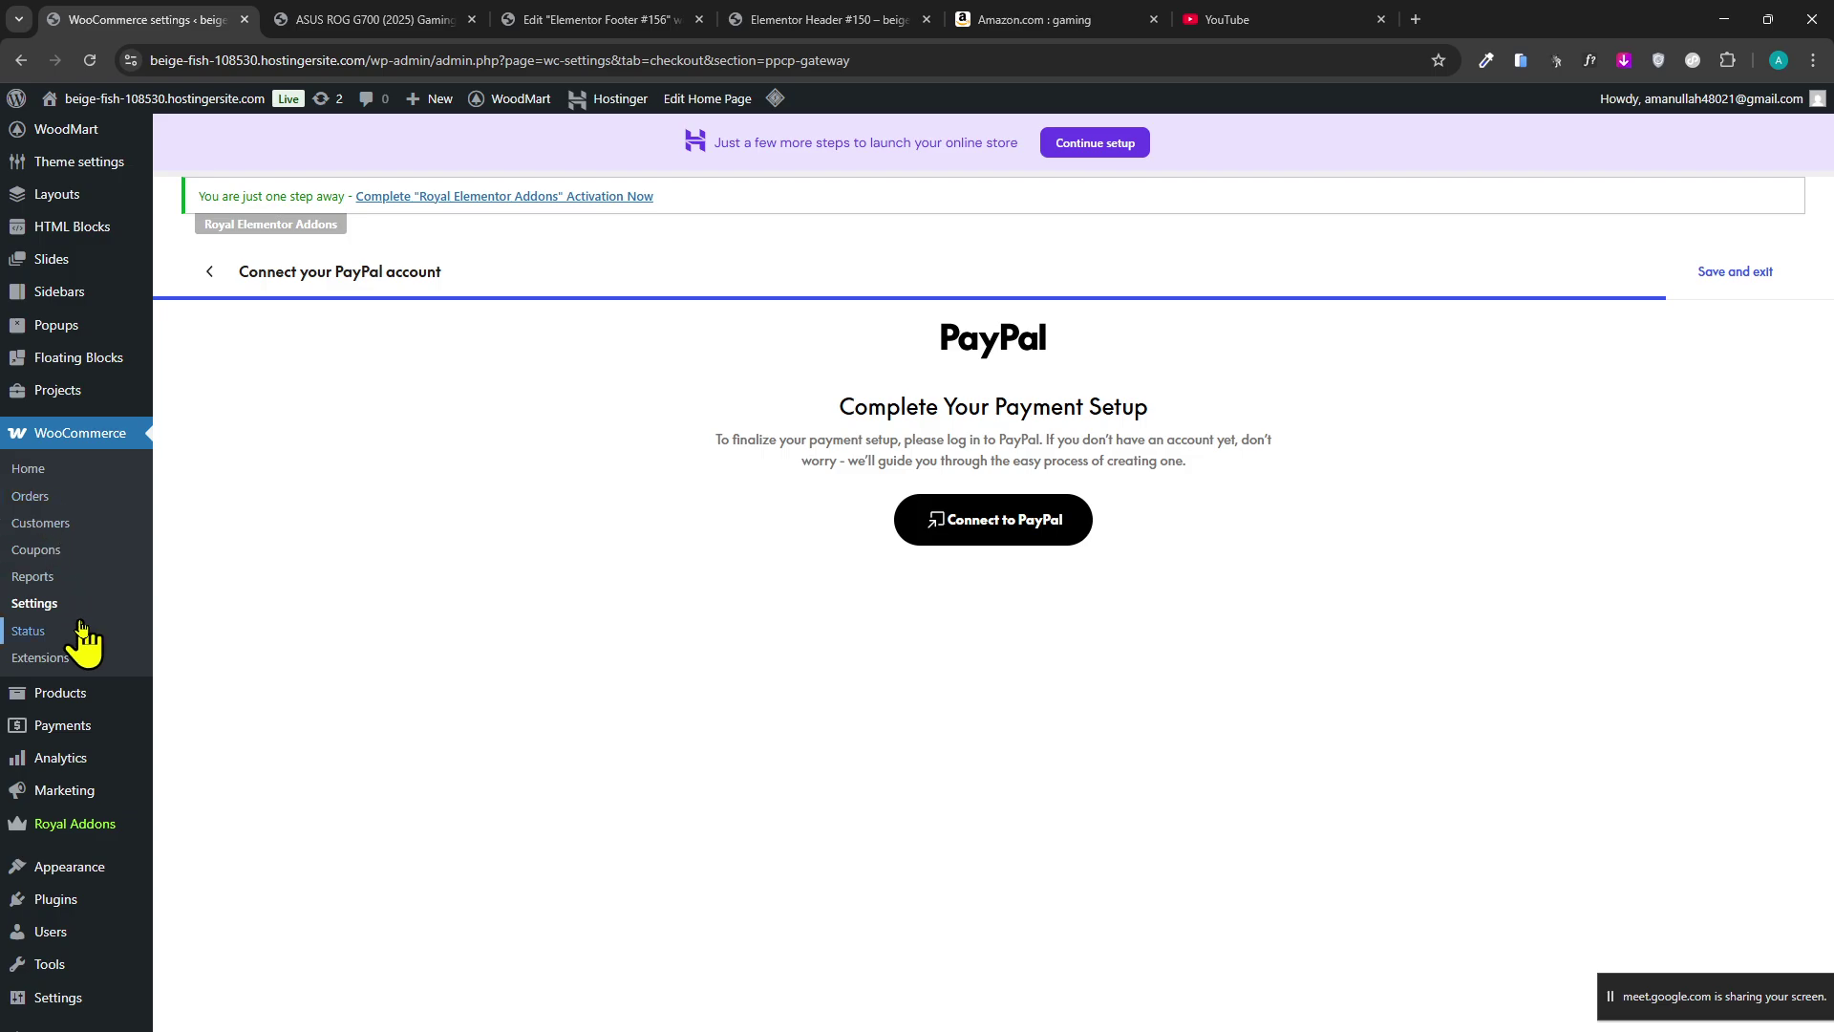
pyautogui.click(81, 602)
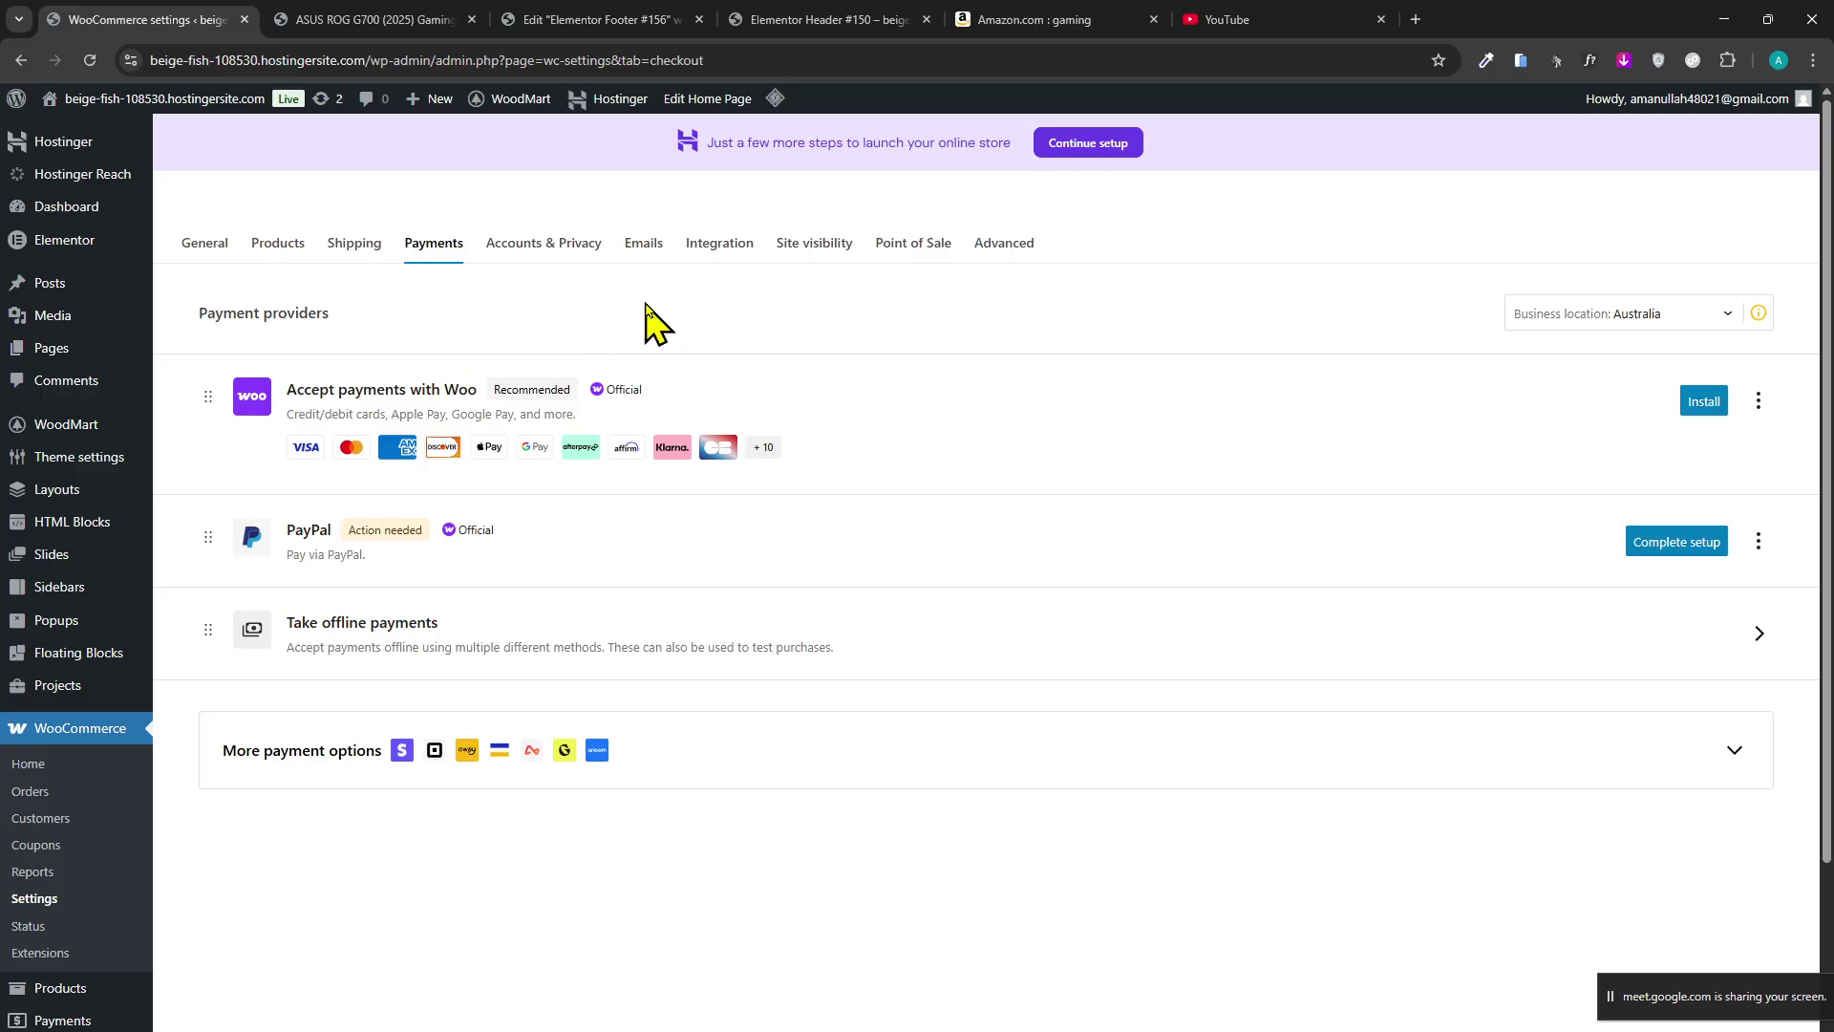
# Cycle through the footer, header and product tabs, then open the business location list on Payments.
pyautogui.scroll(-2, 536, 765)
pyautogui.scroll(2, 172, 697)
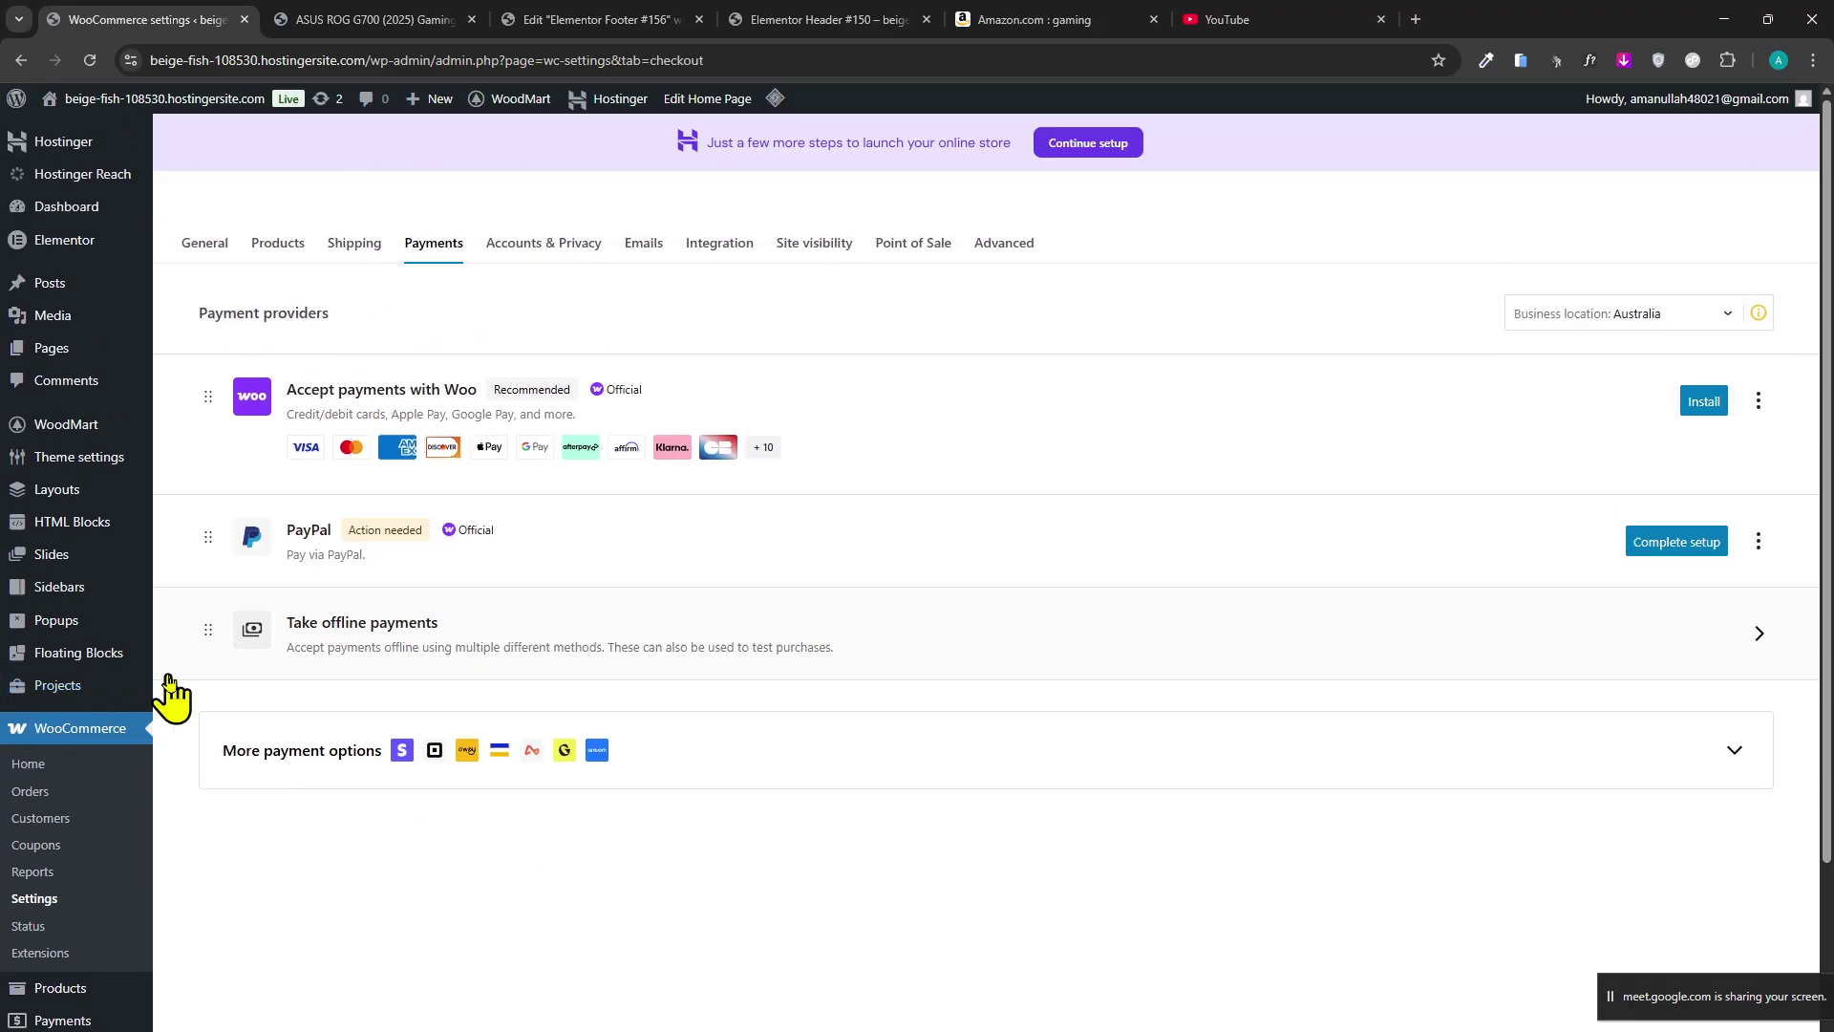
pyautogui.click(547, 20)
pyautogui.click(758, 19)
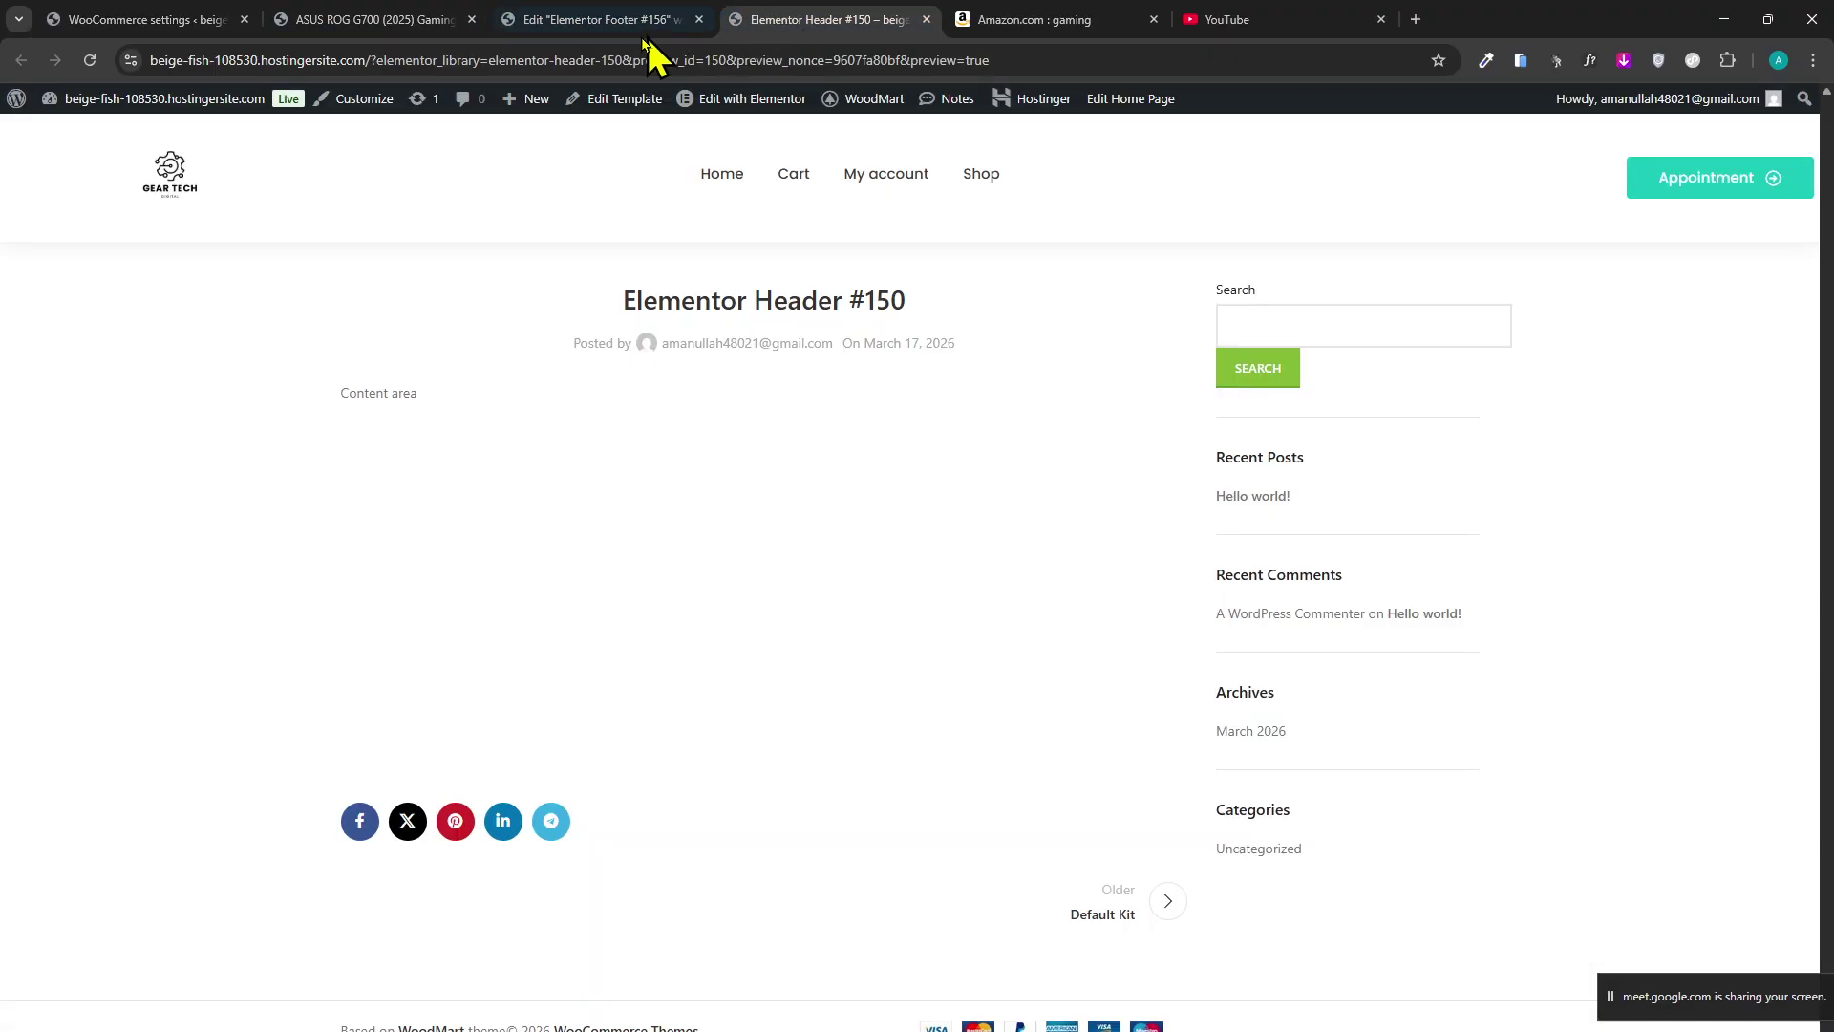
pyautogui.click(435, 19)
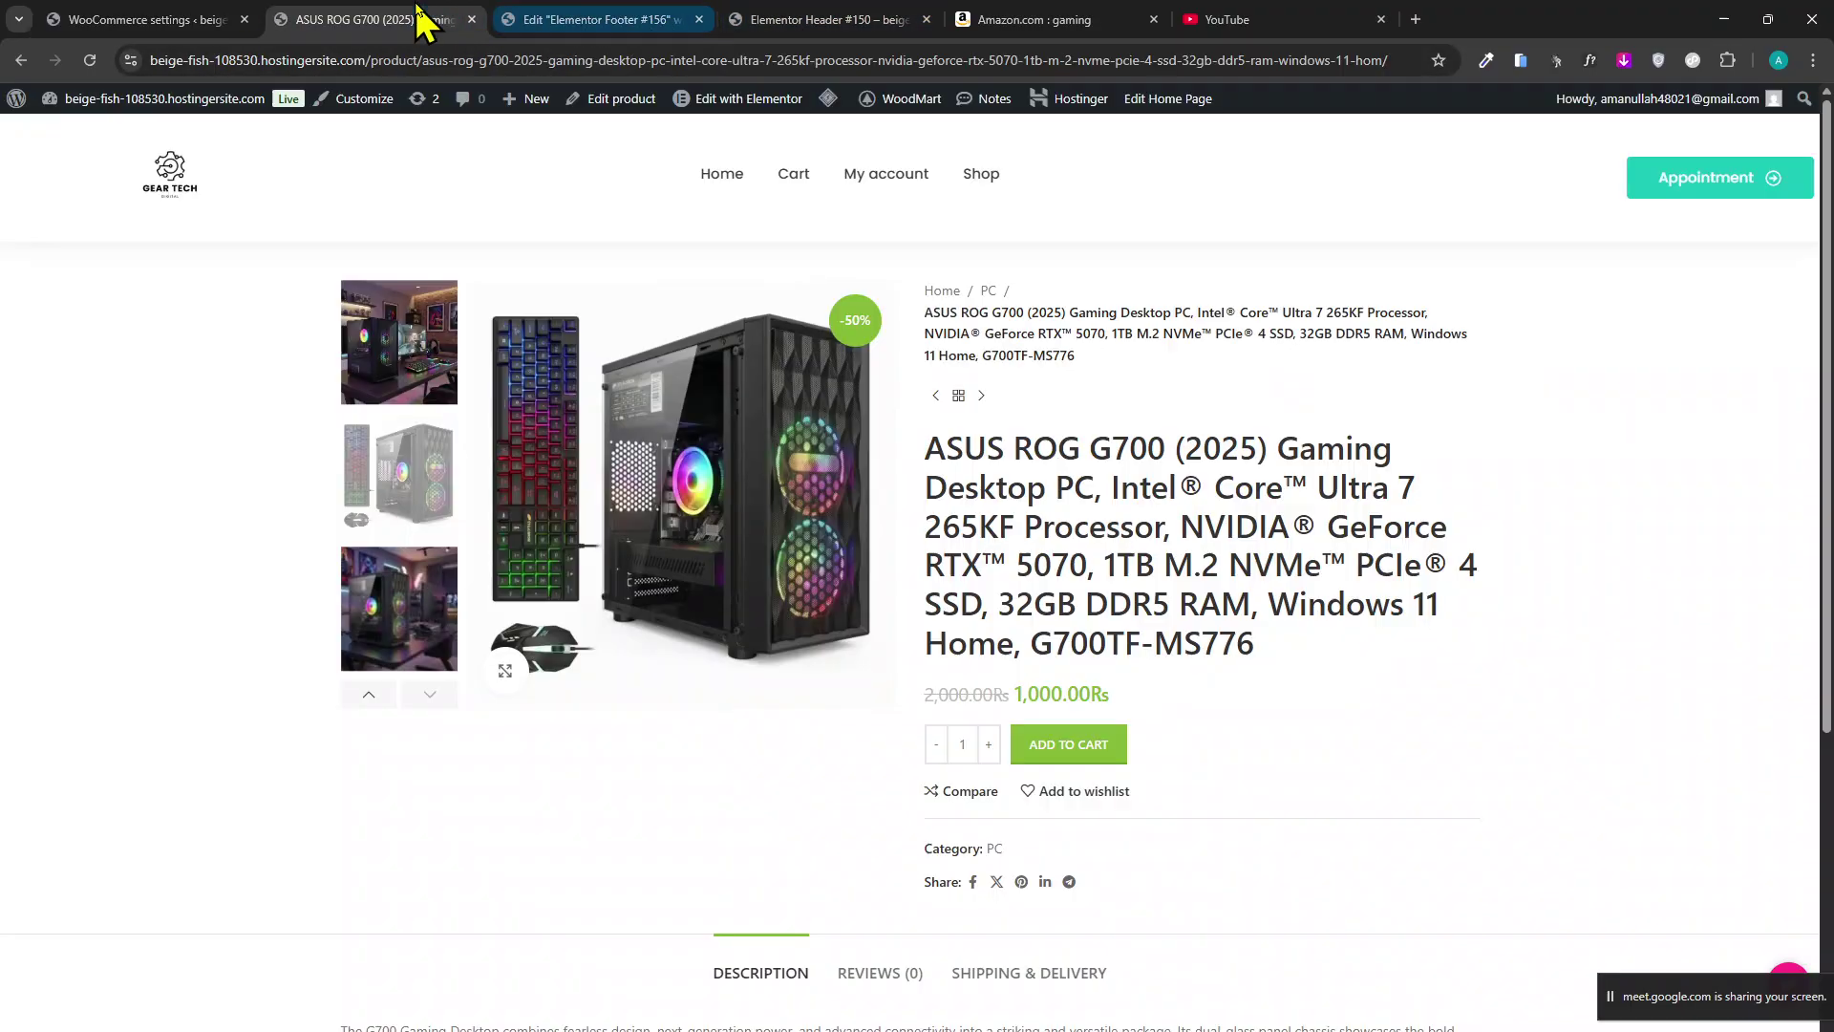
pyautogui.click(191, 20)
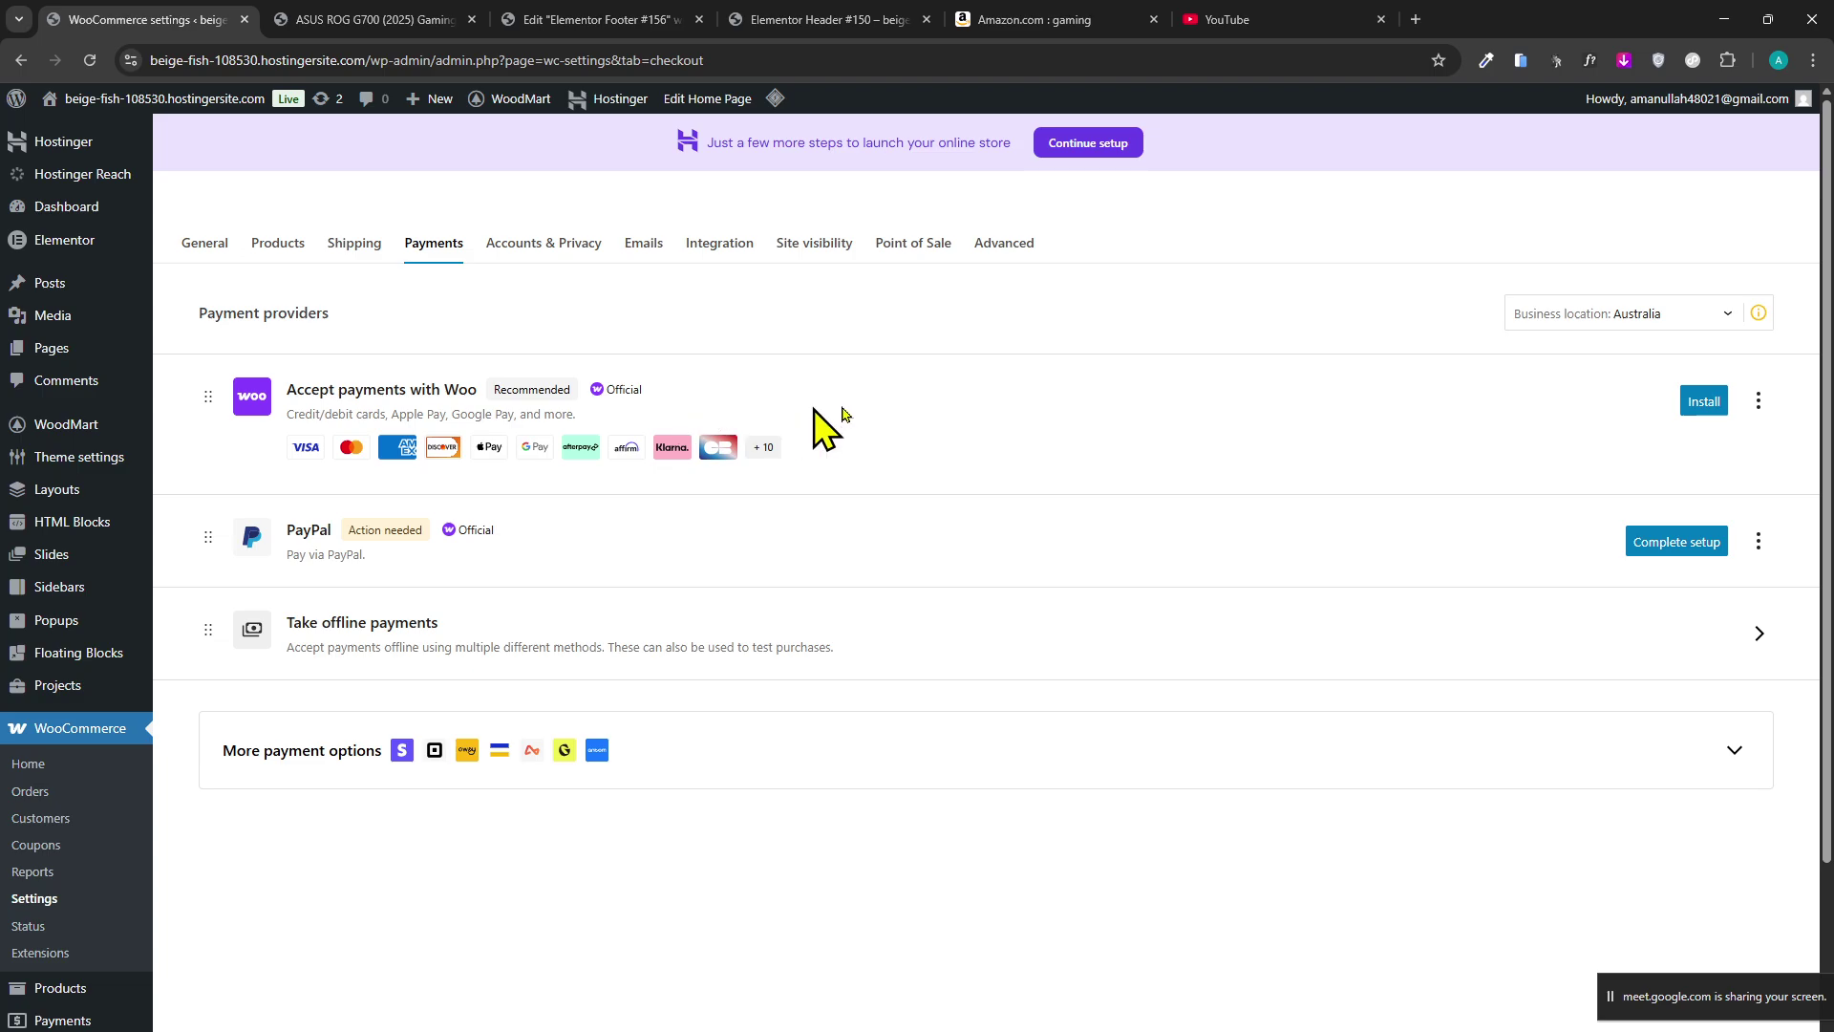
pyautogui.click(1635, 318)
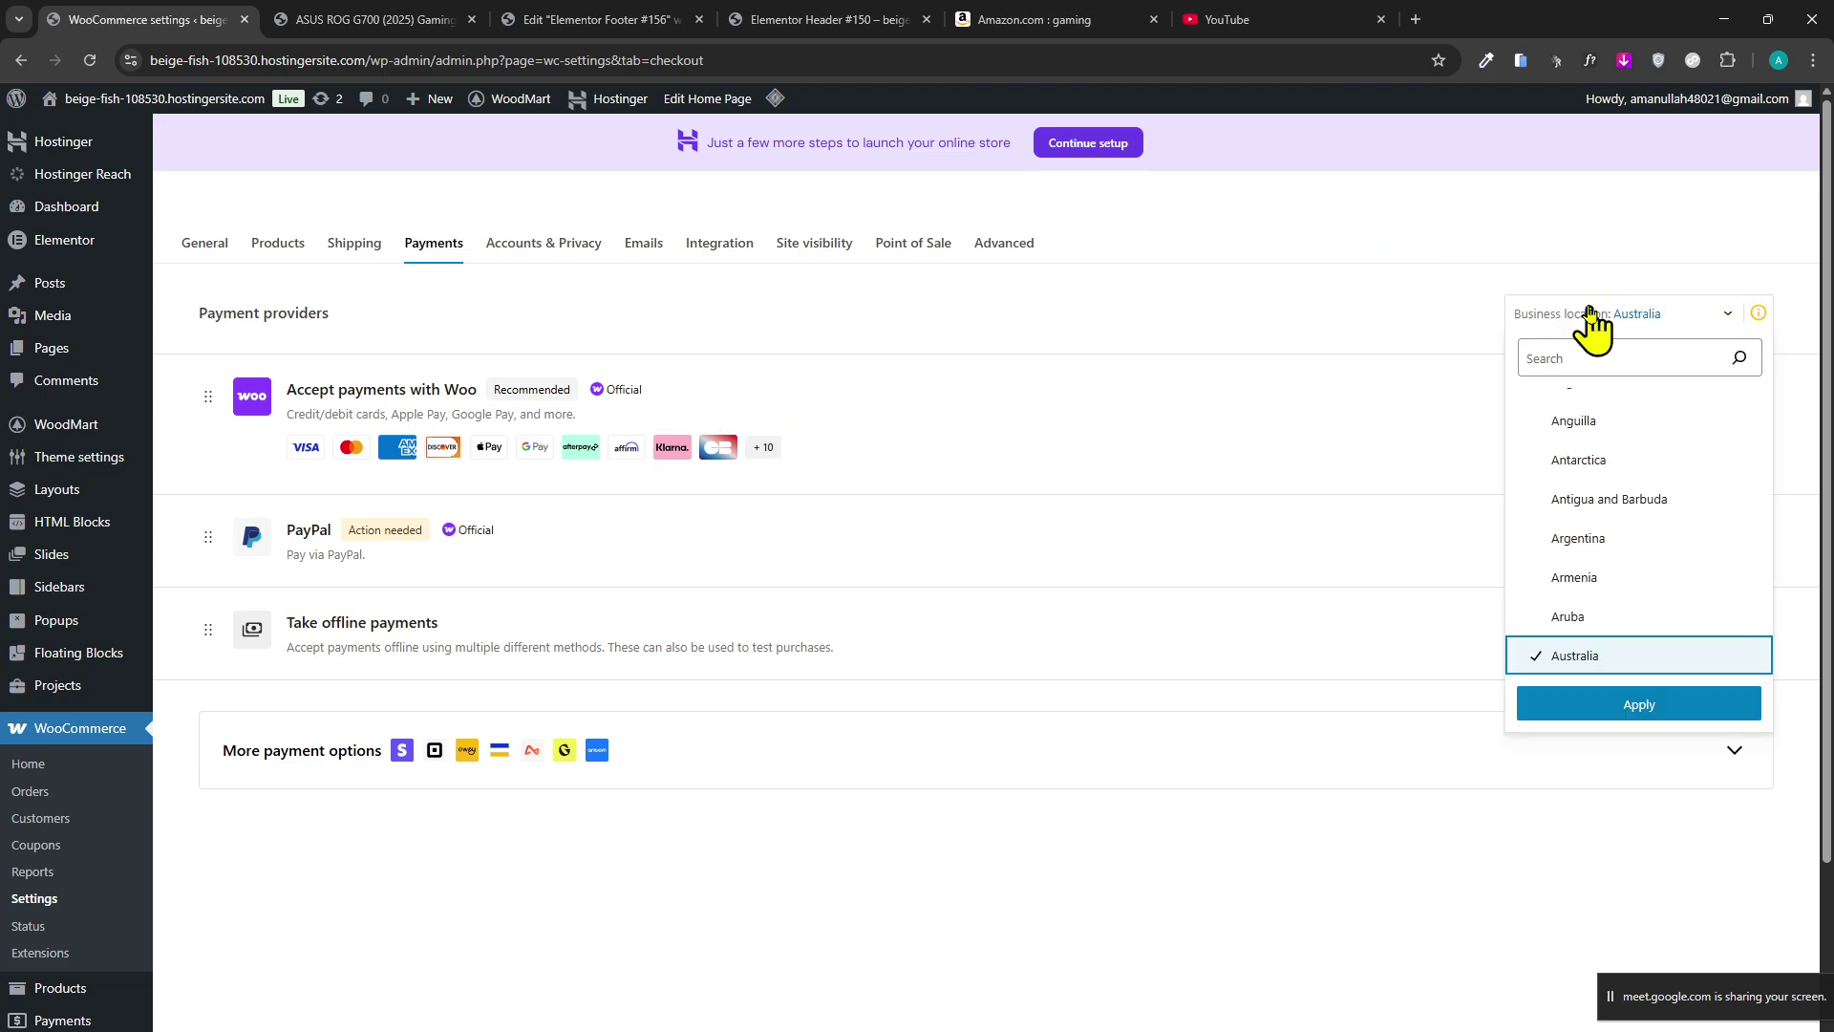
# Close the business location list and move to the ASUS ROG G700 product page.
pyautogui.click(1589, 311)
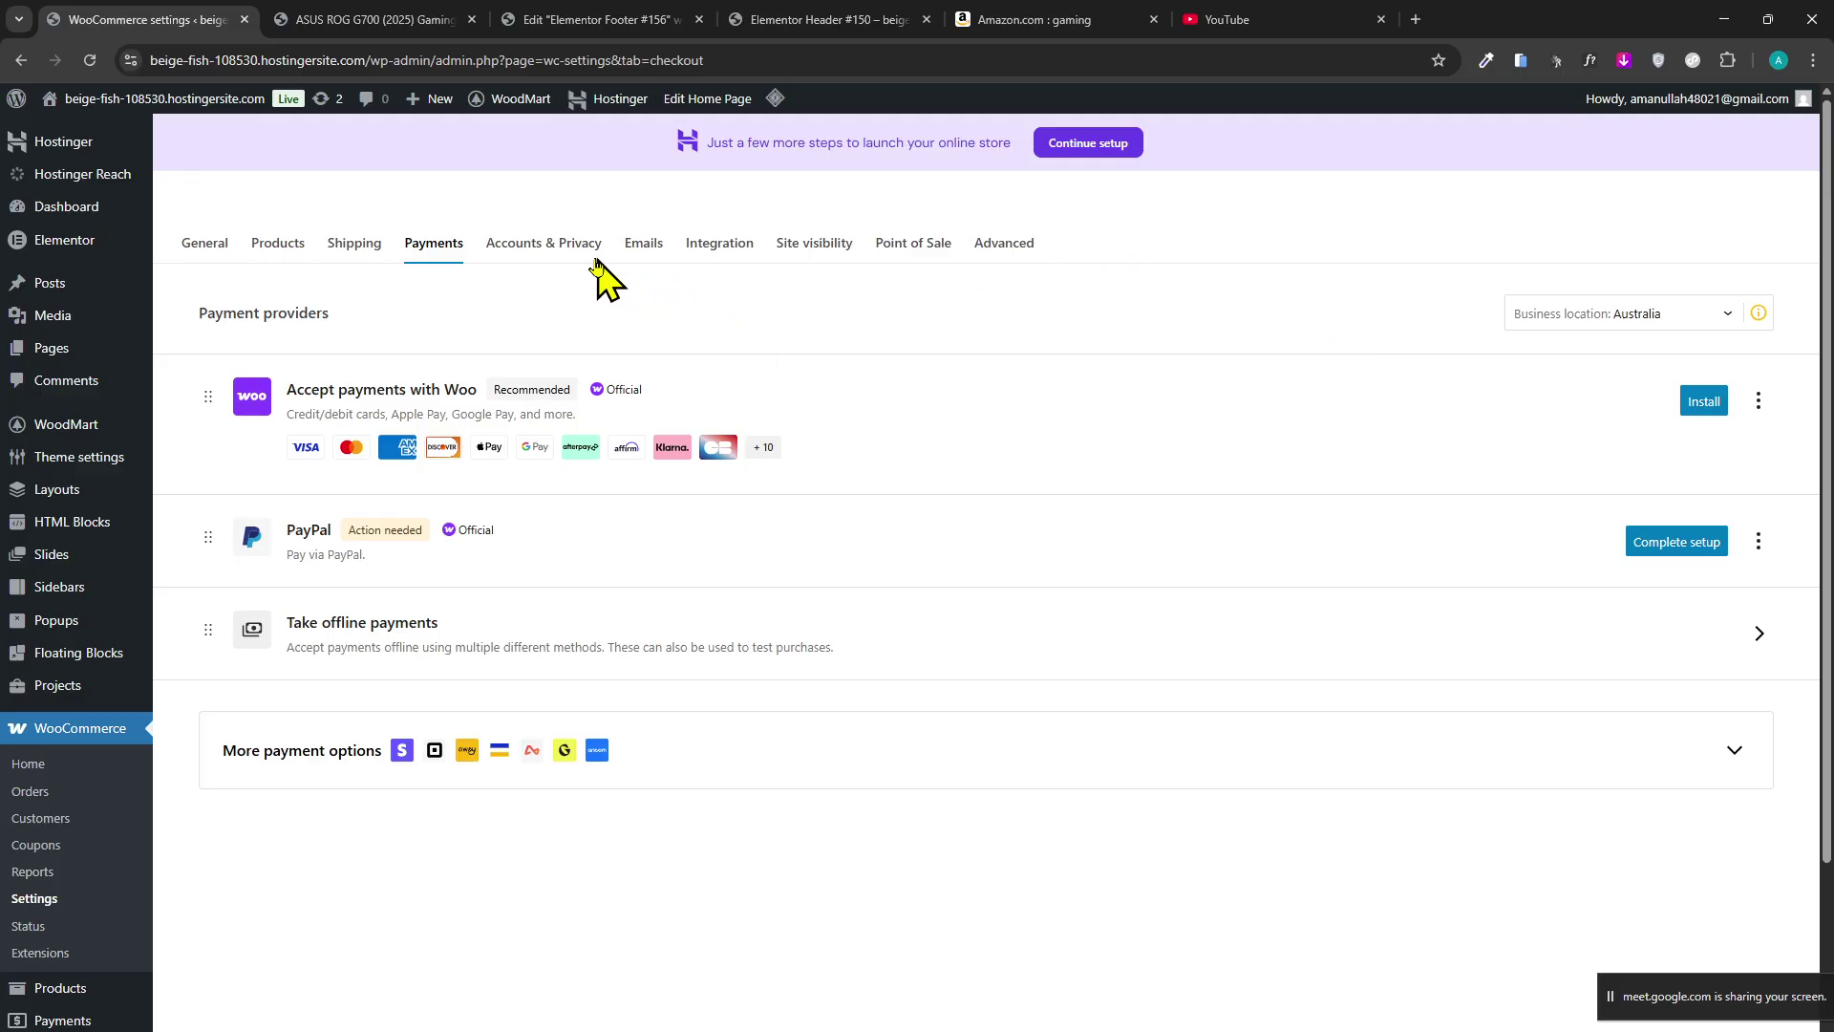
pyautogui.click(592, 19)
# Show the third ASUS ROG G700 photo as the main image, then return to the payment settings.
pyautogui.click(380, 20)
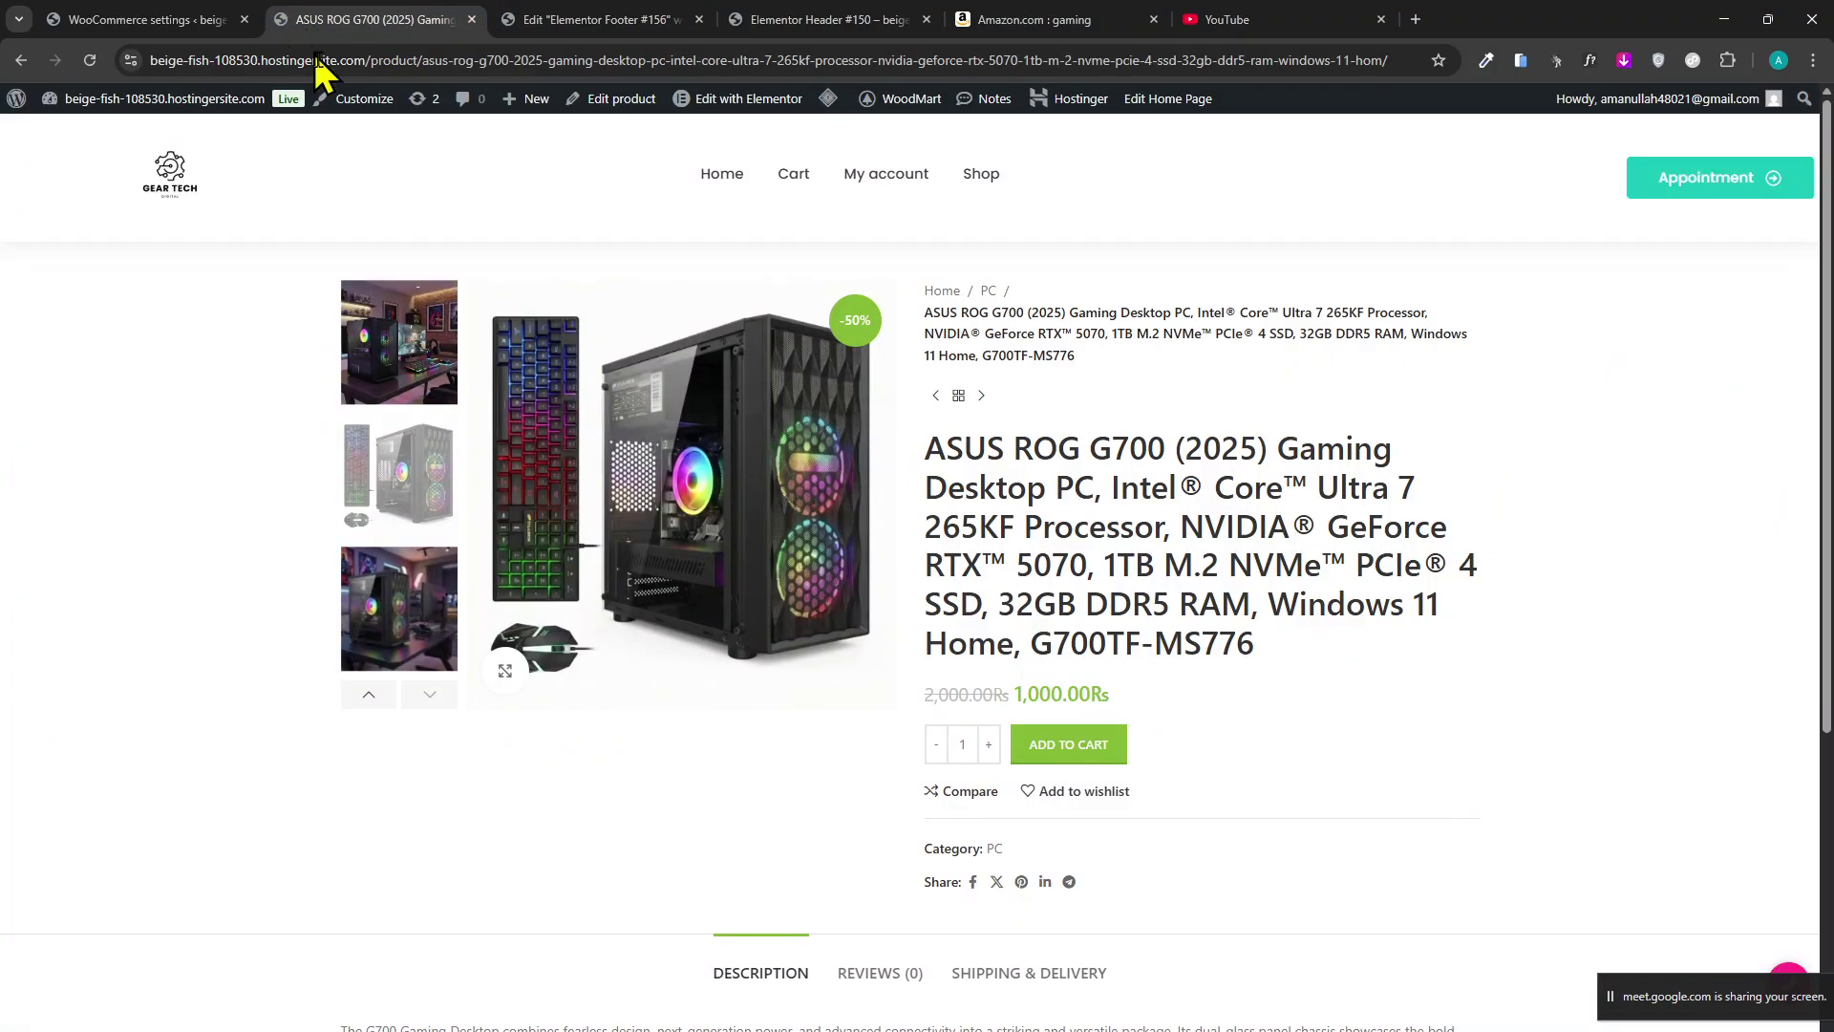
pyautogui.scroll(-2, 520, 483)
pyautogui.scroll(2, 458, 573)
pyautogui.click(423, 573)
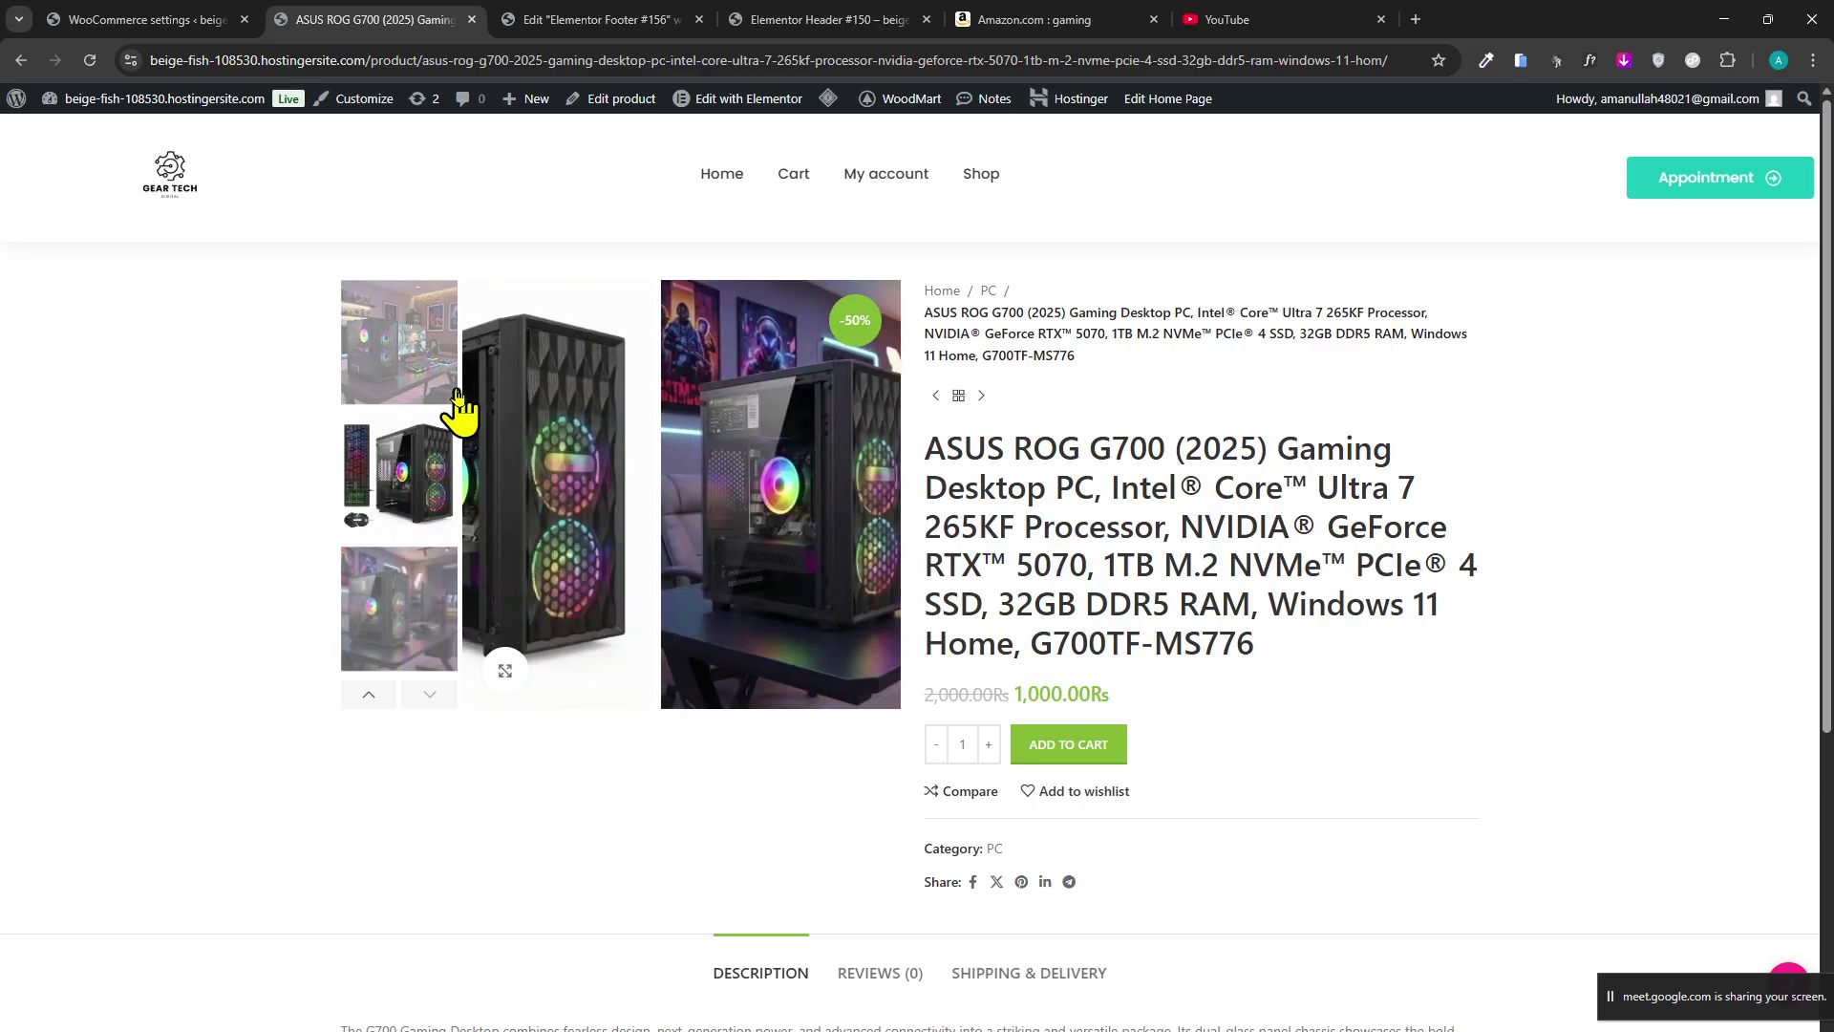
pyautogui.click(153, 19)
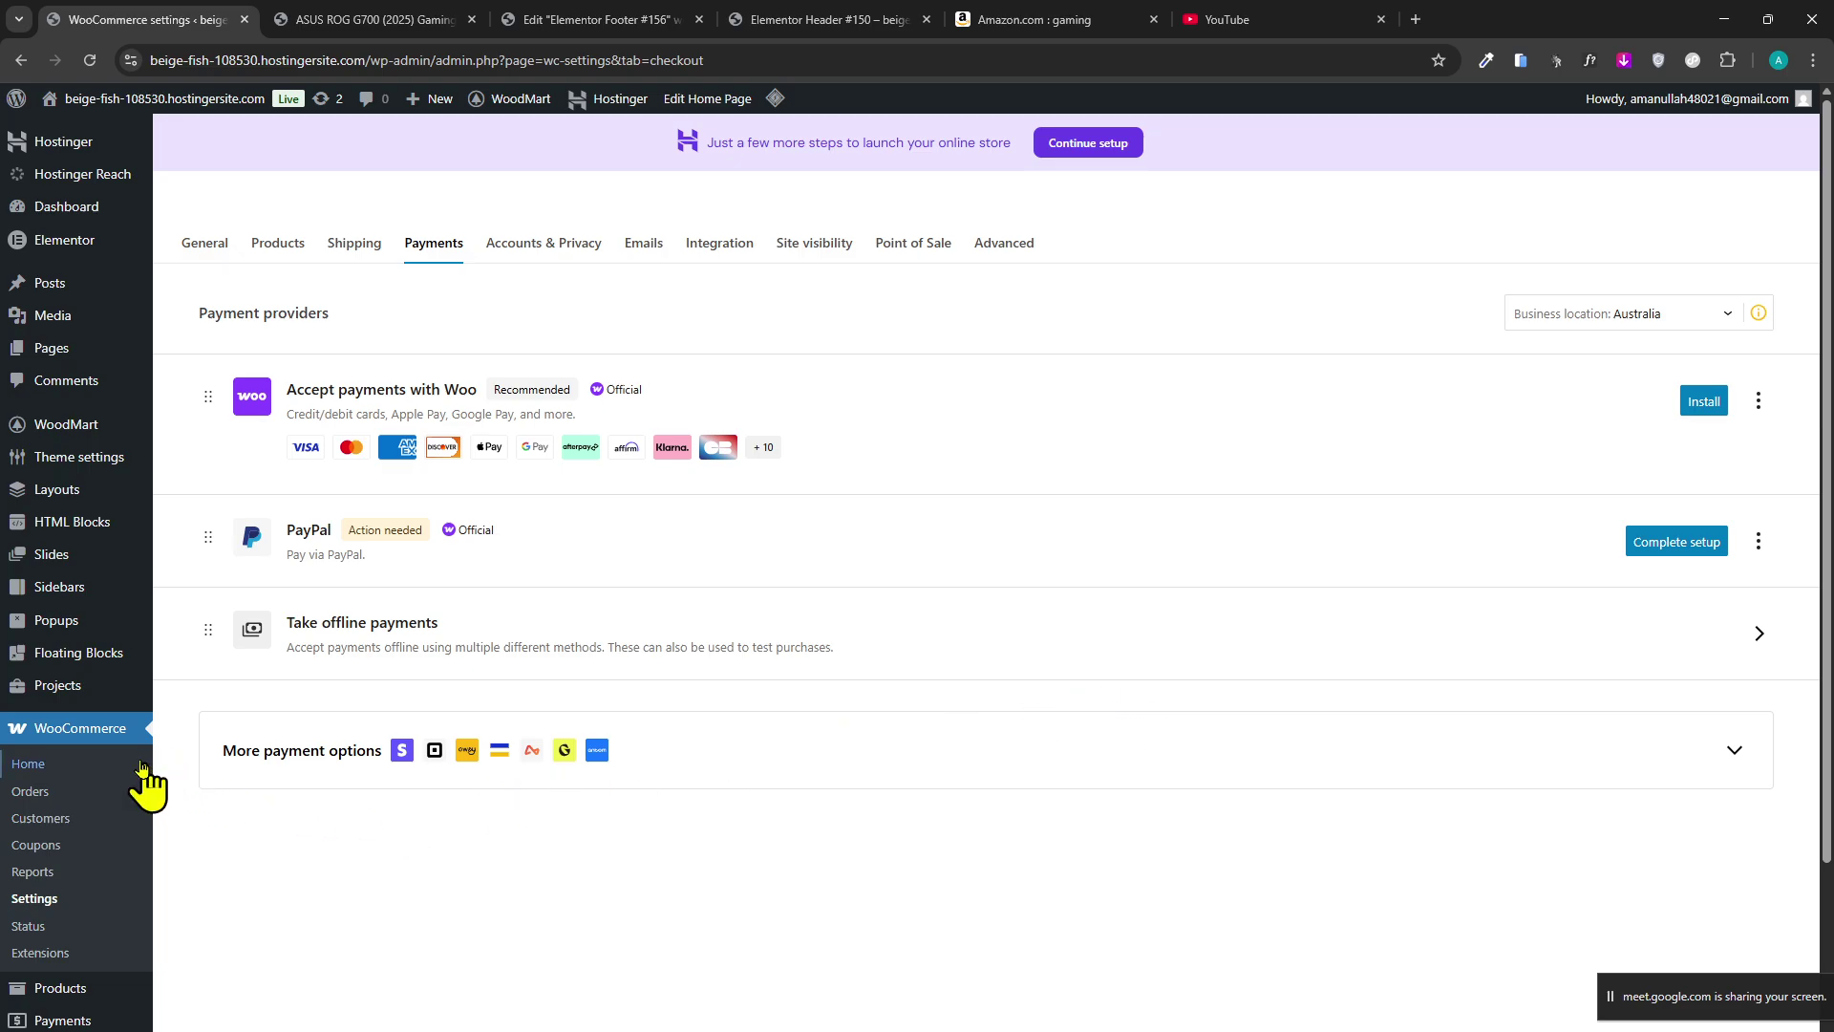
# Go to Plugins > Add Plugin and click into the Search Plugins box.
pyautogui.scroll(-2, 86, 812)
pyautogui.scroll(2, 20, 869)
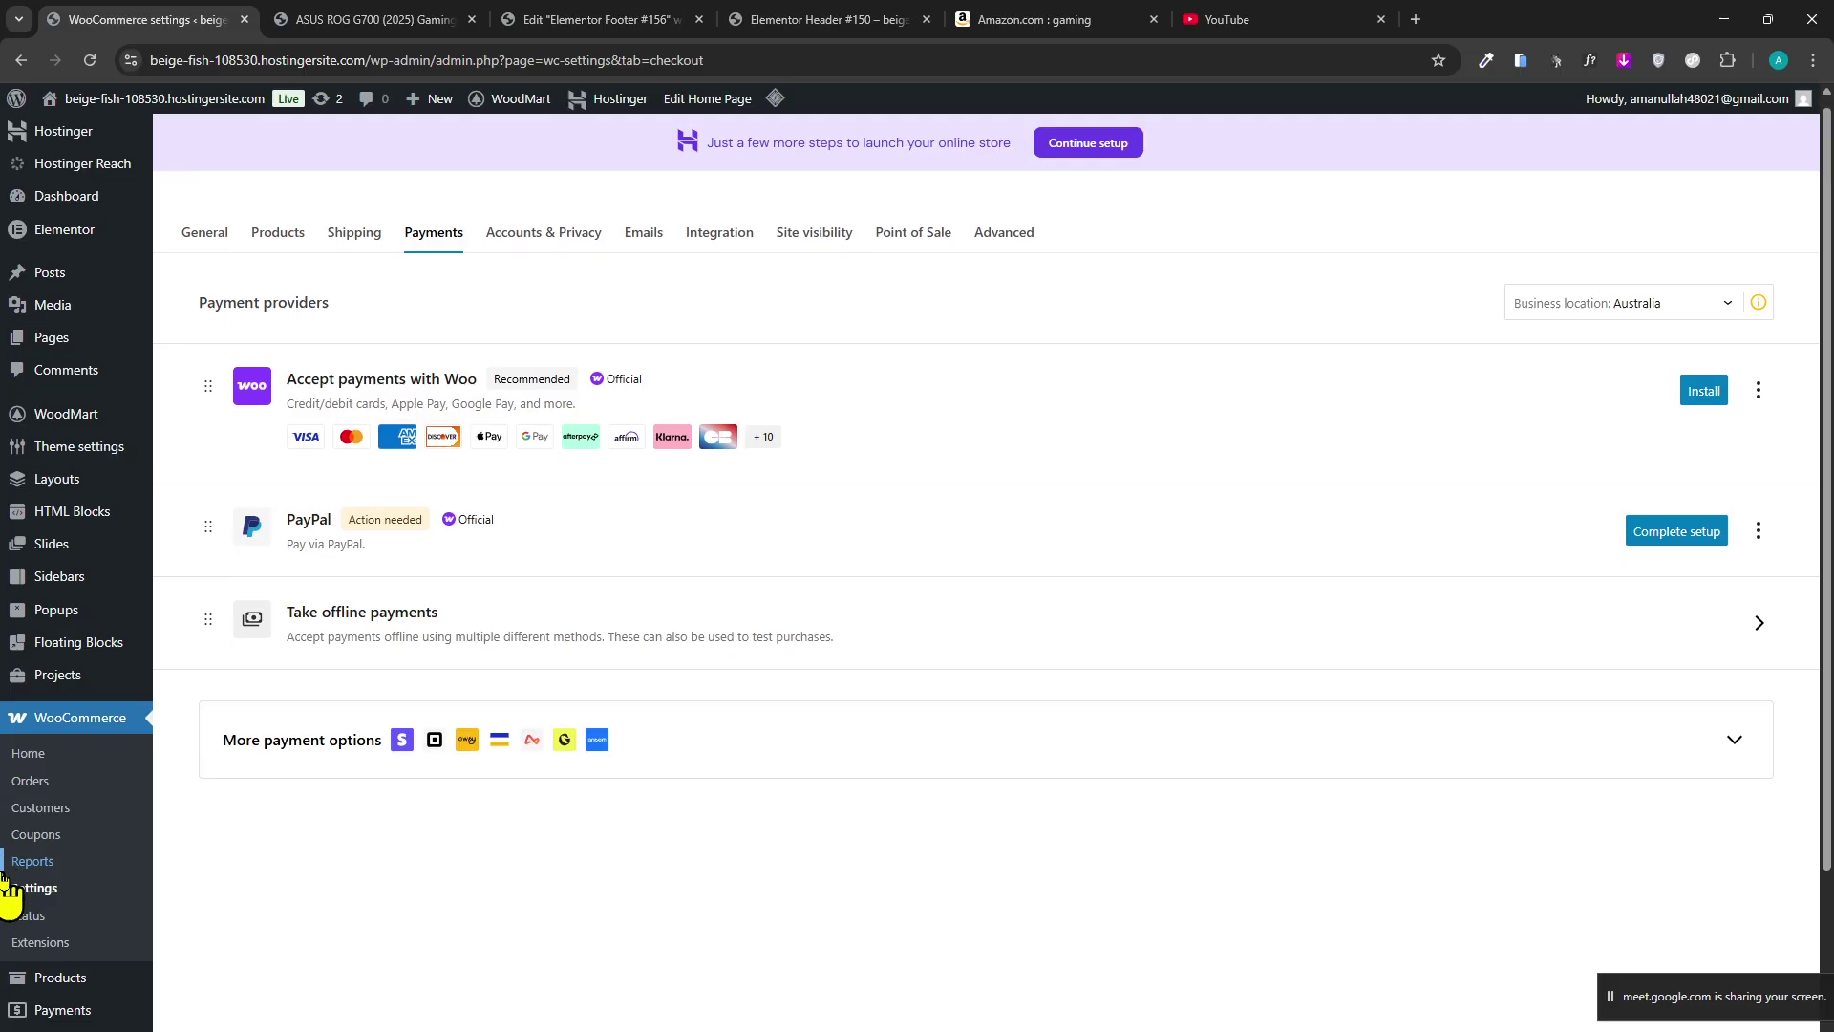
pyautogui.scroll(-3, 38, 917)
pyautogui.moveTo(96, 902)
pyautogui.click(194, 930)
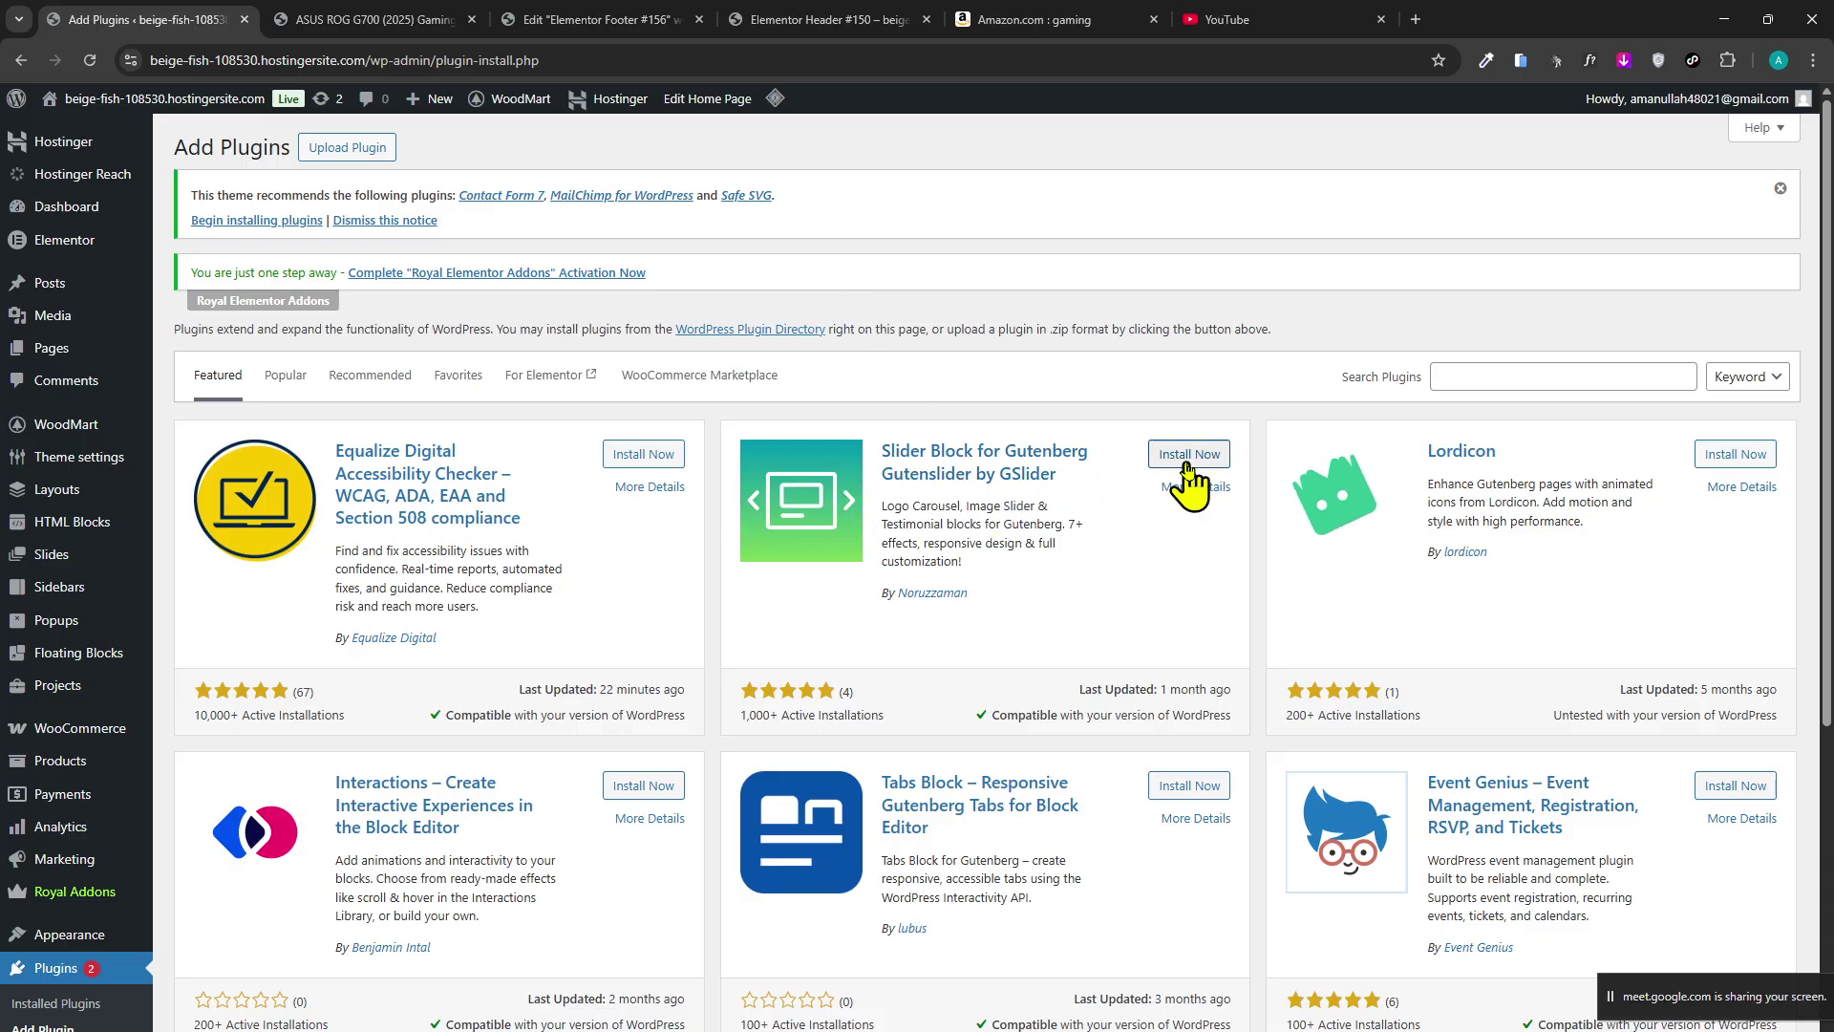
pyautogui.scroll(-5, 707, 521)
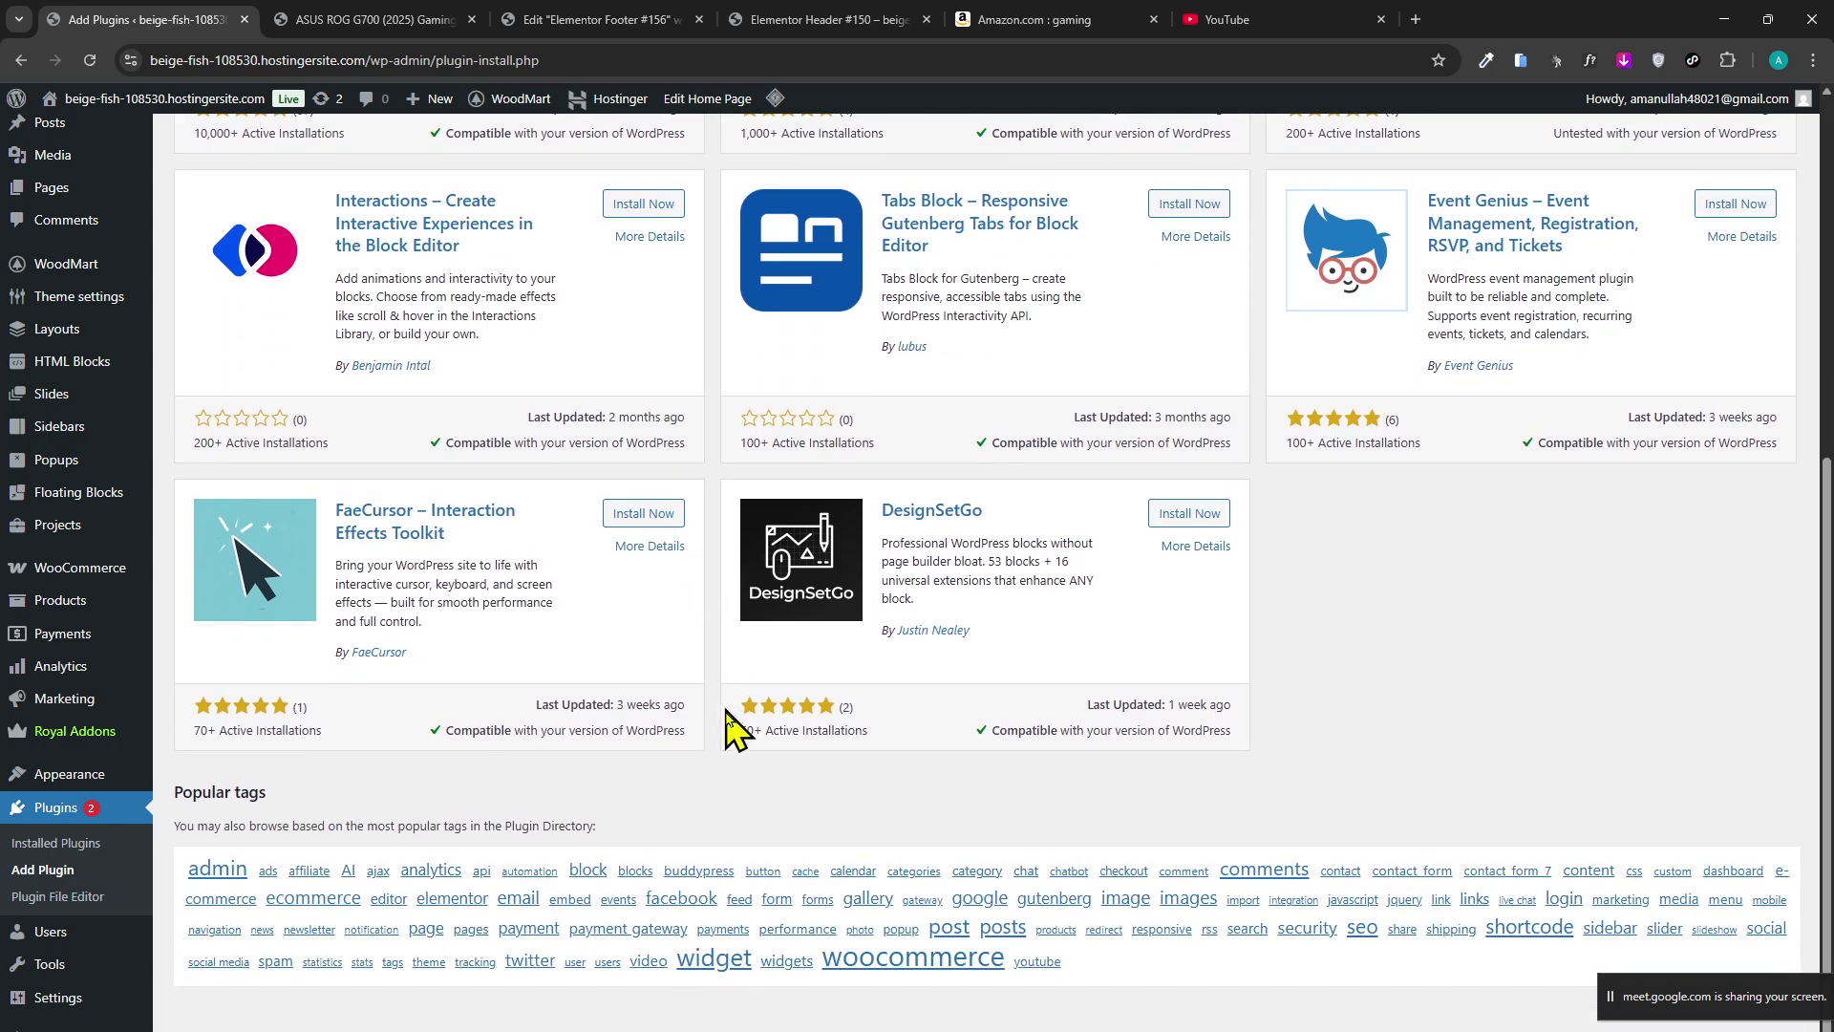
pyautogui.scroll(1, 726, 743)
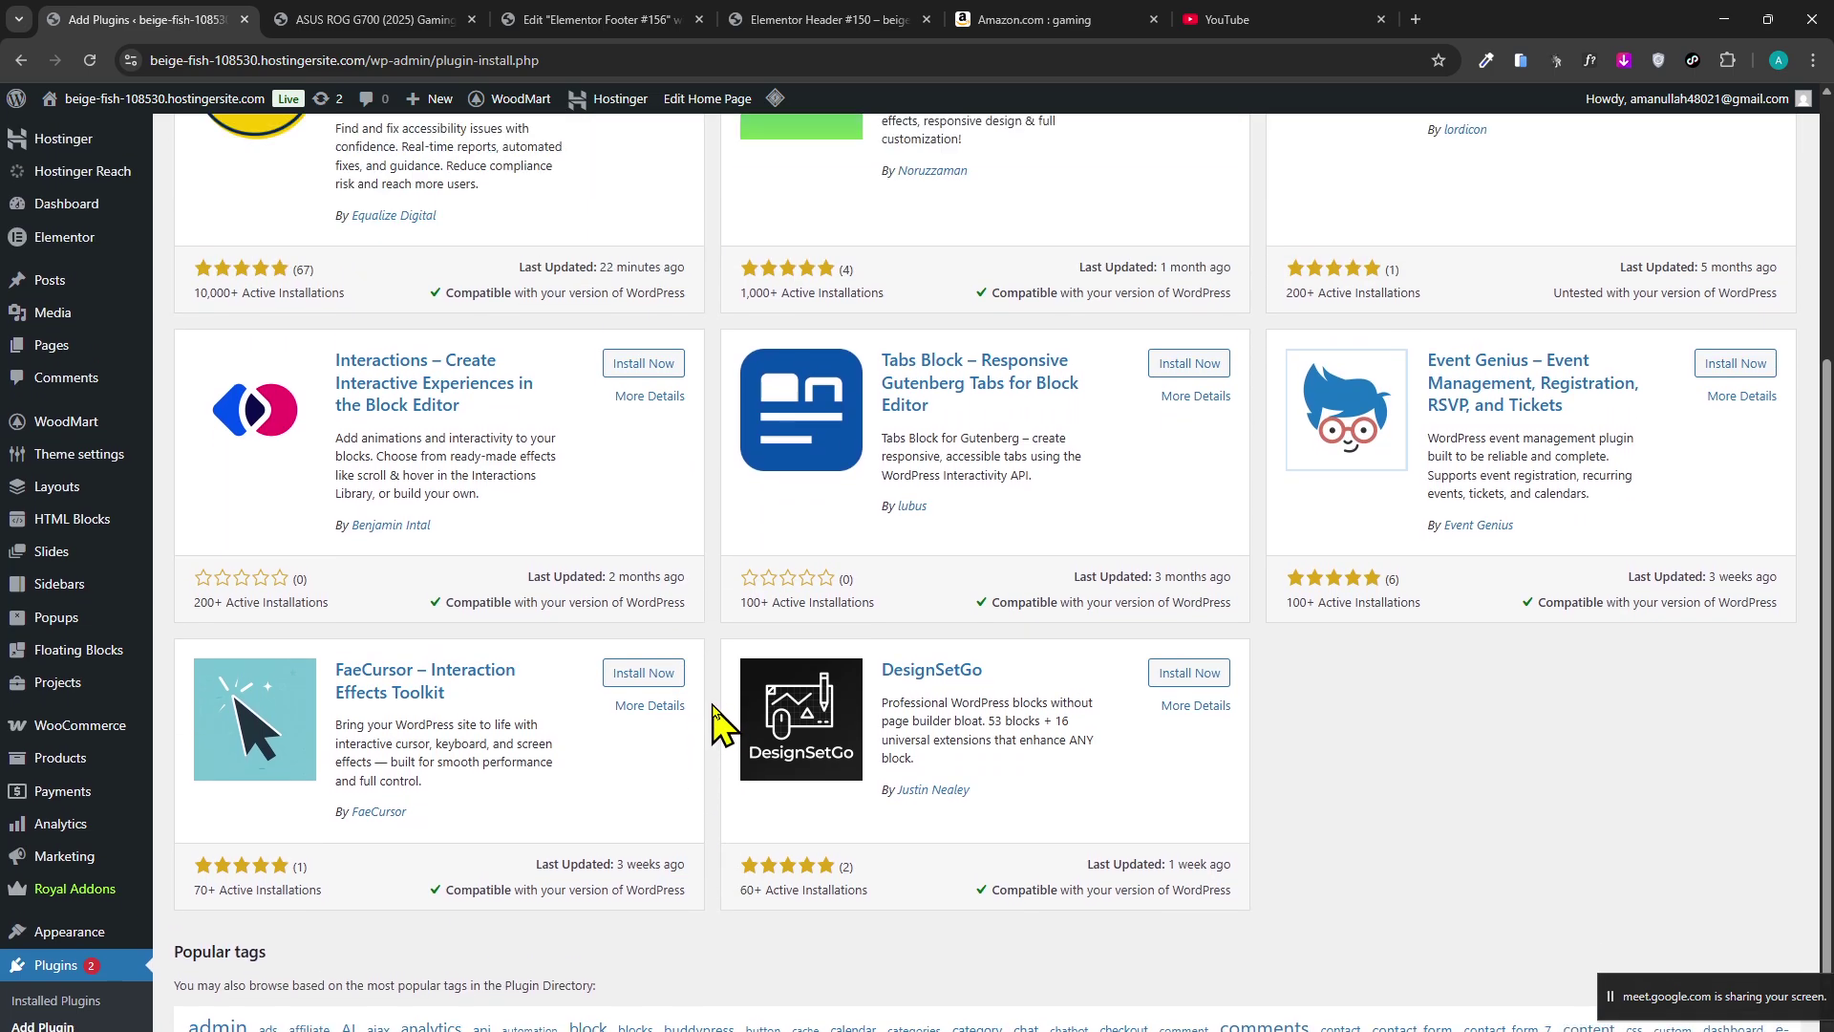
pyautogui.scroll(5, 726, 728)
pyautogui.click(1462, 378)
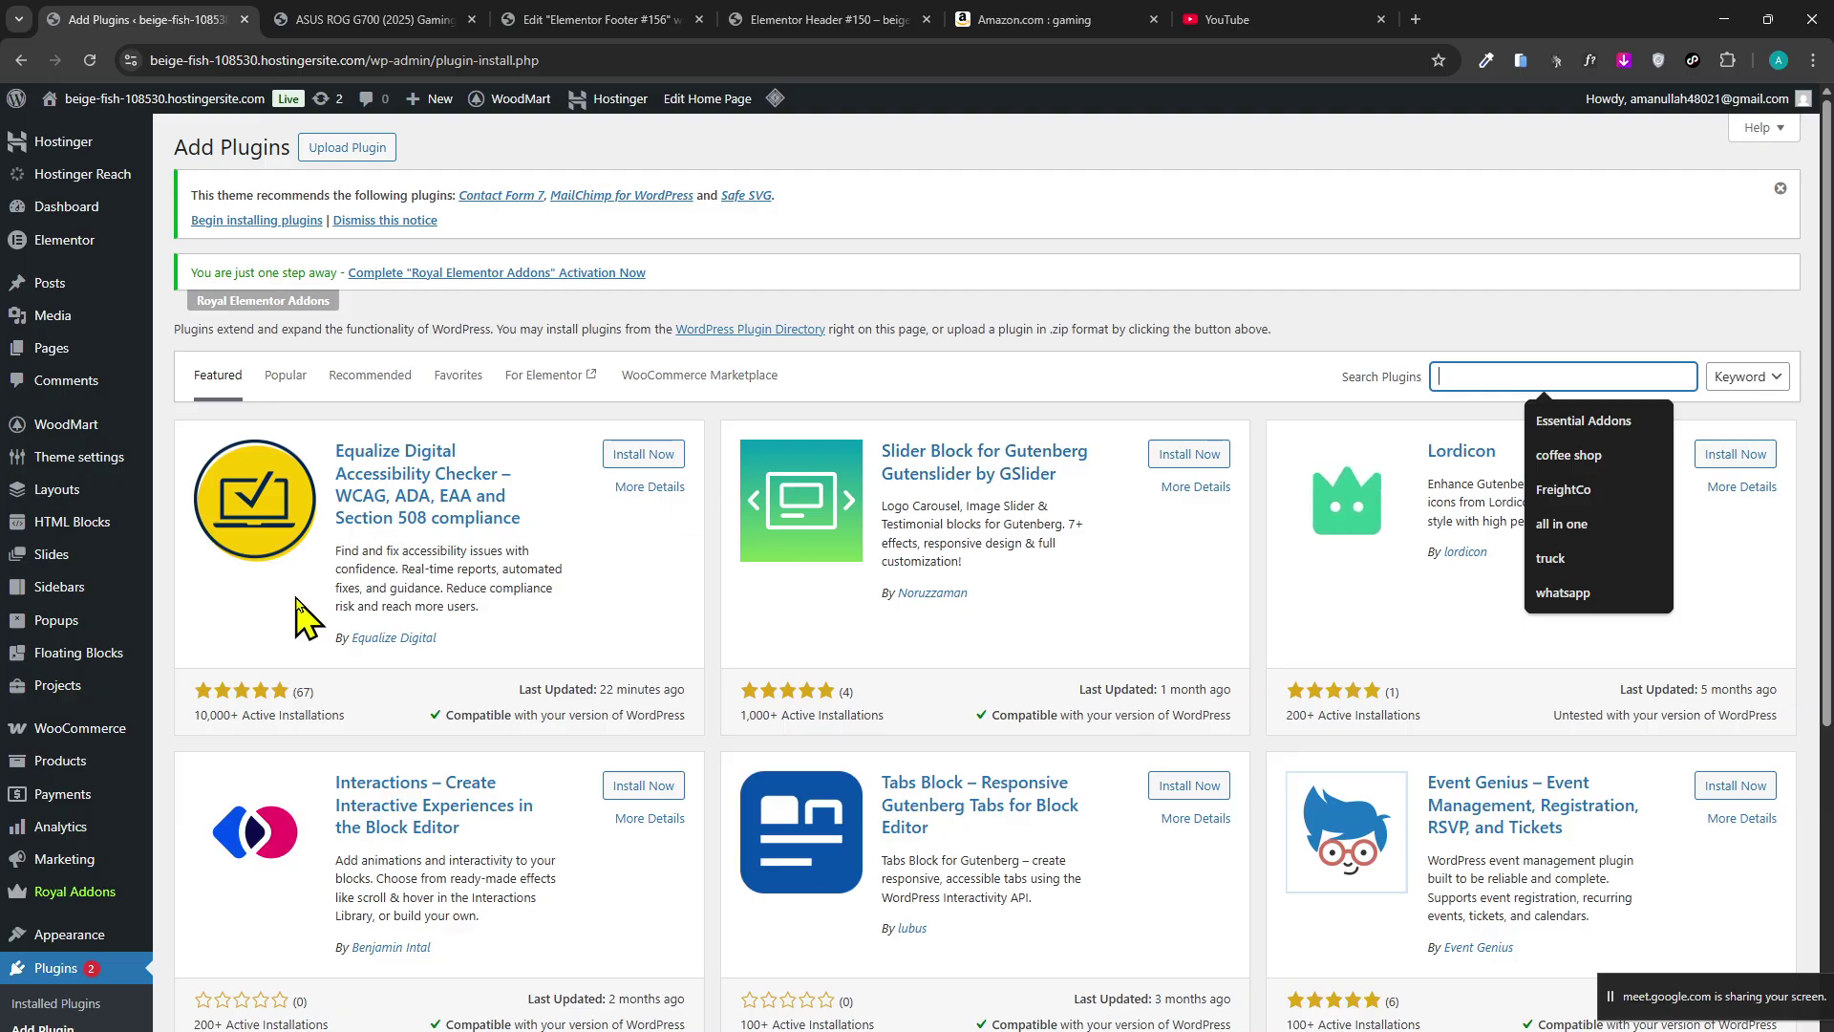
# Switch between the ASUS ROG product and Elementor footer tabs, ending on the product page.
pyautogui.click(435, 15)
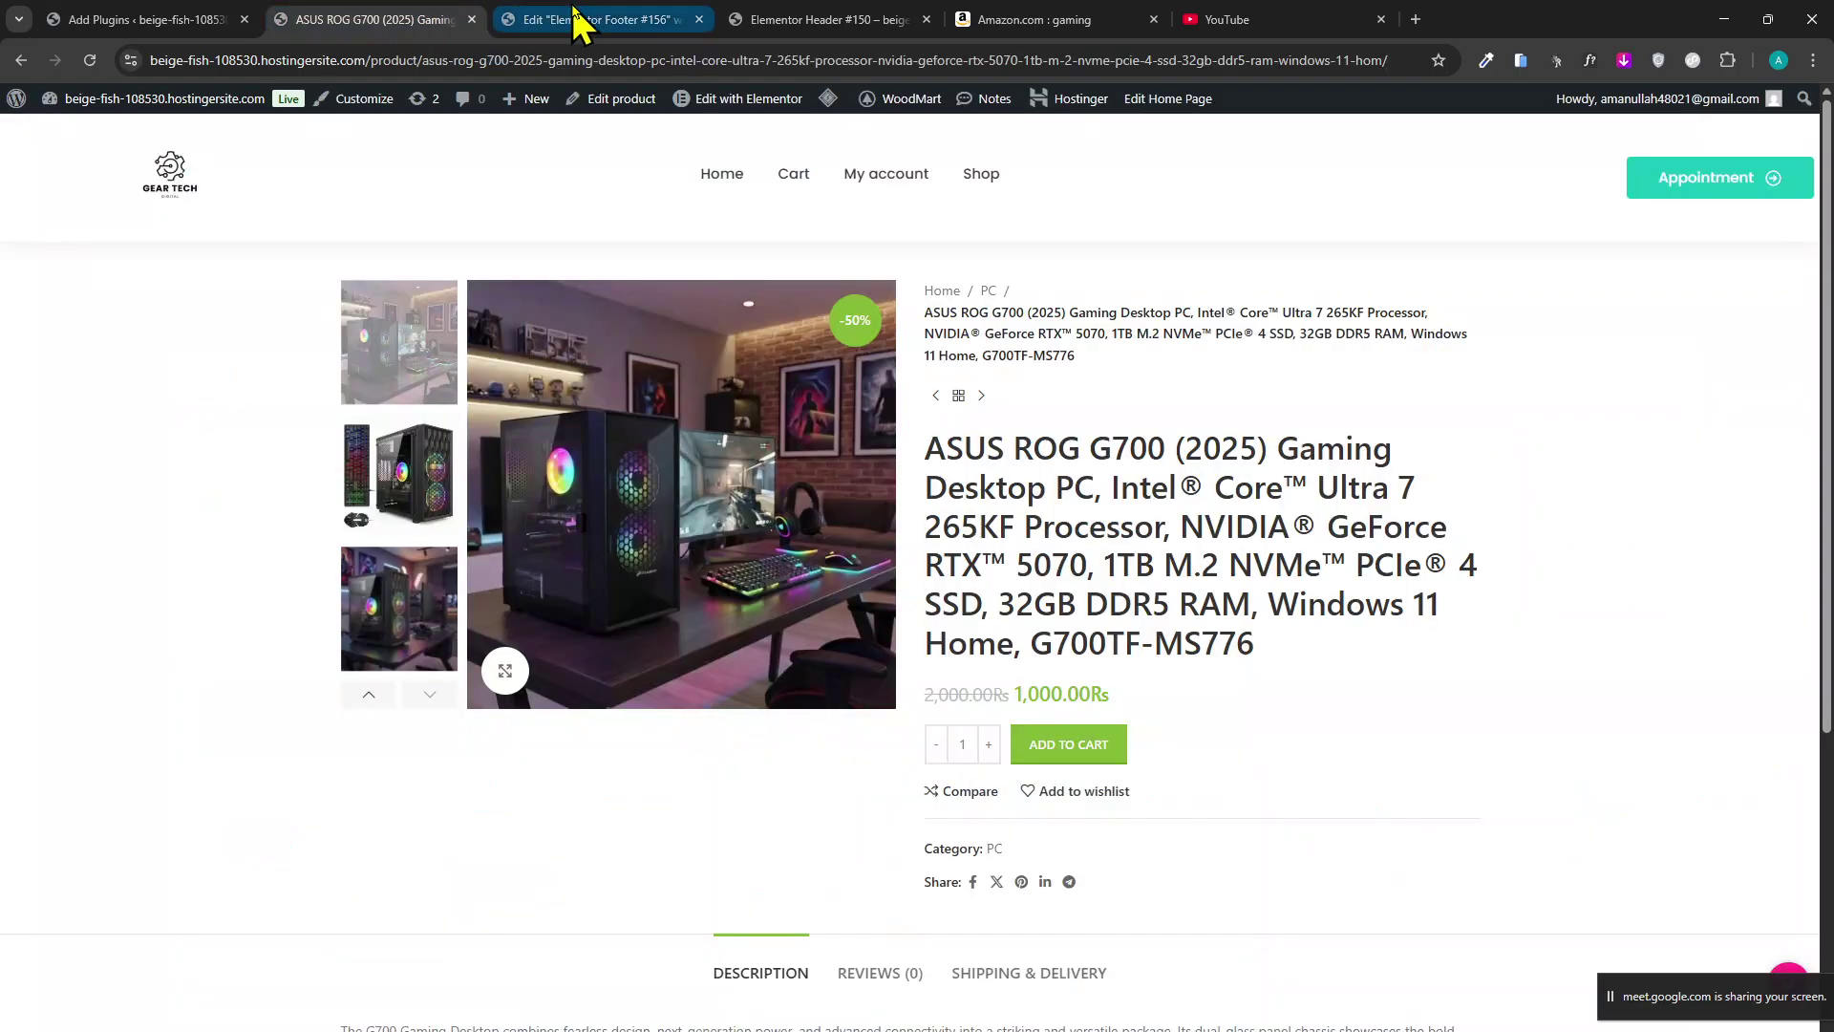
pyautogui.click(573, 21)
pyautogui.click(450, 24)
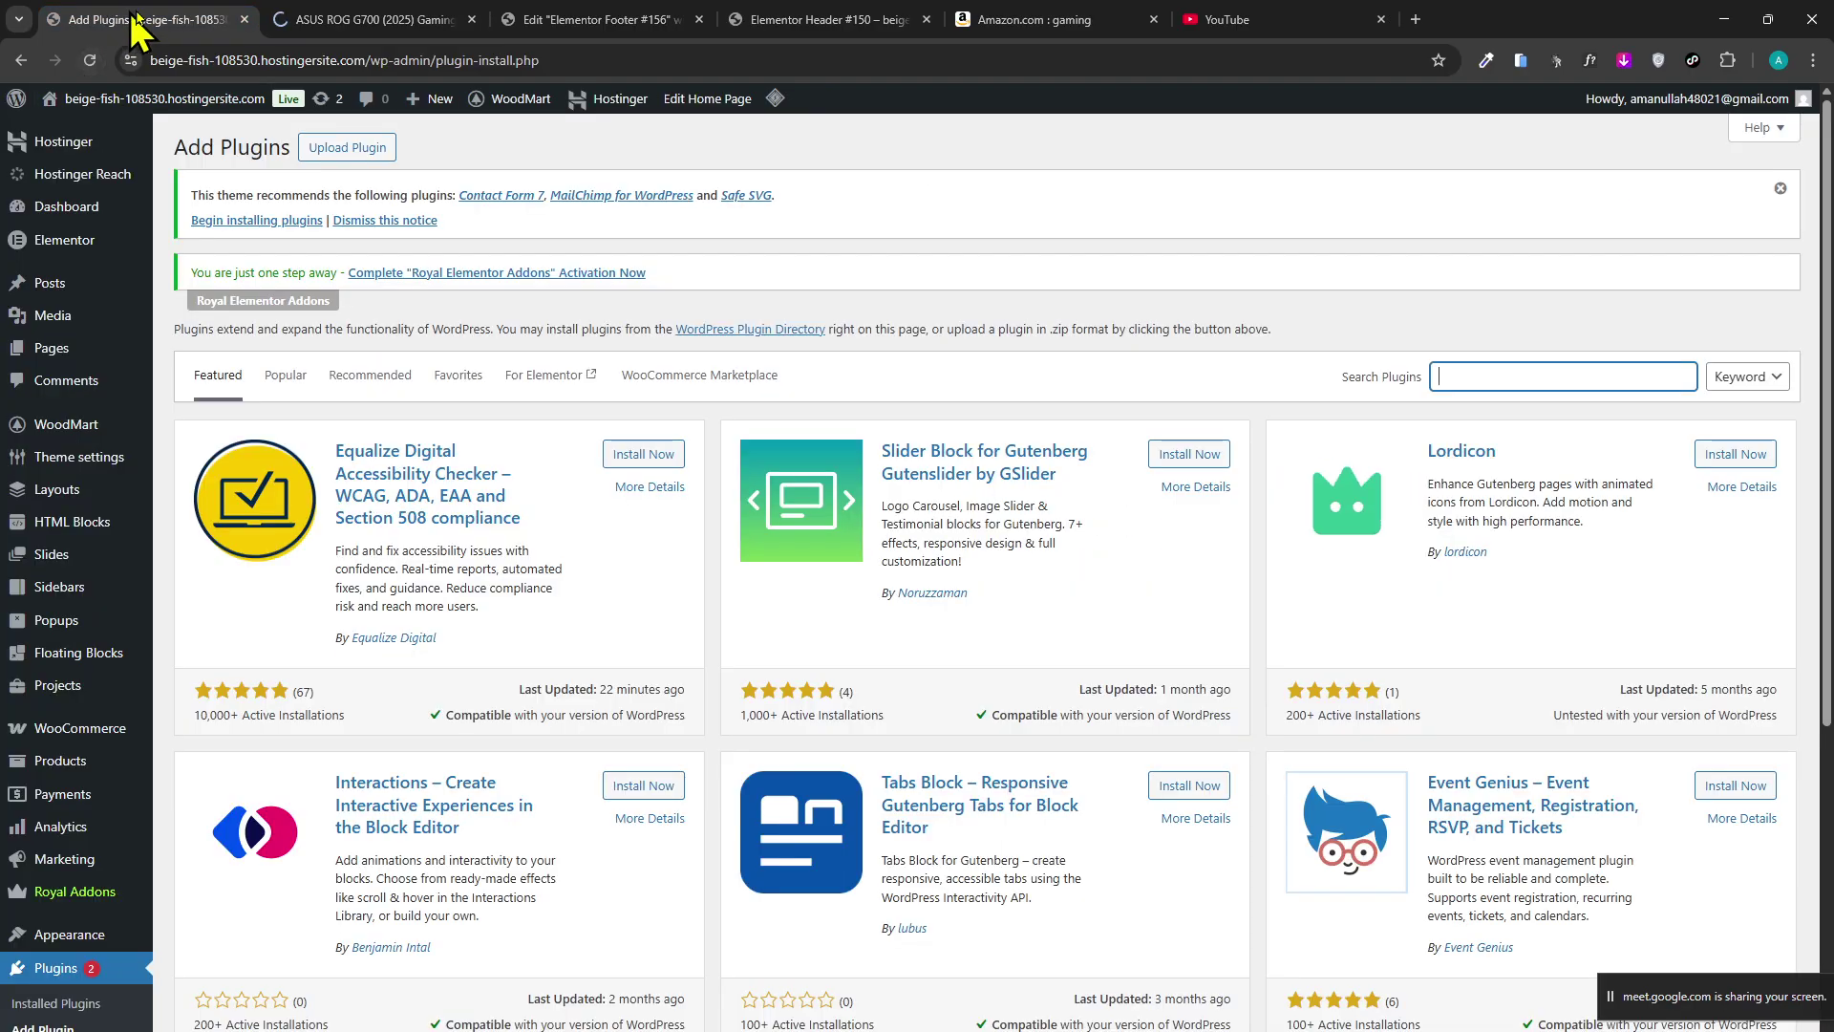
# Search the plugin directory for 'whatsapp' on the Add Plugins page.
pyautogui.click(129, 20)
pyautogui.click(1558, 376)
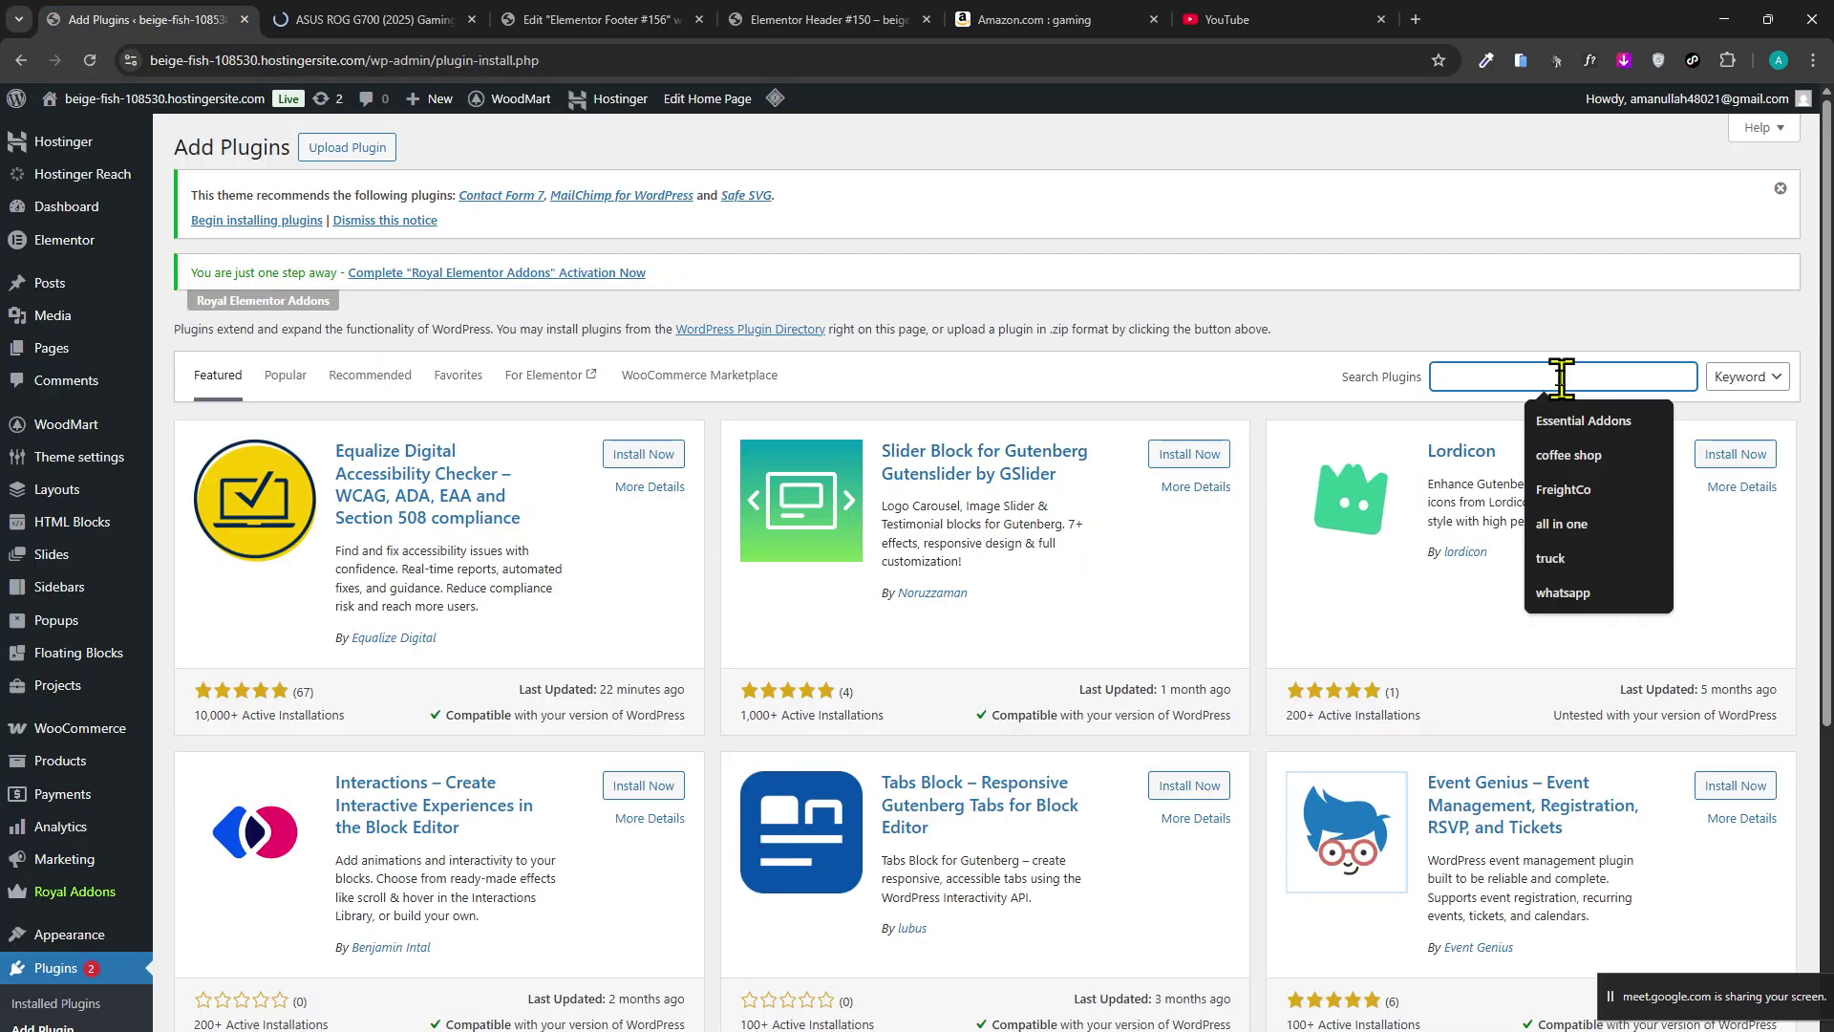
pyautogui.write('whaa')
pyautogui.press('BackSpace')
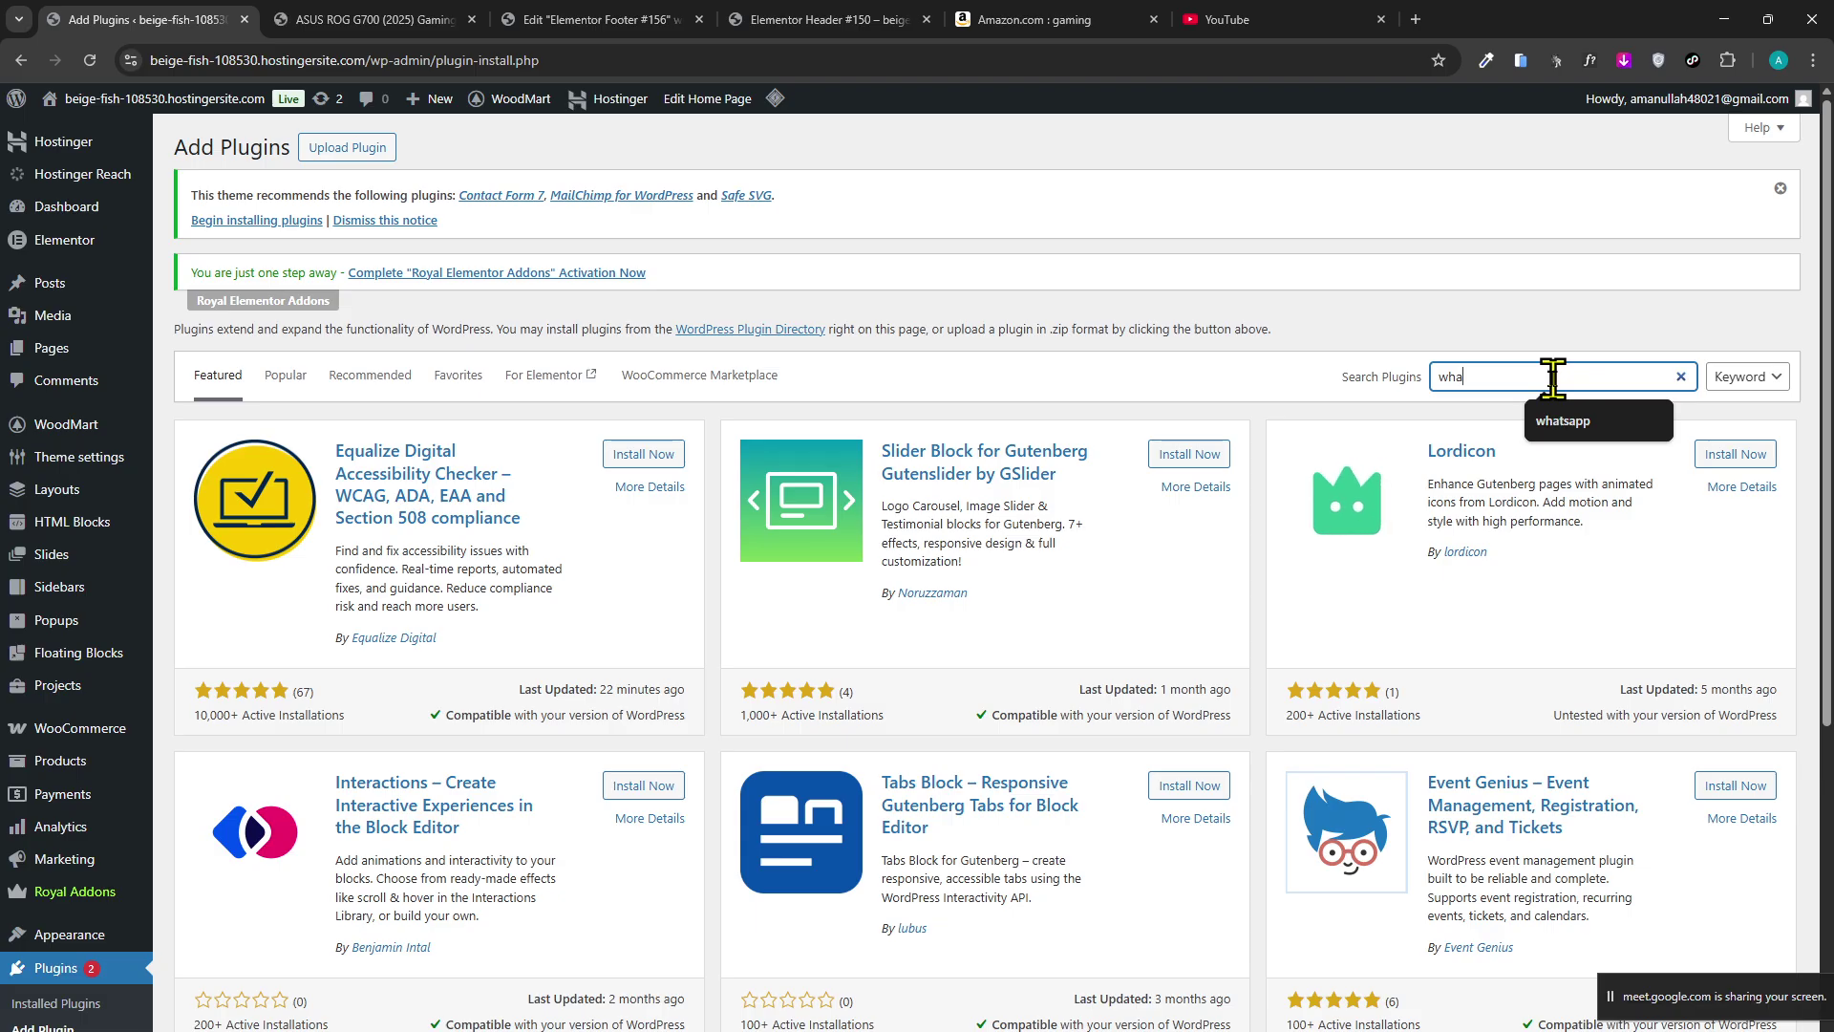
pyautogui.write('tsap')
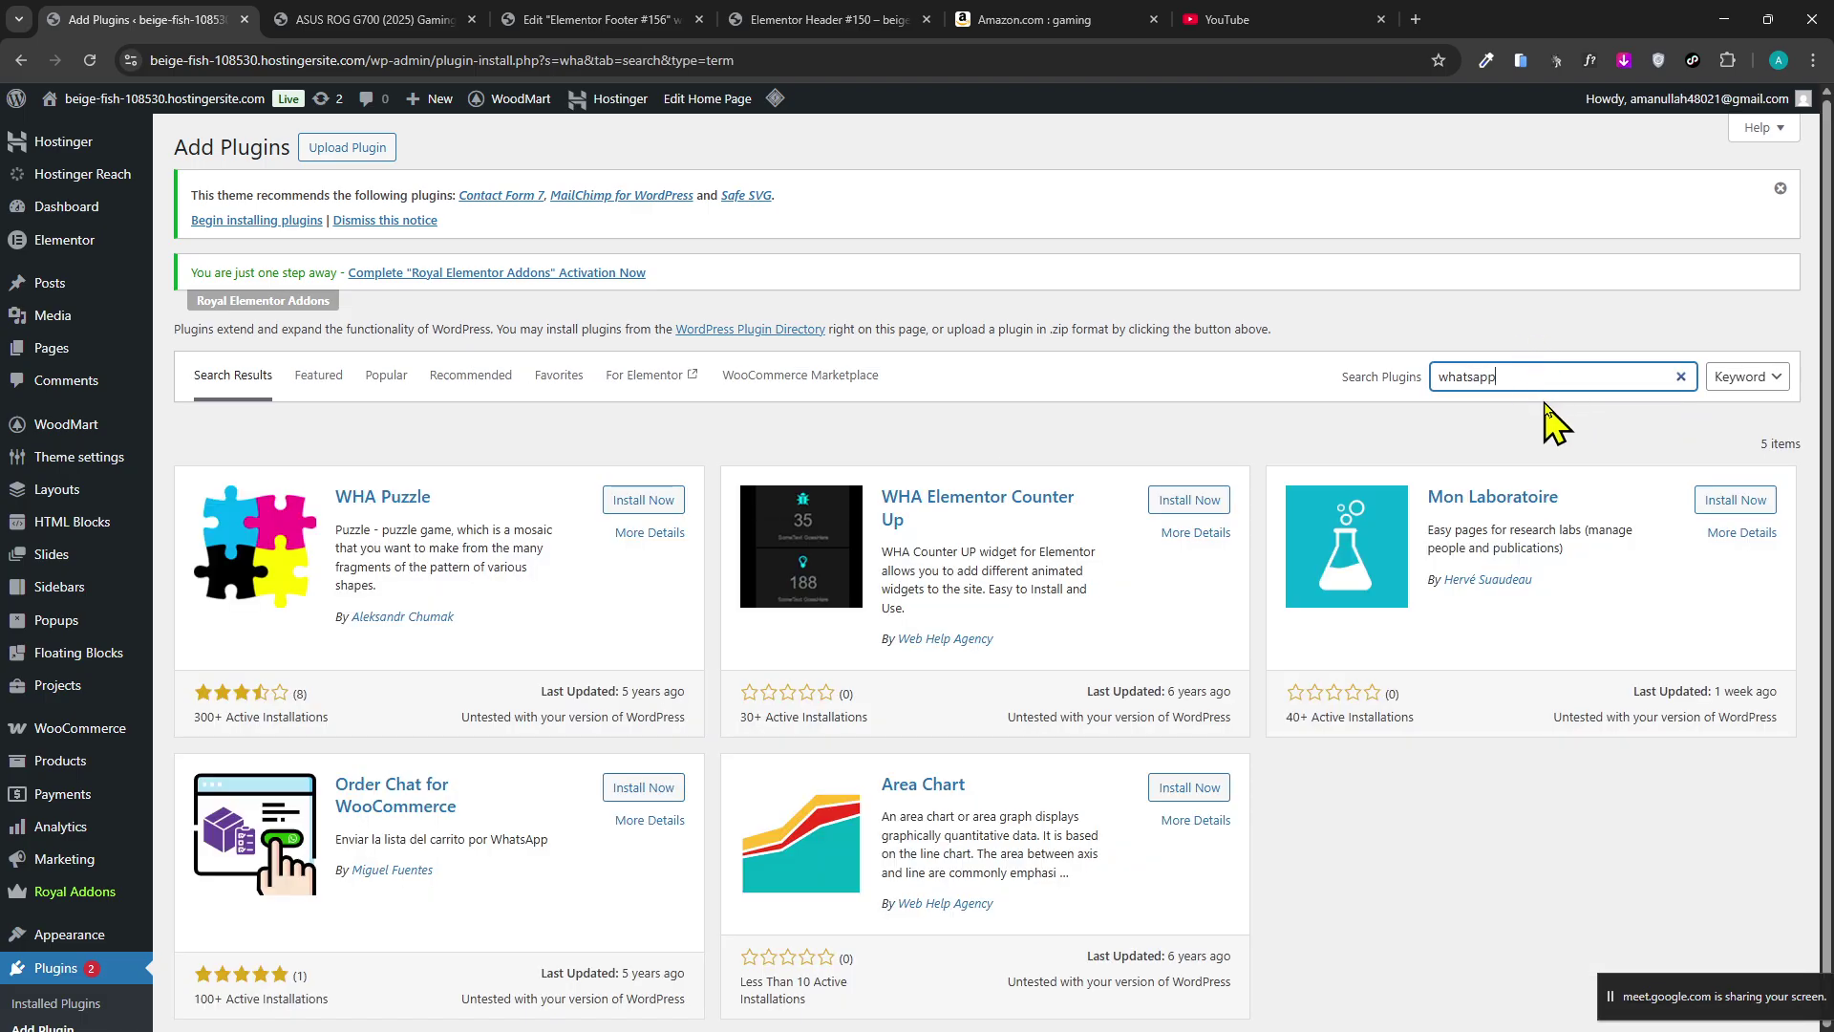
pyautogui.write('p')
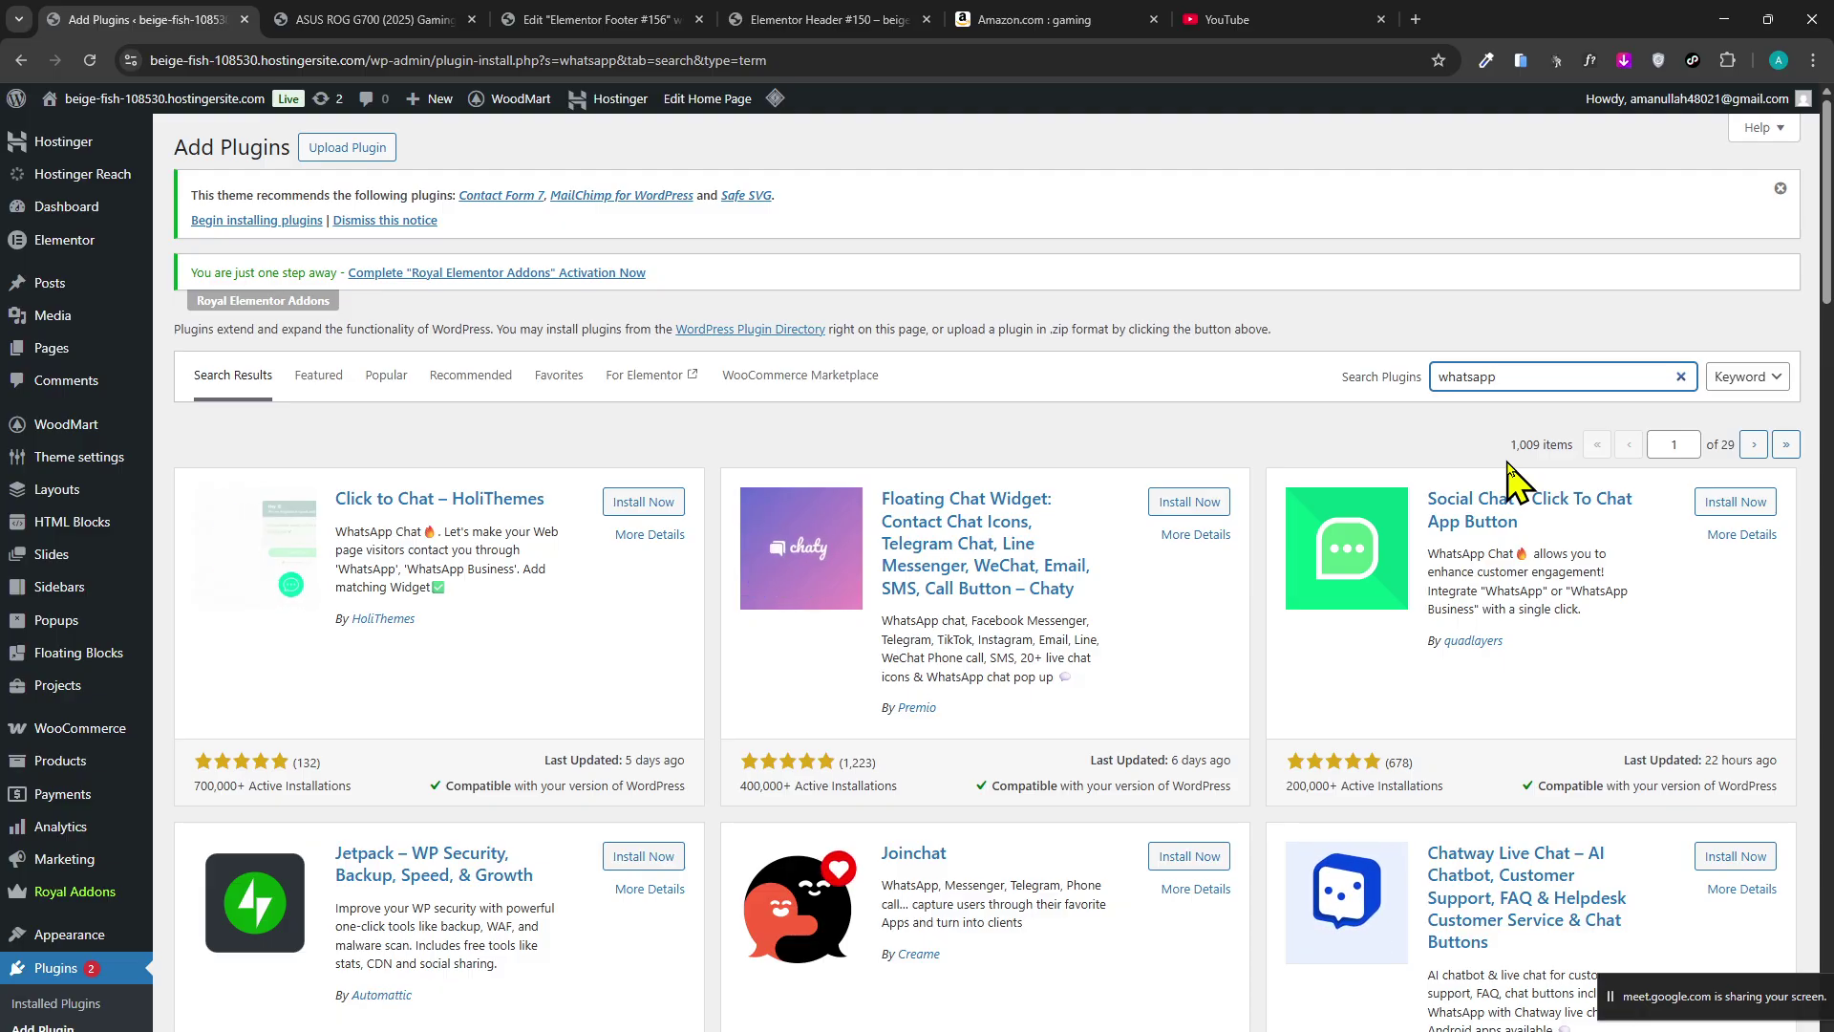
# Install and activate the Click to Chat plugin from the search results.
pyautogui.click(712, 619)
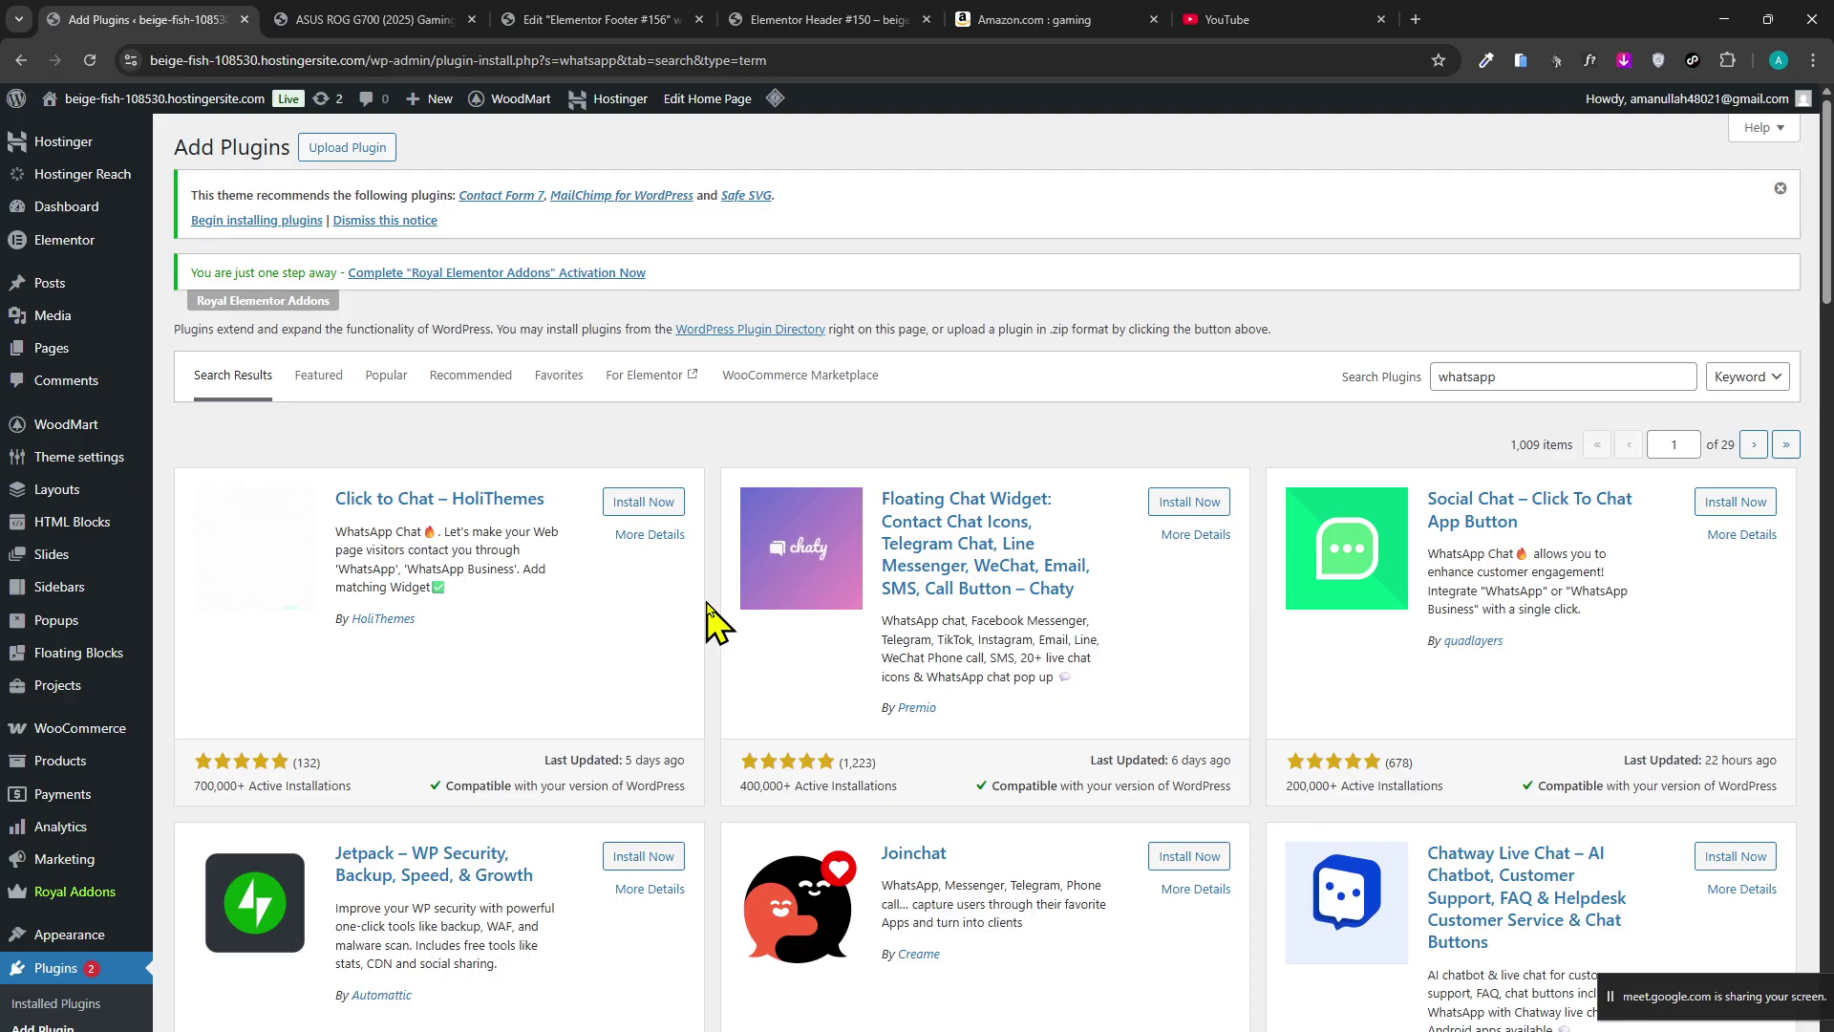
pyautogui.moveTo(711, 619); pyautogui.dragTo(718, 581)
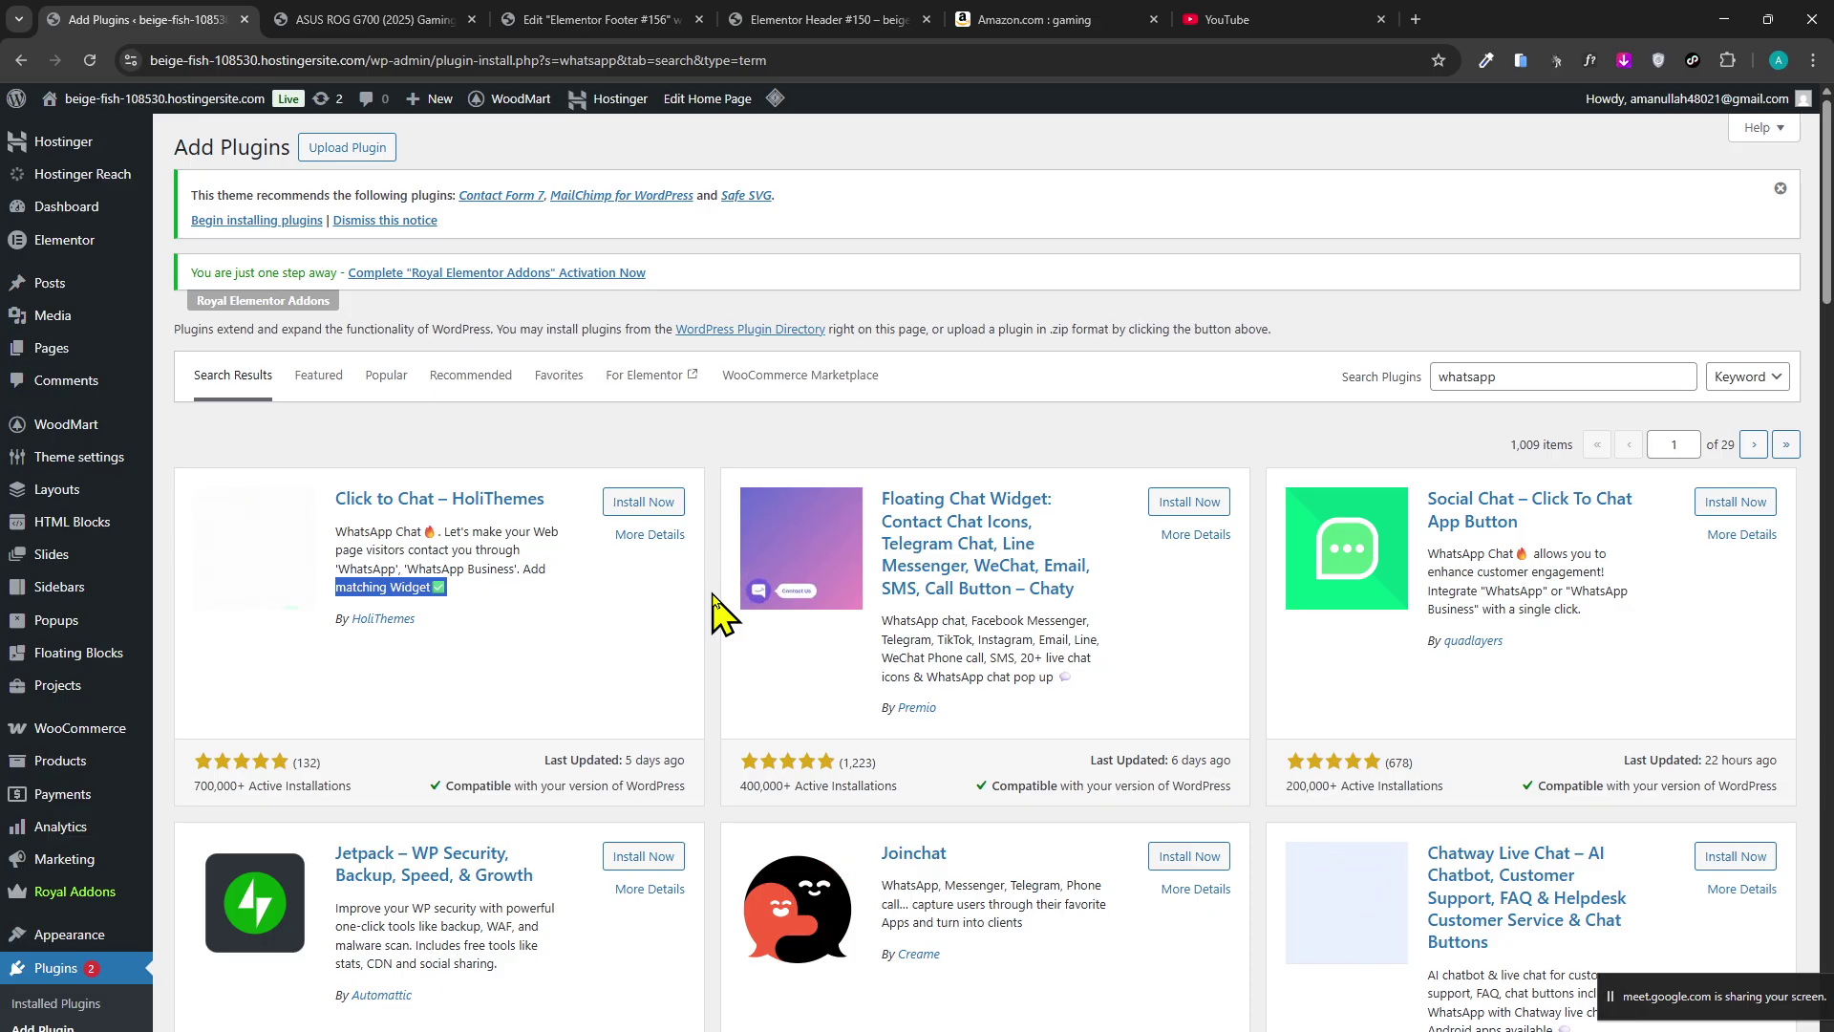
pyautogui.click(707, 444)
pyautogui.click(649, 506)
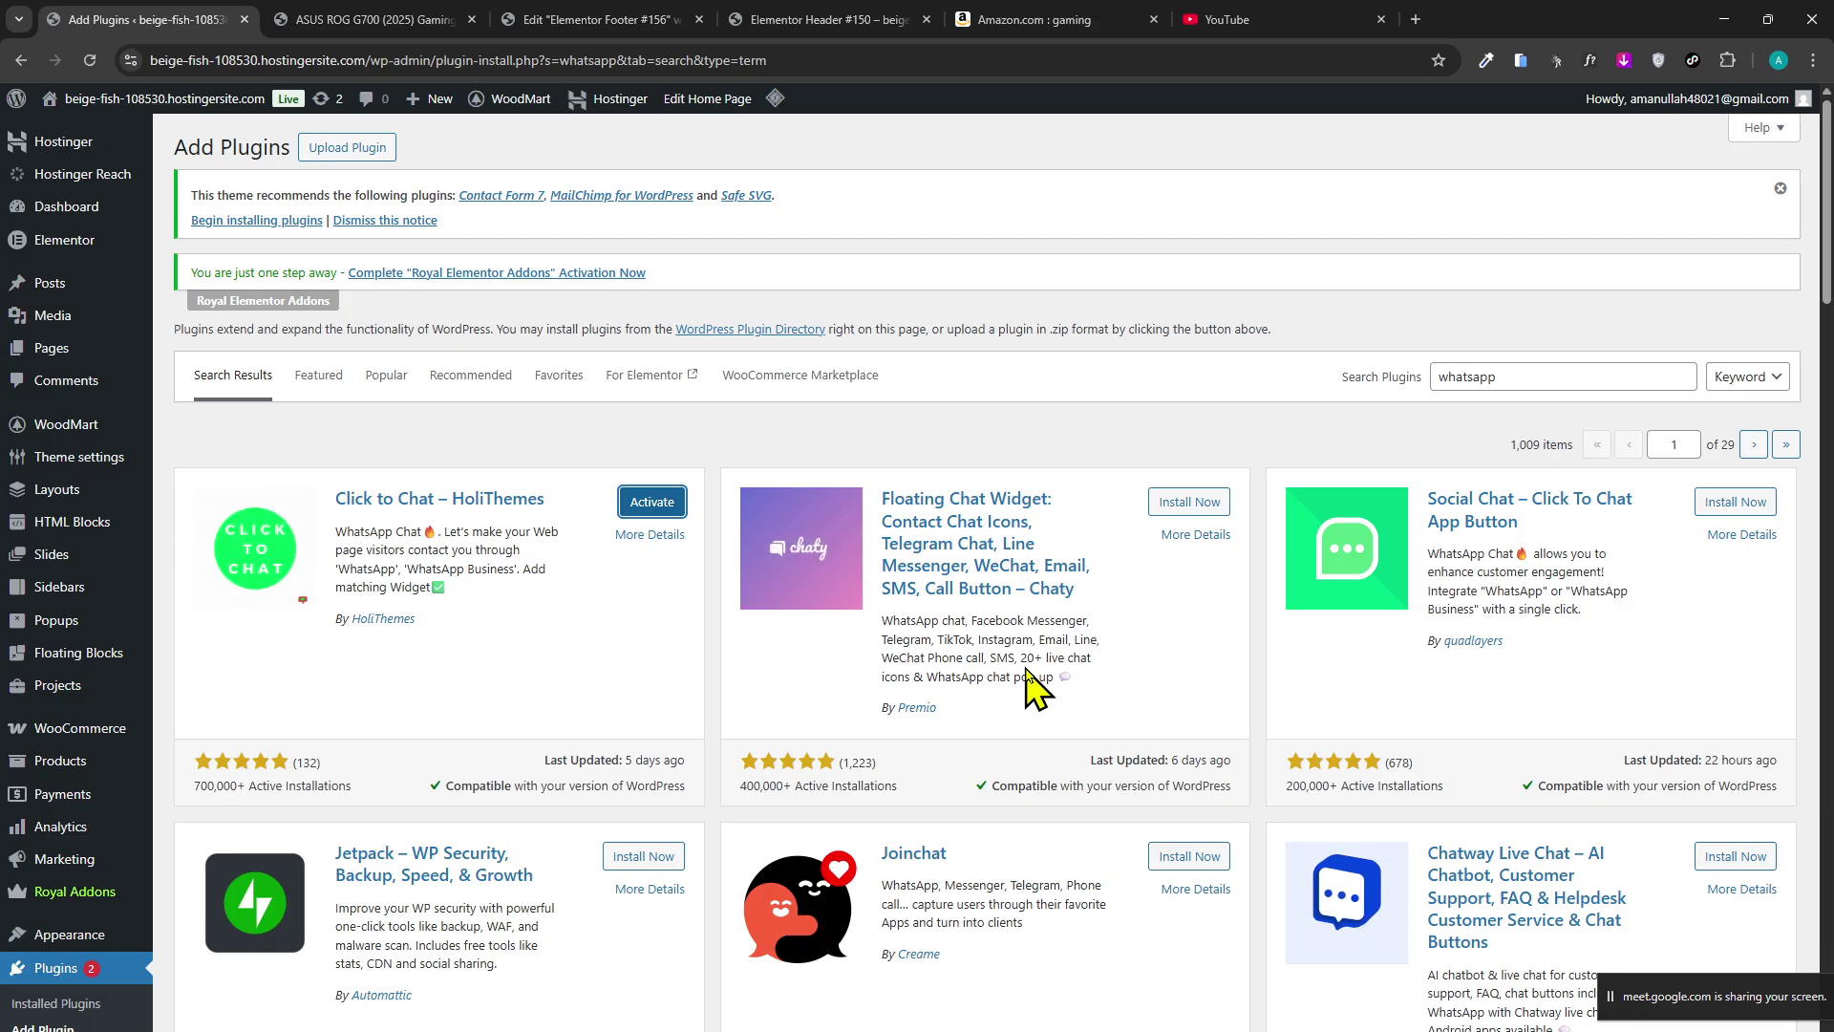
pyautogui.click(631, 507)
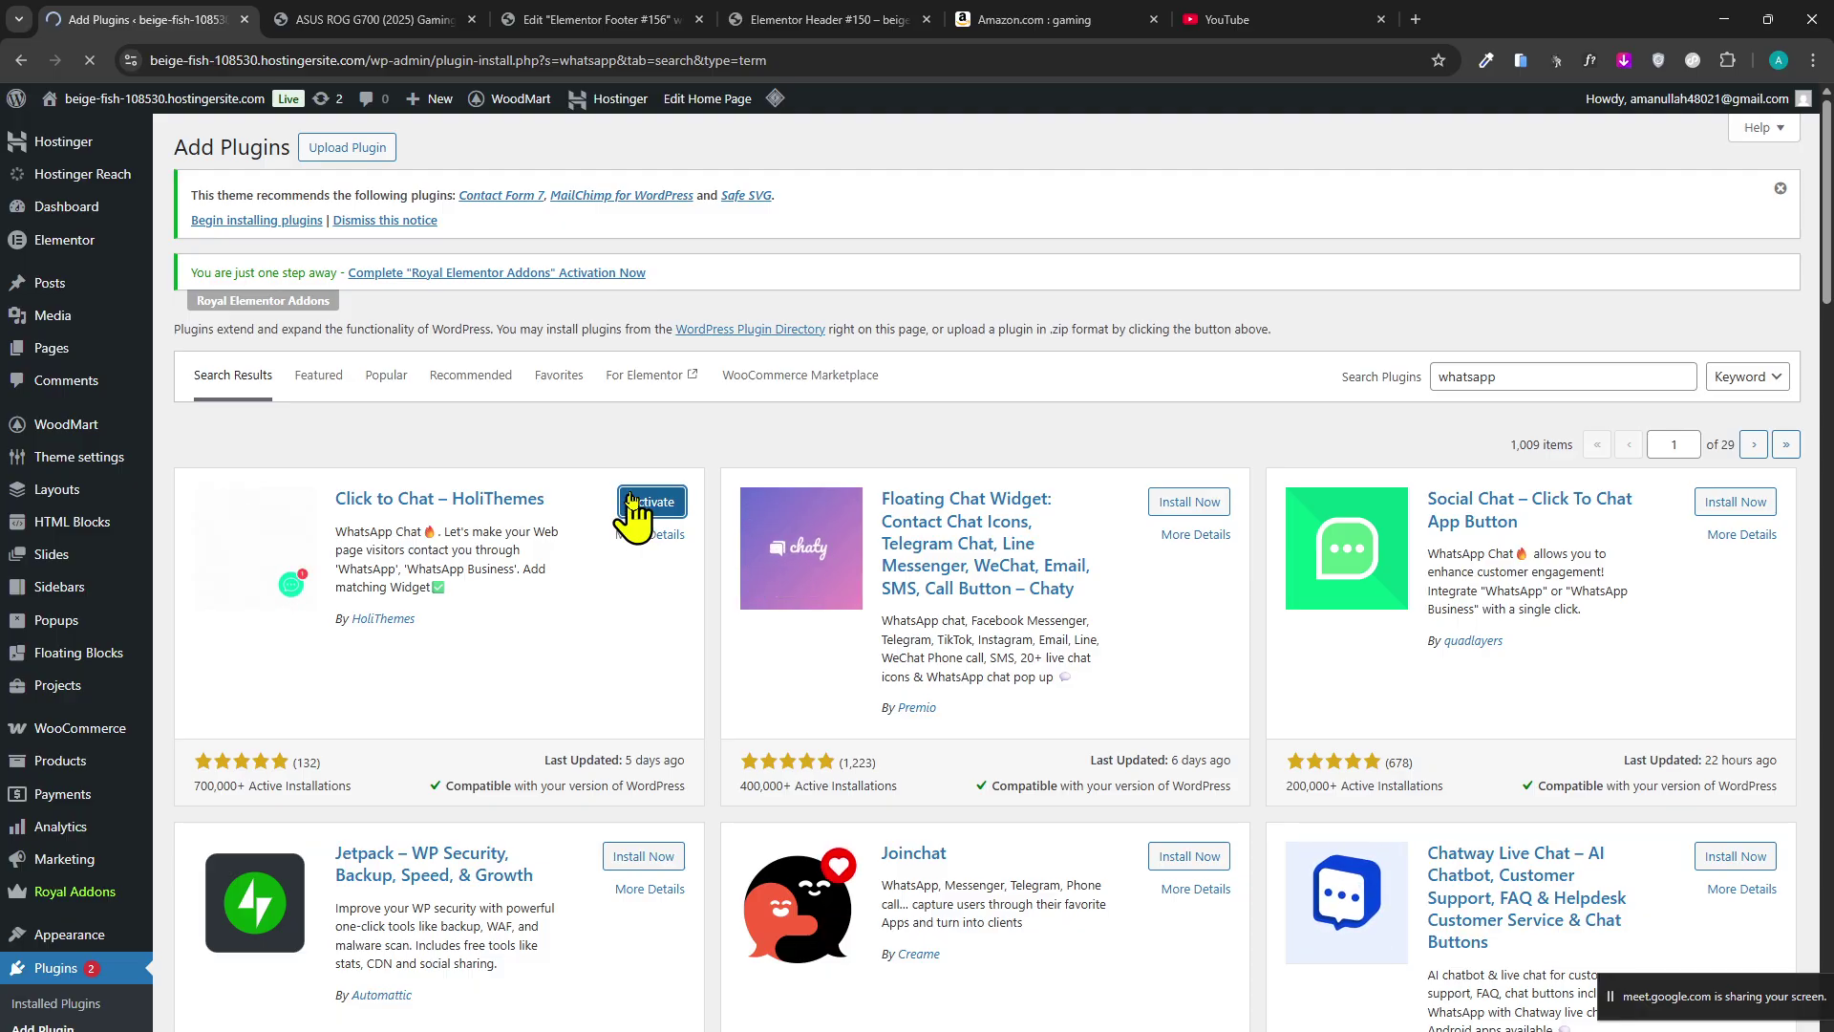
# Scroll through the page to review Click to Chat's settings, with the WhatsApp Number field still empty.
pyautogui.scroll(-1, 697, 483)
pyautogui.scroll(1, 764, 620)
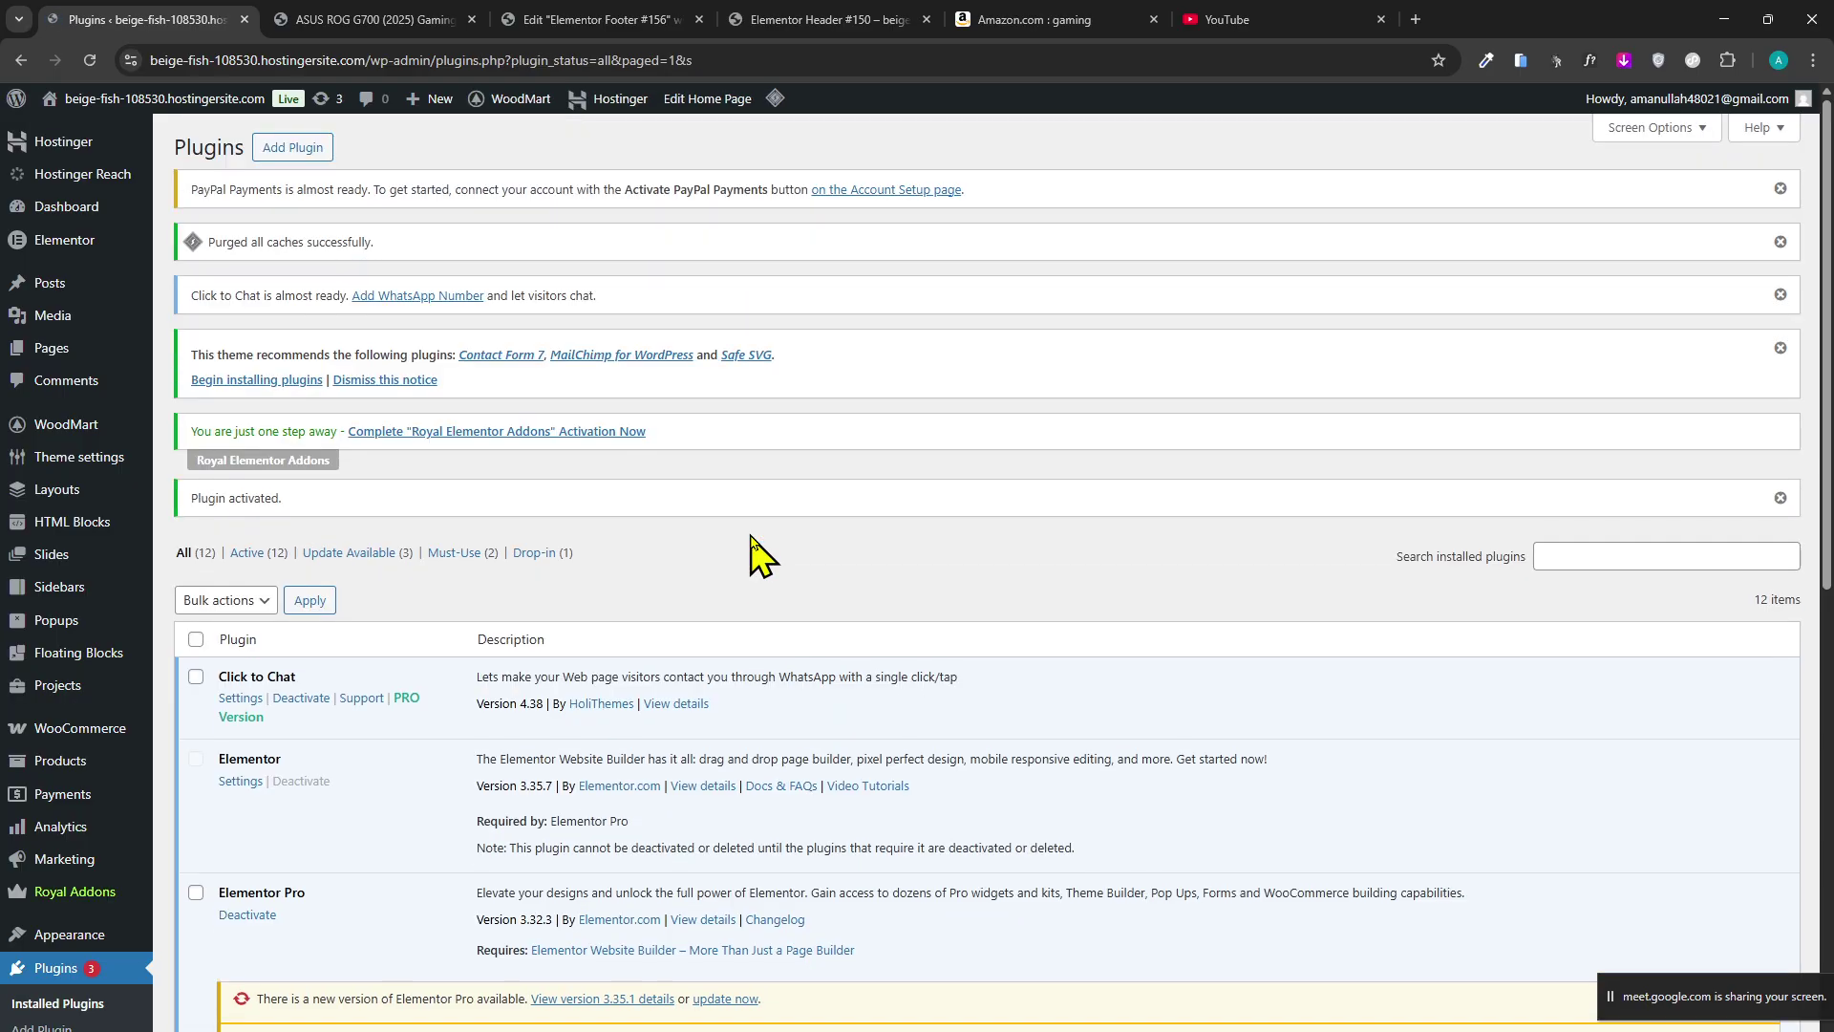
pyautogui.scroll(-7, 716, 564)
pyautogui.scroll(4, 477, 574)
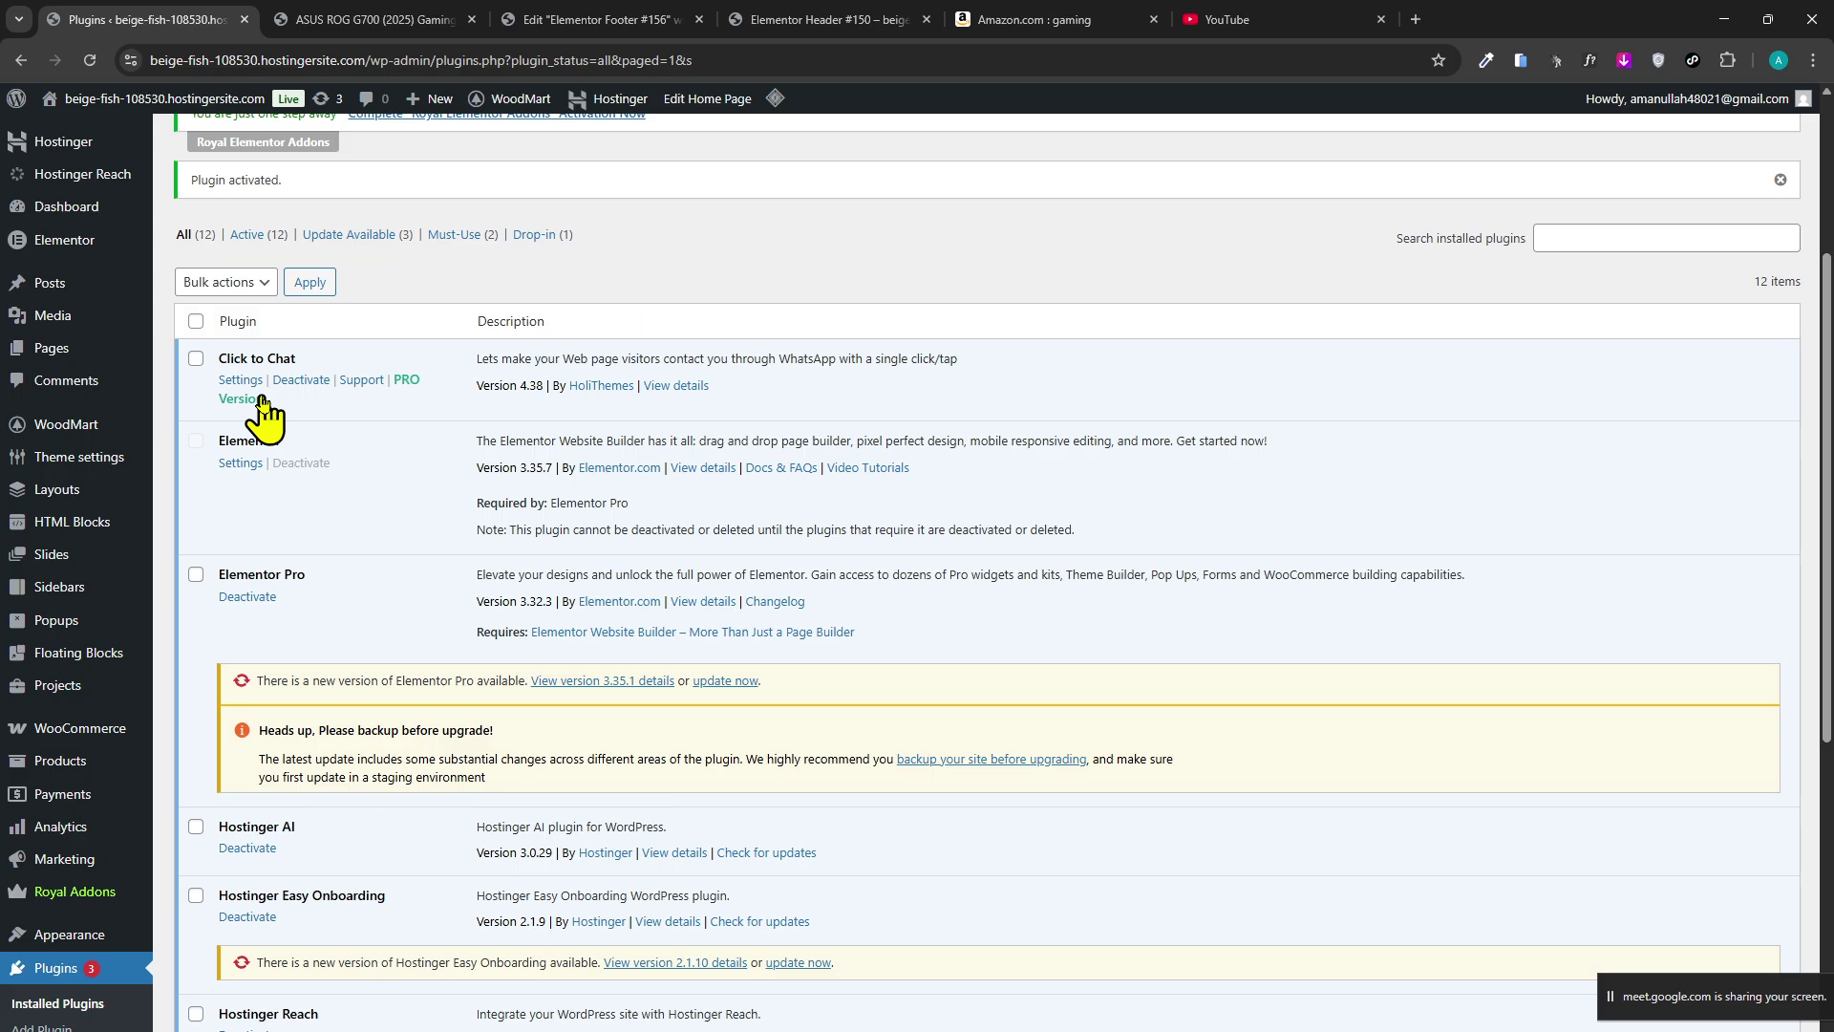
pyautogui.scroll(-7, 239, 525)
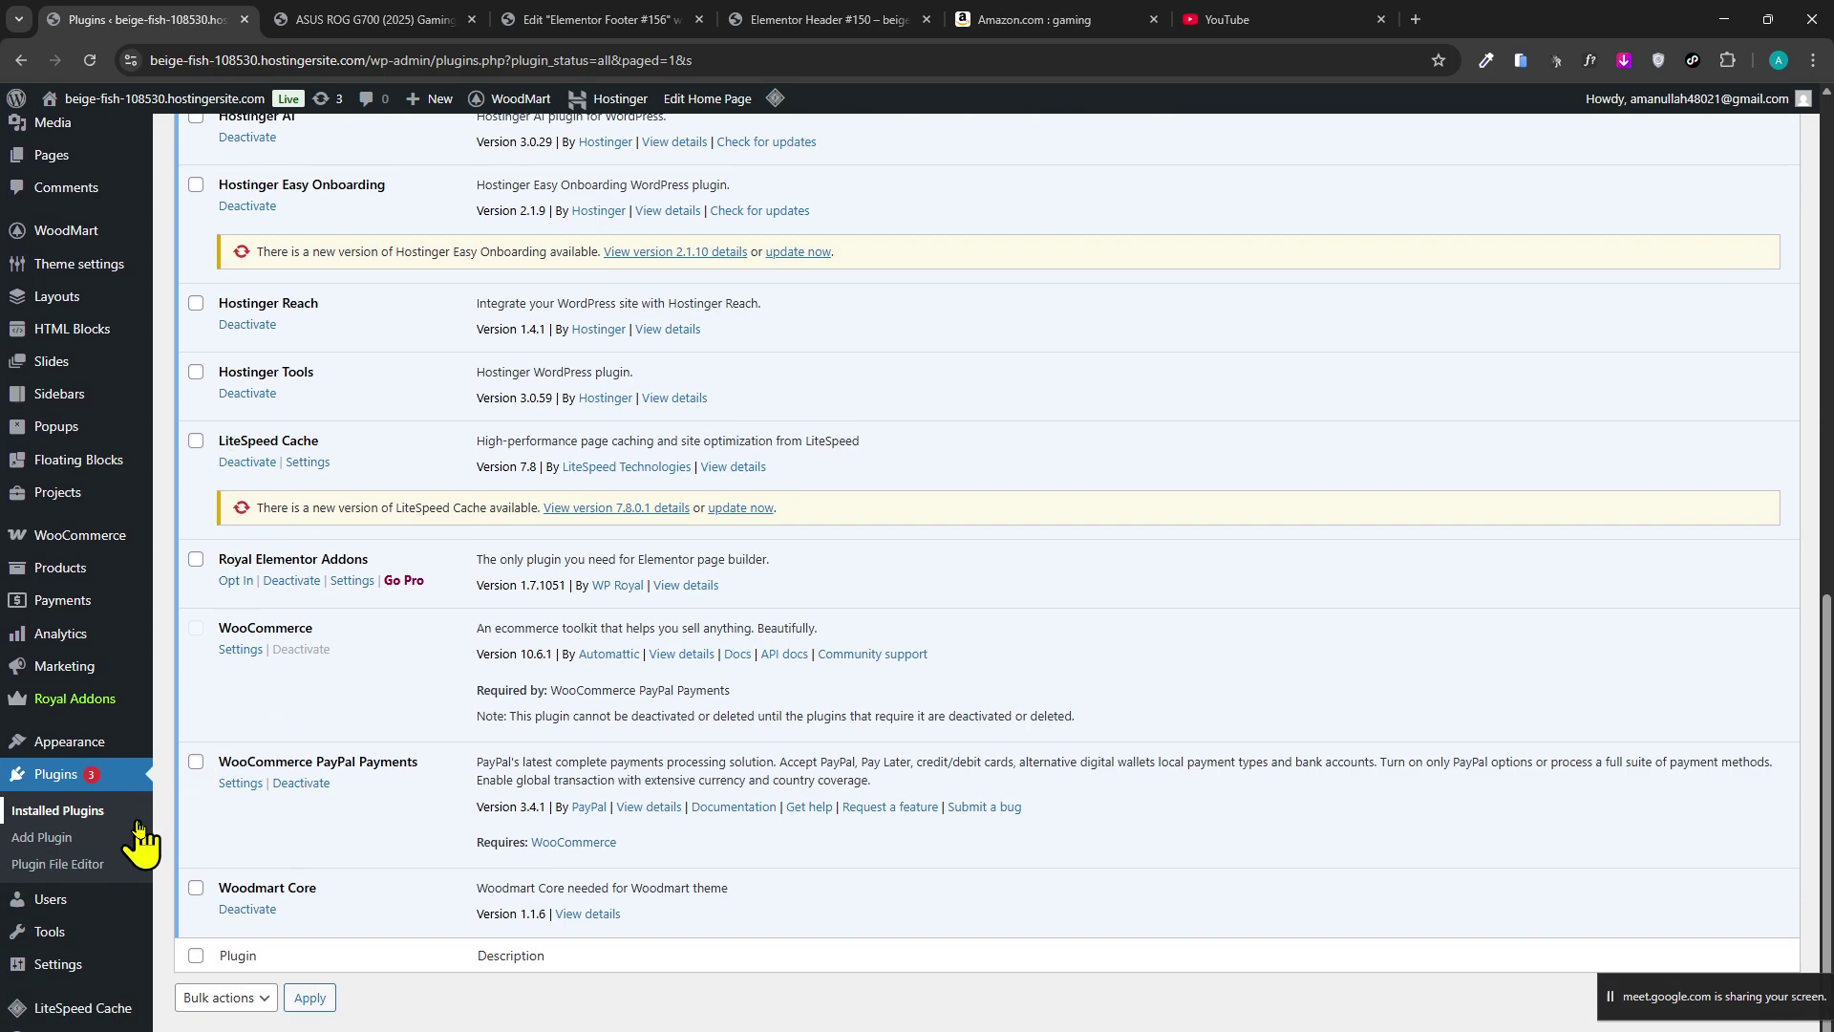
pyautogui.scroll(8, 381, 790)
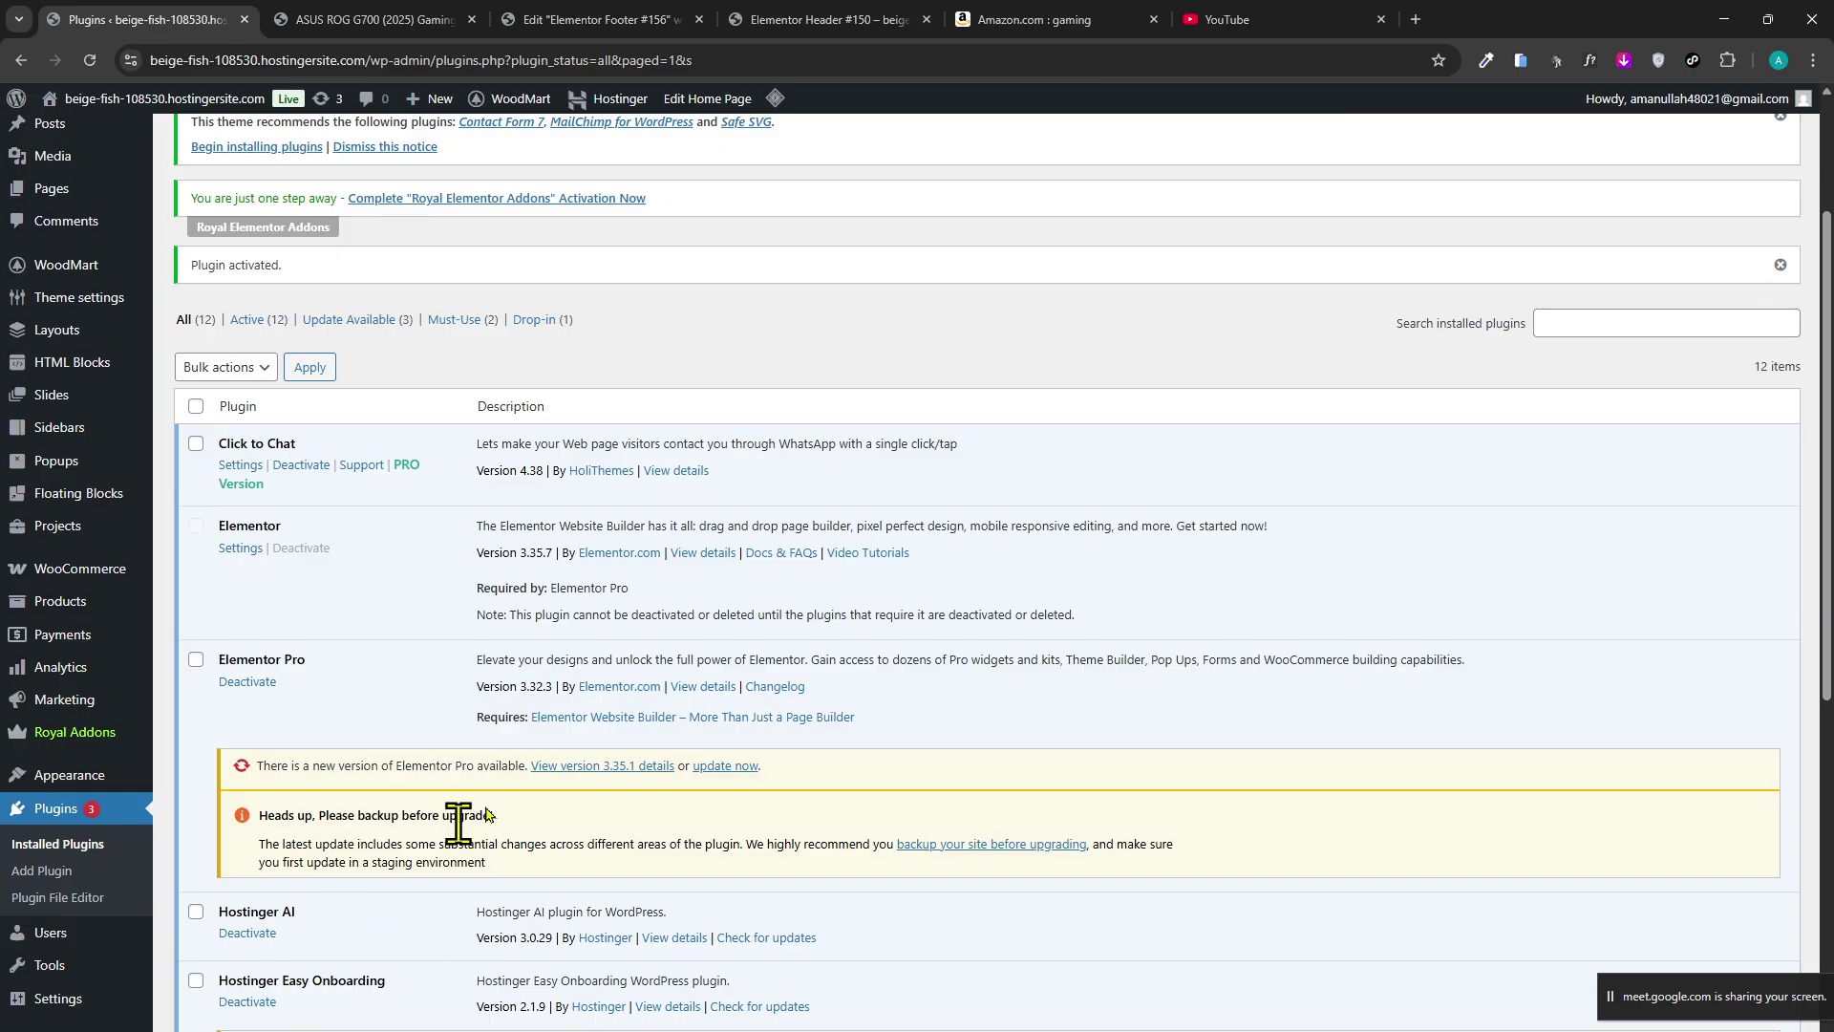
pyautogui.scroll(-2, 487, 803)
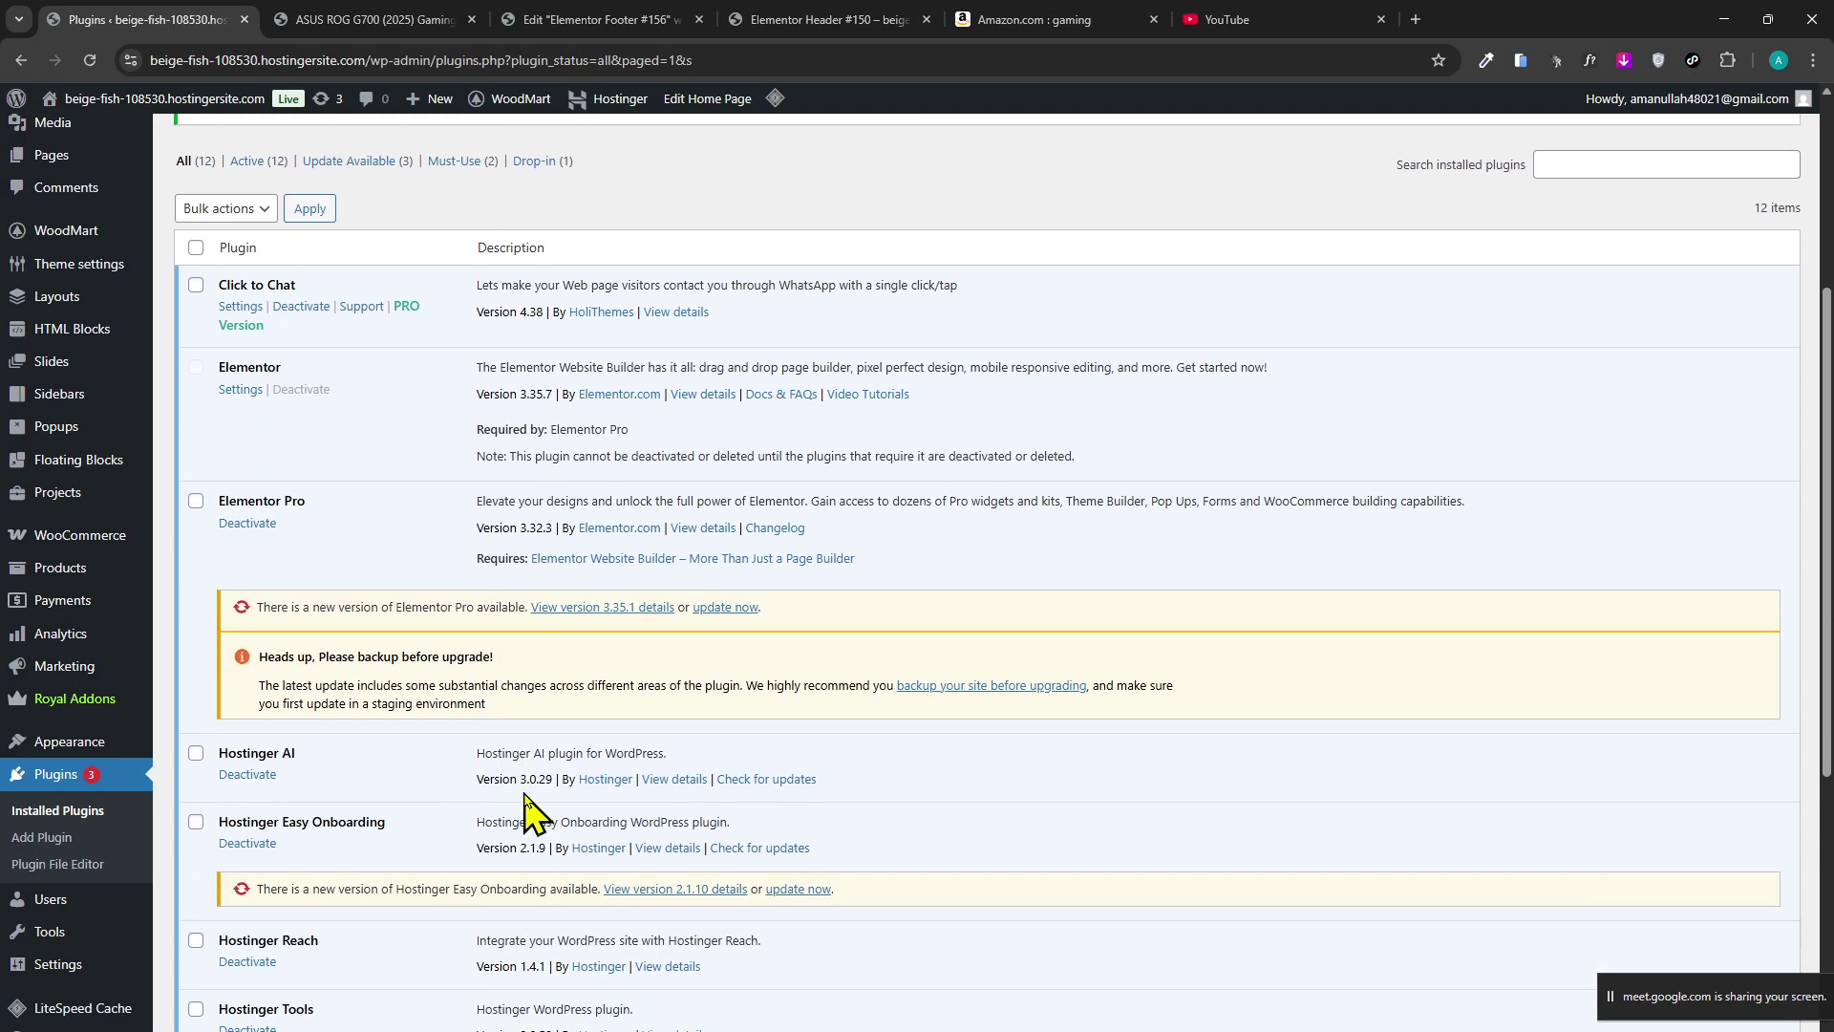
pyautogui.scroll(-8, 525, 807)
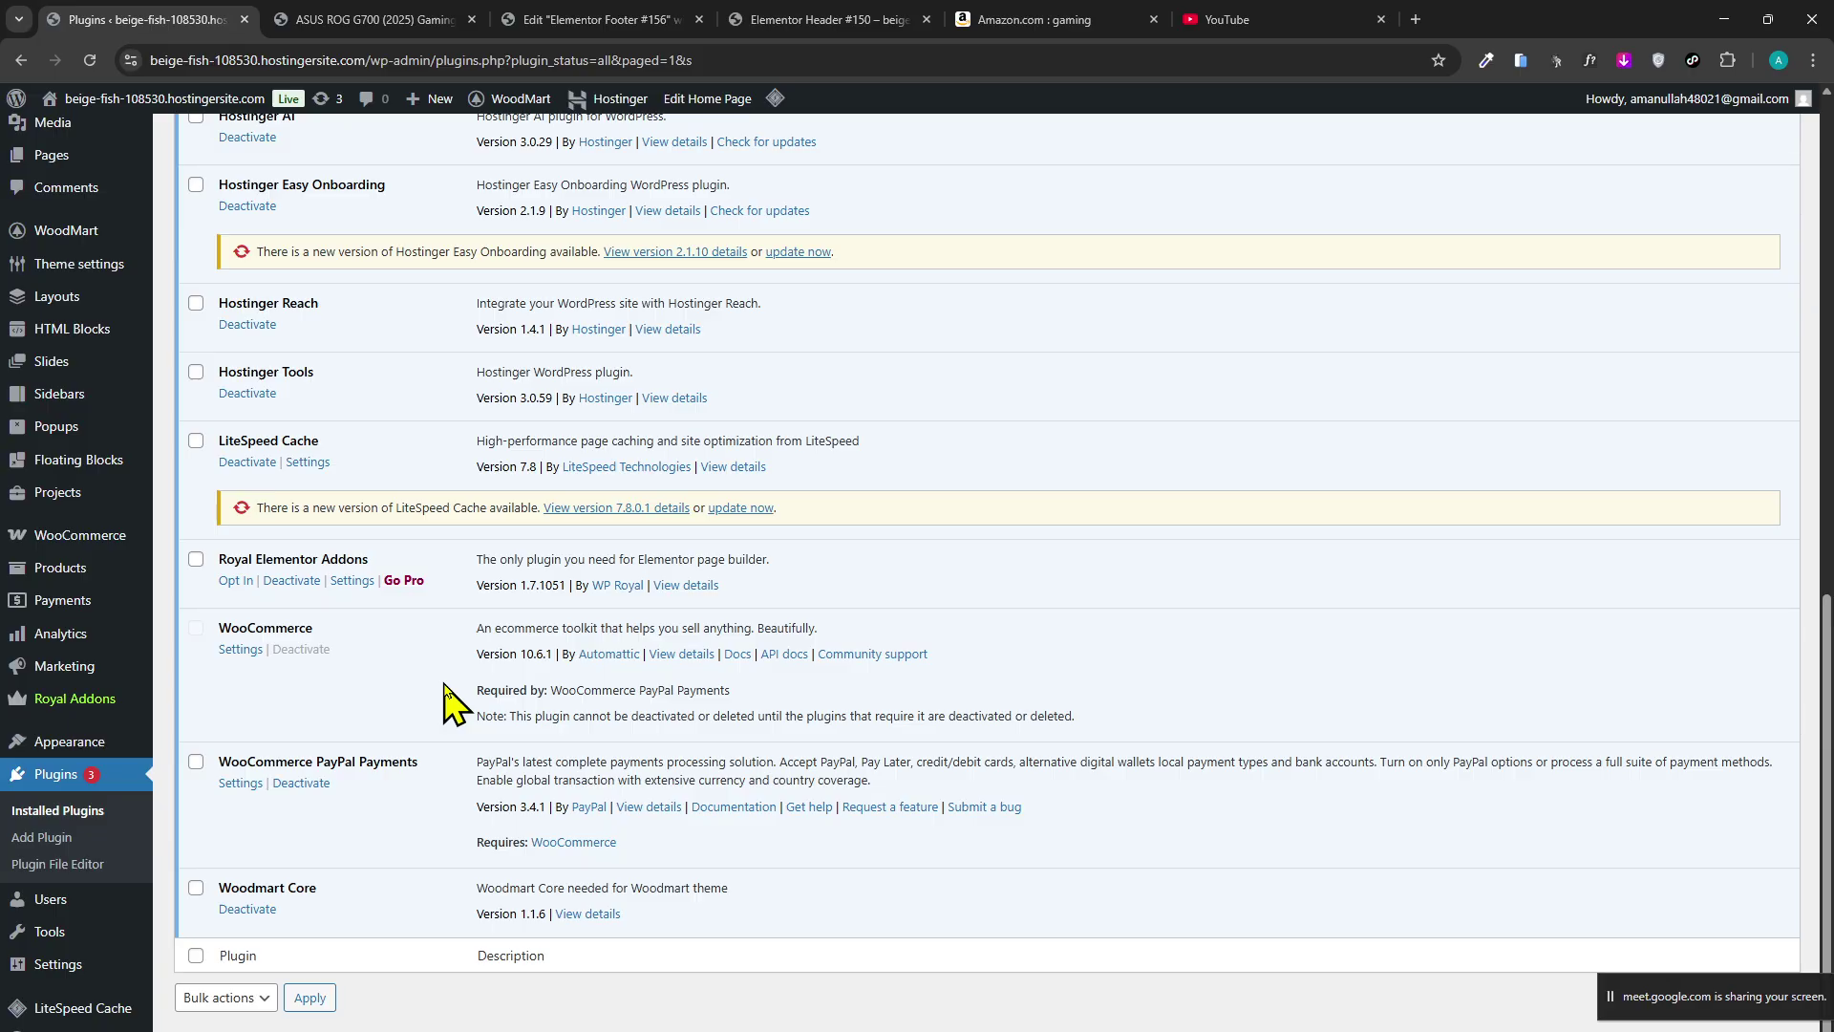
pyautogui.scroll(8, 348, 786)
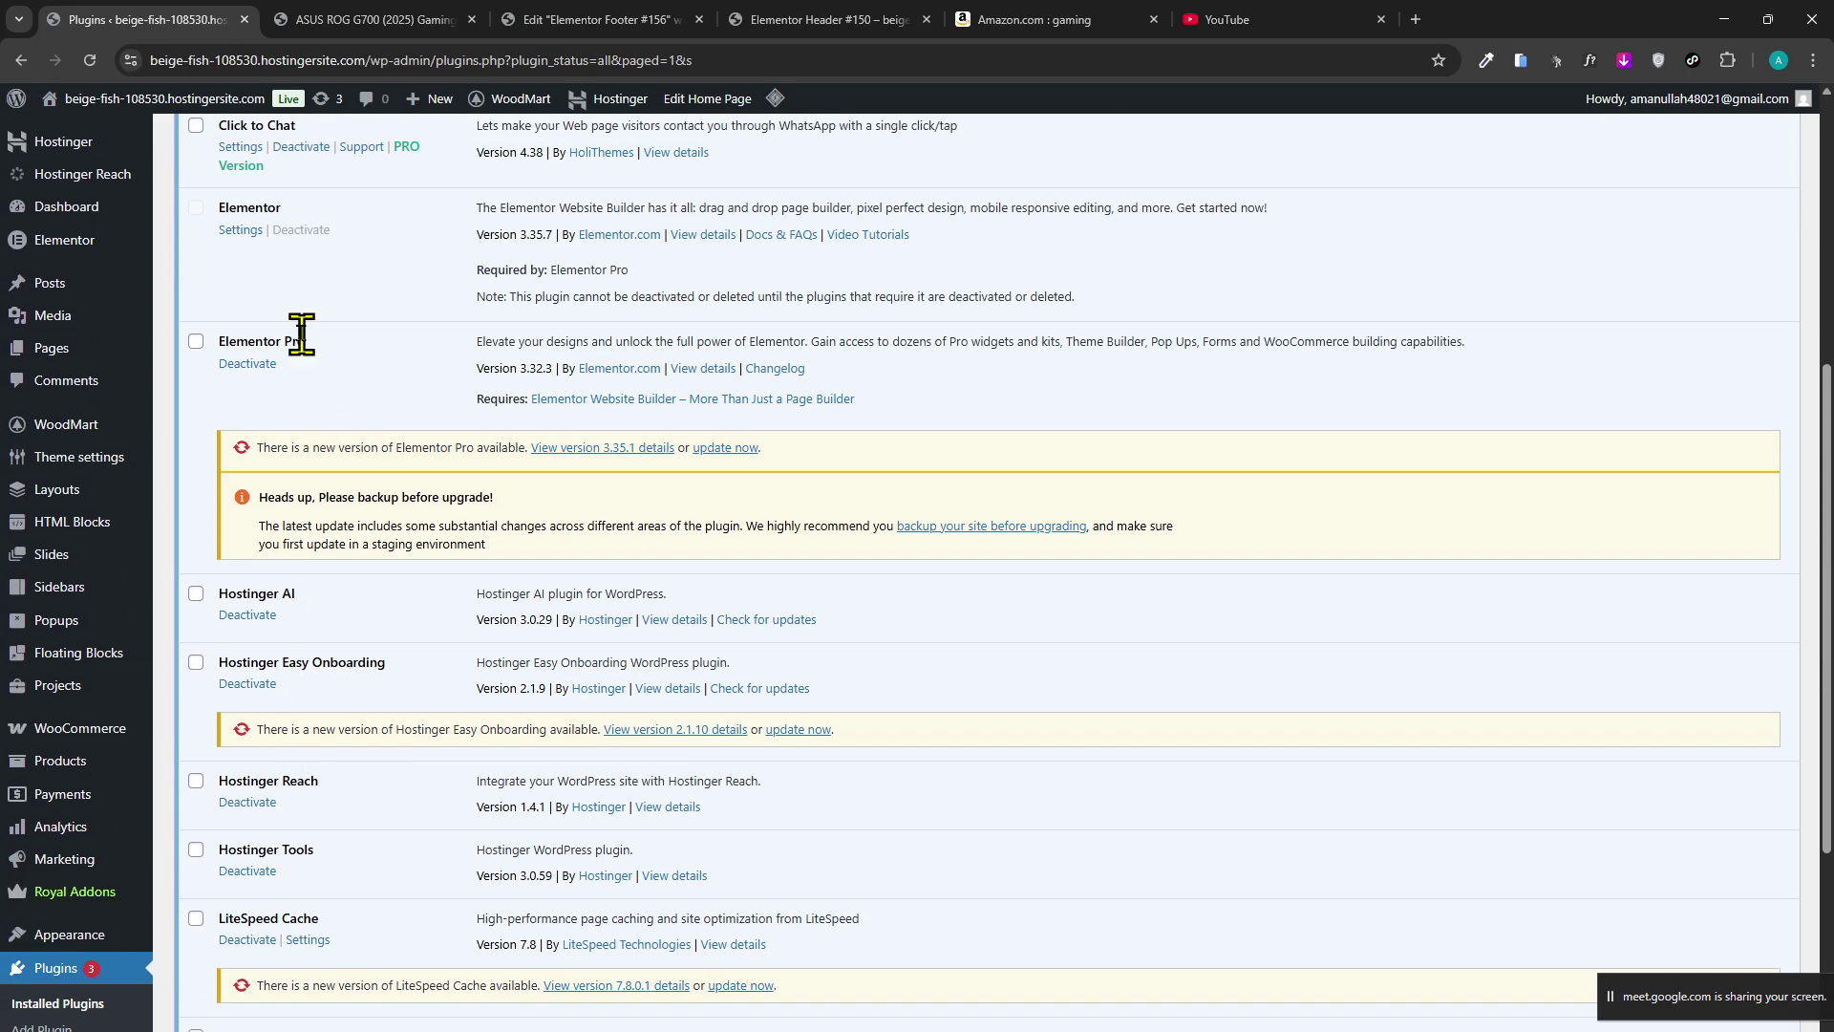
pyautogui.scroll(-6, 45, 704)
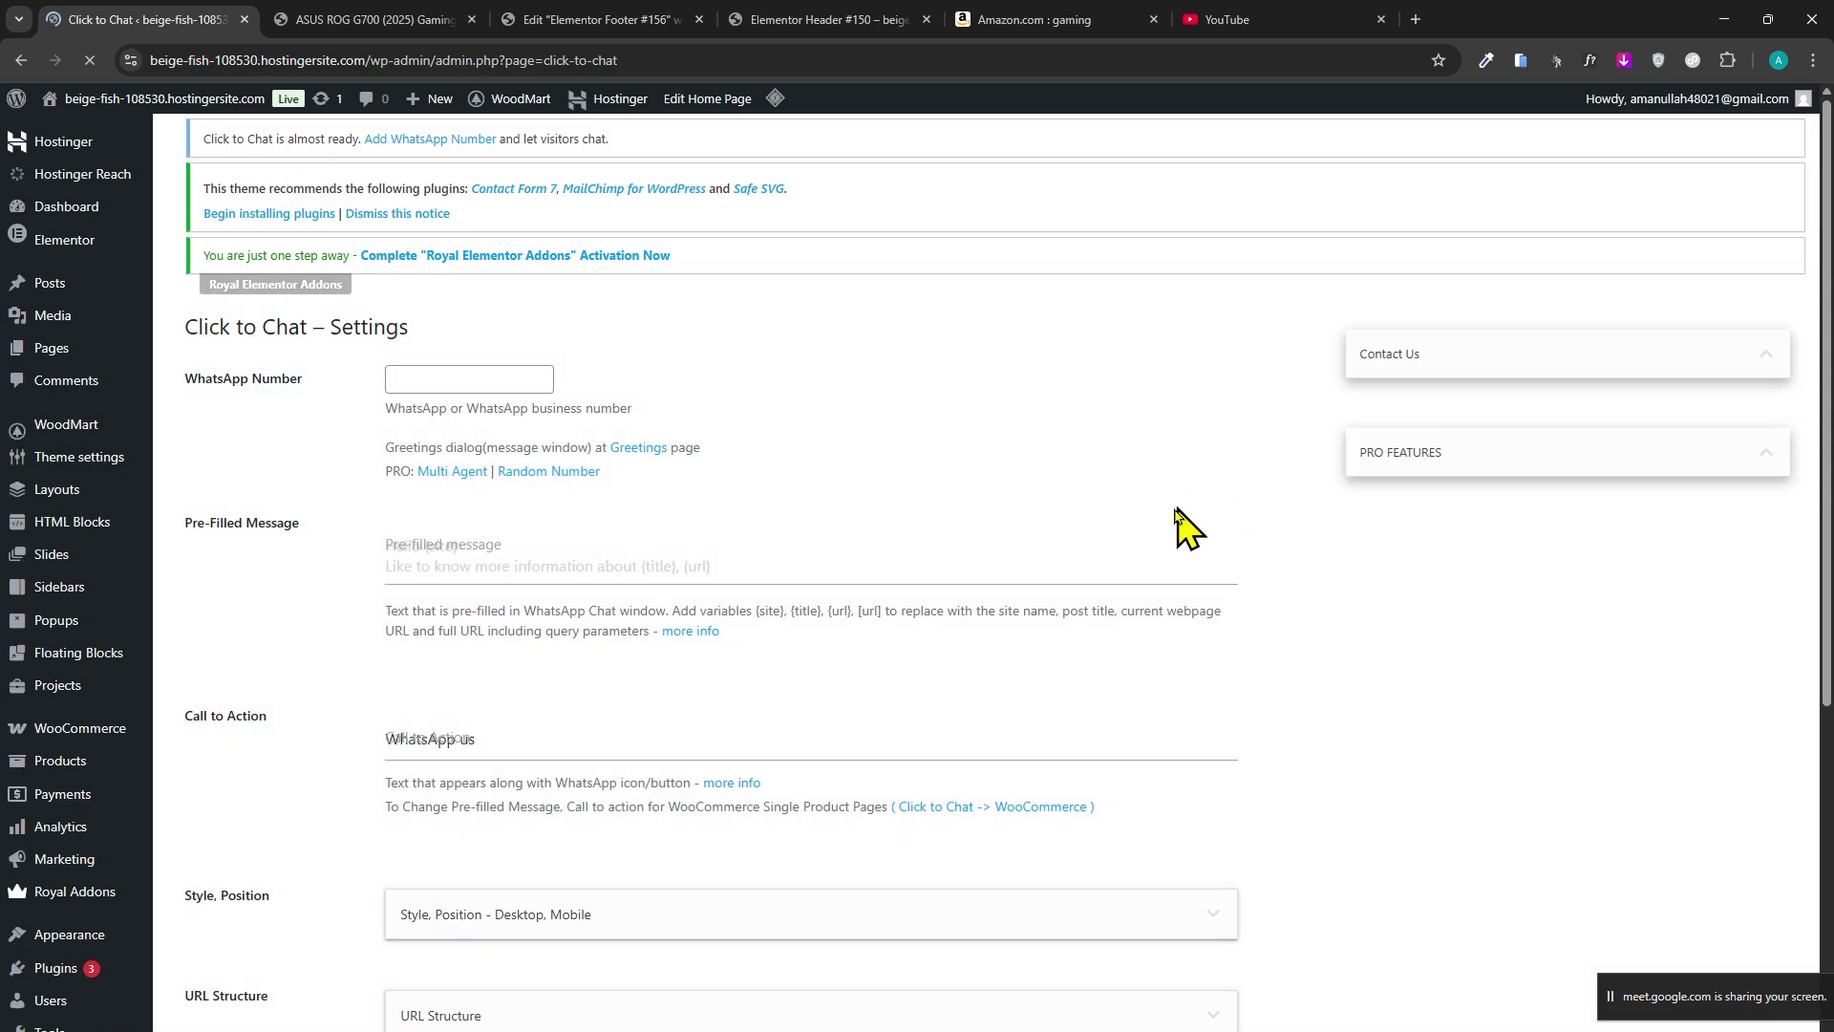
# Enter the store's WhatsApp number in the Click to Chat WhatsApp Number field.
pyautogui.click(458, 401)
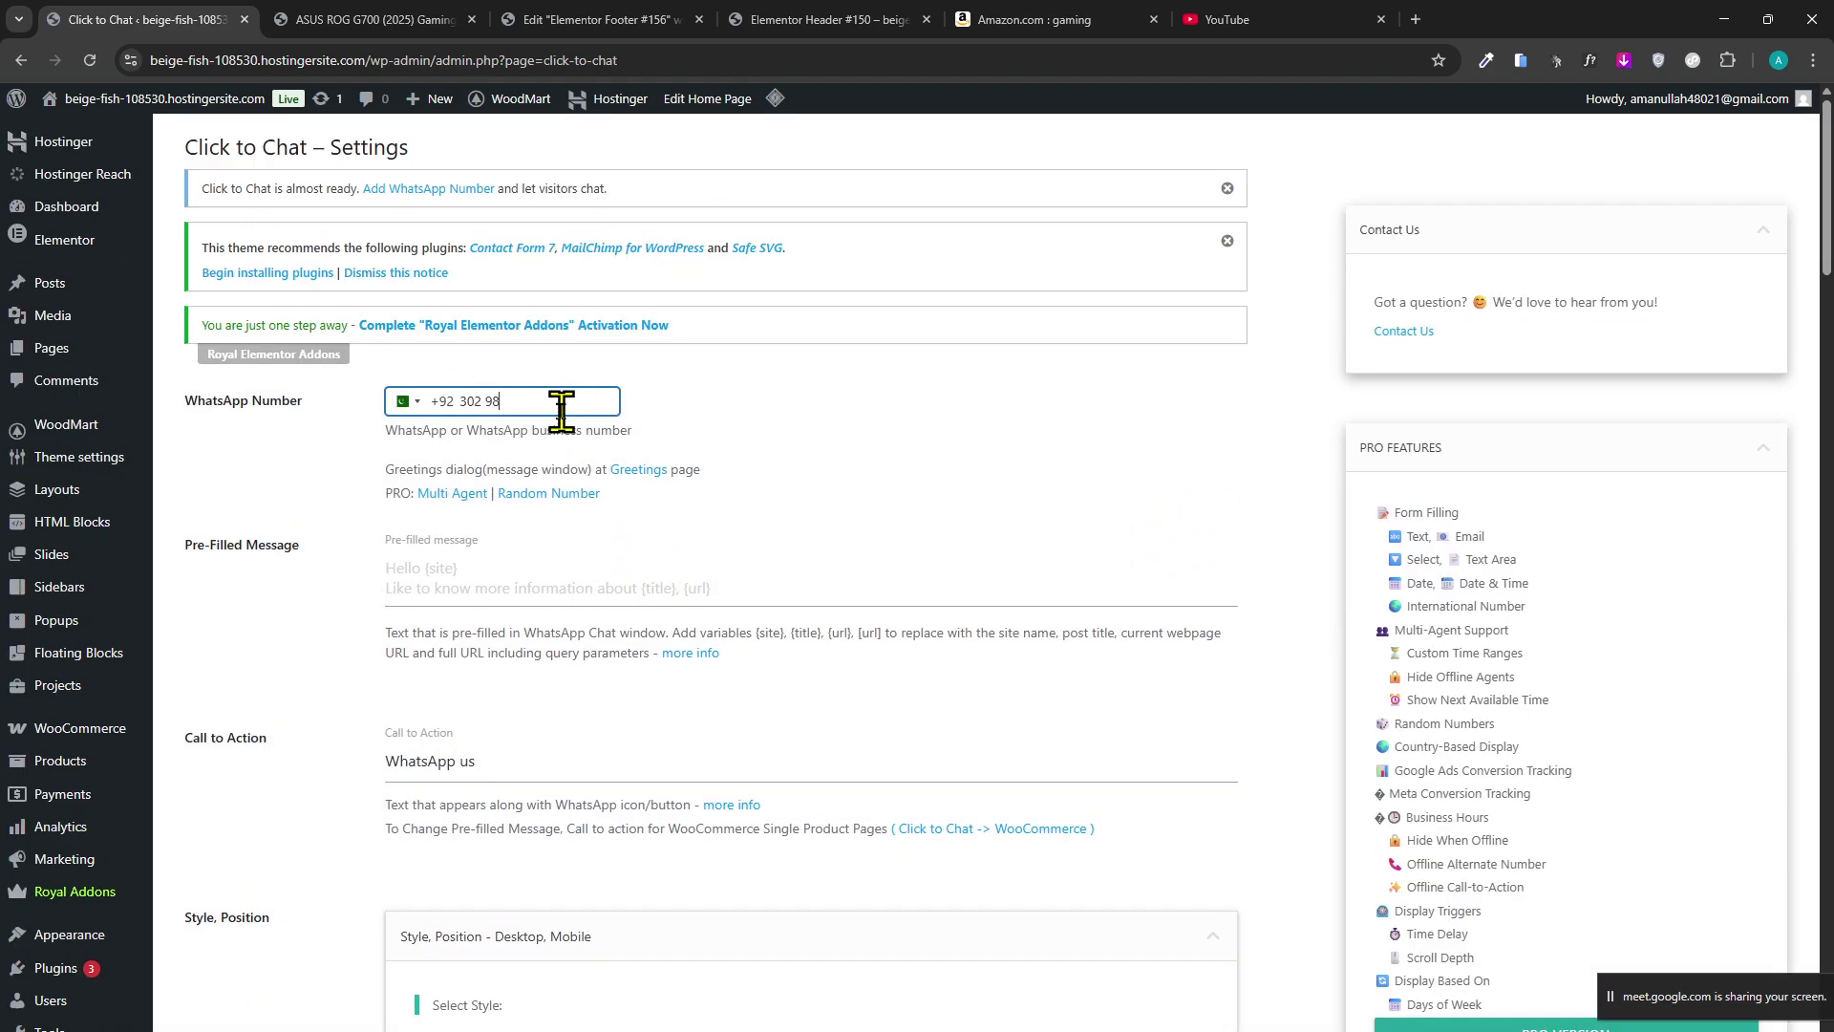
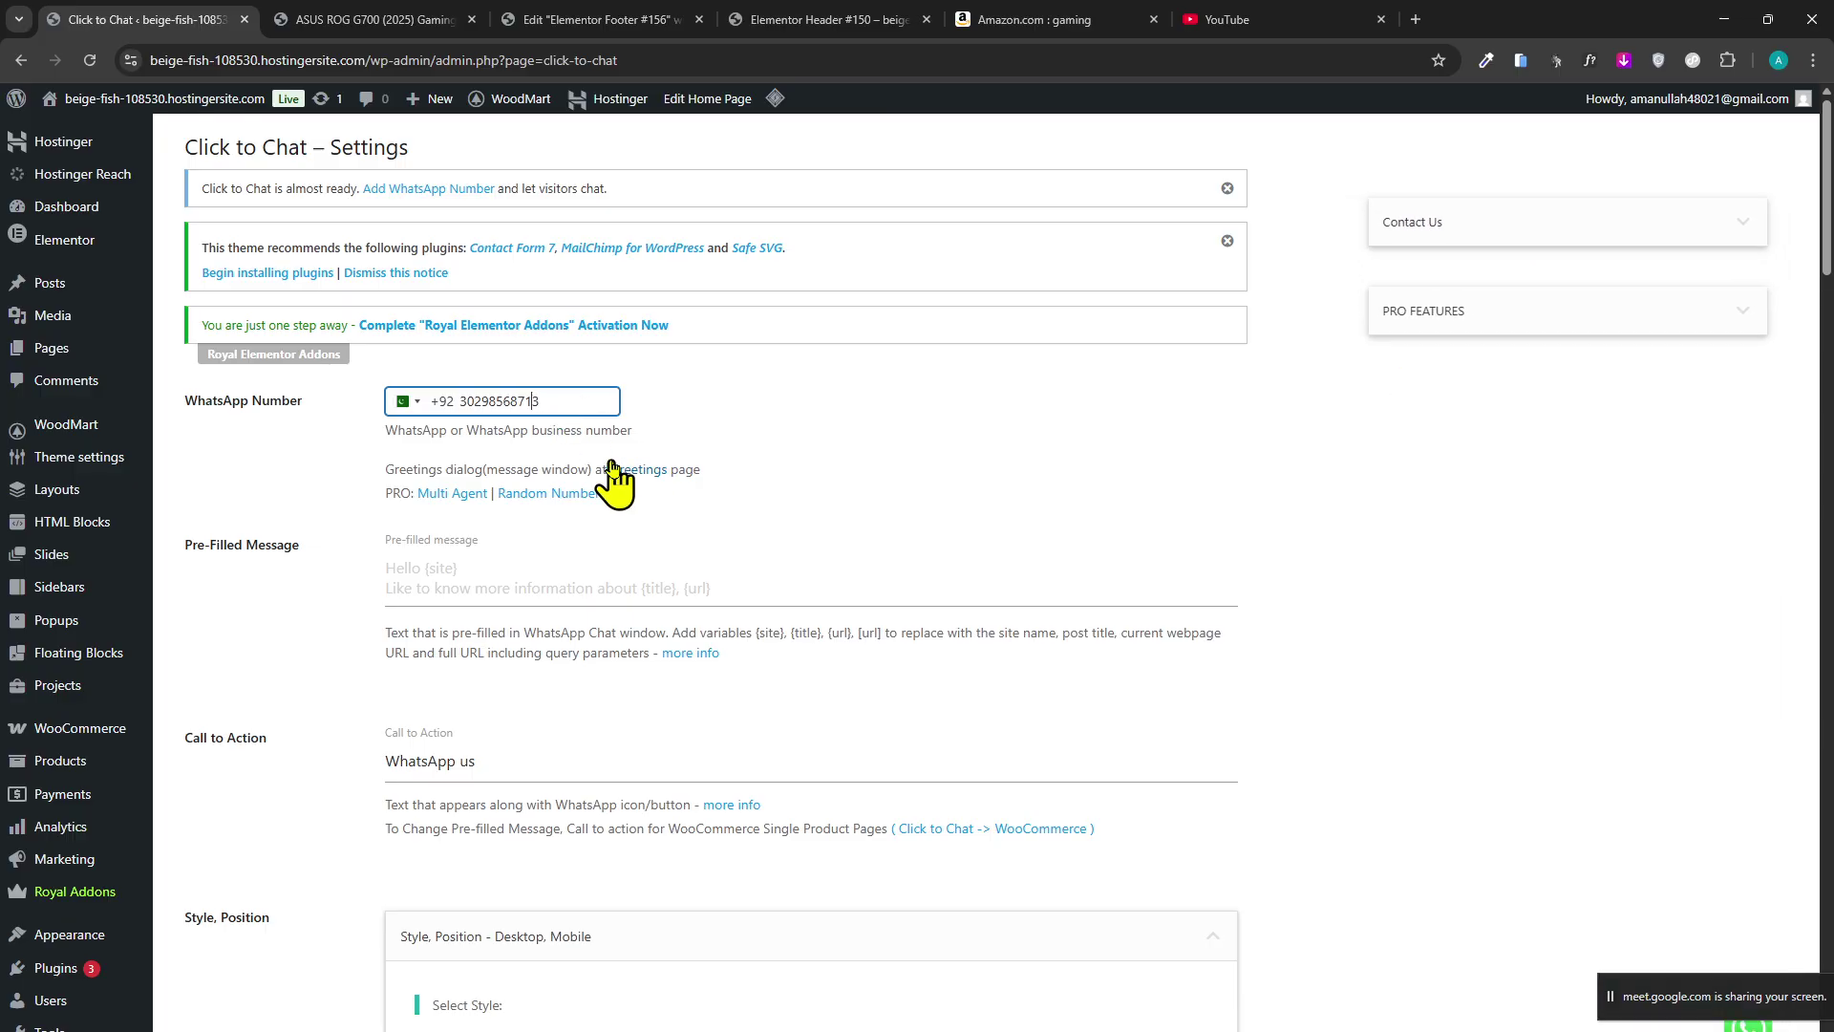
pyautogui.scroll(-8, 278, 839)
pyautogui.scroll(3, 573, 675)
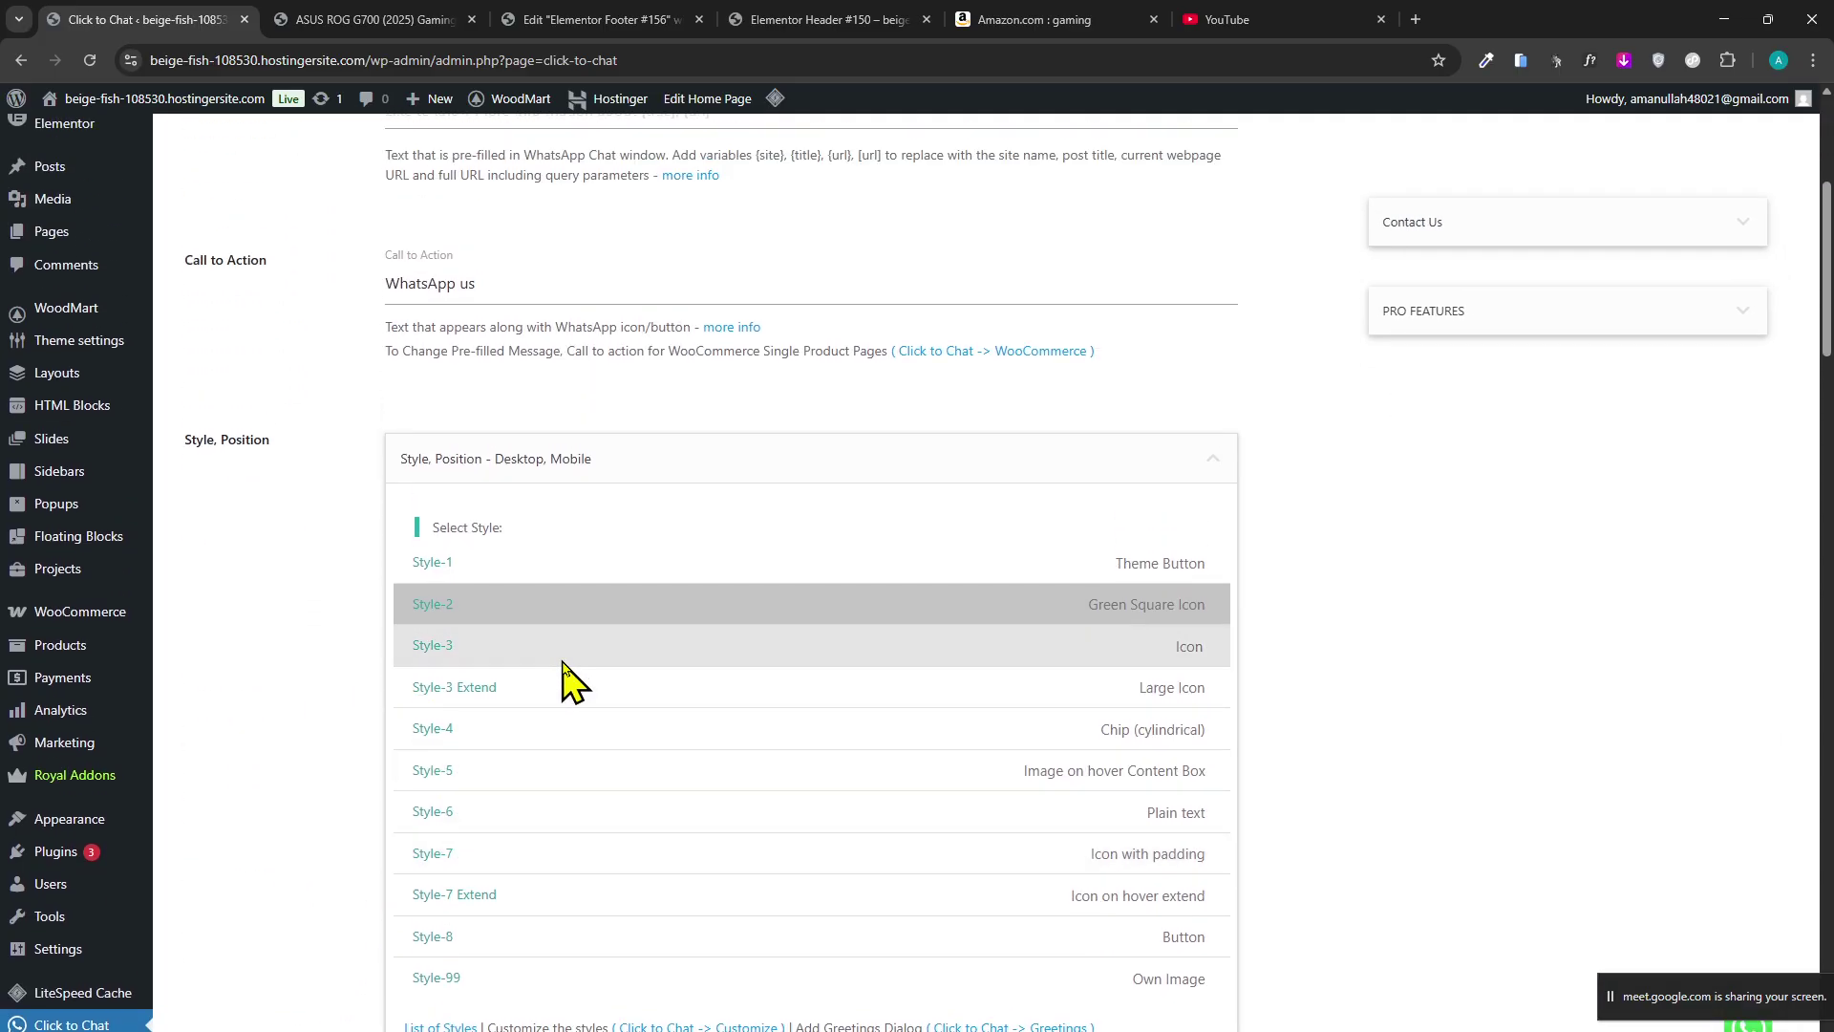
pyautogui.moveTo(1718, 949); pyautogui.dragTo(1629, 693)
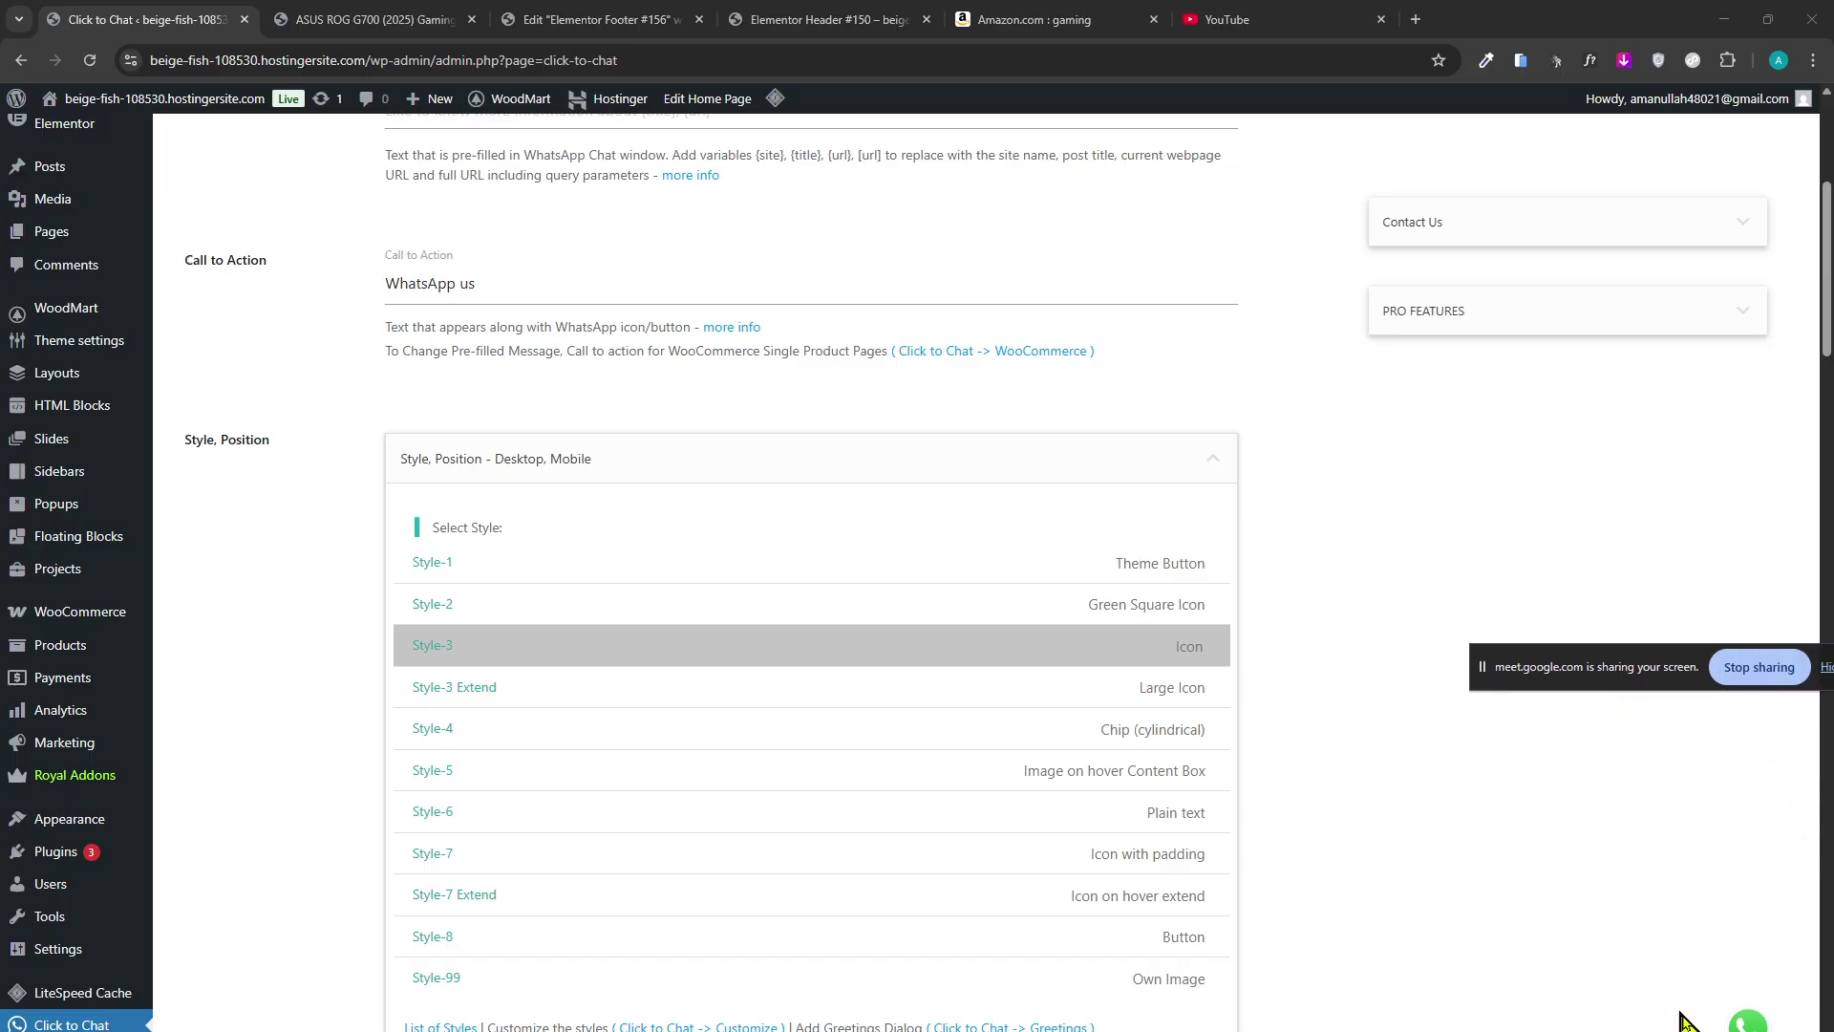
# Compare the Style-3, Style-6 and Style-7 chat button styles, settling on Style-3.
pyautogui.click(578, 688)
pyautogui.click(595, 816)
pyautogui.click(607, 856)
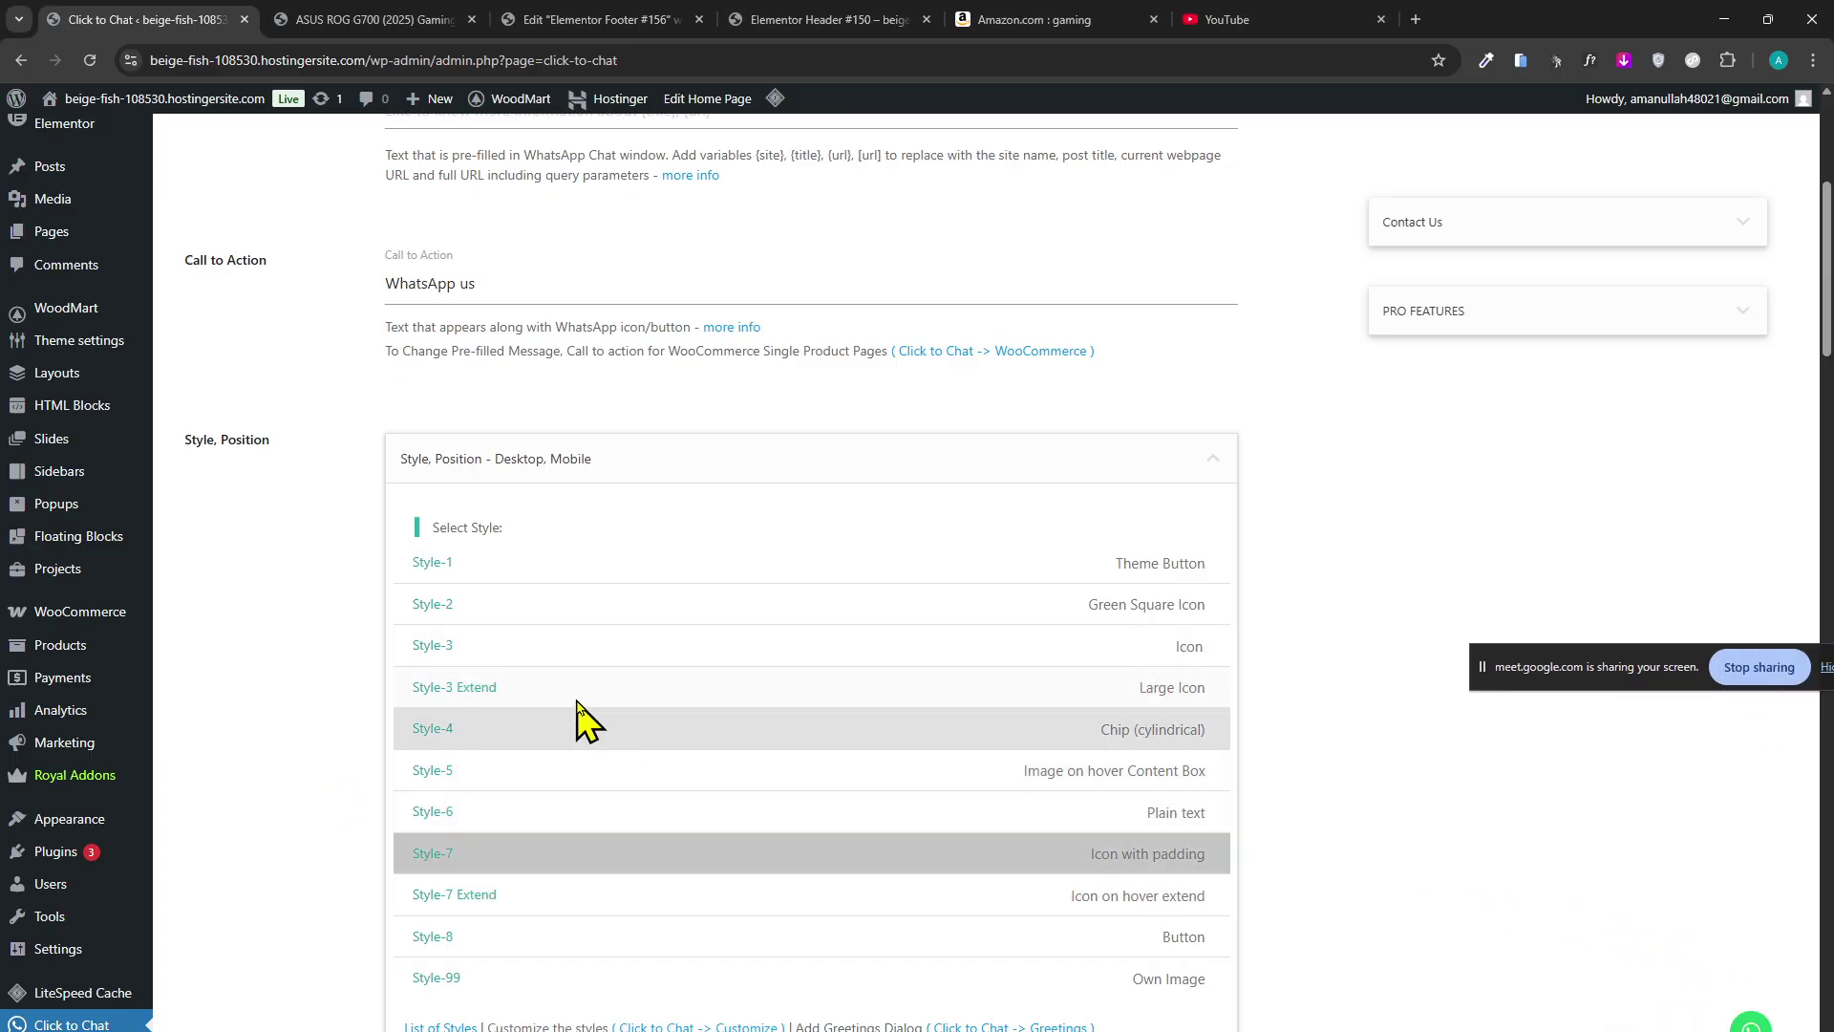
pyautogui.click(583, 655)
# Choose the Style-99 own image style, then return to the ASUS ROG G700 product page.
pyautogui.scroll(2, 631, 707)
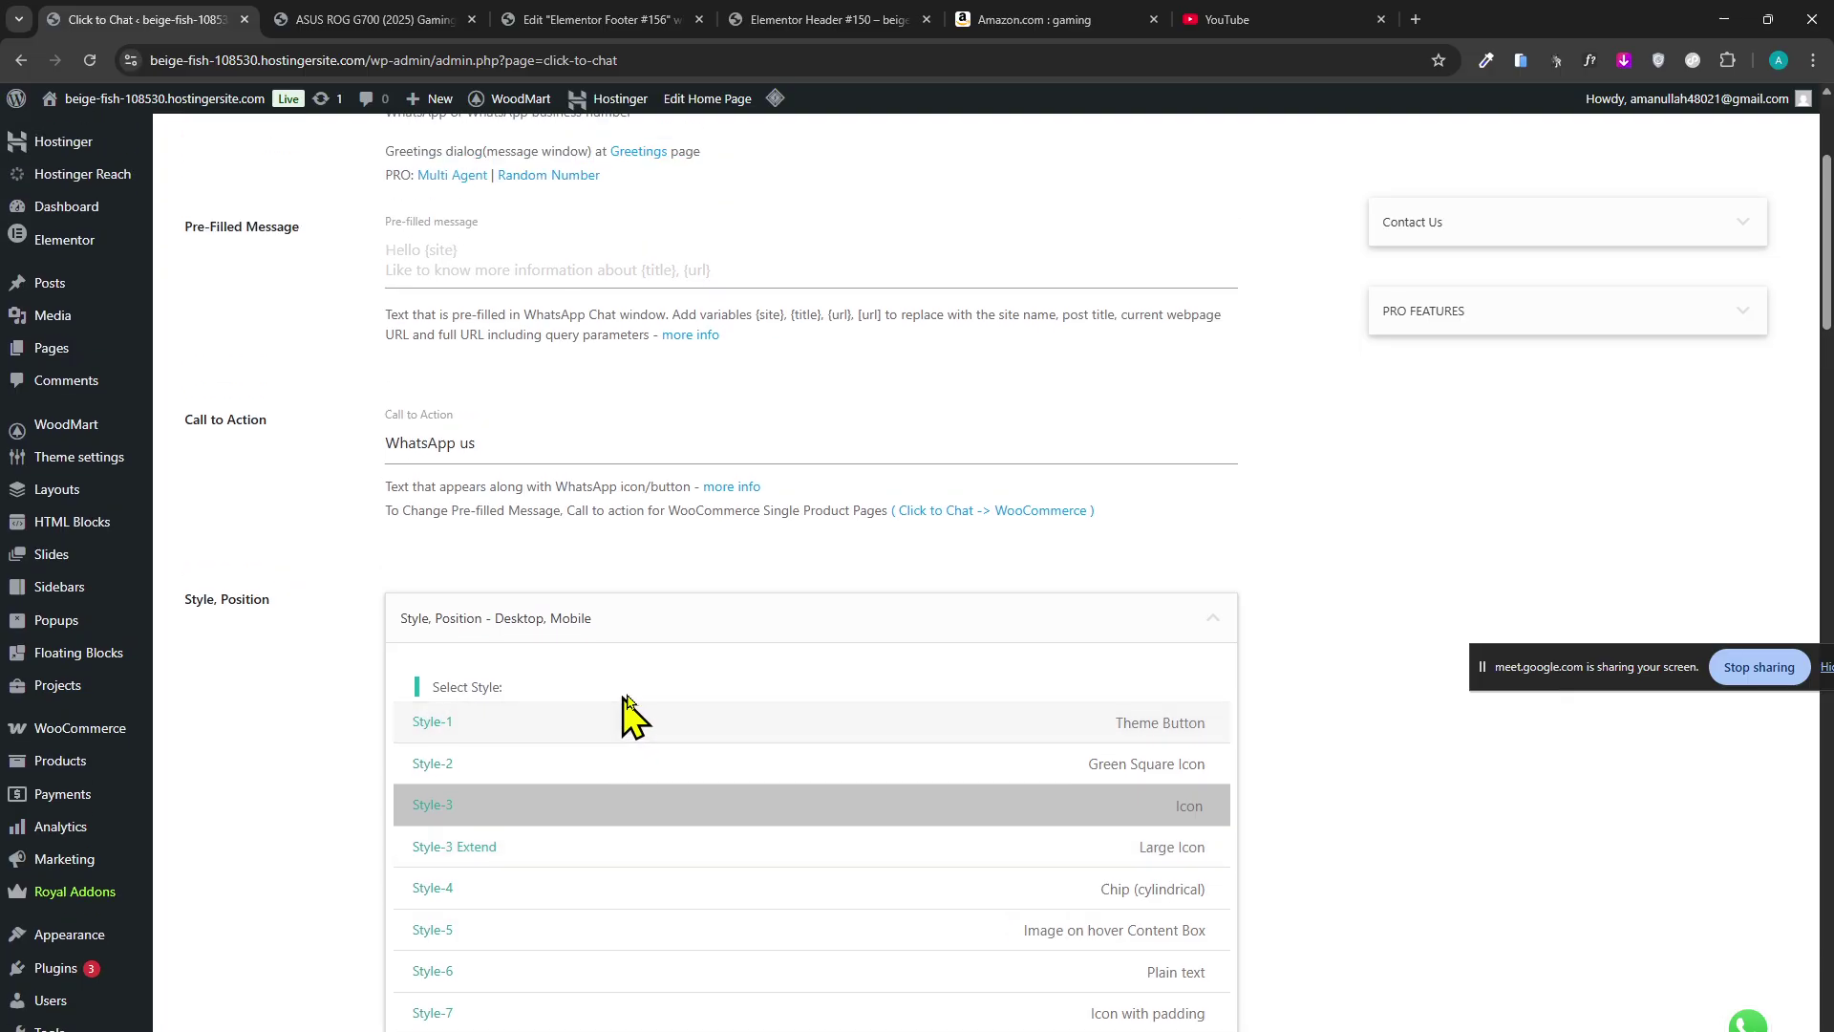
pyautogui.scroll(-2, 612, 731)
pyautogui.scroll(-2, 573, 788)
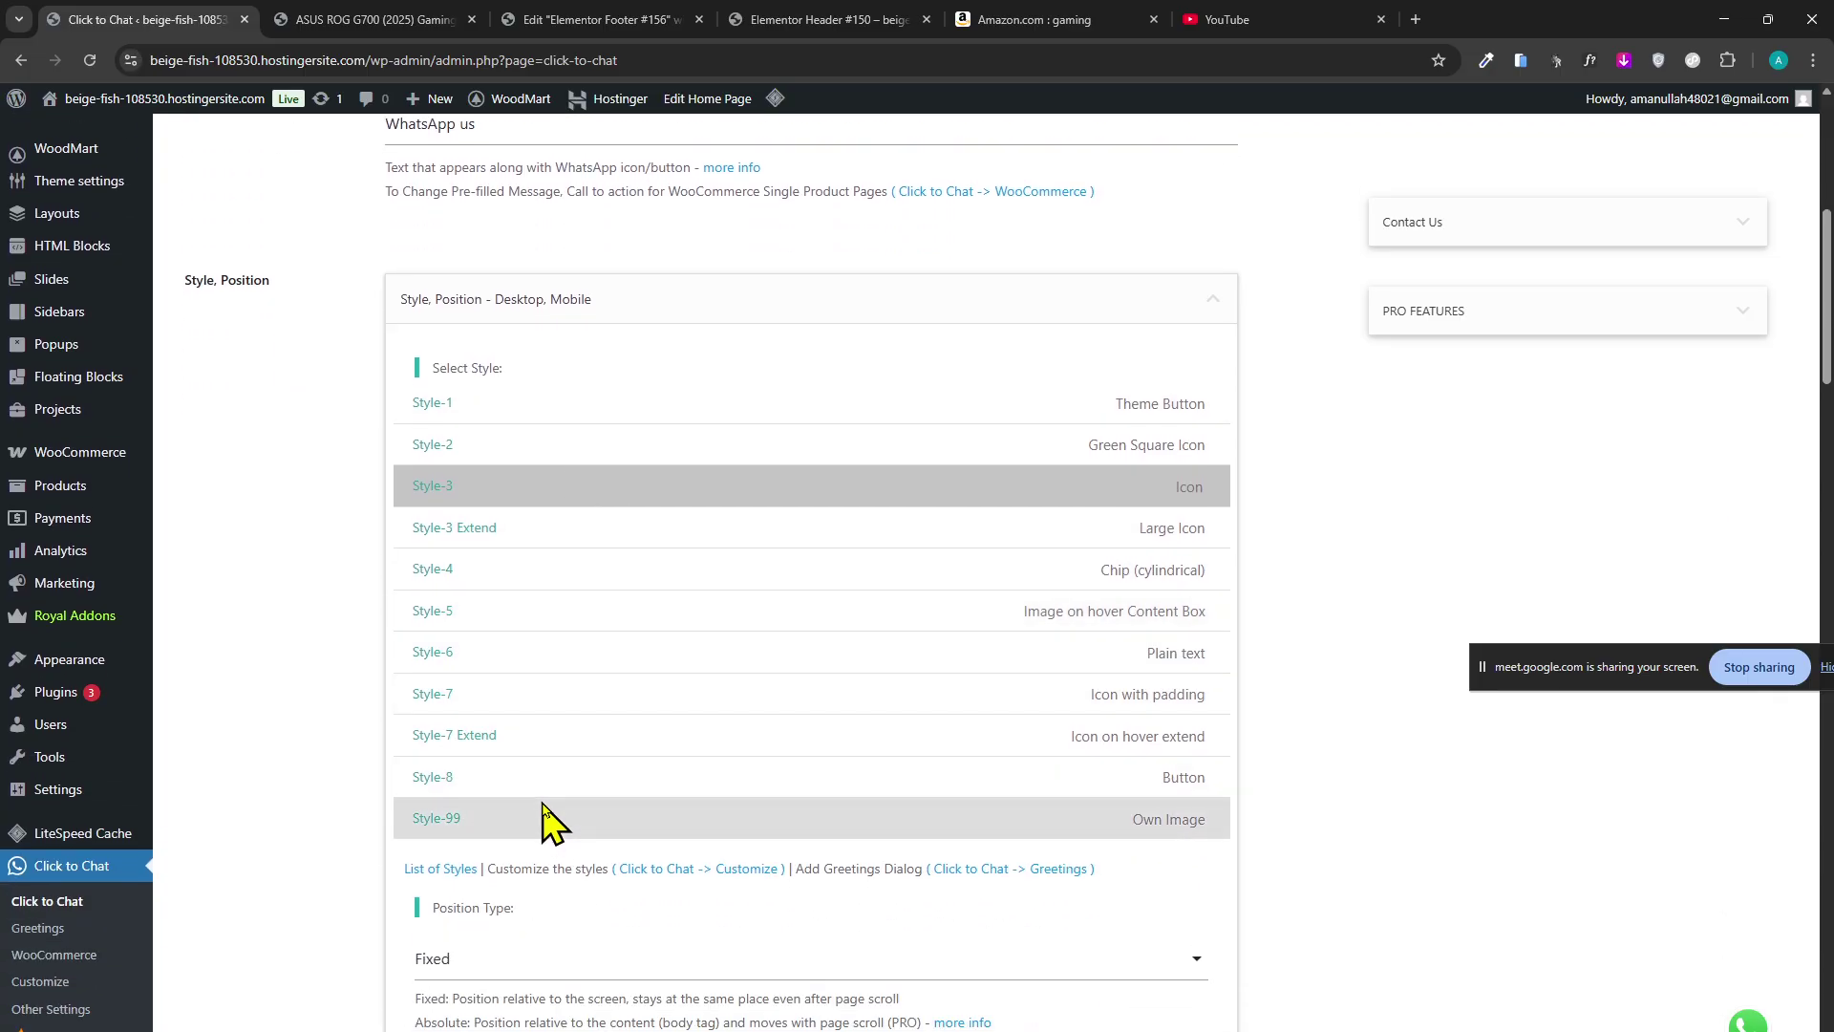
pyautogui.click(497, 814)
pyautogui.scroll(1, 351, 956)
pyautogui.scroll(-2, 335, 951)
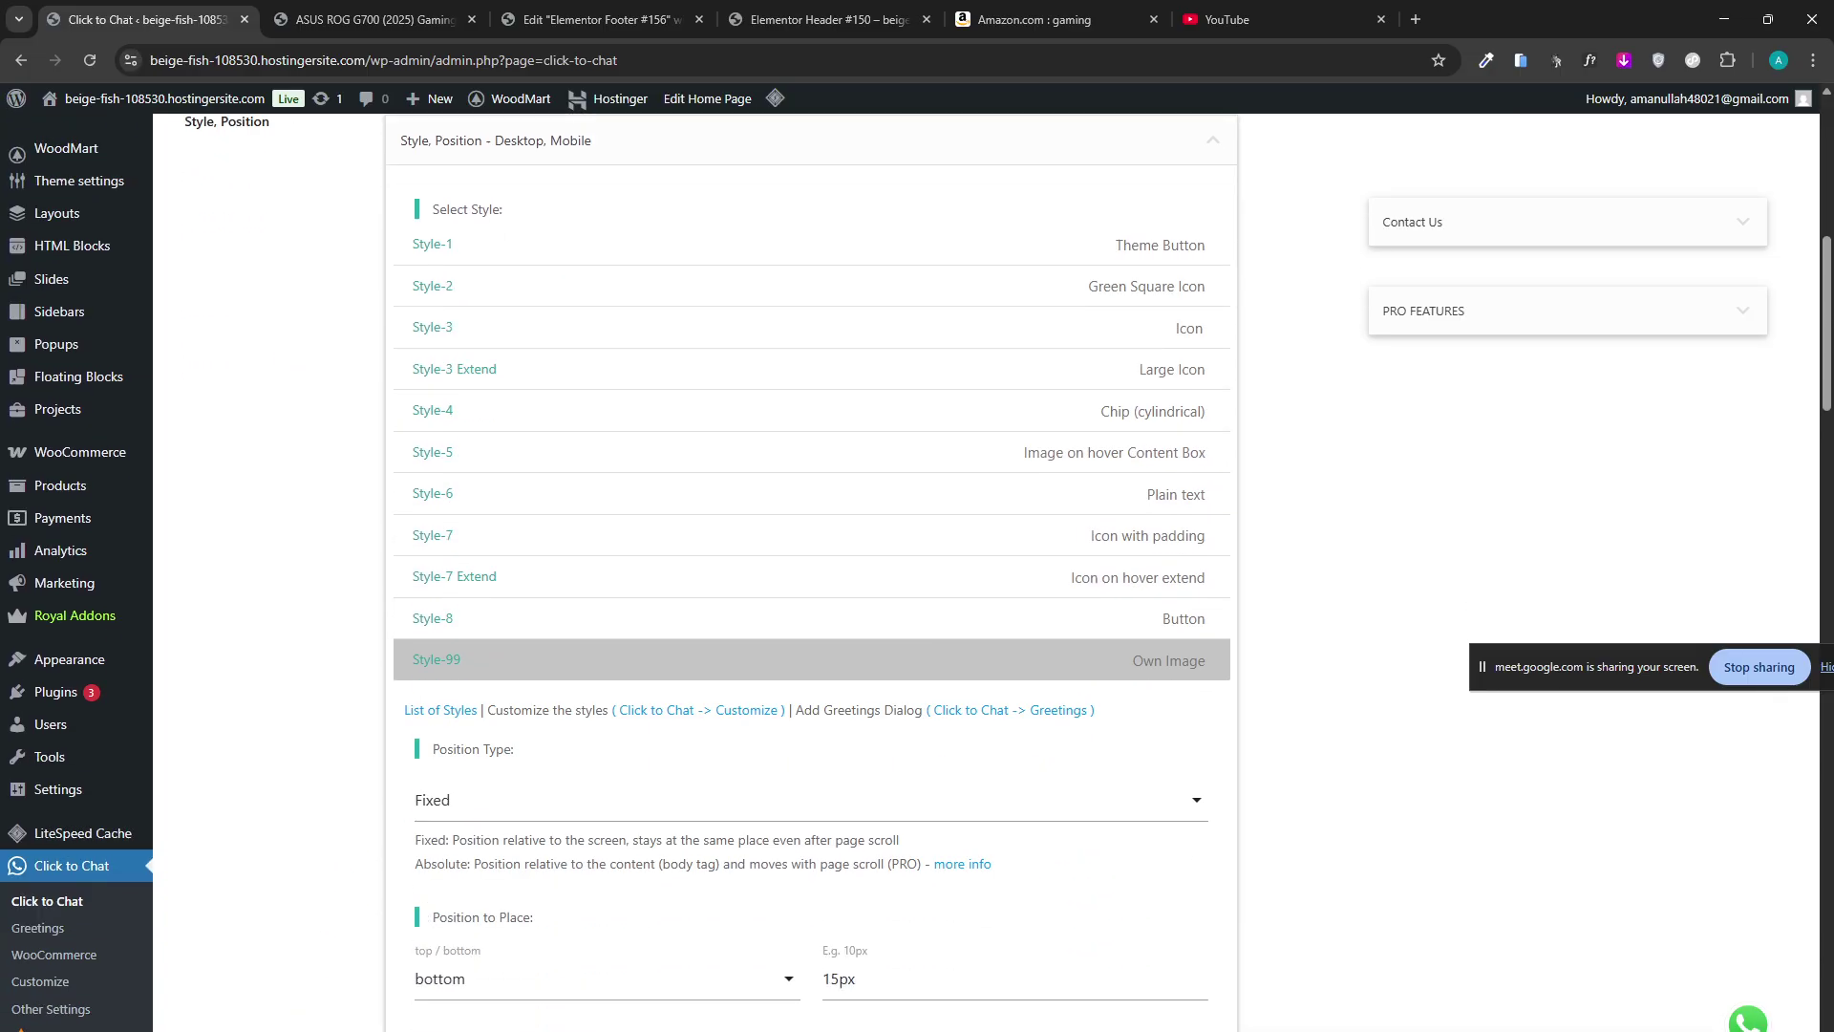
pyautogui.hotkey('ctrl', 'r')
pyautogui.scroll(5, 305, 941)
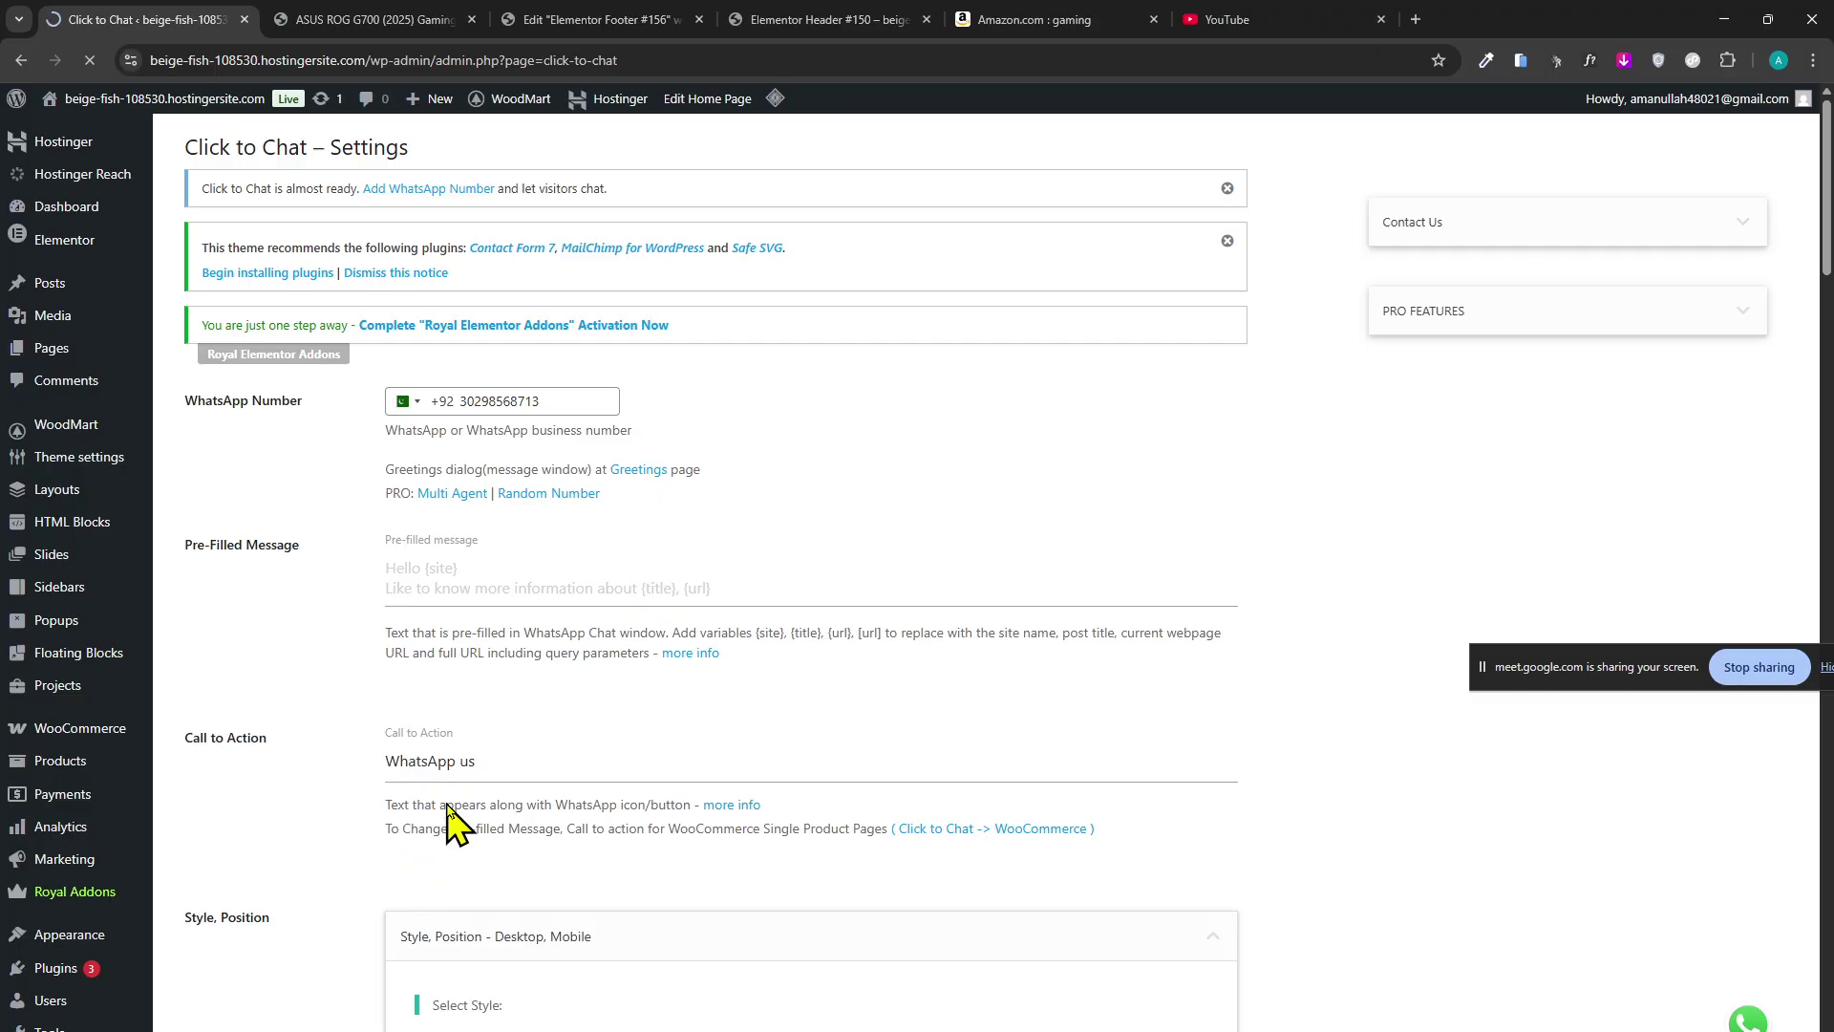
pyautogui.click(420, 19)
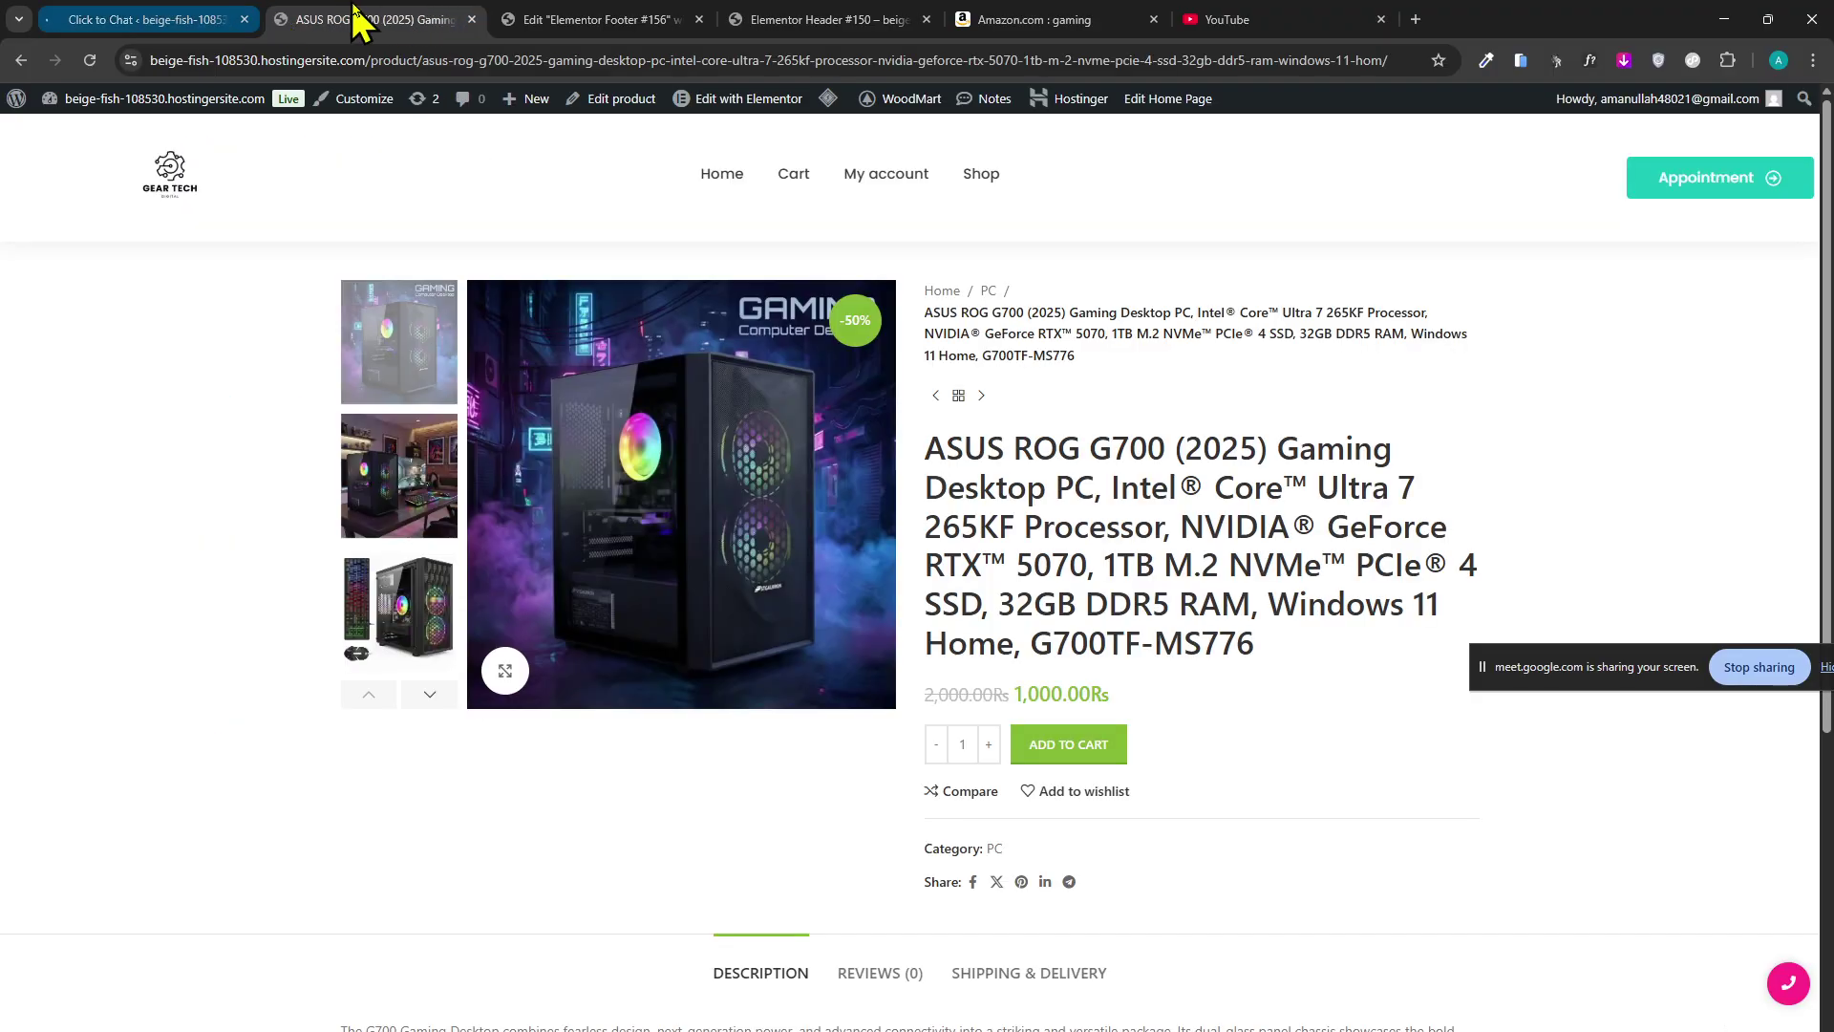
# Go between the Click to Chat settings and the ASUS ROG G700 product page, ending on the product page.
pyautogui.scroll(-6, 1098, 642)
pyautogui.scroll(6, 1700, 909)
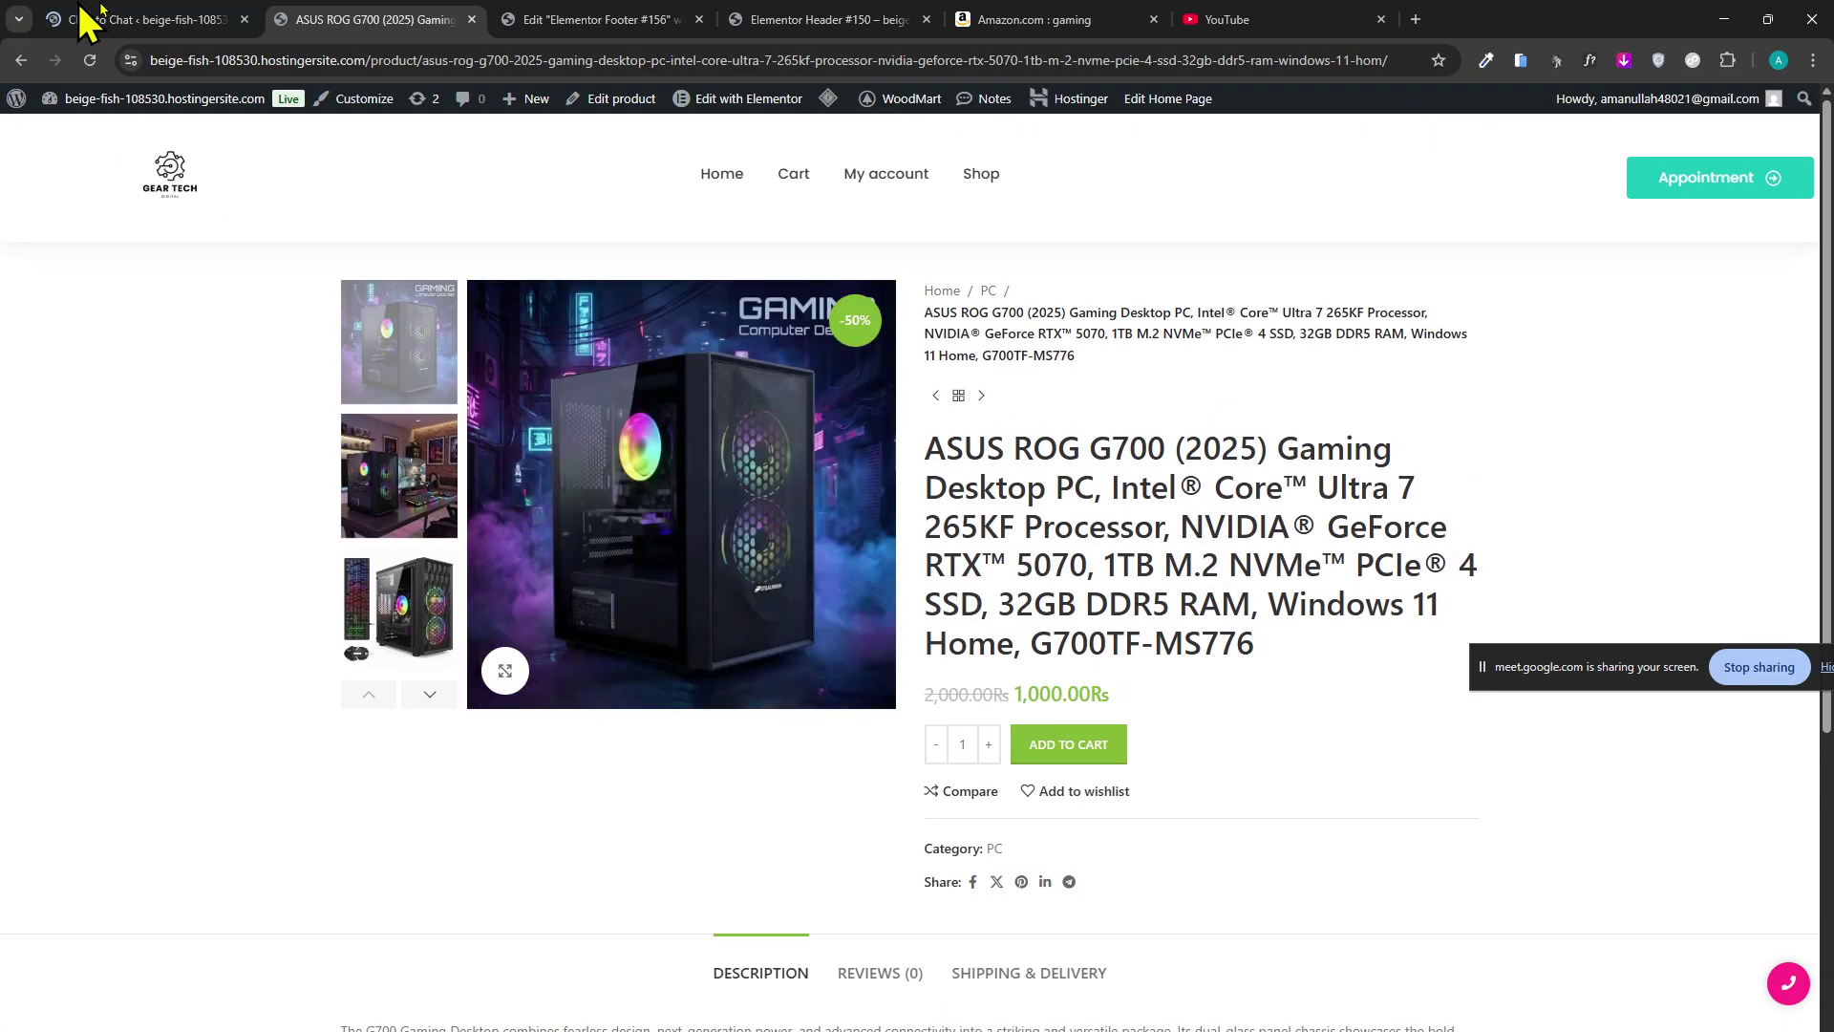
pyautogui.click(88, 19)
pyautogui.hotkey('ctrl', 'Tab')
pyautogui.click(105, 22)
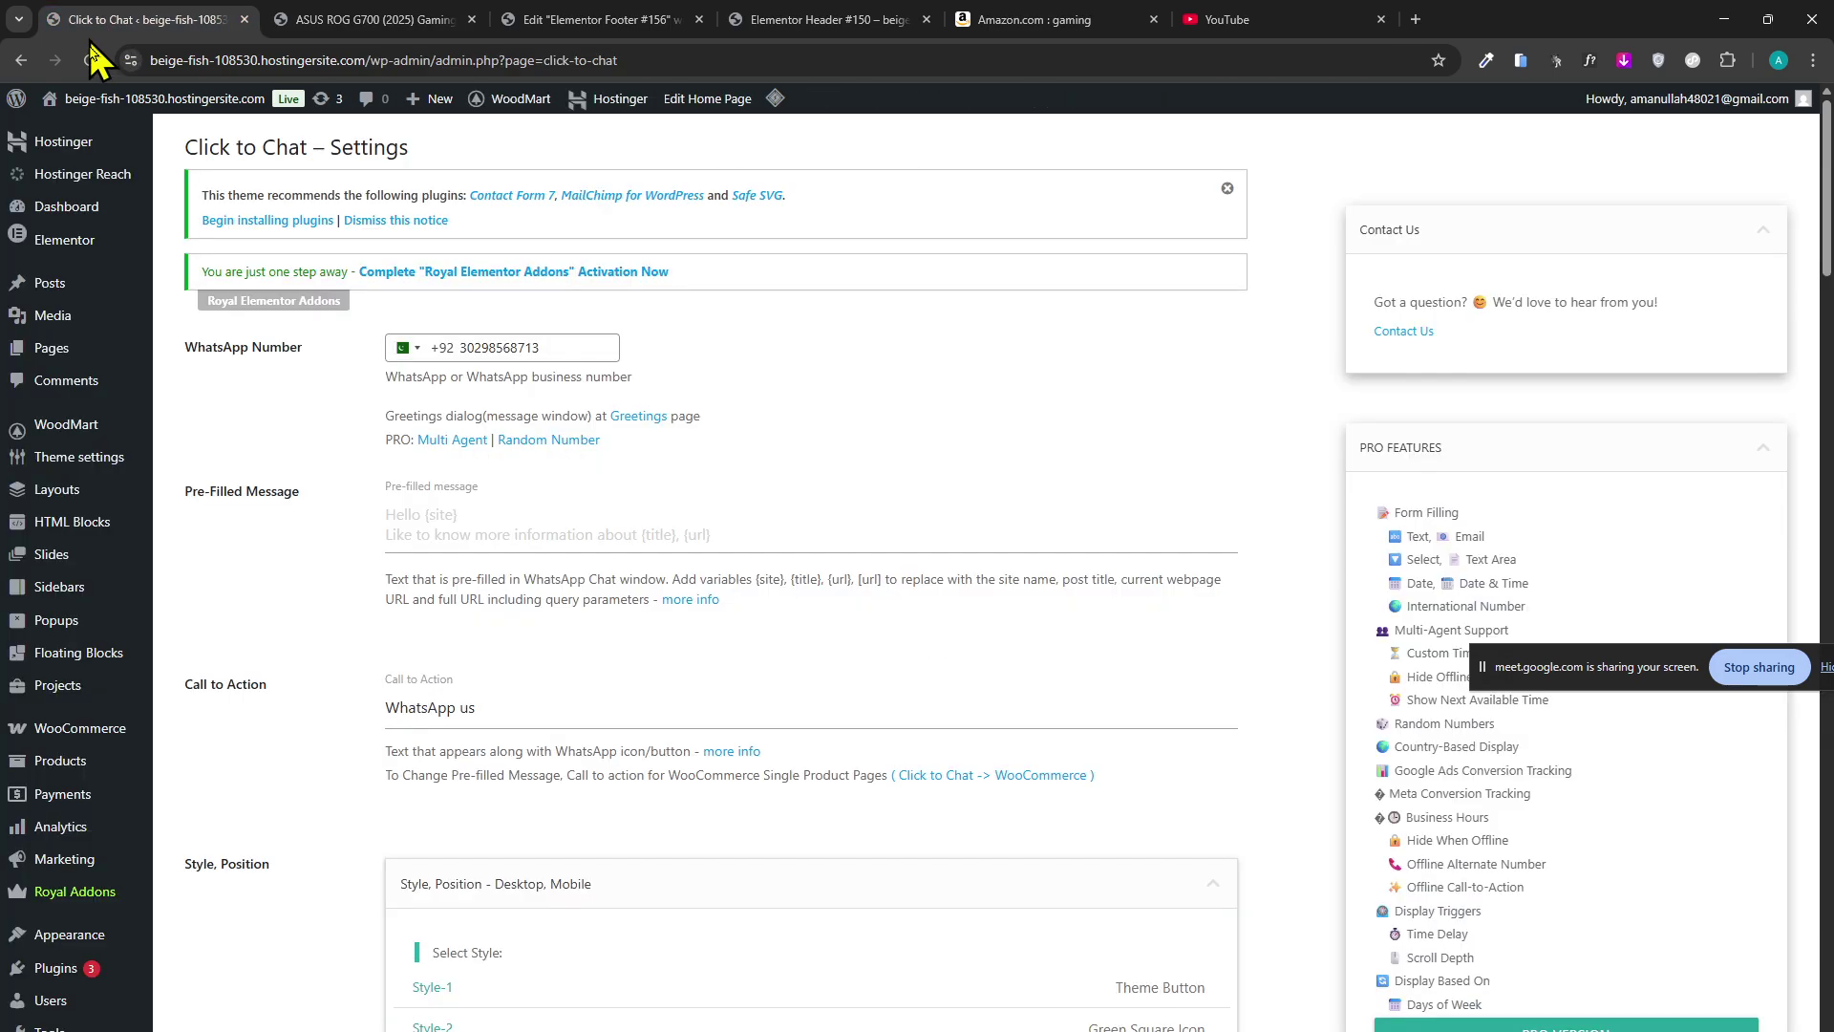
pyautogui.click(437, 20)
pyautogui.click(88, 60)
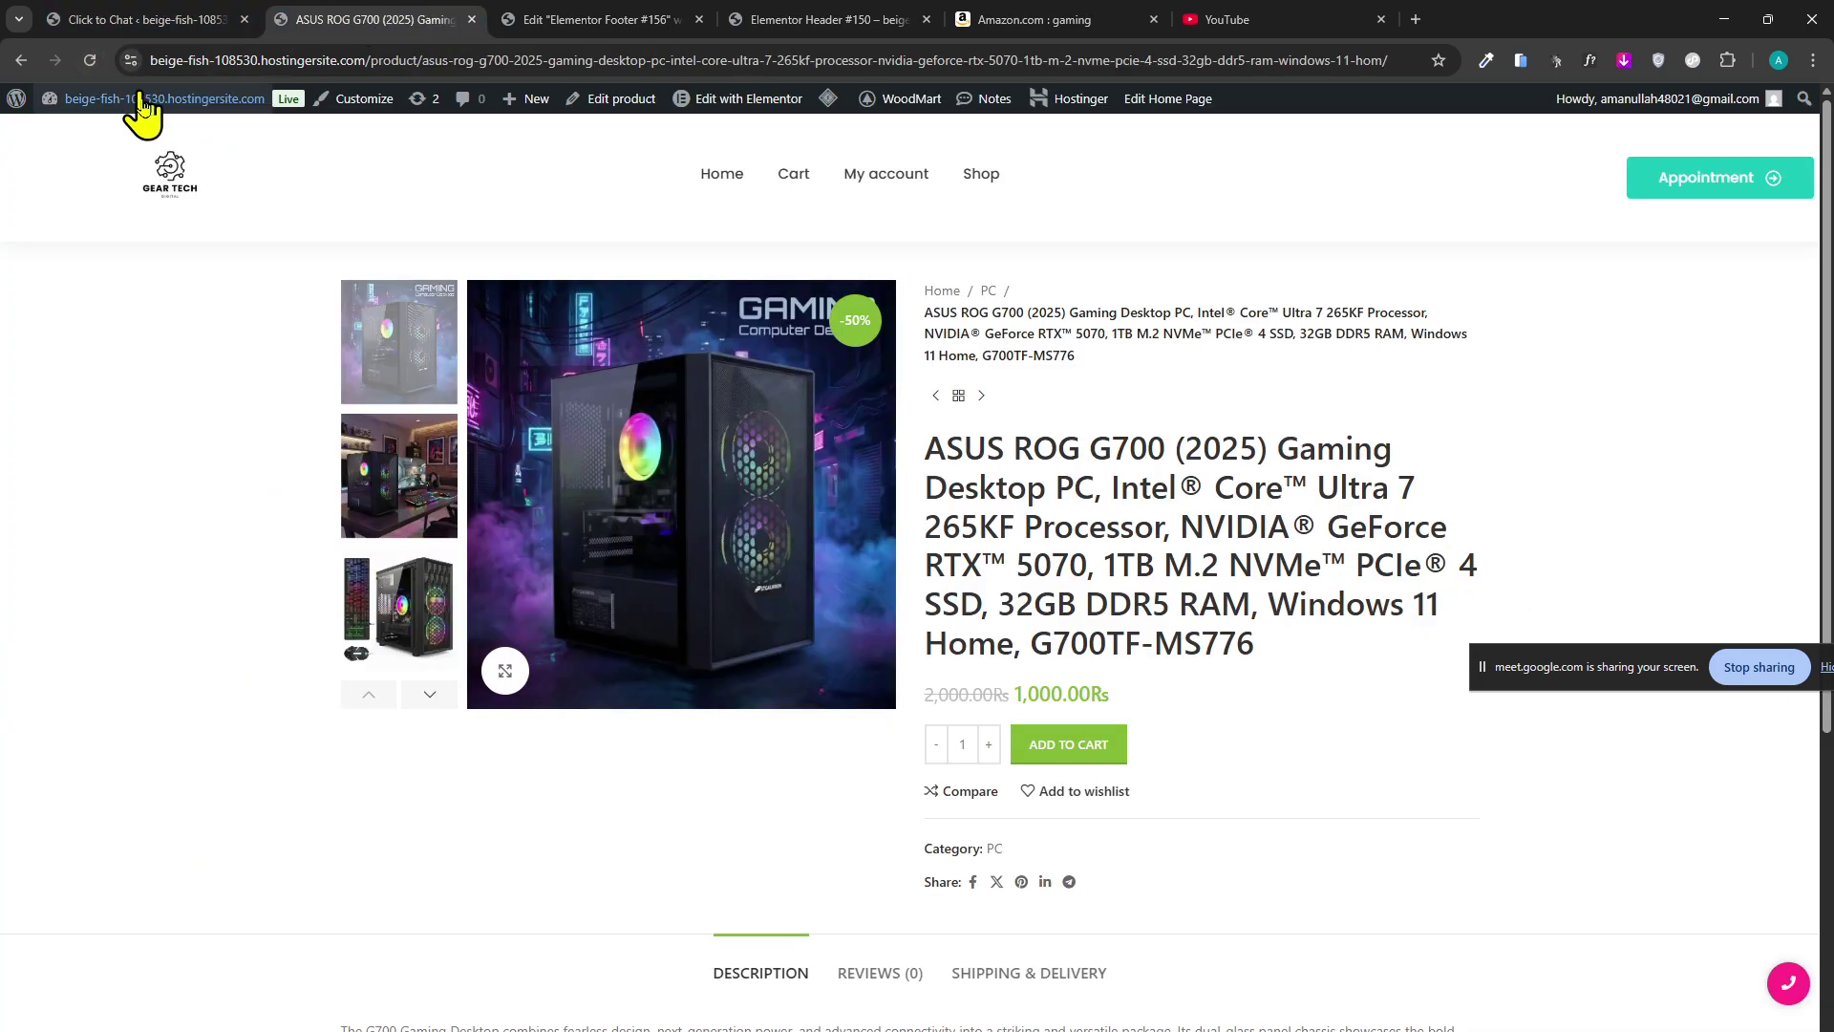
# Go to the Gear Tech home page and test the floating WhatsApp chat button.
pyautogui.click(191, 222)
pyautogui.scroll(-10, 311, 409)
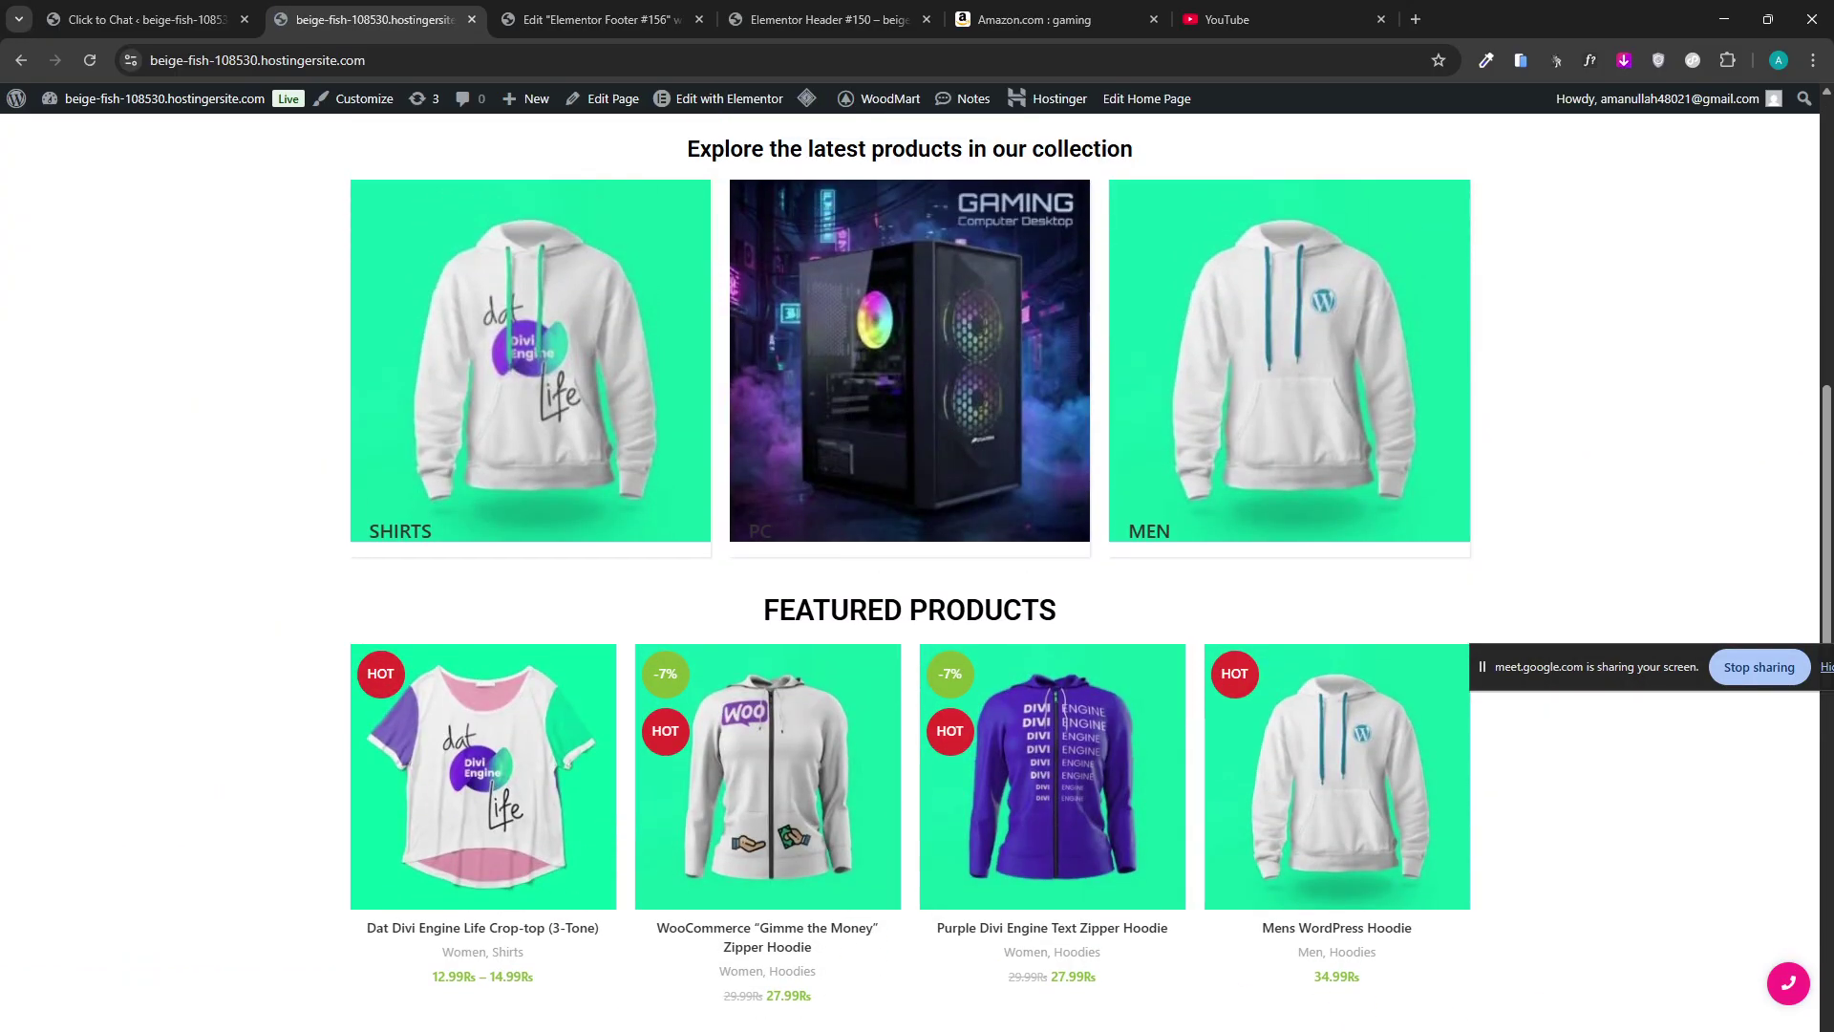
pyautogui.click(909, 382)
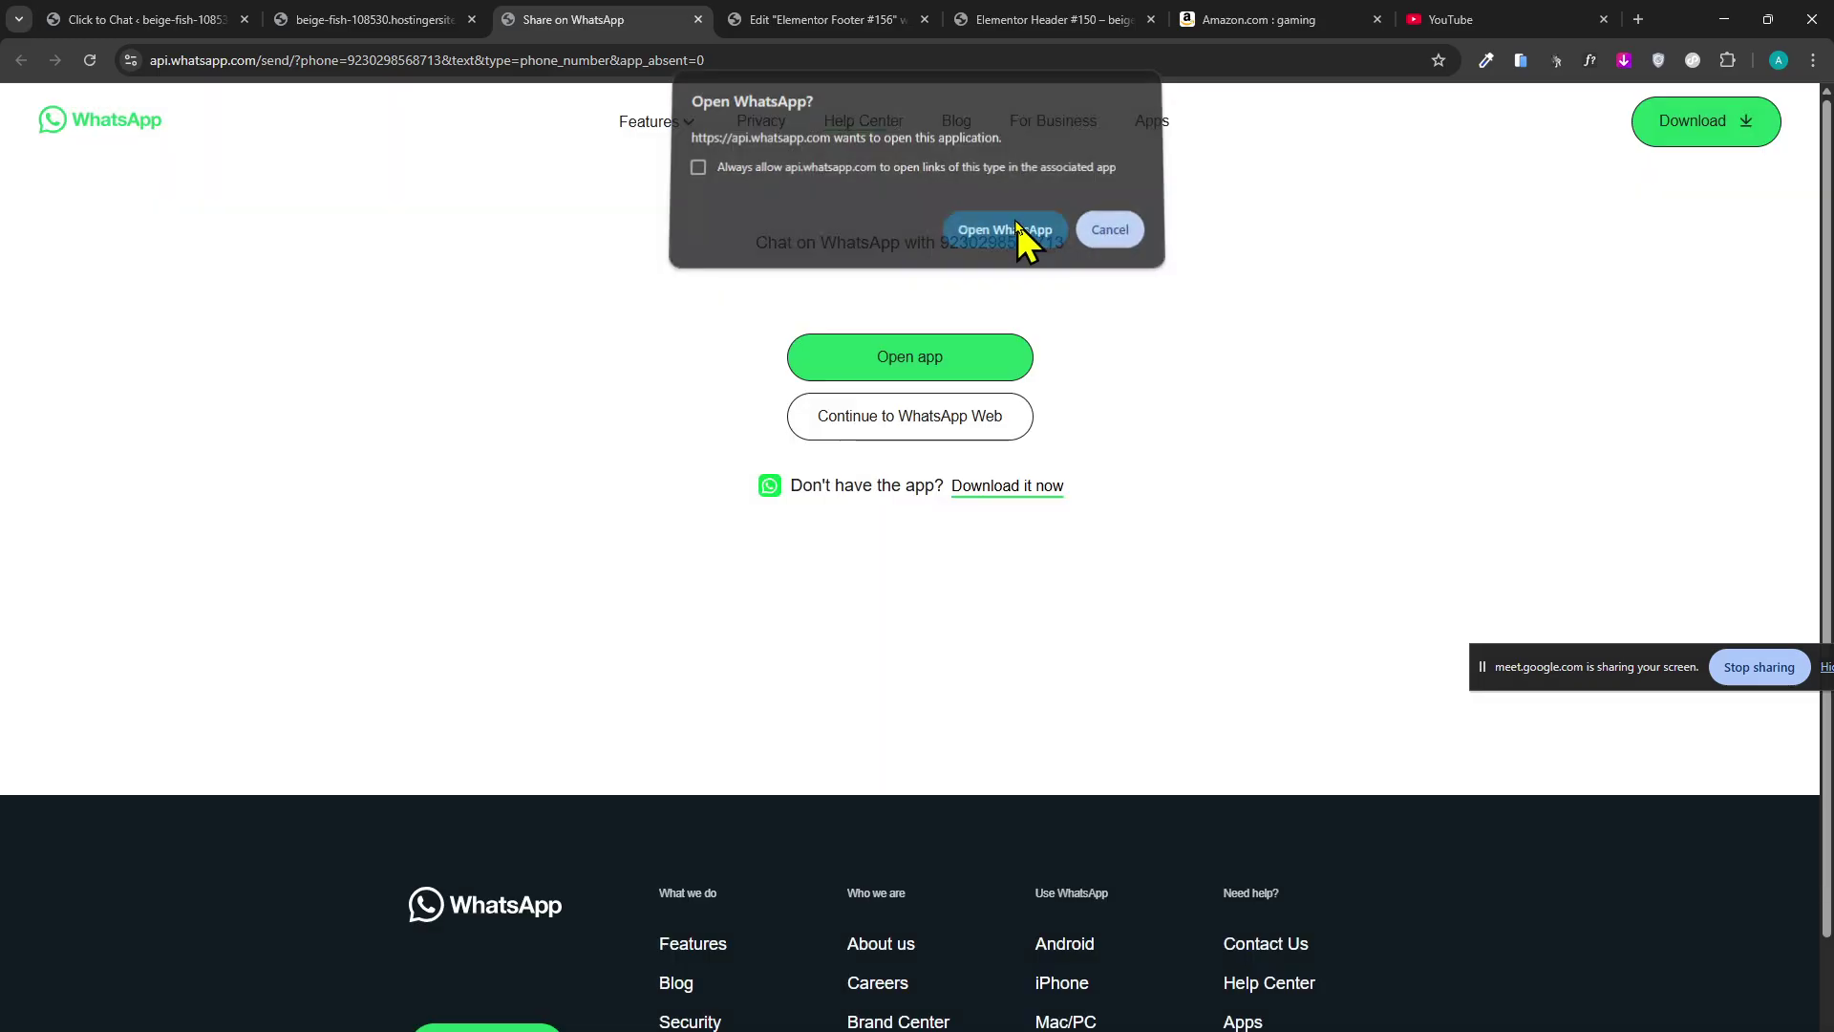
# Let WhatsApp for Windows open the store number, then return to the store home page in Chrome.
pyautogui.click(1018, 228)
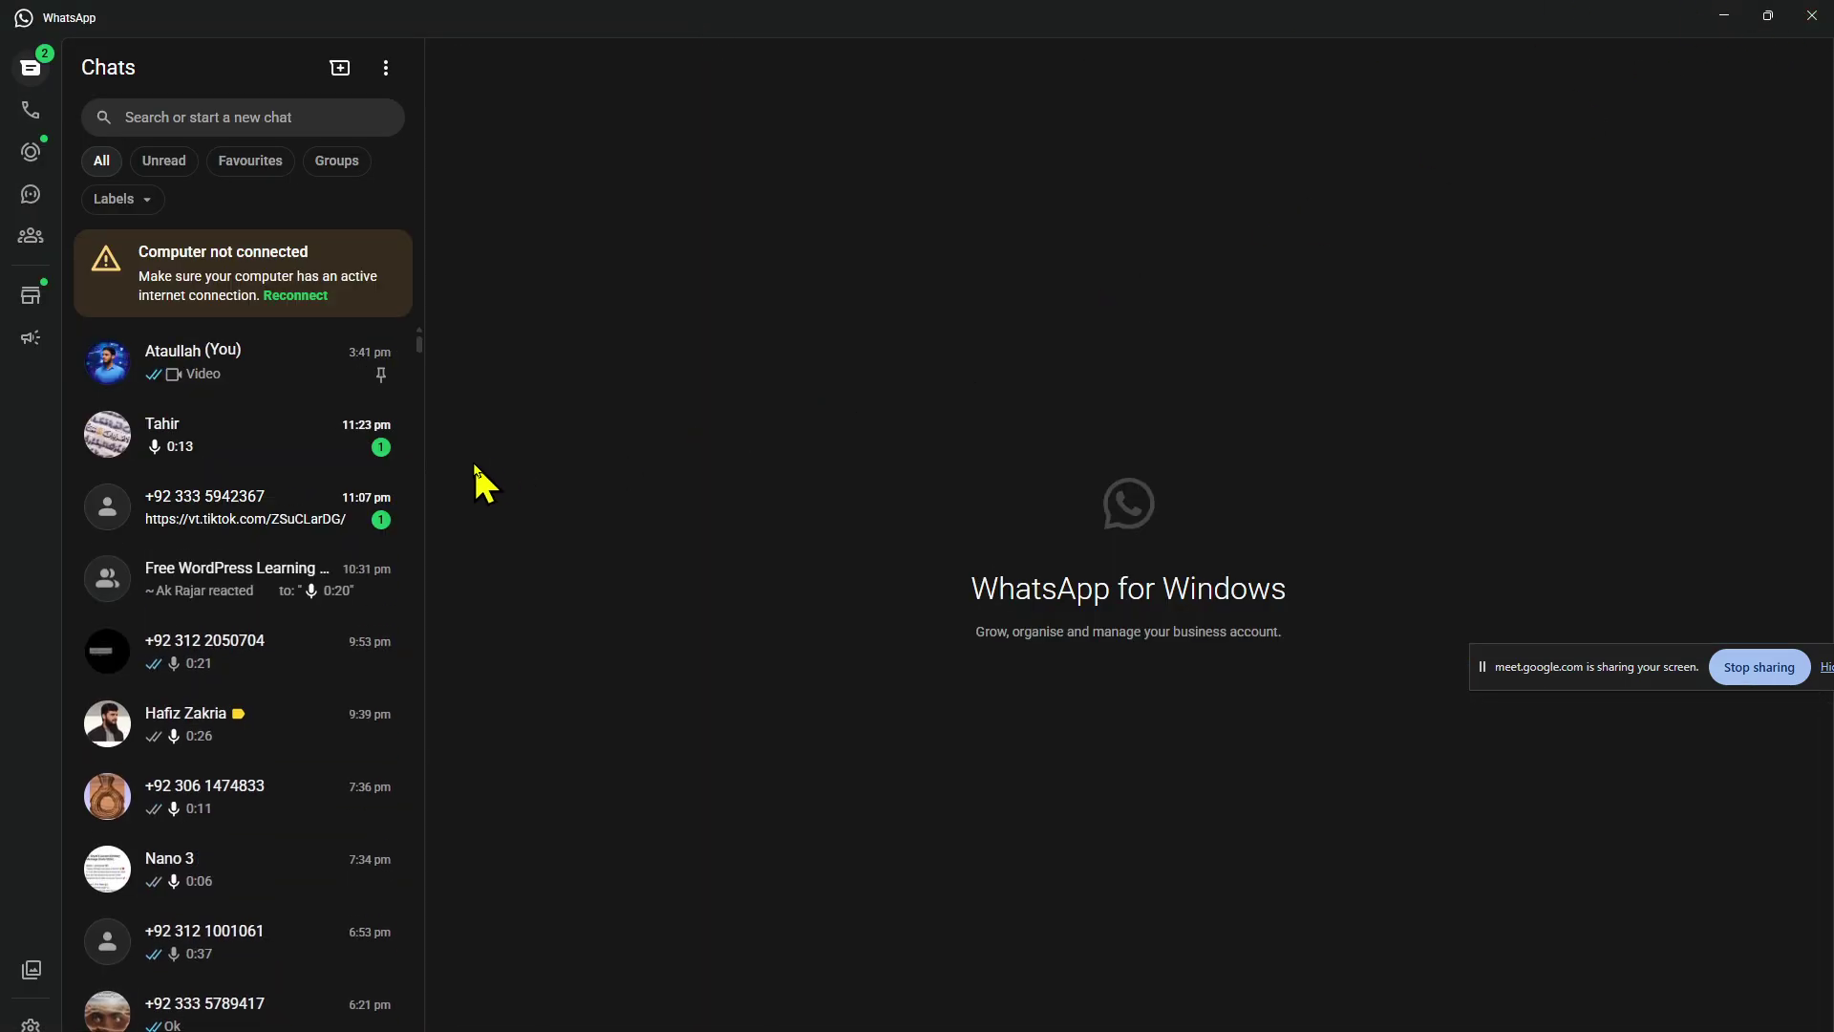
pyautogui.hotkey('alt', 'Tab')
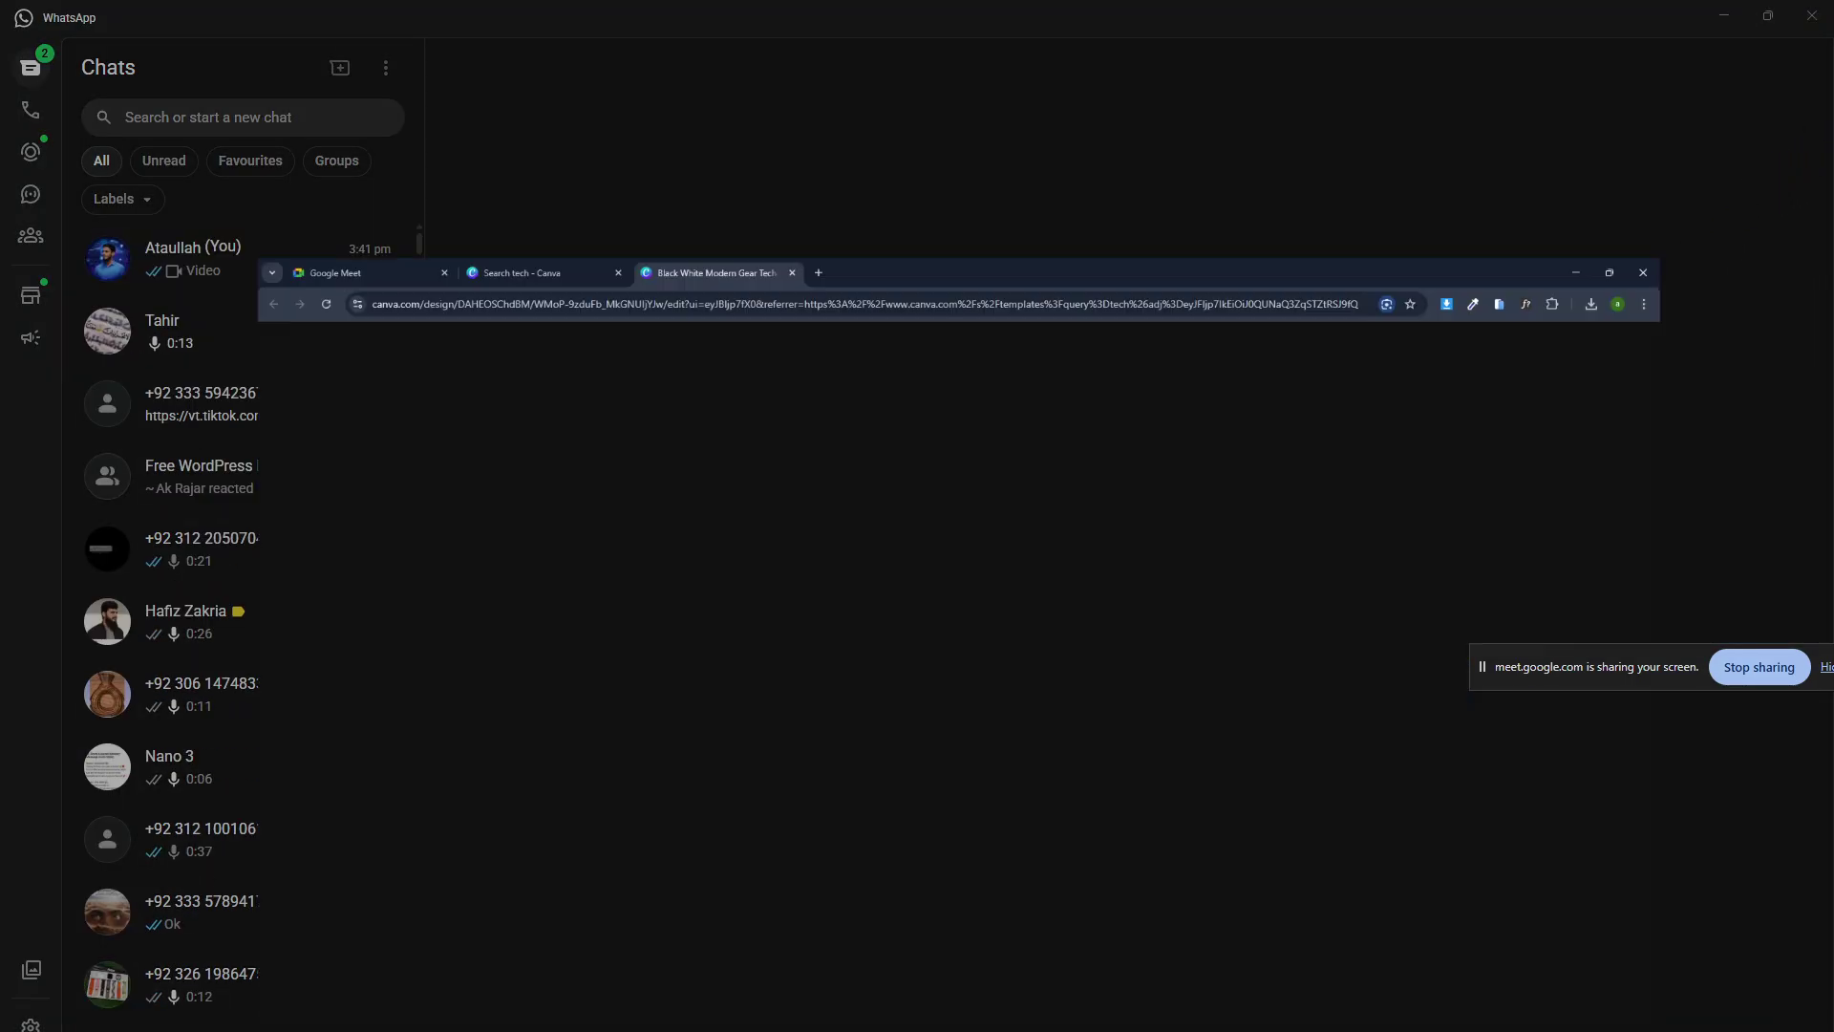
pyautogui.hotkey('alt', 'Tab')
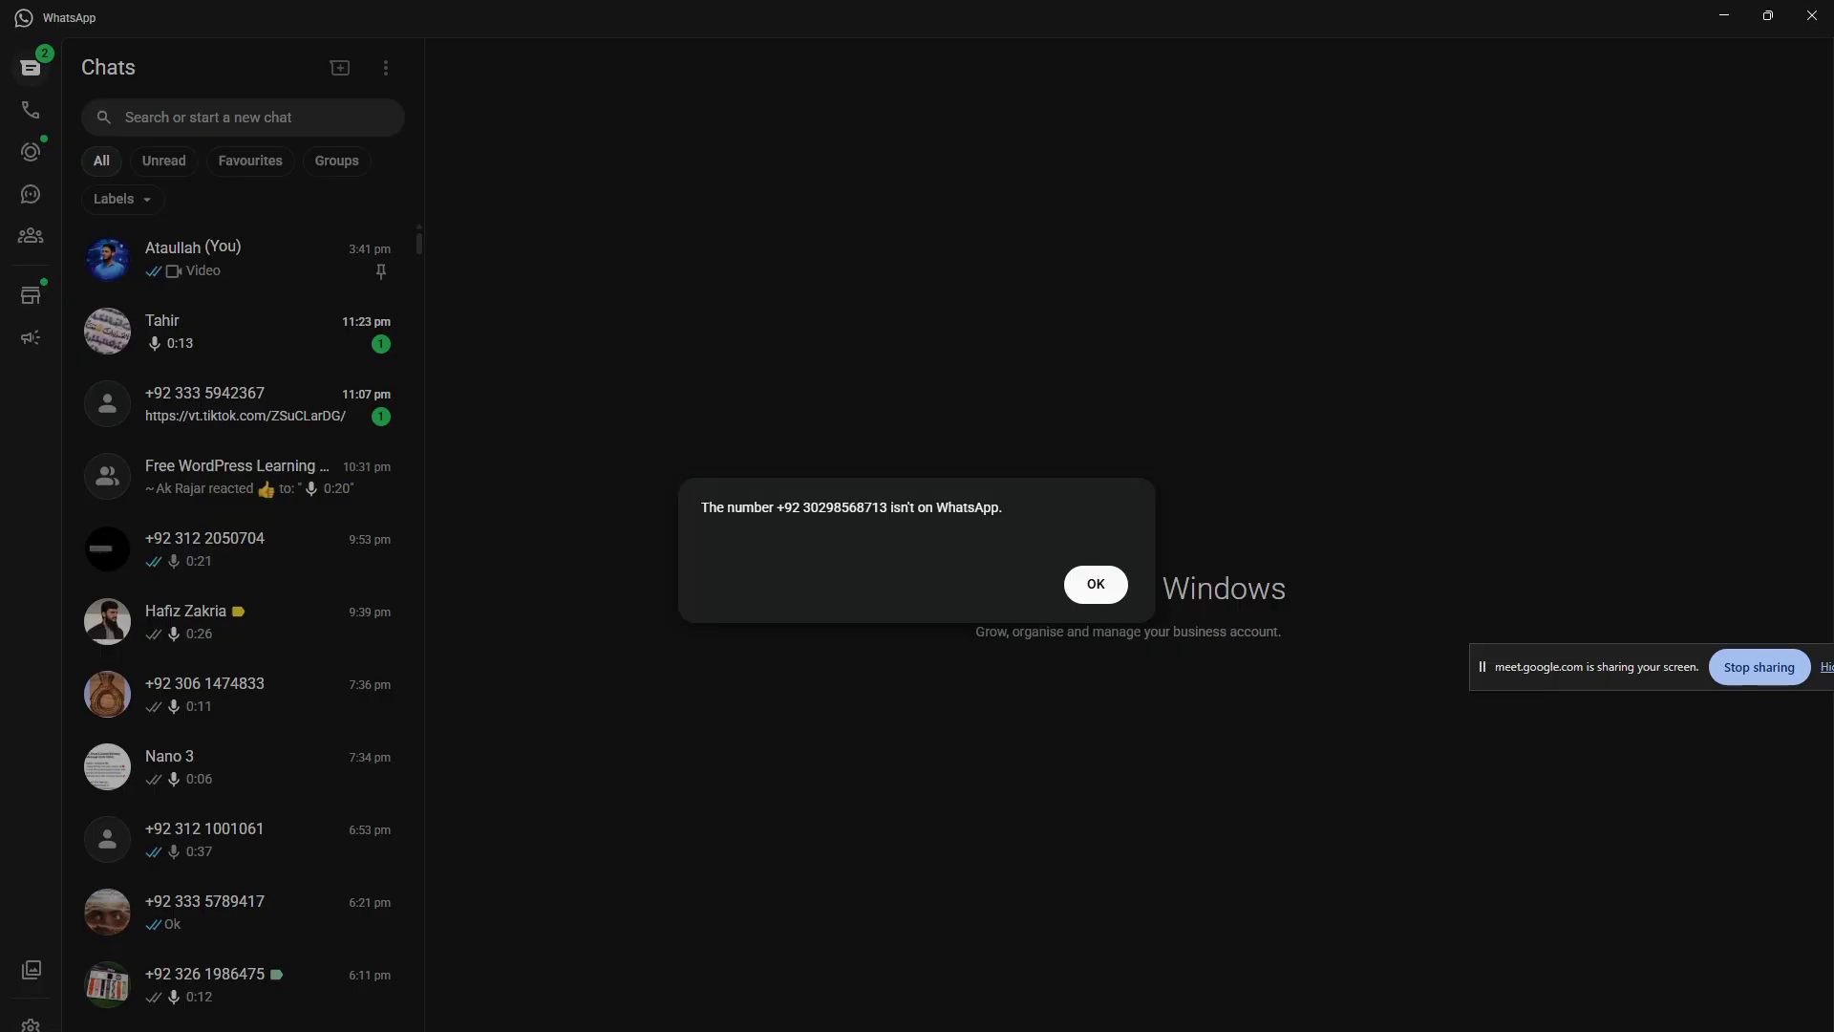
pyautogui.hotkey('alt', 'Tab')
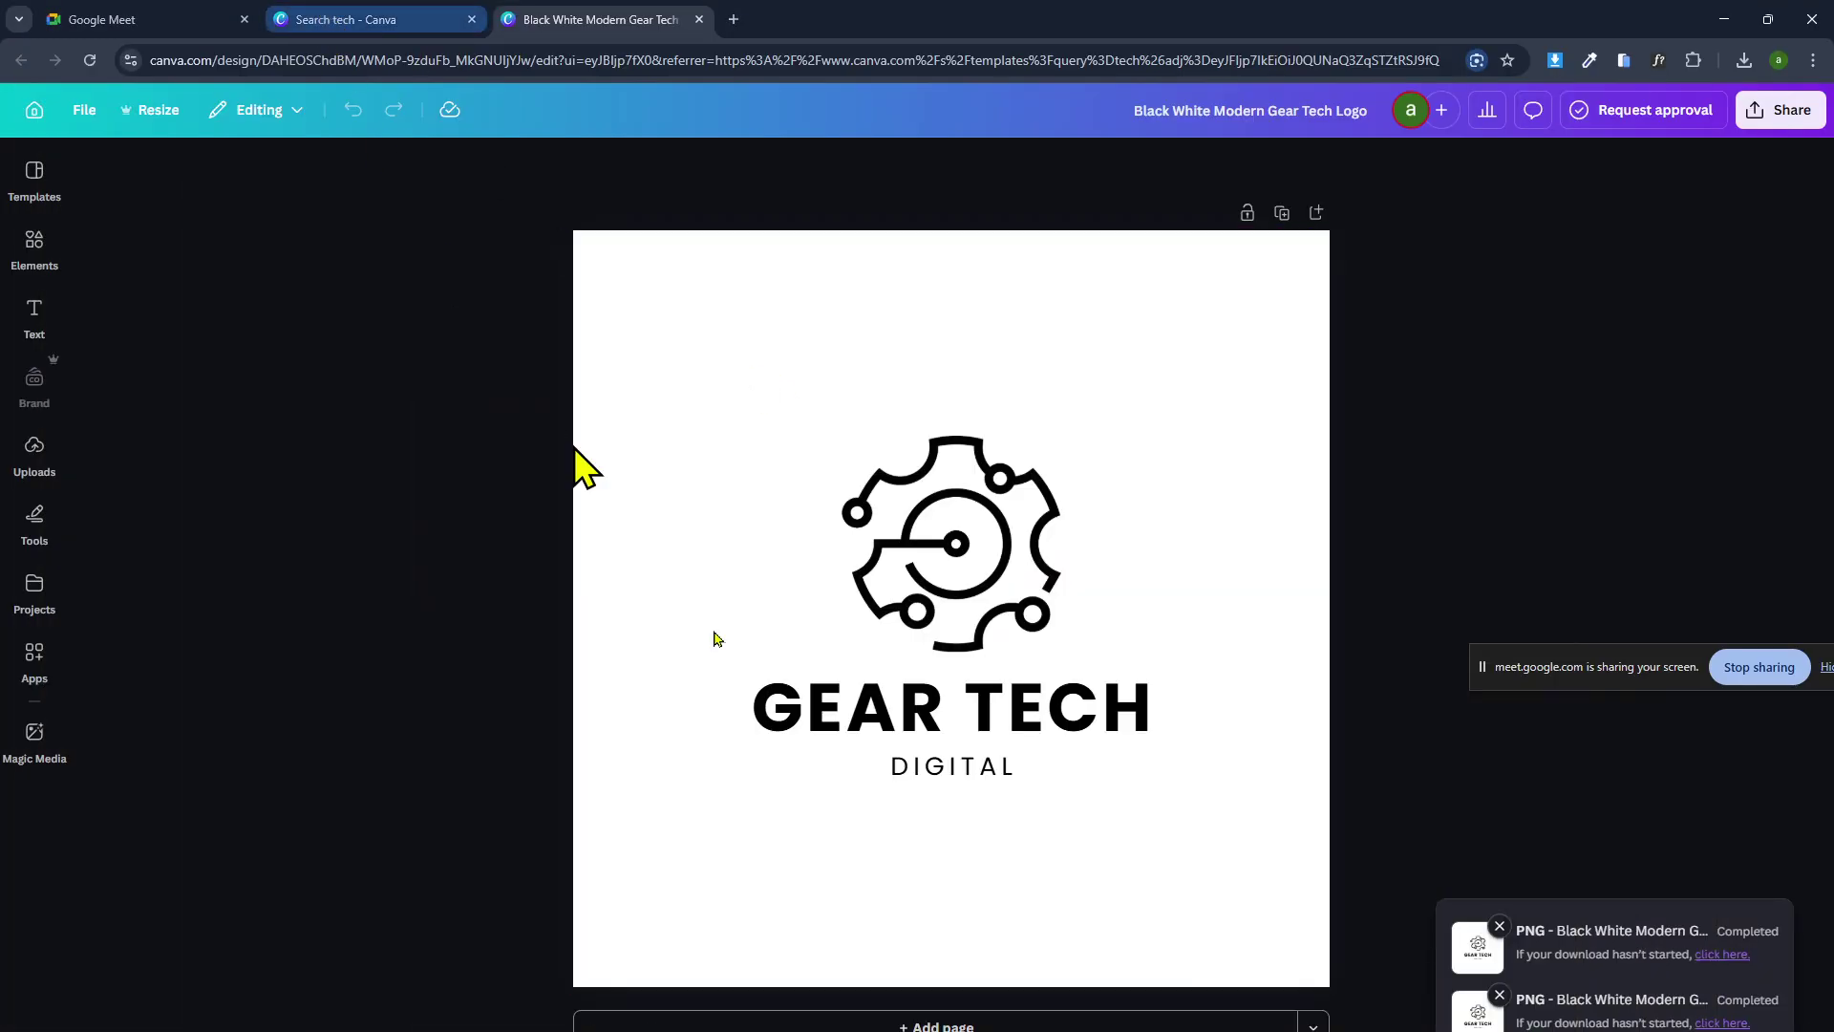
pyautogui.hotkey('alt', 'Tab')
pyautogui.hotkey('alt', 'Tab')
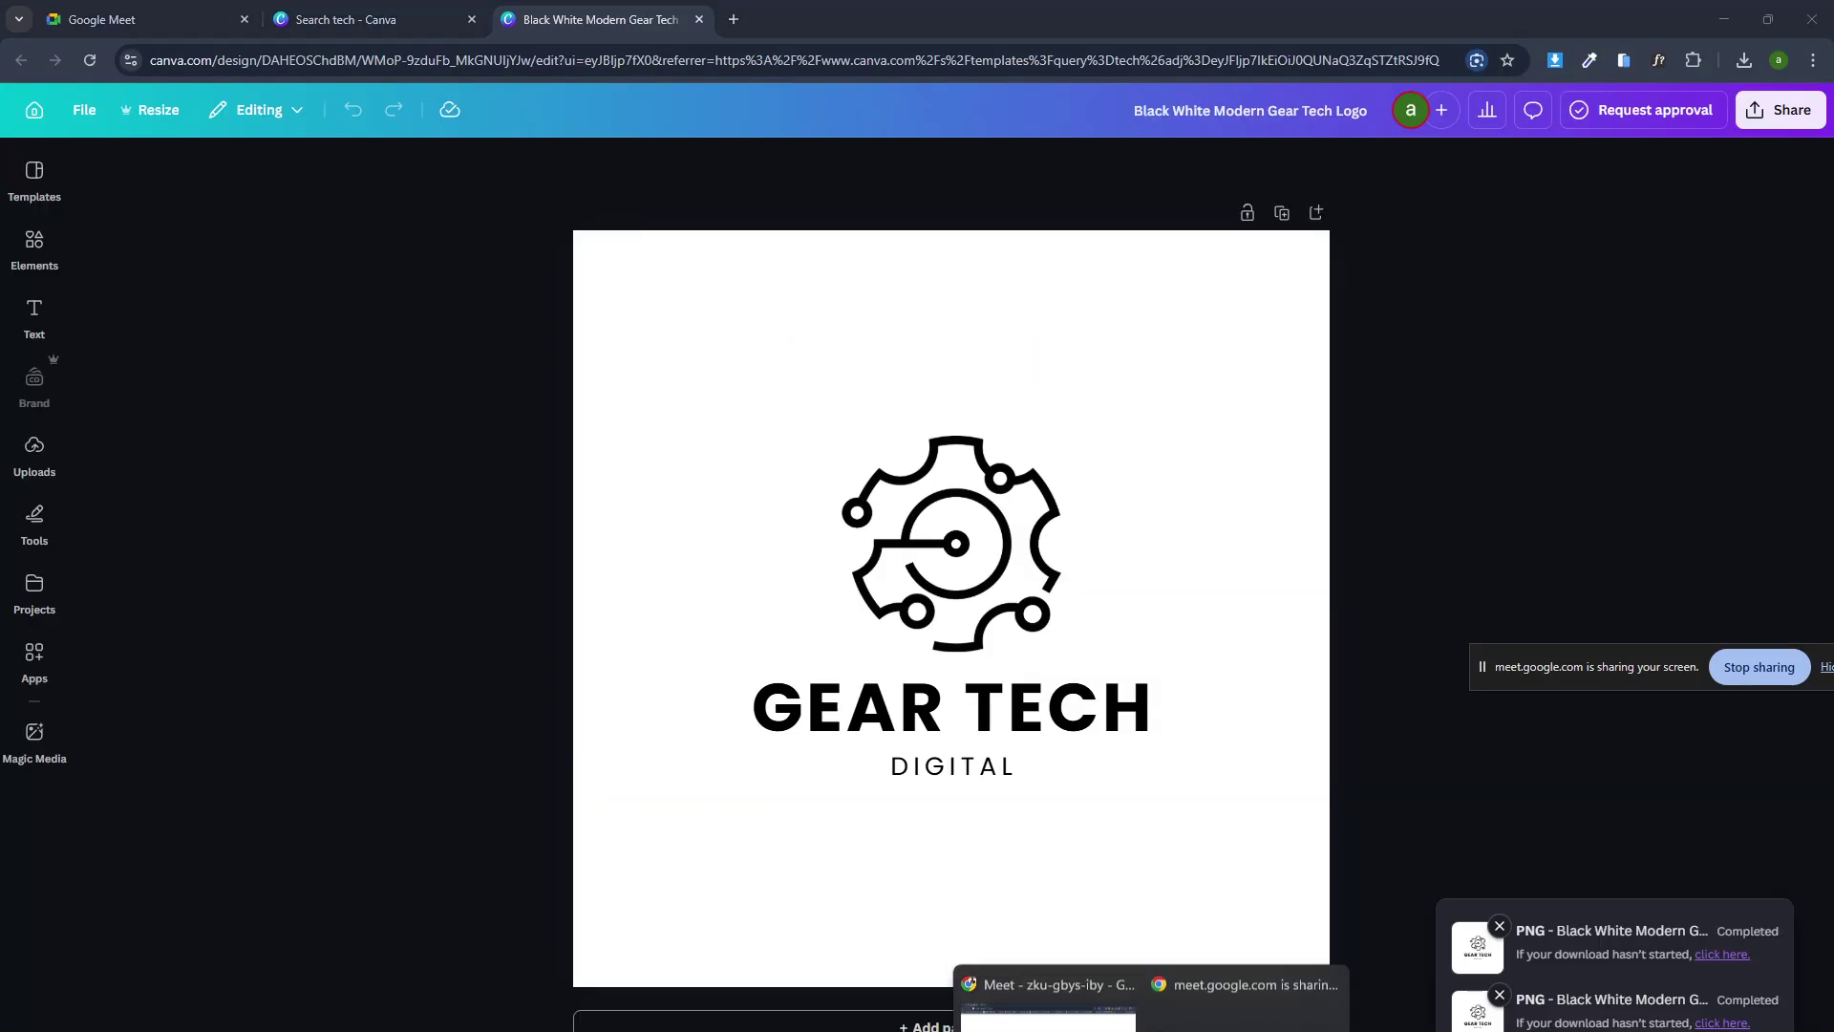
pyautogui.hotkey('alt', 'Tab')
pyautogui.click(445, 20)
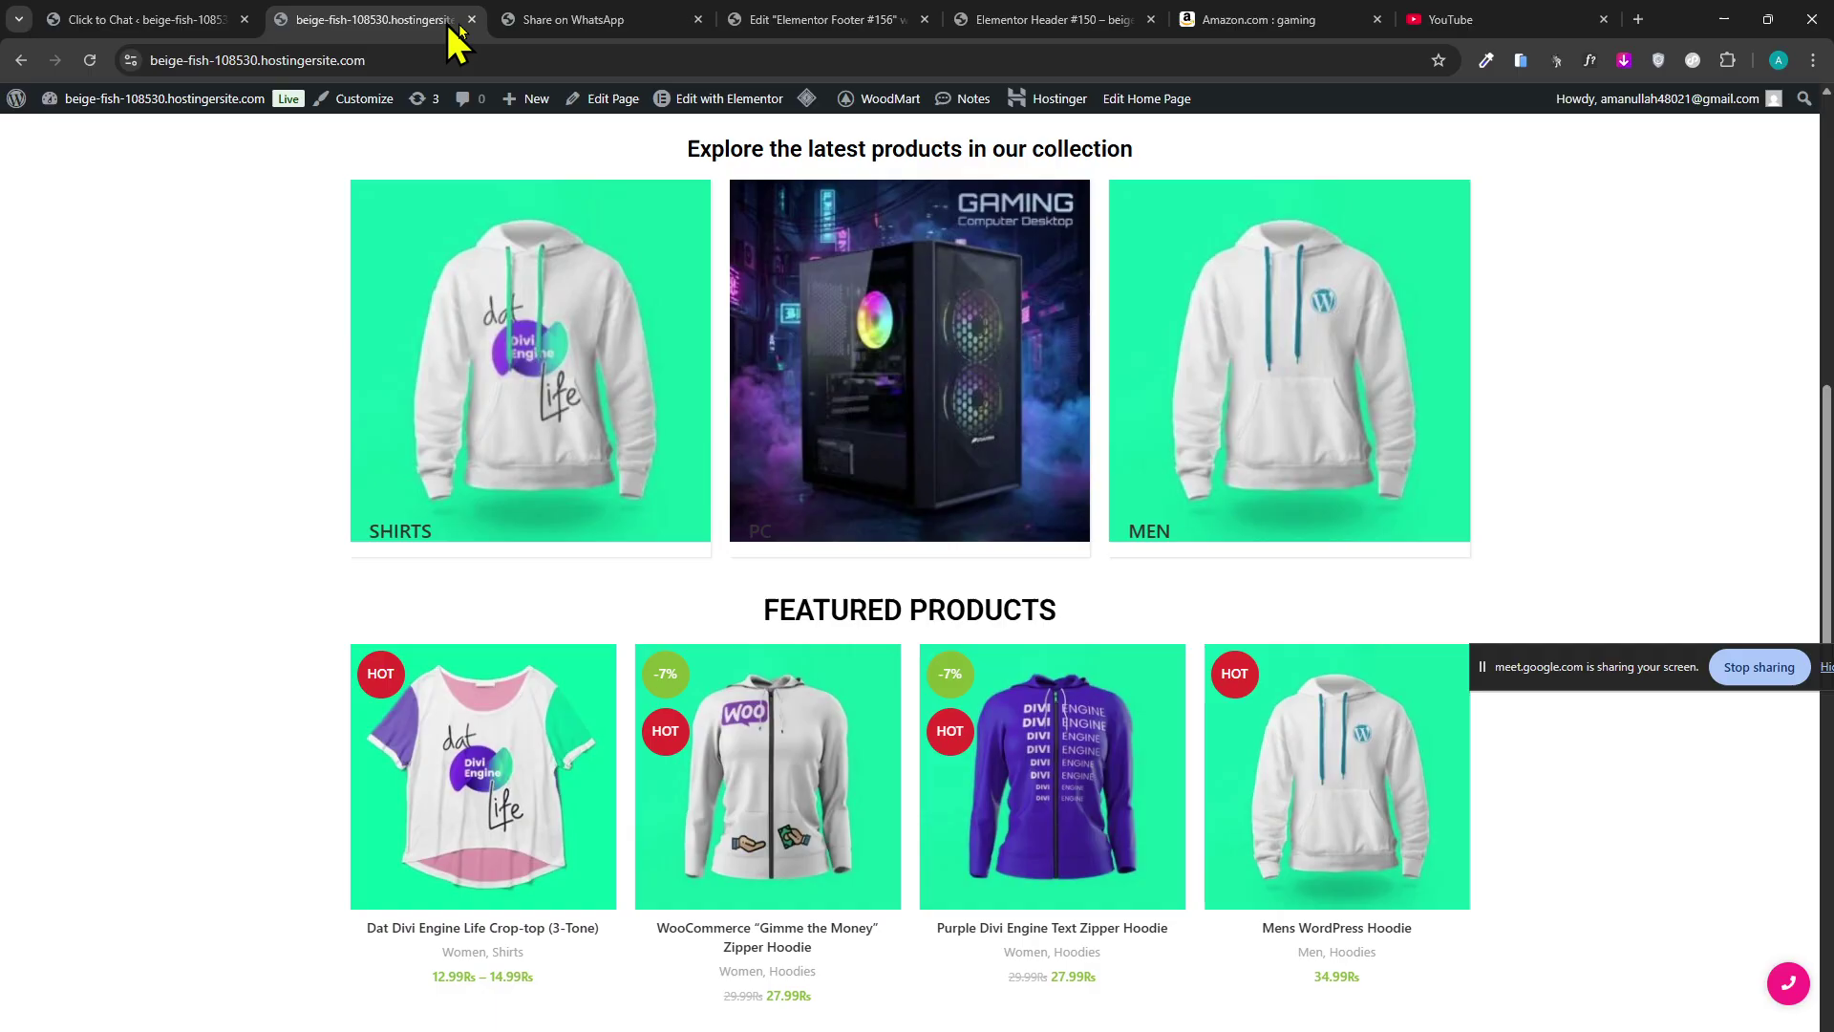
# Close the Share on WhatsApp tab and look over the Click to Chat settings and storefront.
pyautogui.click(699, 19)
pyautogui.click(616, 19)
pyautogui.click(143, 19)
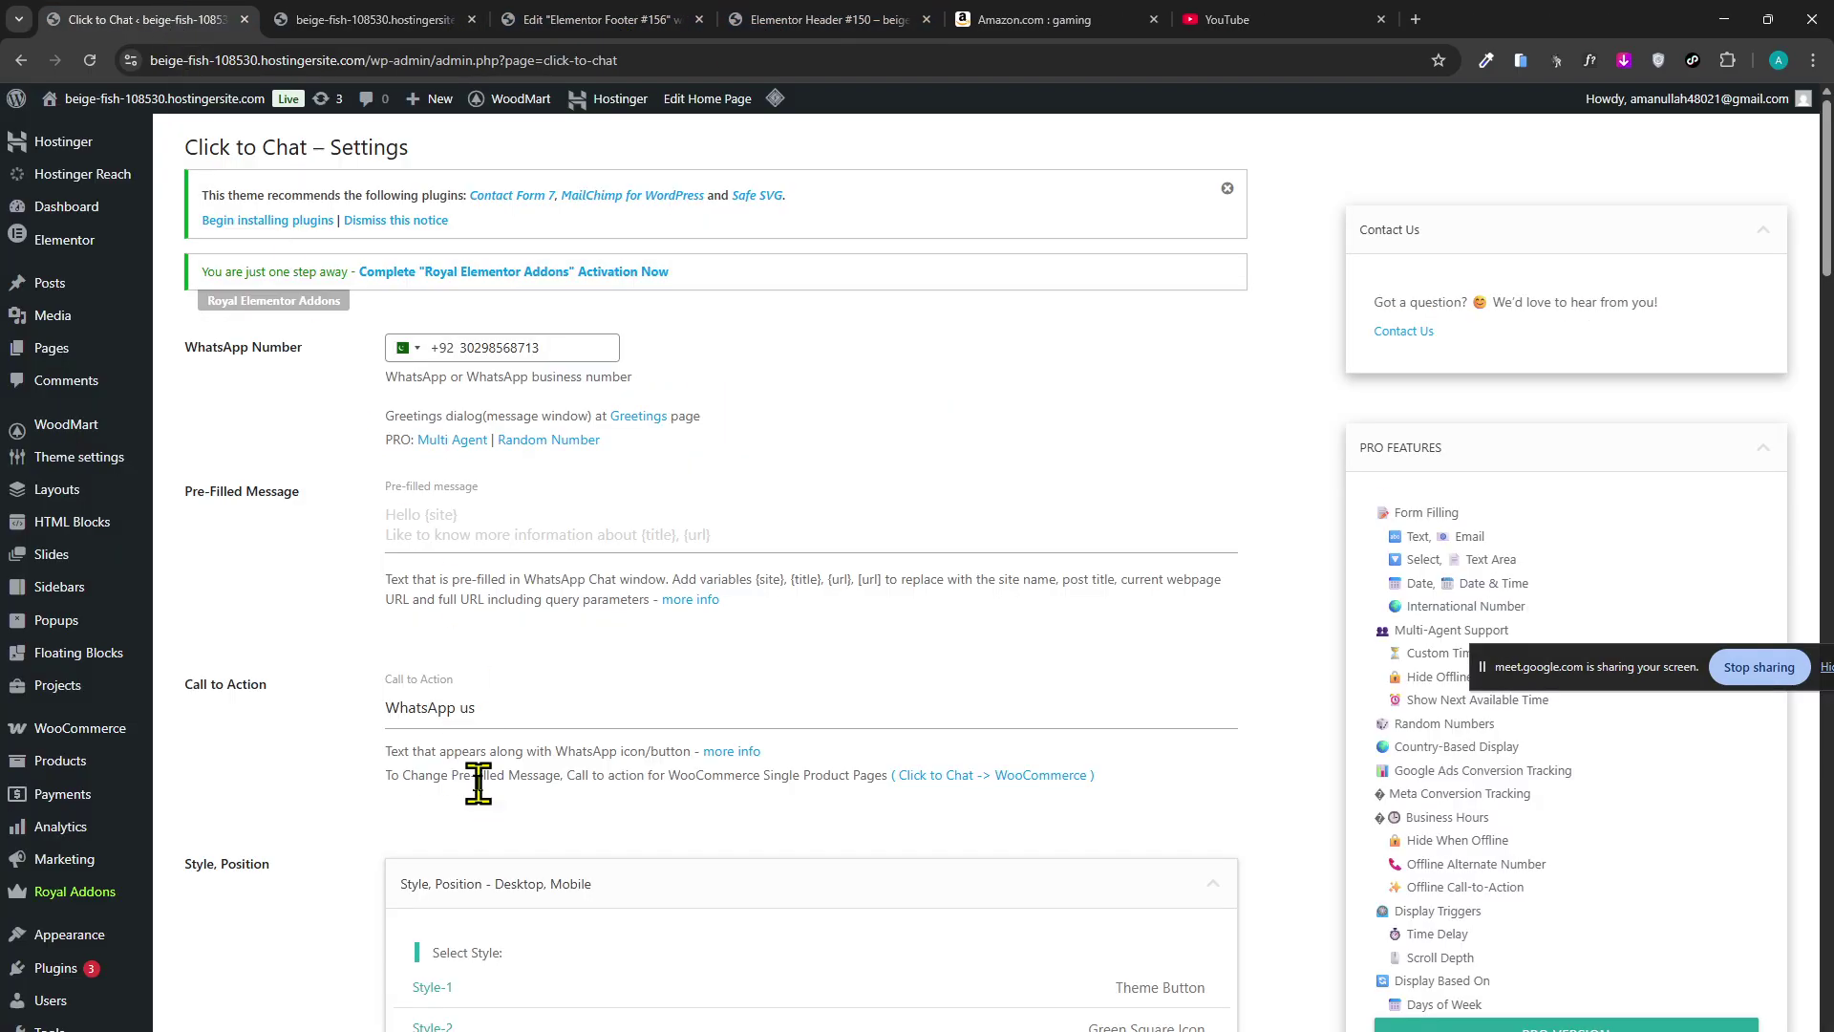
pyautogui.moveTo(112, 979)
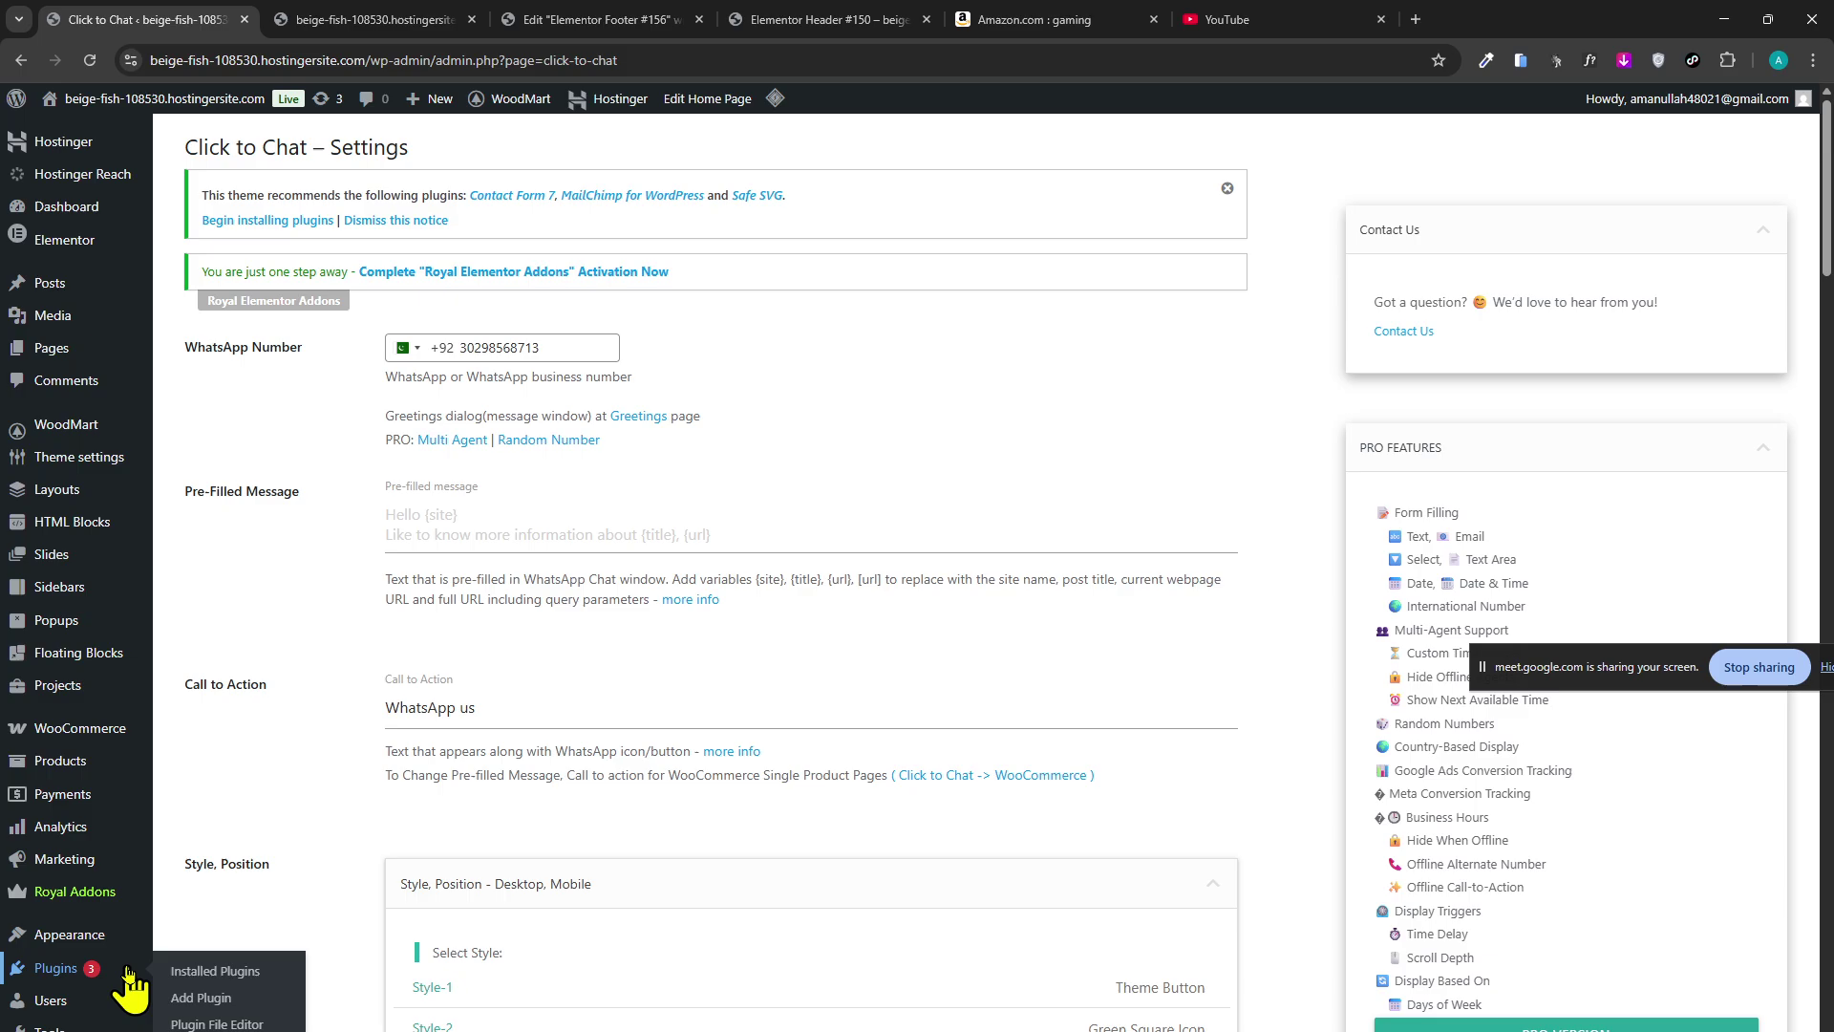
pyautogui.moveTo(150, 941)
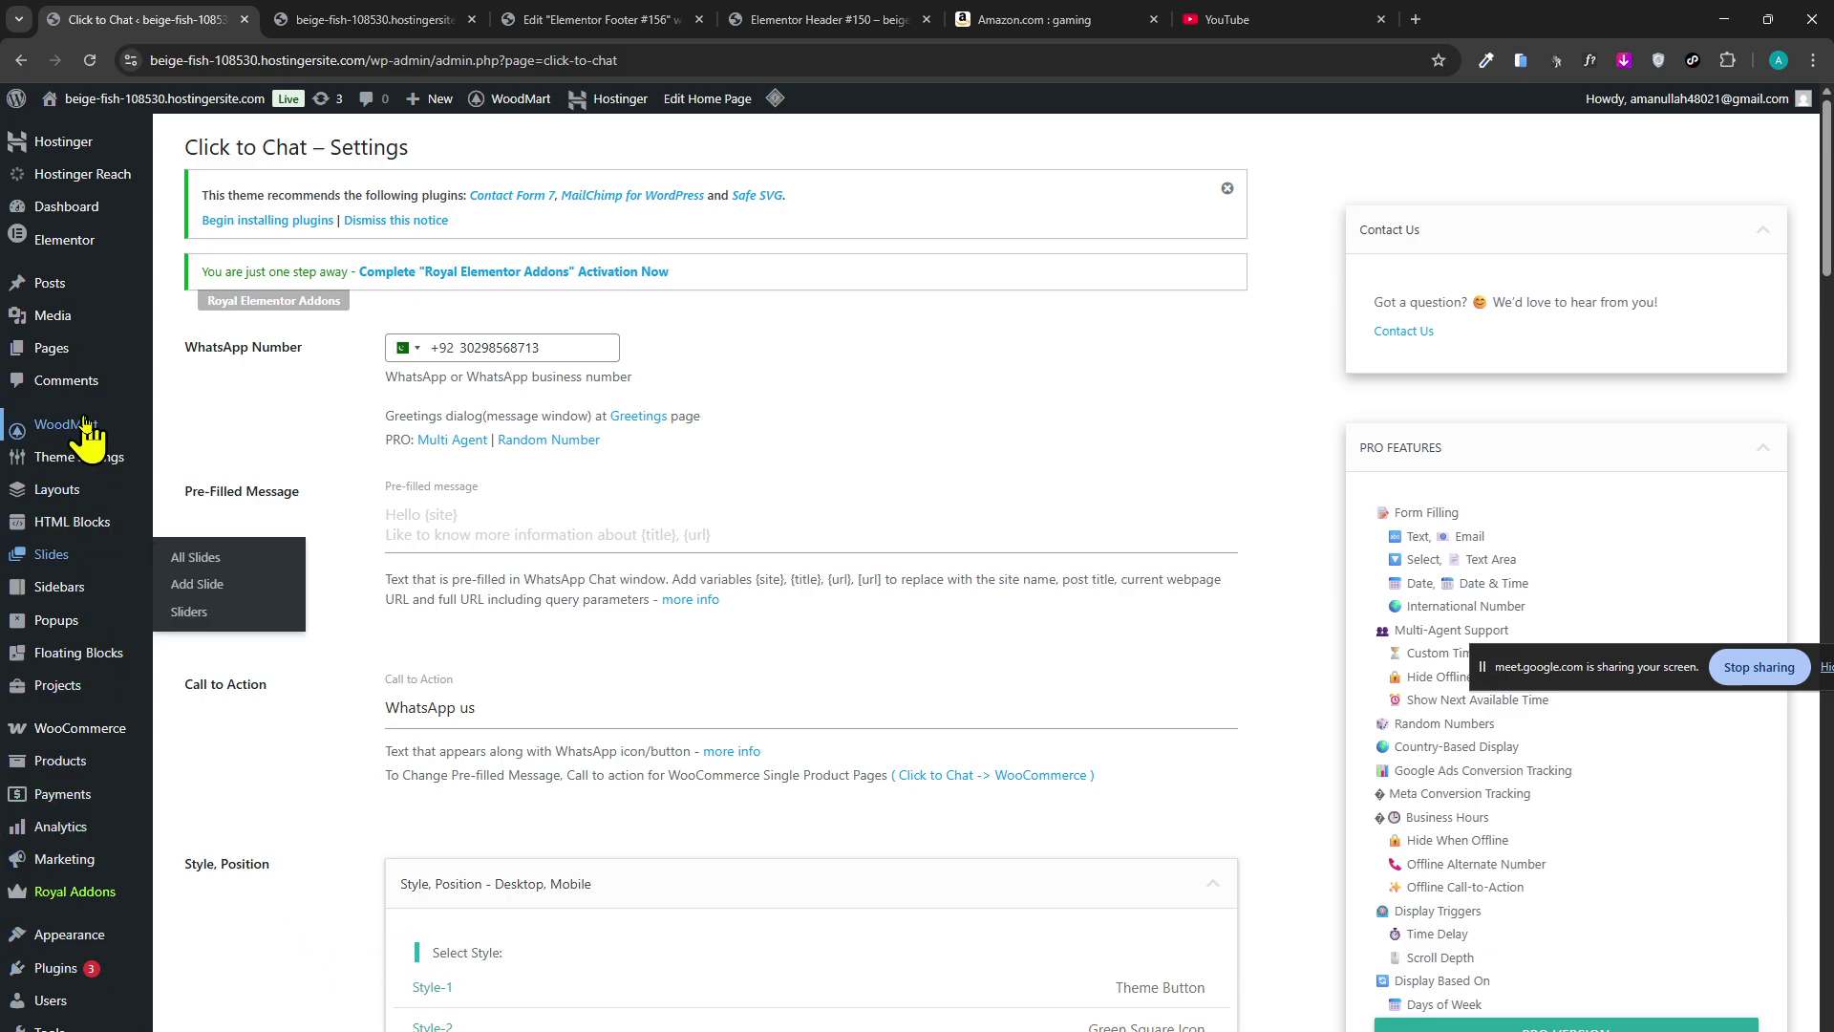
pyautogui.hotkey('ctrl', 'Tab')
pyautogui.scroll(5, 602, 880)
pyautogui.scroll(-5, 607, 912)
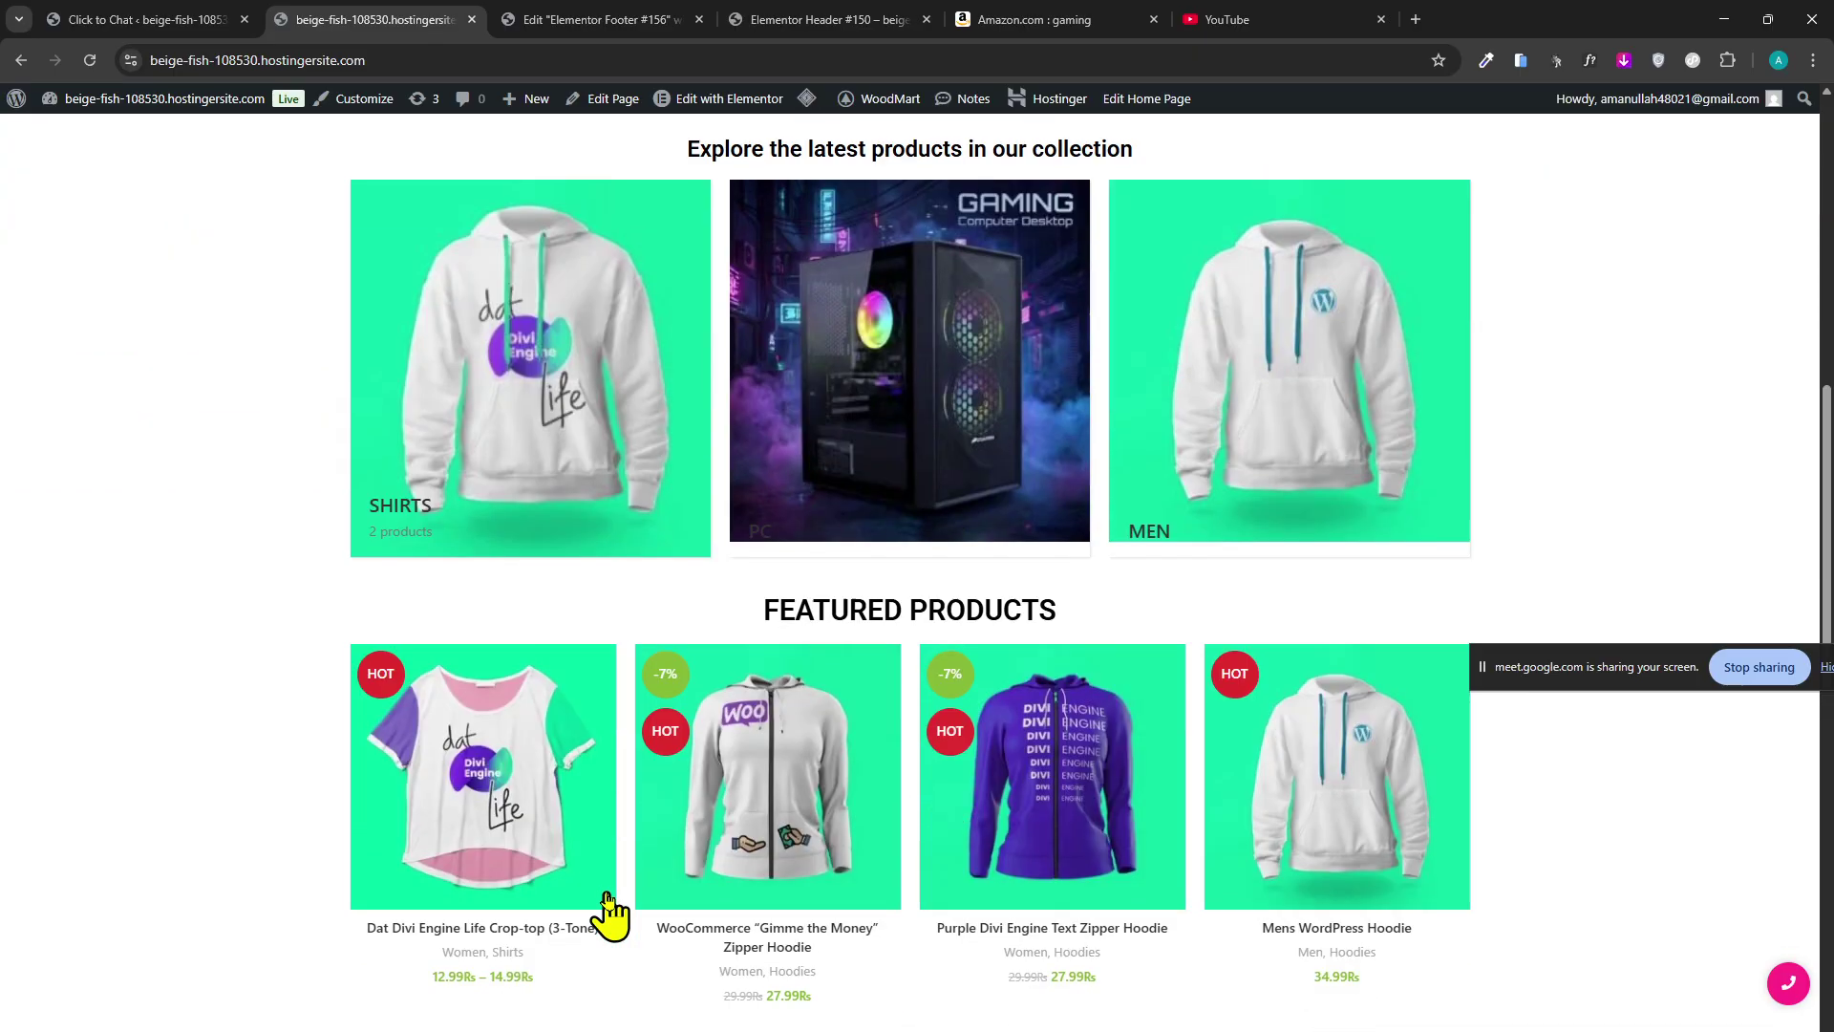
pyautogui.scroll(-3, 592, 889)
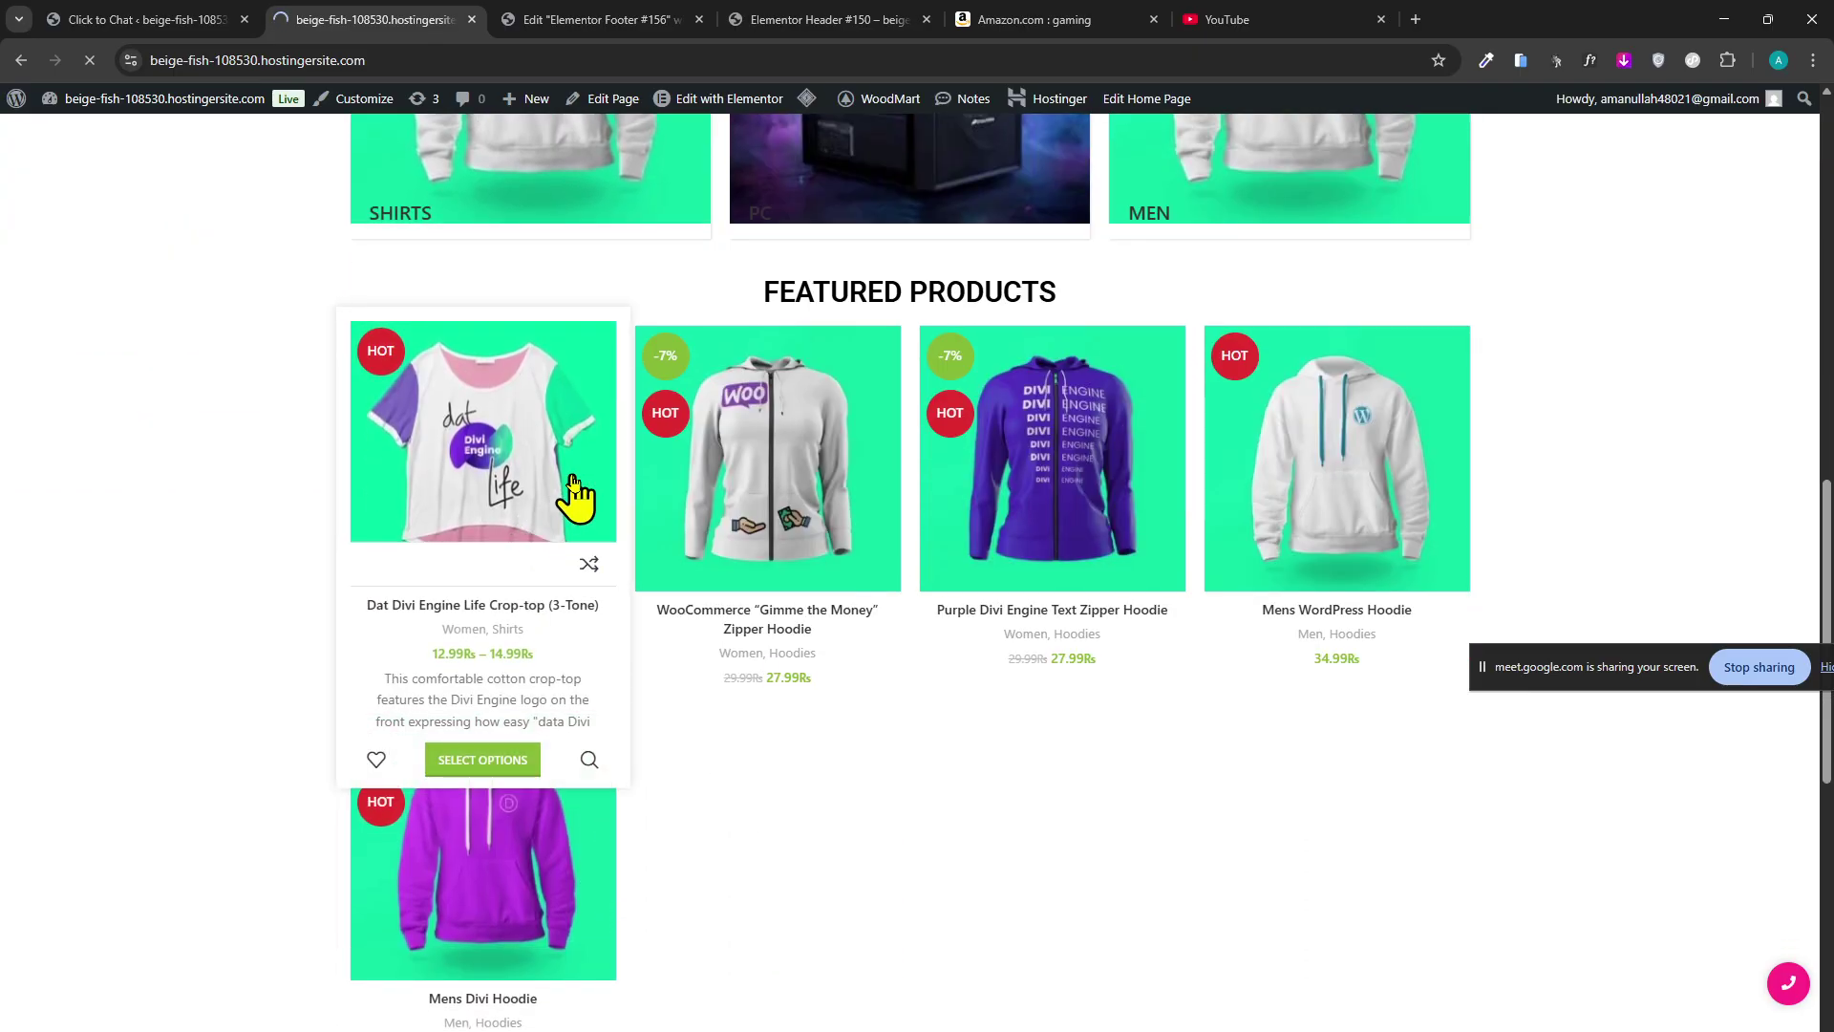
# Cycle through the Footer editor, YouTube and store tabs, ending on the Elementor Header #150 preview.
pyautogui.click(601, 21)
pyautogui.click(867, 21)
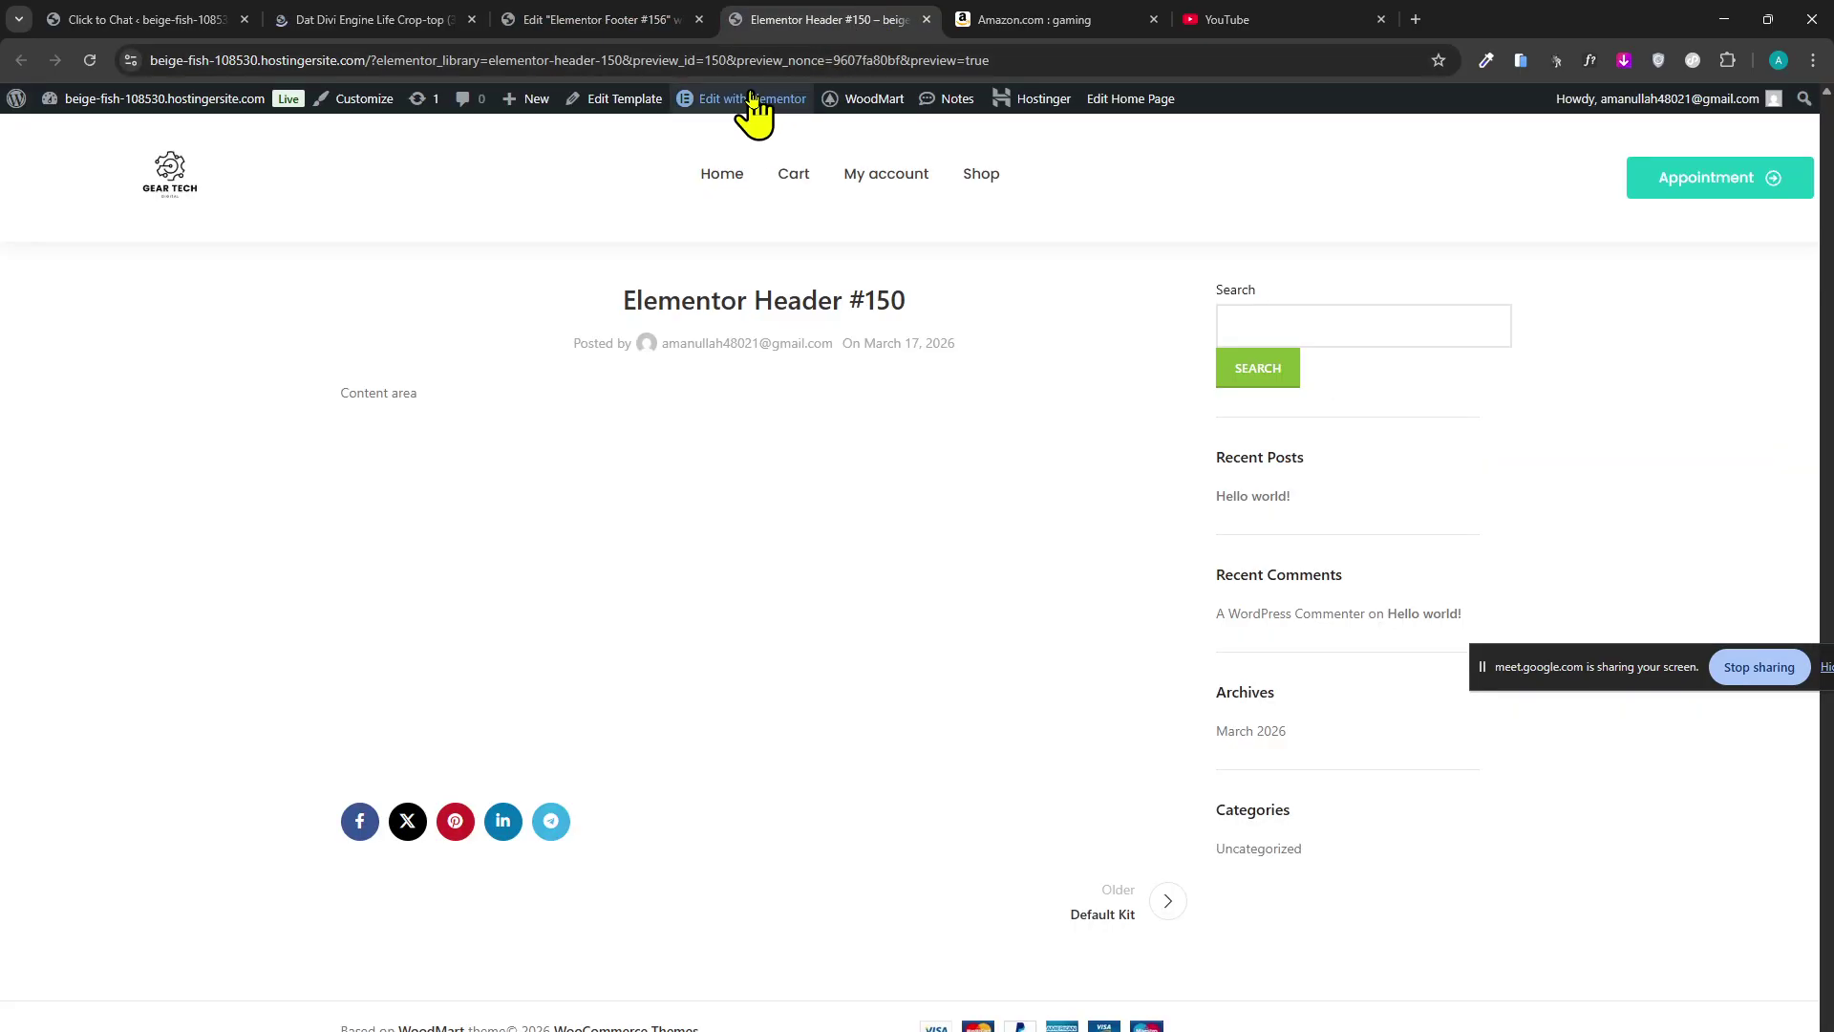
pyautogui.click(1213, 19)
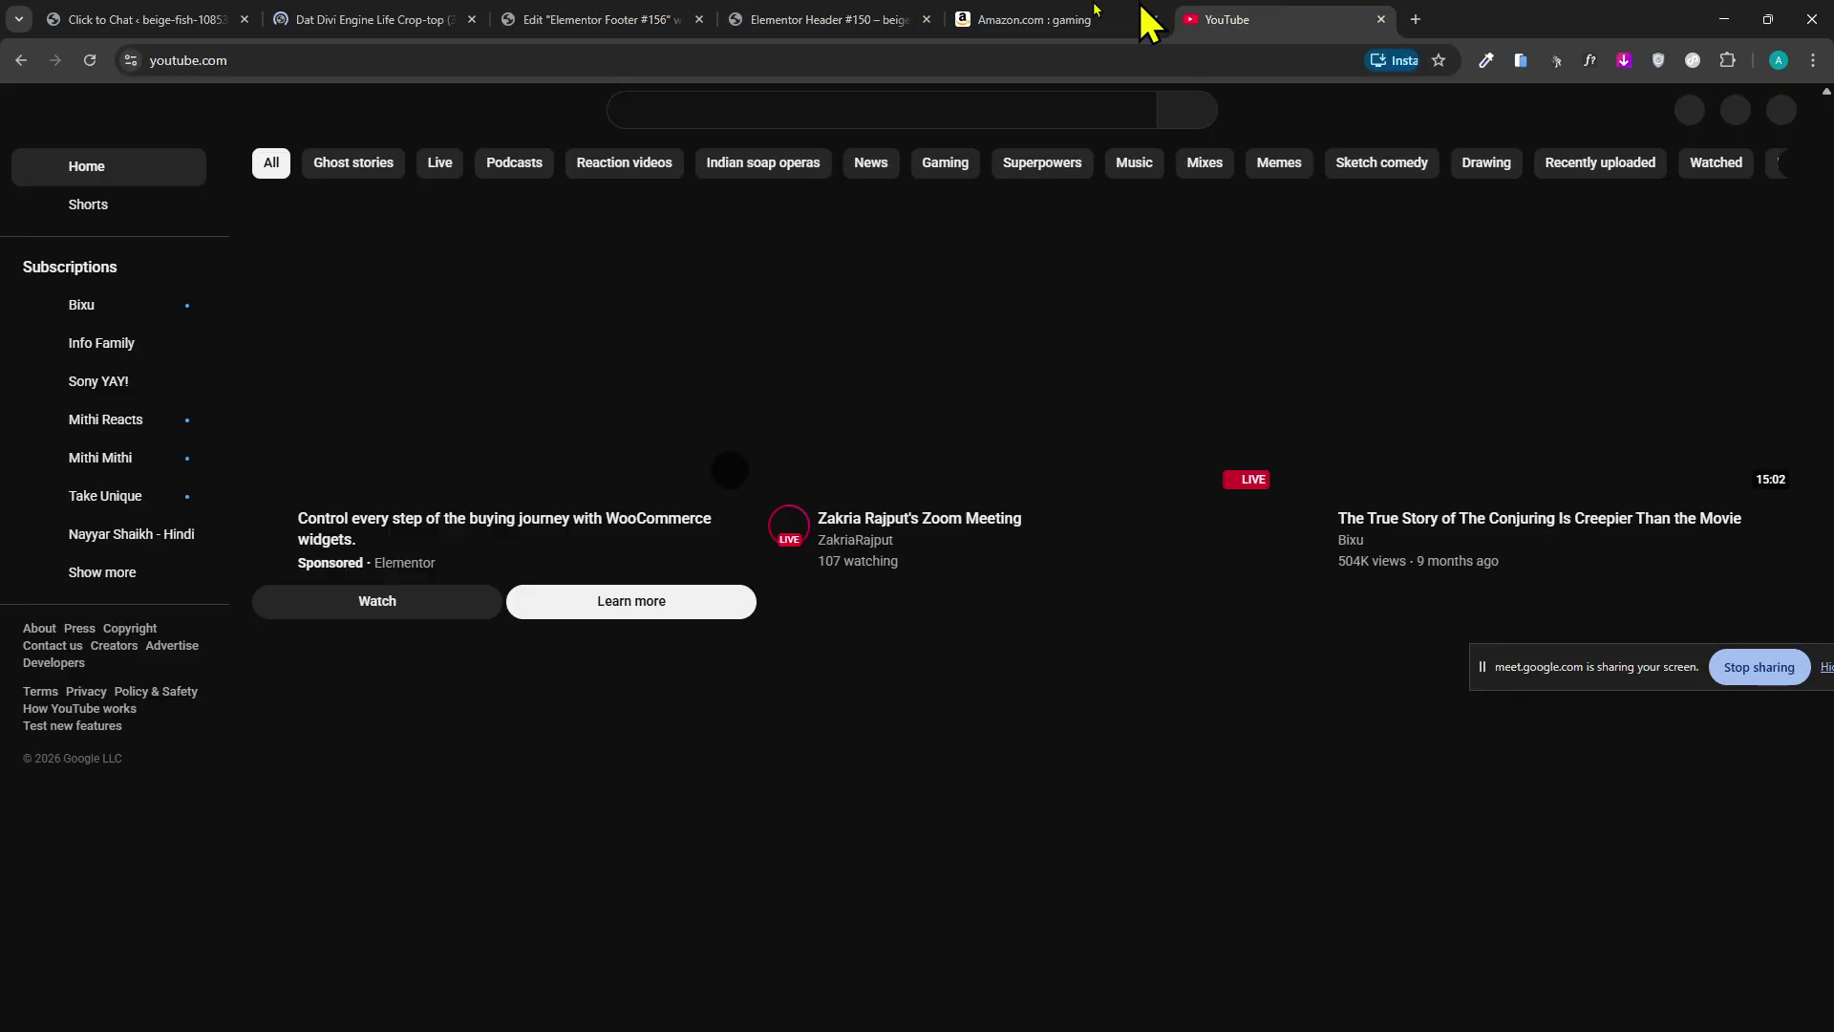
pyautogui.click(214, 20)
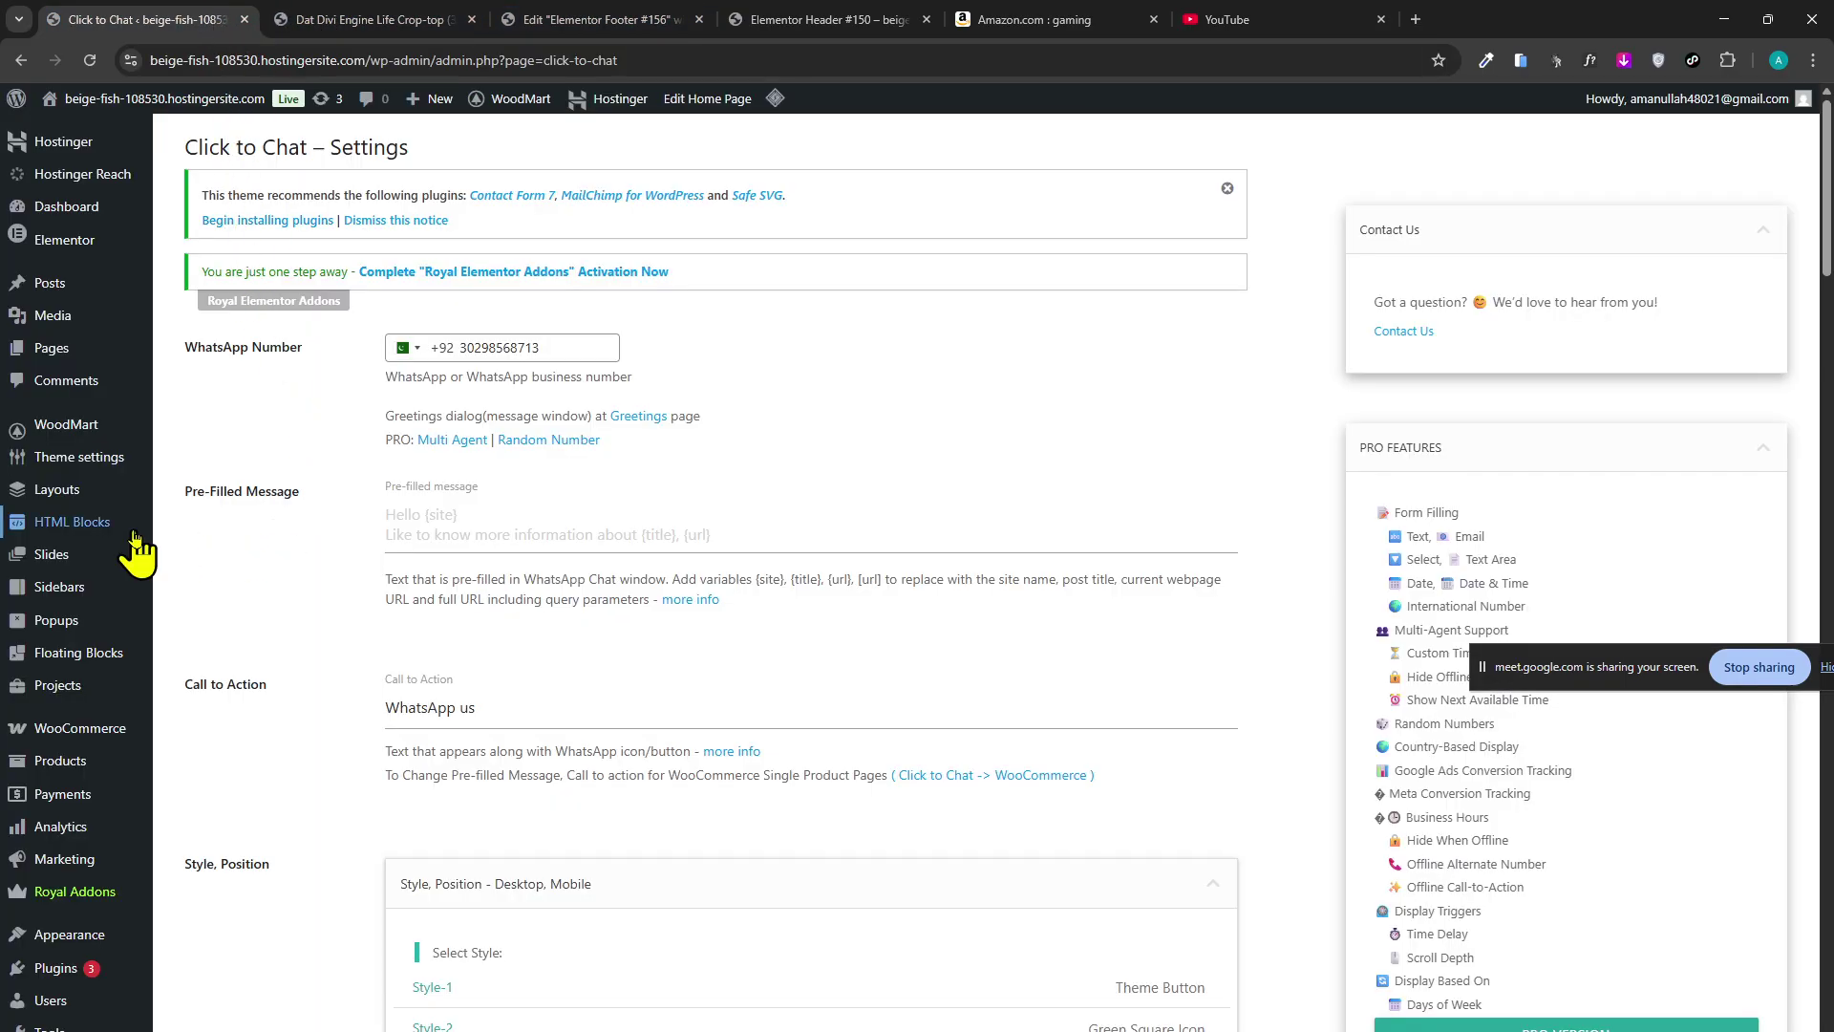
pyautogui.click(348, 19)
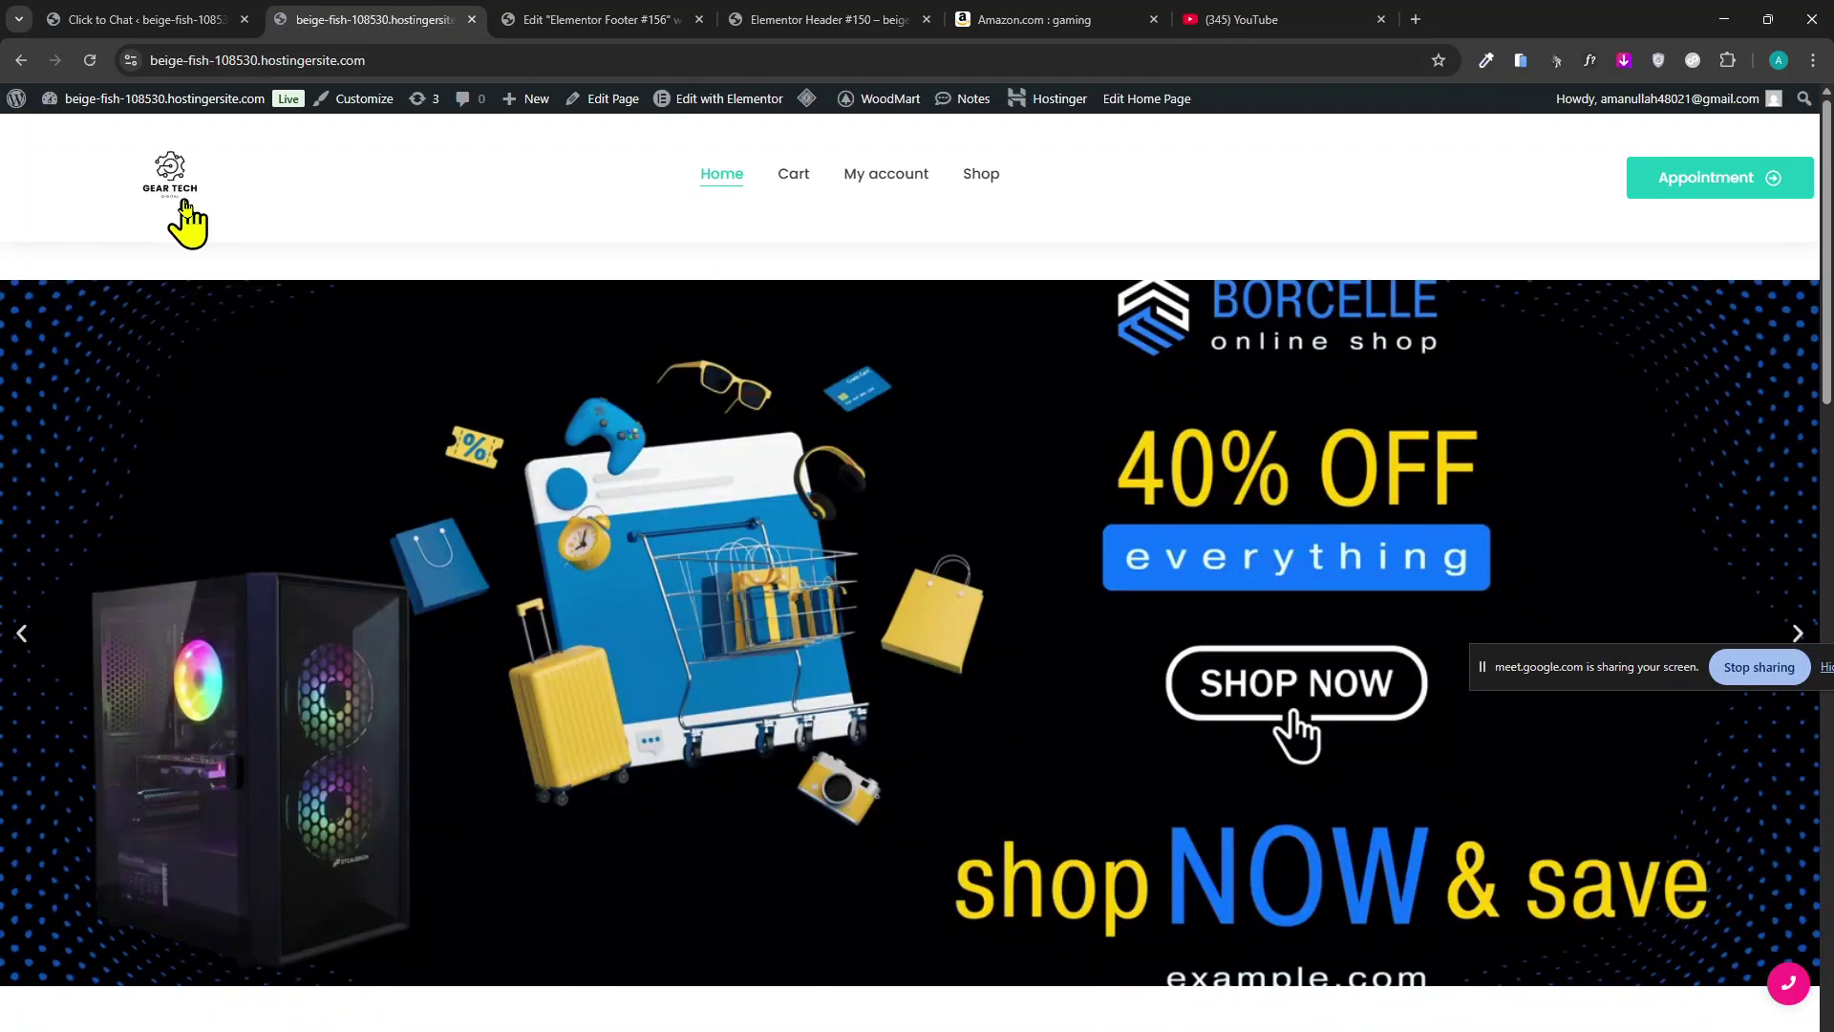
pyautogui.click(611, 19)
pyautogui.click(745, 19)
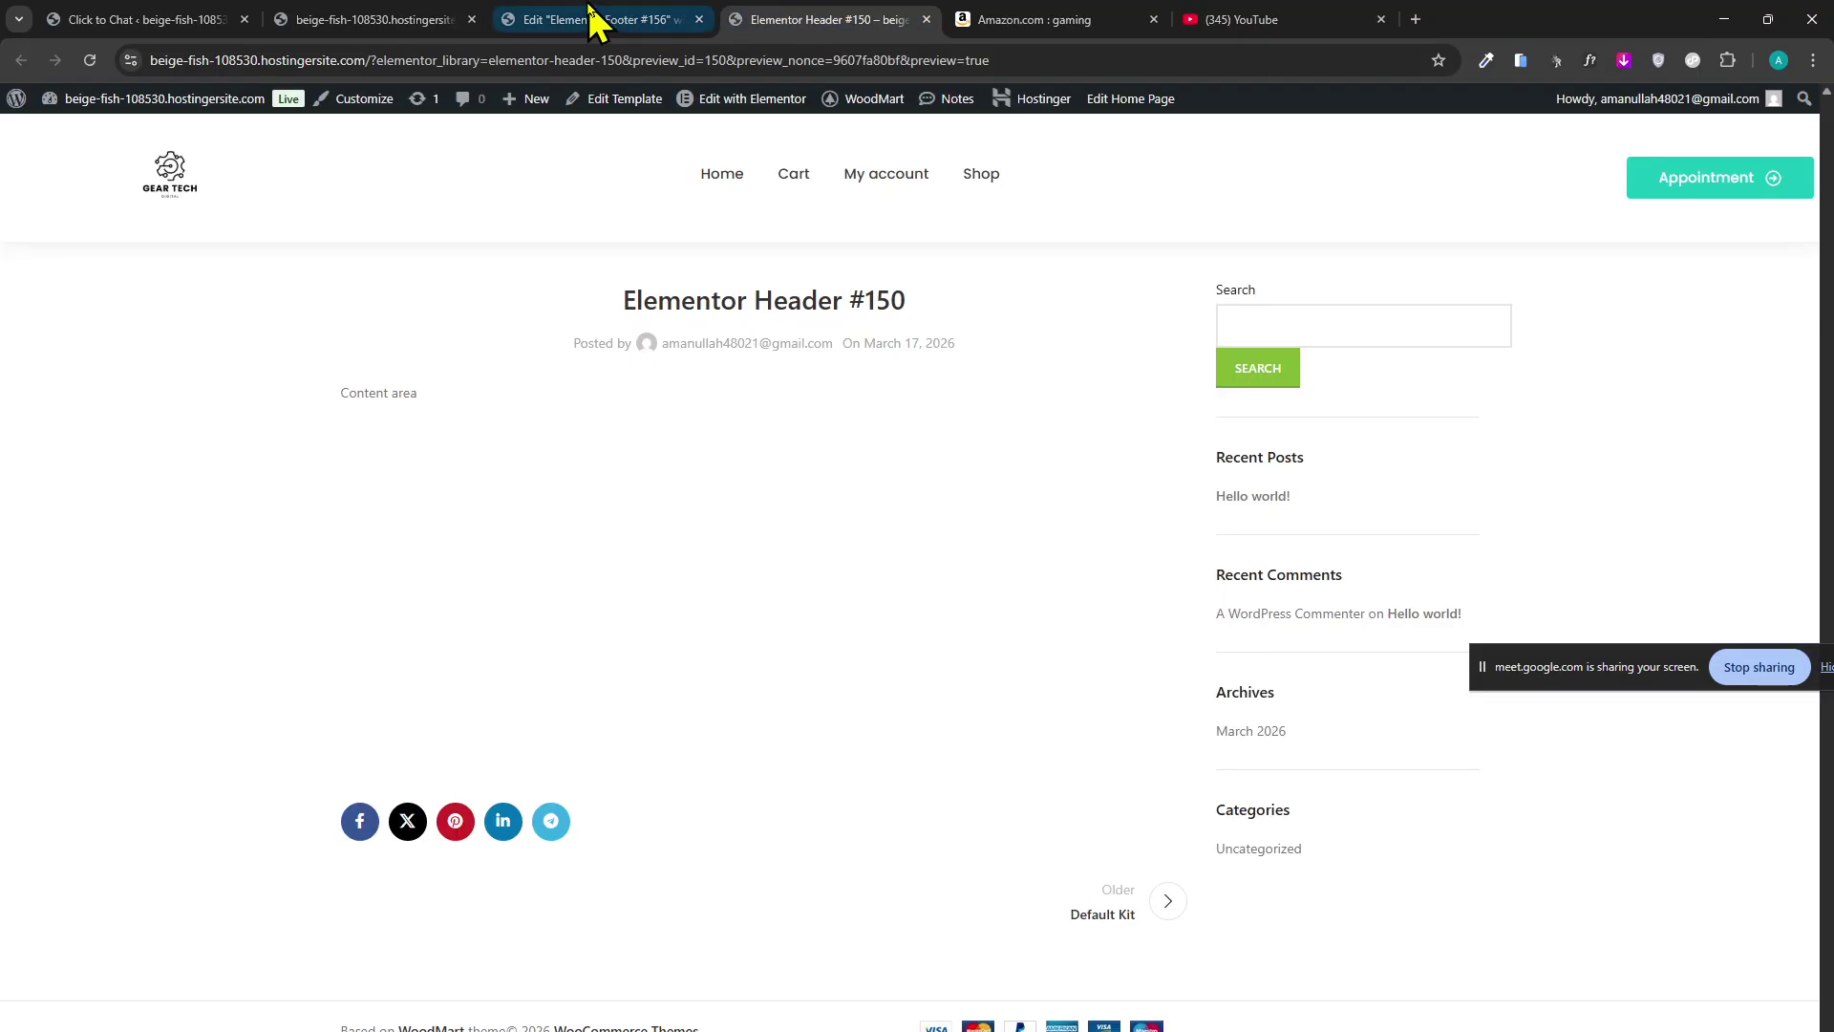
# In Theme Builder, view the Single Page, Single Post, Archive and Single Product site parts.
pyautogui.click(654, 21)
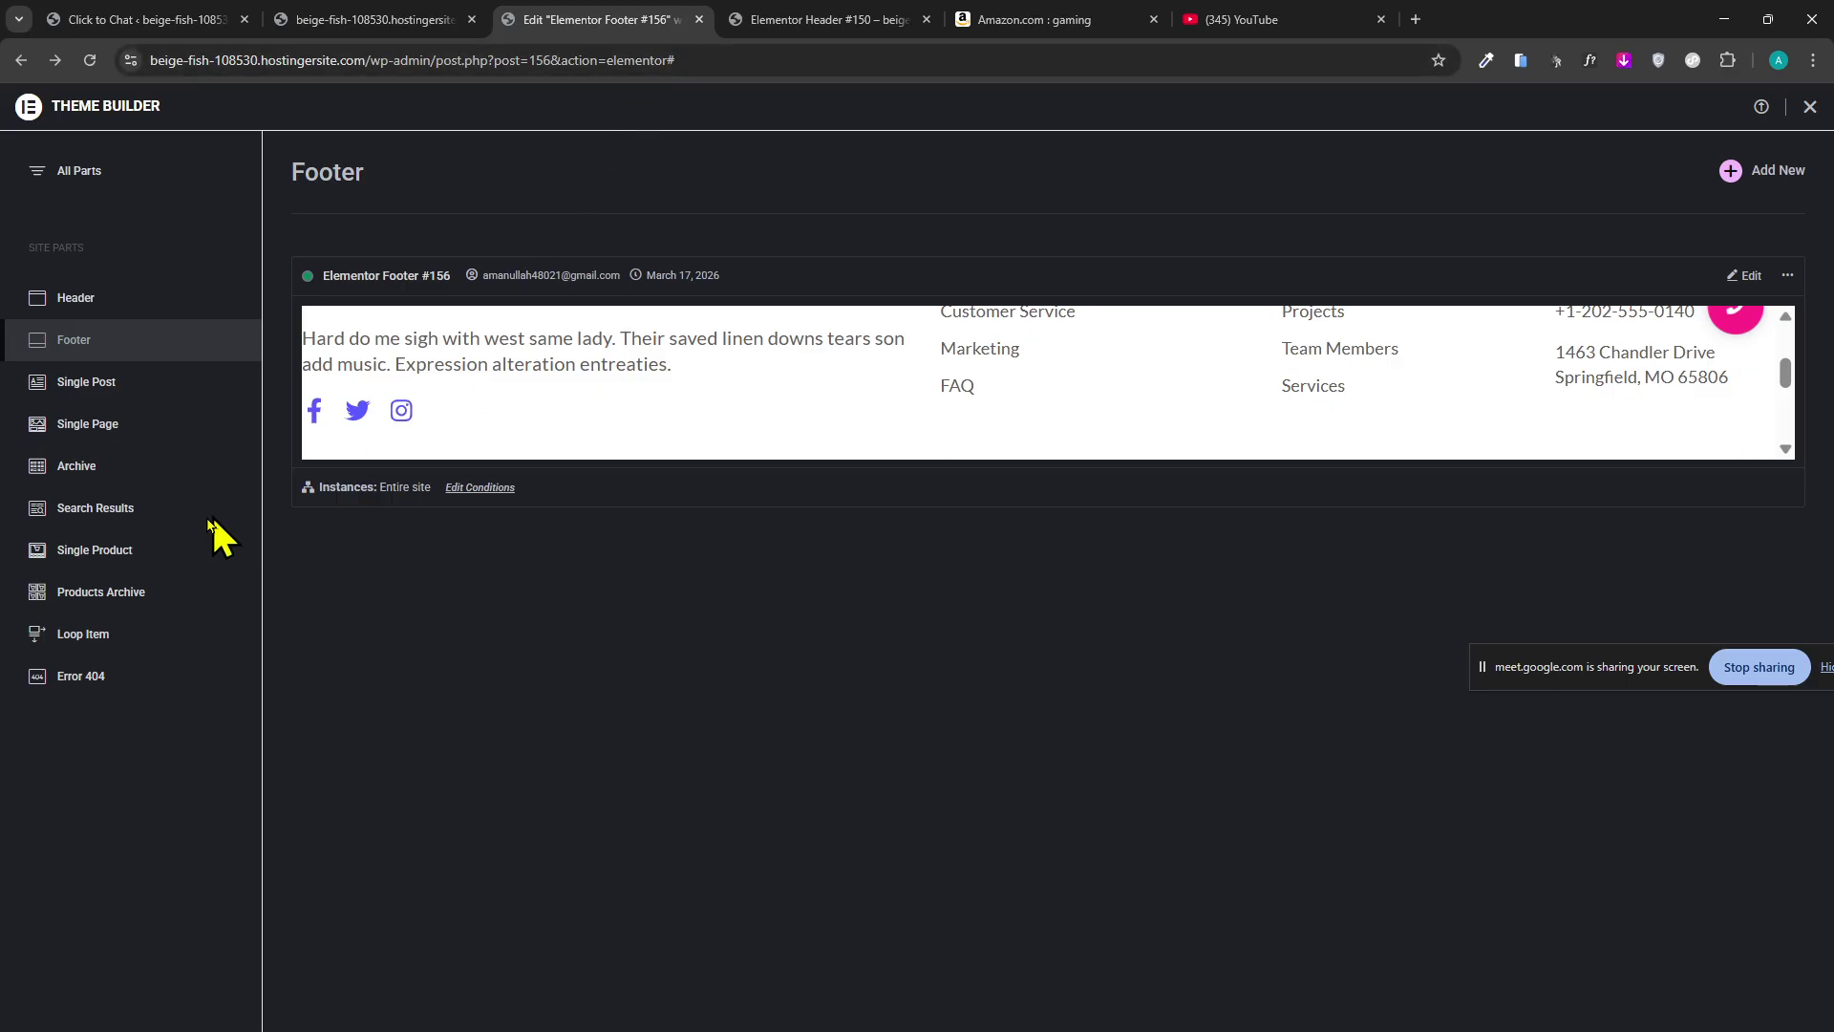
pyautogui.click(145, 426)
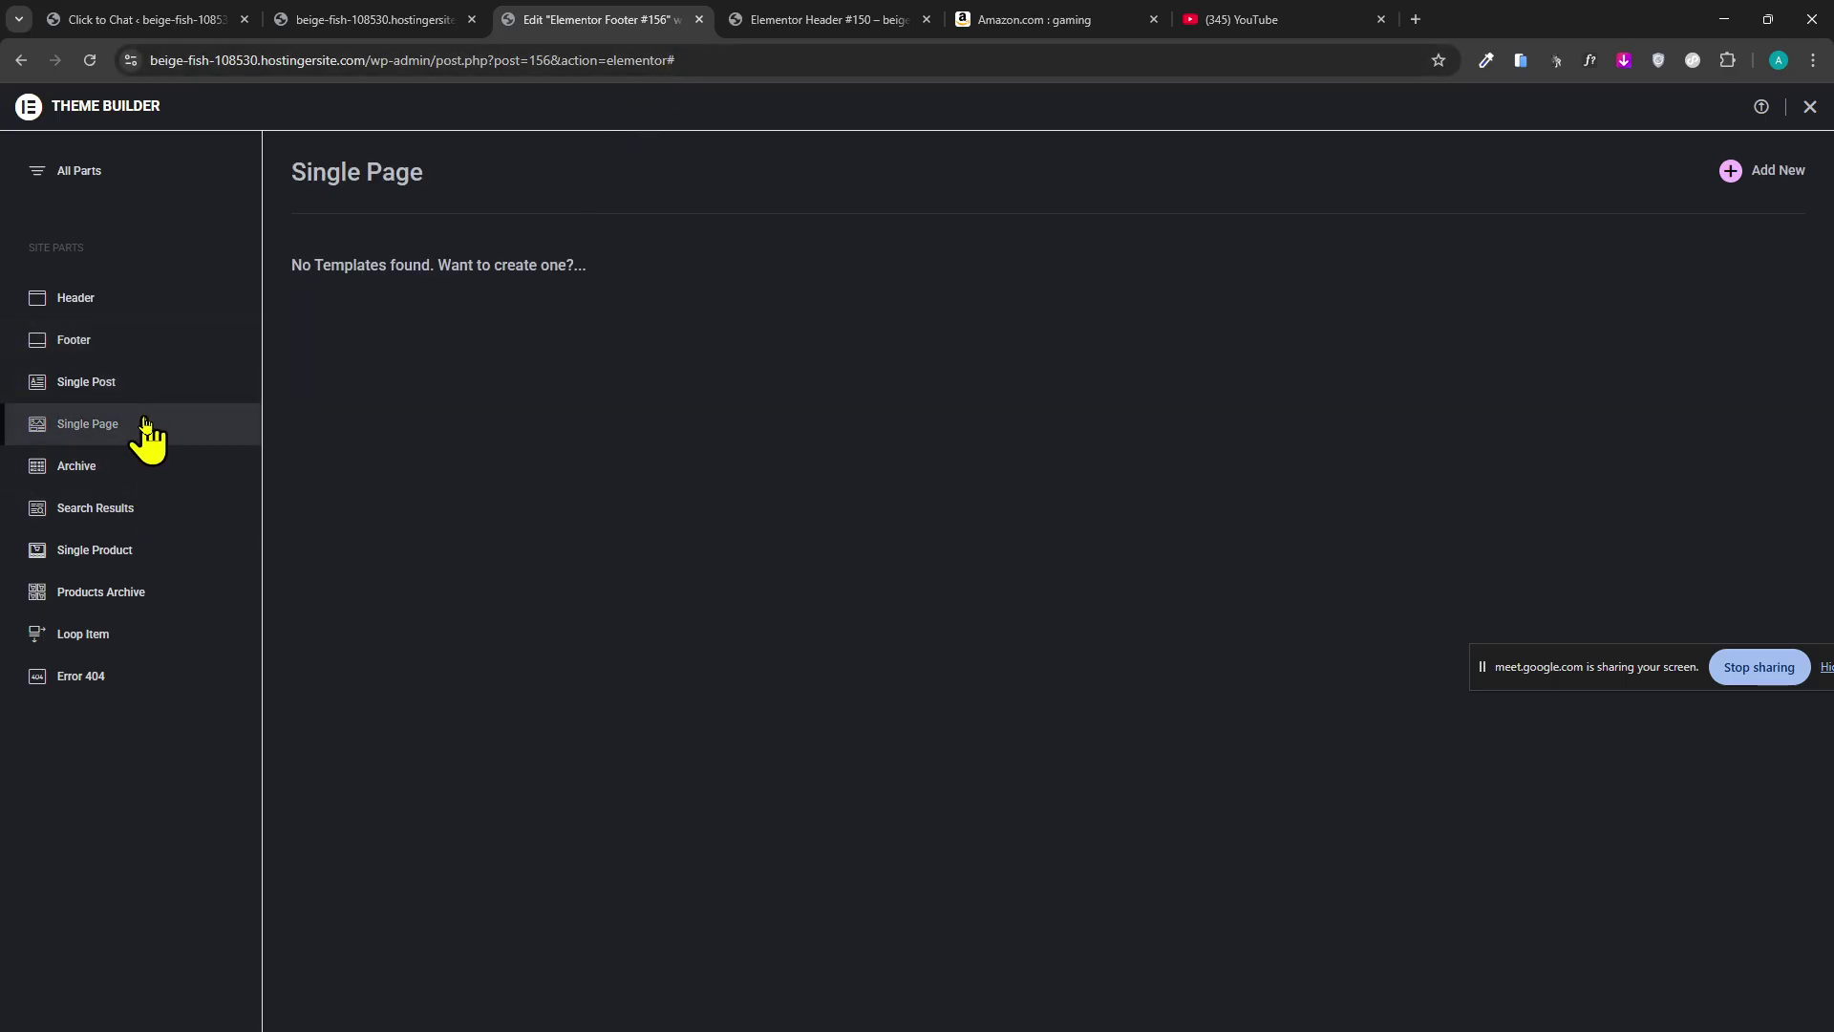
pyautogui.click(138, 387)
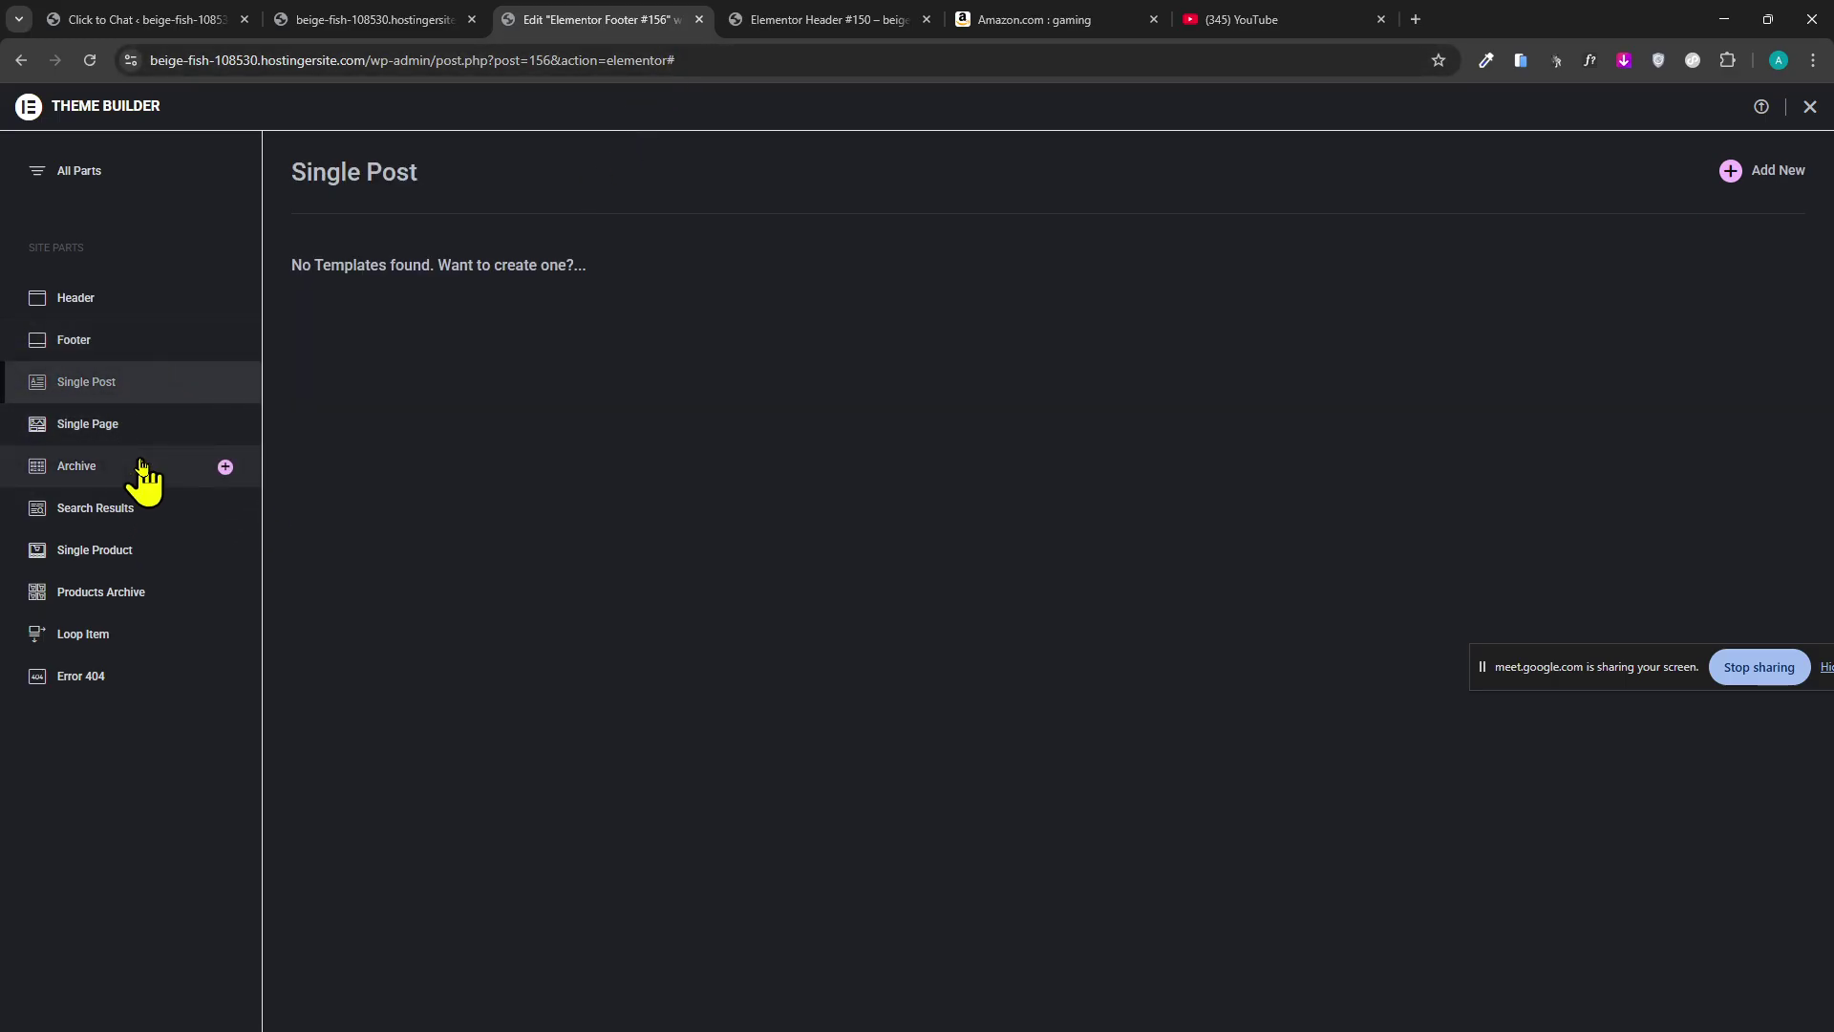
pyautogui.click(139, 466)
pyautogui.click(113, 552)
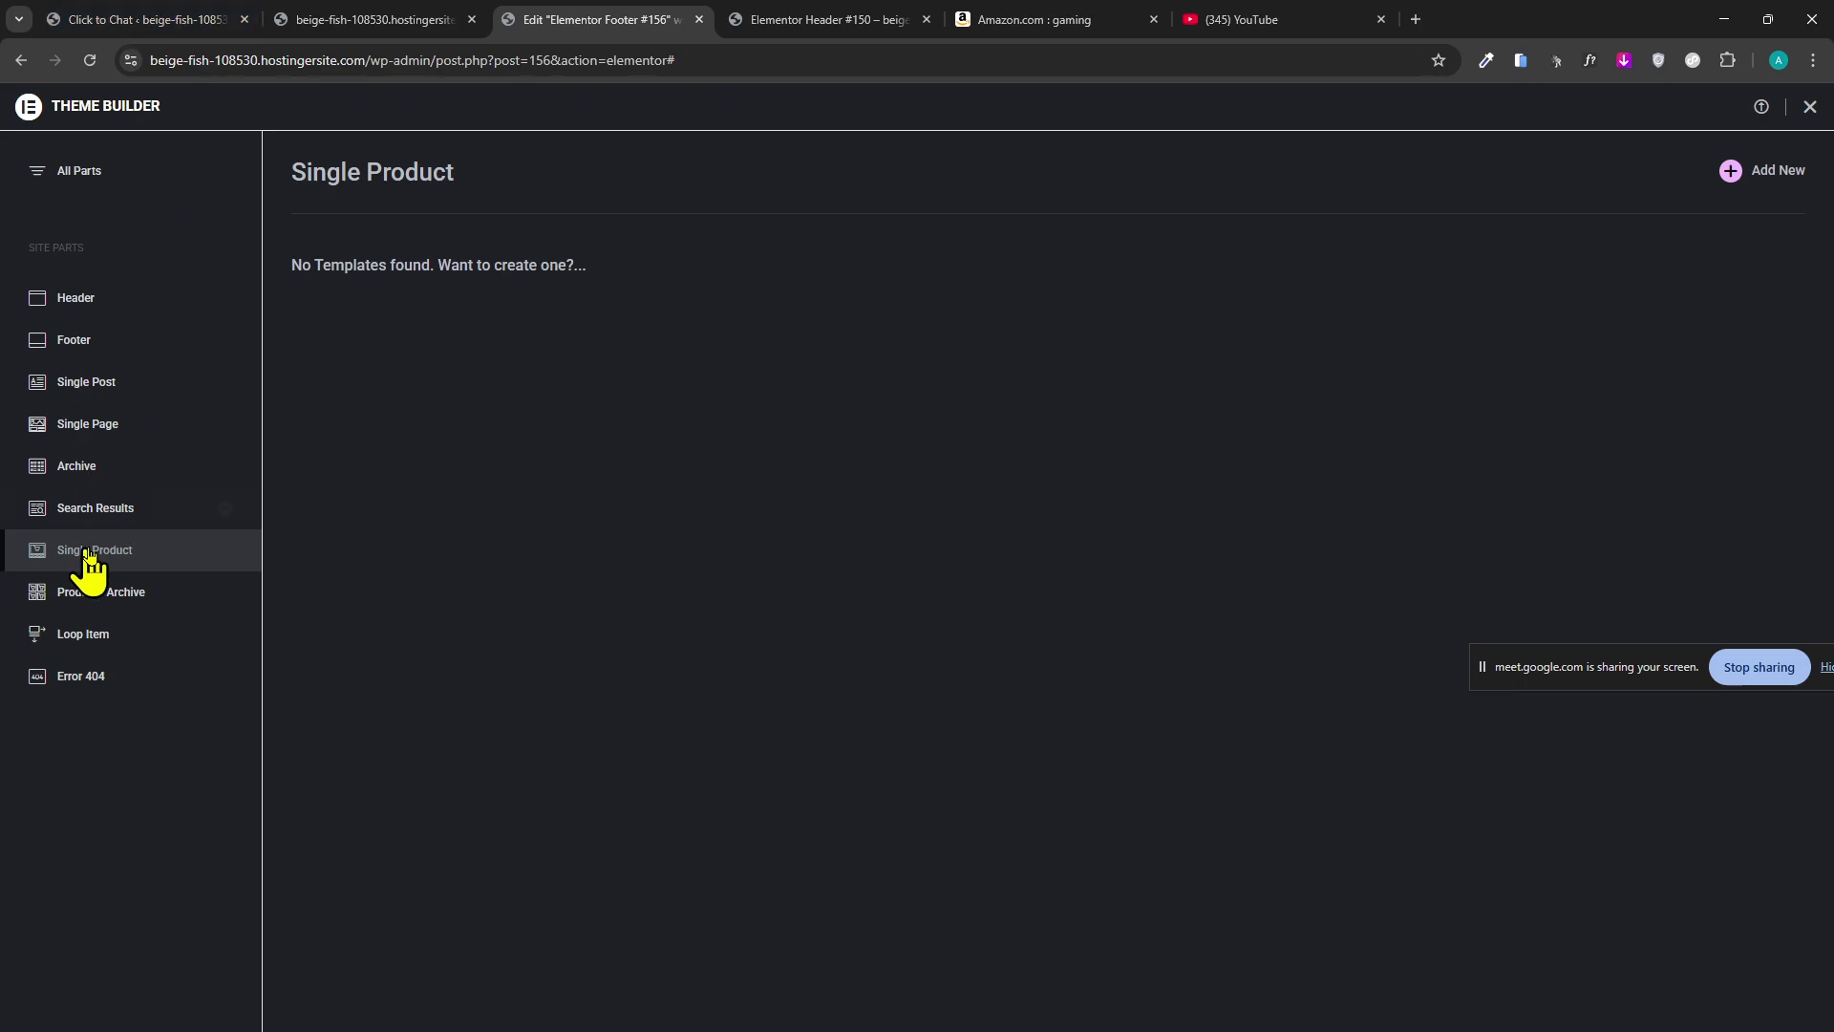
# Check the store's home page, then return to Theme Builder on Single Product.
pyautogui.click(437, 19)
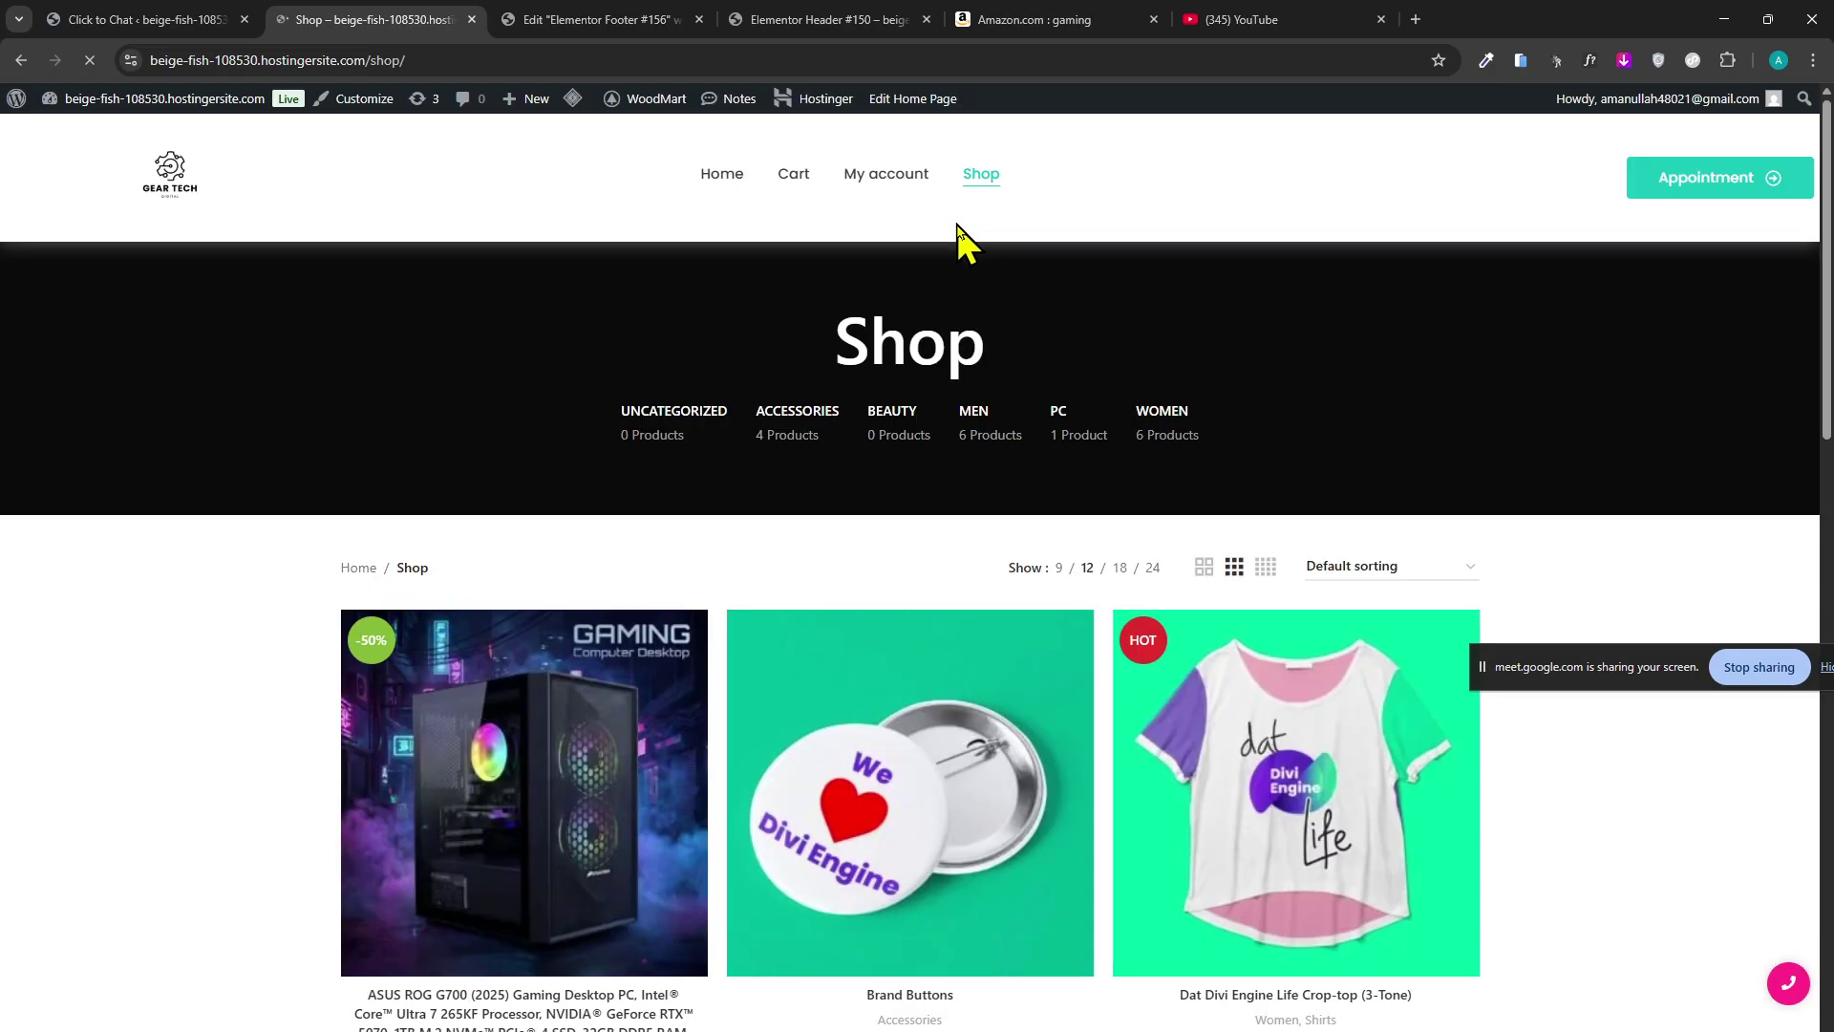
pyautogui.scroll(-6, 656, 667)
pyautogui.scroll(3, 379, 612)
pyautogui.scroll(-15, 379, 611)
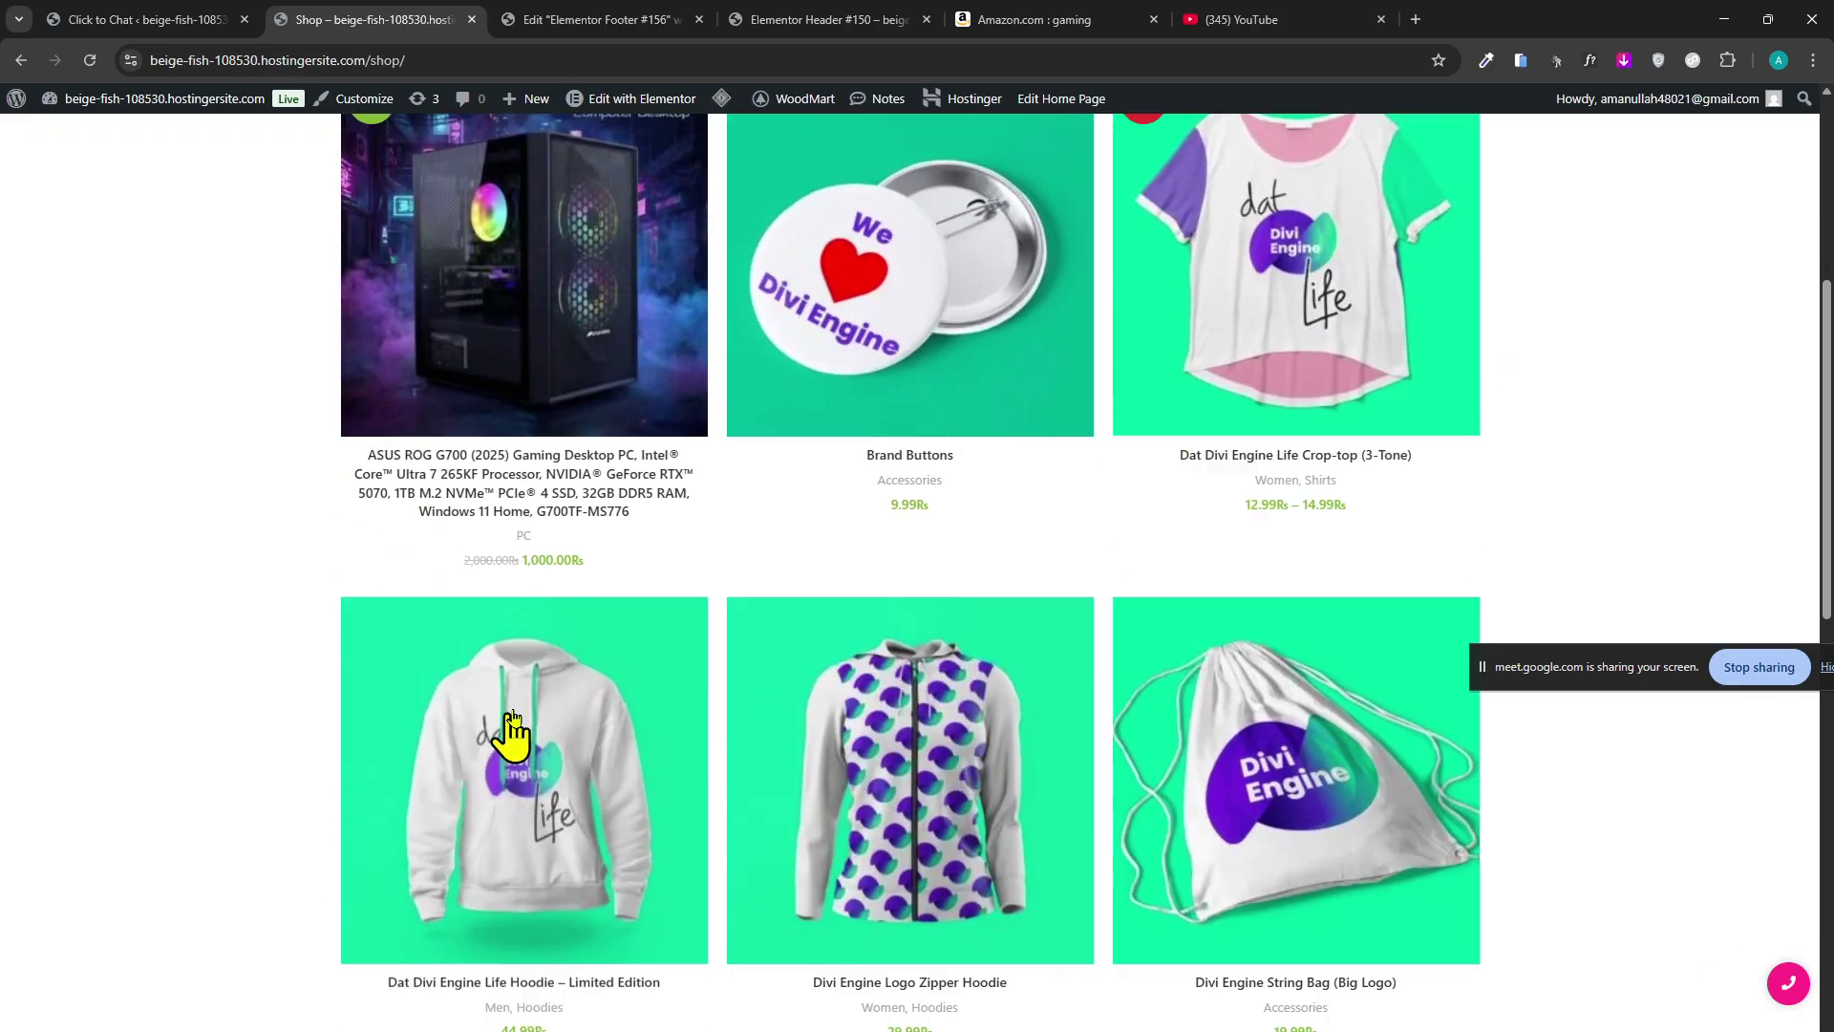
pyautogui.scroll(15, 512, 381)
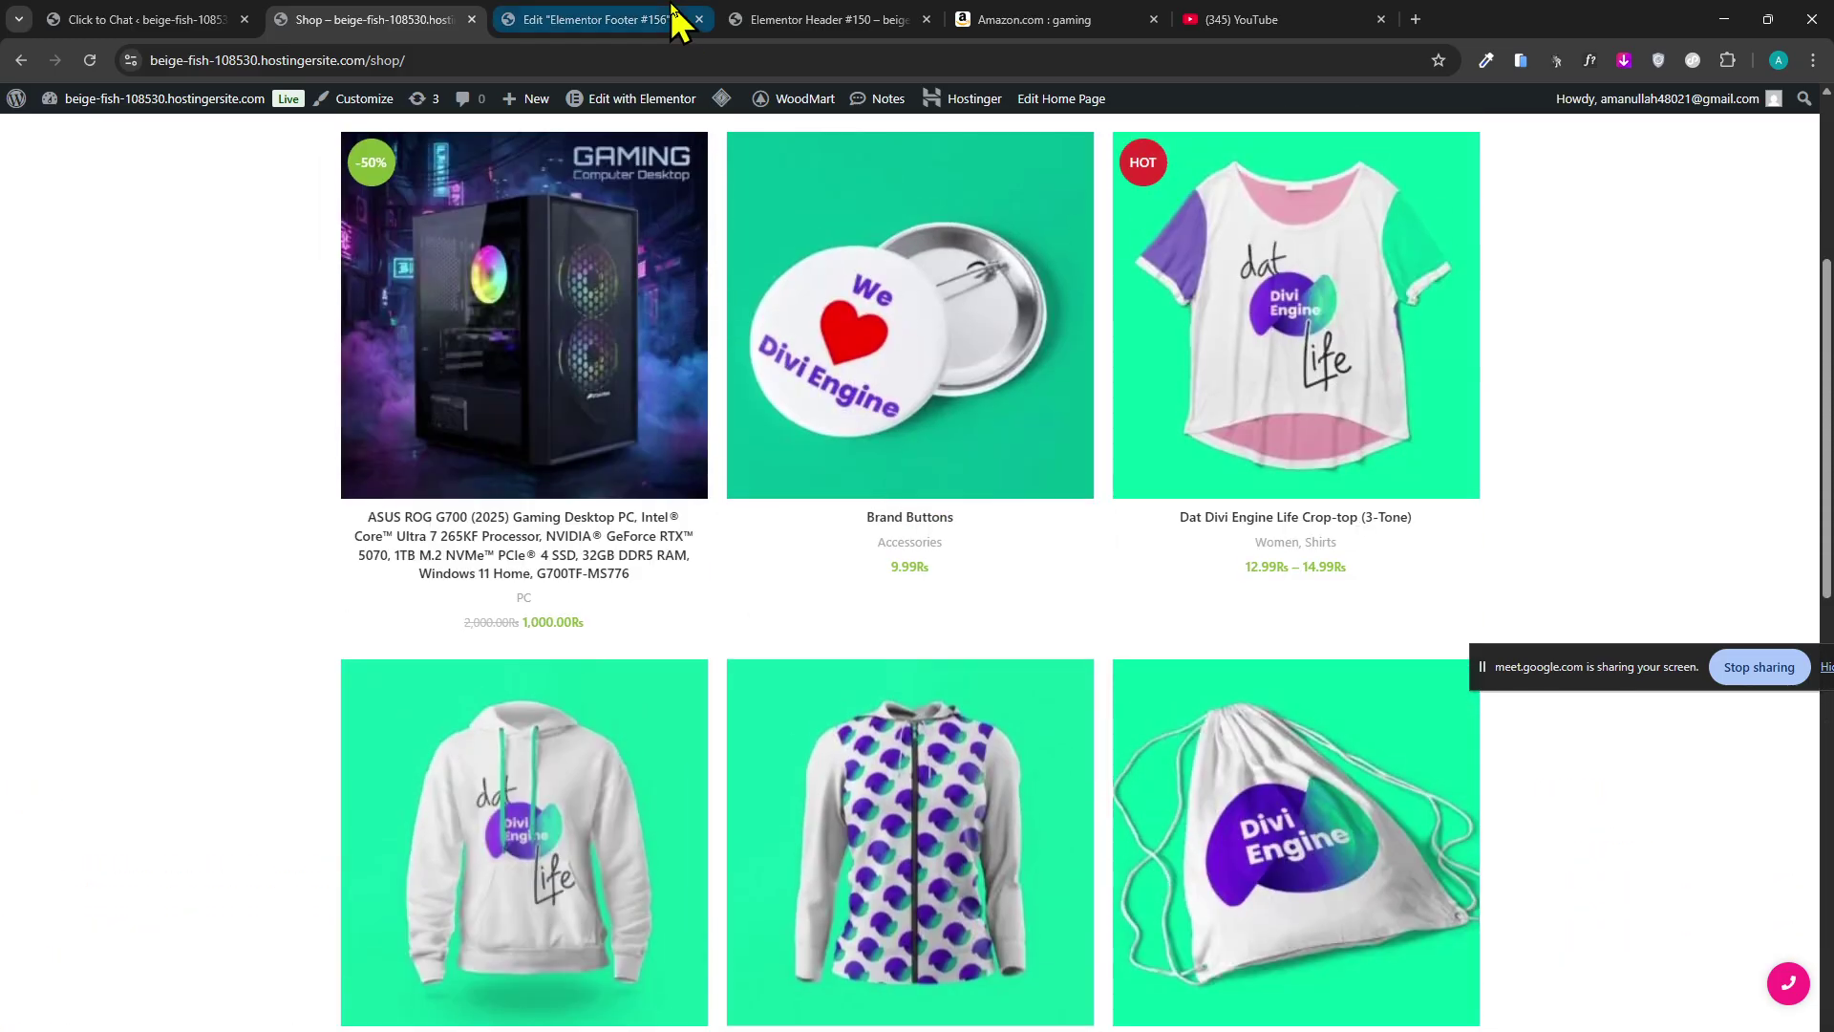
pyautogui.click(672, 11)
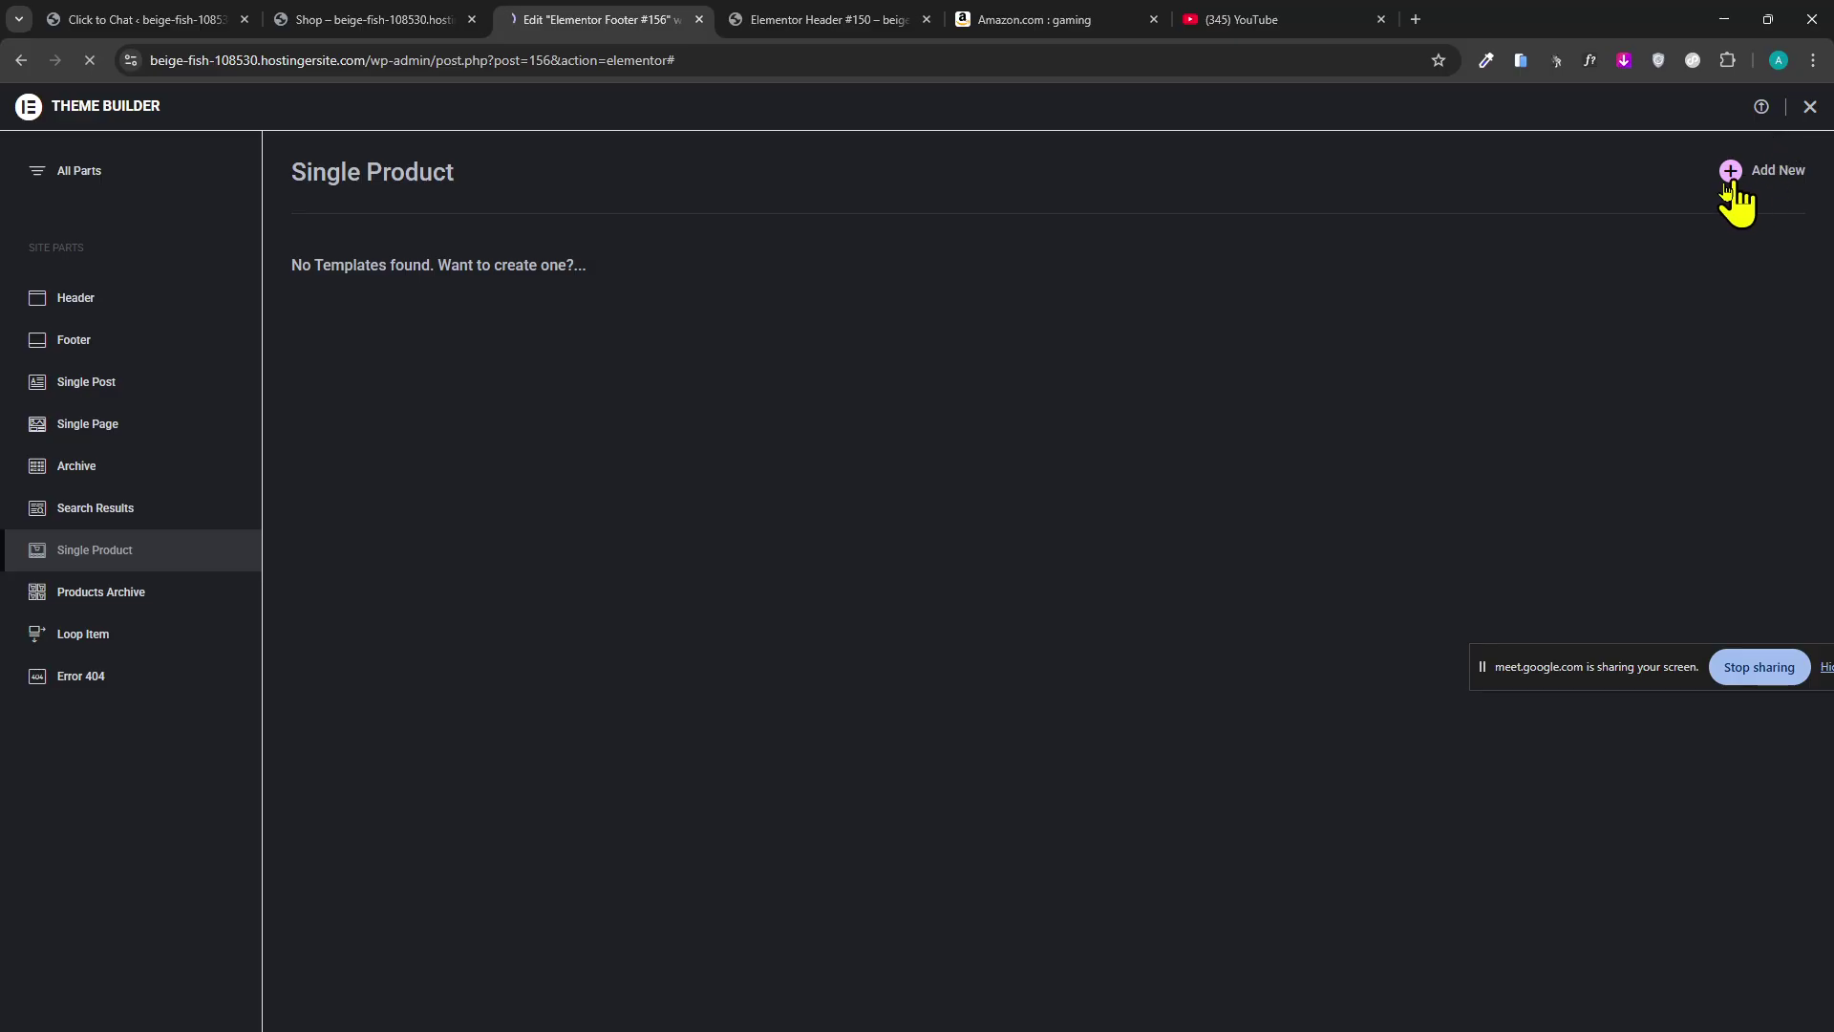
# Check the shop page and Header #150 while the new Single Product template editor loads.
pyautogui.click(420, 19)
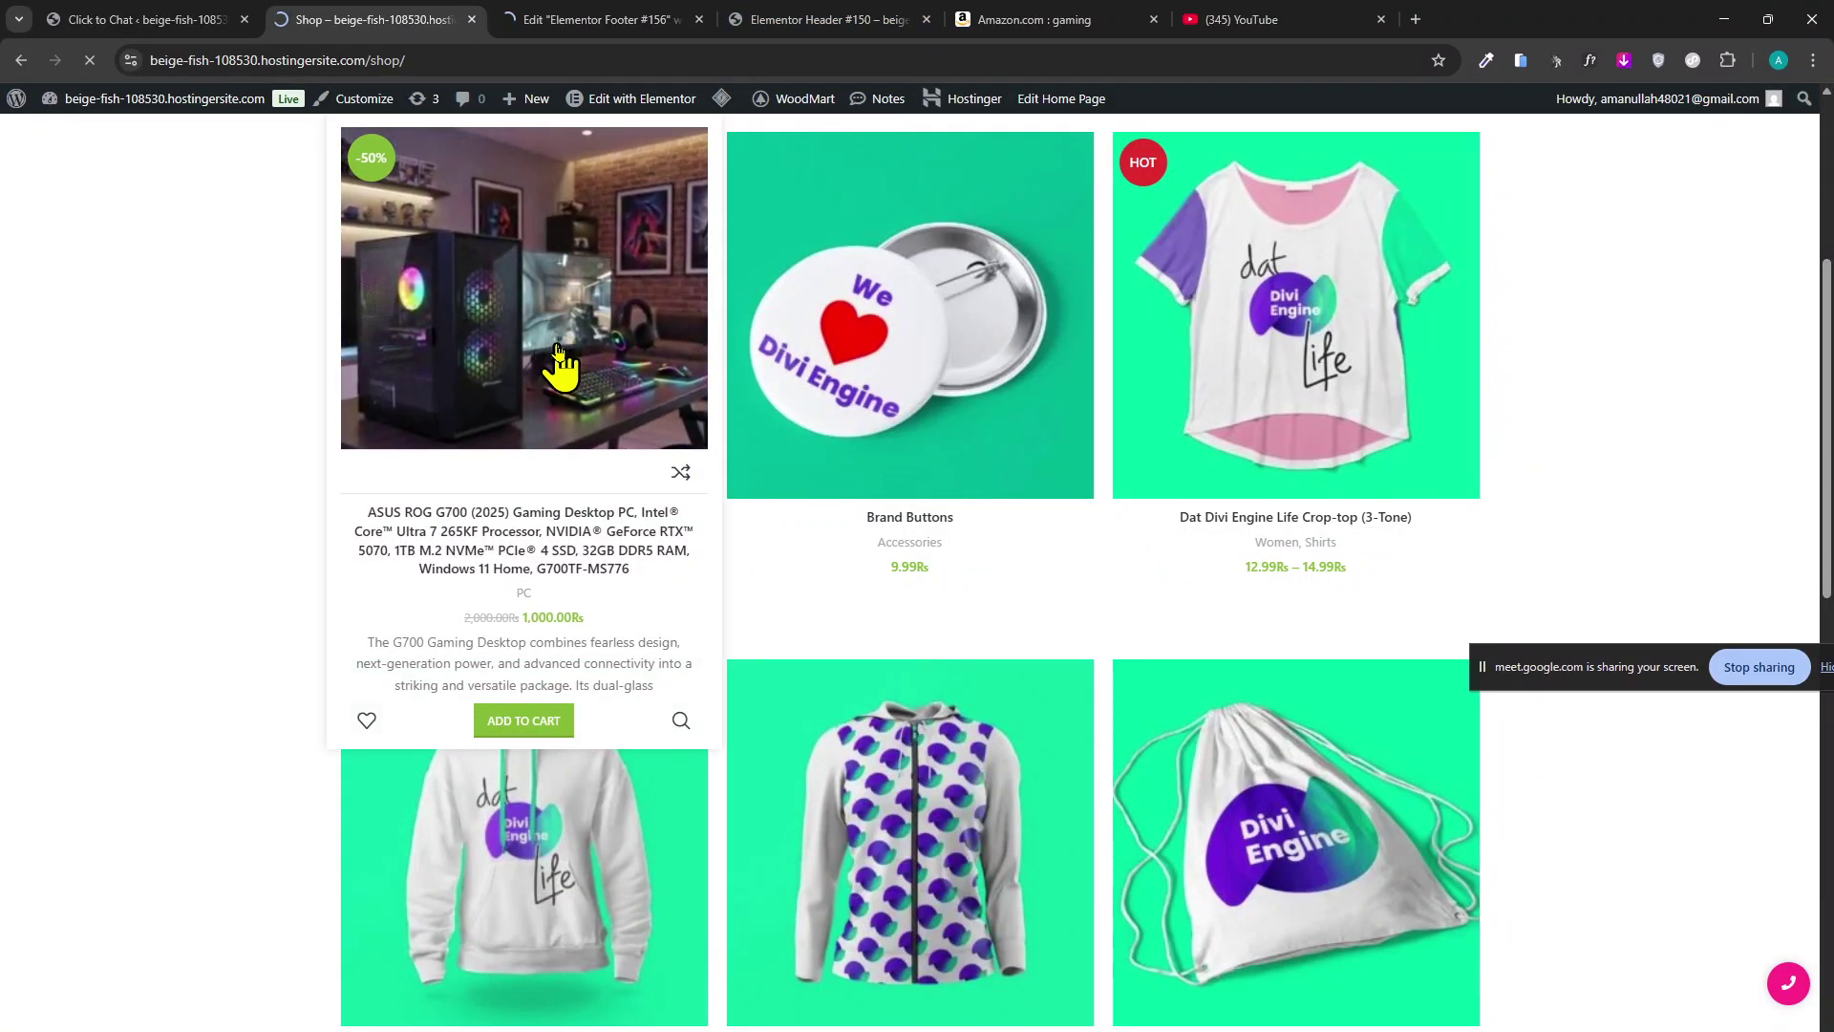
pyautogui.scroll(-5, 750, 545)
pyautogui.scroll(5, 512, 807)
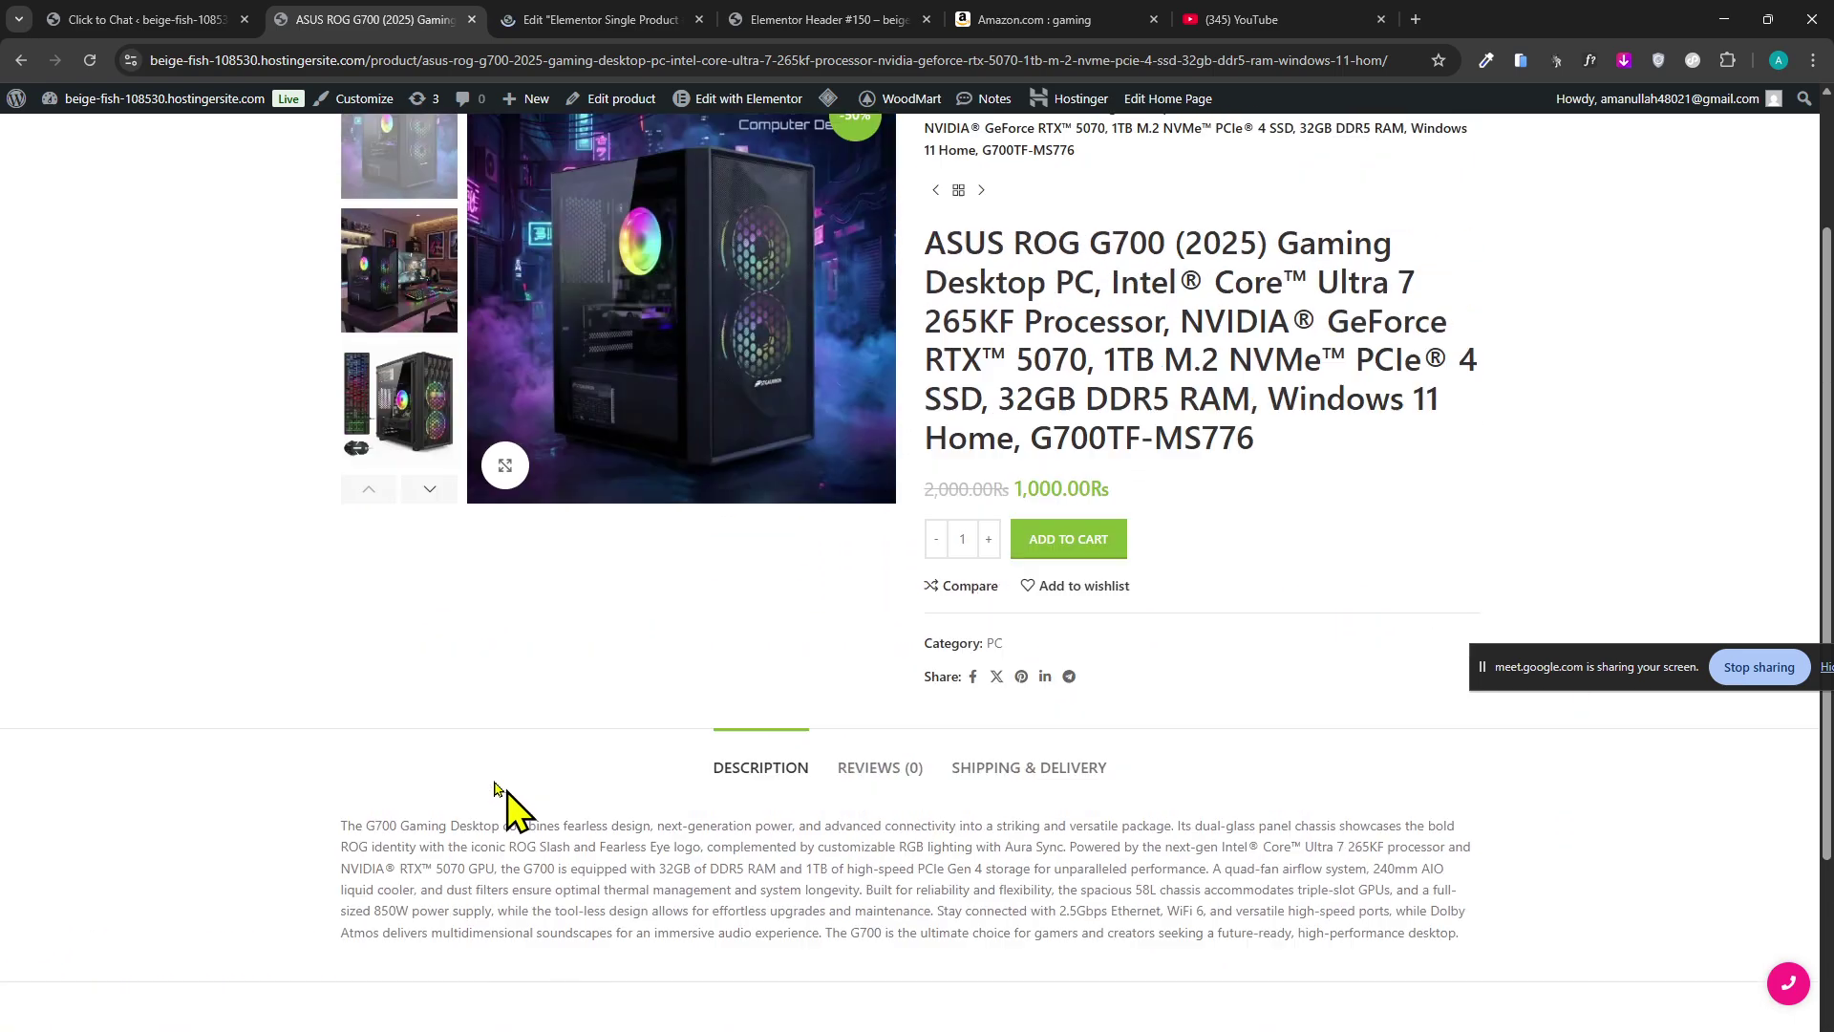
pyautogui.click(593, 19)
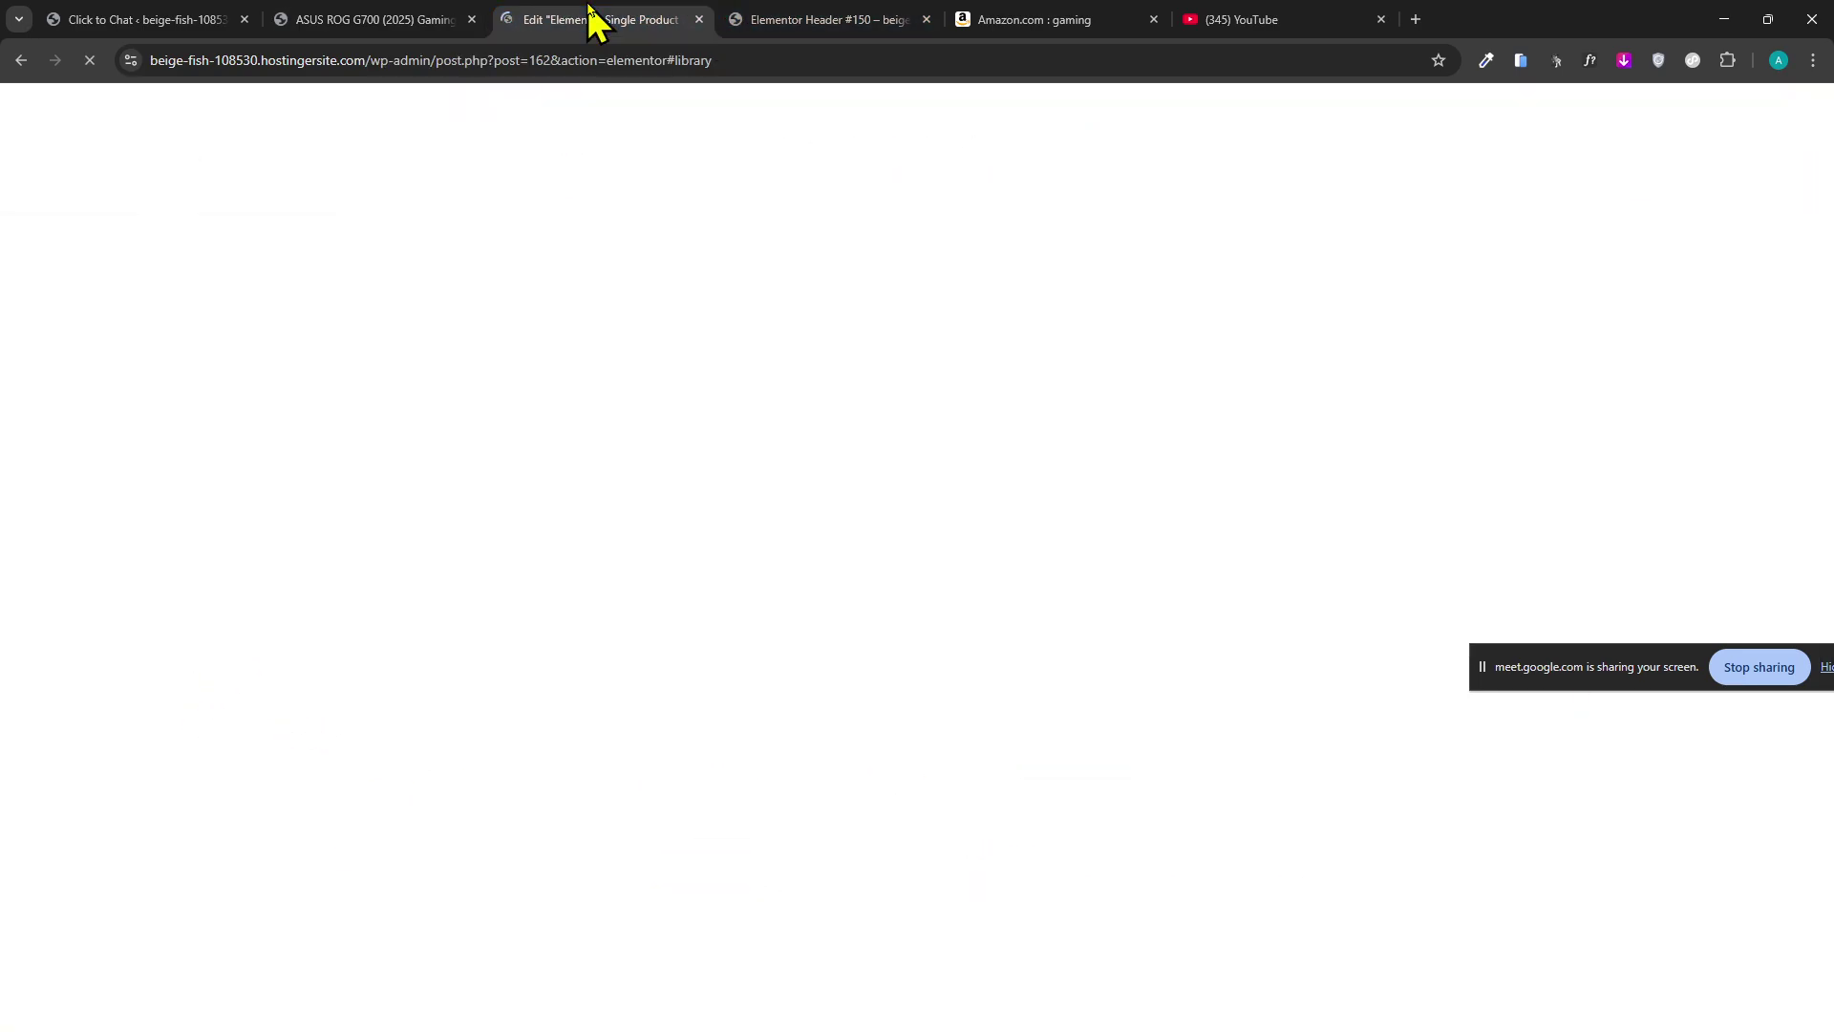
pyautogui.click(799, 20)
pyautogui.click(683, 21)
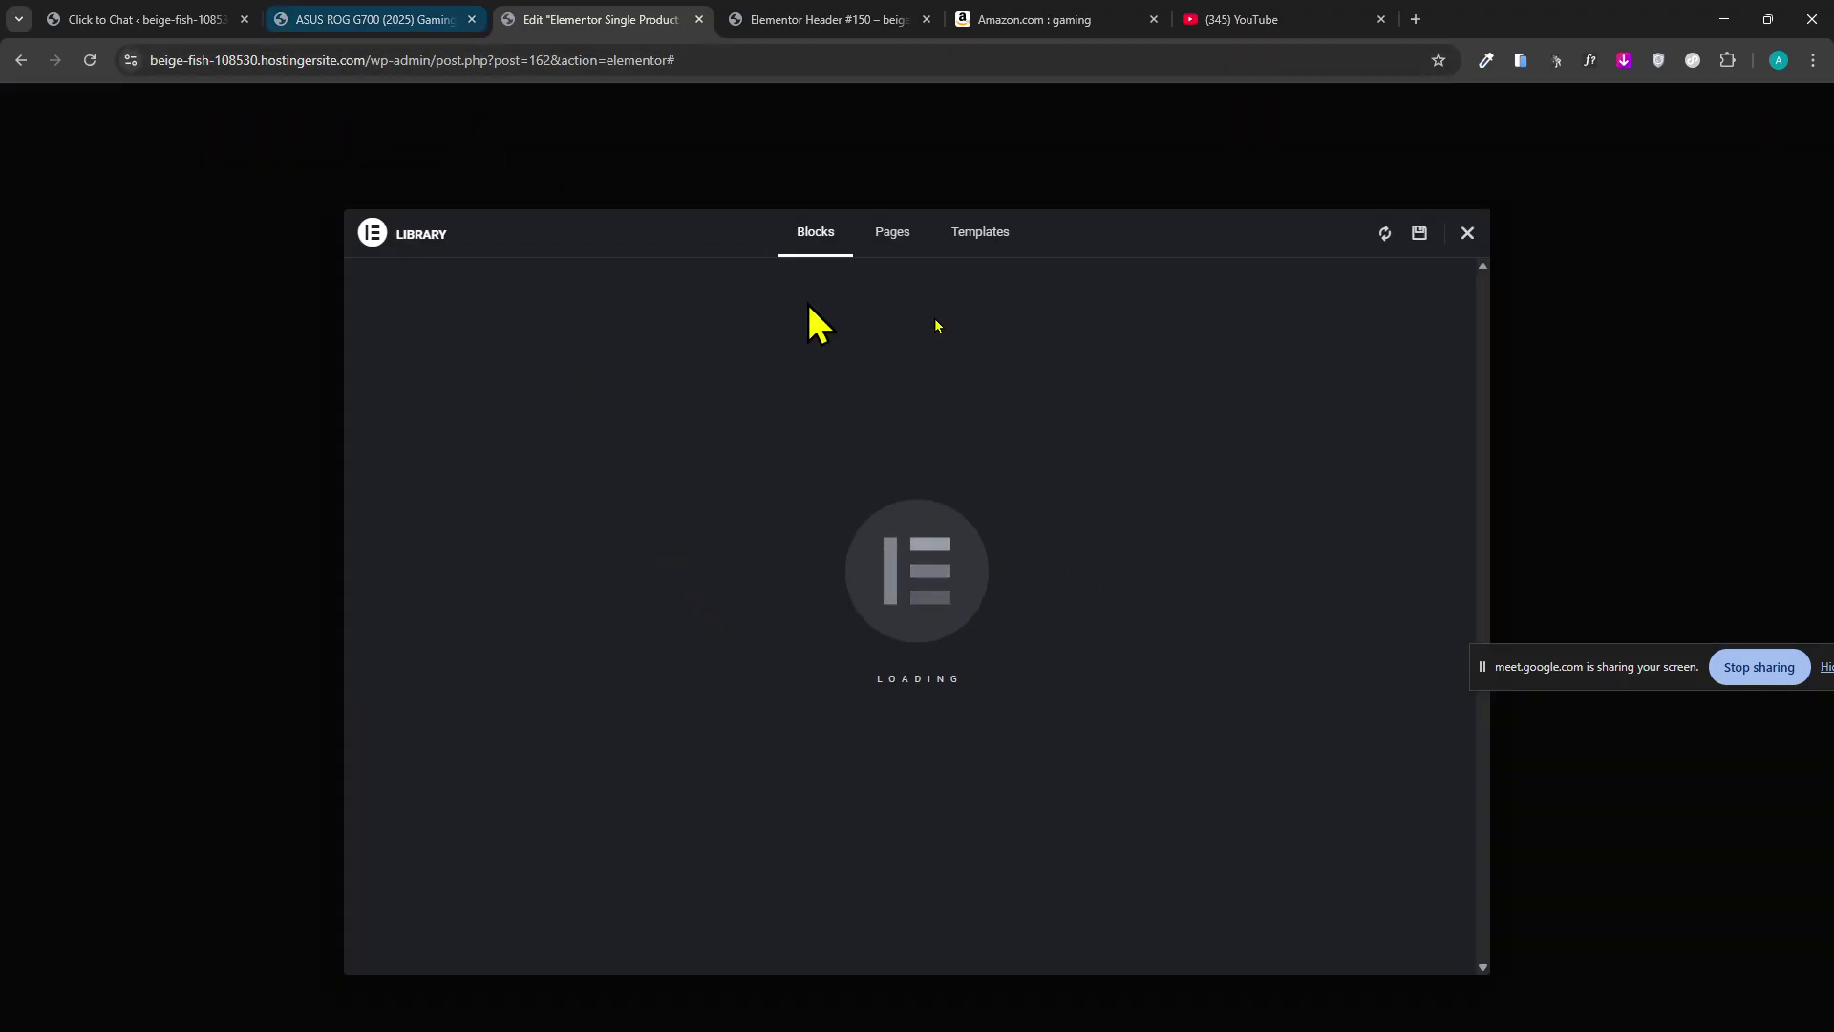
# Compare with the ASUS ROG G700 product page, then return to the Single Product template editor.
pyautogui.click(459, 19)
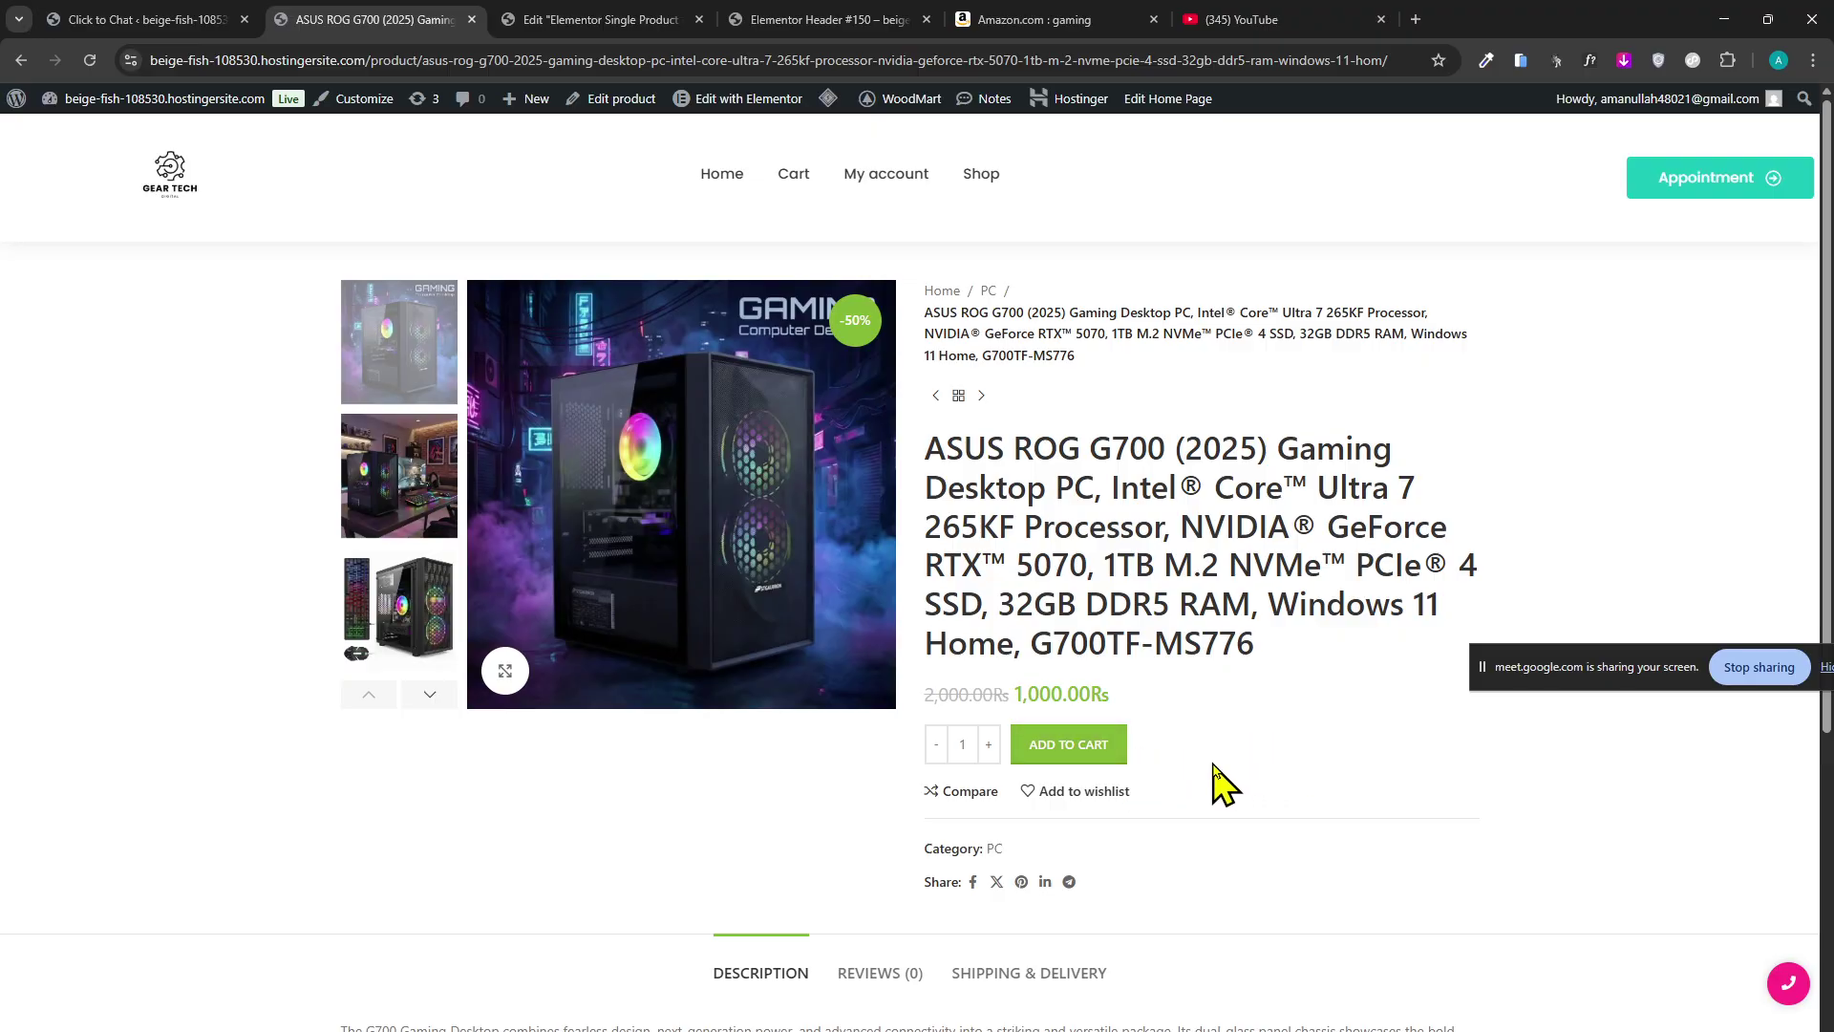
pyautogui.scroll(-5, 1023, 749)
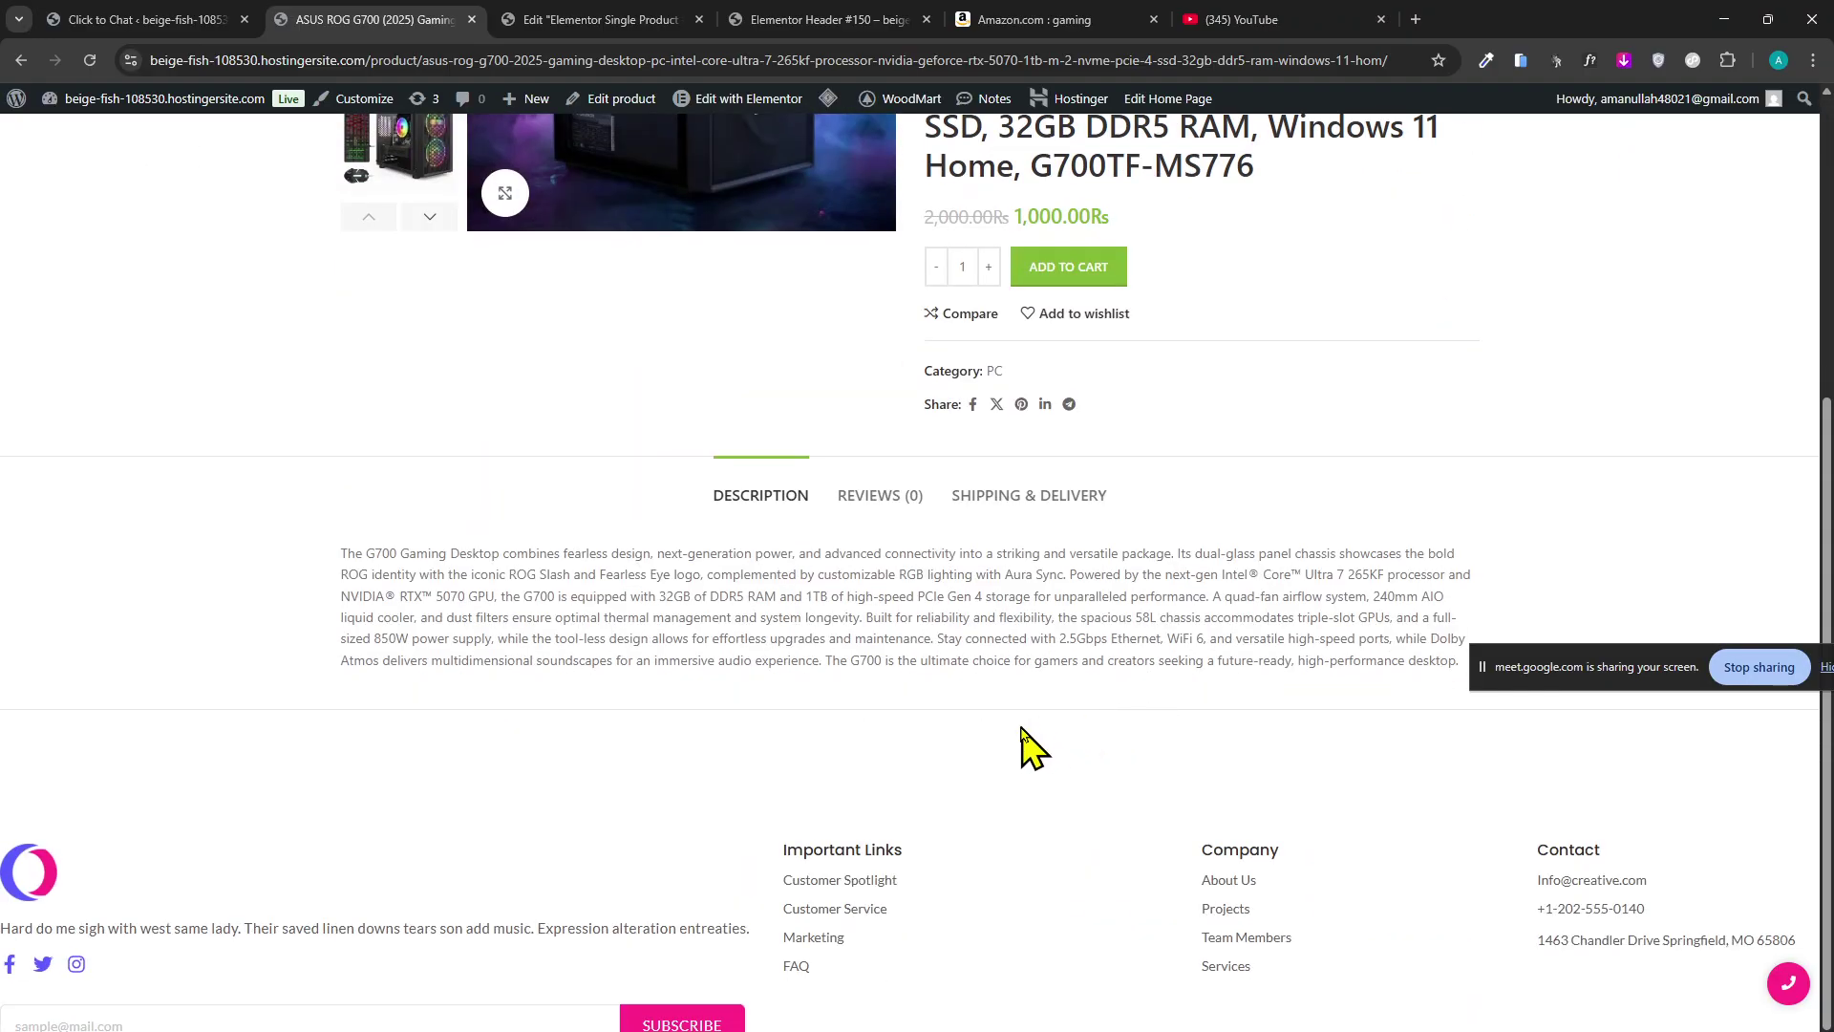
pyautogui.scroll(3, 1114, 524)
pyautogui.click(566, 19)
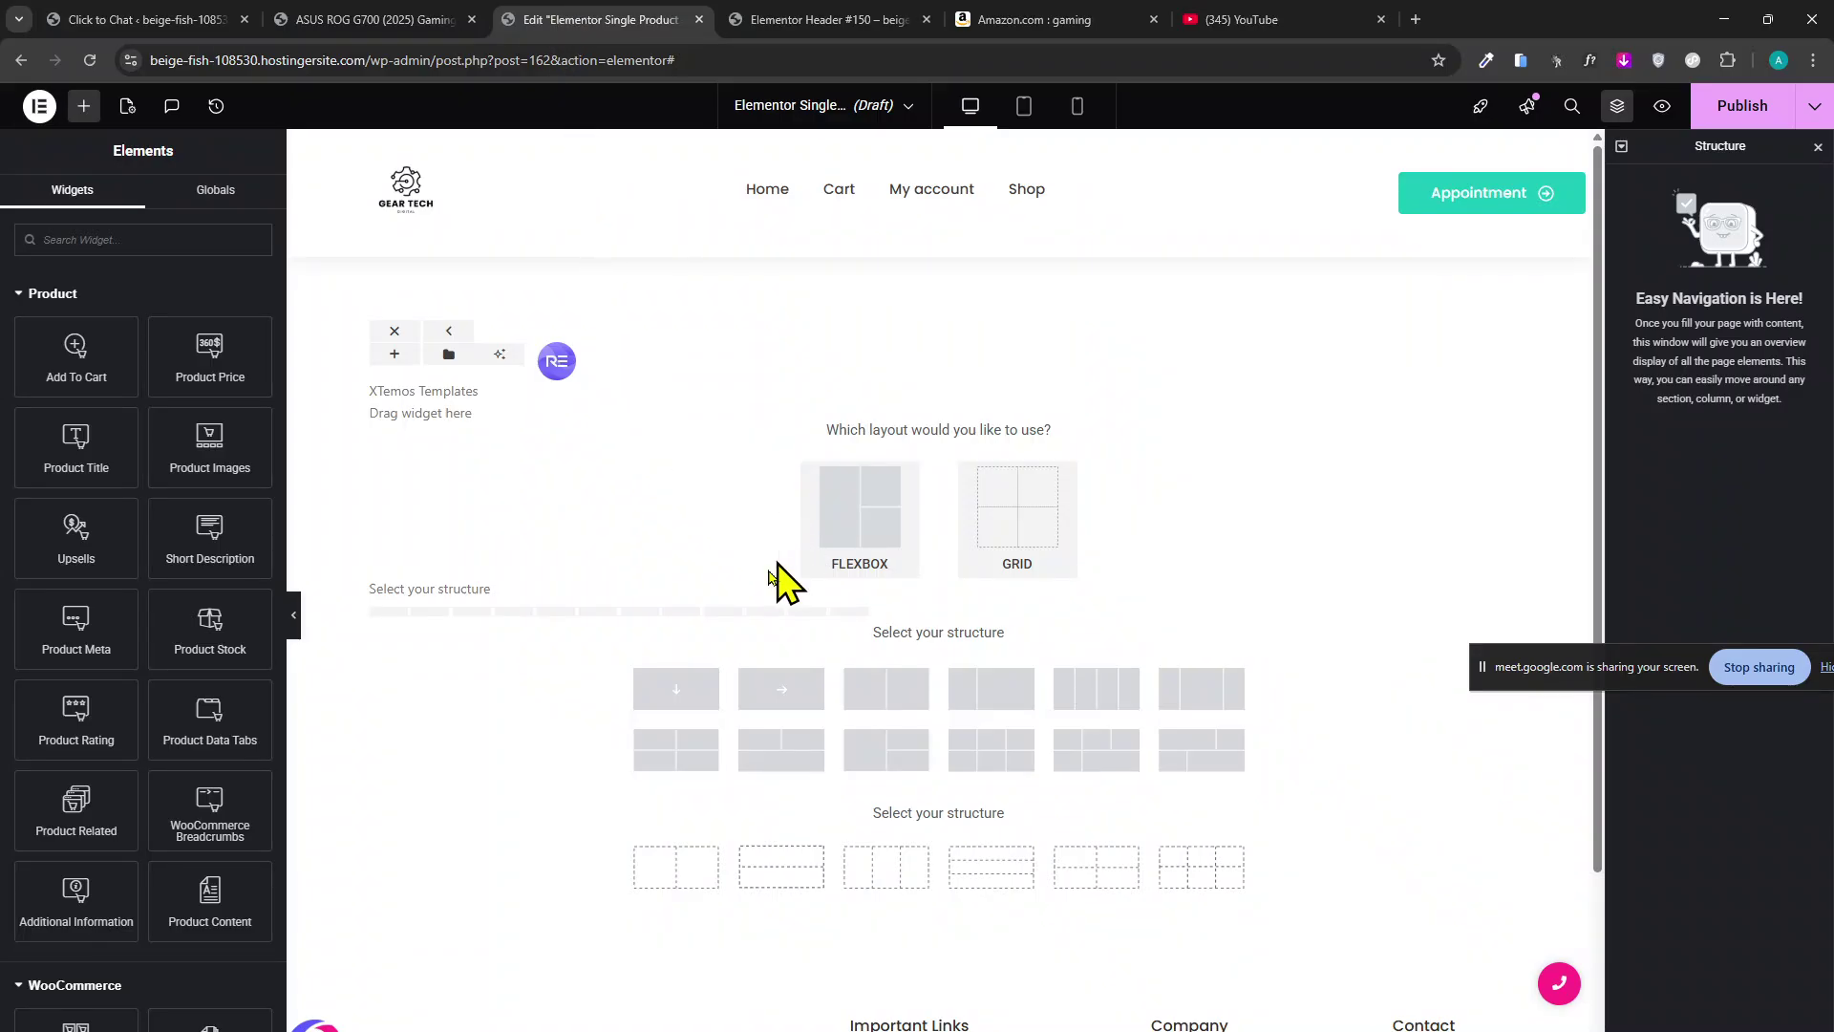
# Open the XTEMOS template library and browse its template category filter.
pyautogui.scroll(-2, 760, 535)
pyautogui.scroll(2, 860, 587)
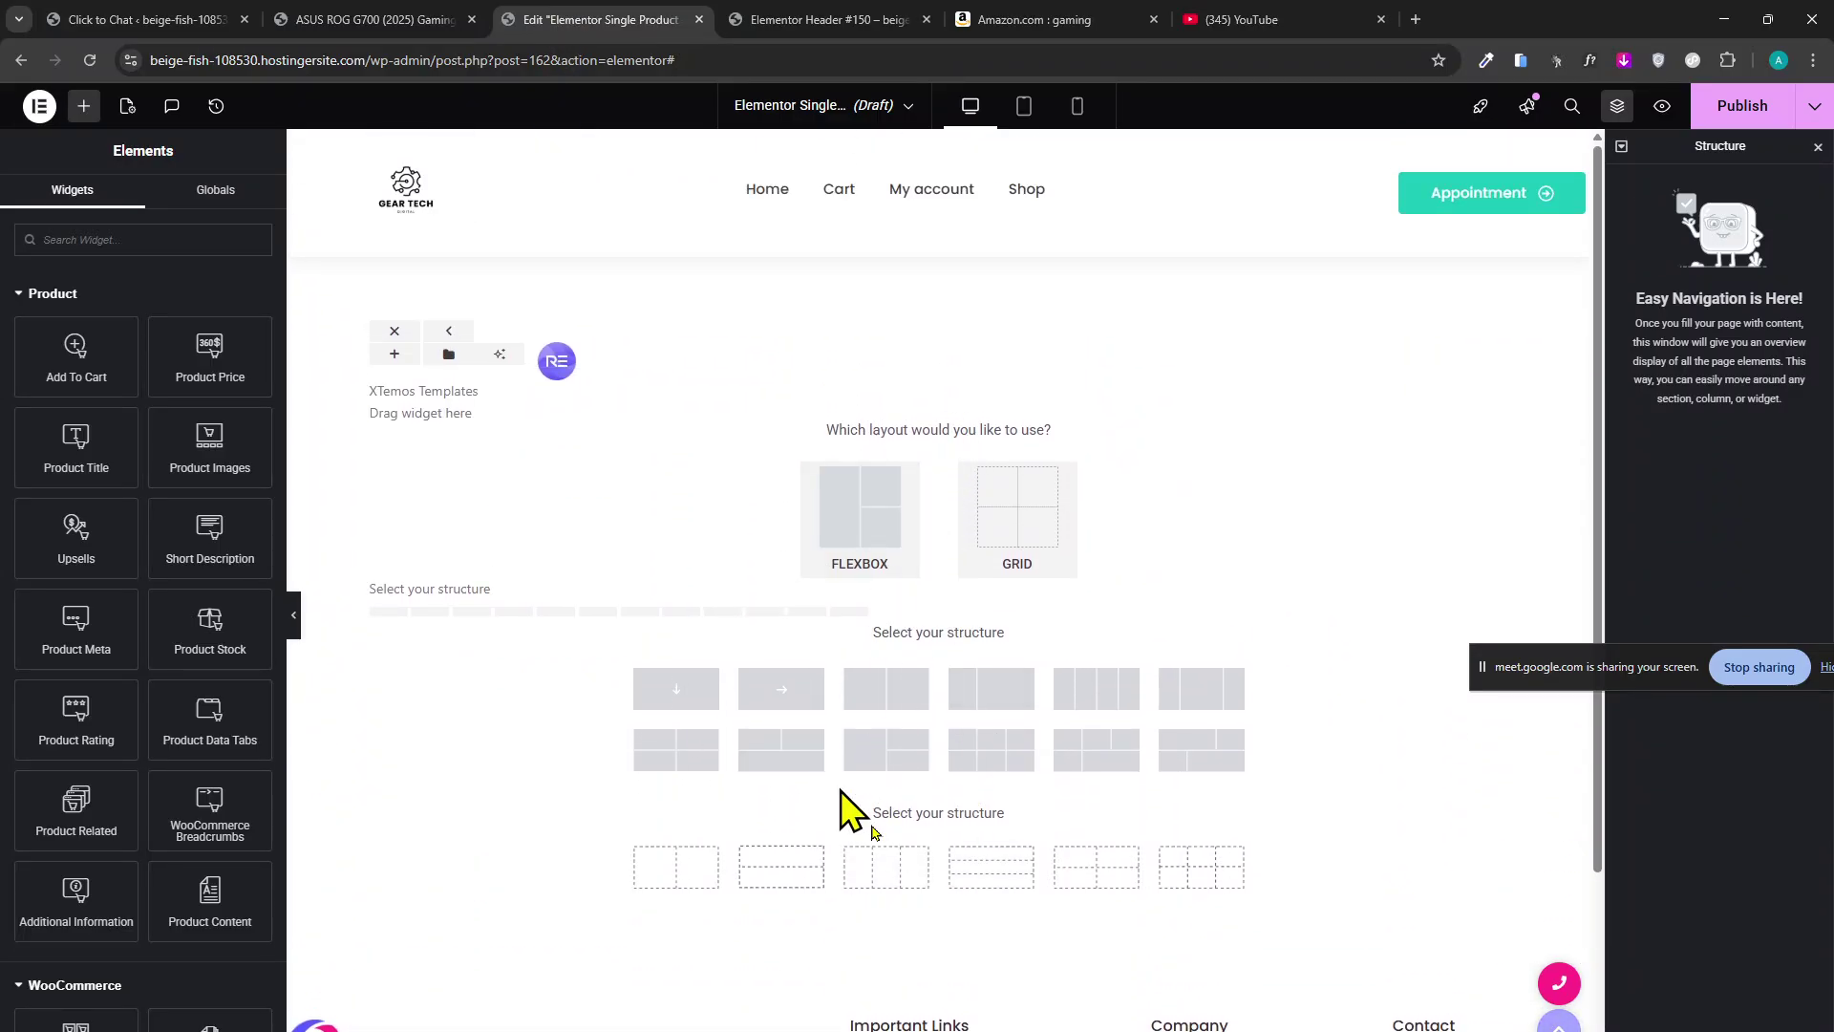
pyautogui.click(559, 363)
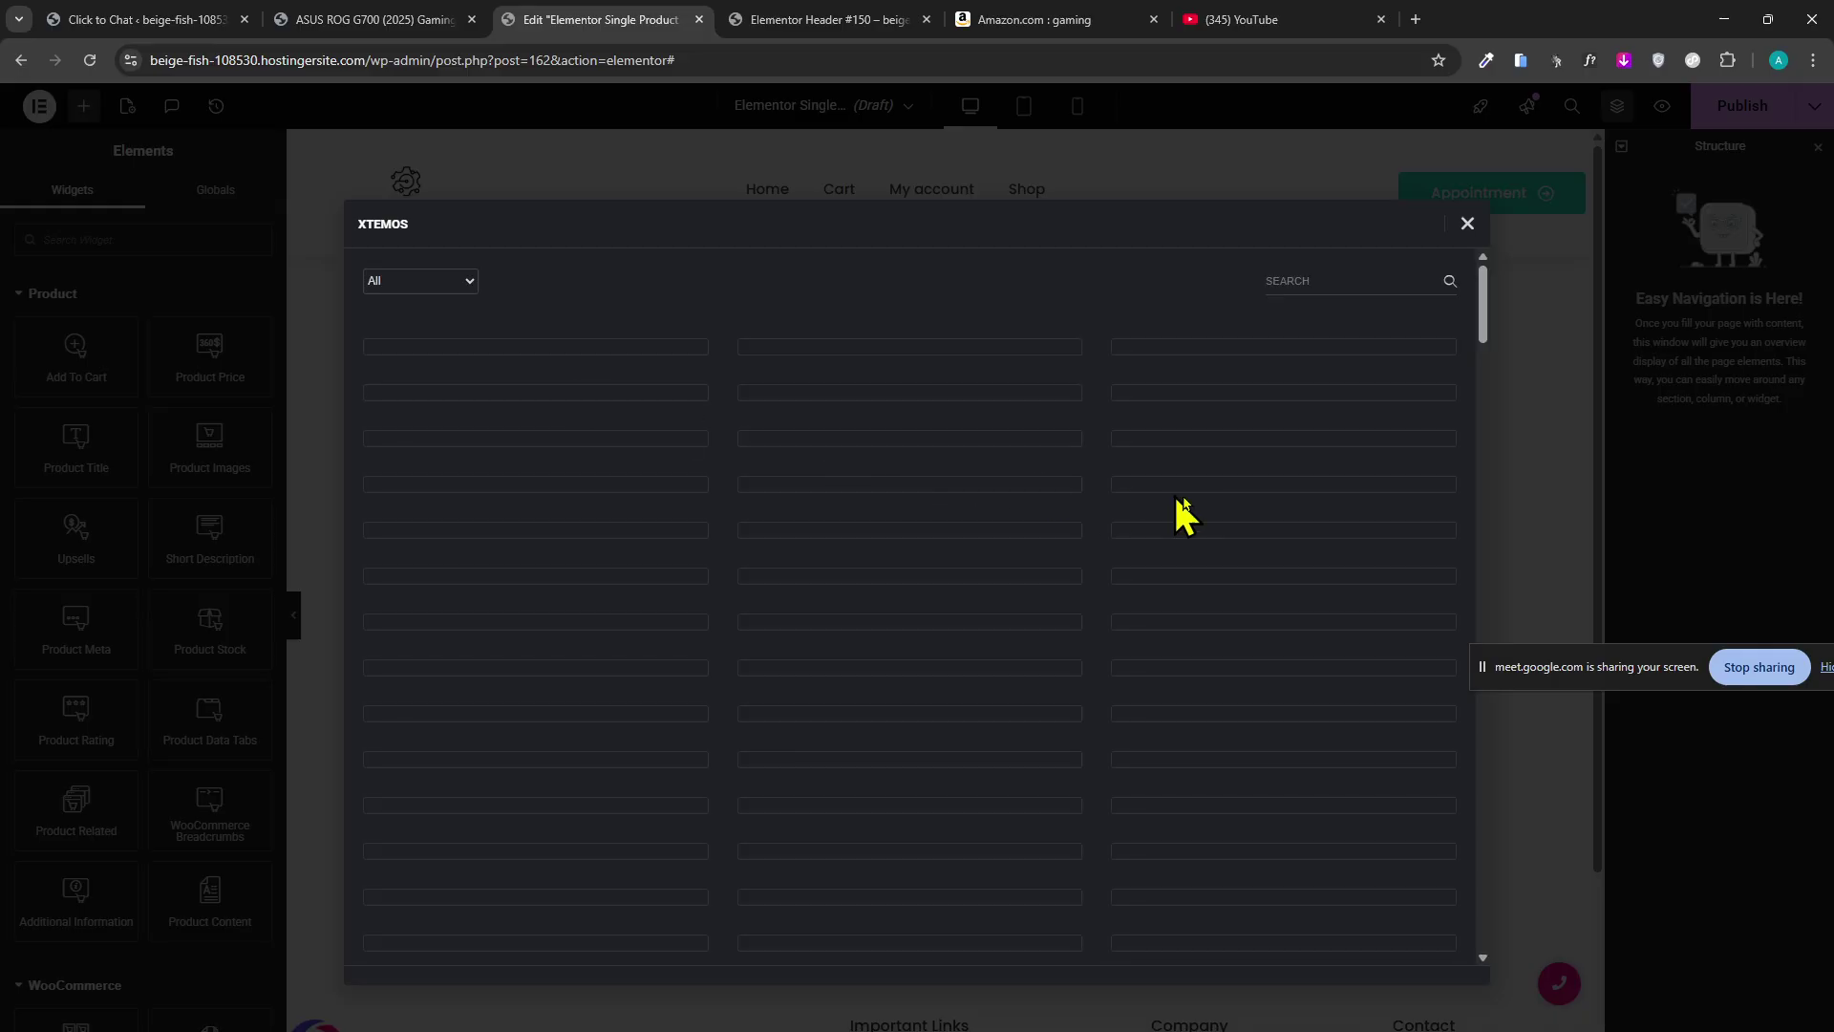
pyautogui.click(470, 283)
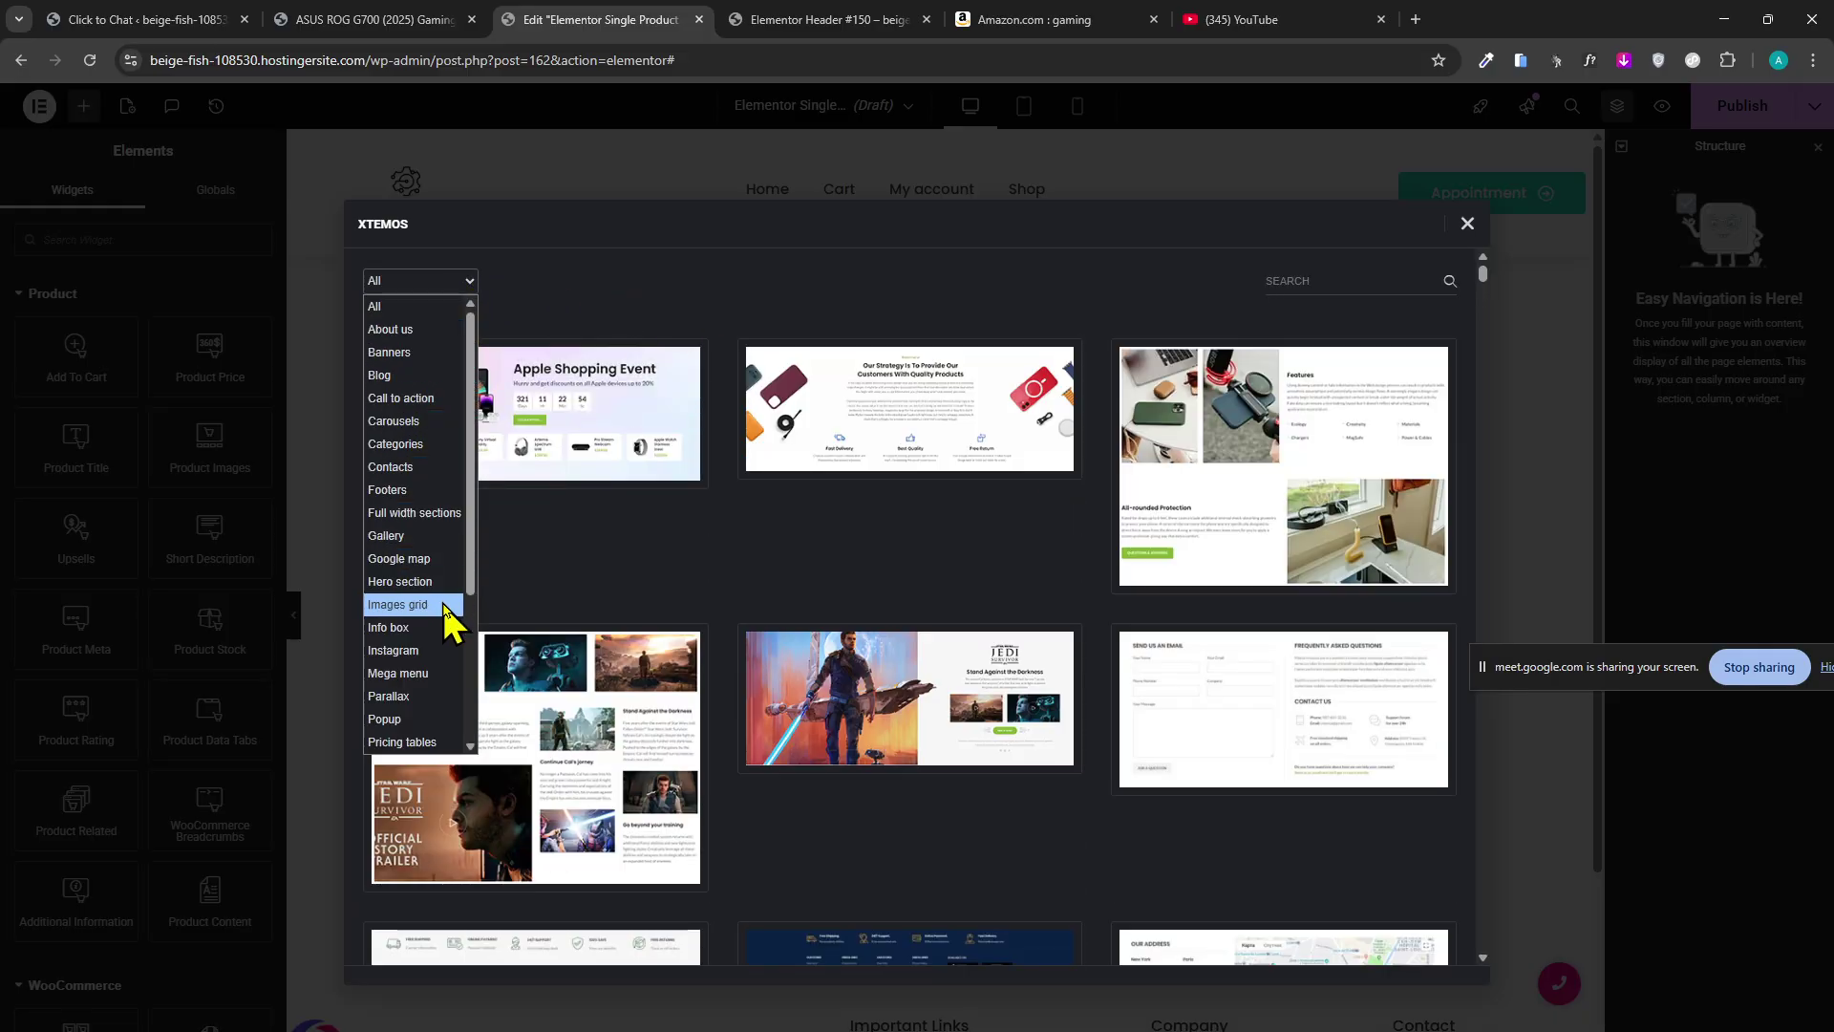
pyautogui.scroll(-3, 447, 630)
pyautogui.scroll(-3, 1023, 492)
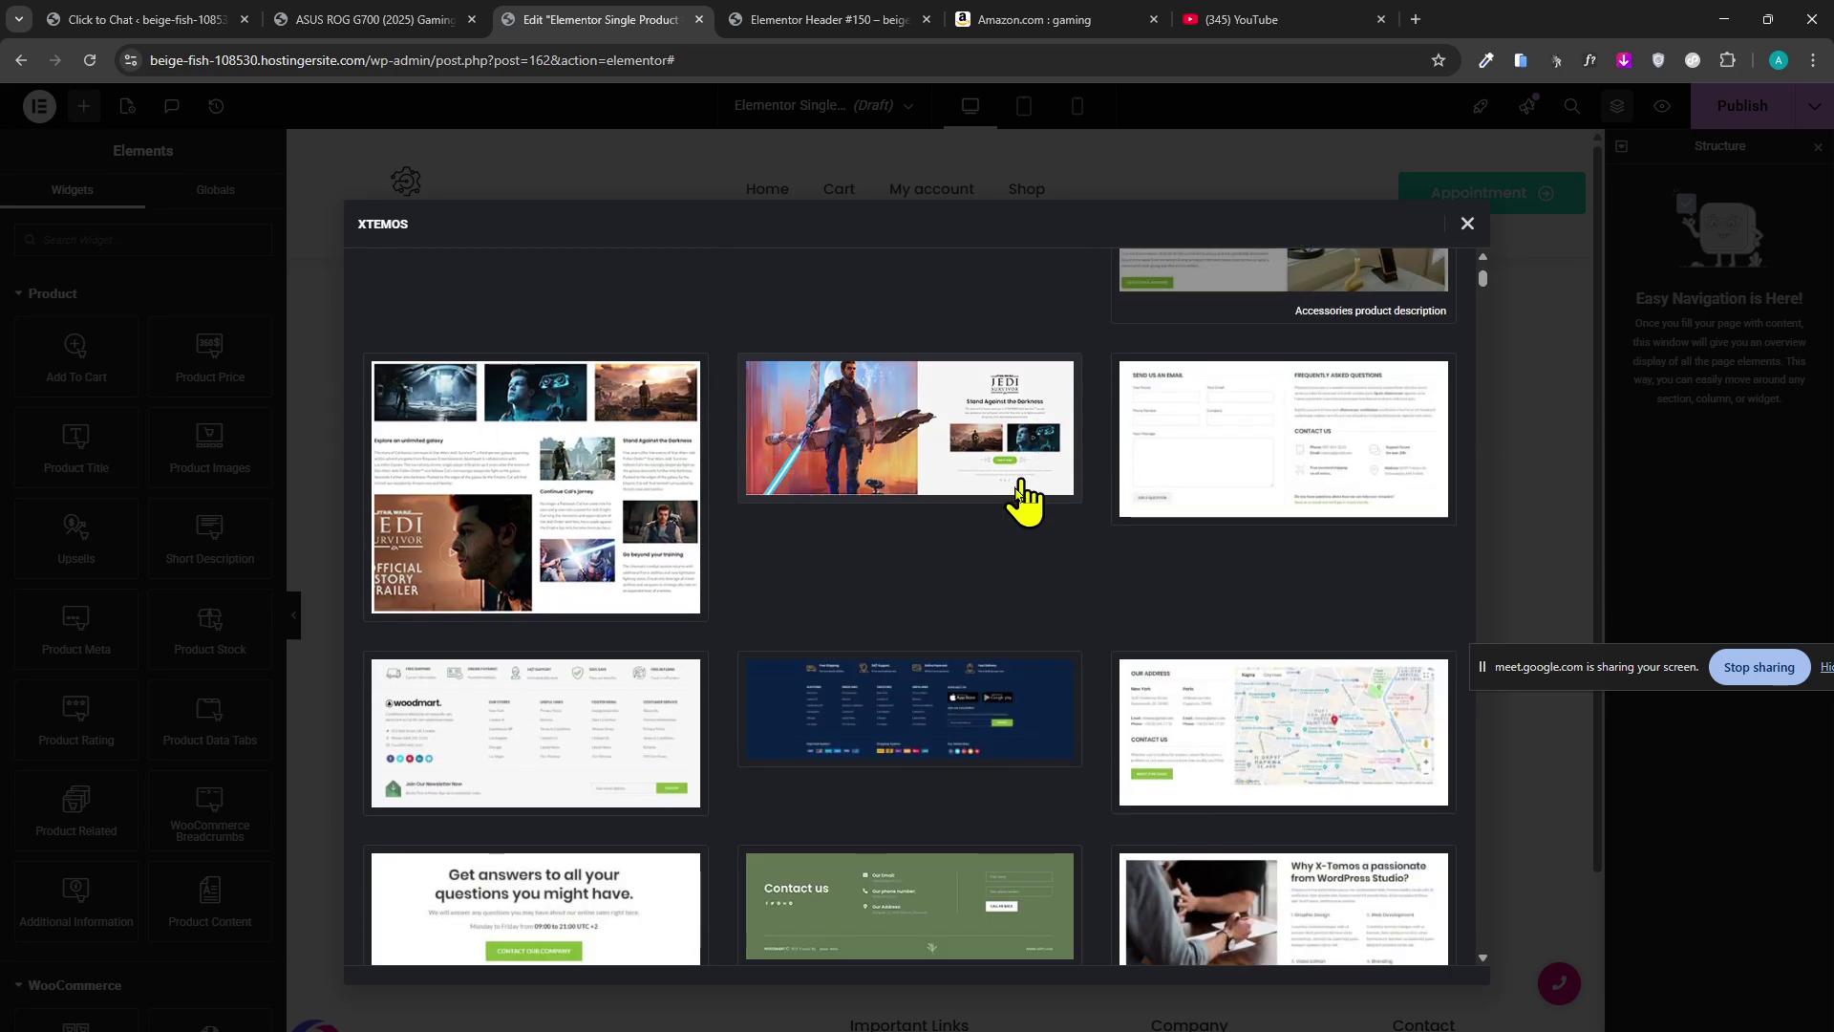
pyautogui.scroll(3, 895, 655)
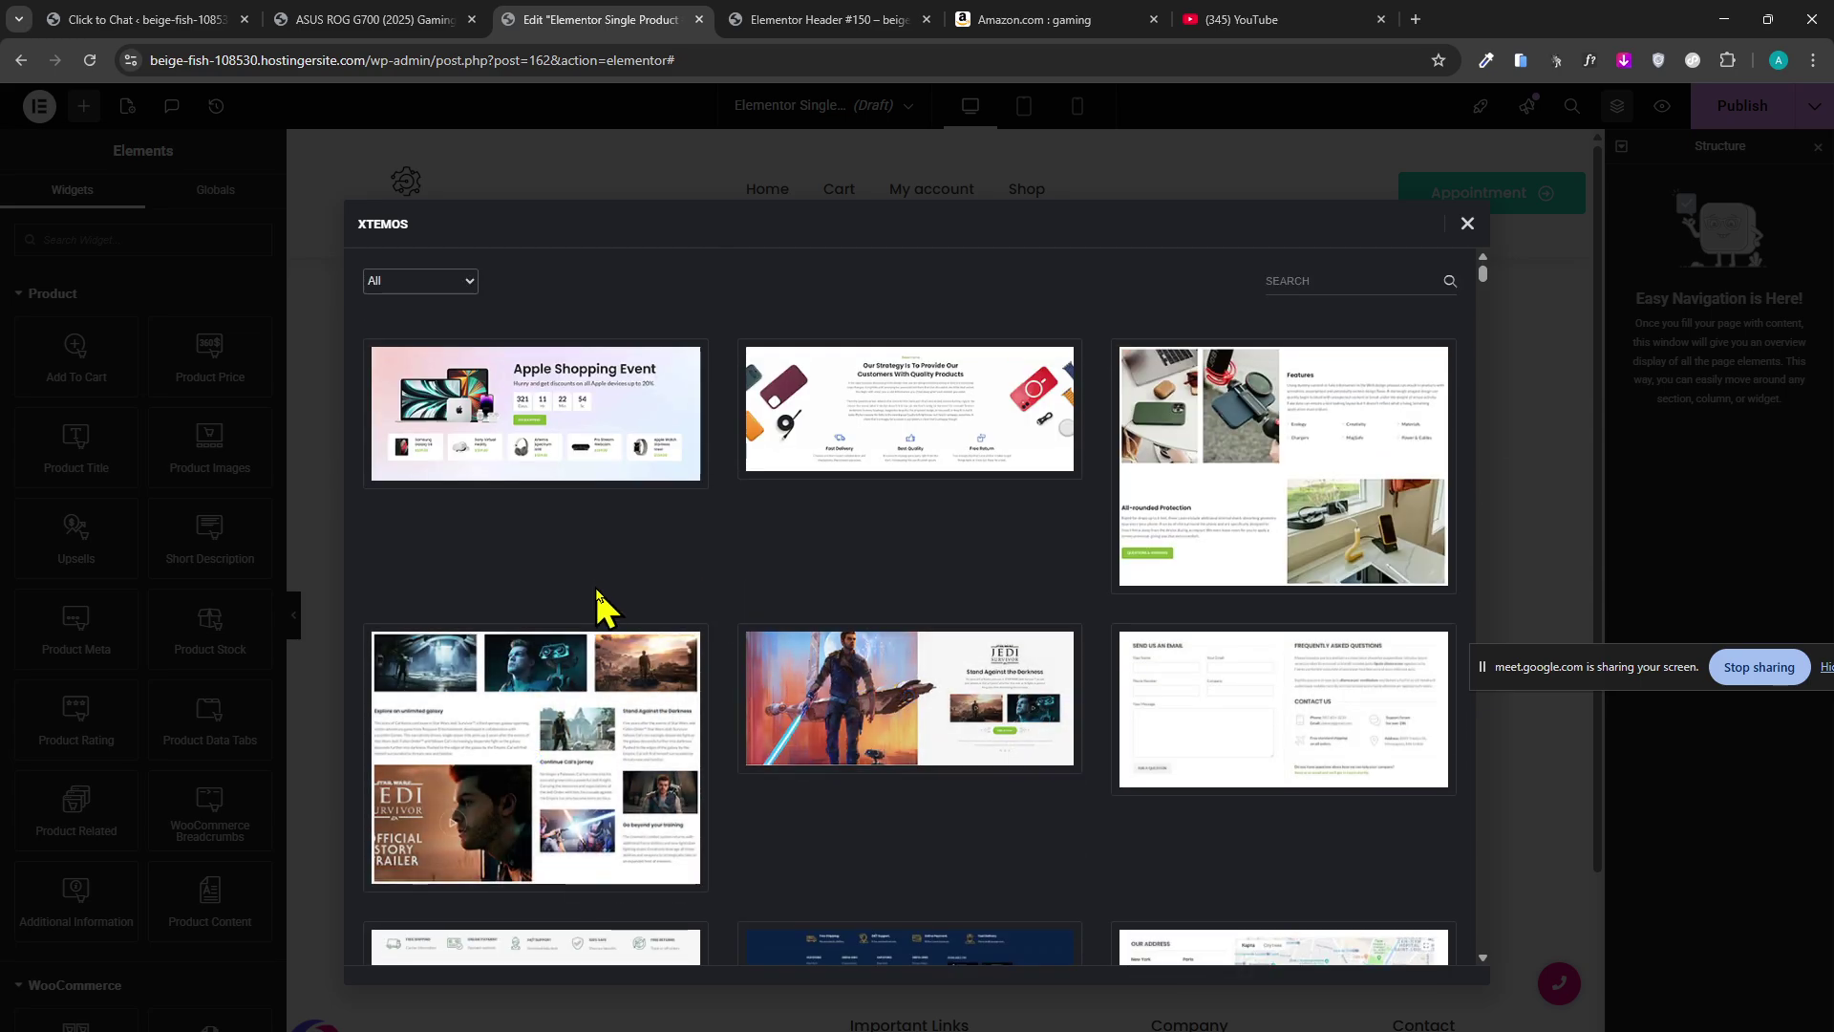
# Reopen the category filter, then go to the ASUS ROG G700 product page.
pyautogui.click(455, 281)
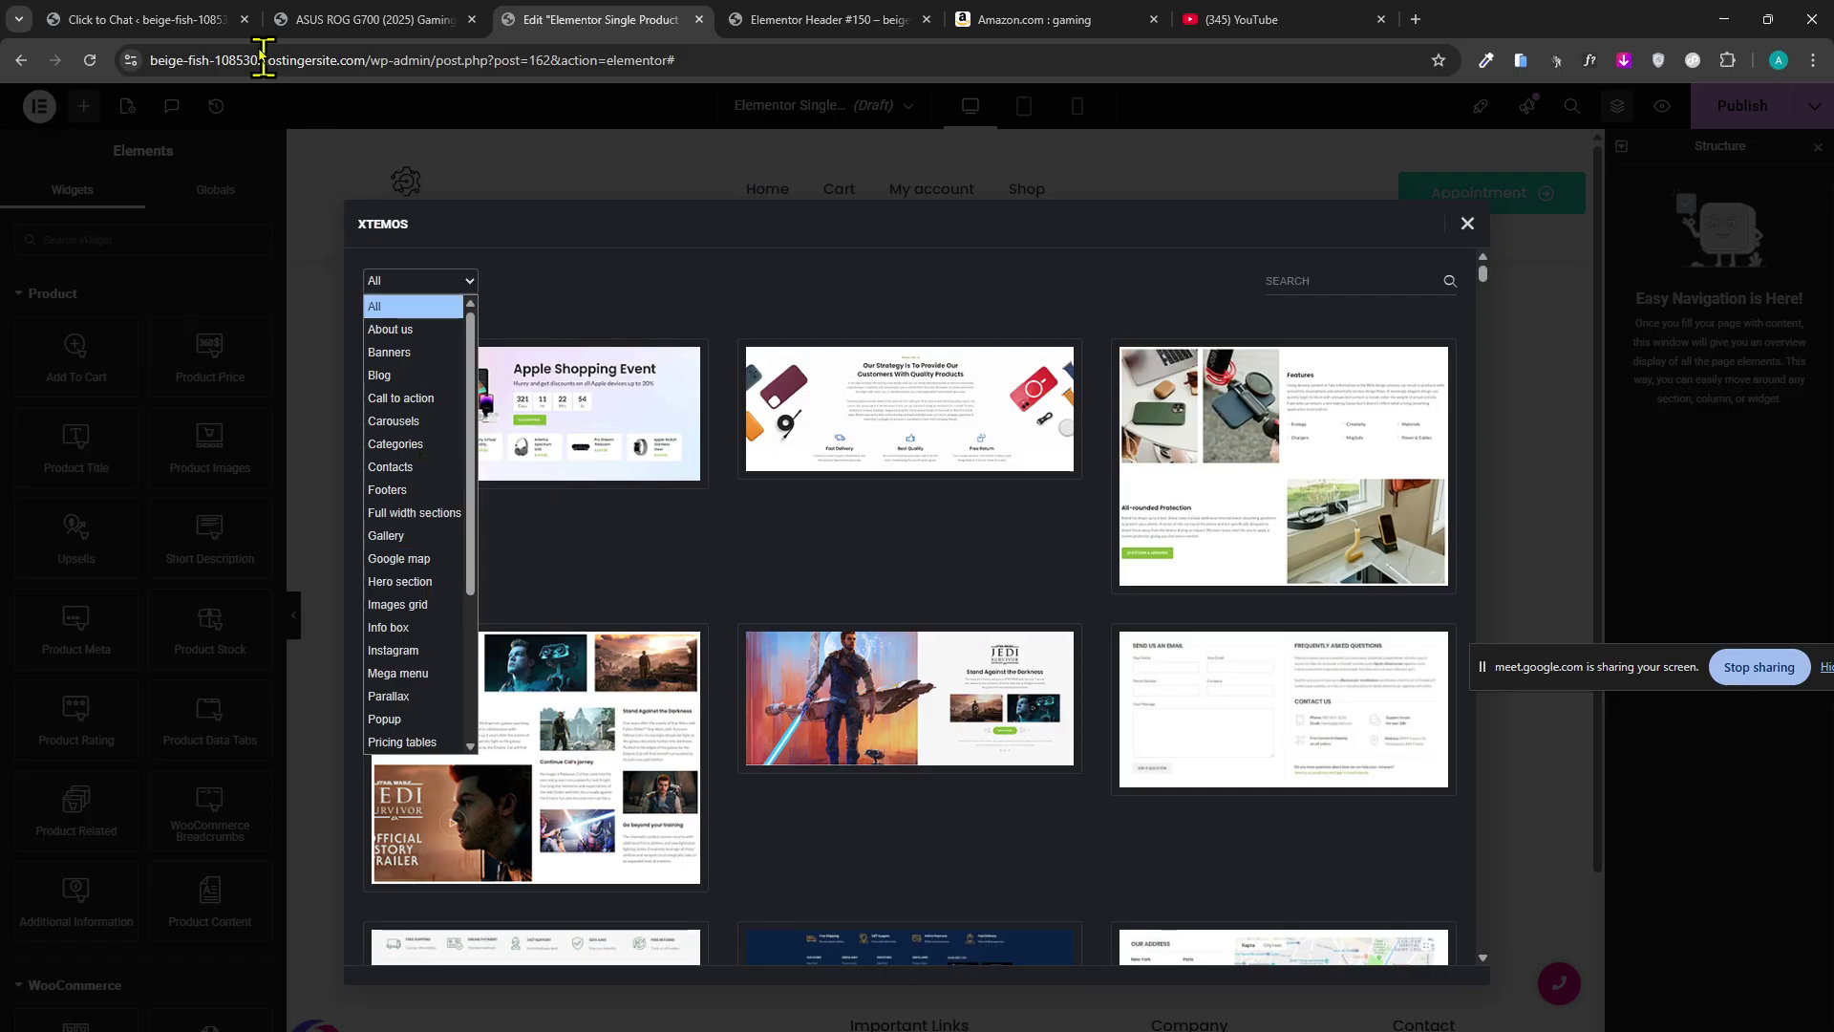
pyautogui.click(178, 21)
pyautogui.click(368, 19)
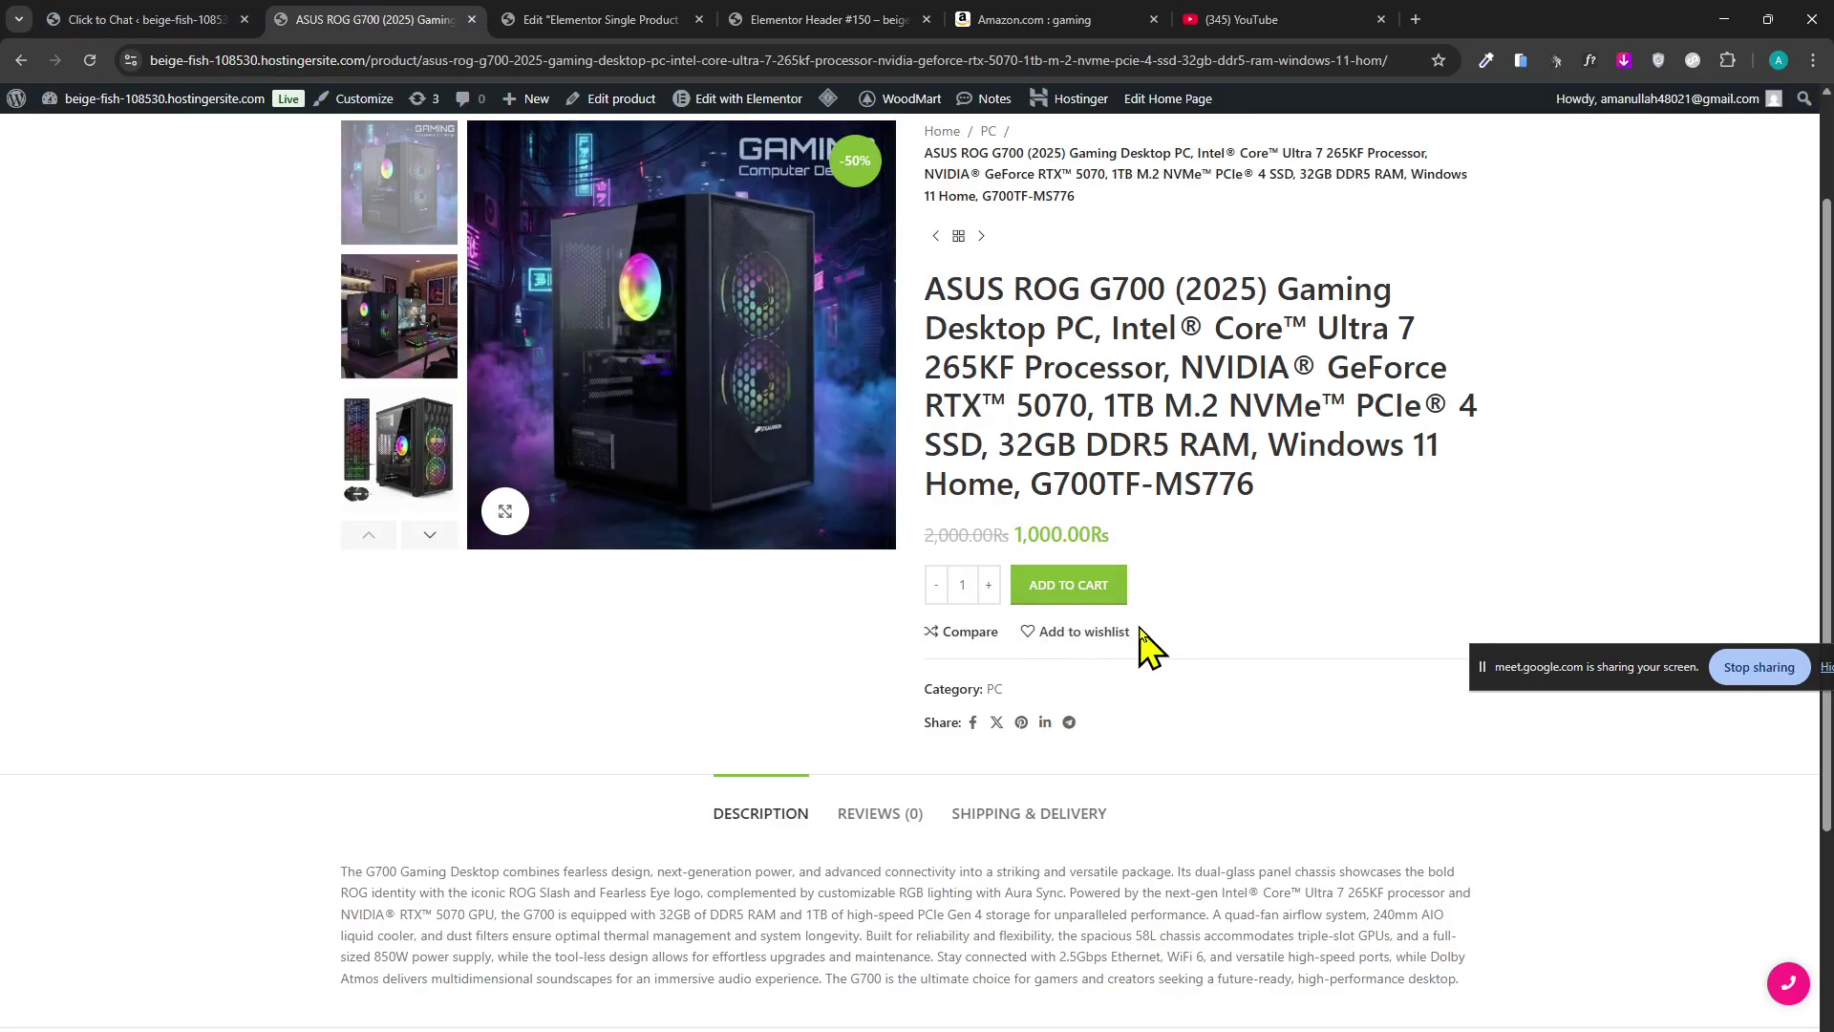
pyautogui.scroll(2, 1146, 688)
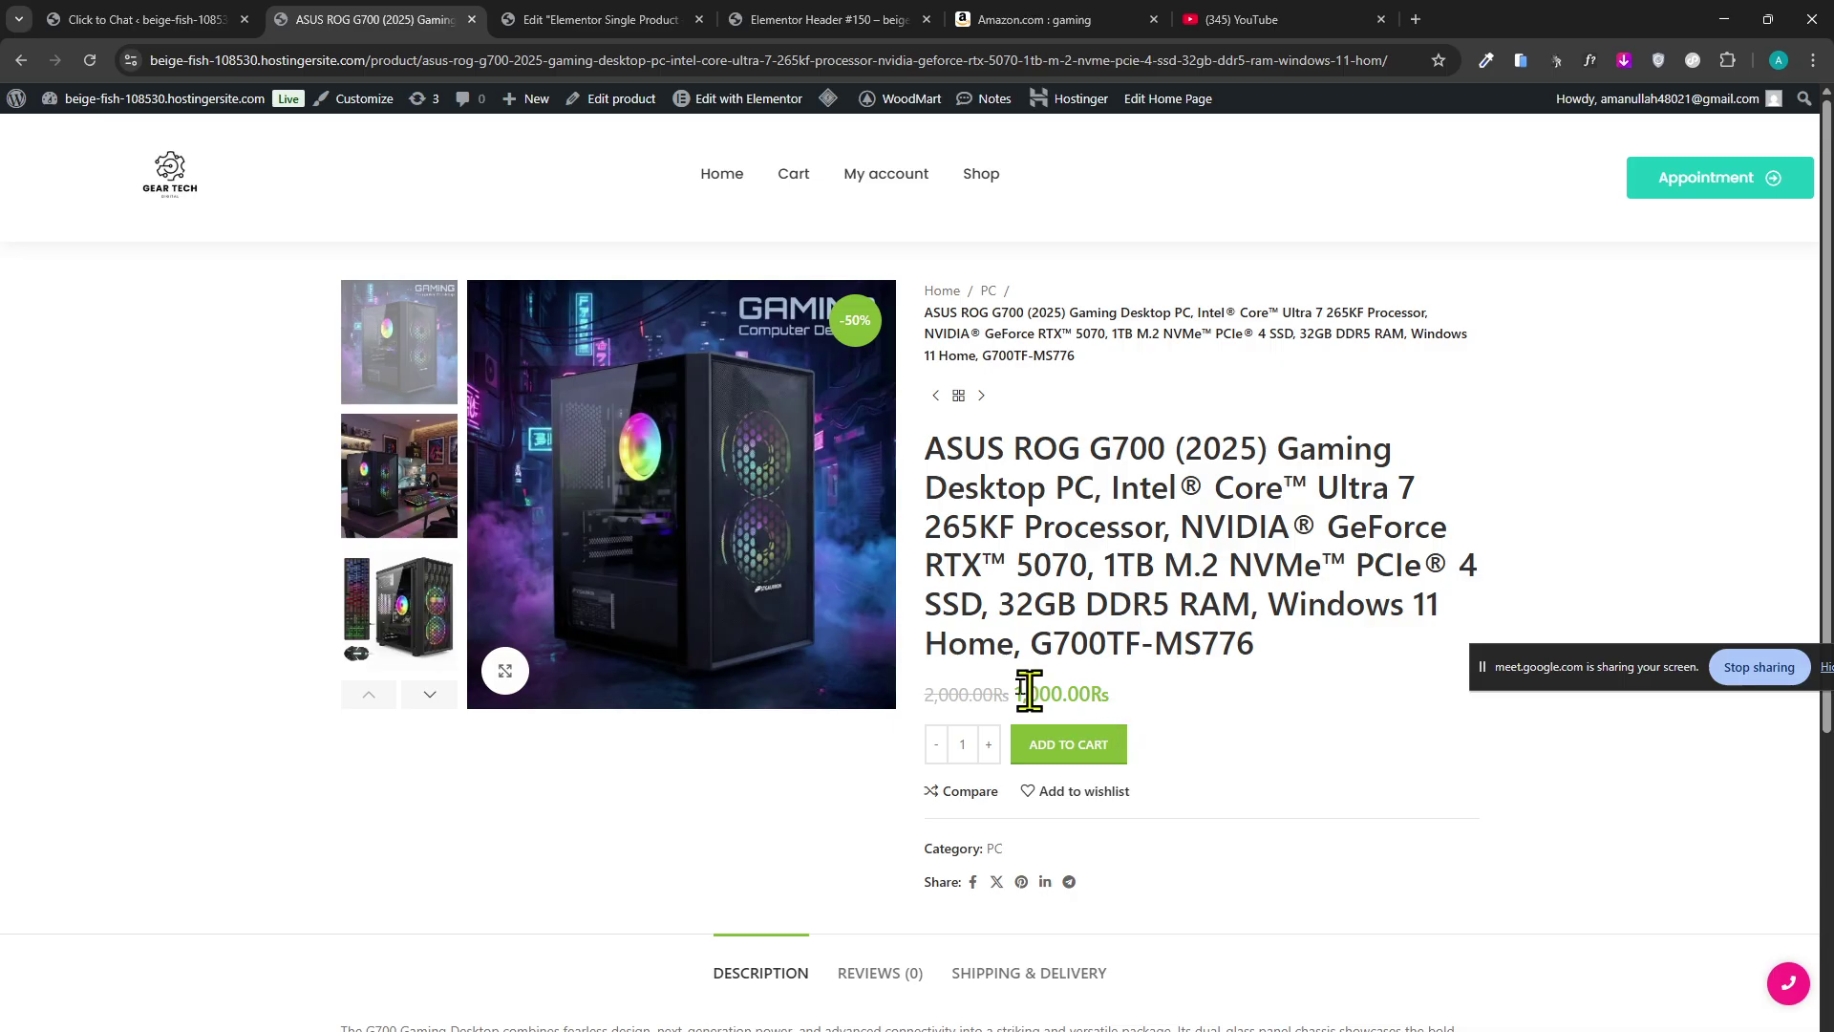
# Open the theme Customizer from the product page and review WooCommerce > Product Catalog.
pyautogui.click(349, 101)
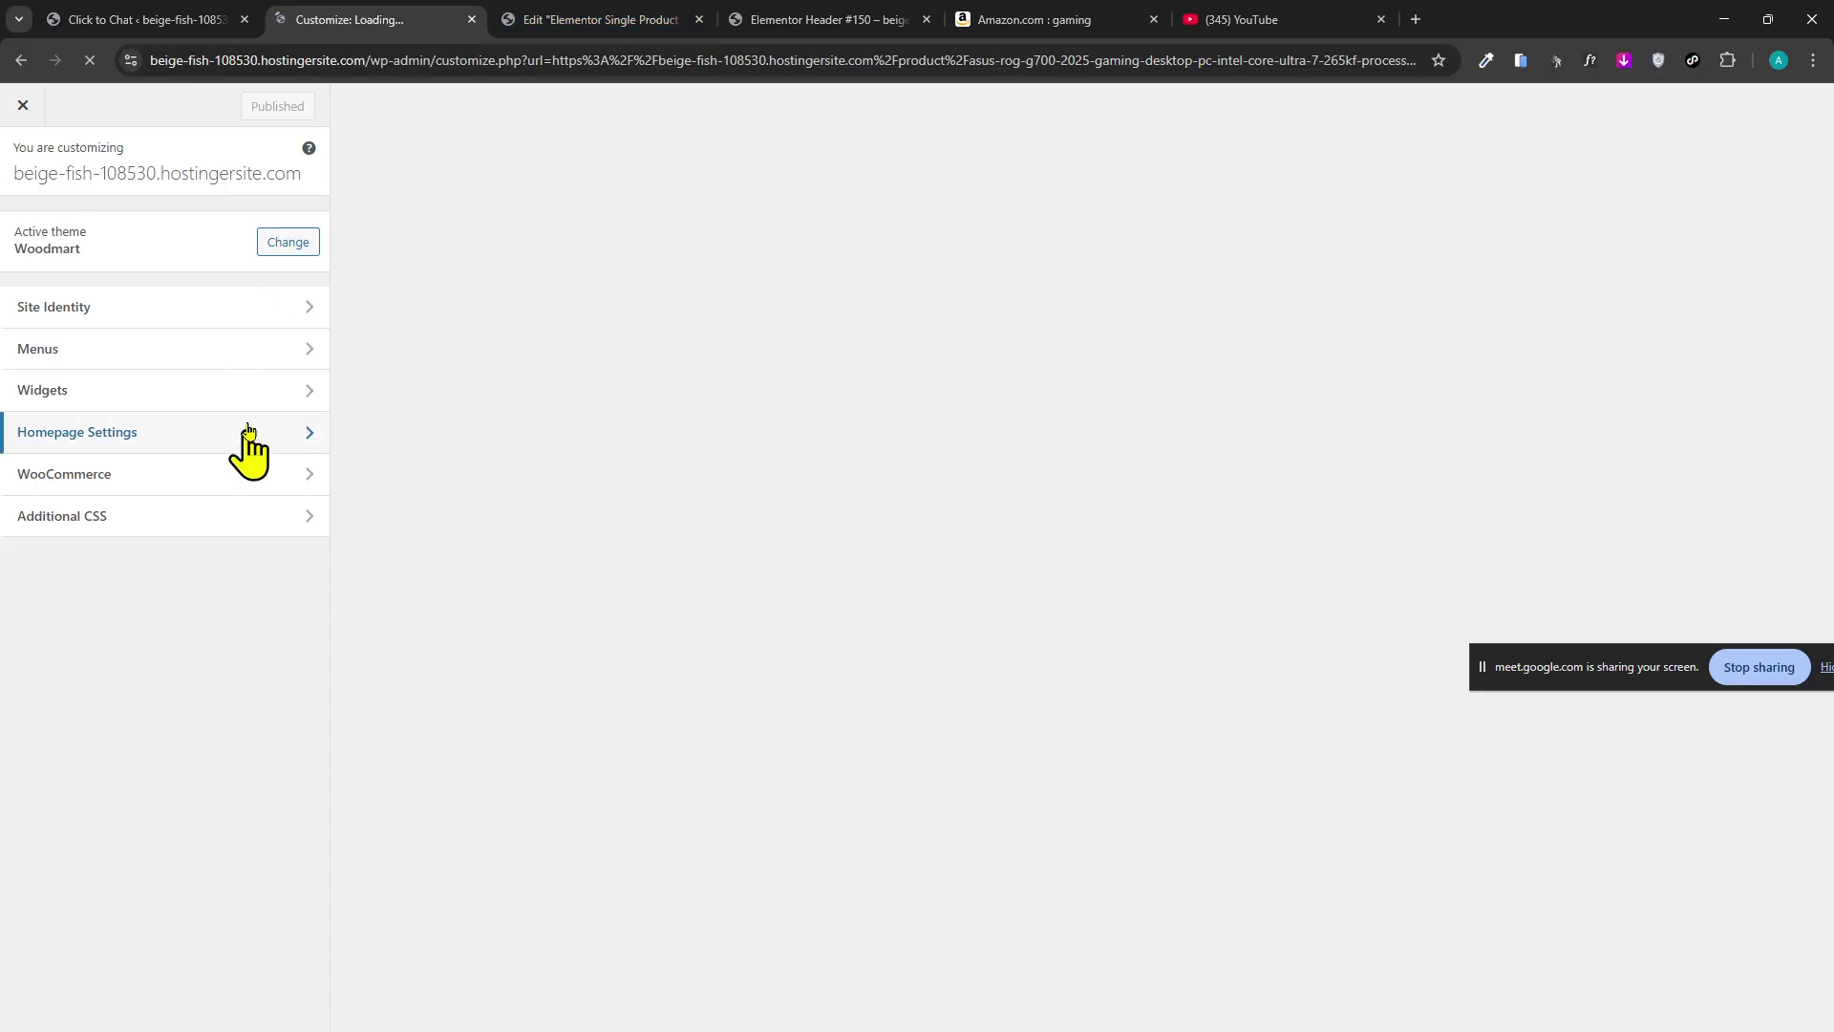
pyautogui.click(592, 20)
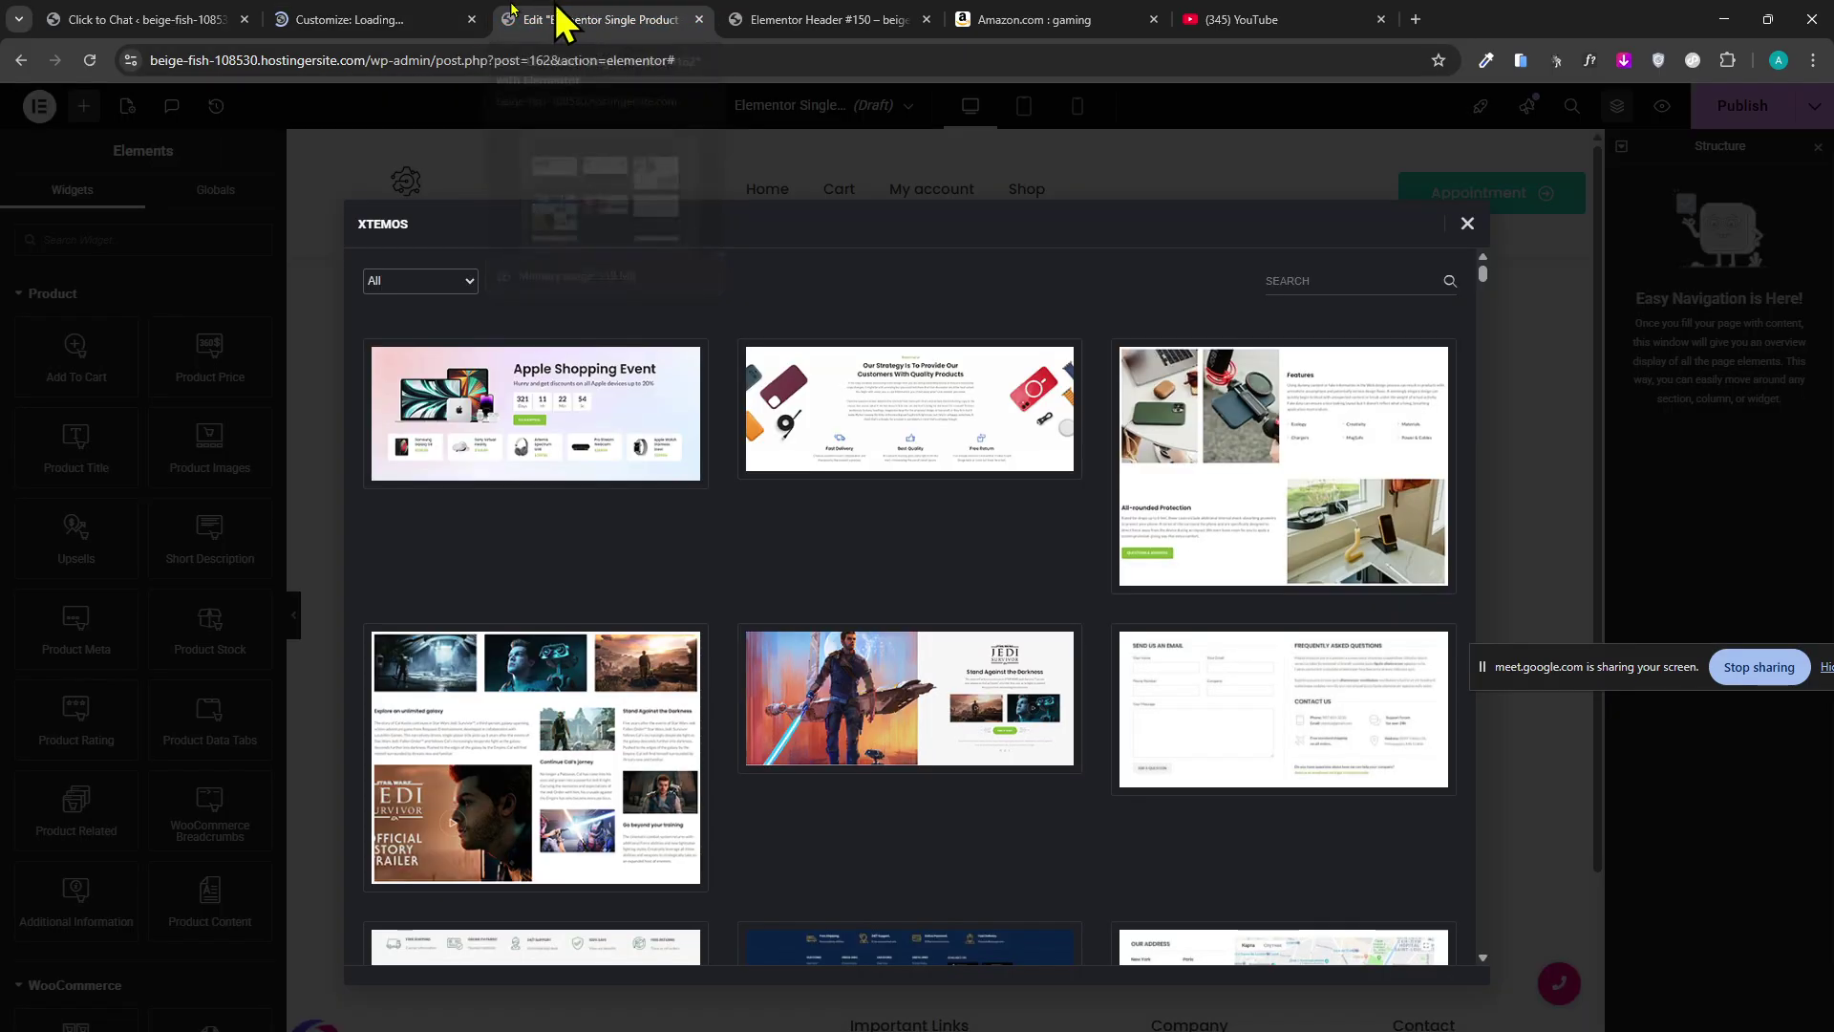
pyautogui.click(447, 21)
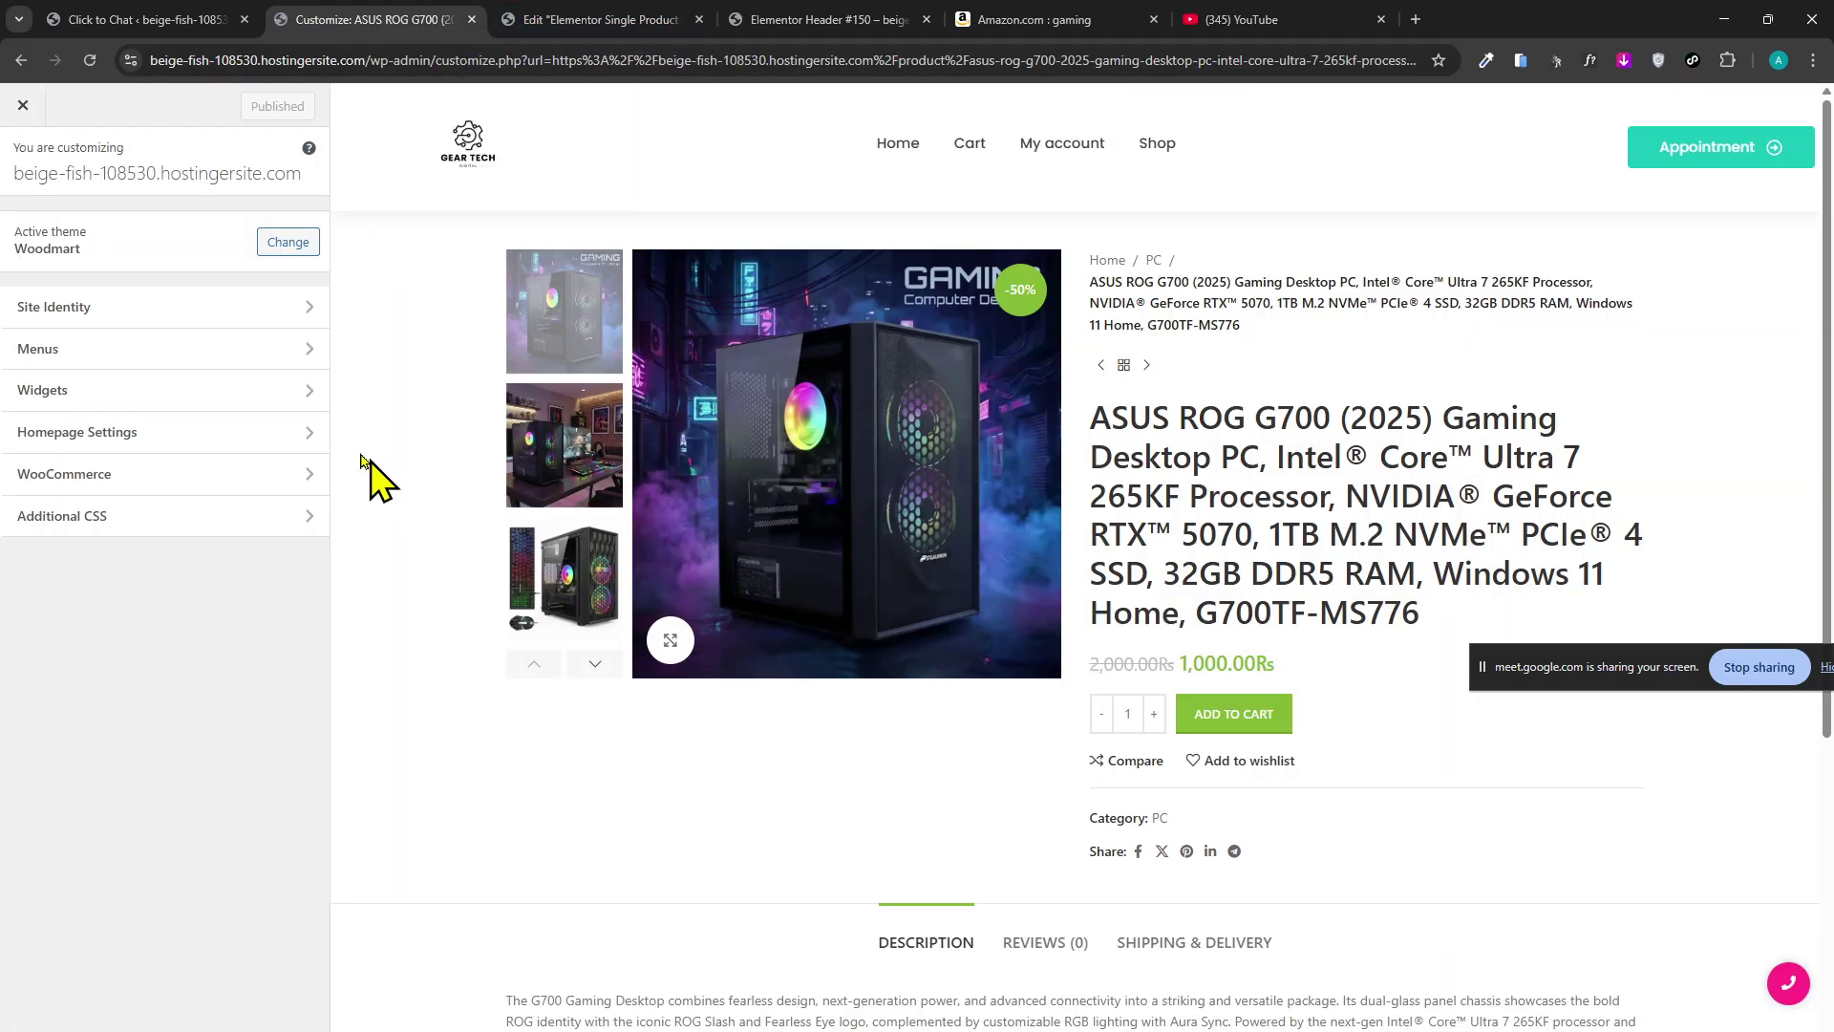
pyautogui.click(287, 494)
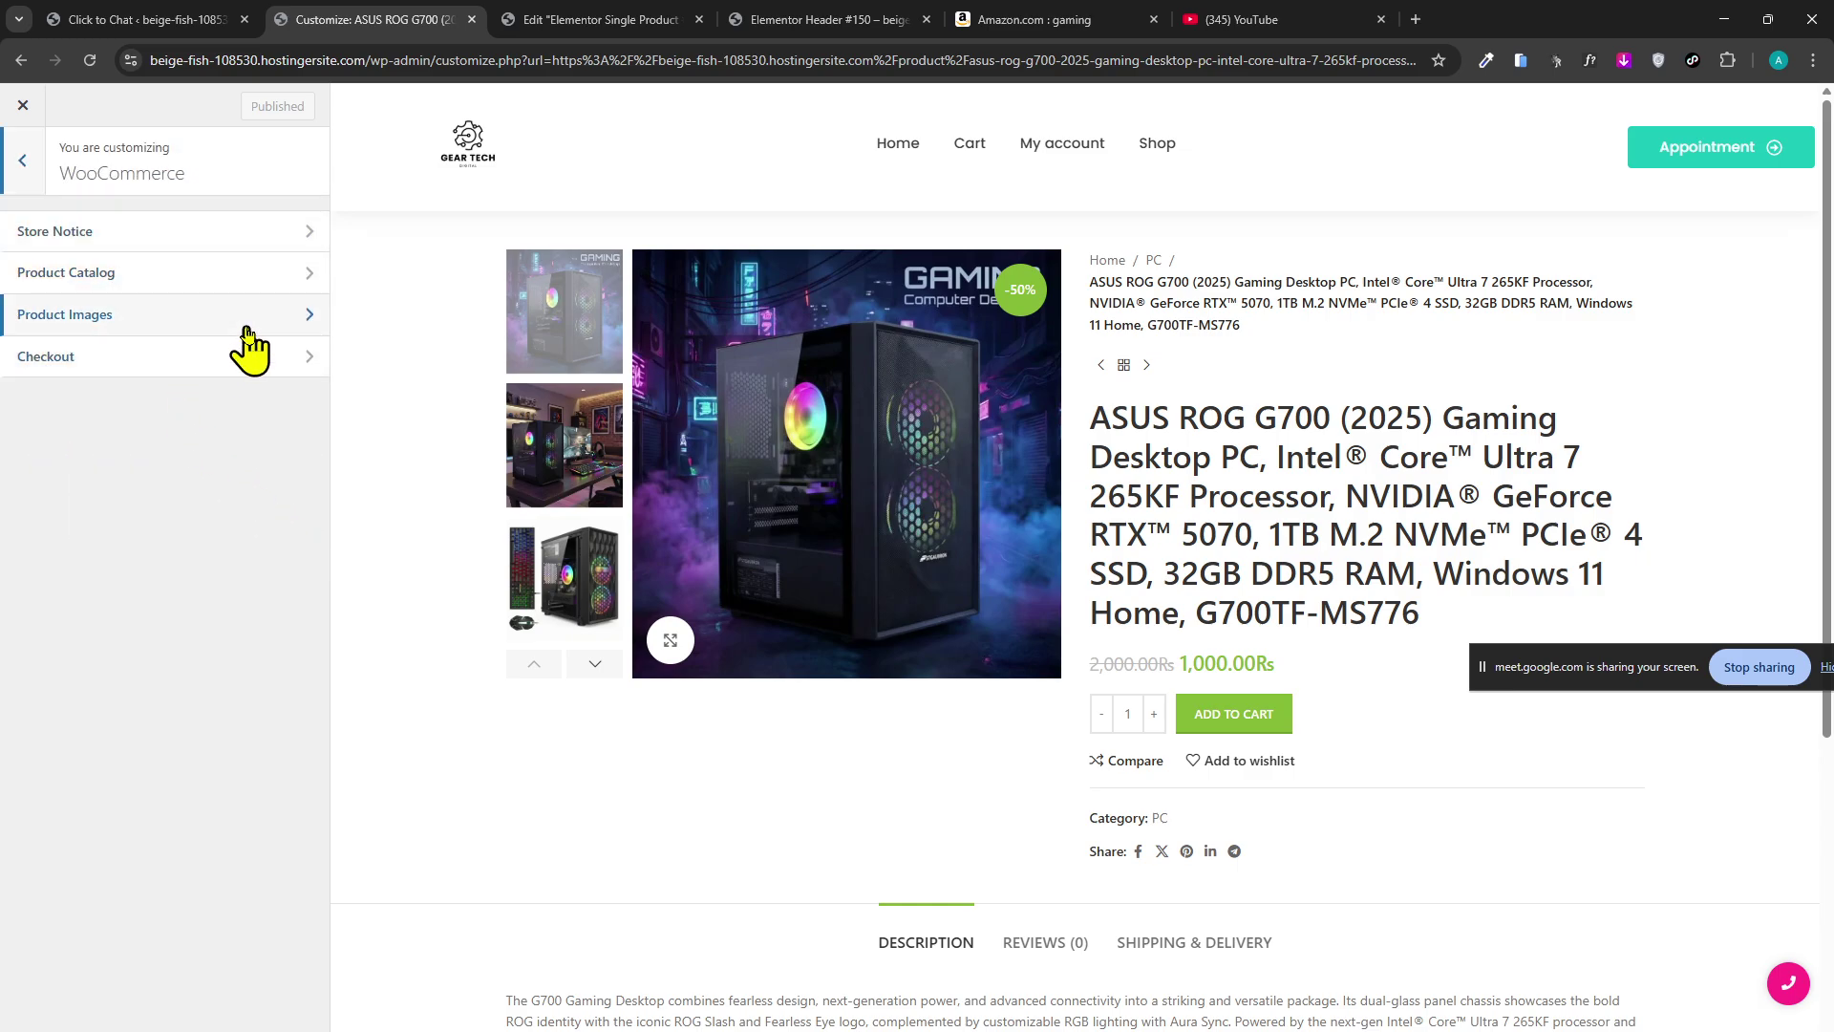
pyautogui.click(260, 274)
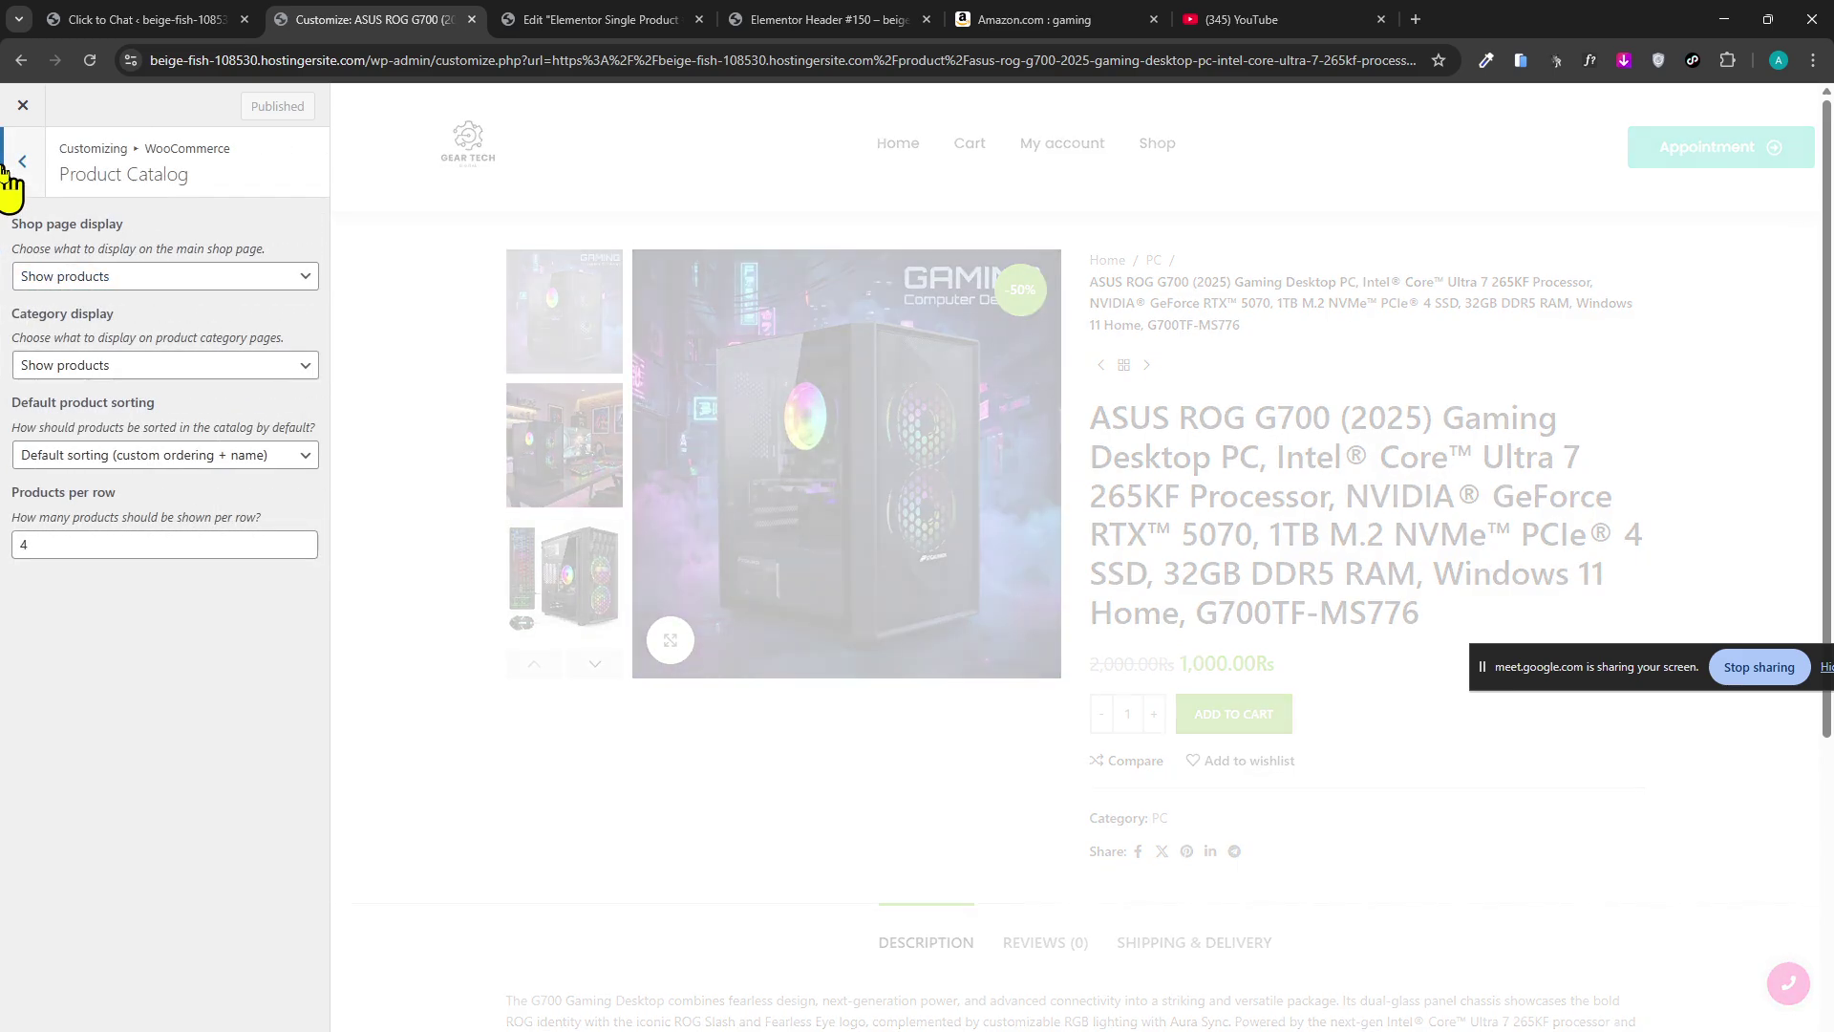
pyautogui.click(14, 172)
pyautogui.click(15, 174)
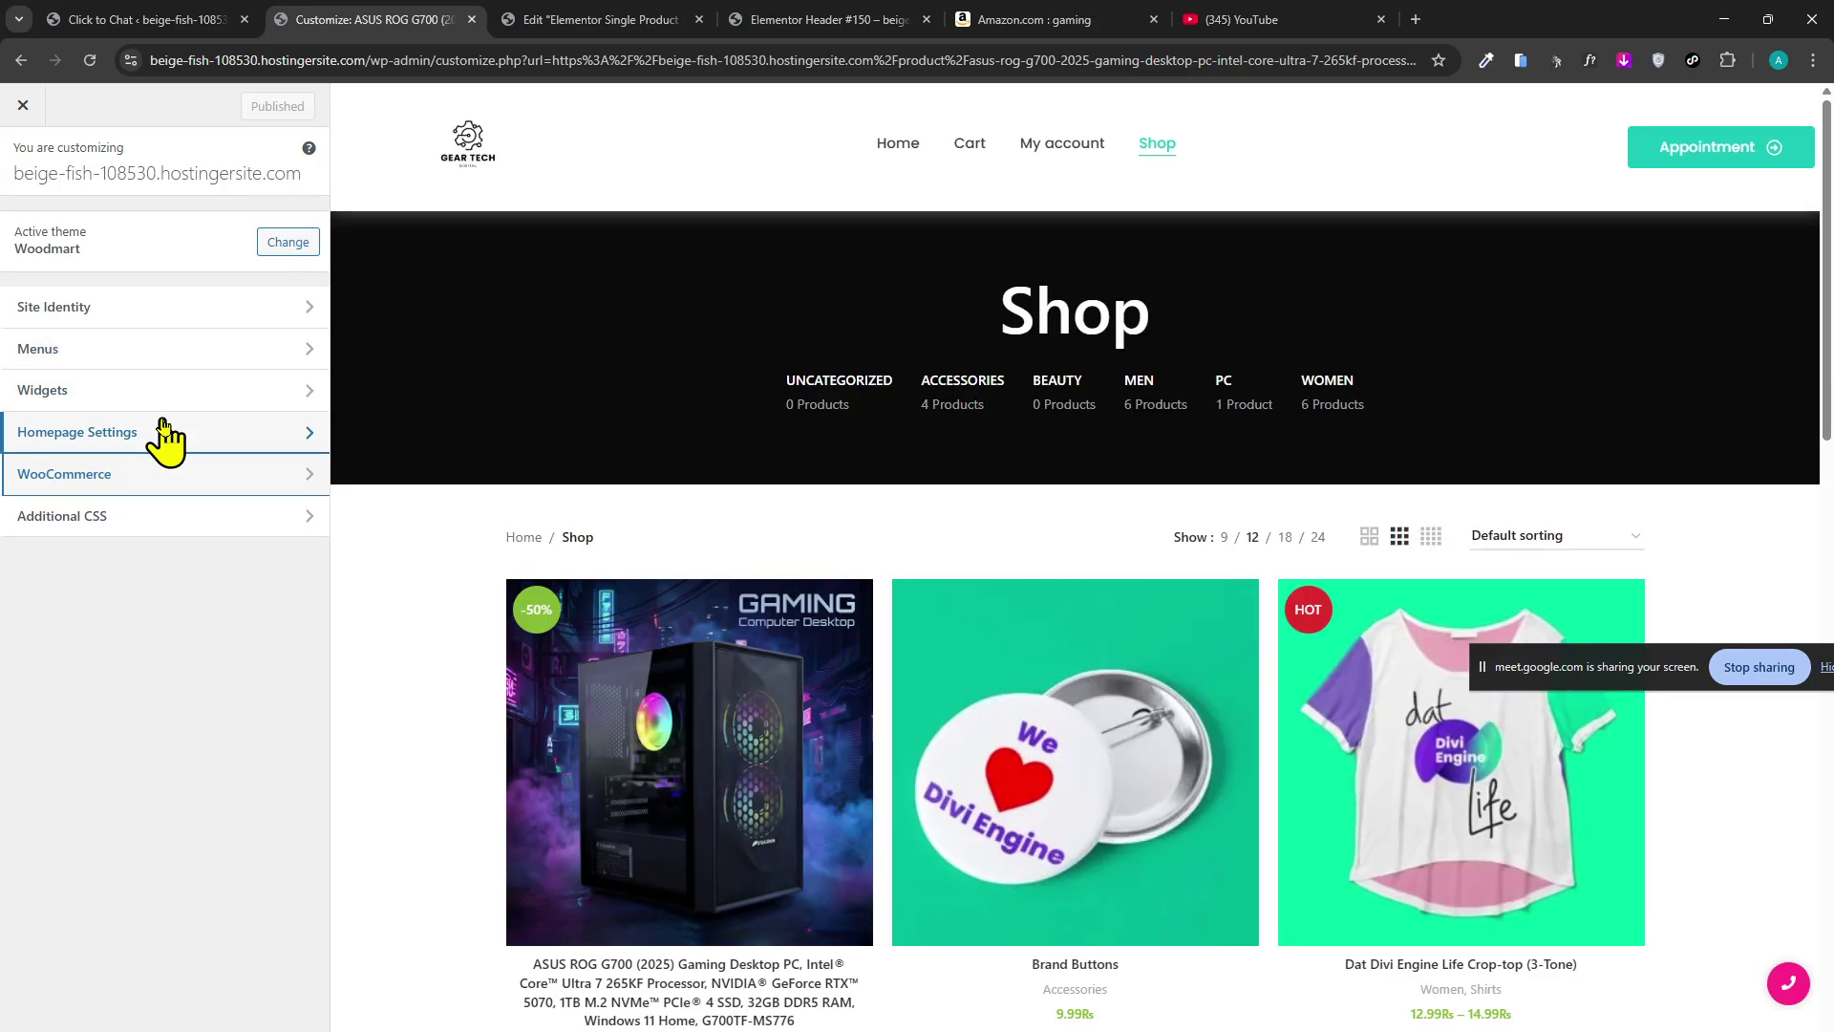
# Look at the Widgets > Shop page Widget Area, then return to the main Customizer panel.
pyautogui.click(181, 392)
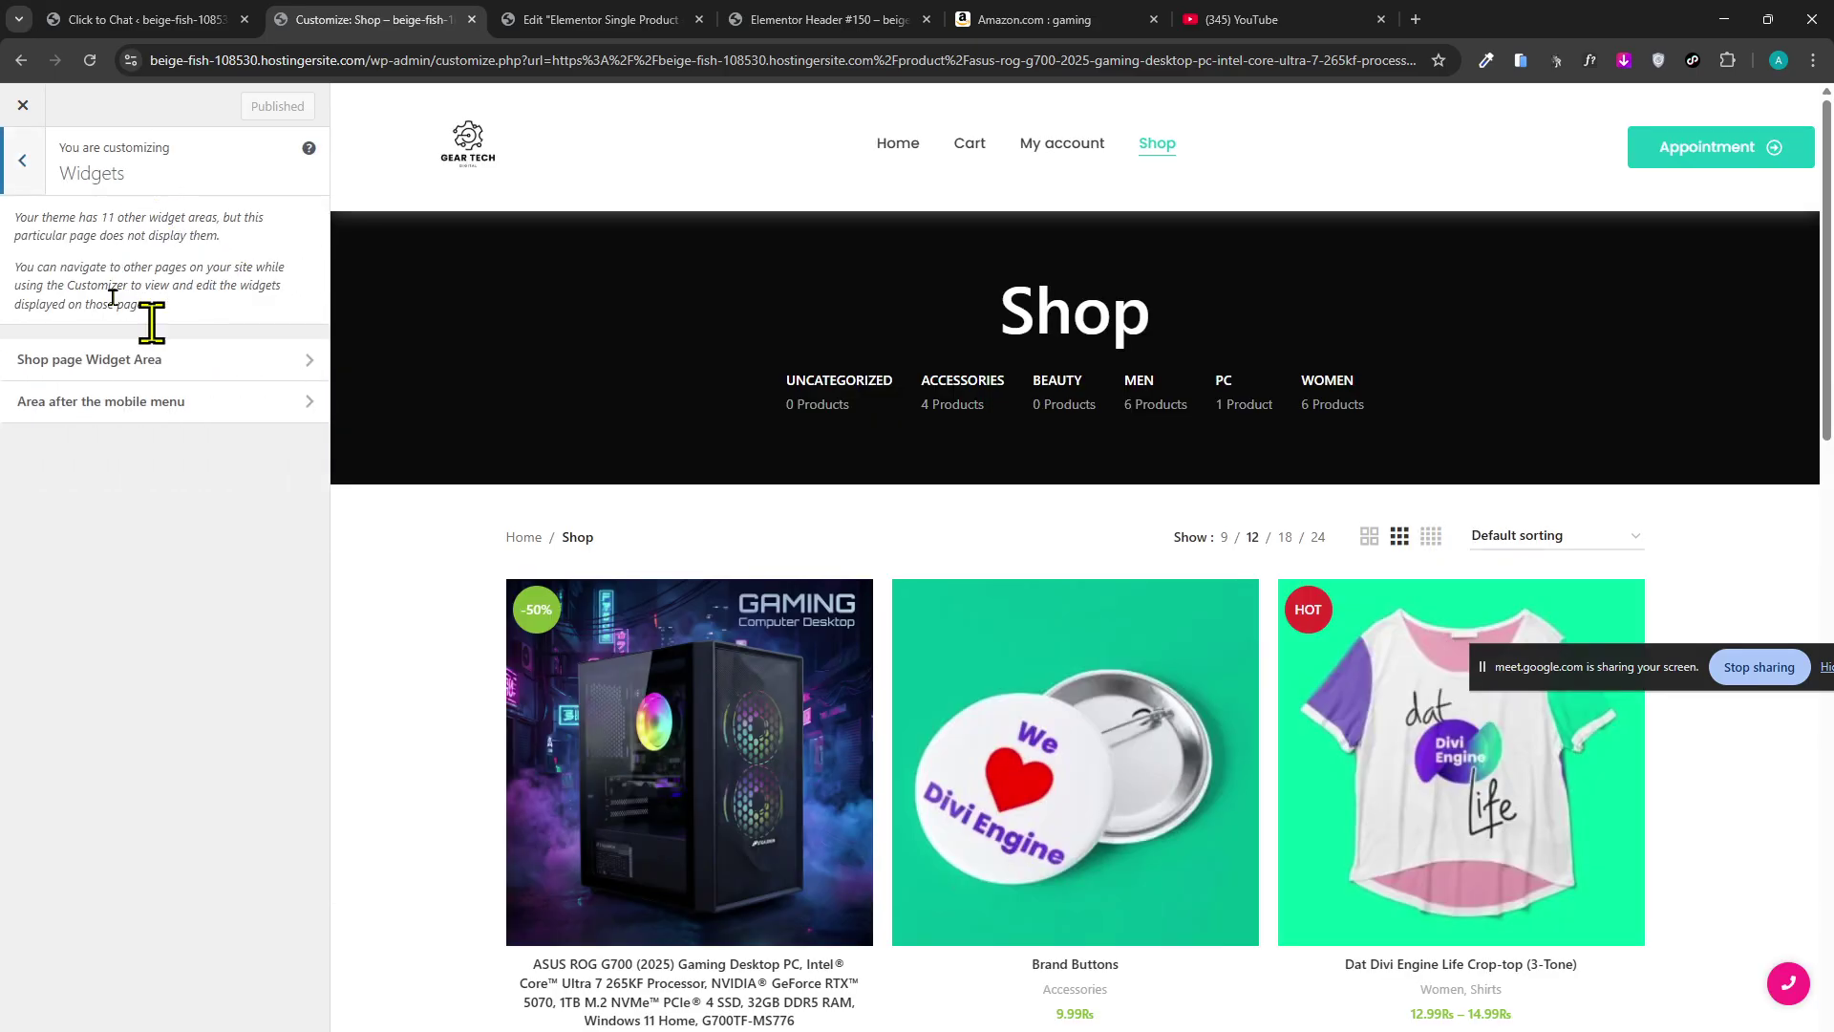
pyautogui.click(152, 360)
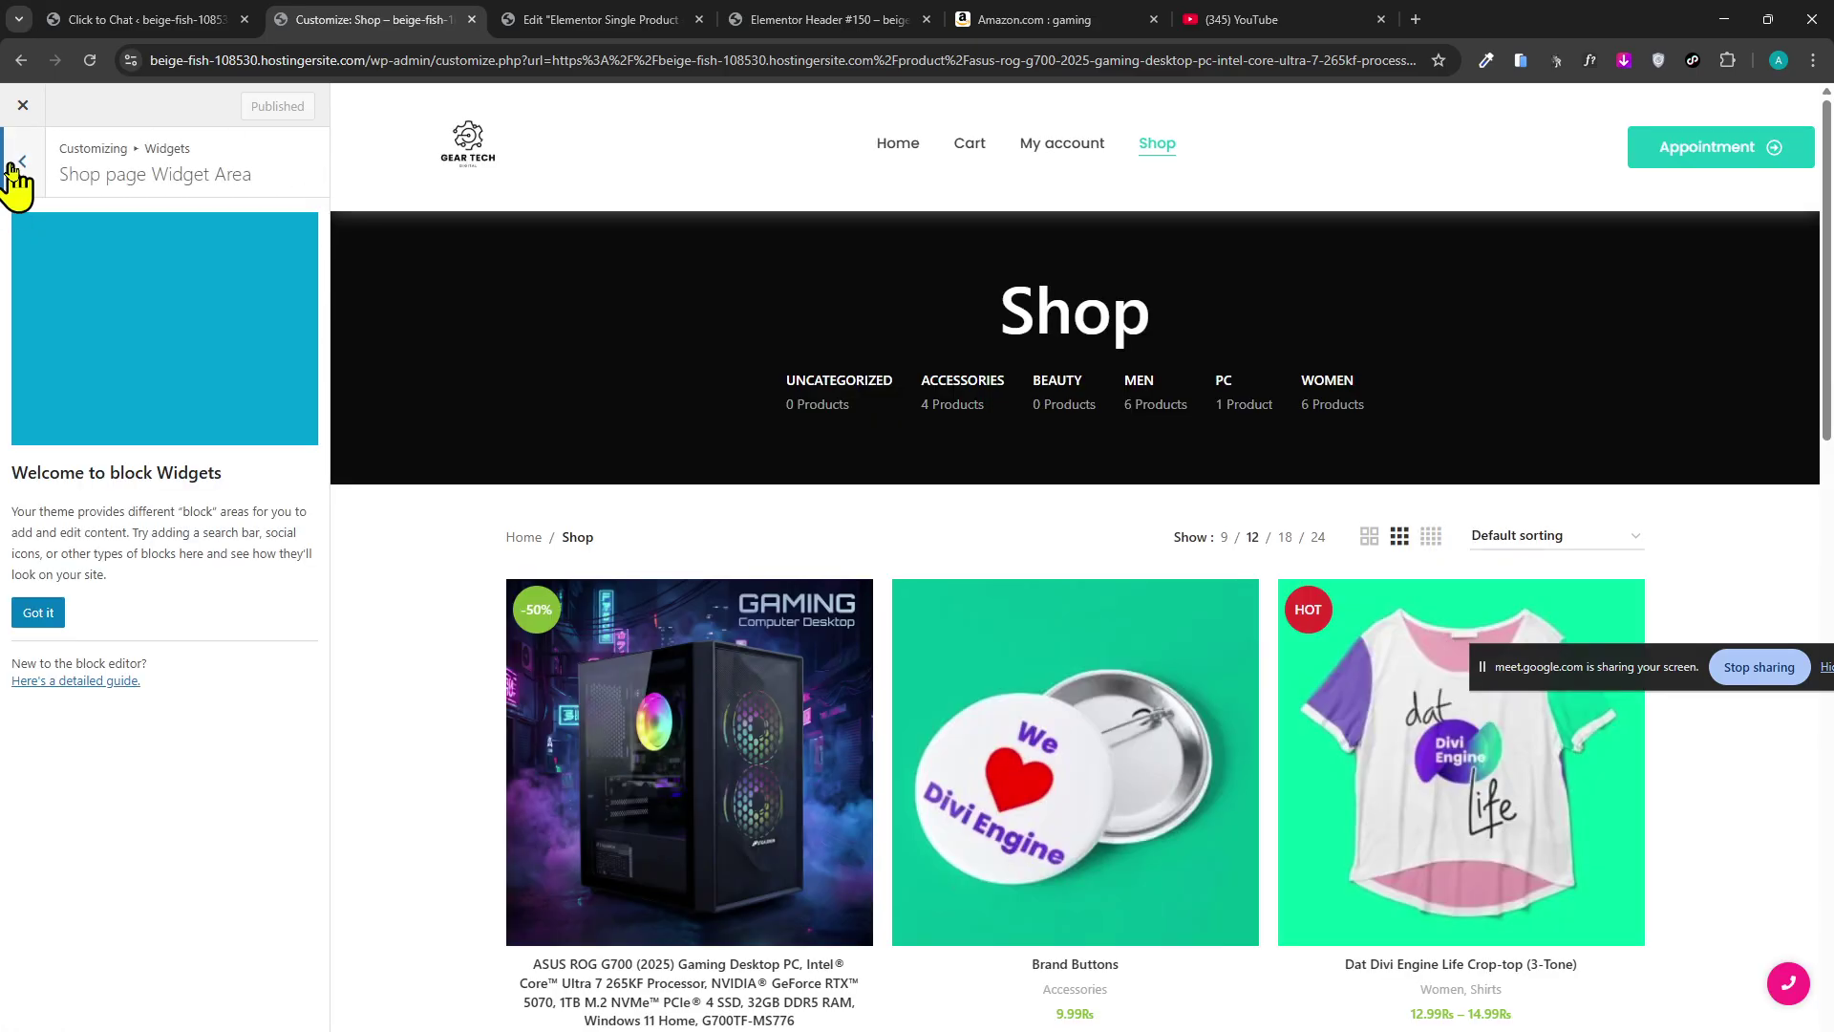
pyautogui.click(17, 172)
pyautogui.click(17, 173)
# Go from the Click to Chat page to WoodMart Theme settings > Single product.
pyautogui.click(229, 21)
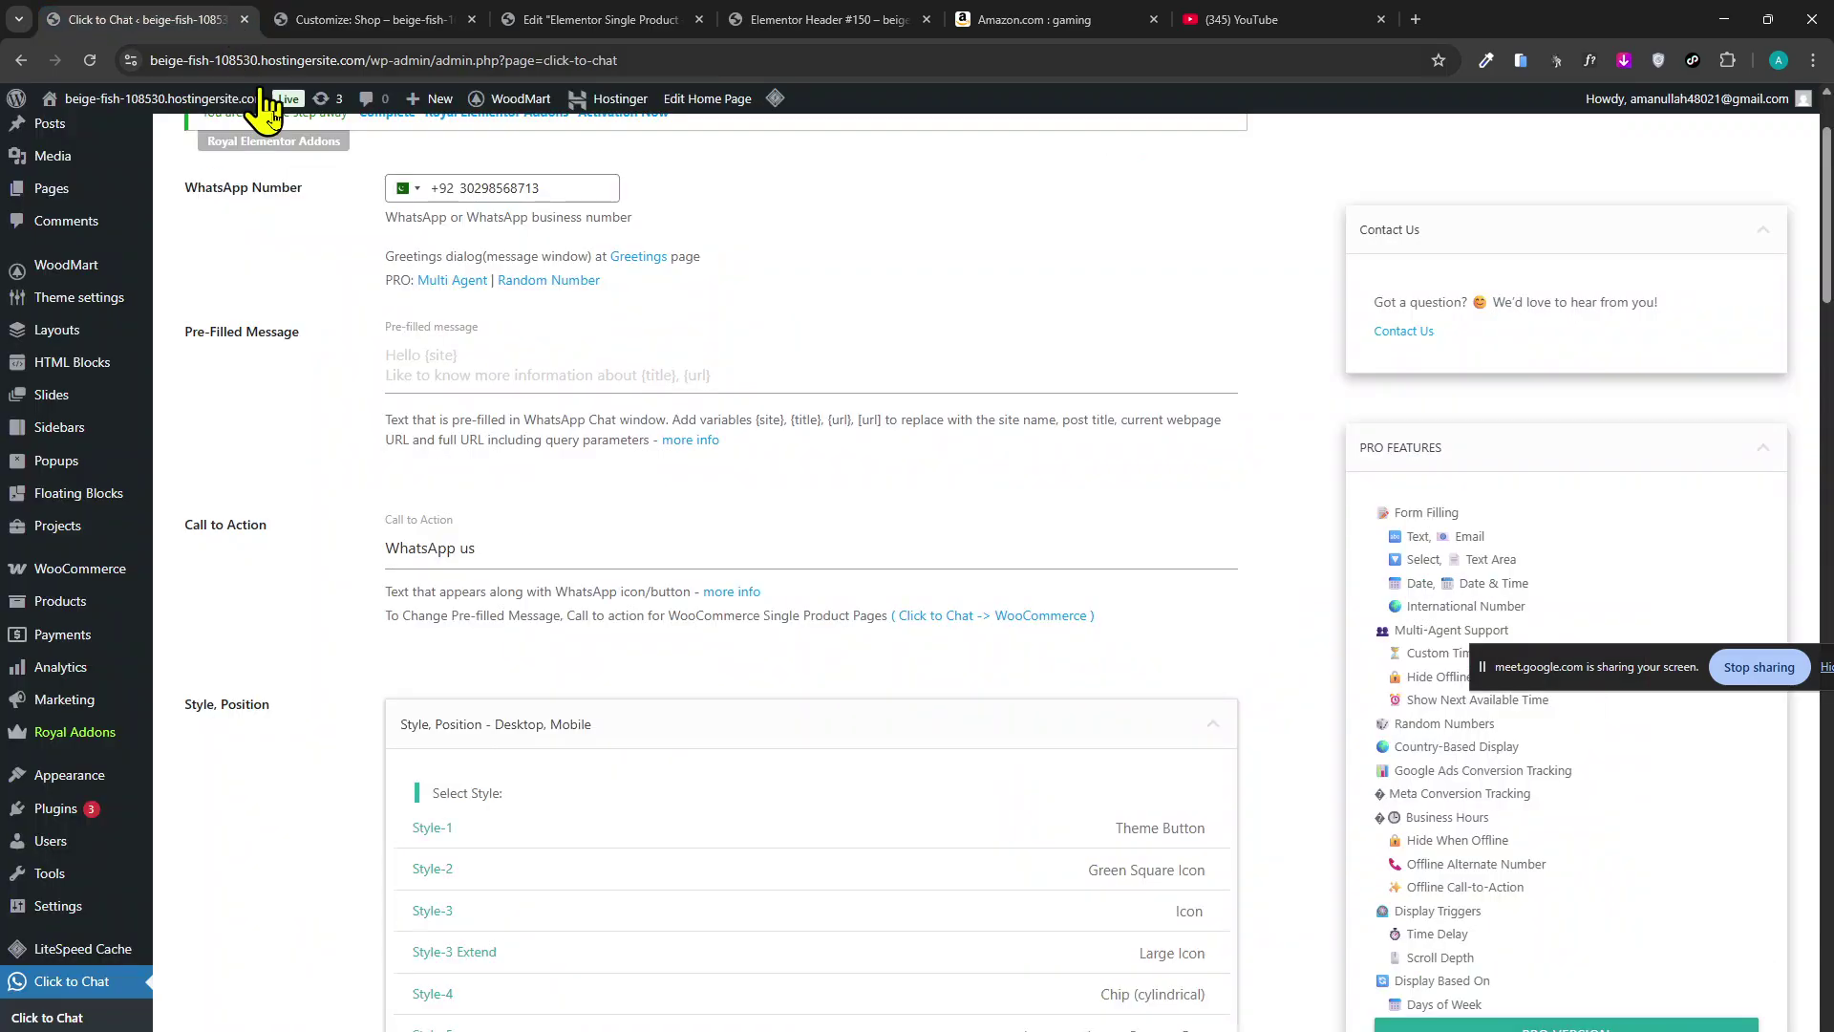
pyautogui.scroll(2, 265, 107)
pyautogui.moveTo(520, 98)
pyautogui.moveTo(523, 144)
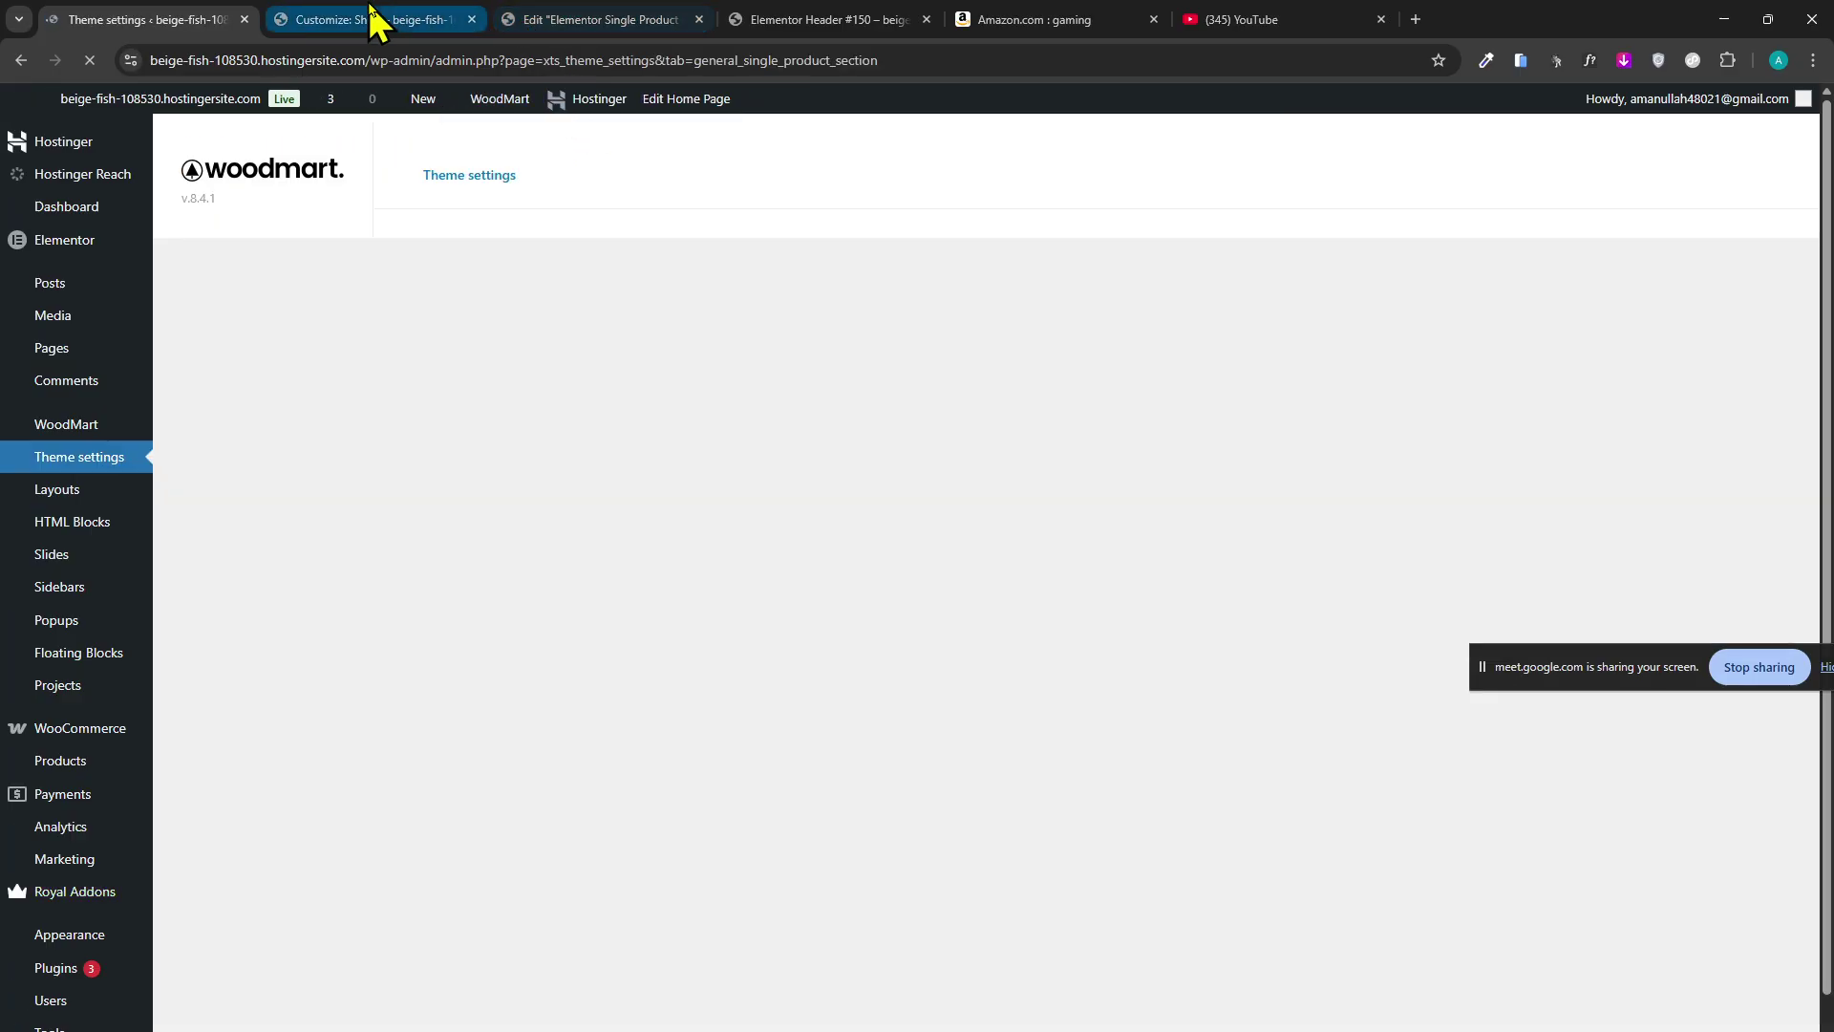
pyautogui.scroll(-3, 614, 512)
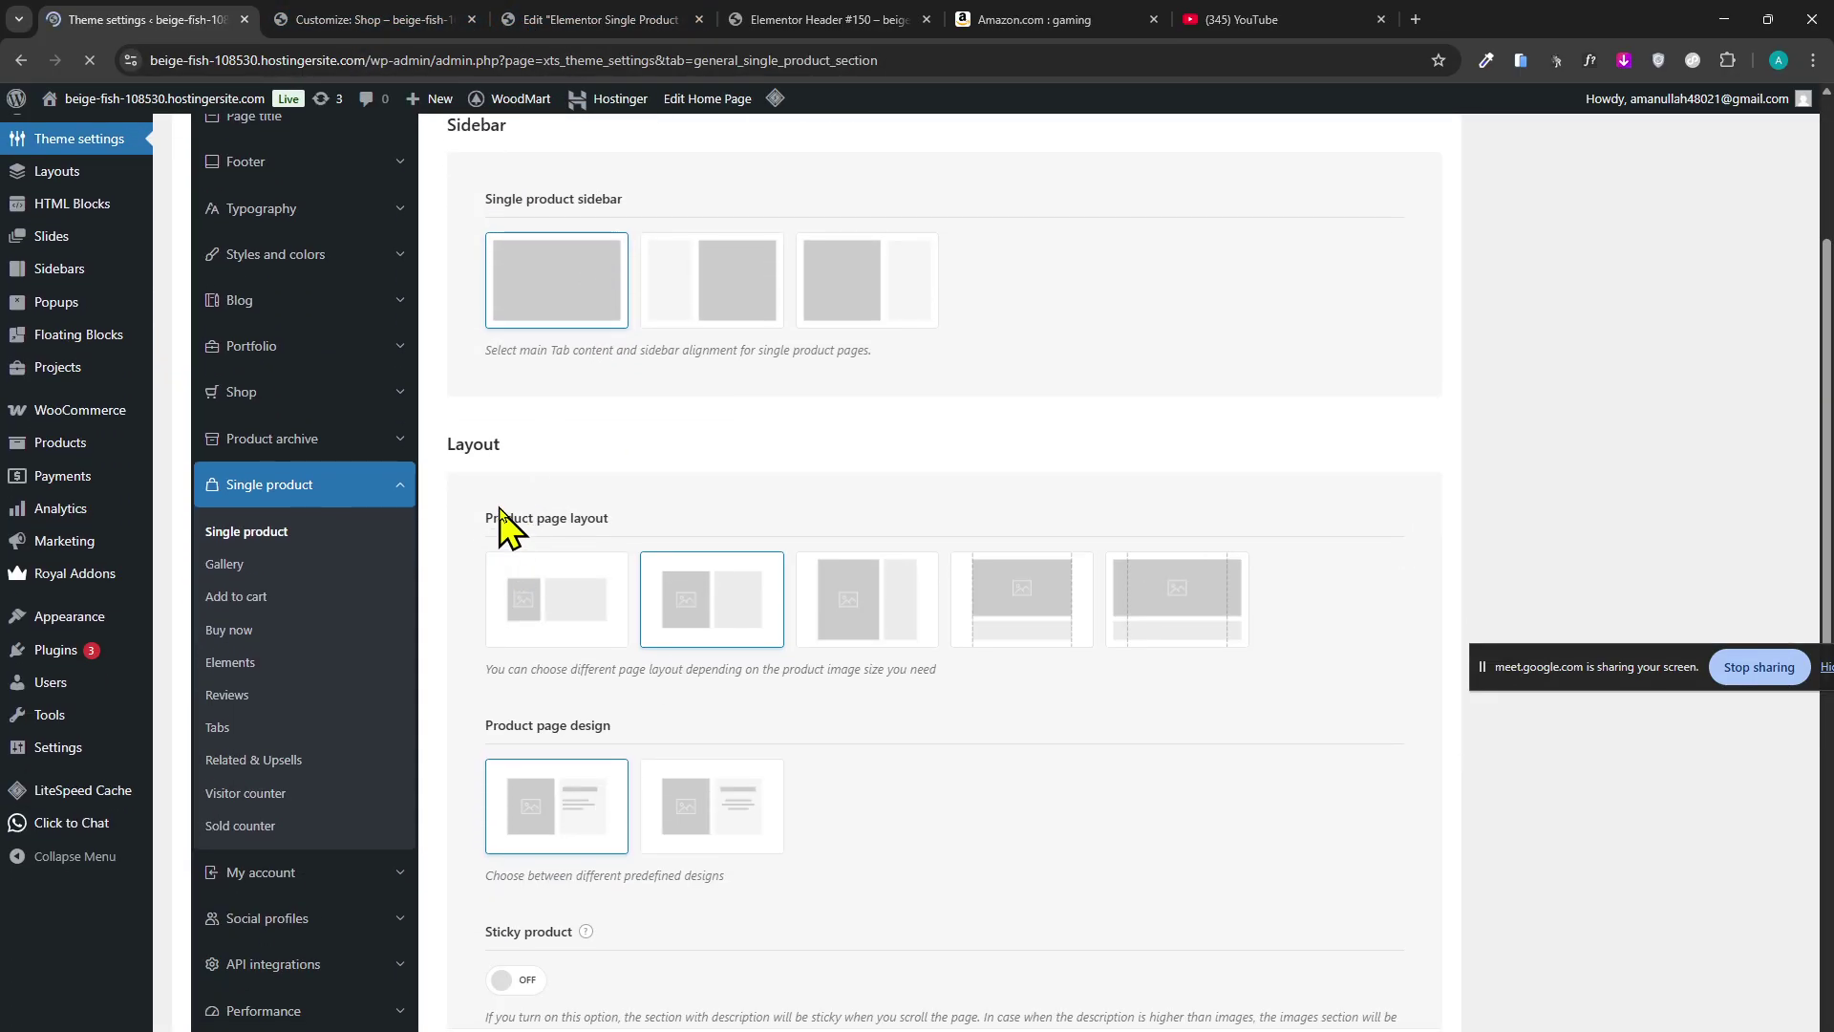
pyautogui.scroll(-2, 786, 634)
# Glance at the Elementor editor, then check the single product builder's preview product list.
pyautogui.click(563, 21)
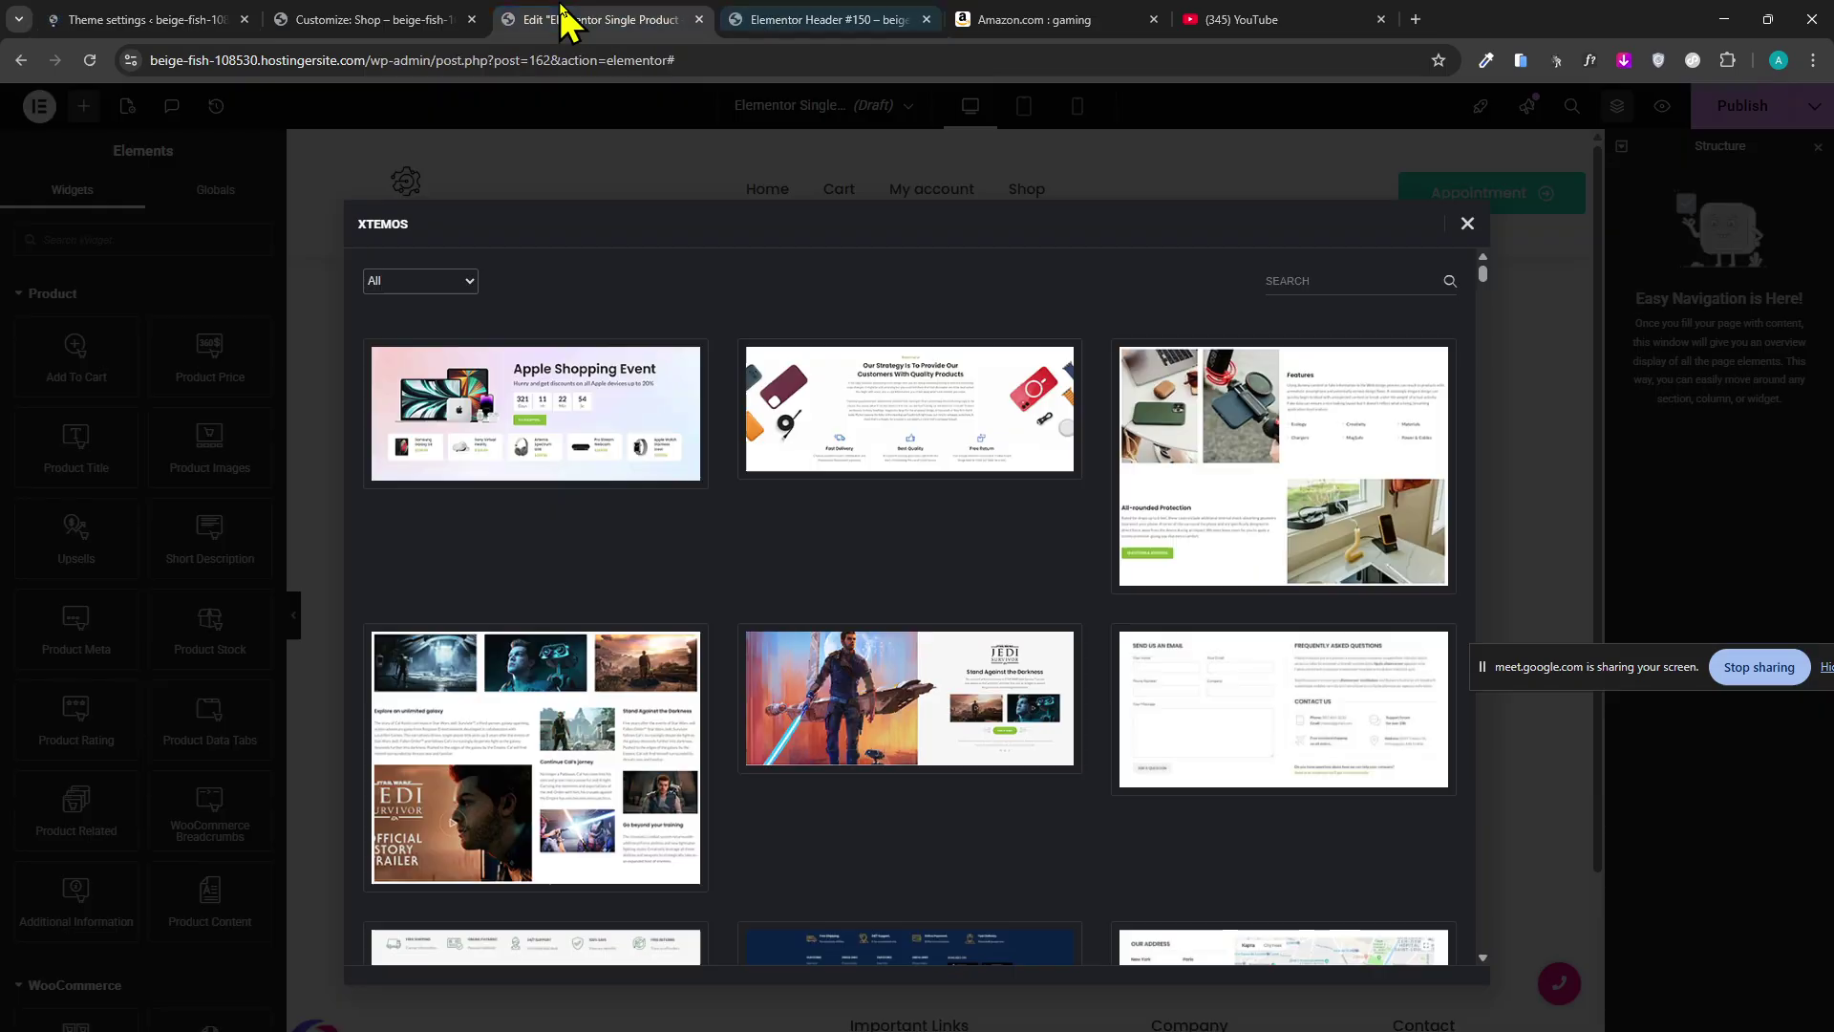
pyautogui.click(191, 19)
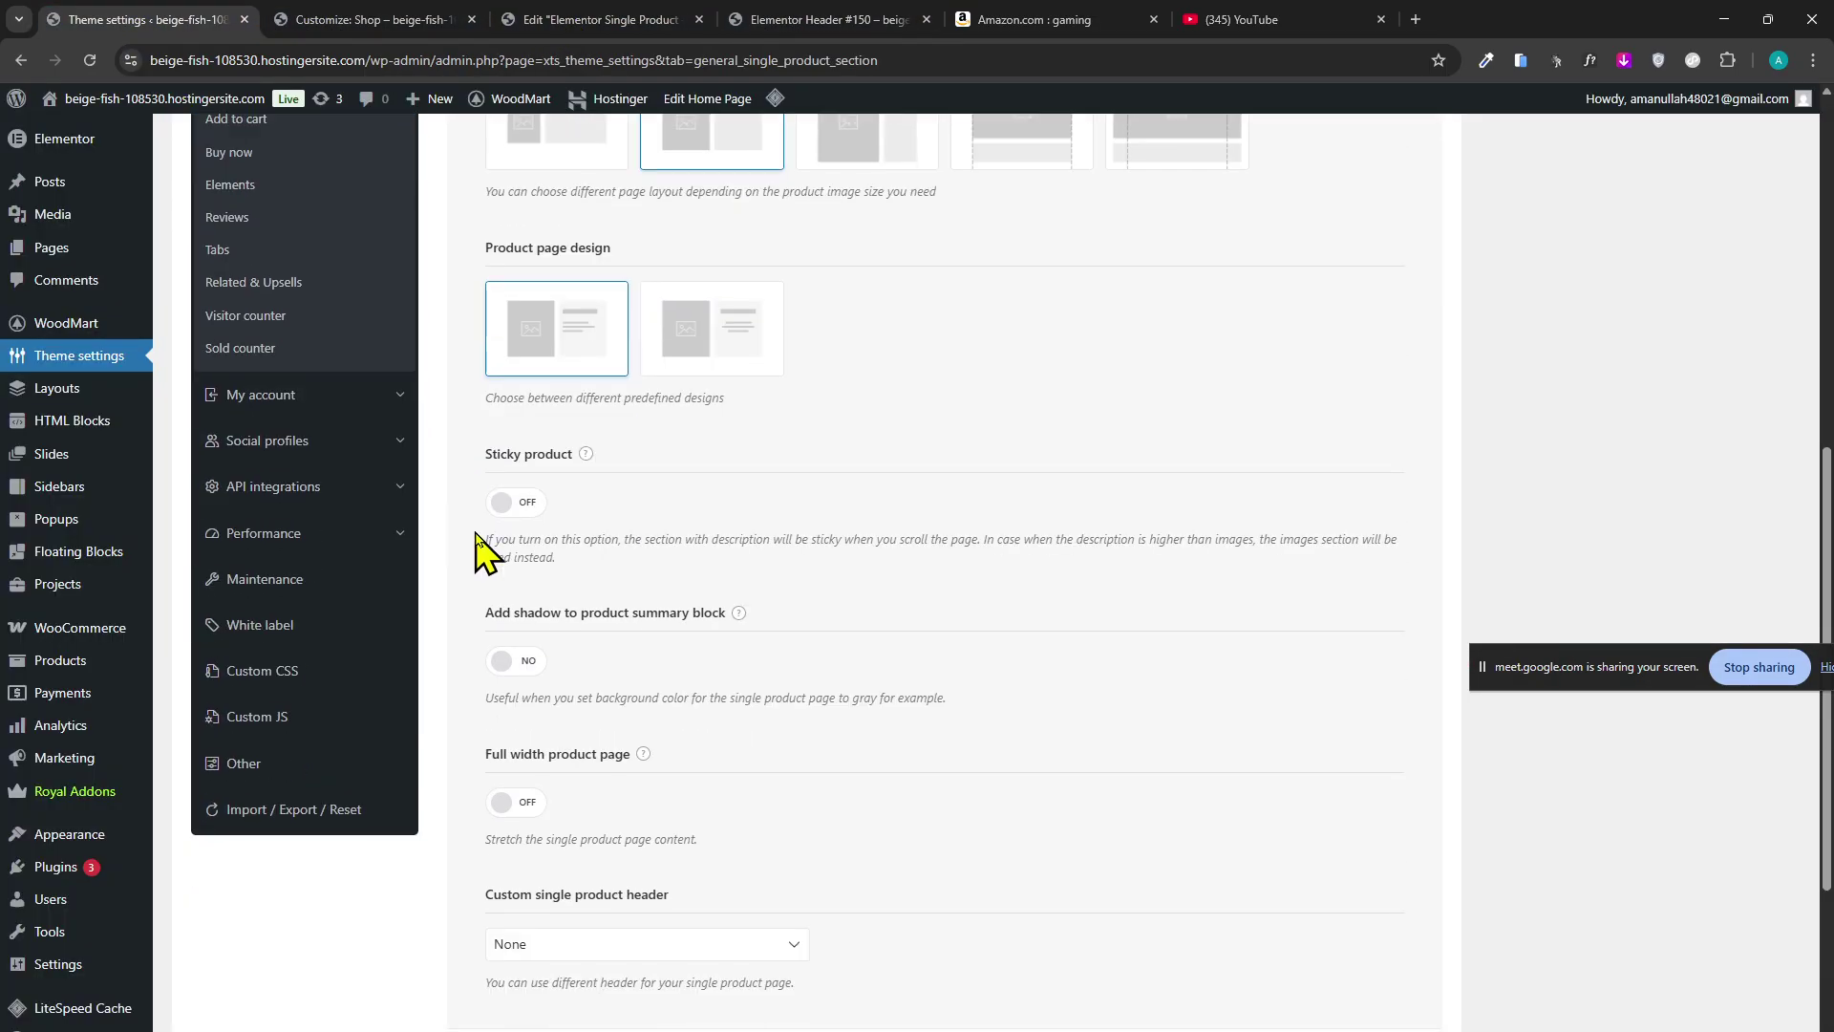
pyautogui.scroll(-2, 516, 683)
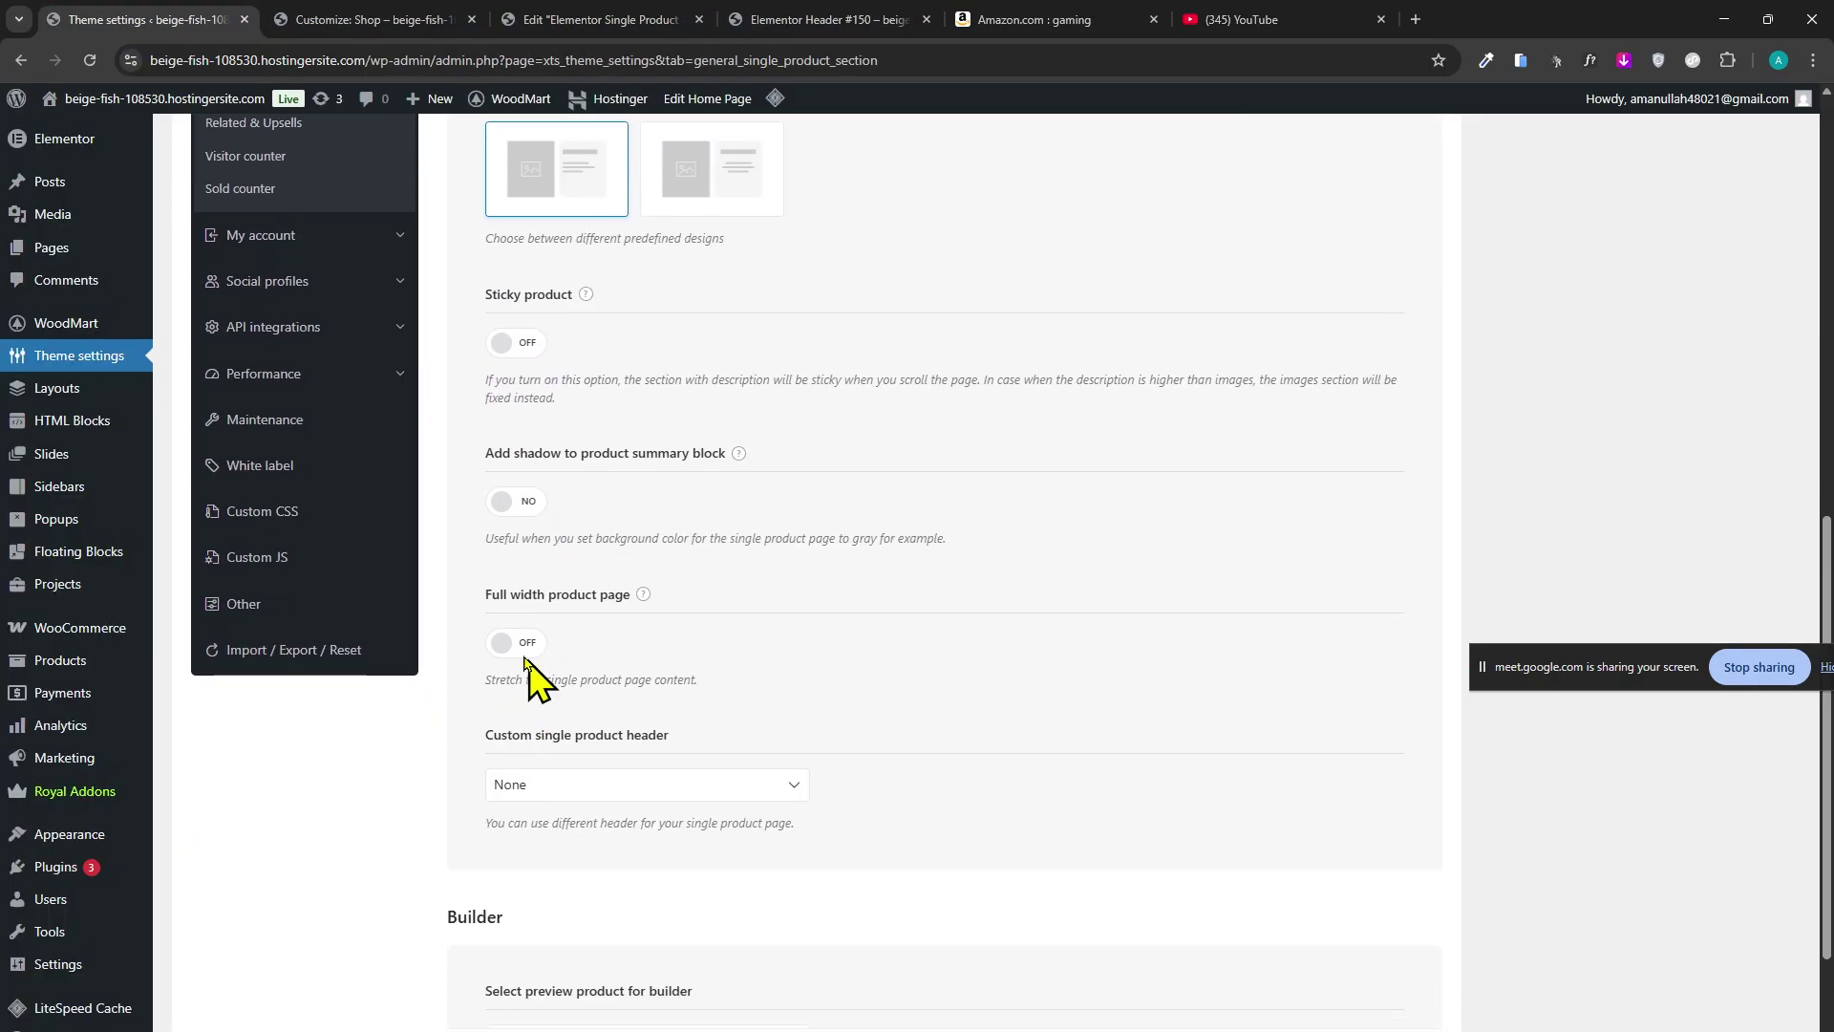
pyautogui.scroll(-2, 609, 672)
pyautogui.click(727, 883)
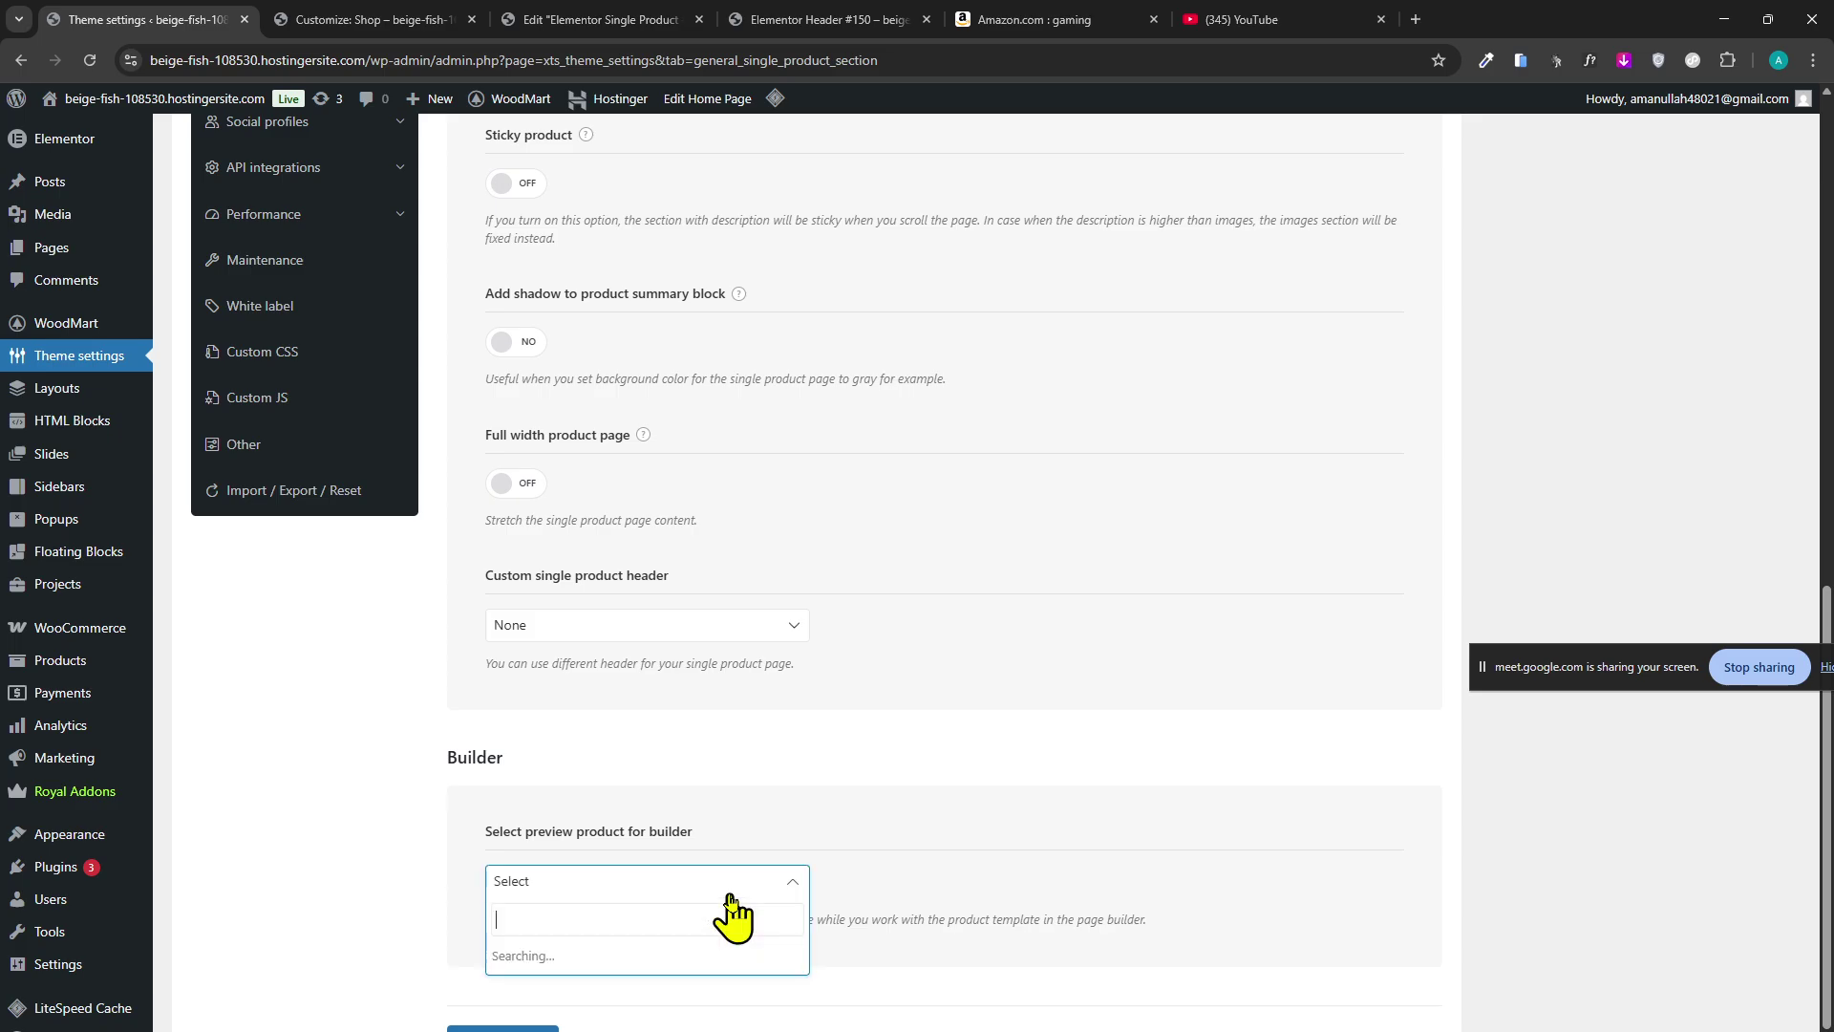
pyautogui.click(921, 774)
# Review the Buy now and Add to cart single product settings, then go back to Elementor.
pyautogui.scroll(10, 663, 819)
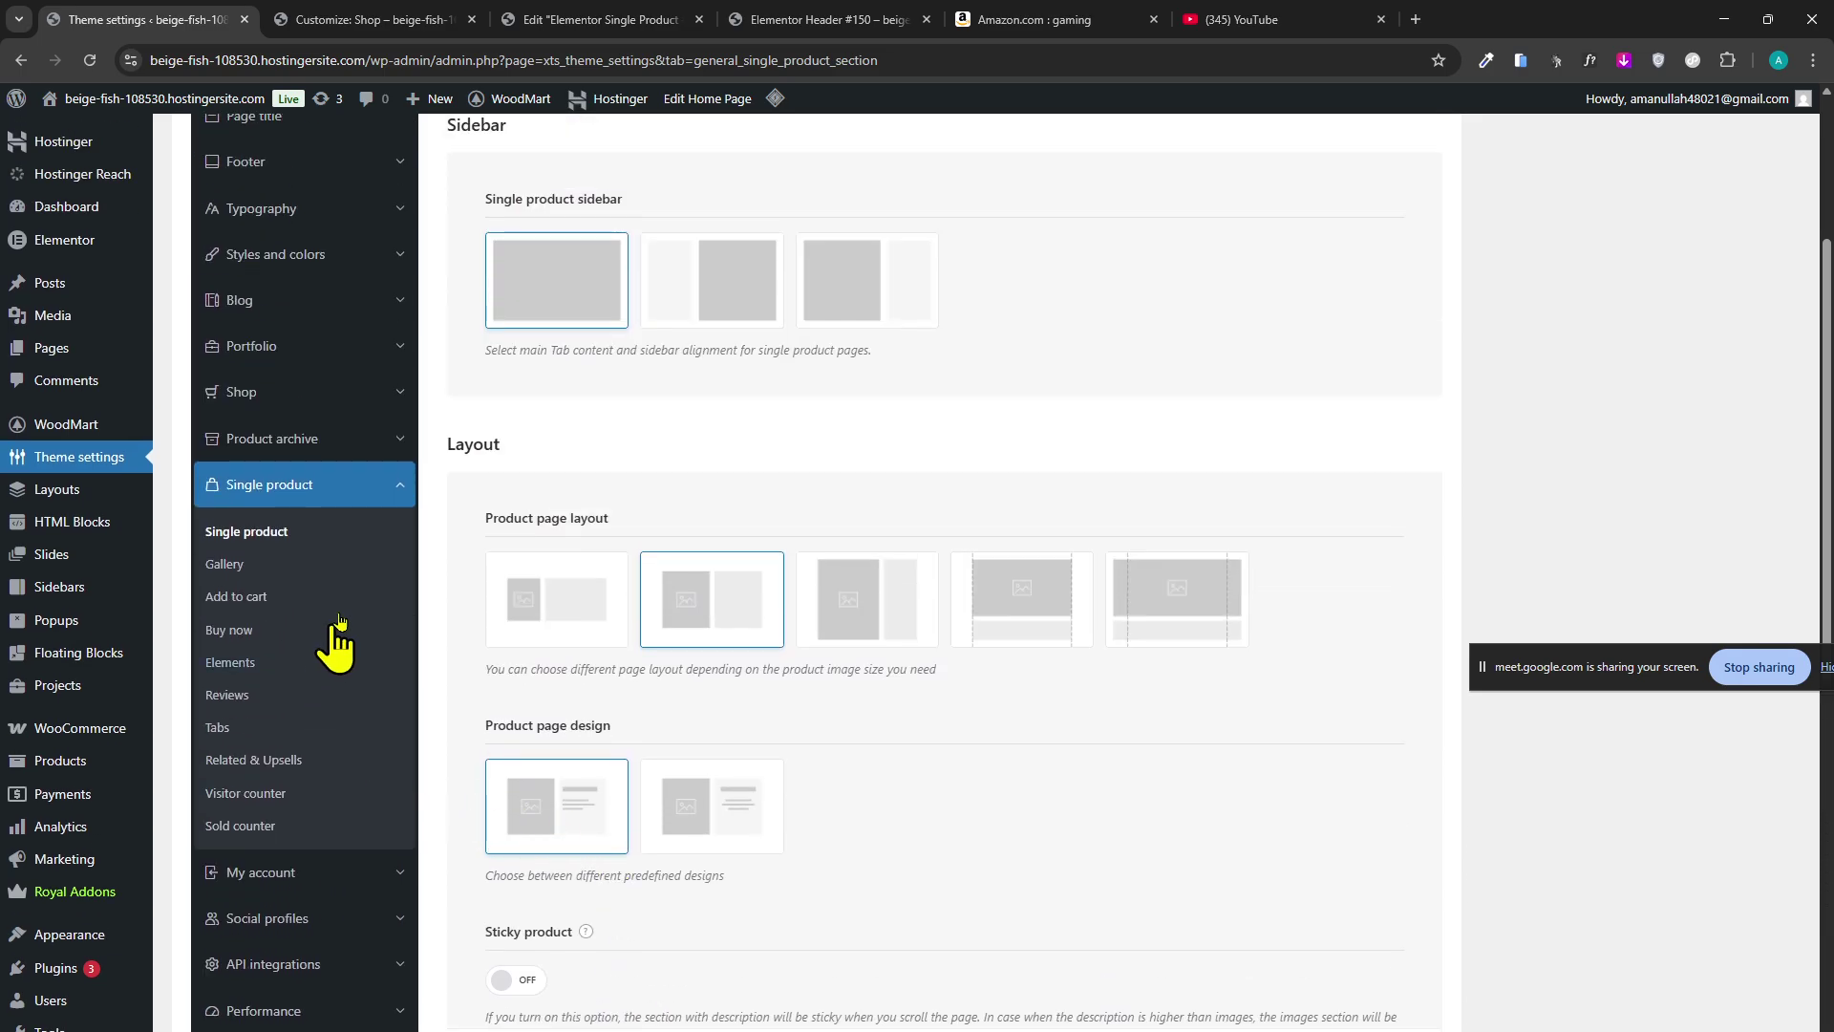
pyautogui.click(292, 646)
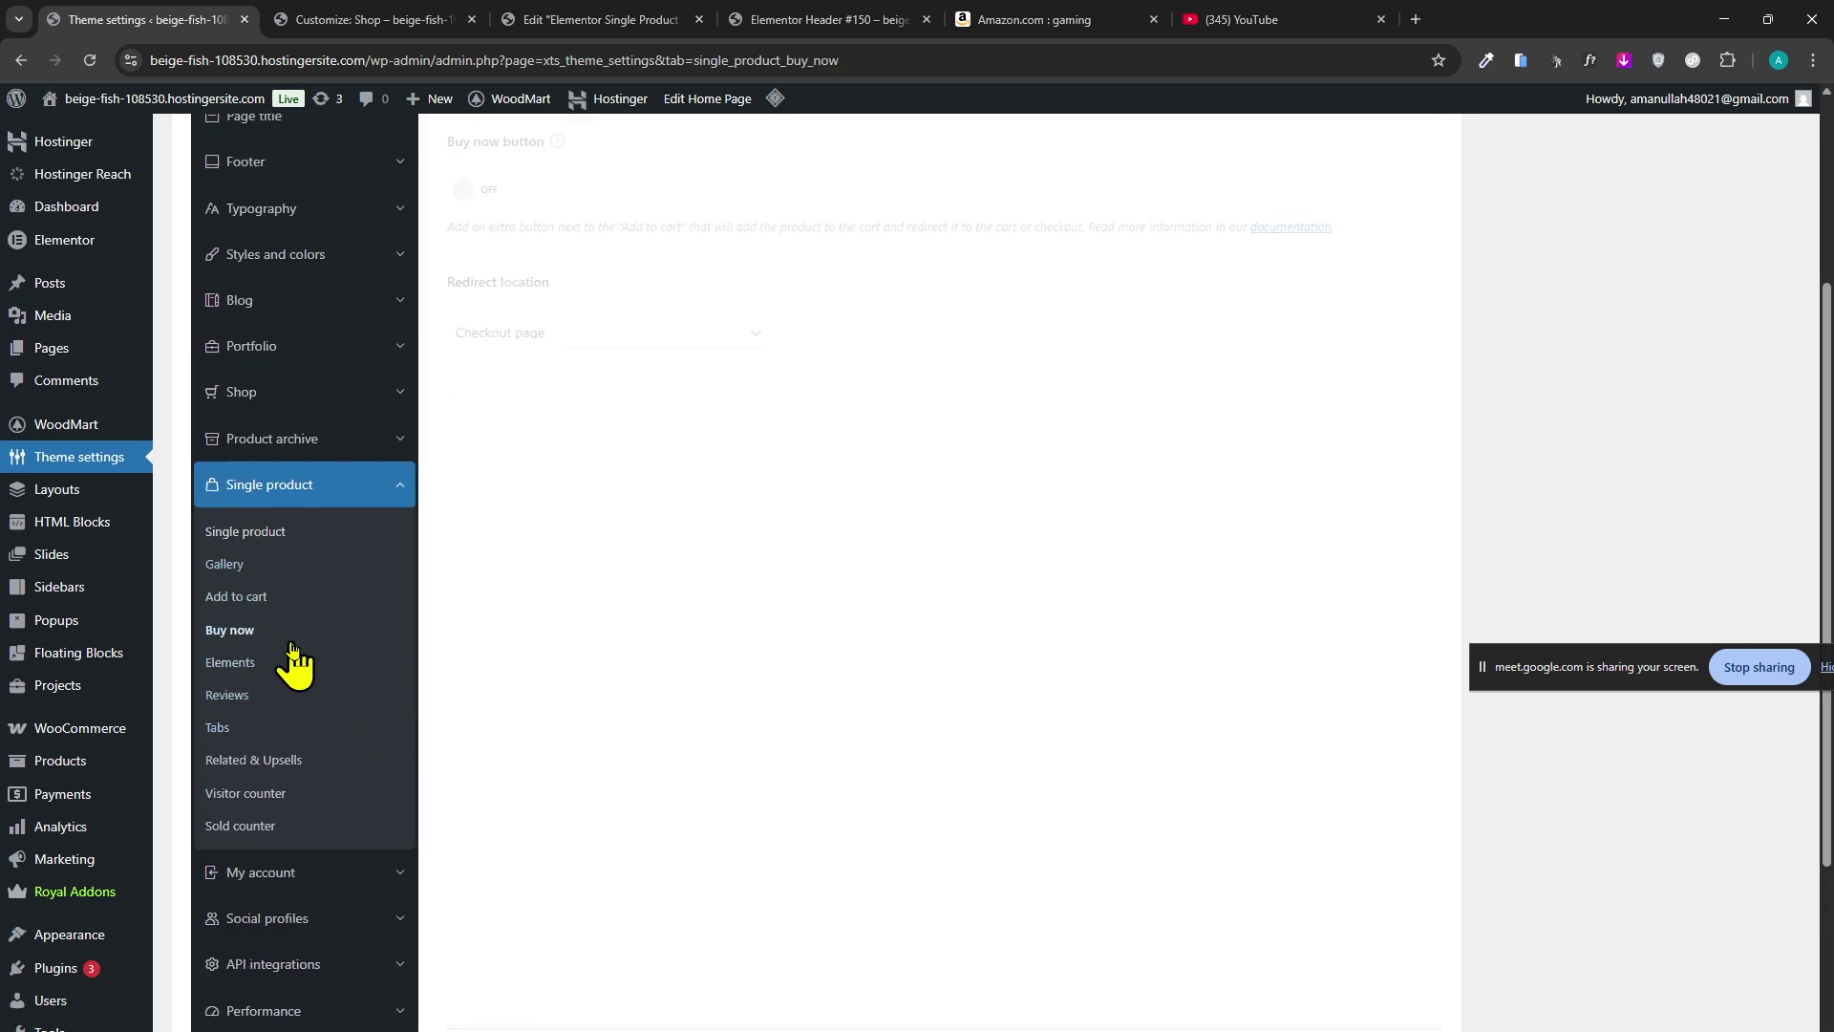
pyautogui.click(318, 599)
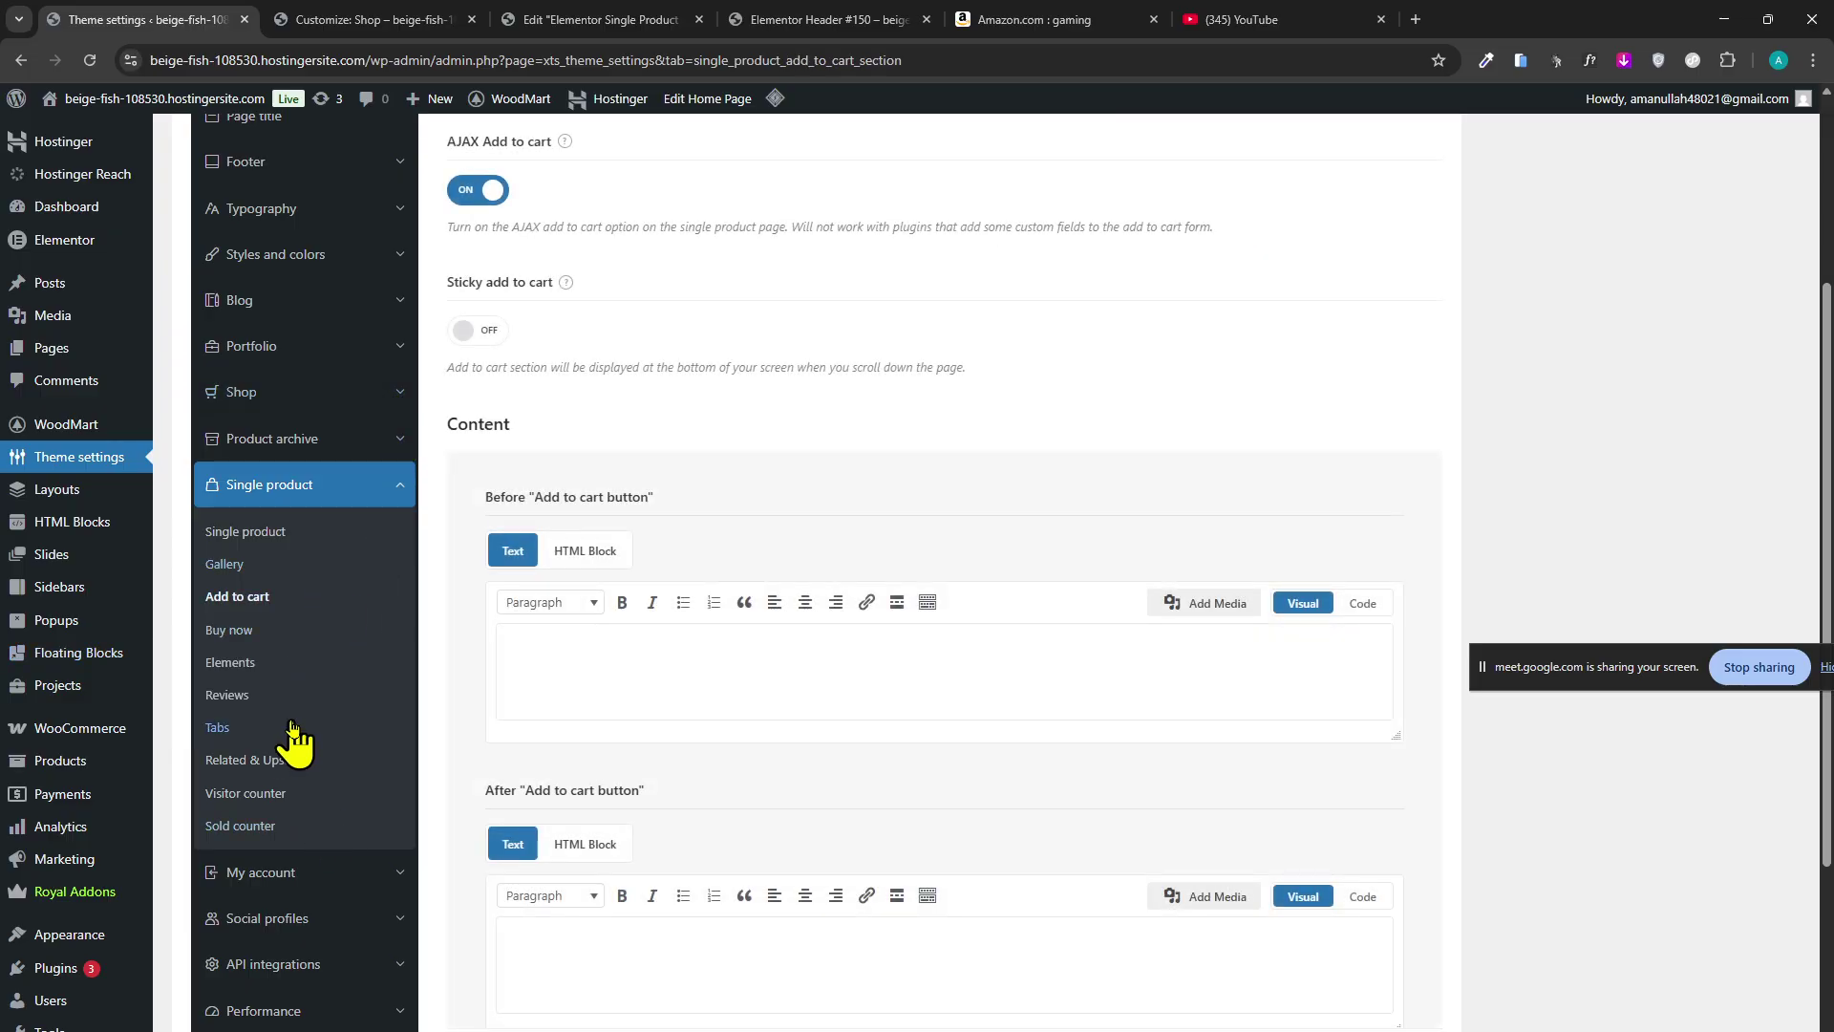
pyautogui.click(548, 19)
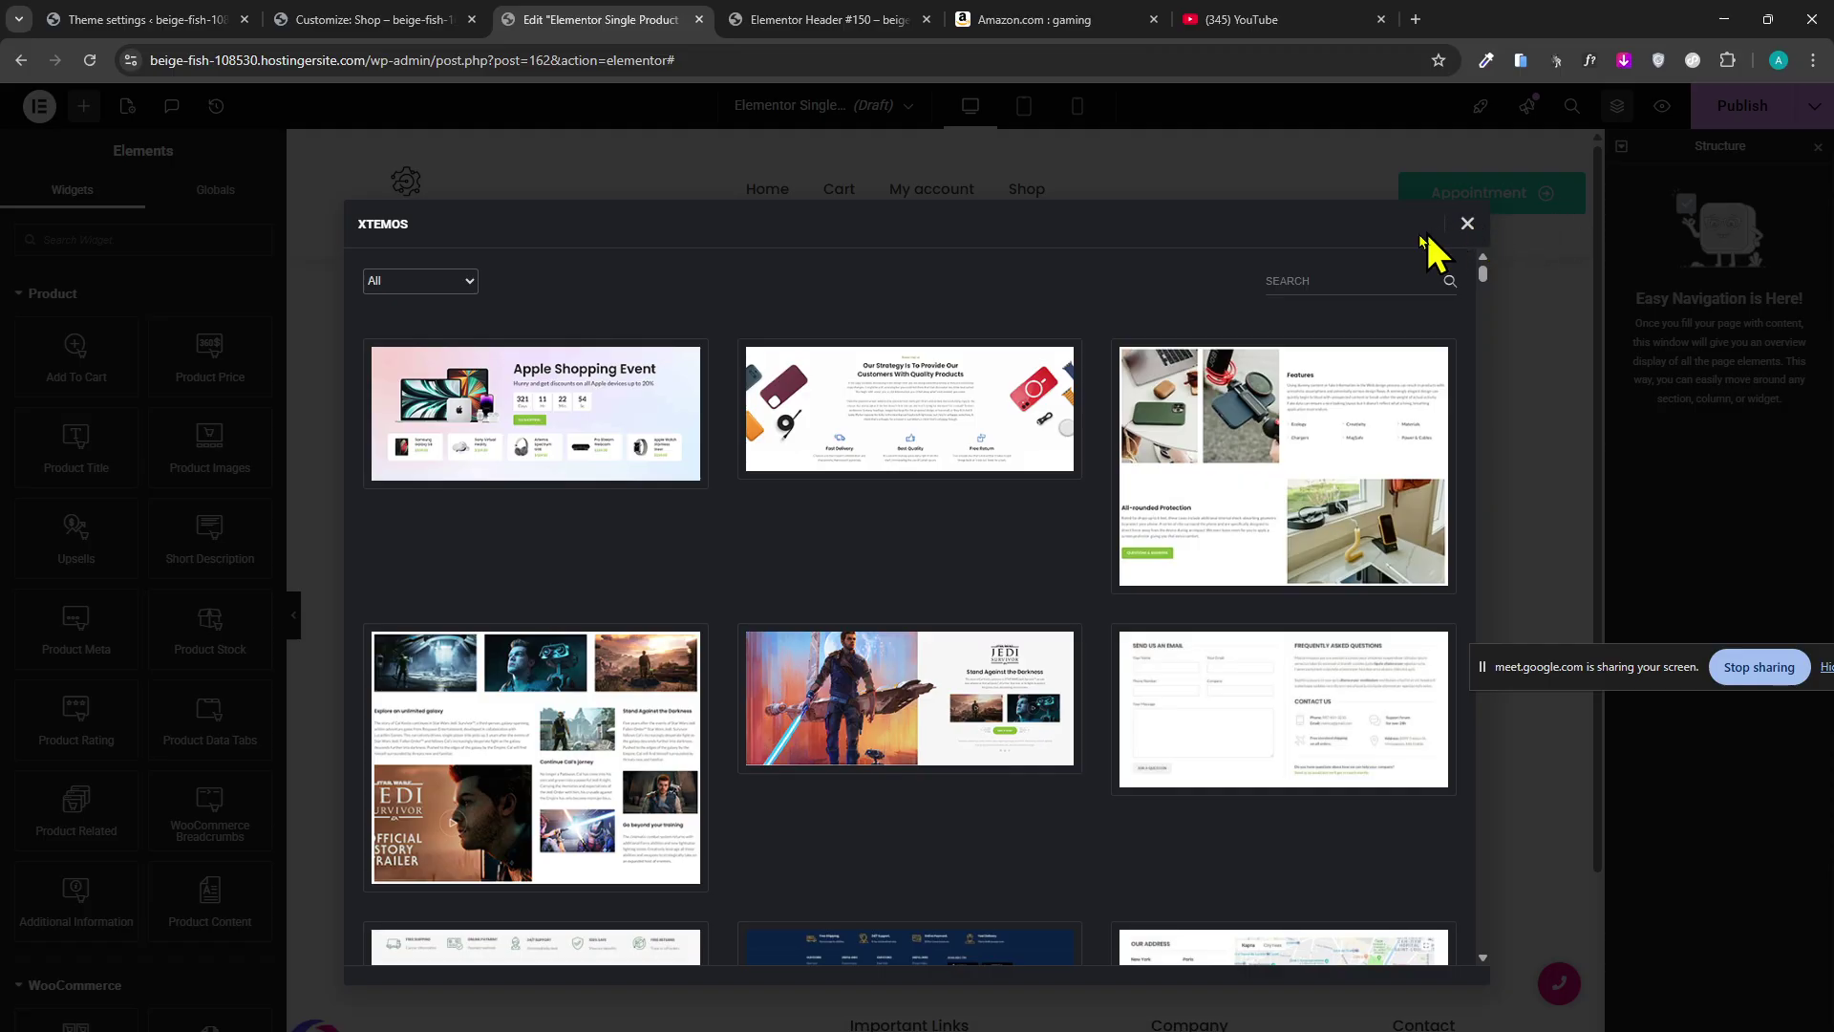
# Filter the XTEMOS library to Products templates, then close the library.
pyautogui.click(425, 280)
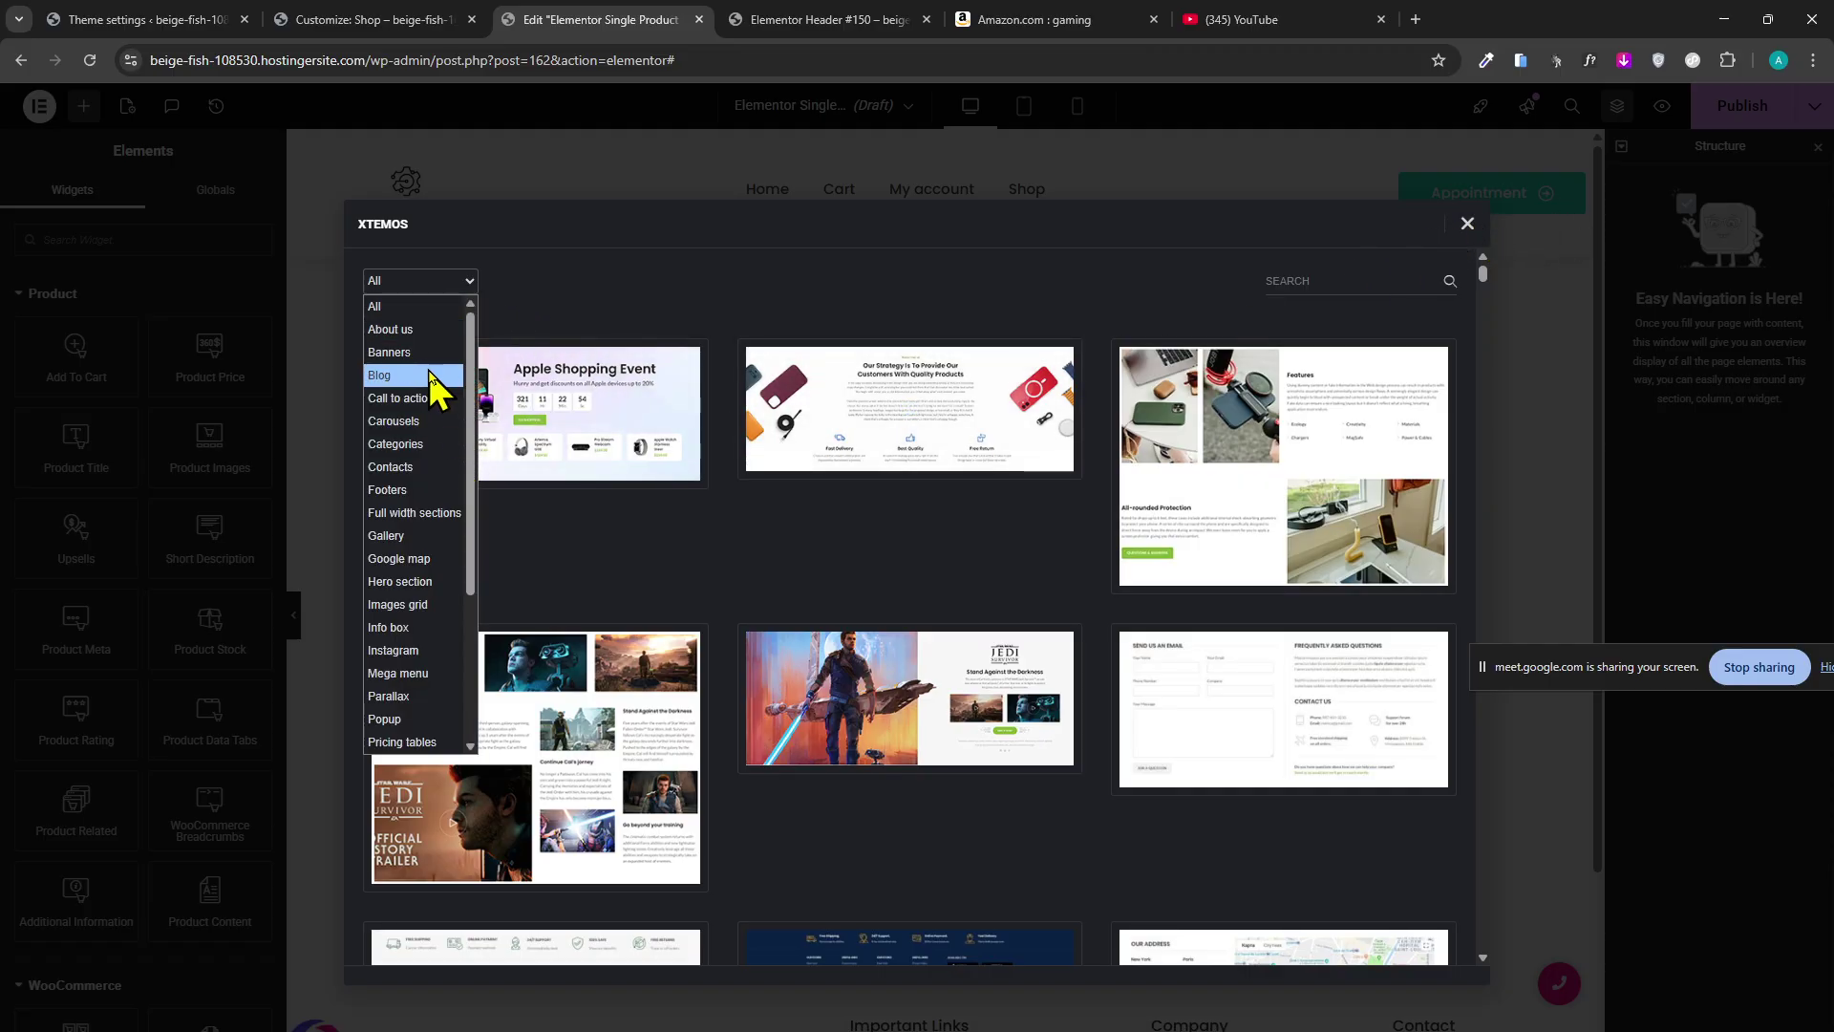
pyautogui.scroll(-3, 445, 556)
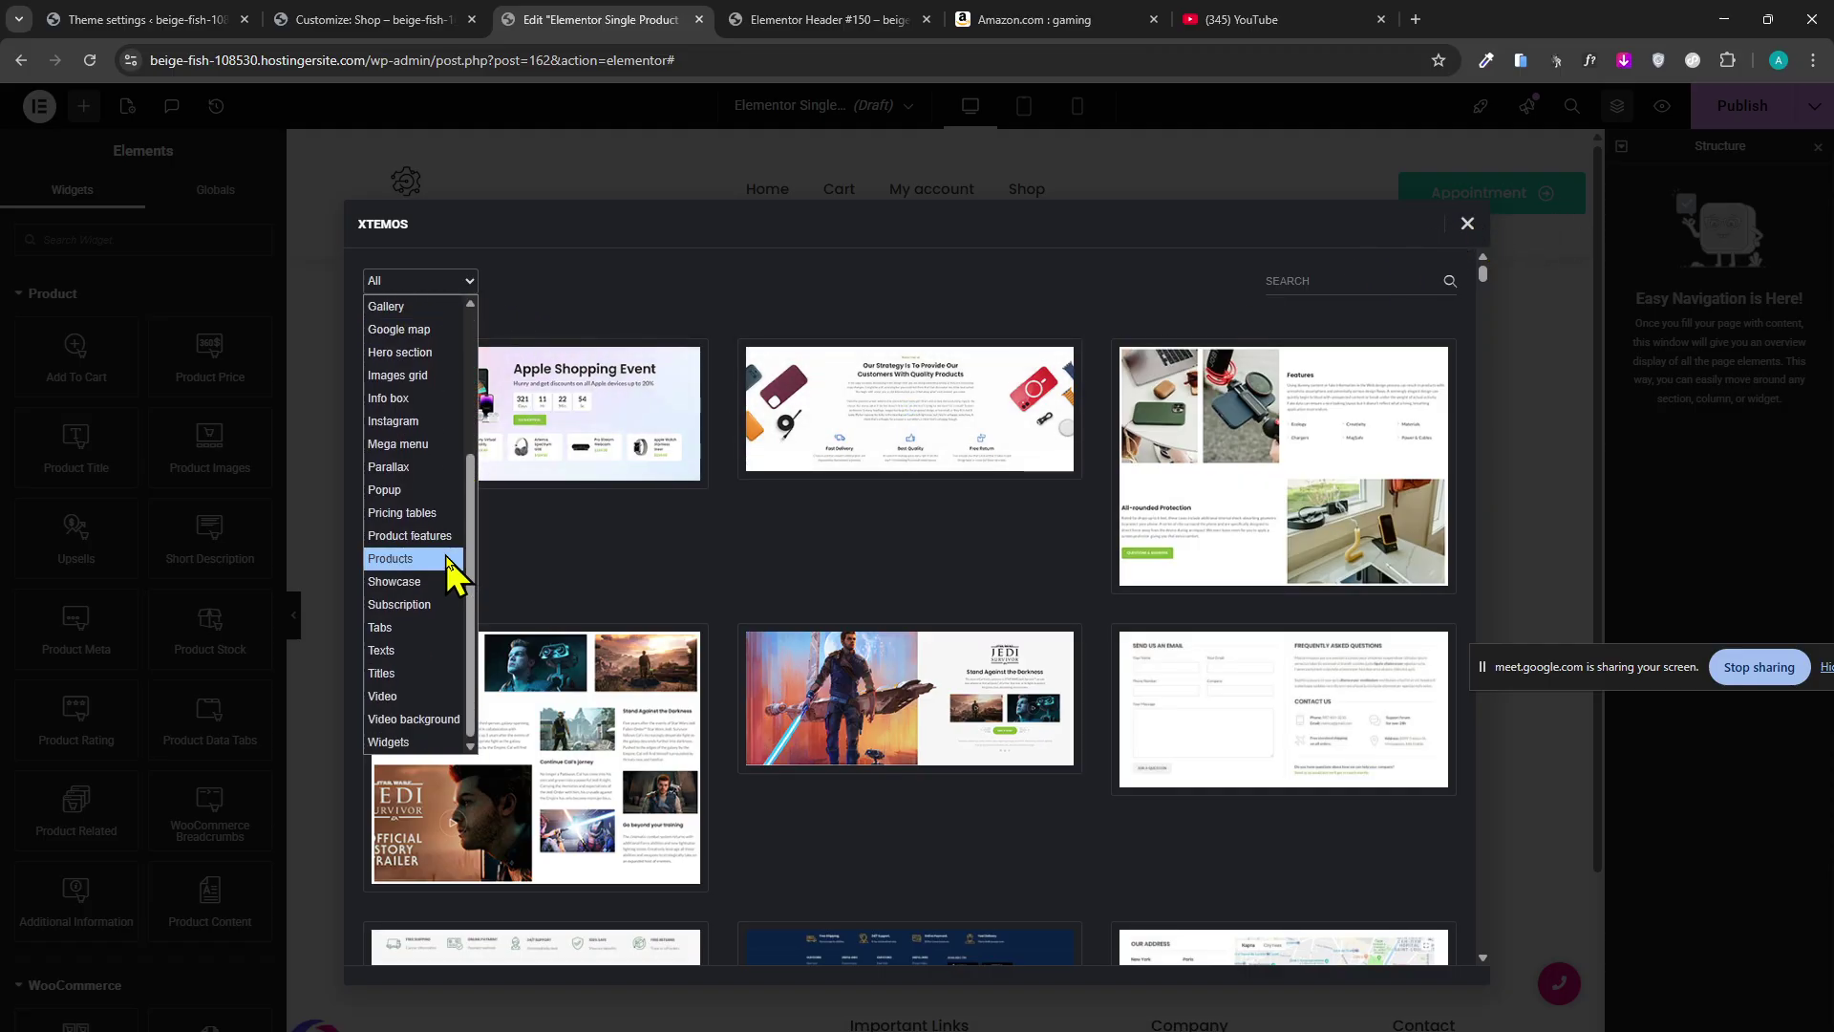
pyautogui.click(442, 560)
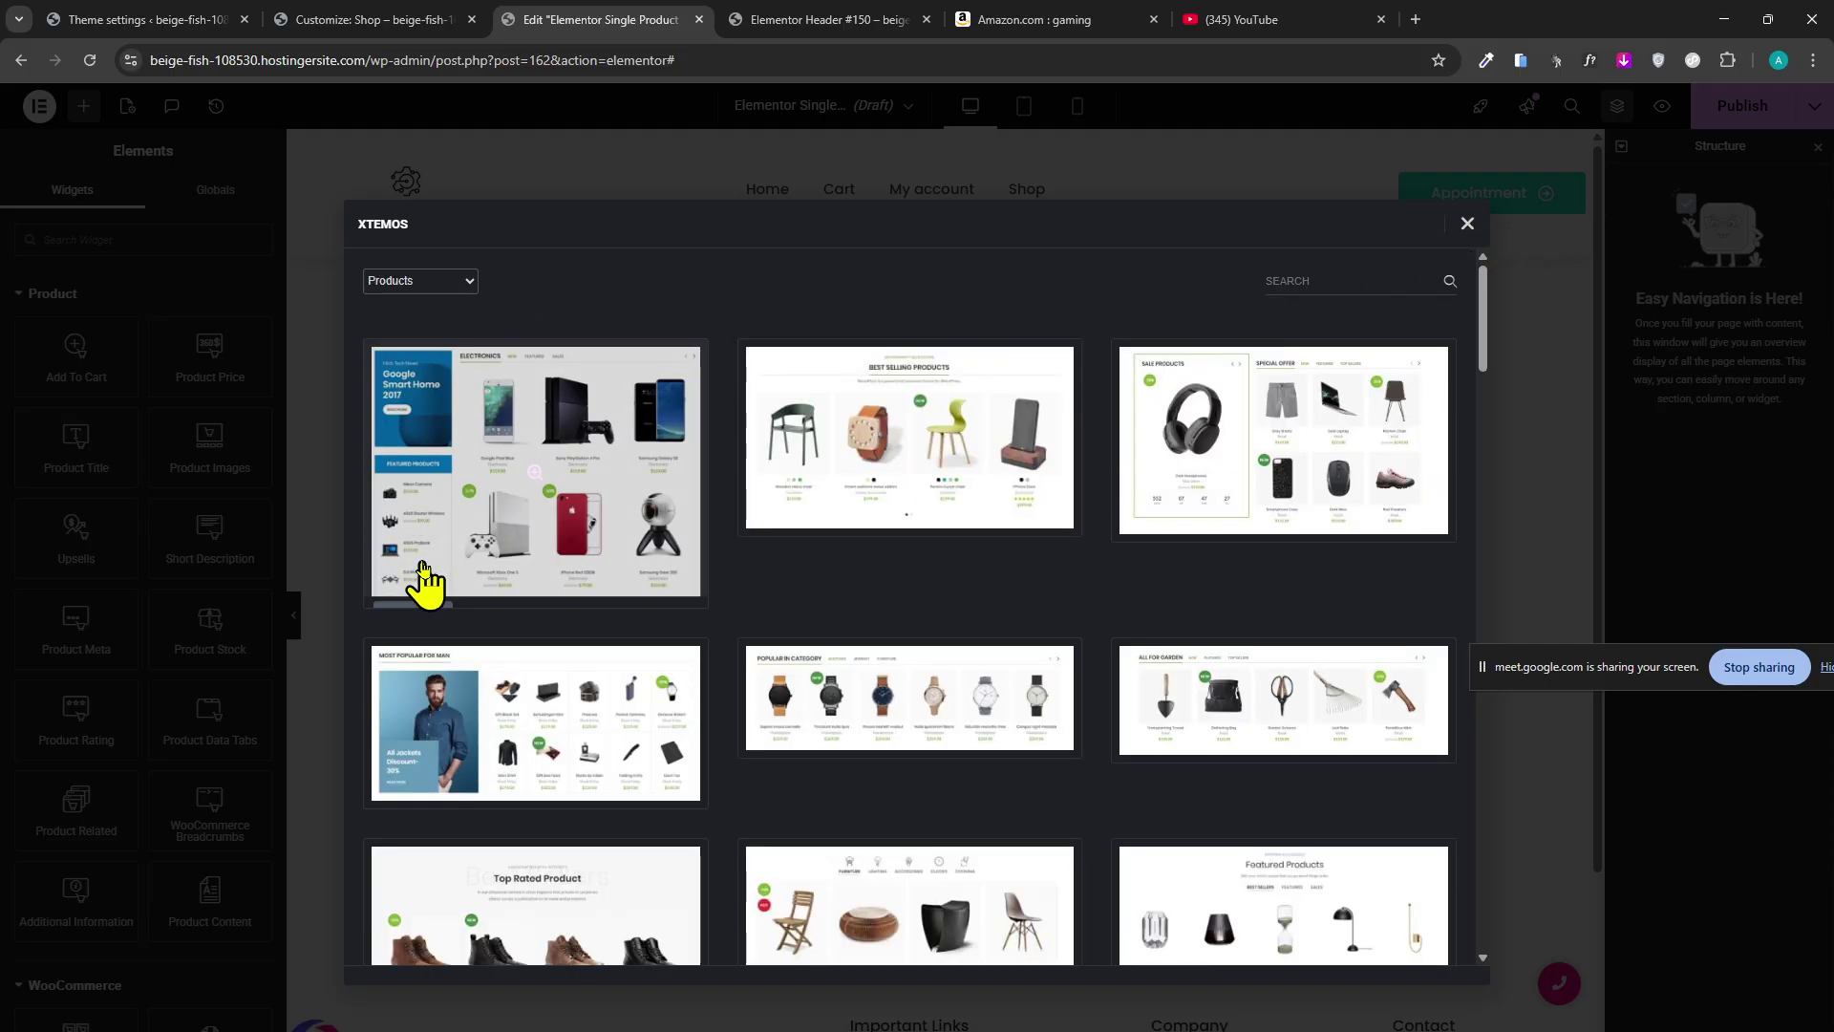
pyautogui.click(420, 285)
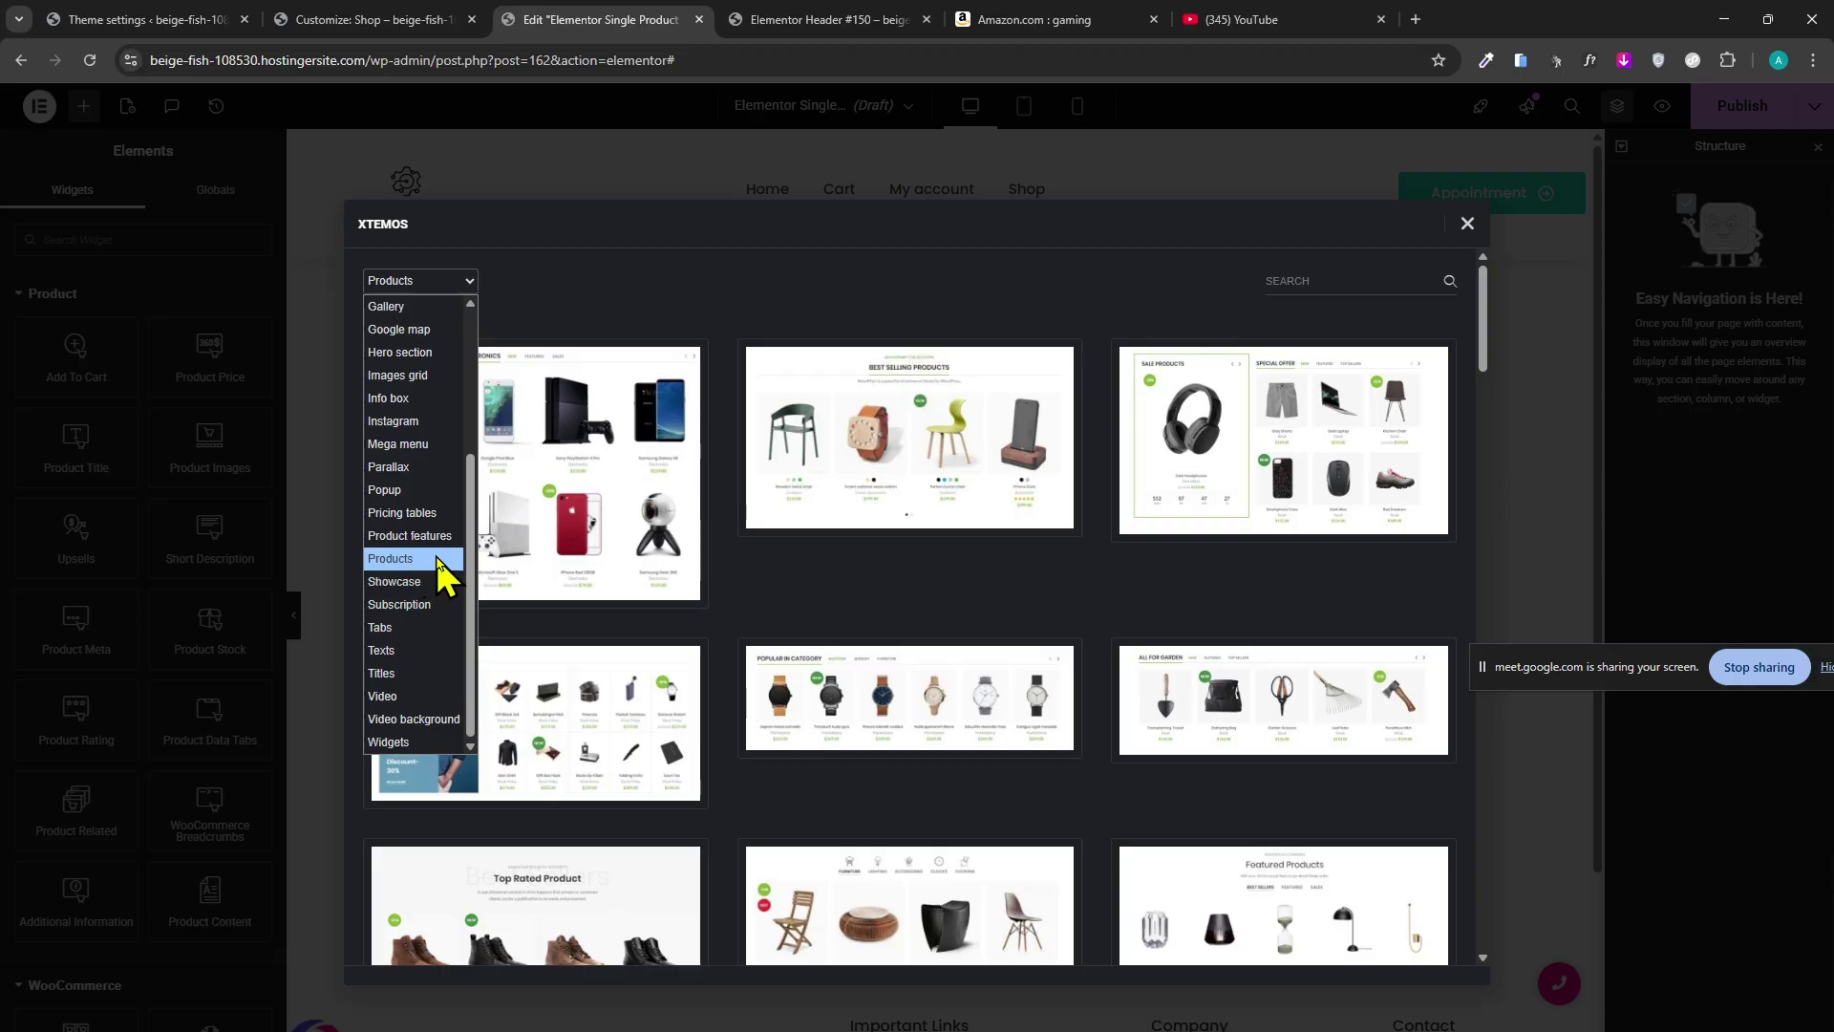
pyautogui.scroll(4, 442, 573)
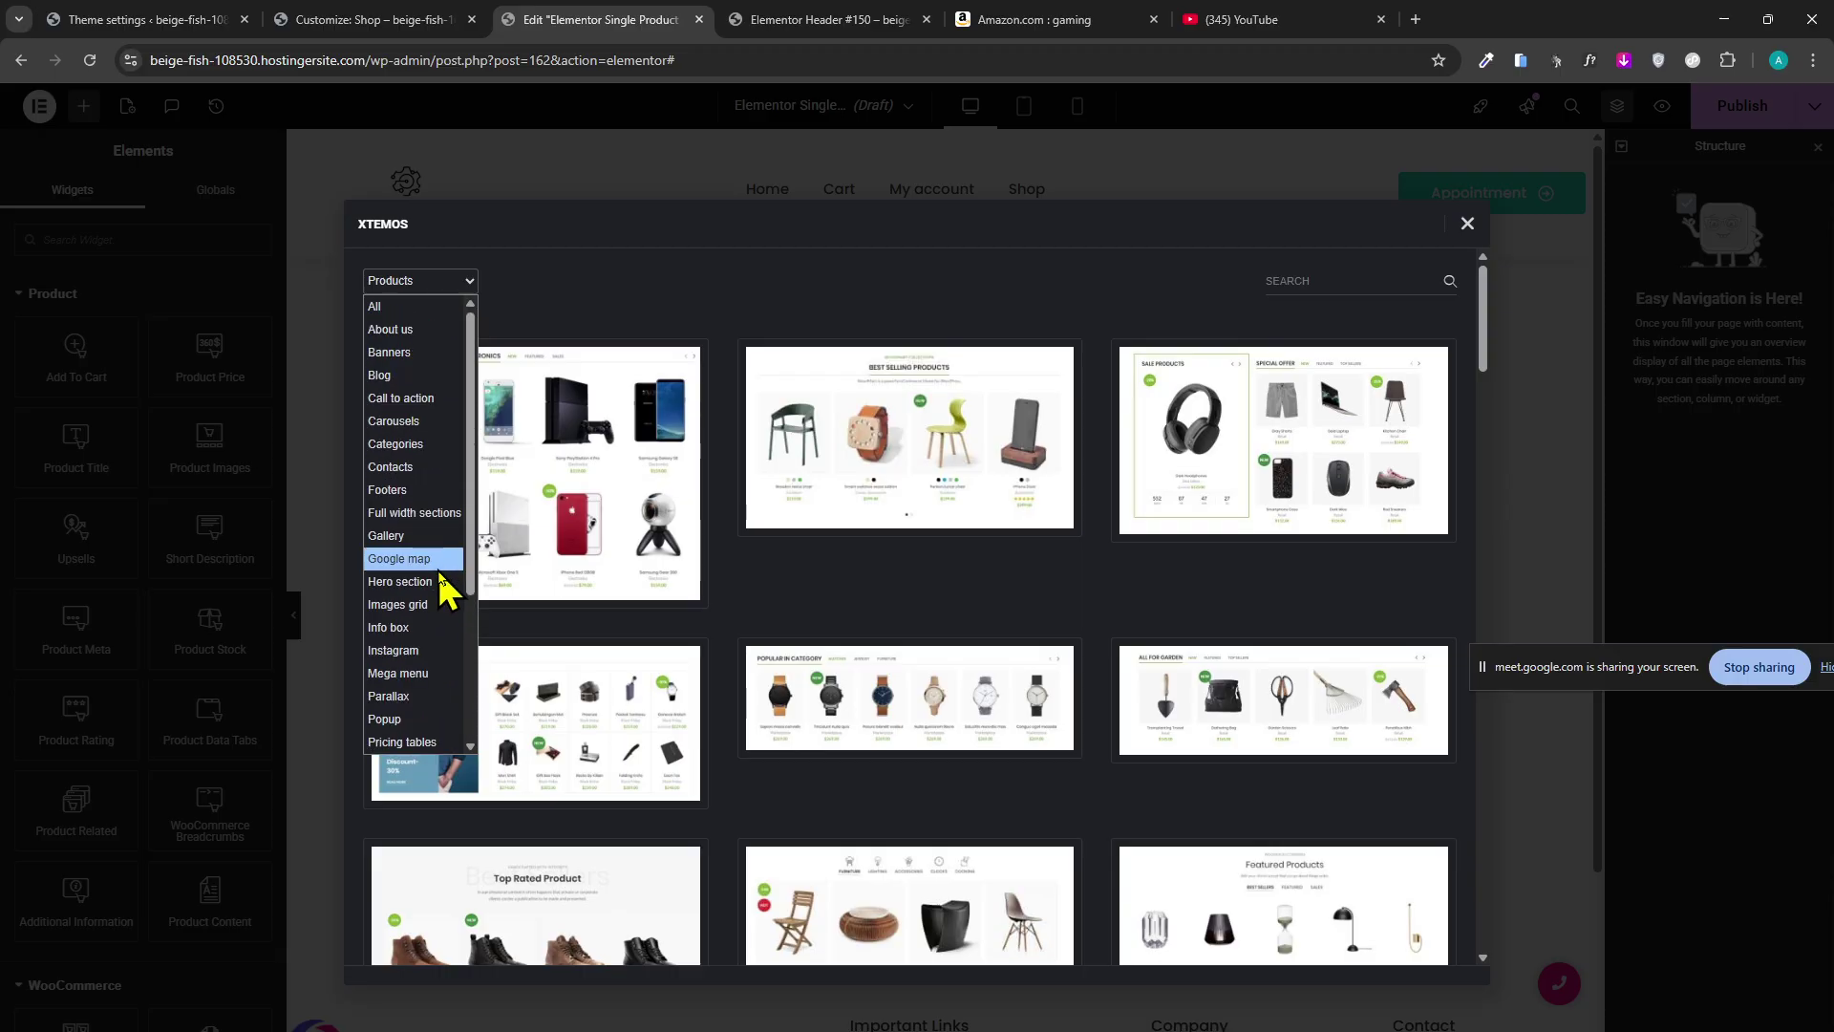
pyautogui.click(1467, 225)
pyautogui.click(1467, 225)
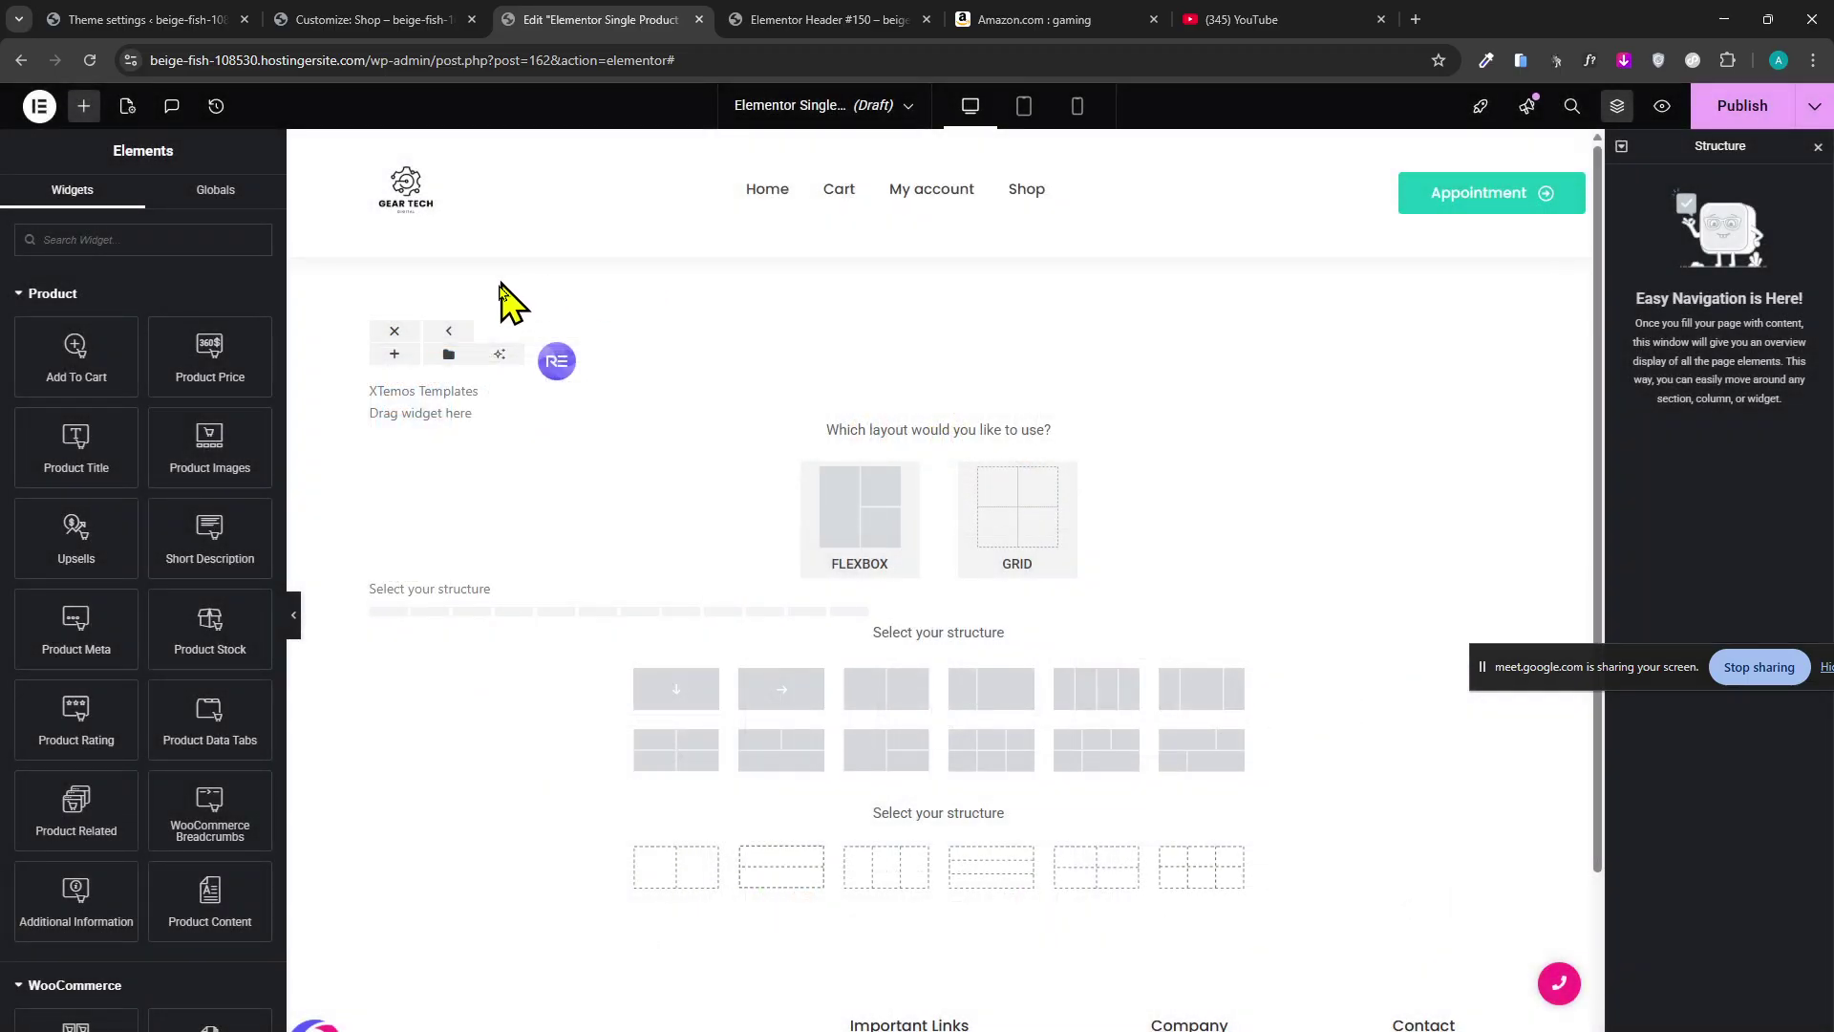
# Open the XTemos template library and scroll through its page templates.
pyautogui.click(558, 363)
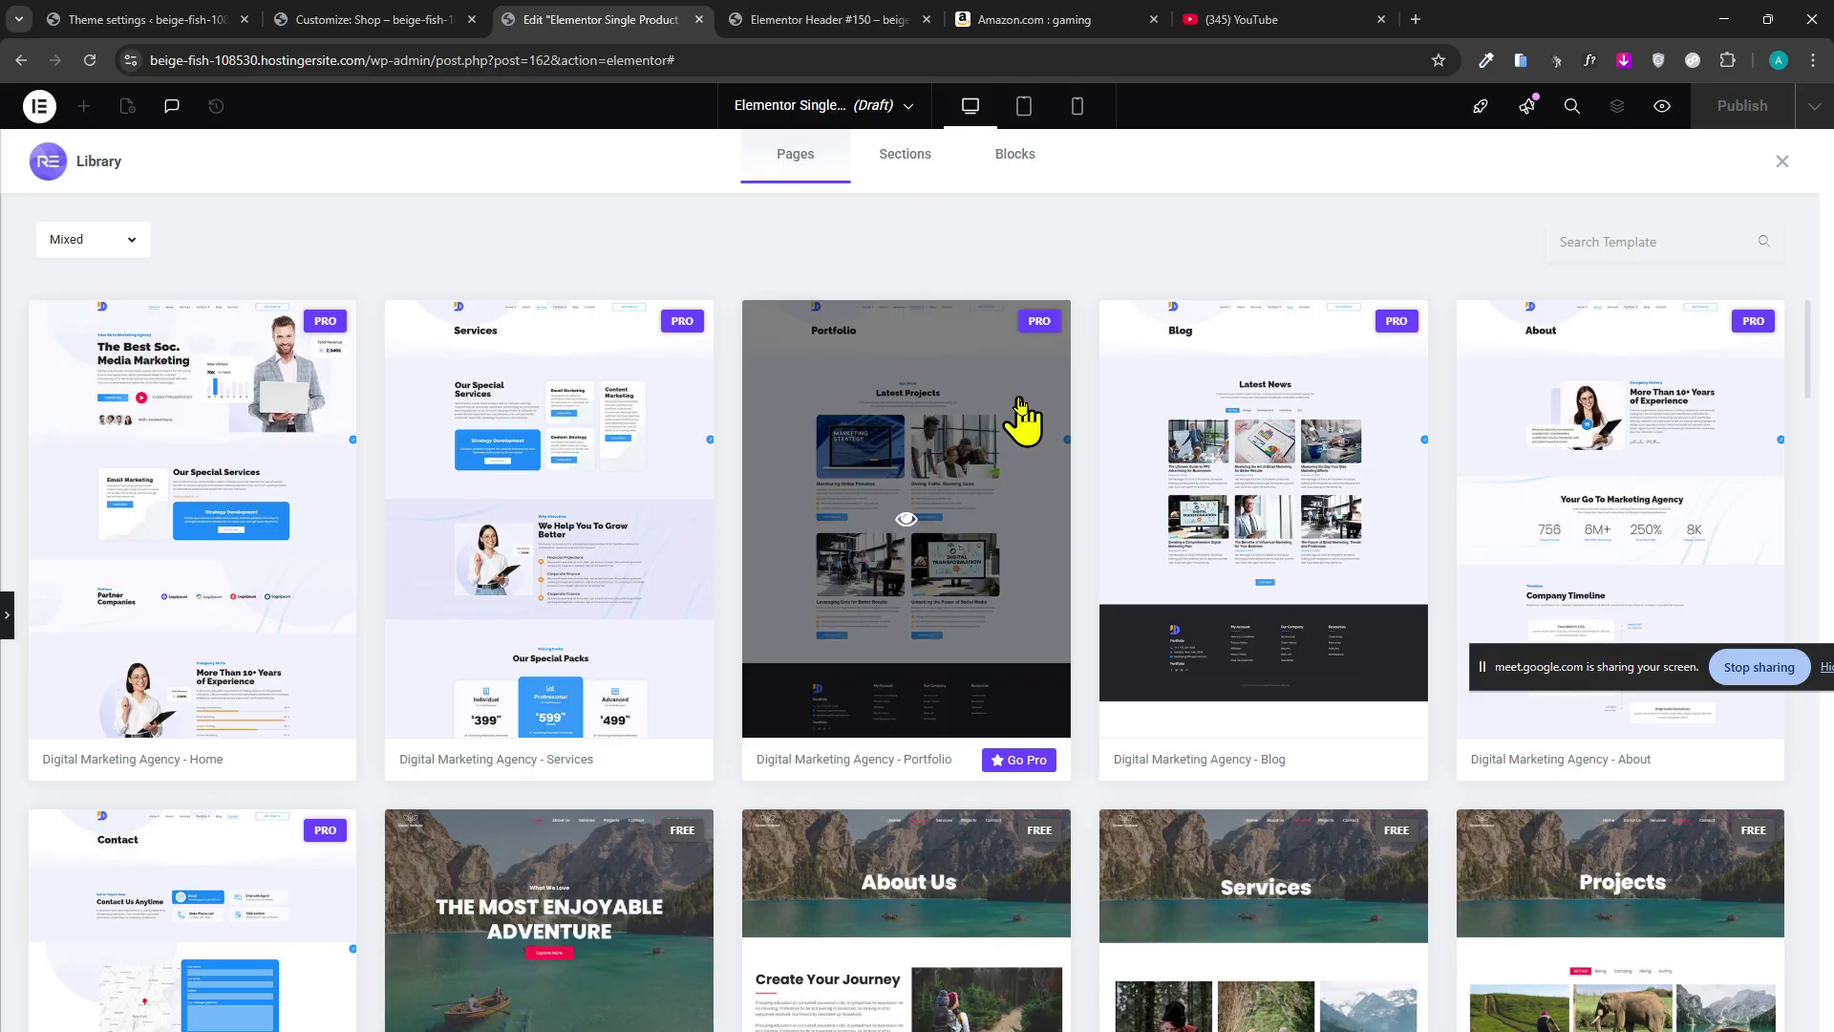
pyautogui.scroll(-2, 1024, 409)
pyautogui.scroll(-3, 1003, 471)
pyautogui.scroll(5, 712, 484)
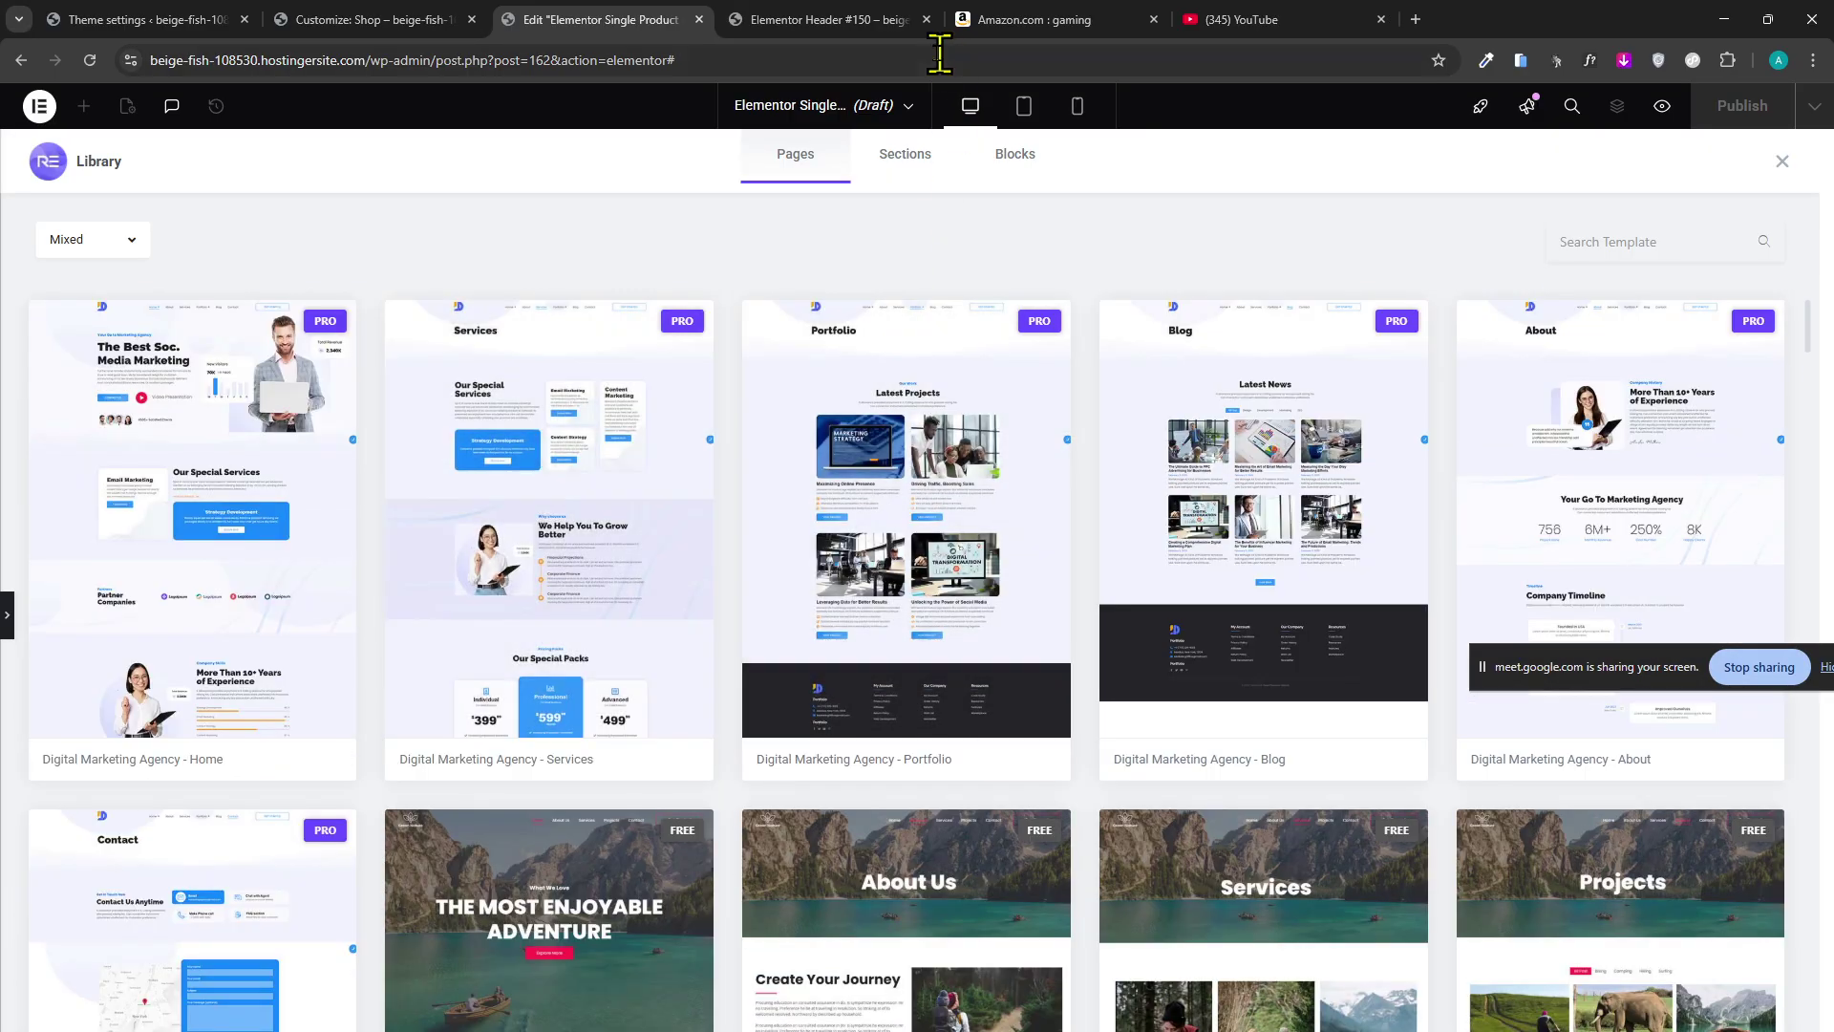
# Check the section categories, then filter page templates to free ones and open several in new tabs.
pyautogui.click(873, 176)
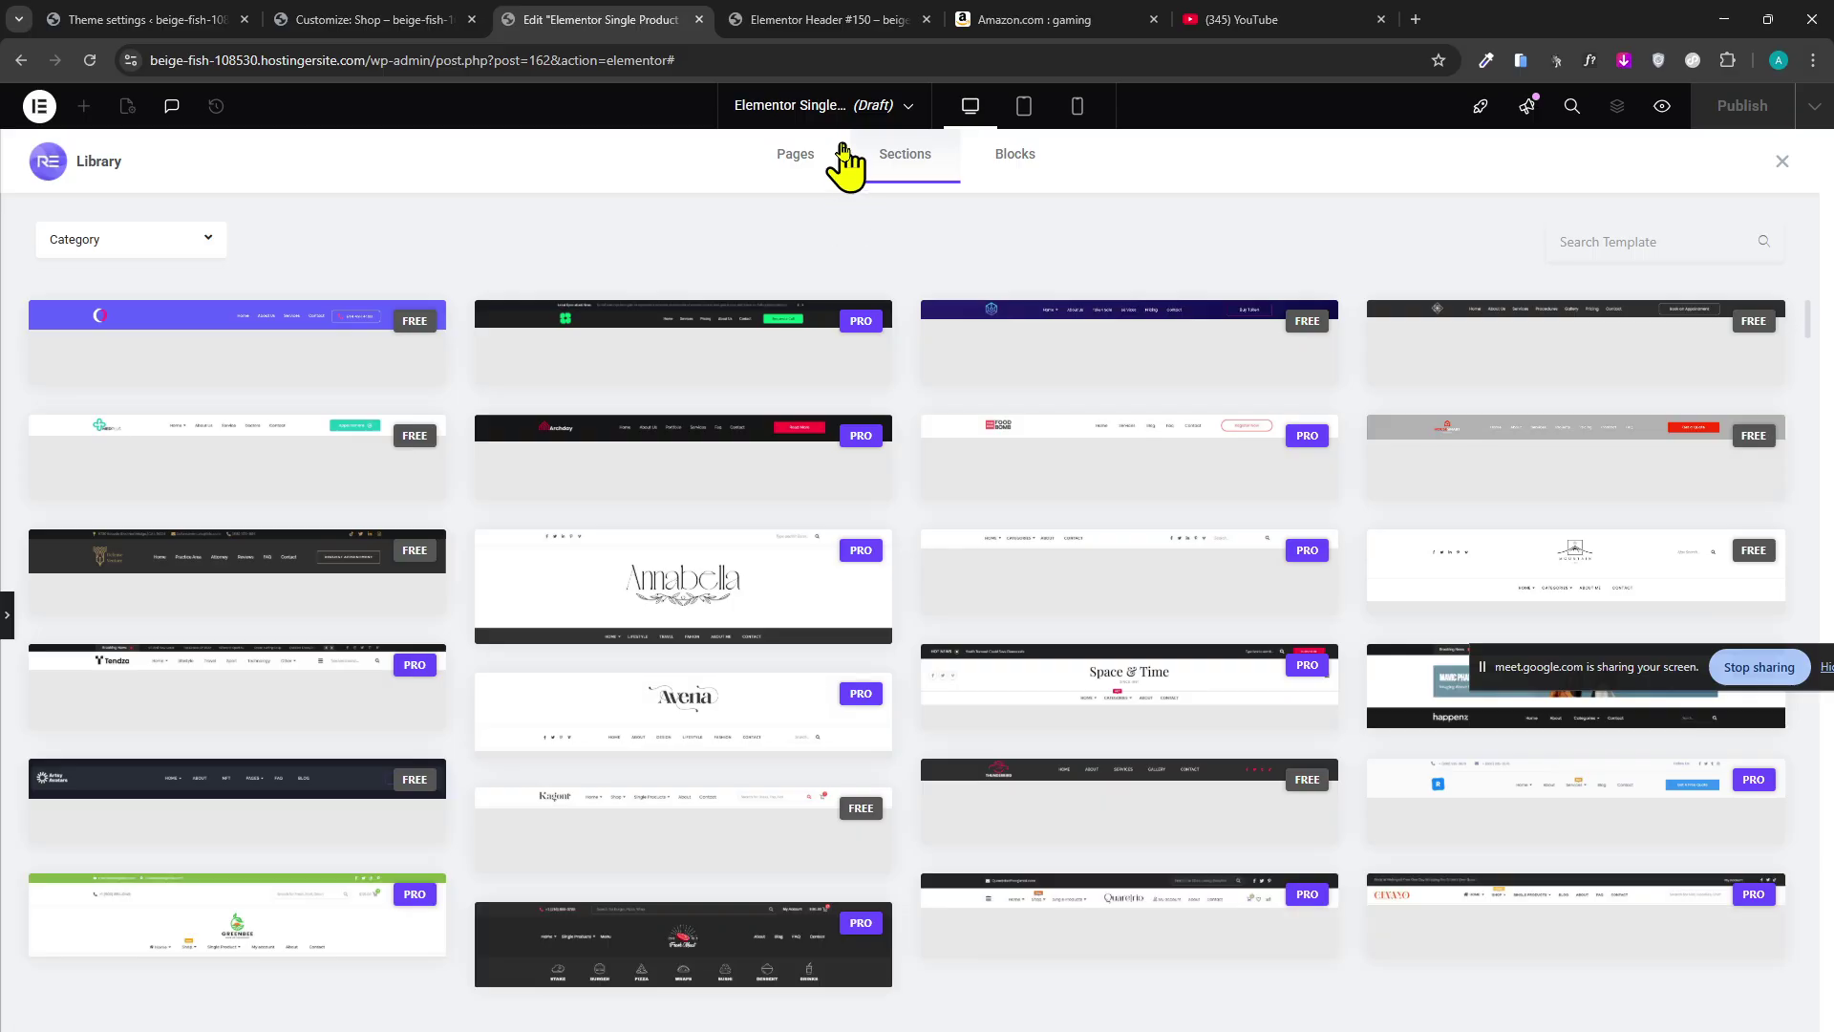
pyautogui.click(174, 253)
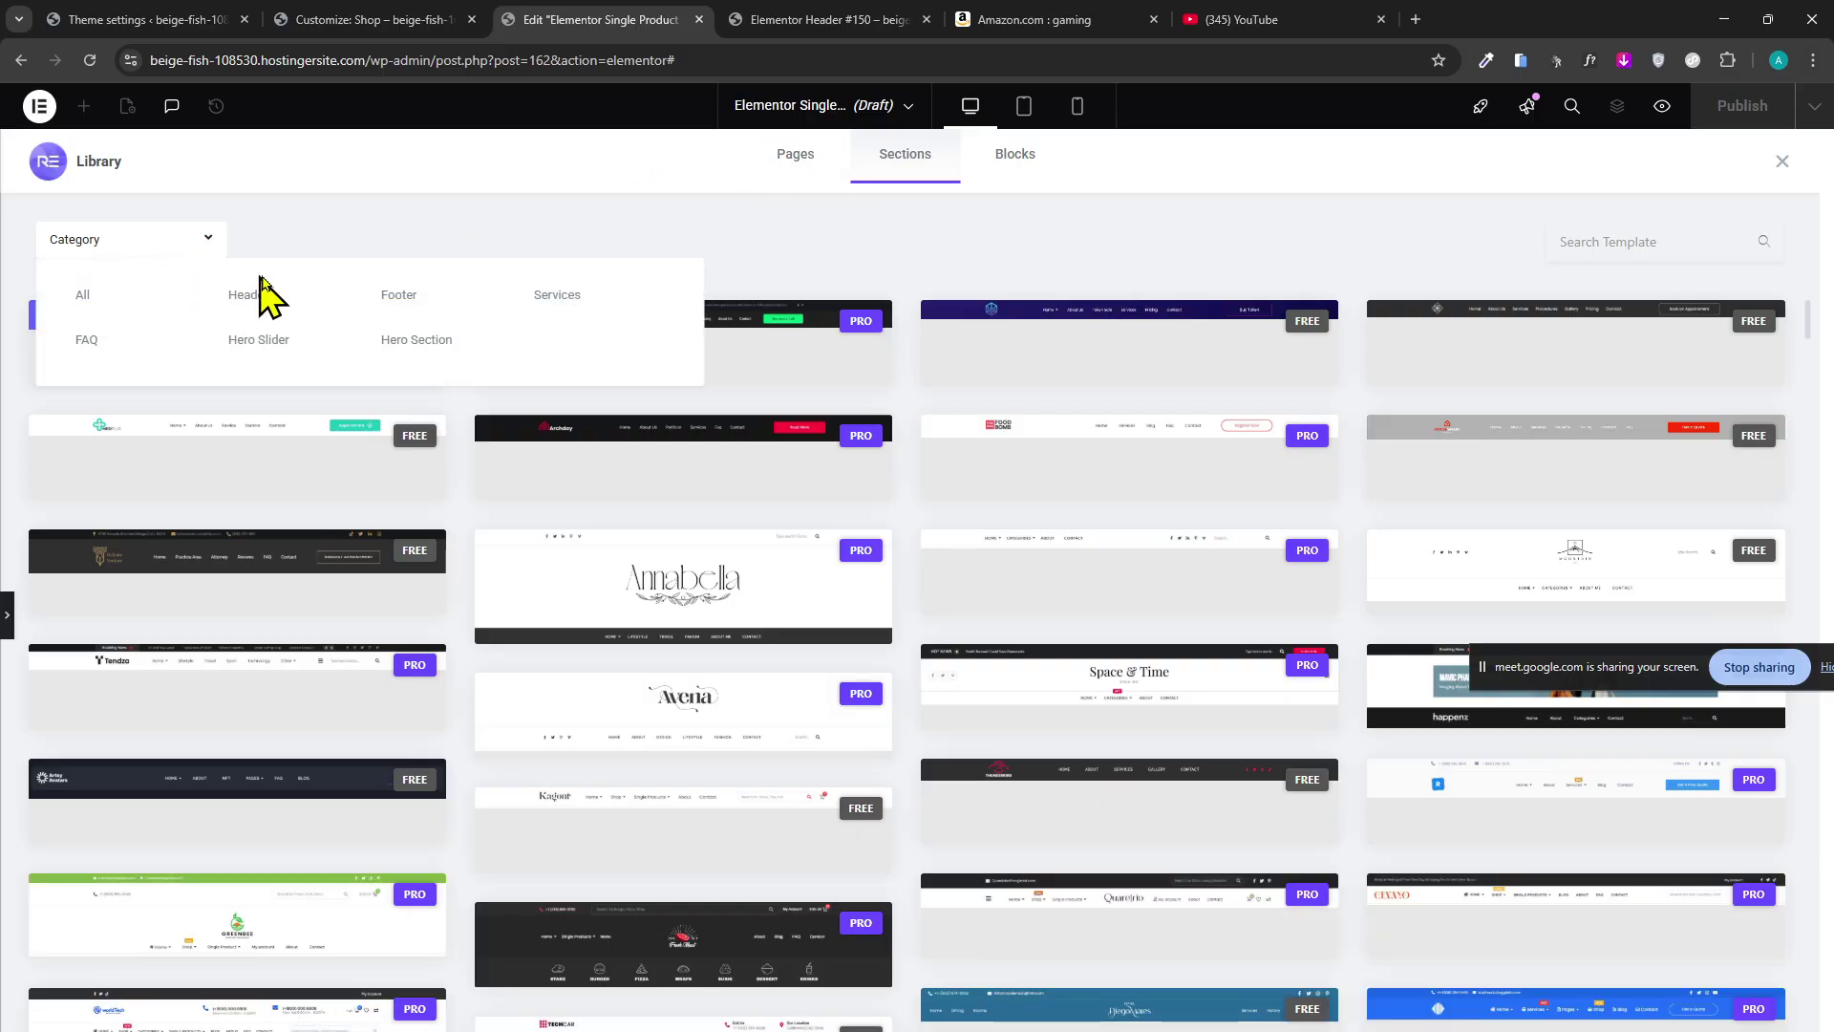
pyautogui.click(782, 169)
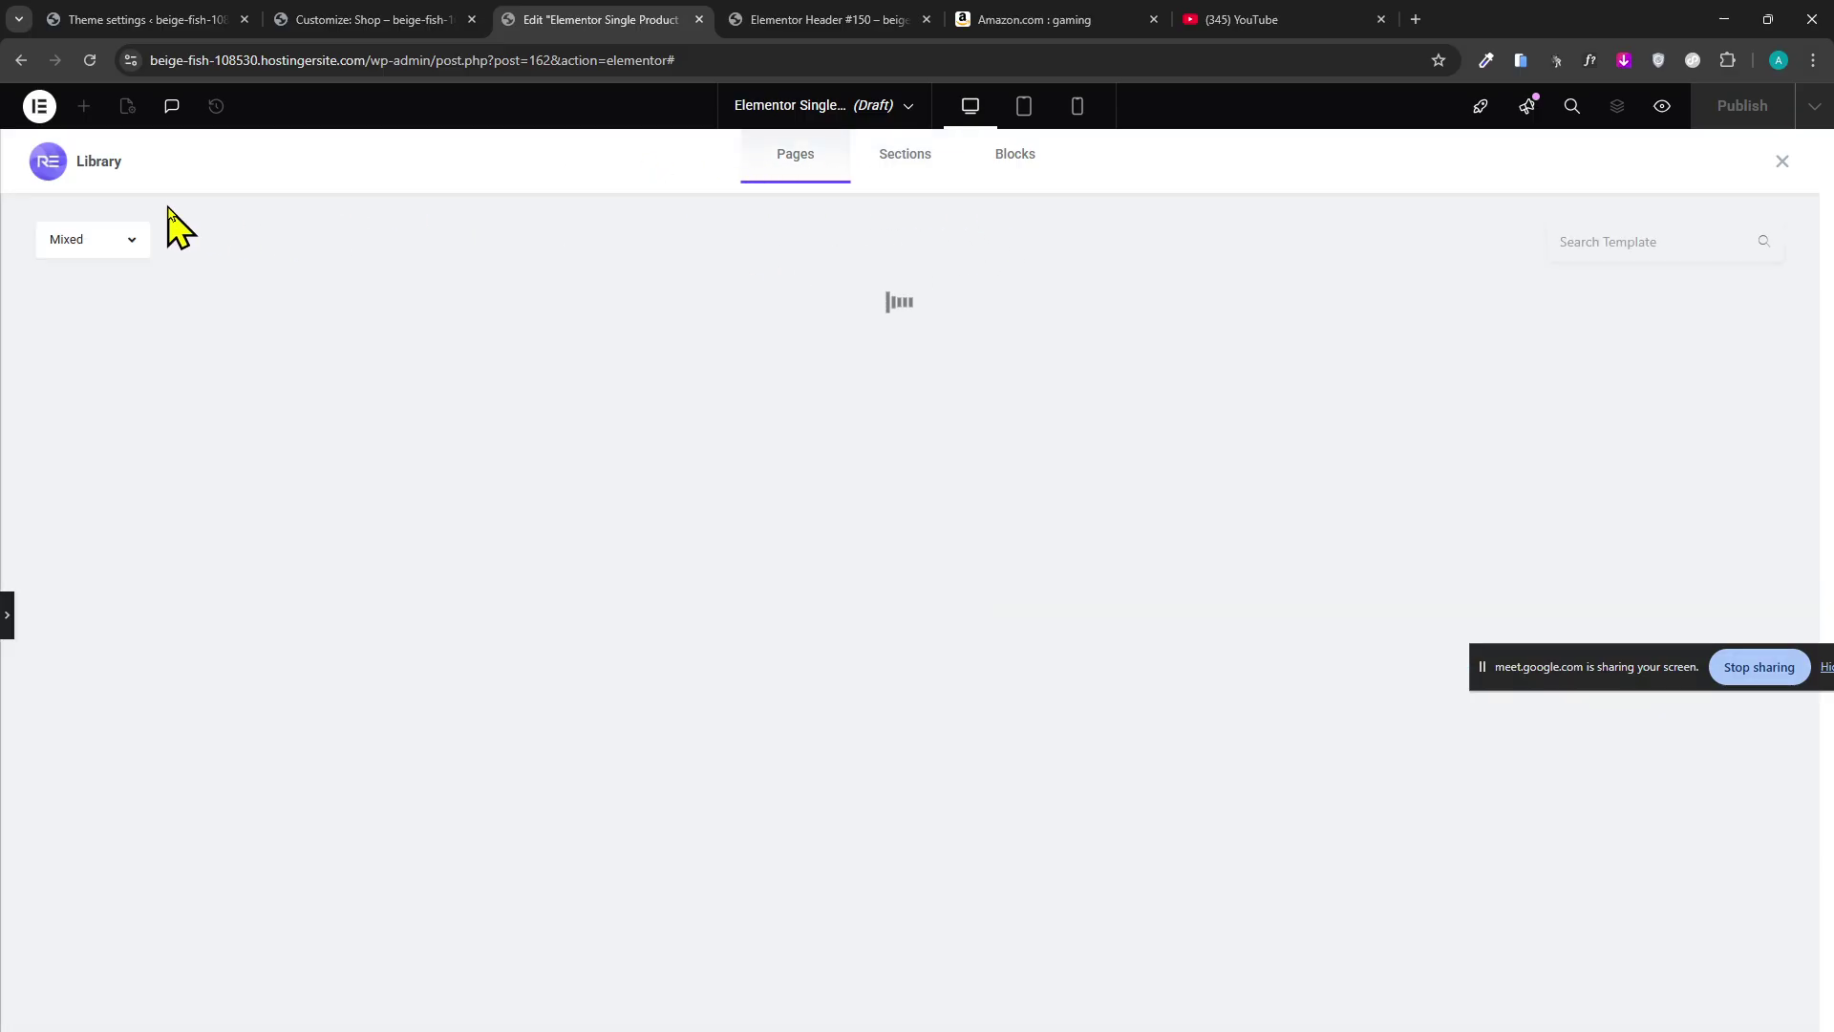
pyautogui.click(123, 244)
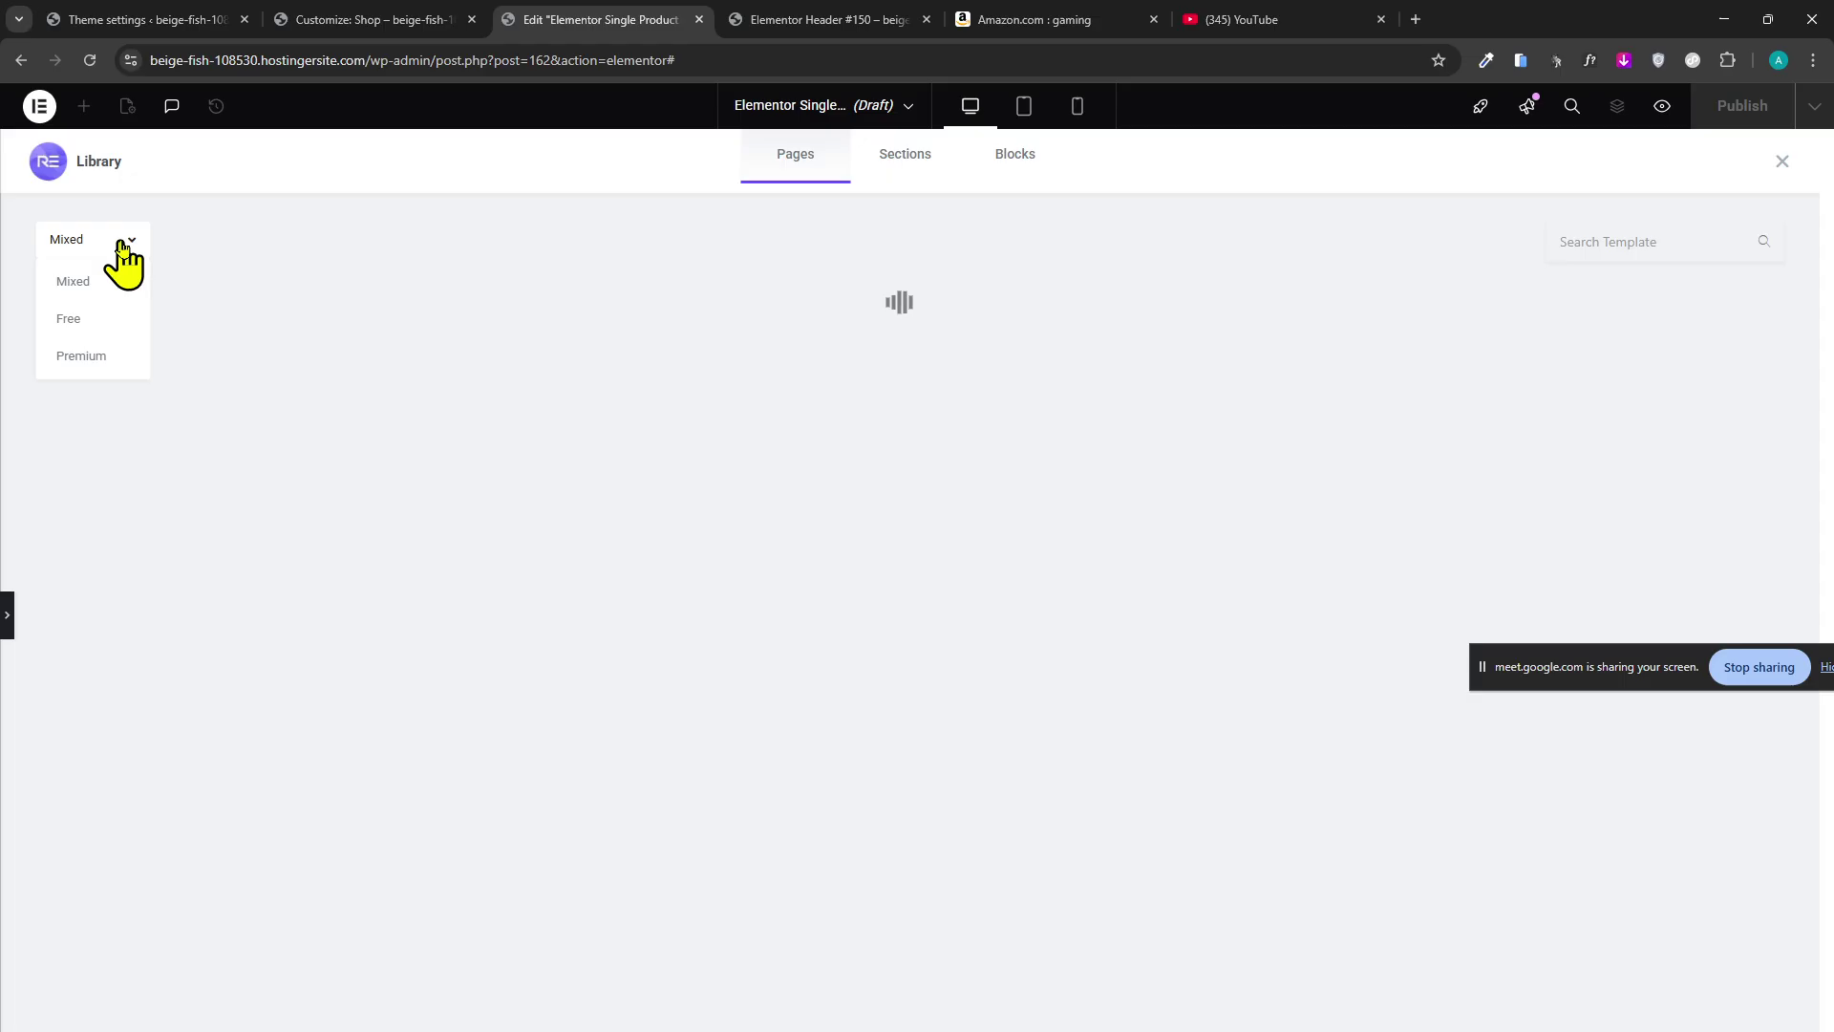
pyautogui.click(119, 318)
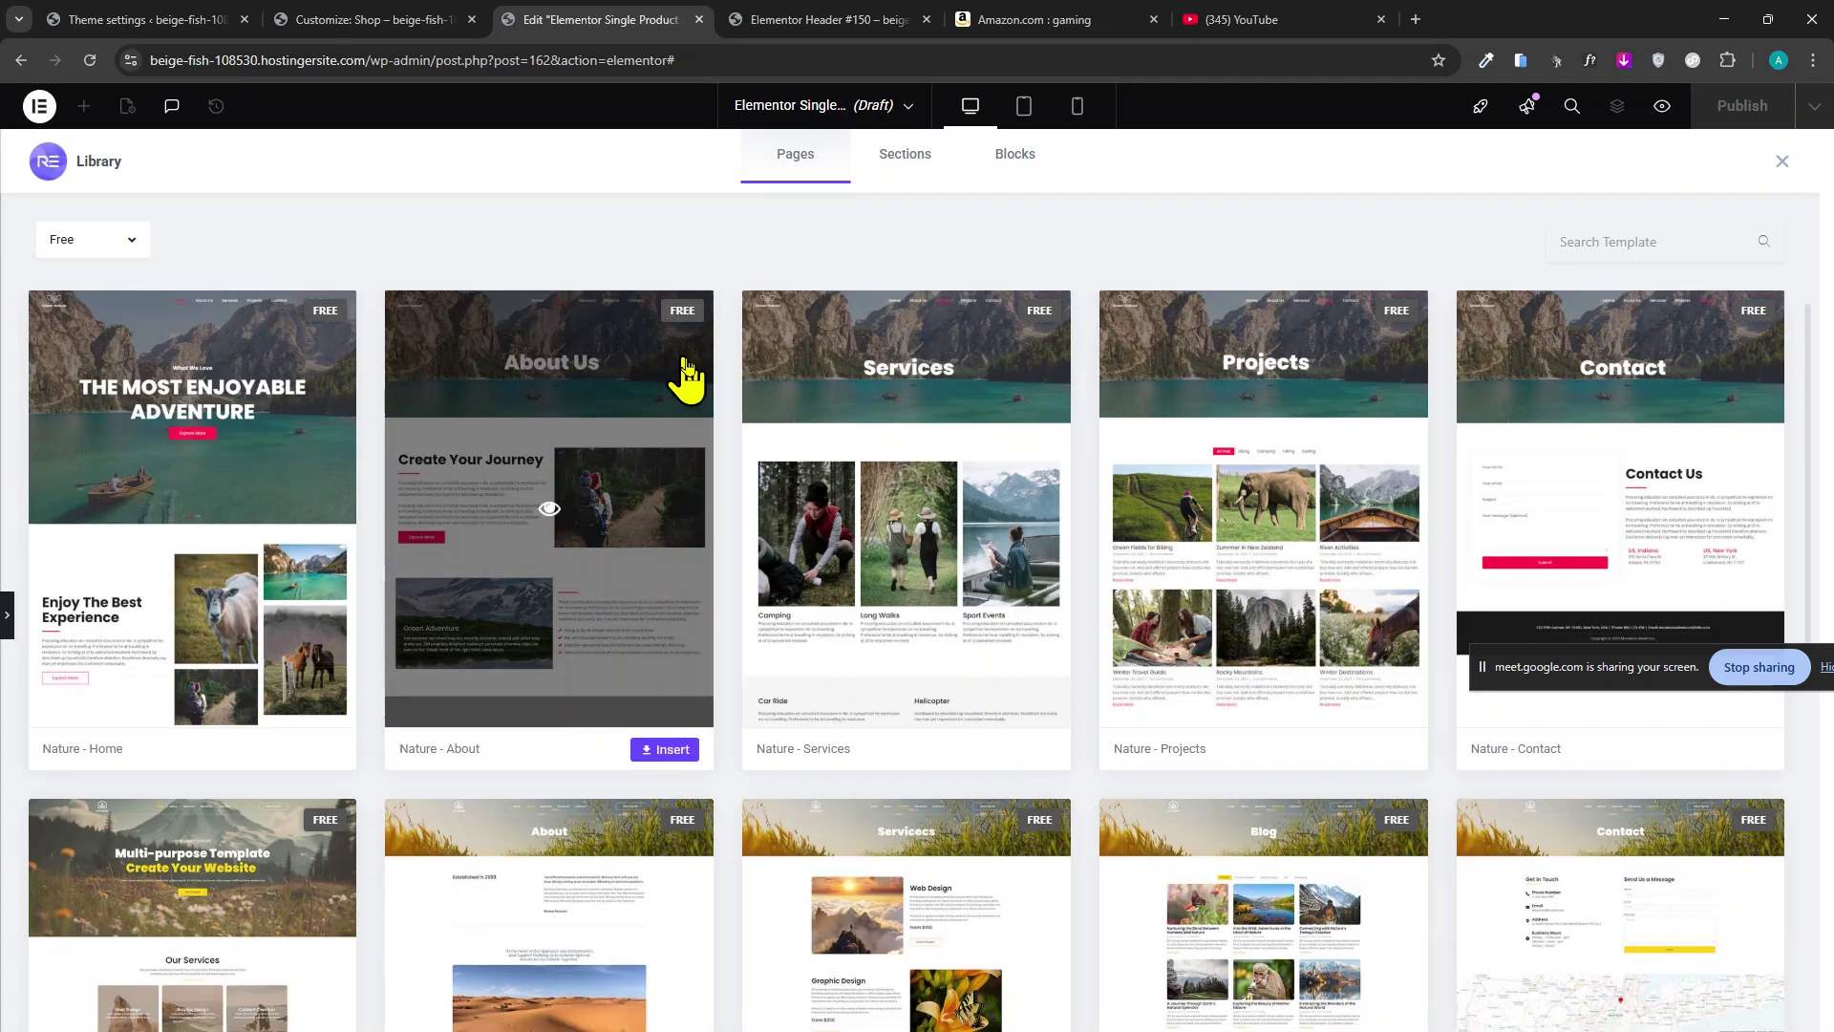
pyautogui.scroll(-10, 702, 382)
pyautogui.scroll(-15, 723, 430)
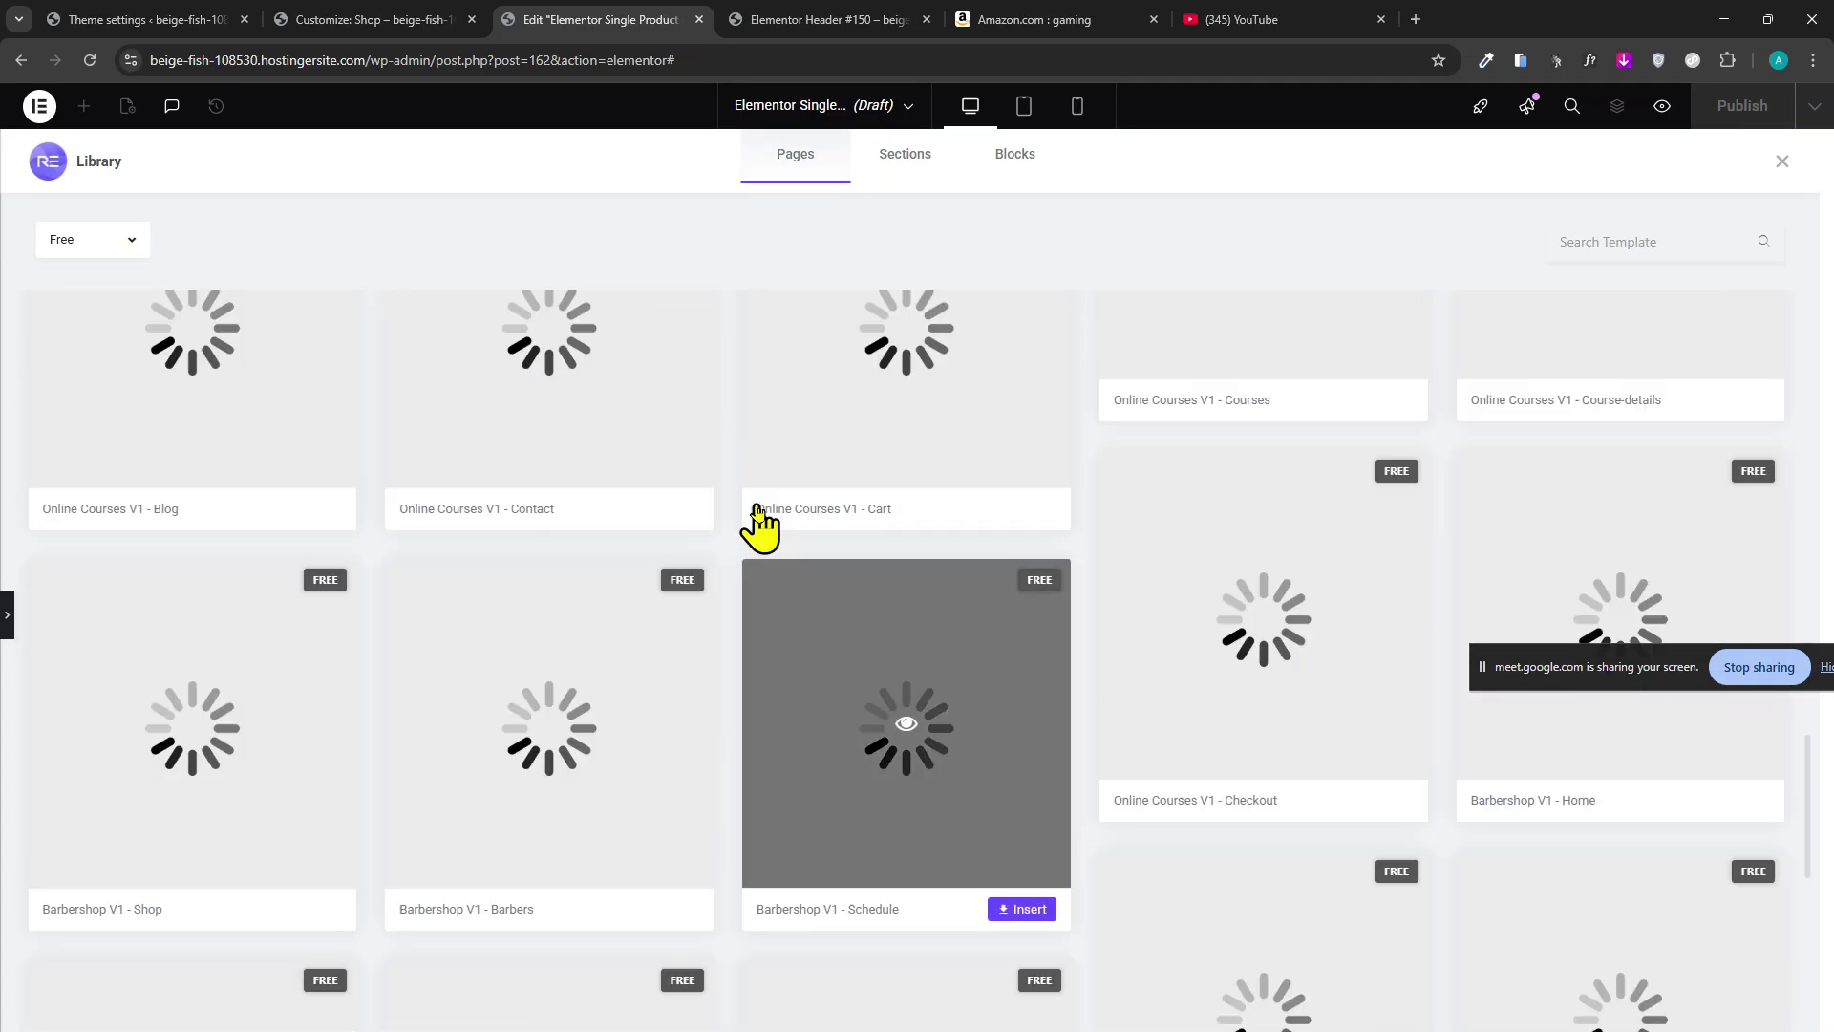
pyautogui.scroll(-15, 743, 540)
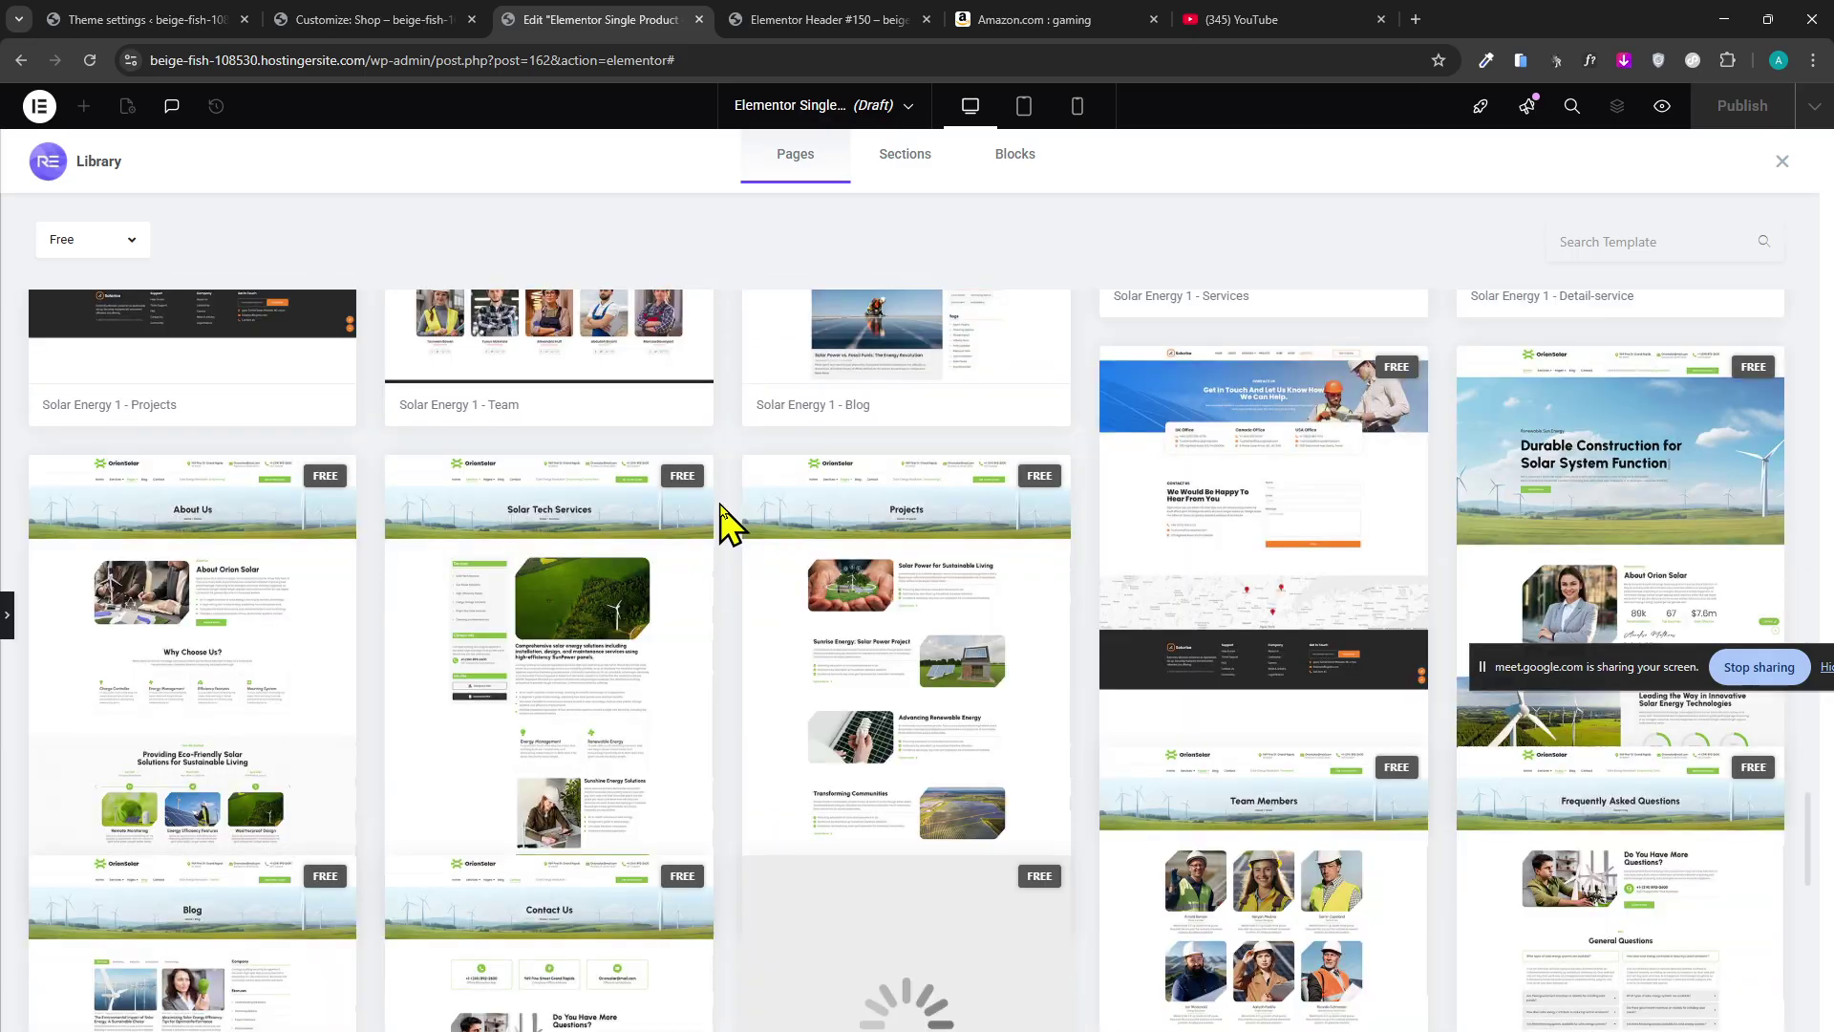
pyautogui.scroll(-5, 726, 516)
pyautogui.middleClick(720, 585)
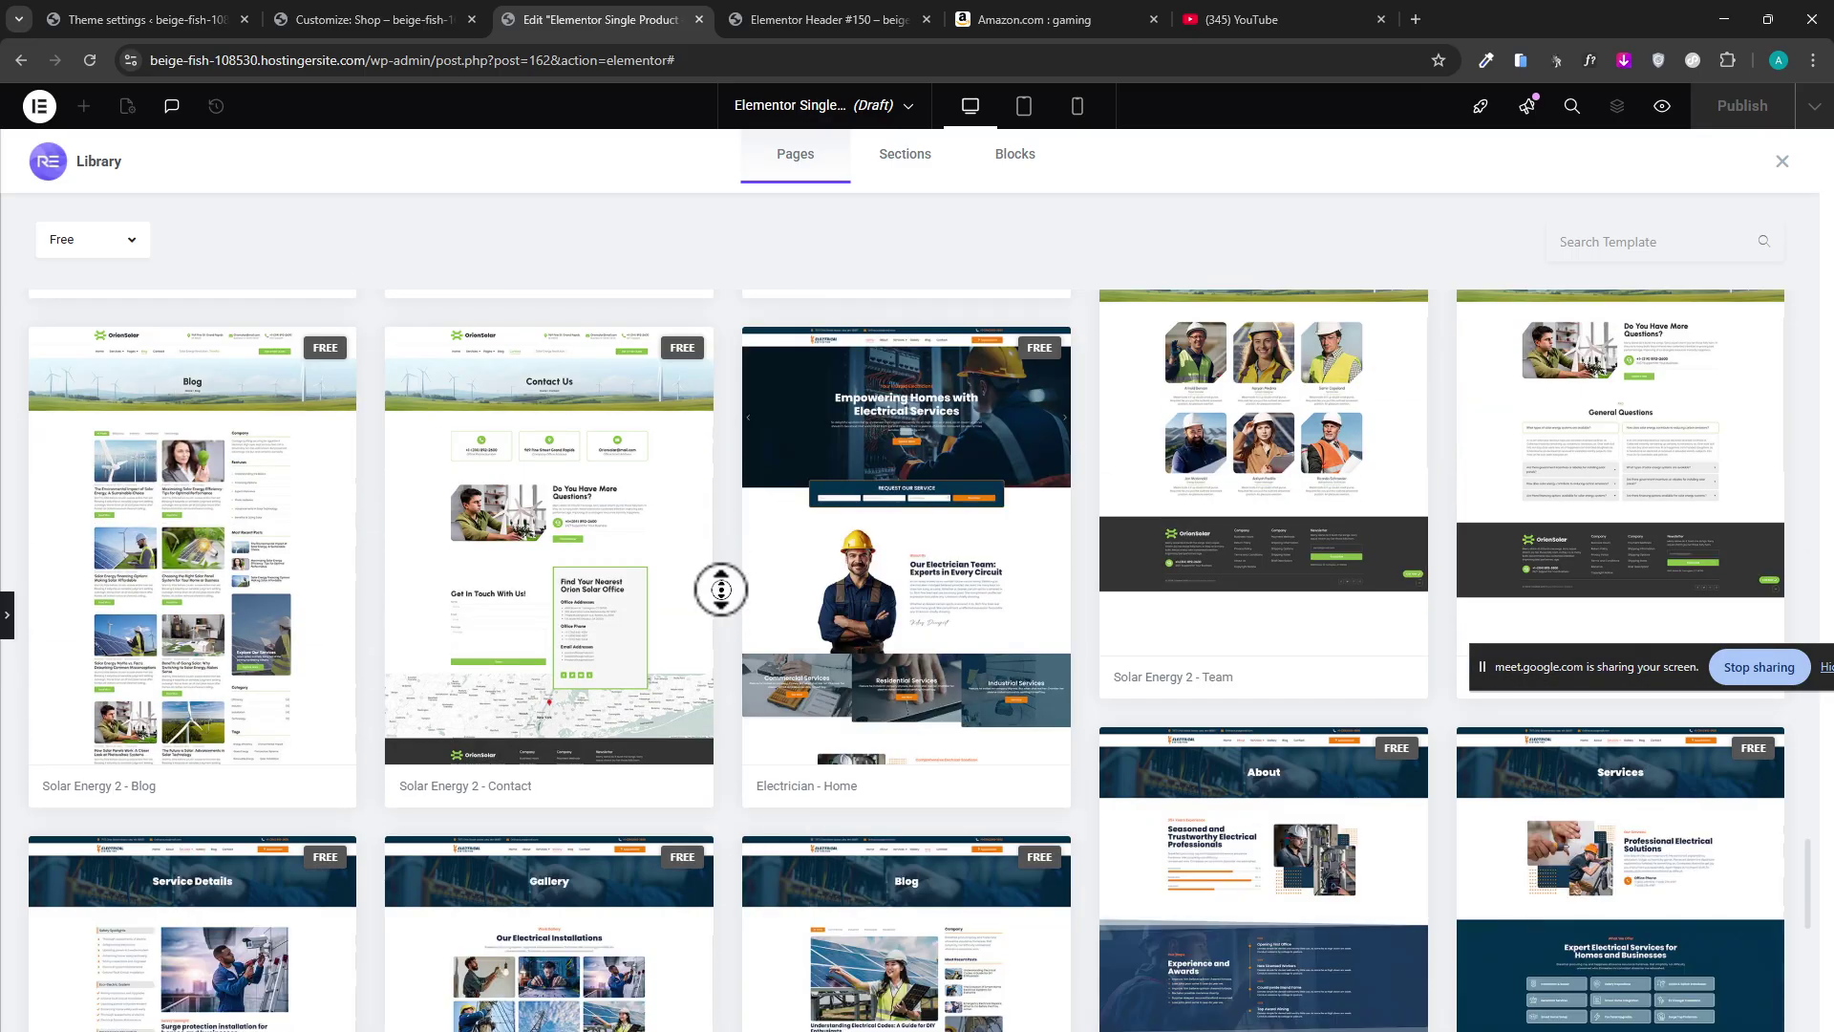
pyautogui.middleClick(725, 779)
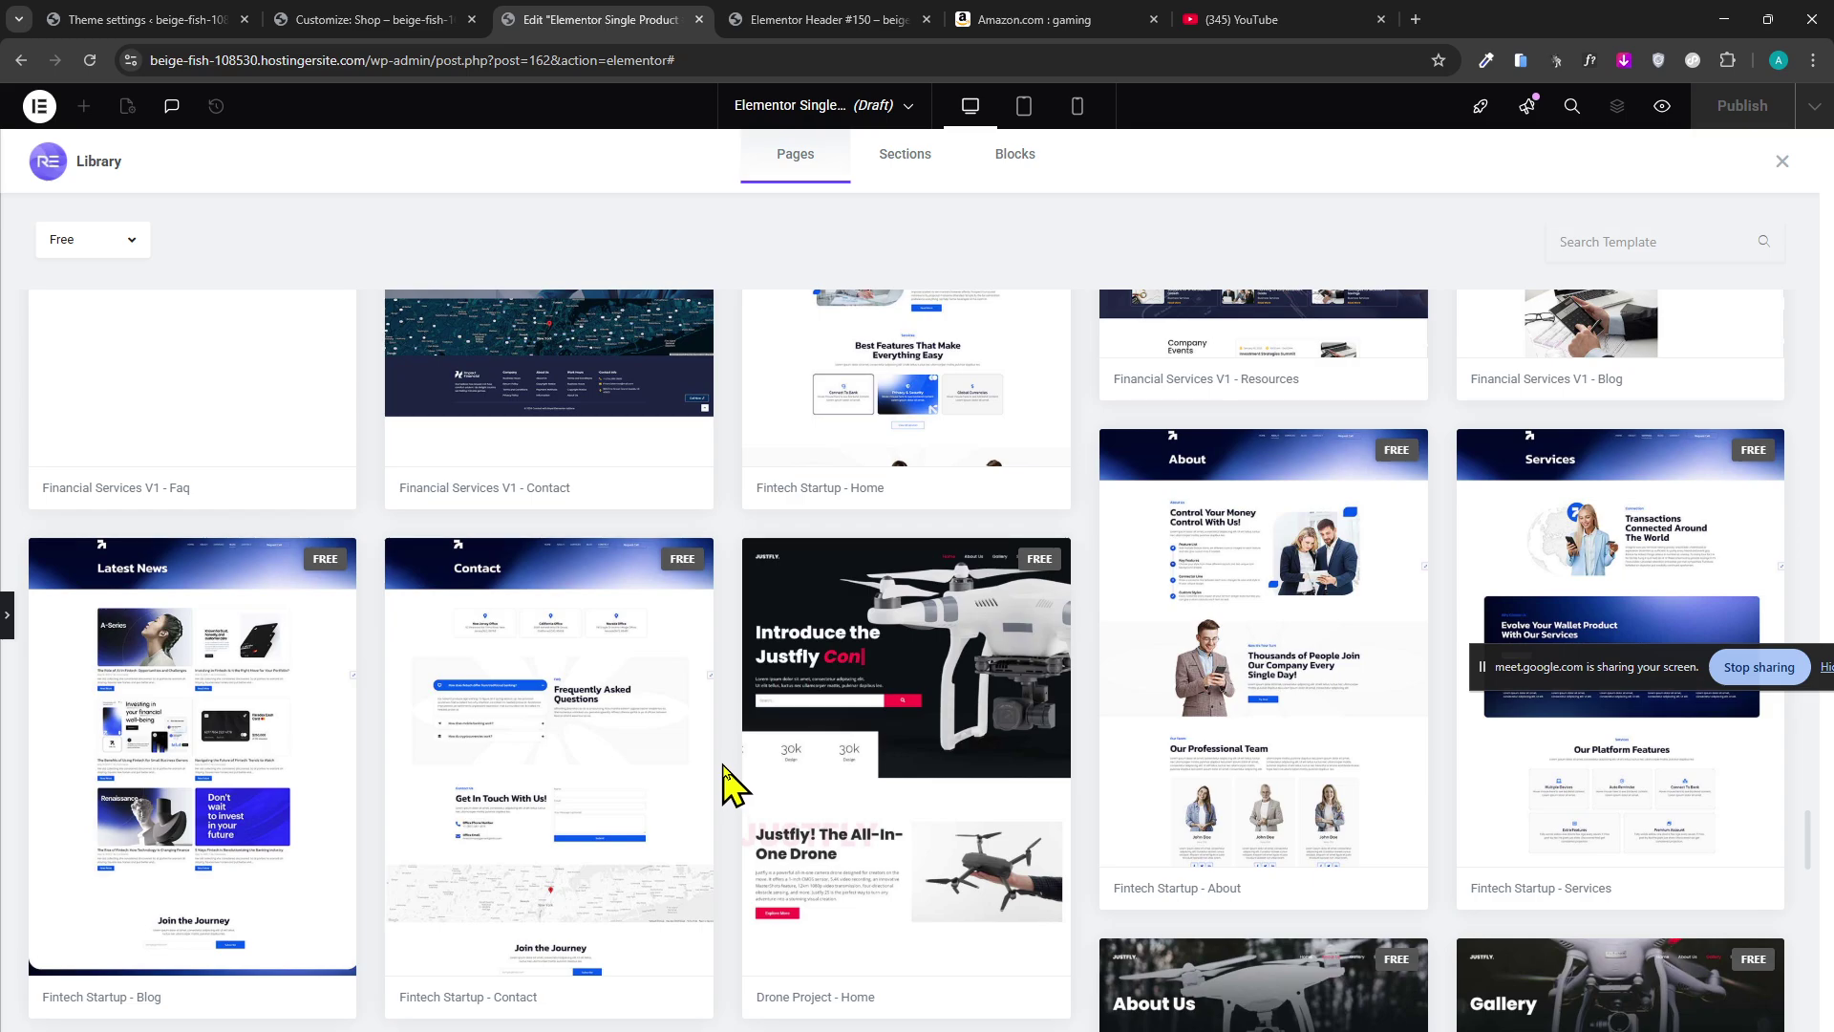
pyautogui.middleClick(731, 764)
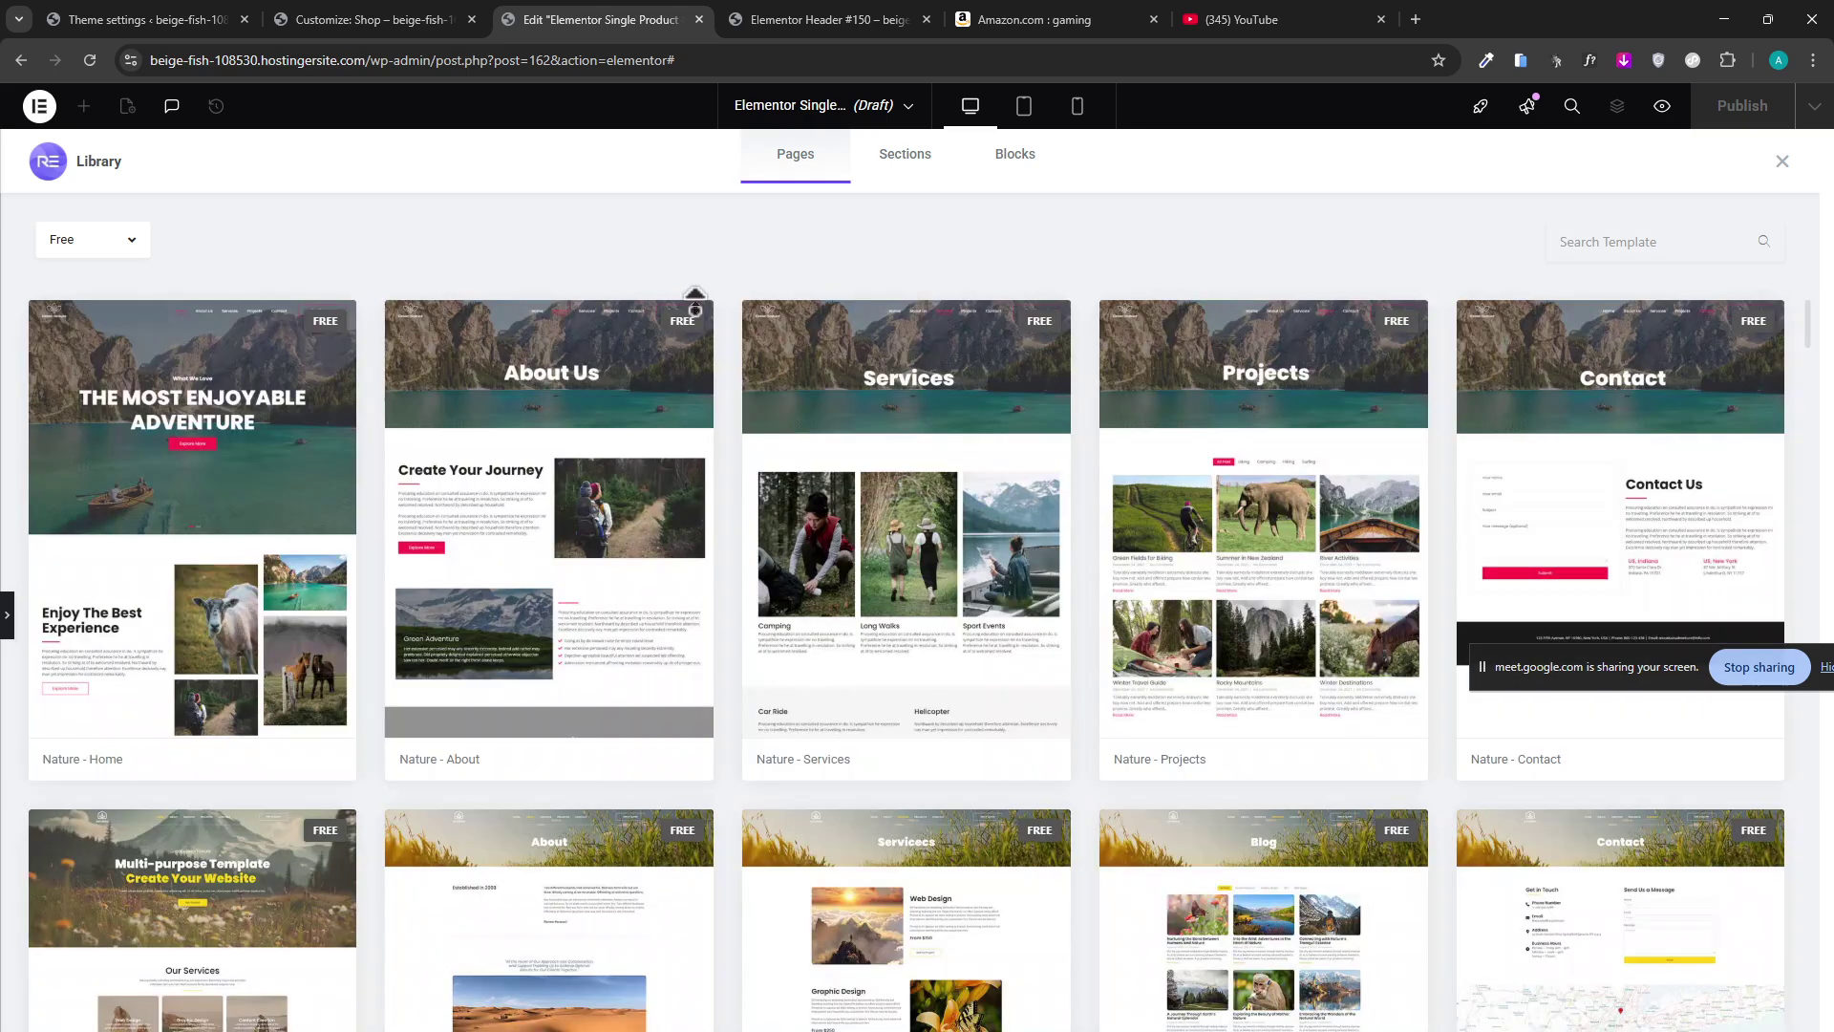
# Browse the Sections and Blocks templates, then close the library.
pyautogui.click(906, 157)
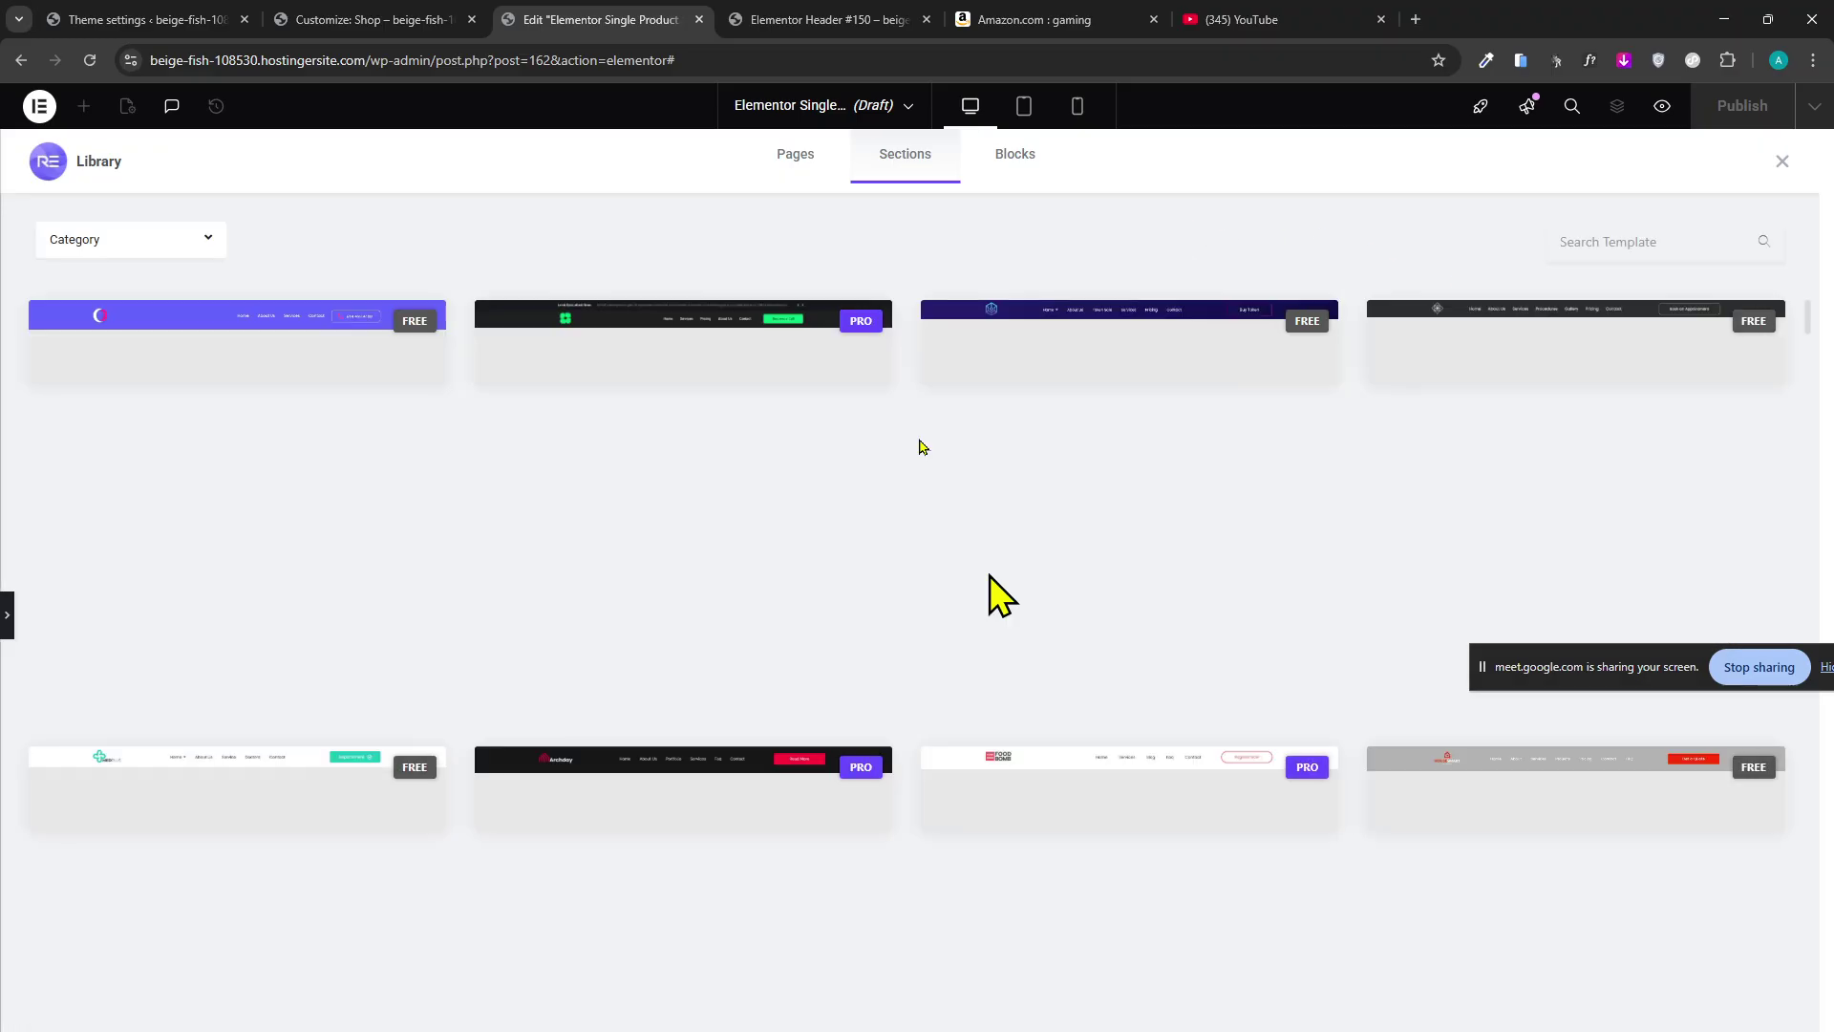
pyautogui.scroll(-6, 860, 559)
pyautogui.scroll(5, 898, 502)
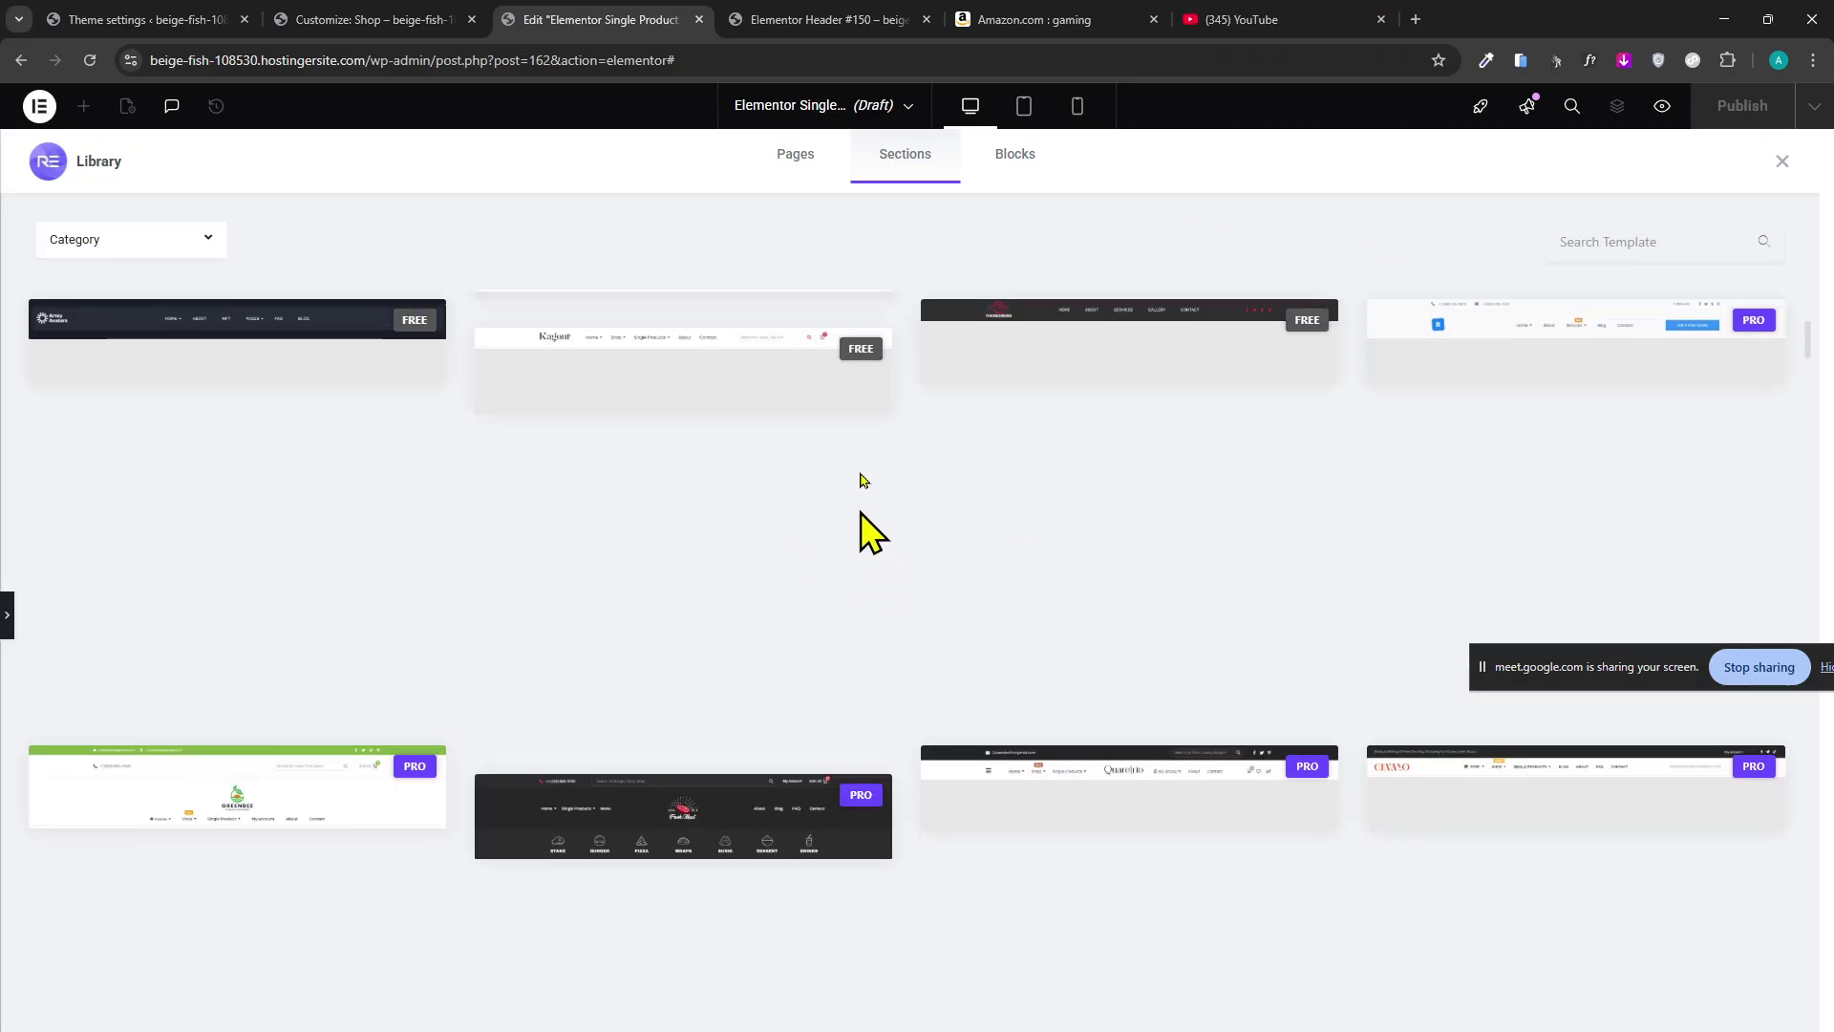
pyautogui.click(1005, 157)
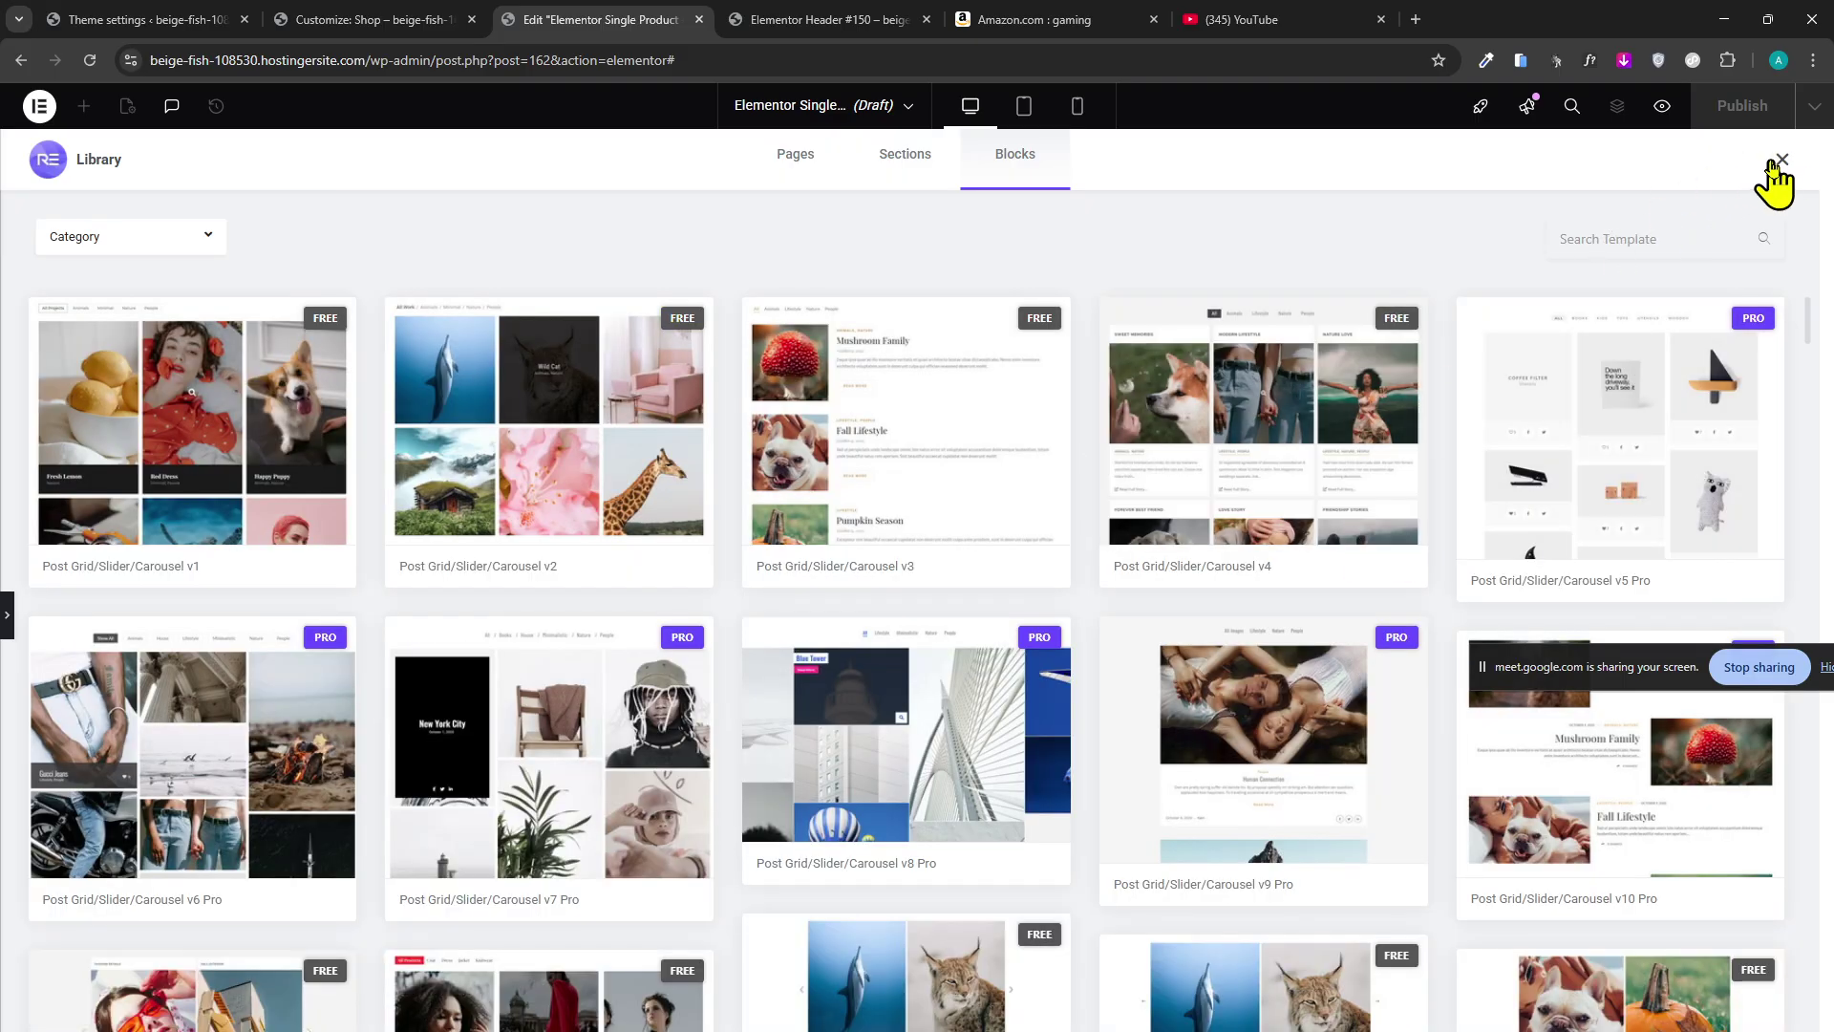
pyautogui.click(1778, 160)
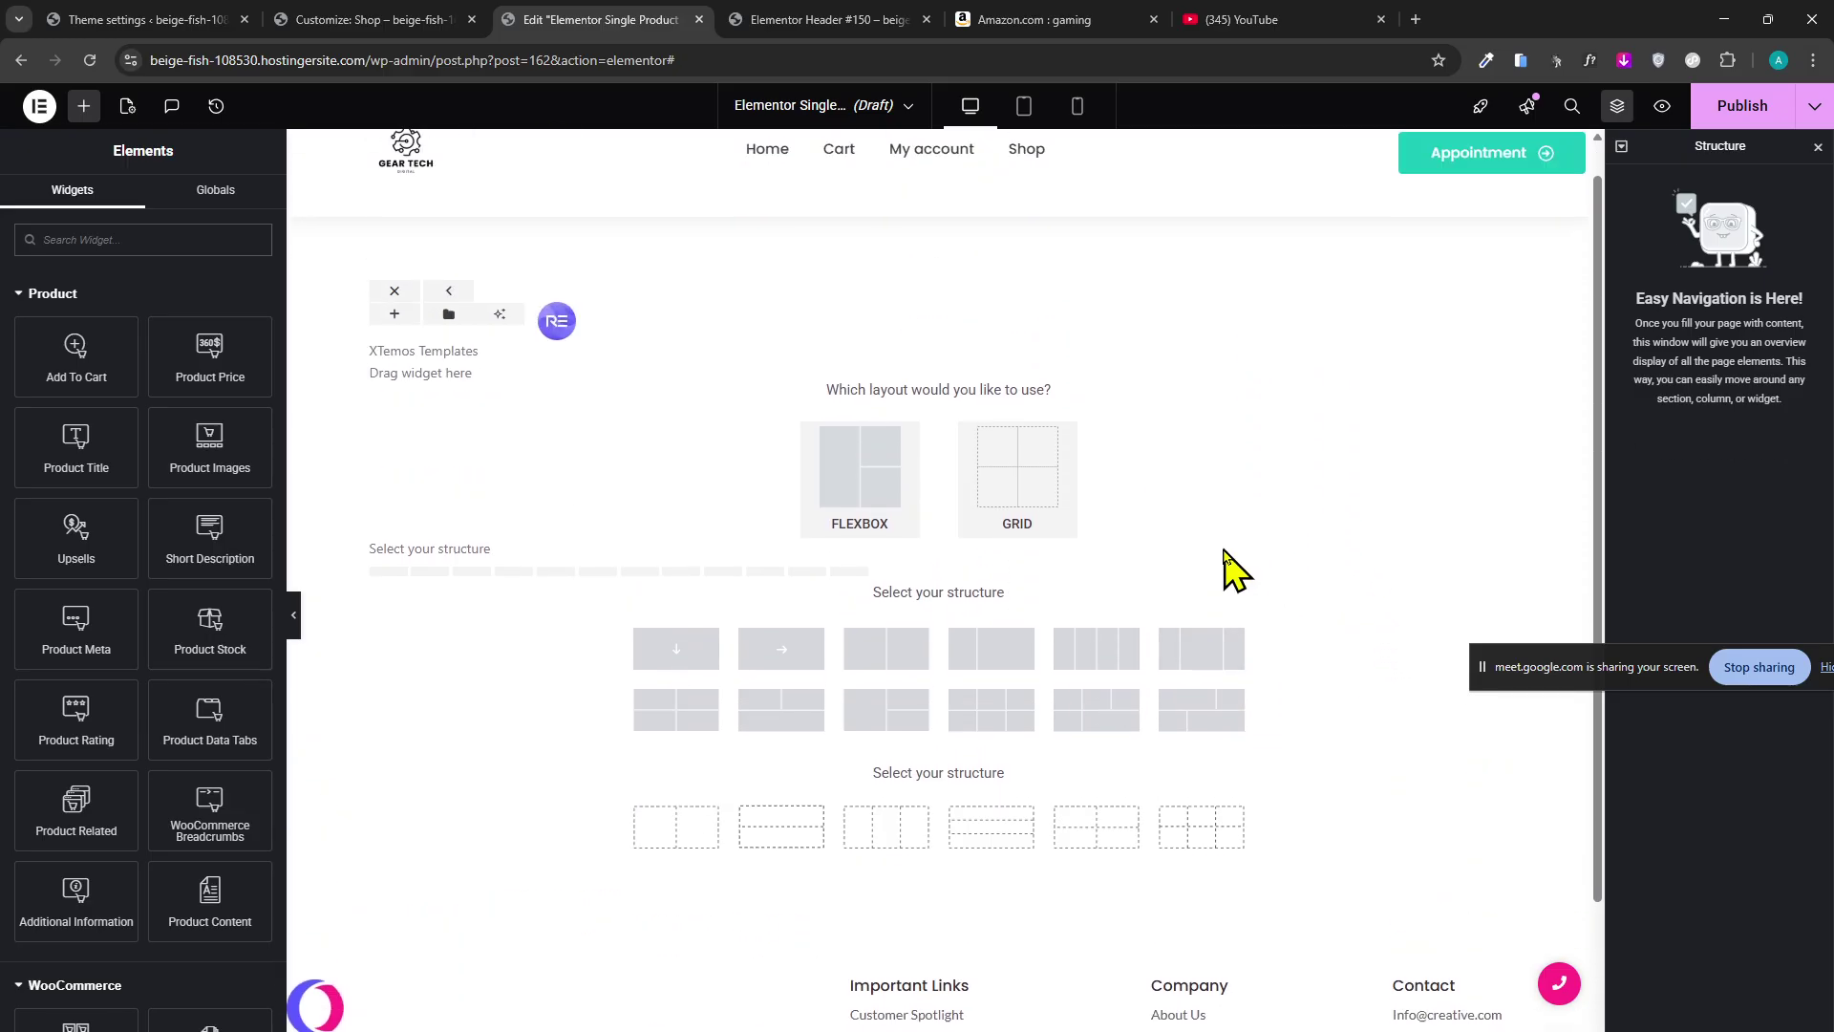
# Cycle through the shop customizer, Single Product editor and ASUS ROG tabs to WoodMart's Add to cart settings.
pyautogui.click(402, 19)
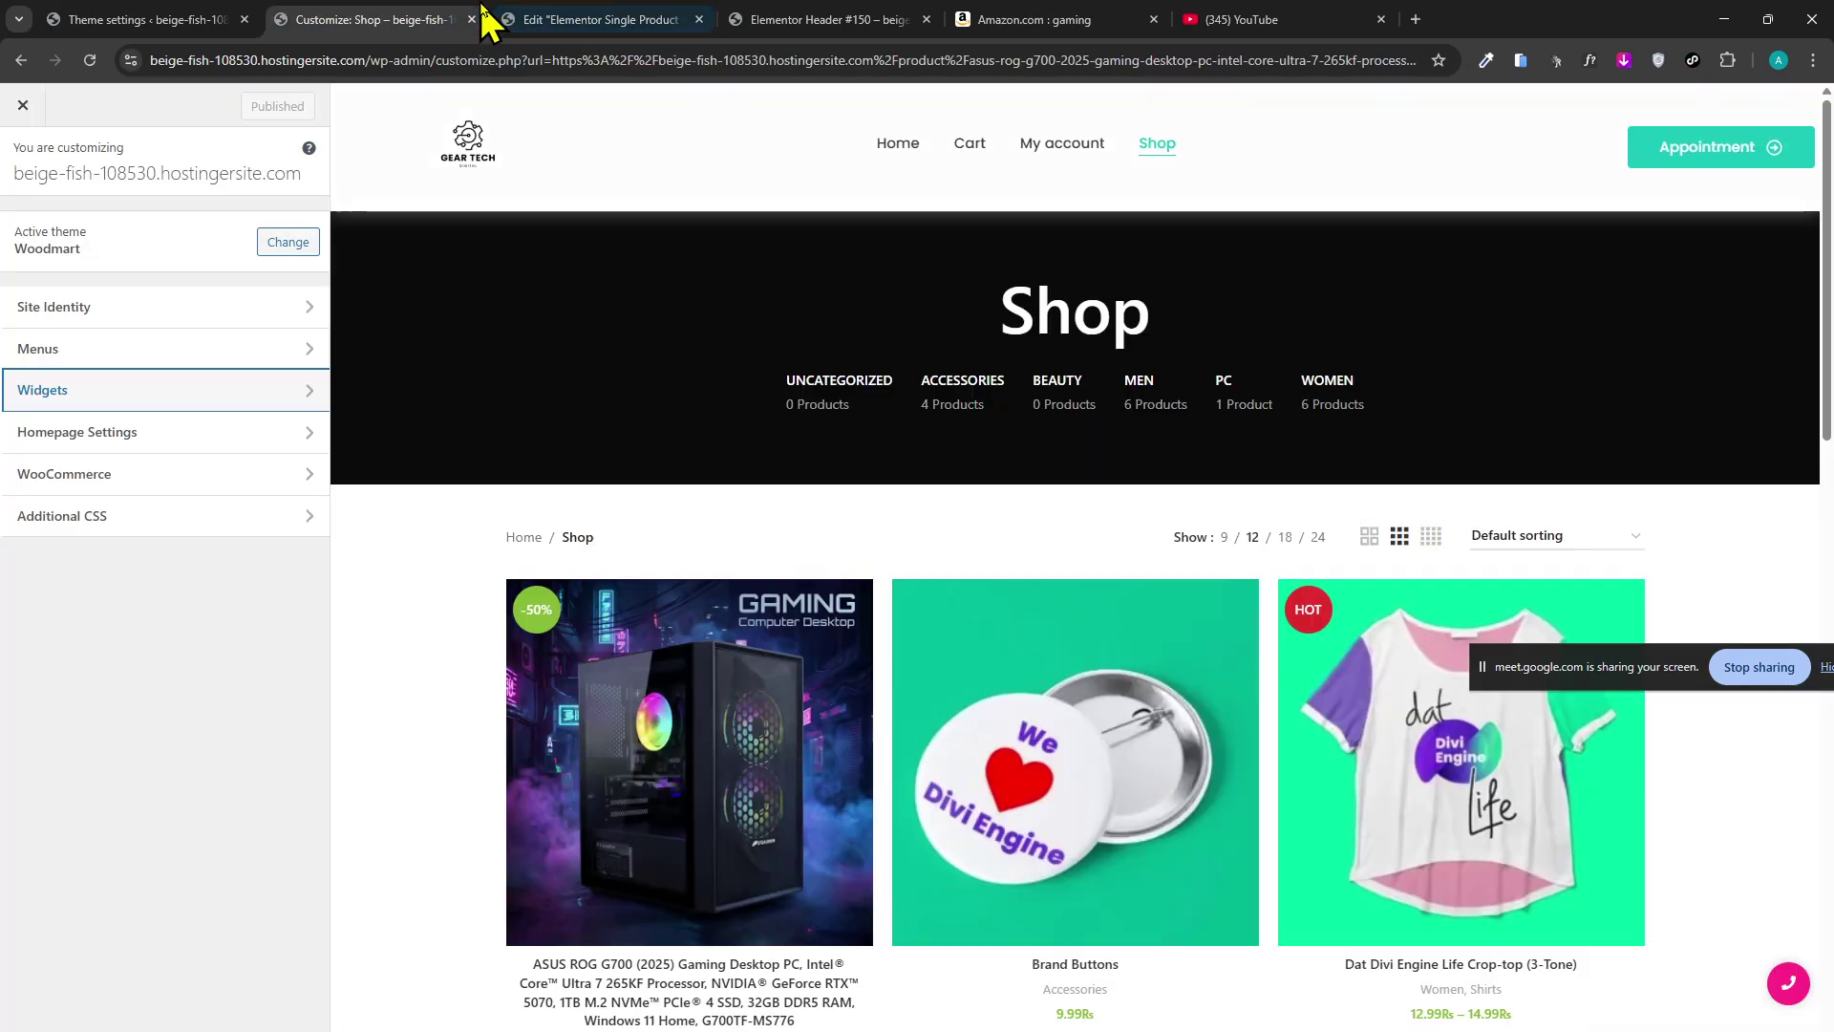
pyautogui.scroll(-2, 573, 344)
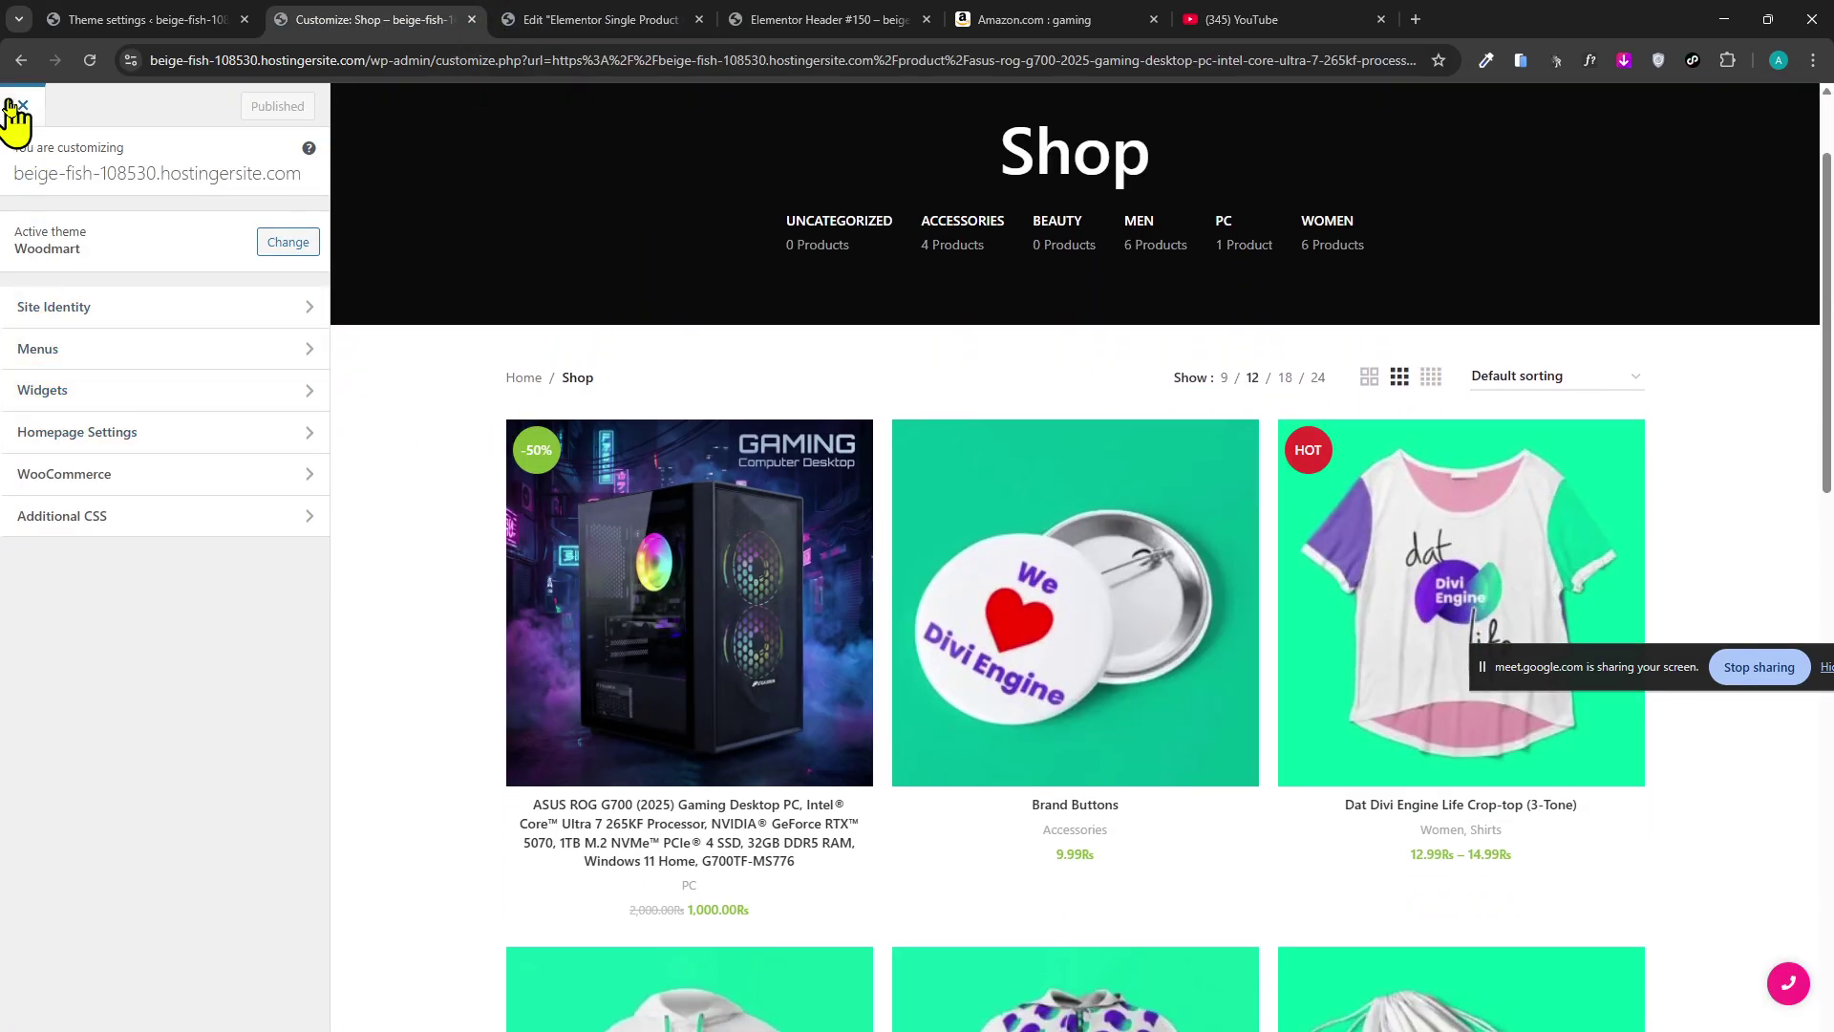
pyautogui.click(608, 21)
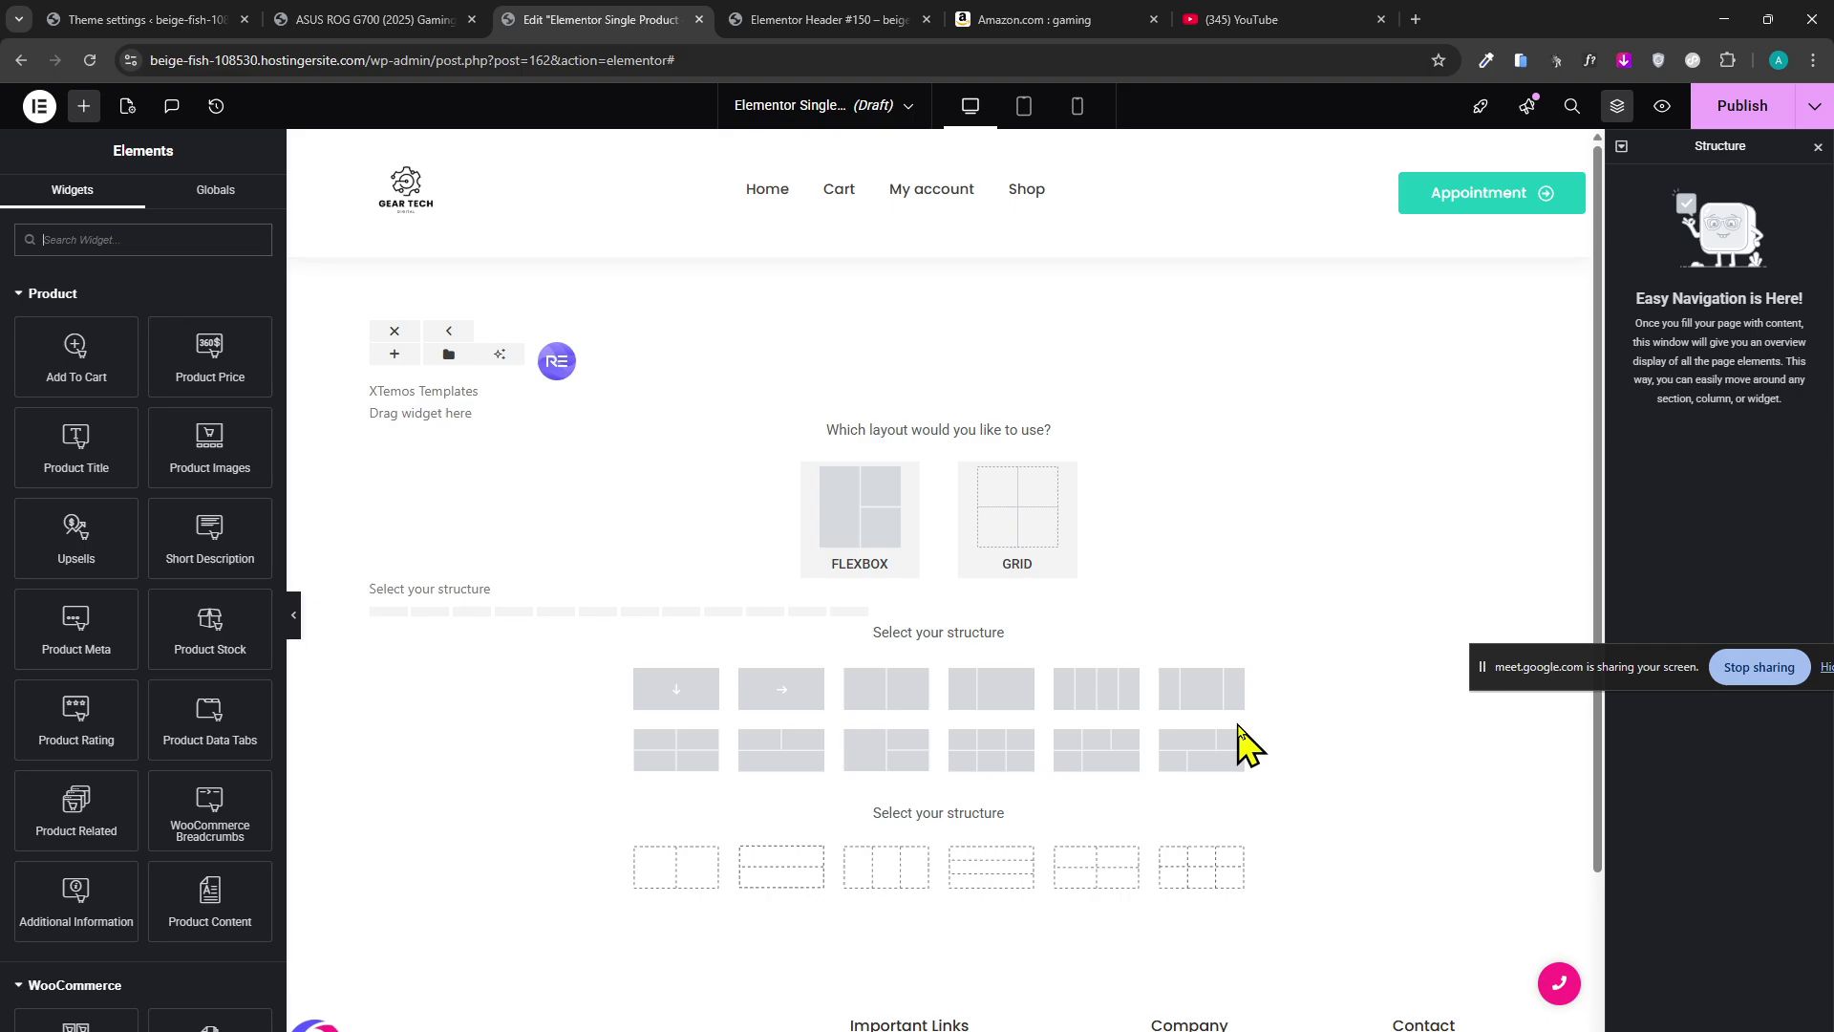
pyautogui.click(316, 21)
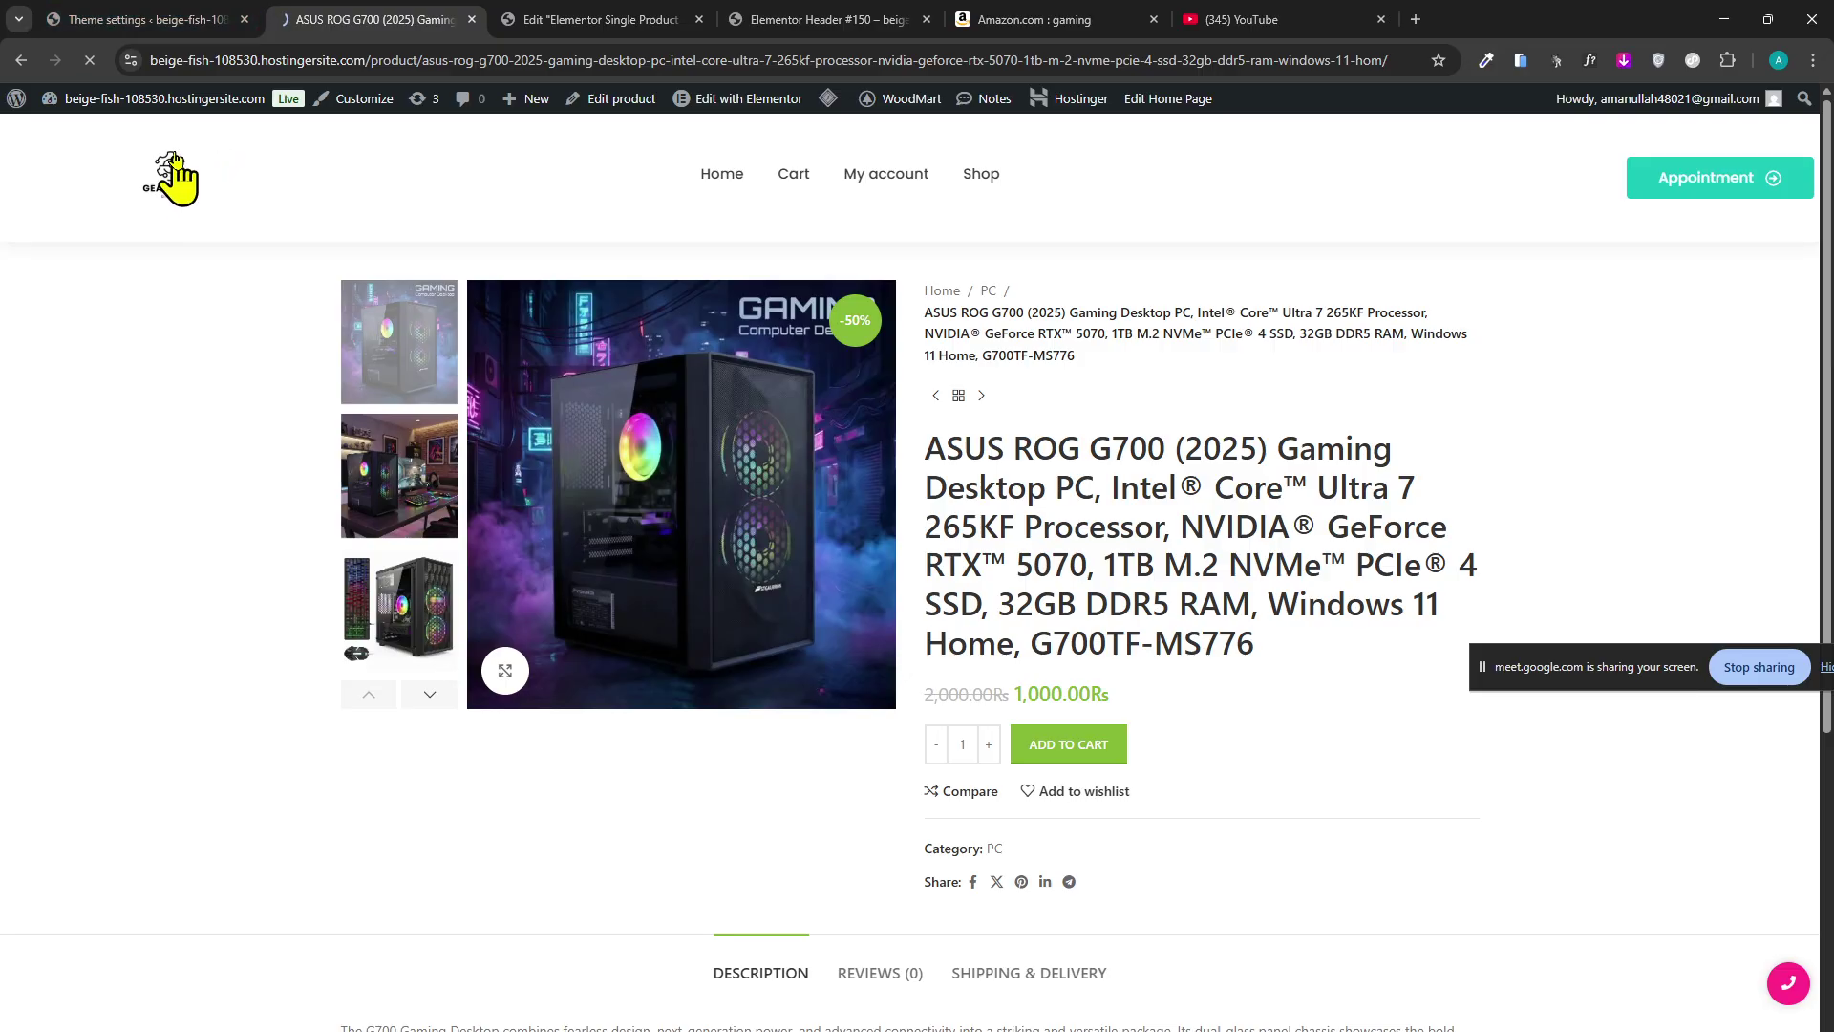
pyautogui.click(177, 19)
pyautogui.scroll(3, 215, 698)
pyautogui.scroll(-3, 204, 811)
# Go to Plugins > Add Plugin and open the storefront in a new tab, selecting its address.
pyautogui.moveTo(131, 874)
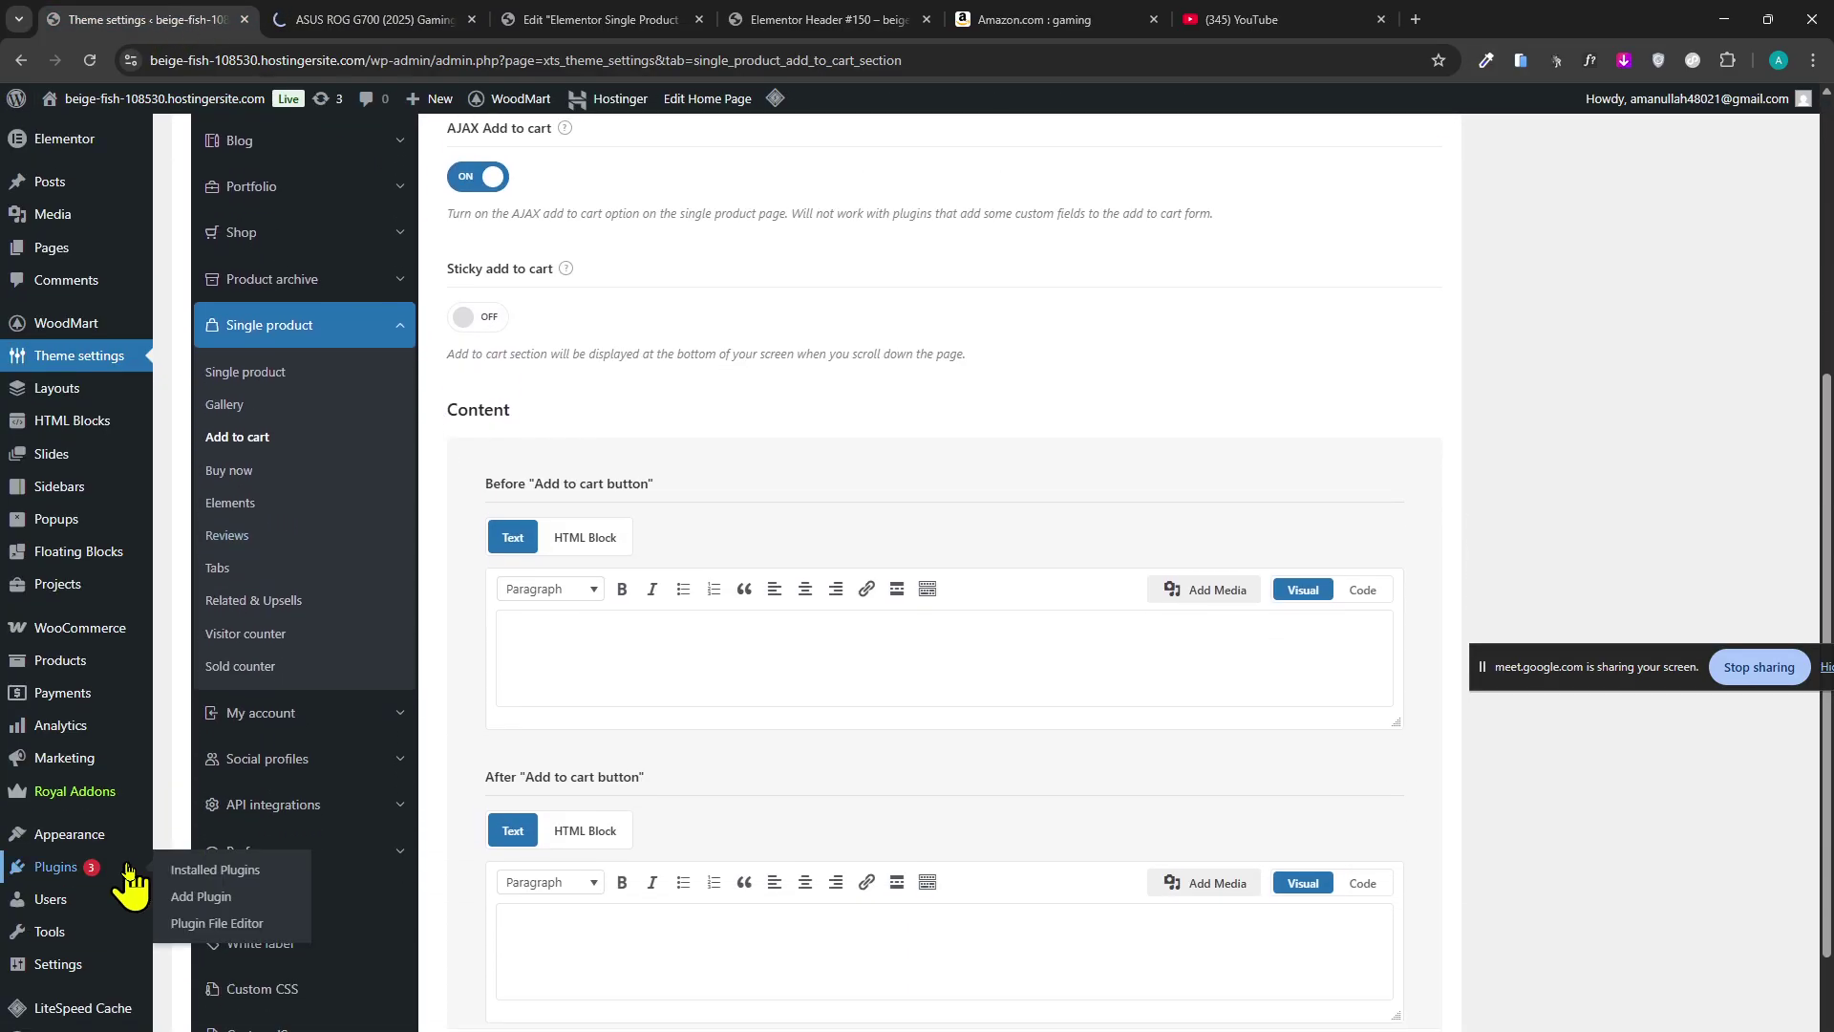
pyautogui.click(196, 903)
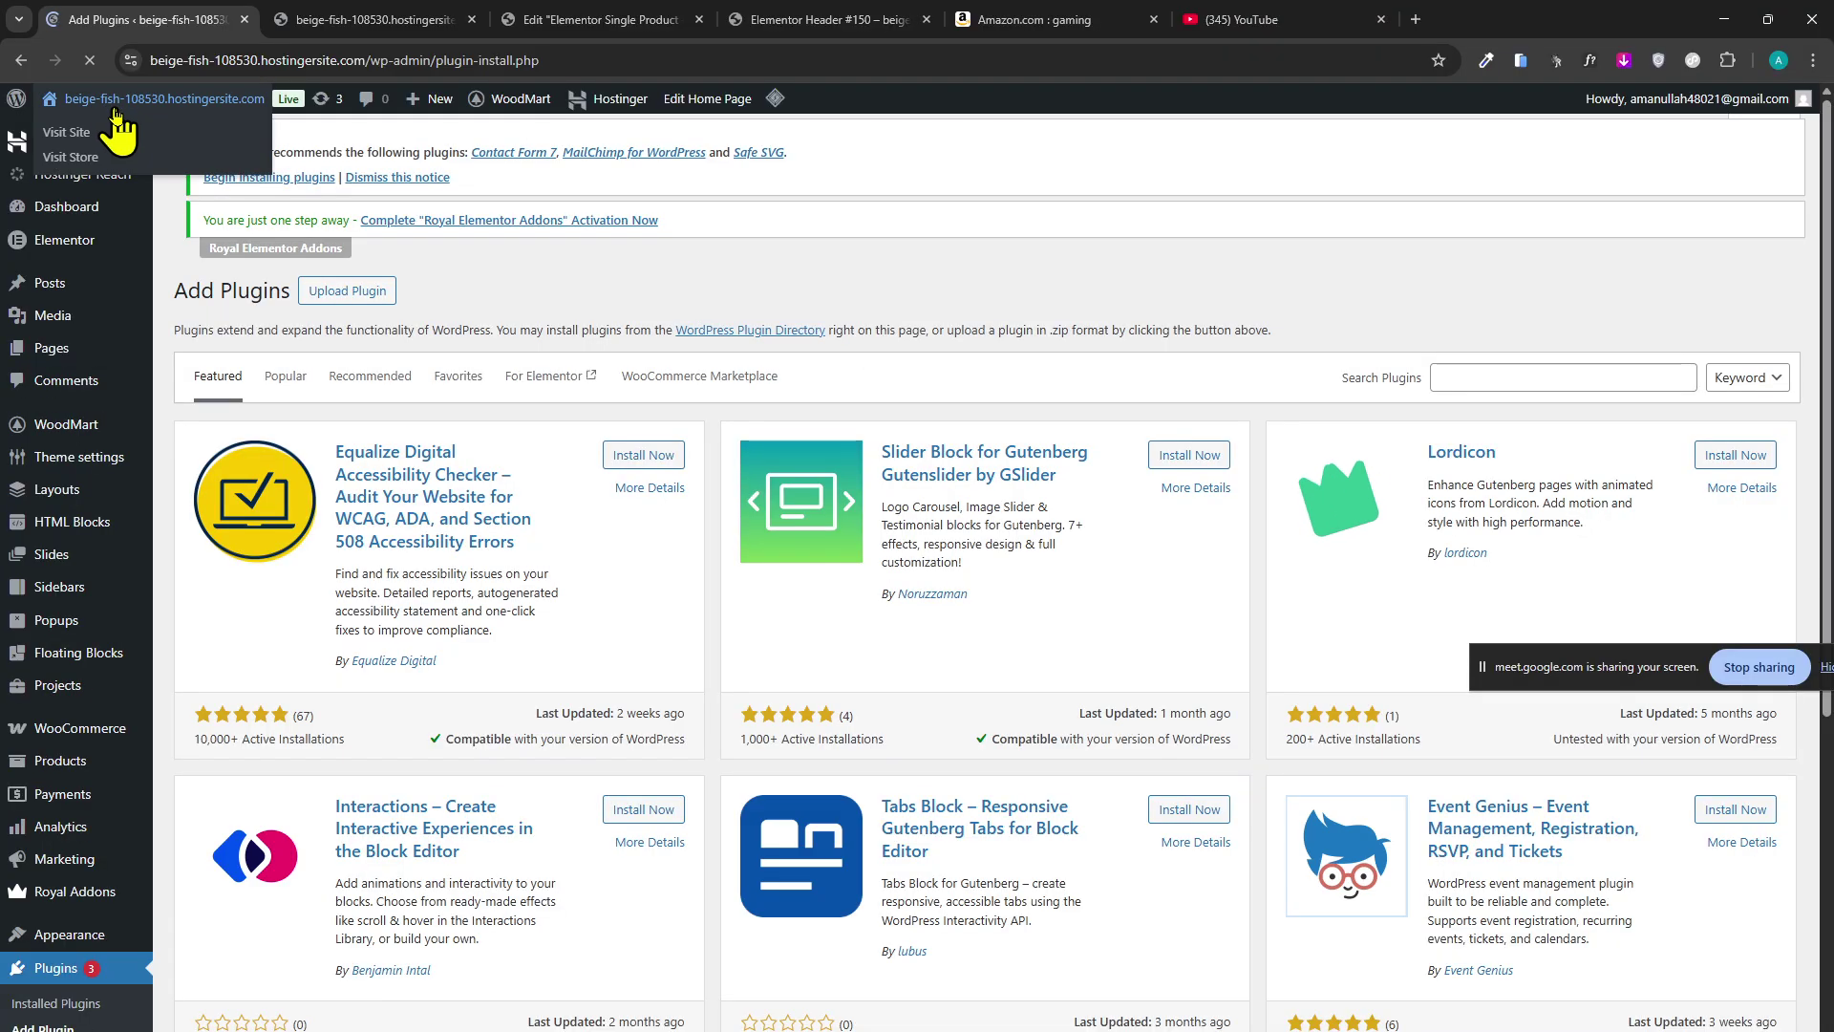
pyautogui.middleClick(67, 121)
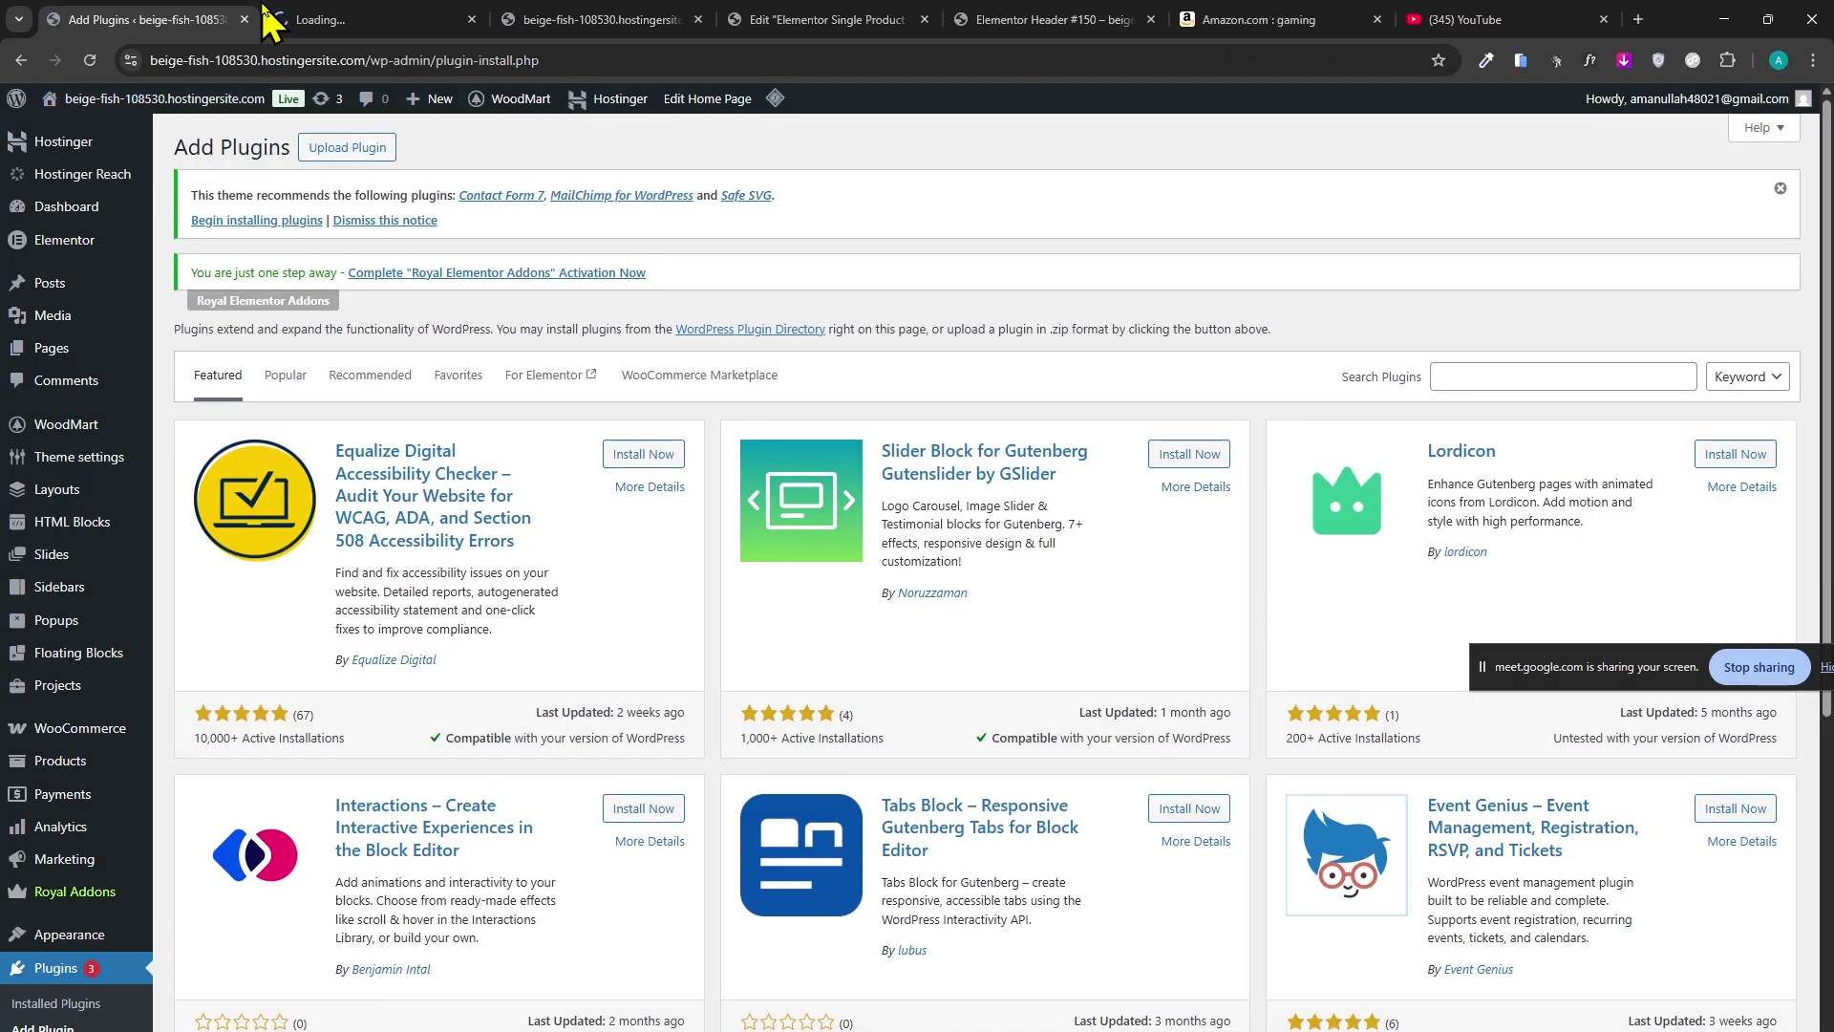
pyautogui.click(423, 15)
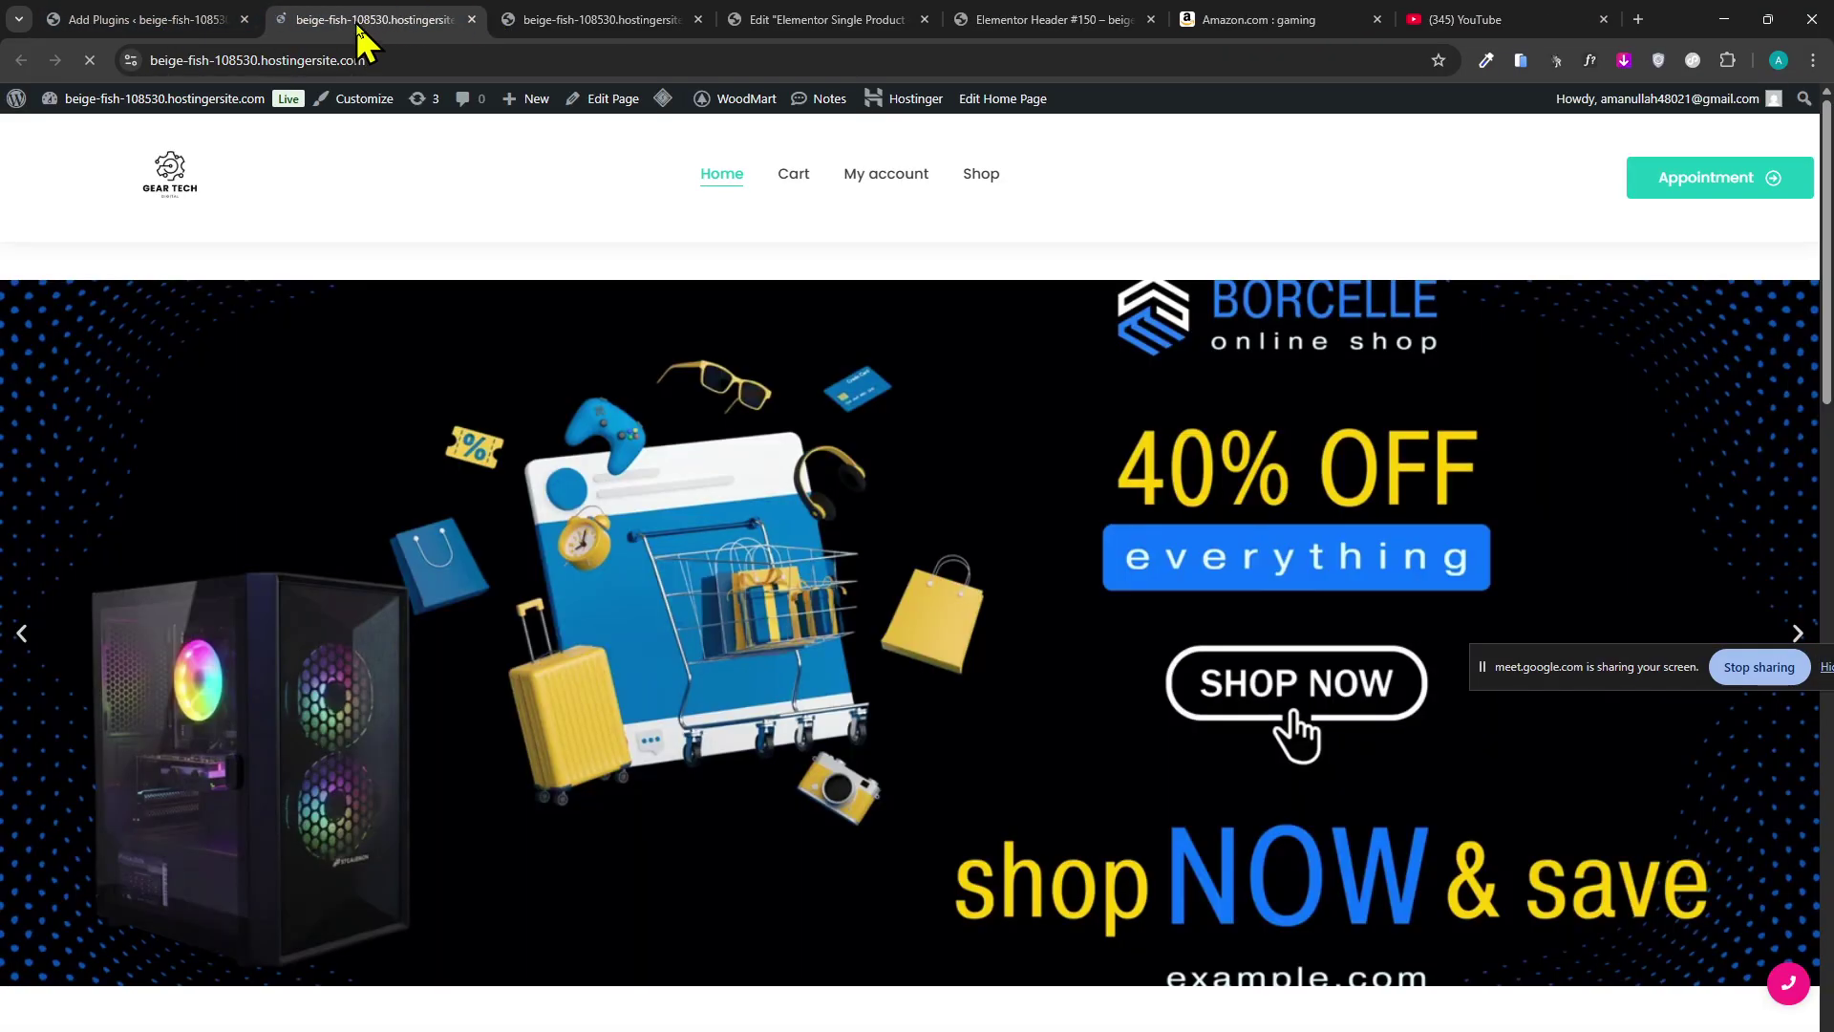
pyautogui.click(357, 50)
pyautogui.hotkey('ctrl', 'c')
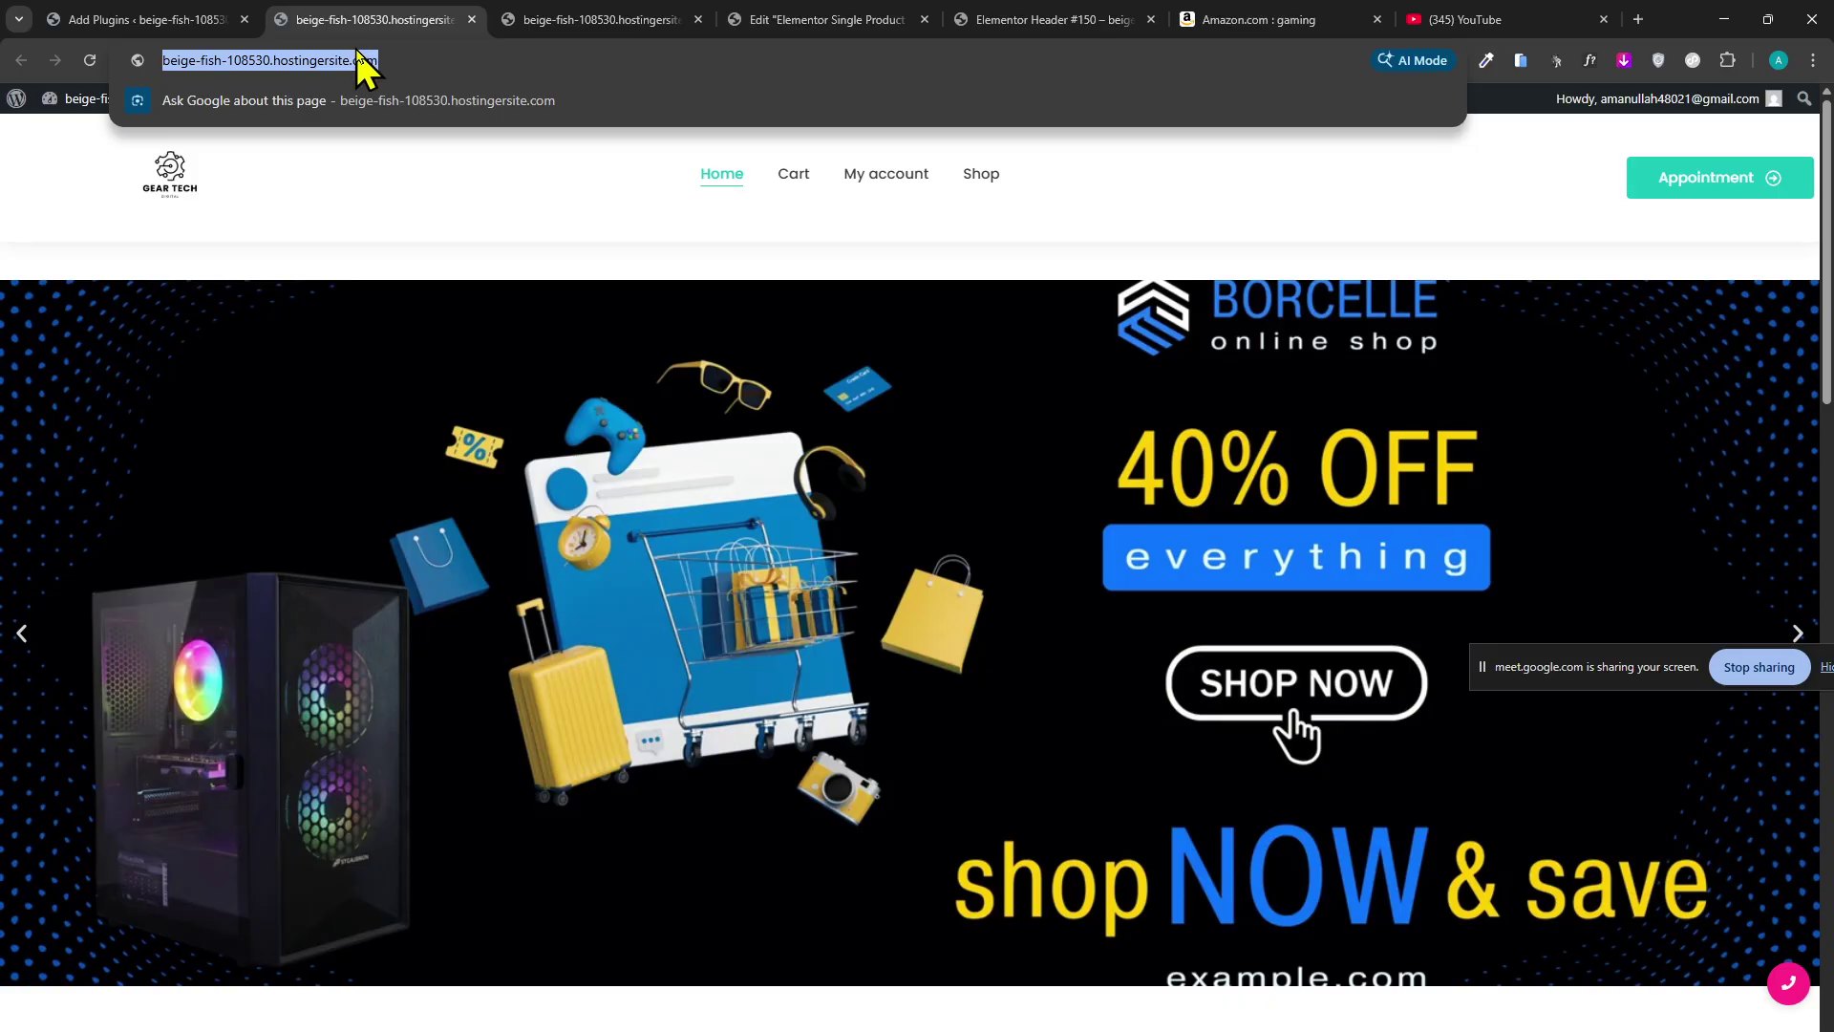
# Enter 'google speed test' in the Single Product editor tab's address bar.
pyautogui.click(811, 20)
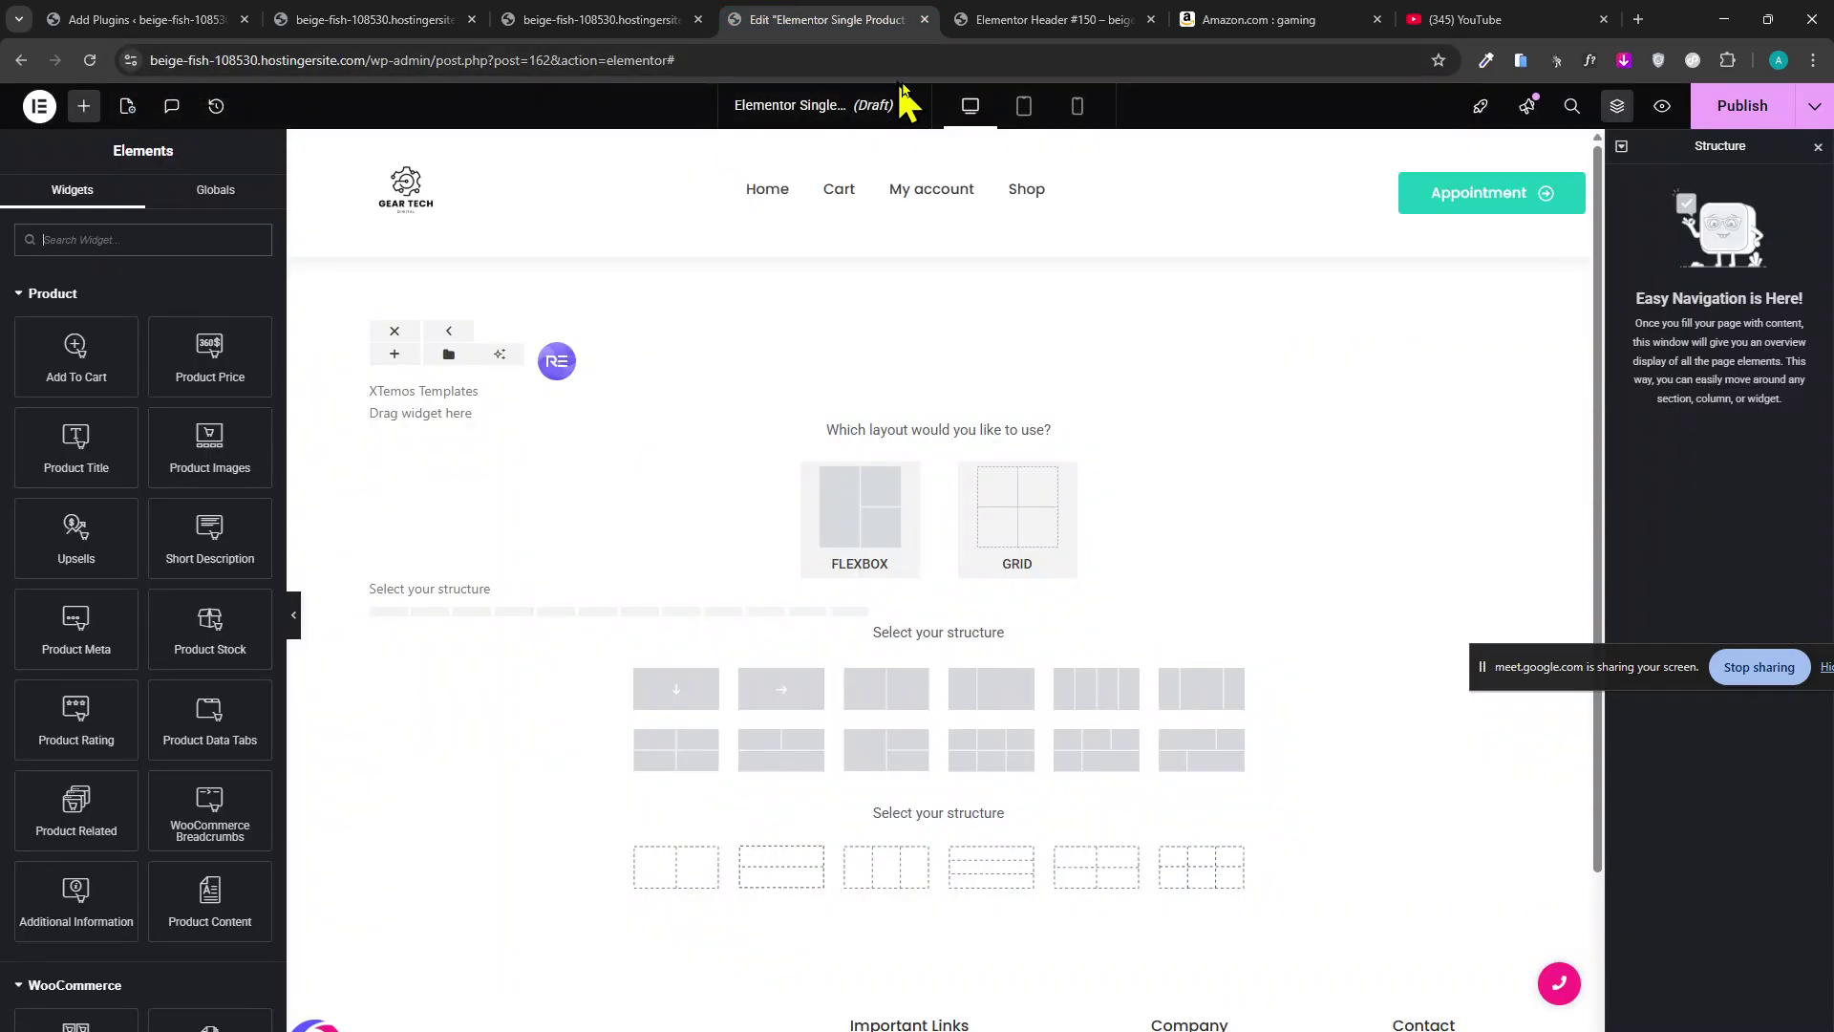
pyautogui.click(963, 58)
pyautogui.write('google ')
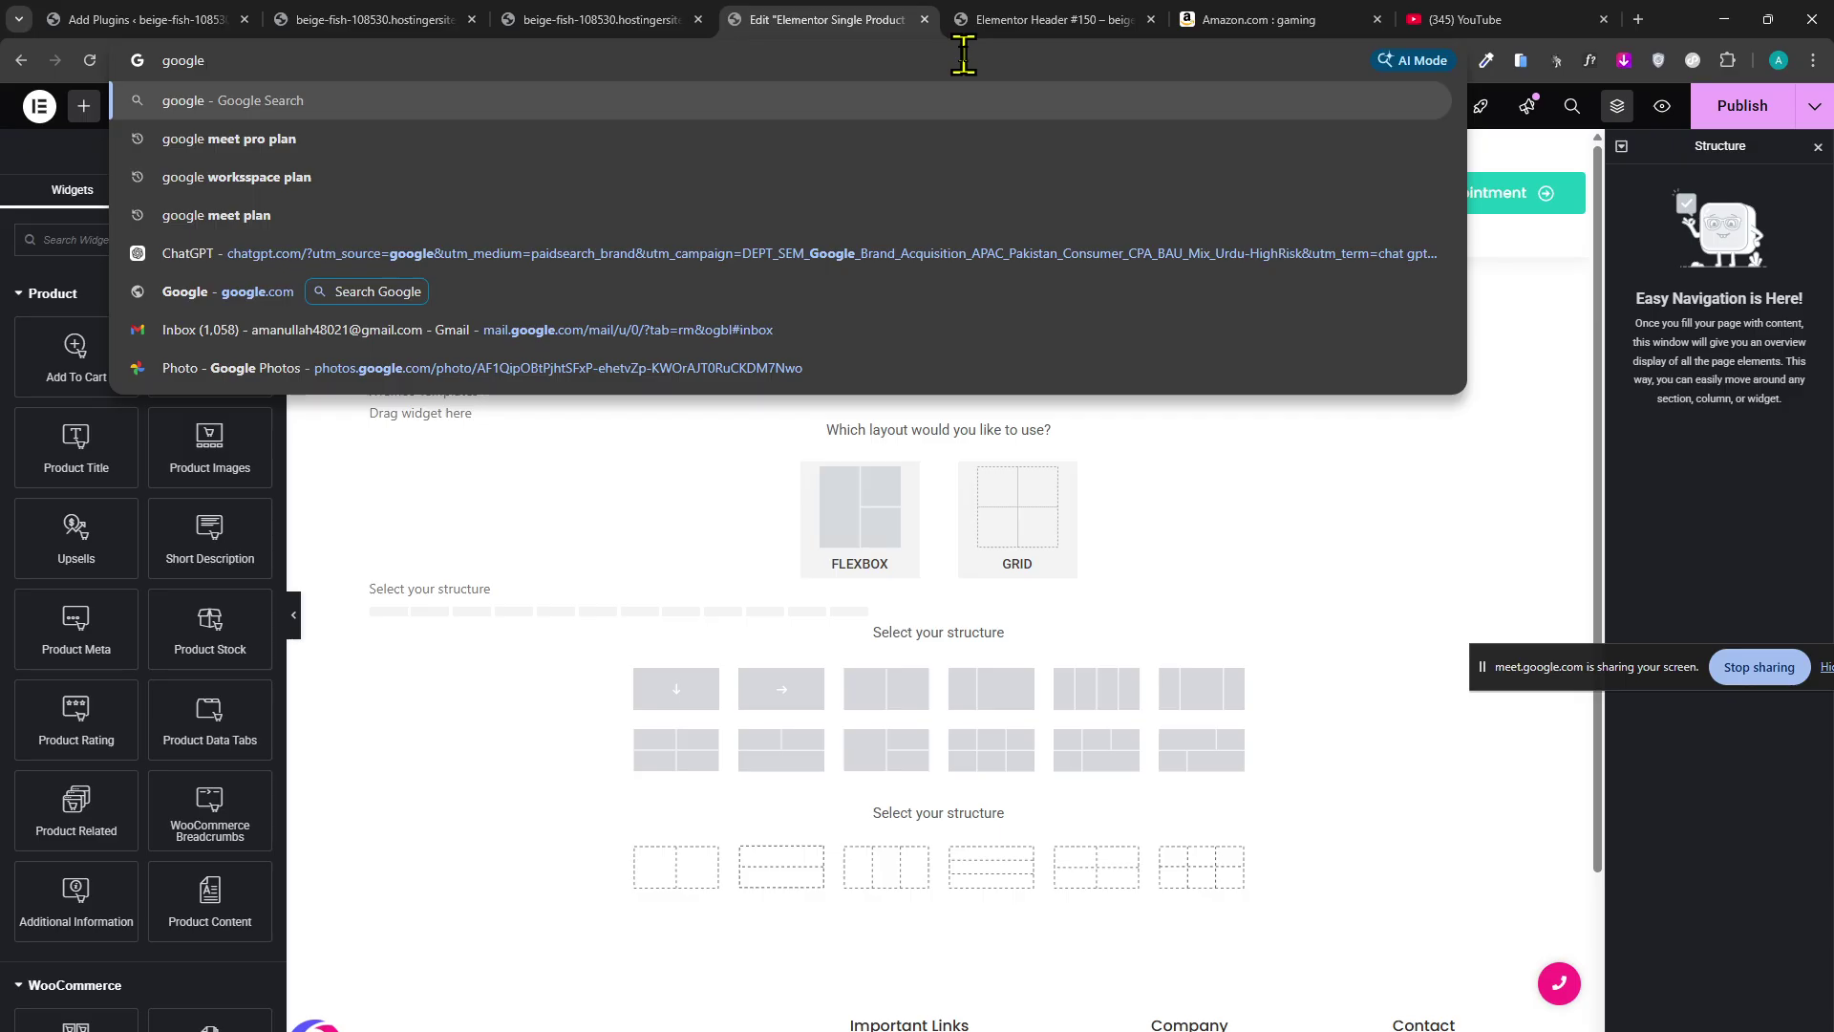
pyautogui.write('speee')
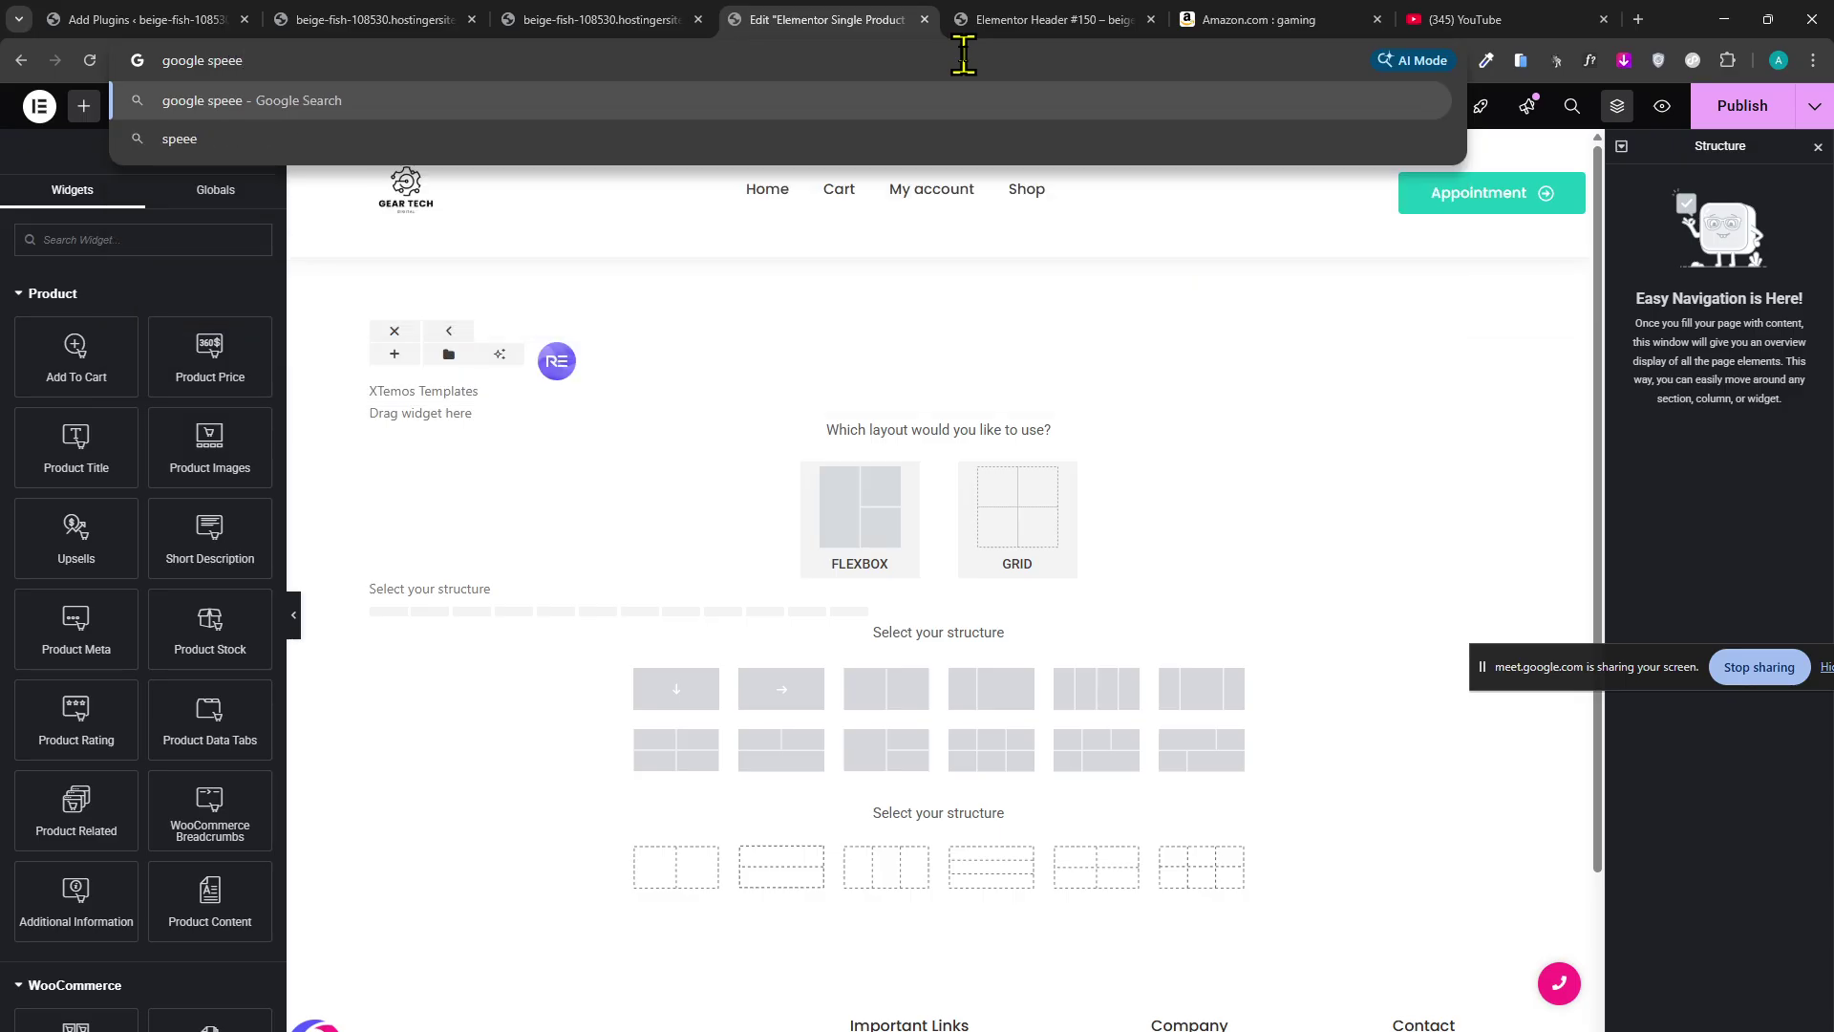
pyautogui.press('BackSpace')
pyautogui.write('d test')
# Search google speed test, paste beige-fish-108530.hostingersite.com into PageSpeed Insights and run Analyze.
pyautogui.press('Return')
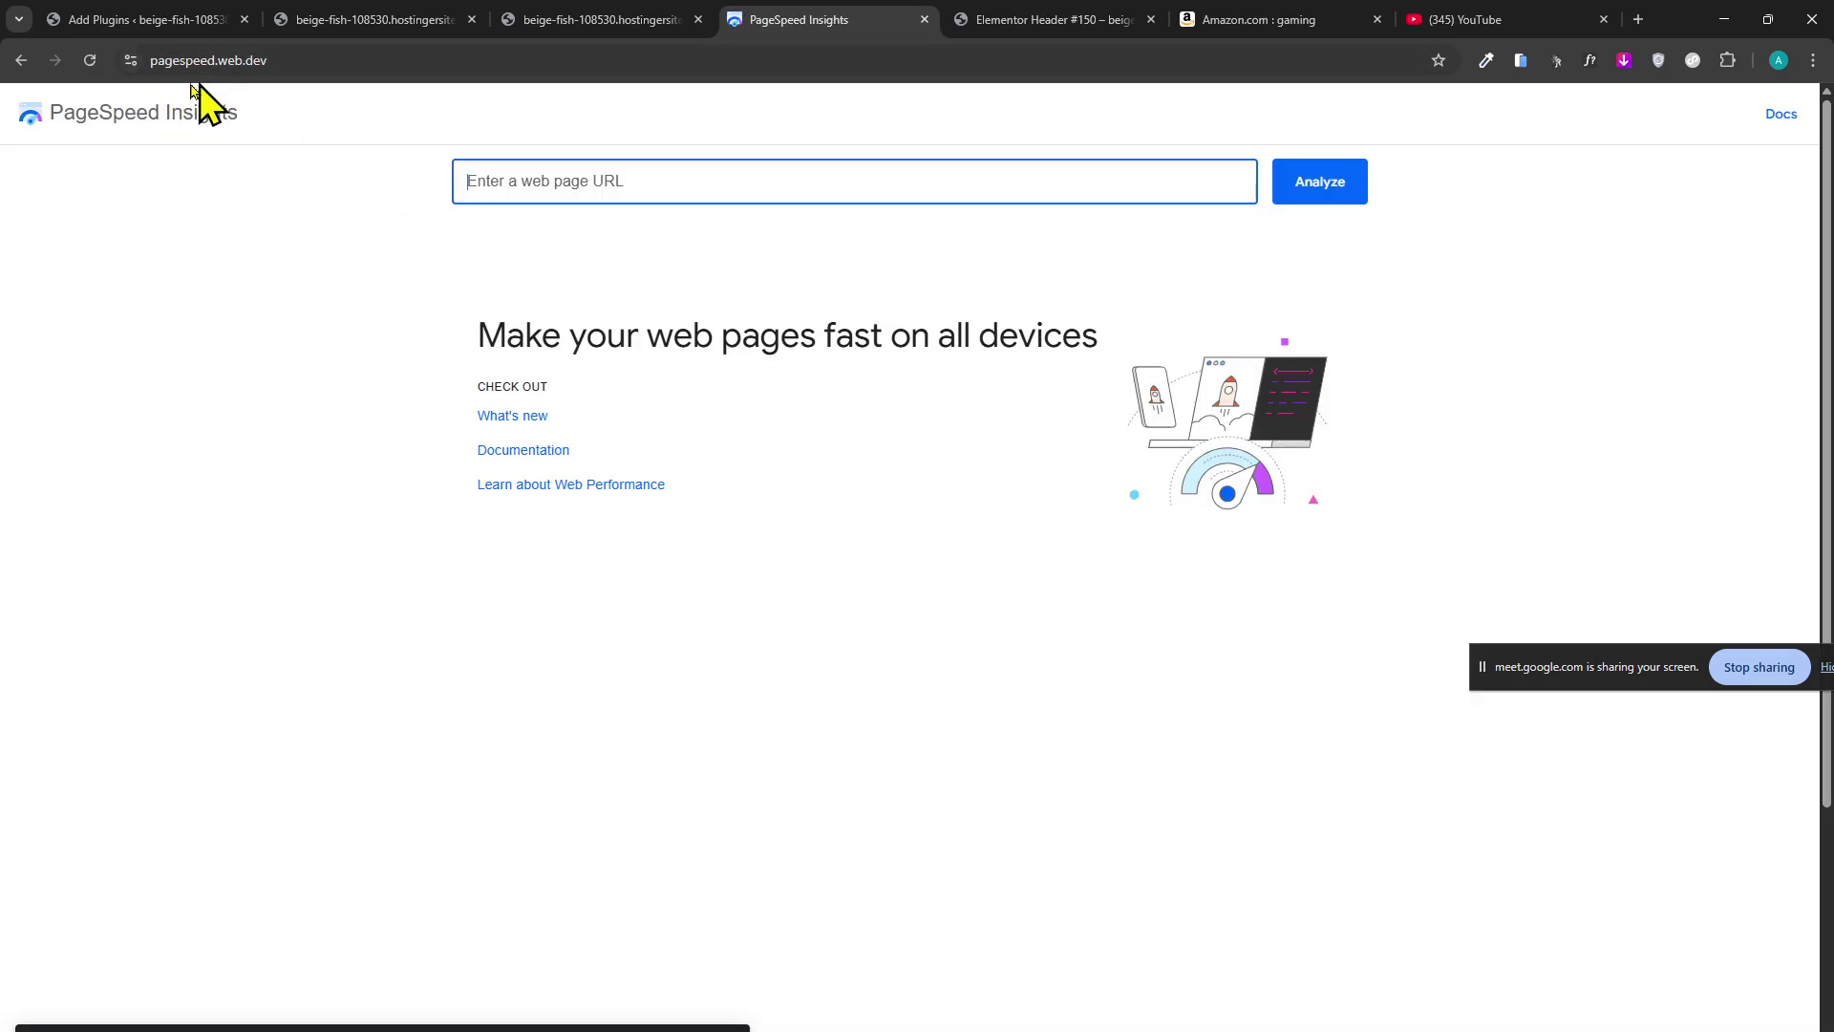
pyautogui.click(673, 186)
pyautogui.hotkey('ctrl', 'v')
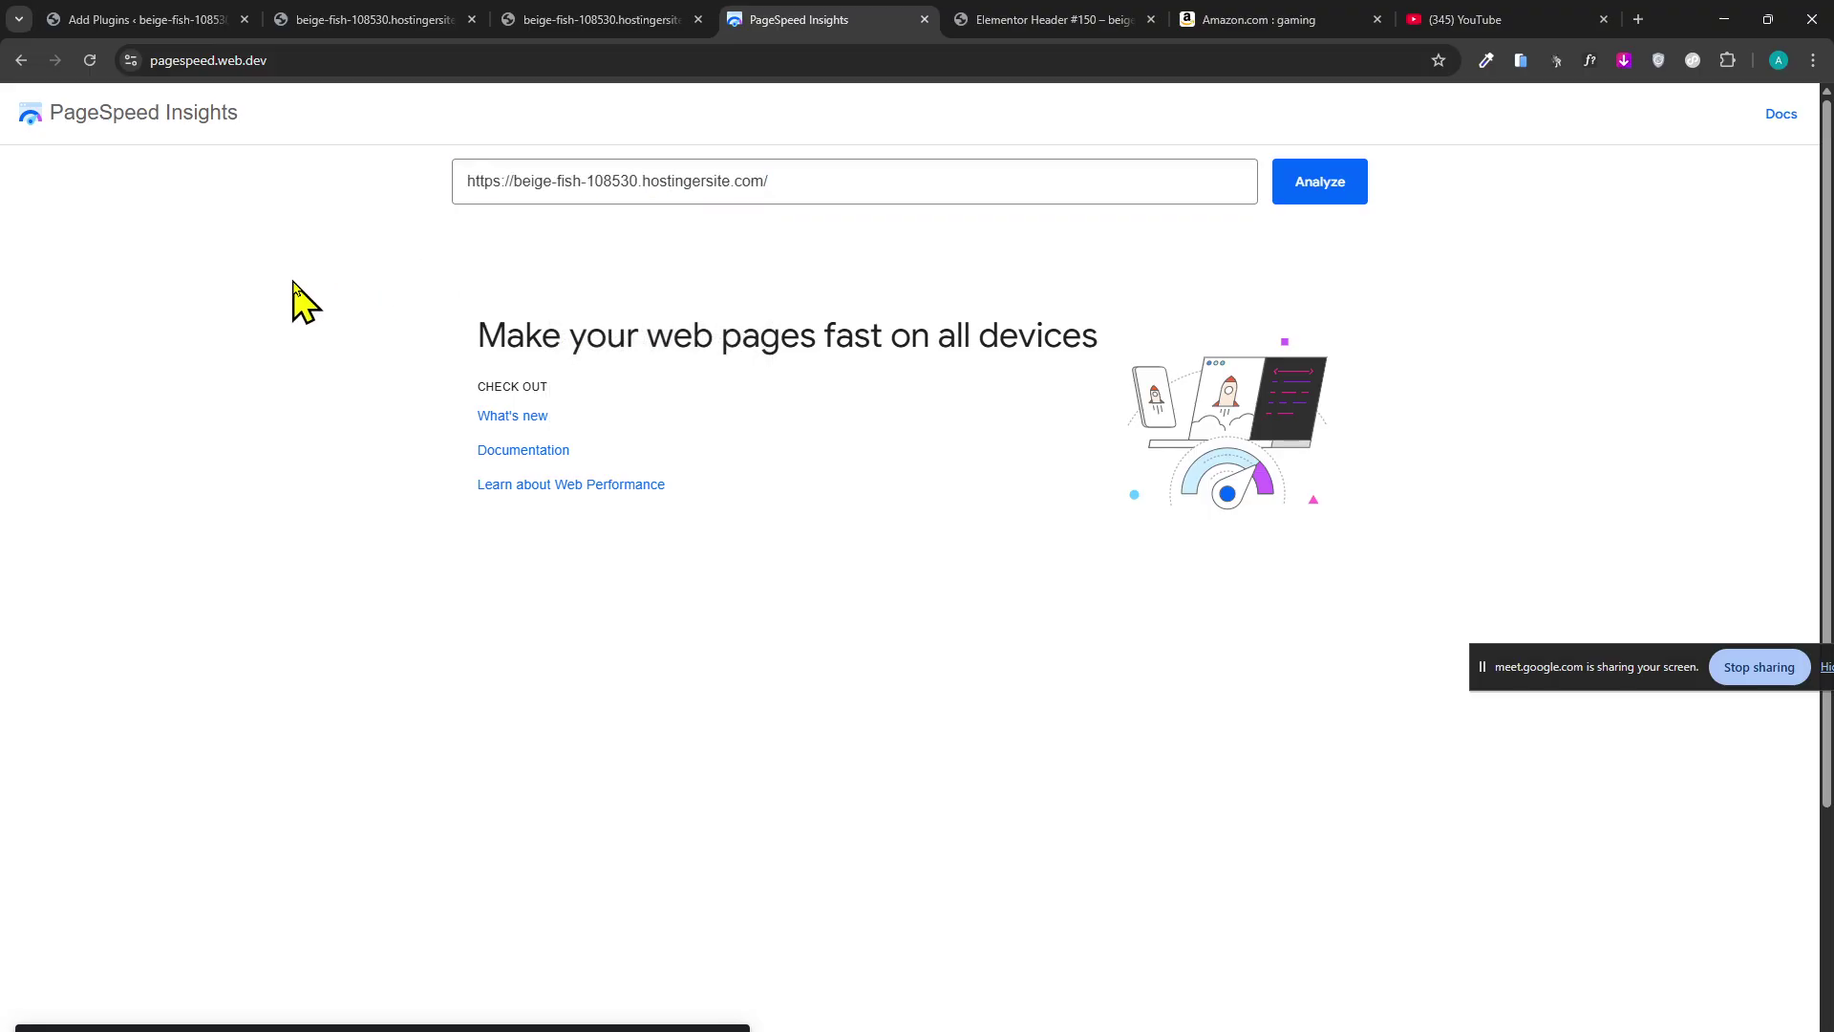
pyautogui.click(1308, 199)
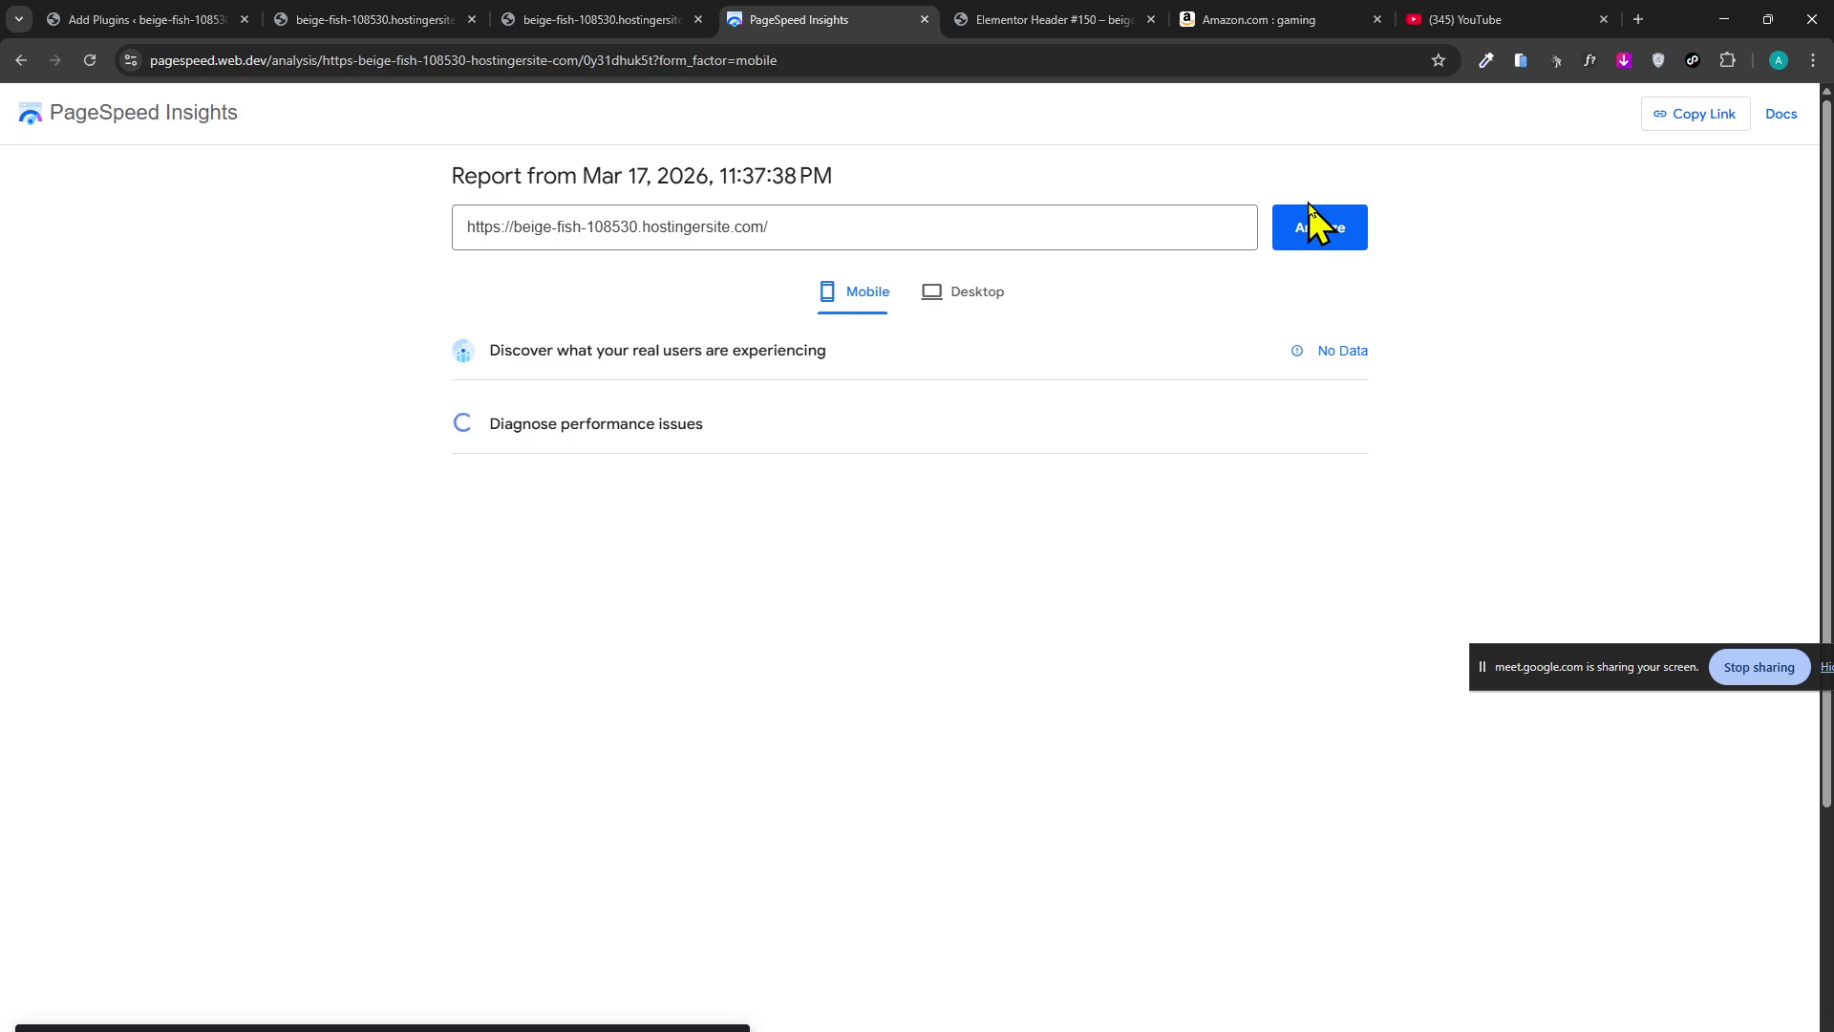
# Cycle through the store homepage, Add Plugins and Header #150 preview tabs.
pyautogui.click(546, 19)
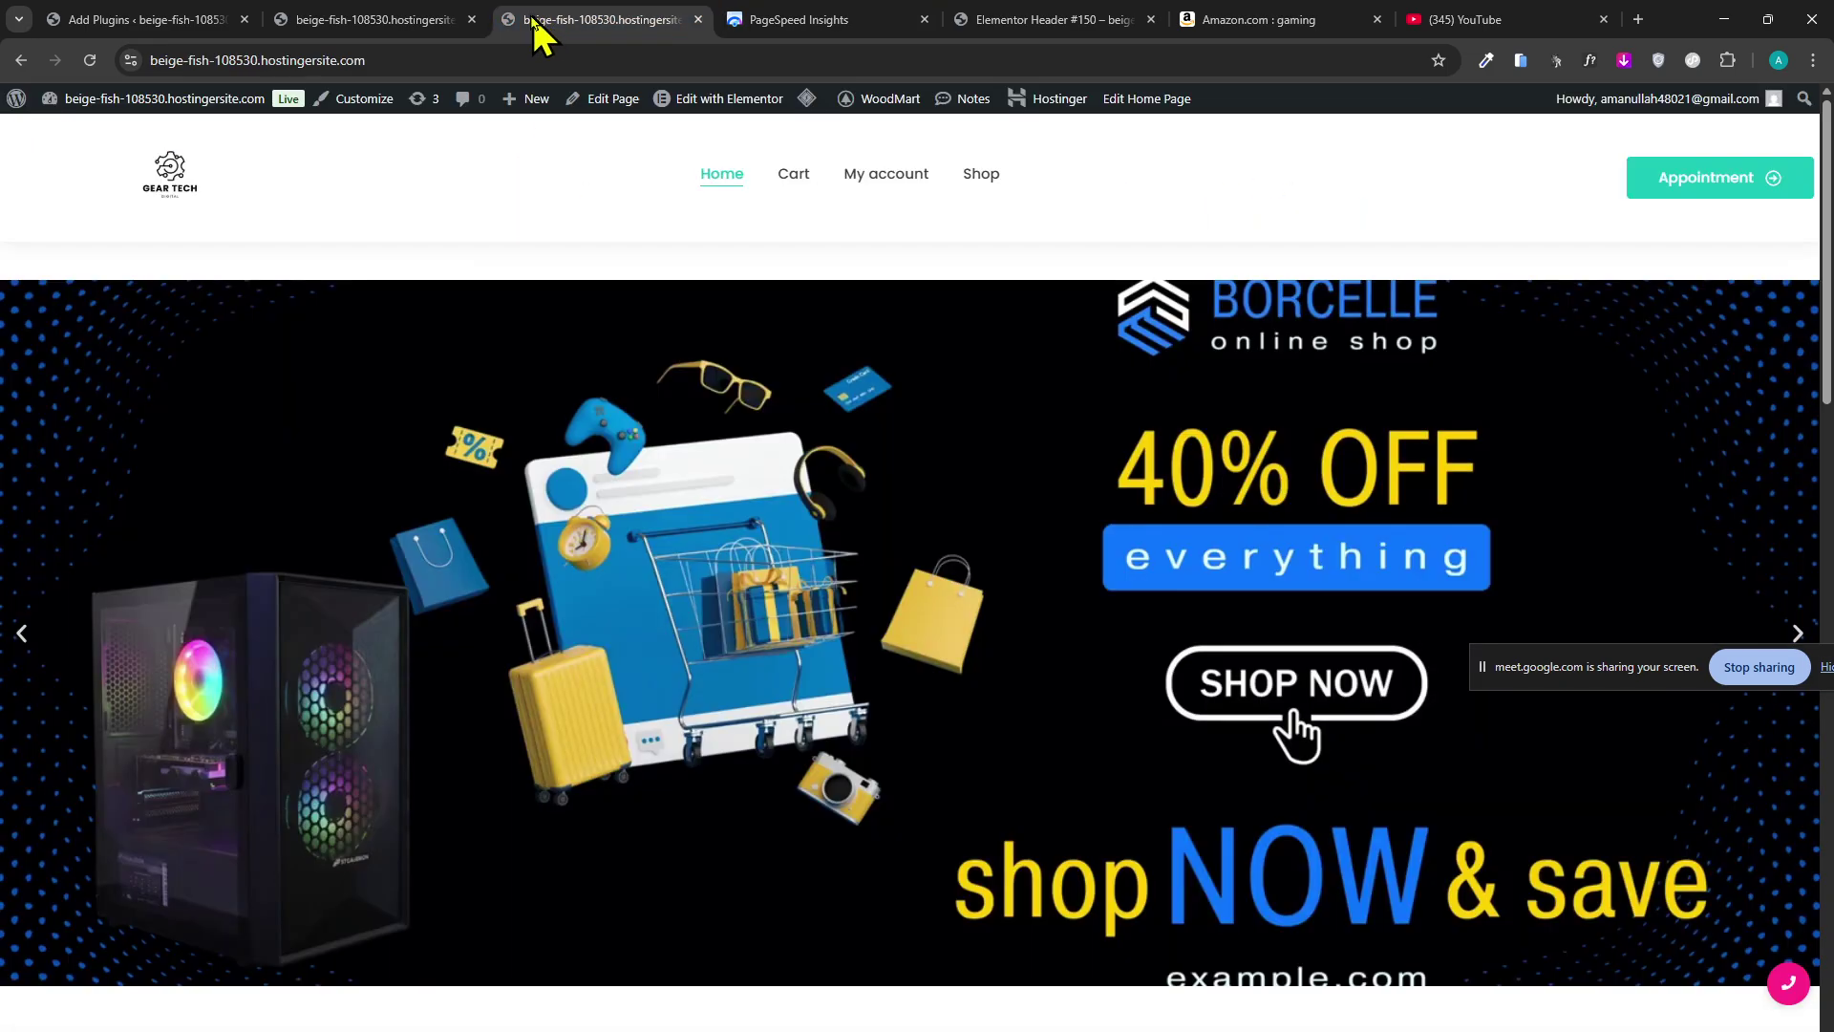
pyautogui.click(329, 14)
pyautogui.click(182, 19)
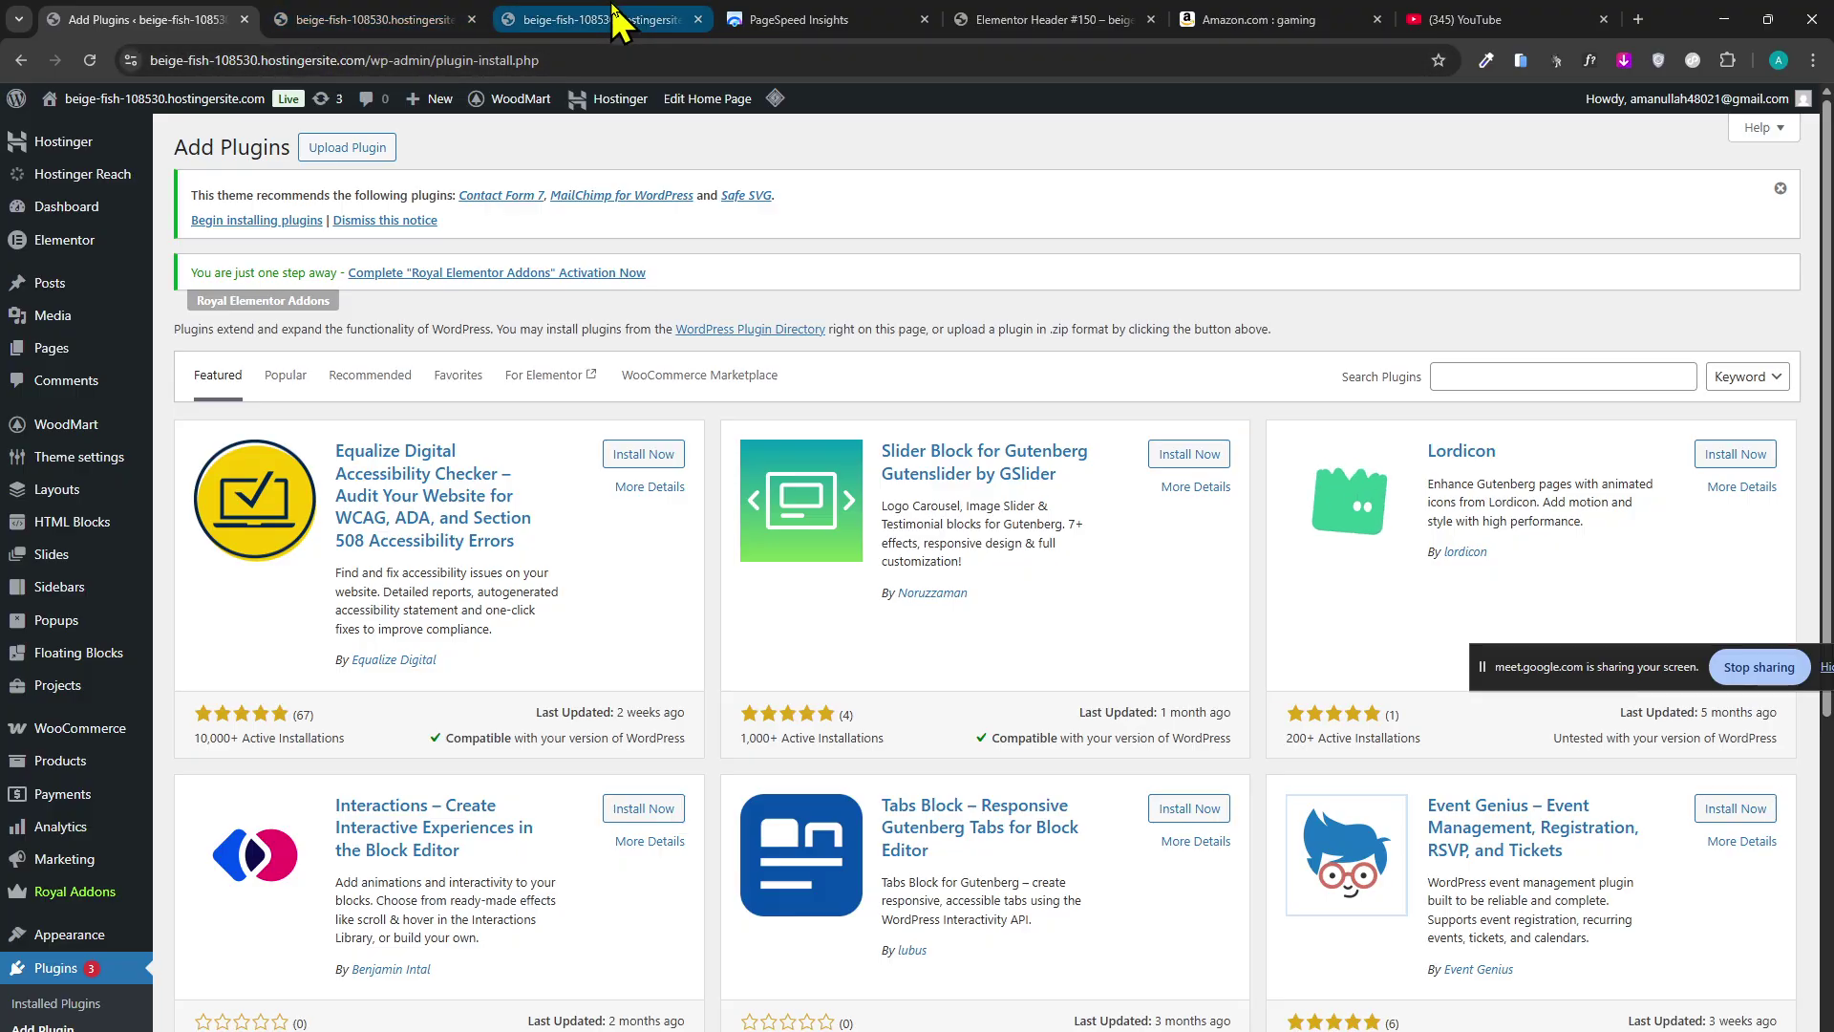
pyautogui.click(645, 19)
pyautogui.click(993, 20)
# Google 'wp dev' and switch the results to Videos.
pyautogui.click(1089, 60)
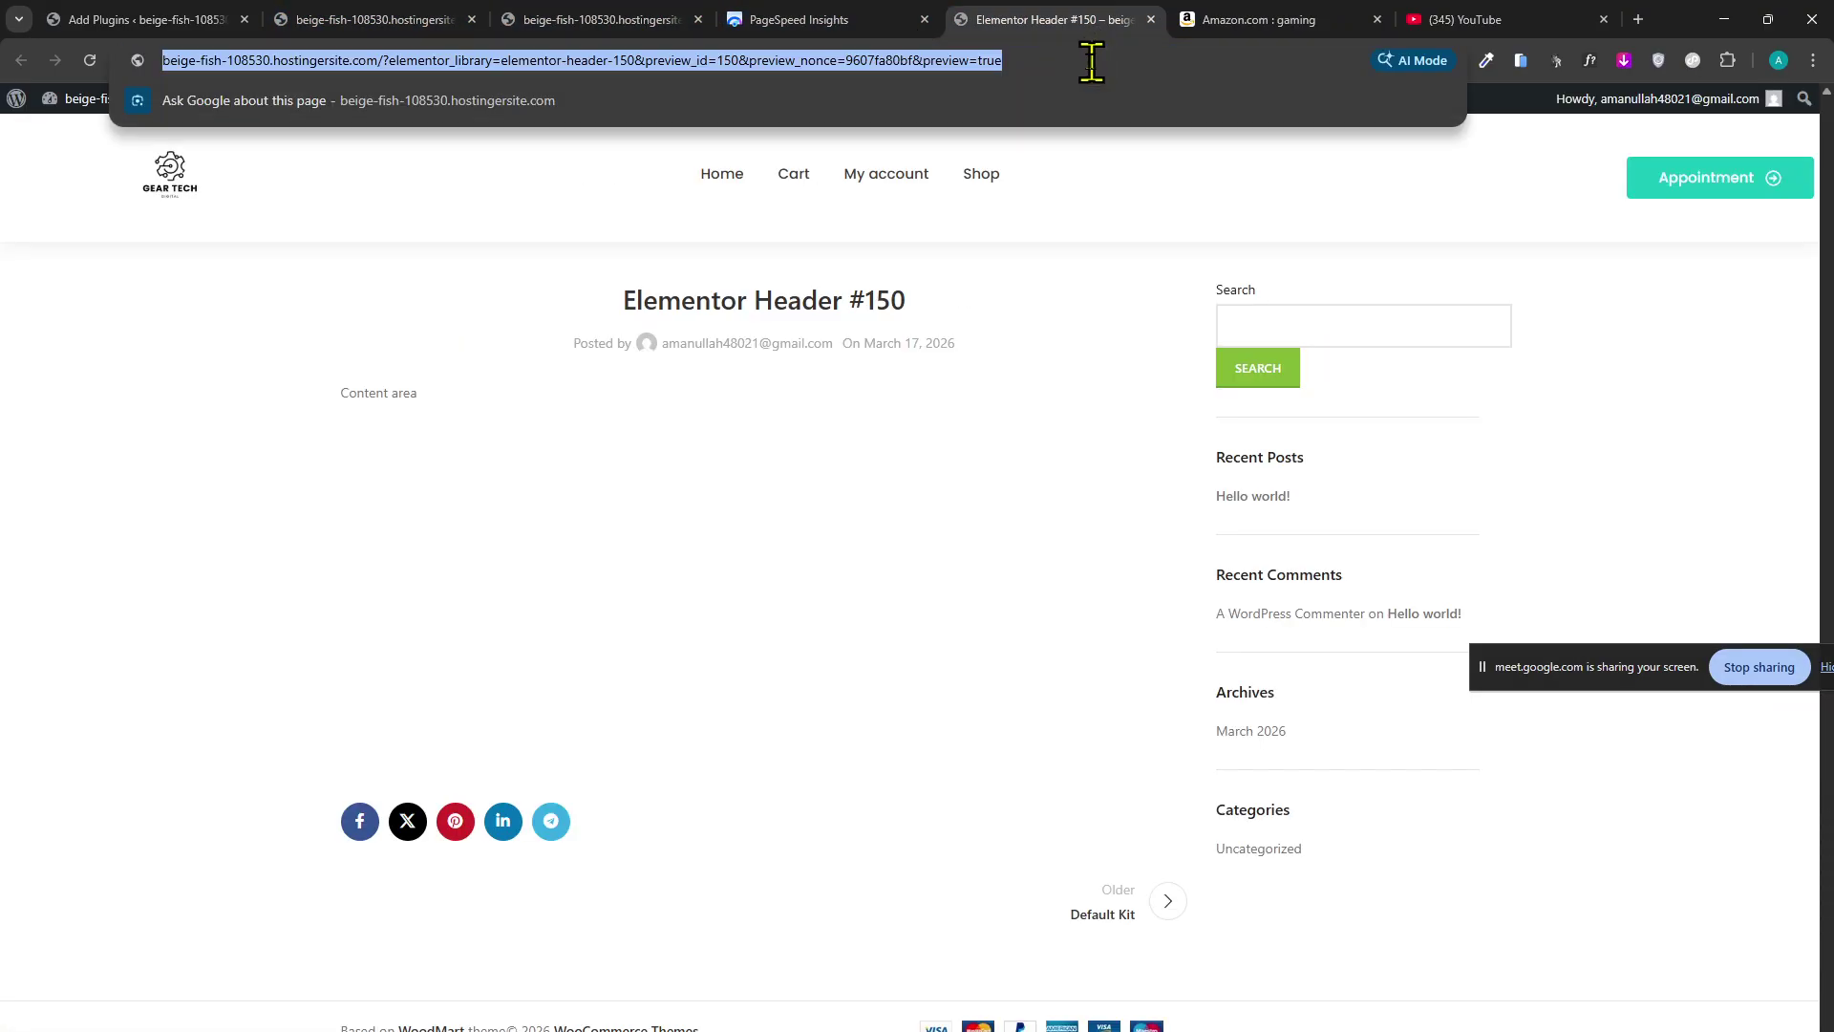
pyautogui.write('wp')
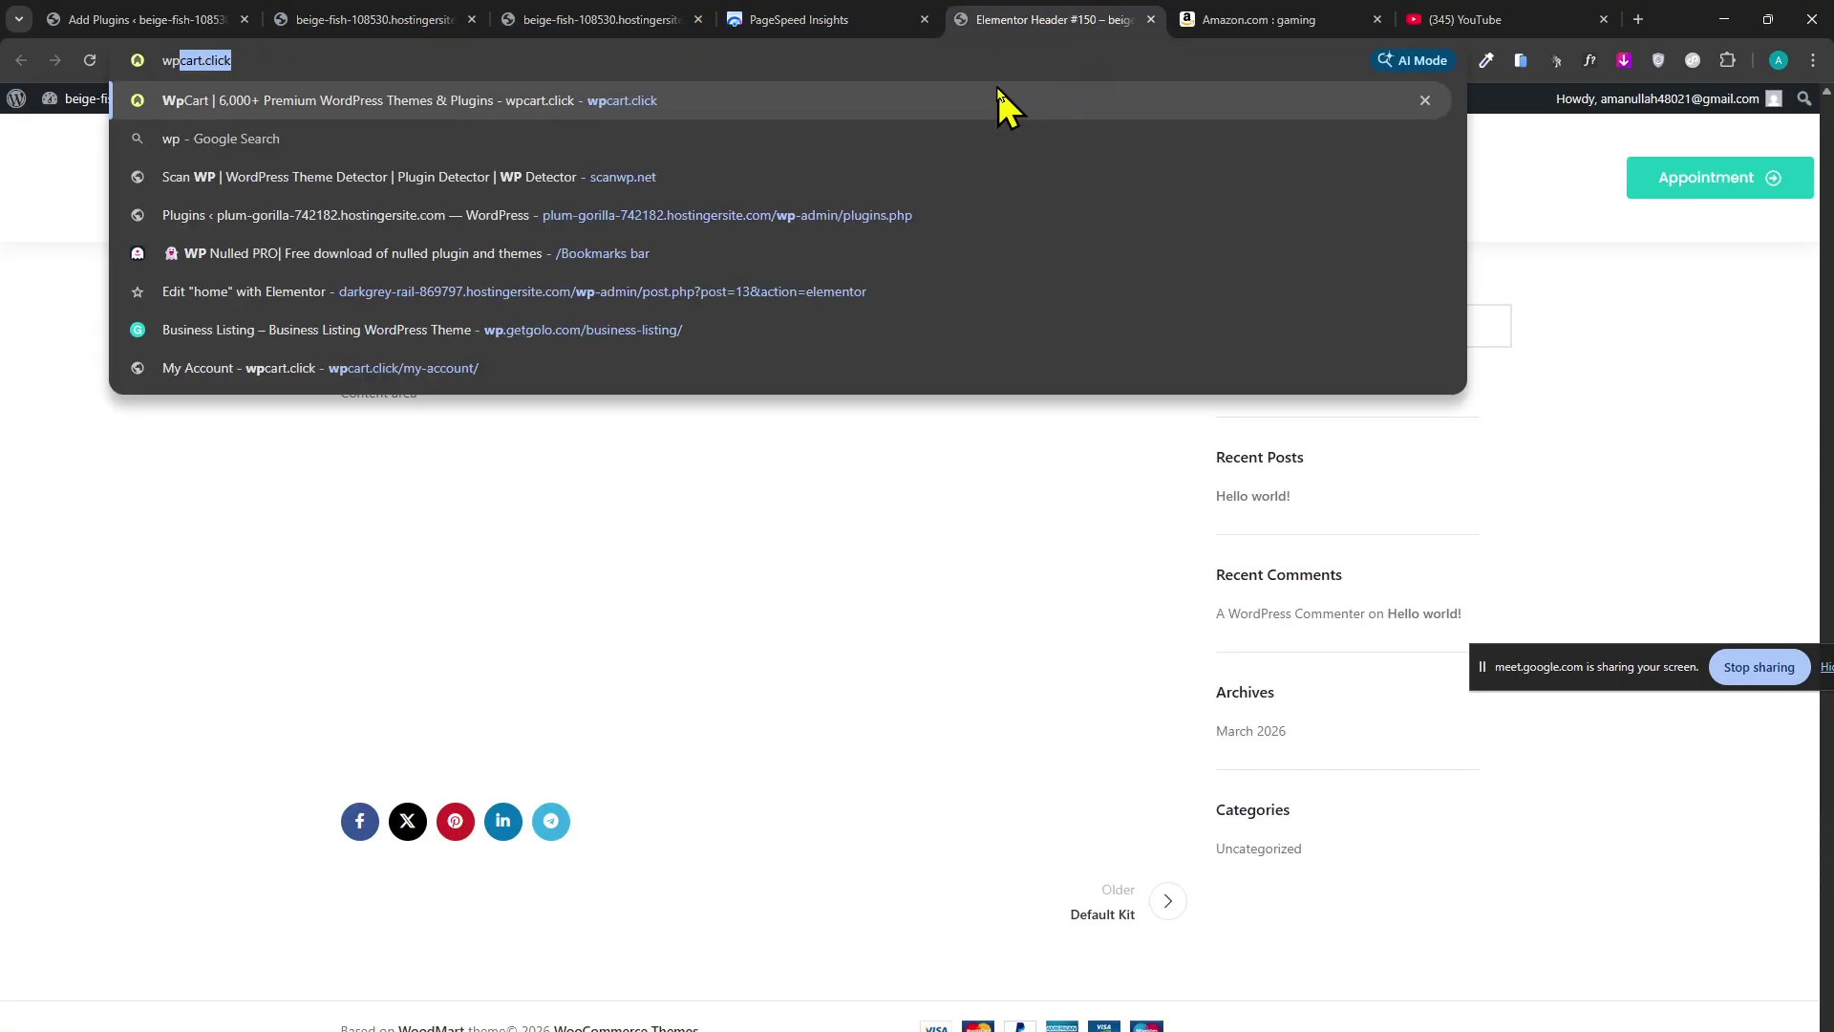
pyautogui.write(' dev')
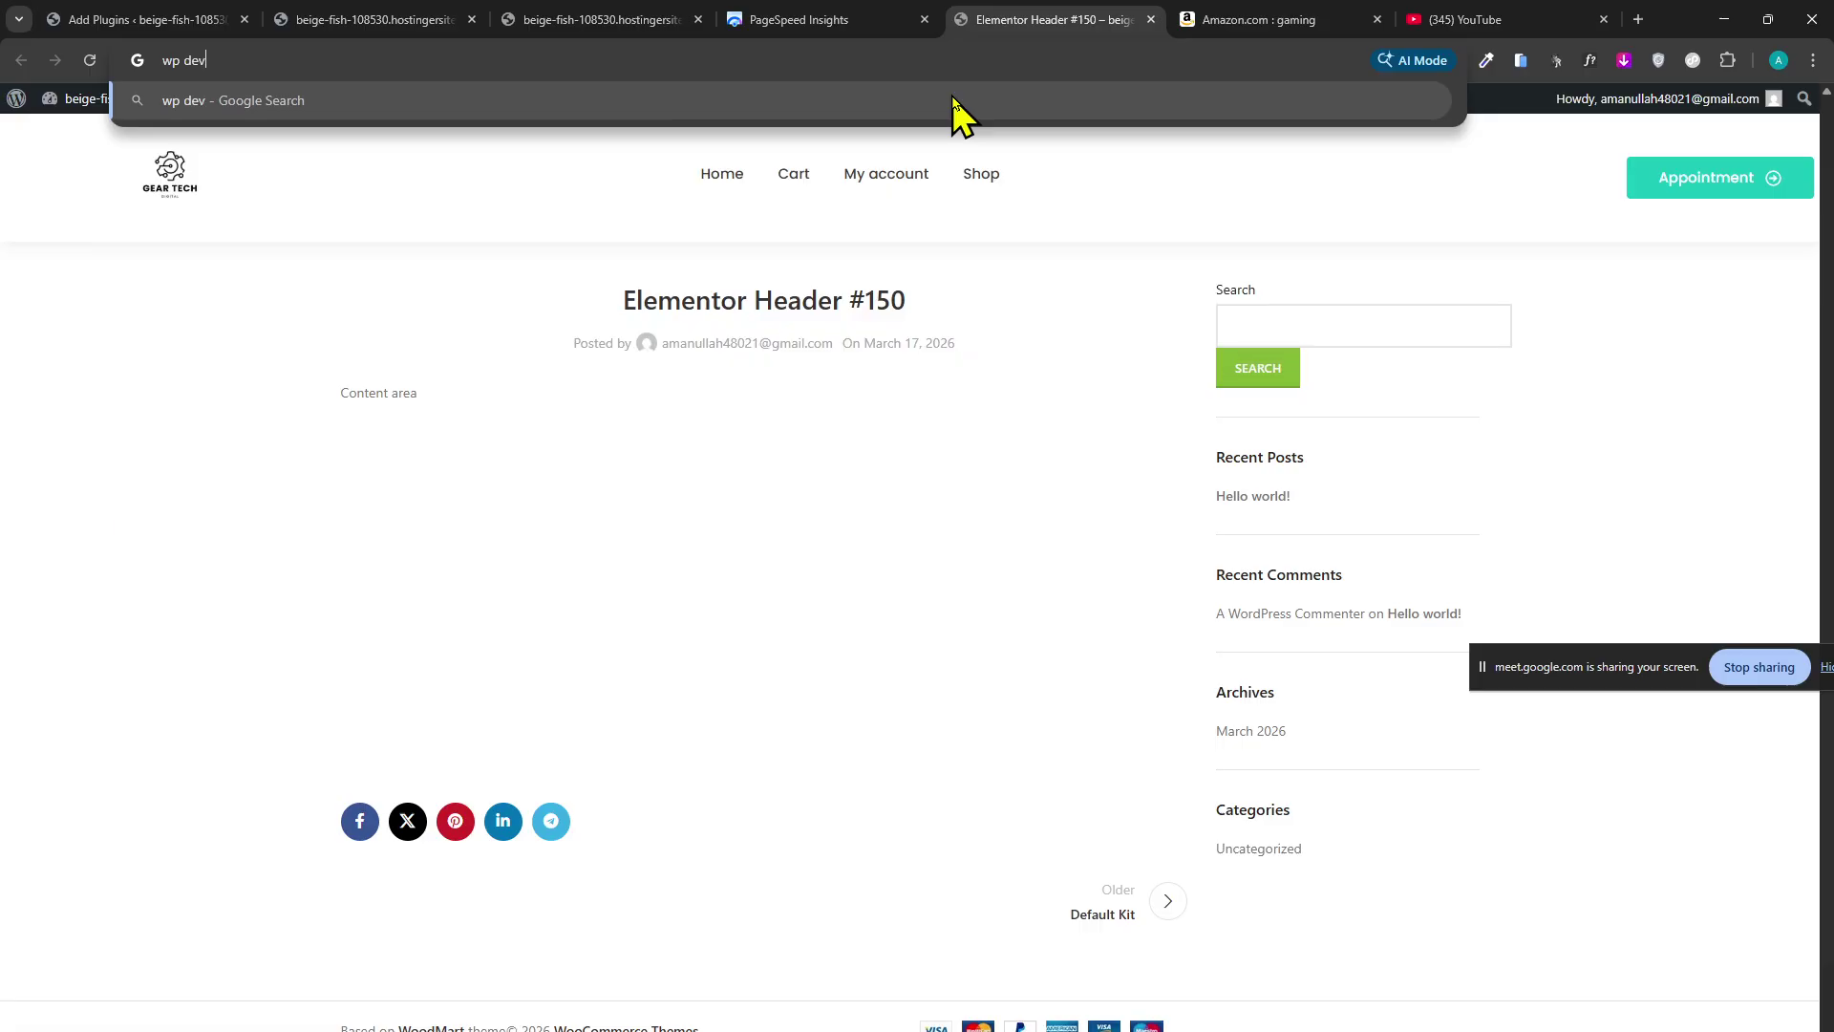
pyautogui.press('Return')
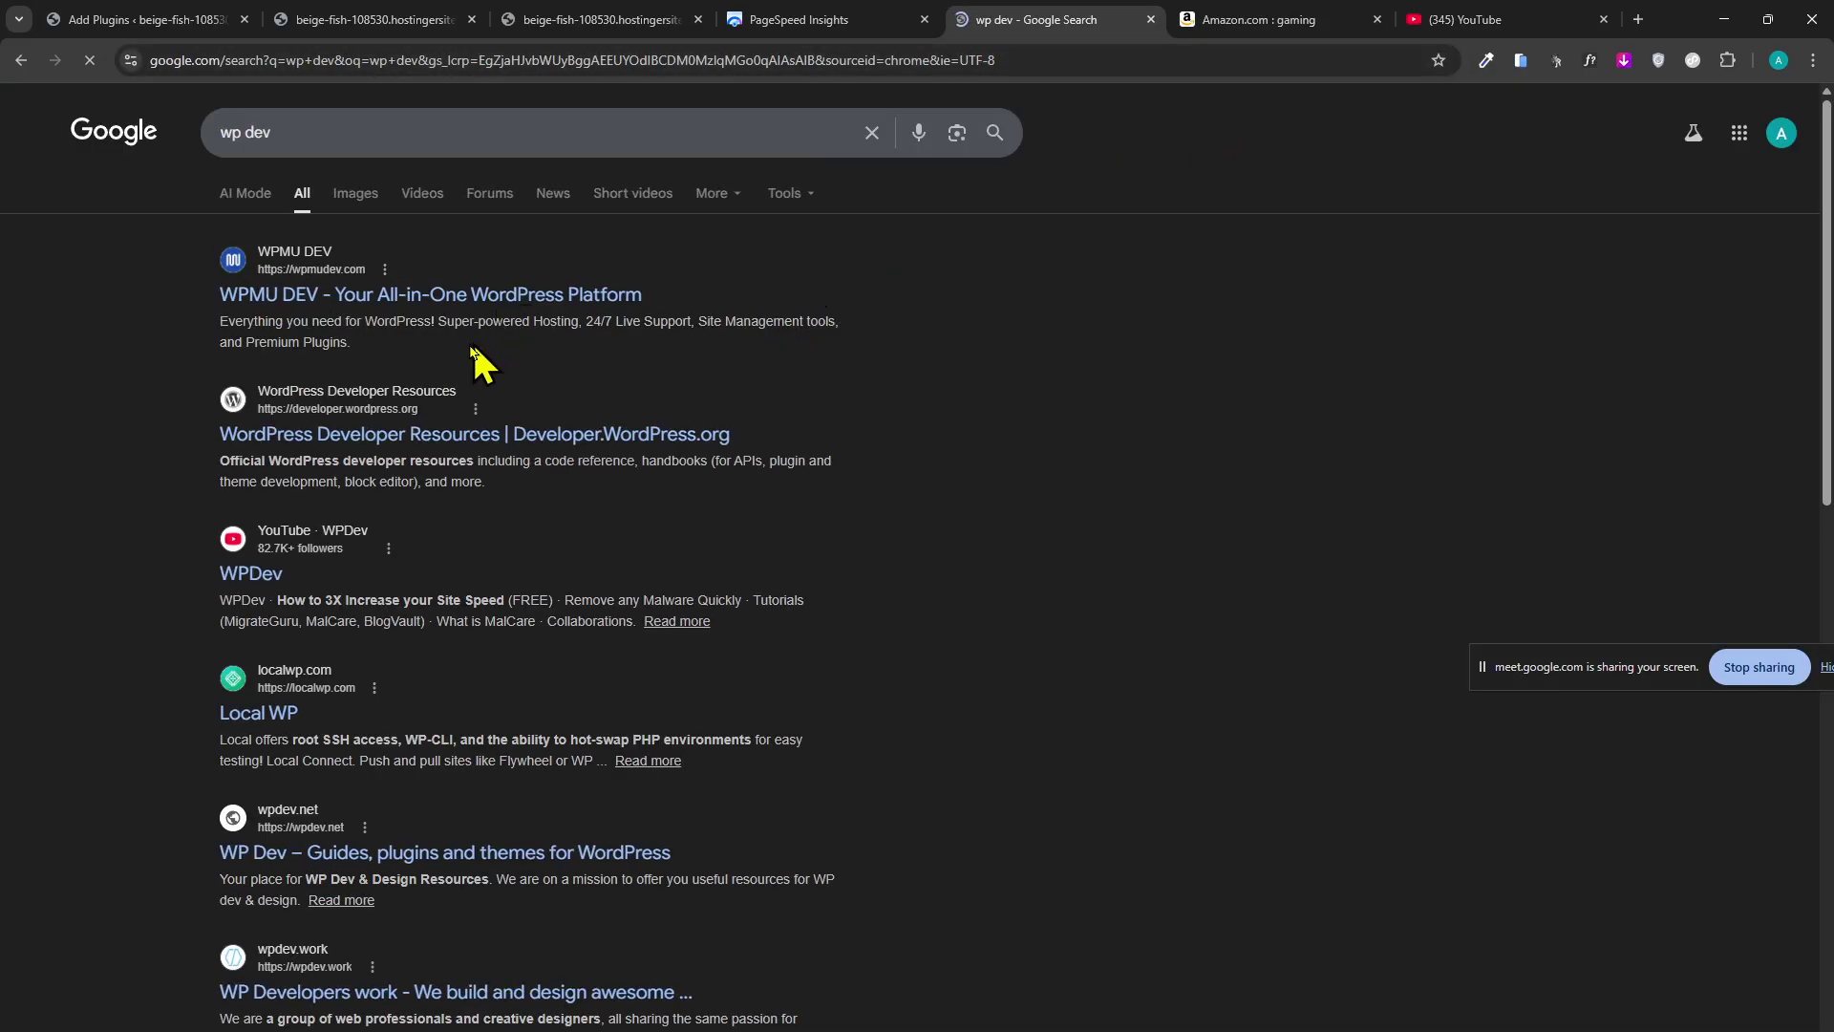
pyautogui.scroll(-2, 233, 426)
pyautogui.scroll(2, 246, 335)
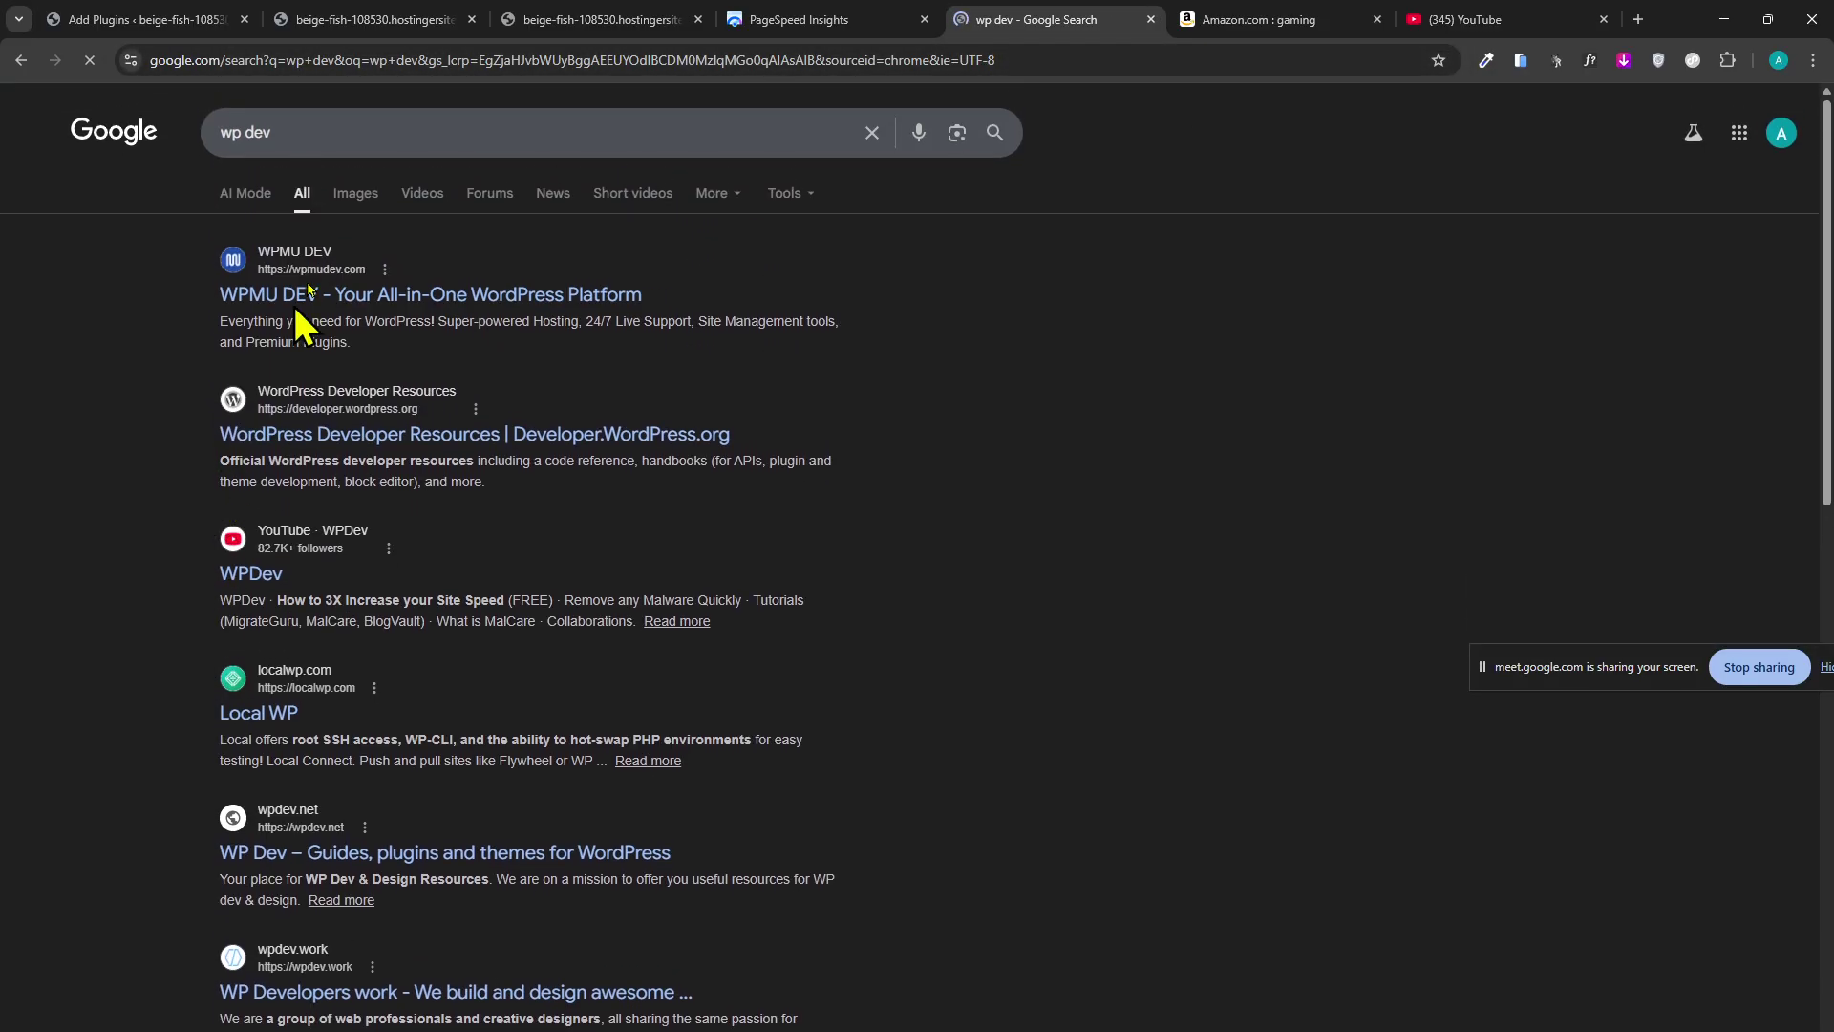
pyautogui.click(435, 208)
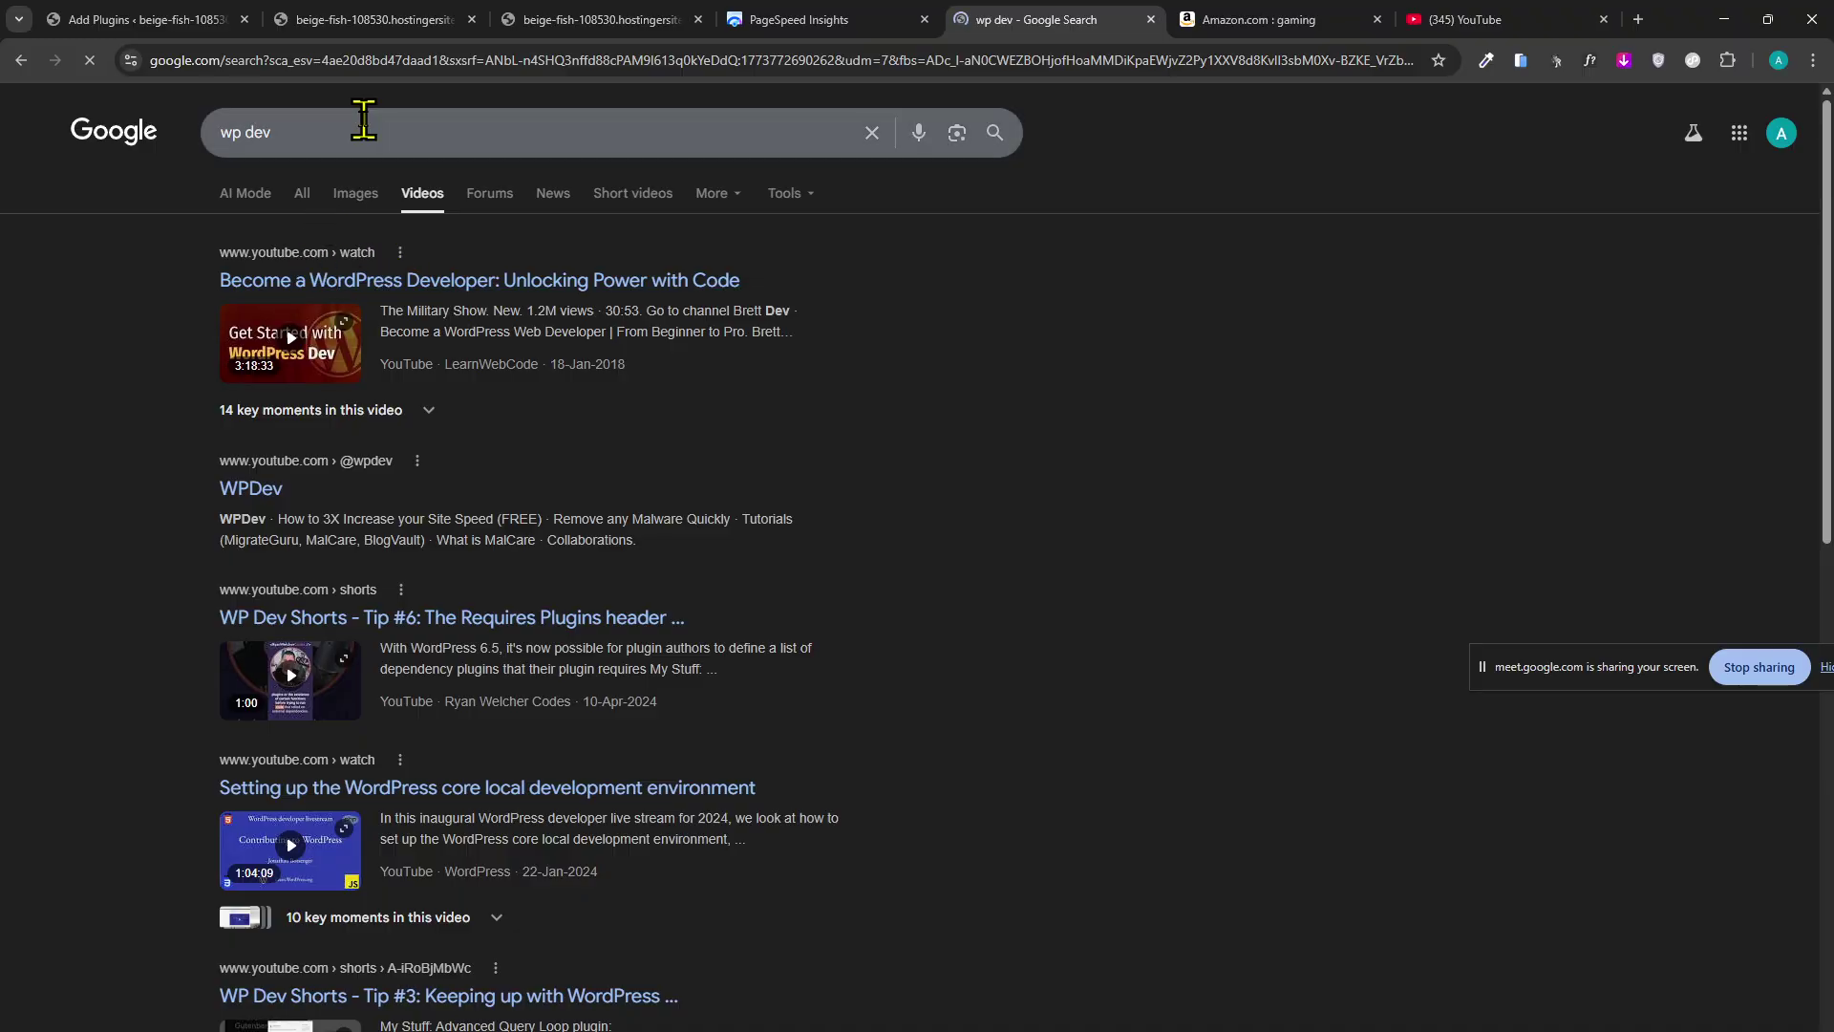
# Extend the query to 'wp dev jet', scroll the results and narrow them to Videos.
pyautogui.click(364, 123)
pyautogui.write('jet')
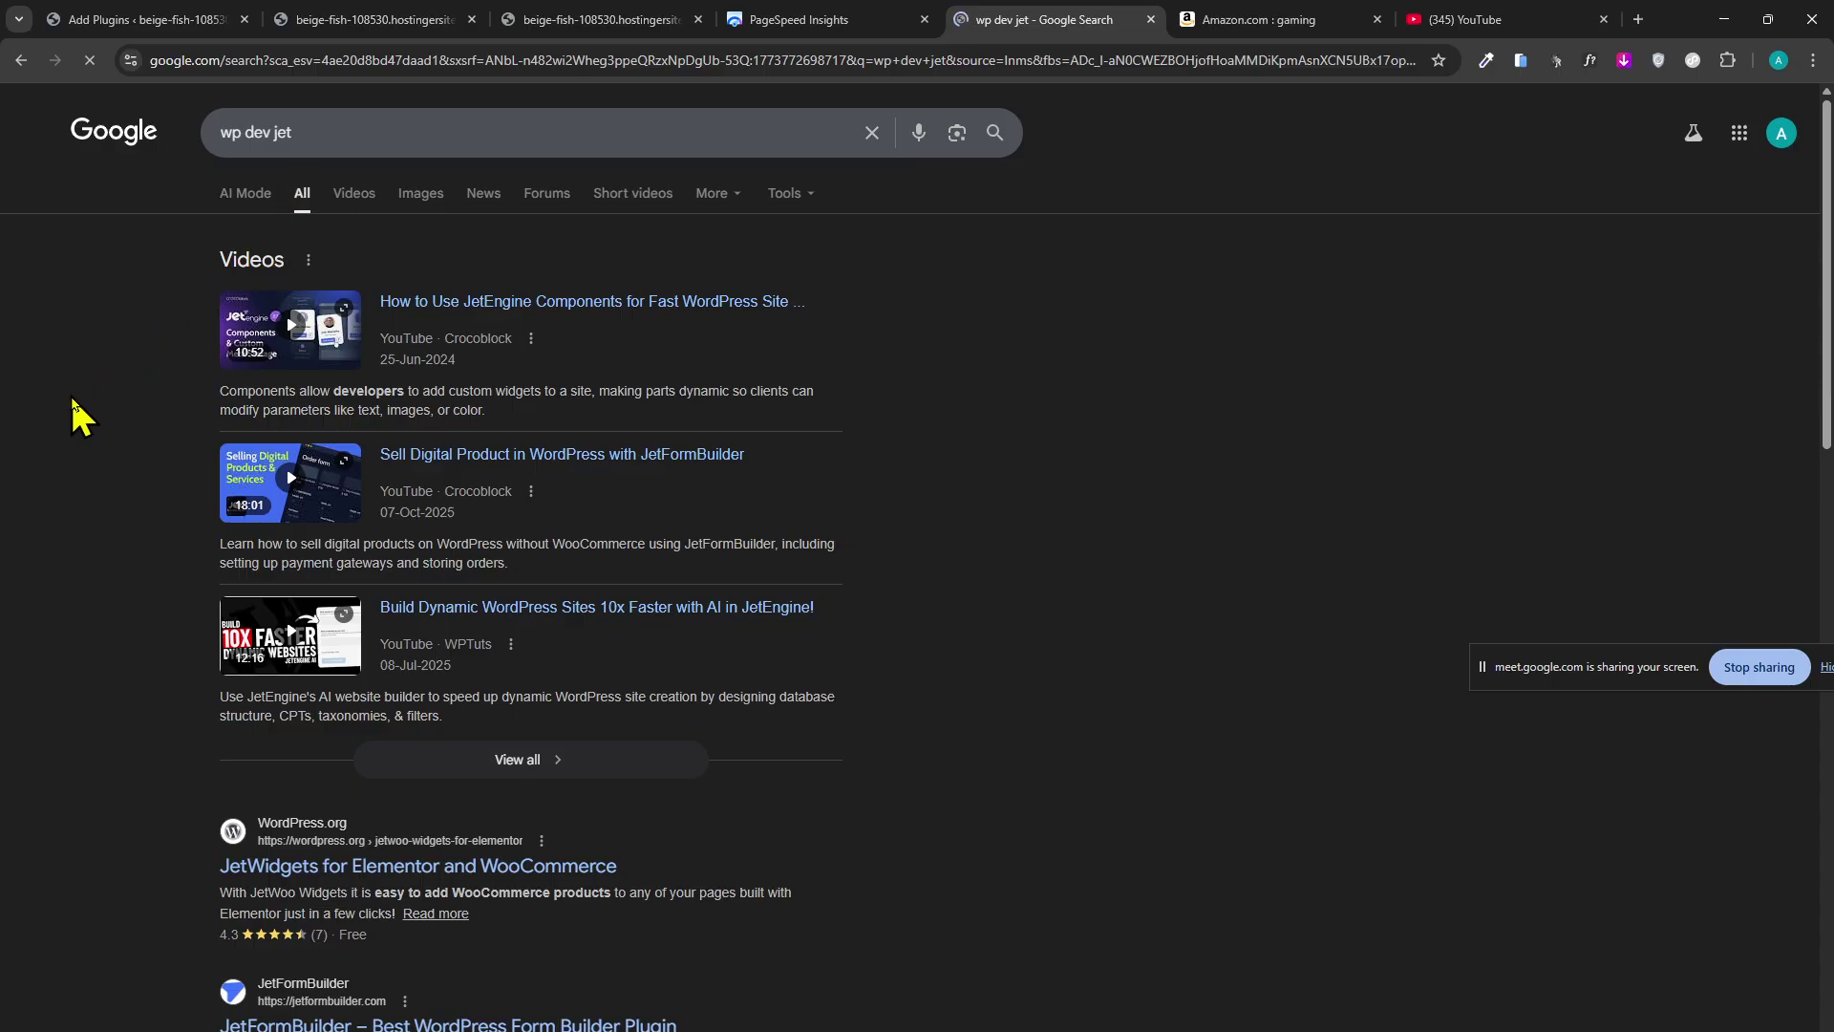
pyautogui.scroll(-7, 69, 406)
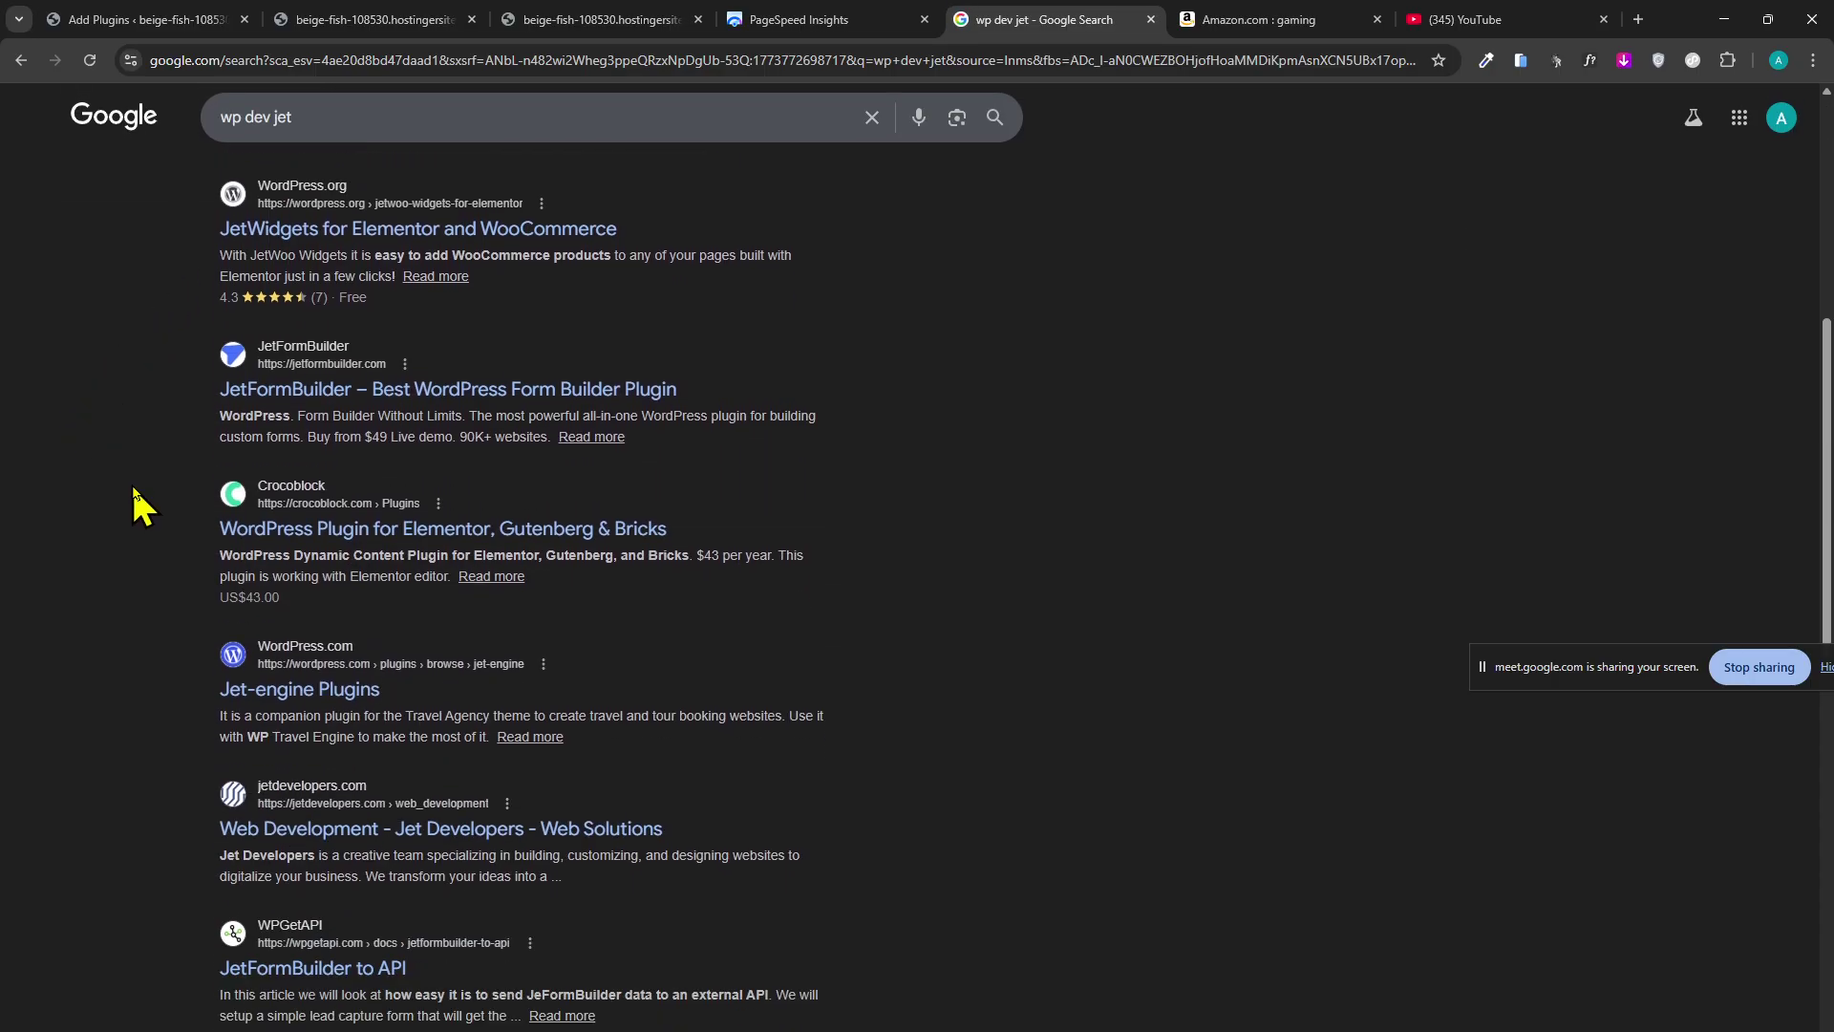
pyautogui.scroll(-7, 133, 492)
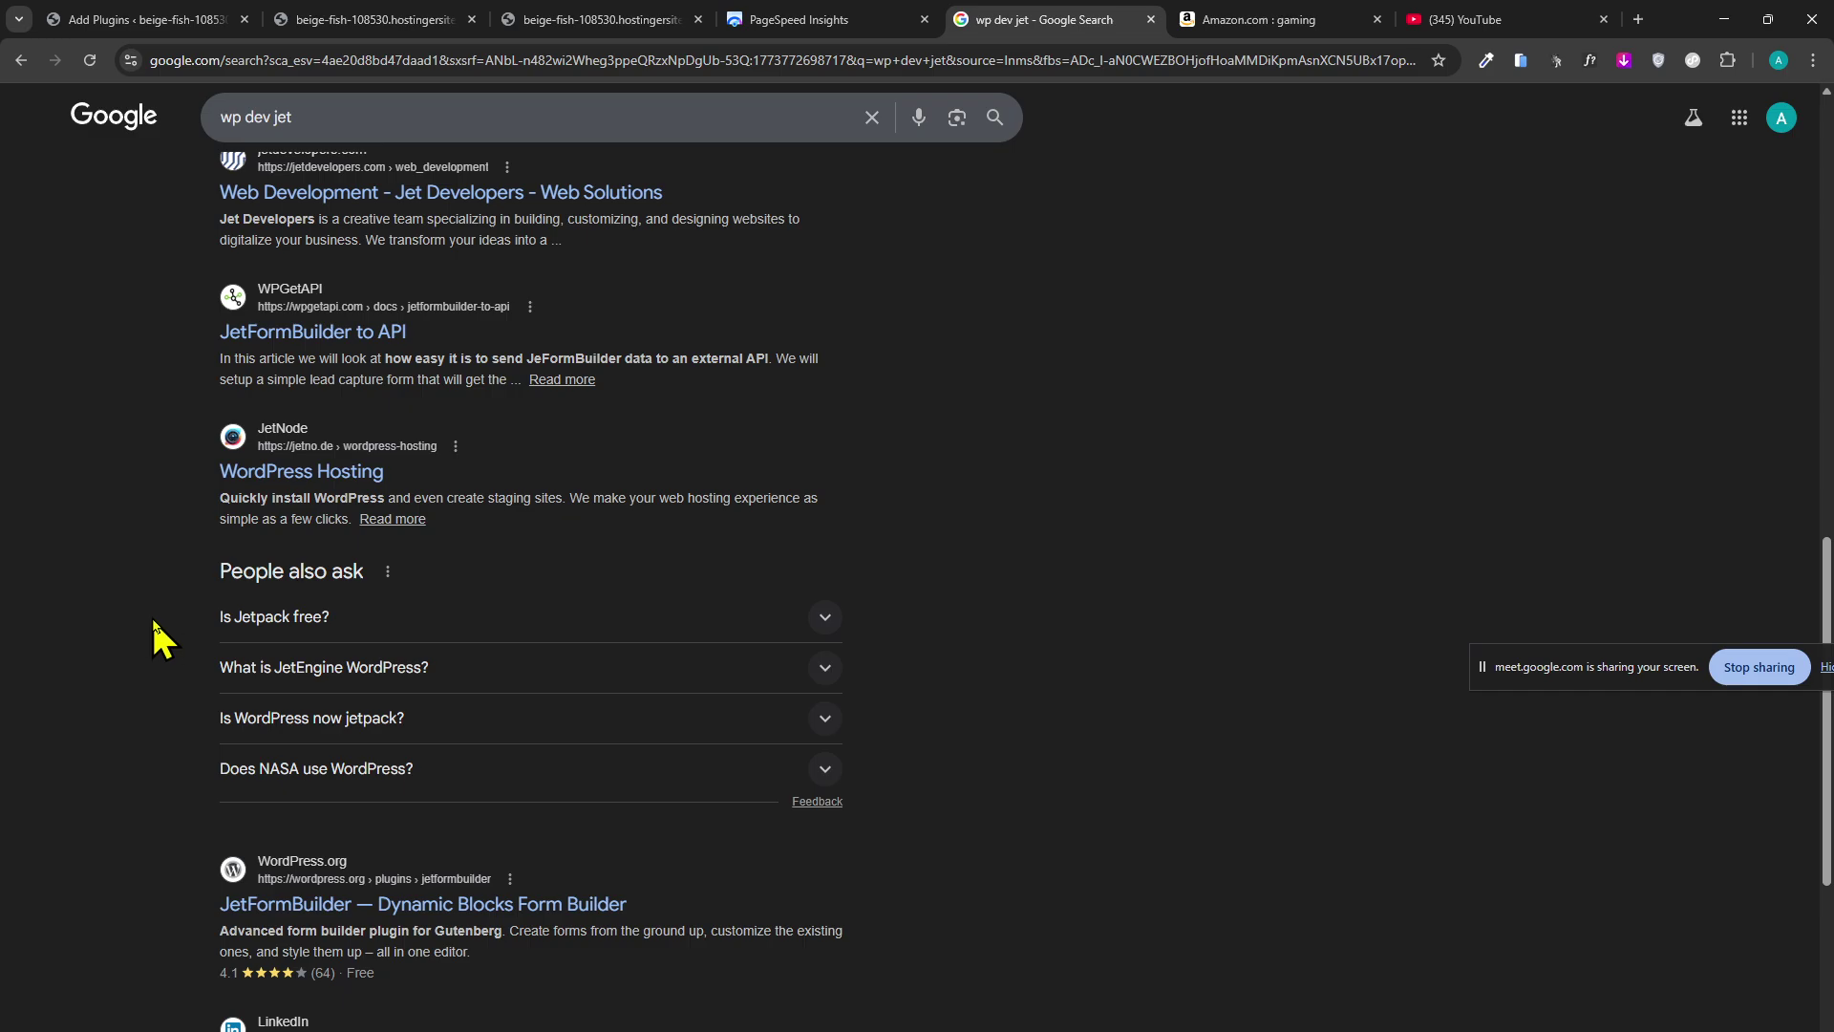
pyautogui.scroll(-6, 152, 621)
pyautogui.scroll(15, 143, 696)
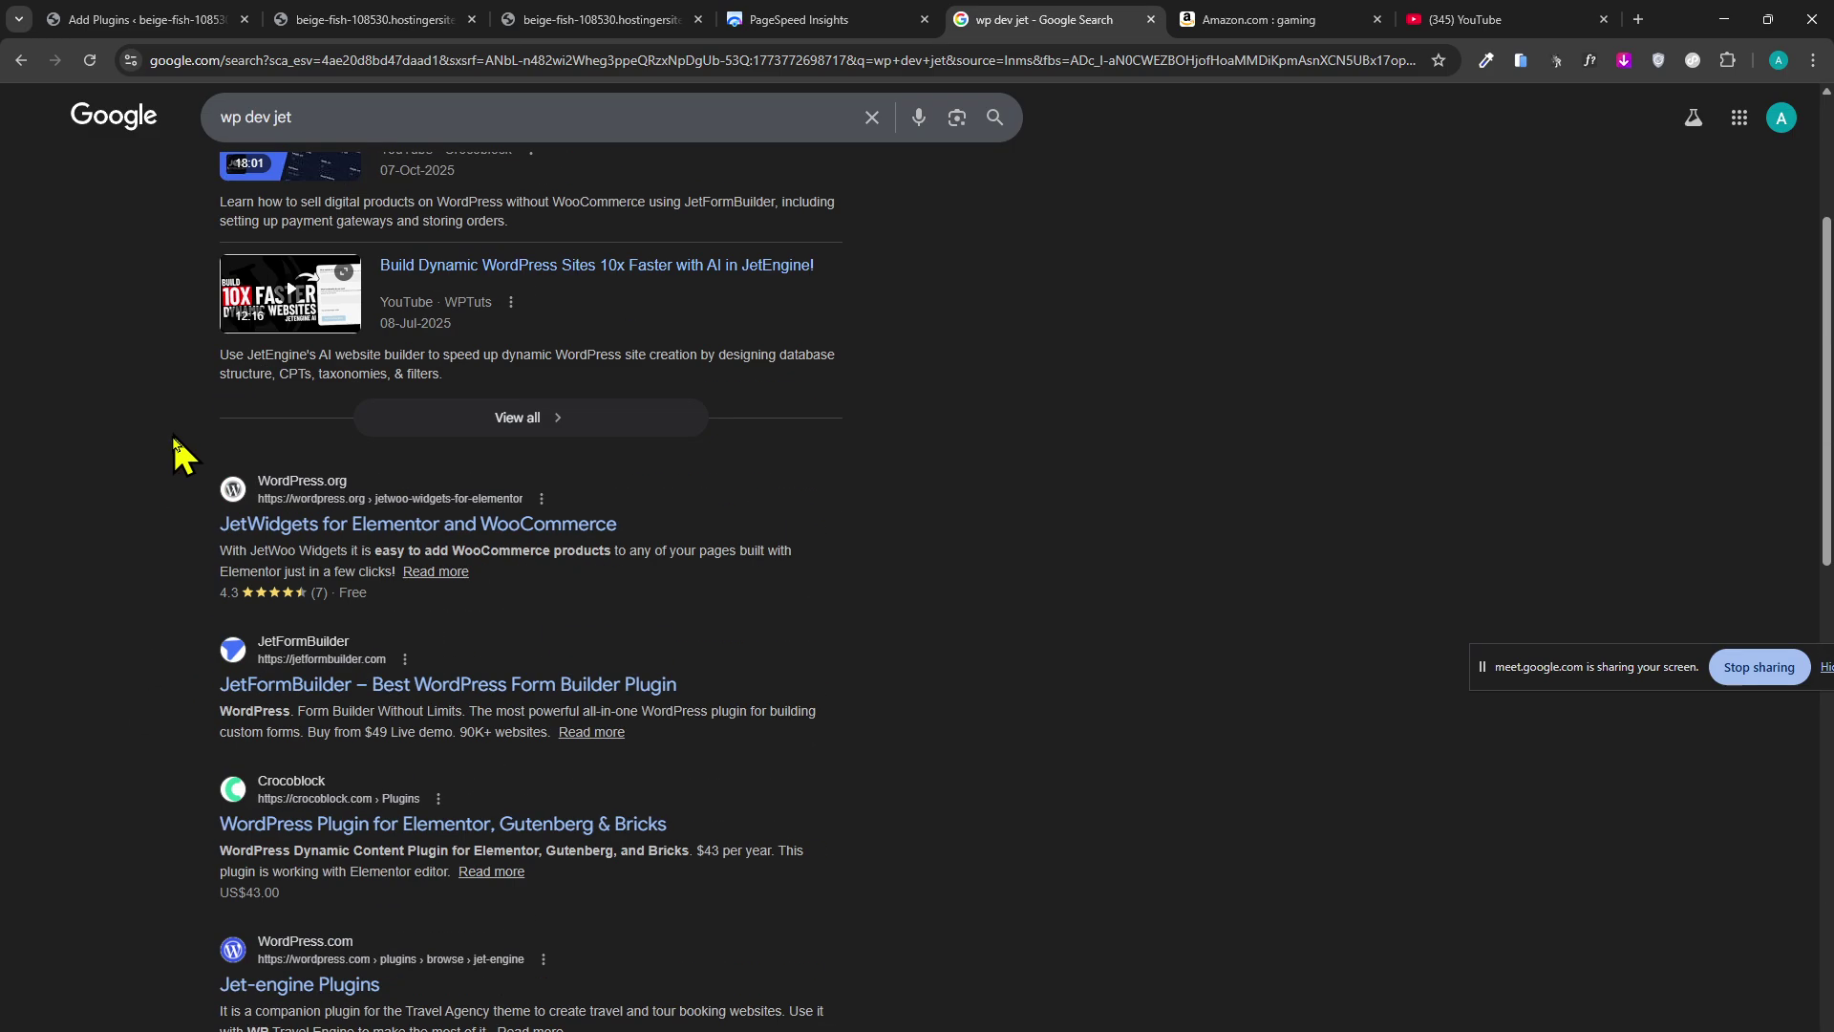
pyautogui.scroll(-5, 177, 463)
pyautogui.scroll(-7, 186, 626)
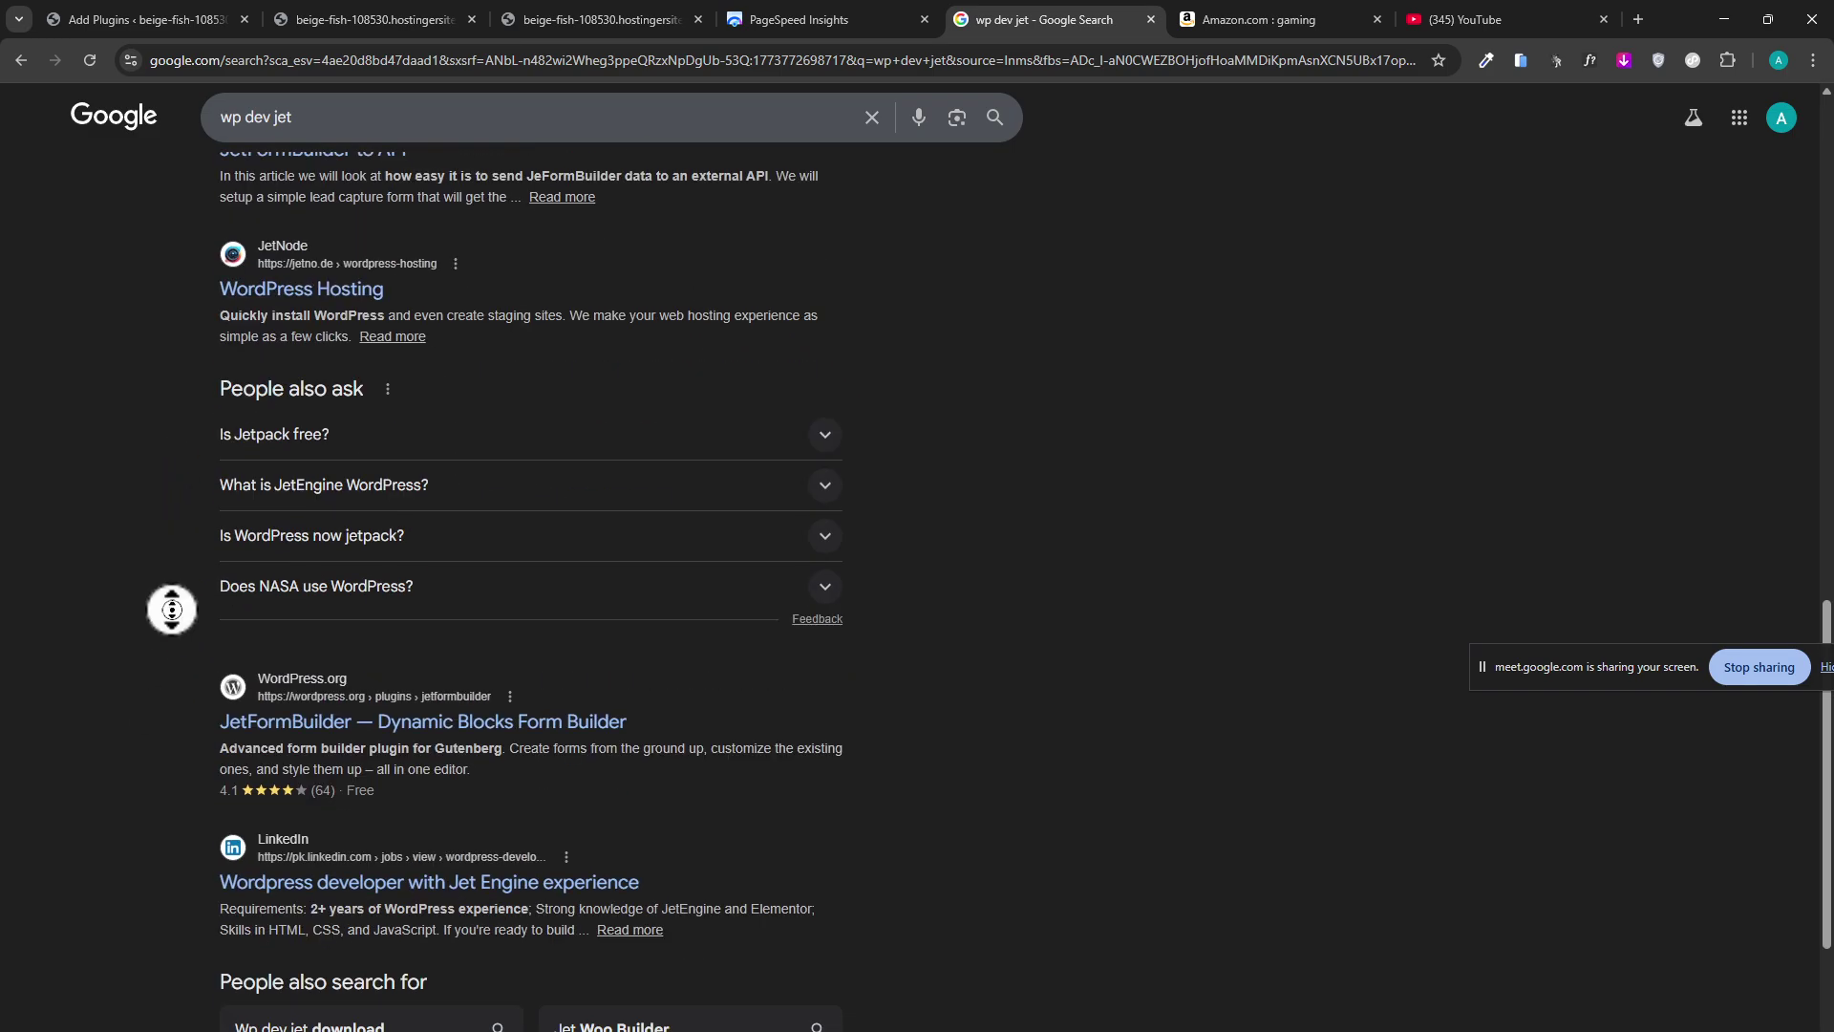
pyautogui.scroll(15, 172, 609)
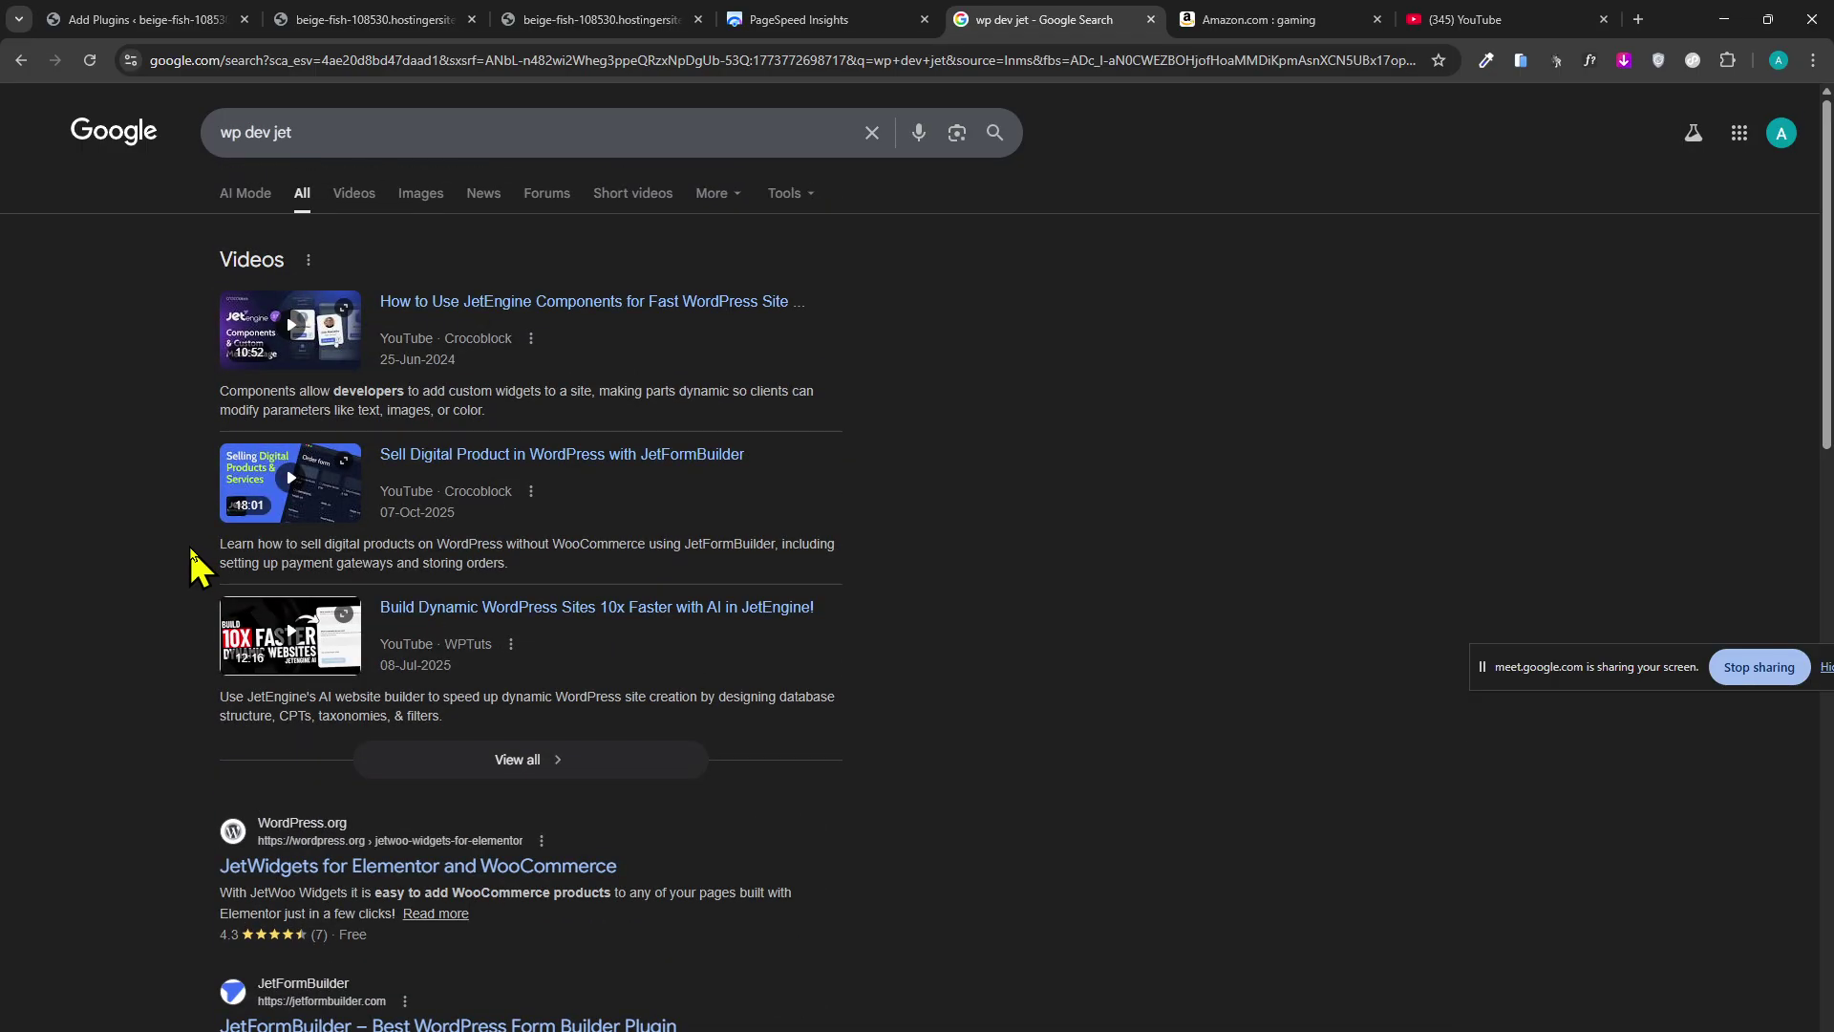
pyautogui.click(360, 202)
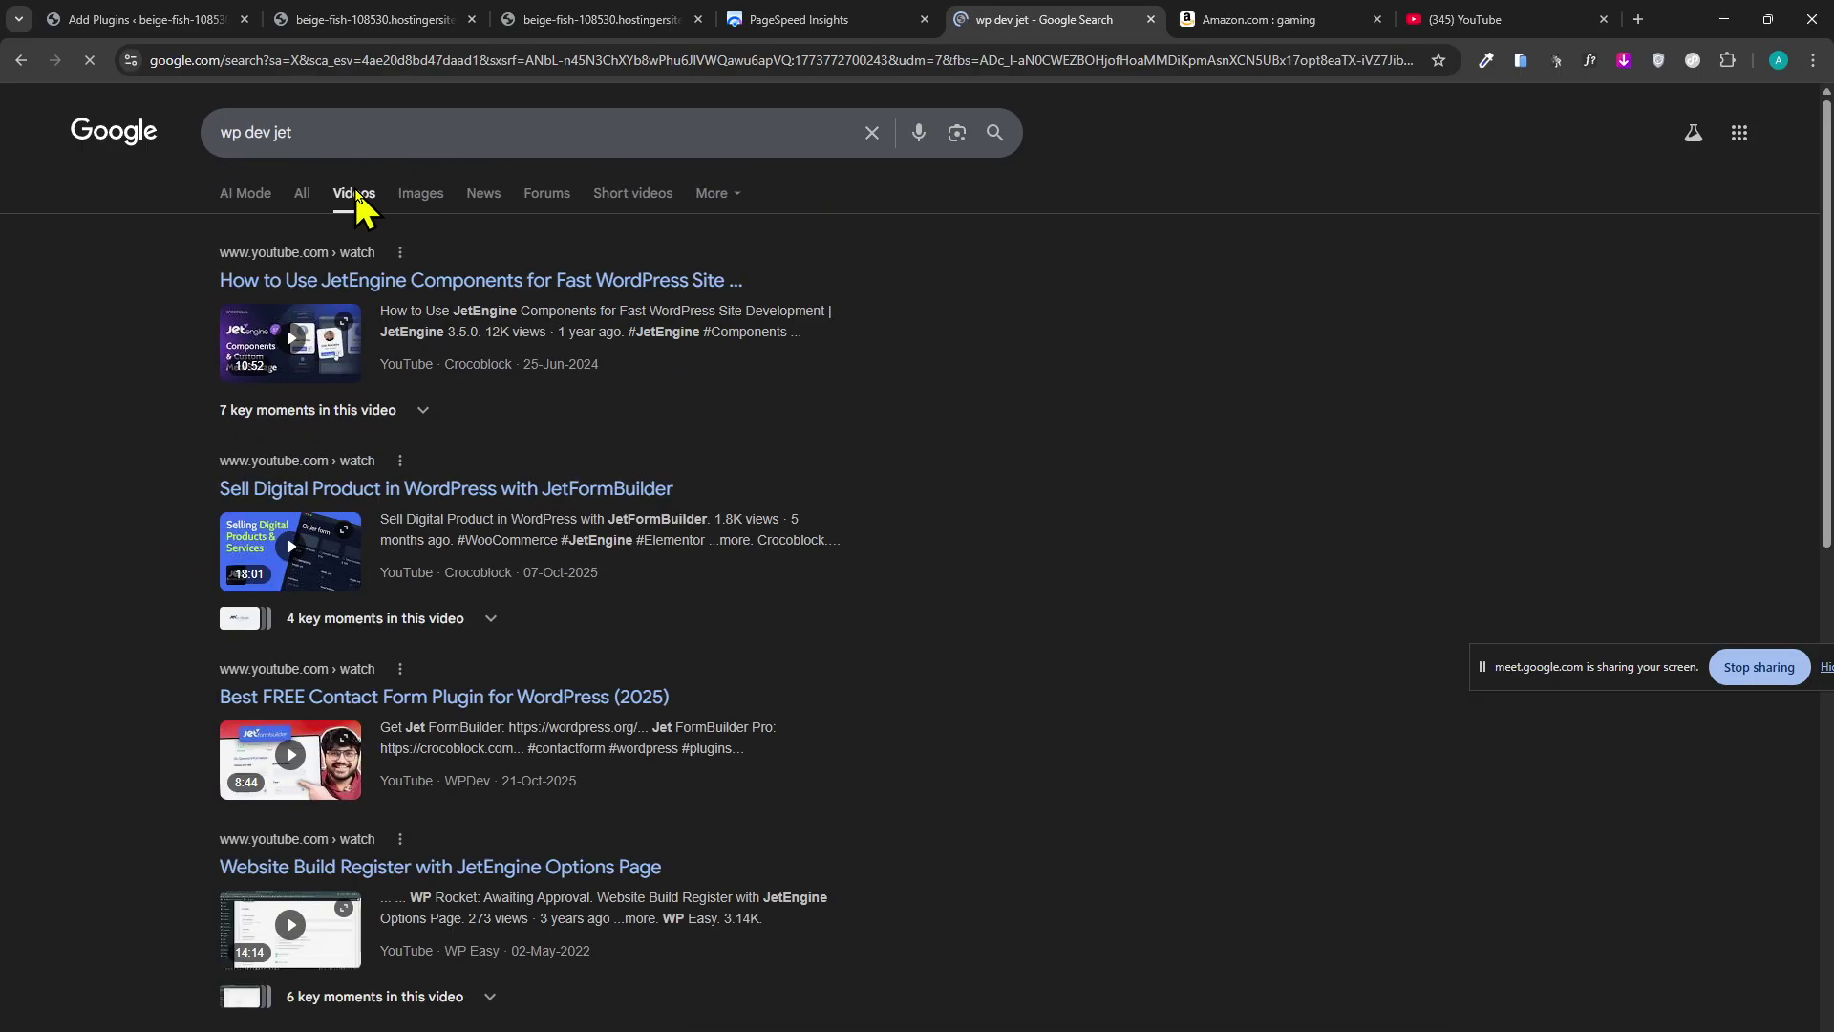
pyautogui.scroll(-5, 299, 410)
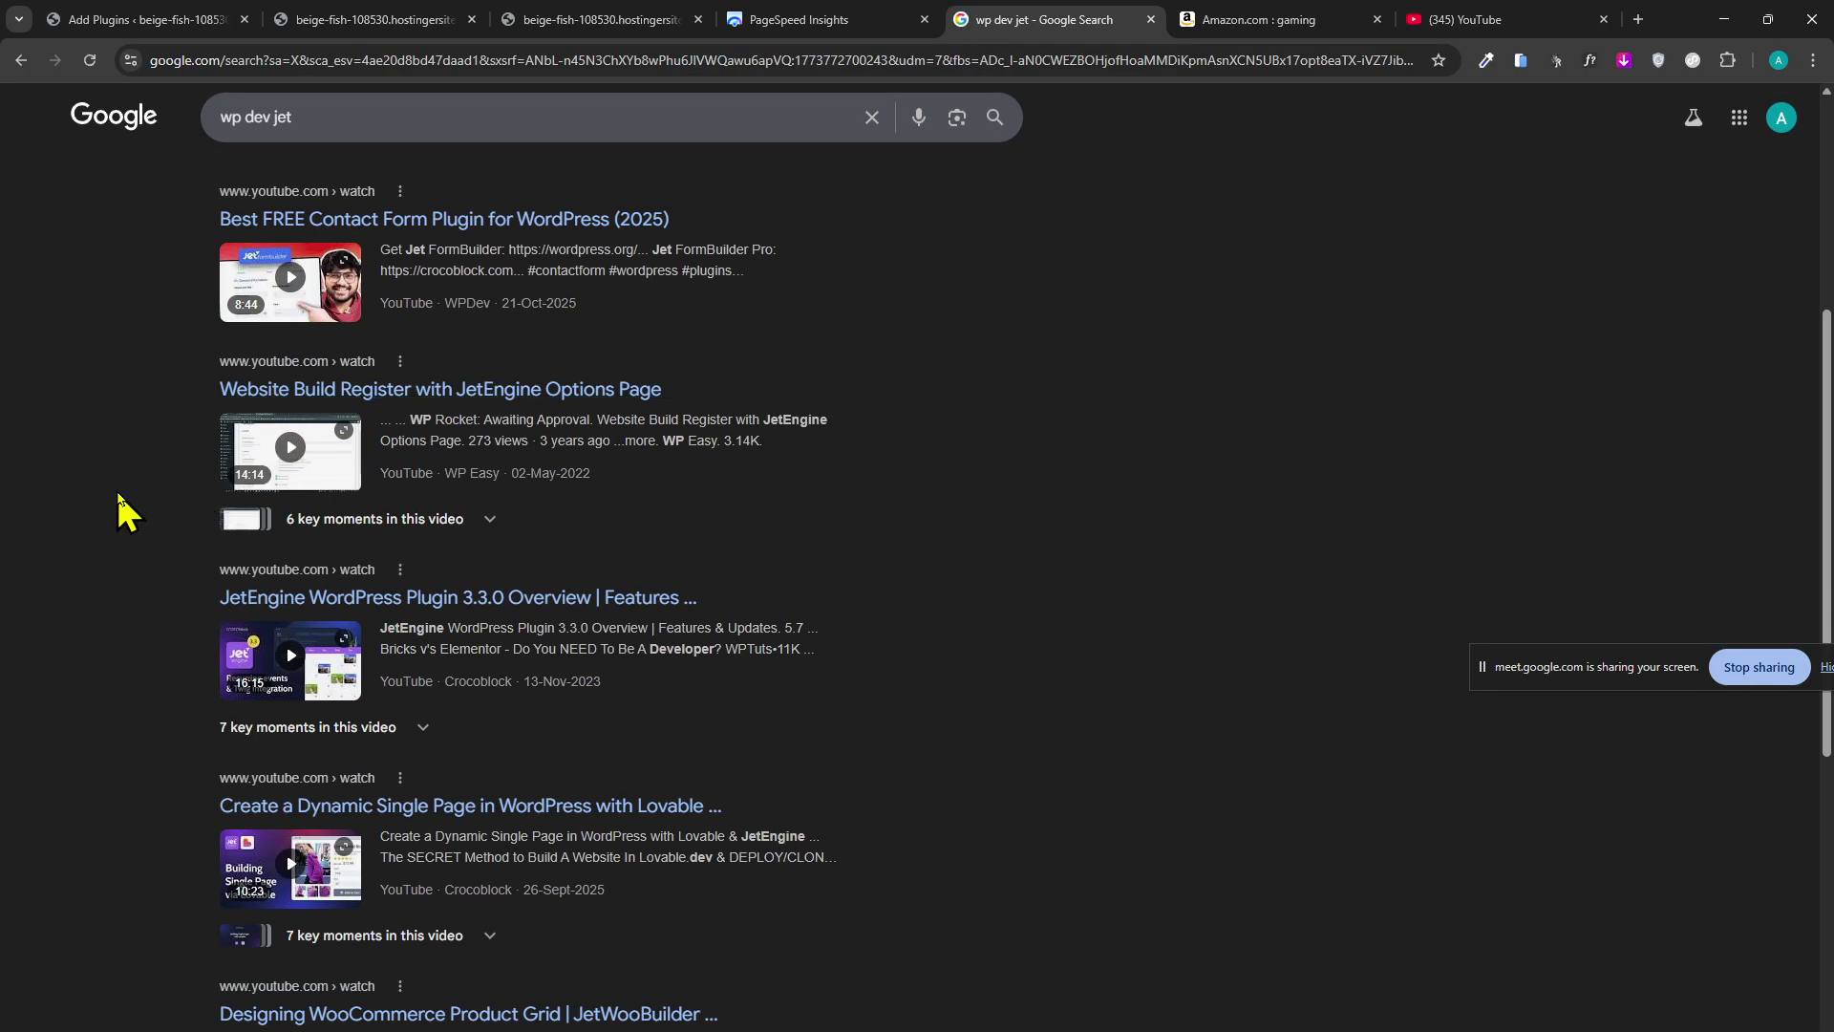
pyautogui.scroll(-3, 122, 516)
pyautogui.scroll(2, 143, 508)
pyautogui.scroll(-5, 139, 491)
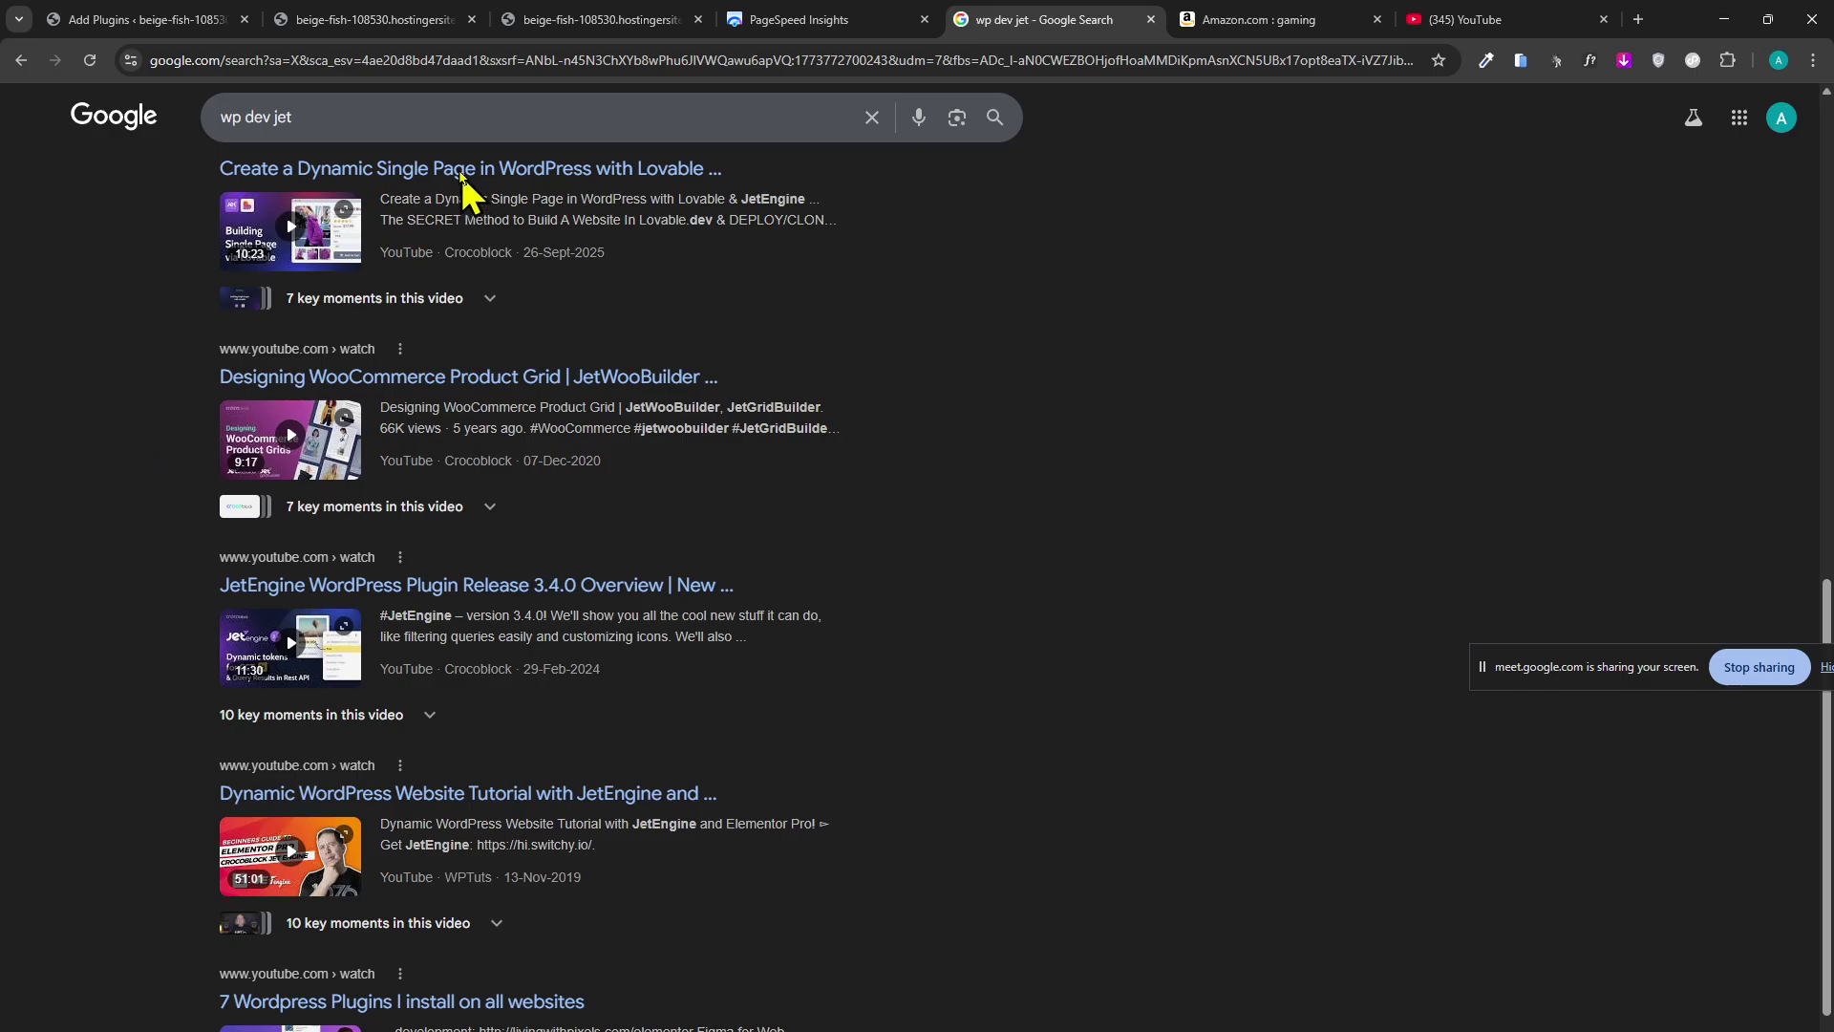
# Search for 'wp dev jet speed optimization' from the suggestion list.
pyautogui.click(422, 117)
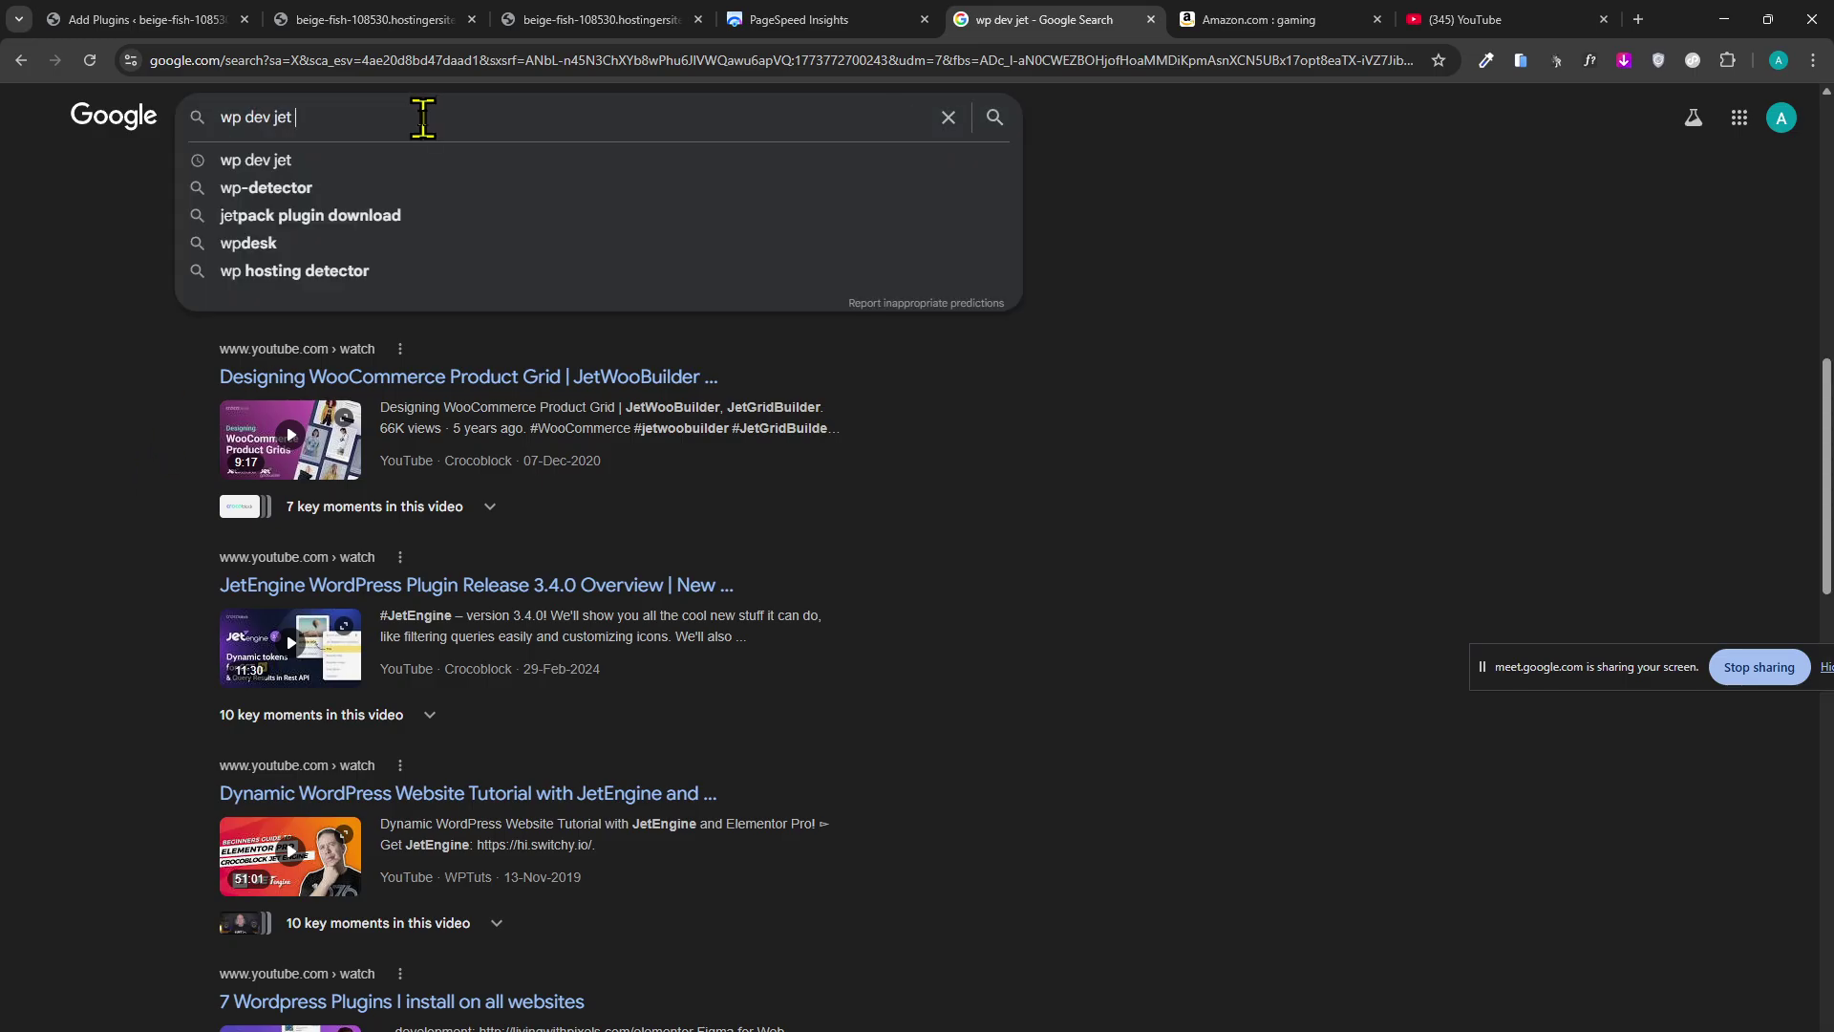
pyautogui.write('spp')
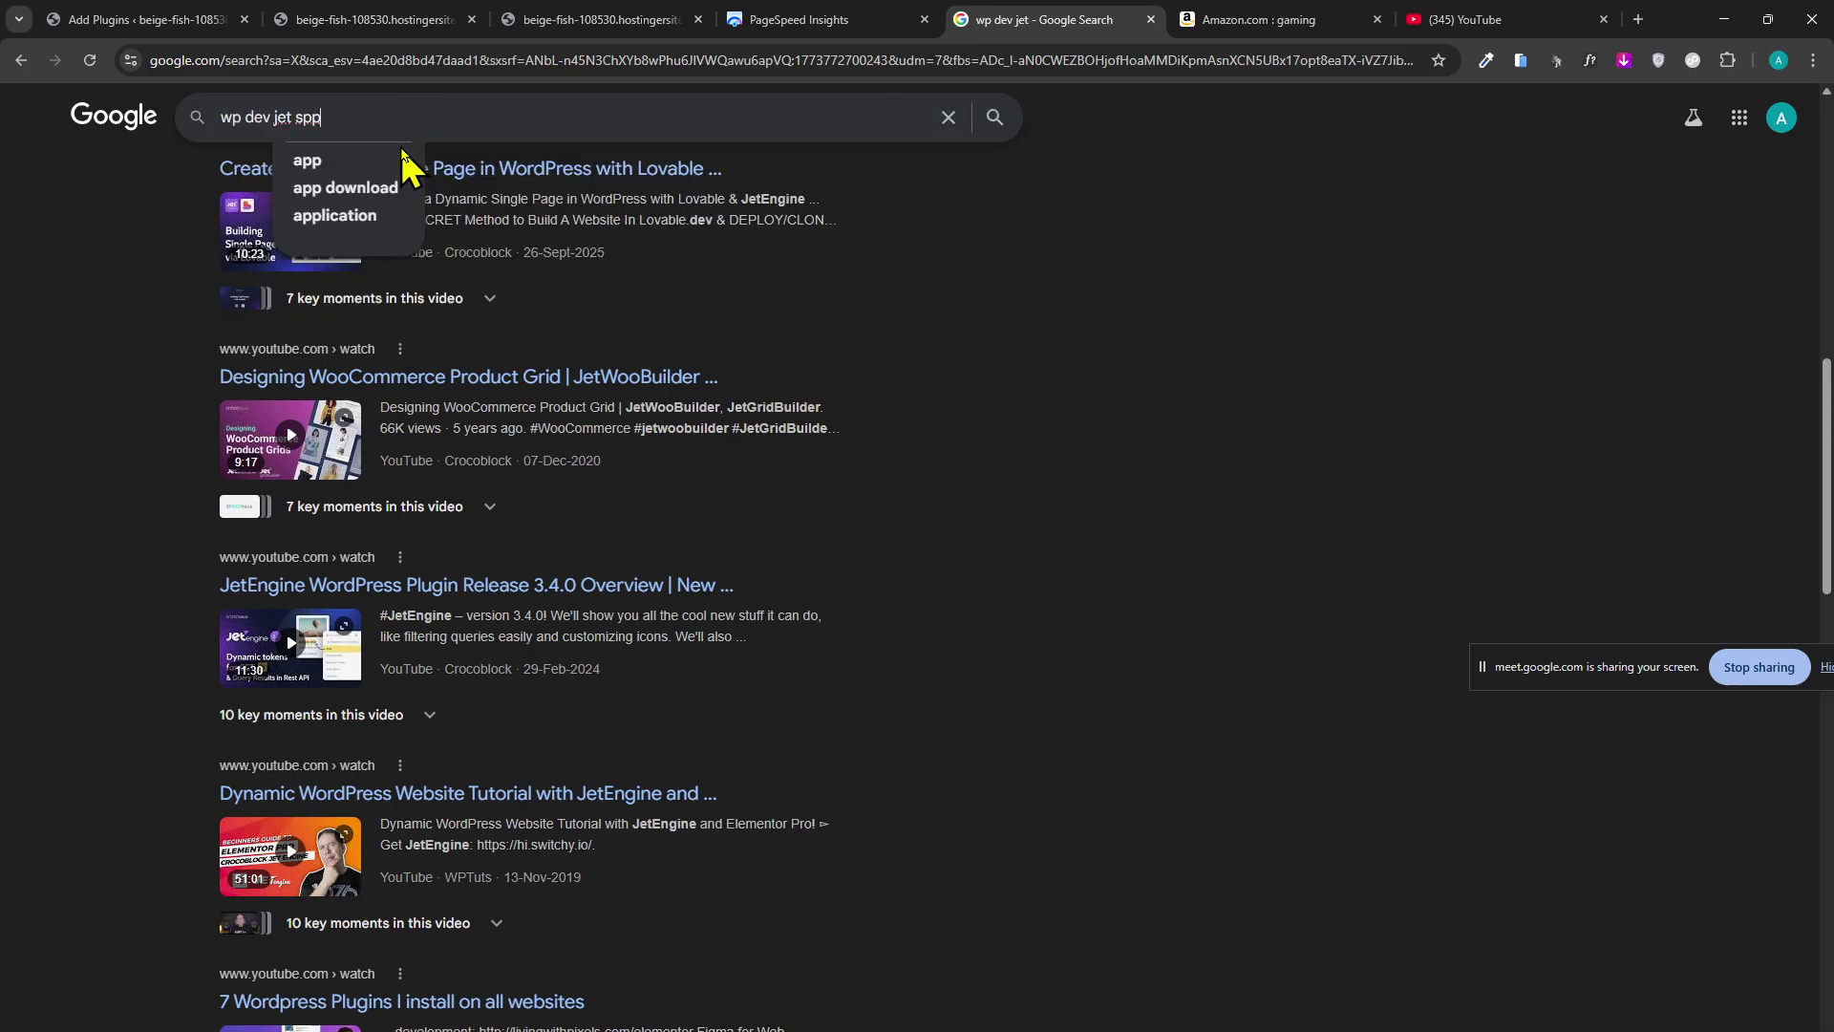
pyautogui.press('BackSpace')
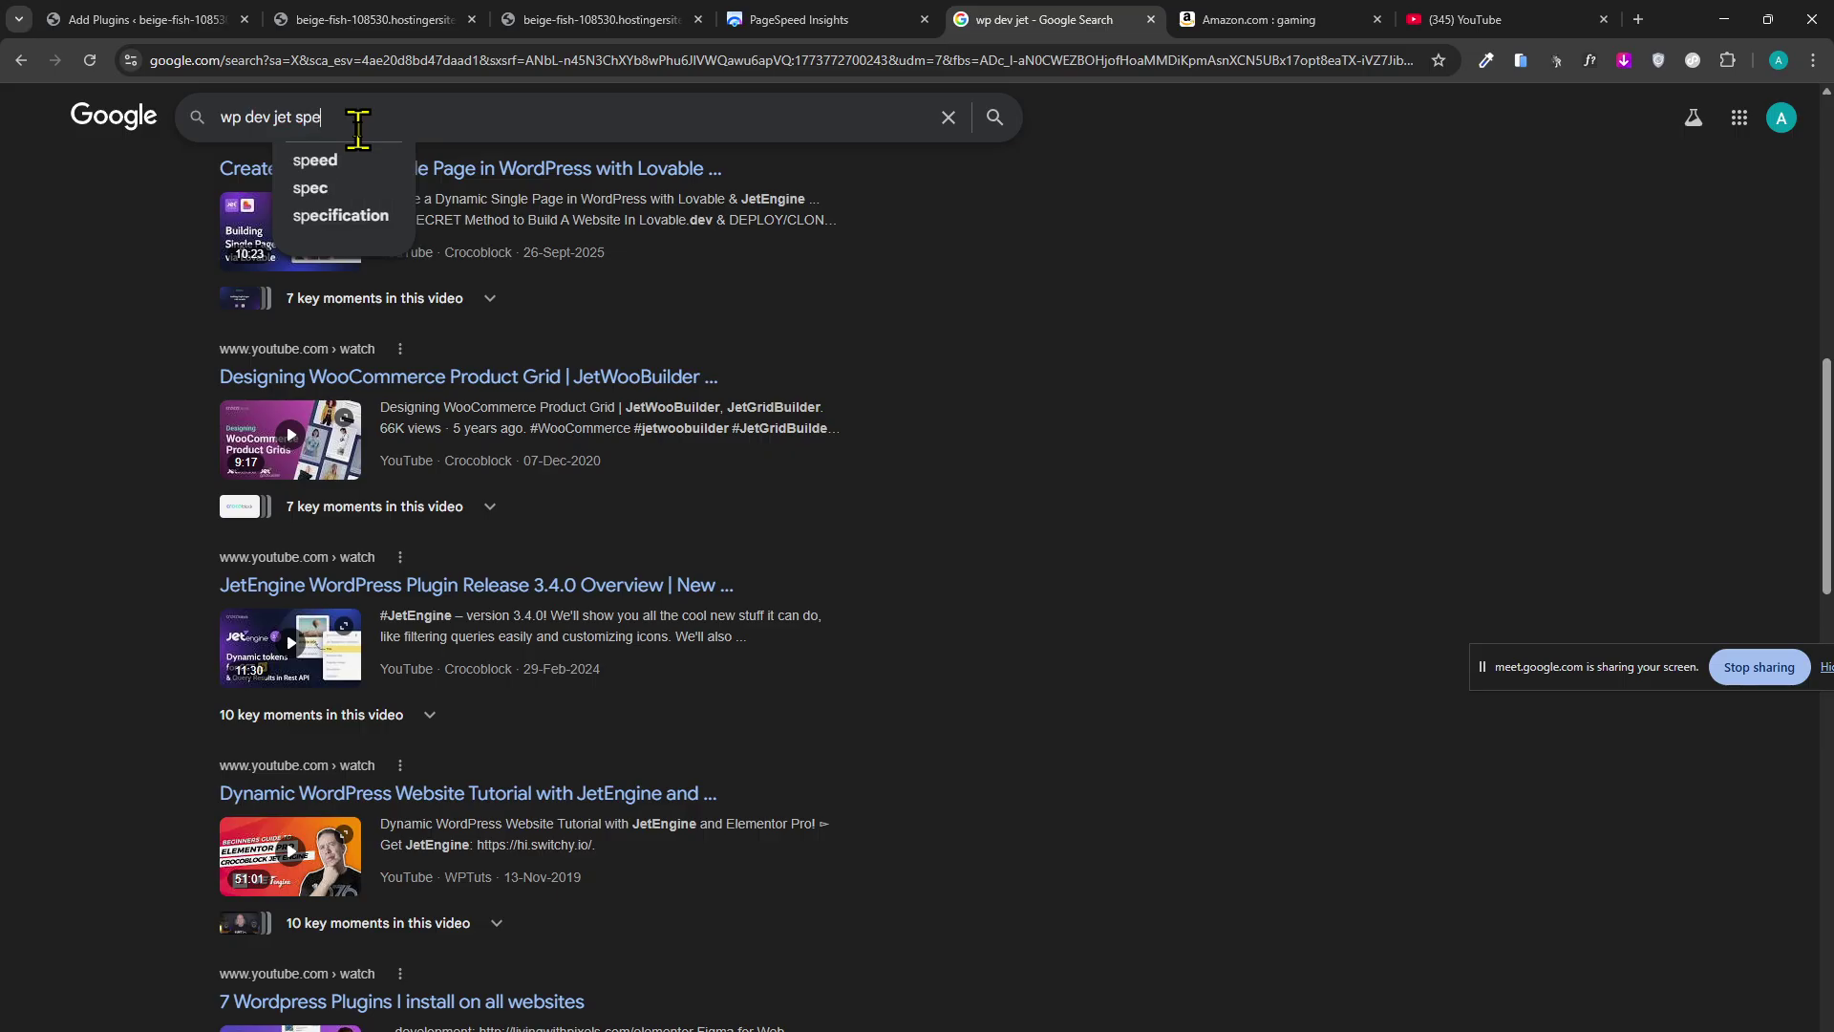
pyautogui.write('eed')
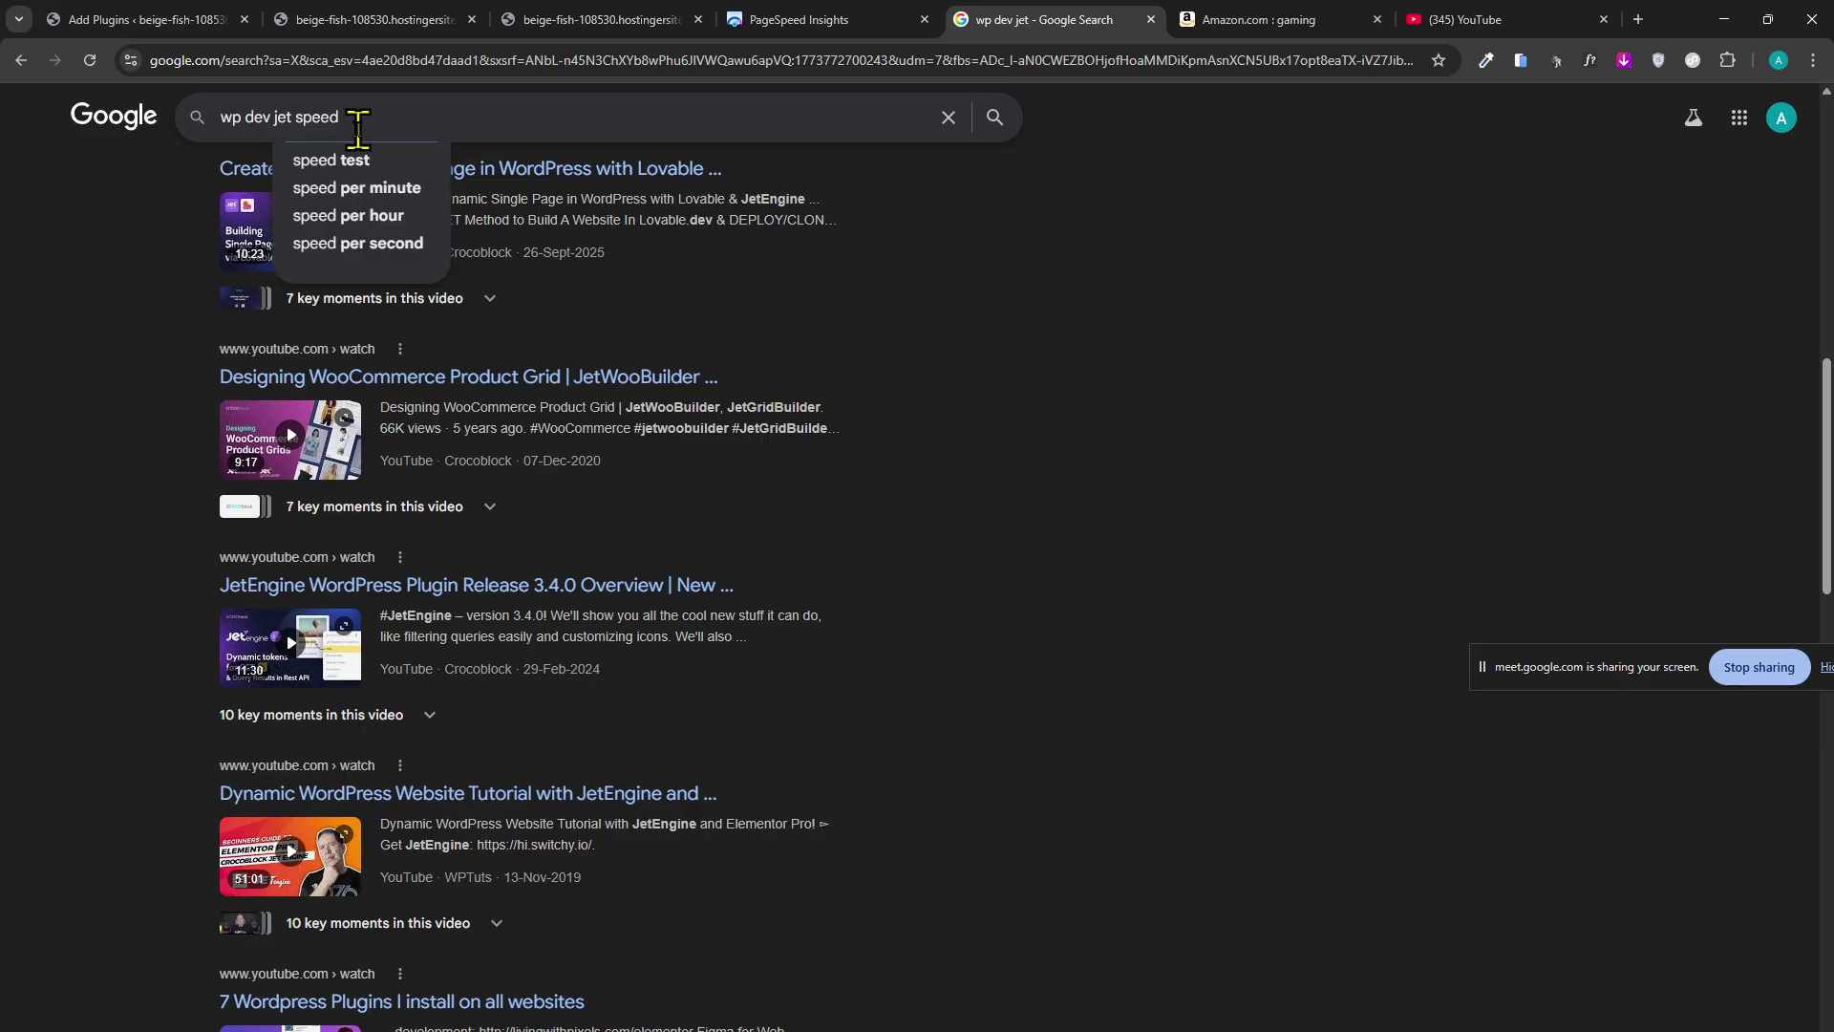
pyautogui.write(' opui')
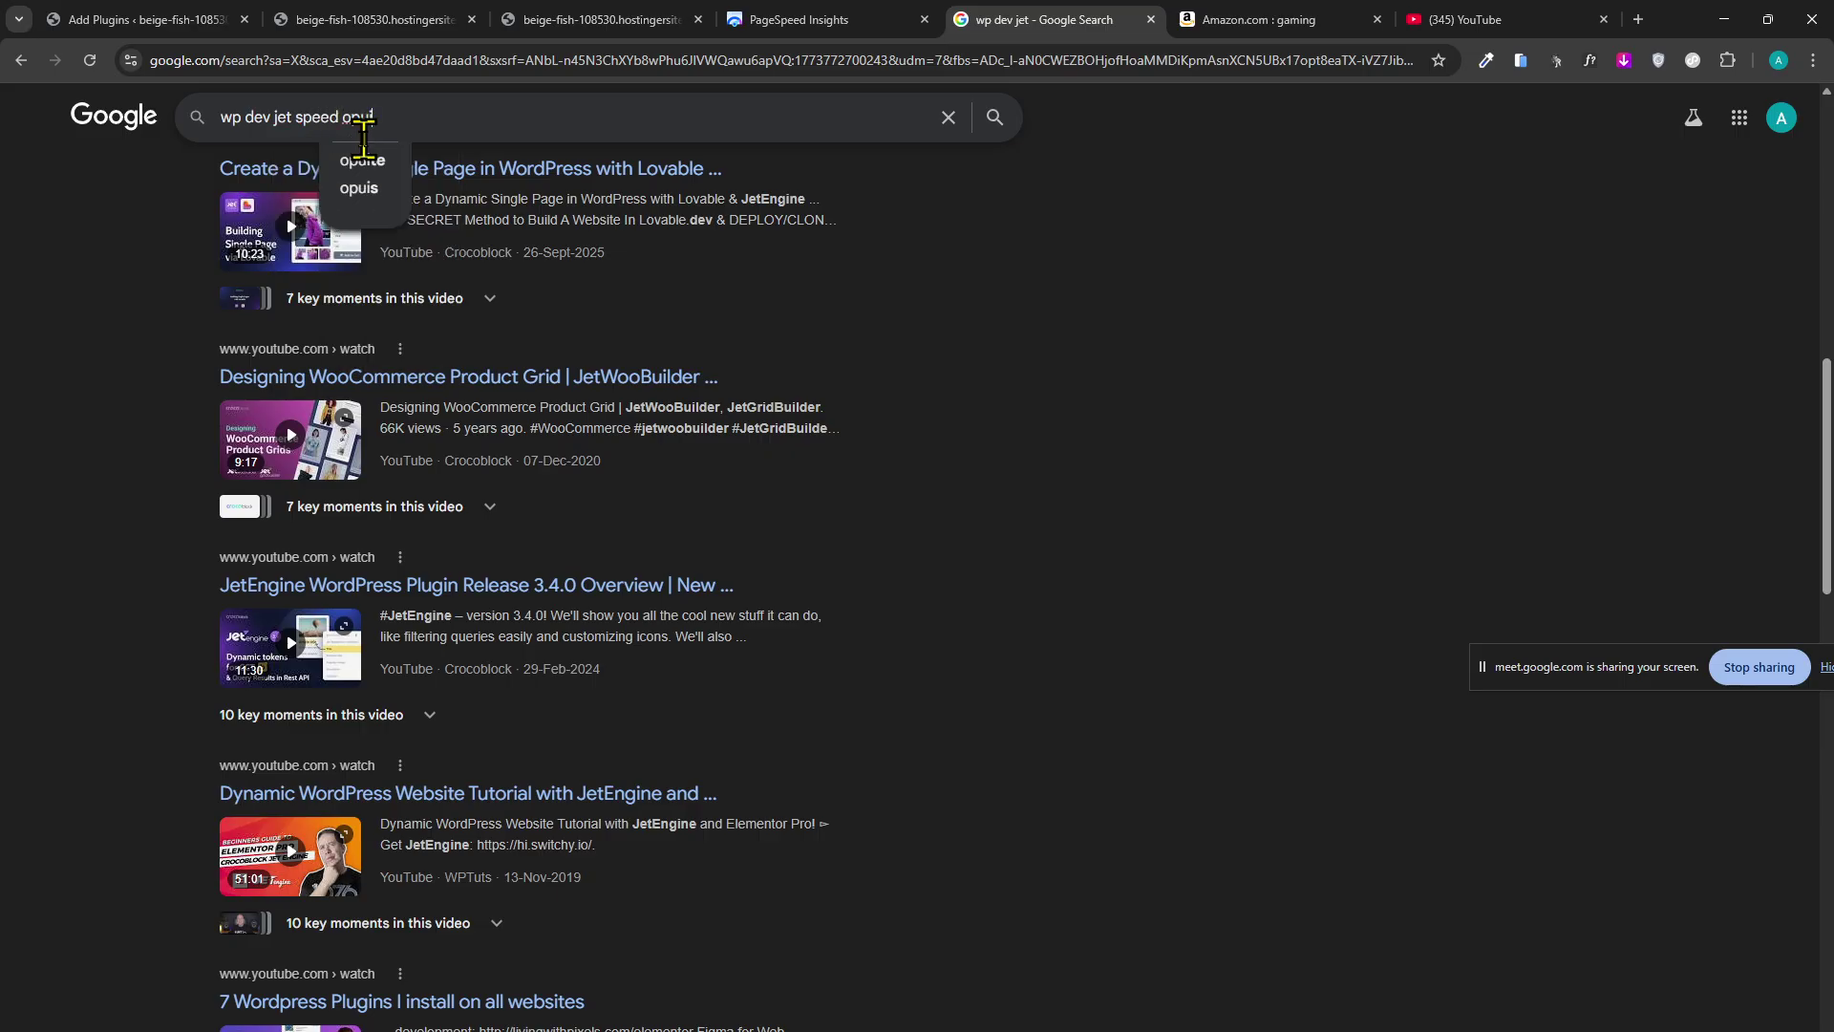
pyautogui.press('BackSpace')
pyautogui.press('BackSpace')
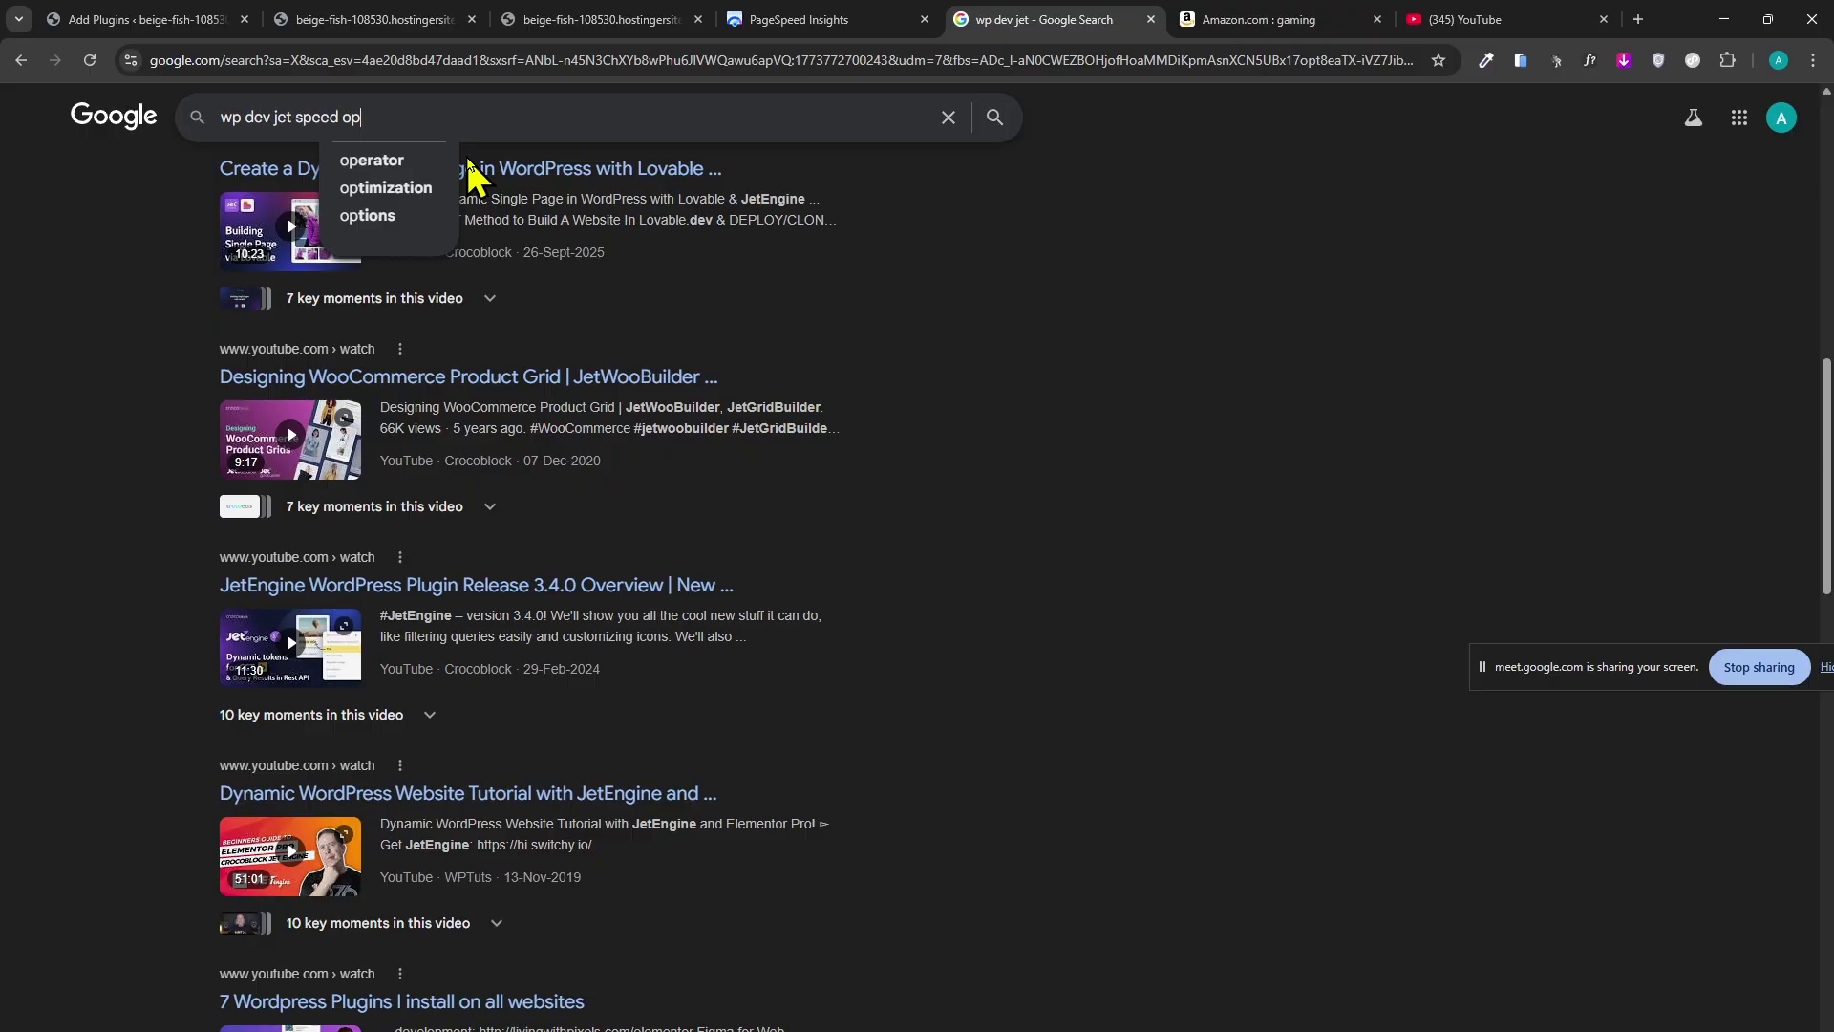
pyautogui.write('ti')
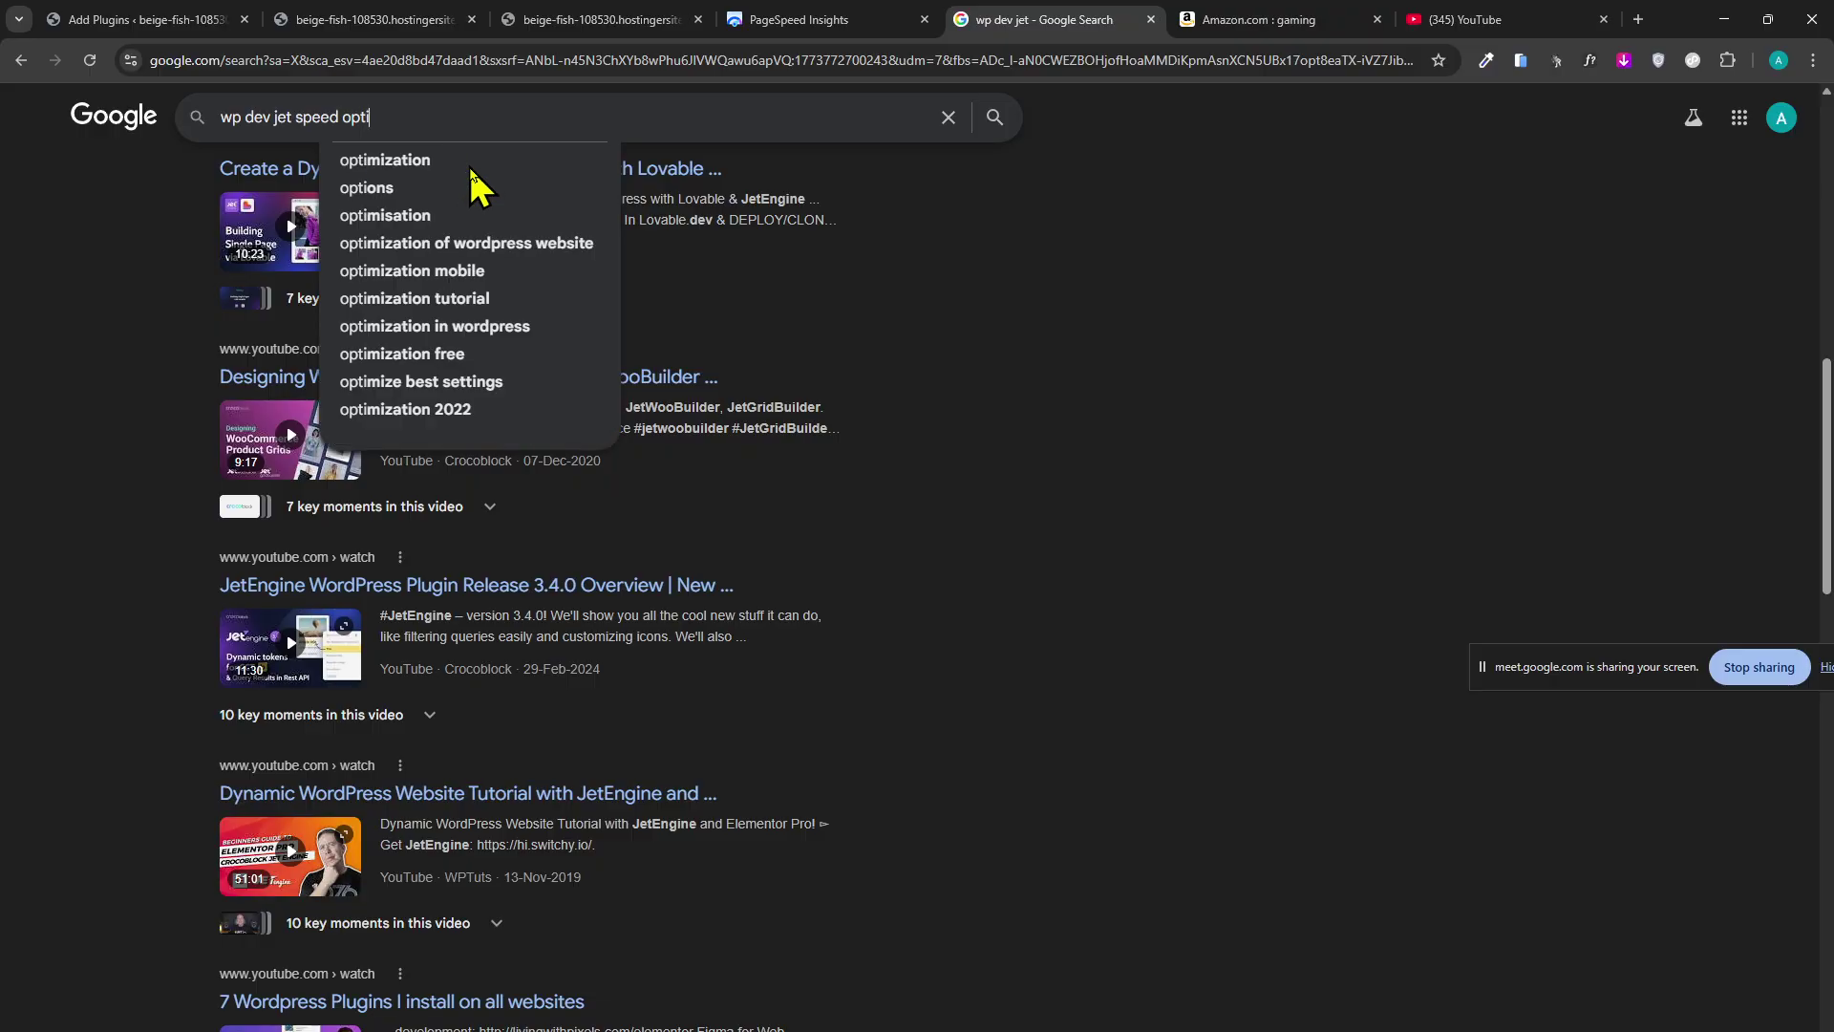
pyautogui.click(472, 164)
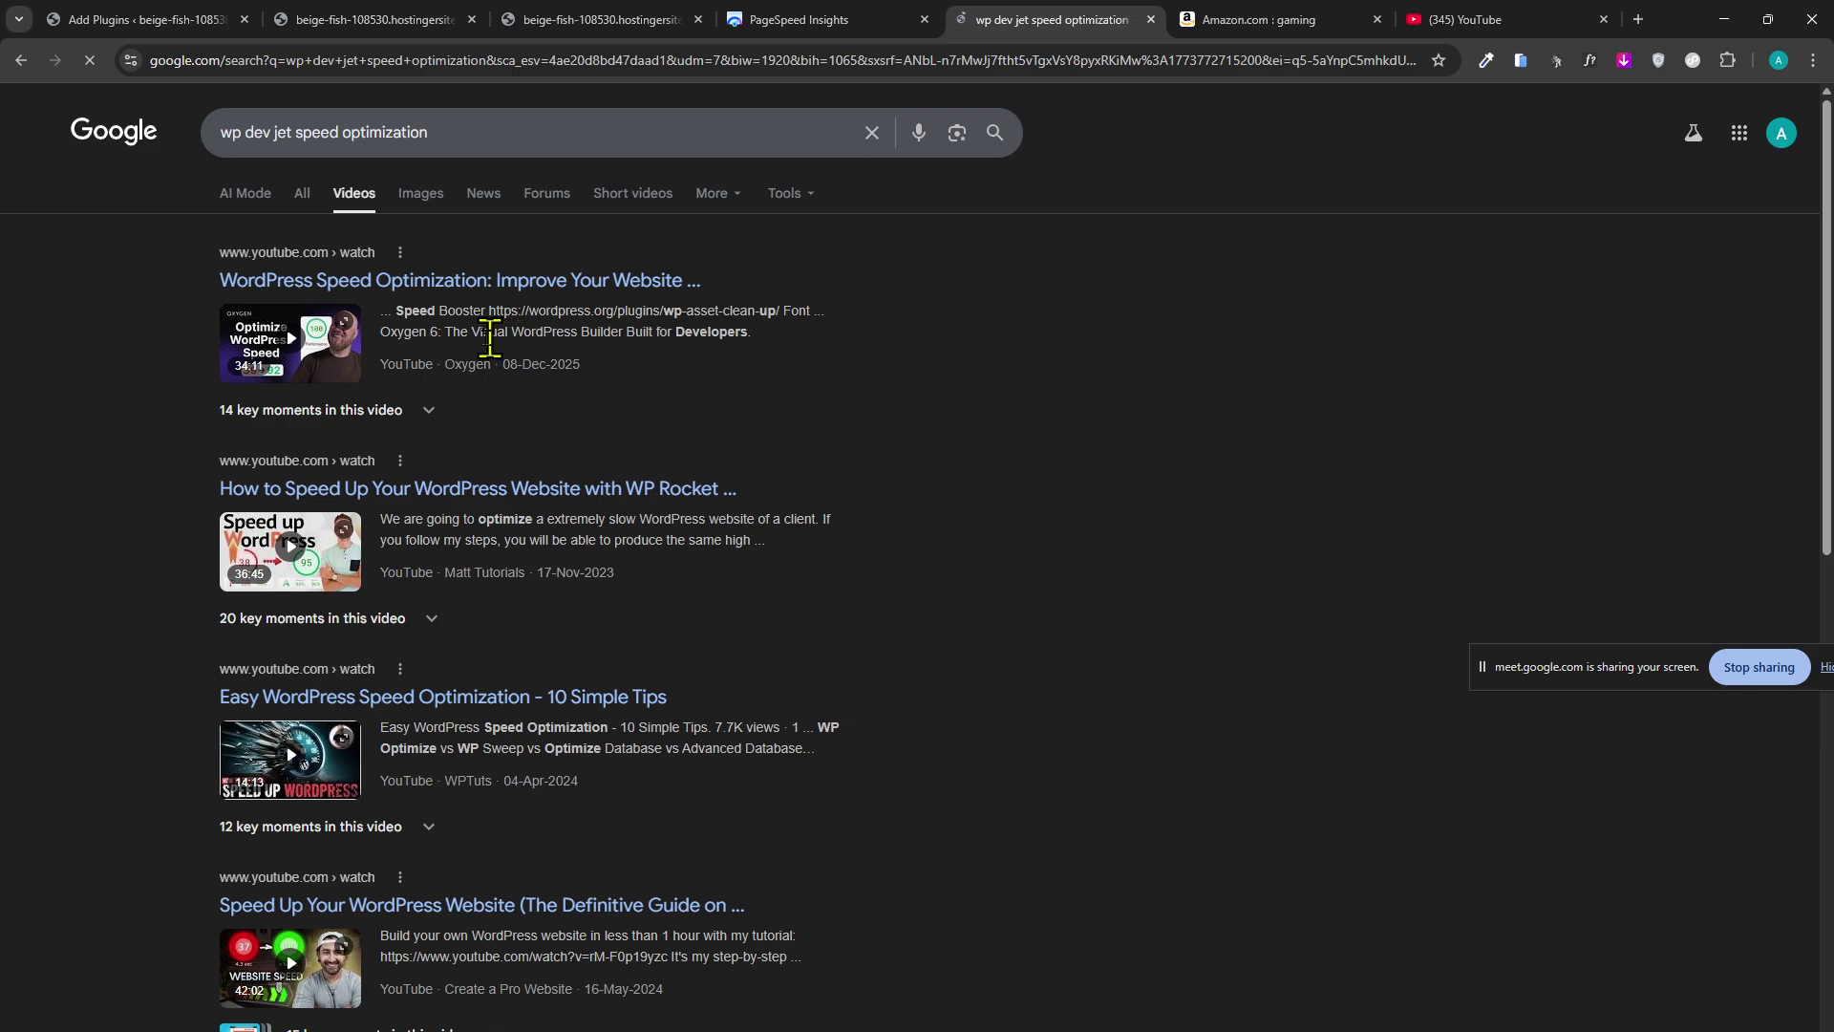
# Expand the website speed video chapters and page through the INSTANTLY Speed Up video's 10 key moments.
pyautogui.scroll(-8, 119, 485)
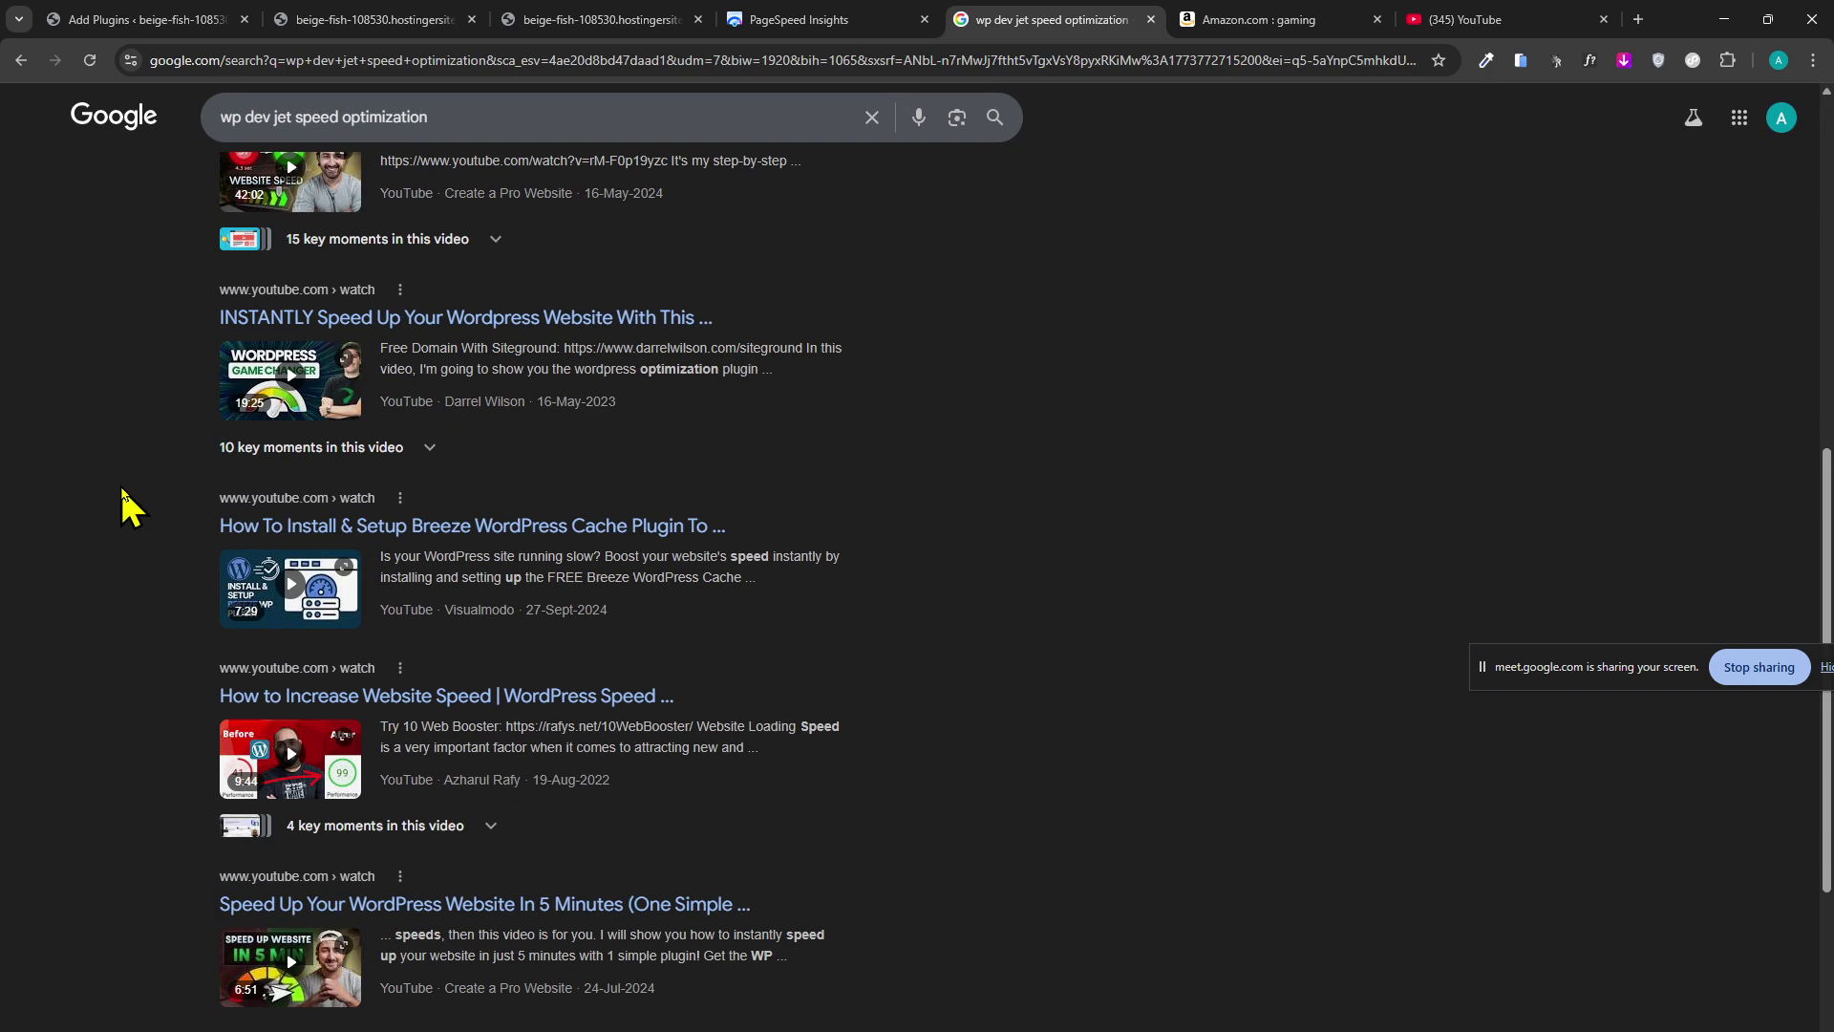
pyautogui.scroll(-2, 121, 482)
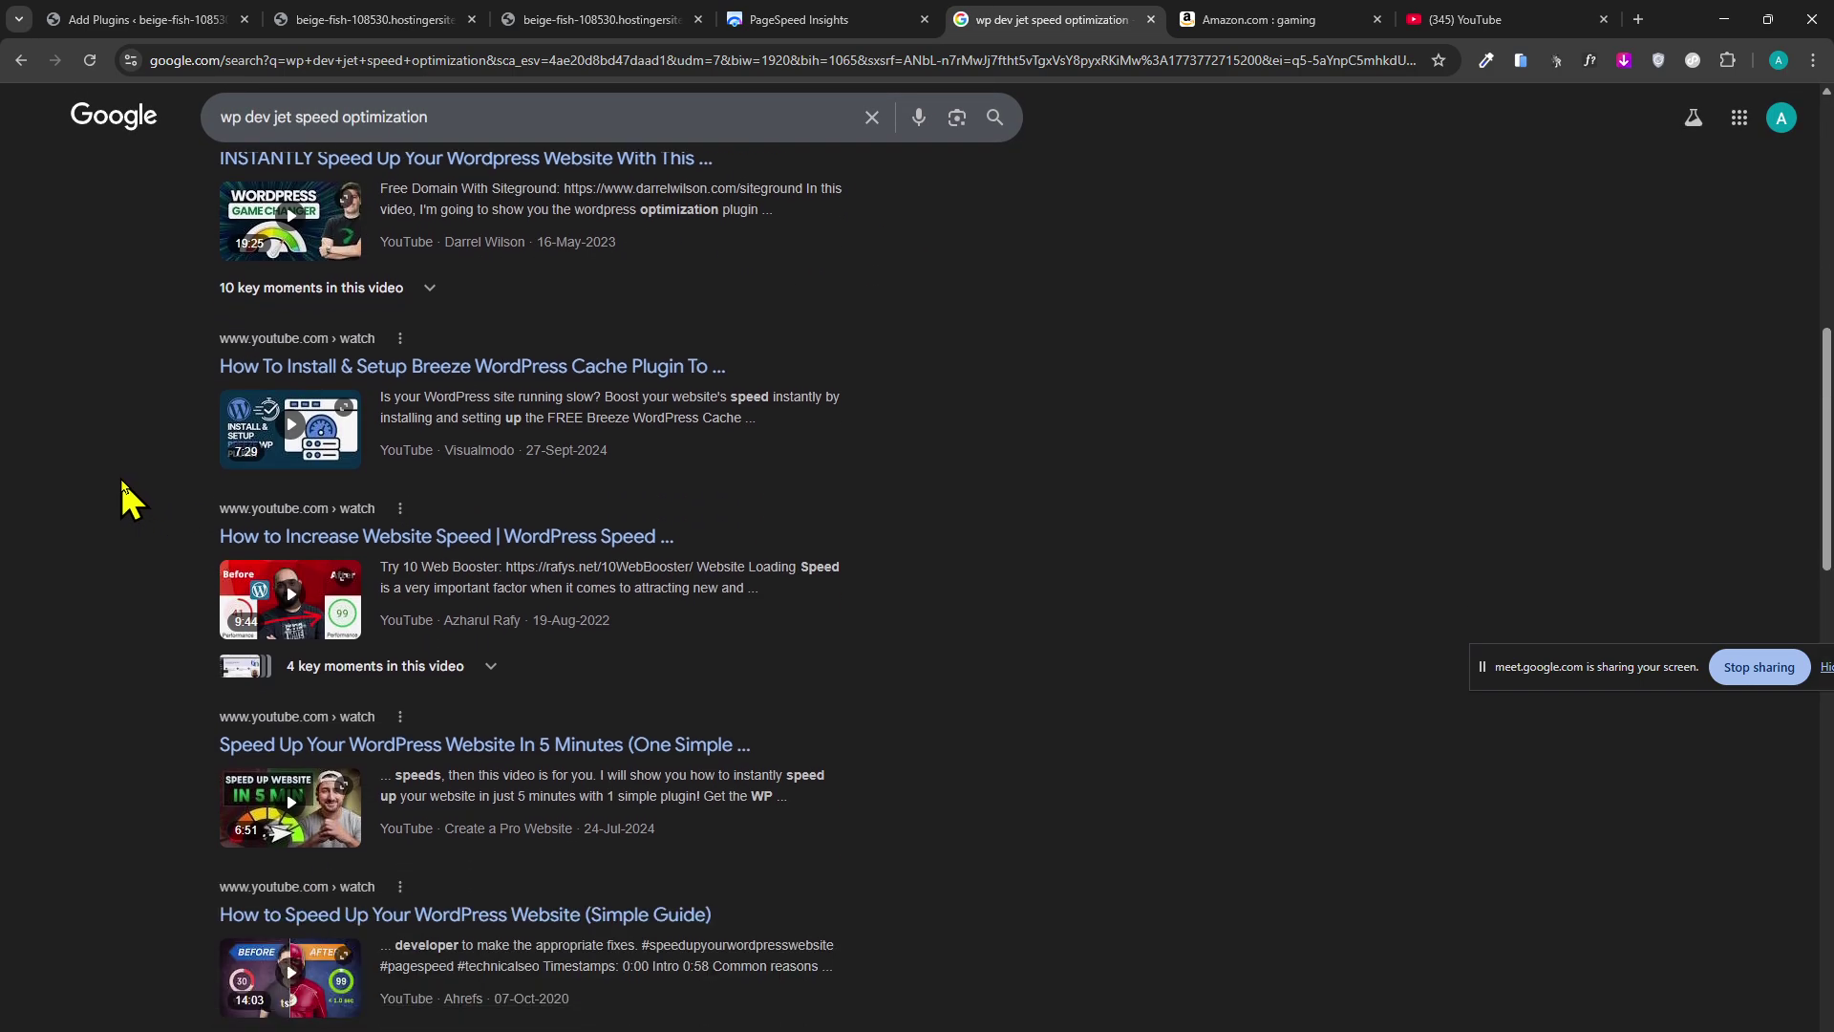
pyautogui.click(417, 675)
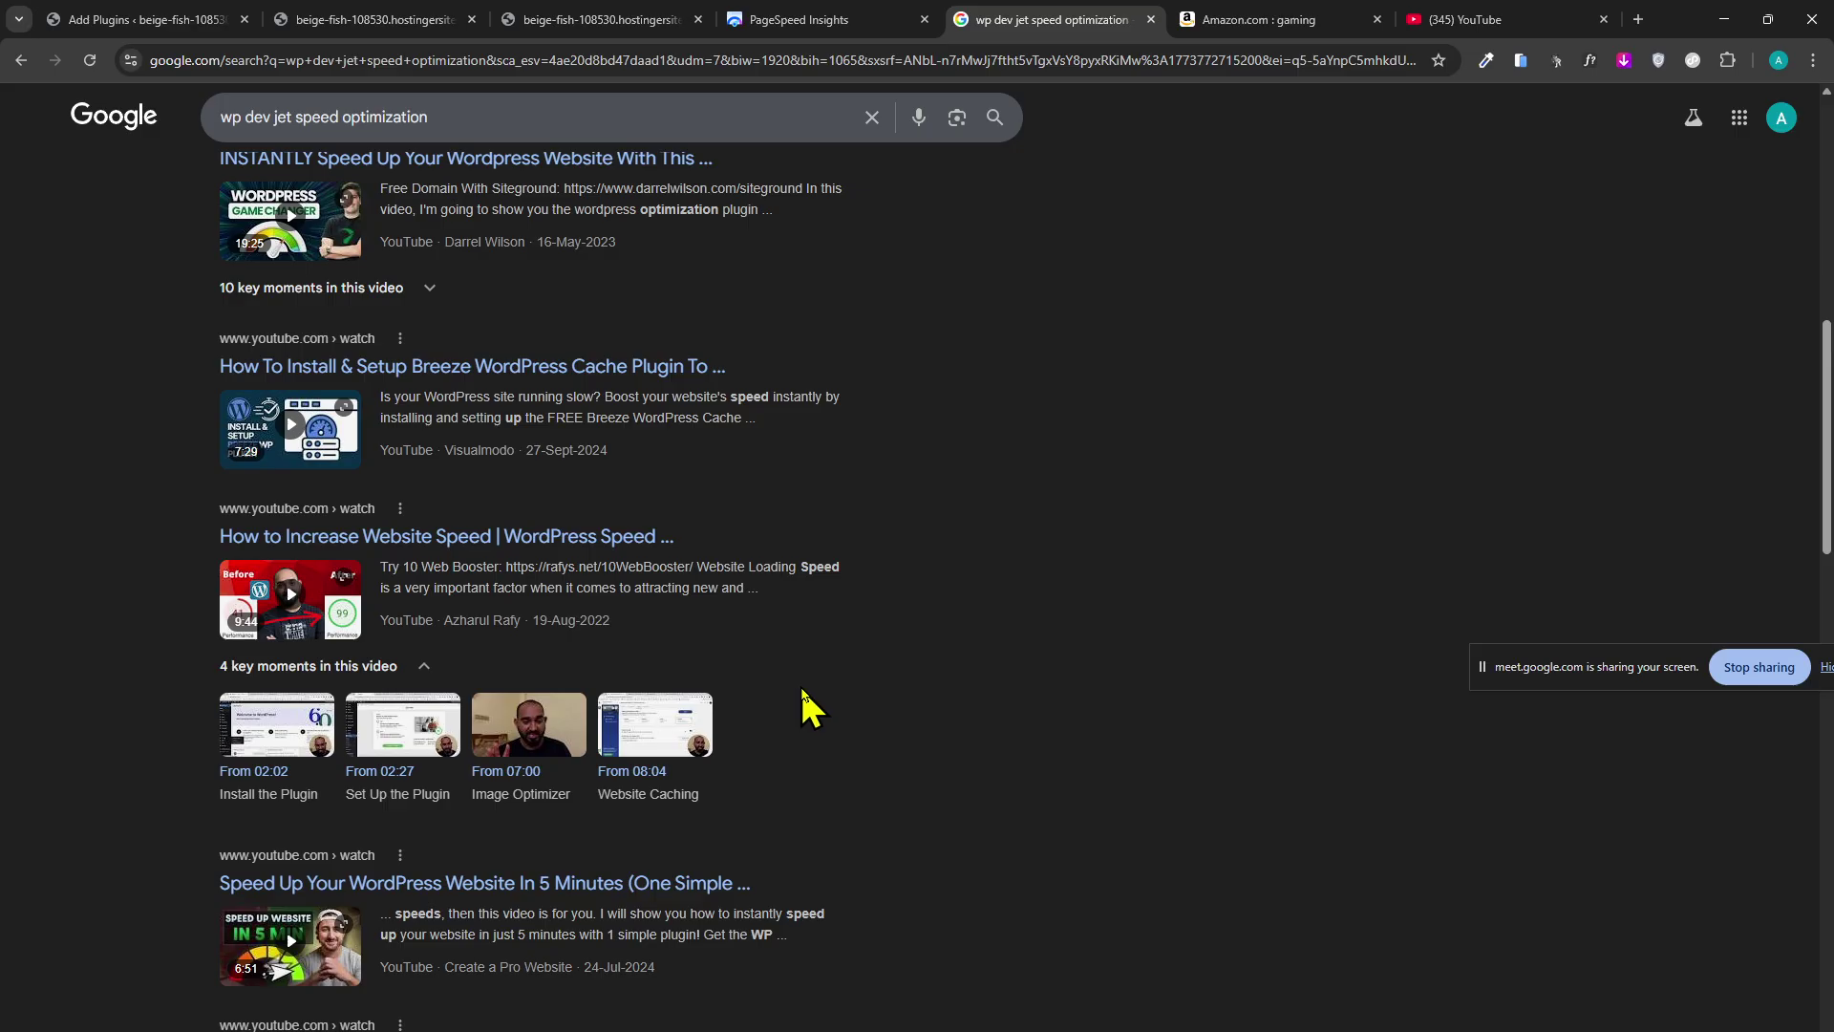
pyautogui.click(327, 291)
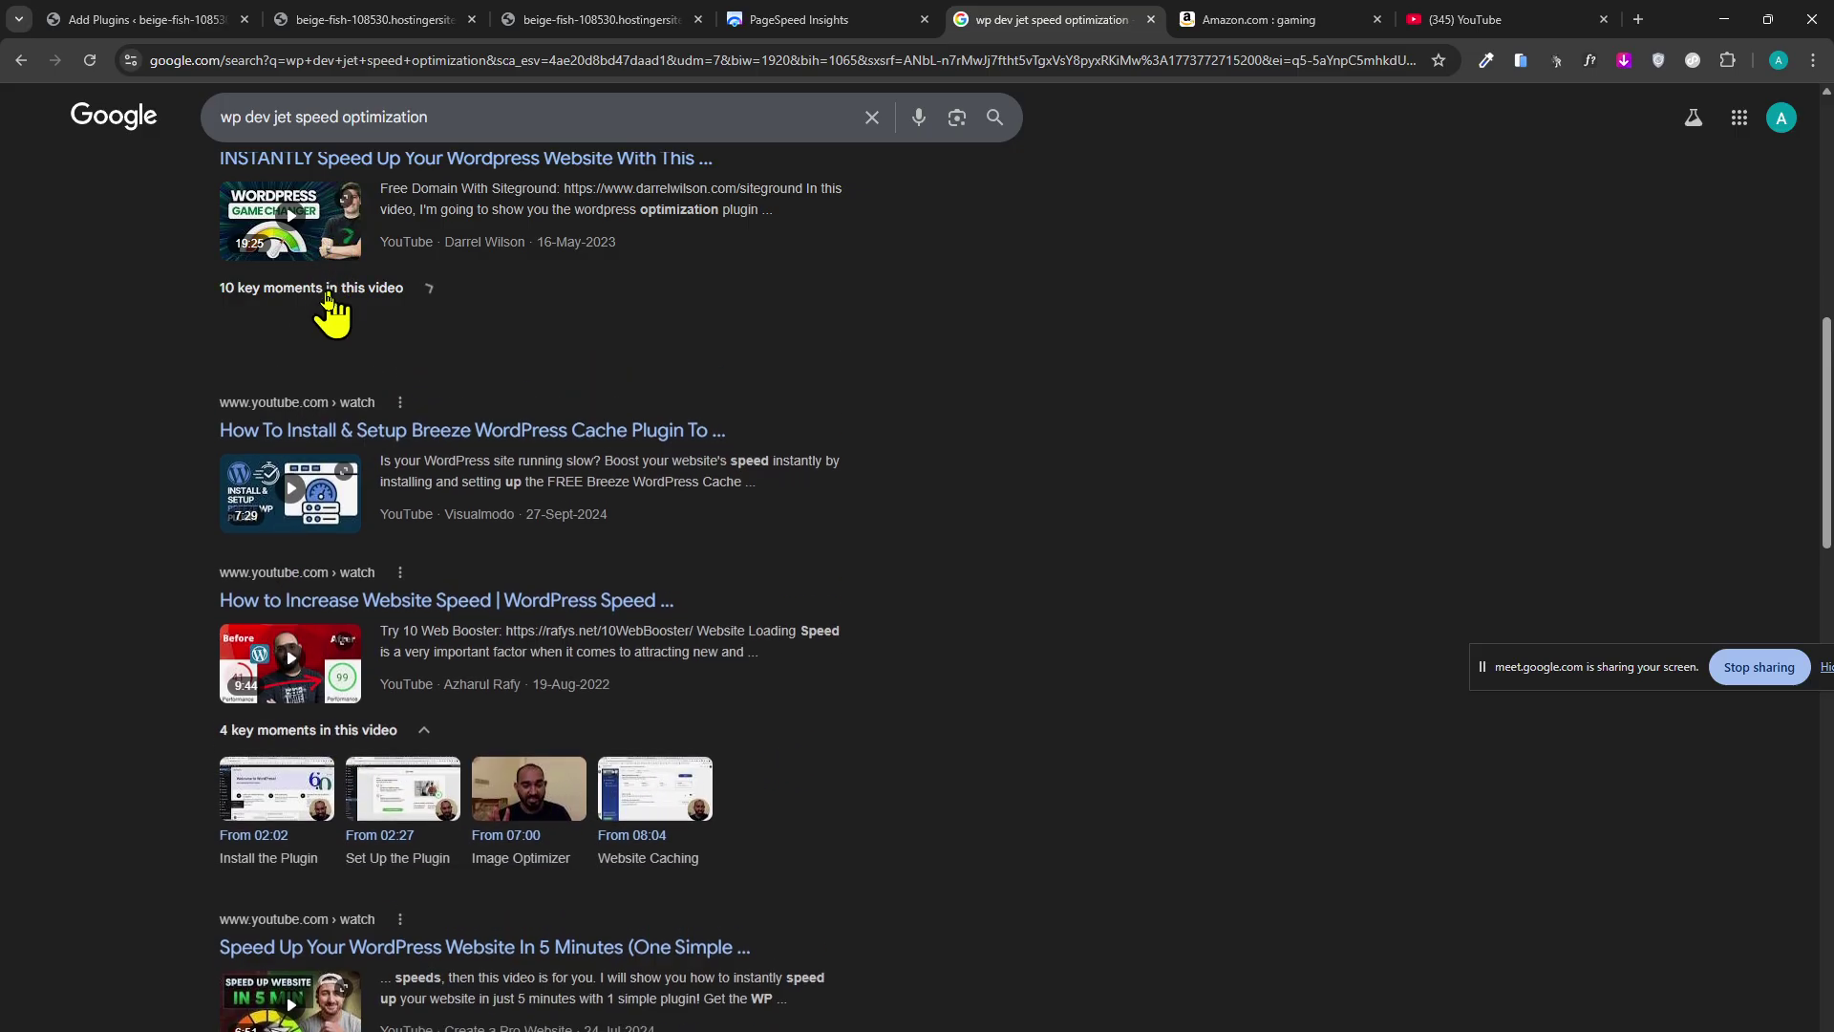
pyautogui.click(837, 349)
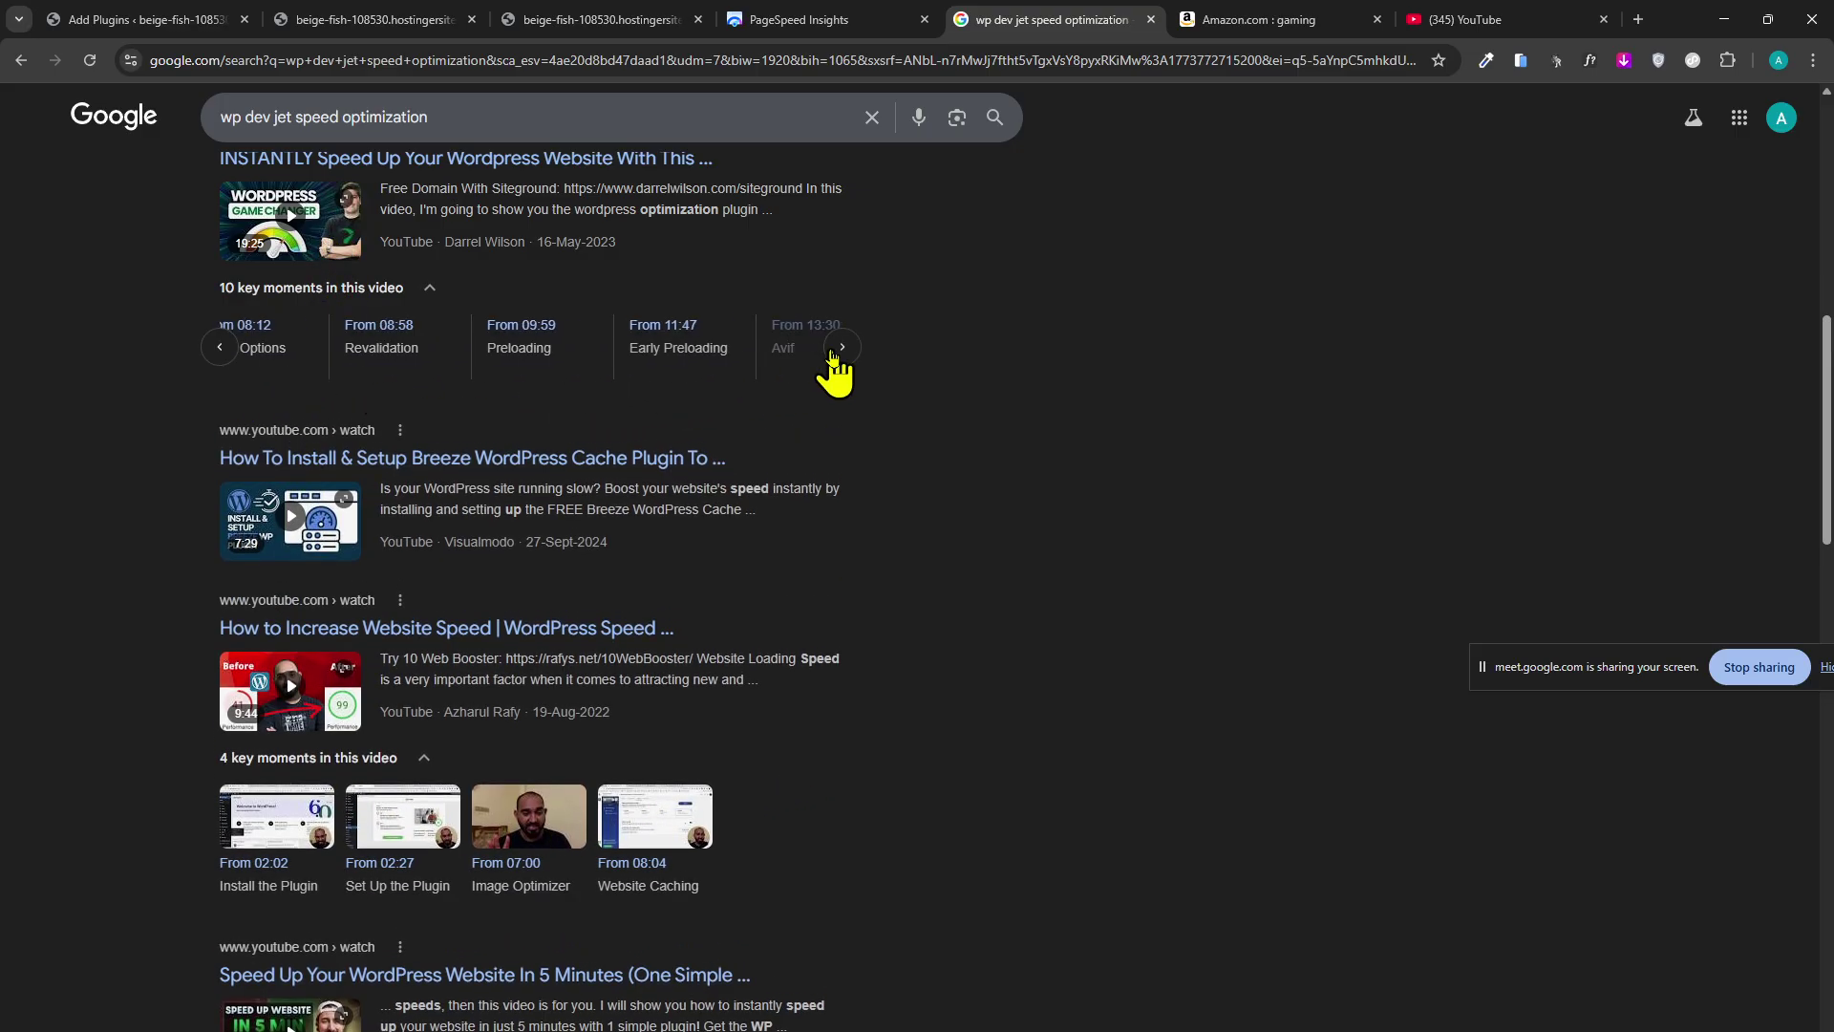
pyautogui.click(841, 349)
pyautogui.click(838, 350)
pyautogui.scroll(-3, 59, 530)
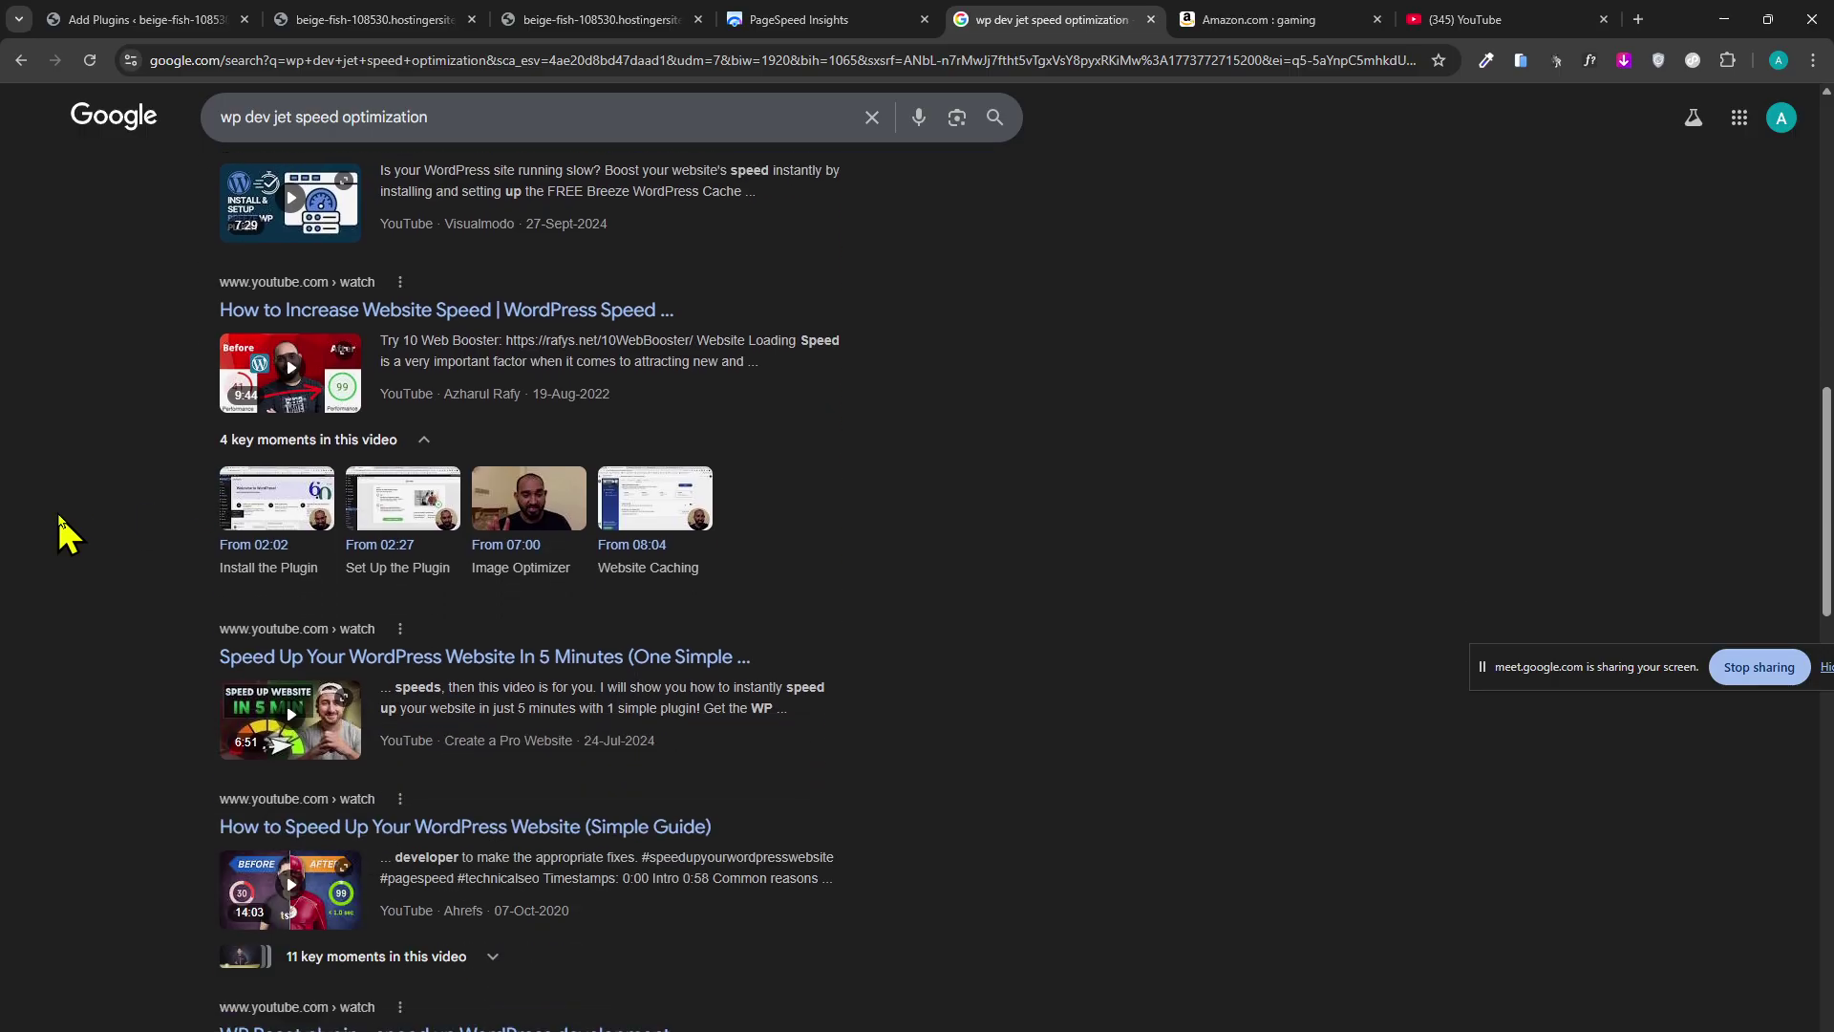
pyautogui.scroll(-2, 59, 530)
# Expand key moments of the simple guide and speed optimization guide videos, then select the query.
pyautogui.click(389, 811)
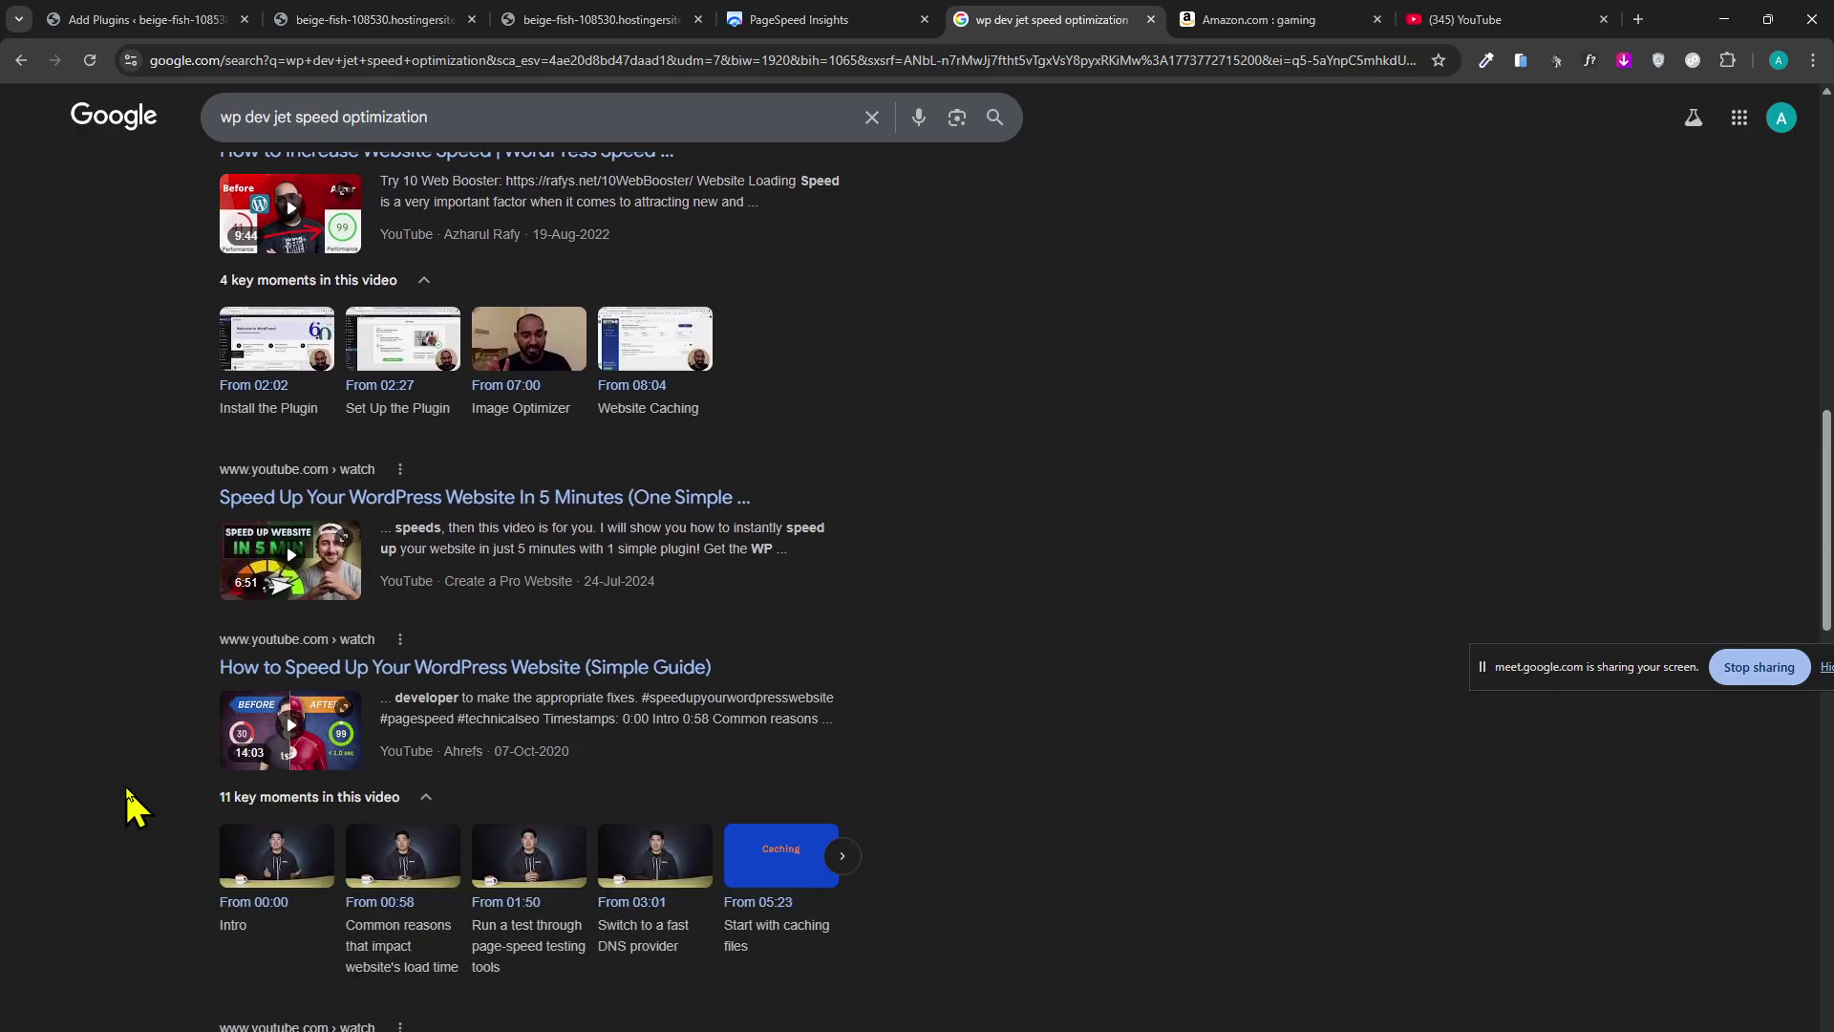
pyautogui.scroll(-6, 134, 807)
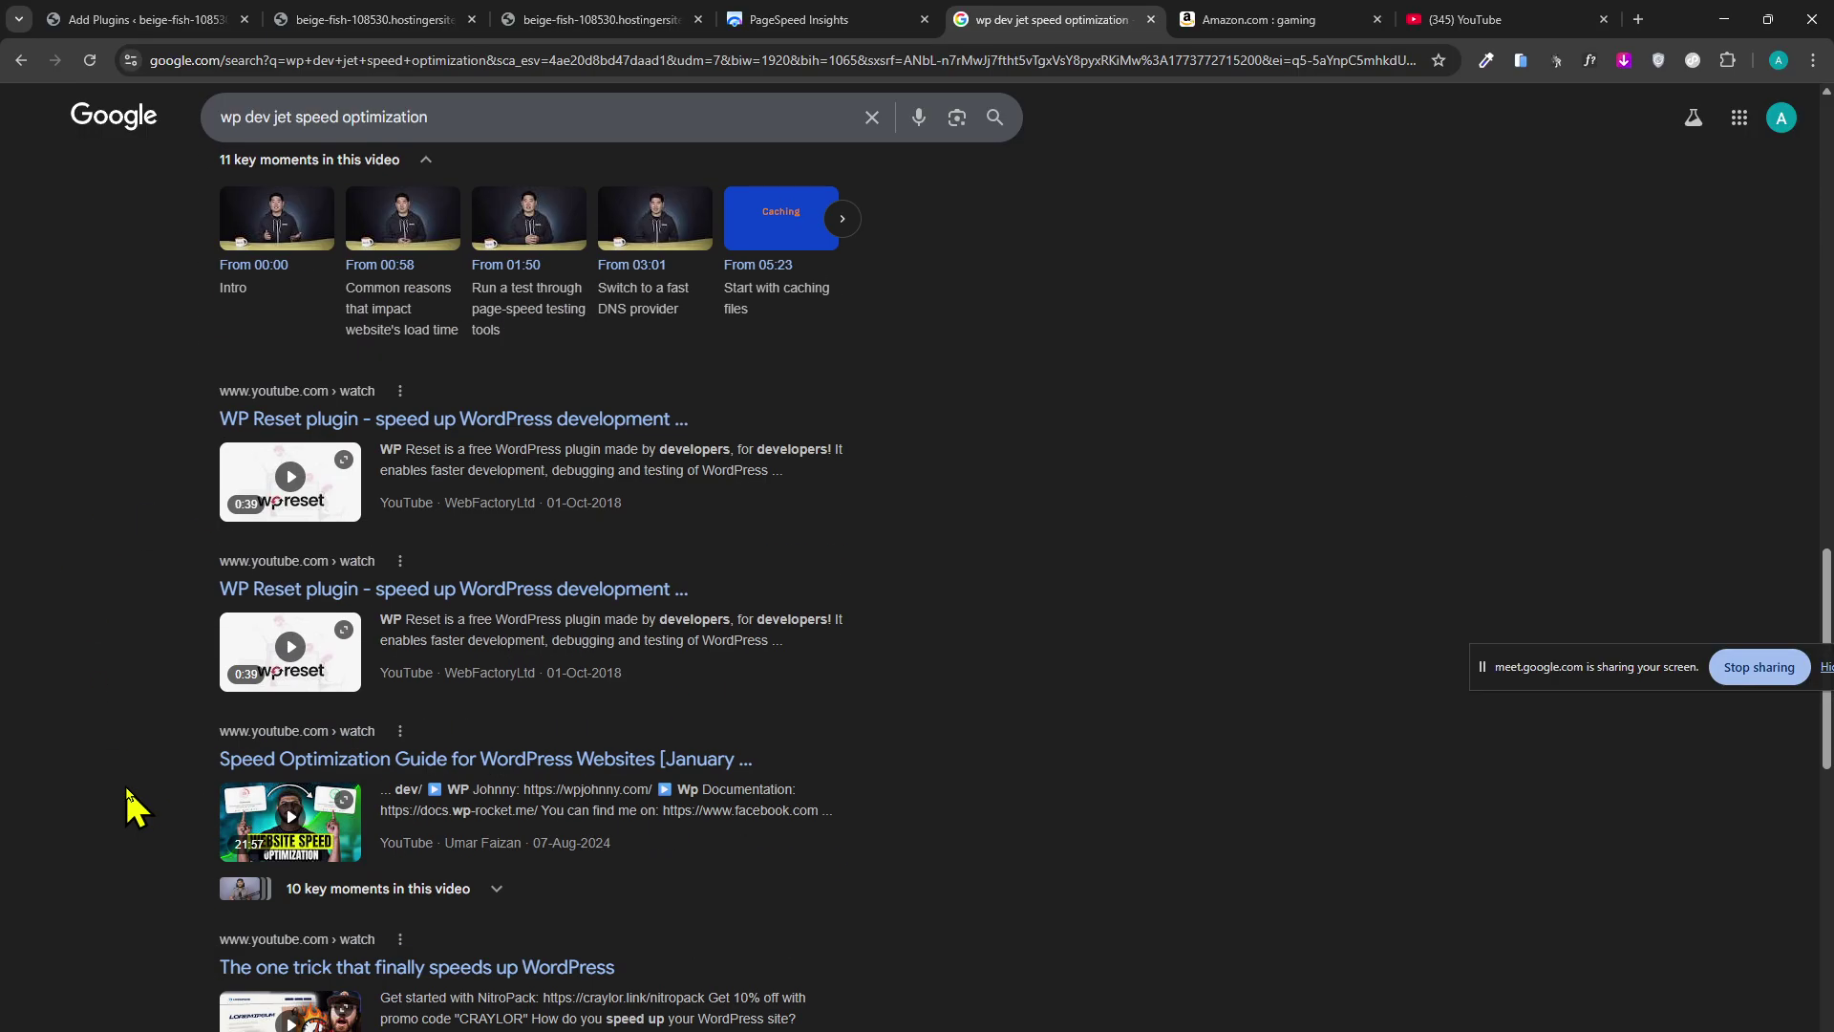
pyautogui.scroll(-3, 134, 807)
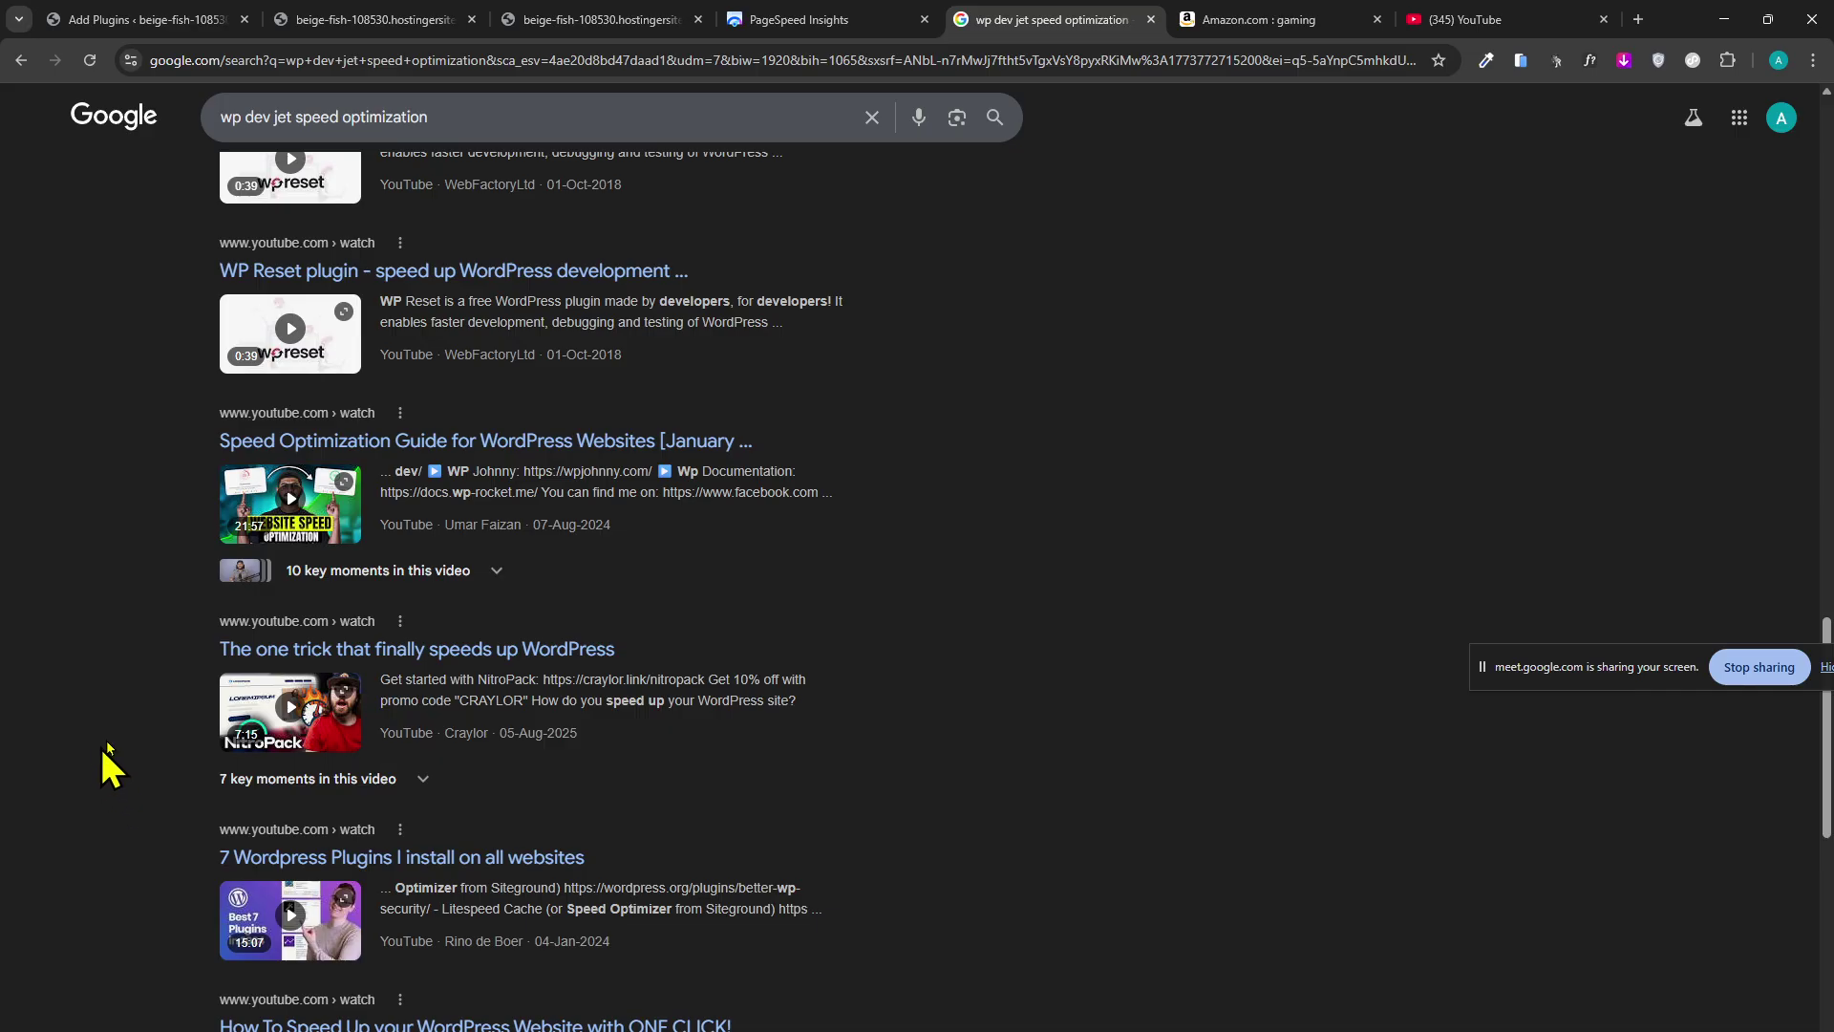
pyautogui.click(401, 571)
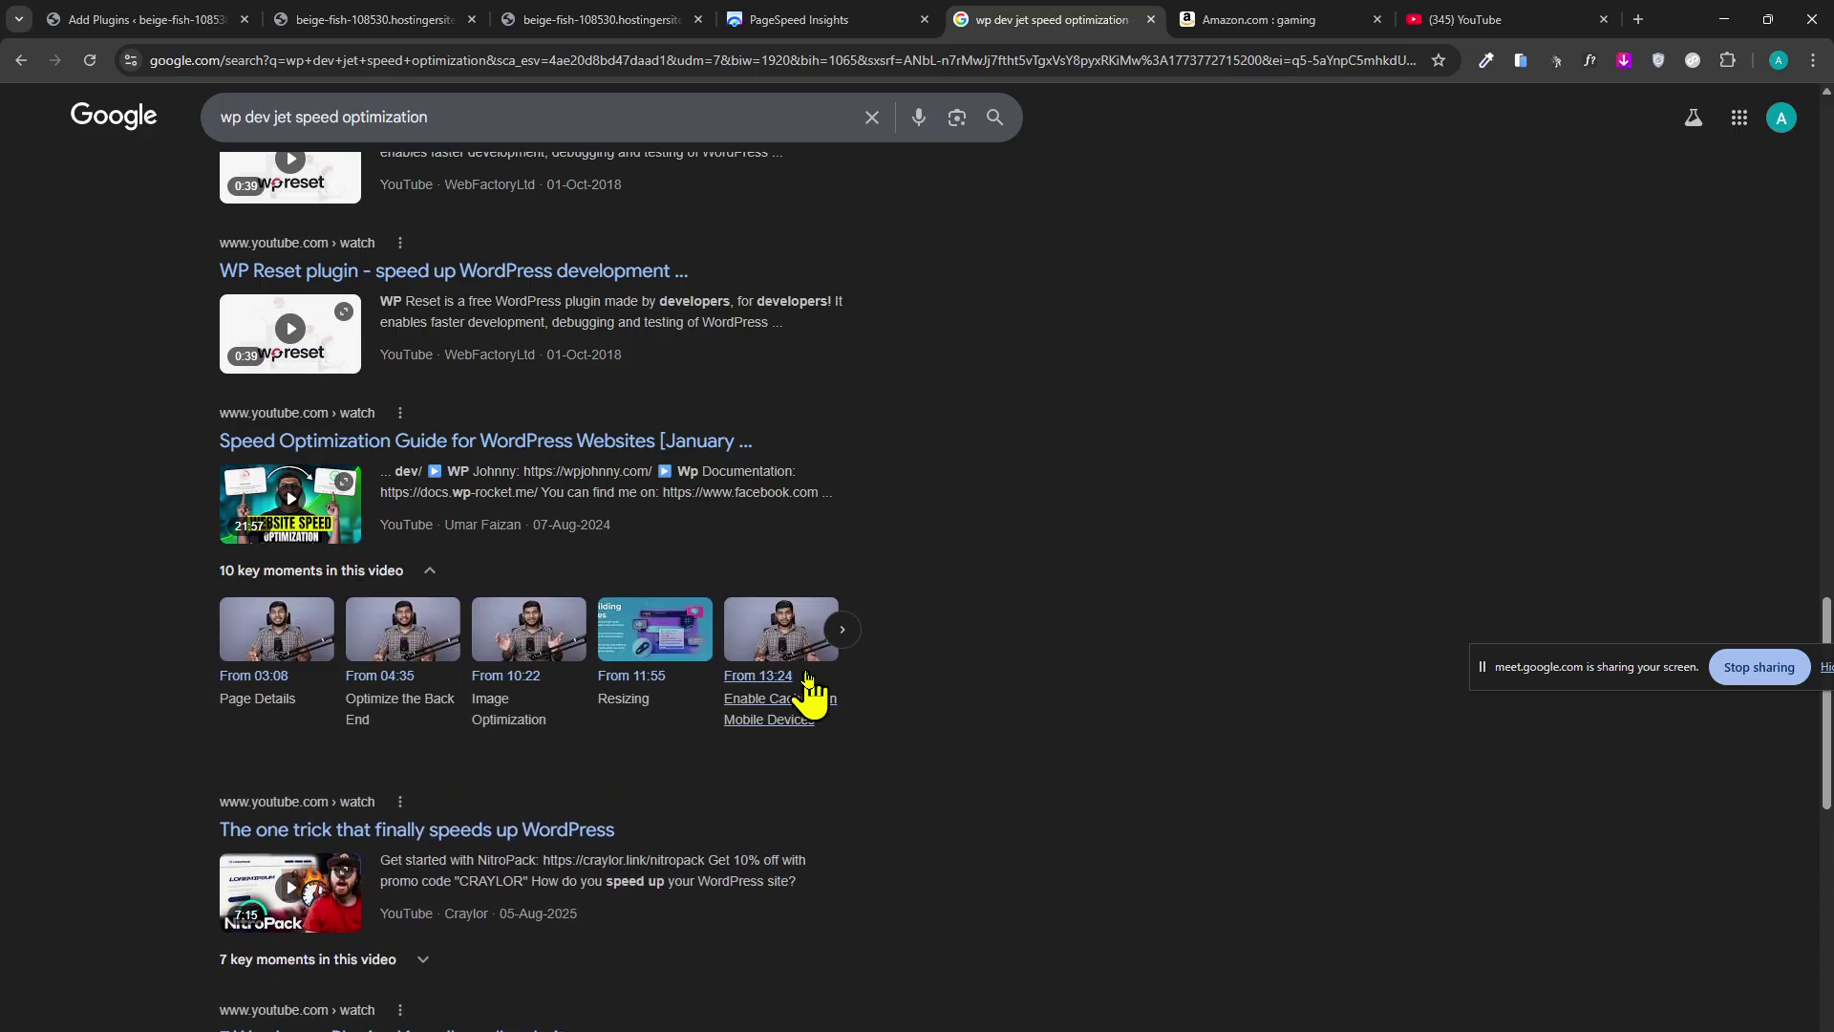
pyautogui.scroll(-12, 10, 706)
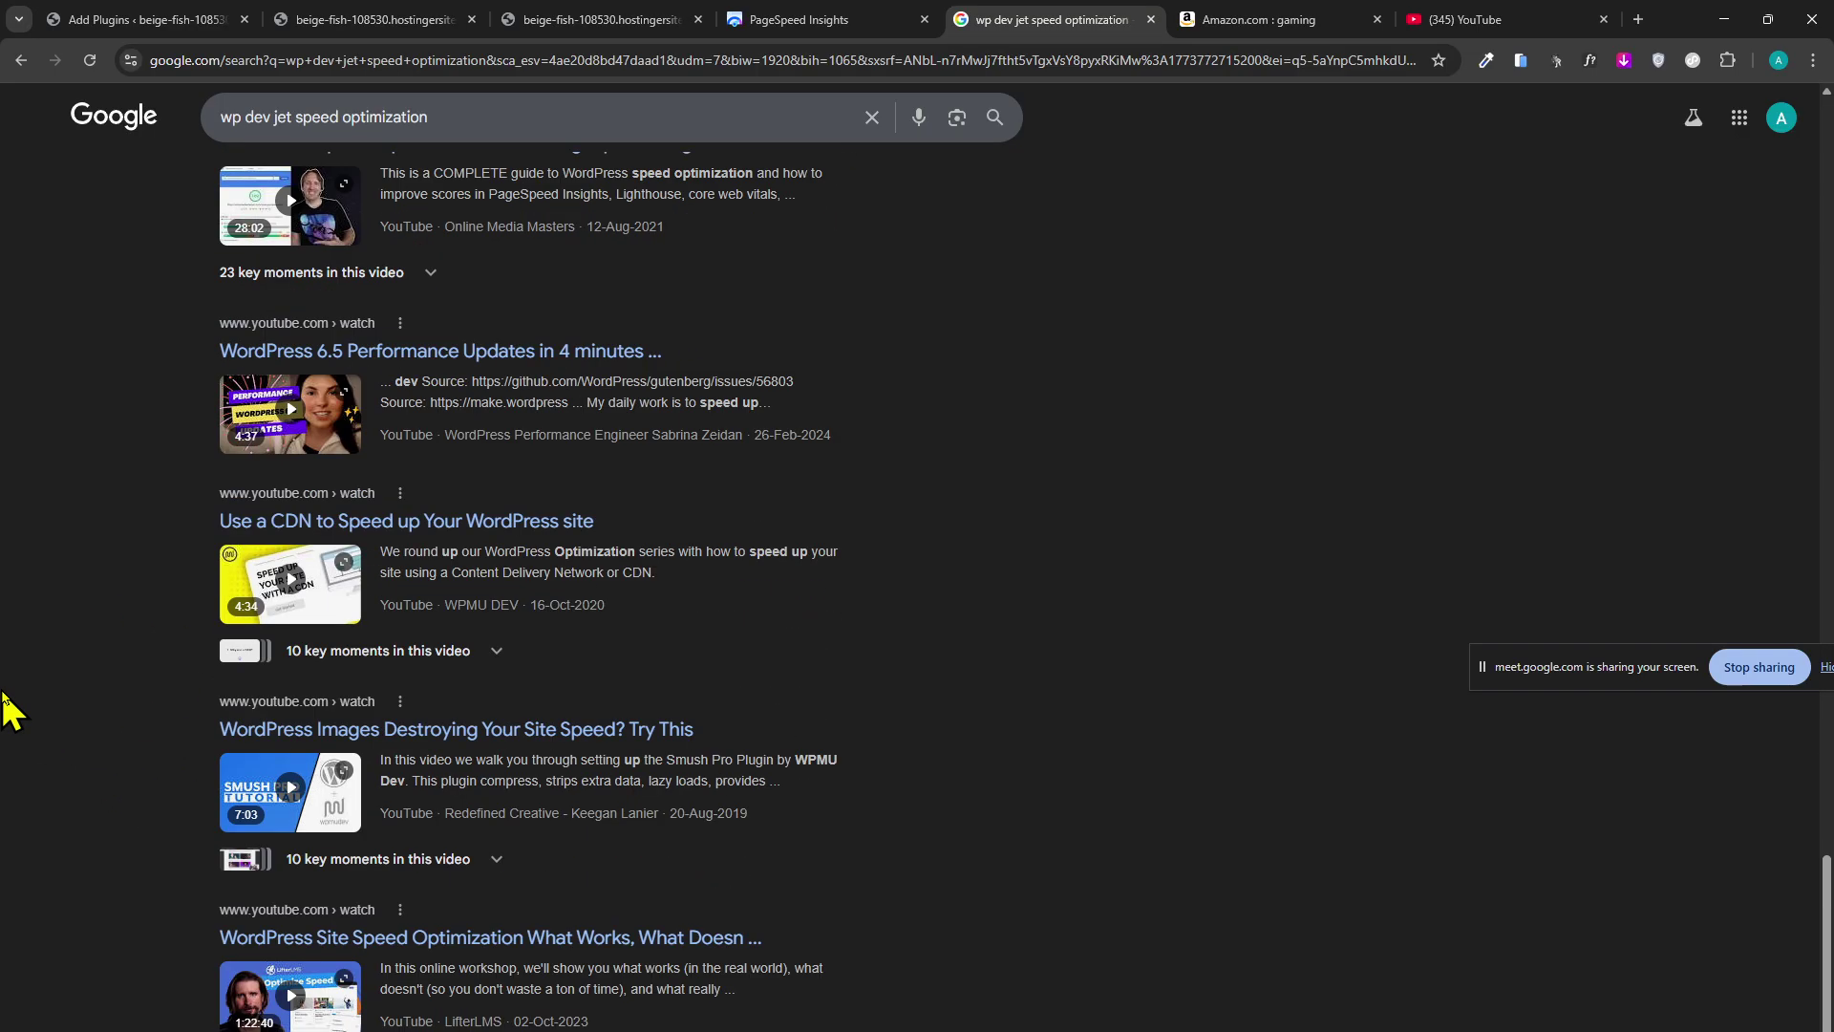
pyautogui.scroll(-8, 9, 707)
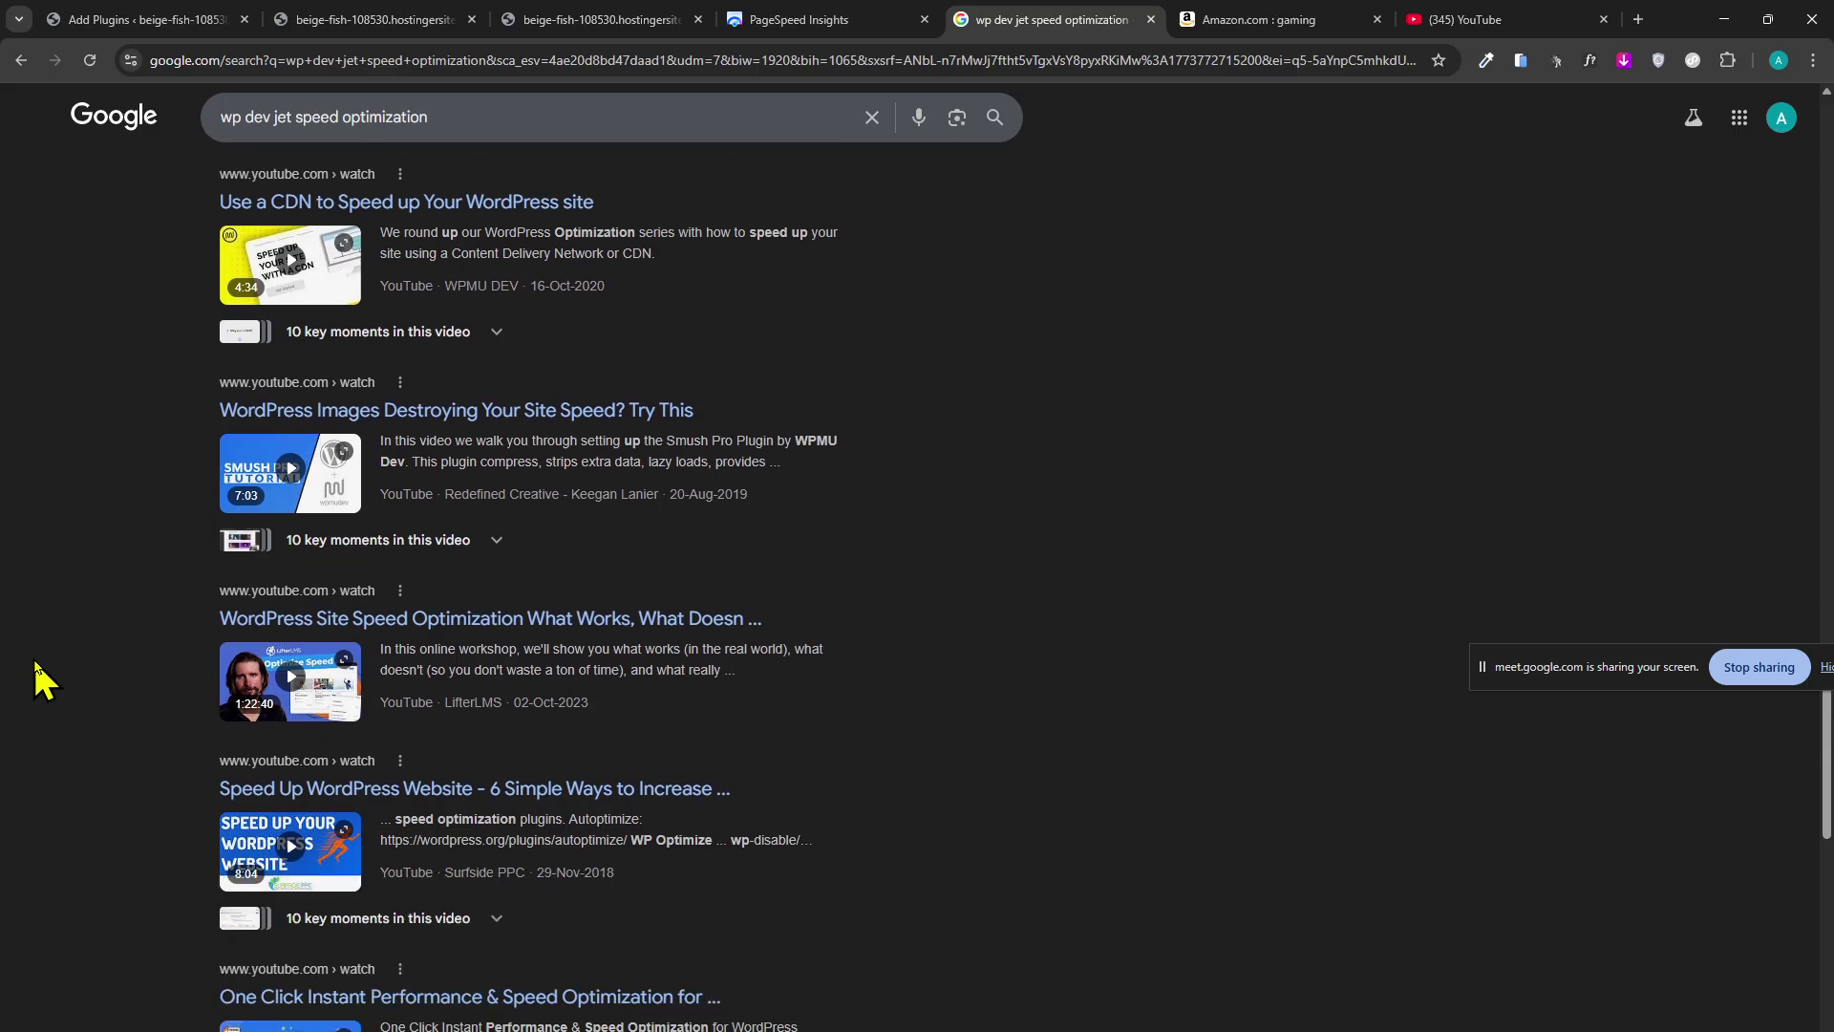
pyautogui.tripleClick(417, 117)
pyautogui.hotkey('ctrl', 'c')
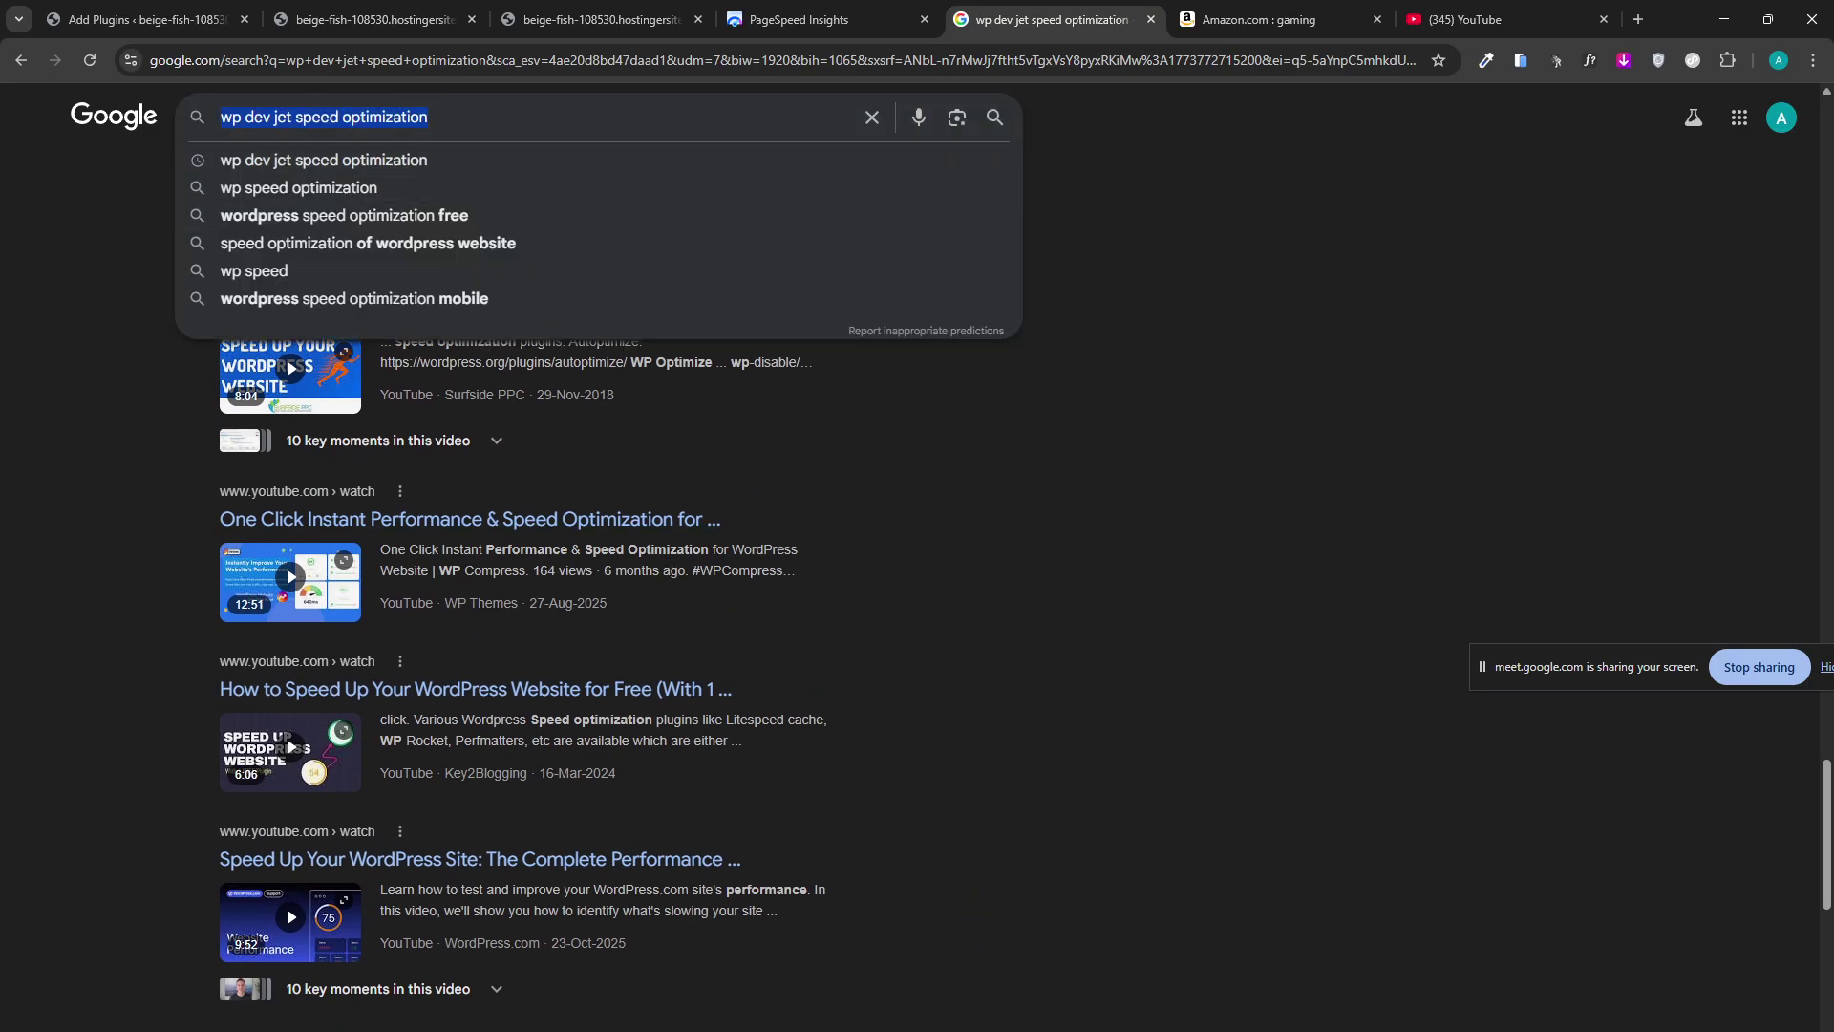
pyautogui.click(1779, 61)
# In another profile's window, search the pasted speed query and go to YouTube.
pyautogui.click(1623, 418)
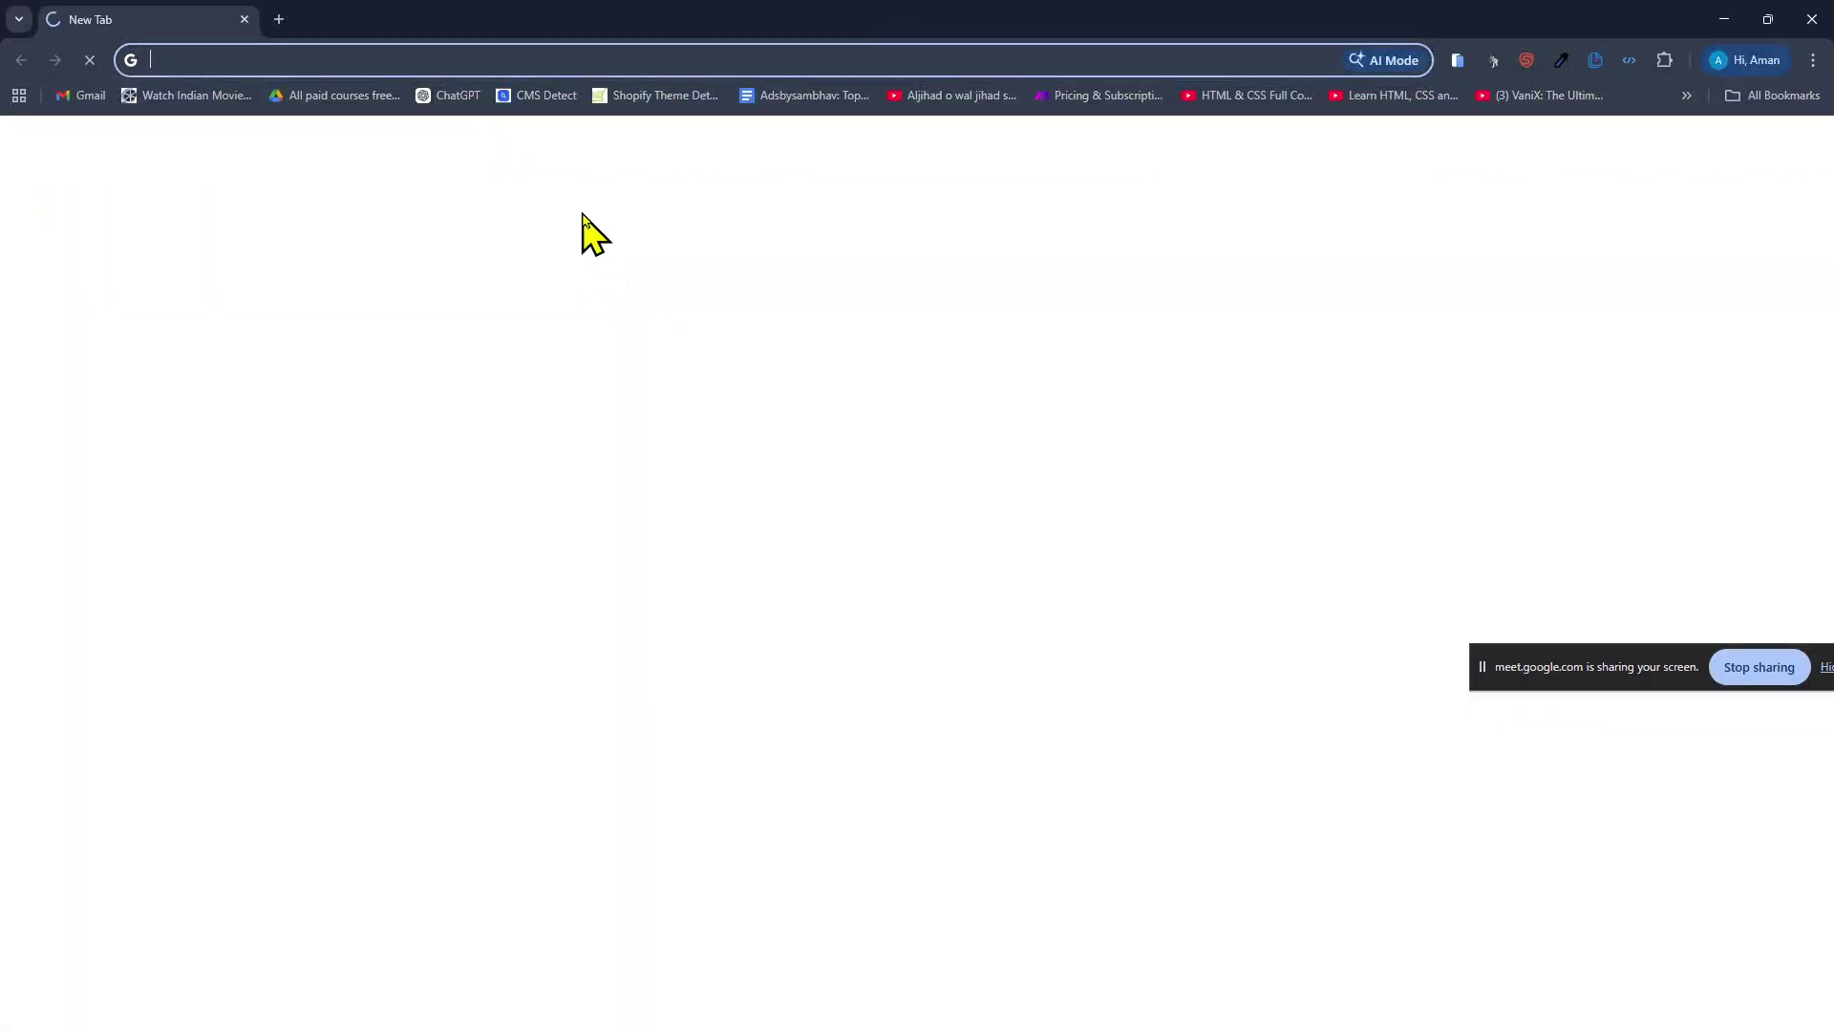
pyautogui.hotkey('ctrl', 'v')
pyautogui.press('Return')
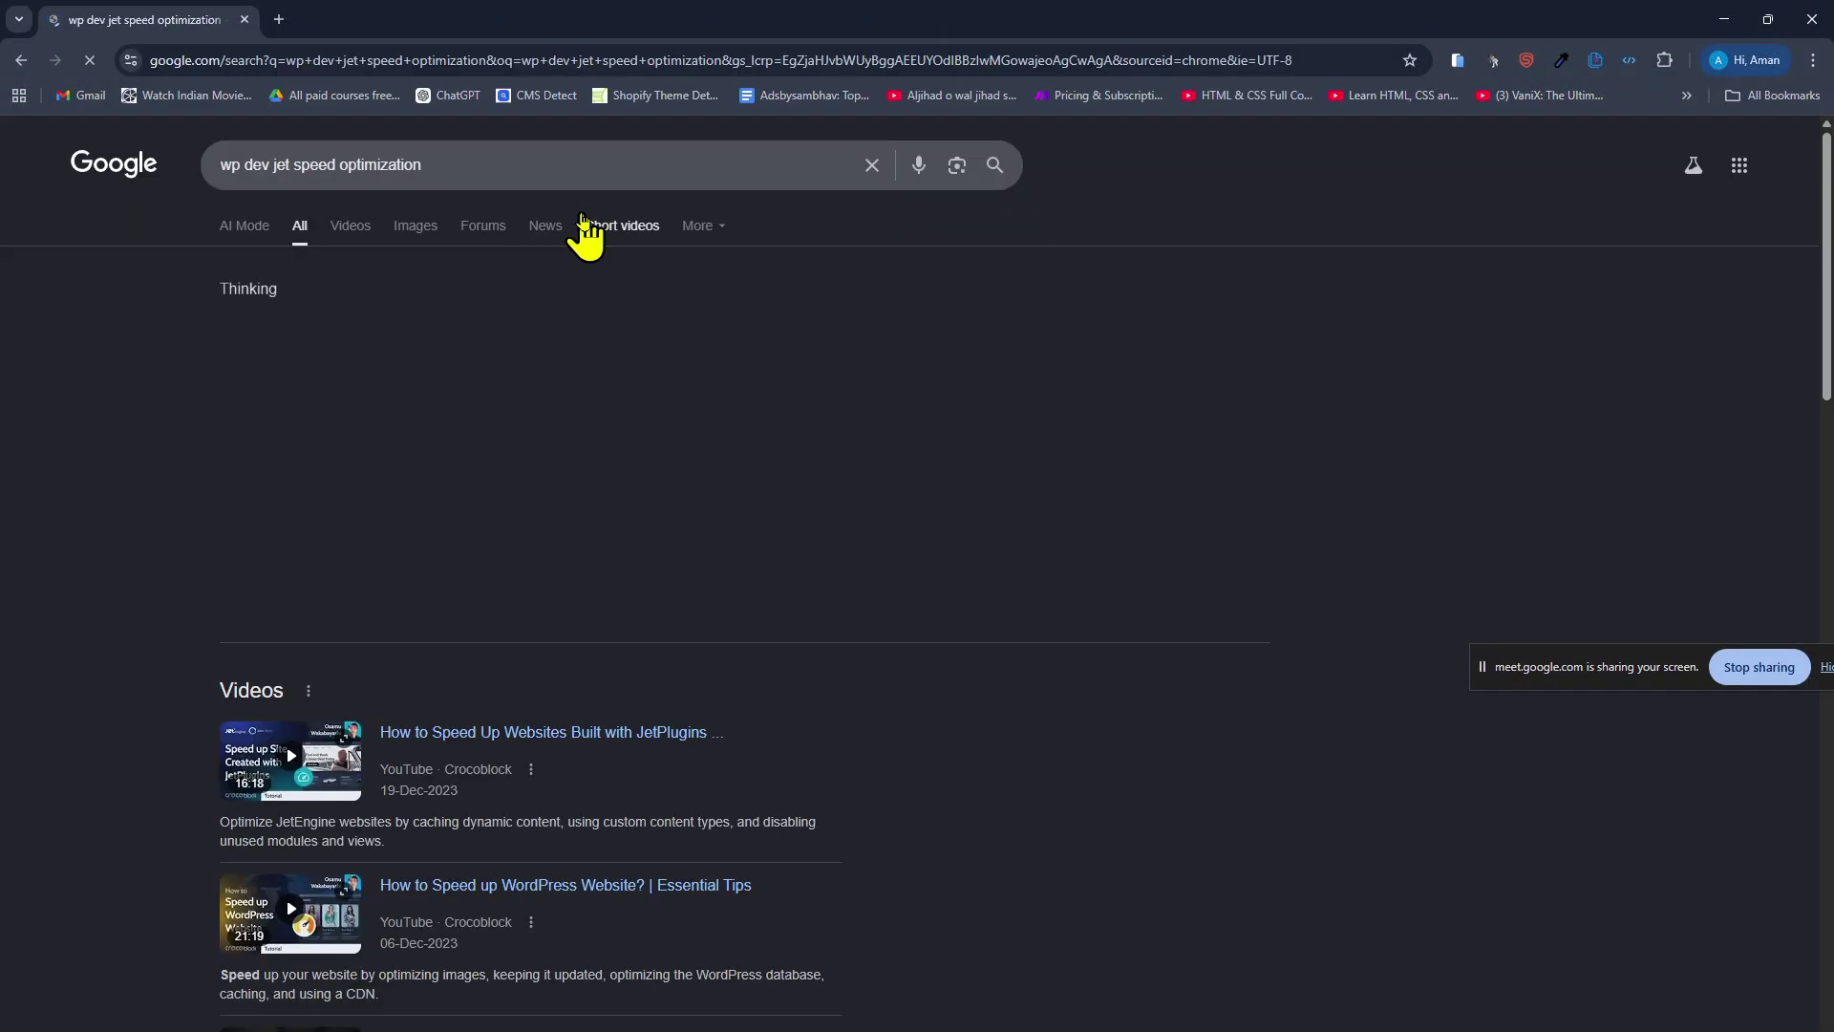
pyautogui.click(350, 63)
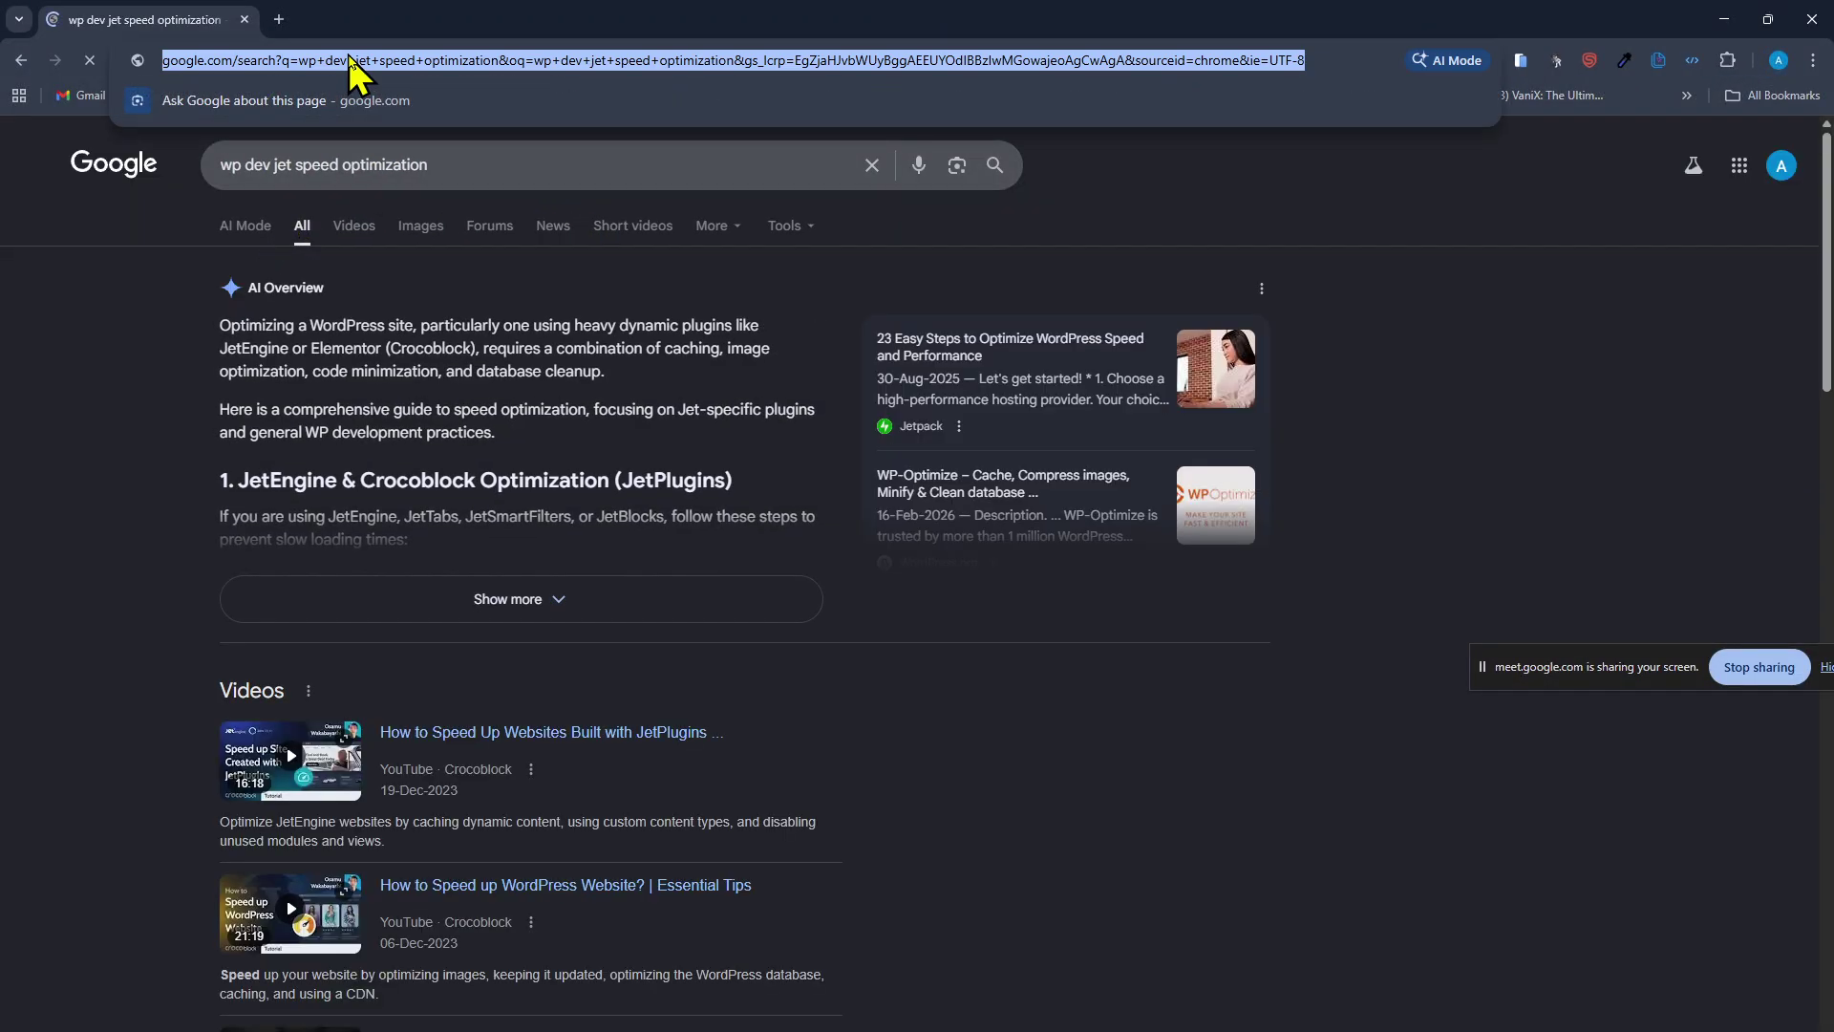
pyautogui.write('y')
pyautogui.press('Return')
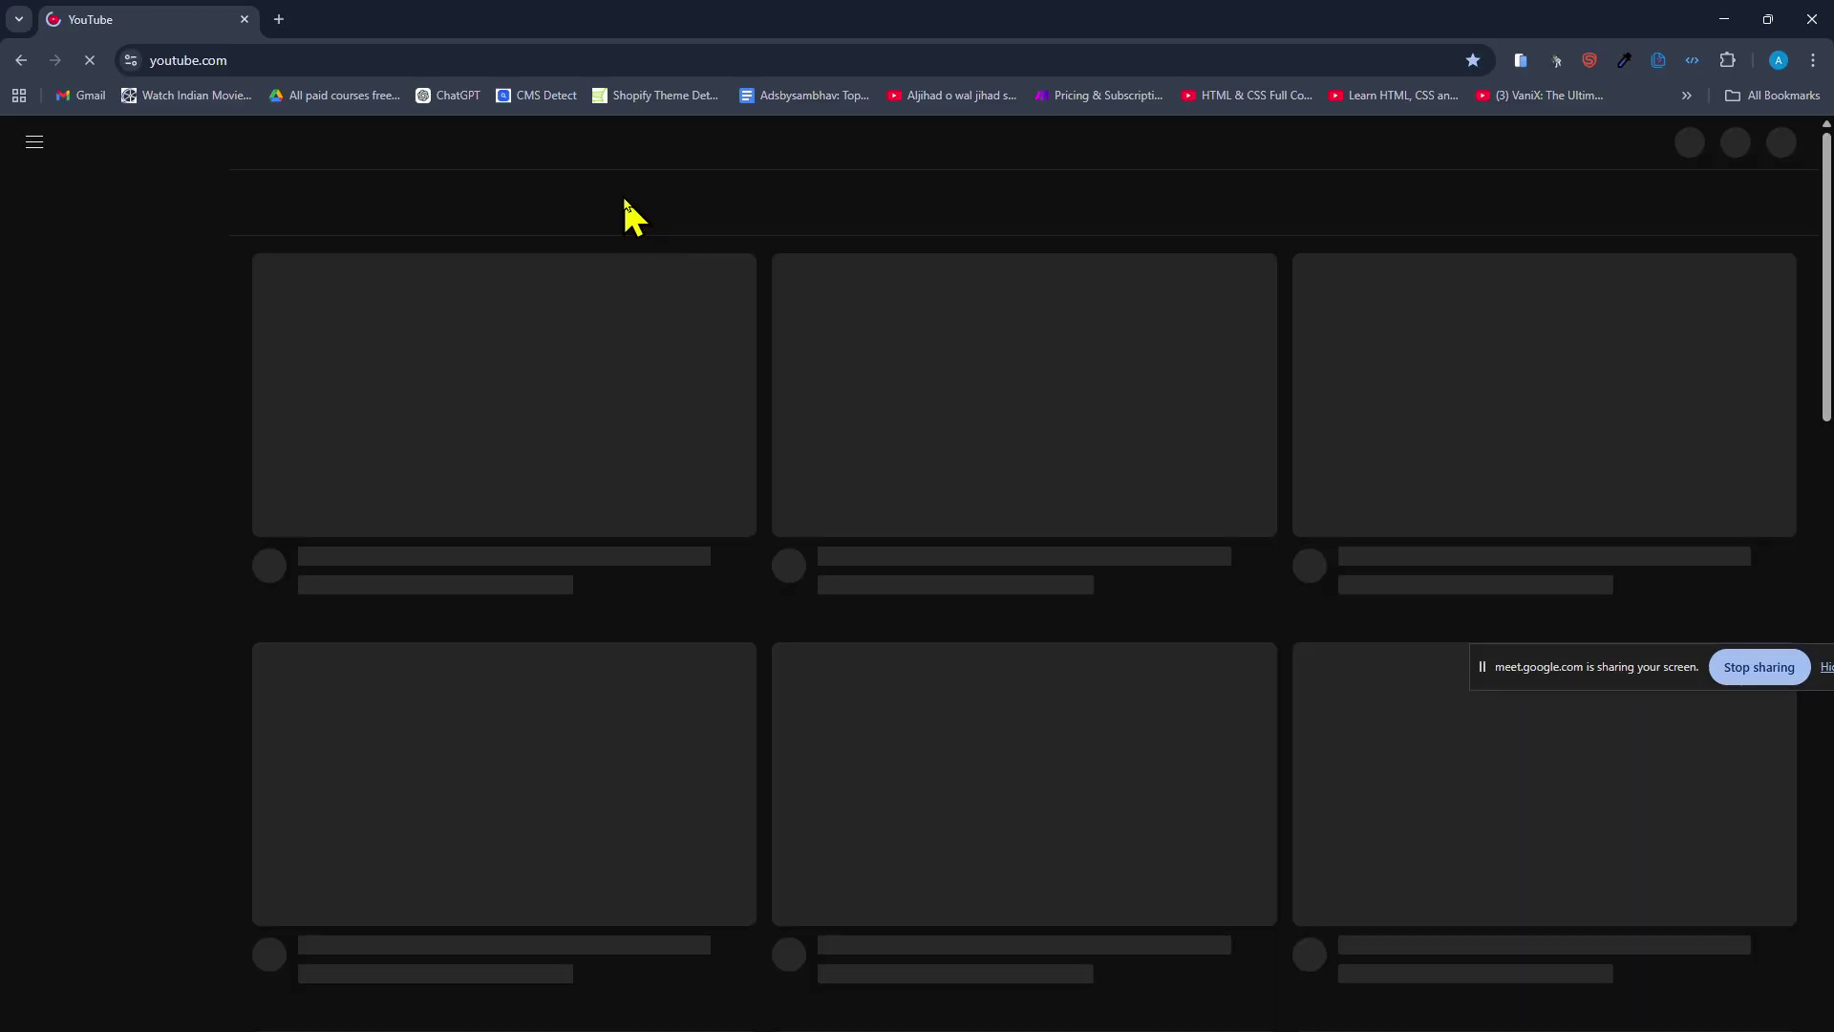
# Search YouTube for the speed query and page the Urdu/Hindi course chapters to Caching and Configuring Airlift.
pyautogui.click(677, 149)
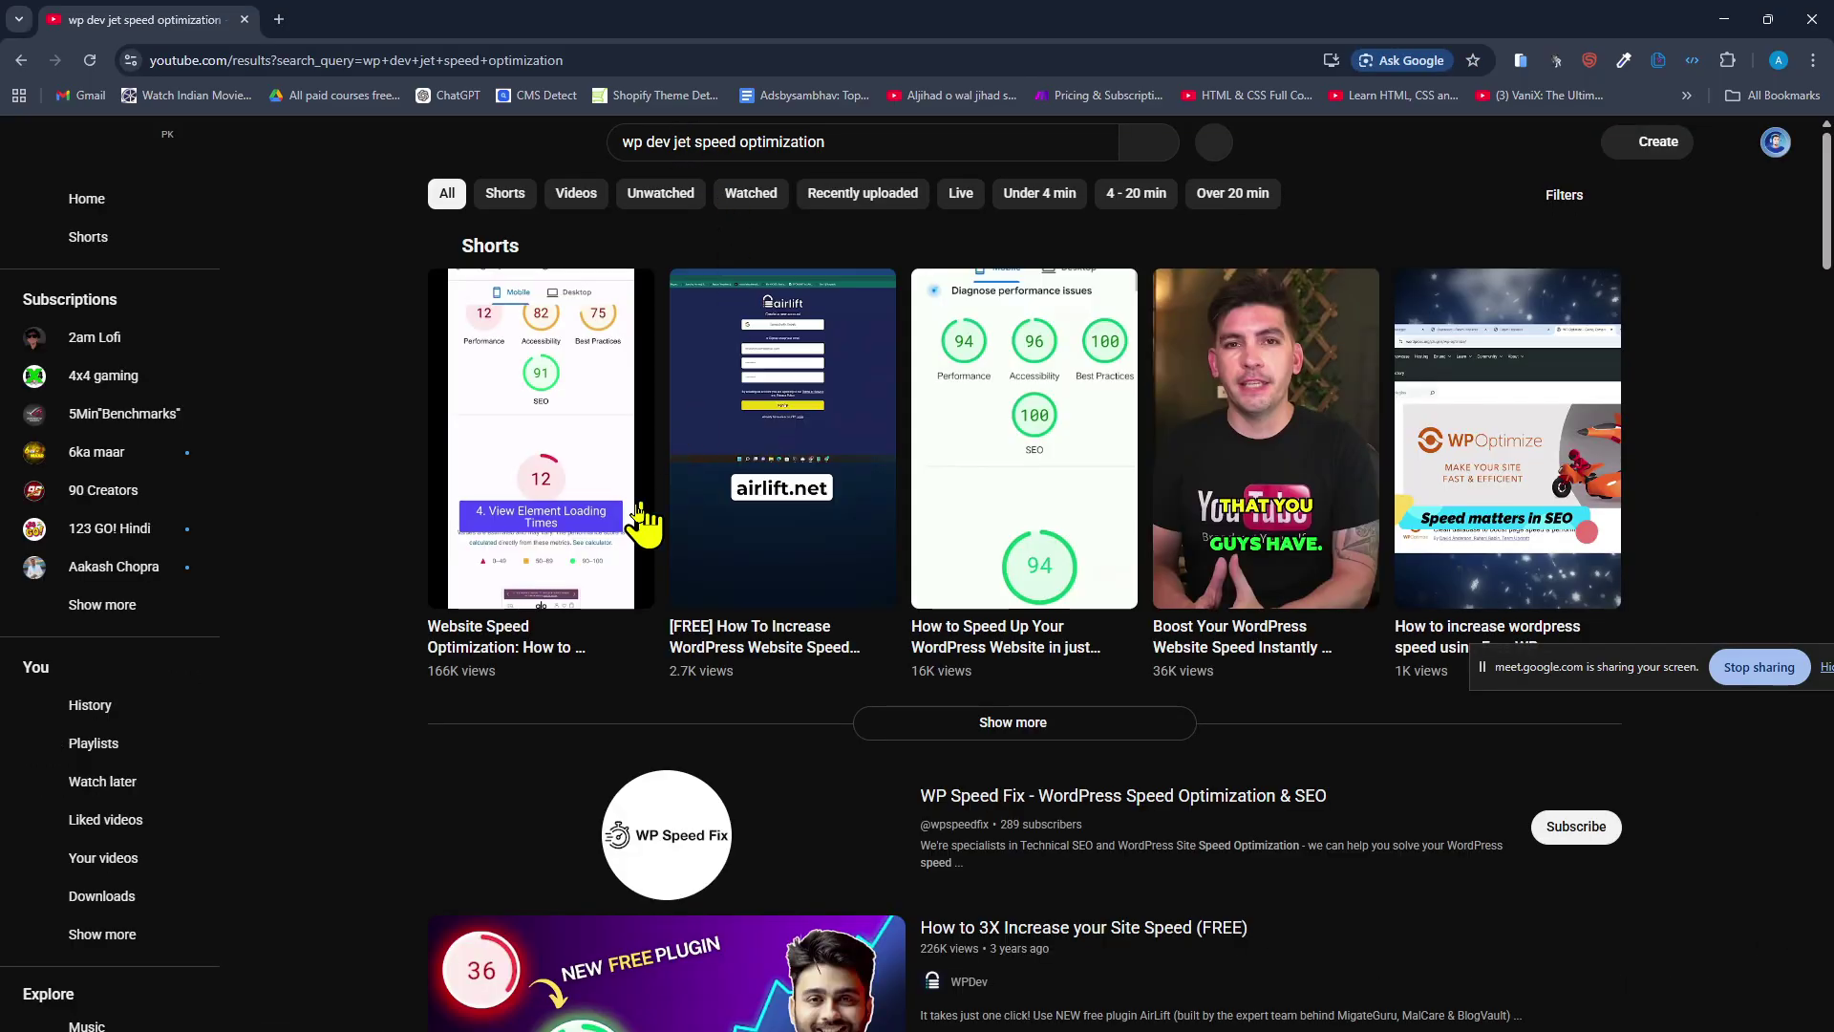
pyautogui.scroll(-2, 517, 571)
pyautogui.scroll(-15, 387, 594)
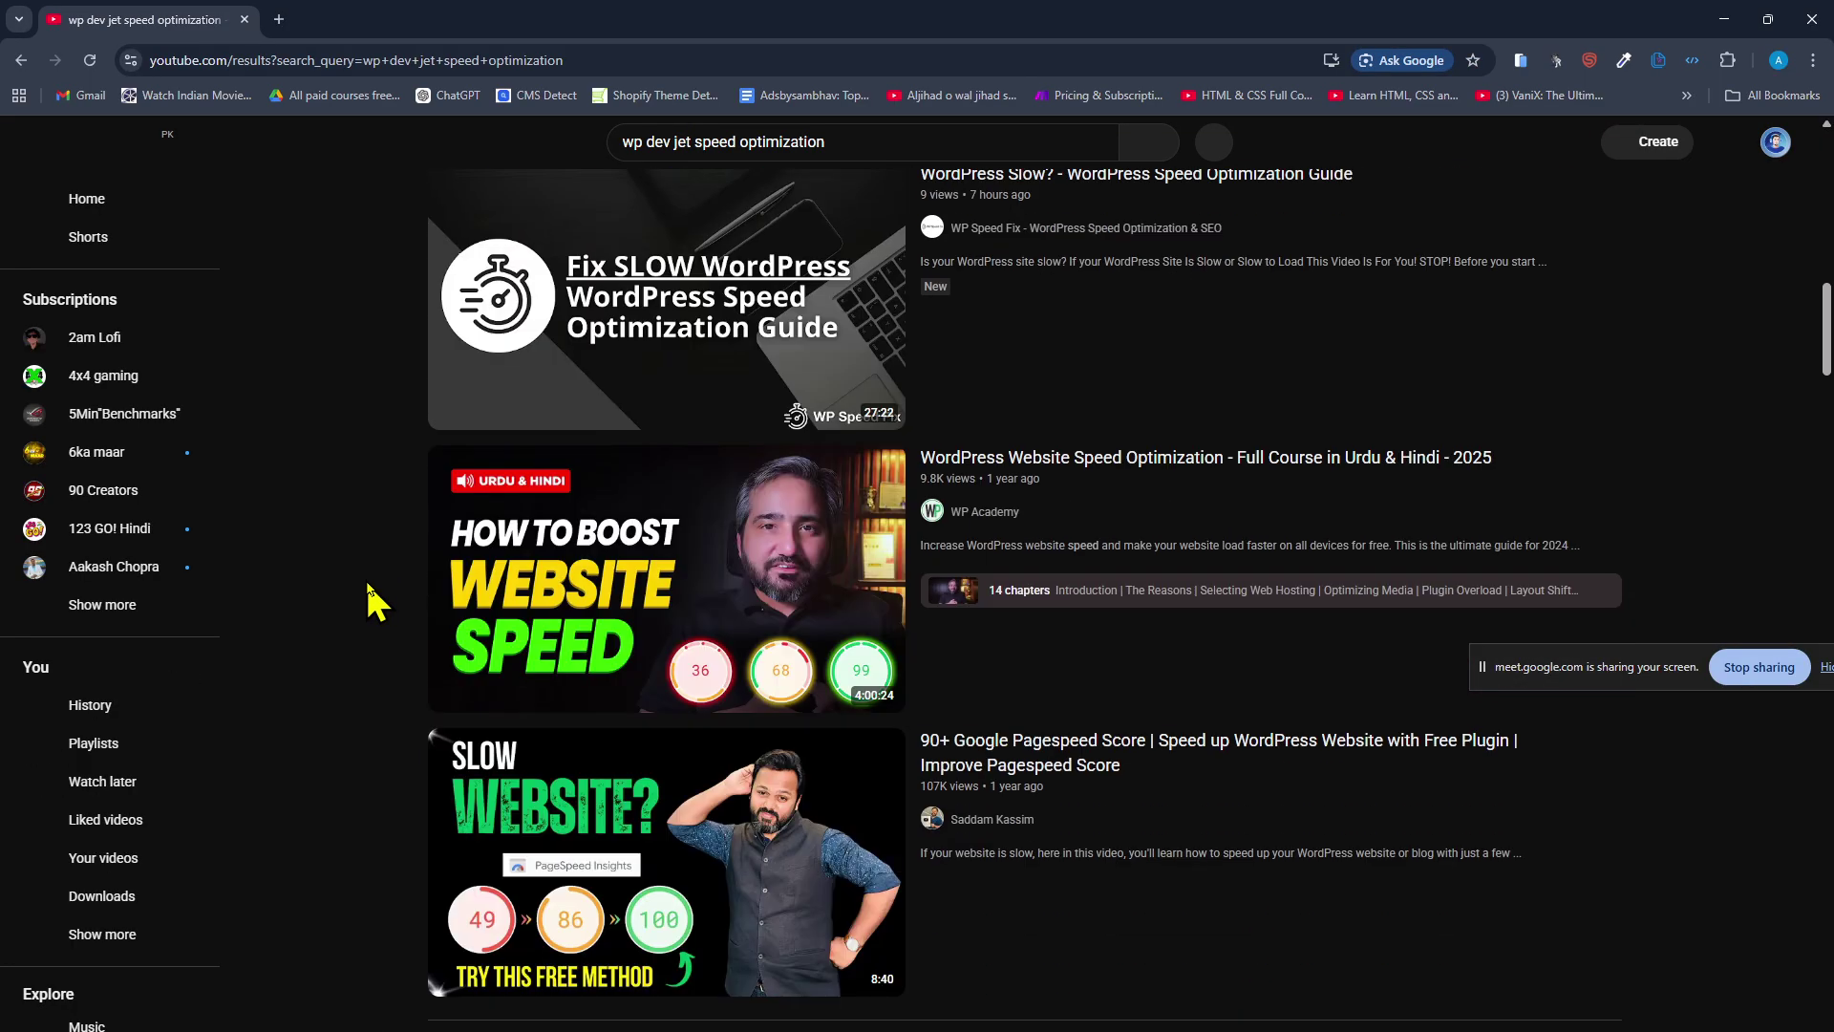
pyautogui.scroll(-1, 373, 600)
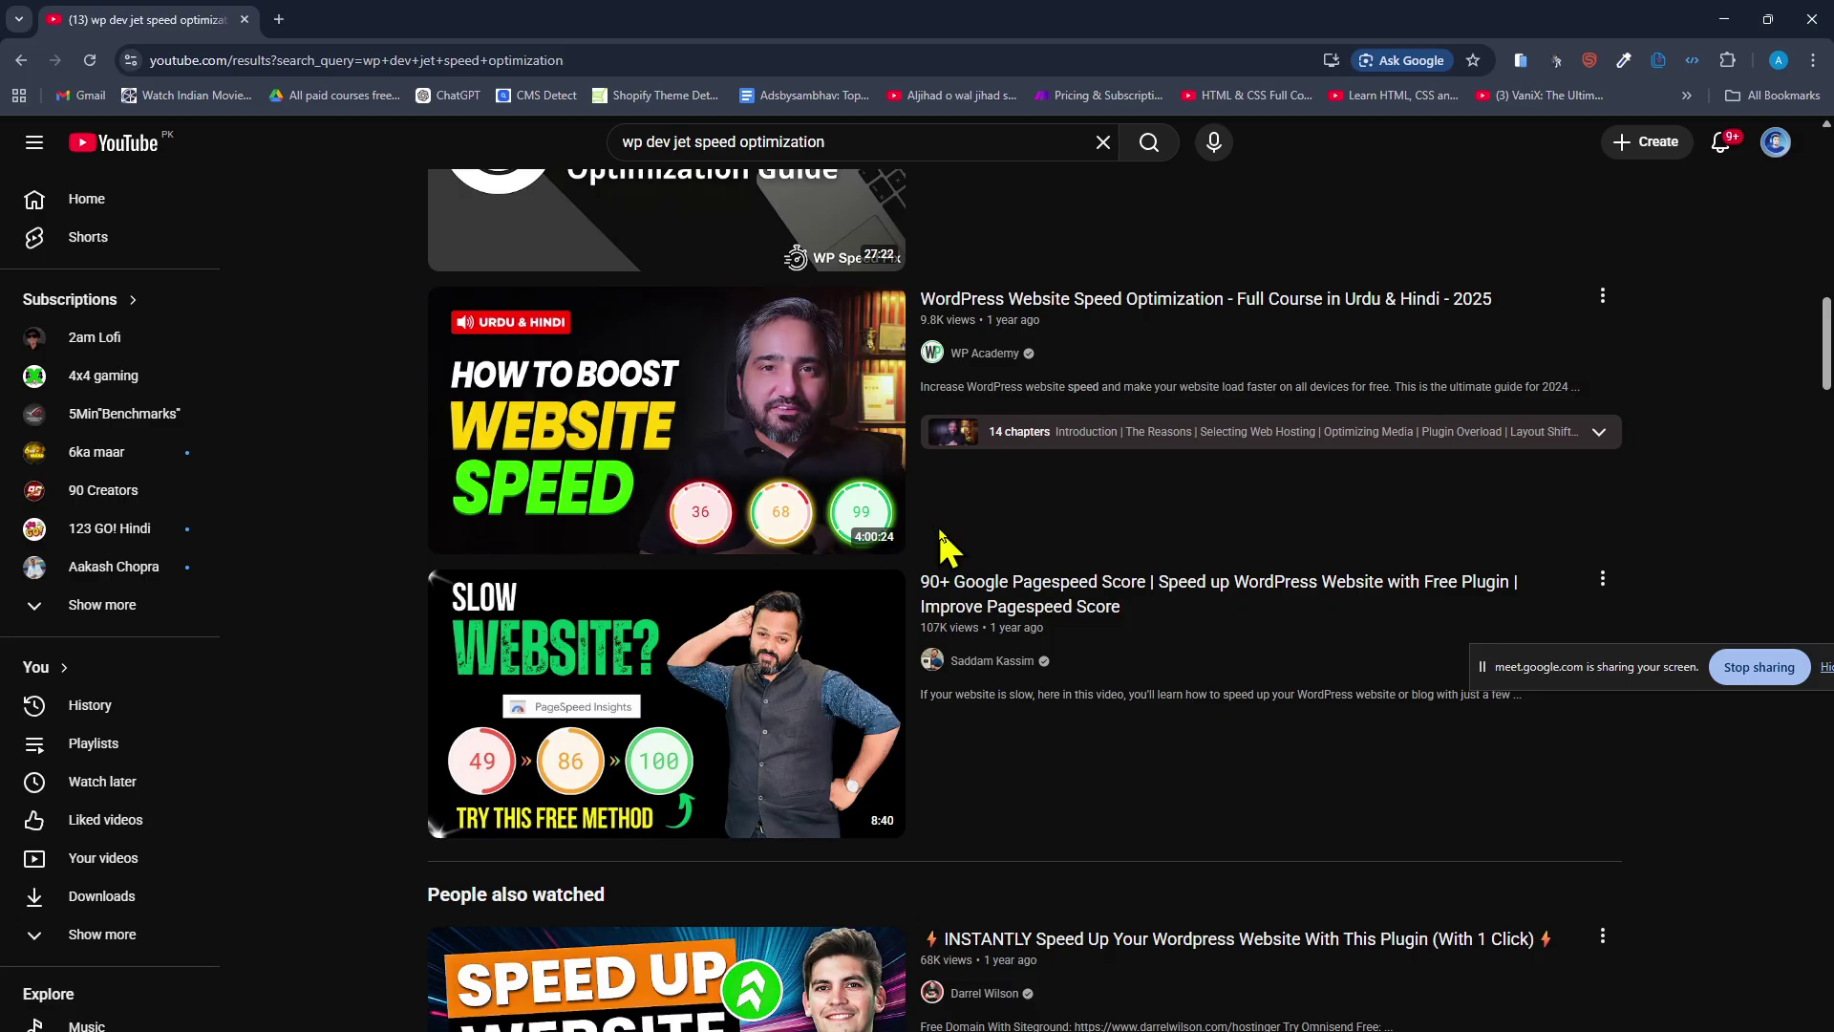
pyautogui.click(1050, 432)
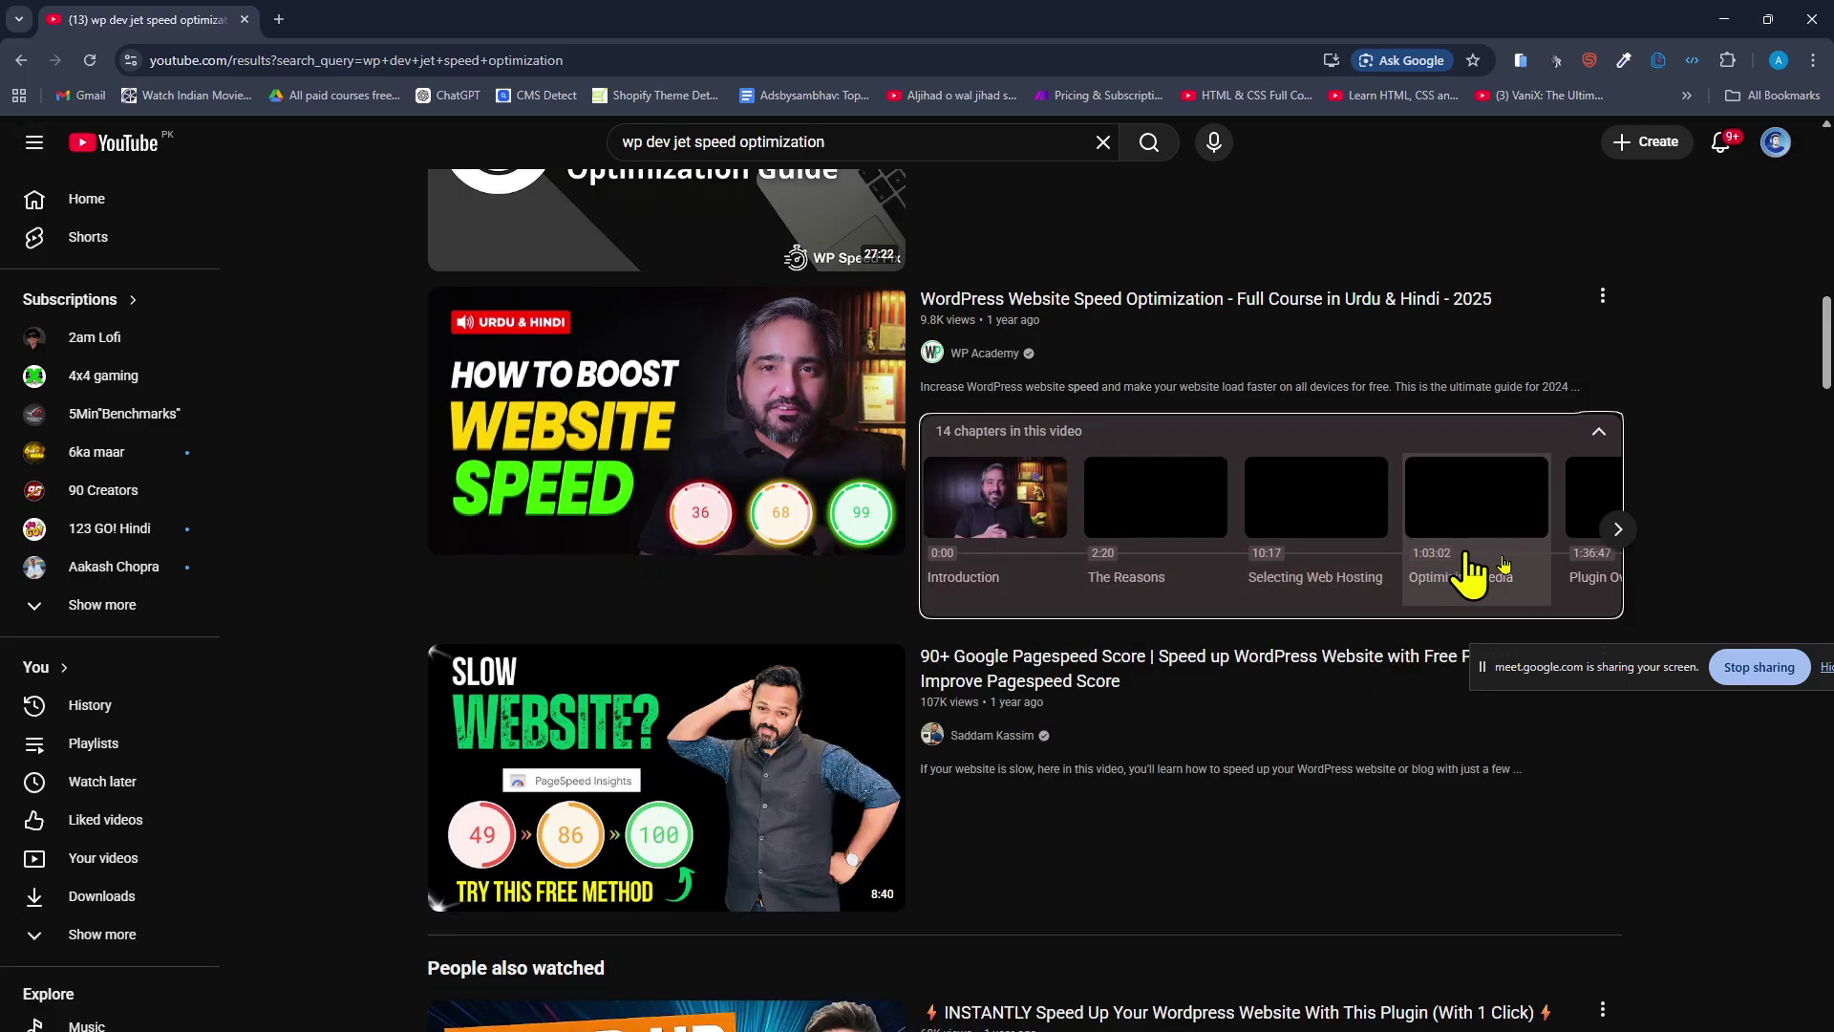
pyautogui.click(1617, 529)
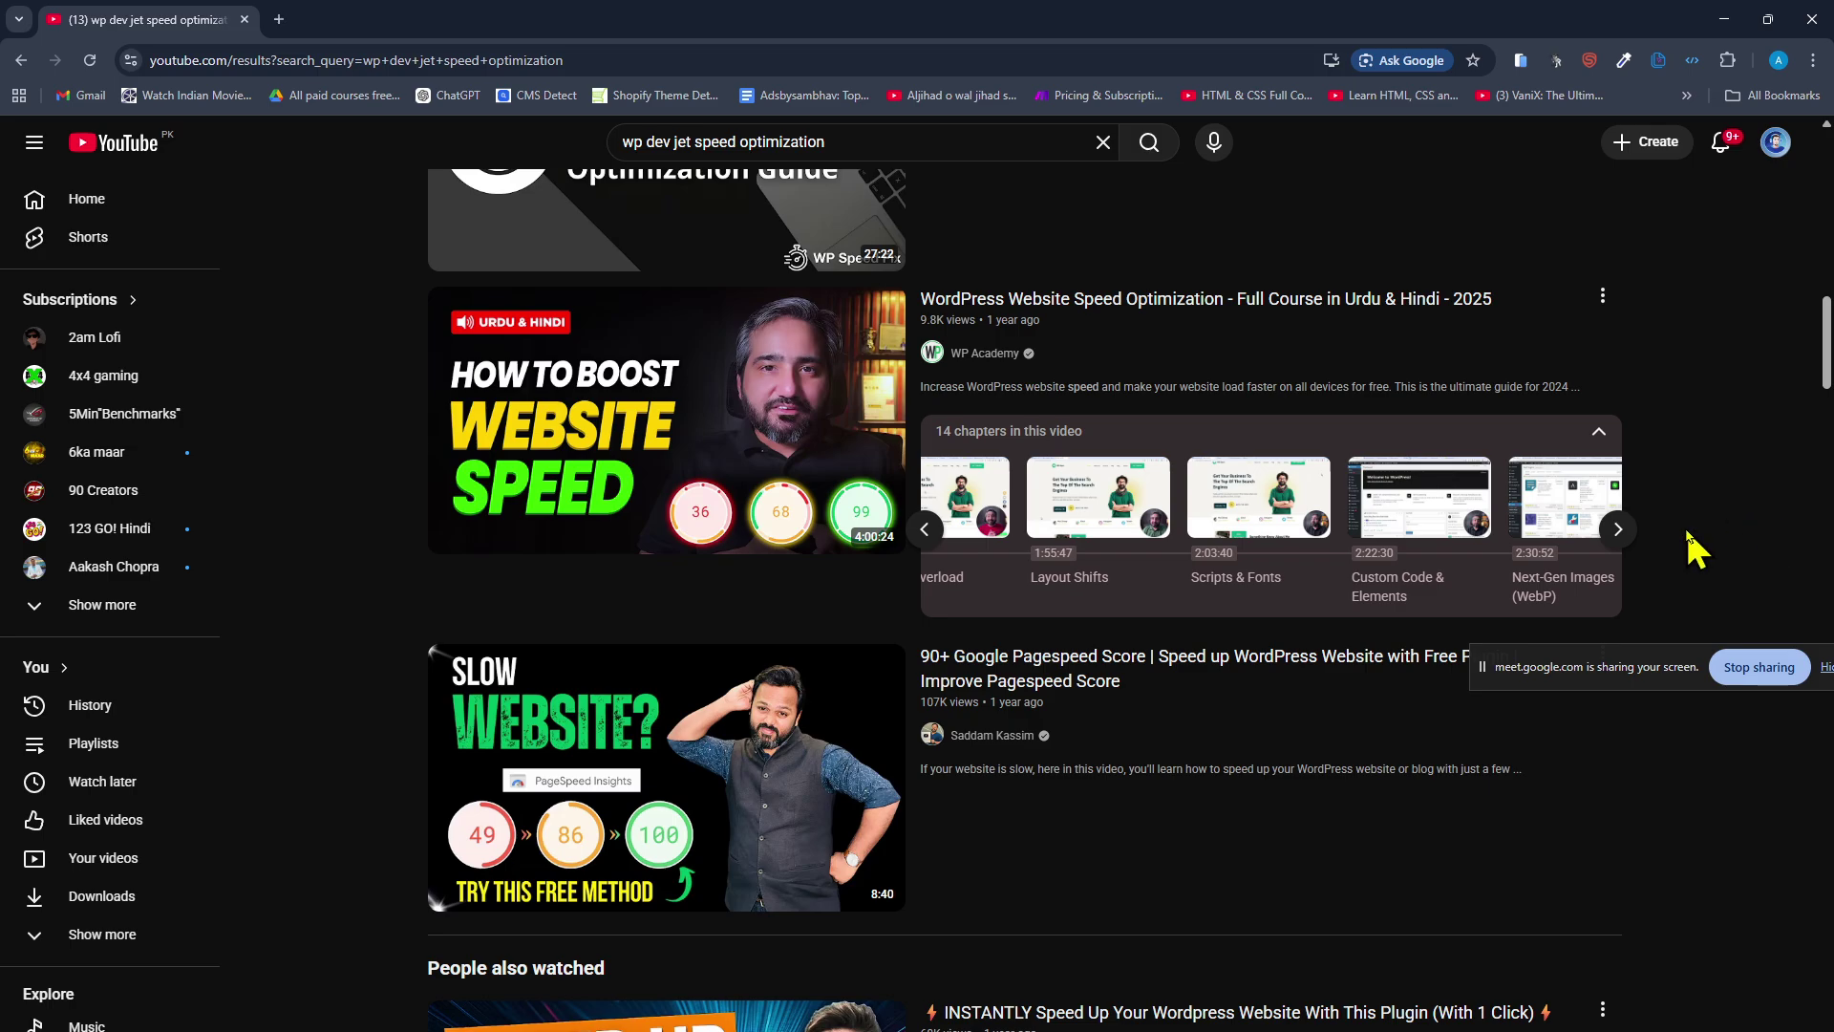
pyautogui.click(1624, 529)
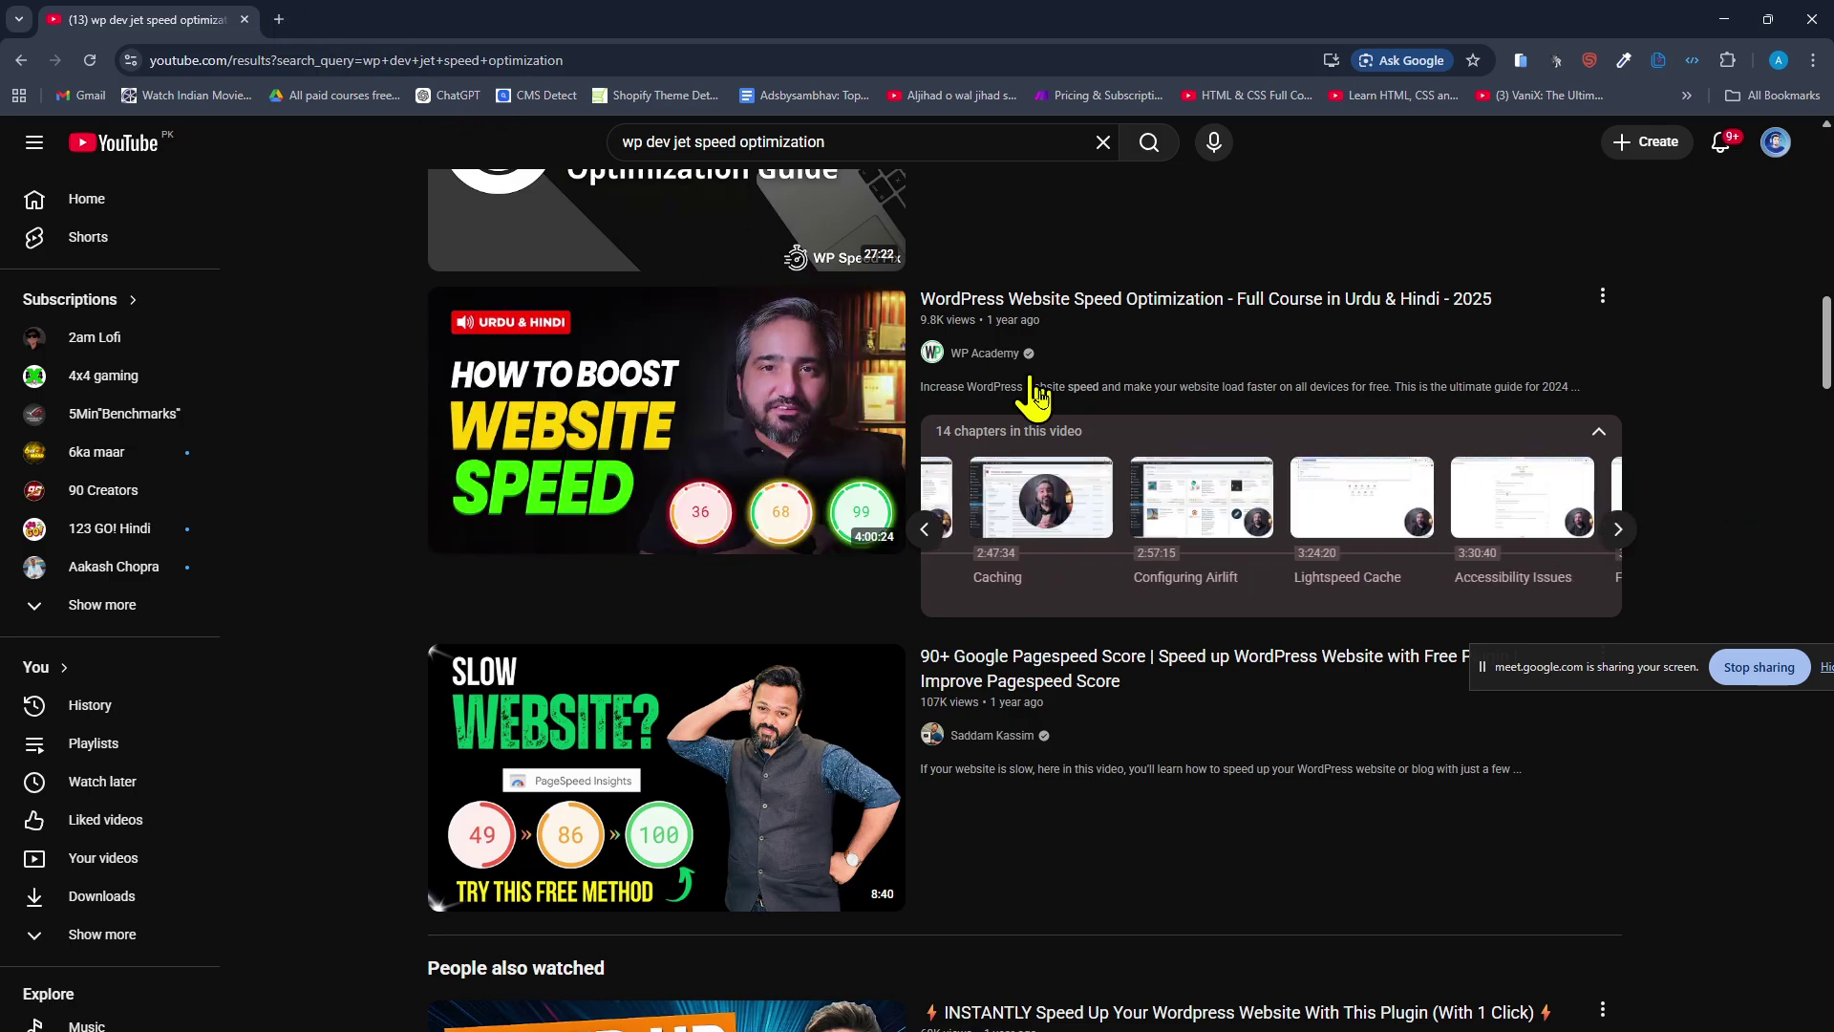
# Google 'airlift' in the other window.
pyautogui.hotkey('alt', 'Tab')
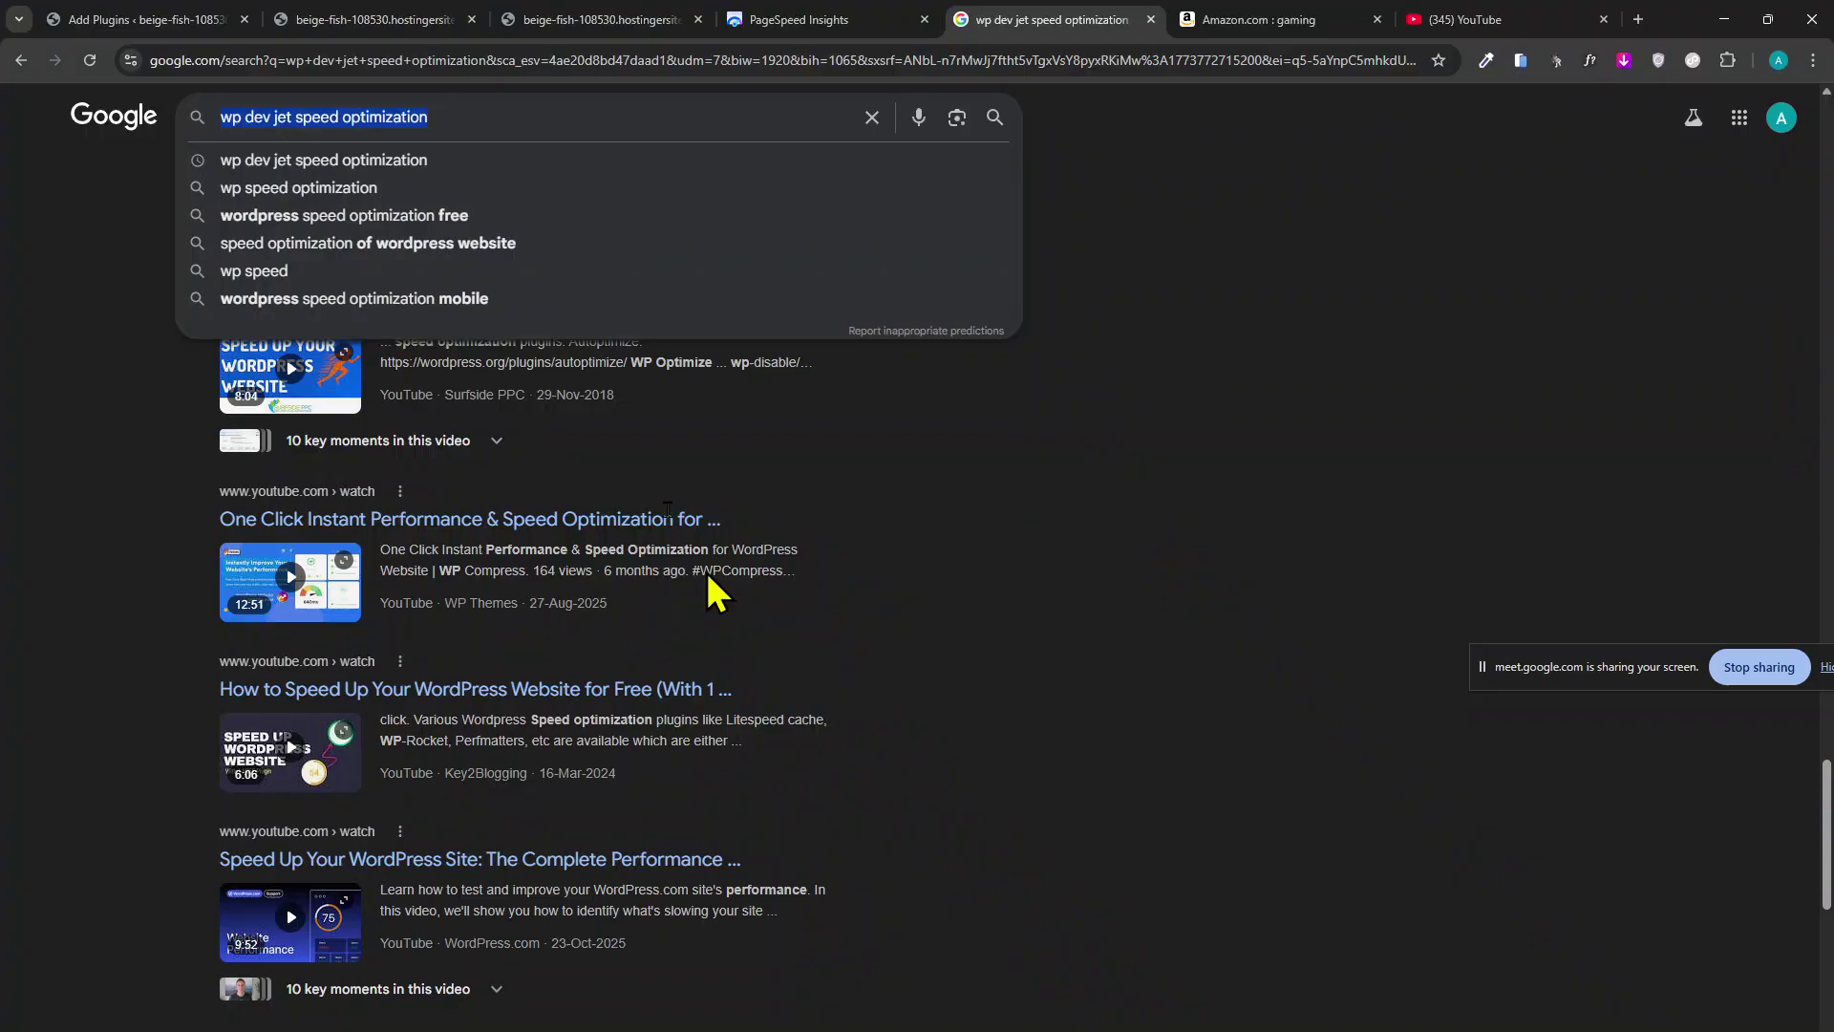
pyautogui.click(711, 63)
pyautogui.write('airli')
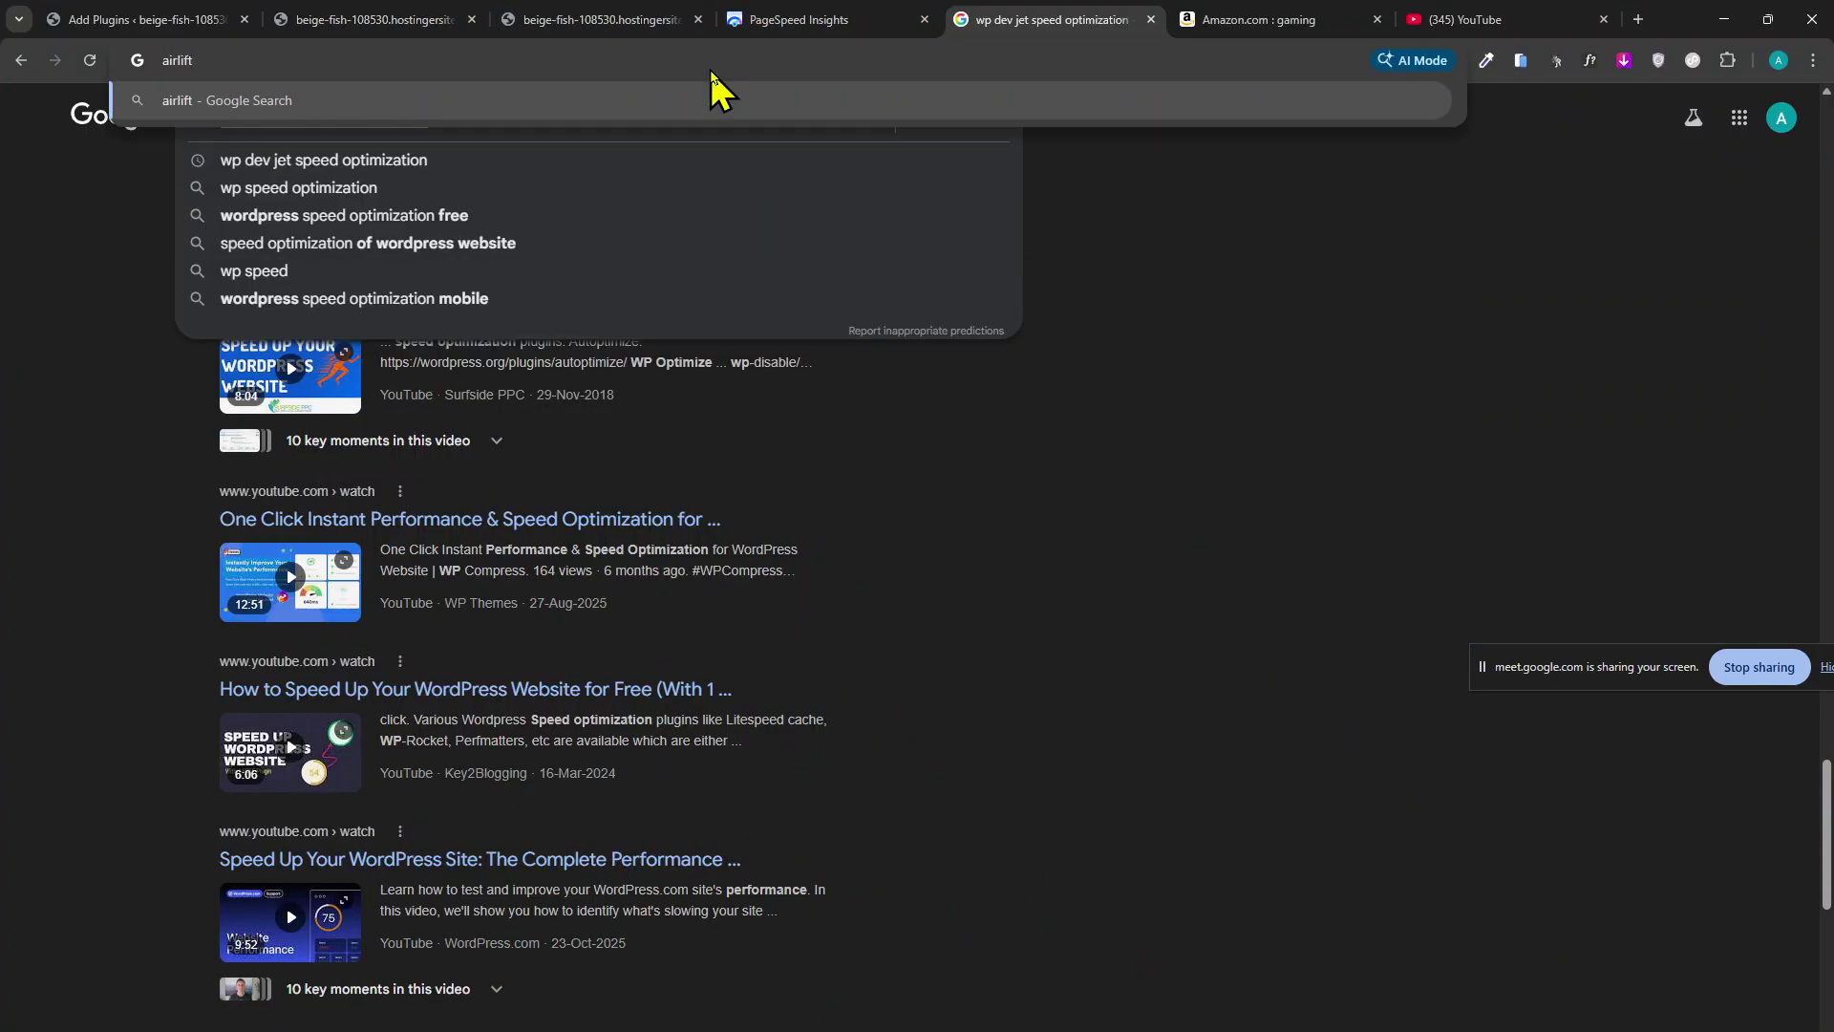
pyautogui.write('ft')
pyautogui.press('Return')
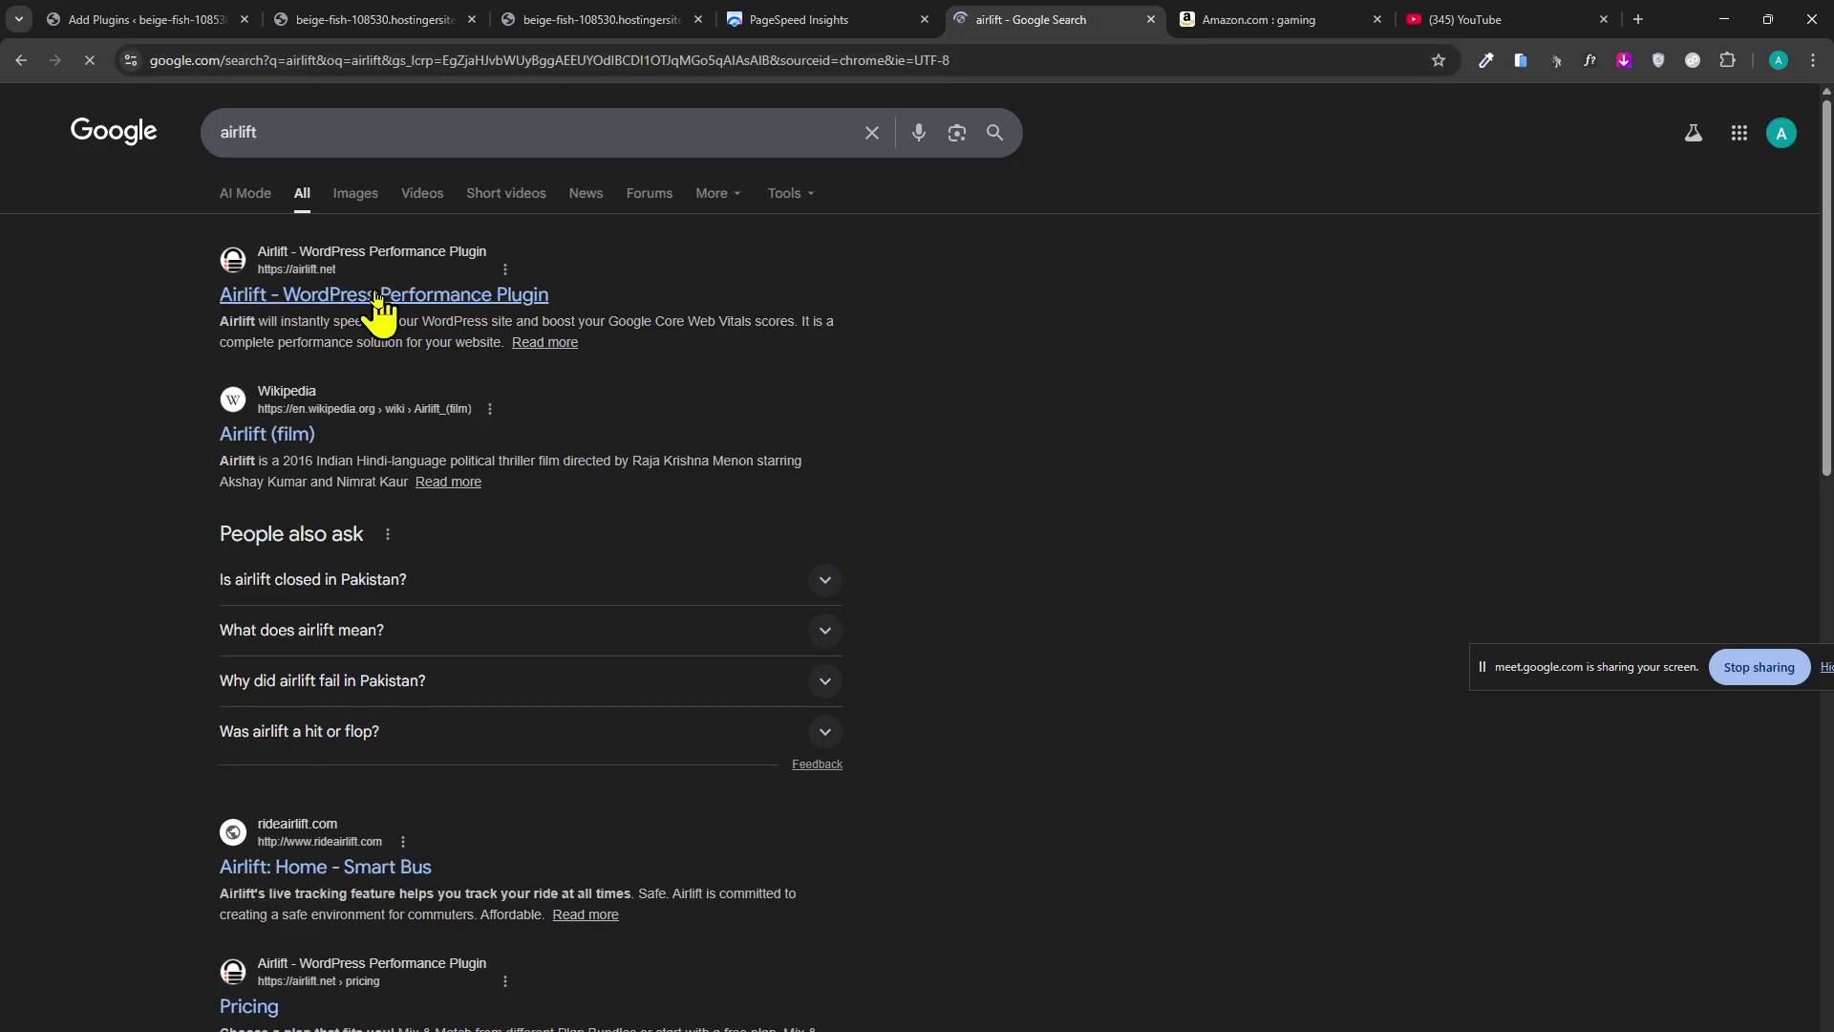
# Open the Airlift WordPress Performance Plugin result and browse the YouTube chapter carousel through Final Thoughts.
pyautogui.click(382, 300)
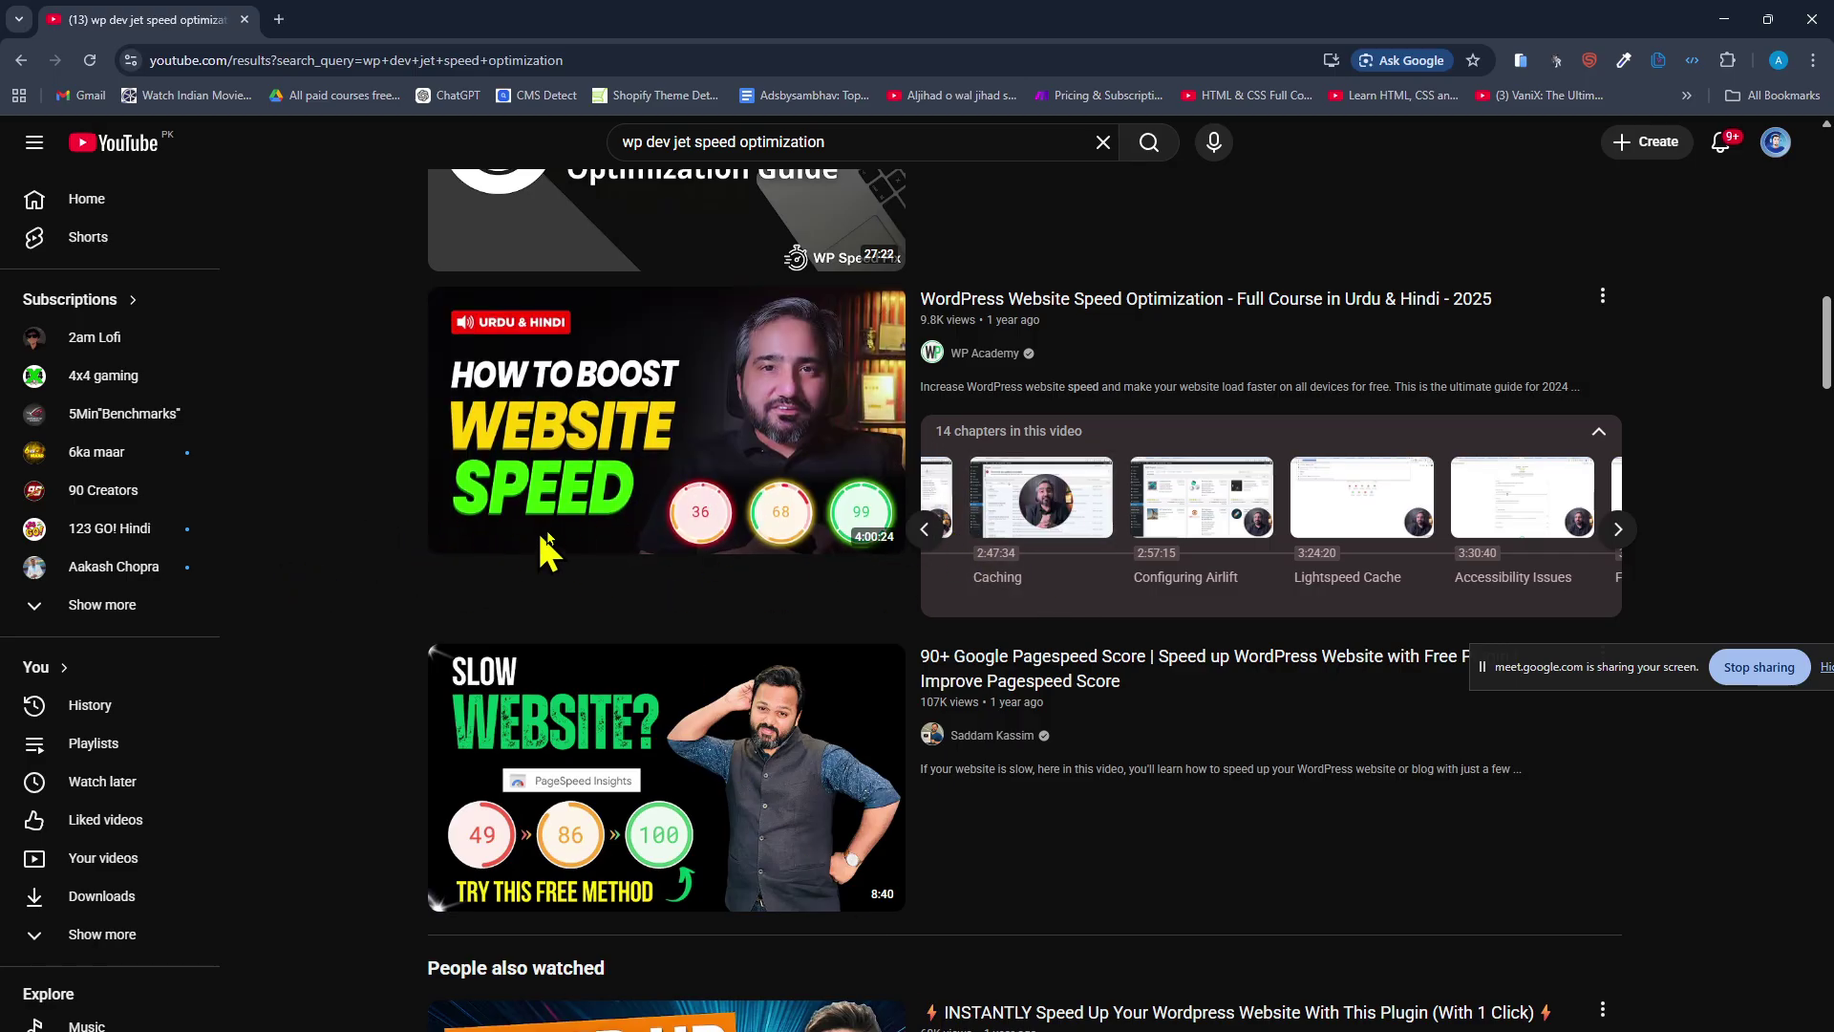
pyautogui.scroll(-2, 233, 586)
pyautogui.scroll(3, 336, 647)
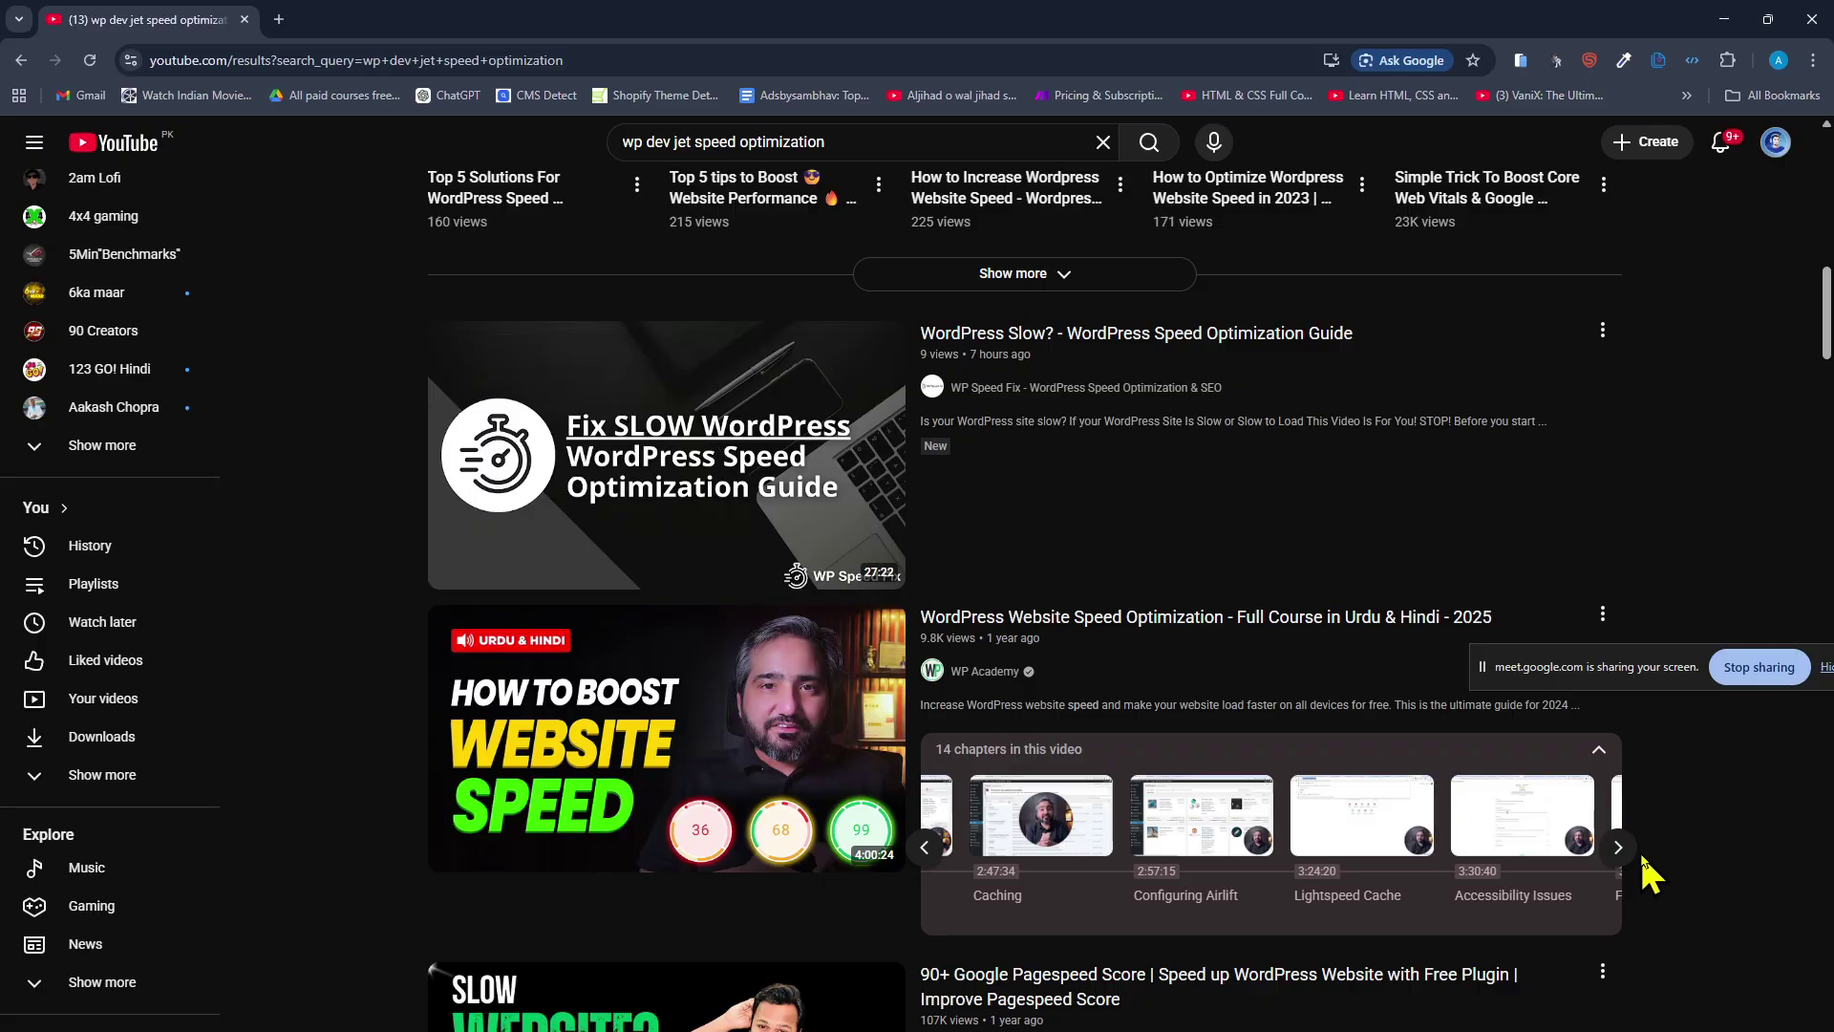
pyautogui.click(1620, 849)
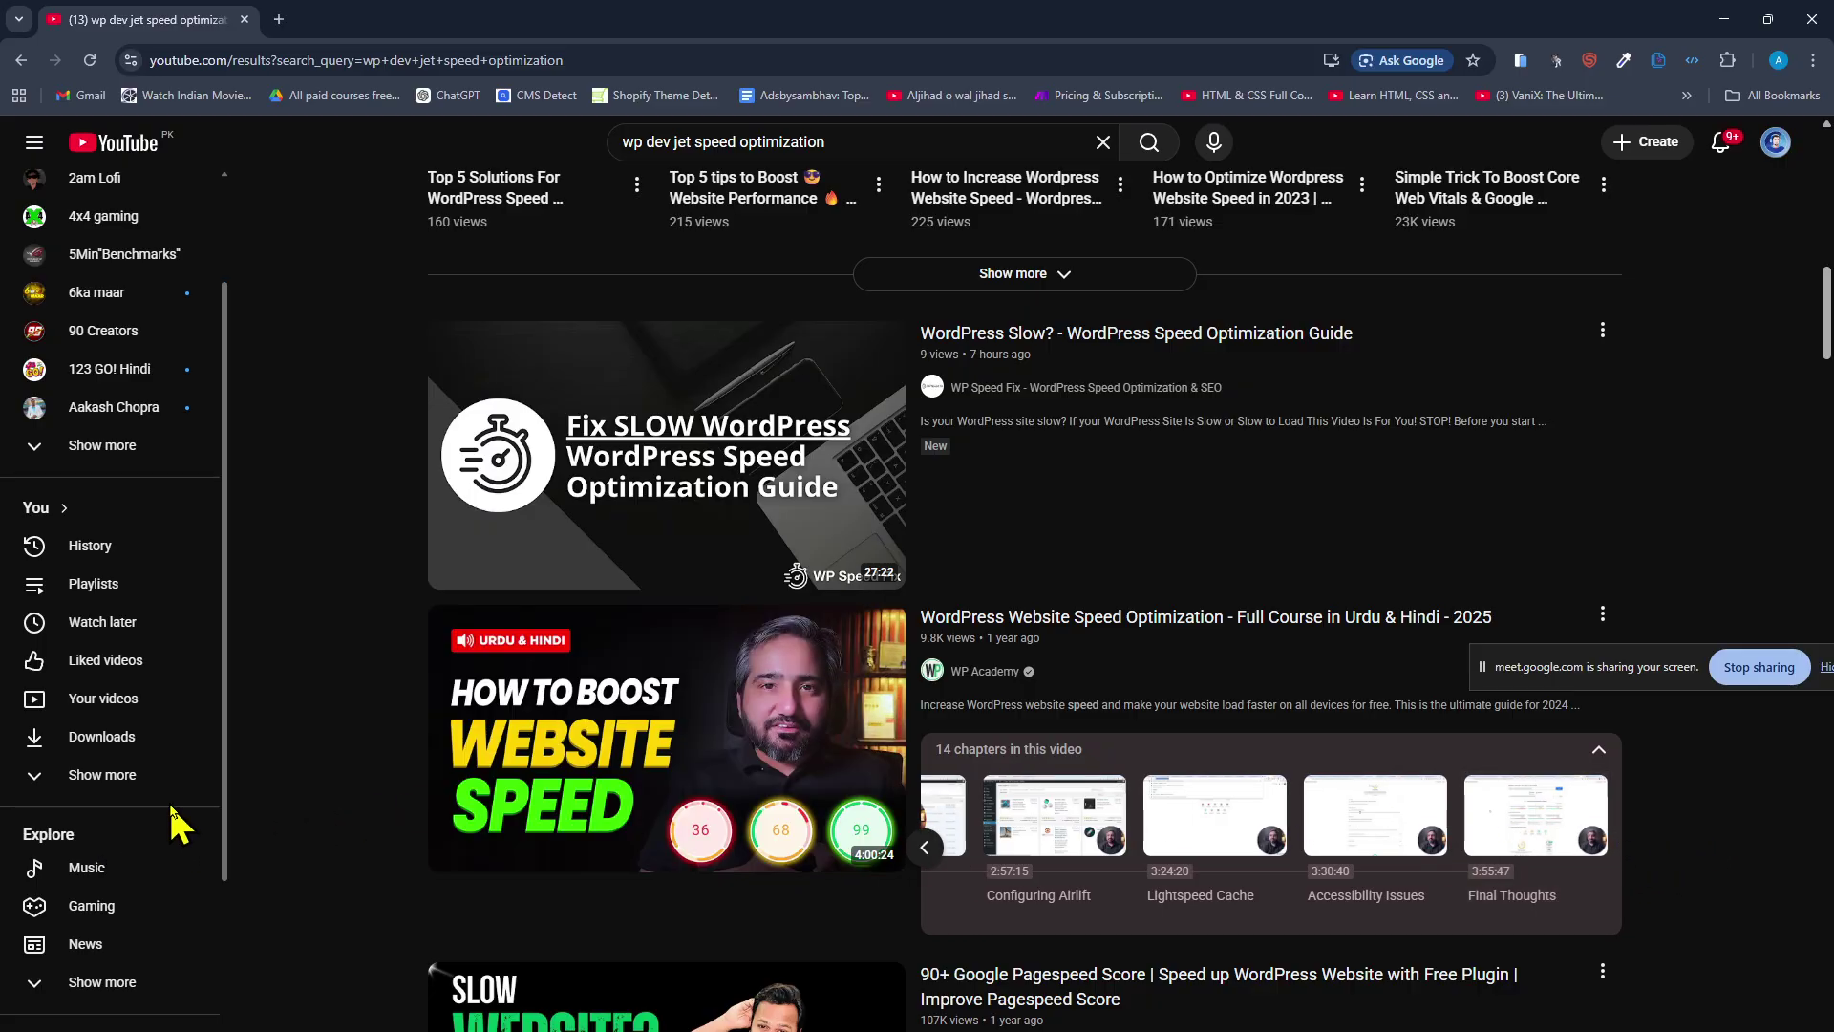
pyautogui.scroll(-8, 287, 726)
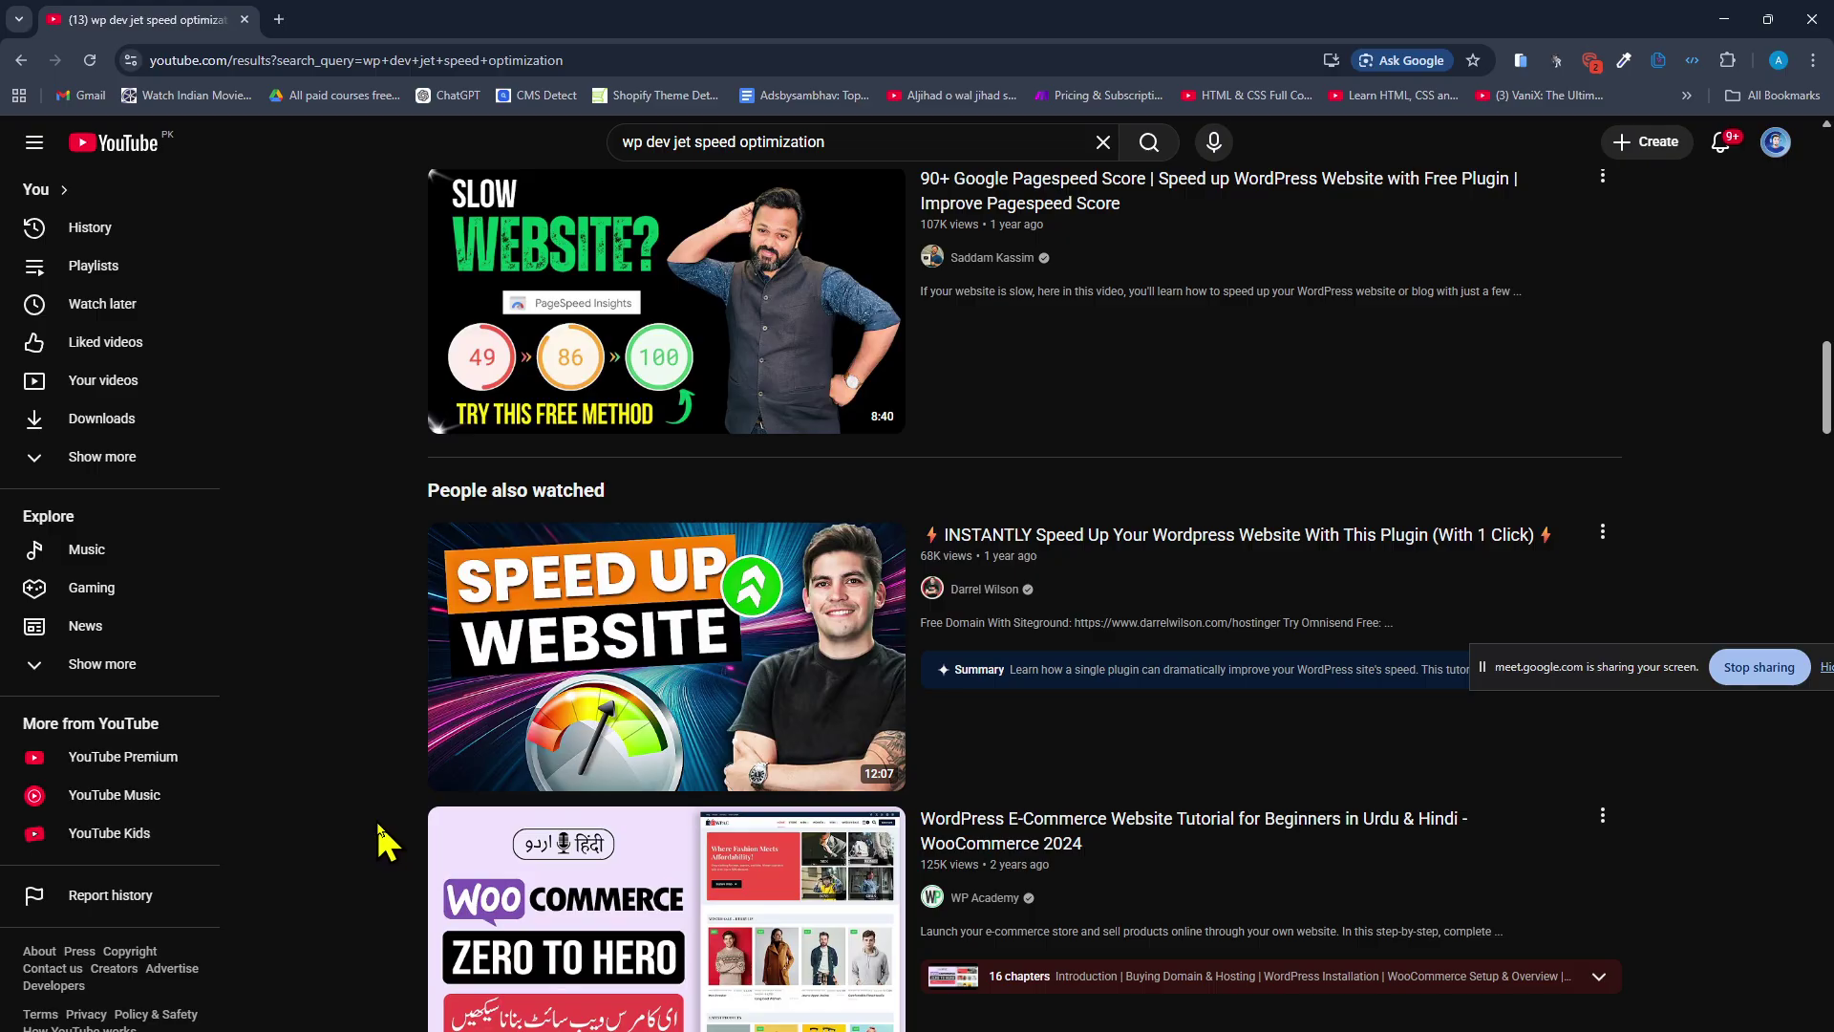
pyautogui.scroll(-5, 387, 841)
pyautogui.scroll(12, 377, 707)
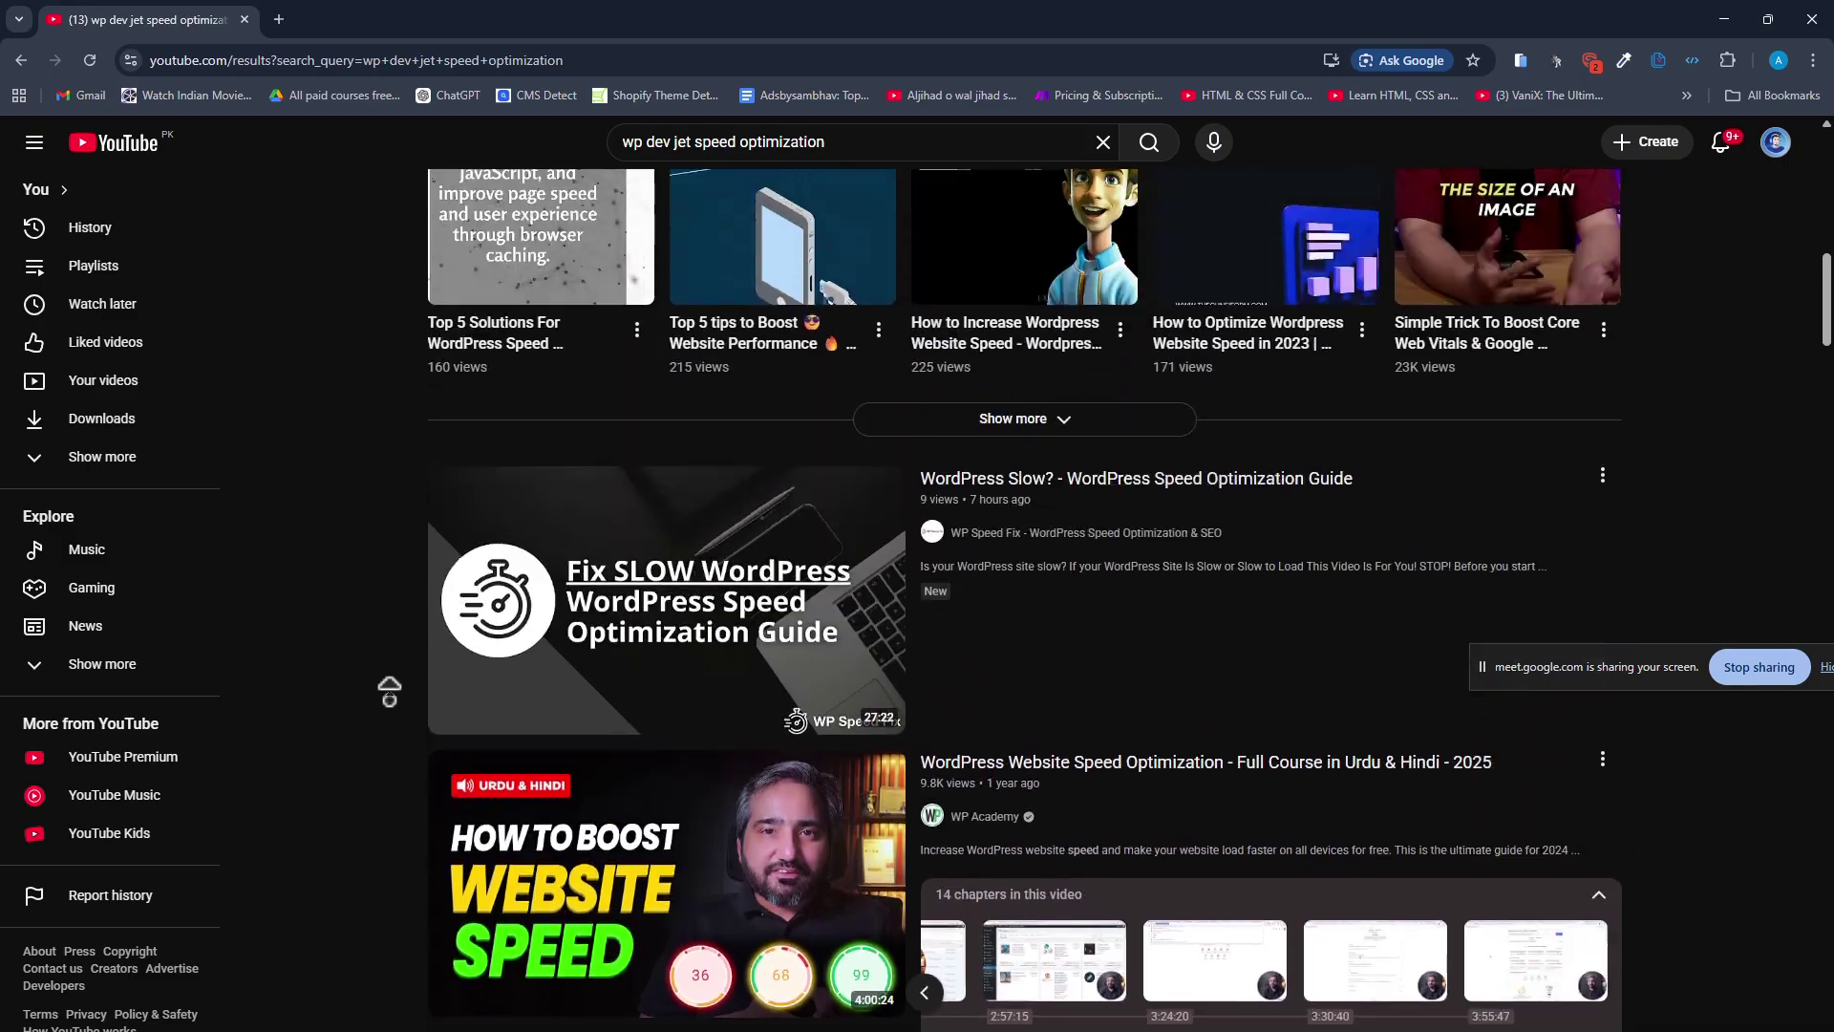
pyautogui.scroll(-5, 399, 723)
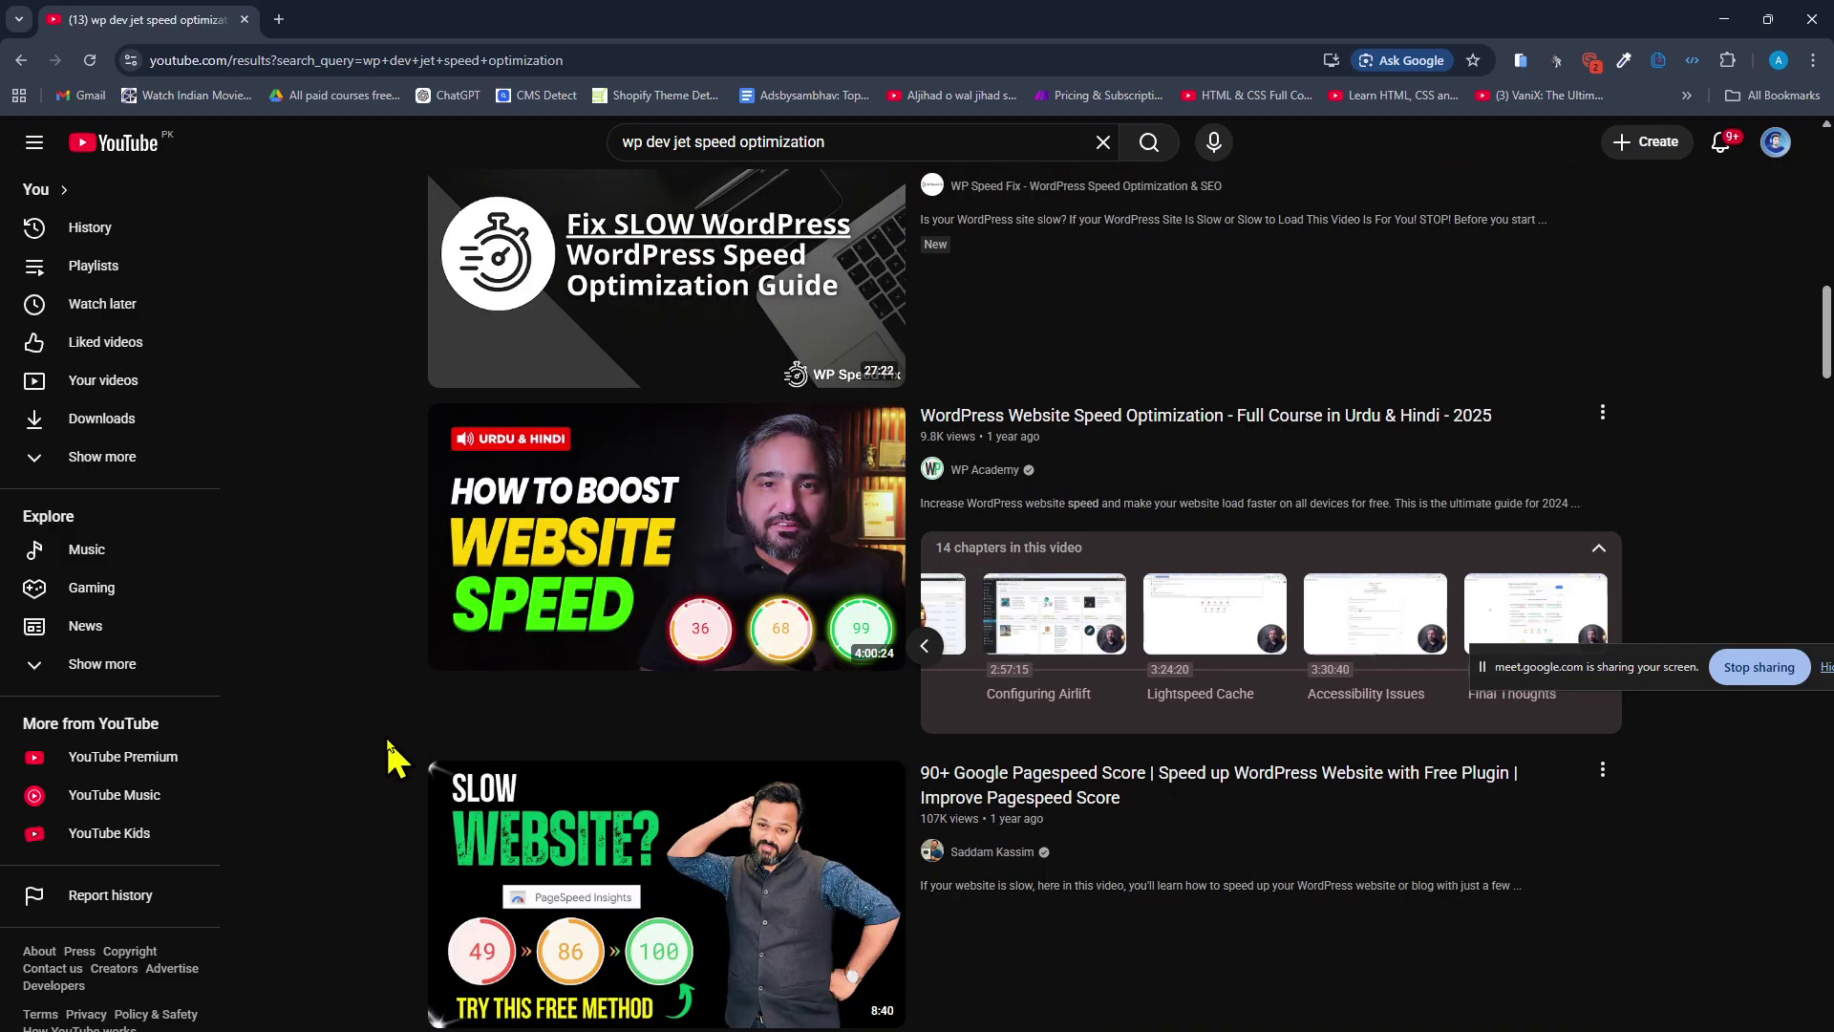
pyautogui.click(923, 645)
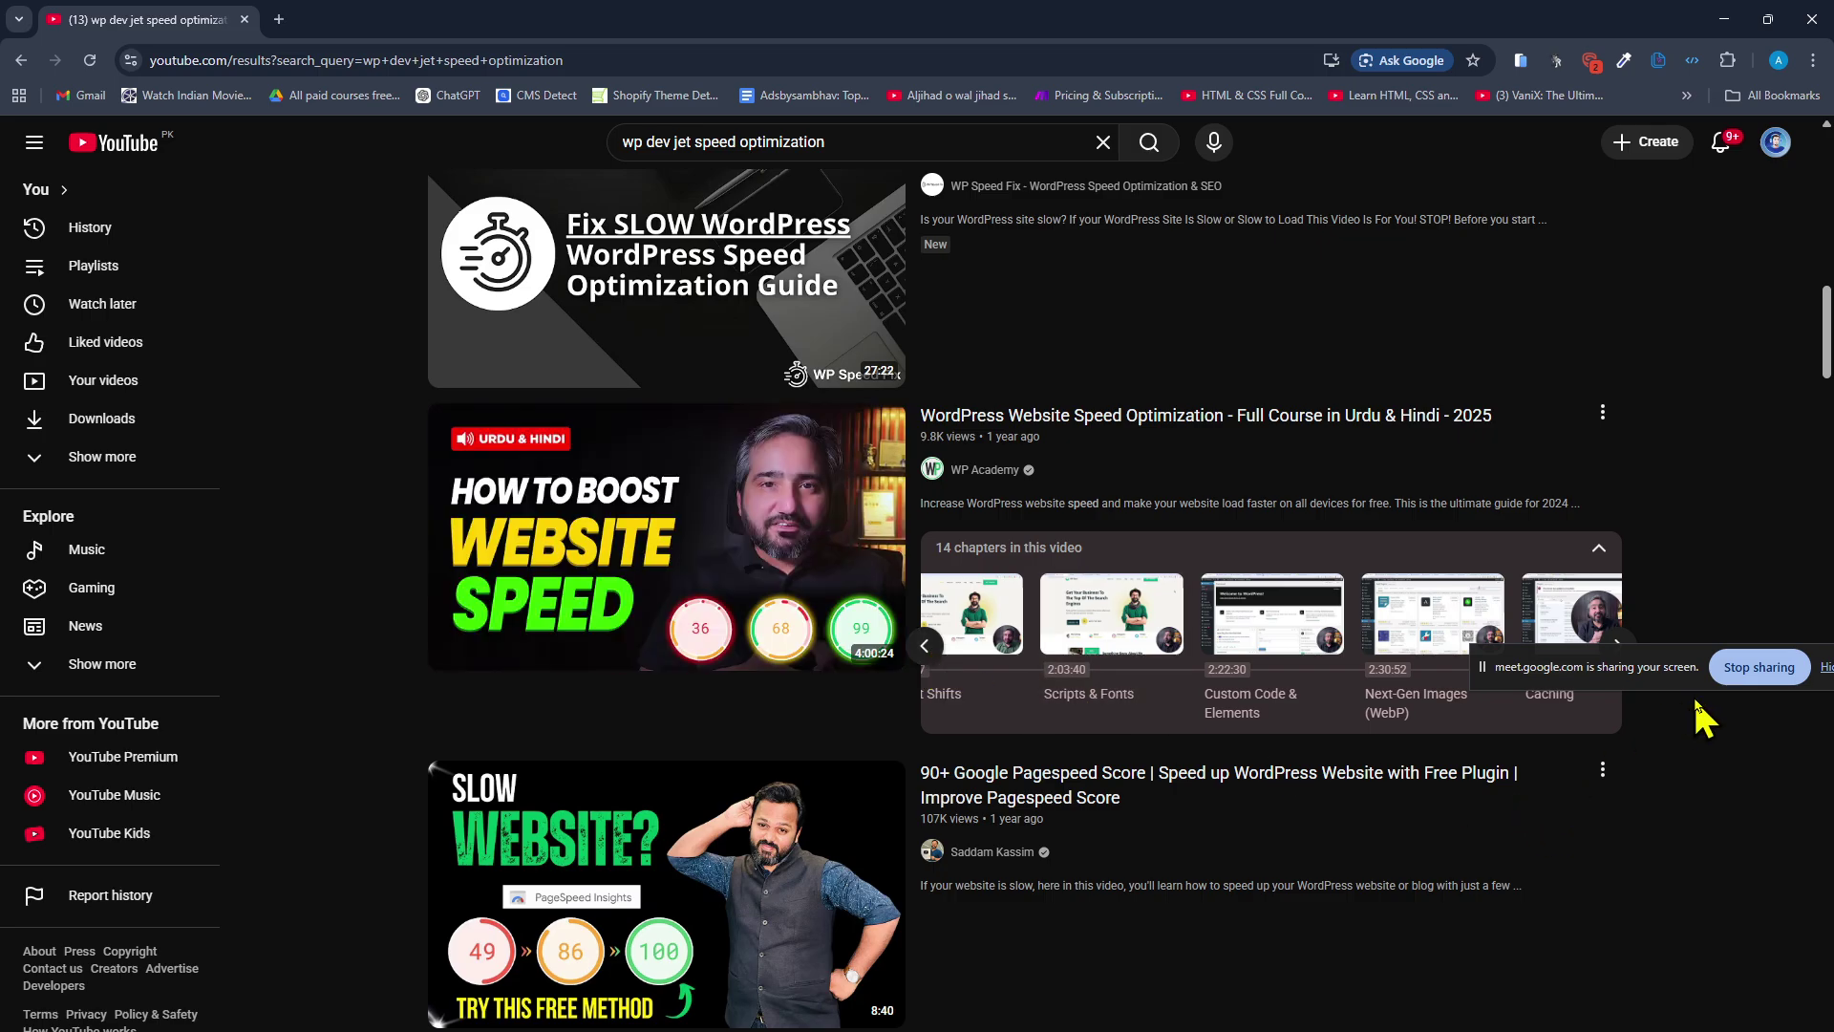
# Recheck the YouTube results, then switch to the window loading airlift.net.
pyautogui.moveTo(1660, 666); pyautogui.dragTo(1603, 1022)
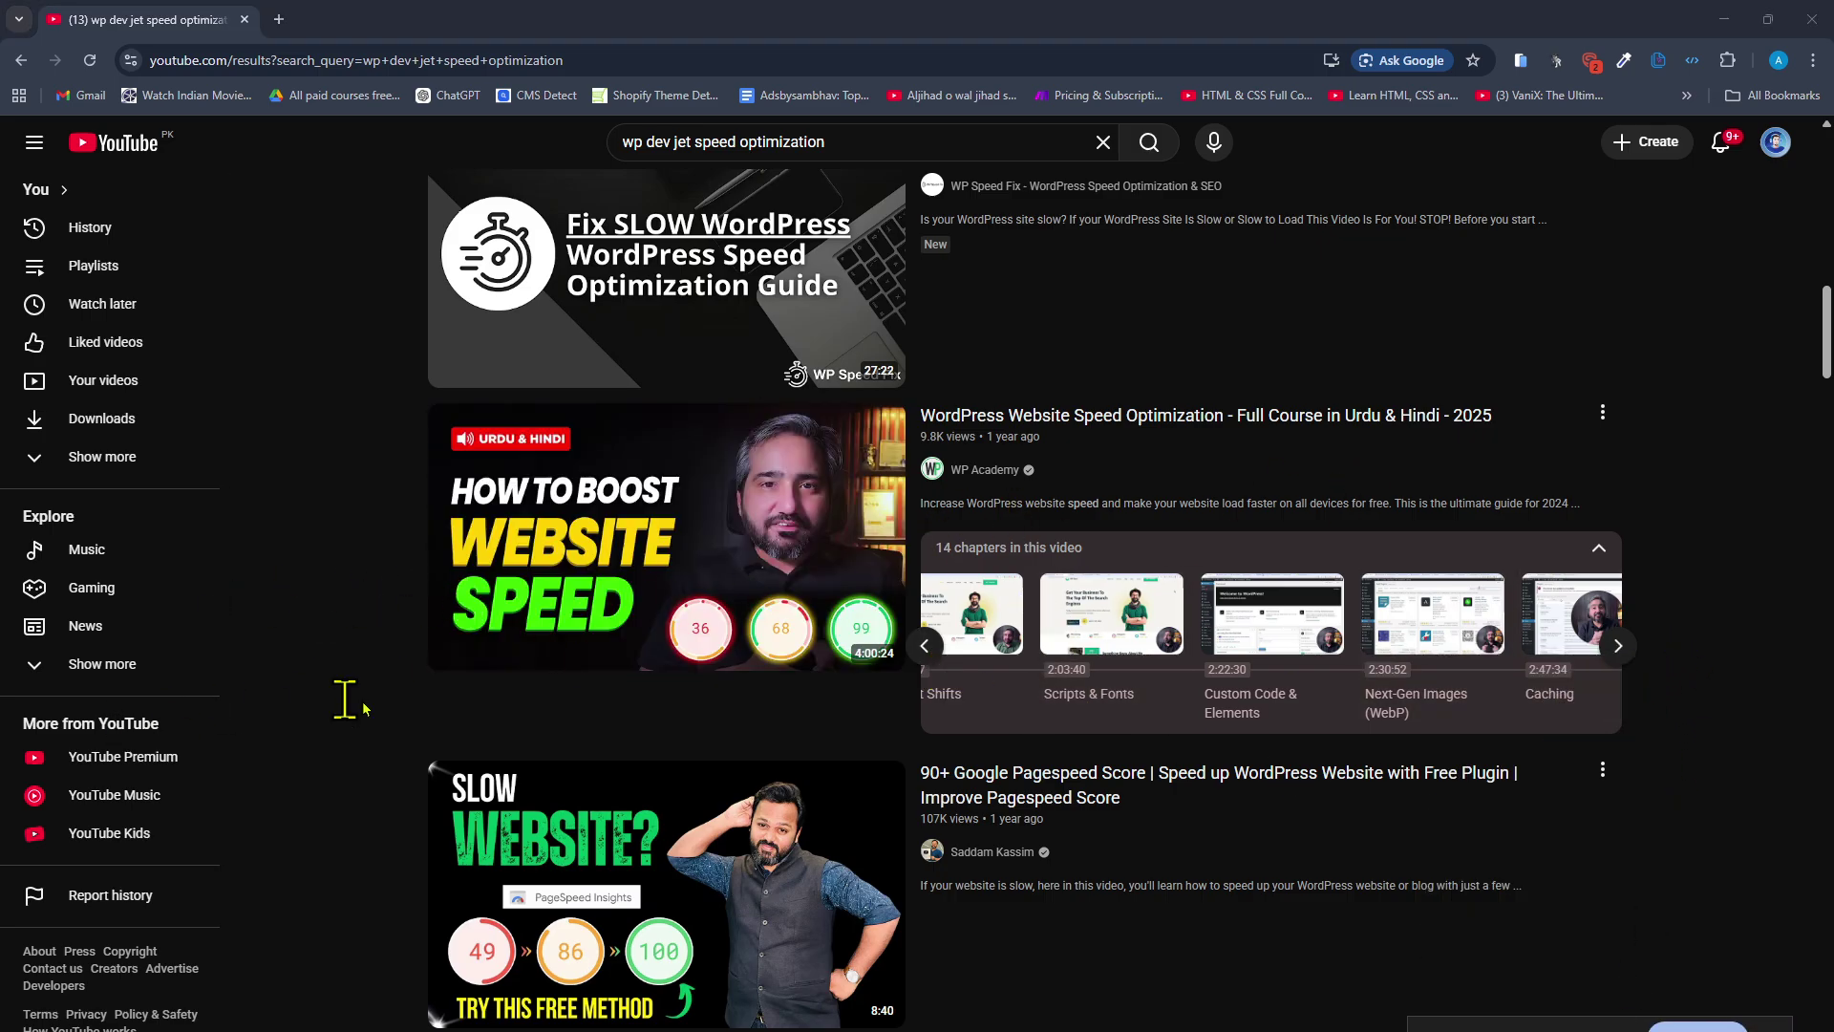
pyautogui.hotkey('alt', 'Tab')
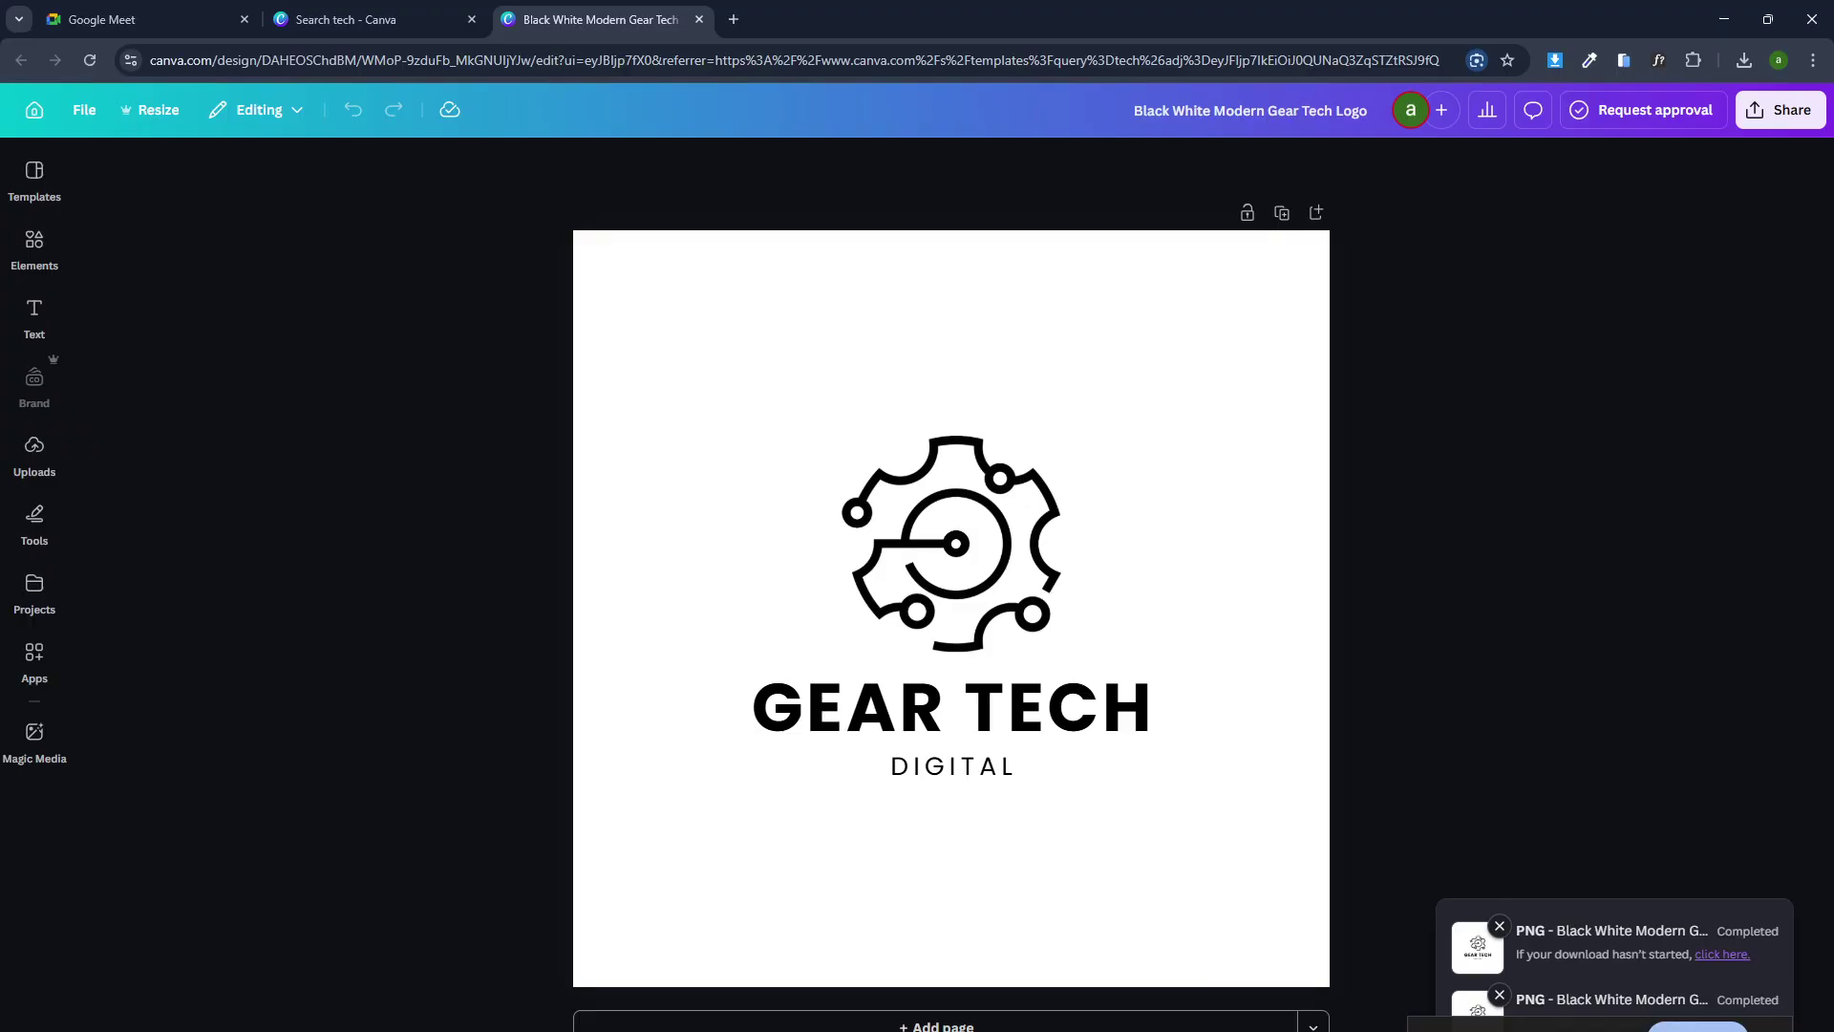
pyautogui.hotkey('alt', 'Tab')
pyautogui.scroll(-6, 1163, 1003)
pyautogui.scroll(5, 376, 888)
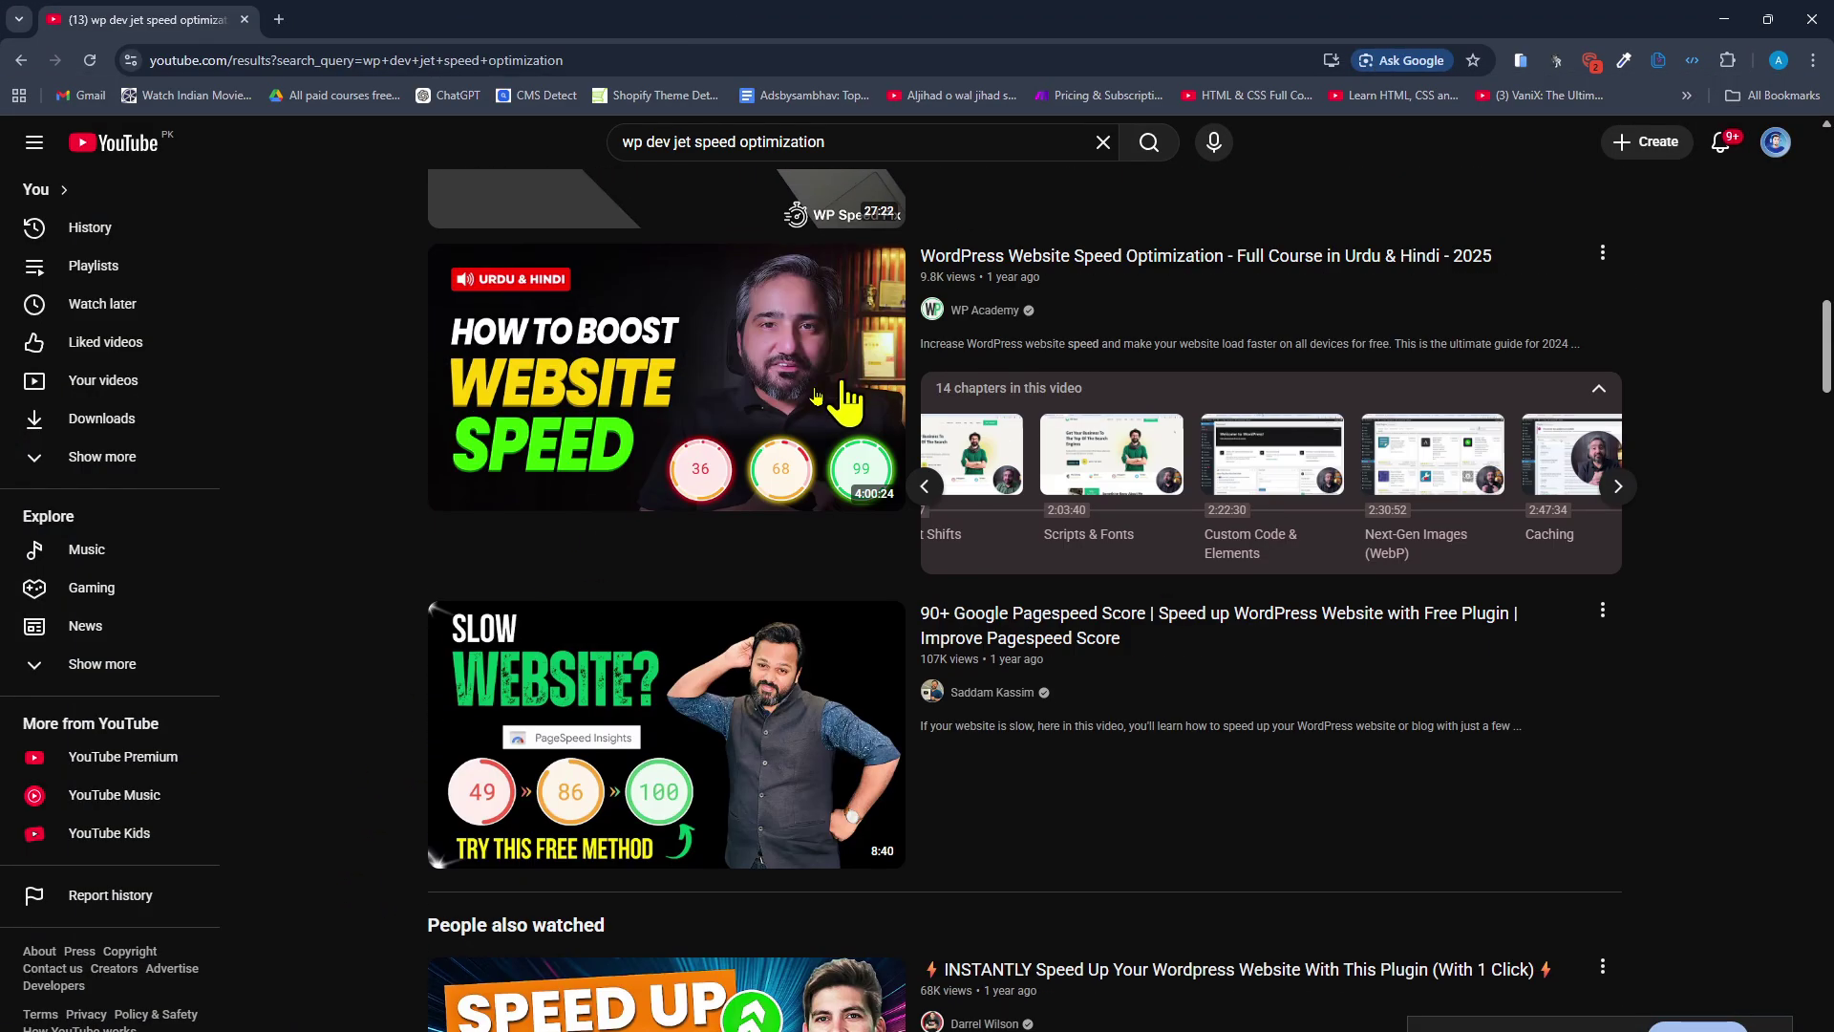
pyautogui.hotkey('alt', 'Tab')
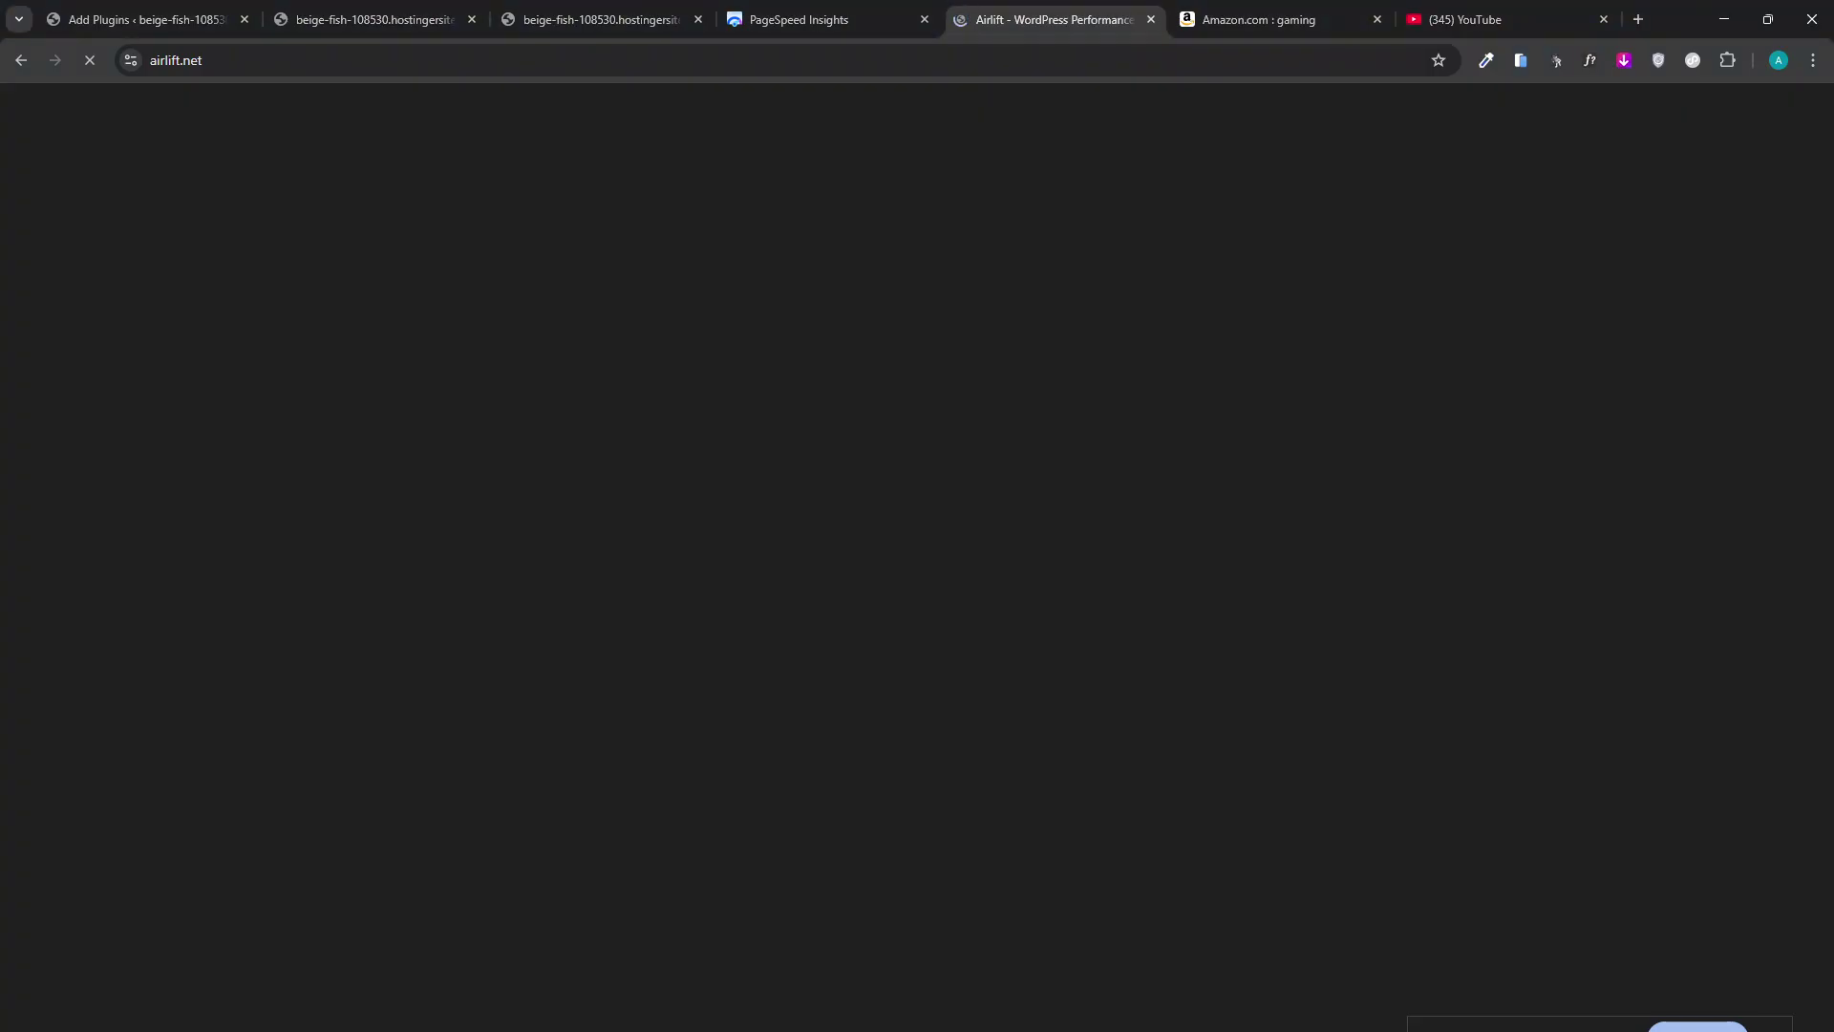
# View the Gear Tech site's desktop PageSpeed results and expand the Font display insight.
pyautogui.click(855, 7)
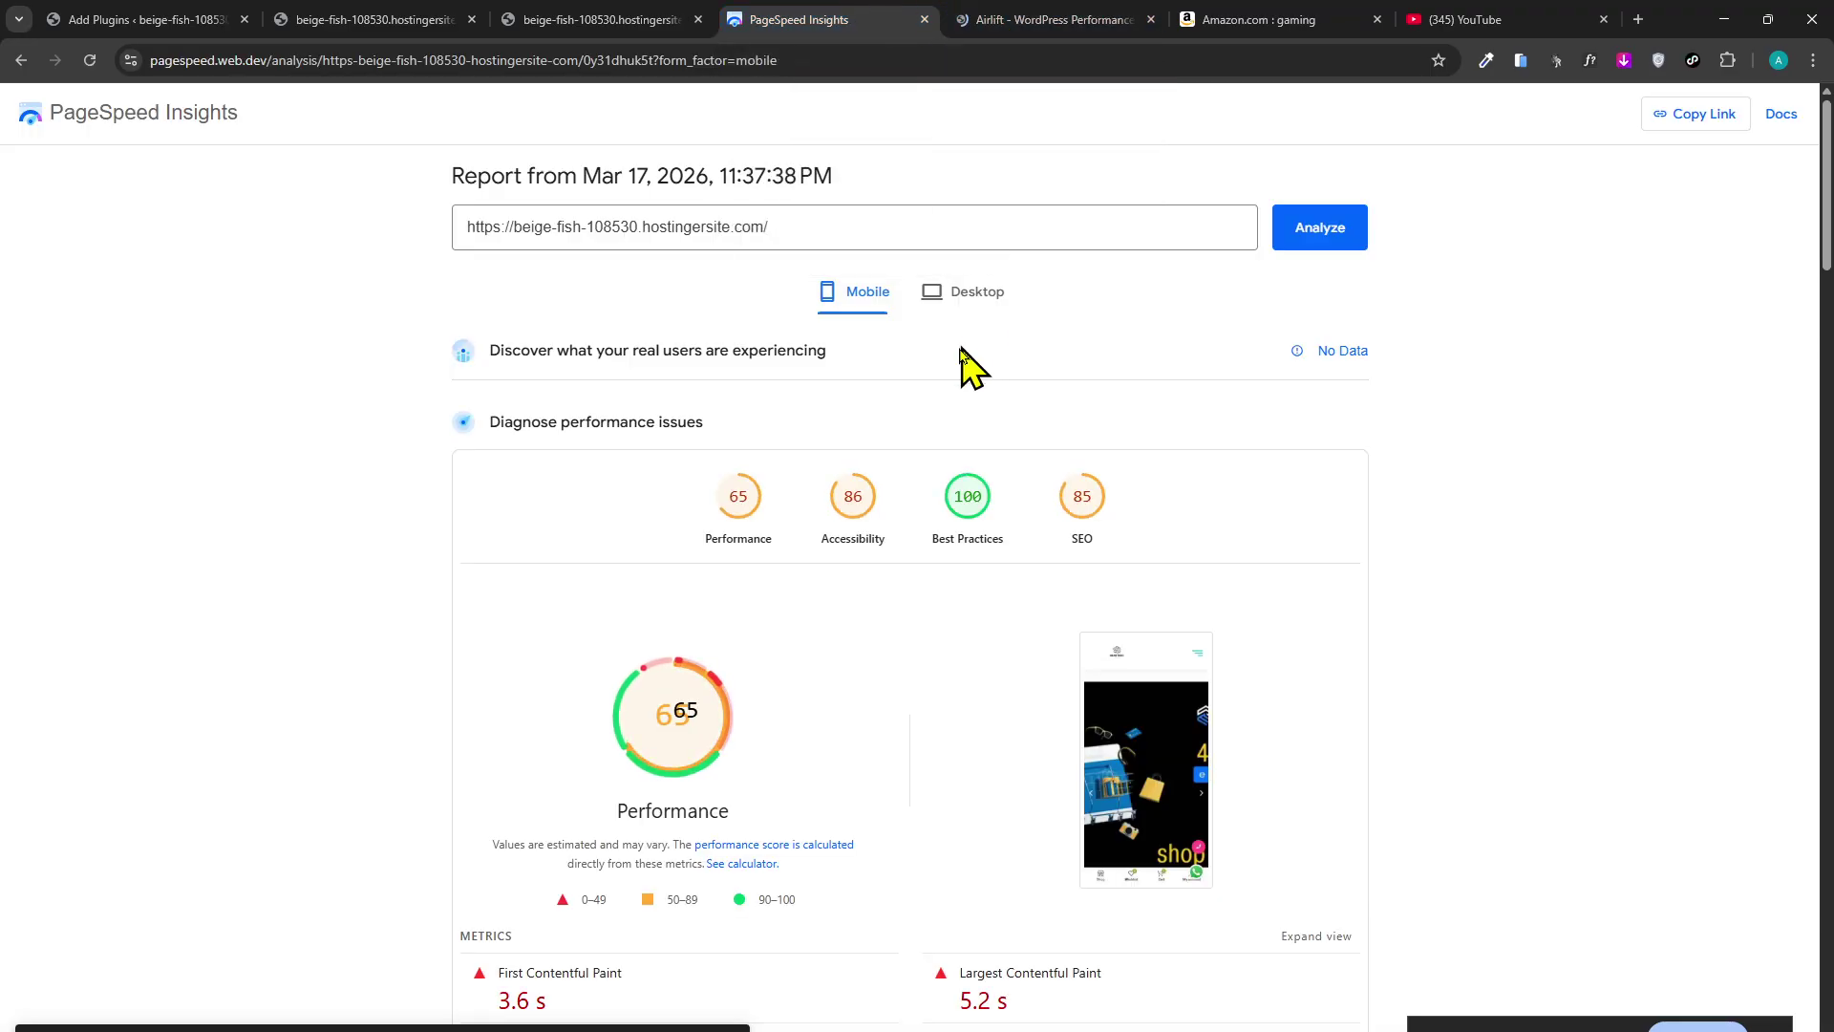
pyautogui.scroll(-2, 191, 463)
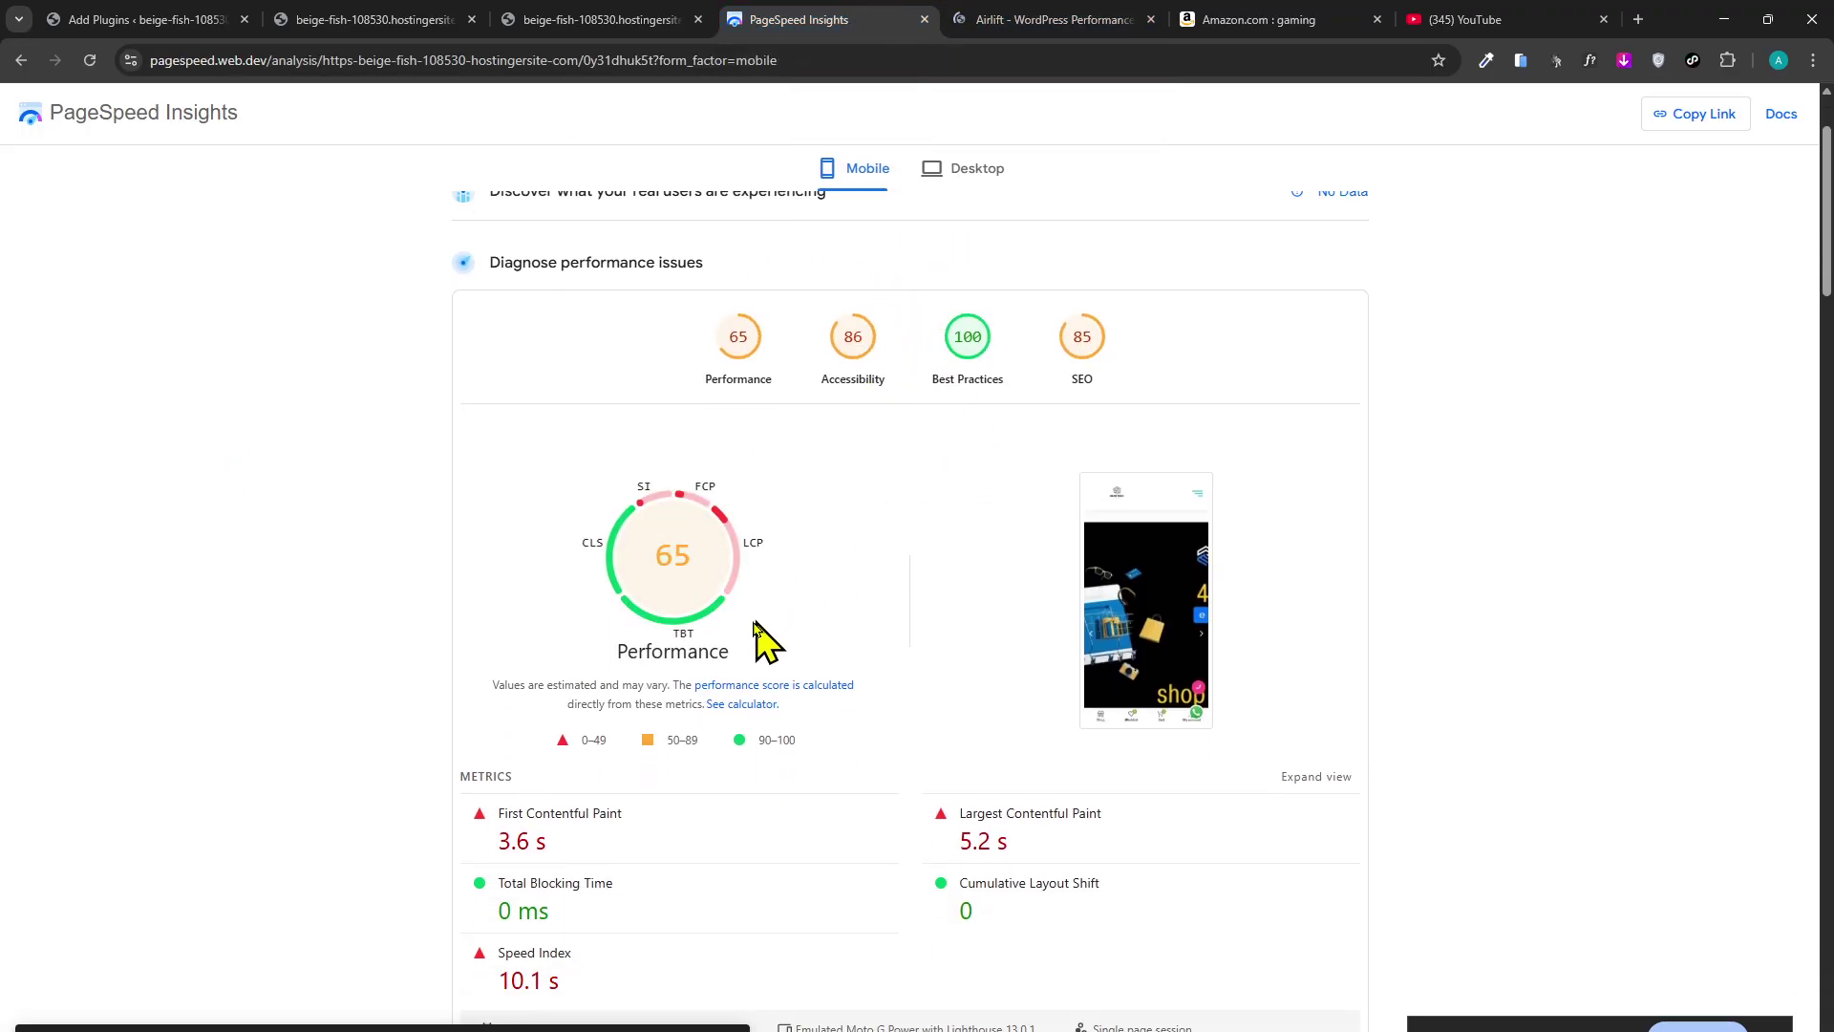
pyautogui.click(983, 172)
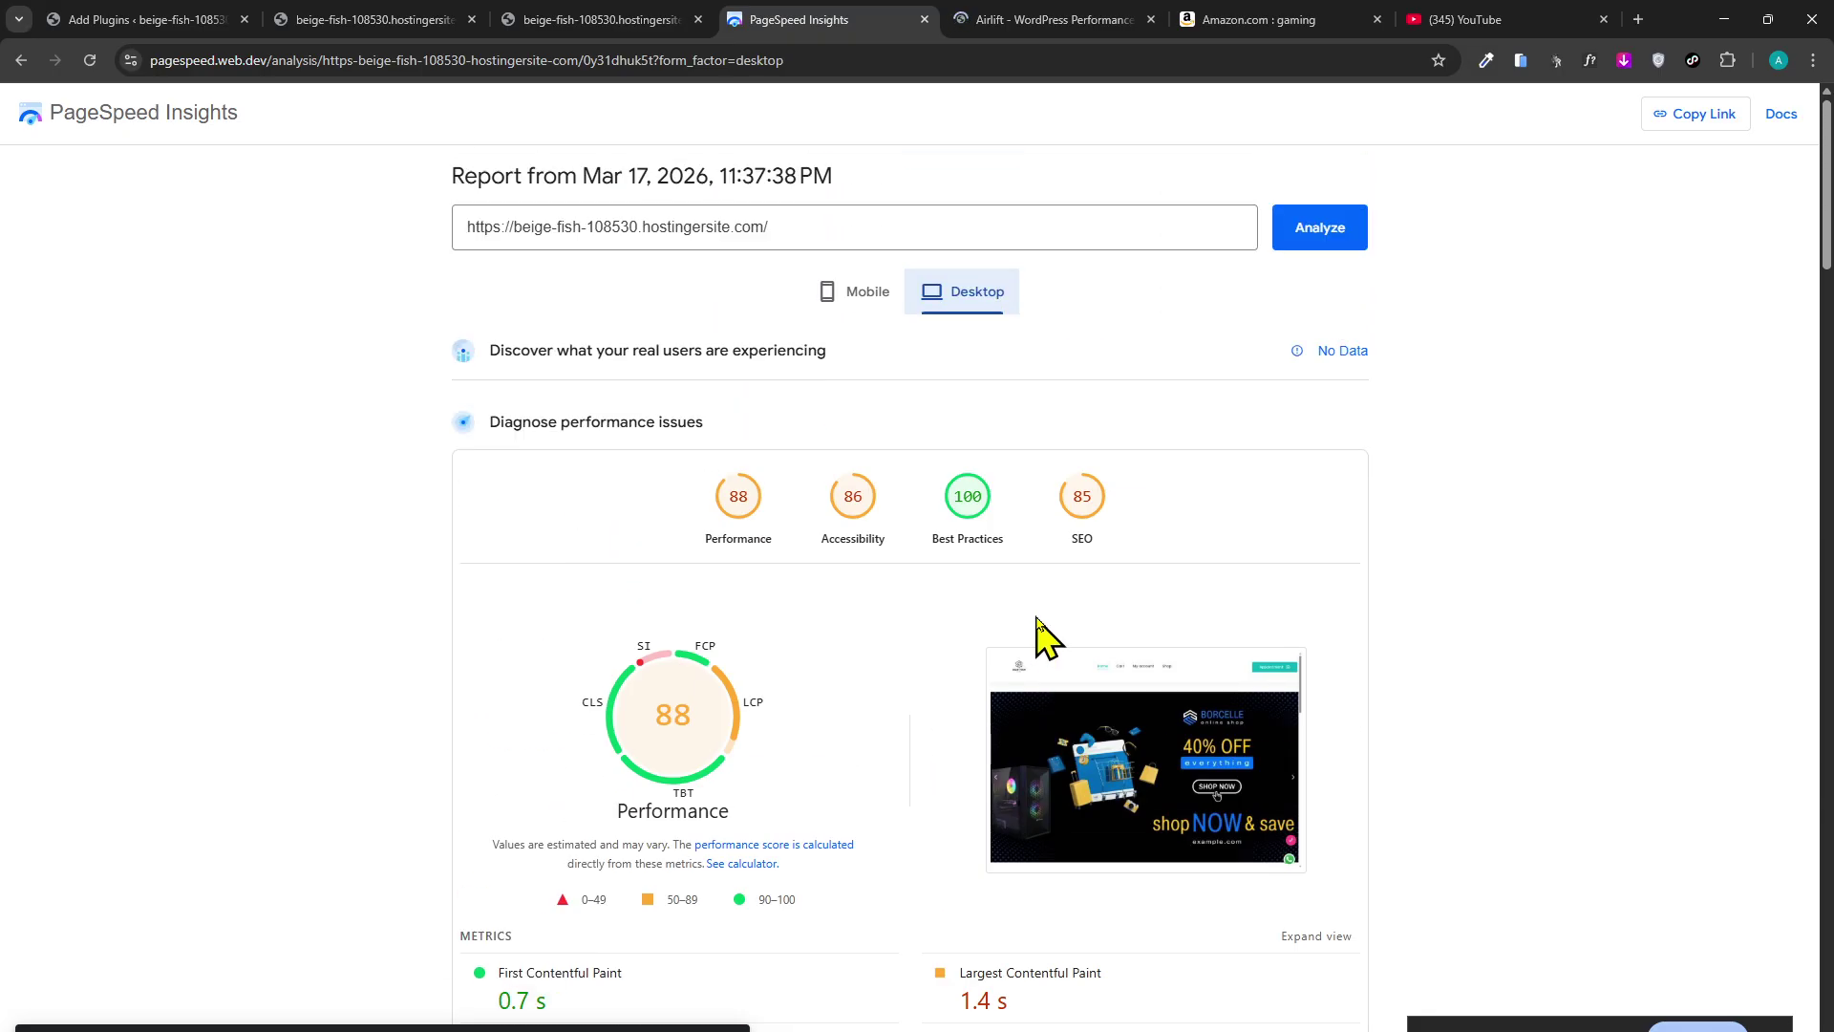
pyautogui.scroll(-8, 845, 325)
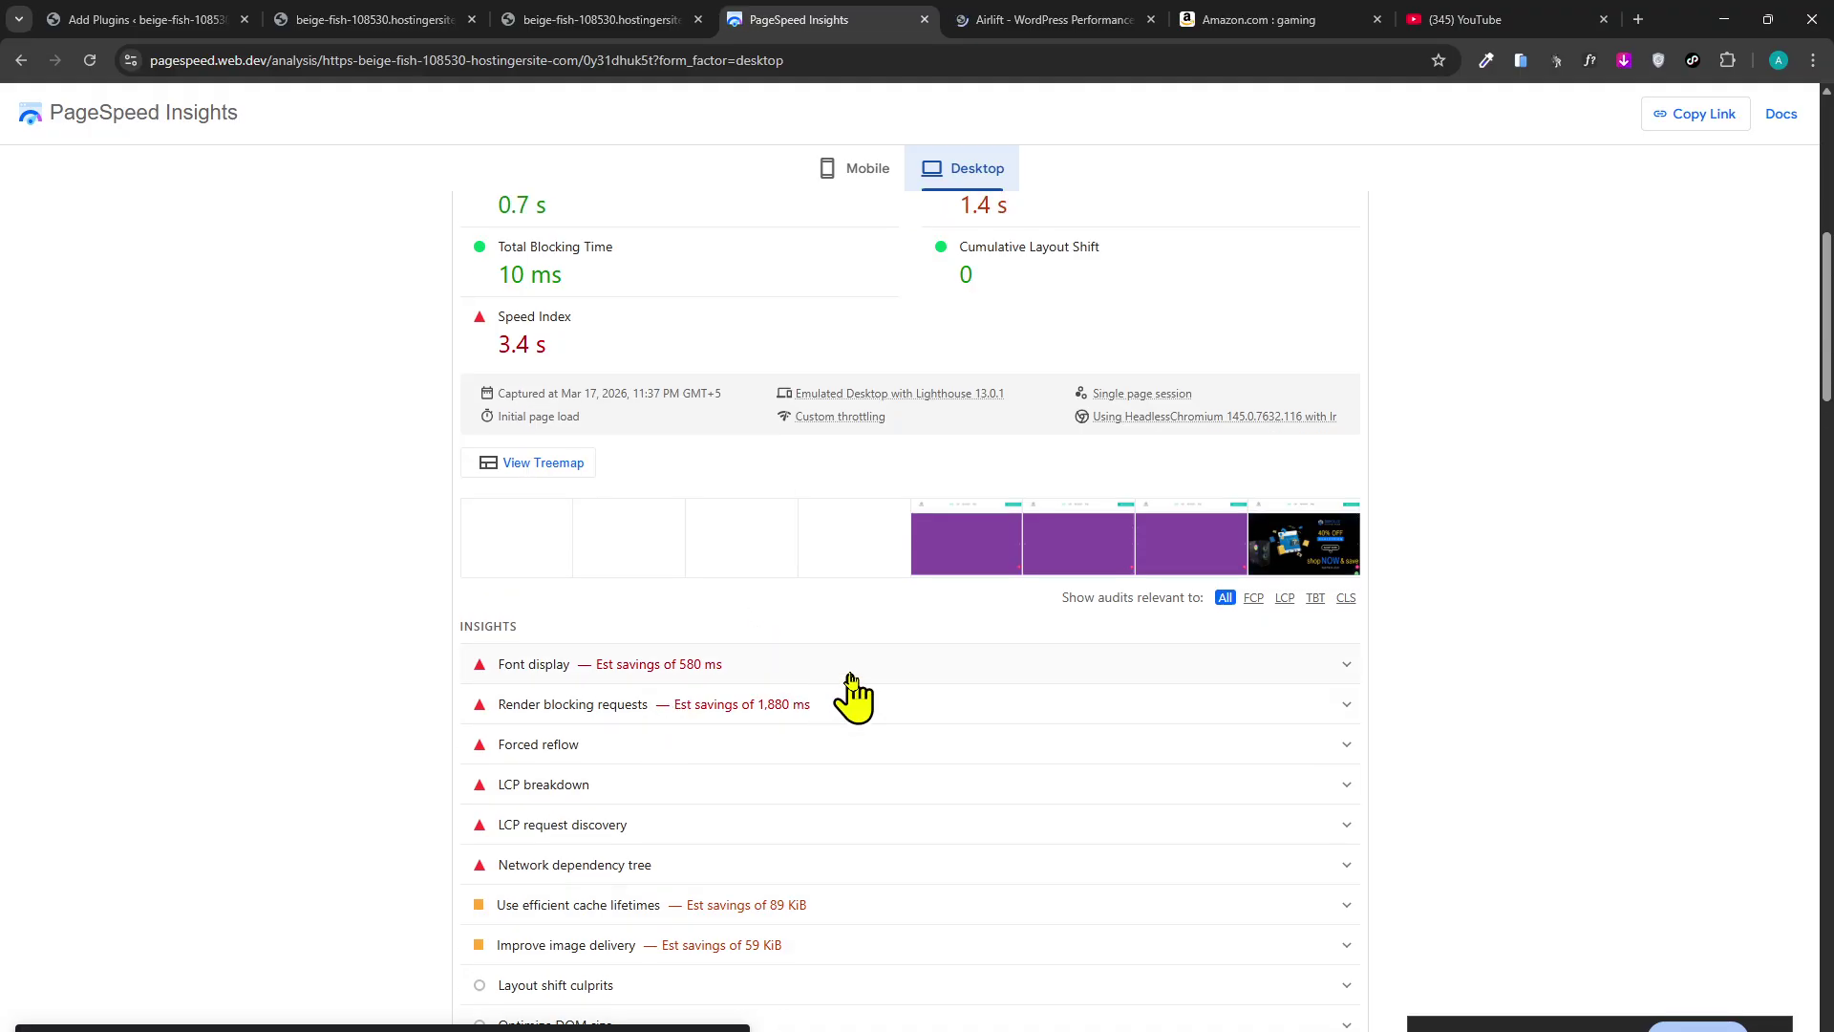
pyautogui.click(843, 669)
# Expand the Render blocking requests insight, then view the mobile report showing Performance 65.
pyautogui.scroll(-2, 922, 716)
pyautogui.click(865, 706)
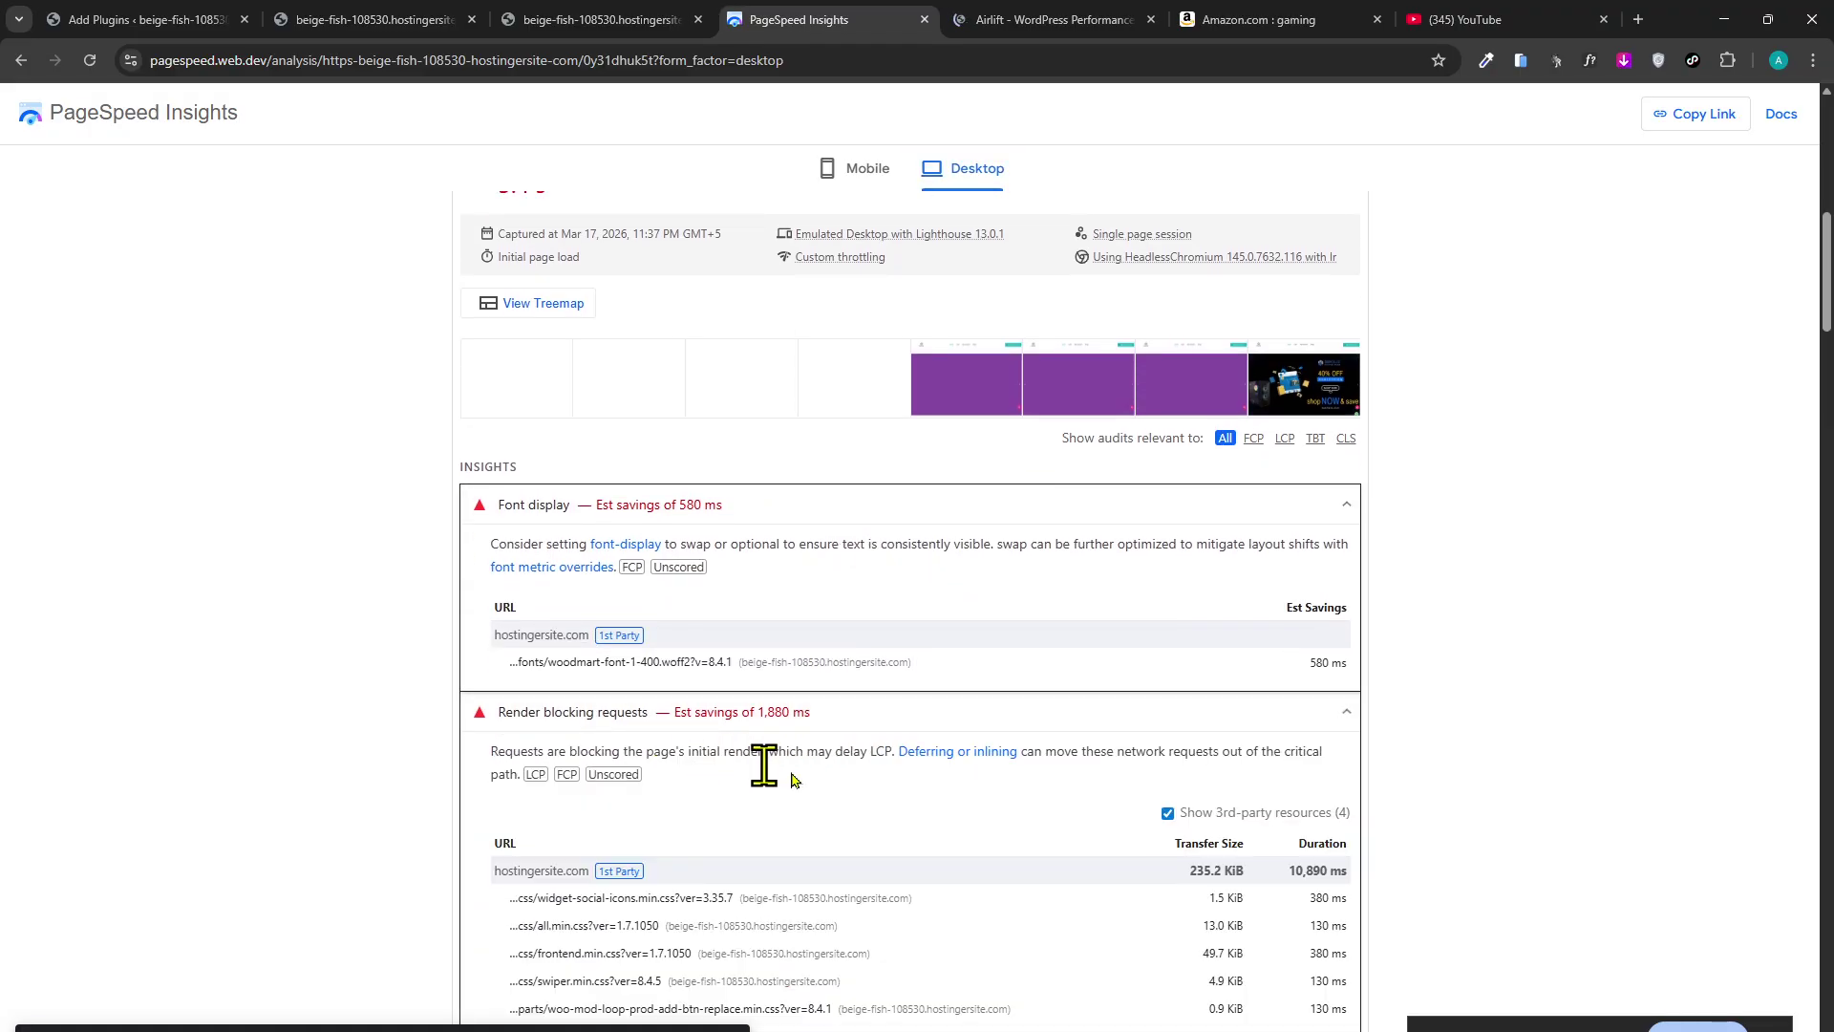
pyautogui.scroll(-2, 761, 765)
pyautogui.scroll(-2, 917, 821)
pyautogui.scroll(15, 1166, 880)
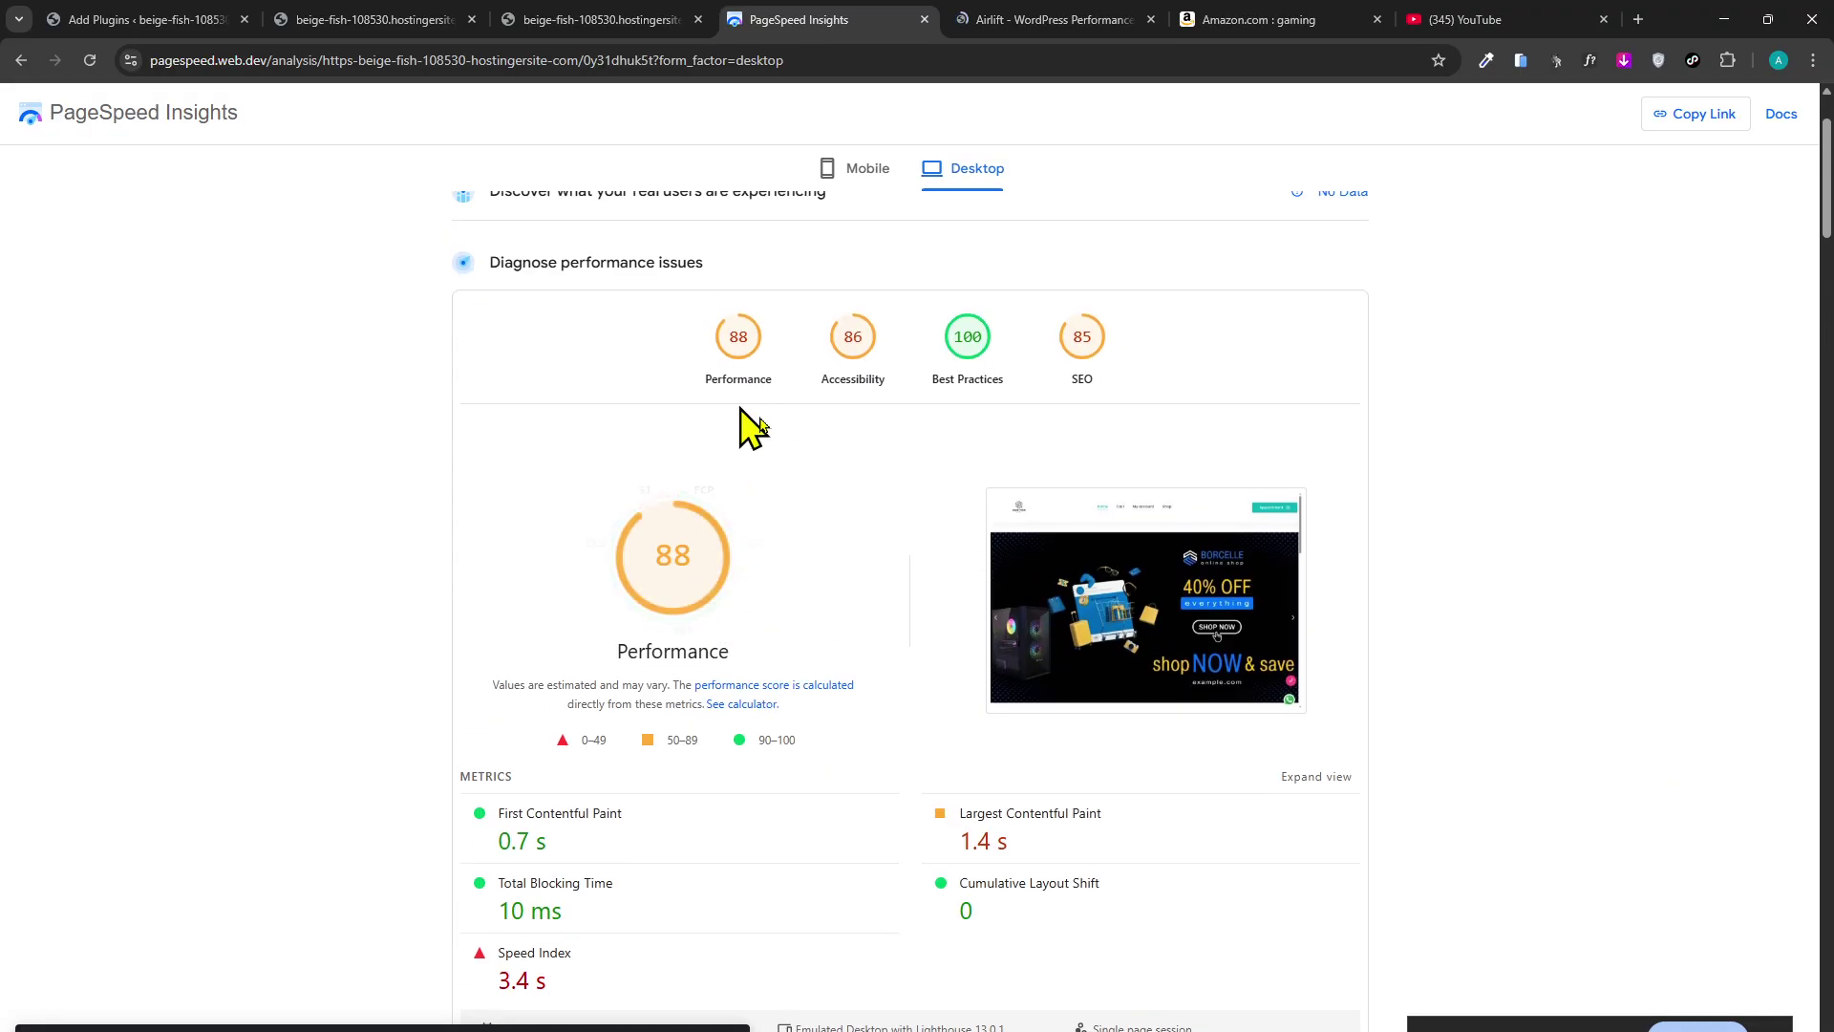
pyautogui.click(856, 291)
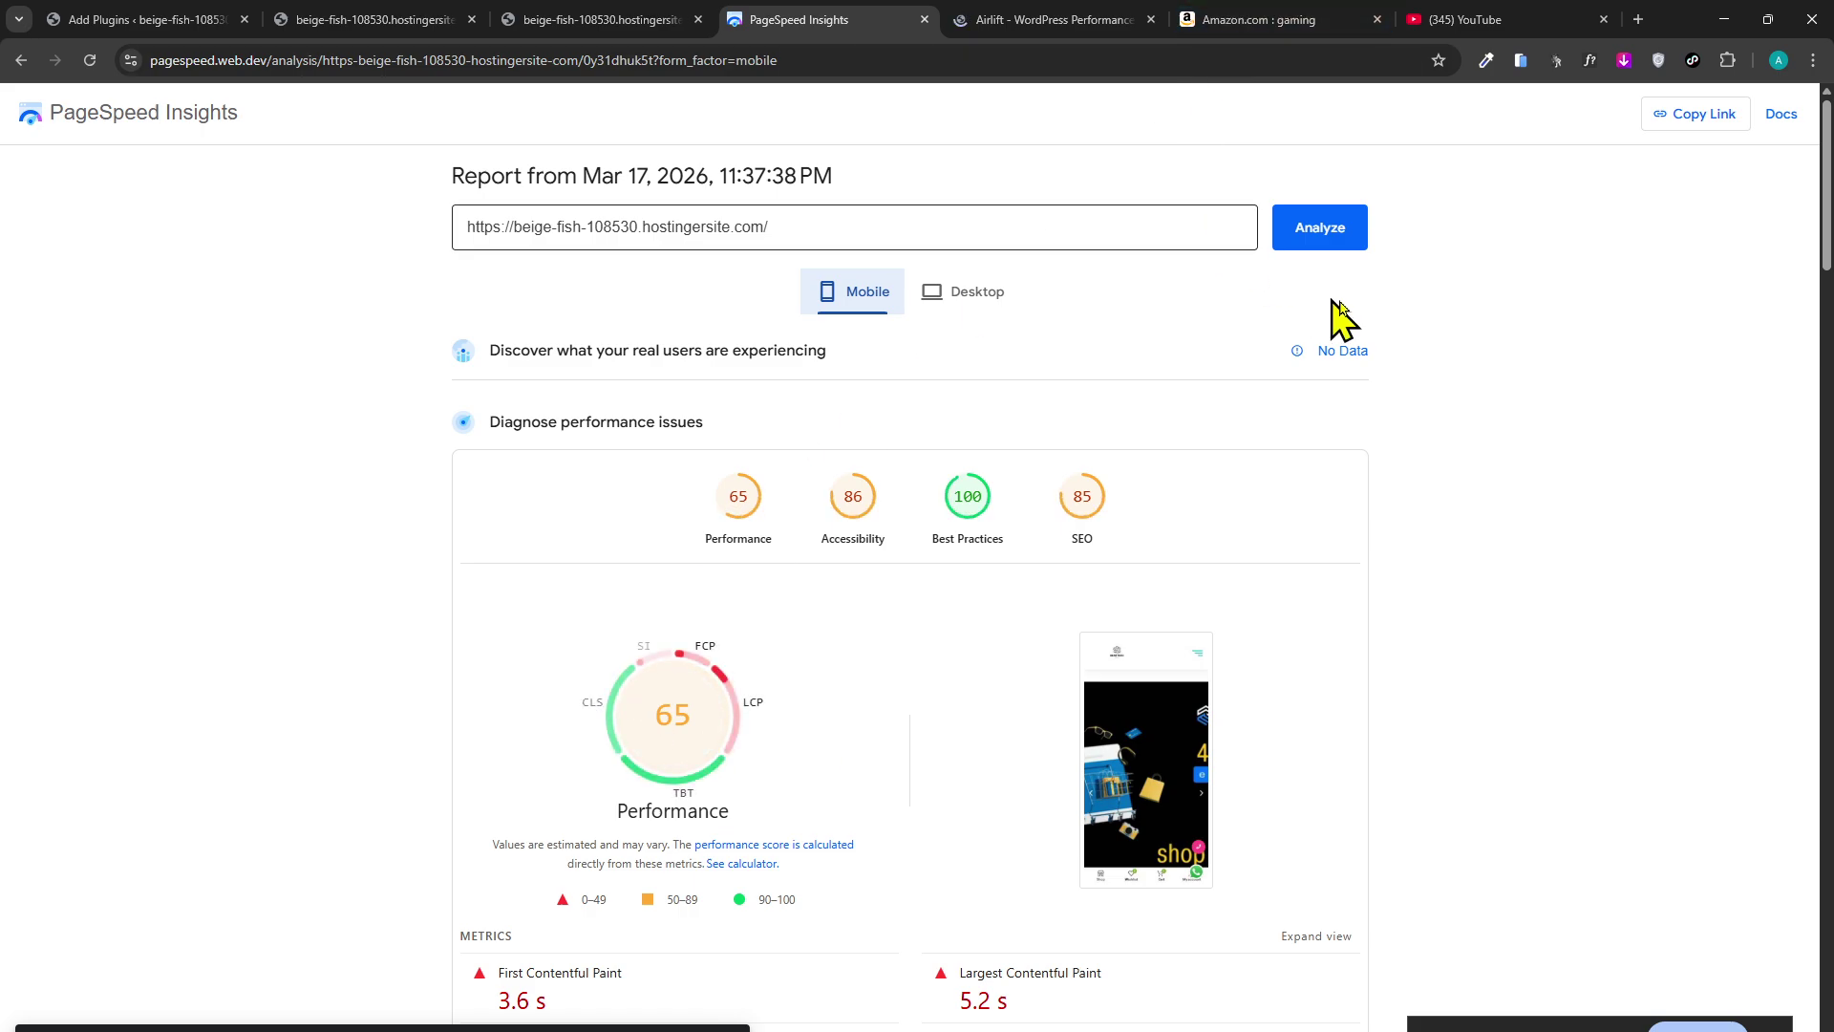
# Cycle through the Airlift, Gear Tech storefront, WordPress Add Plugins and PageSpeed tabs.
pyautogui.click(984, 20)
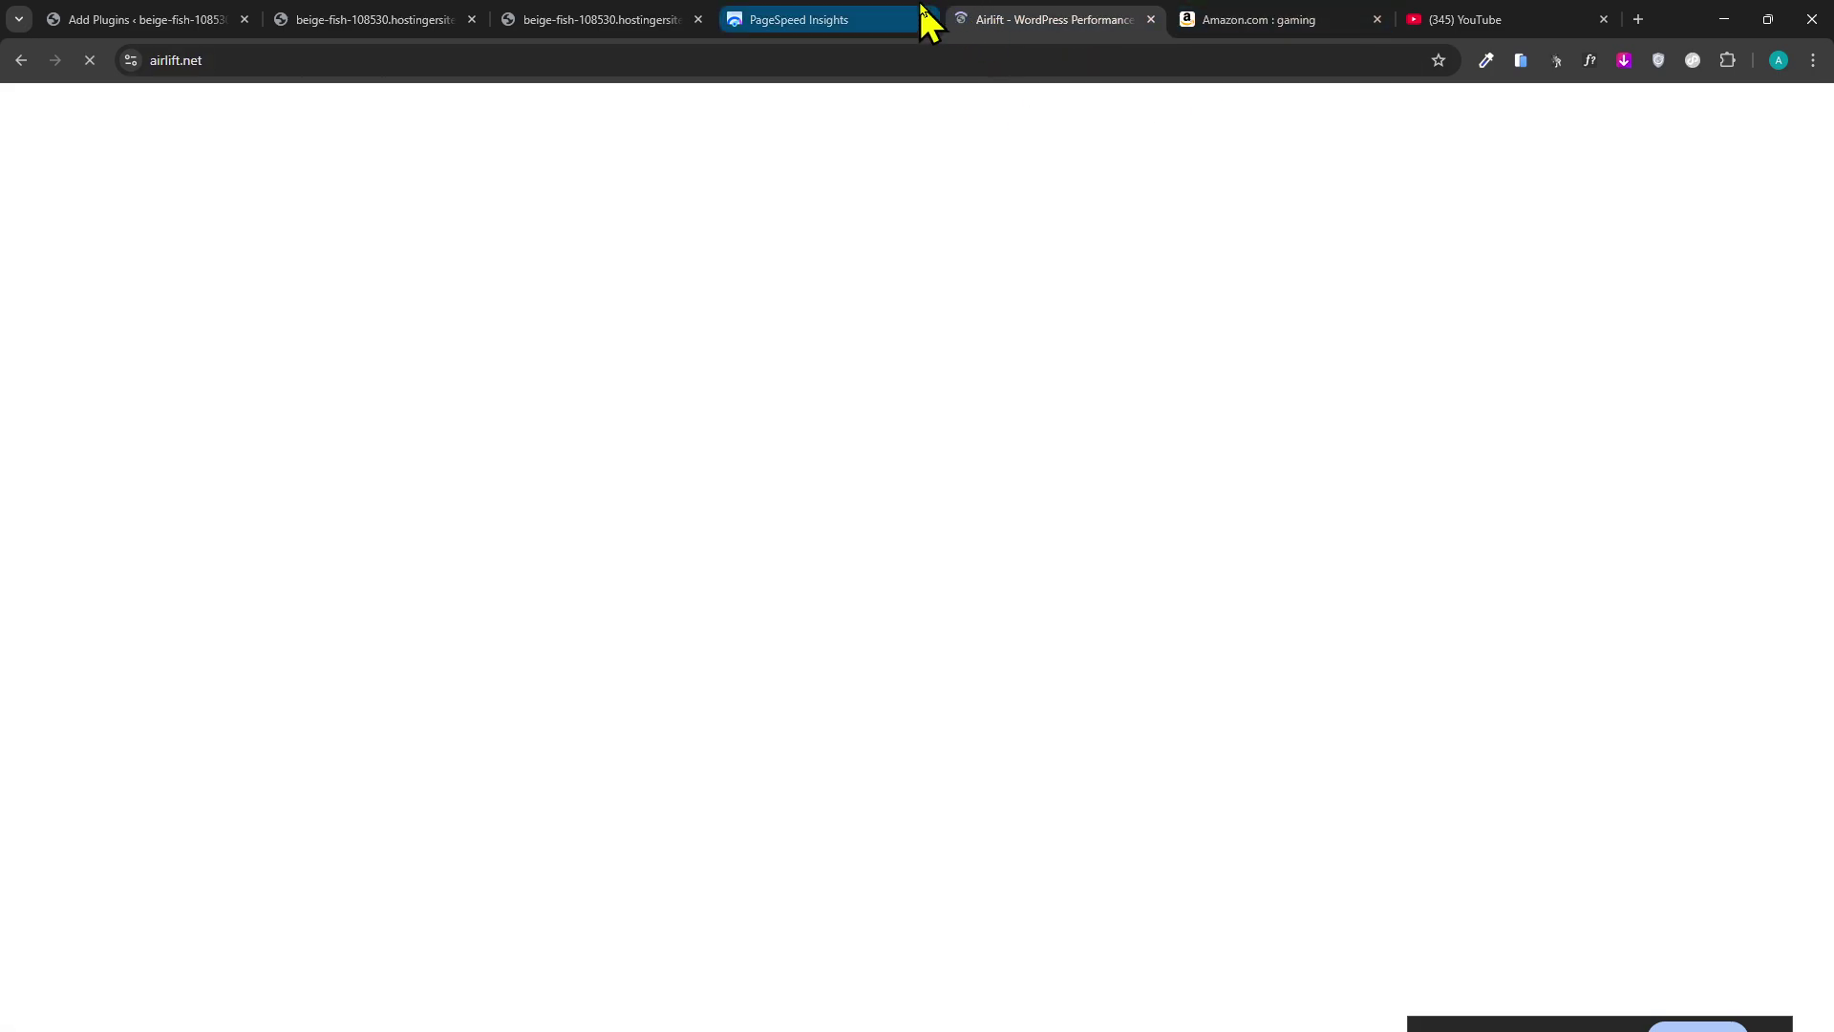
pyautogui.moveTo(923, 10)
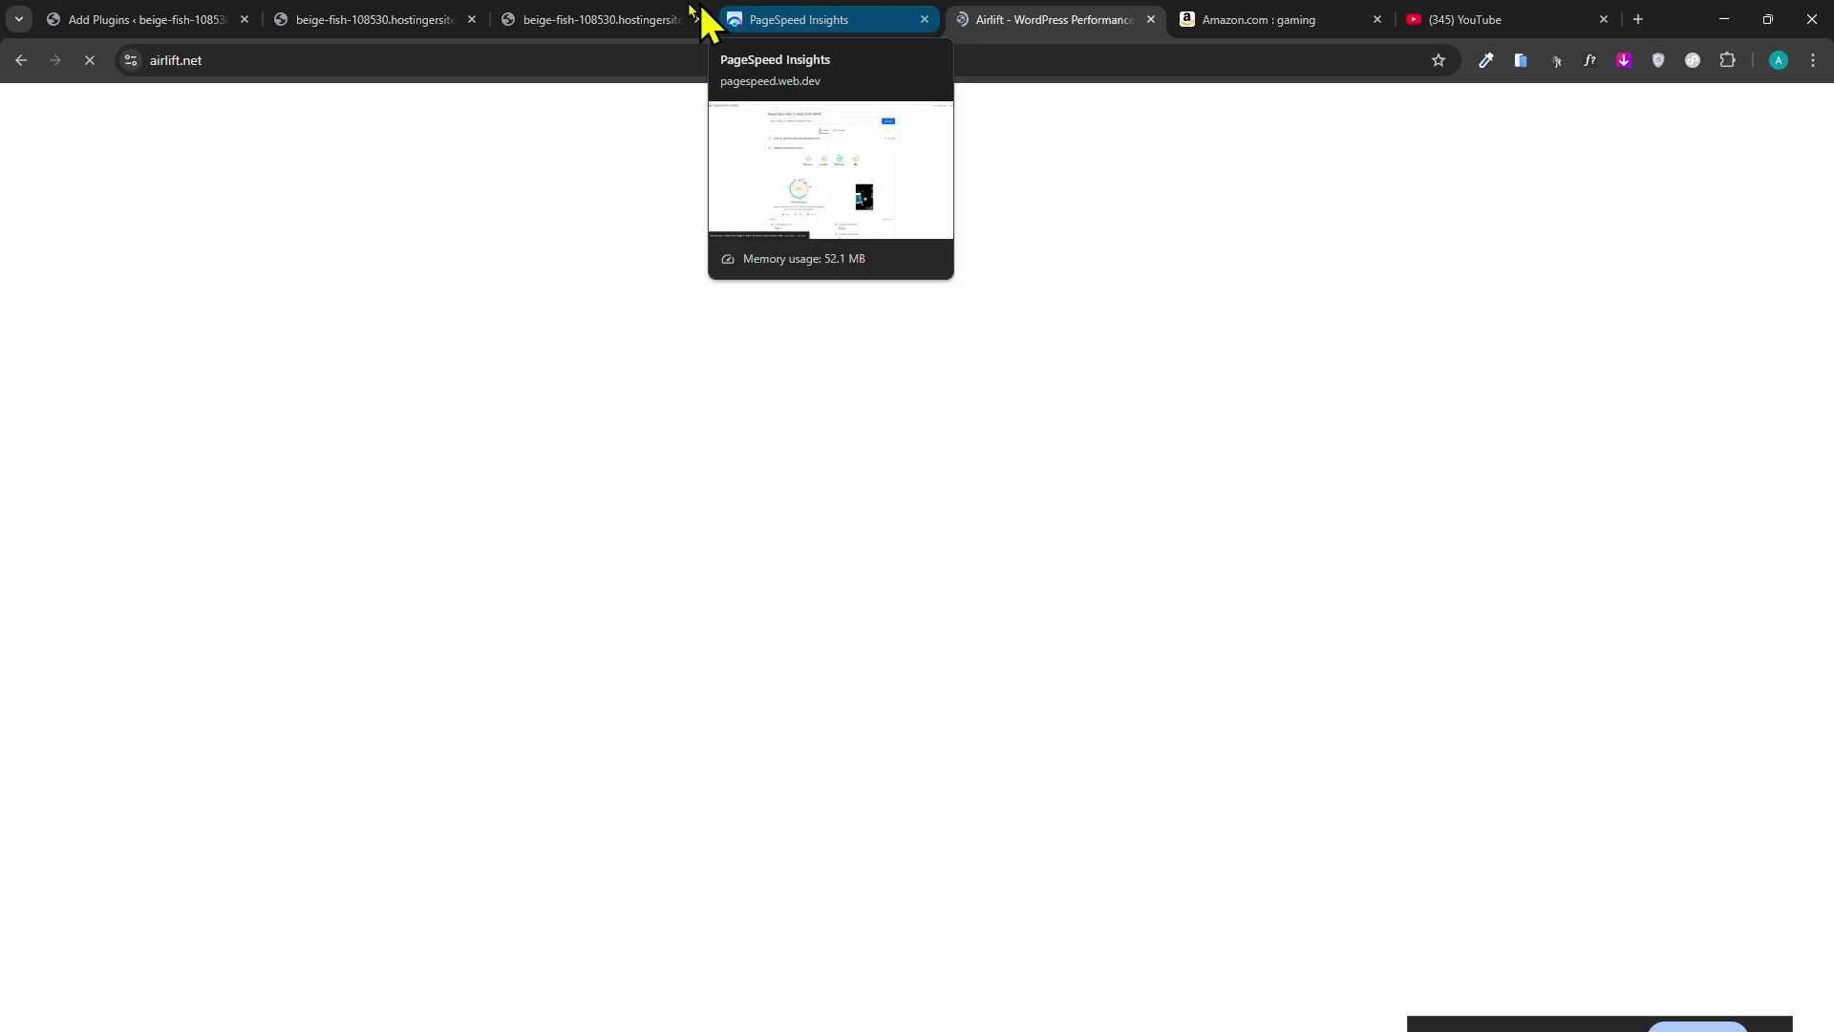
pyautogui.click(395, 18)
pyautogui.click(831, 473)
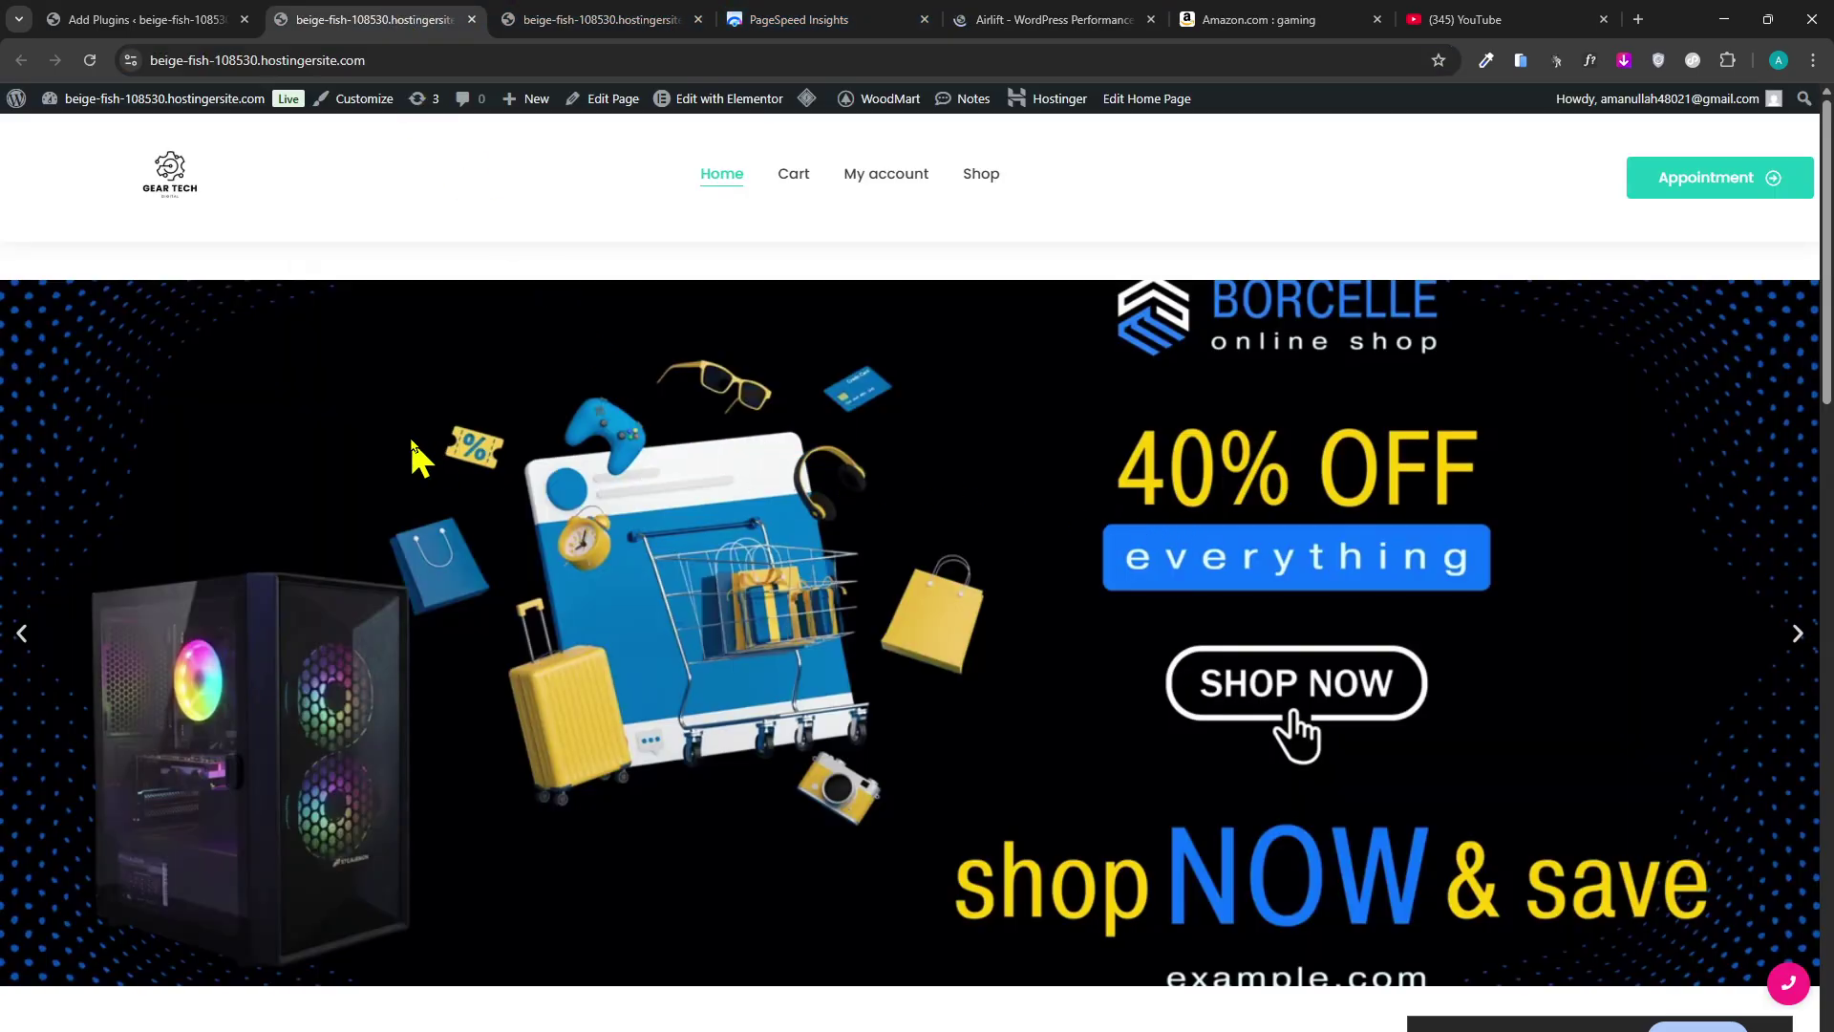
pyautogui.click(144, 19)
pyautogui.click(592, 19)
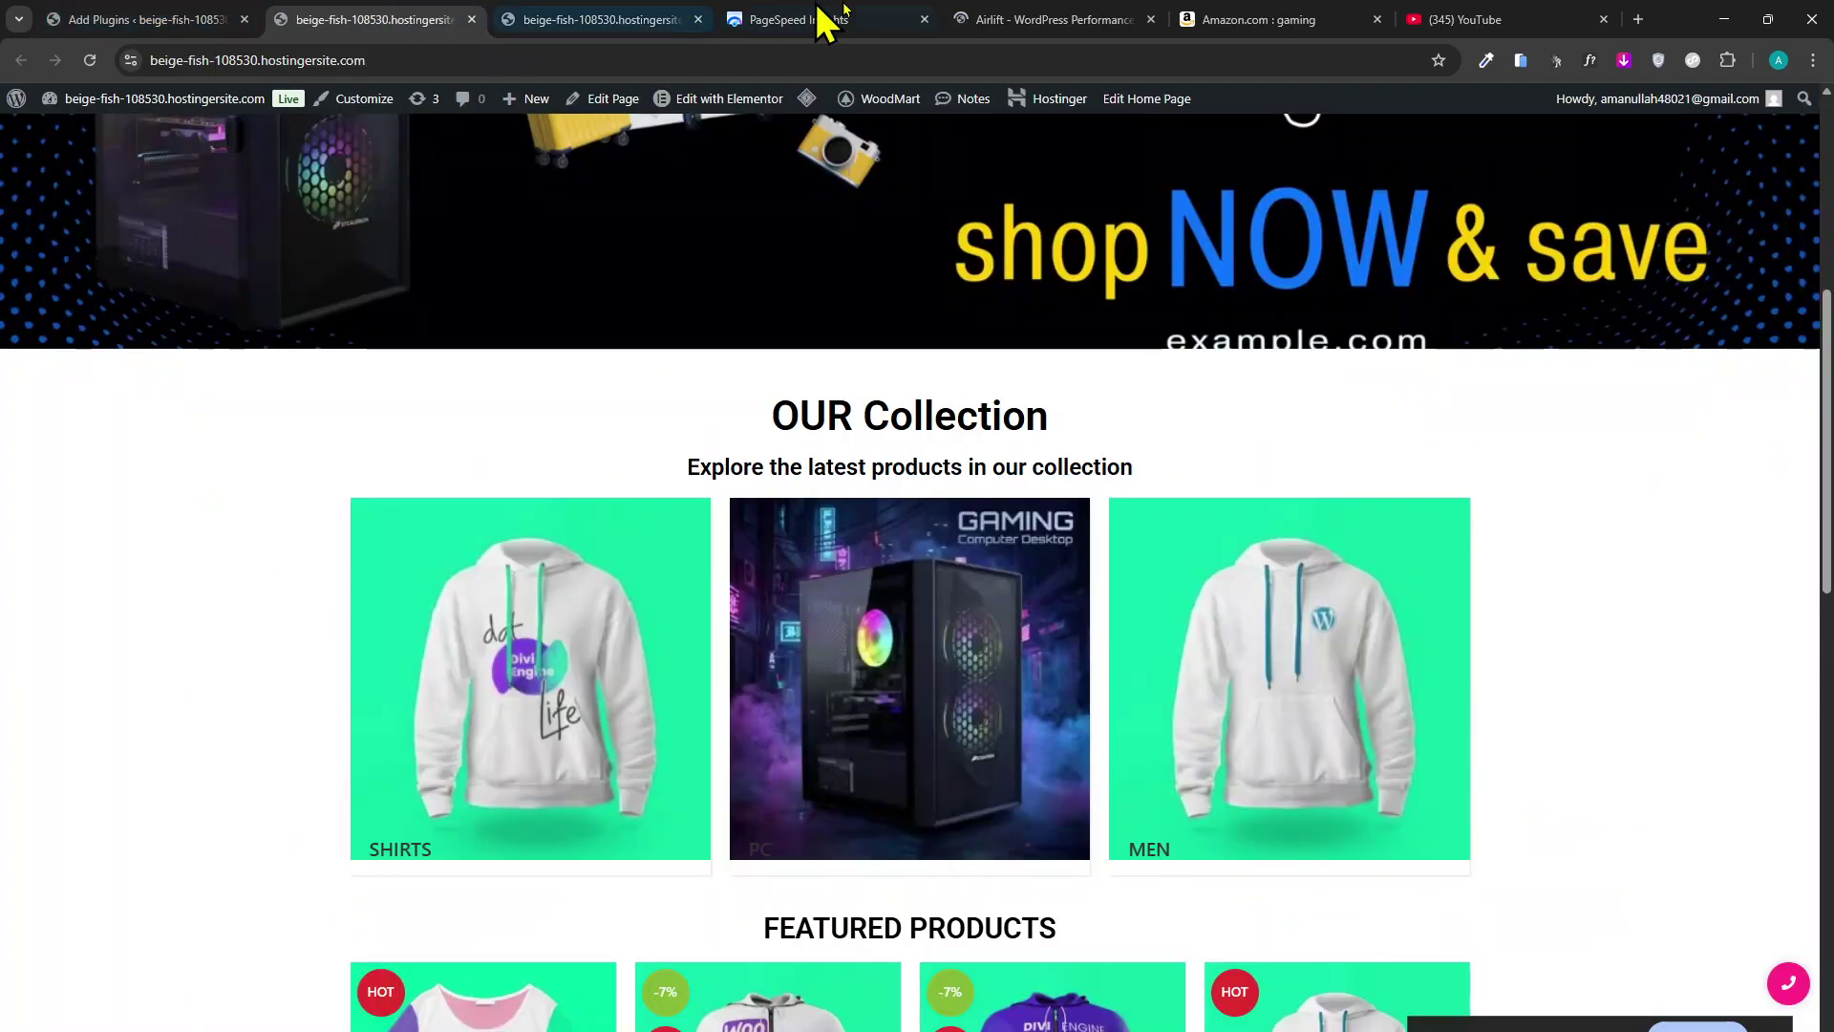
pyautogui.click(831, 19)
pyautogui.click(1012, 19)
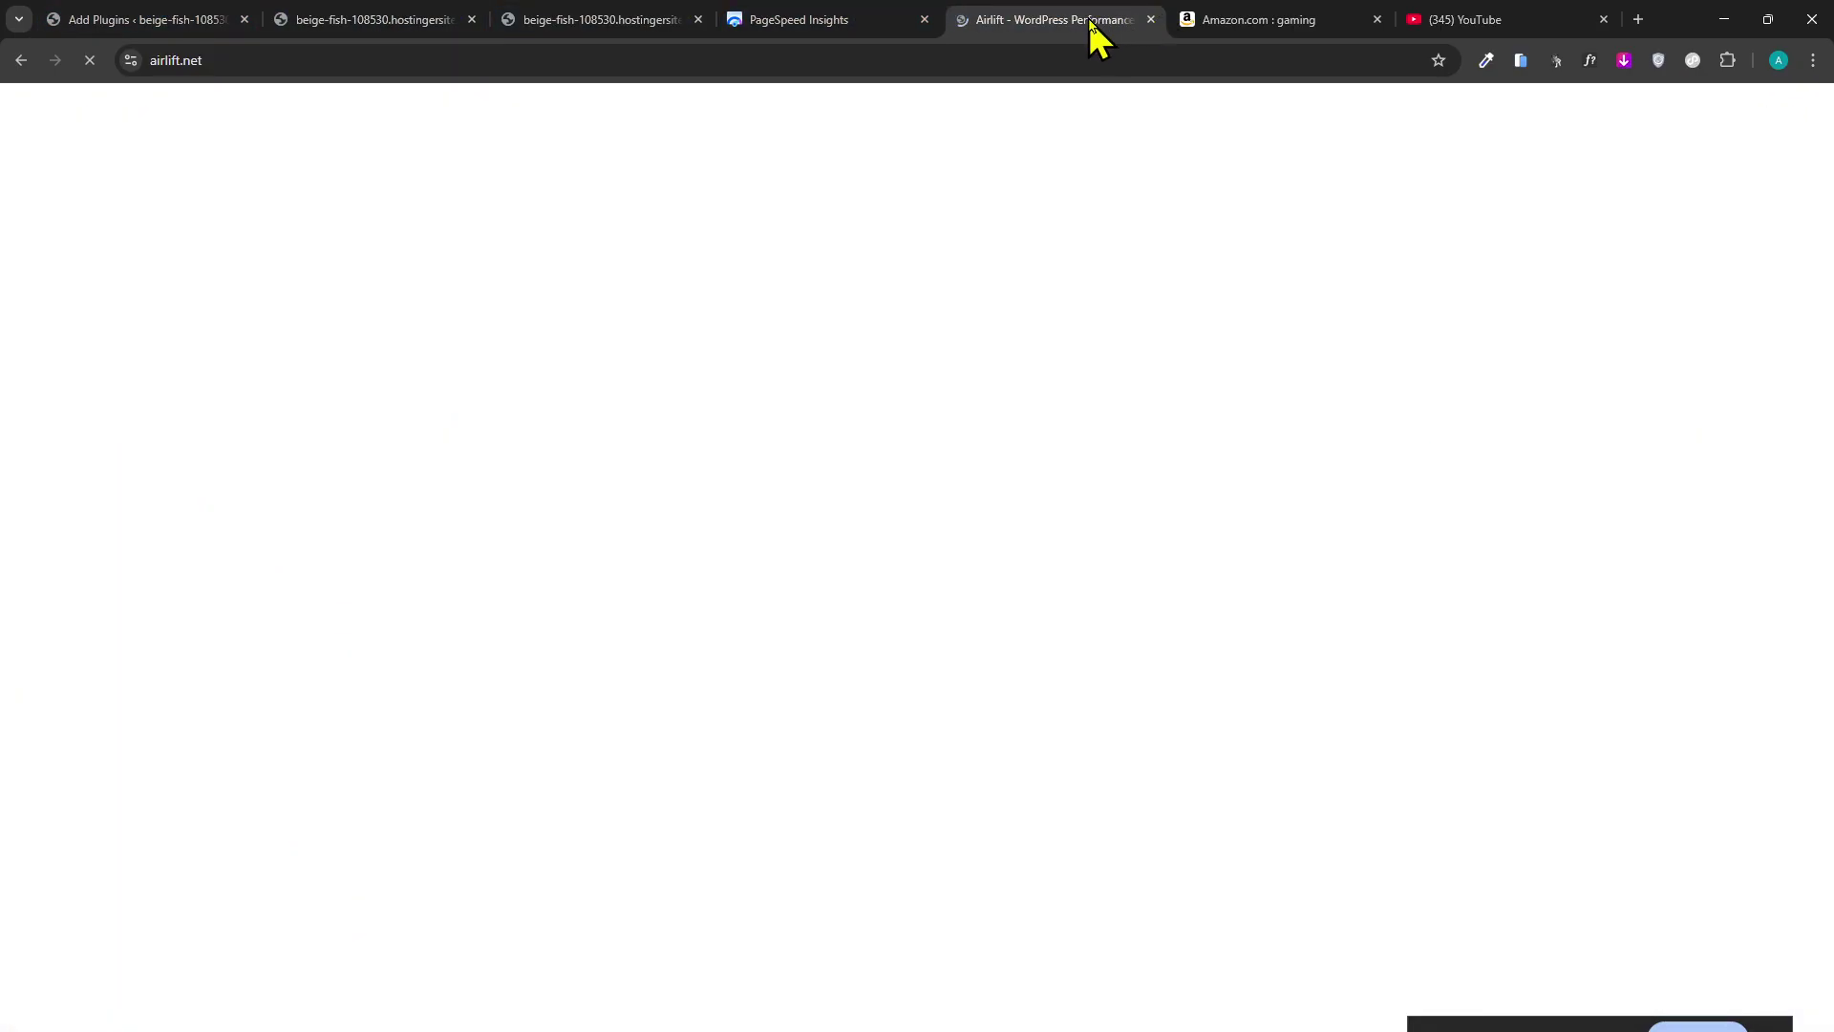
pyautogui.click(898, 19)
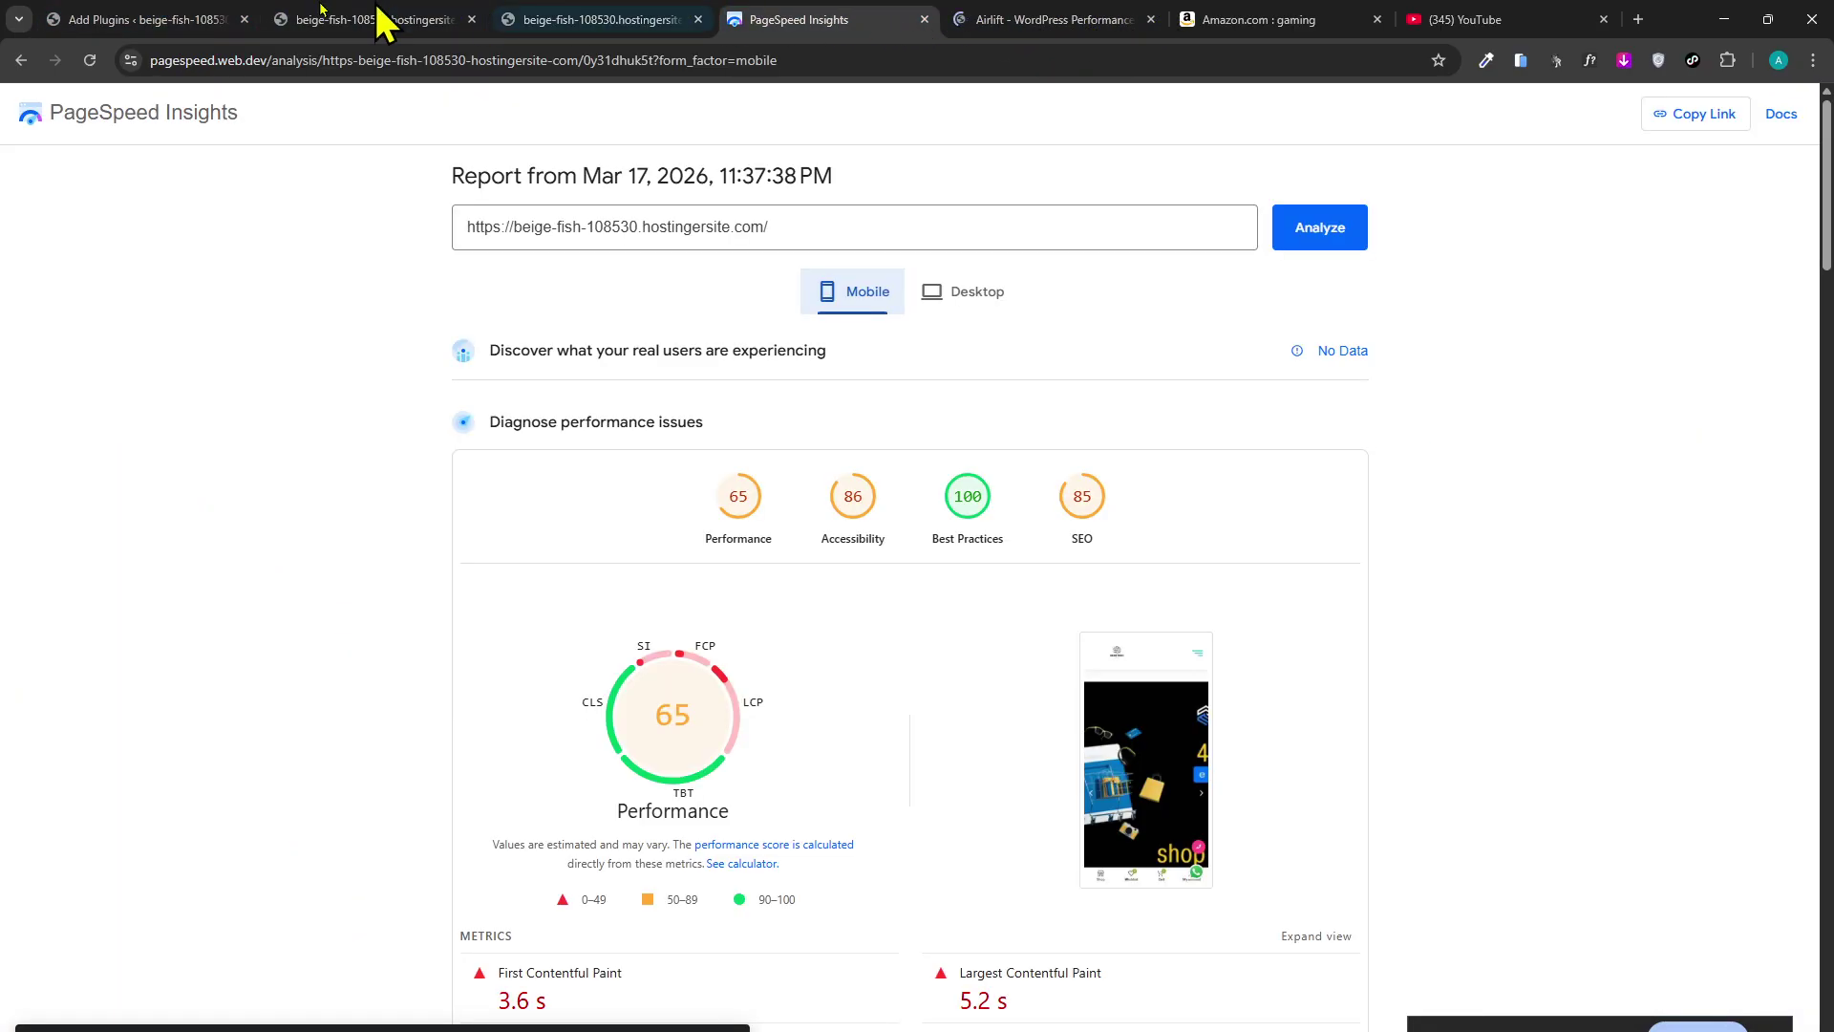
# Scroll the WordPress Add Plugins page, then move through the PageSpeed, Airlift and Amazon gaming tabs.
pyautogui.click(229, 19)
pyautogui.scroll(-2, 524, 532)
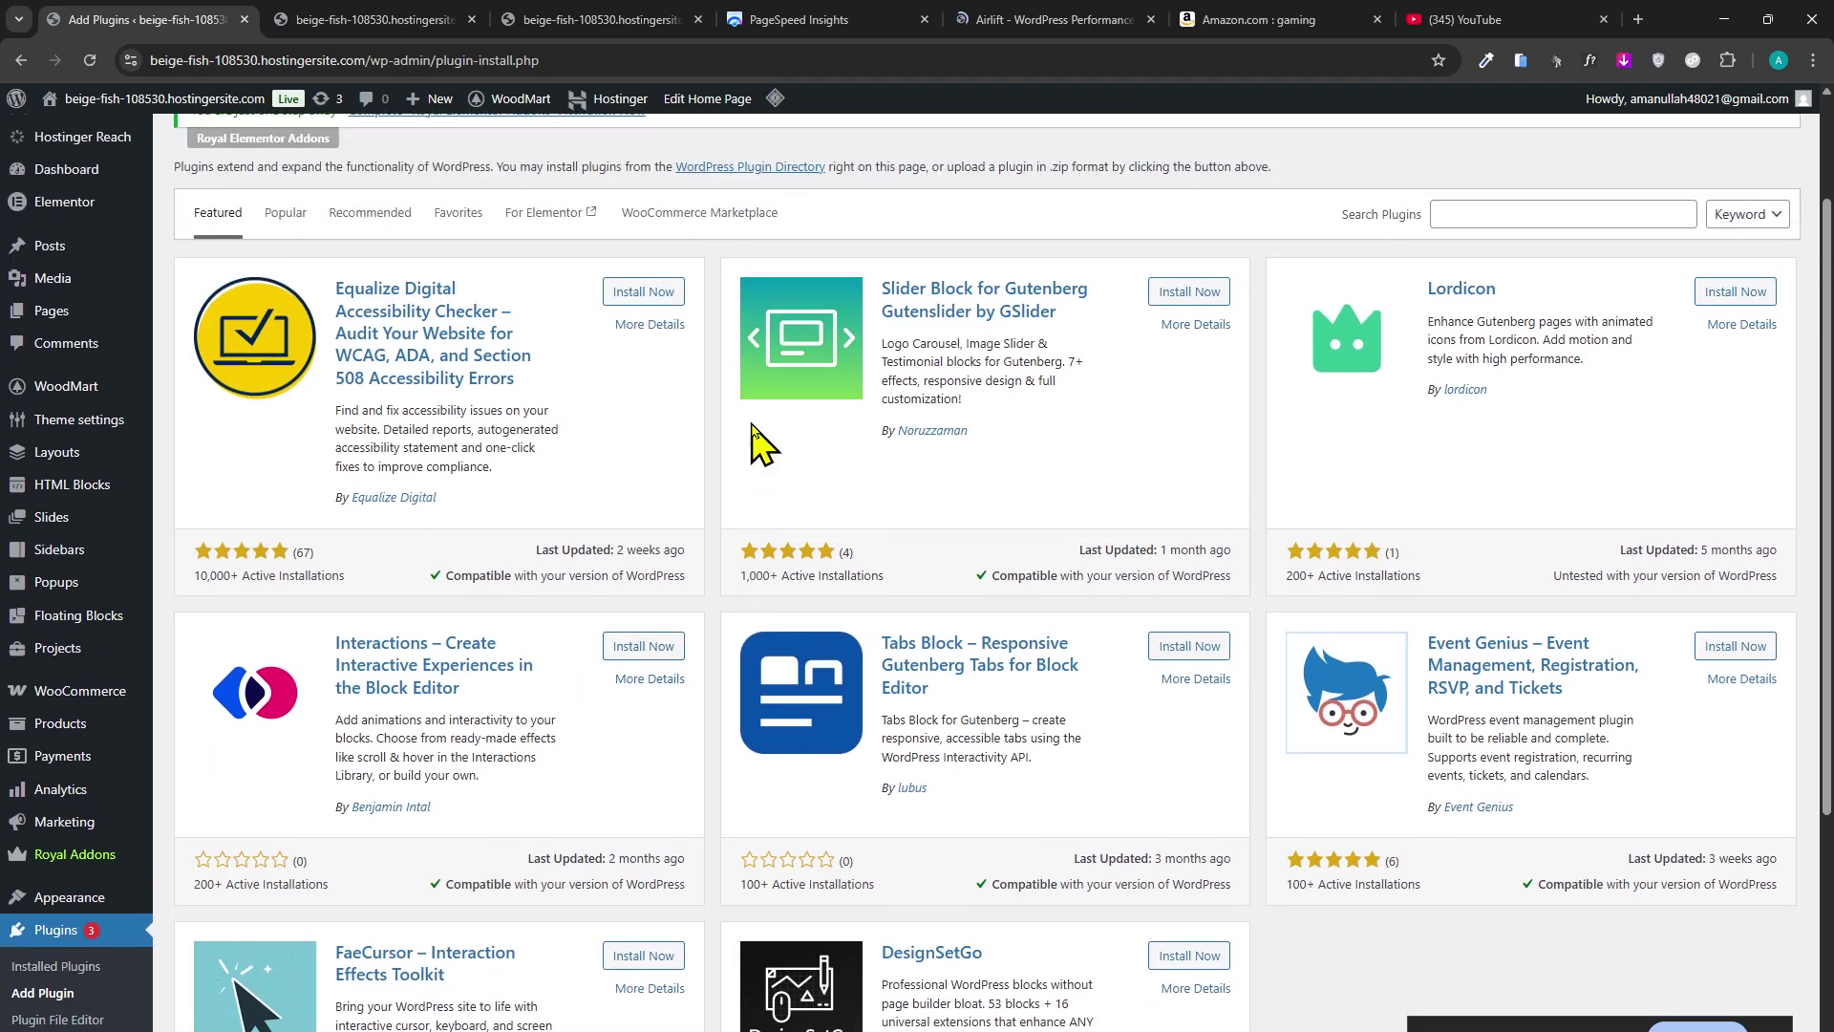
pyautogui.scroll(2, 791, 406)
pyautogui.scroll(-5, 573, 392)
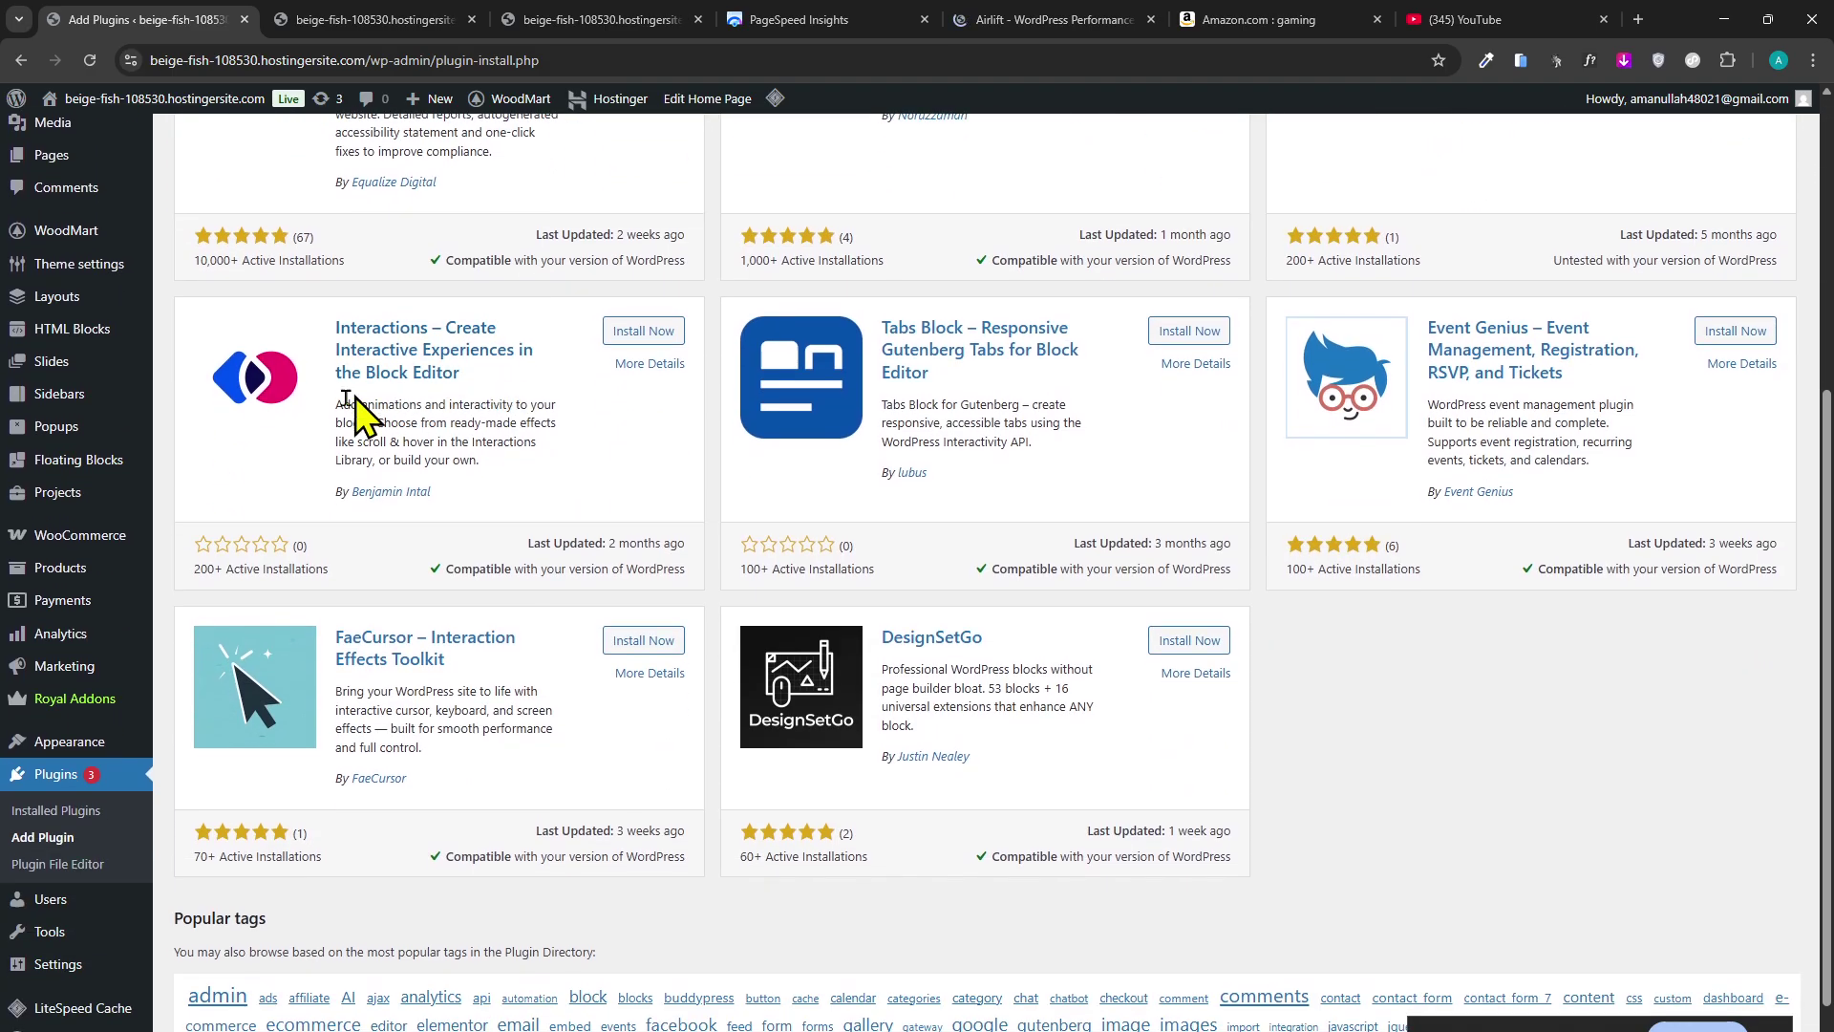
pyautogui.scroll(5, 704, 483)
pyautogui.click(885, 19)
pyautogui.click(1037, 14)
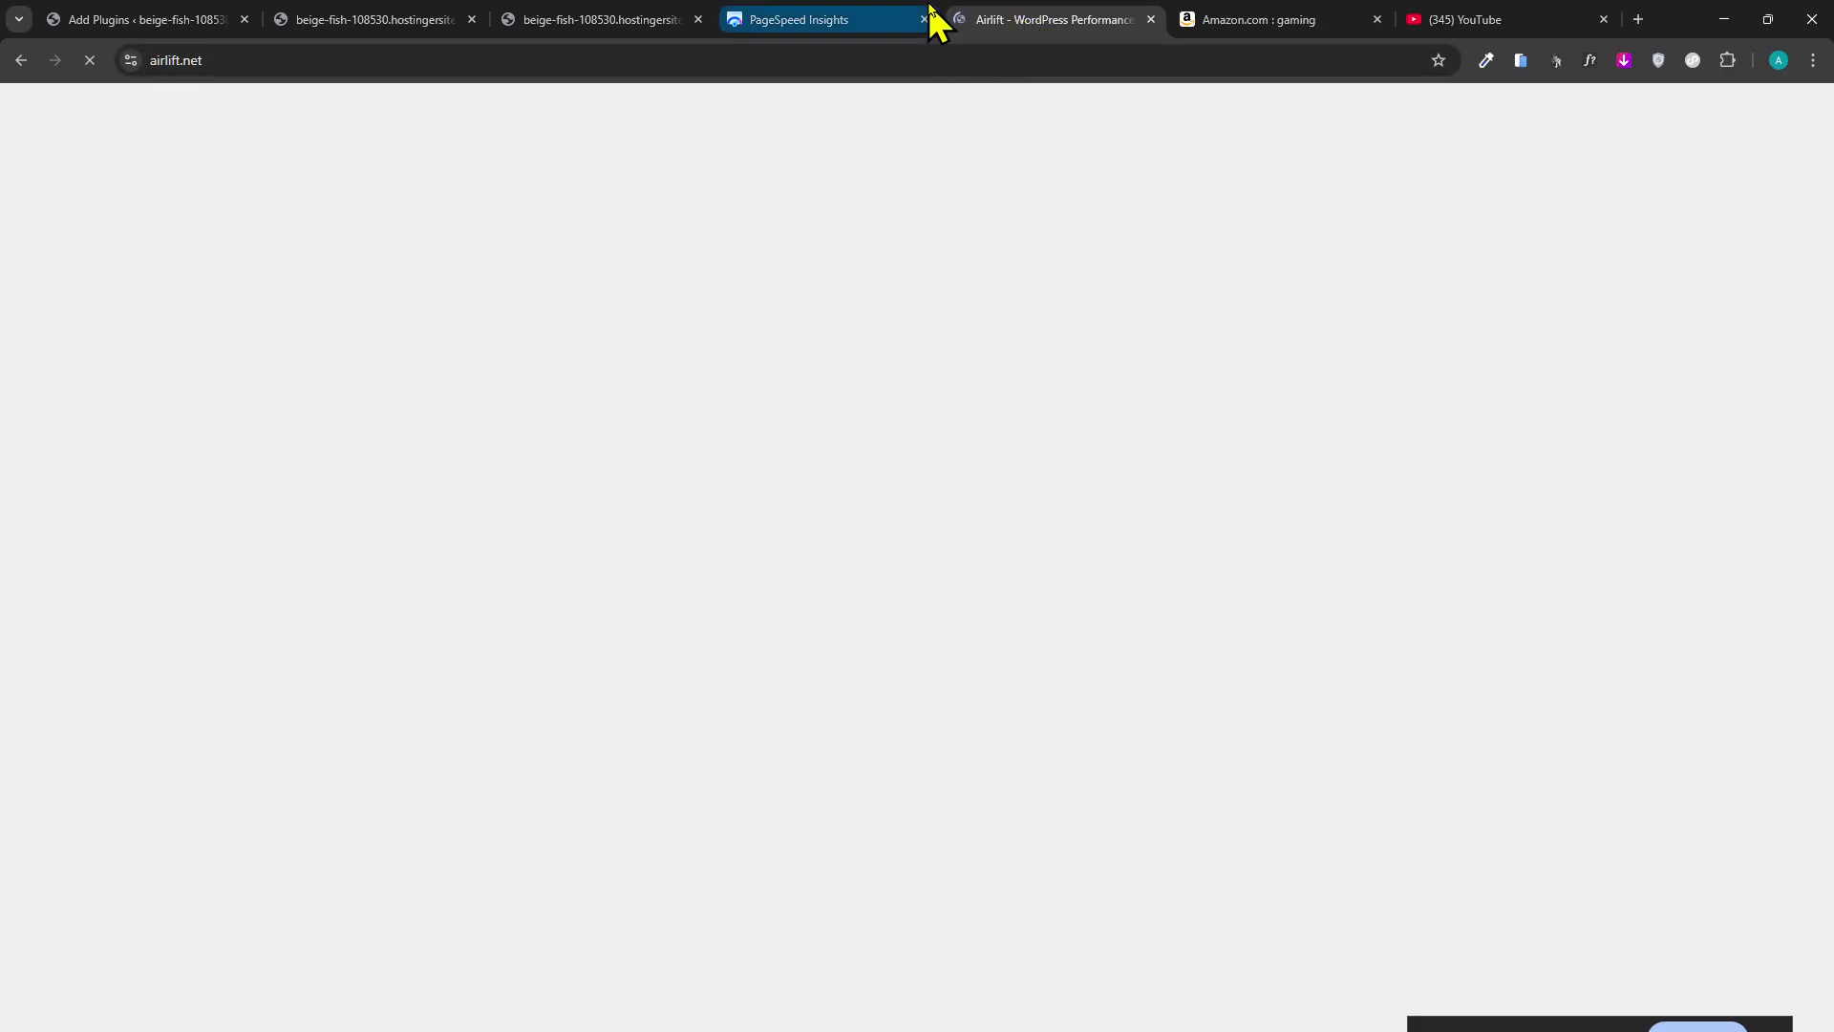
pyautogui.click(1361, 22)
# Close the Amazon and YouTube tabs, search Google for 'airlift' and open airlift.net.
pyautogui.click(1376, 19)
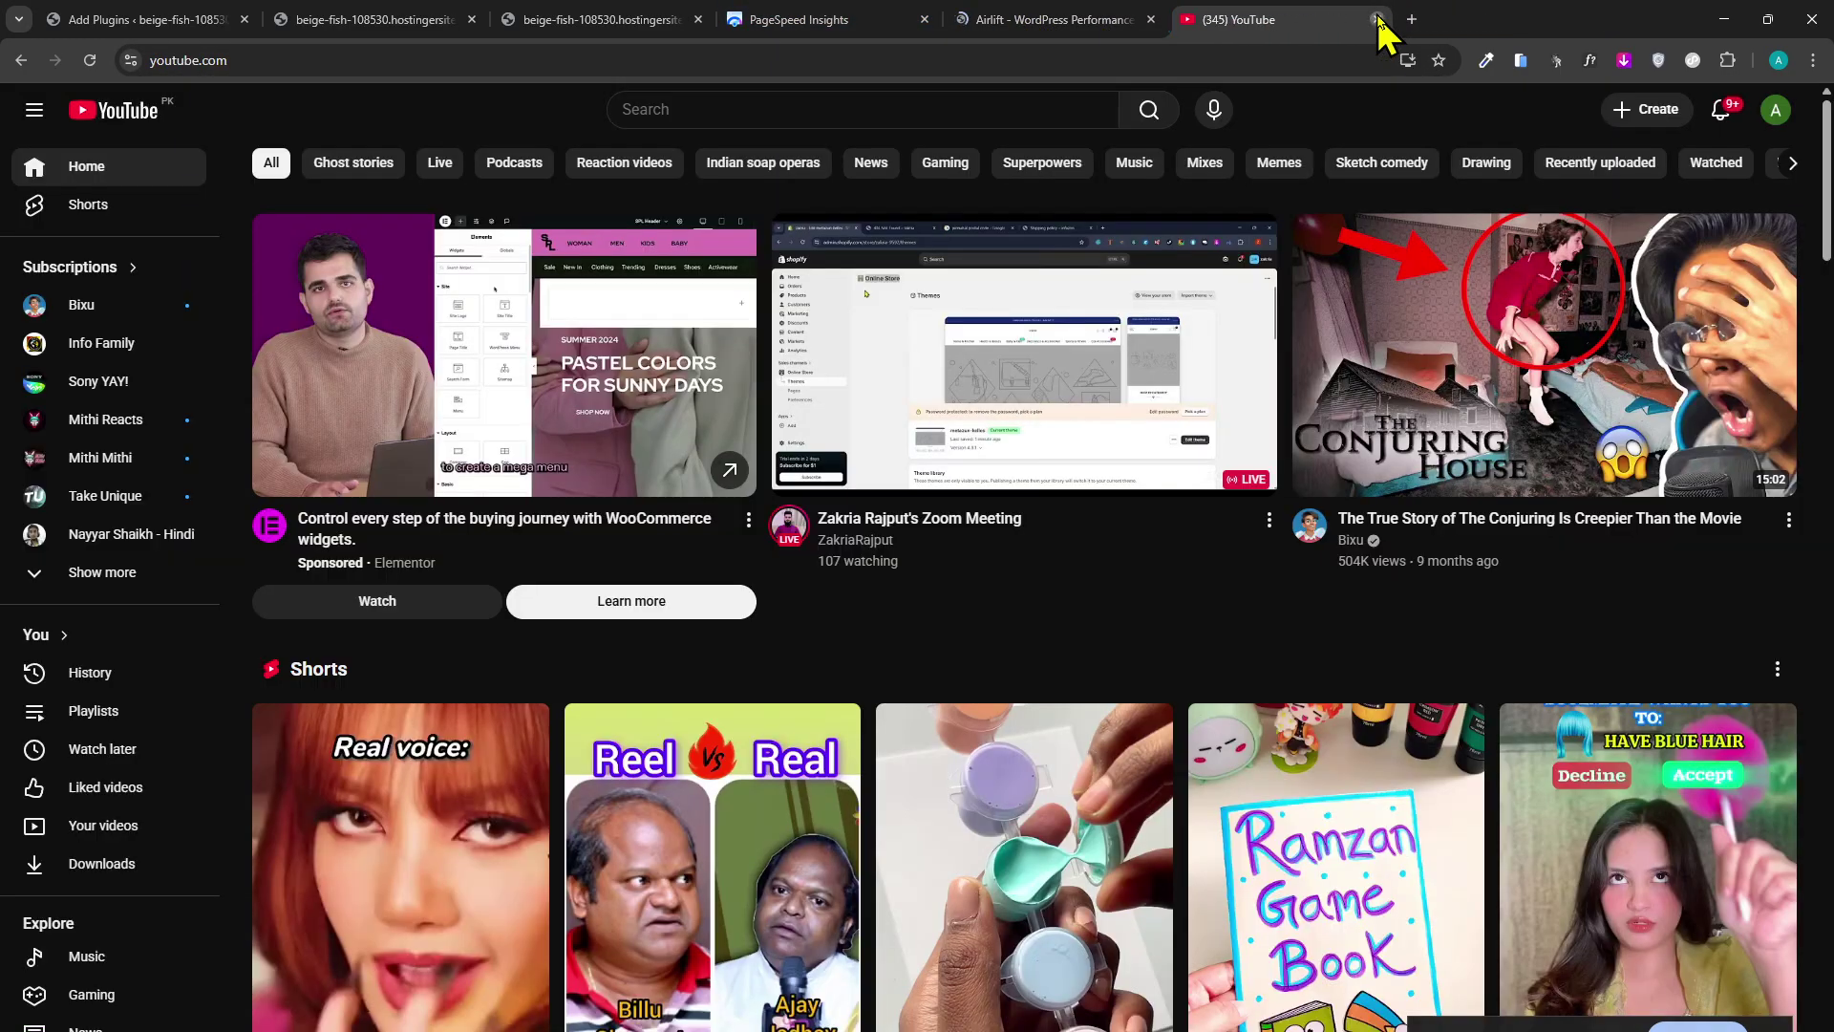
pyautogui.click(1379, 20)
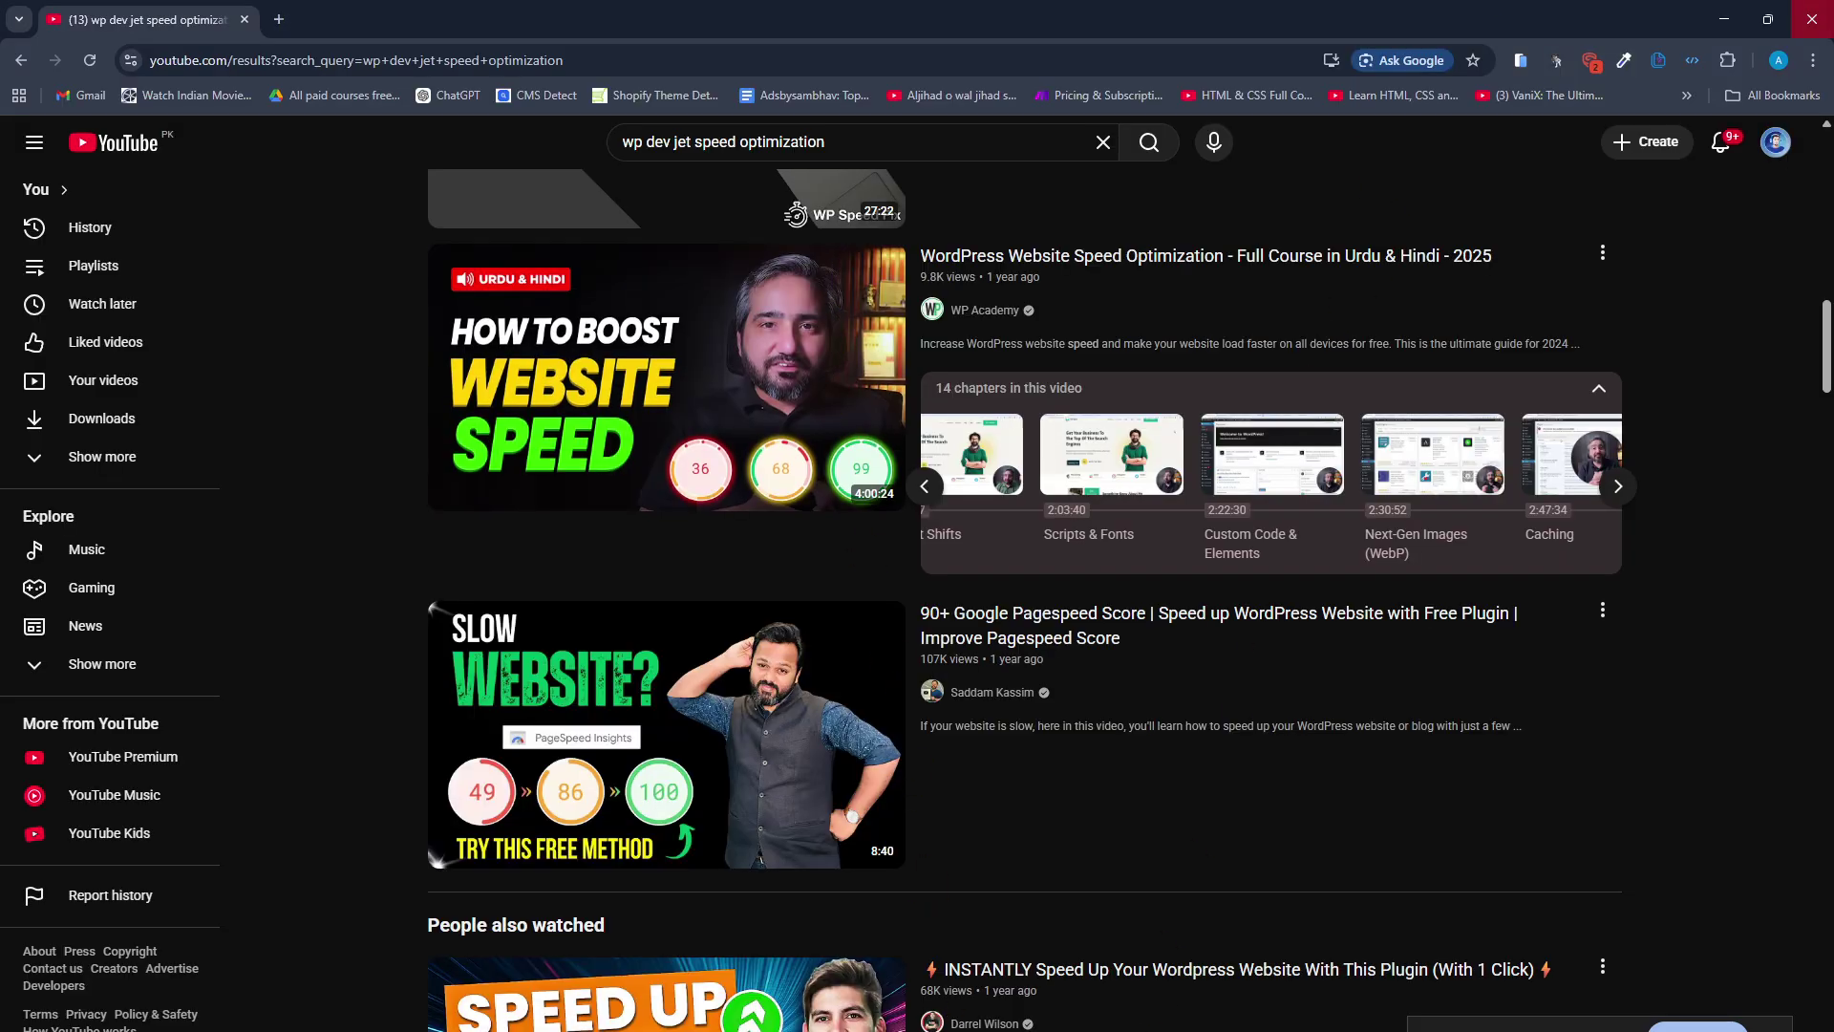
pyautogui.click(279, 19)
pyautogui.write('lift')
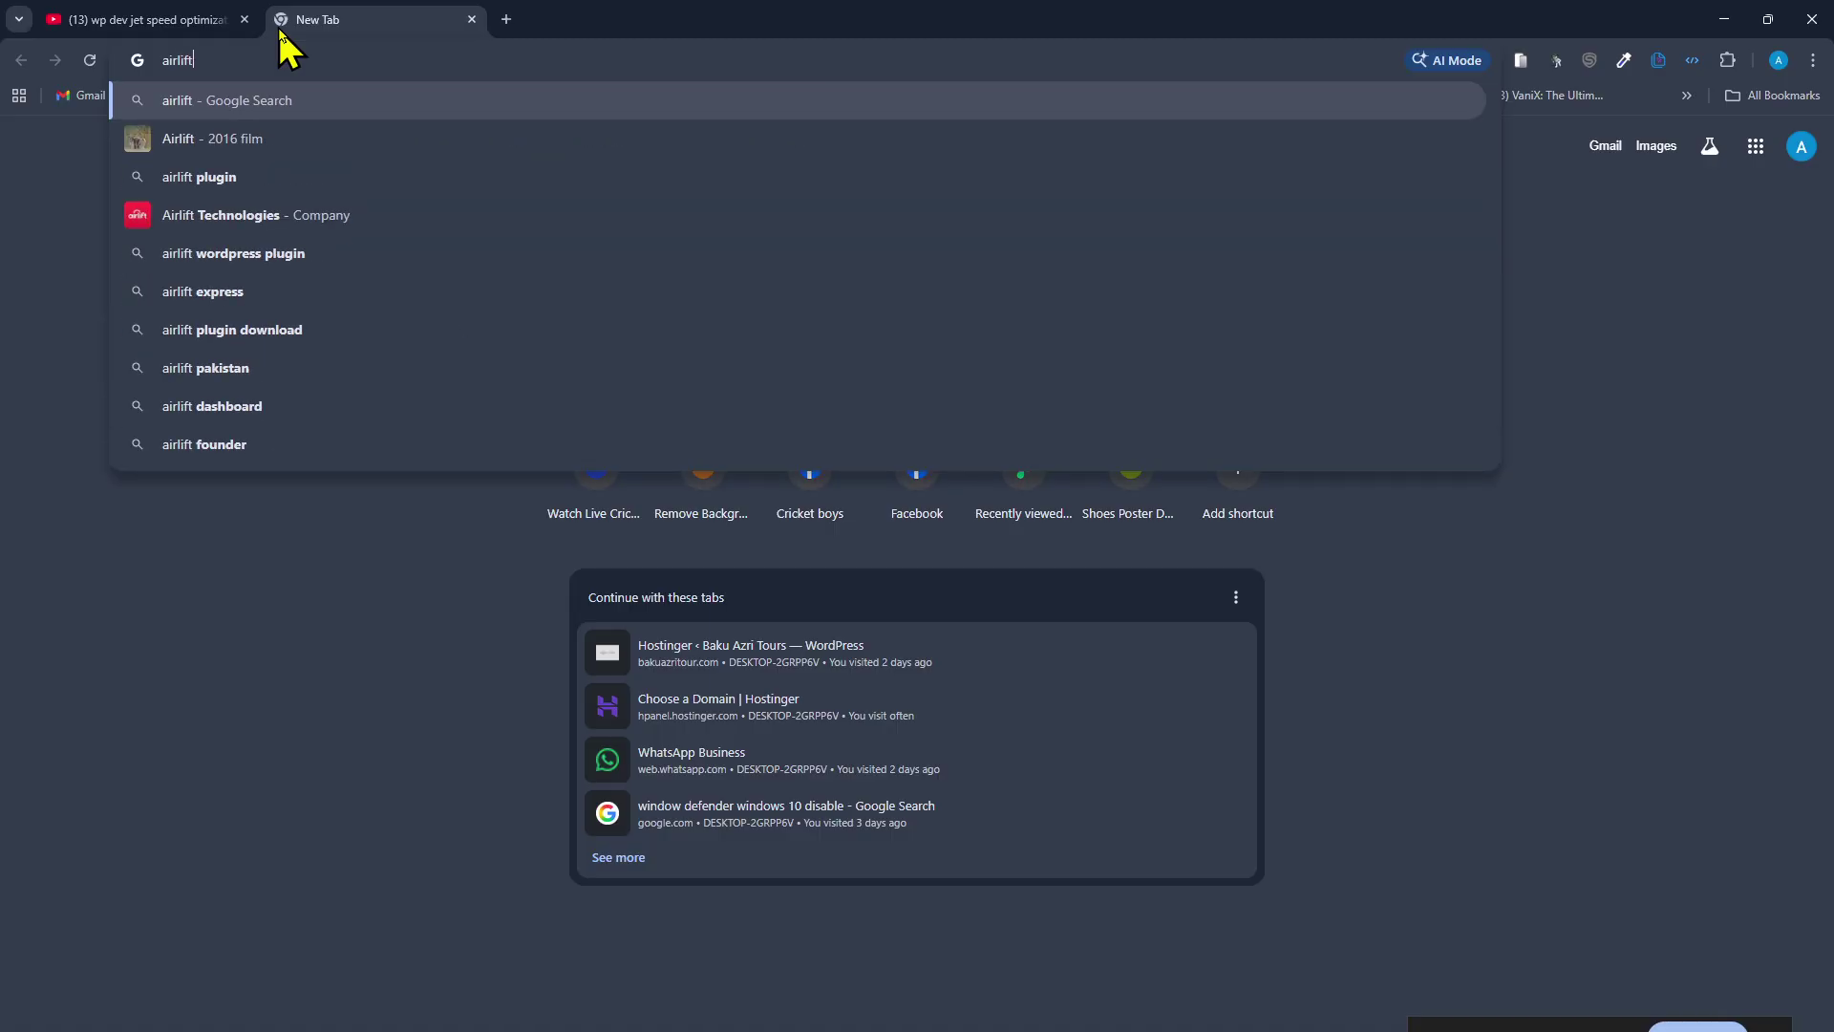
pyautogui.press('Return')
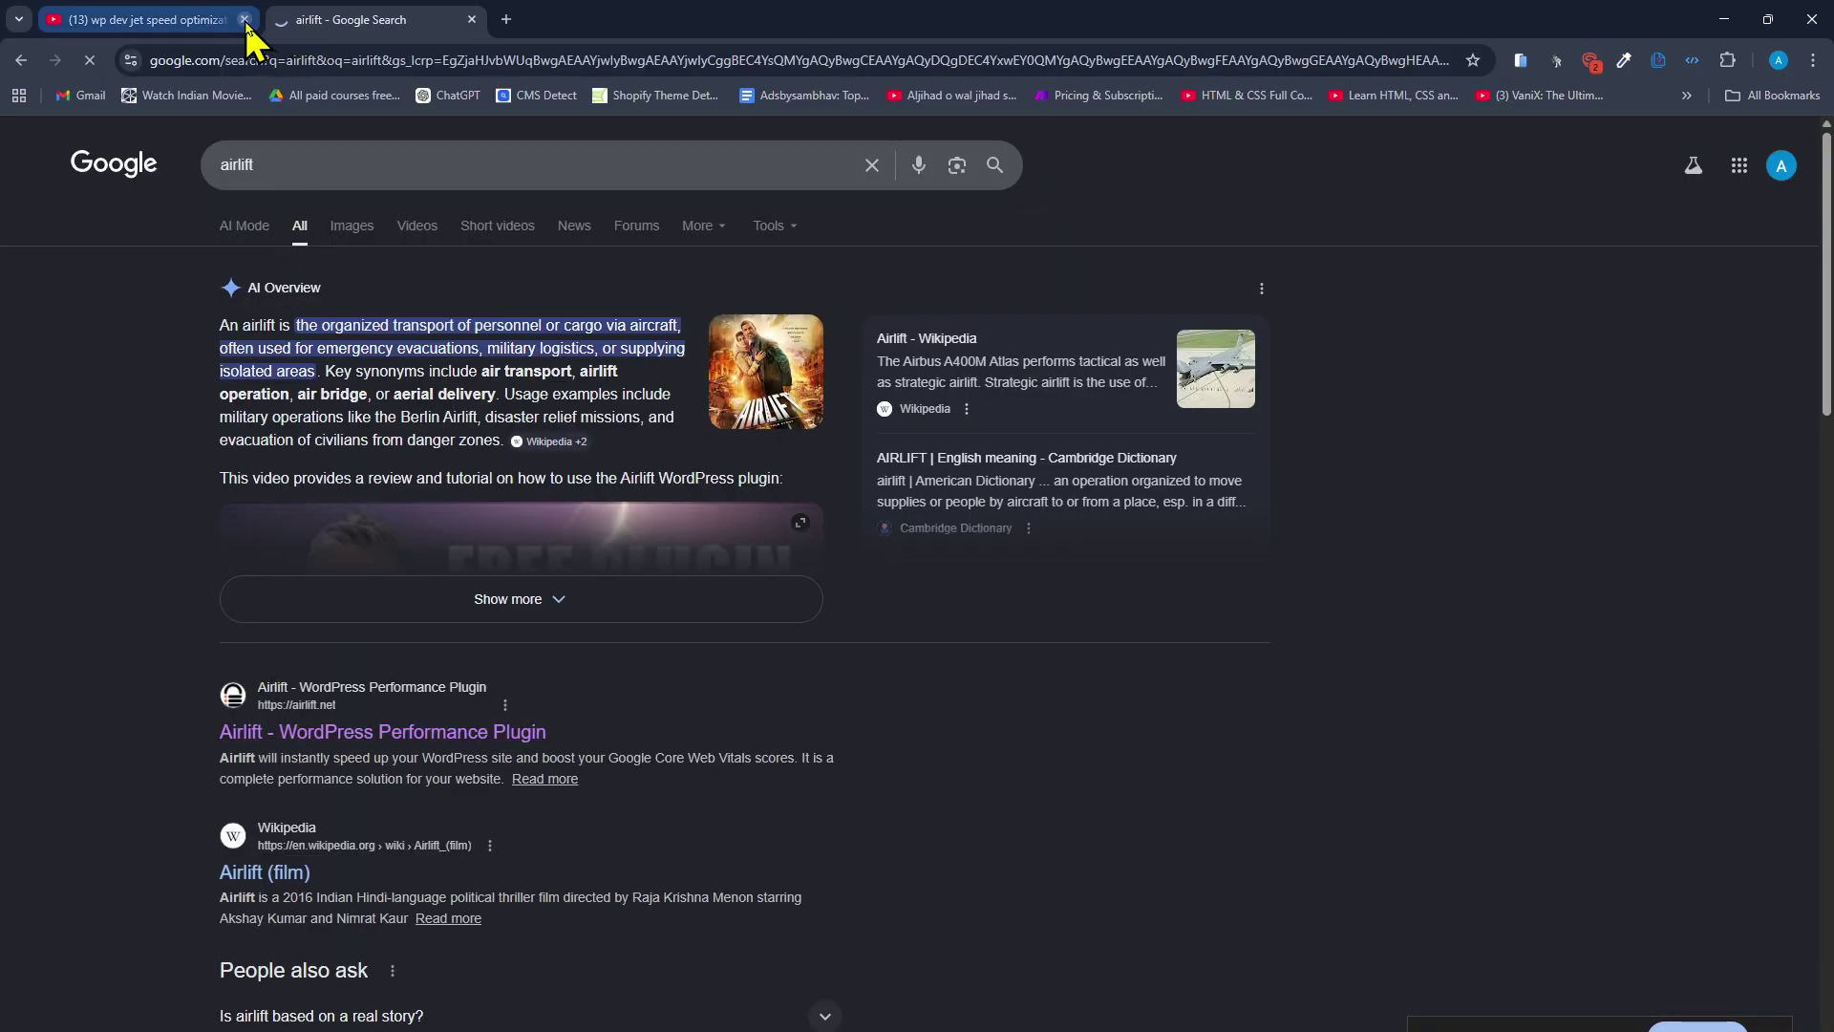
pyautogui.click(245, 21)
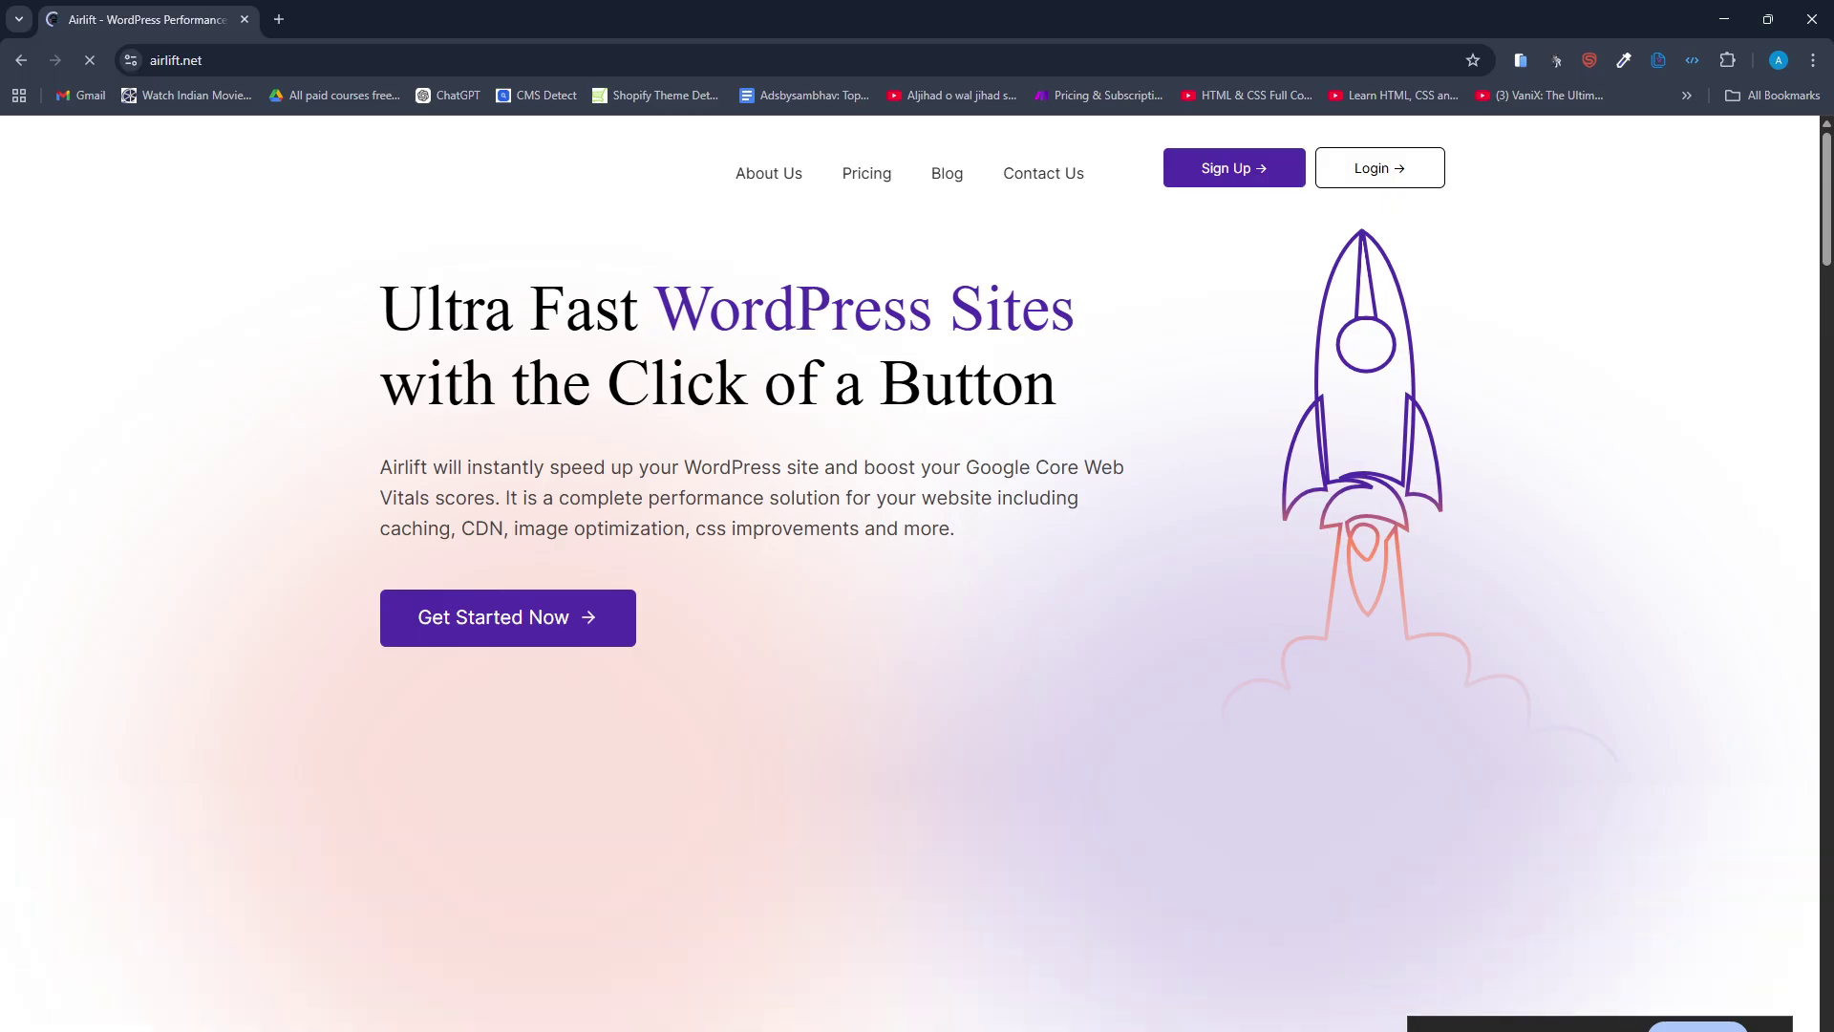
# Log in to the Airlift account and start setting up a new site.
pyautogui.click(1336, 170)
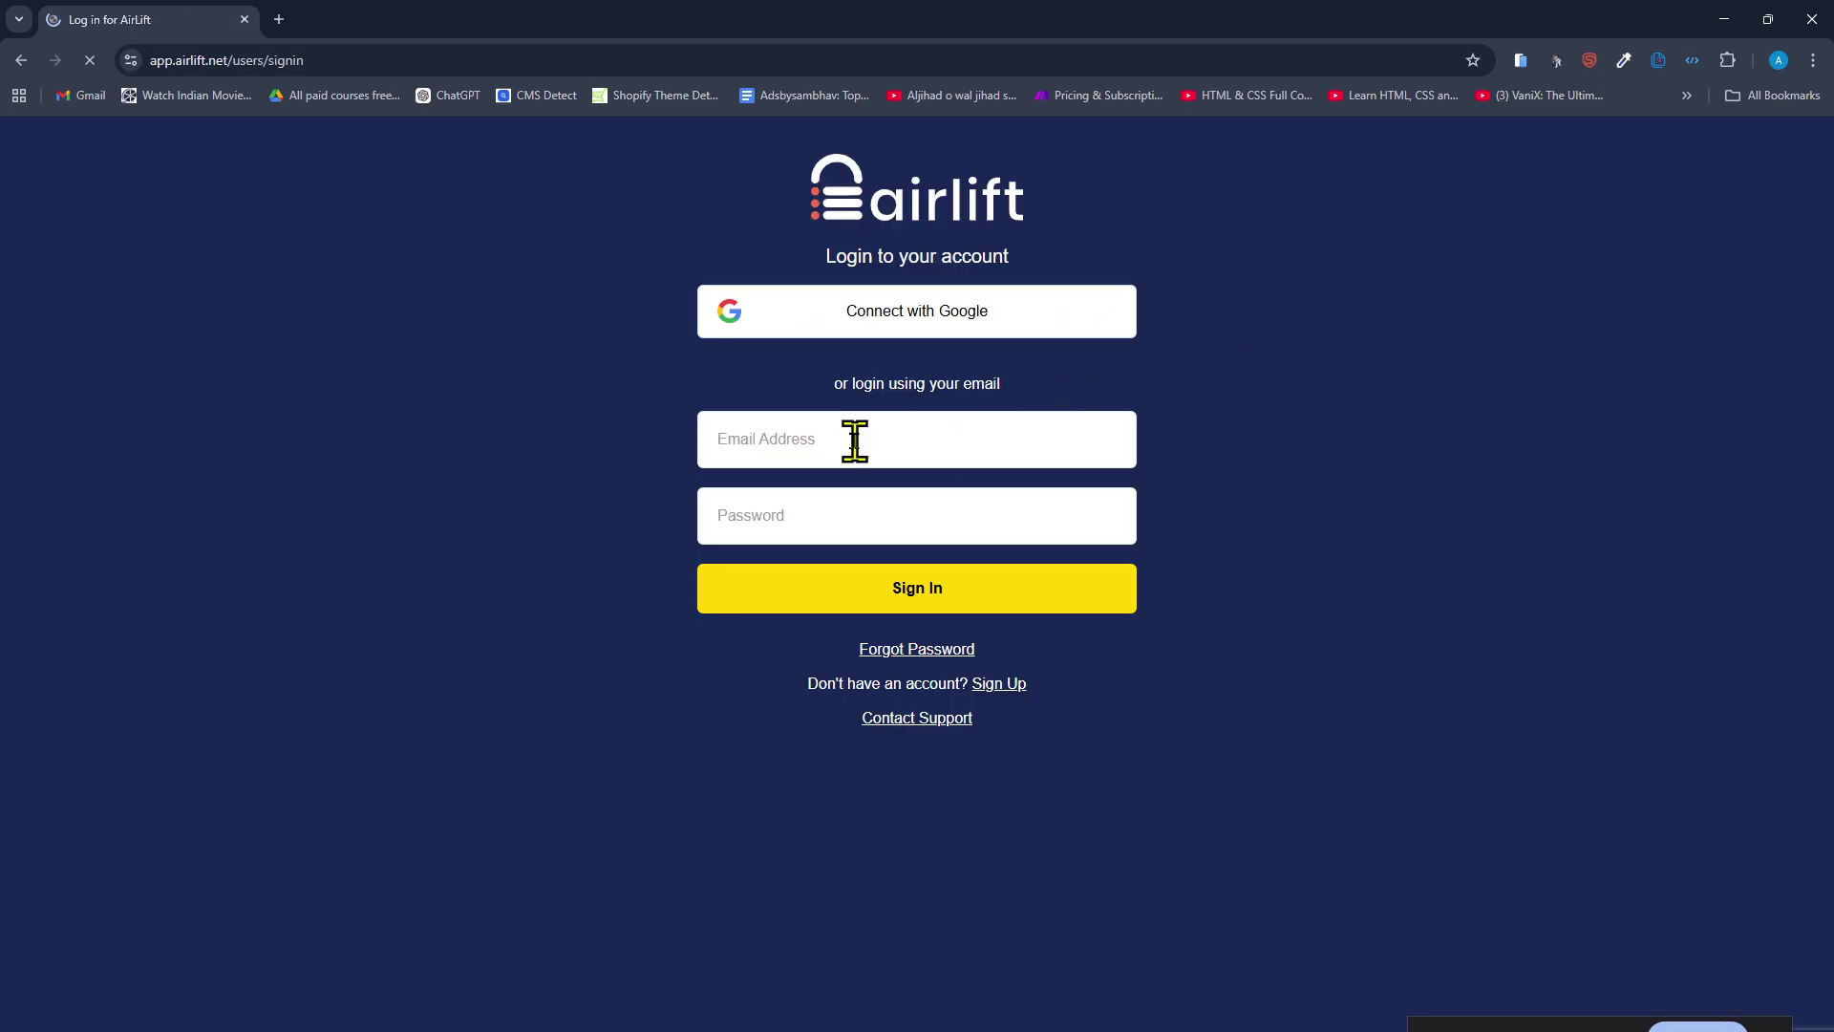
pyautogui.click(858, 504)
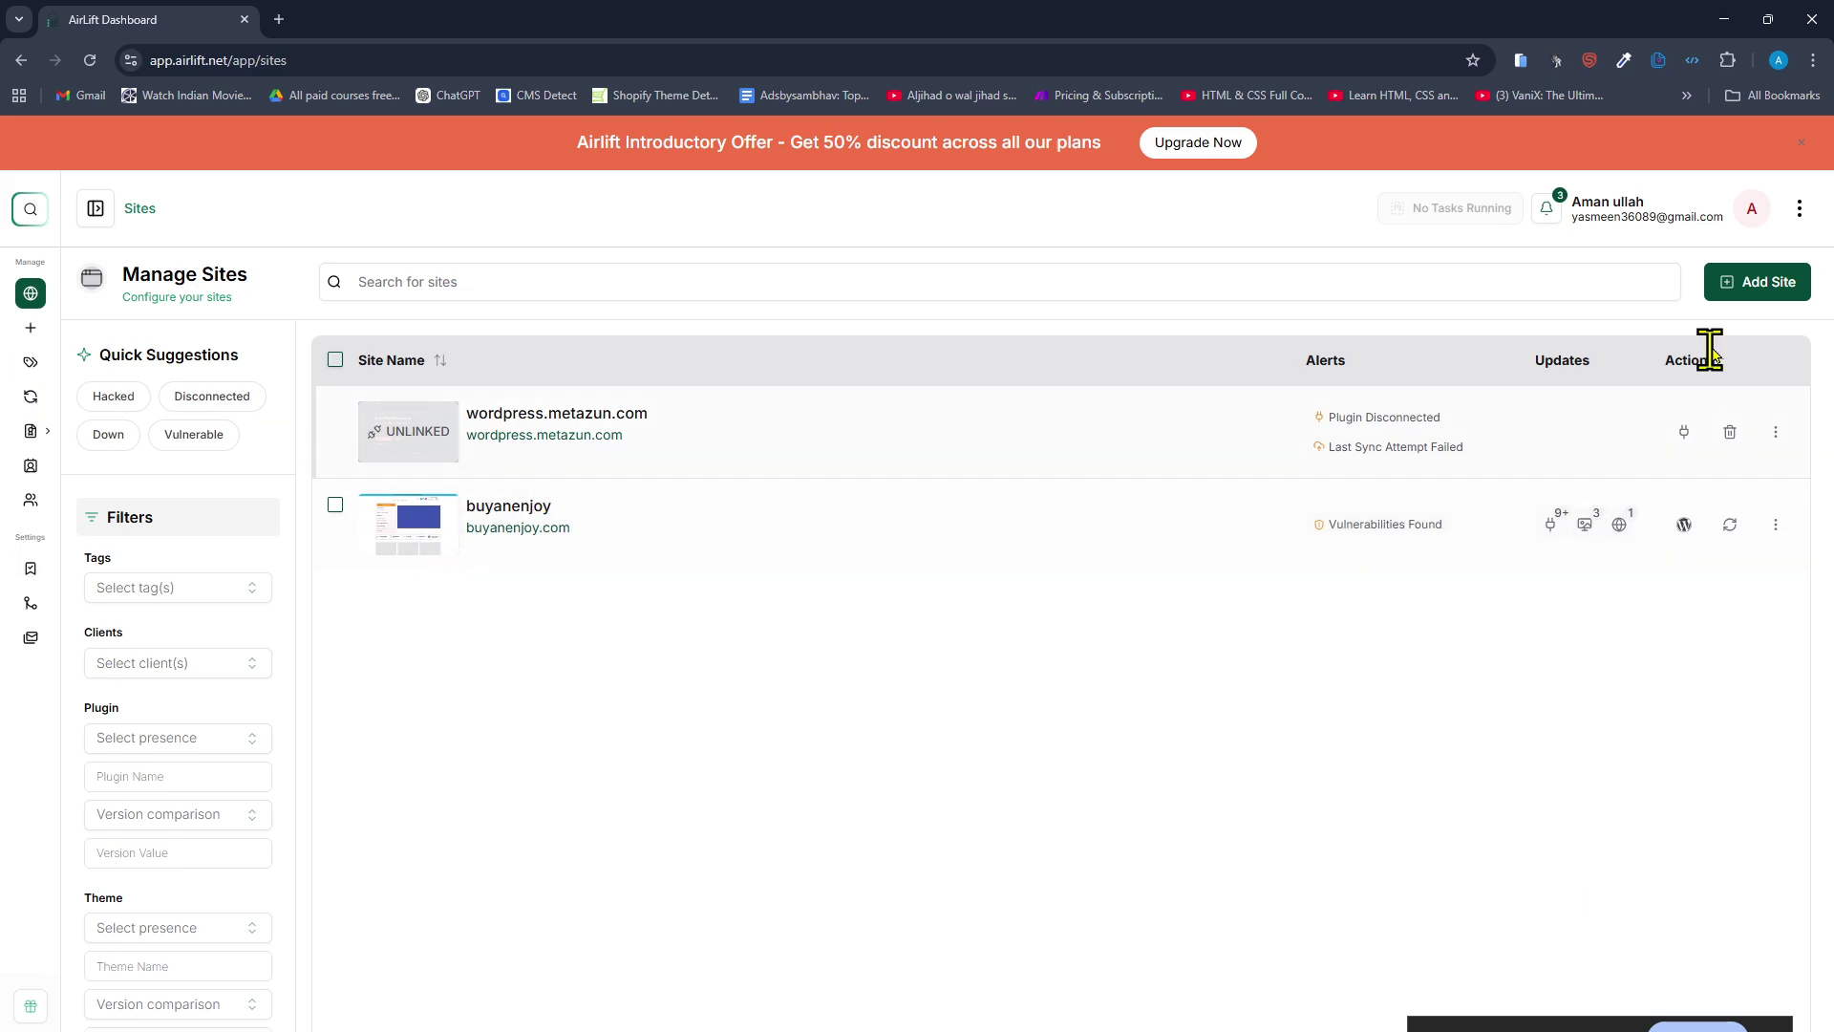
pyautogui.click(1765, 282)
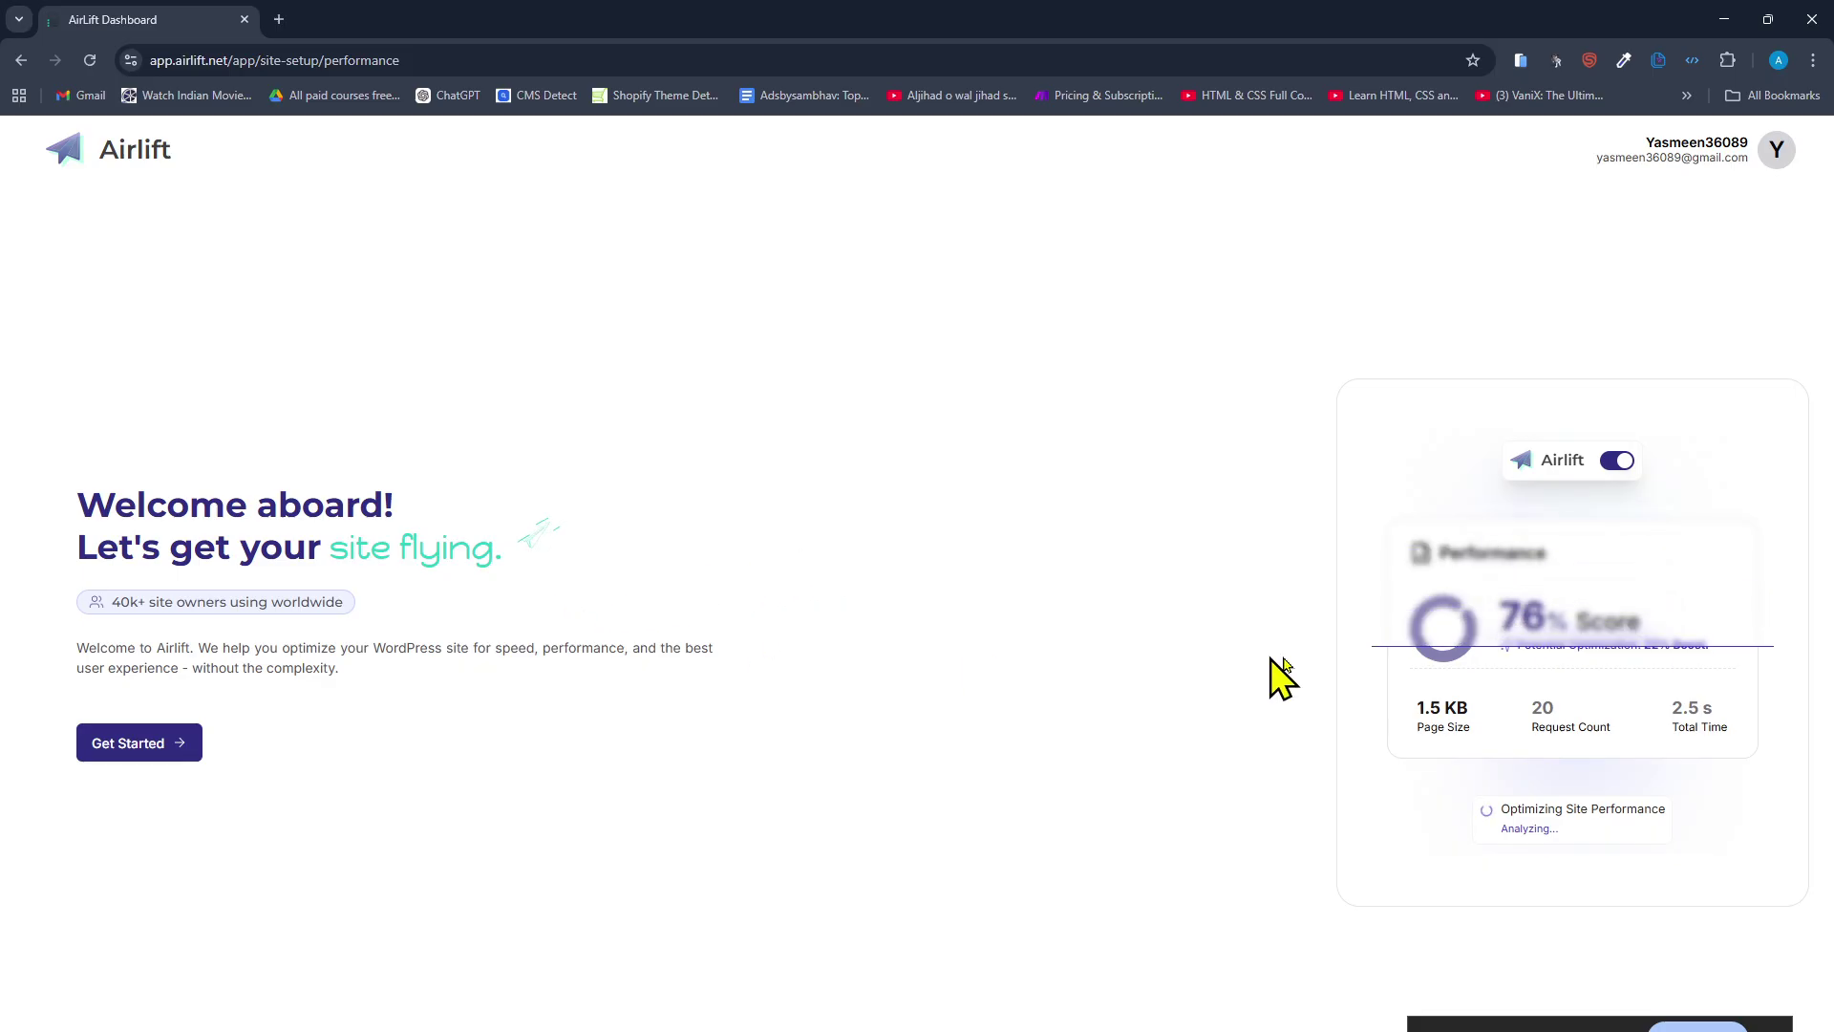
pyautogui.click(88, 750)
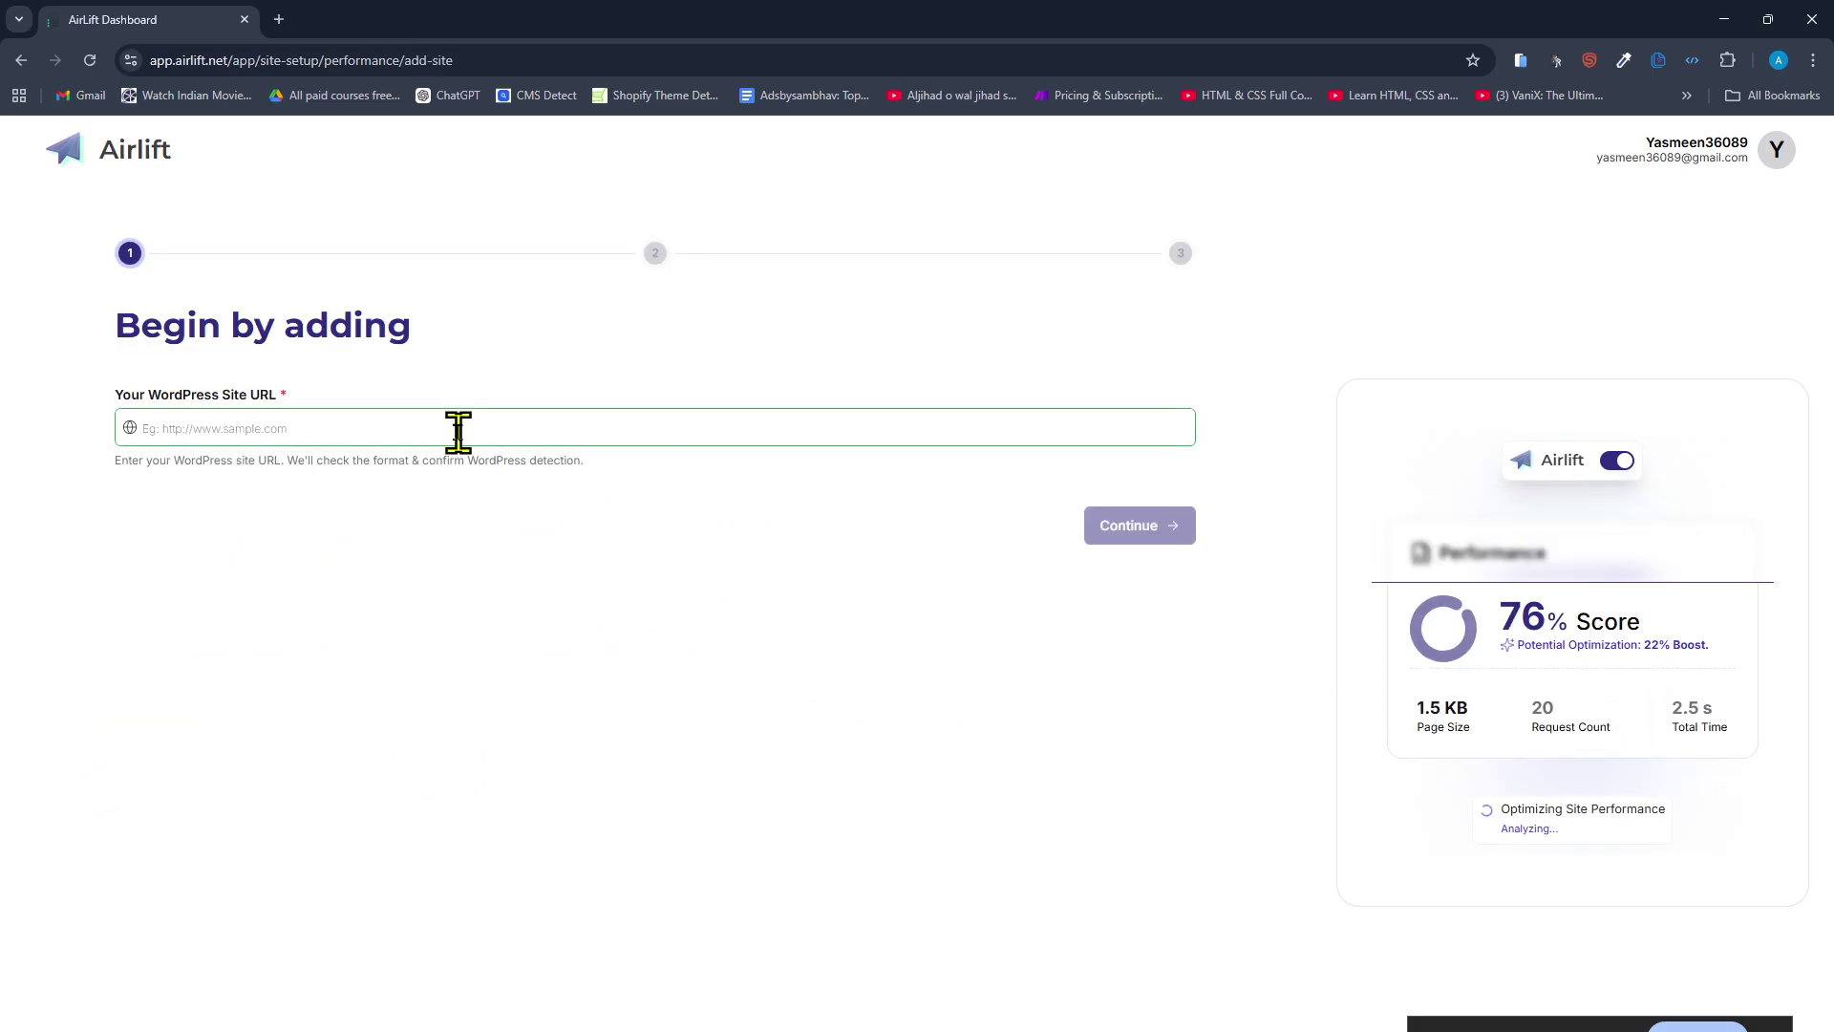
# Enter the Gear Tech site URL, continue, and choose Download Plugin (.zip).
pyautogui.write('wp dev jet speed optimization')
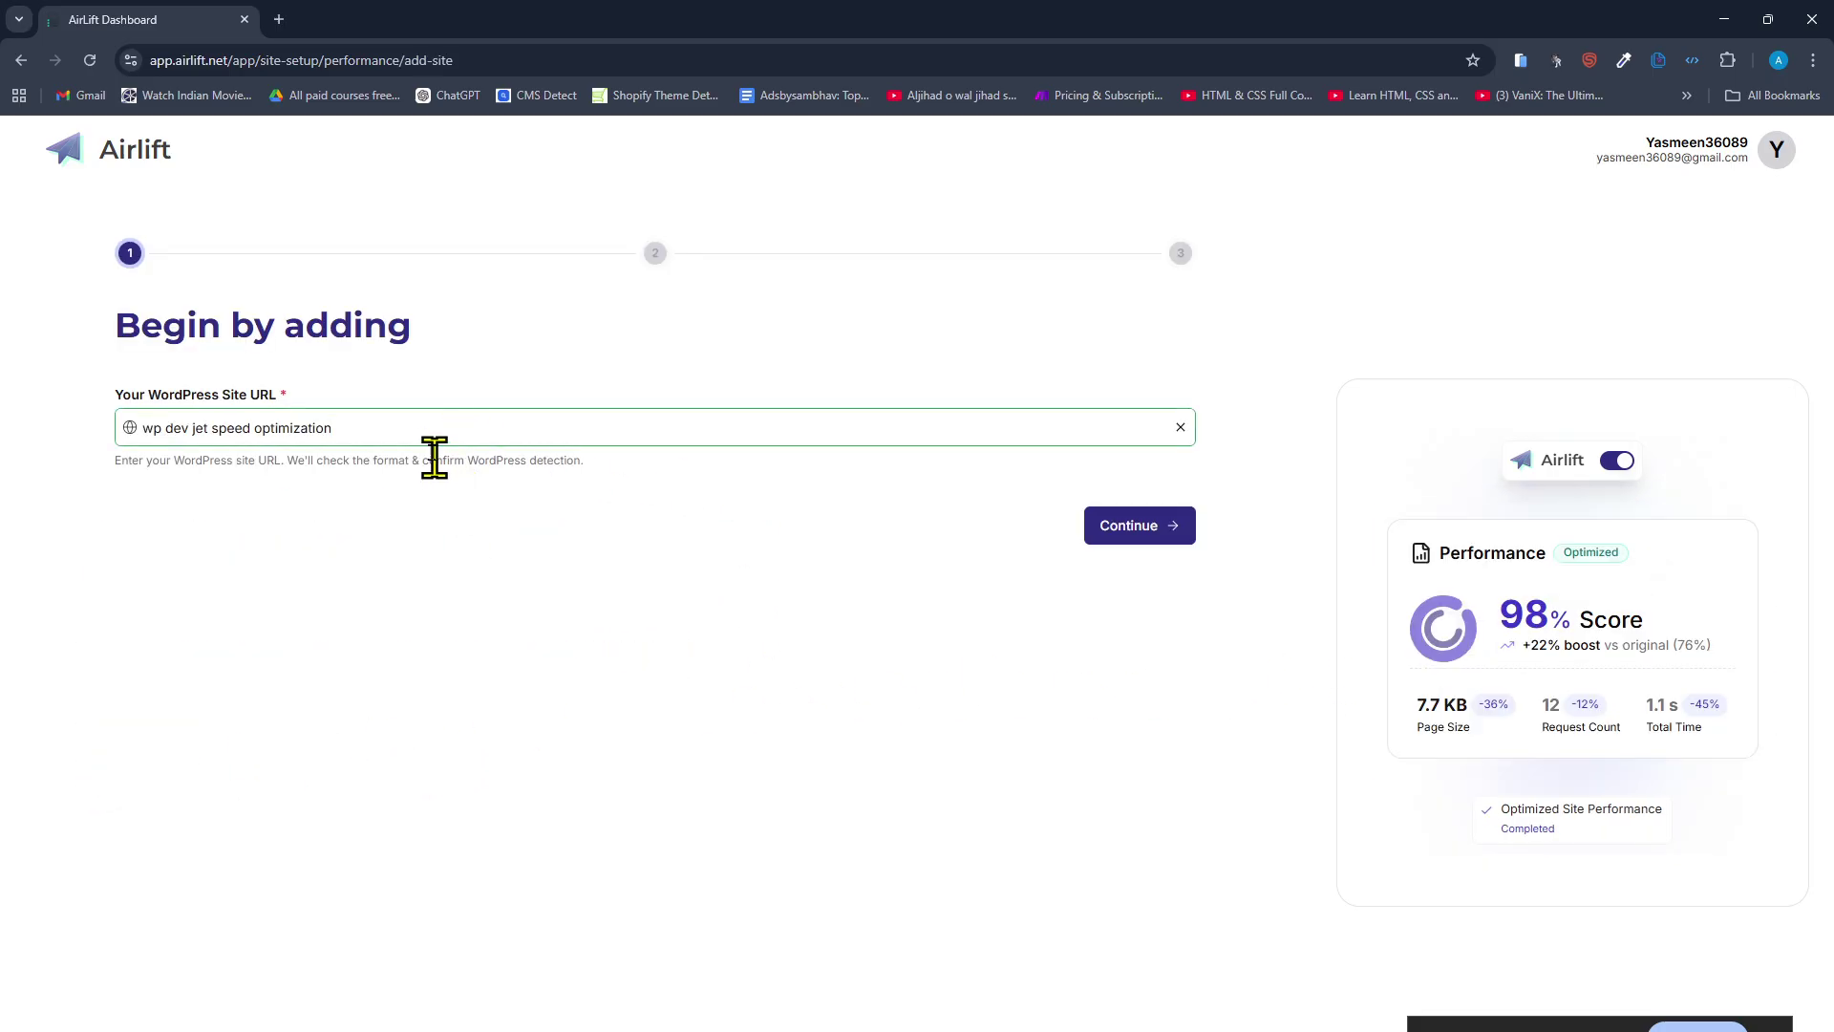
pyautogui.hotkey('ctrl', 'a')
pyautogui.press('super+v')
pyautogui.click(291, 677)
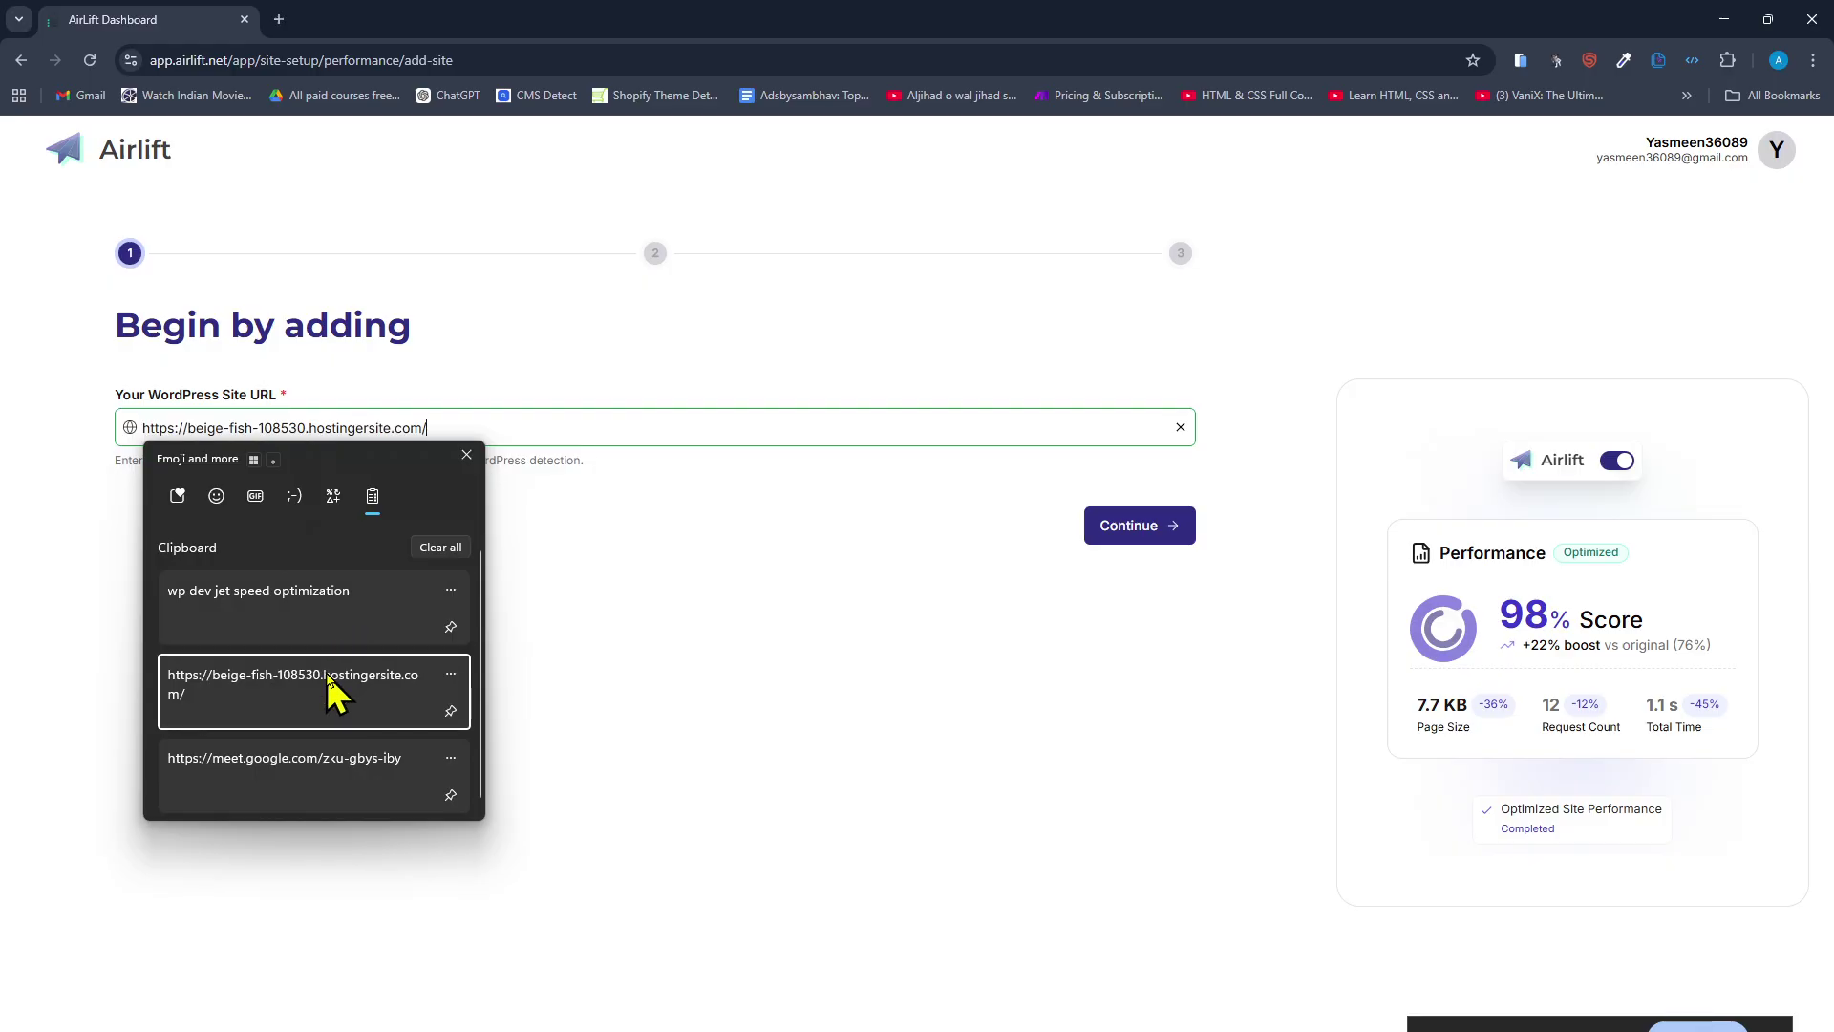
pyautogui.click(1175, 532)
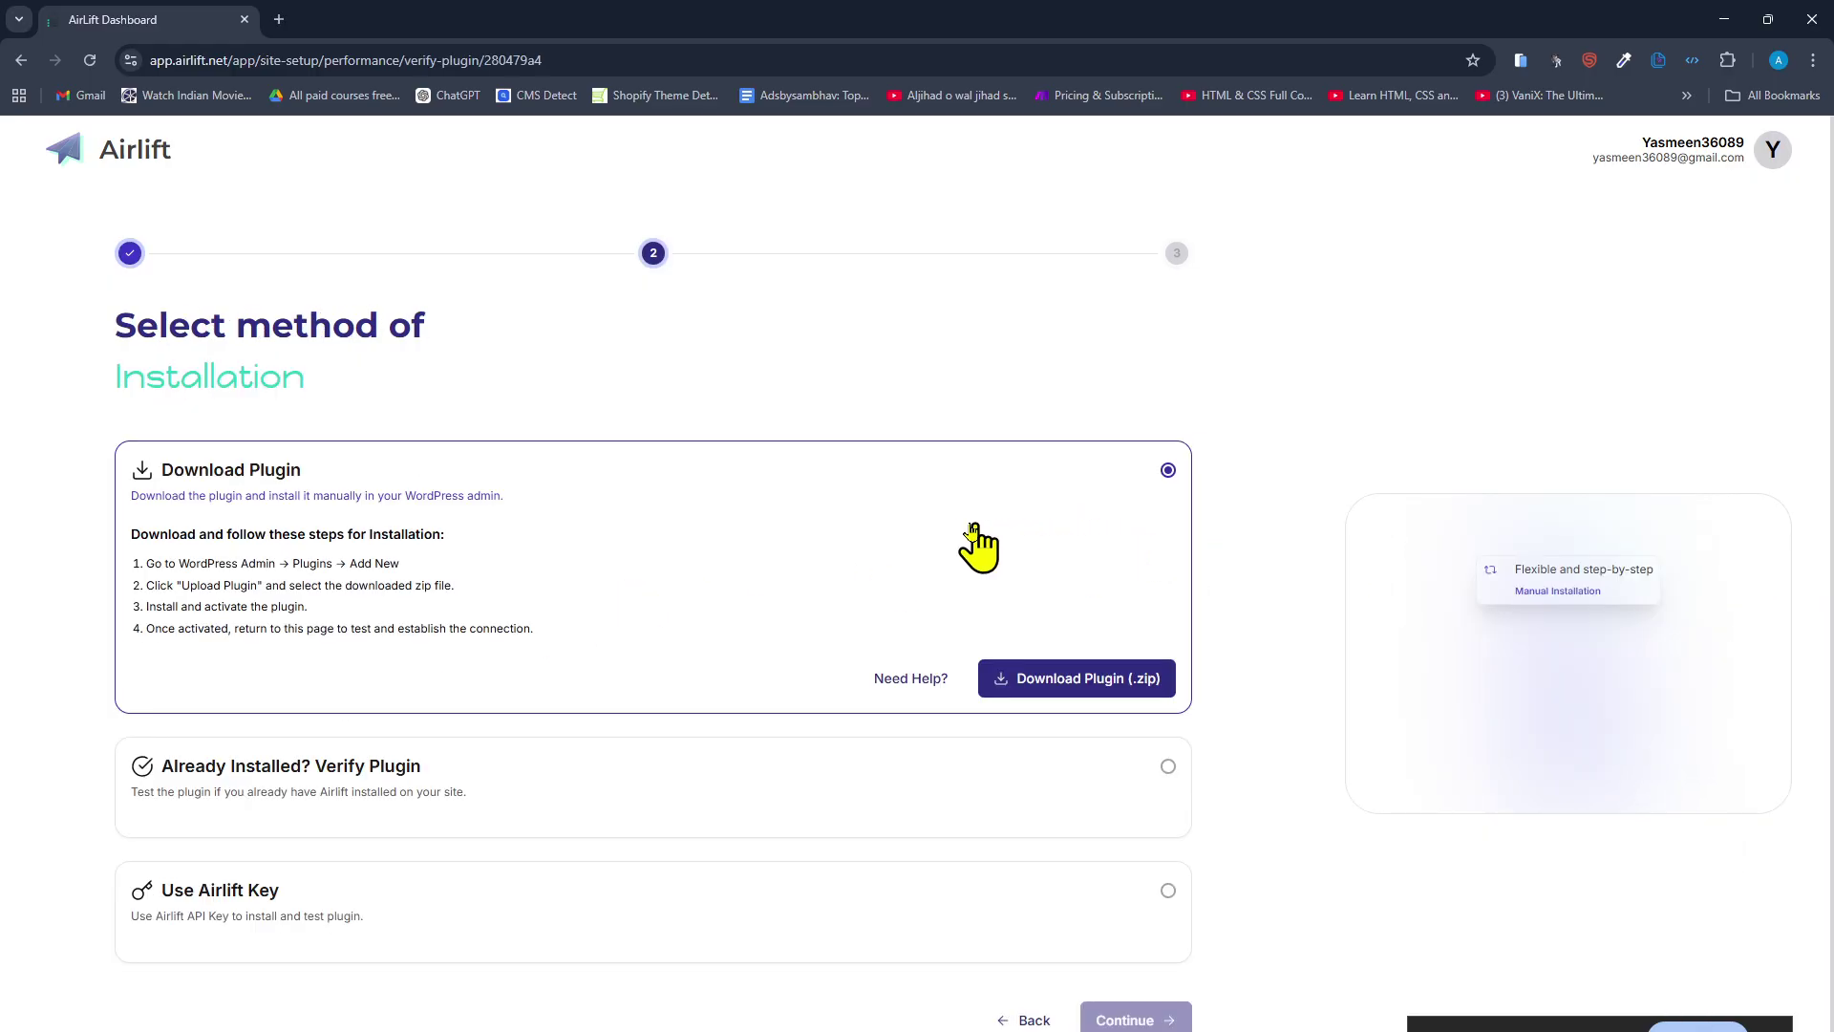
pyautogui.click(1086, 686)
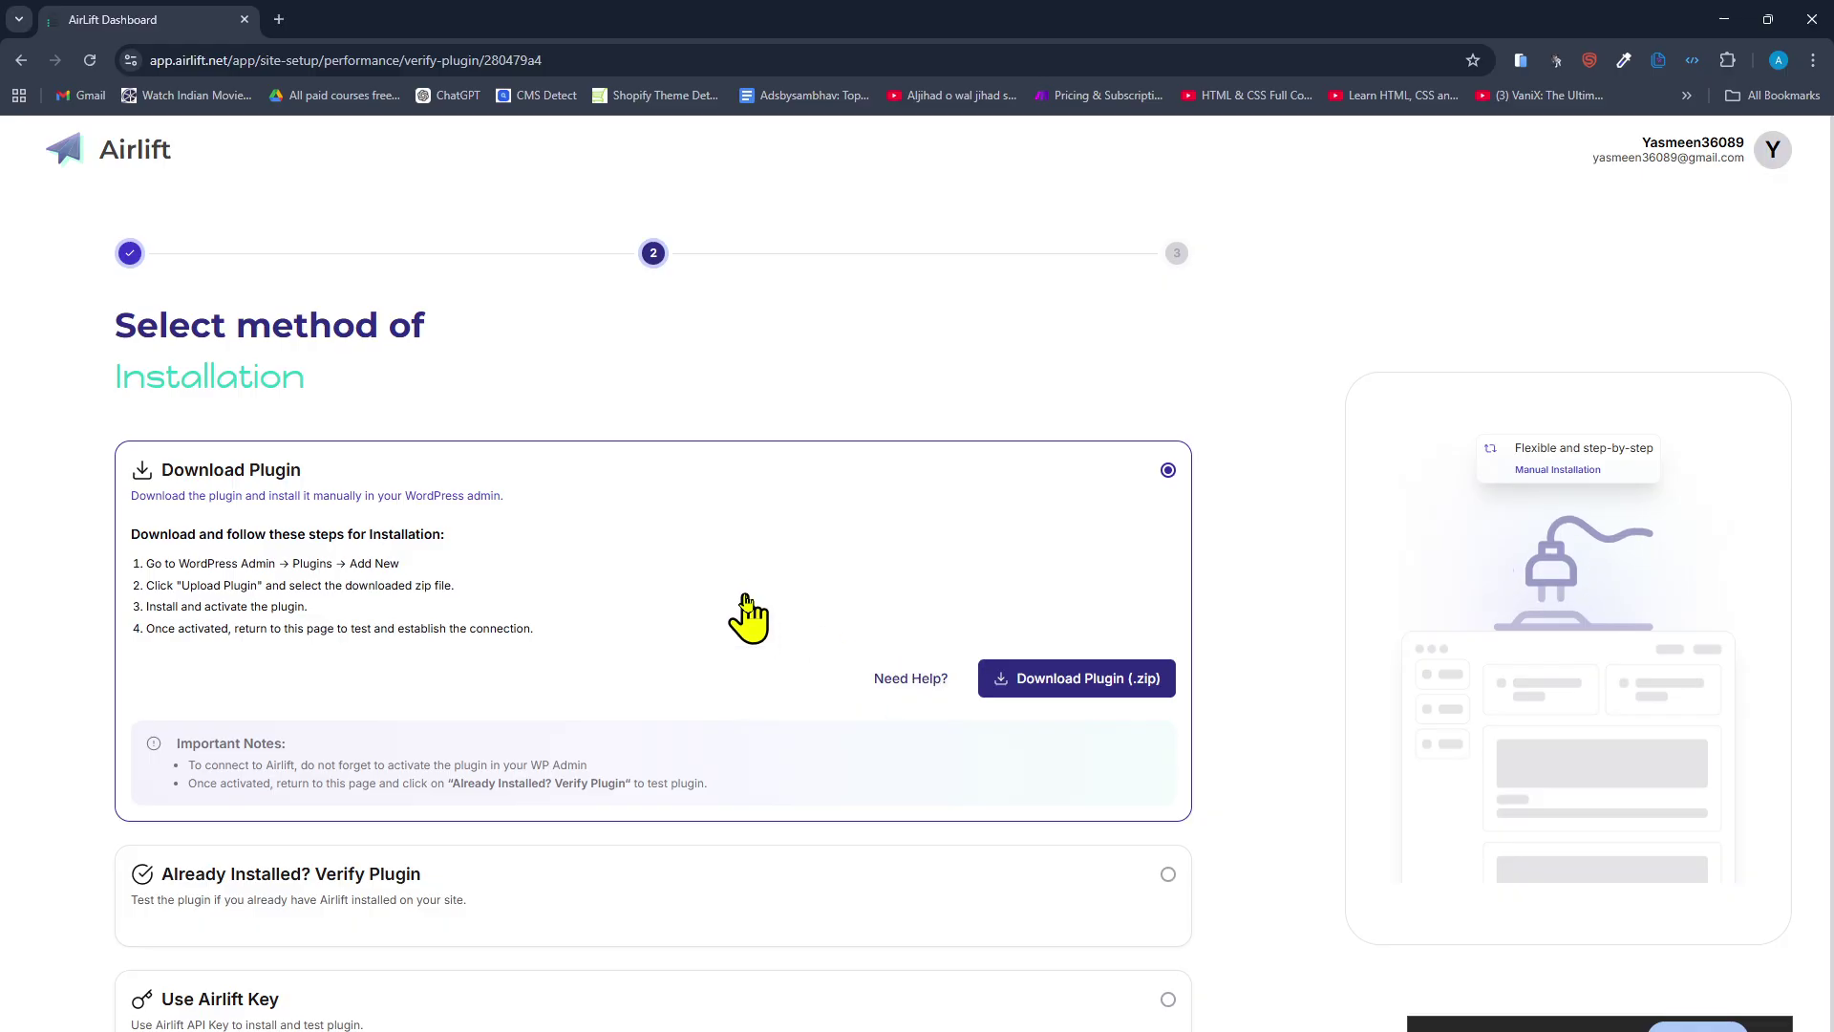
pyautogui.scroll(-1, 593, 644)
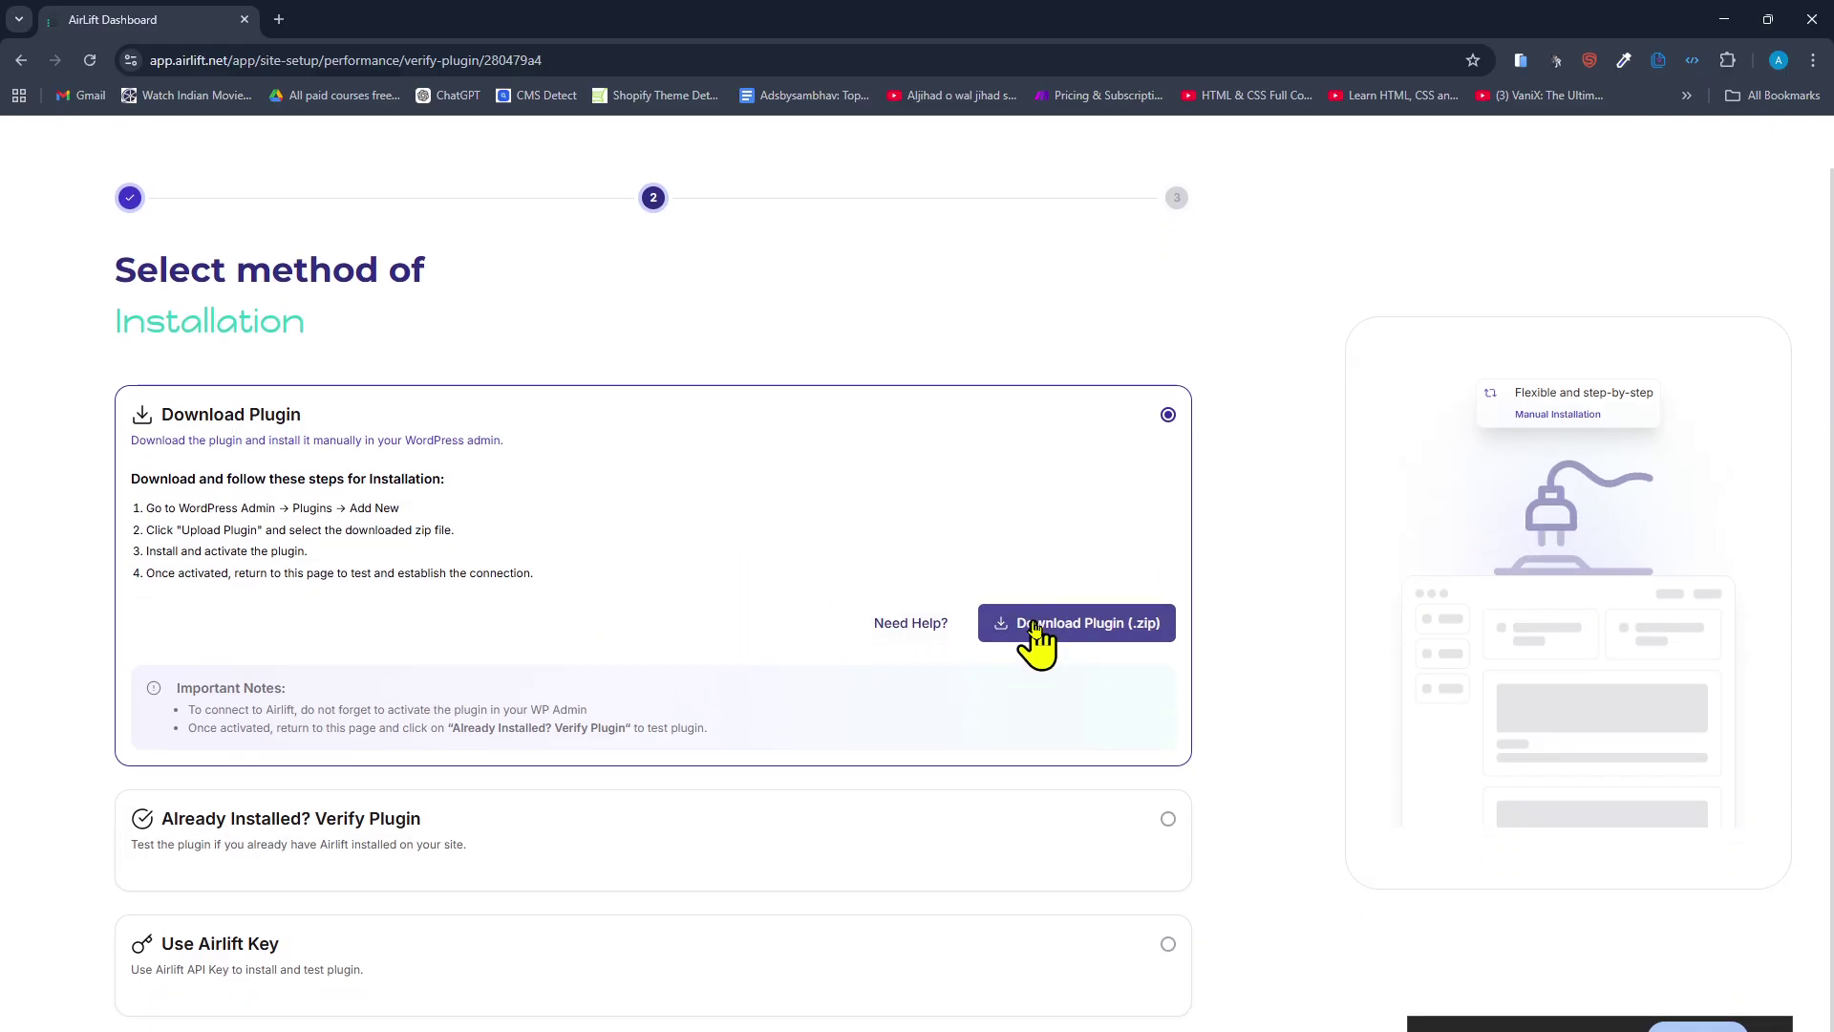
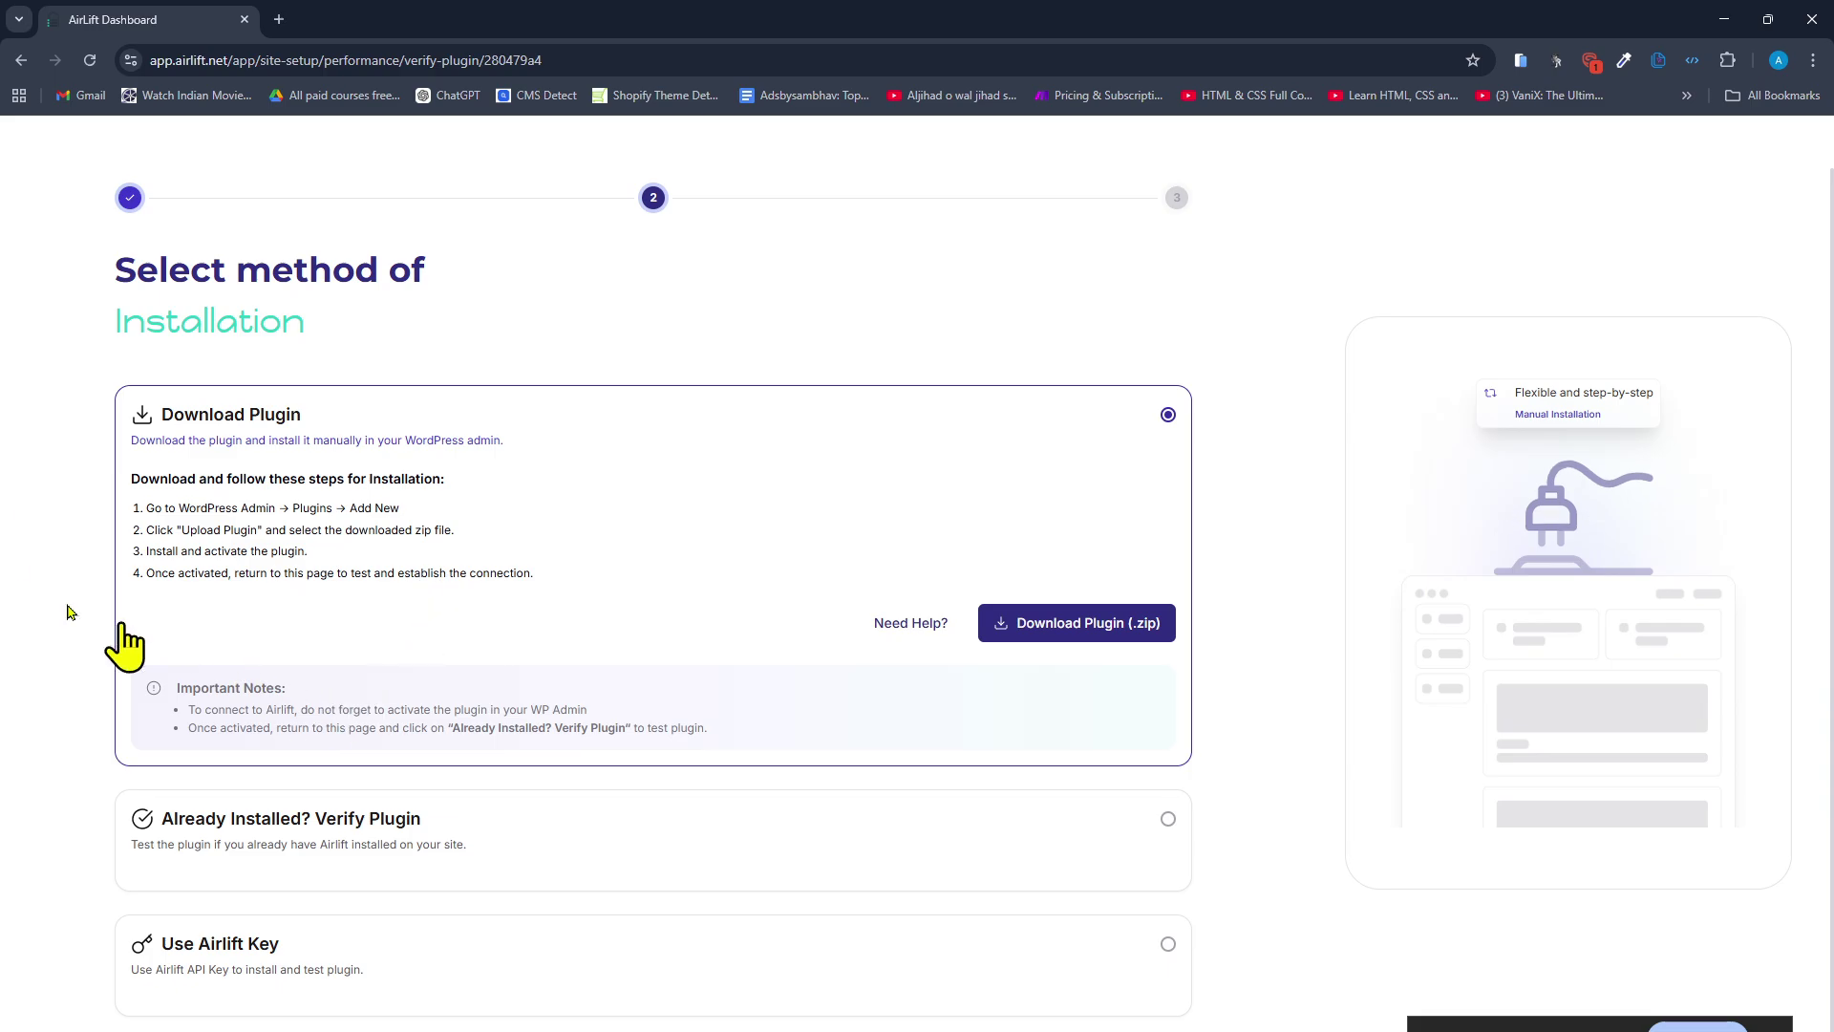
# Go back to the manual plugin download method and sign in to the Airlift dashboard.
pyautogui.click(963, 886)
pyautogui.click(1051, 492)
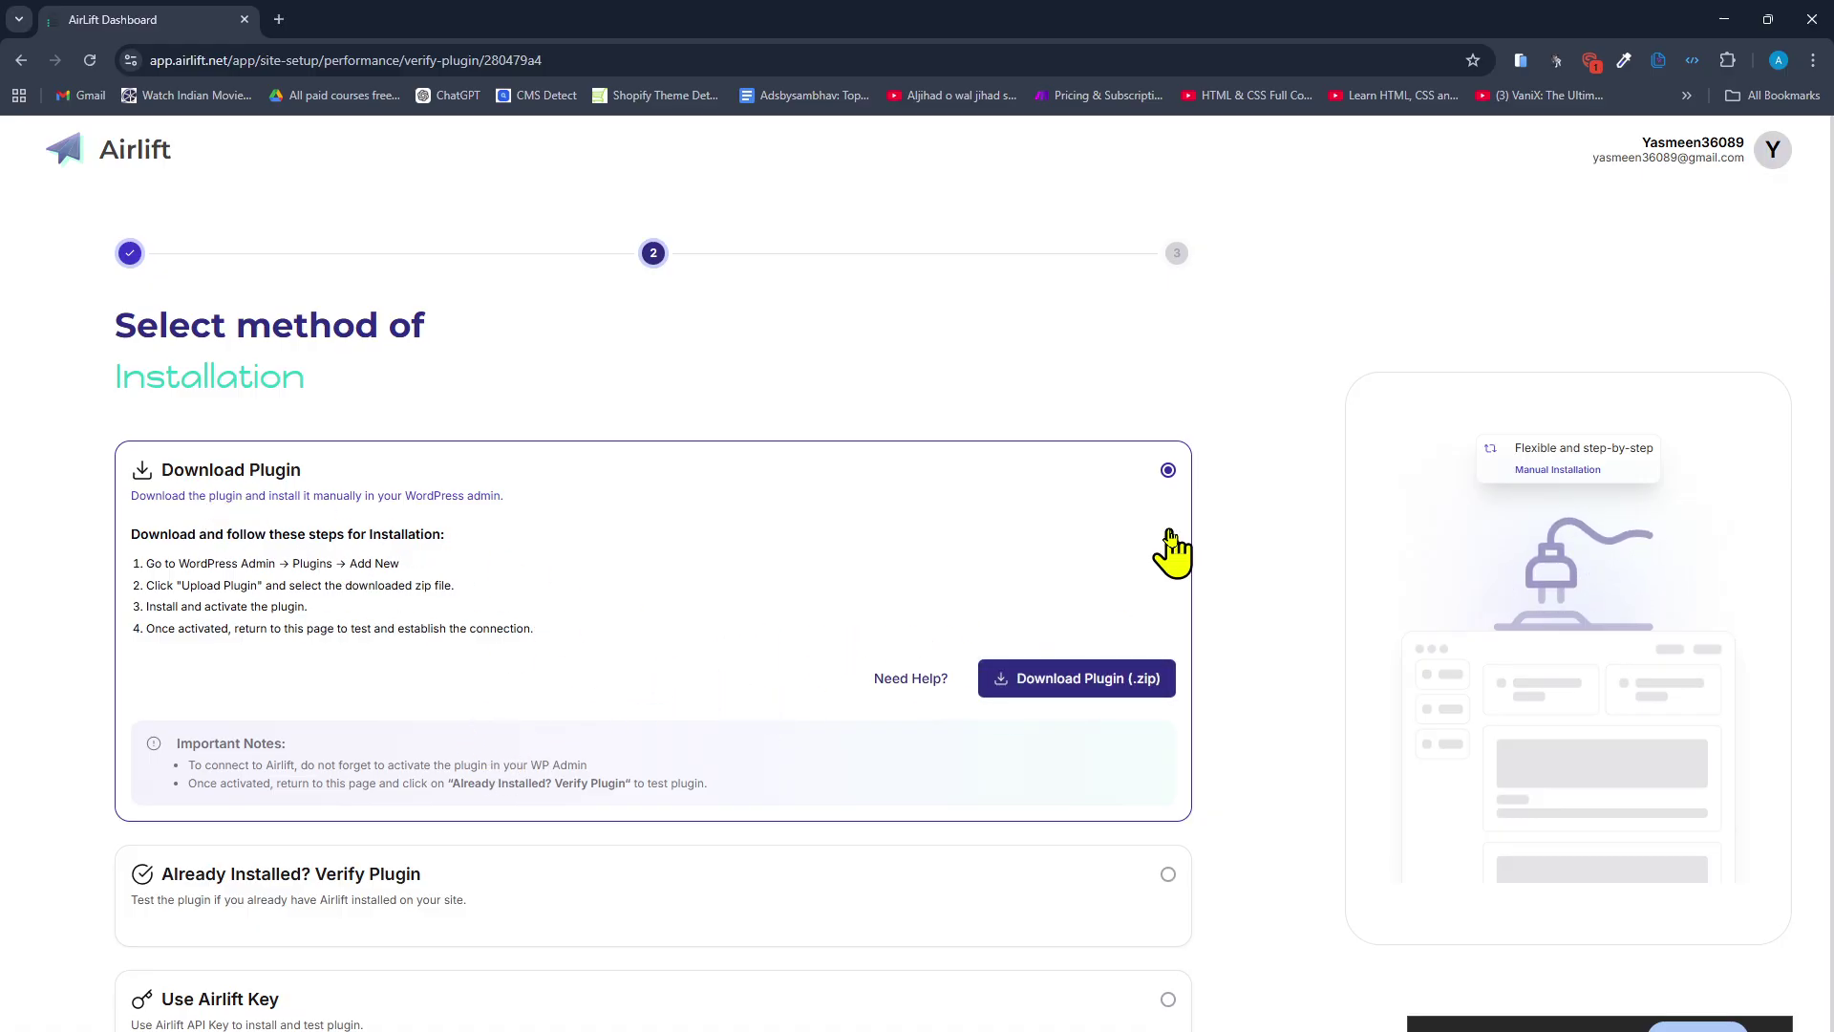
pyautogui.scroll(-1, 1140, 571)
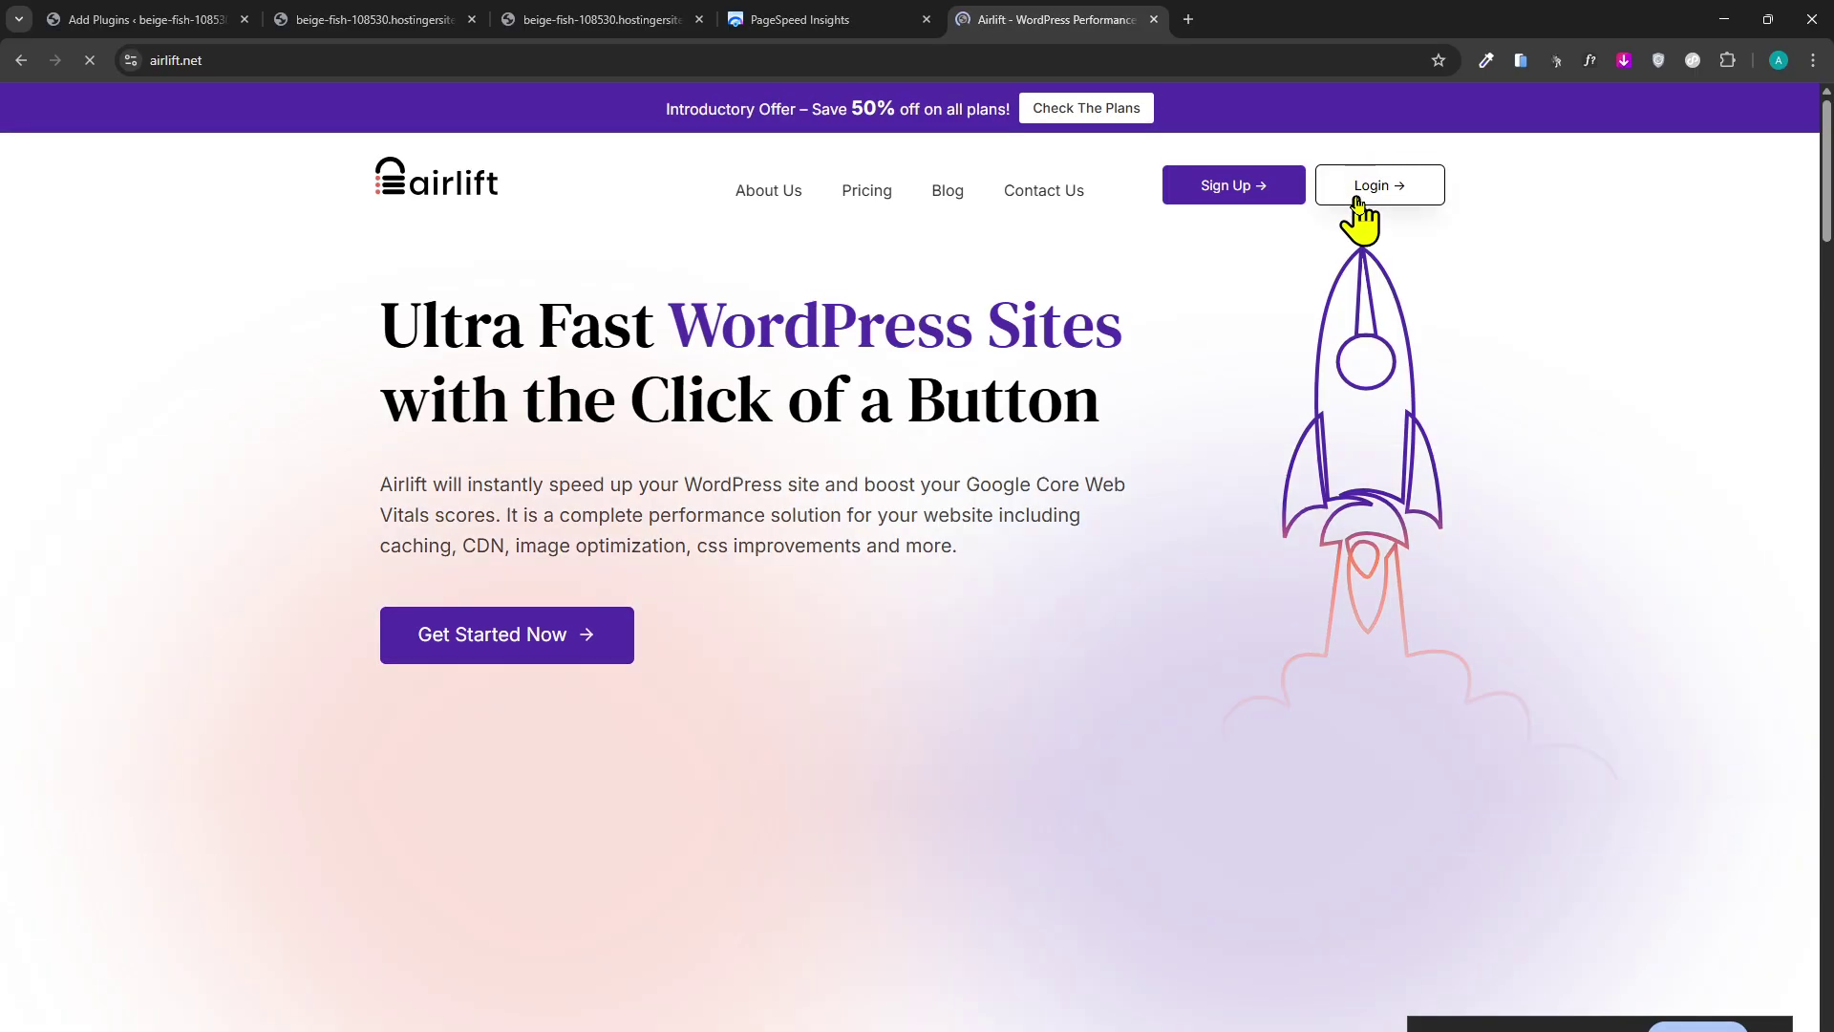
pyautogui.click(1355, 186)
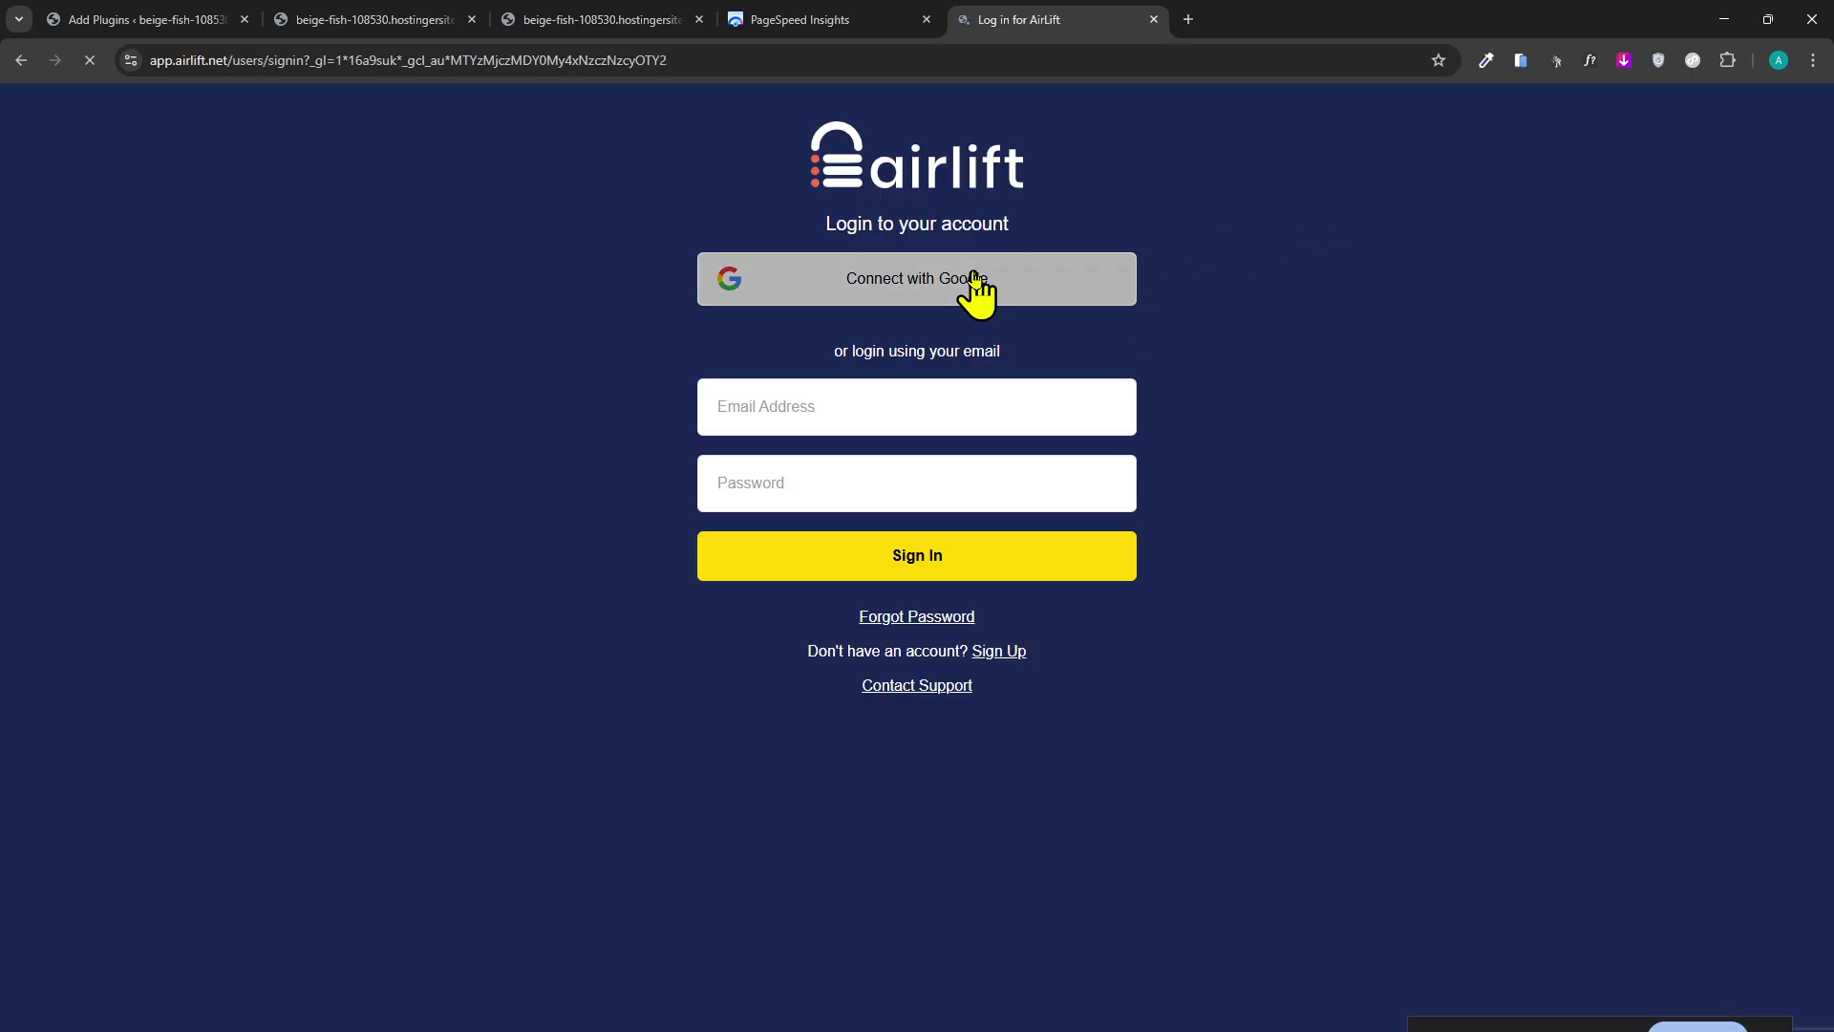
pyautogui.click(976, 286)
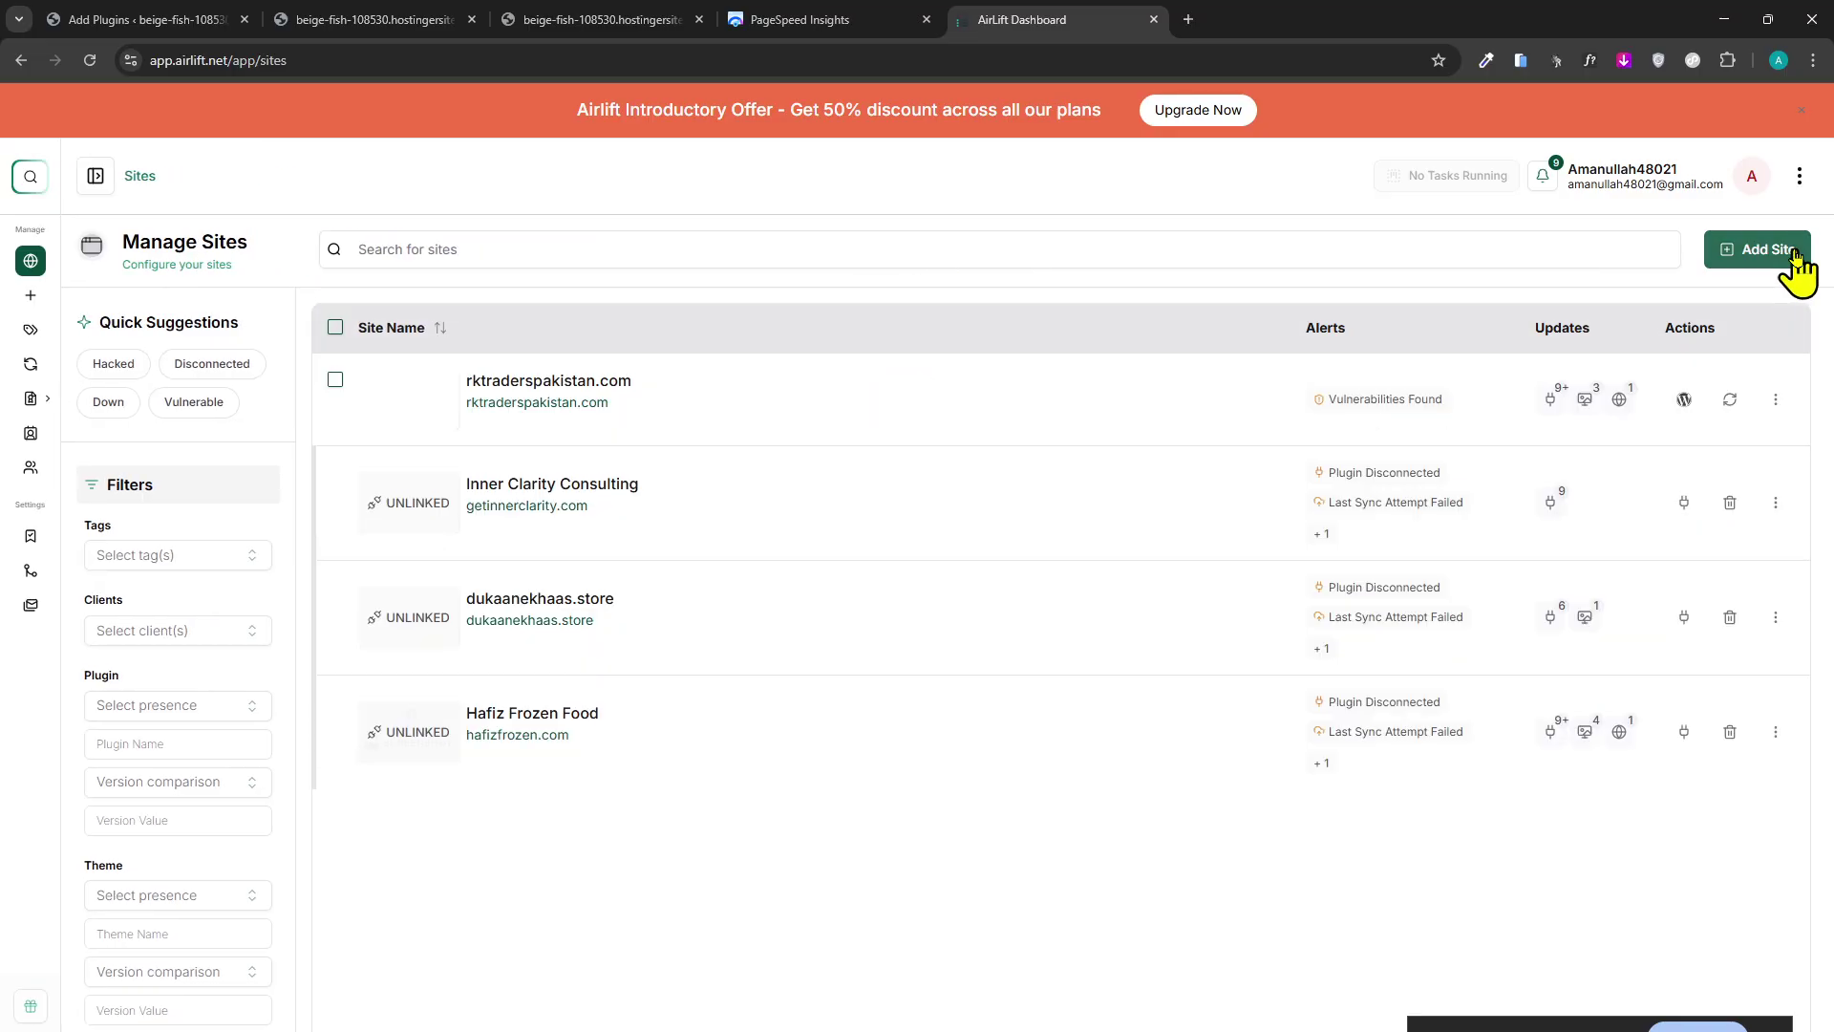
# Add beige-fish-108530.hostingersite.com as a new Airlift site and download airlift (1).zip.
pyautogui.click(1763, 250)
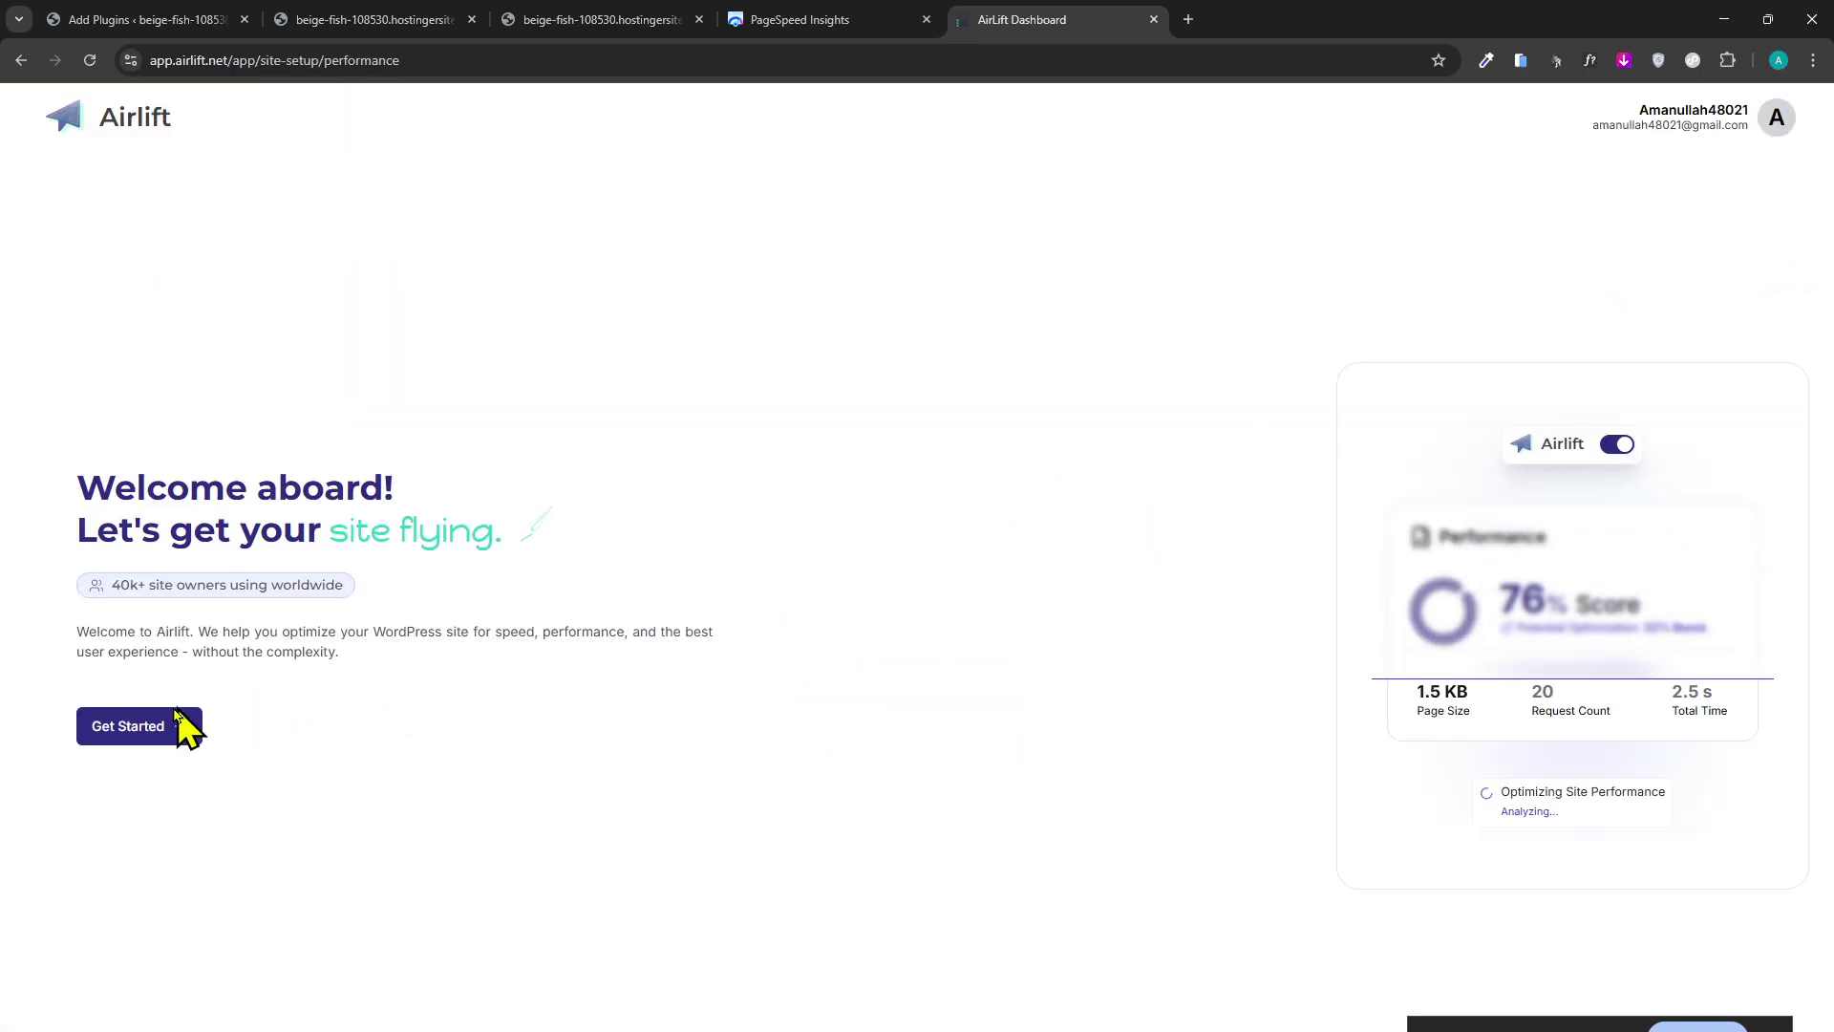
pyautogui.click(178, 726)
pyautogui.write('https://beige-fish-108530.hostingersite.com/')
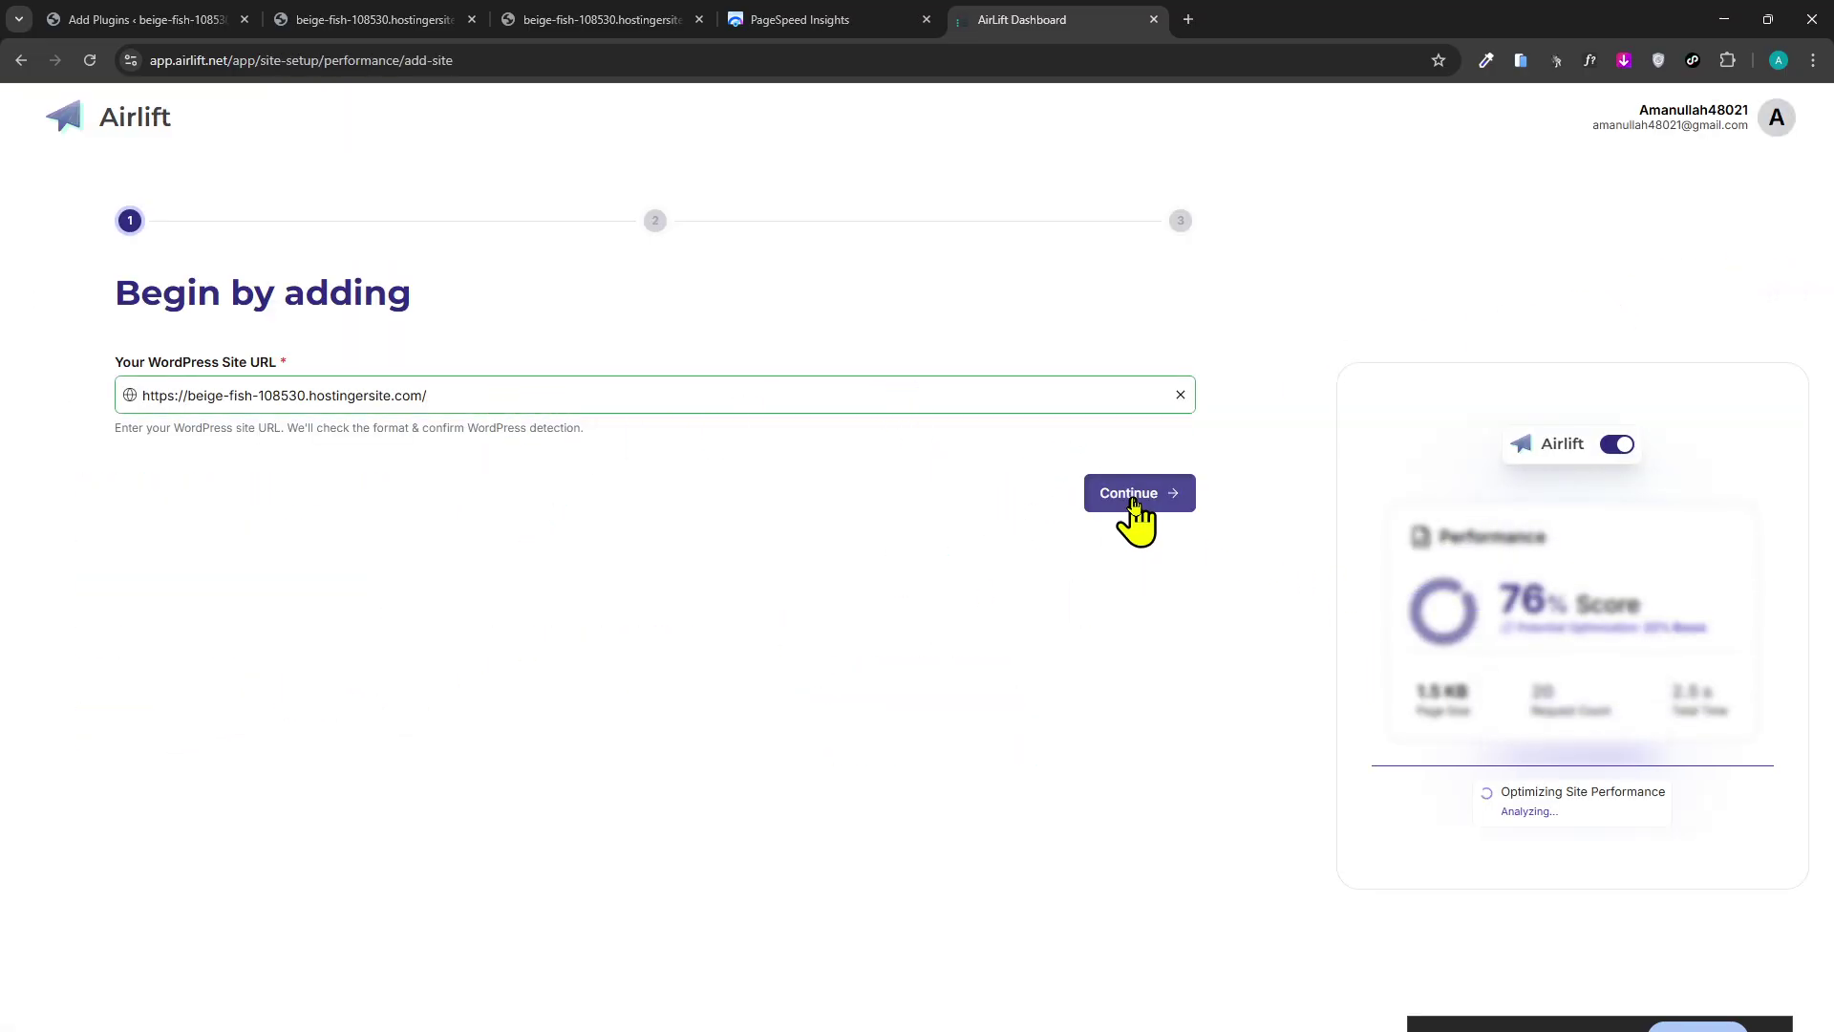
pyautogui.click(1132, 493)
pyautogui.click(1104, 638)
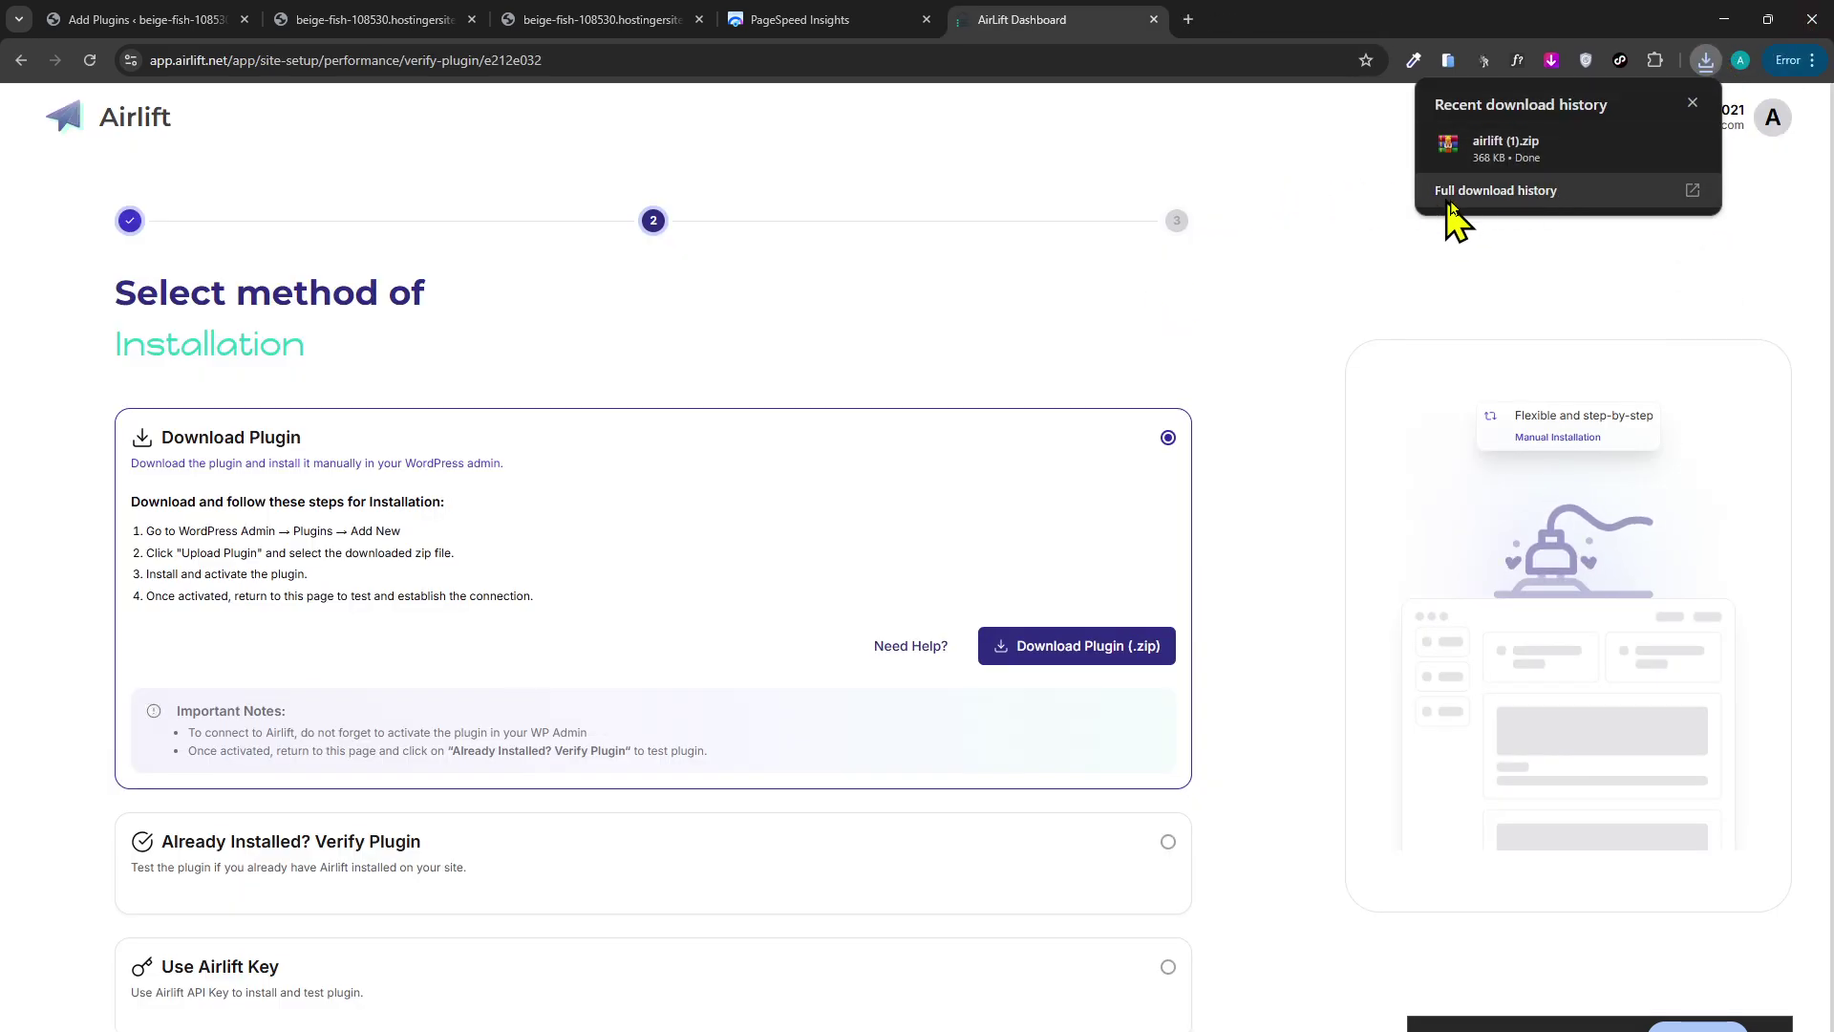
pyautogui.scroll(-1, 962, 445)
# Upload airlift (1).zip on the WordPress Add Plugins page and install it.
pyautogui.click(373, 20)
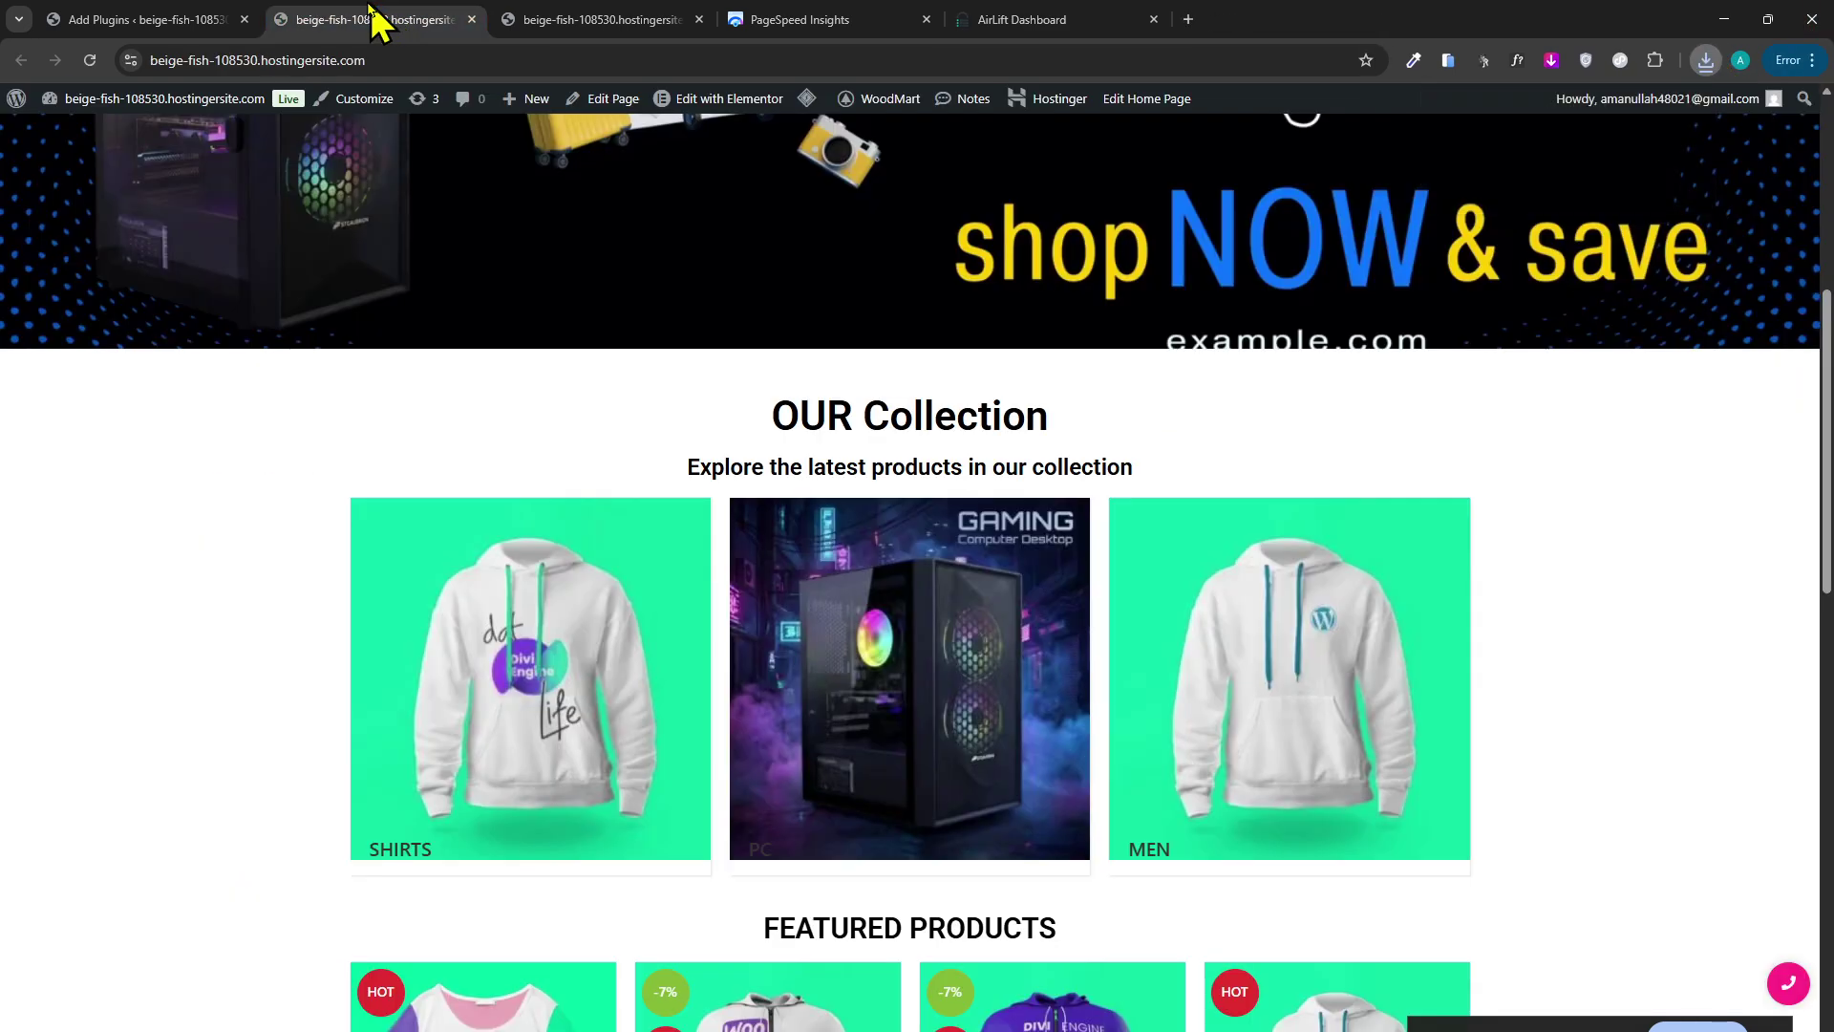
pyautogui.click(115, 19)
pyautogui.click(355, 148)
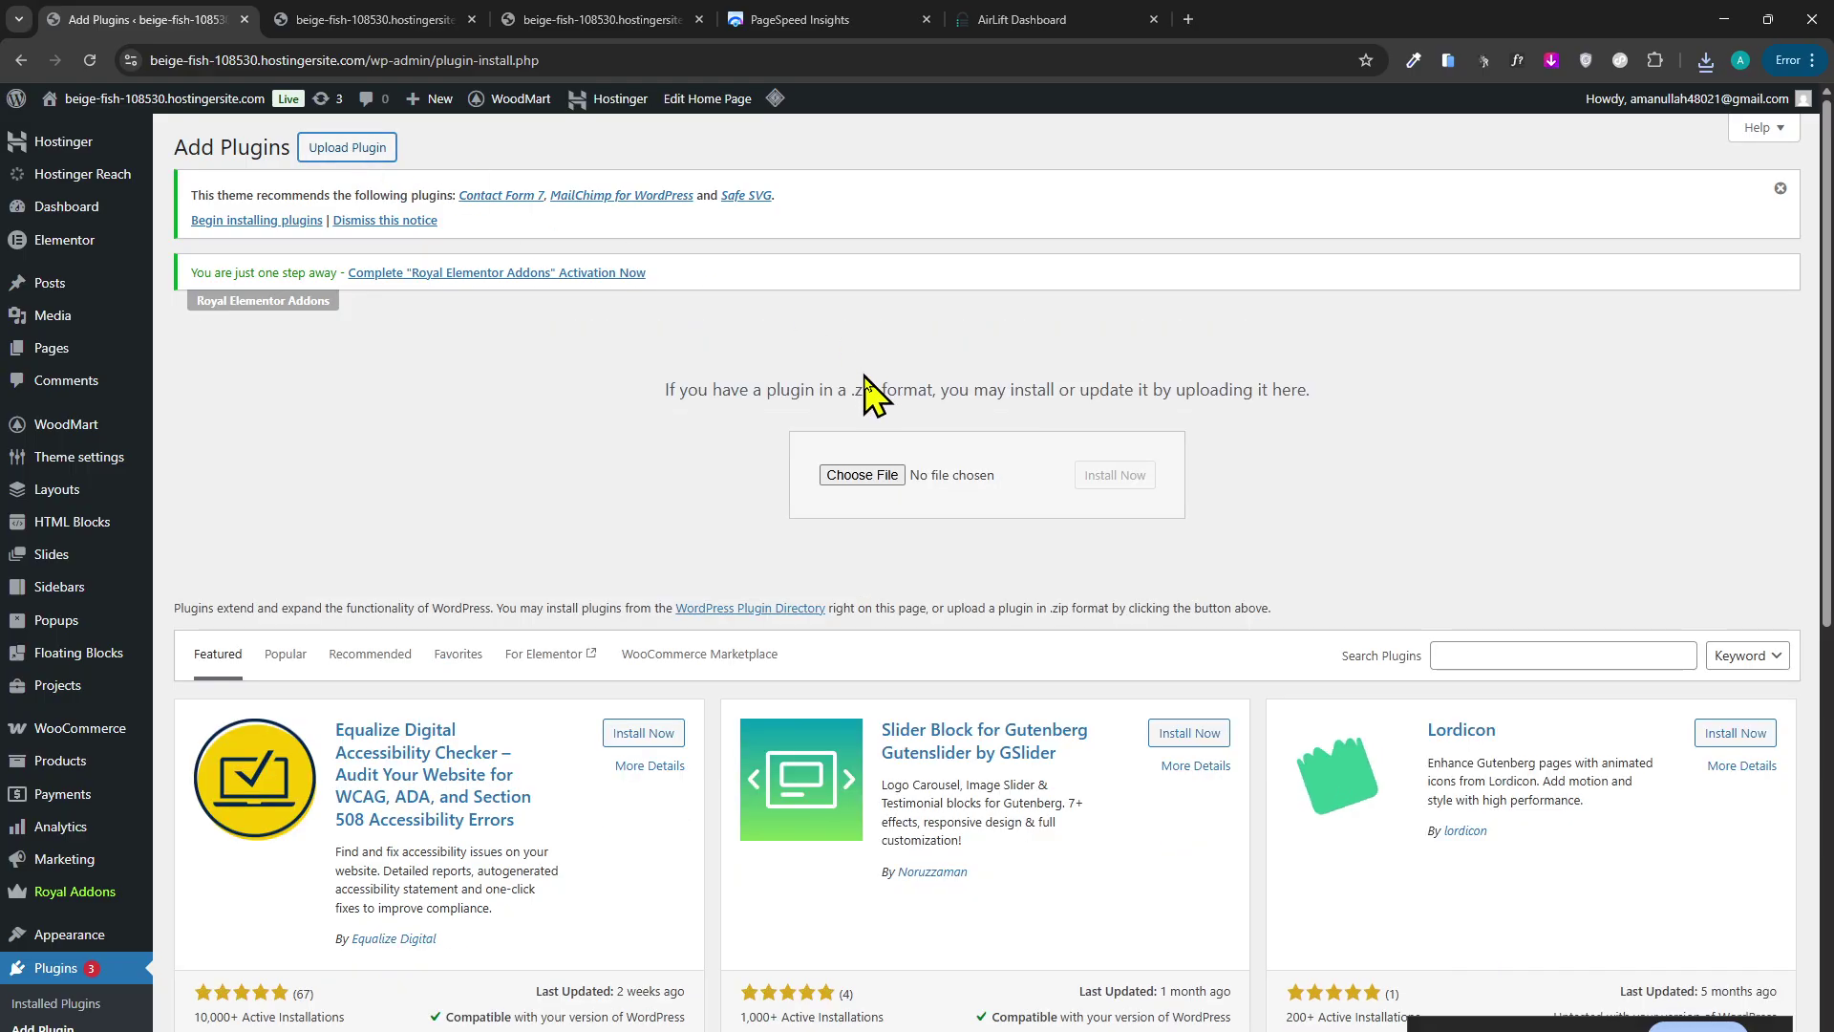
pyautogui.click(853, 478)
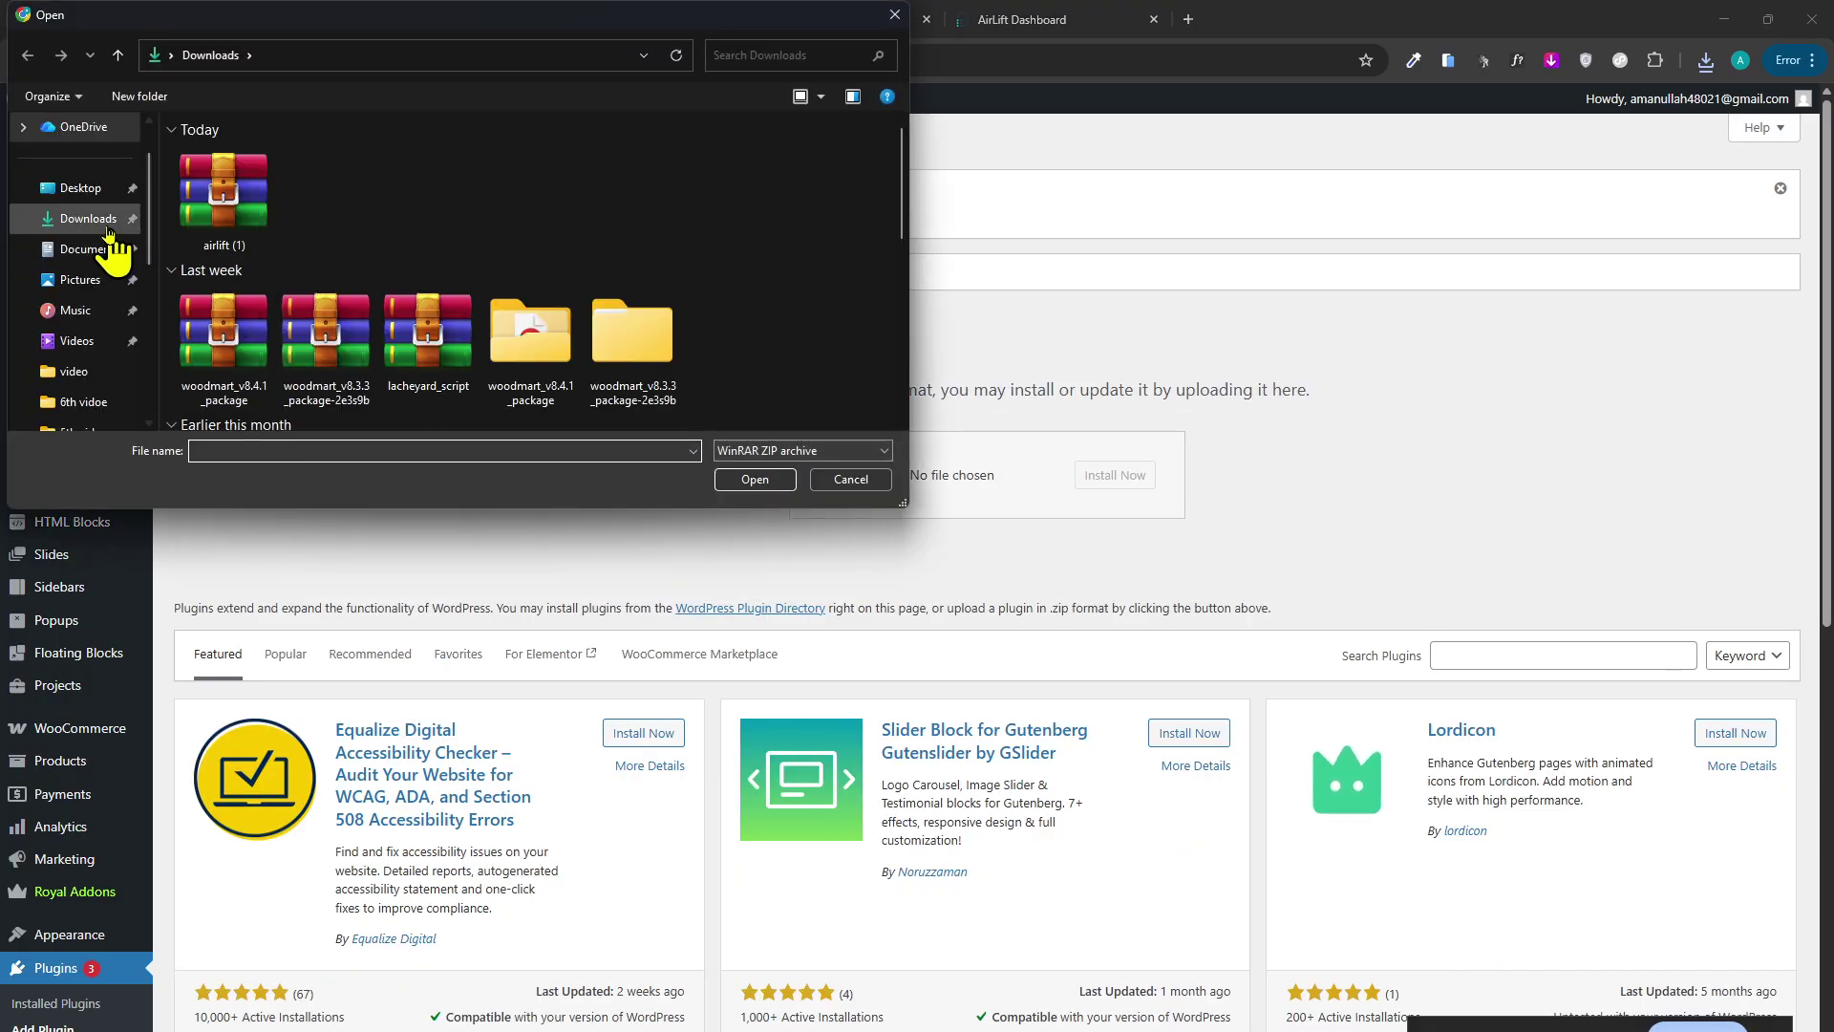
pyautogui.doubleClick(246, 215)
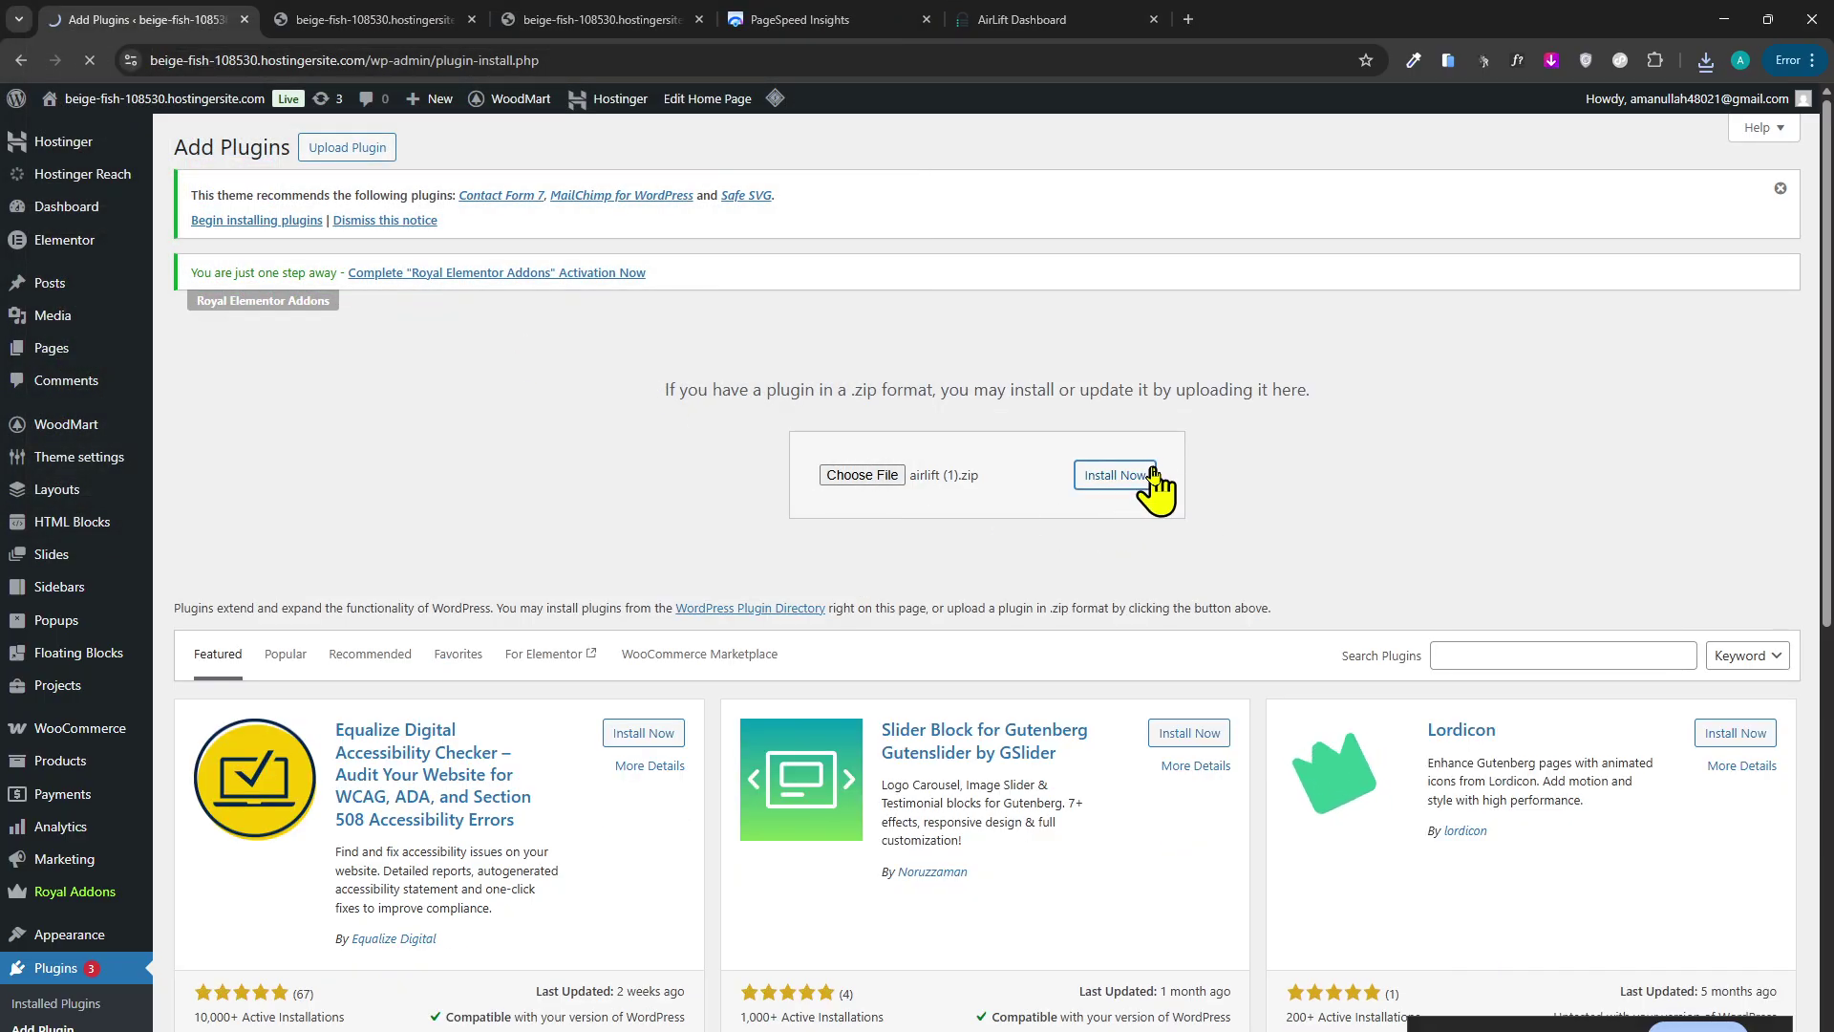
pyautogui.click(1105, 477)
# Compare the store's PageSpeed scores: 88 performance on desktop versus 65 on mobile.
pyautogui.click(835, 23)
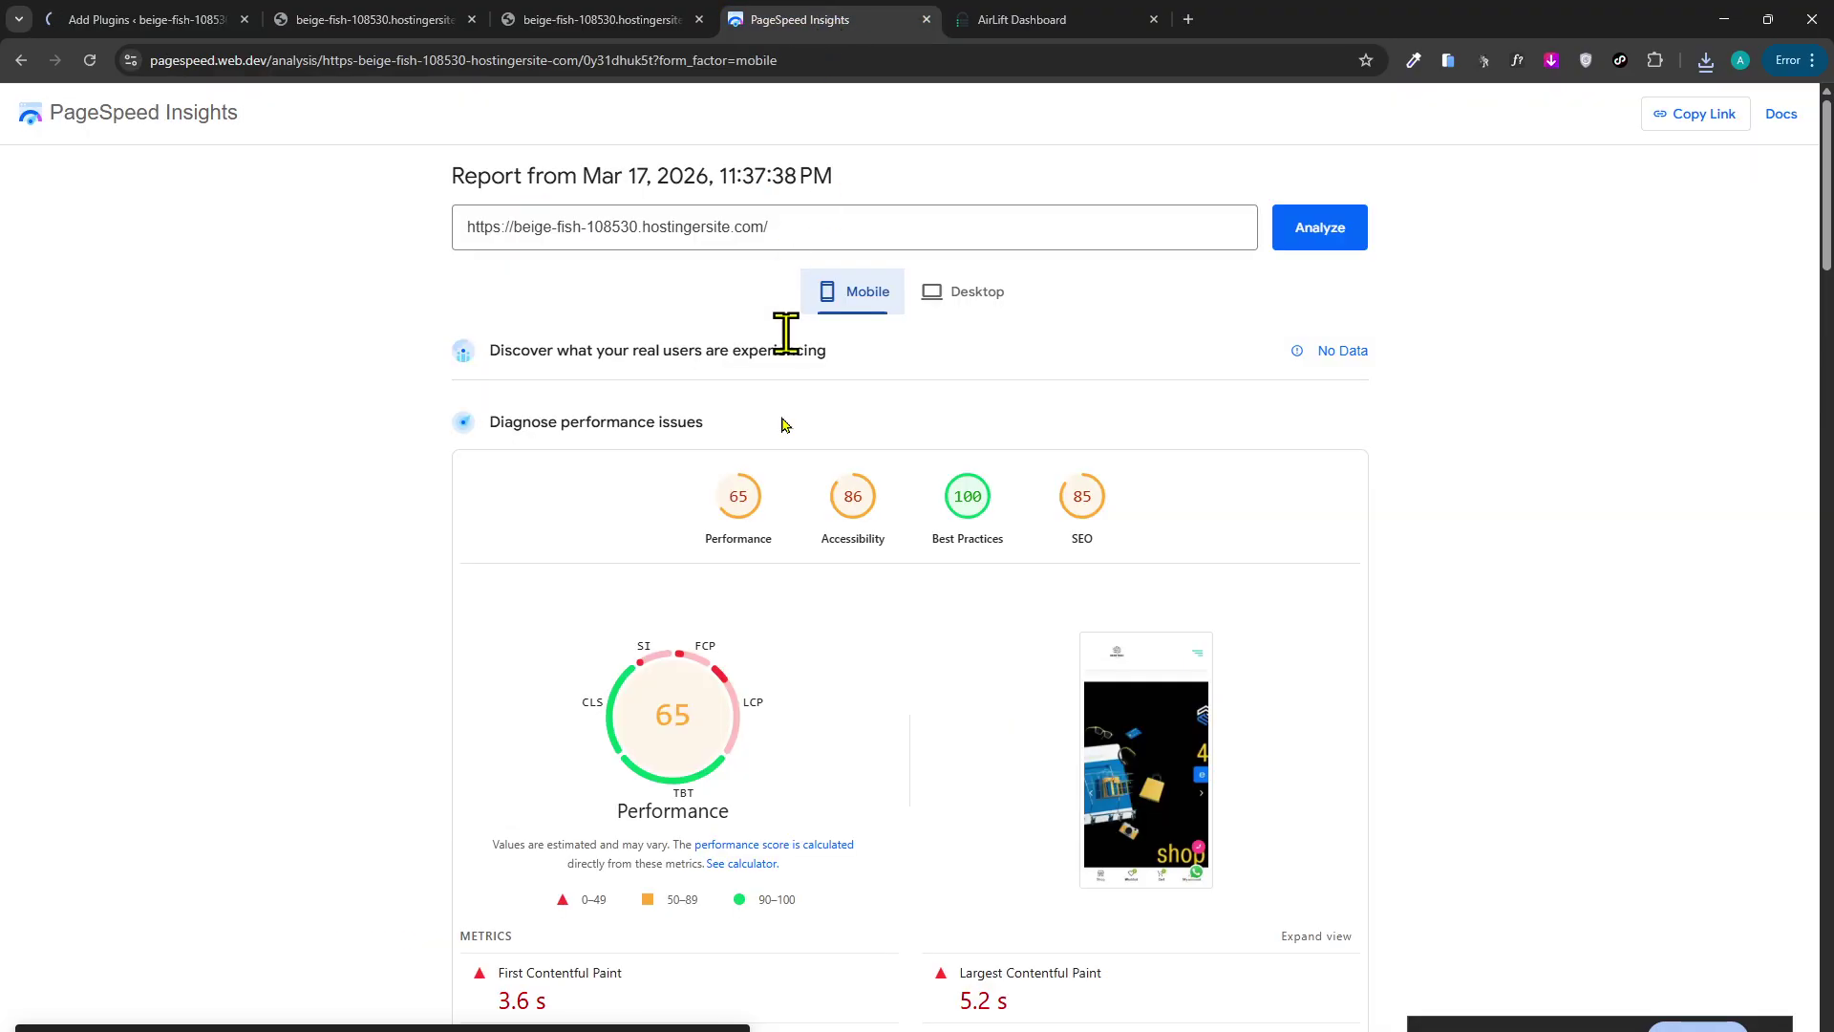
pyautogui.click(954, 302)
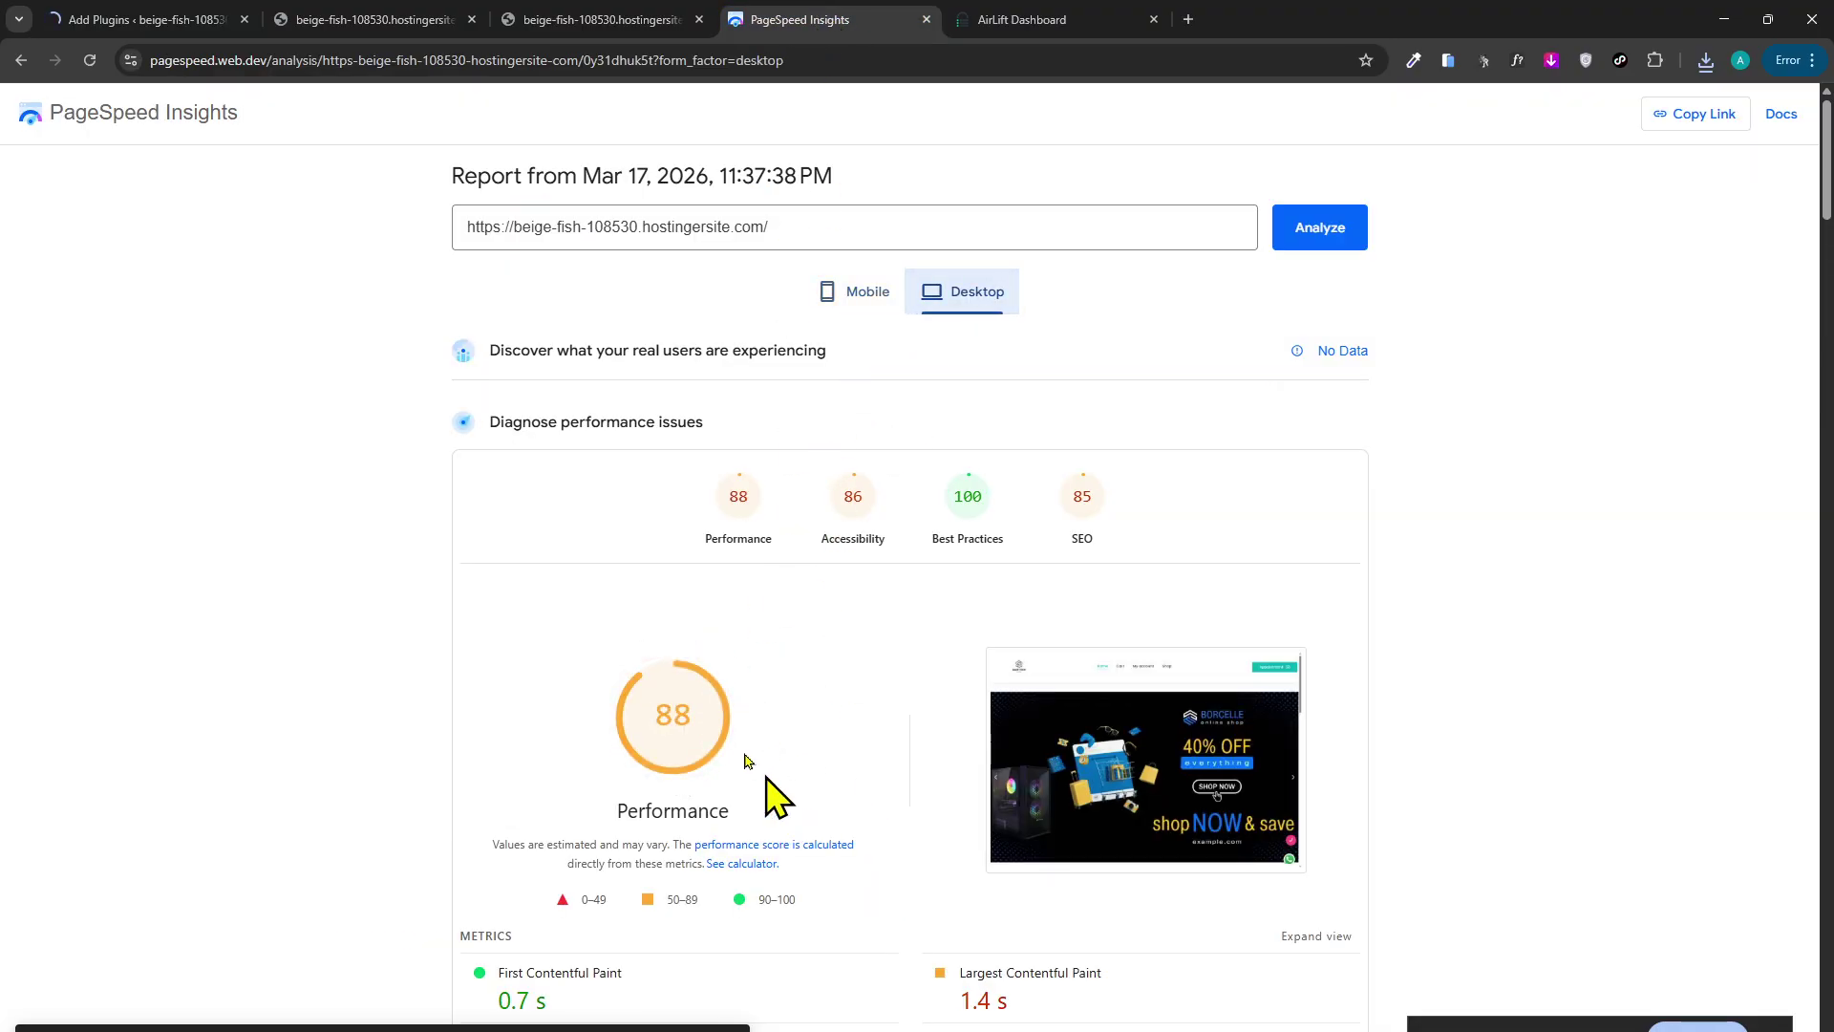
pyautogui.click(865, 304)
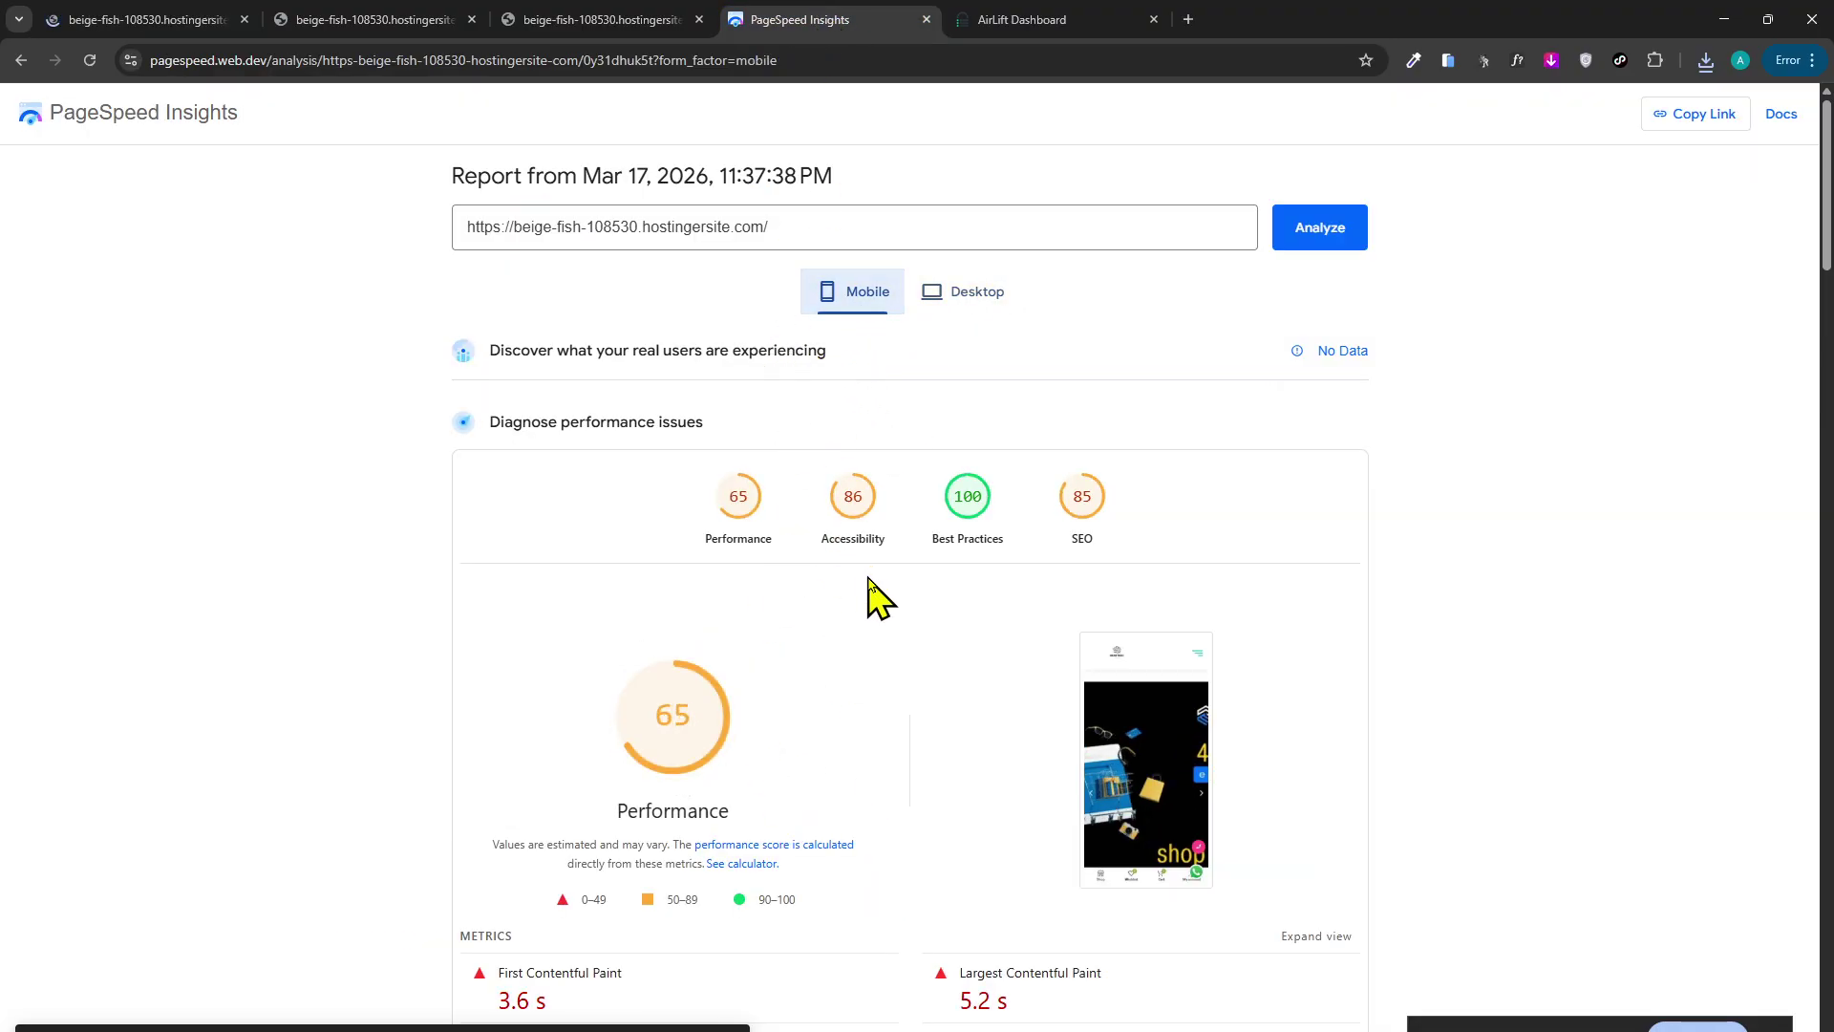
pyautogui.click(217, 21)
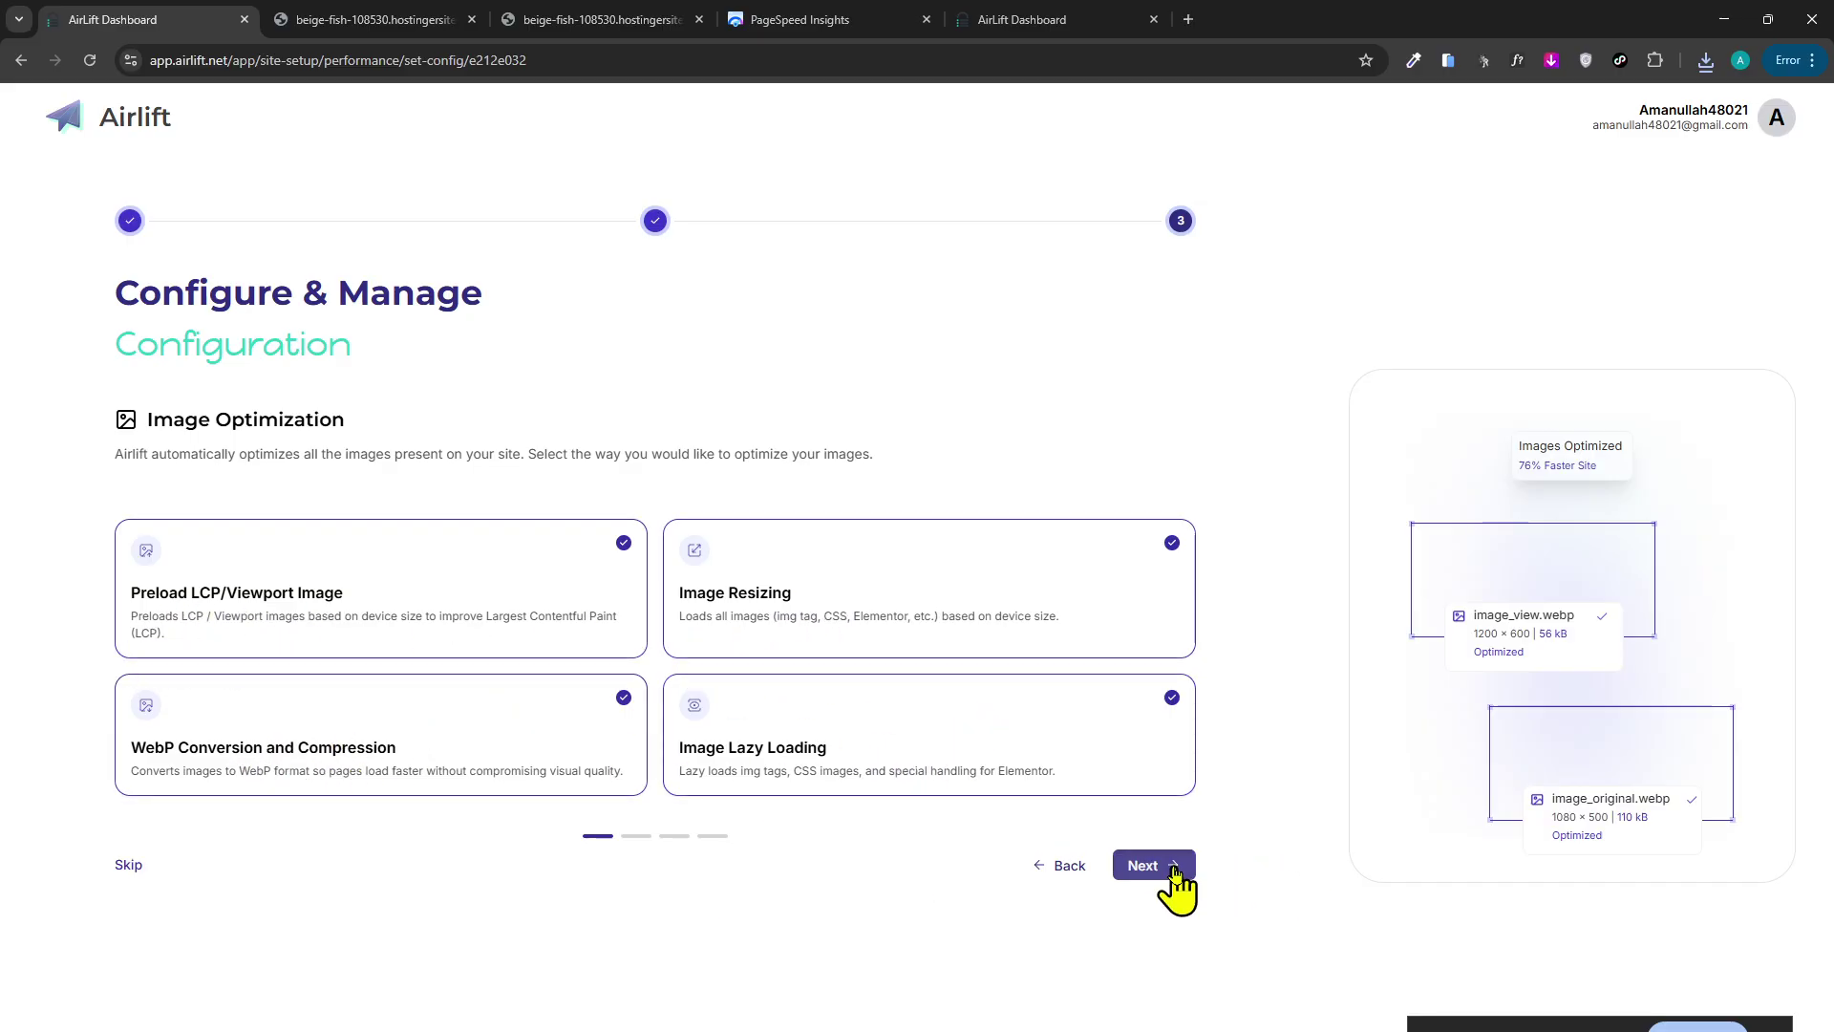
# Accept Airlift's image, font and CSS settings and run Optimize Now, reaching 10% progress.
pyautogui.click(1168, 867)
pyautogui.click(1169, 864)
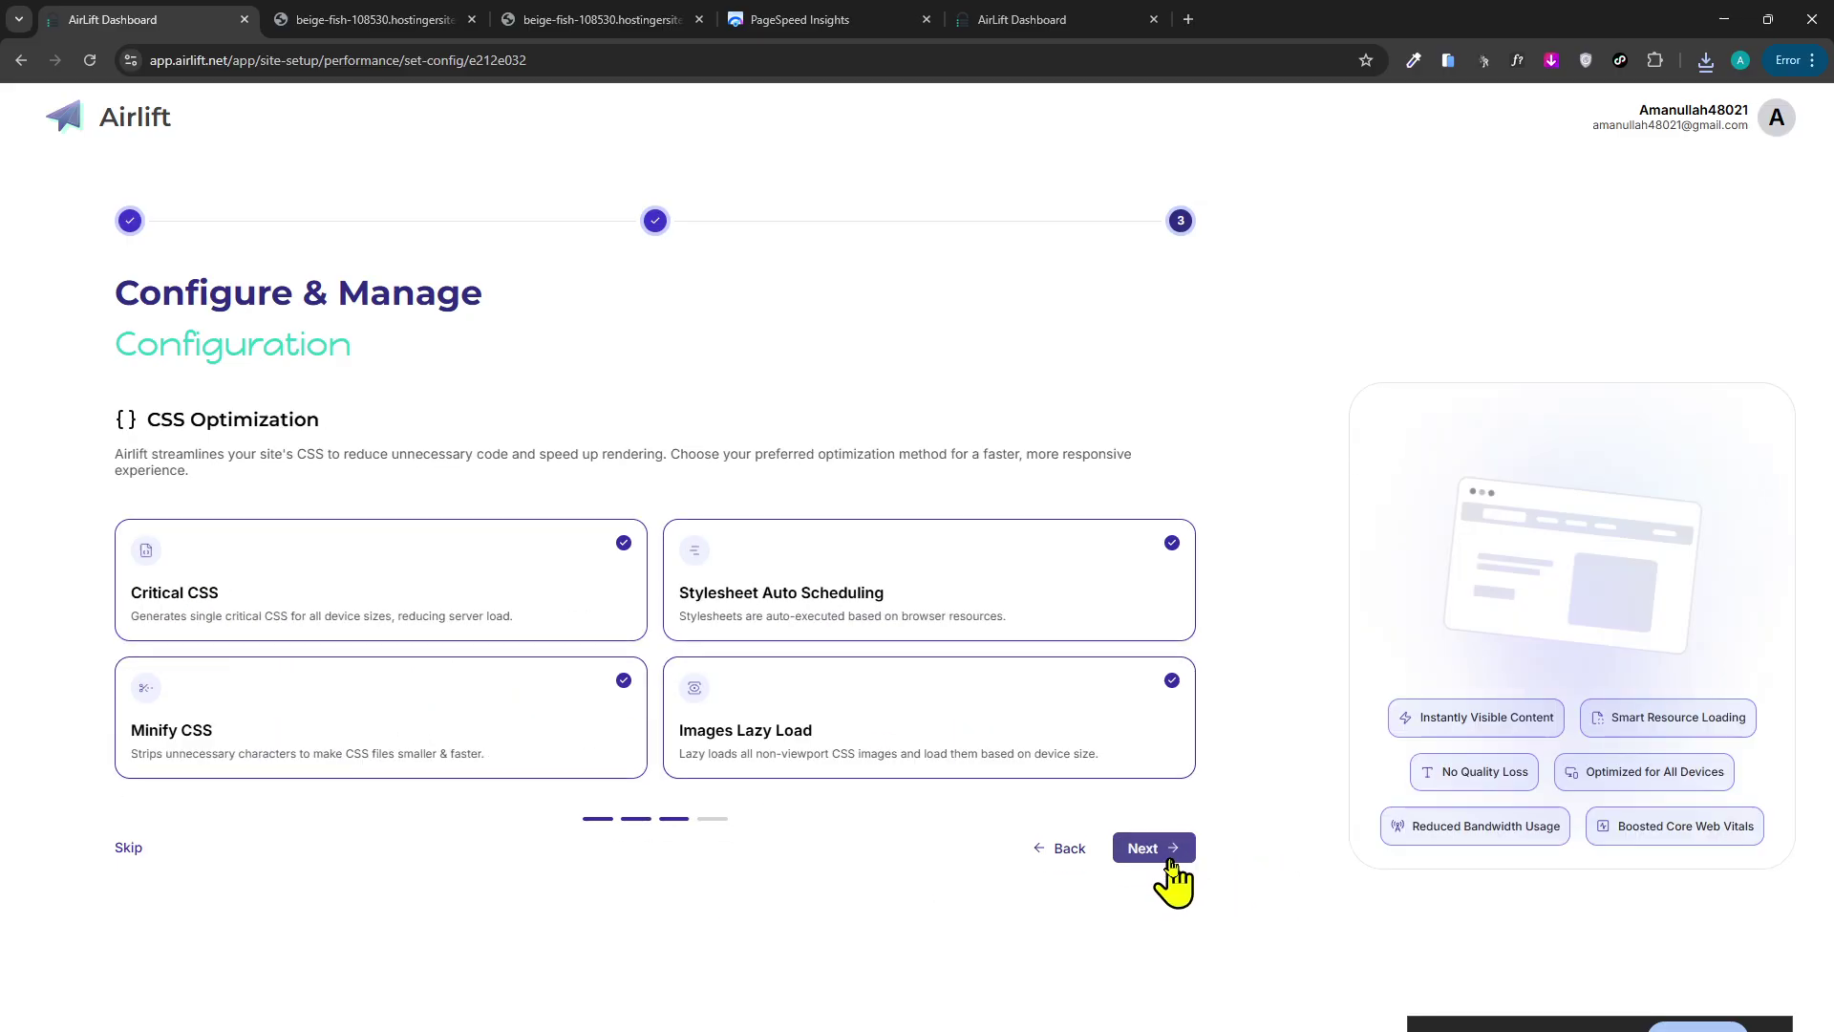
pyautogui.click(1167, 864)
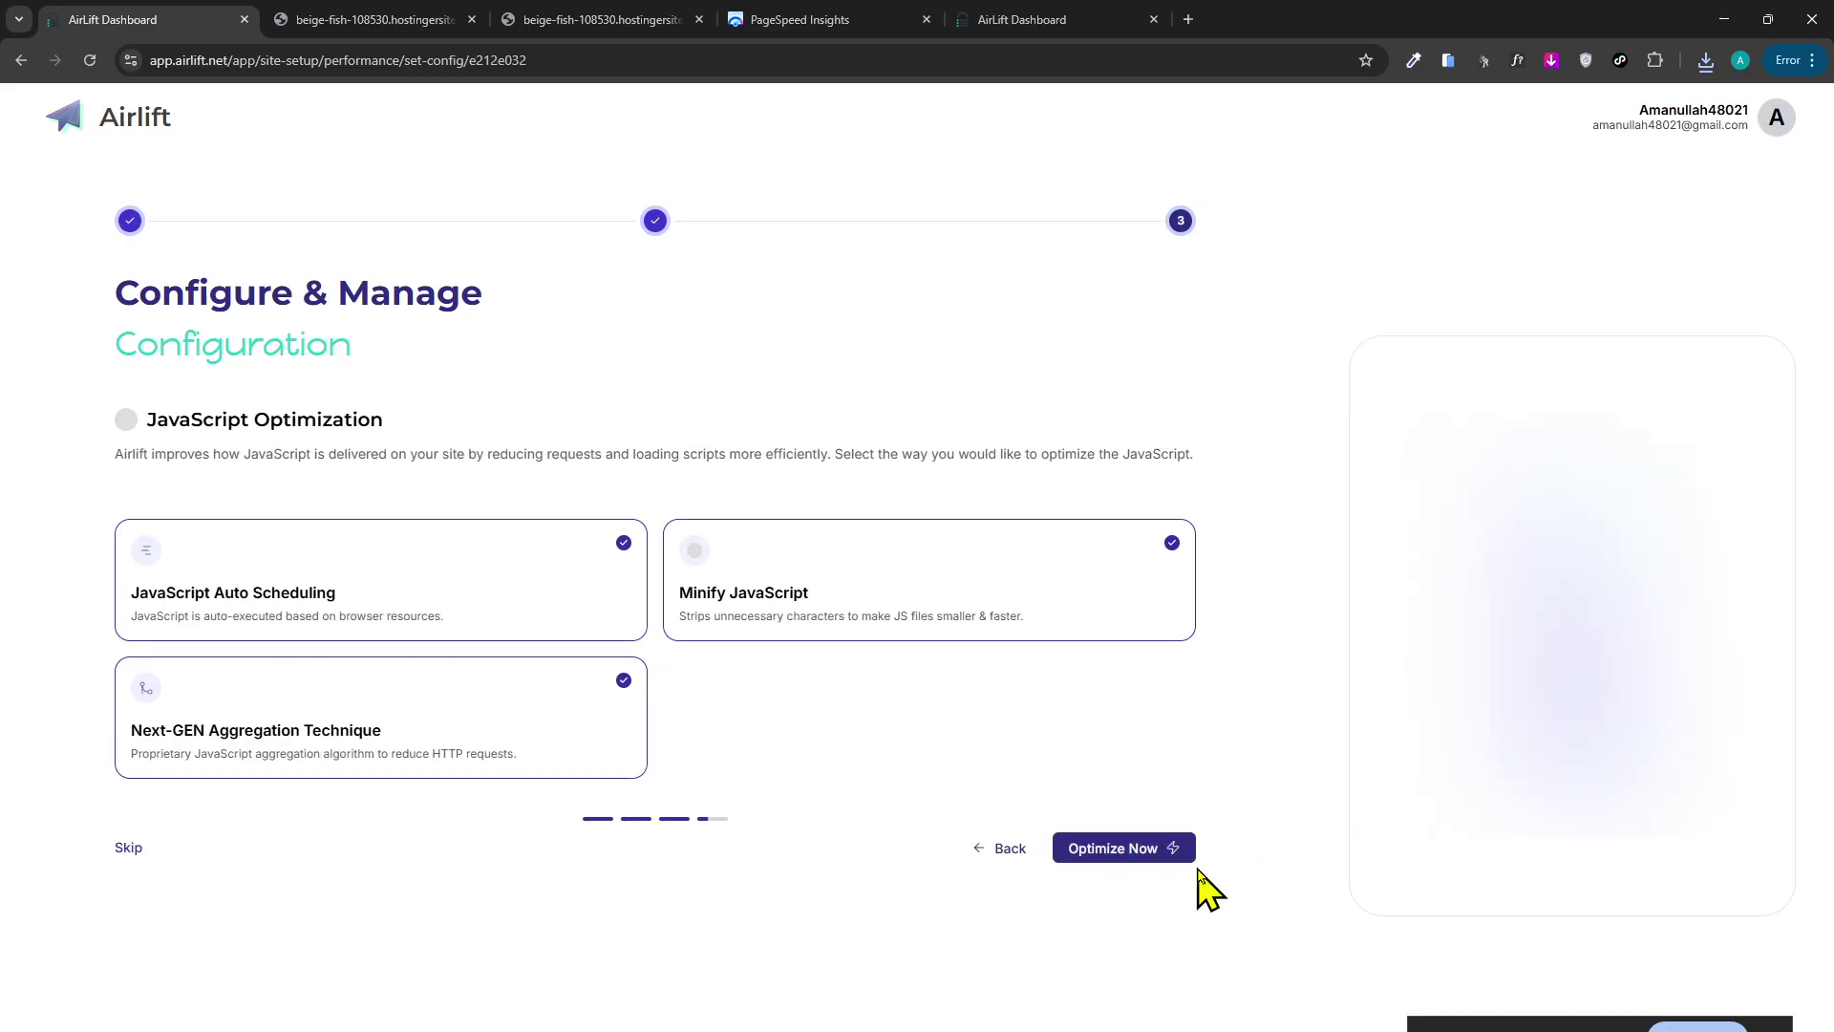
pyautogui.click(1151, 848)
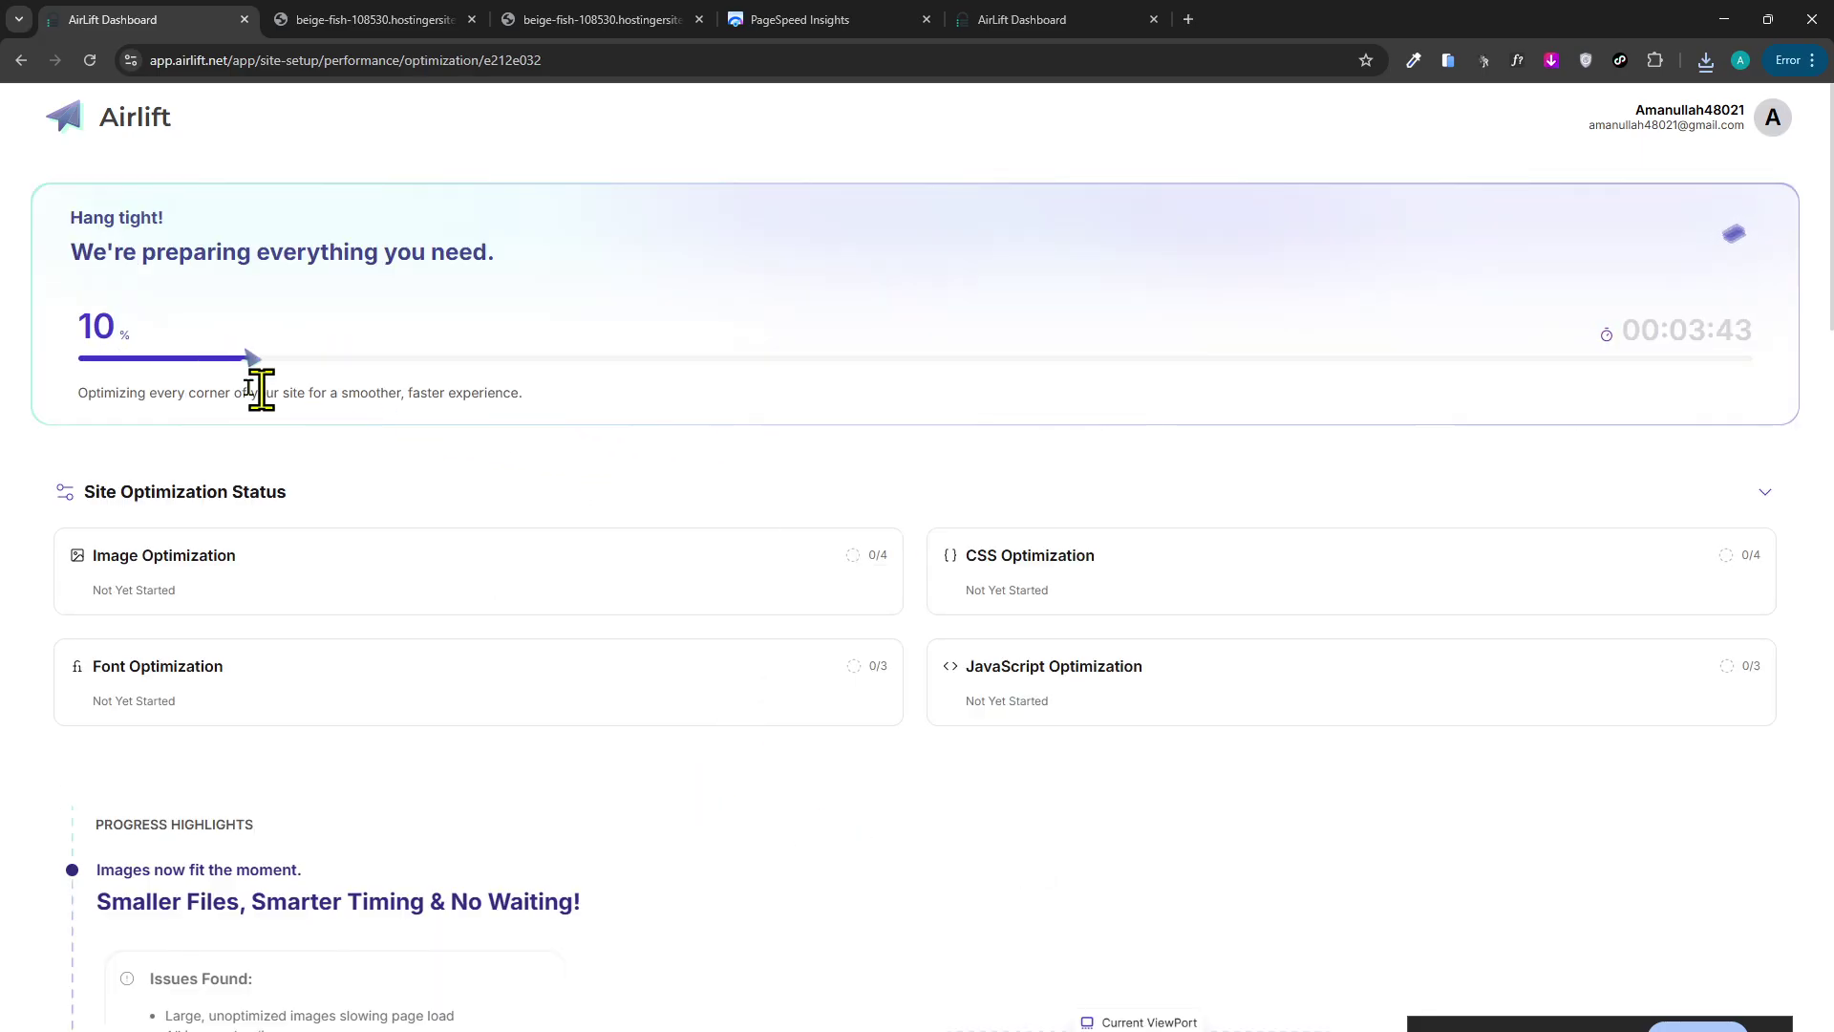
pyautogui.scroll(-10, 260, 387)
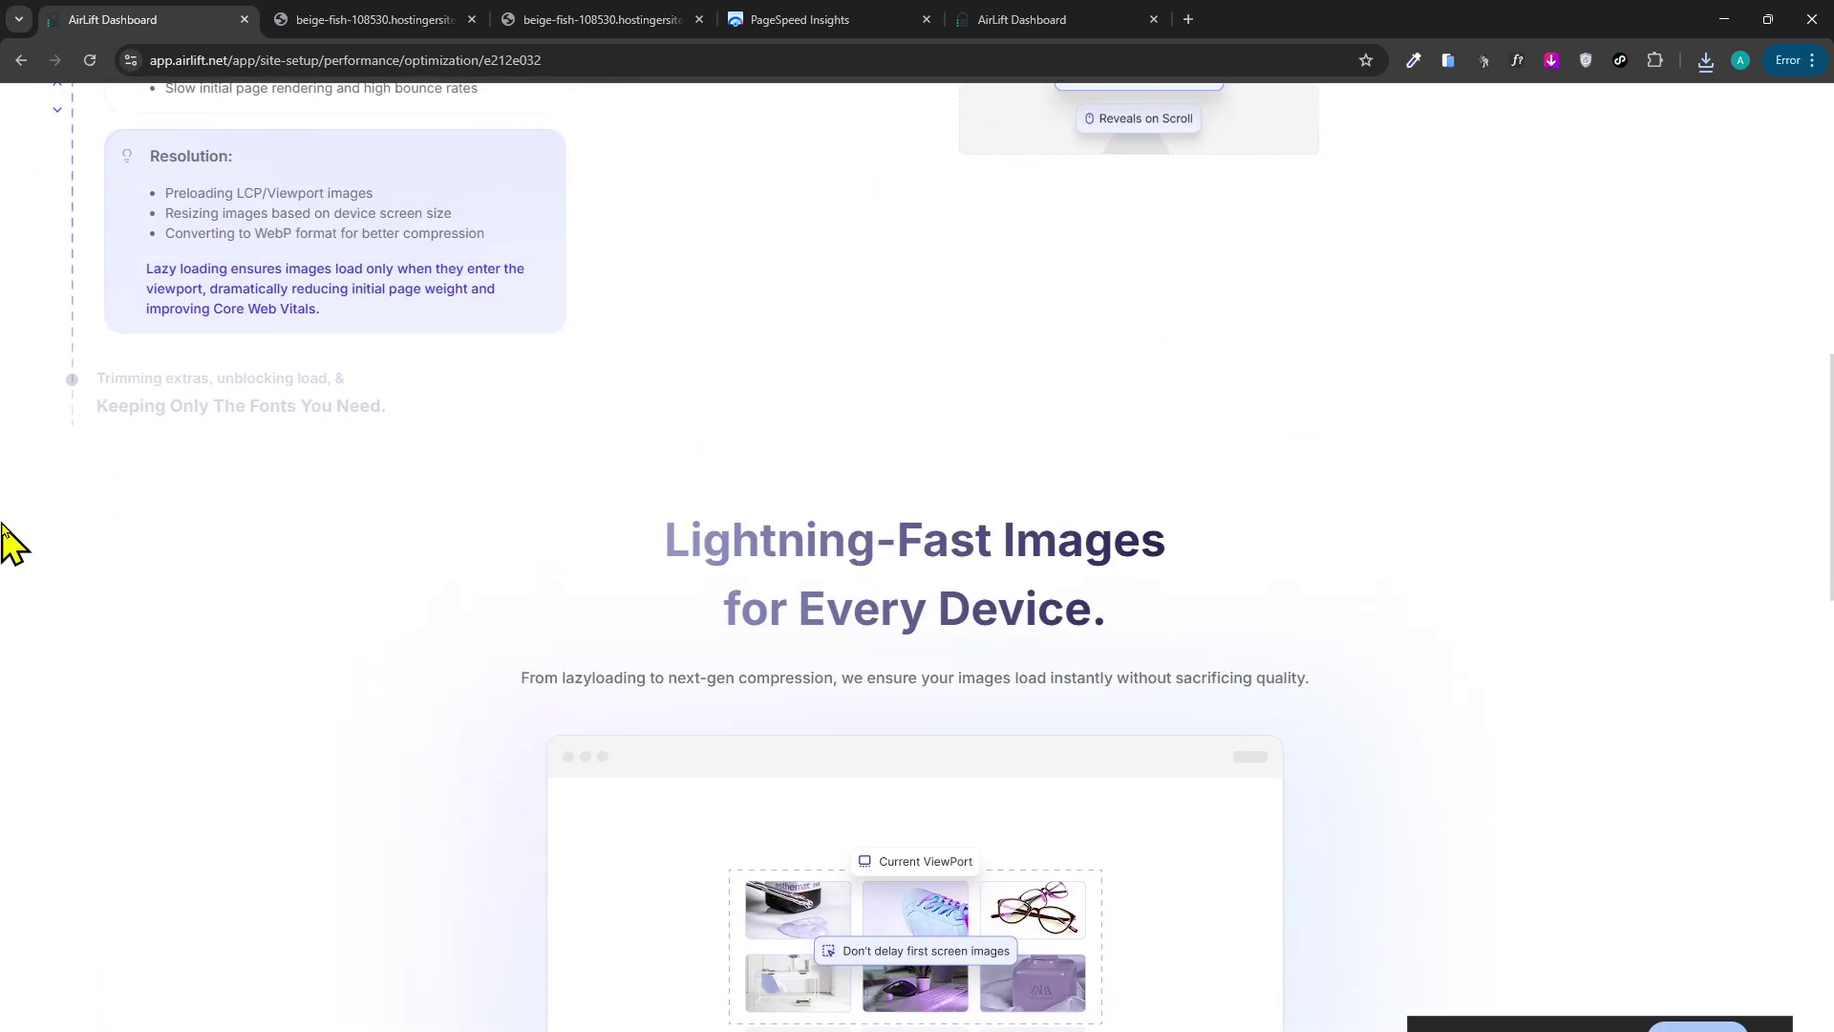
pyautogui.scroll(10, 9, 485)
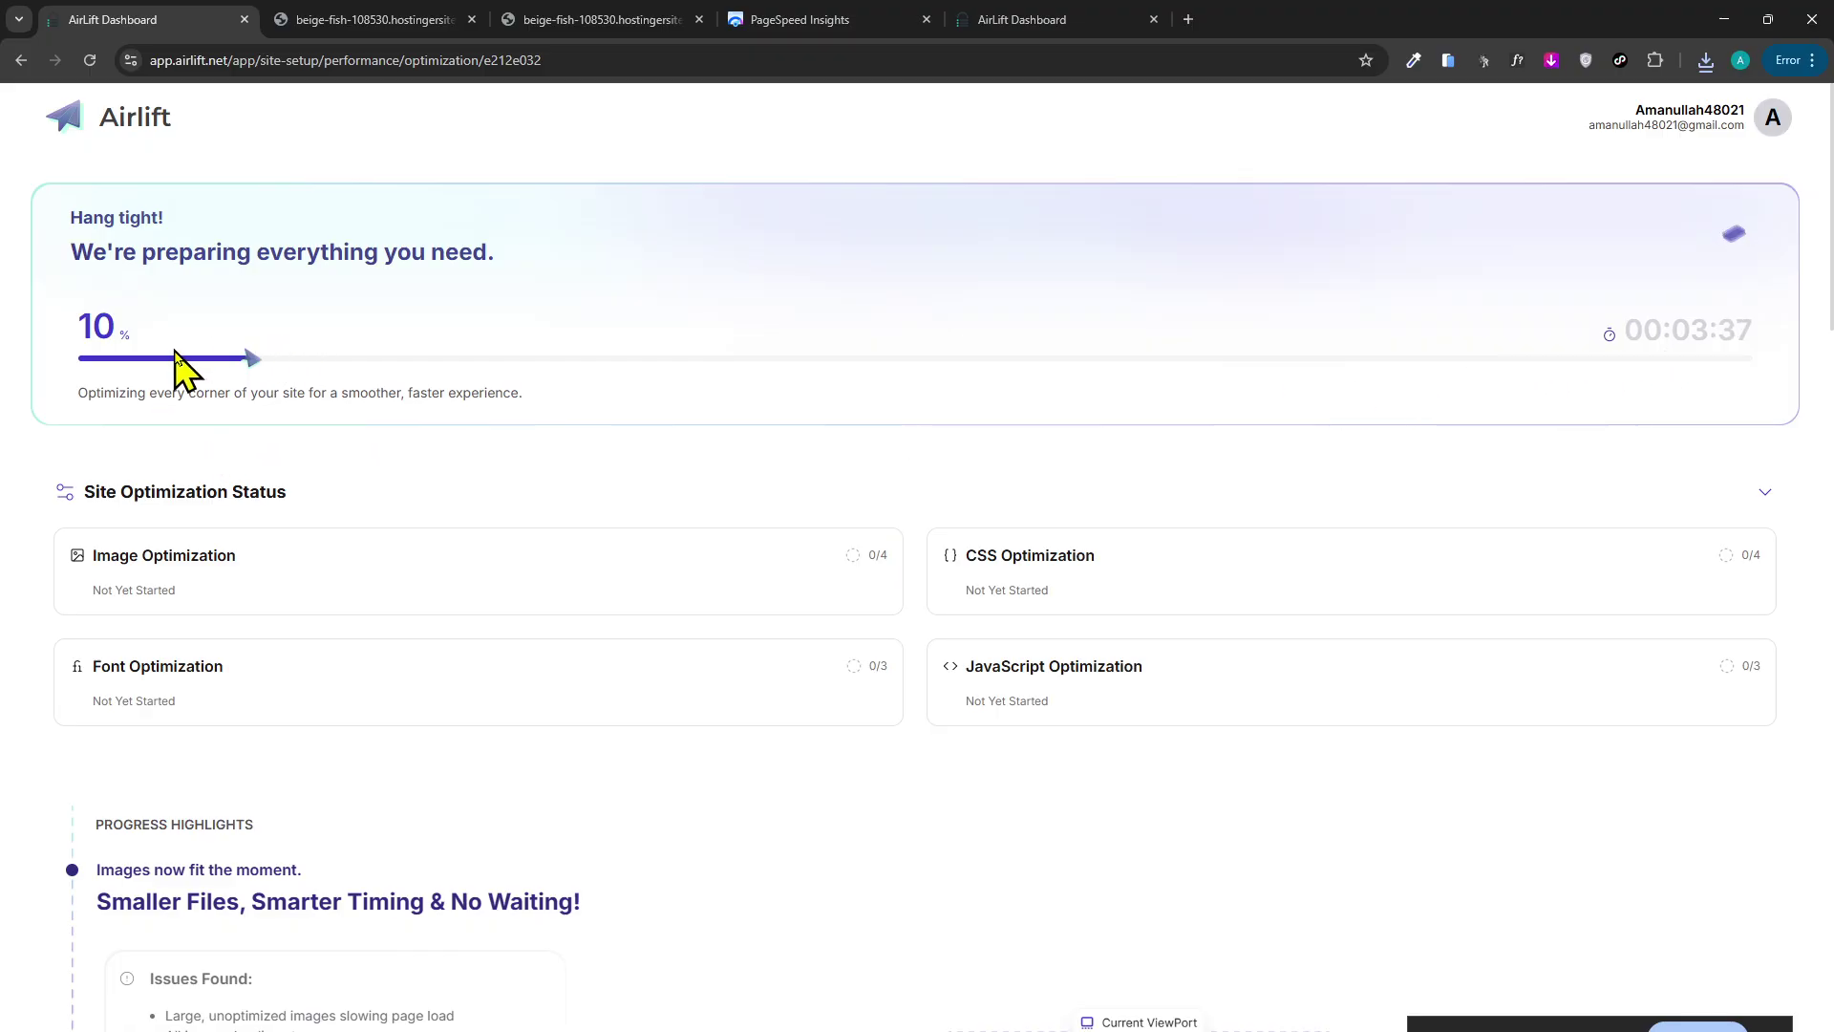
pyautogui.scroll(-5, 984, 621)
pyautogui.scroll(5, 1003, 583)
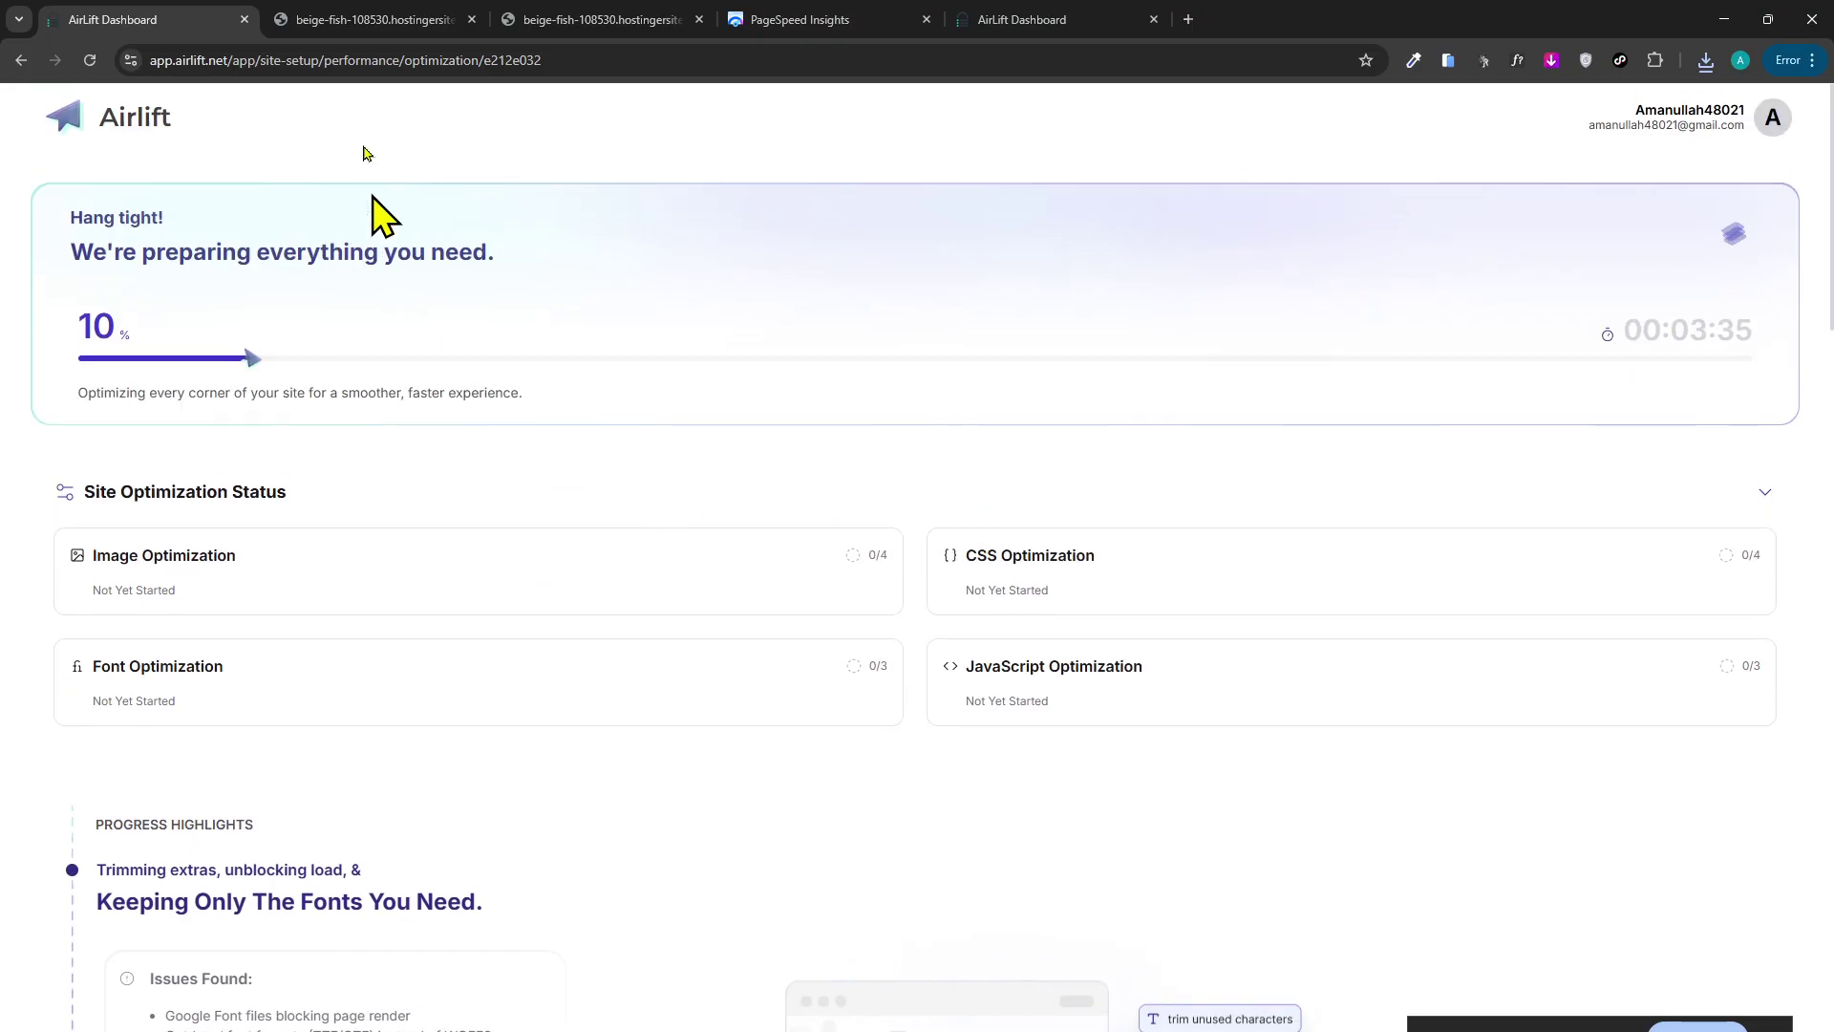
pyautogui.click(814, 19)
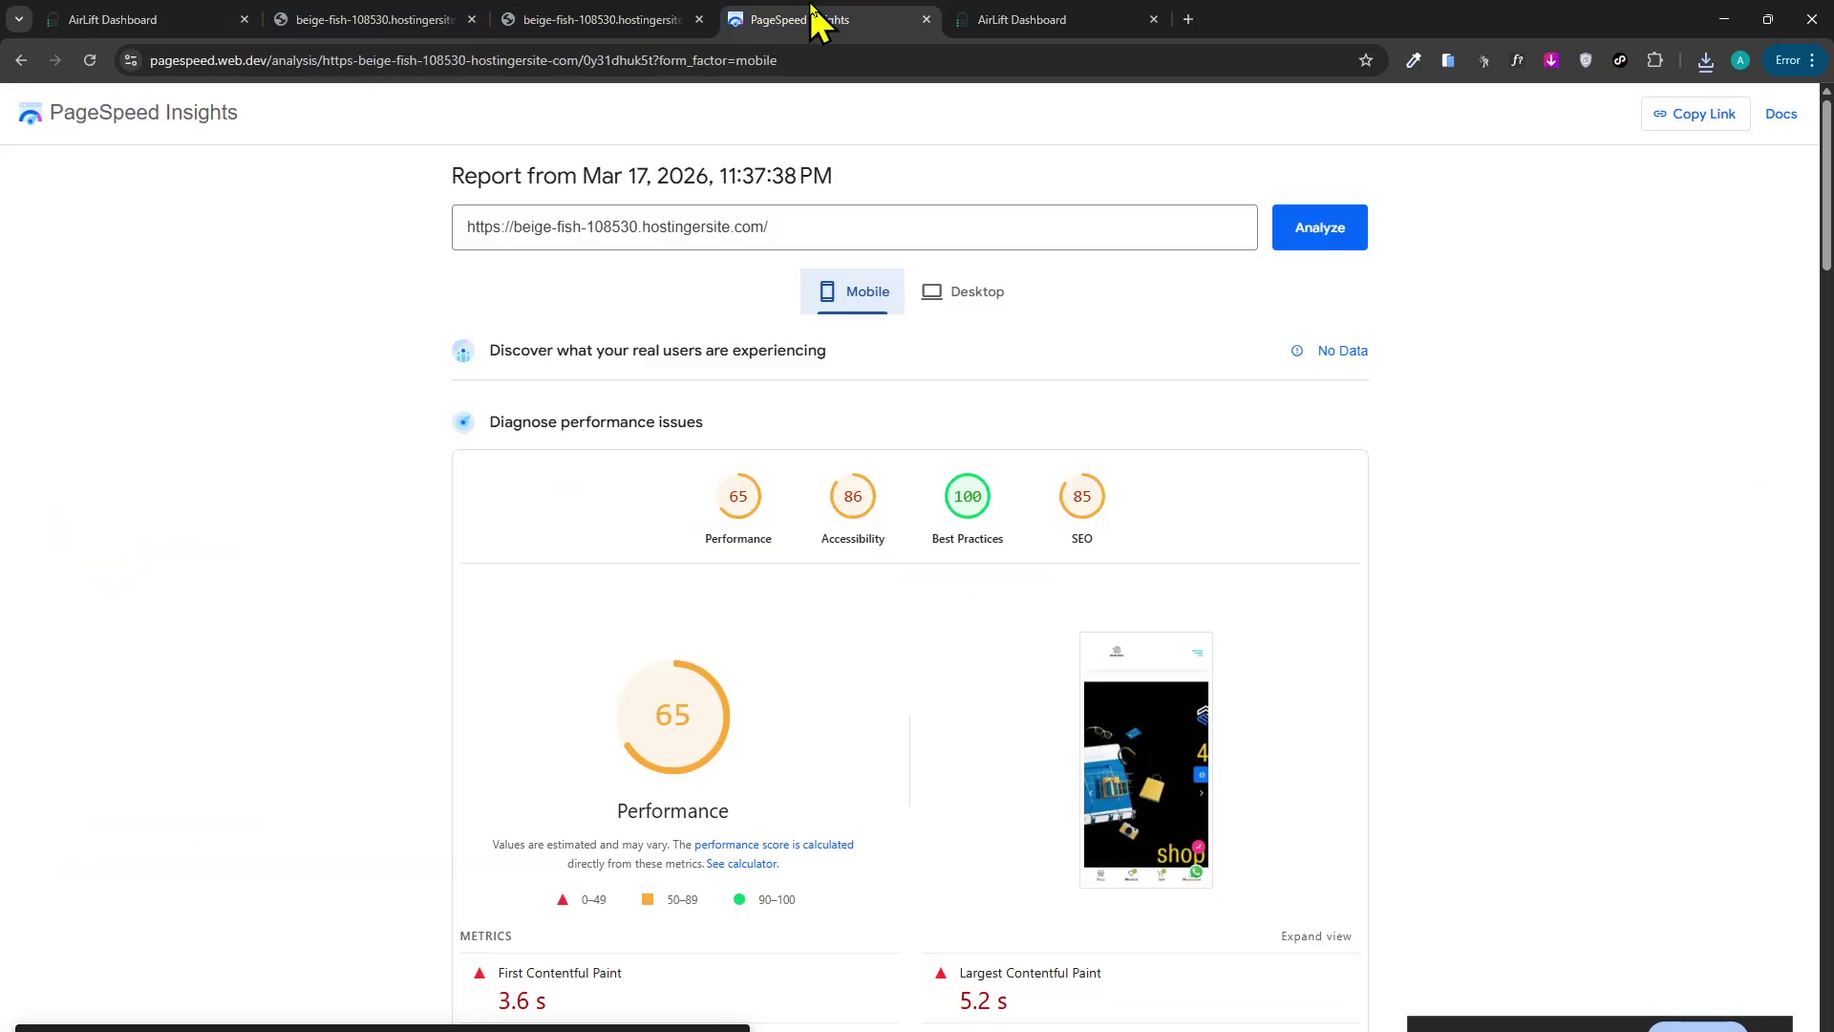
pyautogui.click(111, 20)
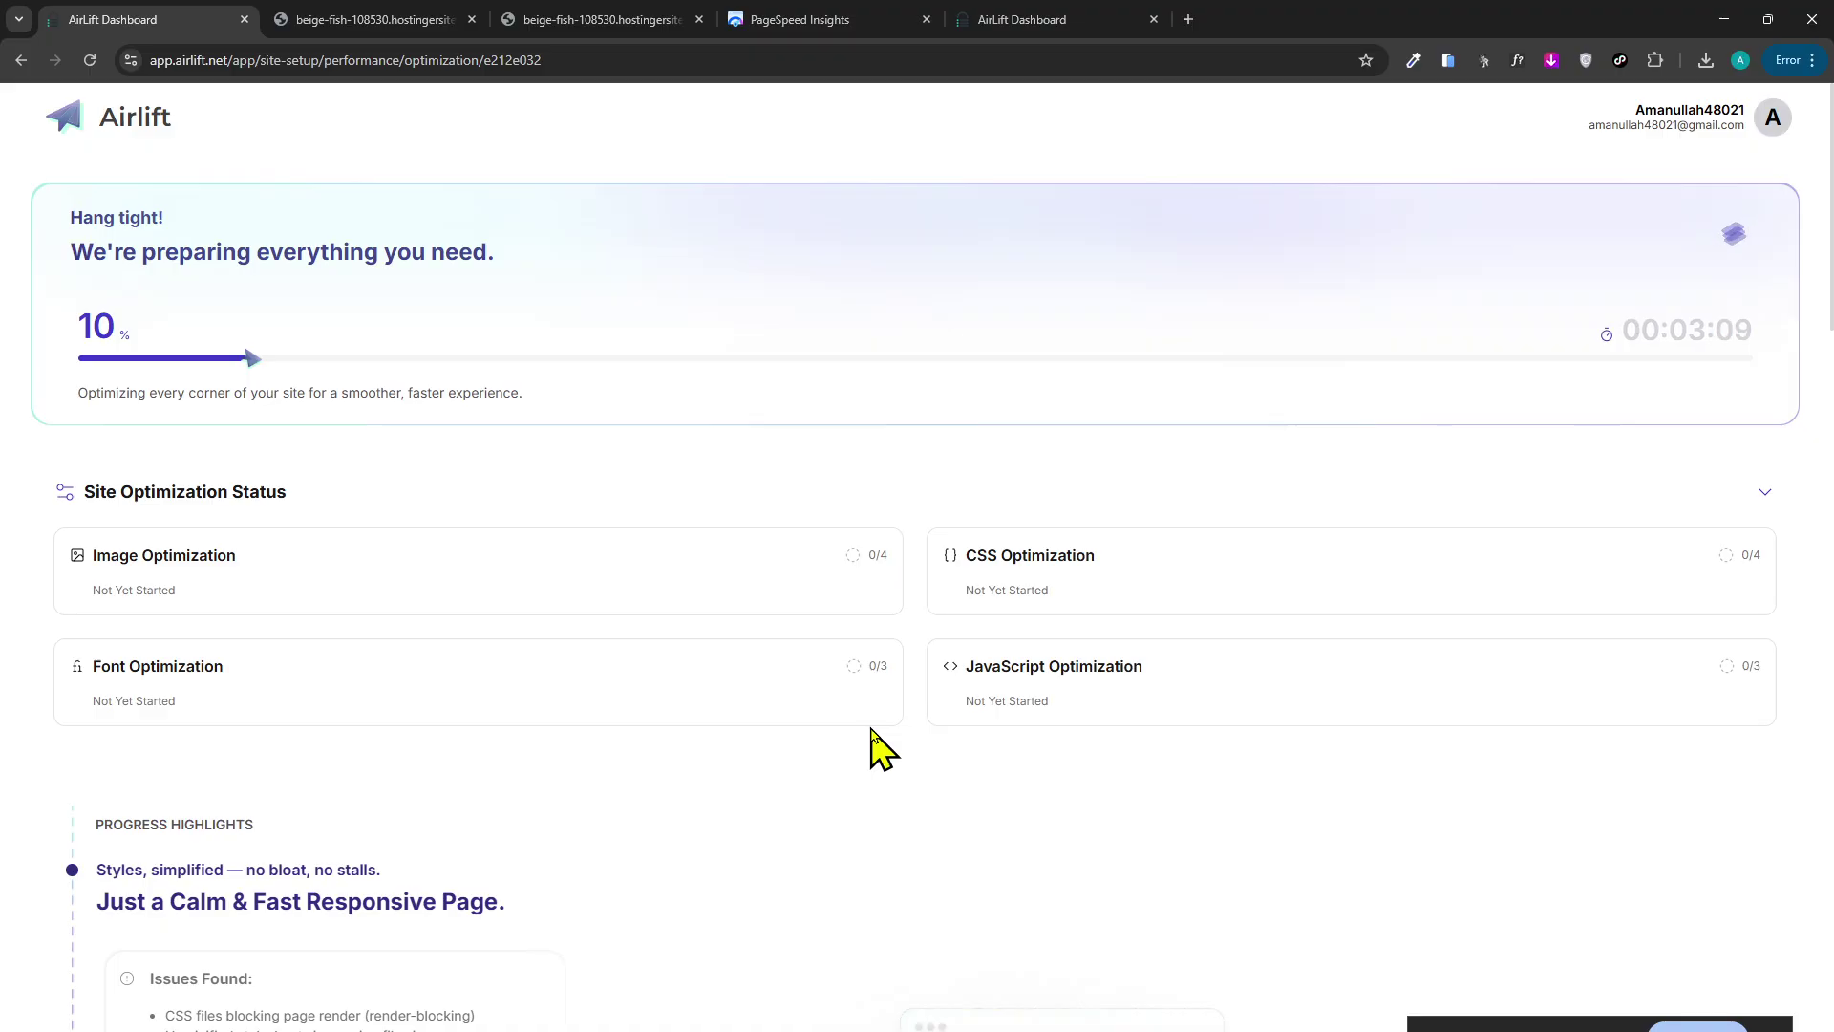
# Review the Gear Tech storefront homepage and other site pages in their tabs.
pyautogui.click(458, 17)
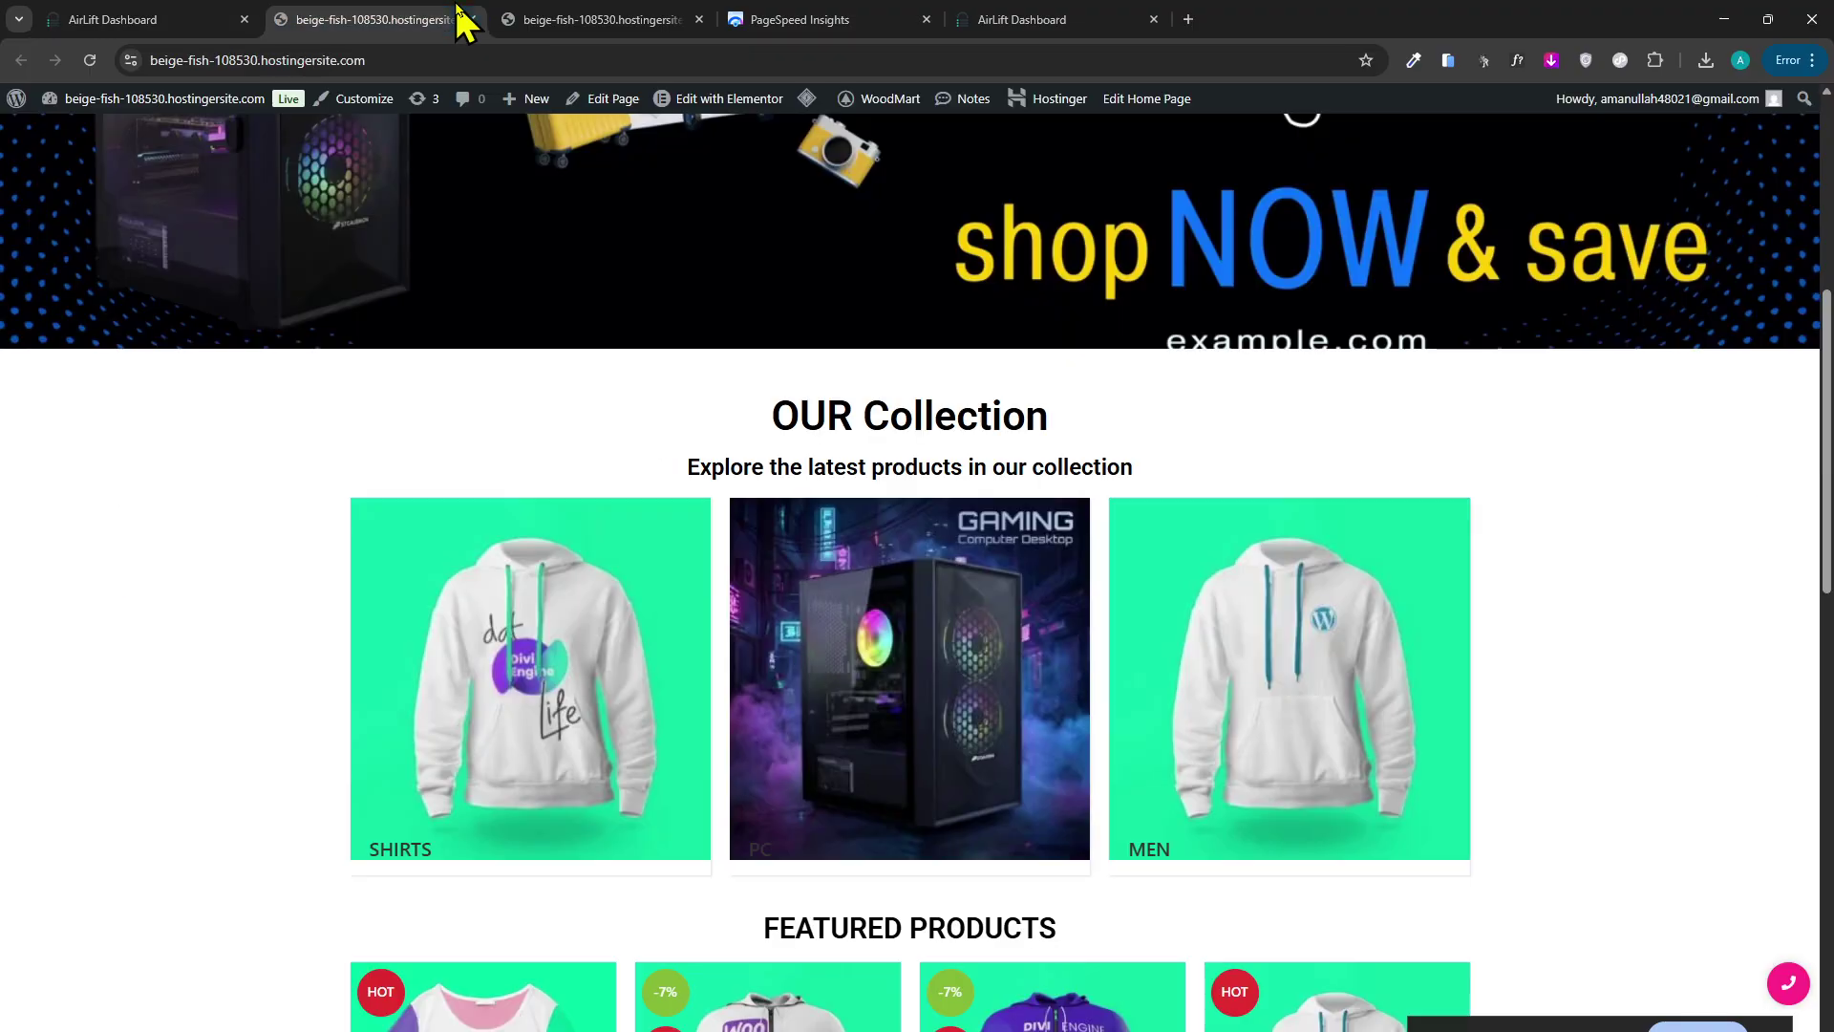
pyautogui.scroll(-9, 684, 634)
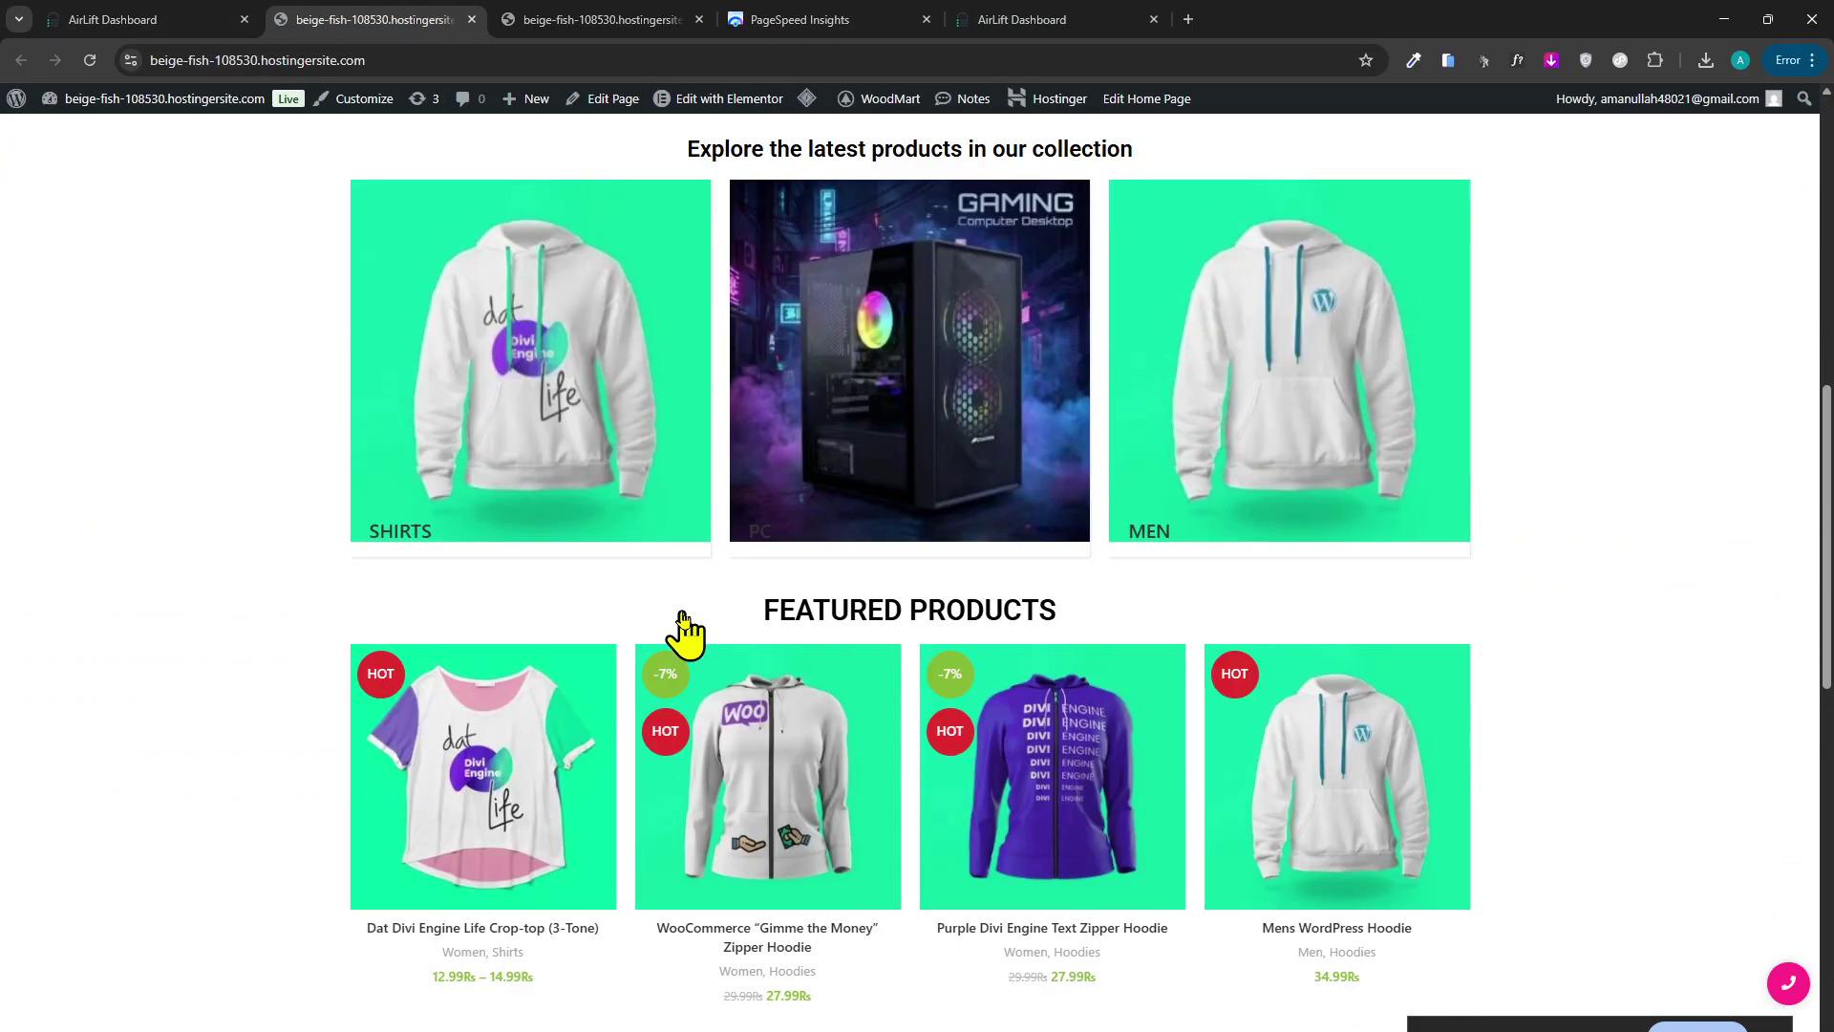
pyautogui.scroll(10, 524, 380)
pyautogui.click(613, 17)
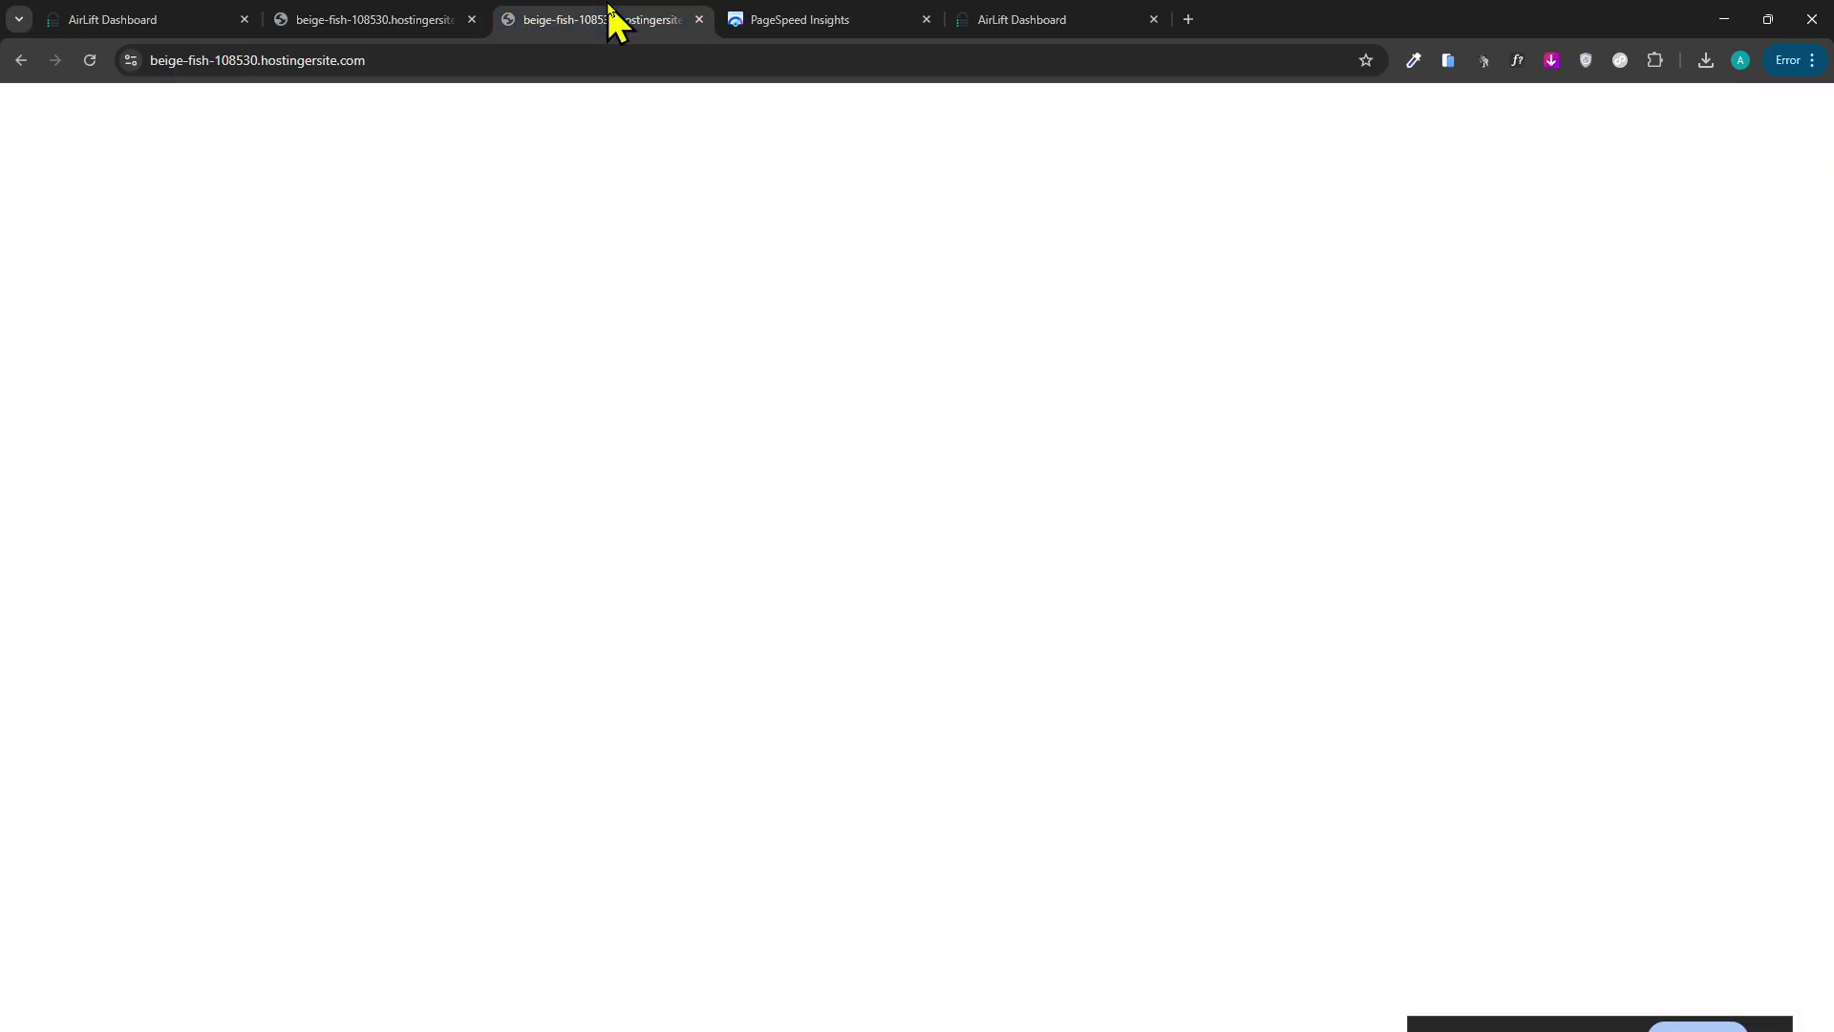
pyautogui.click(401, 19)
pyautogui.moveTo(185, 103)
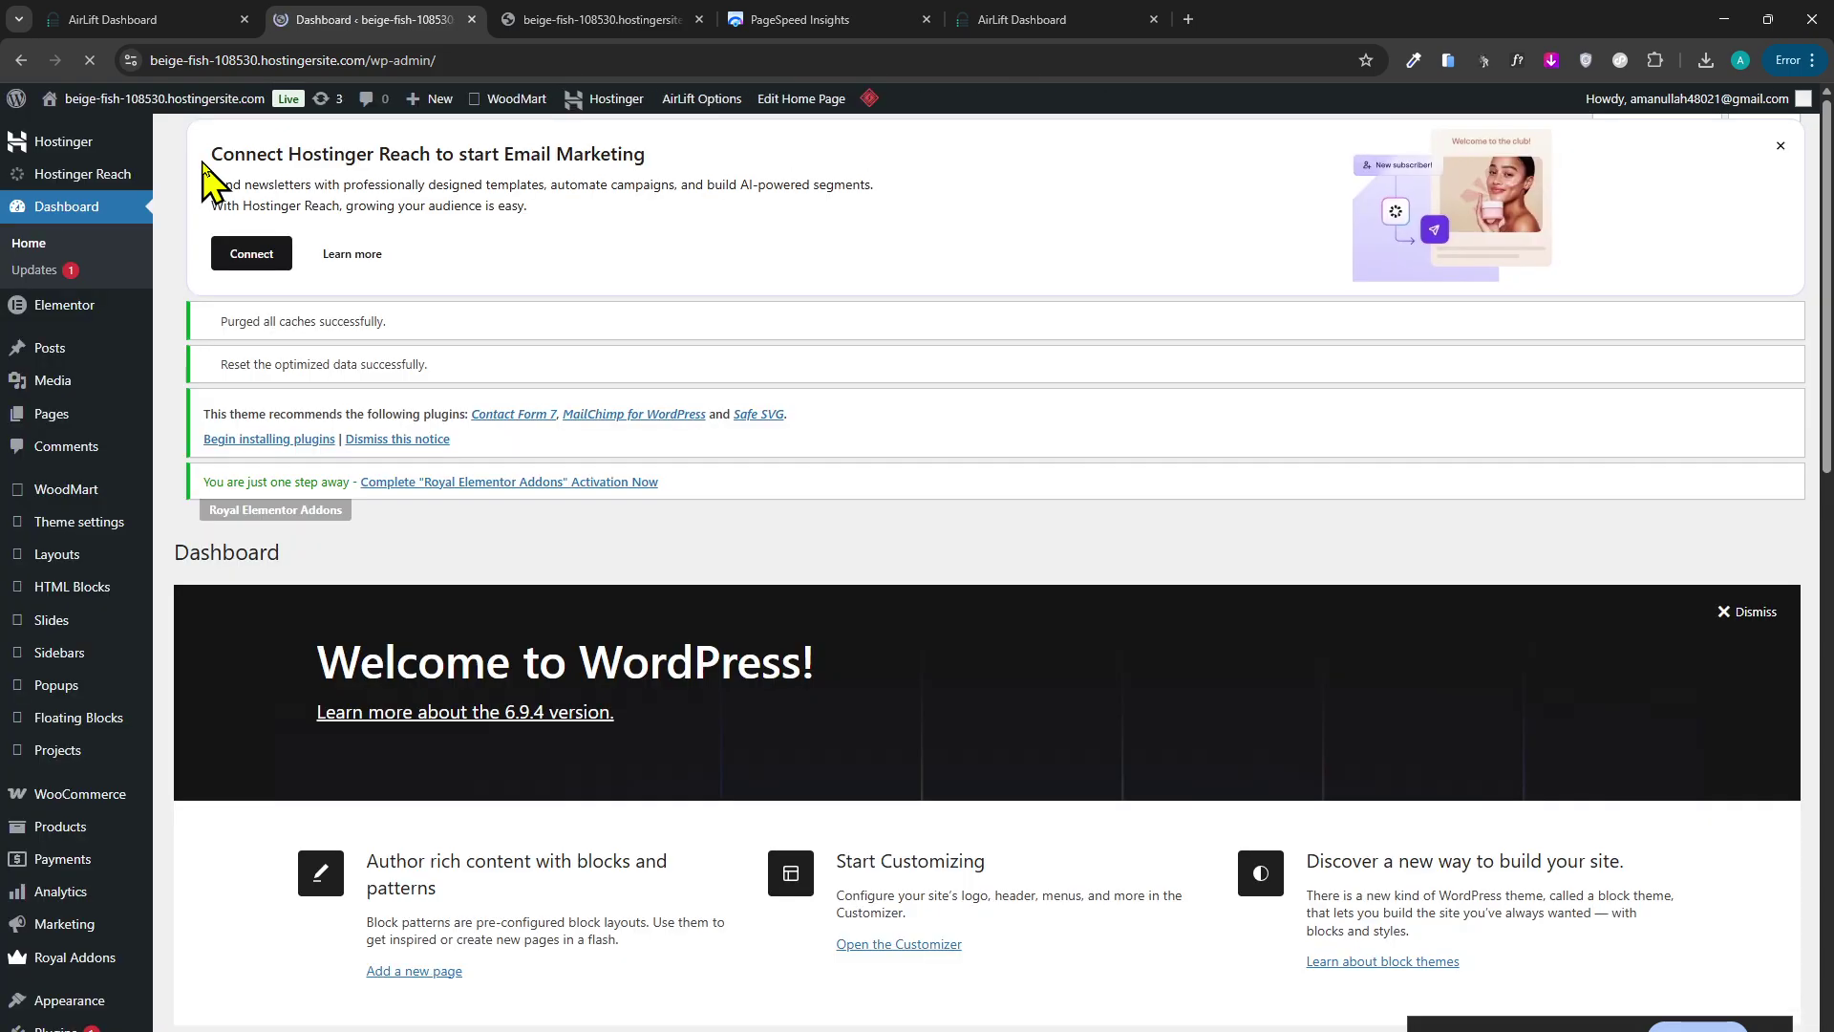
pyautogui.scroll(-7, 128, 491)
pyautogui.scroll(4, 157, 659)
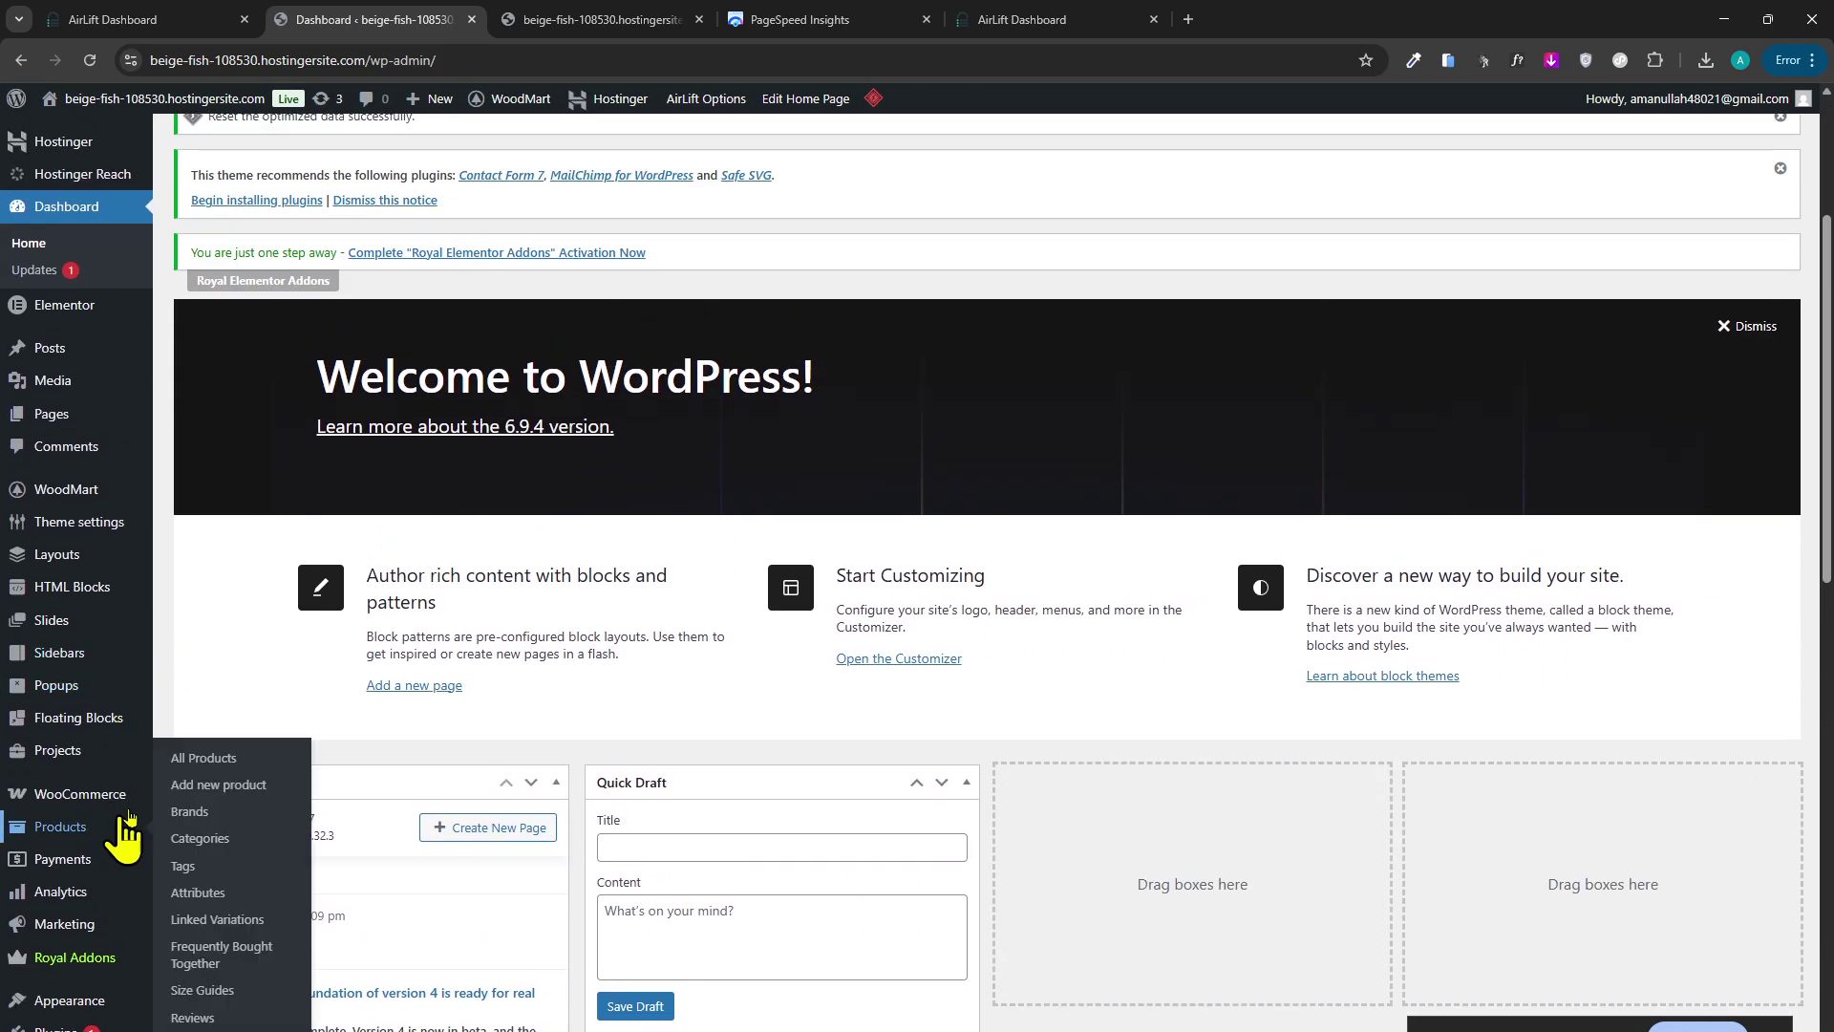
pyautogui.scroll(-4, 573, 860)
pyautogui.scroll(4, 618, 869)
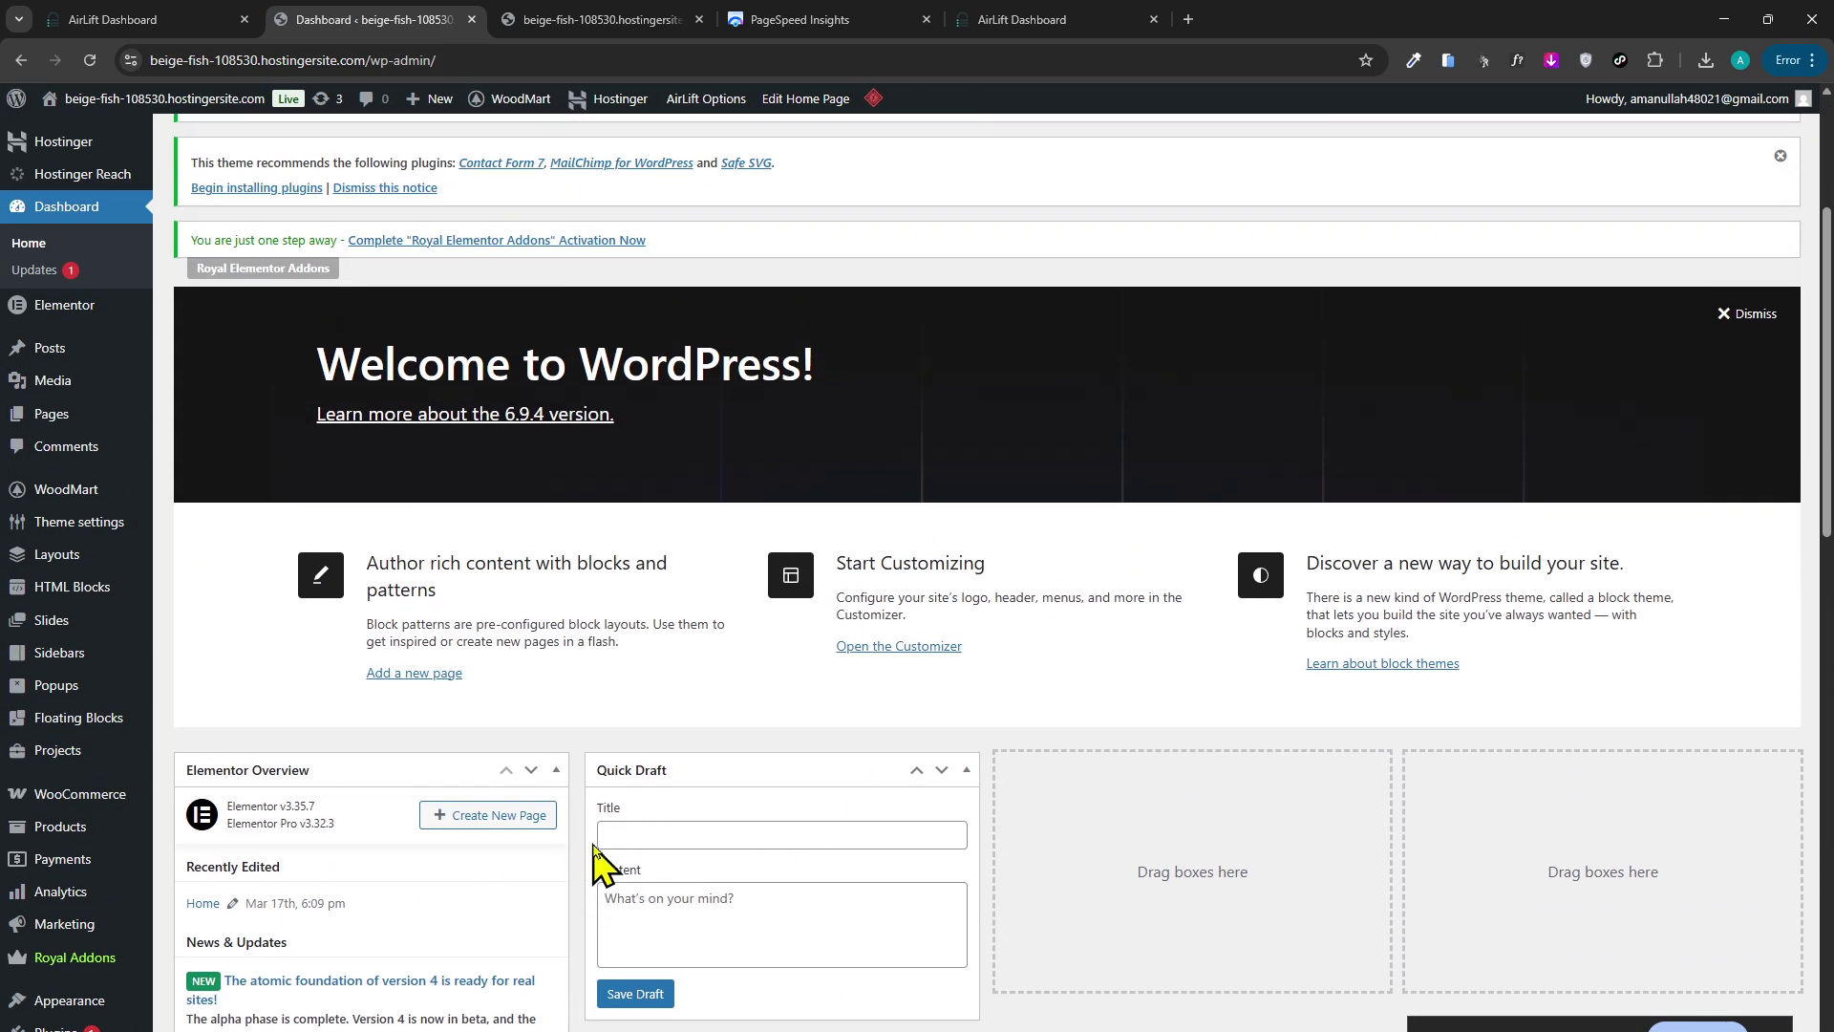
# Dismiss the Welcome, recommended plugins, caches purged and reset notices, then open WooCommerce Settings.
pyautogui.click(1754, 327)
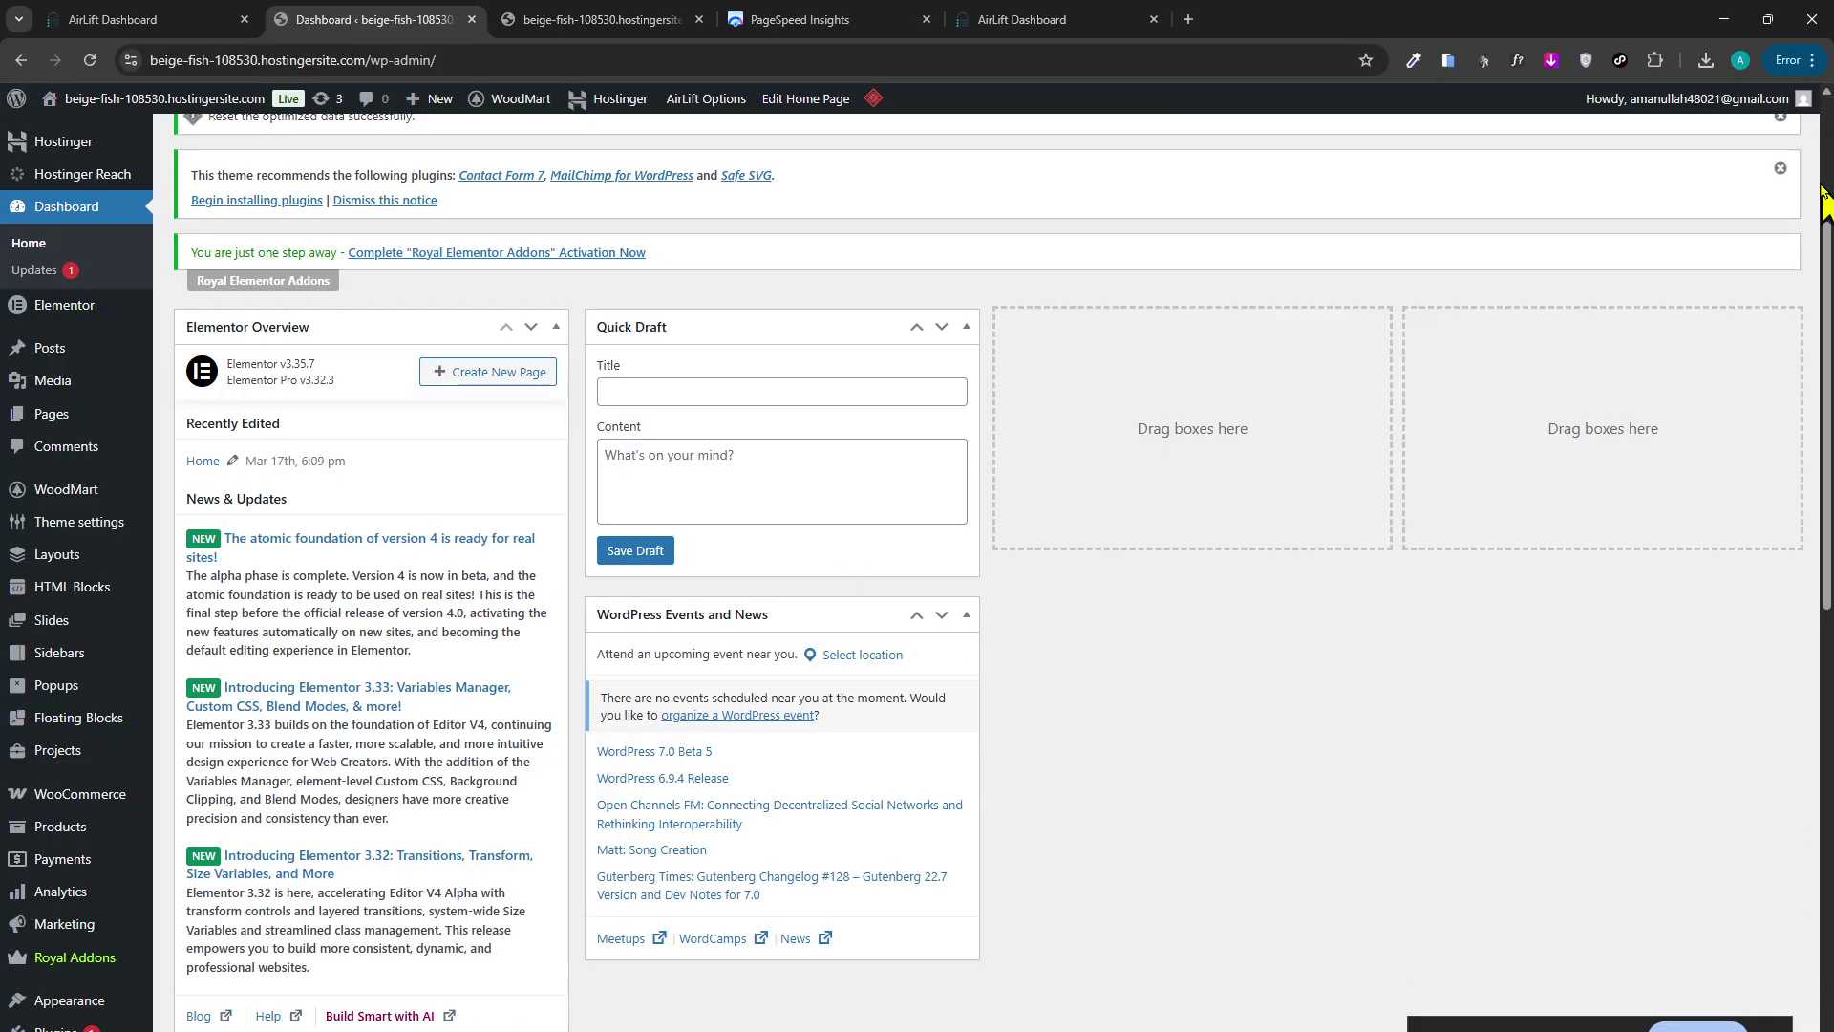
pyautogui.click(1782, 169)
pyautogui.click(1781, 223)
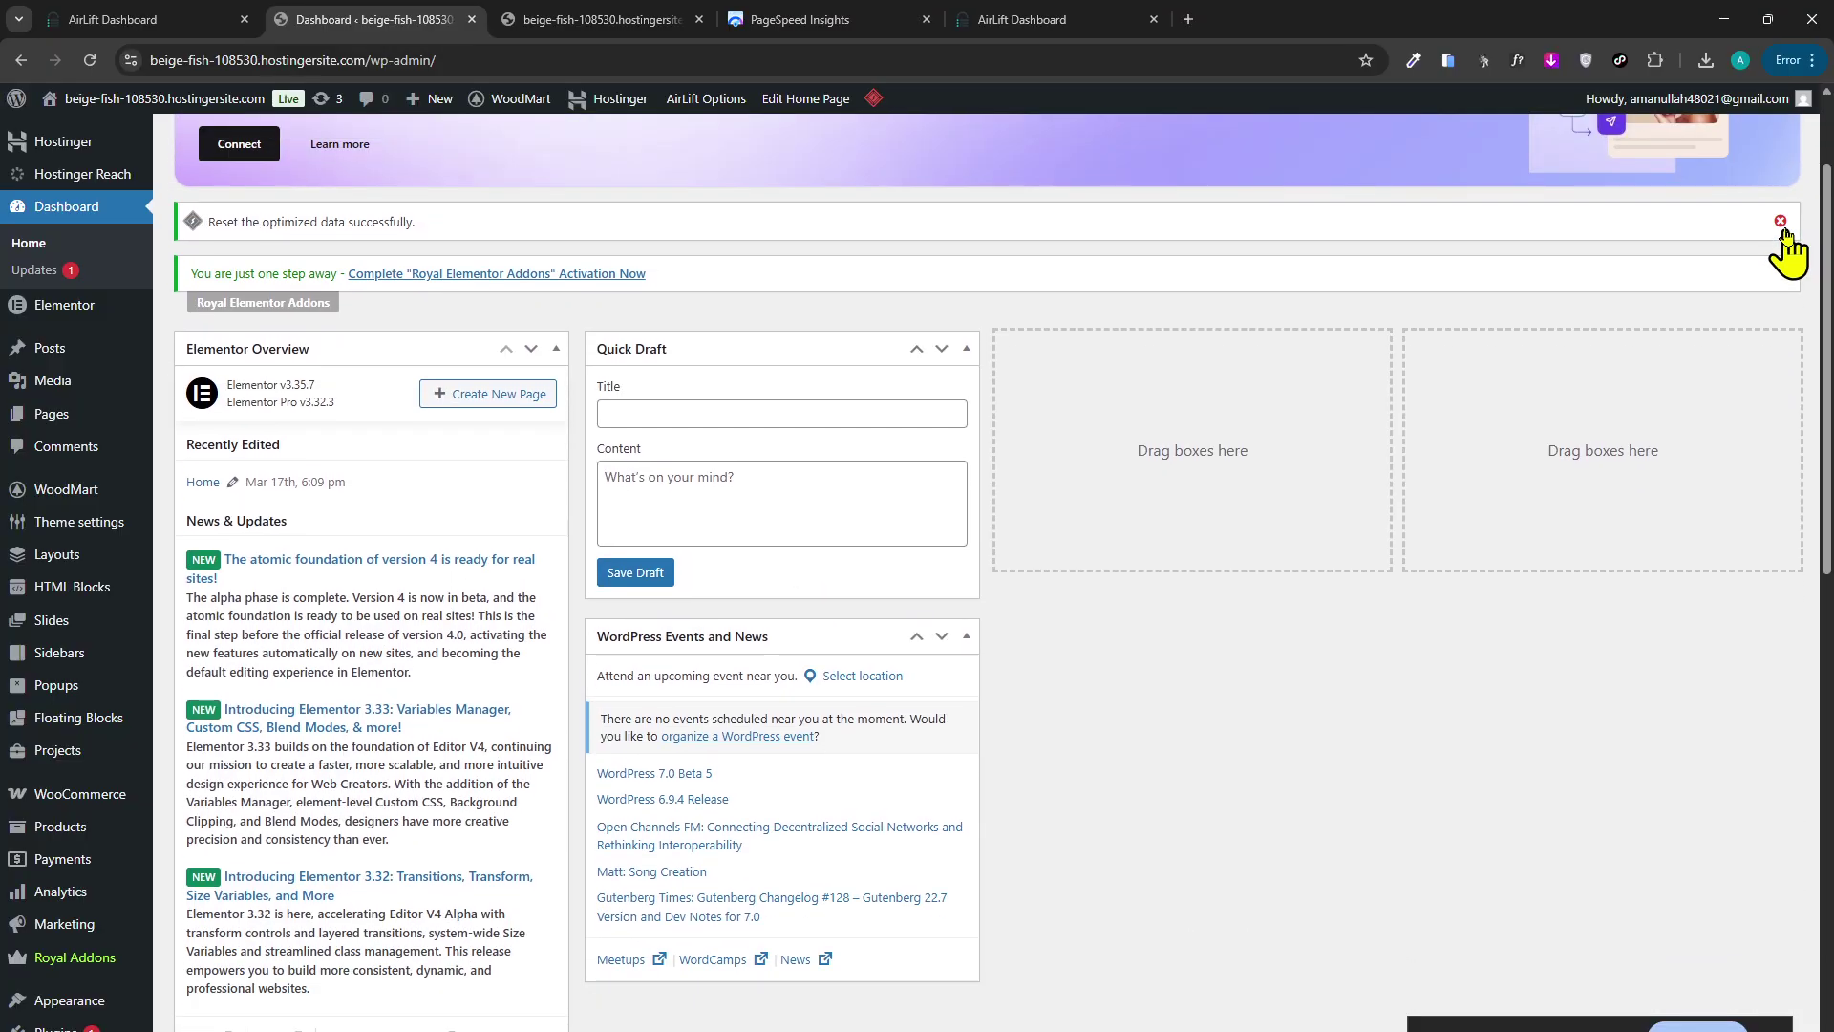
pyautogui.click(1782, 221)
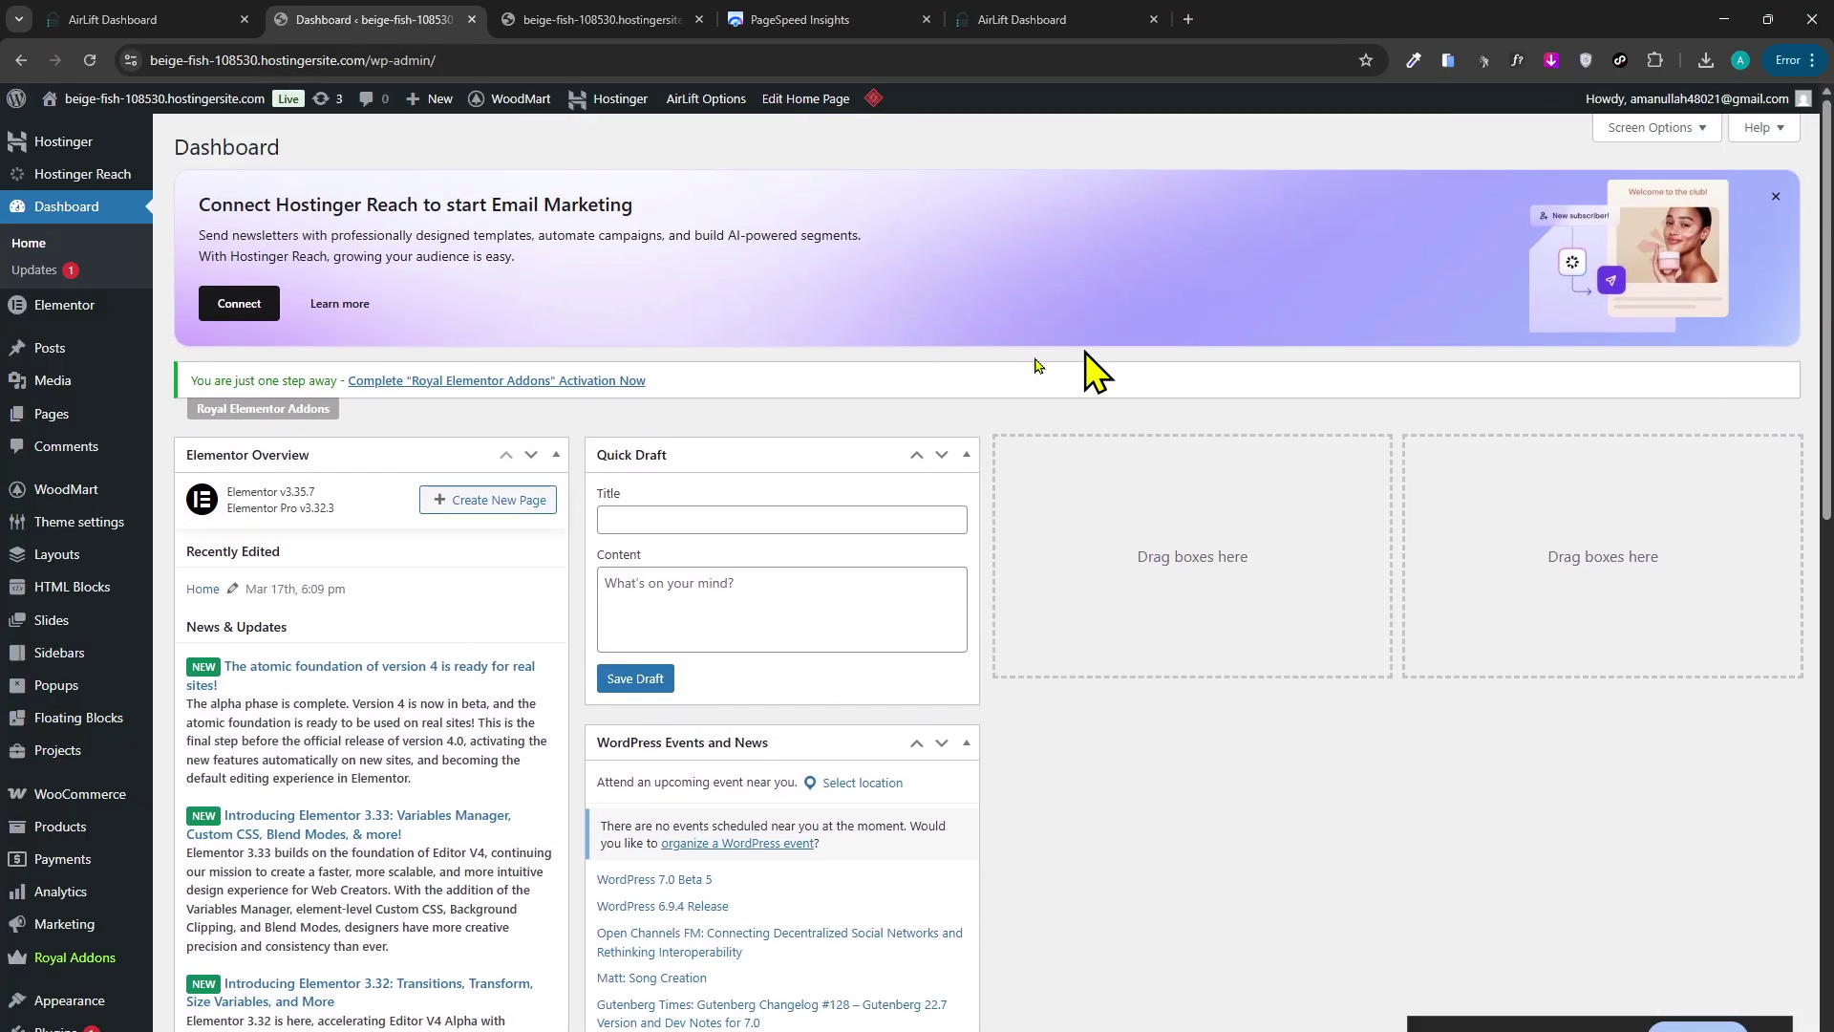
pyautogui.moveTo(33, 761)
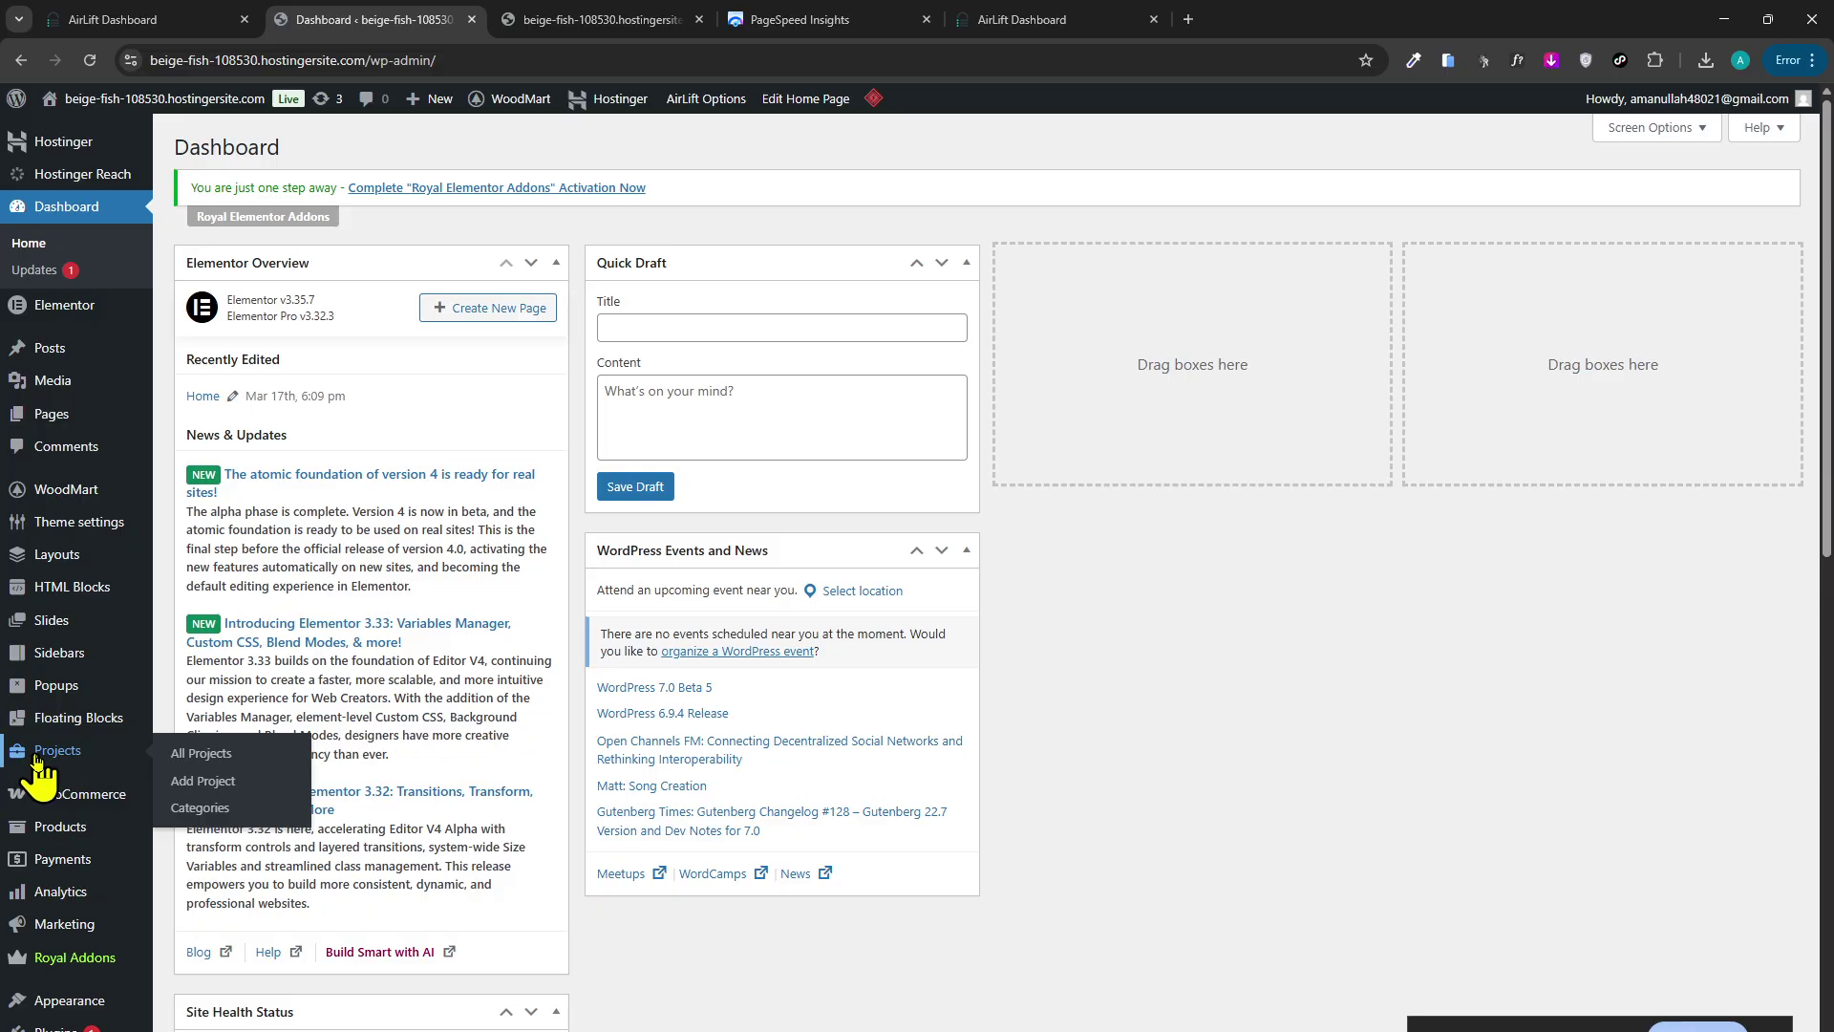
pyautogui.scroll(-2, 48, 792)
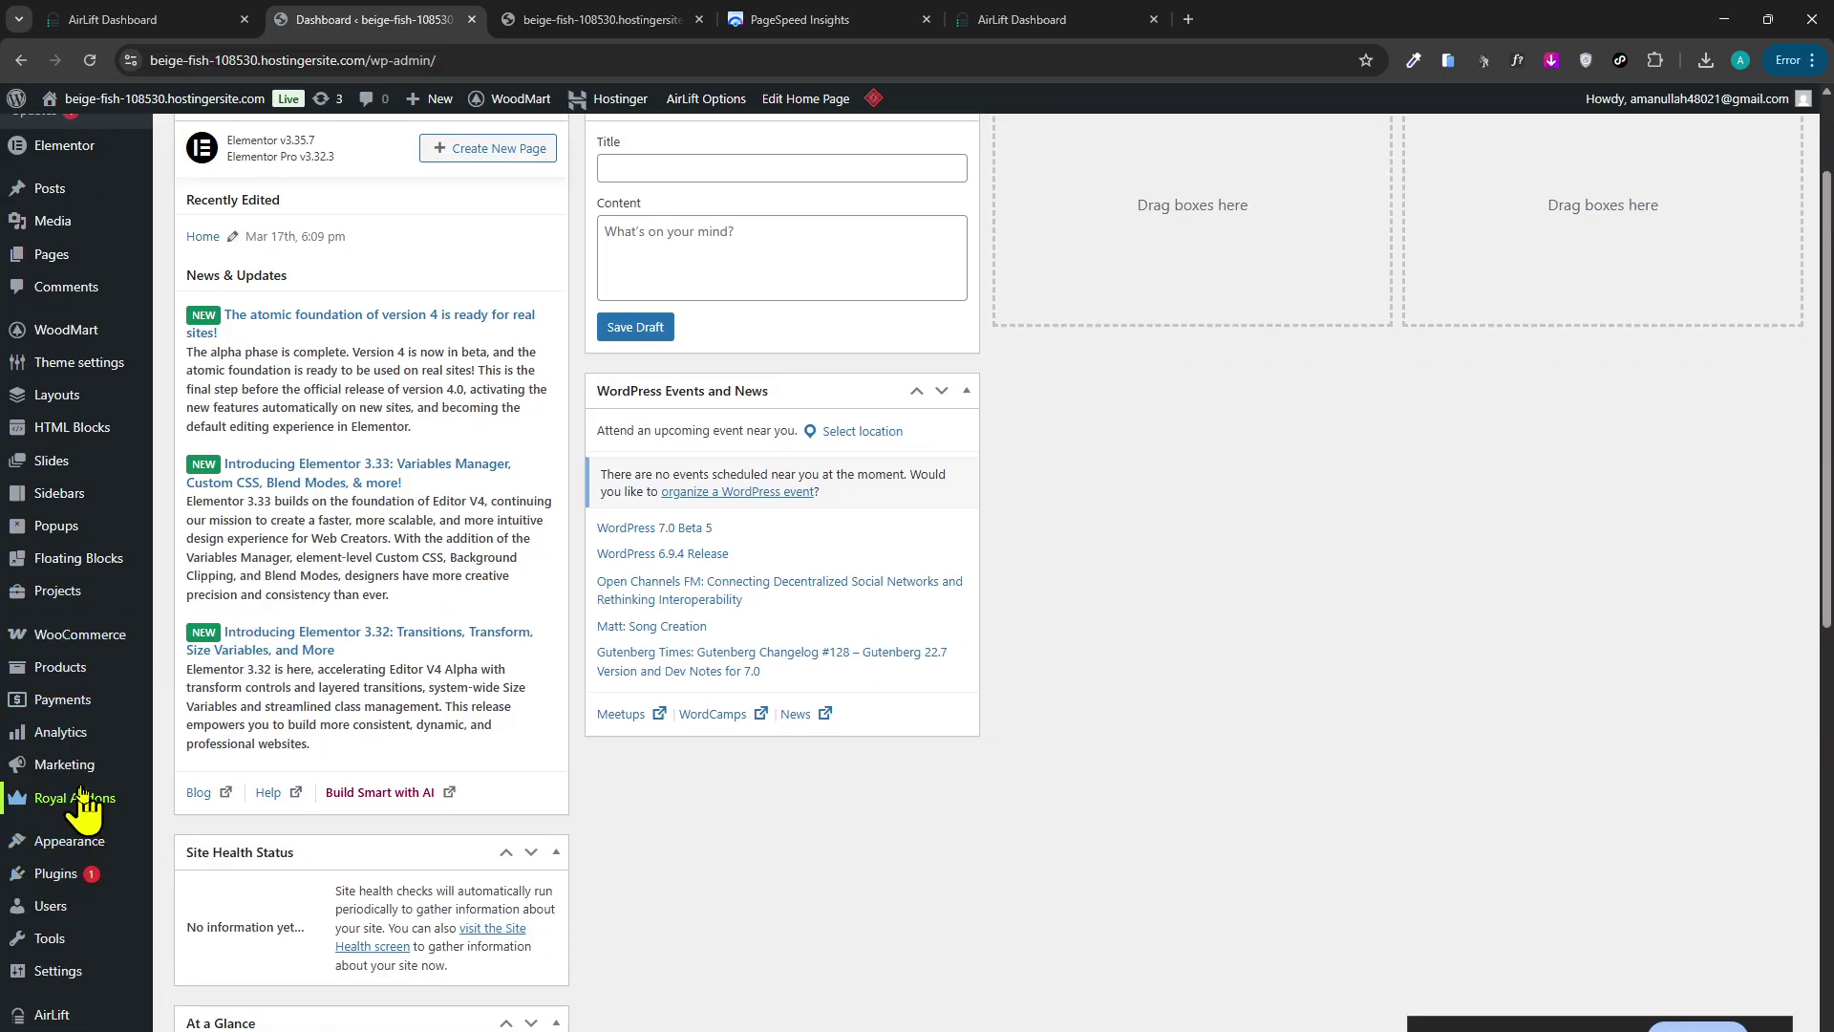
pyautogui.moveTo(82, 634)
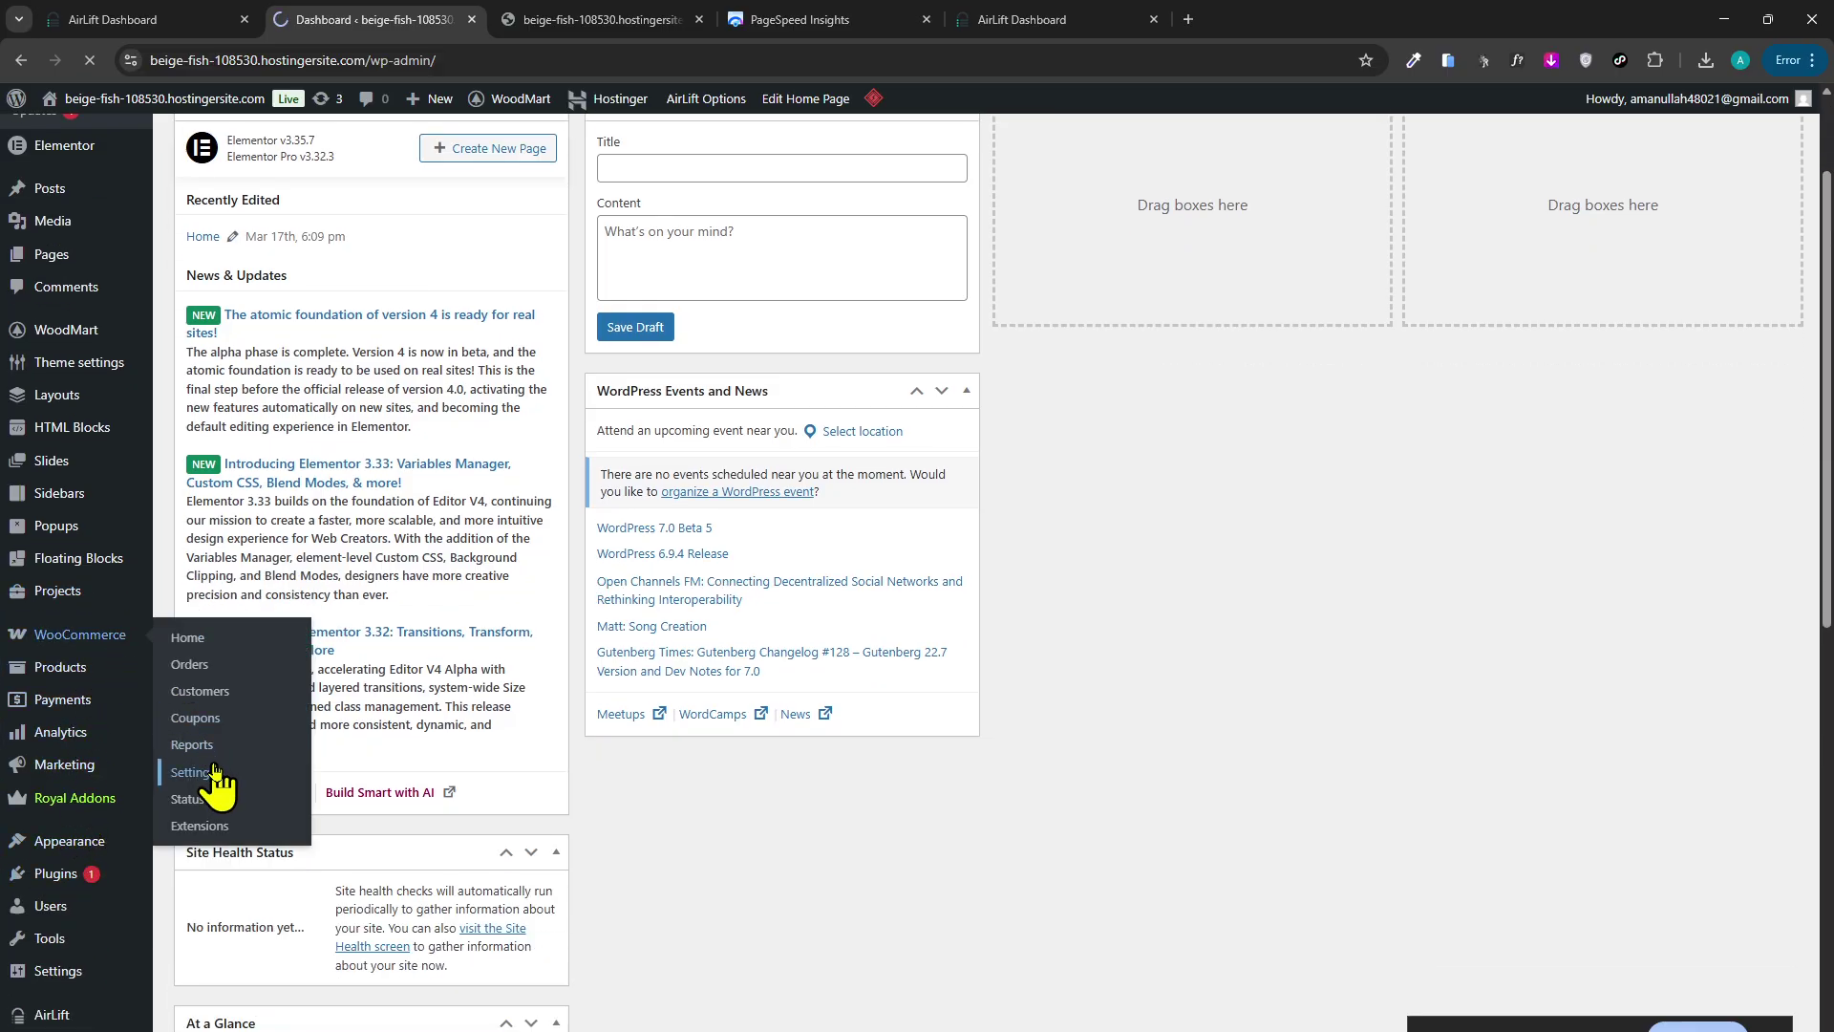
pyautogui.click(646, 20)
# Search 'payfast', open the PayFast gateway website, then return to WooCommerce payment settings.
pyautogui.click(586, 60)
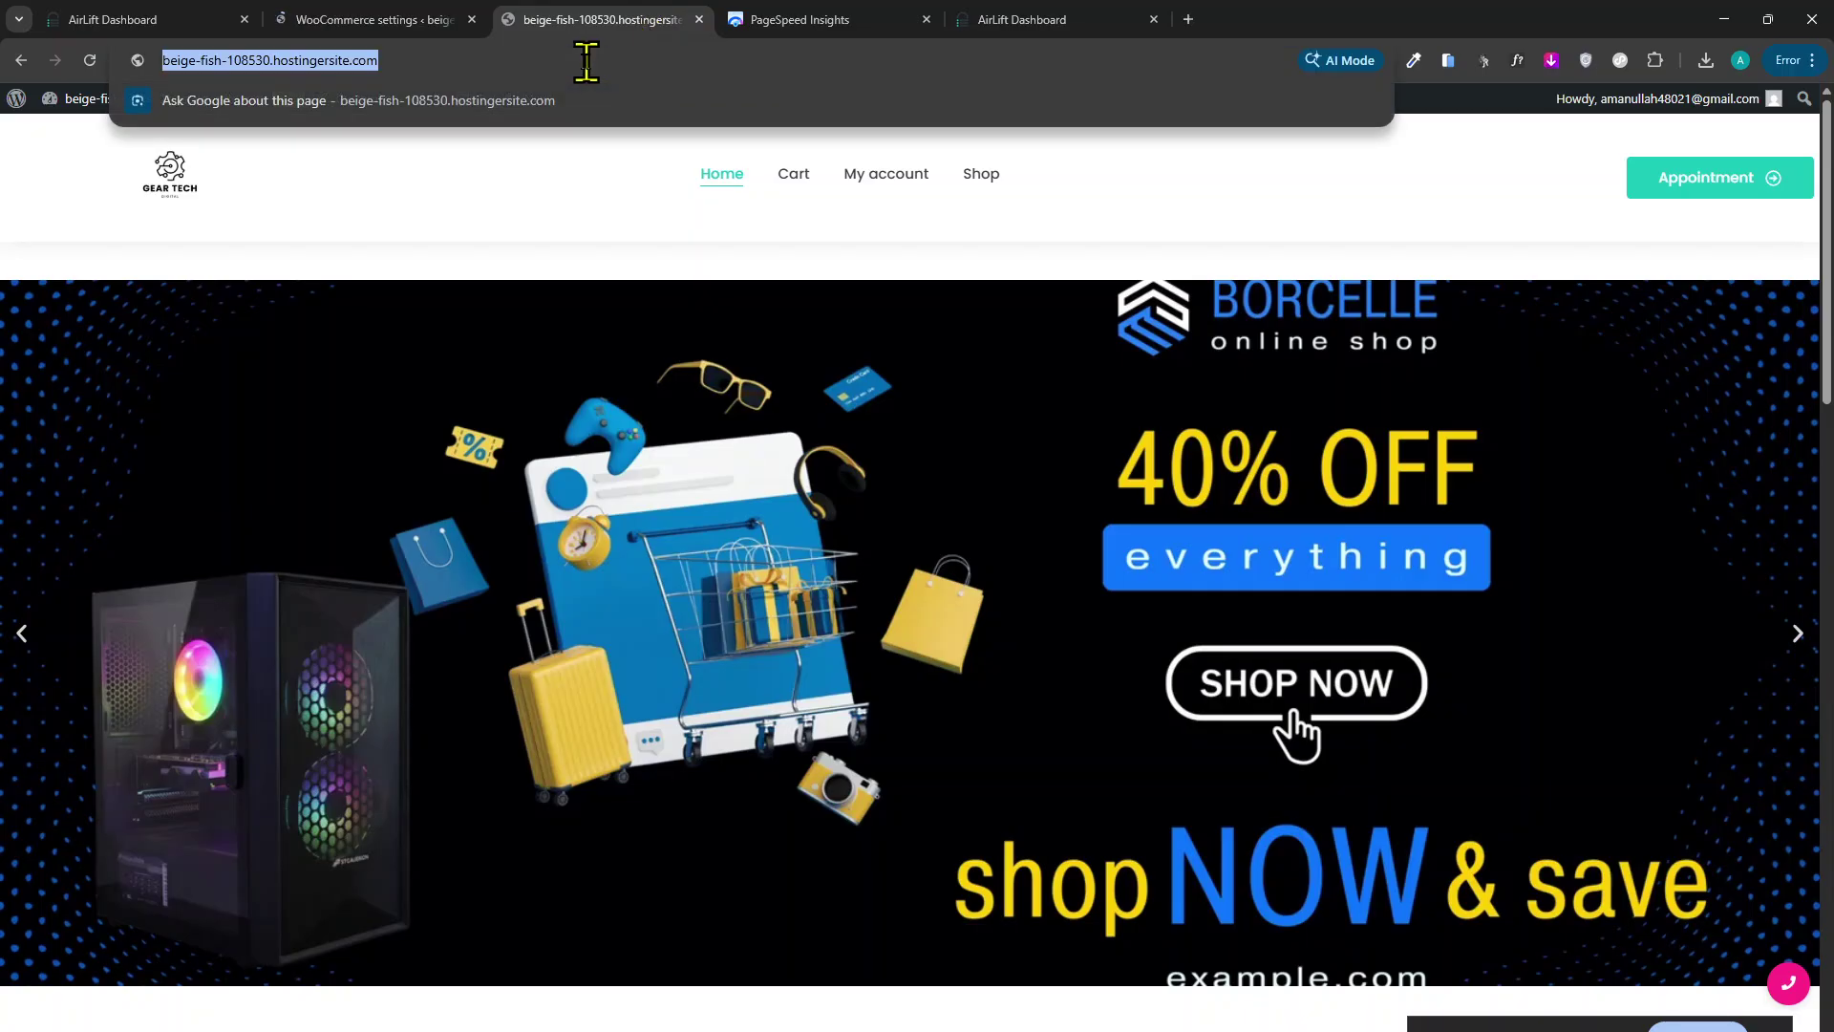
pyautogui.write('payfaa')
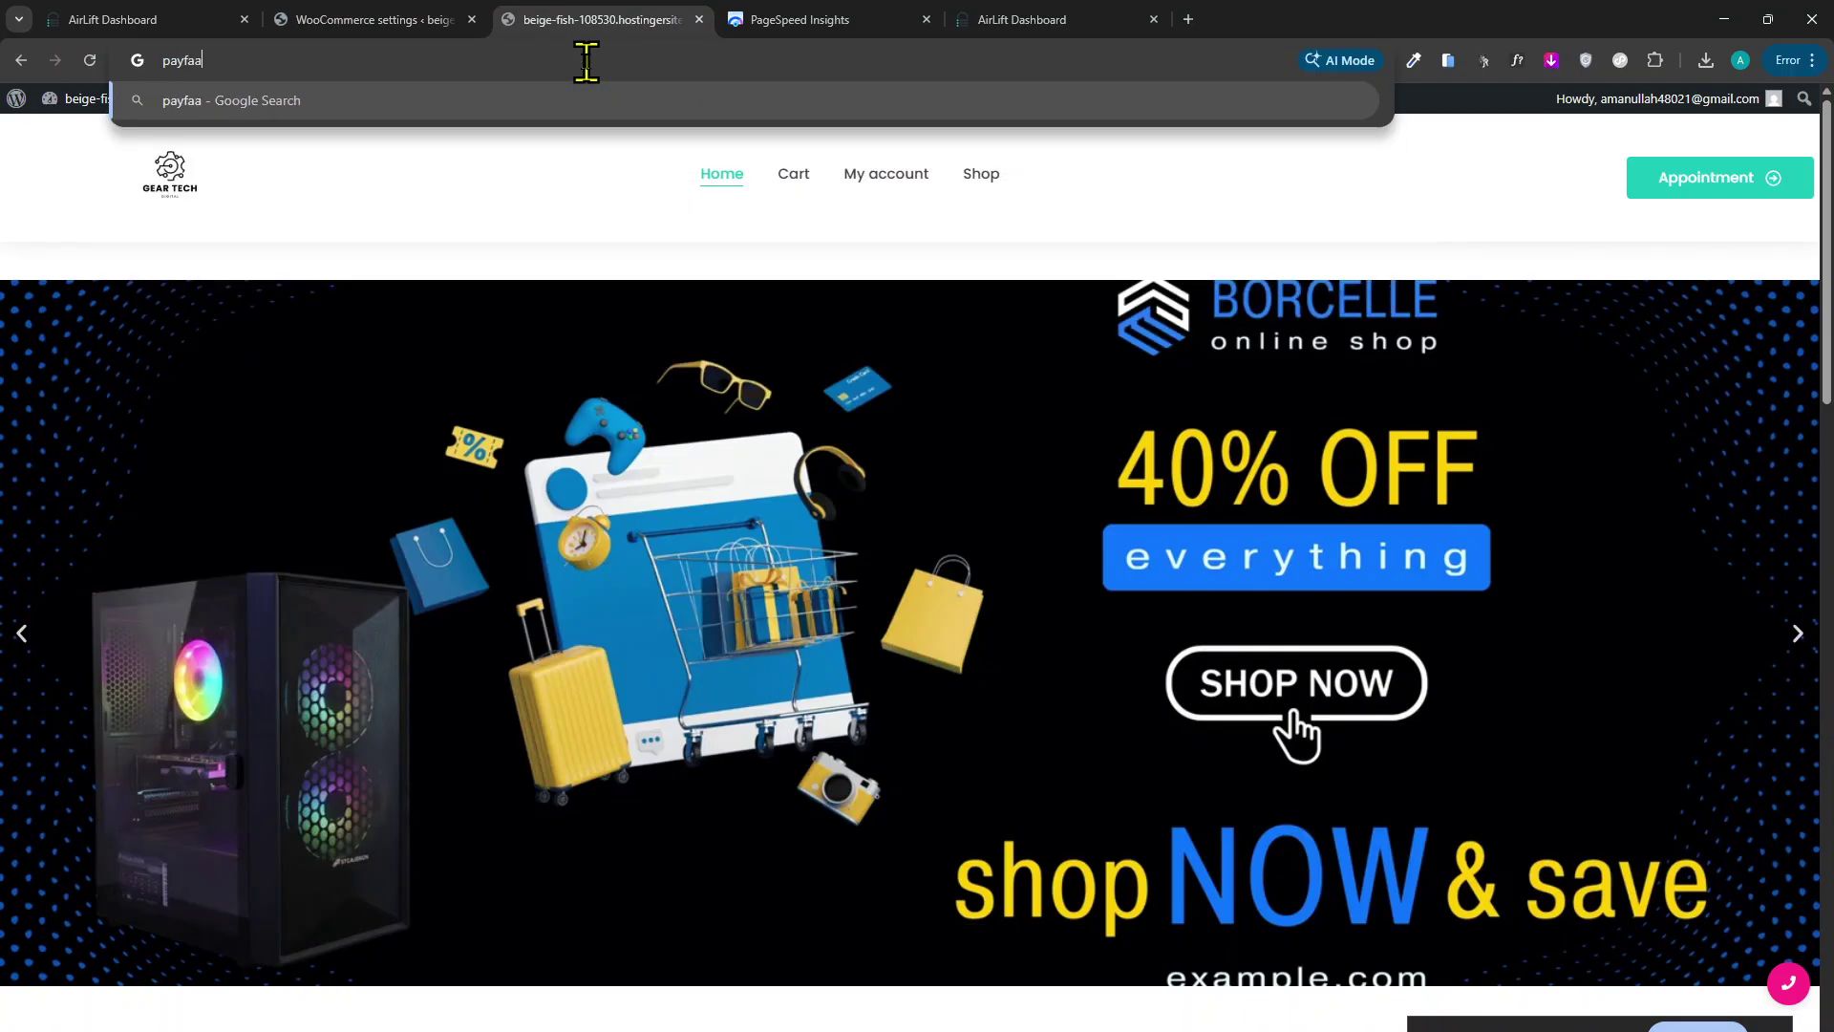
pyautogui.press('BackSpace')
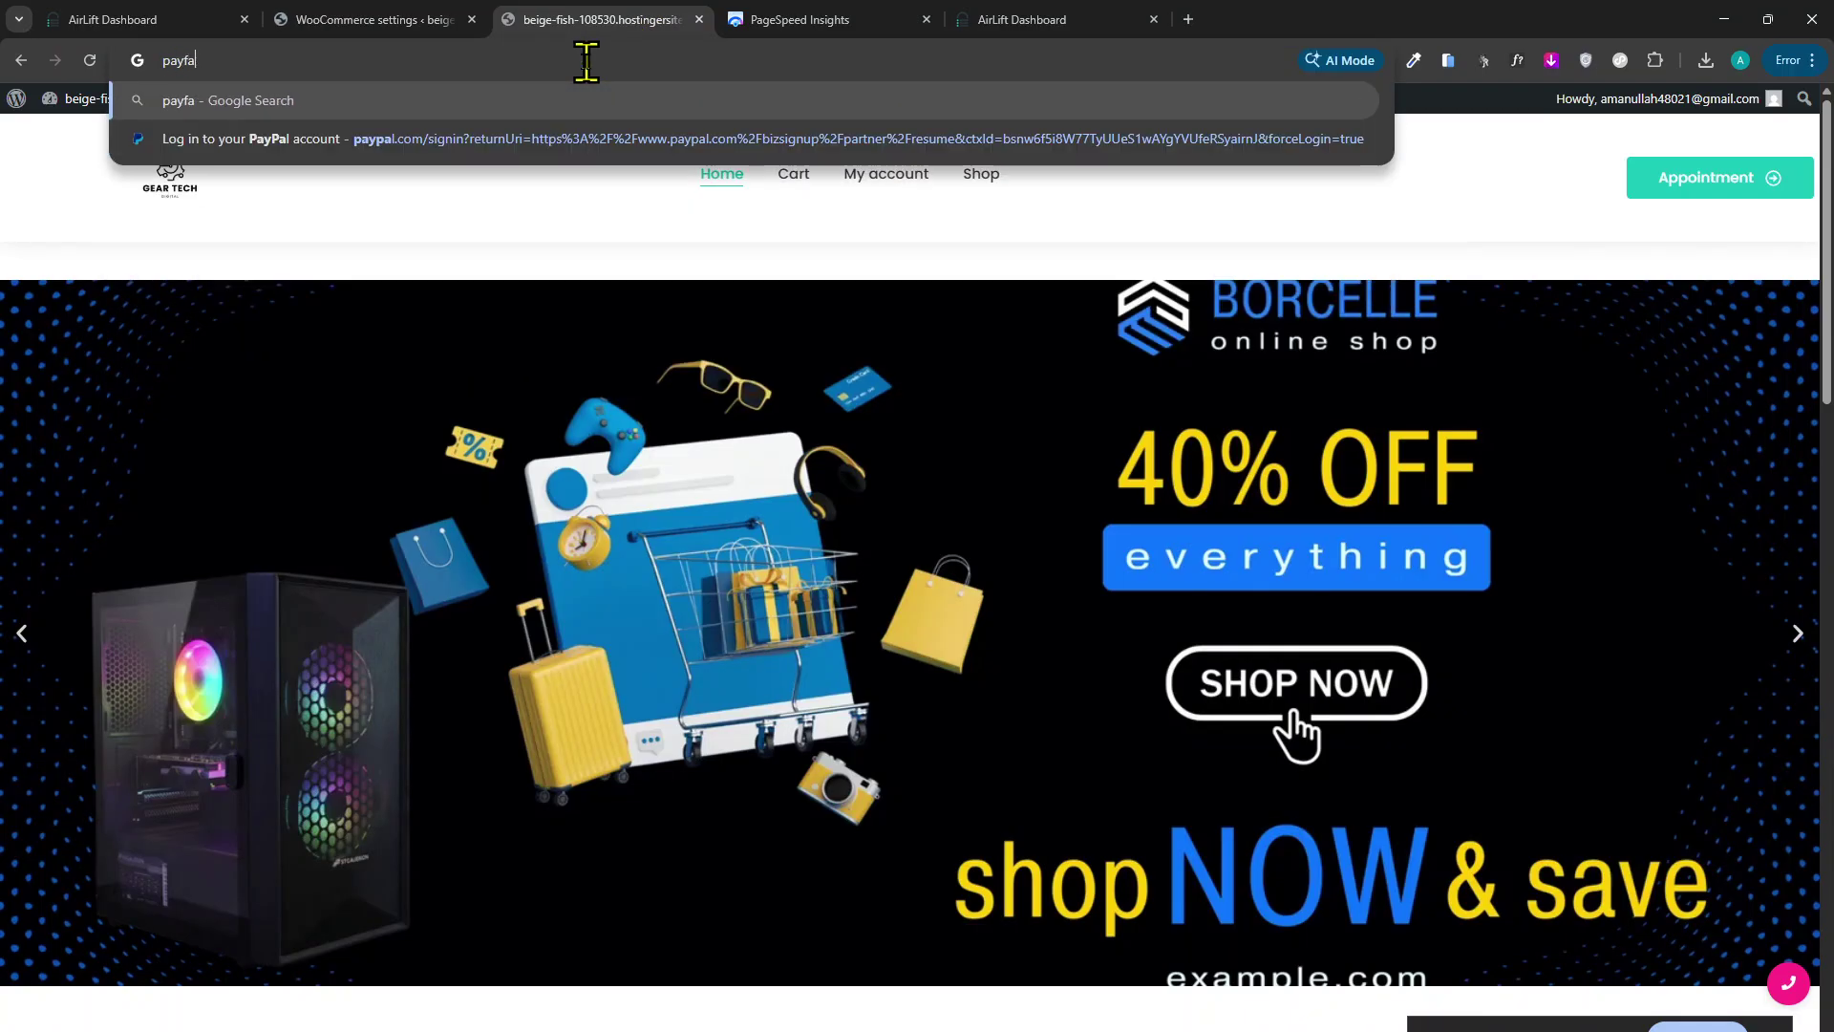
pyautogui.write('st')
pyautogui.press('Return')
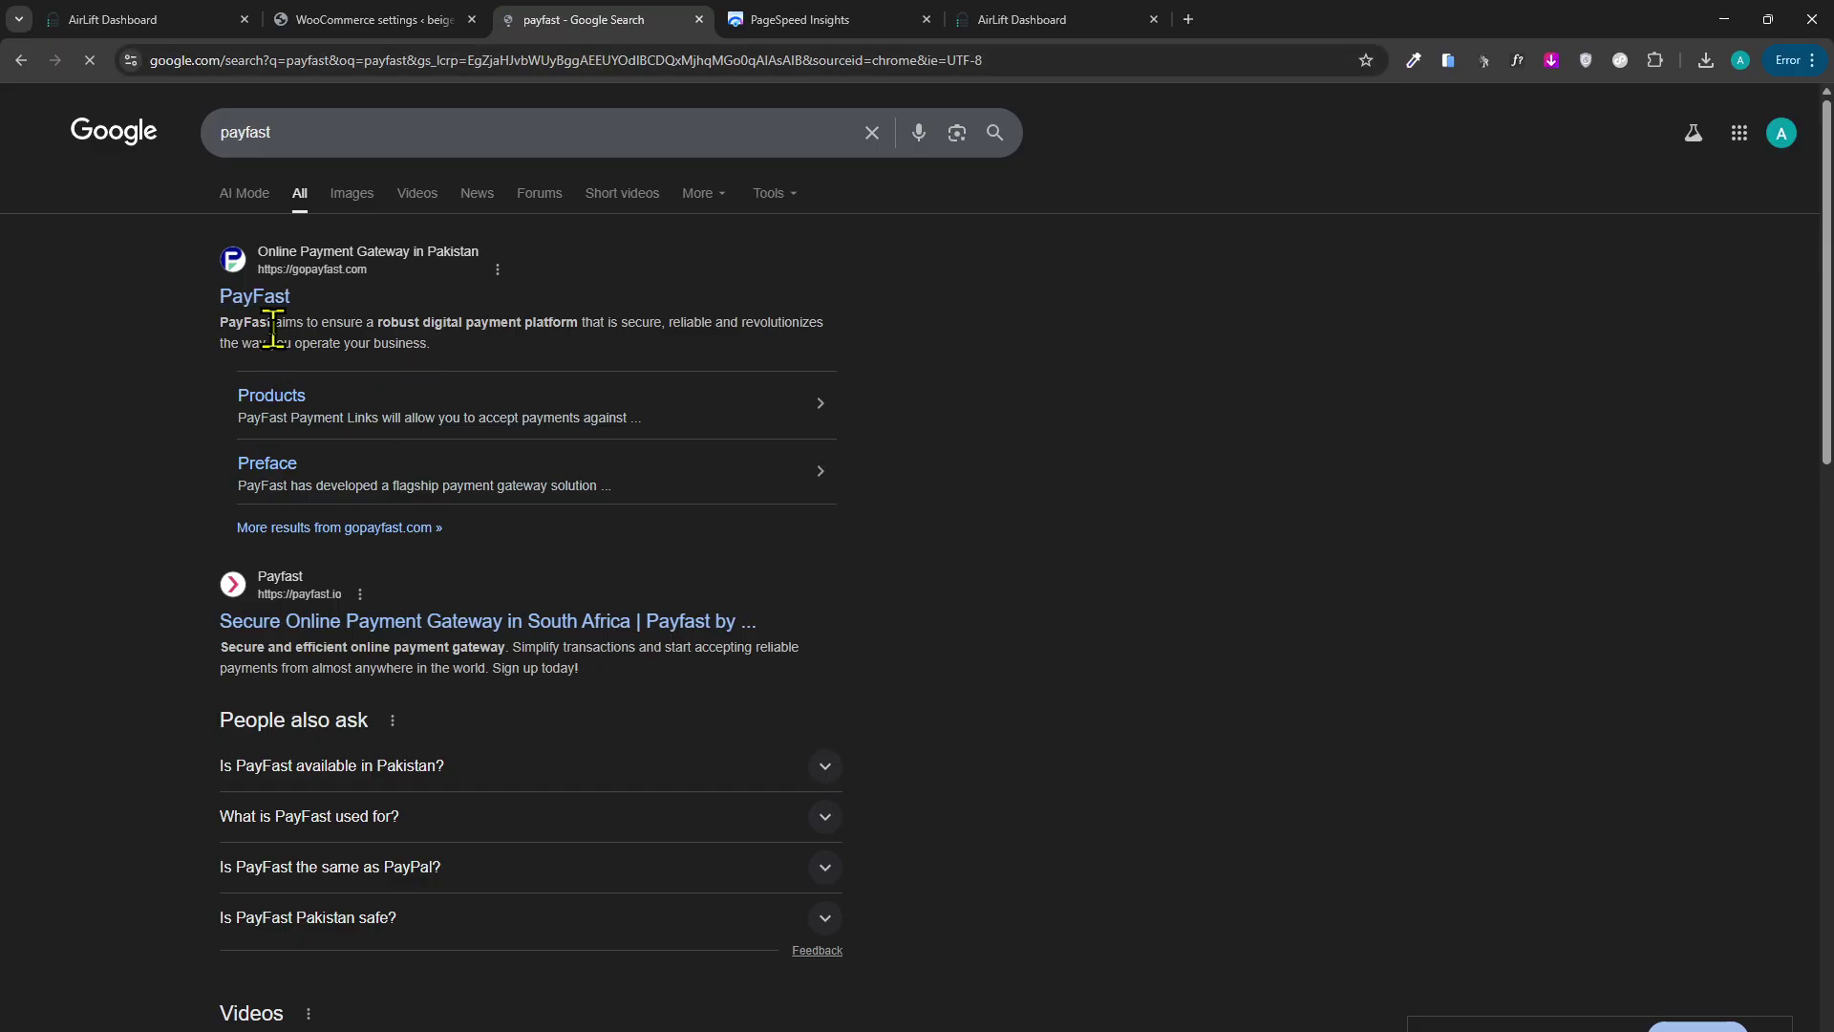
pyautogui.click(307, 294)
pyautogui.click(340, 20)
pyautogui.click(622, 20)
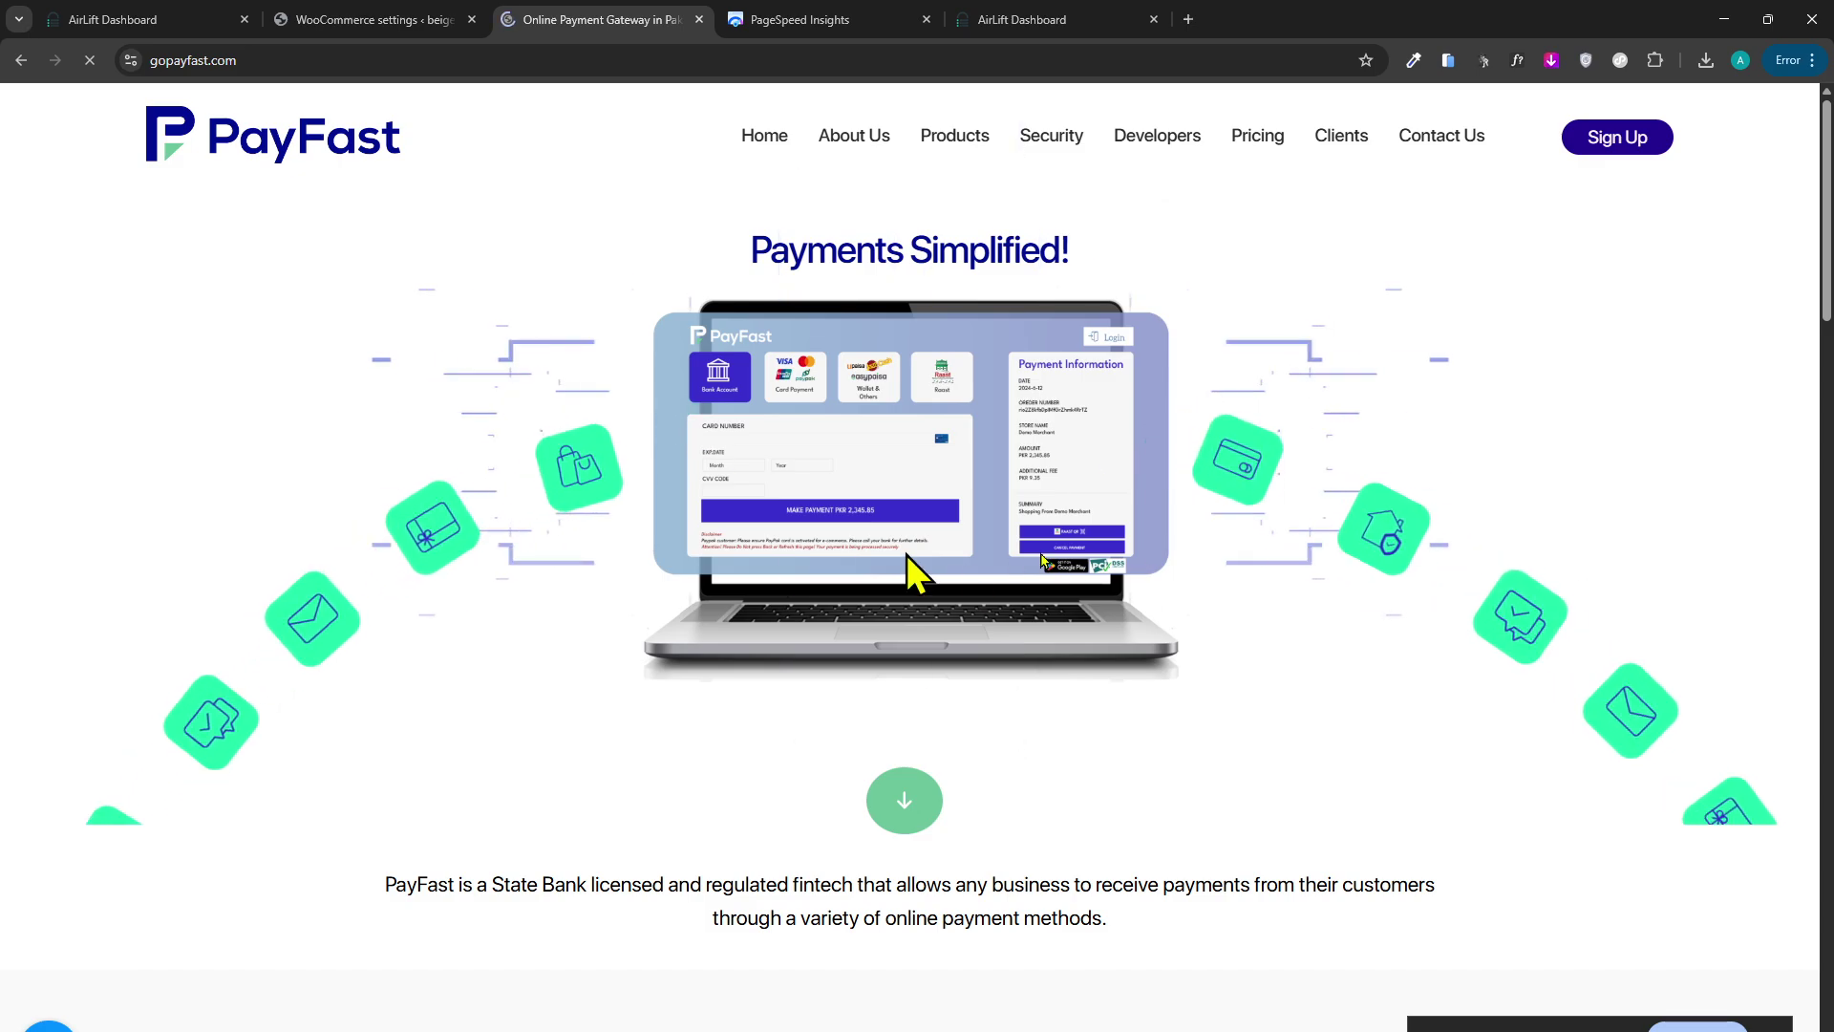
pyautogui.click(370, 12)
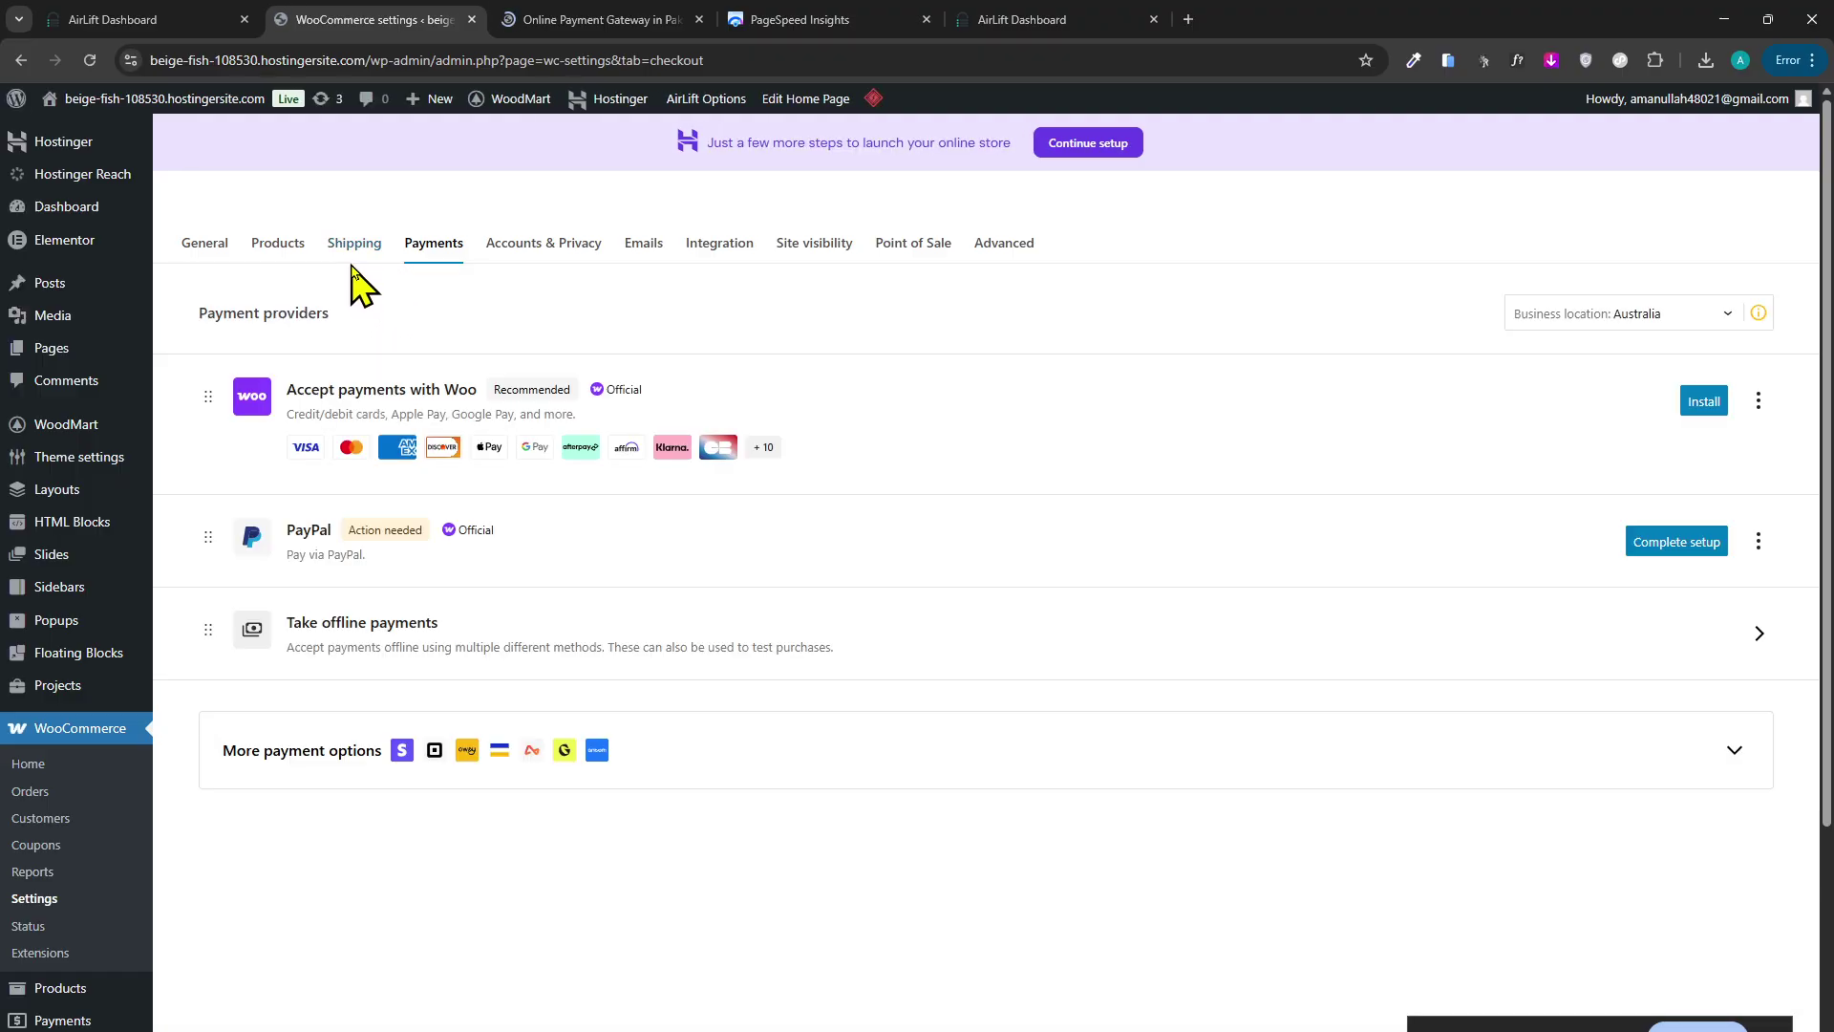
# Open Direct bank transfer settings and add a new bank account with country Pakistan.
pyautogui.click(578, 647)
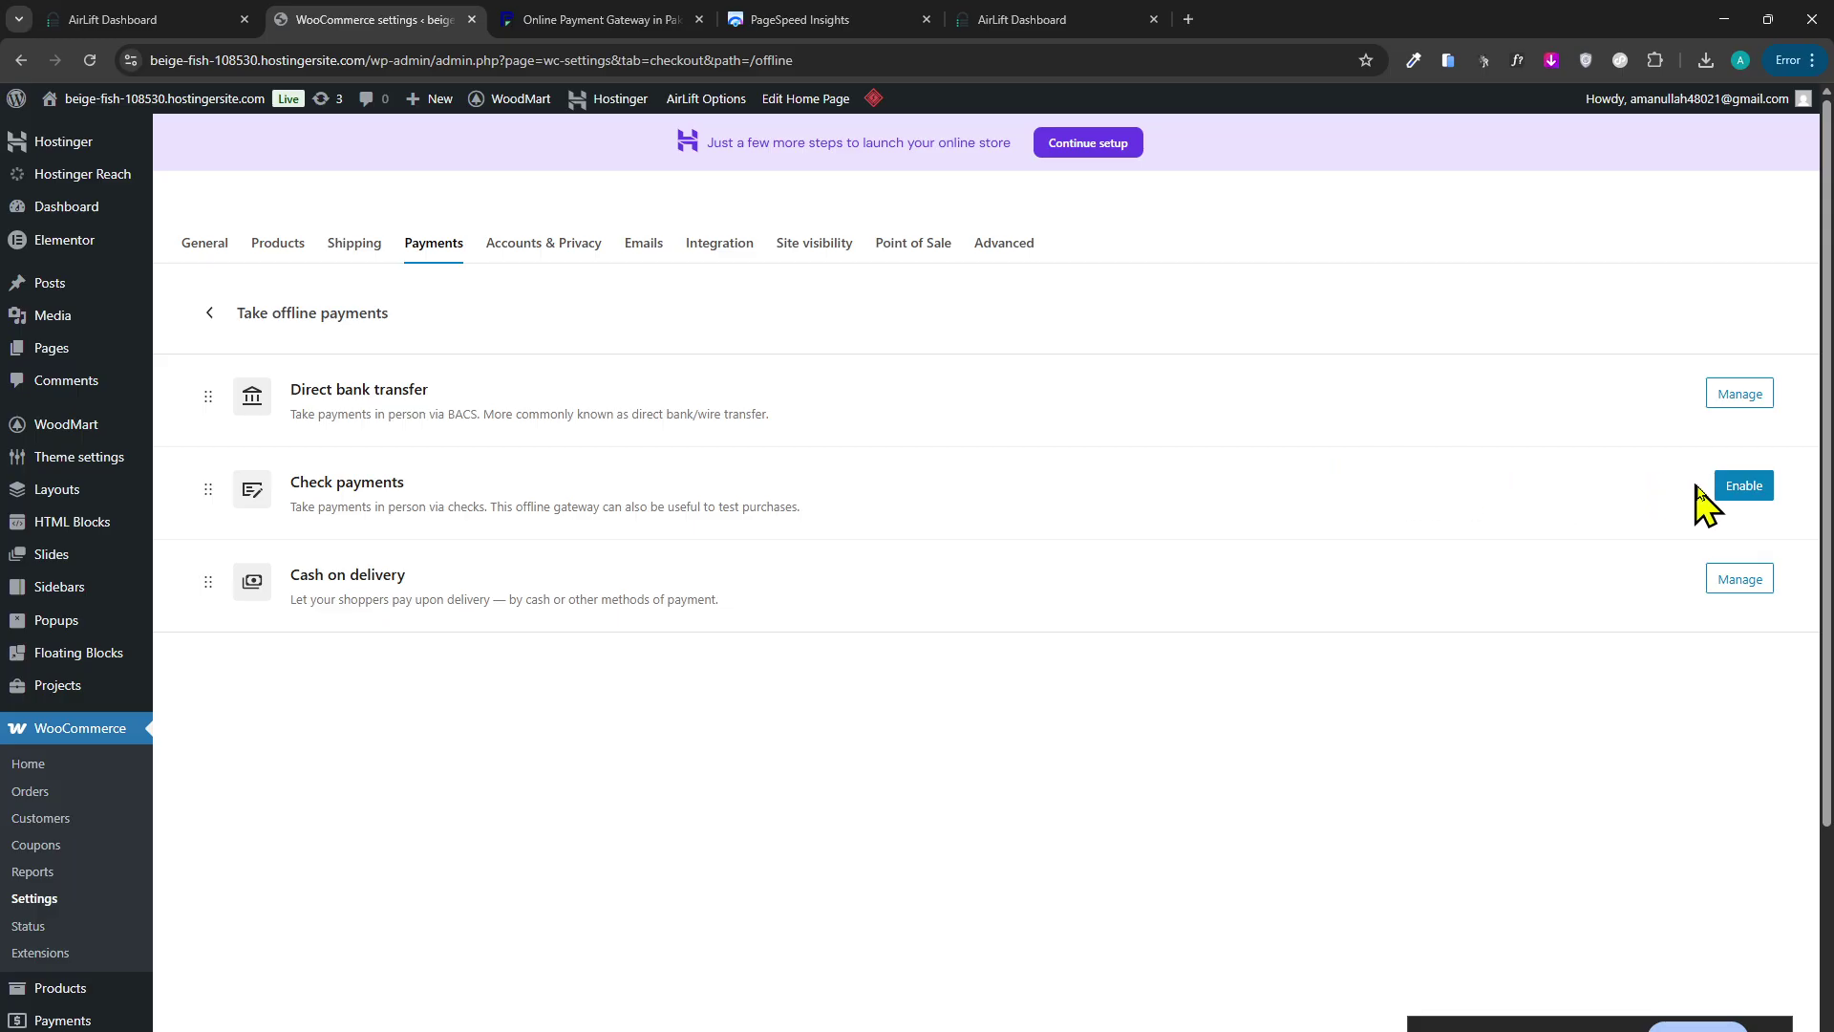
pyautogui.click(1729, 399)
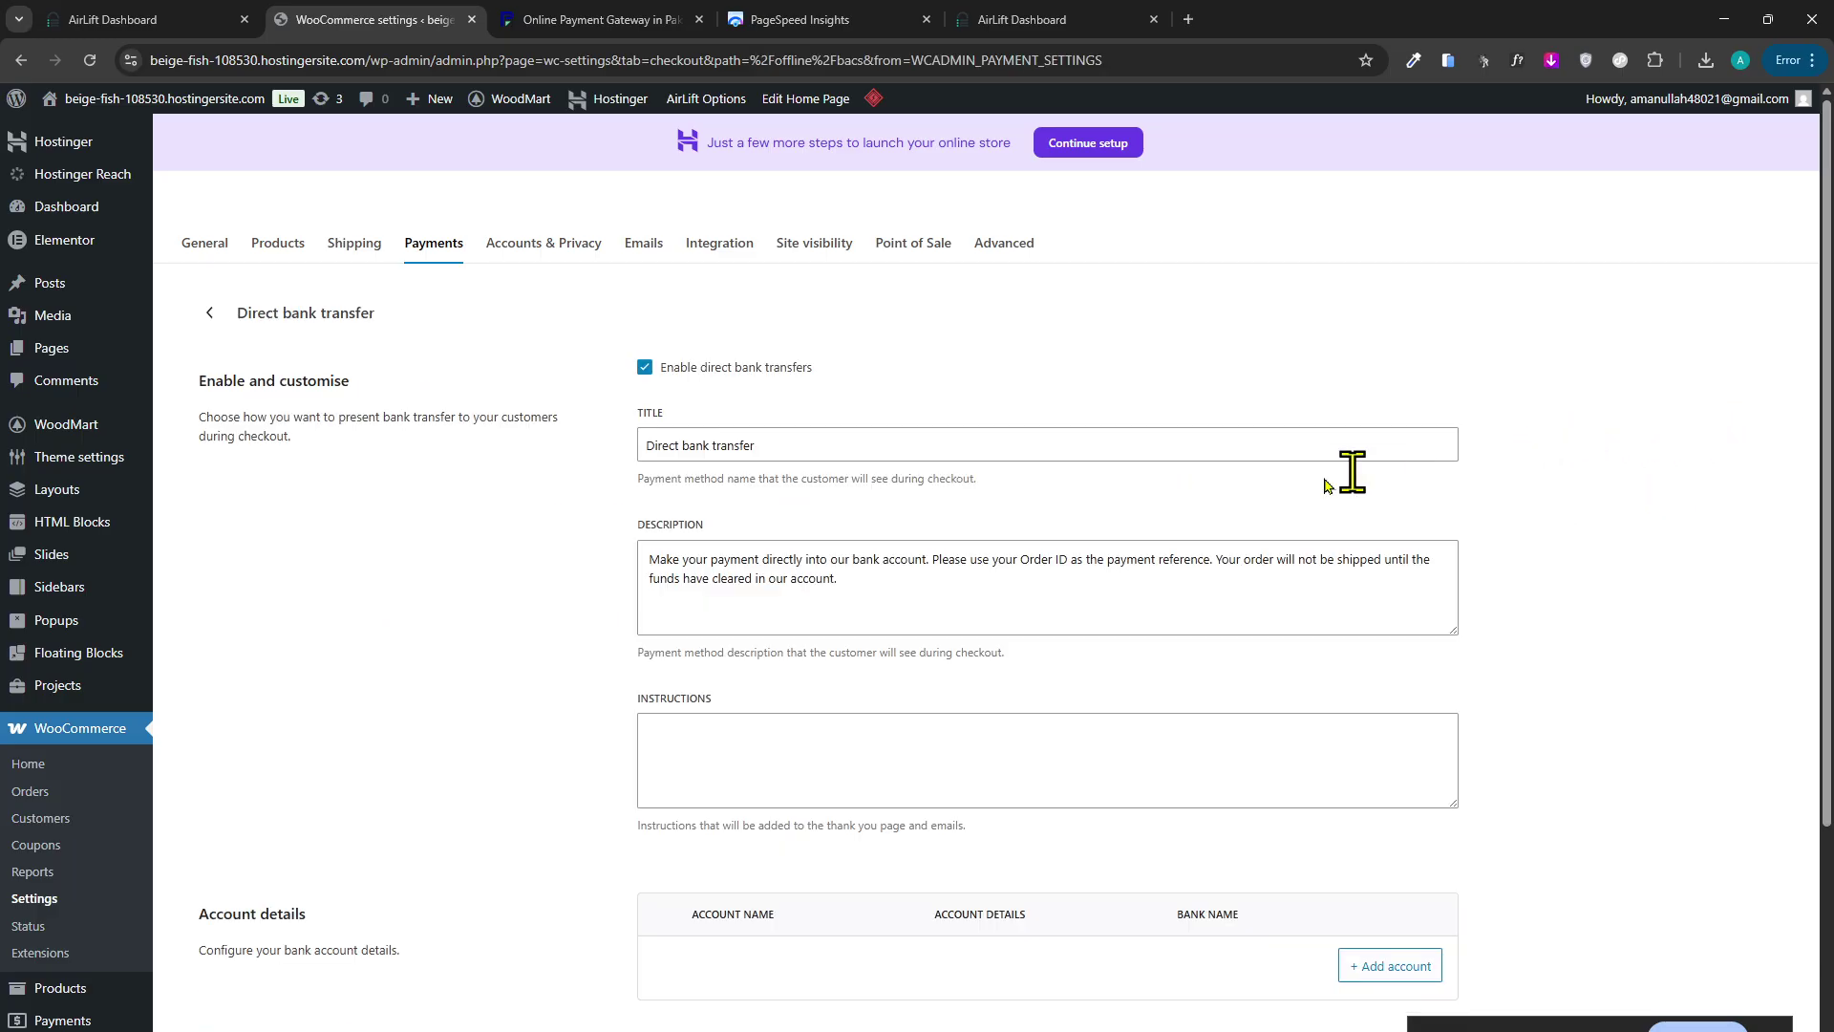
pyautogui.scroll(-2, 353, 545)
pyautogui.click(815, 618)
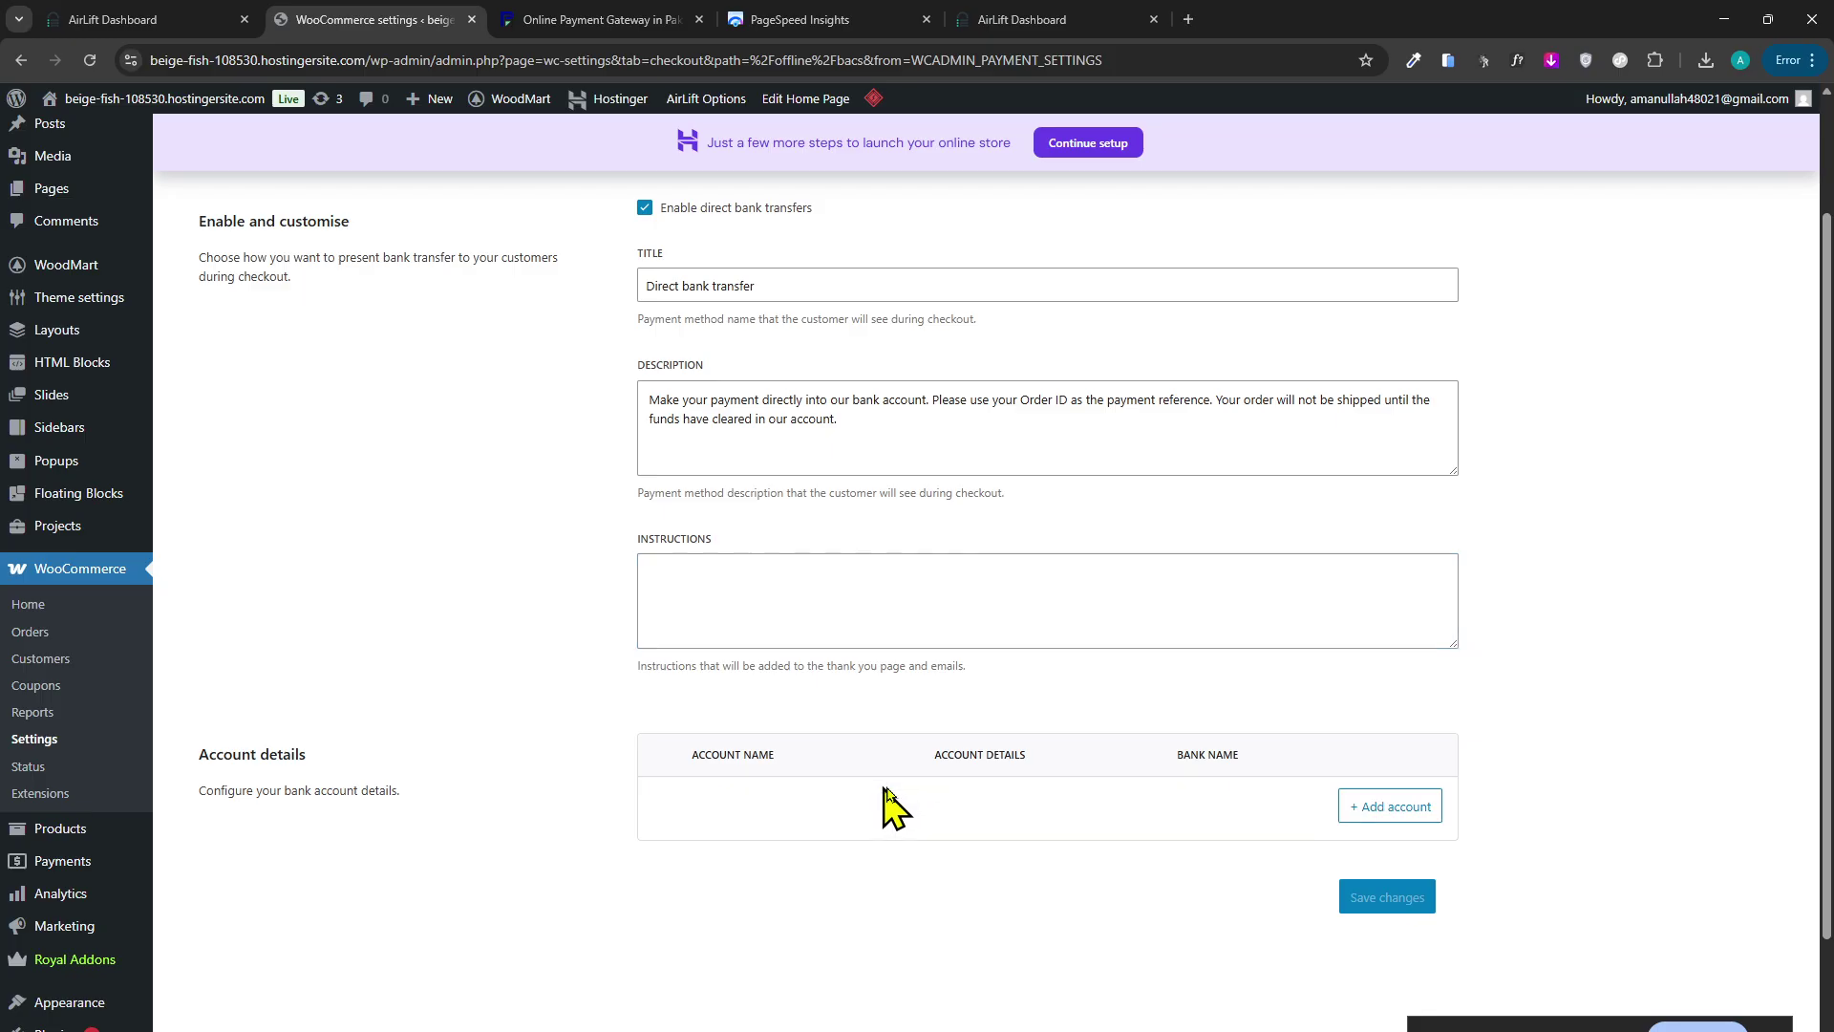
pyautogui.click(1390, 806)
pyautogui.click(836, 420)
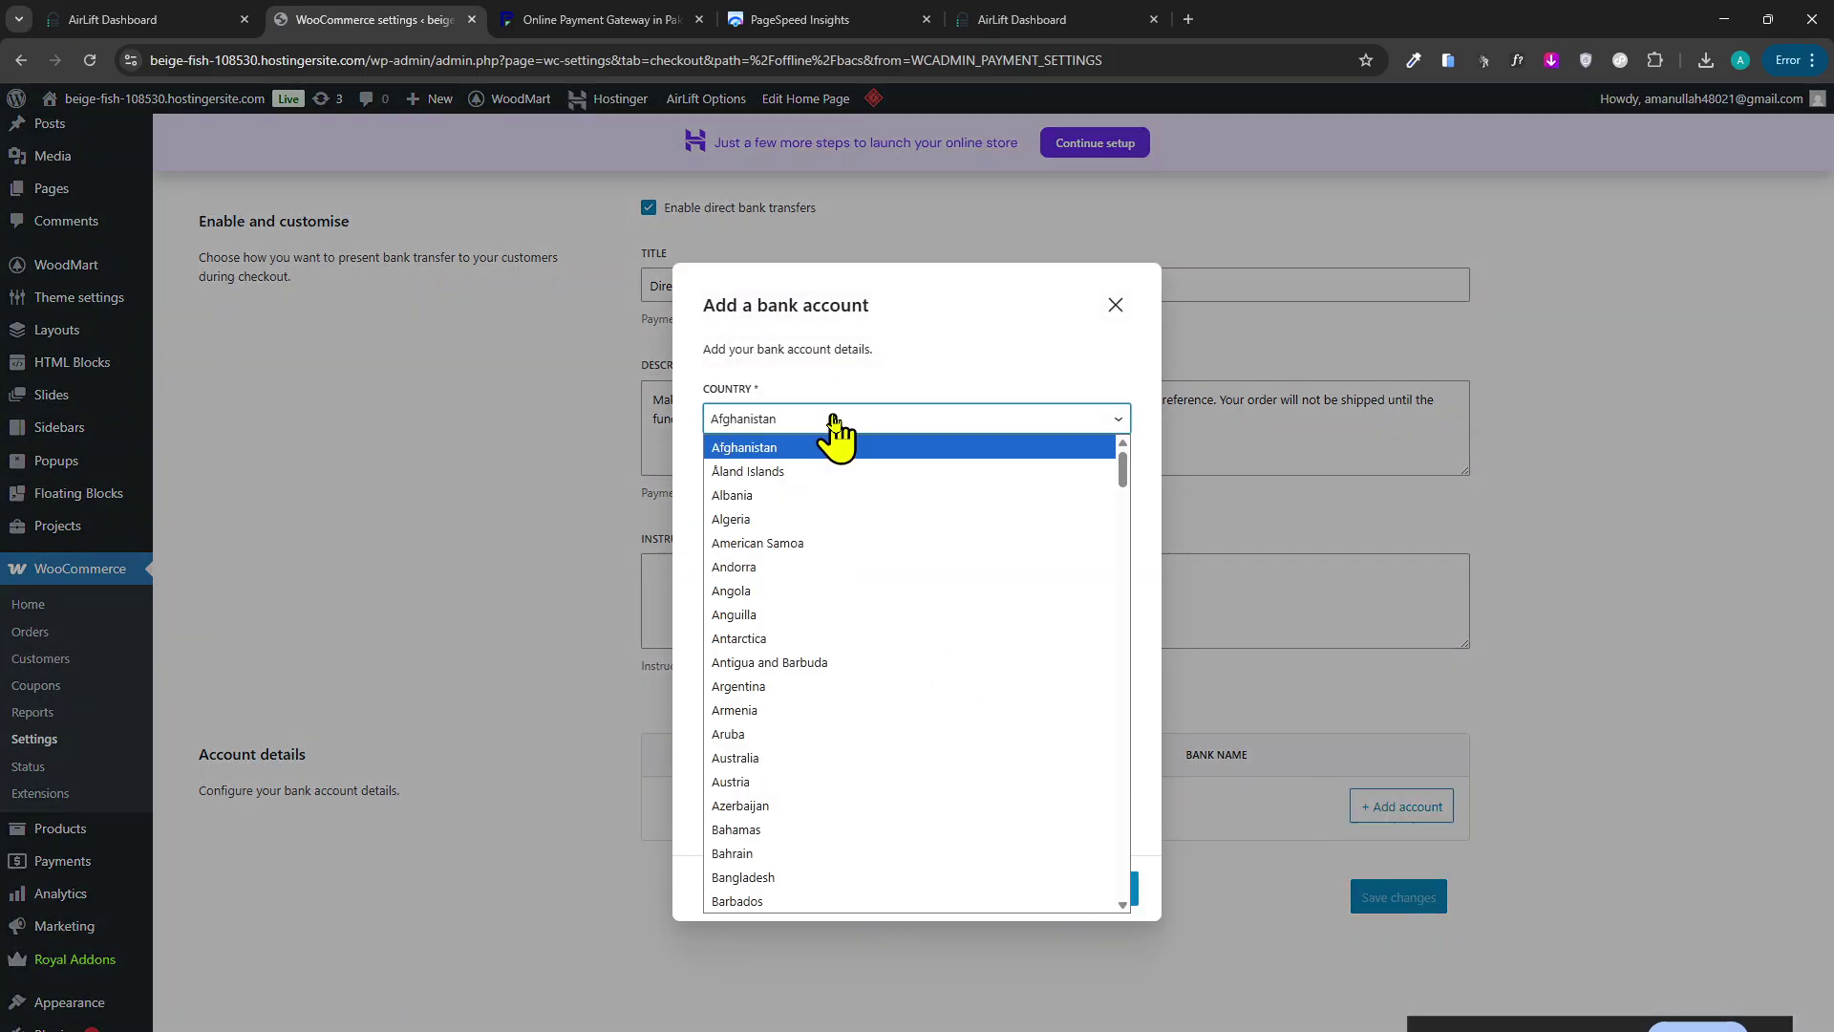
pyautogui.scroll(-20, 868, 574)
pyautogui.scroll(-13, 863, 712)
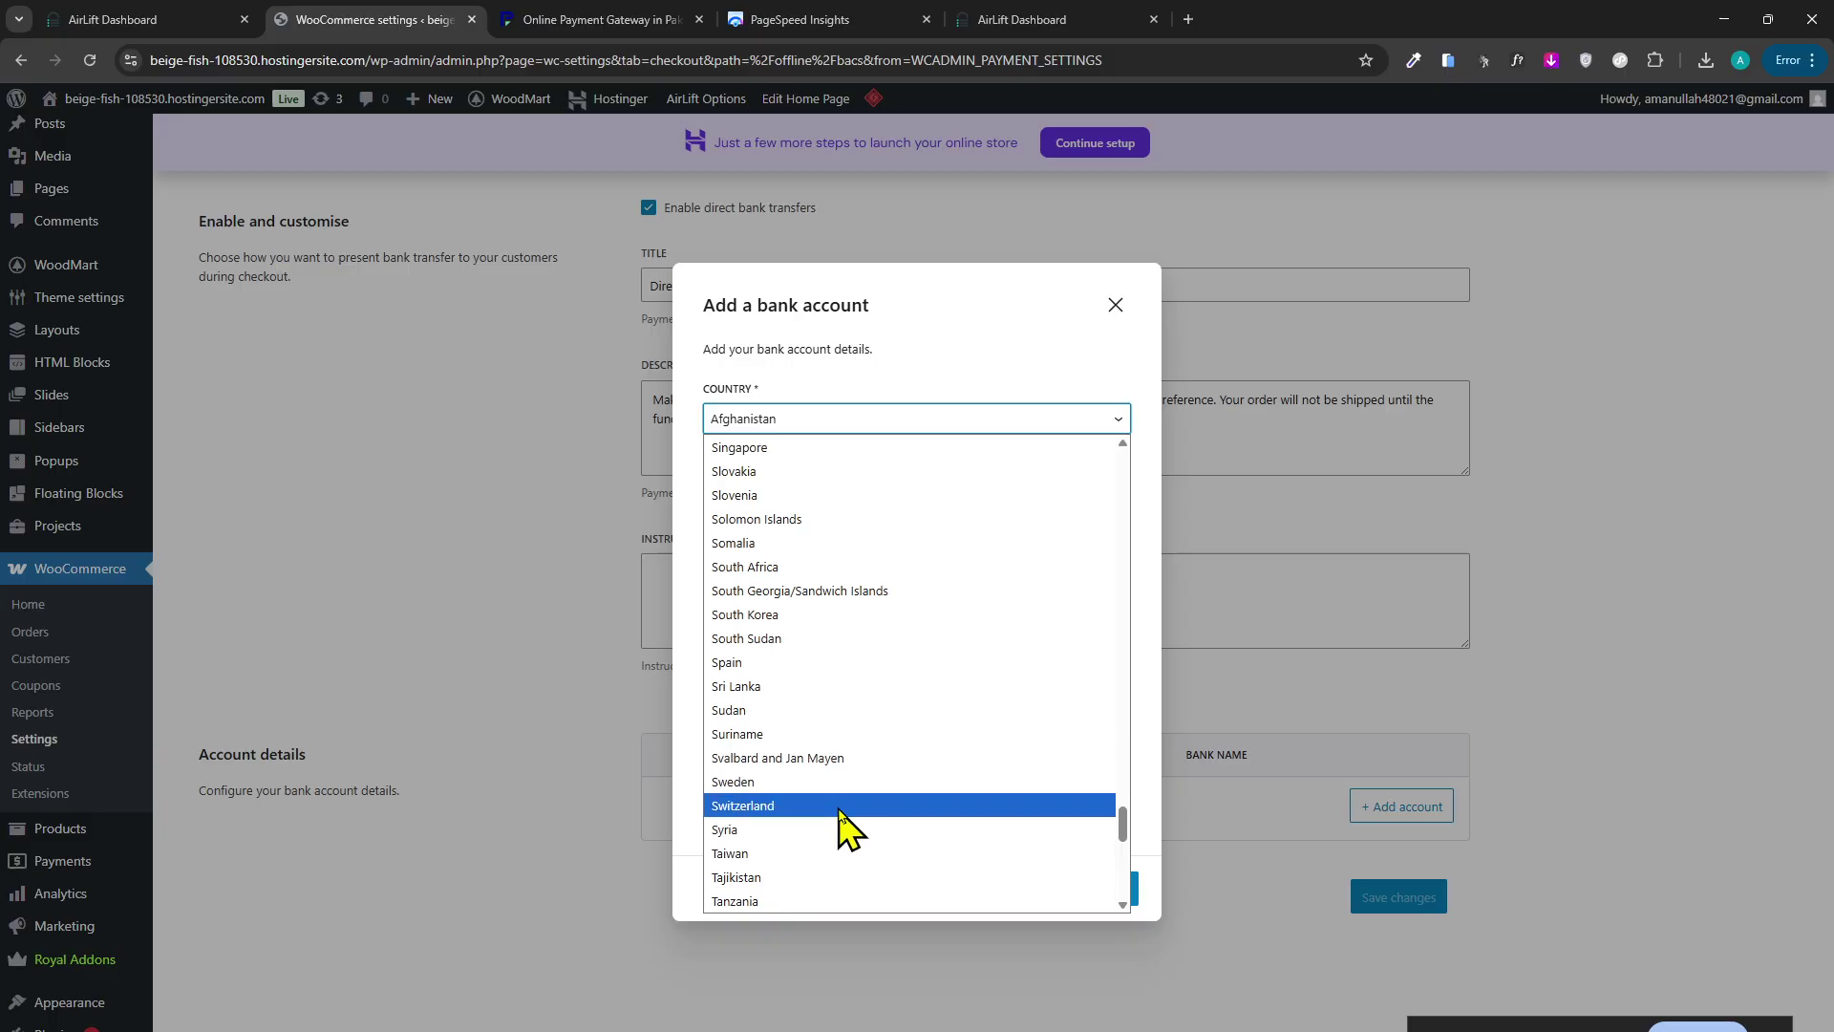
pyautogui.scroll(13, 812, 774)
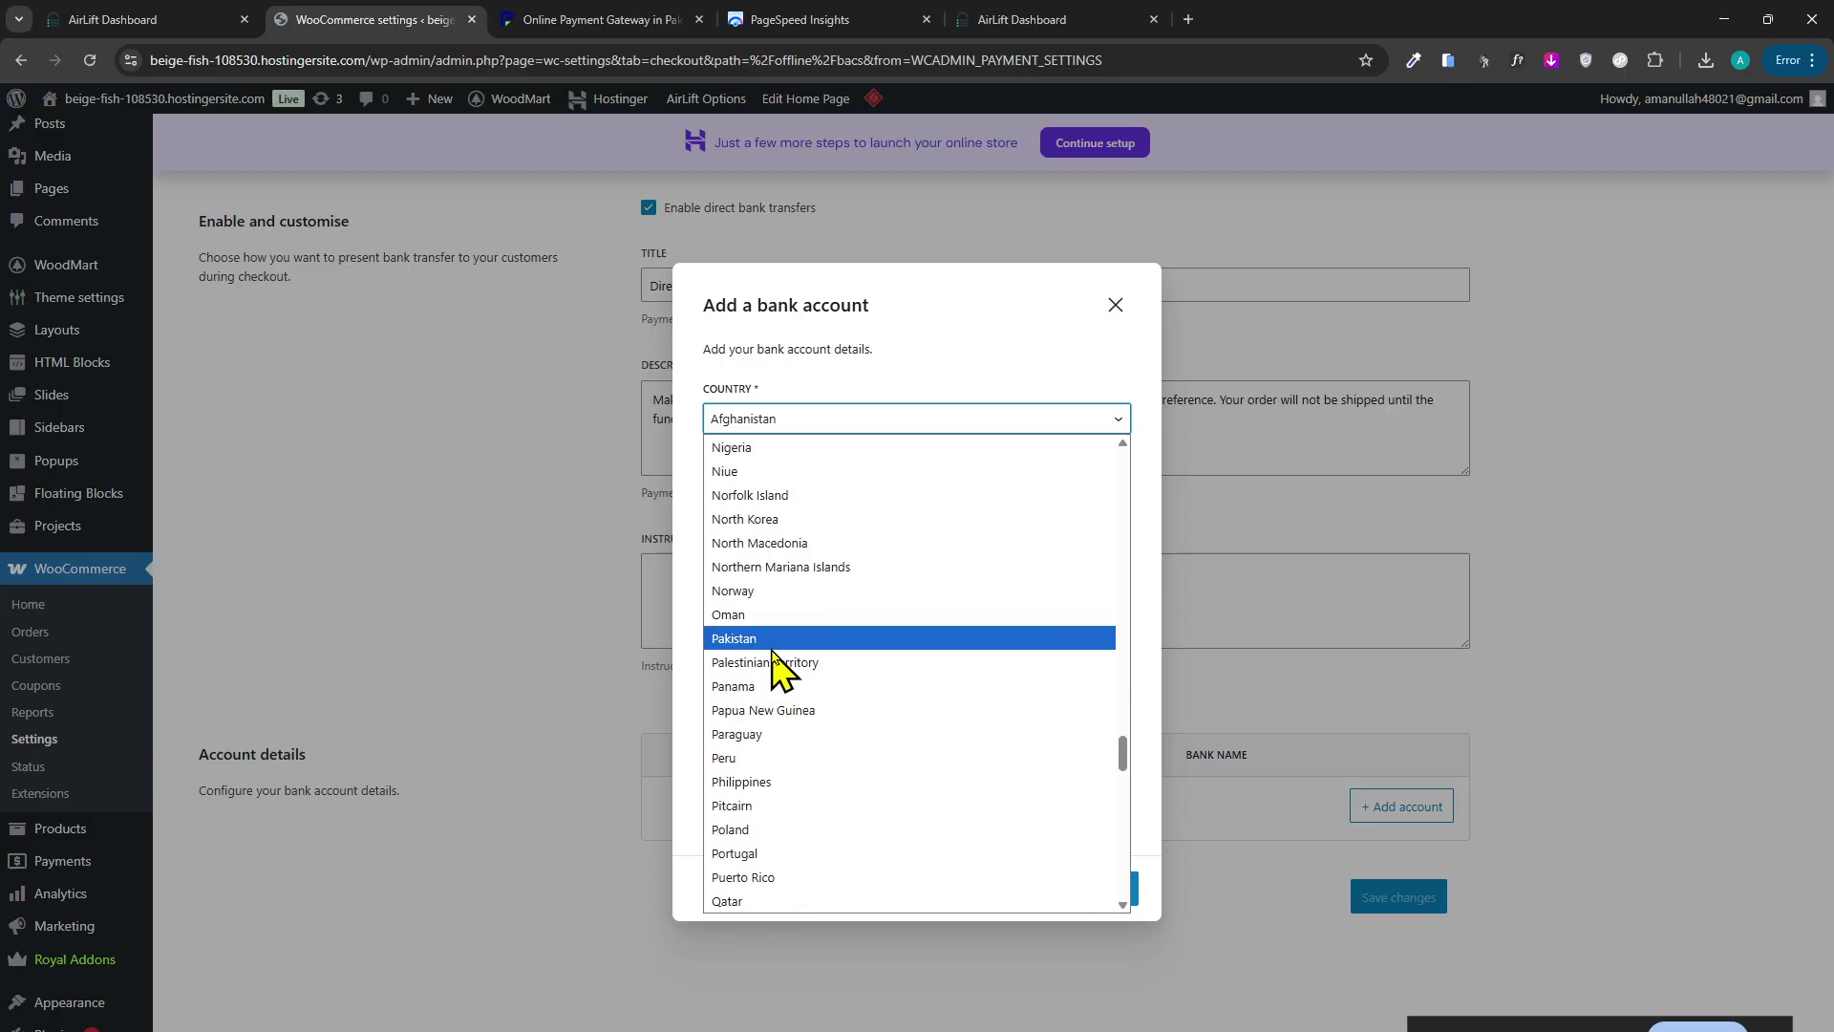
pyautogui.click(764, 638)
# Fill in the account holder name, bank name jazz cash, account number and IBAN, then save.
pyautogui.click(823, 492)
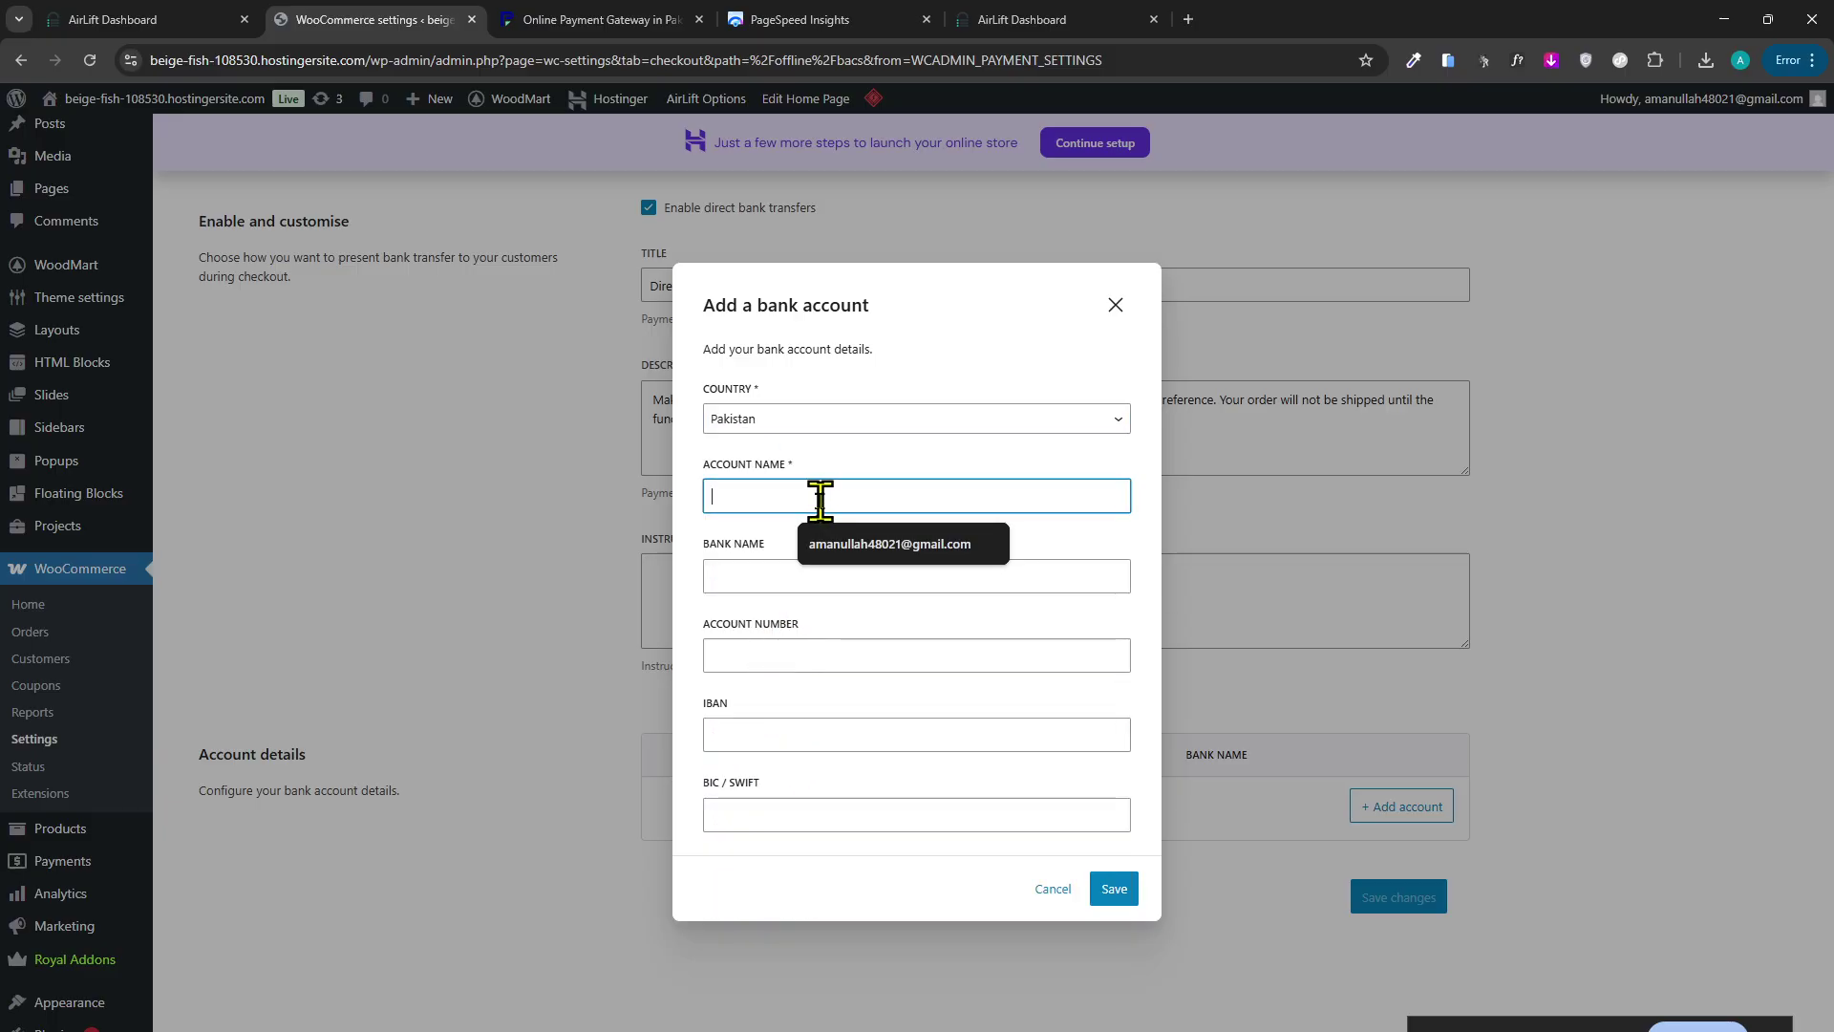
pyautogui.write('ataullah')
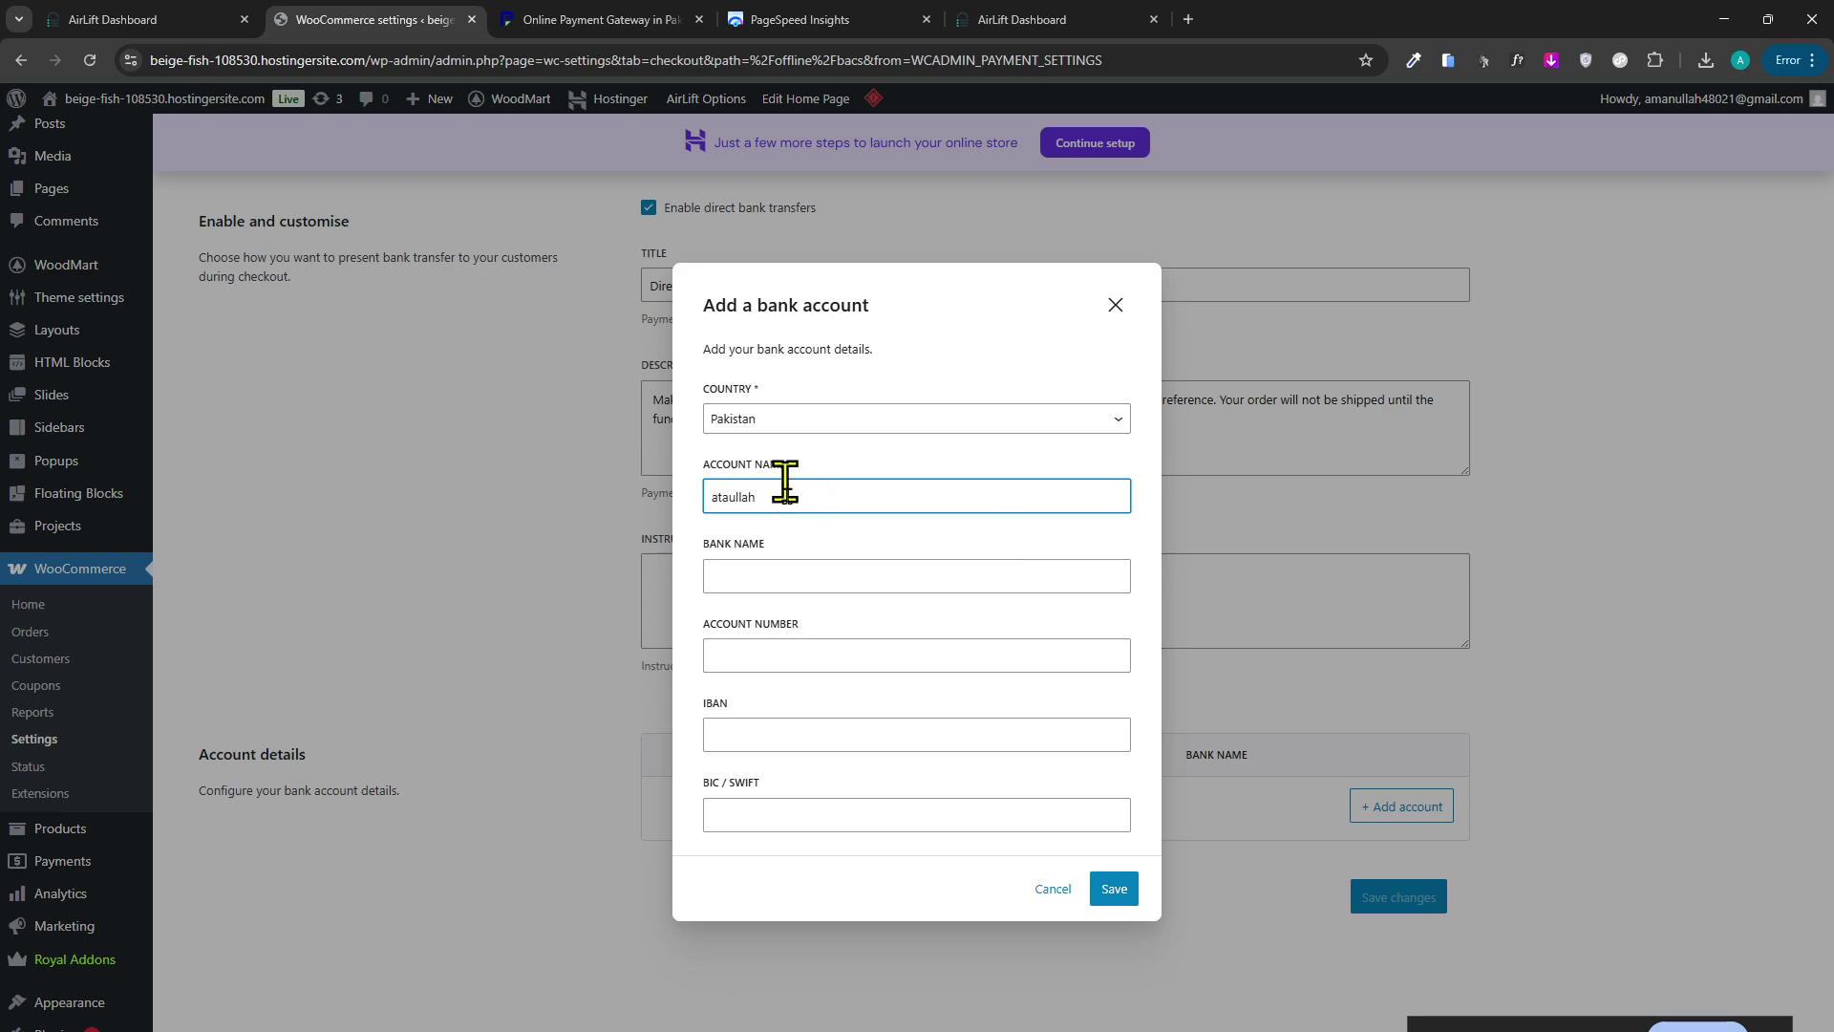
pyautogui.click(823, 566)
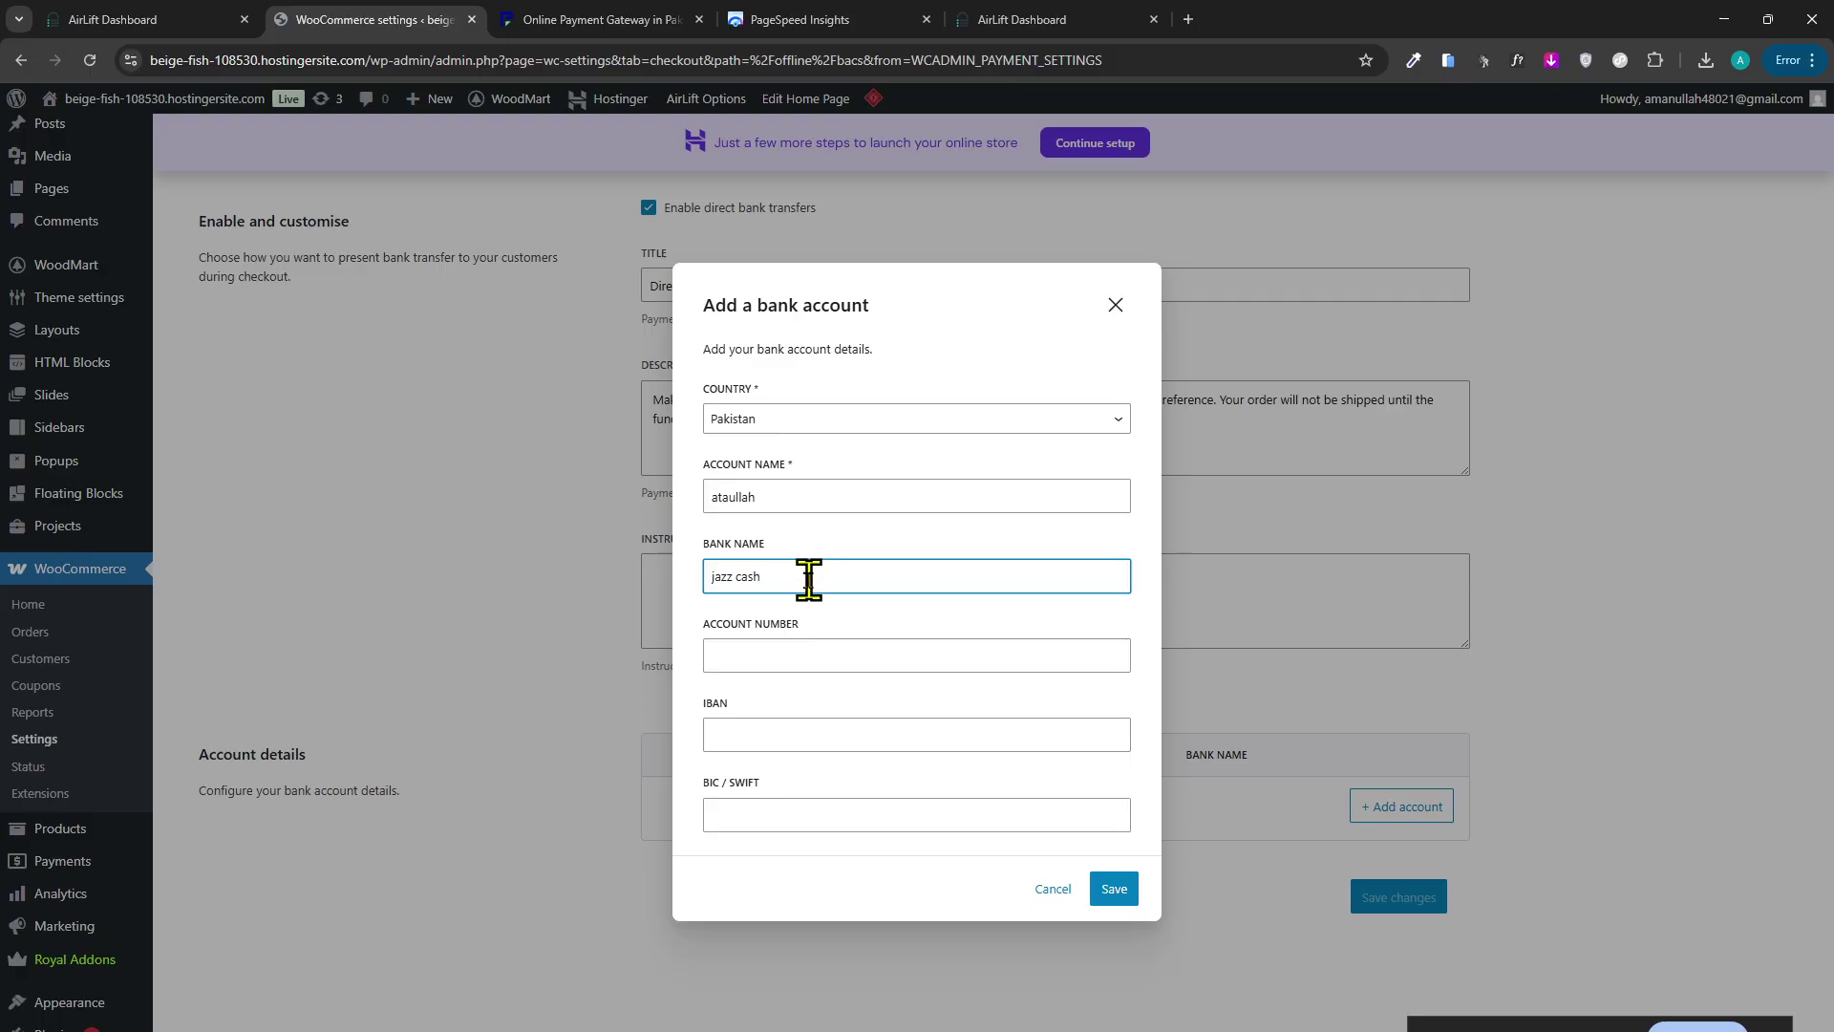
pyautogui.click(820, 607)
pyautogui.click(803, 652)
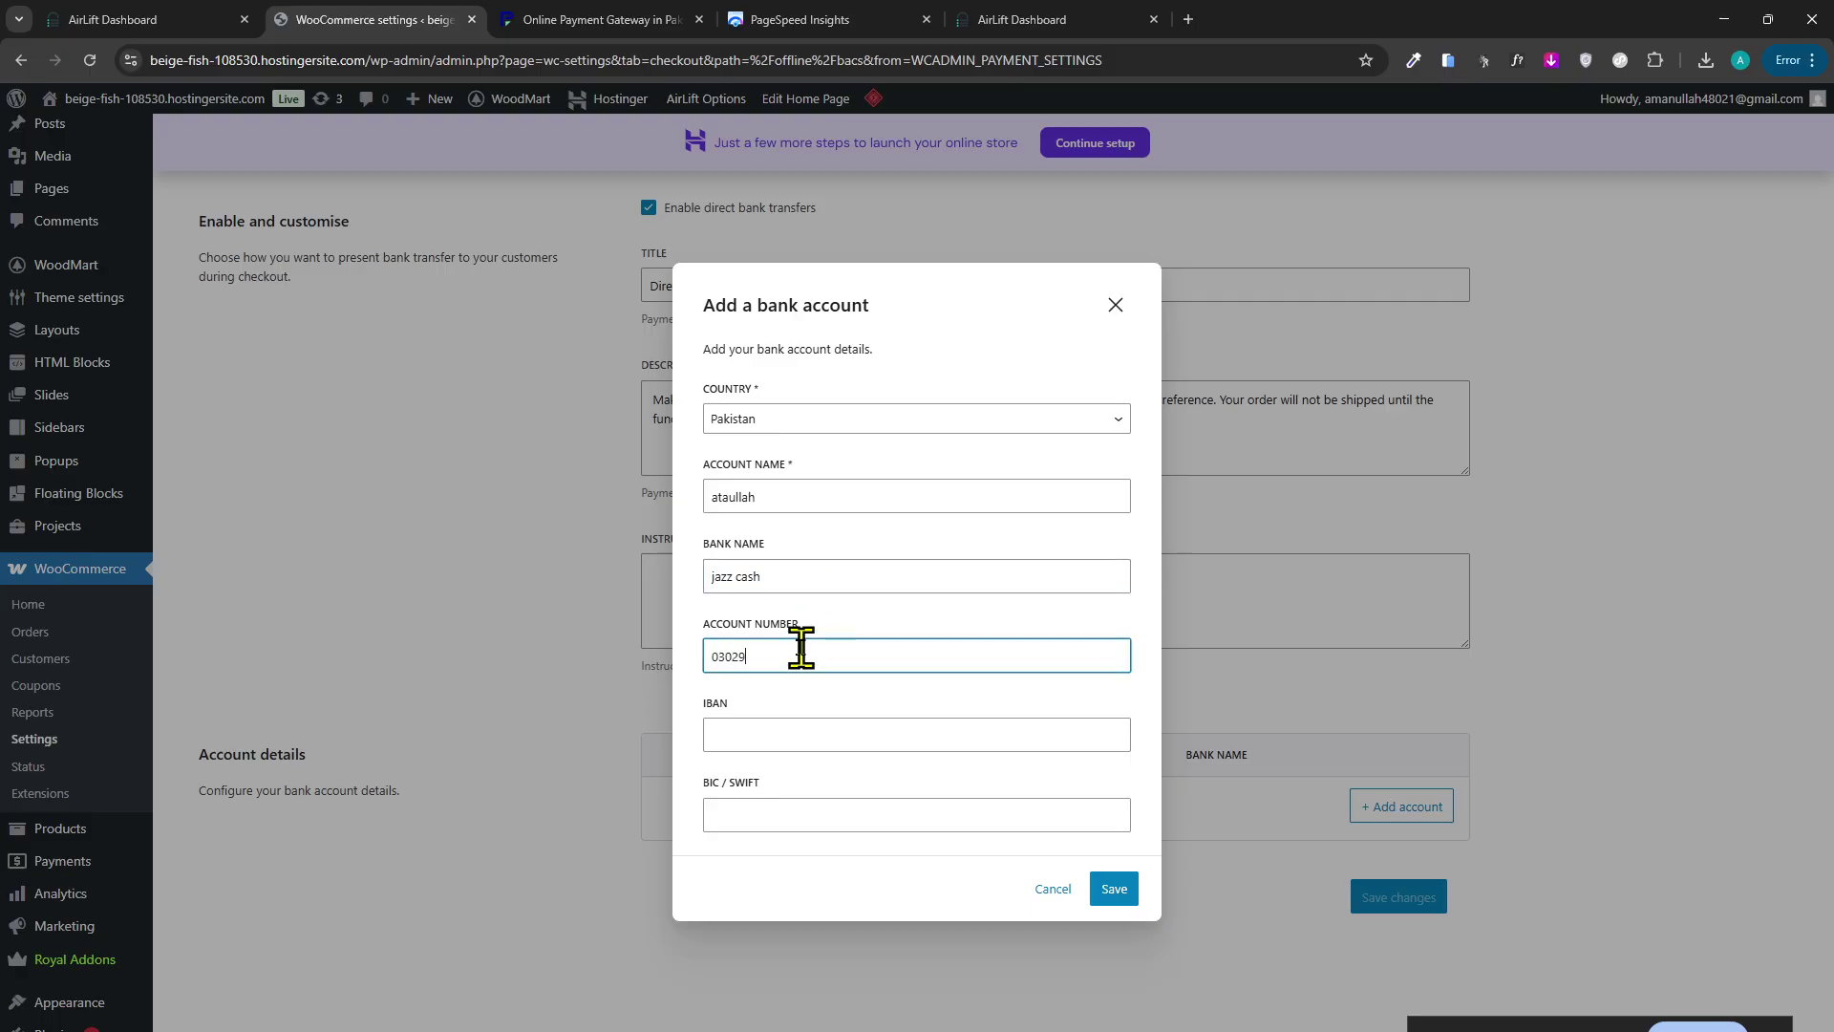
pyautogui.click(793, 733)
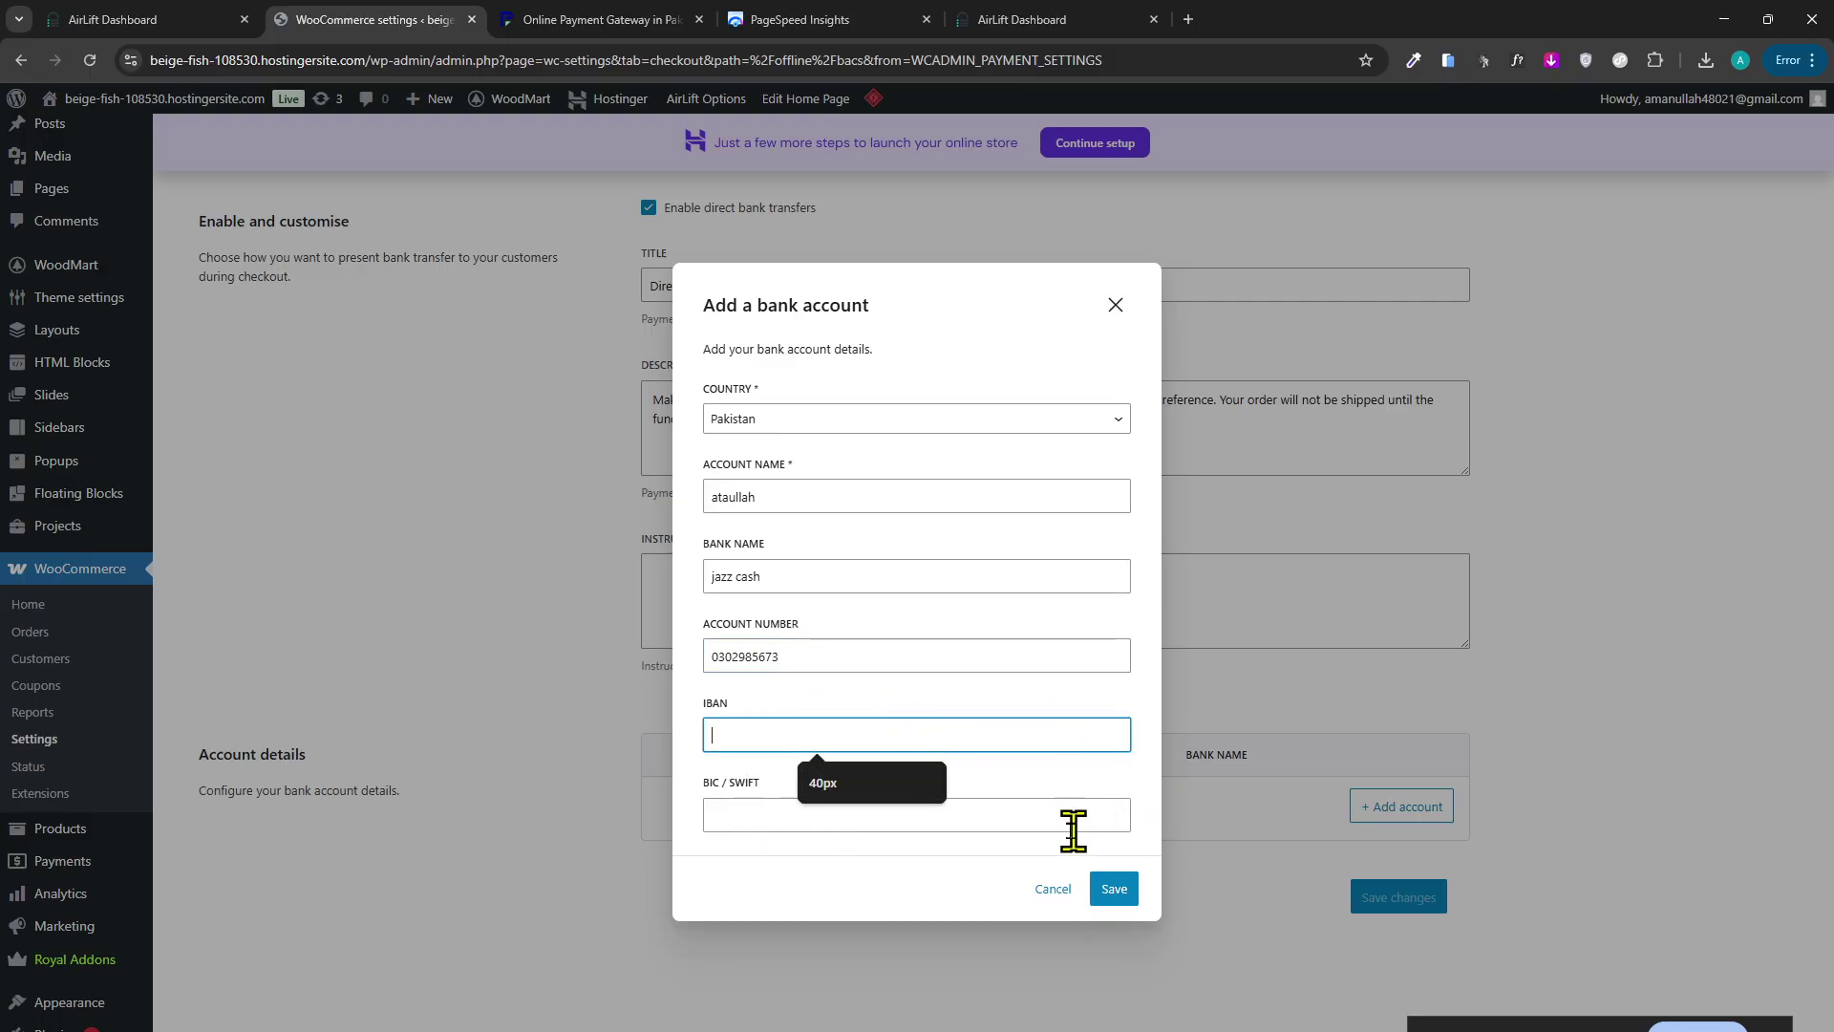
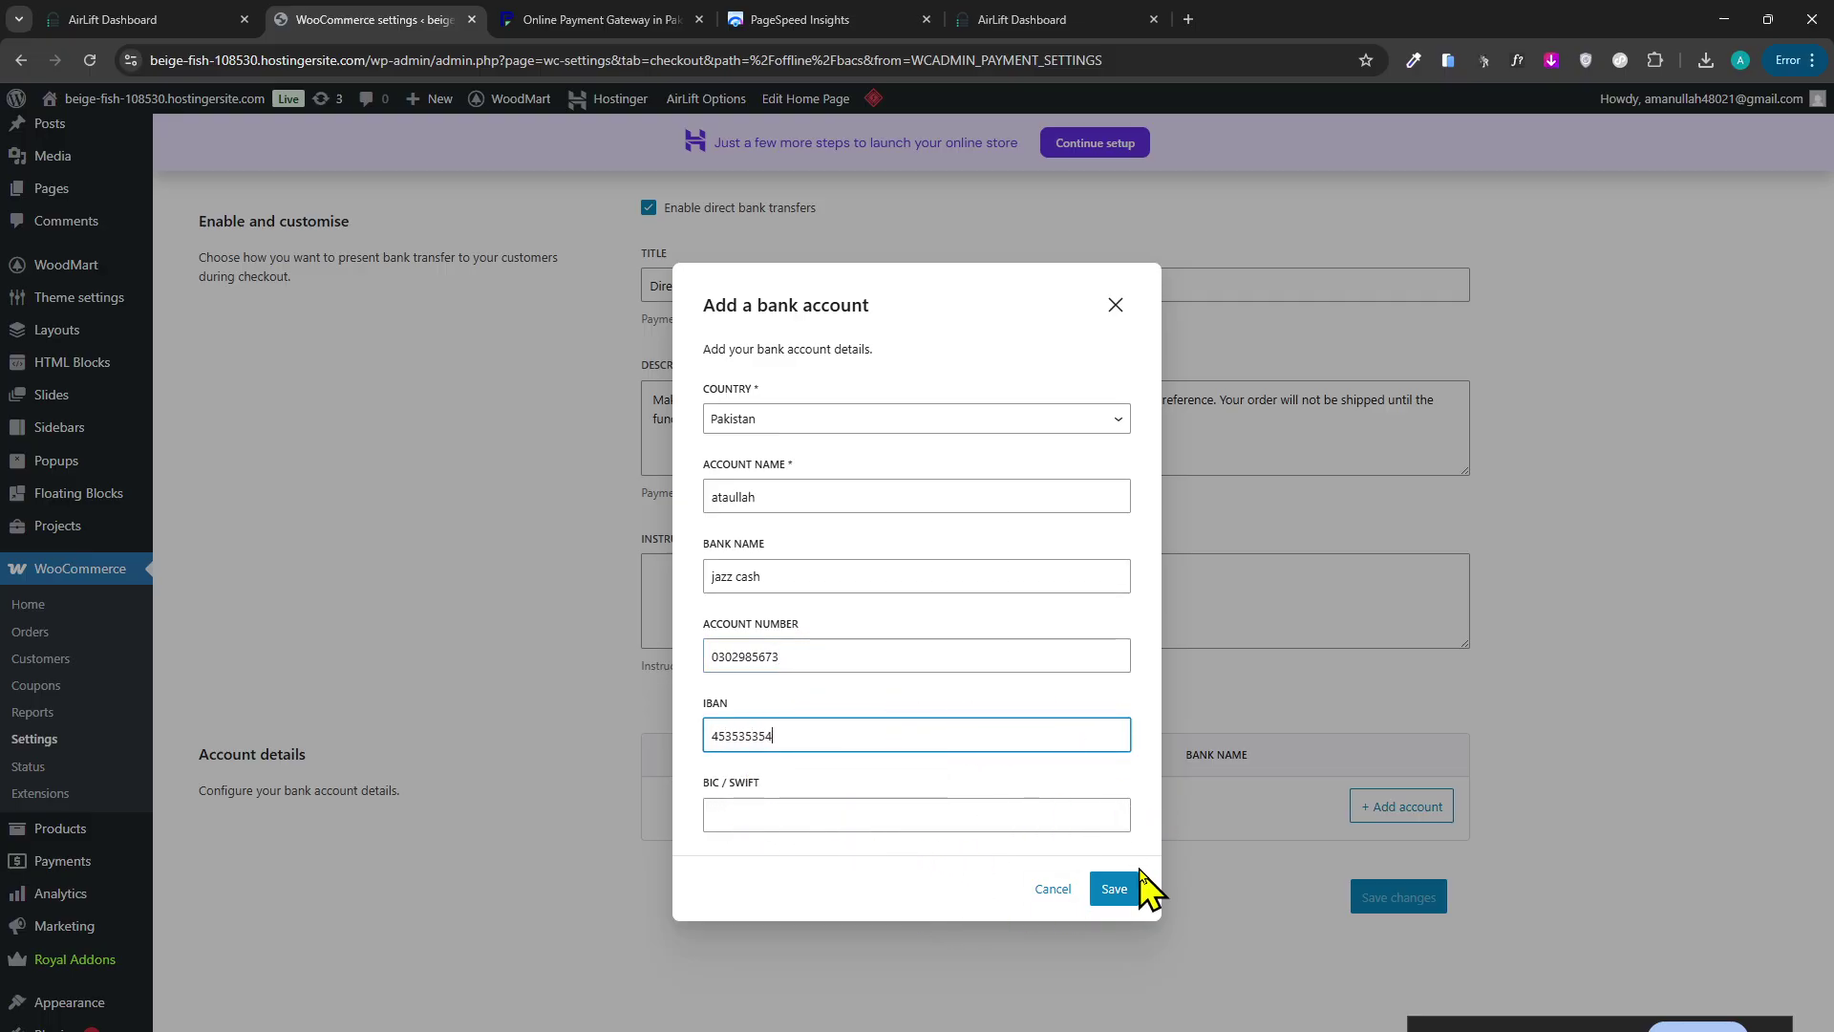
pyautogui.click(1130, 889)
# Save the Direct bank transfer settings with the new jazz cash account.
pyautogui.click(1387, 956)
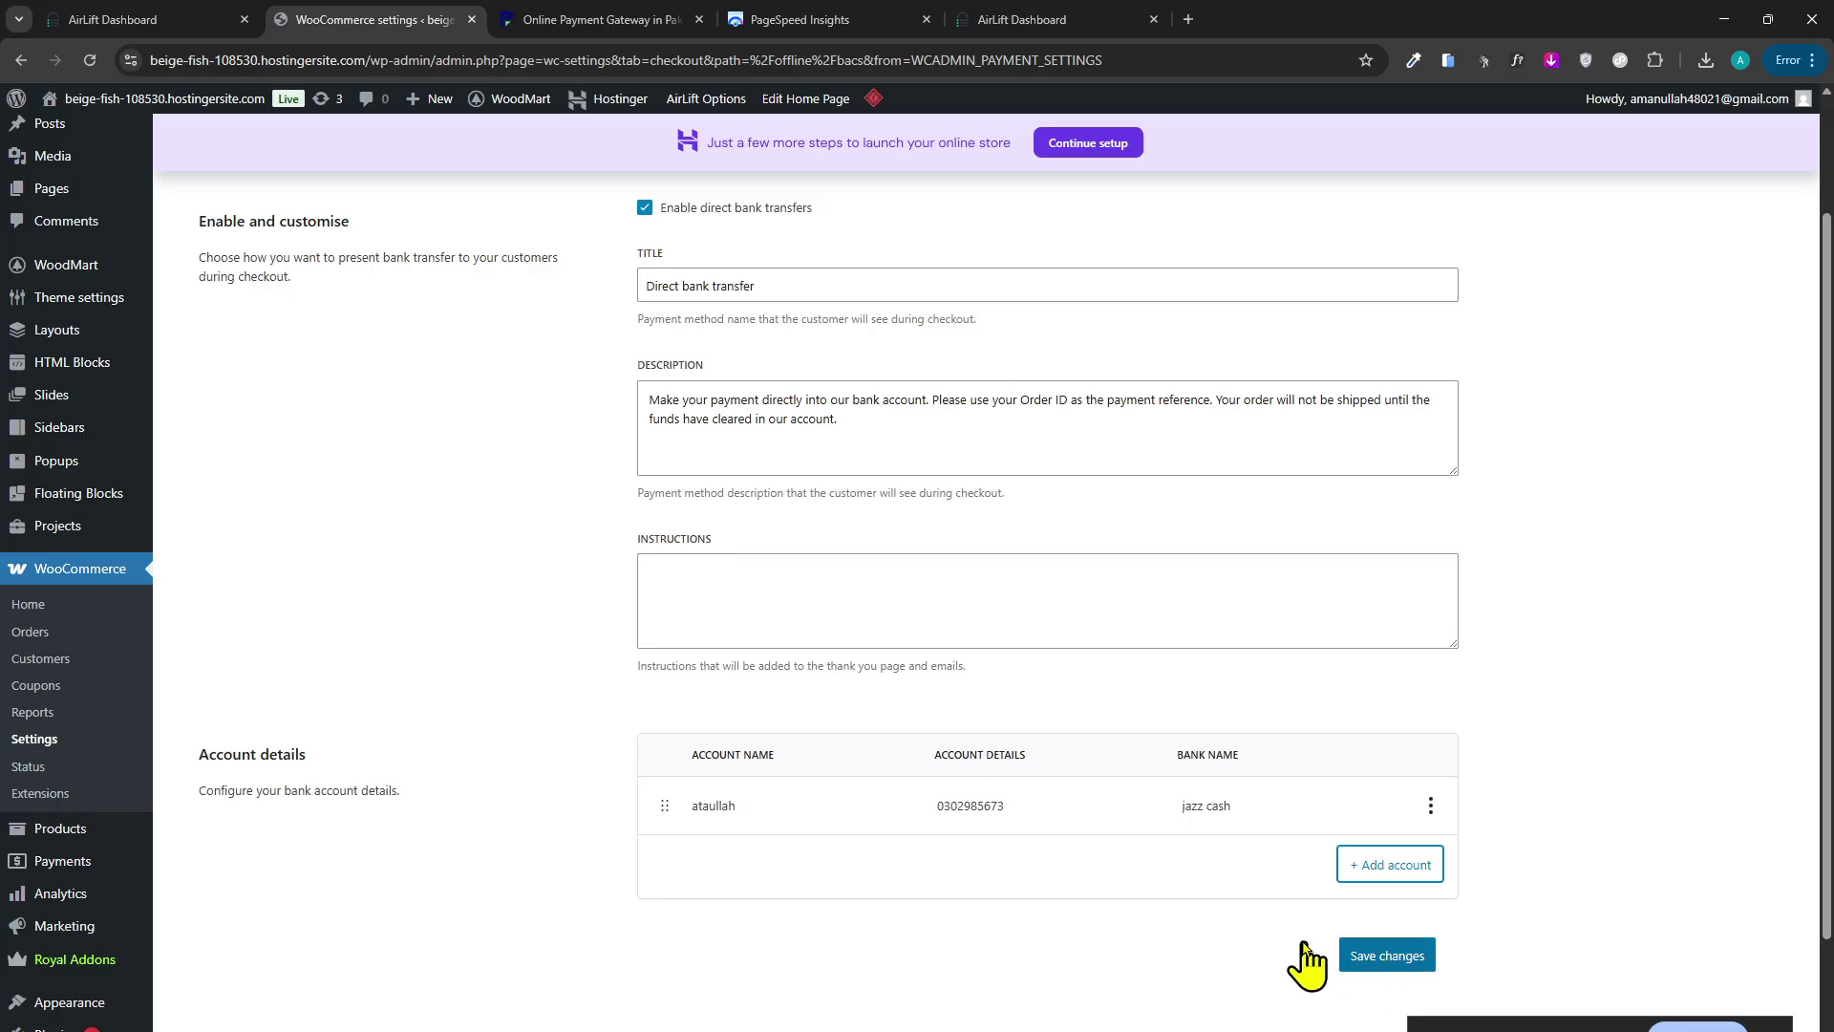
pyautogui.moveTo(781, 454); pyautogui.dragTo(571, 447)
pyautogui.click(812, 484)
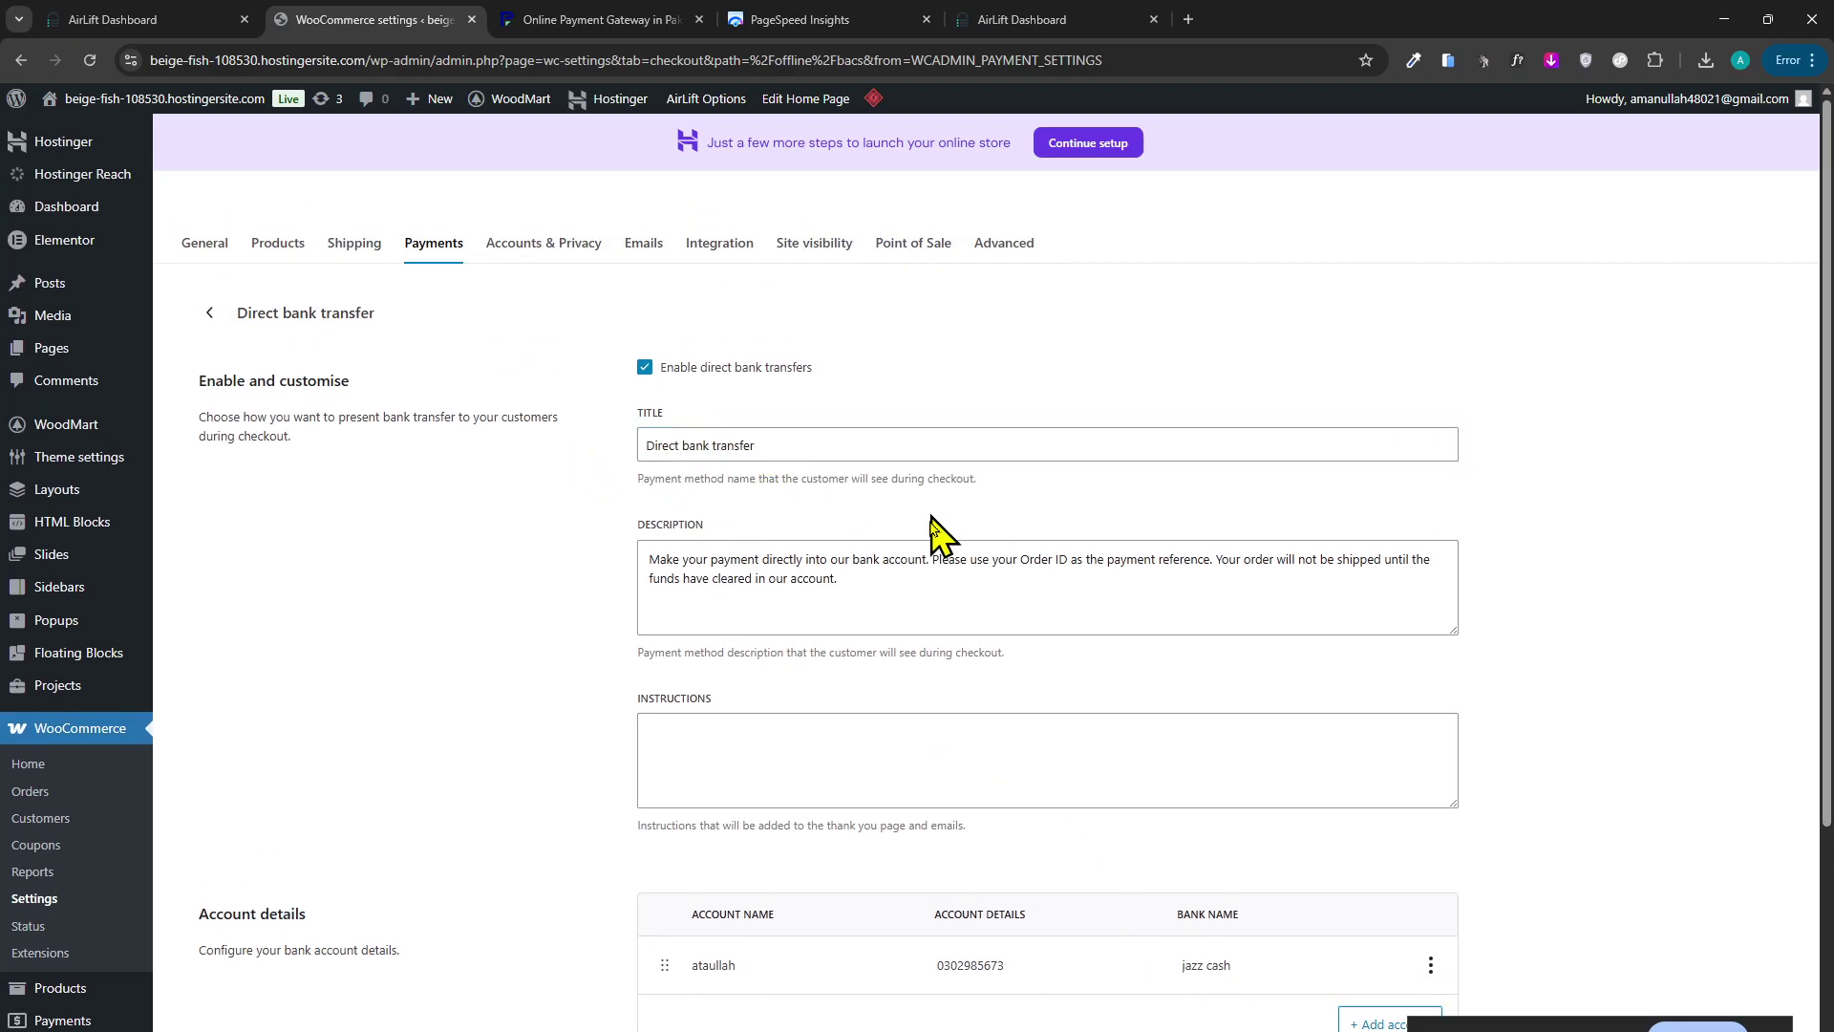
pyautogui.moveTo(890, 592); pyautogui.dragTo(521, 583)
pyautogui.tripleClick(863, 576)
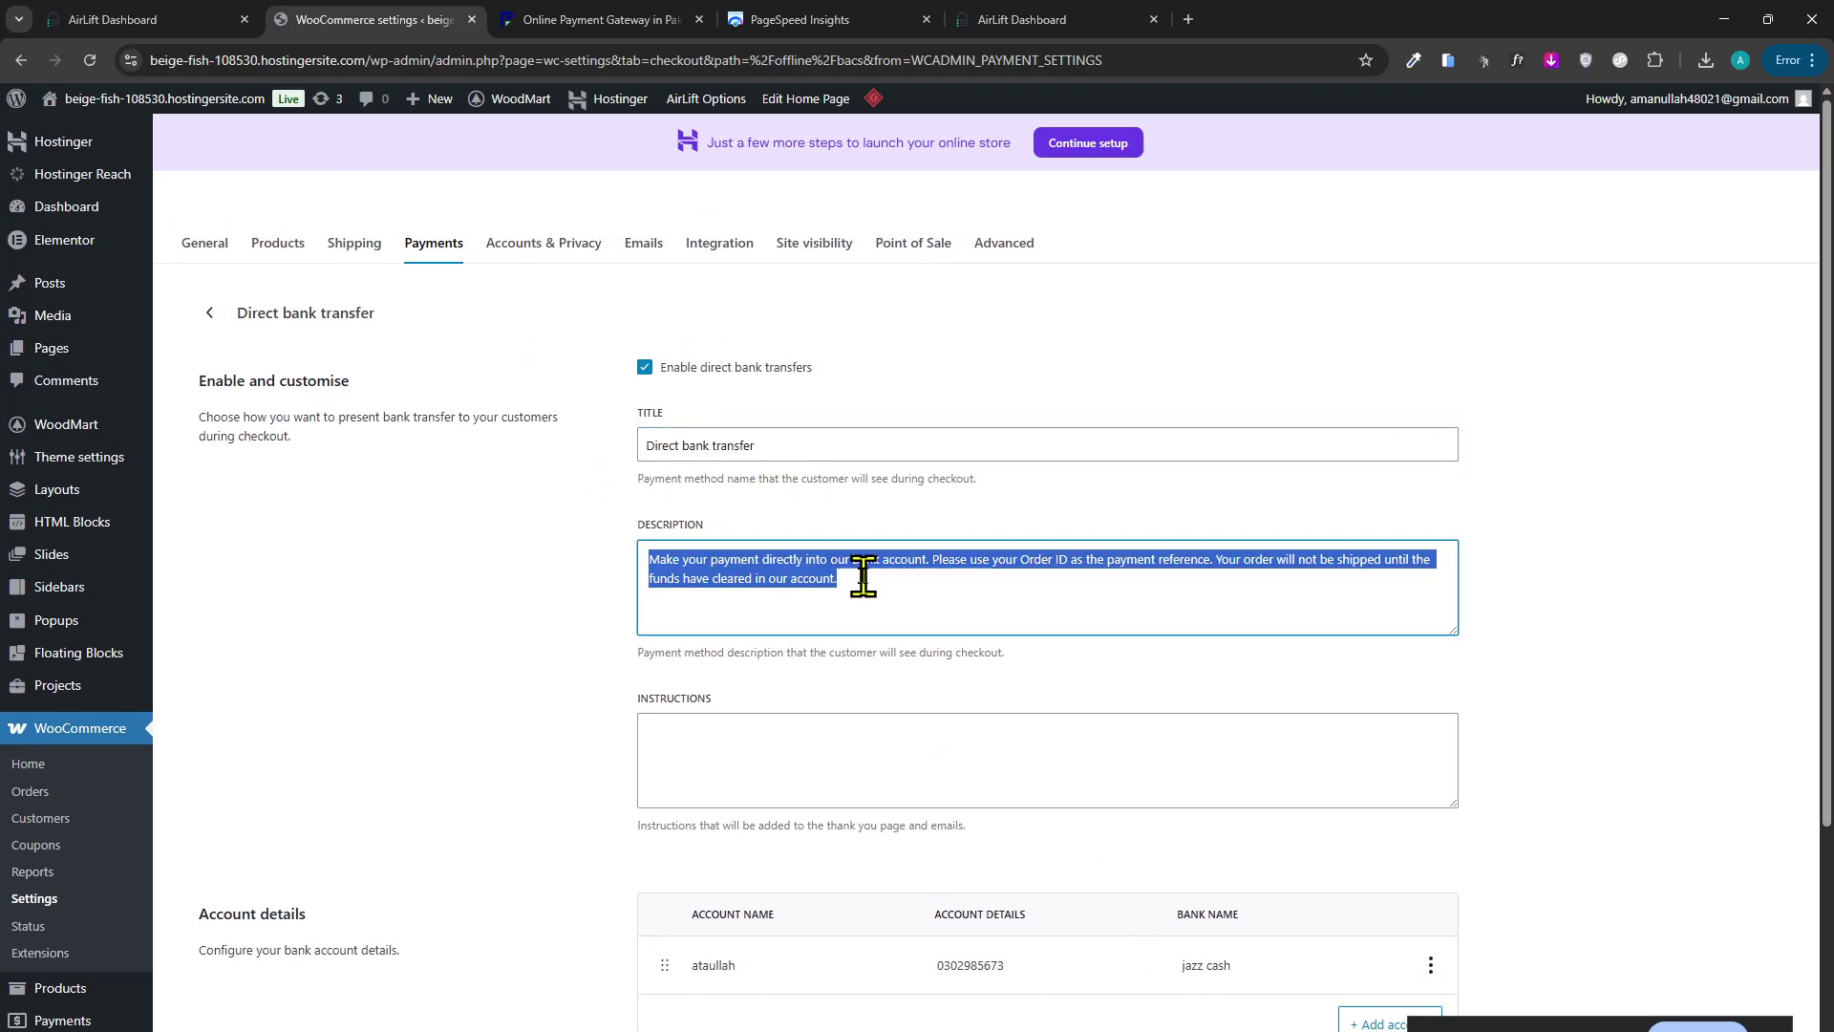
pyautogui.click(769, 578)
# Remove the closing full stop from the bank transfer description text.
pyautogui.moveTo(769, 578); pyautogui.dragTo(809, 566)
pyautogui.click(917, 585)
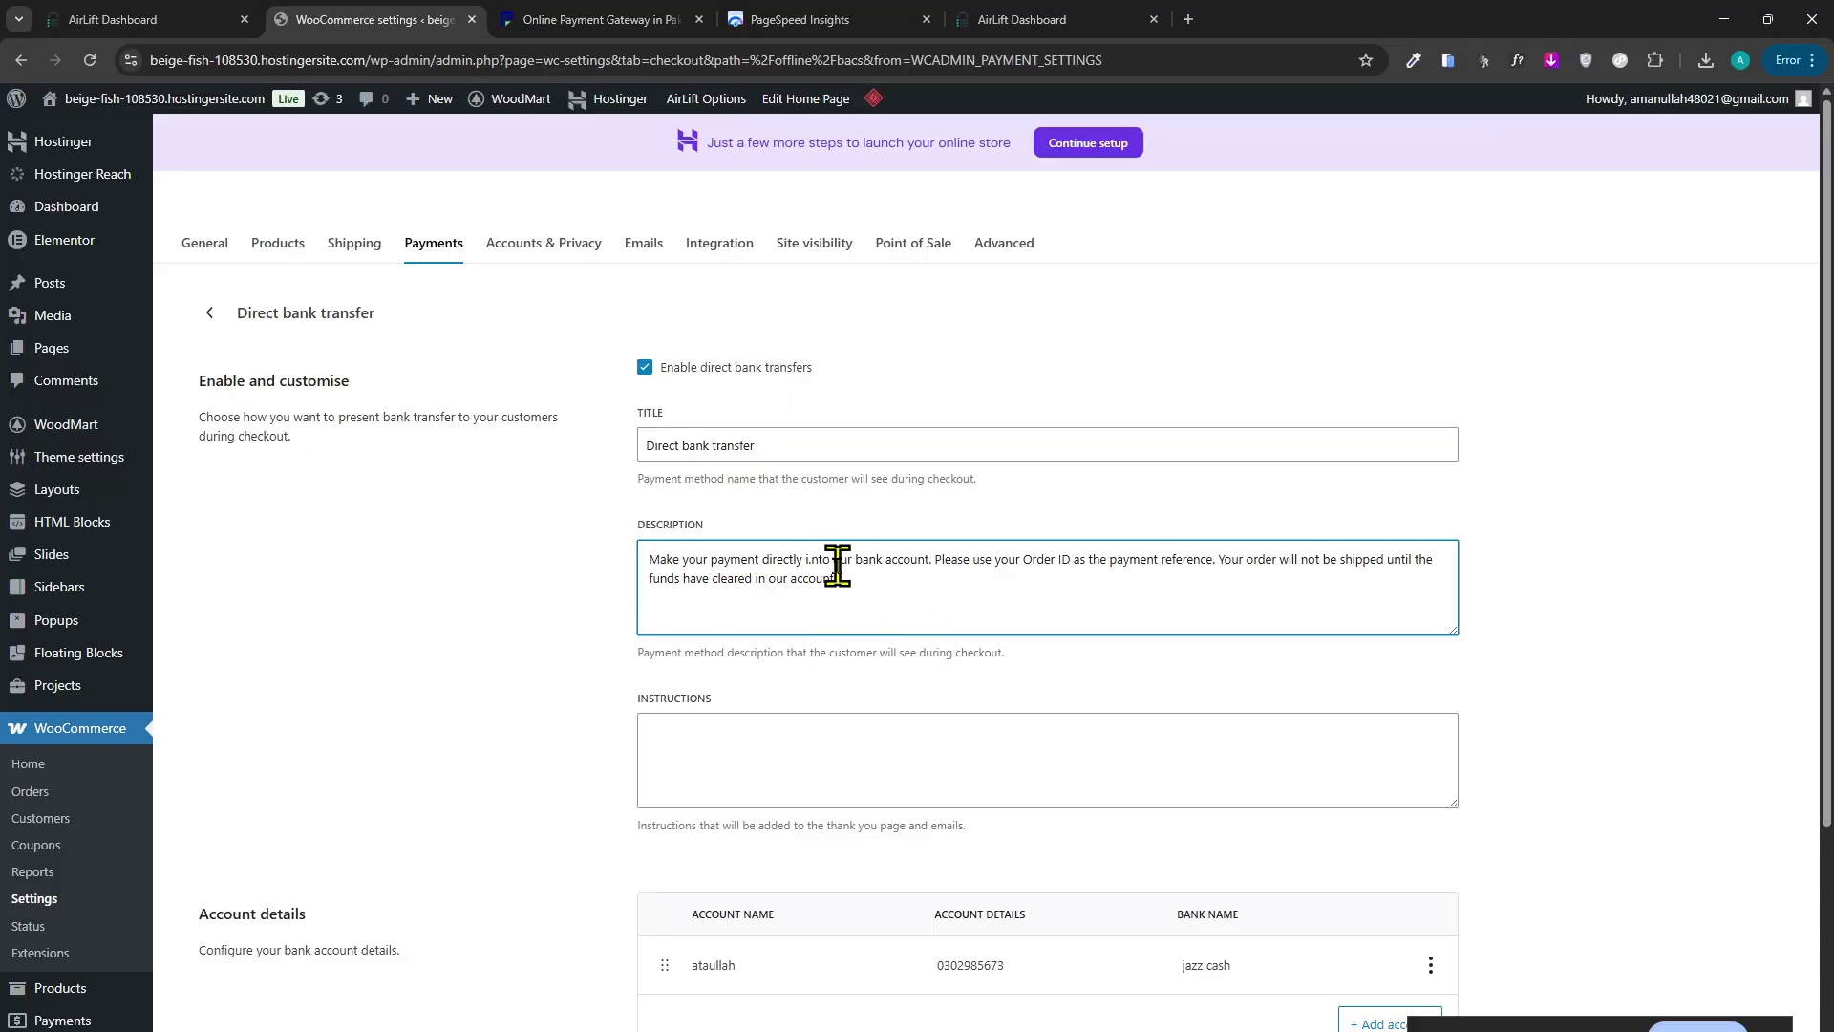
pyautogui.hotkey('ctrl', 'a')
pyautogui.click(802, 562)
pyautogui.moveTo(861, 589); pyautogui.dragTo(663, 551)
pyautogui.scroll(-2, 850, 649)
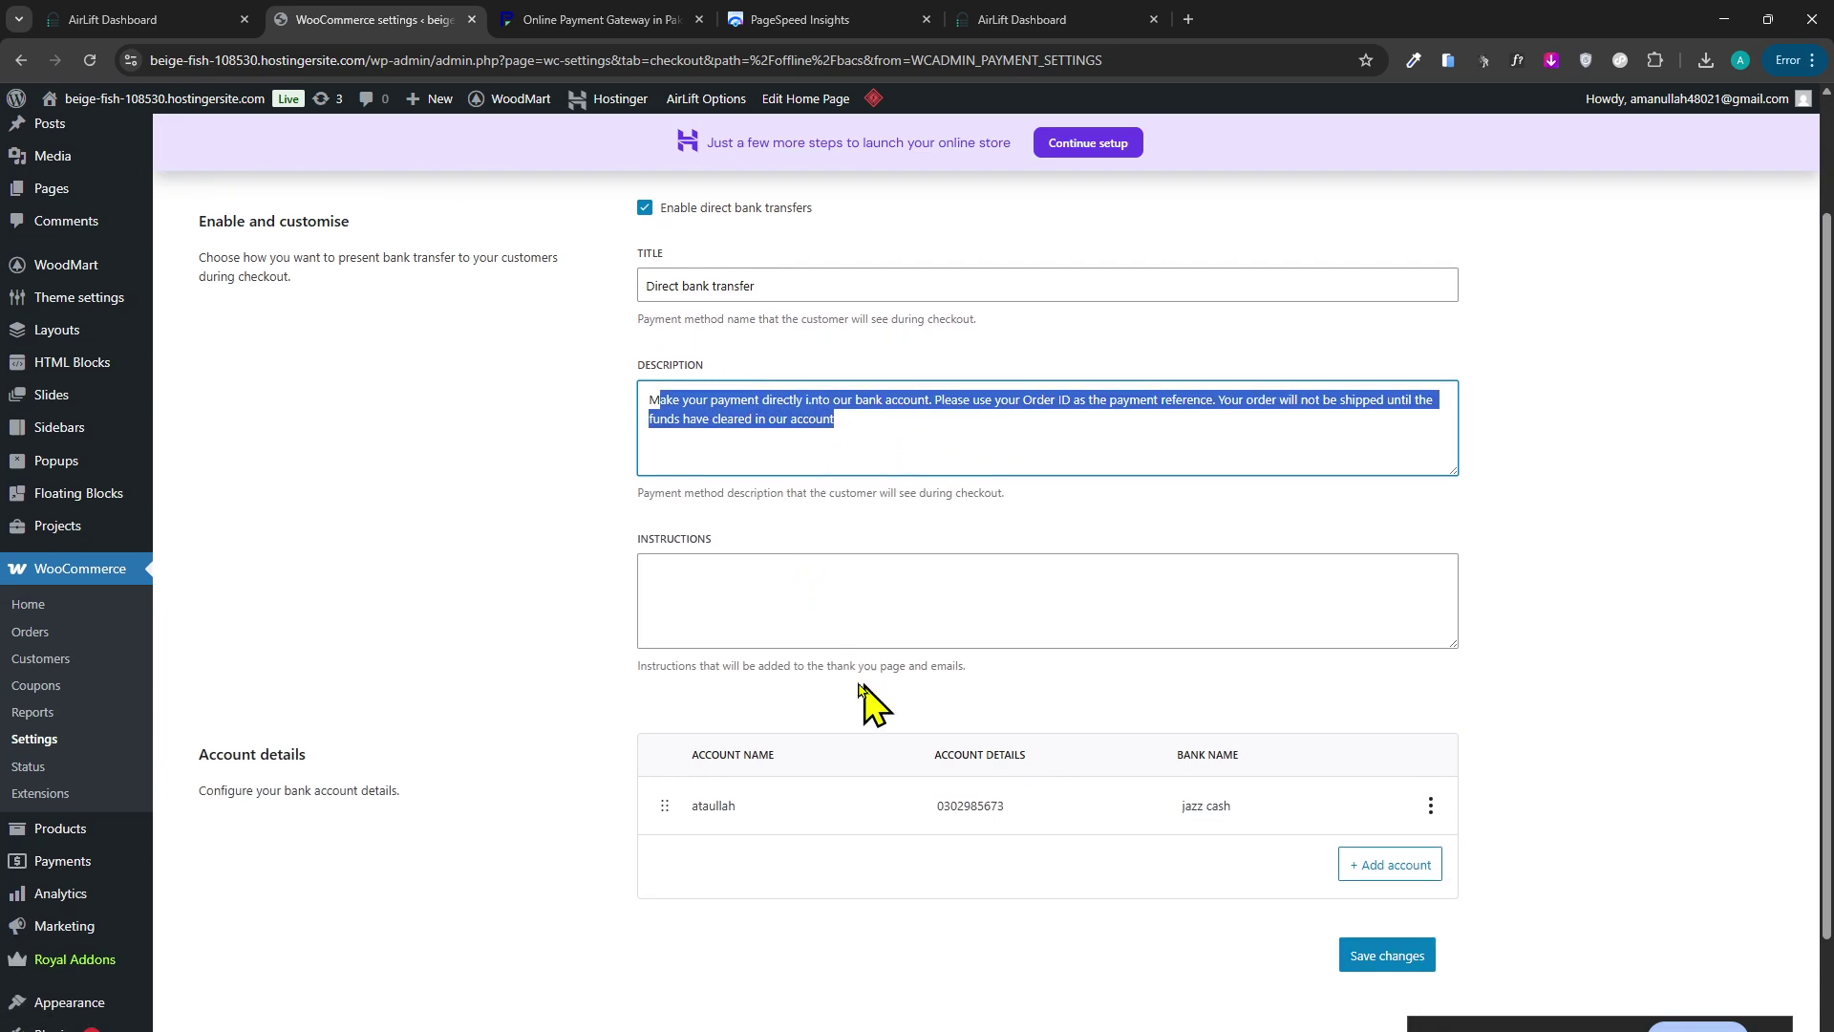
pyautogui.click(769, 404)
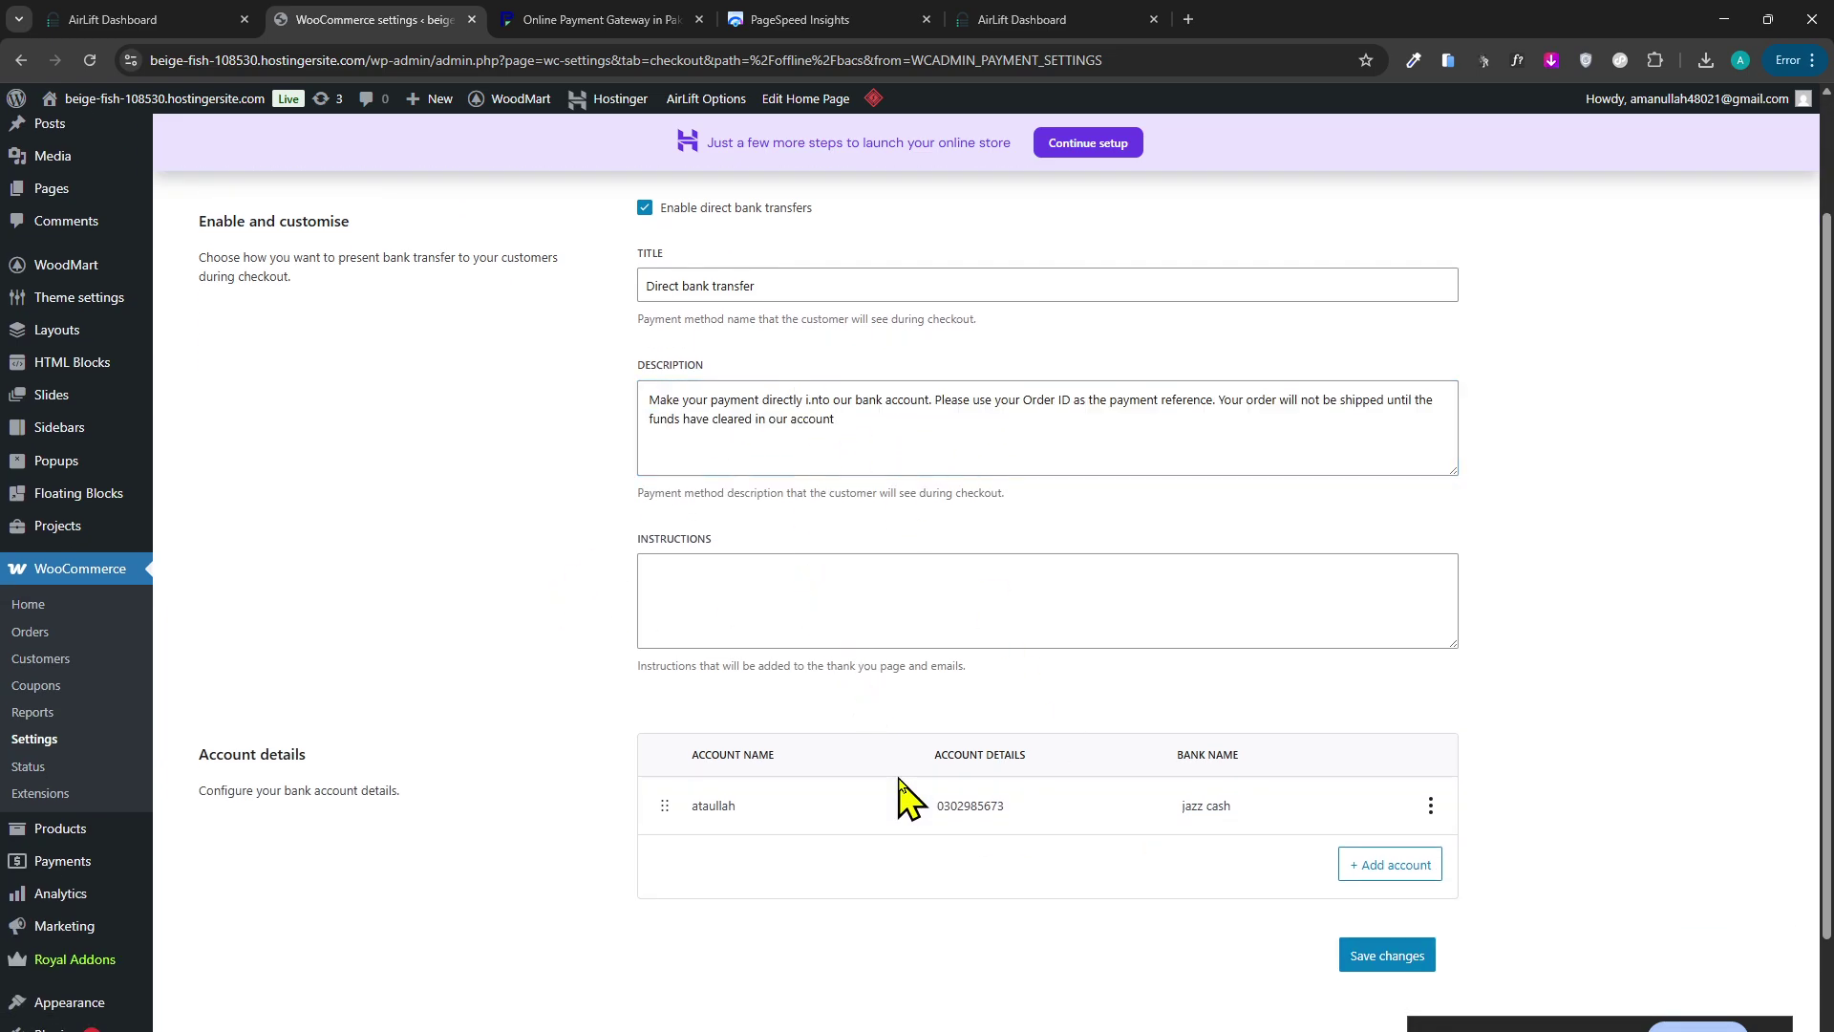
pyautogui.scroll(2, 840, 770)
pyautogui.scroll(-4, 736, 696)
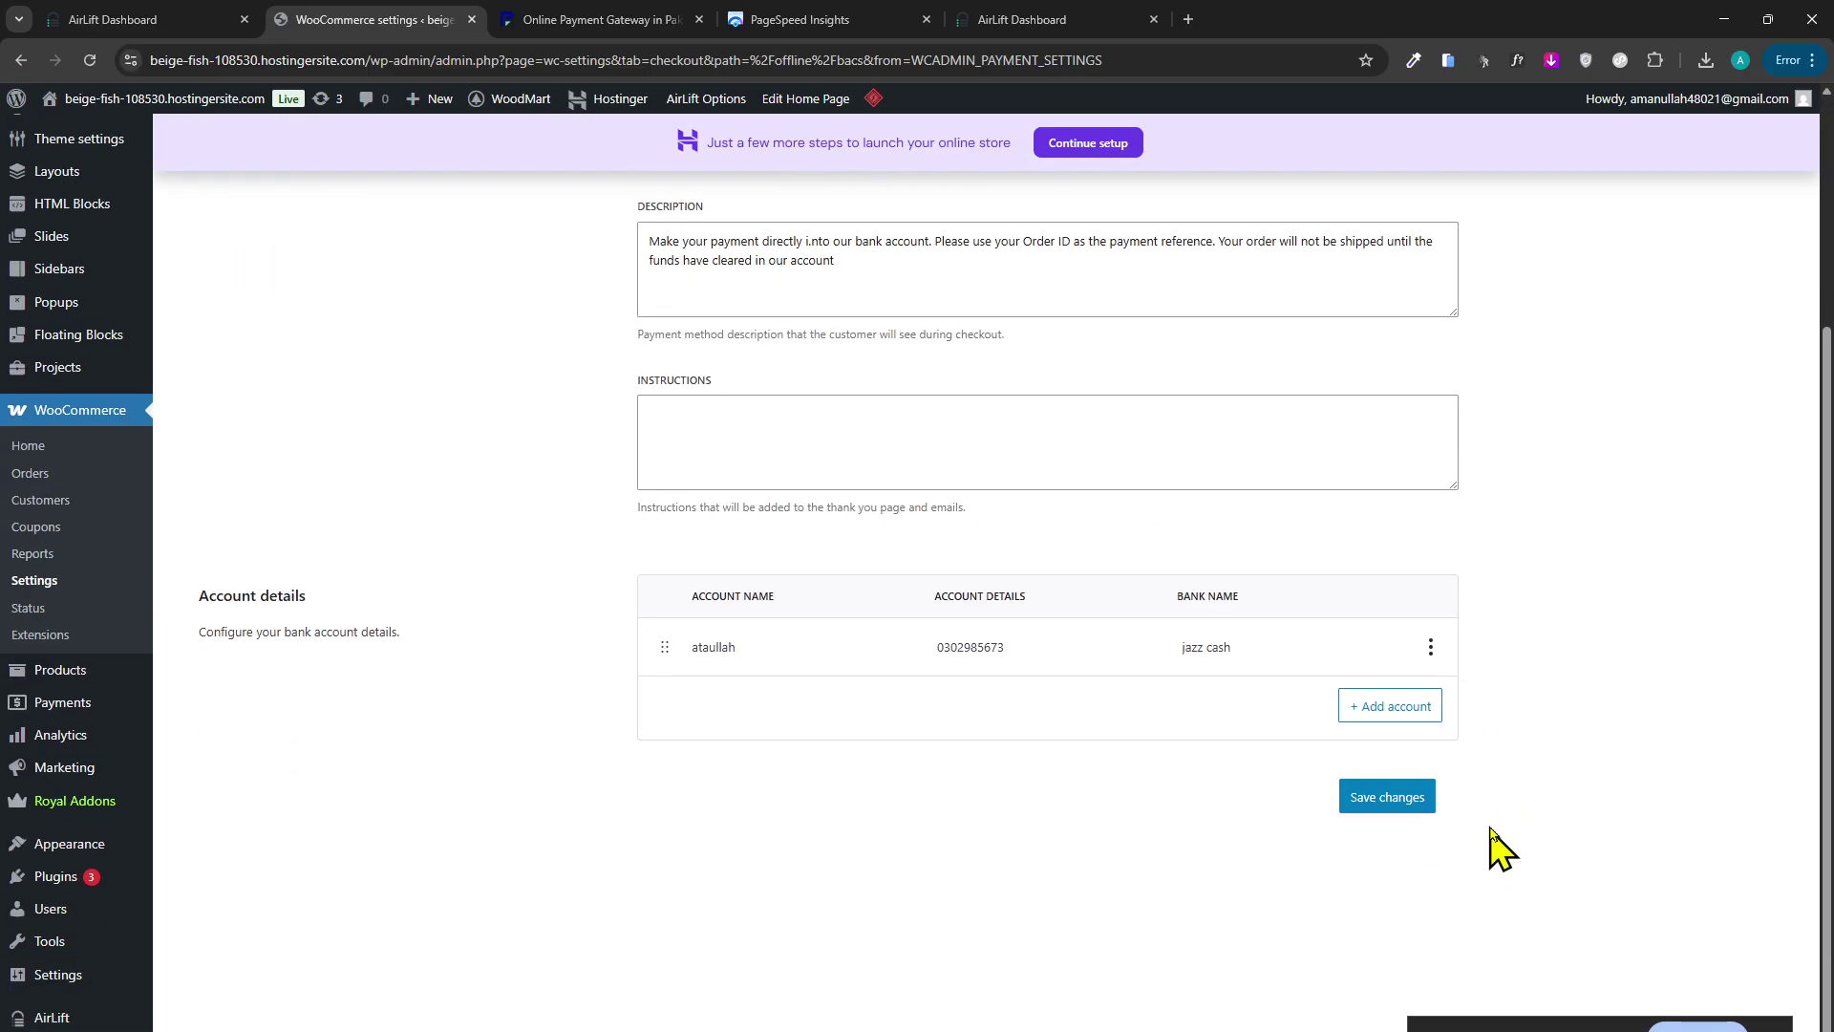
pyautogui.scroll(2, 1334, 810)
pyautogui.click(560, 23)
pyautogui.click(398, 21)
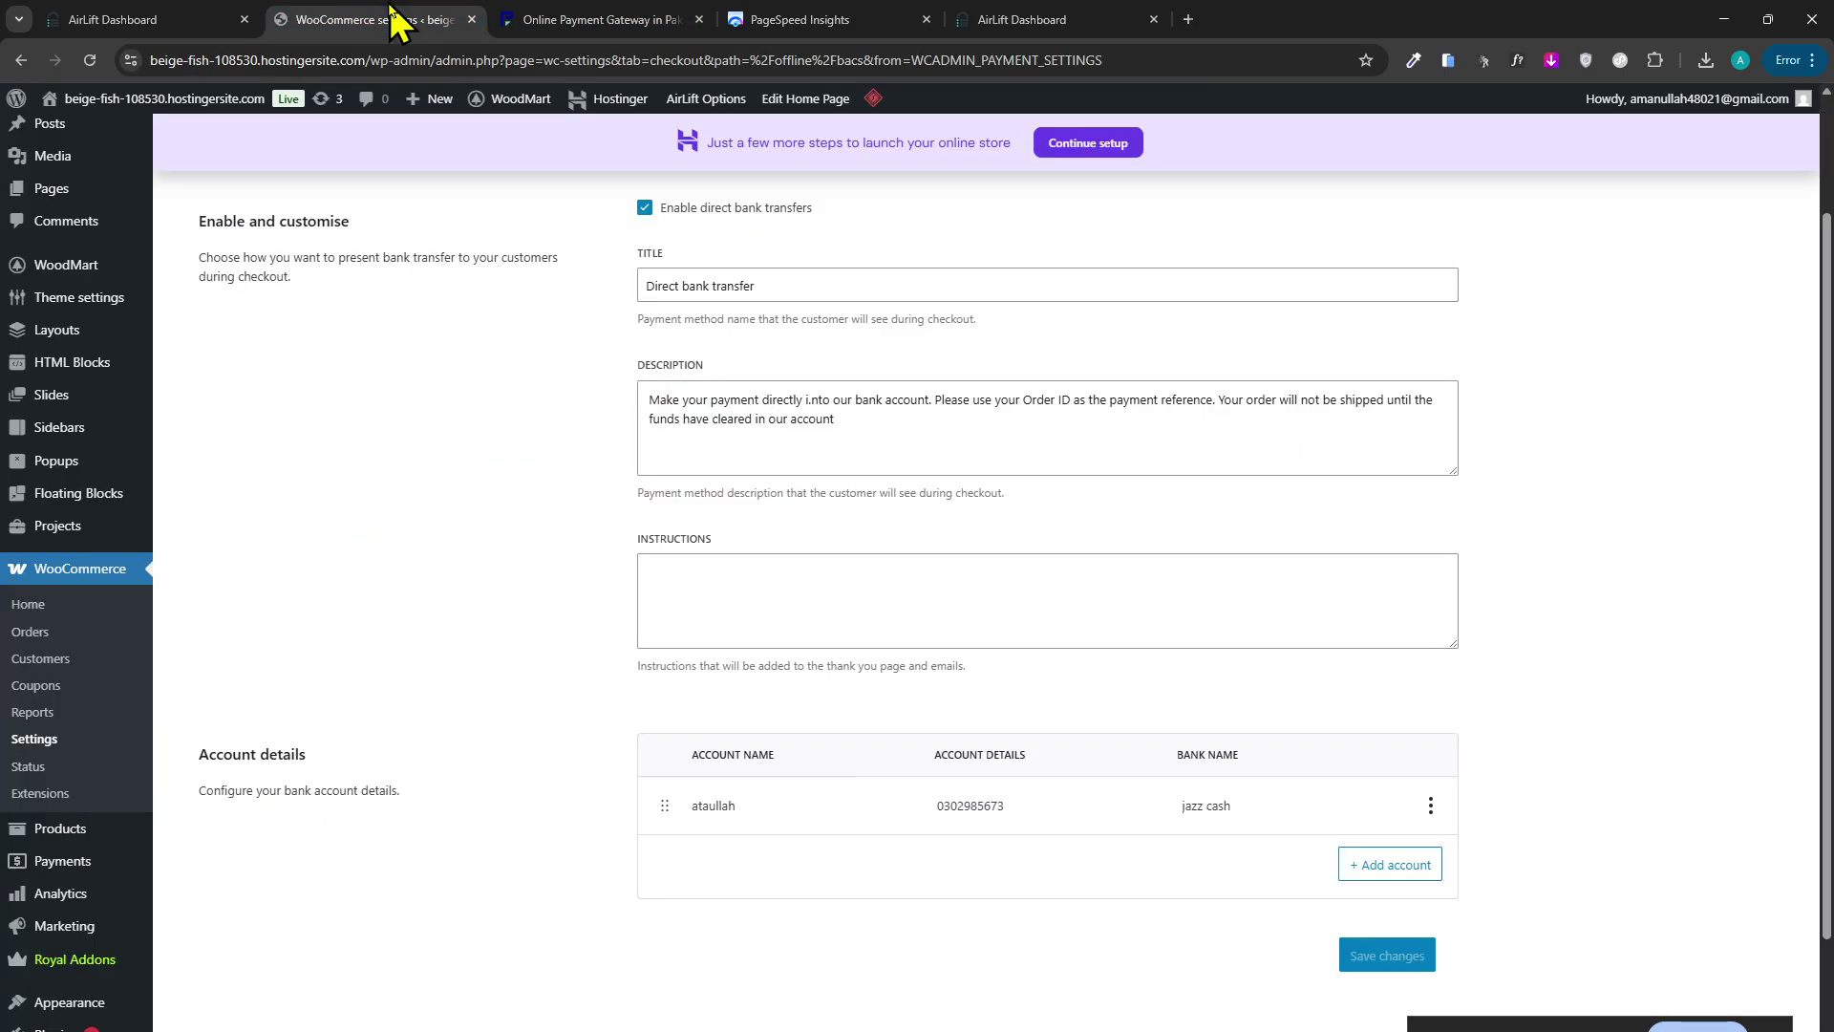
# Open the storefront in a new tab and check out two ASUS ROG G700 PCs totalling 2,000.00₨.
pyautogui.moveTo(185, 105)
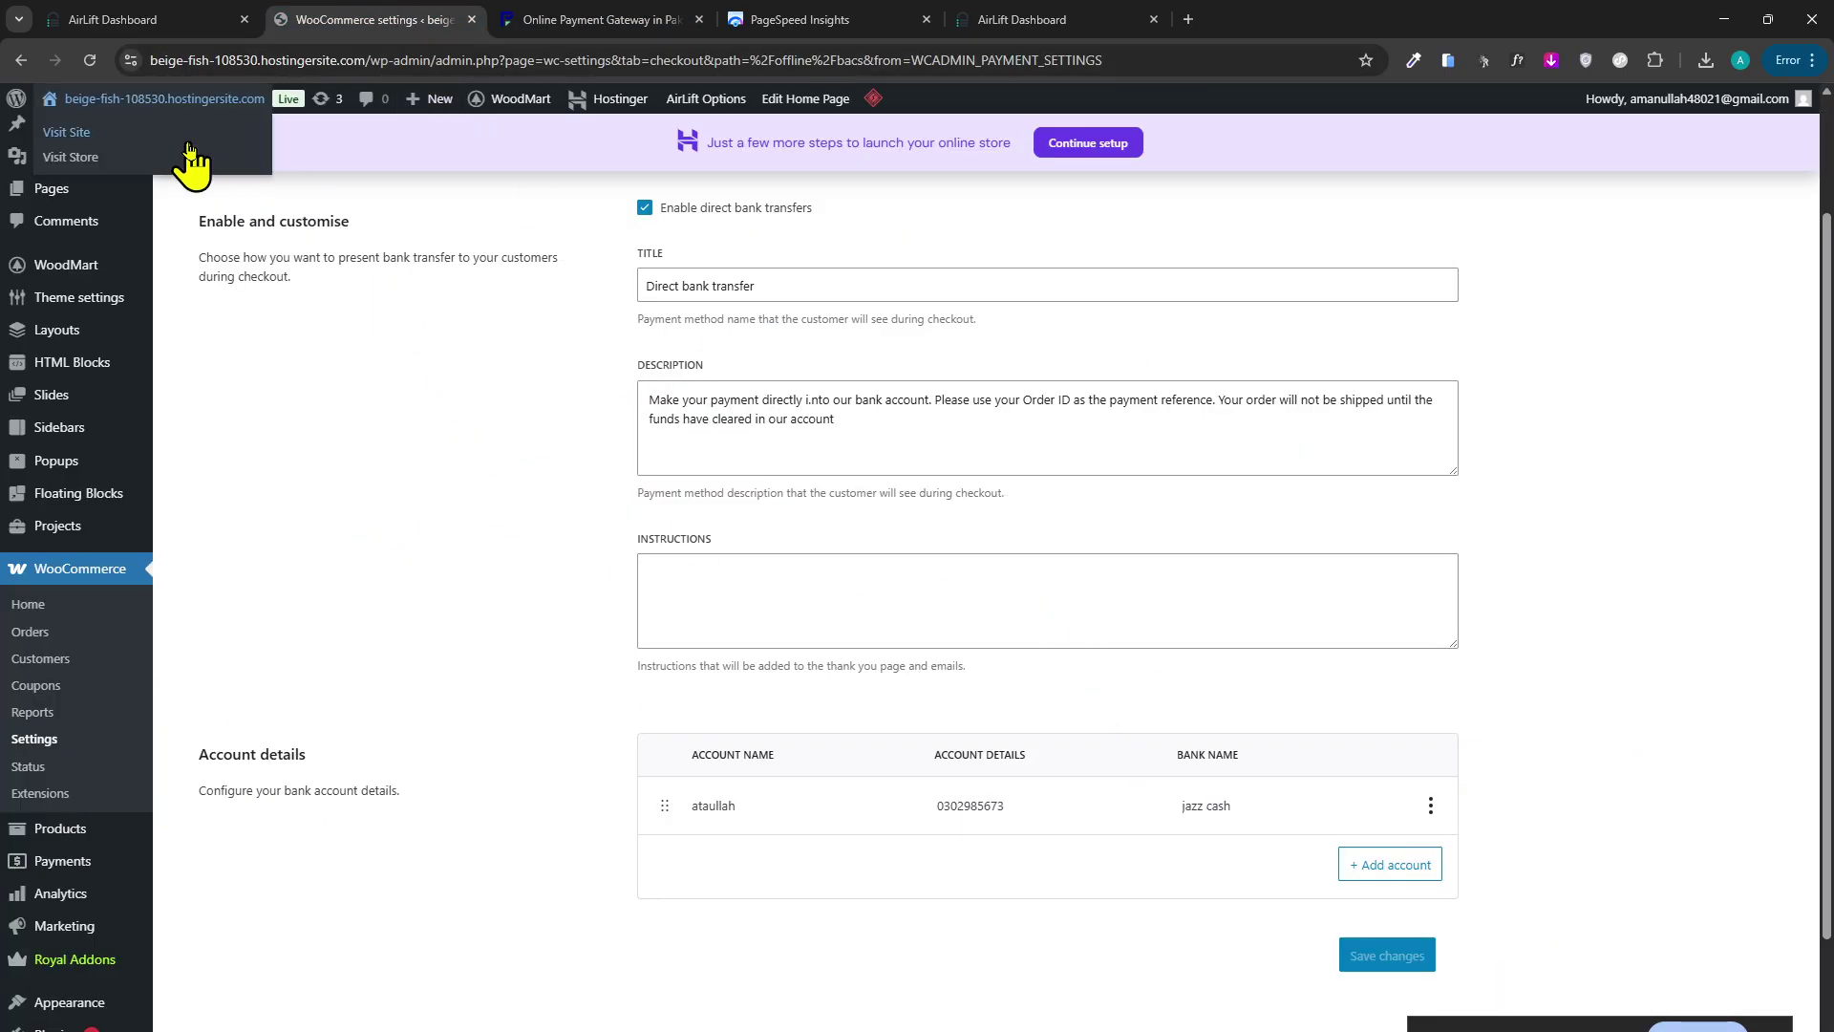
pyautogui.middleClick(187, 154)
pyautogui.click(622, 21)
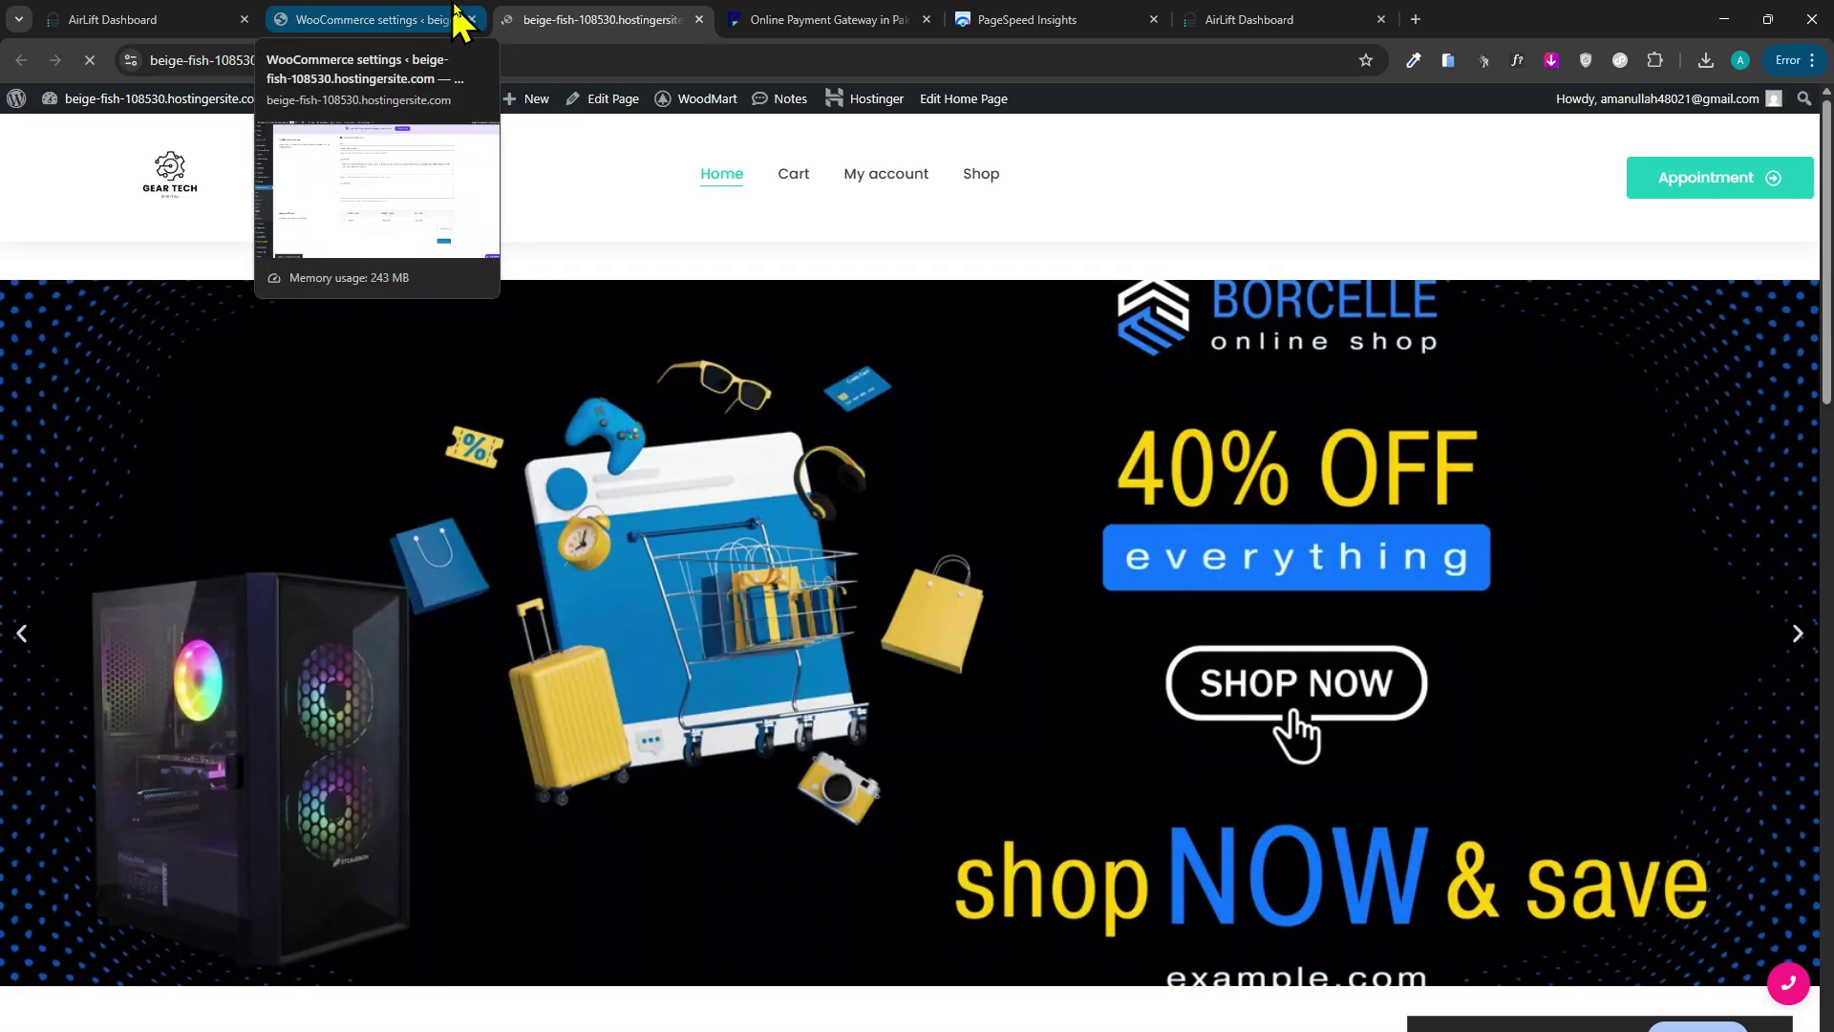
pyautogui.scroll(-20, 634, 544)
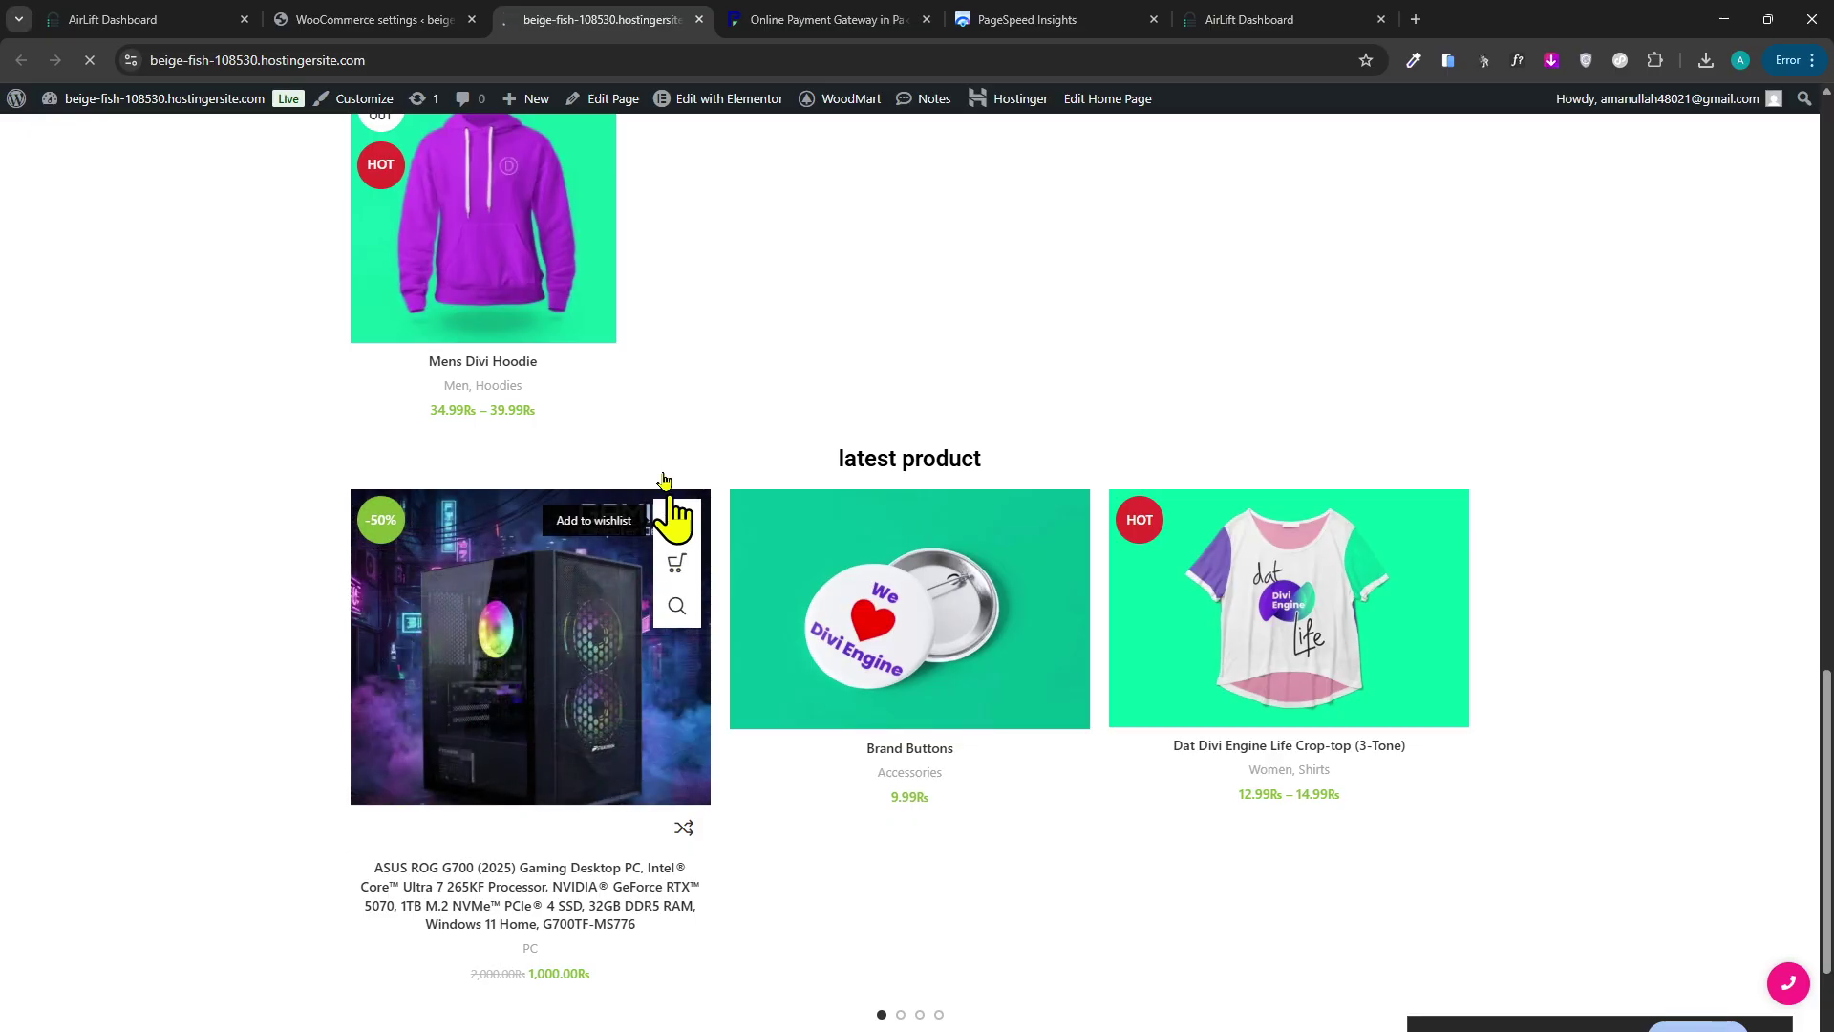
pyautogui.hotkey('ctrl', 'r')
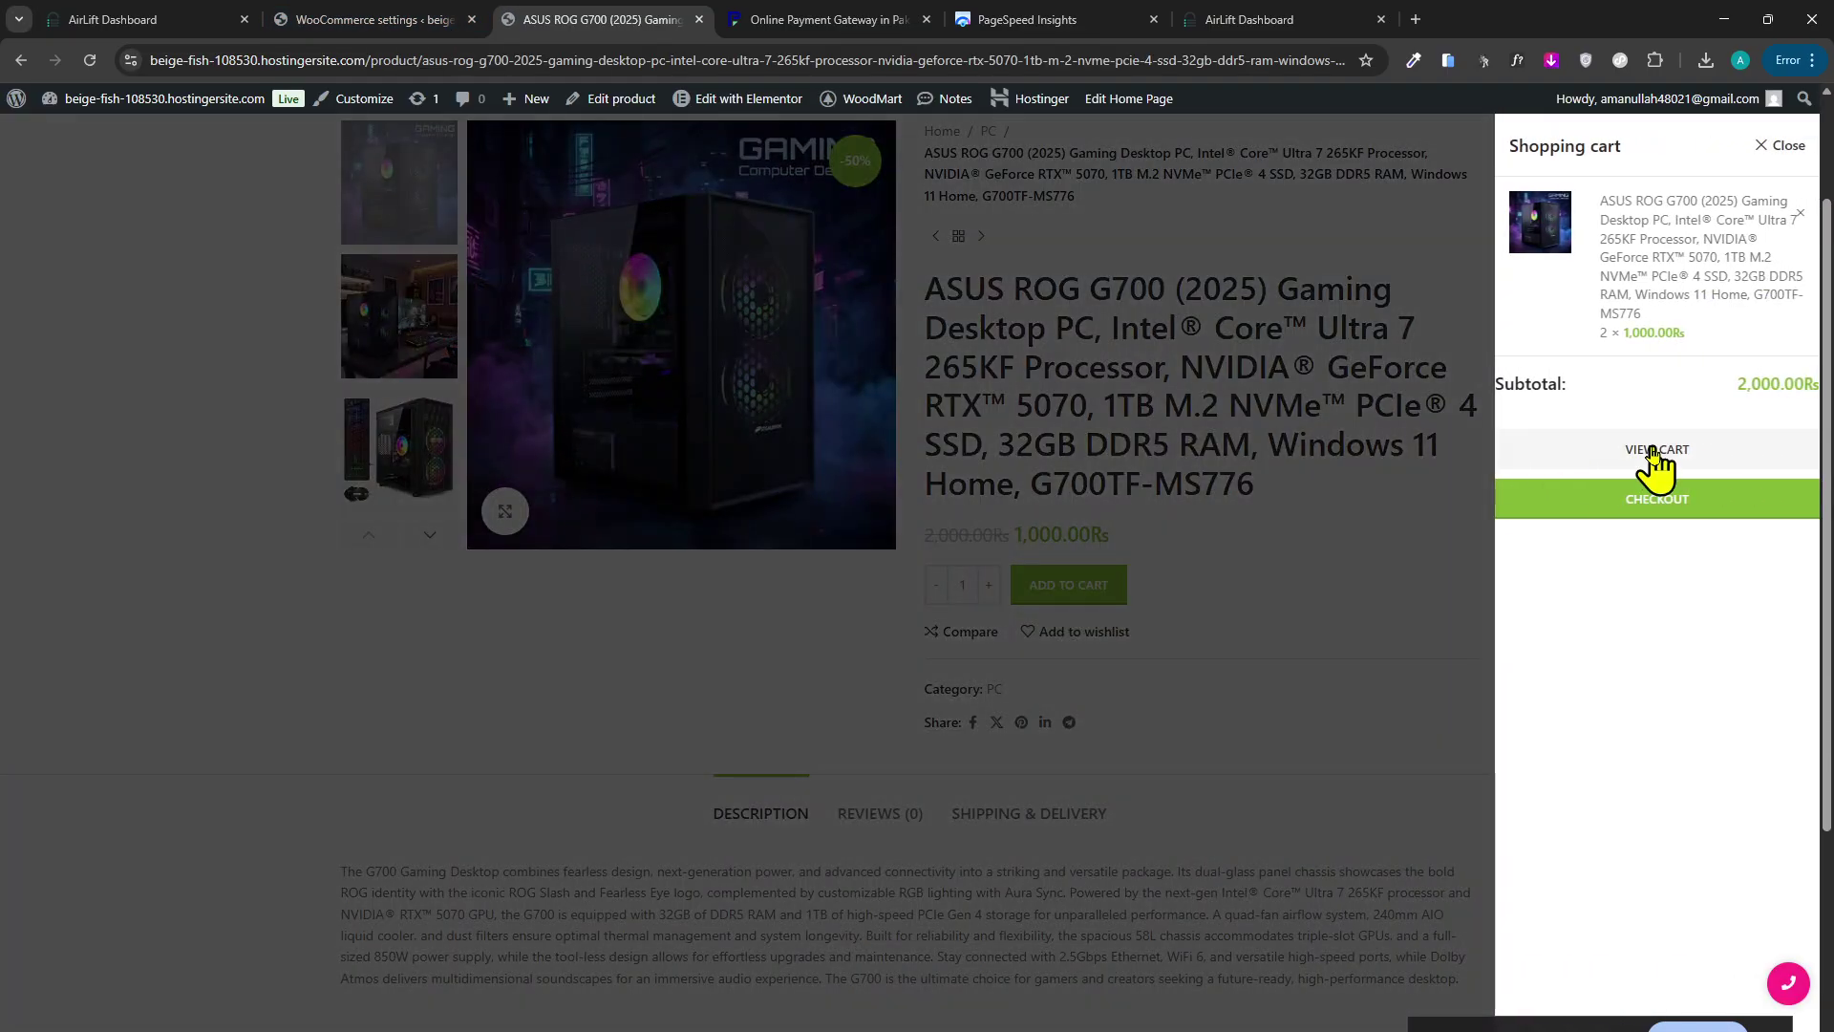
pyautogui.click(1635, 500)
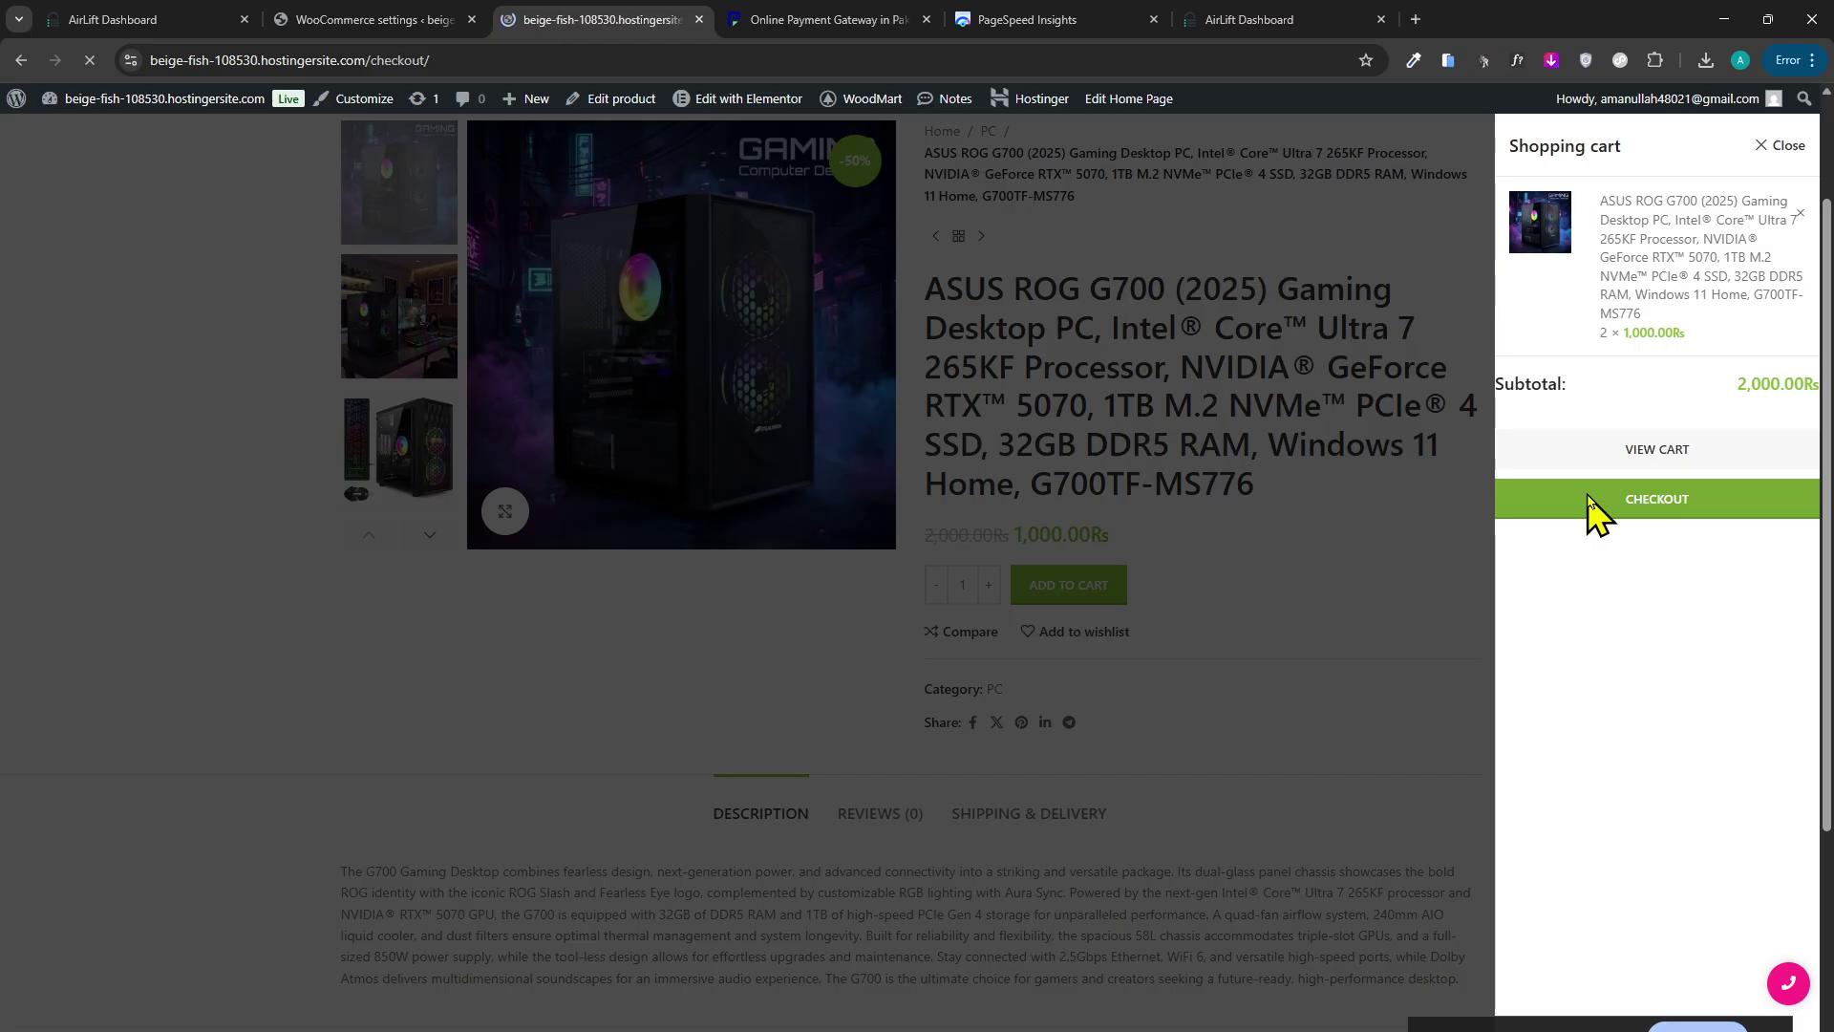
pyautogui.scroll(-5, 981, 487)
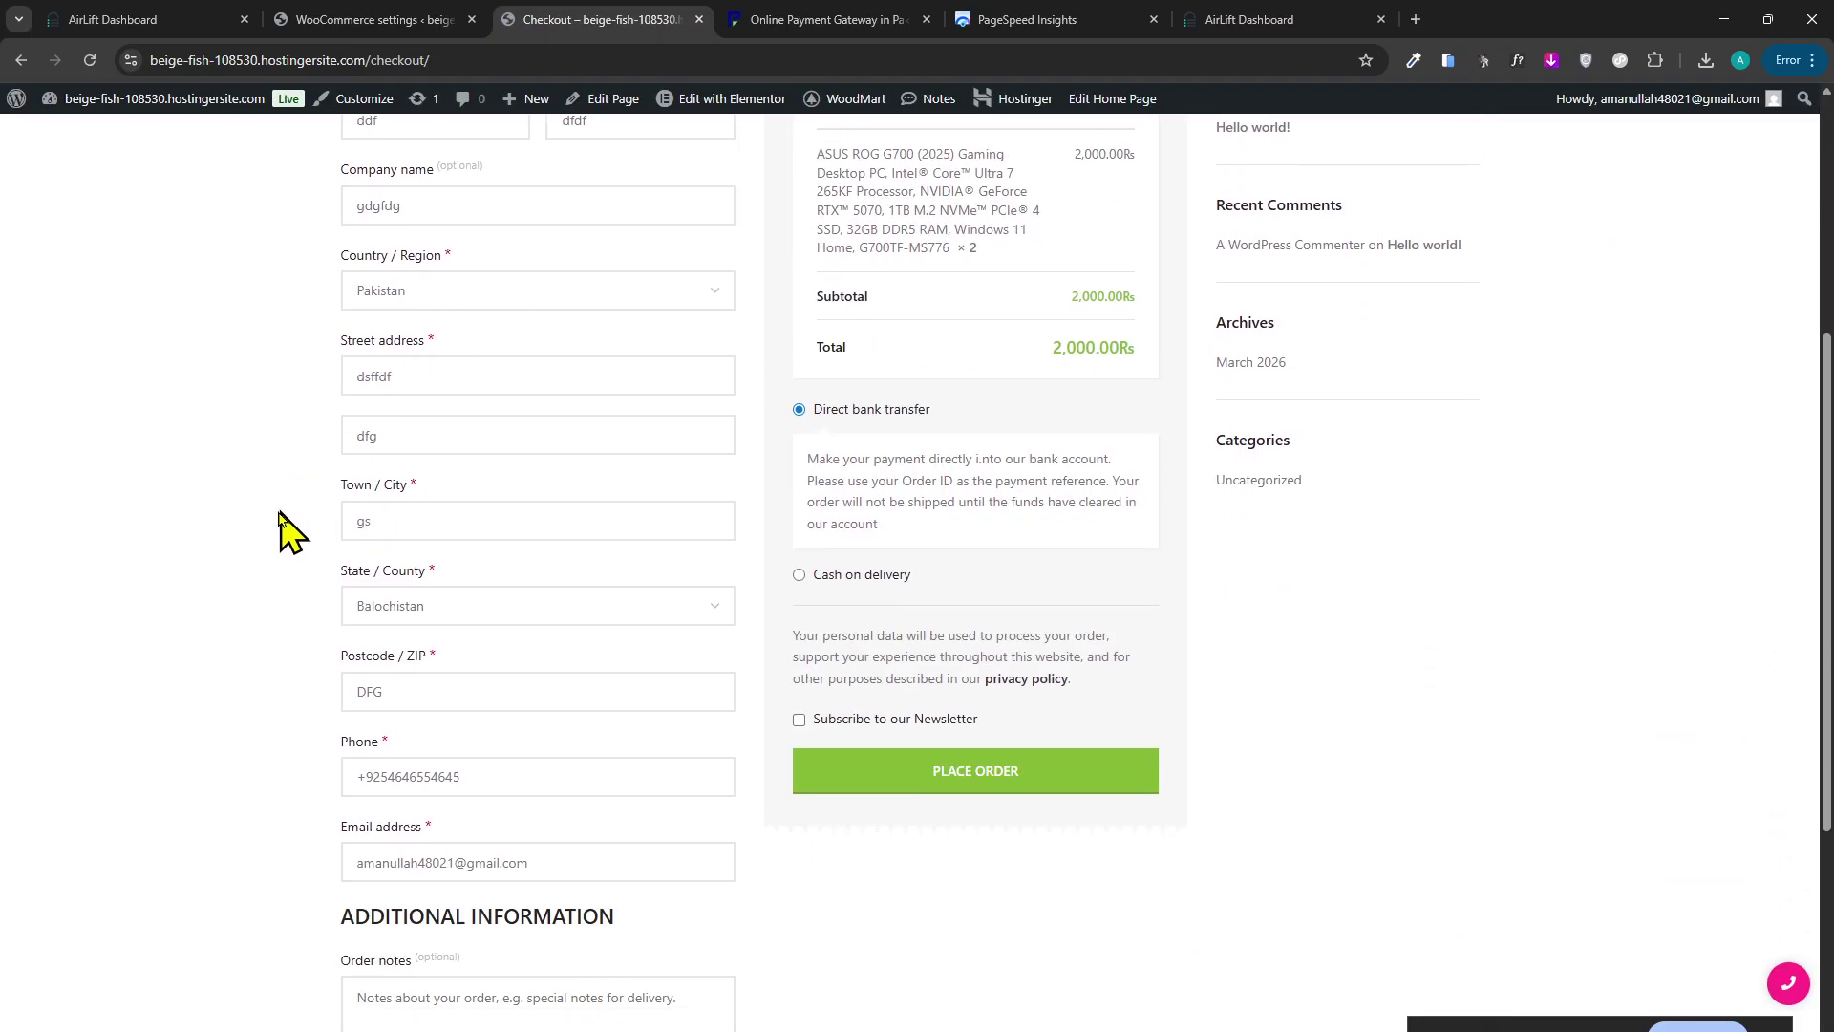
# Compare the Cash on delivery and Direct bank transfer payment descriptions at checkout.
pyautogui.scroll(2, 902, 523)
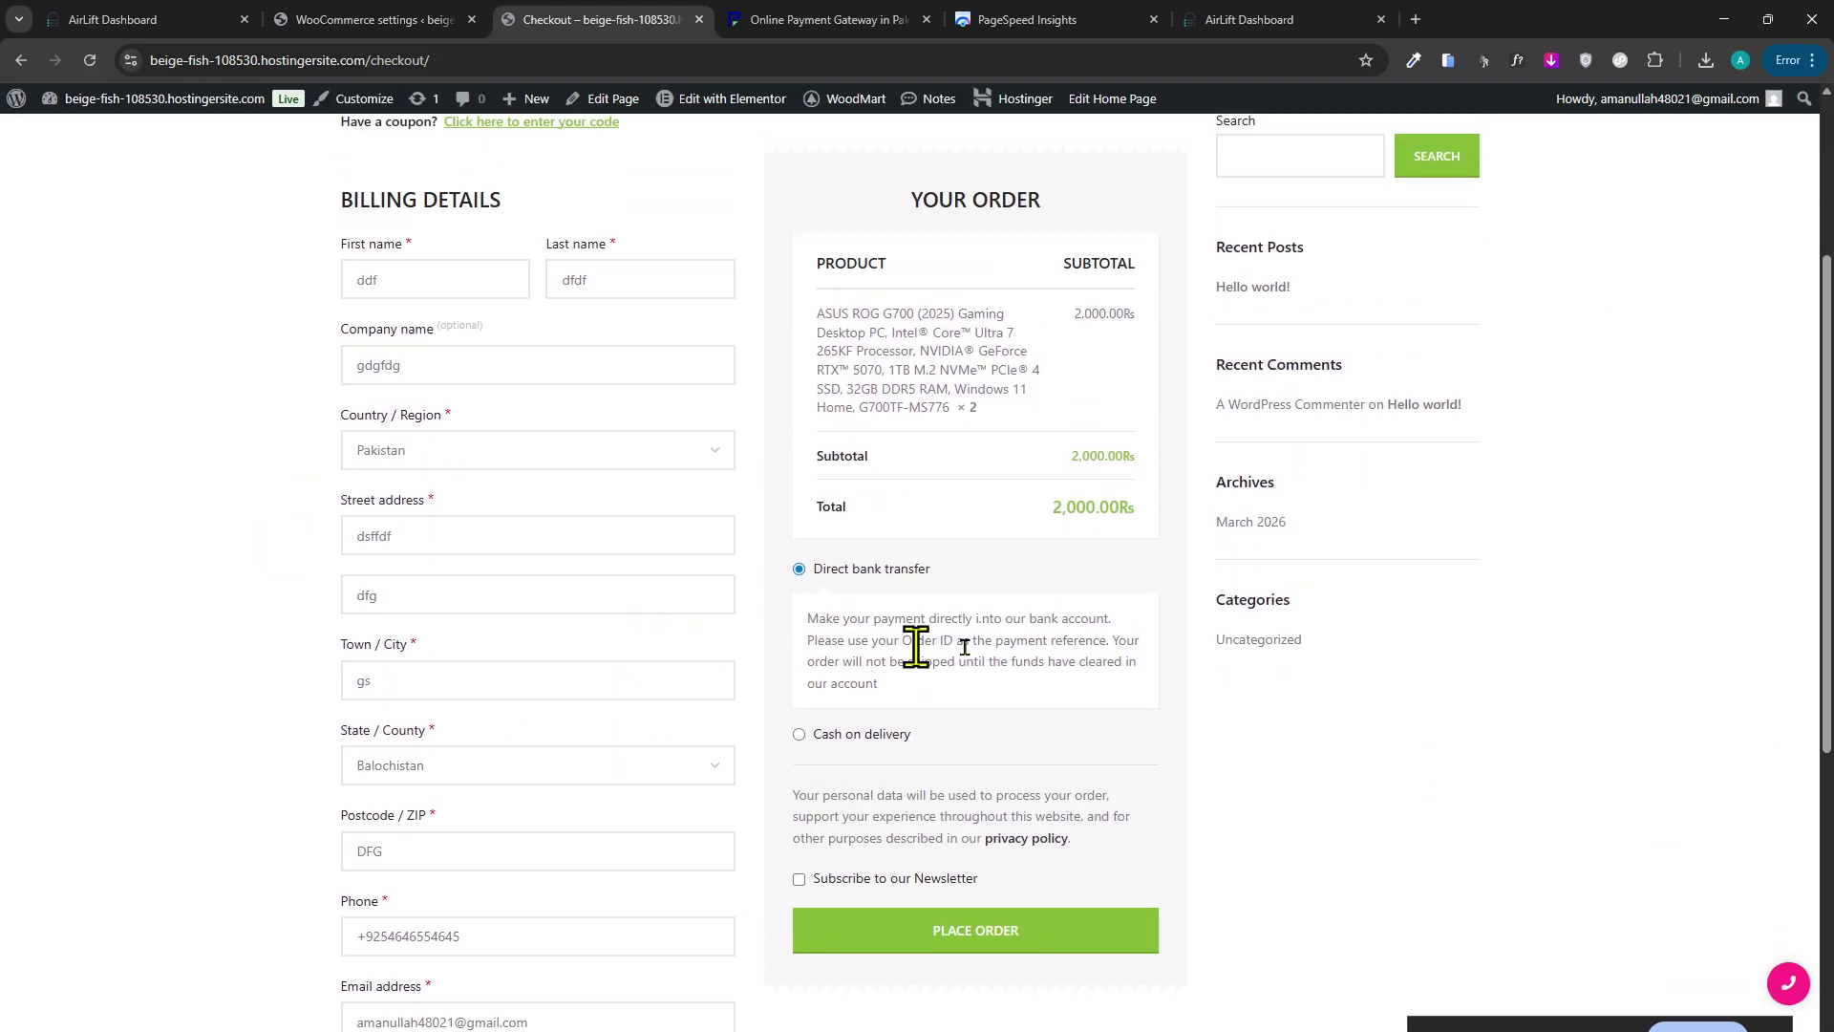
pyautogui.moveTo(875, 684); pyautogui.dragTo(824, 636)
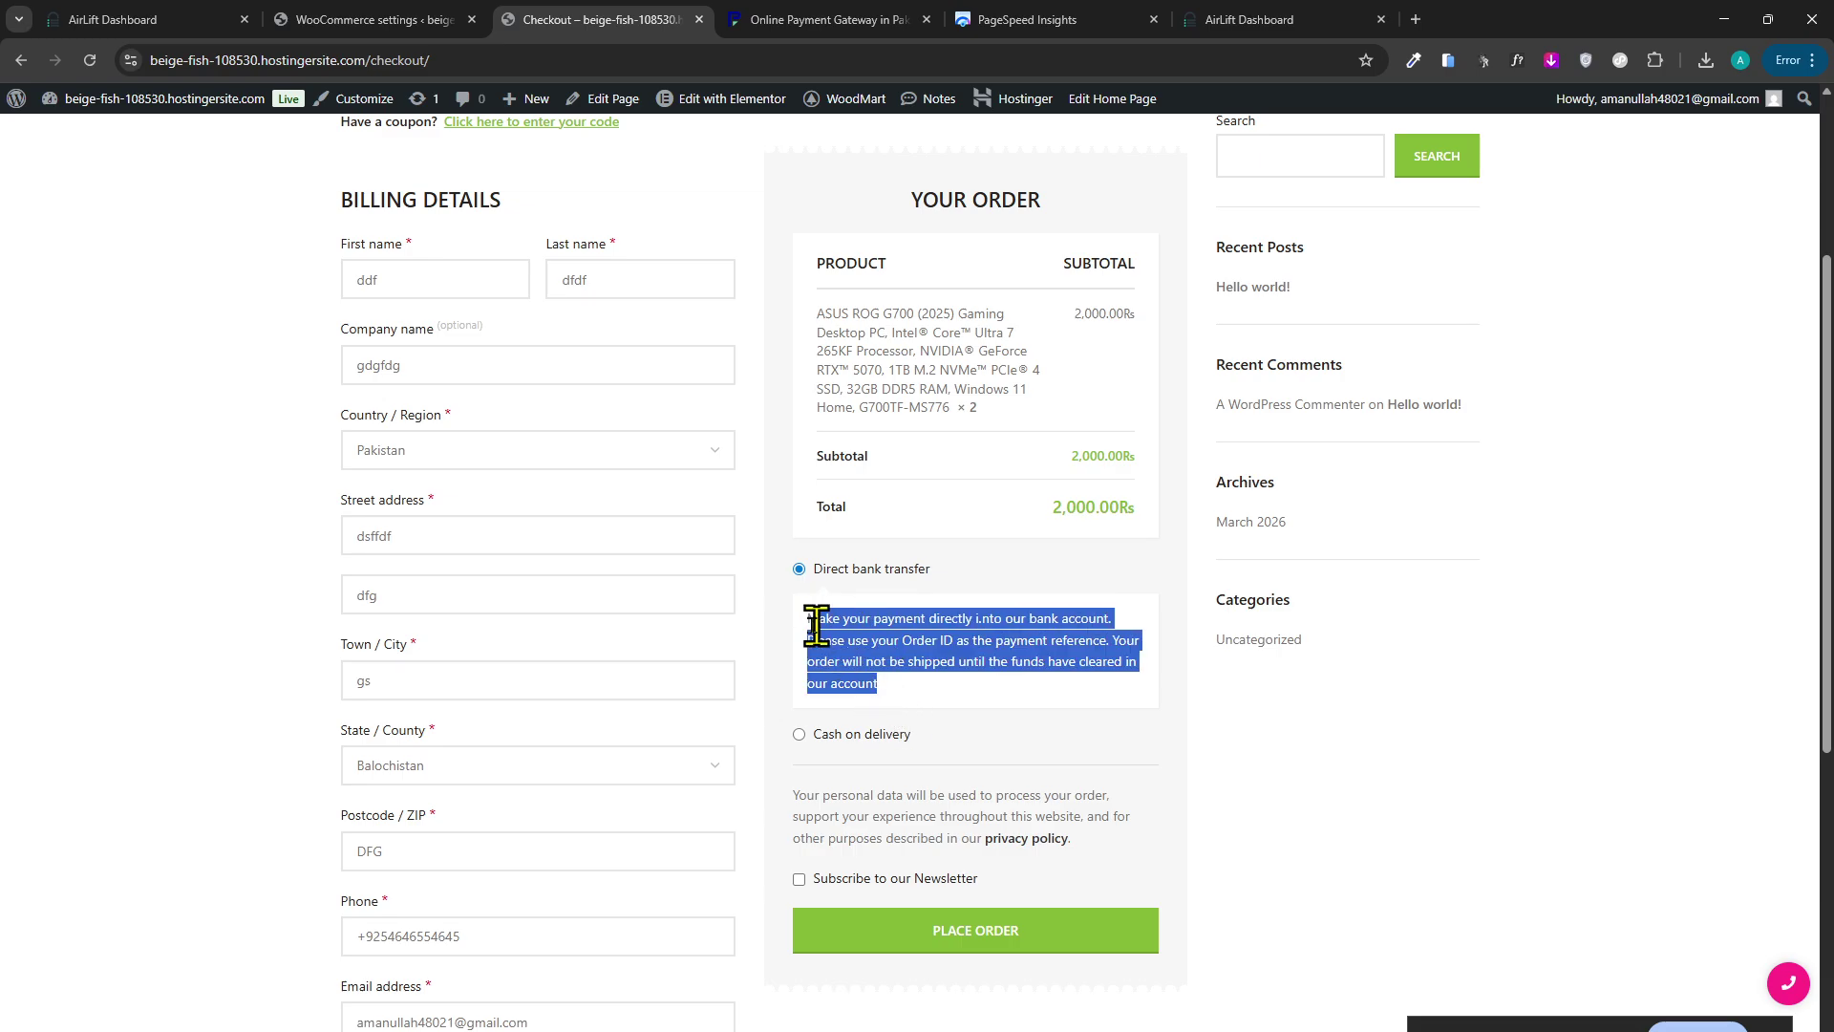
pyautogui.click(830, 587)
pyautogui.scroll(4, 764, 574)
pyautogui.scroll(-4, 621, 549)
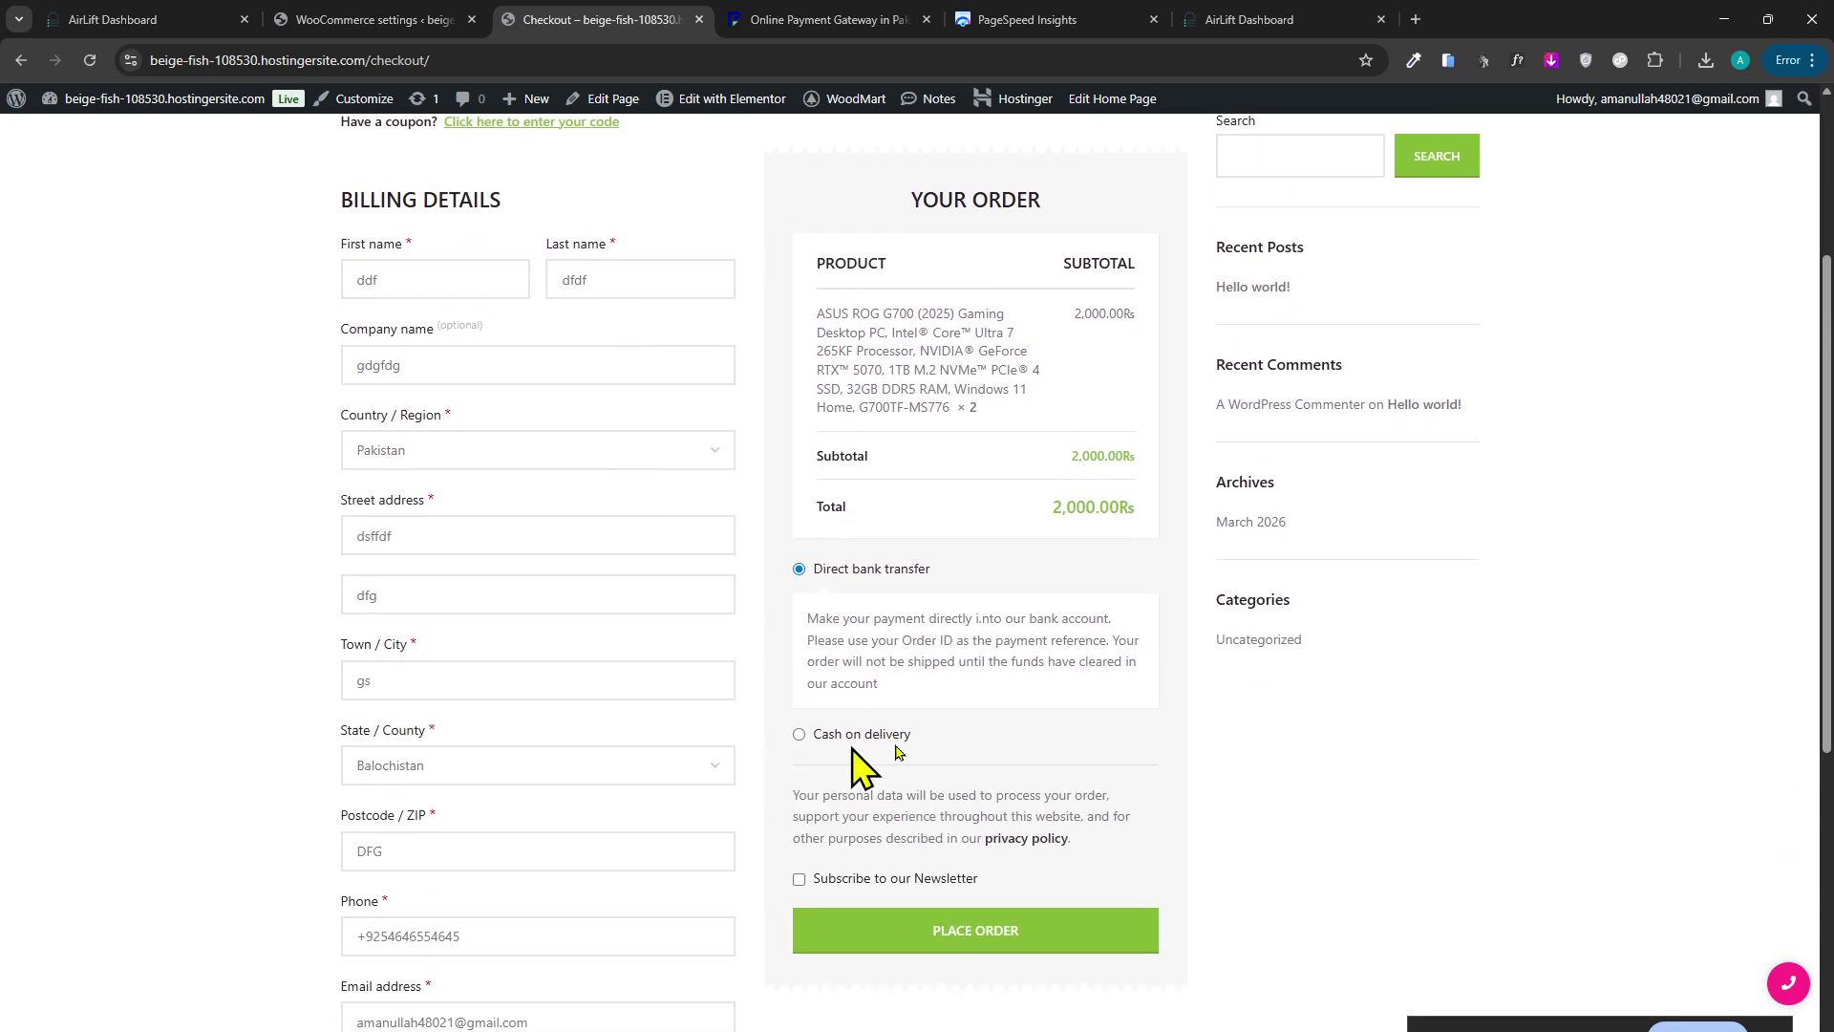
pyautogui.click(799, 735)
pyautogui.moveTo(1014, 669)
pyautogui.mouseDown()
pyautogui.moveTo(800, 675)
pyautogui.moveTo(1029, 659)
pyautogui.mouseUp()
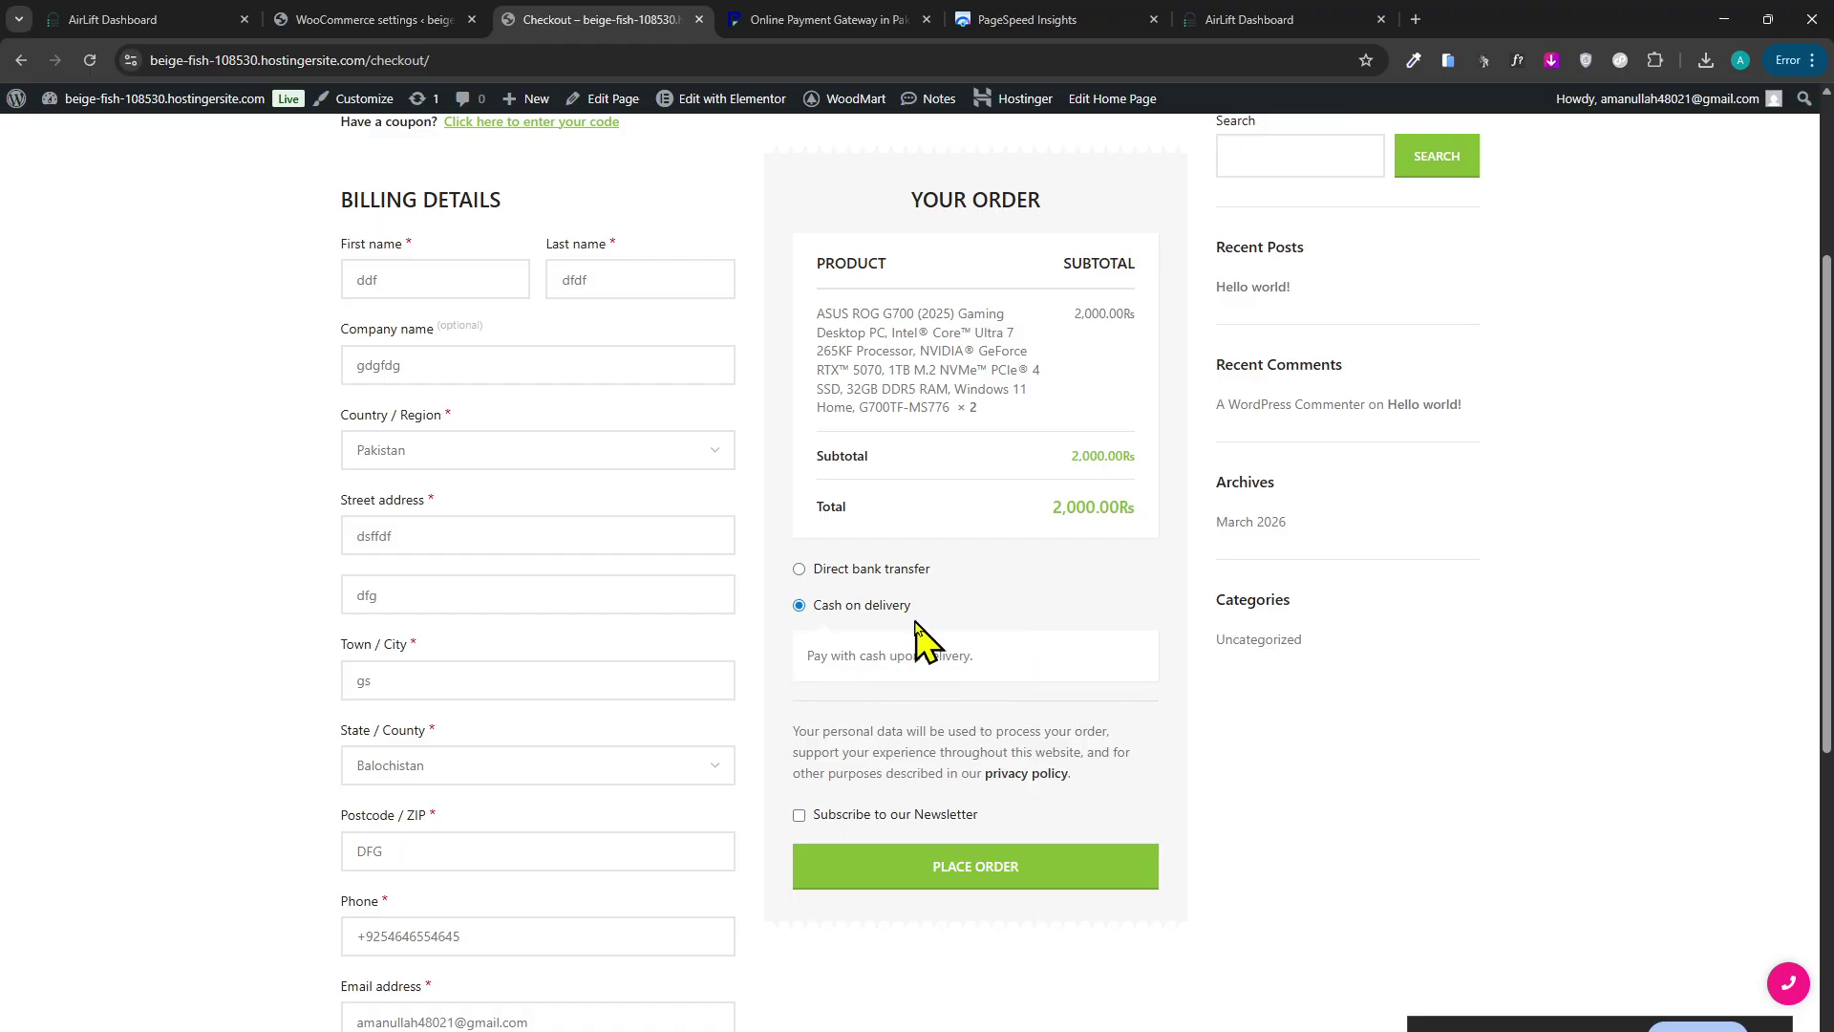
pyautogui.click(844, 571)
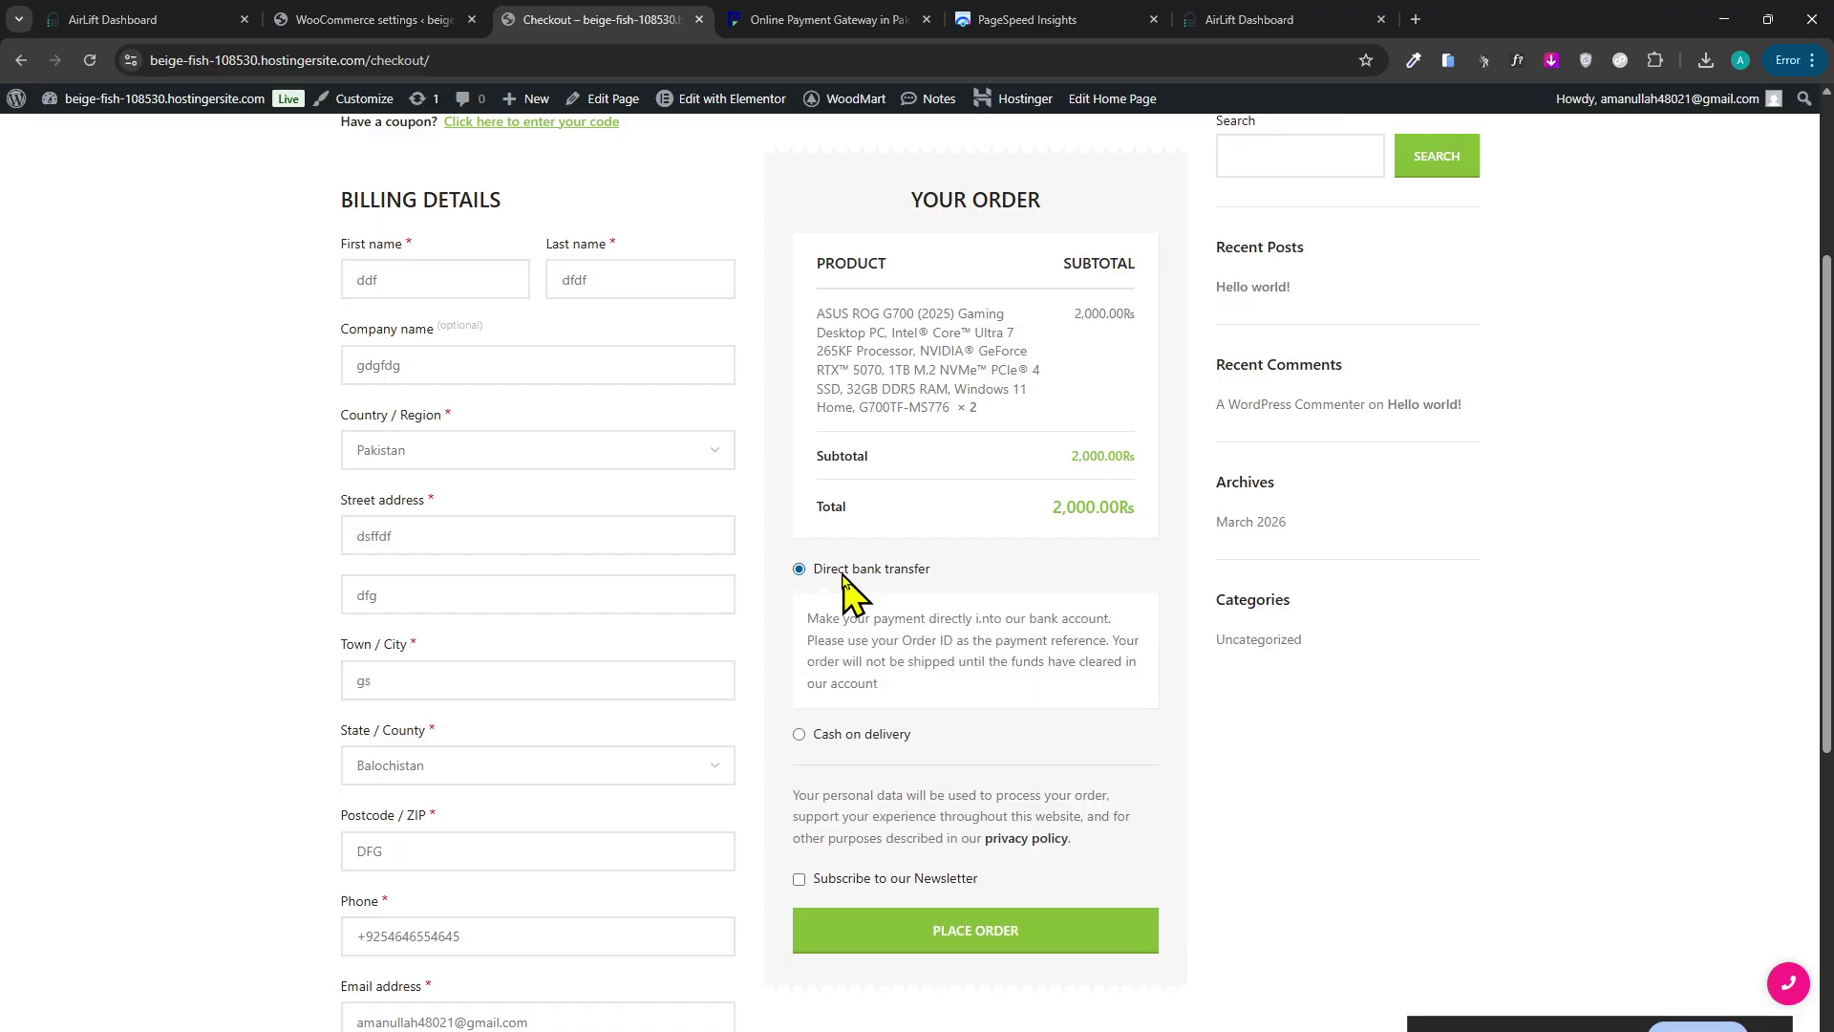
pyautogui.scroll(2, 735, 583)
pyautogui.scroll(-3, 712, 585)
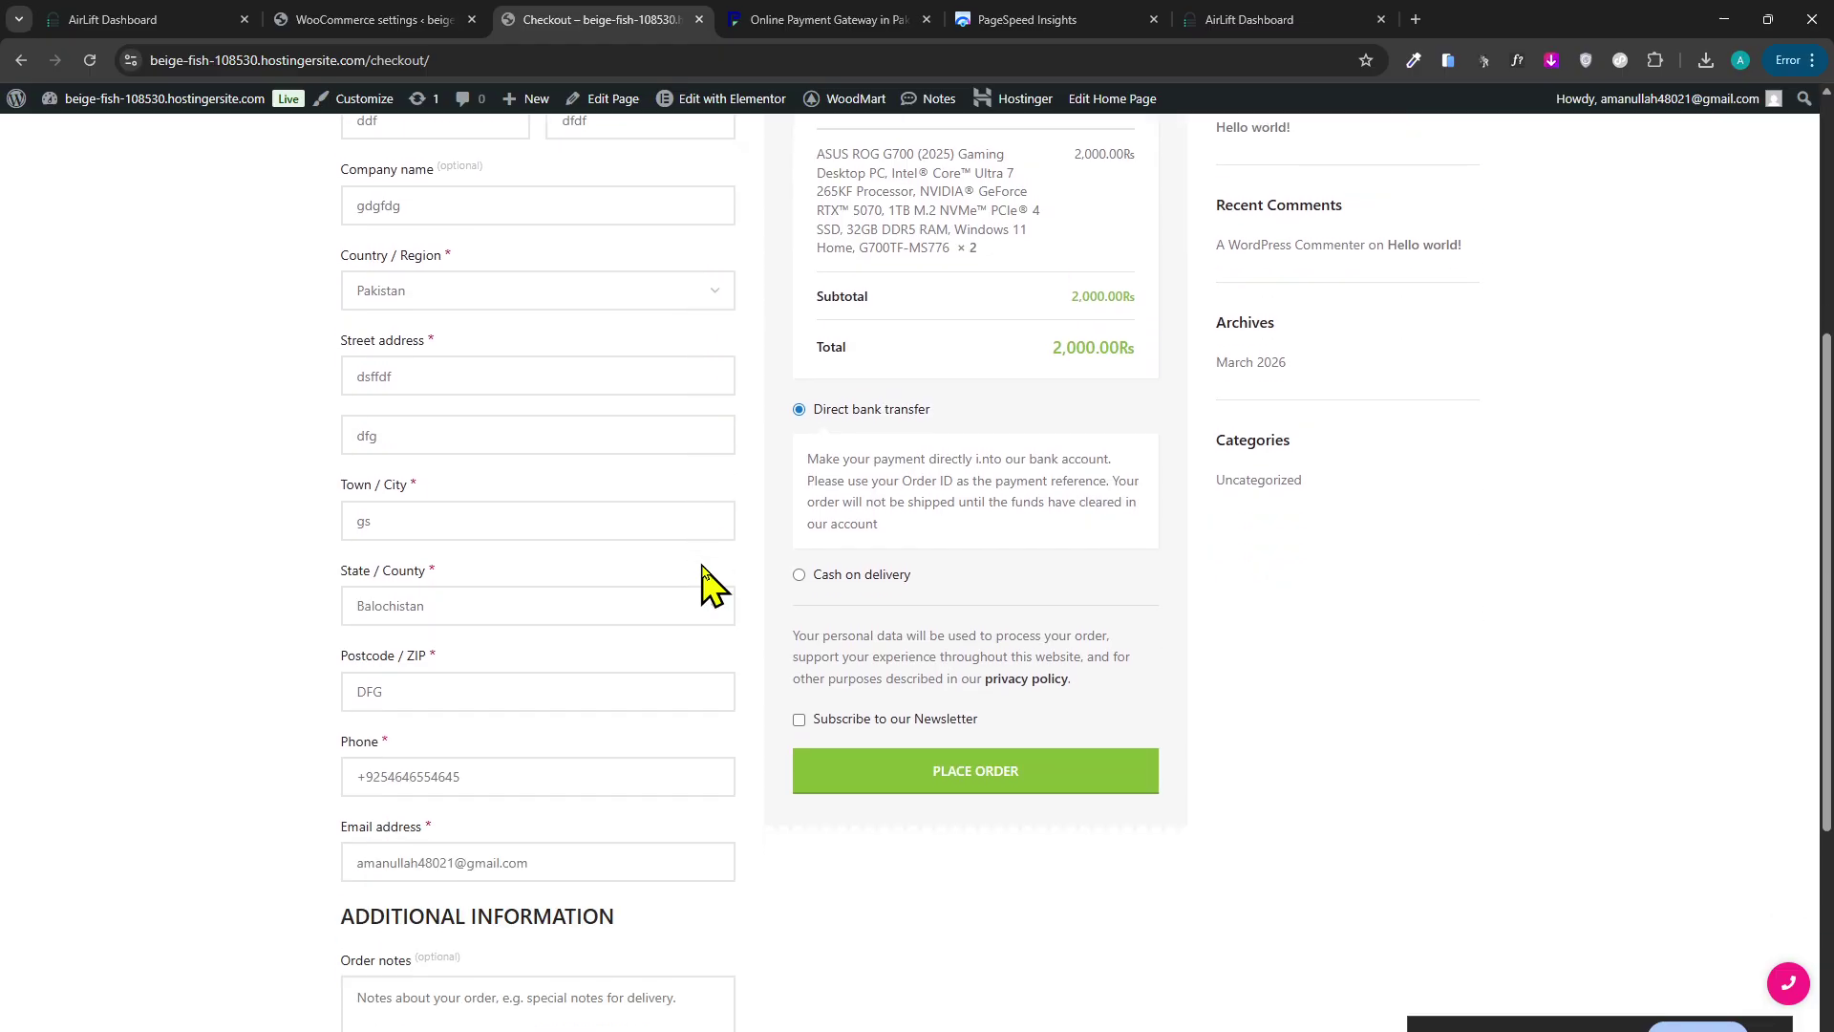
pyautogui.scroll(-2, 700, 574)
pyautogui.click(684, 715)
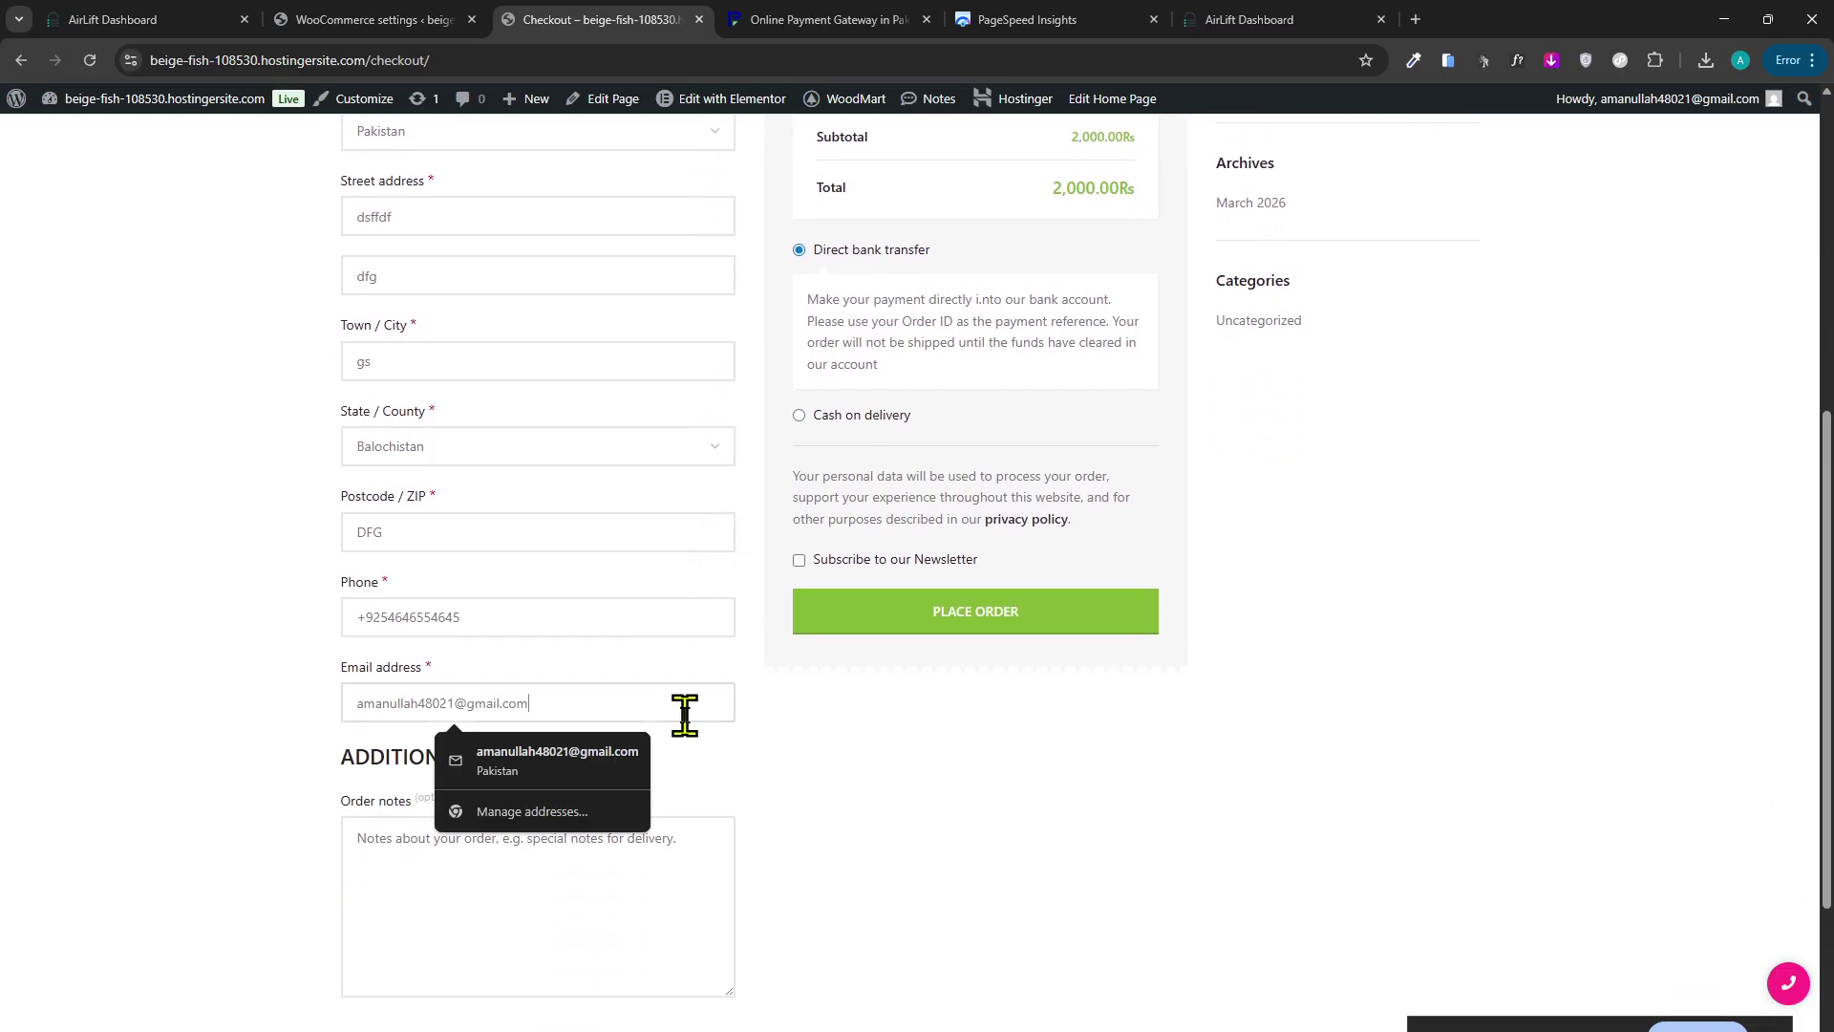
pyautogui.click(893, 697)
pyautogui.scroll(2, 848, 657)
# Settle on Direct bank transfer and place the 2,000.00₨ order.
pyautogui.click(841, 575)
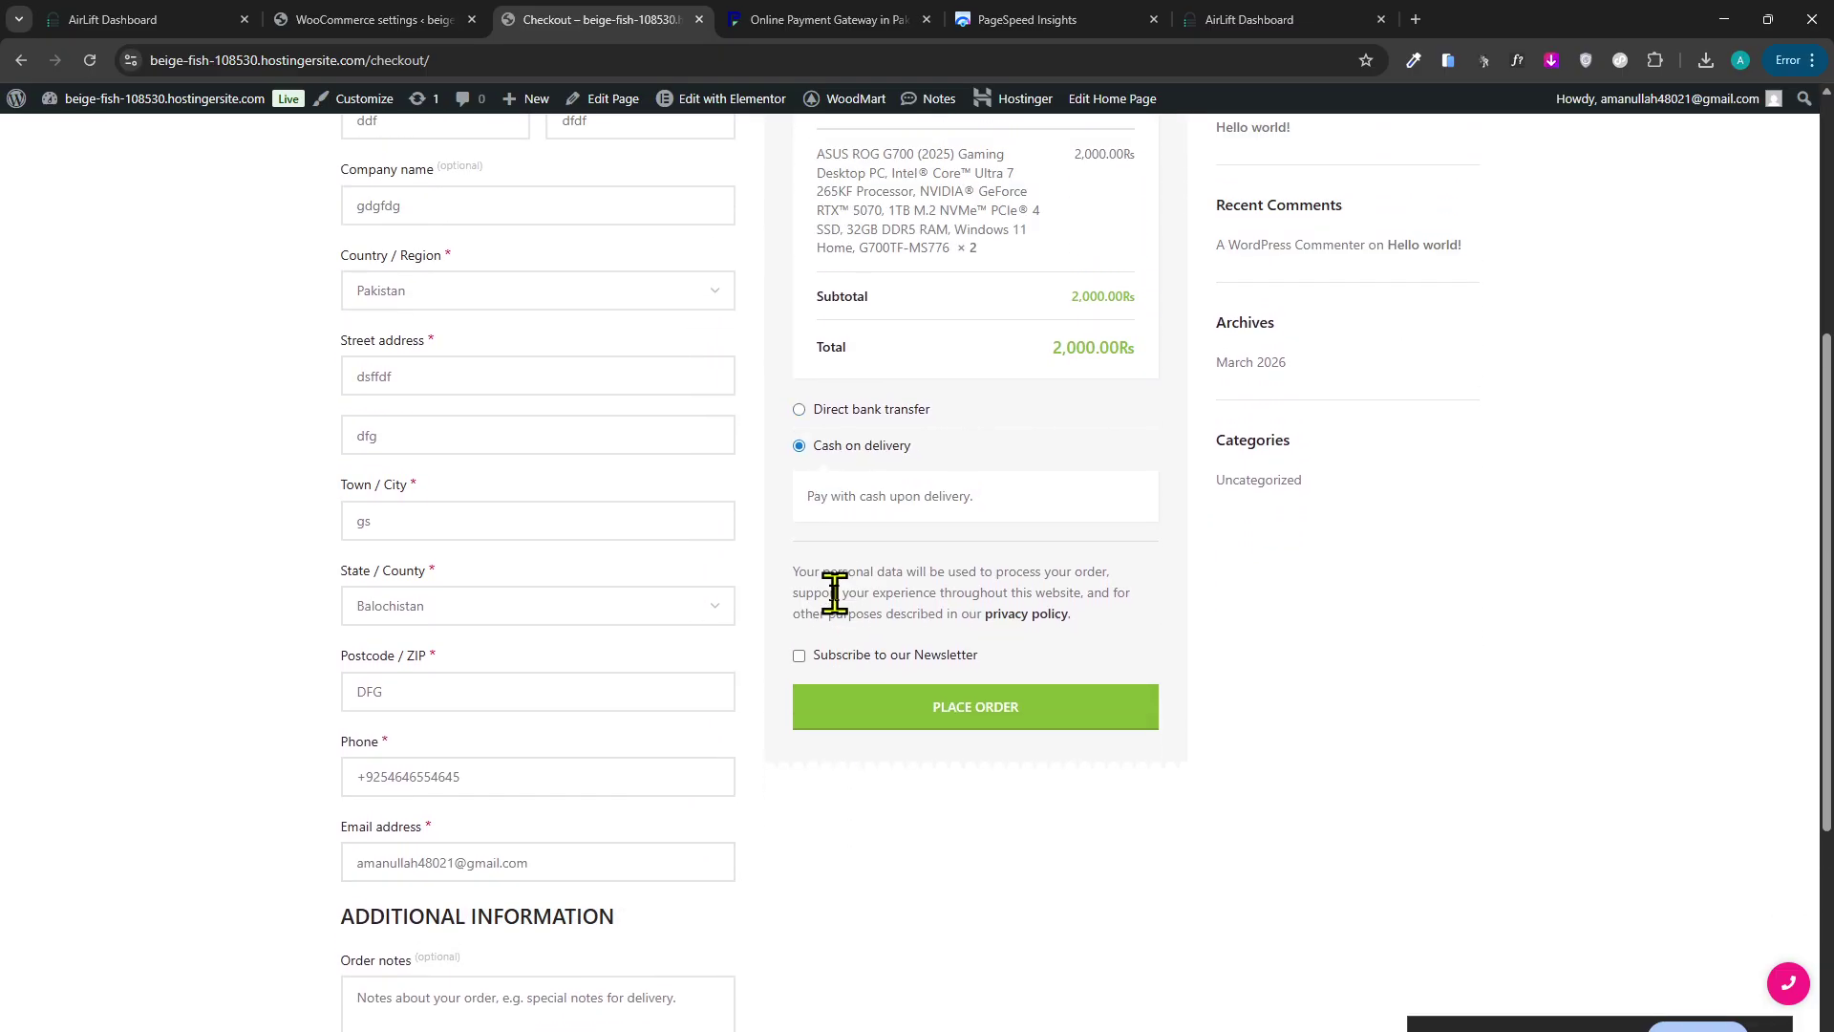
pyautogui.scroll(2, 874, 673)
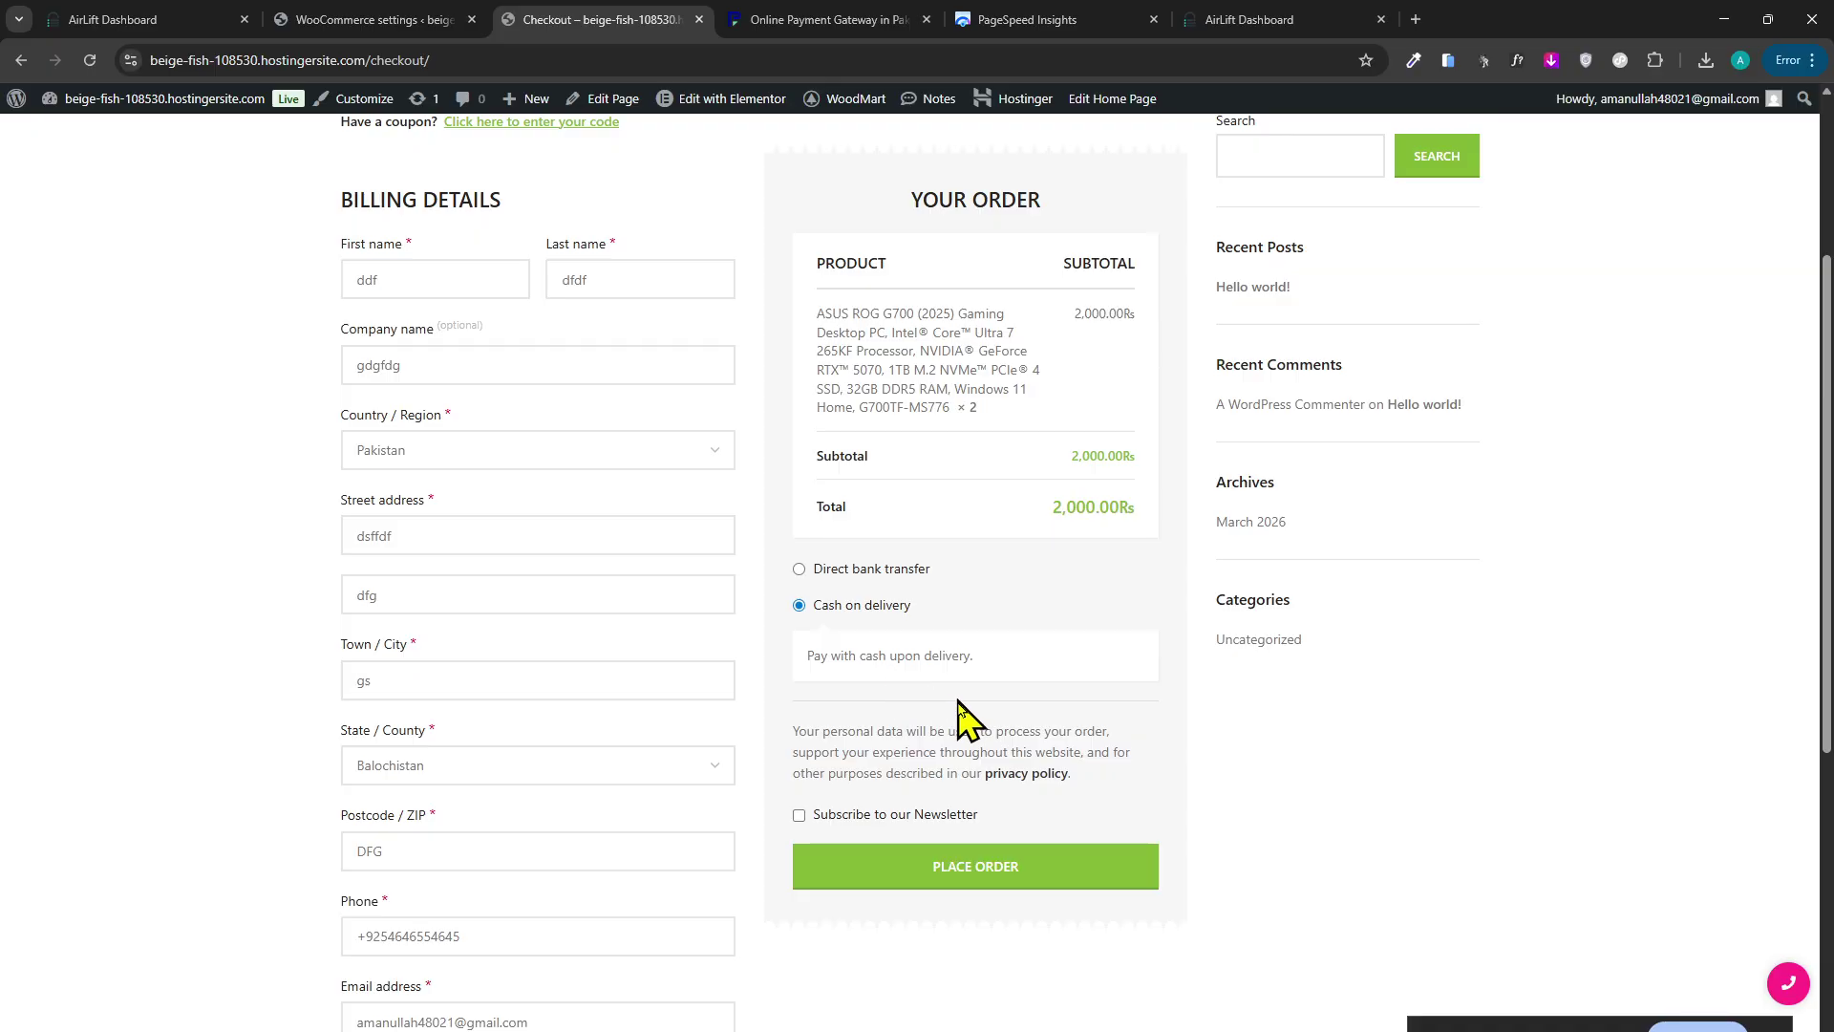
pyautogui.scroll(2, 687, 607)
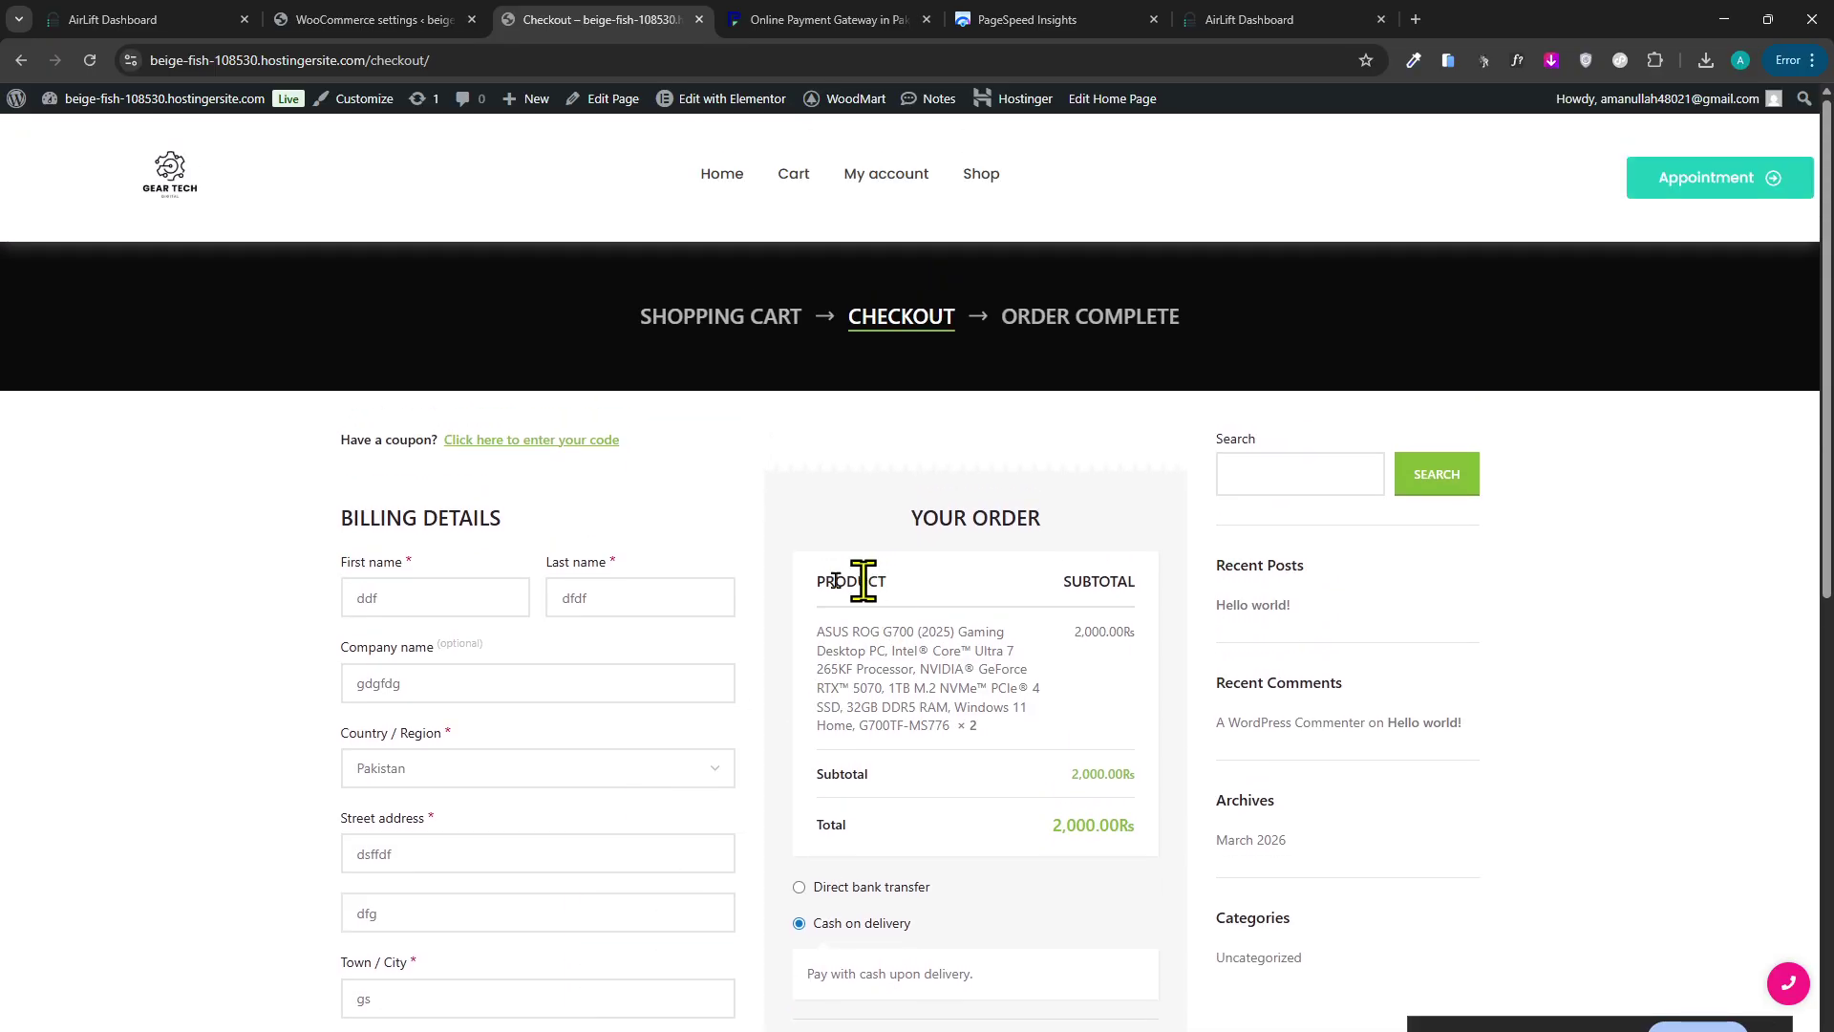
pyautogui.scroll(-4, 871, 688)
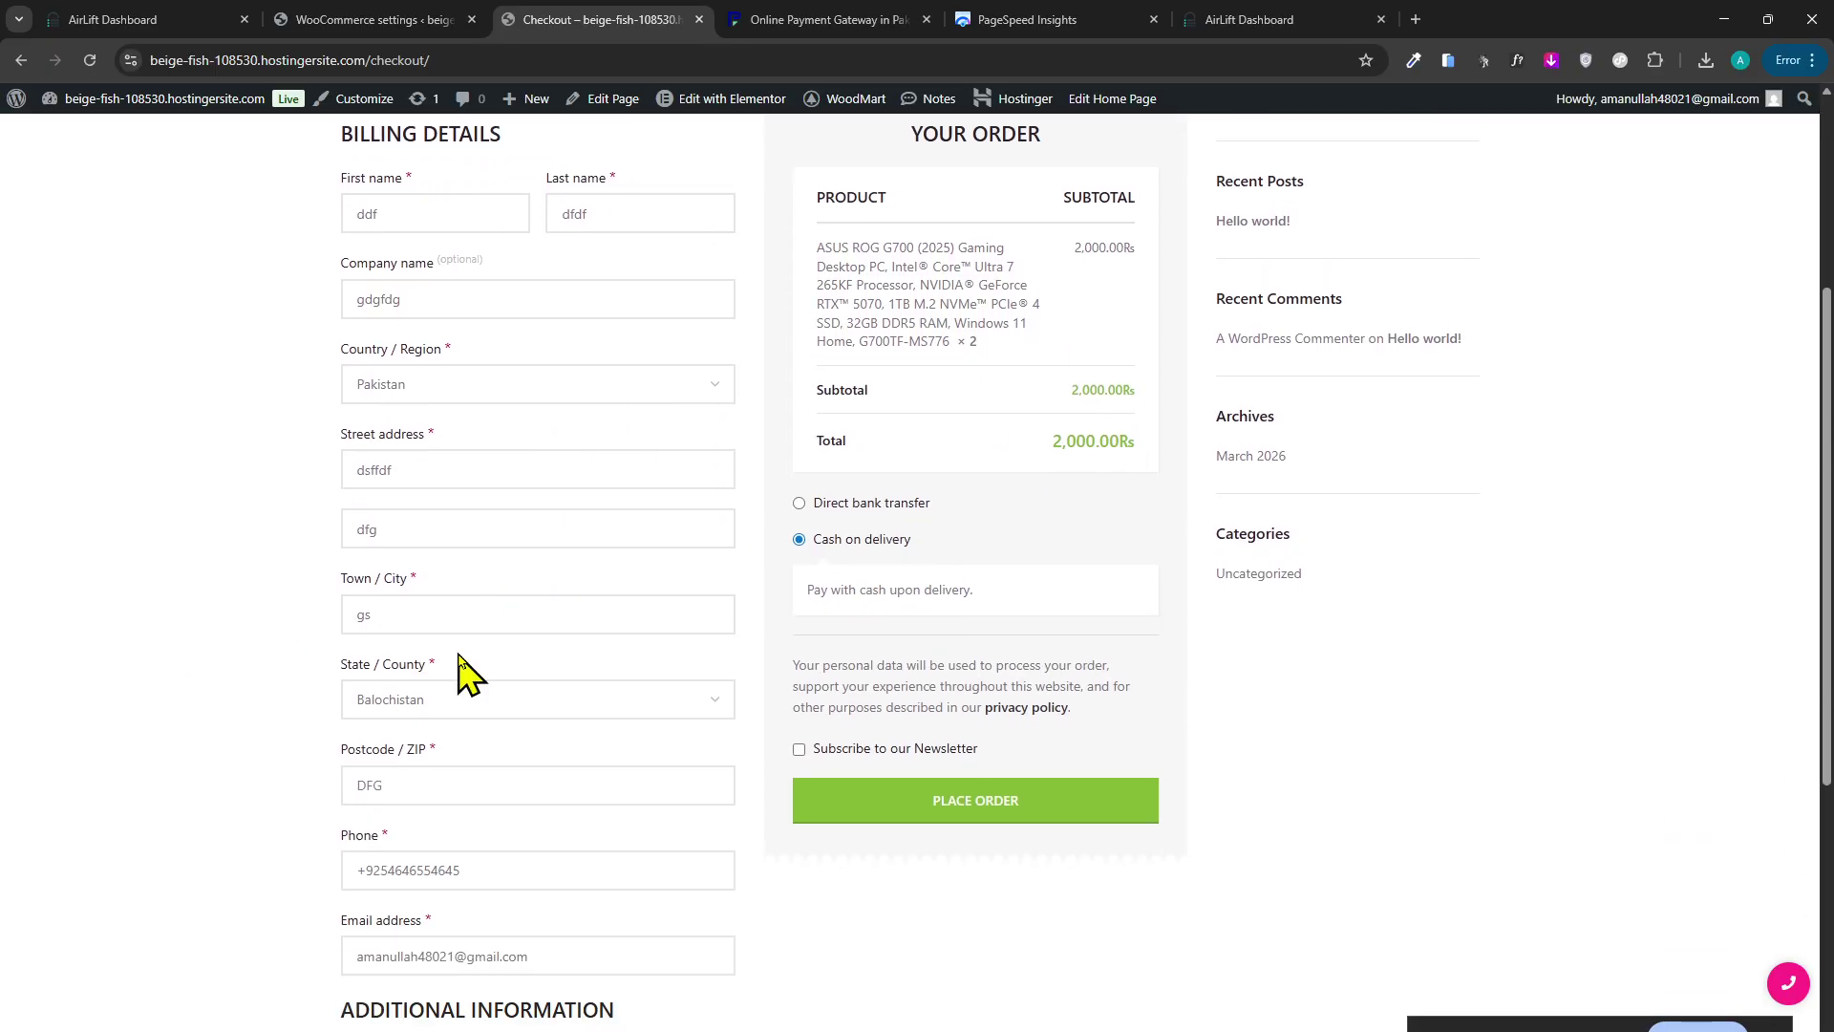
pyautogui.scroll(2, 879, 750)
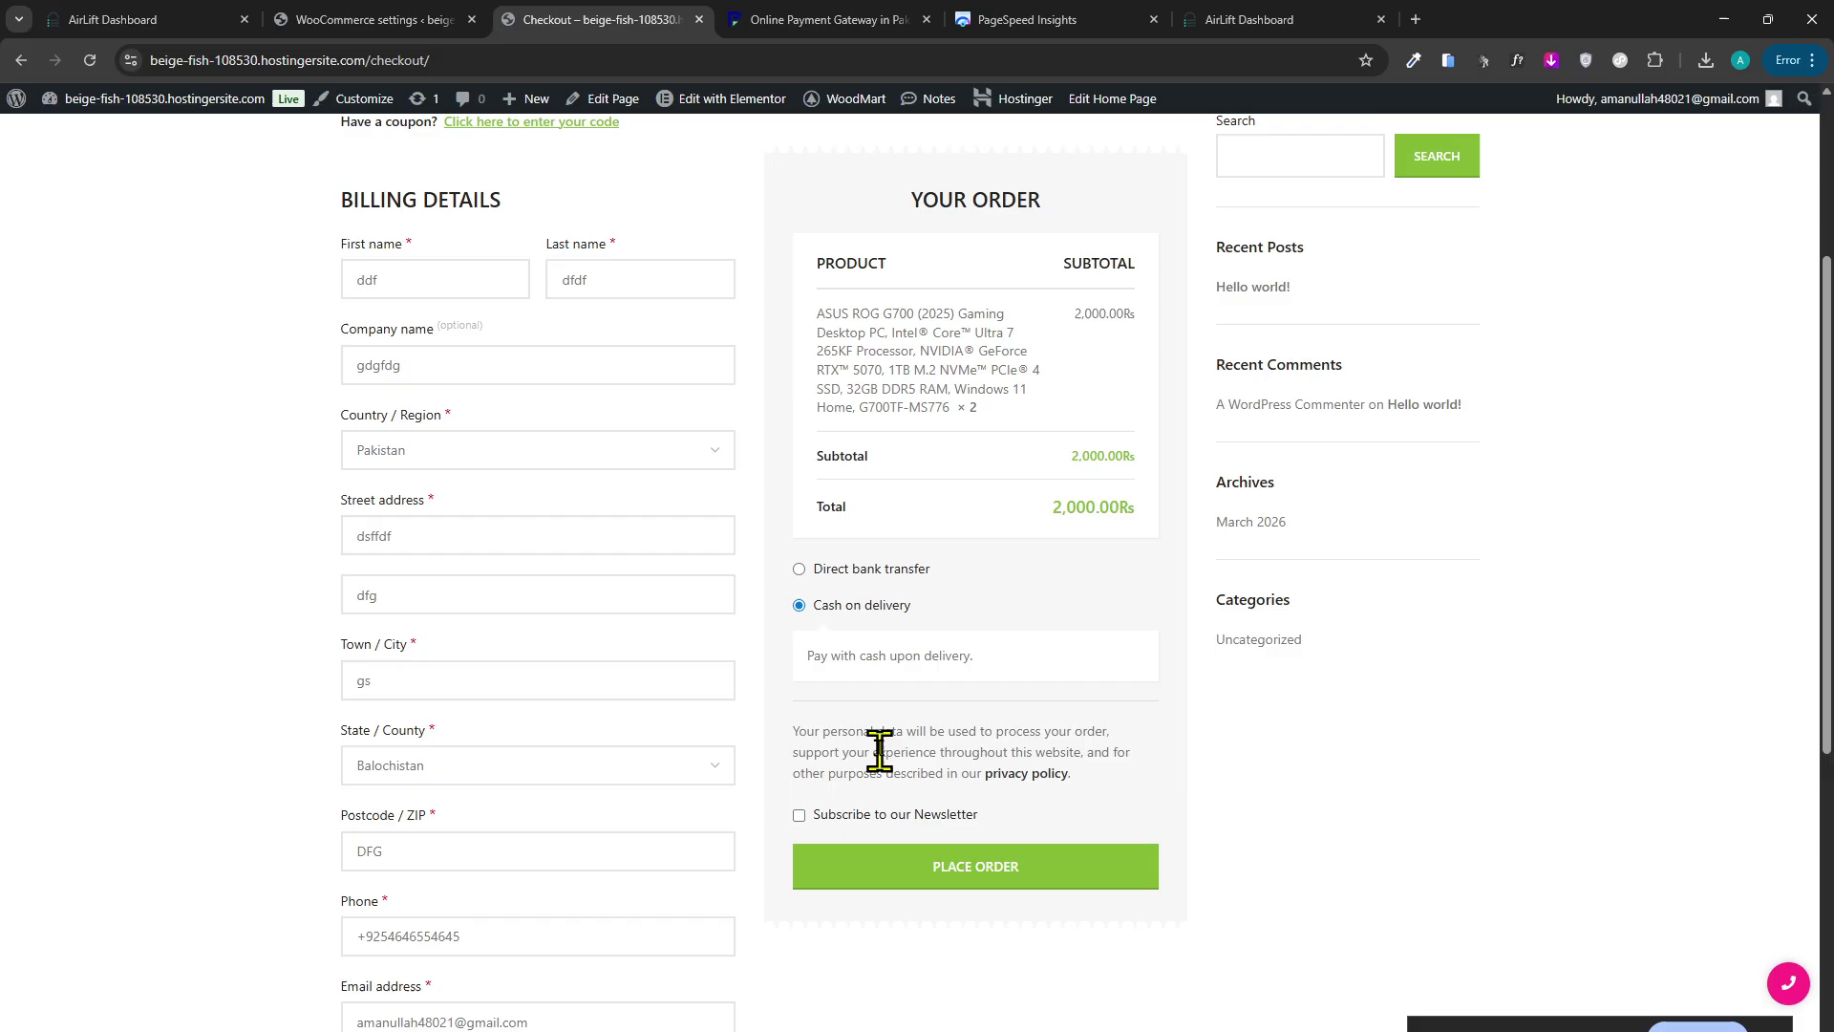
pyautogui.click(859, 572)
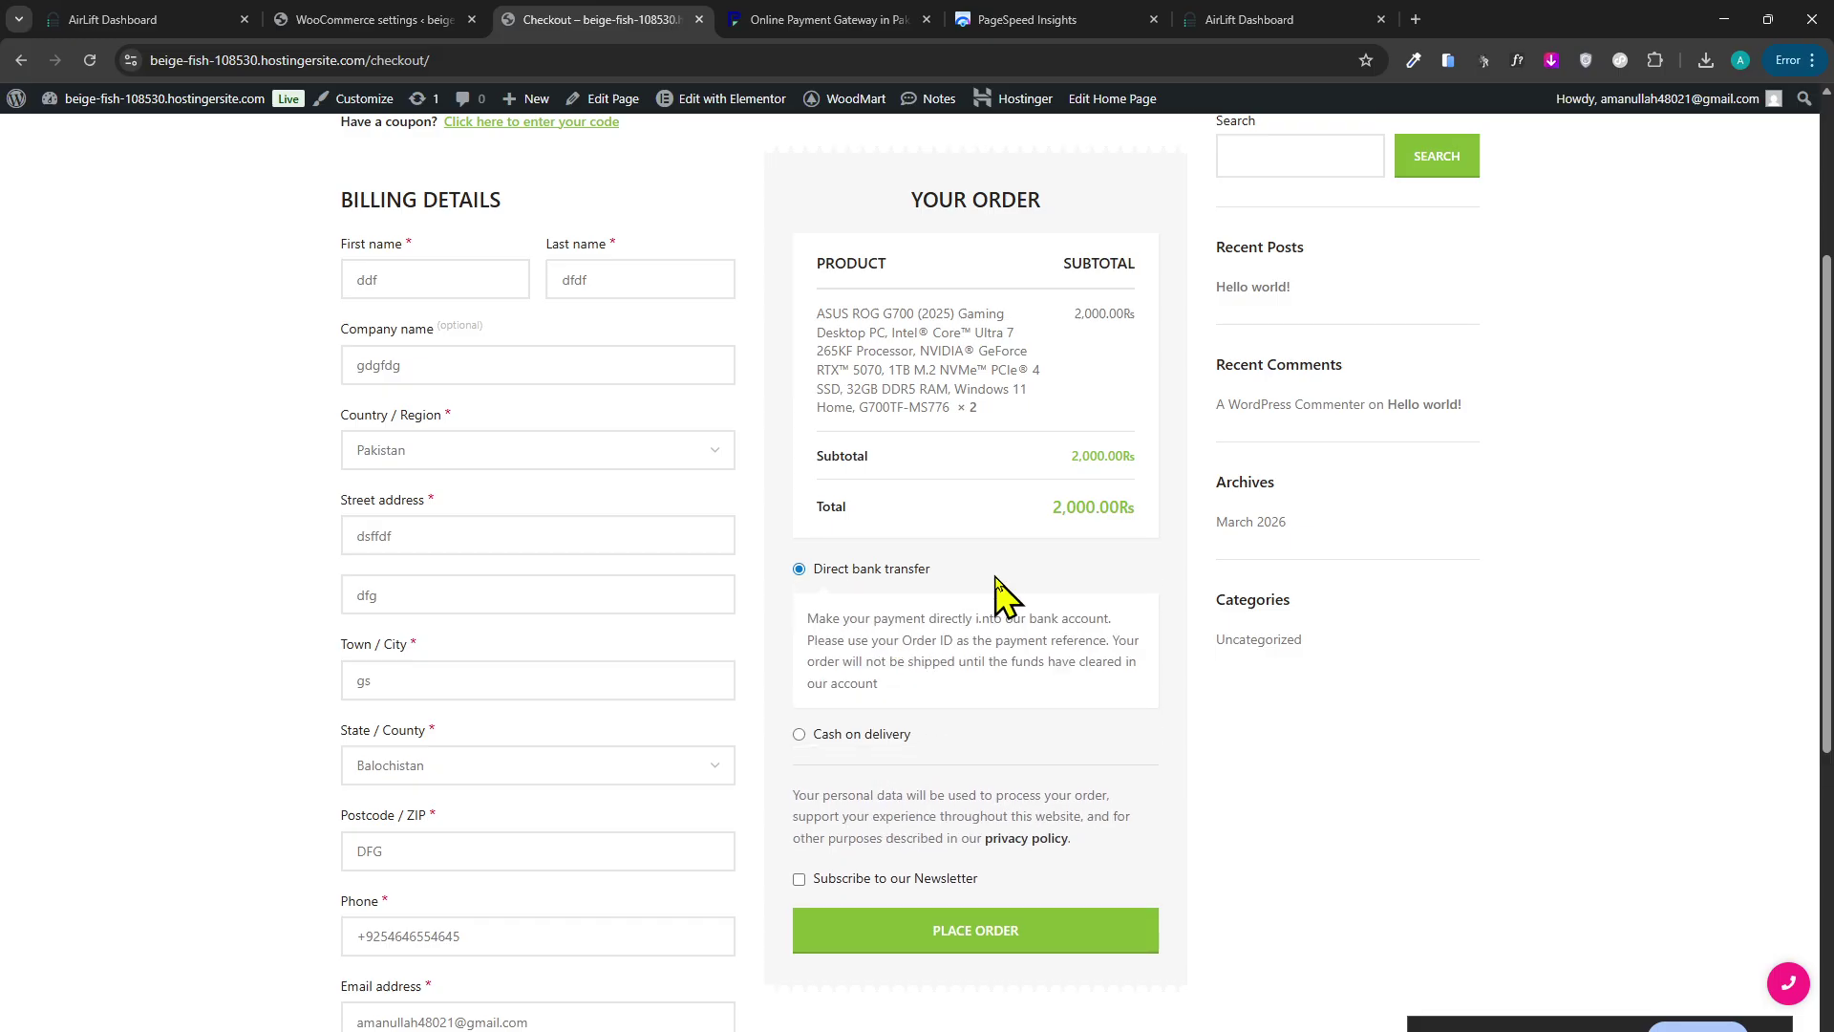
pyautogui.scroll(-6, 1003, 597)
pyautogui.scroll(10, 806, 851)
pyautogui.scroll(-6, 840, 512)
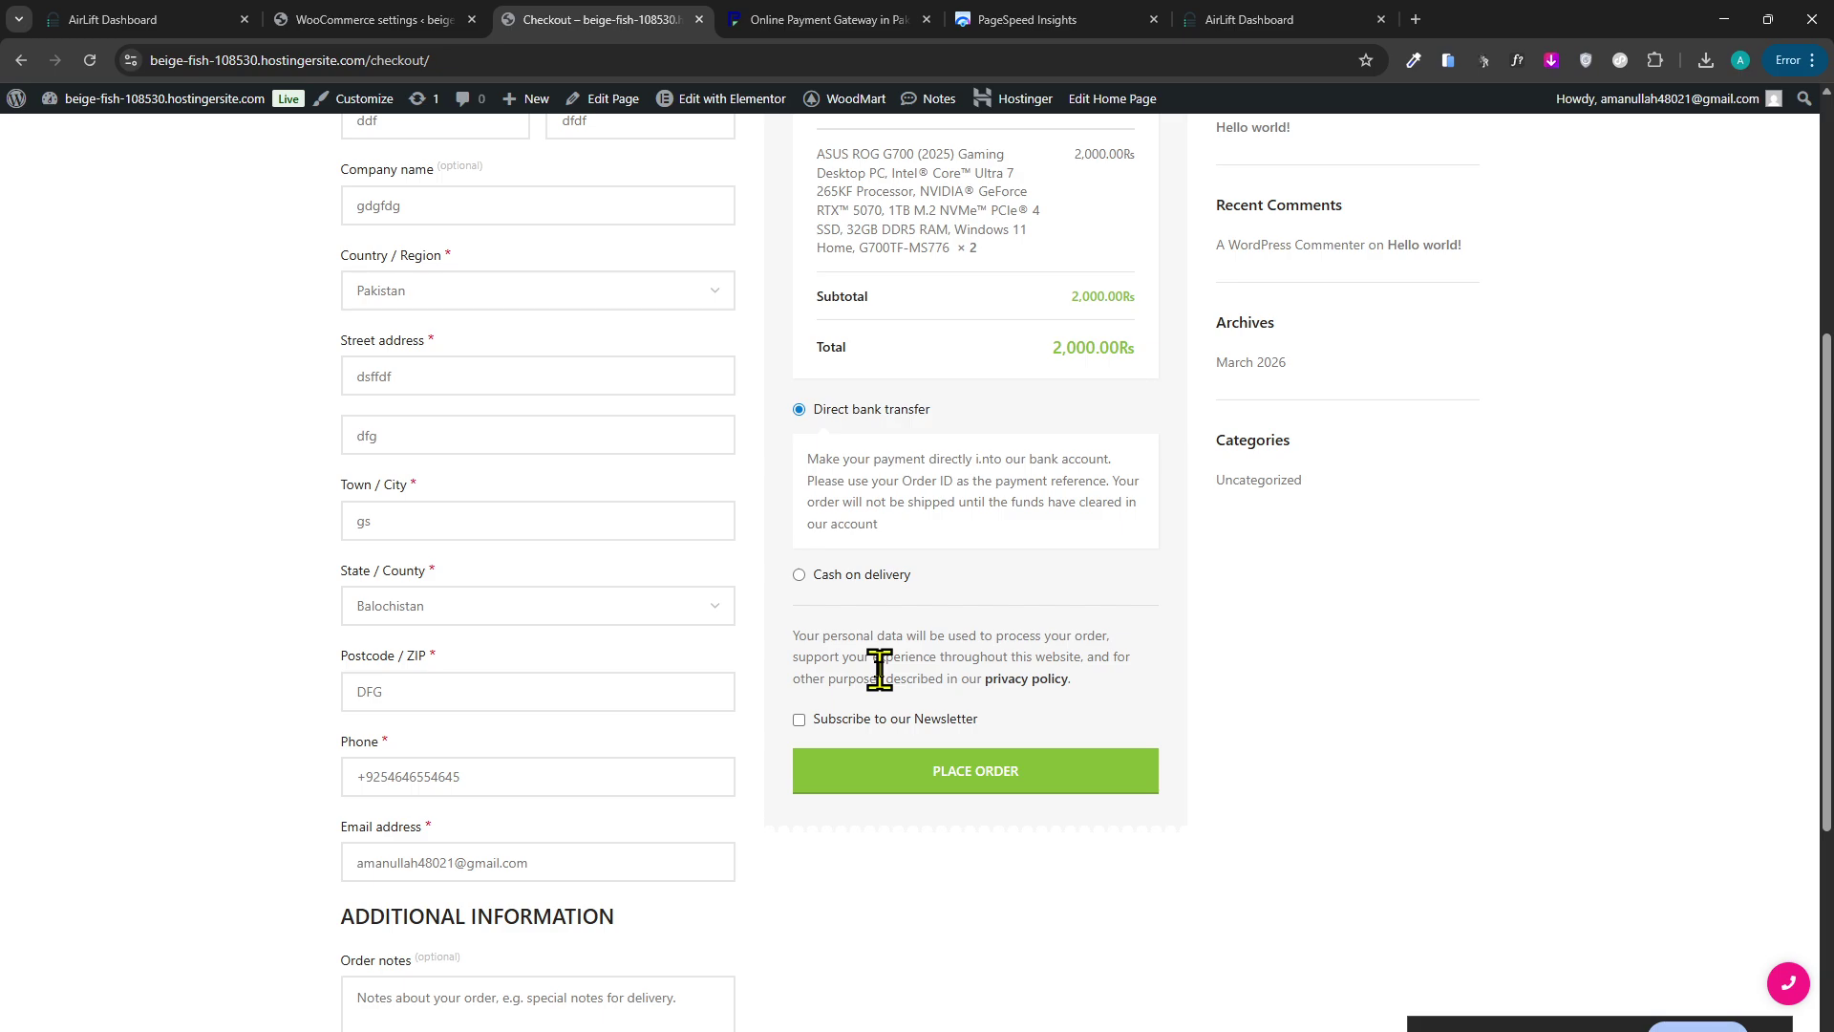
pyautogui.scroll(2, 879, 669)
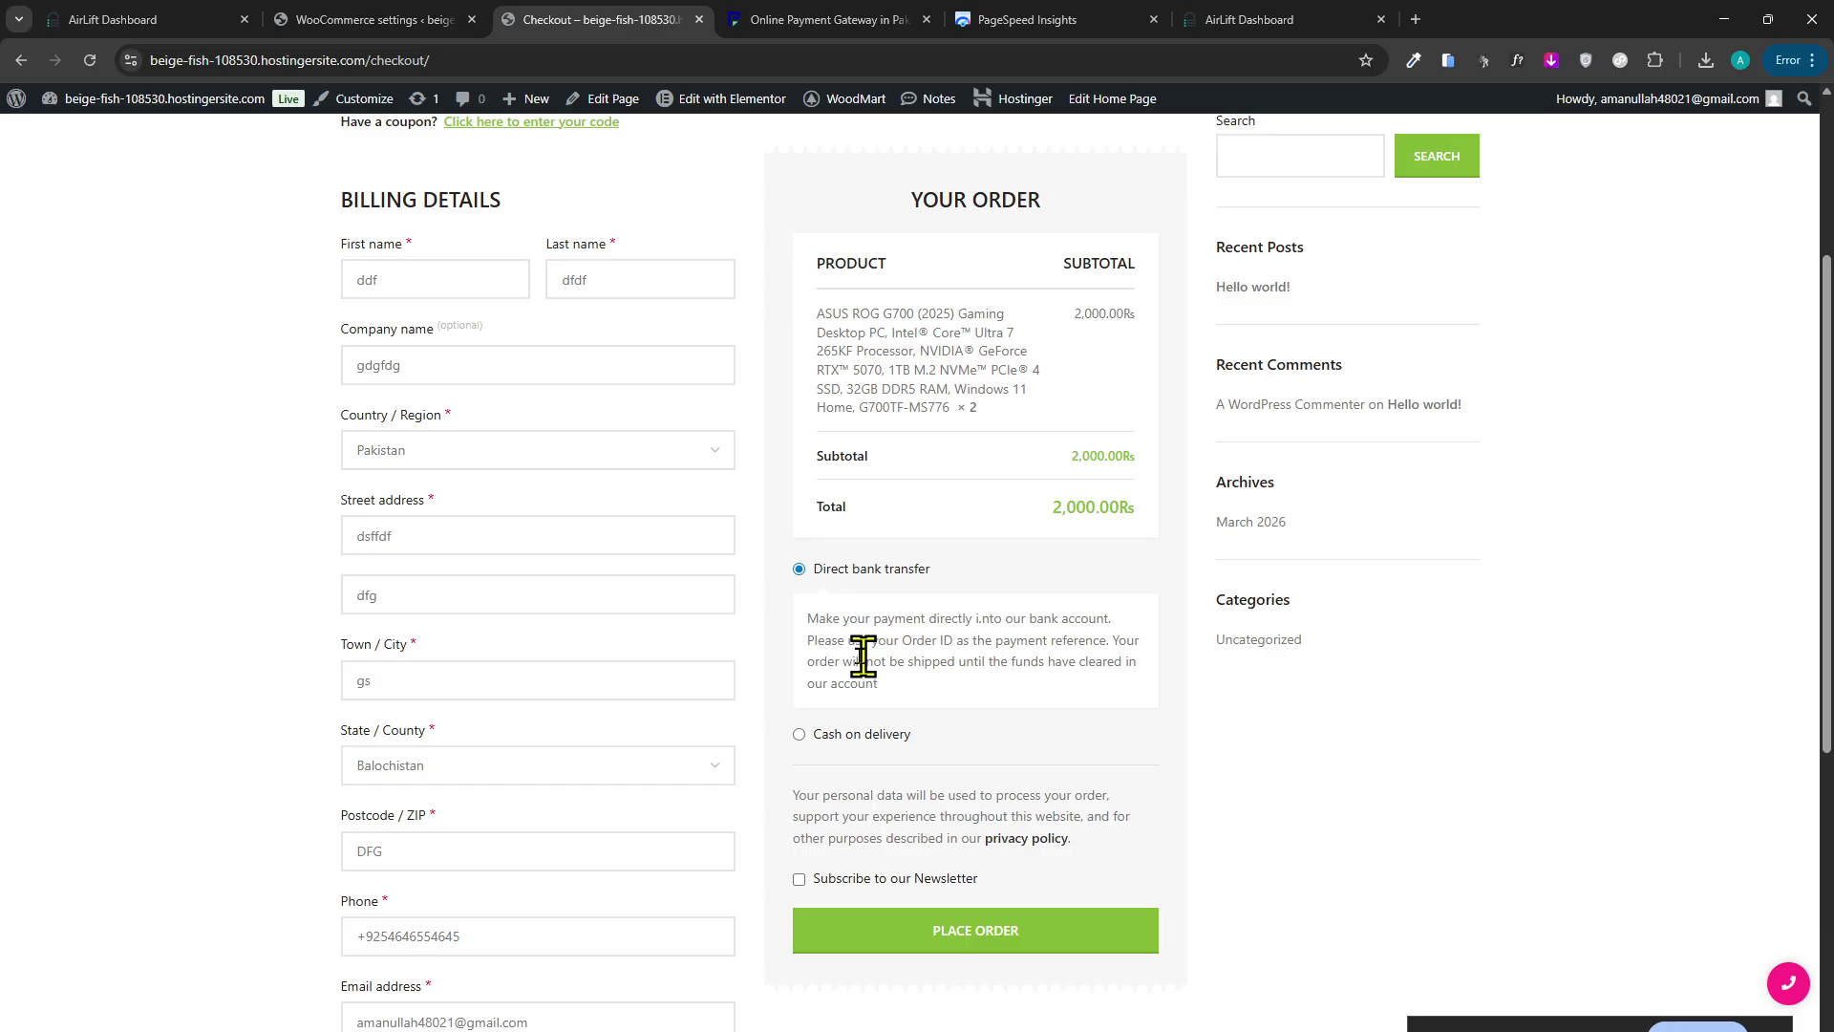
pyautogui.scroll(-3, 754, 678)
pyautogui.scroll(5, 760, 634)
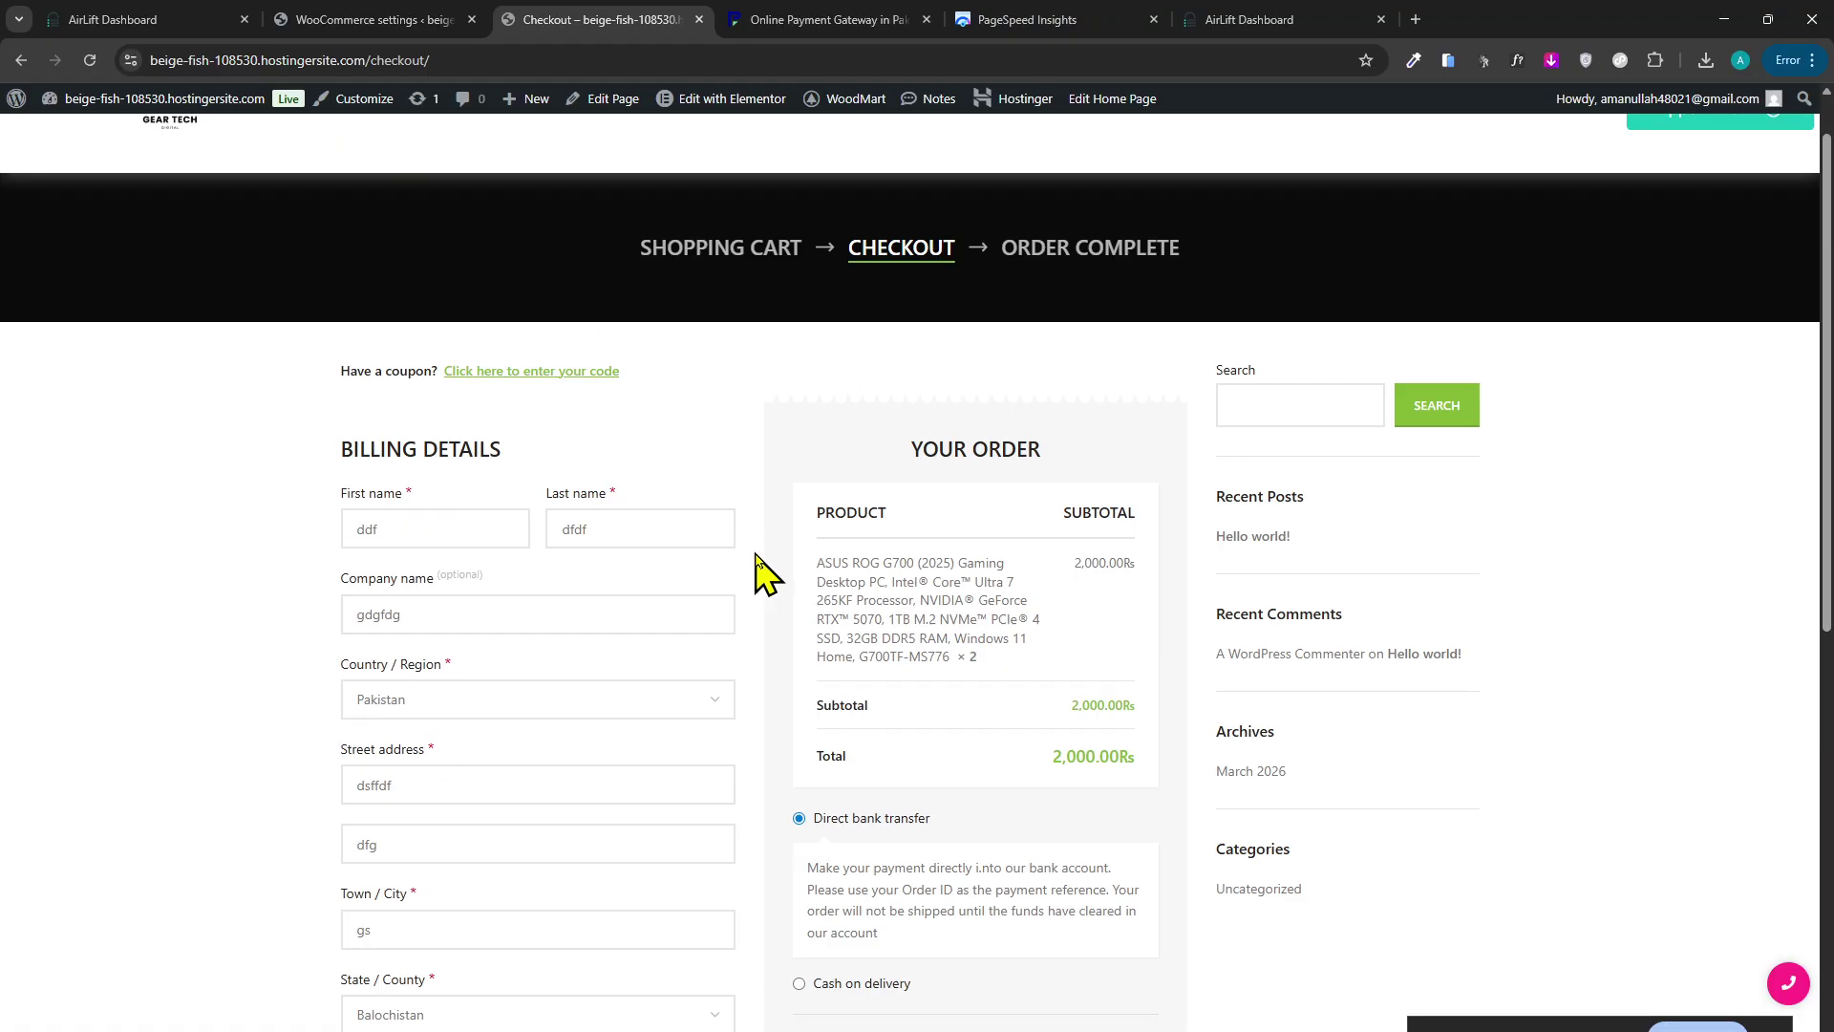
pyautogui.scroll(-3, 754, 573)
pyautogui.click(883, 663)
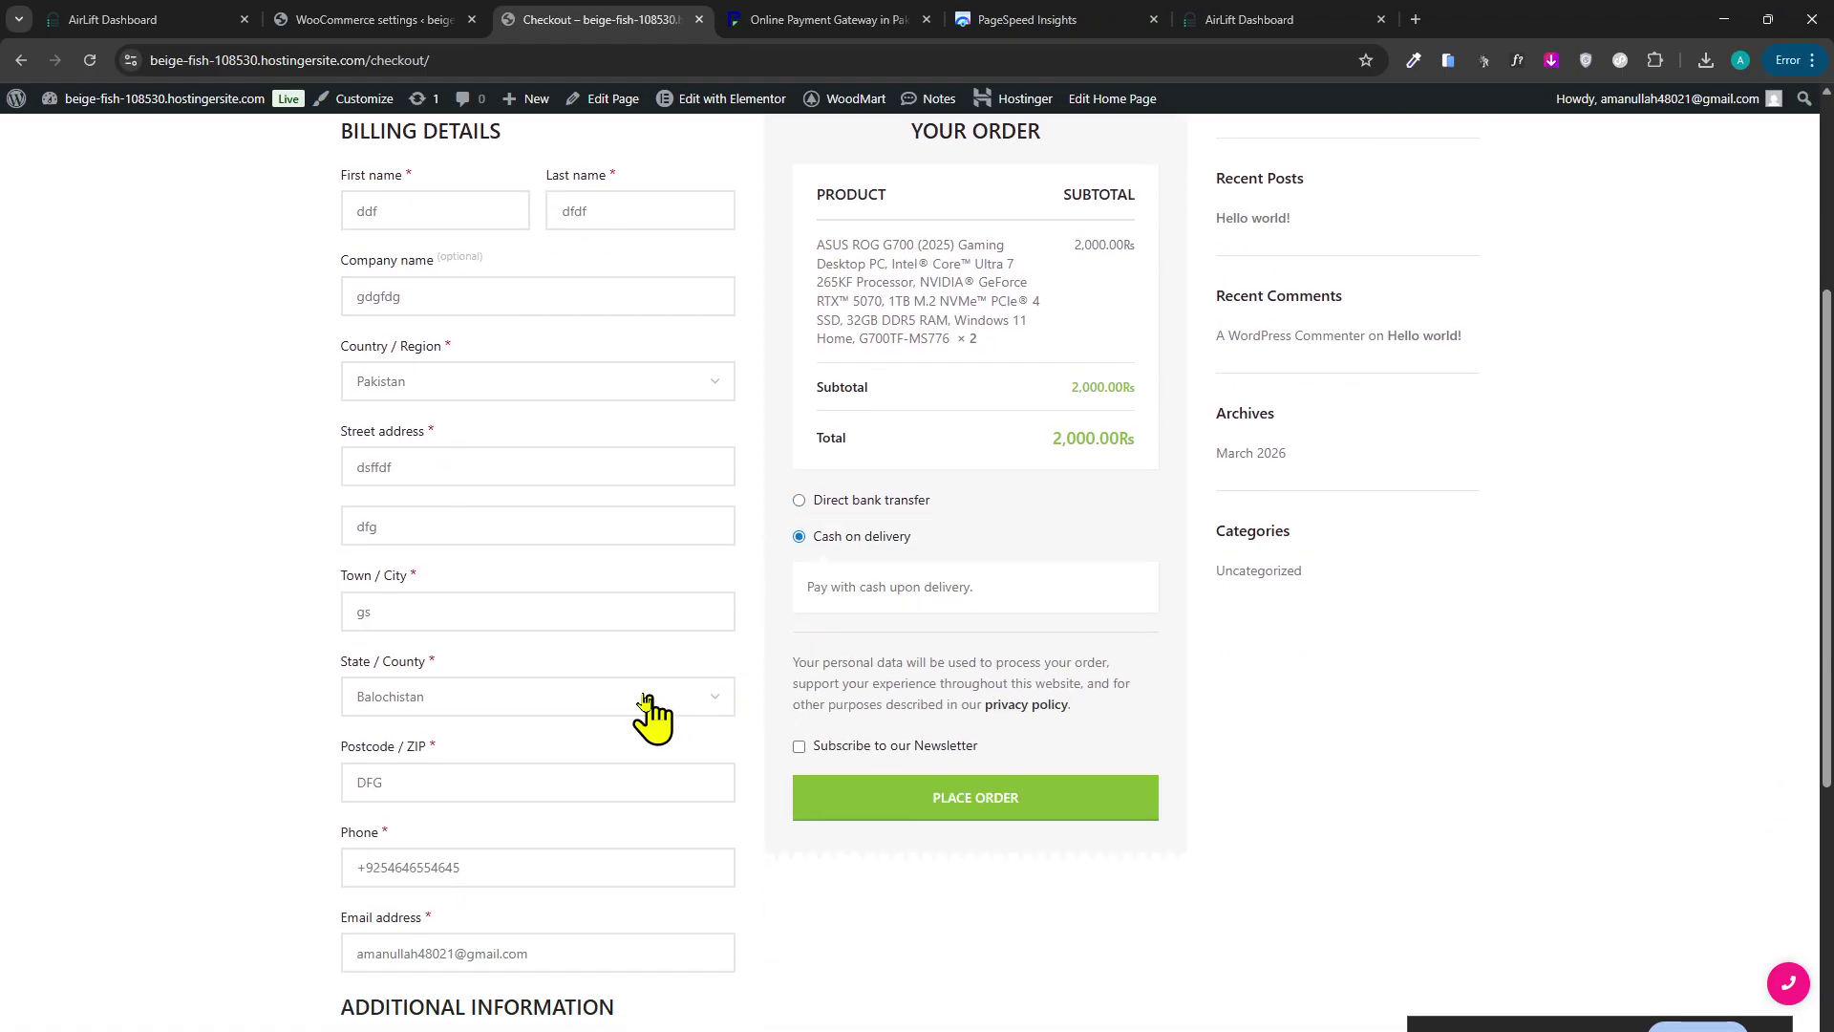
pyautogui.scroll(2, 584, 610)
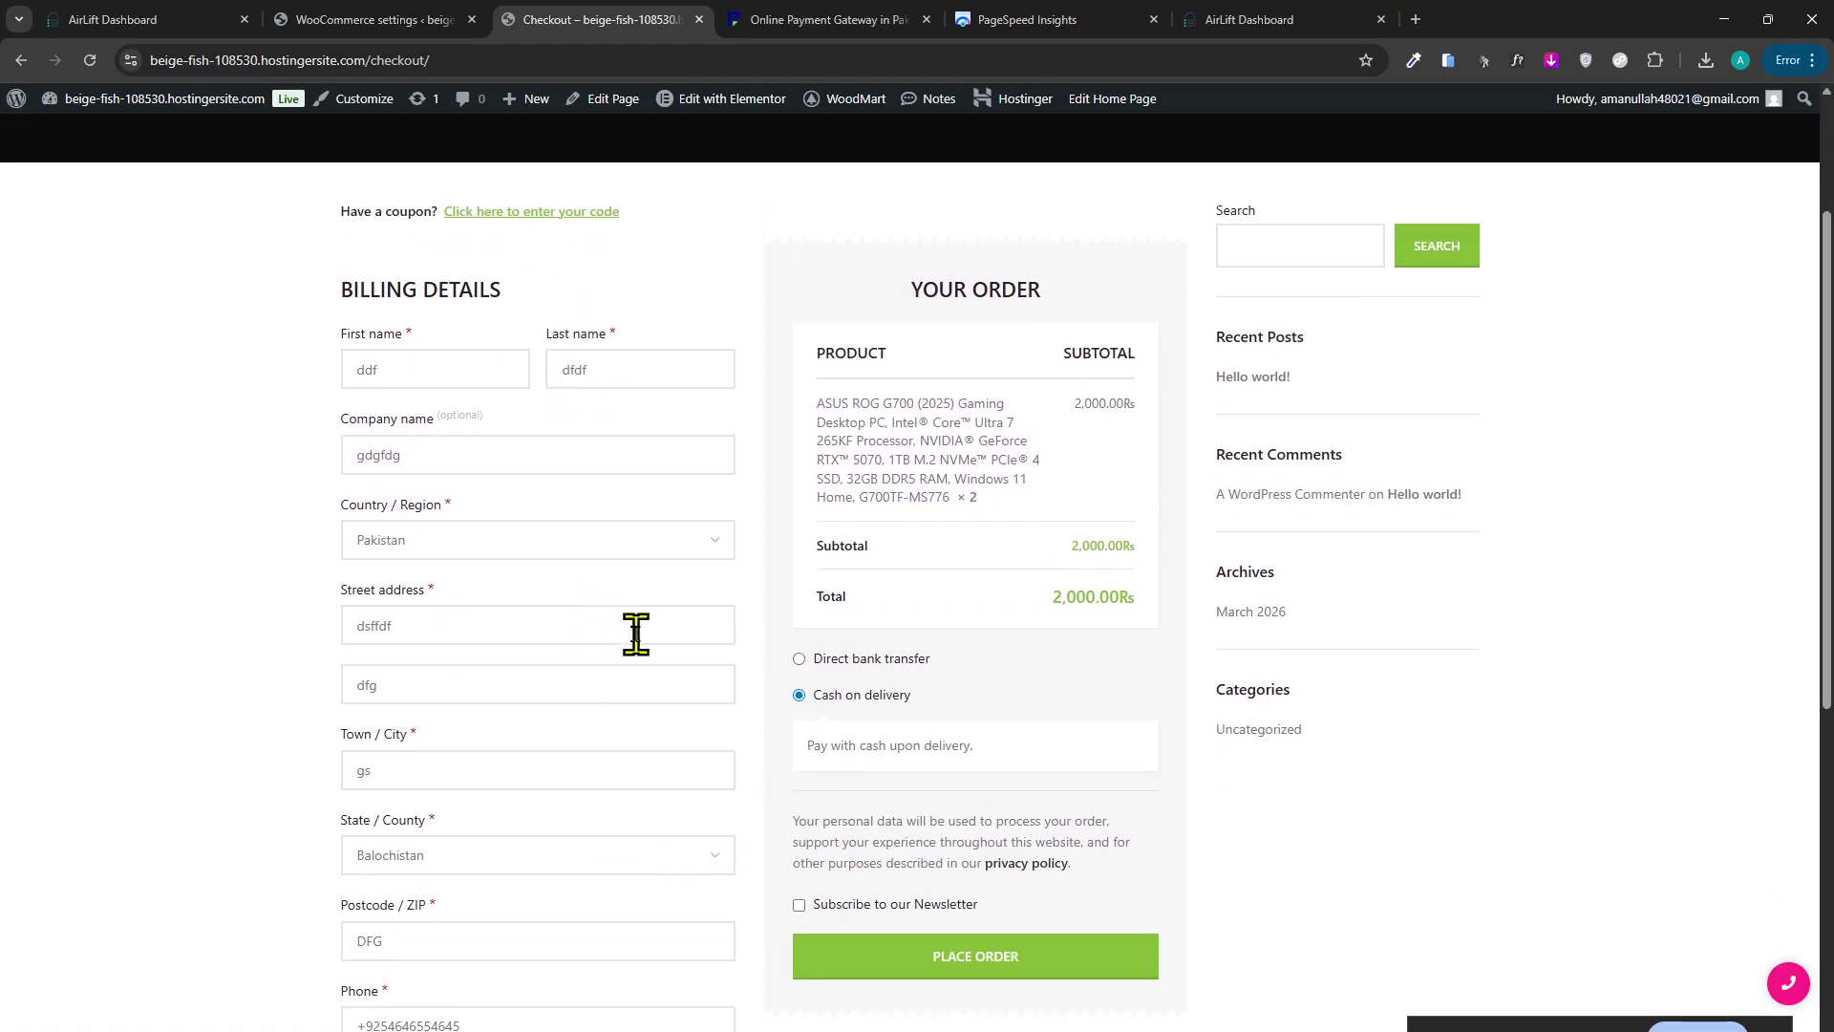
pyautogui.click(875, 659)
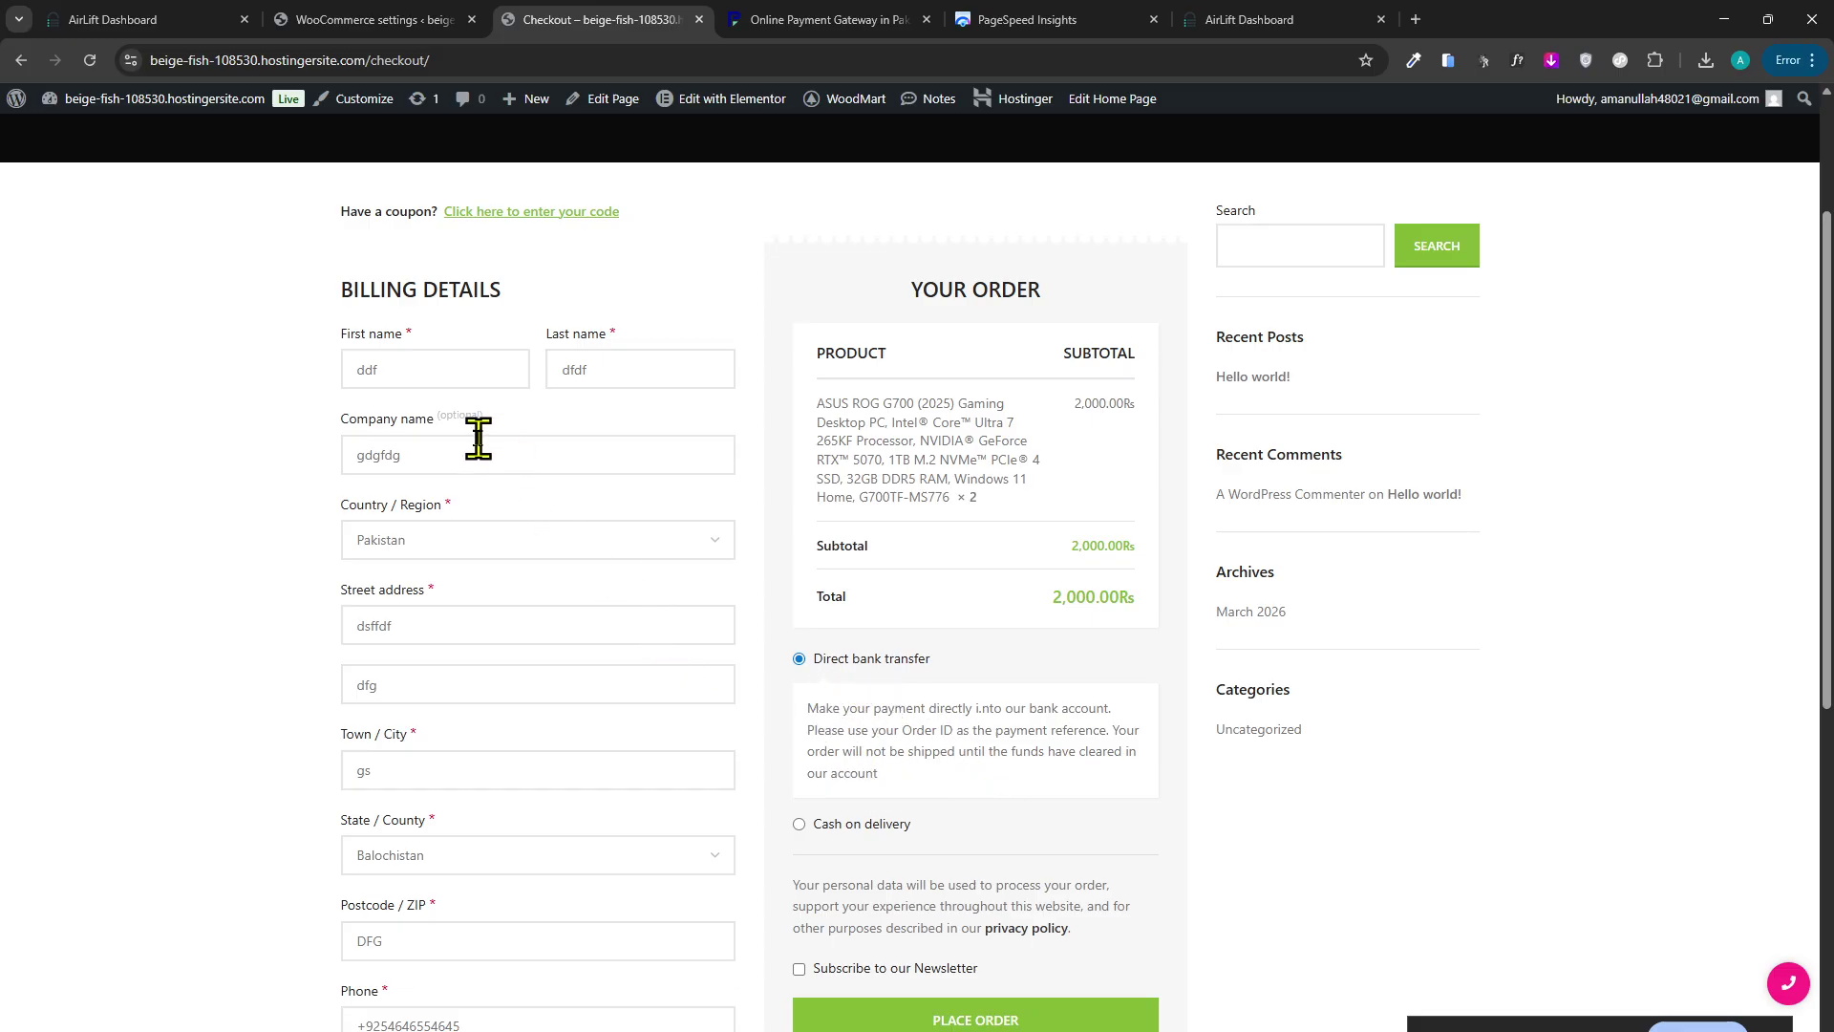
pyautogui.scroll(-3, 468, 593)
pyautogui.click(966, 704)
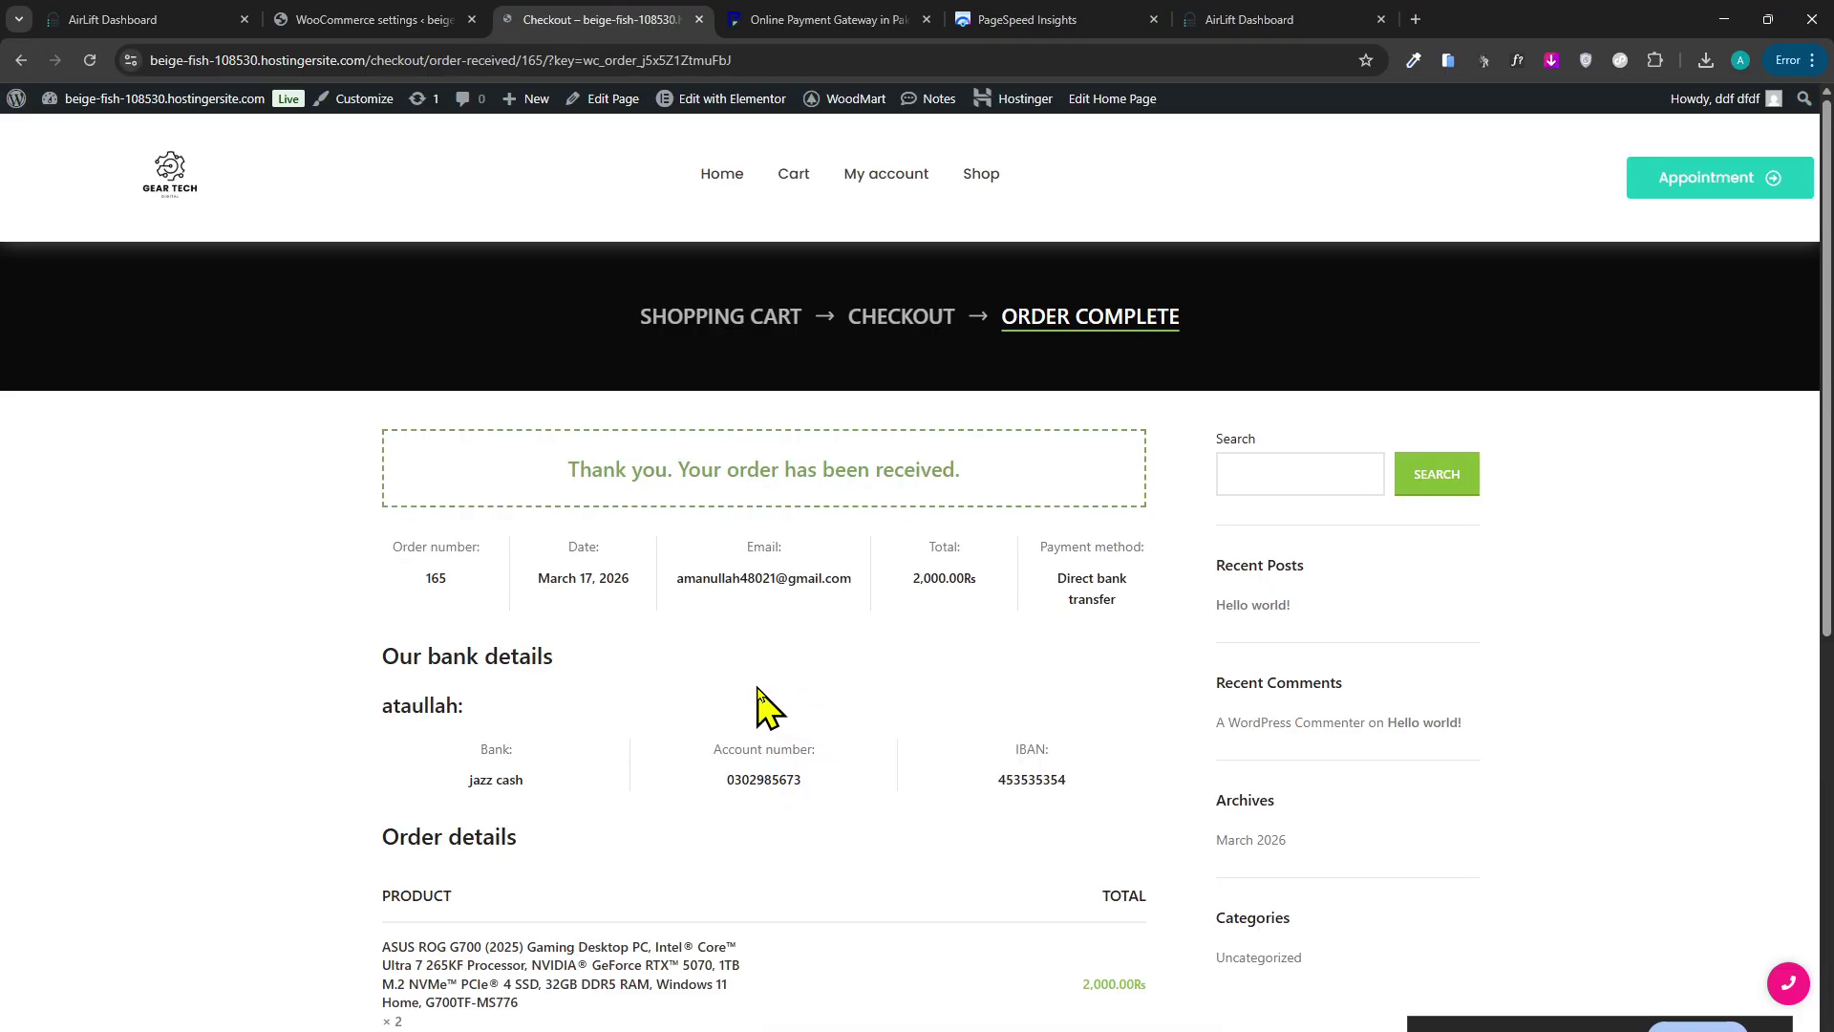
# Highlight the store's bank account number, bank name and IBAN on the order-received page.
pyautogui.scroll(-3, 796, 685)
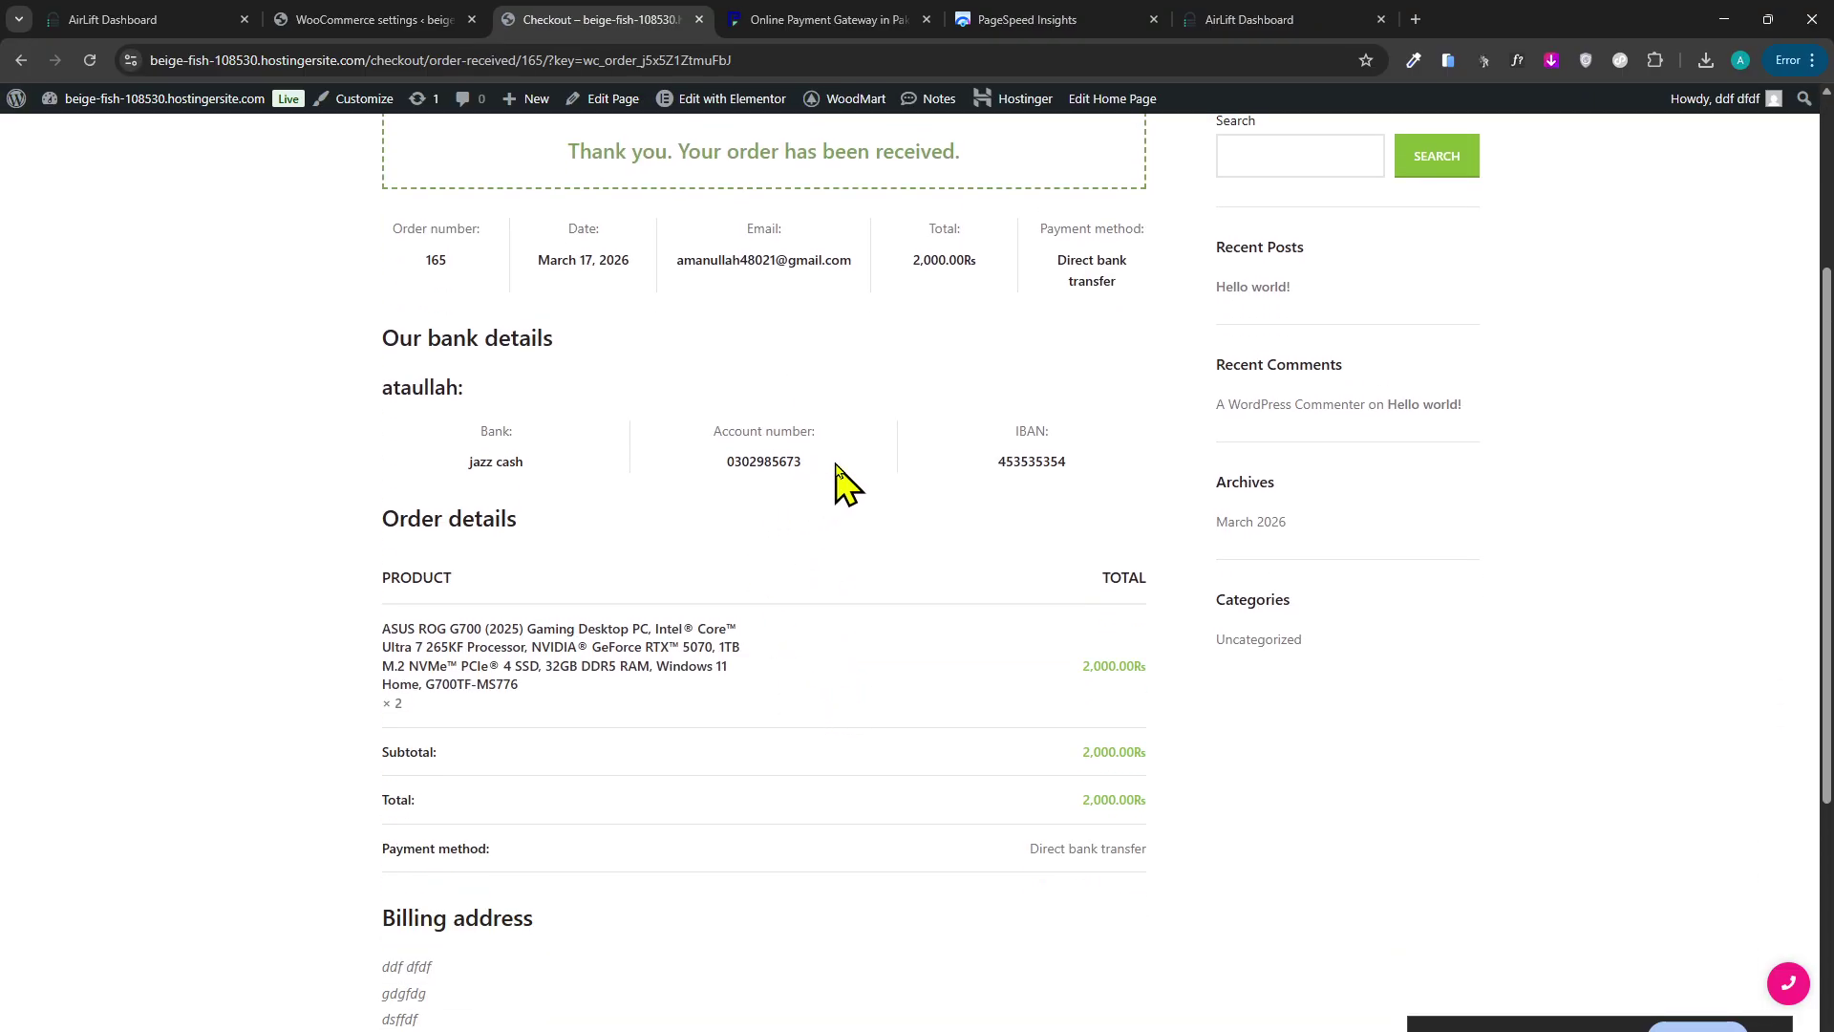
pyautogui.moveTo(836, 468); pyautogui.dragTo(749, 495)
pyautogui.click(426, 483)
pyautogui.click(764, 468)
pyautogui.moveTo(467, 421); pyautogui.dragTo(305, 395)
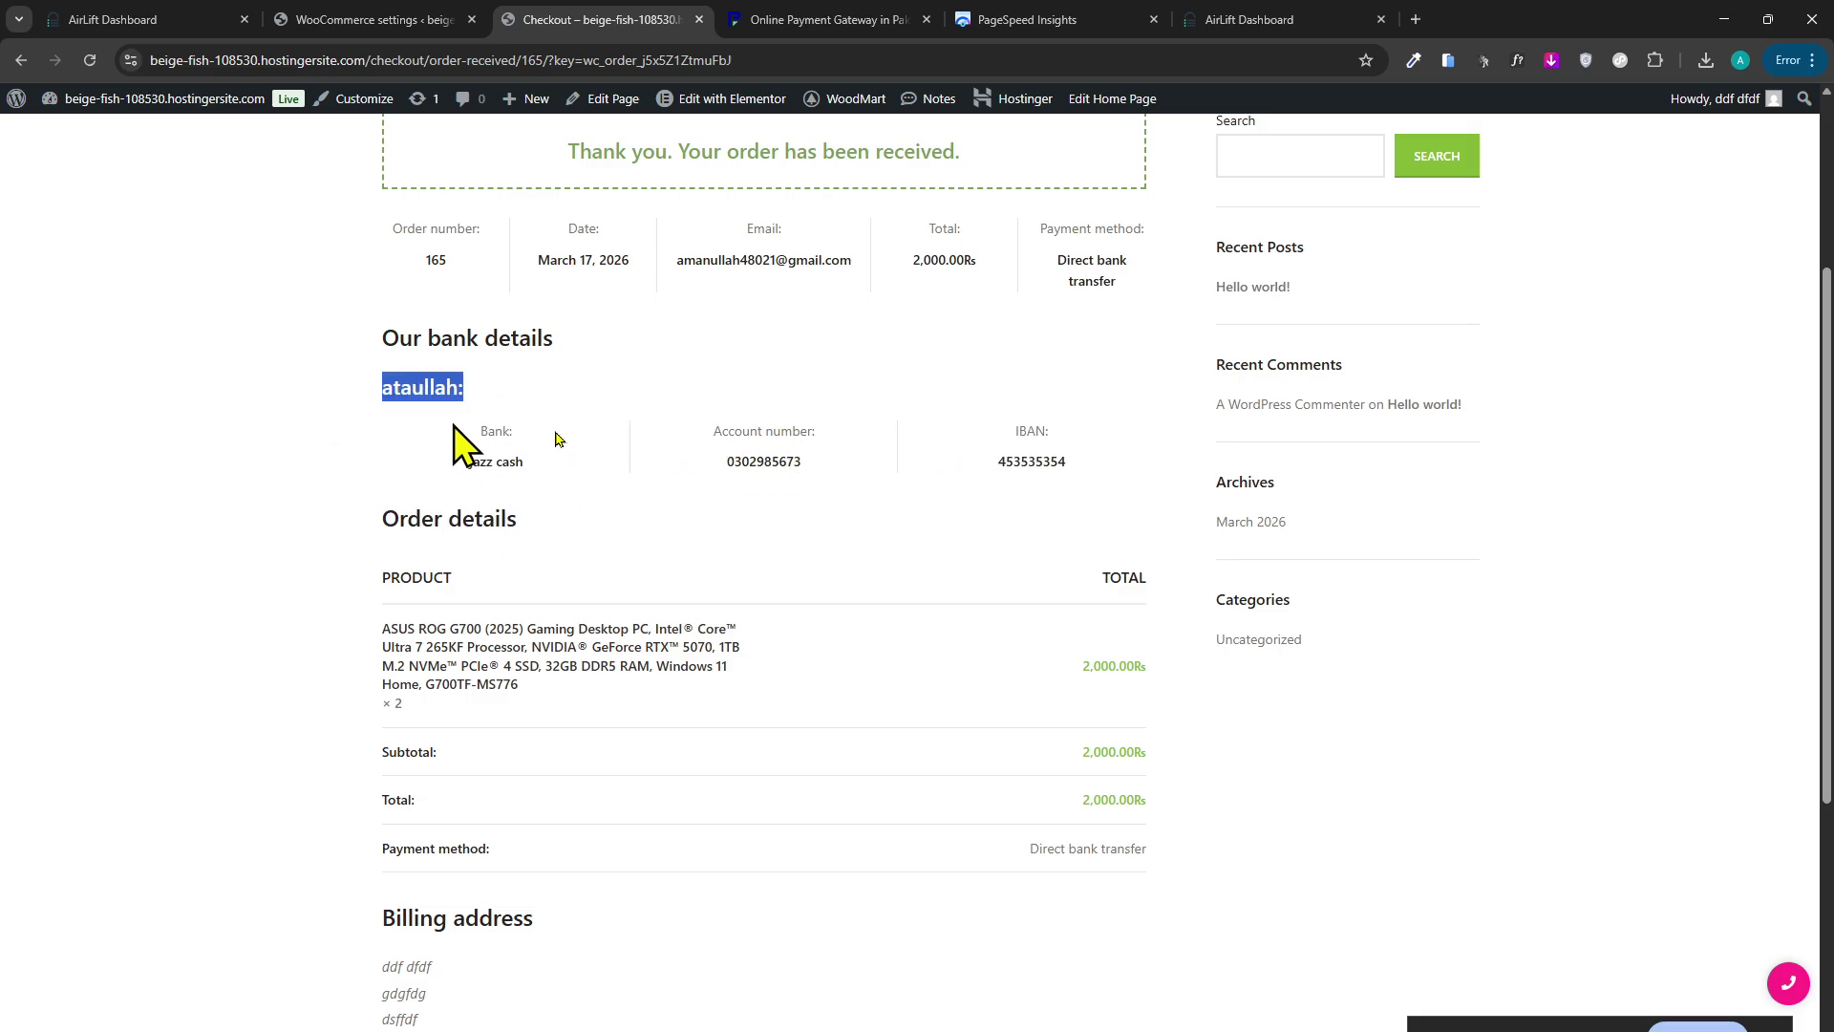
pyautogui.moveTo(1041, 462); pyautogui.dragTo(1097, 462)
pyautogui.click(1089, 473)
pyautogui.scroll(-2, 630, 520)
pyautogui.scroll(-4, 937, 667)
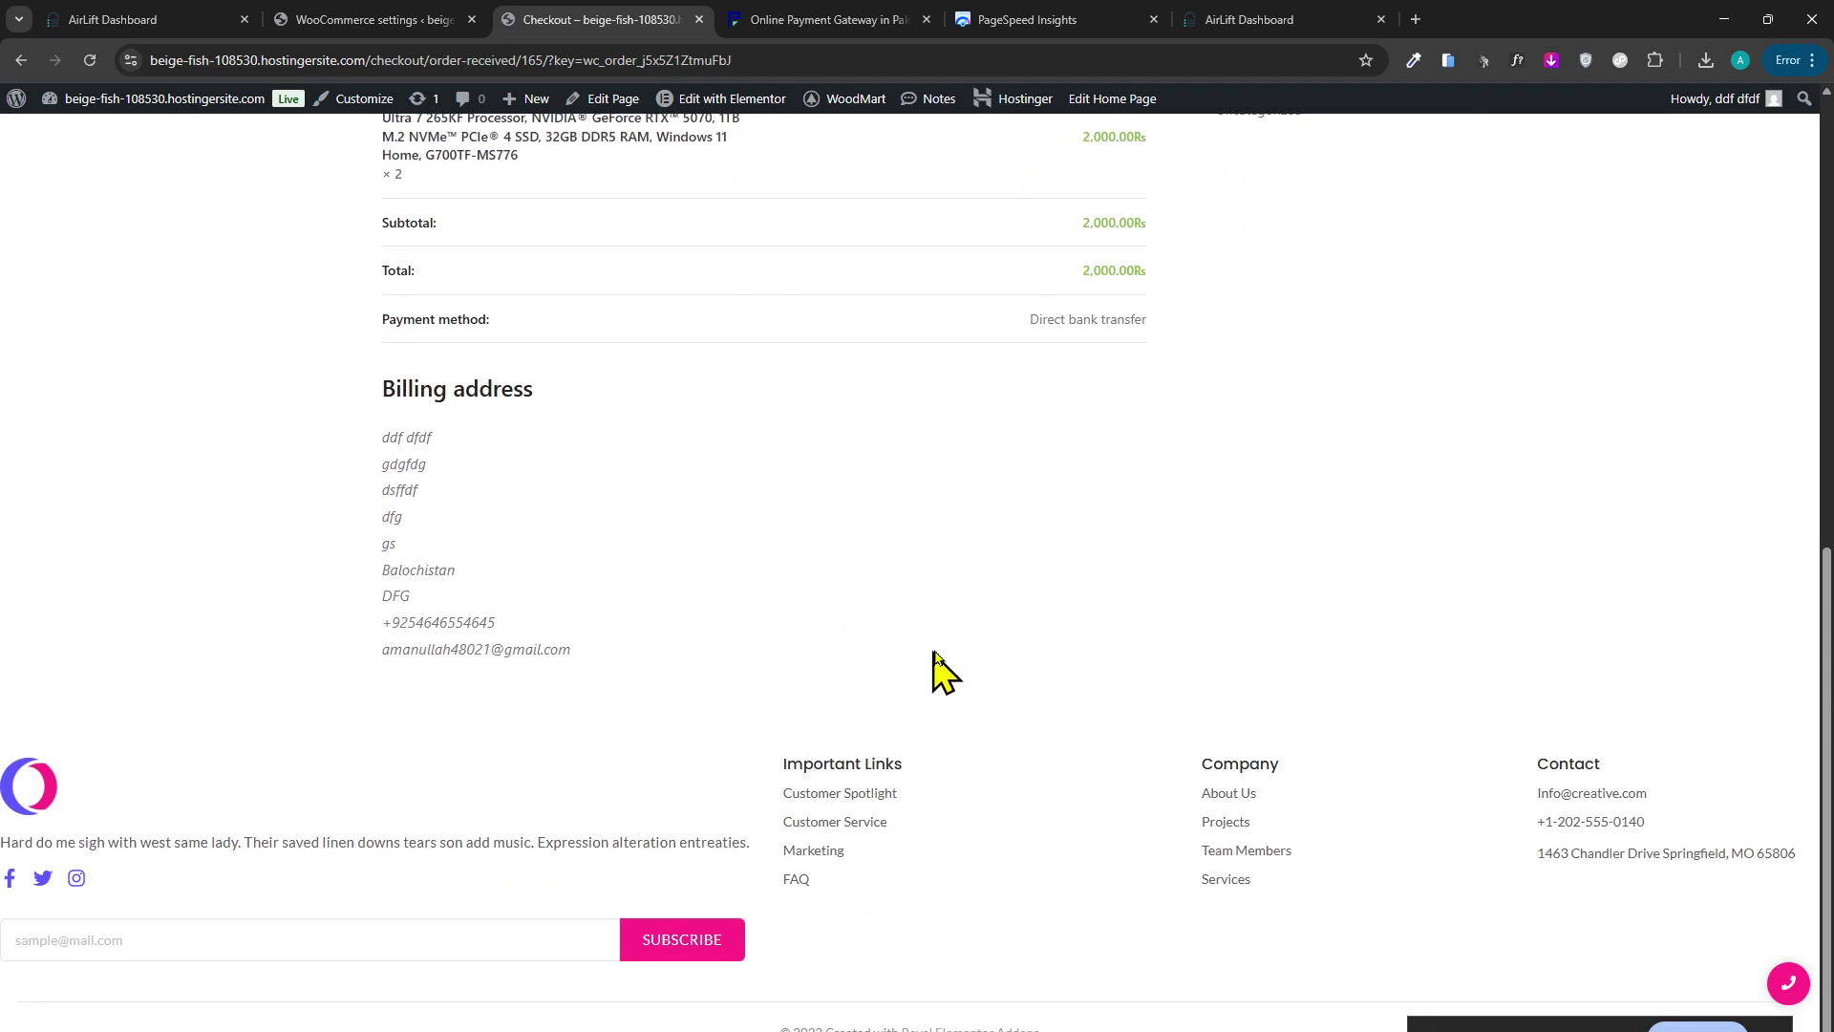
pyautogui.scroll(4, 950, 655)
pyautogui.scroll(5, 903, 678)
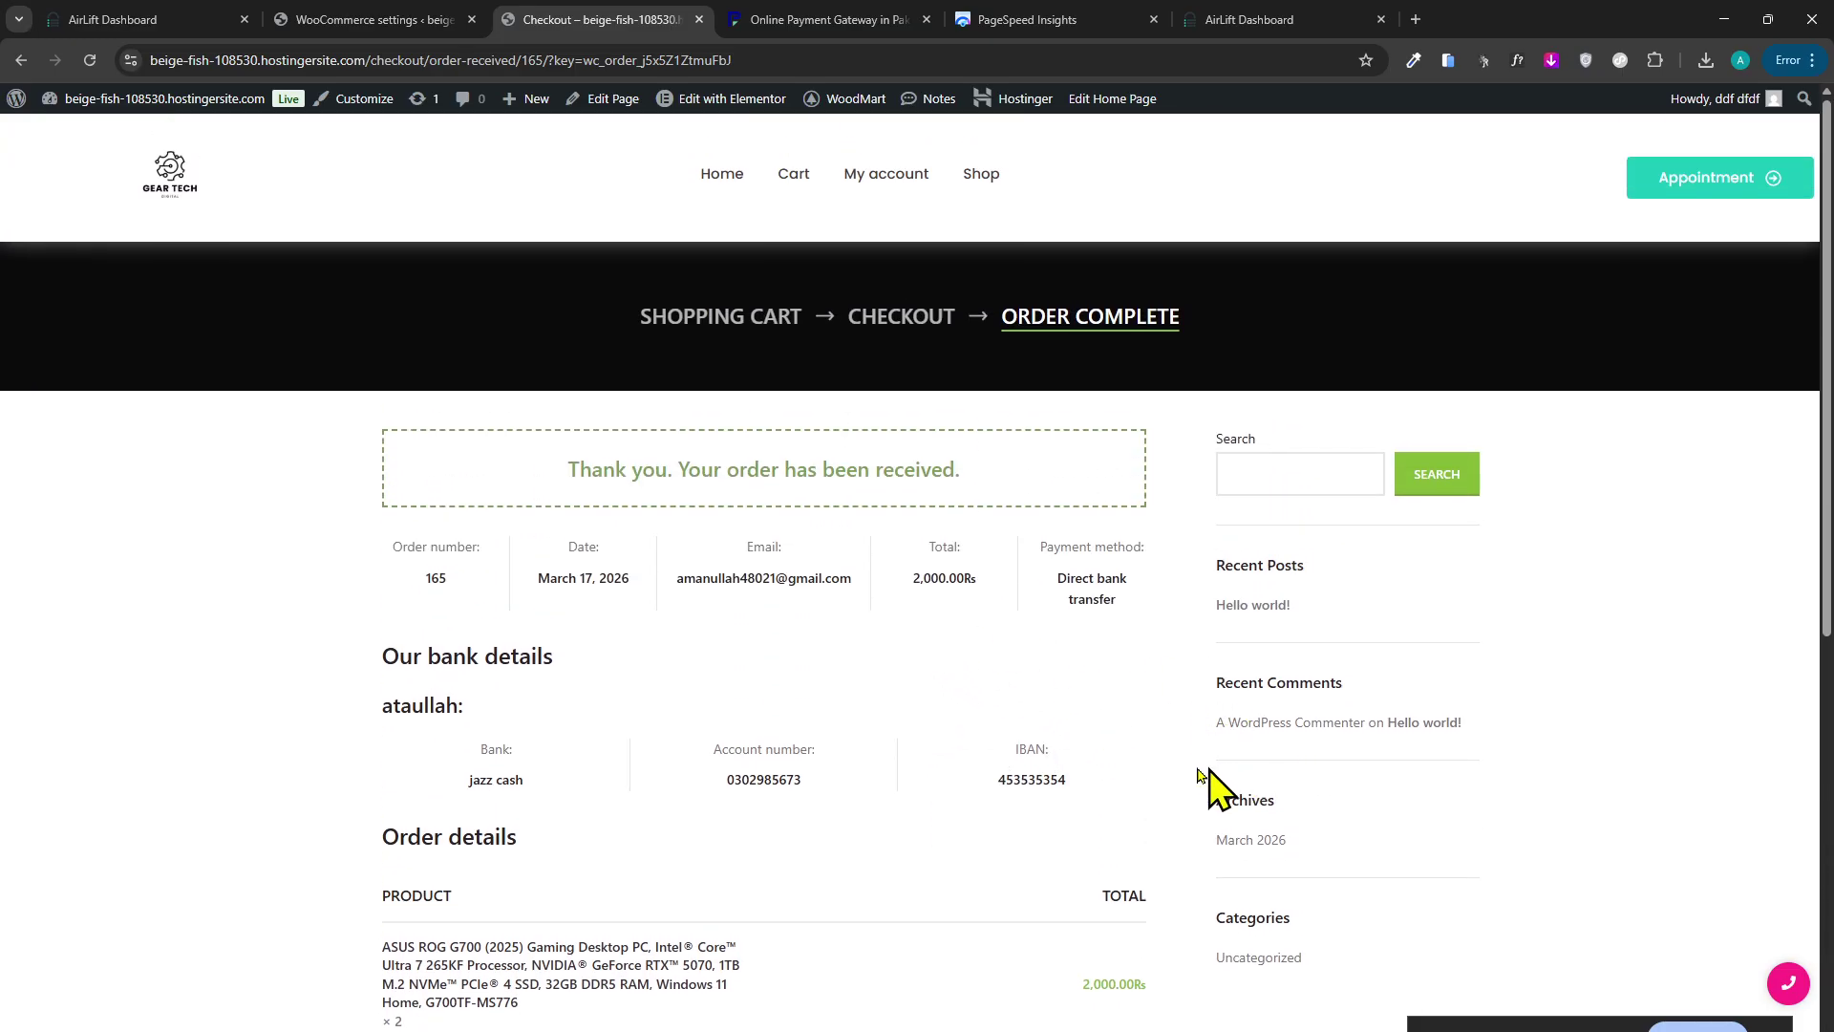
pyautogui.moveTo(1200, 777); pyautogui.dragTo(1011, 781)
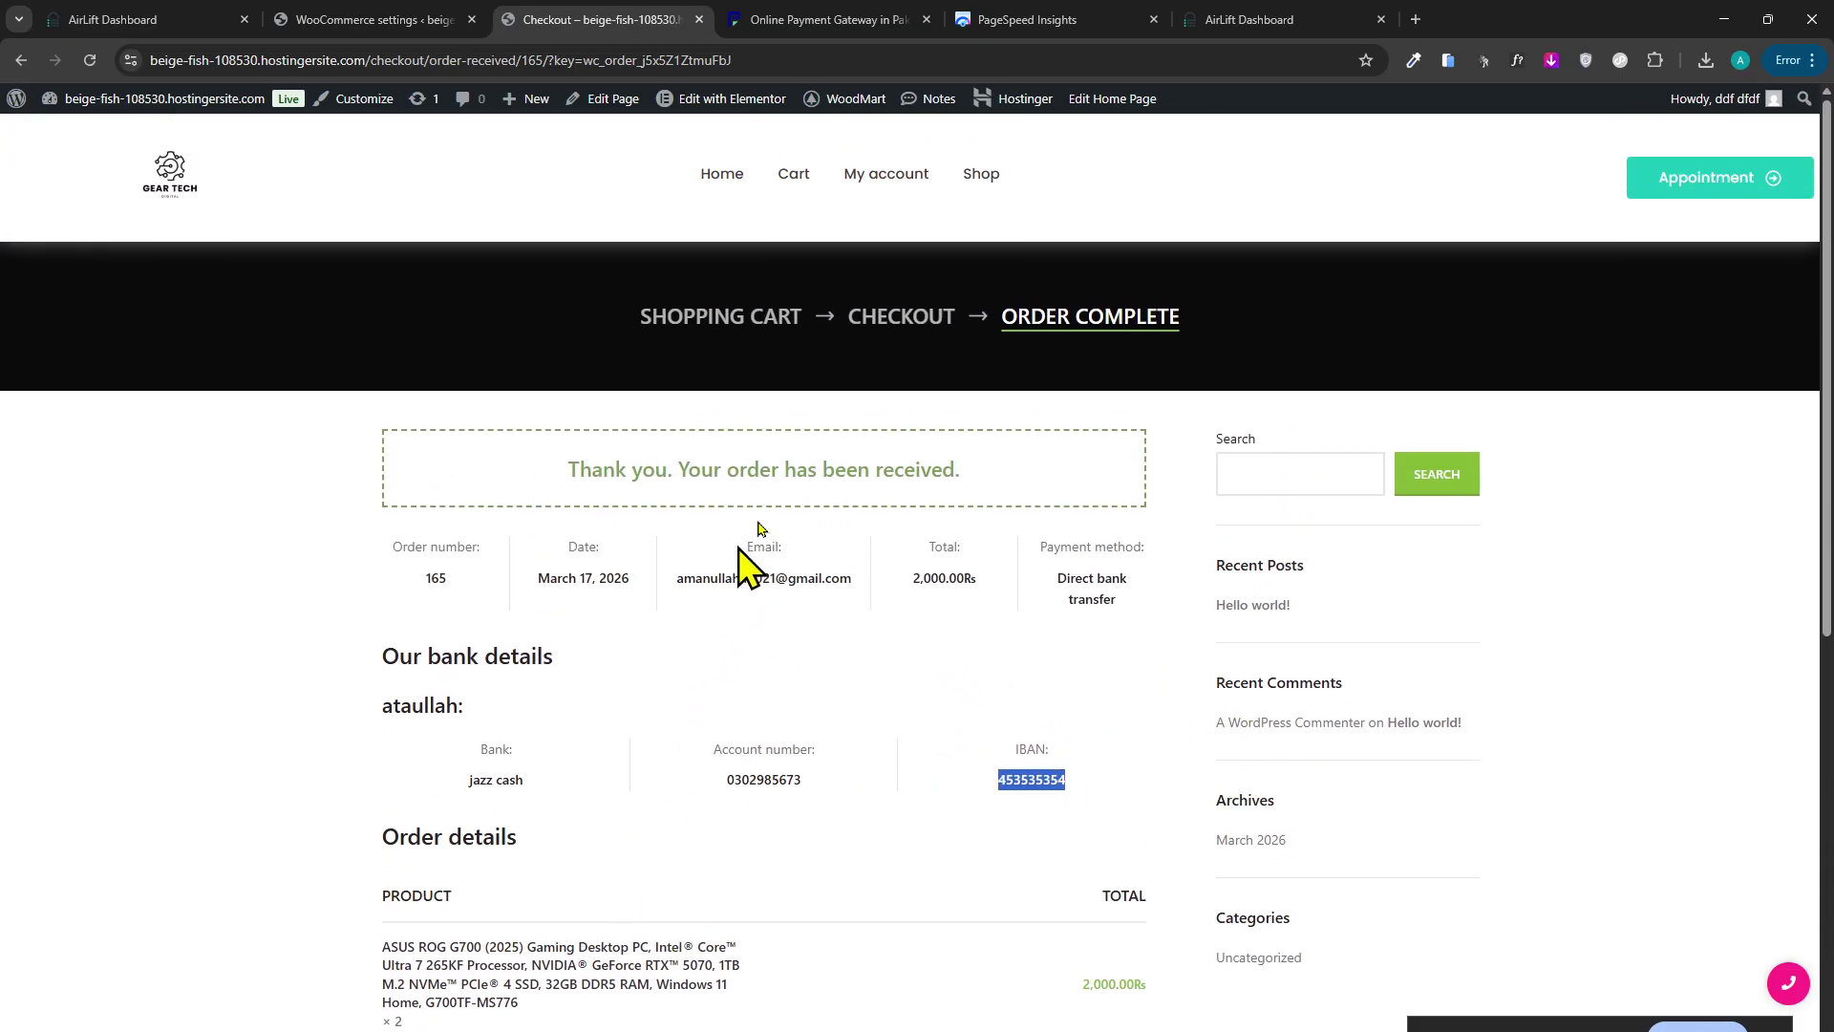
# Compare the bank details with the WooCommerce bank account settings, then move on to PayFast.
pyautogui.click(435, 19)
pyautogui.click(516, 19)
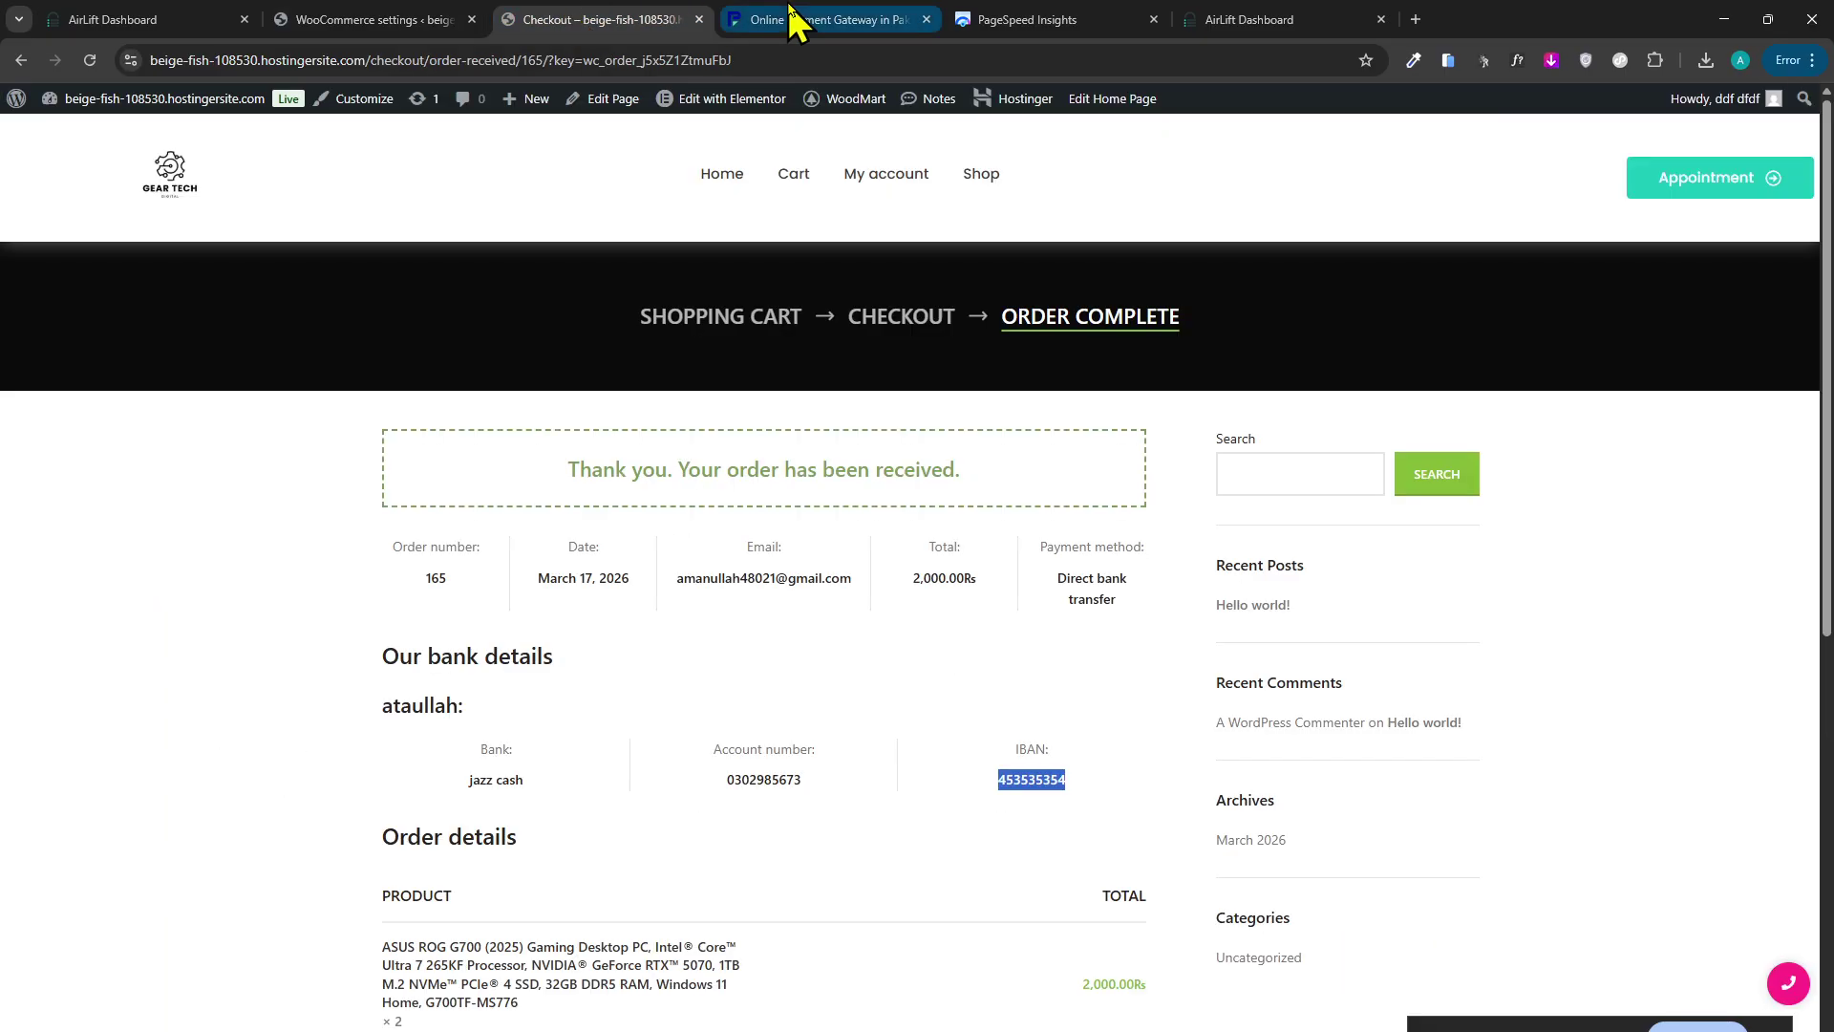
pyautogui.click(790, 10)
# Flip between the order confirmation page, WooCommerce settings and the PayFast site.
pyautogui.scroll(-3, 949, 746)
pyautogui.scroll(3, 544, 725)
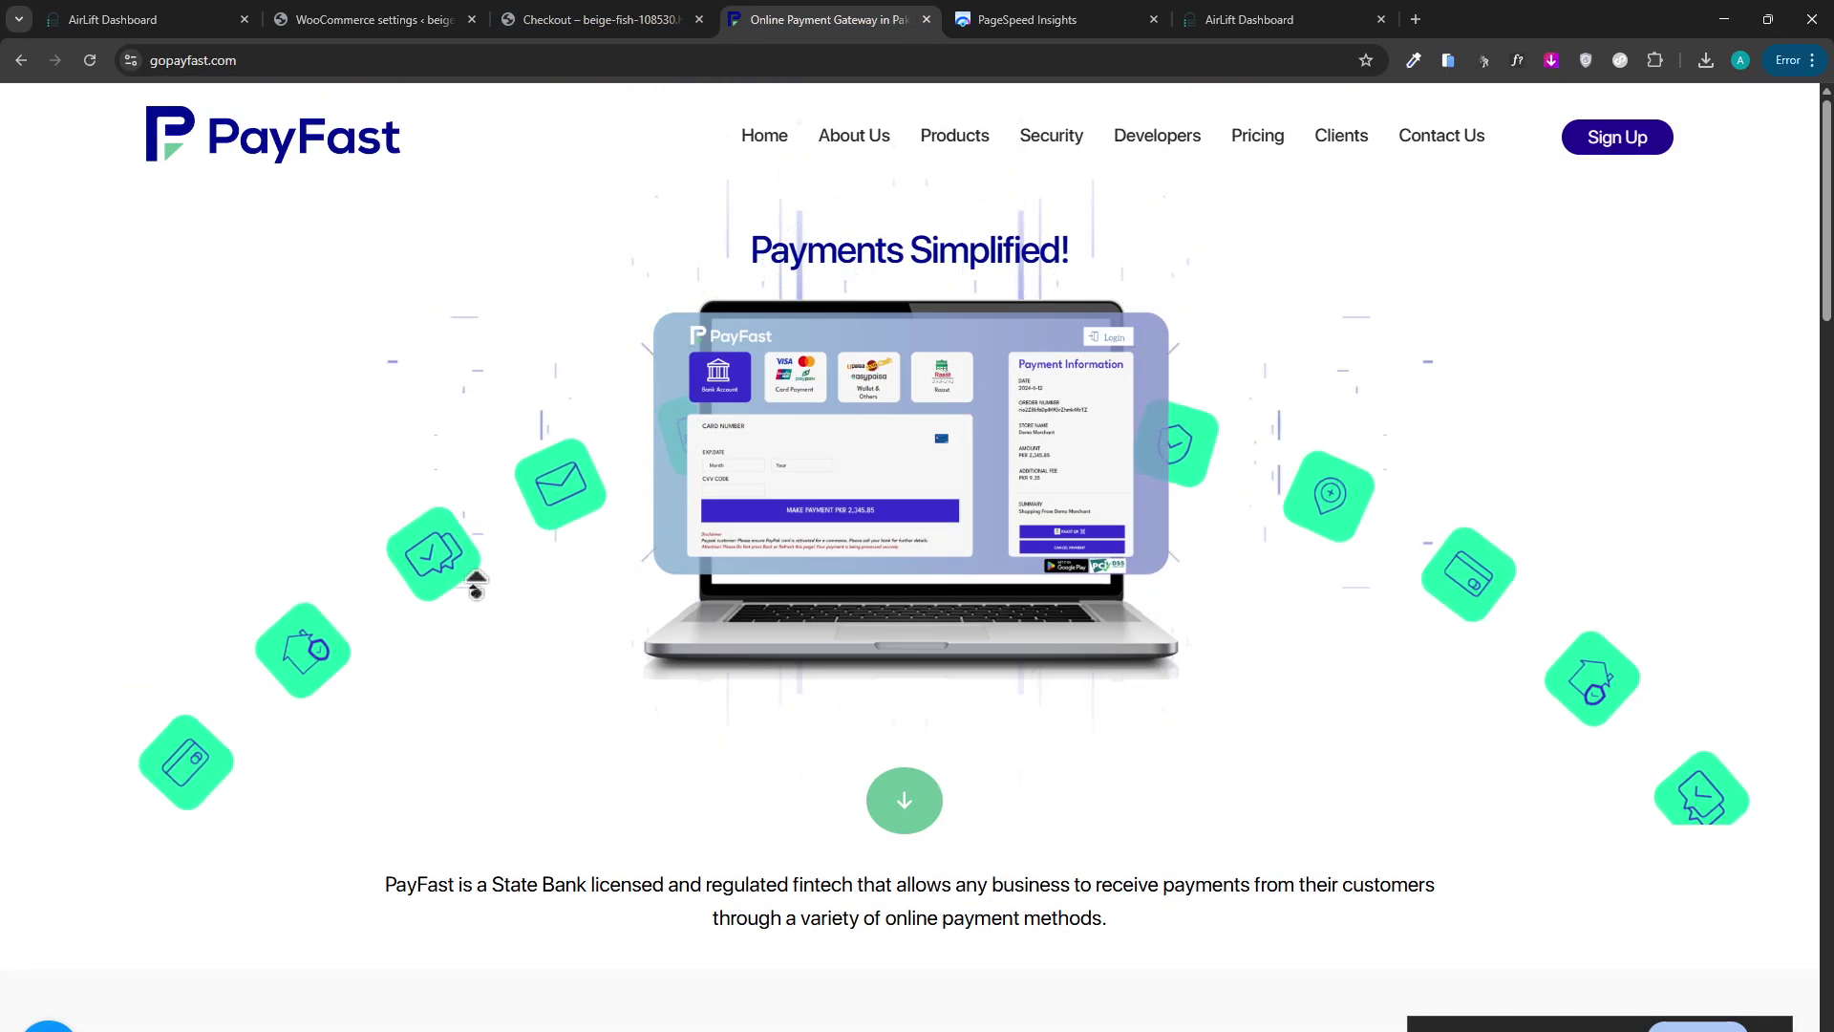
pyautogui.scroll(-15, 348, 974)
pyautogui.scroll(5, 594, 888)
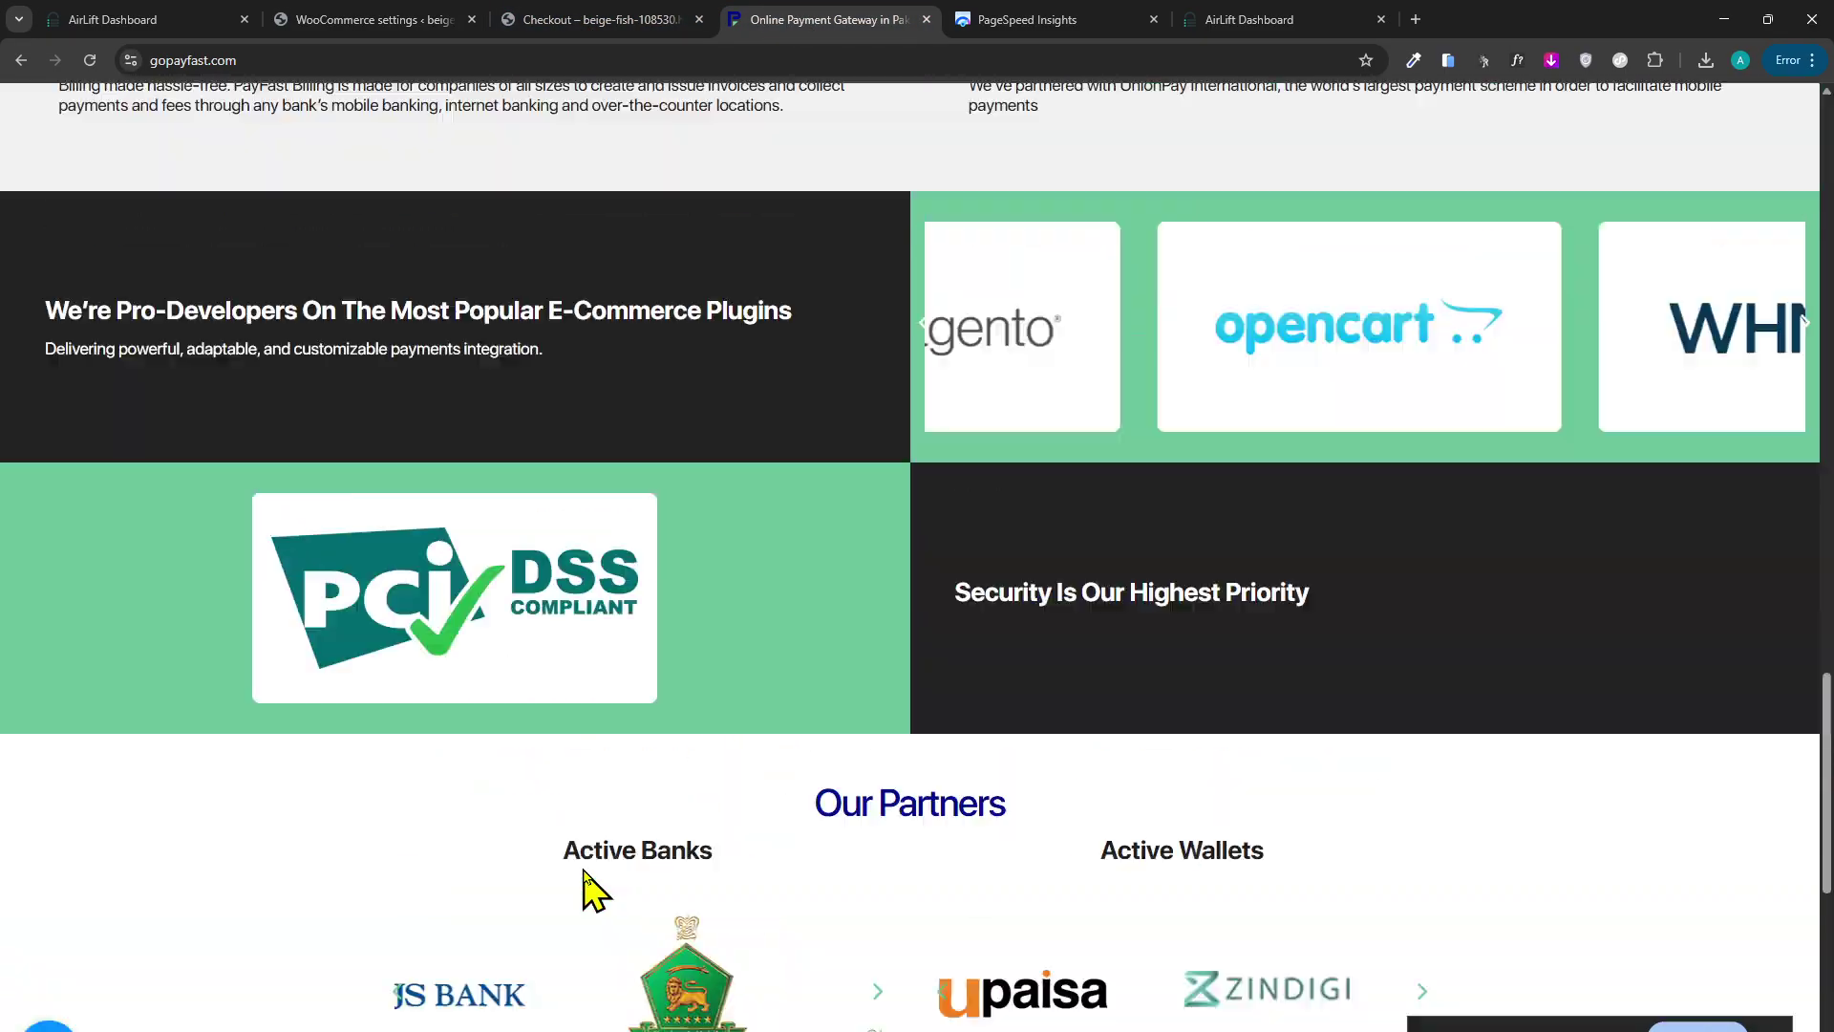
pyautogui.scroll(15, 585, 883)
pyautogui.click(506, 19)
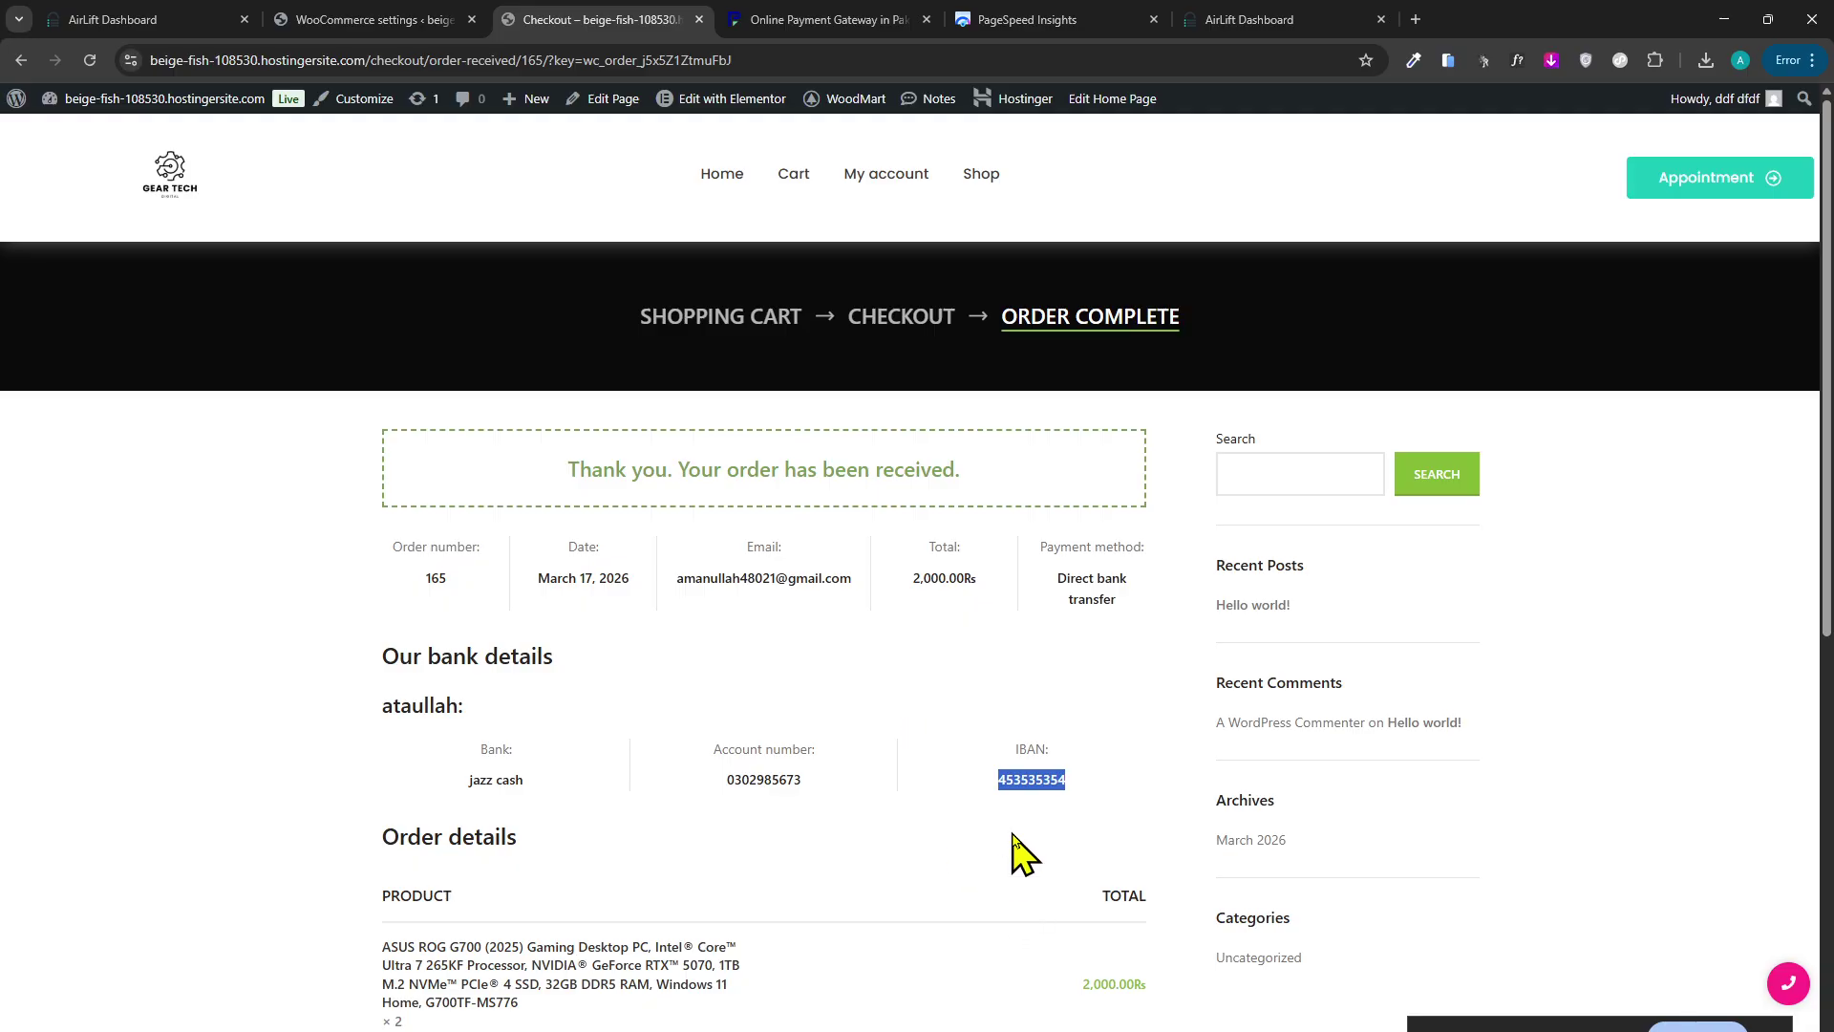
pyautogui.click(781, 19)
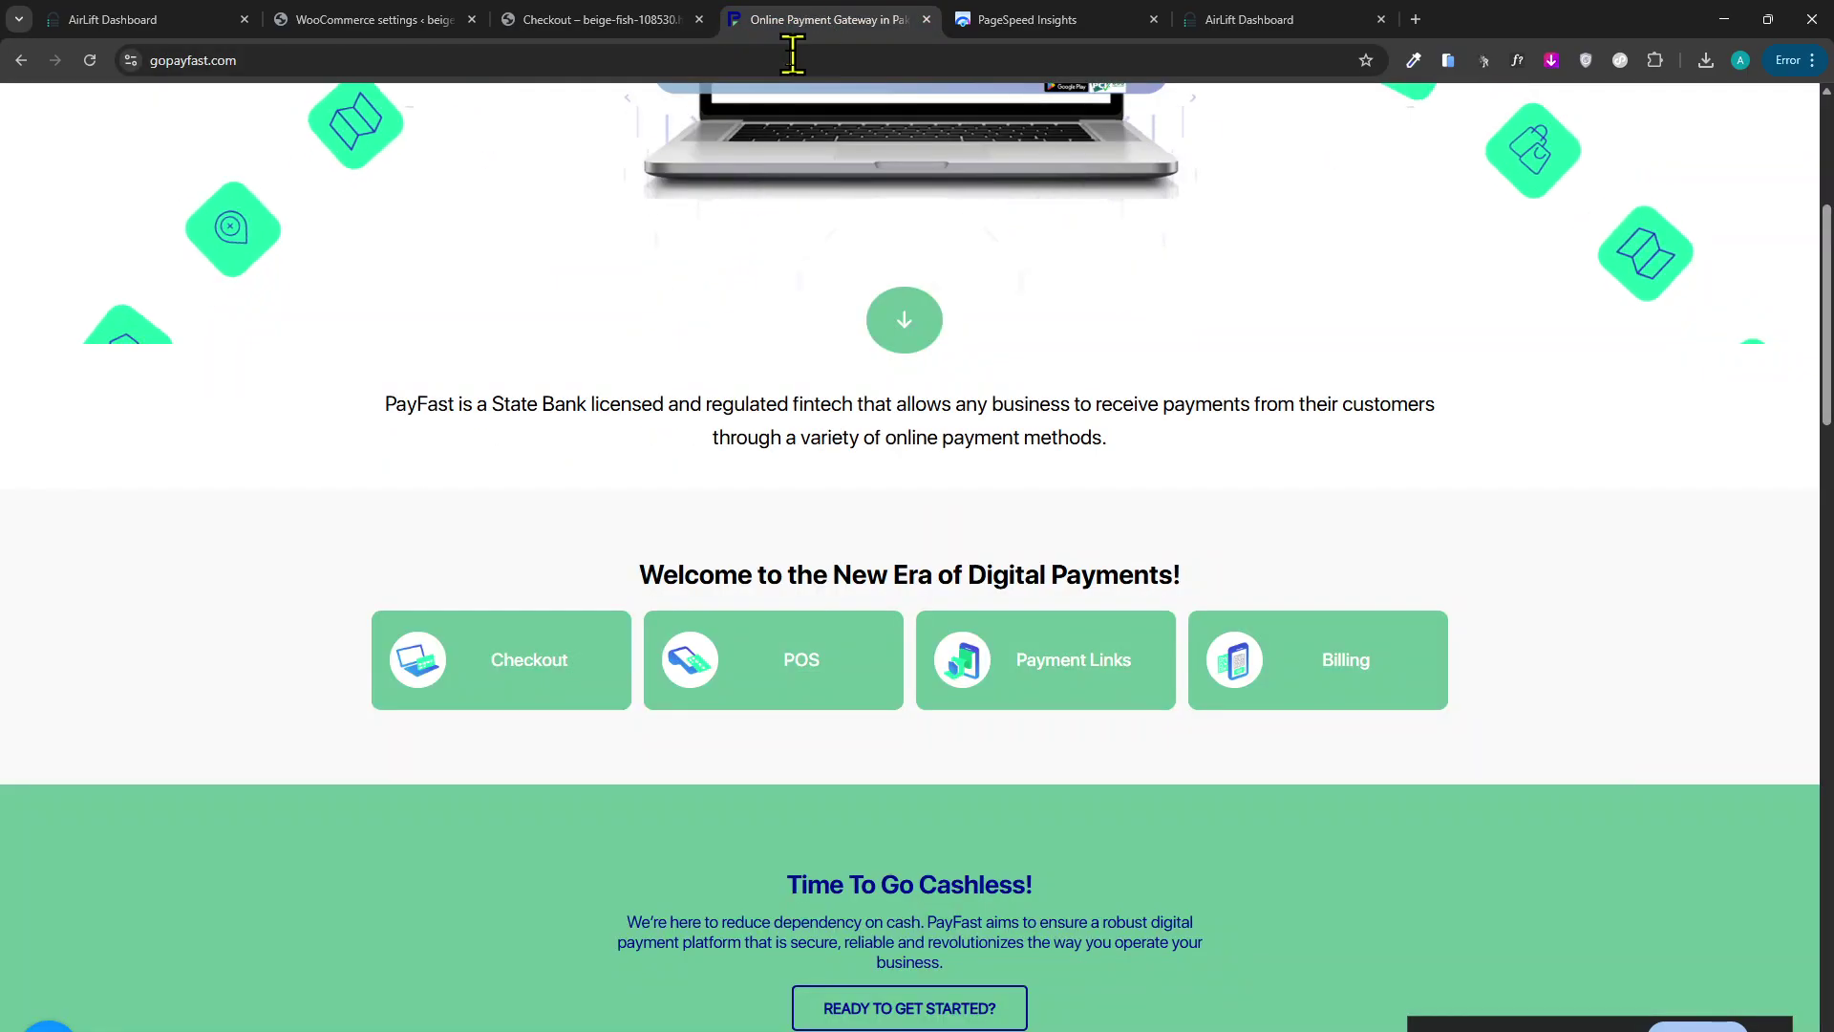
pyautogui.click(516, 19)
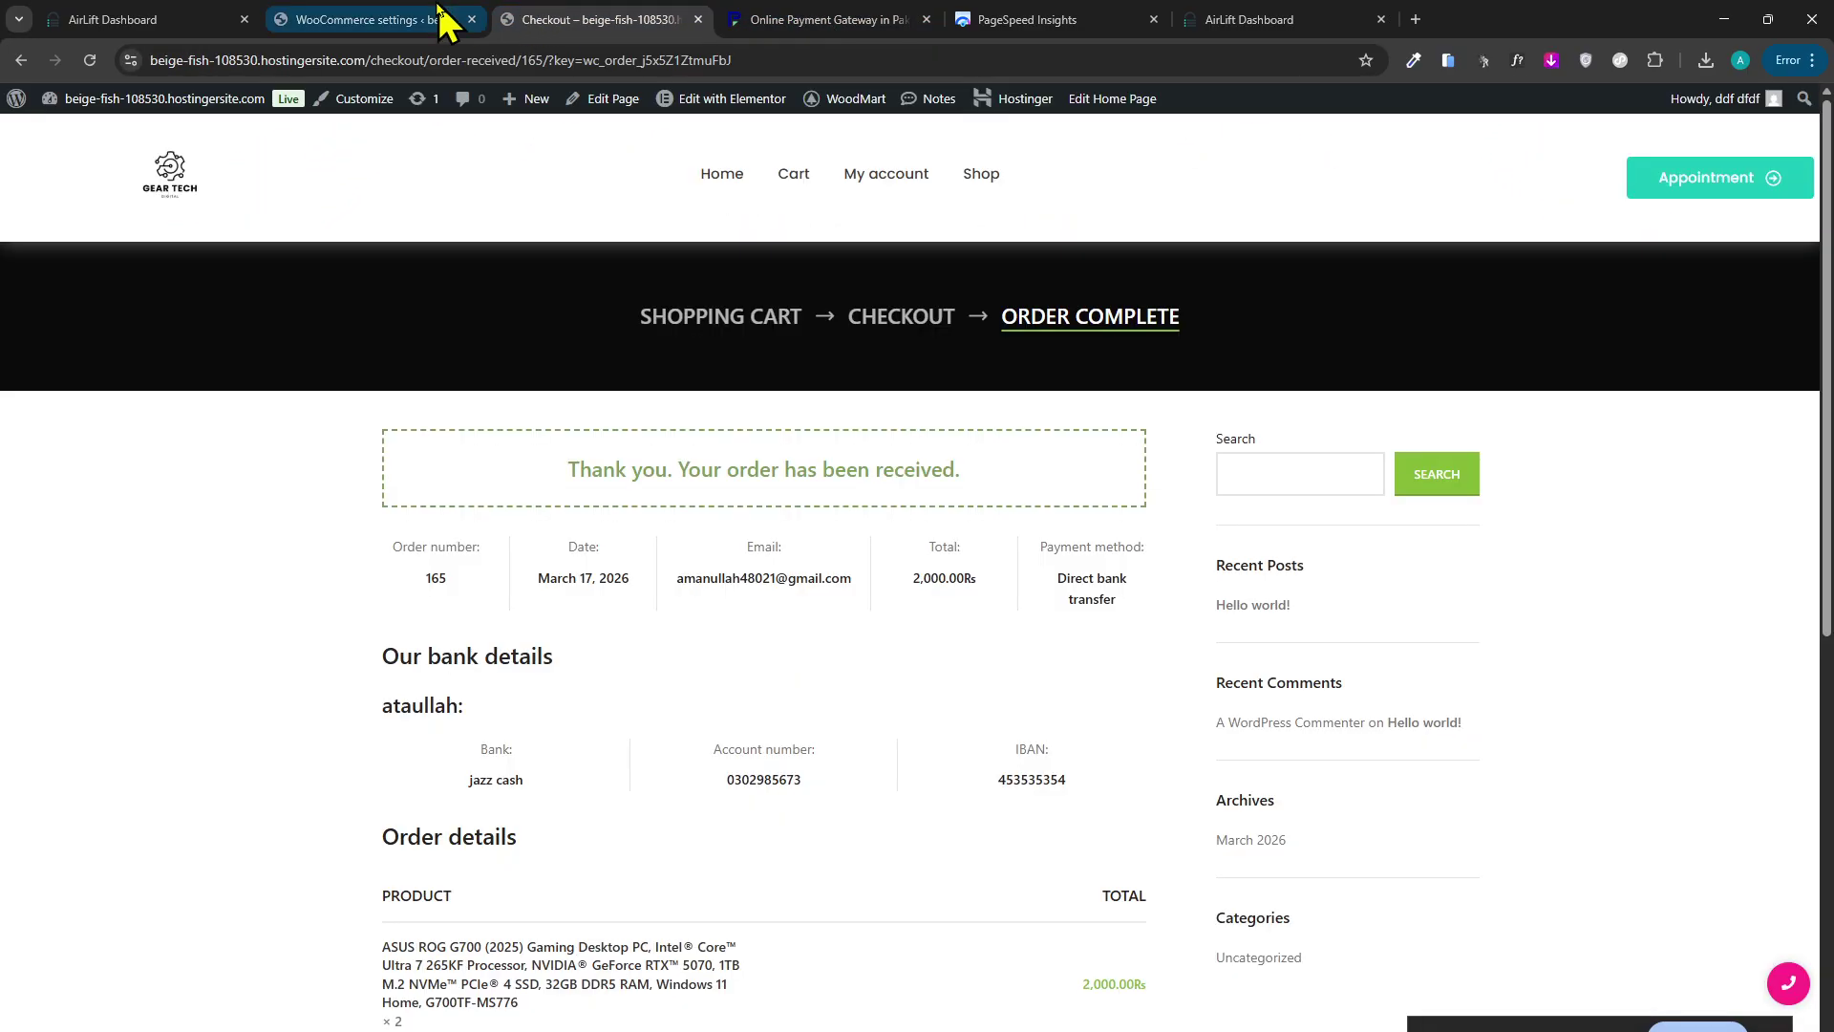
pyautogui.click(442, 19)
pyautogui.scroll(2, 593, 360)
pyautogui.click(592, 19)
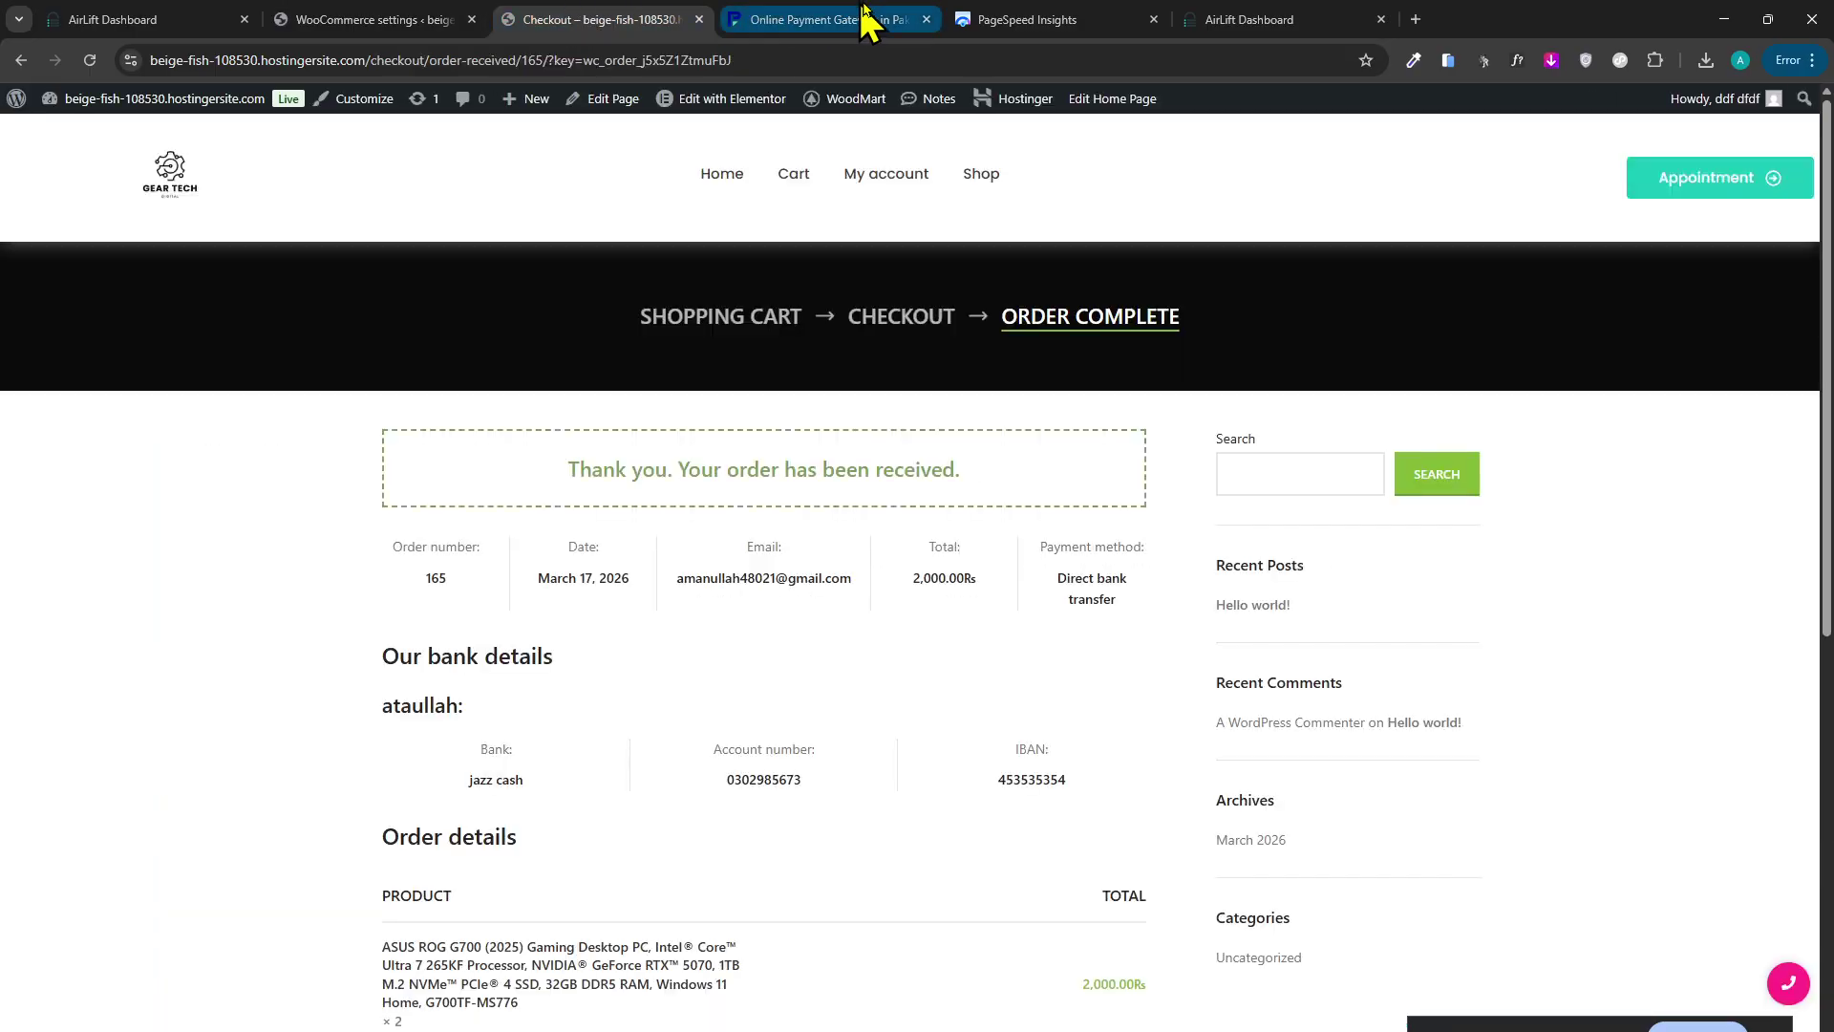
pyautogui.click(841, 19)
pyautogui.scroll(5, 858, 105)
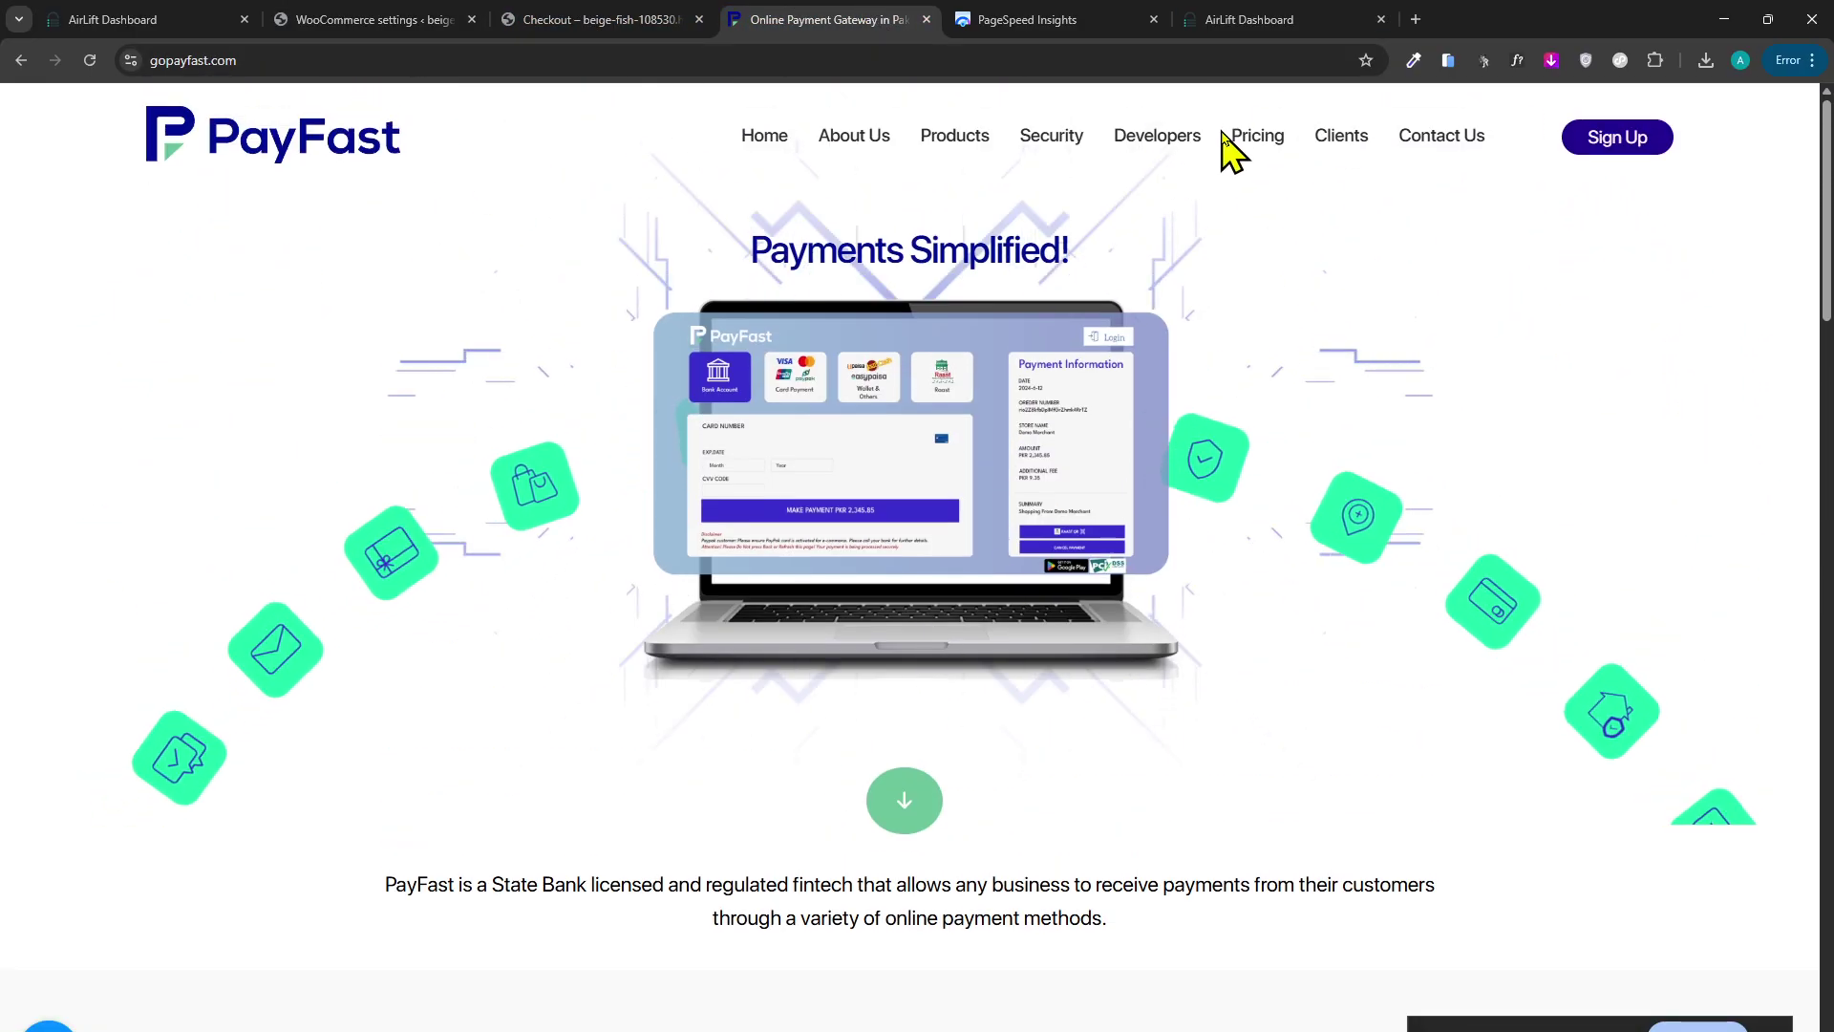
# Open PayFast's Pricing and Get Started form, choose Punjab as the province, and return to the order page.
pyautogui.click(1257, 136)
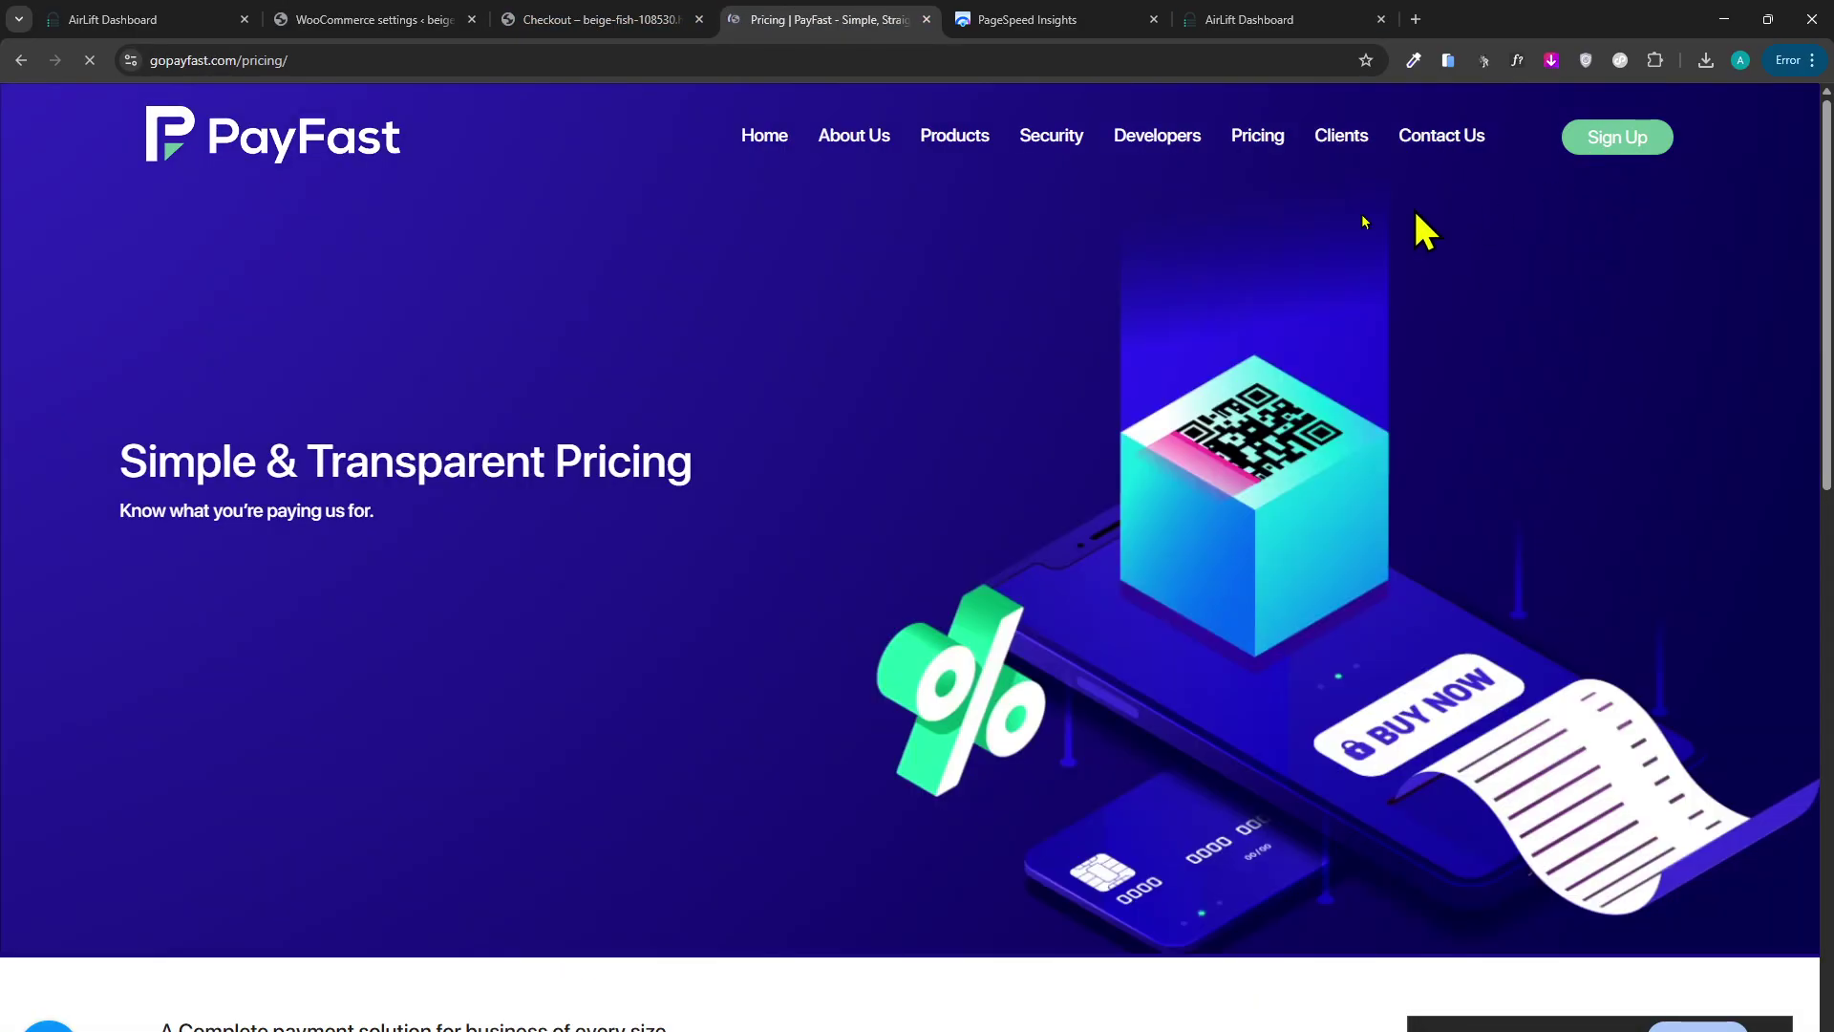
pyautogui.click(1636, 149)
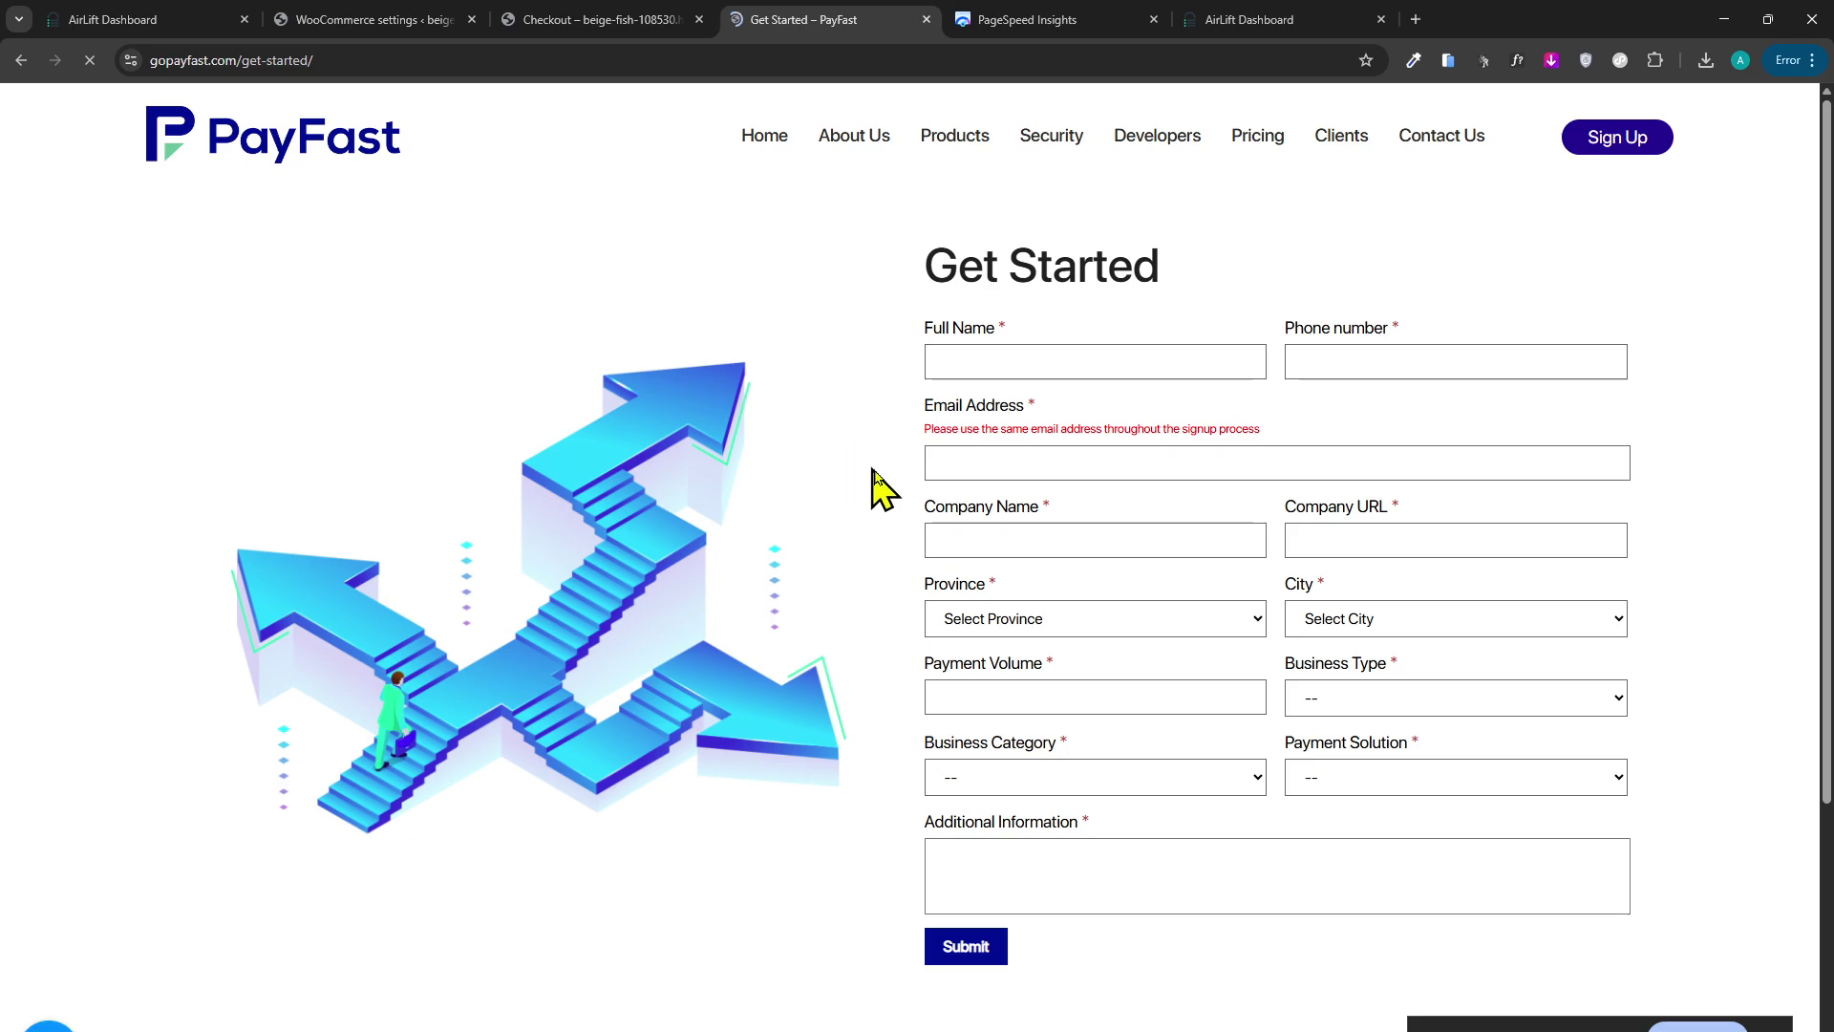
pyautogui.click(1121, 633)
pyautogui.click(1130, 680)
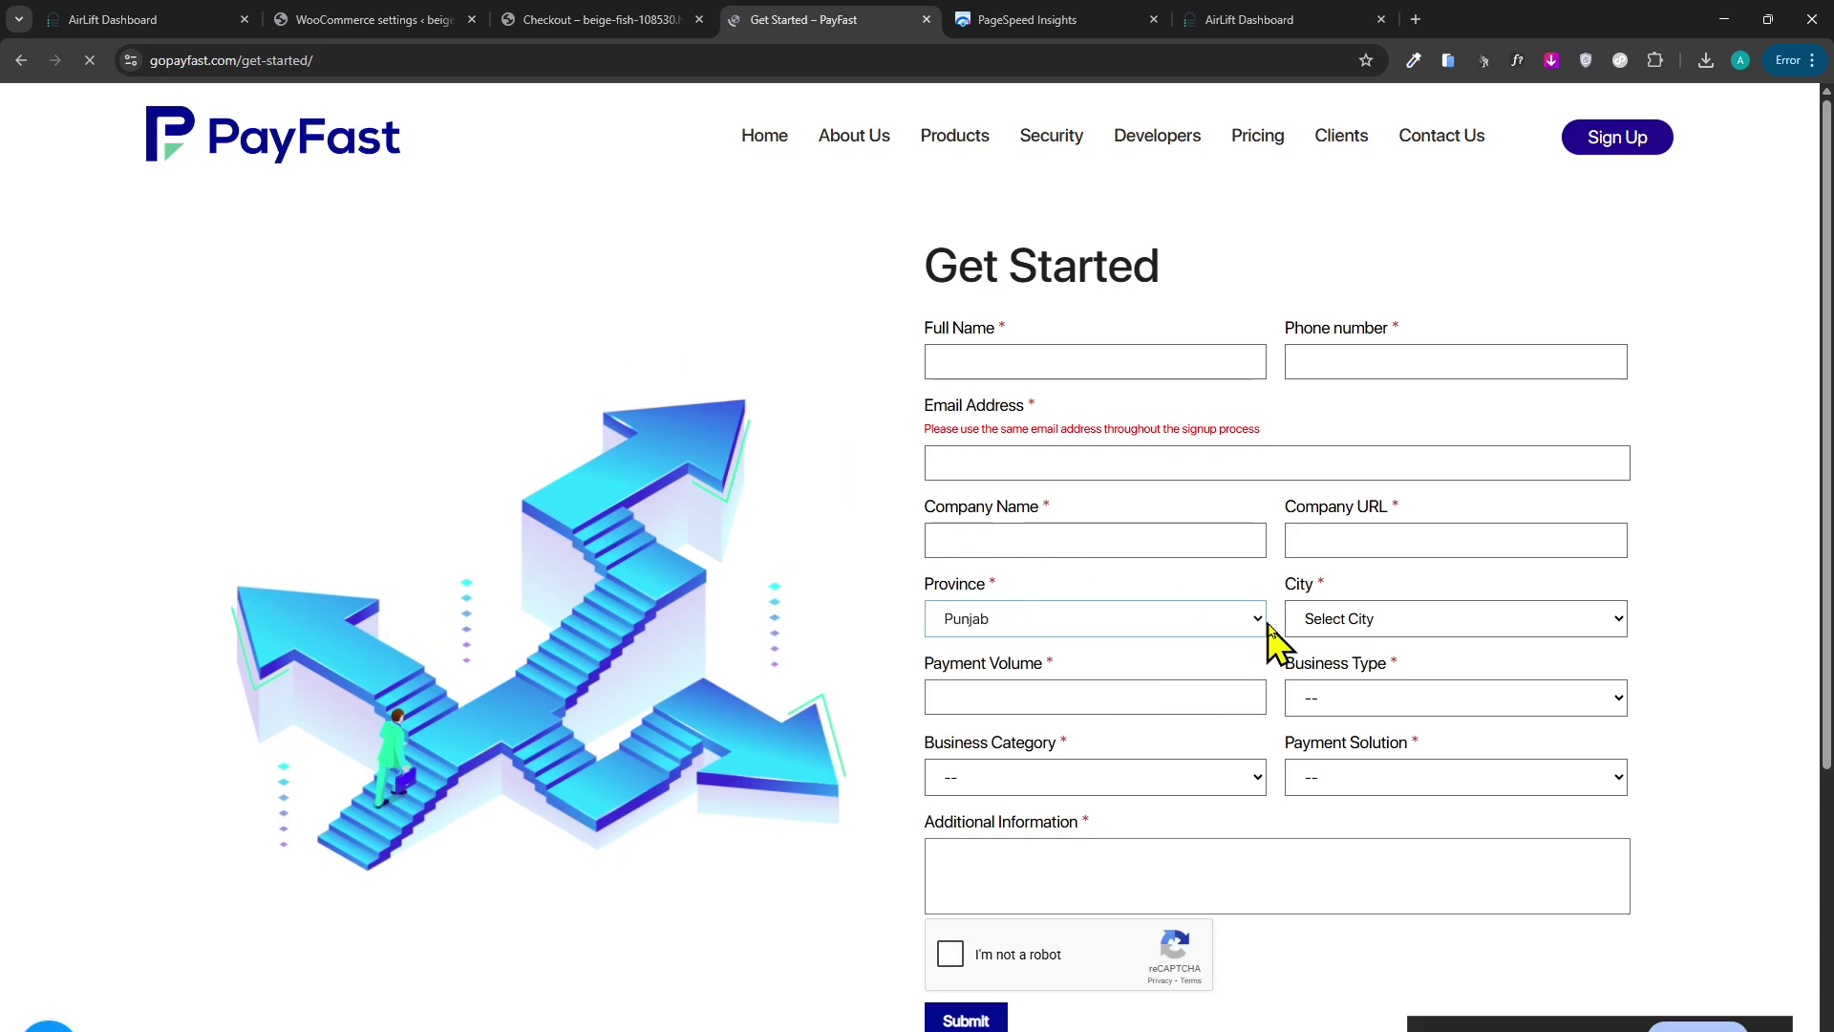
pyautogui.click(1259, 623)
pyautogui.press('Escape')
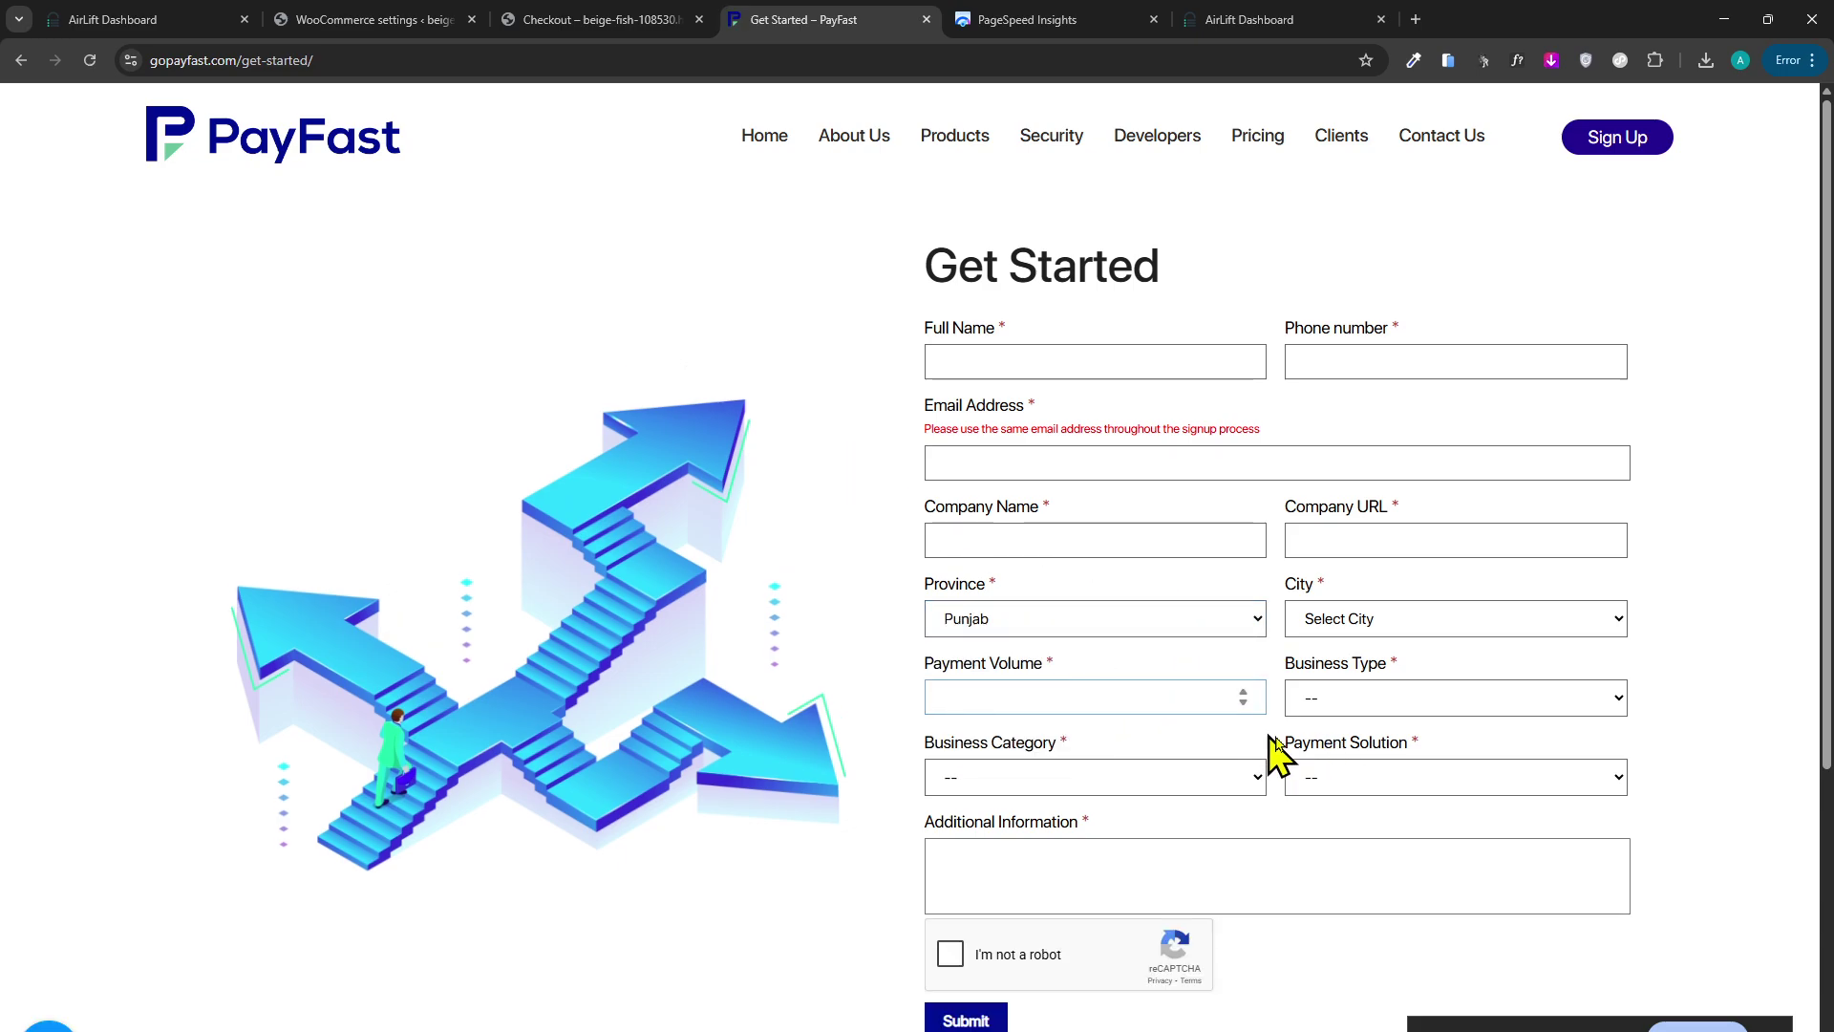
pyautogui.click(569, 20)
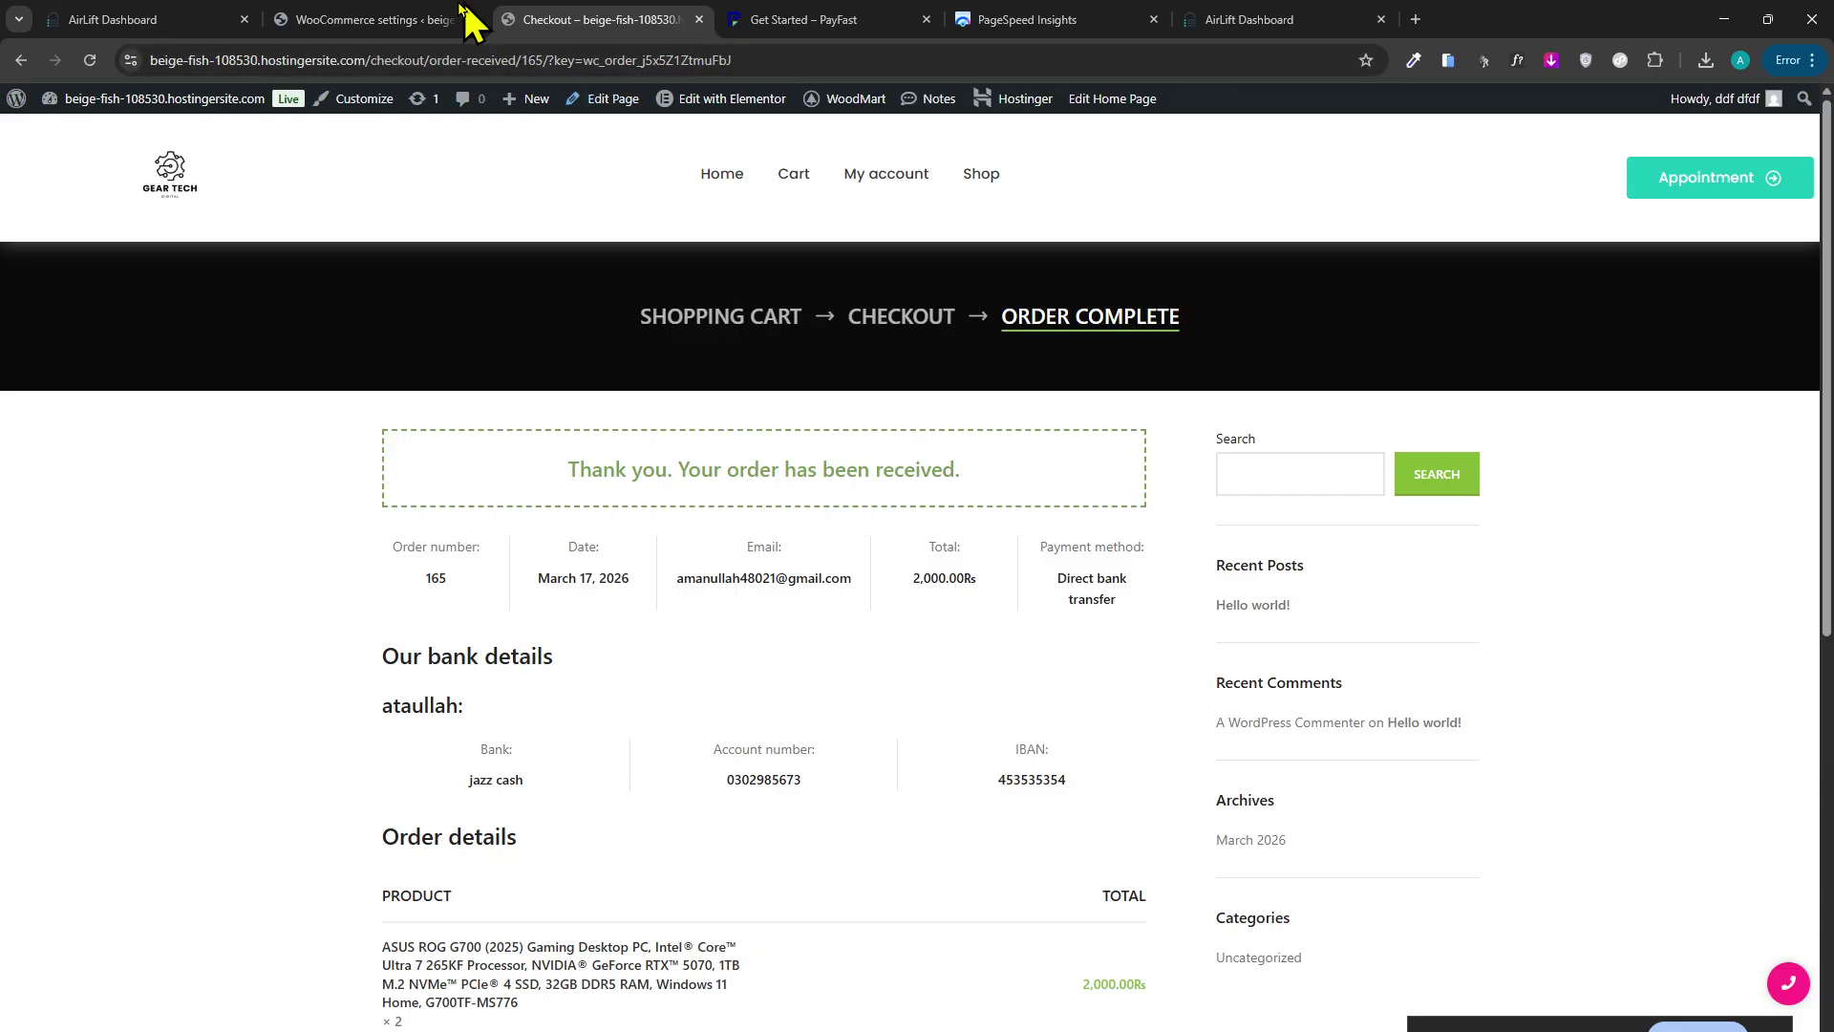
# Go to the Gear Tech home page and open the ASUS ROG G700 product.
pyautogui.scroll(-2, 605, 463)
pyautogui.scroll(2, 833, 449)
pyautogui.click(180, 203)
pyautogui.scroll(-3, 993, 459)
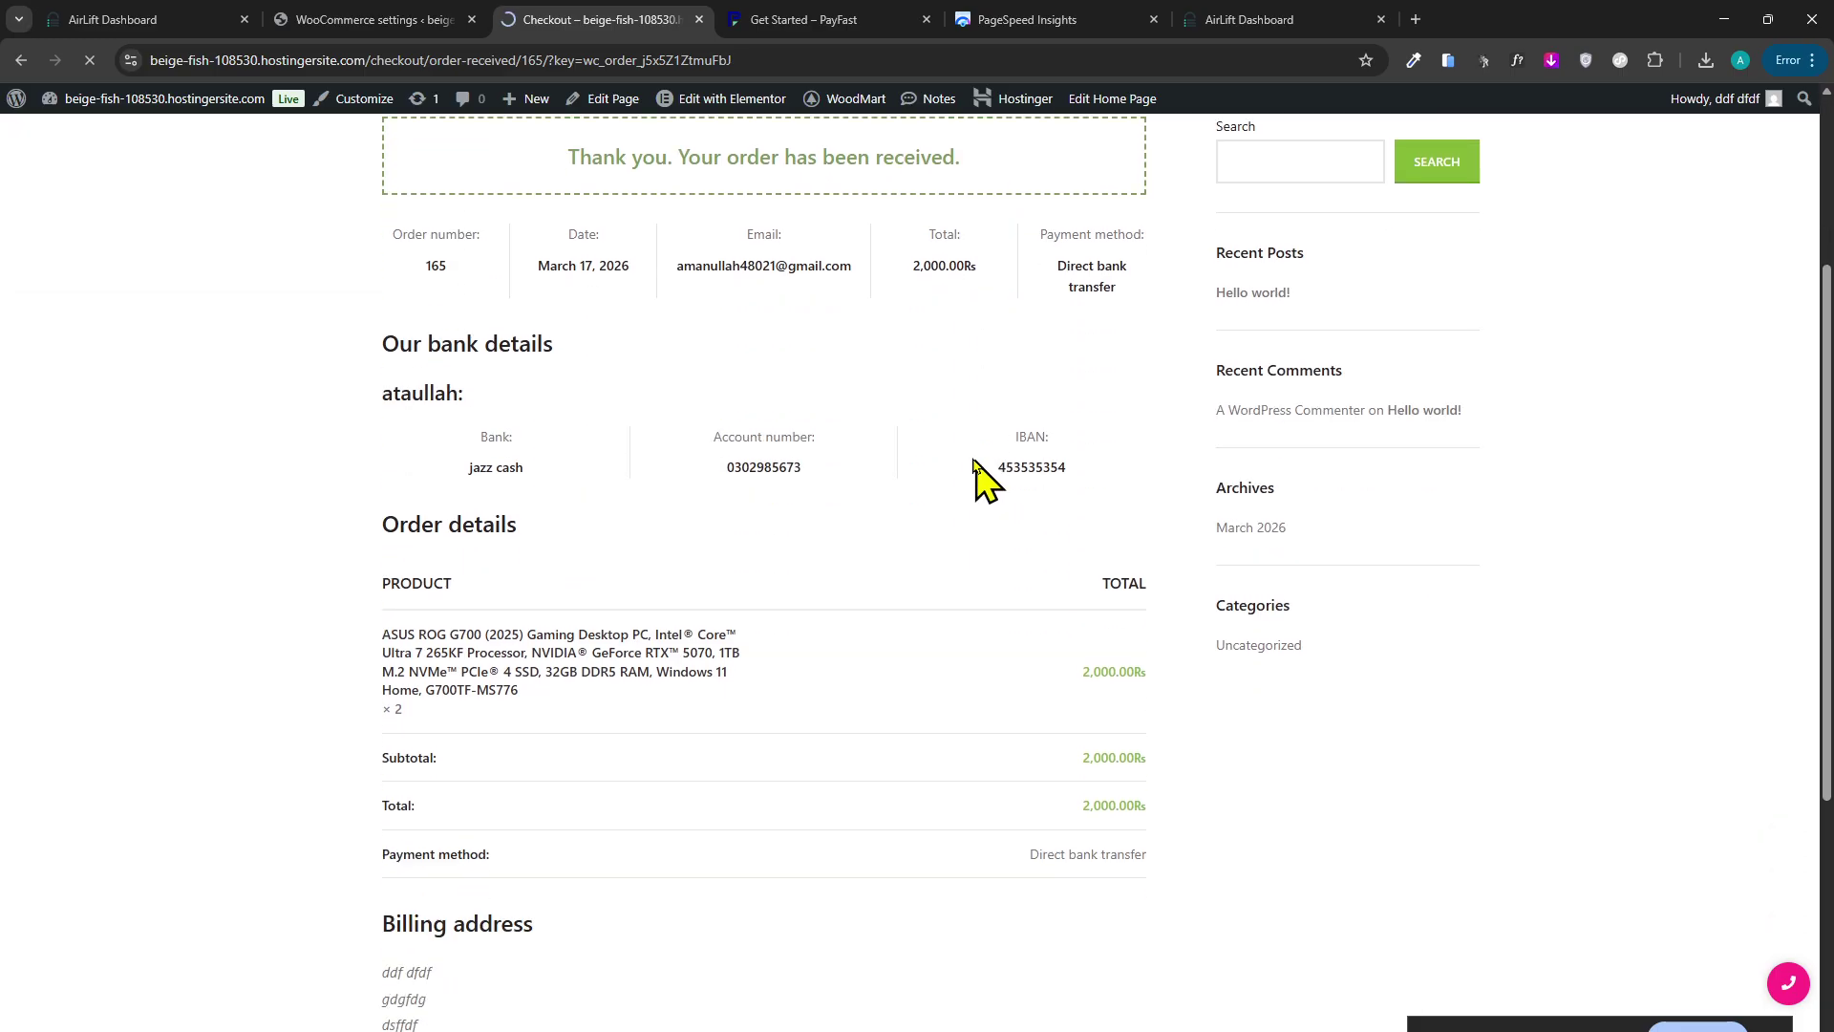
pyautogui.click(401, 19)
pyautogui.click(617, 19)
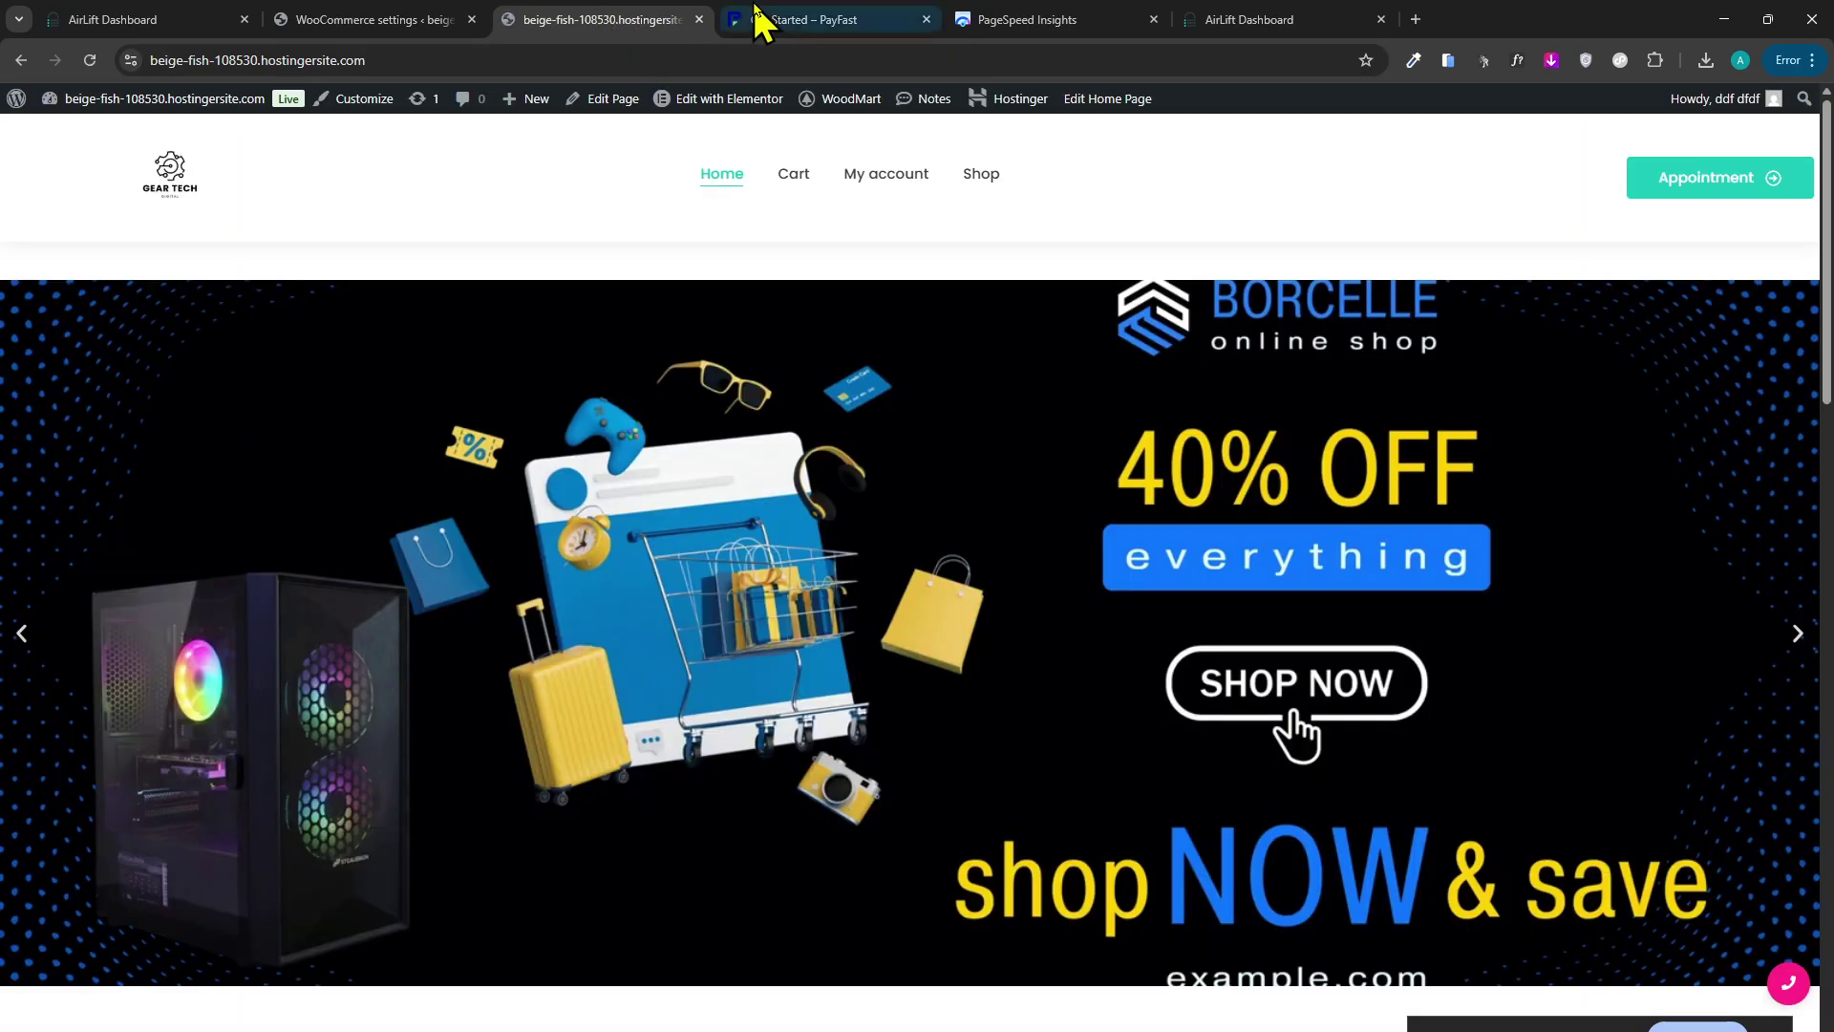
pyautogui.scroll(-15, 730, 630)
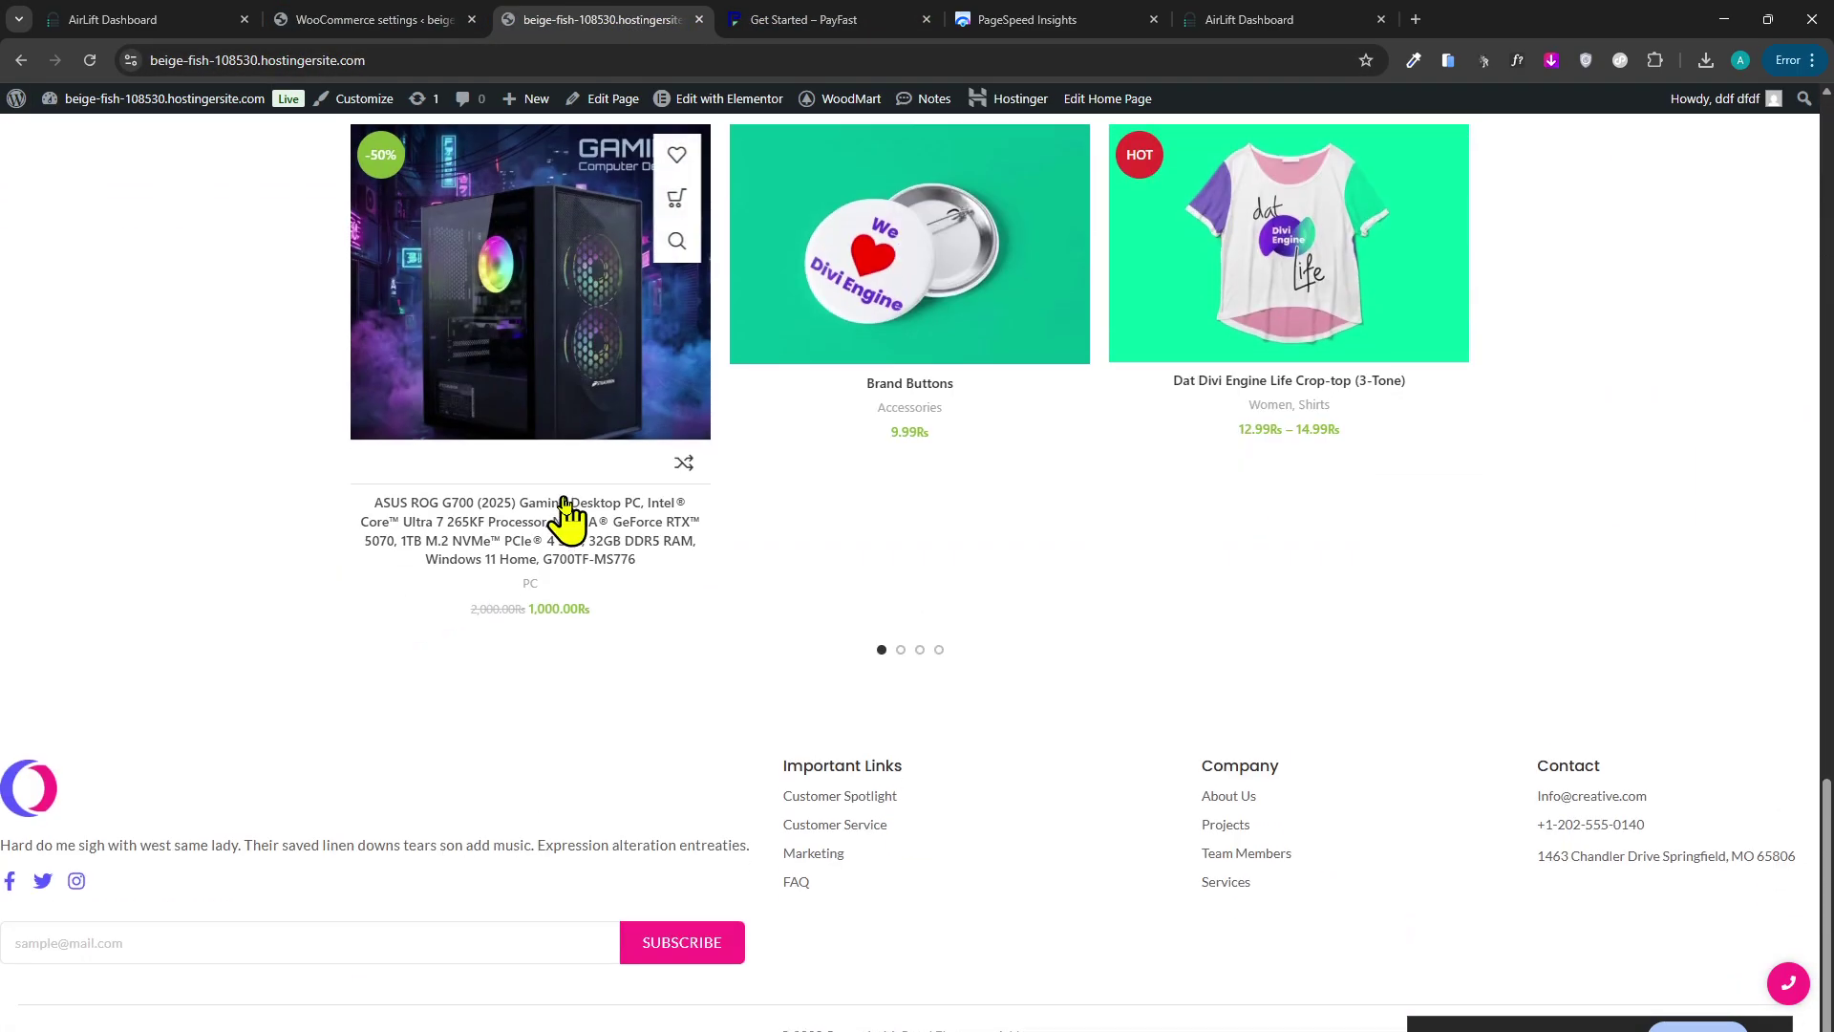
pyautogui.scroll(3, 635, 512)
pyautogui.click(1068, 489)
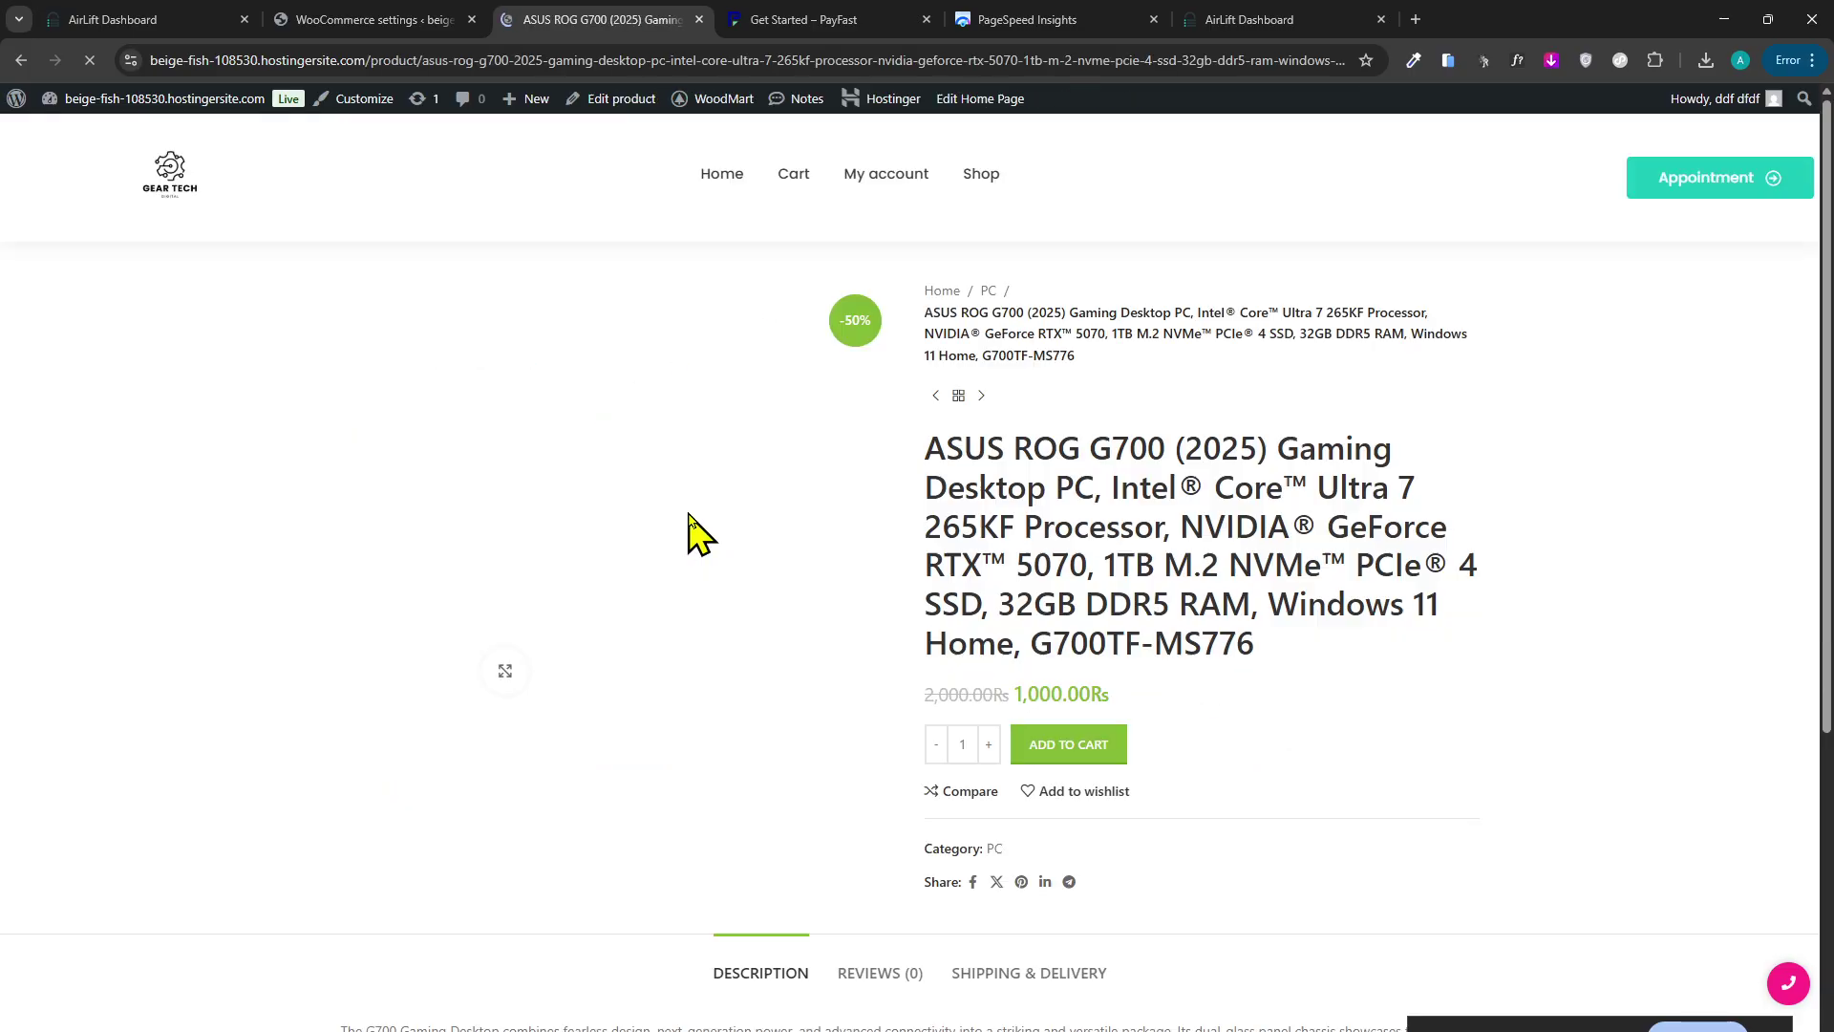
# Scroll the ASUS ROG G700 product page, glancing at the PayFast and WooCommerce settings tabs.
pyautogui.scroll(-4, 1098, 628)
pyautogui.scroll(2, 1099, 628)
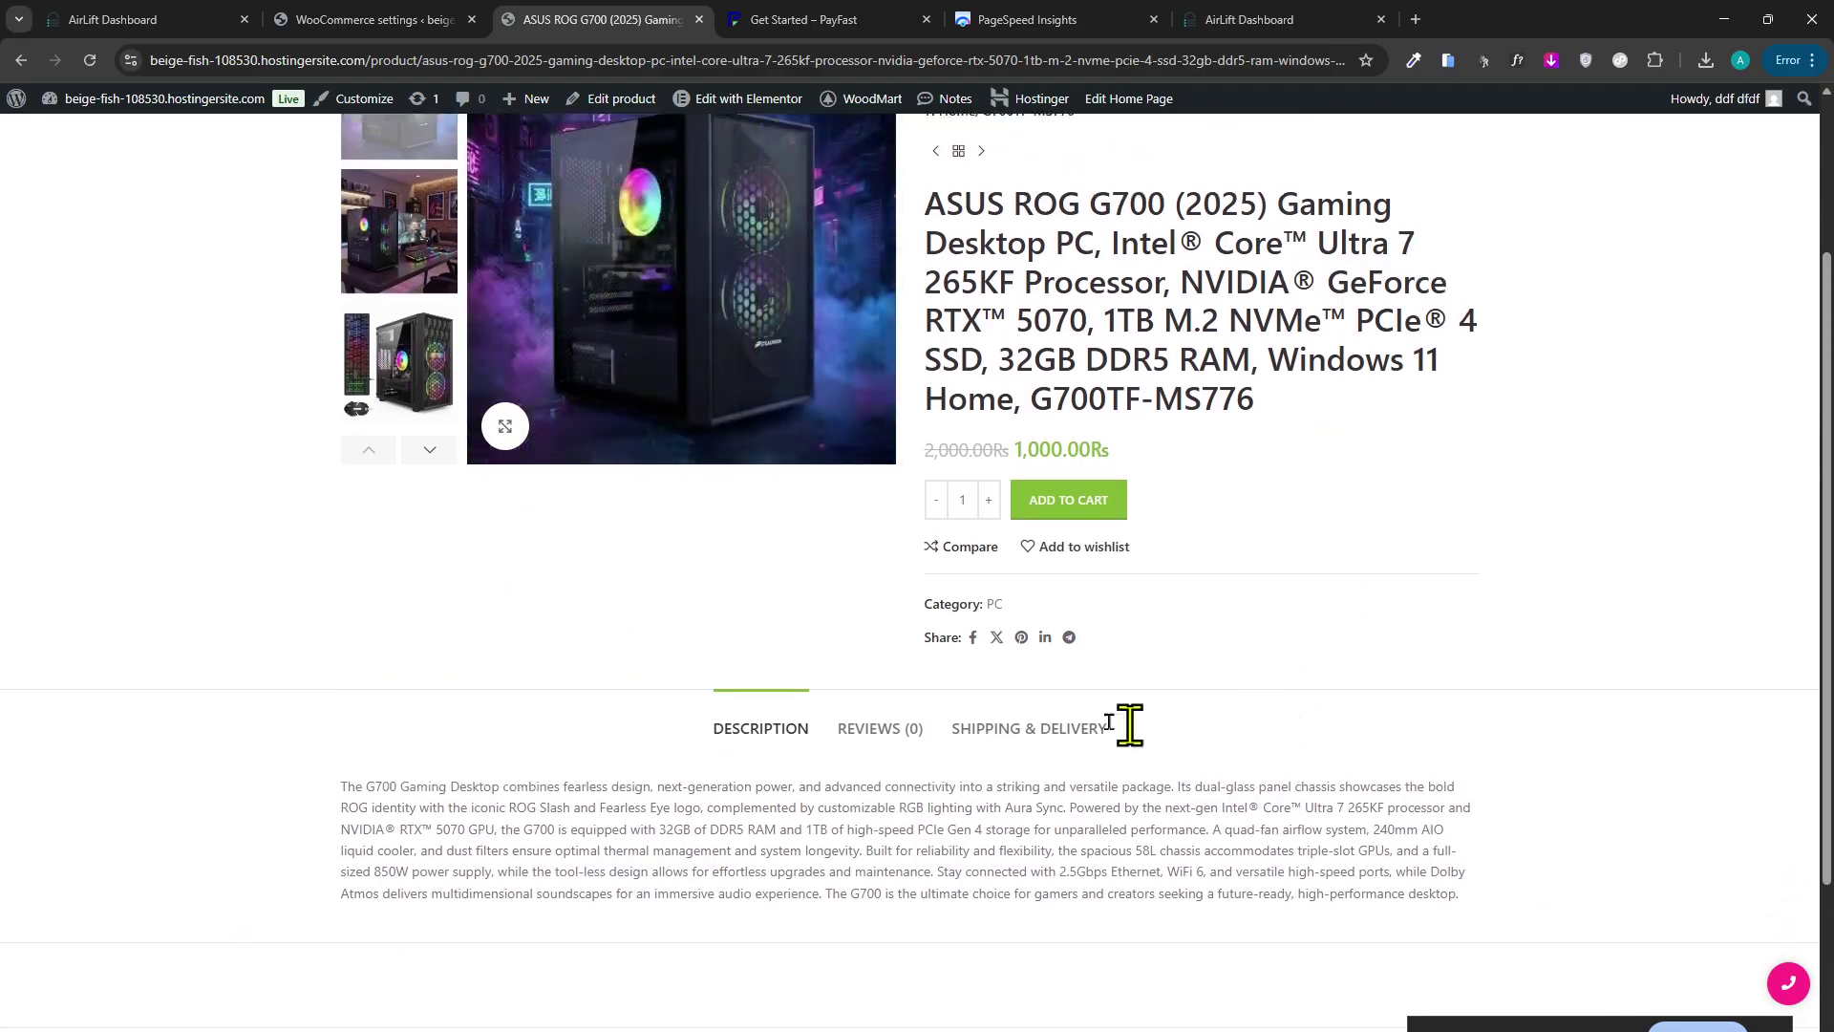
pyautogui.scroll(-2, 1073, 729)
pyautogui.scroll(5, 1048, 643)
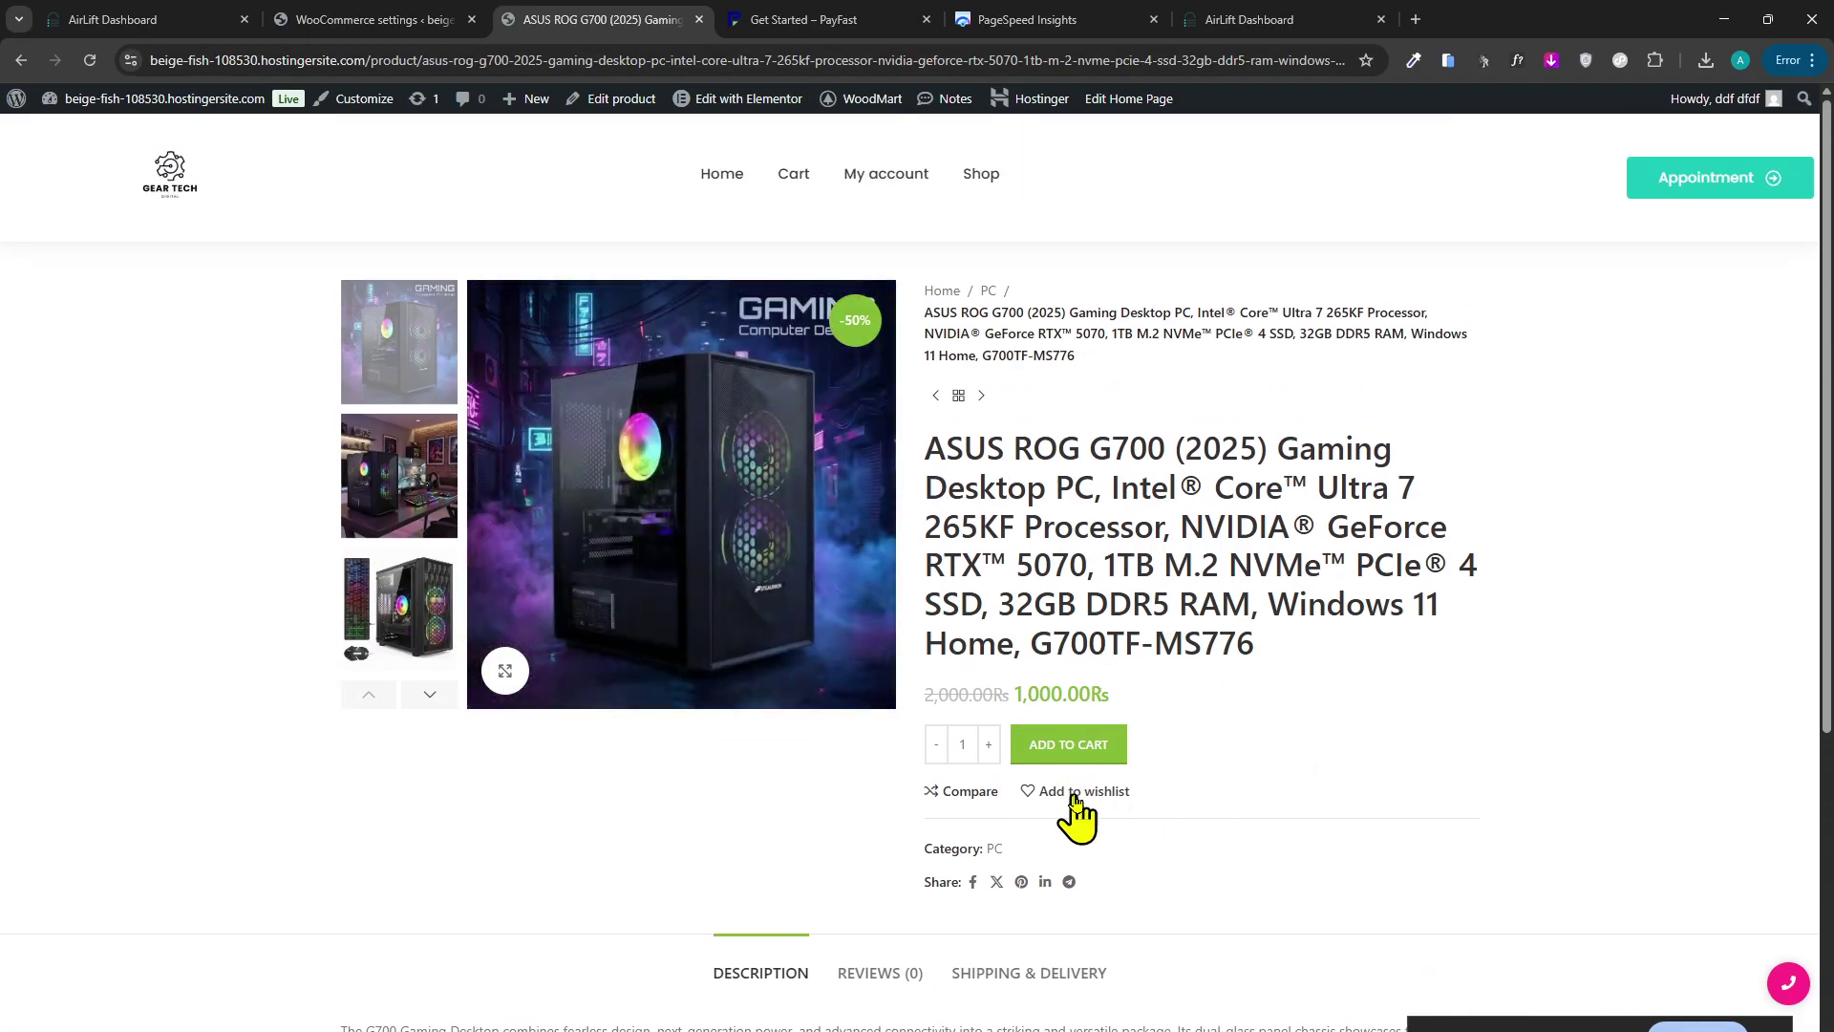
pyautogui.scroll(-1, 1073, 818)
pyautogui.scroll(1, 1156, 803)
pyautogui.click(860, 19)
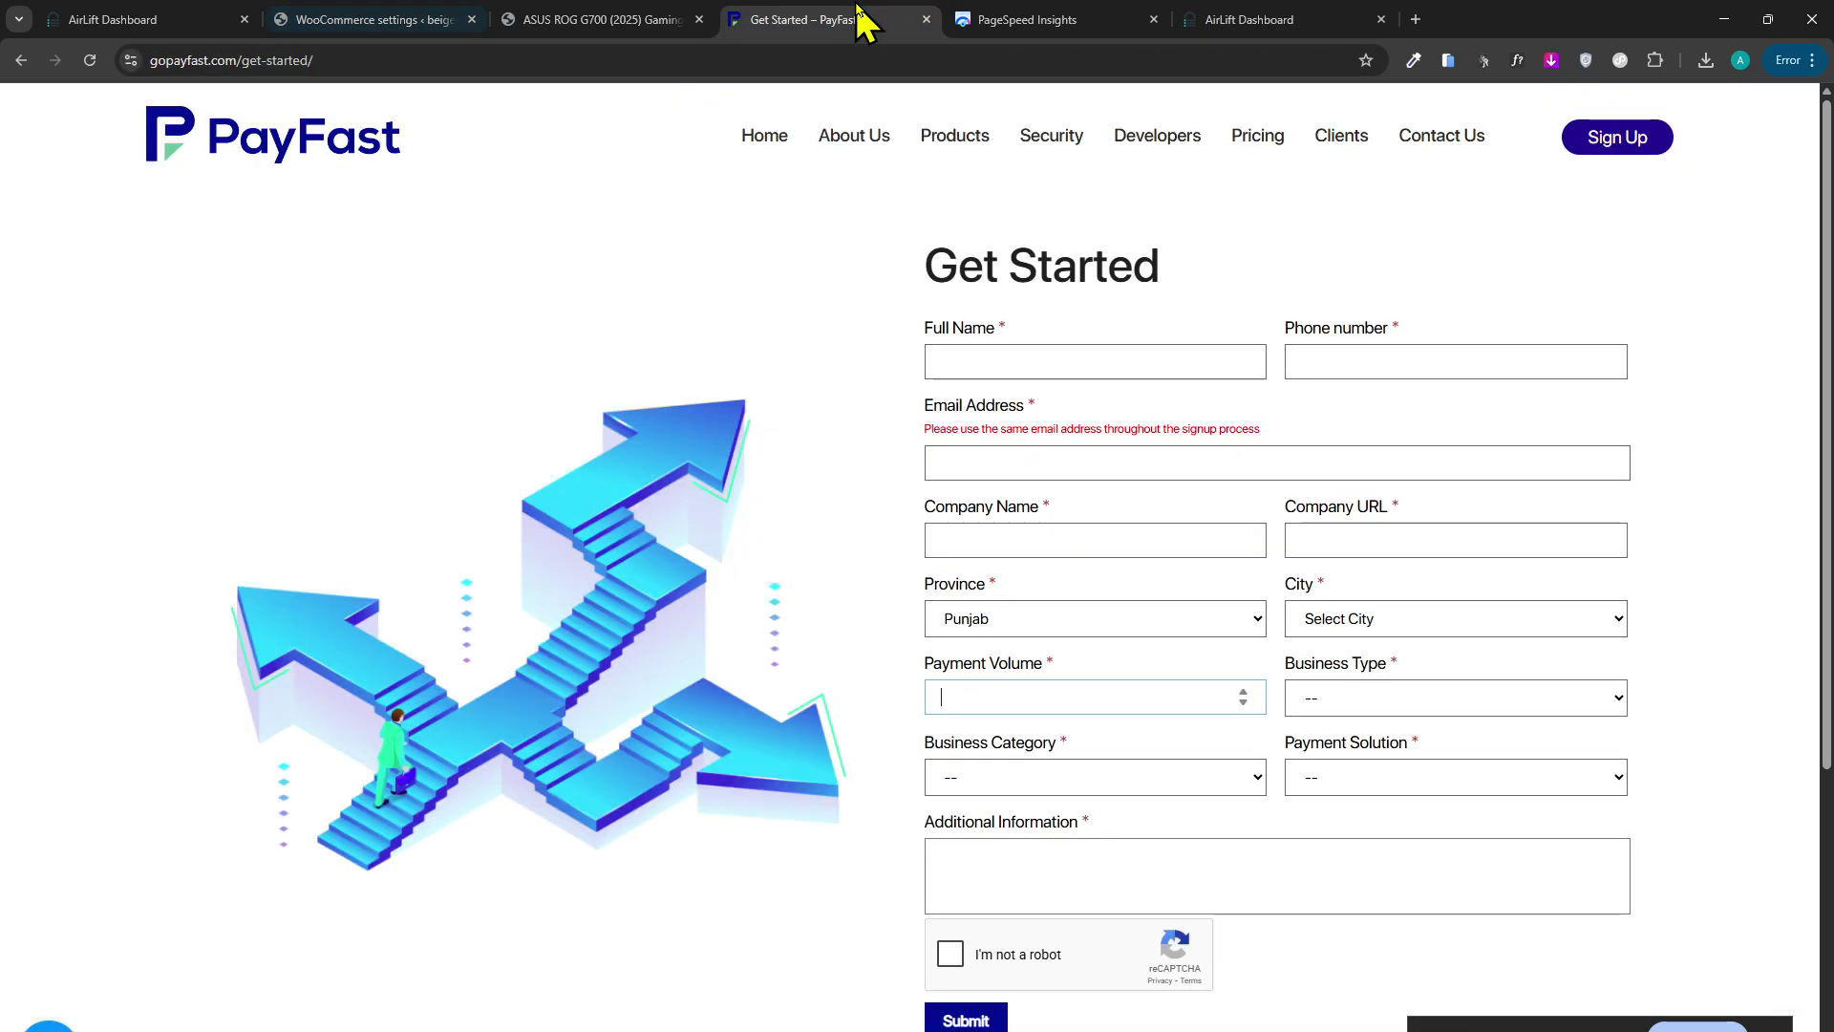
pyautogui.click(445, 19)
pyautogui.click(626, 19)
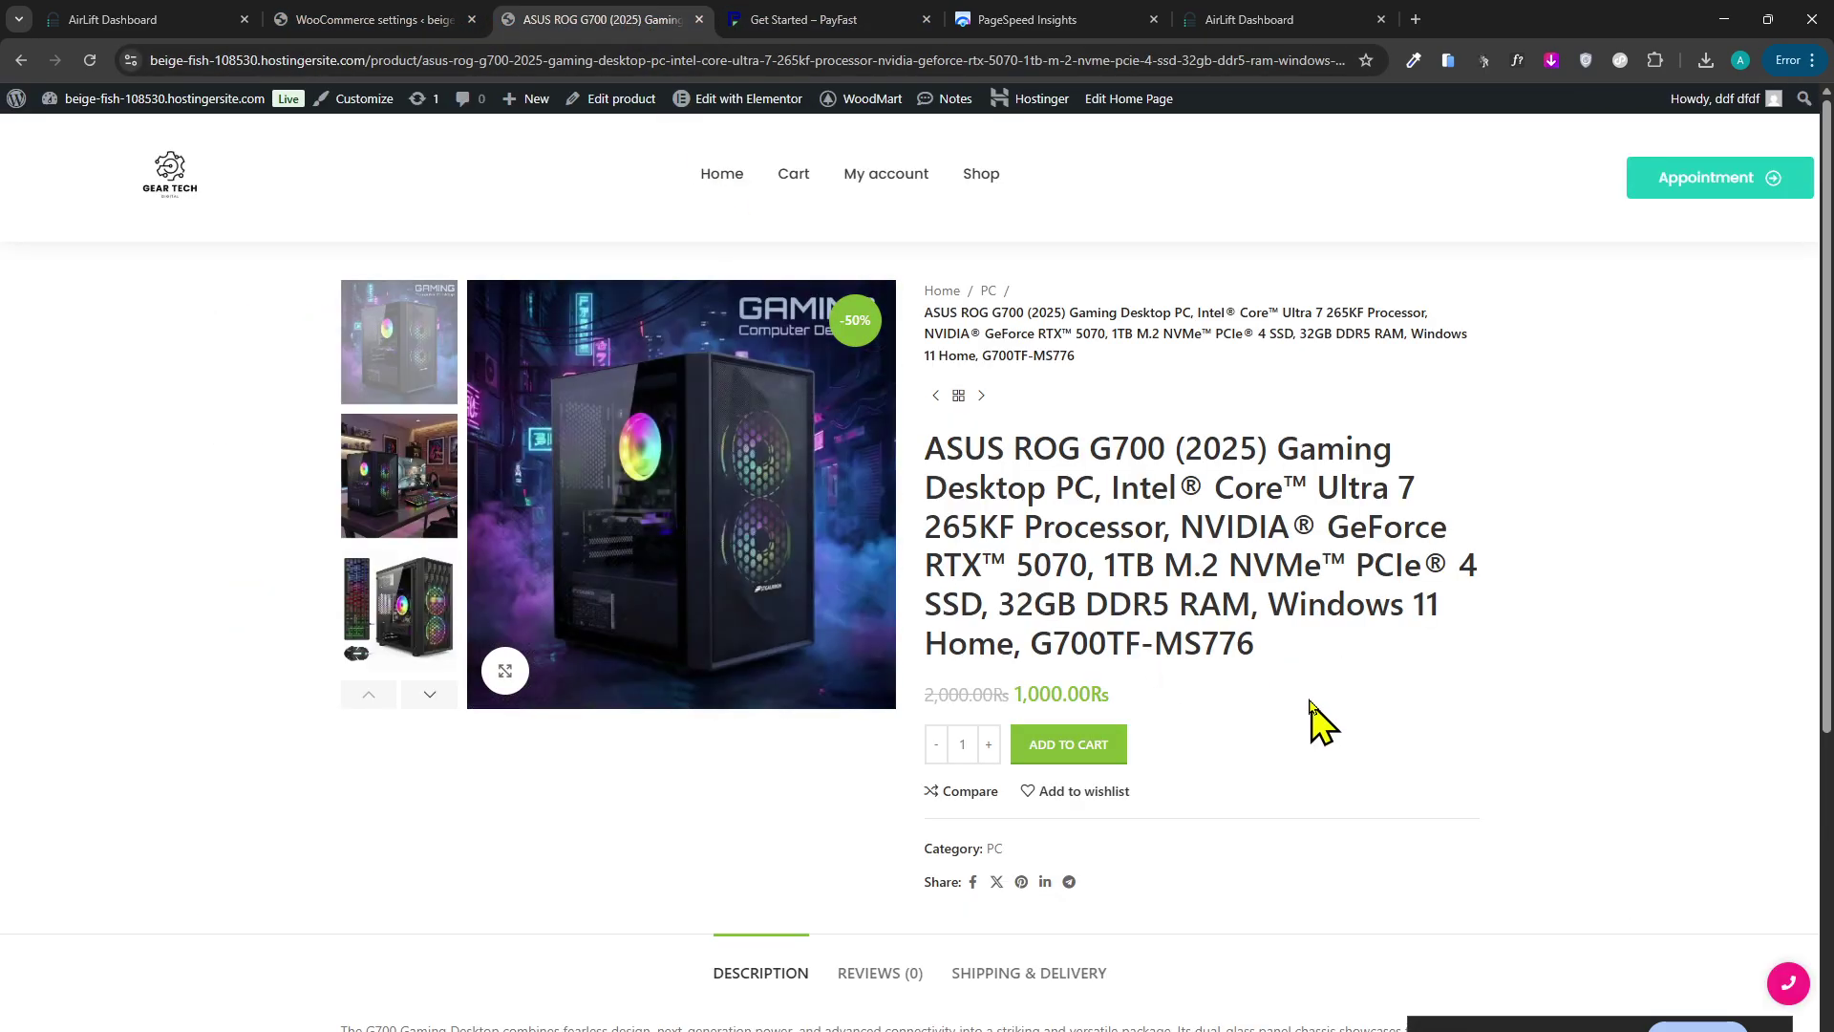
# Highlight the ASUS ROG G700 product title and its price.
pyautogui.moveTo(1275, 649); pyautogui.dragTo(954, 485)
pyautogui.click(955, 502)
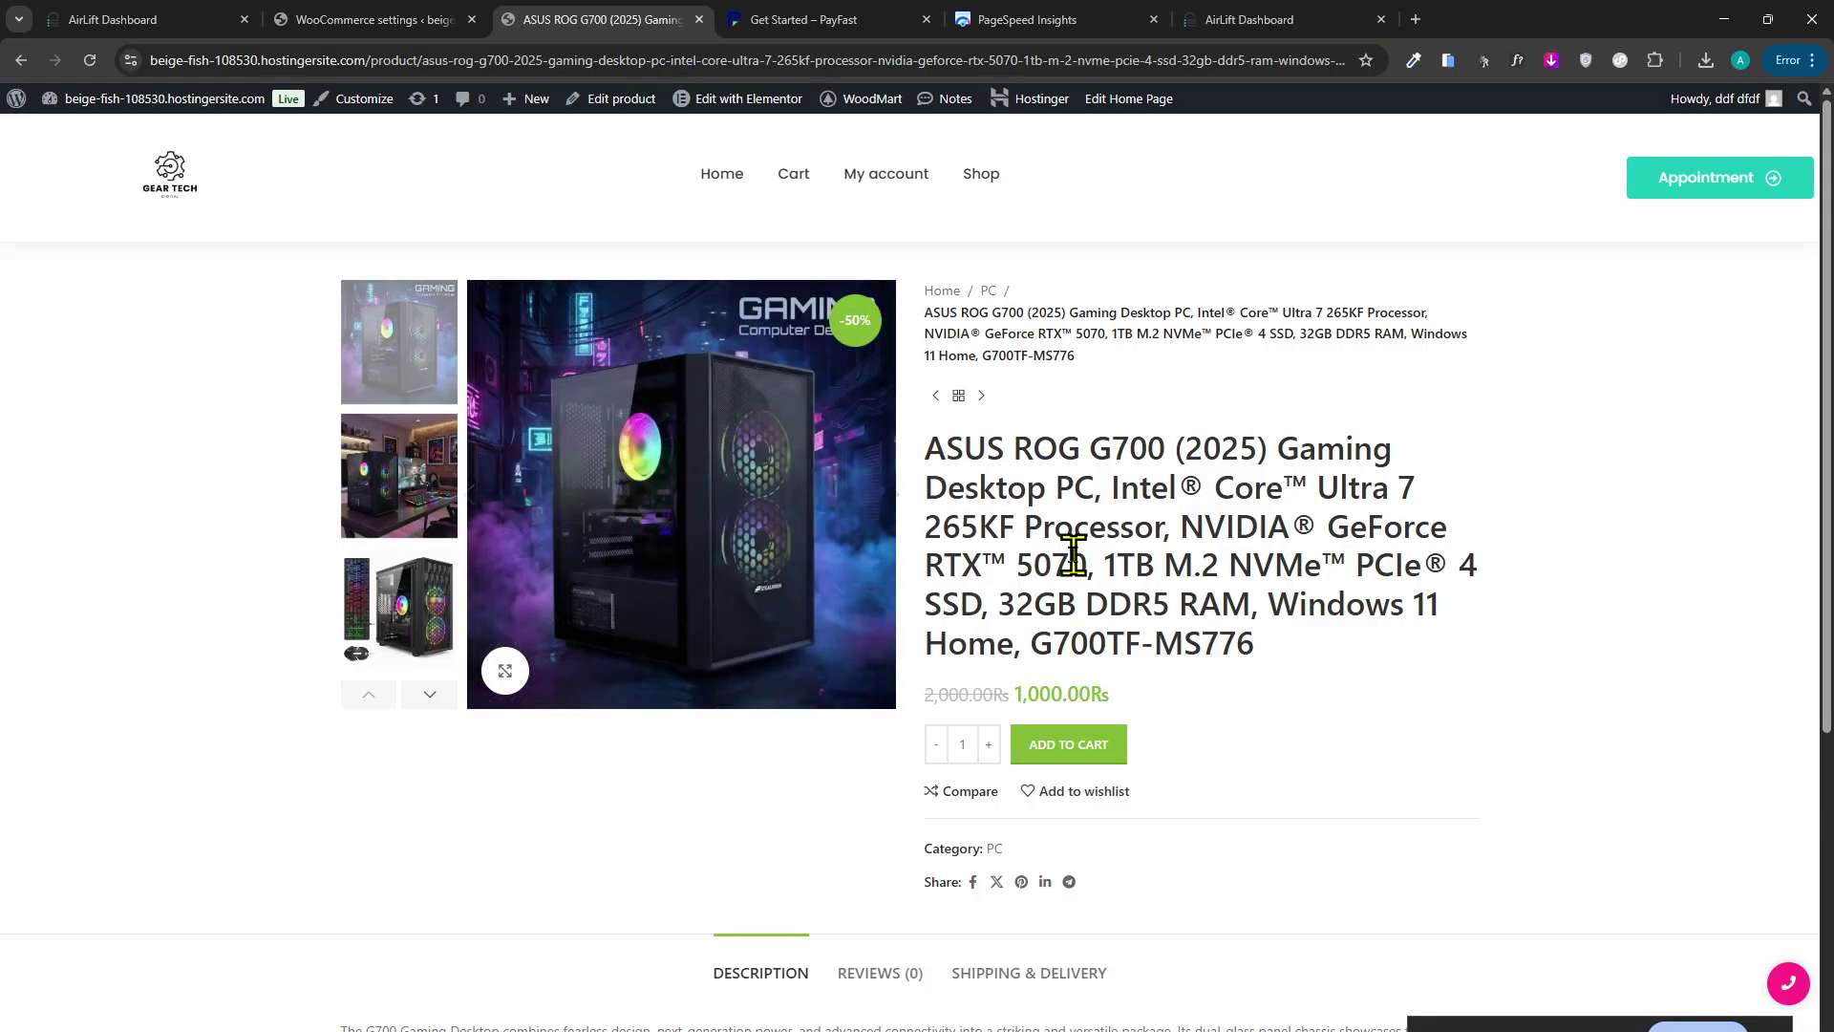
pyautogui.moveTo(924, 445); pyautogui.dragTo(1224, 640)
pyautogui.click(1224, 640)
pyautogui.moveTo(940, 652); pyautogui.dragTo(1212, 696)
pyautogui.click(1174, 782)
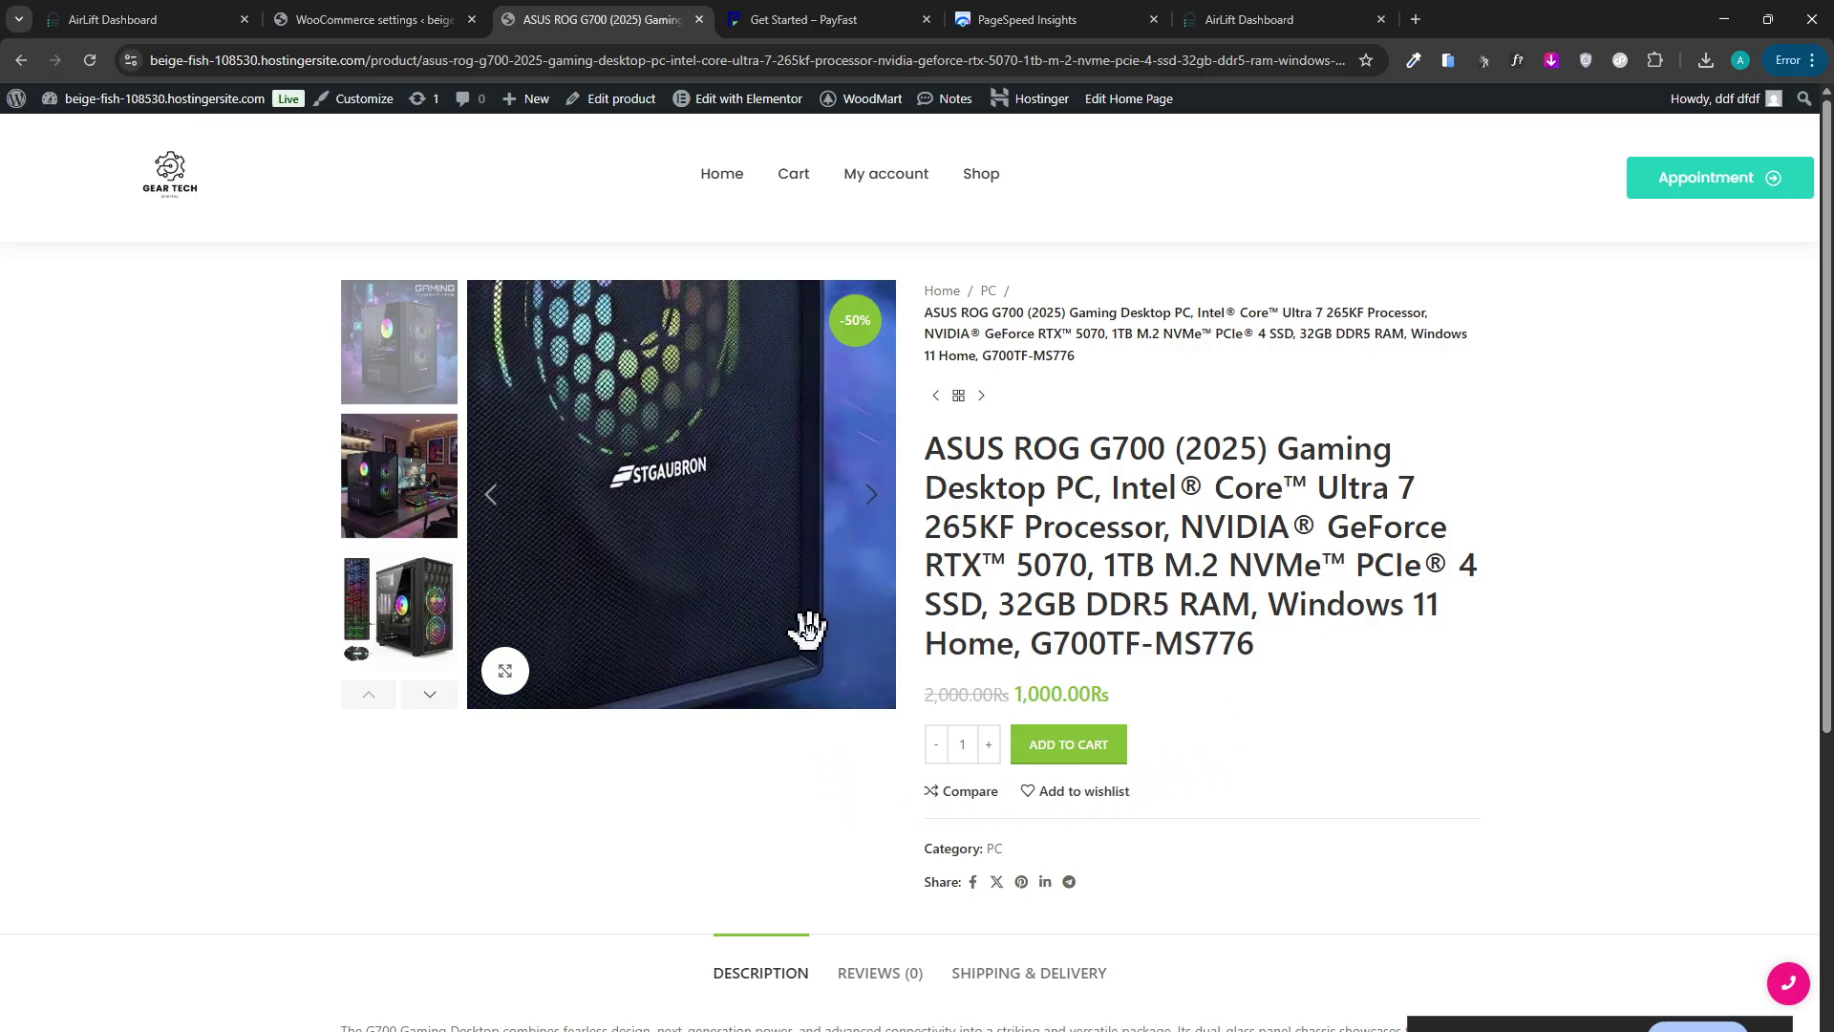
# Highlight the 1,000.00₨ sale price and the model number, then return to bank transfer settings.
pyautogui.scroll(-2, 812, 635)
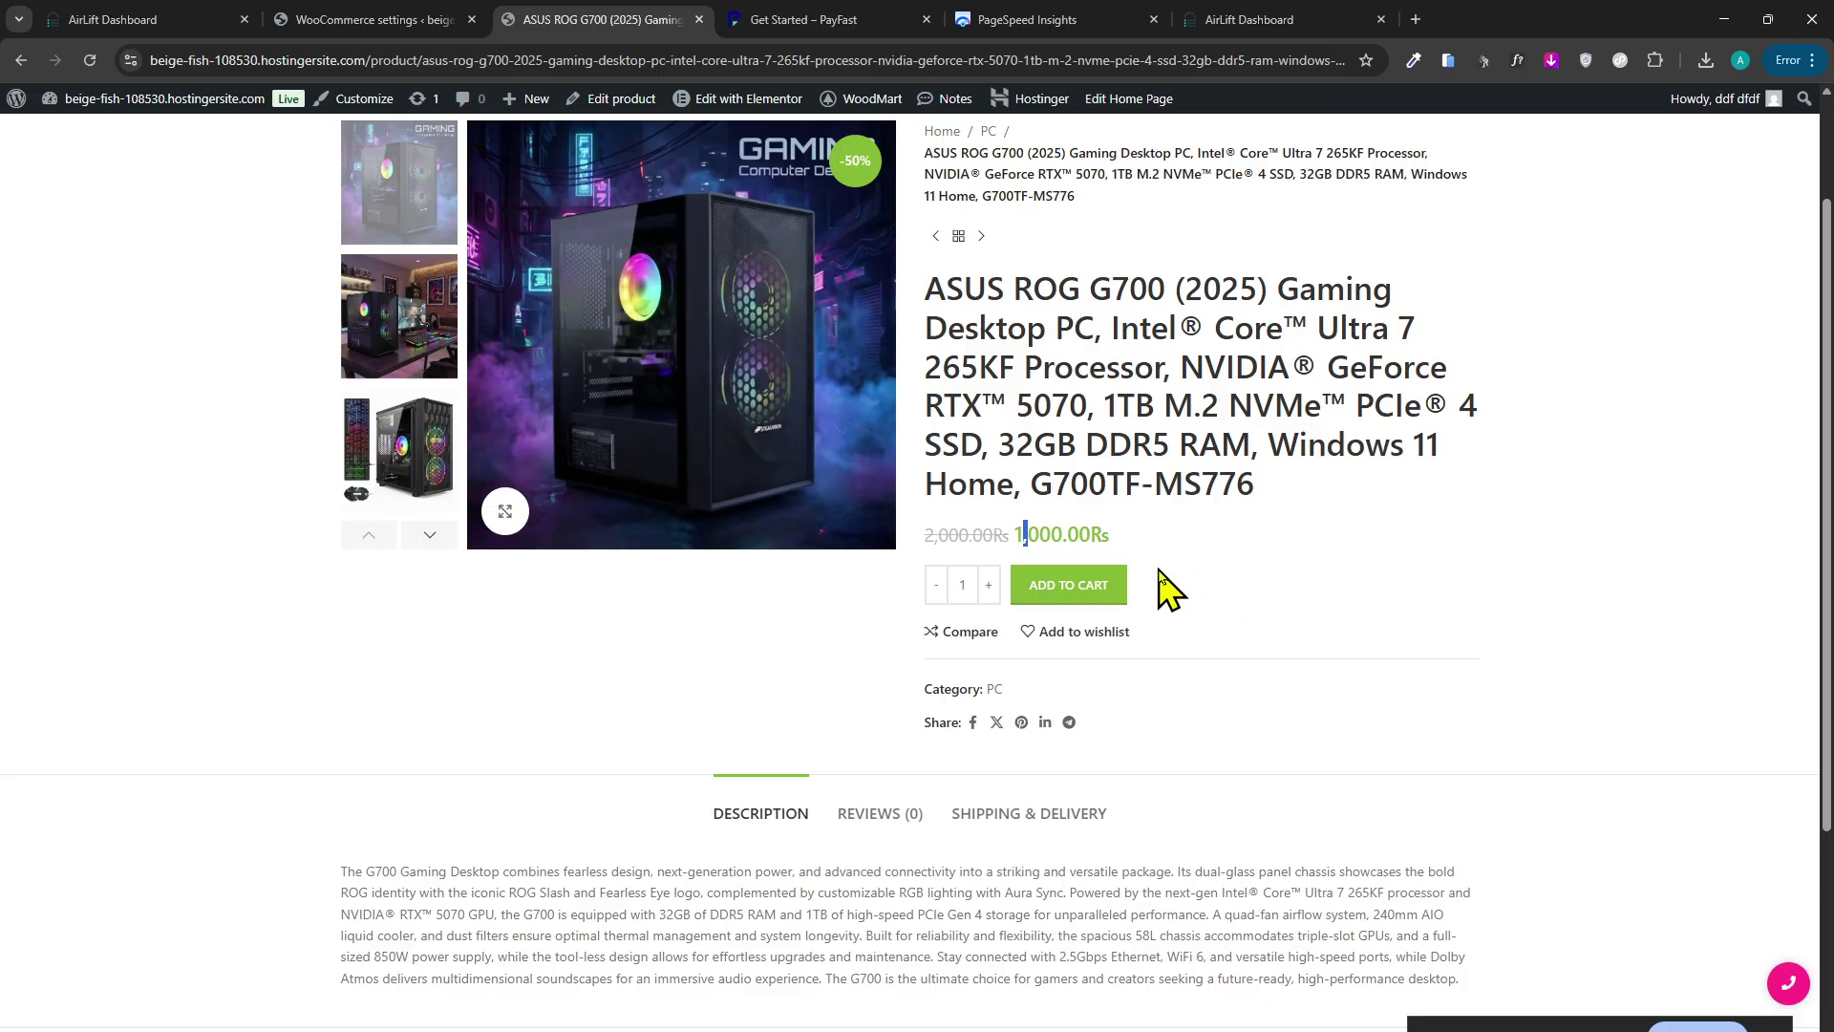
pyautogui.scroll(2, 1060, 533)
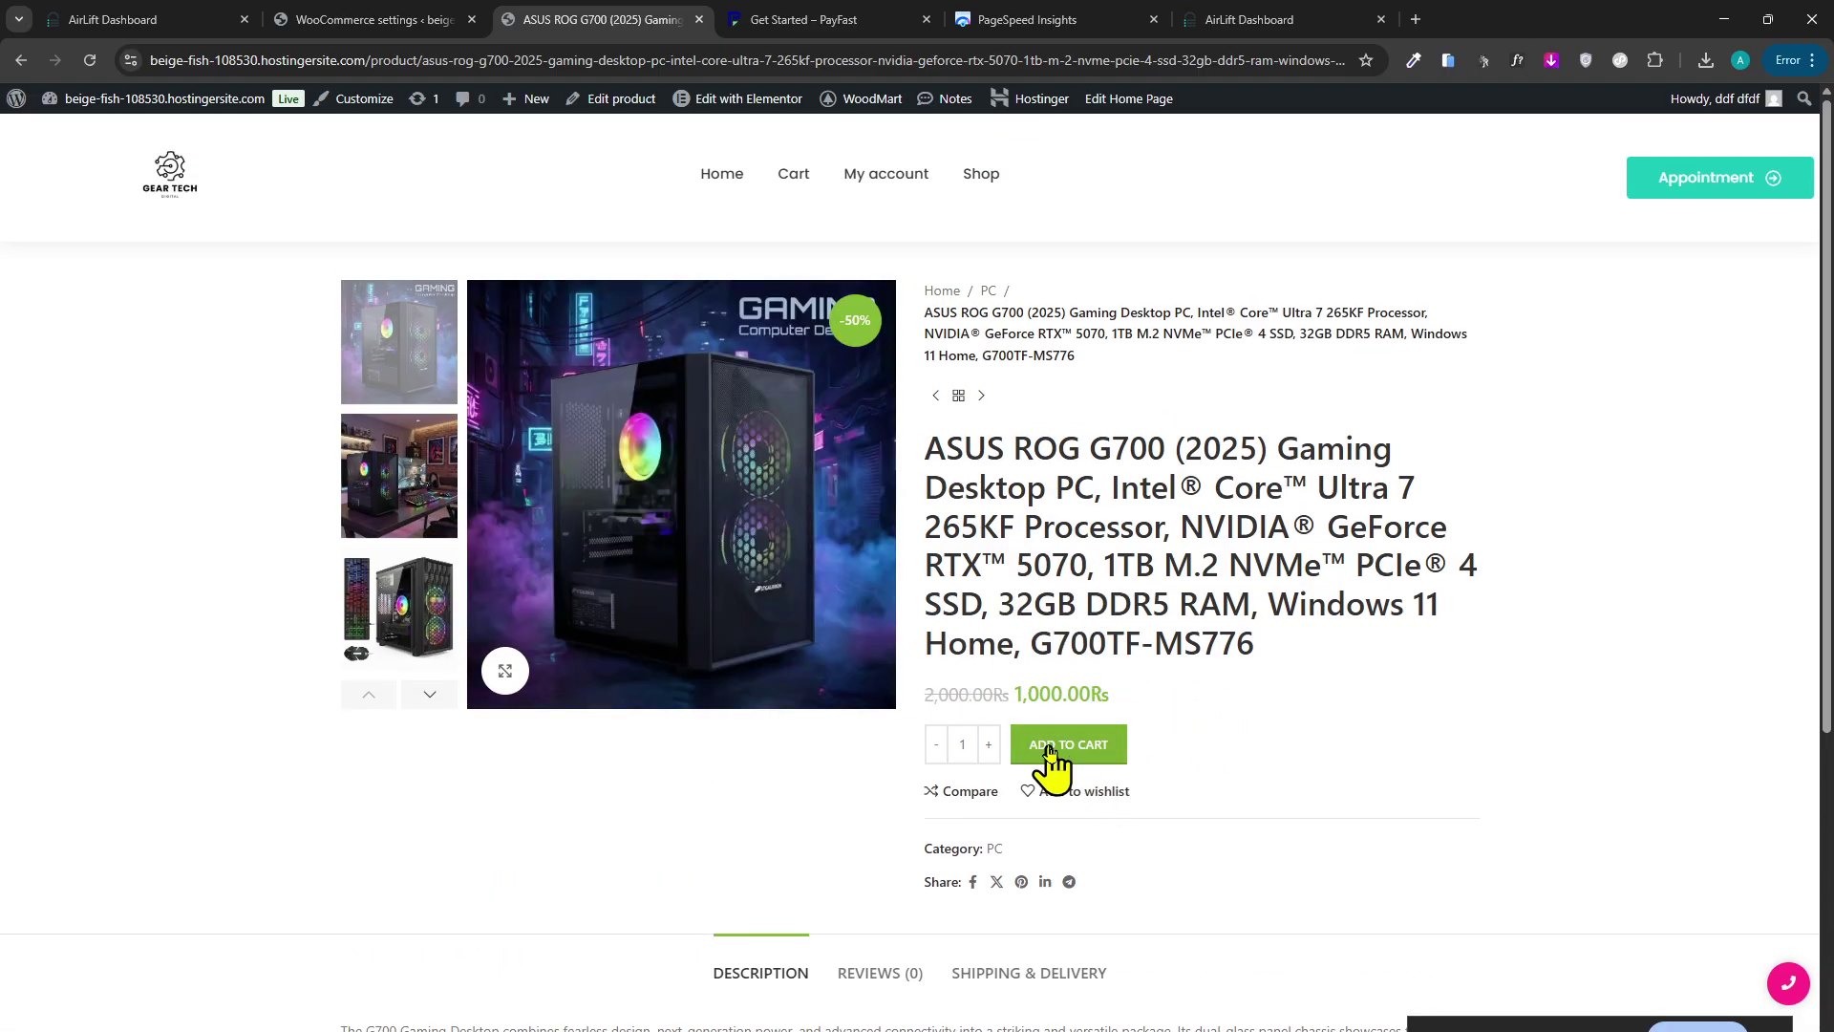
pyautogui.scroll(-1, 1113, 757)
pyautogui.scroll(1, 1154, 749)
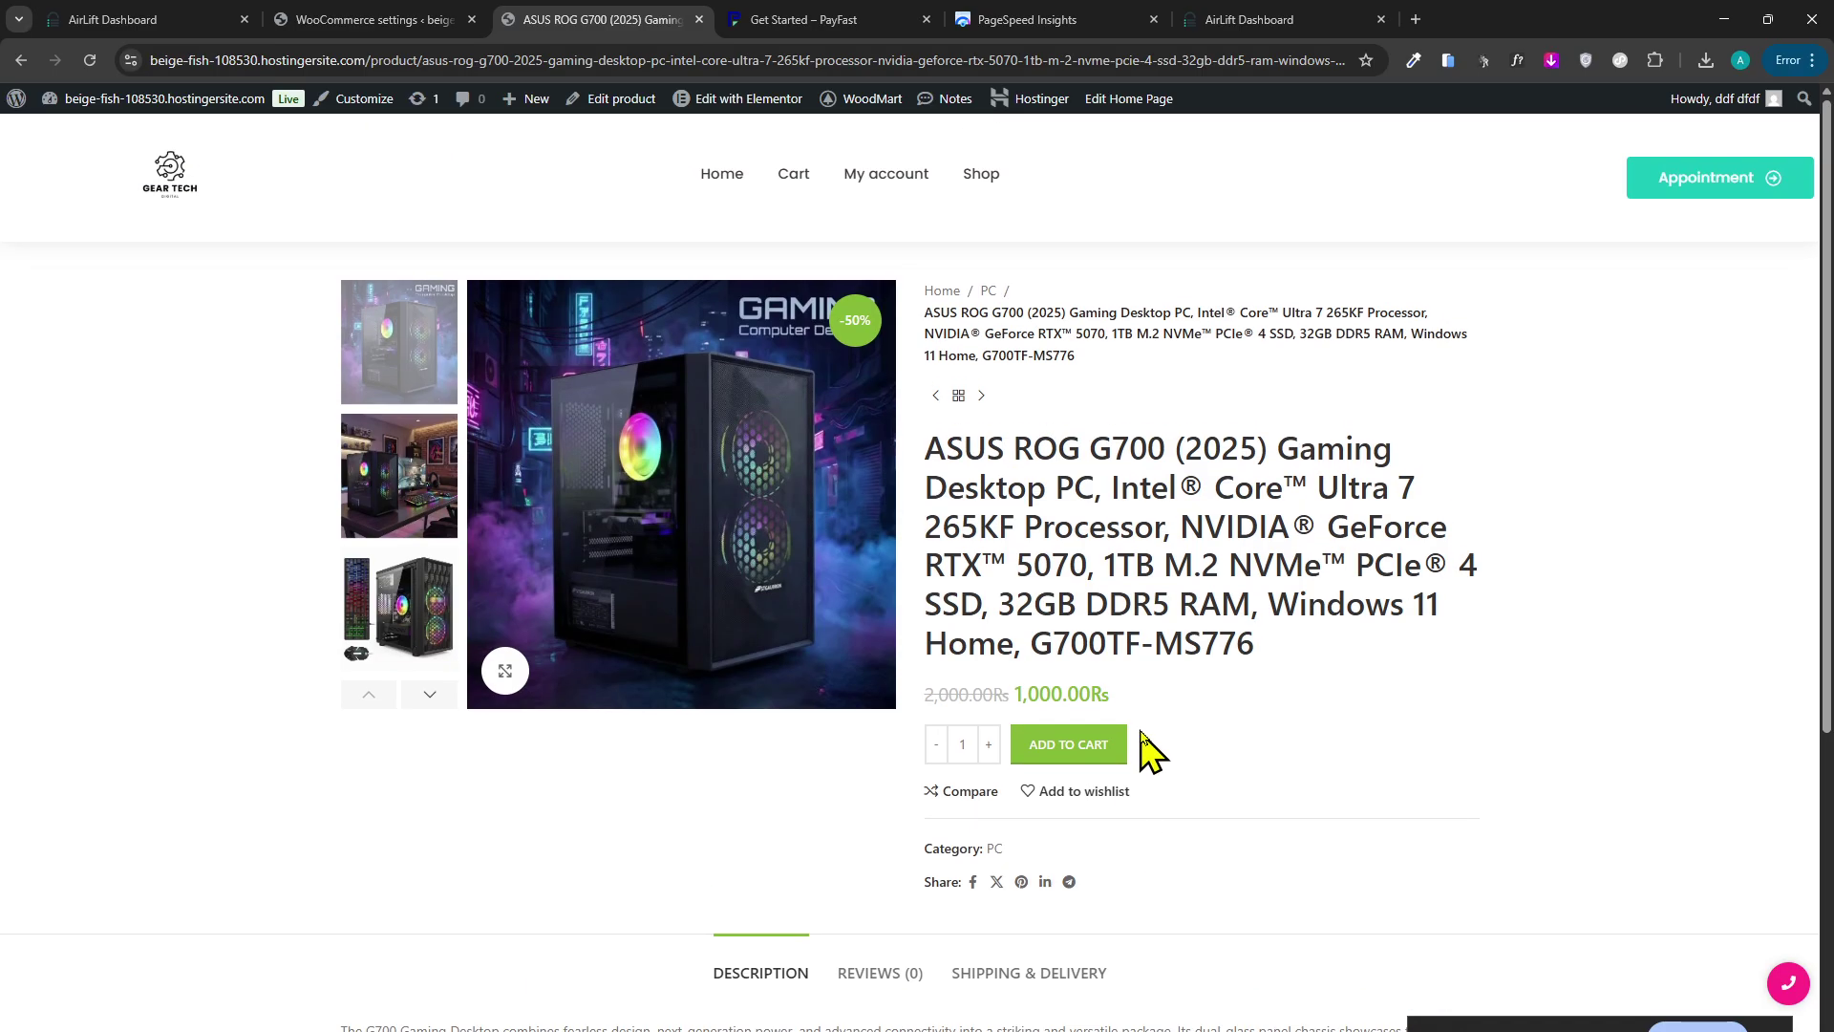
pyautogui.moveTo(1063, 694); pyautogui.dragTo(1010, 697)
pyautogui.click(1069, 696)
pyautogui.scroll(-3, 1064, 704)
pyautogui.scroll(3, 1064, 704)
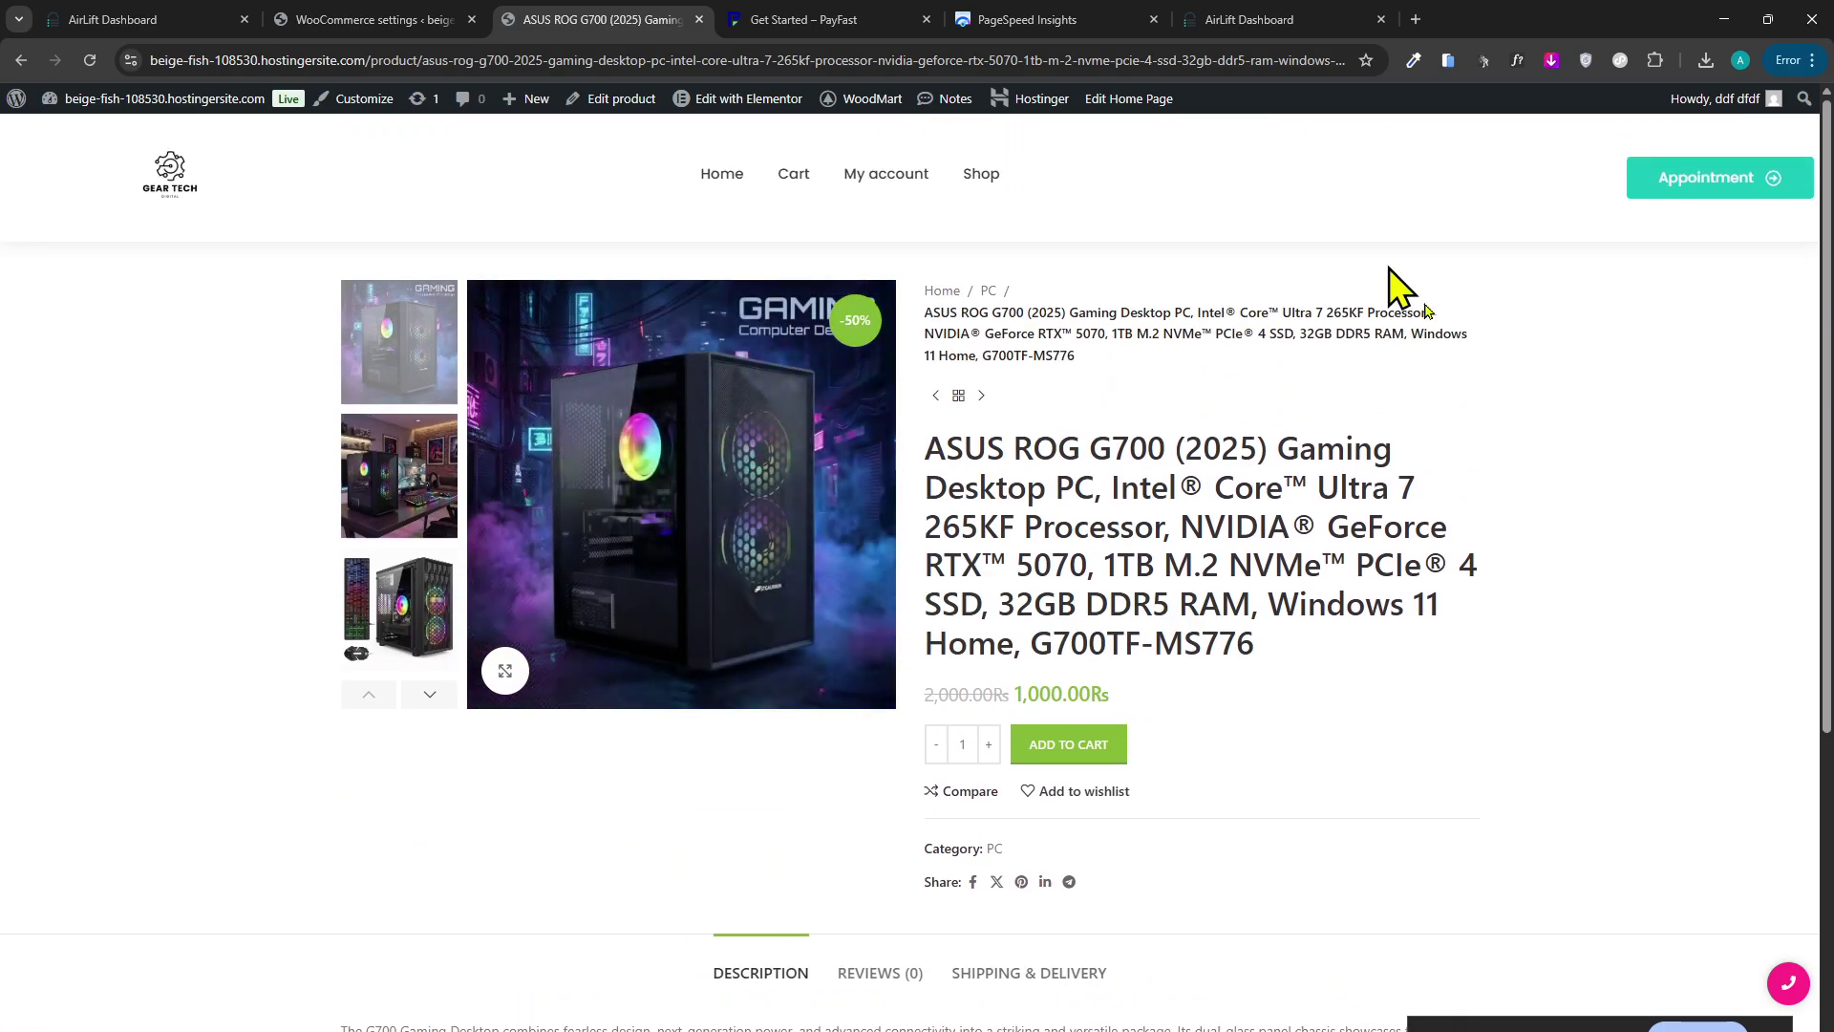
pyautogui.moveTo(1370, 638); pyautogui.dragTo(1163, 634)
pyautogui.click(1097, 548)
pyautogui.scroll(-2, 1092, 540)
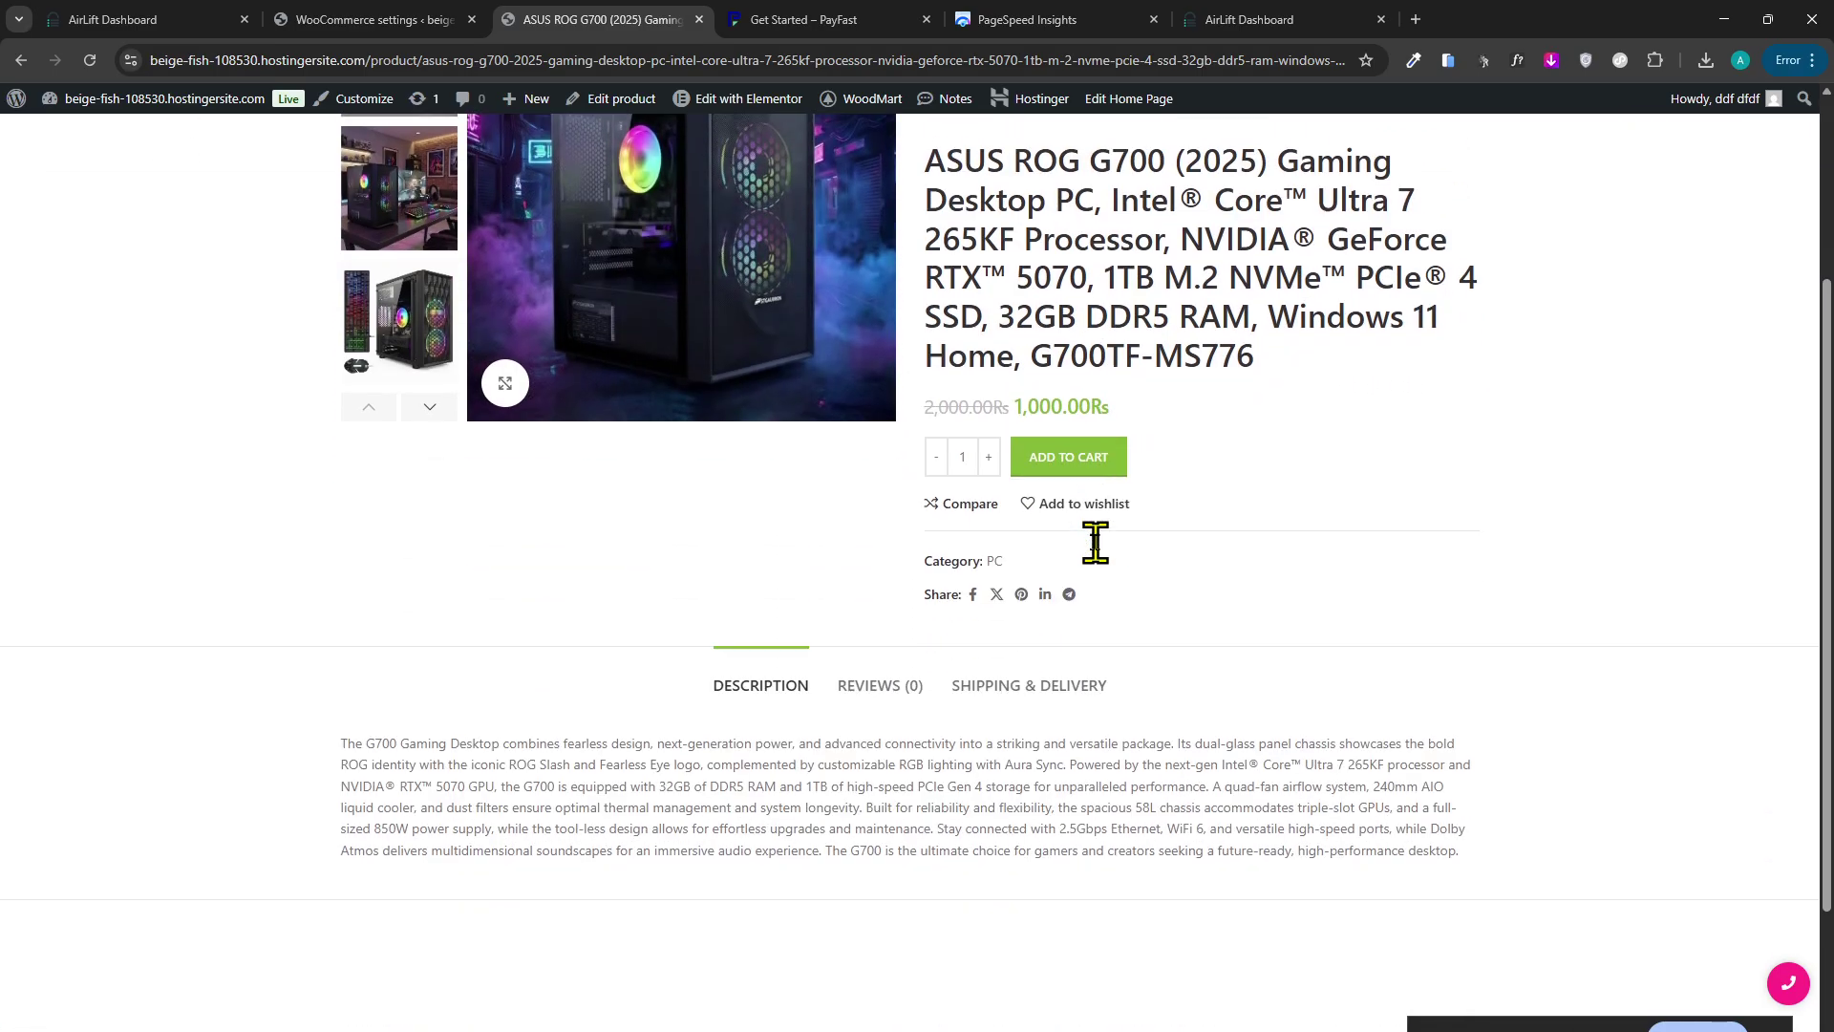
pyautogui.scroll(2, 1051, 540)
pyautogui.scroll(-5, 917, 564)
pyautogui.scroll(5, 955, 754)
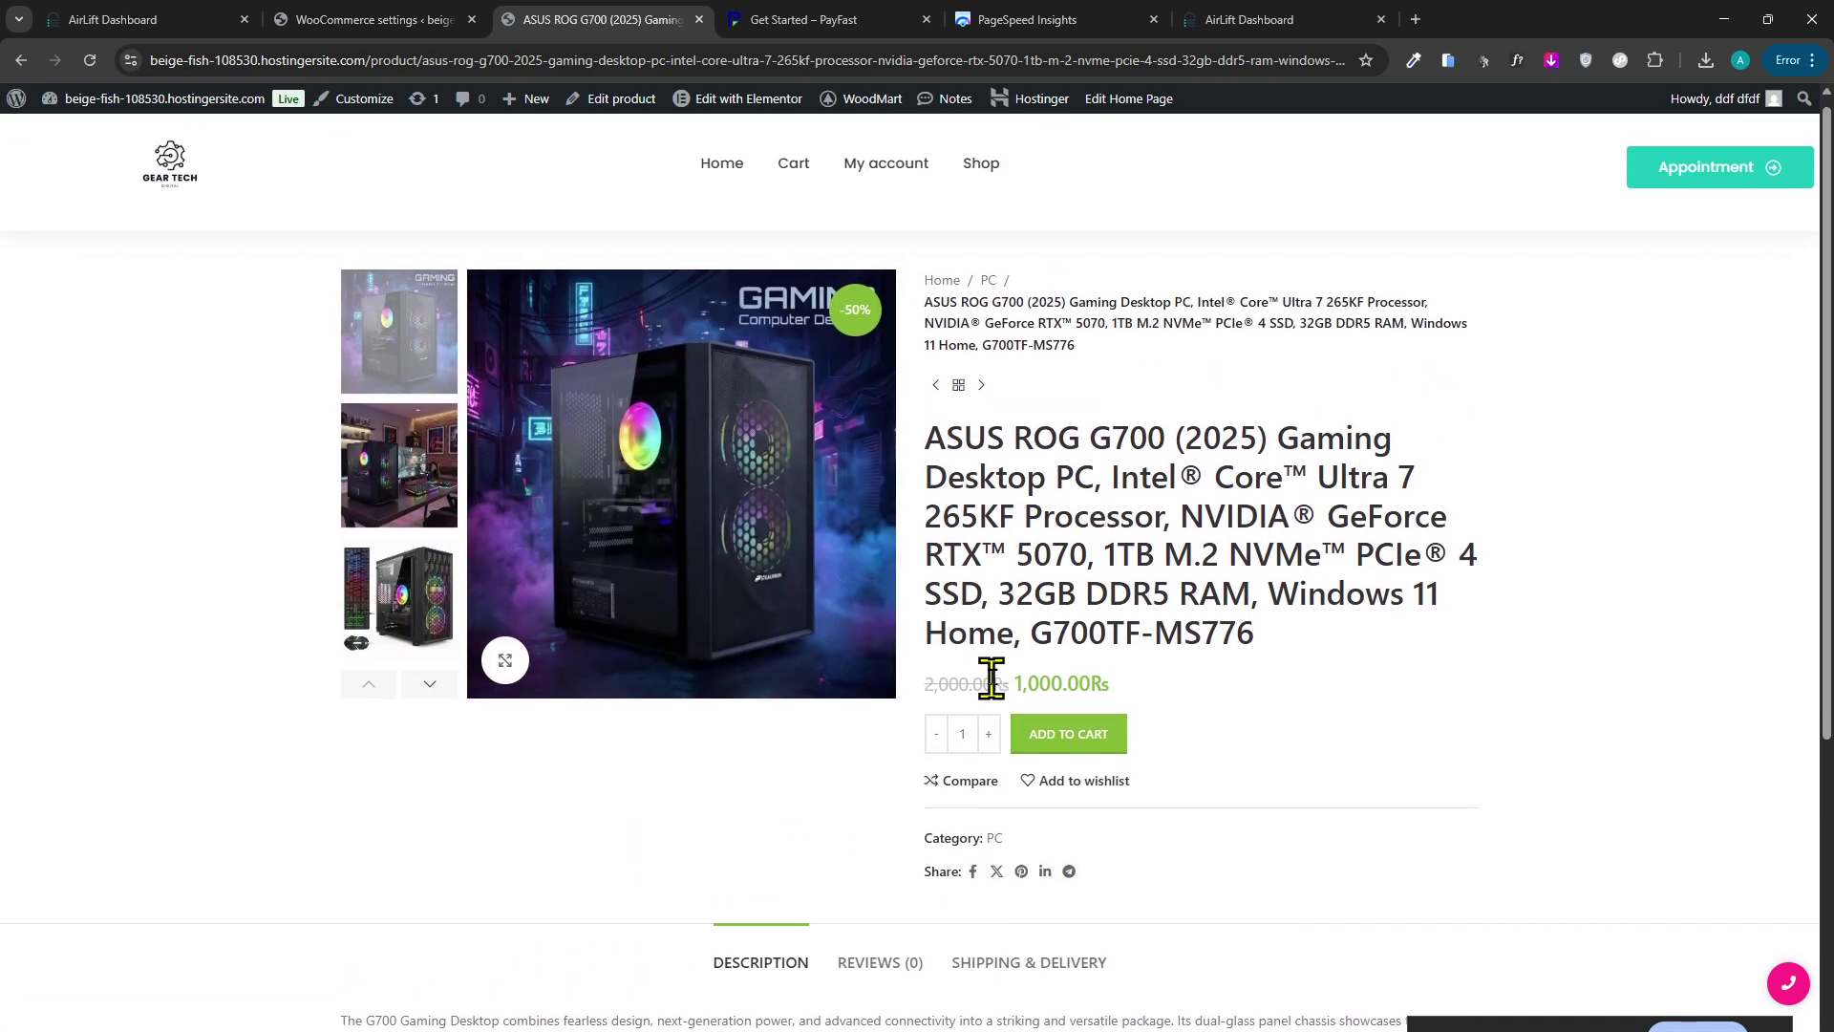
pyautogui.click(406, 19)
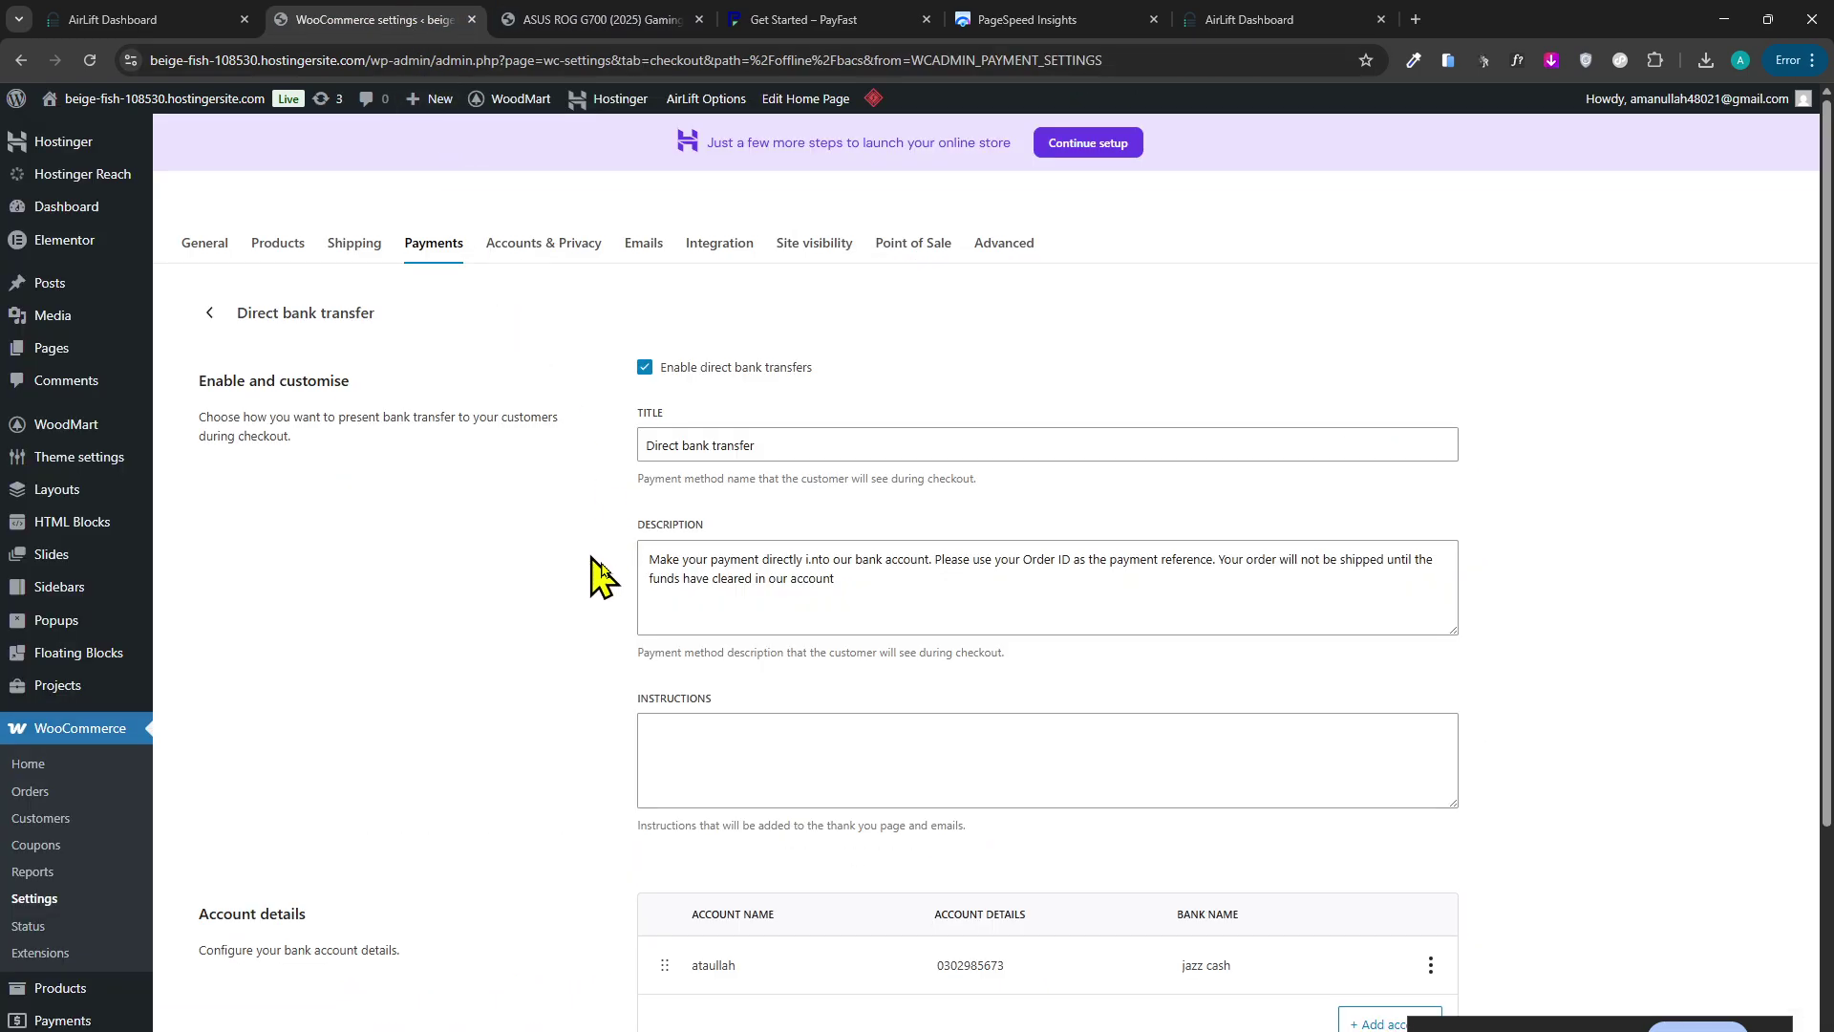
# Go back to the offline payments list, then open WooCommerce General settings showing Pakistan — Punjab.
pyautogui.scroll(-3, 602, 549)
pyautogui.scroll(3, 499, 840)
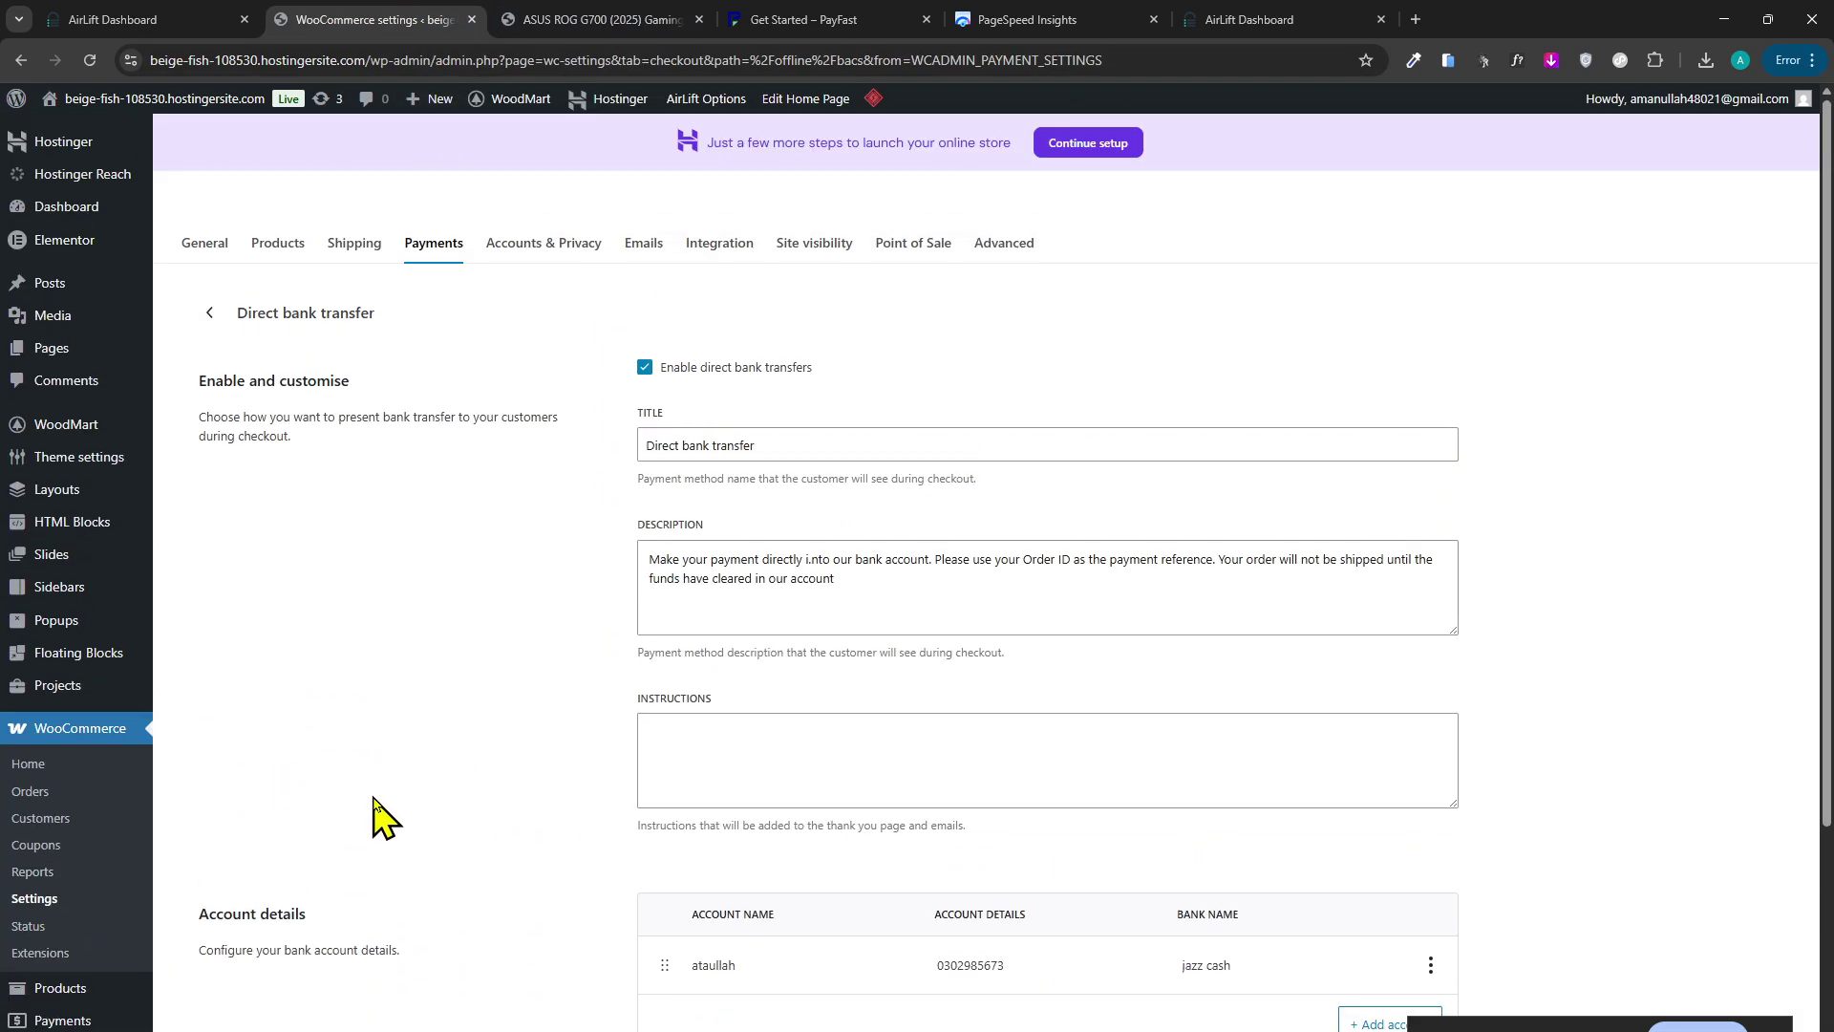
pyautogui.click(213, 315)
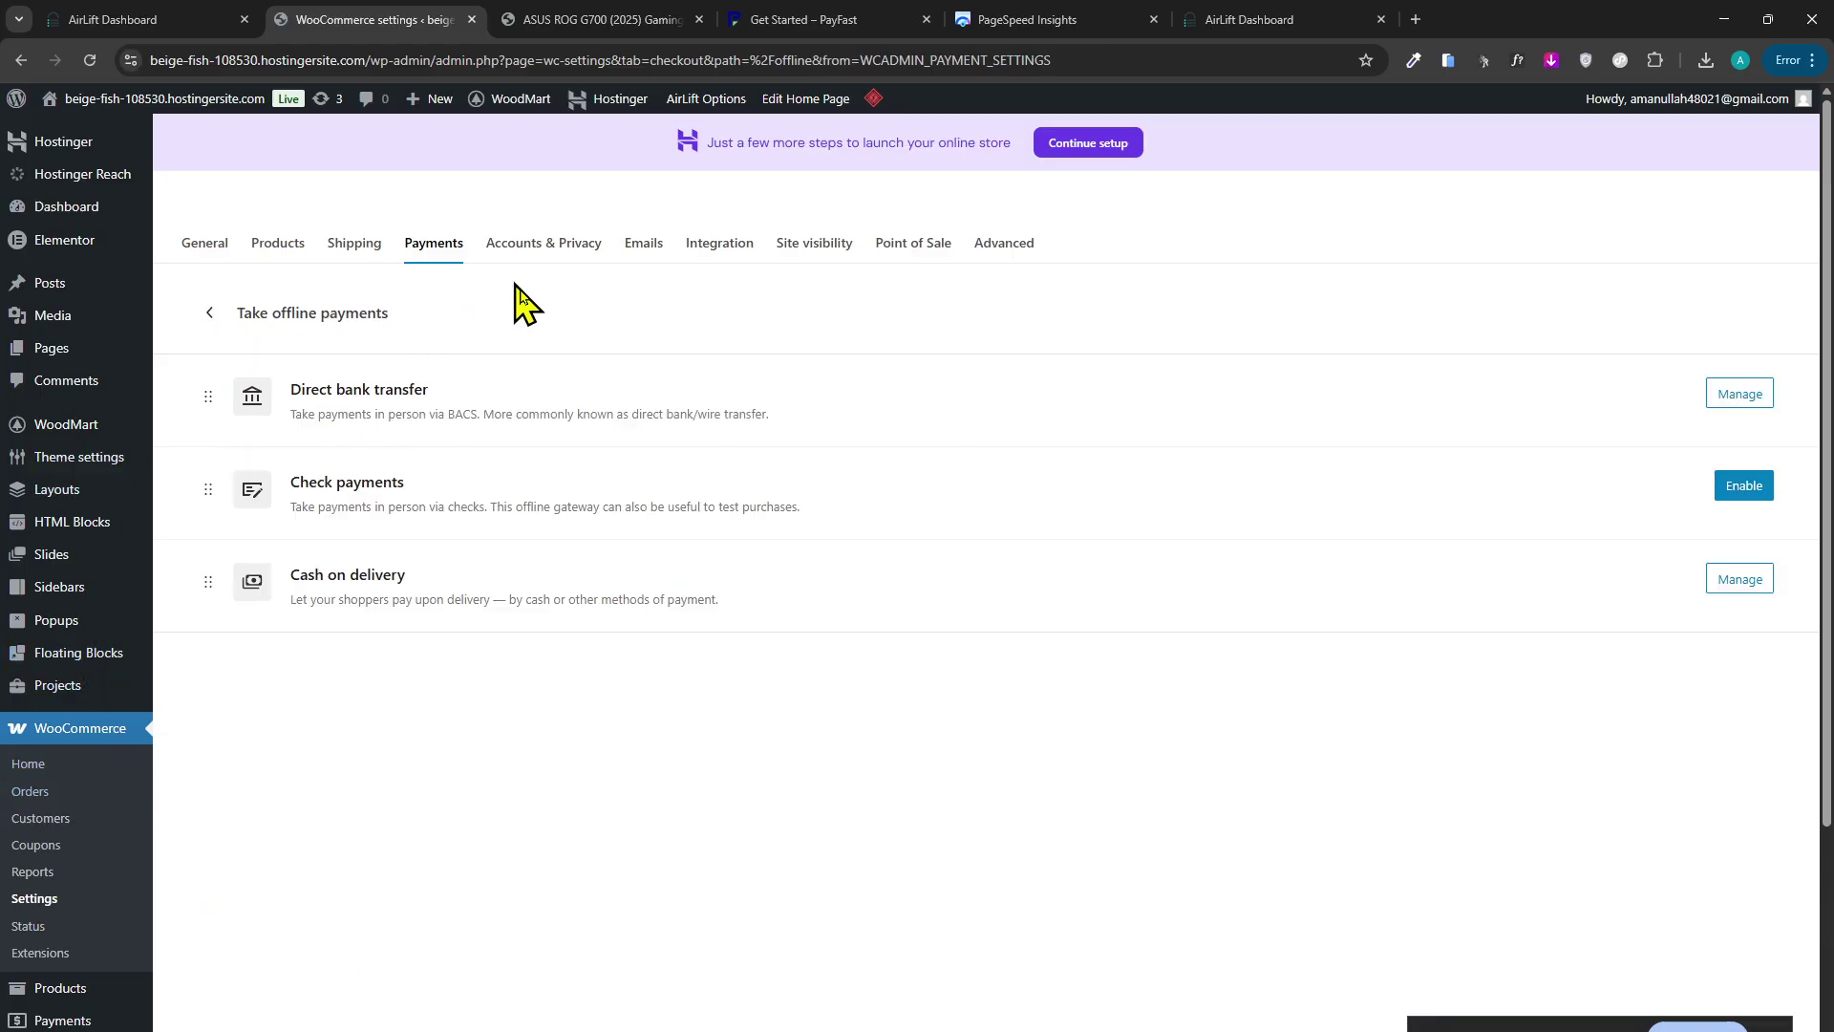
pyautogui.moveTo(564, 24)
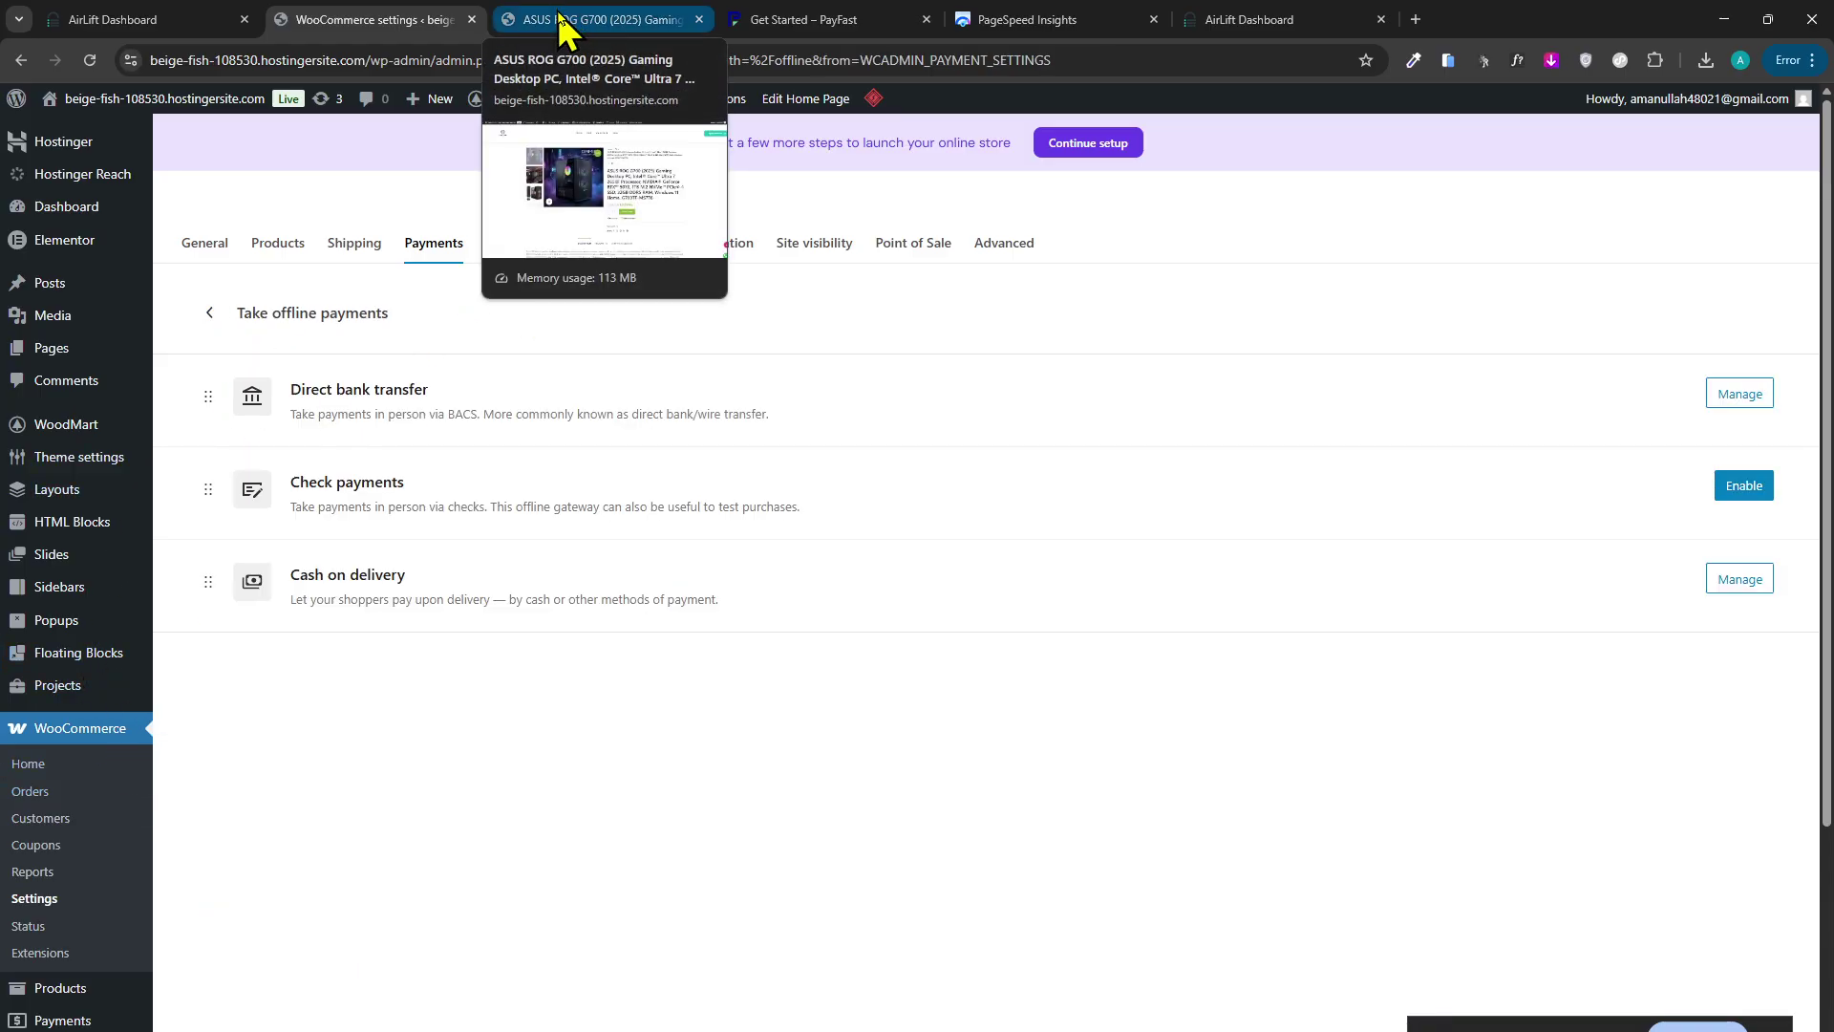
pyautogui.scroll(-4, 532, 287)
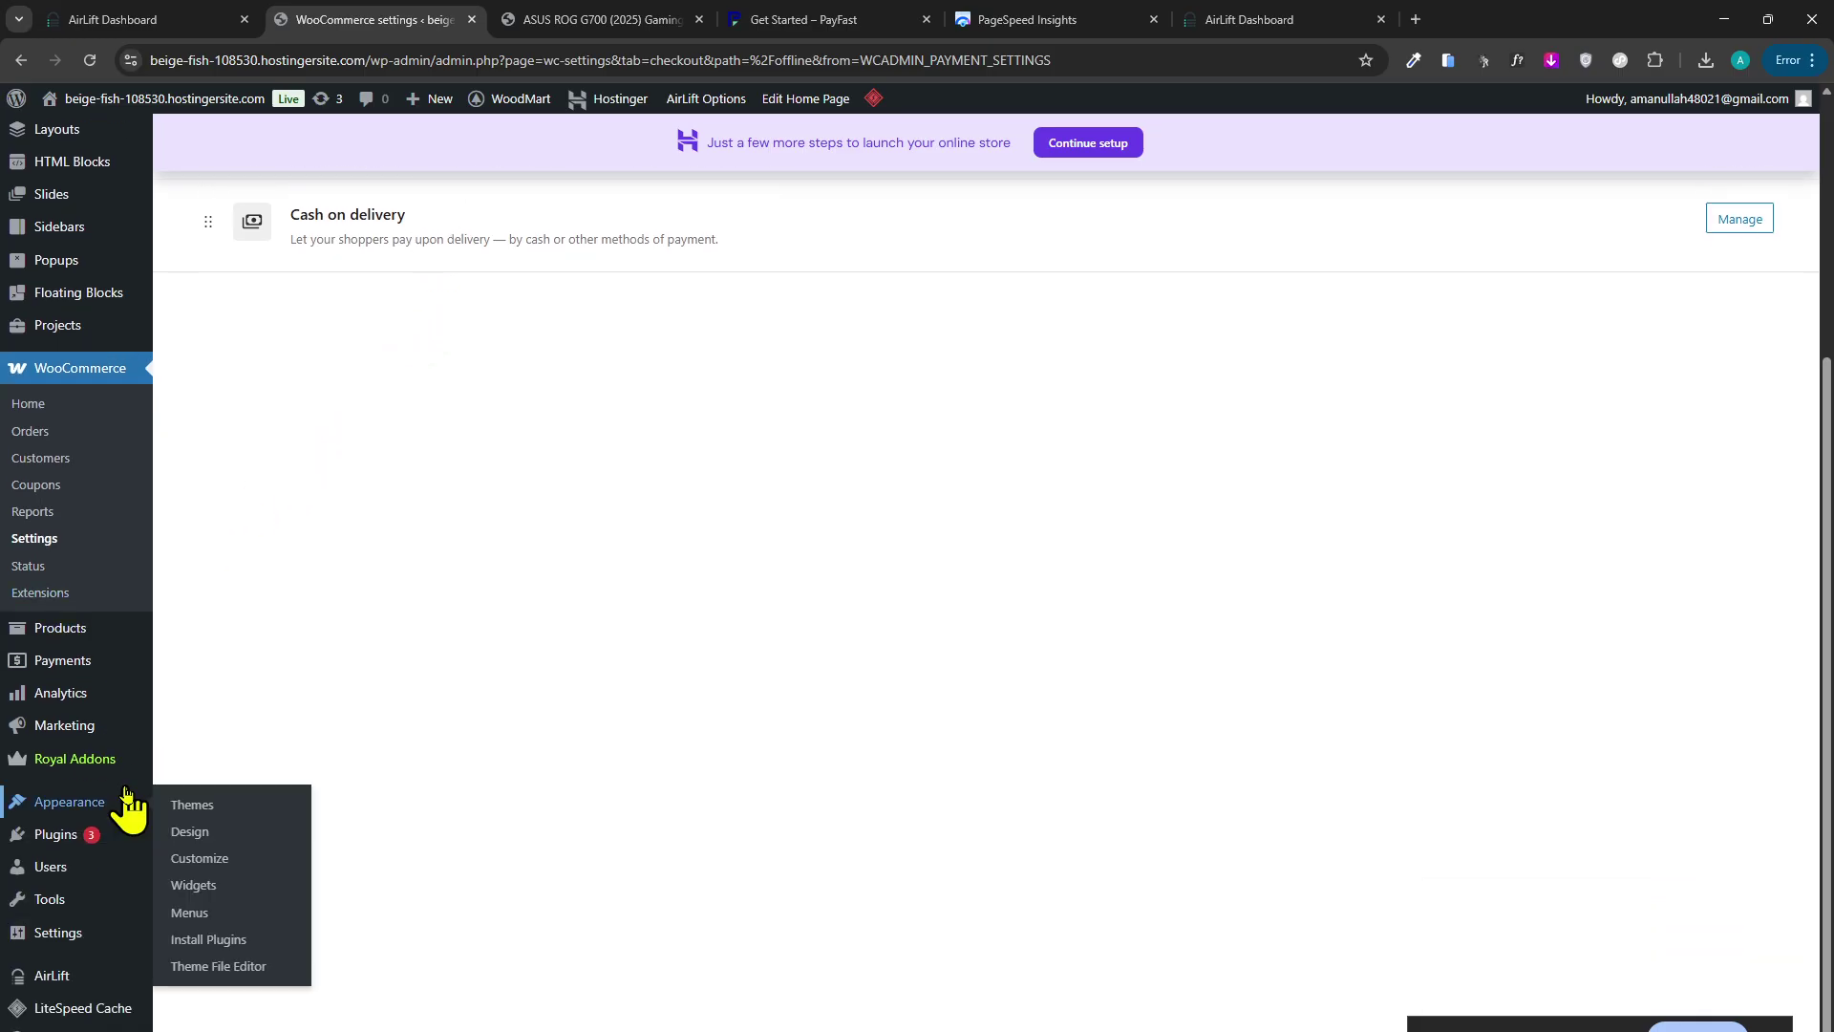
pyautogui.moveTo(95, 837)
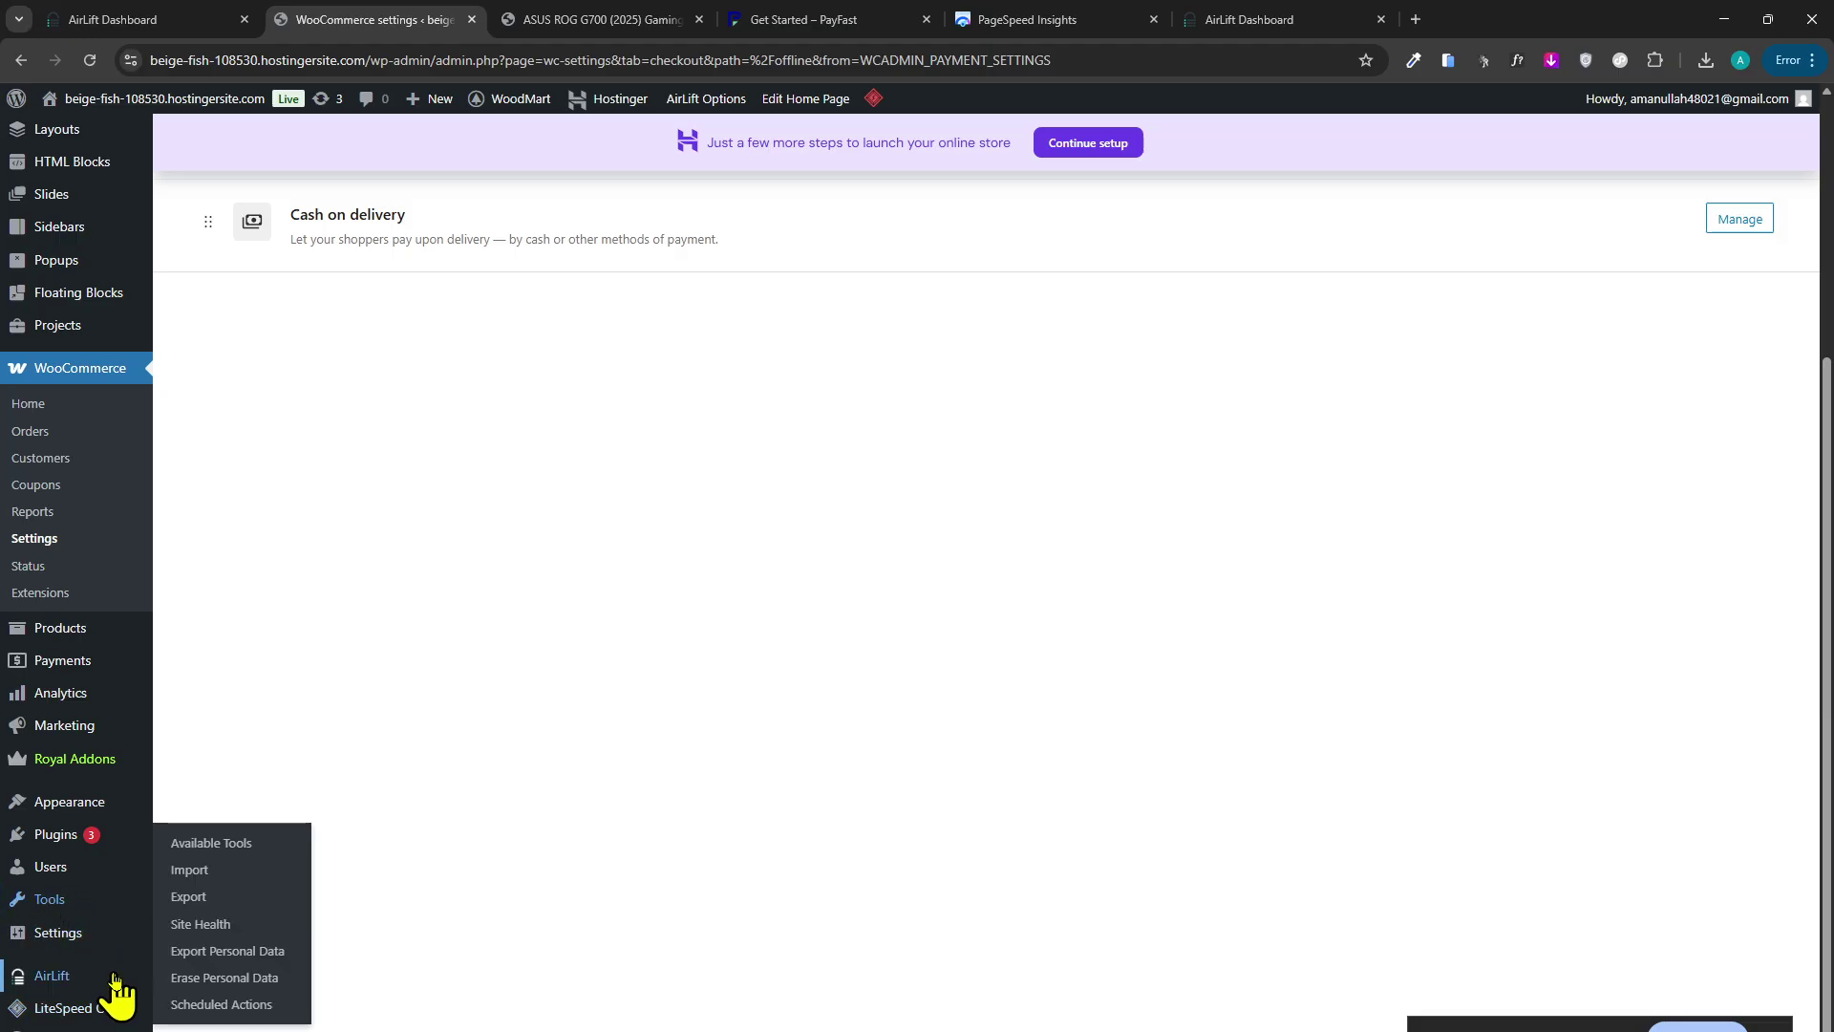
pyautogui.middleClick(579, 857)
pyautogui.scroll(4, 578, 857)
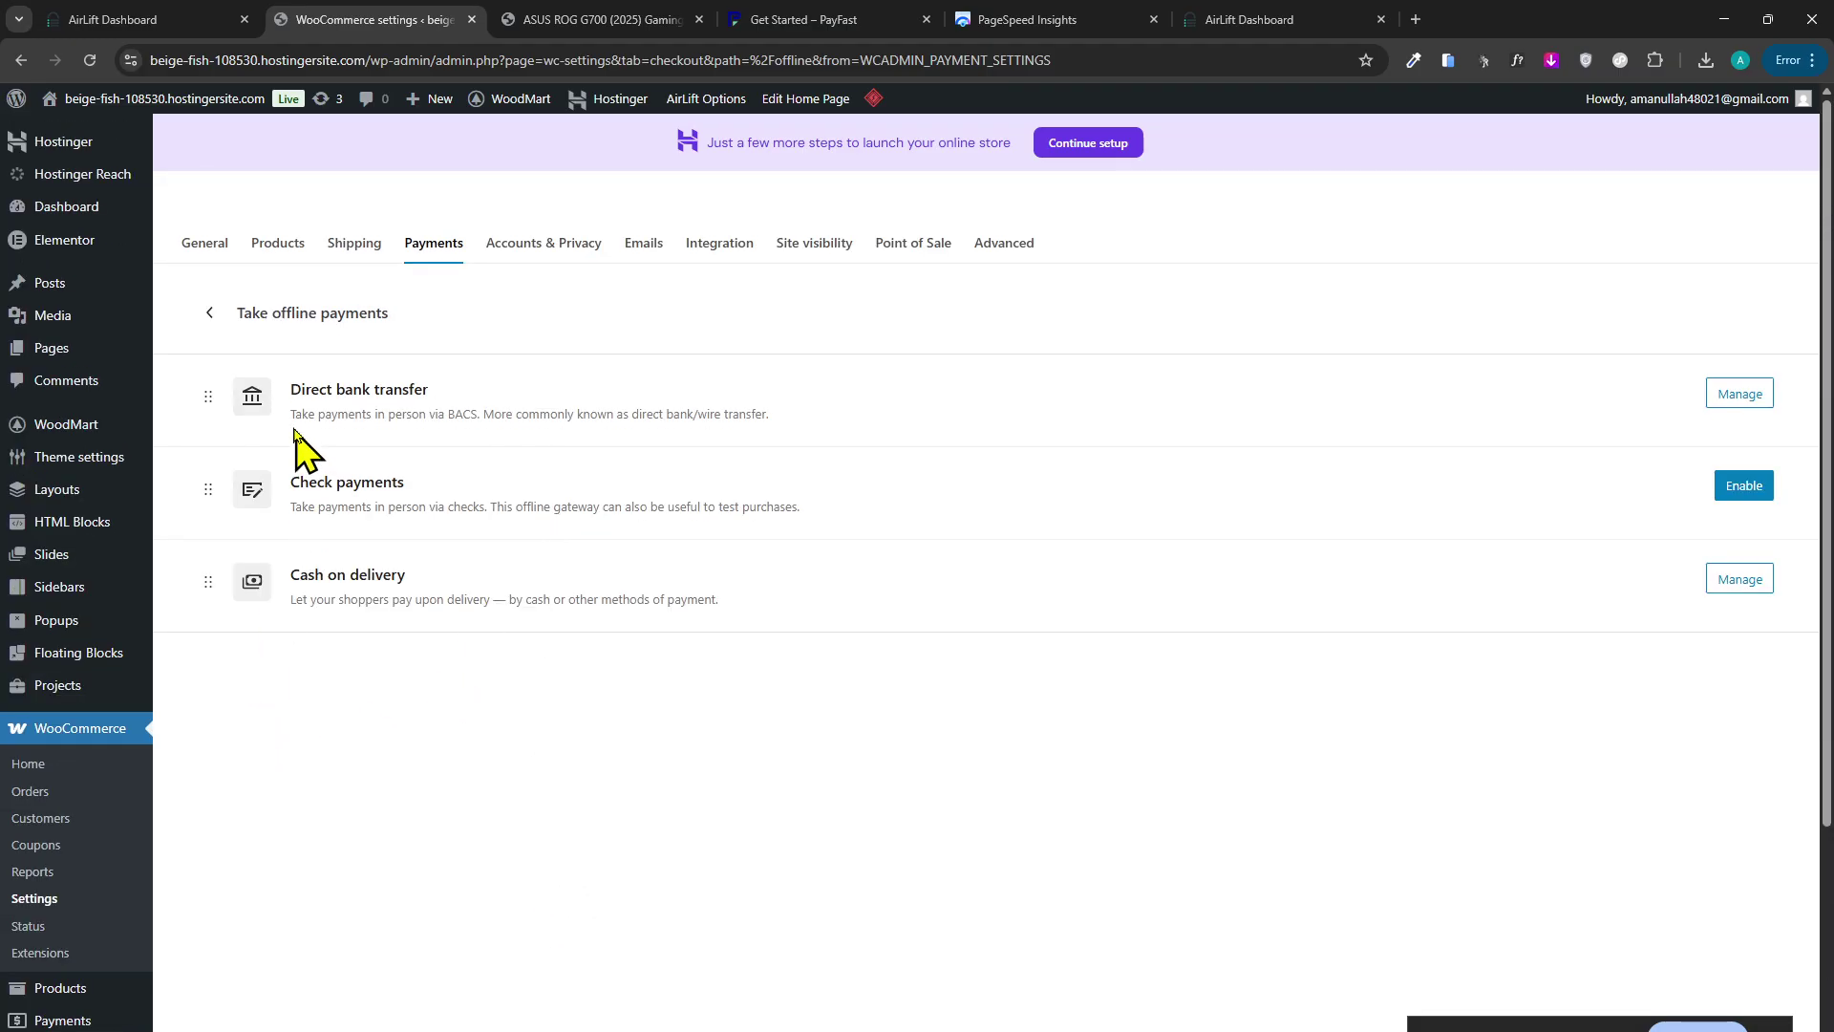
pyautogui.click(189, 250)
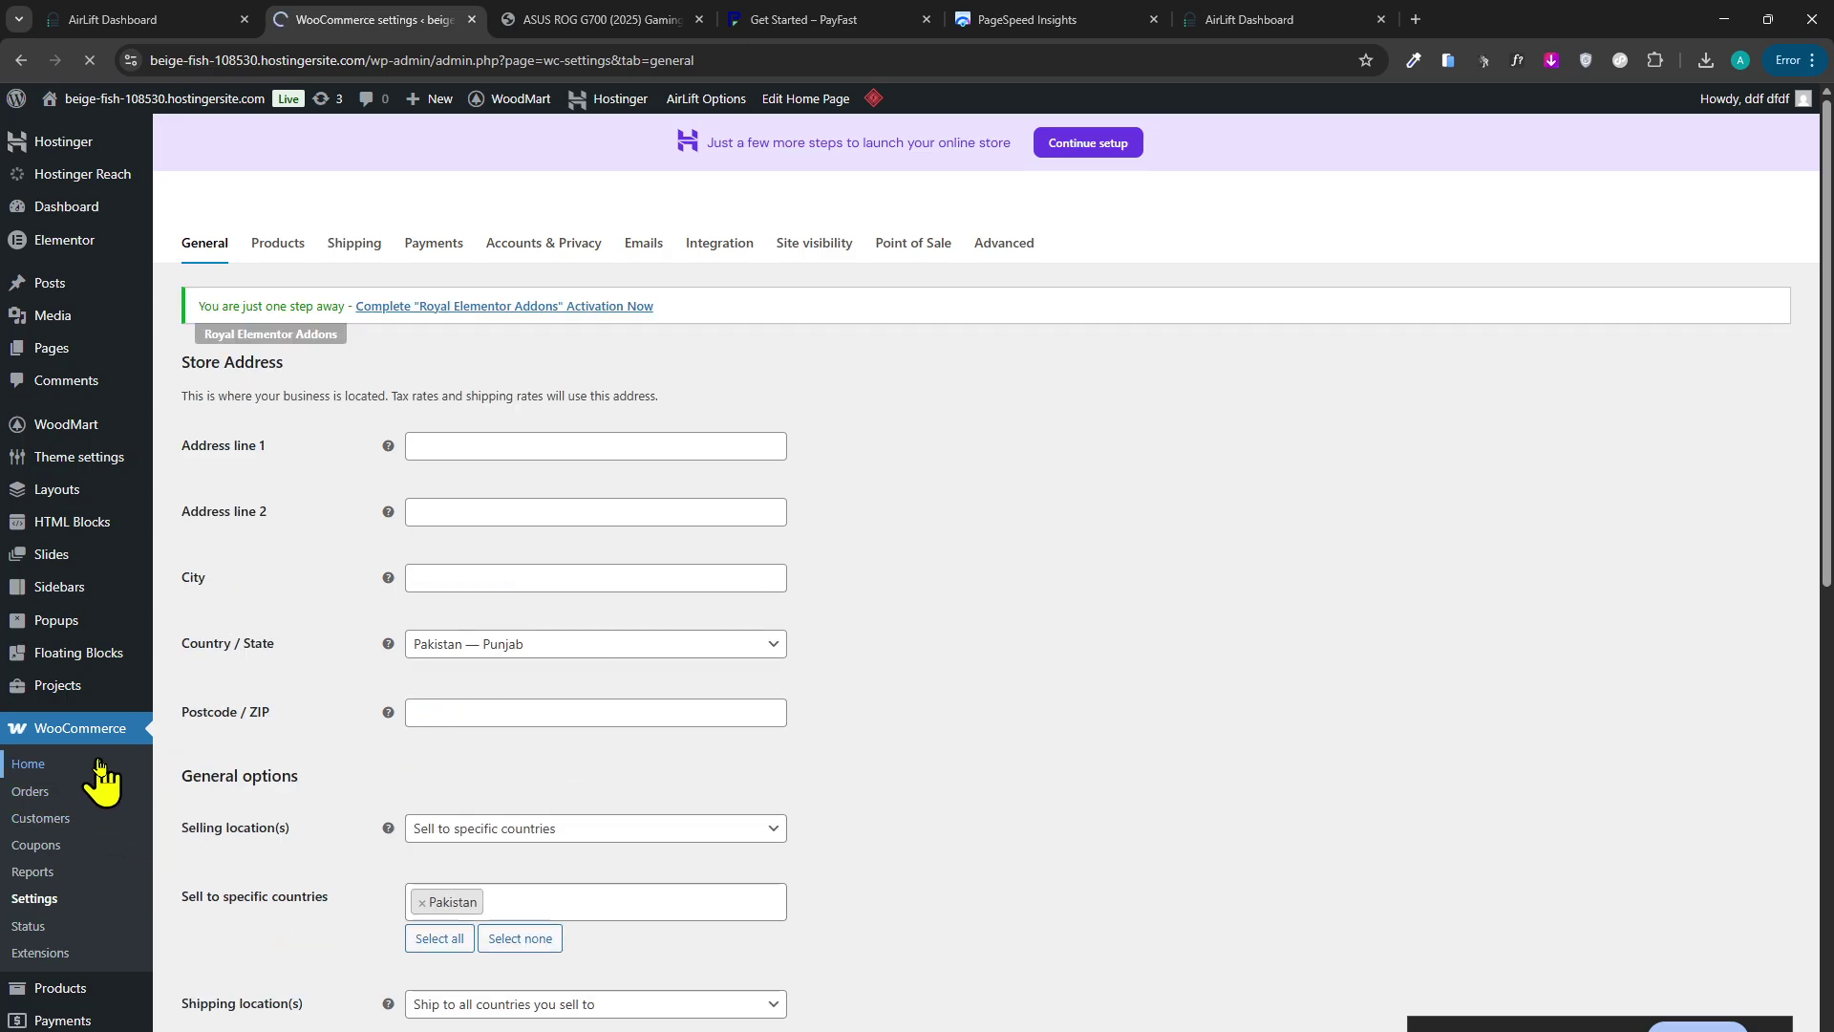
# Review the WooCommerce Home to-do list and Inbox, then return to AirLift's installation page.
pyautogui.click(544, 19)
pyautogui.click(442, 19)
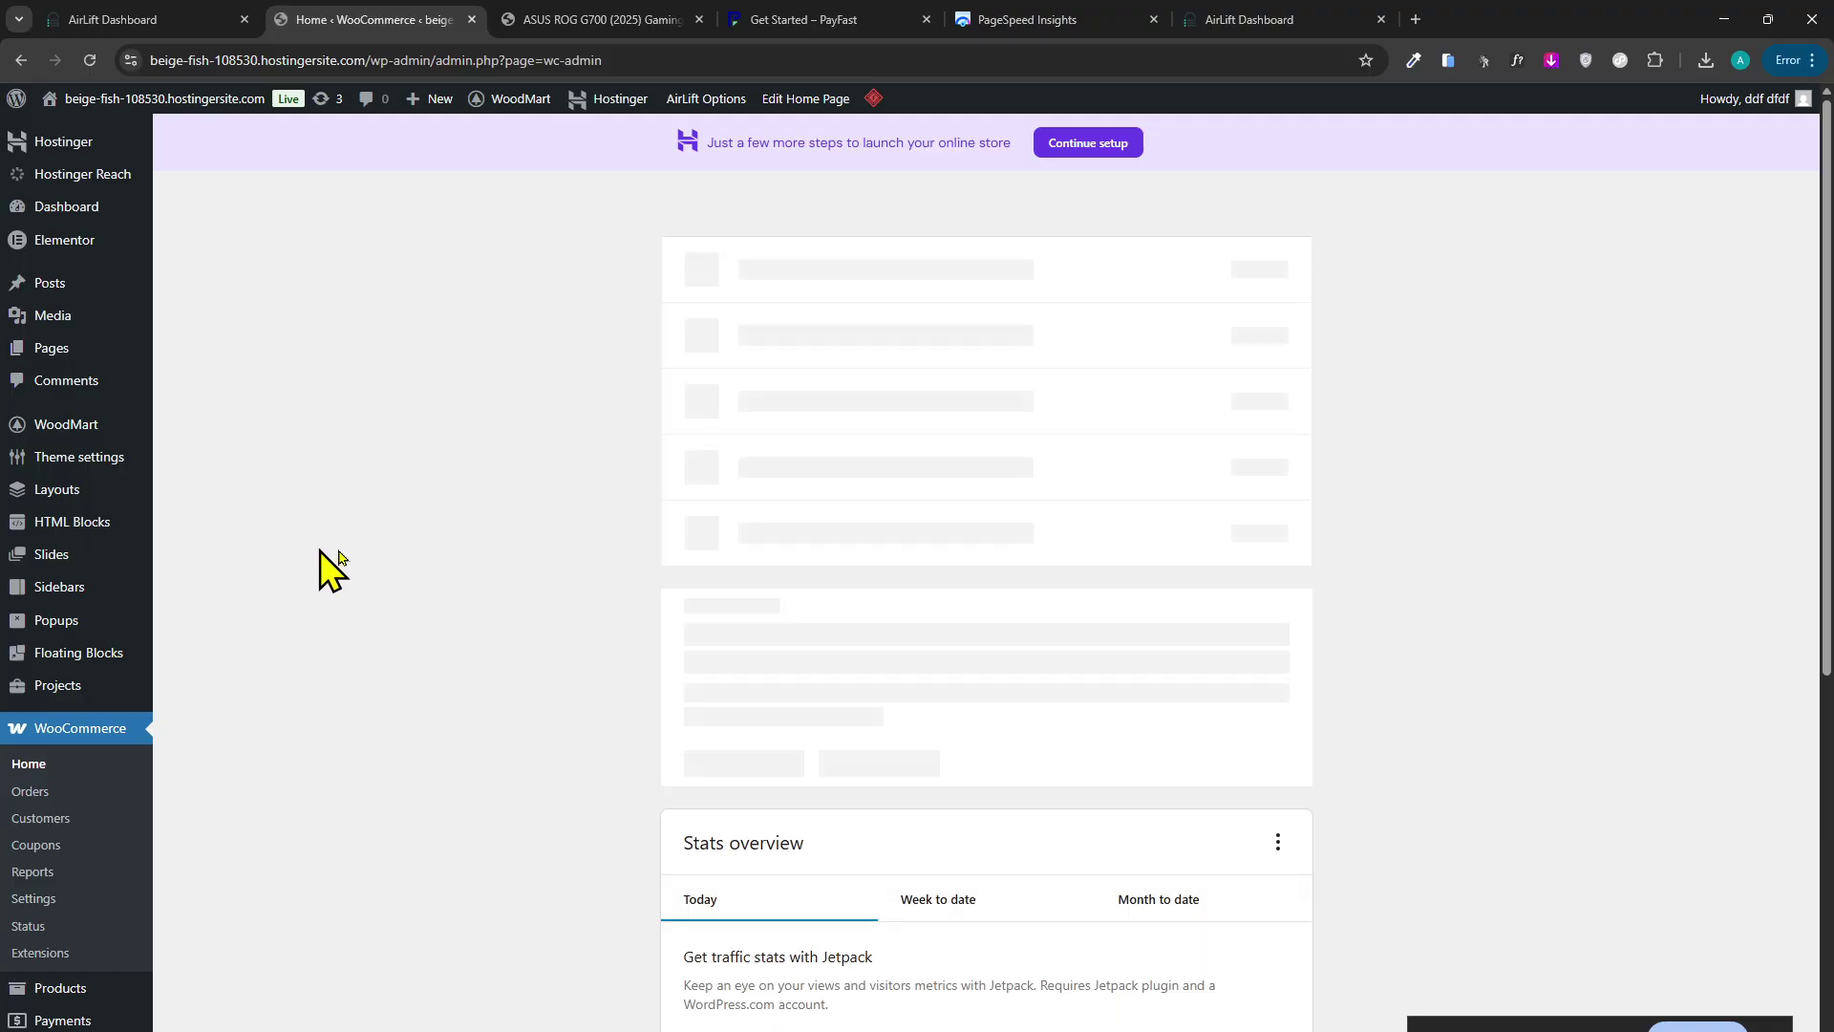
pyautogui.scroll(-3, 616, 410)
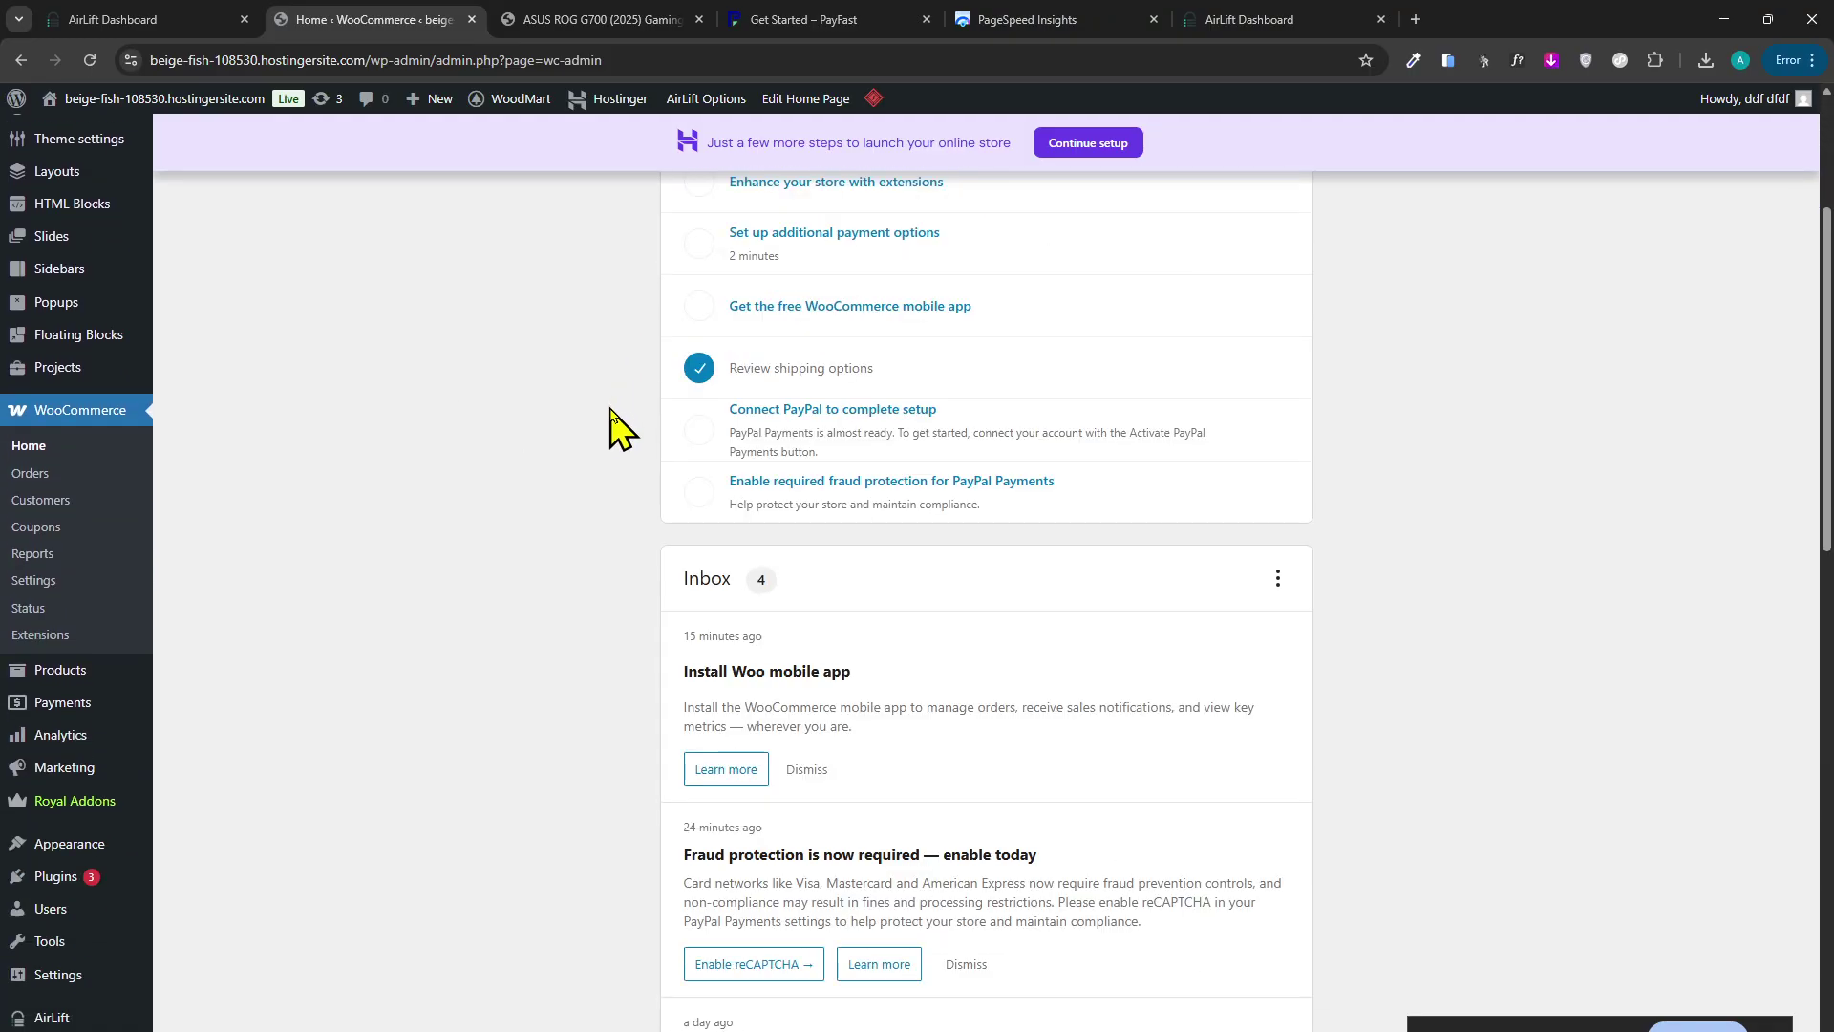
pyautogui.scroll(-6, 619, 428)
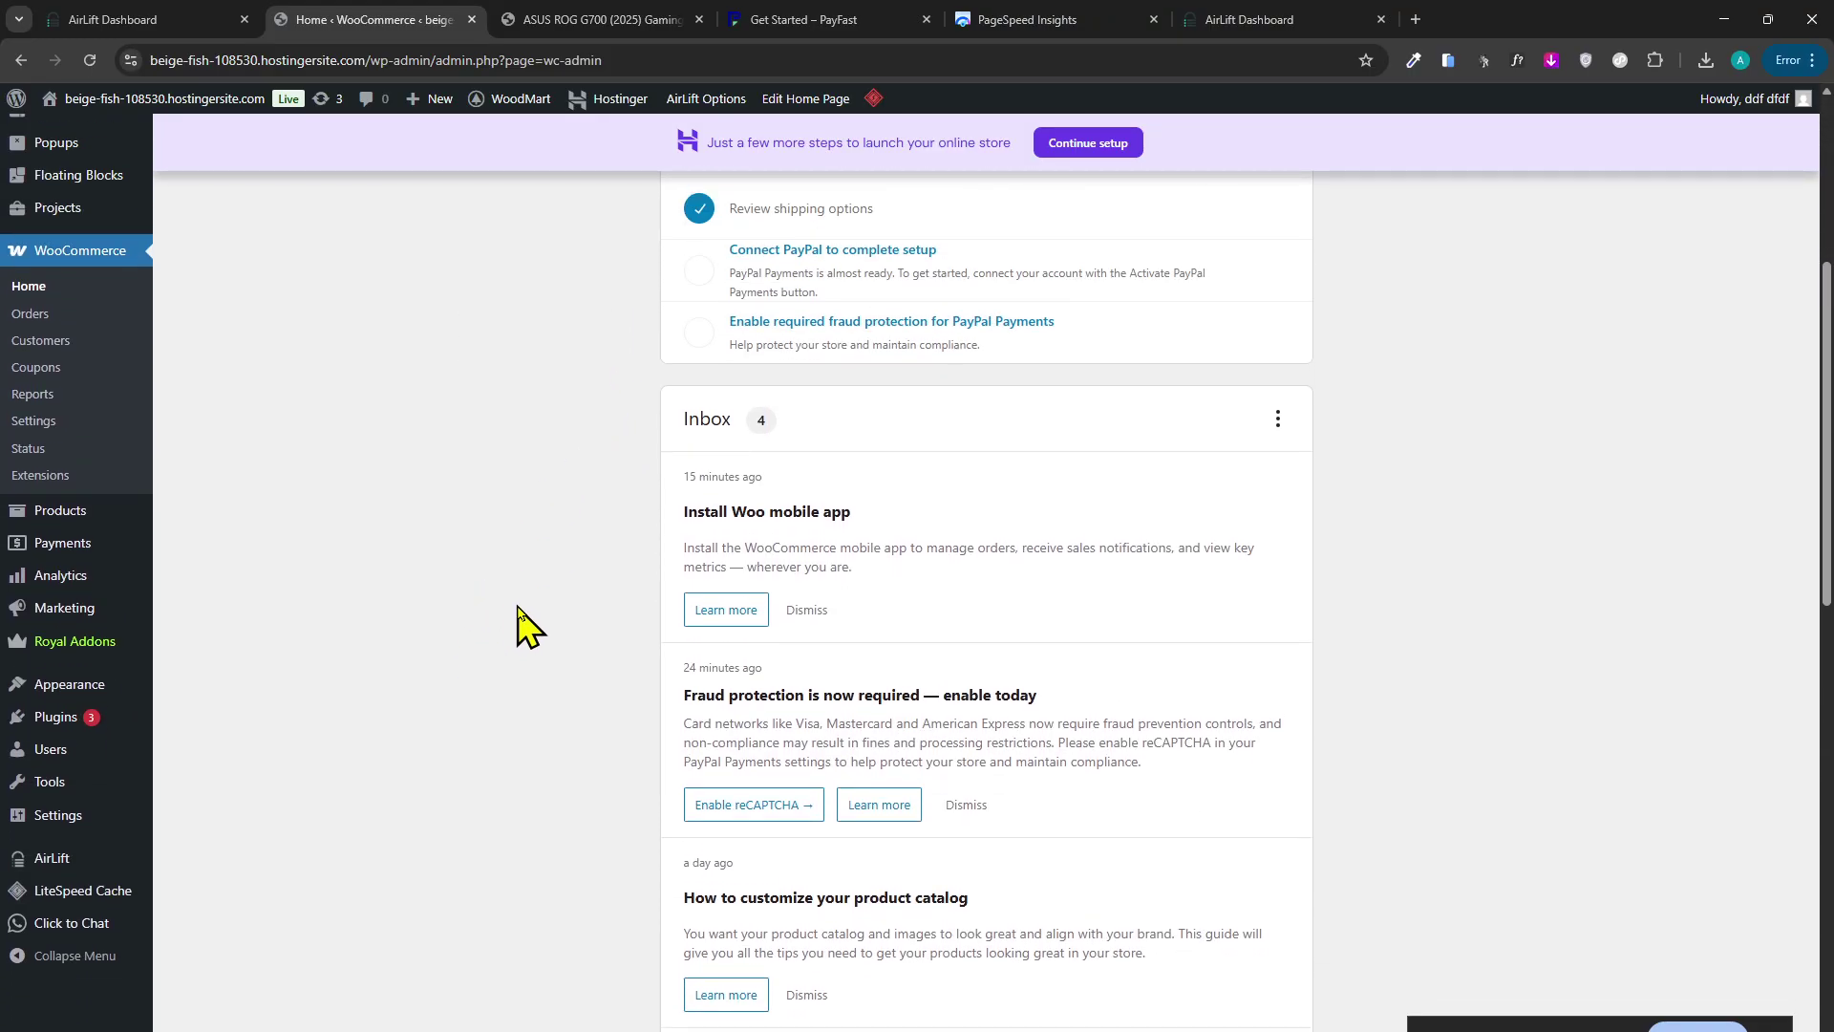
pyautogui.scroll(10, 480, 445)
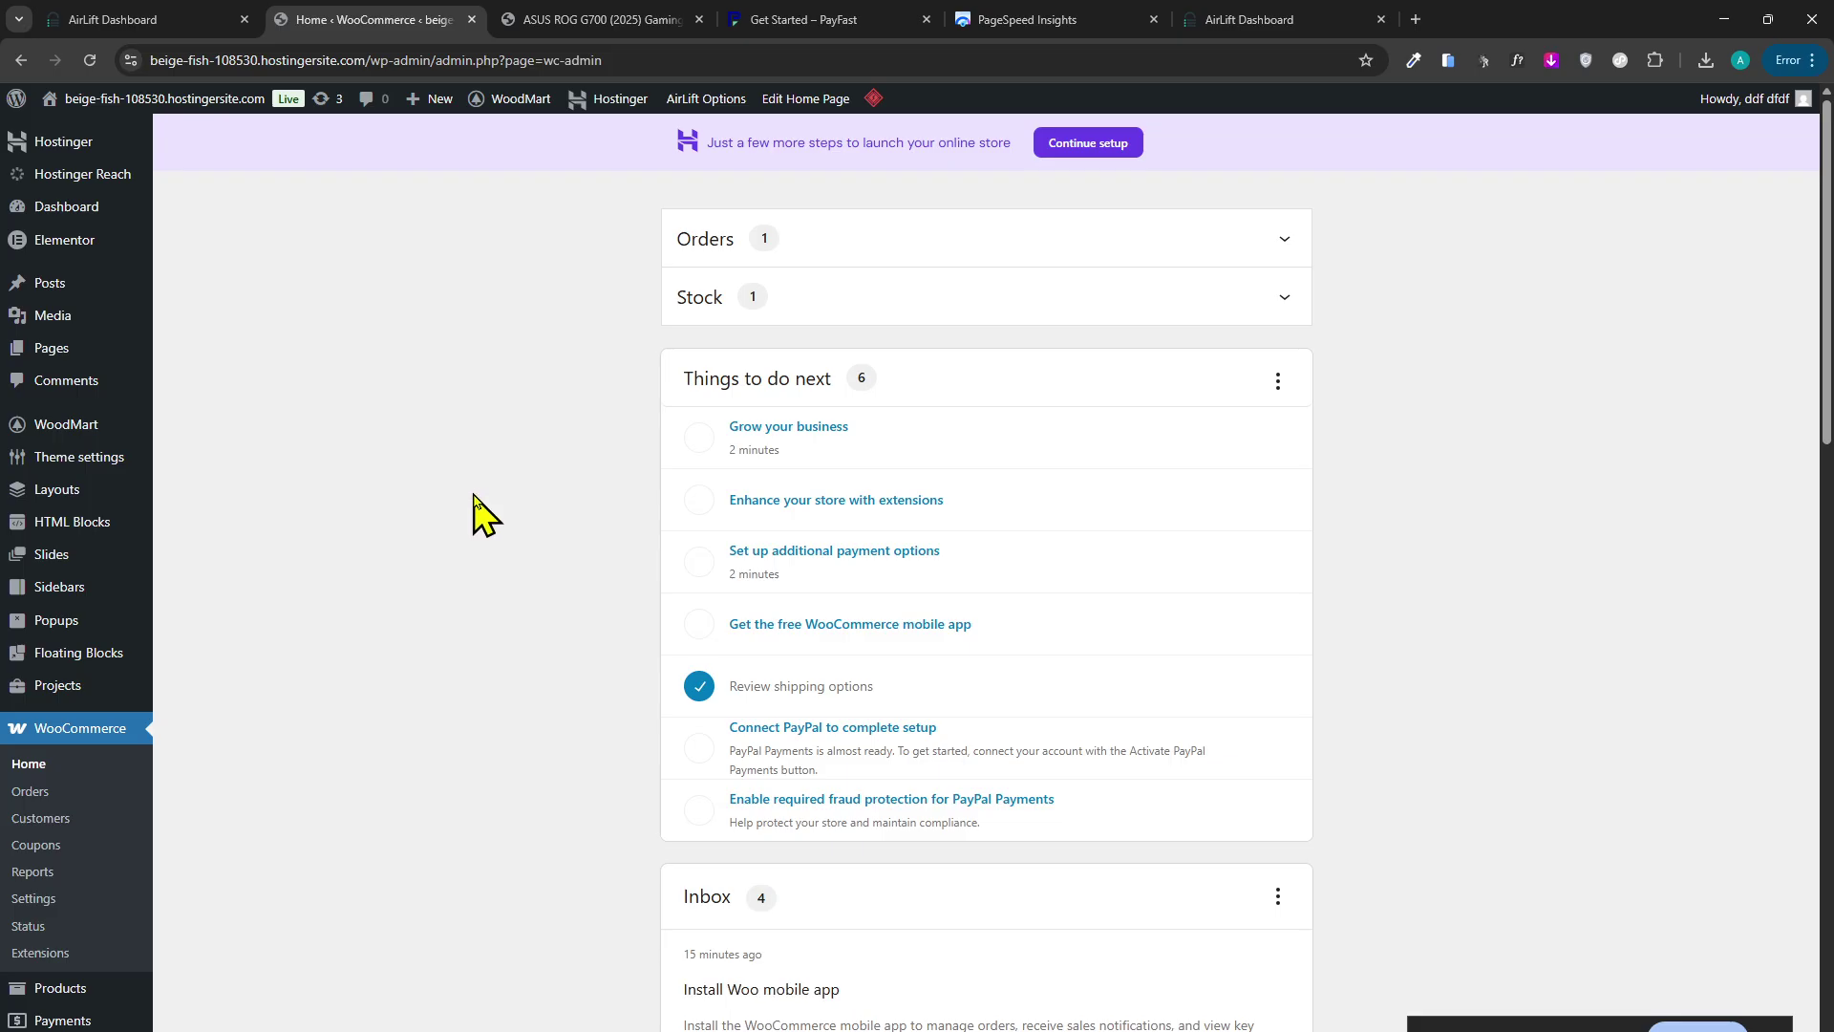
pyautogui.scroll(-2, 475, 511)
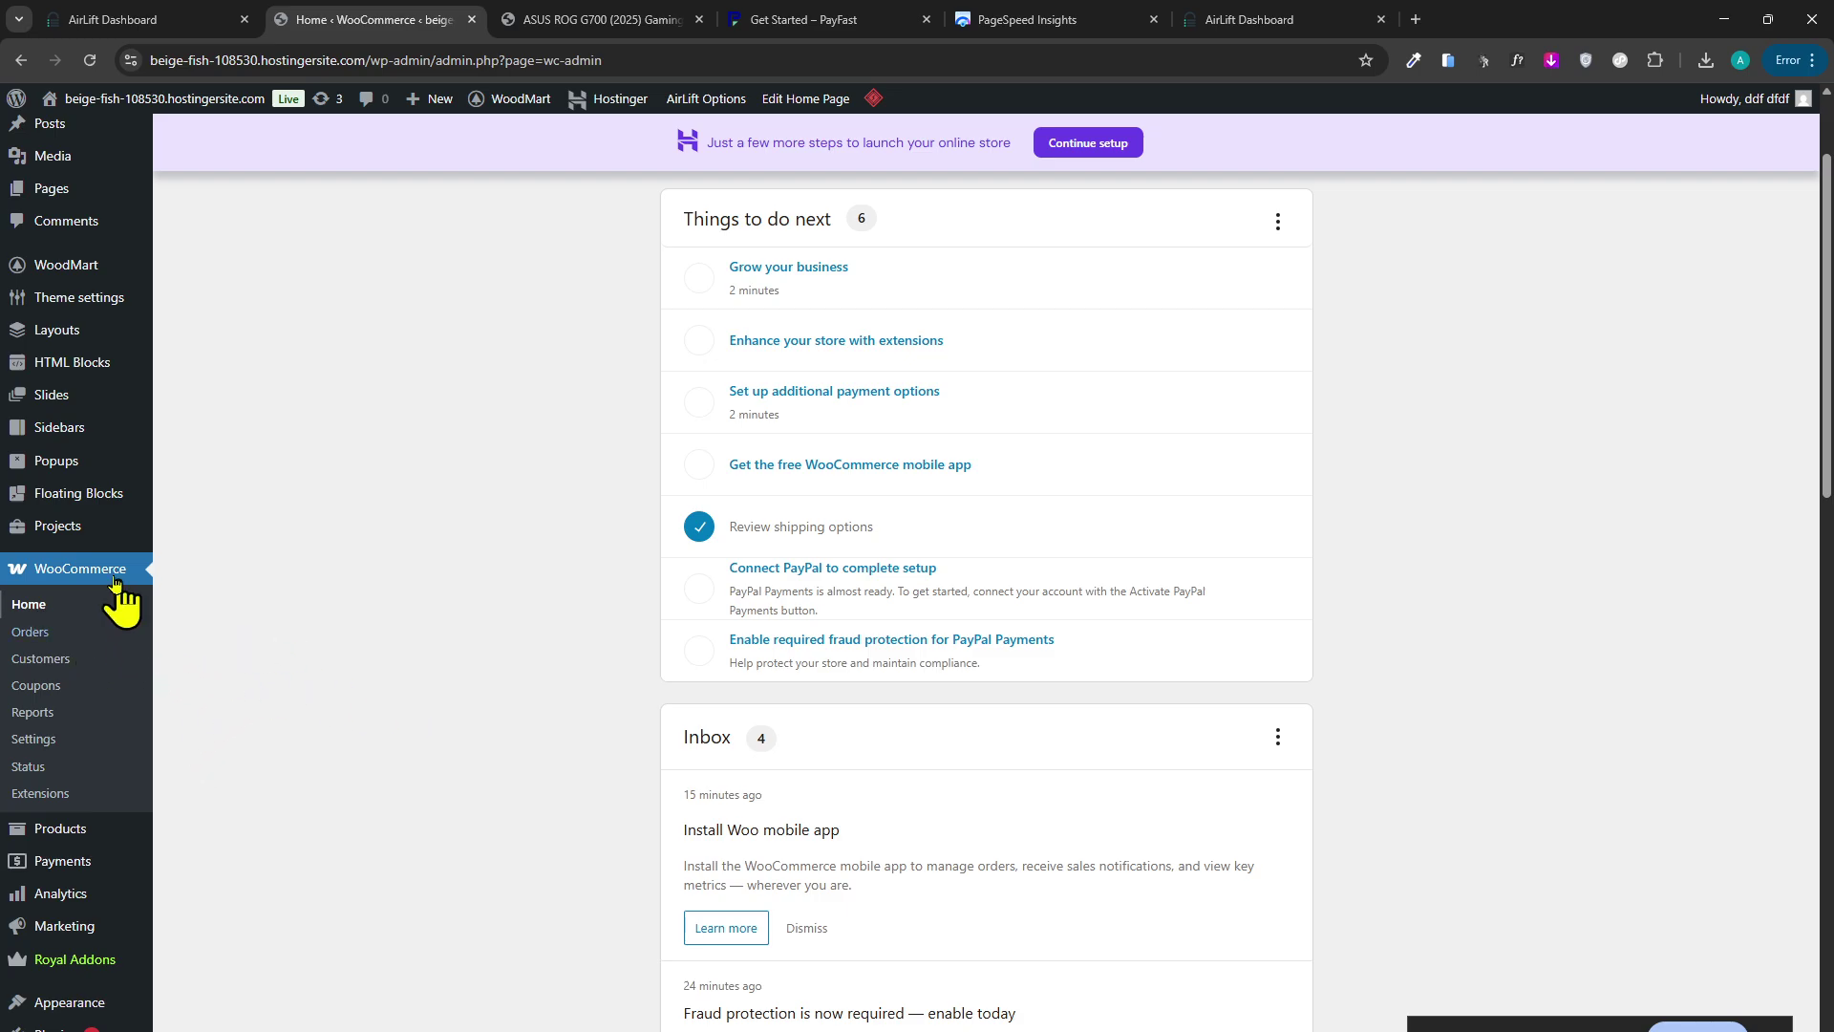
pyautogui.scroll(2, 462, 391)
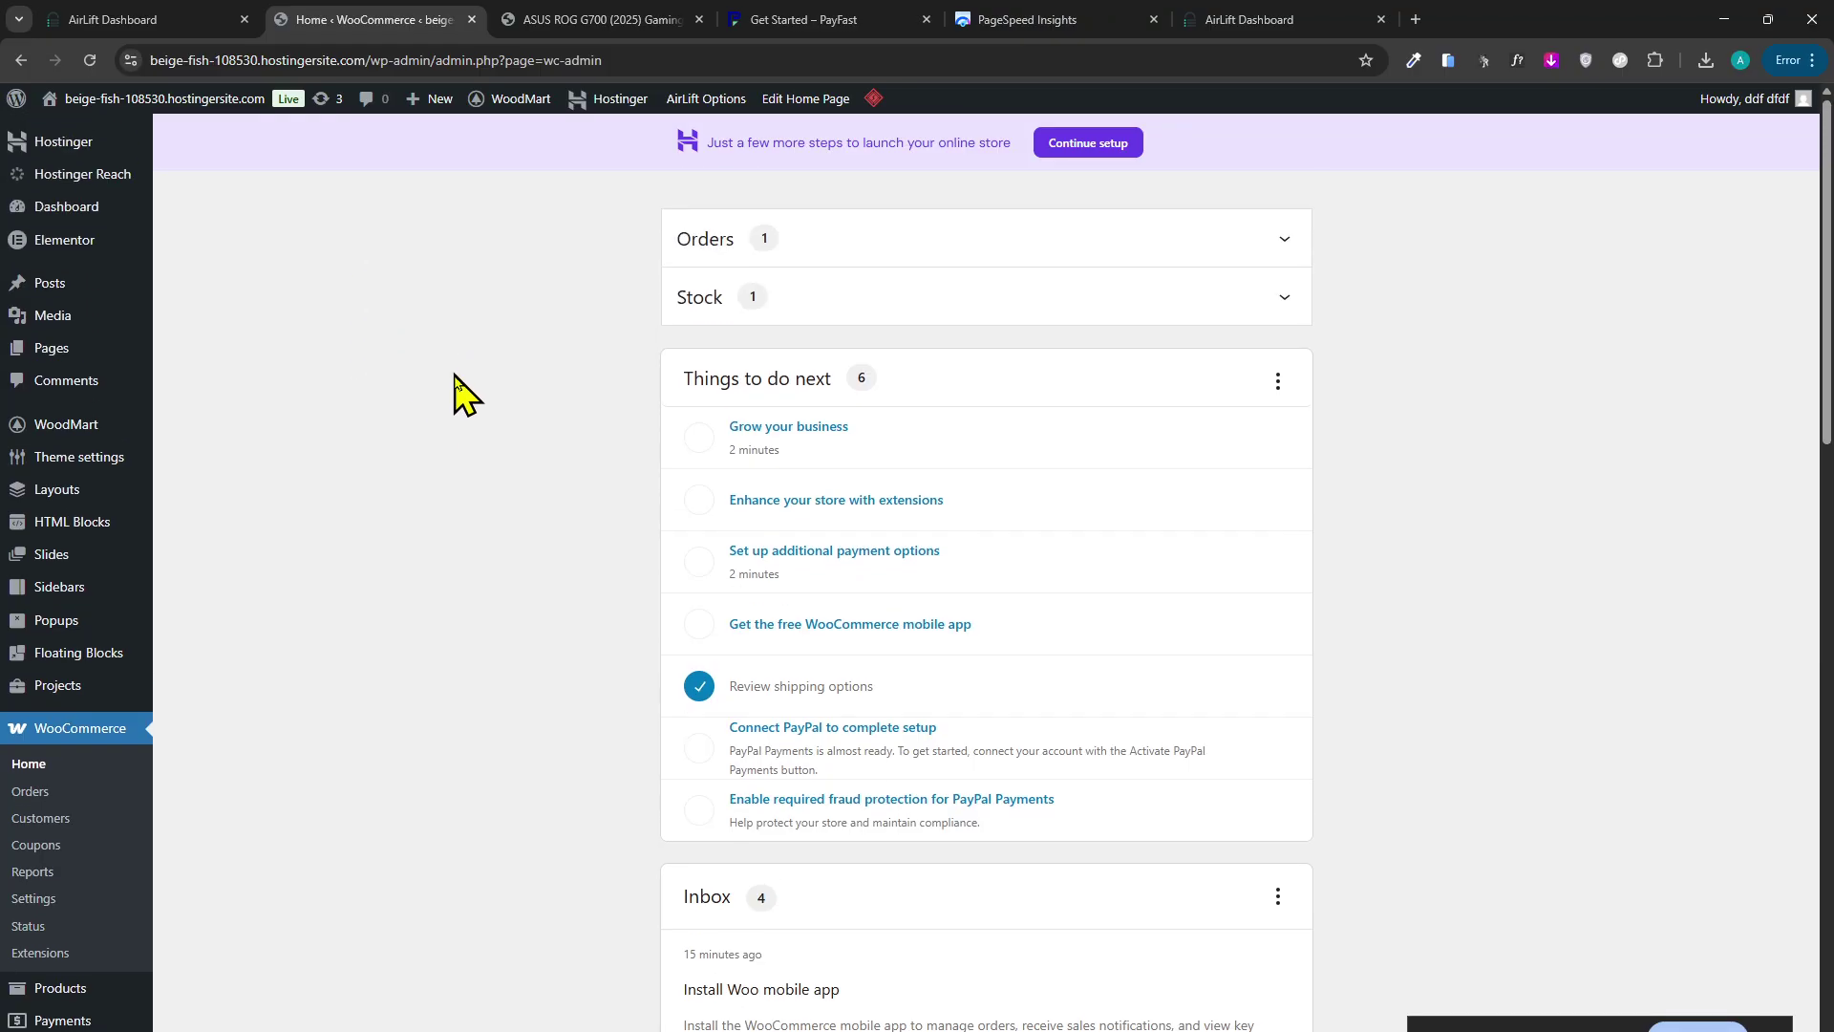
pyautogui.click(593, 19)
pyautogui.click(1098, 19)
pyautogui.click(1242, 19)
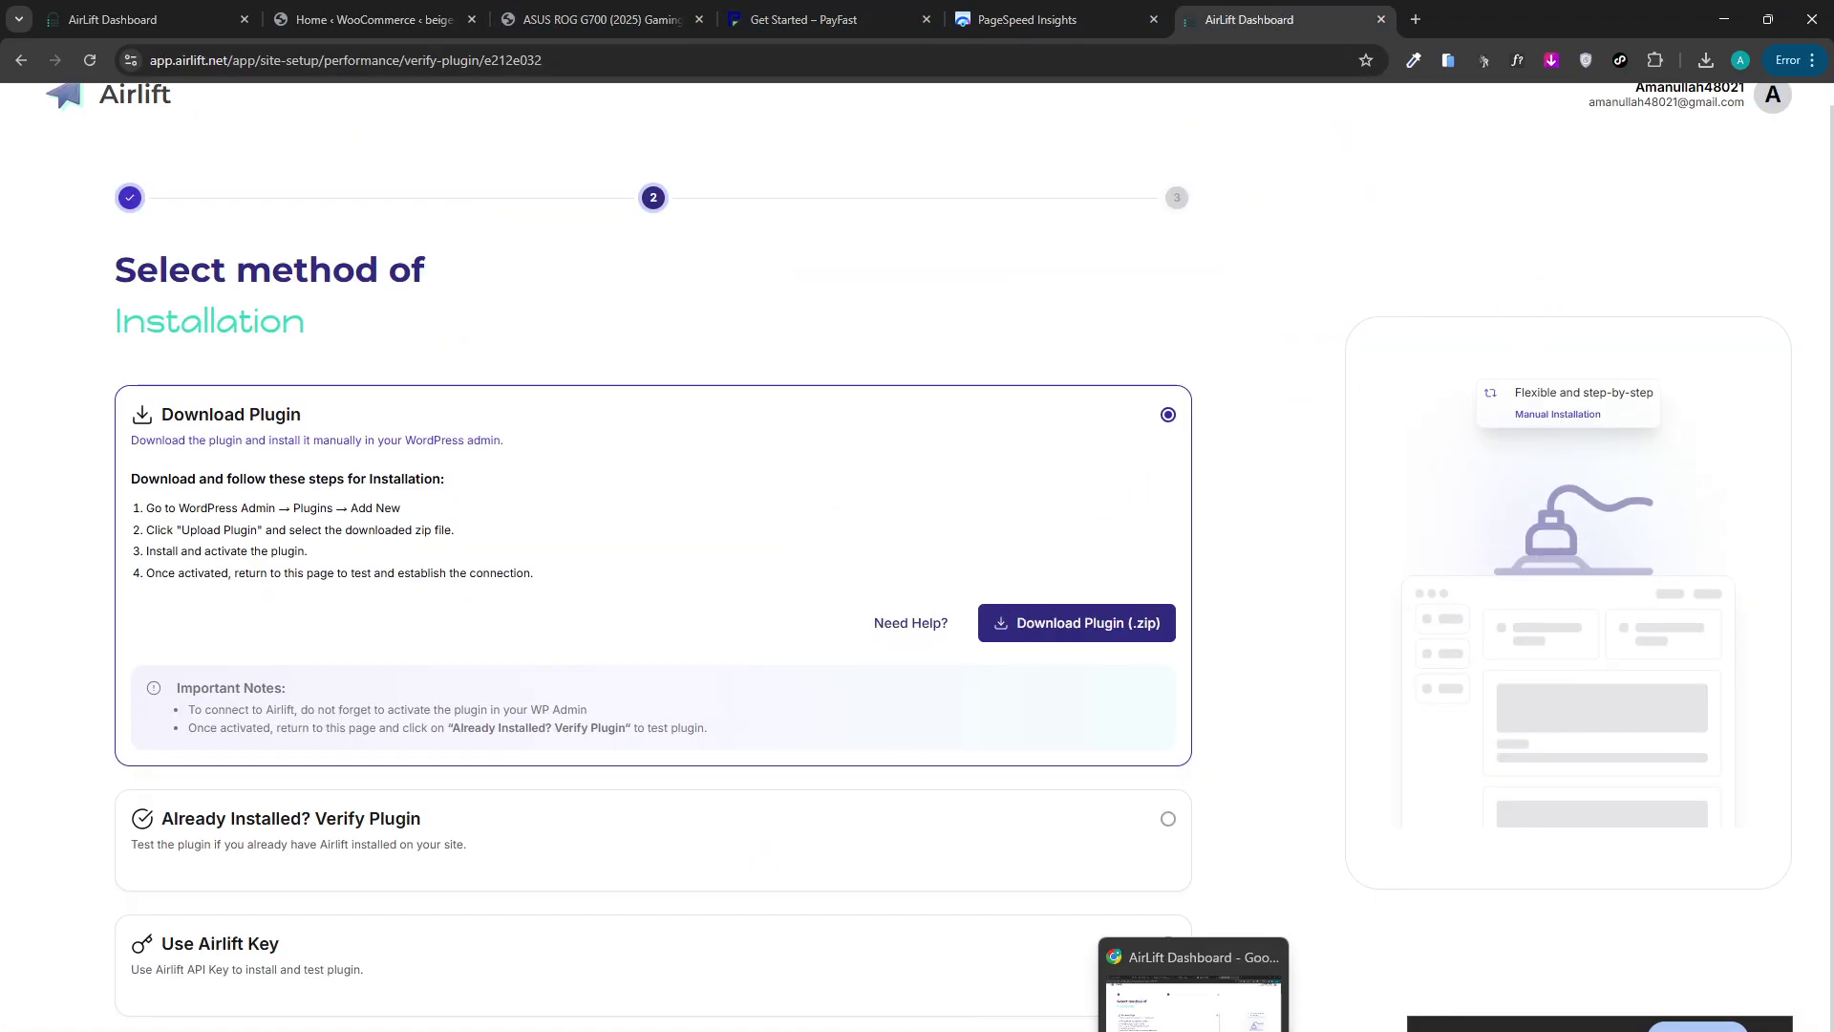
# Open the optimized storefront via View Site from AirLift's 98-versus-67 results.
pyautogui.scroll(1, 1108, 946)
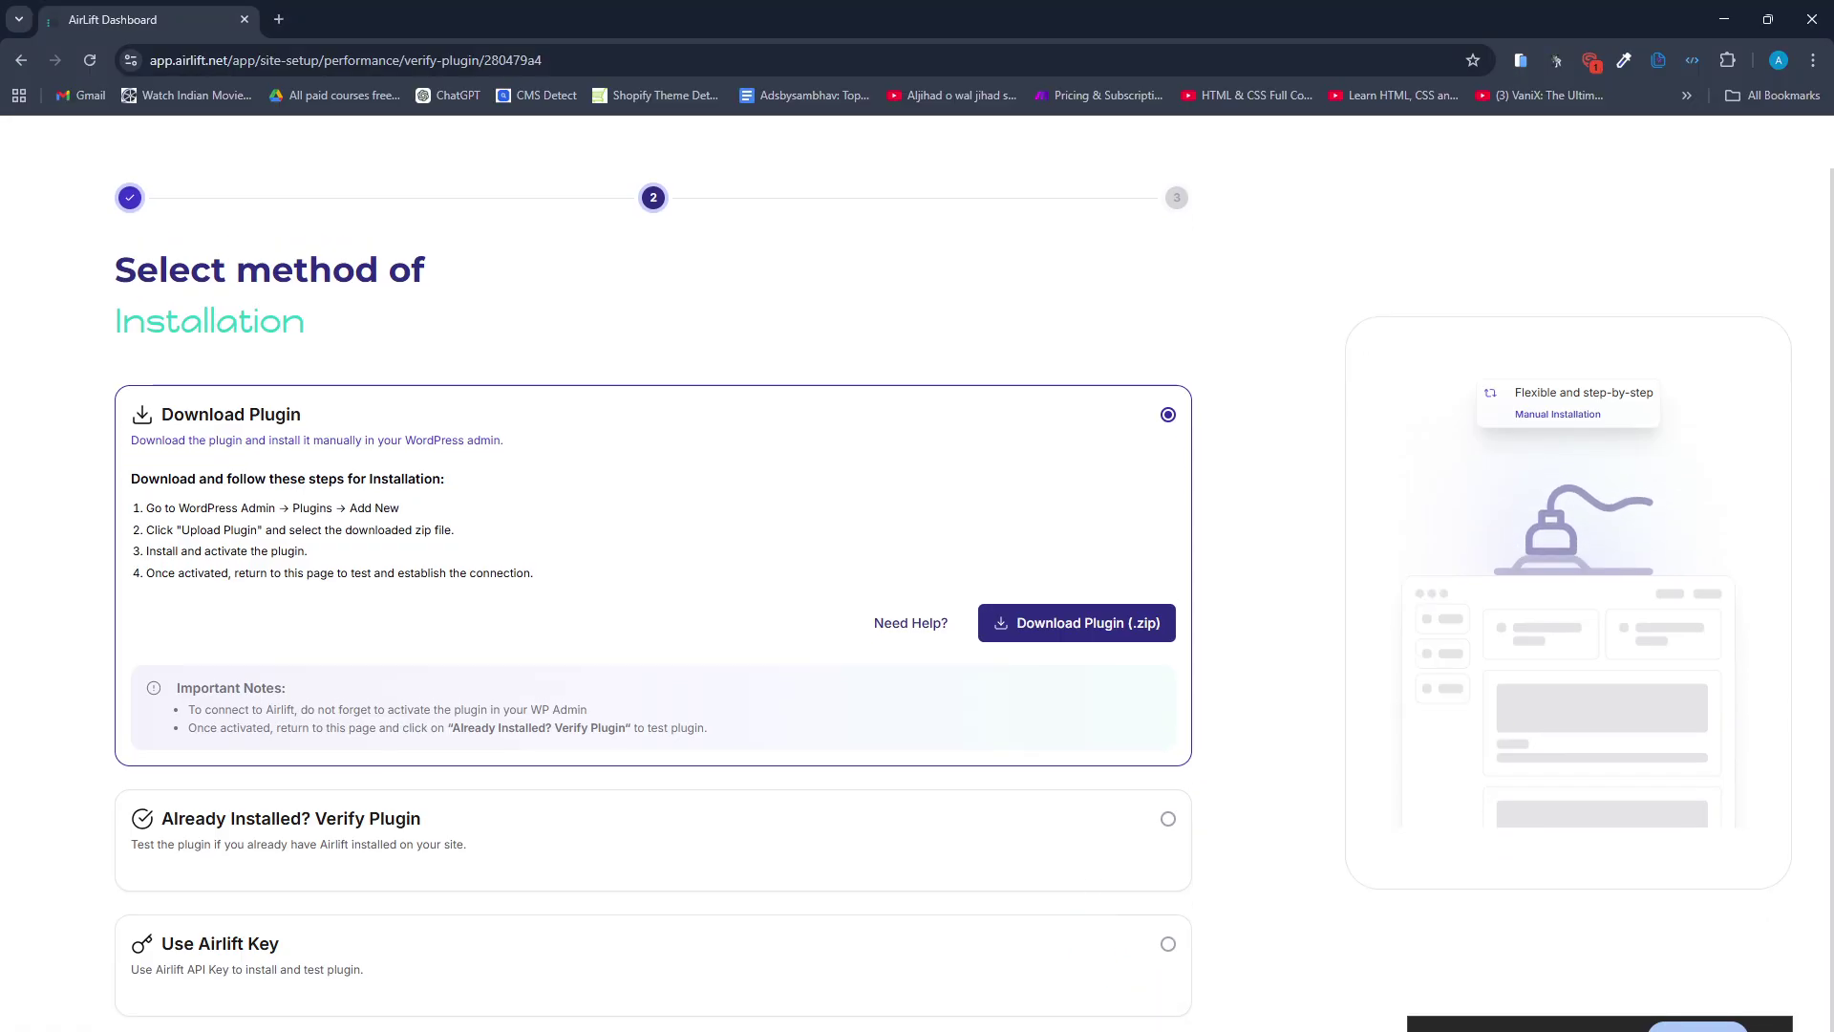
pyautogui.click(186, 19)
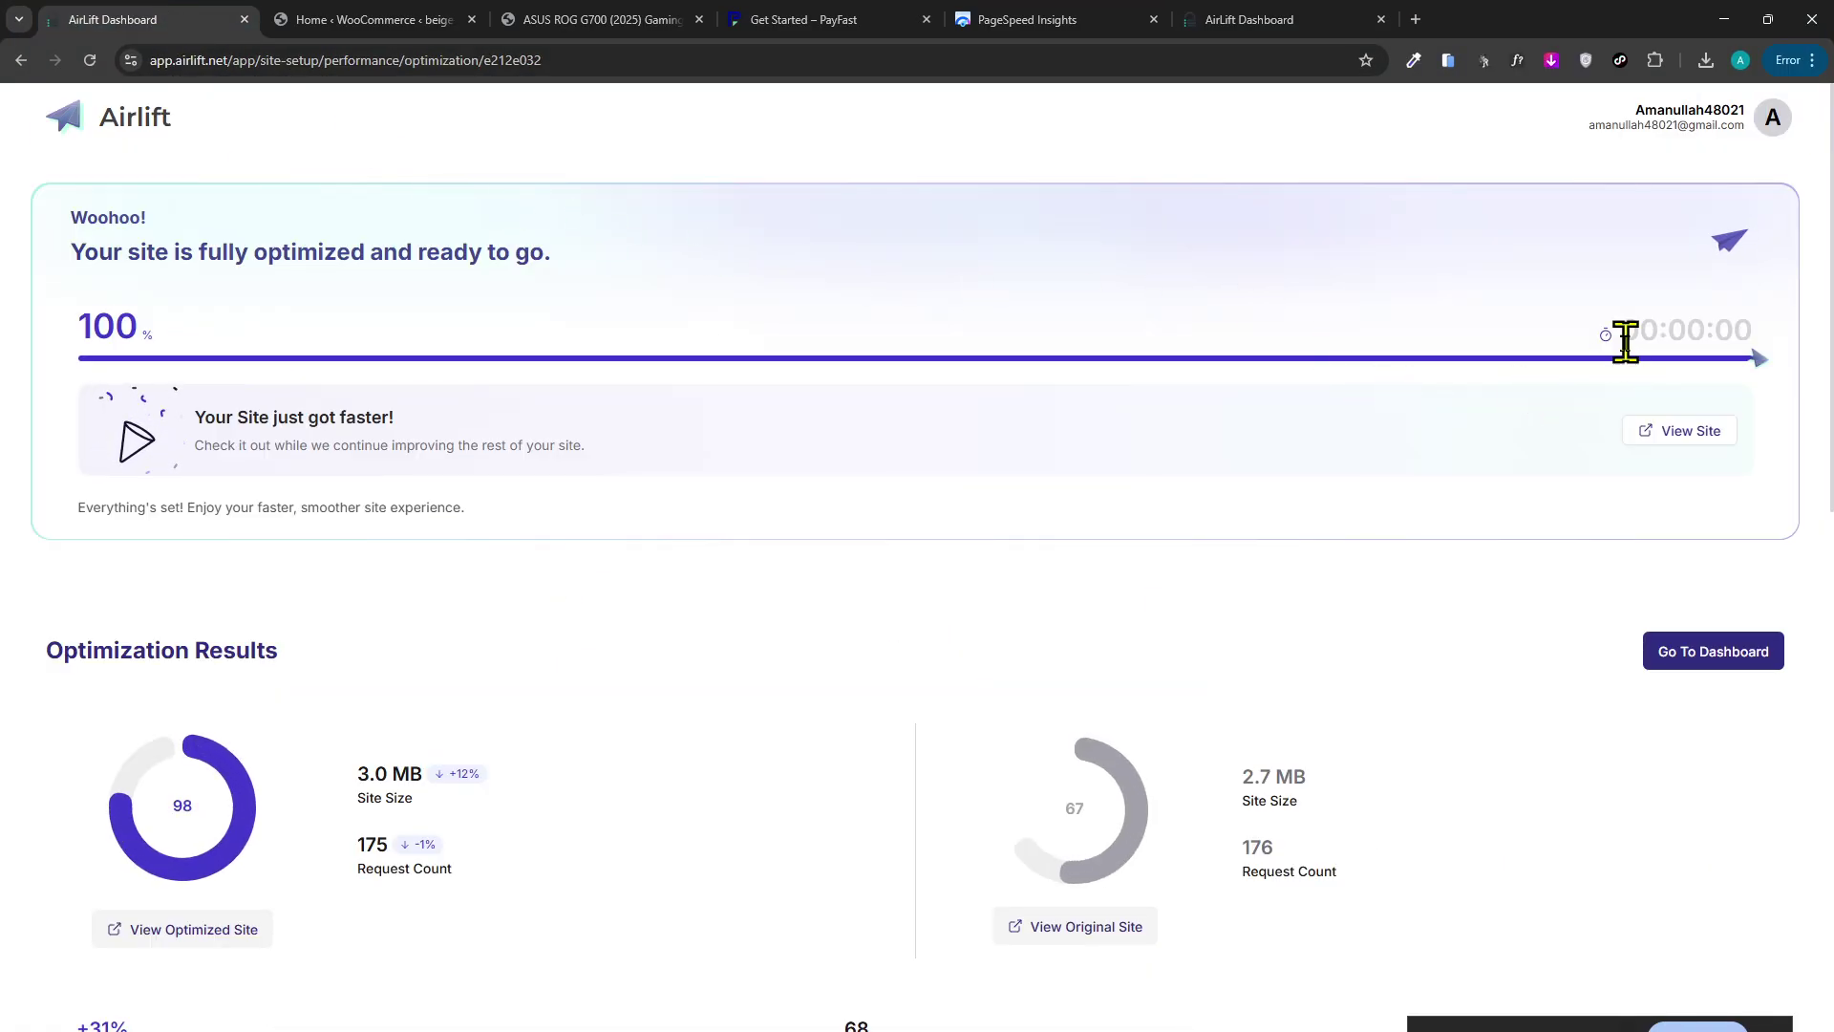
pyautogui.click(1653, 444)
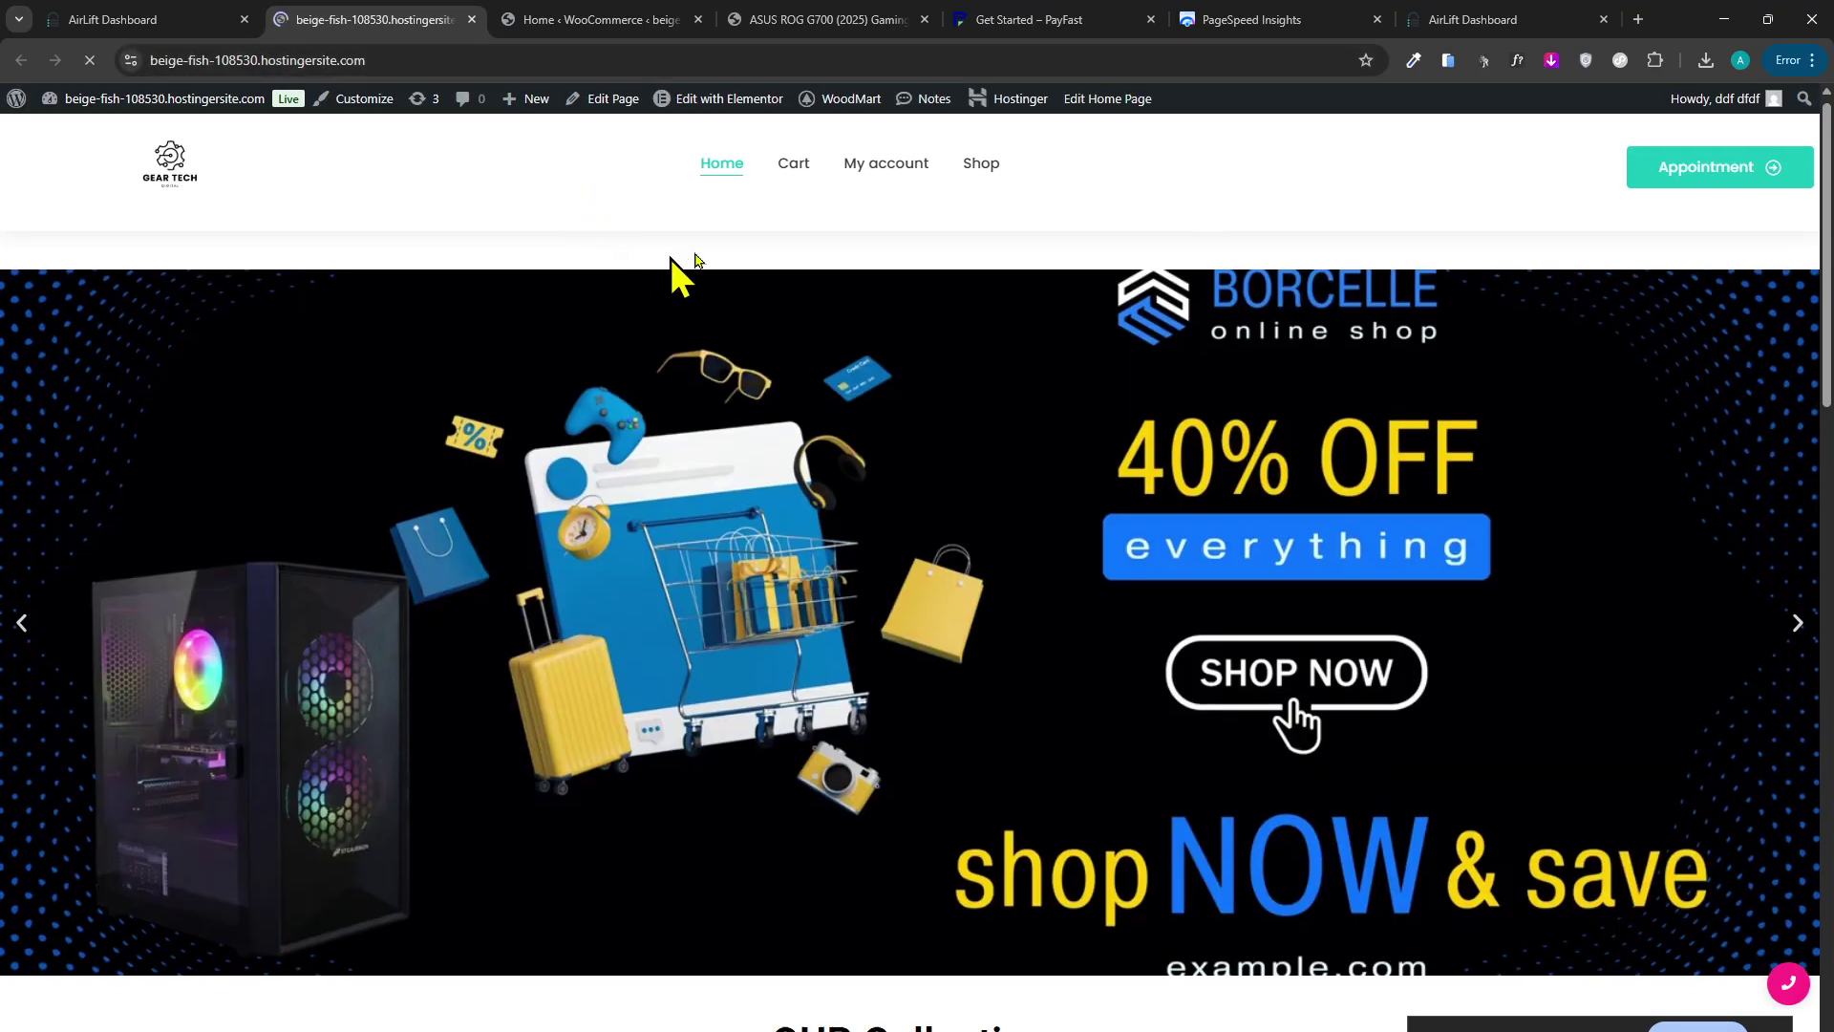
pyautogui.scroll(-5, 675, 274)
pyautogui.scroll(-5, 1184, 95)
# Rerun the PageSpeed Insights analysis of the homepage and go back to AirLift's results.
pyautogui.click(1231, 20)
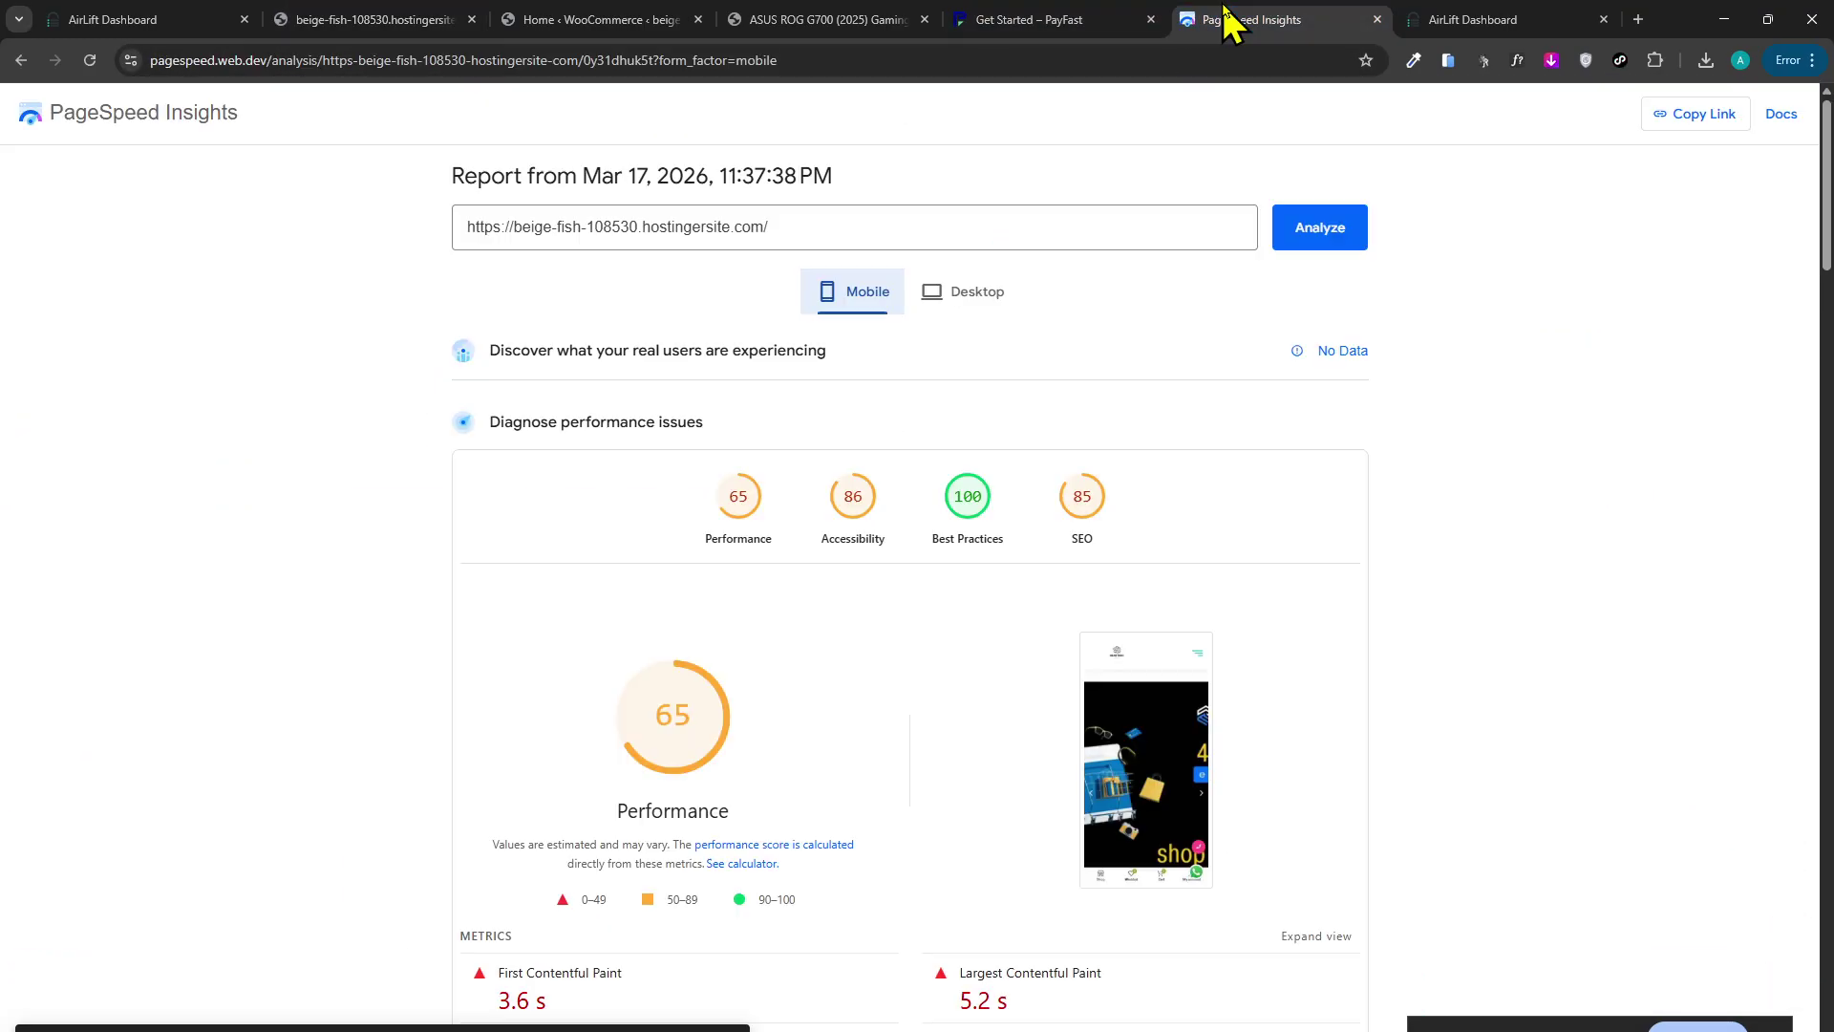
pyautogui.click(1310, 239)
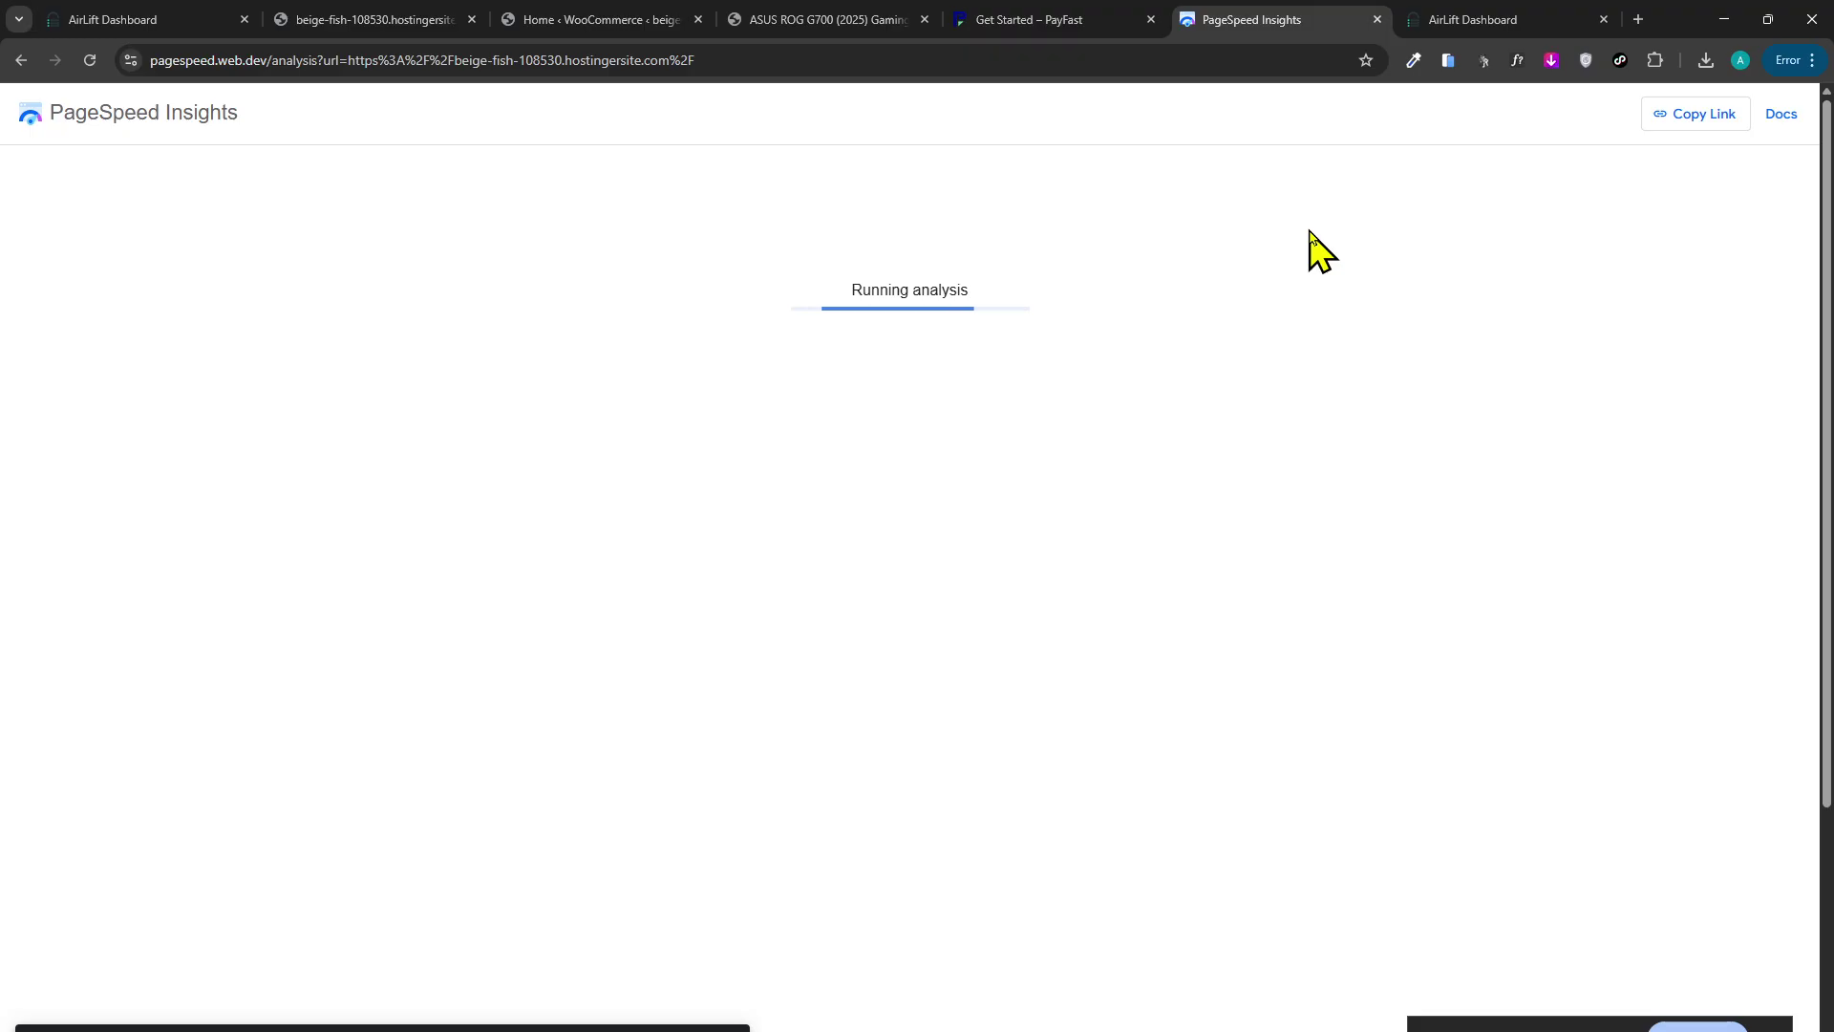
pyautogui.click(139, 20)
pyautogui.scroll(-3, 492, 354)
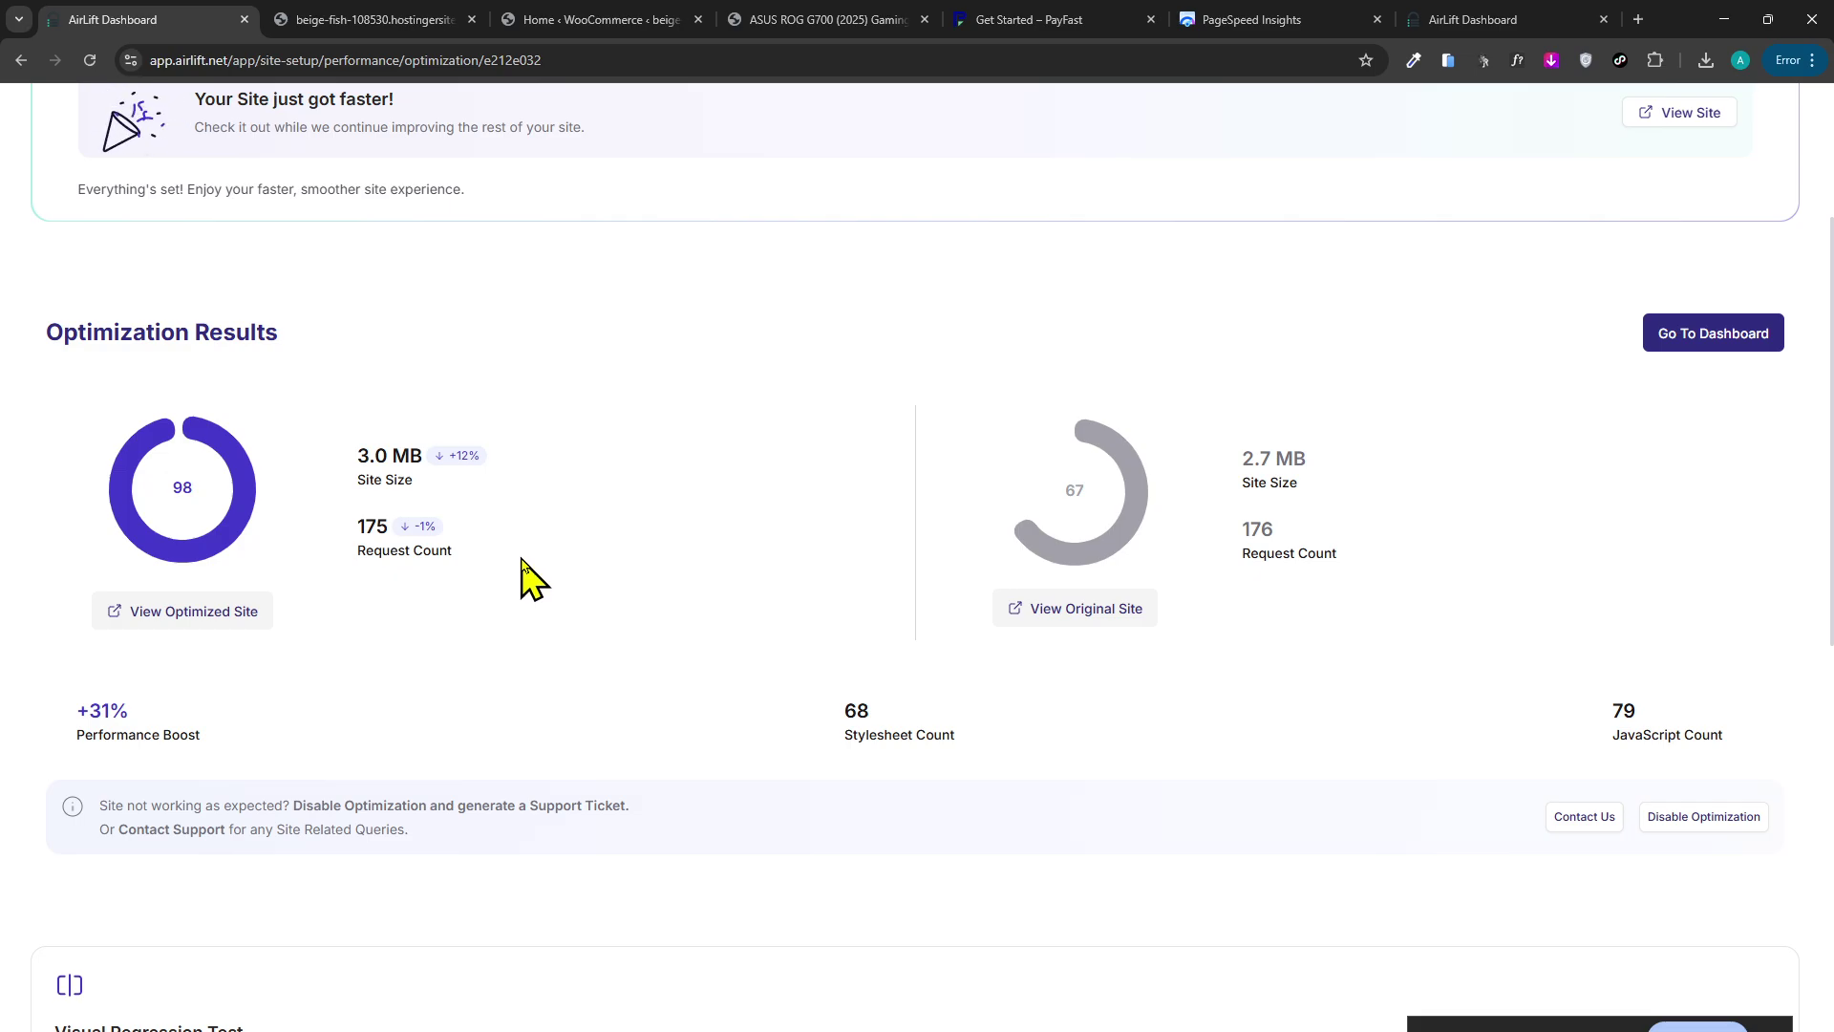
# Scroll AirLift's Optimization Results, Visual Regression Test and Site Optimization Status, then view the new PageSpeed report.
pyautogui.scroll(-2, 524, 573)
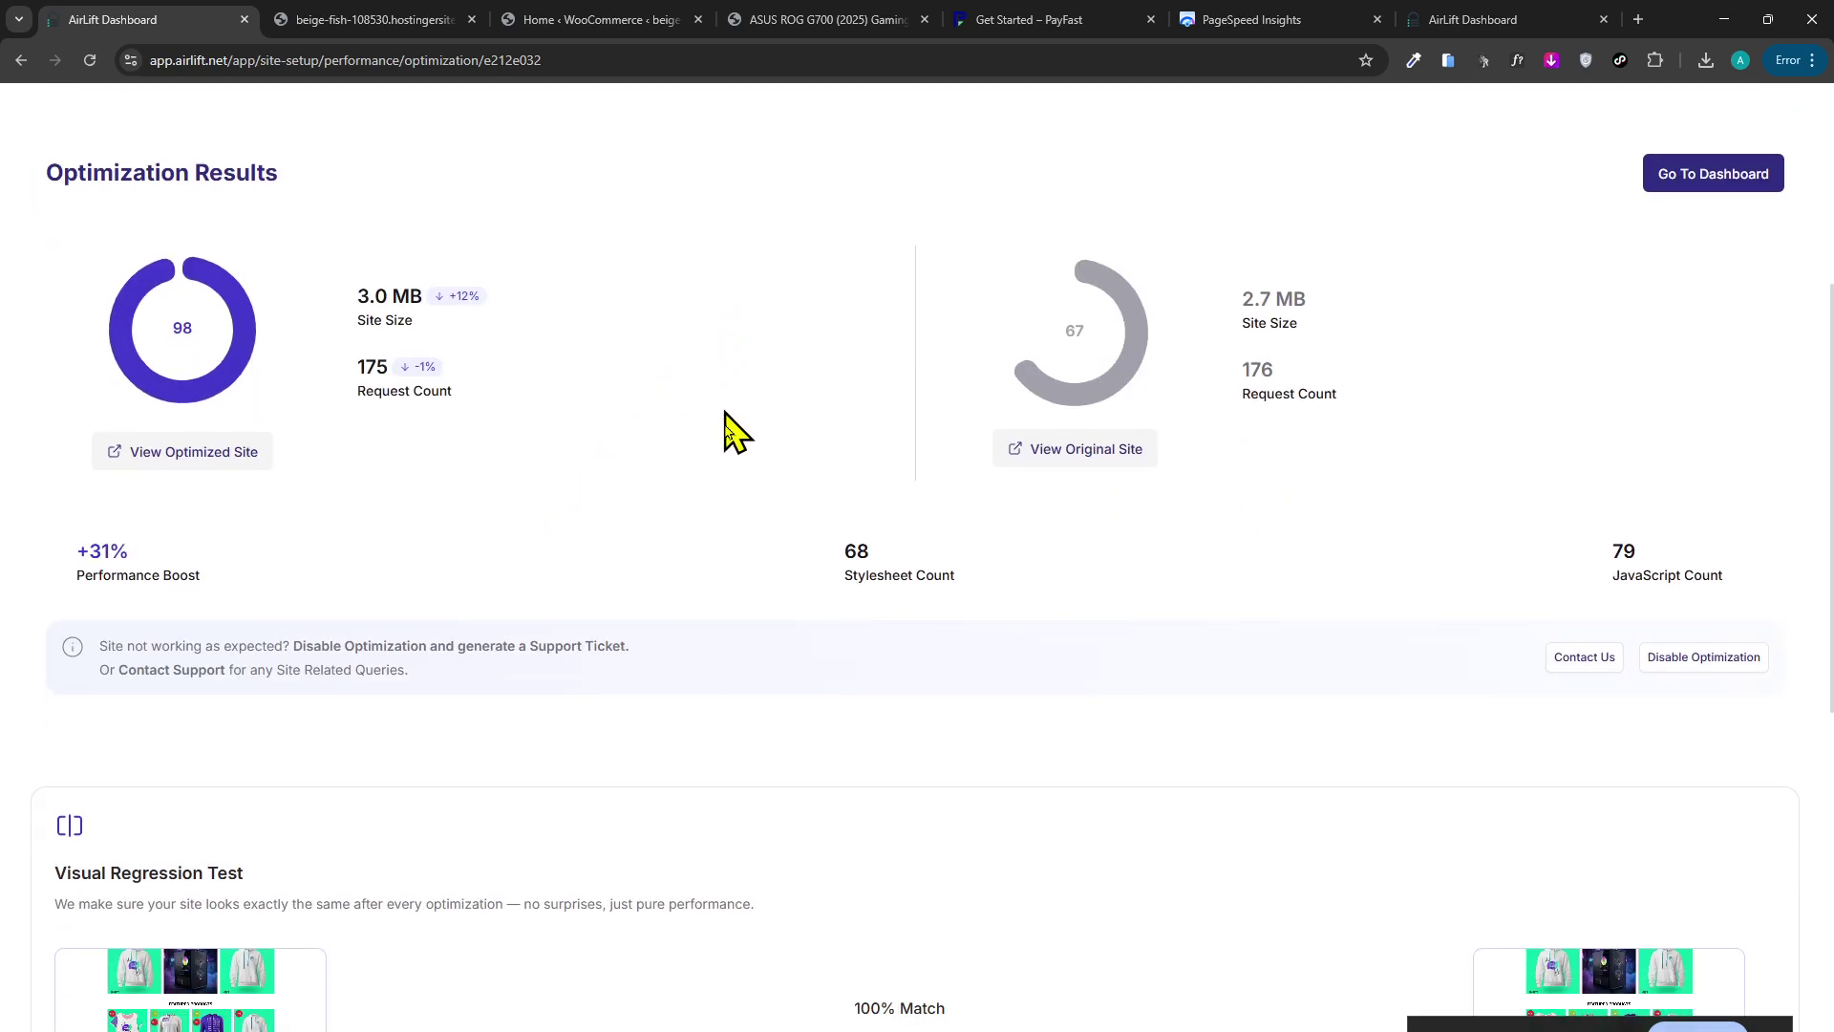
pyautogui.scroll(-5, 554, 506)
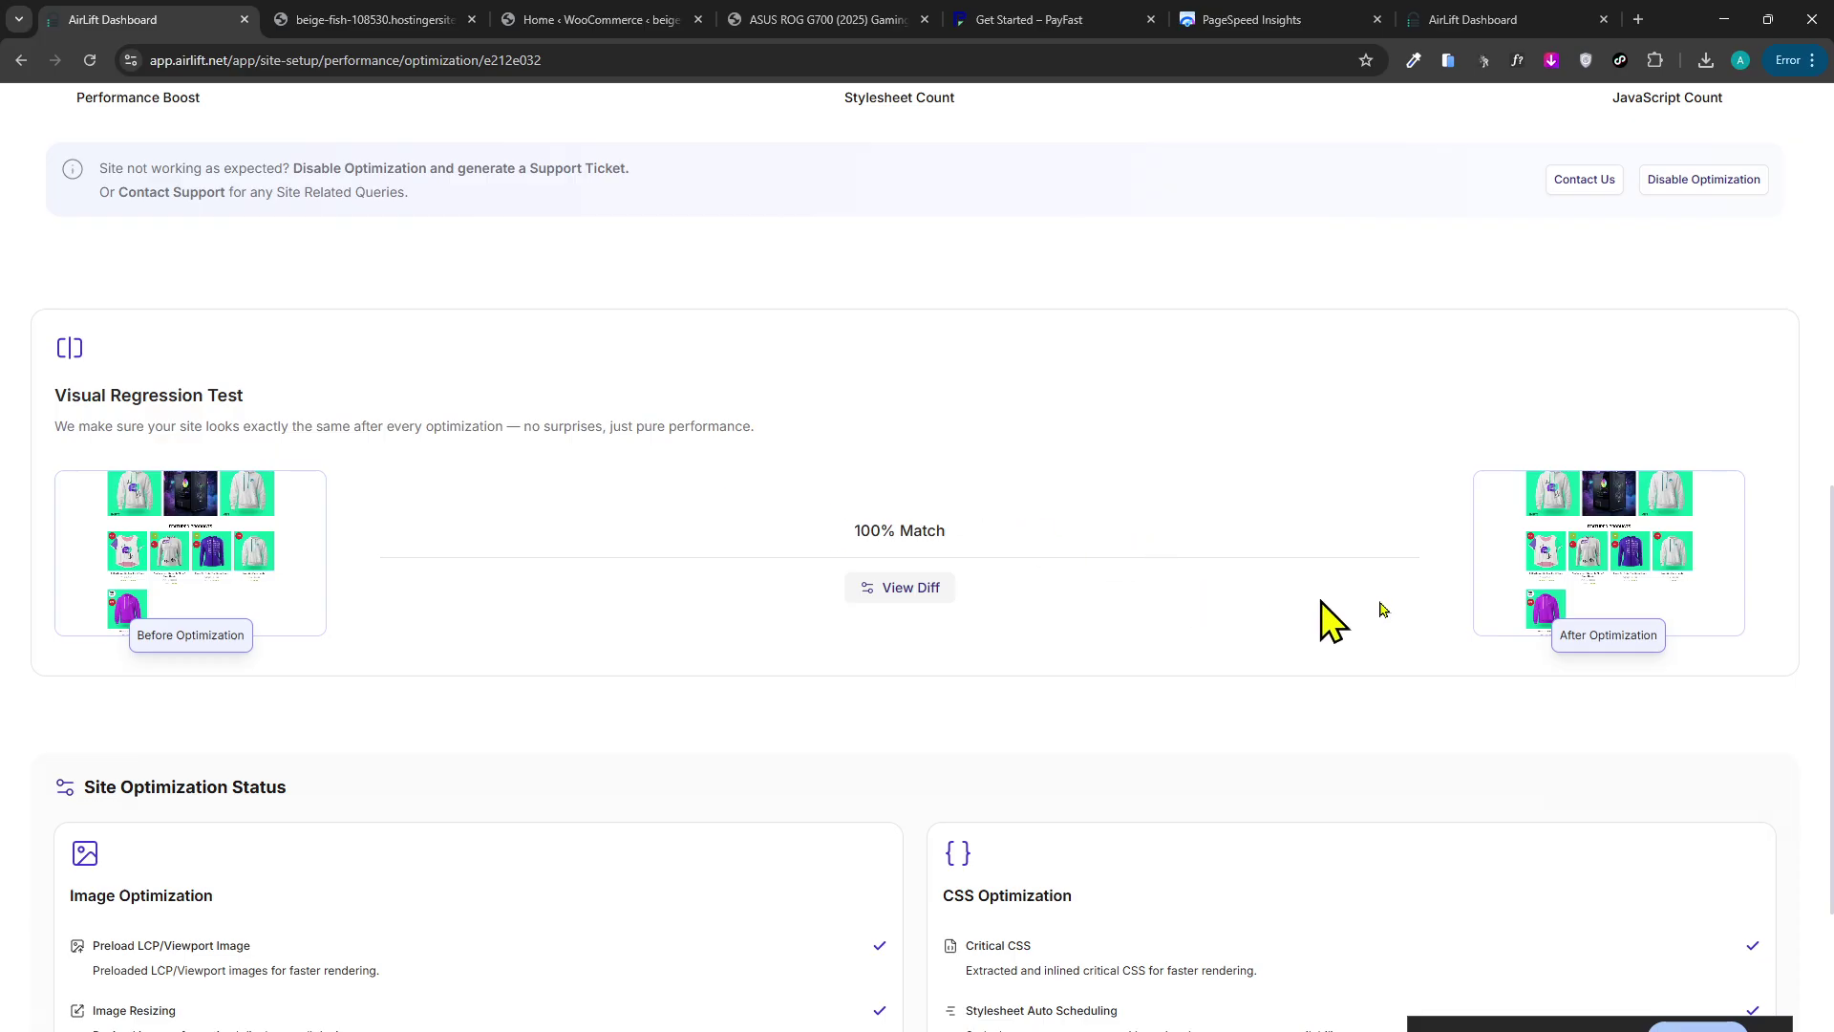
pyautogui.scroll(-5, 267, 487)
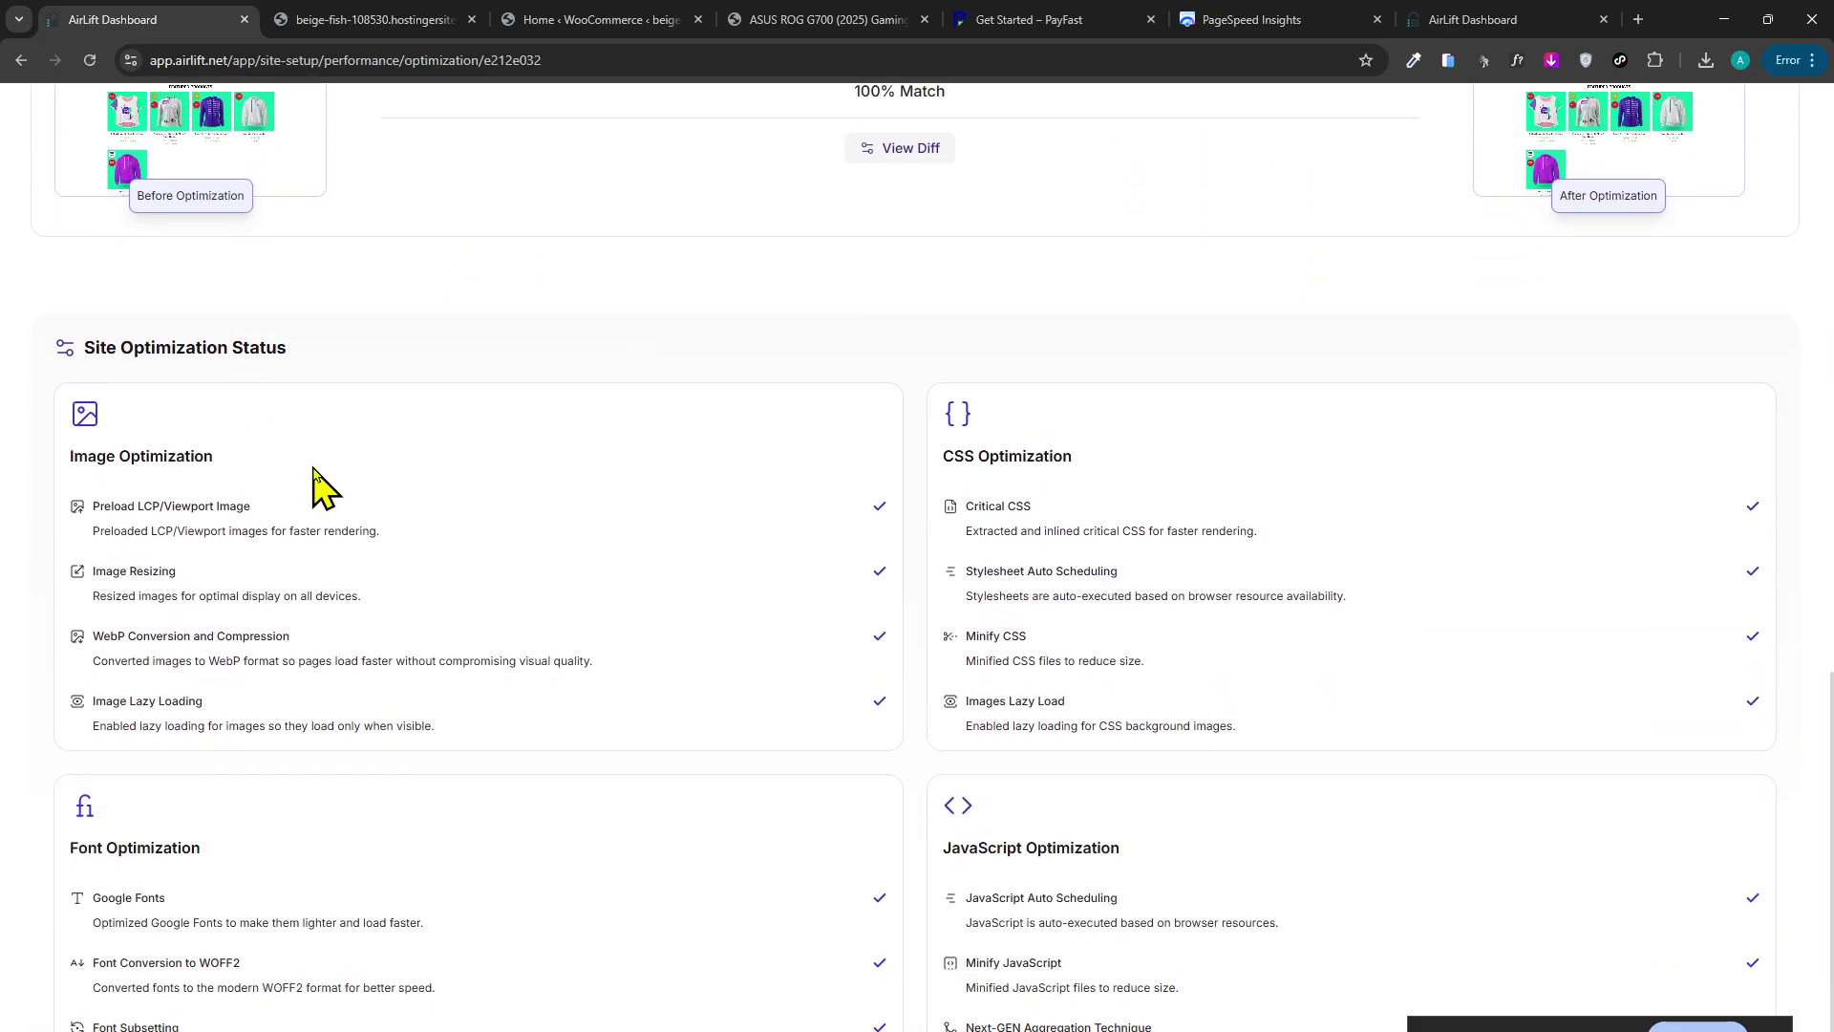
pyautogui.scroll(15, 803, 669)
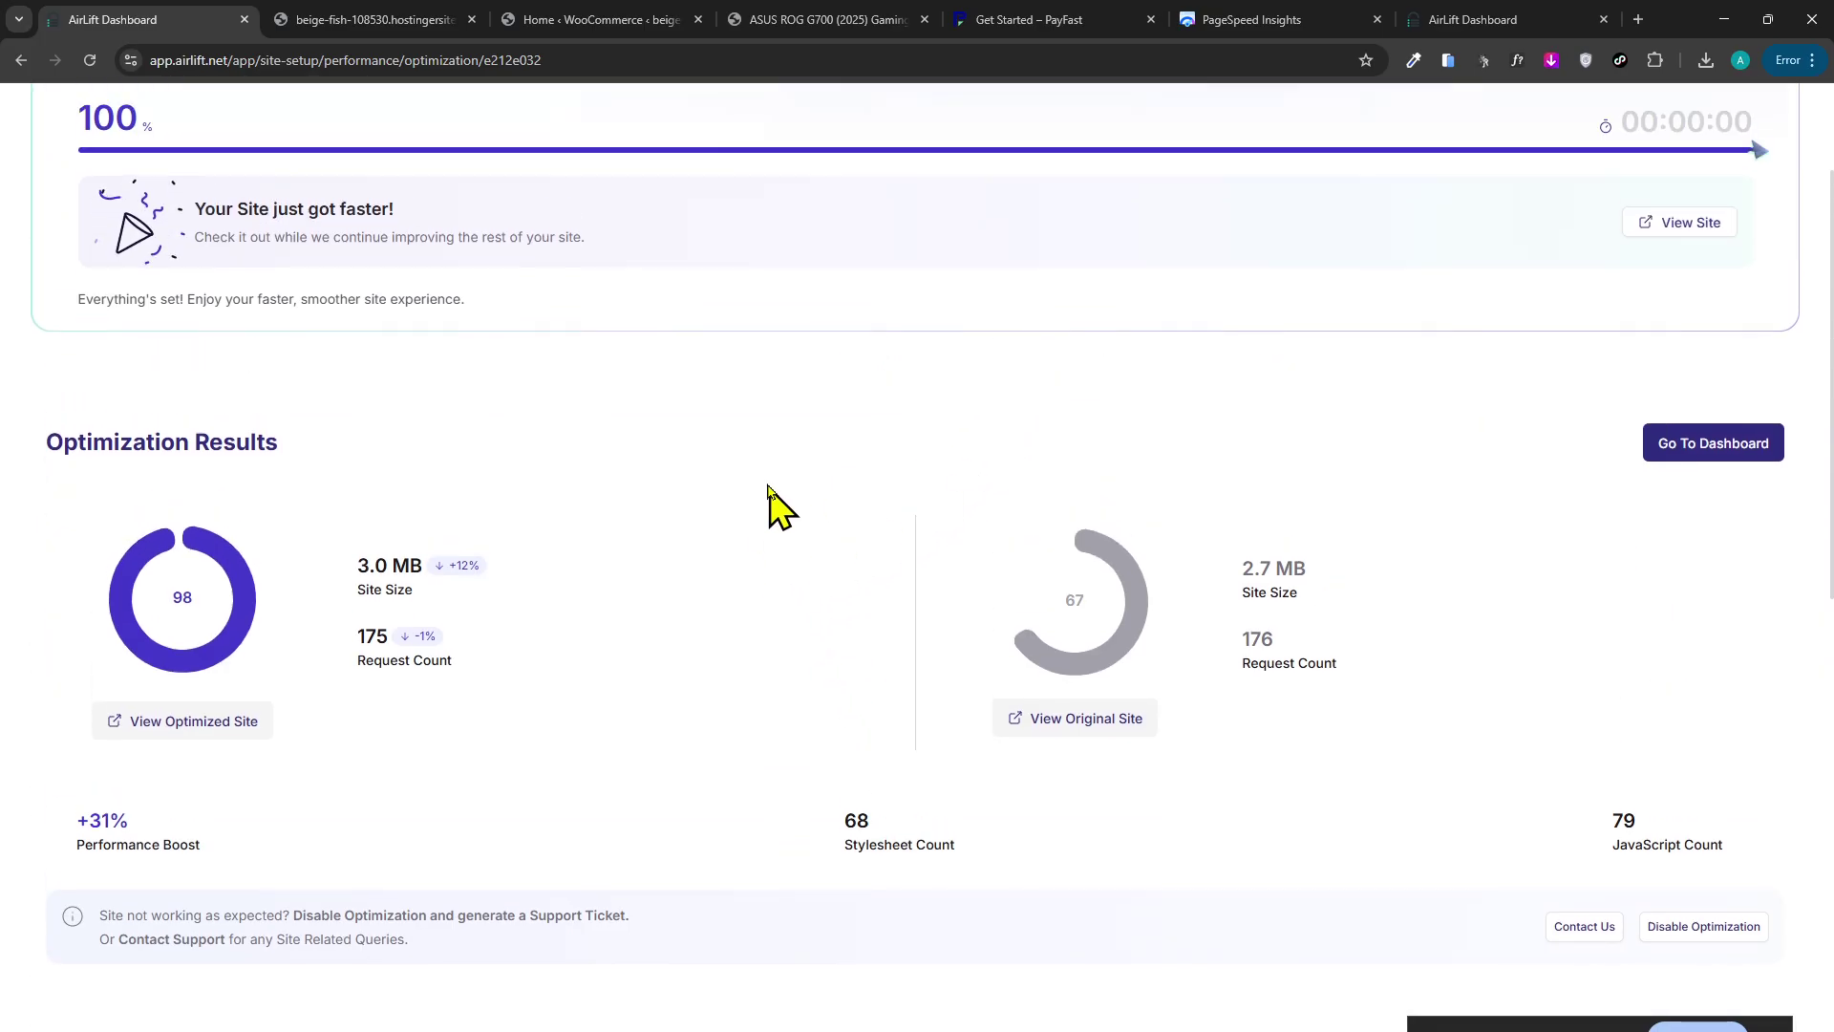
pyautogui.scroll(2, 769, 487)
pyautogui.click(1175, 15)
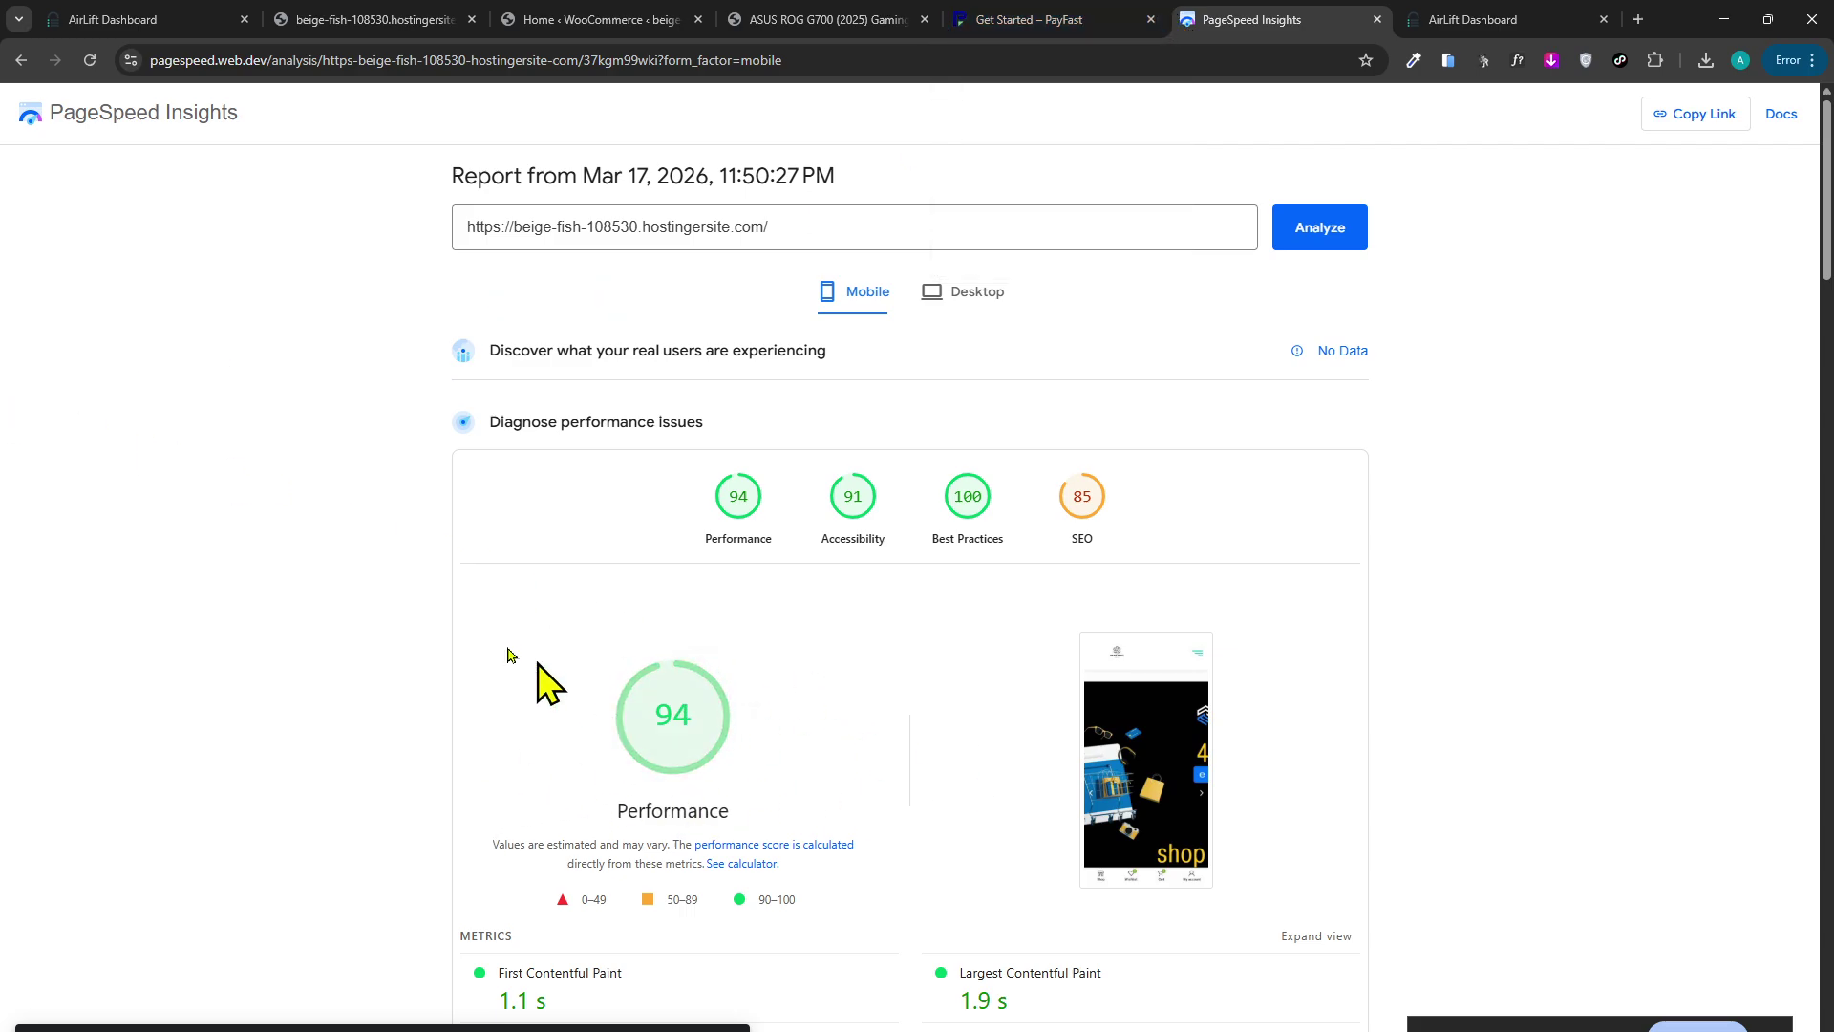
# Scroll through the new PageSpeed Insights report after briefly checking the ASUS and AirLift tabs.
pyautogui.scroll(-2, 497, 573)
pyautogui.click(755, 12)
pyautogui.click(181, 11)
pyautogui.click(1253, 9)
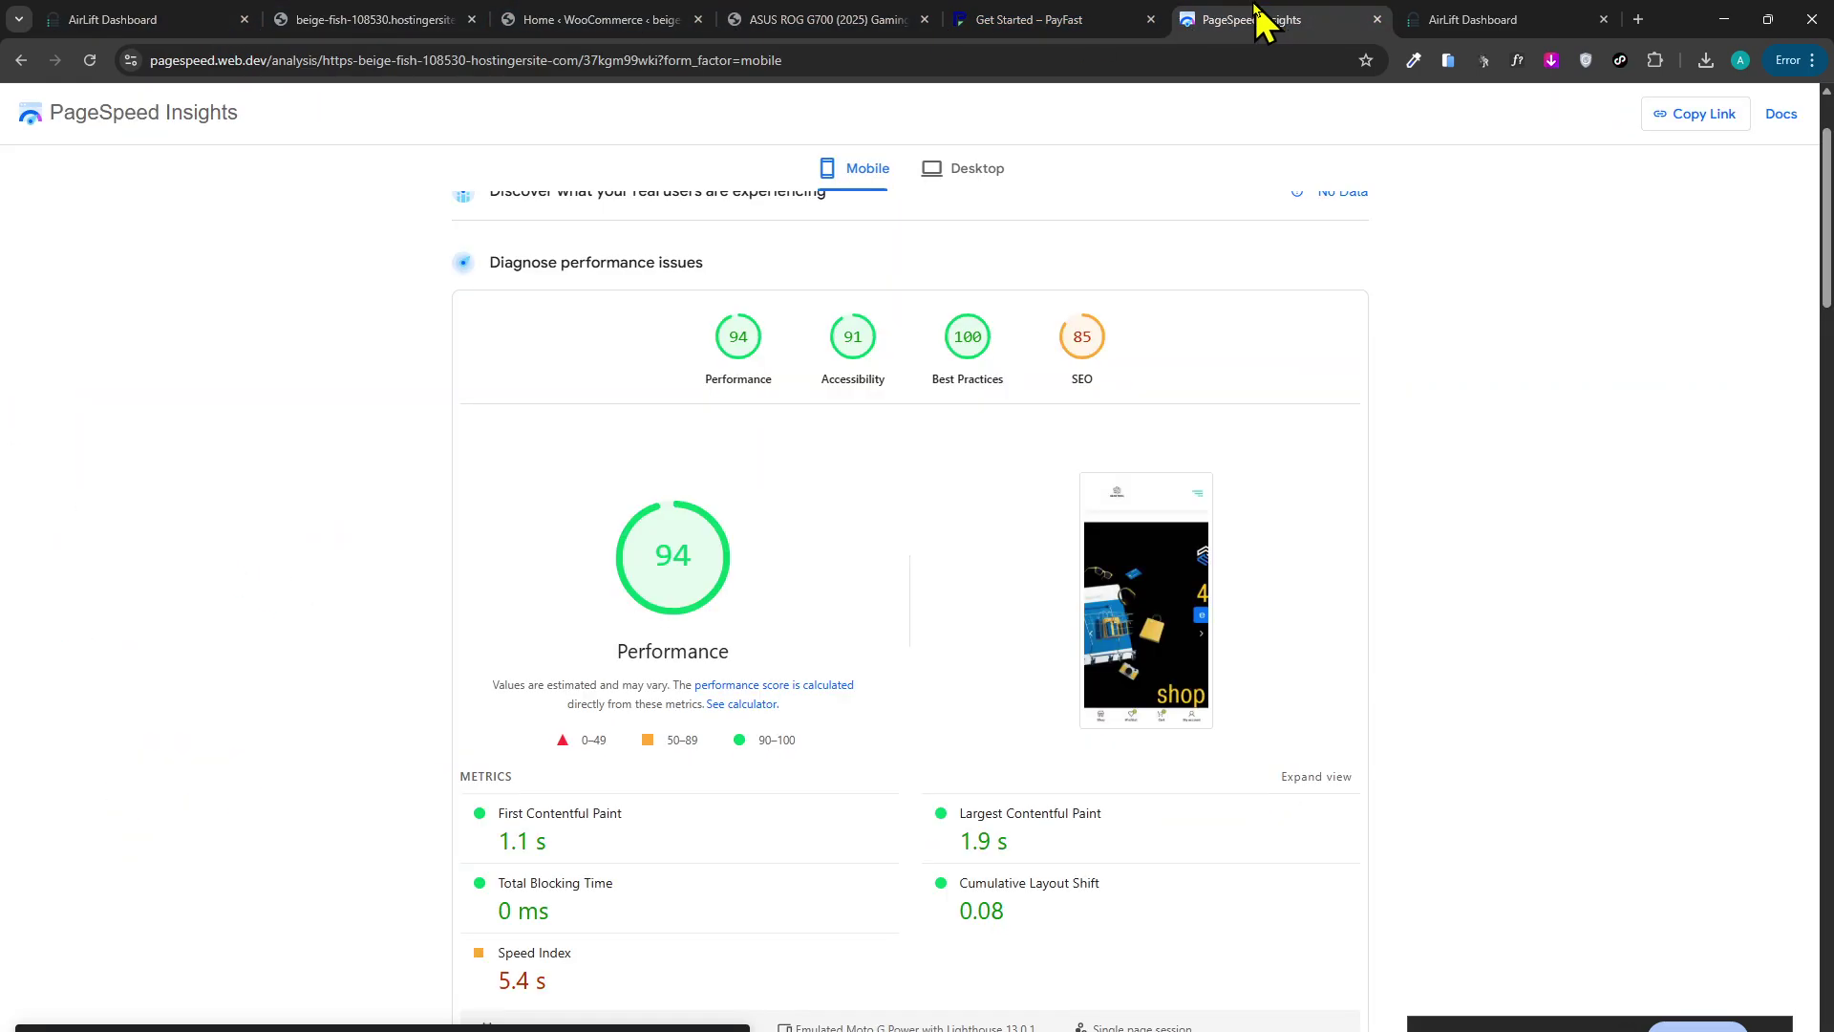
pyautogui.scroll(-2, 343, 668)
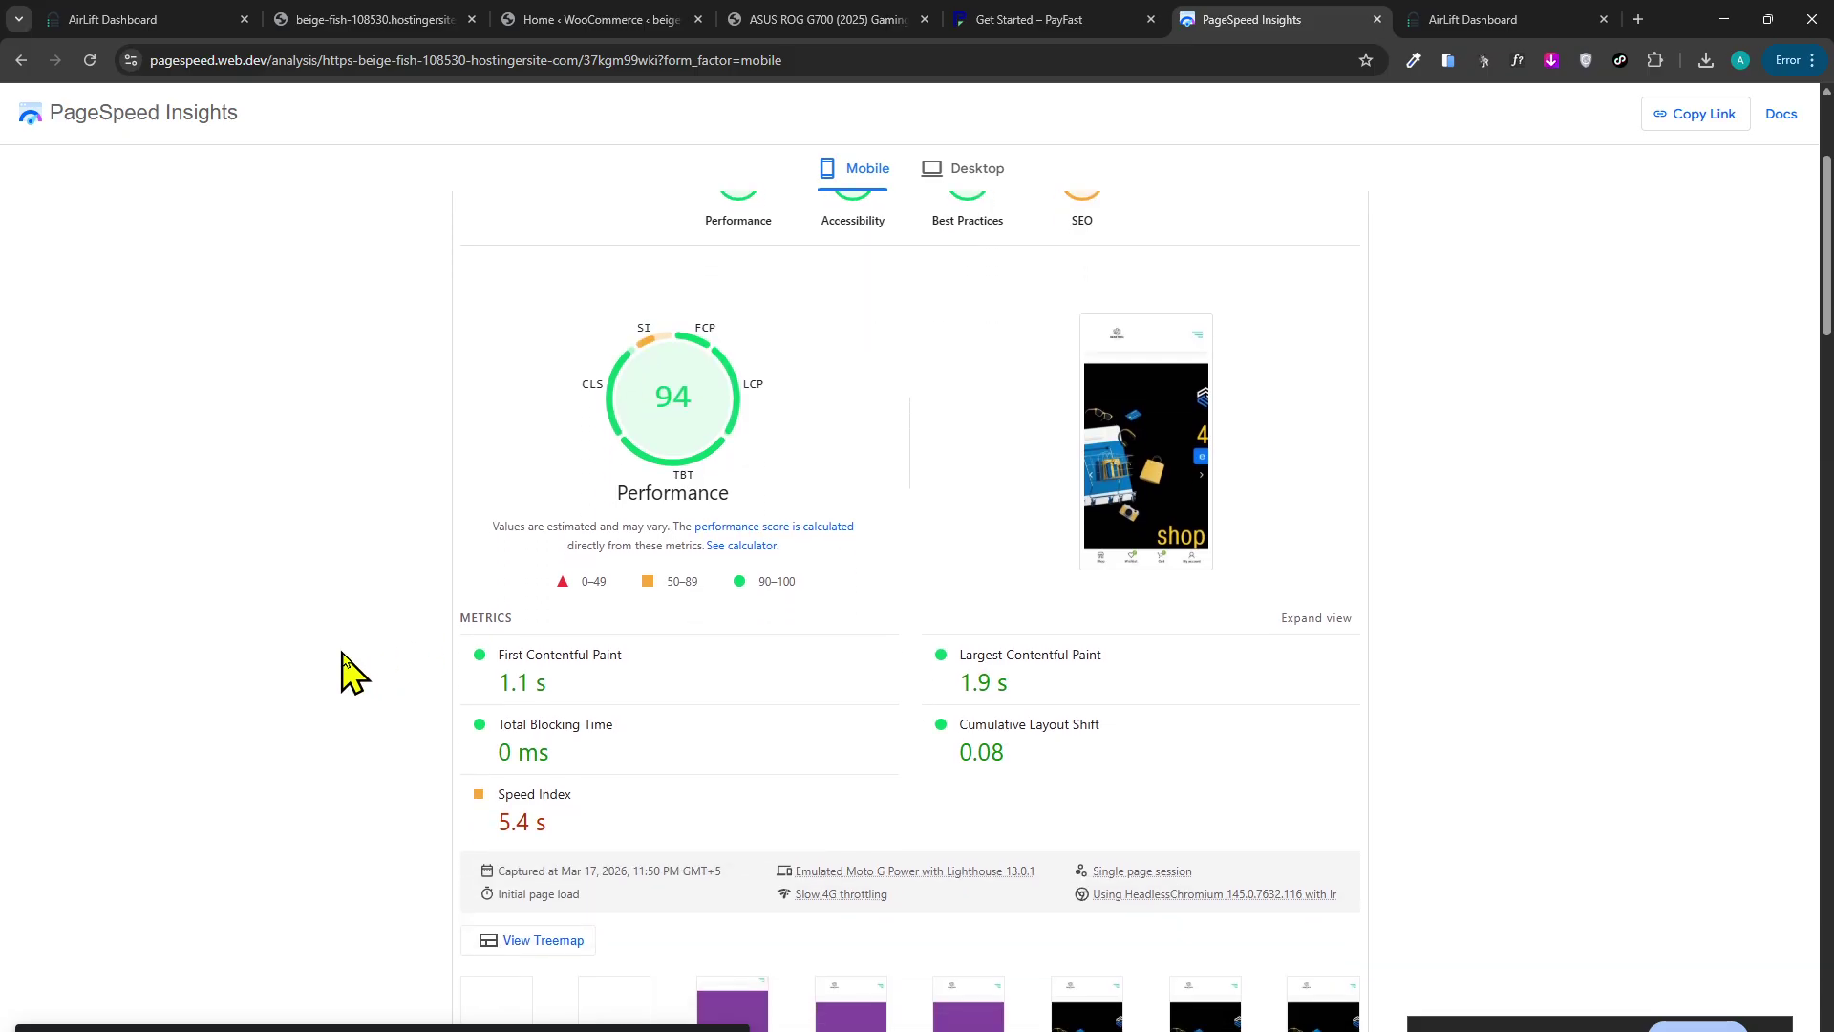
pyautogui.scroll(3, 363, 817)
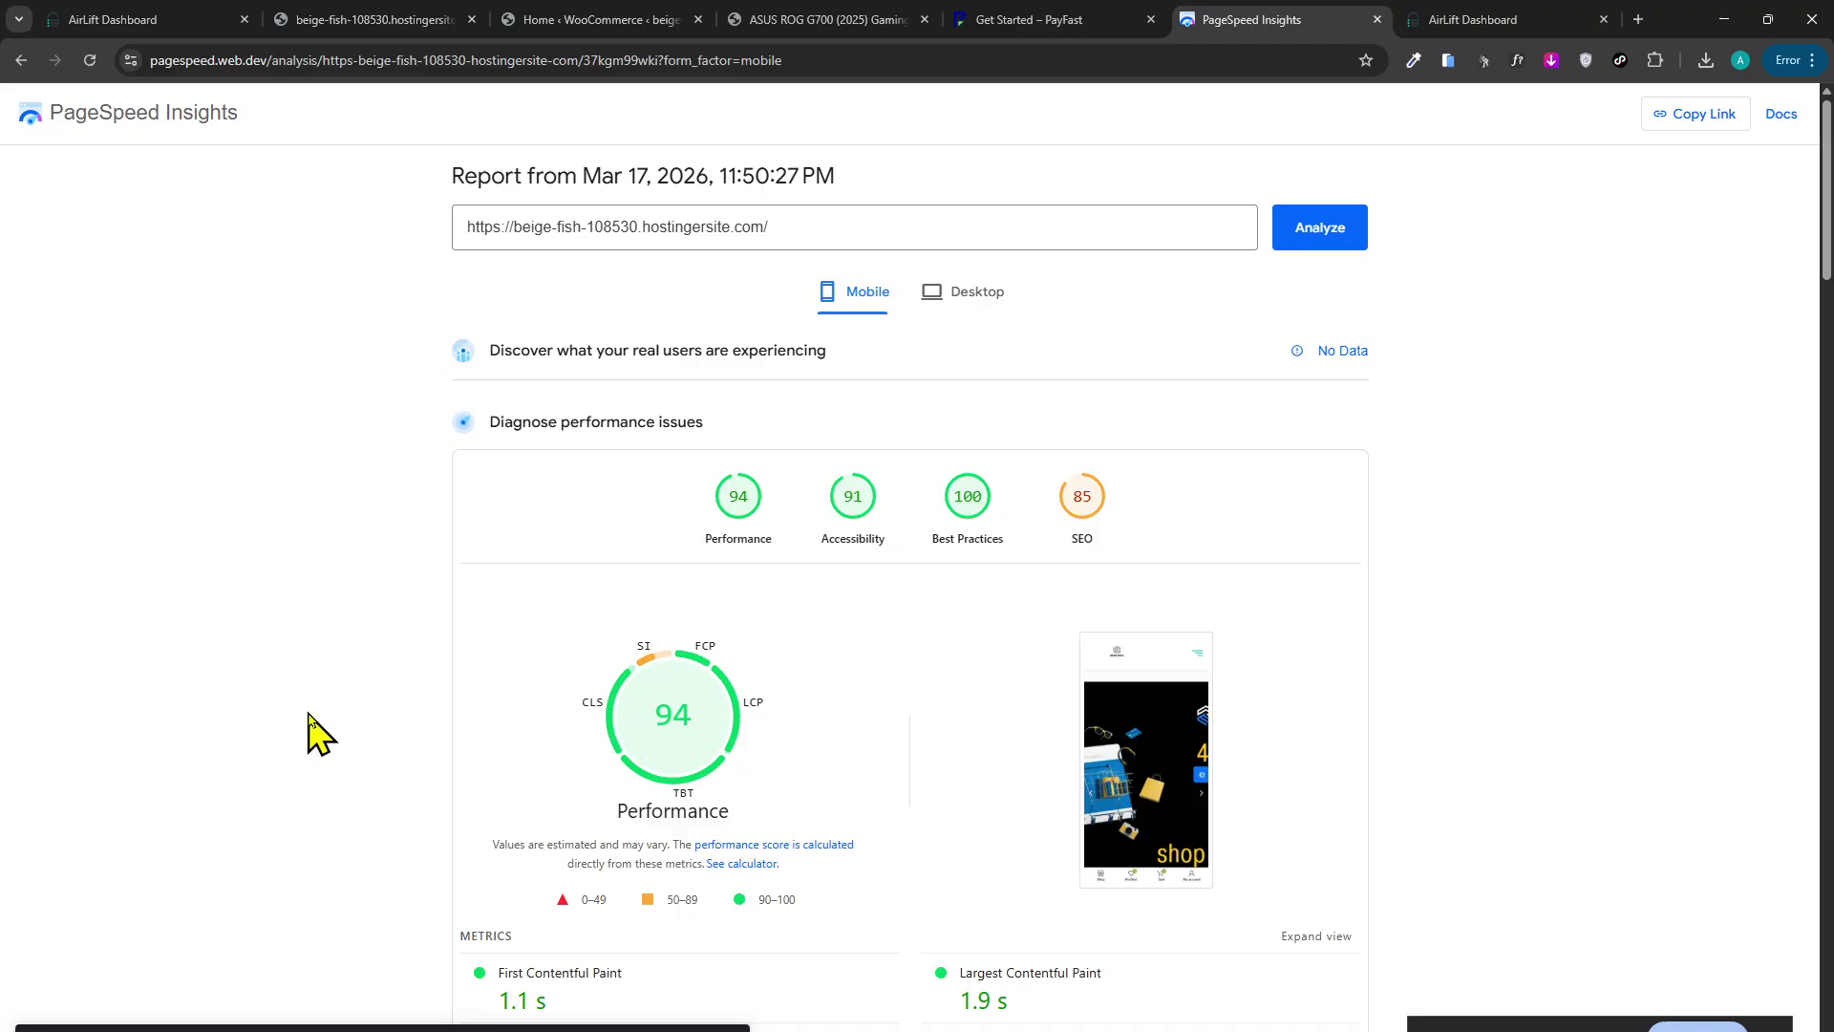
pyautogui.scroll(-1, 316, 729)
pyautogui.scroll(1, 319, 724)
# Compare the desktop Performance 91 score with the mobile Performance 94 score.
pyautogui.click(961, 295)
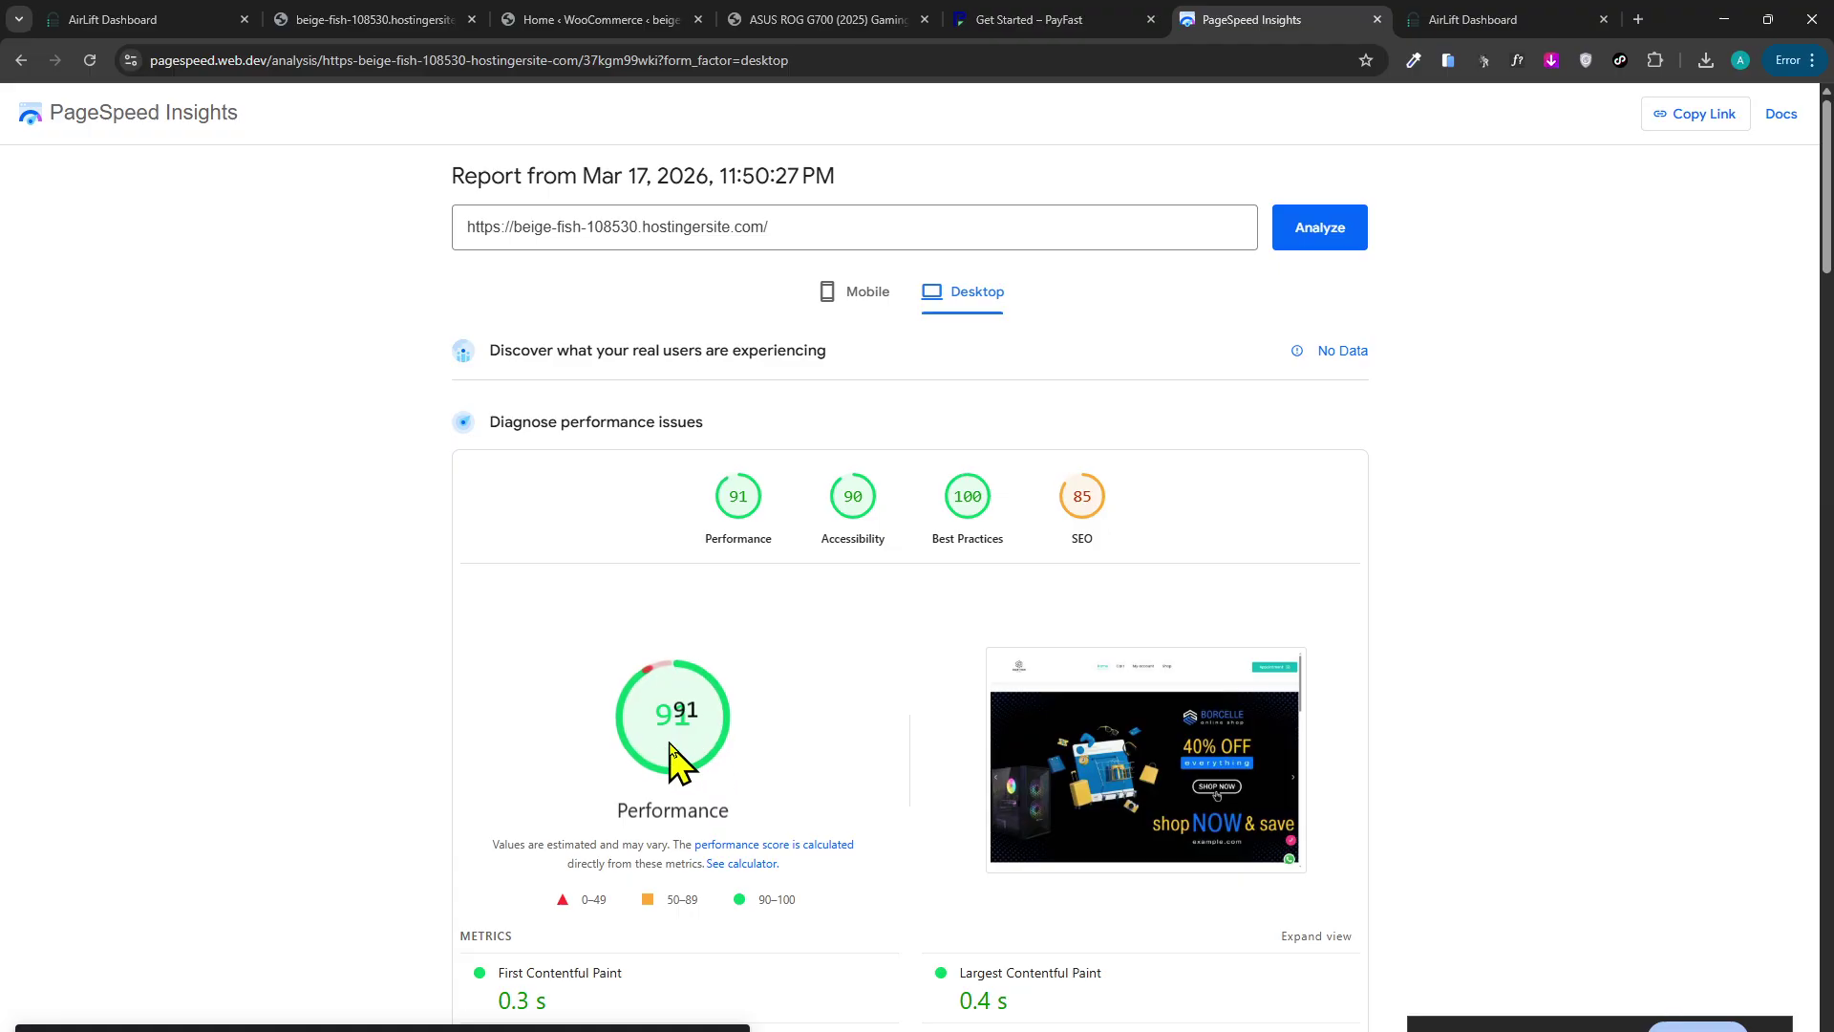
pyautogui.scroll(-1, 716, 749)
pyautogui.scroll(1, 831, 634)
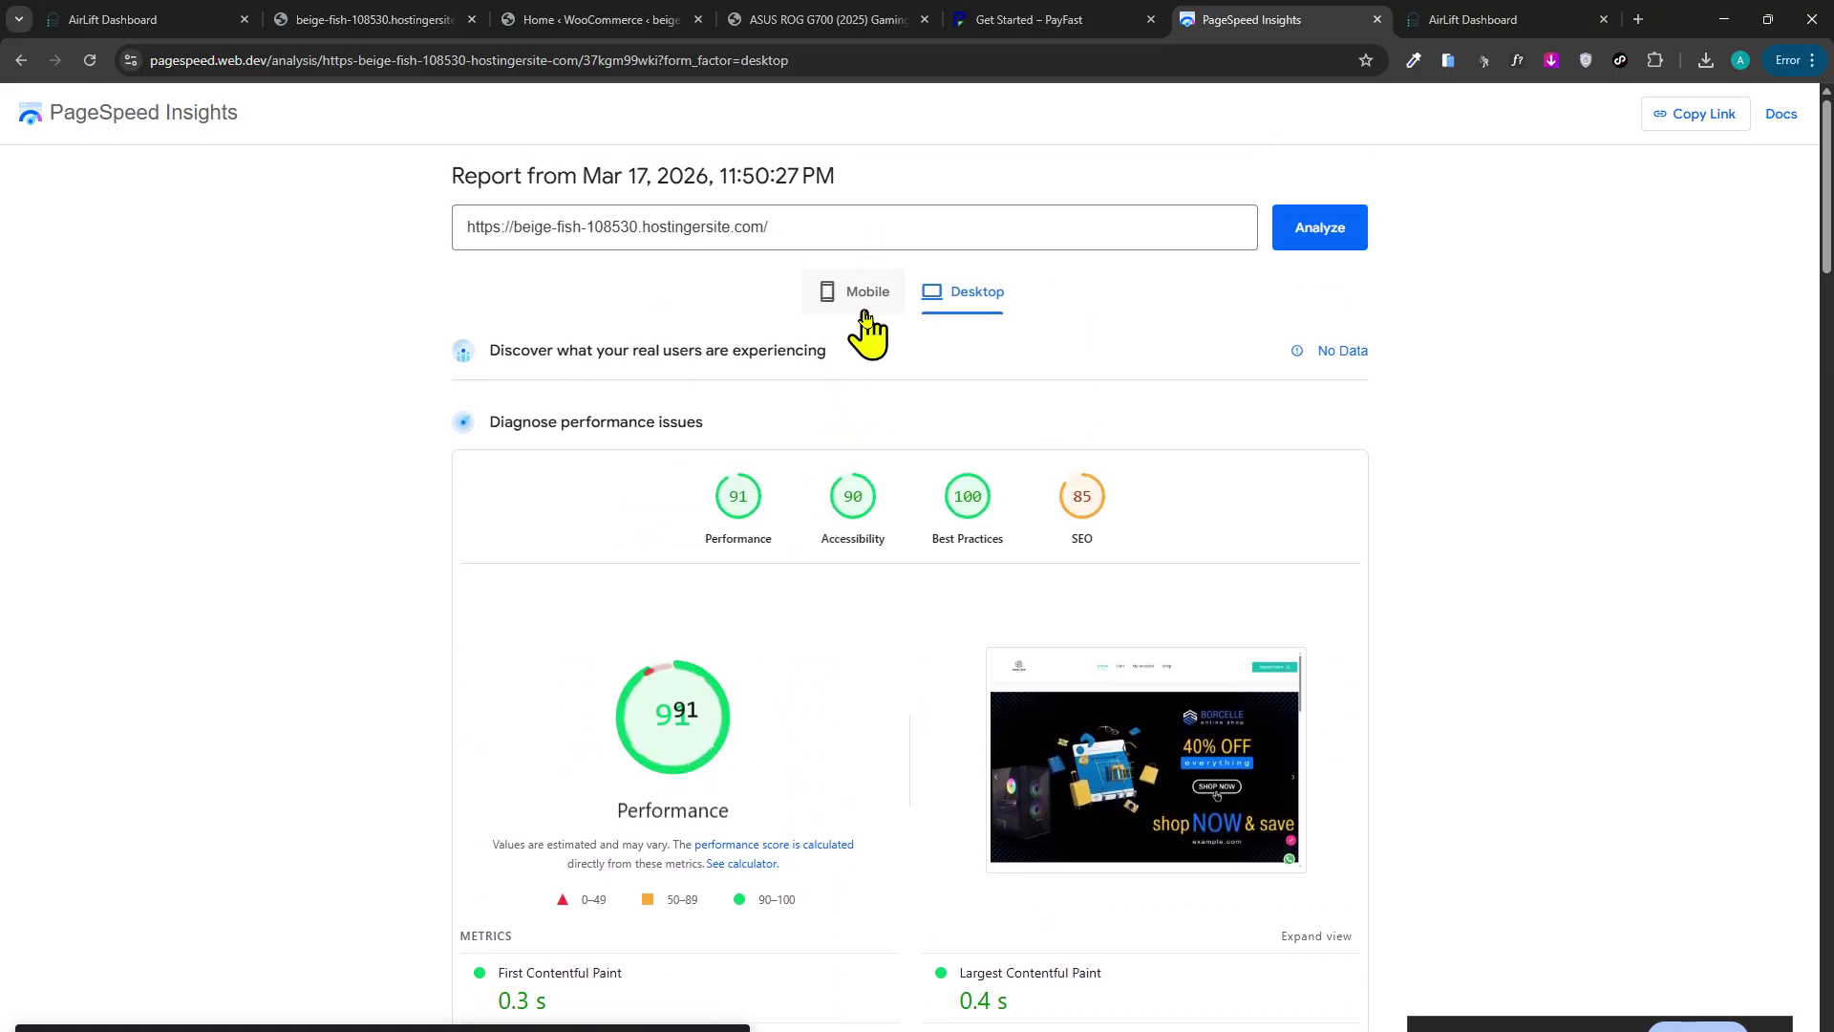
pyautogui.click(860, 294)
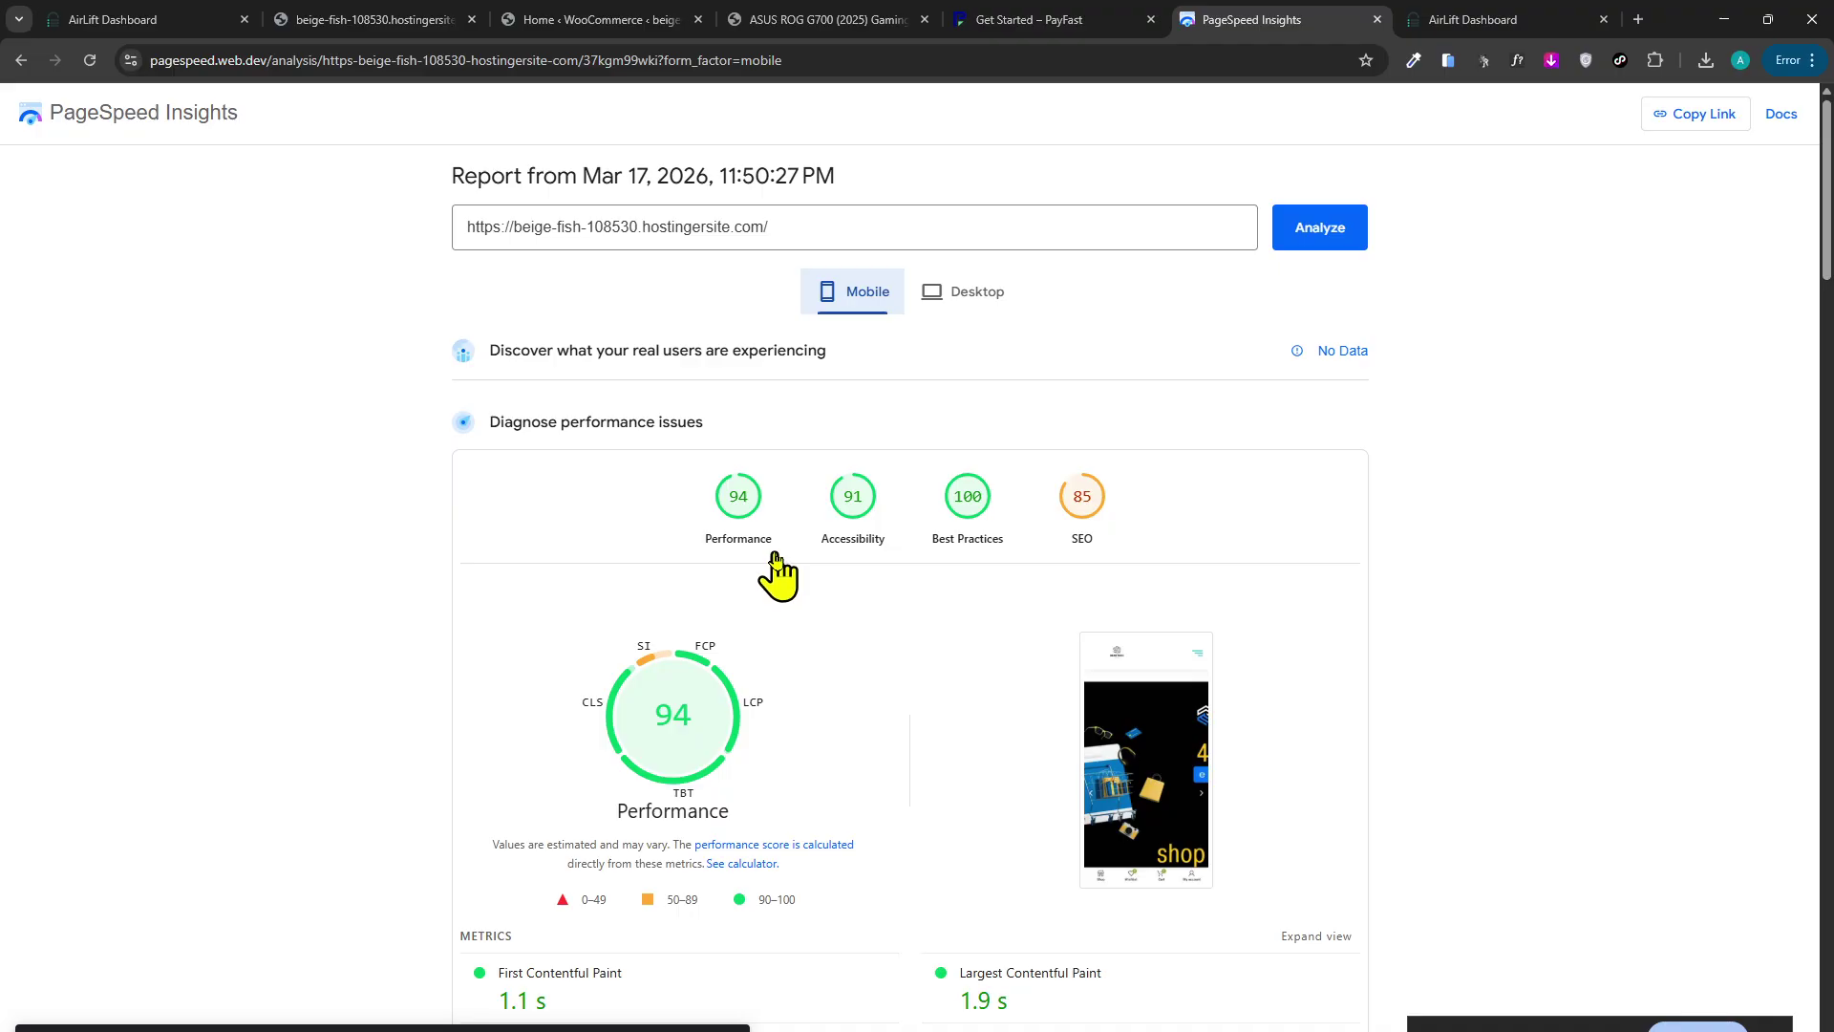
pyautogui.scroll(-8, 409, 572)
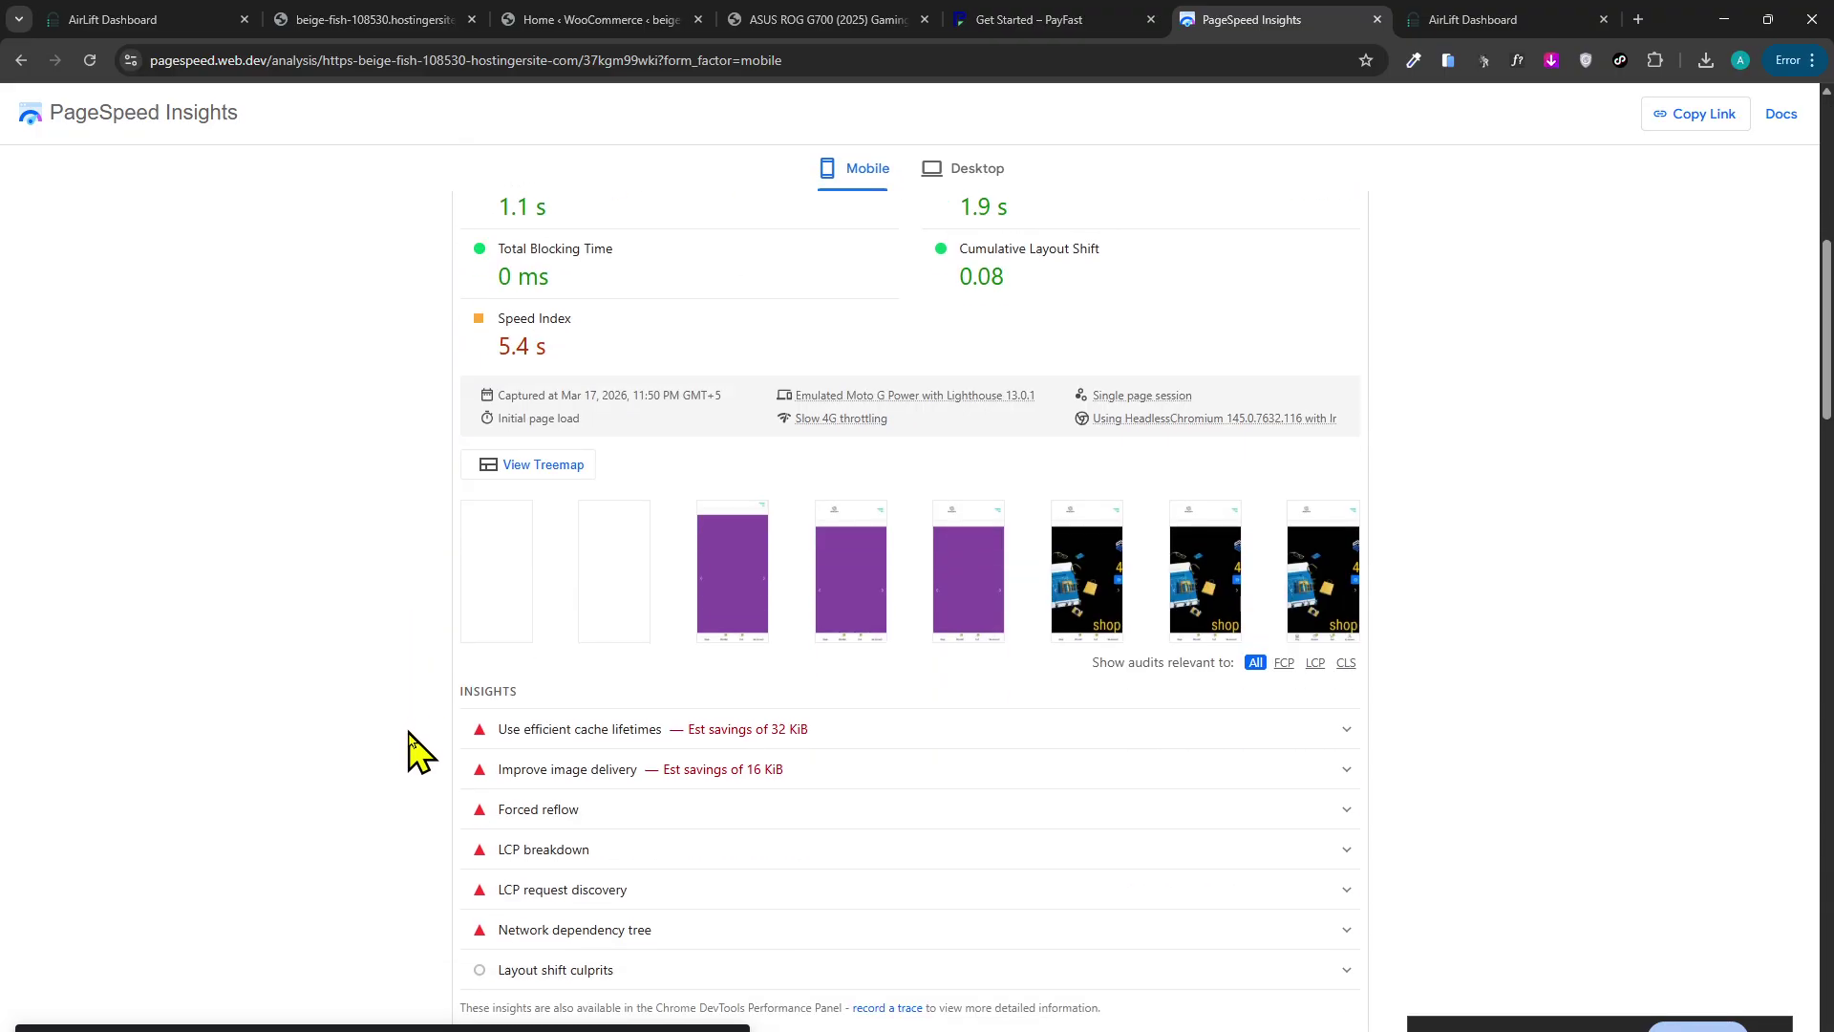
pyautogui.scroll(2, 410, 736)
pyautogui.scroll(-5, 409, 740)
pyautogui.middleClick(401, 745)
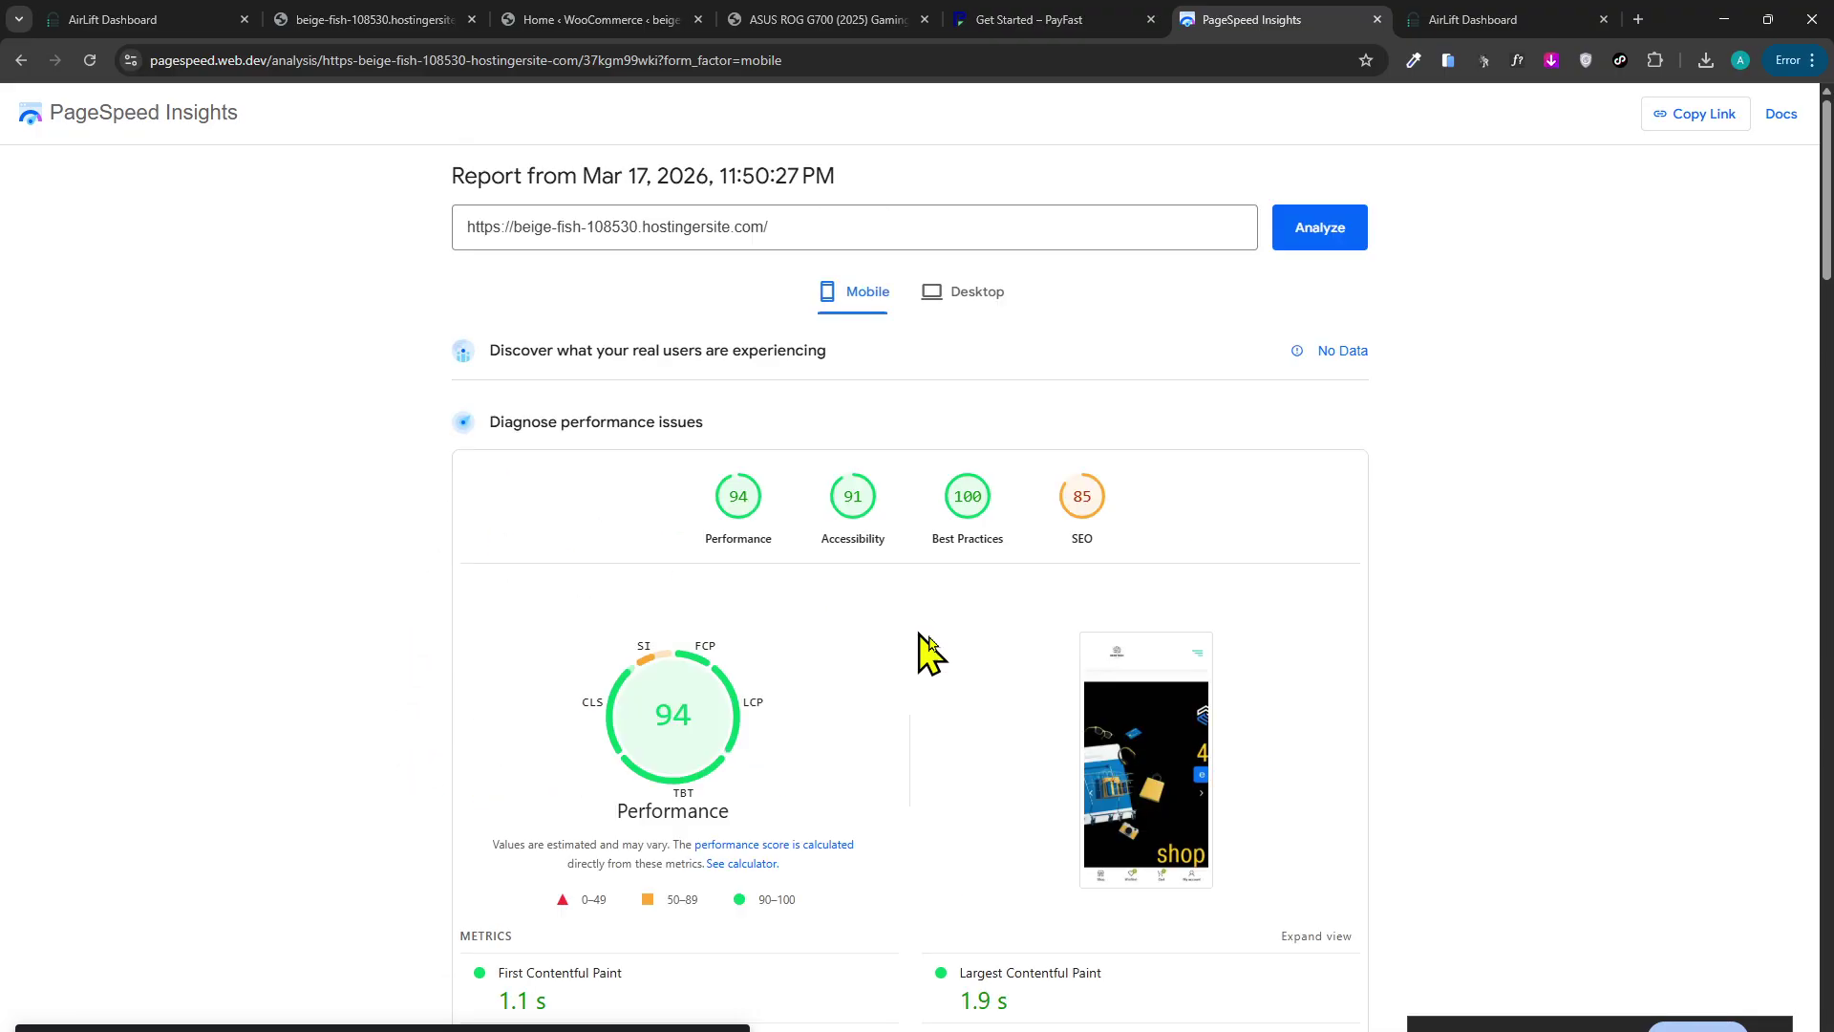
pyautogui.click(840, 19)
pyautogui.click(606, 20)
# Reload the ASUS ROG G700 page with F5 and scroll through the storefront's featured products.
pyautogui.click(755, 19)
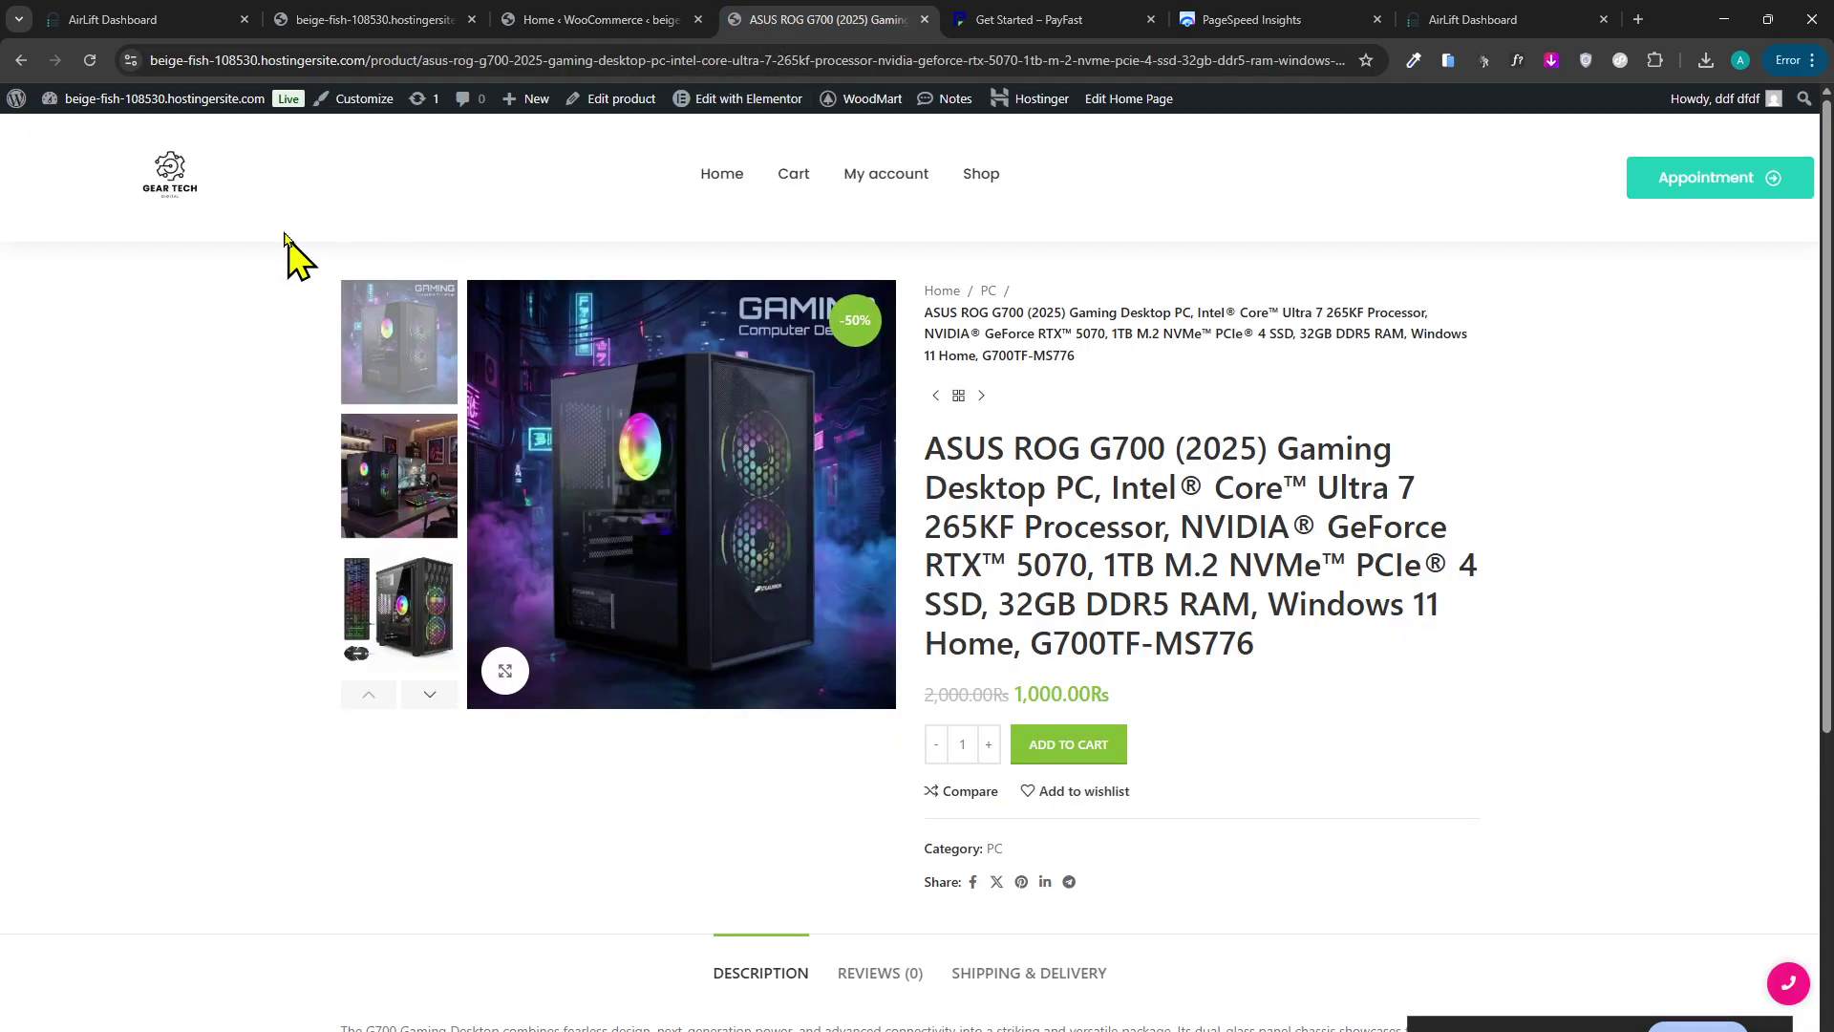
pyautogui.press('F5')
pyautogui.scroll(-8, 956, 459)
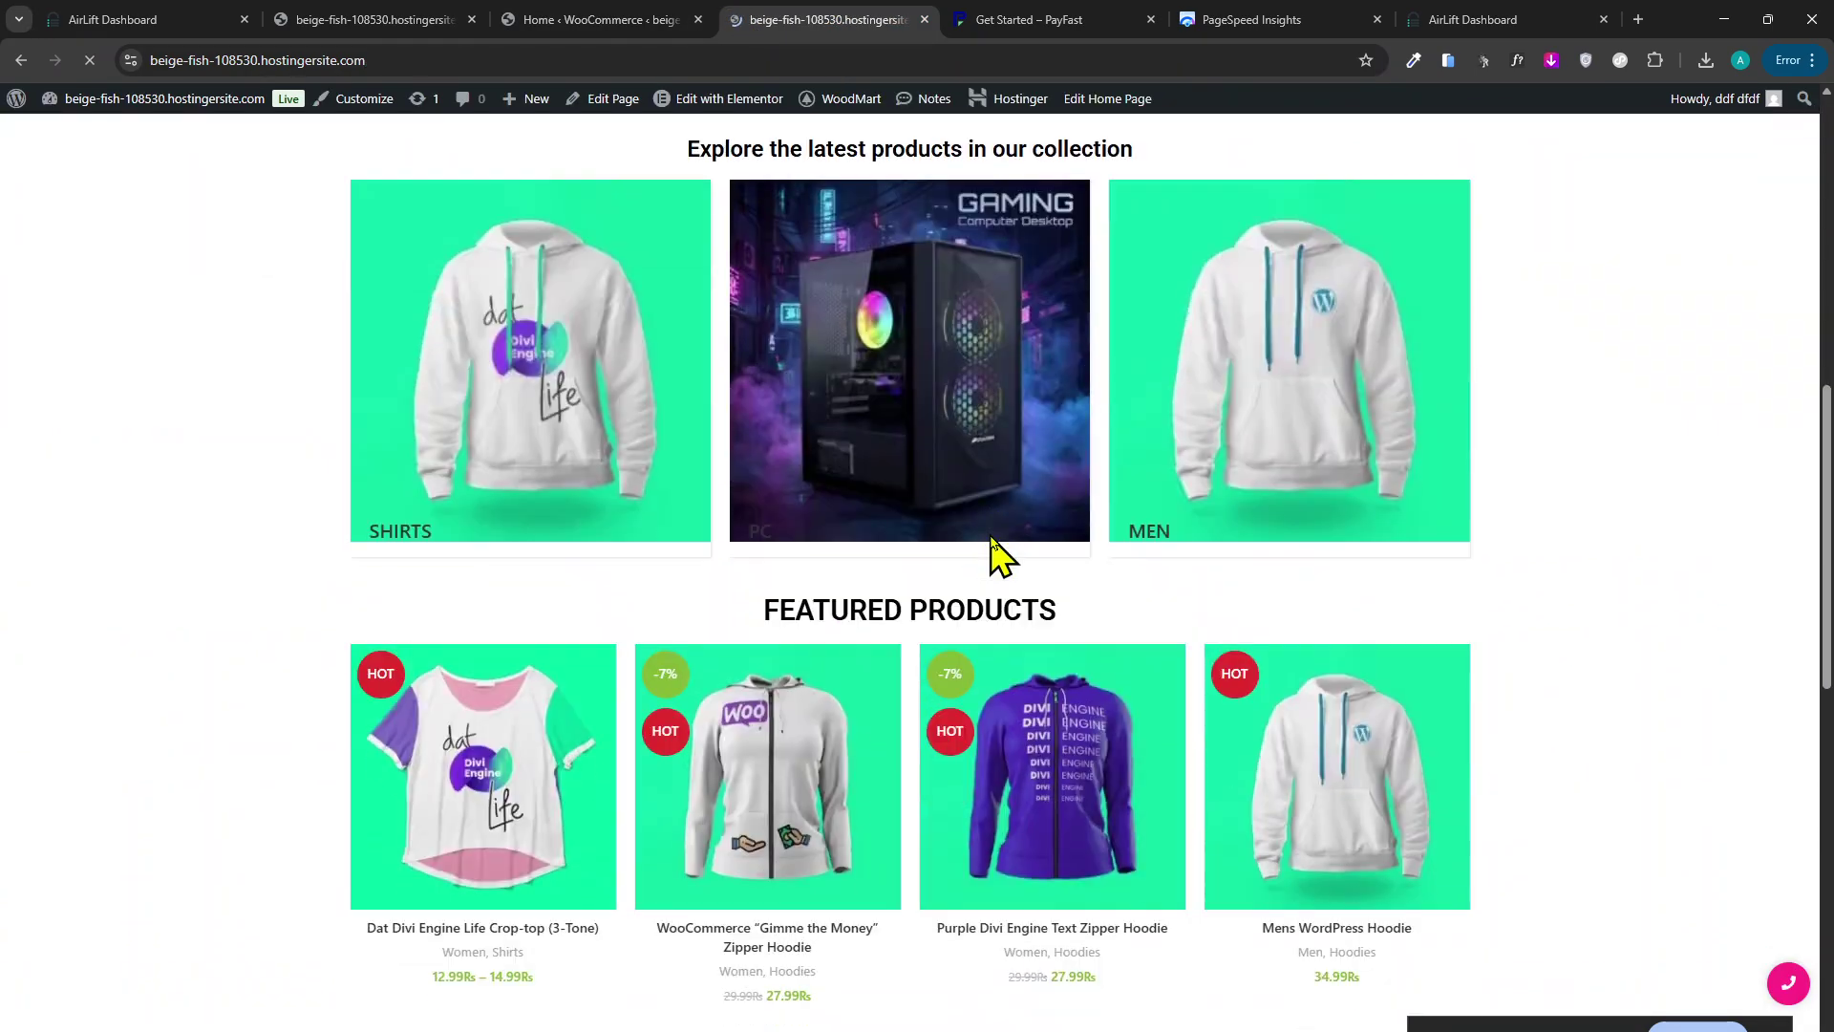
pyautogui.scroll(-14, 994, 554)
pyautogui.scroll(4, 749, 306)
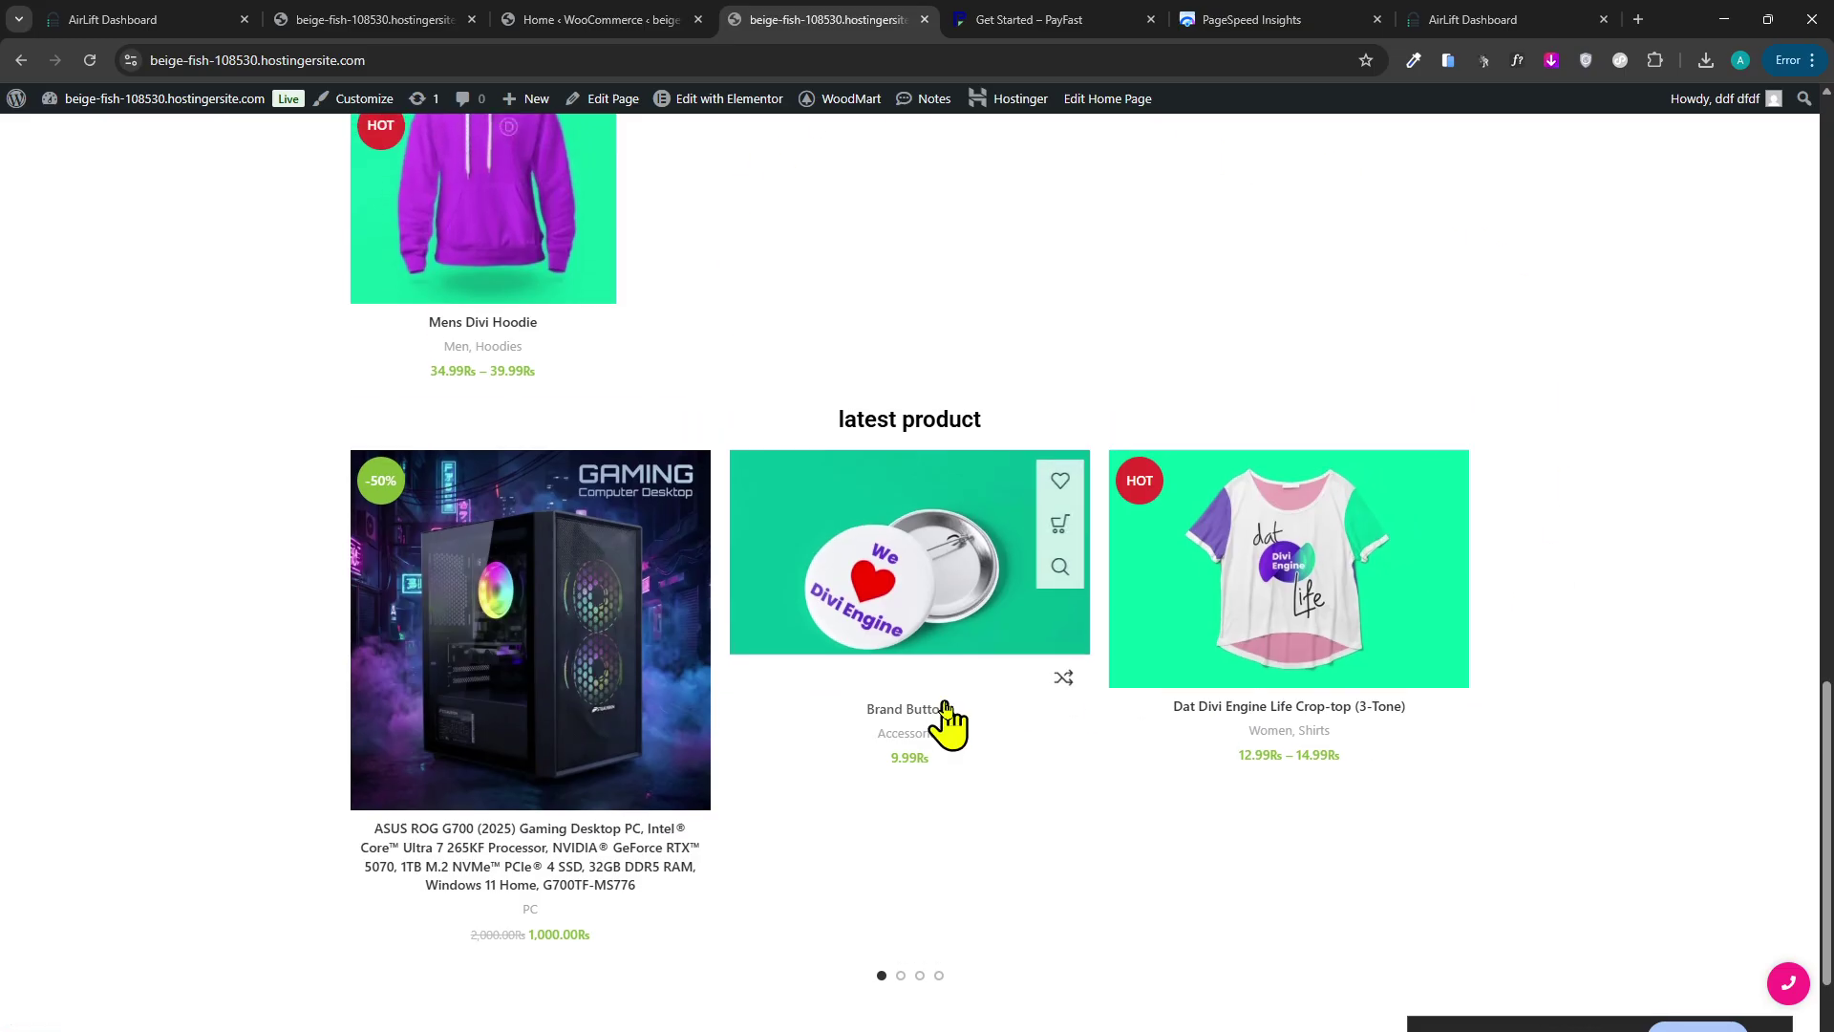
pyautogui.middleClick(1069, 553)
pyautogui.scroll(15, 1069, 553)
pyautogui.scroll(-10, 950, 353)
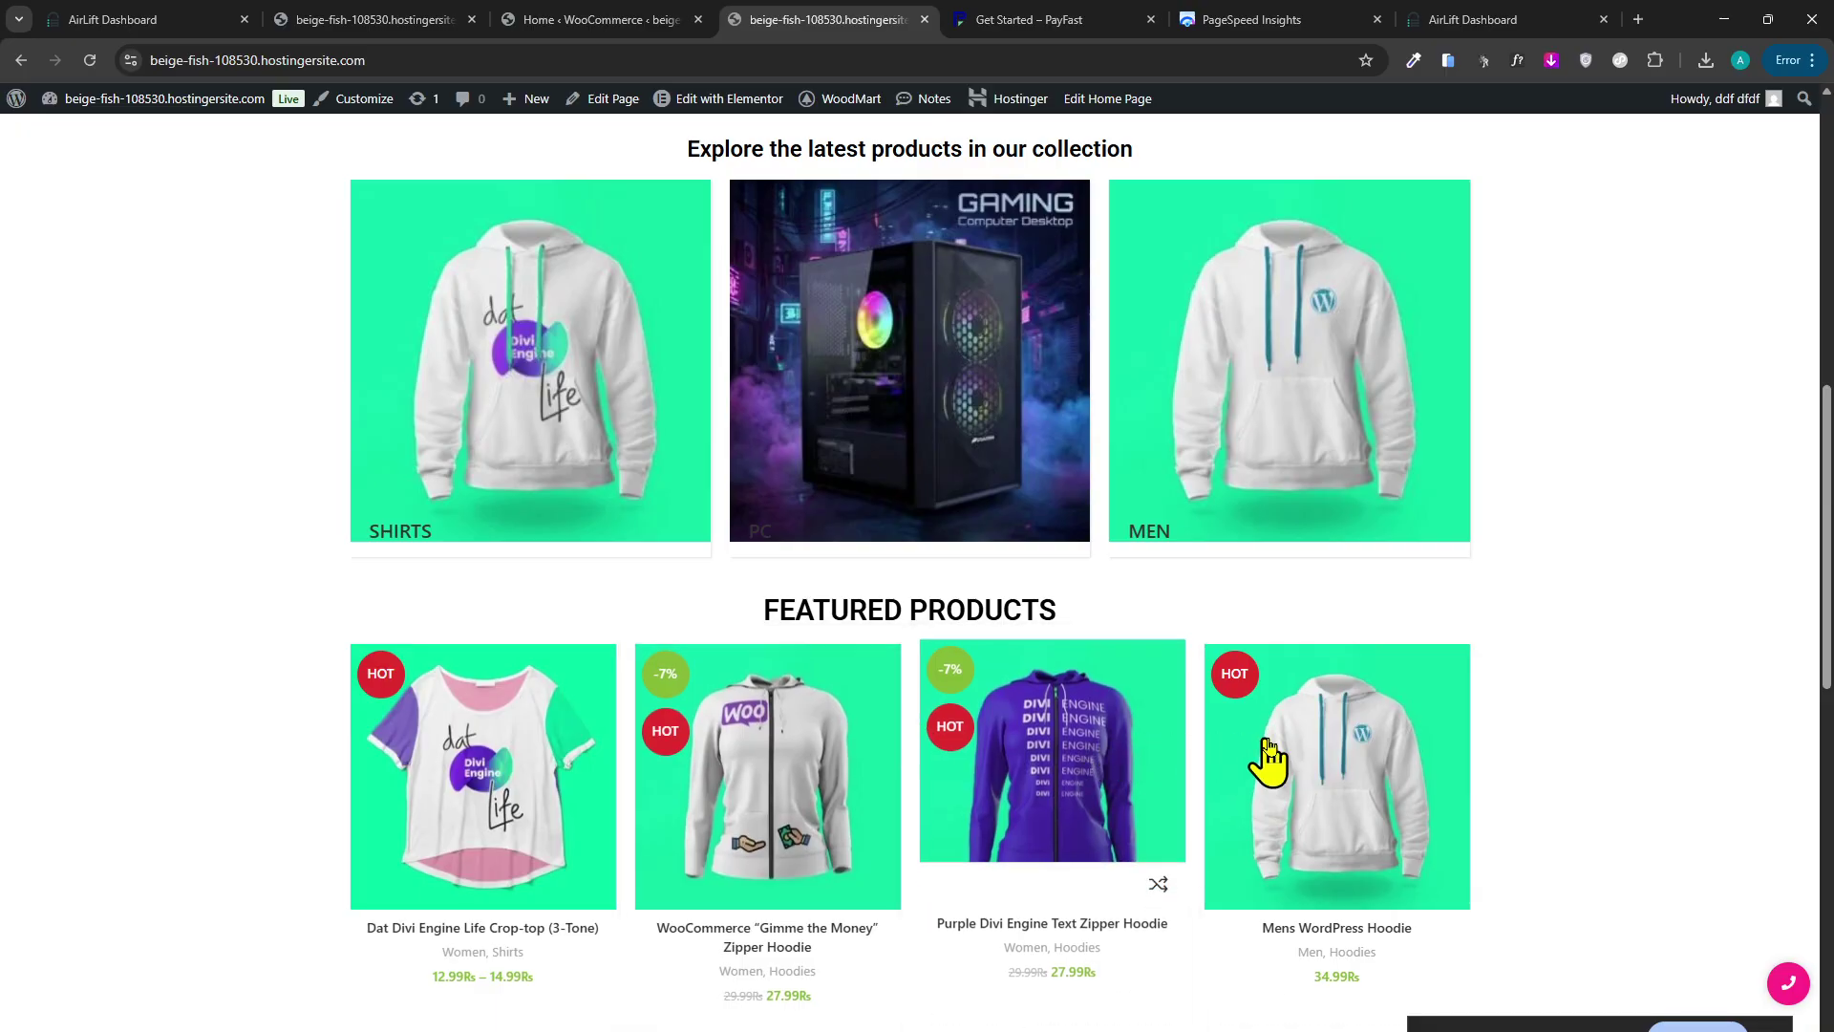
pyautogui.scroll(-2, 1322, 688)
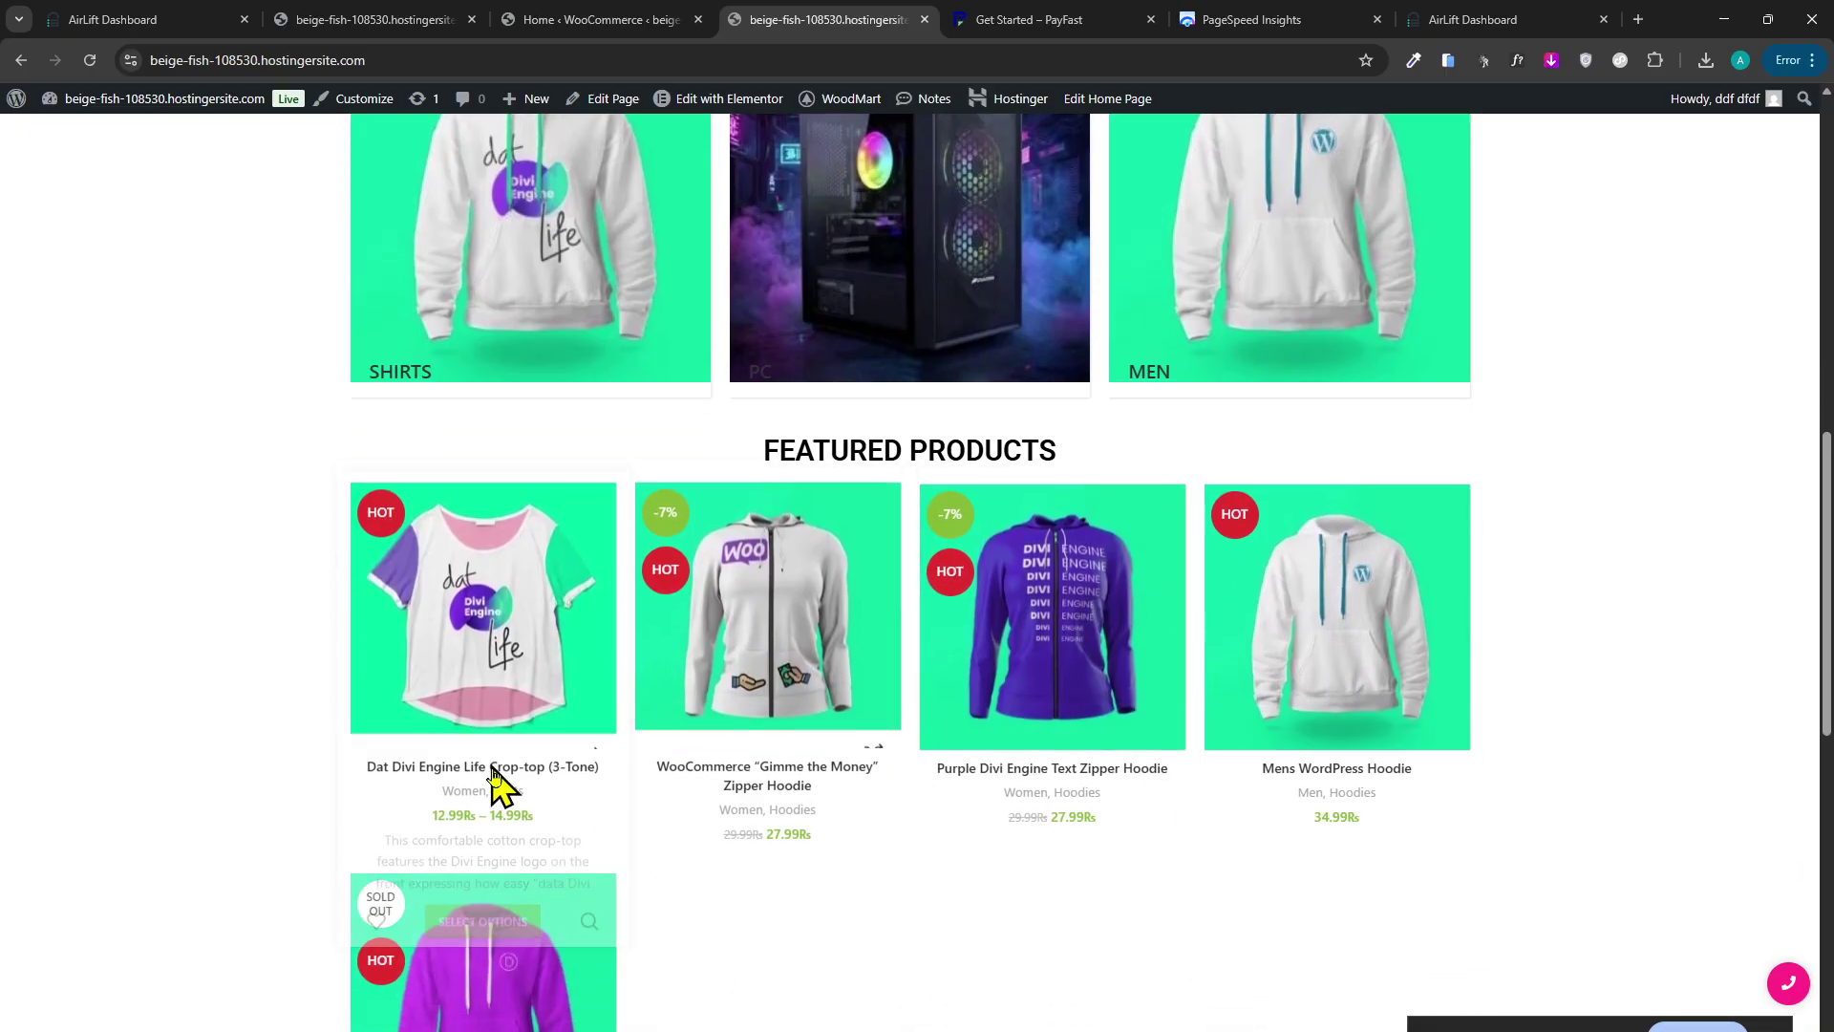
pyautogui.scroll(-3, 526, 860)
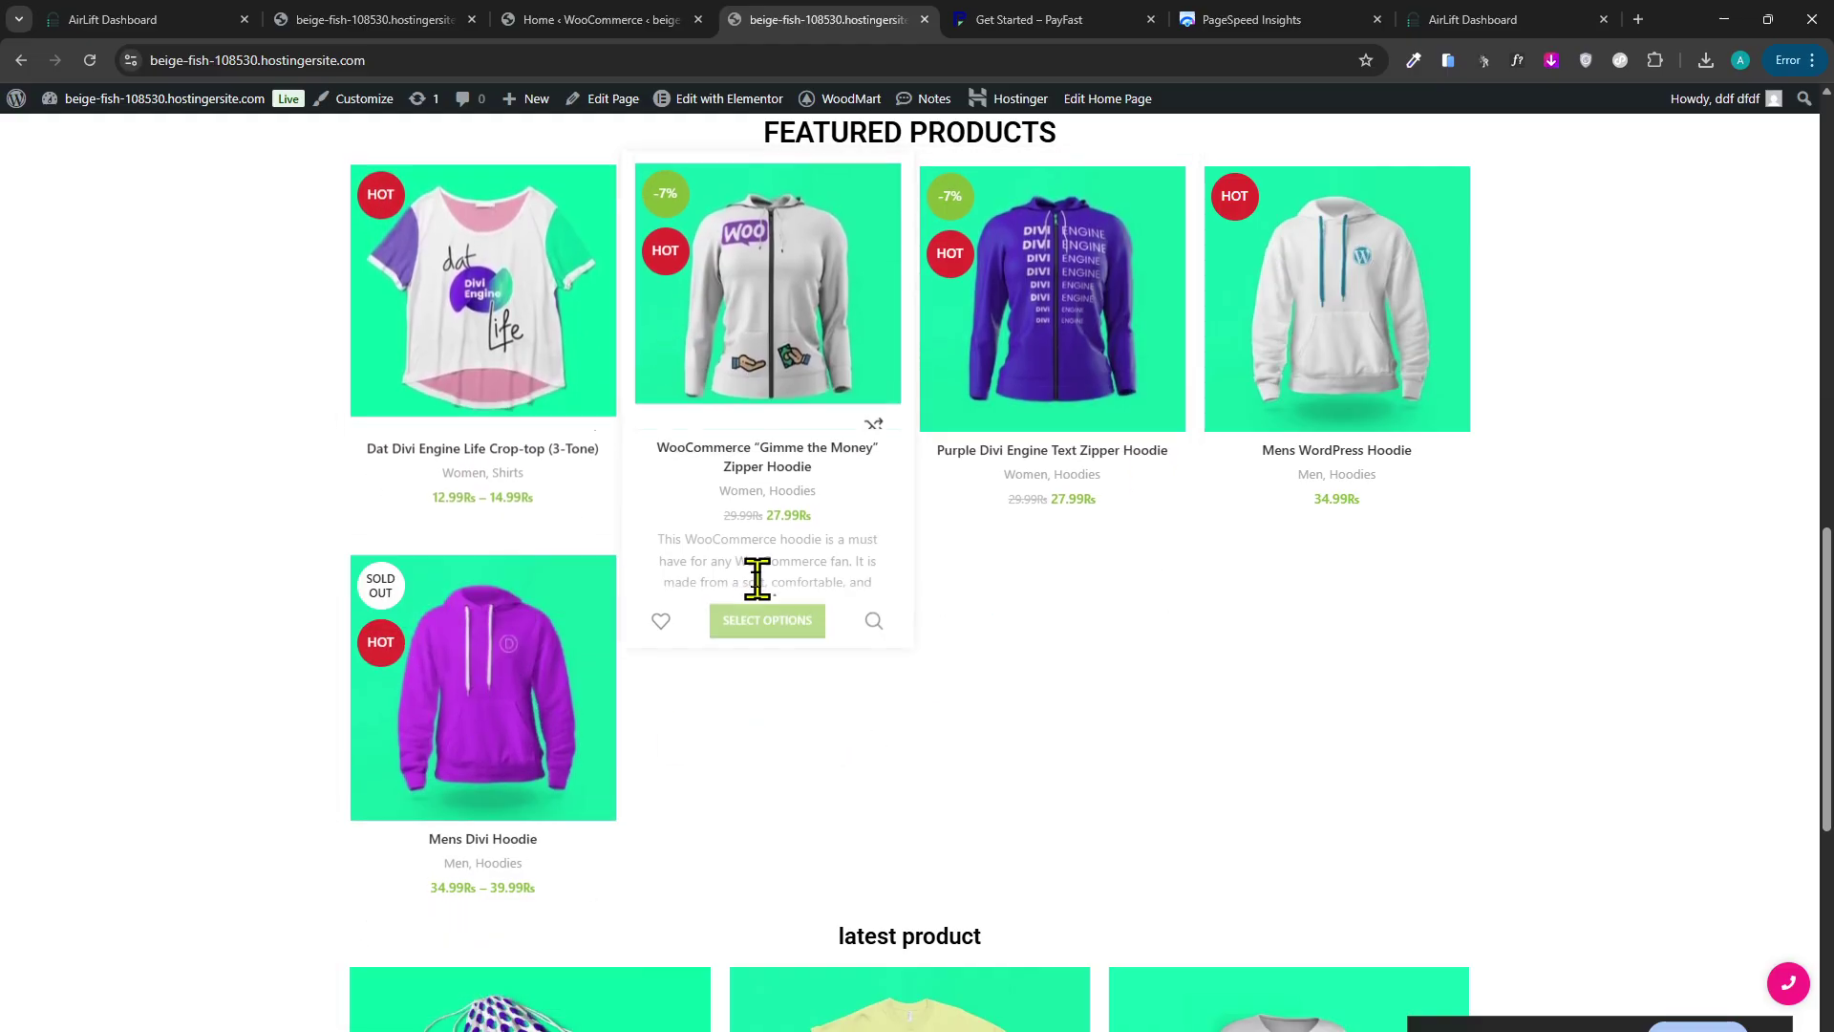
pyautogui.scroll(5, 865, 726)
# Look through the open storefront, WooCommerce Home and AirLift optimization results tabs.
pyautogui.click(669, 19)
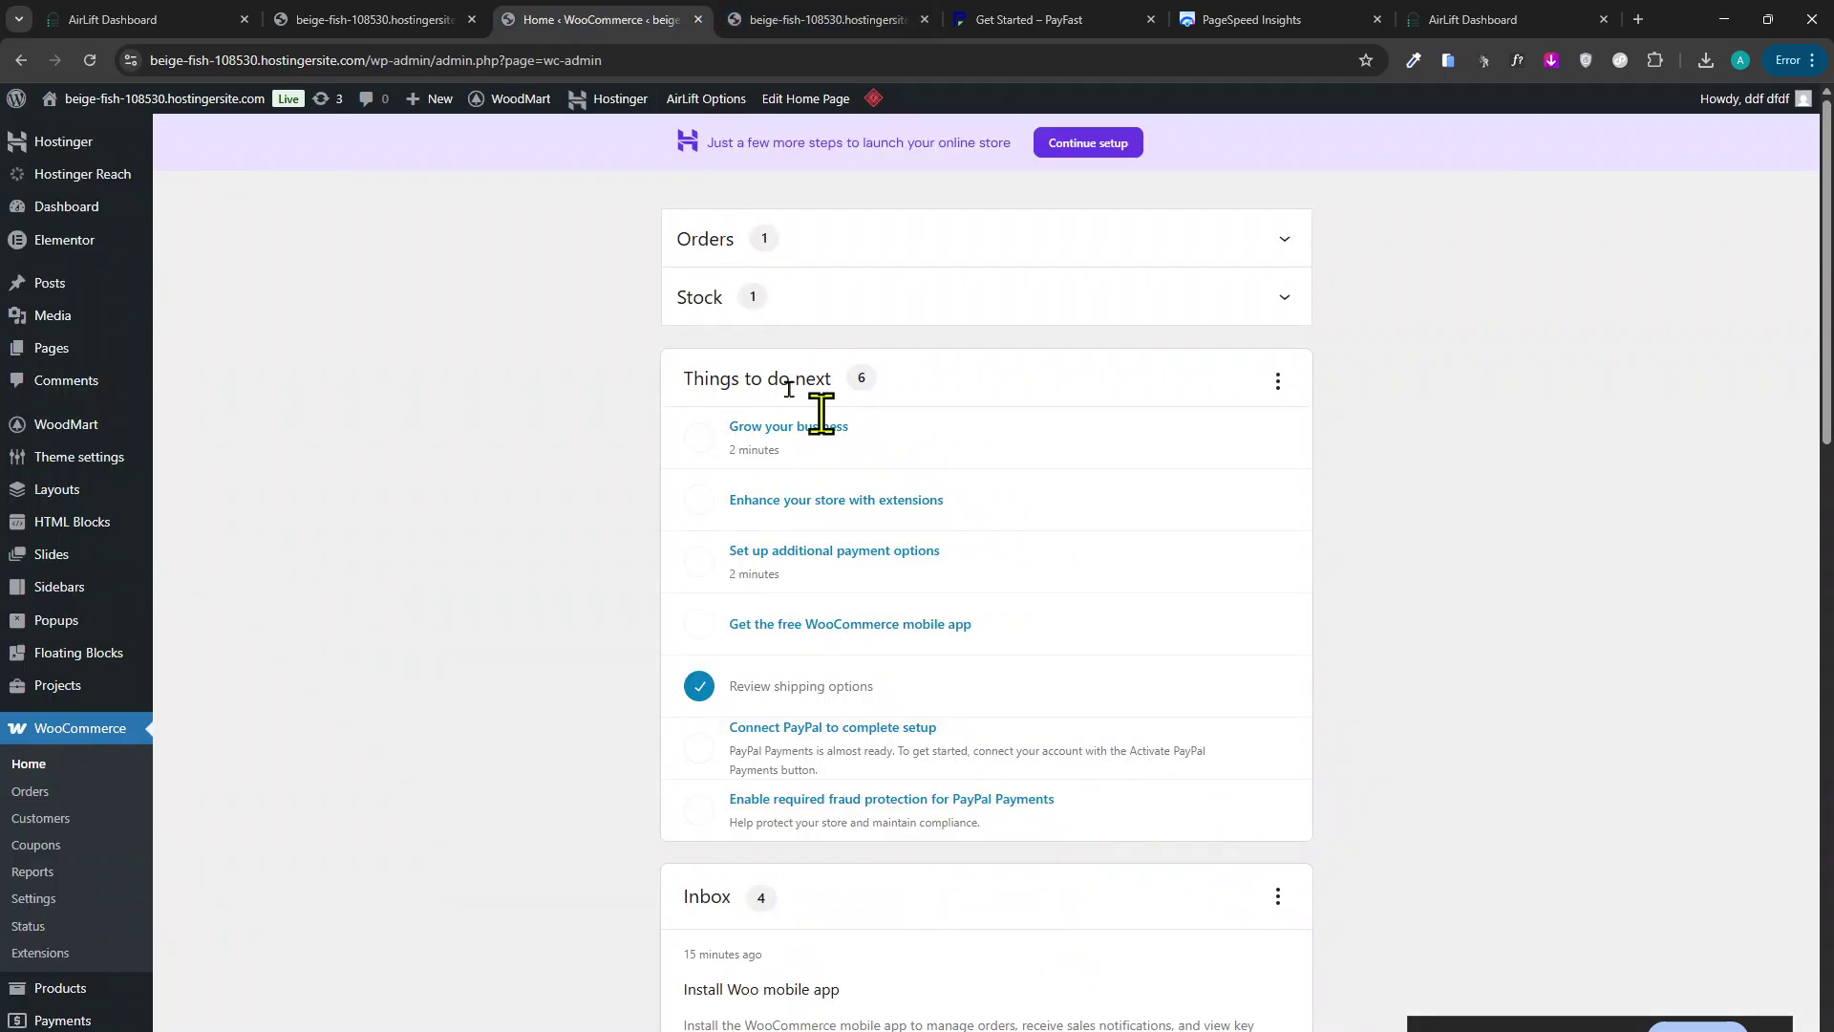
pyautogui.click(458, 21)
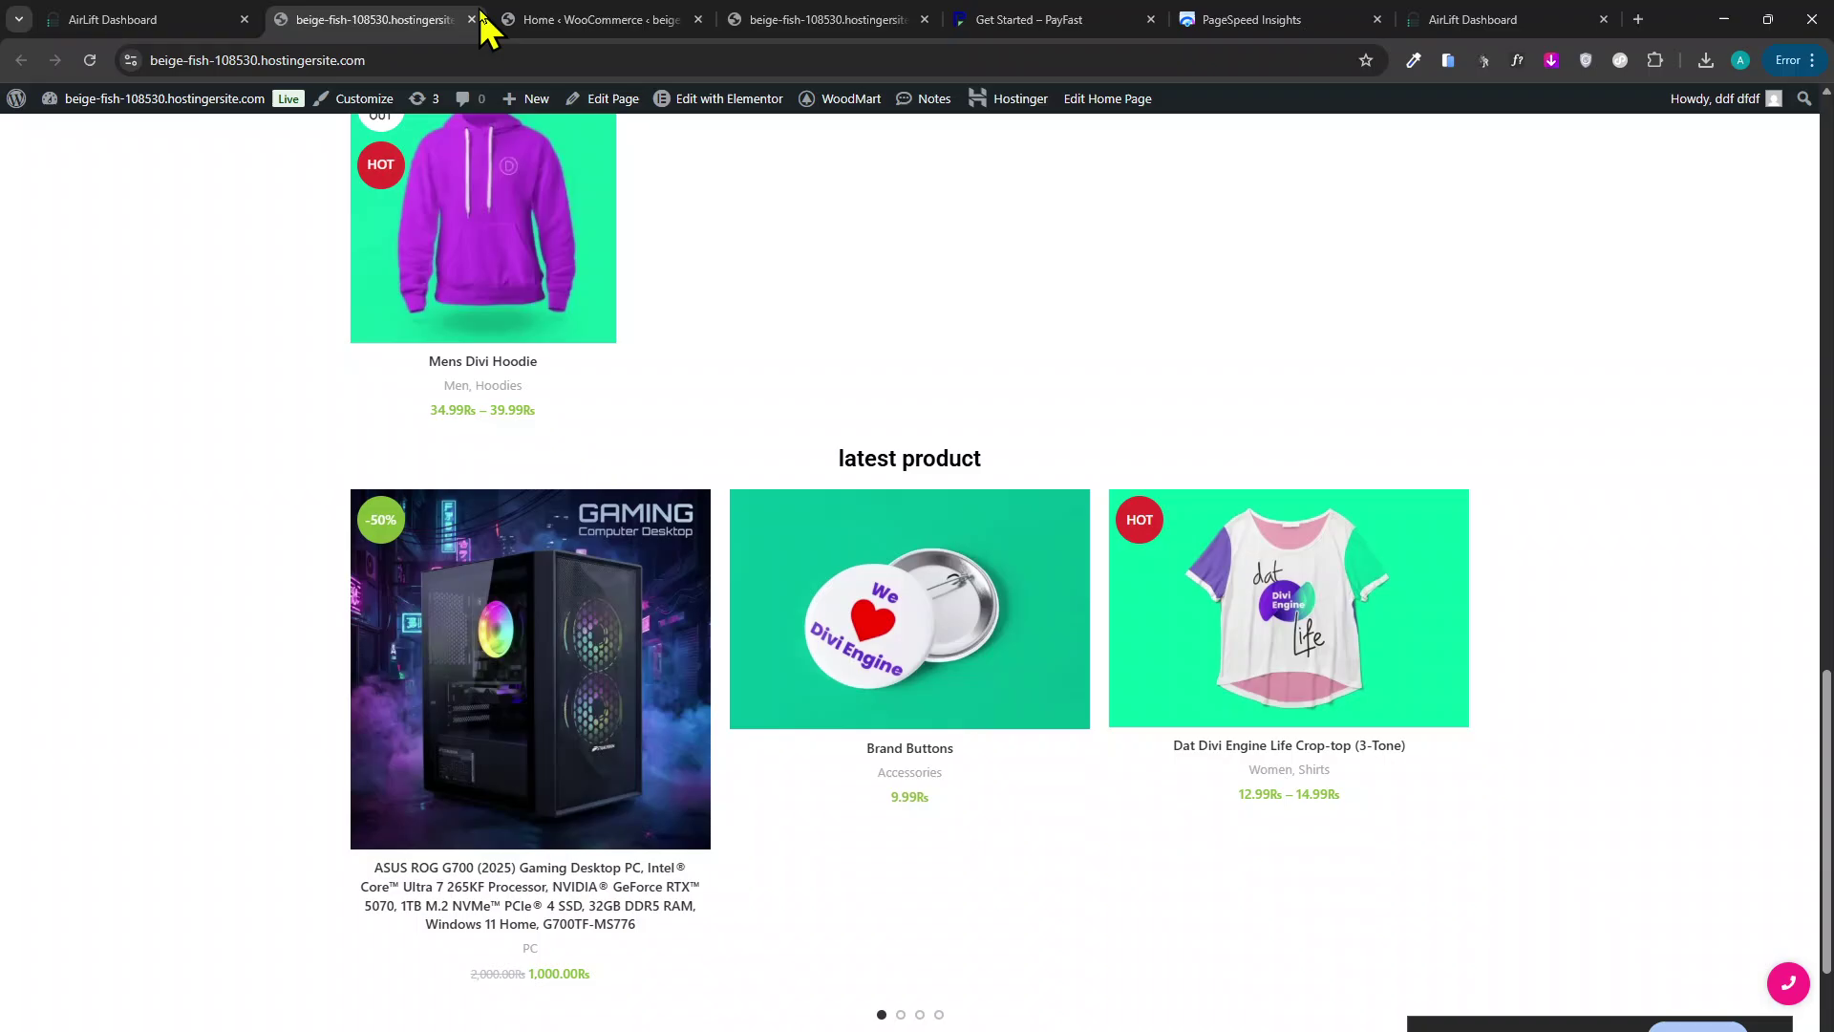
pyautogui.click(577, 21)
pyautogui.click(799, 23)
pyautogui.click(382, 21)
pyautogui.scroll(3, 369, 143)
pyautogui.click(256, 19)
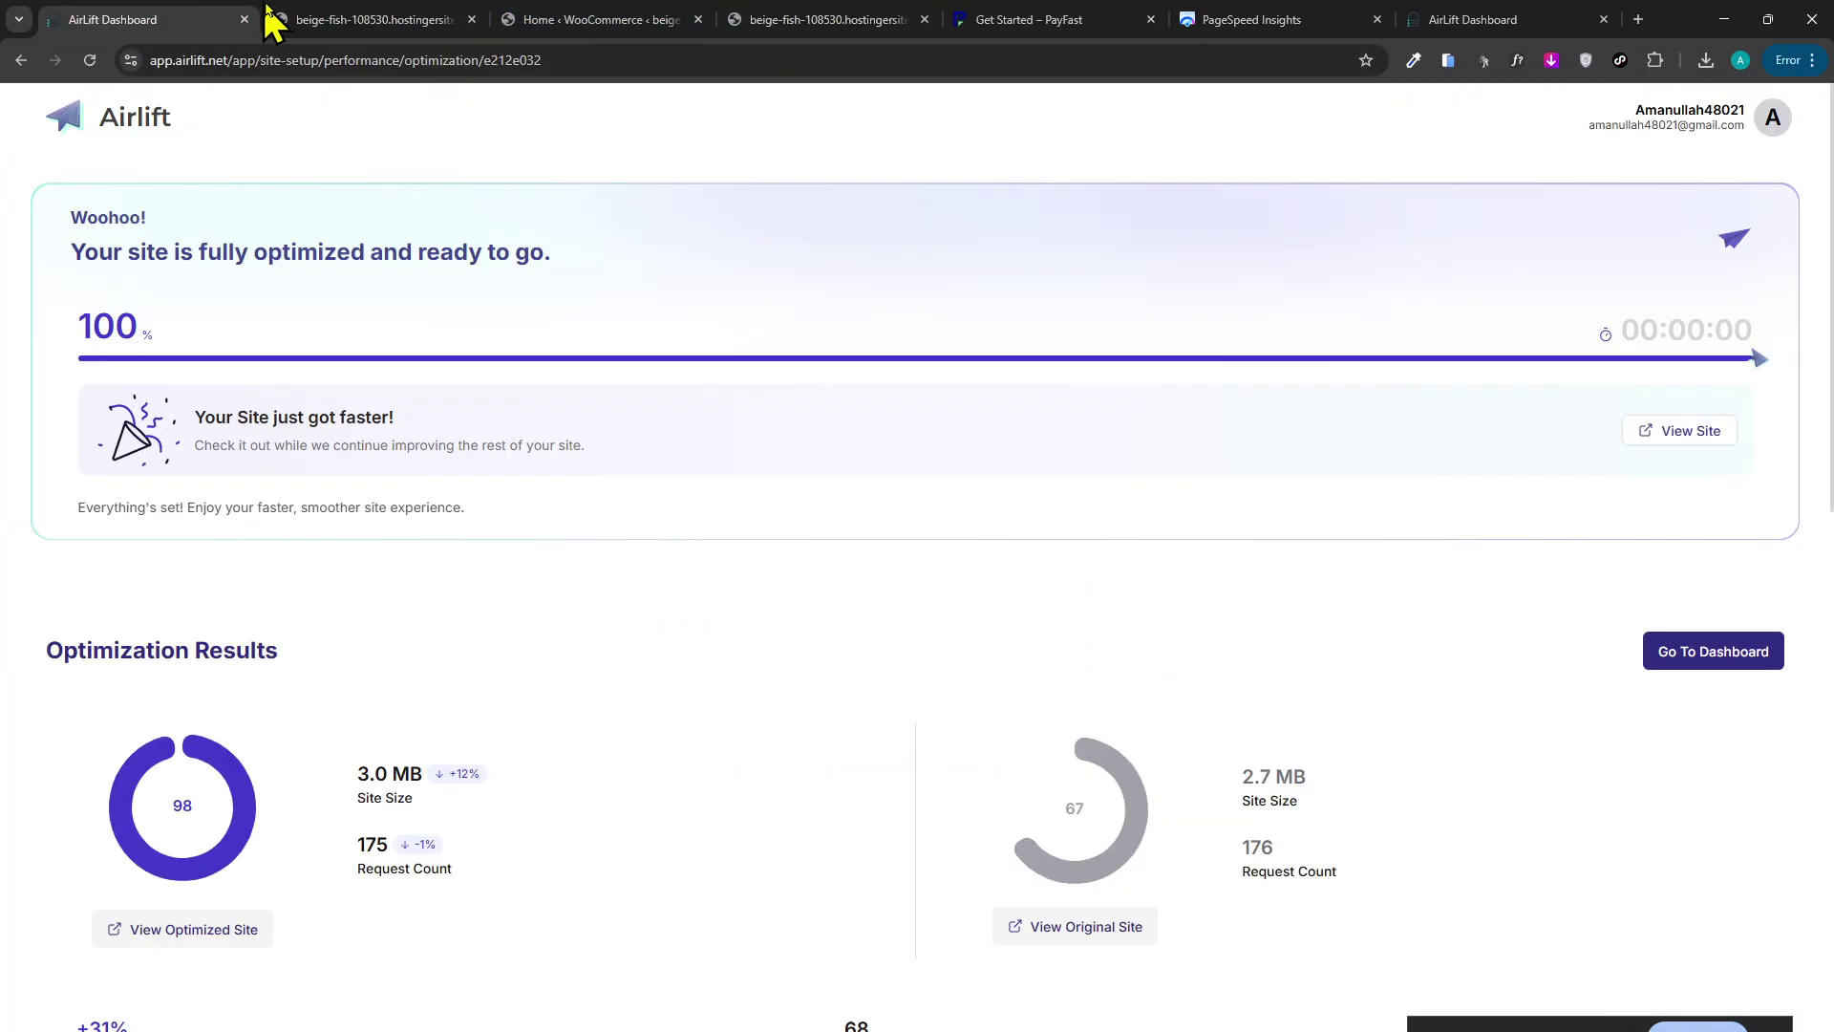
pyautogui.click(277, 21)
# Open the site Dashboard from the admin-bar site menu in a new tab and view it.
pyautogui.moveTo(182, 107)
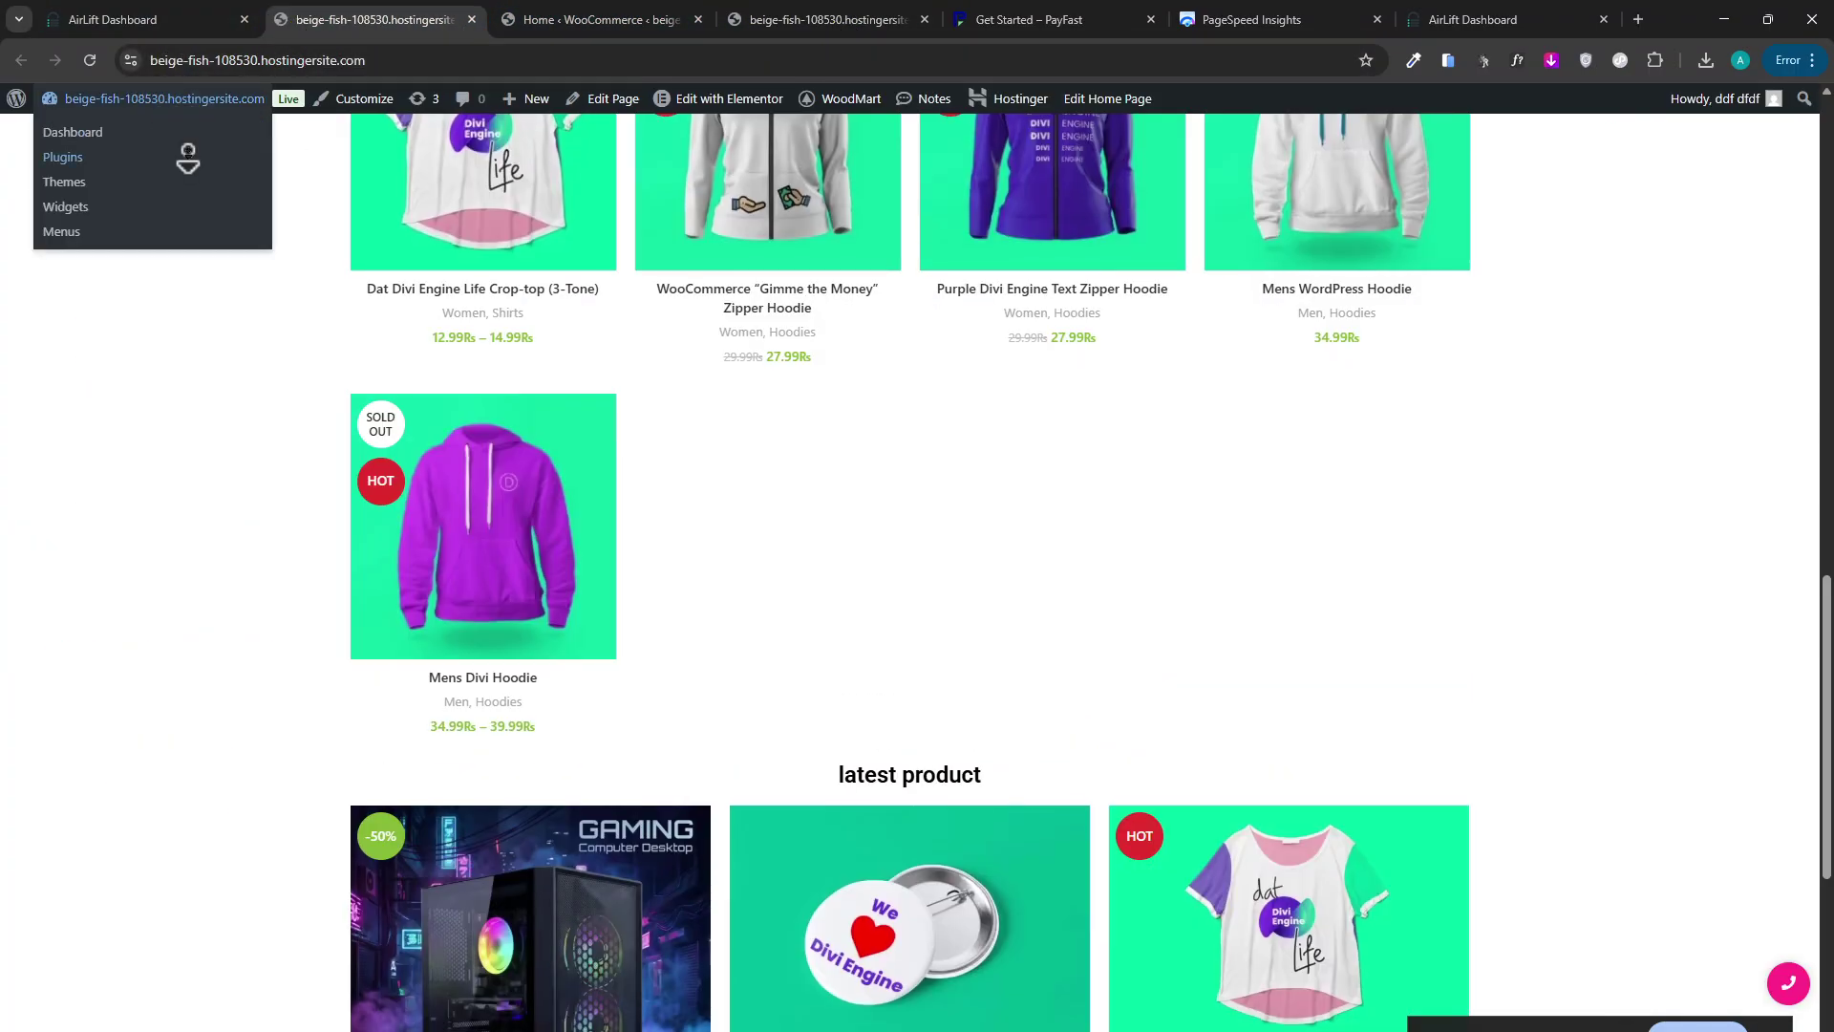
pyautogui.middleClick(183, 131)
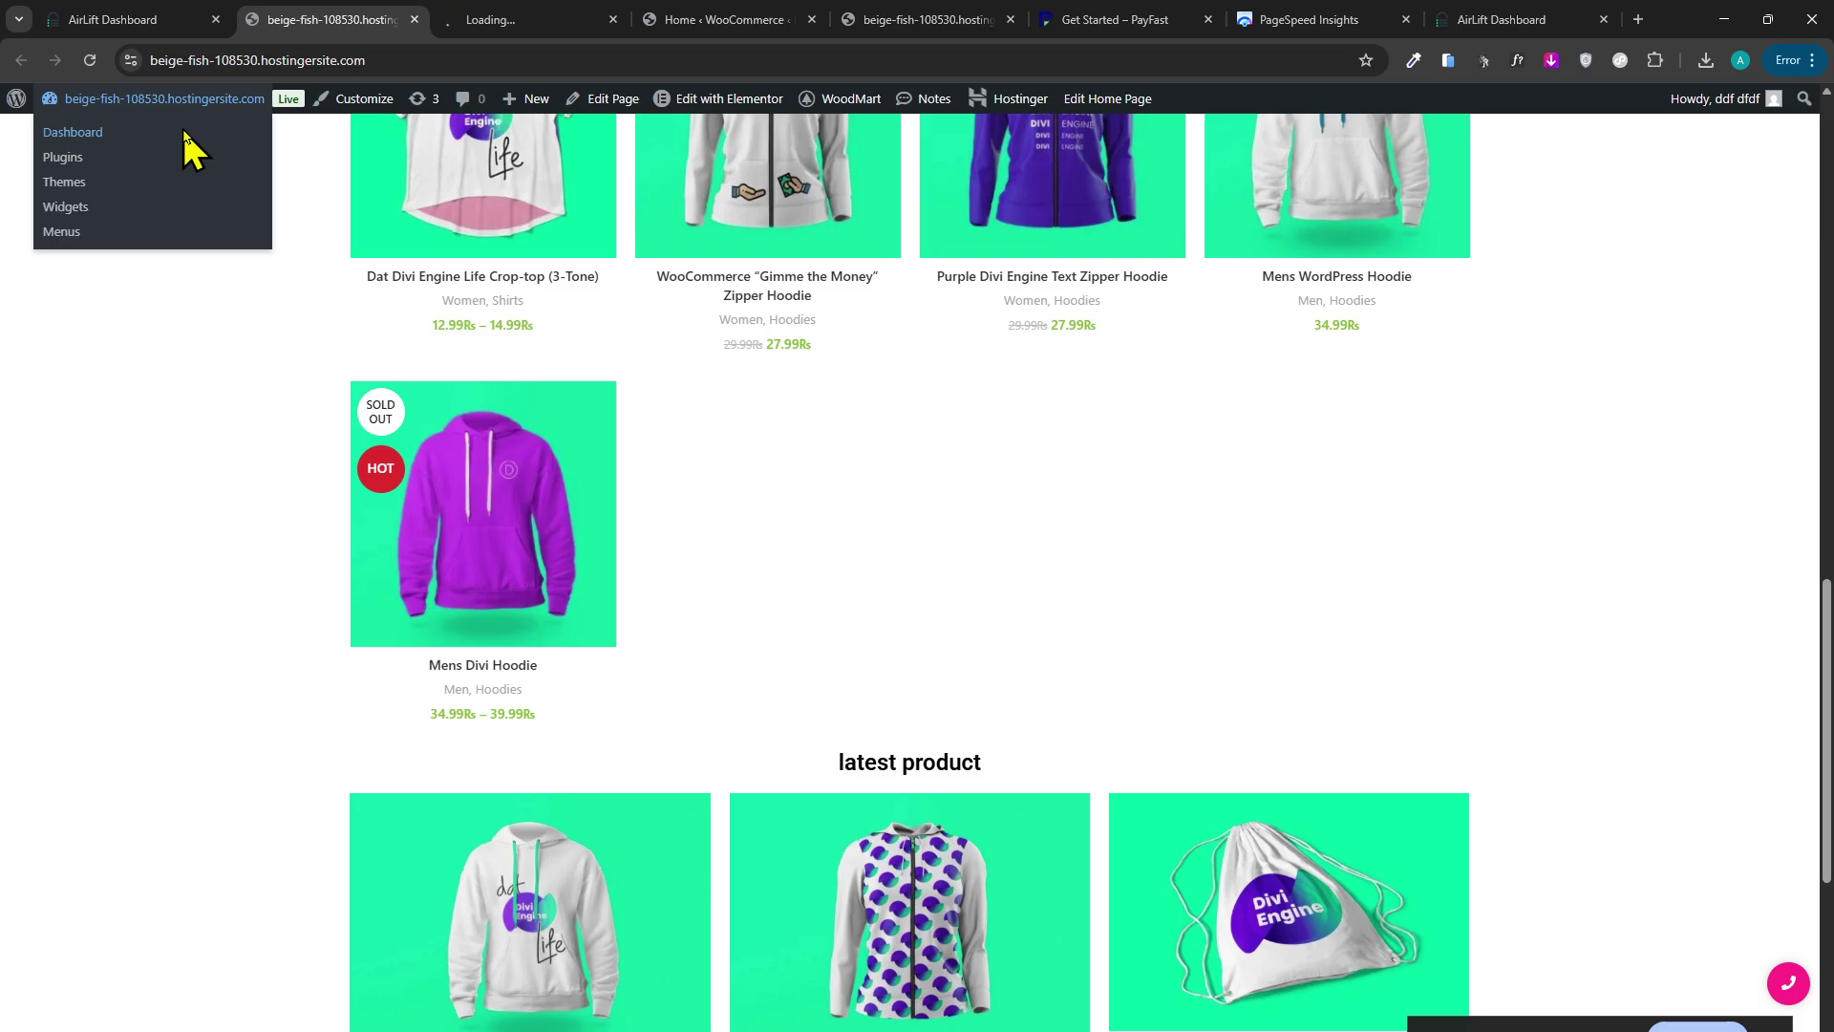
pyautogui.click(503, 19)
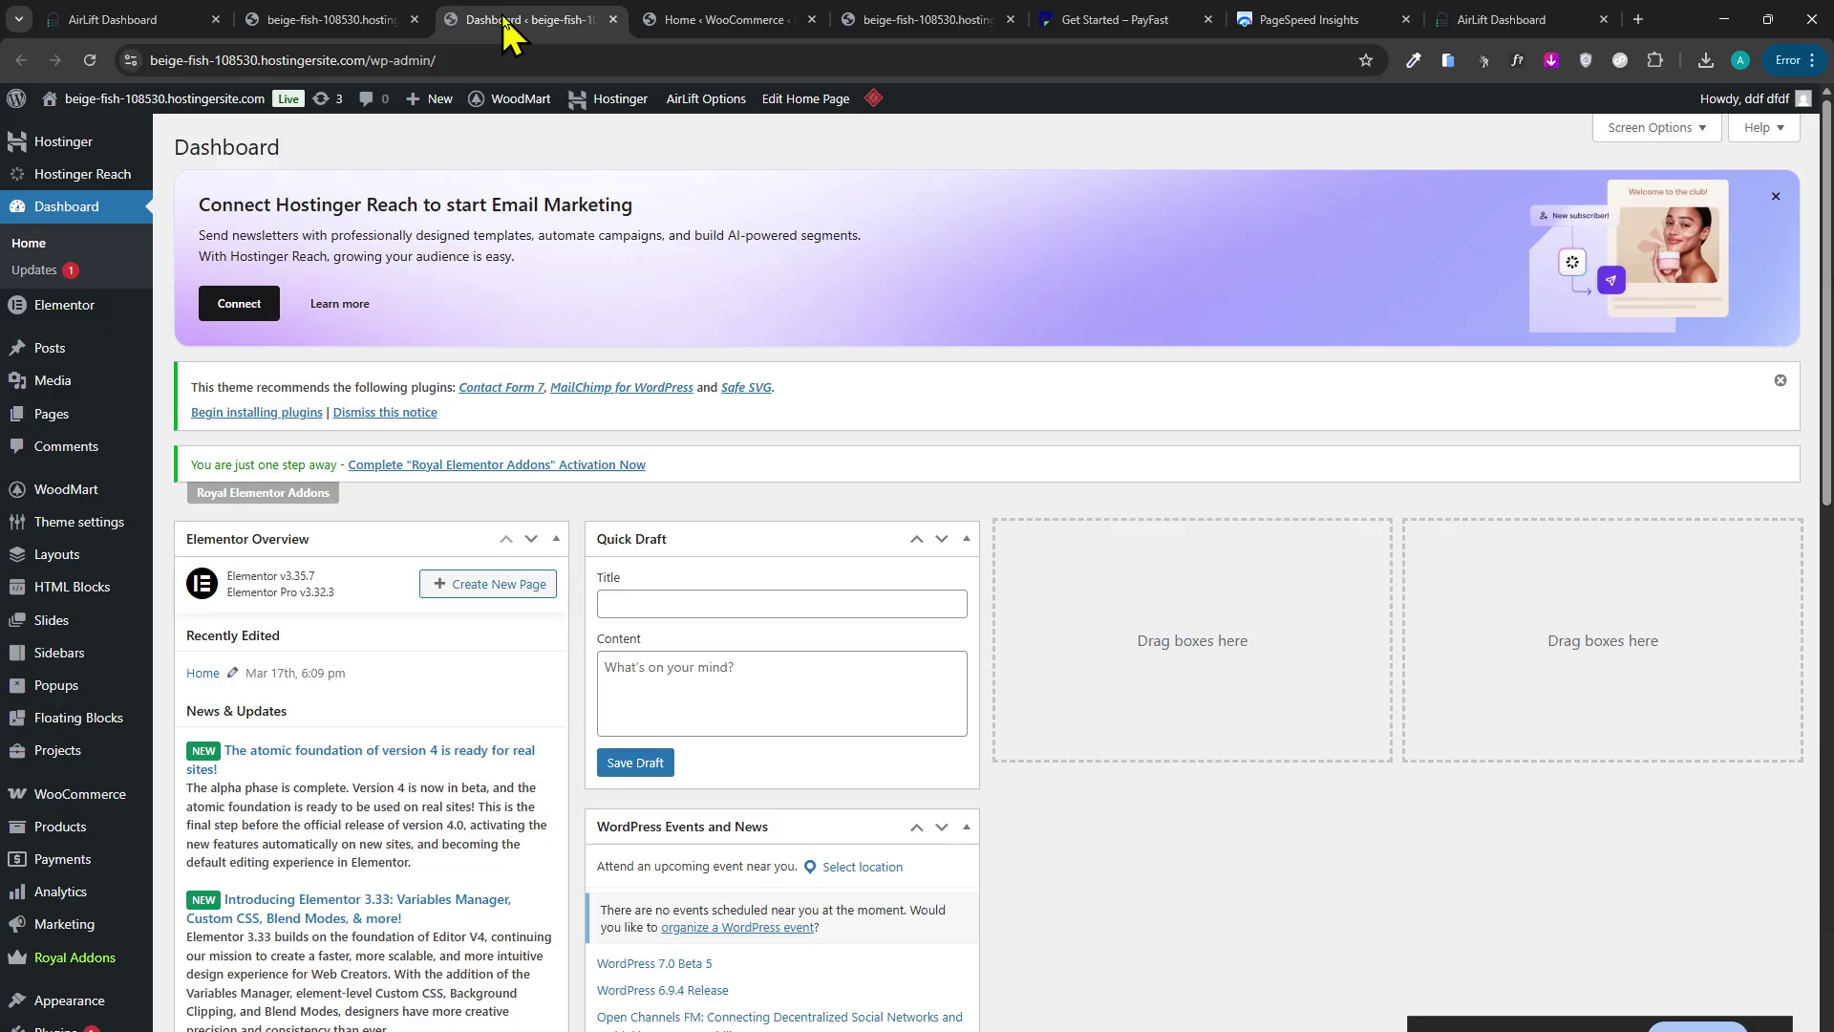
# Start a new address in the WooCommerce Home tab, then bring the Canva logo window forward.
pyautogui.click(714, 19)
pyautogui.click(697, 57)
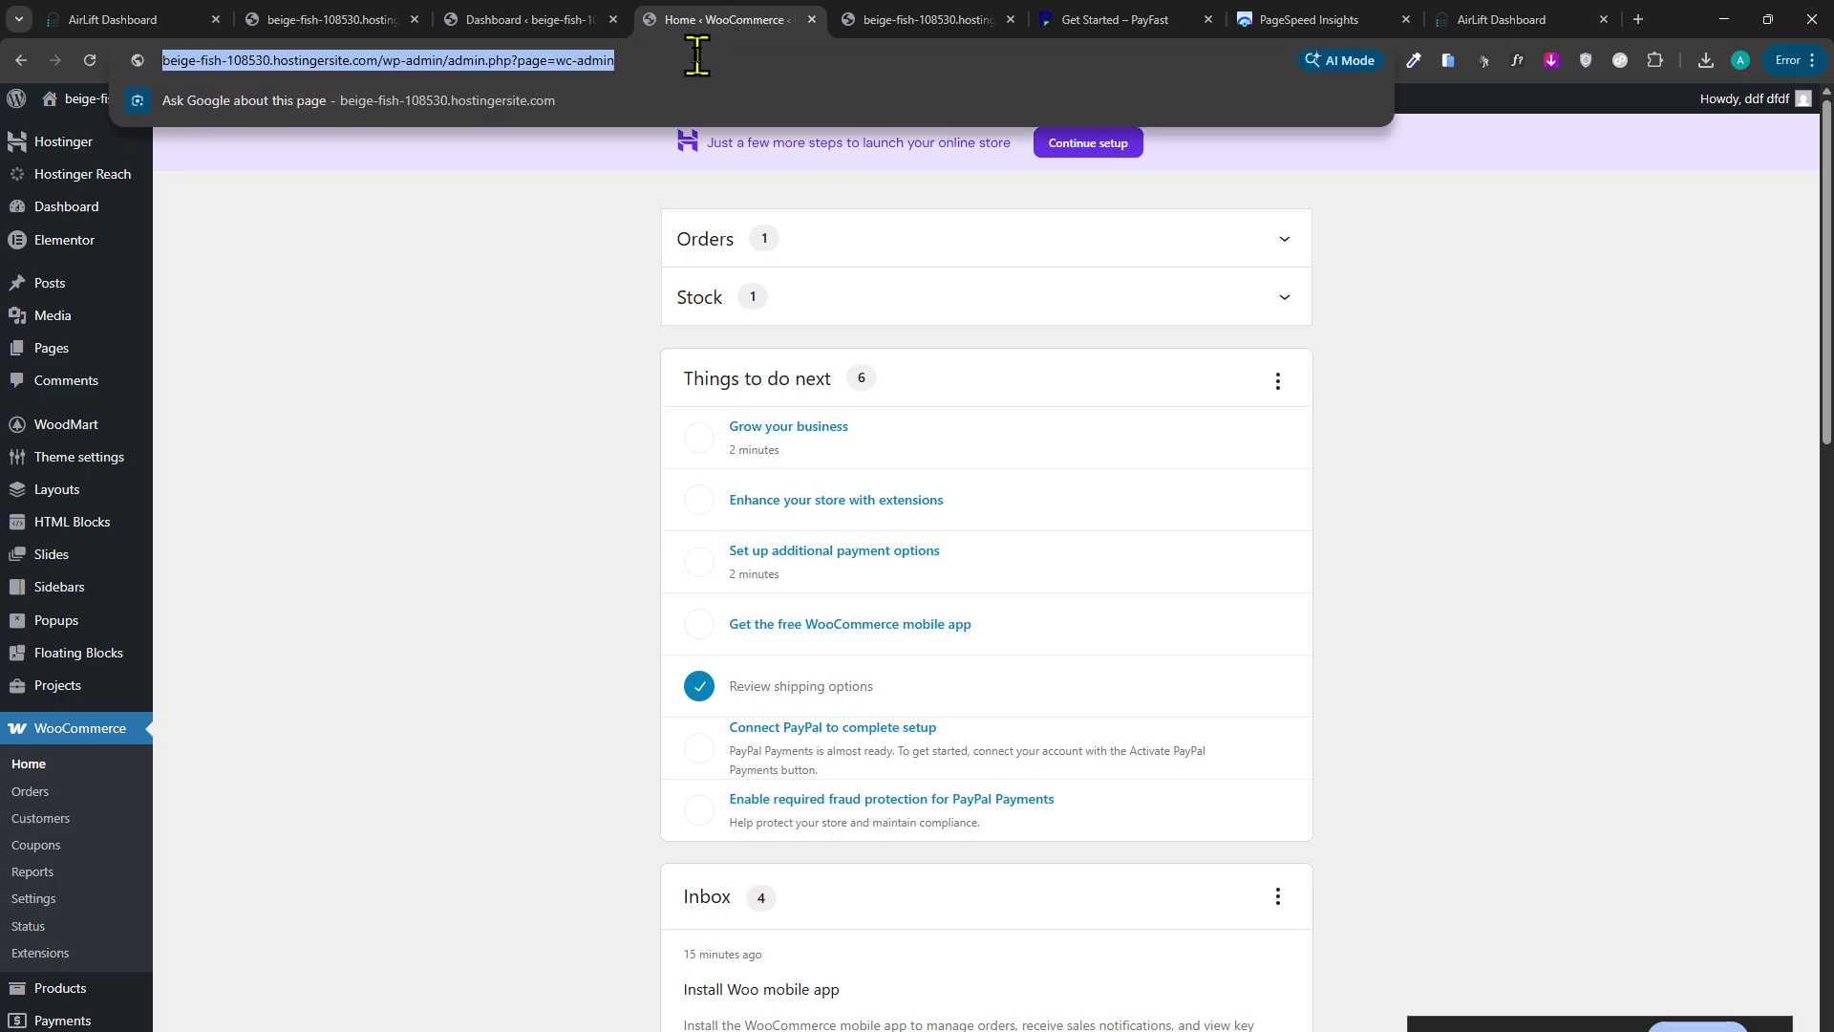
pyautogui.write('h')
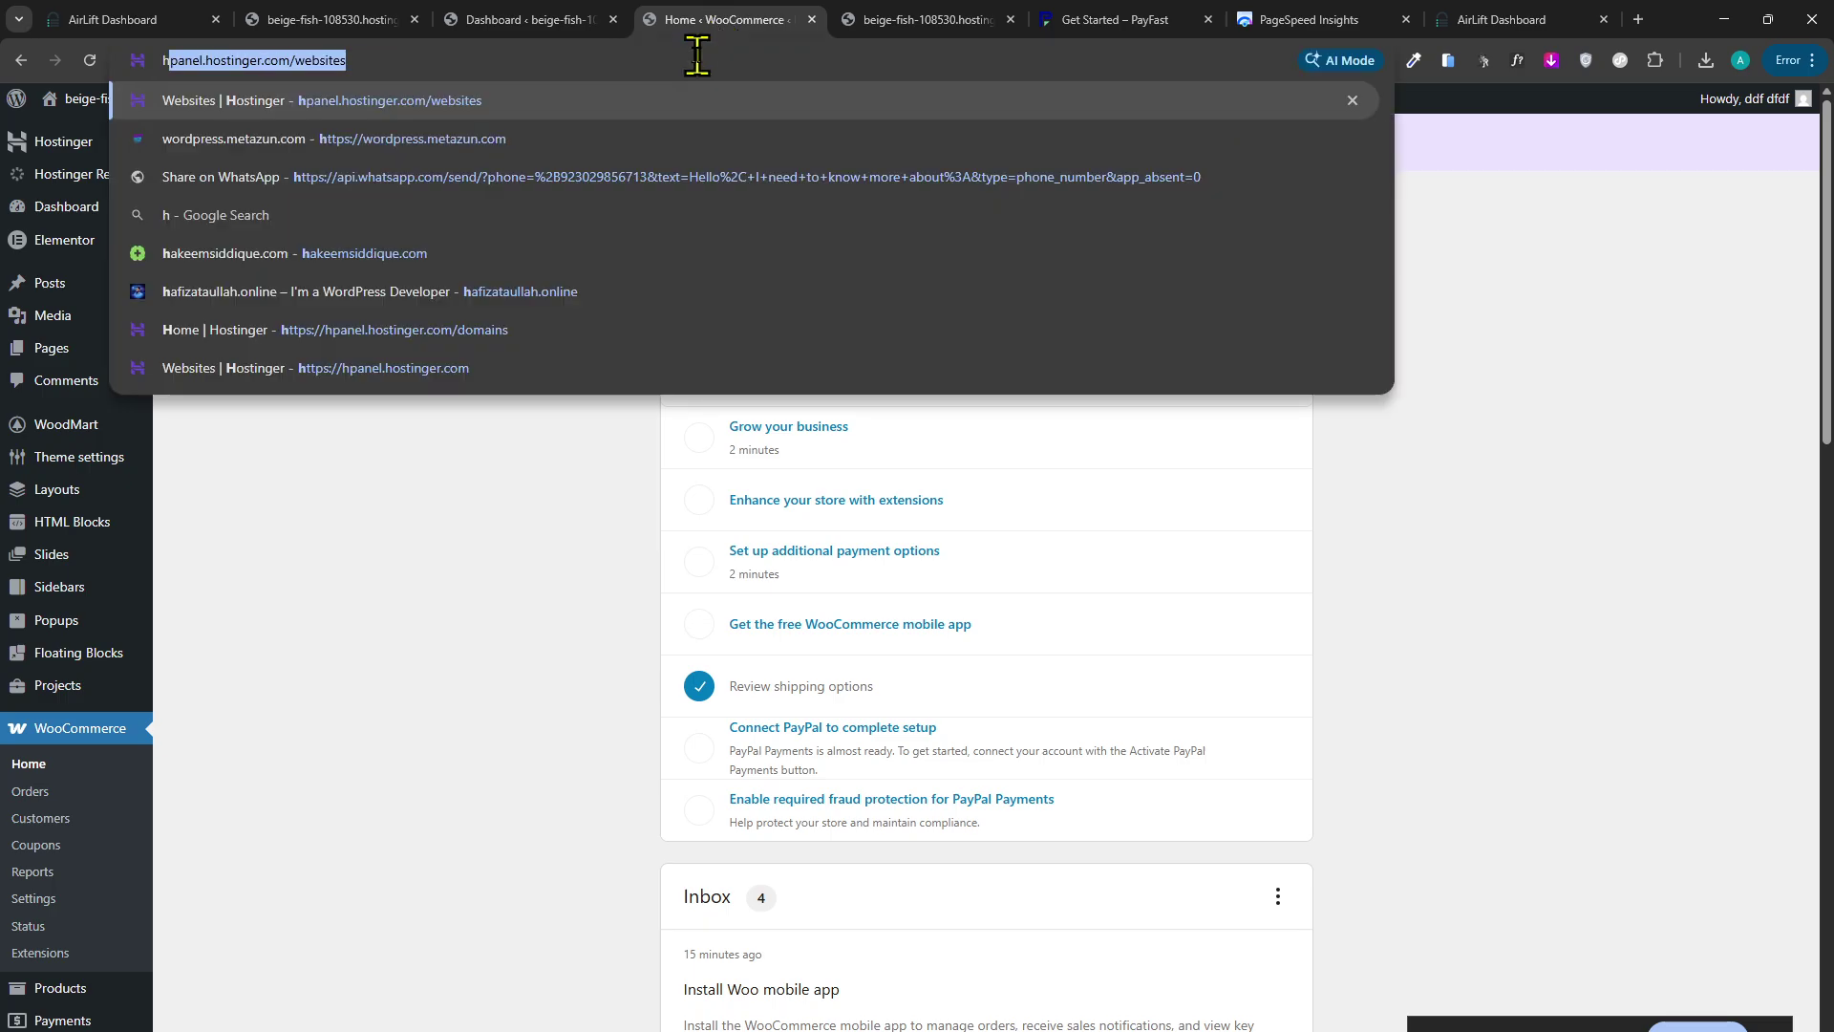
pyautogui.click(532, 20)
pyautogui.scroll(-2, 799, 659)
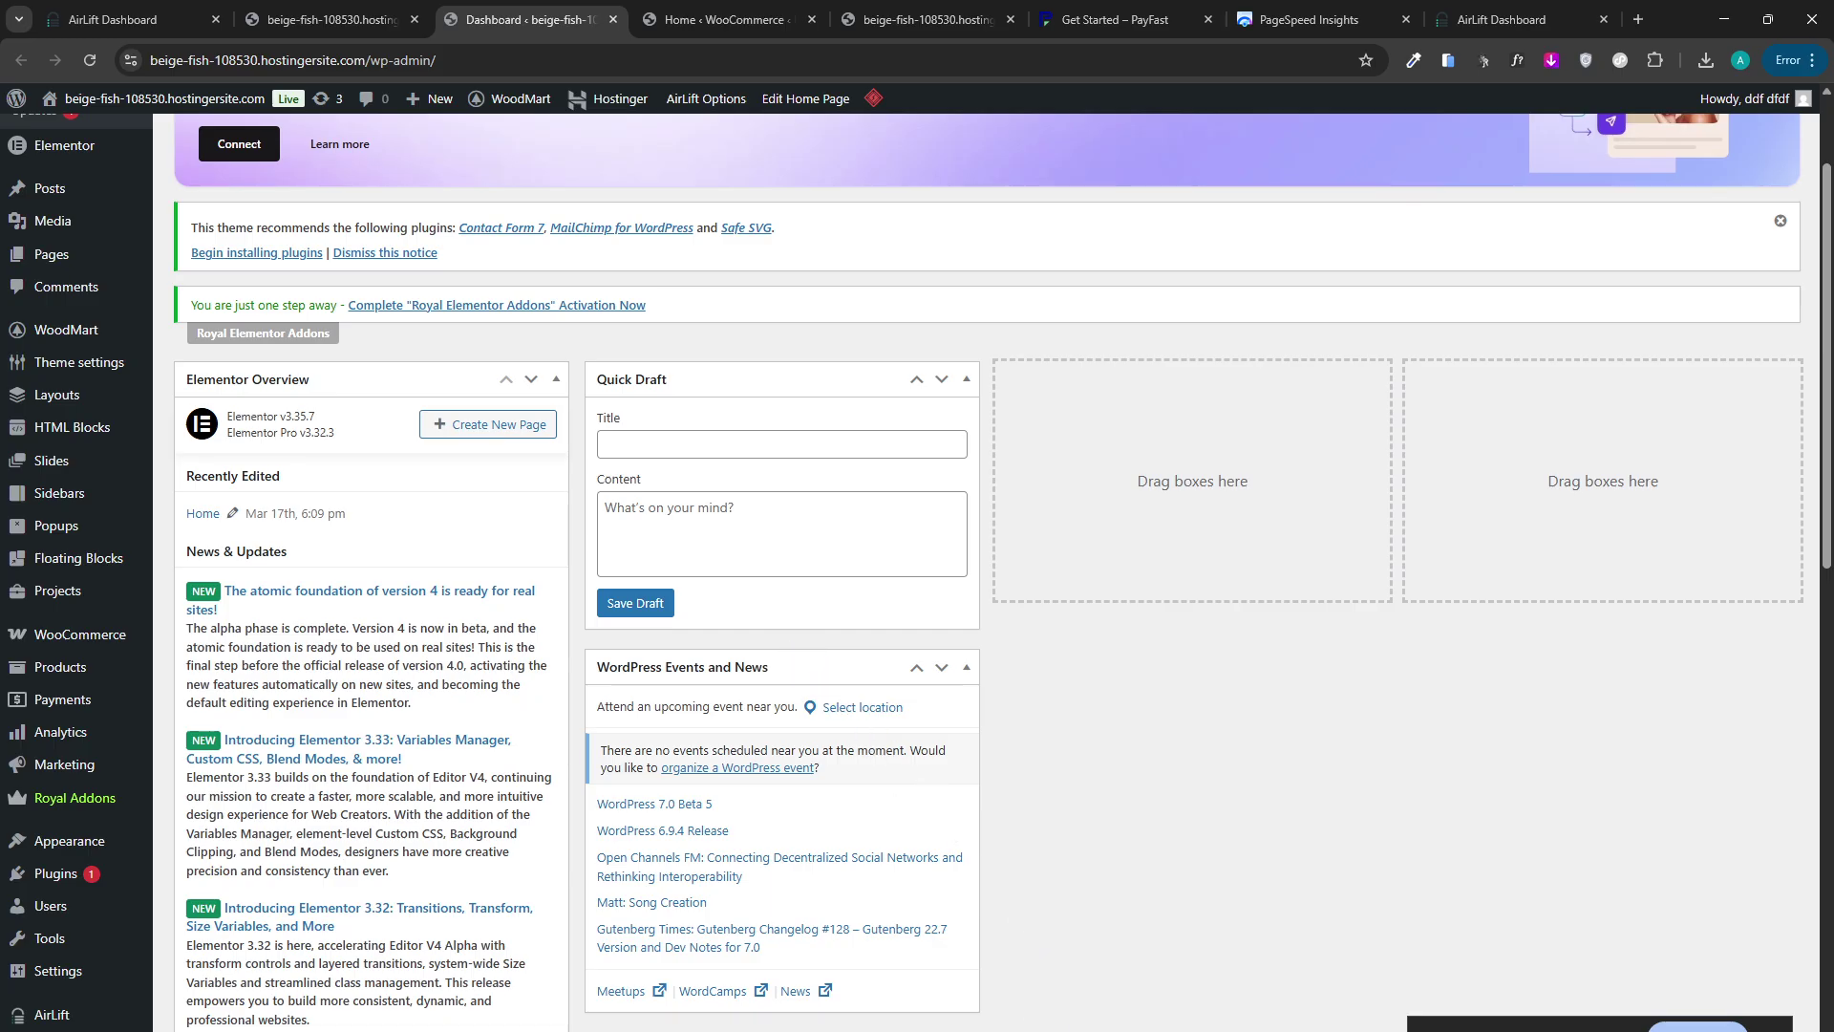
pyautogui.click(874, 1030)
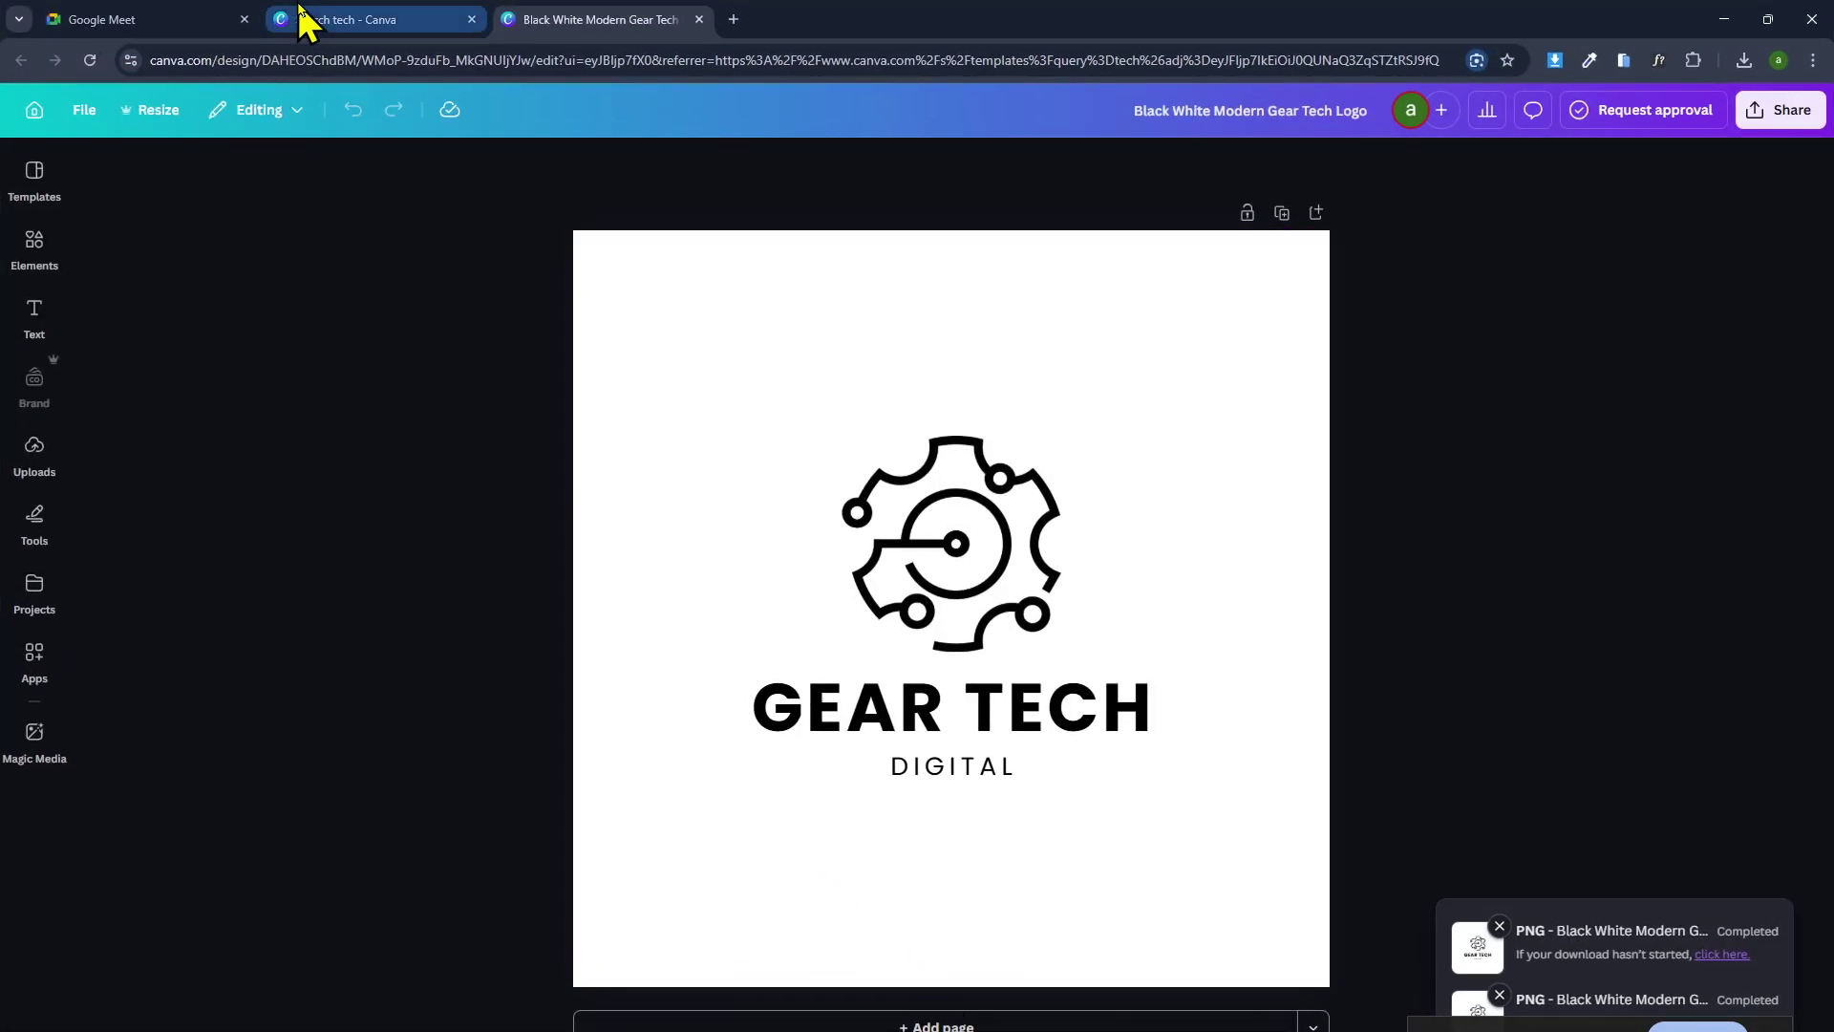
# Cycle through the Canva, Meet and AirLift installation-page windows, ending on the WordPress dashboard.
pyautogui.click(300, 12)
pyautogui.click(240, 5)
pyautogui.click(874, 1029)
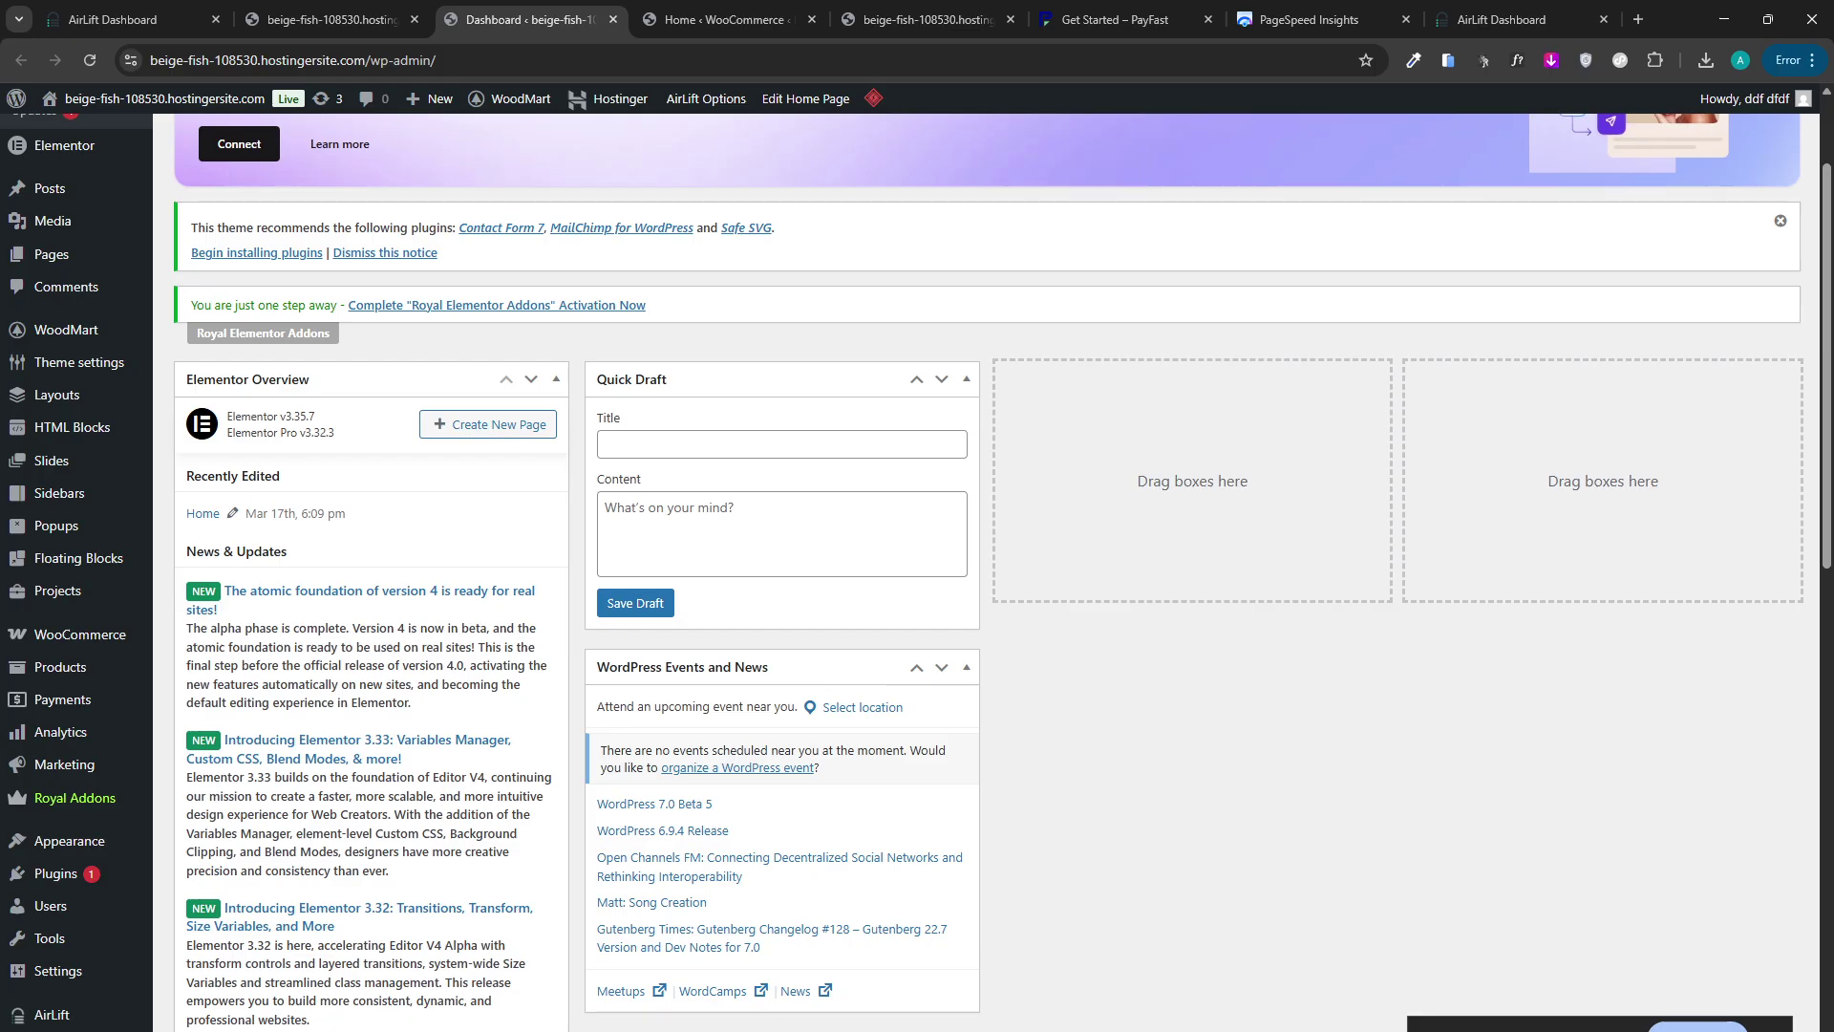
pyautogui.click(1151, 1030)
pyautogui.click(1048, 999)
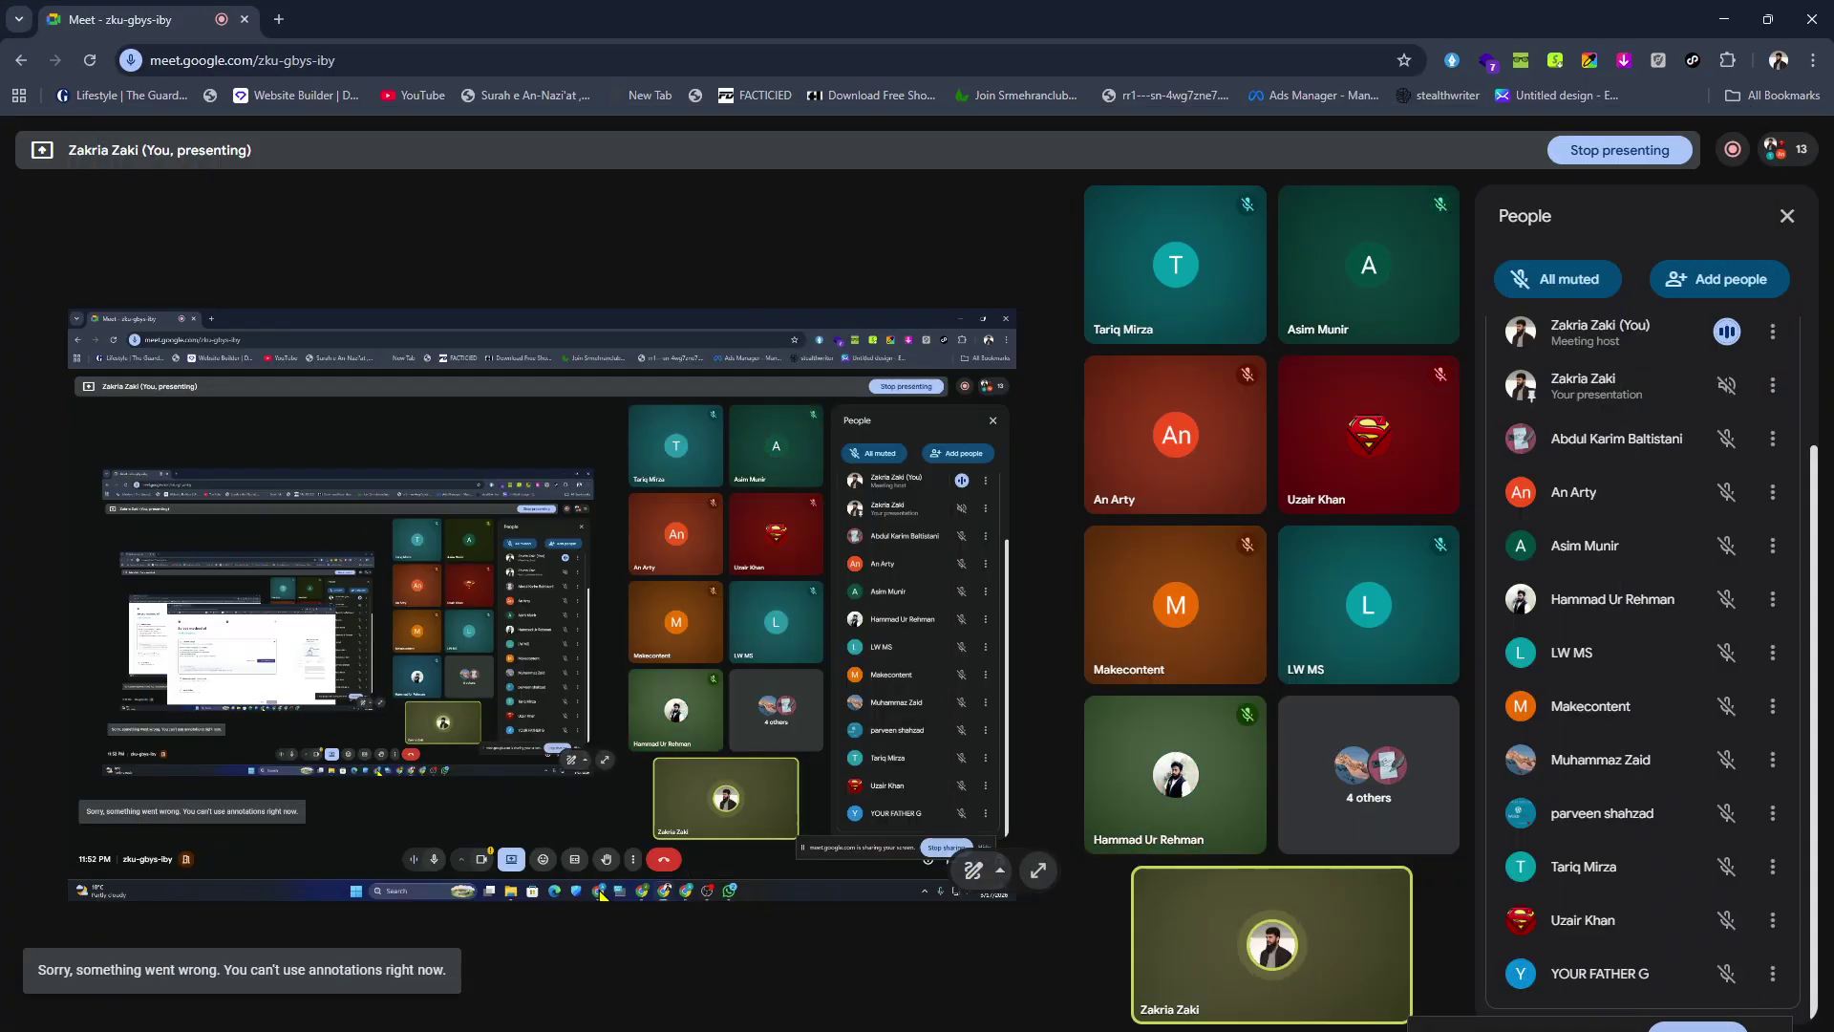
pyautogui.click(1028, 1029)
pyautogui.click(1110, 1029)
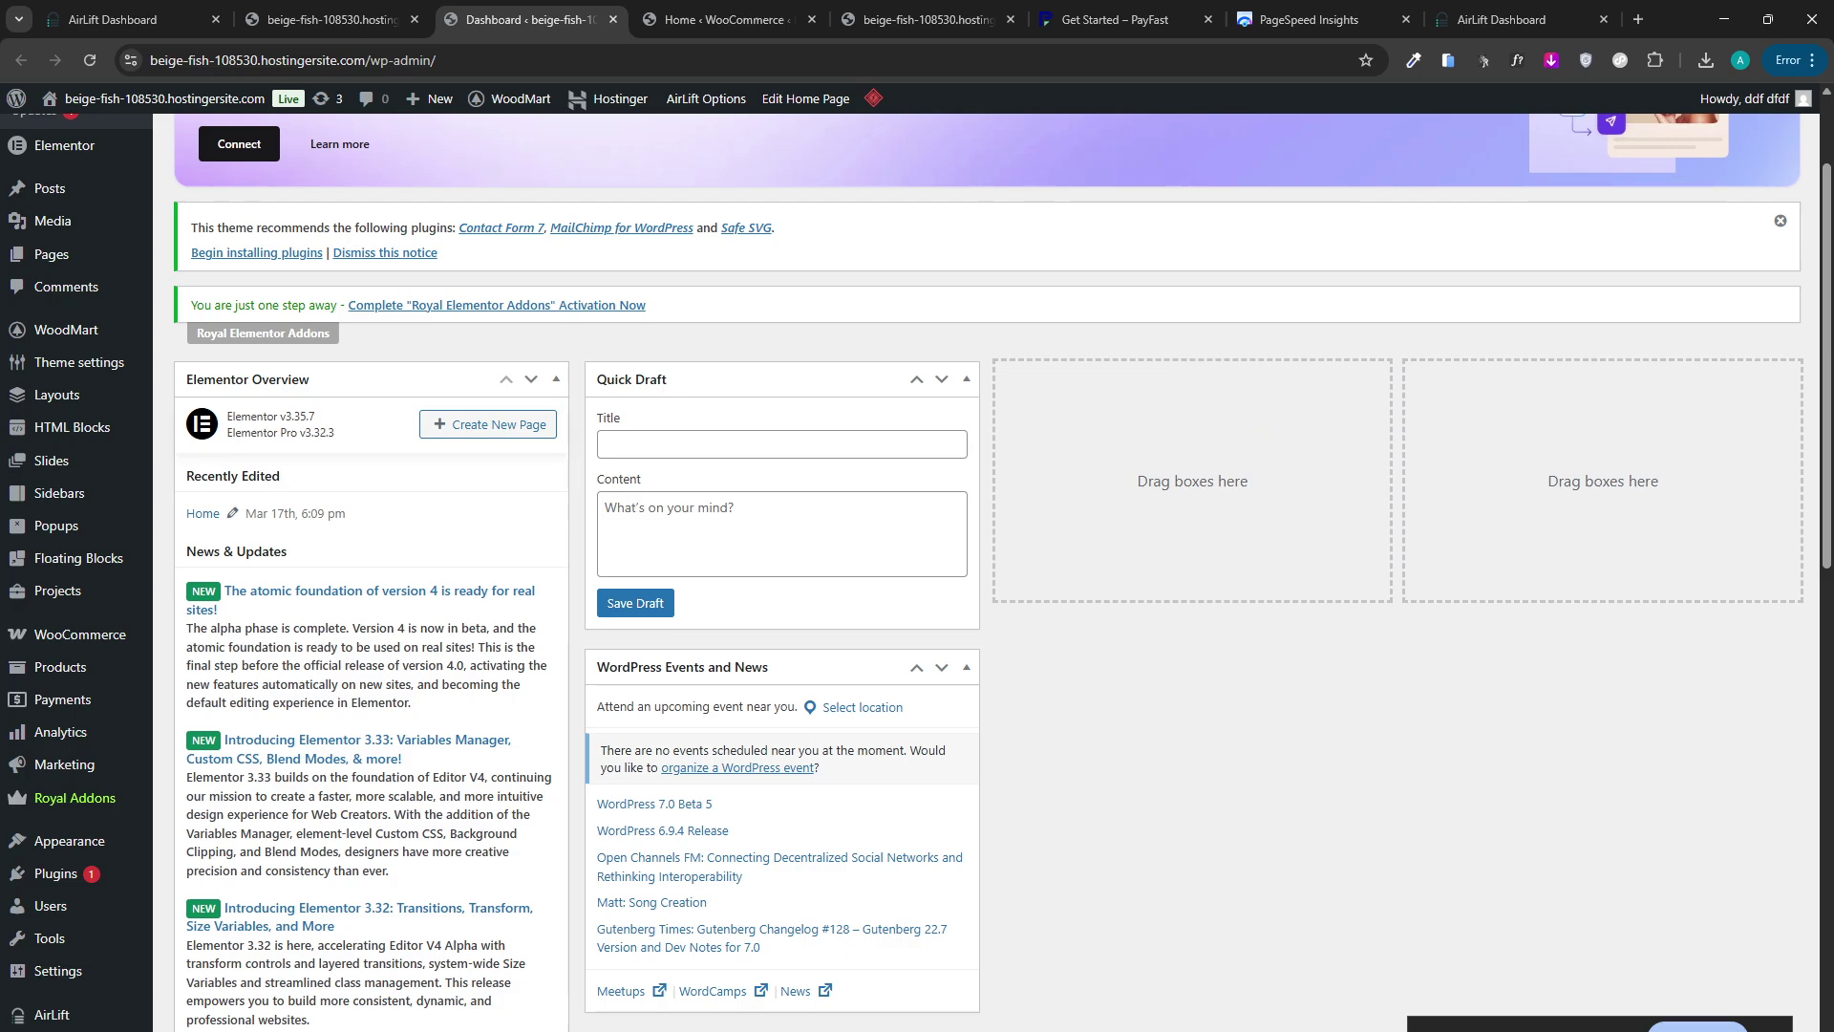
# In the Meet call, move the screen-sharing notice aside and show the in-call chat messages.
pyautogui.moveTo(1153, 1031)
pyautogui.click(1109, 968)
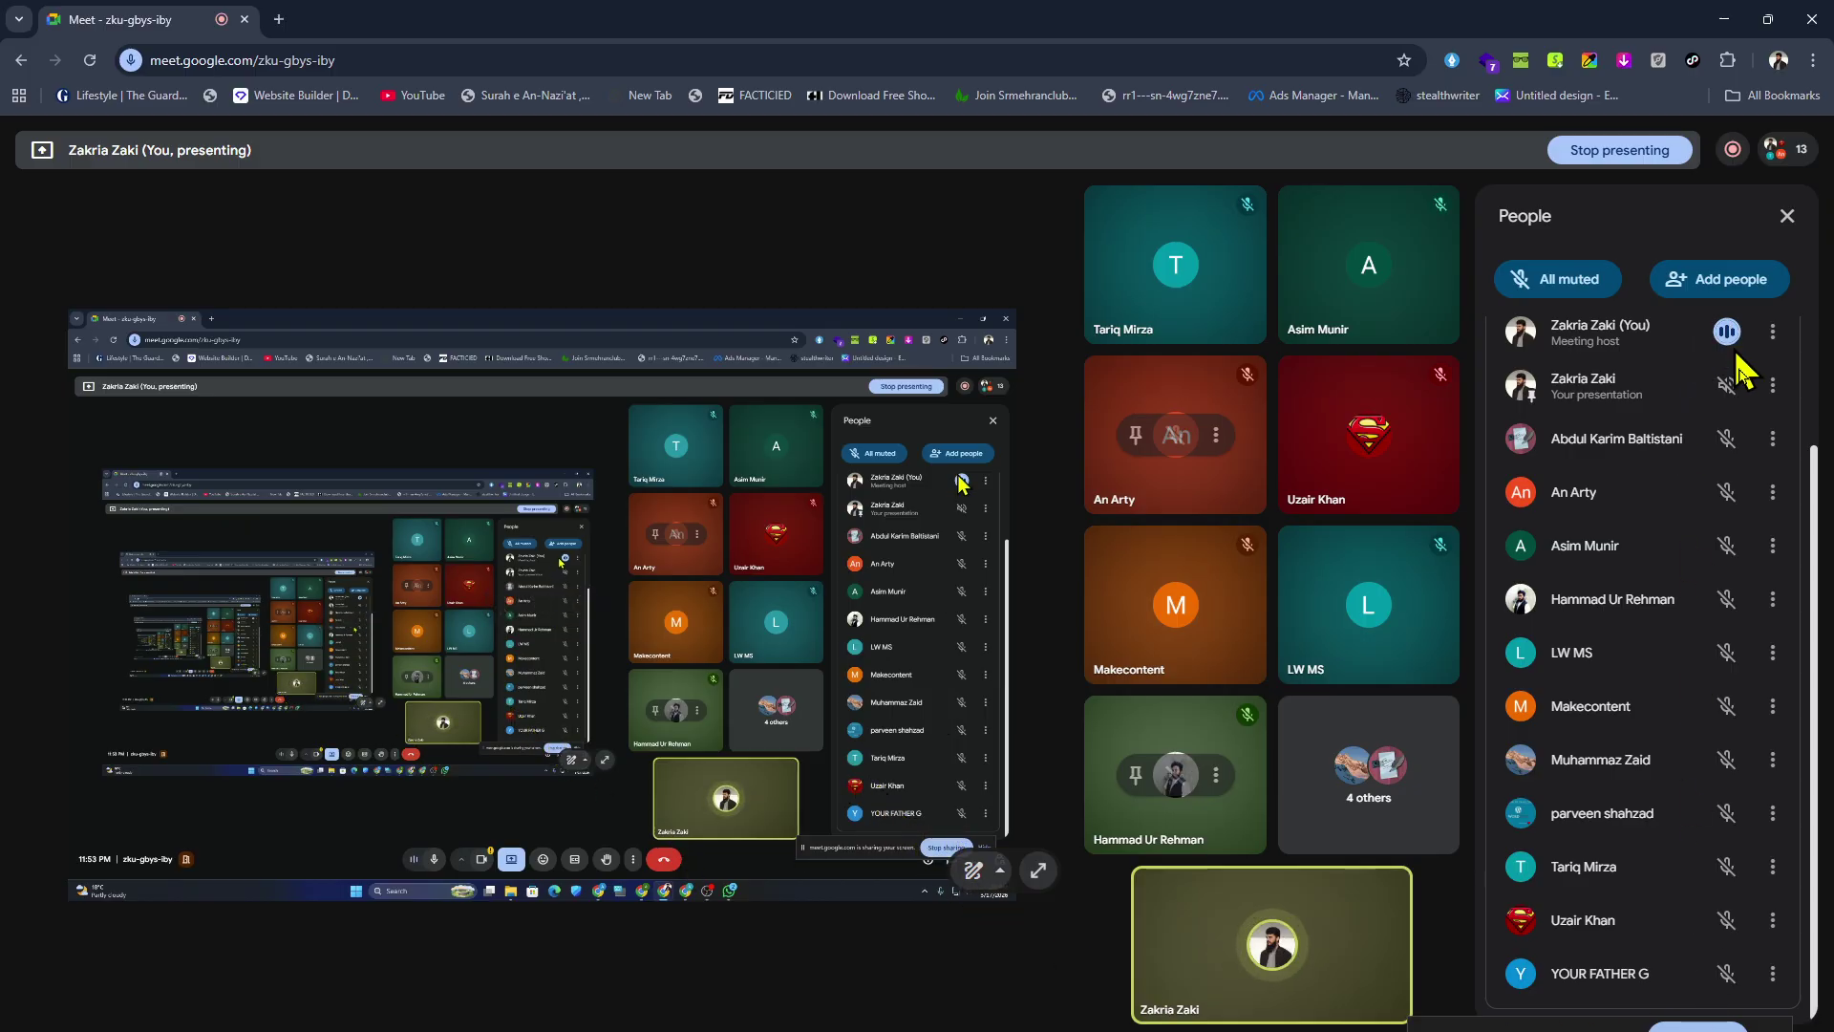
pyautogui.moveTo(1607, 1026); pyautogui.dragTo(1515, 725)
pyautogui.click(1706, 1031)
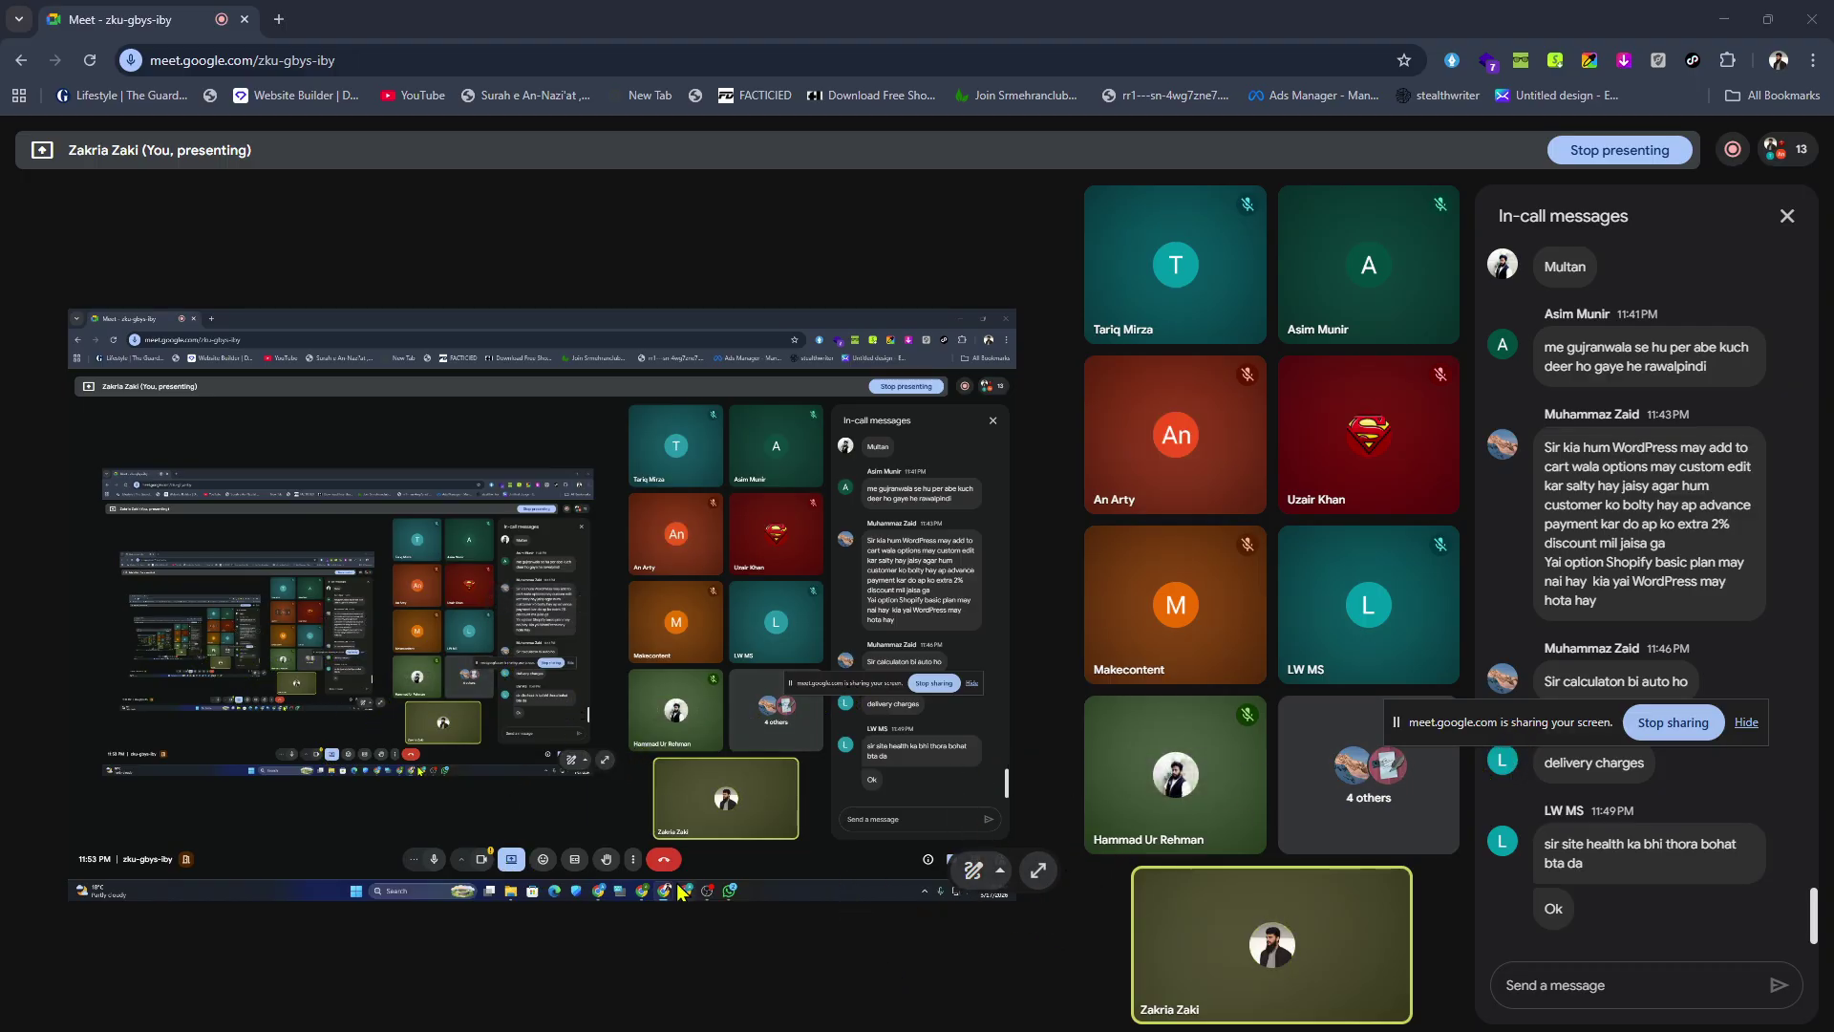
# Switch among the WordPress, WhatsApp, Meet and AirLift windows, ending on AirLift.
pyautogui.click(1194, 1030)
pyautogui.click(1280, 1031)
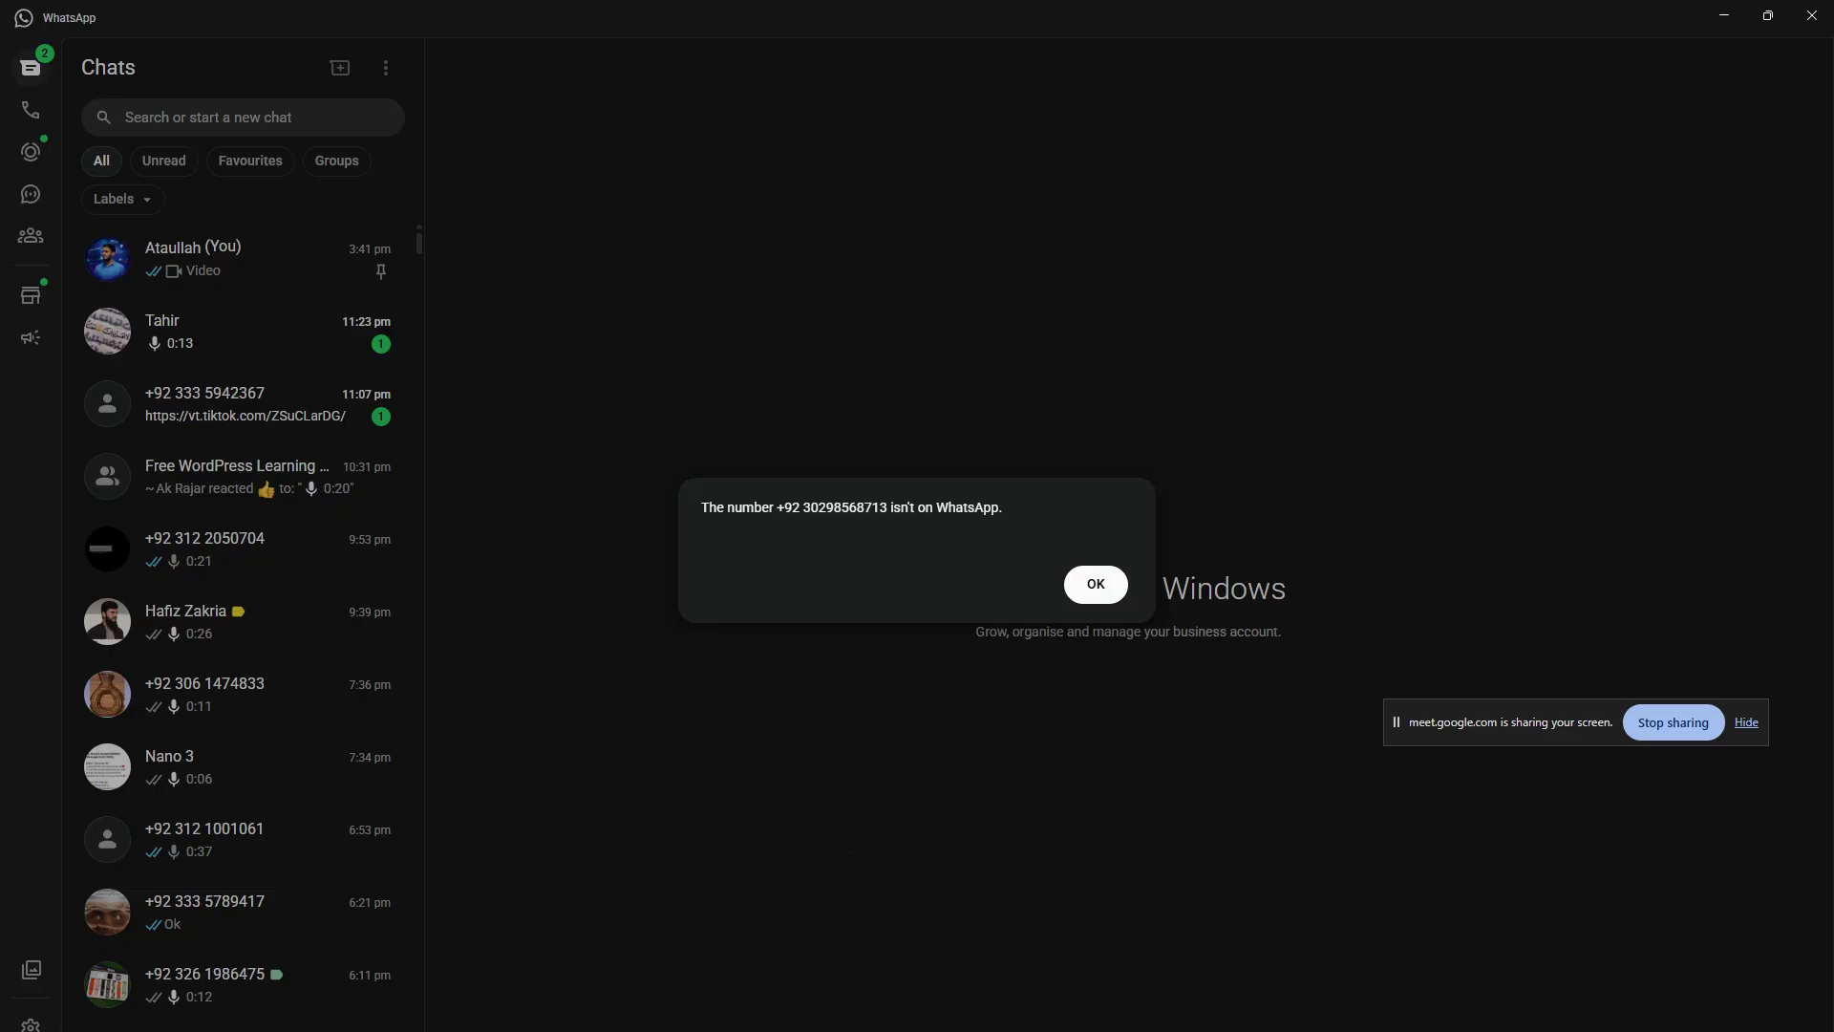
pyautogui.click(1194, 1030)
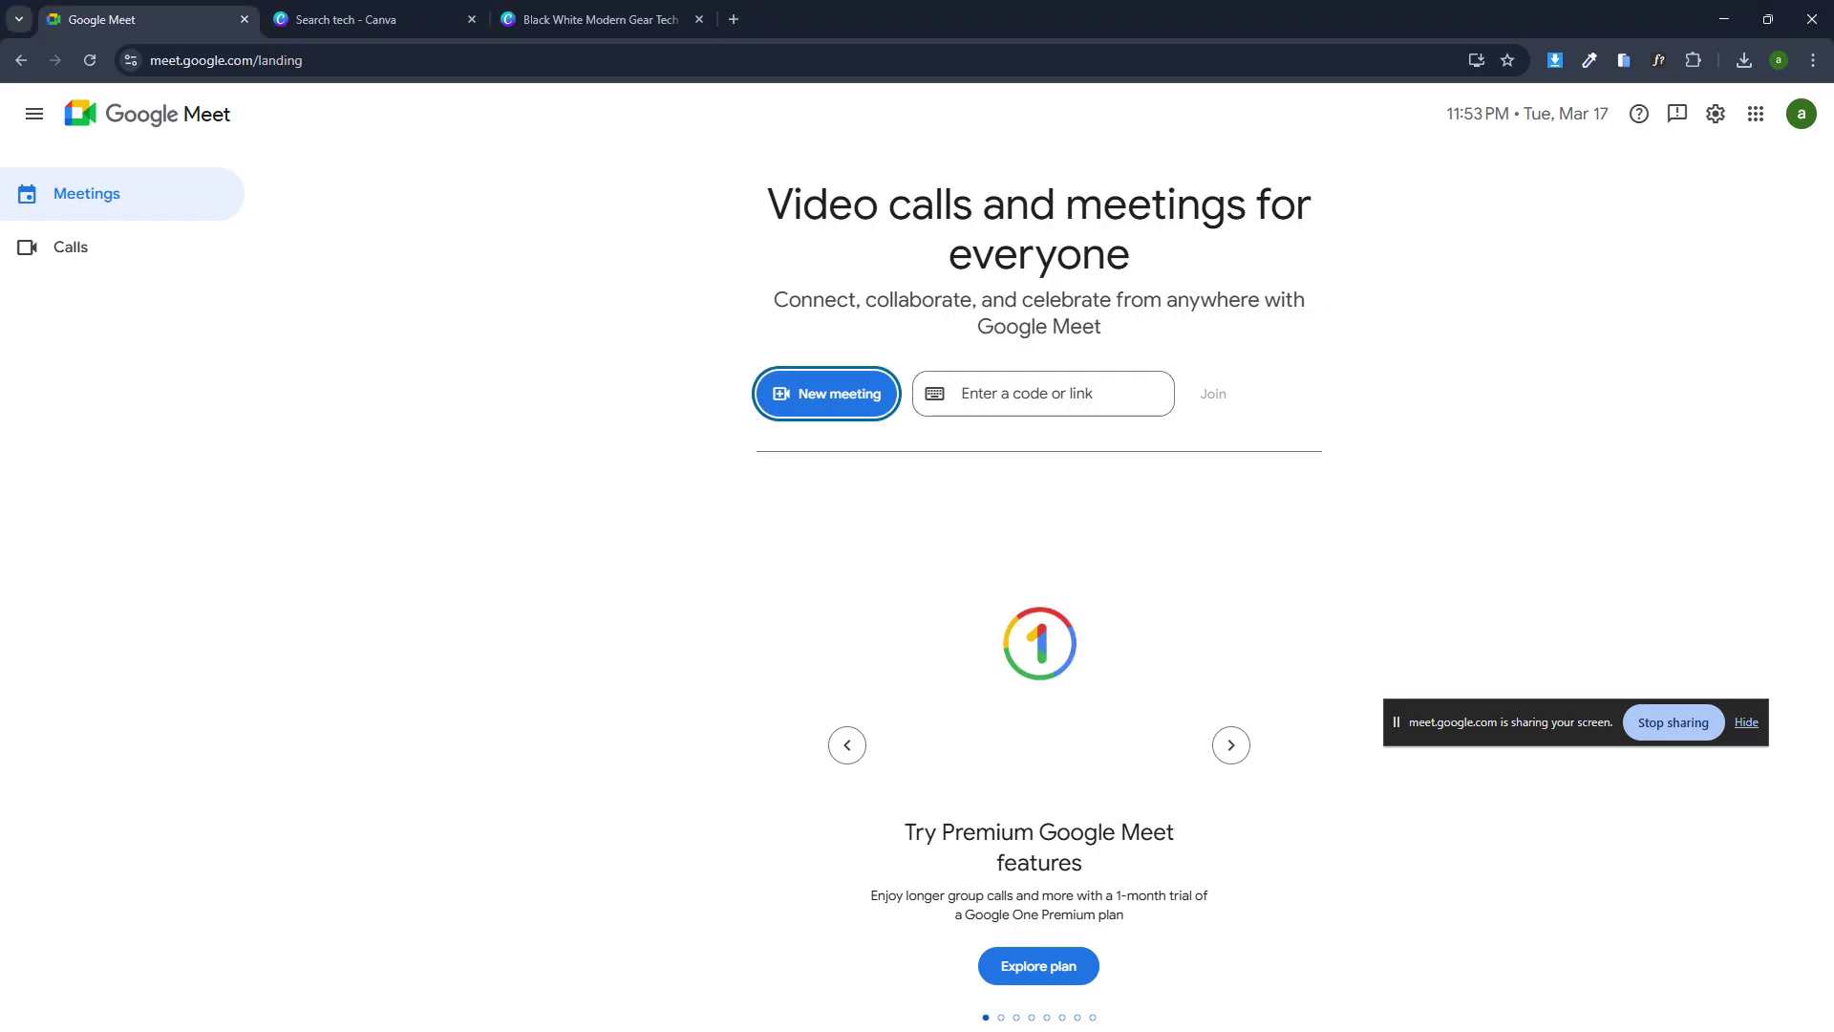
pyautogui.hotkey('alt', 'Tab')
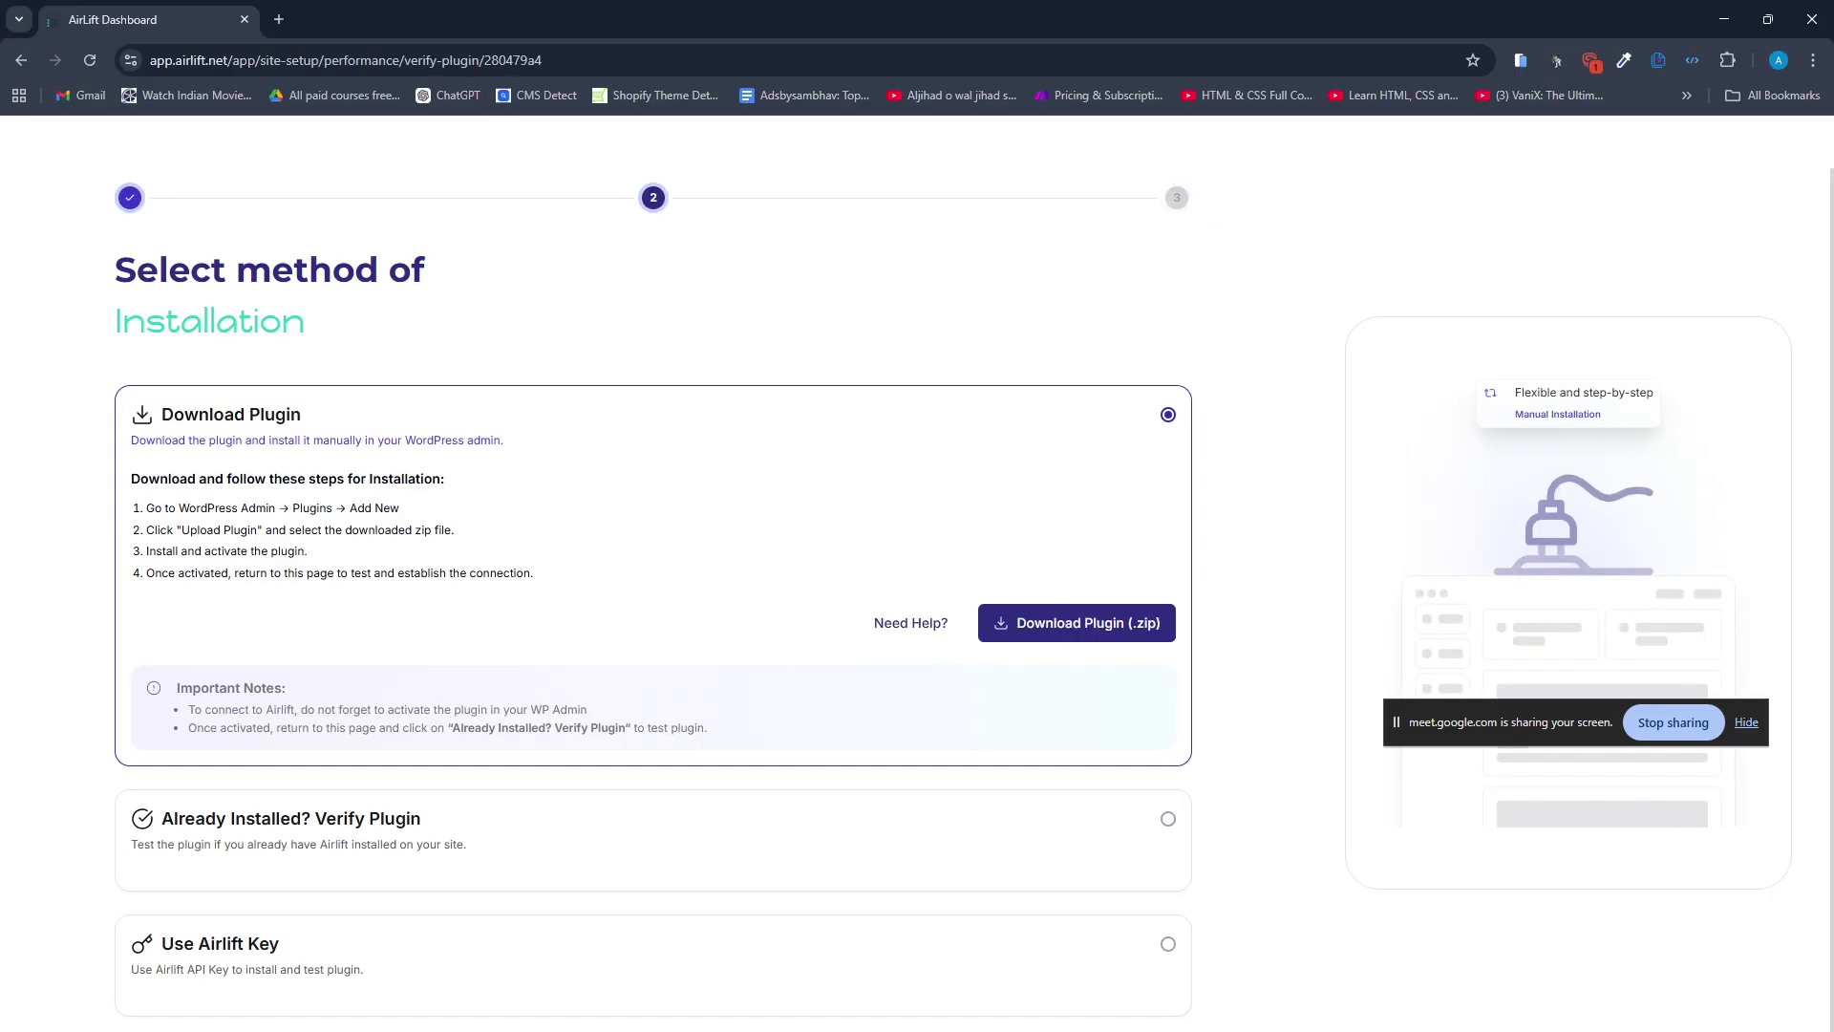
pyautogui.click(1051, 983)
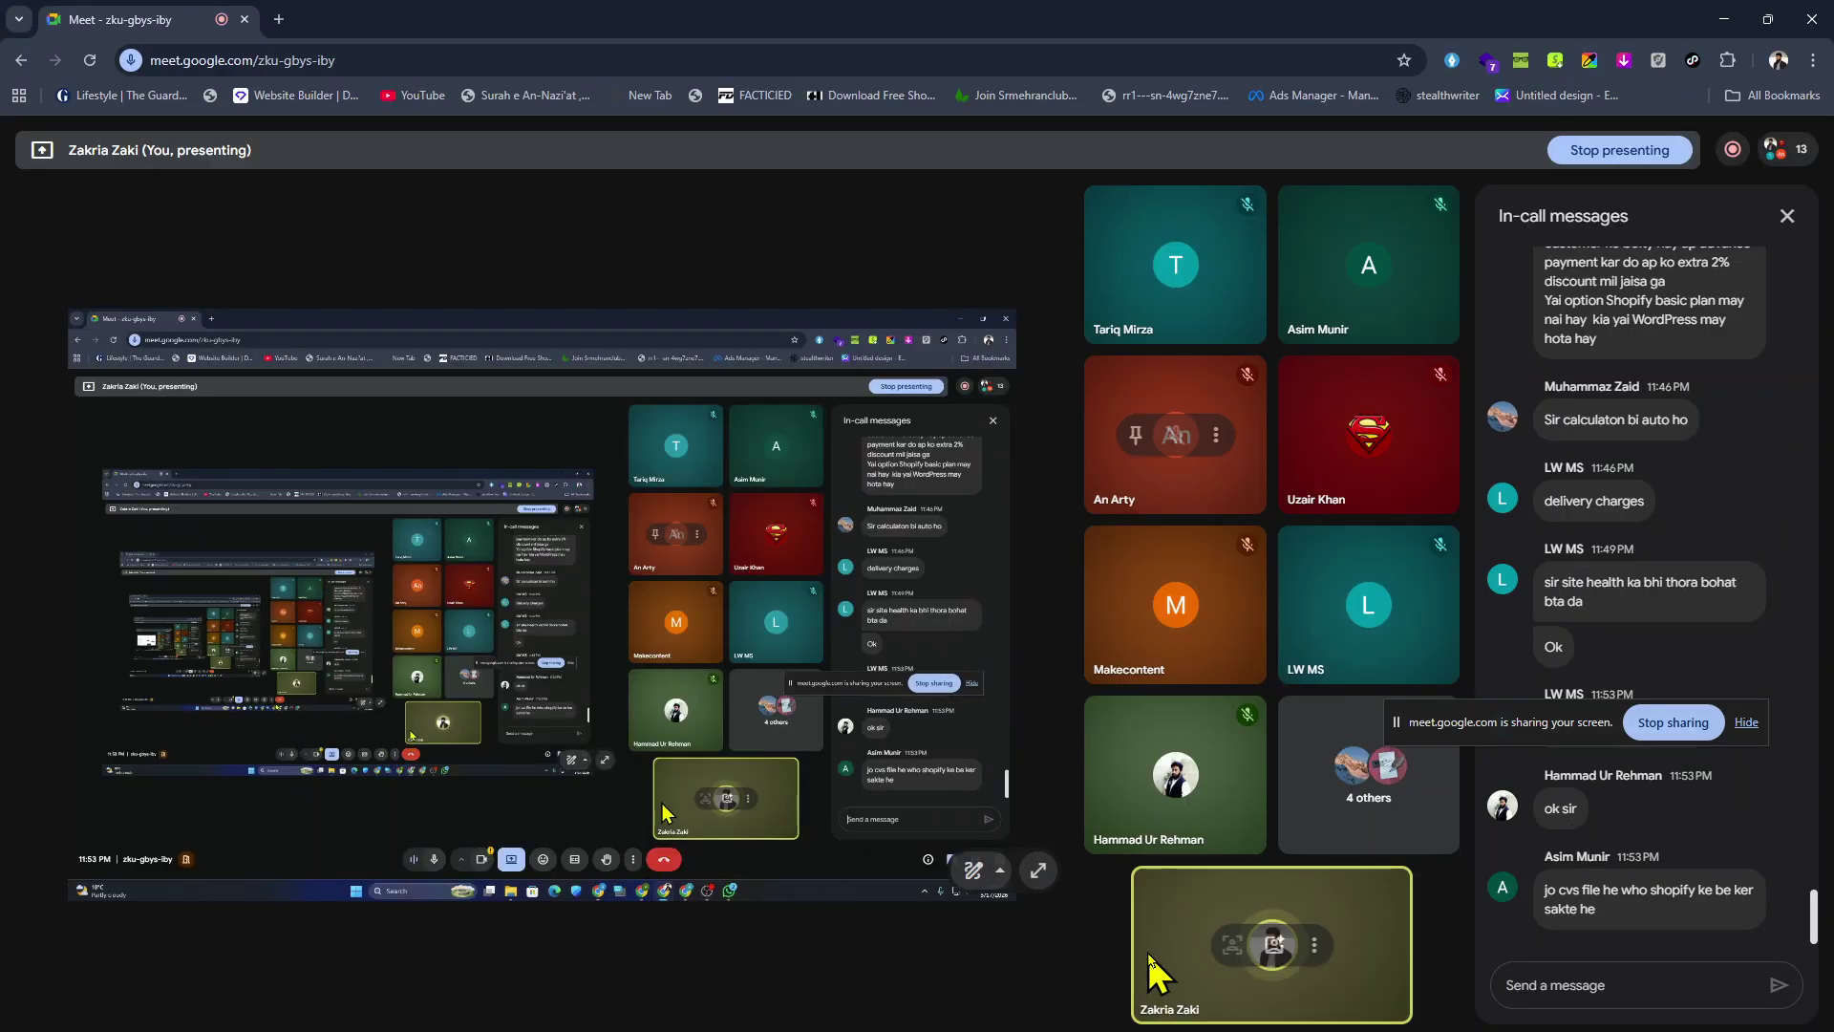
pyautogui.hotkey('alt', 'Tab')
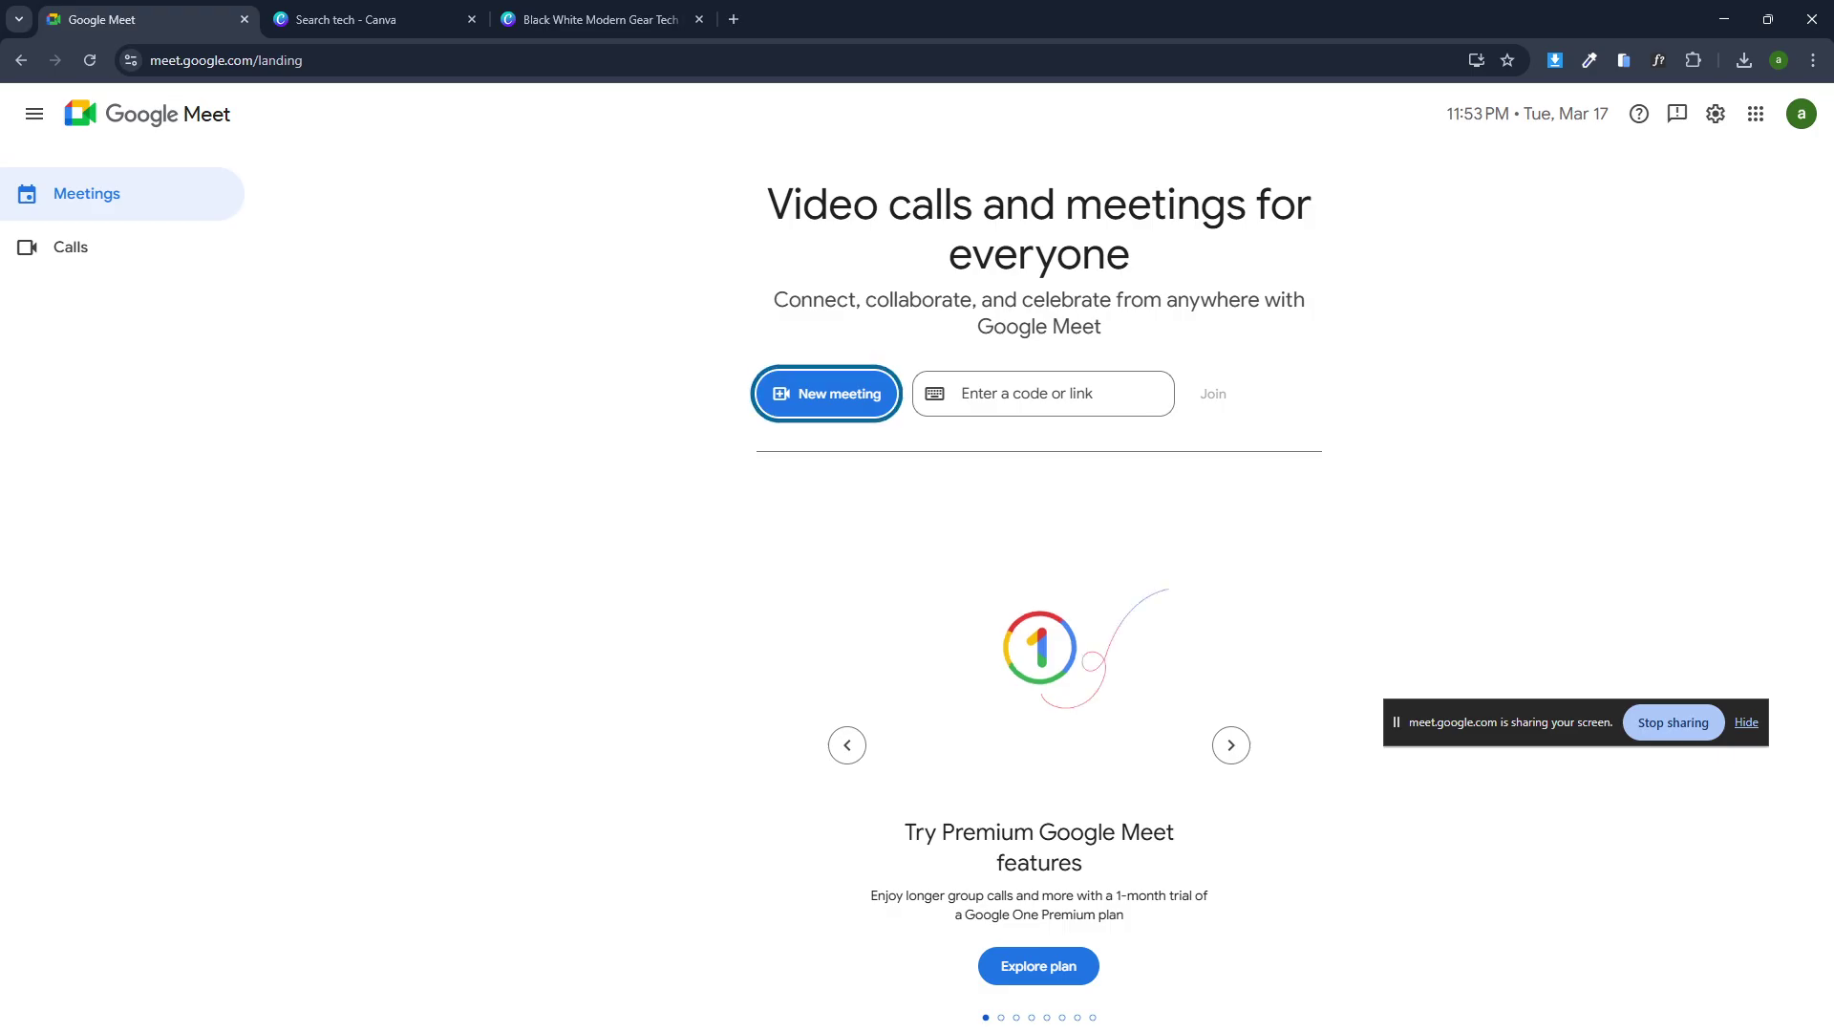
# Go to youtube.com in a new browser tab.
pyautogui.click(282, 21)
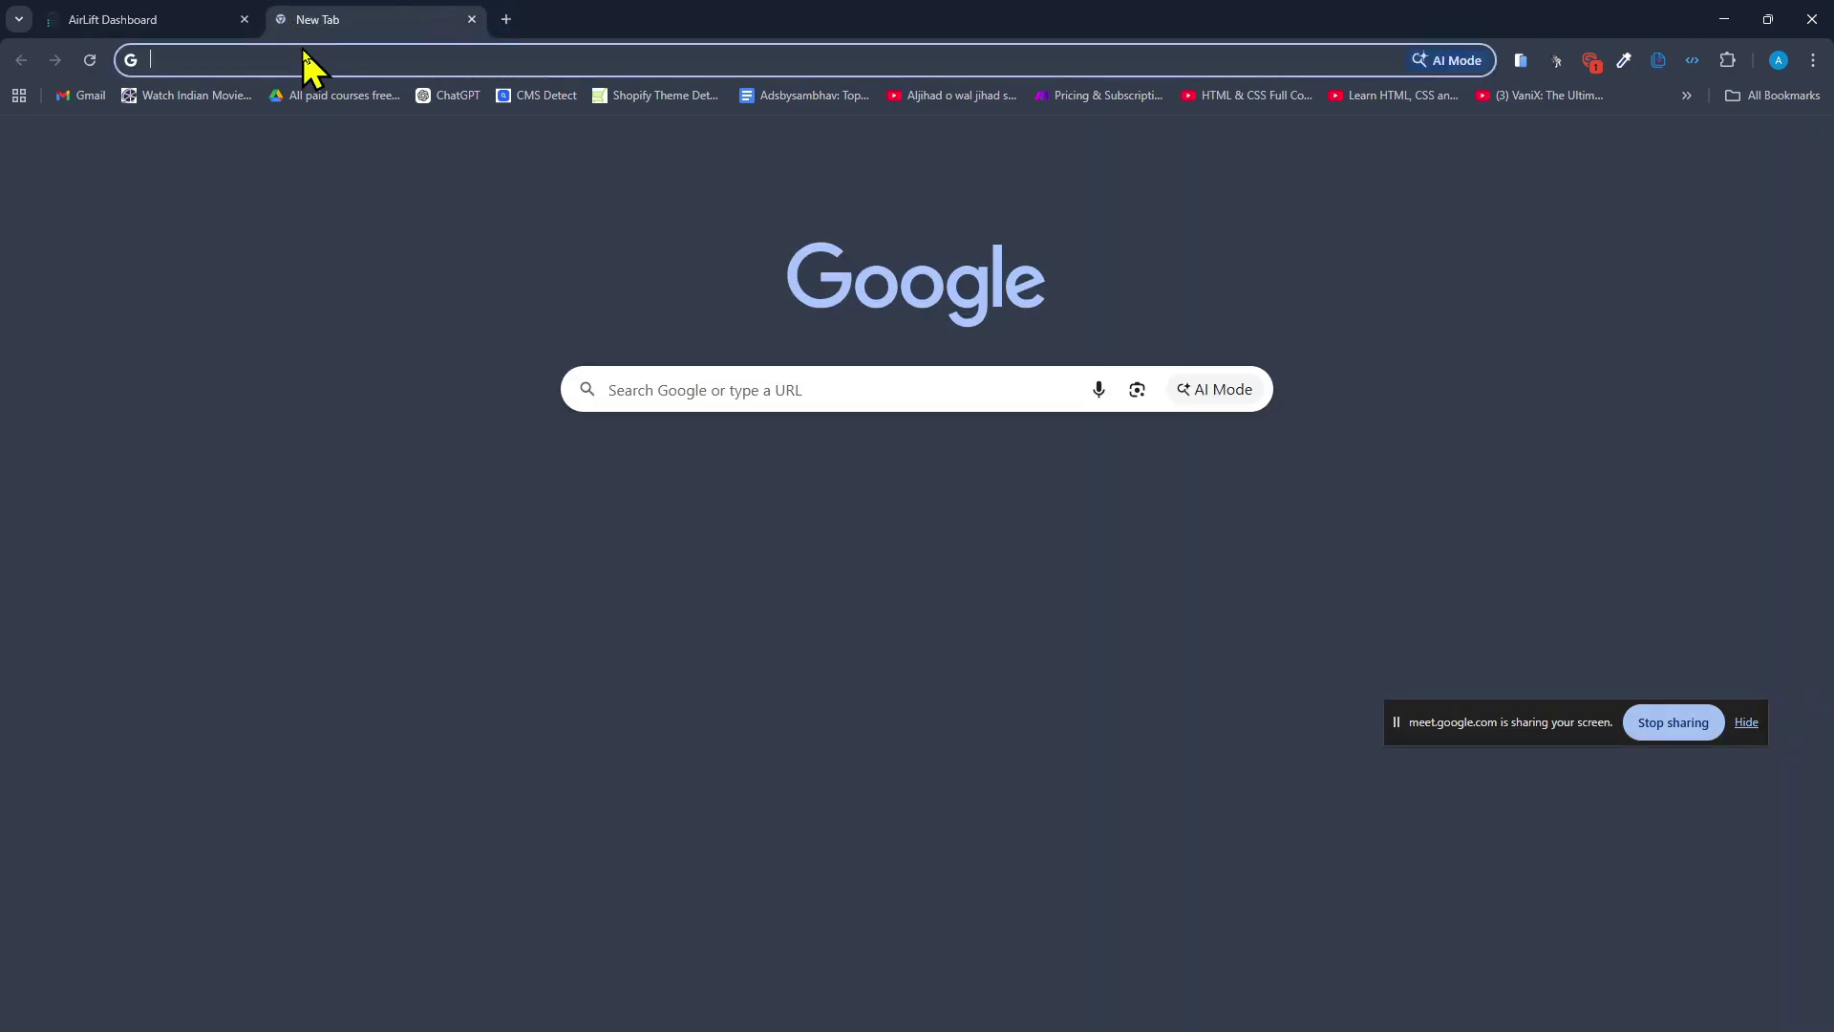
pyautogui.write('youtube.com')
pyautogui.click(322, 109)
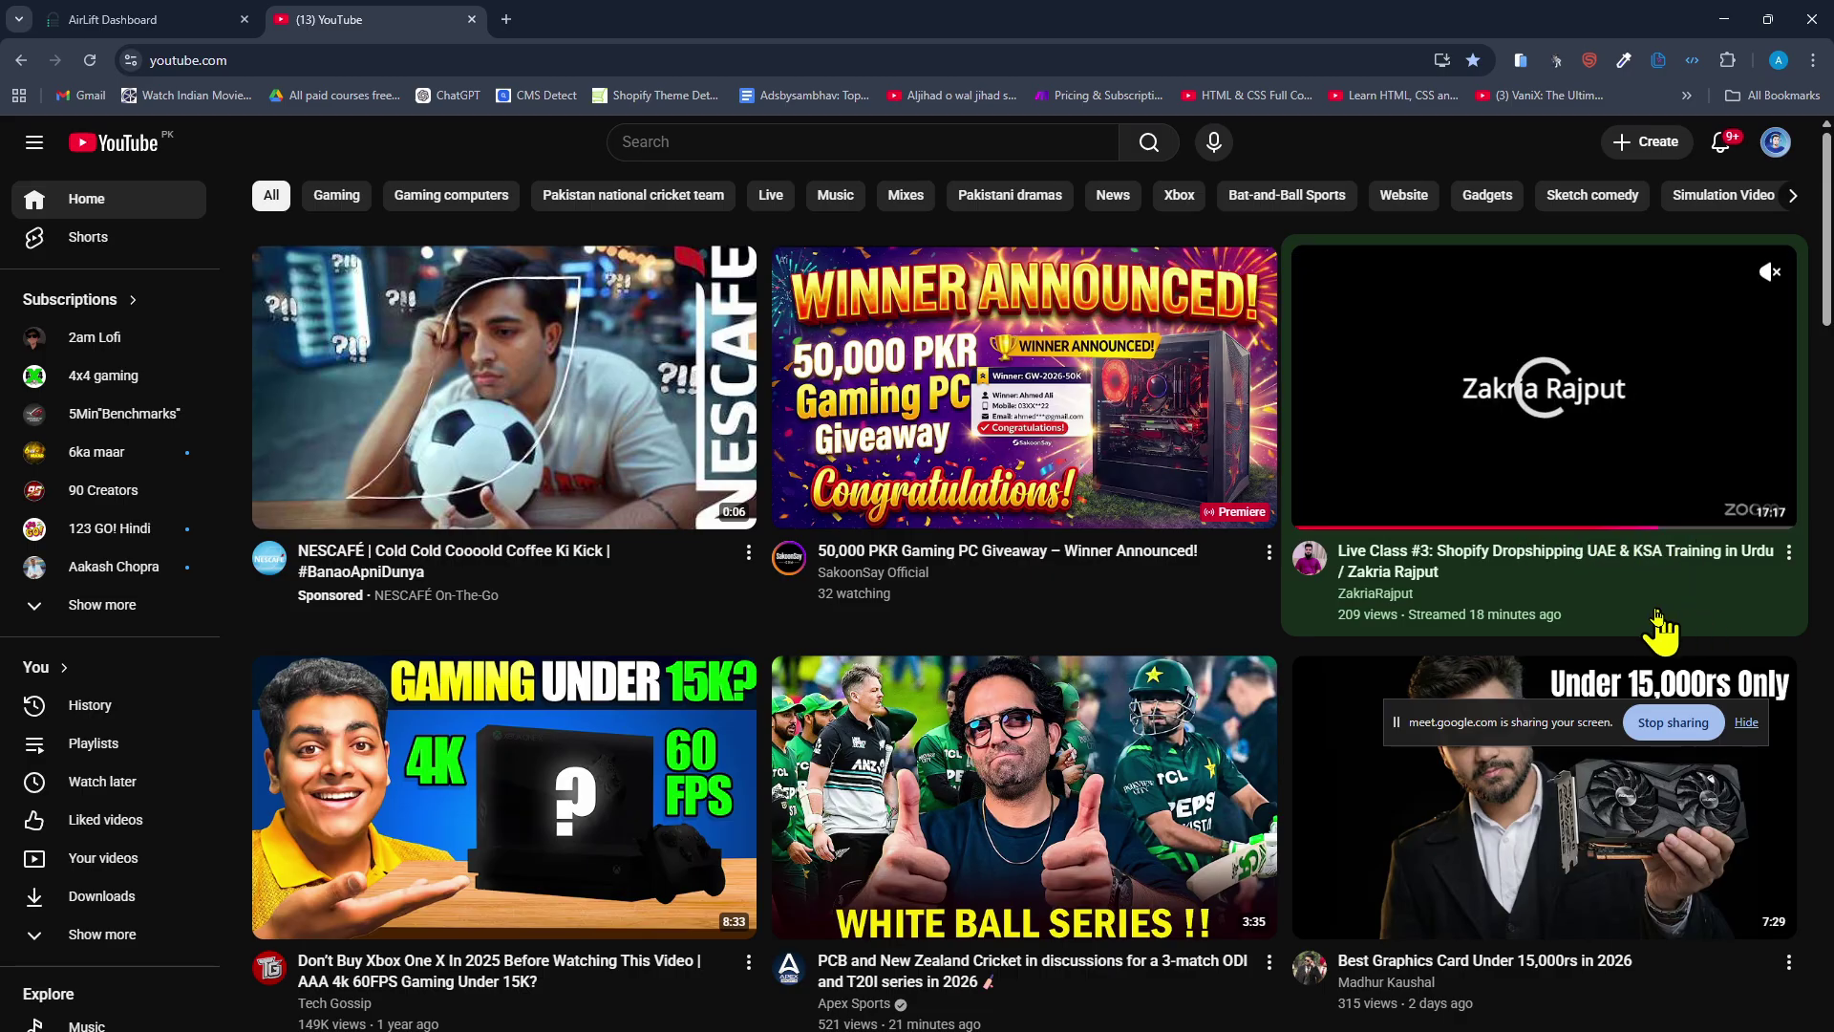
# View a WordPress tutorial channel's Live streams and Videos, then return to the WordPress dashboard.
pyautogui.click(1395, 597)
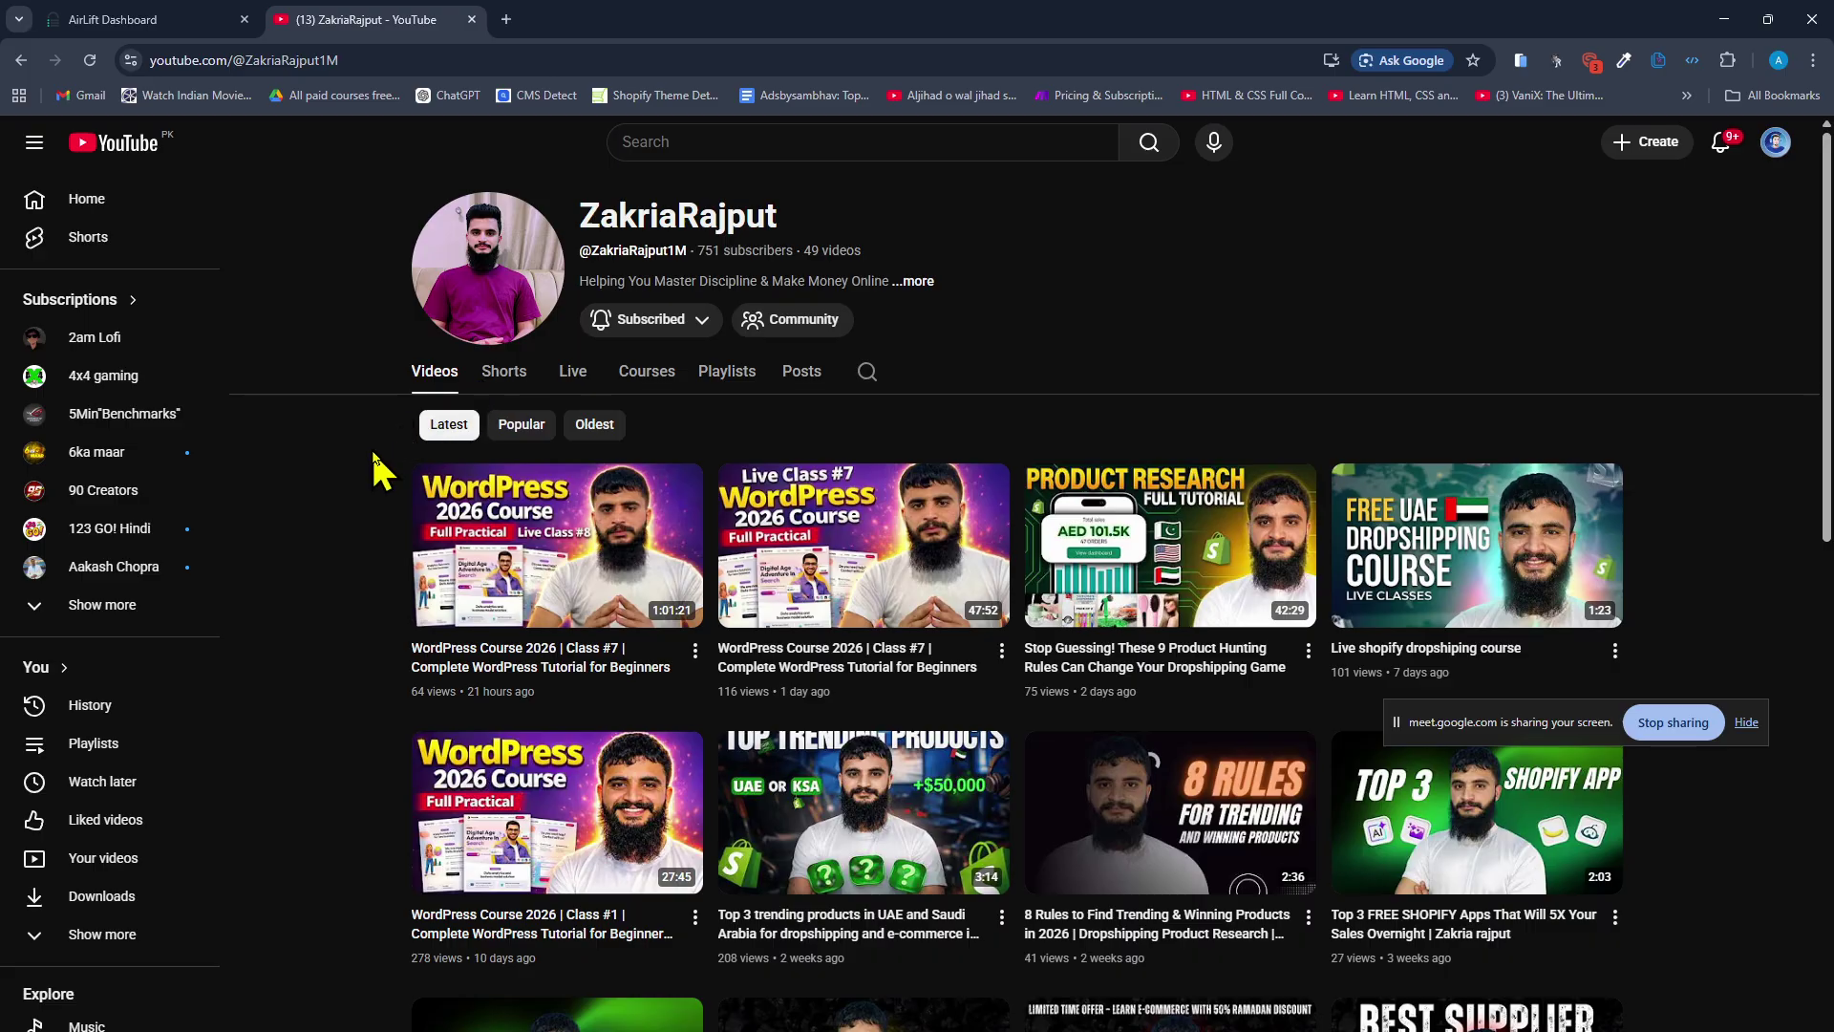
pyautogui.click(571, 373)
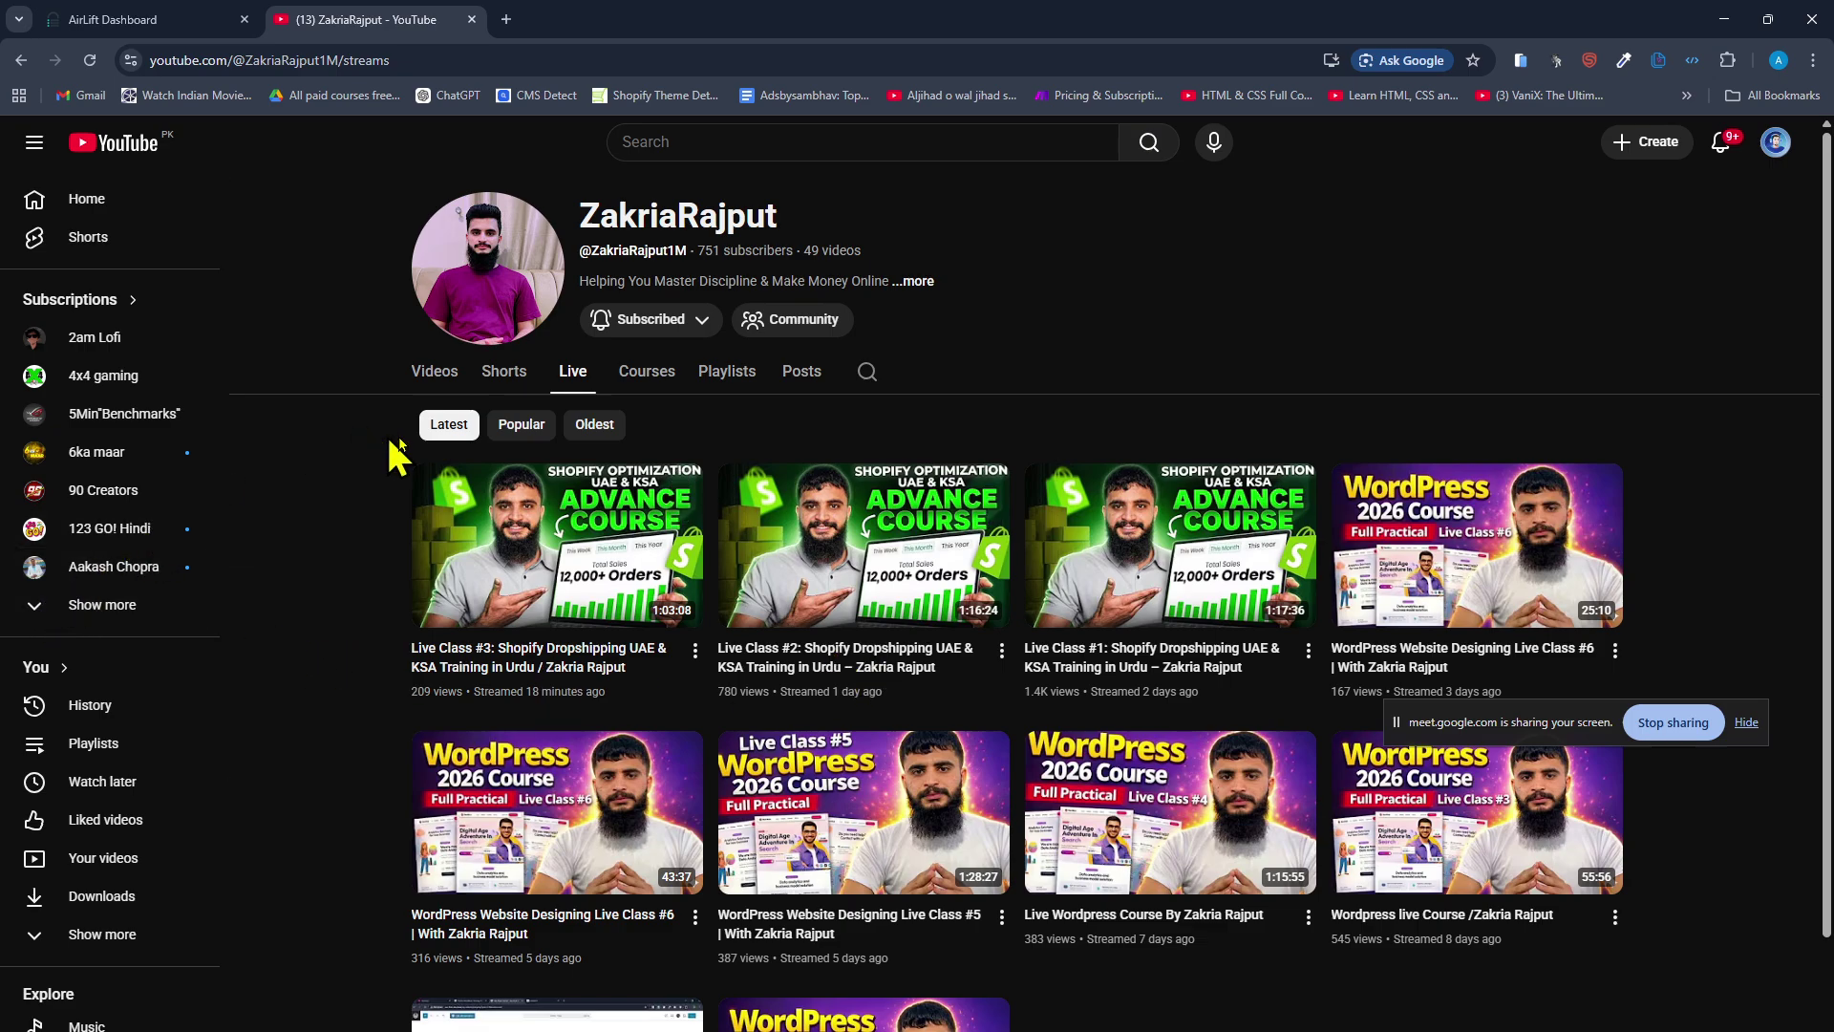
pyautogui.click(440, 384)
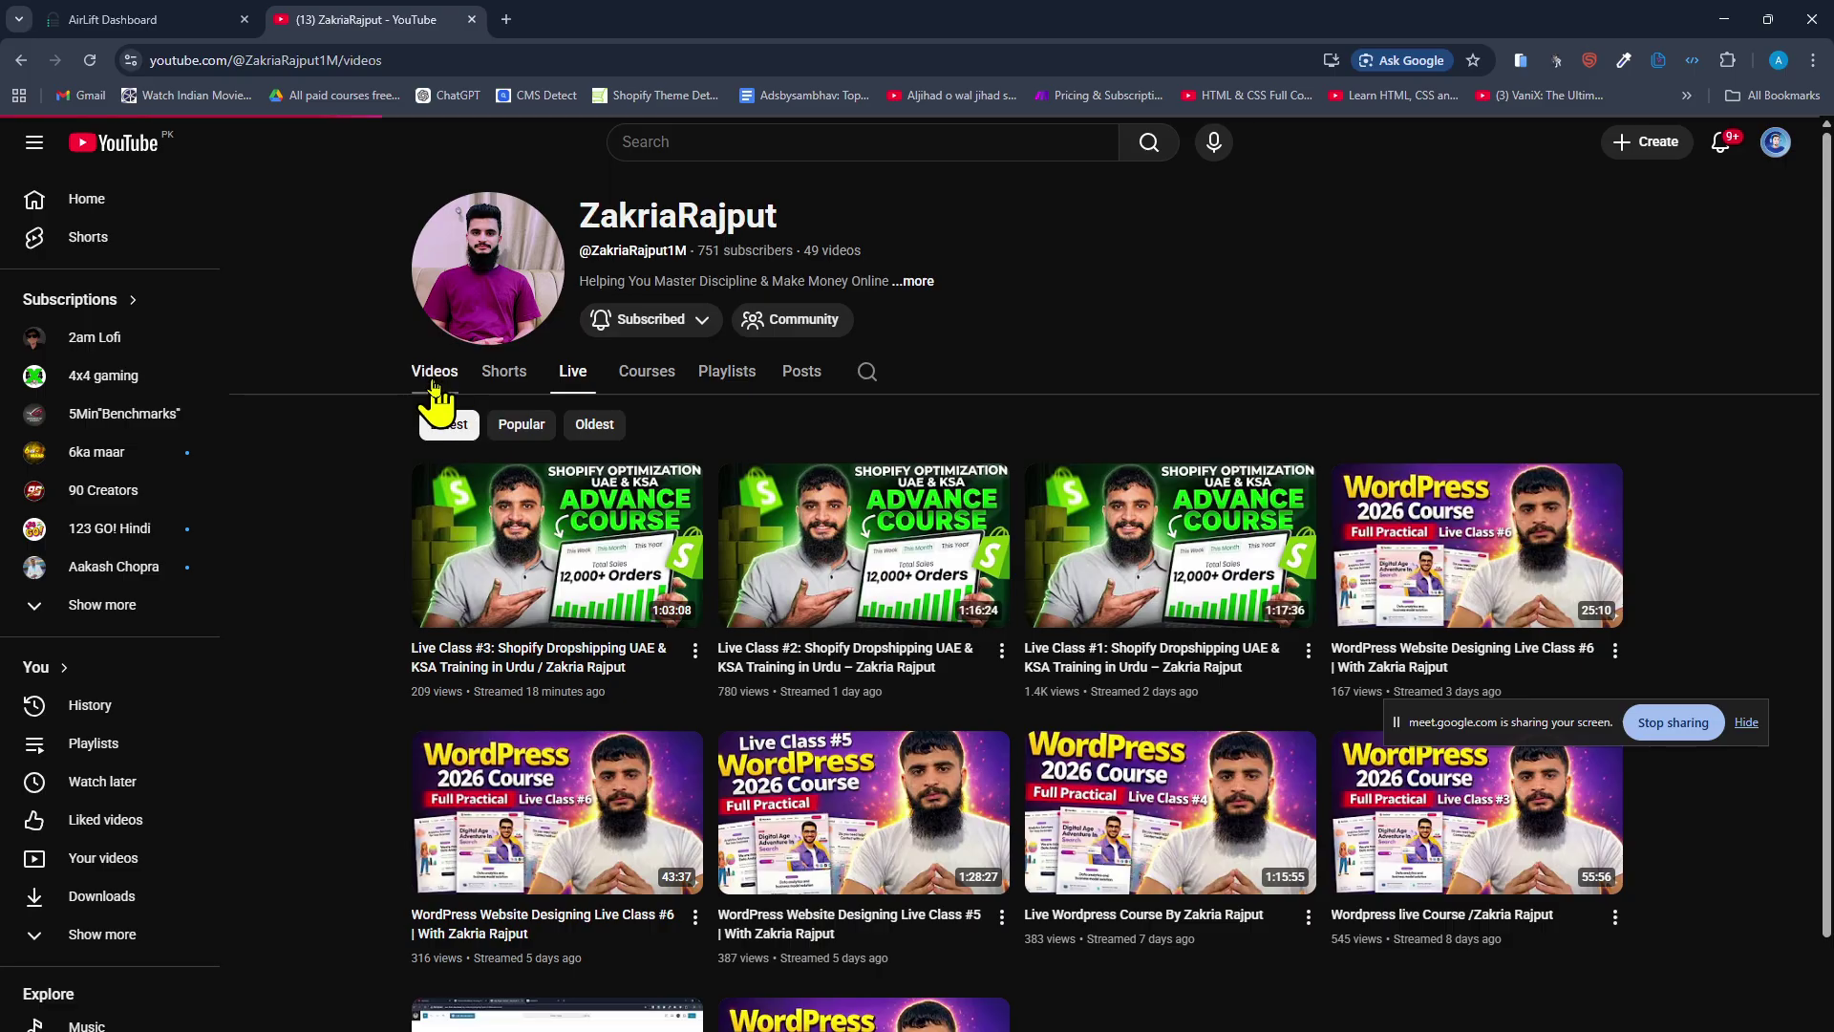
pyautogui.scroll(-2, 1118, 984)
pyautogui.hotkey('alt', 'Tab')
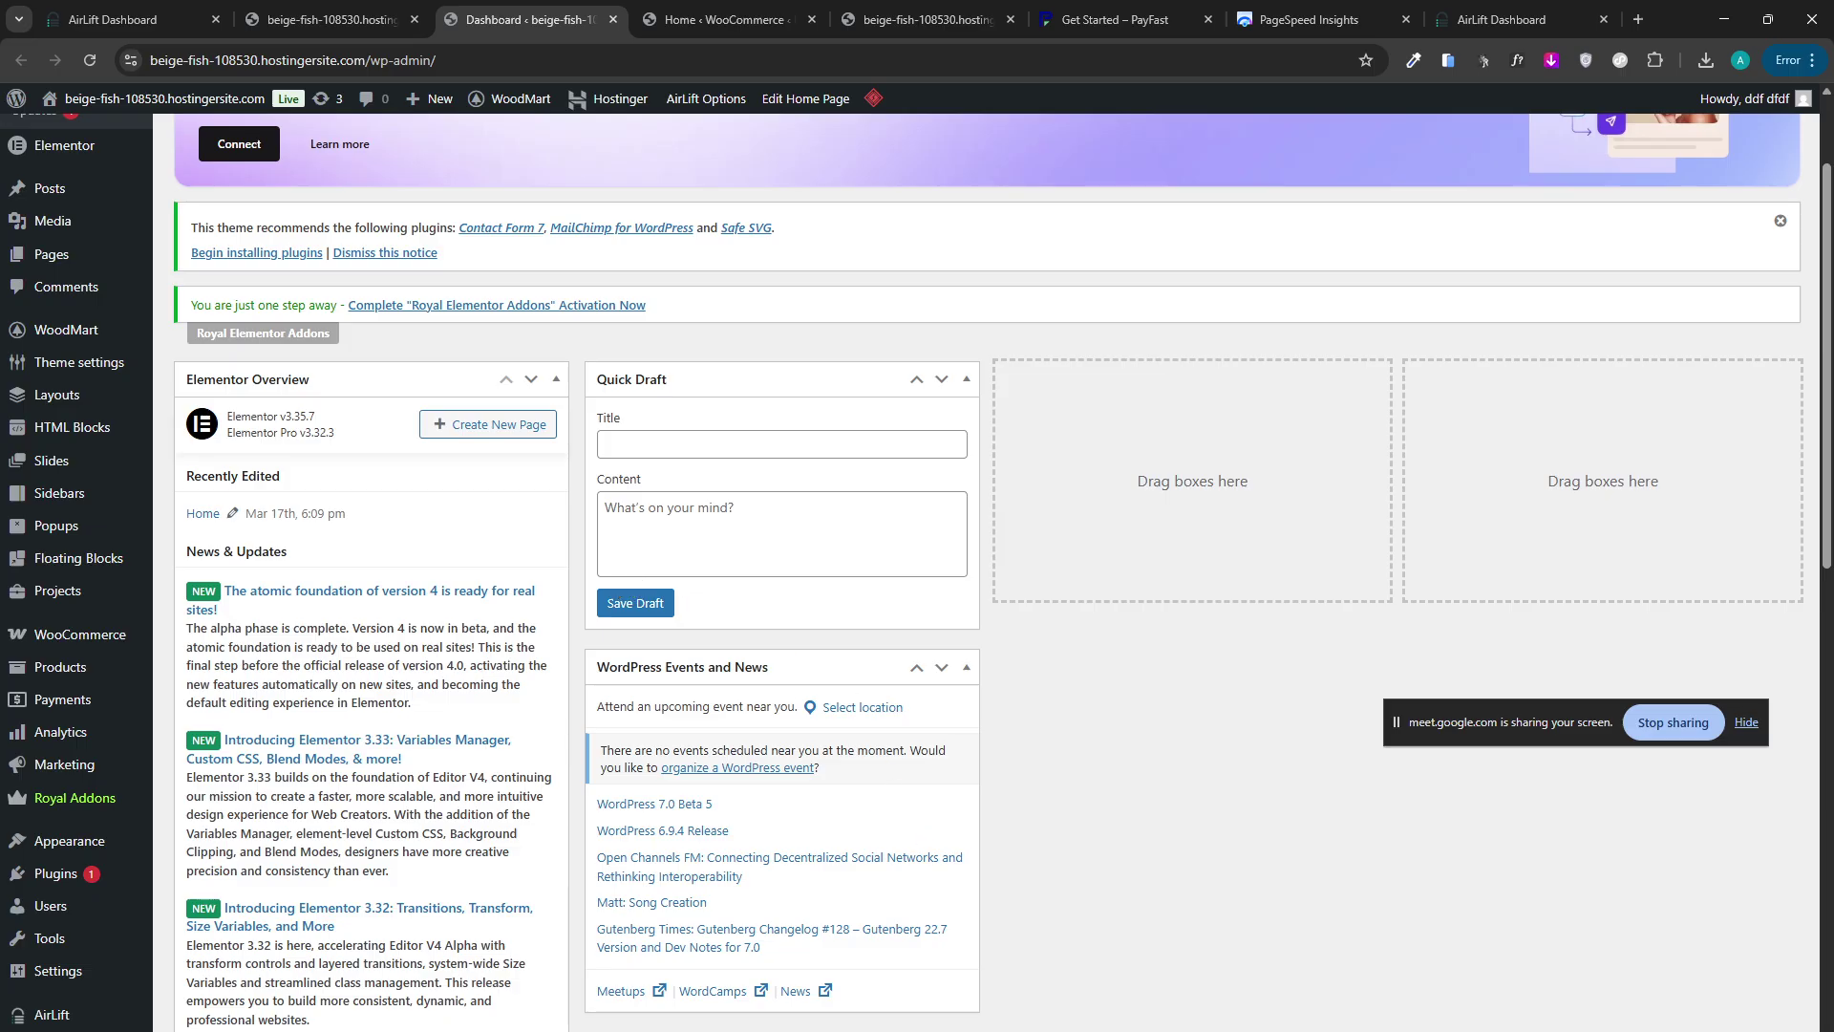
# Glance at the YouTube channel window, then return to WordPress and show the WooCommerce Home tab.
pyautogui.click(1019, 984)
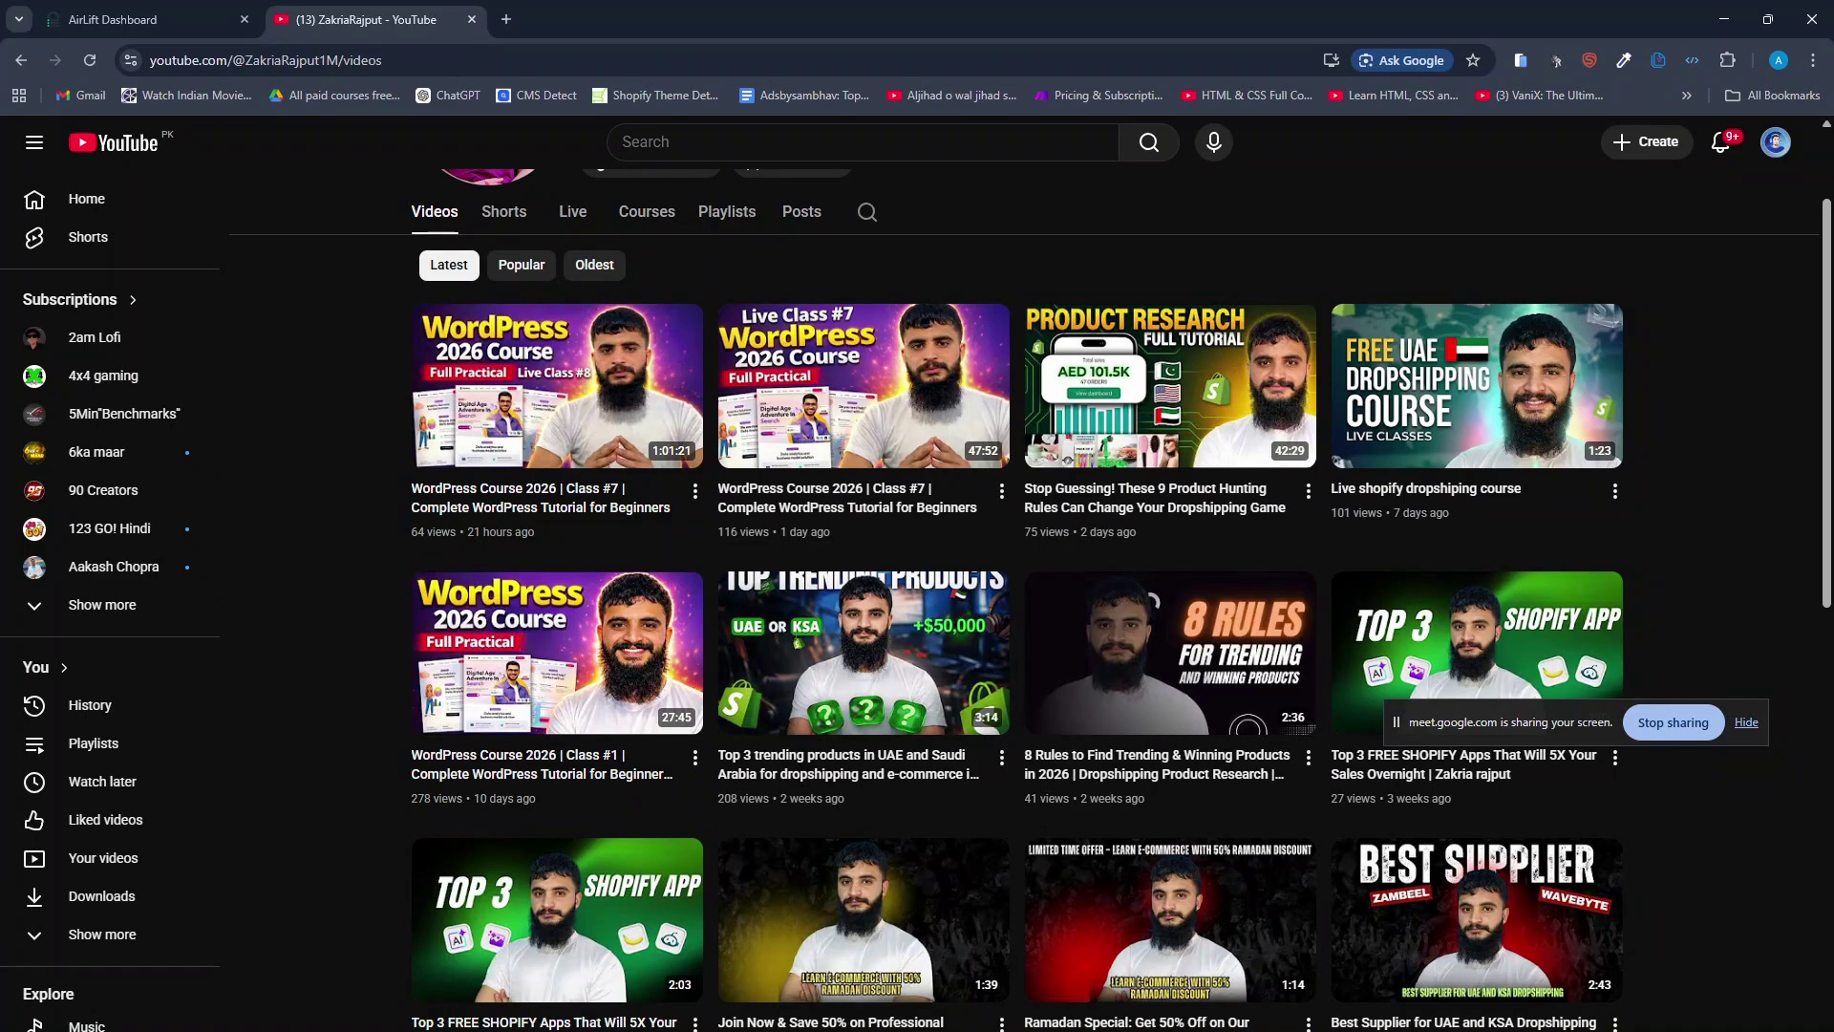
pyautogui.click(1063, 1017)
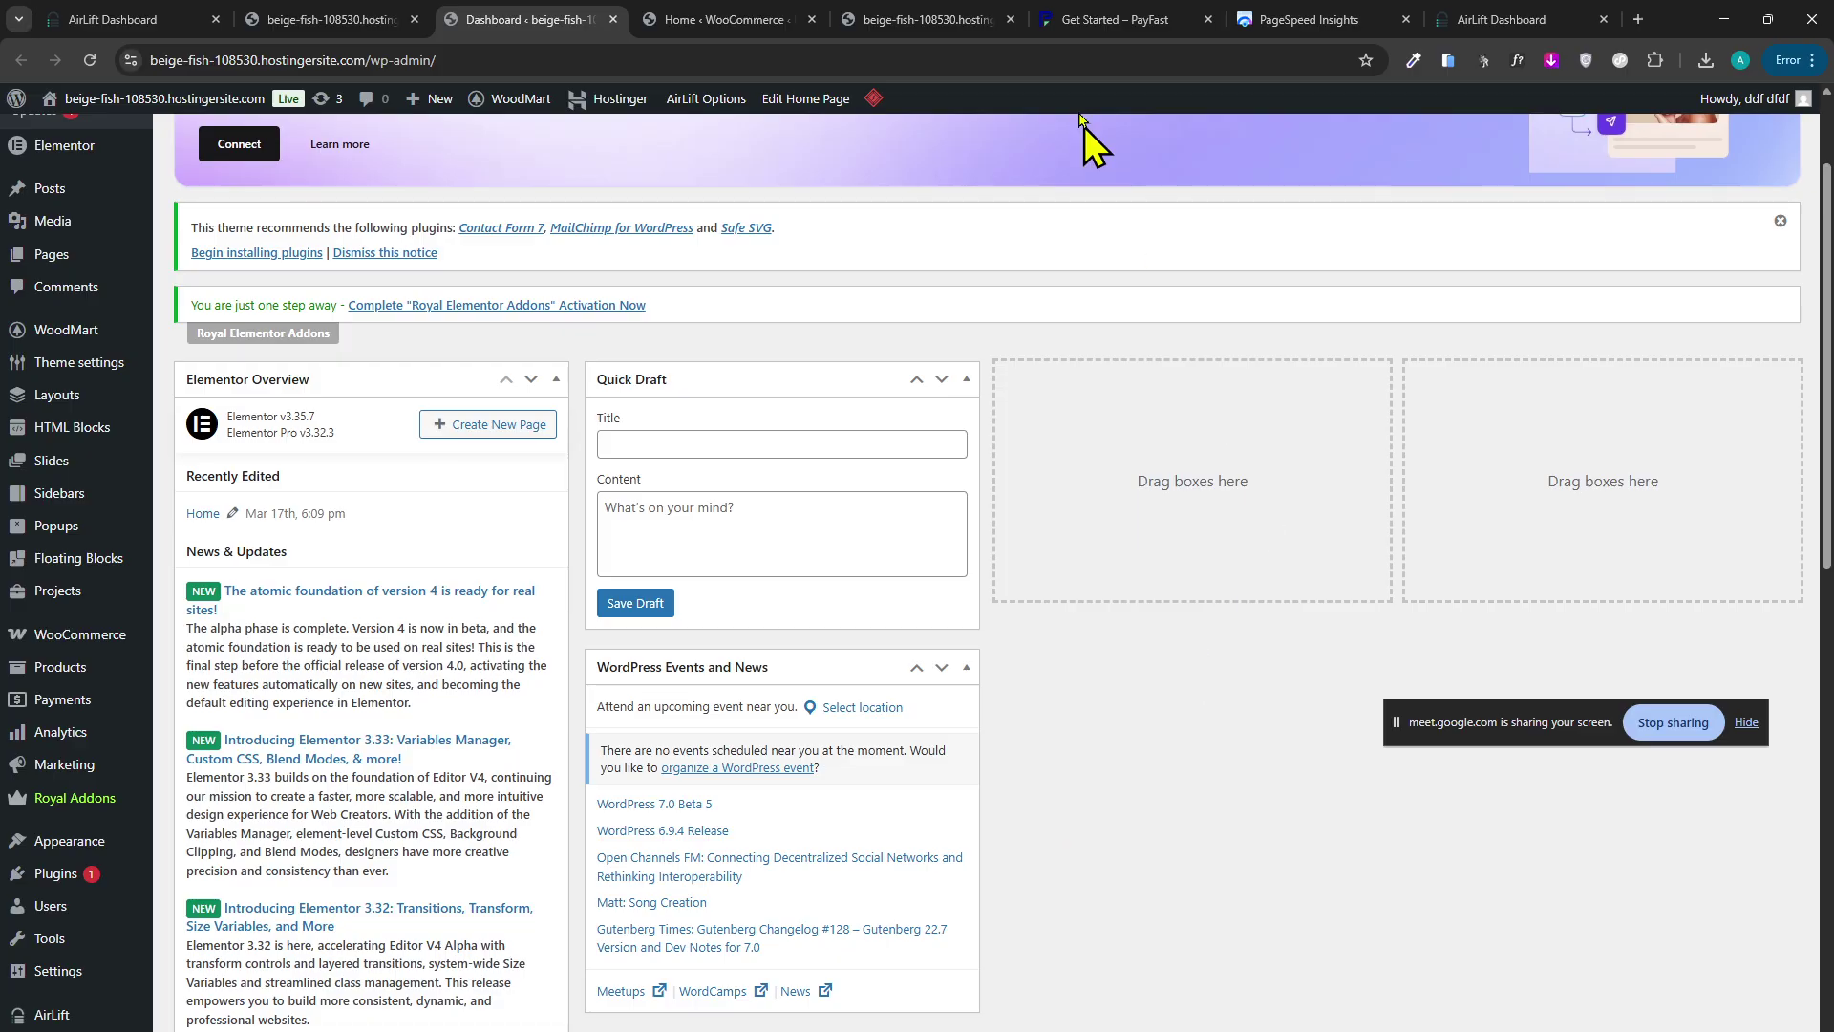
pyautogui.click(783, 19)
pyautogui.click(921, 19)
pyautogui.click(669, 19)
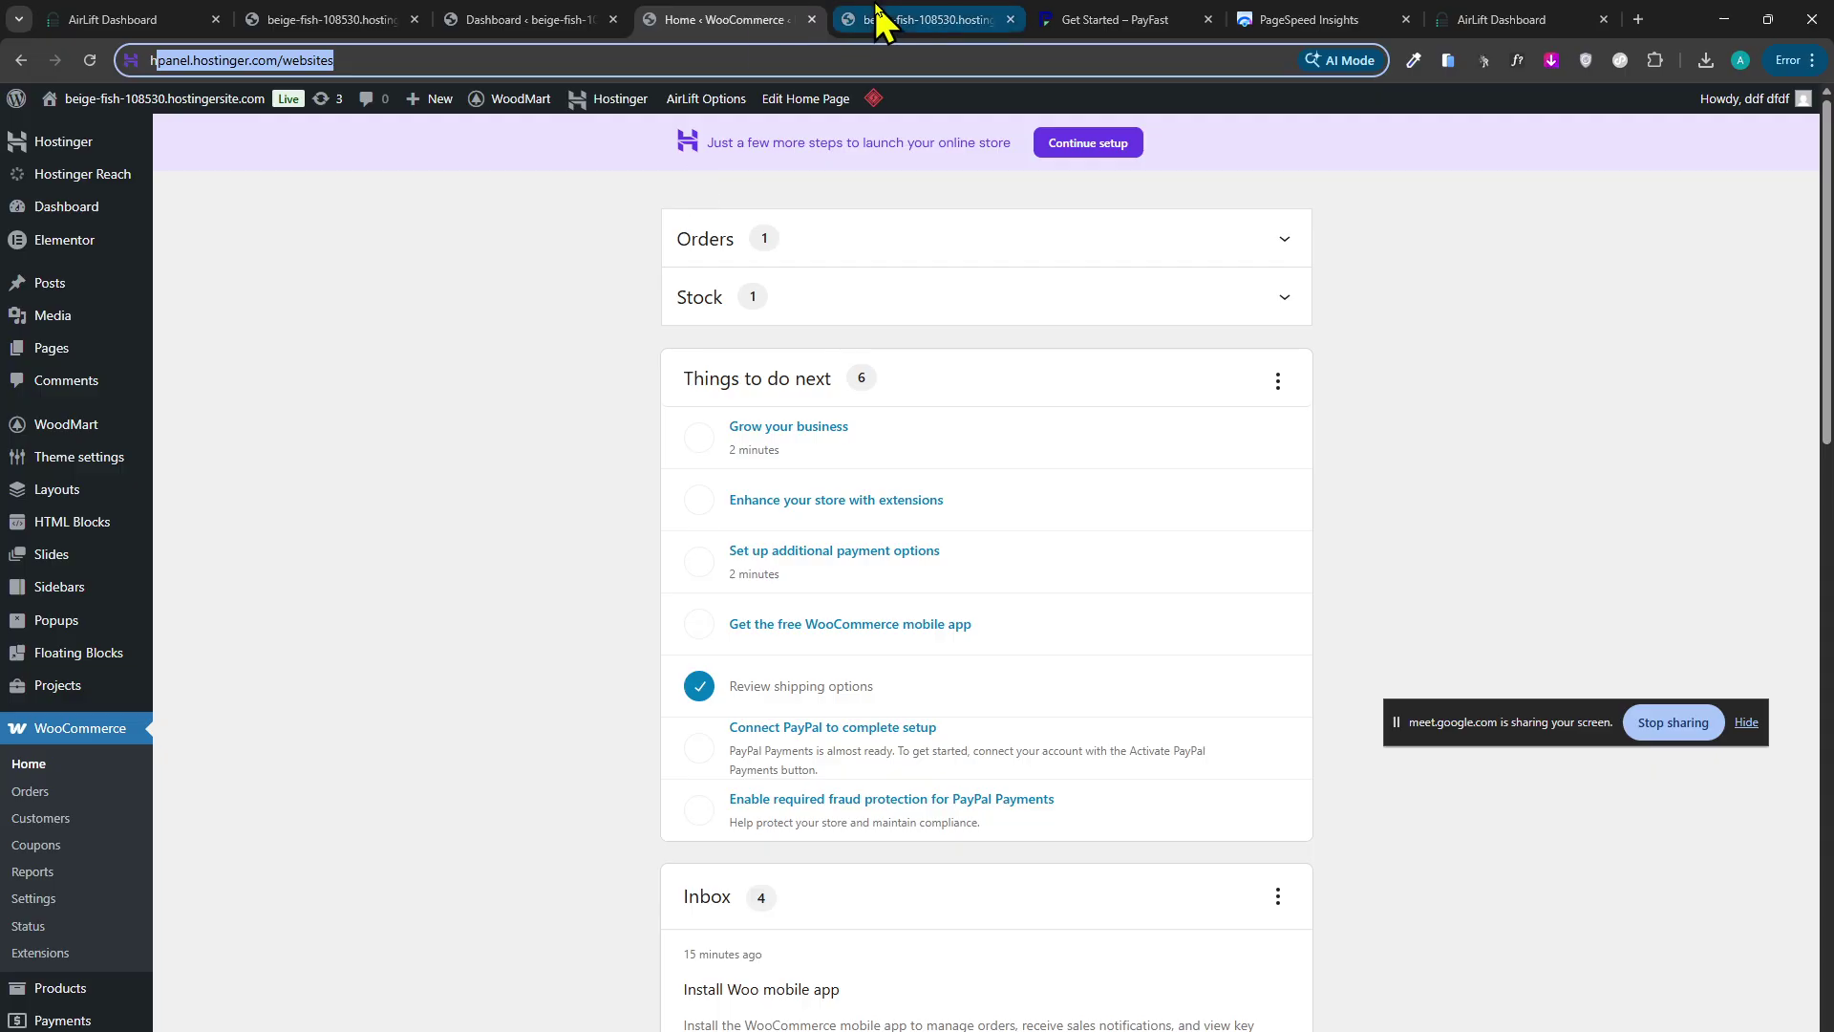
# Search Google for 'porto theme' from the Chrome address bar.
pyautogui.moveTo(856, 32)
pyautogui.write('po')
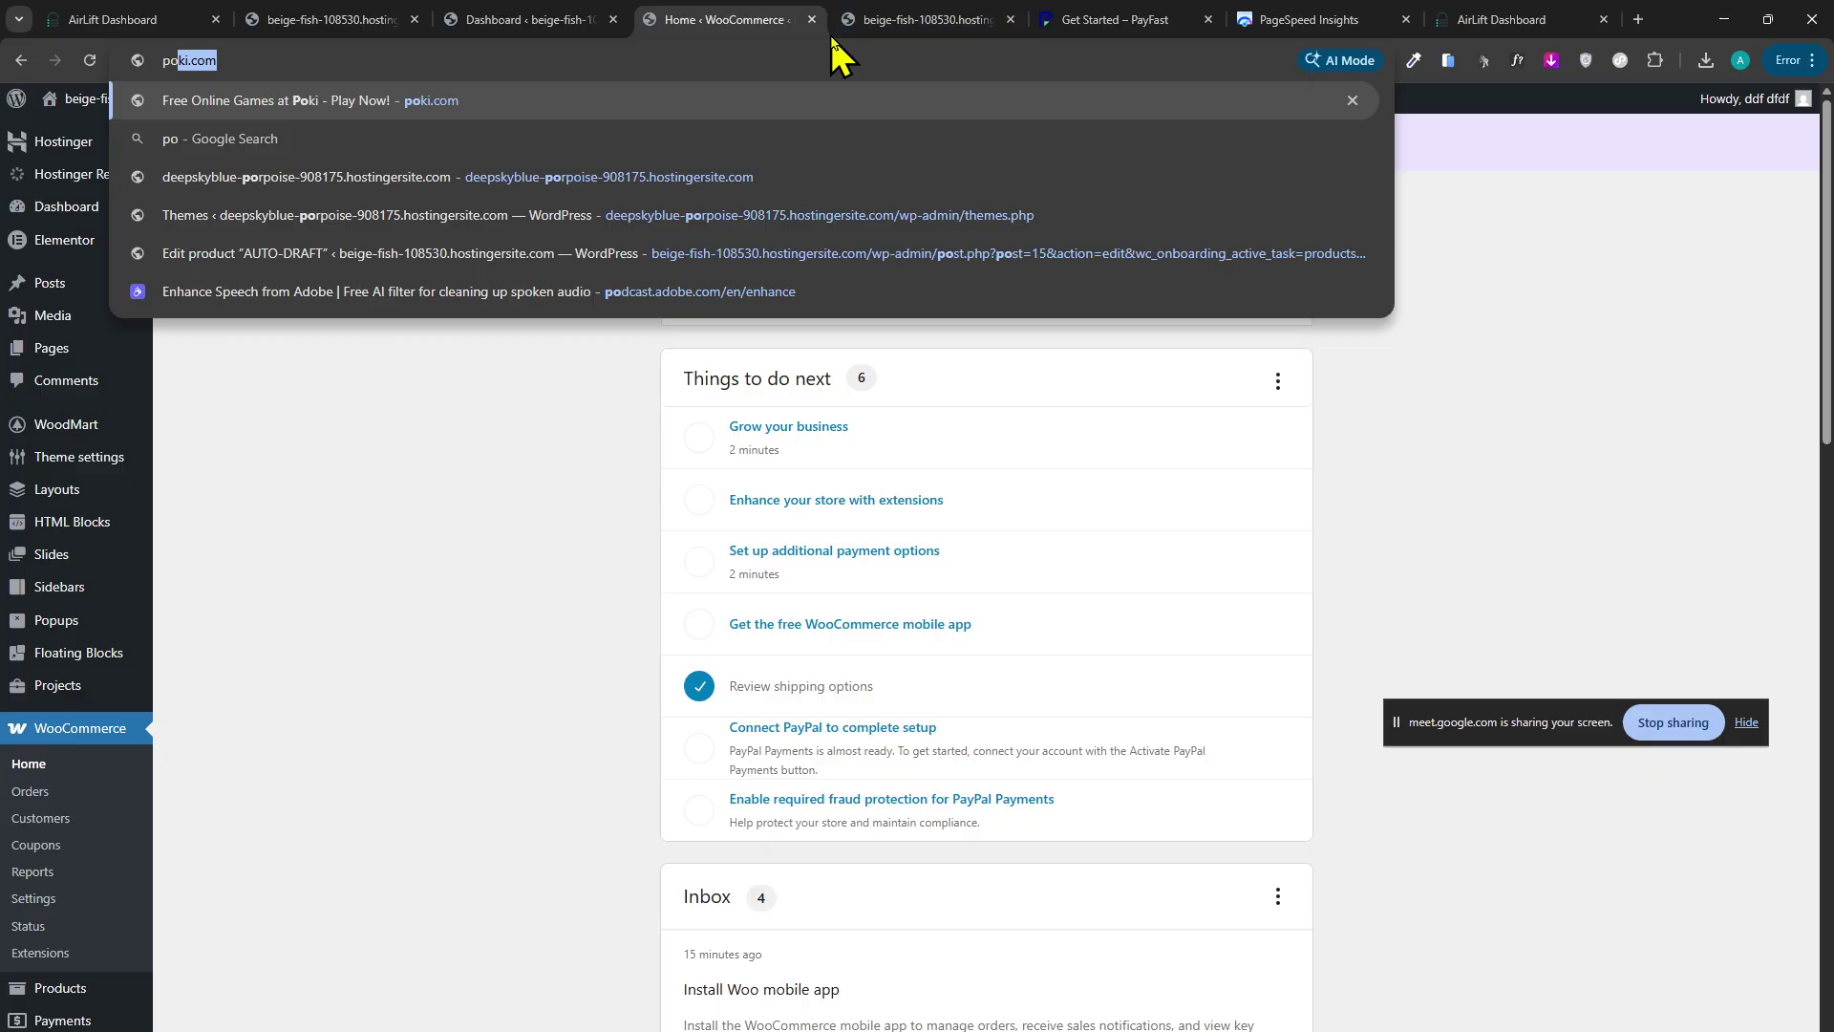
pyautogui.write('rto theme')
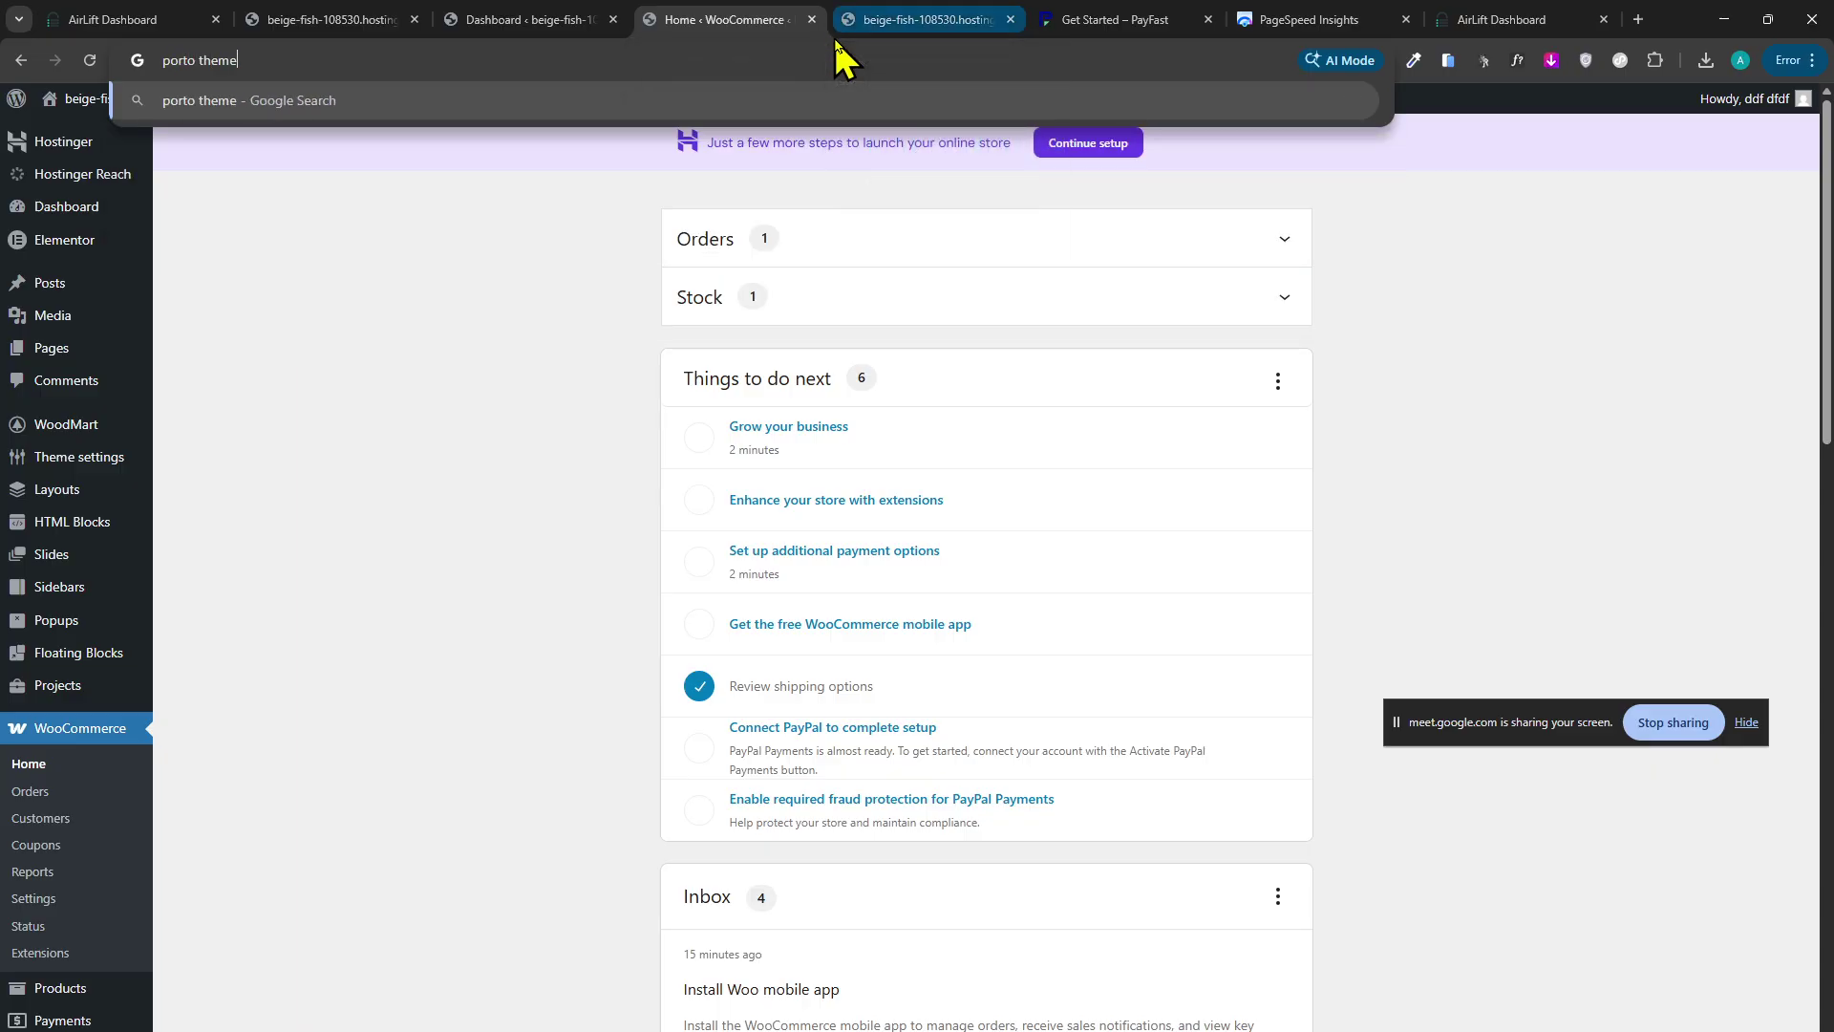
pyautogui.press('Return')
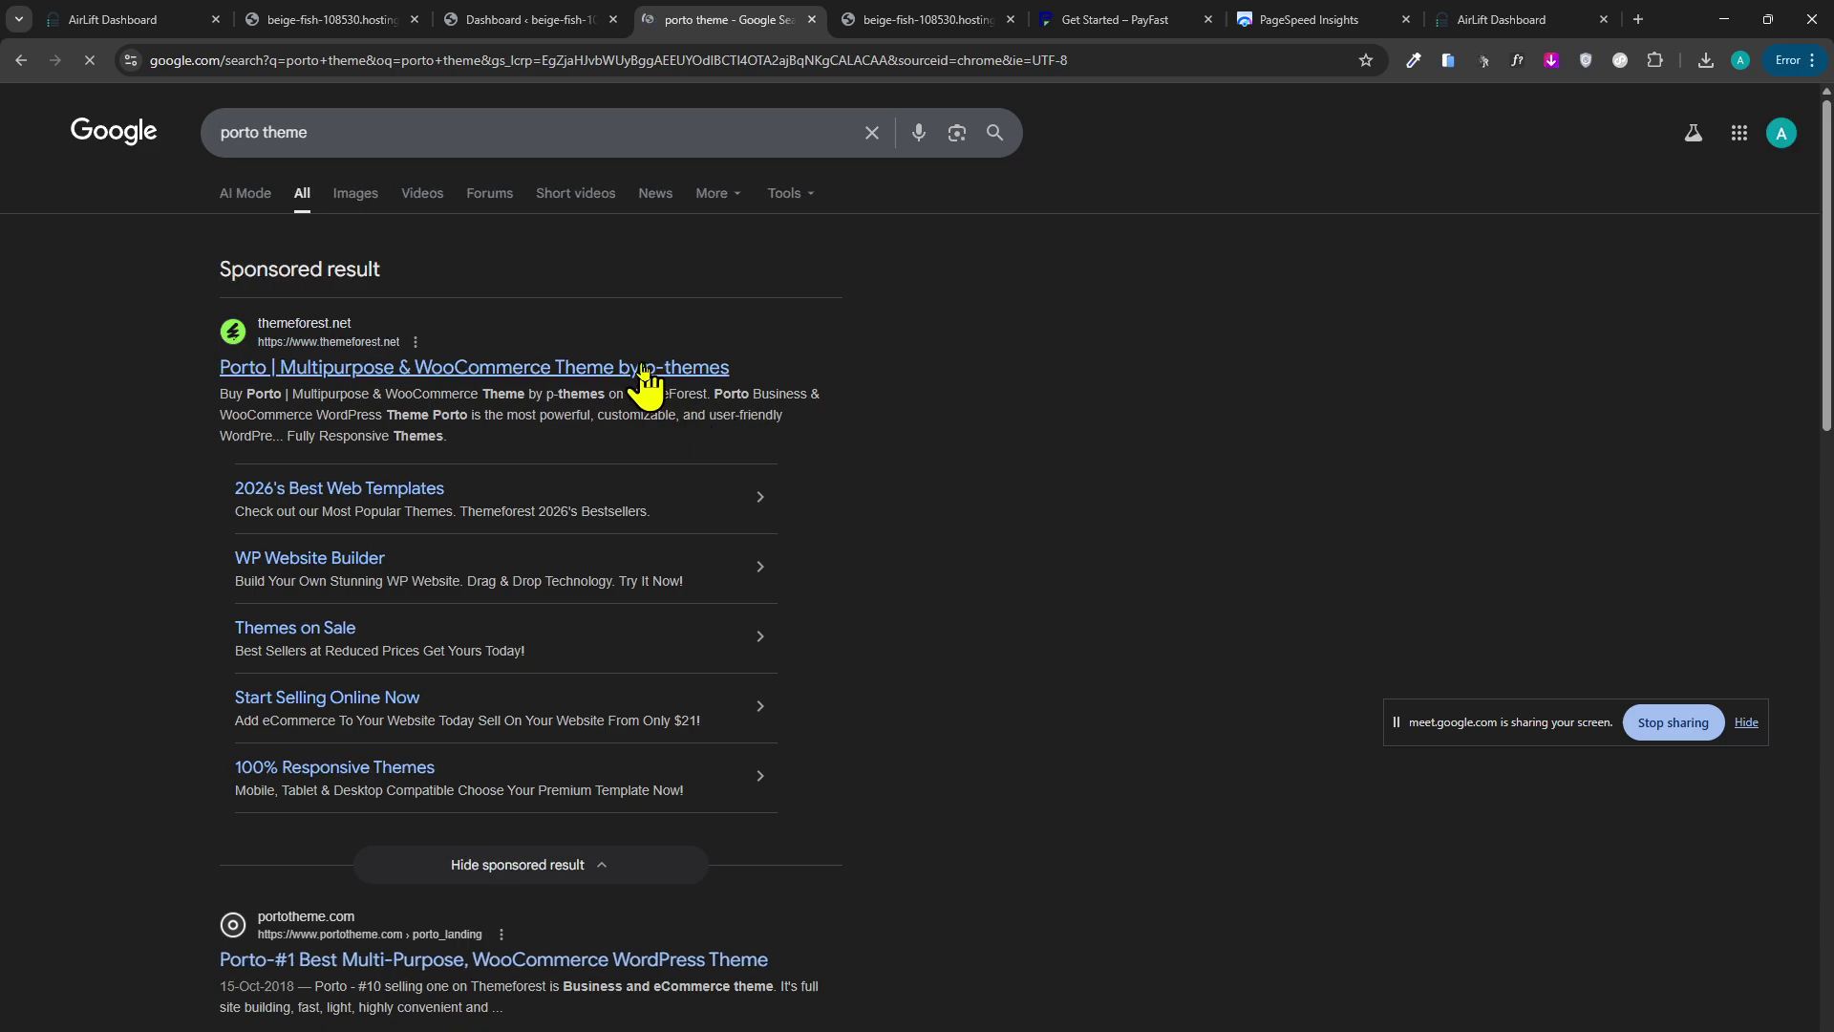
# Open Porto's ThemeForest item page and its Live Preview in a new tab.
pyautogui.click(642, 375)
pyautogui.scroll(-2, 697, 478)
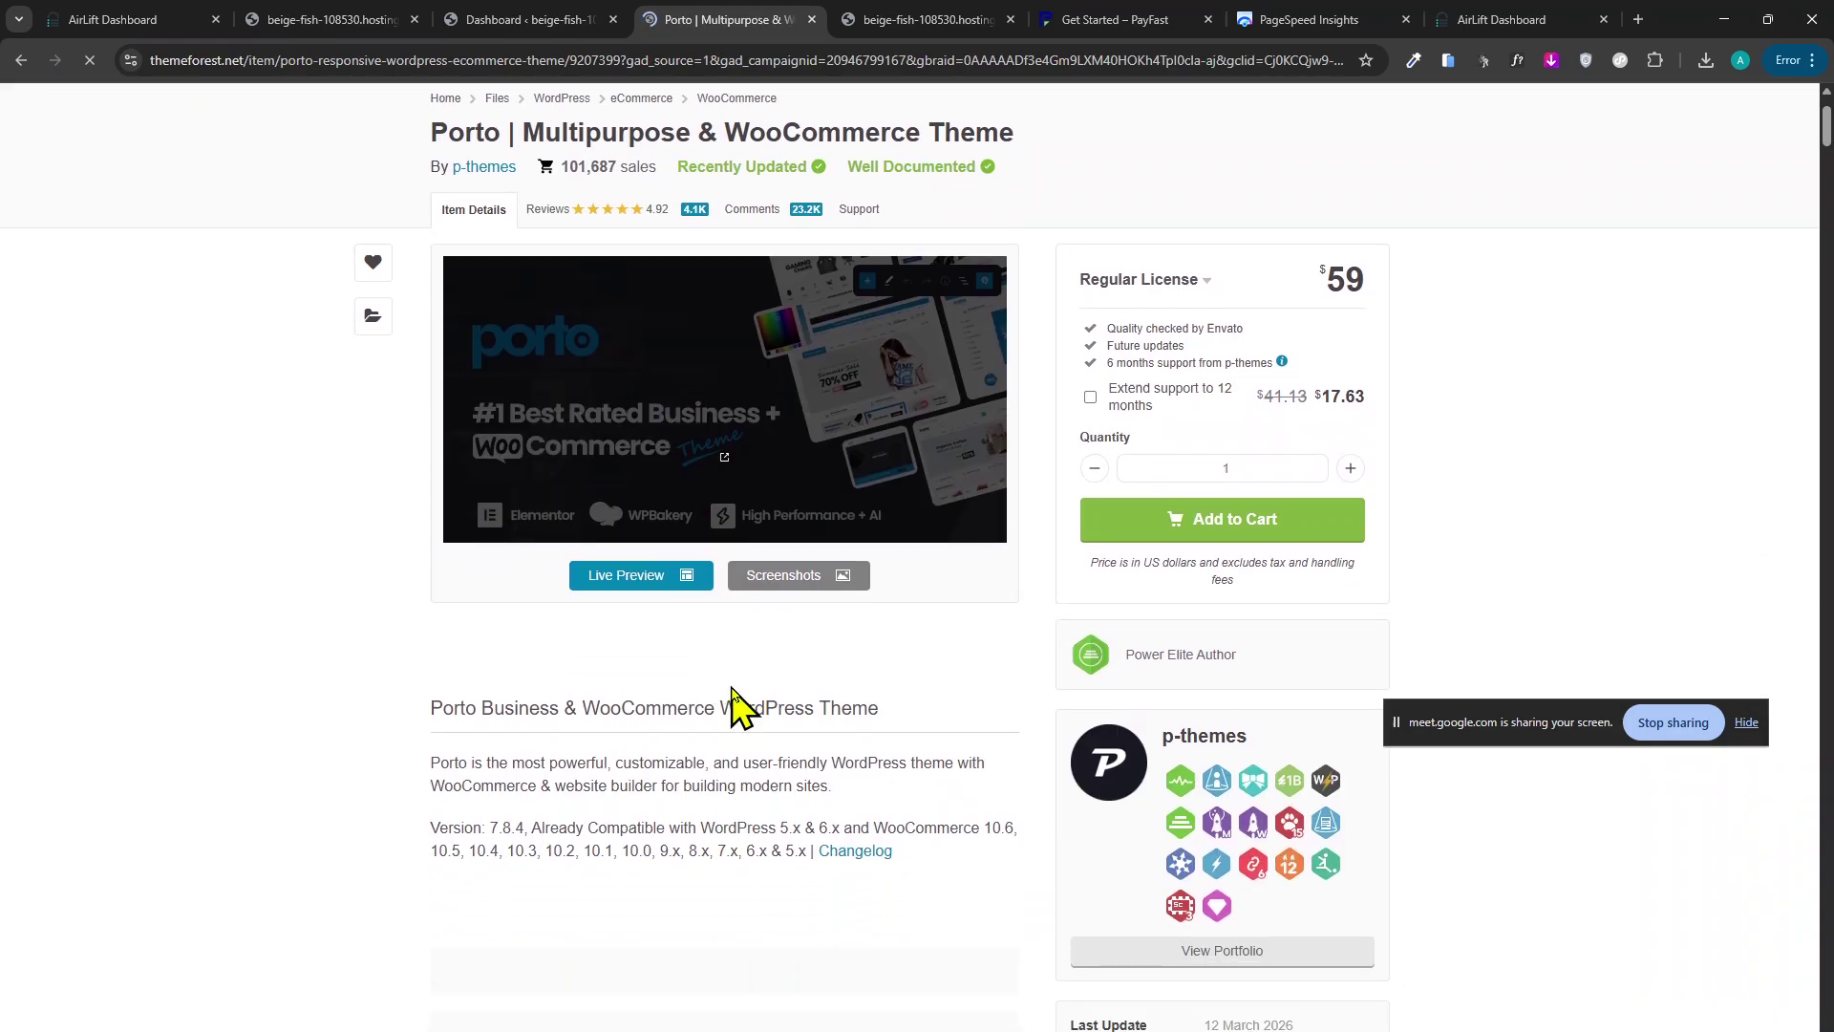
pyautogui.click(681, 588)
pyautogui.click(667, 20)
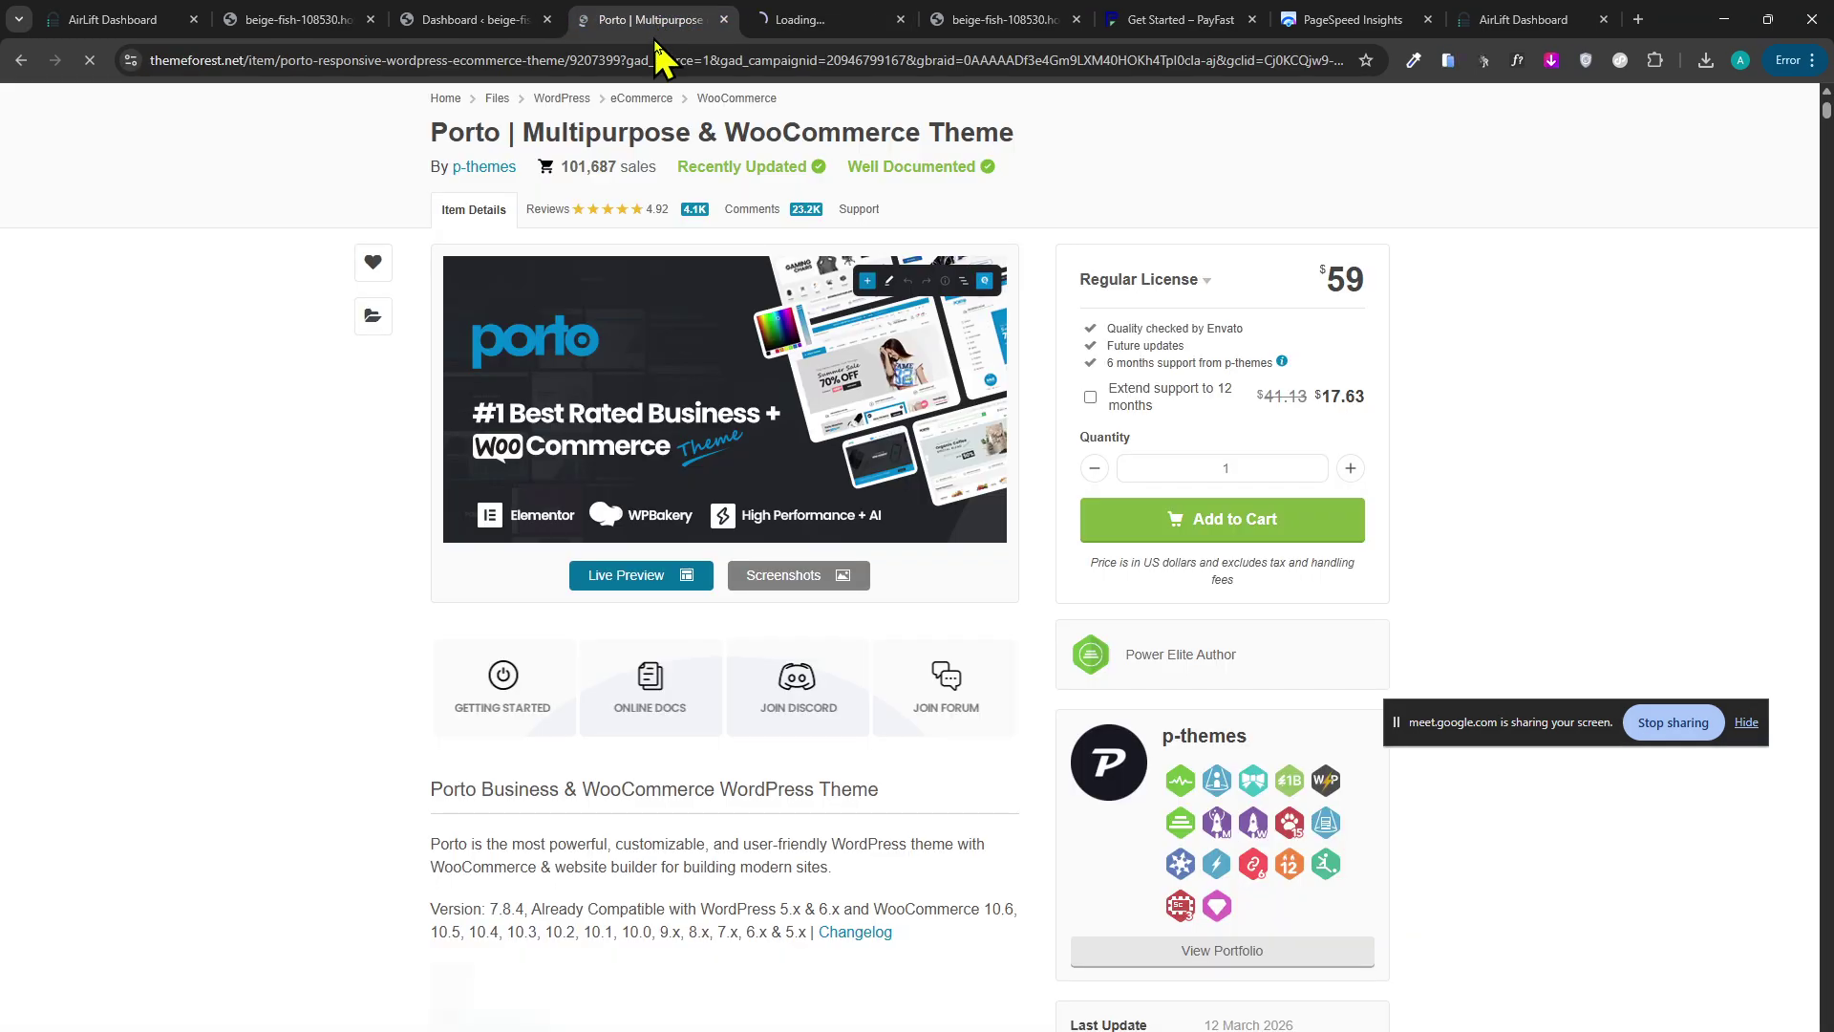
pyautogui.scroll(-10, 347, 512)
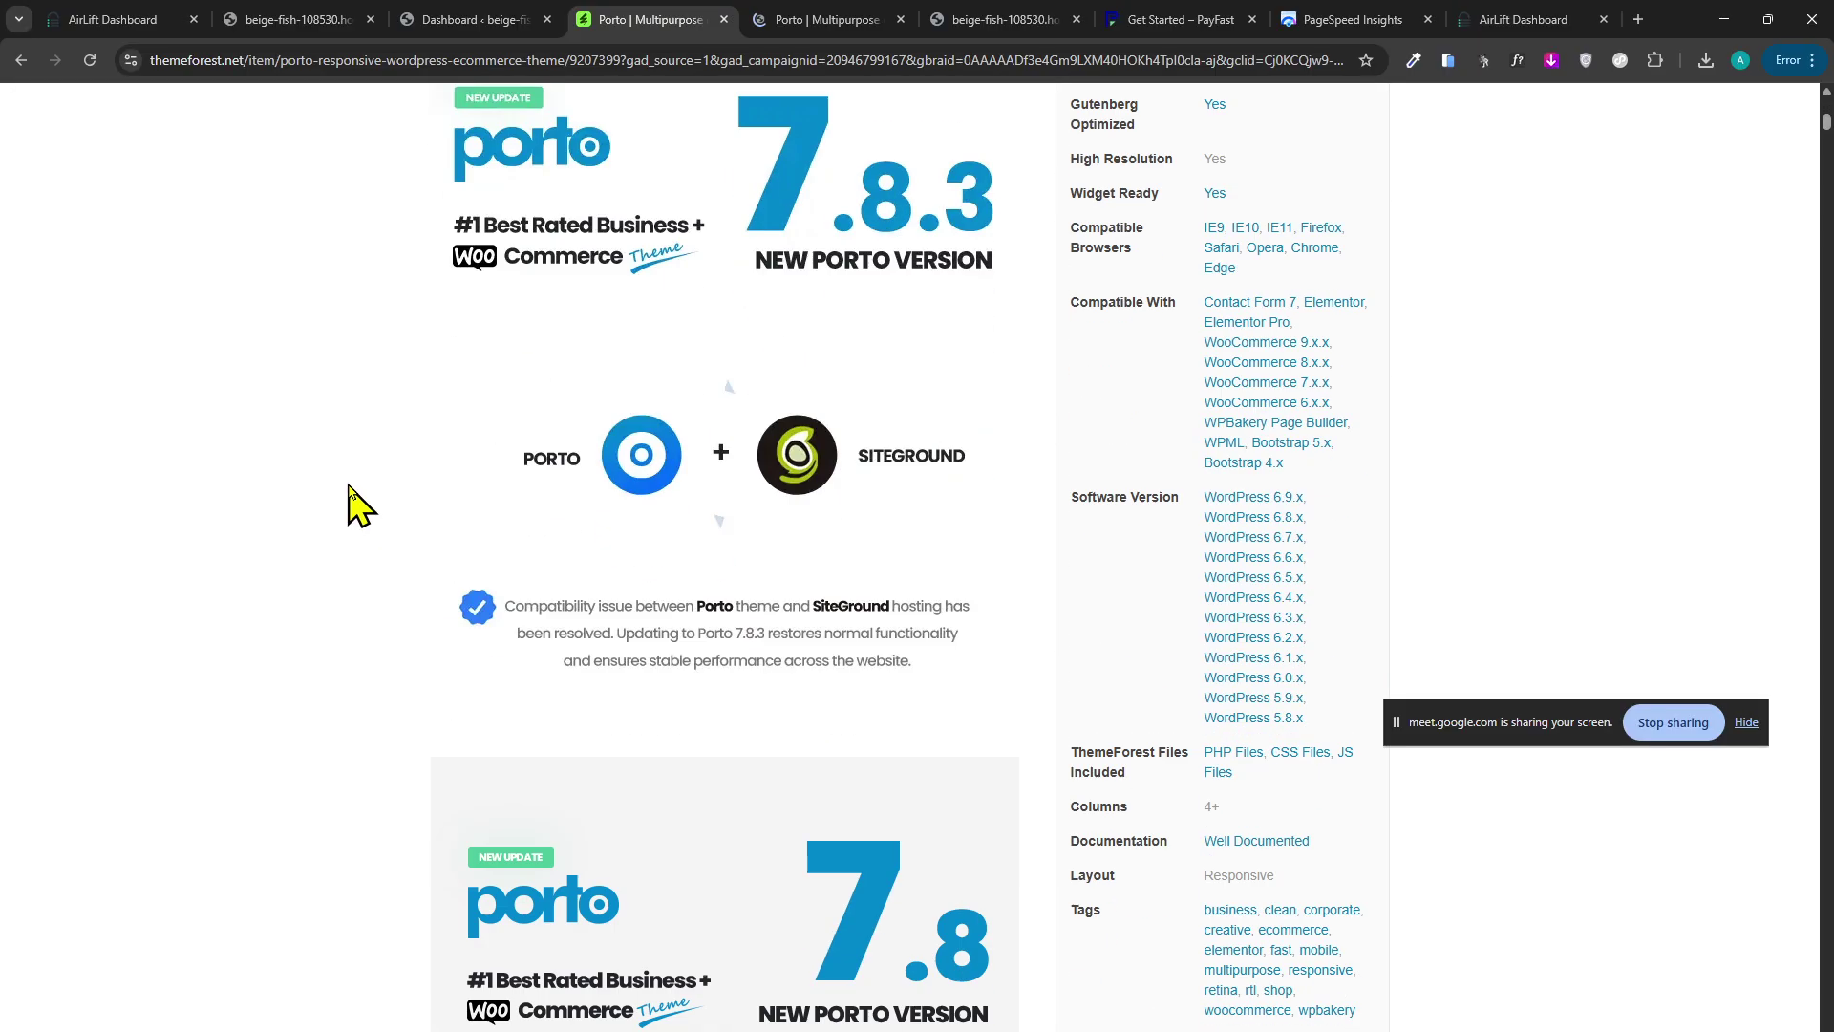
pyautogui.middleClick(380, 397)
pyautogui.scroll(15, 350, 292)
# Browse the Porto live-preview demo grid and open Shop Demo 50 in a new tab.
pyautogui.click(819, 20)
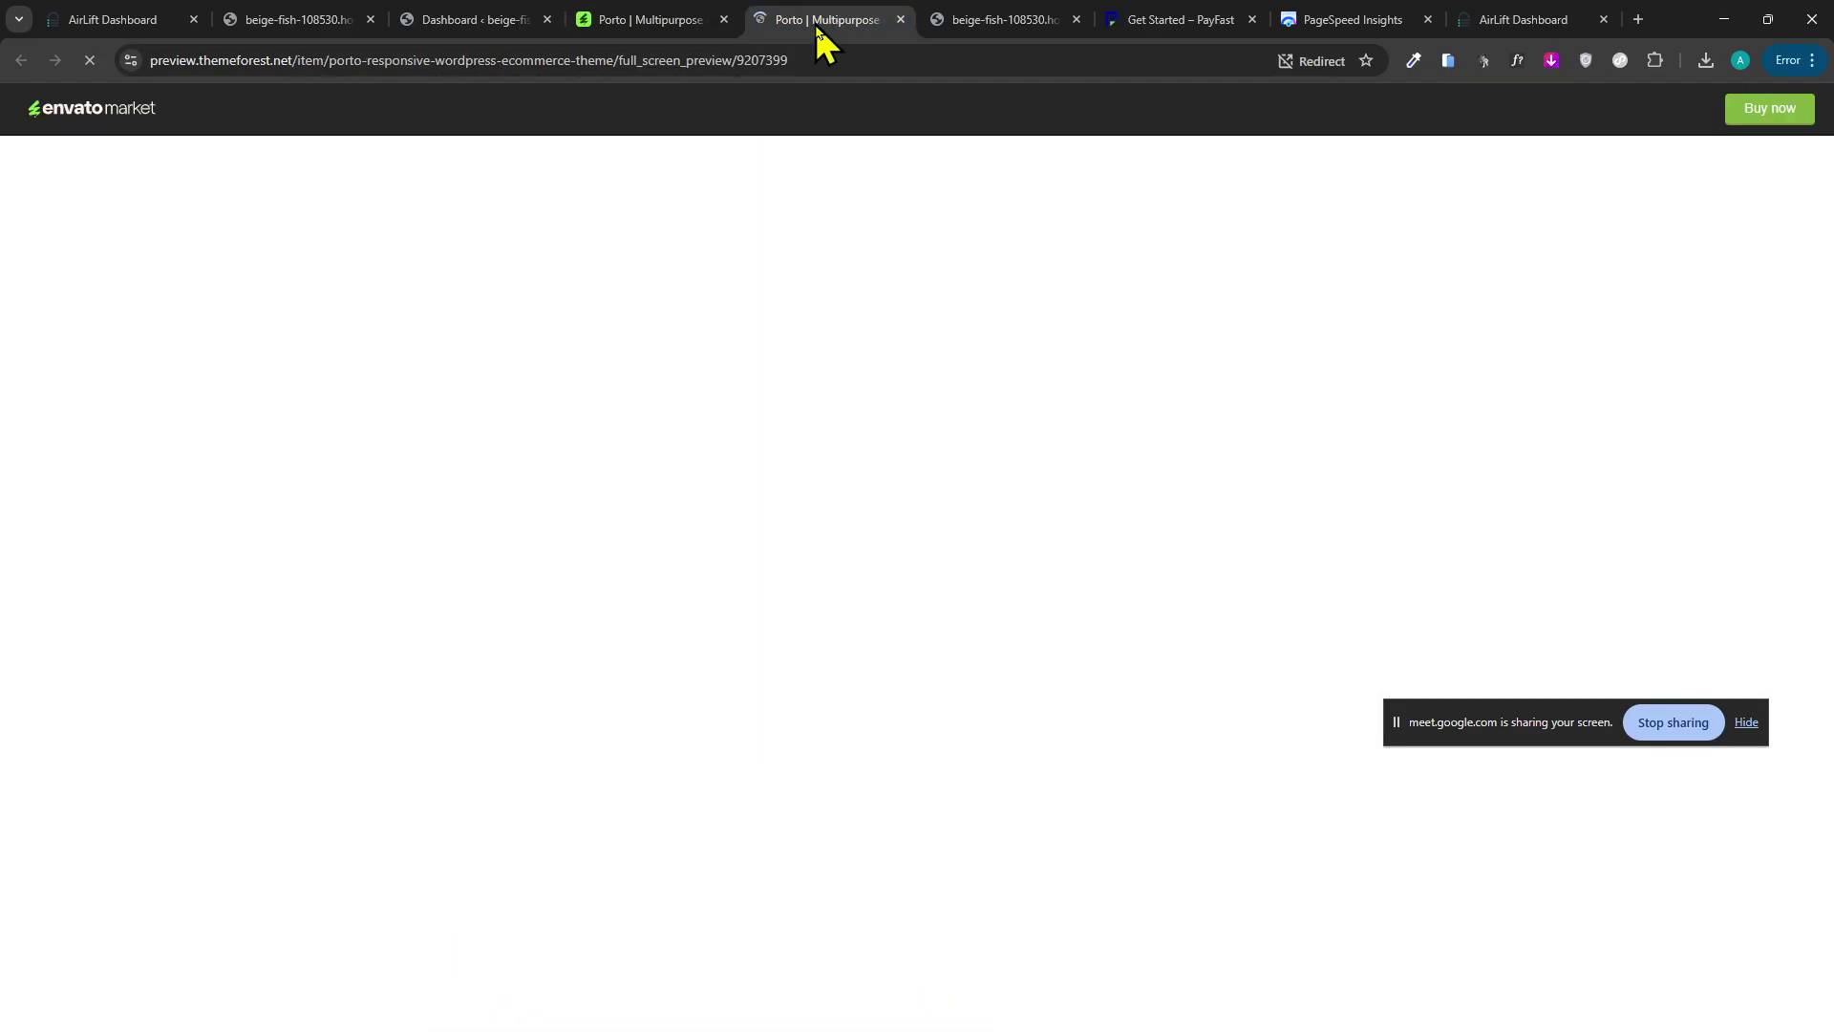
pyautogui.scroll(-20, 719, 320)
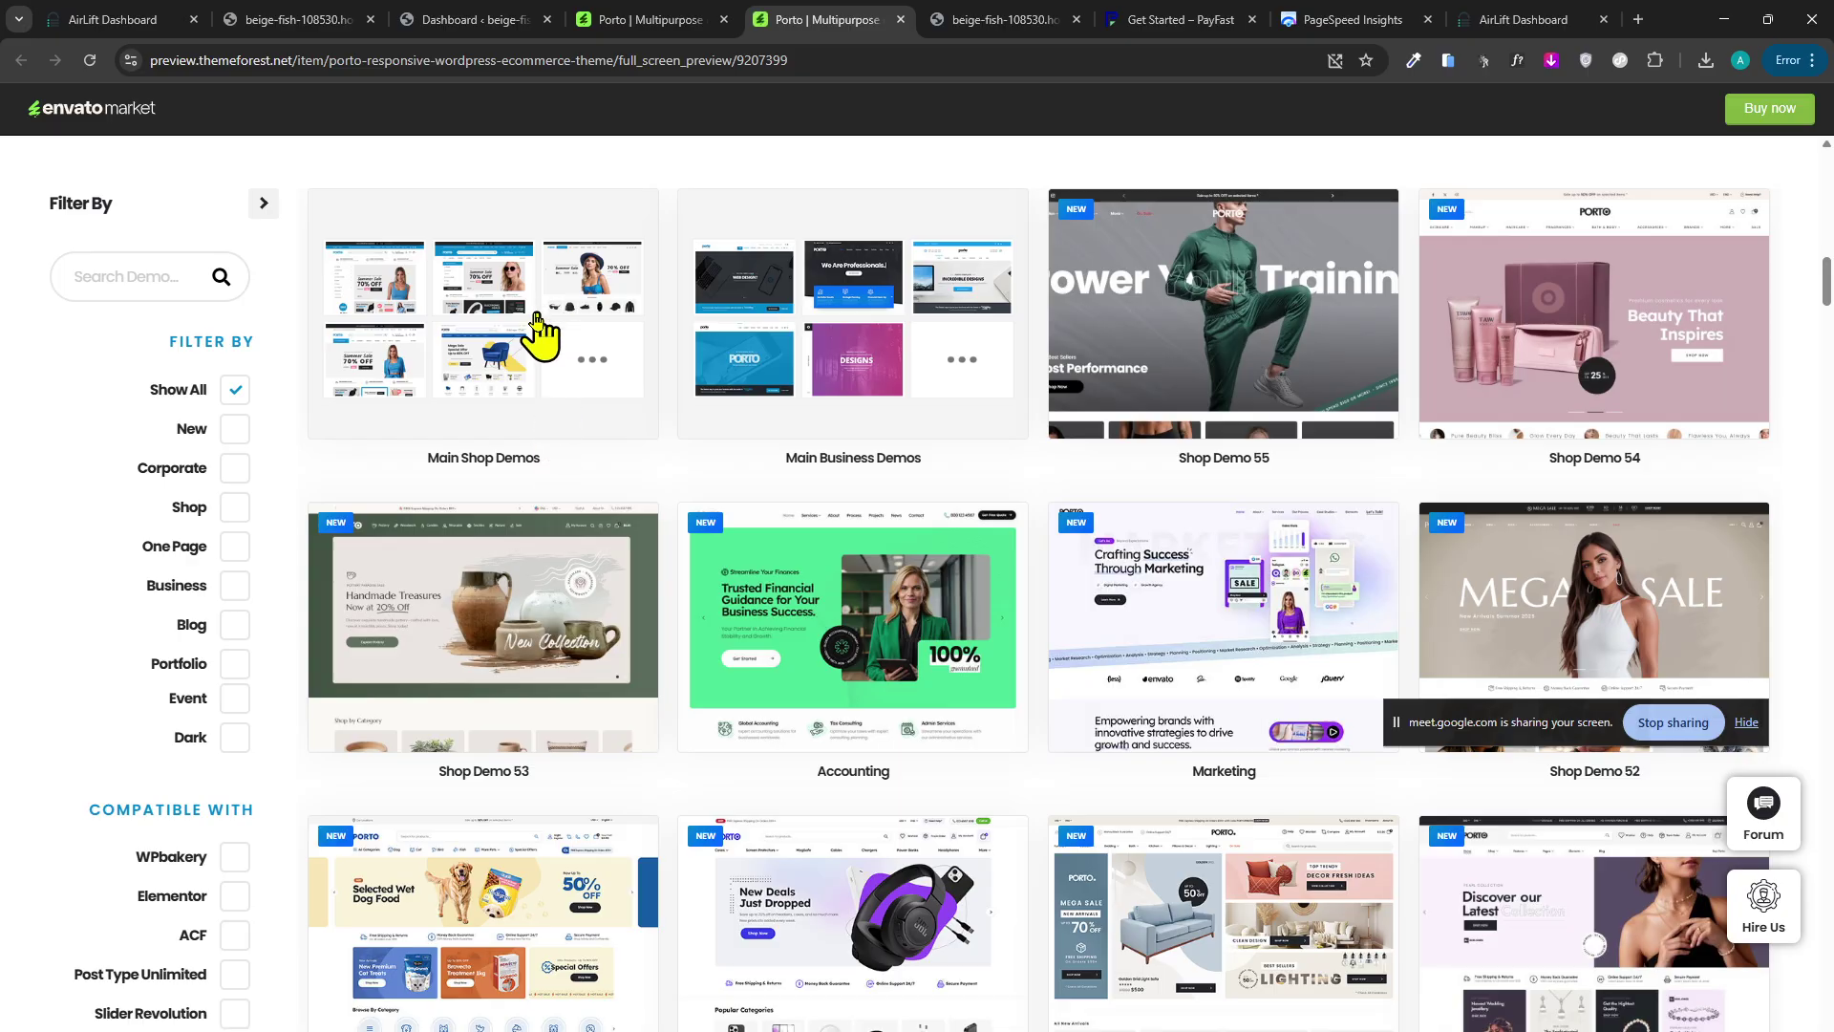
pyautogui.scroll(-10, 895, 349)
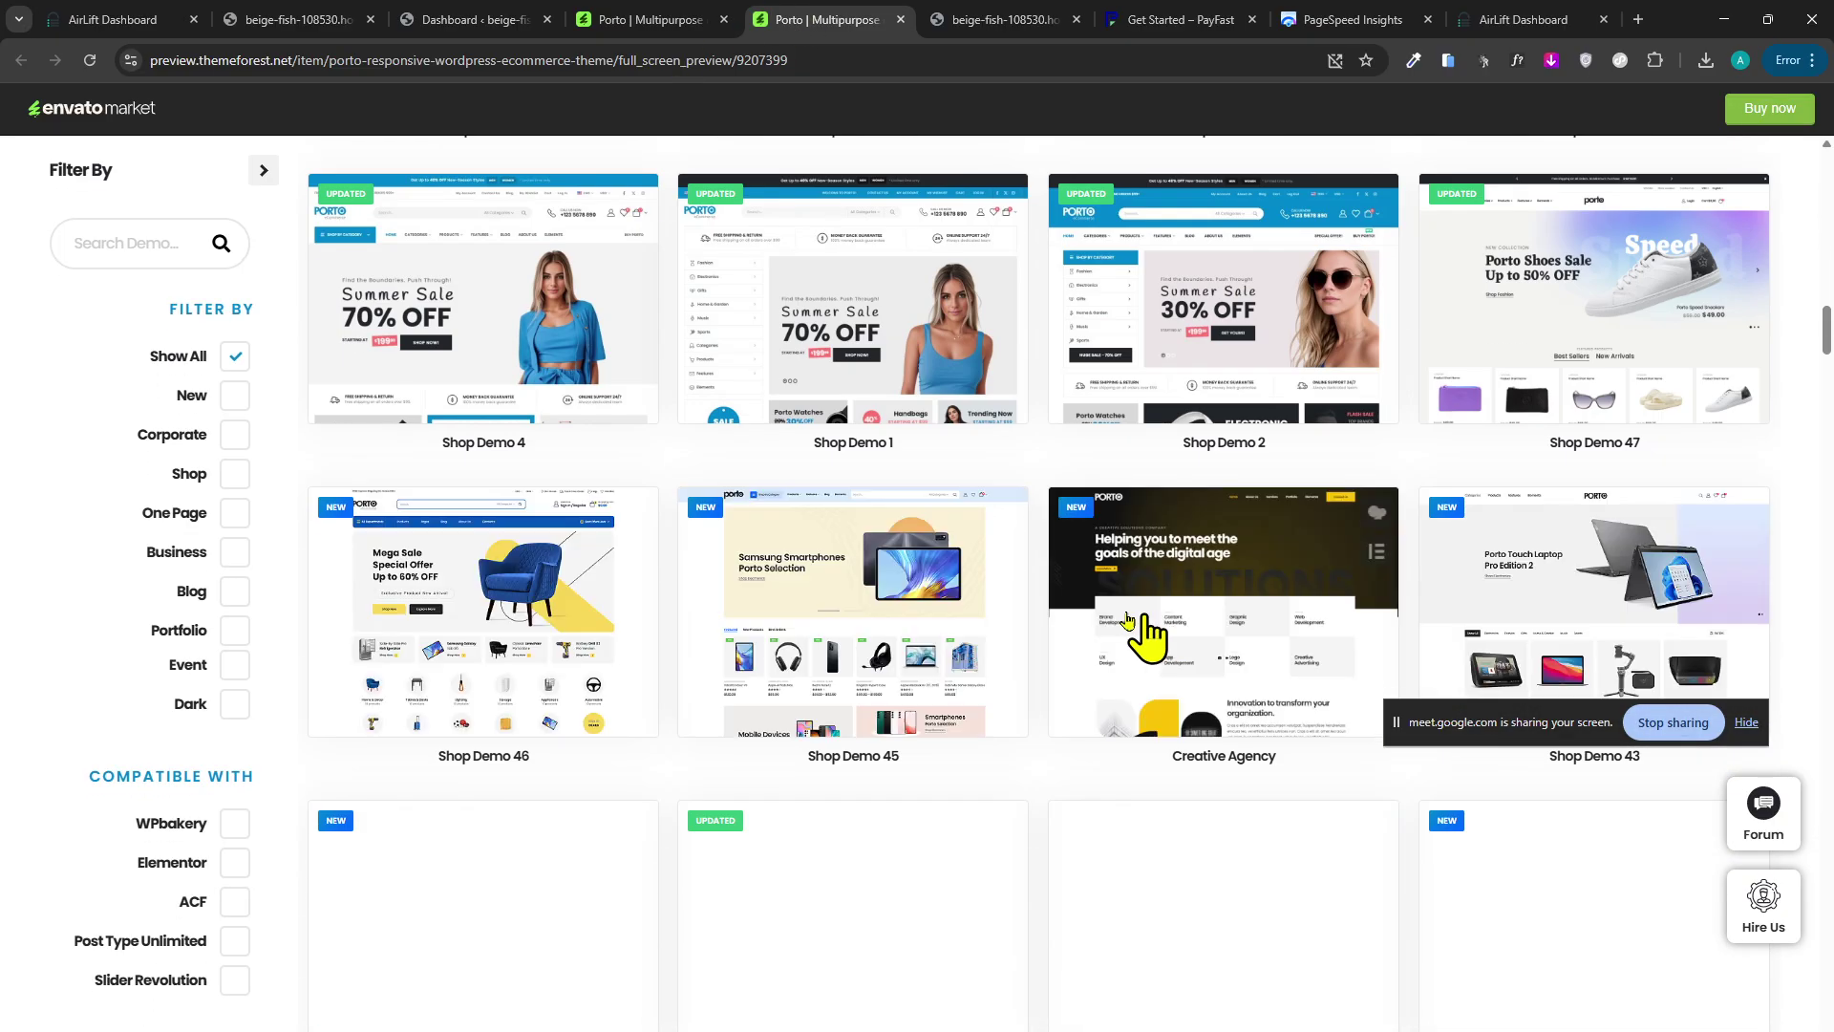
pyautogui.scroll(5, 1147, 634)
pyautogui.scroll(3, 1041, 684)
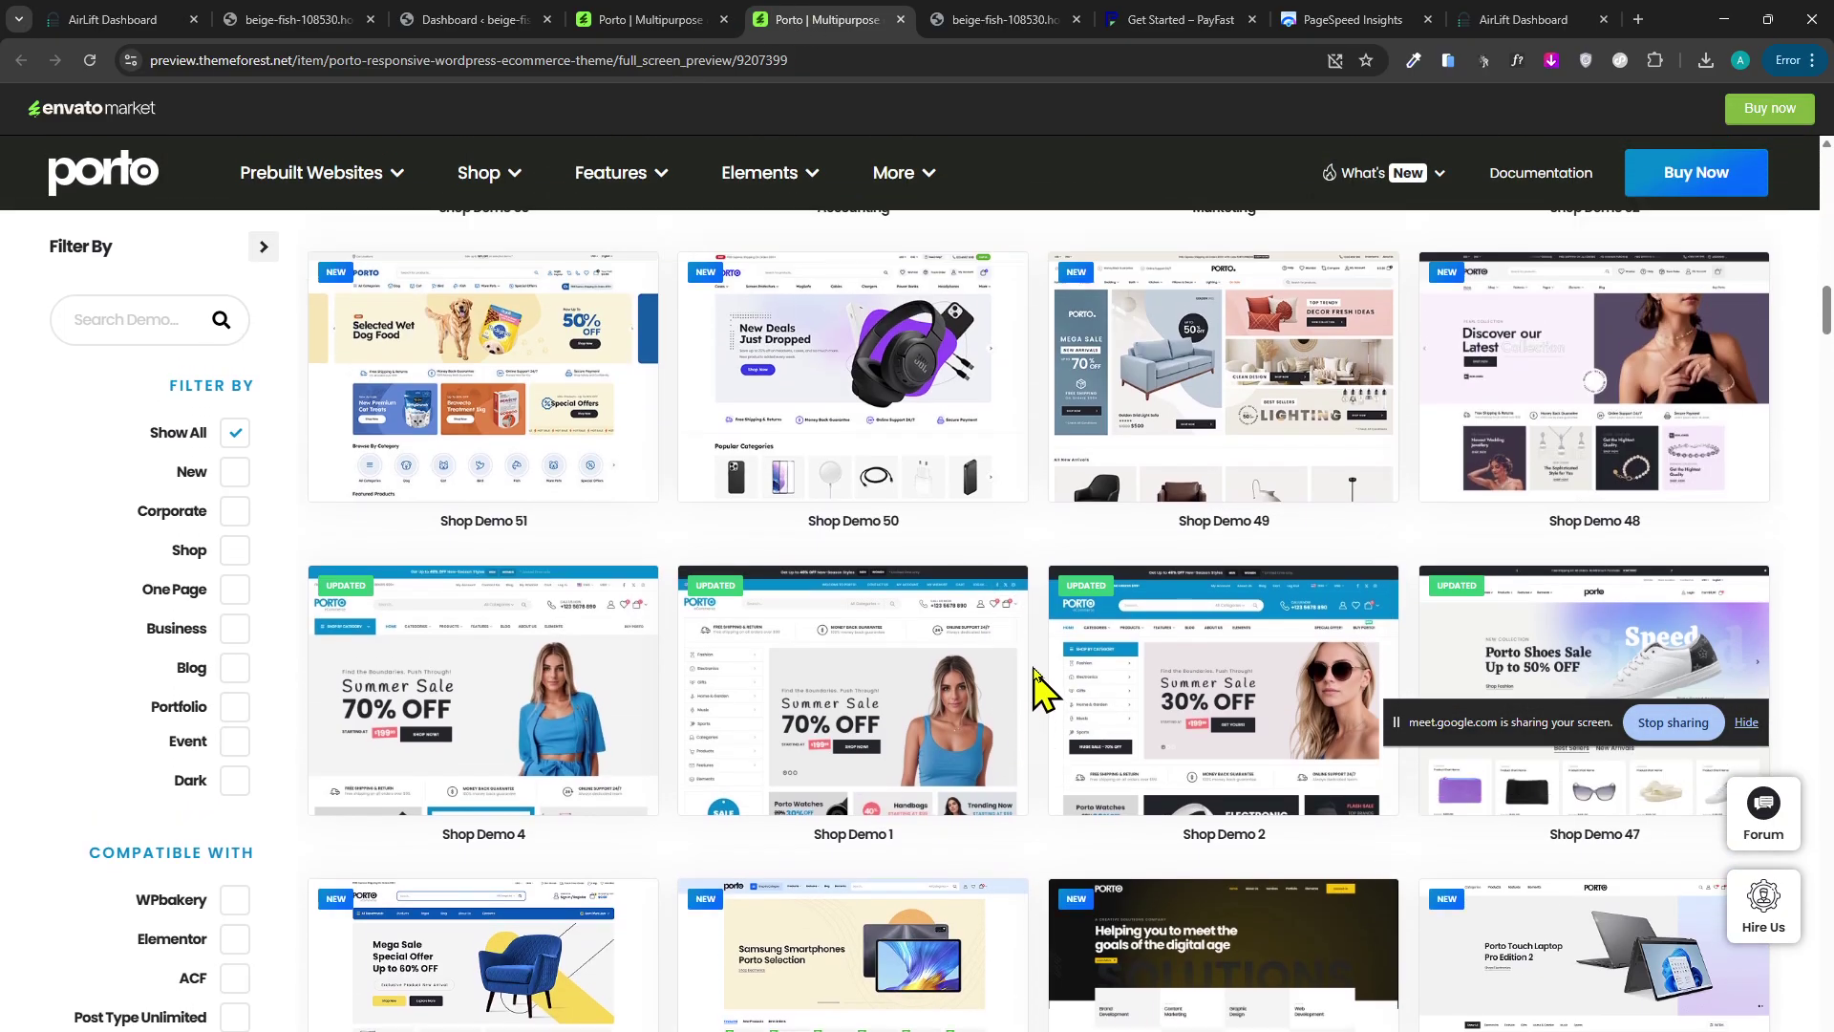
pyautogui.click(872, 643)
# Return via the item page and WordPress dashboard tabs to the store's front page.
pyautogui.click(564, 19)
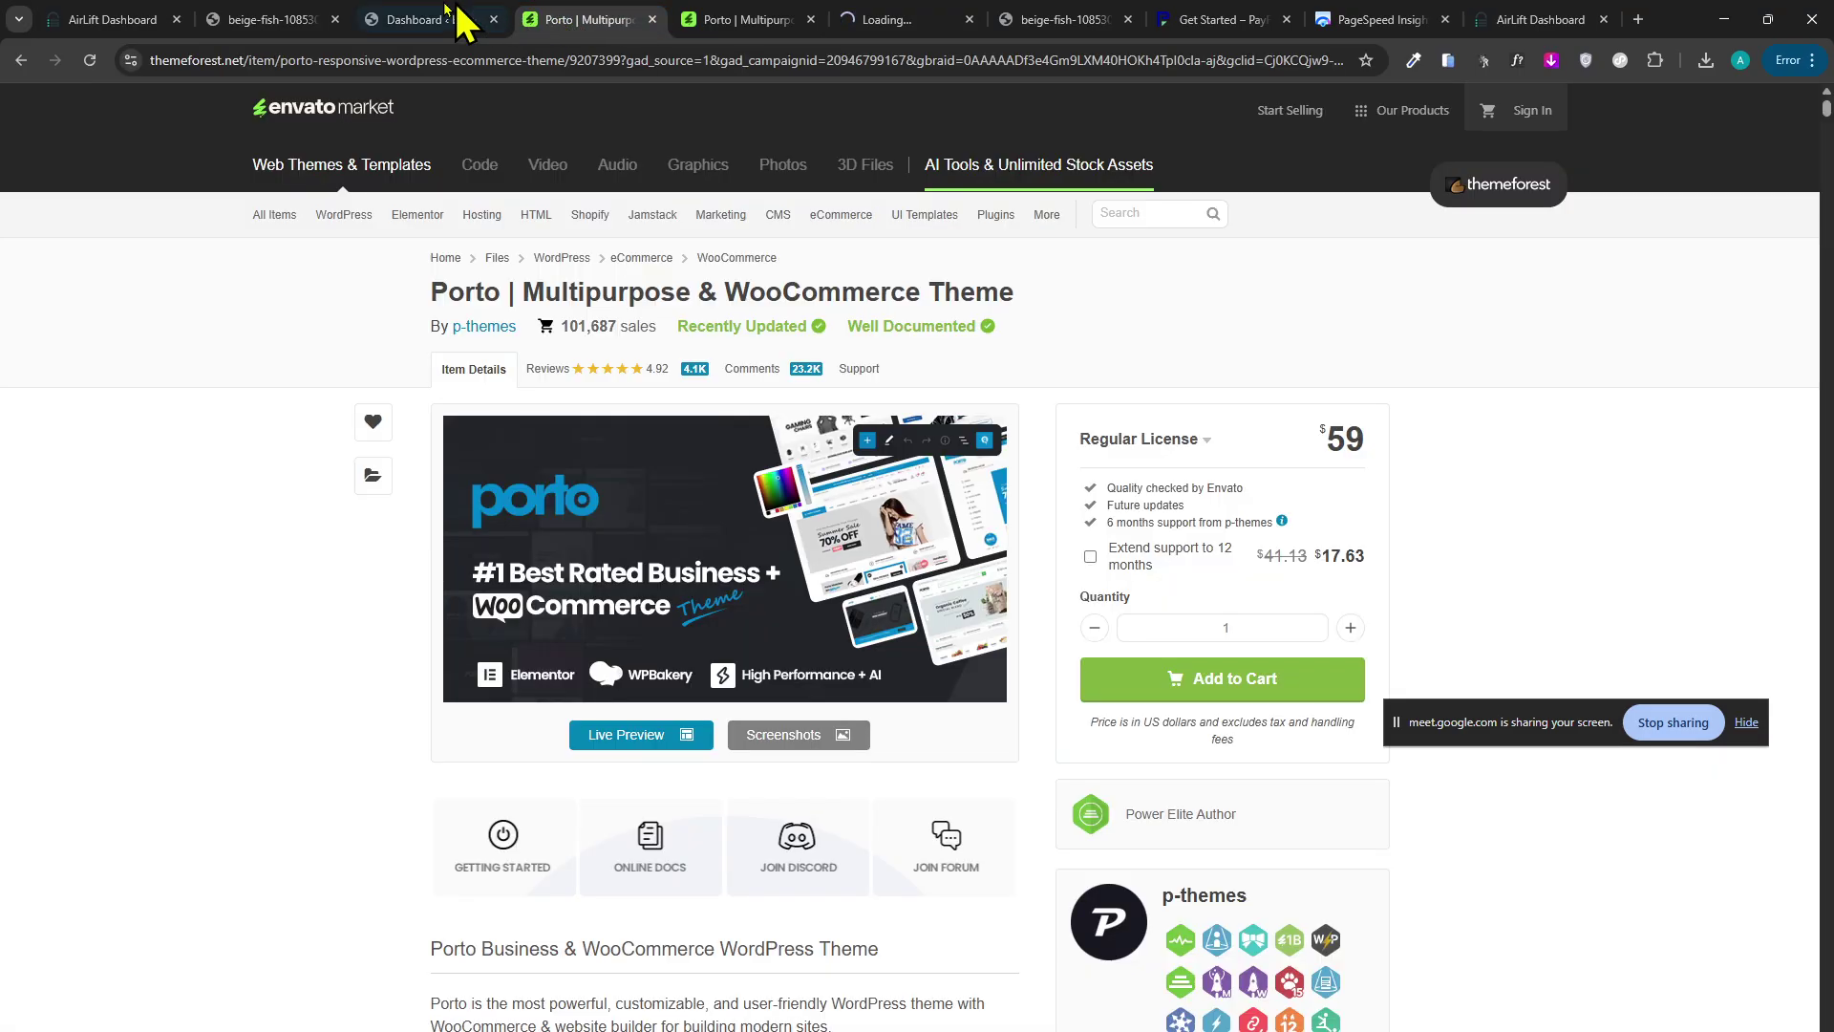
pyautogui.click(449, 19)
pyautogui.click(335, 19)
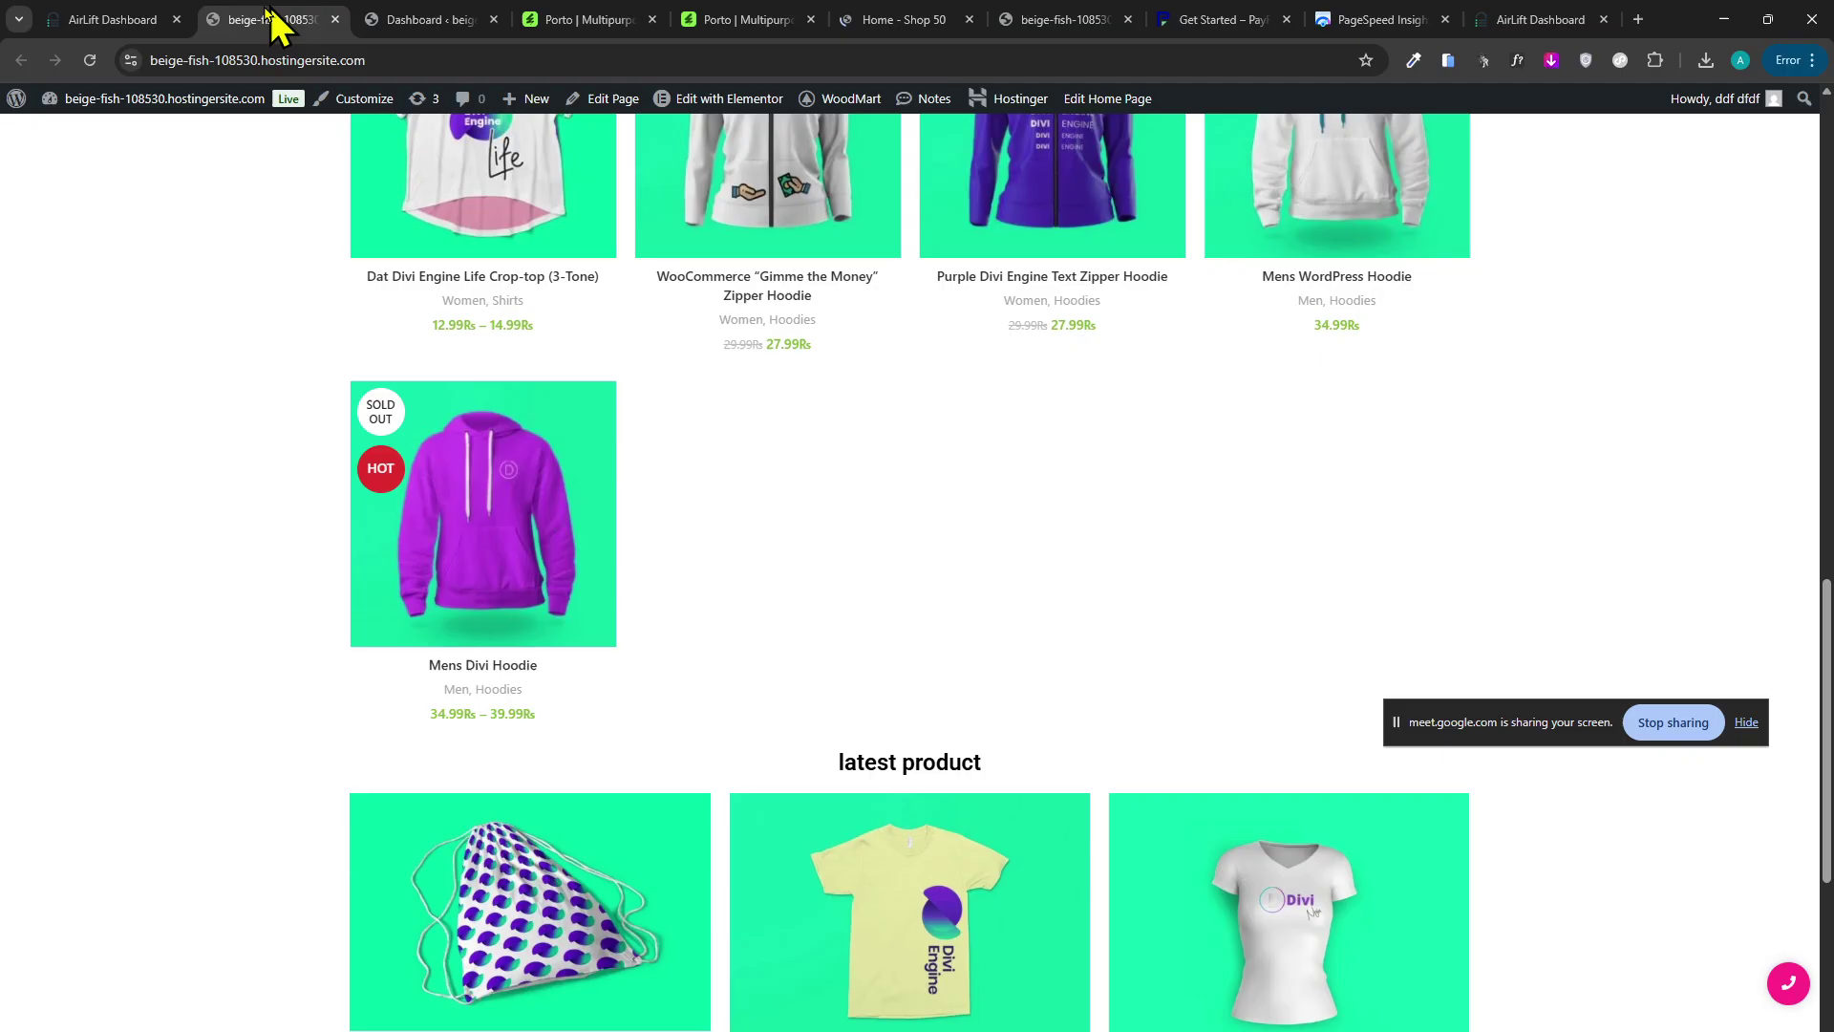
# Load the store's admin Dashboard from its front page, then bring up the Porto Shop 50 demo tab.
pyautogui.click(113, 19)
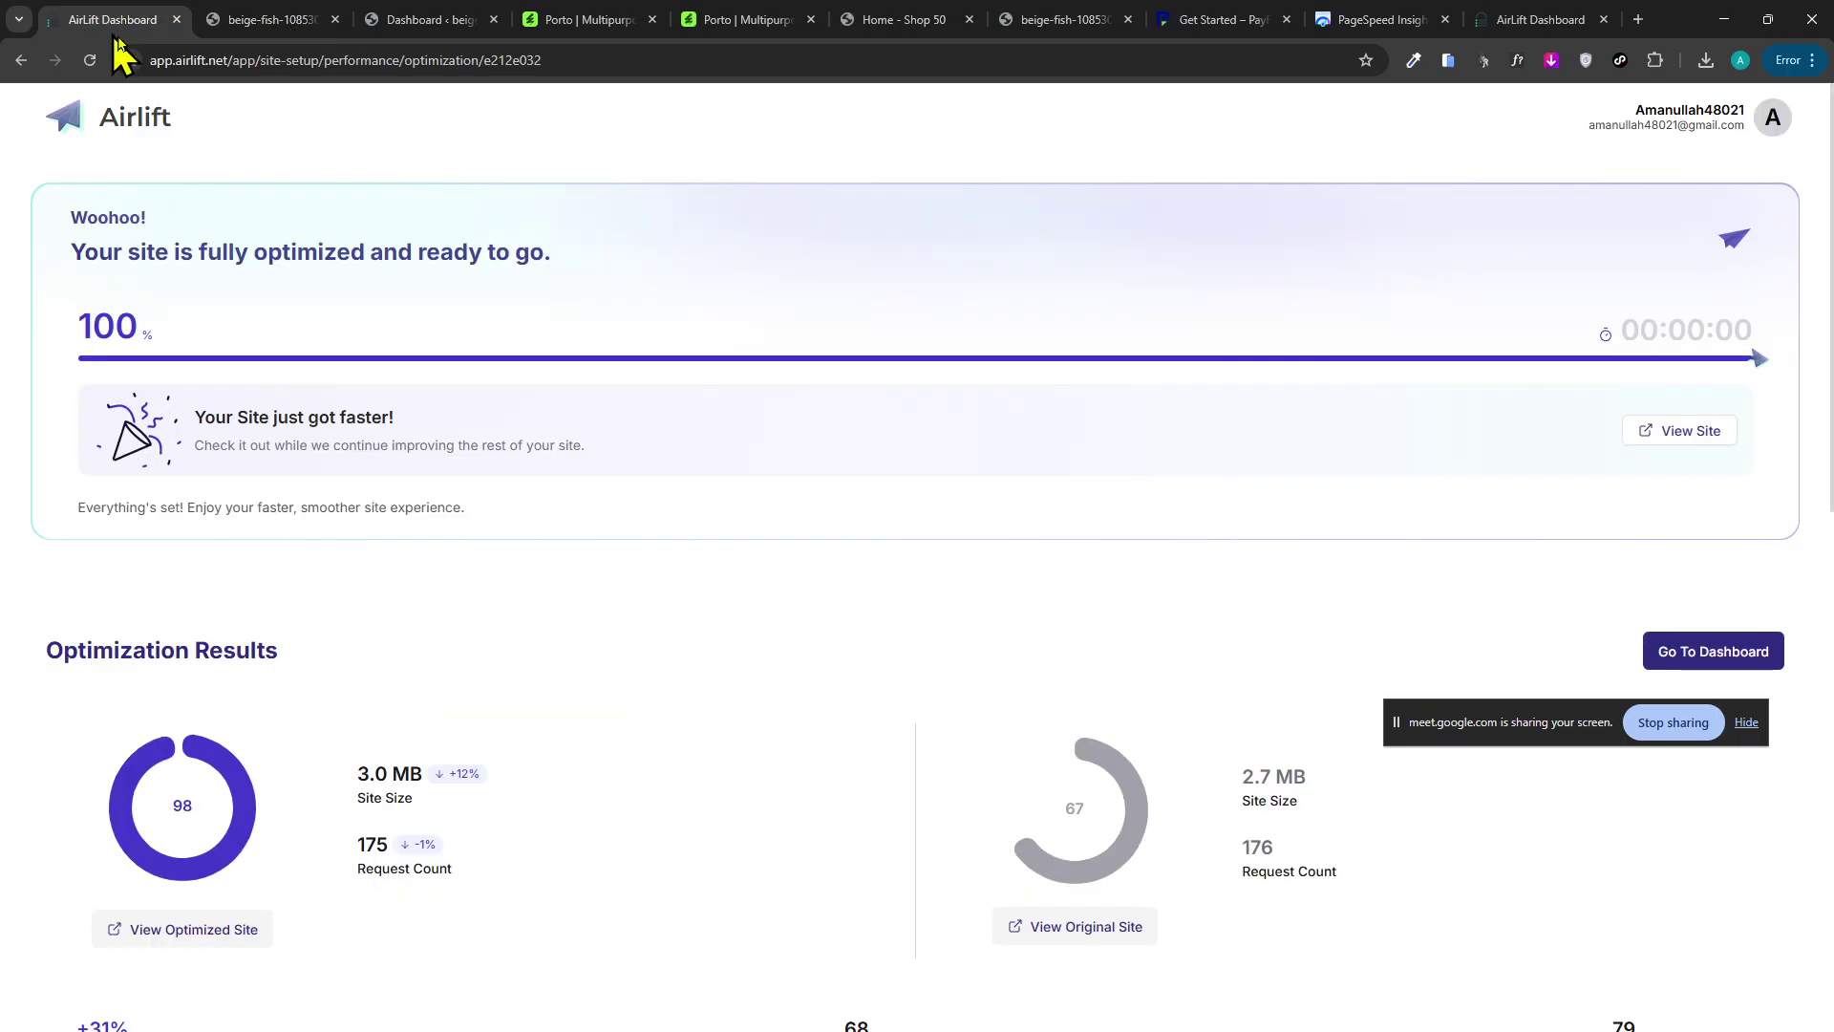
pyautogui.click(272, 19)
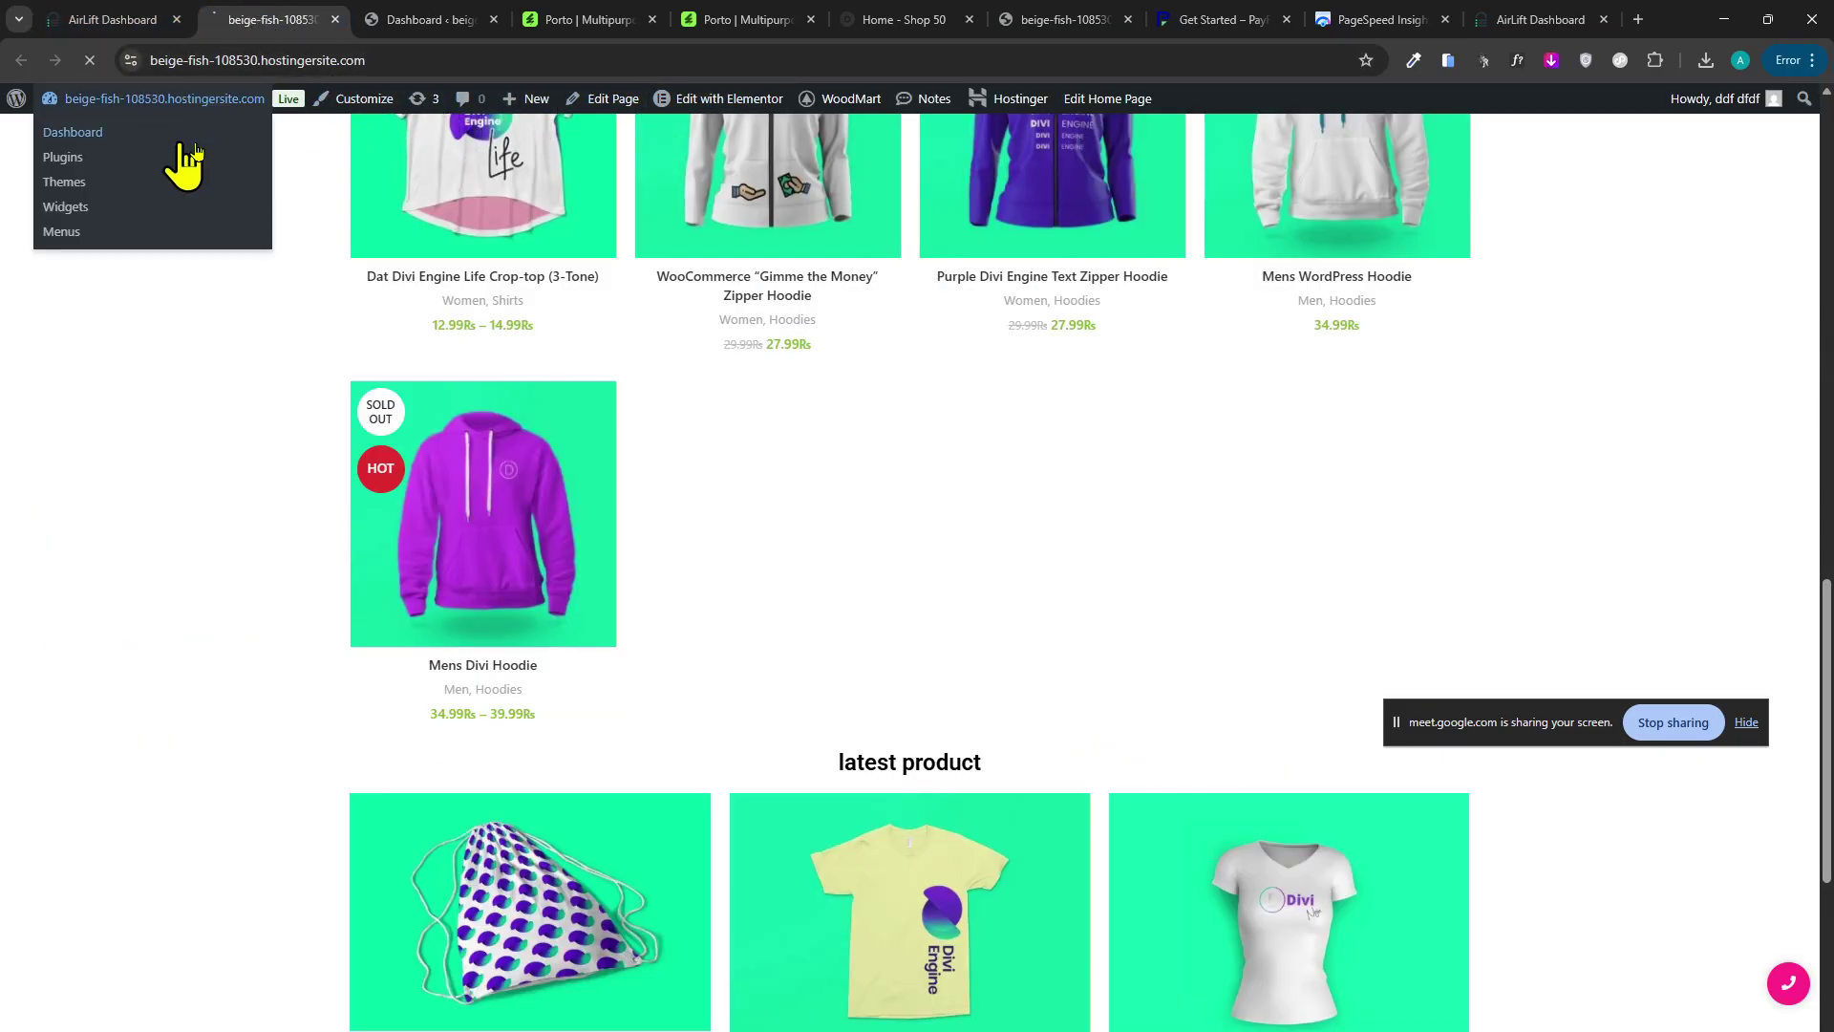
pyautogui.click(853, 101)
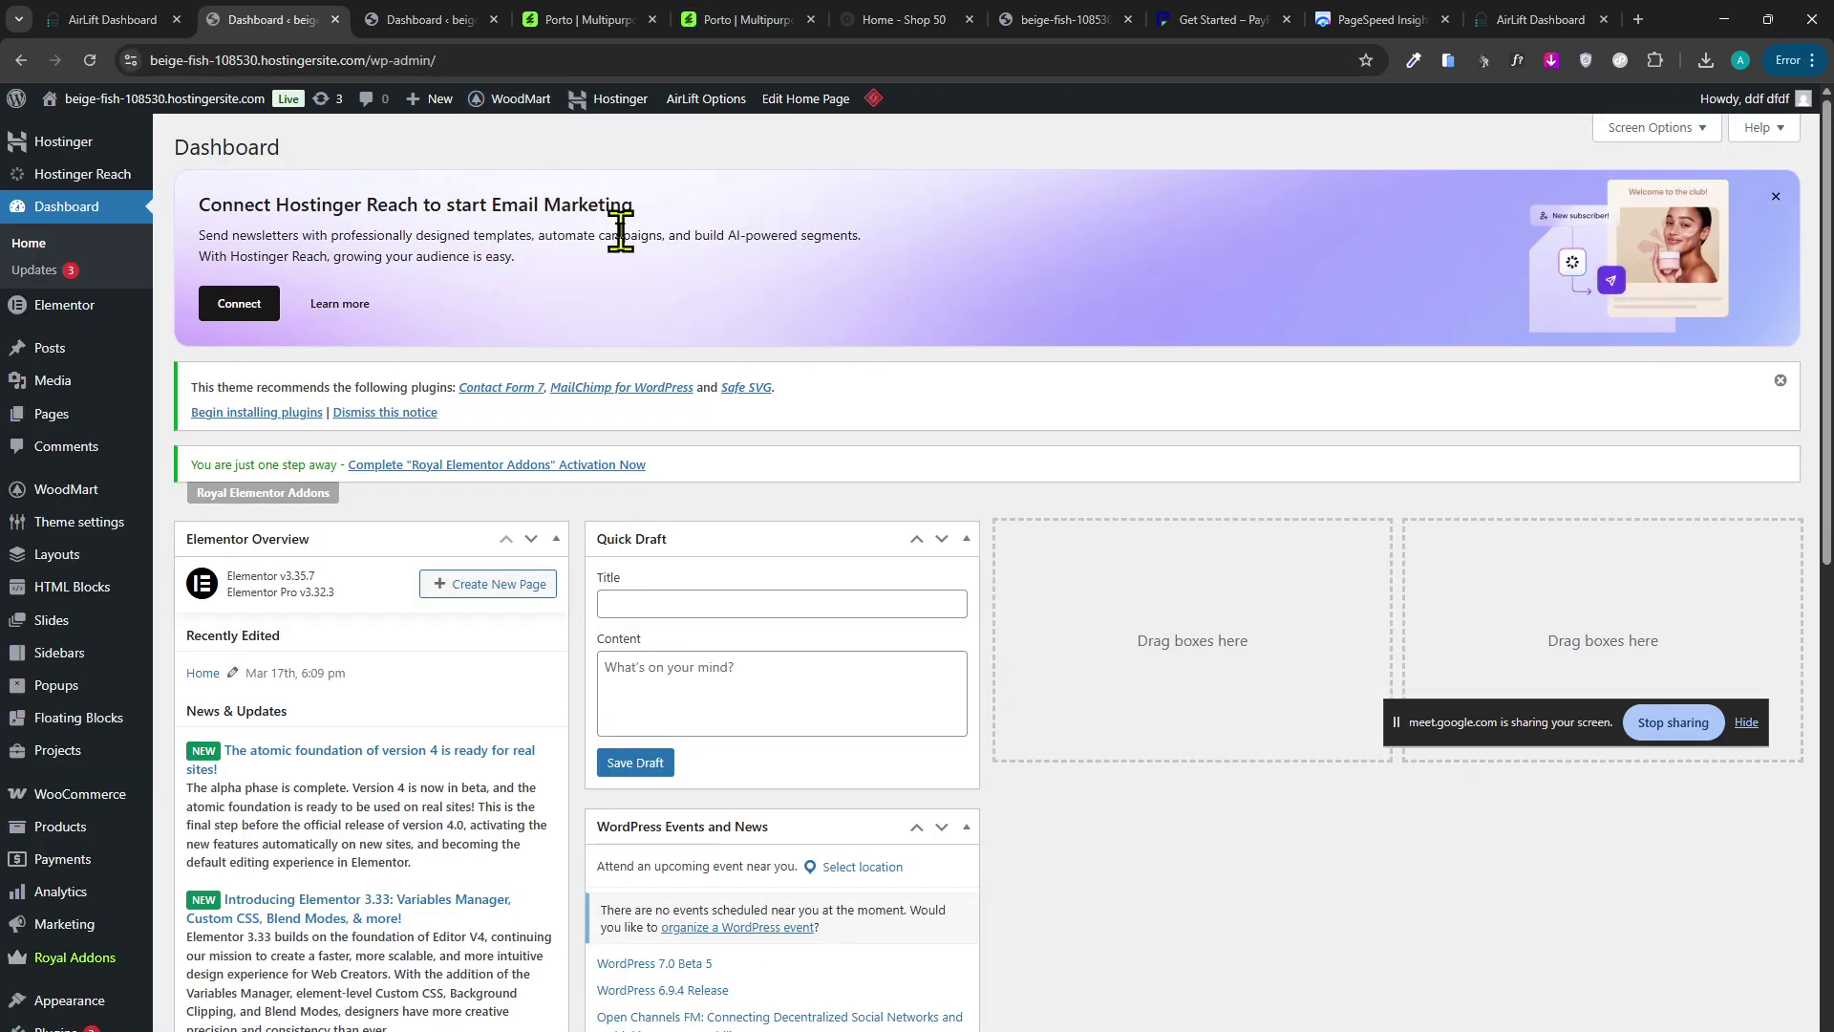
pyautogui.moveTo(516, 96)
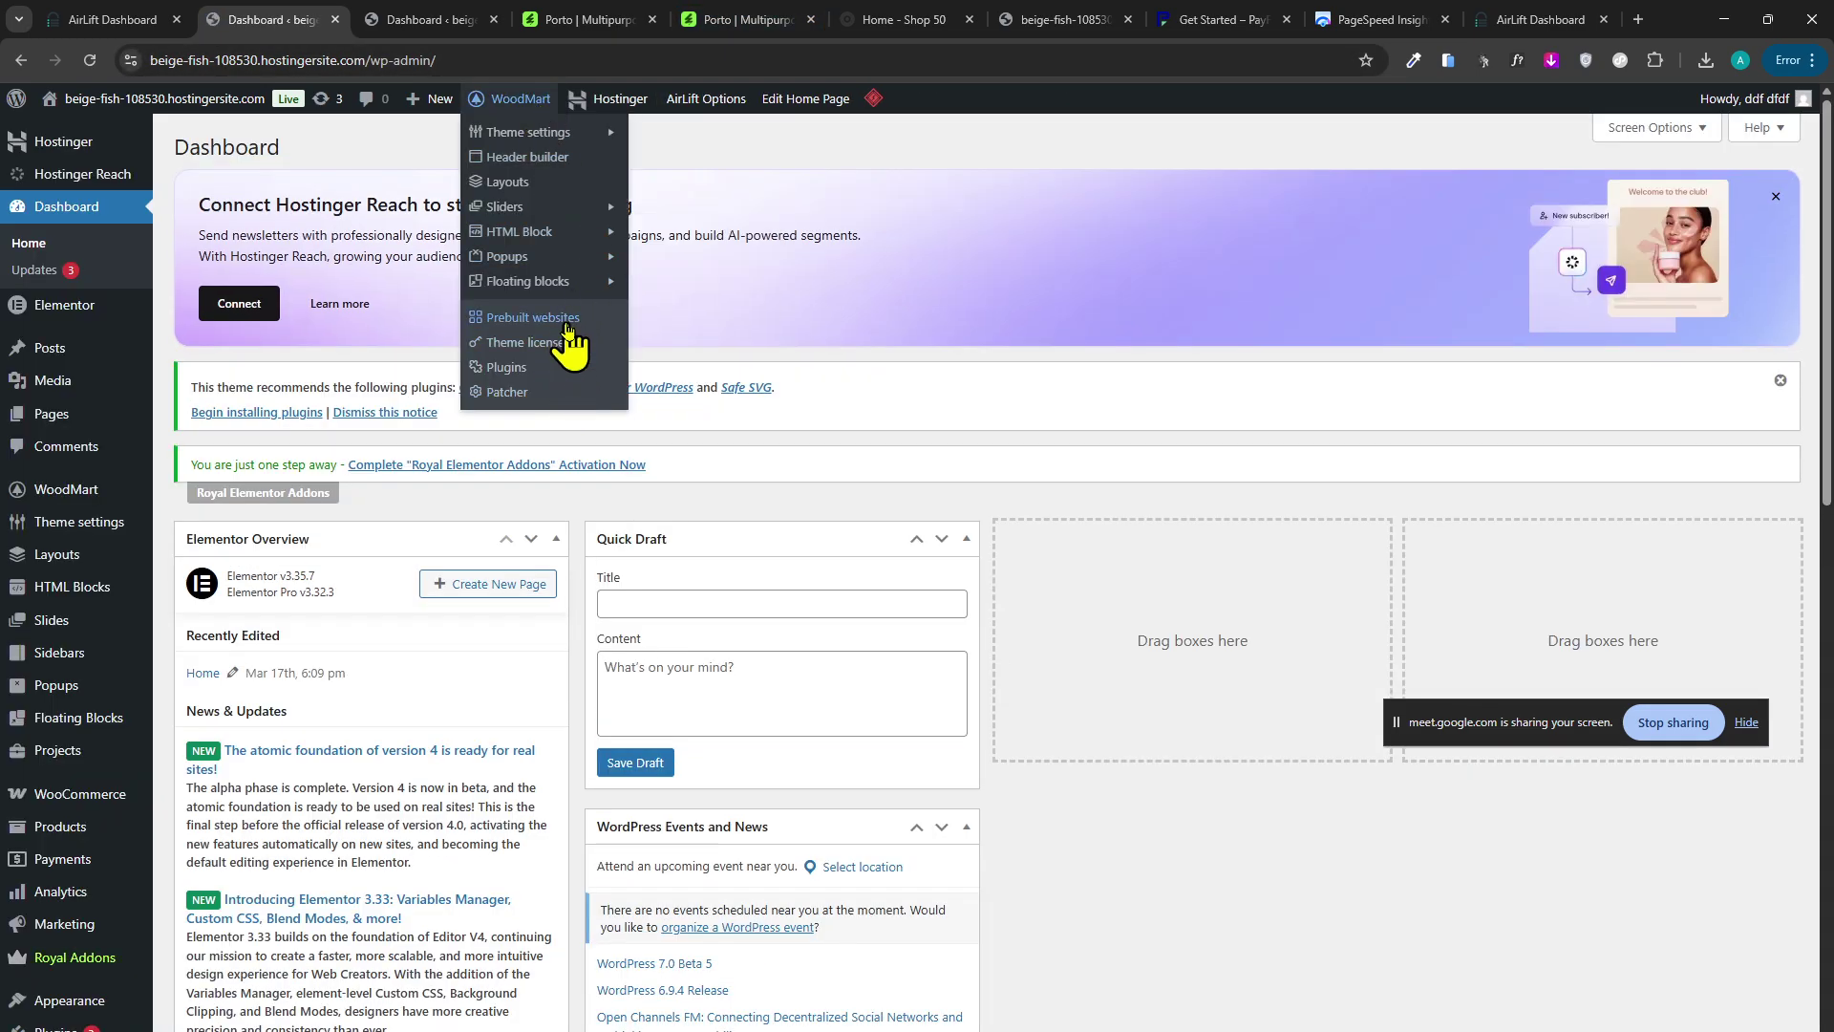
pyautogui.scroll(-3, 135, 839)
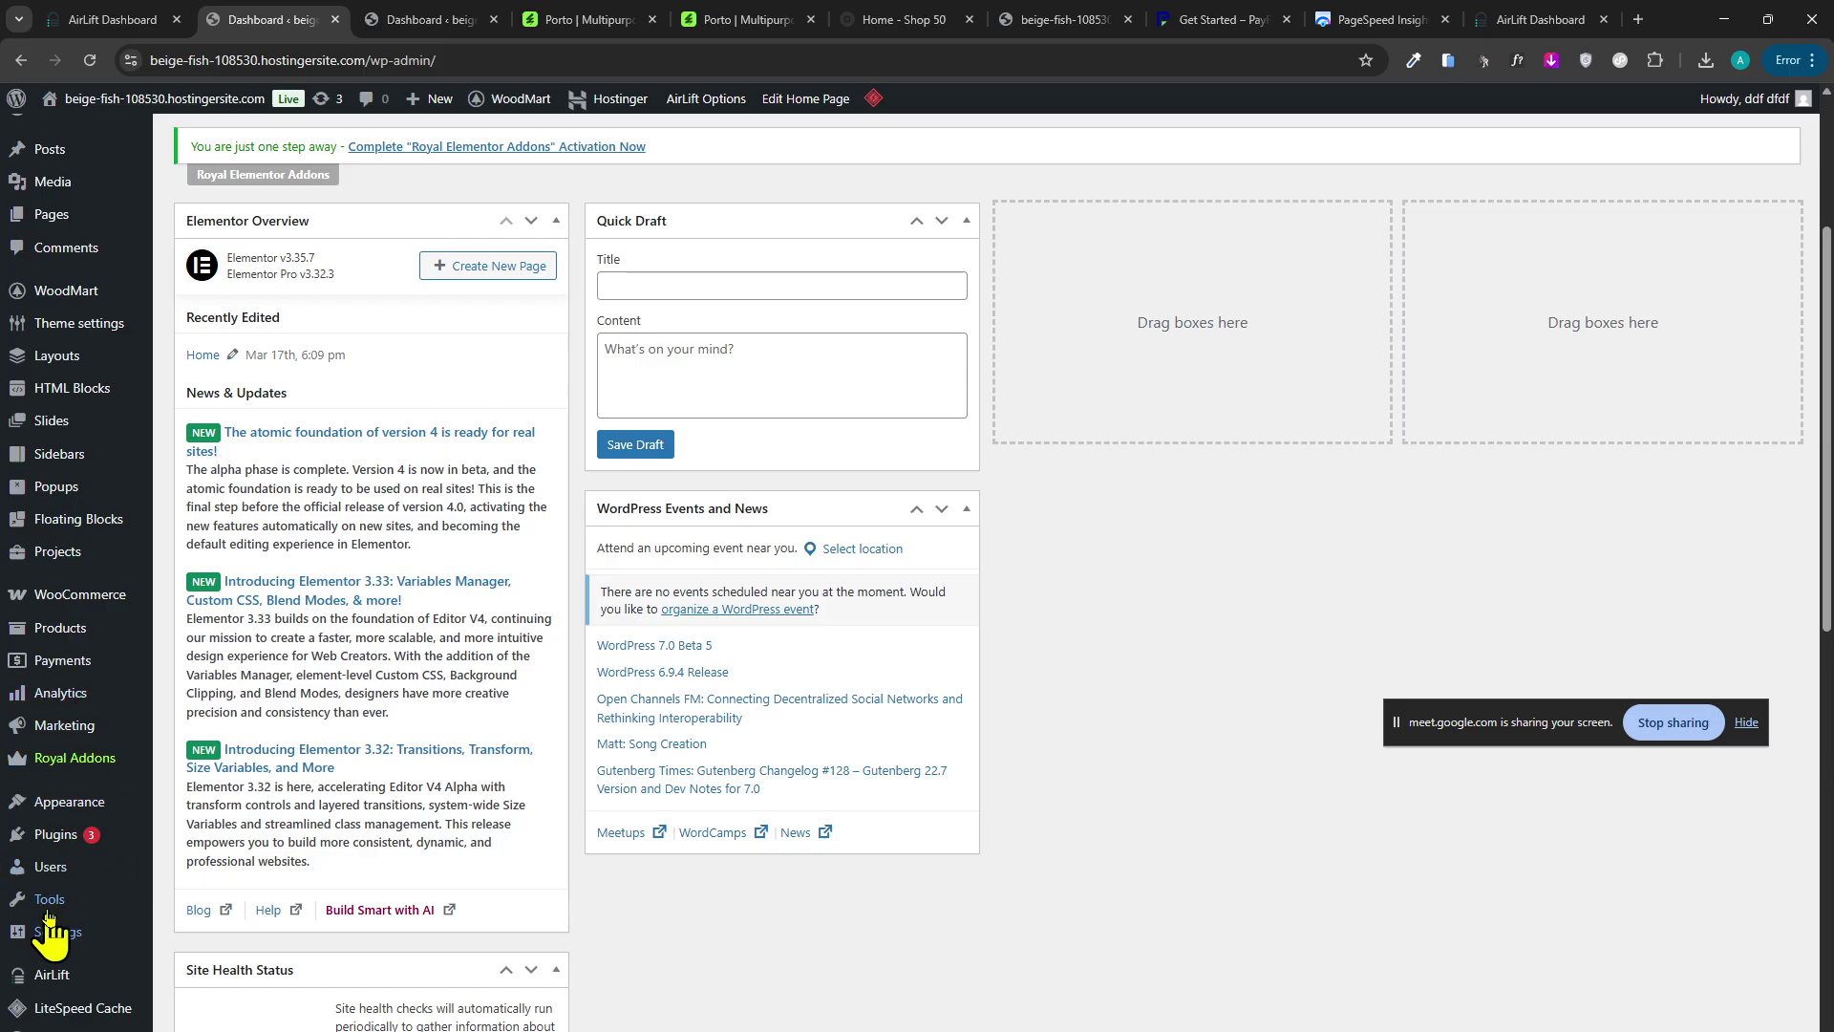
pyautogui.scroll(3, 53, 811)
pyautogui.click(889, 19)
# Scroll through Shop 50's categories, deals and featured products, then return to Porto's ThemeForest item page.
pyautogui.scroll(-3, 1134, 401)
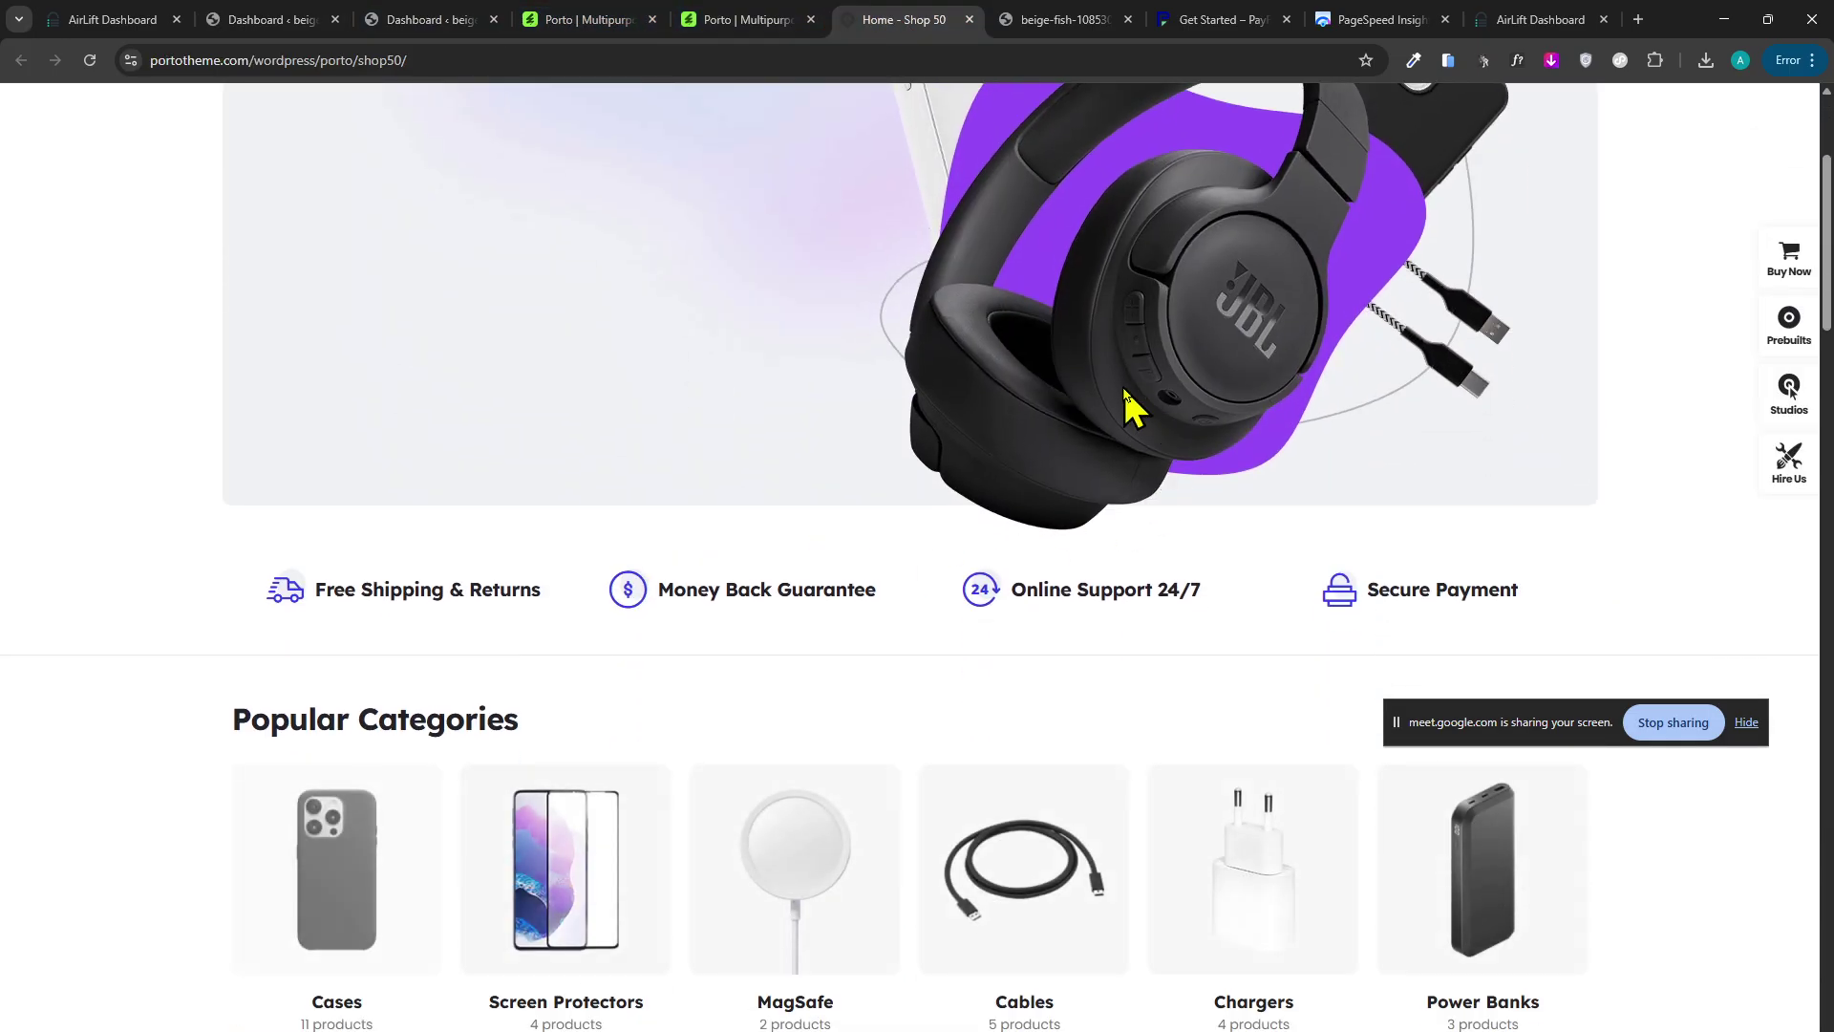
pyautogui.scroll(3, 1177, 432)
pyautogui.scroll(-6, 1177, 434)
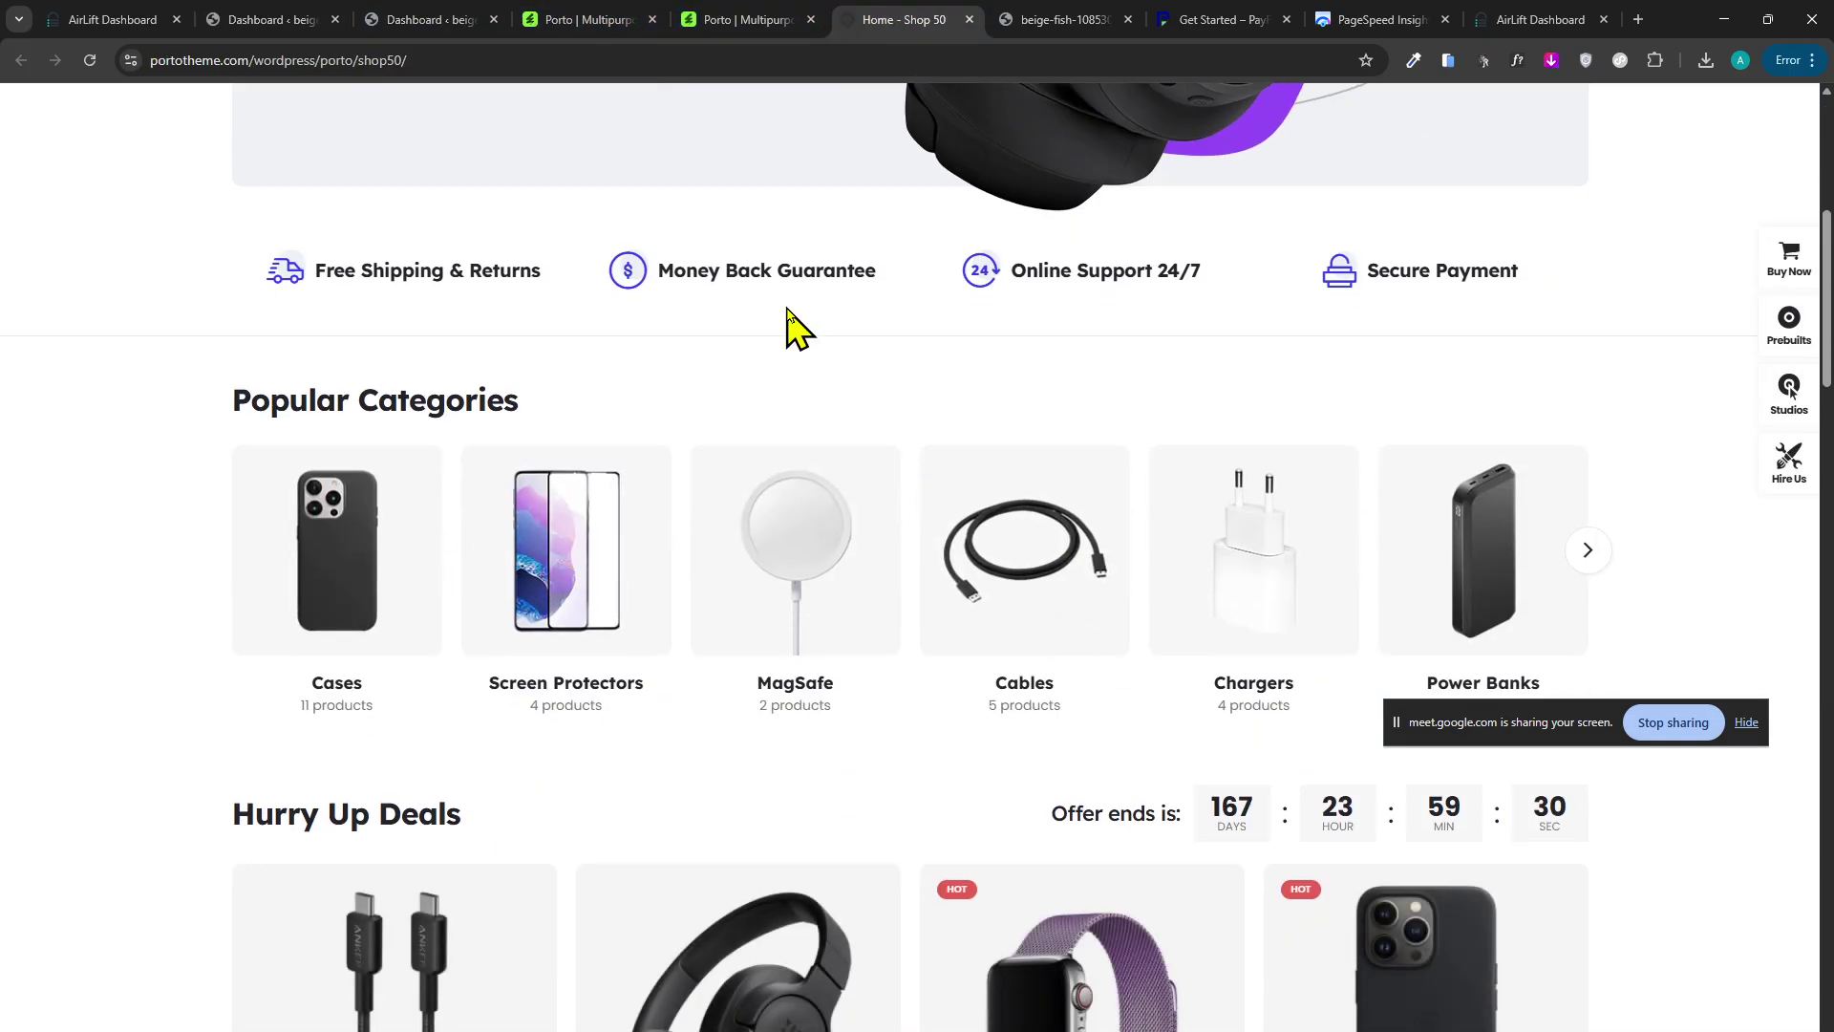
pyautogui.doubleClick(421, 399)
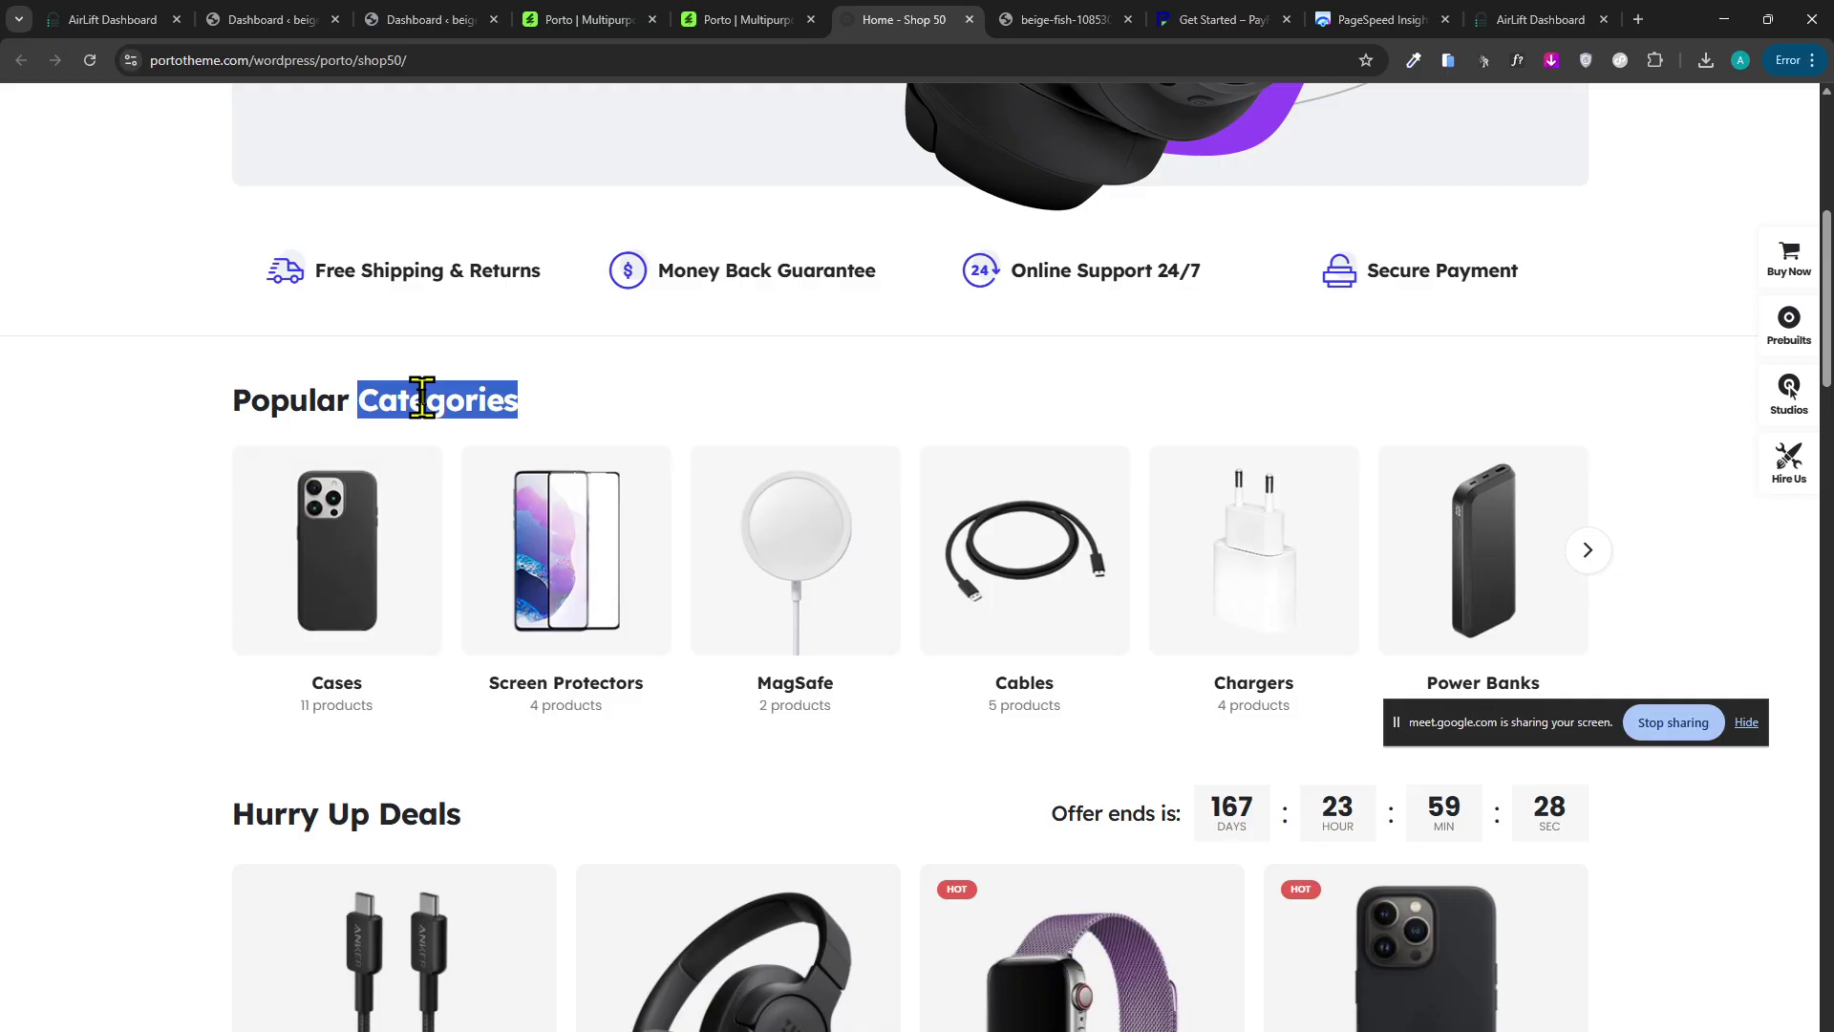
pyautogui.click(206, 435)
pyautogui.scroll(-5, 950, 495)
pyautogui.scroll(-6, 951, 511)
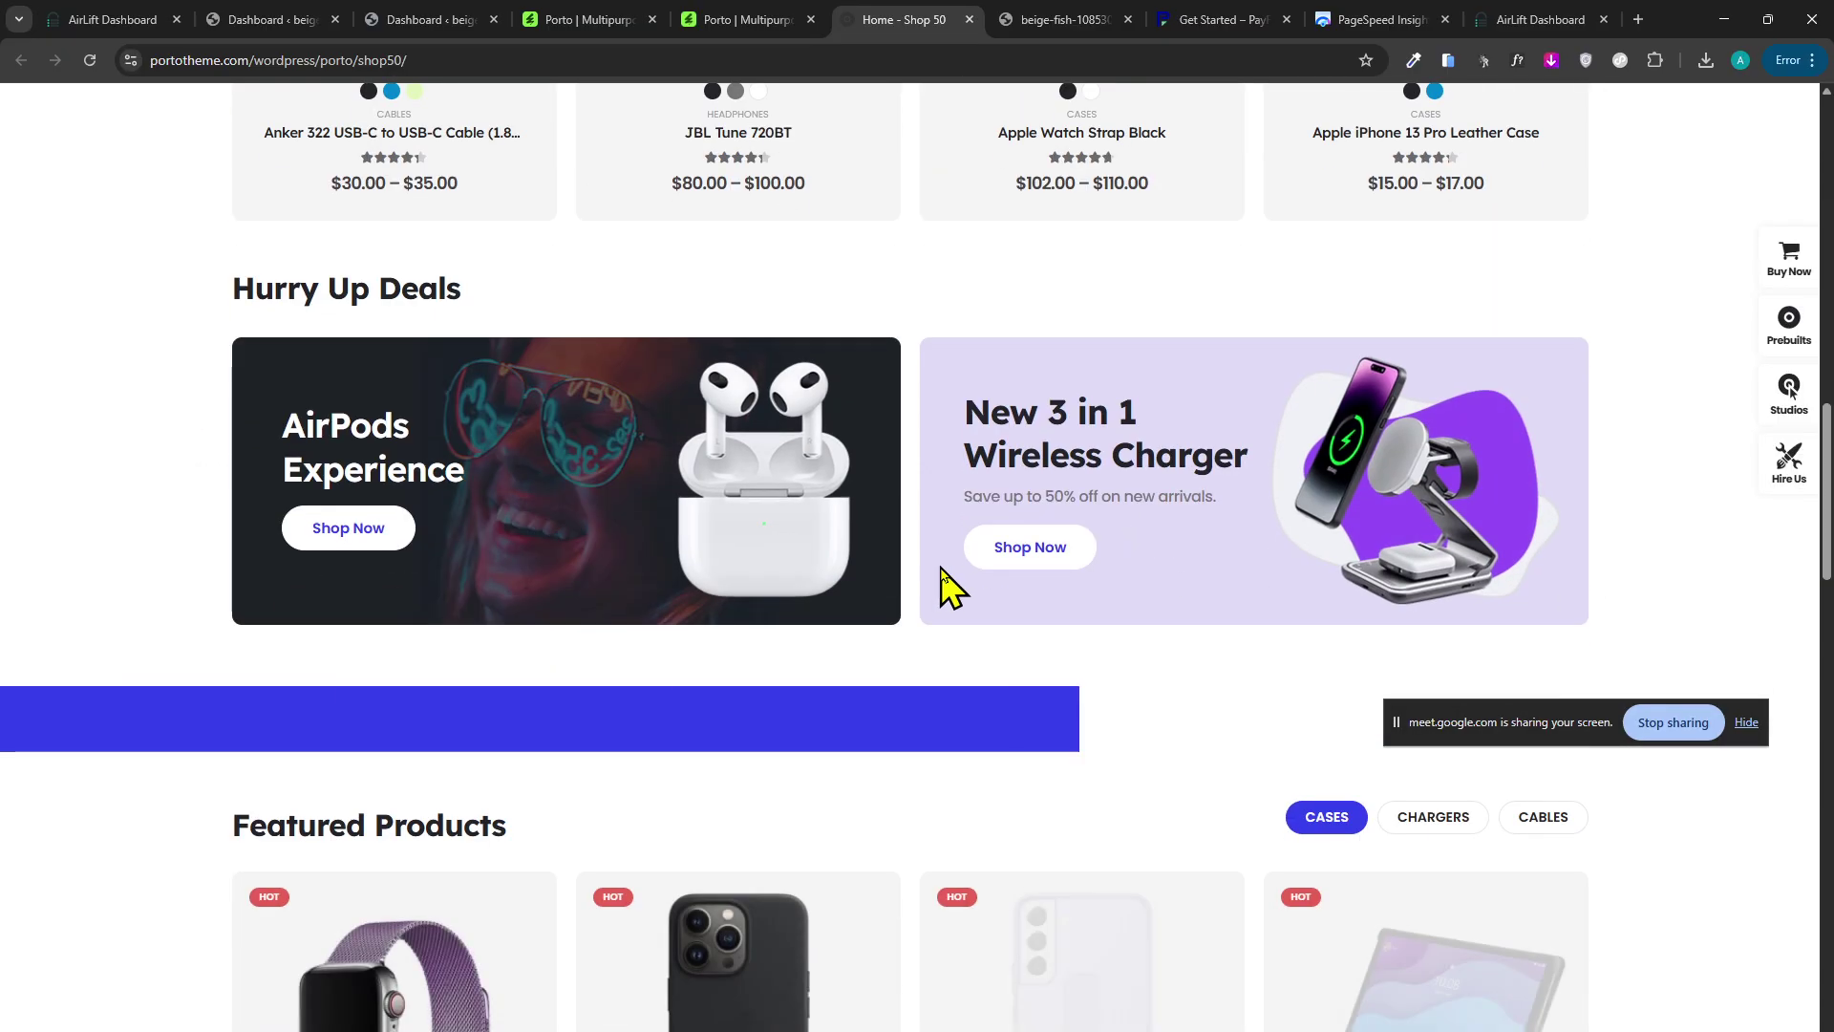
pyautogui.scroll(8, 946, 585)
pyautogui.moveTo(892, 605); pyautogui.dragTo(581, 525)
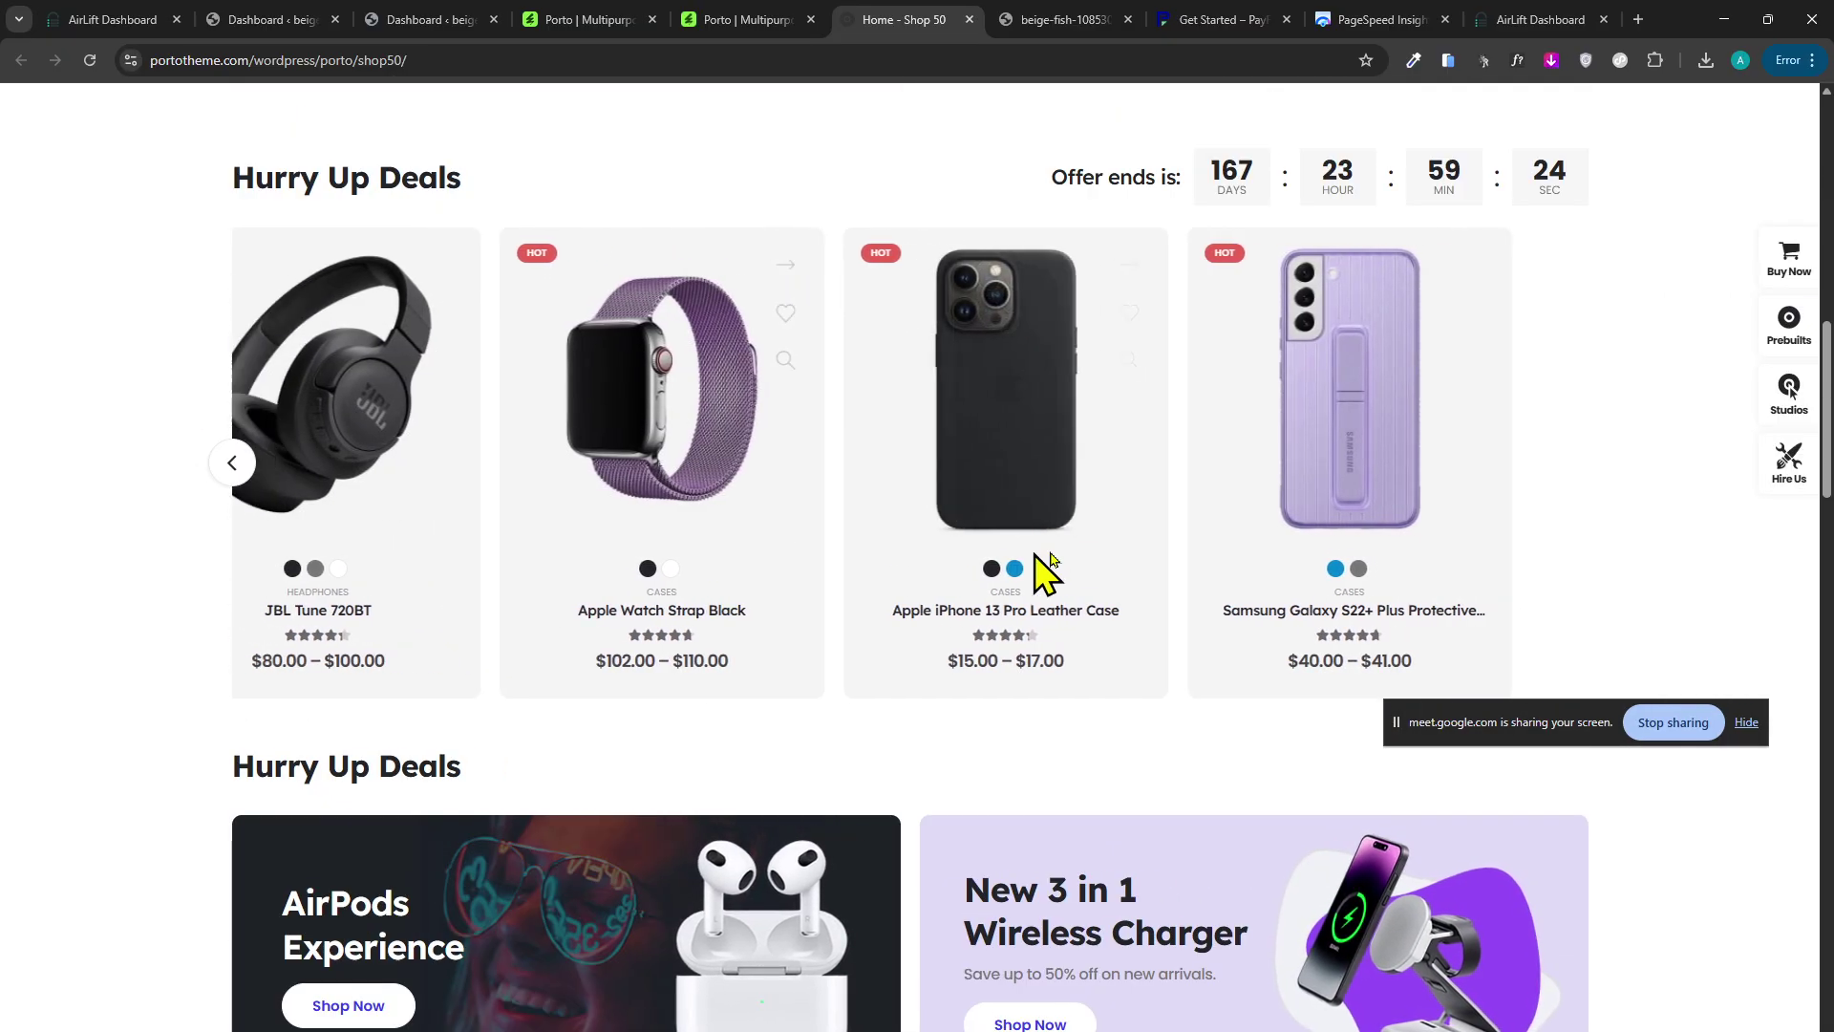
pyautogui.scroll(-6, 806, 602)
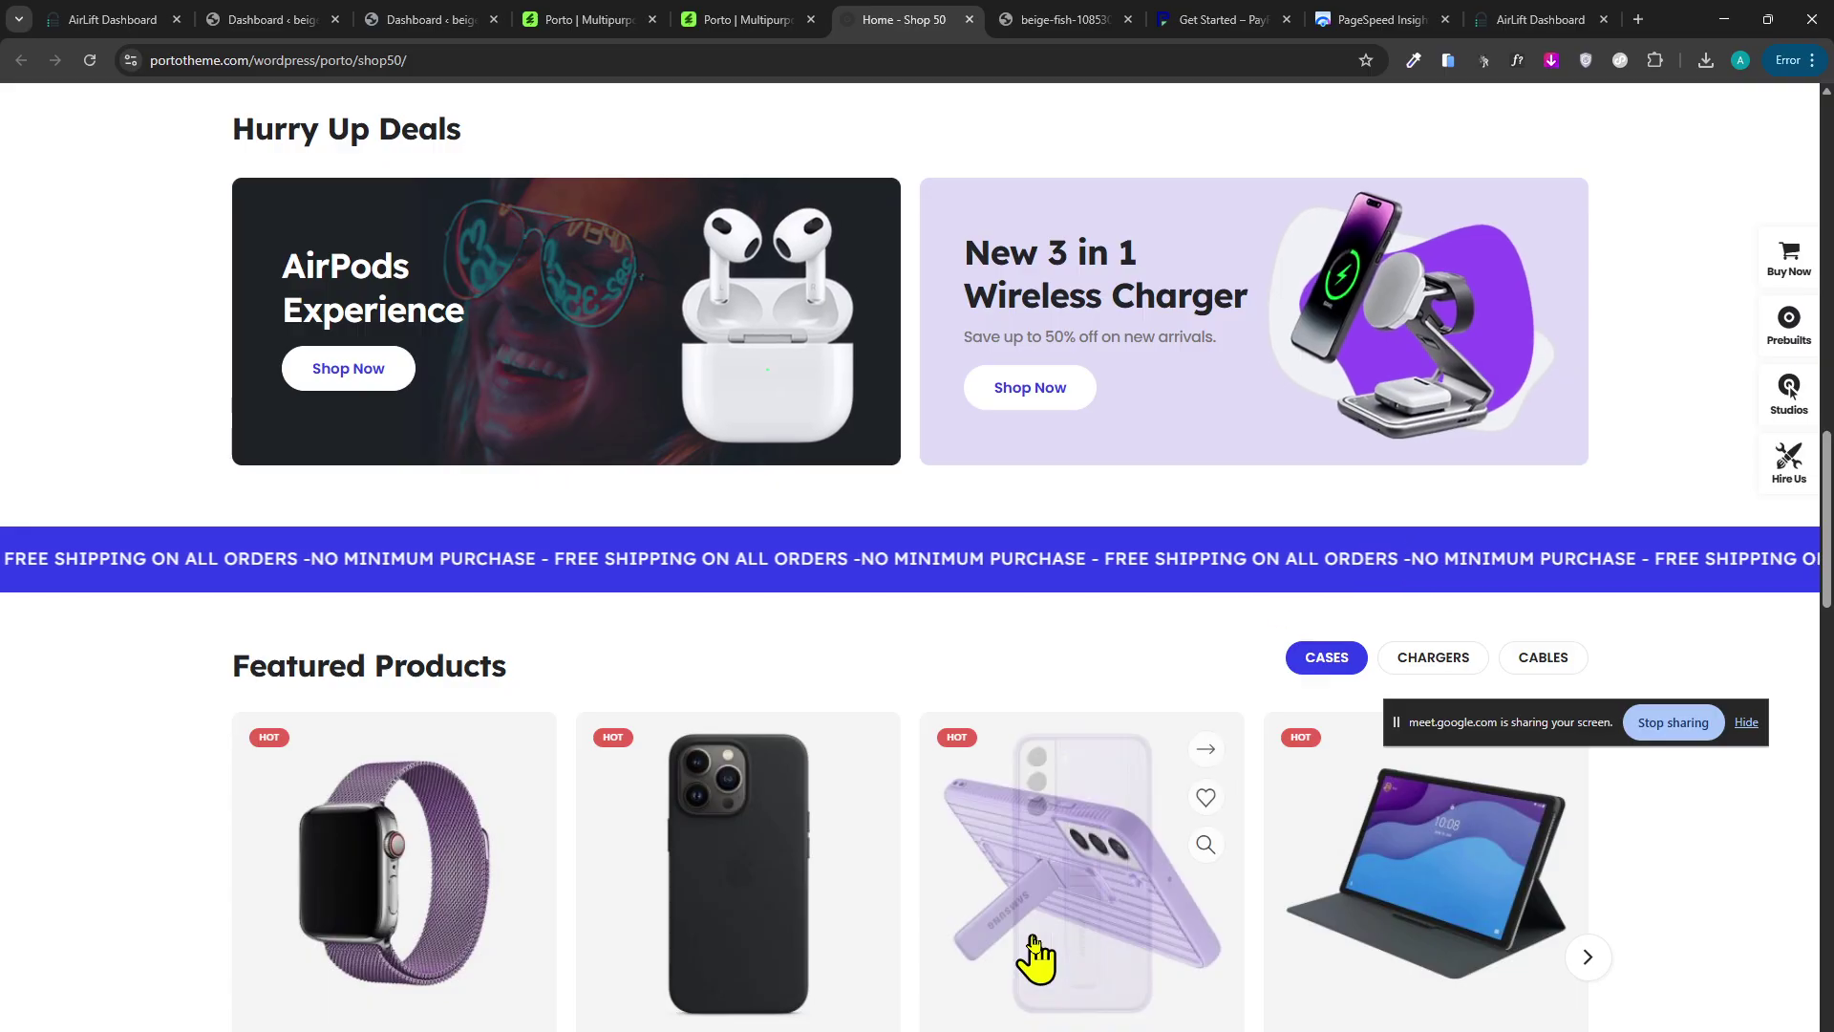
pyautogui.scroll(-6, 908, 657)
pyautogui.scroll(5, 902, 659)
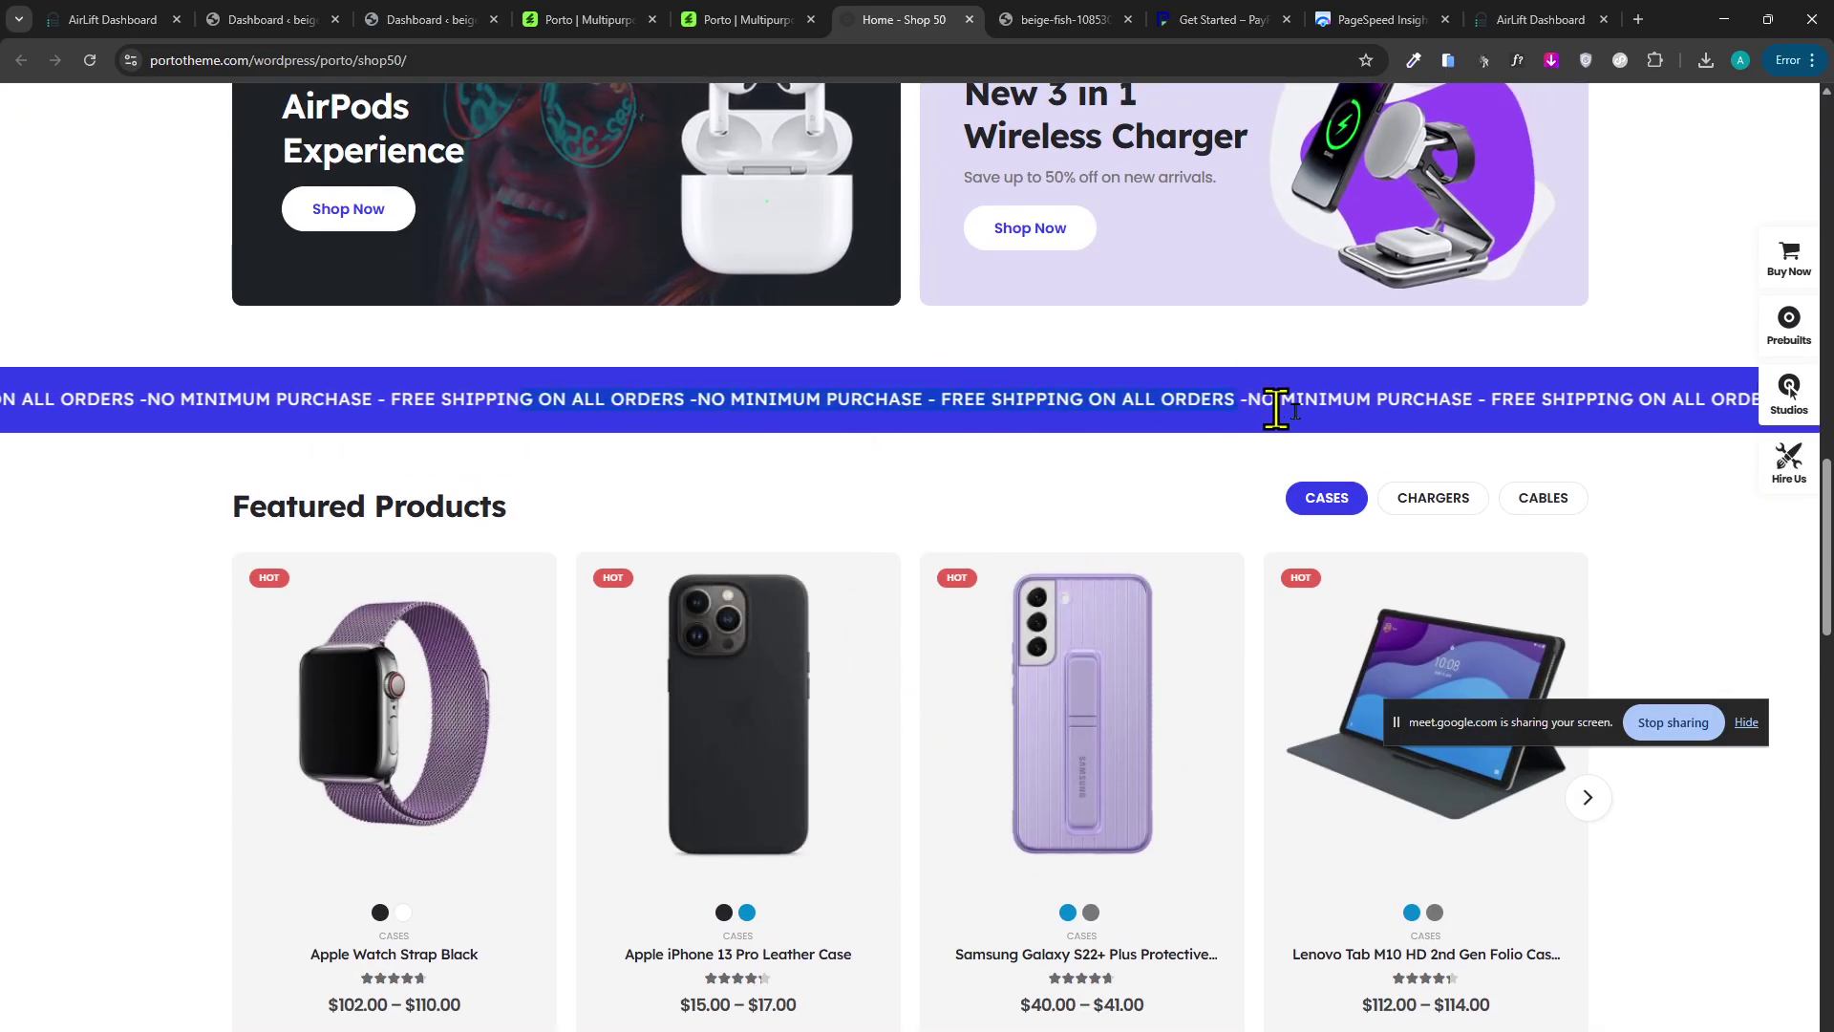
pyautogui.click(553, 19)
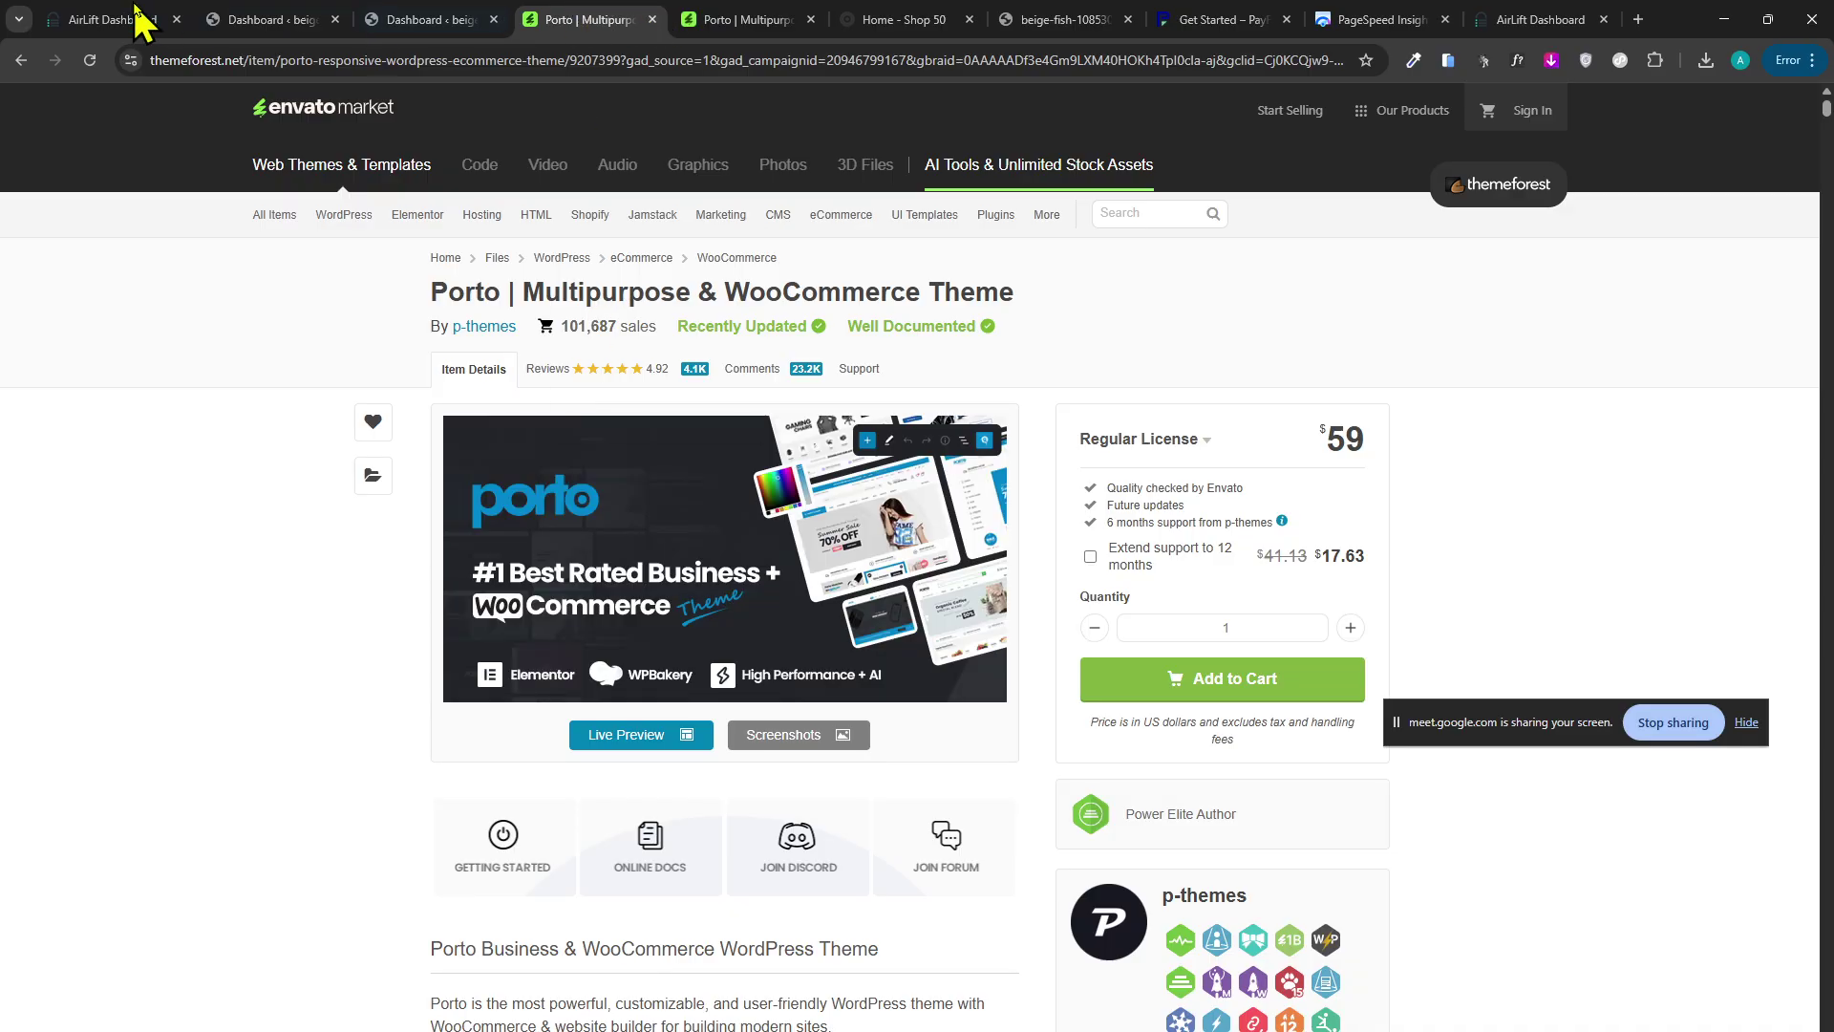
# Pass through the AirLift and WordPress tabs to the Porto live preview and scroll through it.
pyautogui.click(143, 20)
pyautogui.click(425, 19)
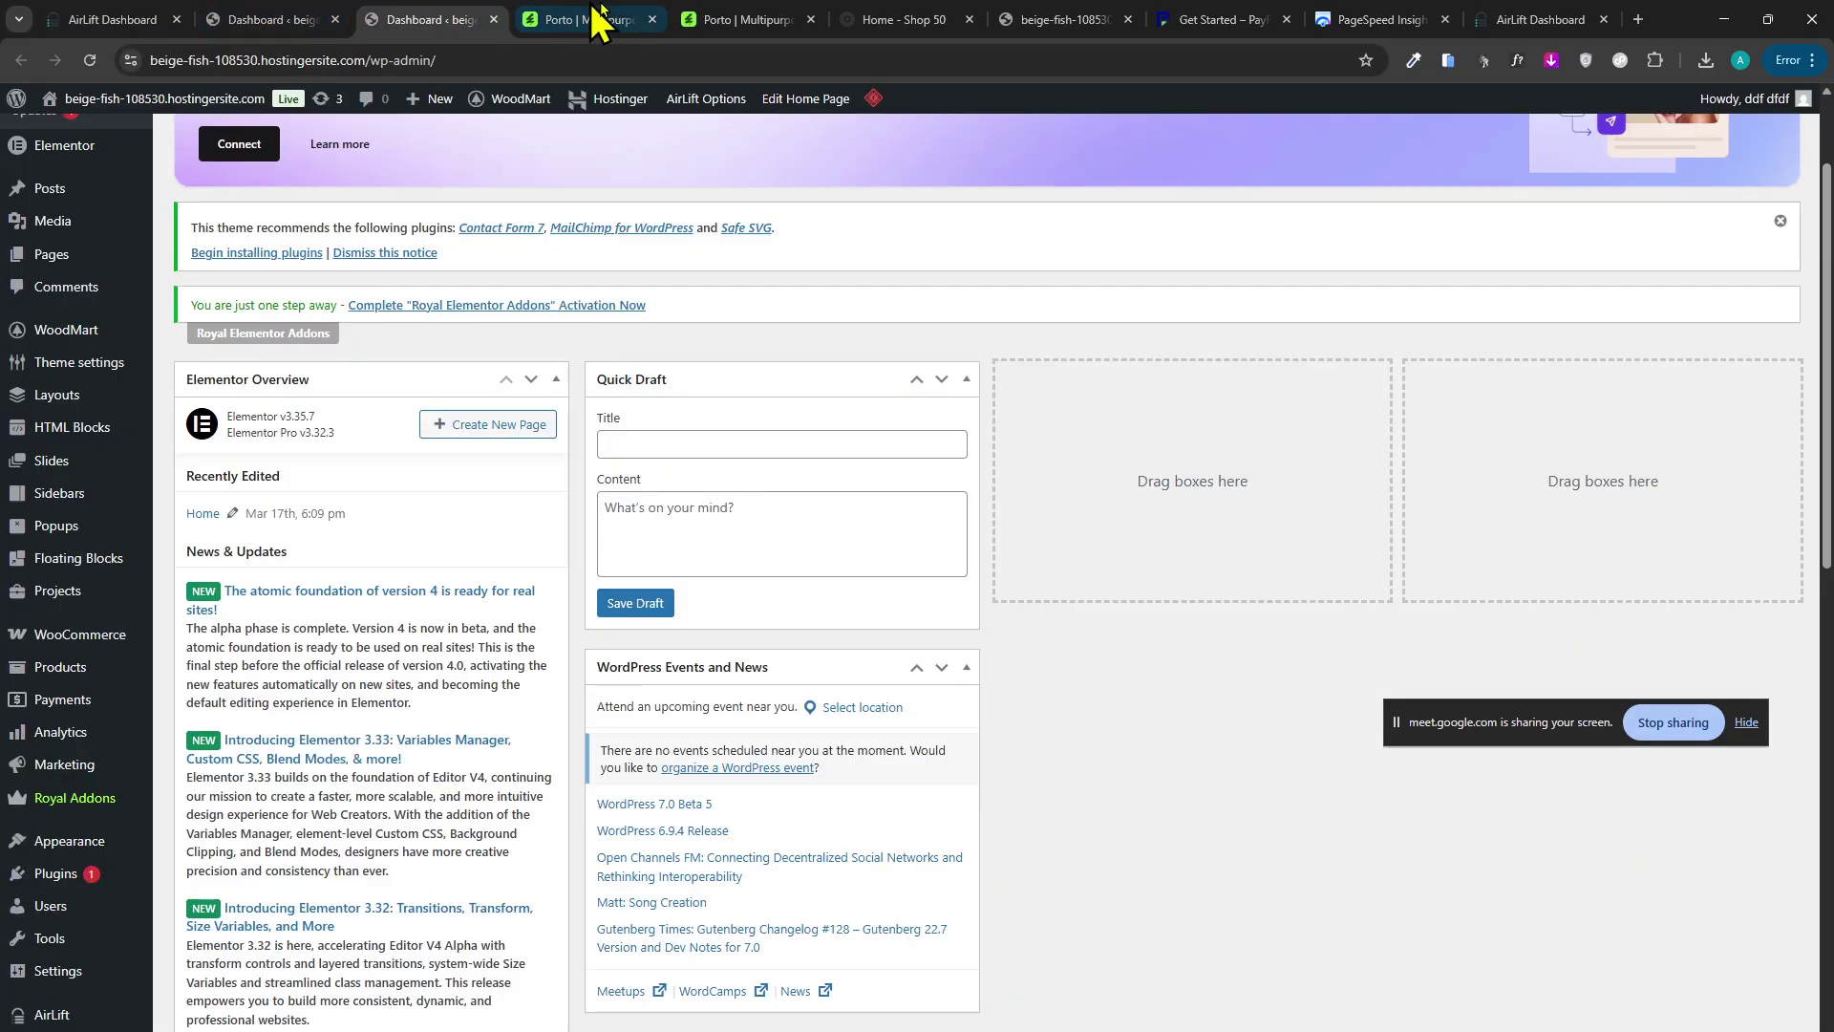
pyautogui.click(726, 19)
pyautogui.scroll(-2, 696, 697)
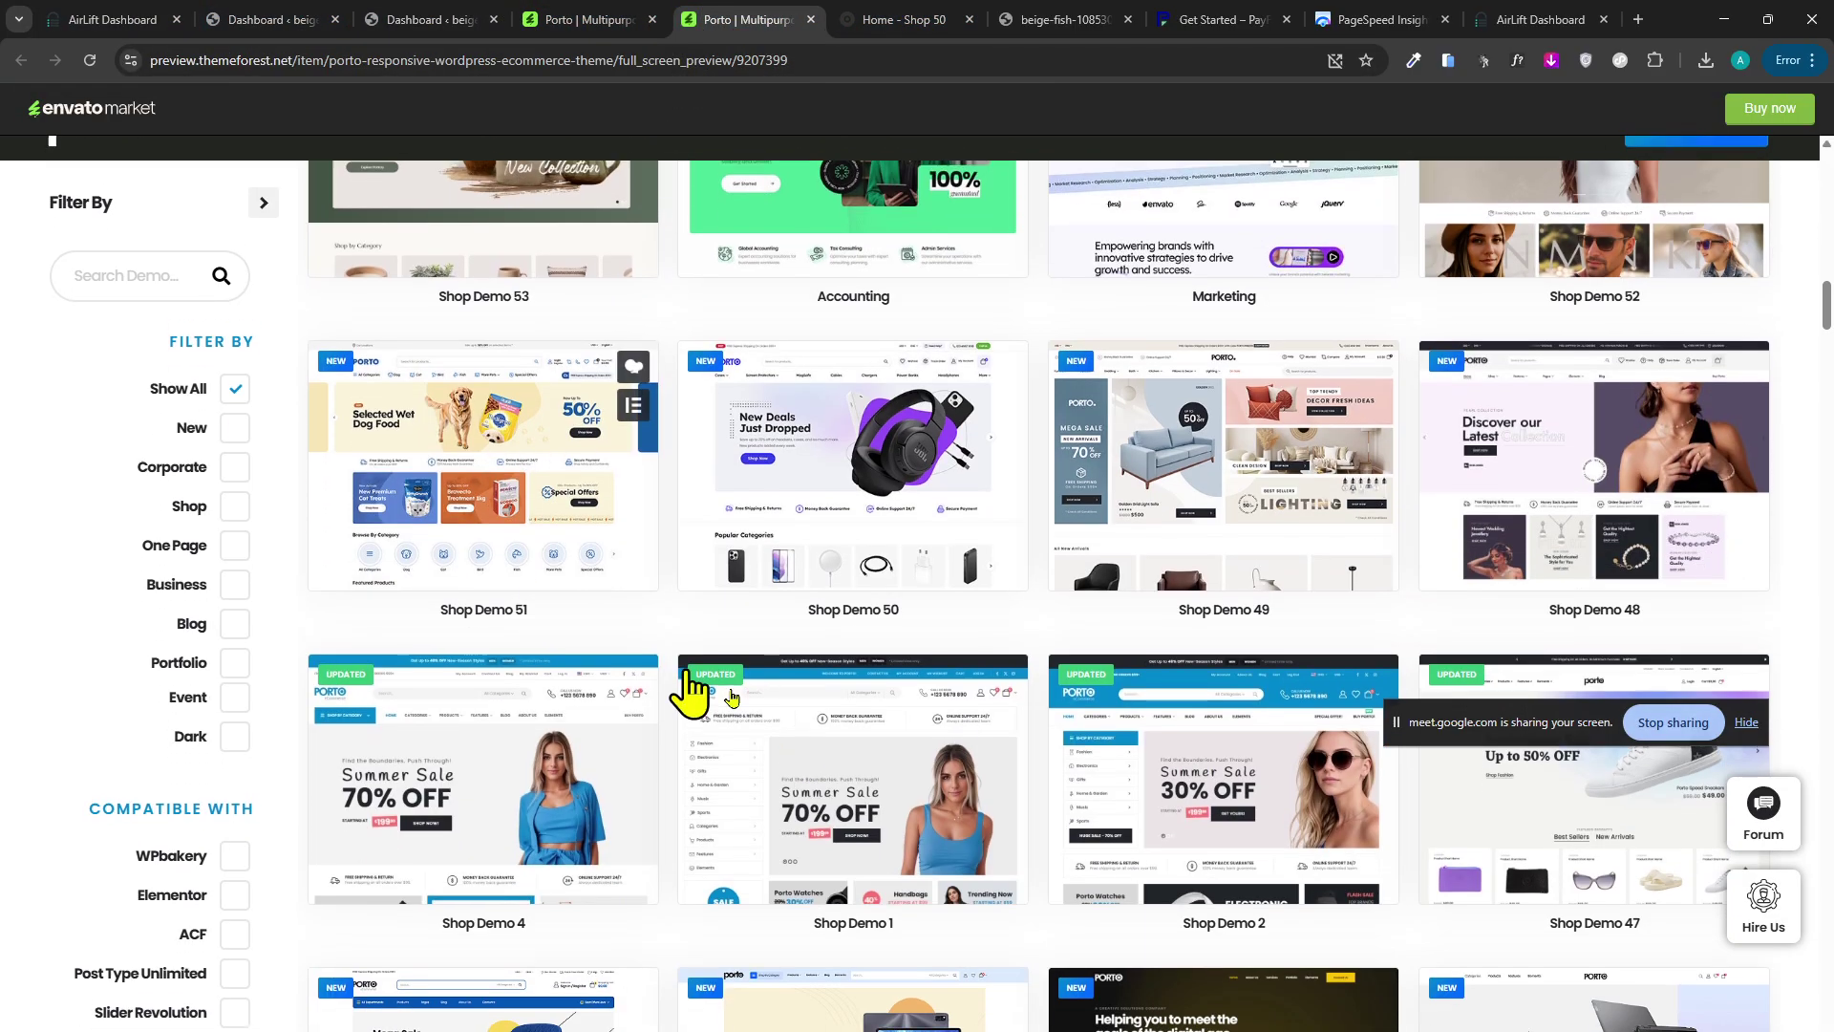
pyautogui.scroll(9, 683, 754)
pyautogui.scroll(-1, 707, 792)
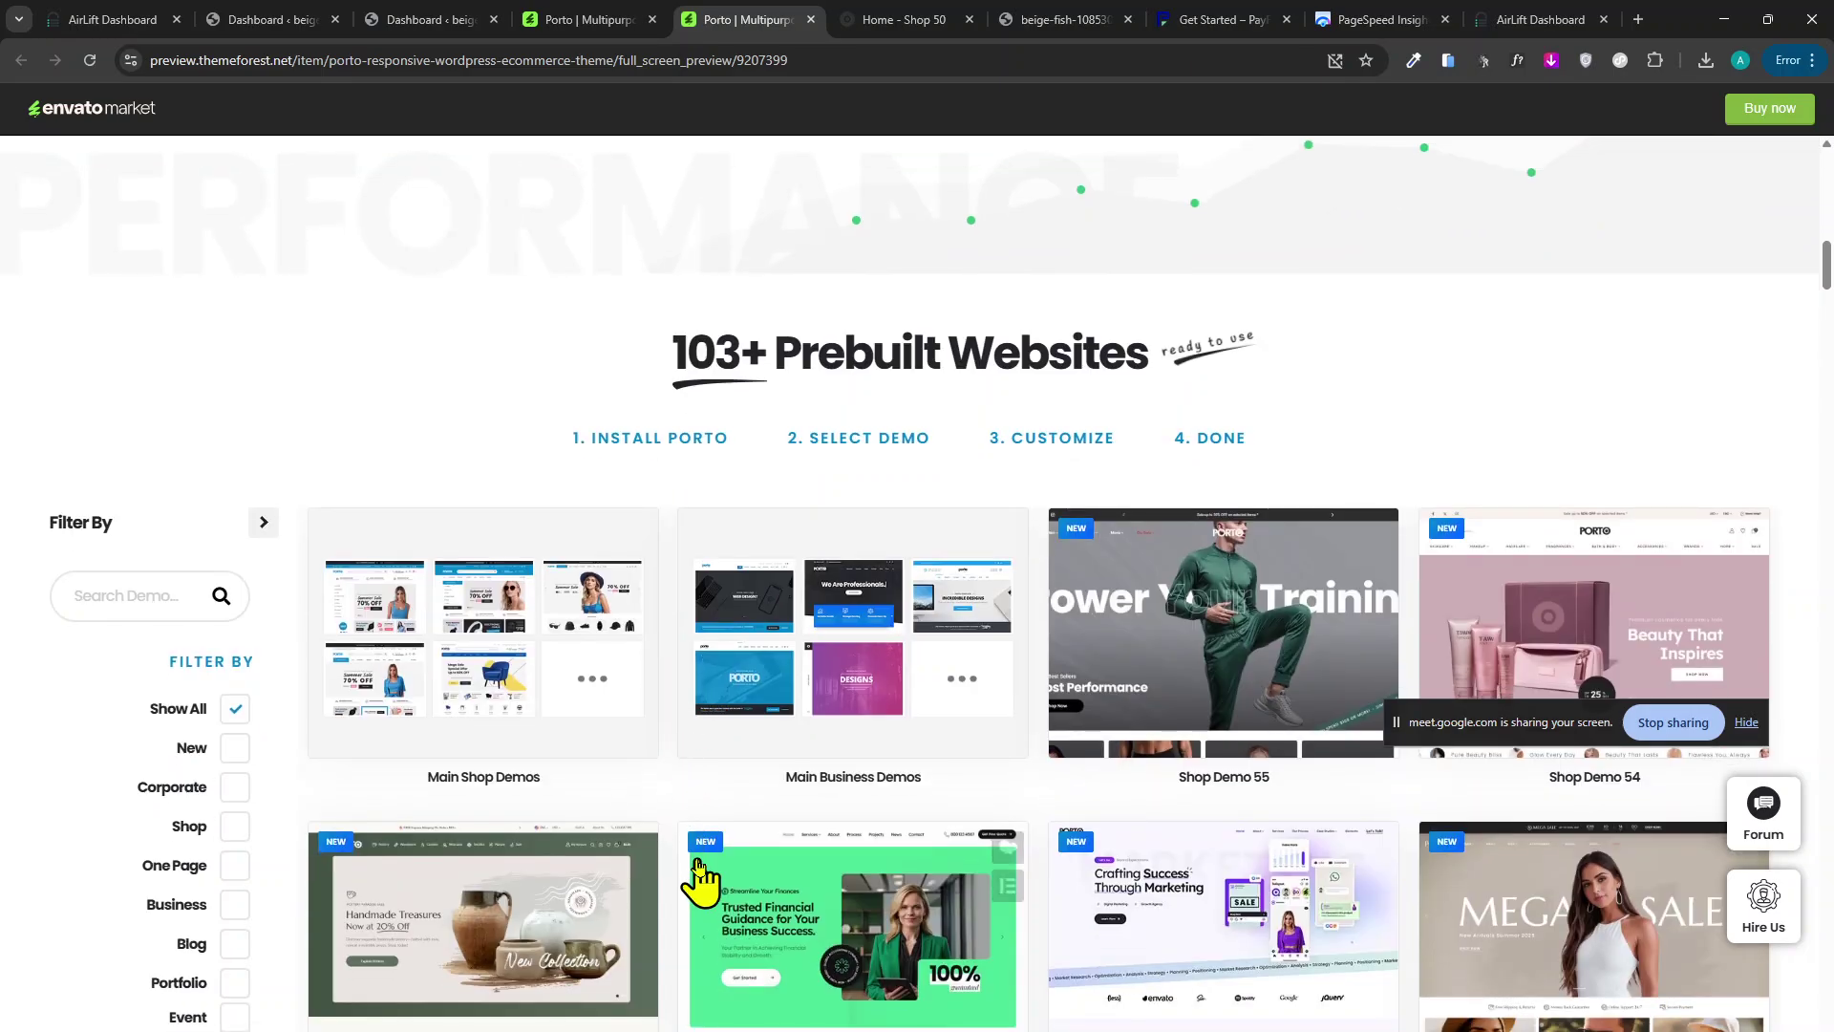
pyautogui.scroll(-2, 683, 840)
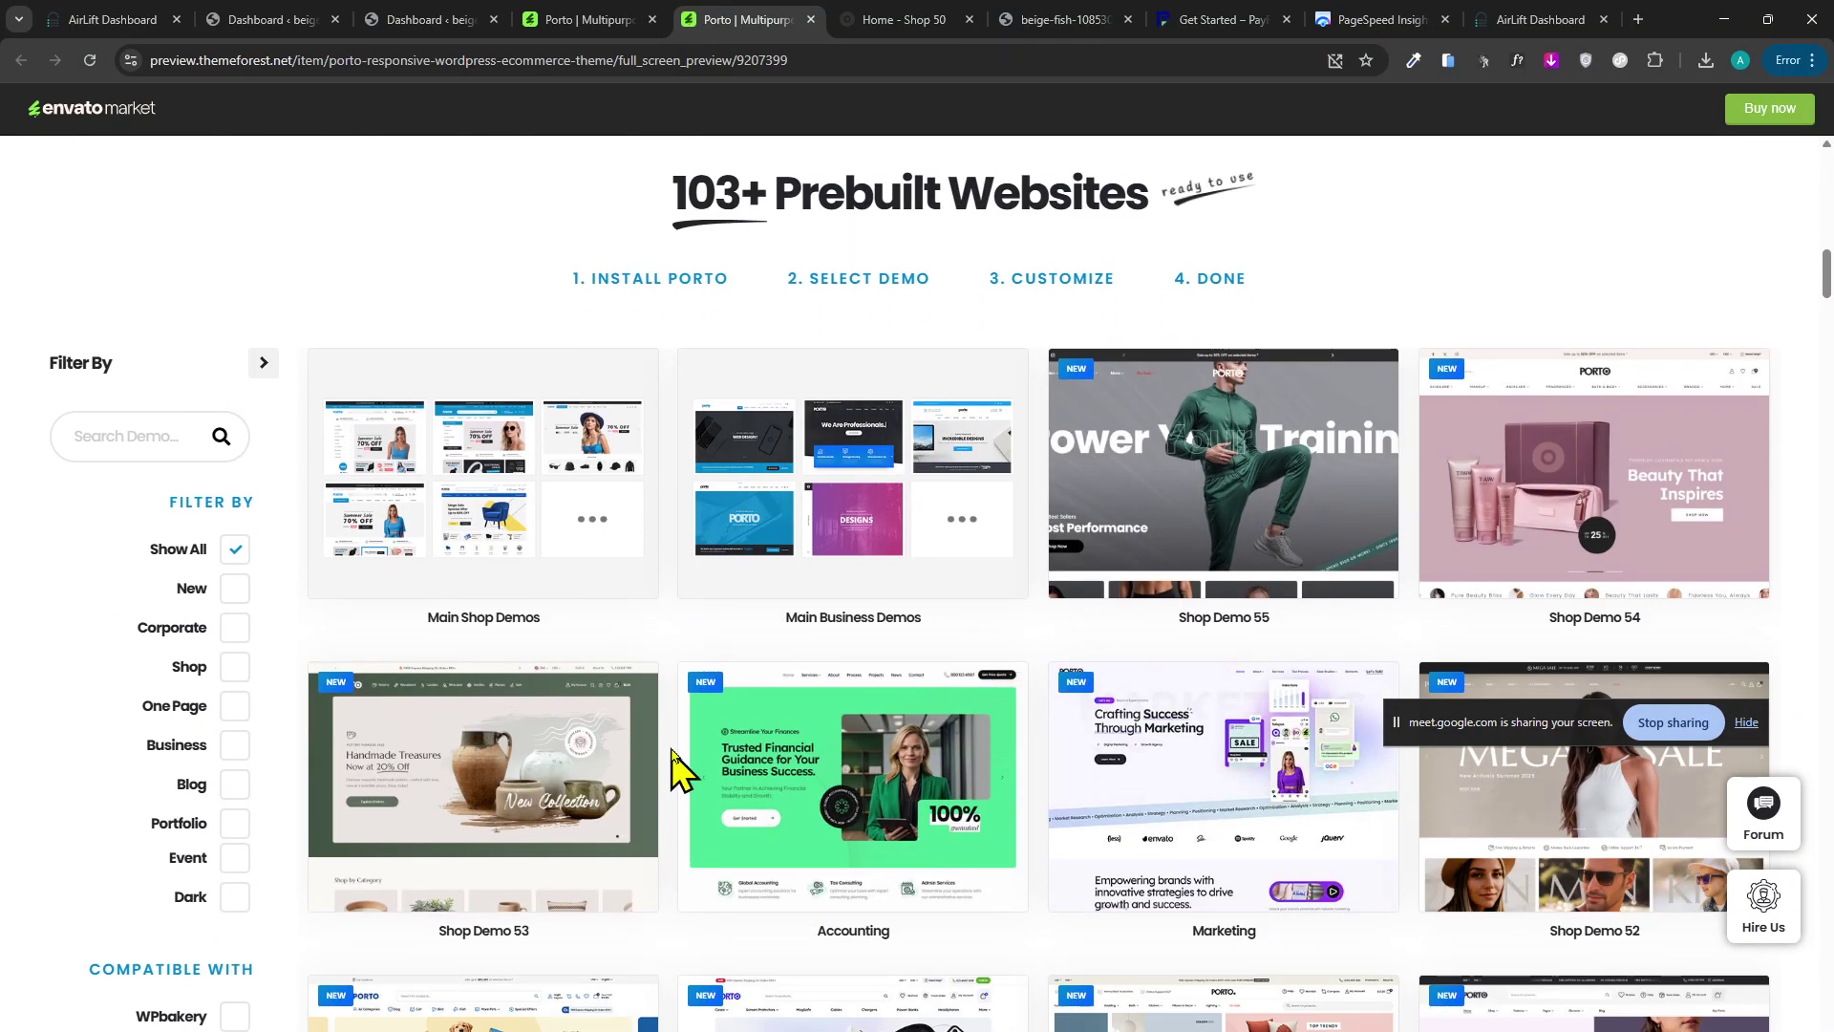
pyautogui.scroll(-2, 902, 621)
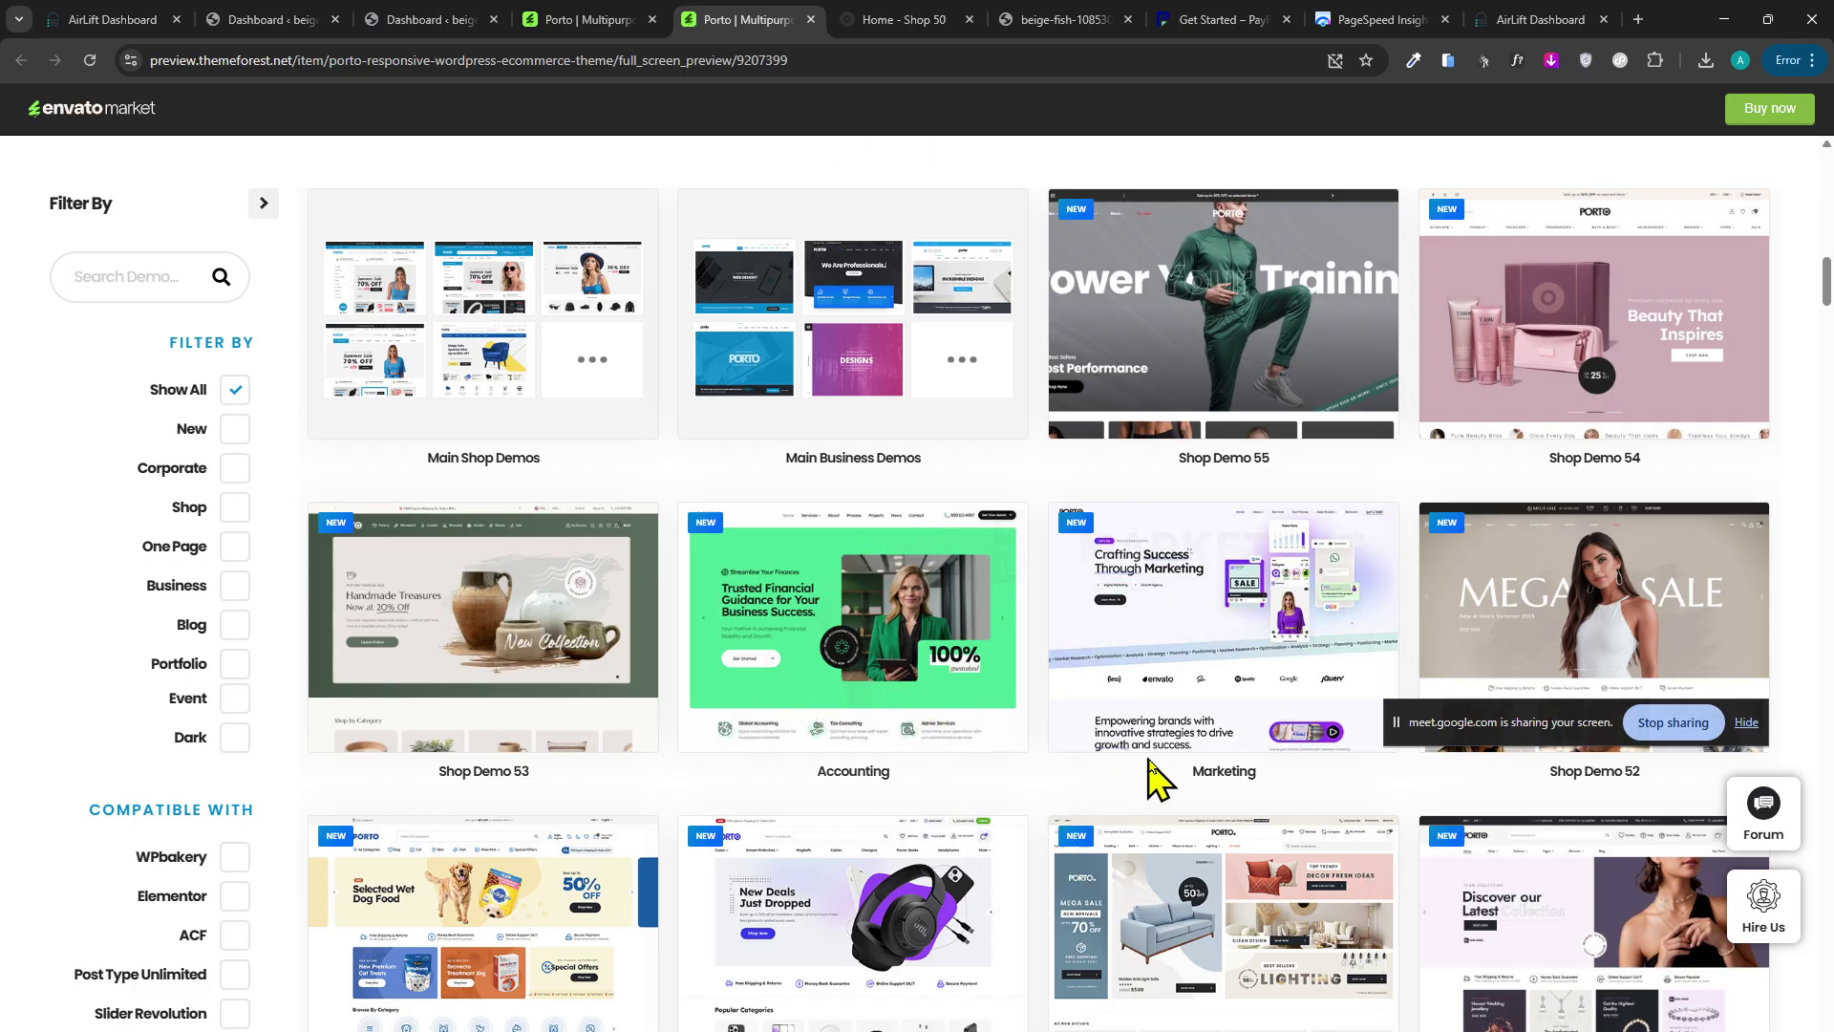
pyautogui.scroll(-4, 729, 741)
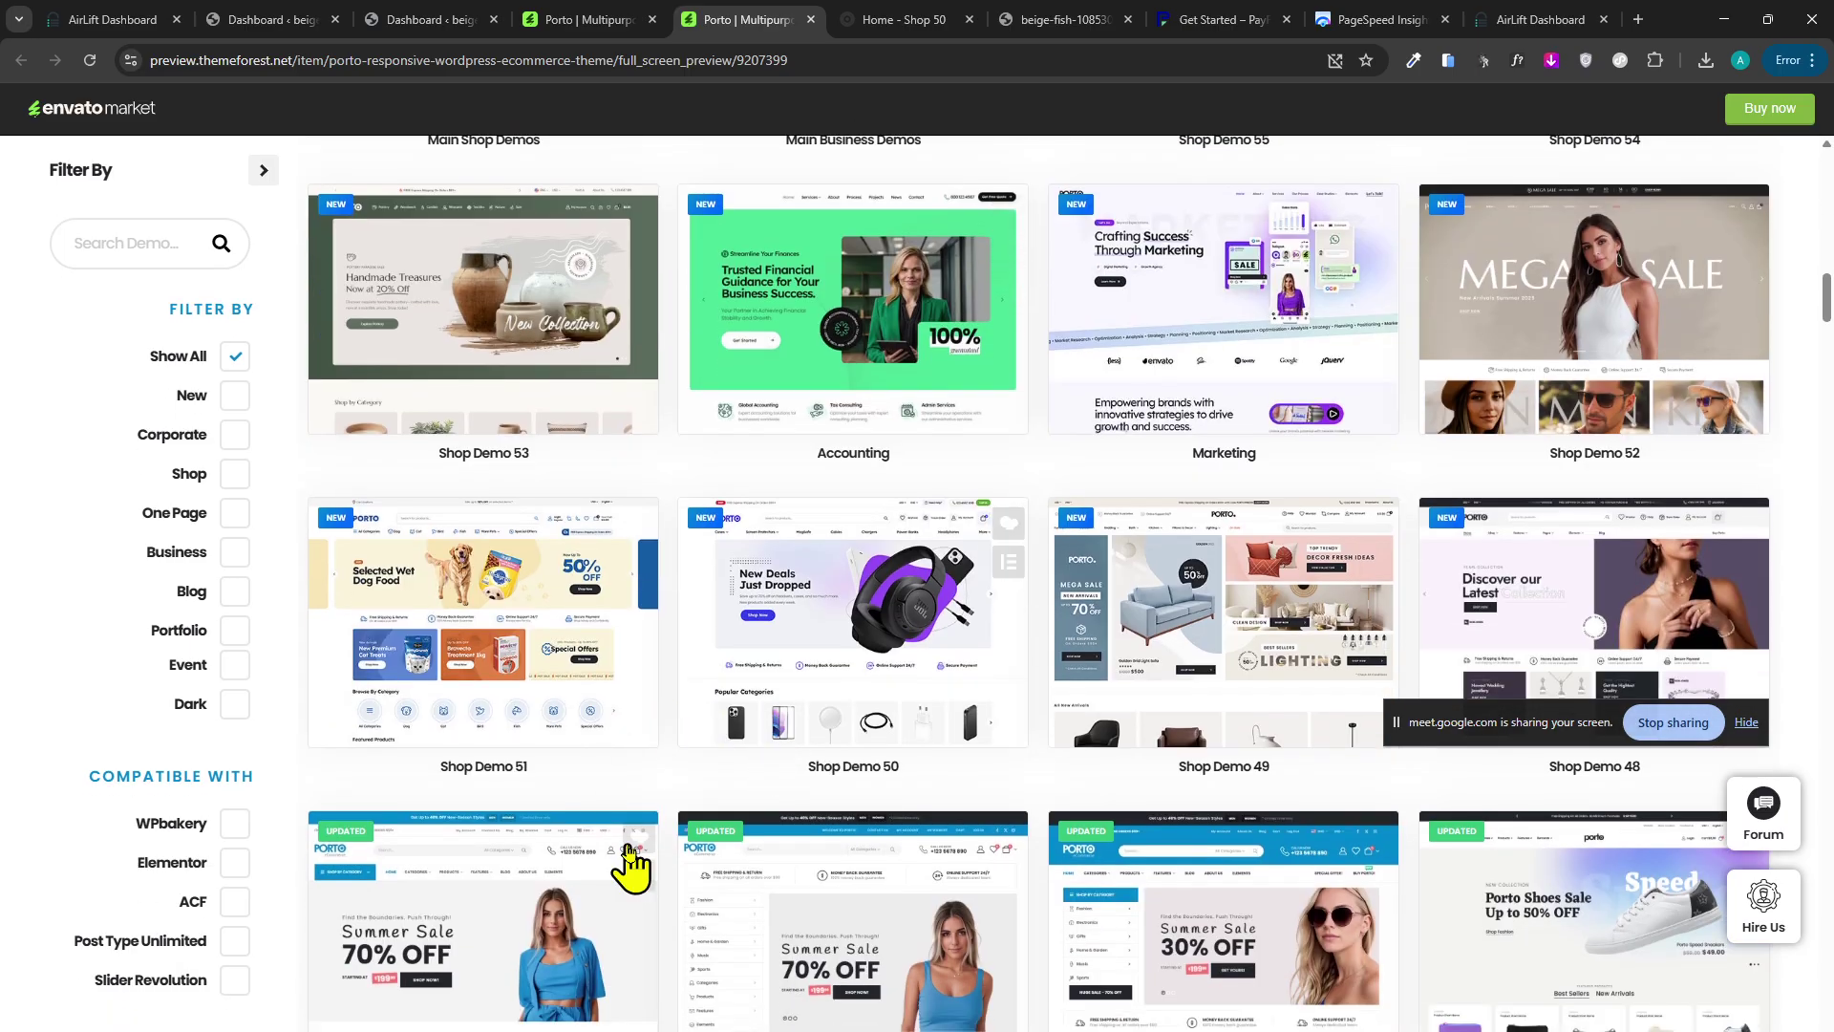
pyautogui.scroll(2, 668, 793)
pyautogui.scroll(8, 673, 687)
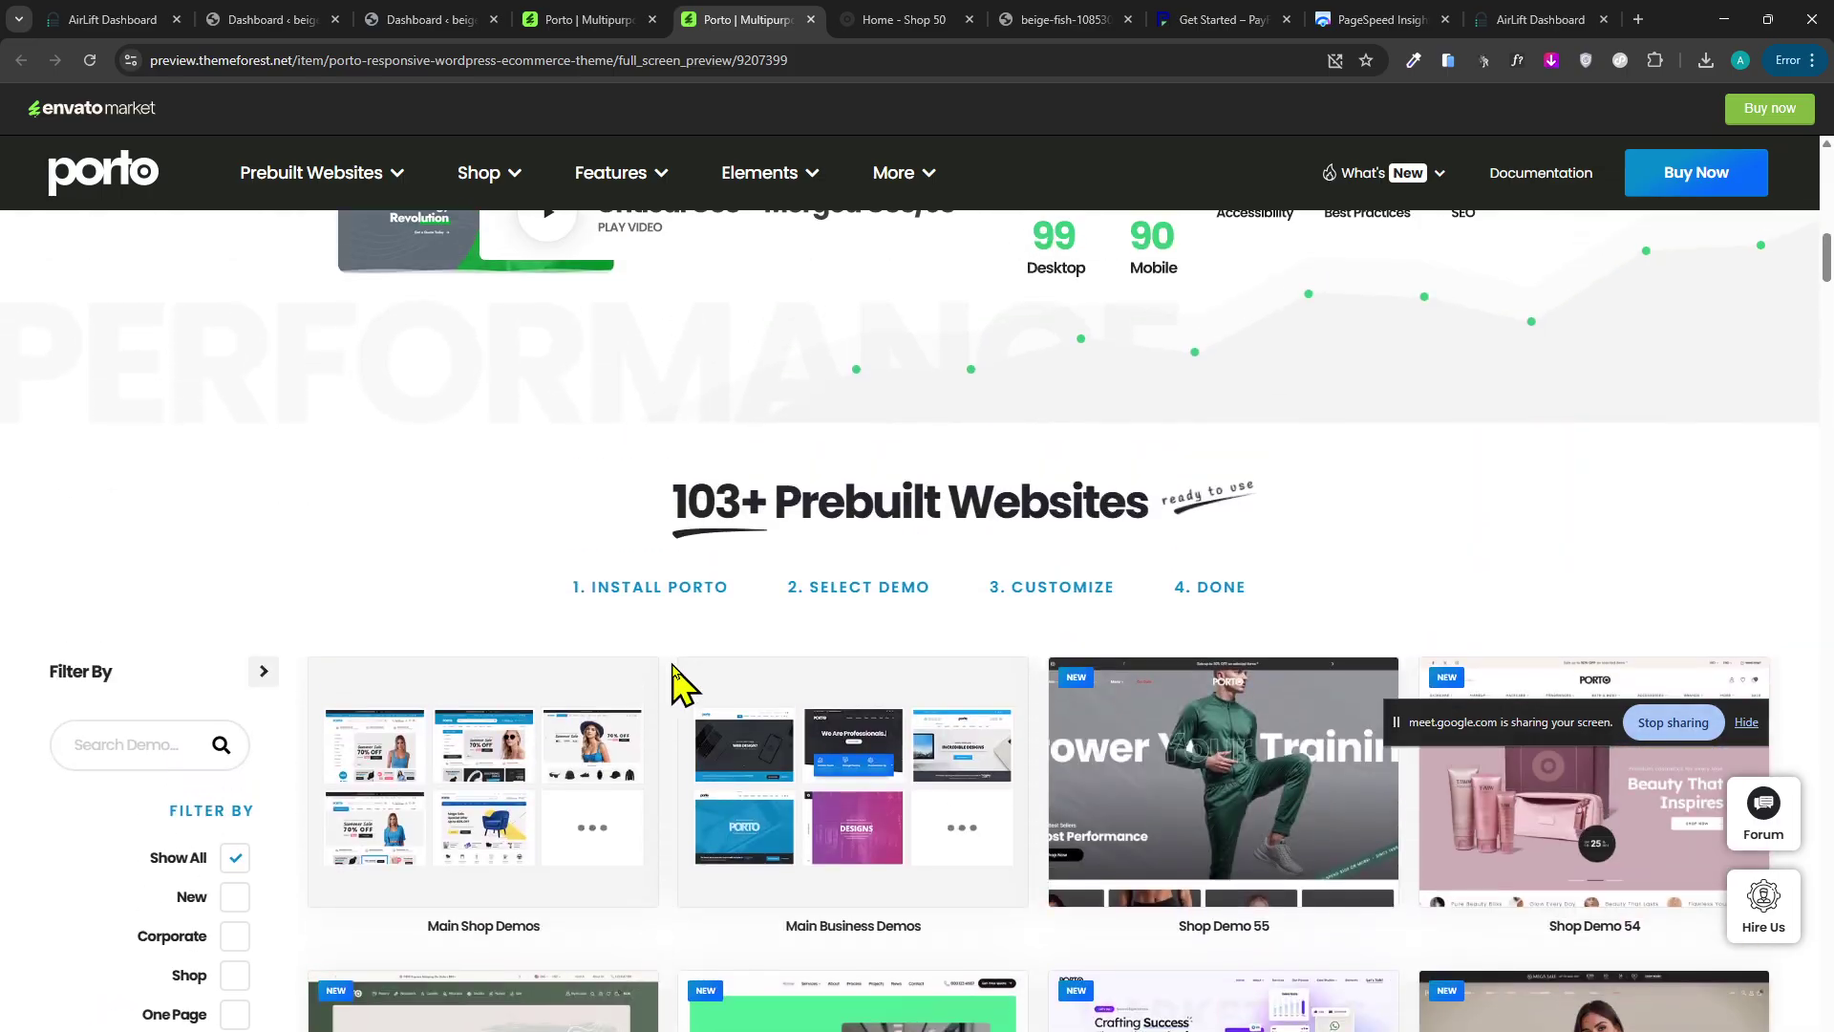
pyautogui.scroll(-4, 672, 674)
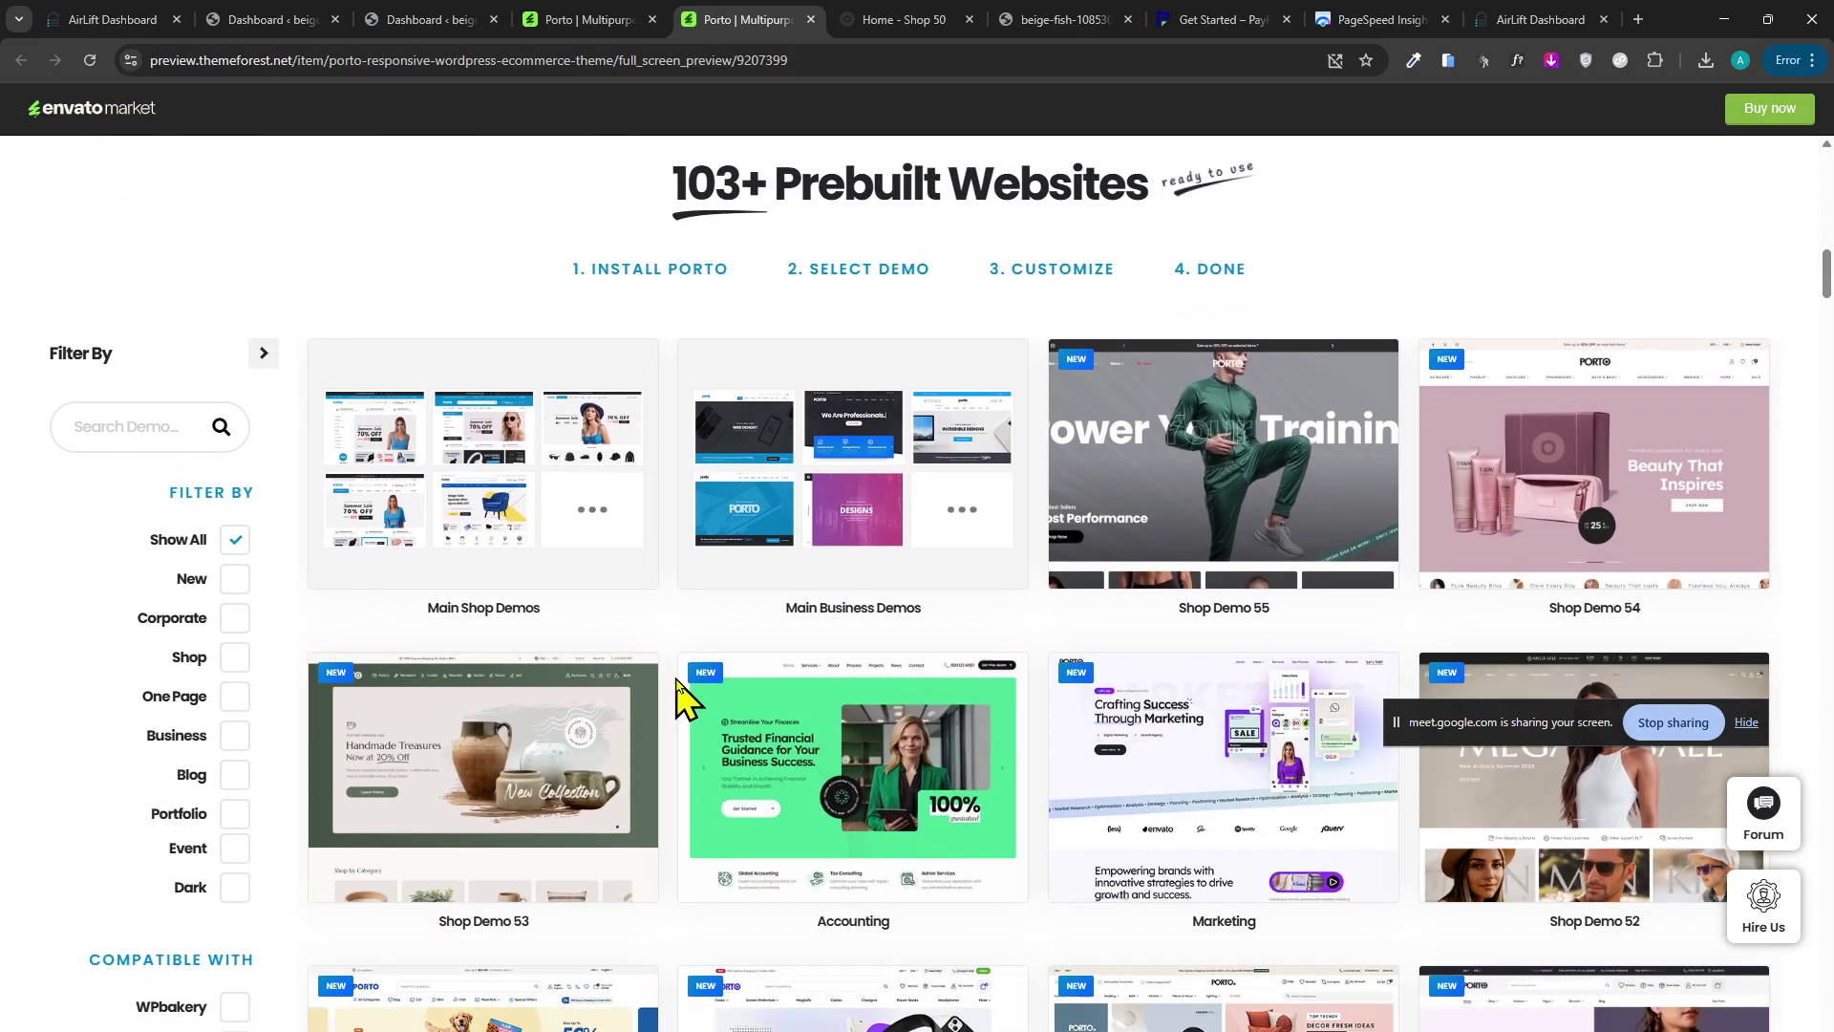
pyautogui.scroll(4, 678, 690)
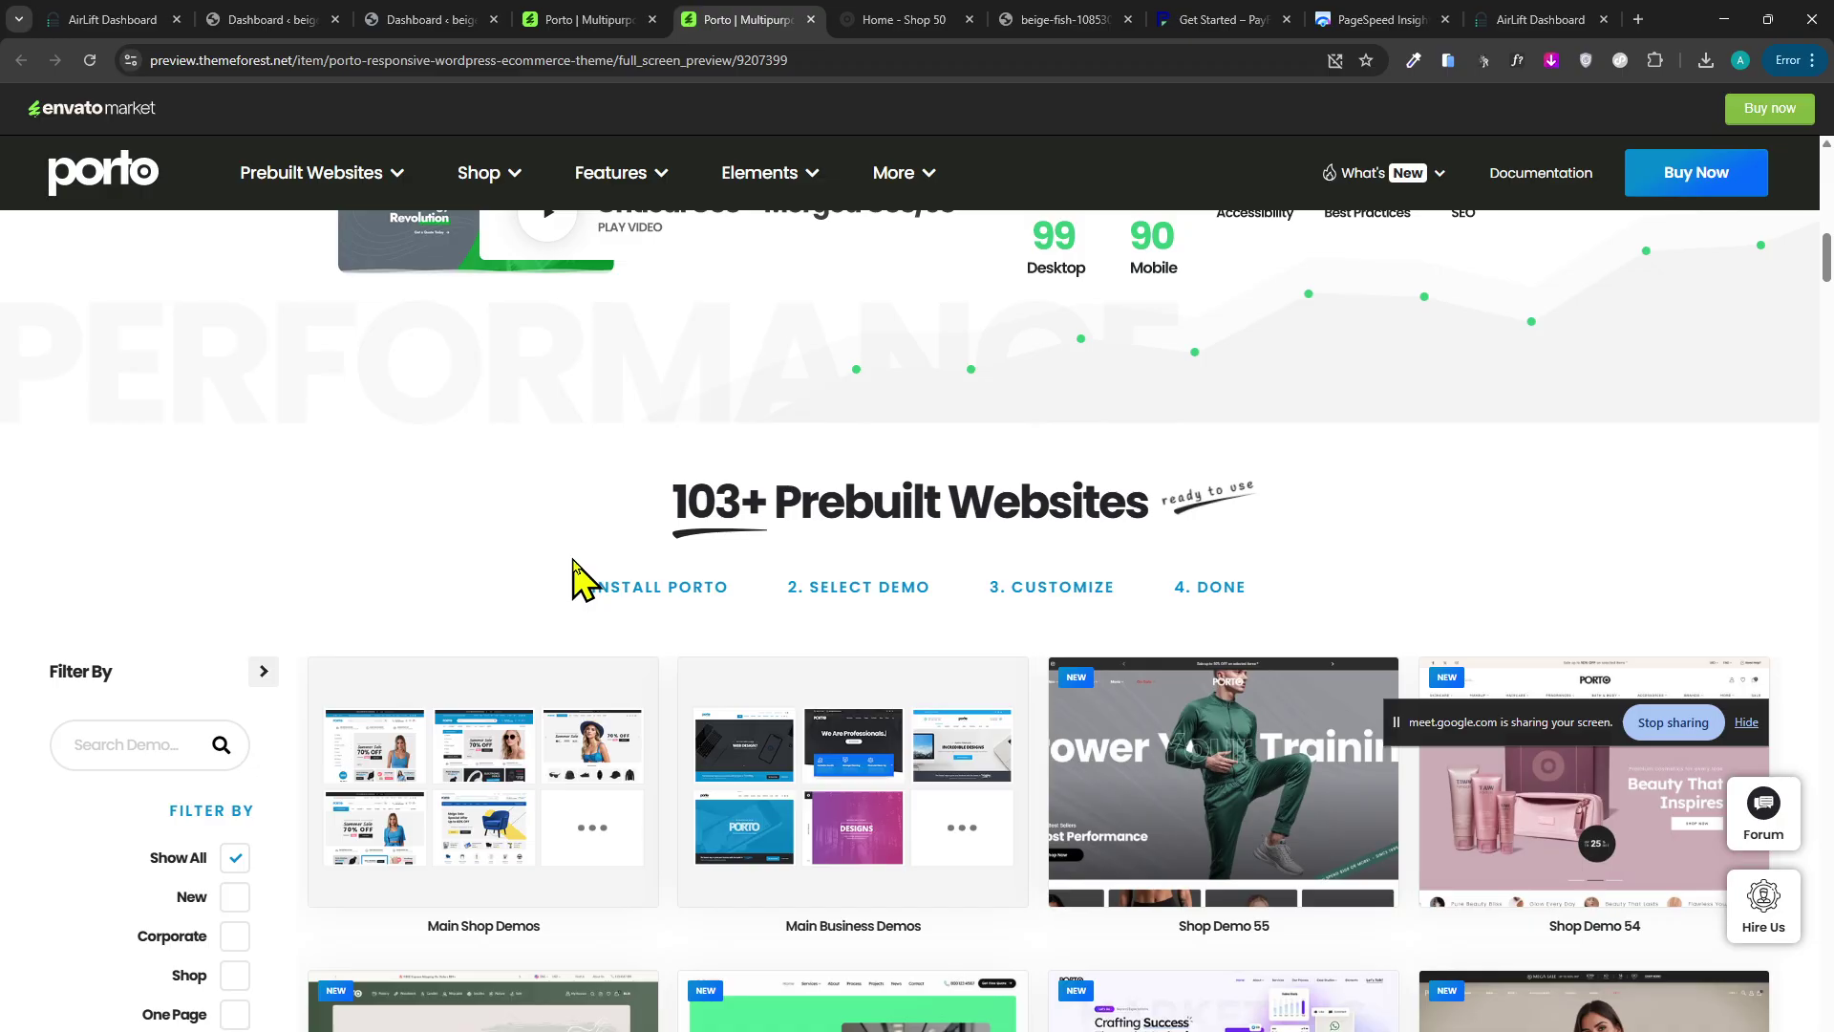
# Read the Install Porto and Select Demo steps, then scroll up to the 103+ prebuilt websites hero.
pyautogui.moveTo(744, 599); pyautogui.dragTo(709, 594)
pyautogui.click(828, 594)
pyautogui.moveTo(778, 615); pyautogui.dragTo(685, 585)
pyautogui.click(688, 578)
pyautogui.click(726, 584)
pyautogui.scroll(6, 726, 726)
pyautogui.scroll(5, 1032, 598)
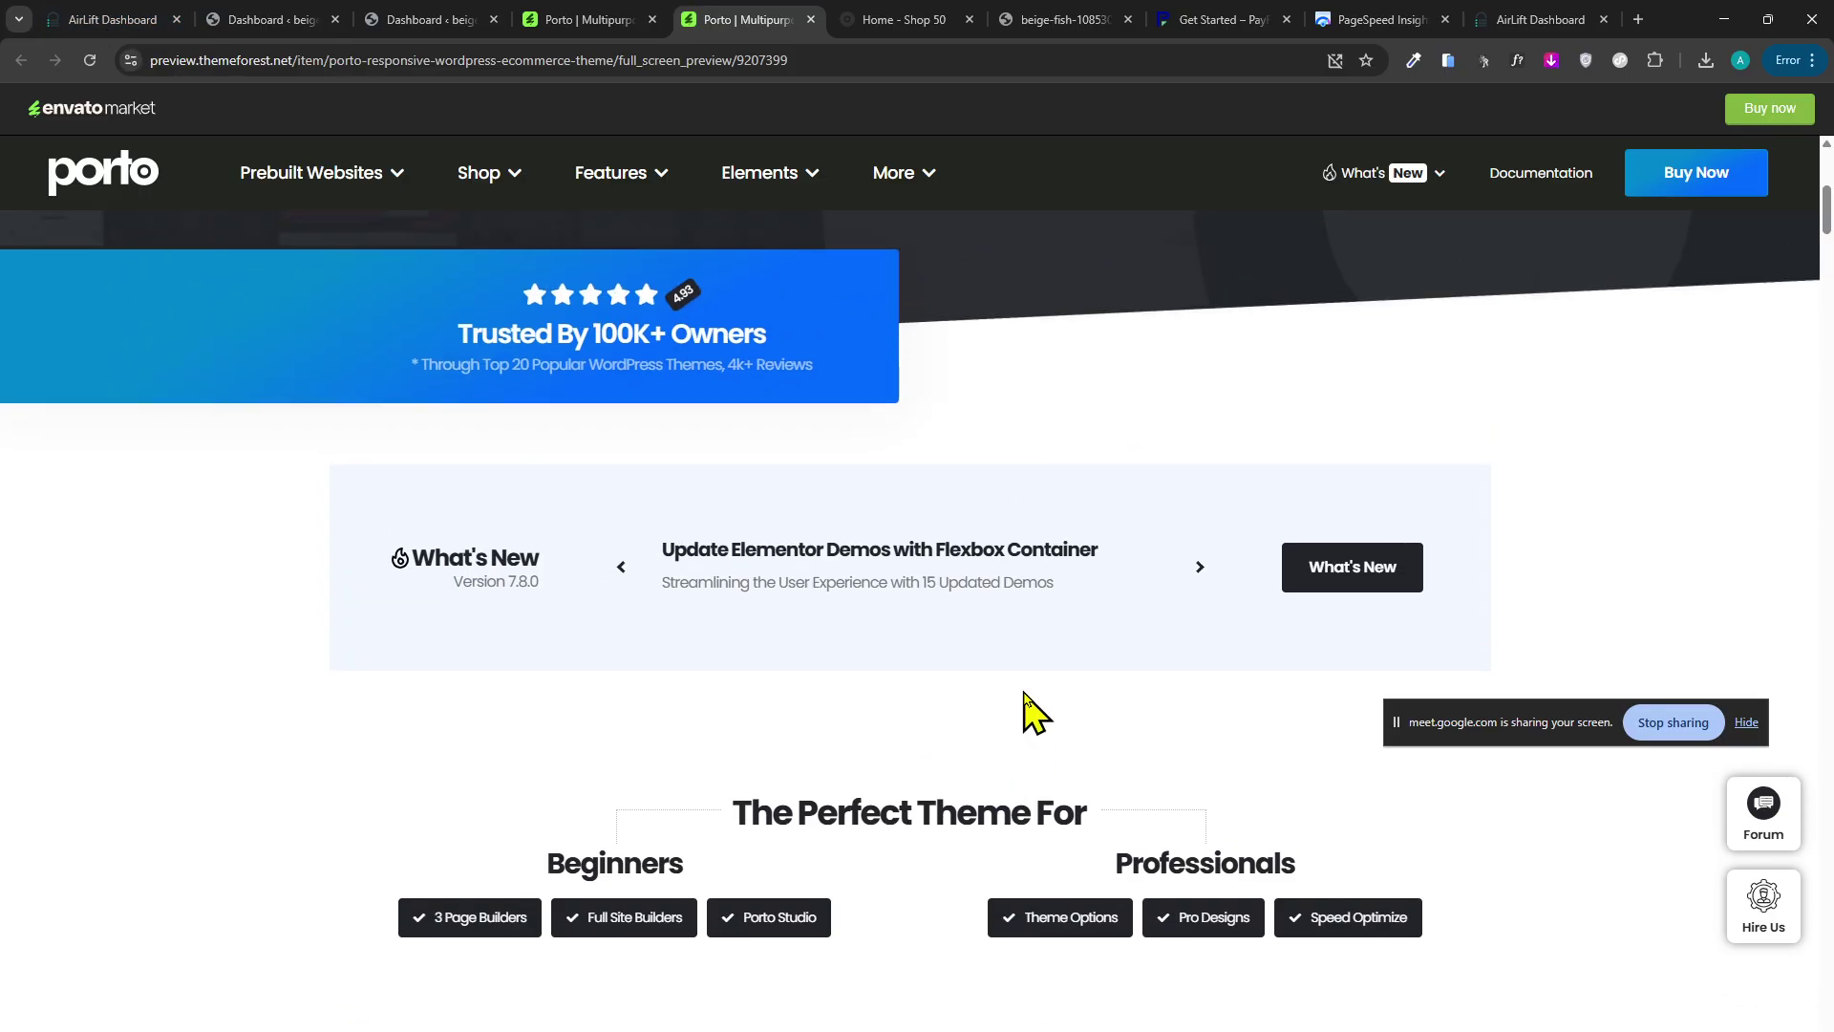
pyautogui.scroll(2, 681, 655)
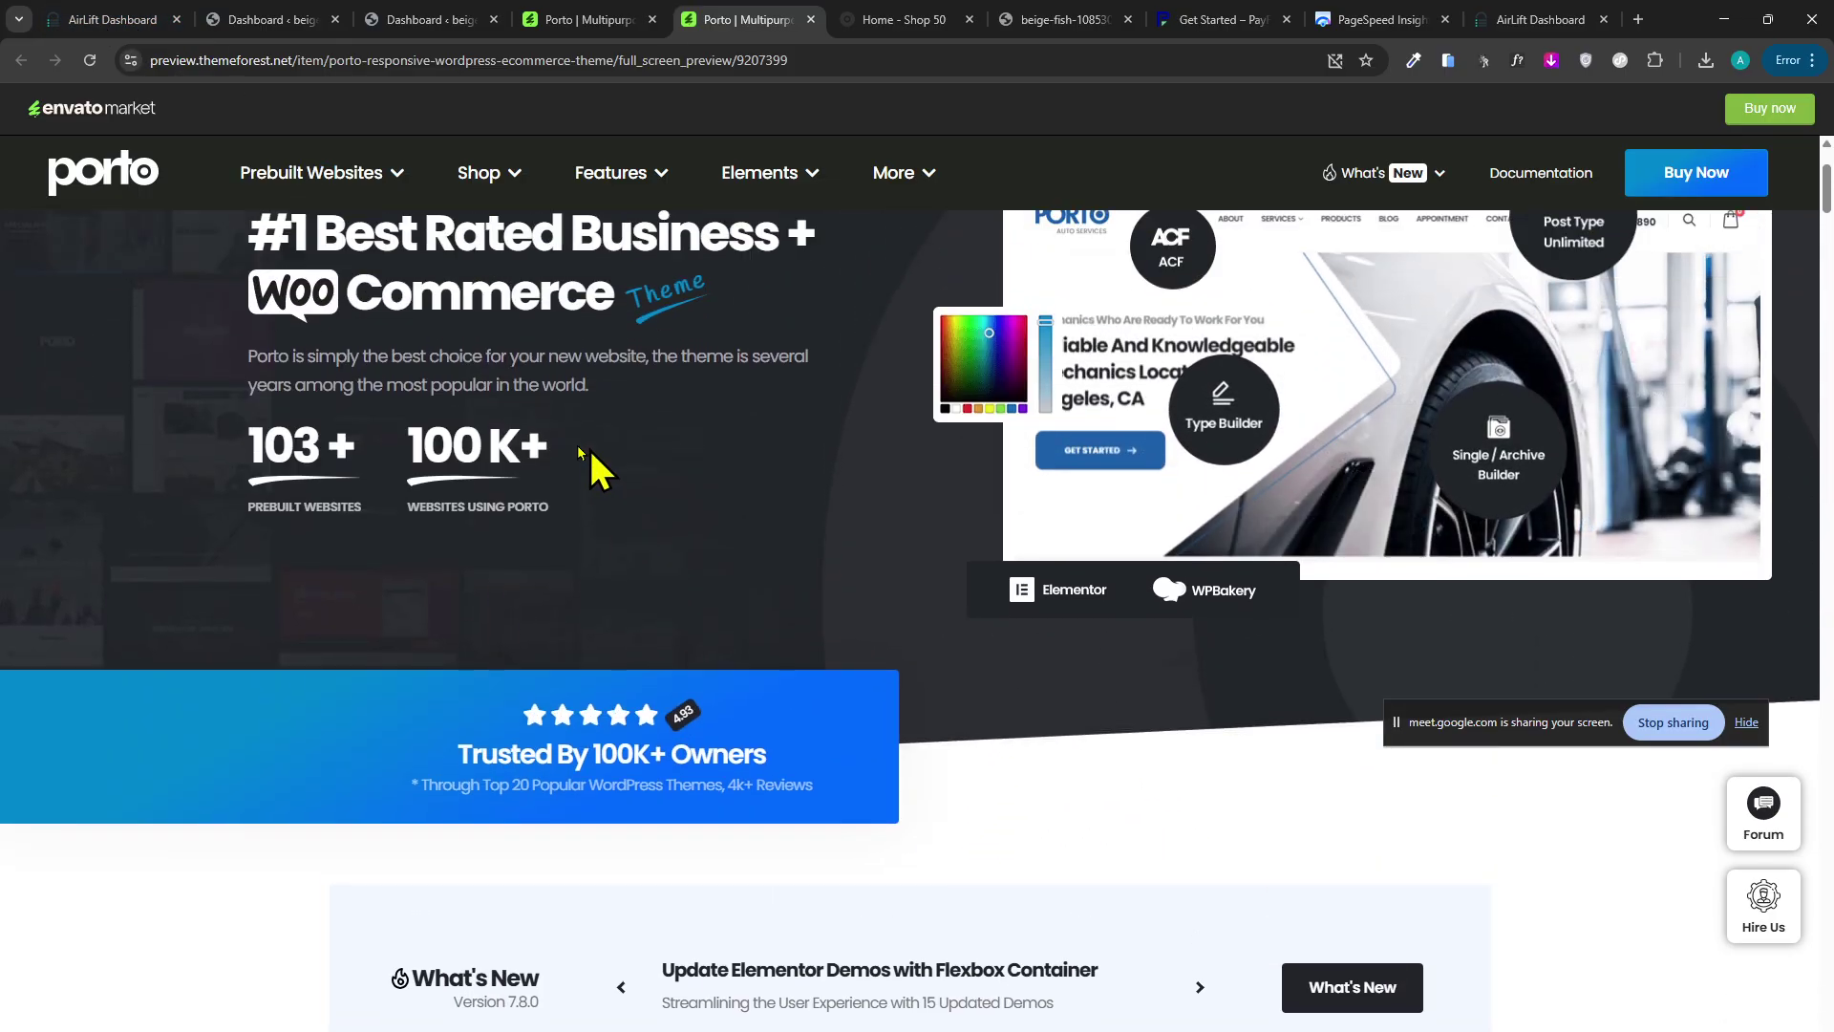
pyautogui.moveTo(487, 425); pyautogui.dragTo(634, 511)
pyautogui.click(539, 459)
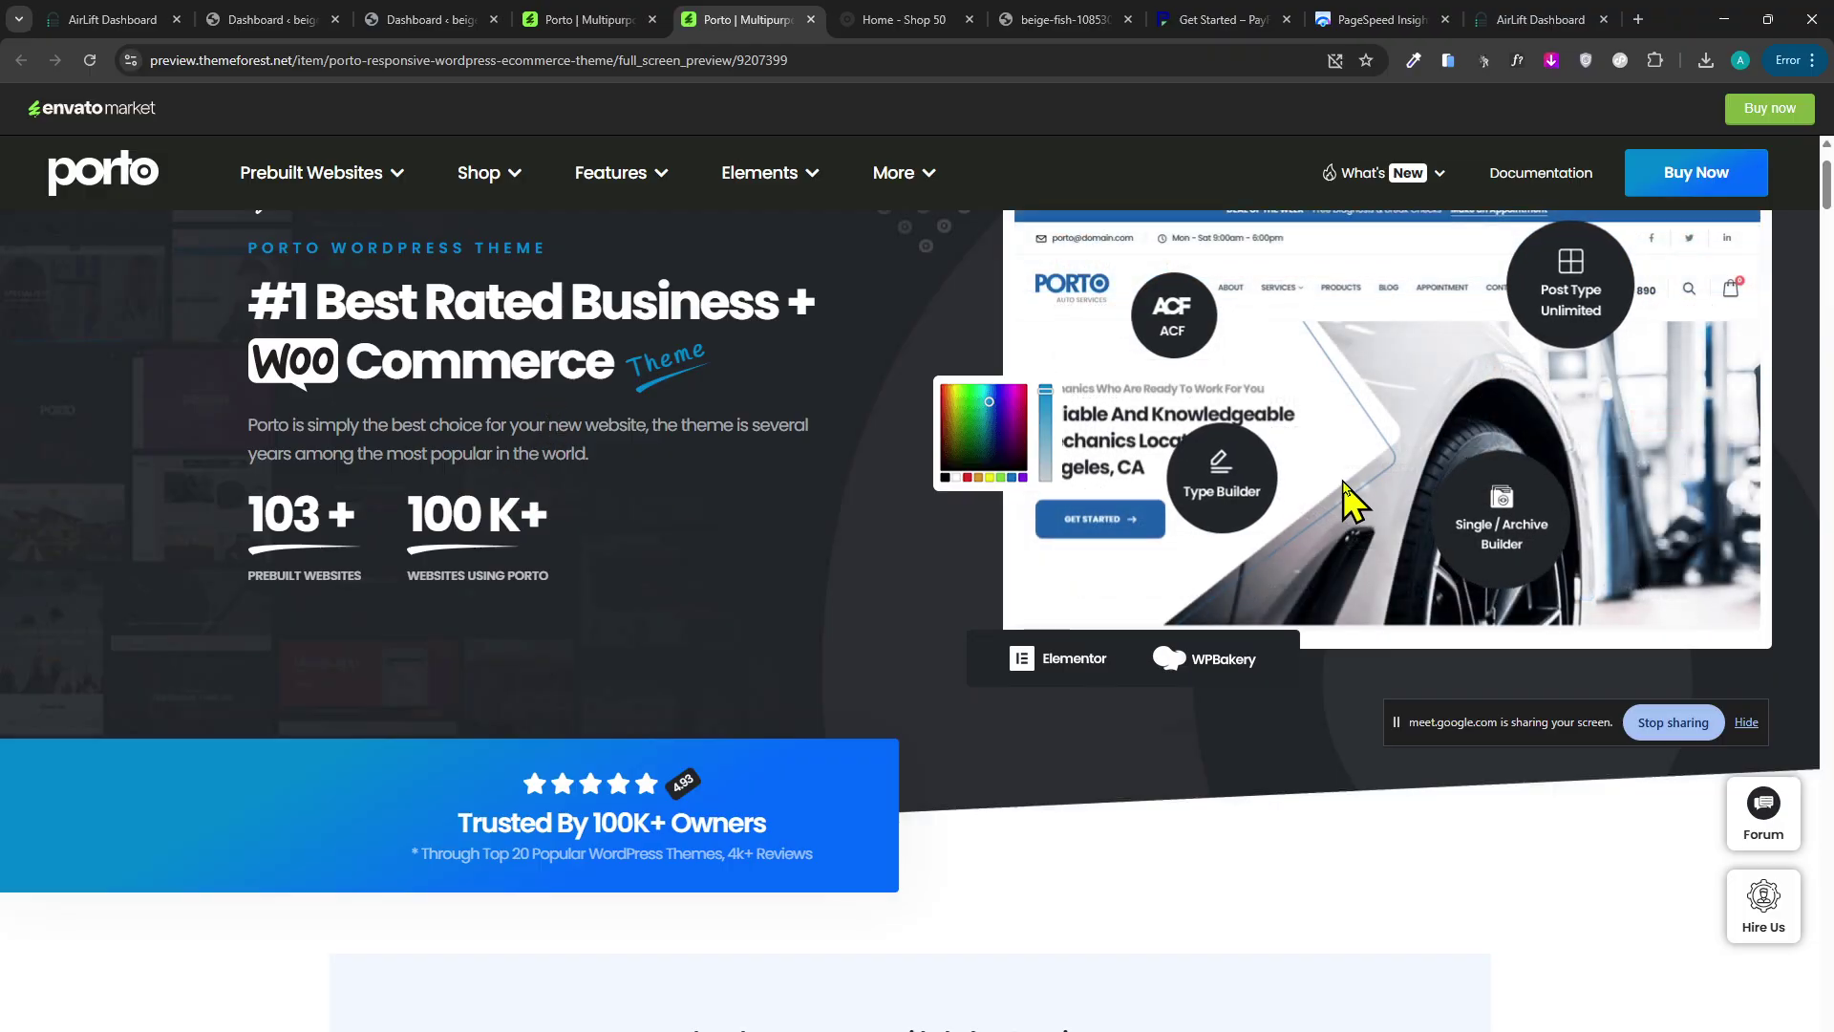
pyautogui.scroll(2, 950, 757)
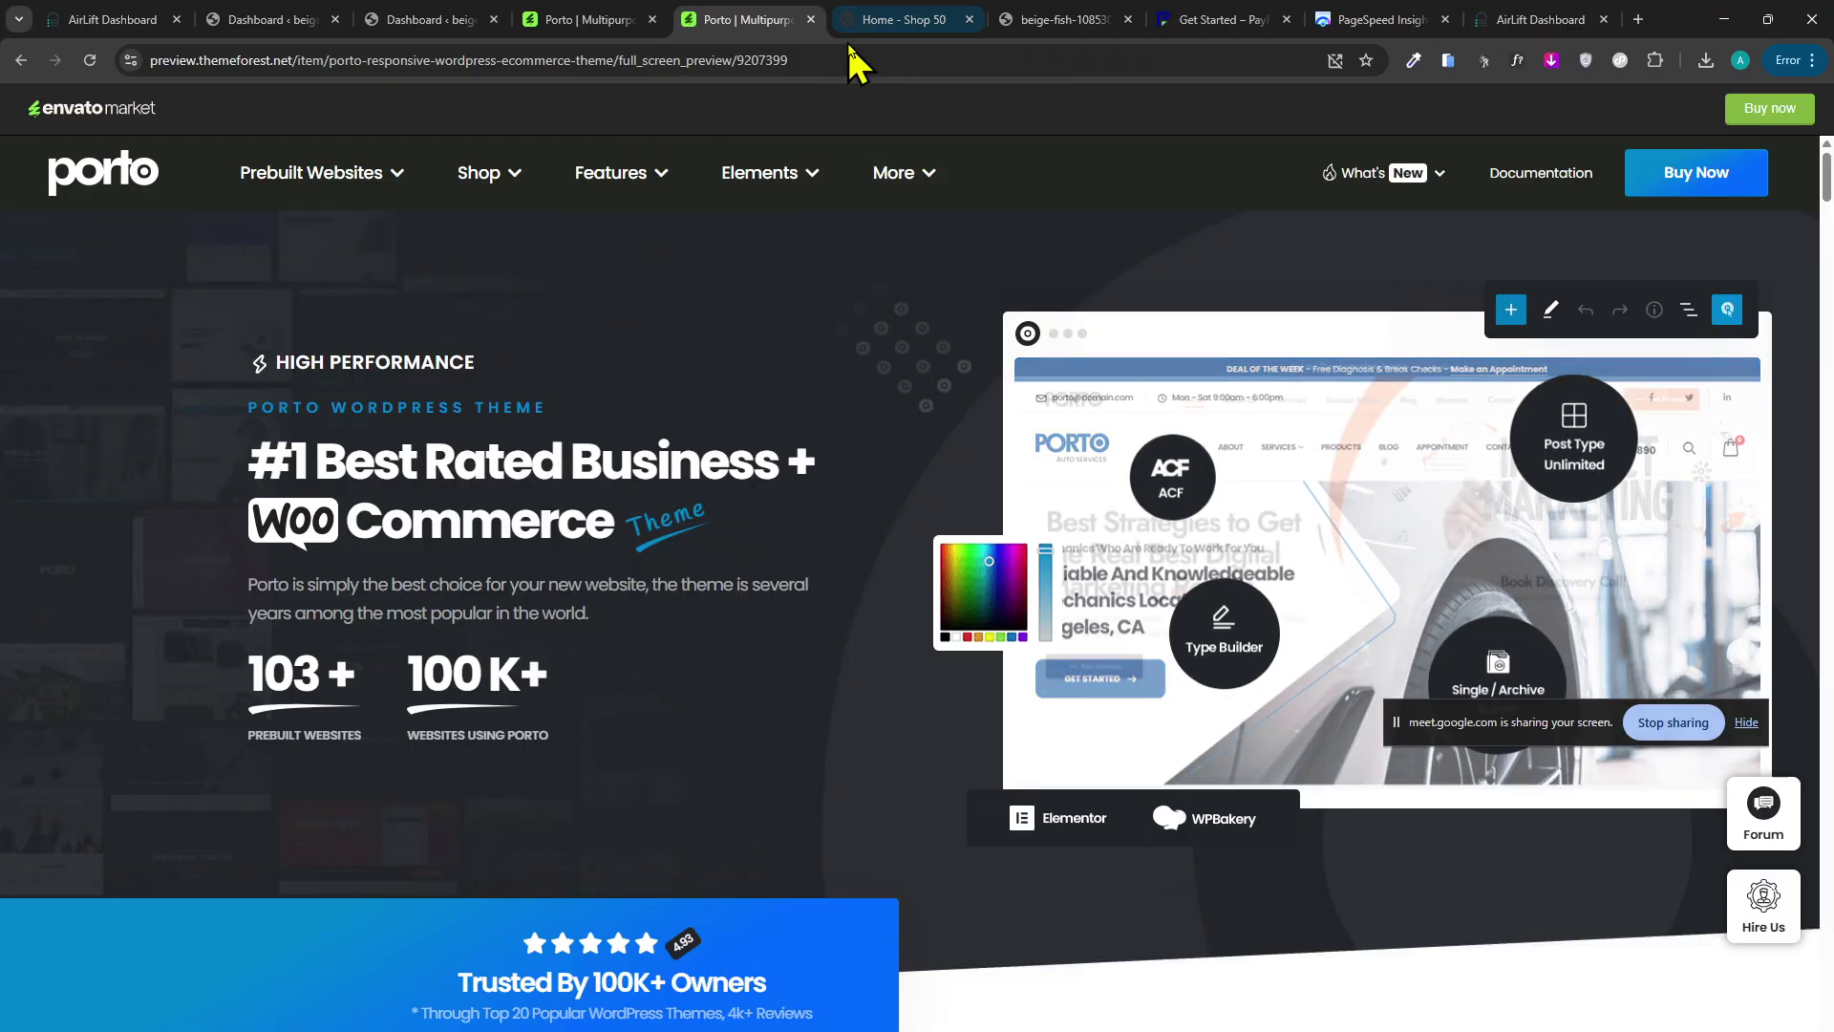
# Browse Porto's Icons page, viewing the Line Icons set and then the Font Awesome list.
pyautogui.scroll(-10, 429, 615)
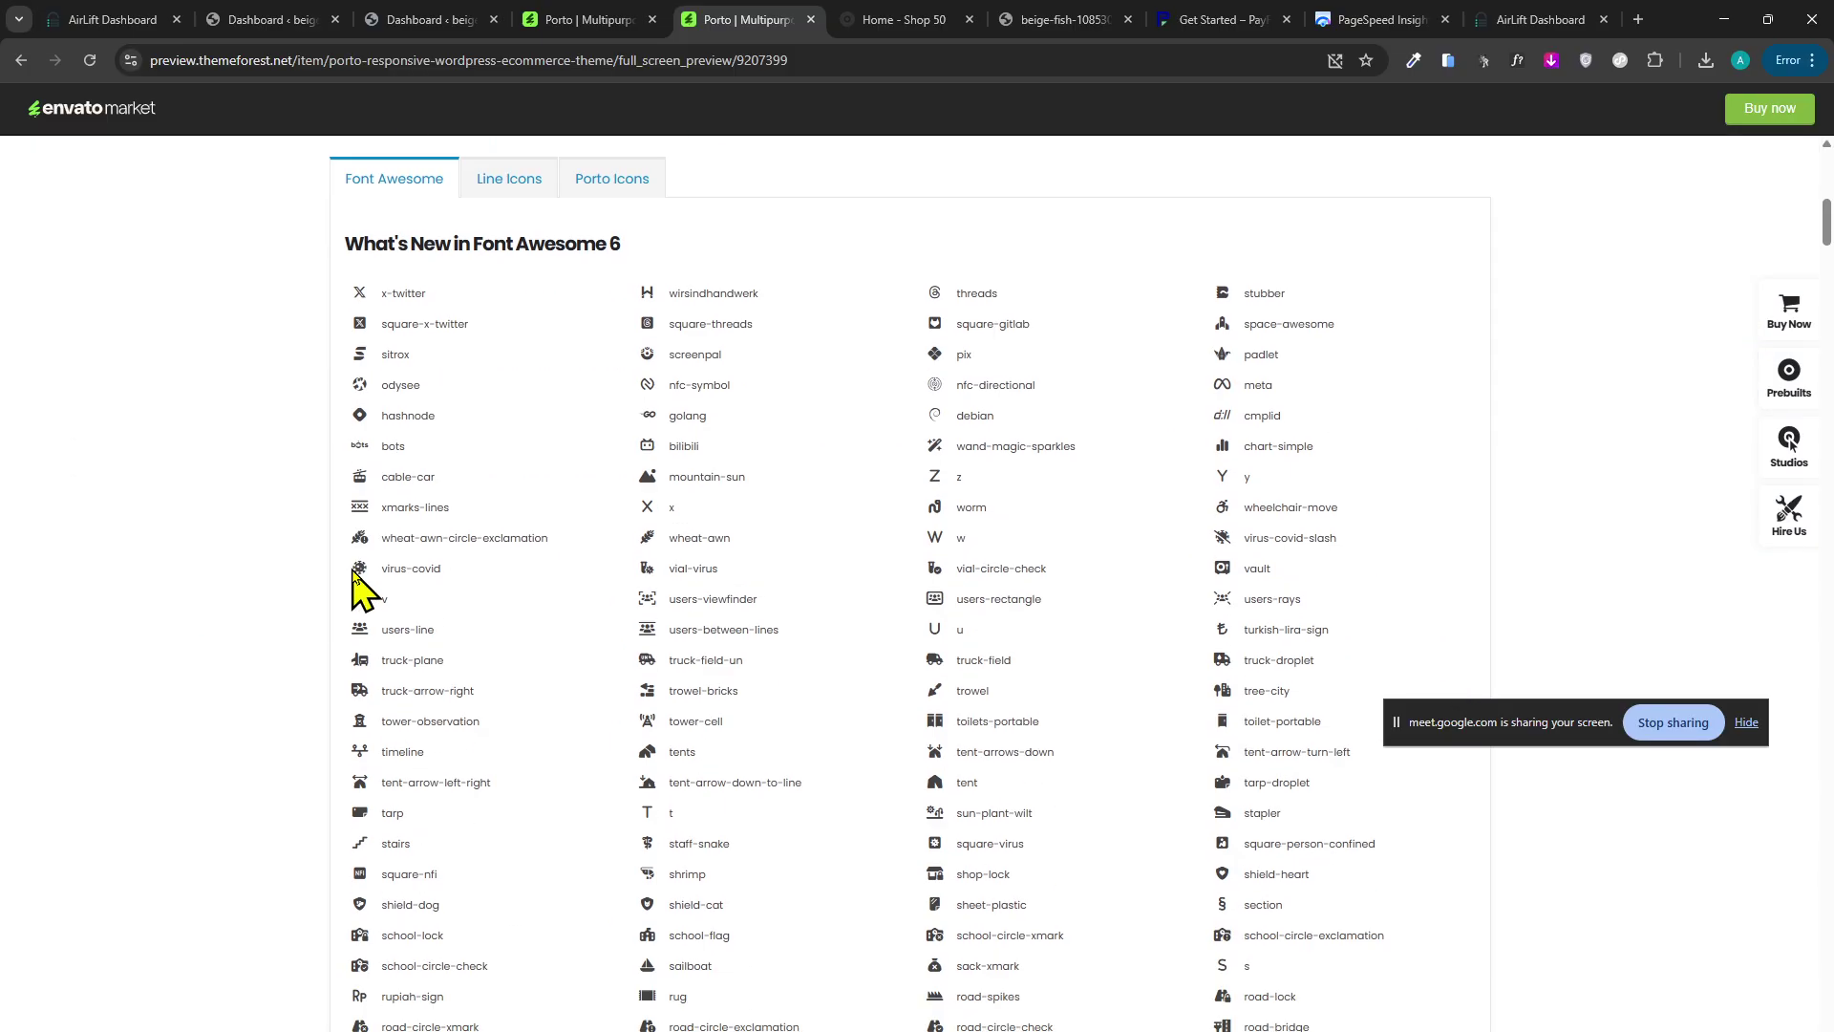
pyautogui.scroll(3, 229, 576)
pyautogui.click(483, 507)
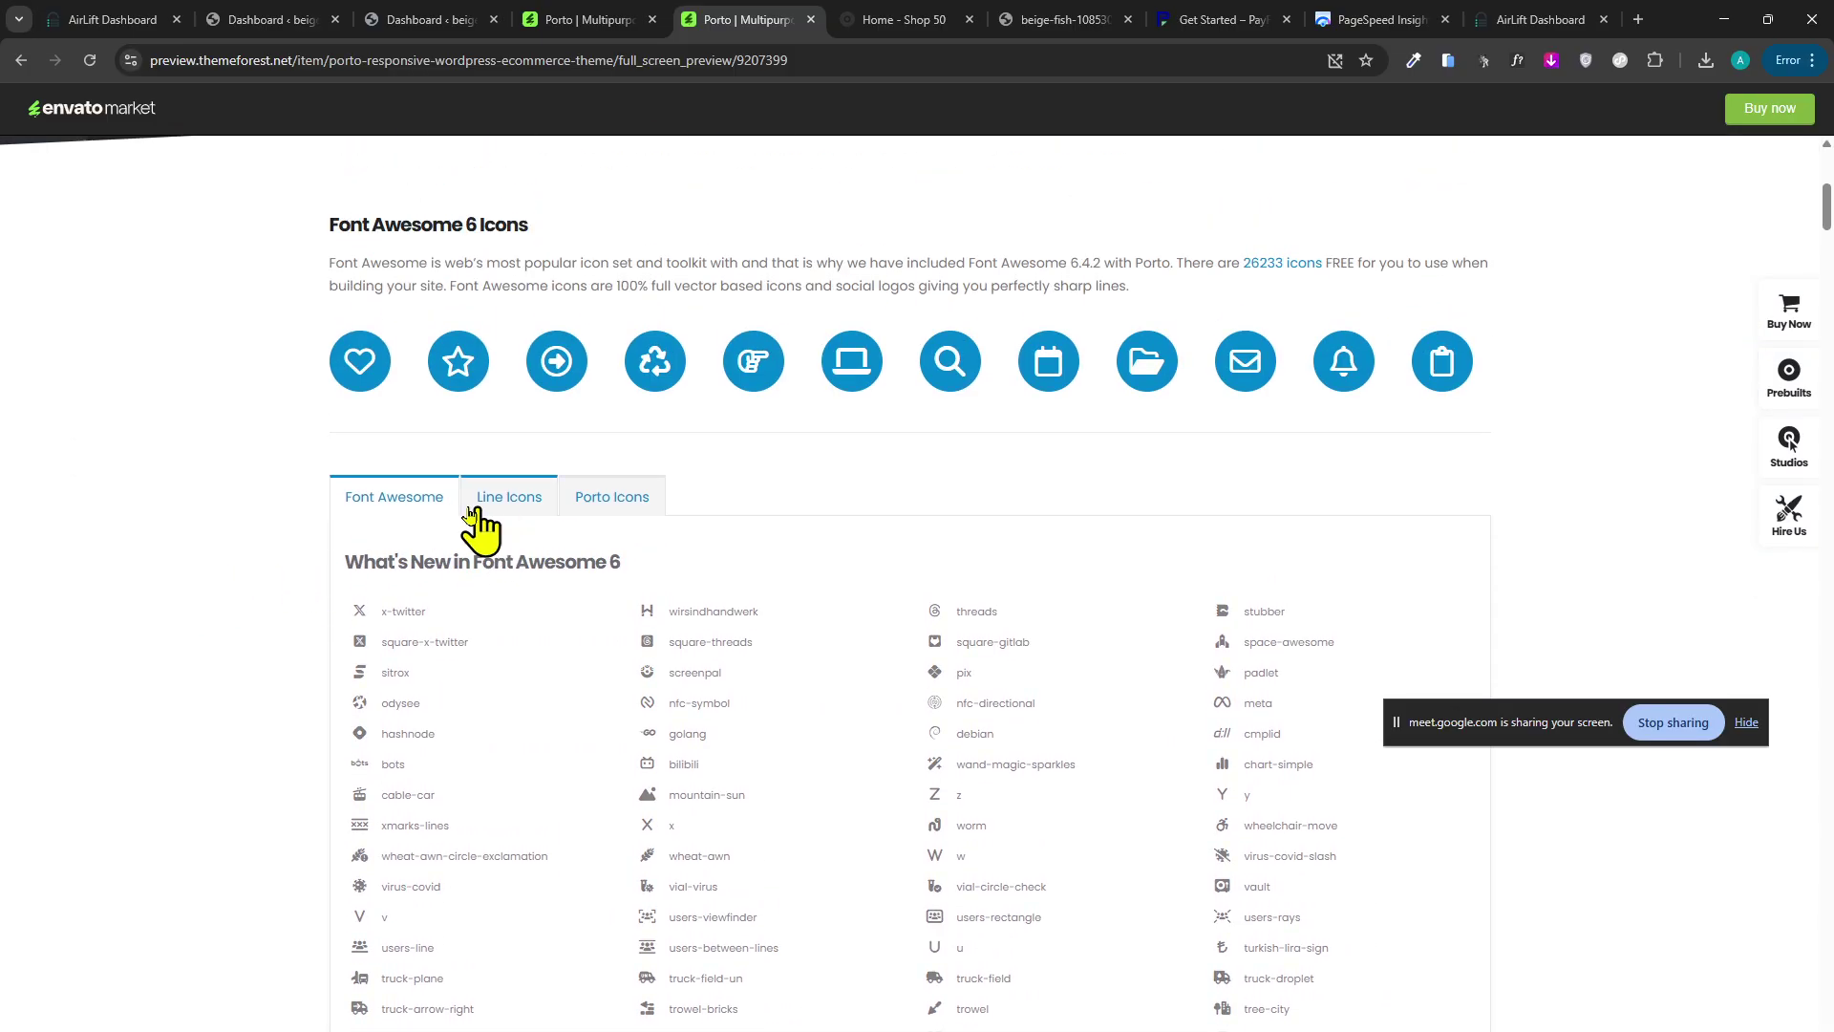
pyautogui.click(368, 502)
pyautogui.scroll(6, 869, 625)
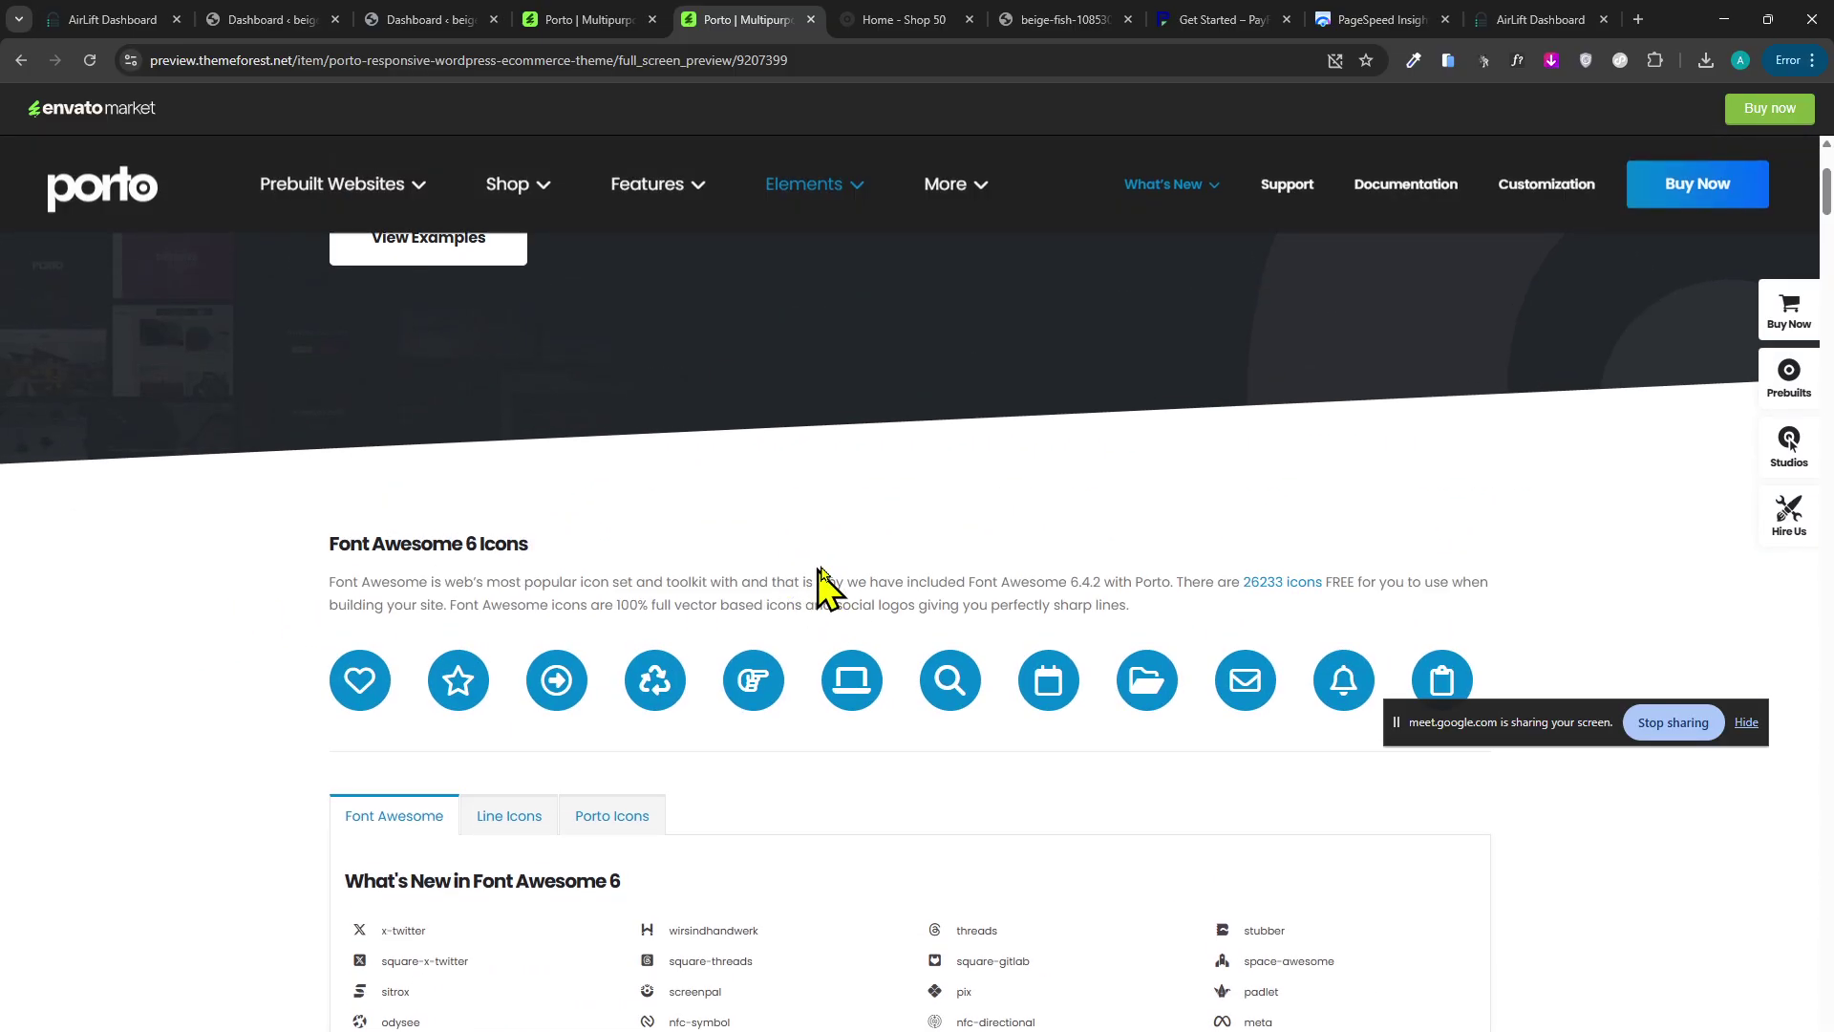
pyautogui.scroll(-4, 456, 569)
pyautogui.scroll(-15, 307, 544)
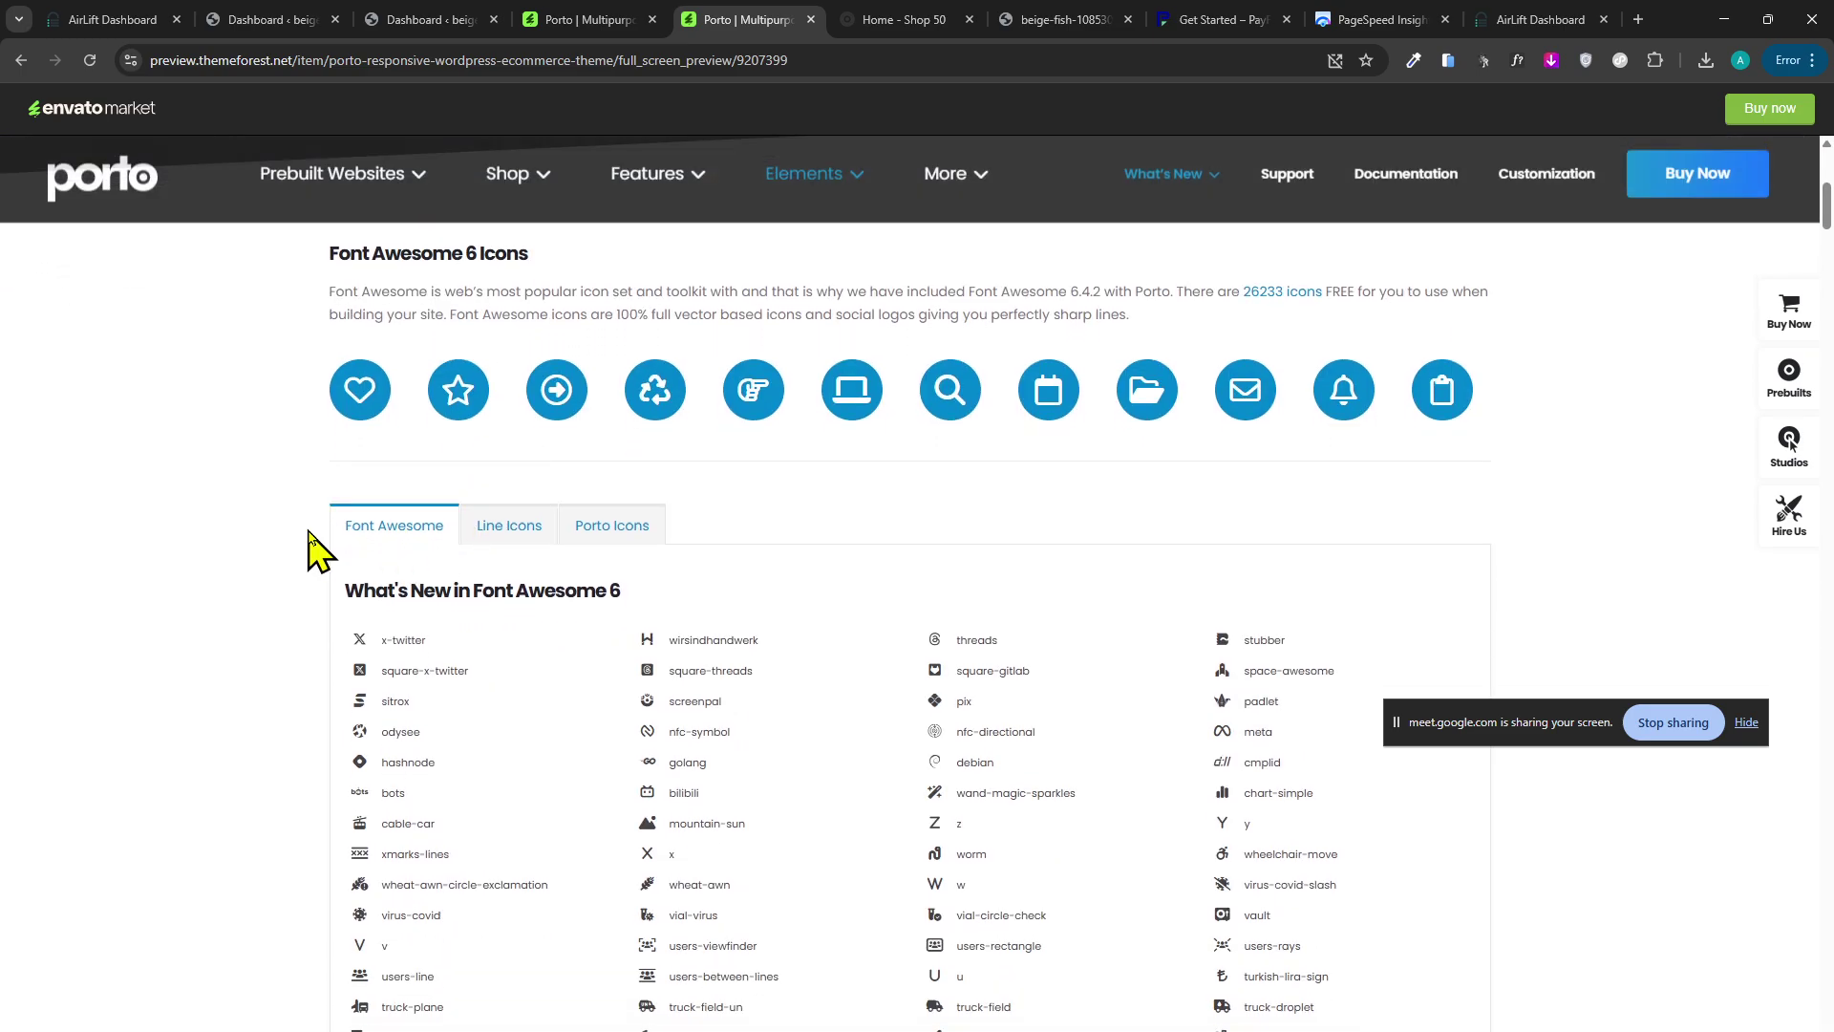
# Leave the Icons page for the Porto landing page on portotheme.com.
pyautogui.middleClick(265, 609)
pyautogui.scroll(20, 264, 609)
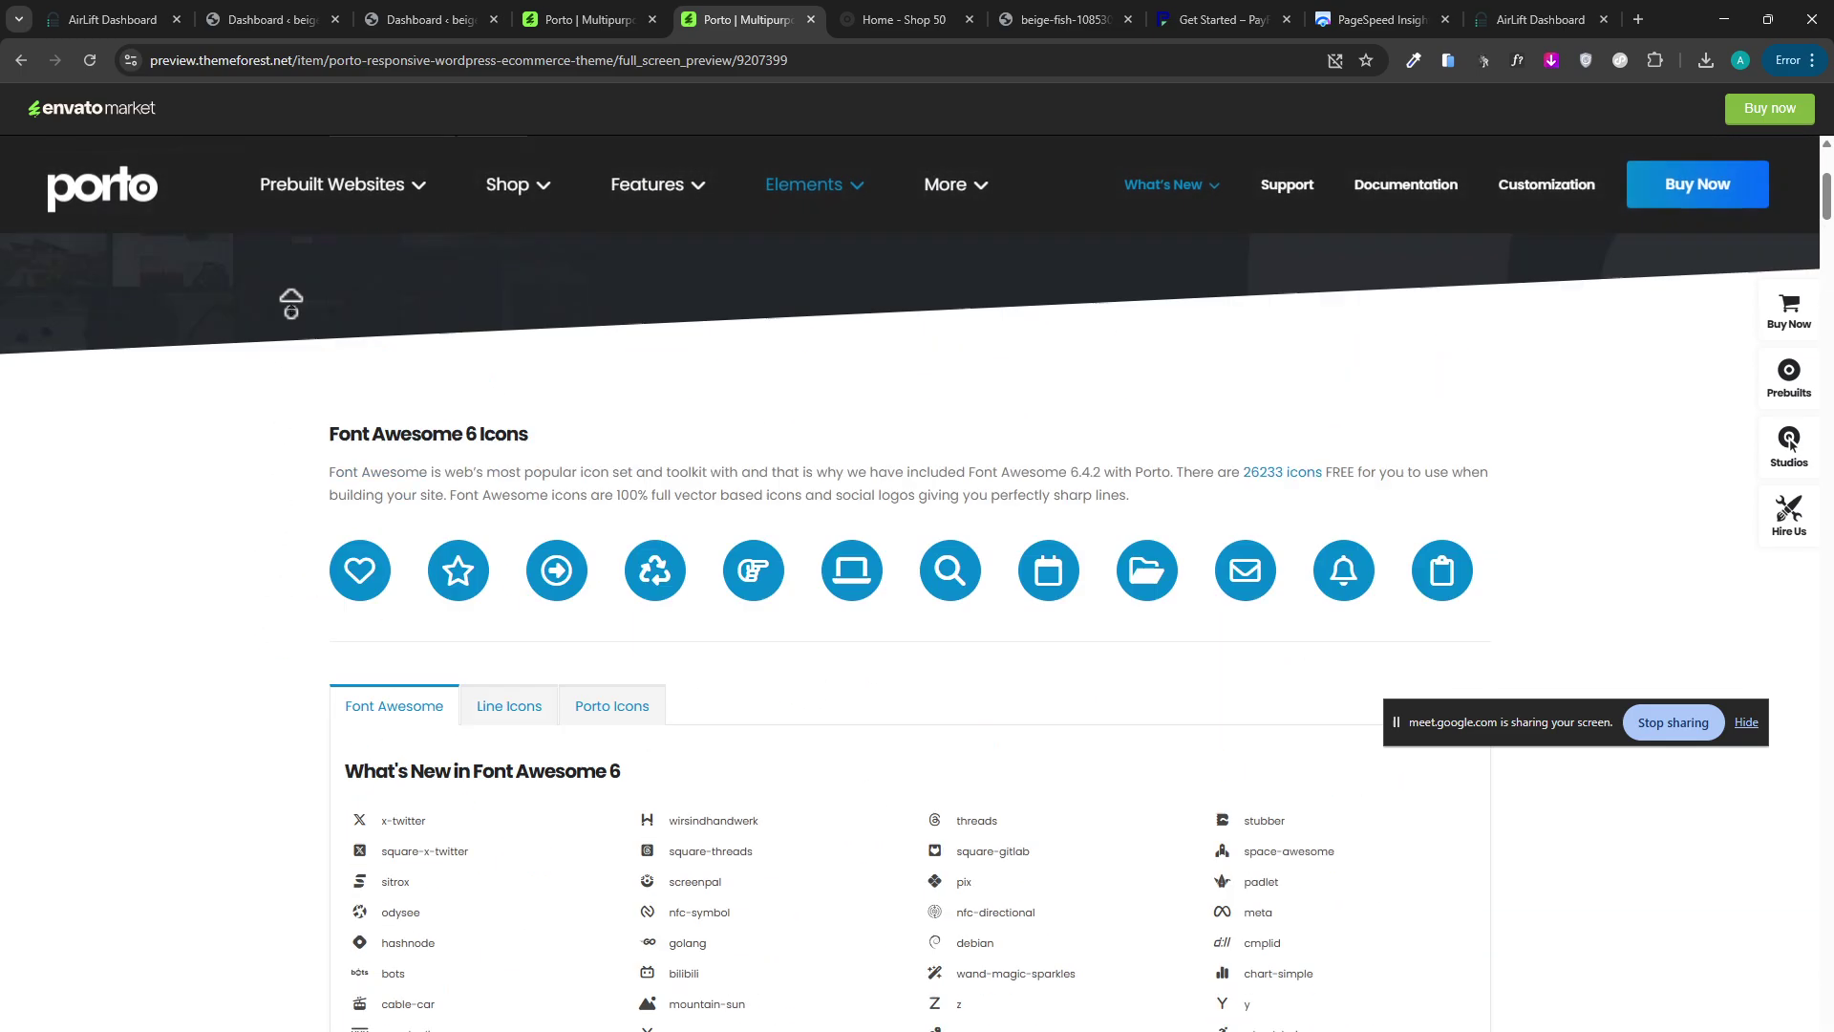
pyautogui.middleClick(302, 332)
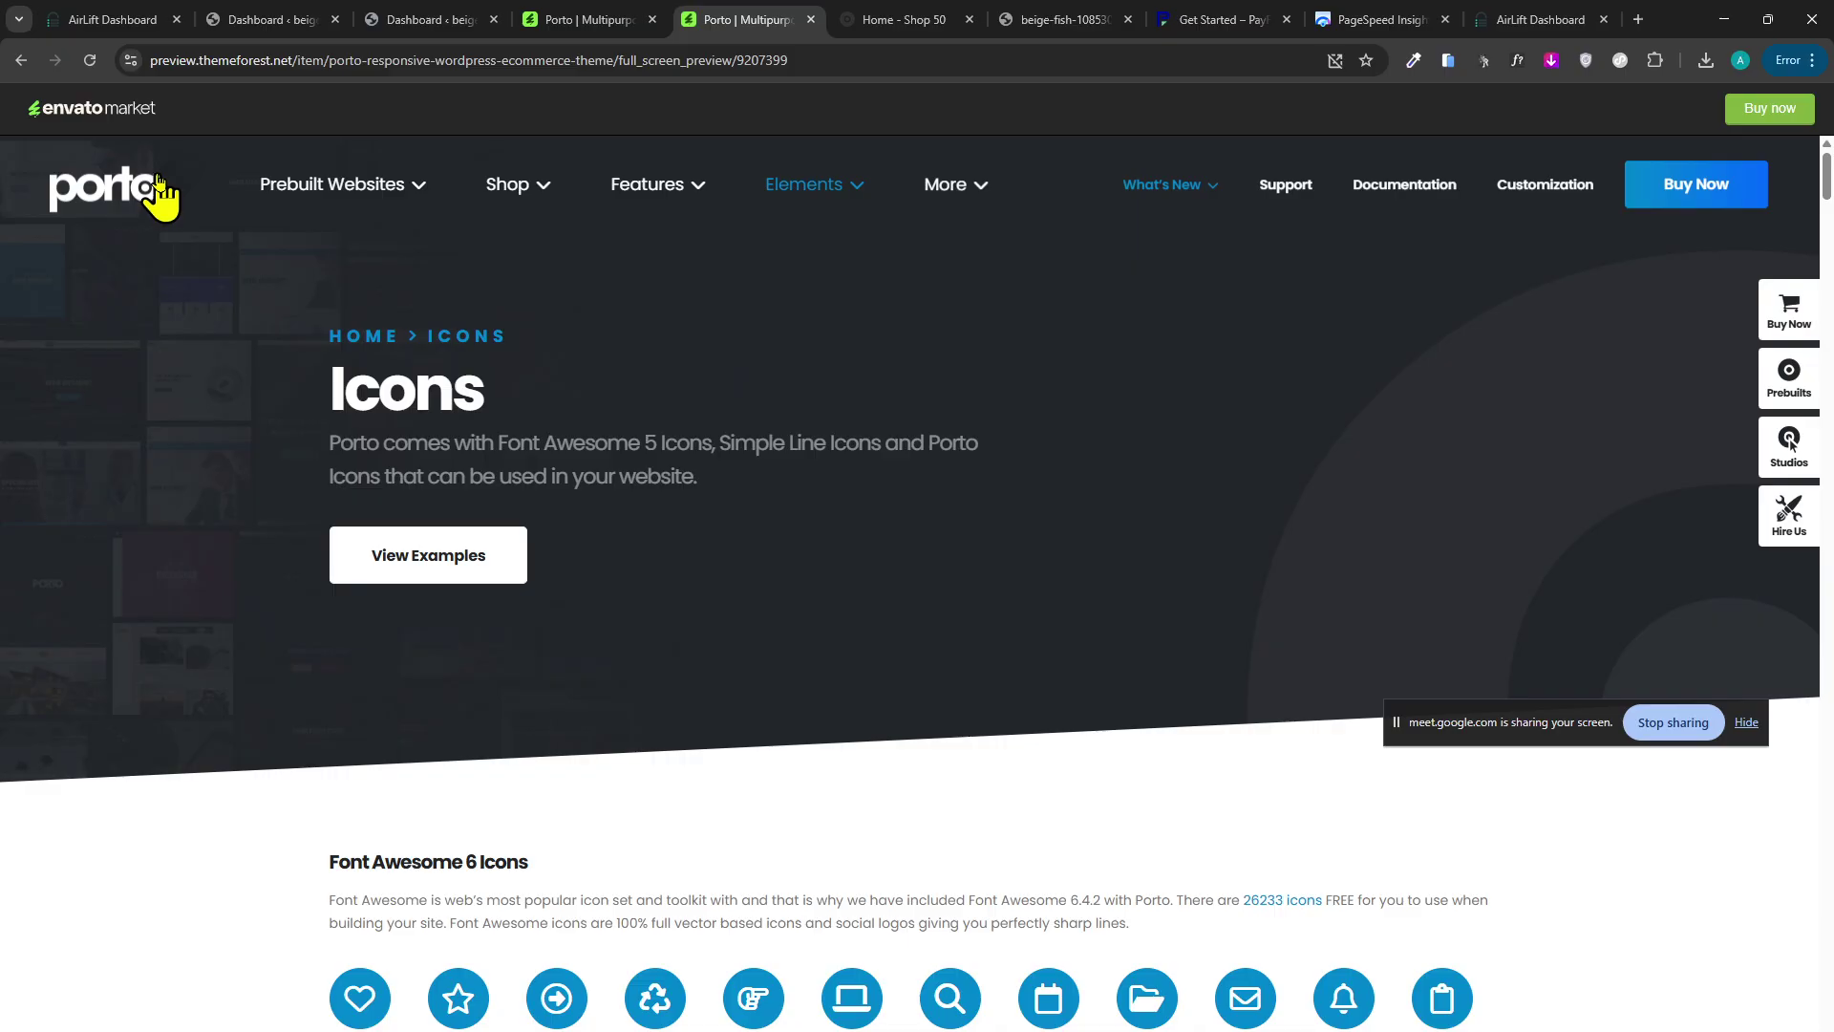
pyautogui.click(159, 188)
# Cycle through the open tabs: Airlift results, both WordPress dashboards, Porto product and landing pages.
pyautogui.scroll(-5, 410, 439)
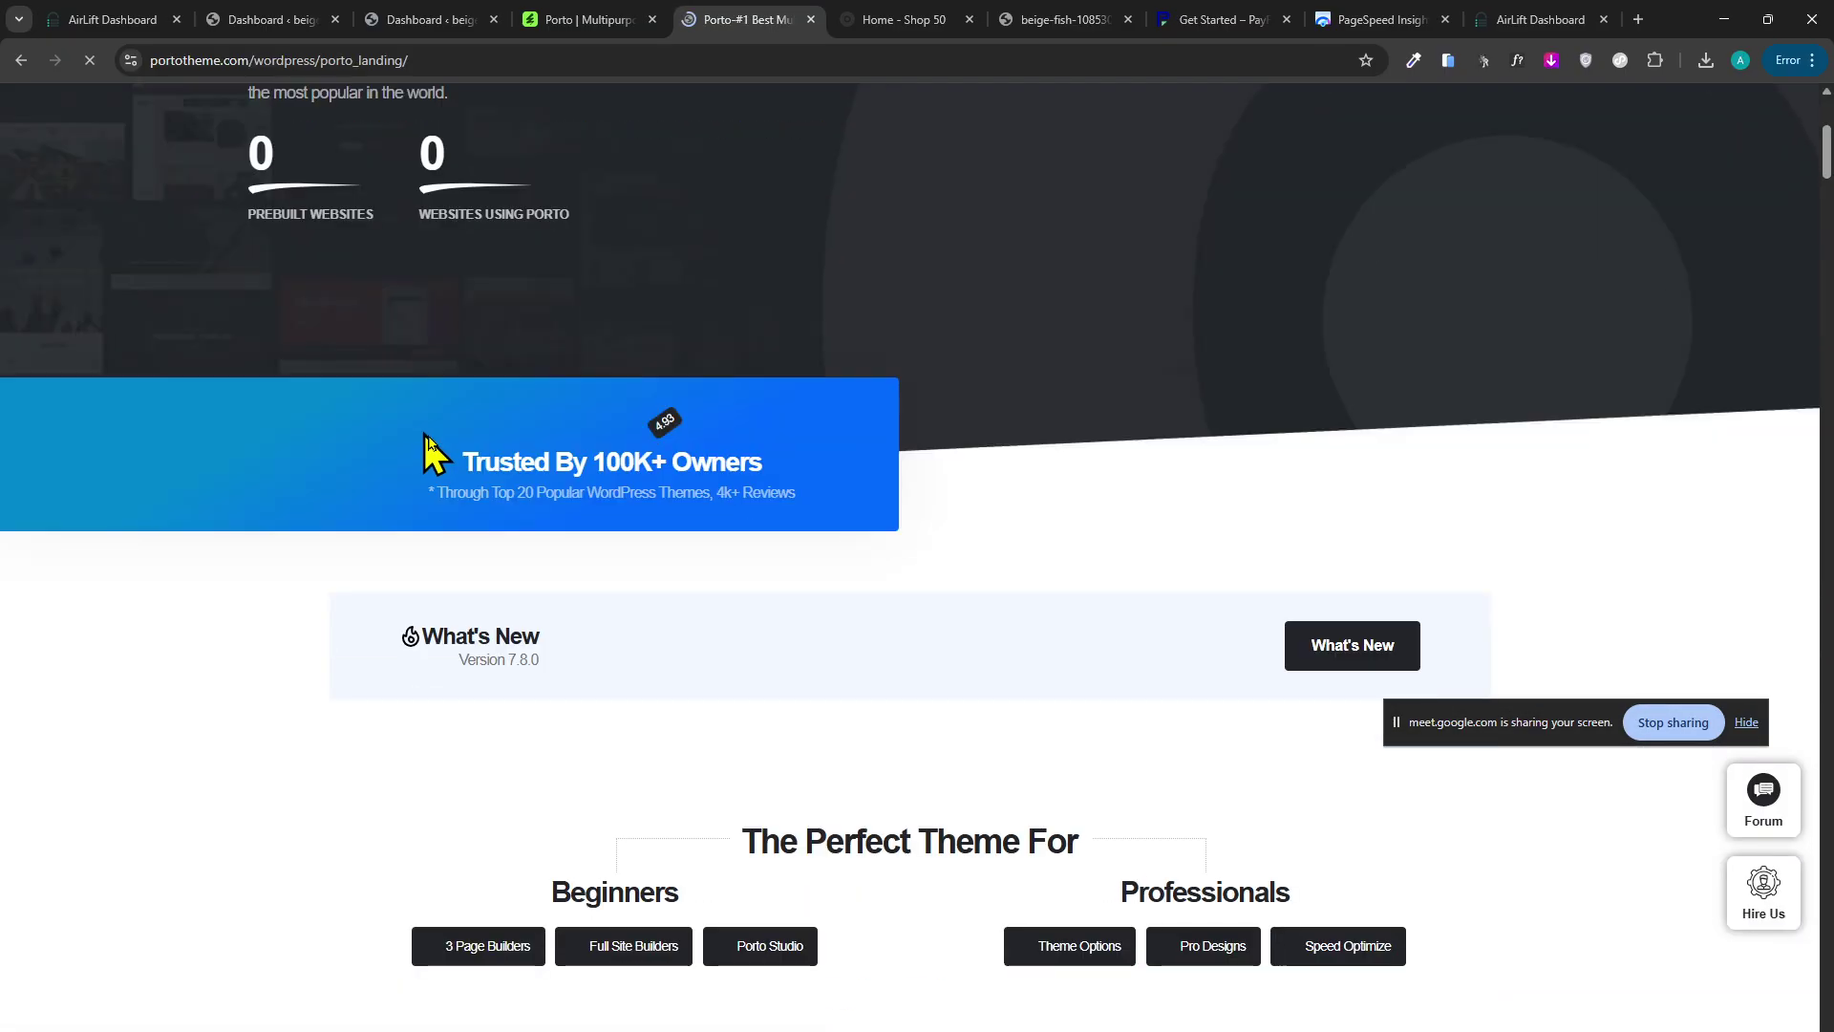
pyautogui.scroll(3, 427, 449)
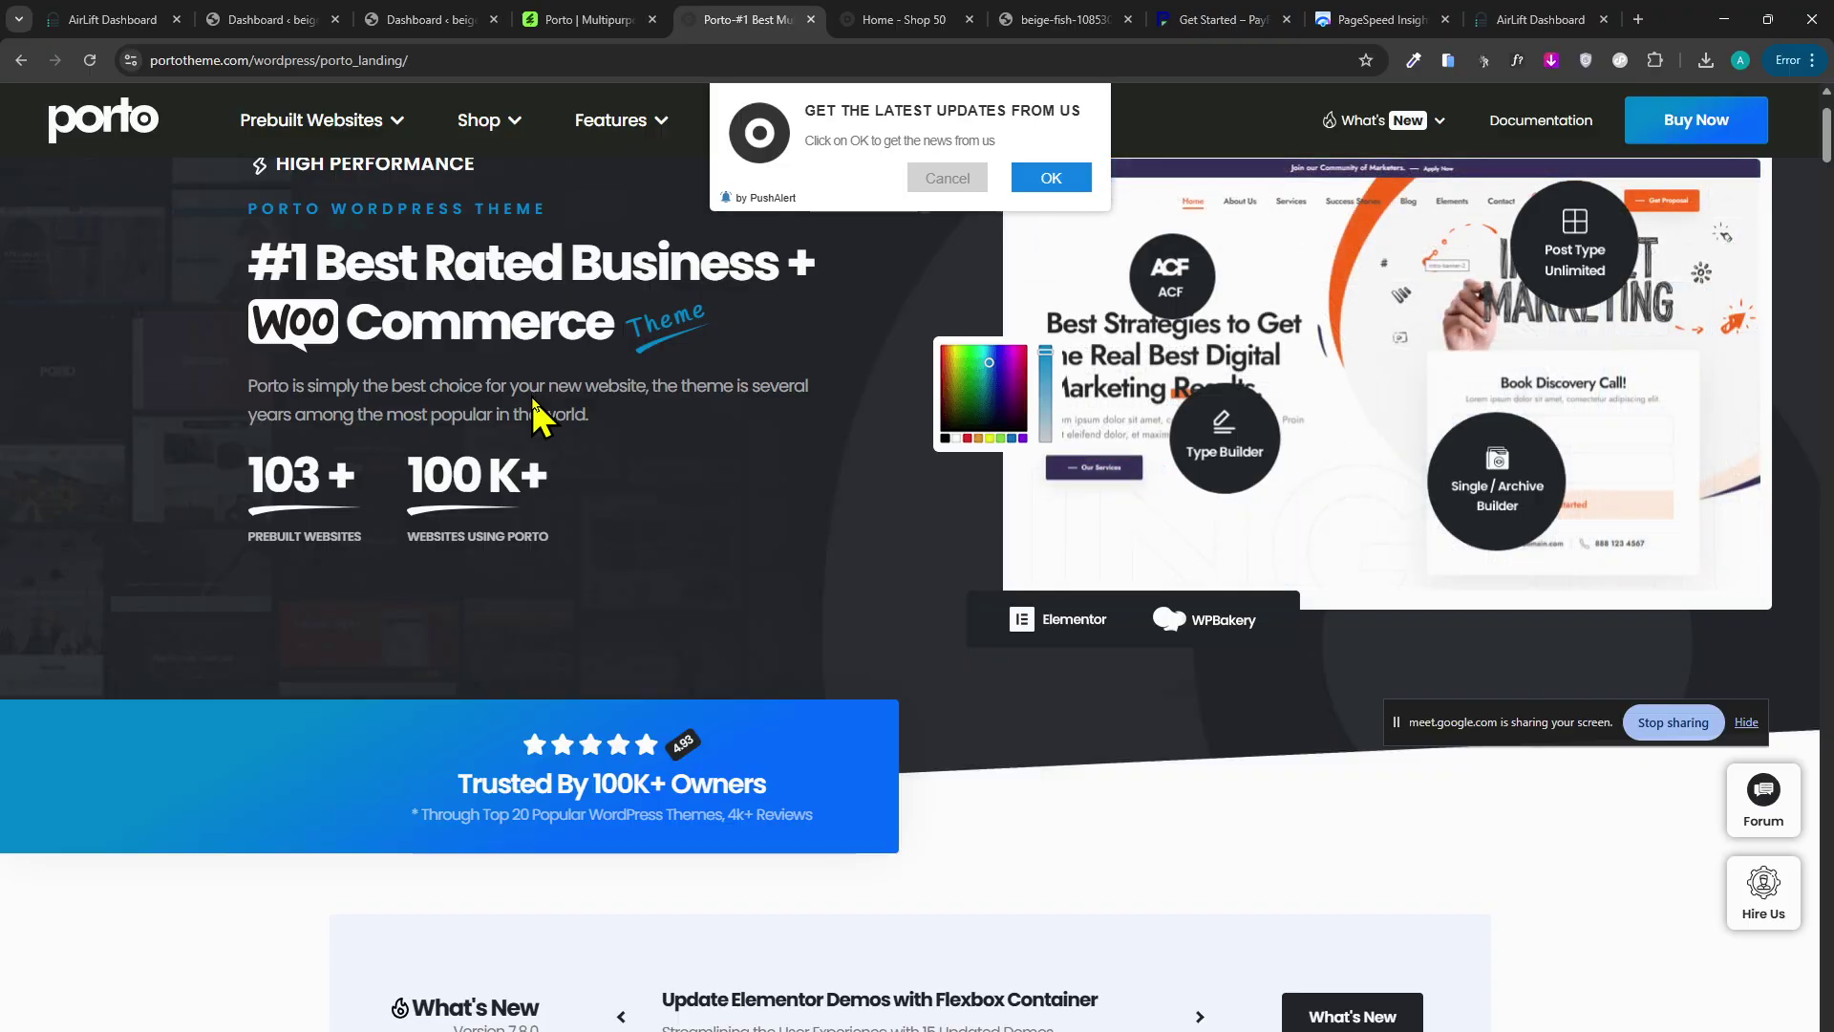
pyautogui.scroll(2, 573, 344)
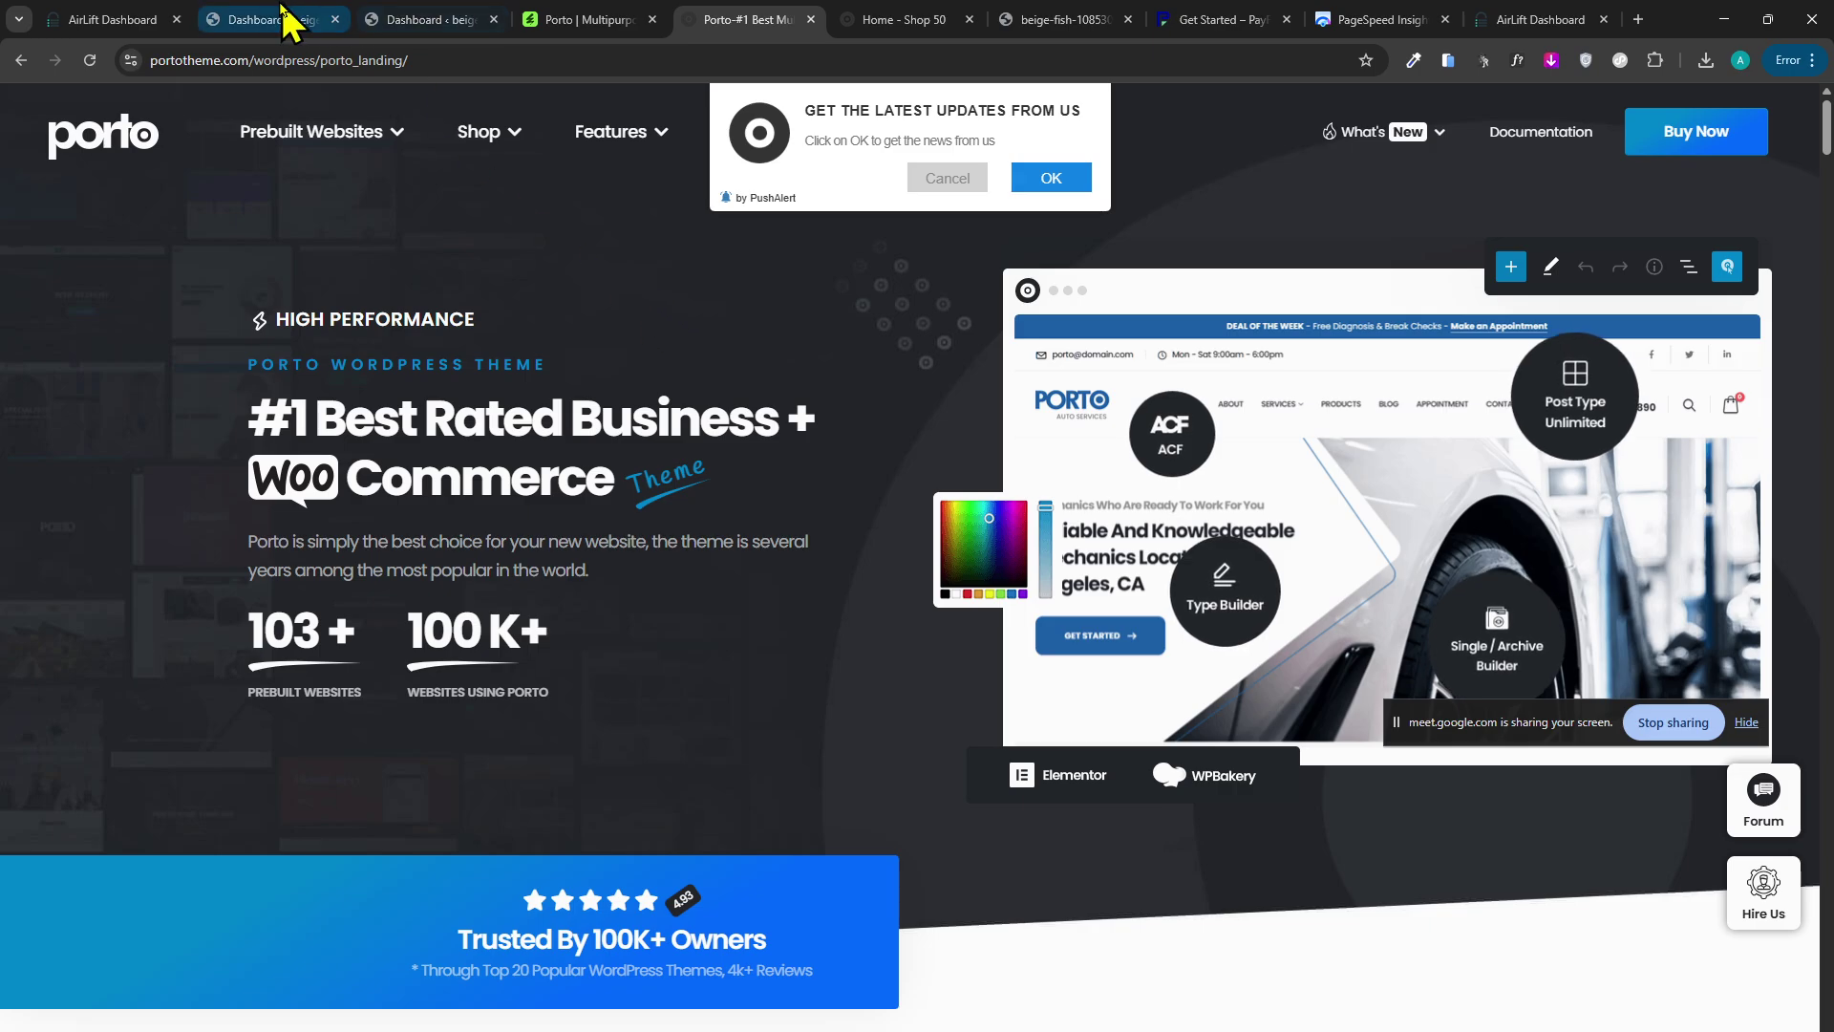
pyautogui.click(90, 19)
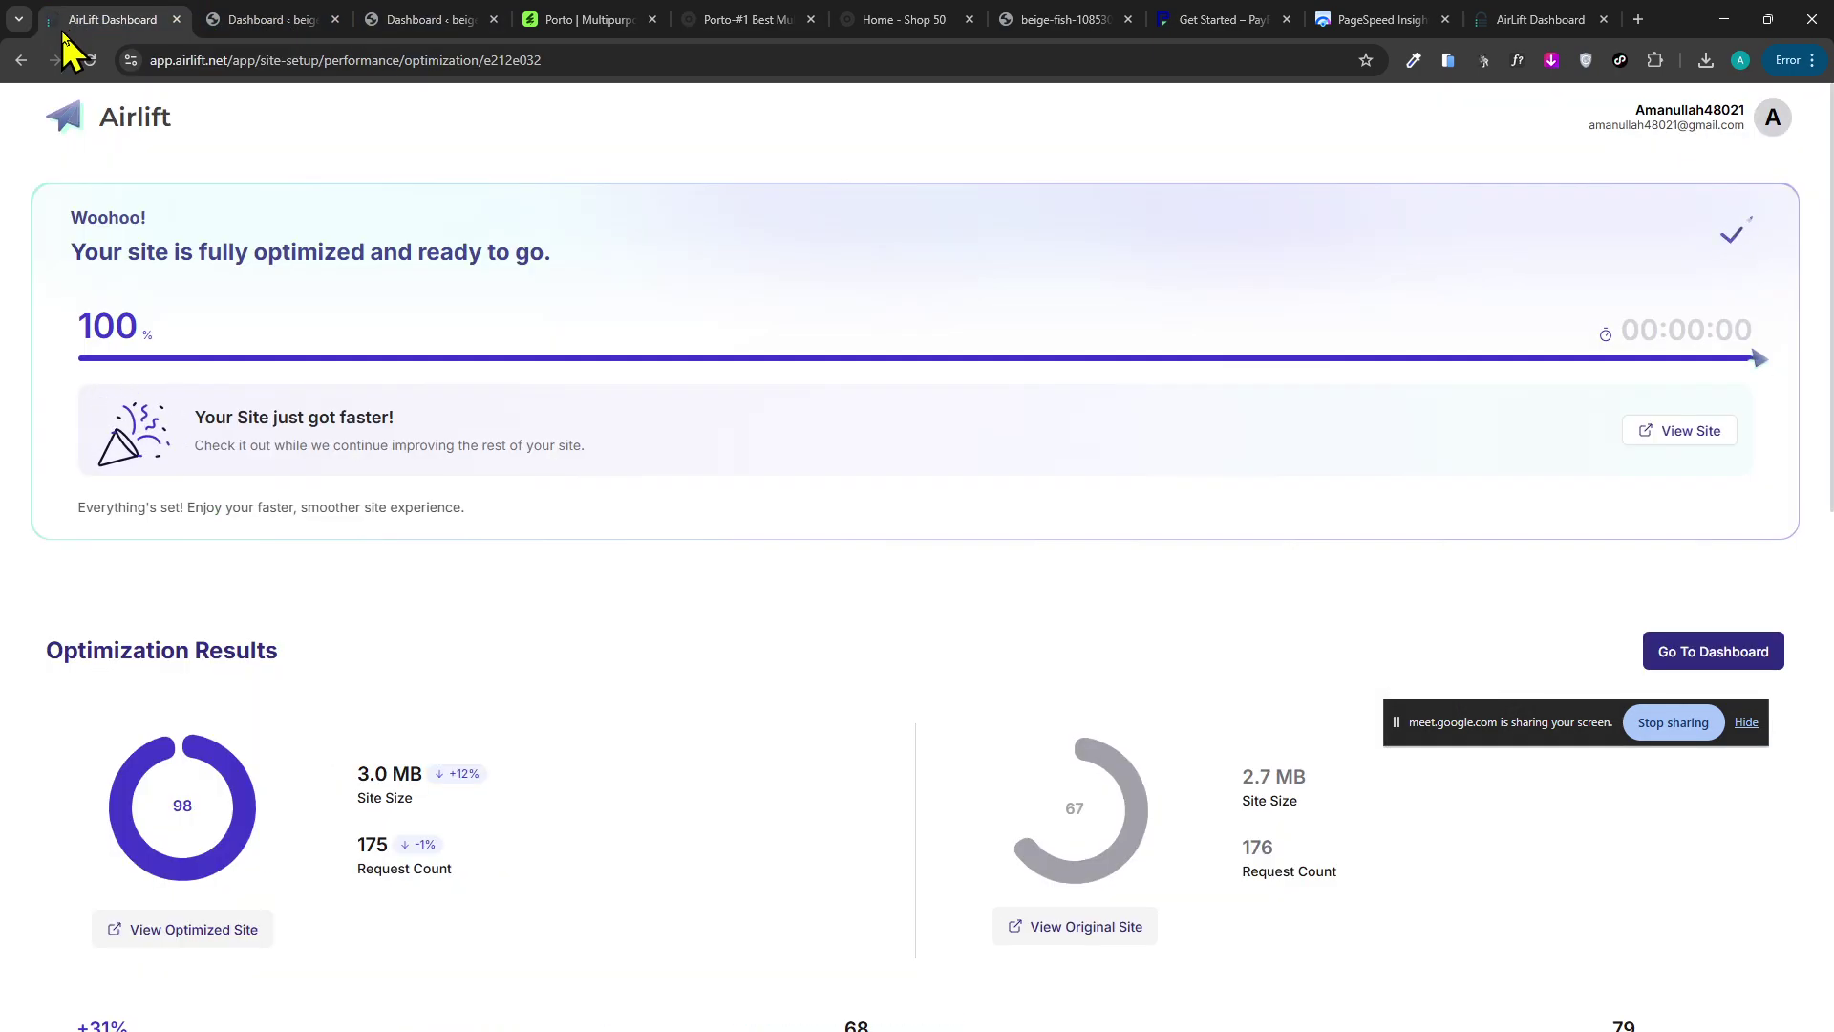
pyautogui.click(277, 19)
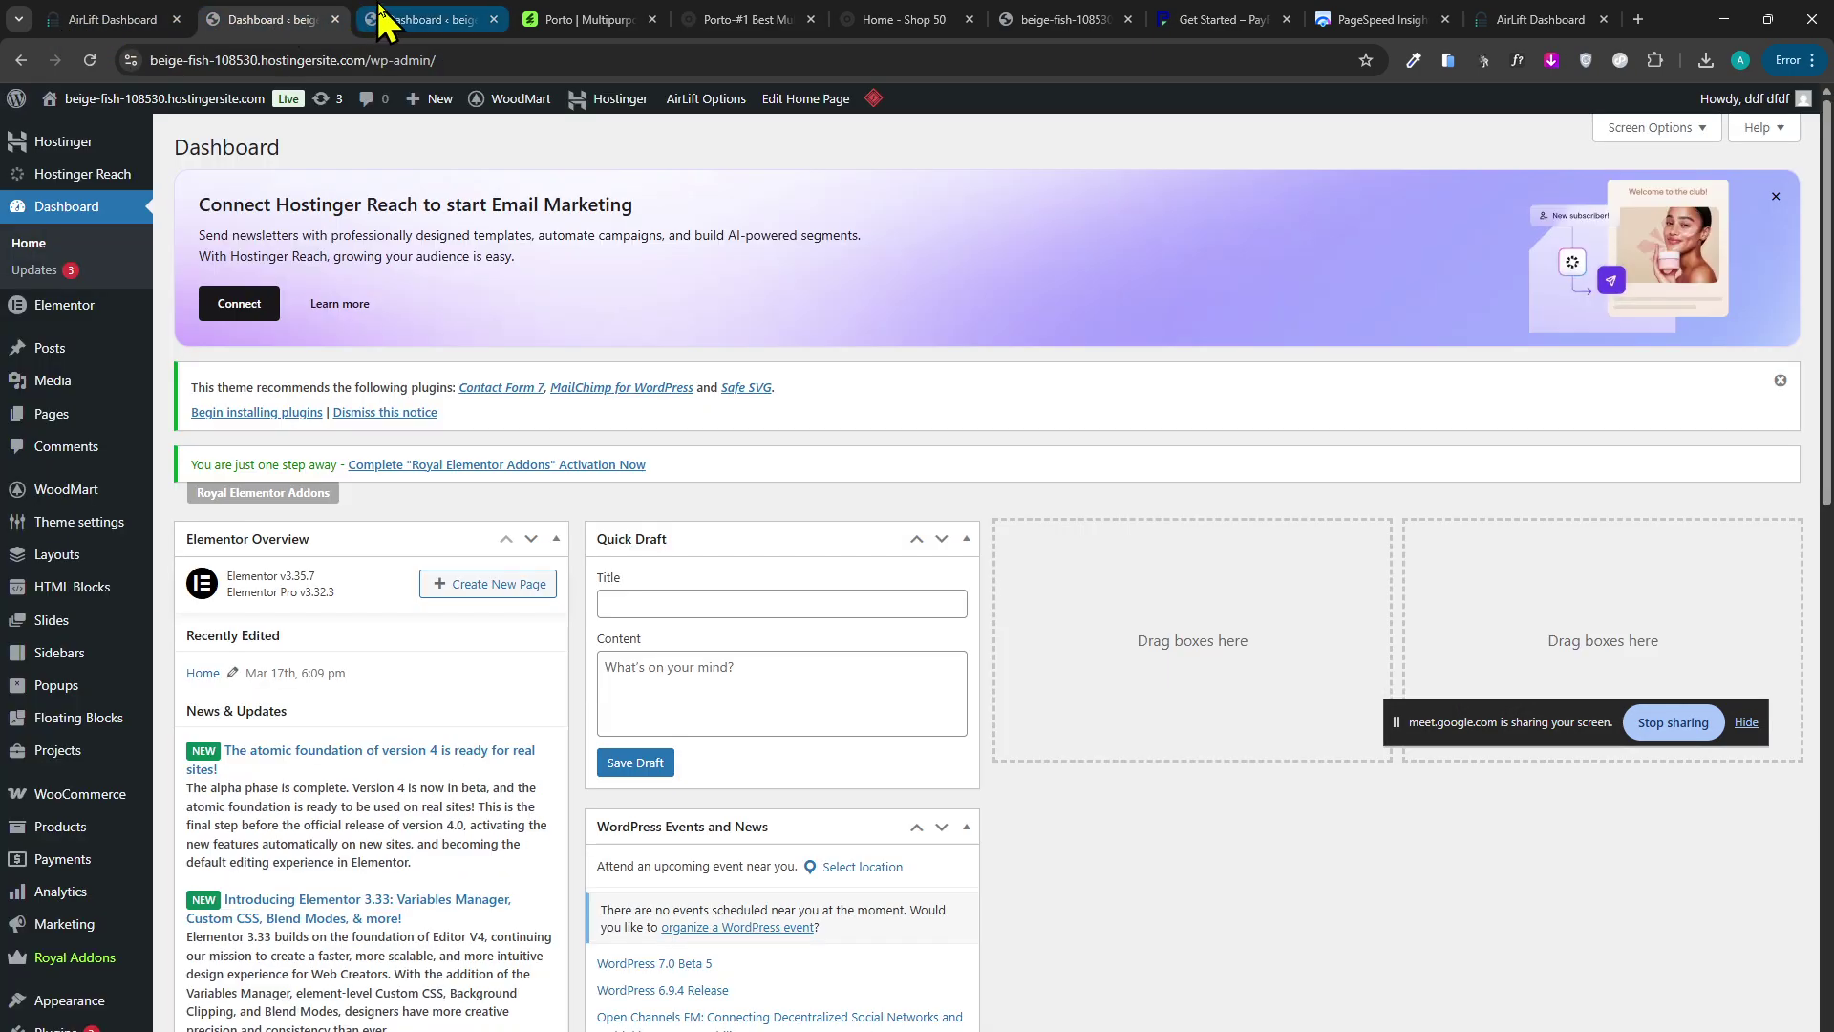
pyautogui.click(382, 17)
pyautogui.click(564, 19)
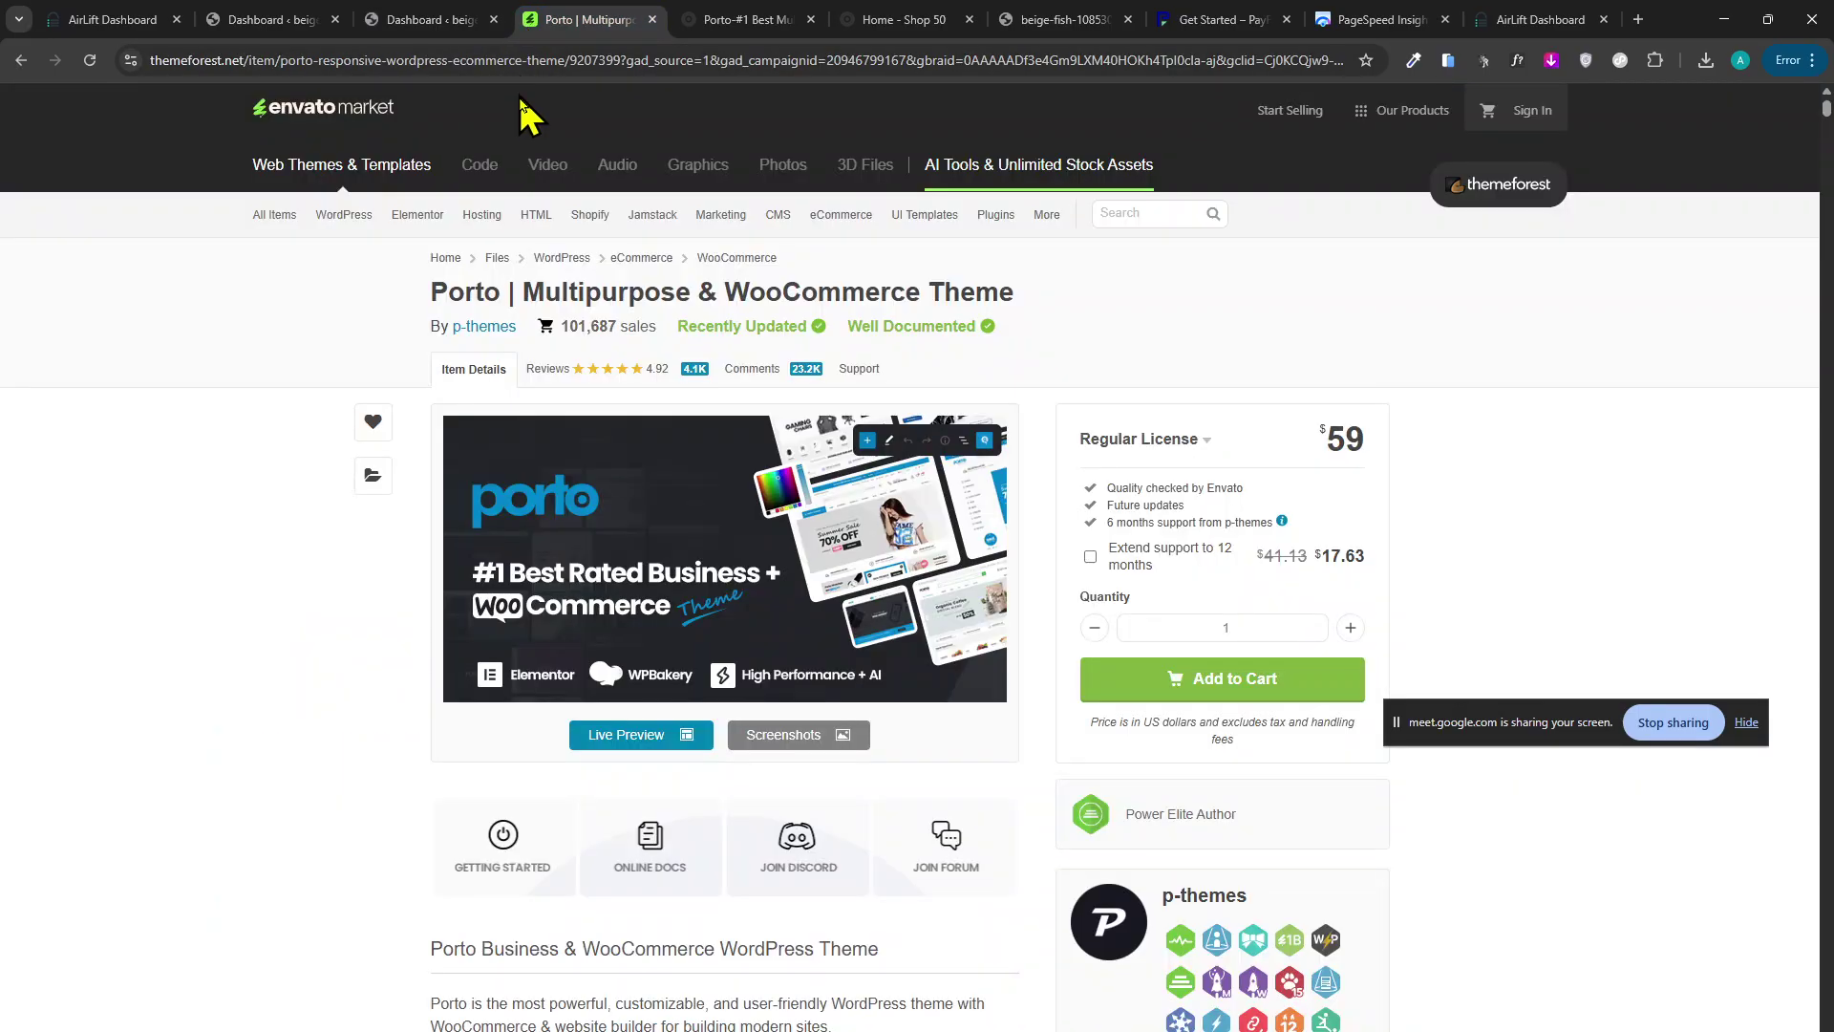
pyautogui.click(693, 19)
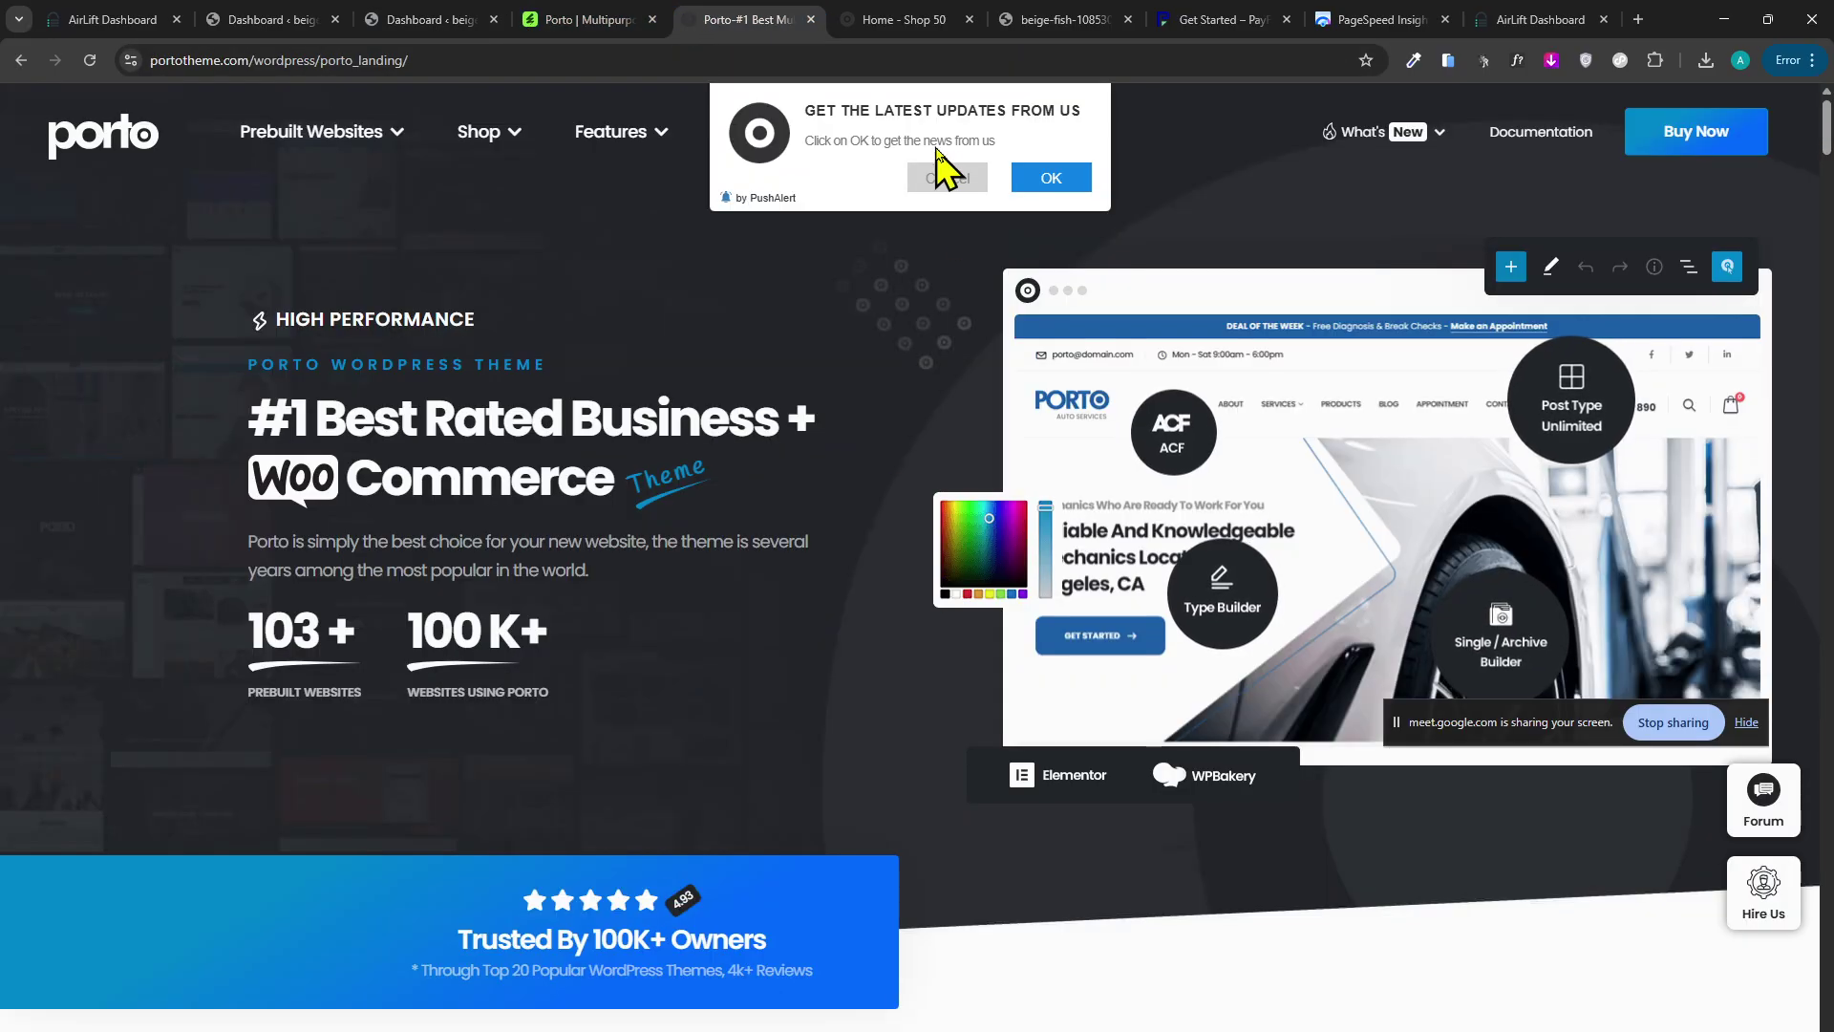
# Dismiss the notifications prompt, open the Shop > Categories Hidden Filter demo, then return to the dashboard.
pyautogui.click(950, 177)
pyautogui.moveTo(880, 181)
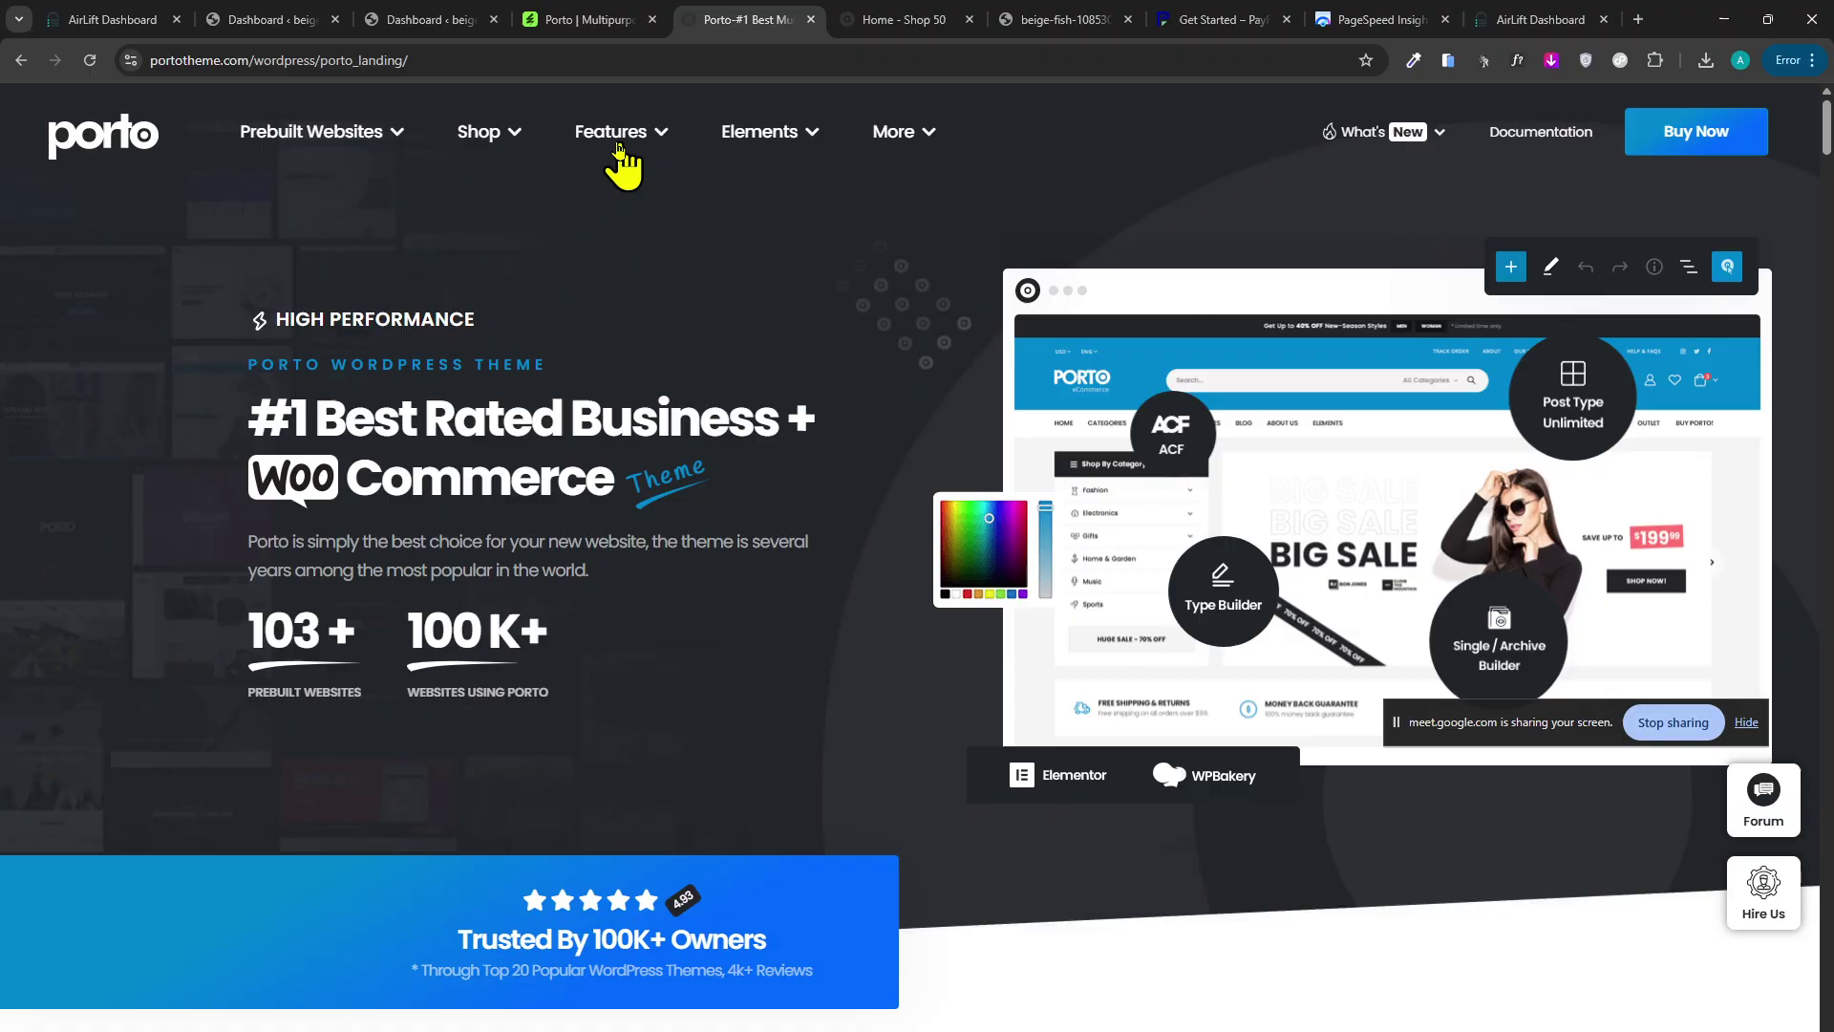
pyautogui.moveTo(615, 153)
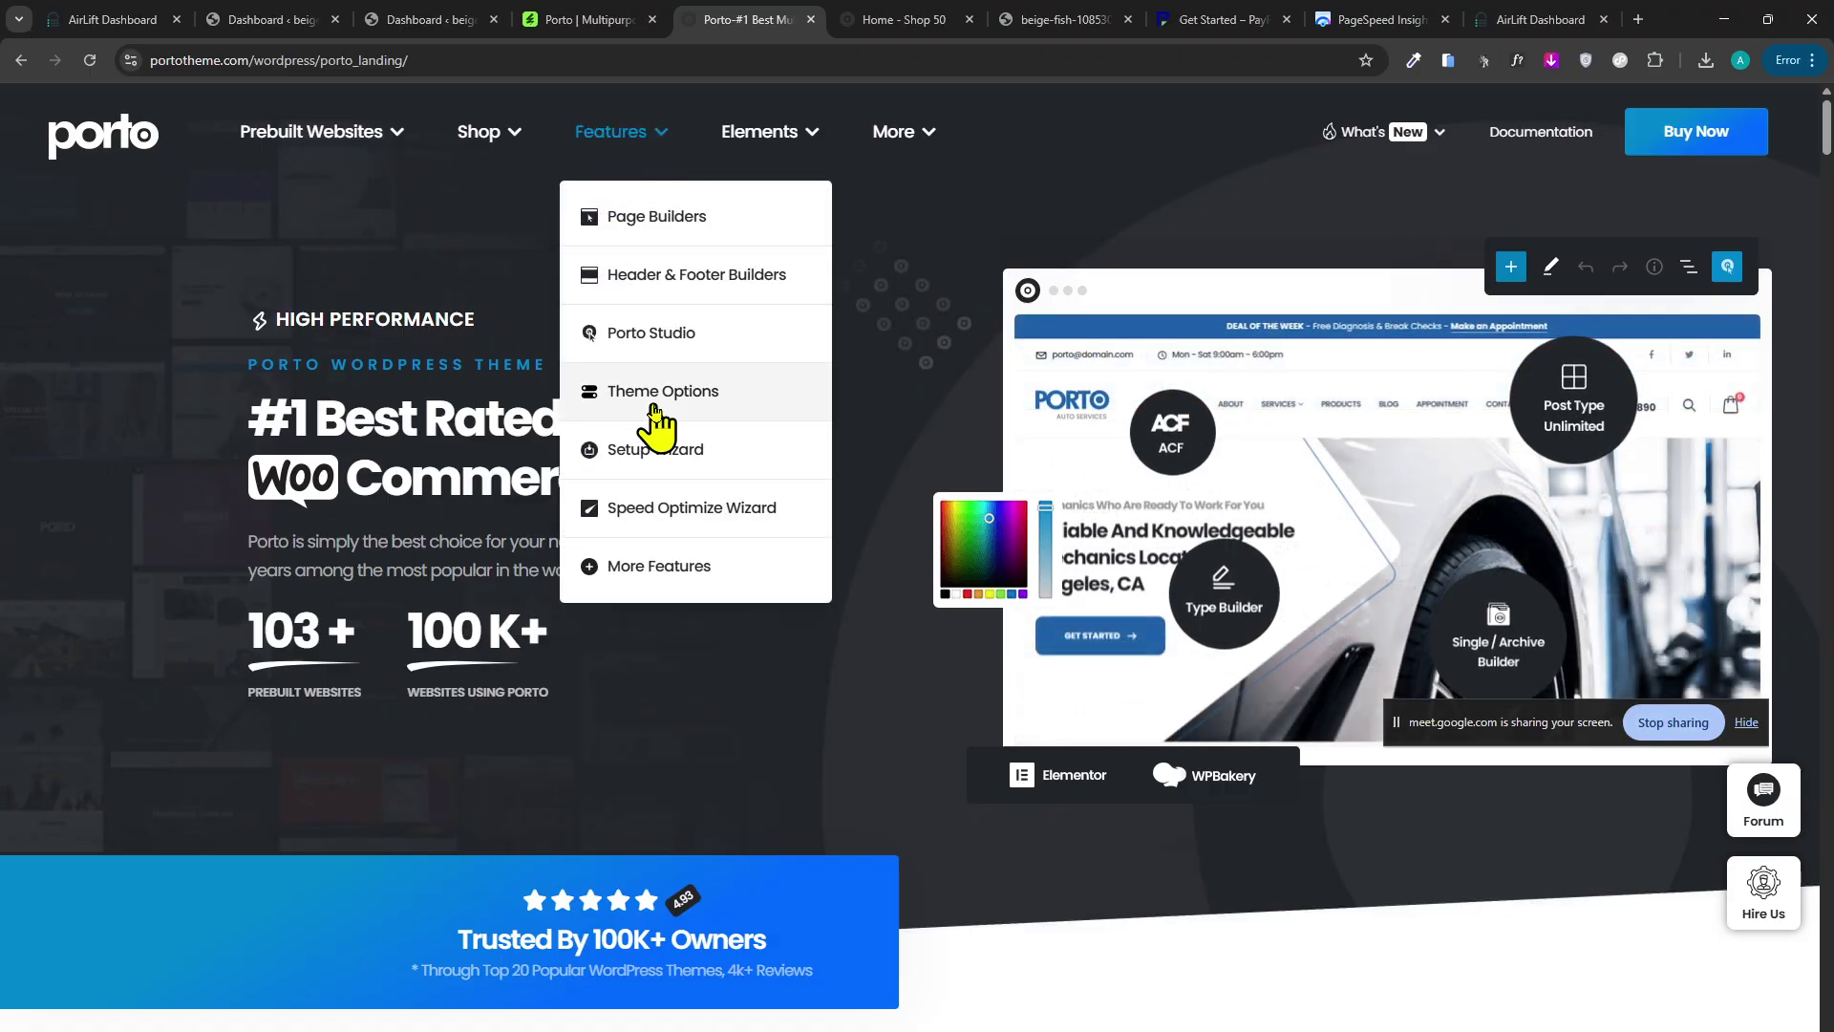
pyautogui.moveTo(503, 174)
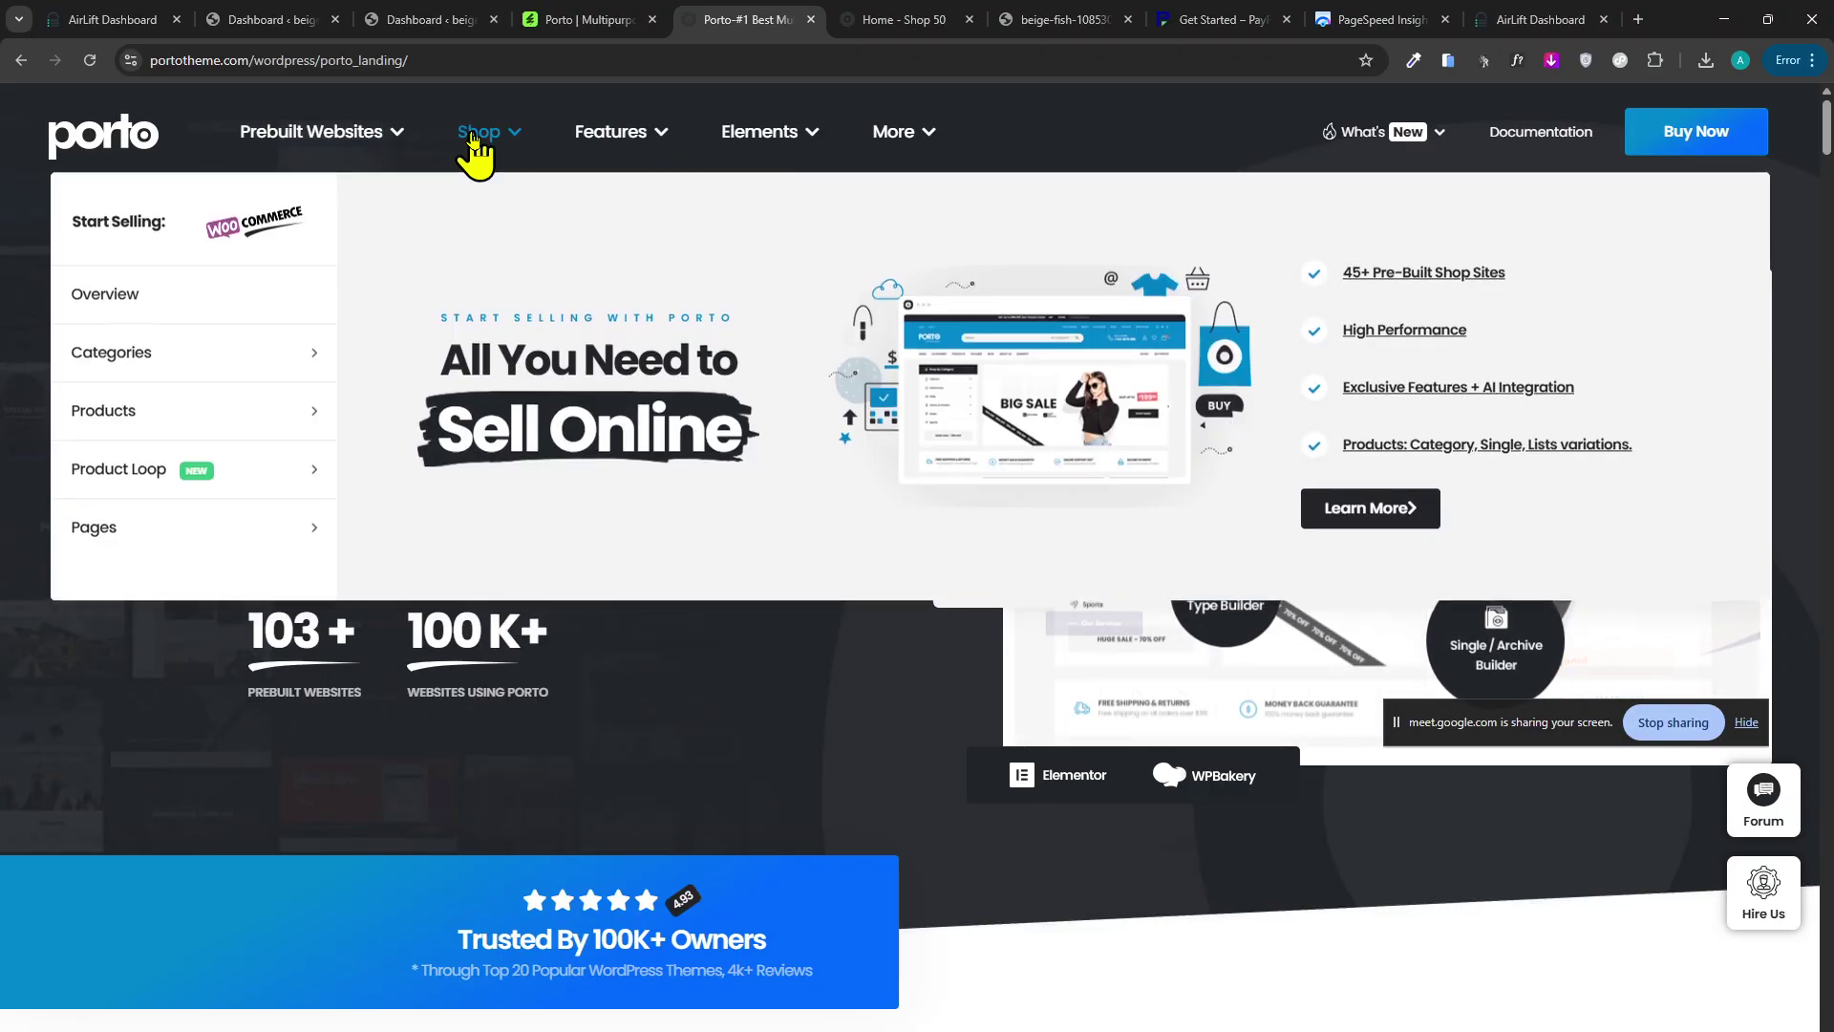
pyautogui.moveTo(295, 398)
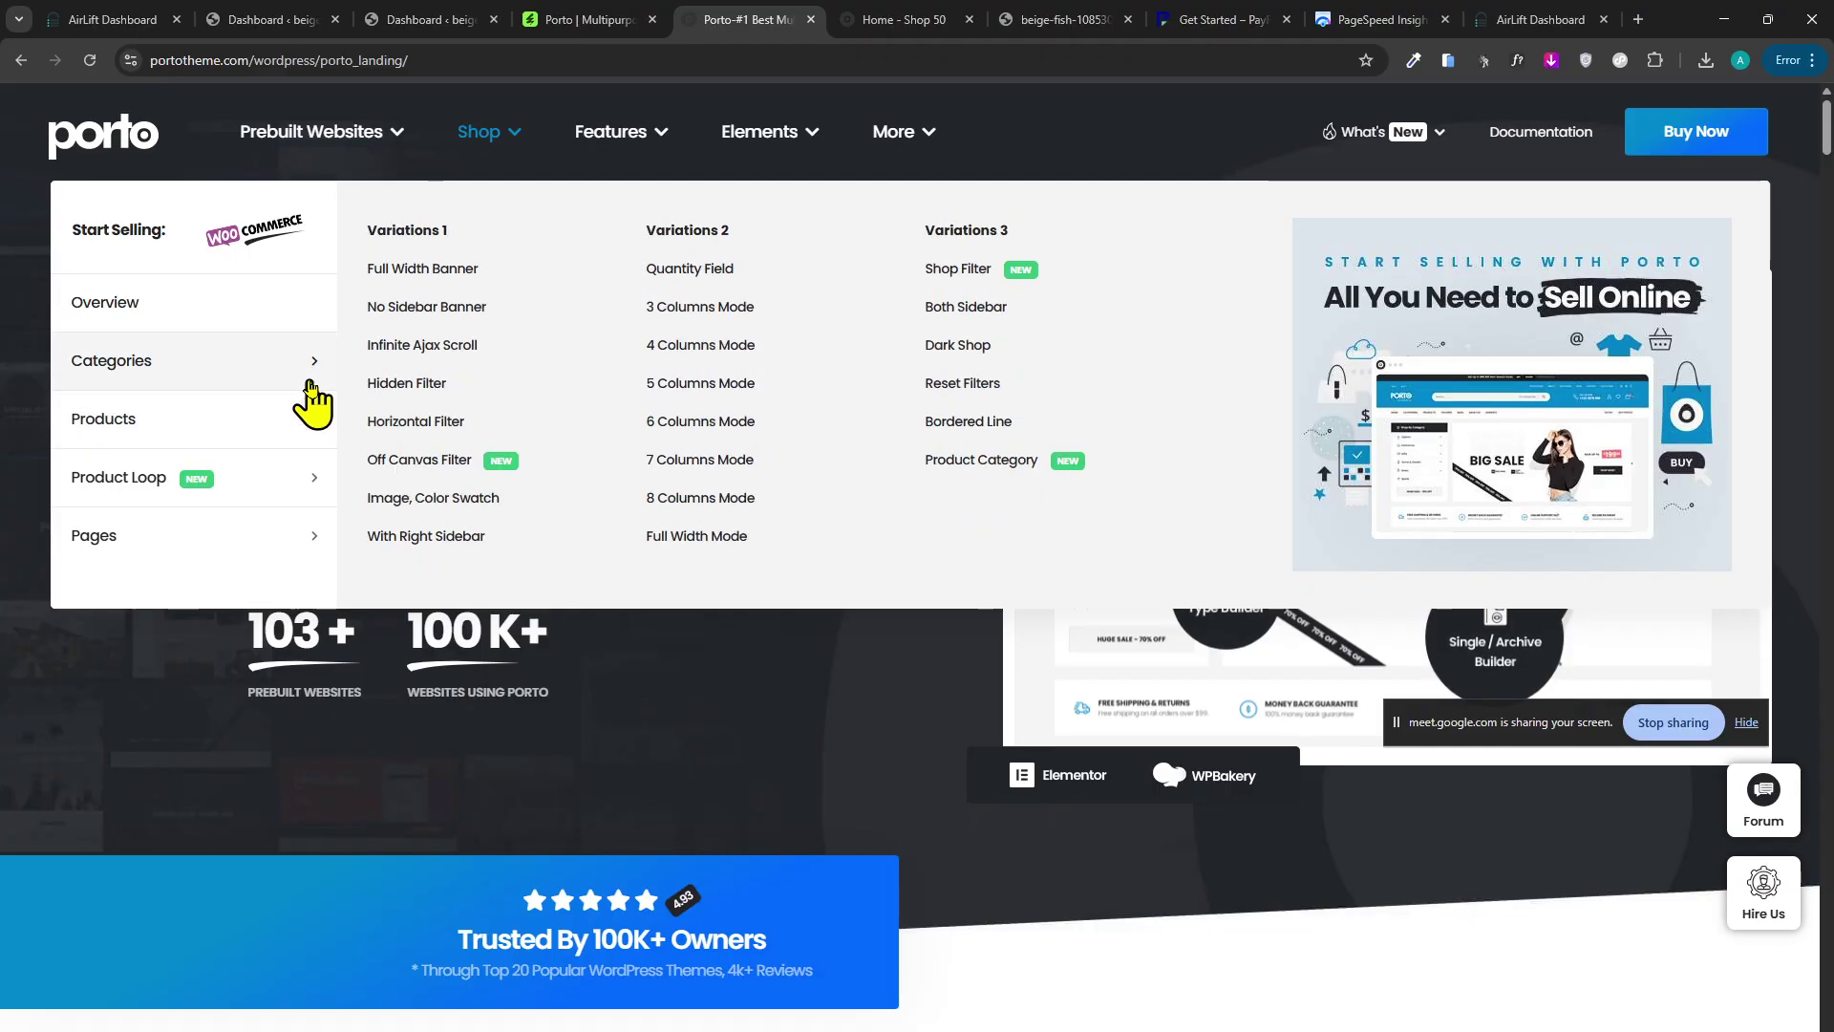
pyautogui.click(411, 384)
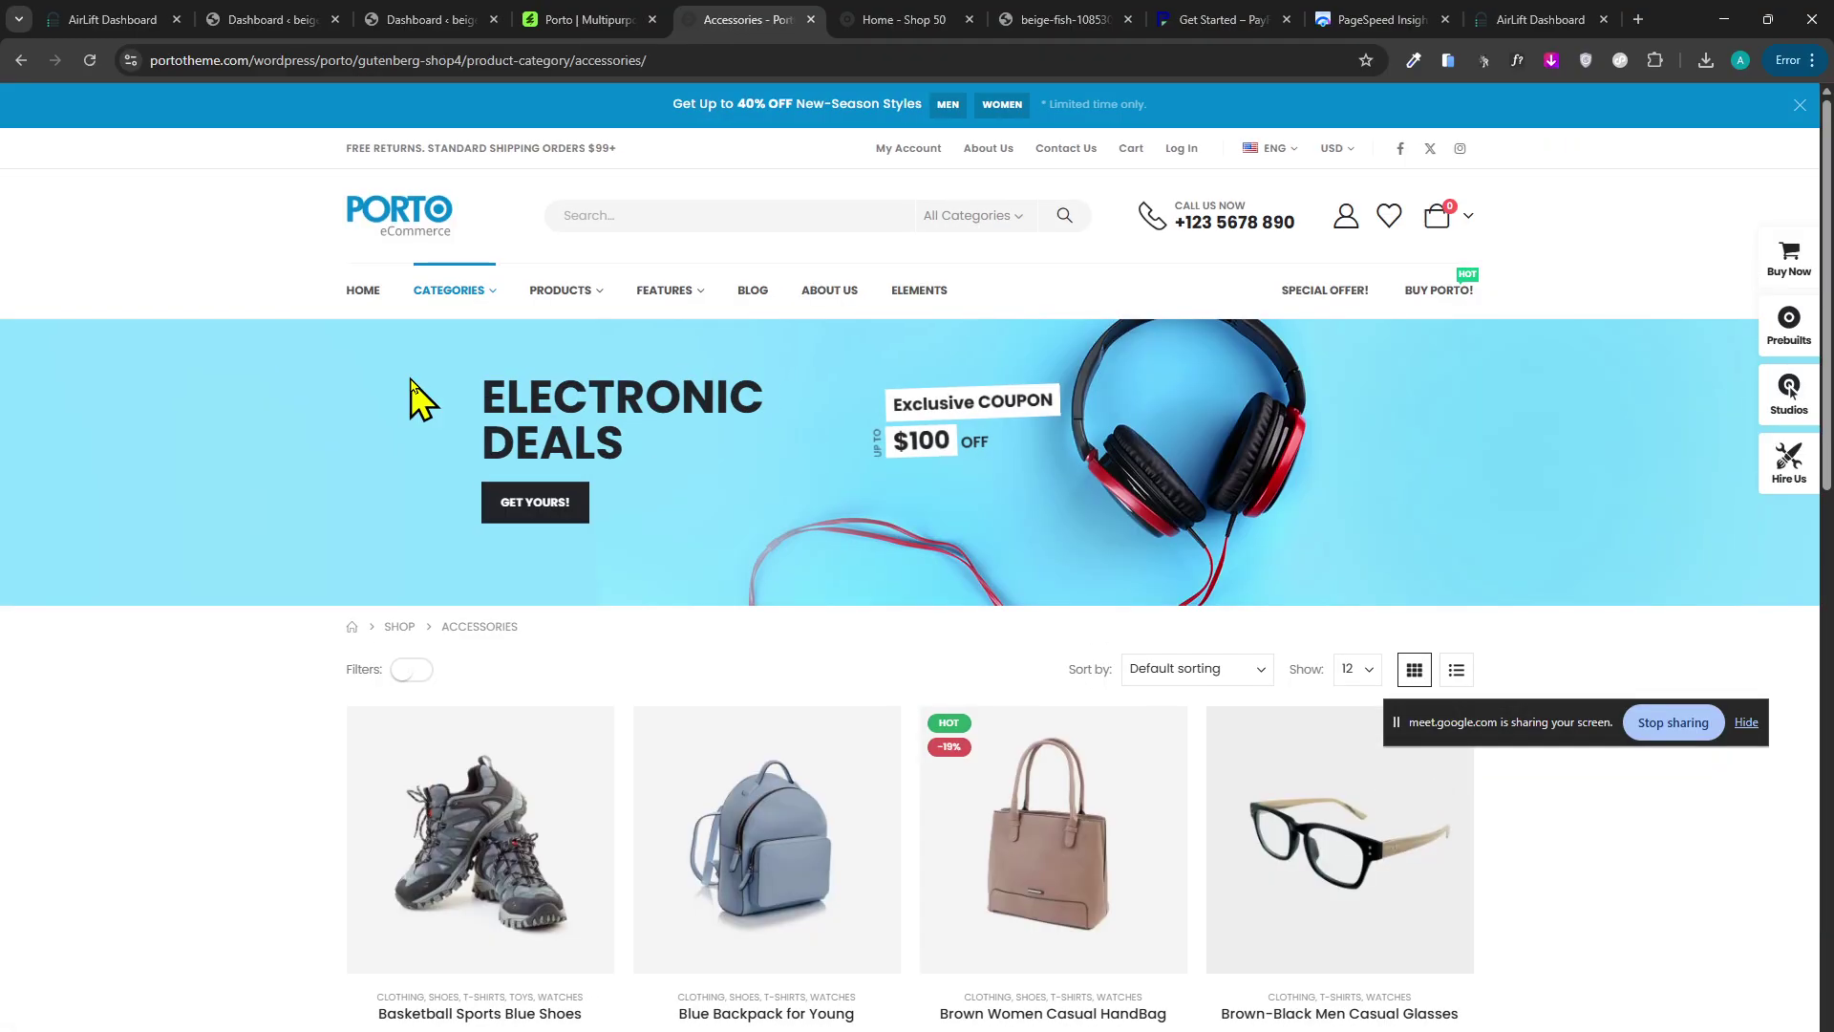
pyautogui.click(263, 19)
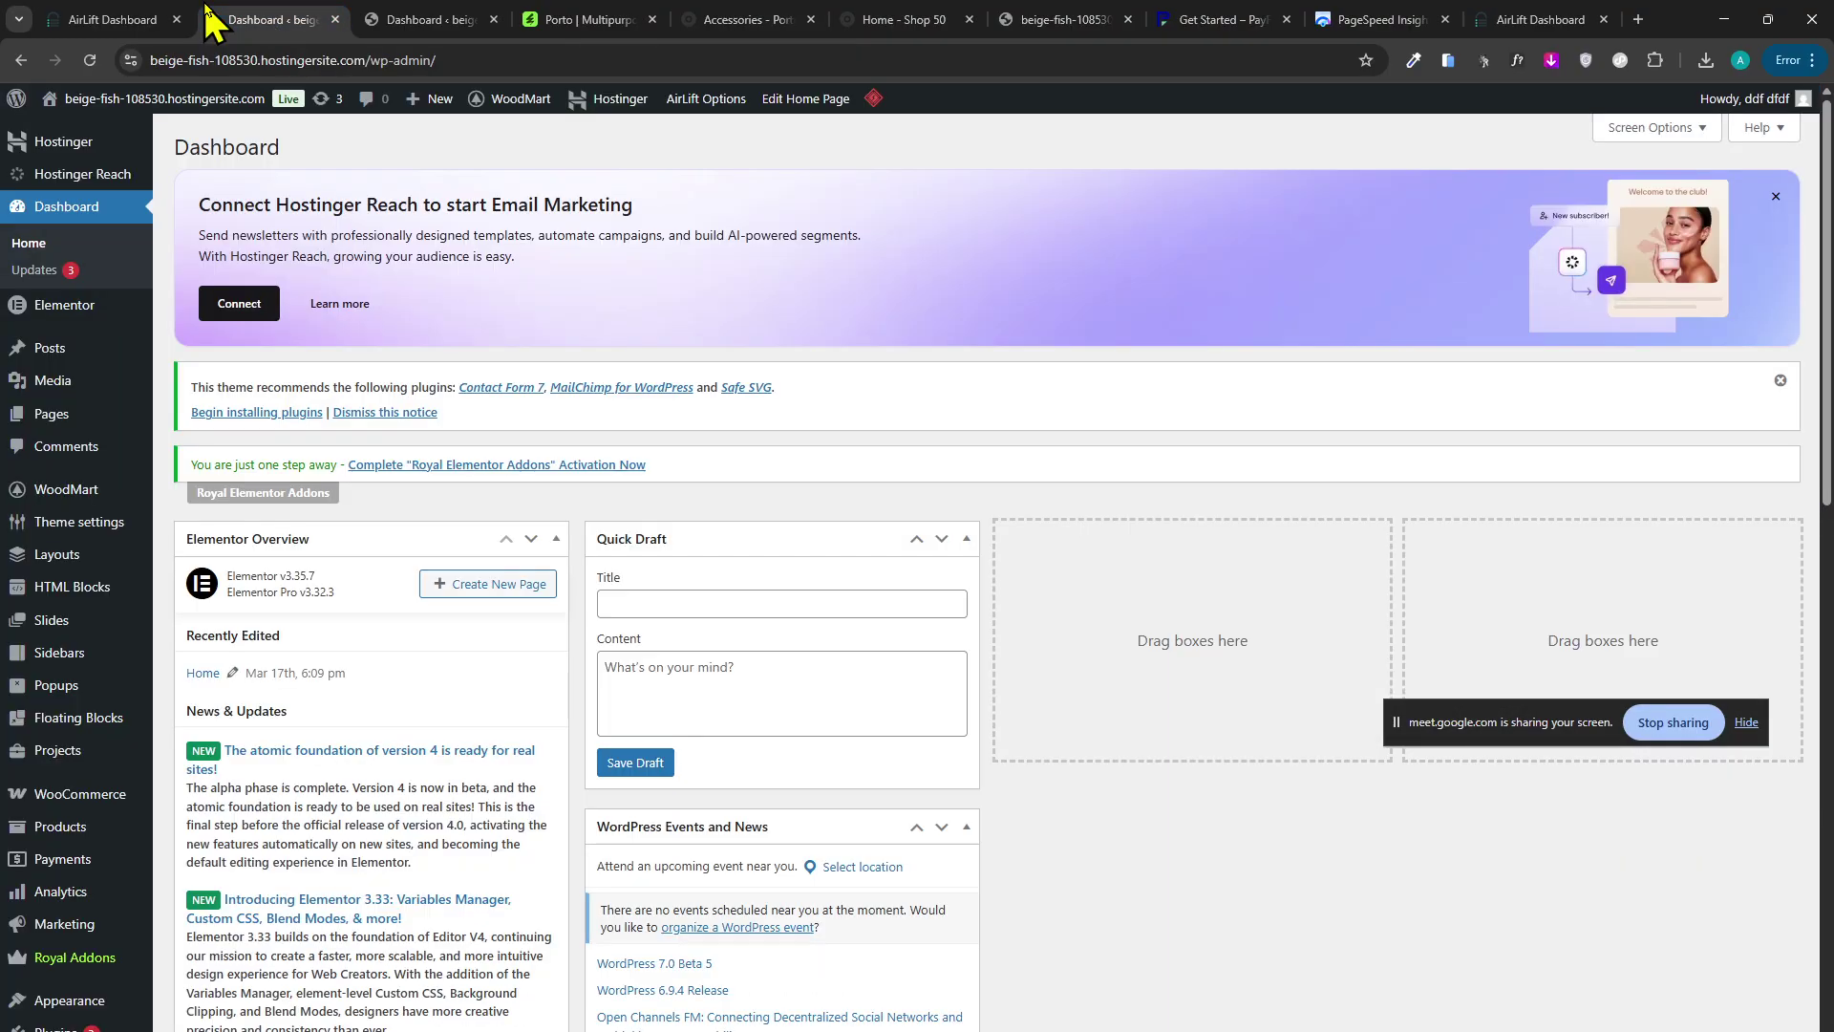
pyautogui.click(283, 60)
# In the YouTube window, search for the Hindi WordPress tutorial channel by its name.
pyautogui.hotkey('alt', 'Tab')
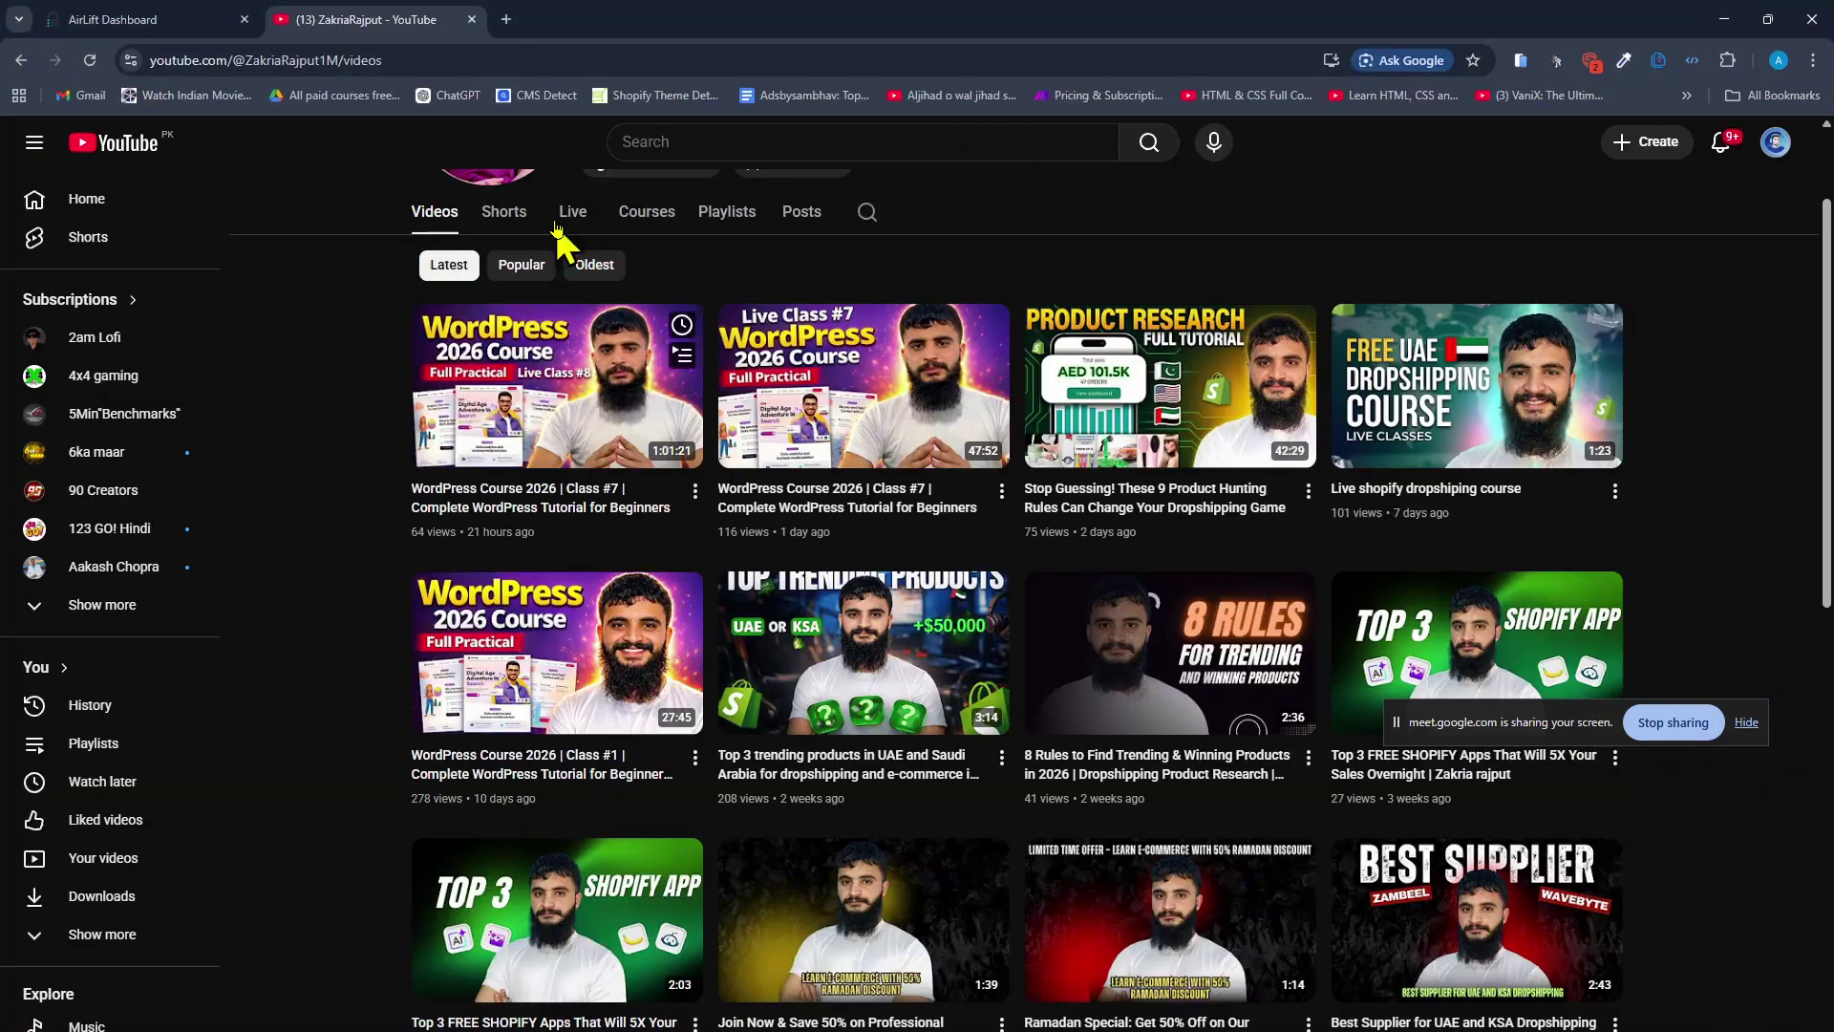
pyautogui.scroll(3, 704, 182)
pyautogui.click(693, 157)
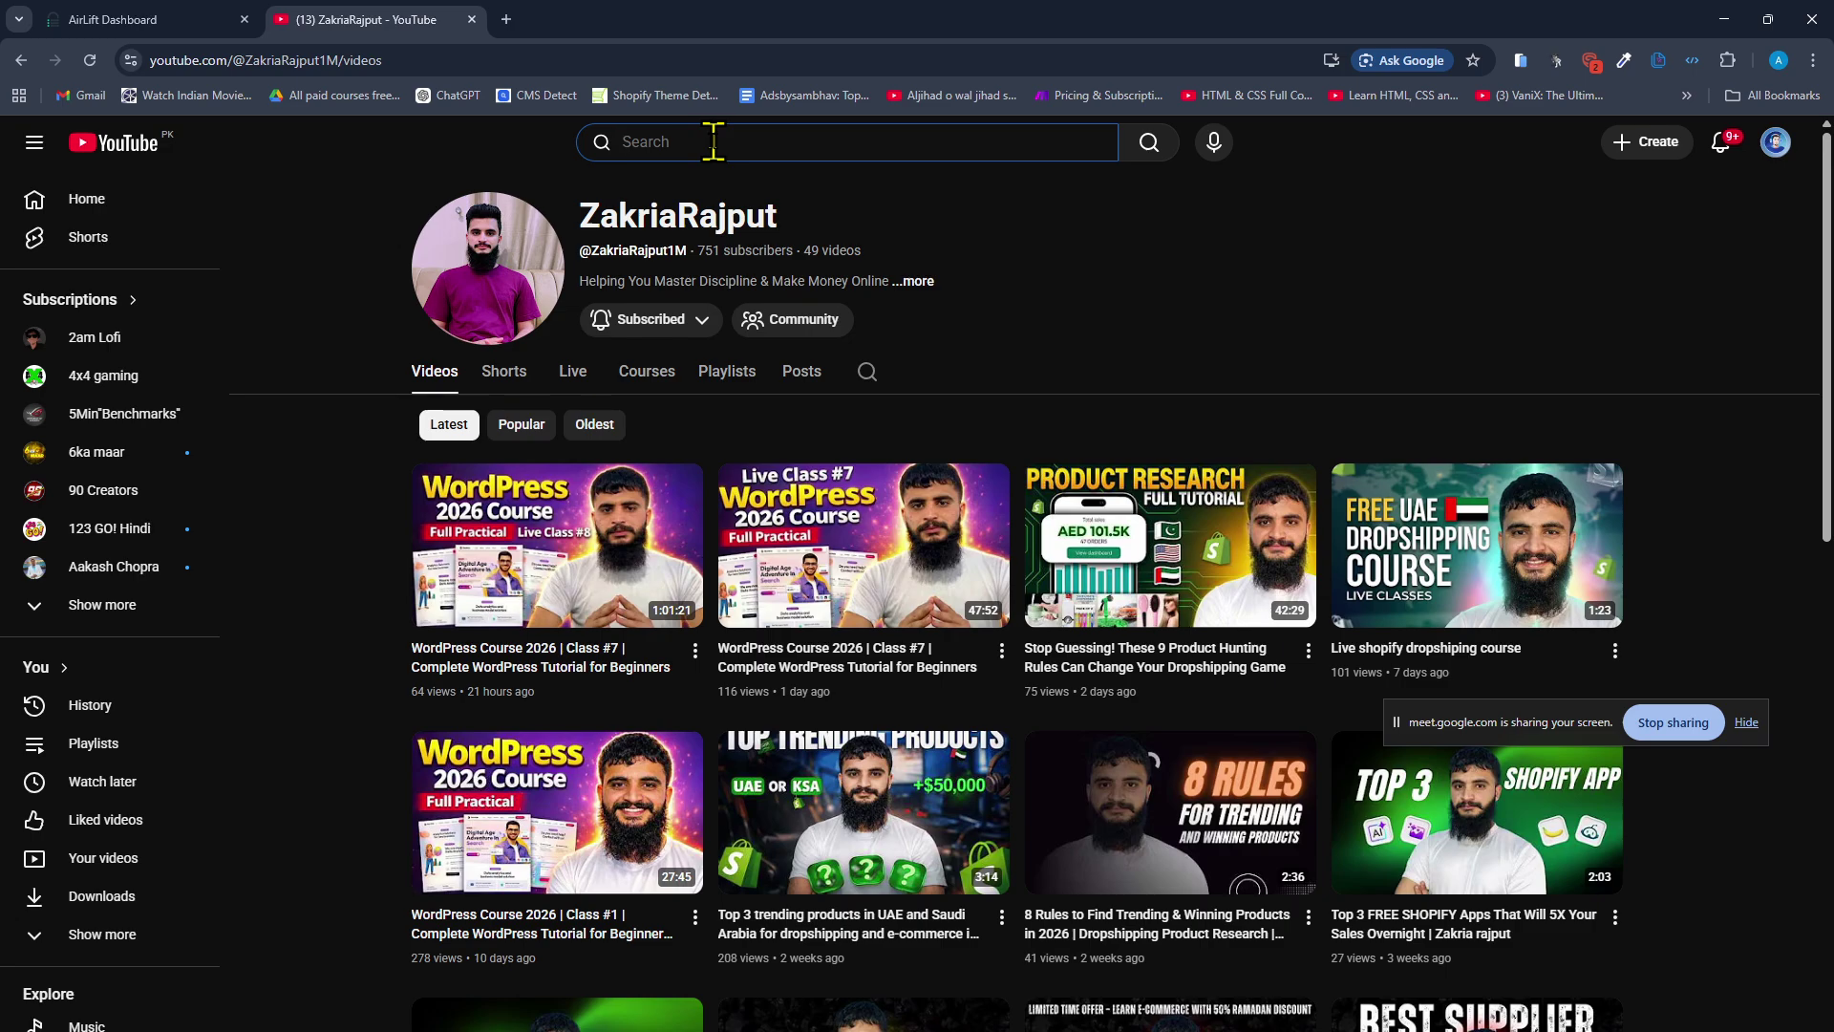
pyautogui.write('naya')
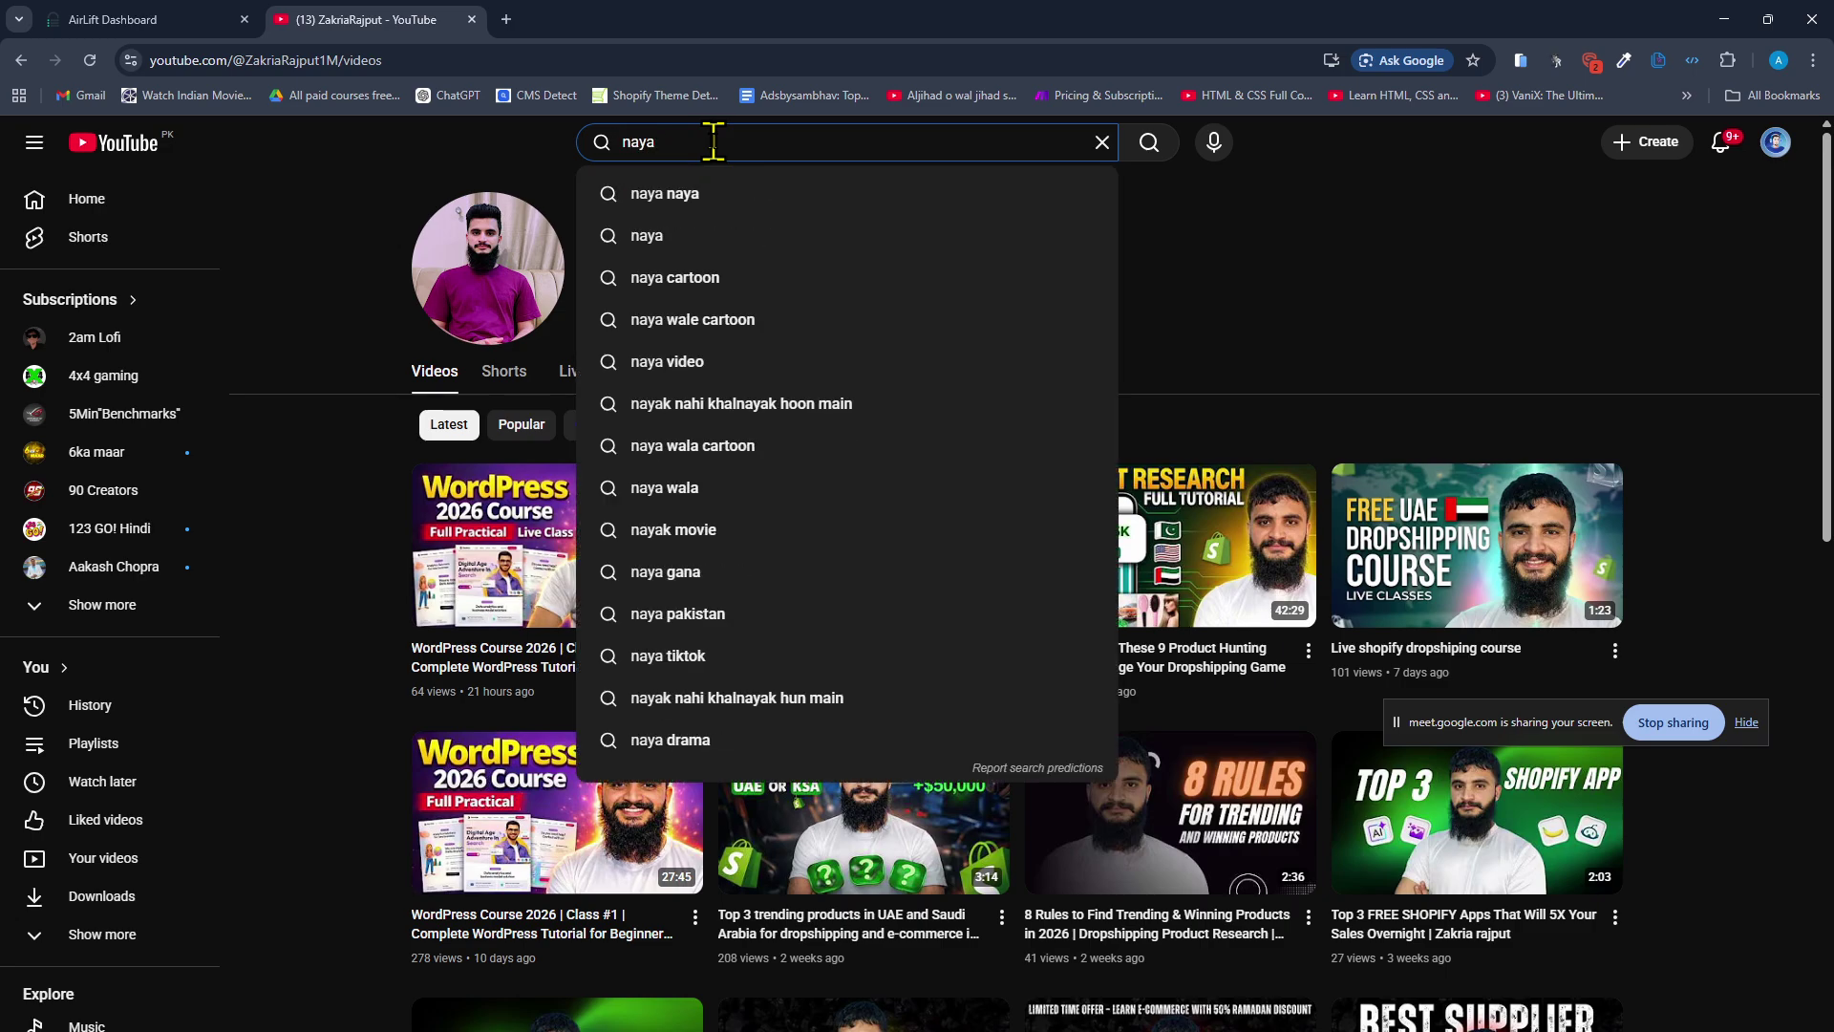
pyautogui.press('BackSpace')
pyautogui.write('yar')
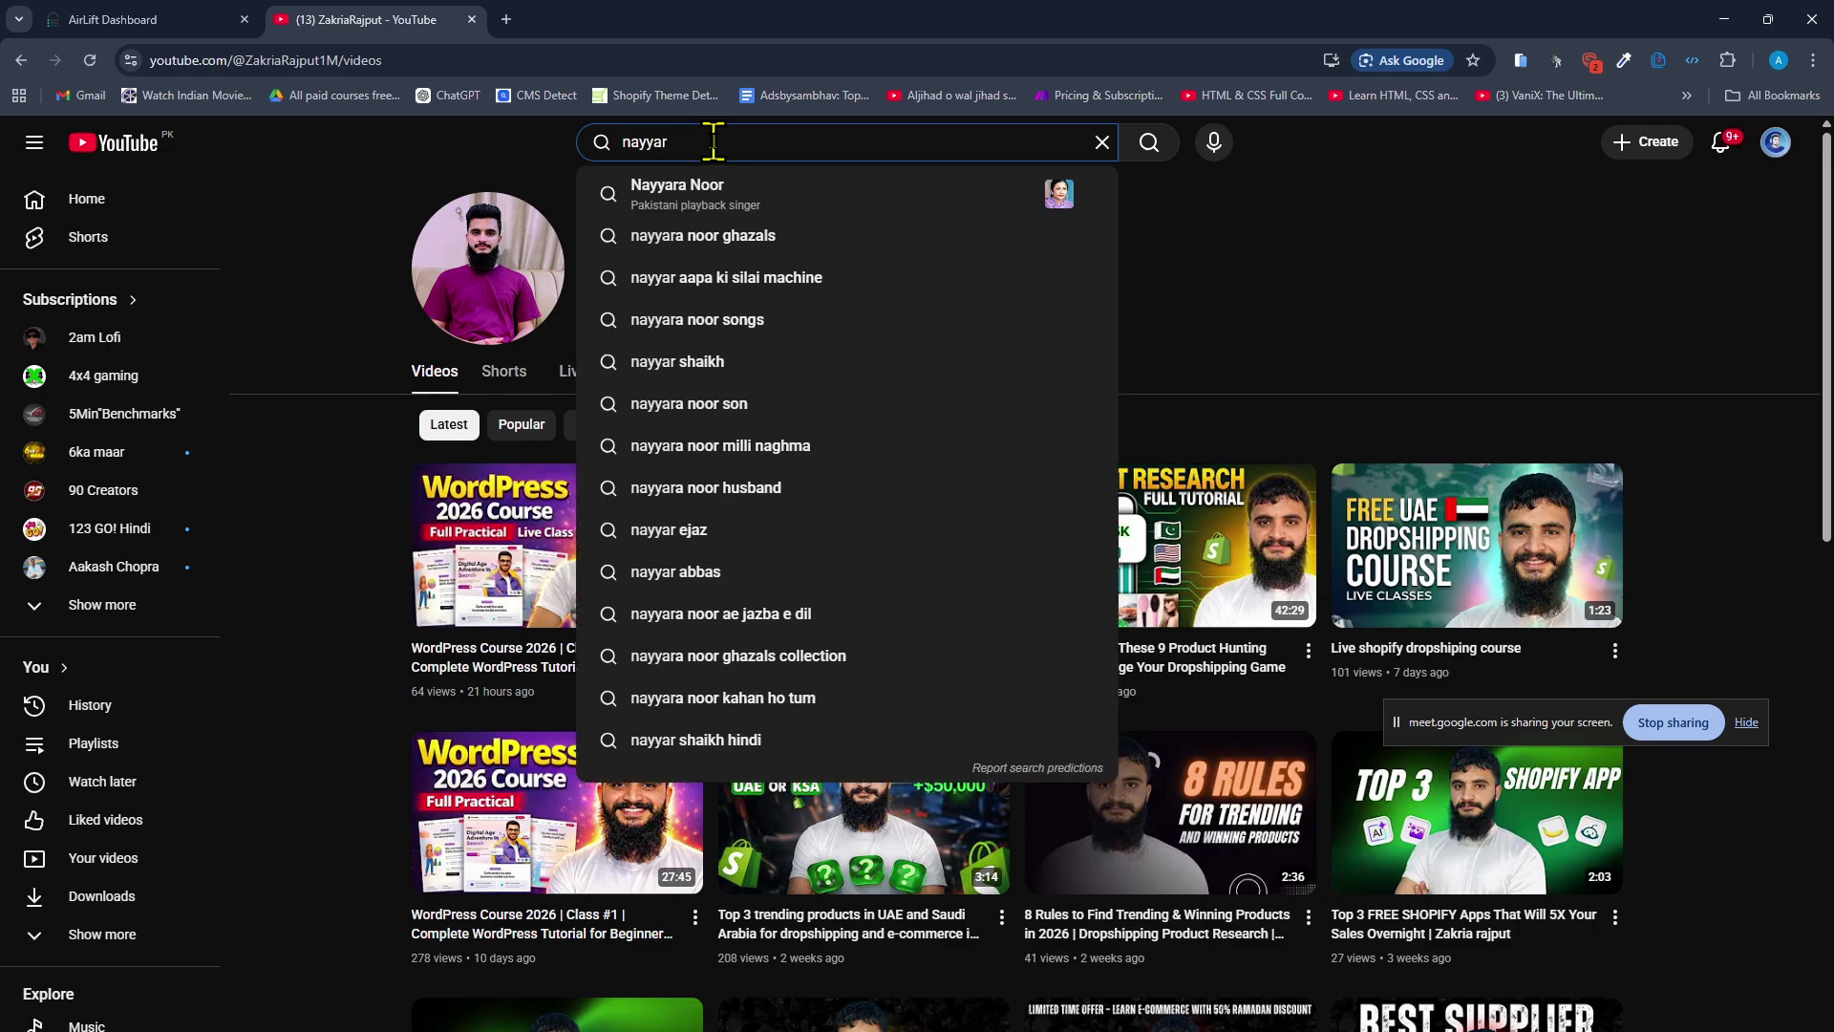
pyautogui.write(' shiek')
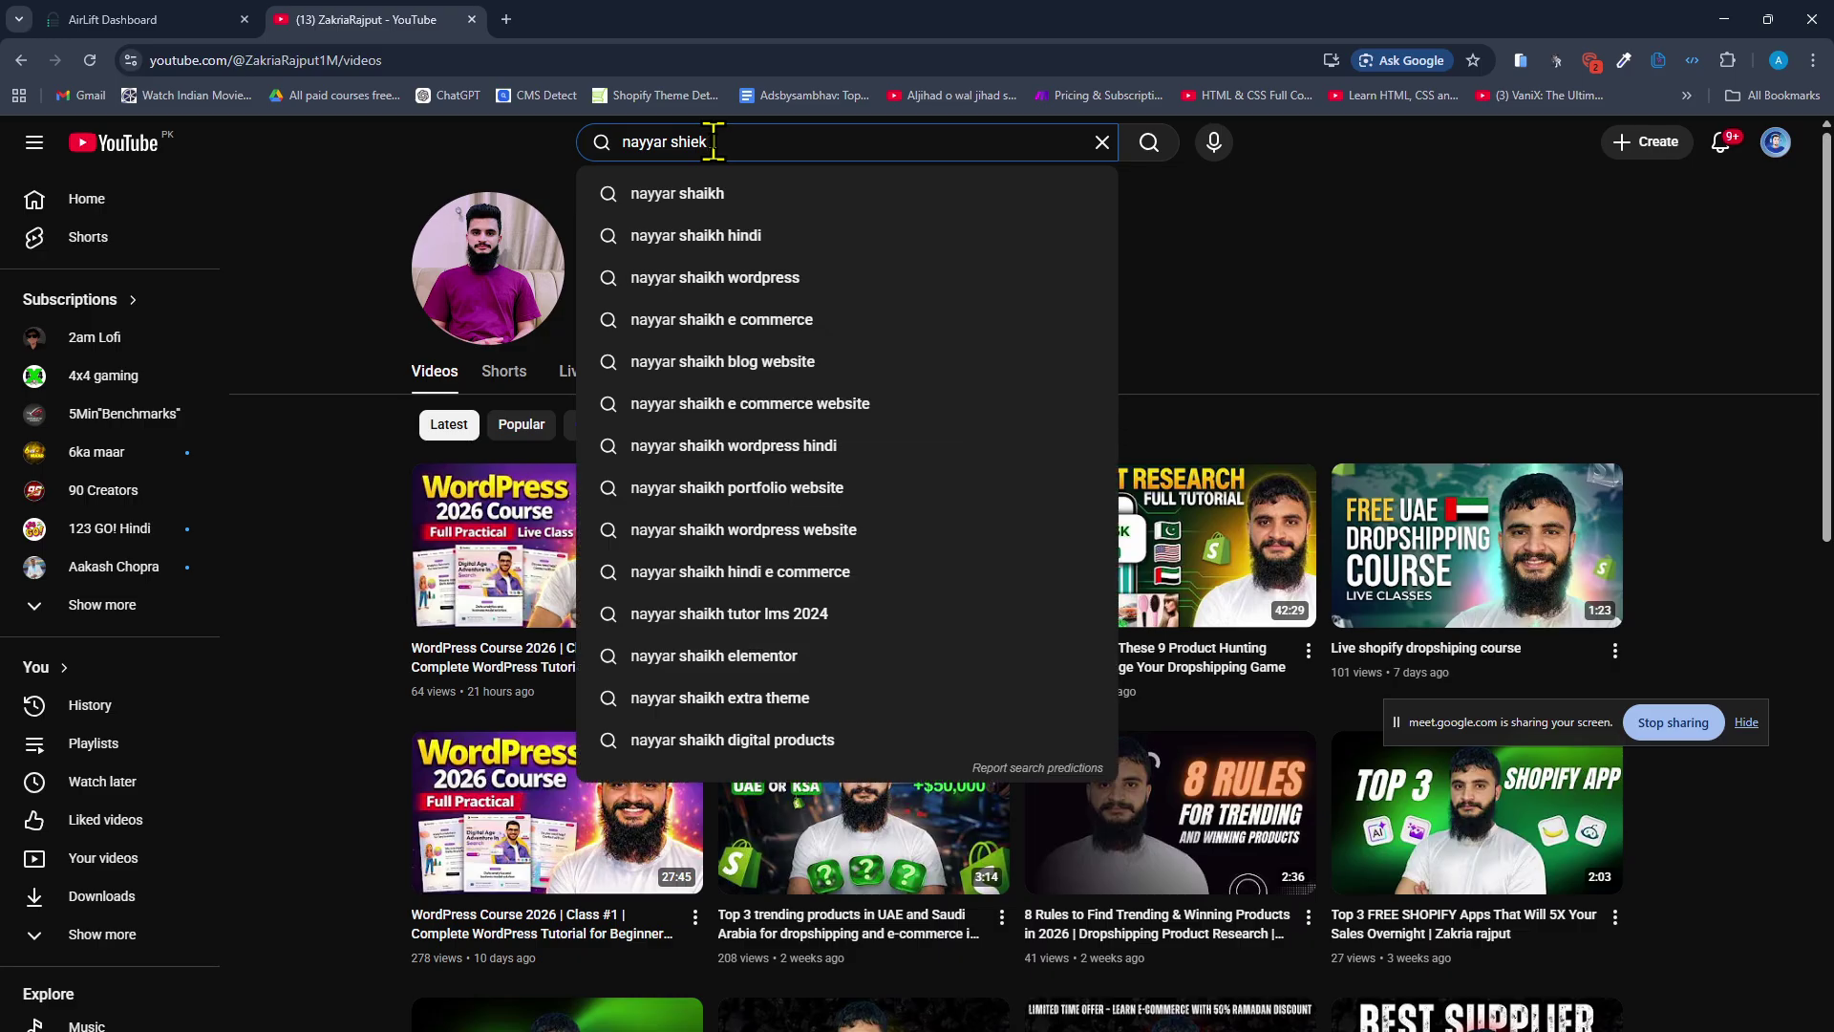
pyautogui.click(745, 236)
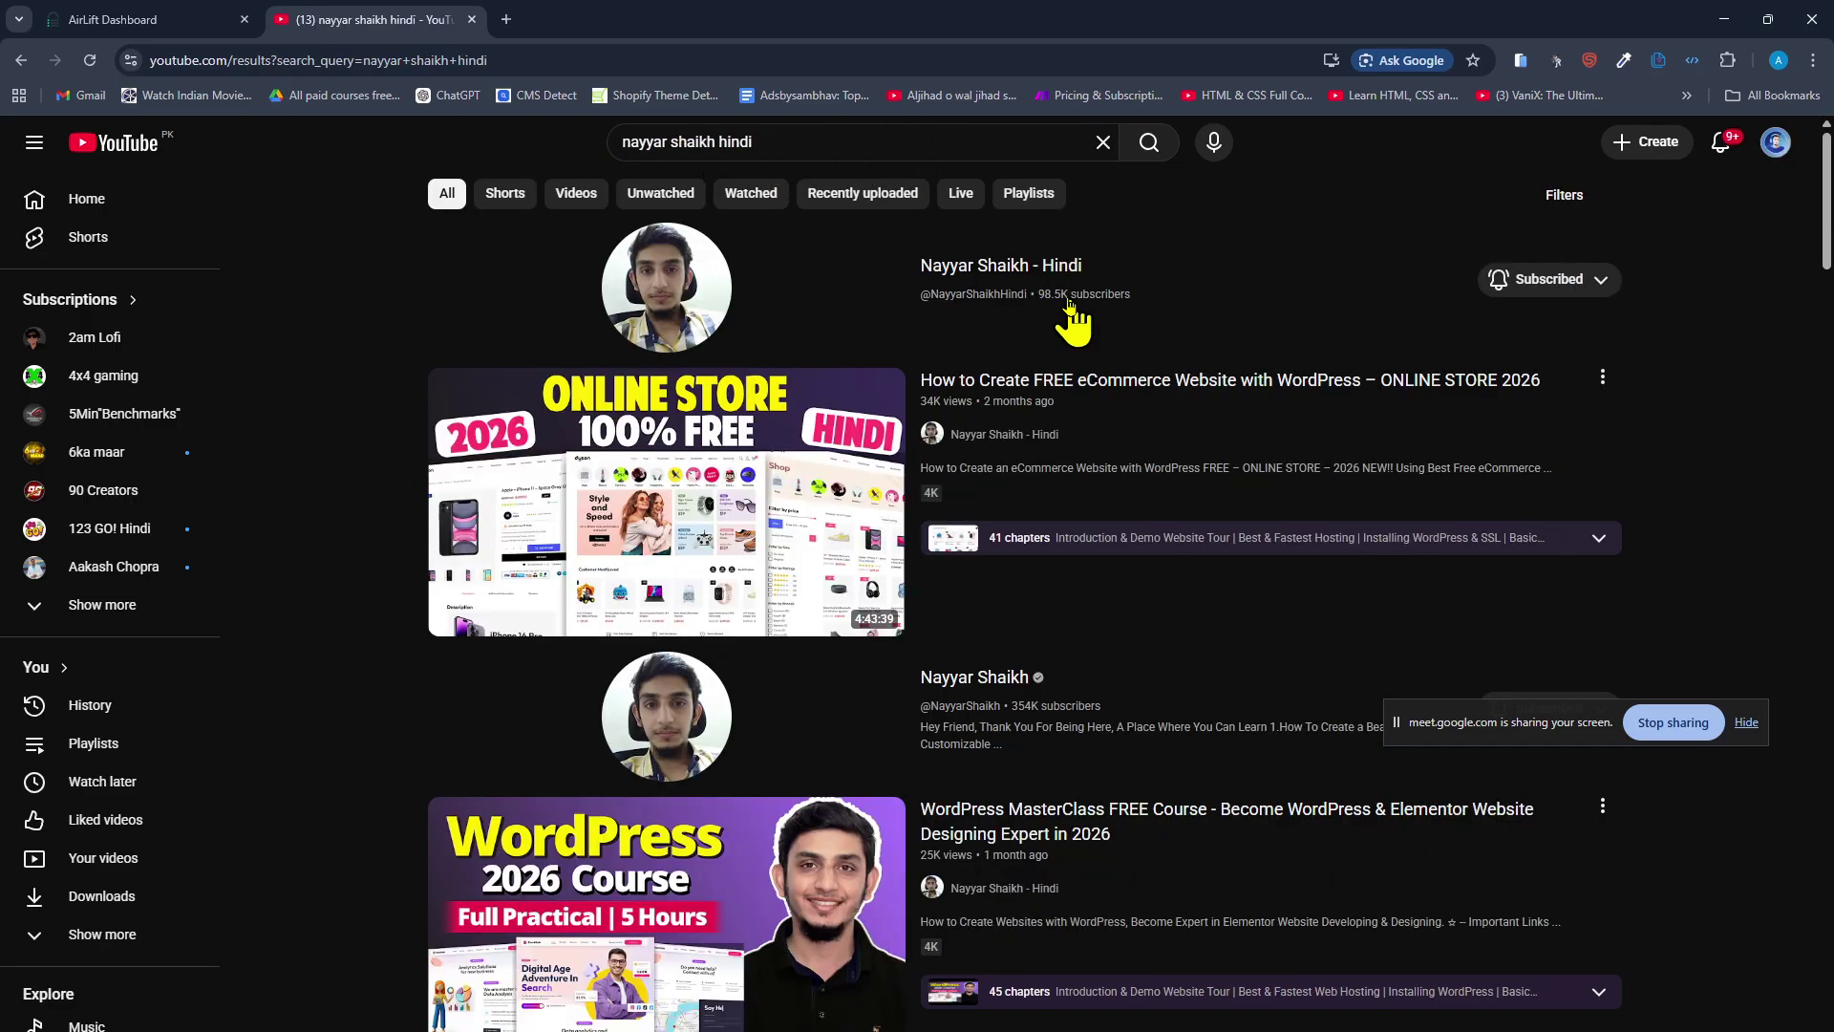
# Open the channel's Videos tab, clear the sharing notice, and scroll through its latest uploads.
pyautogui.click(989, 267)
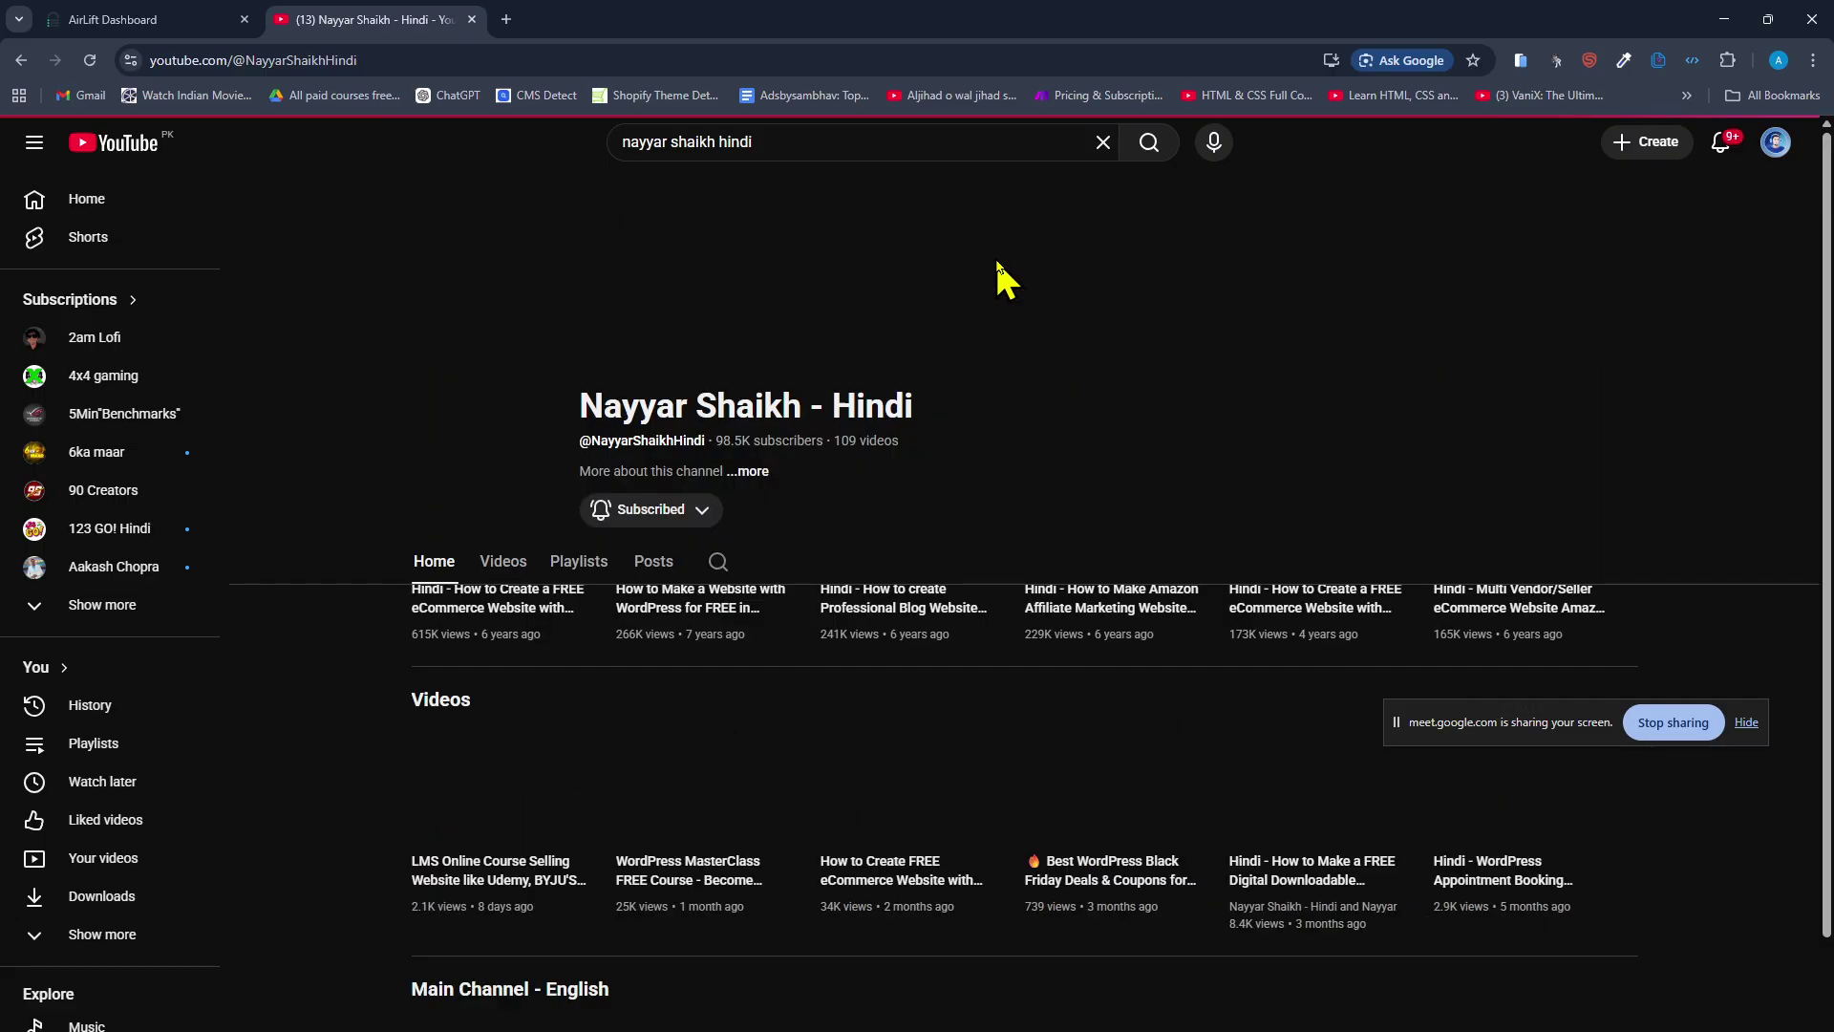
pyautogui.click(514, 571)
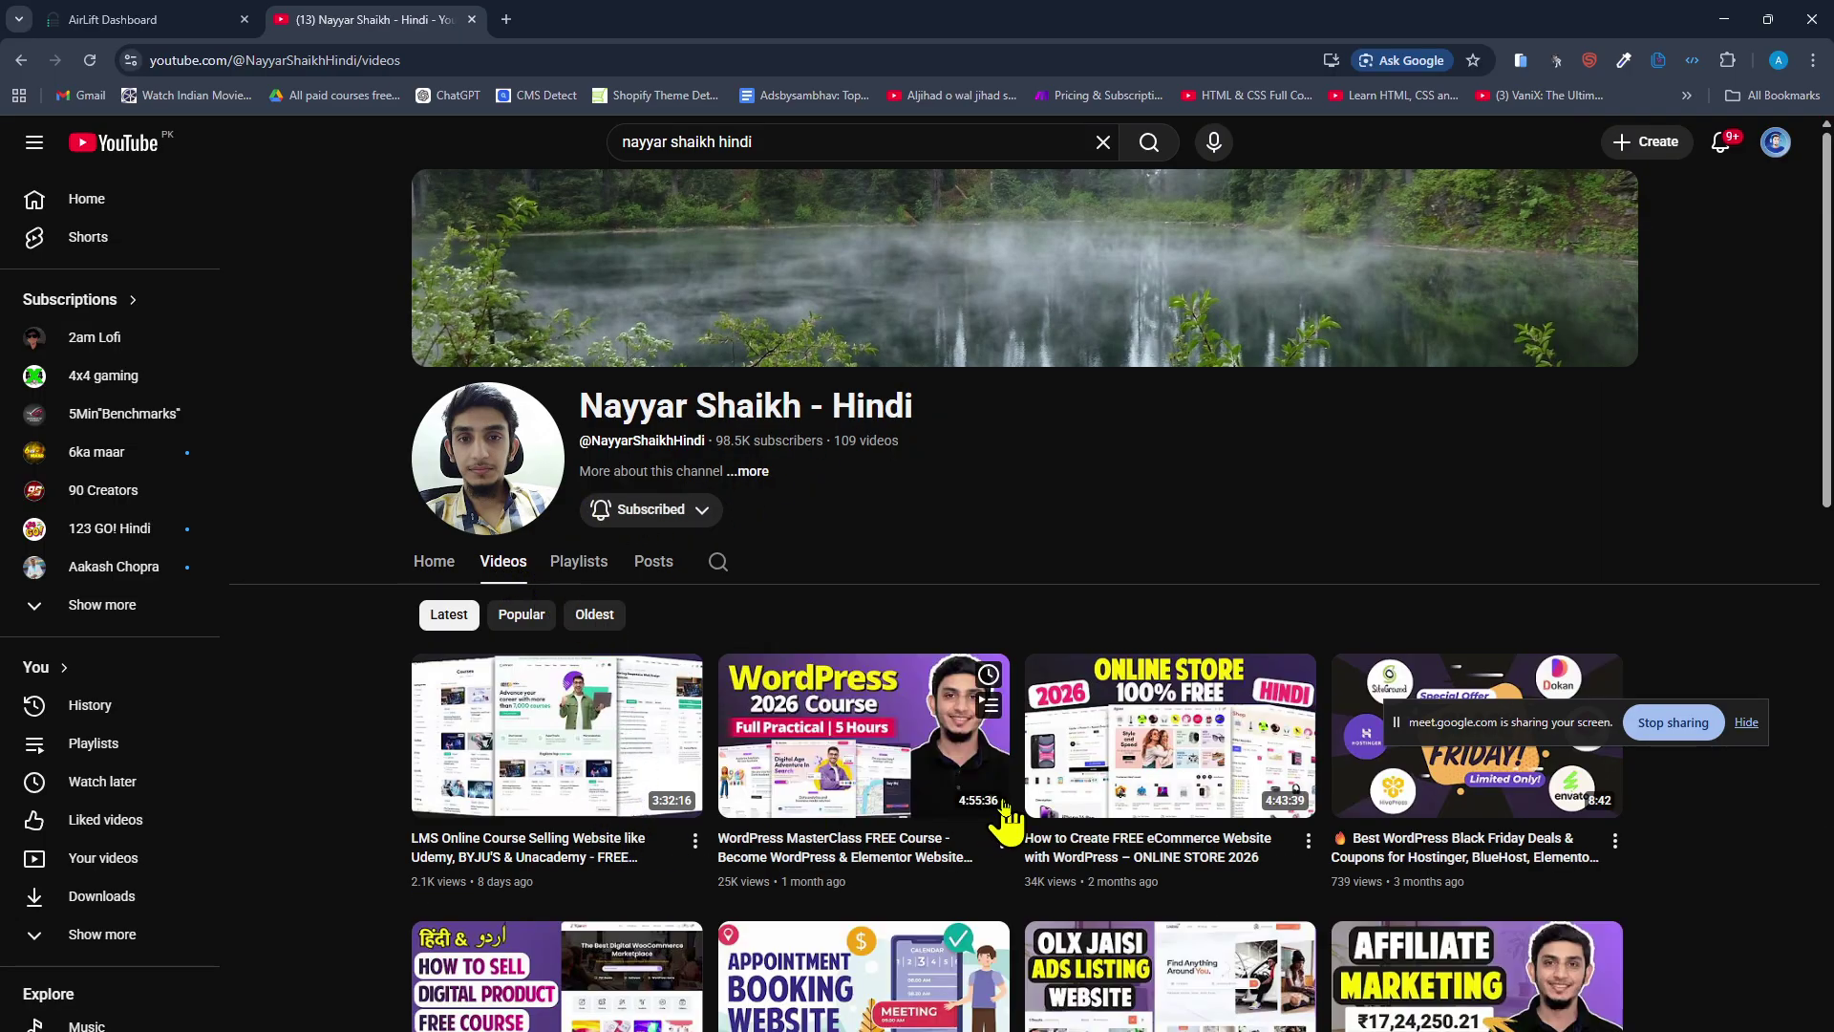
pyautogui.scroll(-3, 1187, 840)
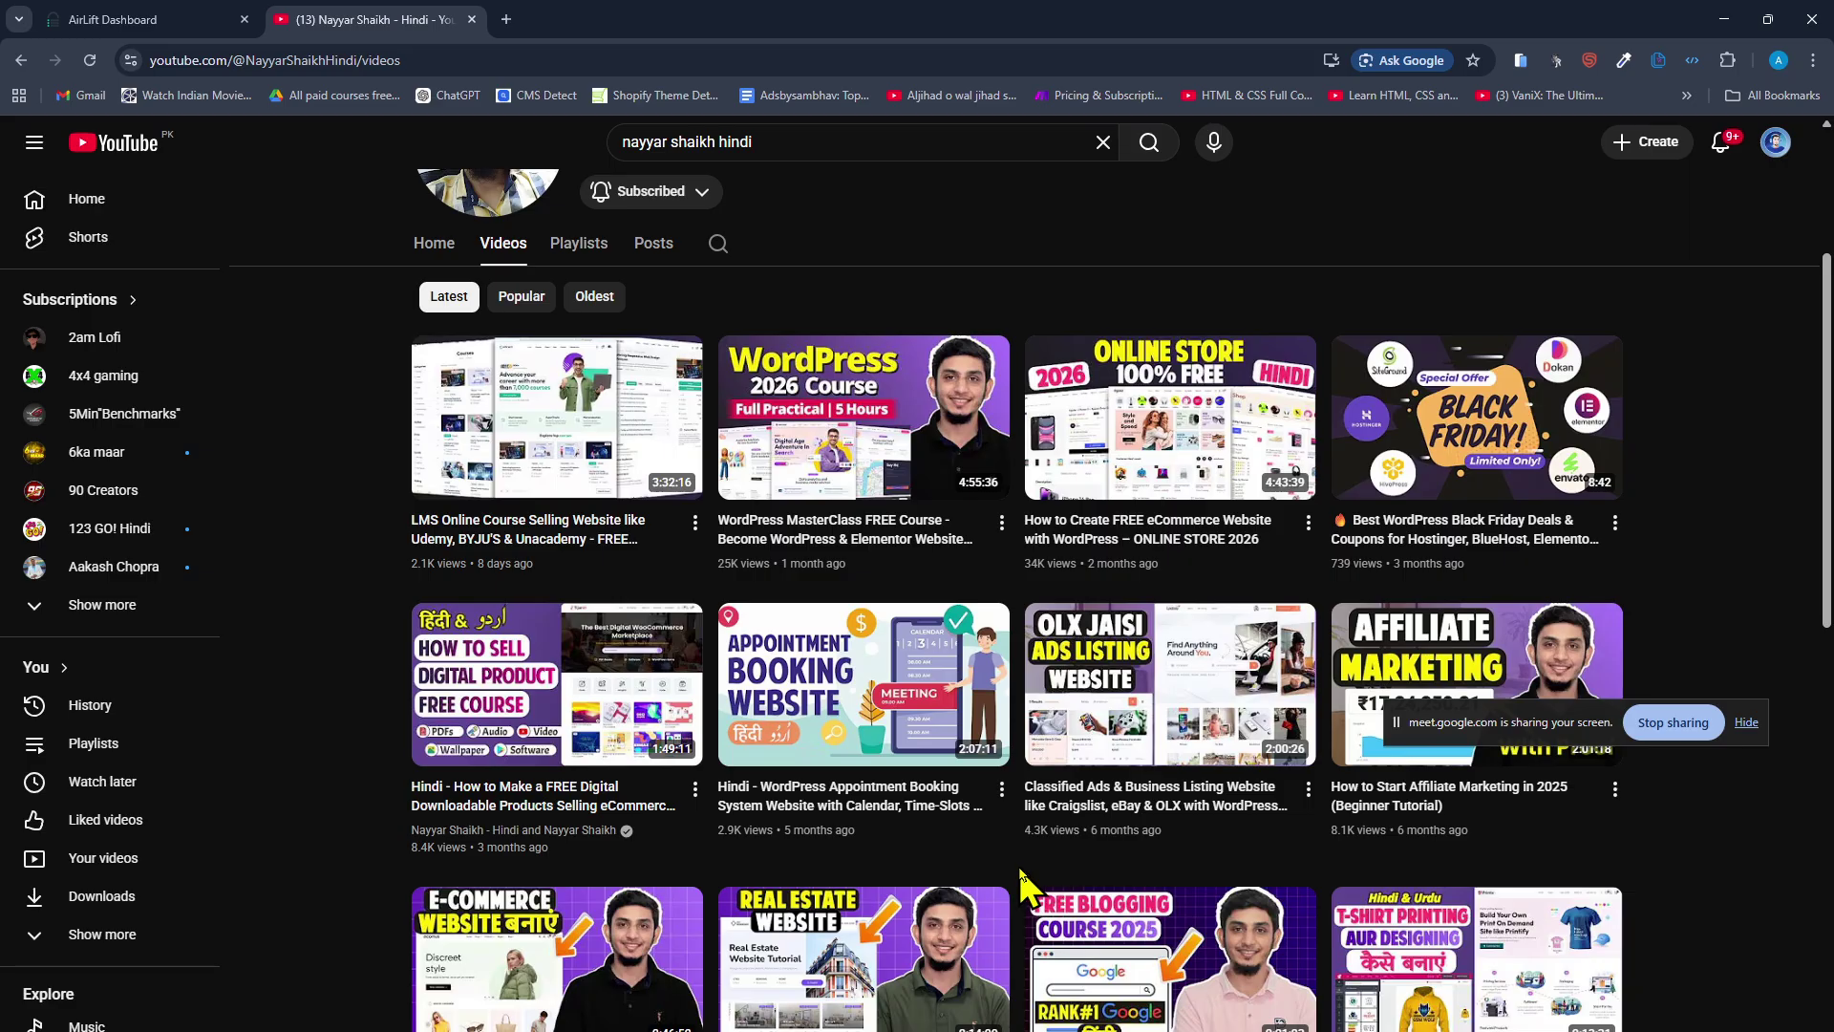
pyautogui.click(1458, 711)
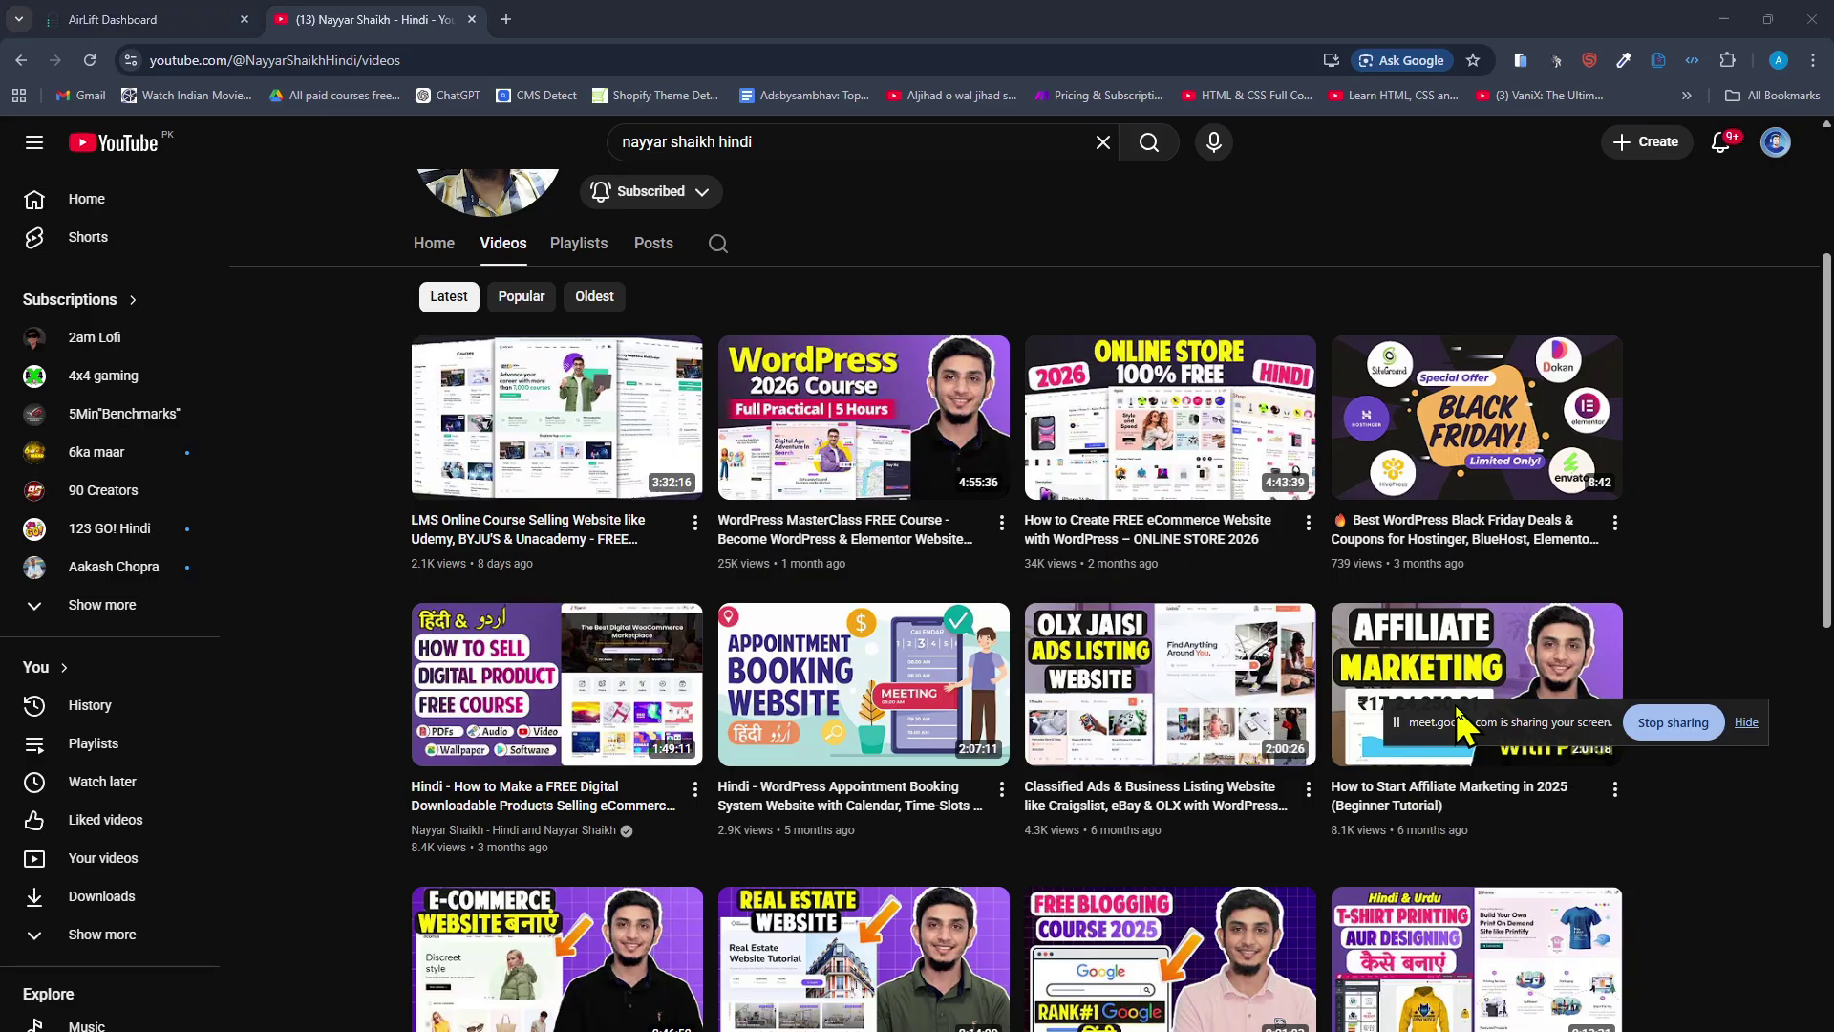
pyautogui.moveTo(1462, 735); pyautogui.dragTo(1595, 1024)
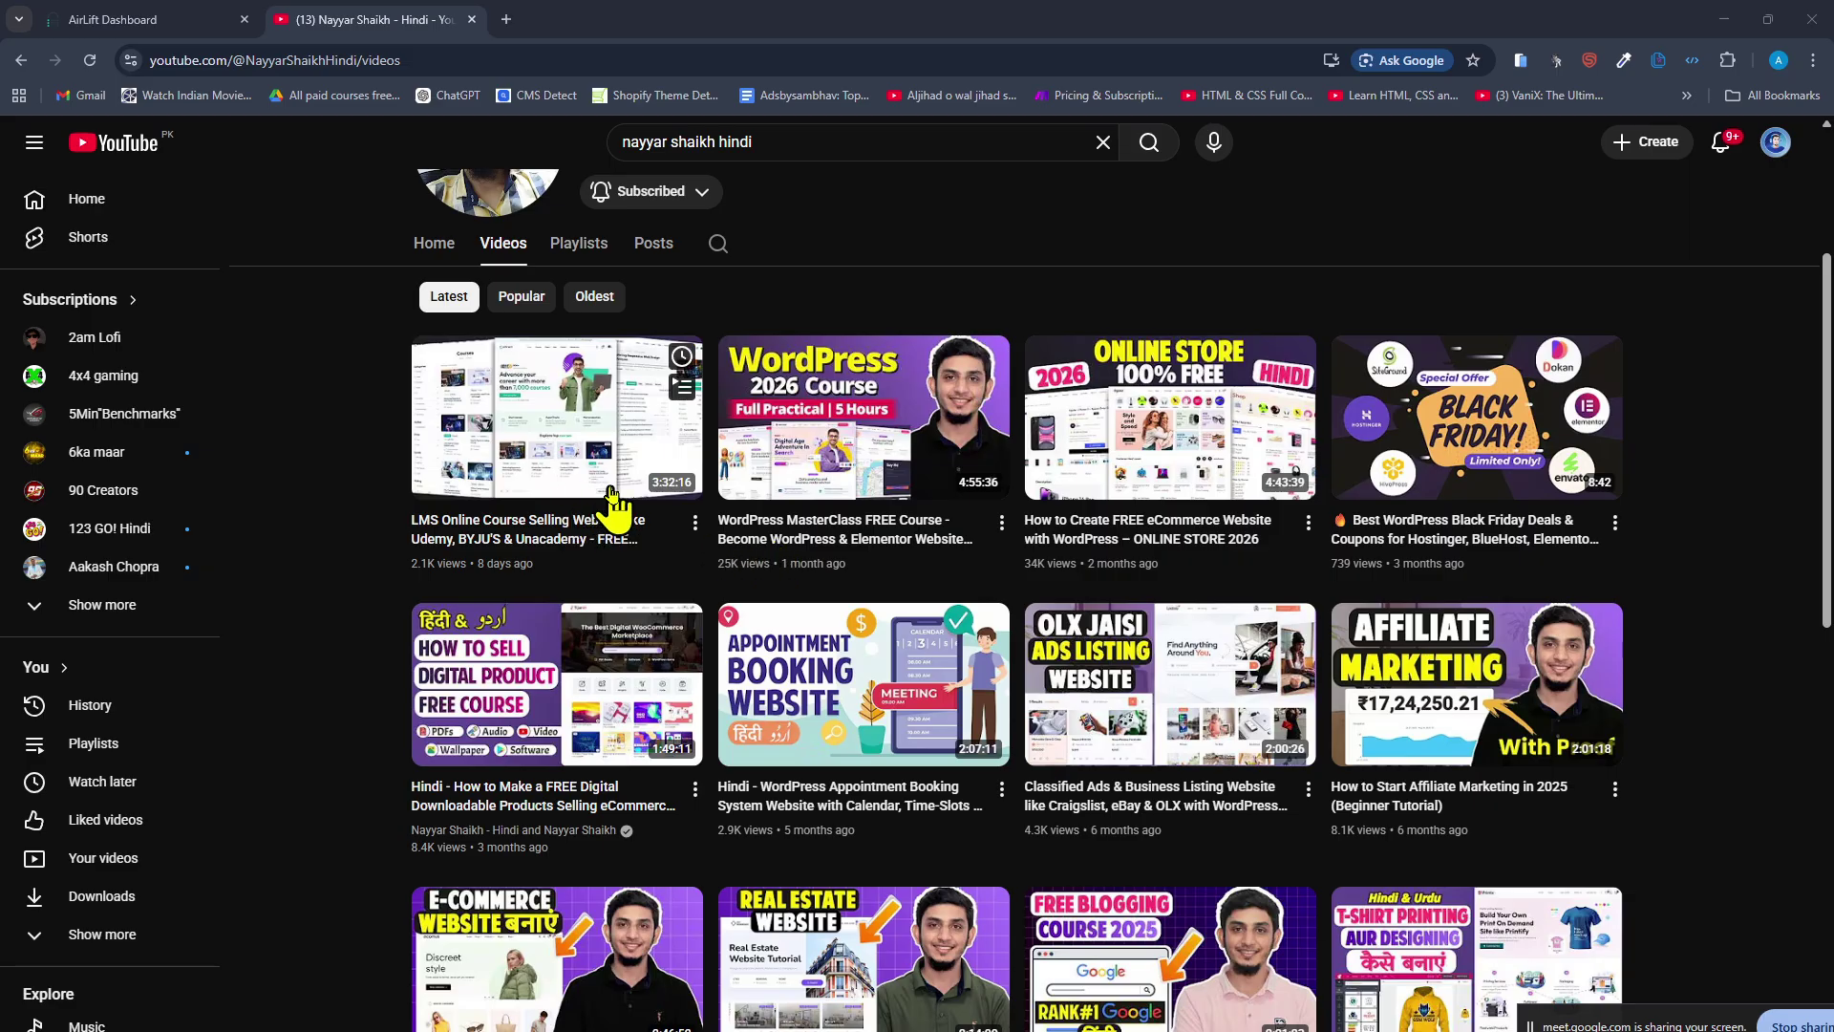
pyautogui.scroll(-3, 307, 643)
pyautogui.scroll(6, 294, 541)
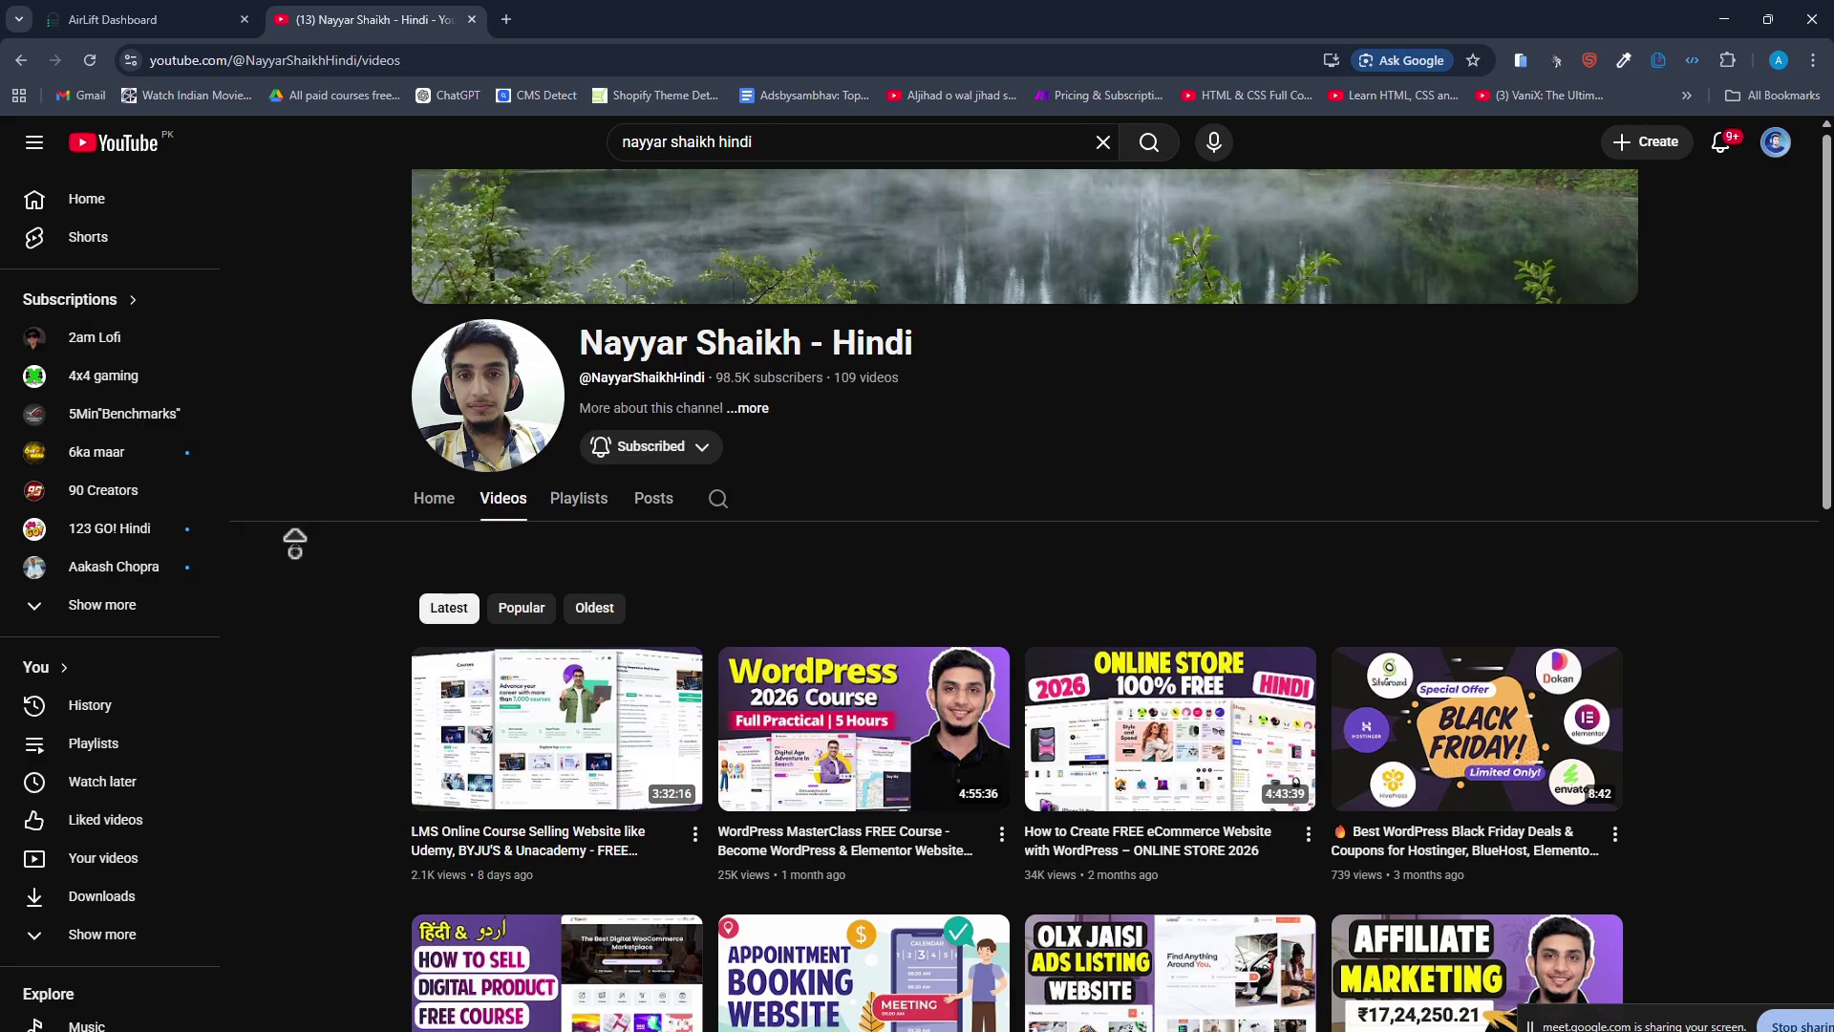
pyautogui.scroll(-5, 316, 597)
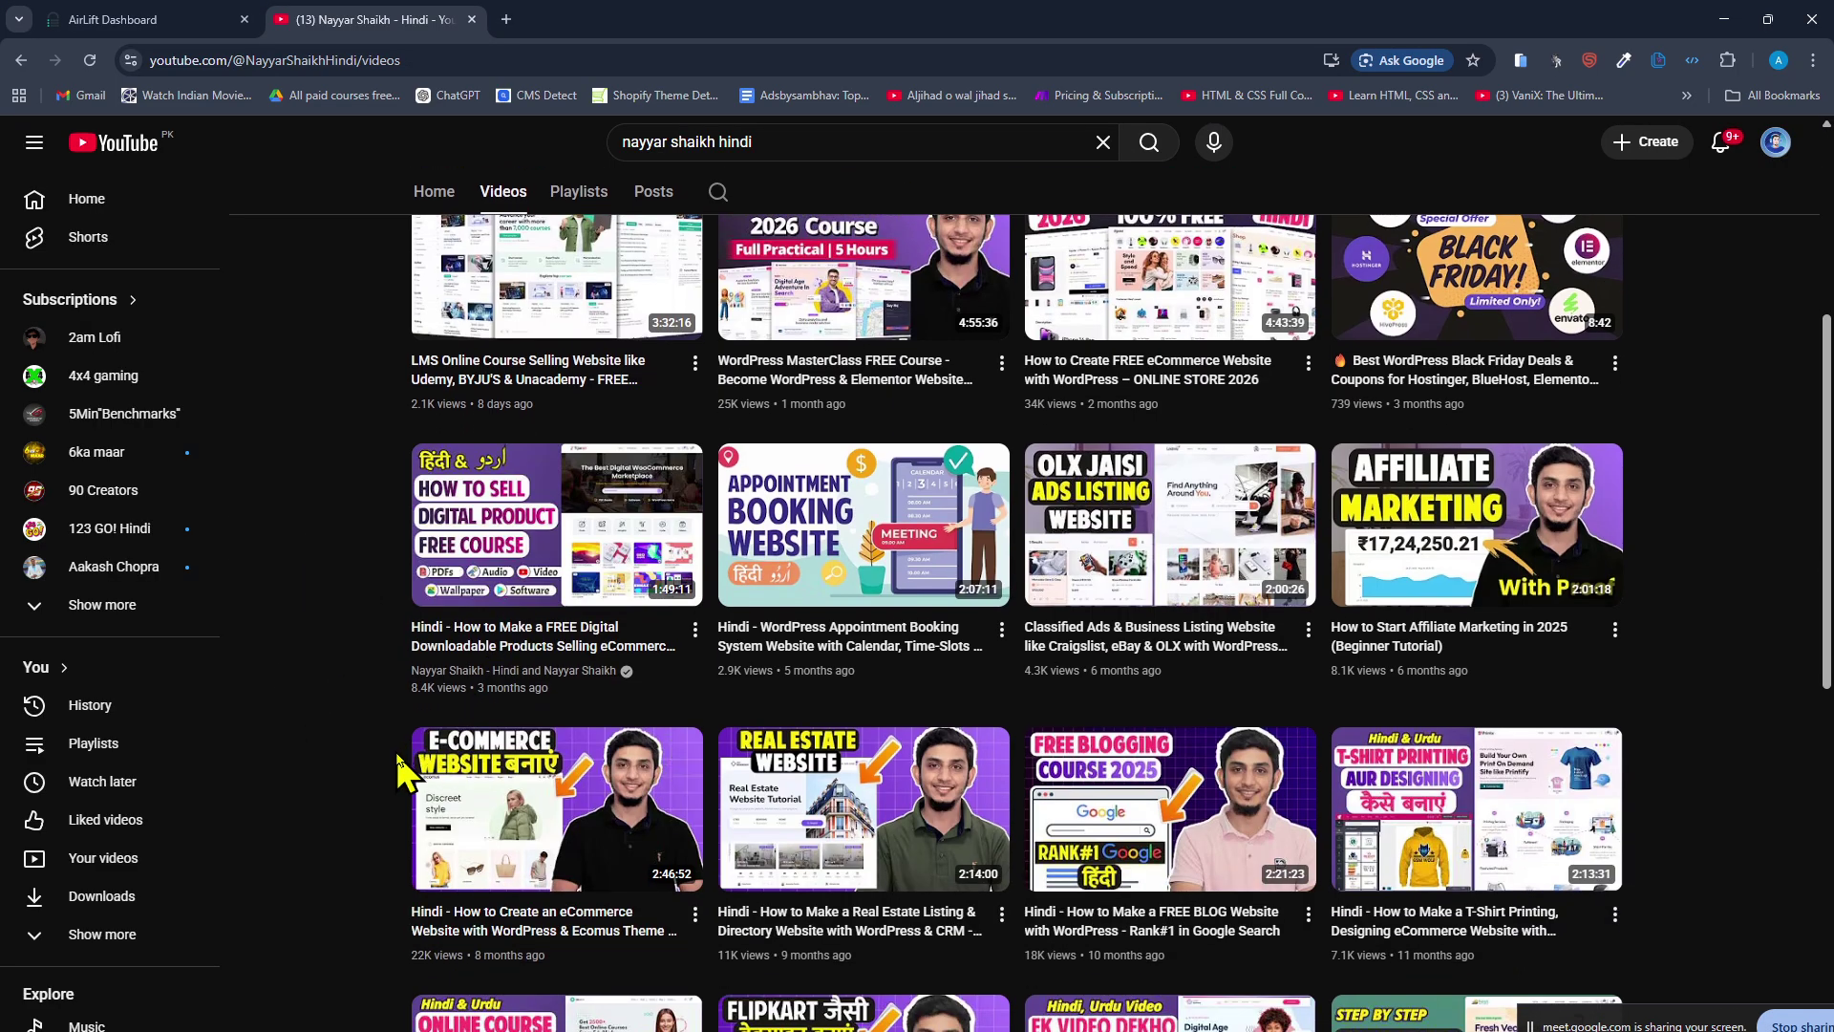
pyautogui.scroll(-3, 425, 769)
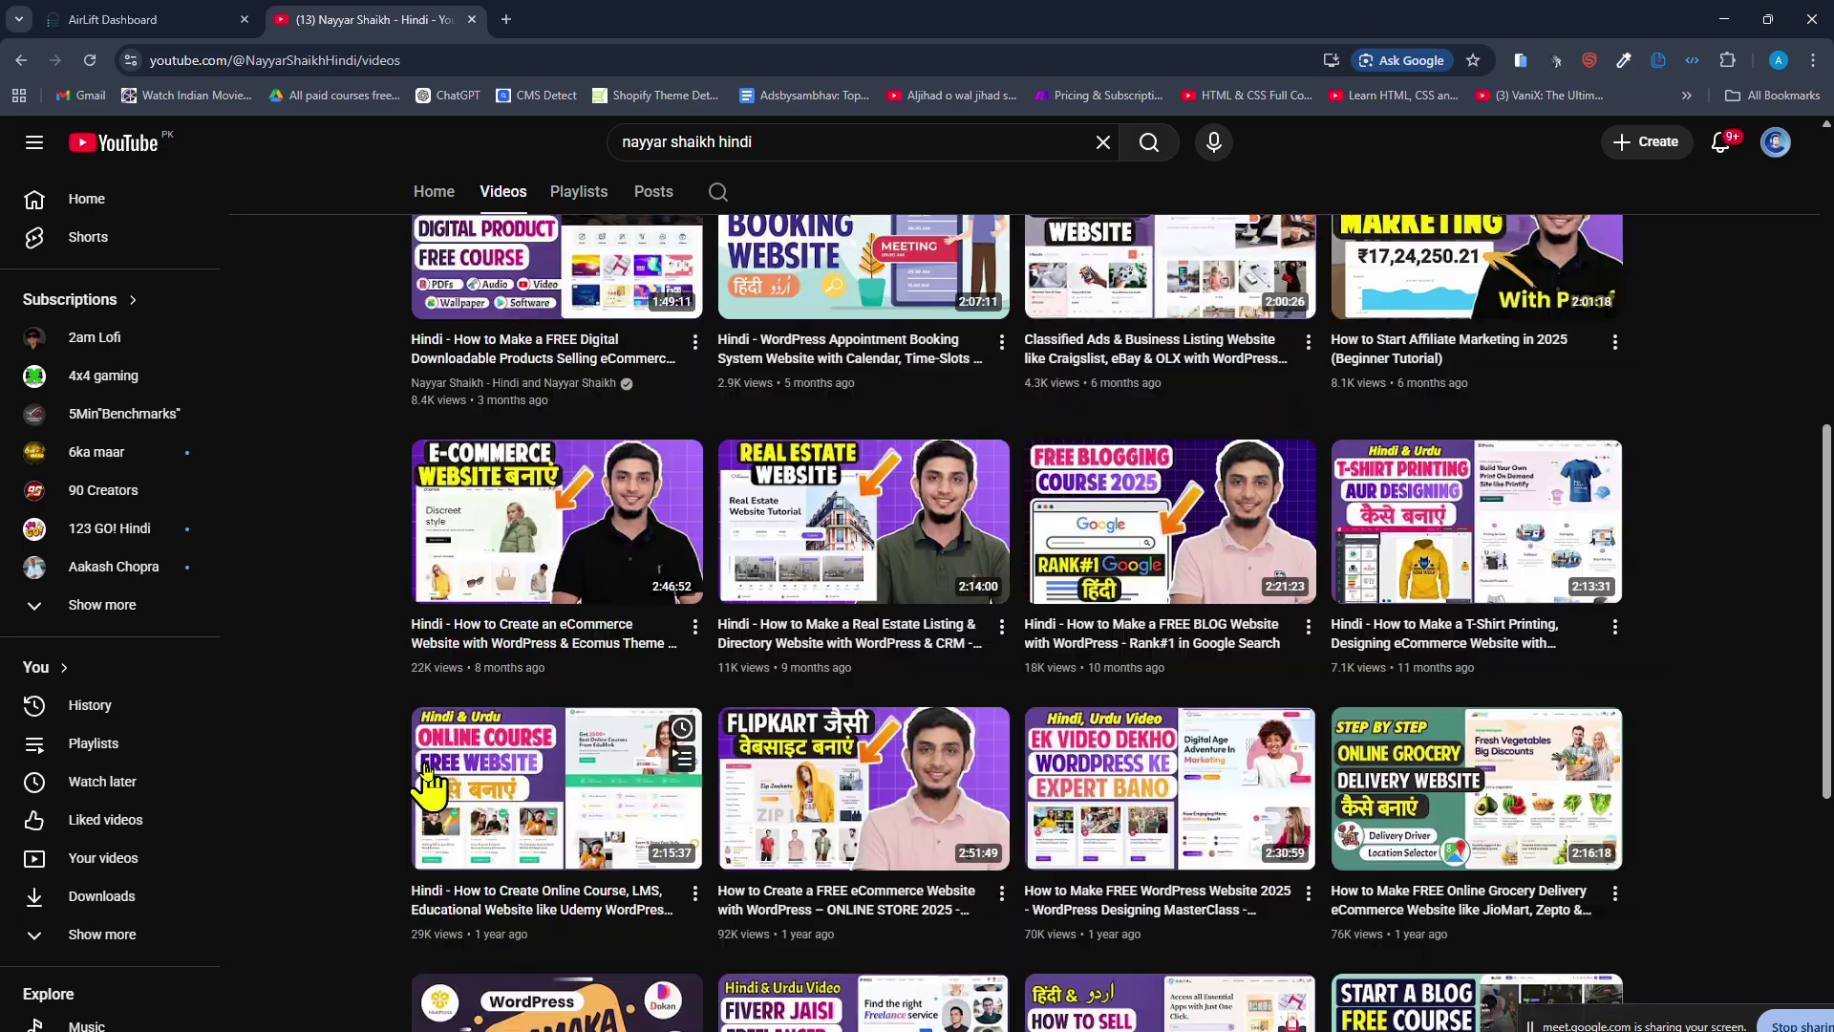
pyautogui.scroll(2, 1036, 750)
pyautogui.scroll(3, 1036, 764)
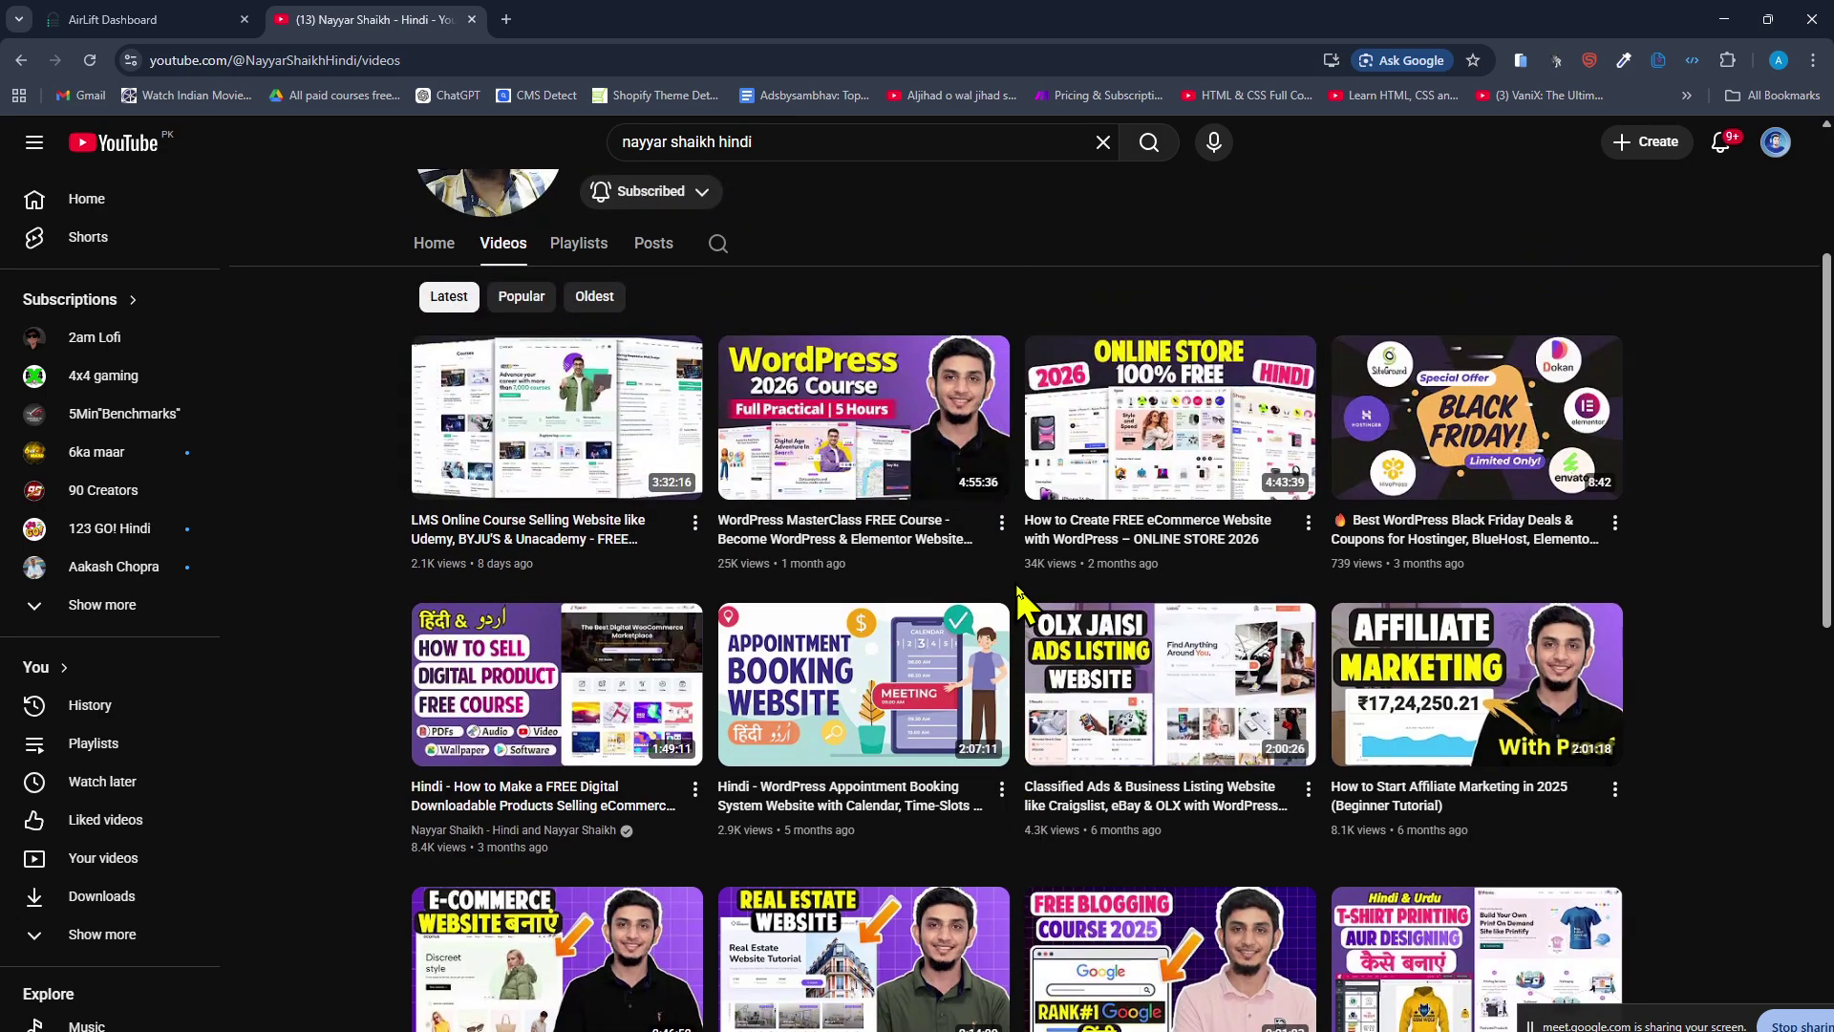
pyautogui.scroll(-2, 1017, 583)
pyautogui.scroll(2, 1017, 583)
# Open YouTube home in a new tab and search for 'jim fahad'.
pyautogui.middleClick(82, 153)
pyautogui.click(532, 20)
pyautogui.click(449, 20)
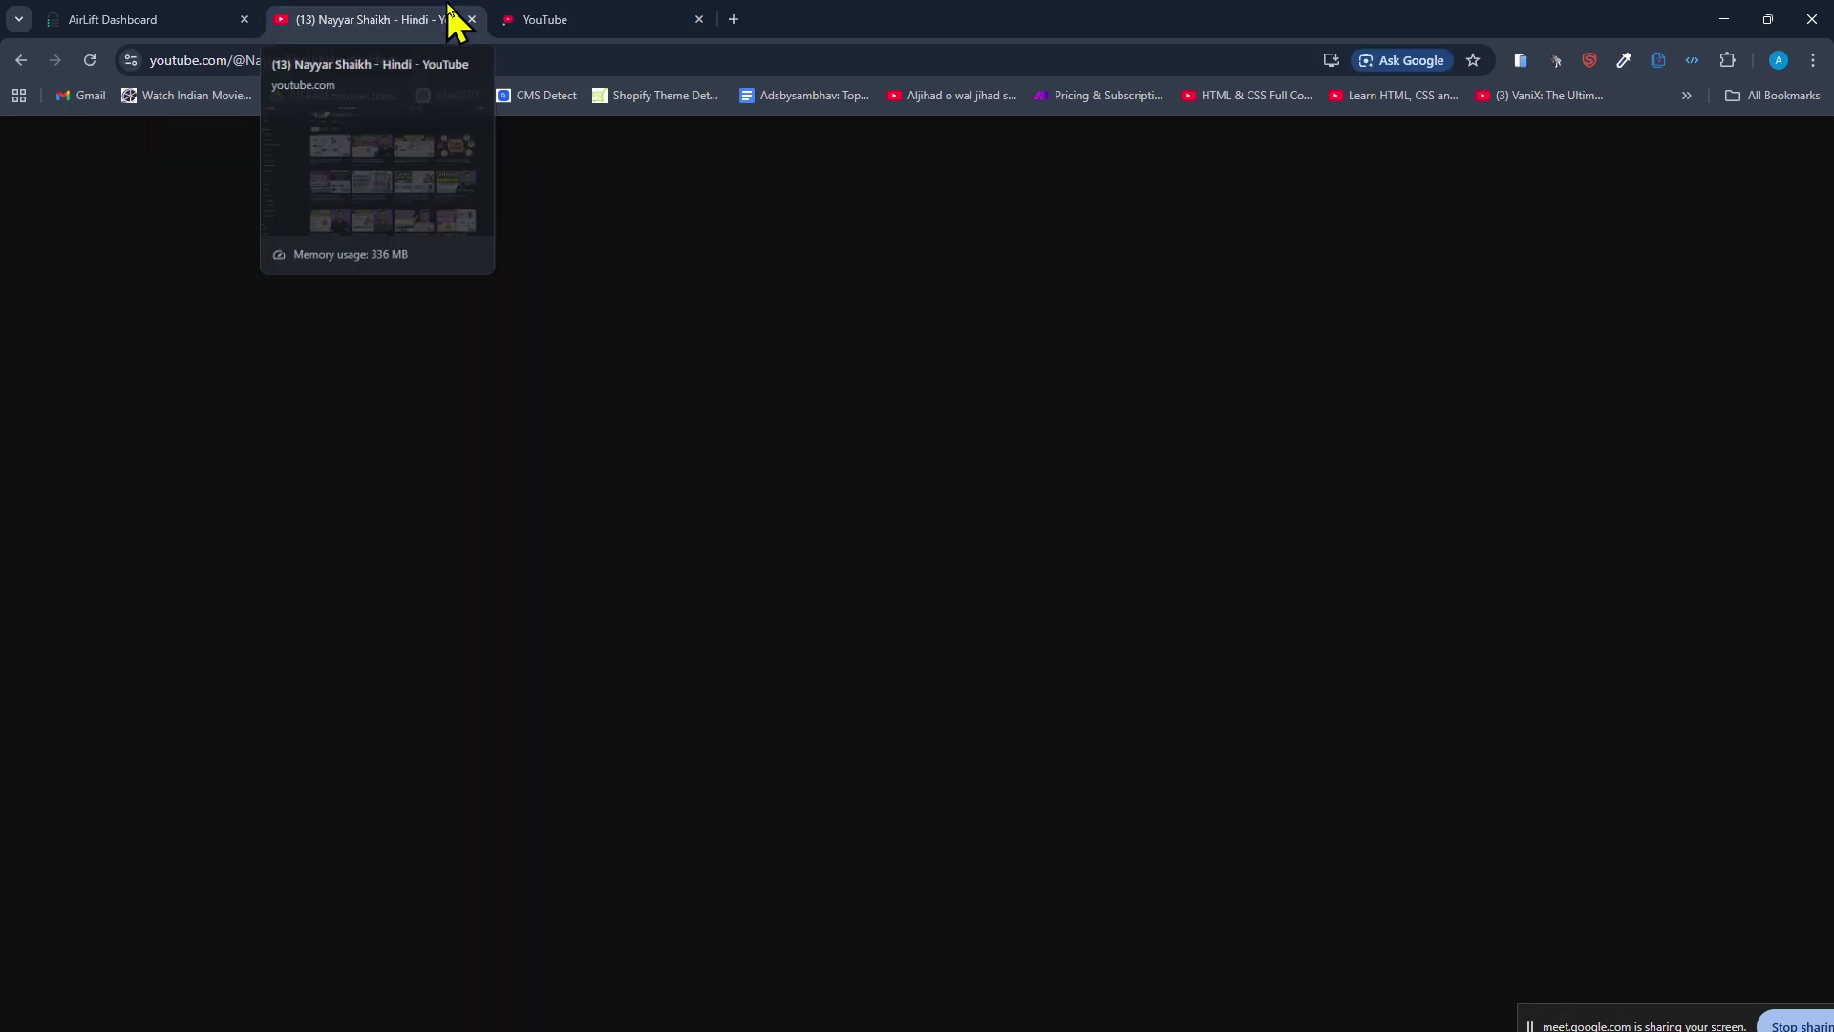
pyautogui.click(657, 15)
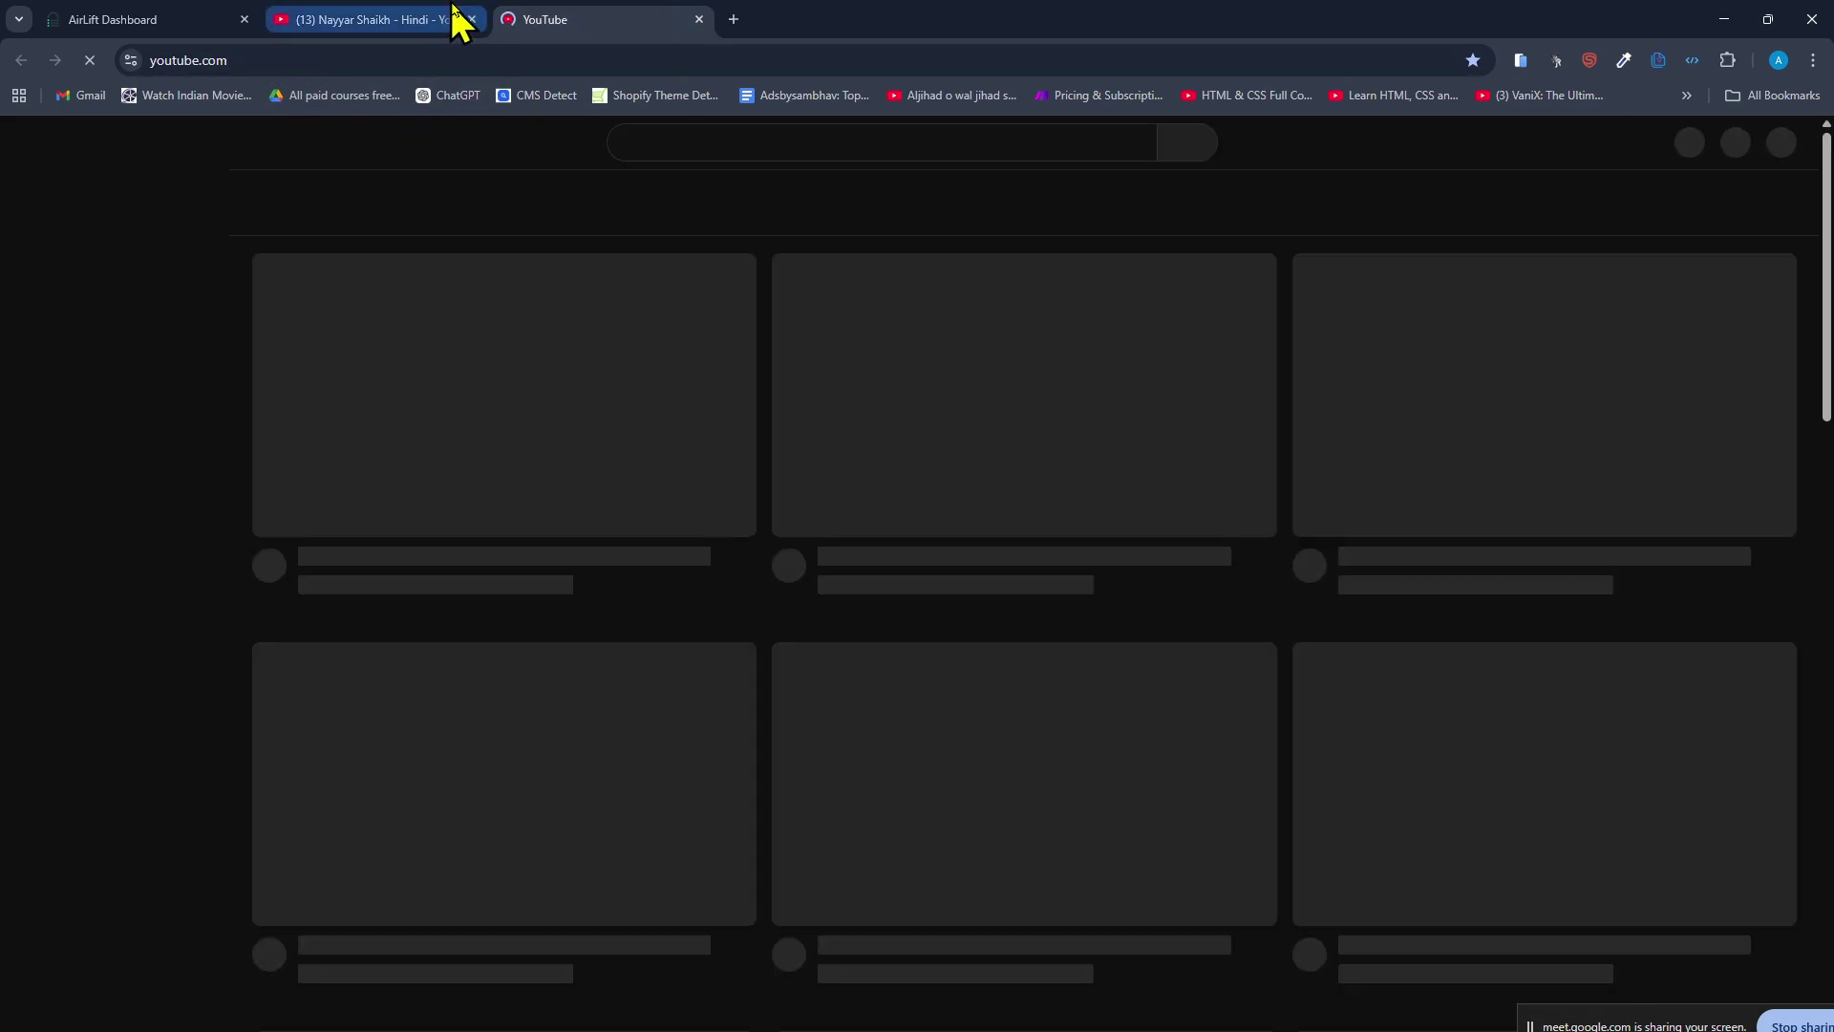
pyautogui.click(837, 143)
pyautogui.write('ji')
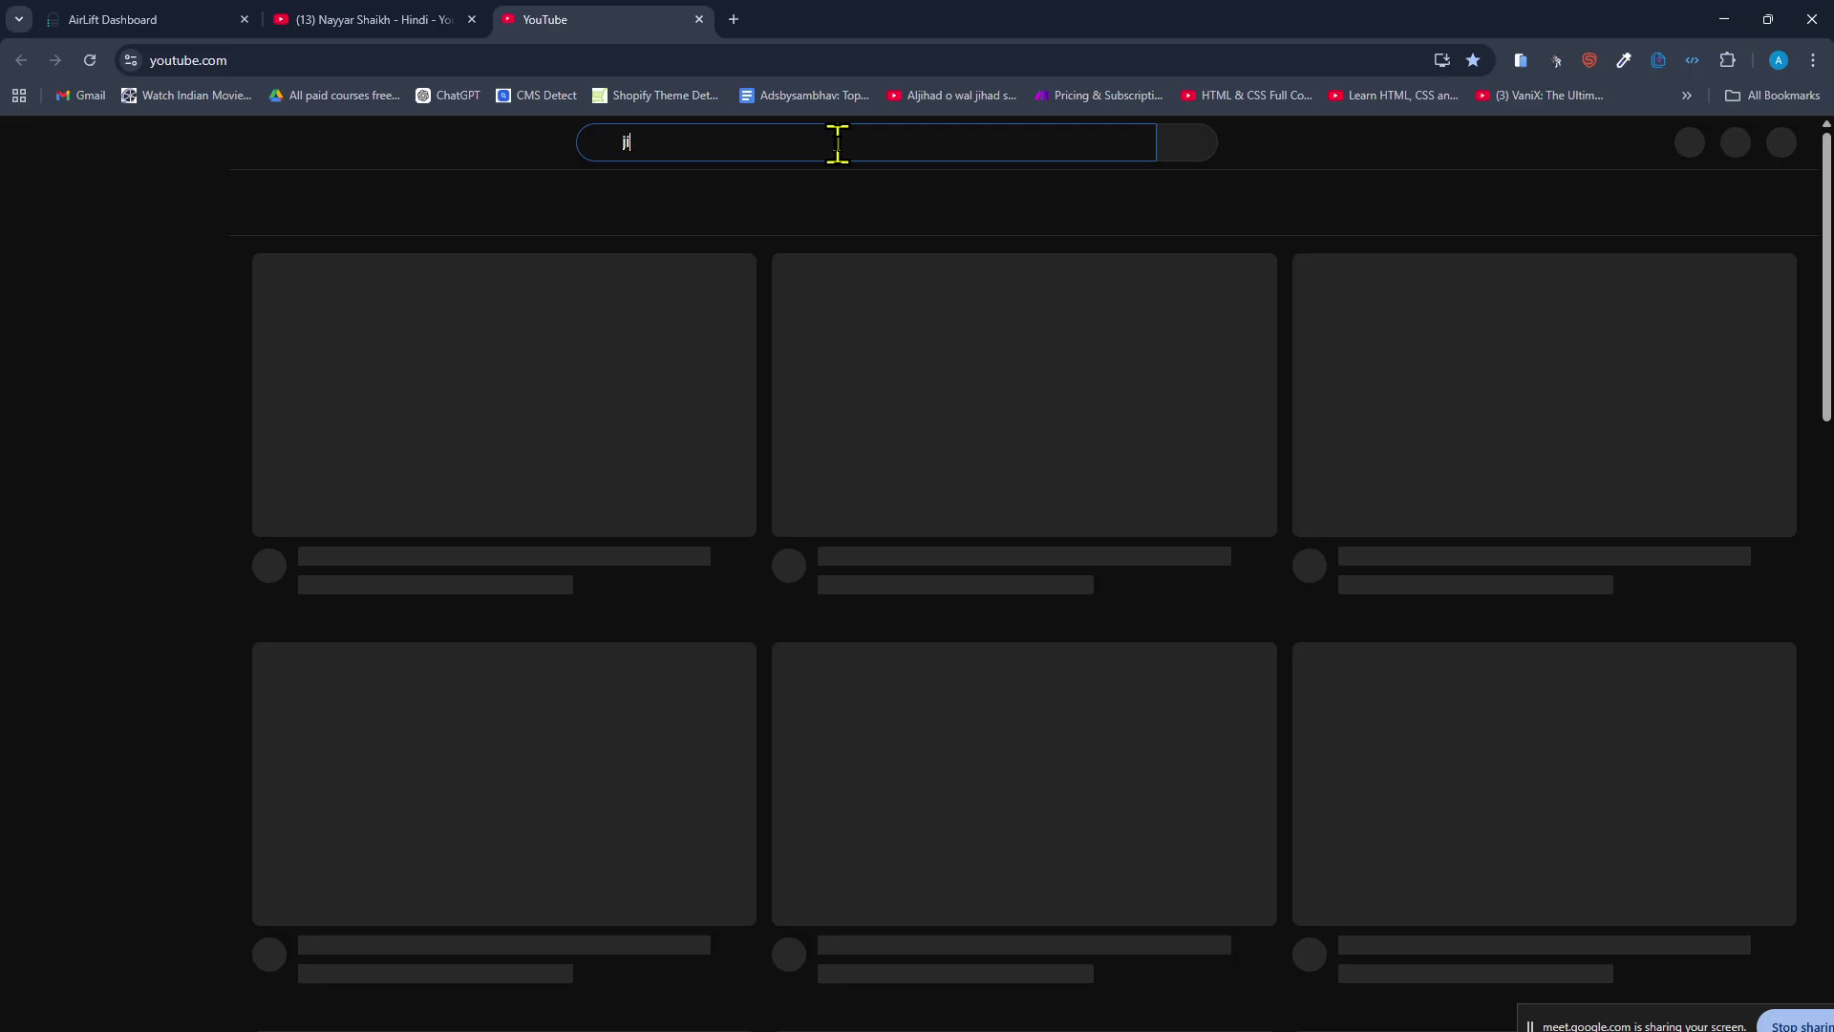
pyautogui.write('m fahad')
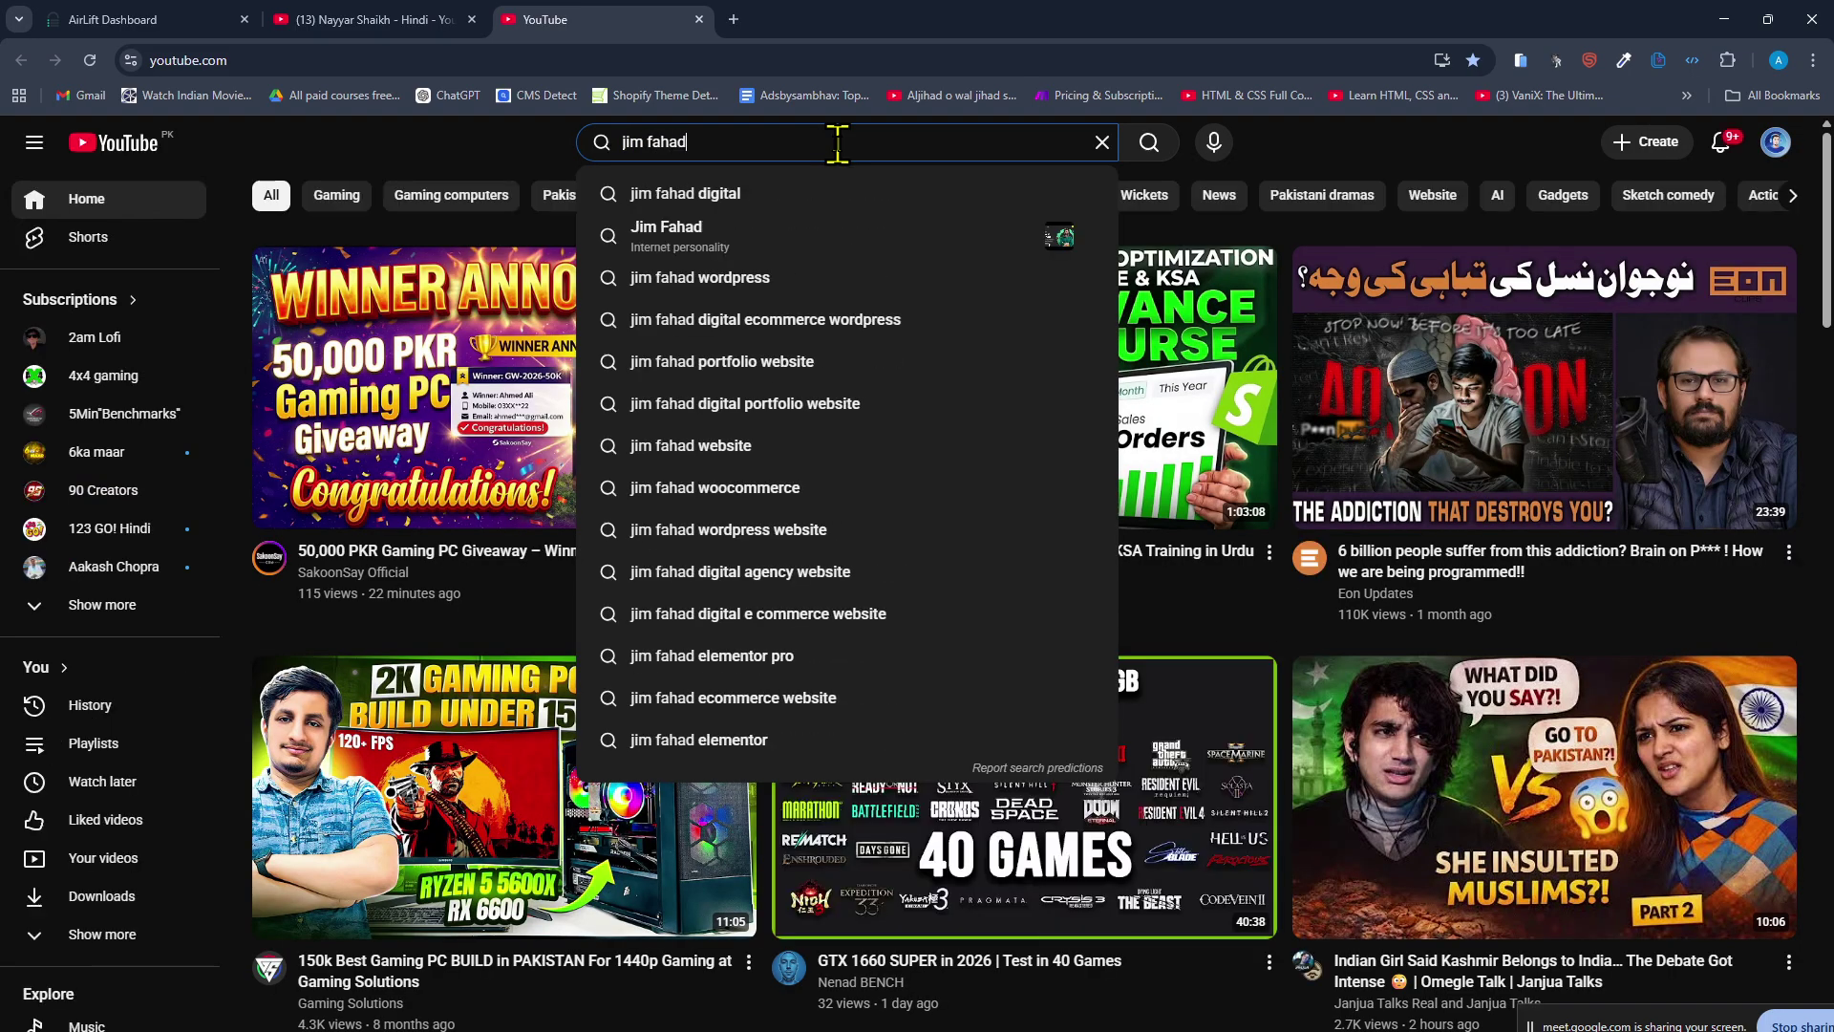
pyautogui.press('Return')
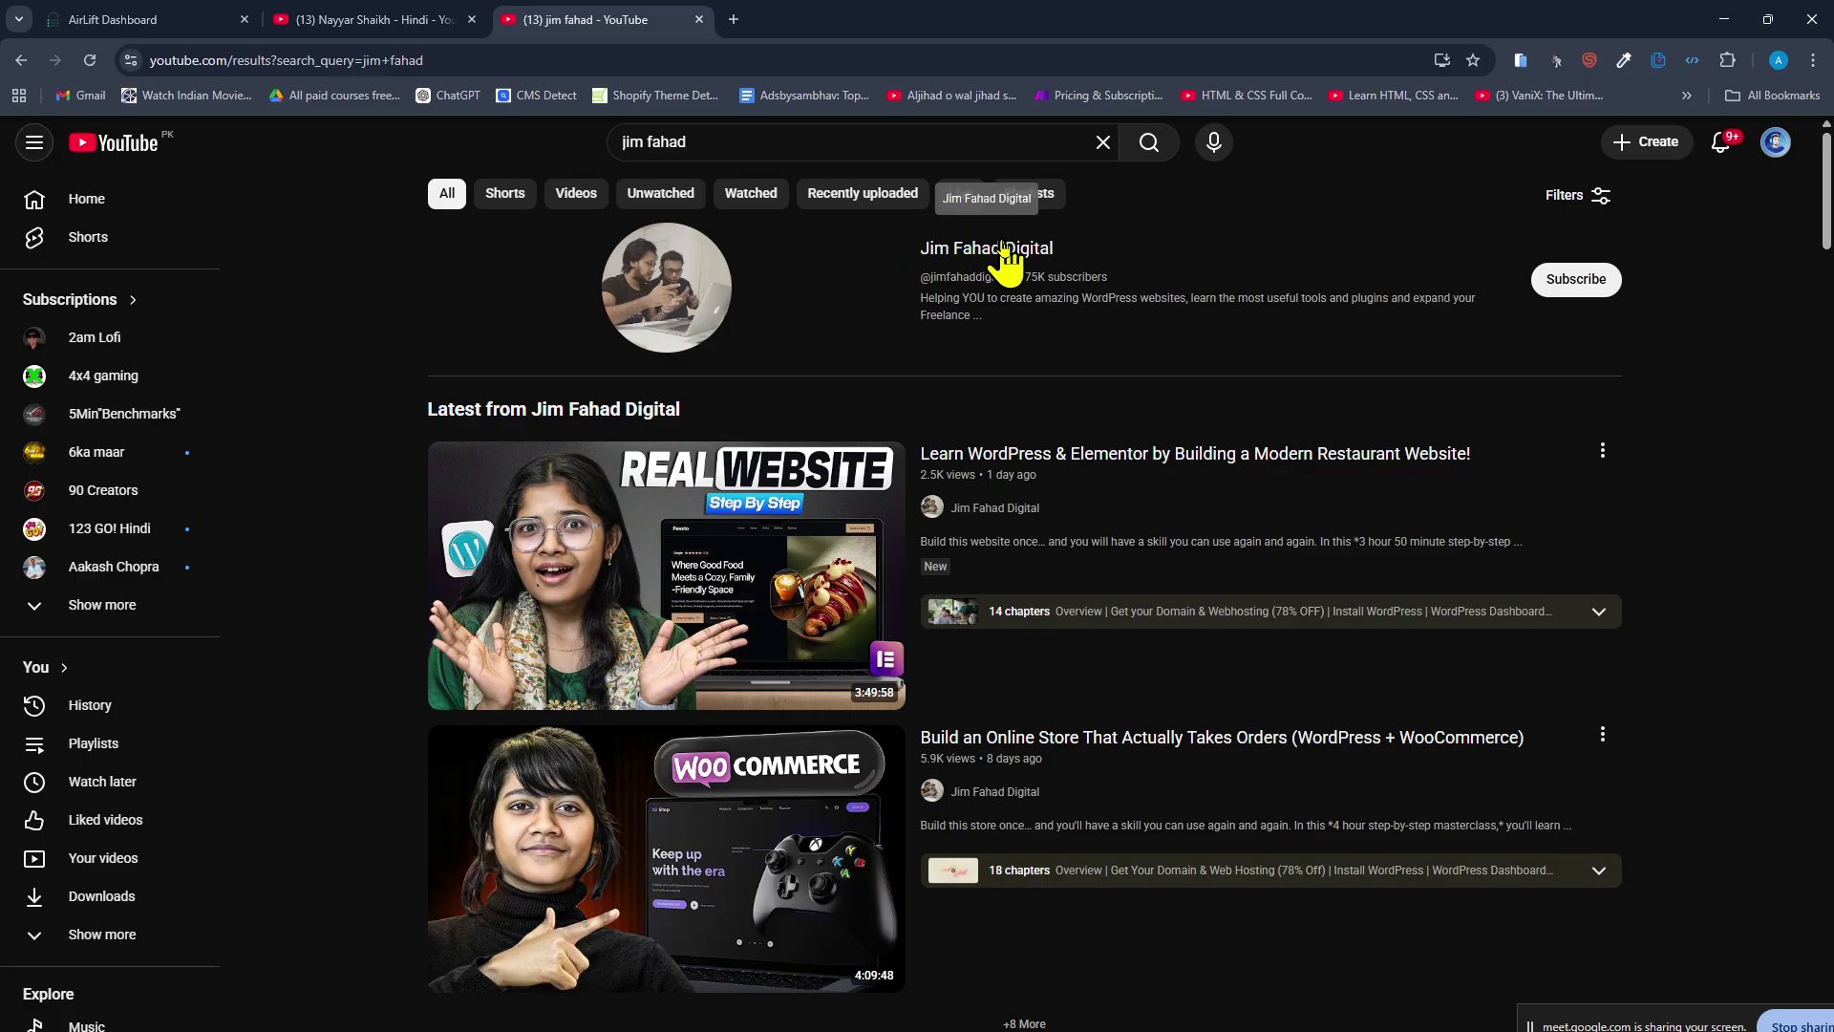
# Browse that digital channel's uploaded videos, then return to the Hindi channel's tab.
pyautogui.click(969, 250)
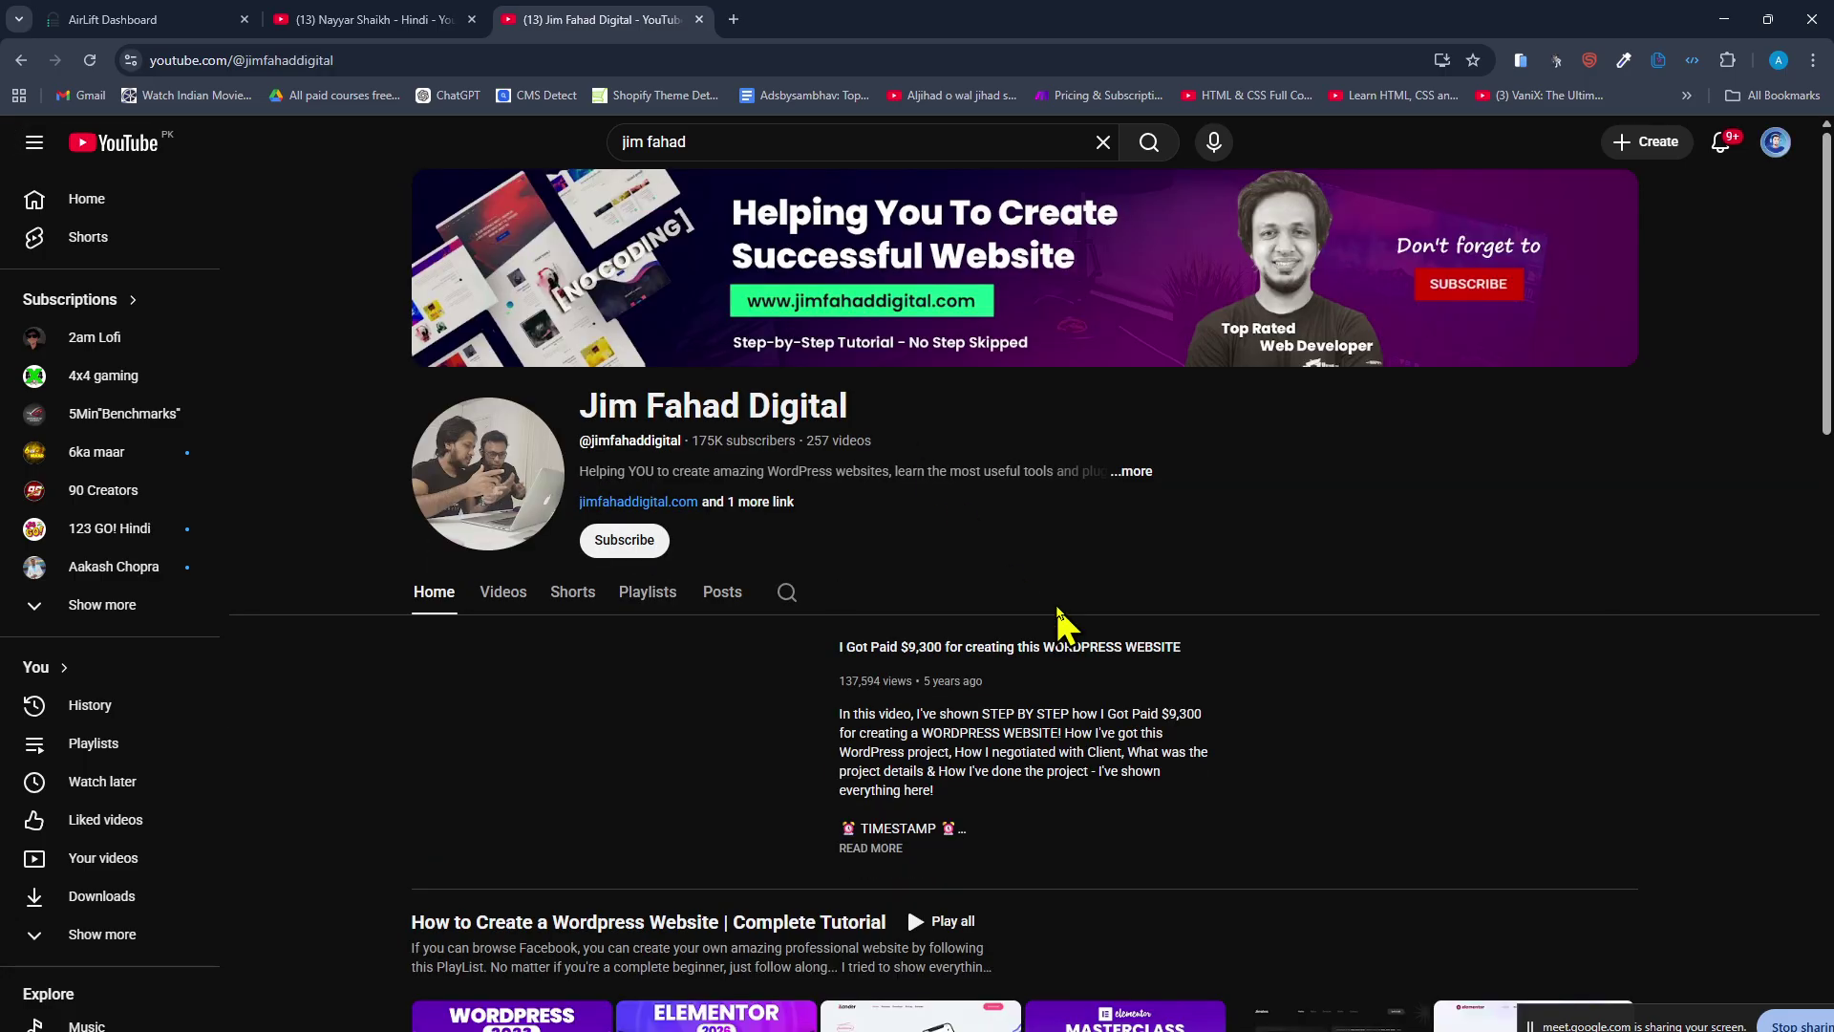
pyautogui.click(494, 597)
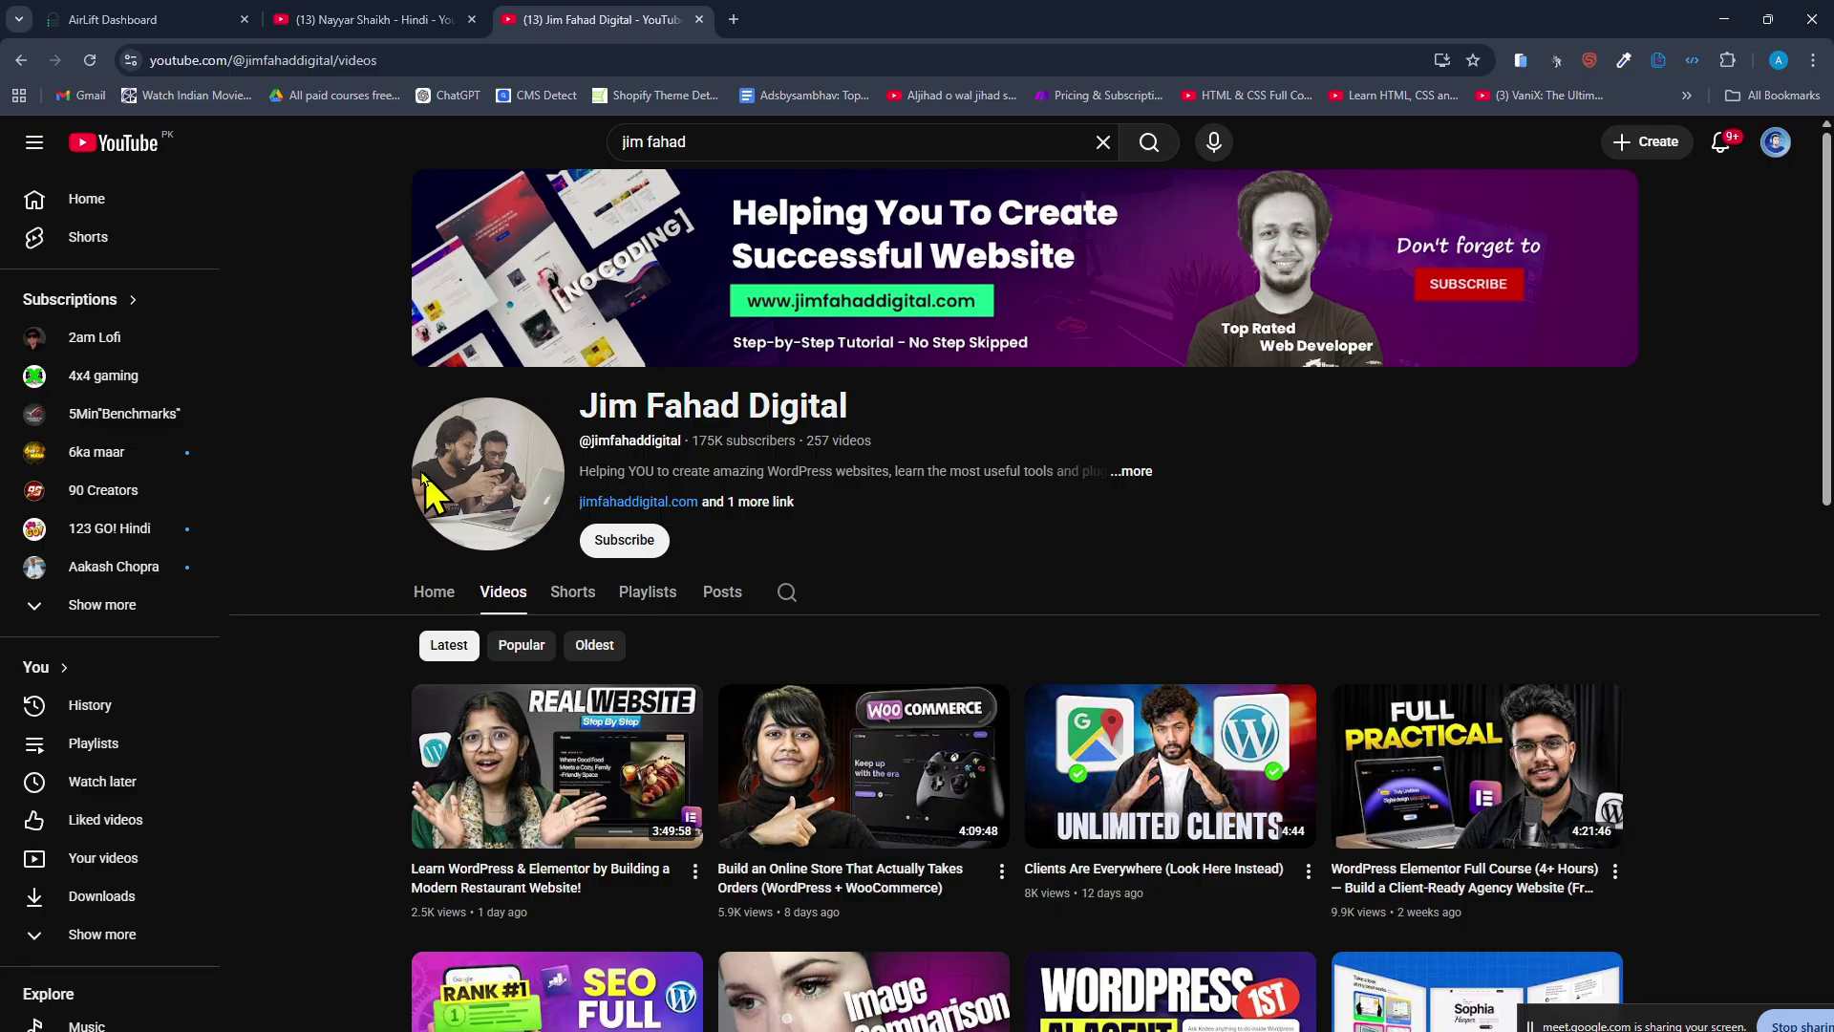
pyautogui.scroll(-2, 1246, 683)
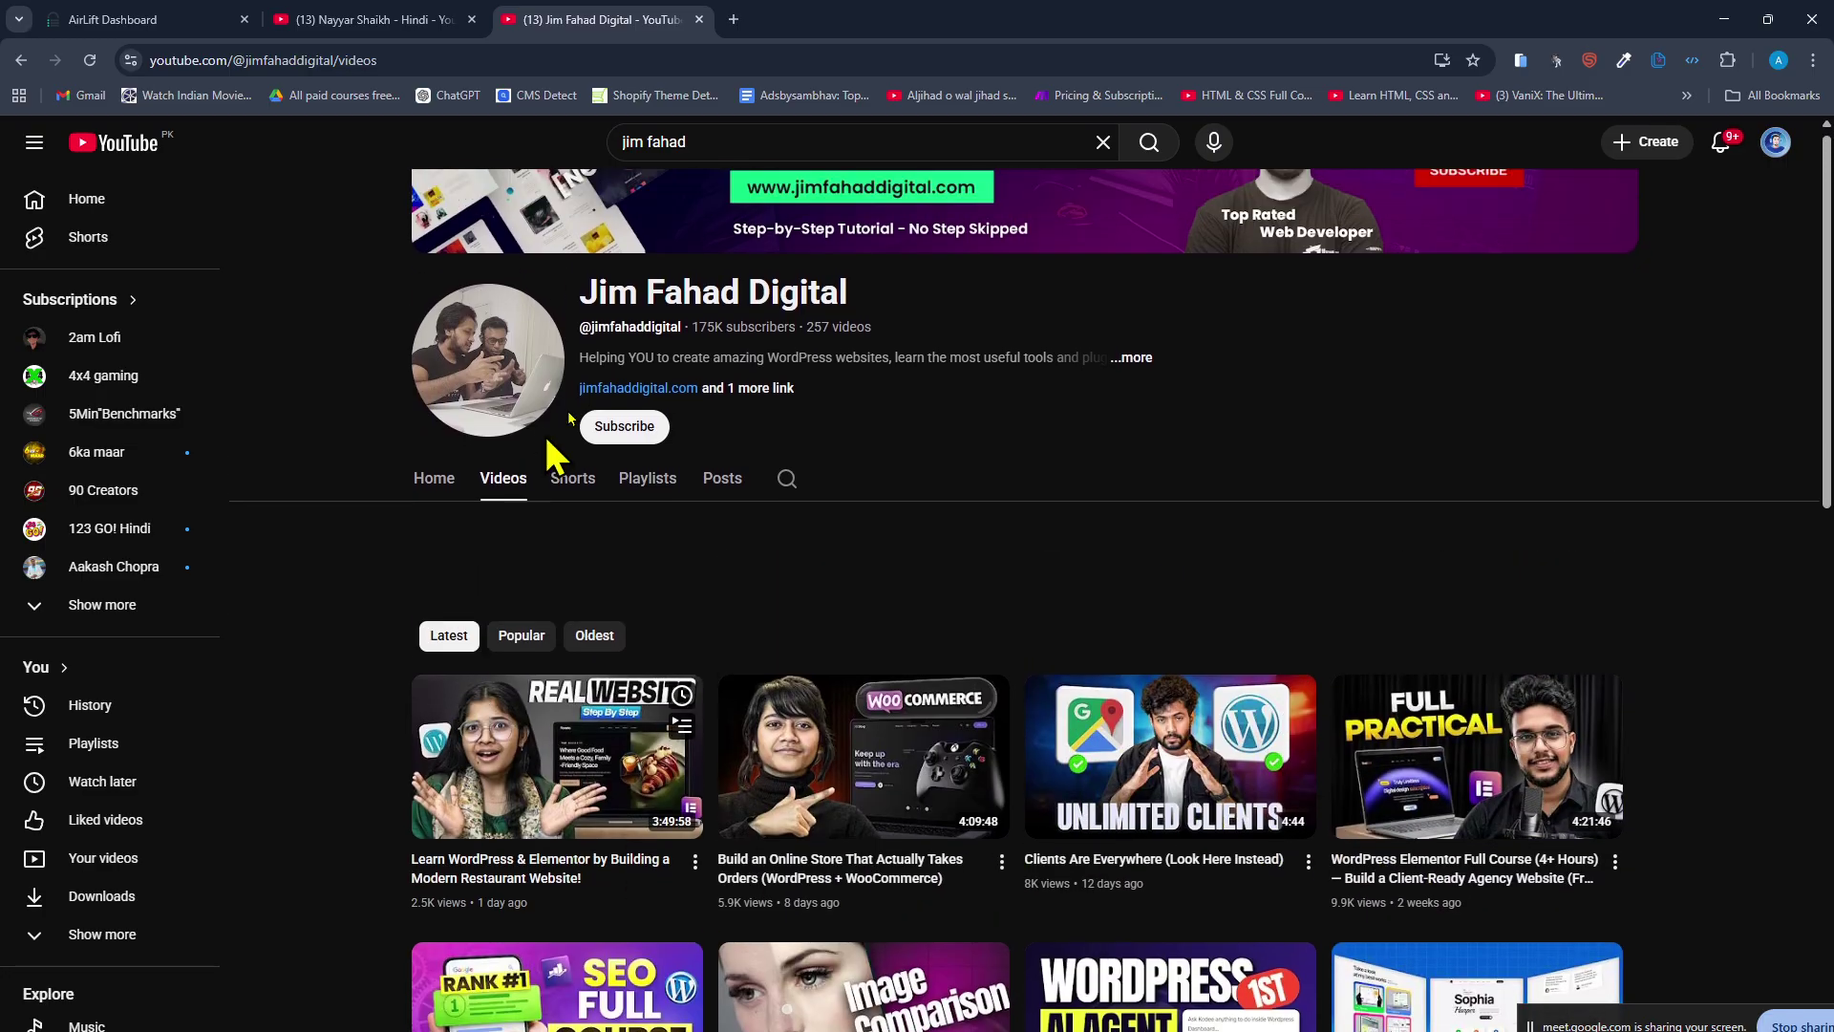
pyautogui.scroll(-5, 554, 459)
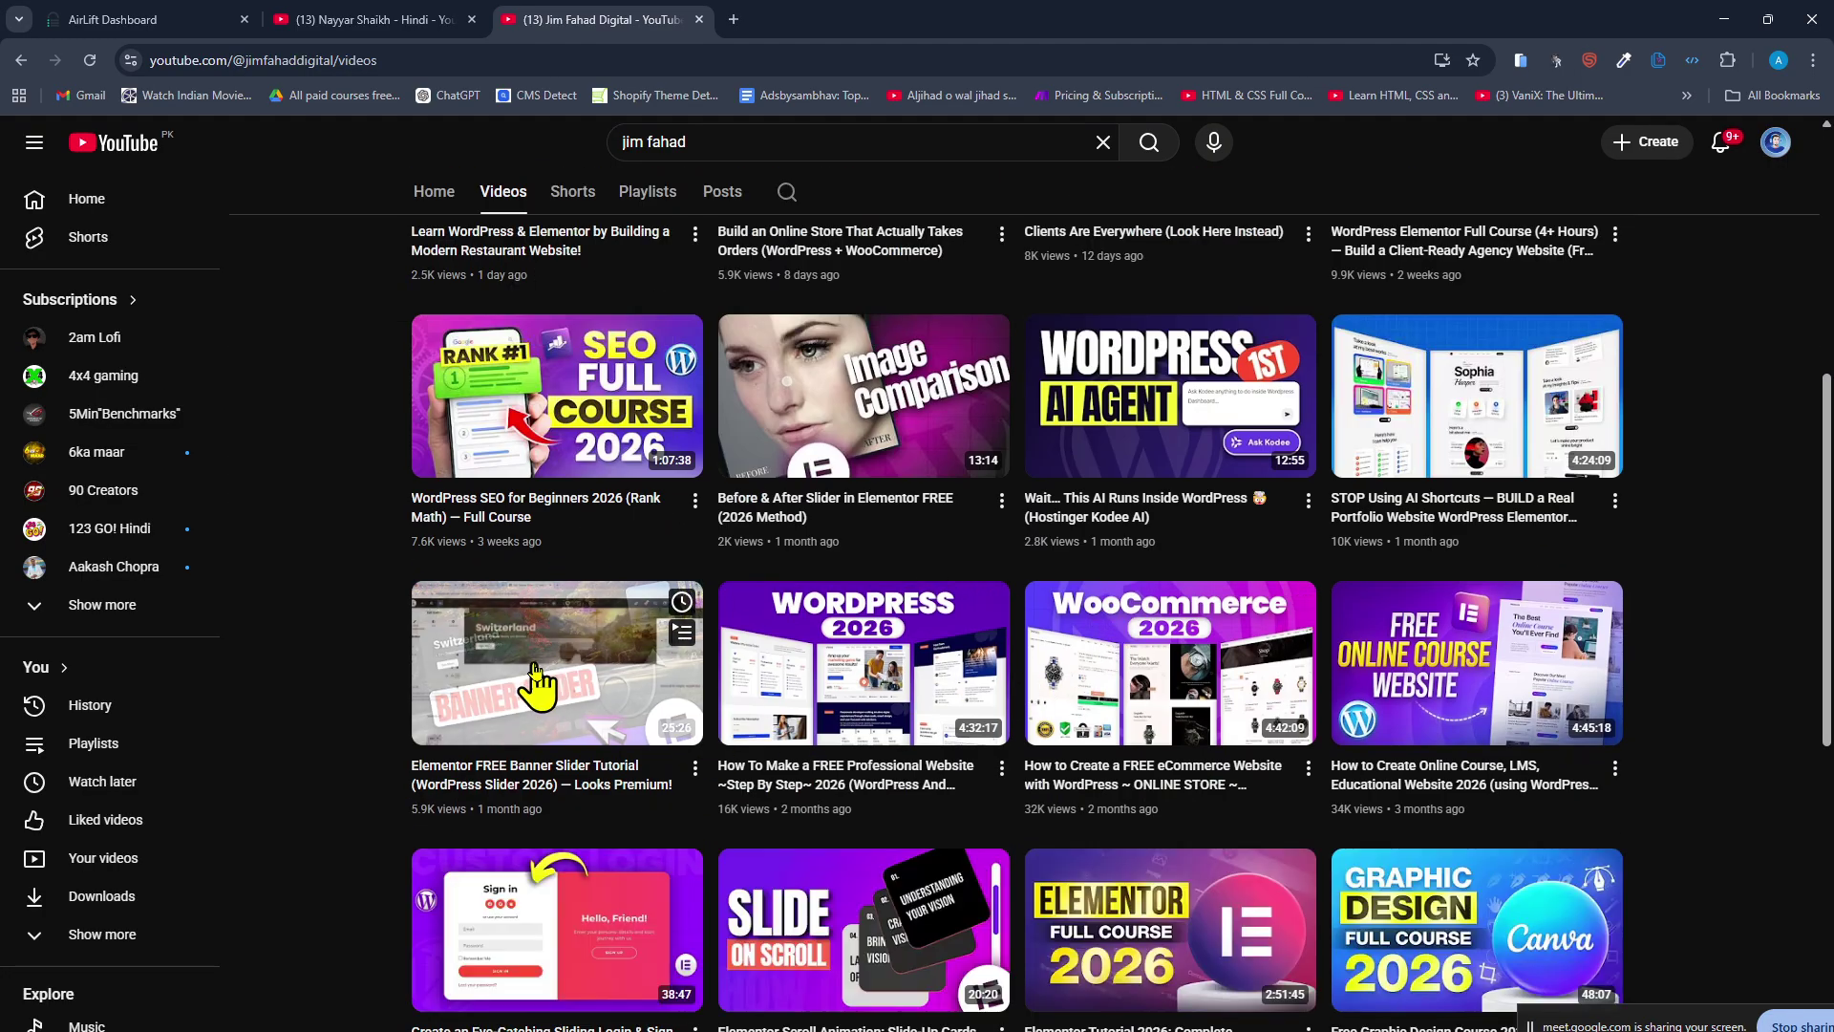
pyautogui.scroll(-5, 365, 680)
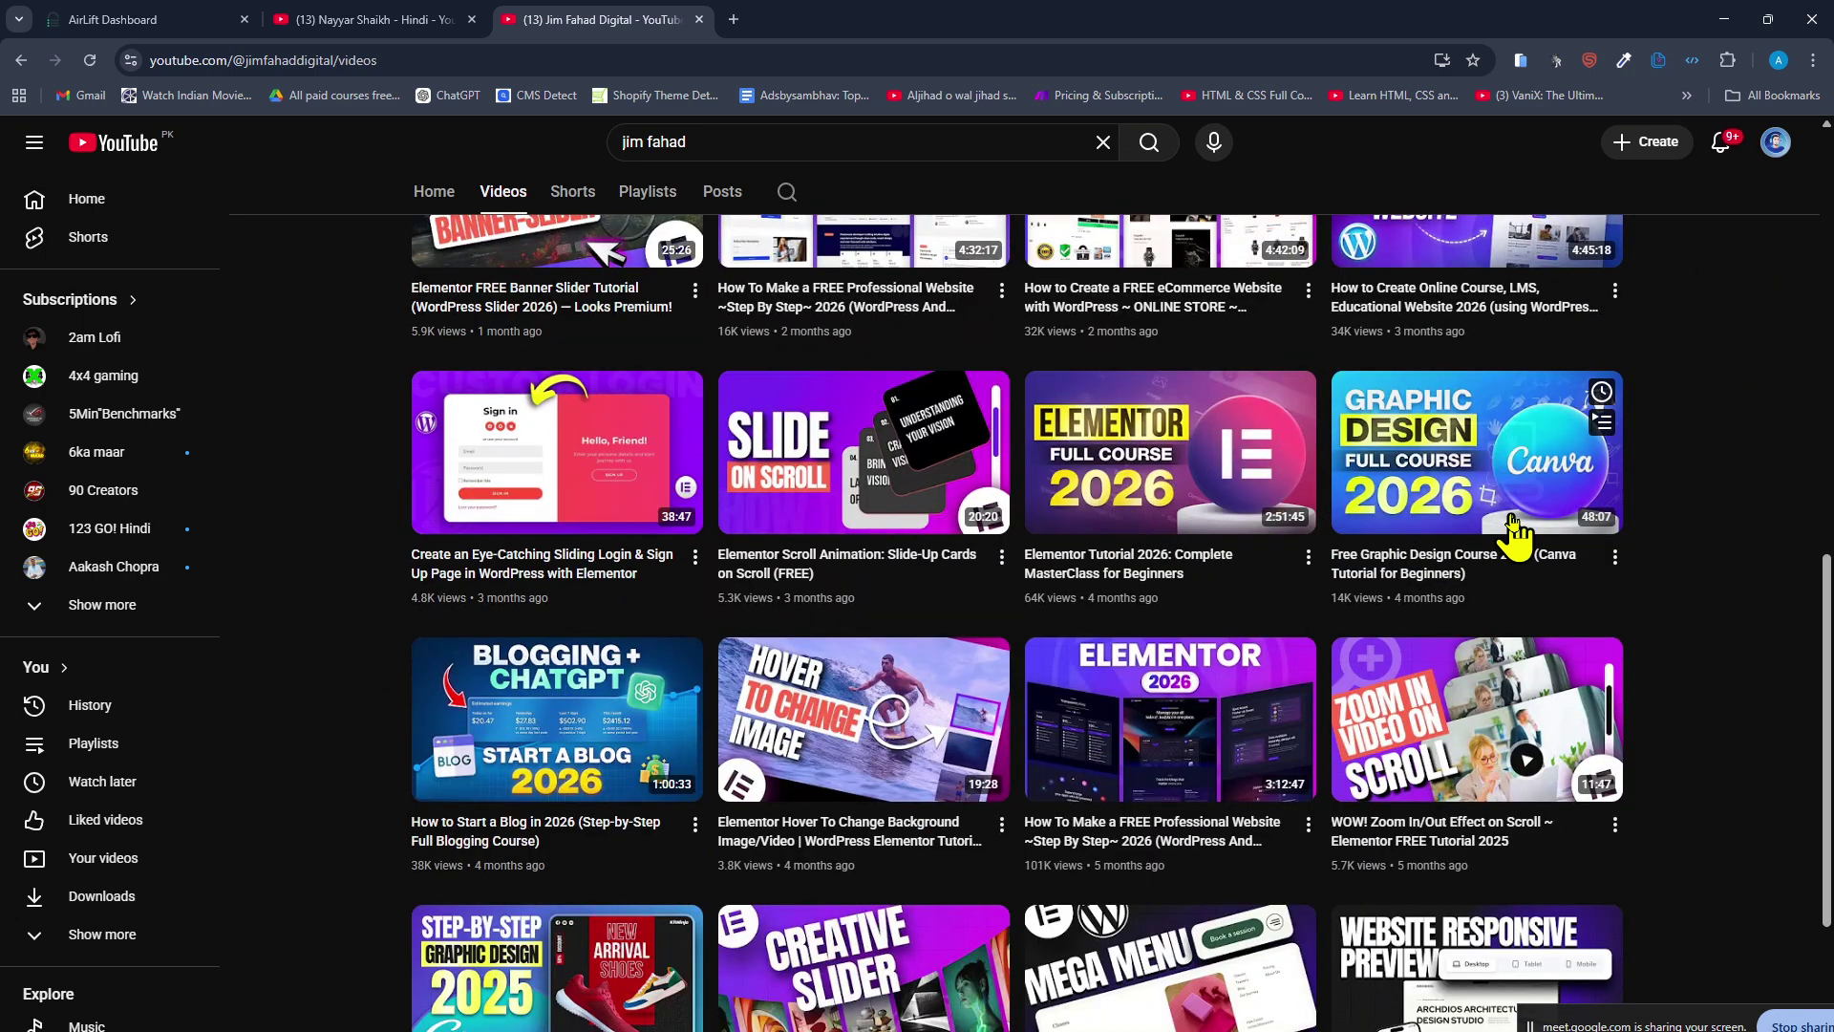
pyautogui.scroll(-2, 1623, 545)
pyautogui.scroll(2, 1519, 535)
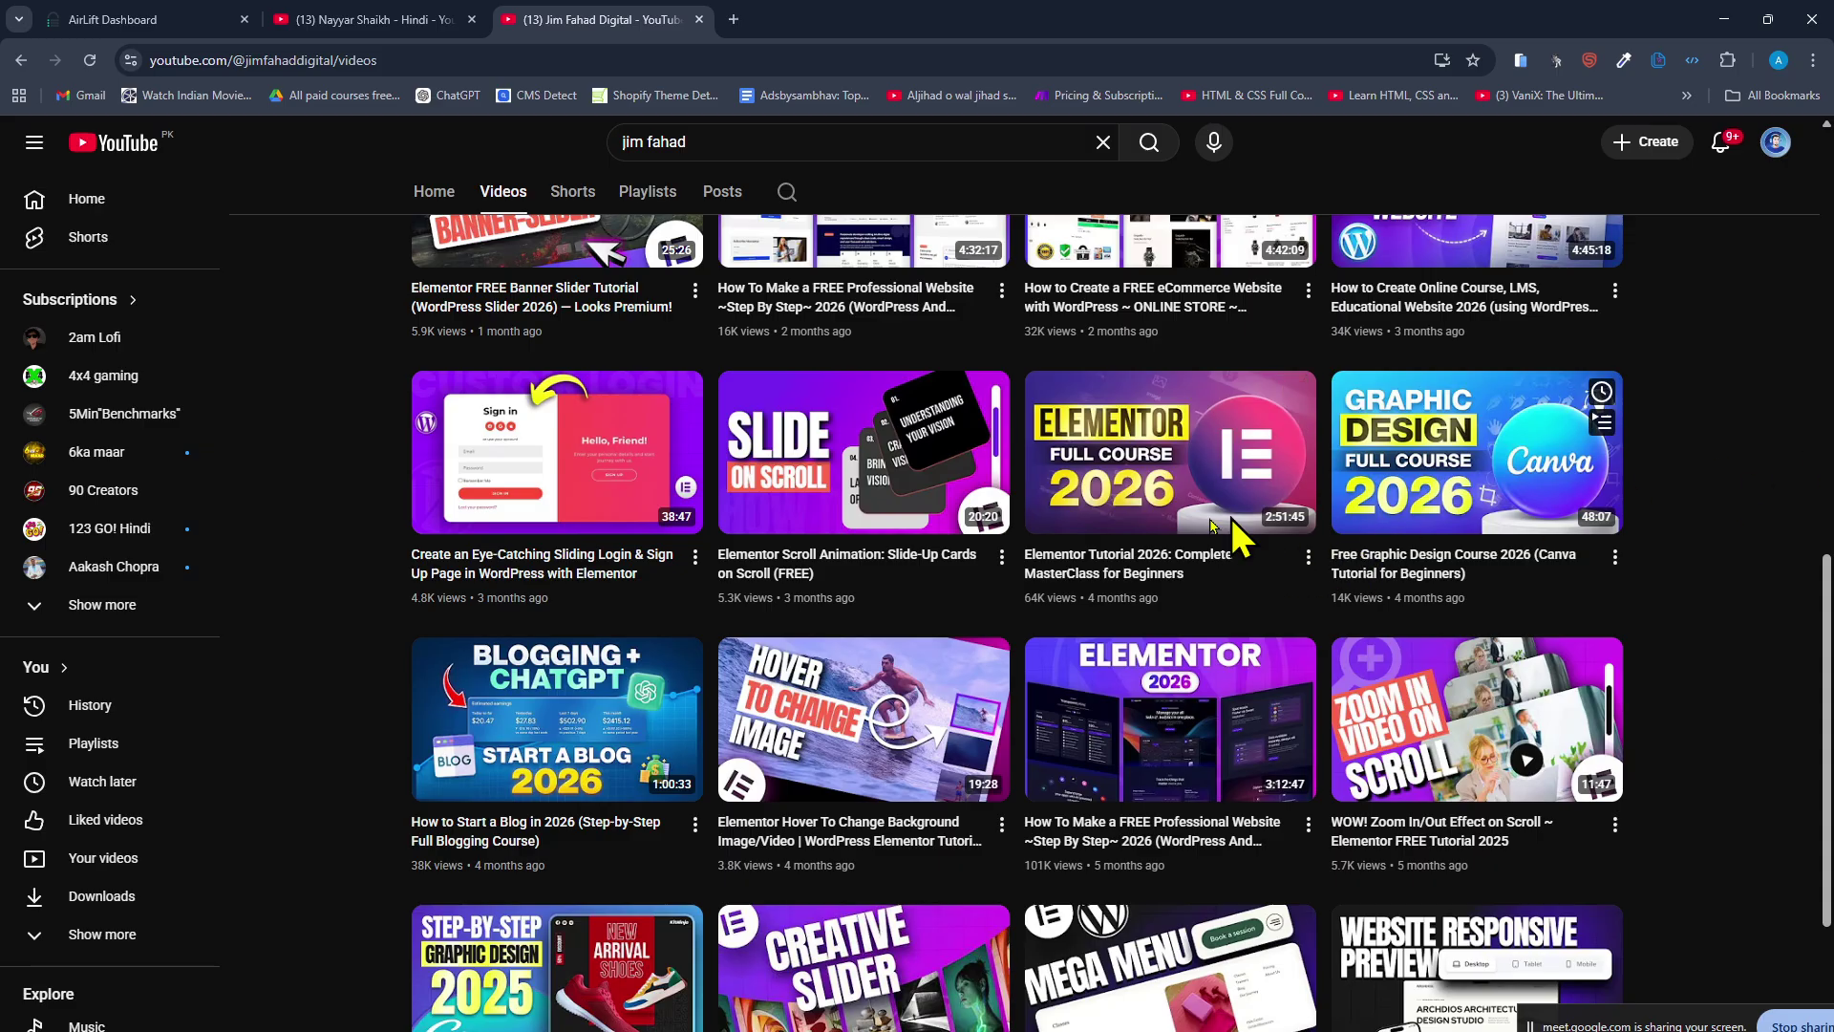
pyautogui.moveTo(1487, 530)
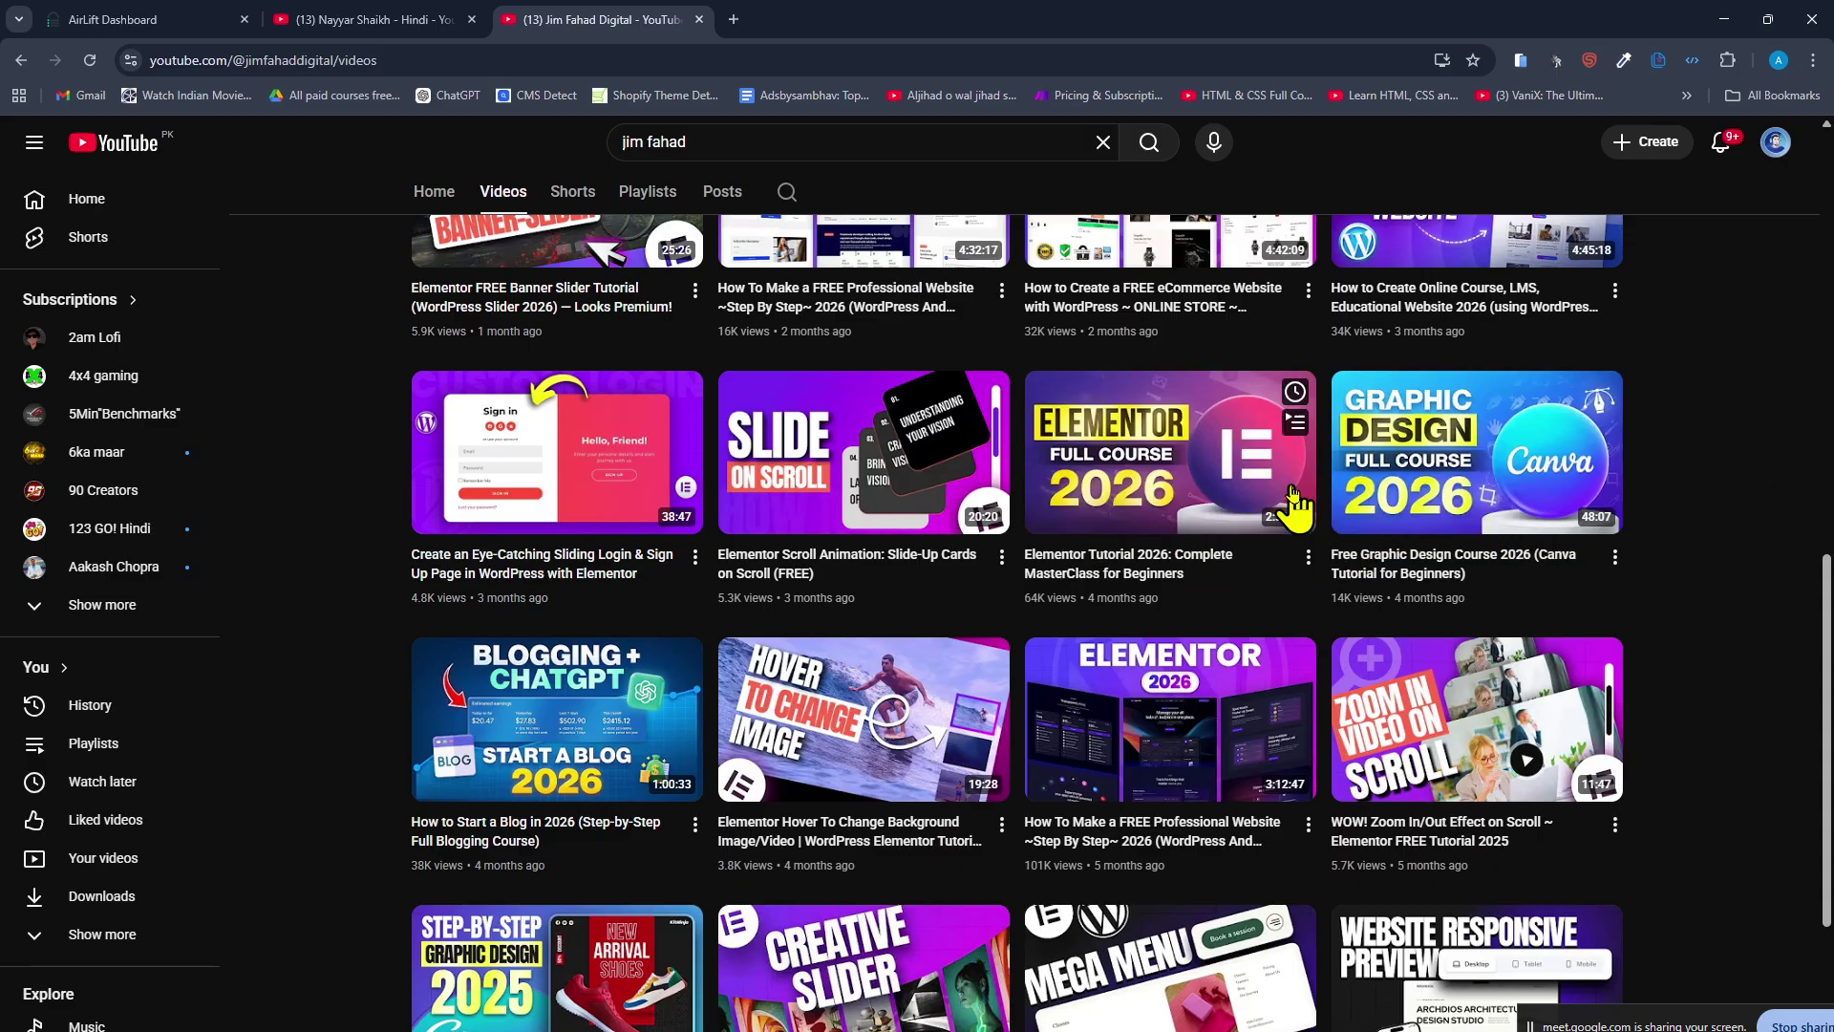
pyautogui.scroll(-2, 1295, 516)
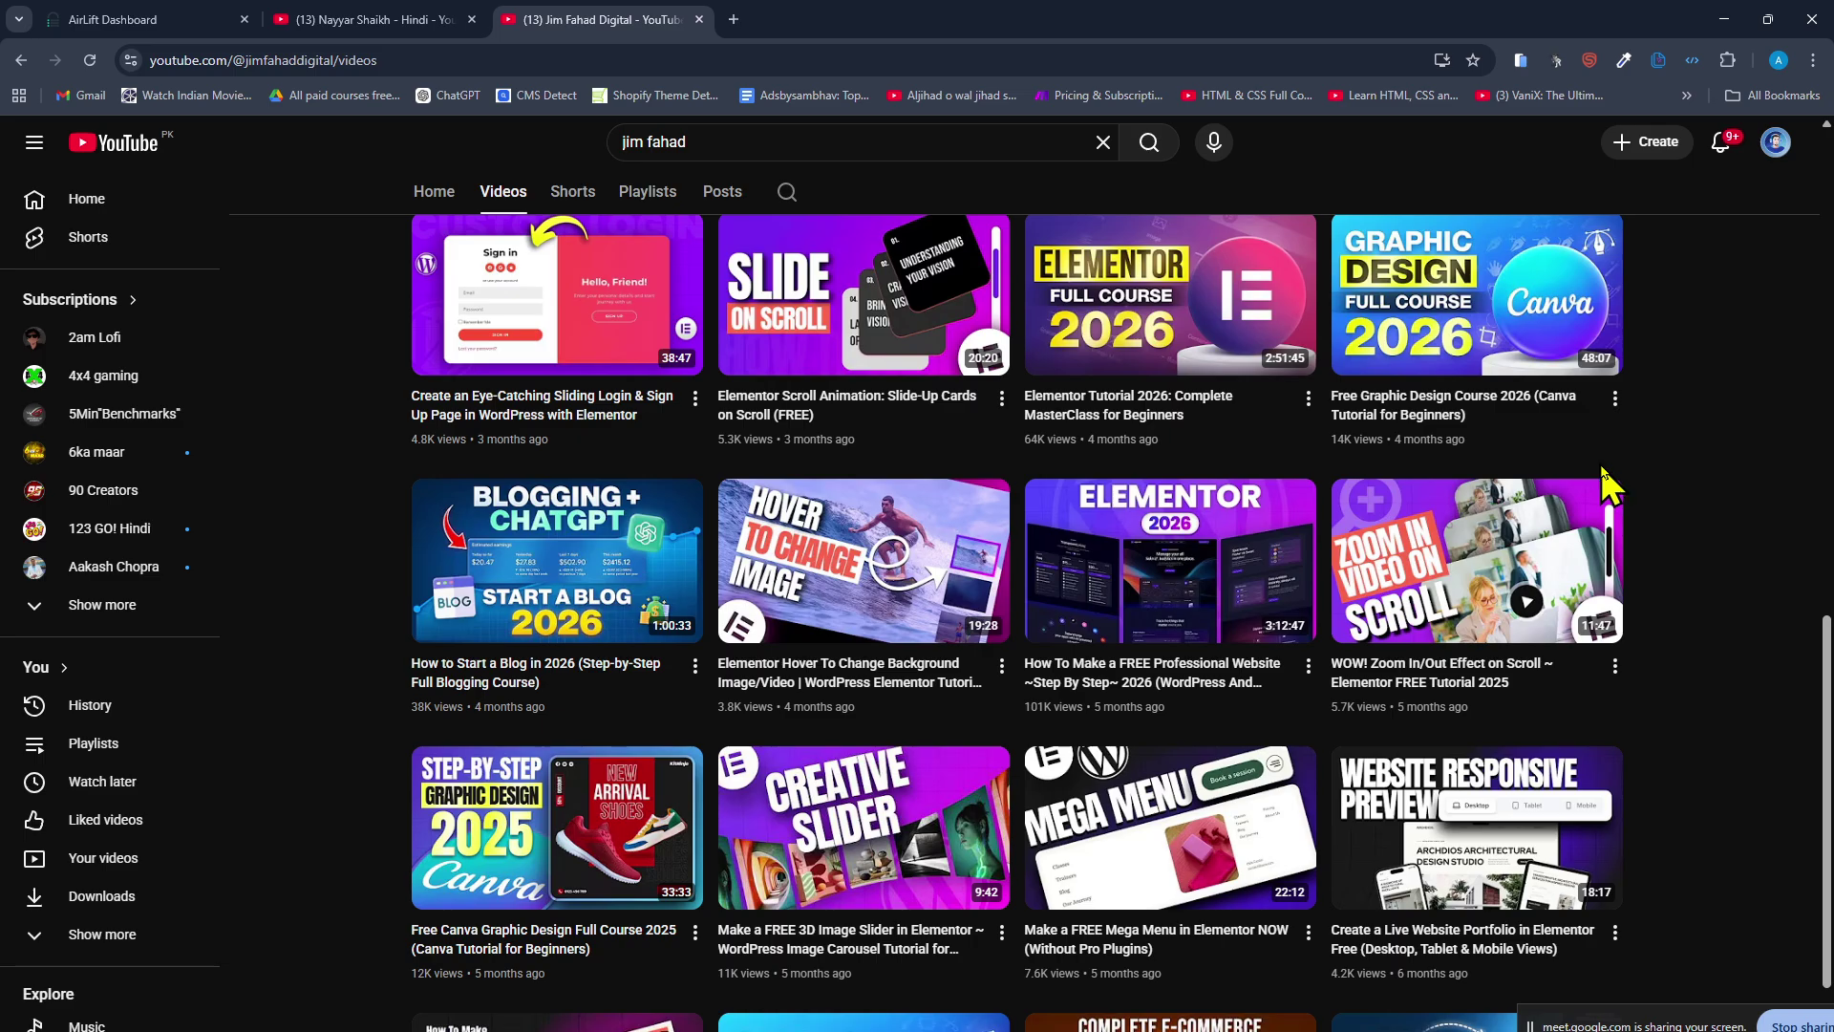
pyautogui.scroll(-2, 1713, 468)
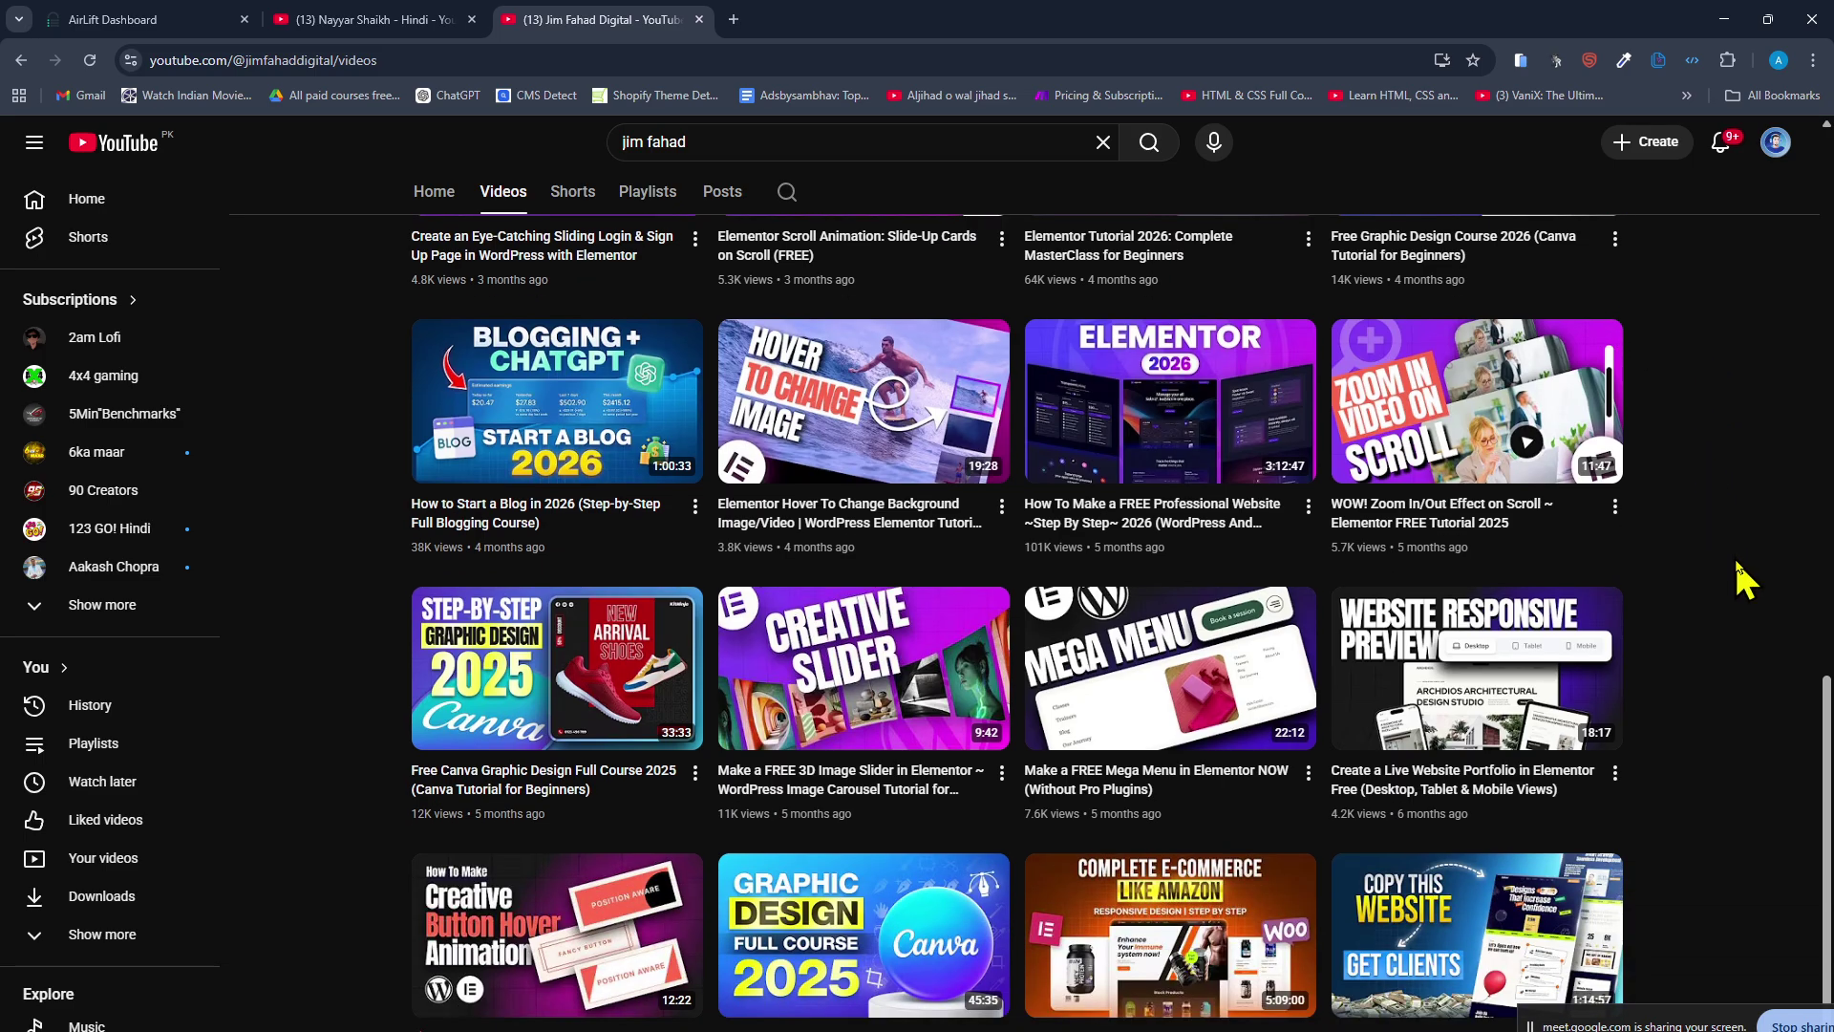
pyautogui.scroll(-1, 1743, 578)
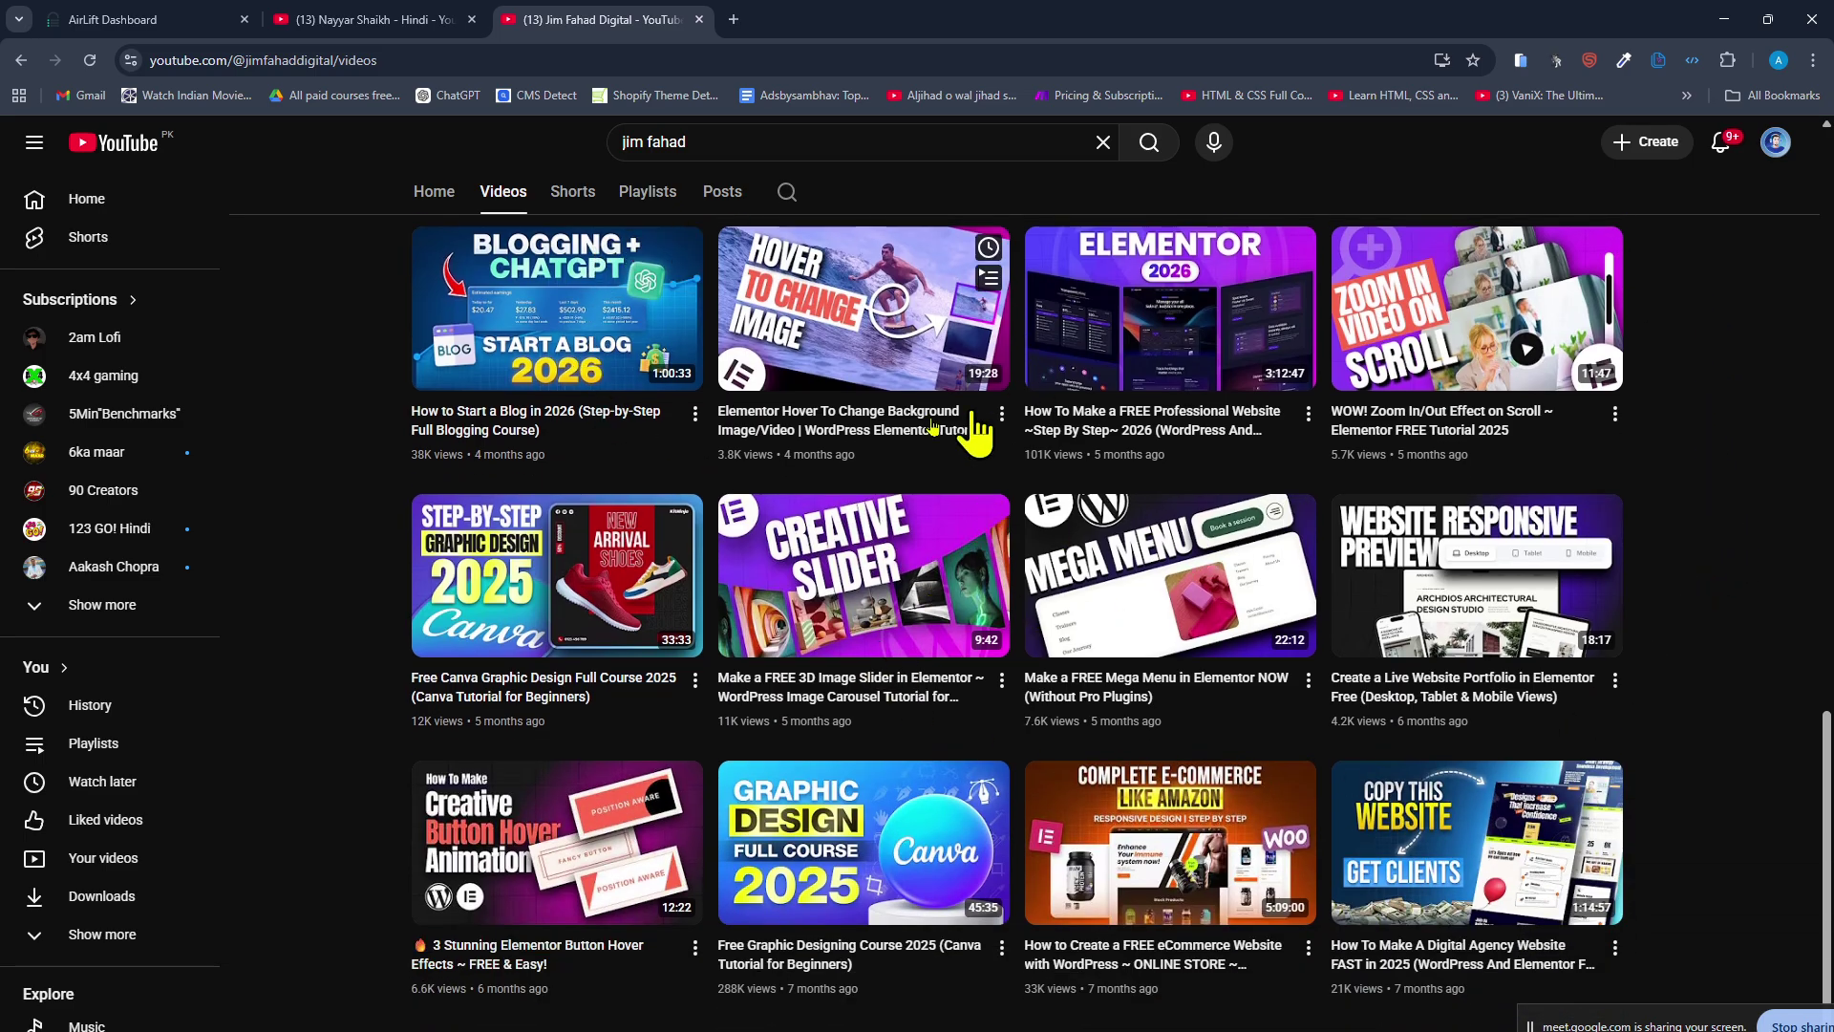
pyautogui.click(363, 19)
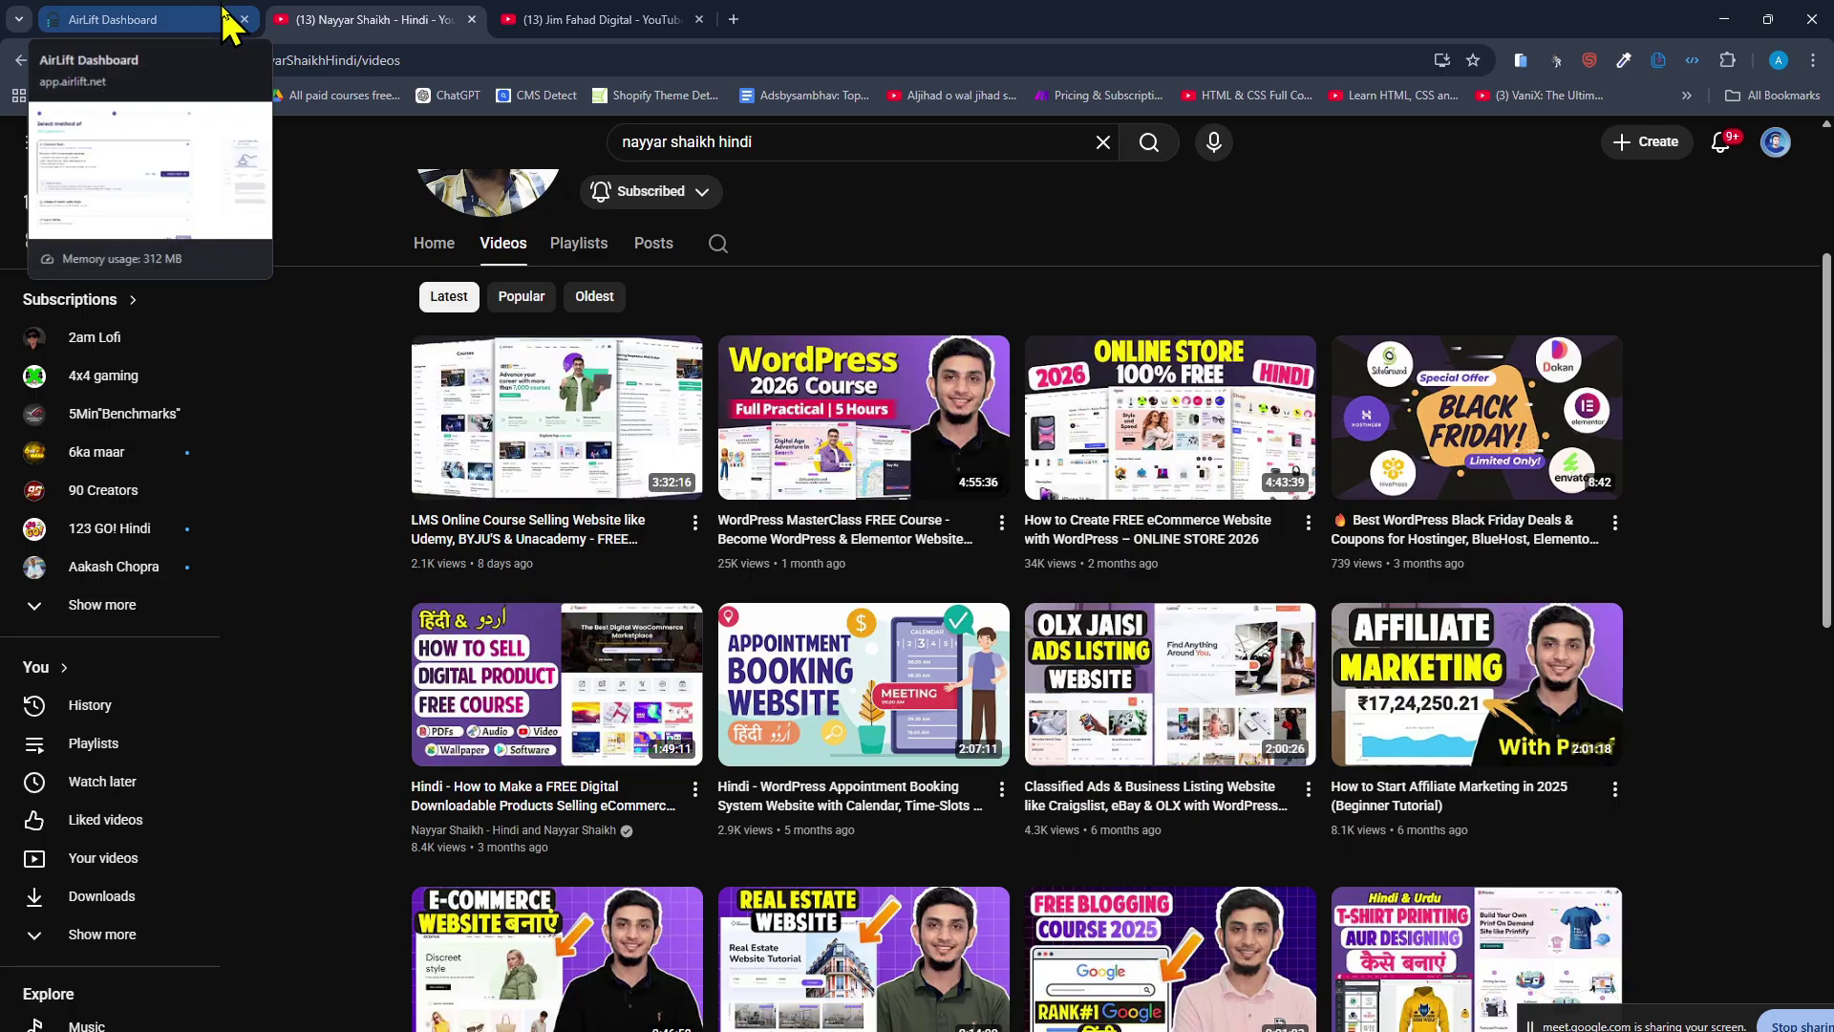
pyautogui.click(539, 19)
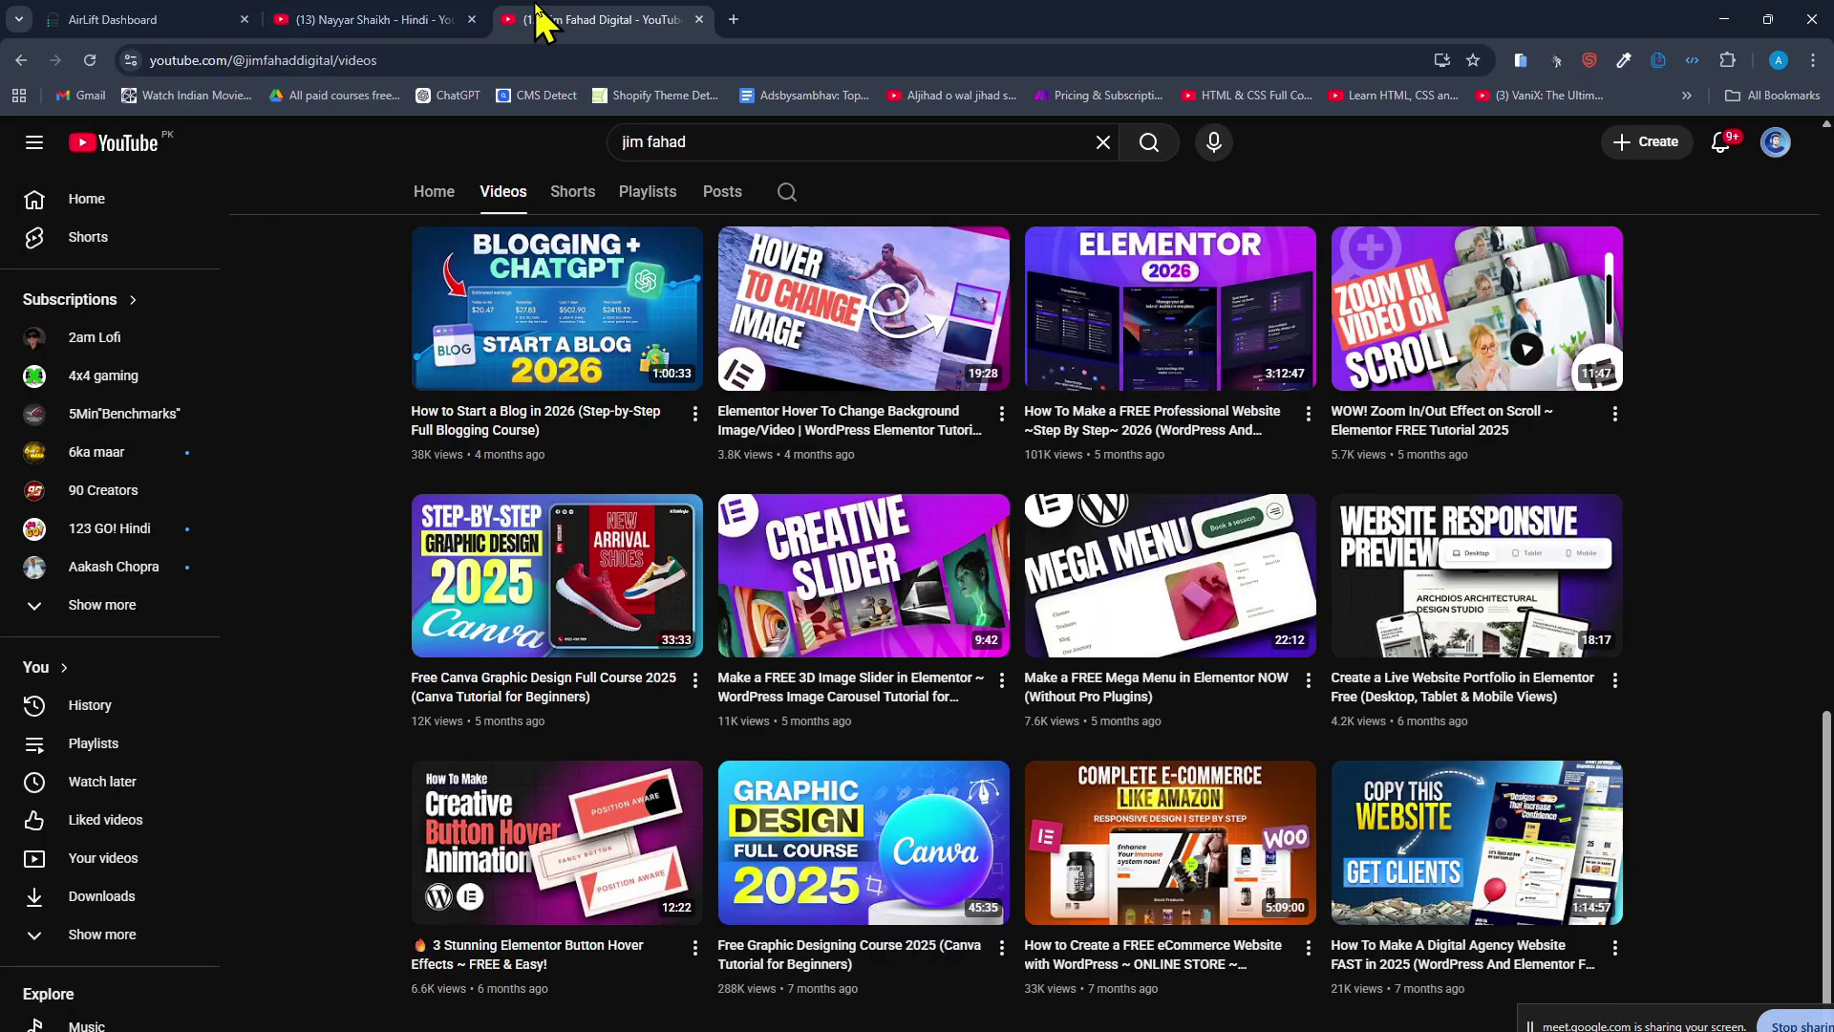
pyautogui.middleClick(706, 738)
pyautogui.scroll(15, 782, 538)
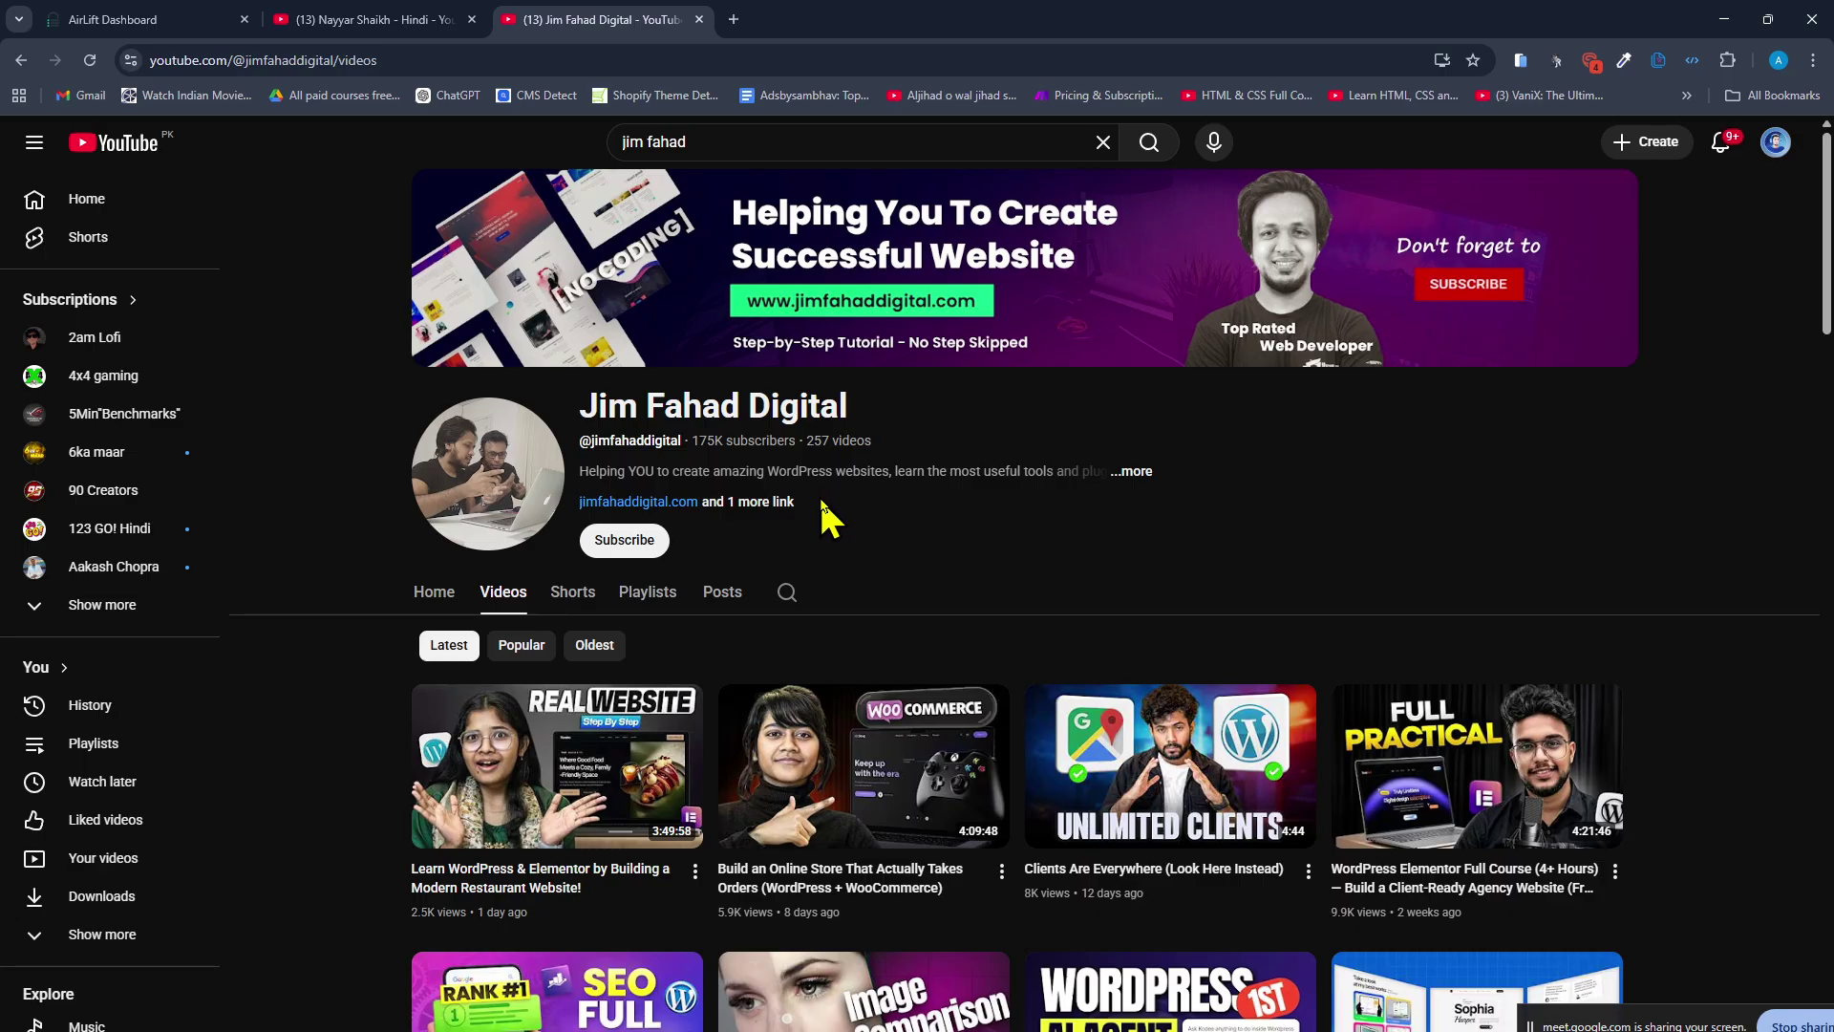
pyautogui.click(374, 21)
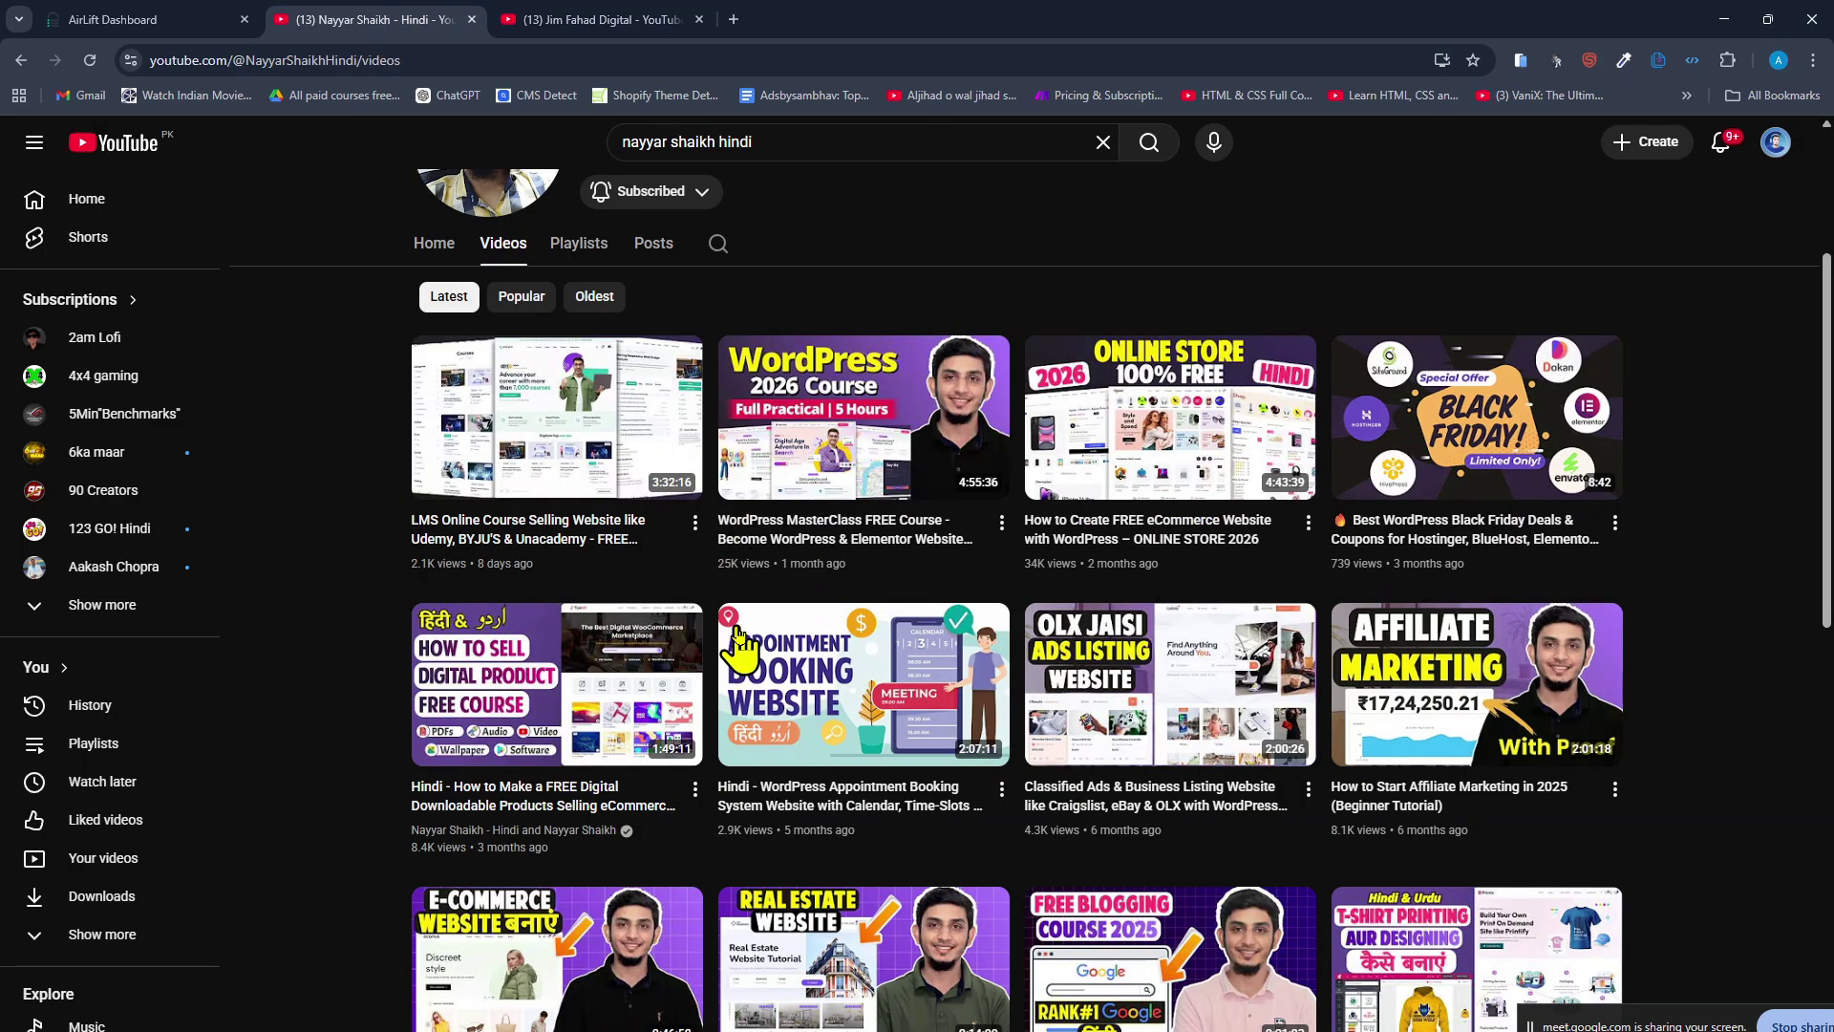
pyautogui.scroll(2, 726, 573)
pyautogui.scroll(-4, 721, 516)
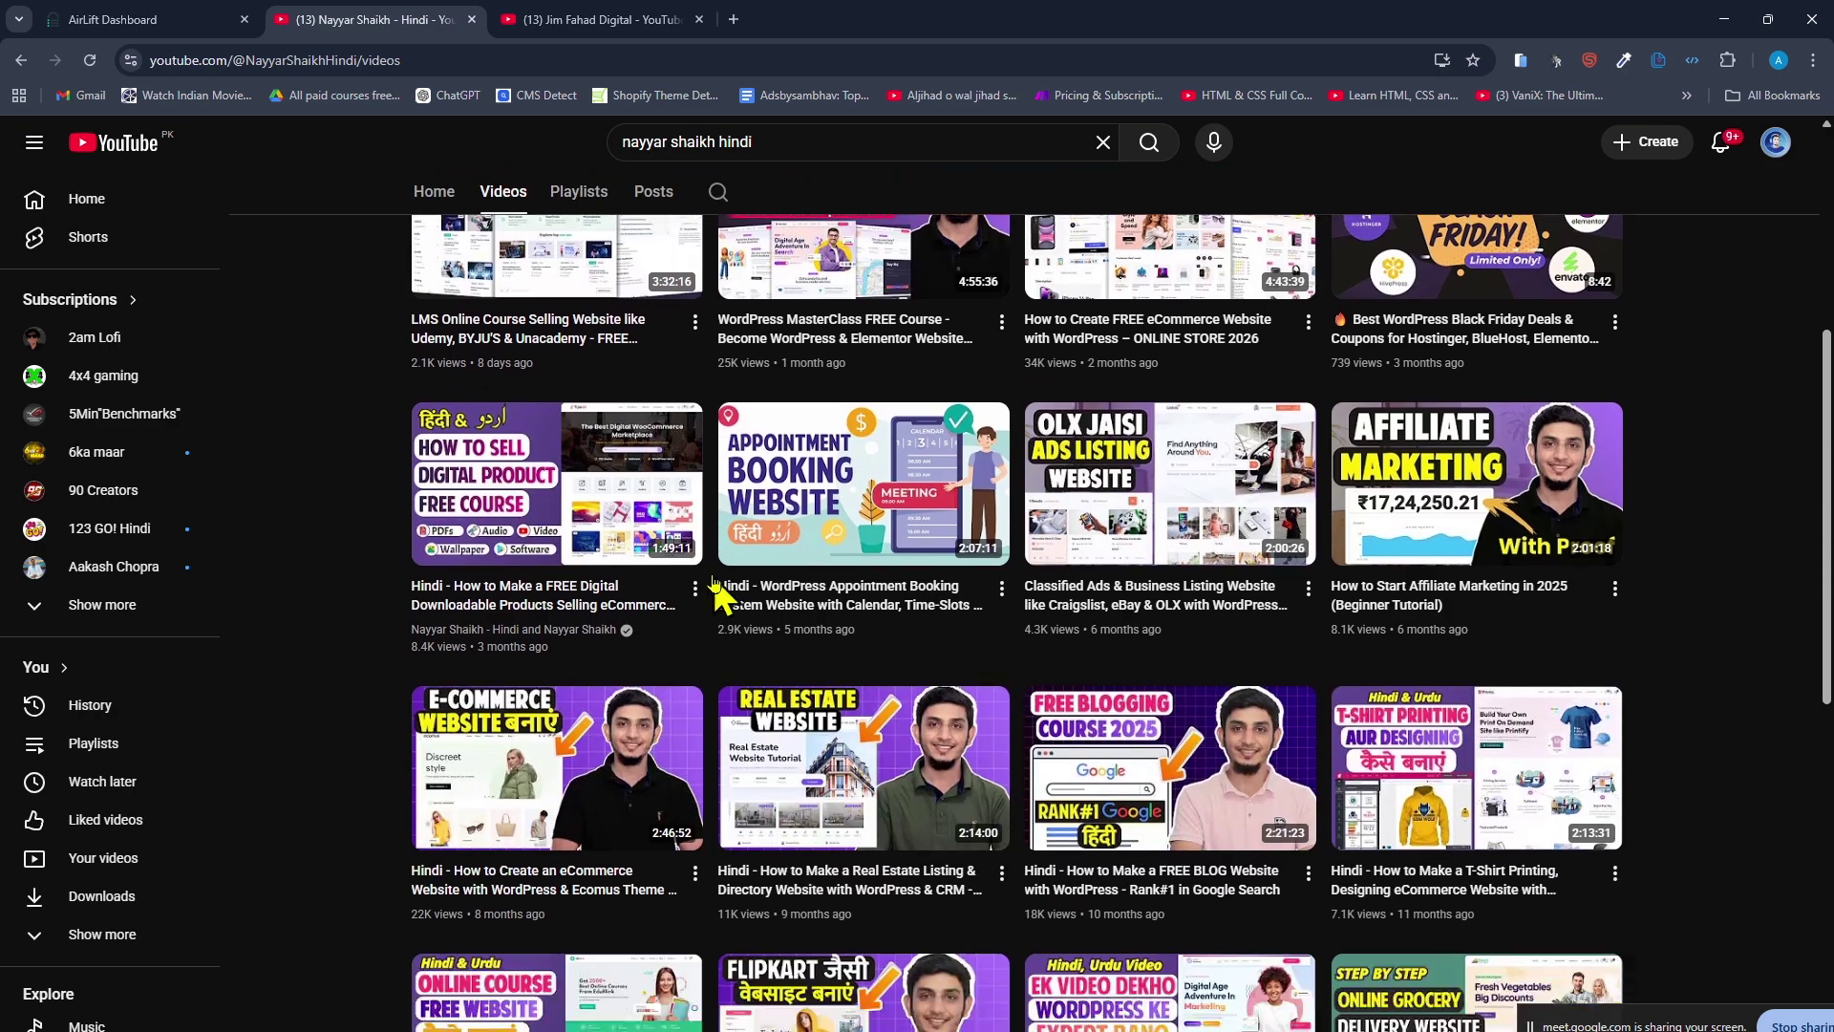
pyautogui.scroll(2, 716, 573)
pyautogui.scroll(3, 715, 563)
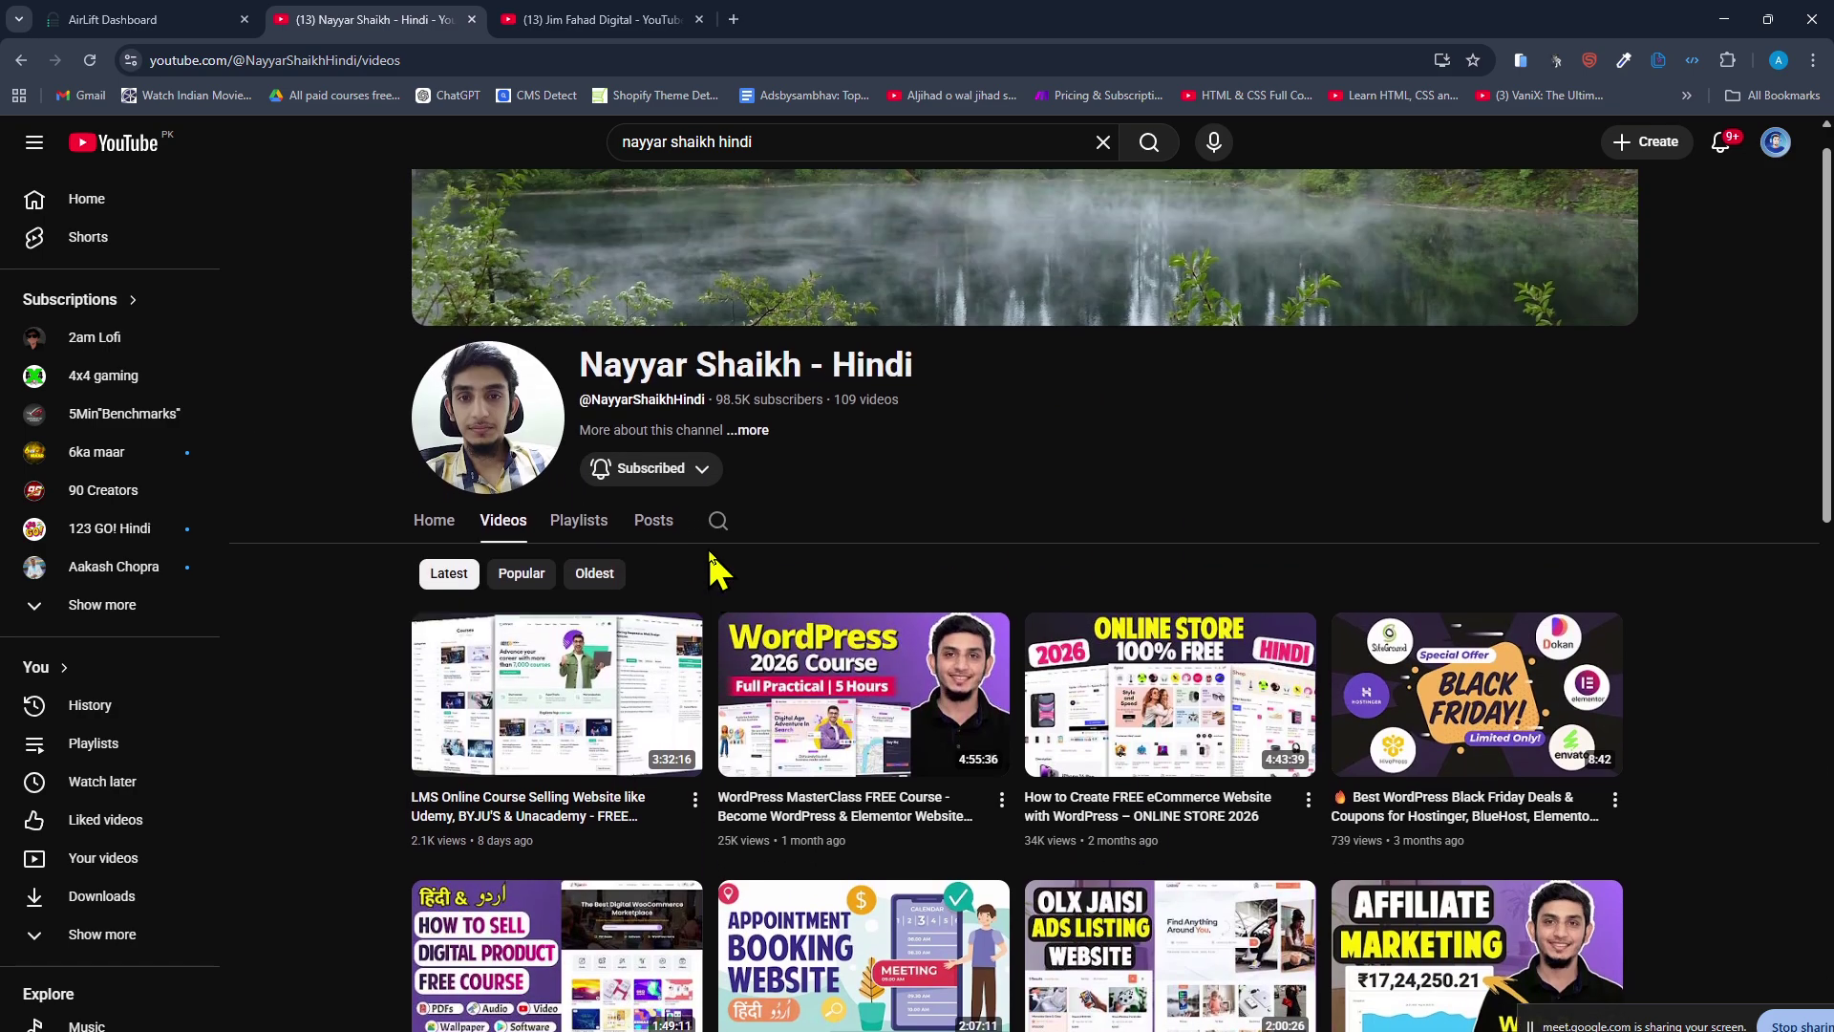
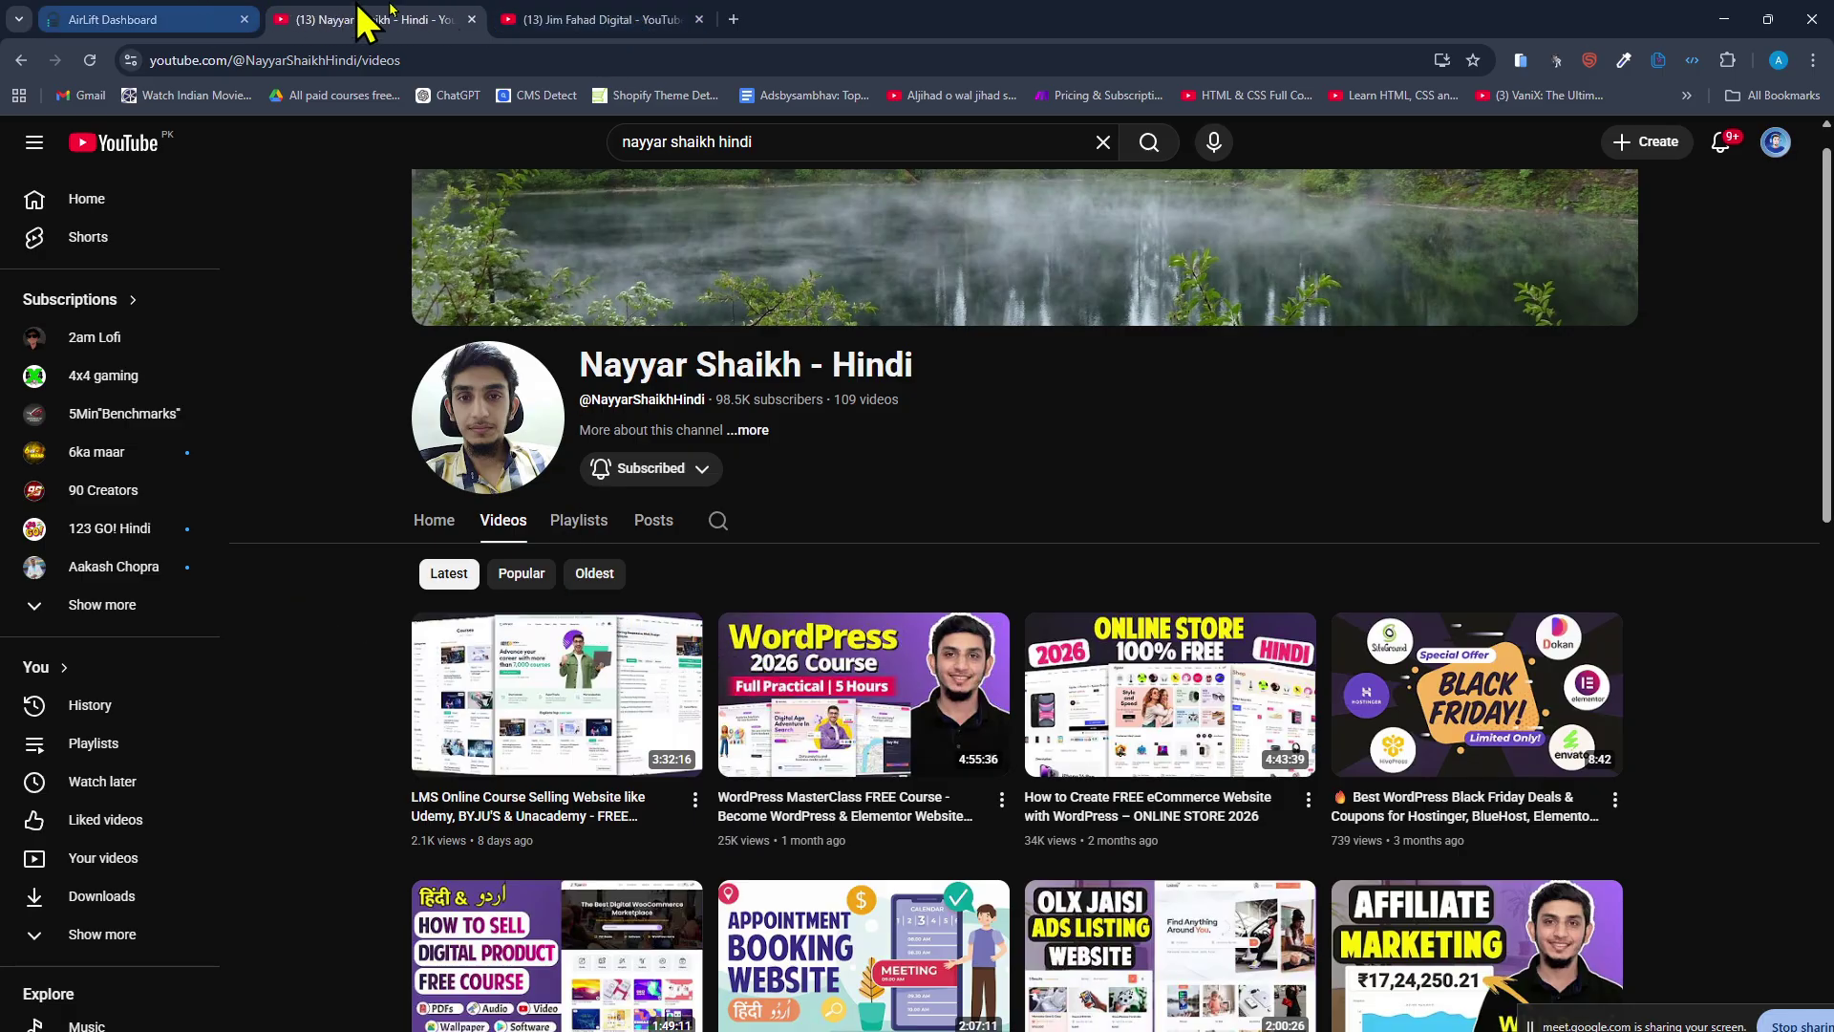
# Scroll through the other tutorial channel's video list and open one video in a new tab.
pyautogui.click(516, 19)
pyautogui.scroll(-2, 529, 406)
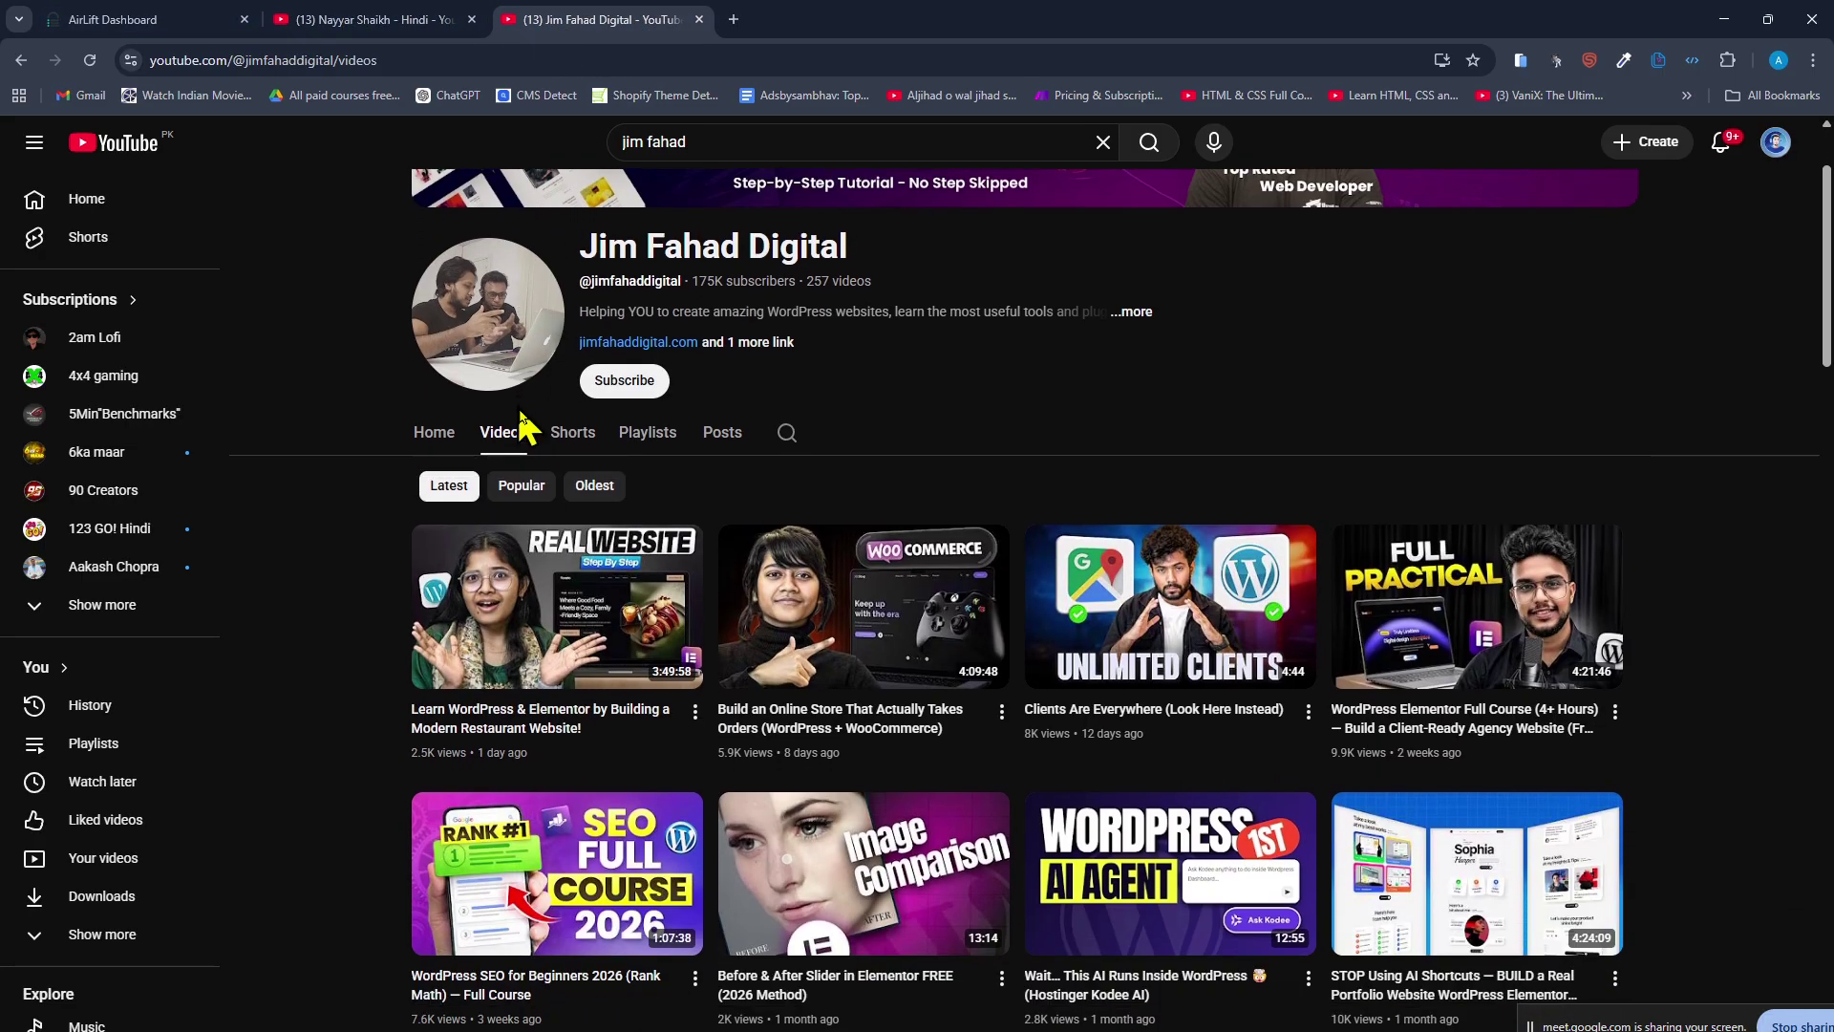
pyautogui.scroll(-7, 431, 539)
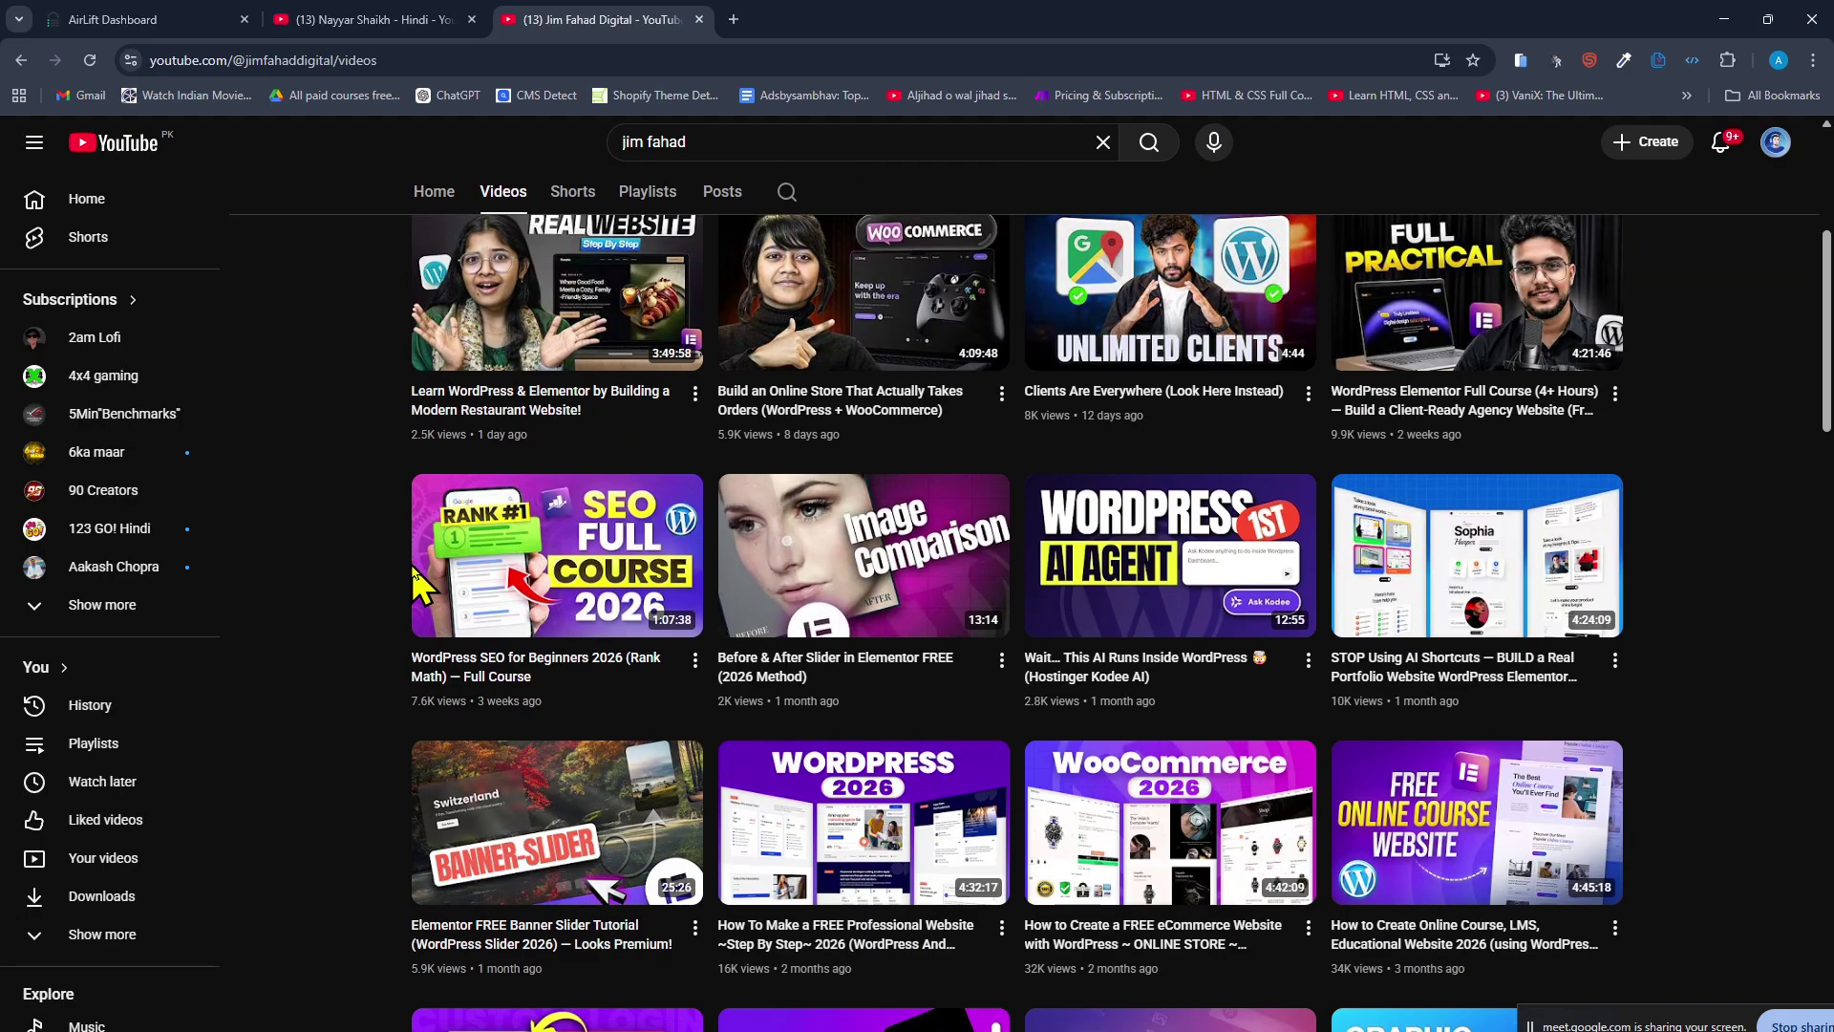
pyautogui.scroll(-3, 399, 575)
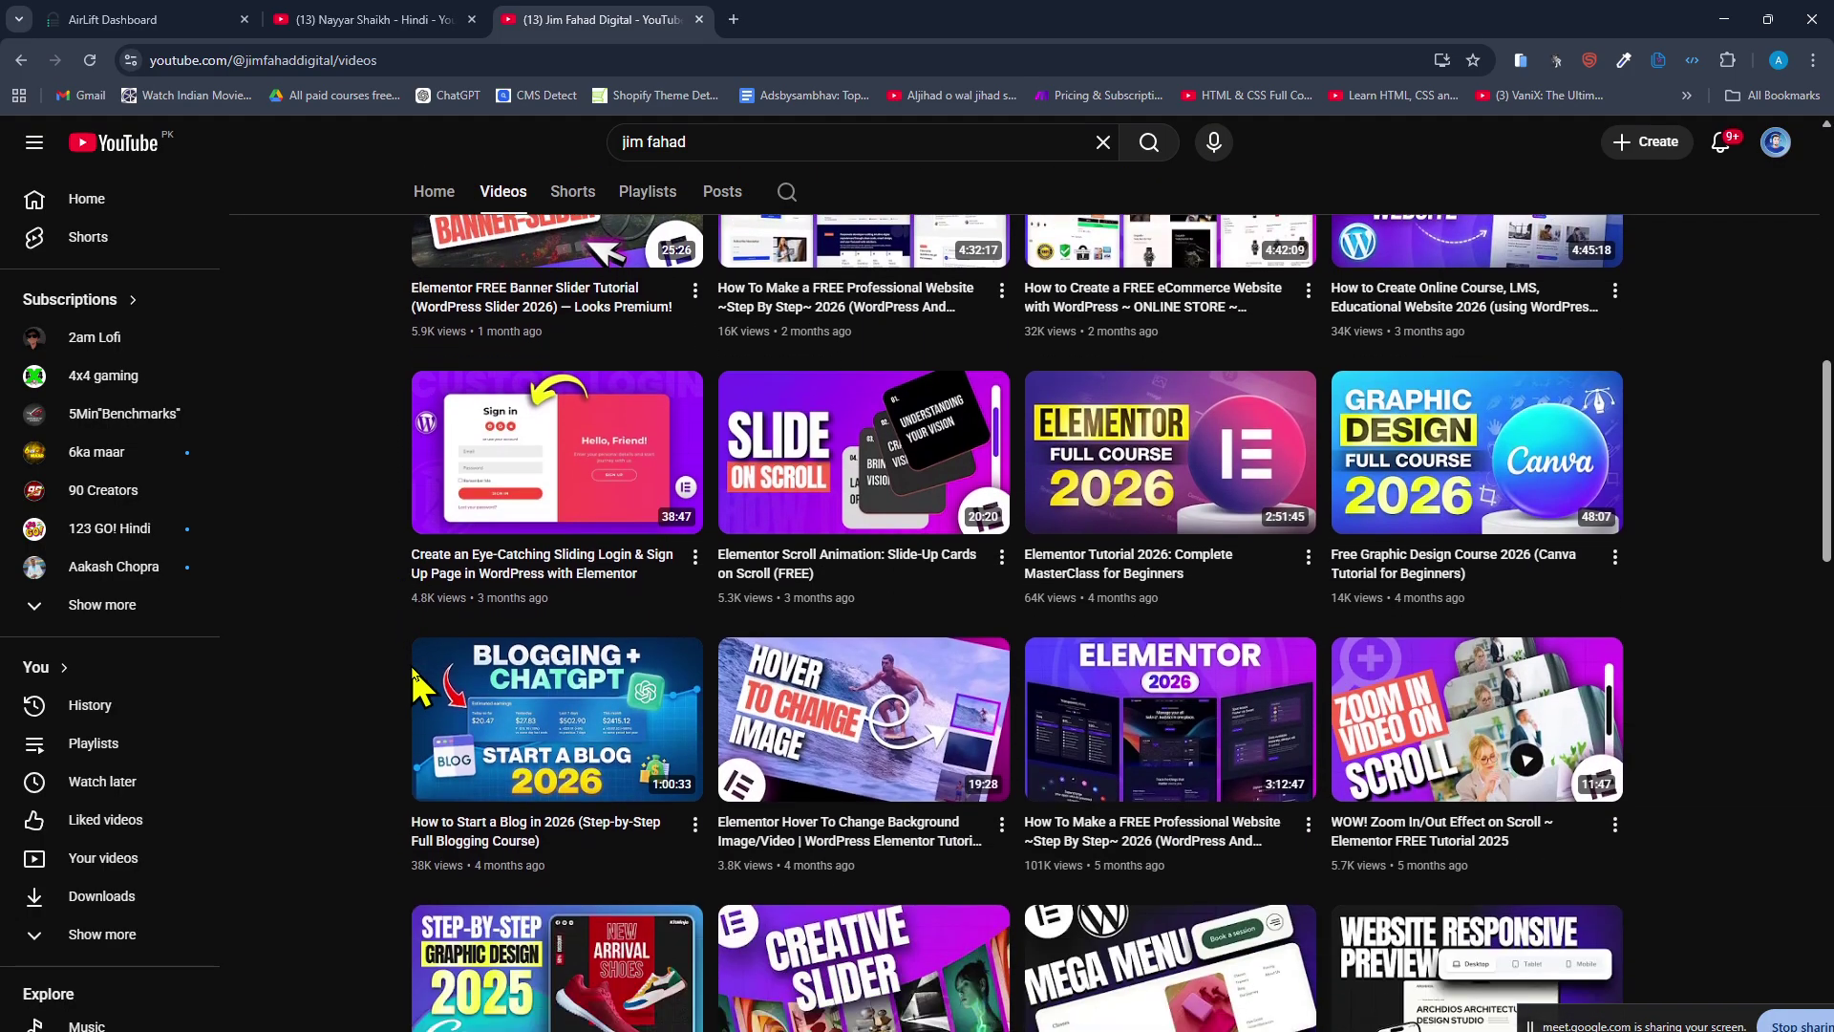
pyautogui.middleClick(414, 673)
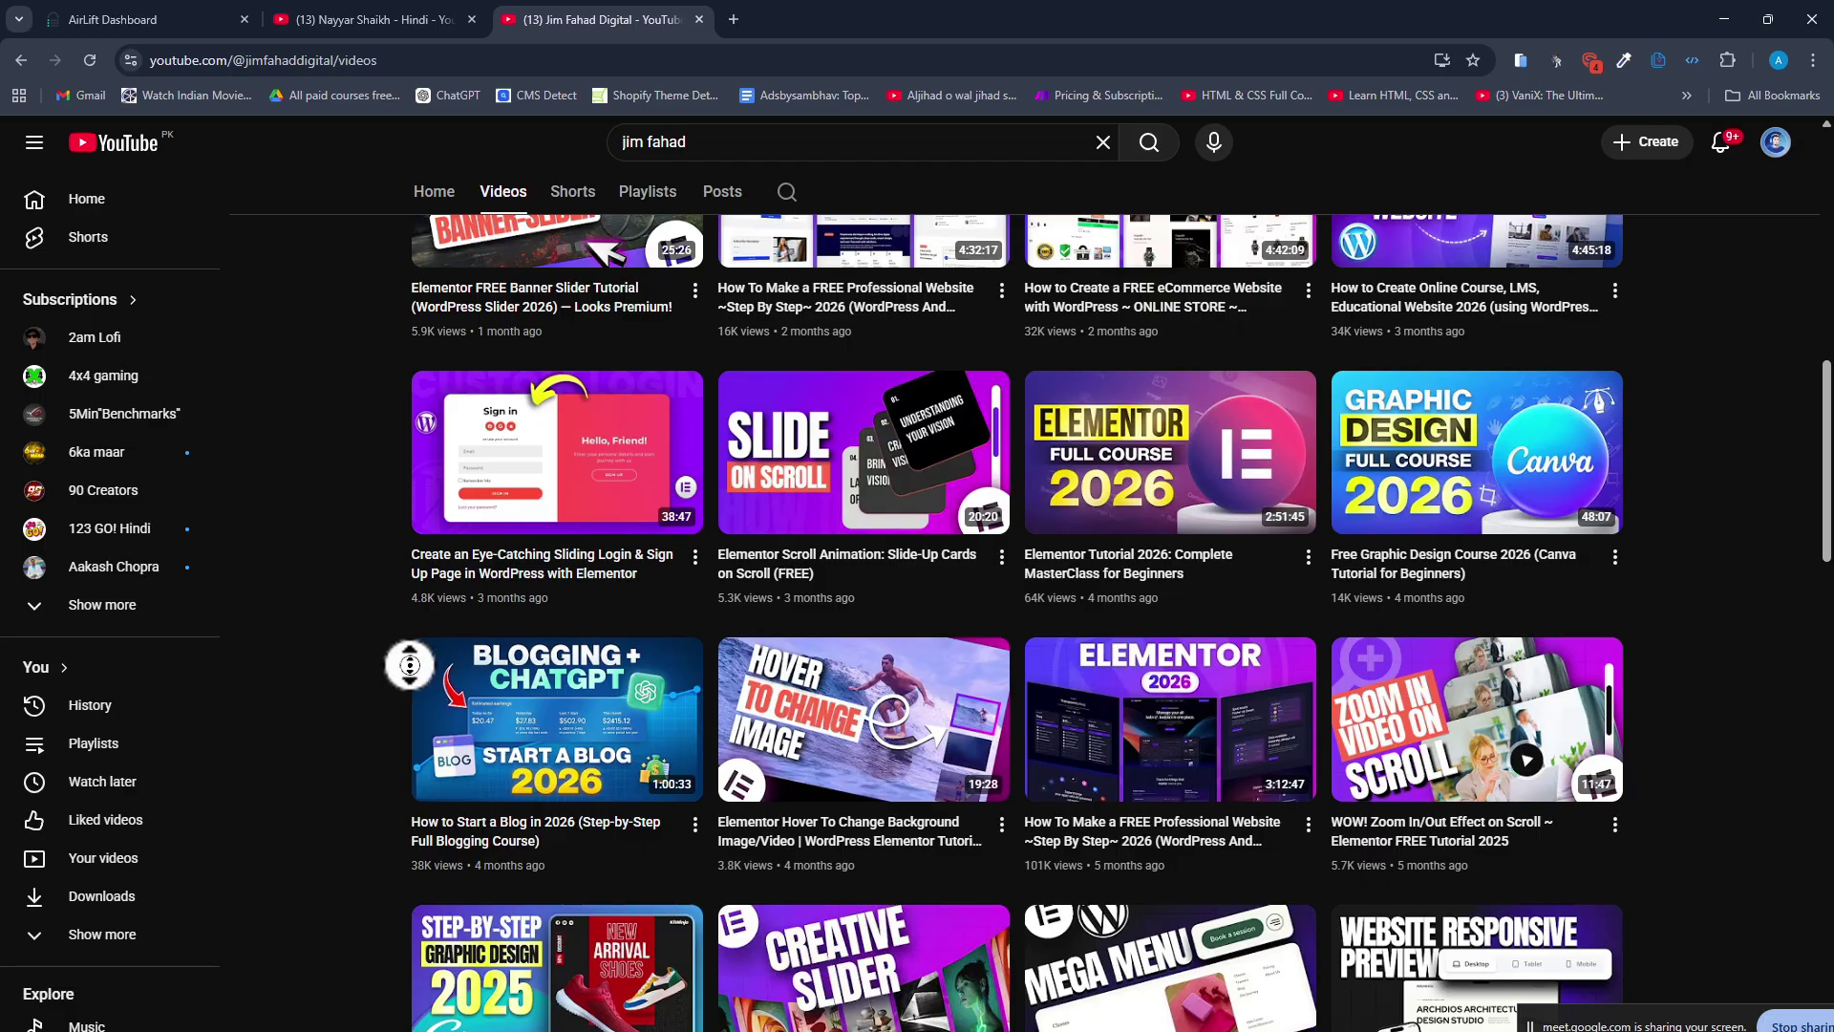
pyautogui.scroll(4, 360, 585)
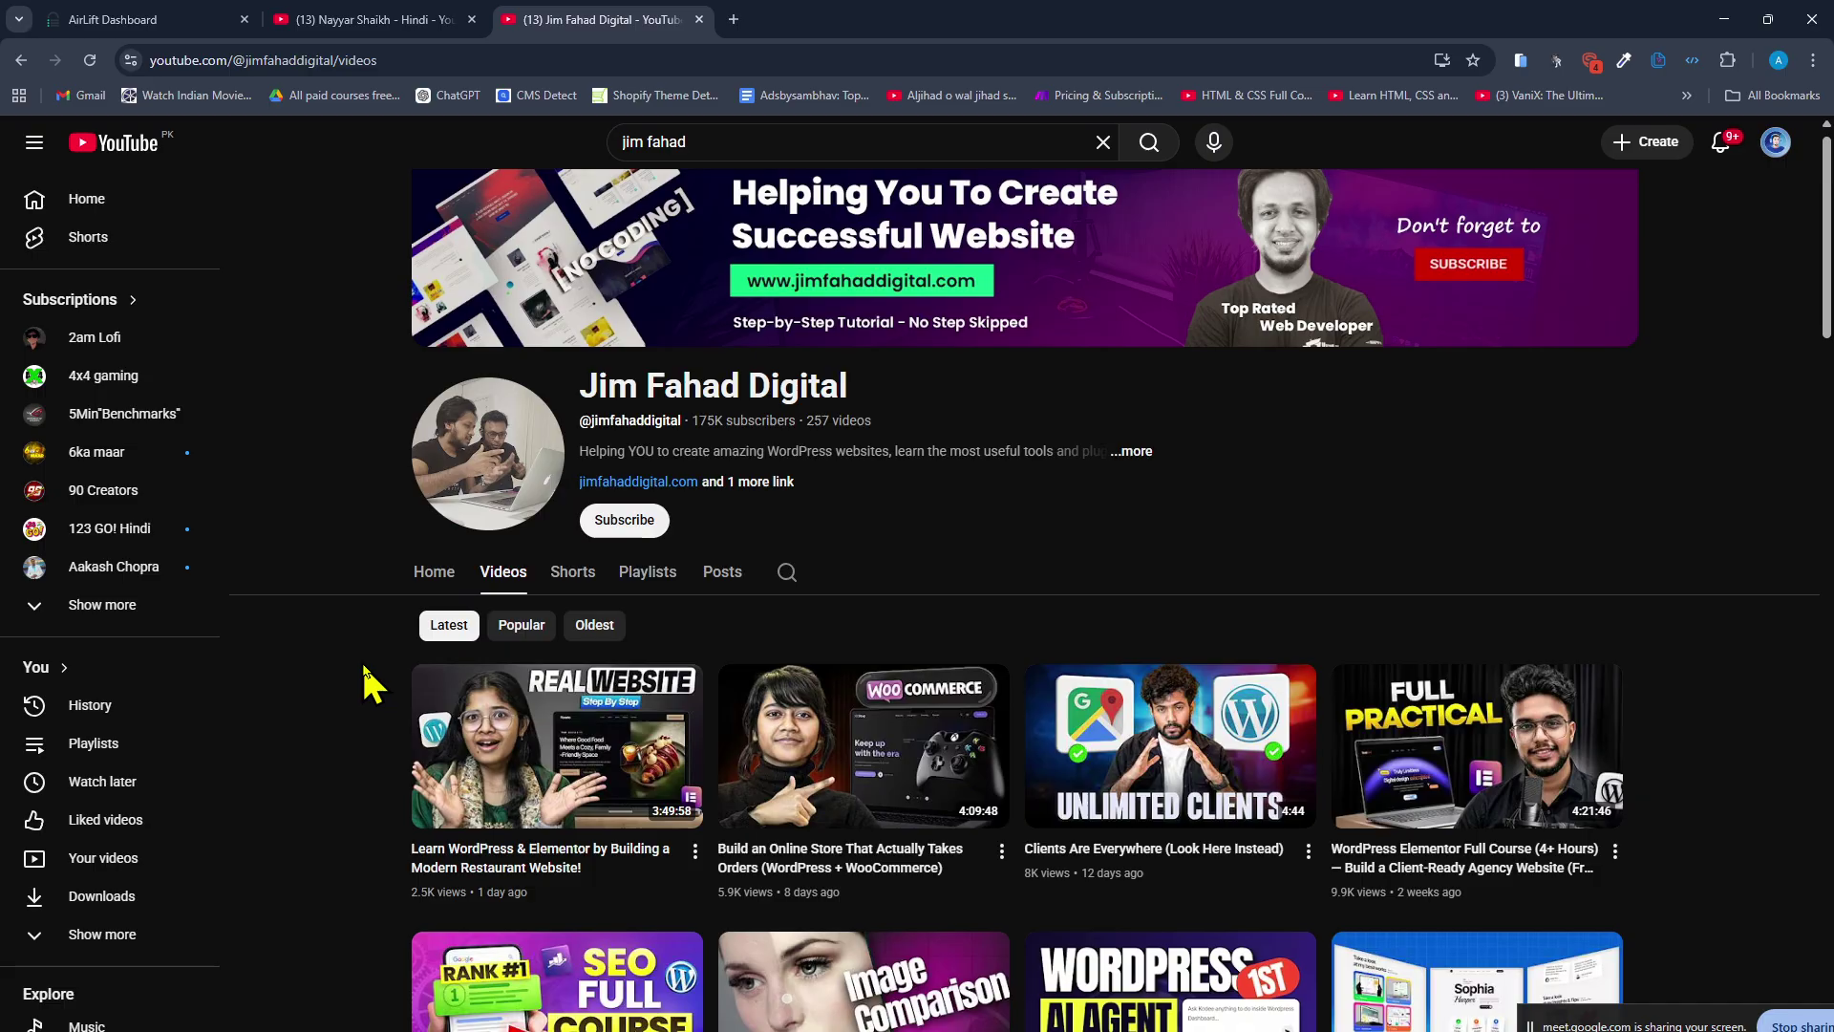
# Compare the Hindi channel's videos with the other tutorial channel's uploads.
pyautogui.click(353, 19)
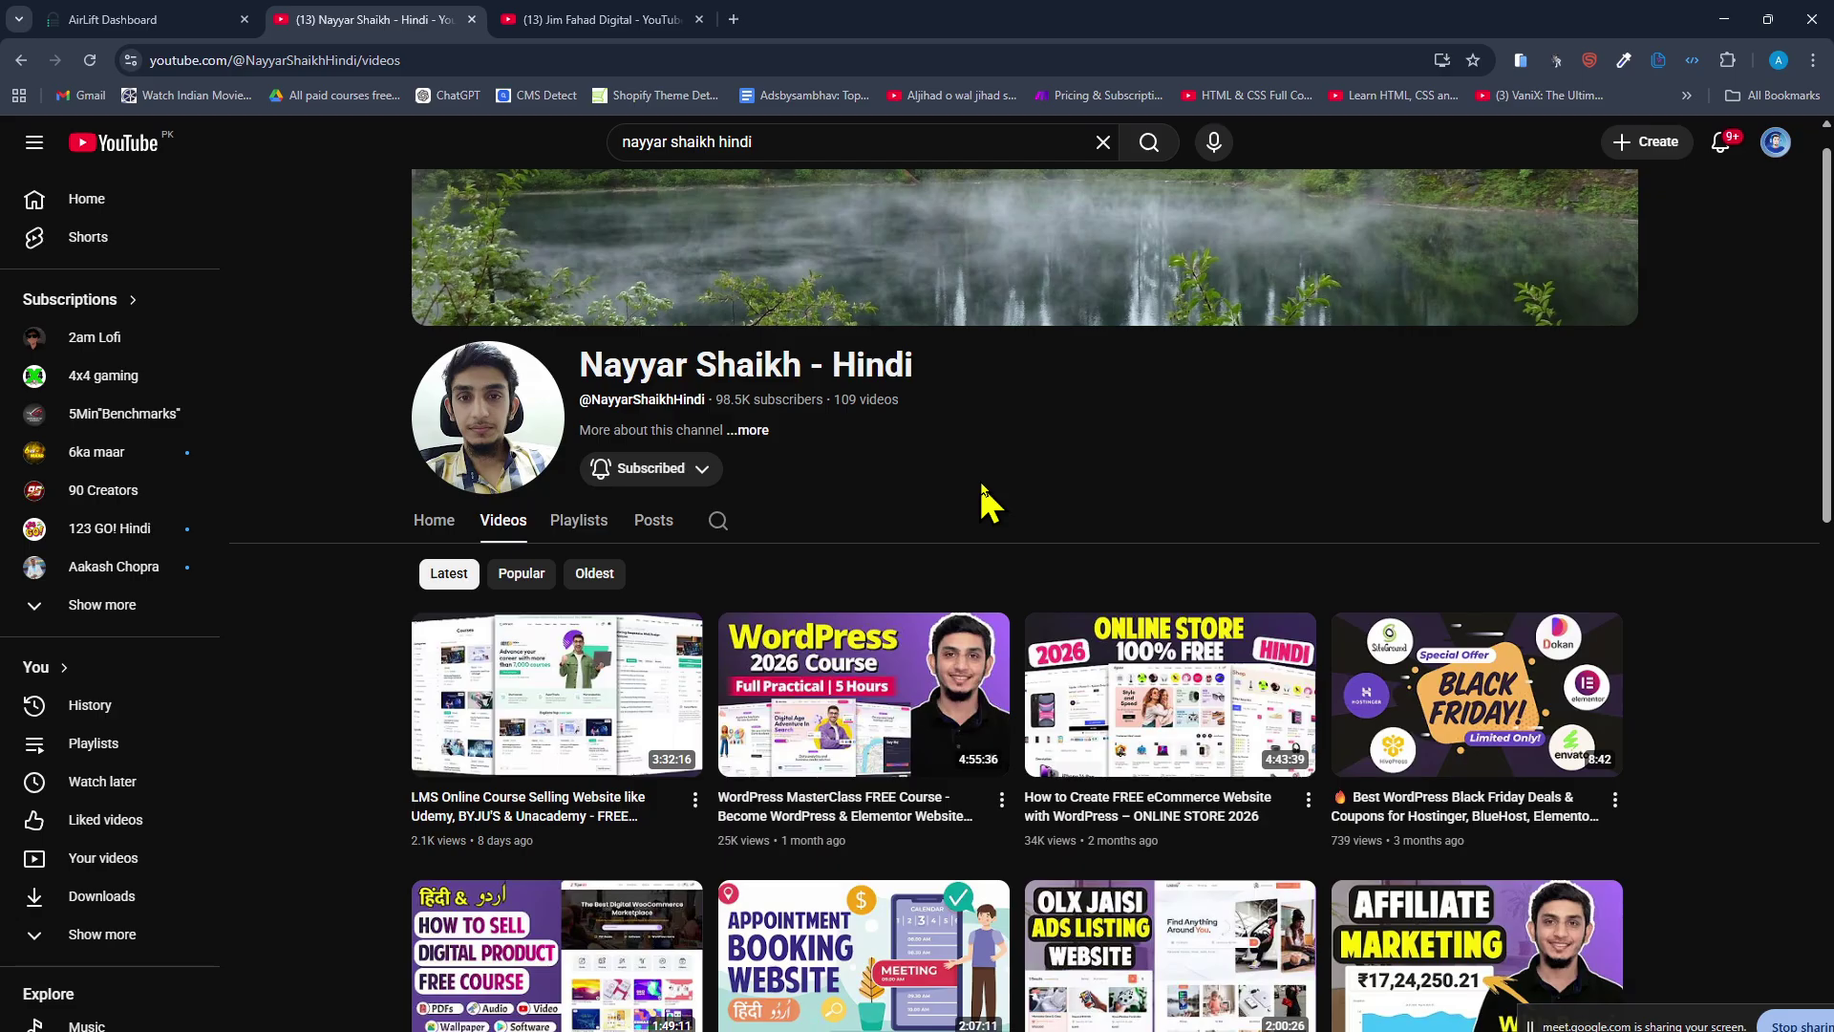
pyautogui.click(564, 21)
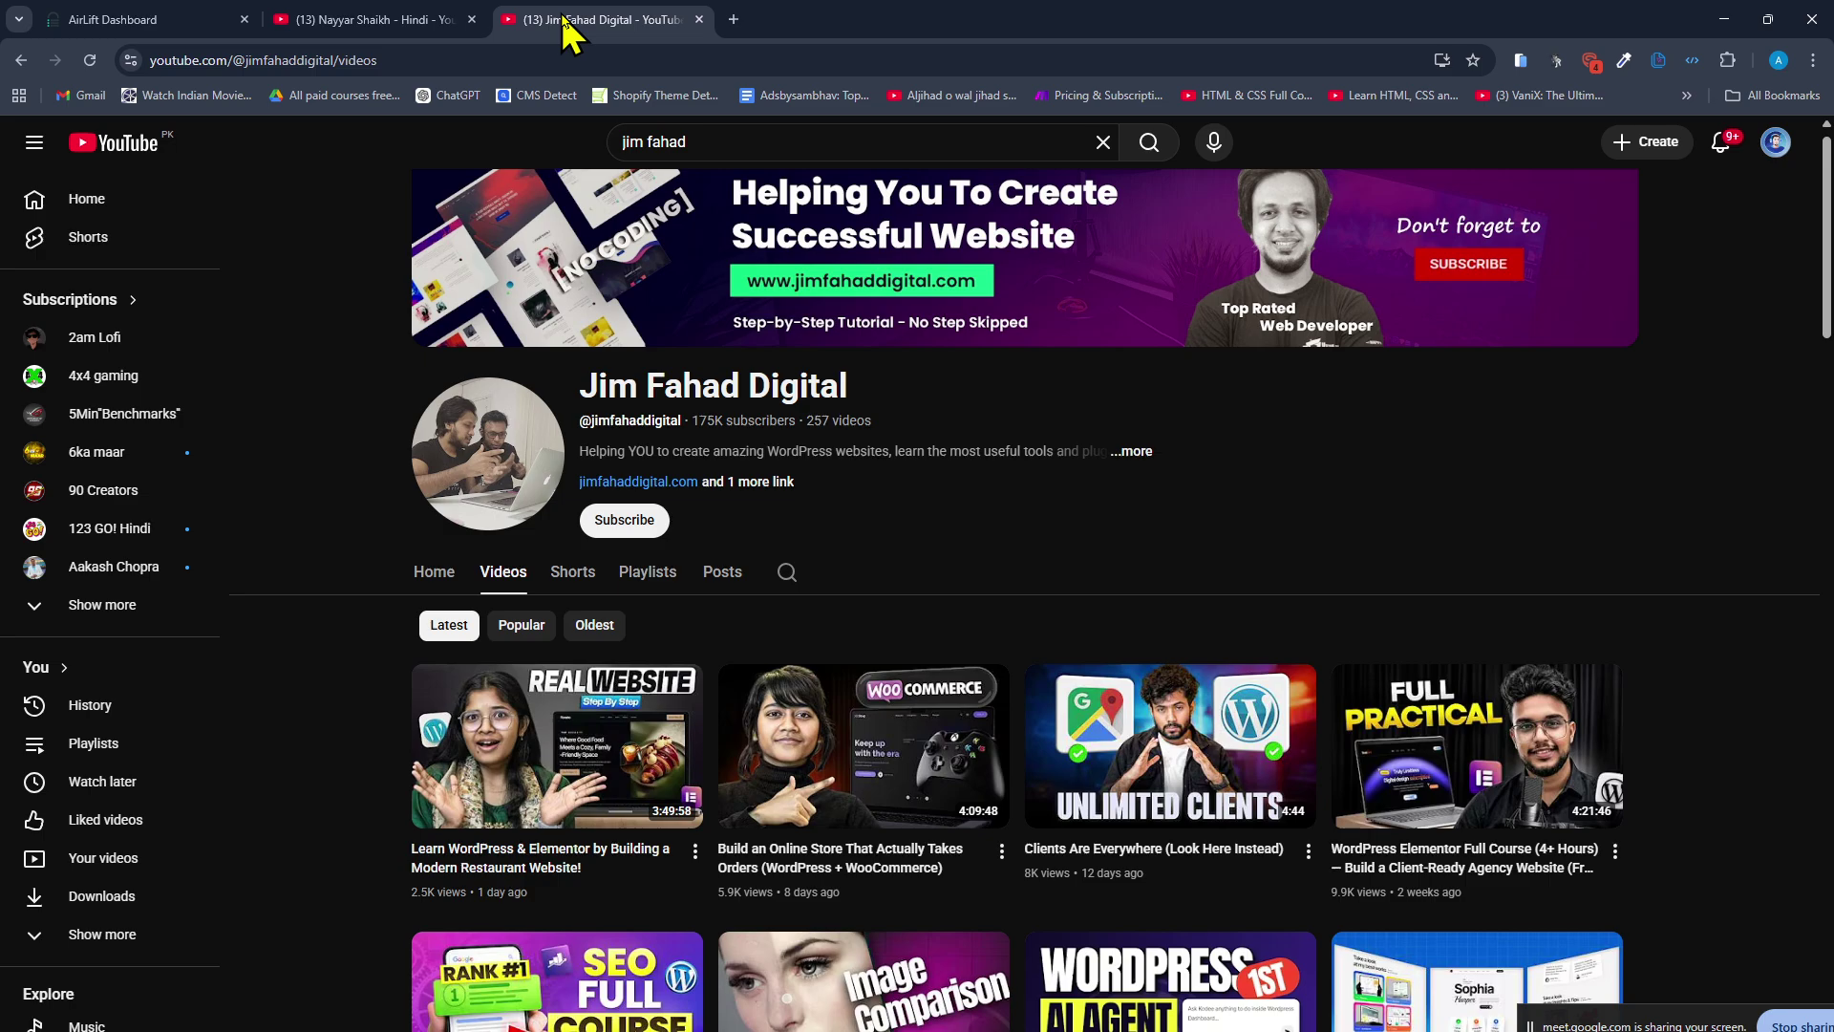
pyautogui.scroll(-2, 420, 573)
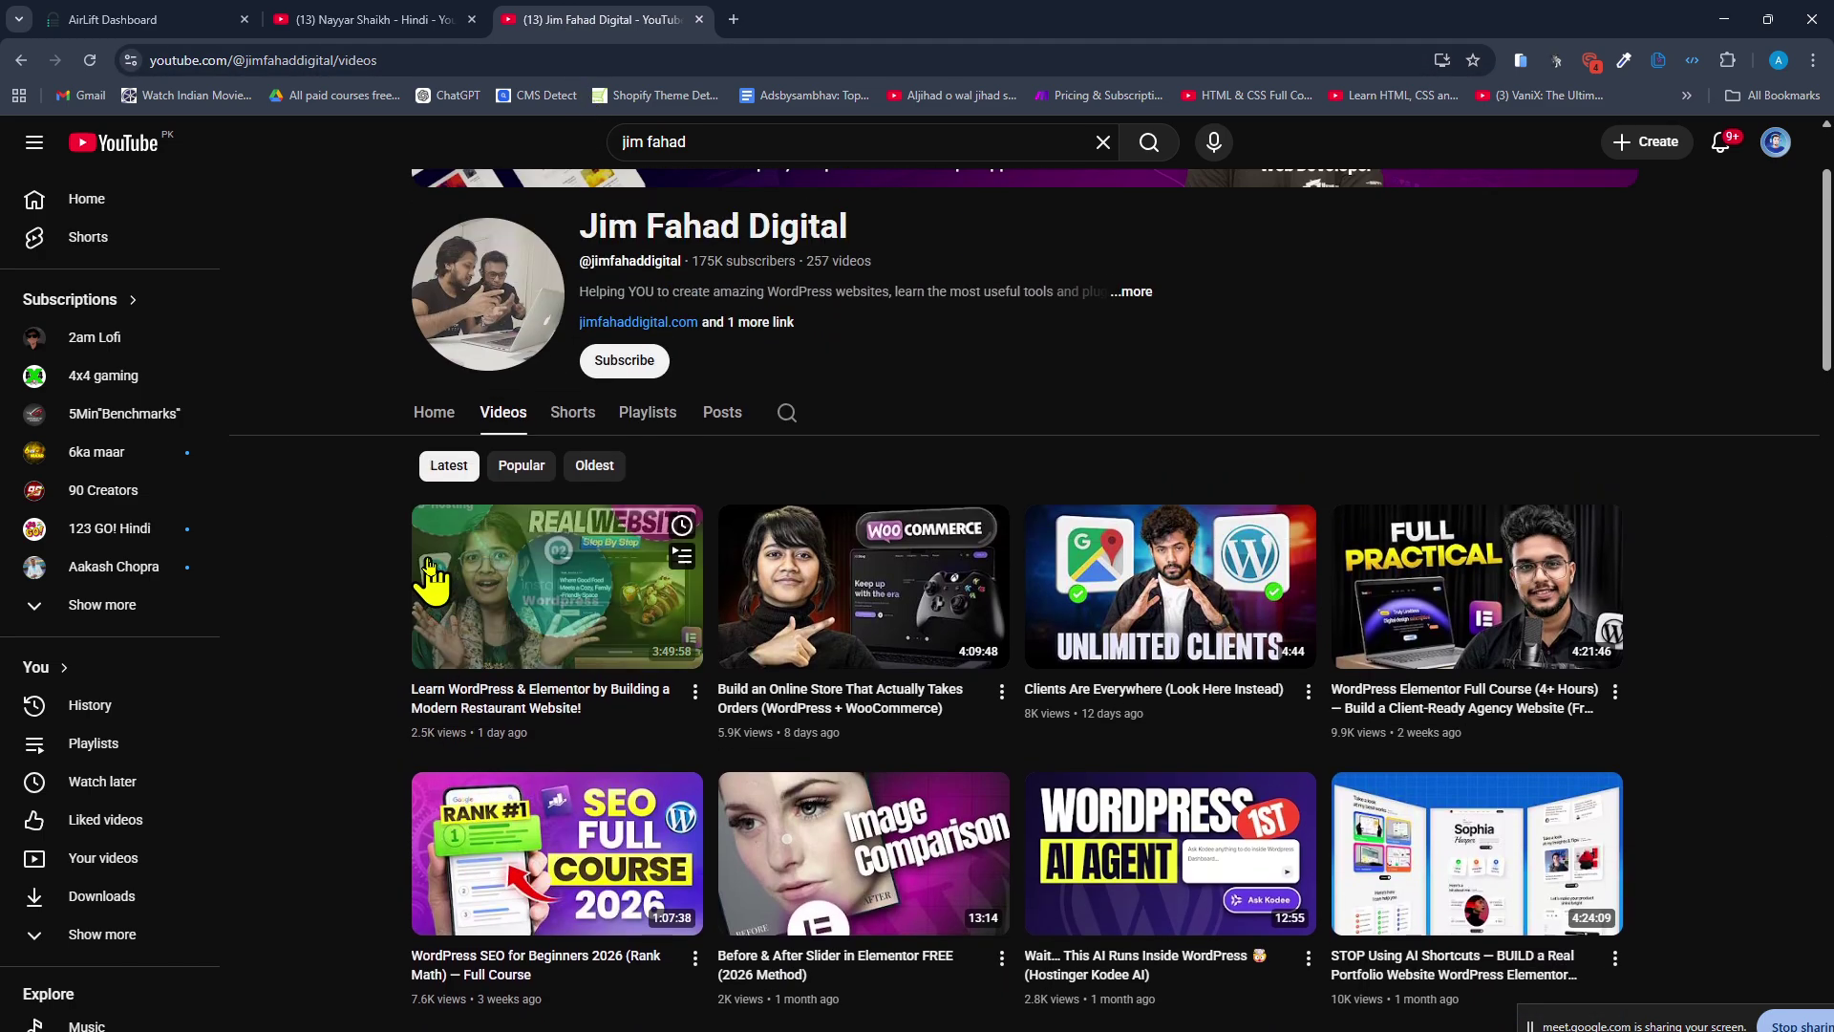
pyautogui.scroll(-4, 376, 643)
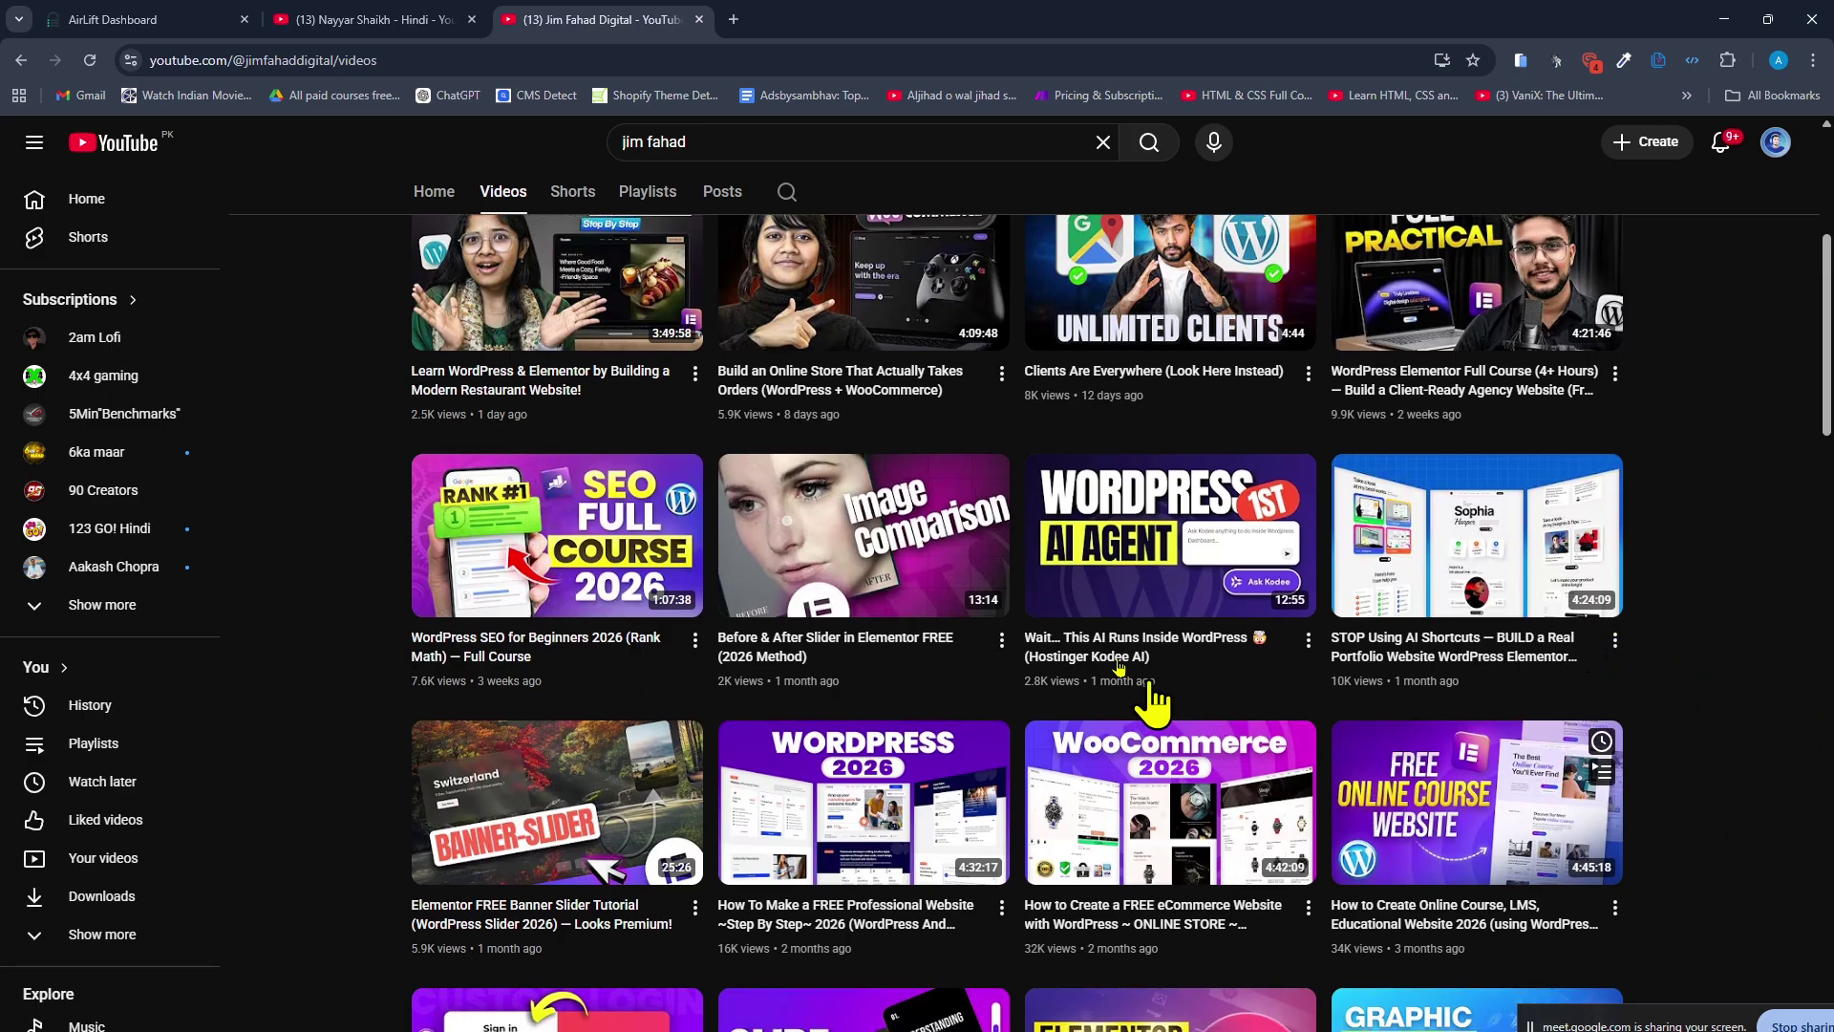
pyautogui.scroll(5, 798, 526)
pyautogui.hotkey('ctrl', 'Tab')
# Return to the Hindi tutorial channel and scroll through its video list.
pyautogui.click(319, 20)
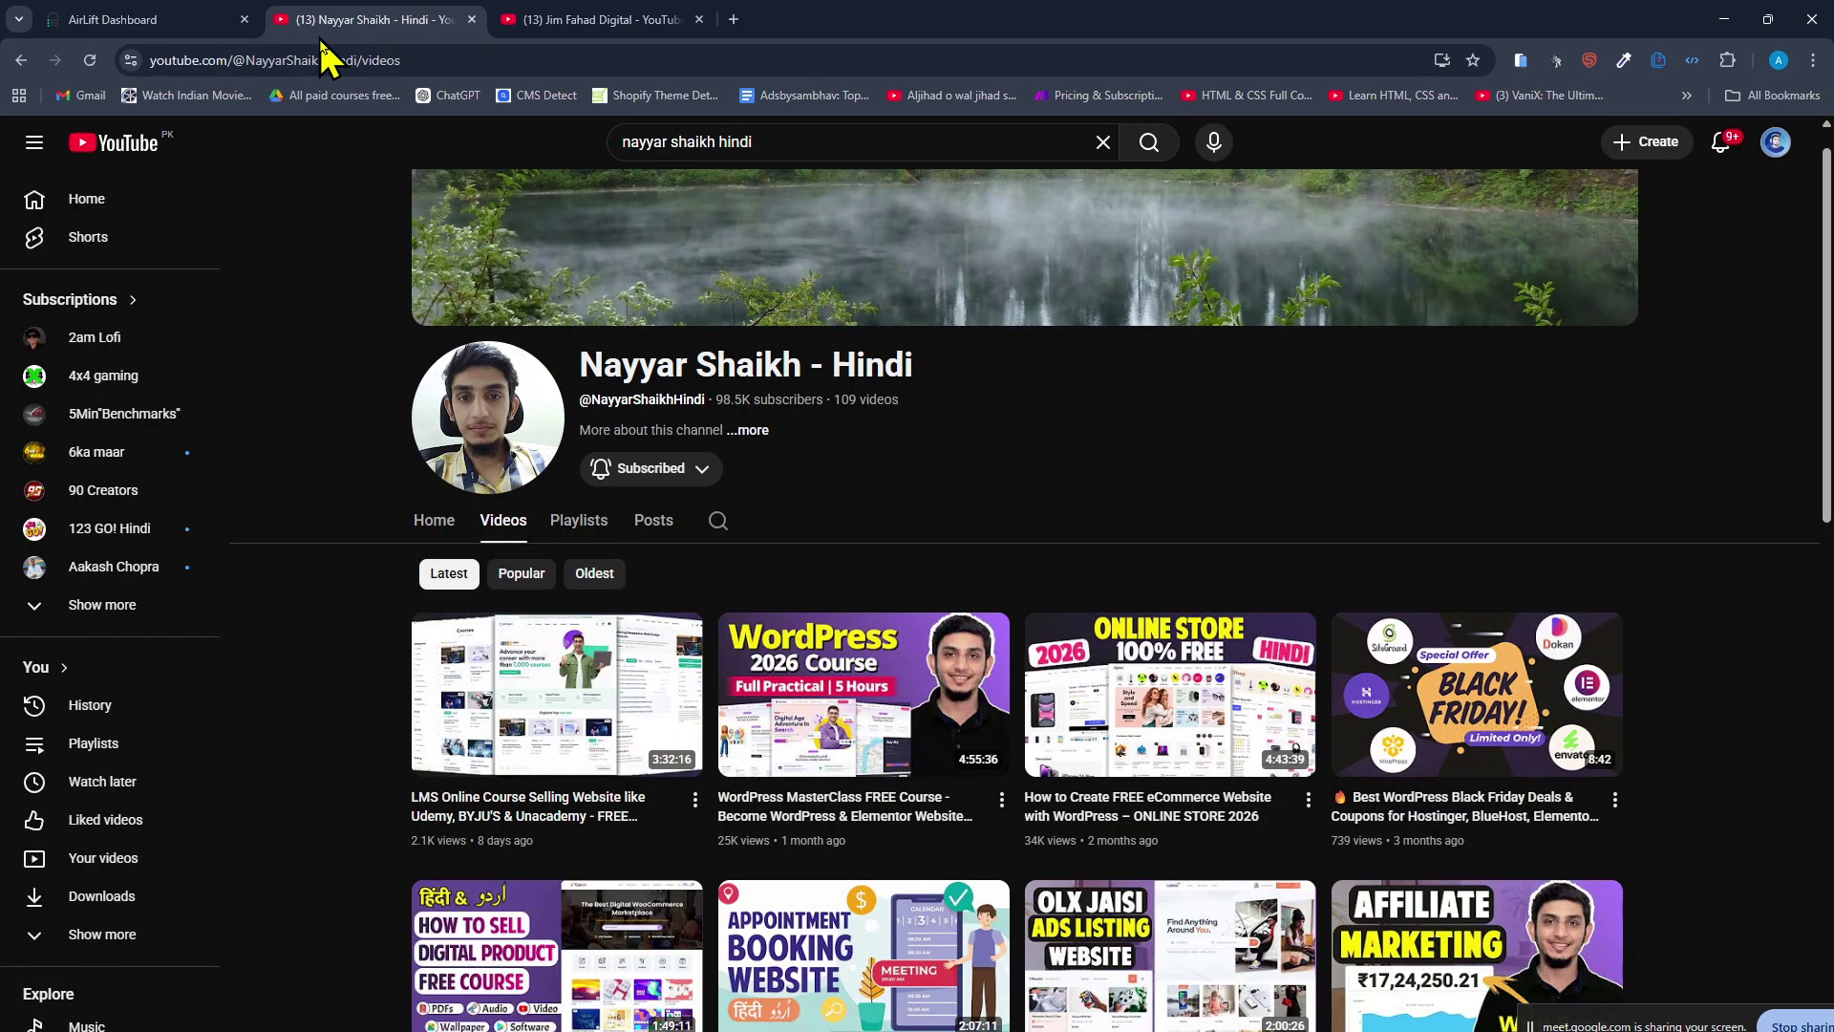
pyautogui.scroll(-3, 363, 363)
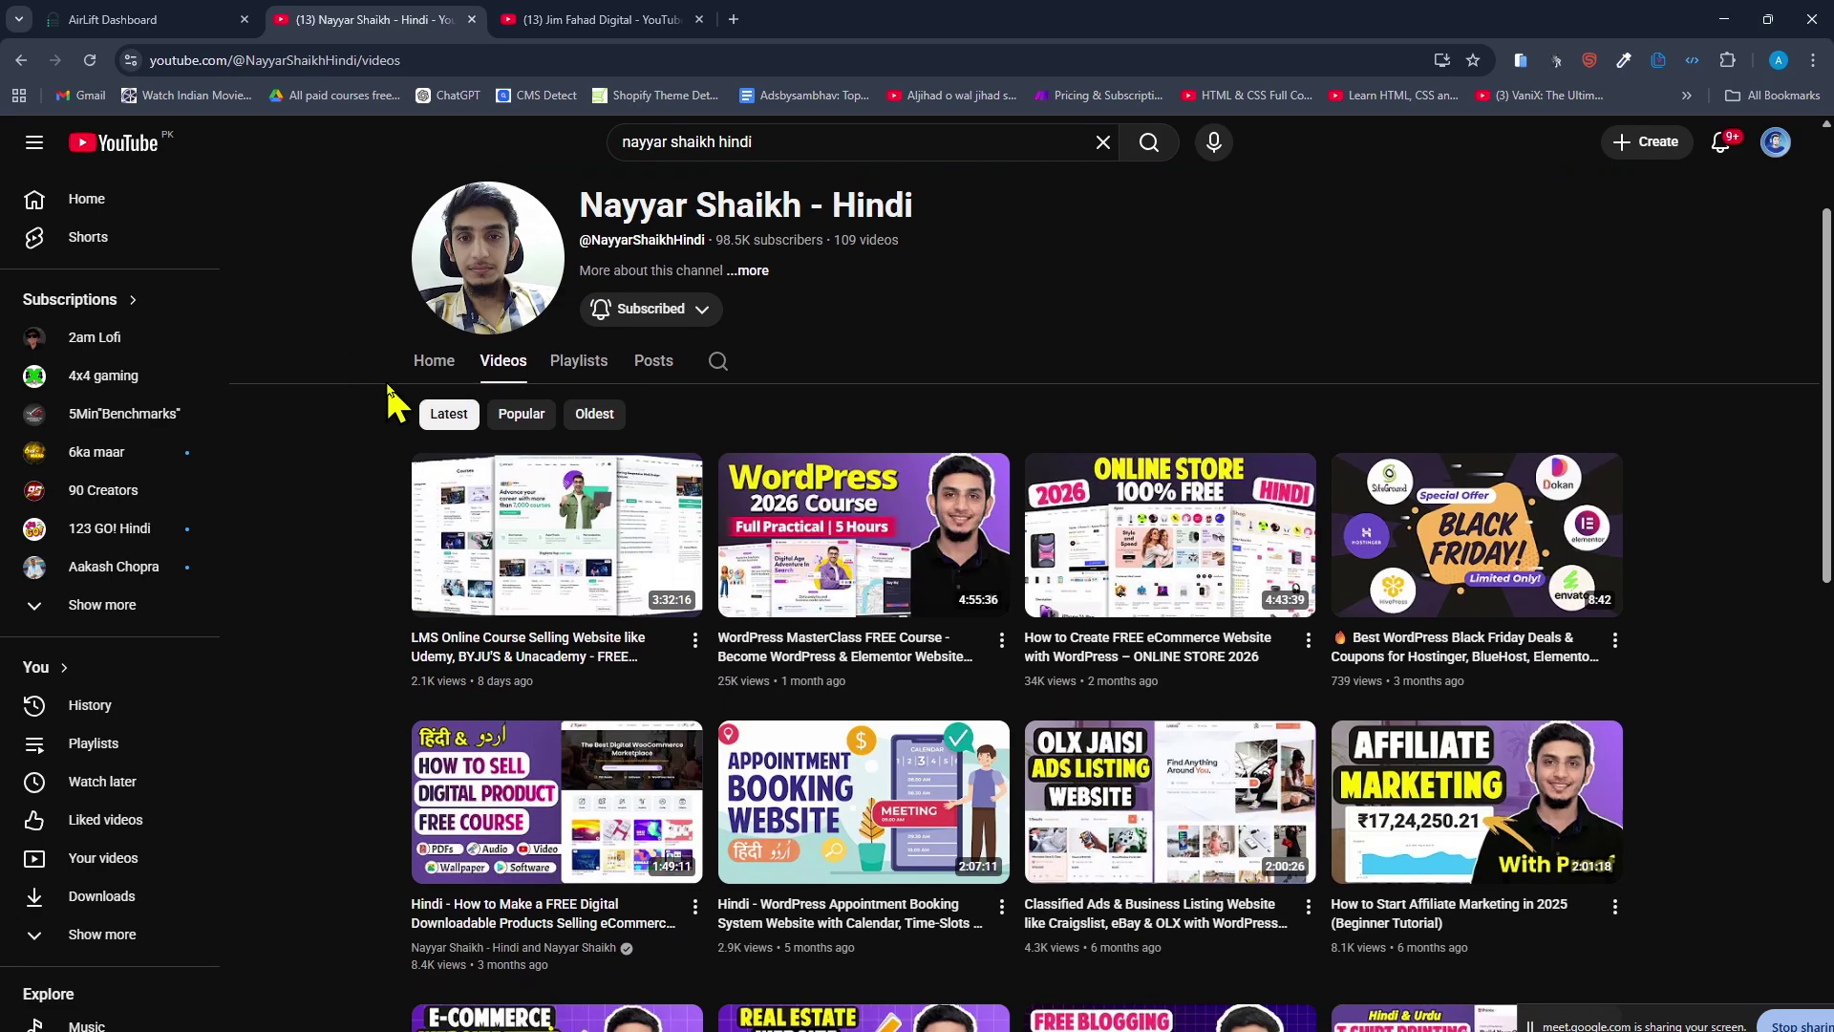
pyautogui.scroll(-5, 387, 392)
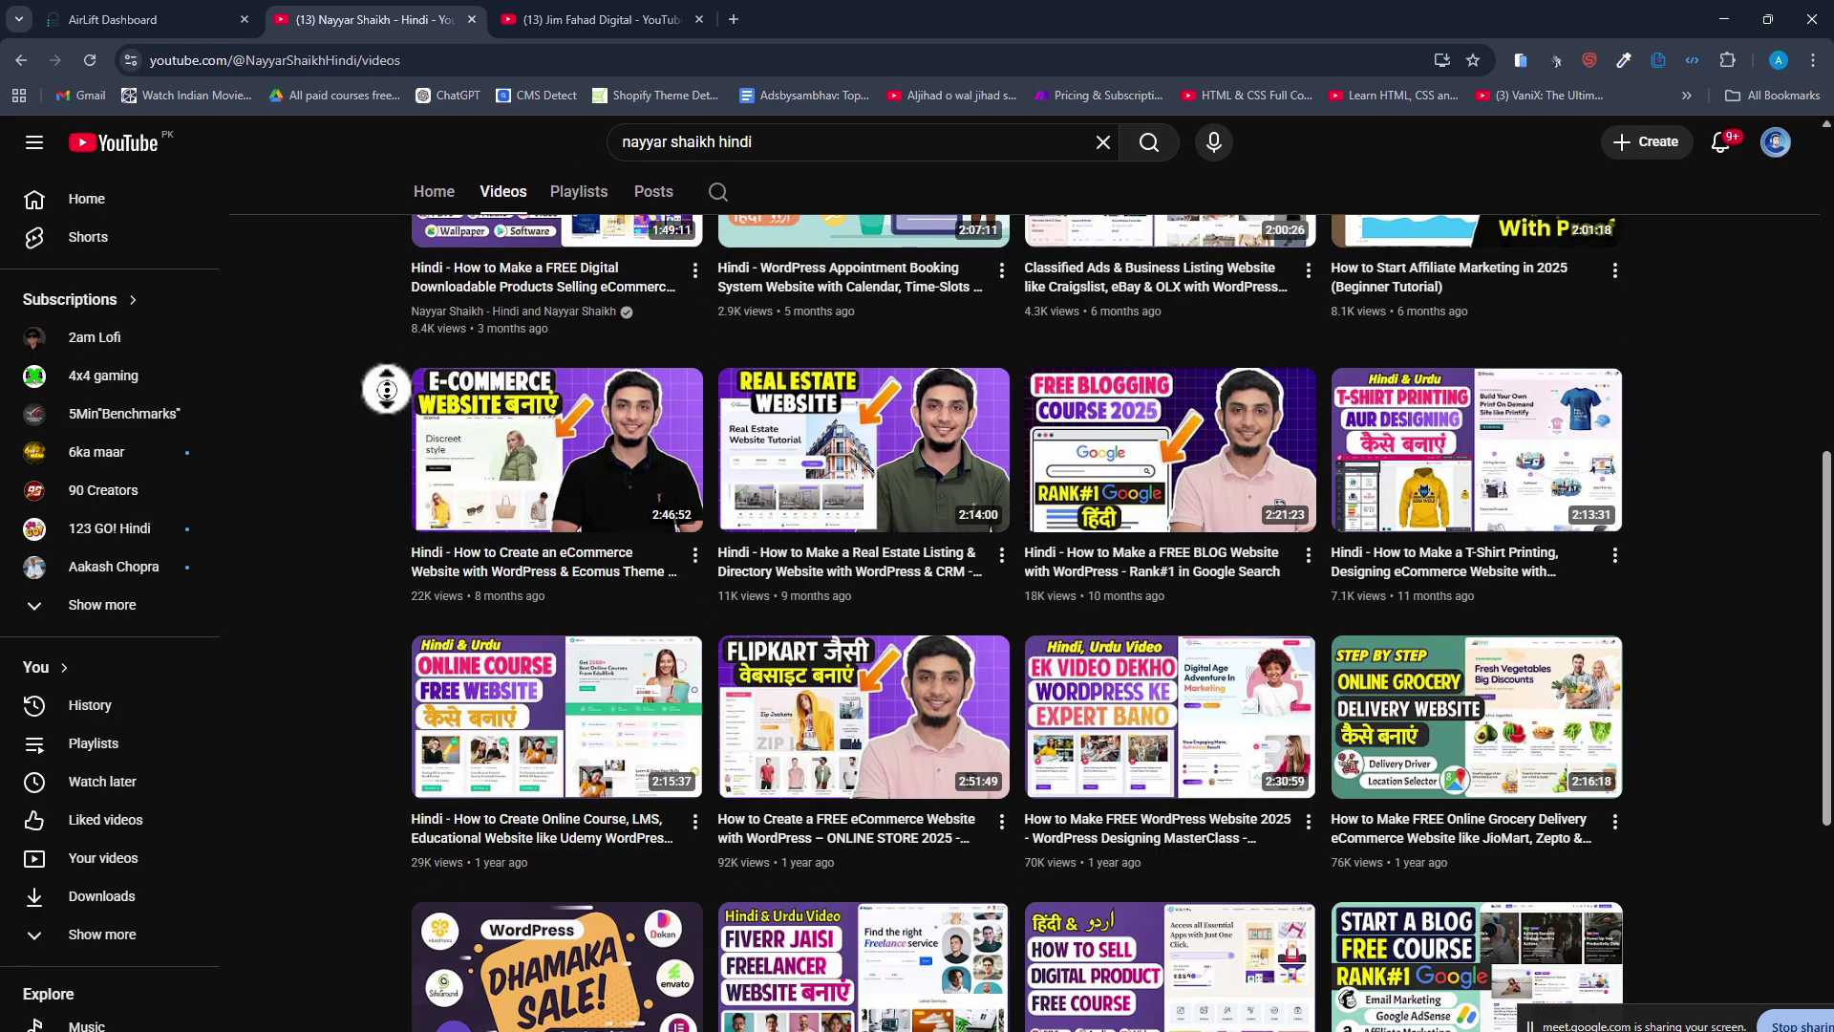
pyautogui.scroll(-3, 379, 552)
pyautogui.scroll(-5, 379, 552)
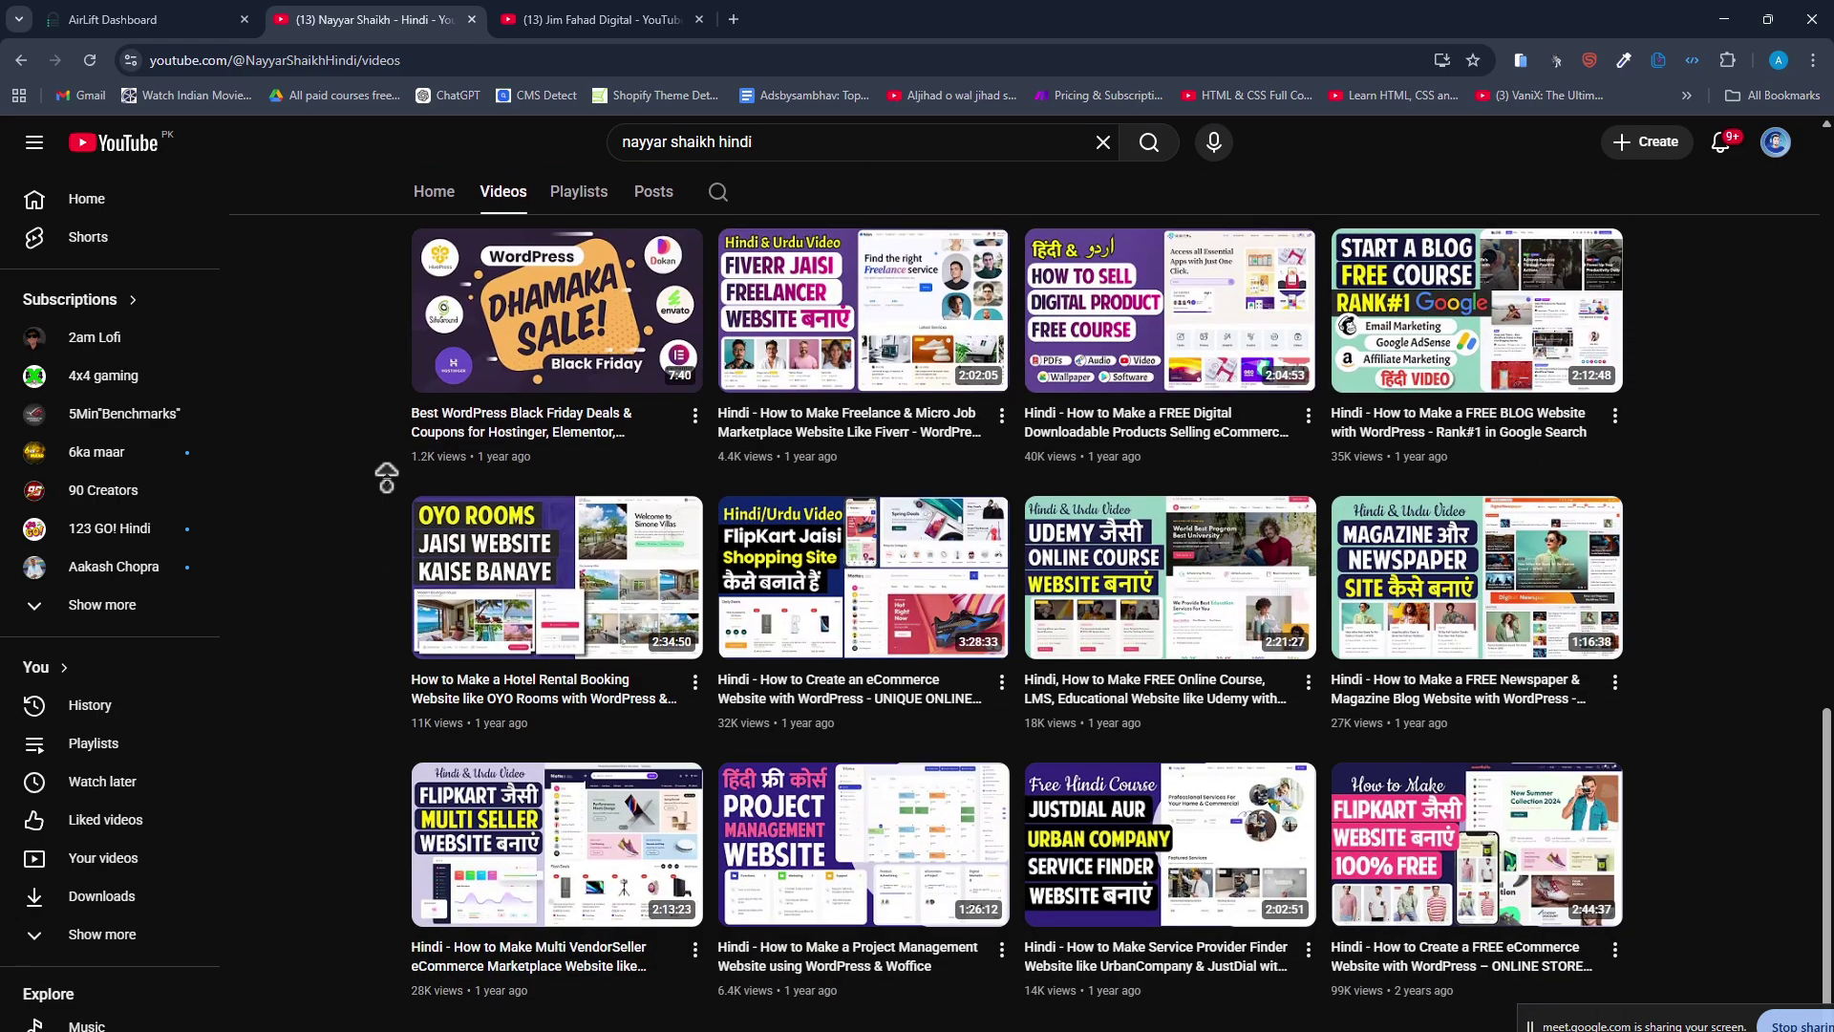
pyautogui.scroll(4, 391, 315)
pyautogui.scroll(12, 392, 315)
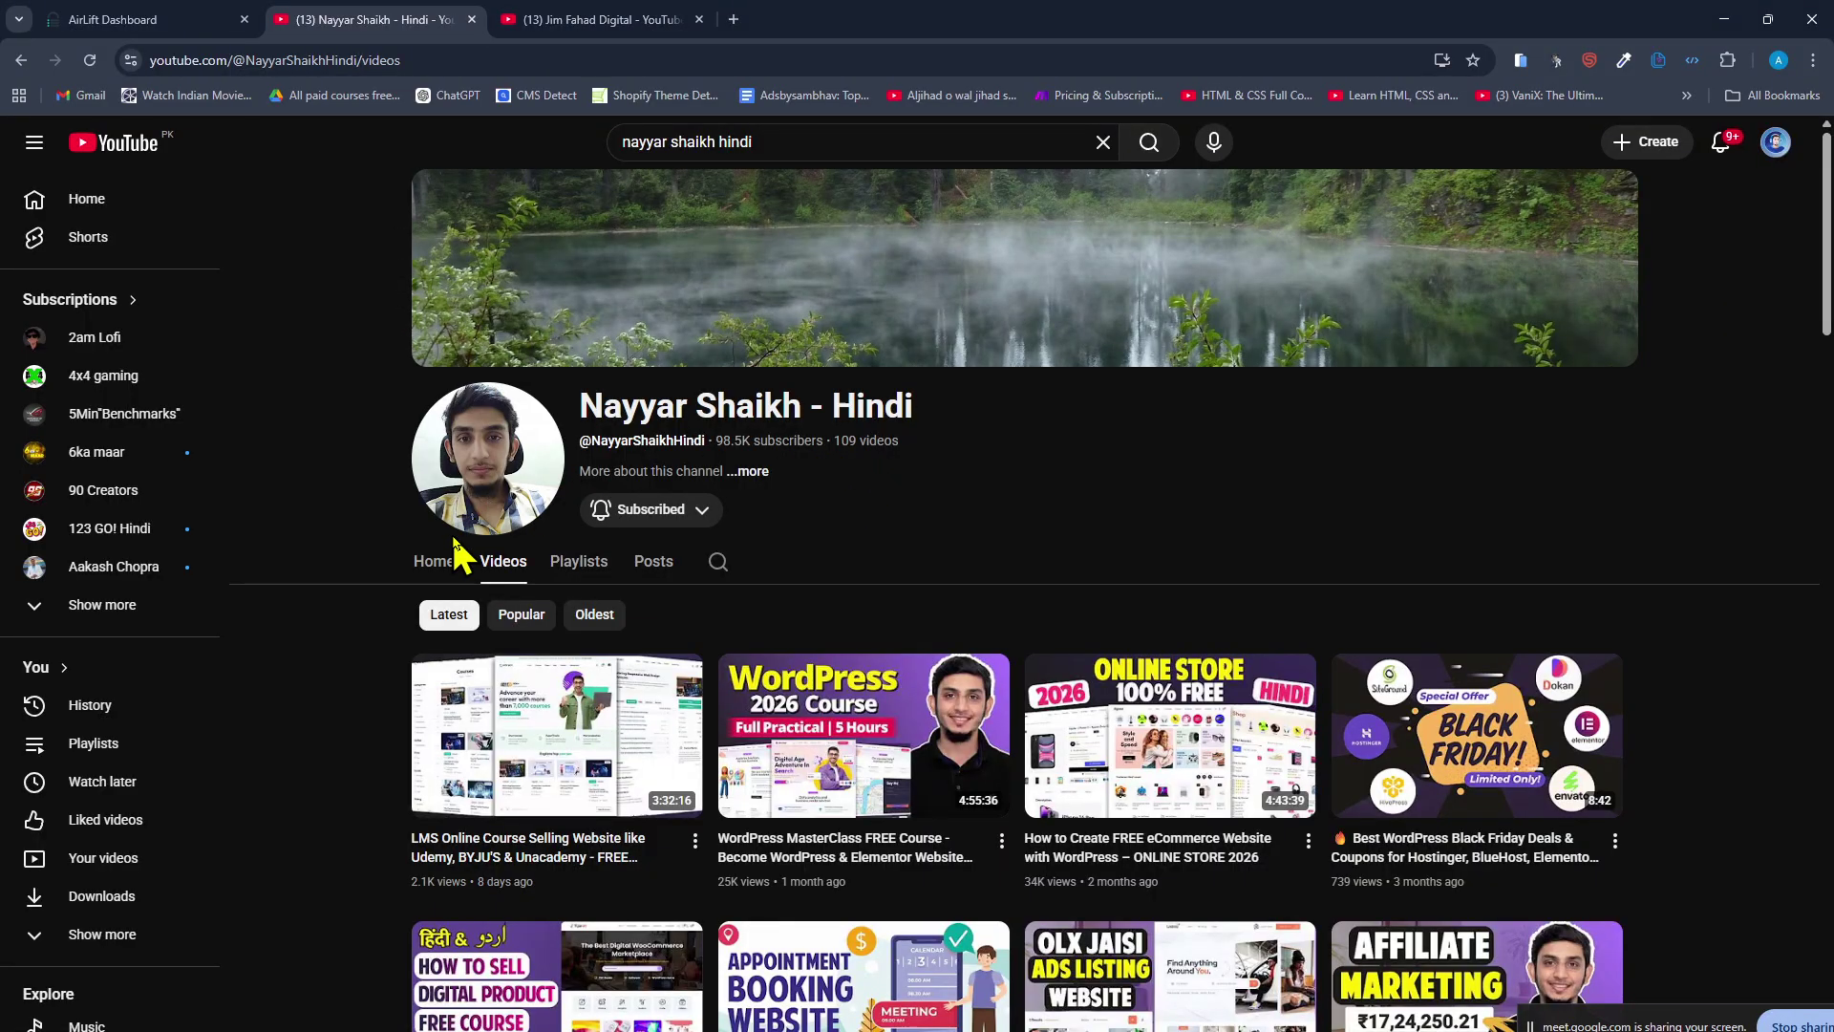
# Check the Hindi channel's Home page and Videos list, then bring the Google Meet call forward.
pyautogui.click(425, 564)
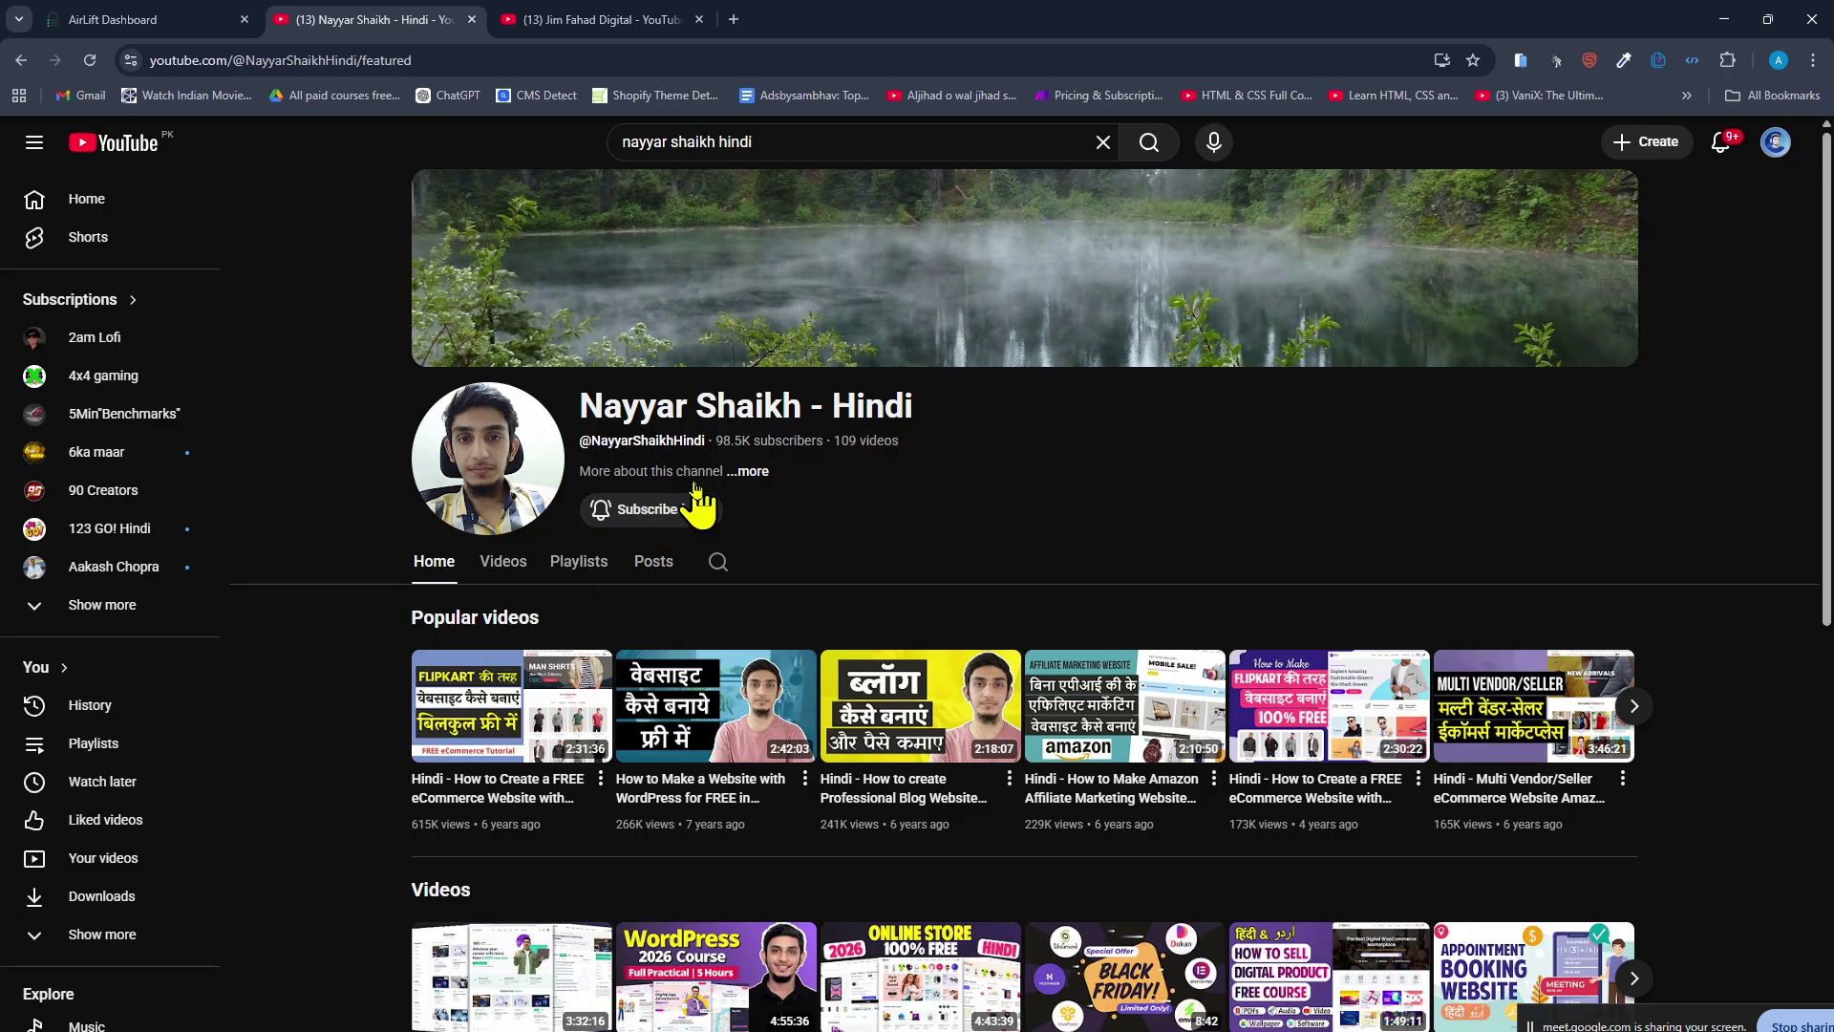
pyautogui.scroll(-6, 697, 502)
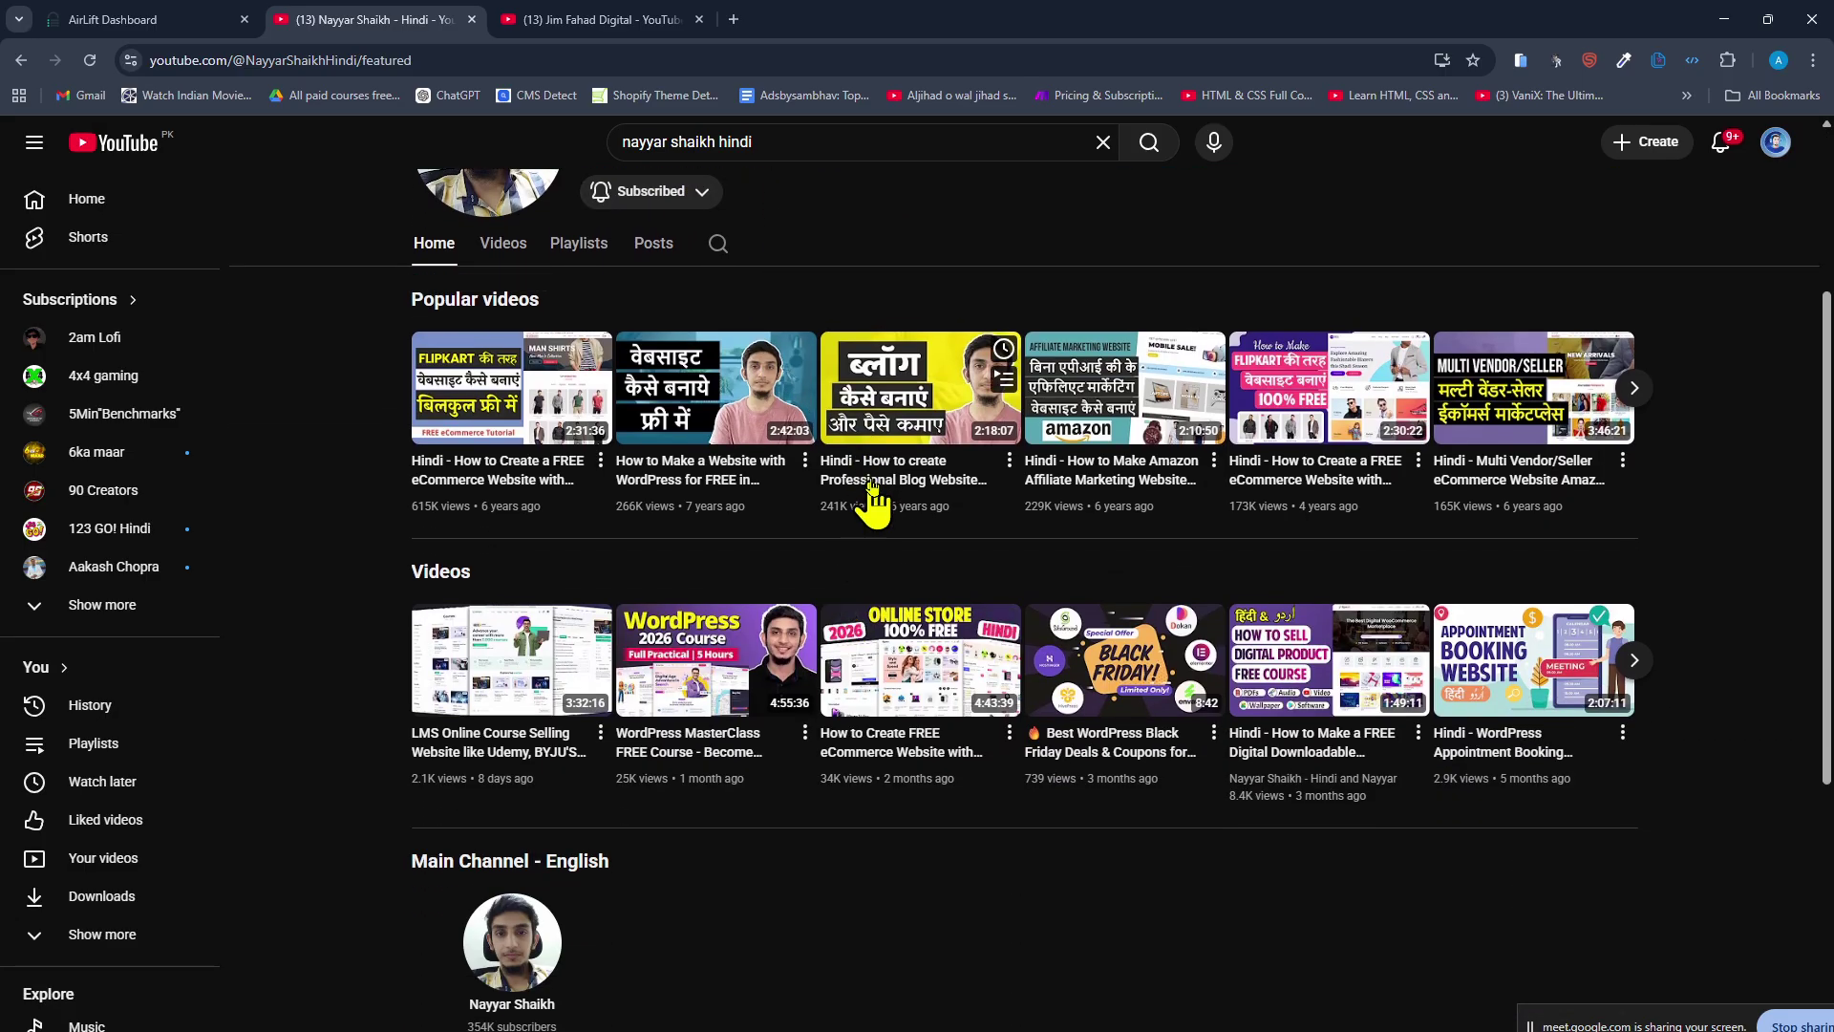
pyautogui.scroll(6, 837, 535)
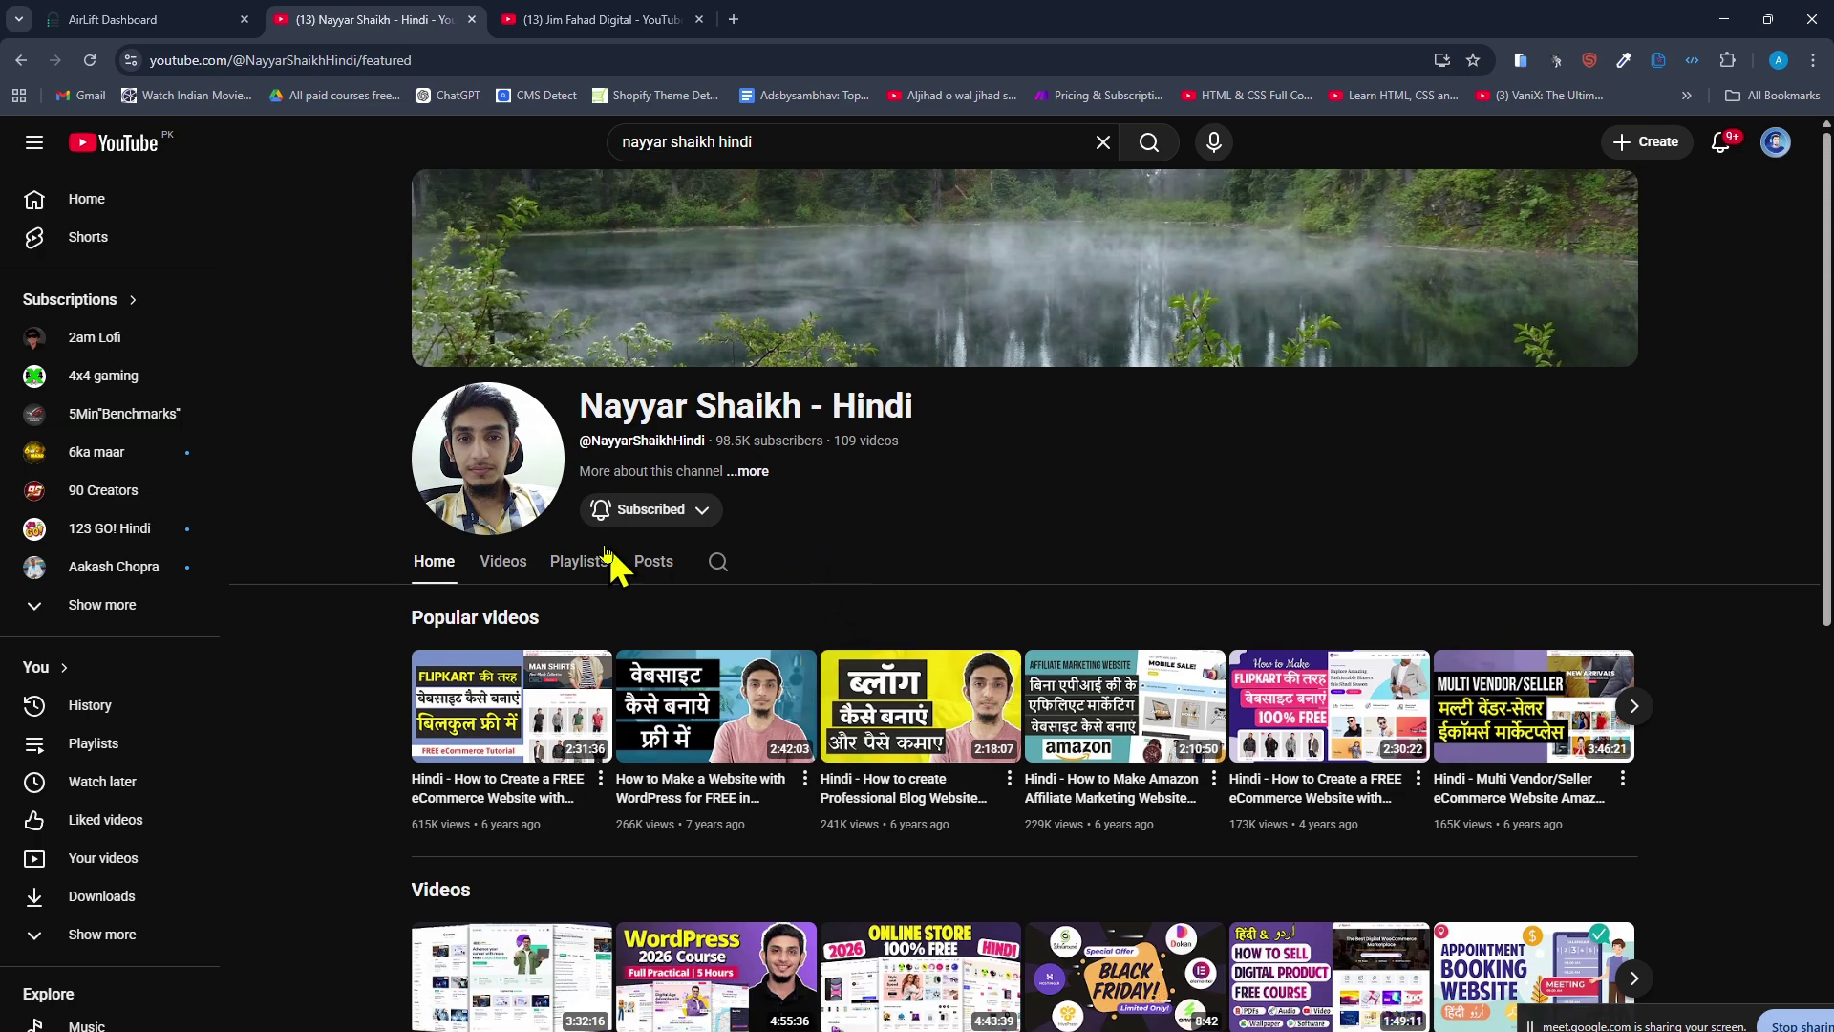
pyautogui.click(504, 564)
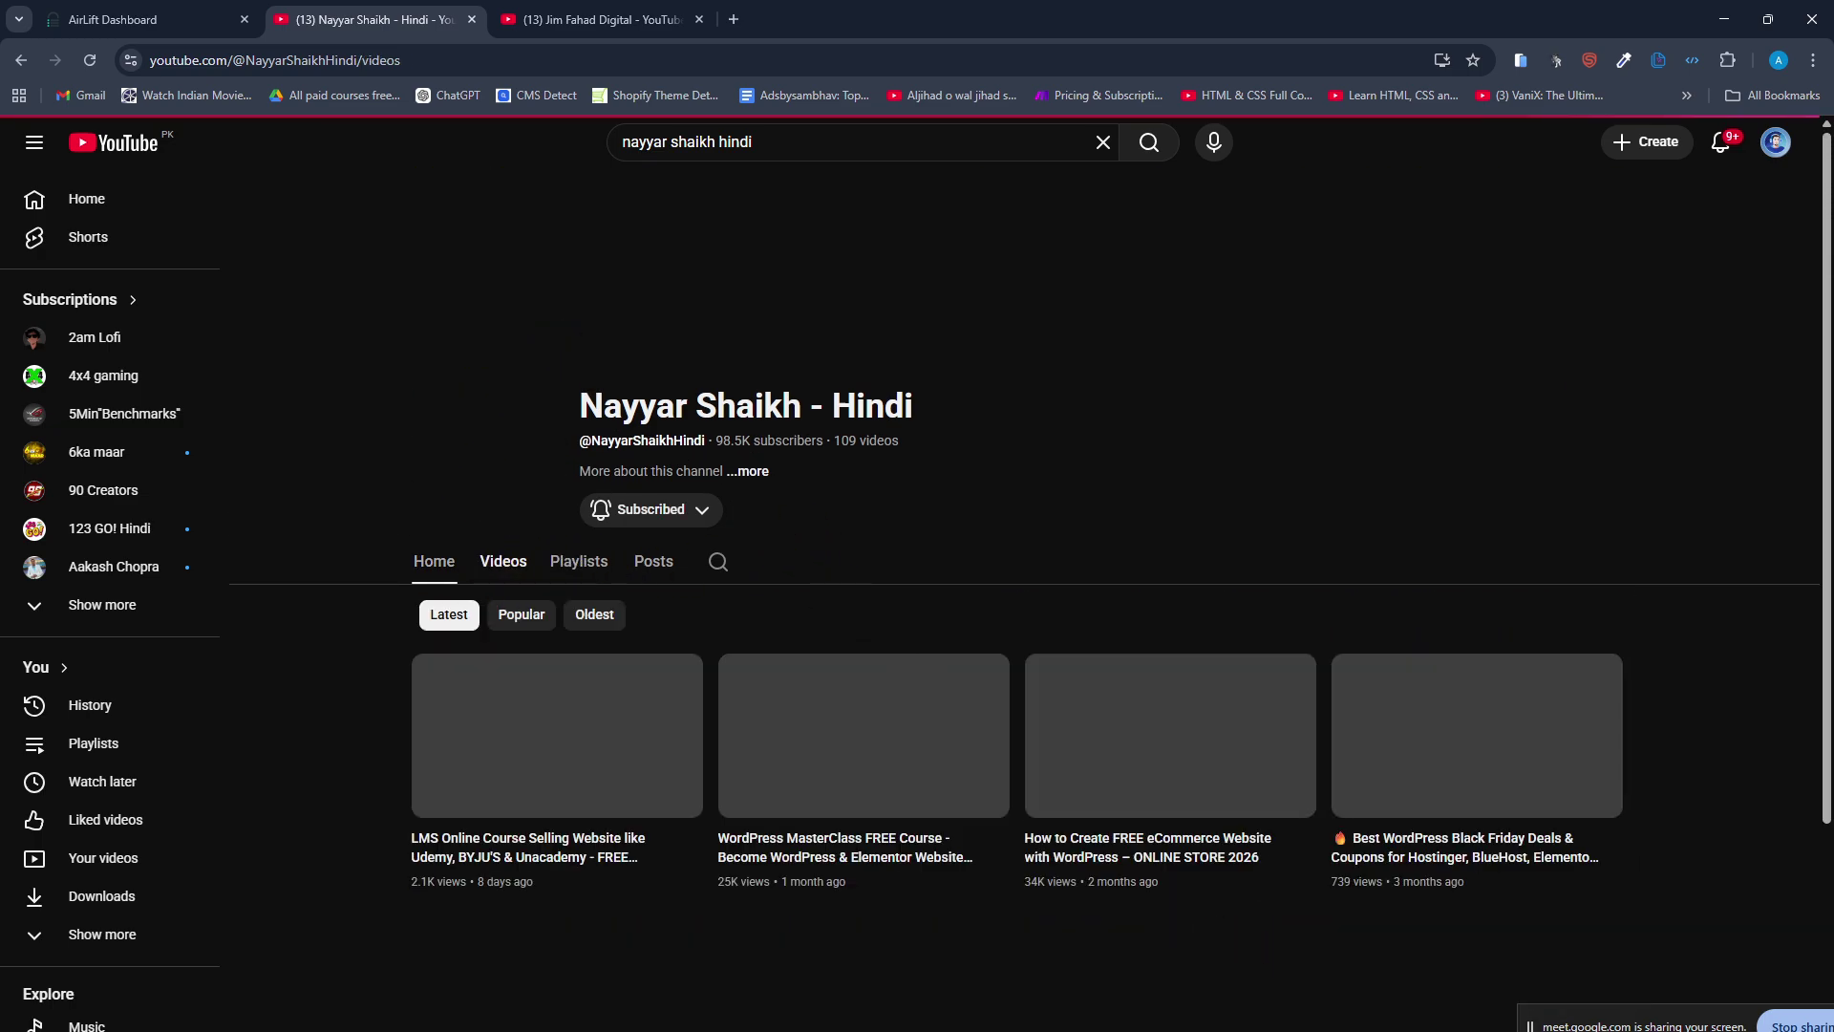
pyautogui.click(1152, 1031)
pyautogui.click(1019, 1015)
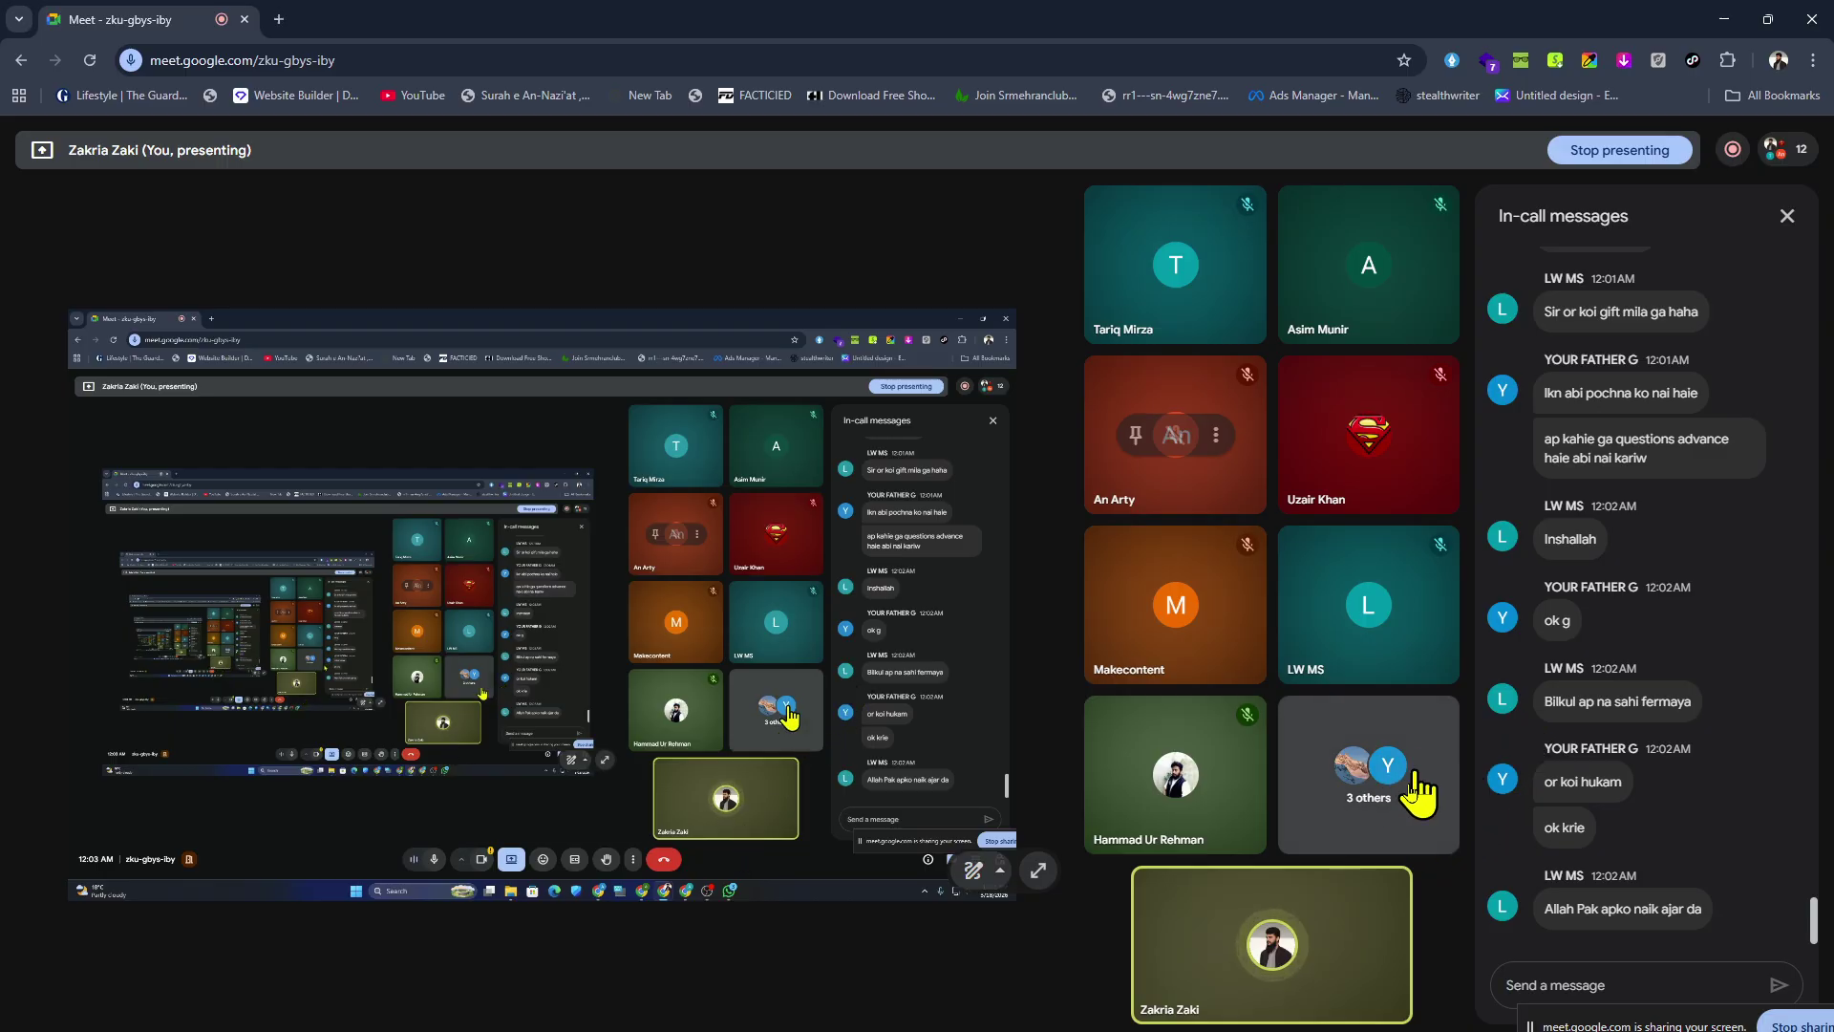
# Stop the Google Meet call recording and confirm.
pyautogui.click(1733, 150)
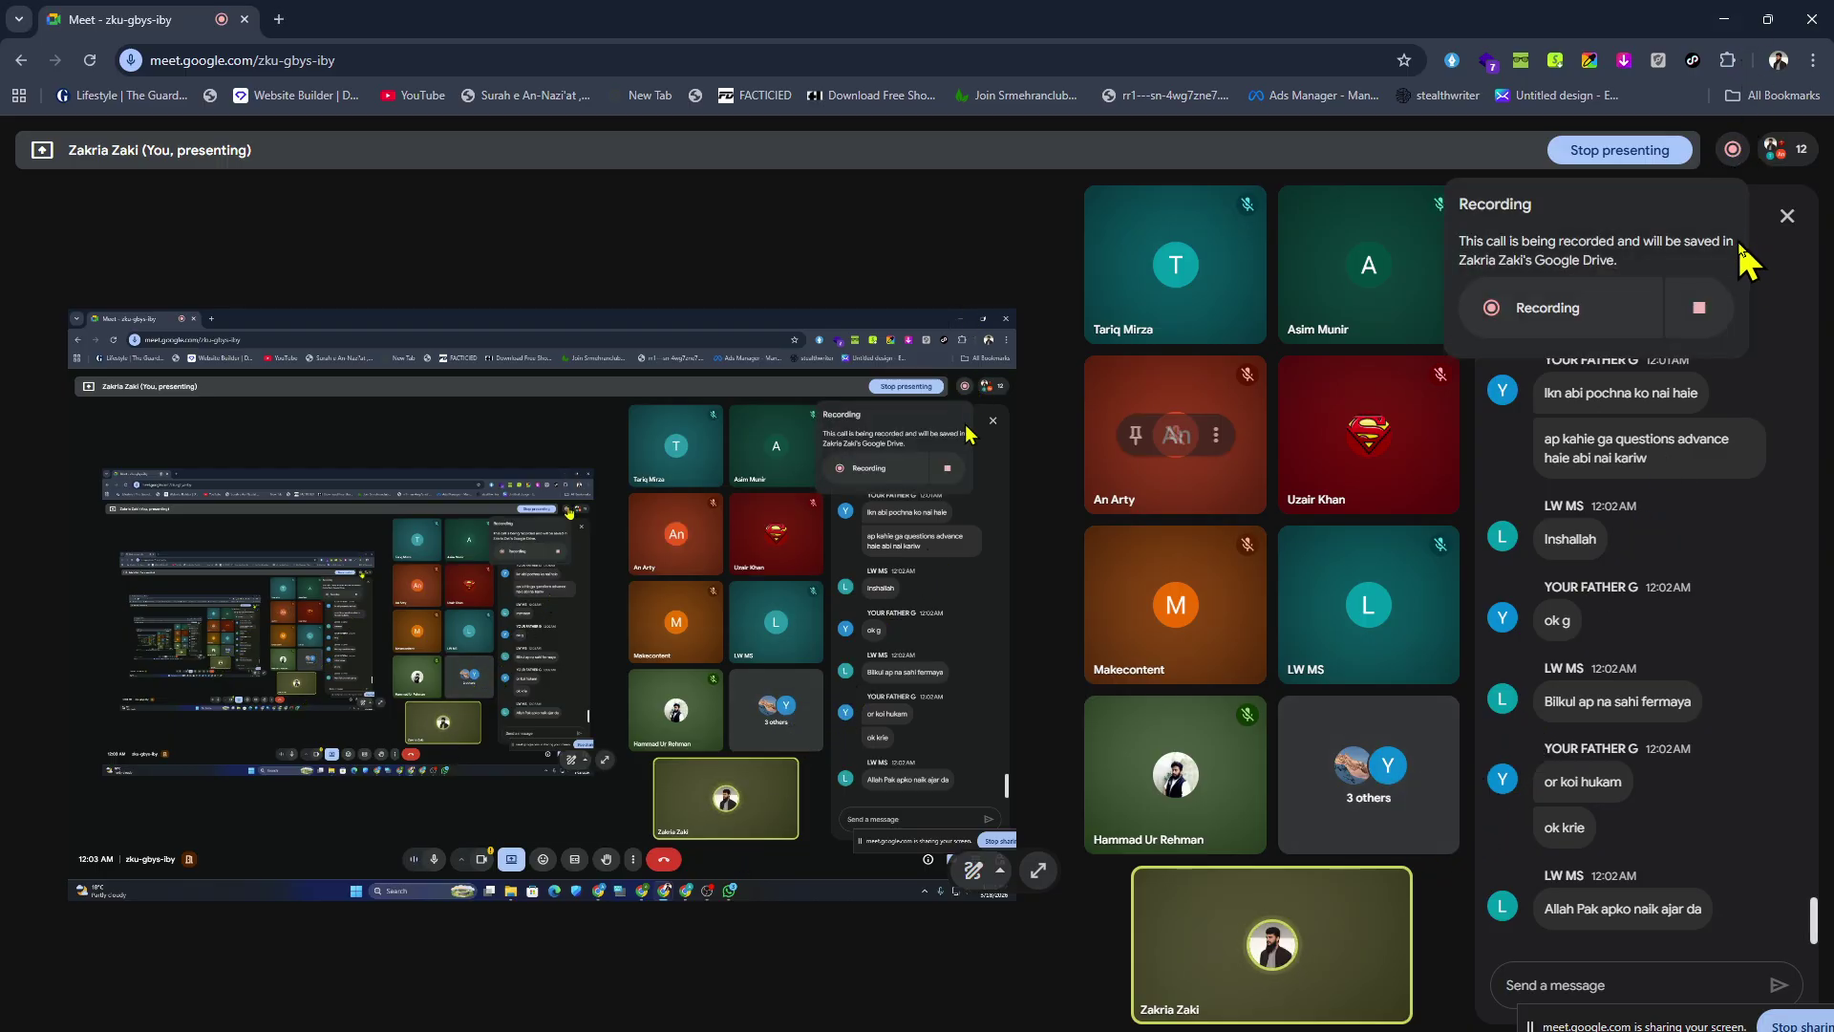
pyautogui.click(1726, 317)
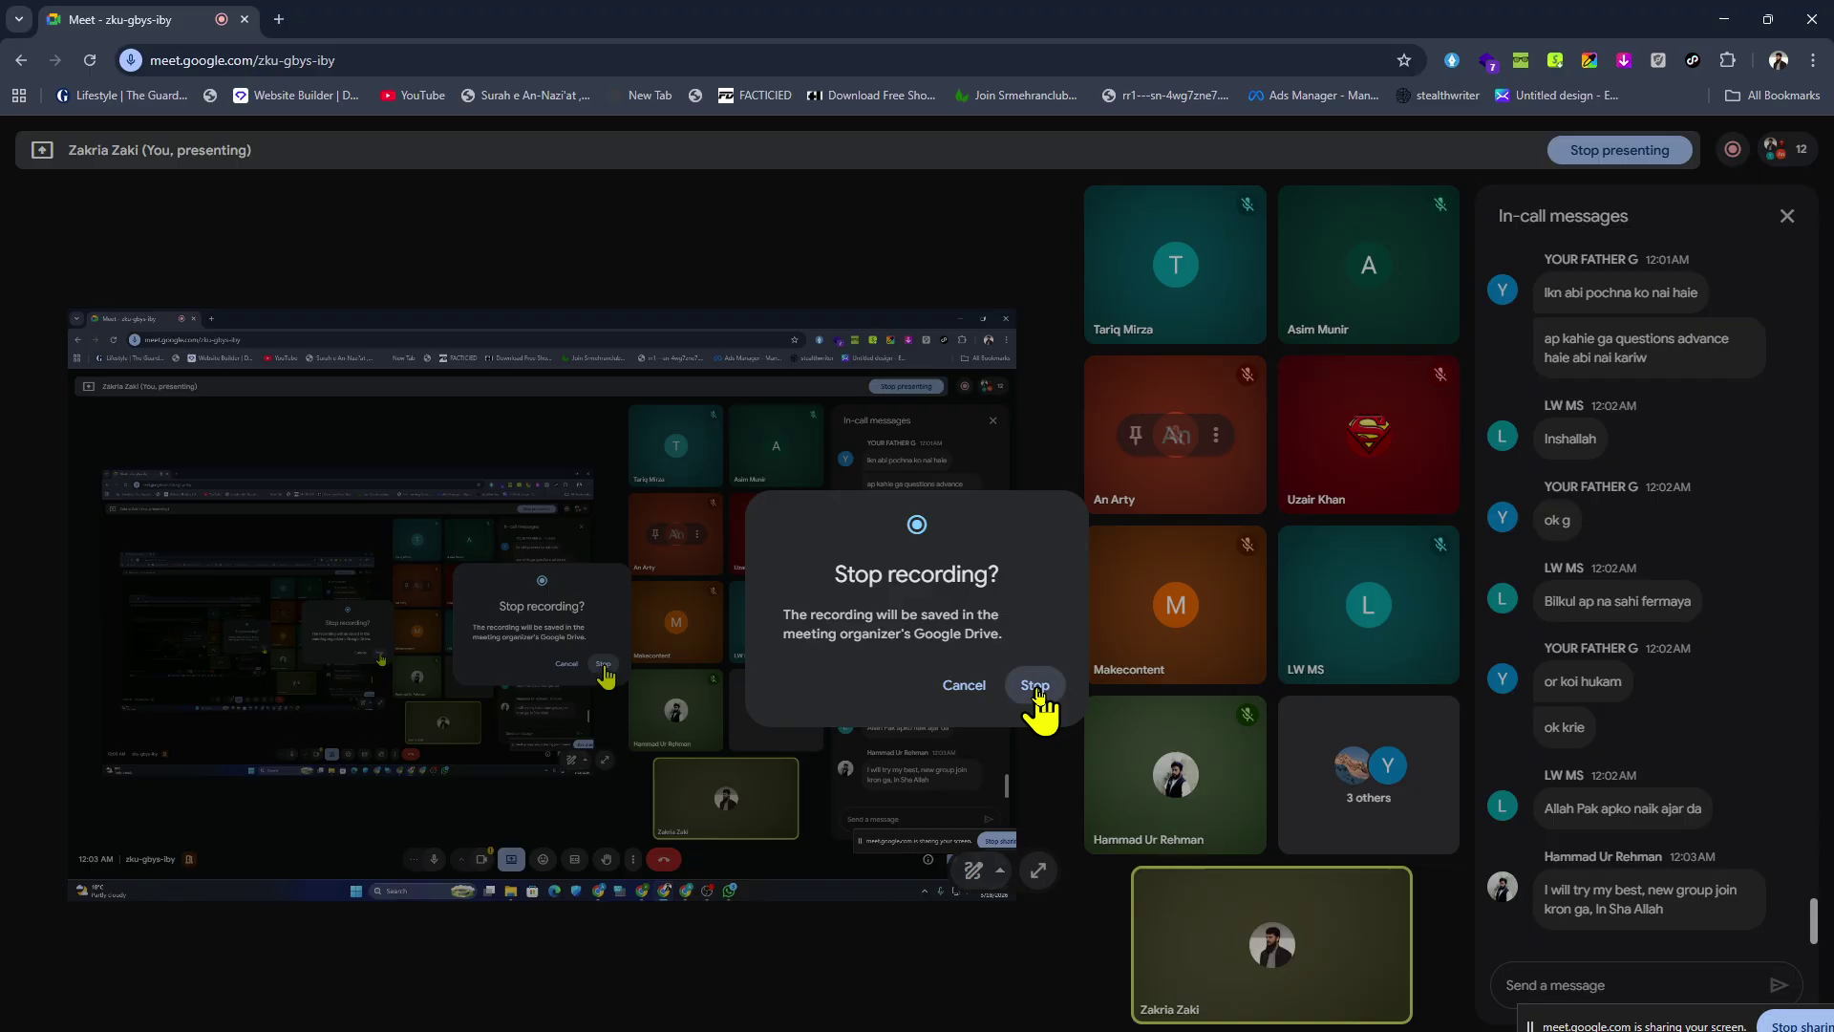
pyautogui.click(1038, 688)
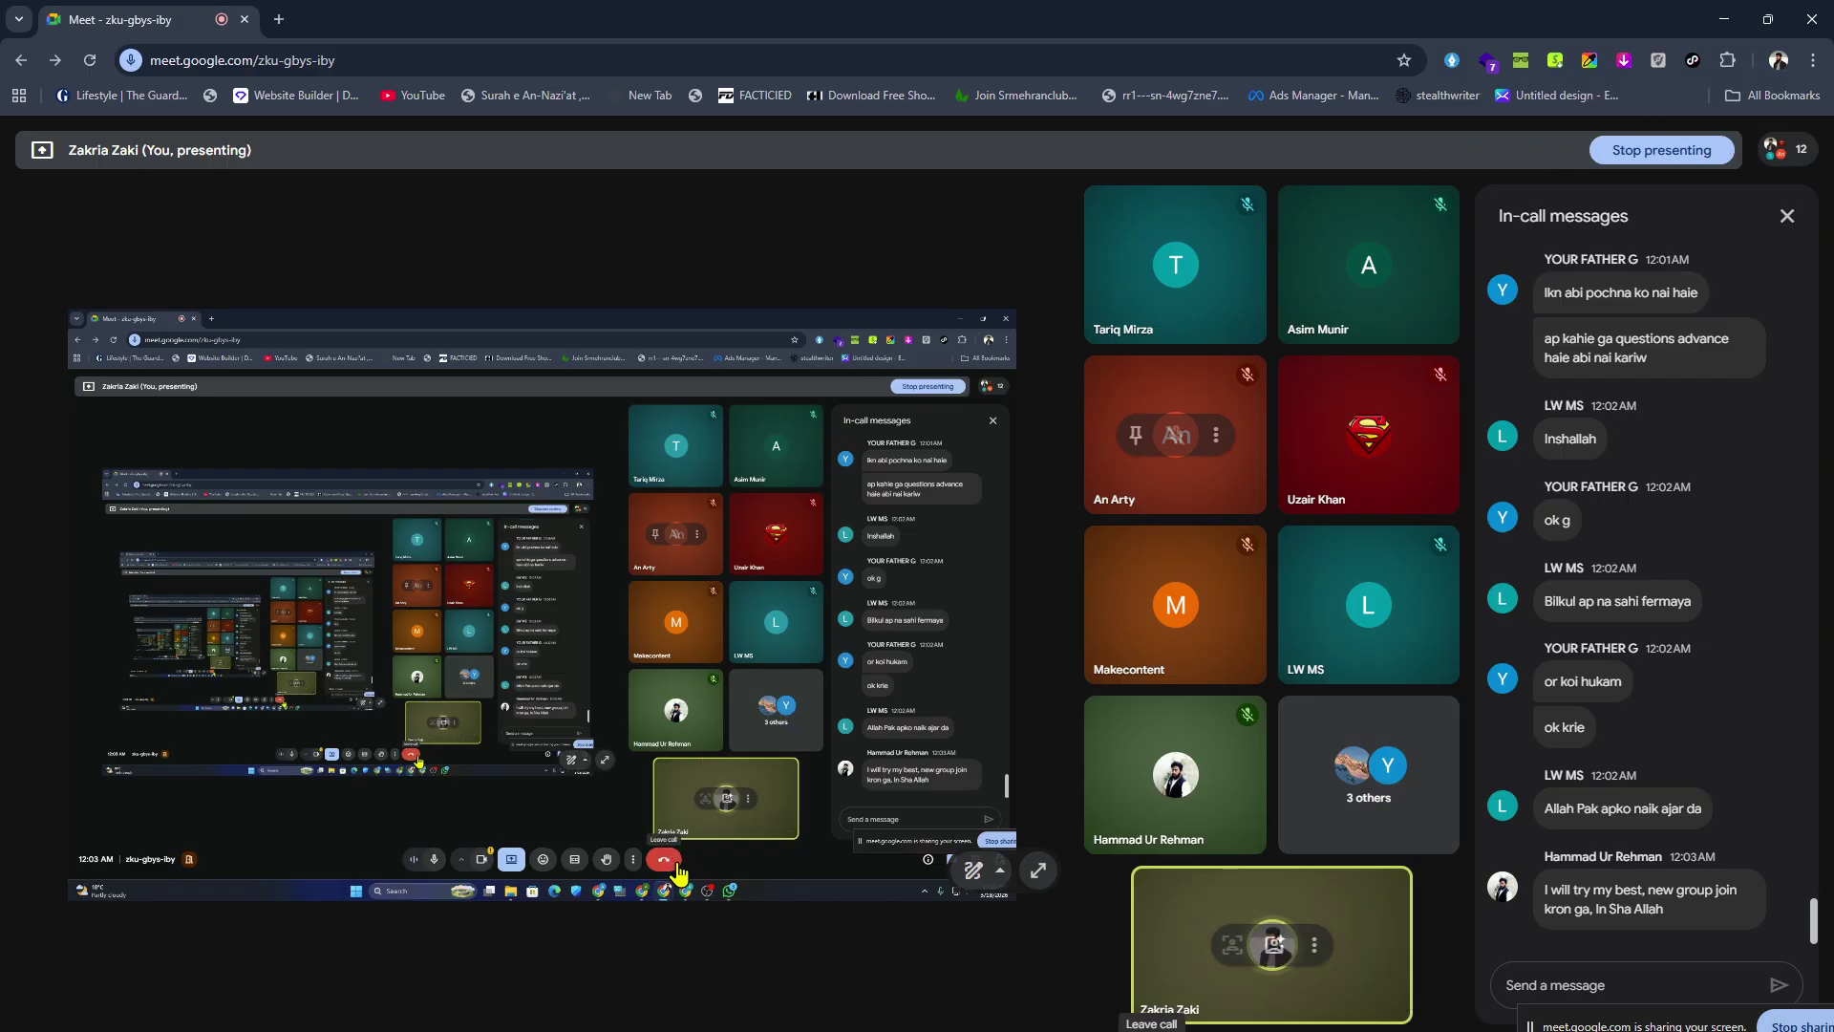
# Stop presenting the screen and end the call for everyone.
pyautogui.click(1662, 149)
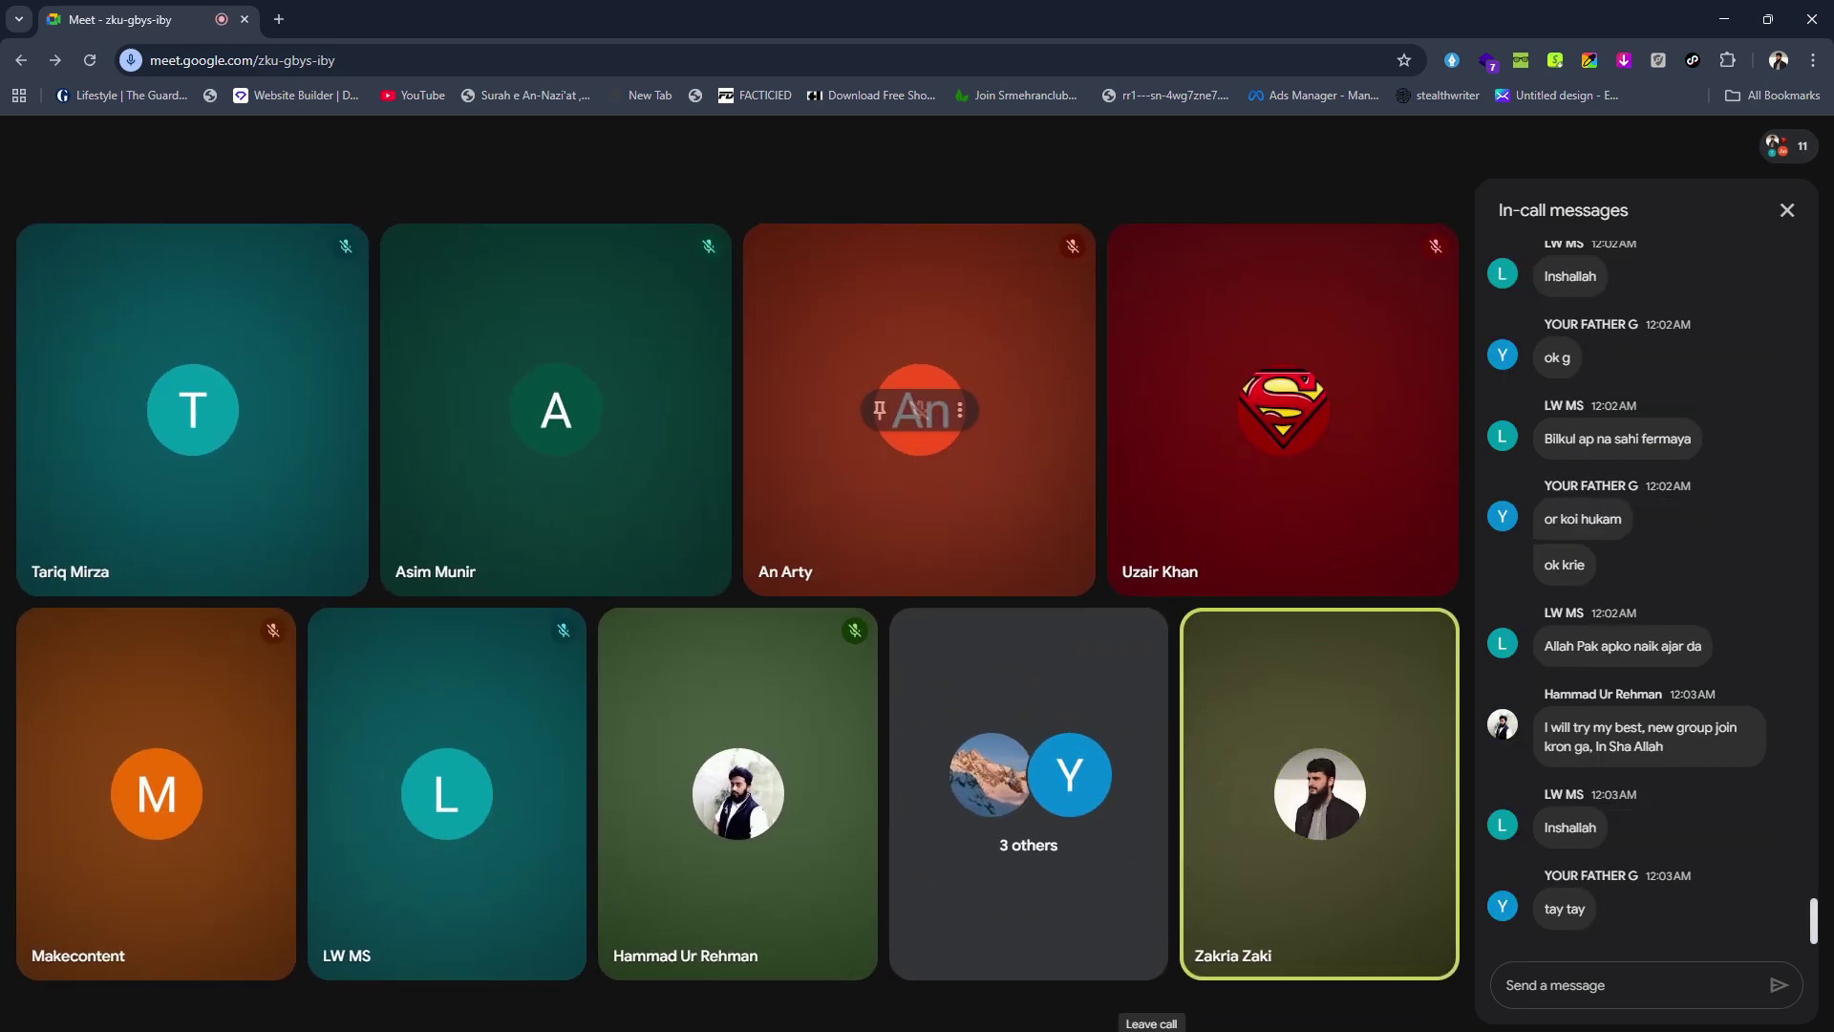
pyautogui.click(1151, 1024)
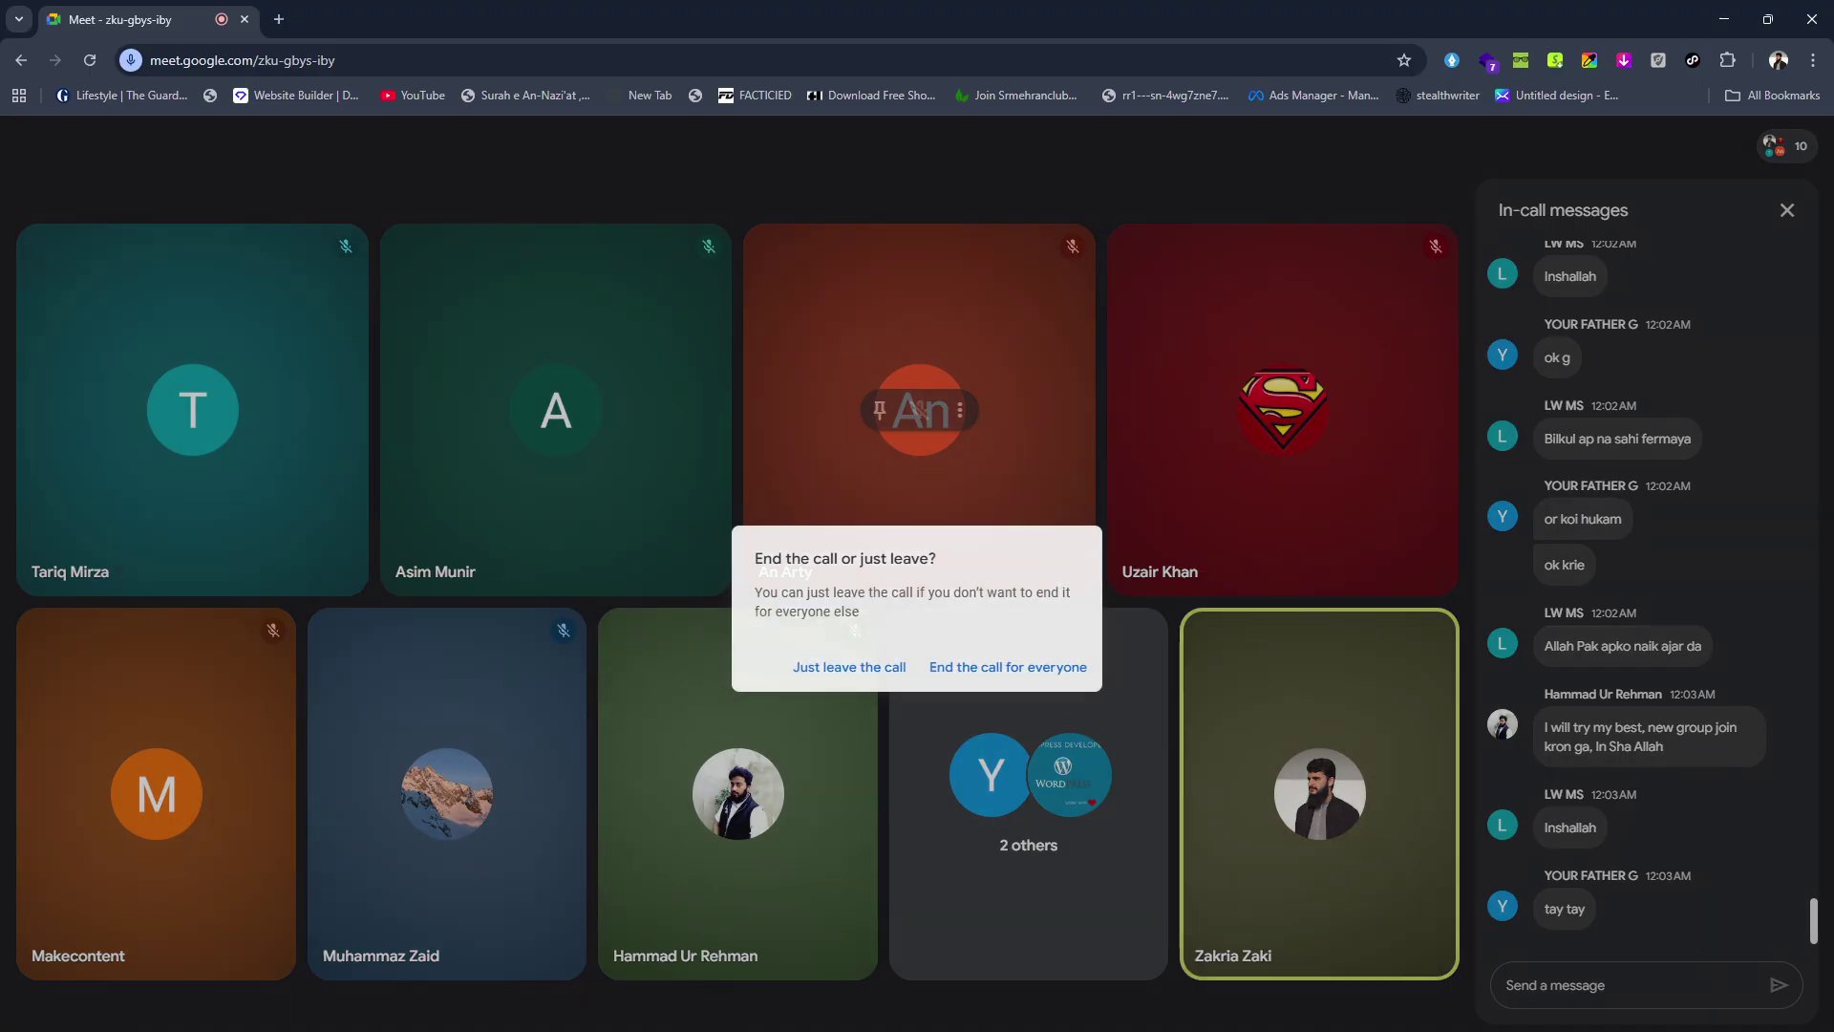
pyautogui.click(1077, 675)
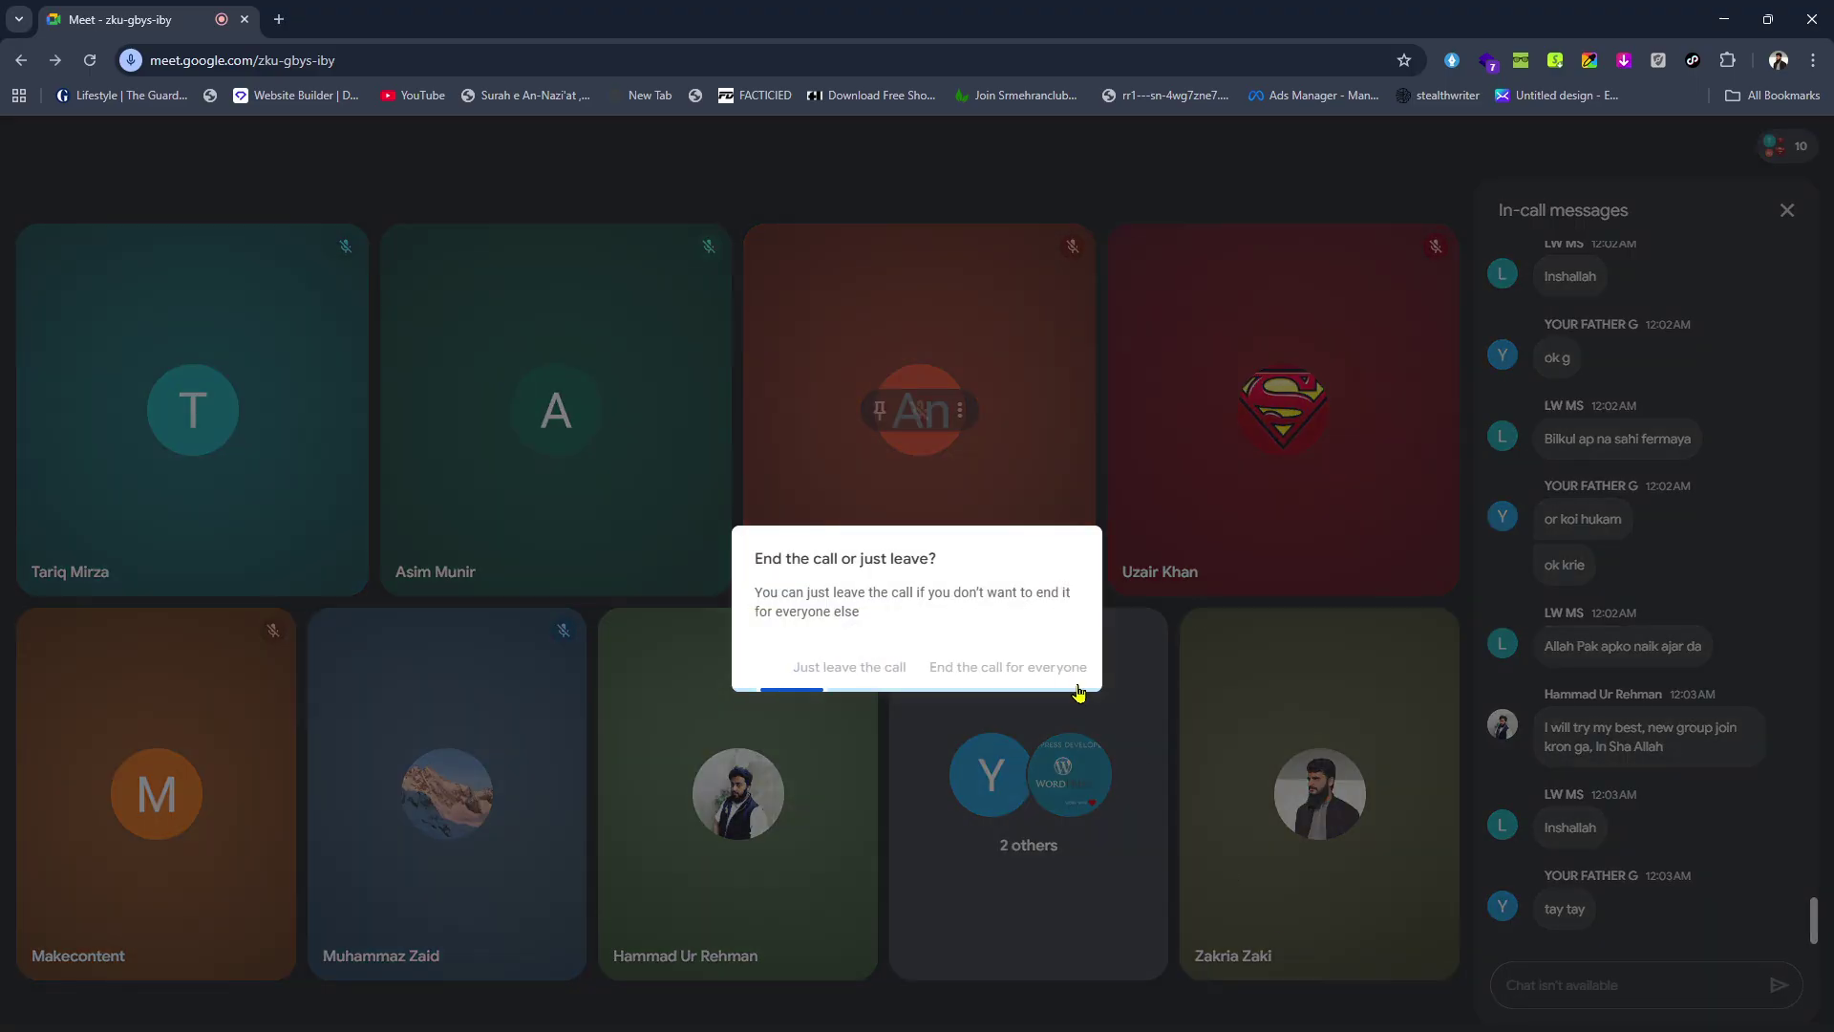